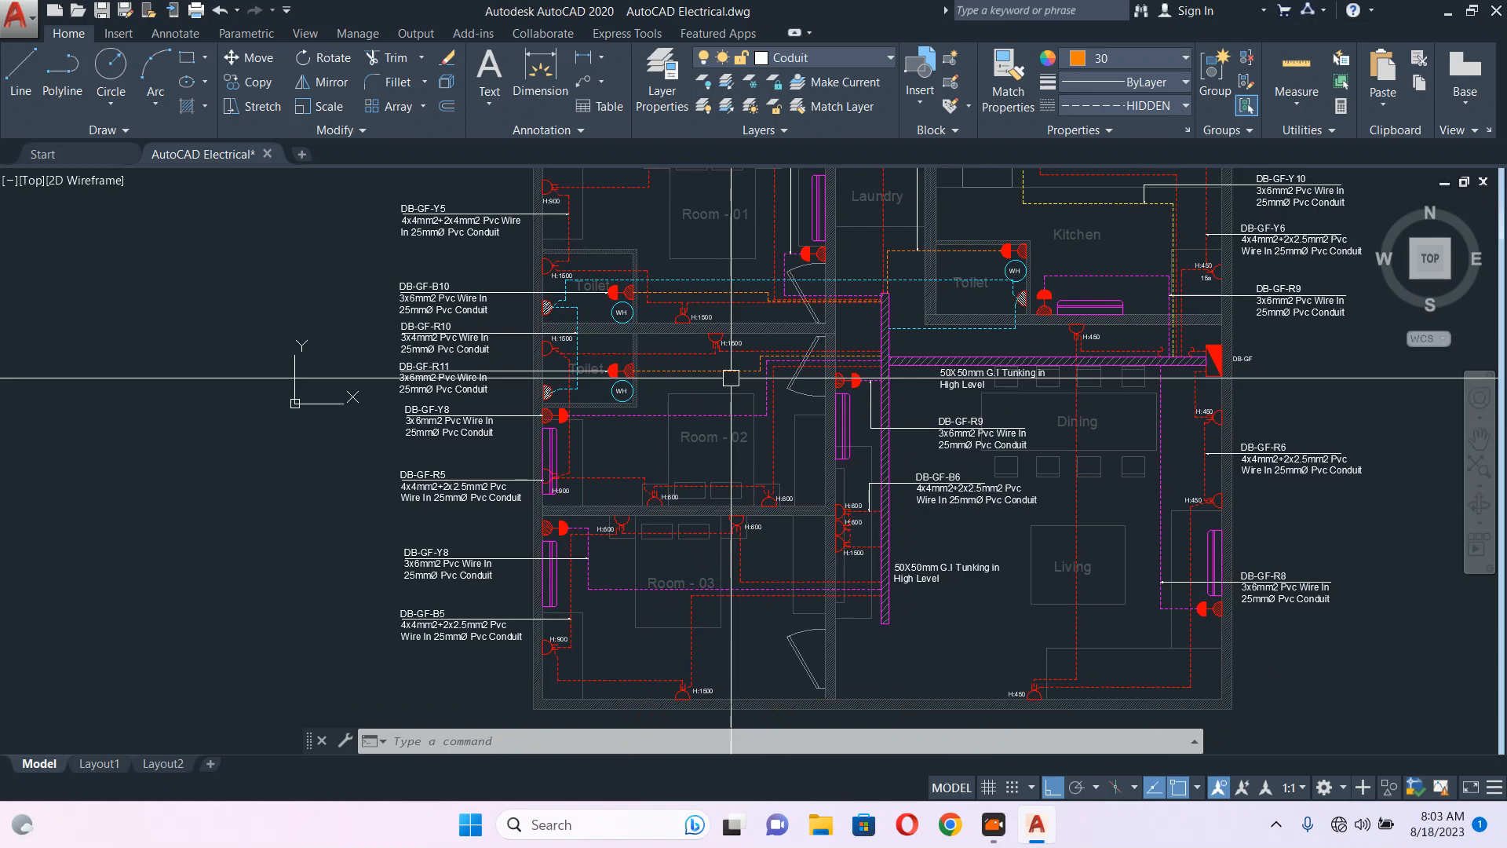
- Examine the outlets, water heater points and conduit runs in the toilets beside Room - 02 and across the floor plan
{"action": "scroll", "coordinate": [686, 354], "scroll_direction": "up", "scroll_amount": 4}
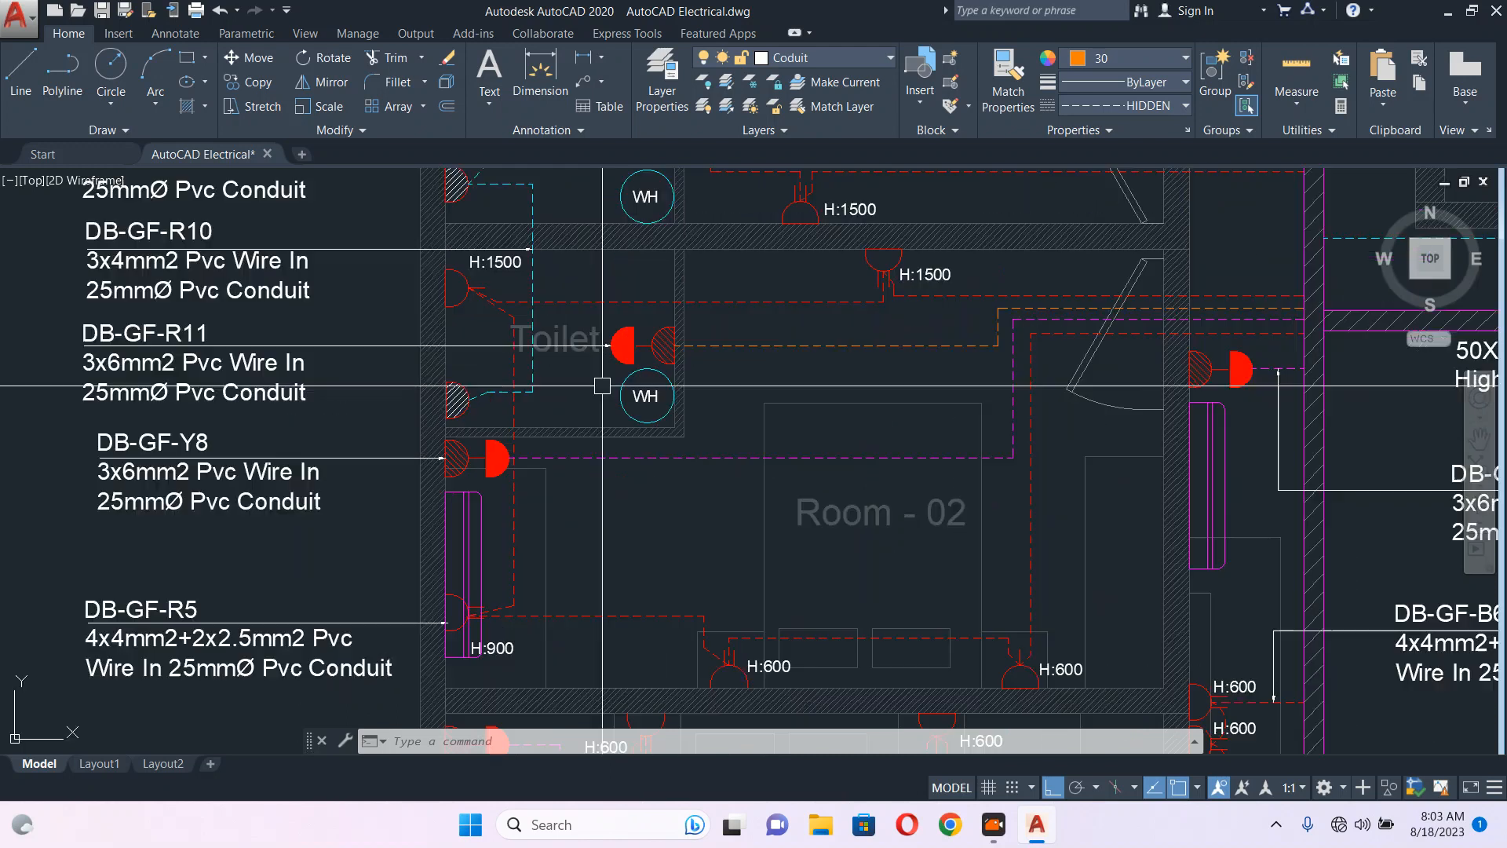
{"action": "middle_click_drag", "start_coordinate": [723, 380], "coordinate": [710, 437]}
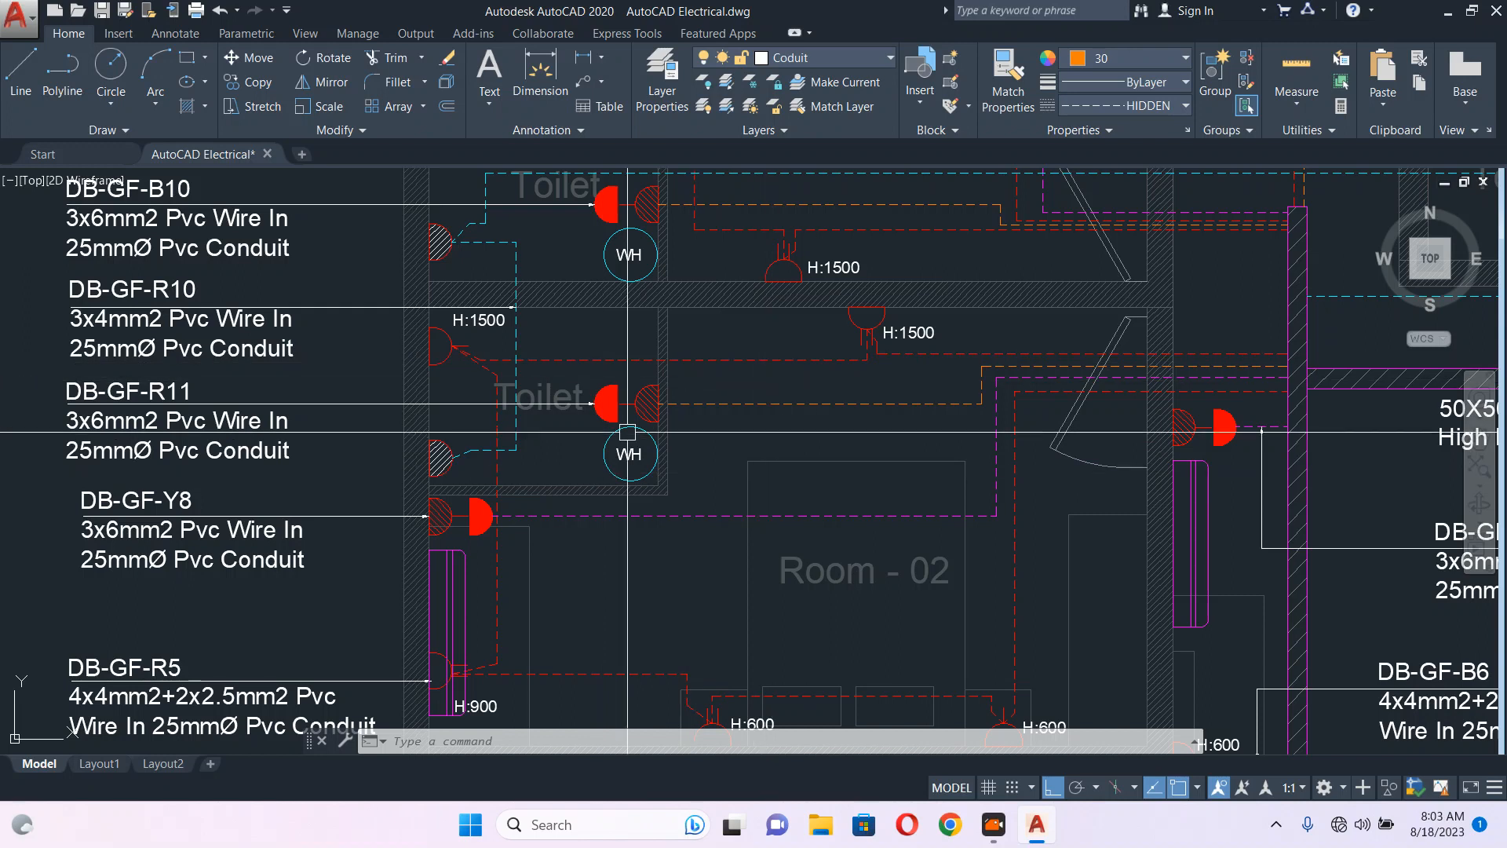
{"action": "scroll", "coordinate": [559, 365], "scroll_direction": "up", "scroll_amount": 2}
{"action": "middle_click_drag", "start_coordinate": [558, 364], "coordinate": [664, 392]}
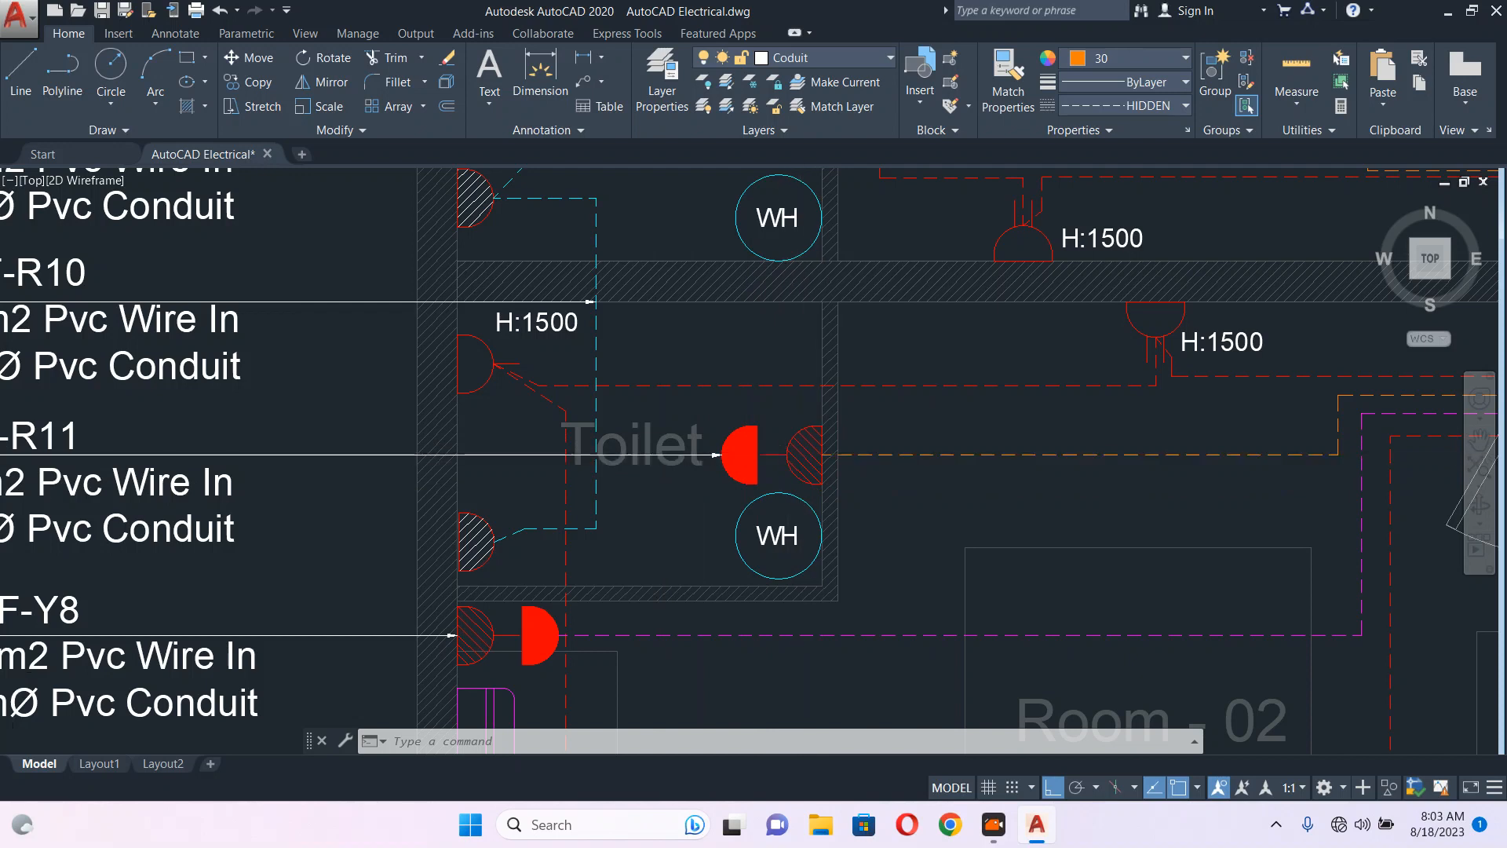
{"action": "scroll", "coordinate": [786, 453], "scroll_direction": "up", "scroll_amount": 2}
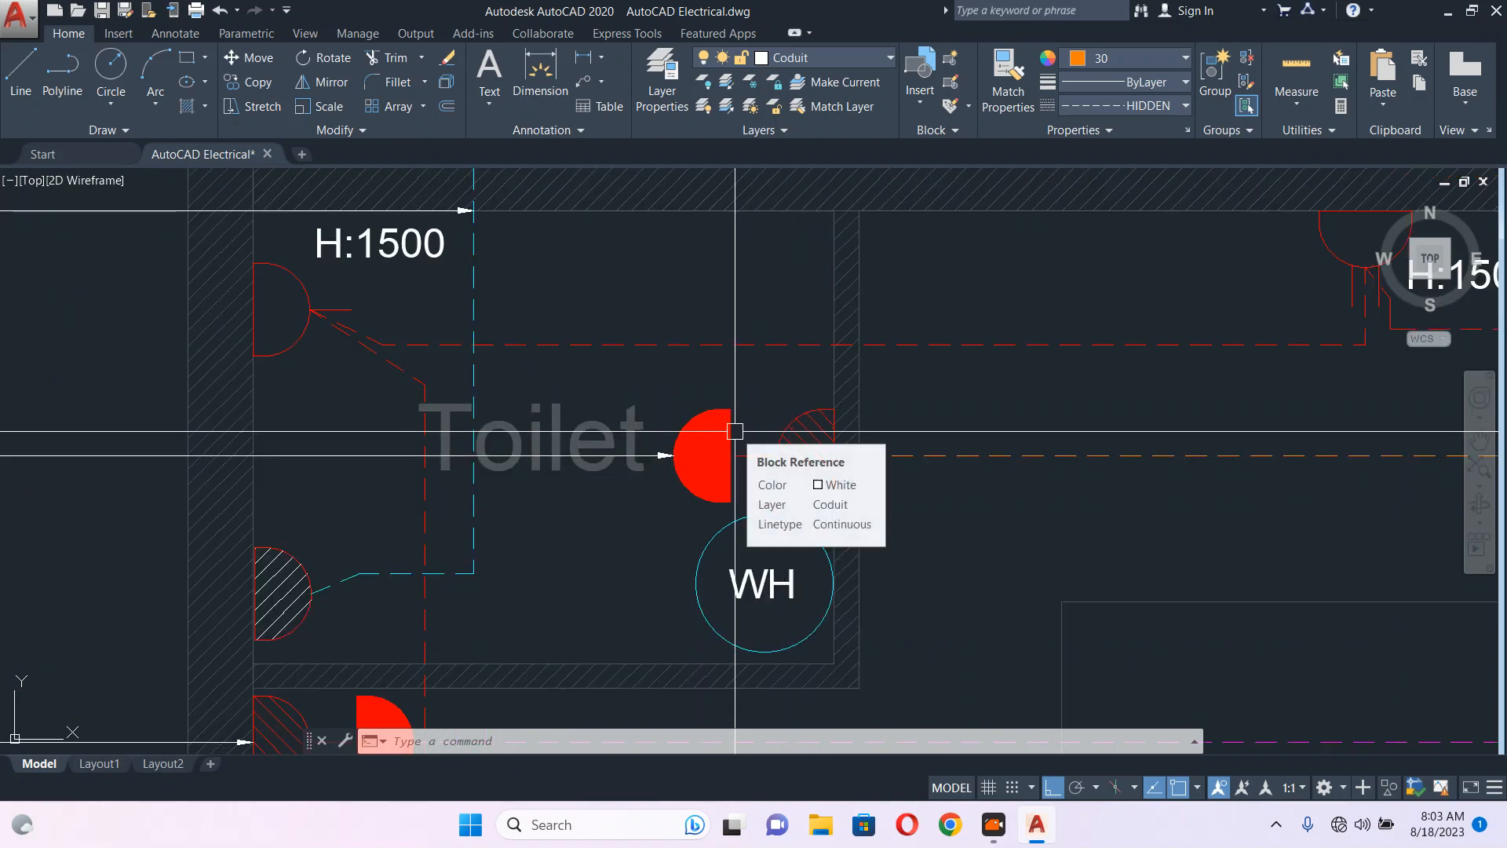
{"action": "scroll", "coordinate": [736, 431], "scroll_direction": "down", "scroll_amount": 4}
{"action": "scroll", "coordinate": [577, 479], "scroll_direction": "up", "scroll_amount": 4}
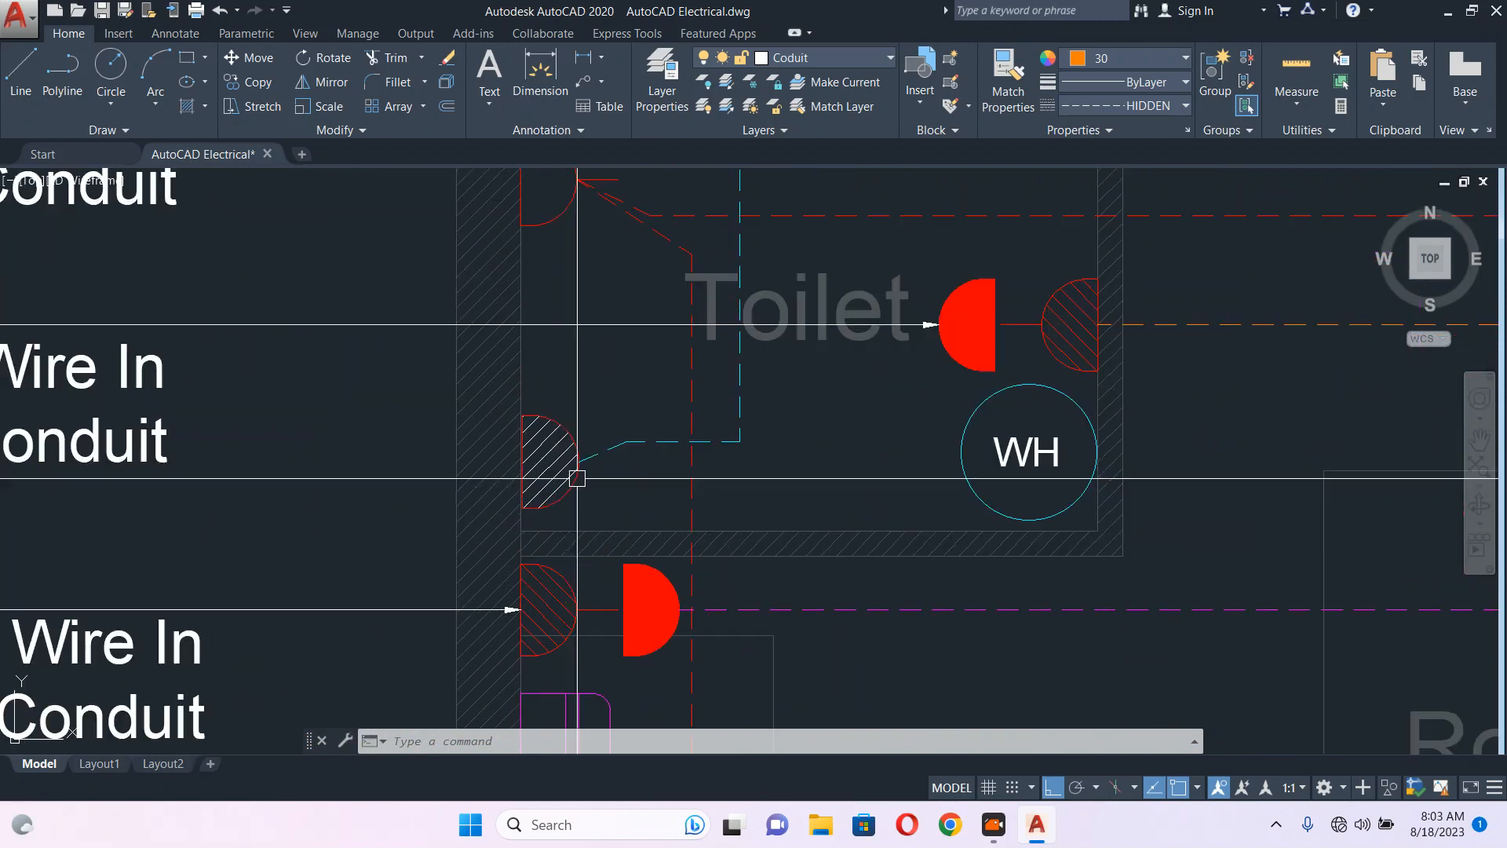
{"action": "scroll", "coordinate": [847, 388], "scroll_direction": "down", "scroll_amount": 4}
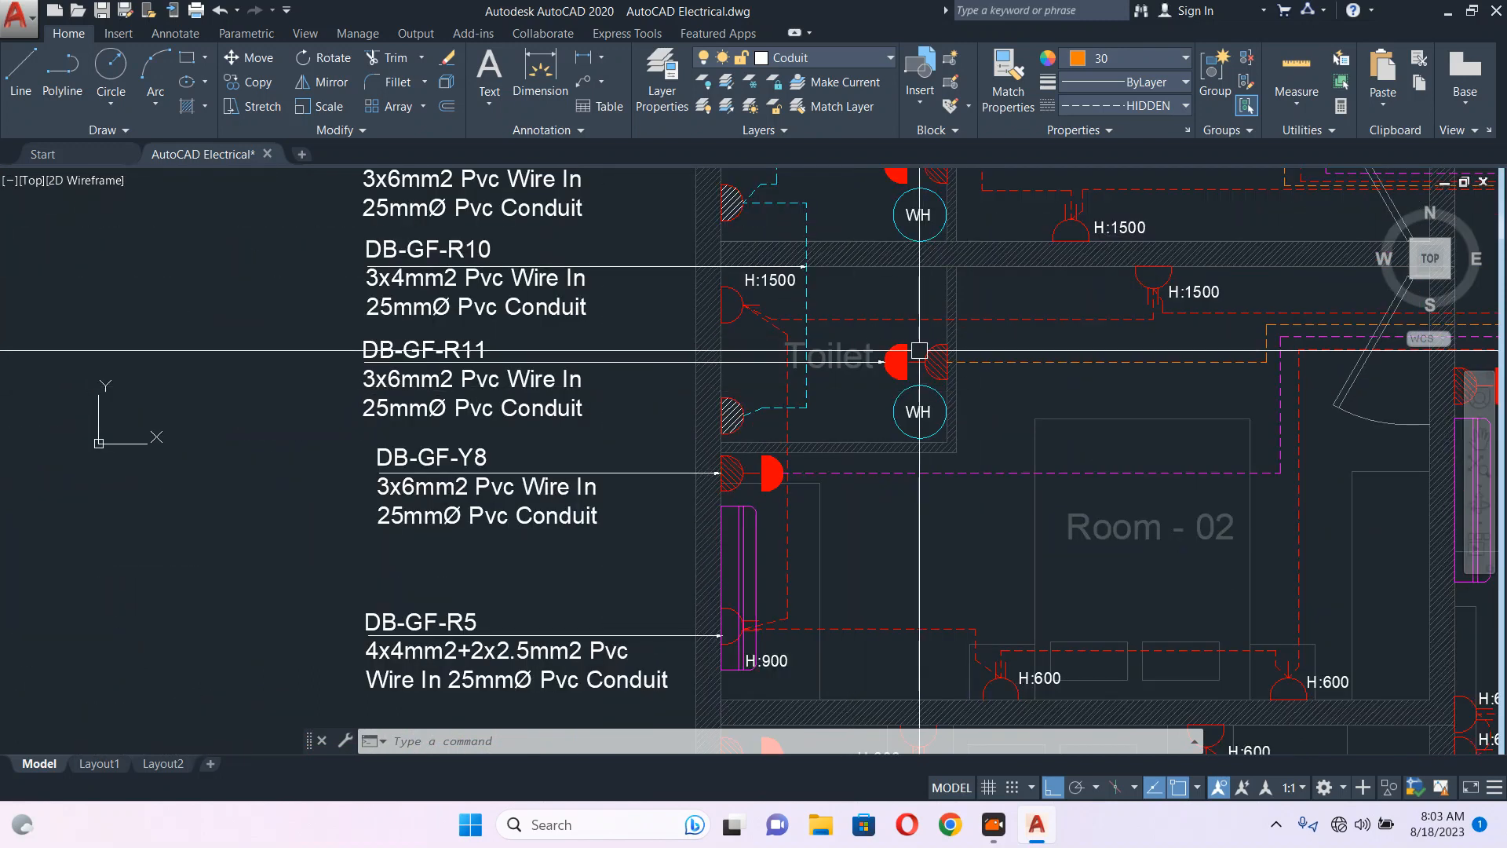
{"action": "middle_click_drag", "start_coordinate": [919, 350], "coordinate": [892, 374]}
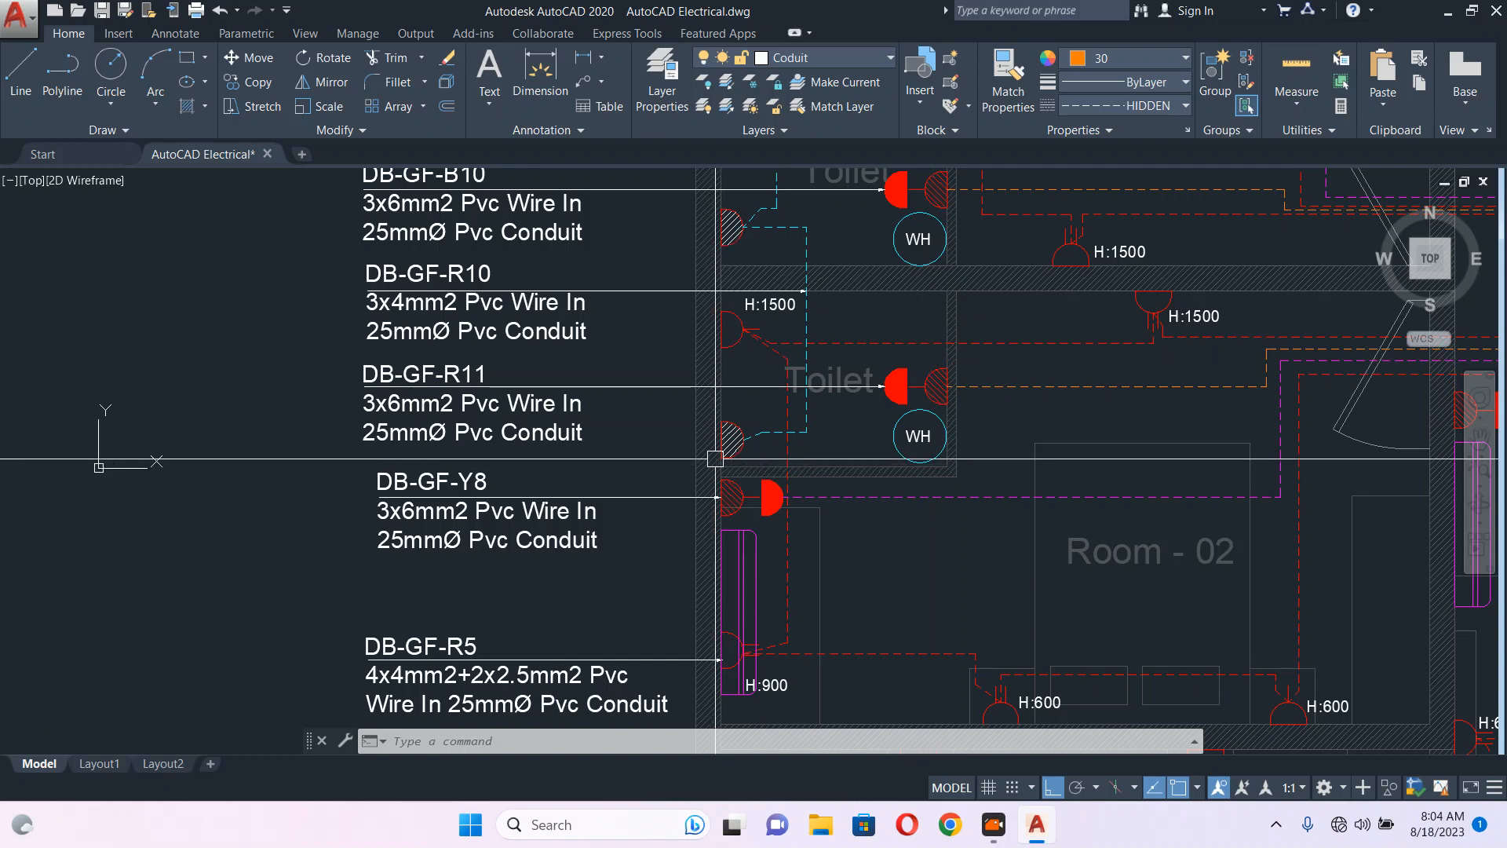
{"action": "scroll", "coordinate": [715, 458], "scroll_direction": "down", "scroll_amount": 4}
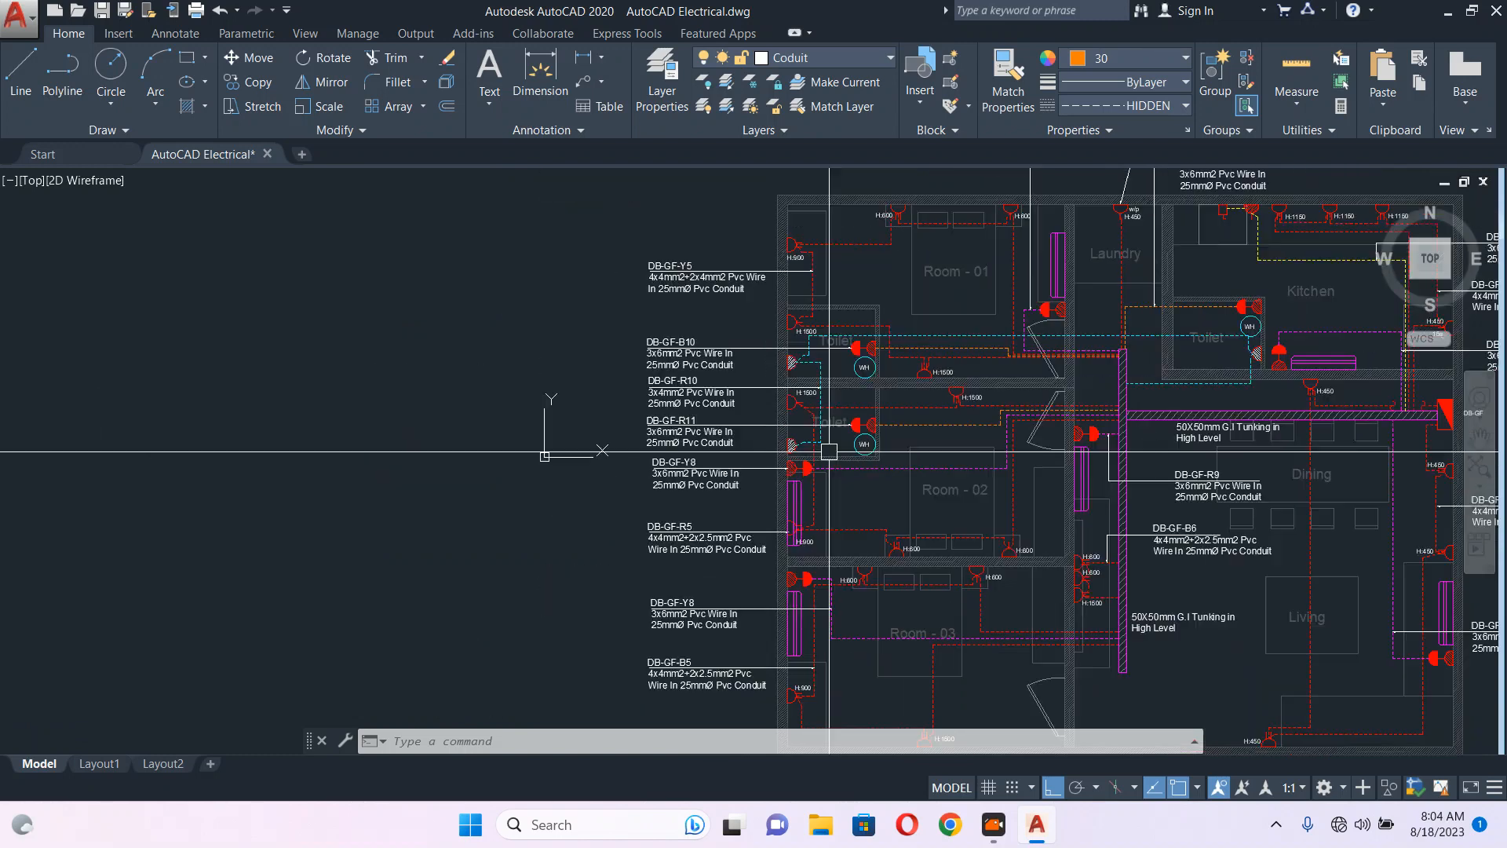
{"action": "middle_click_drag", "start_coordinate": [1392, 372], "coordinate": [1175, 405]}
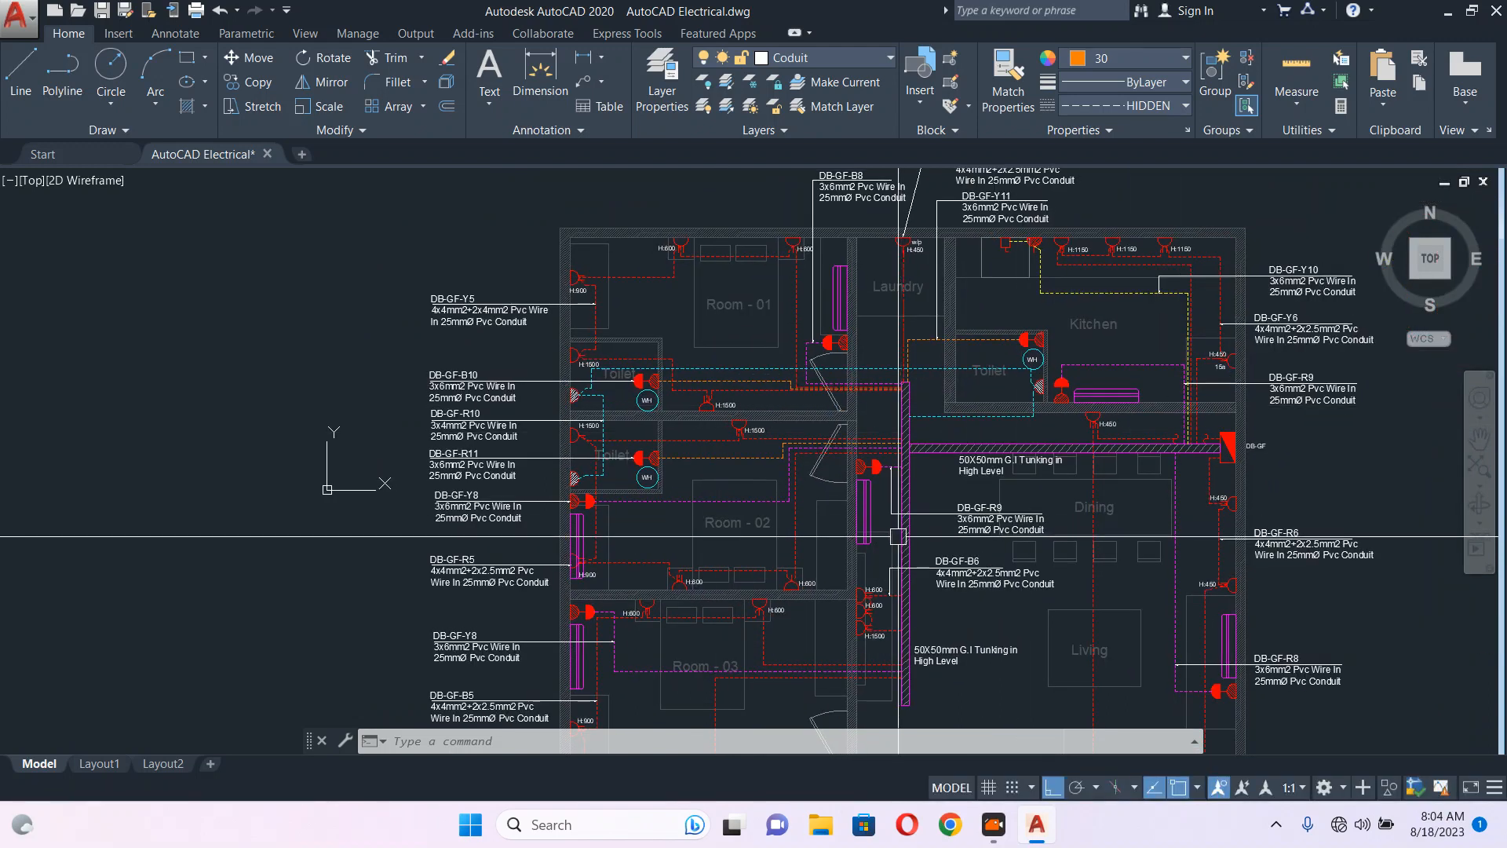
- Copy the white-hatched outlet symbol from the lower toilet's west wall about 13.84 units west into the empty area outside the plan
{"action": "scroll", "coordinate": [621, 460], "scroll_direction": "up", "scroll_amount": 6}
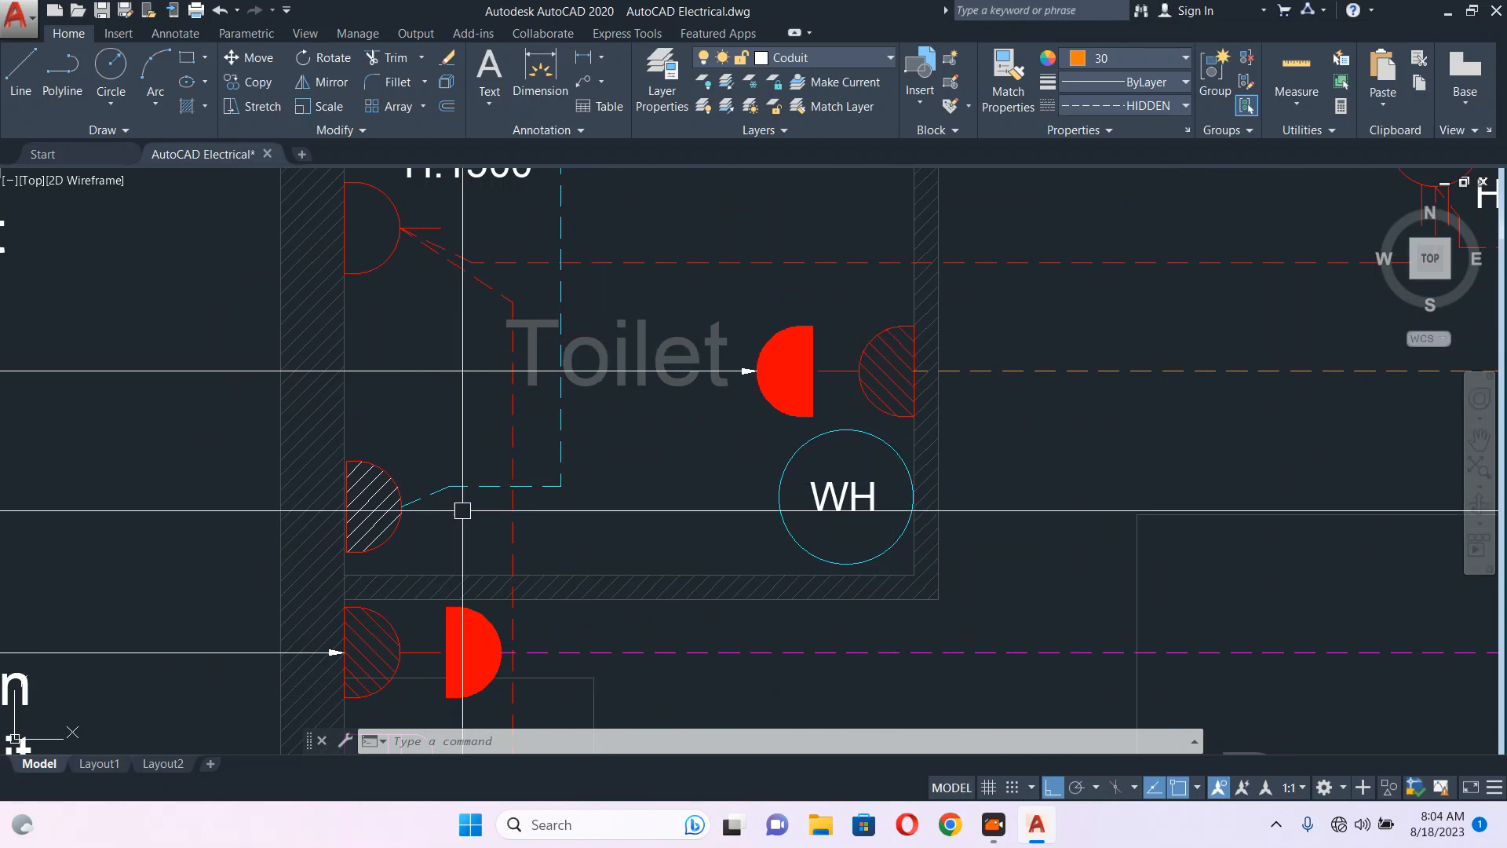
{"action": "mouse_move", "coordinate": [355, 527]}
{"action": "middle_mouse_down"}
{"action": "mouse_move", "coordinate": [546, 495]}
{"action": "mouse_move", "coordinate": [744, 421]}
{"action": "middle_mouse_up"}
{"action": "left_click", "coordinate": [741, 424]}
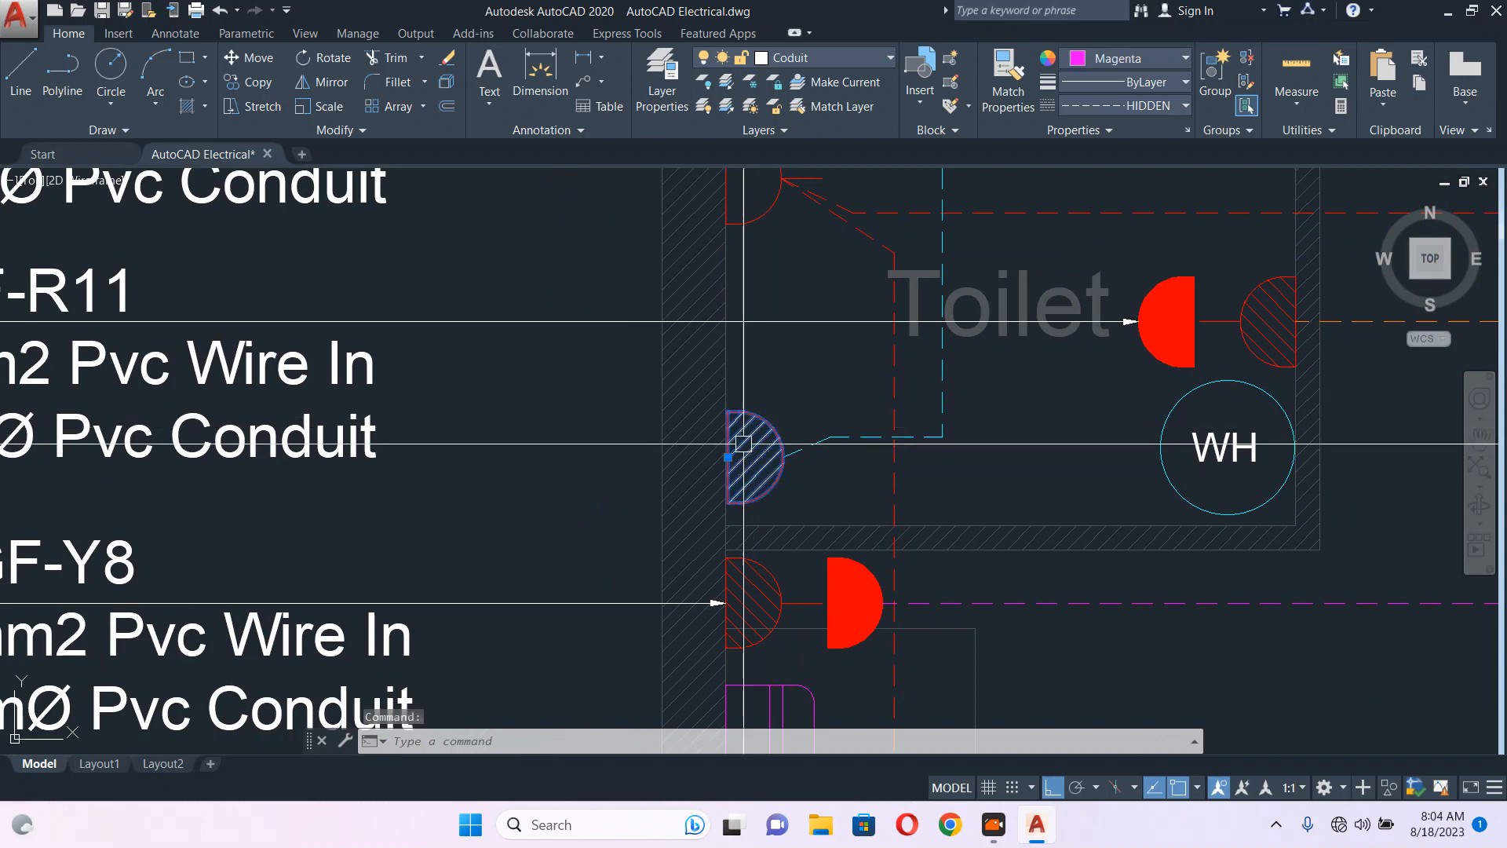
{"action": "middle_click_drag", "start_coordinate": [703, 474], "coordinate": [811, 452]}
{"action": "type", "text": "co"}
{"action": "key", "text": "Return"}
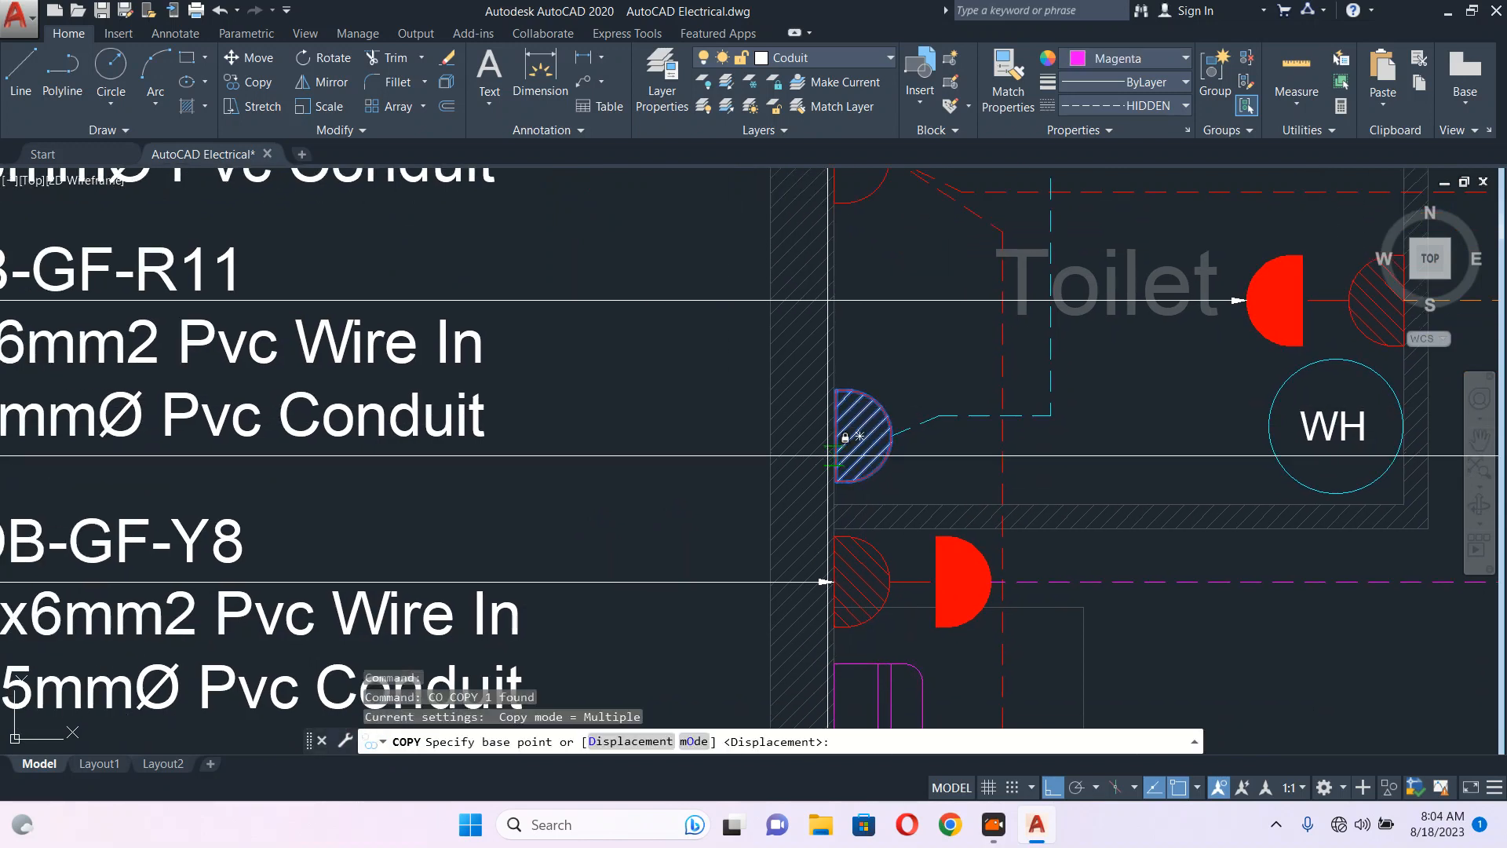
{"action": "left_click", "coordinate": [835, 436]}
{"action": "scroll", "coordinate": [734, 486], "scroll_direction": "down", "scroll_amount": 5}
{"action": "middle_click_drag", "start_coordinate": [365, 478], "coordinate": [515, 478]}
{"action": "scroll", "coordinate": [515, 478], "scroll_direction": "up", "scroll_amount": 3}
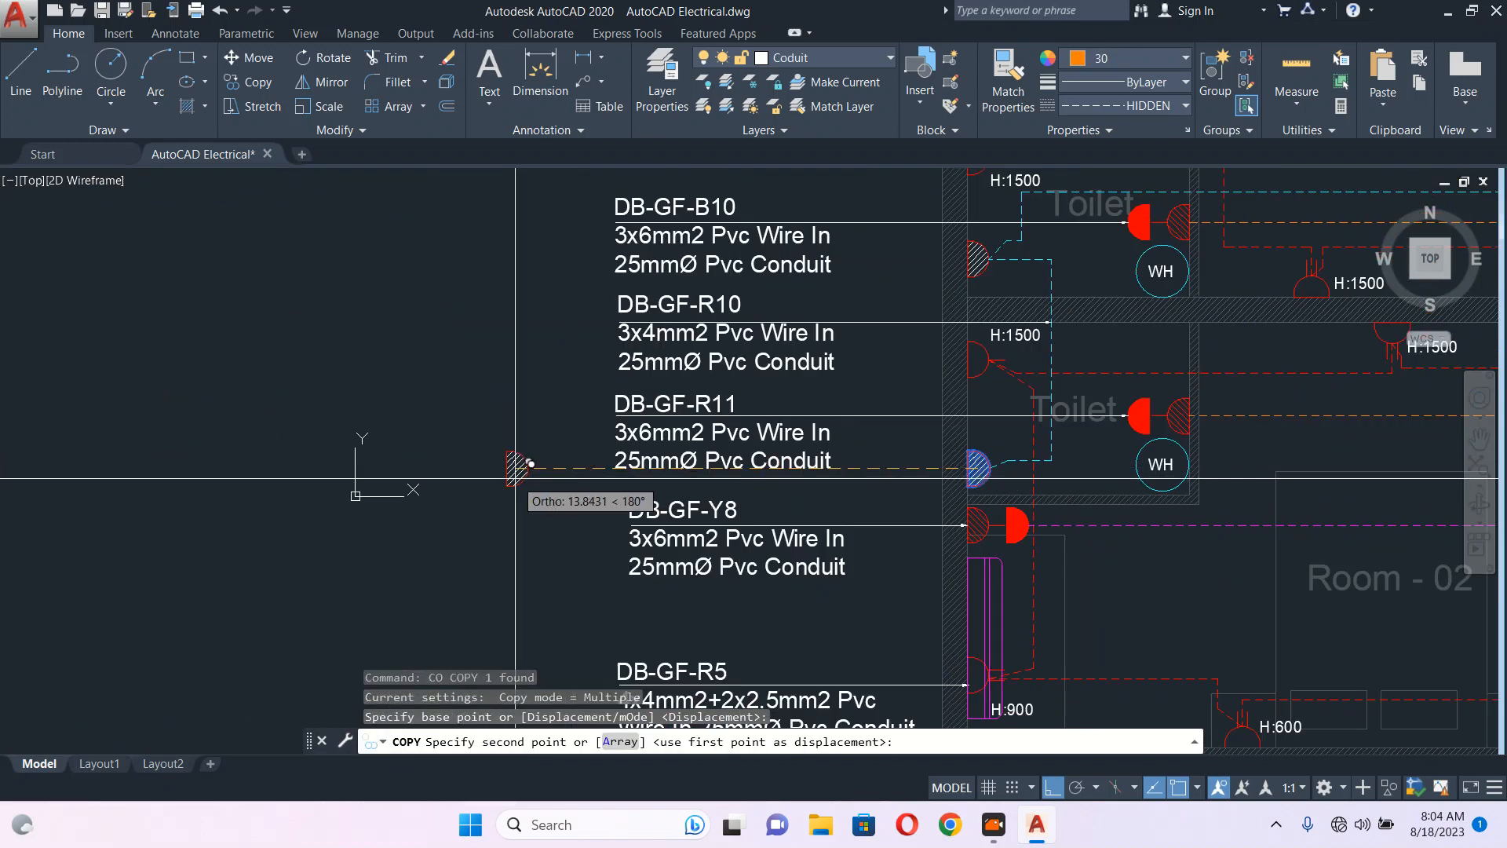
{"action": "left_click", "coordinate": [515, 478]}
{"action": "key", "text": "Escape"}
- Draw a short horizontal polyline outward from the midpoint of the copied outlet symbol's curved side
{"action": "scroll", "coordinate": [525, 480], "scroll_direction": "up", "scroll_amount": 3}
{"action": "type", "text": "pl"}
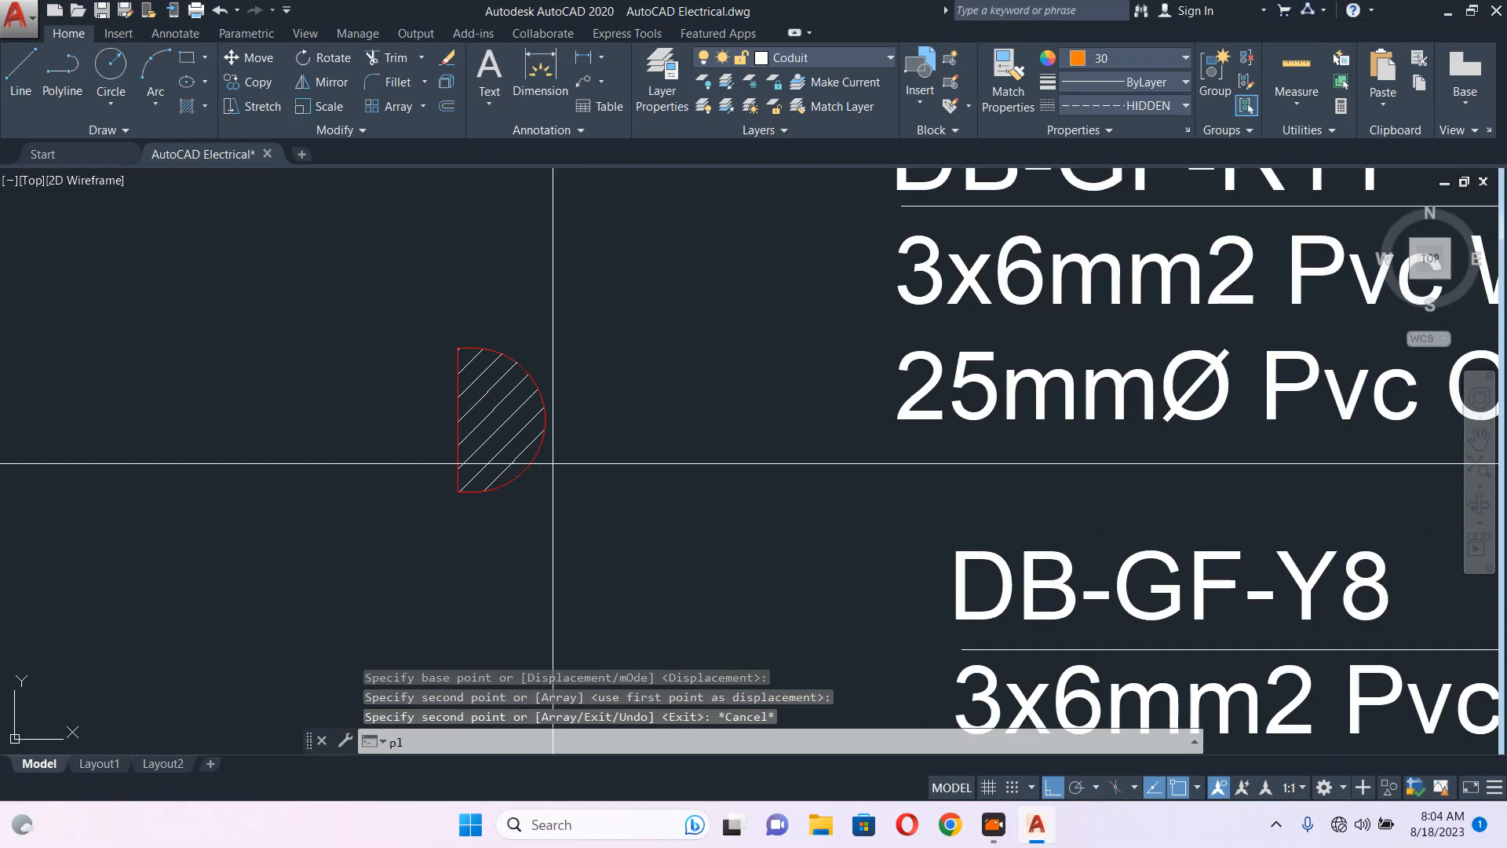
{"action": "key", "text": "Return"}
{"action": "left_click", "coordinate": [545, 419]}
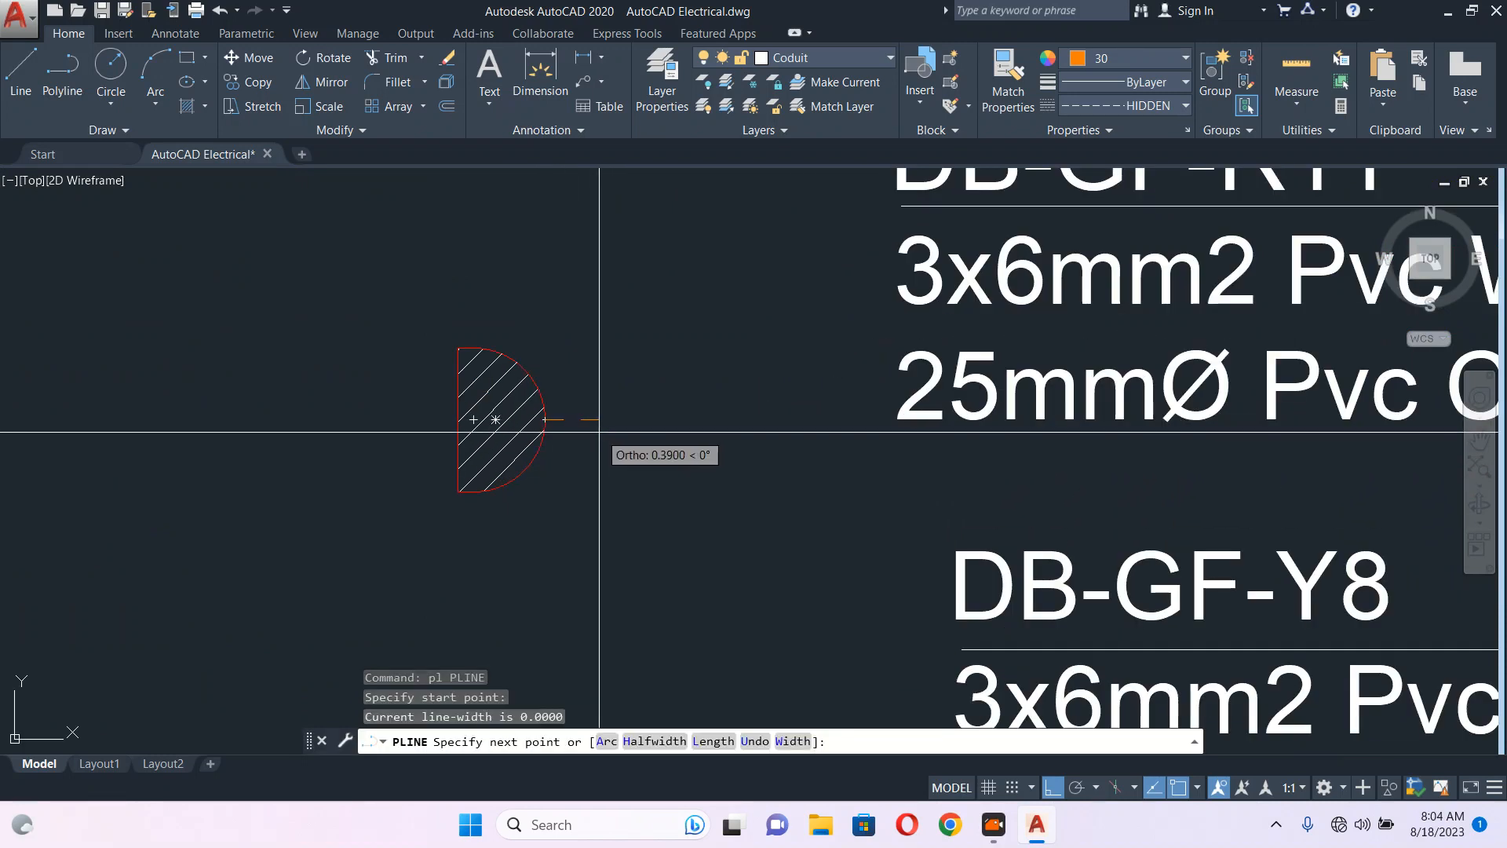
{"action": "left_click", "coordinate": [625, 437]}
{"action": "key", "text": "Escape"}
- Explode the copied outlet symbol and match the short line's properties to the symbol's red outline
{"action": "left_click", "coordinate": [517, 388]}
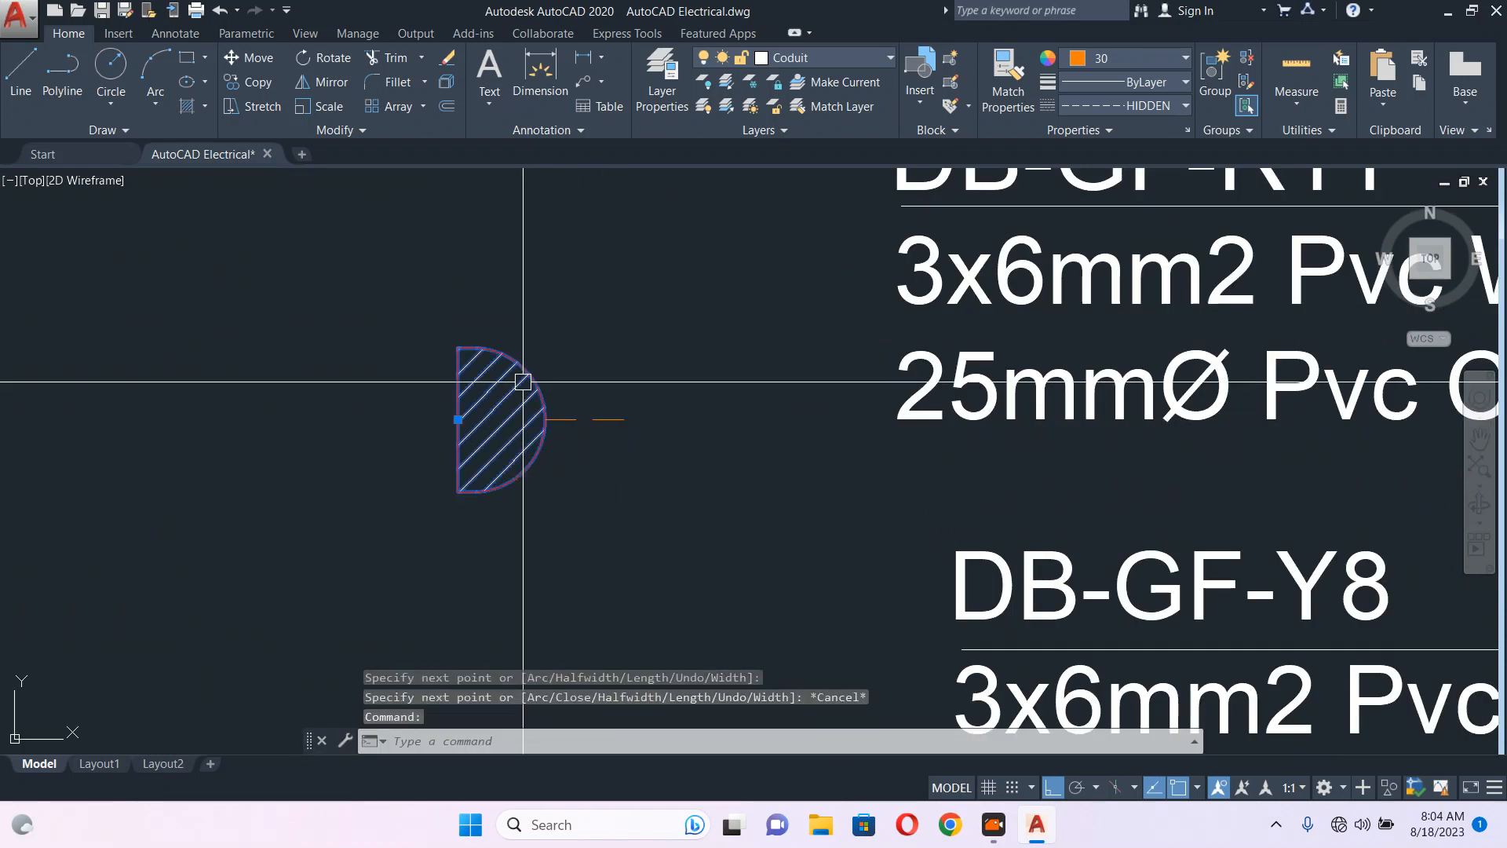
{"action": "type", "text": "x"}
{"action": "key", "text": "Return"}
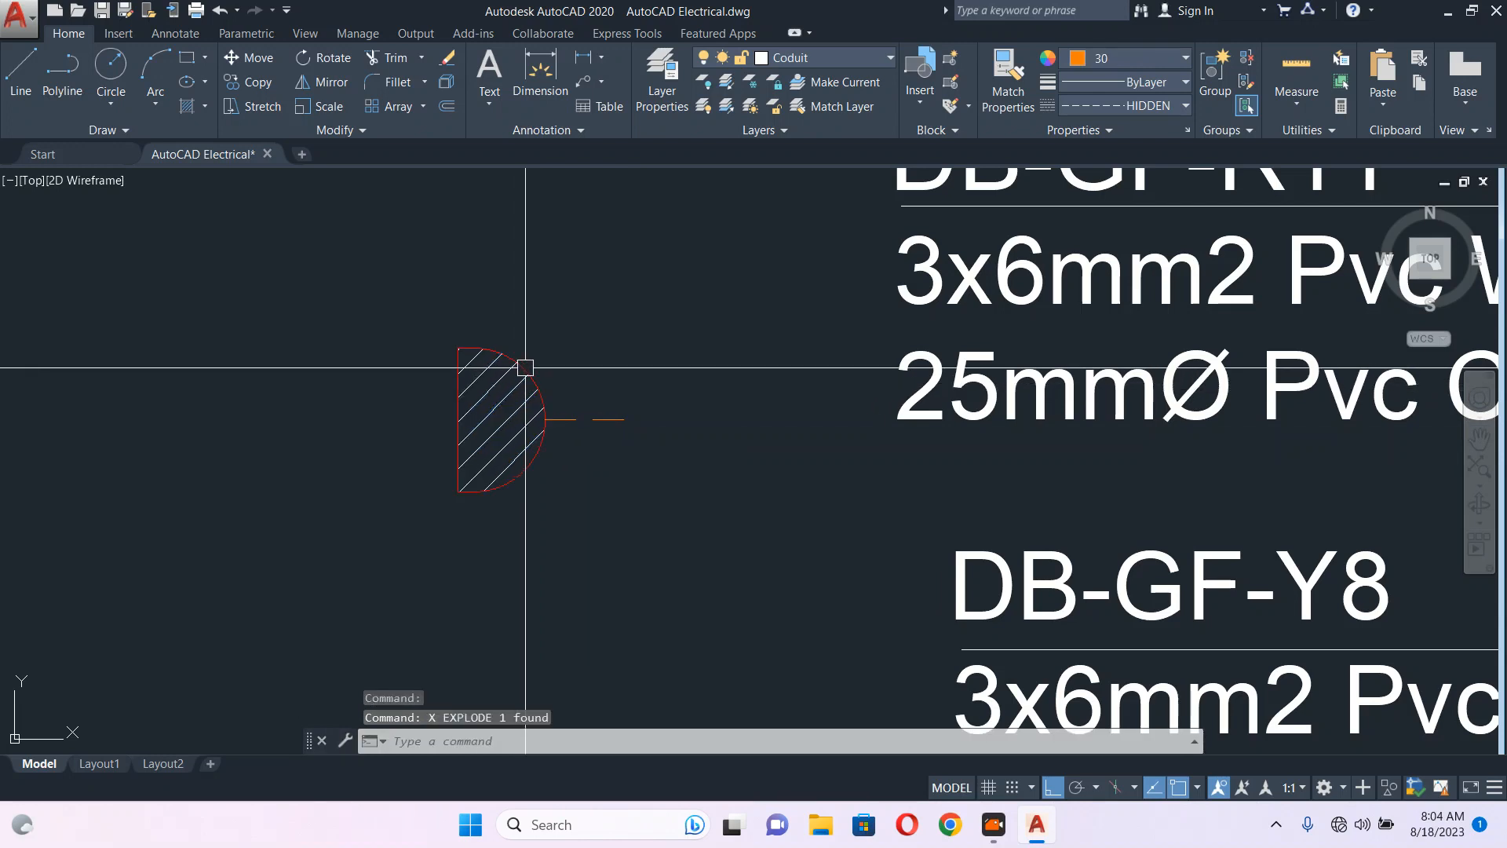
{"action": "left_click", "coordinate": [524, 366]}
{"action": "type", "text": "m"}
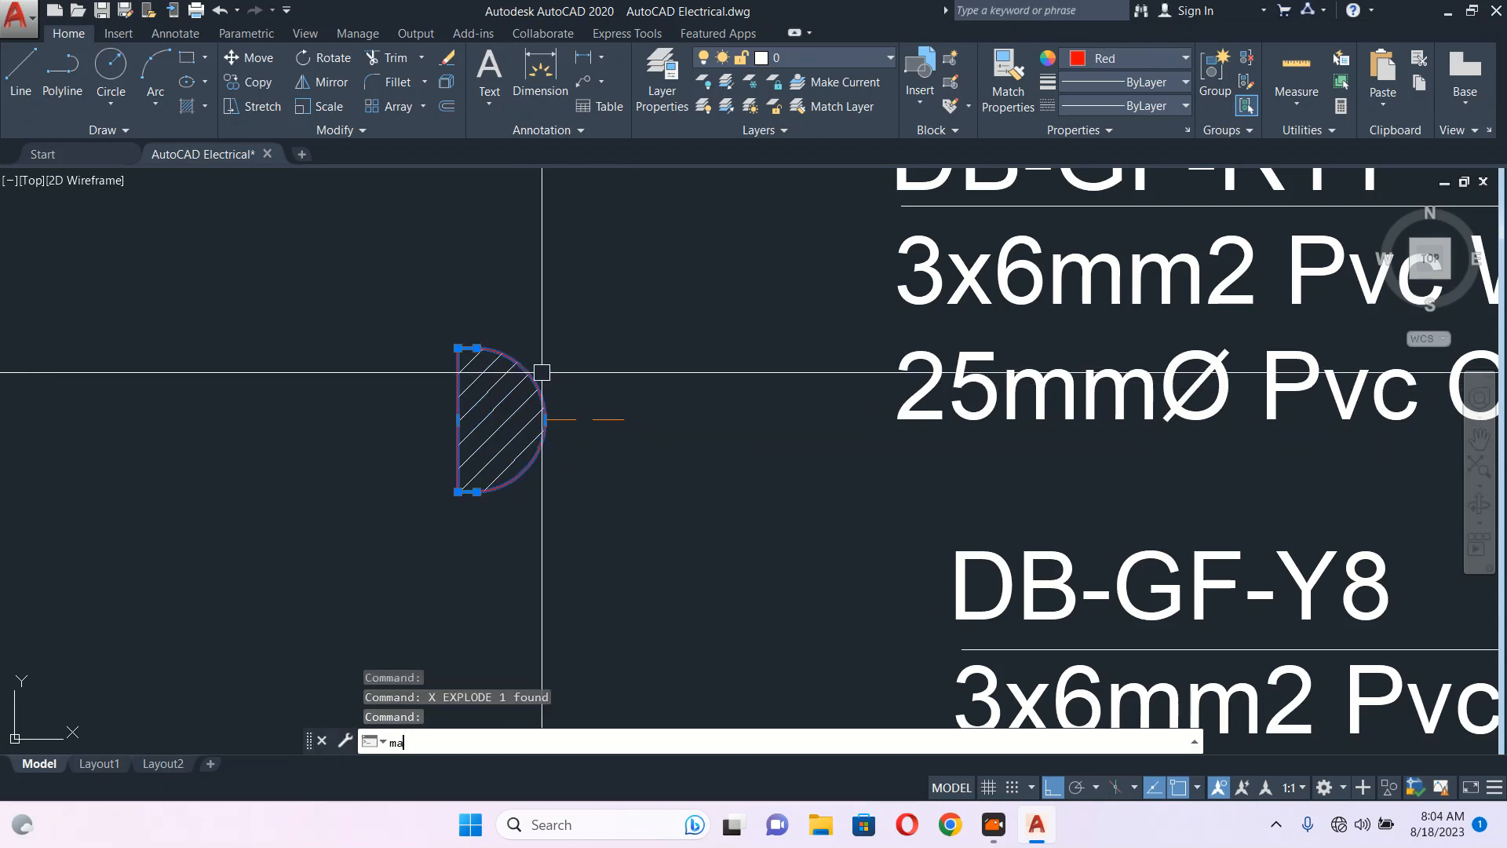
{"action": "type", "text": "a"}
{"action": "key", "text": "Return"}
{"action": "left_click", "coordinate": [611, 418]}
{"action": "key", "text": "Escape"}
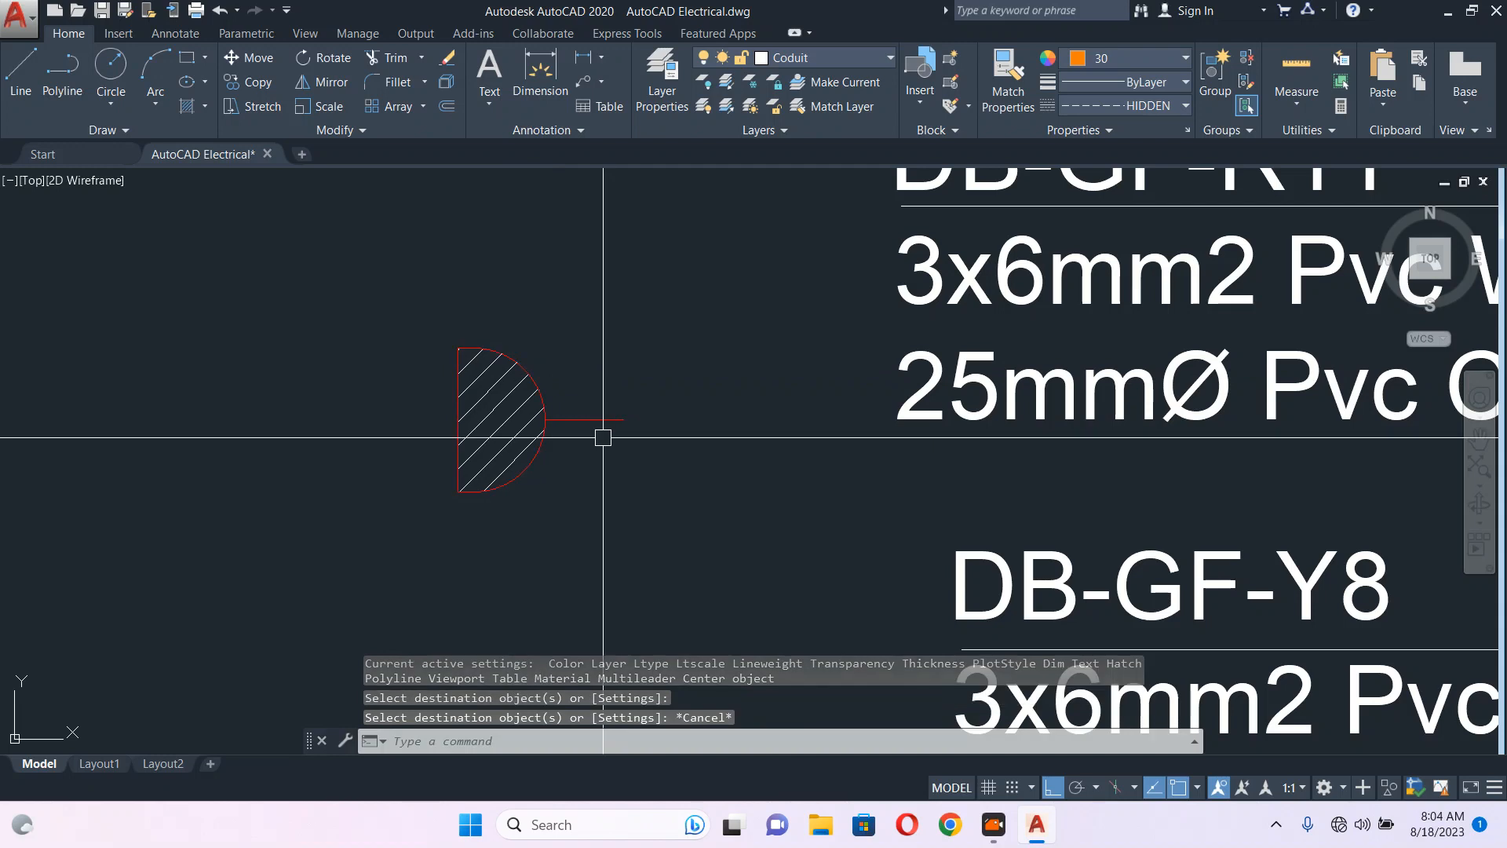
- Define the outlet symbol and its line as a block named "Switched Spure Outlet" with the base point at the flat side's midpoint
{"action": "left_click", "coordinate": [678, 324]}
{"action": "left_click", "coordinate": [350, 528]}
{"action": "type", "text": "b"}
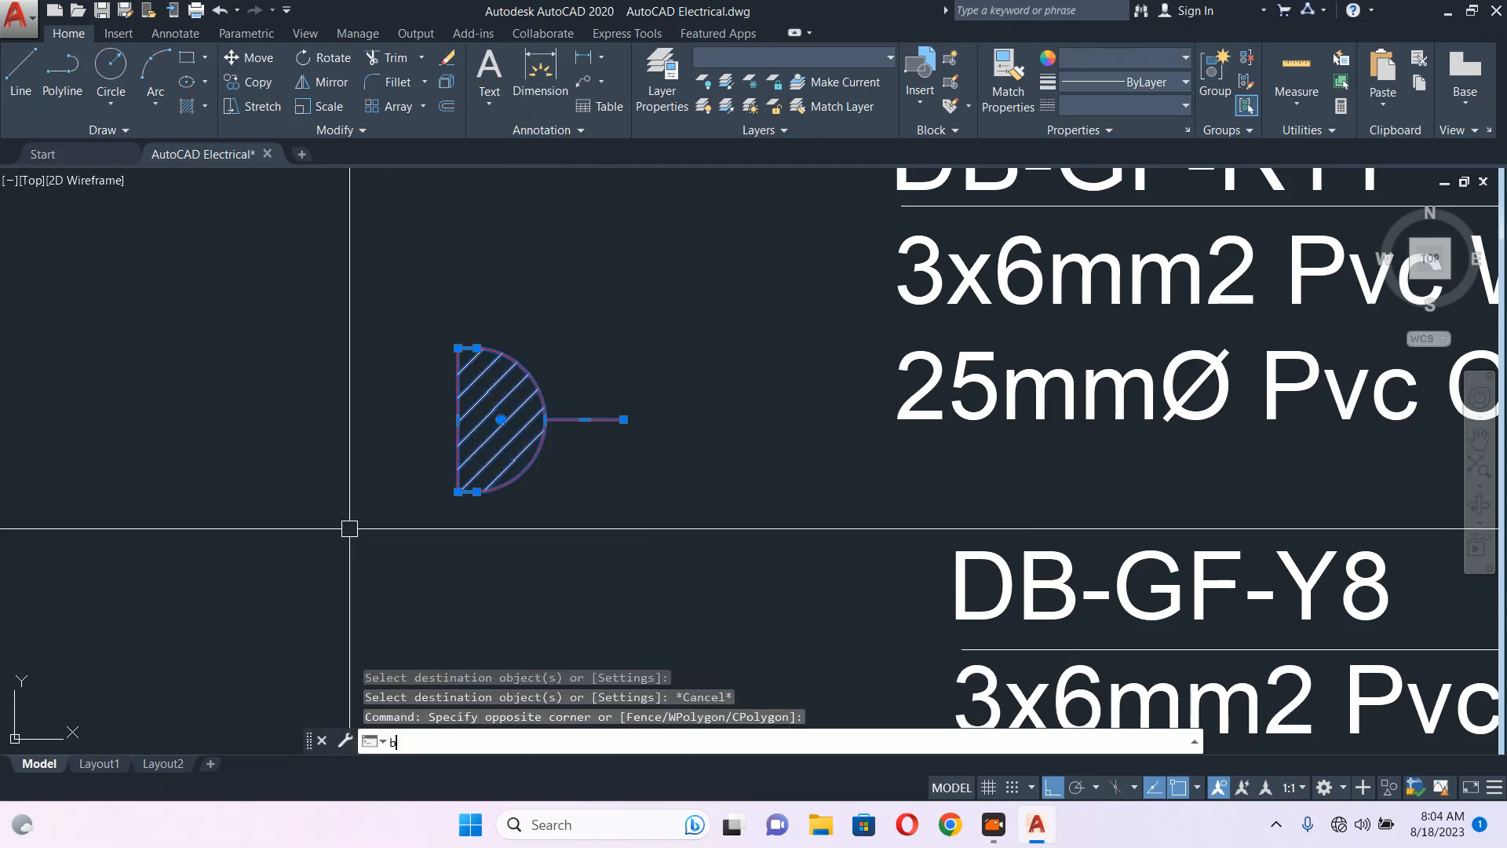
{"action": "key", "text": "Return"}
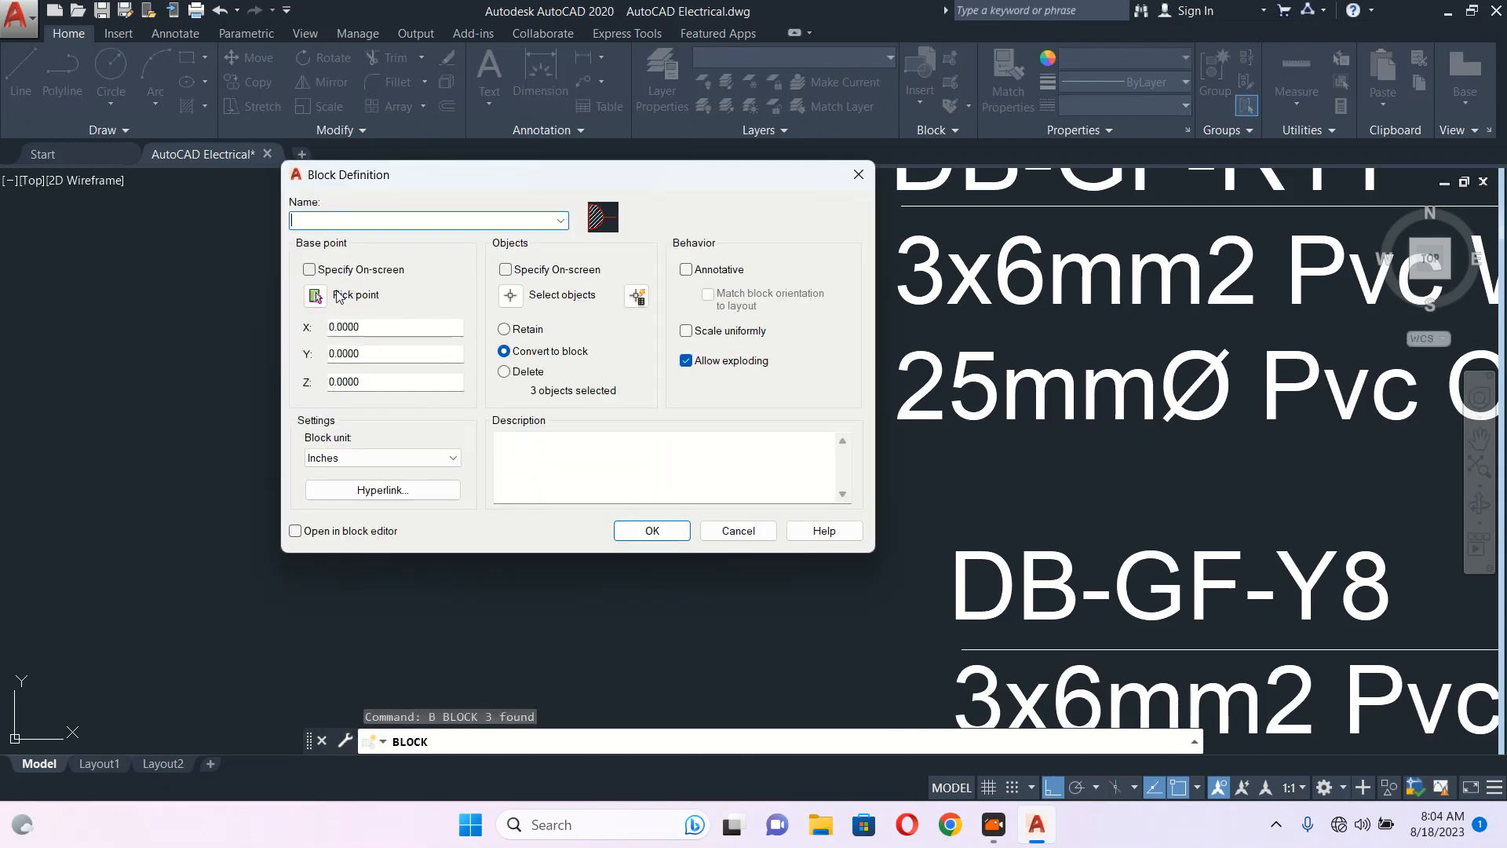
{"action": "left_click", "coordinate": [316, 295]}
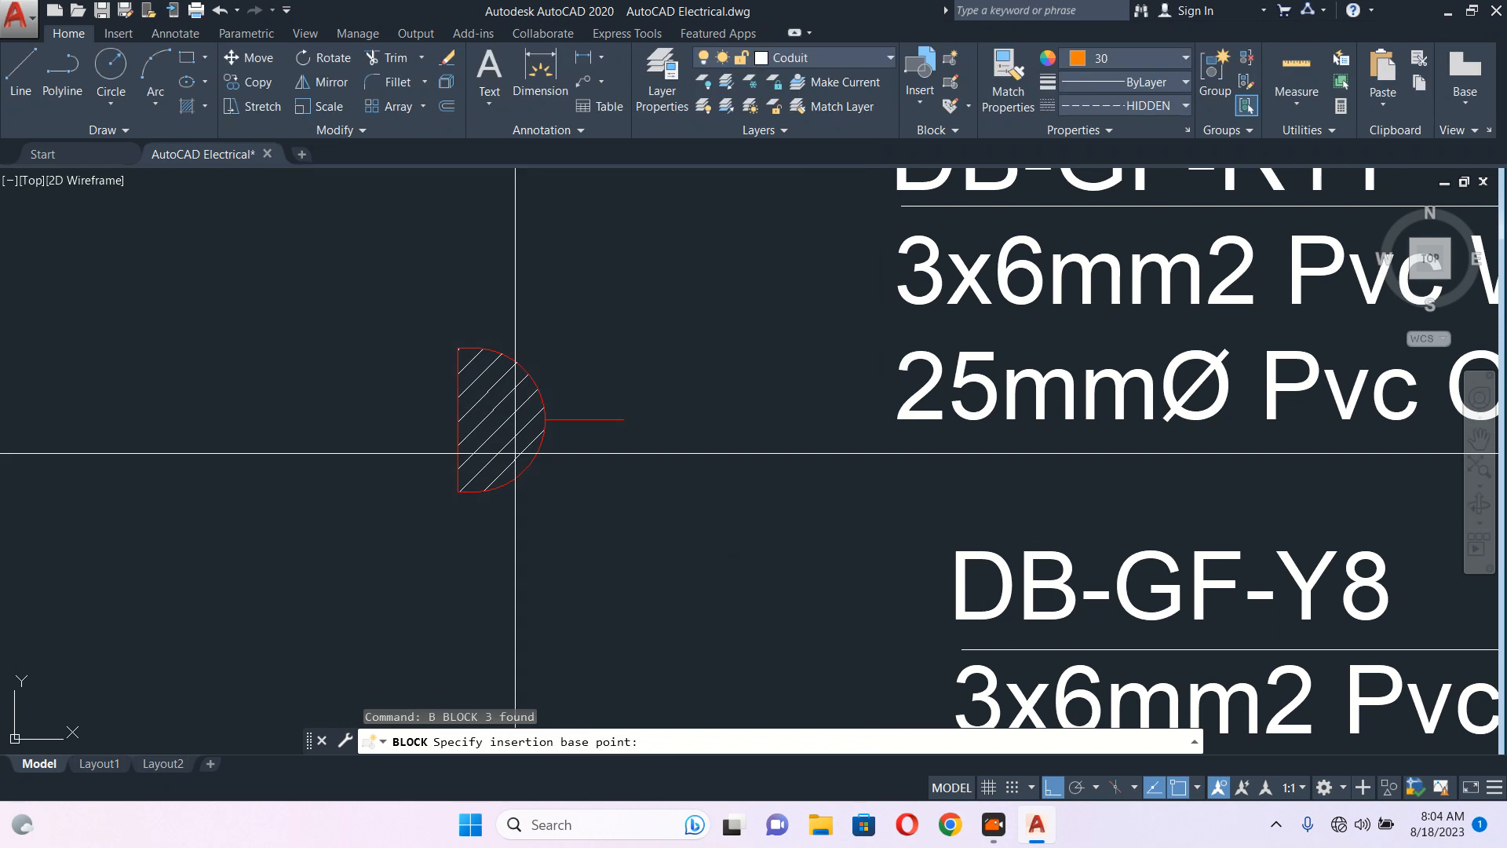
{"action": "left_click", "coordinate": [458, 420]}
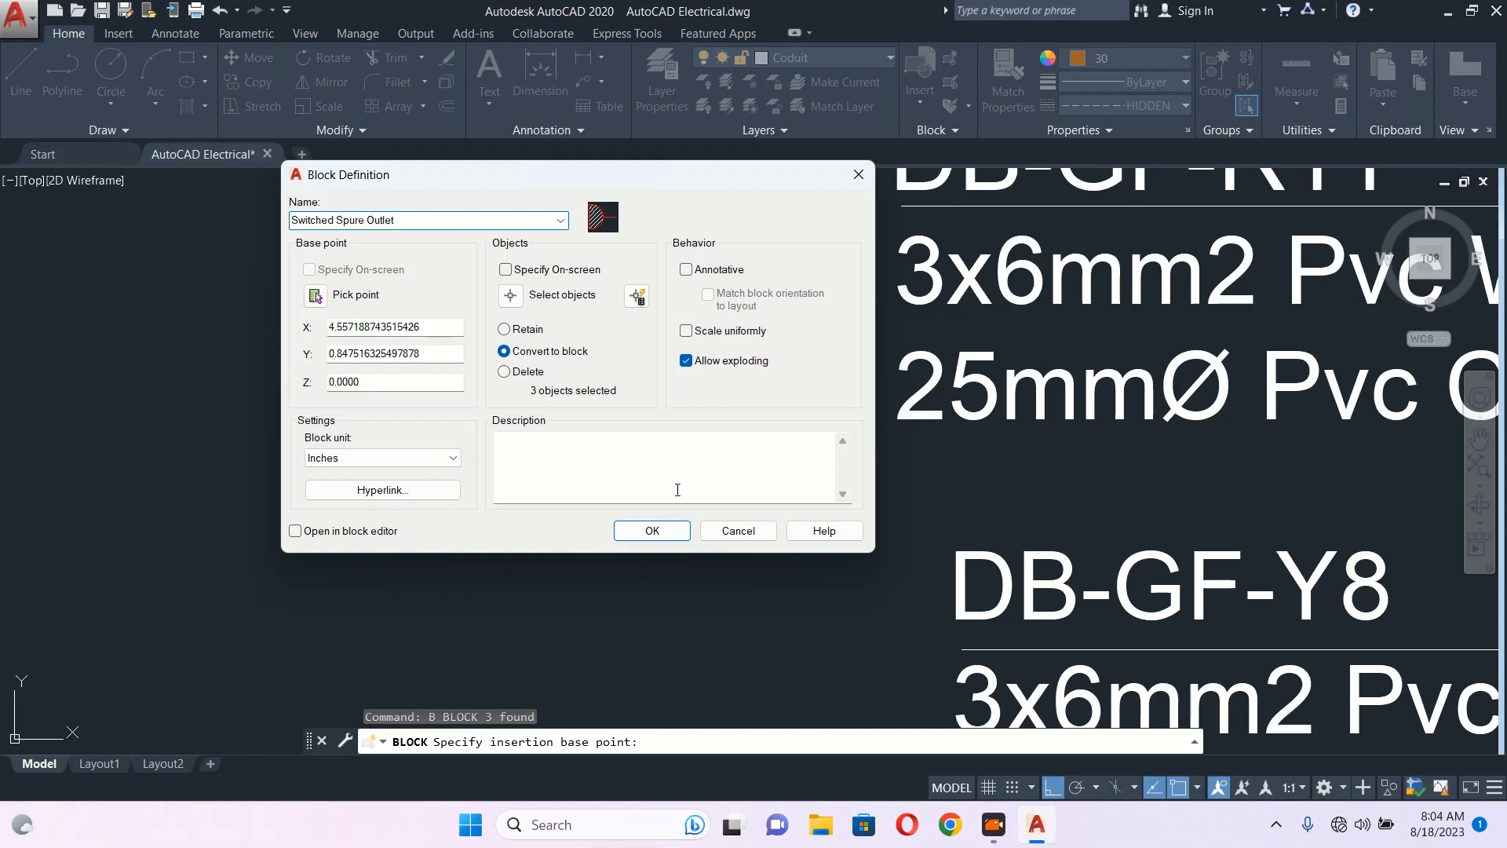
{"action": "left_click", "coordinate": [654, 532]}
- Move the new outlet block onto the inner face of the lower toilet's east wall, above the water heater outlet
{"action": "left_click", "coordinate": [548, 420]}
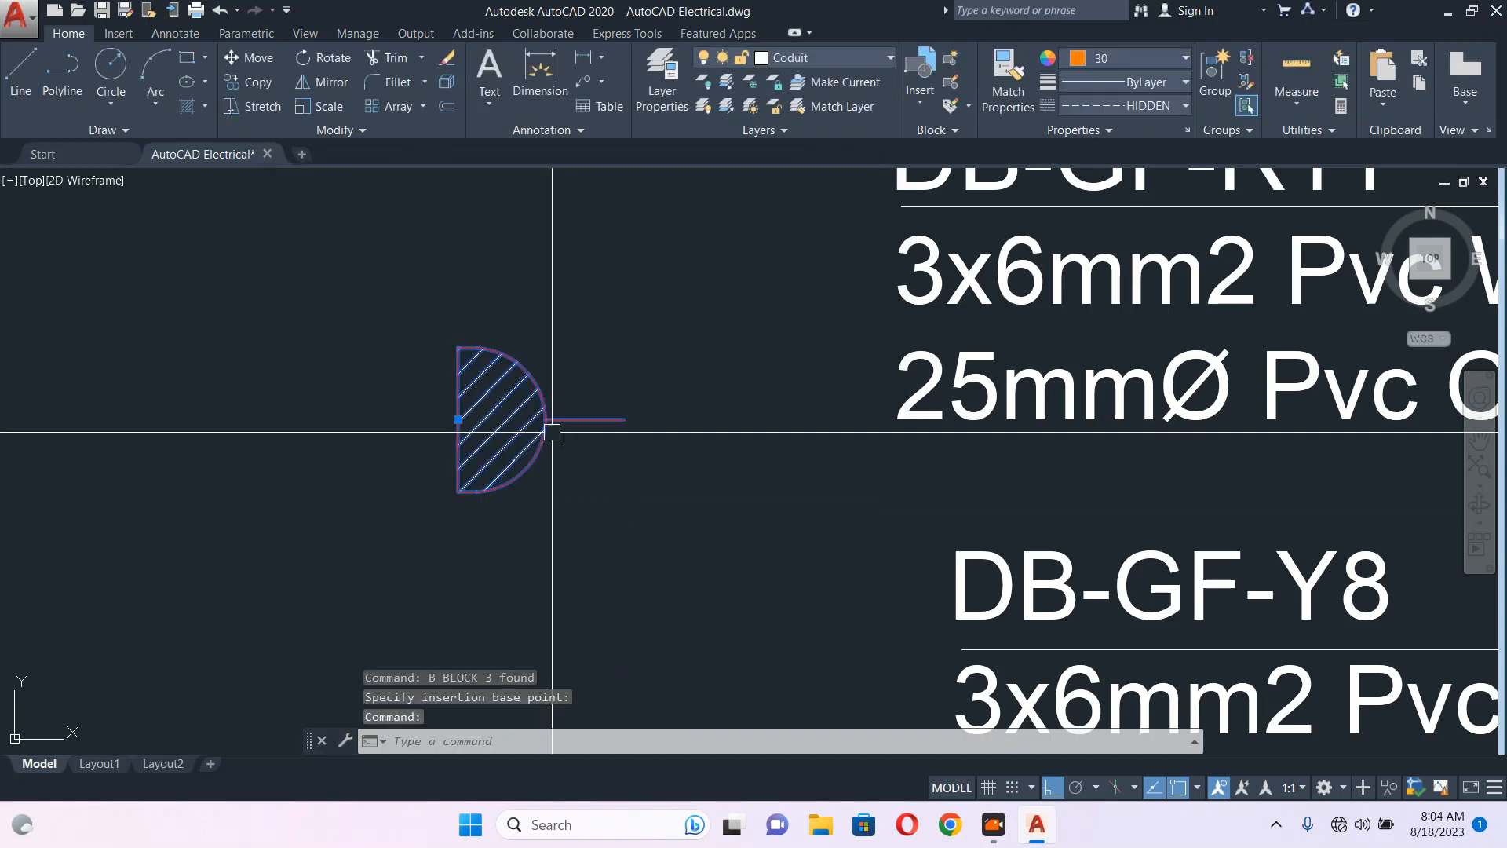
{"action": "left_click", "coordinate": [456, 426]}
{"action": "scroll", "coordinate": [554, 434], "scroll_direction": "down", "scroll_amount": 6}
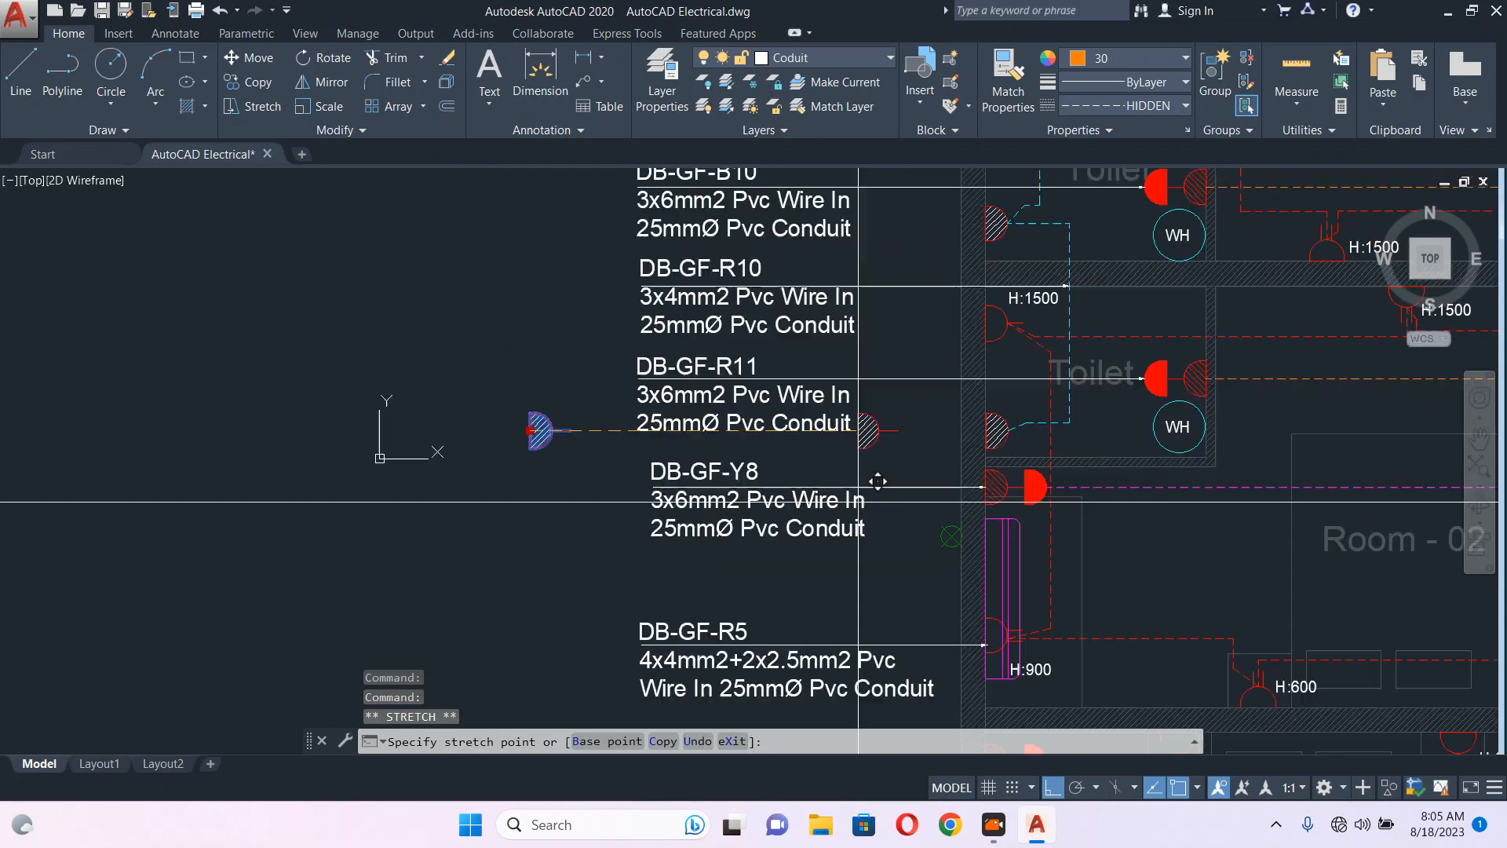
{"action": "middle_click_drag", "start_coordinate": [959, 412], "coordinate": [611, 461]}
{"action": "scroll", "coordinate": [777, 354], "scroll_direction": "up", "scroll_amount": 6}
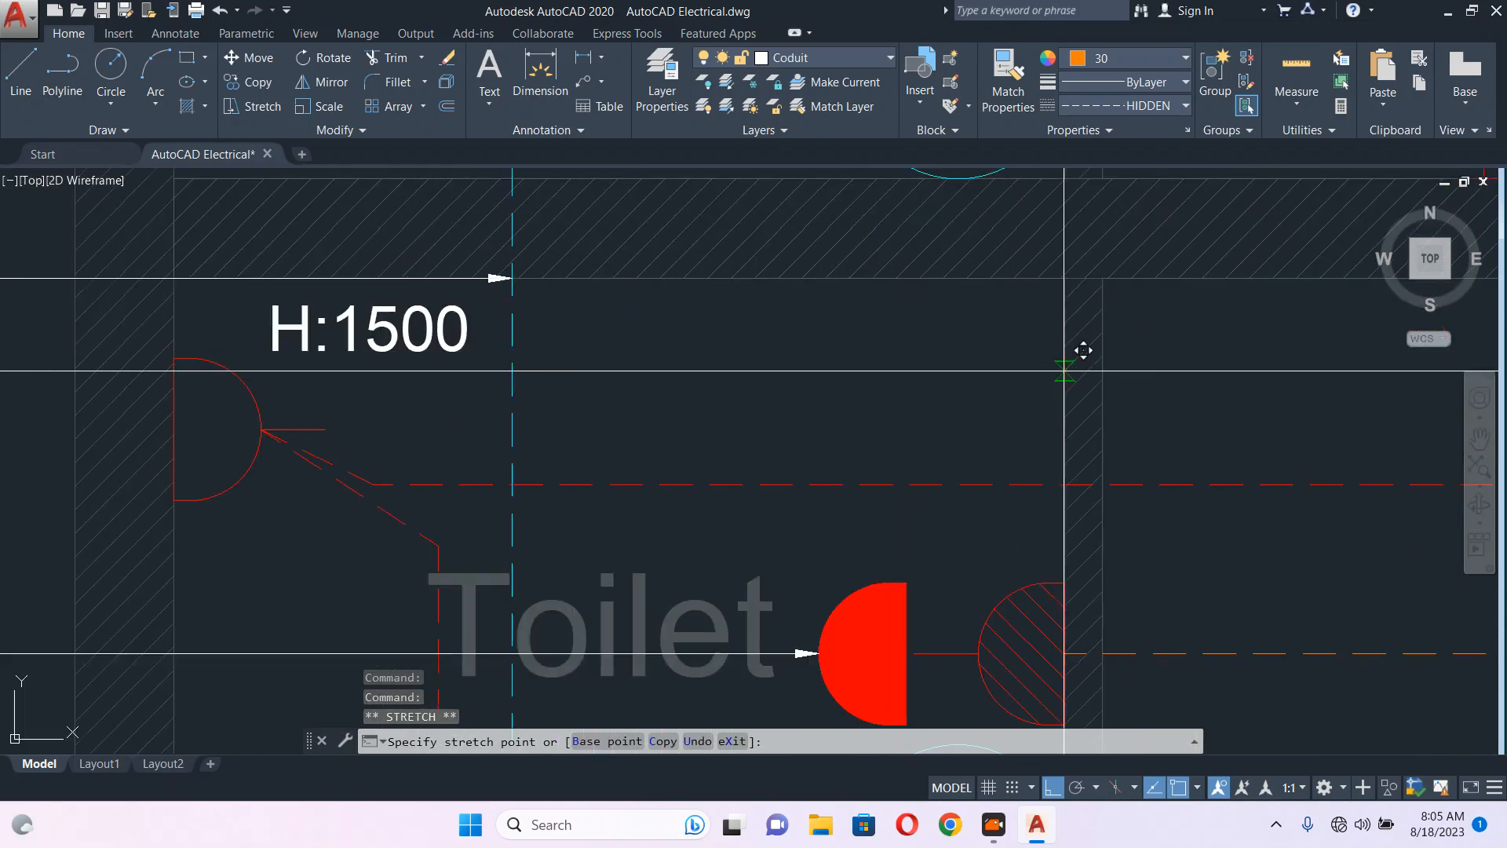
{"action": "left_click", "coordinate": [1065, 371]}
{"action": "key", "text": "Escape"}
- Mirror the outlet block about the vertical wall face so it faces into the toilet, erasing the source object
{"action": "left_click", "coordinate": [1137, 374]}
{"action": "middle_click_drag", "start_coordinate": [1121, 393], "coordinate": [1071, 372]}
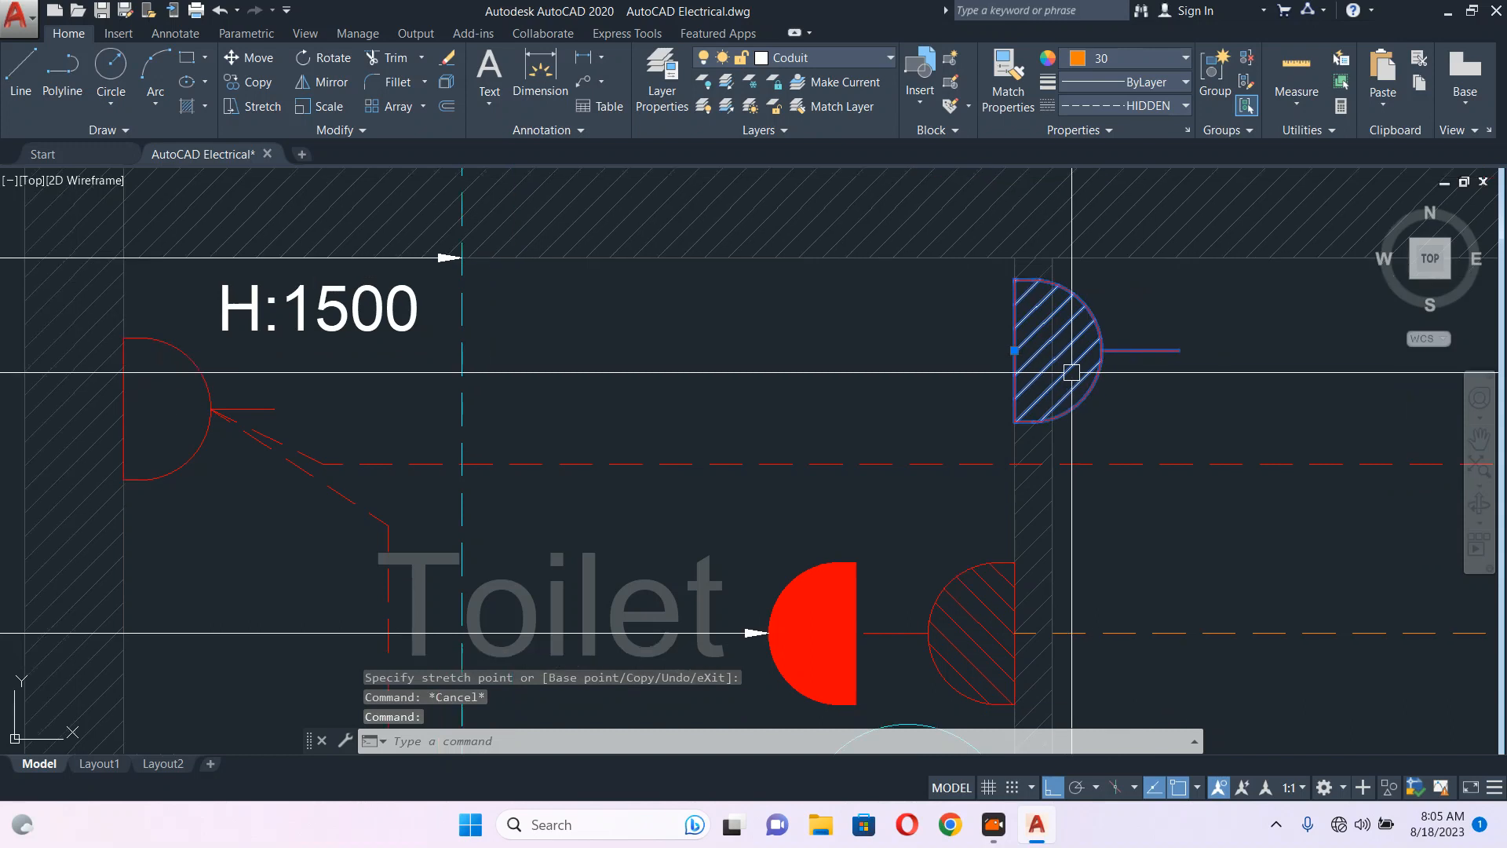
{"action": "type", "text": "mi"}
{"action": "key", "text": "Return"}
{"action": "left_click", "coordinate": [1016, 372]}
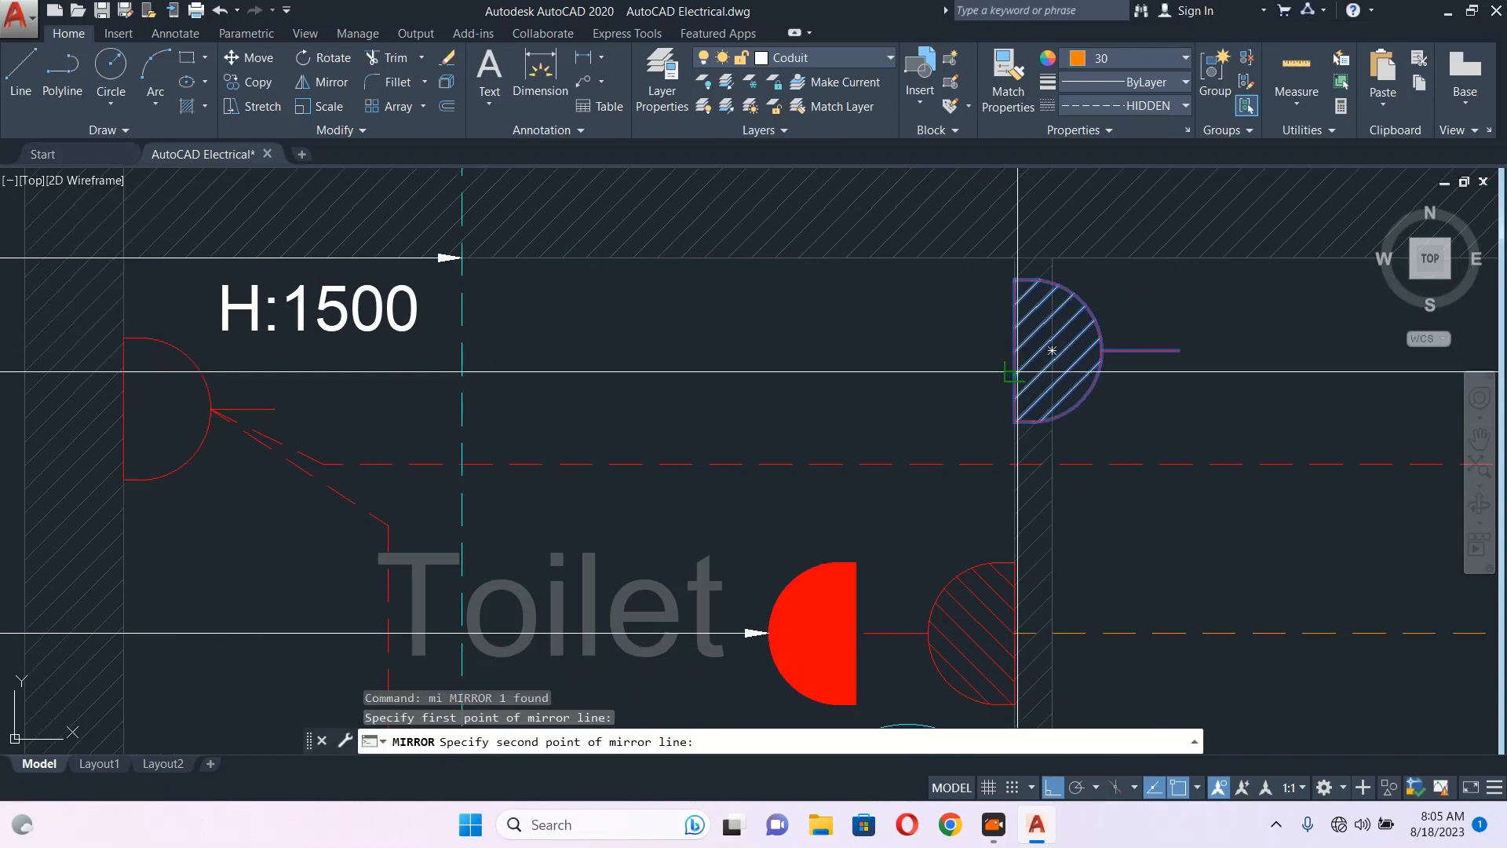
{"action": "scroll", "coordinate": [1003, 304], "scroll_direction": "up", "scroll_amount": 4}
{"action": "left_click", "coordinate": [1035, 224]}
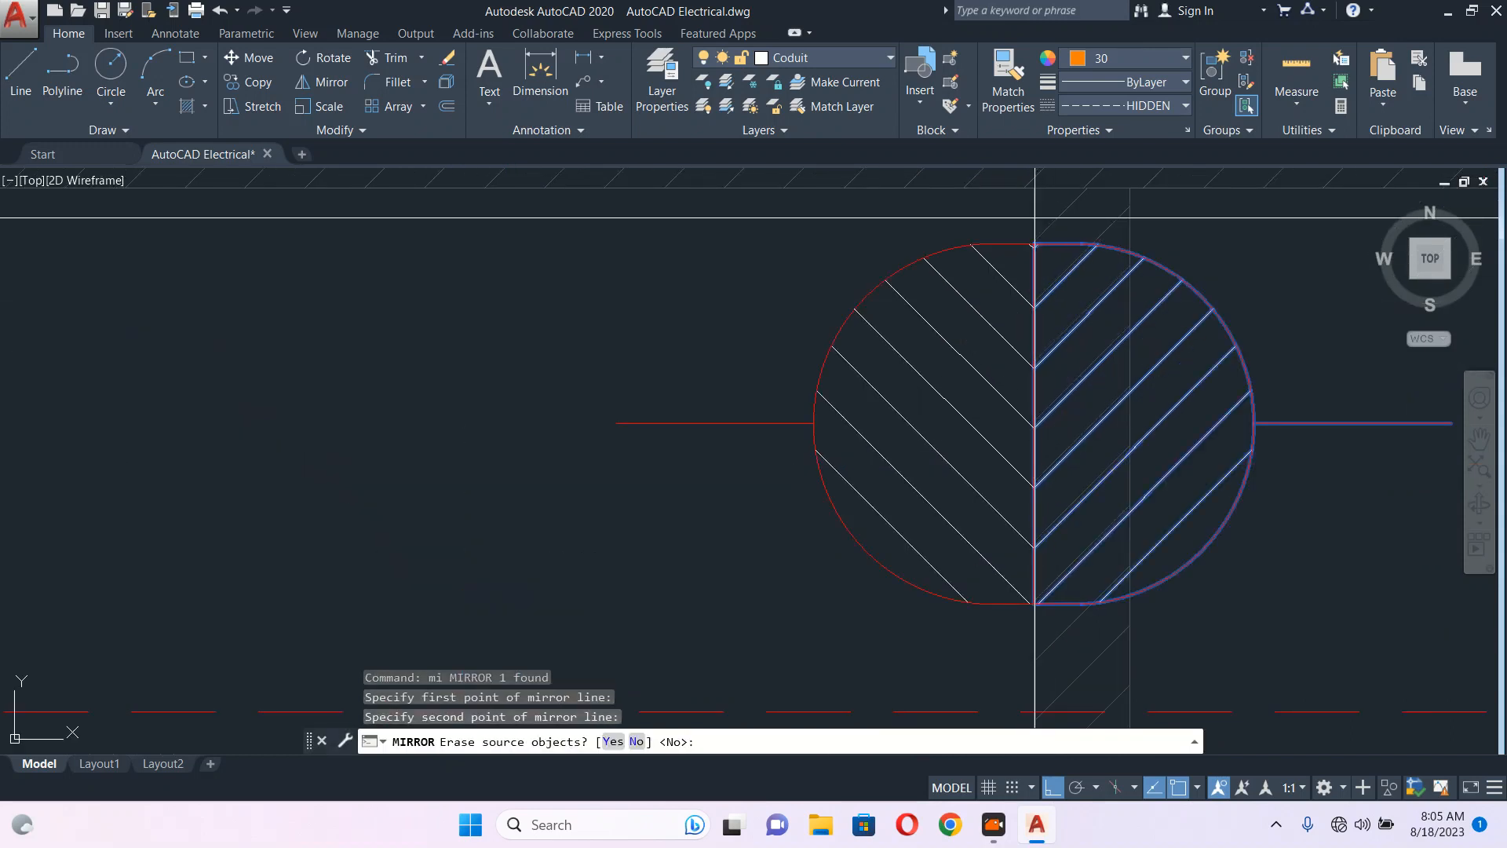
{"action": "type", "text": "y"}
{"action": "key", "text": "Return"}
{"action": "scroll", "coordinate": [994, 312], "scroll_direction": "down", "scroll_amount": 3}
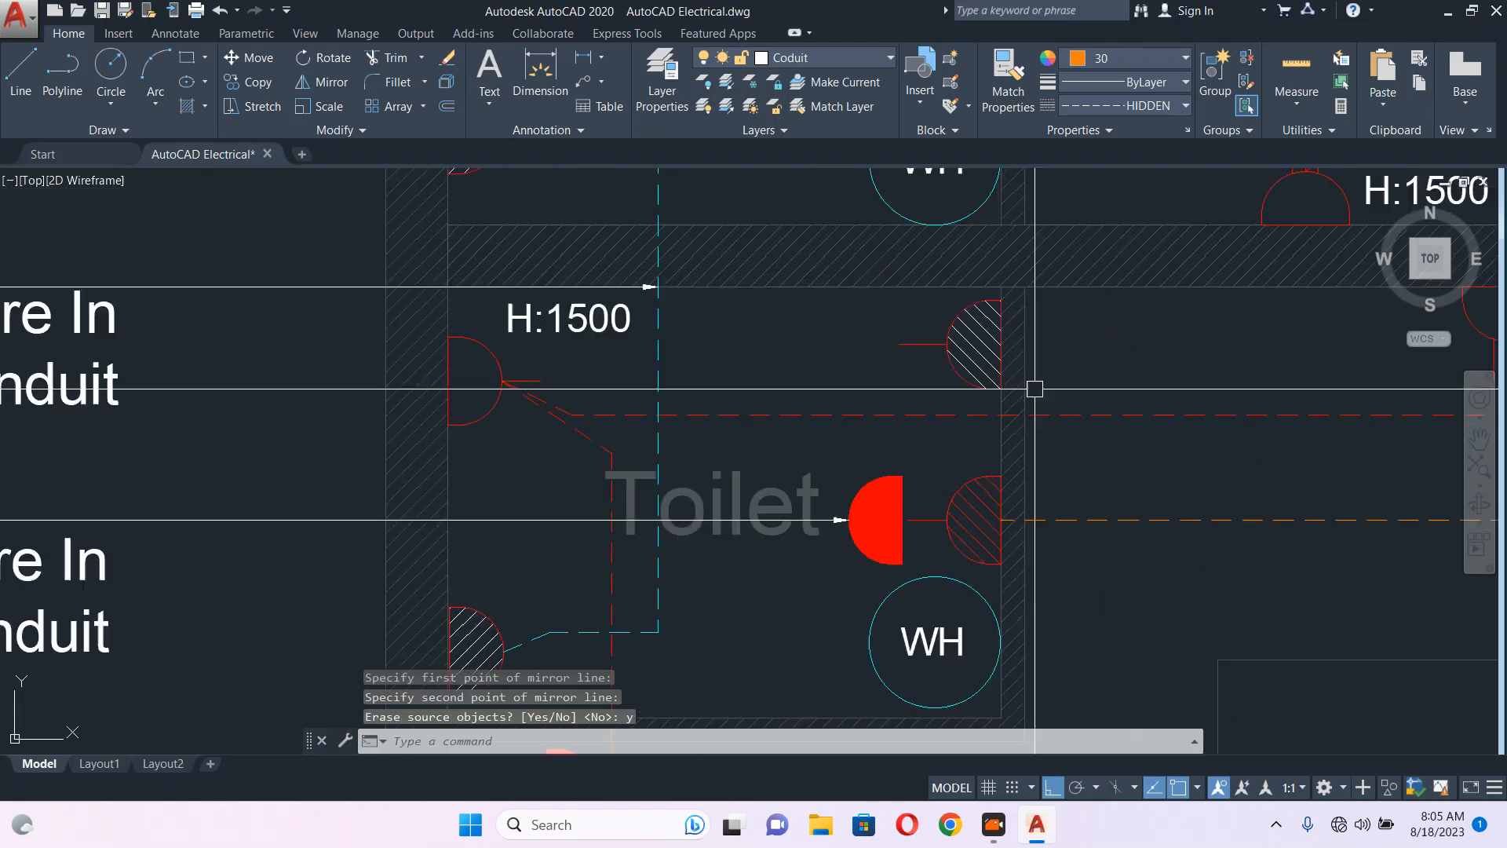
- Examine the new outlet's position in the lower toilet relative to the surrounding circuits, neighbouring rooms and trunking
{"action": "middle_click_drag", "start_coordinate": [1037, 387], "coordinate": [971, 348]}
{"action": "scroll", "coordinate": [972, 351], "scroll_direction": "down", "scroll_amount": 2}
{"action": "mouse_move", "coordinate": [1217, 440]}
{"action": "middle_mouse_down"}
{"action": "mouse_move", "coordinate": [976, 431]}
{"action": "mouse_move", "coordinate": [973, 444]}
{"action": "middle_mouse_up"}
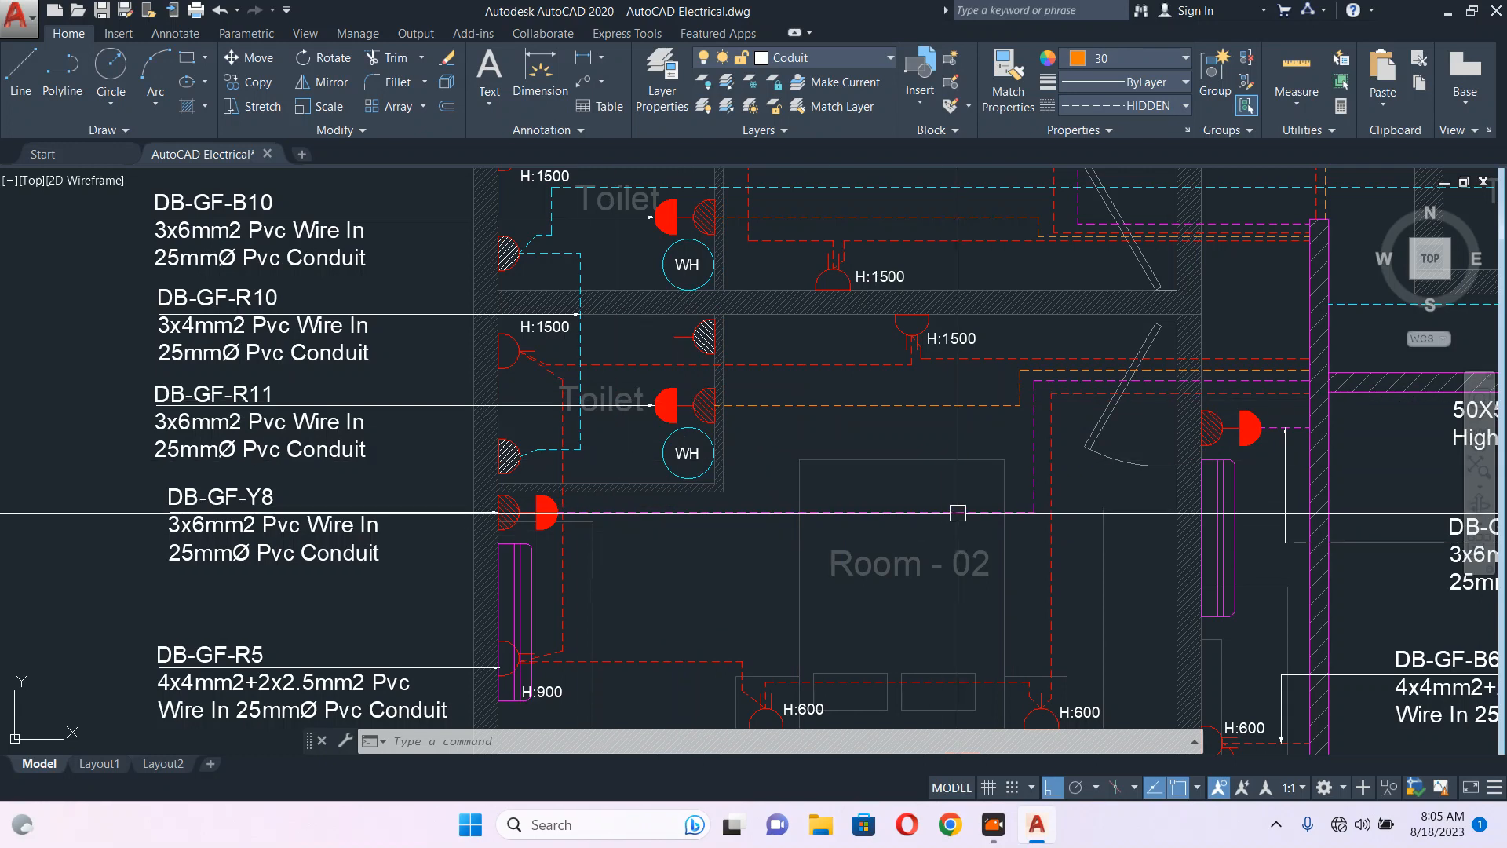
{"action": "mouse_move", "coordinate": [957, 509]}
{"action": "middle_mouse_down"}
{"action": "mouse_move", "coordinate": [931, 466]}
{"action": "mouse_move", "coordinate": [941, 383]}
{"action": "middle_mouse_up"}
{"action": "scroll", "coordinate": [942, 382], "scroll_direction": "down", "scroll_amount": 2}
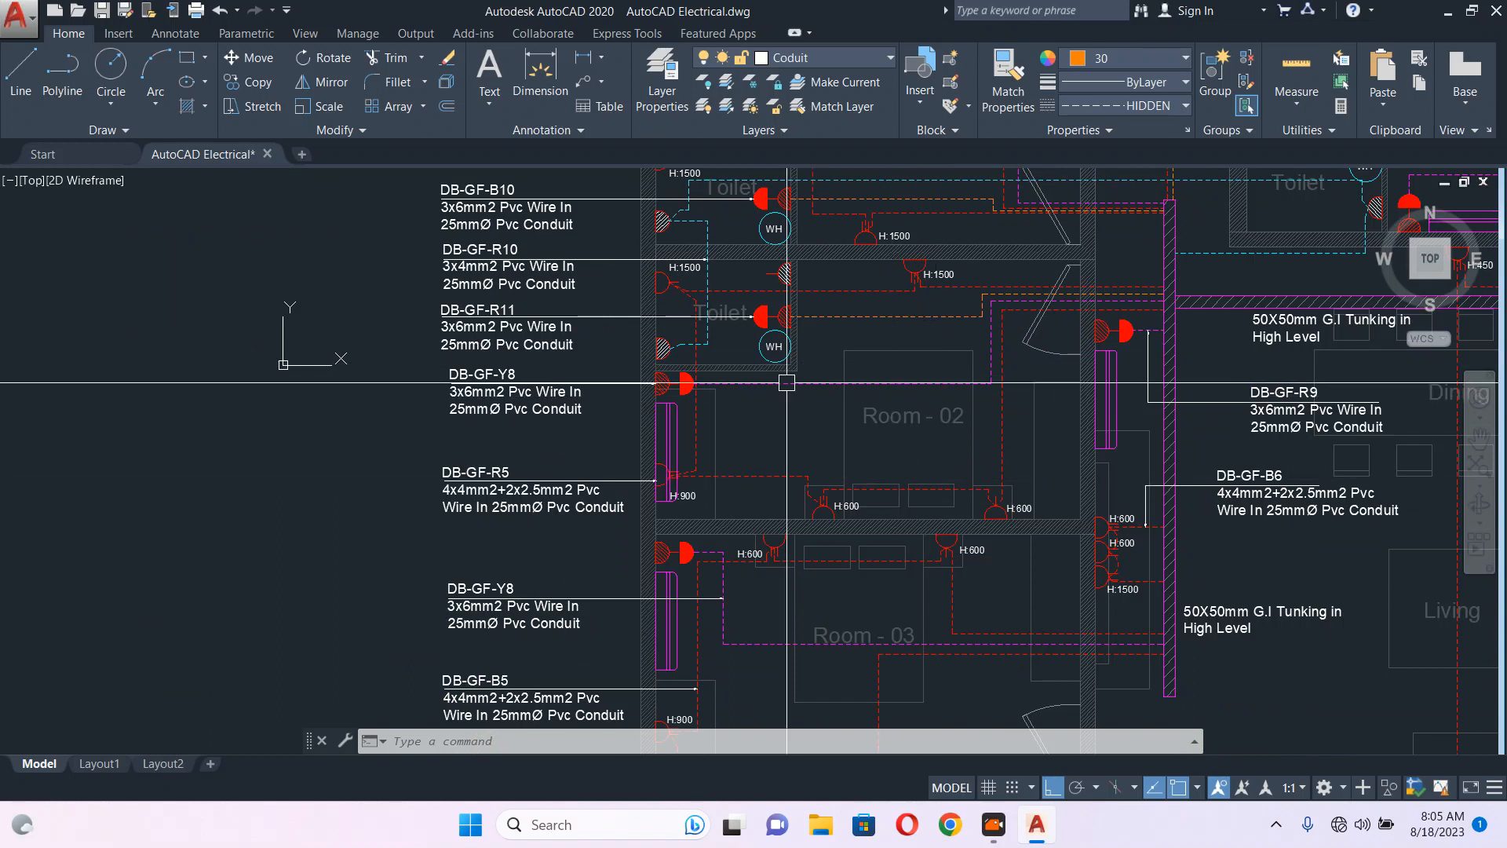
{"action": "middle_click_drag", "start_coordinate": [787, 380], "coordinate": [778, 522]}
{"action": "scroll", "coordinate": [748, 442], "scroll_direction": "up", "scroll_amount": 2}
{"action": "middle_click_drag", "start_coordinate": [748, 442], "coordinate": [773, 442]}
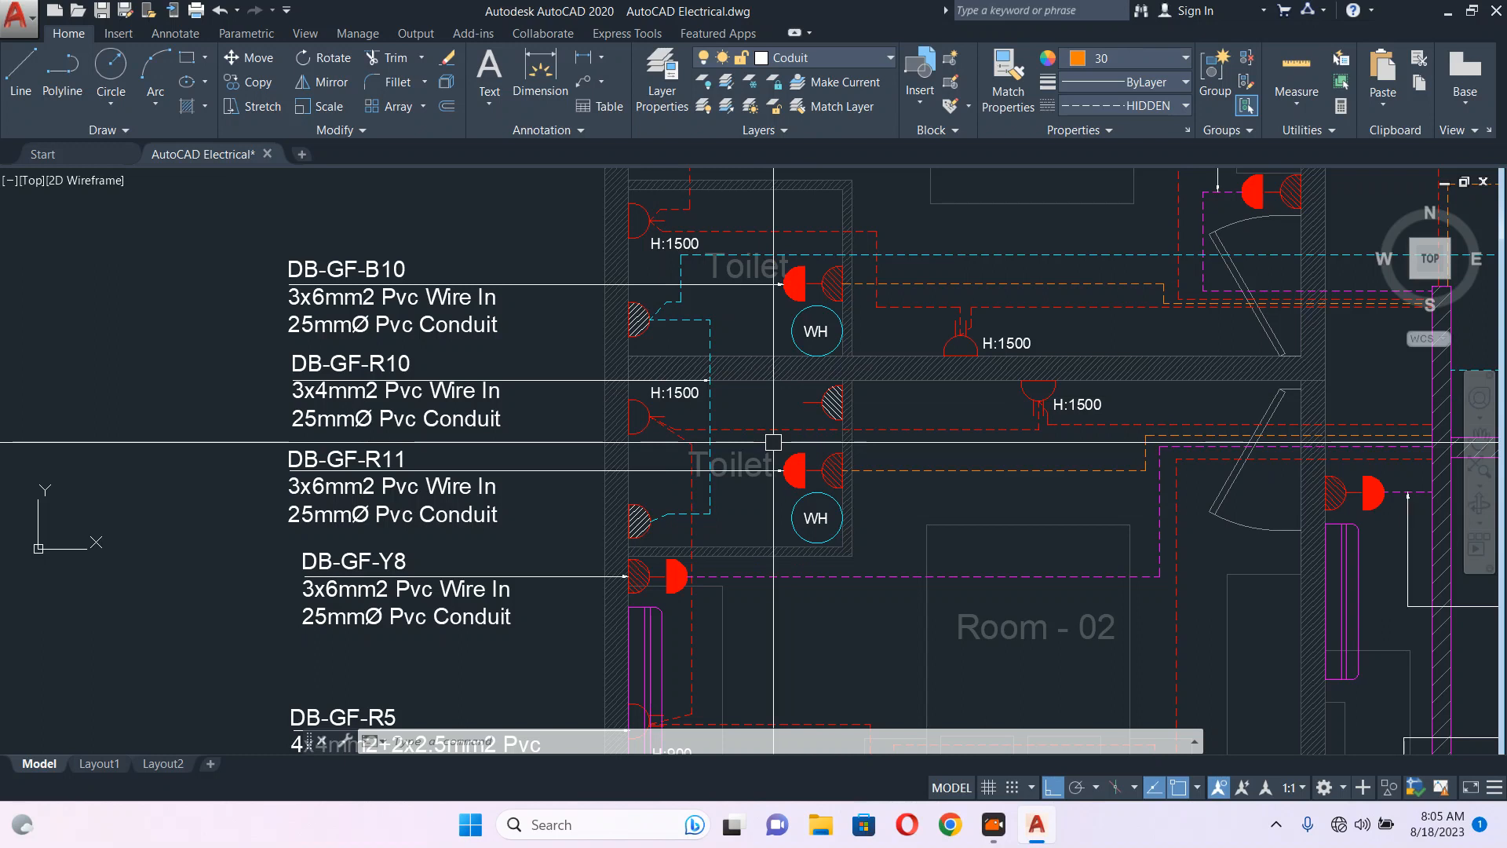
{"action": "middle_click_drag", "start_coordinate": [773, 442], "coordinate": [745, 416]}
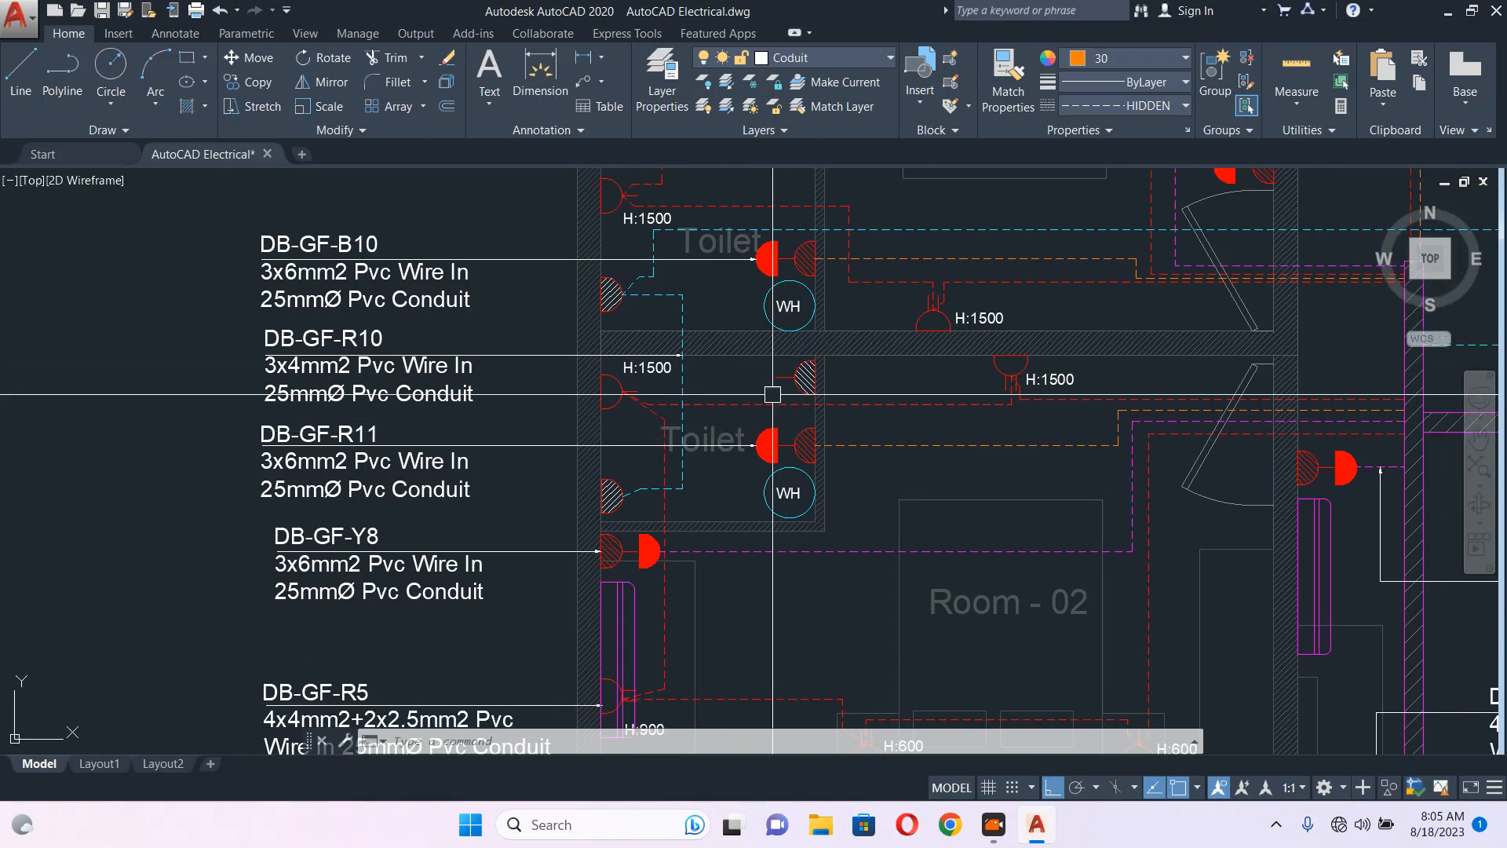
{"action": "scroll", "coordinate": [661, 452], "scroll_direction": "up", "scroll_amount": 4}
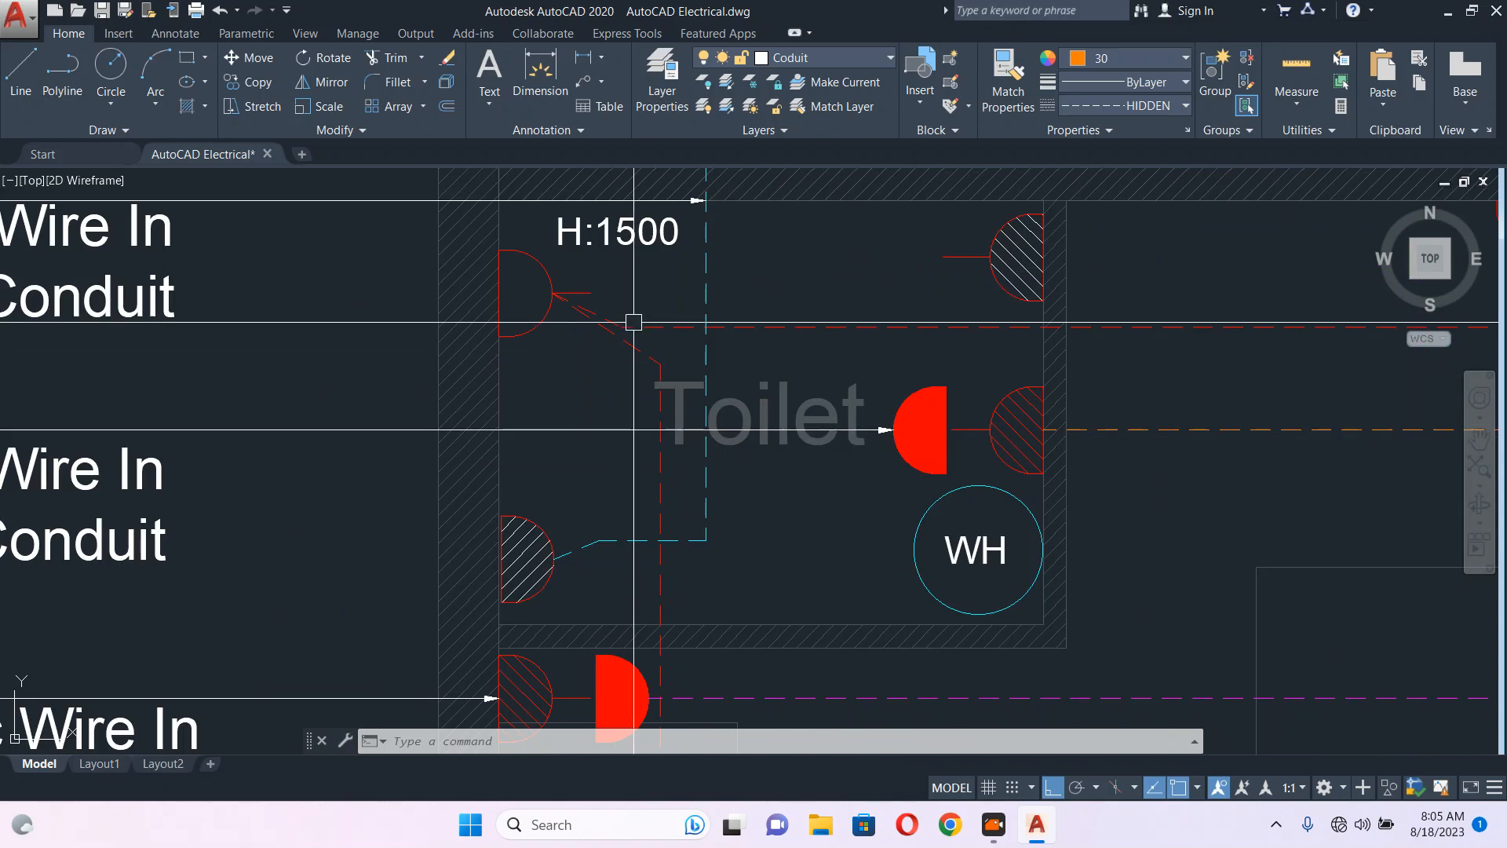
- Examine the lower toilet's outlets, water heater and circuit runs in relation to Room - 02
{"action": "middle_click_drag", "start_coordinate": [757, 363], "coordinate": [606, 324]}
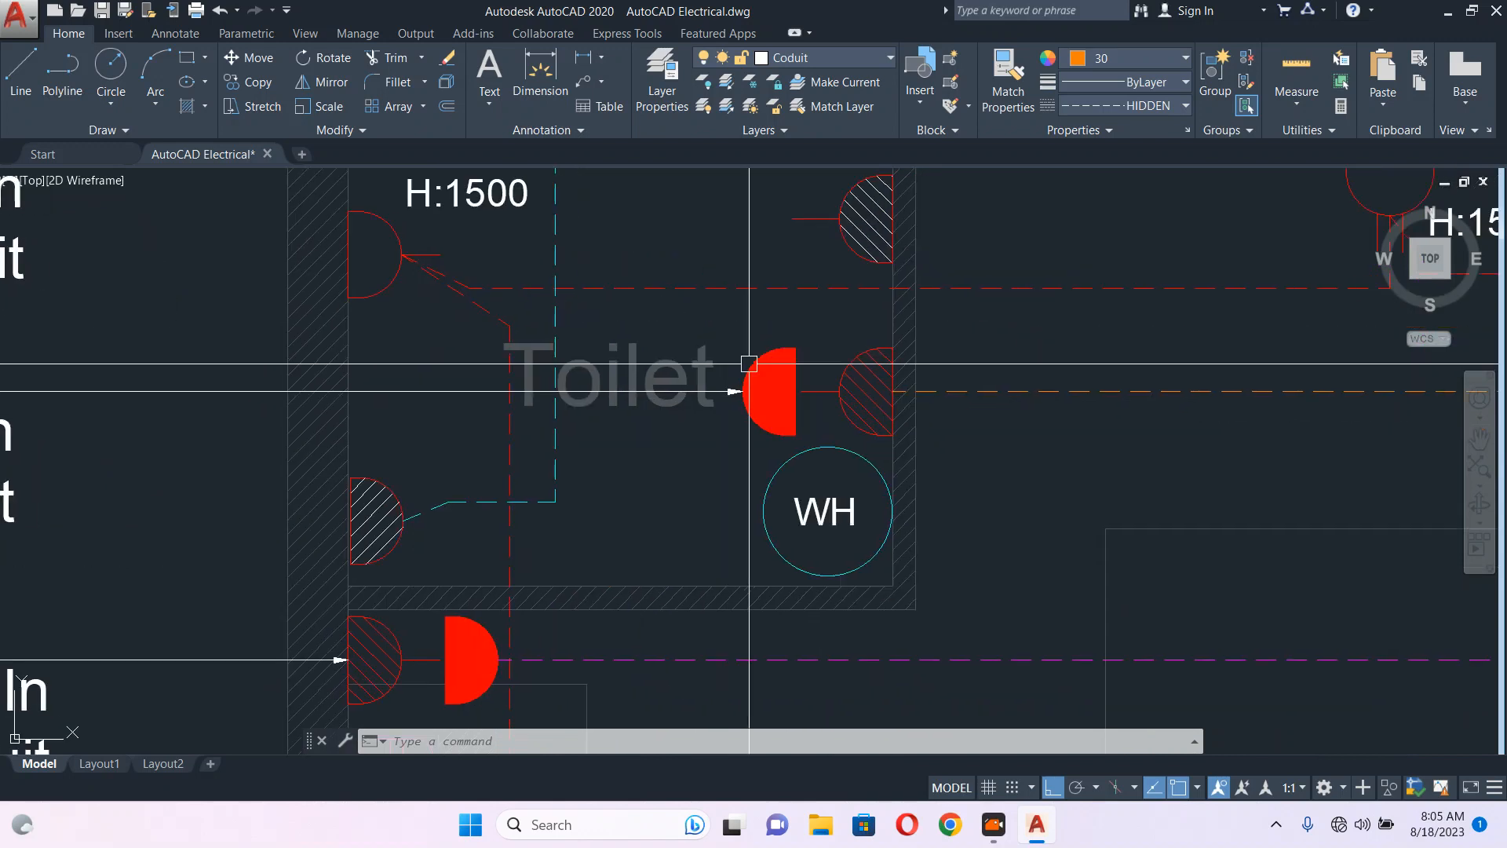
{"action": "scroll", "coordinate": [695, 446], "scroll_direction": "down", "scroll_amount": 2}
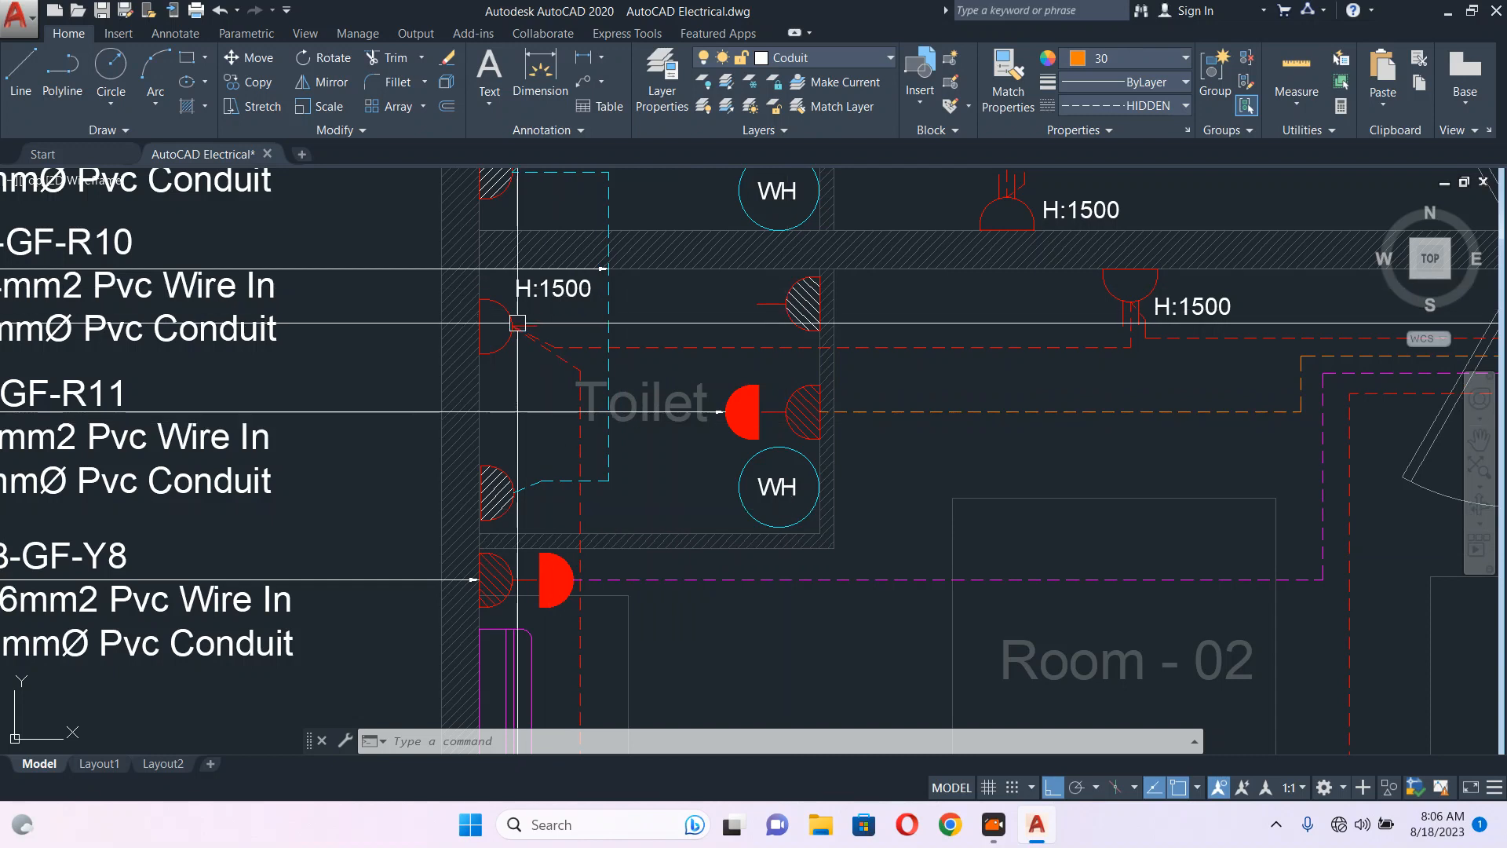
{"action": "middle_click_drag", "start_coordinate": [517, 324], "coordinate": [525, 351]}
{"action": "scroll", "coordinate": [523, 352], "scroll_direction": "down", "scroll_amount": 3}
{"action": "scroll", "coordinate": [512, 360], "scroll_direction": "up", "scroll_amount": 5}
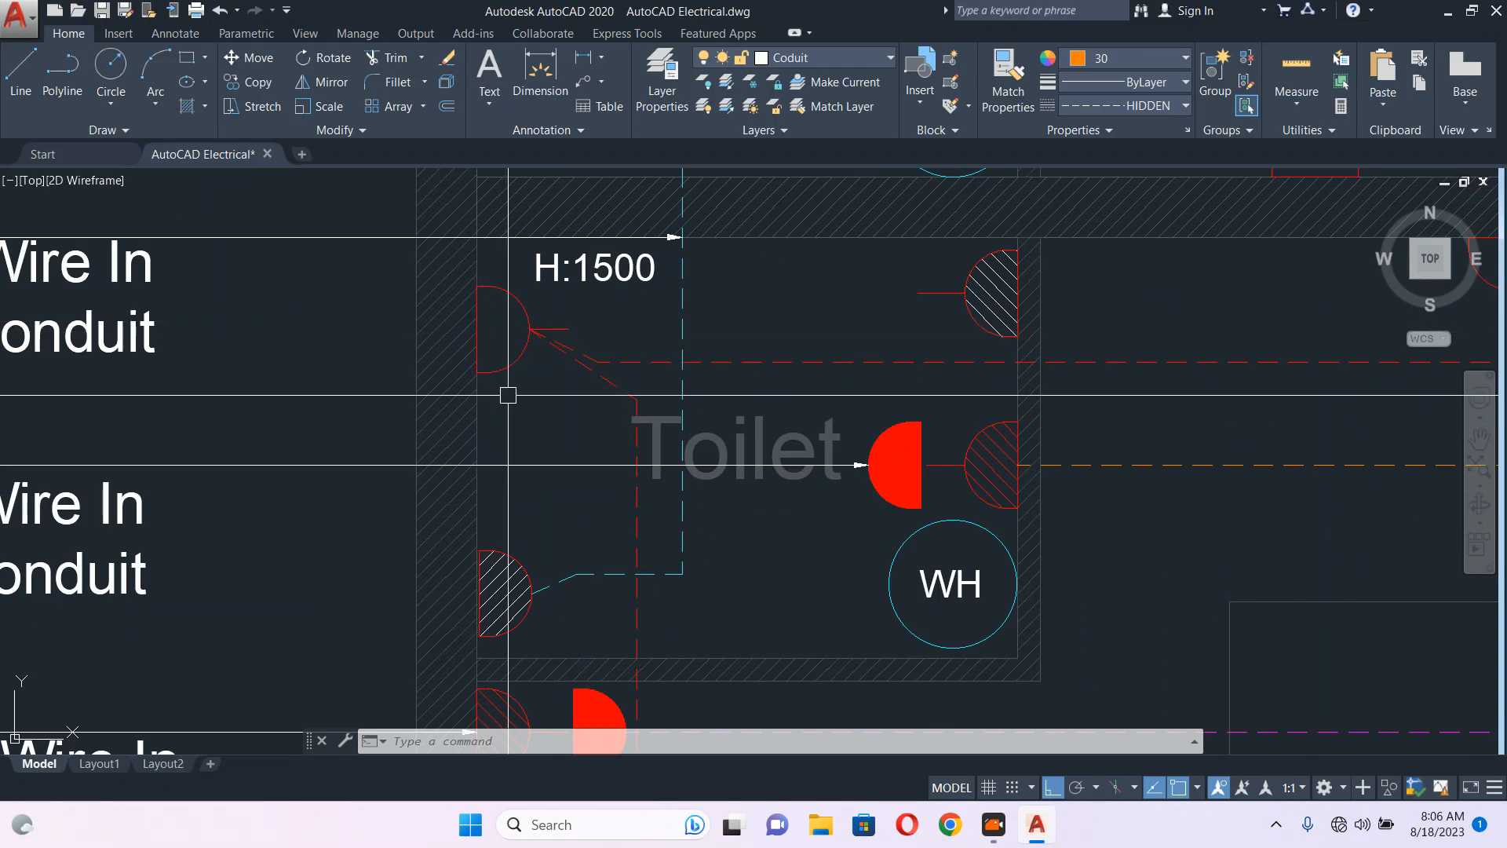
{"action": "middle_click_drag", "start_coordinate": [498, 395], "coordinate": [498, 395]}
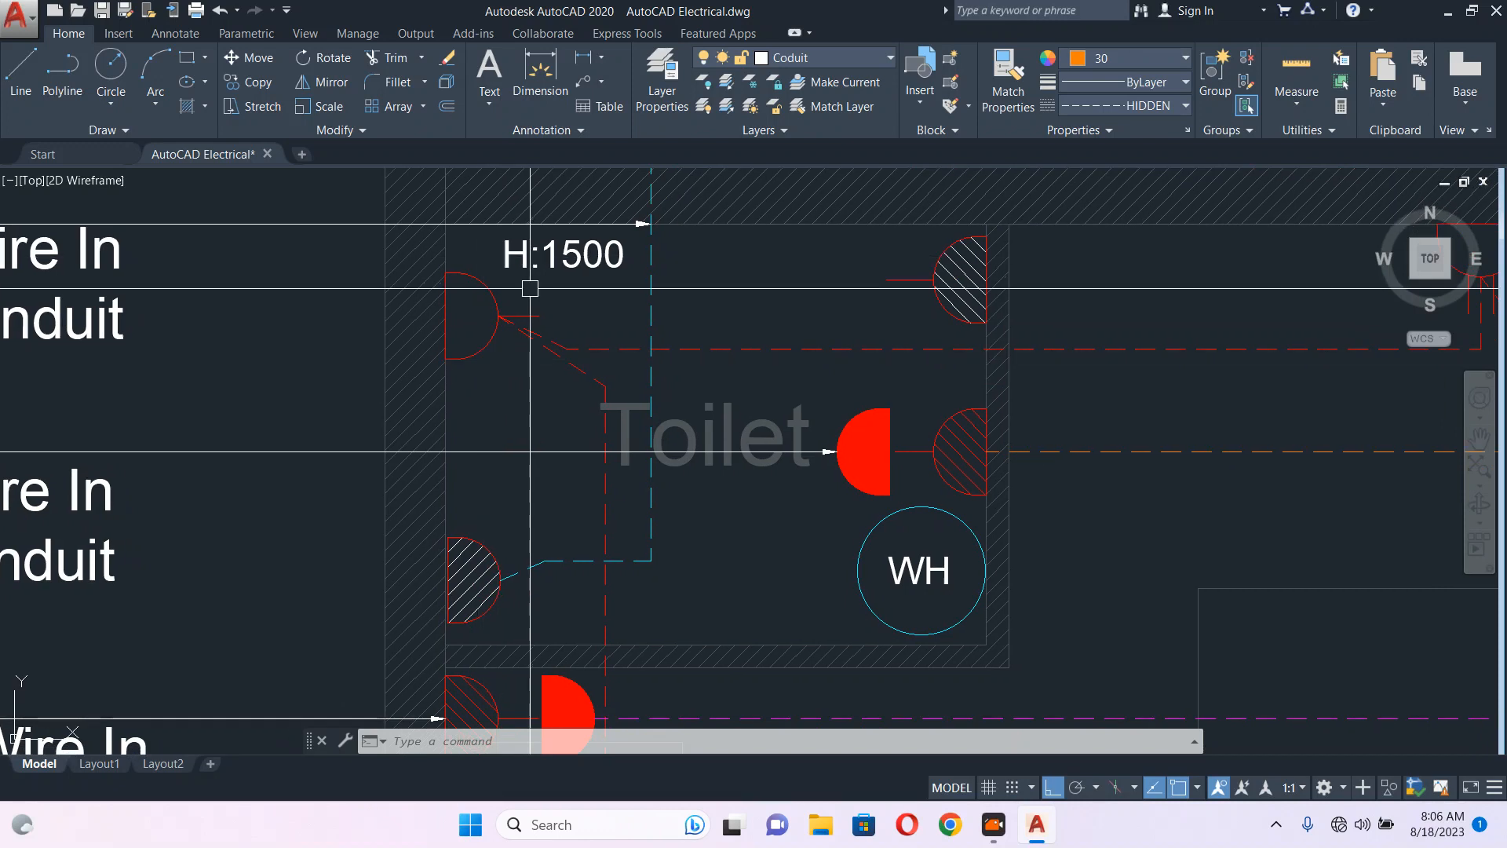
{"action": "scroll", "coordinate": [896, 428], "scroll_direction": "down", "scroll_amount": 4}
{"action": "middle_click_drag", "start_coordinate": [895, 428], "coordinate": [694, 420]}
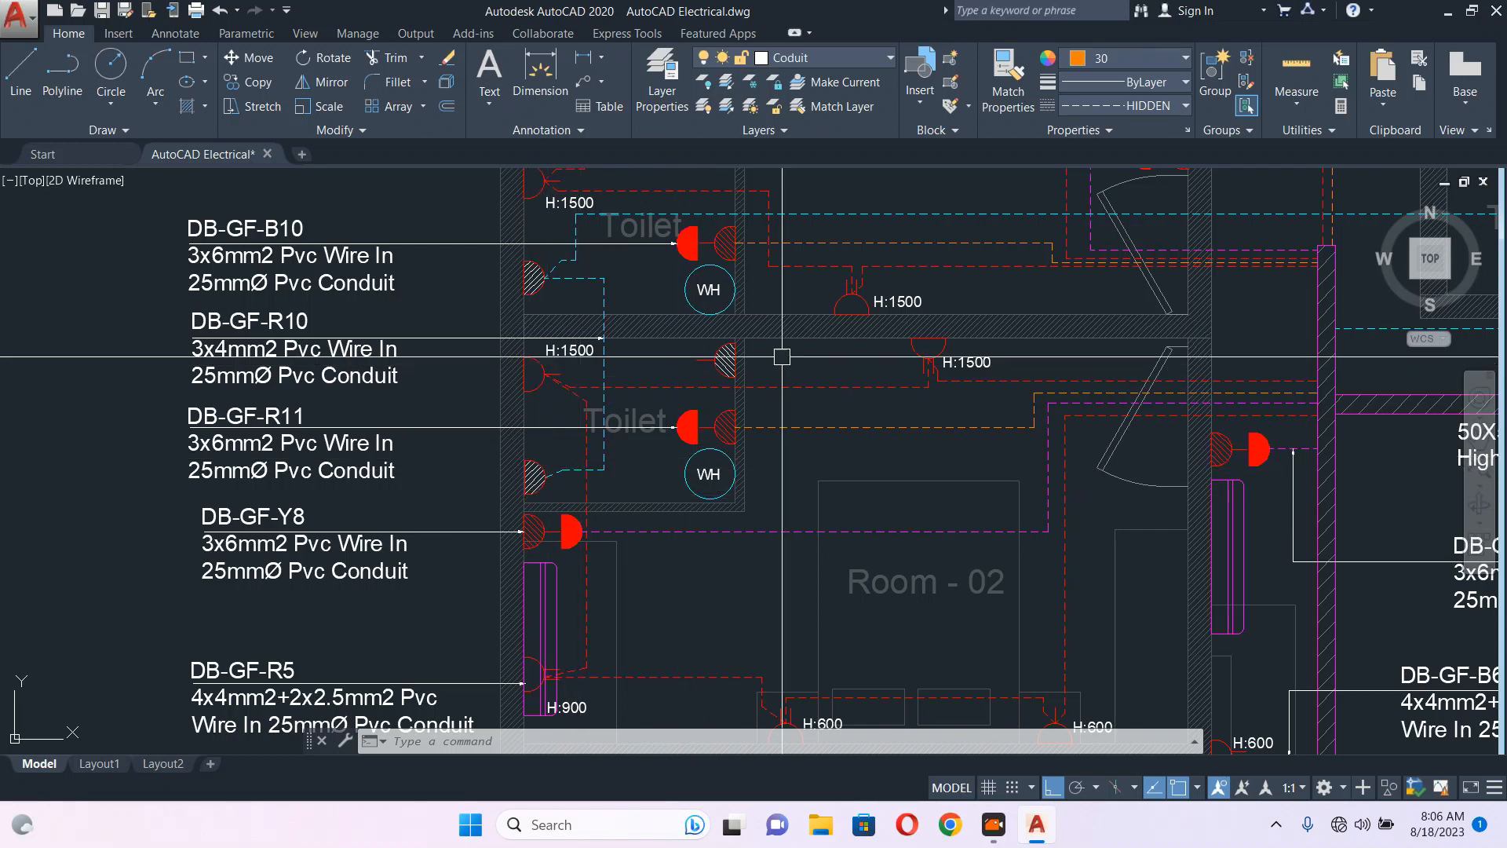
{"action": "scroll", "coordinate": [719, 429], "scroll_direction": "up", "scroll_amount": 2}
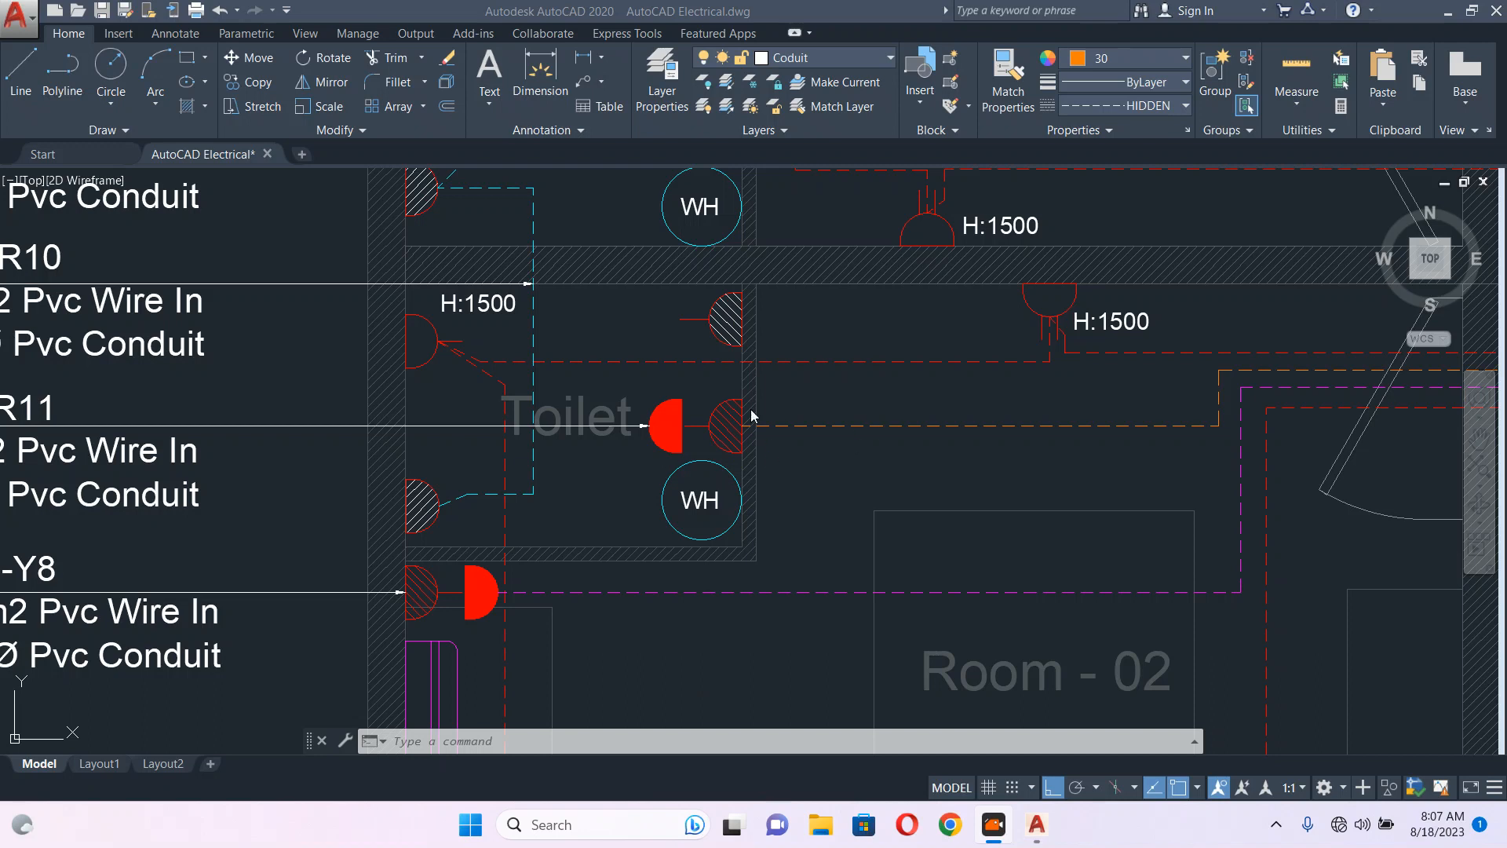
{"action": "middle_click_drag", "start_coordinate": [995, 417], "coordinate": [880, 402]}
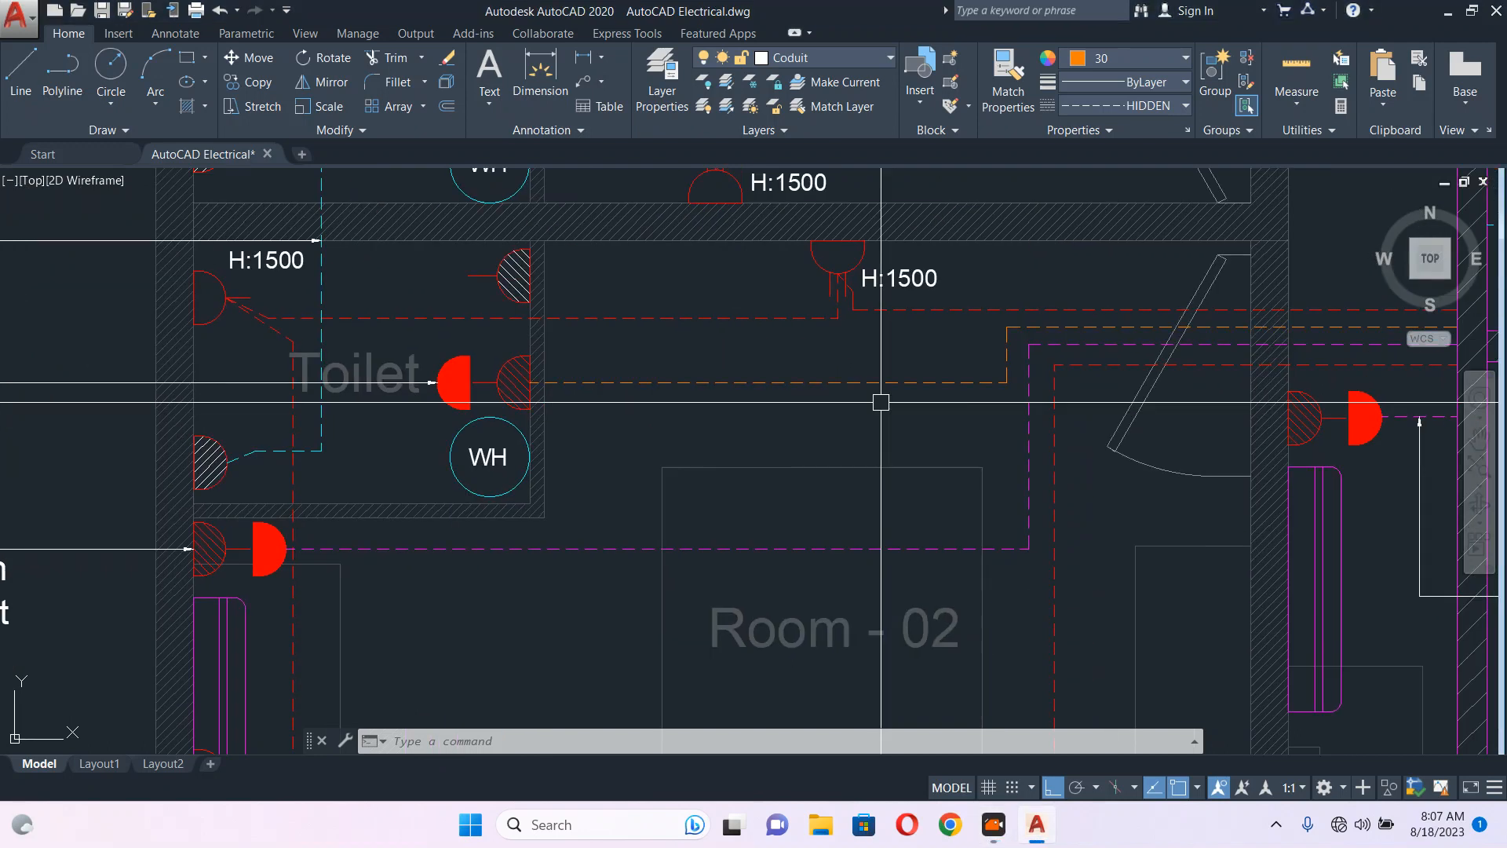
- Draw a small near-square rectangle in Room - 02, just east of the toilet wall beside the new switched spur outlet
{"action": "scroll", "coordinate": [545, 269], "scroll_direction": "up", "scroll_amount": 2}
{"action": "middle_click_drag", "start_coordinate": [544, 269], "coordinate": [687, 377]}
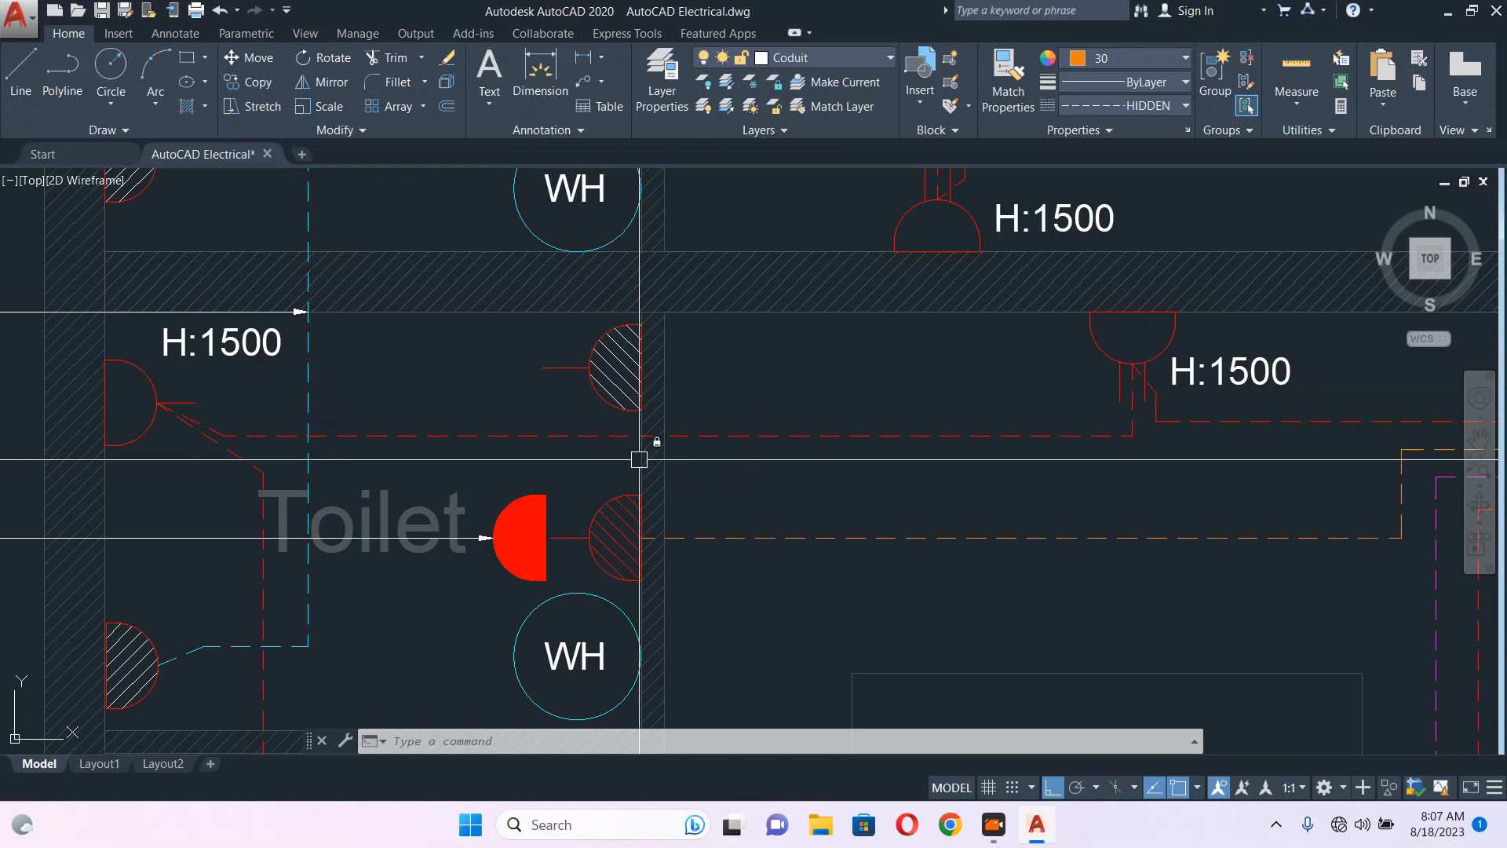
{"action": "mouse_move", "coordinate": [736, 422]}
{"action": "middle_mouse_down"}
{"action": "mouse_move", "coordinate": [706, 427]}
{"action": "mouse_move", "coordinate": [730, 432]}
{"action": "middle_mouse_up"}
{"action": "type", "text": "re"}
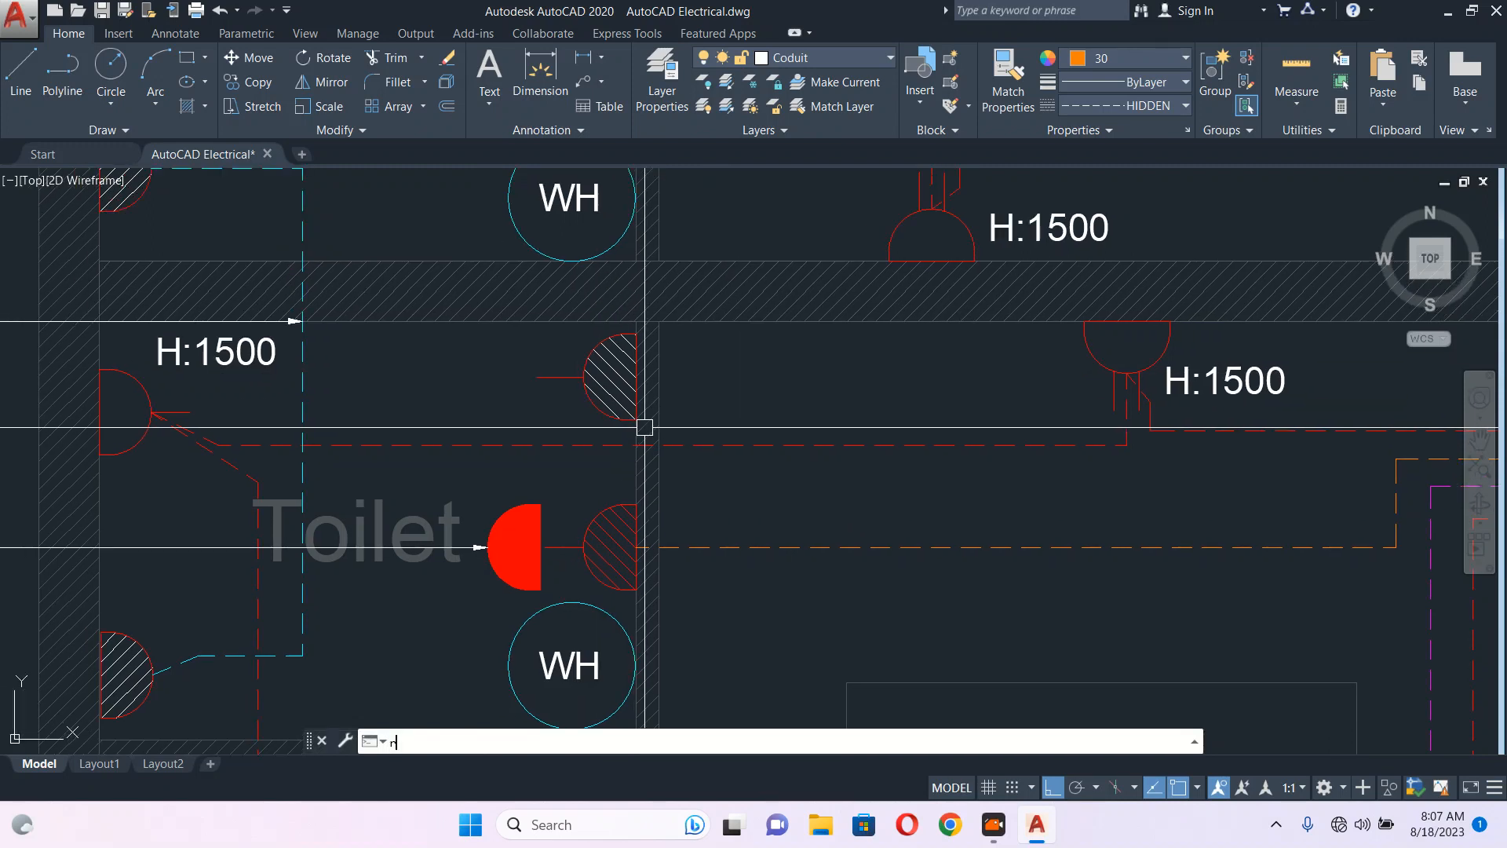
{"action": "key", "text": "Return"}
{"action": "type", "text": "rec"}
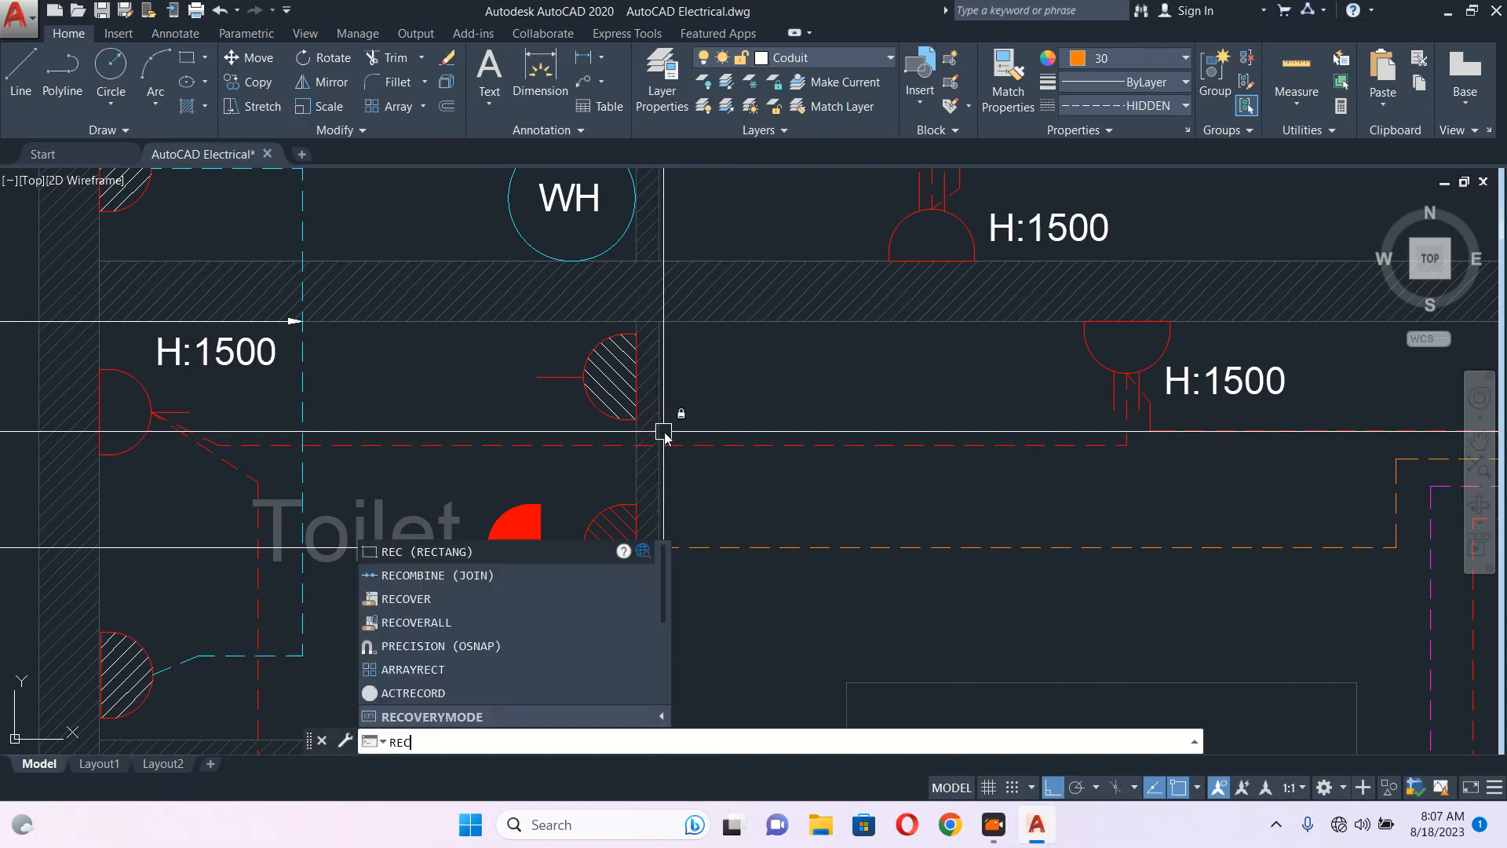
{"action": "scroll", "coordinate": [664, 431], "scroll_direction": "down", "scroll_amount": 2}
{"action": "key", "text": "Return"}
{"action": "scroll", "coordinate": [628, 424], "scroll_direction": "up", "scroll_amount": 5}
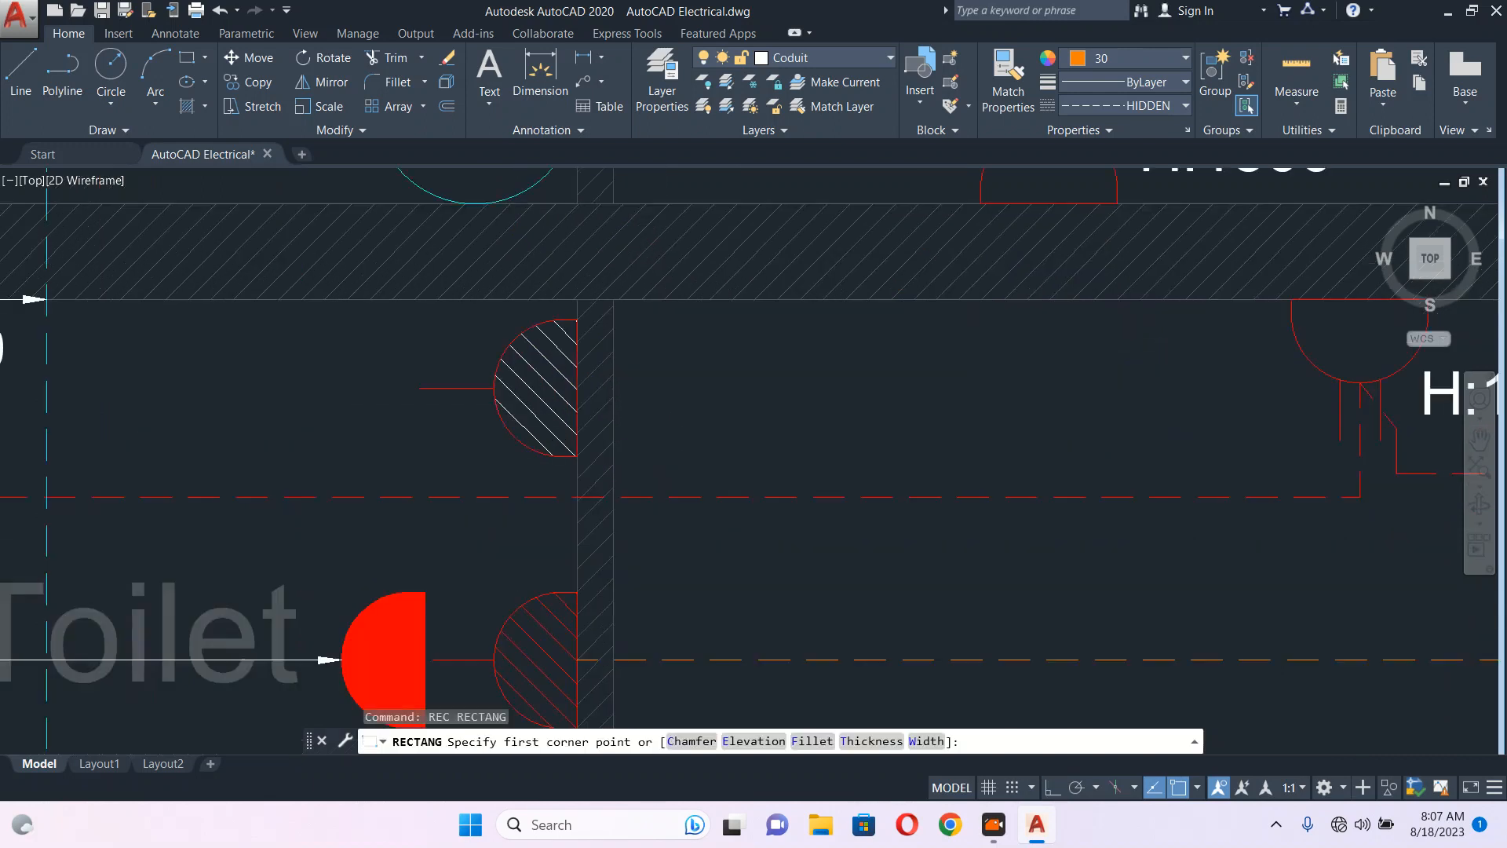
{"action": "left_click", "coordinate": [731, 336]}
{"action": "left_click", "coordinate": [883, 503]}
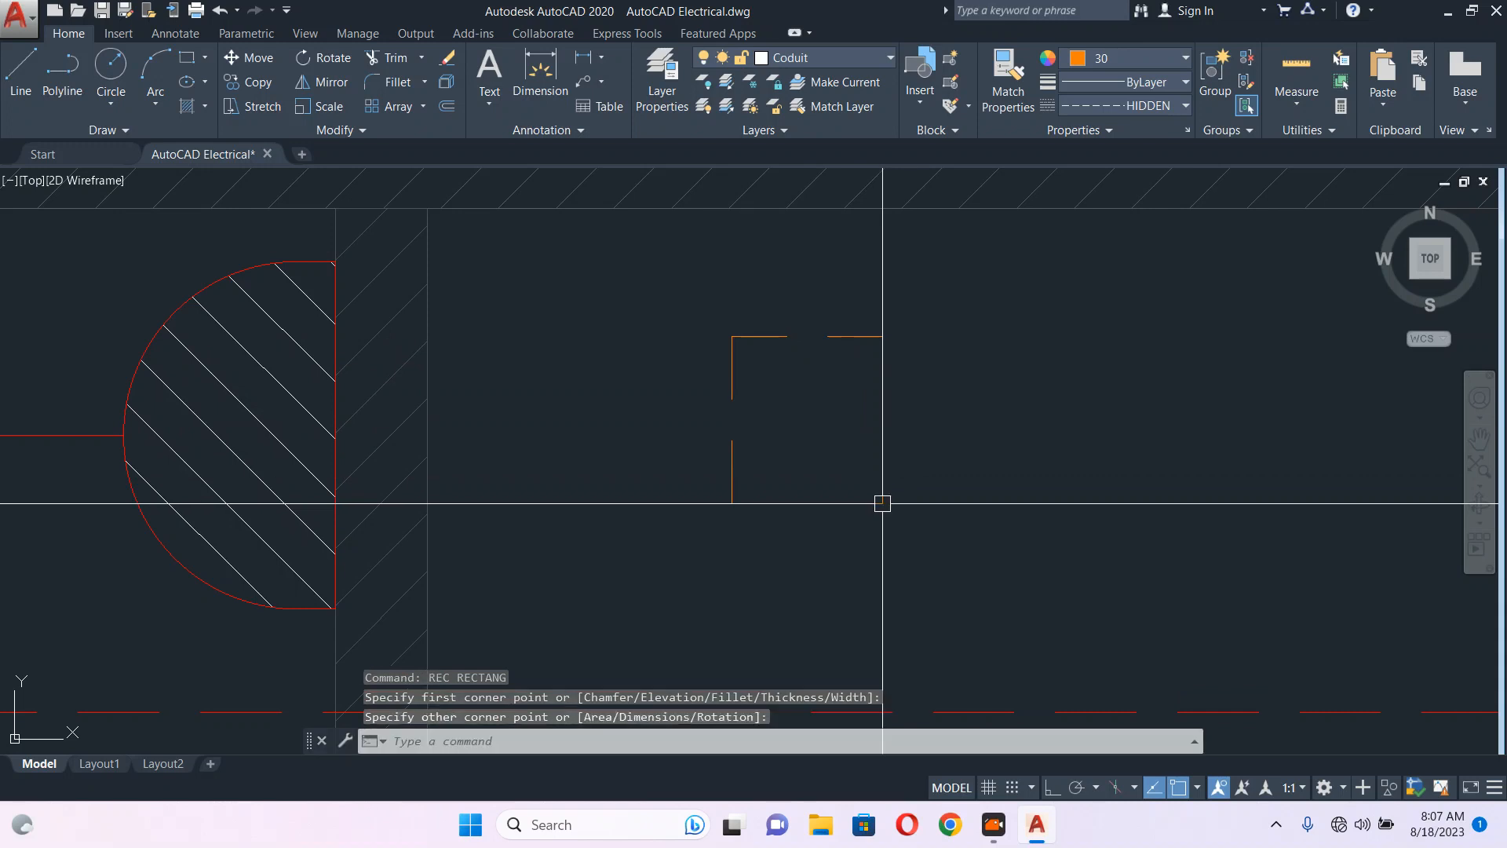
- Change the new rectangle's linetype to Continuous
{"action": "key", "text": "Escape"}
{"action": "left_click", "coordinate": [922, 336]}
{"action": "key", "text": "Escape"}
{"action": "left_click", "coordinate": [934, 306]}
{"action": "left_click", "coordinate": [856, 376]}
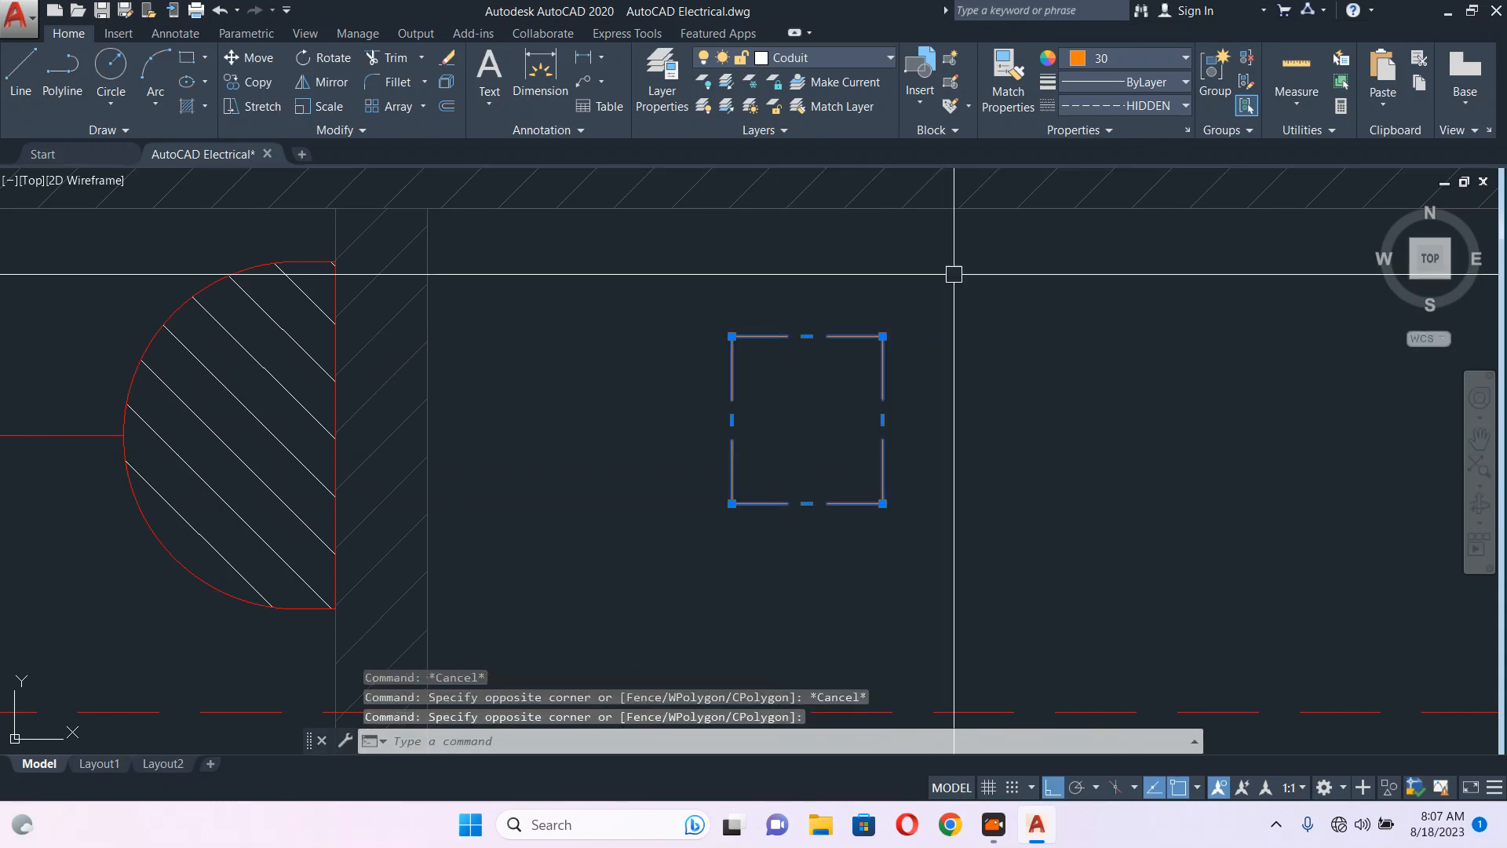
{"action": "left_click", "coordinate": [1152, 107]}
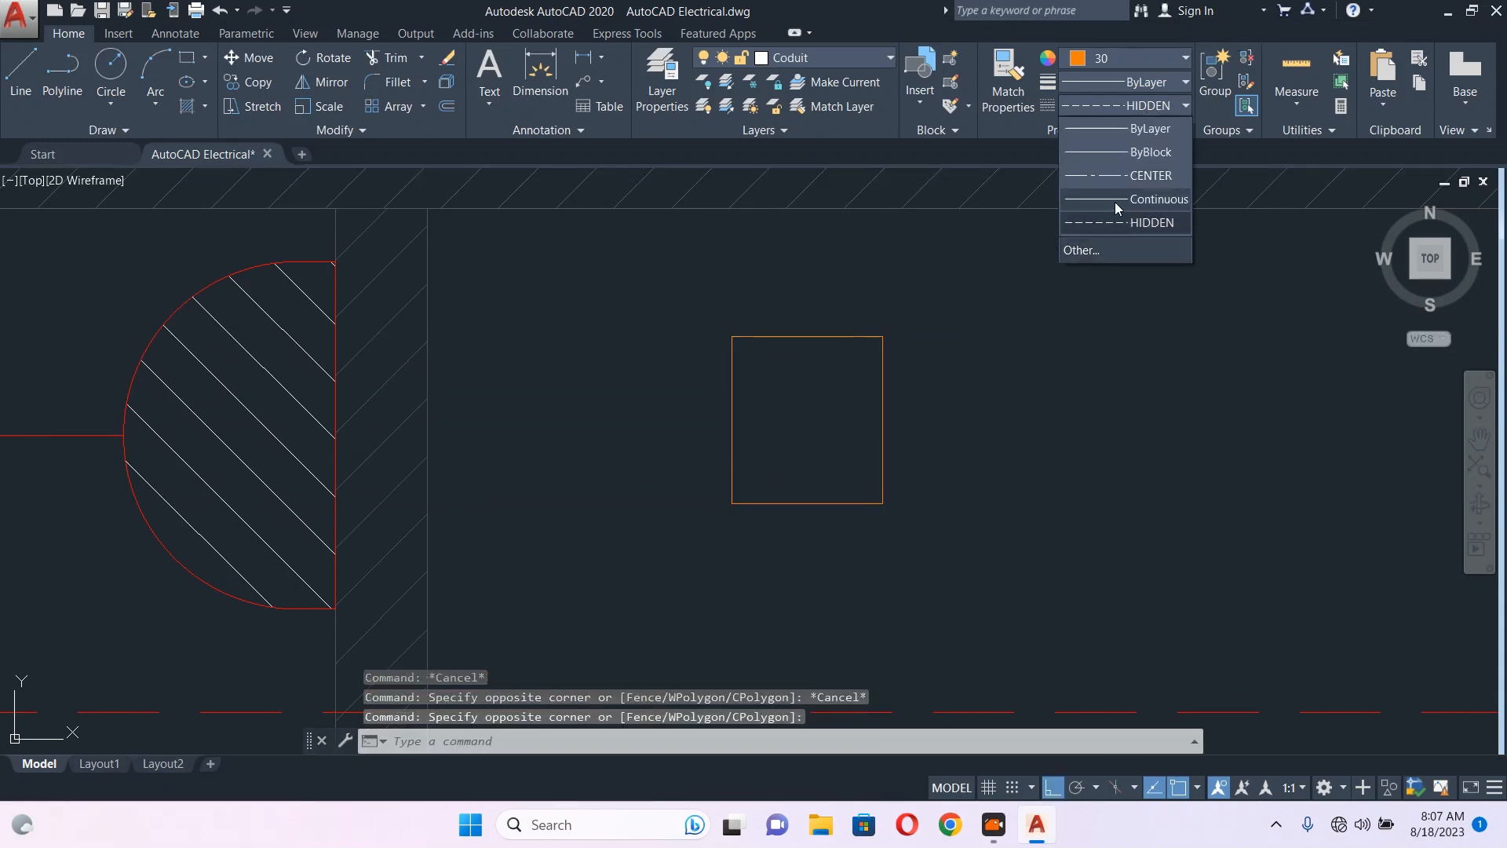
{"action": "left_click", "coordinate": [1115, 202]}
{"action": "key", "text": "Escape"}
- Copy the H:1500 label of the outlet on Room - 02's north wall to just beside the small rectangle
{"action": "scroll", "coordinate": [917, 347], "scroll_direction": "down", "scroll_amount": 6}
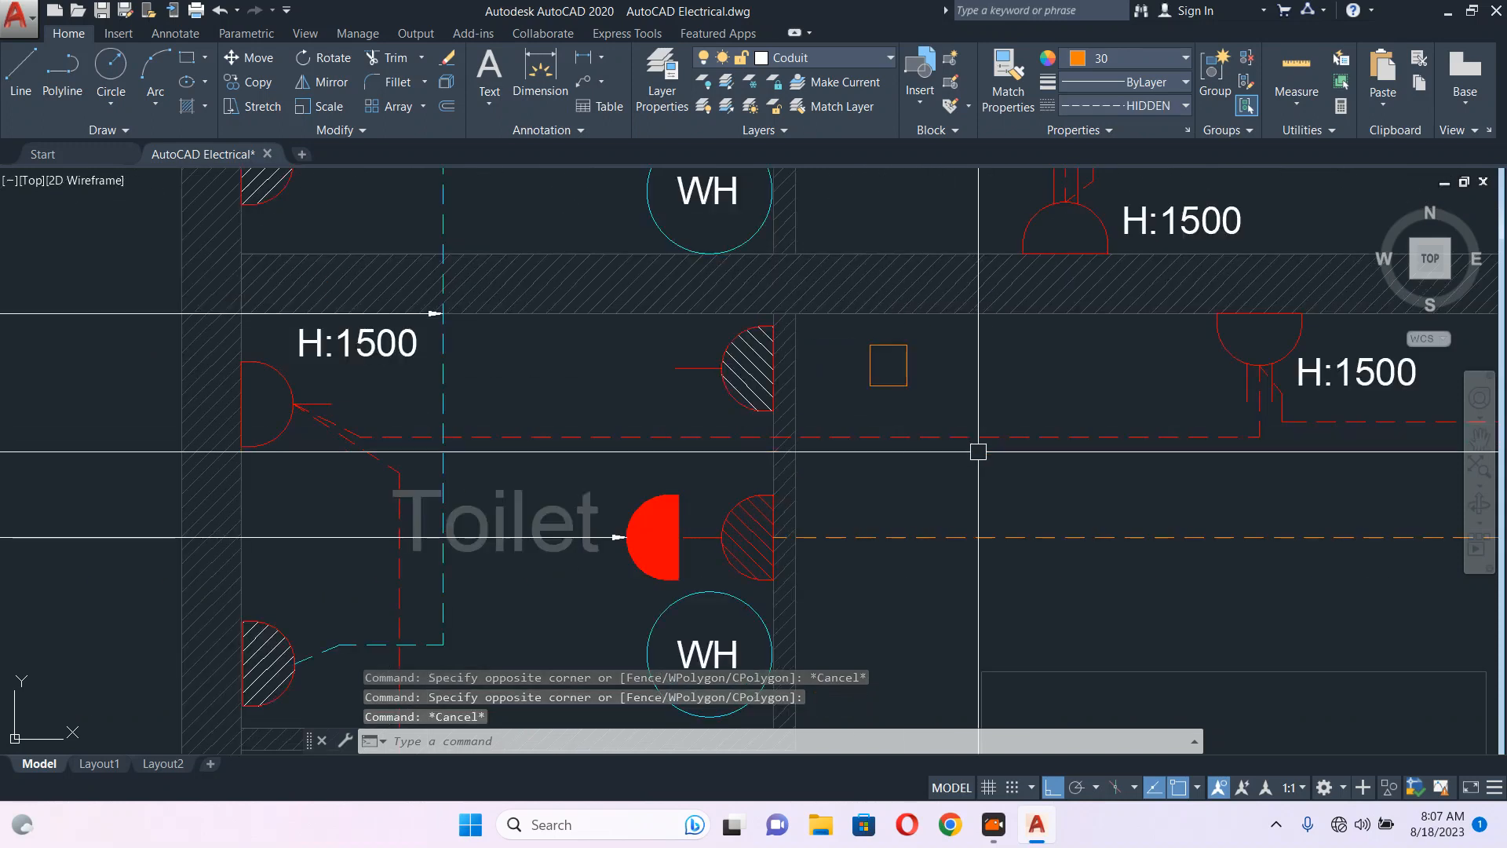
{"action": "middle_click_drag", "start_coordinate": [1104, 431], "coordinate": [1008, 436]}
{"action": "left_click", "coordinate": [1209, 385]}
{"action": "type", "text": "co"}
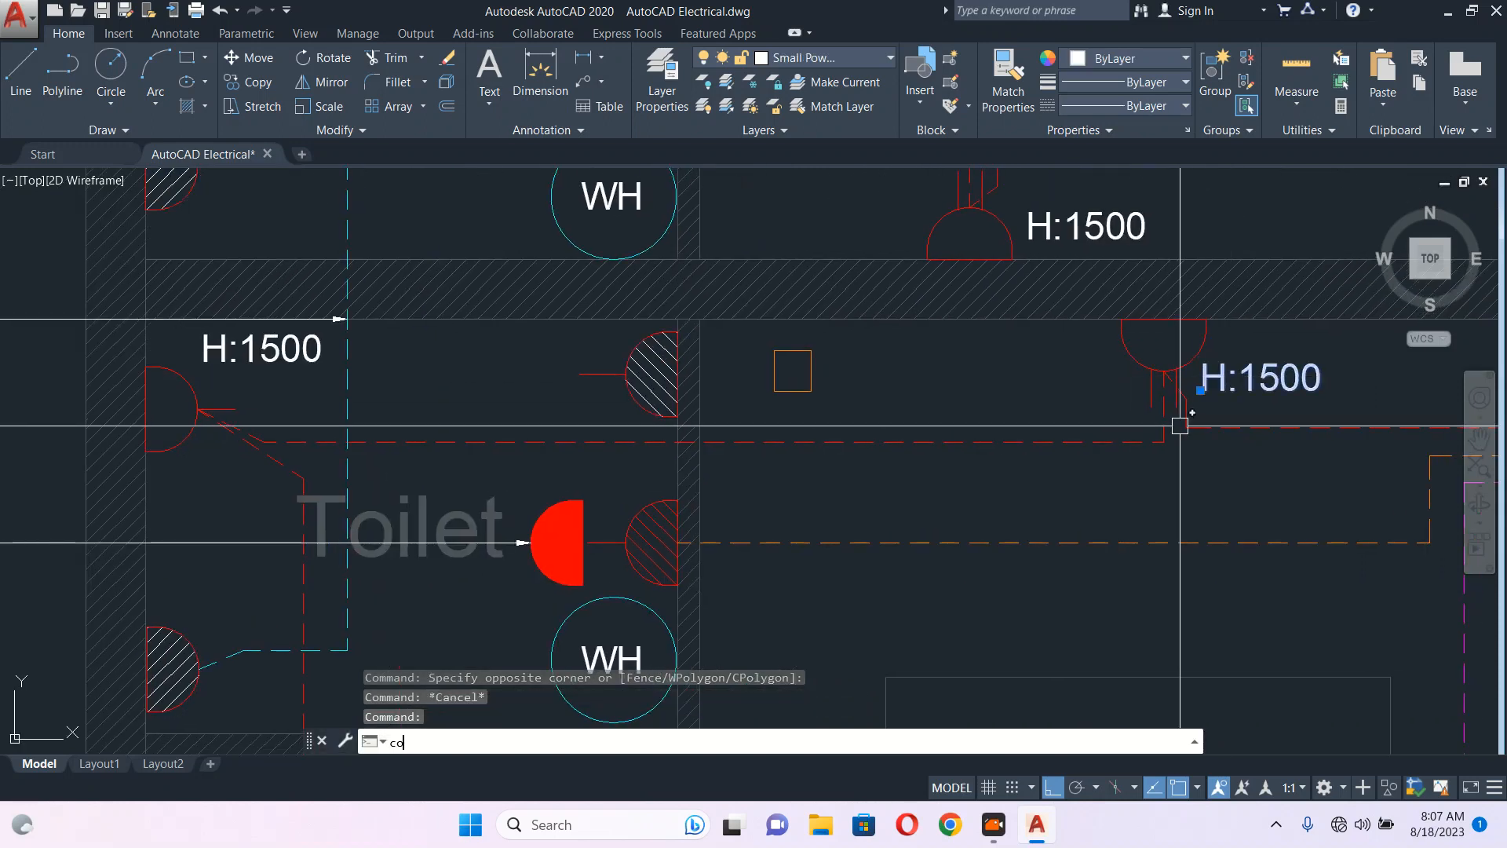
{"action": "key", "text": "Return"}
{"action": "left_click", "coordinate": [1180, 424]}
{"action": "scroll", "coordinate": [860, 389], "scroll_direction": "up", "scroll_amount": 8}
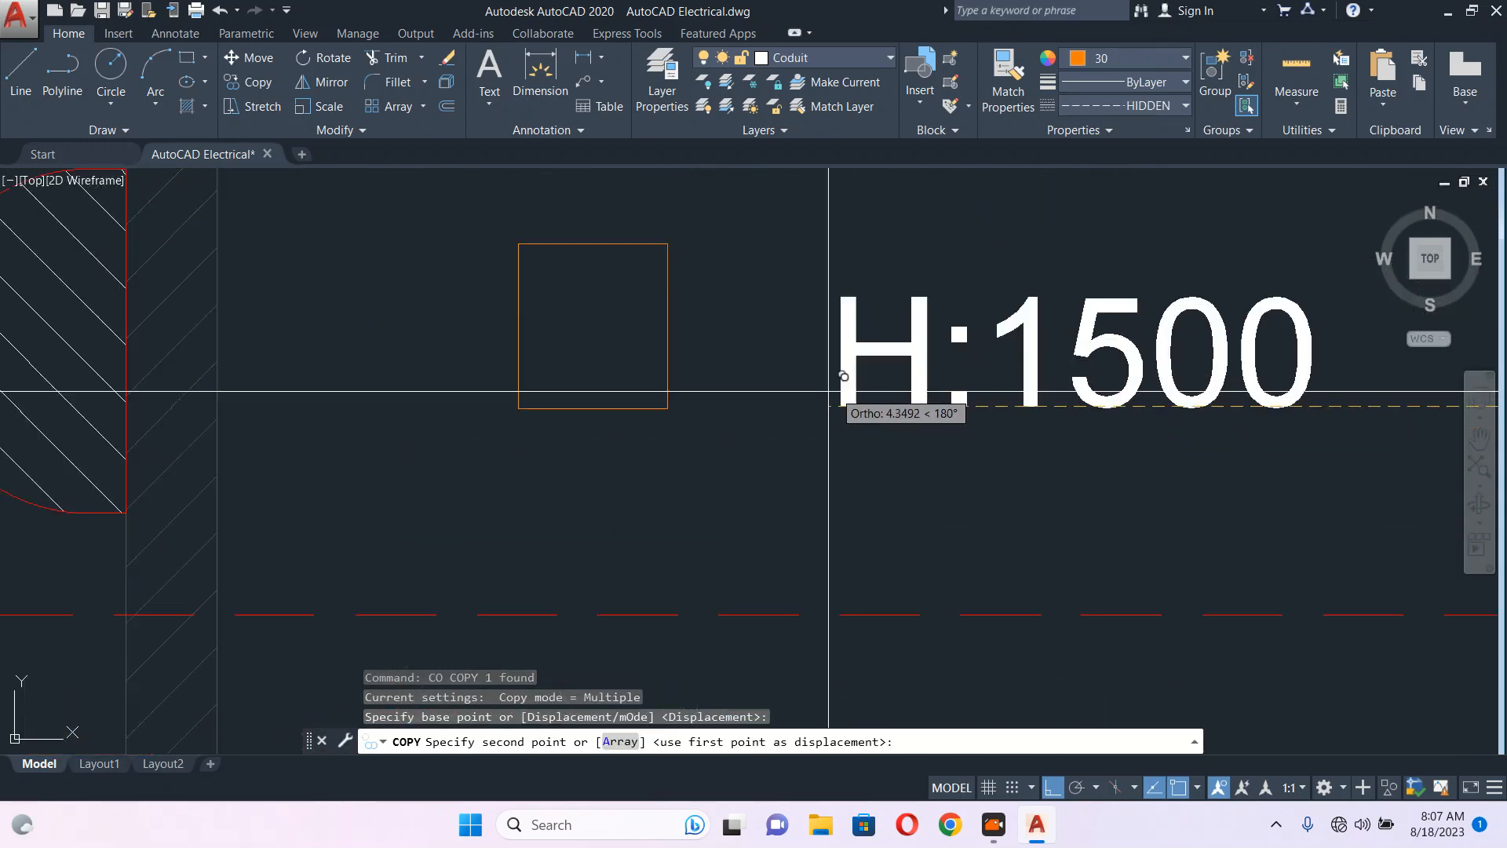
{"action": "left_click", "coordinate": [750, 398]}
{"action": "key", "text": "Escape"}
{"action": "scroll", "coordinate": [748, 395], "scroll_direction": "down", "scroll_amount": 6}
- Change the copied label's text to "HD"
{"action": "left_click", "coordinate": [824, 368]}
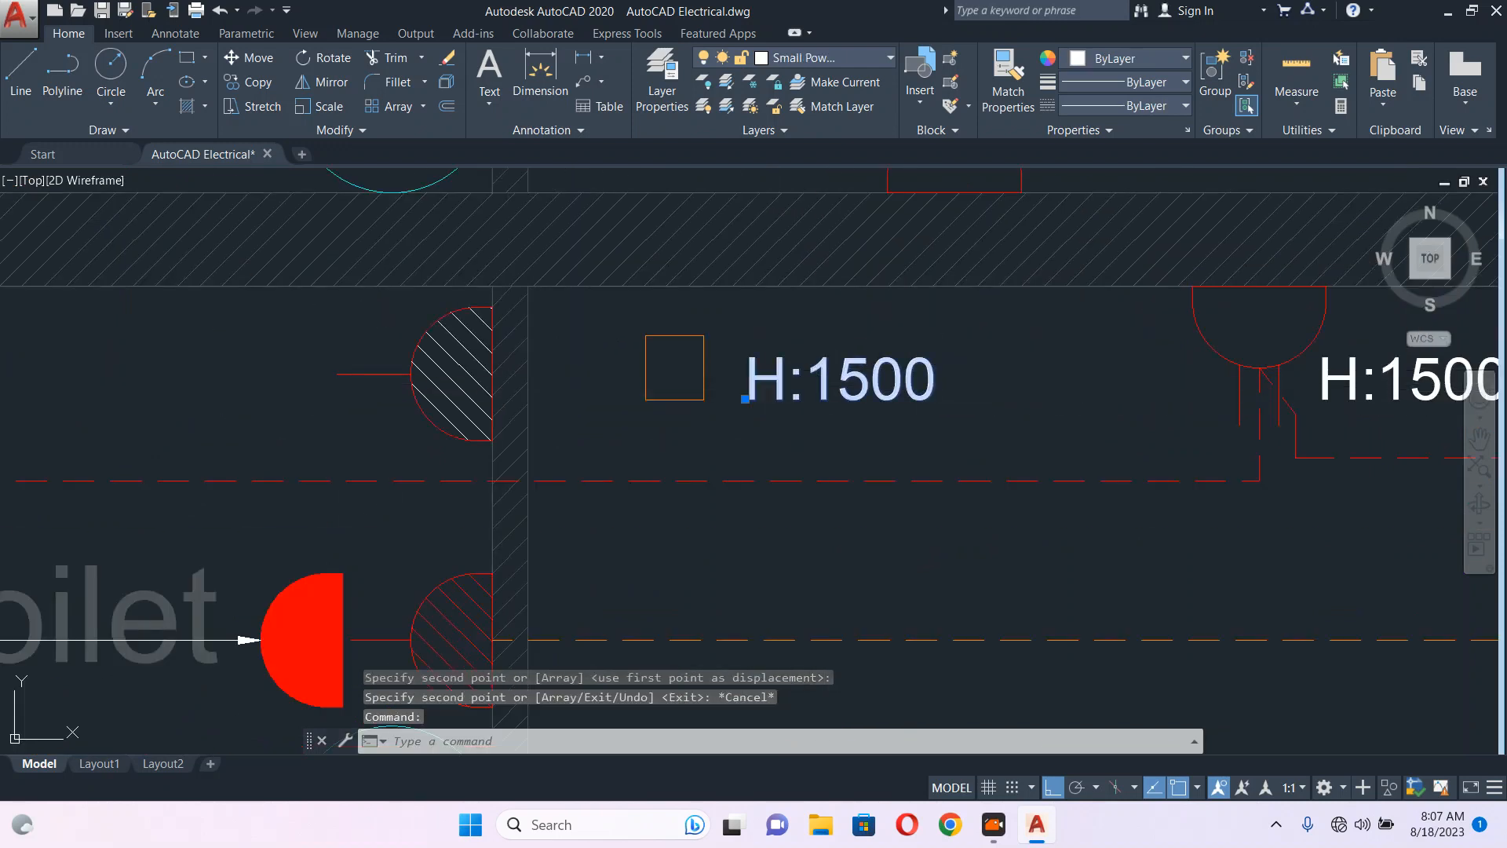
{"action": "double_click", "coordinate": [766, 397]}
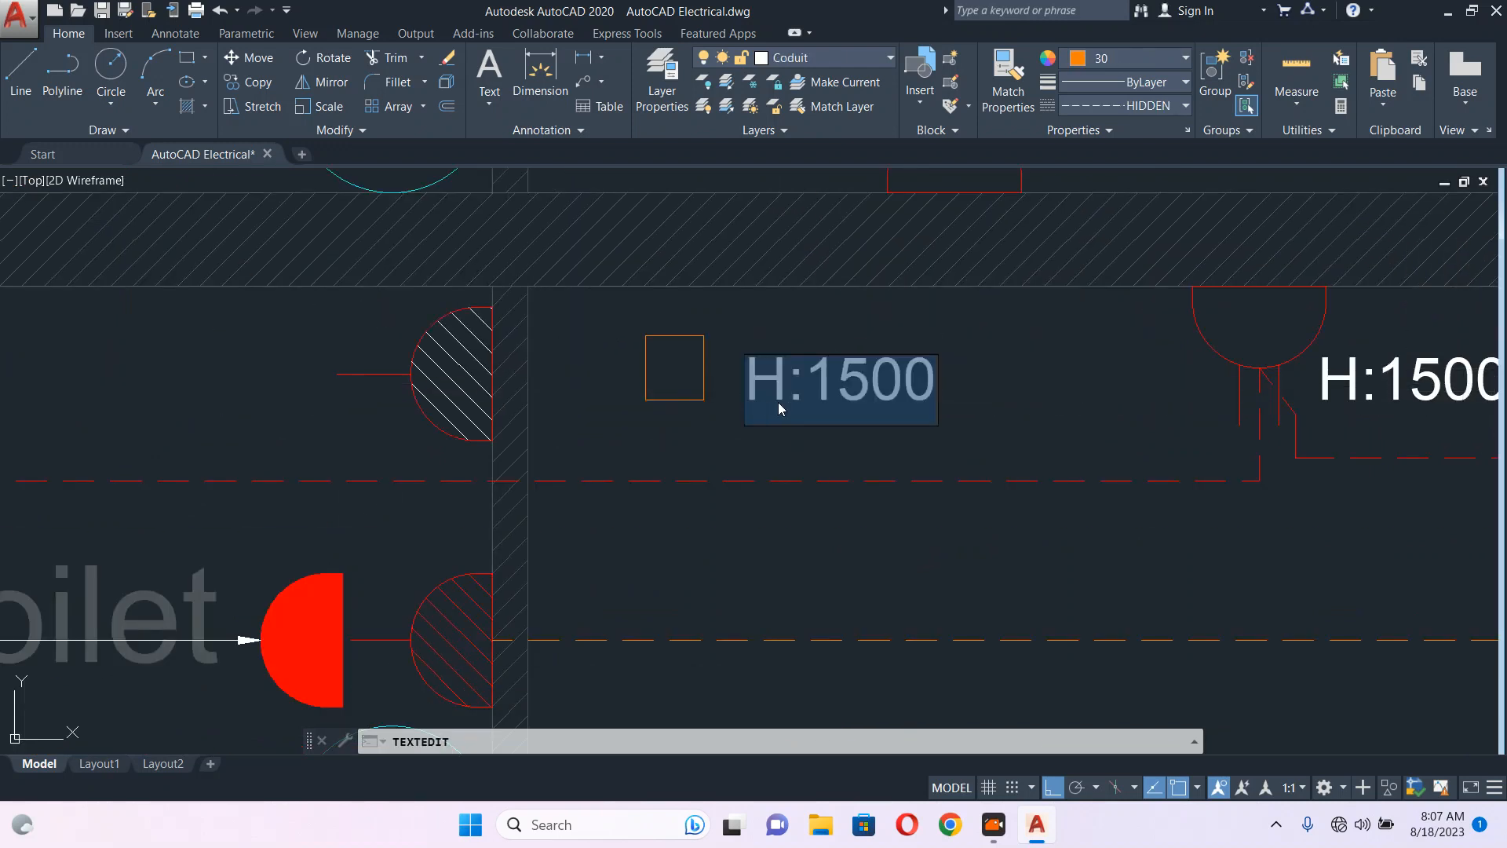
{"action": "type", "text": "d"}
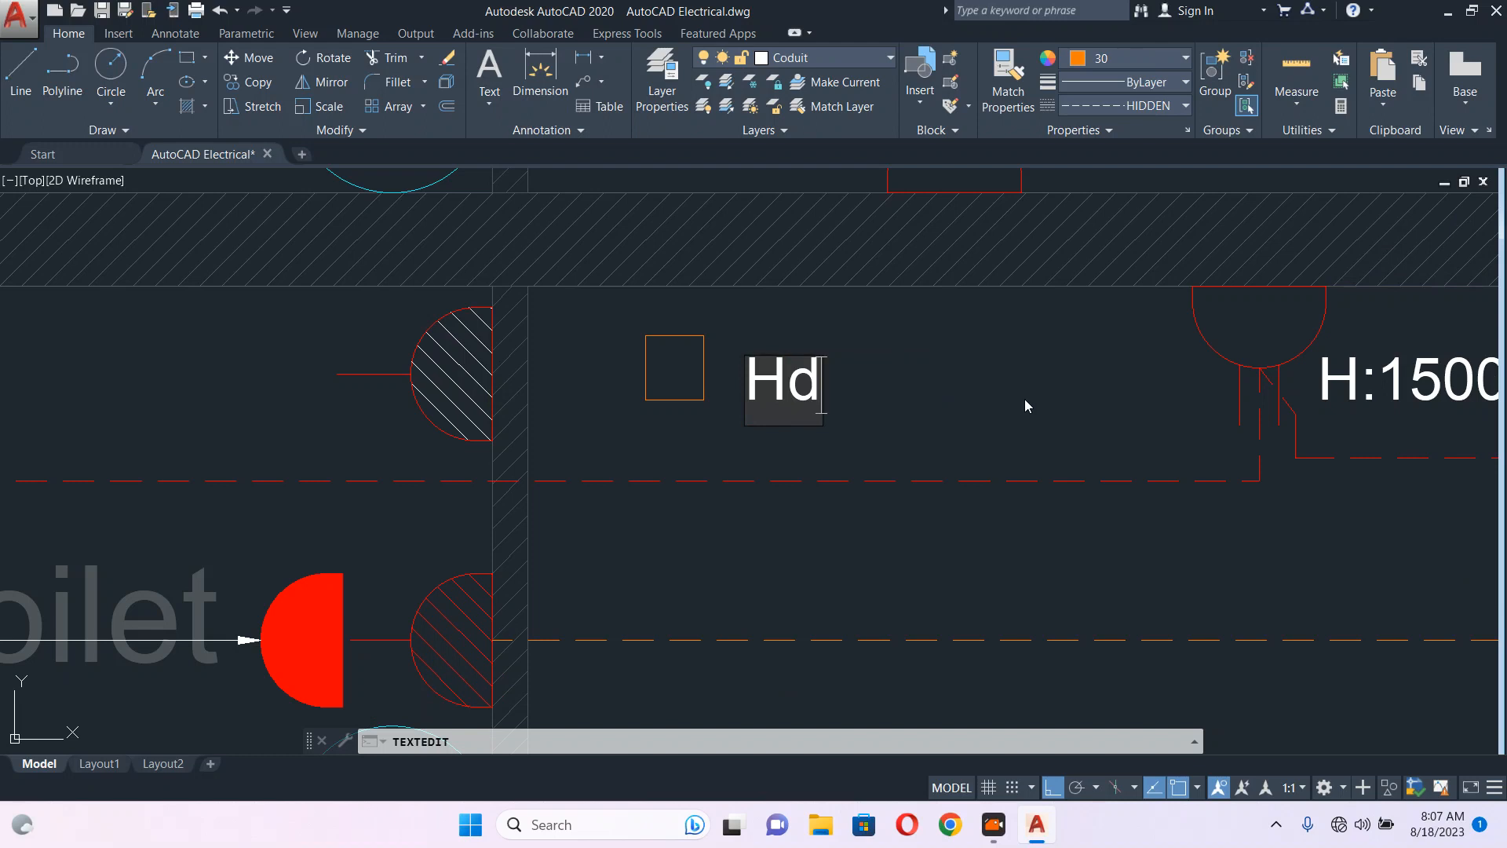
{"action": "key", "text": "BackSpace"}
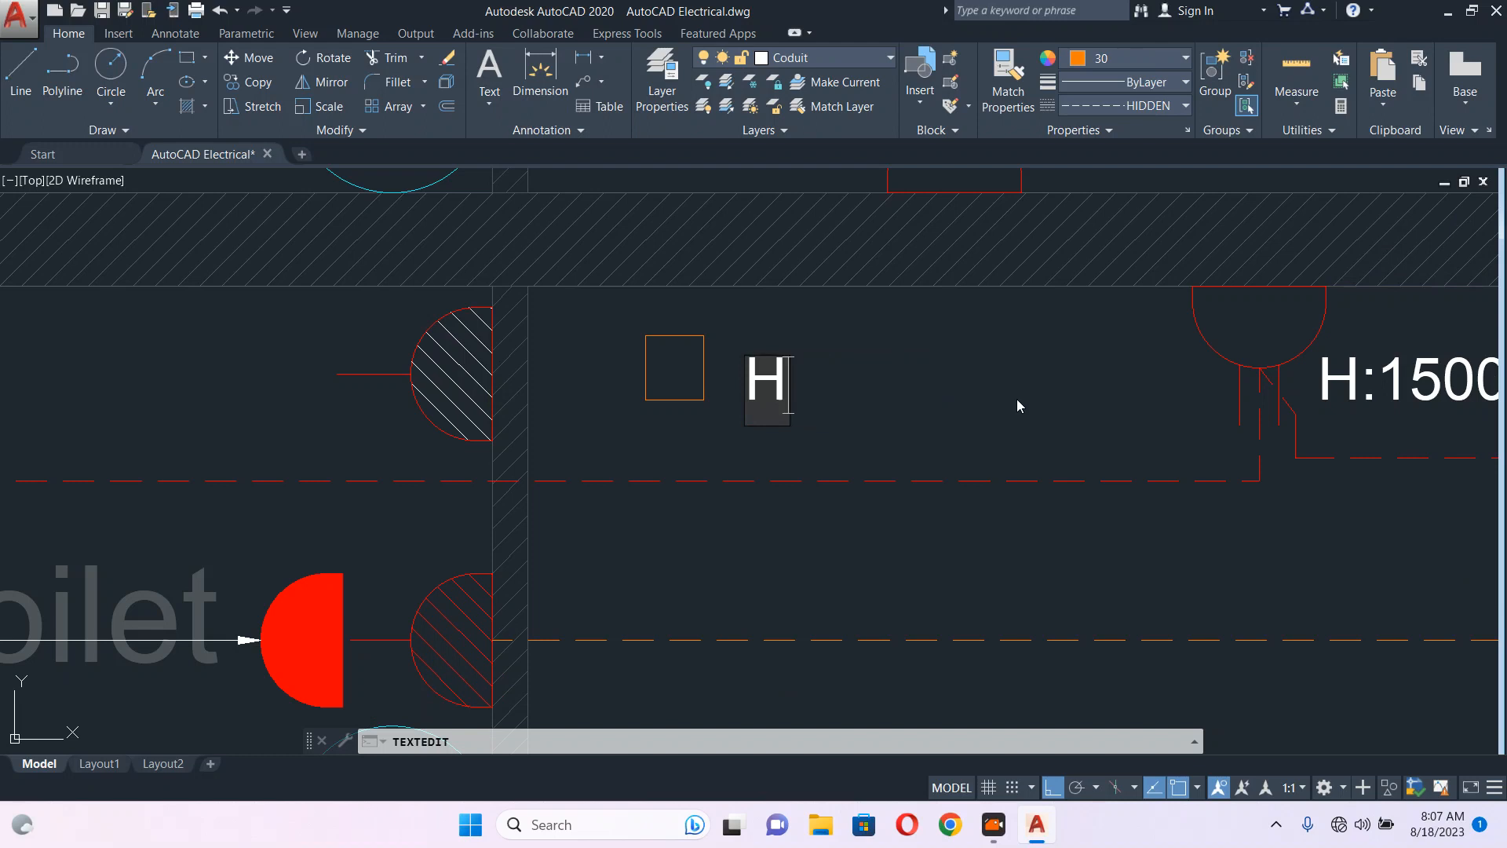
{"action": "type", "text": "D"}
{"action": "key", "text": "Escape"}
{"action": "key", "text": "Escape"}
- Move the HD text west onto the small rectangle and raise it to about mid-height
{"action": "scroll", "coordinate": [777, 381], "scroll_direction": "up", "scroll_amount": 4}
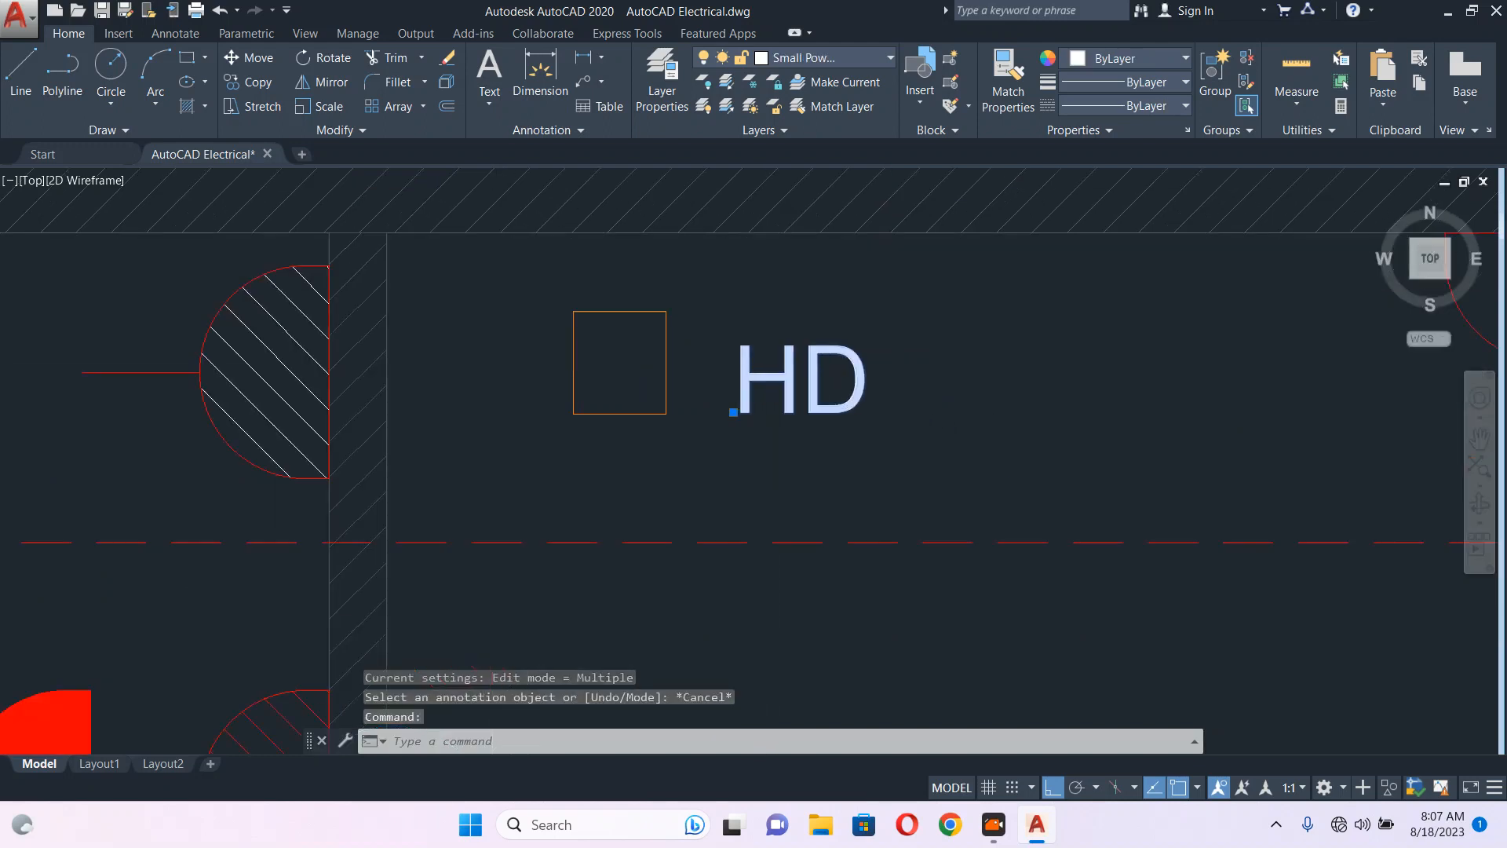
{"action": "left_click", "coordinate": [874, 438]}
{"action": "type", "text": "m"}
{"action": "key", "text": "Return"}
{"action": "left_click", "coordinate": [922, 437]}
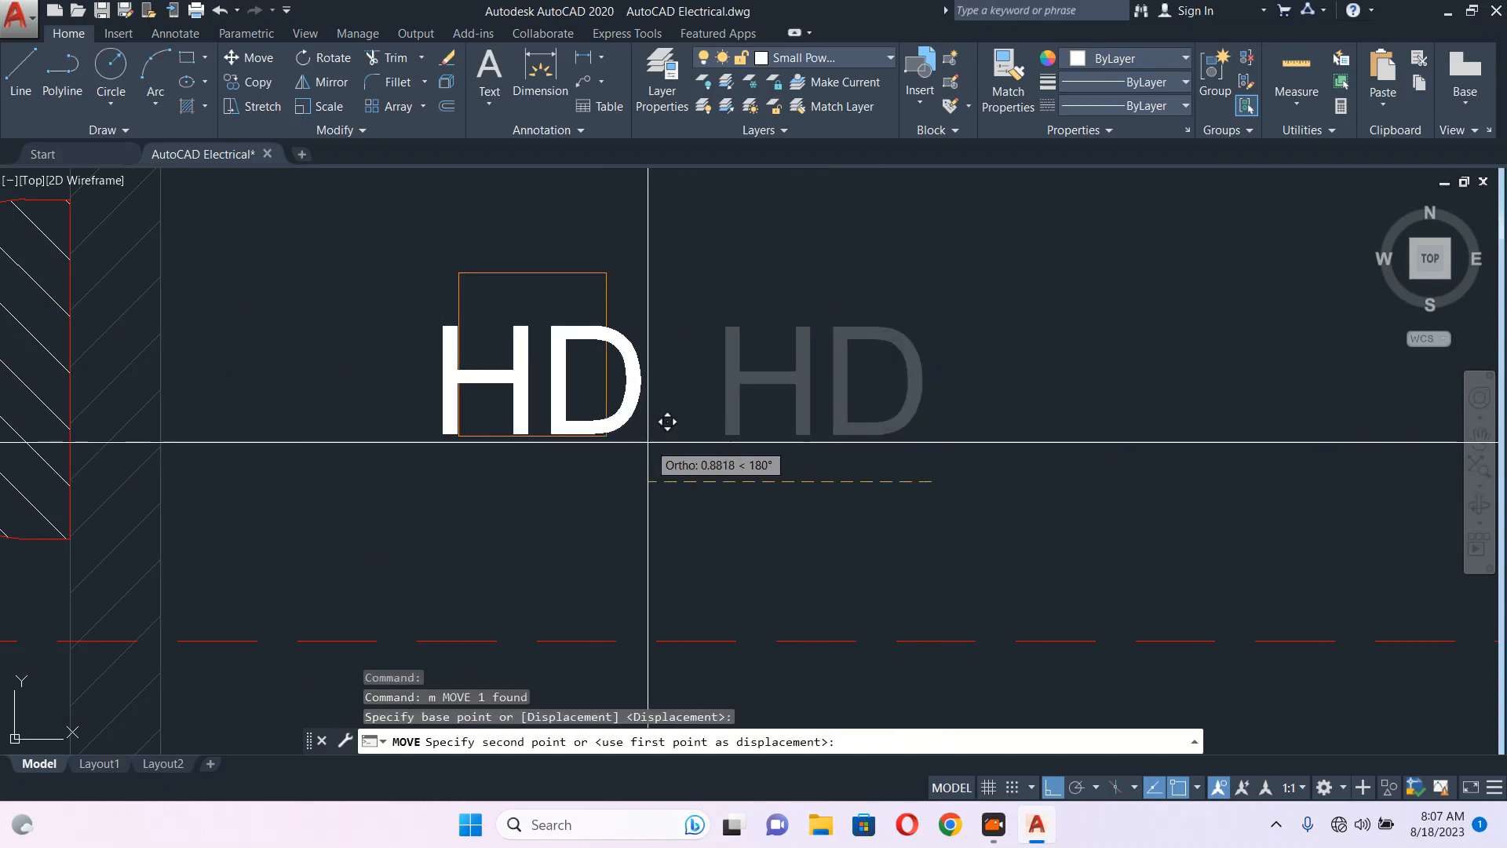
{"action": "left_click", "coordinate": [639, 438]}
{"action": "left_click", "coordinate": [587, 333]}
{"action": "key", "text": "space"}
{"action": "left_click", "coordinate": [743, 356]}
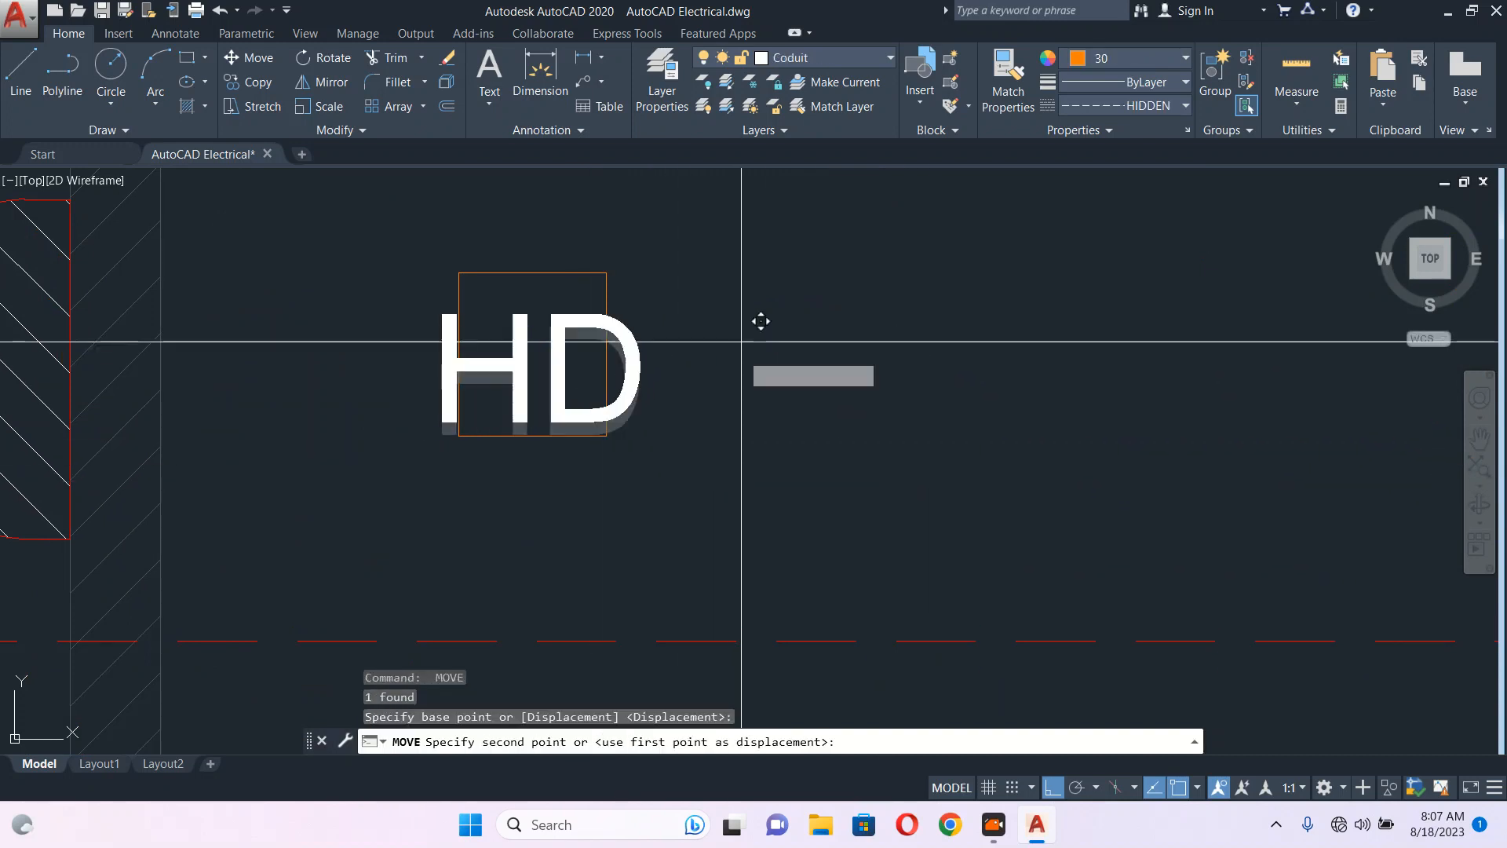
{"action": "left_click", "coordinate": [742, 330]}
{"action": "key", "text": "Escape"}
- Scale the HD text down to roughly the width of the small rectangle
{"action": "left_click", "coordinate": [694, 411]}
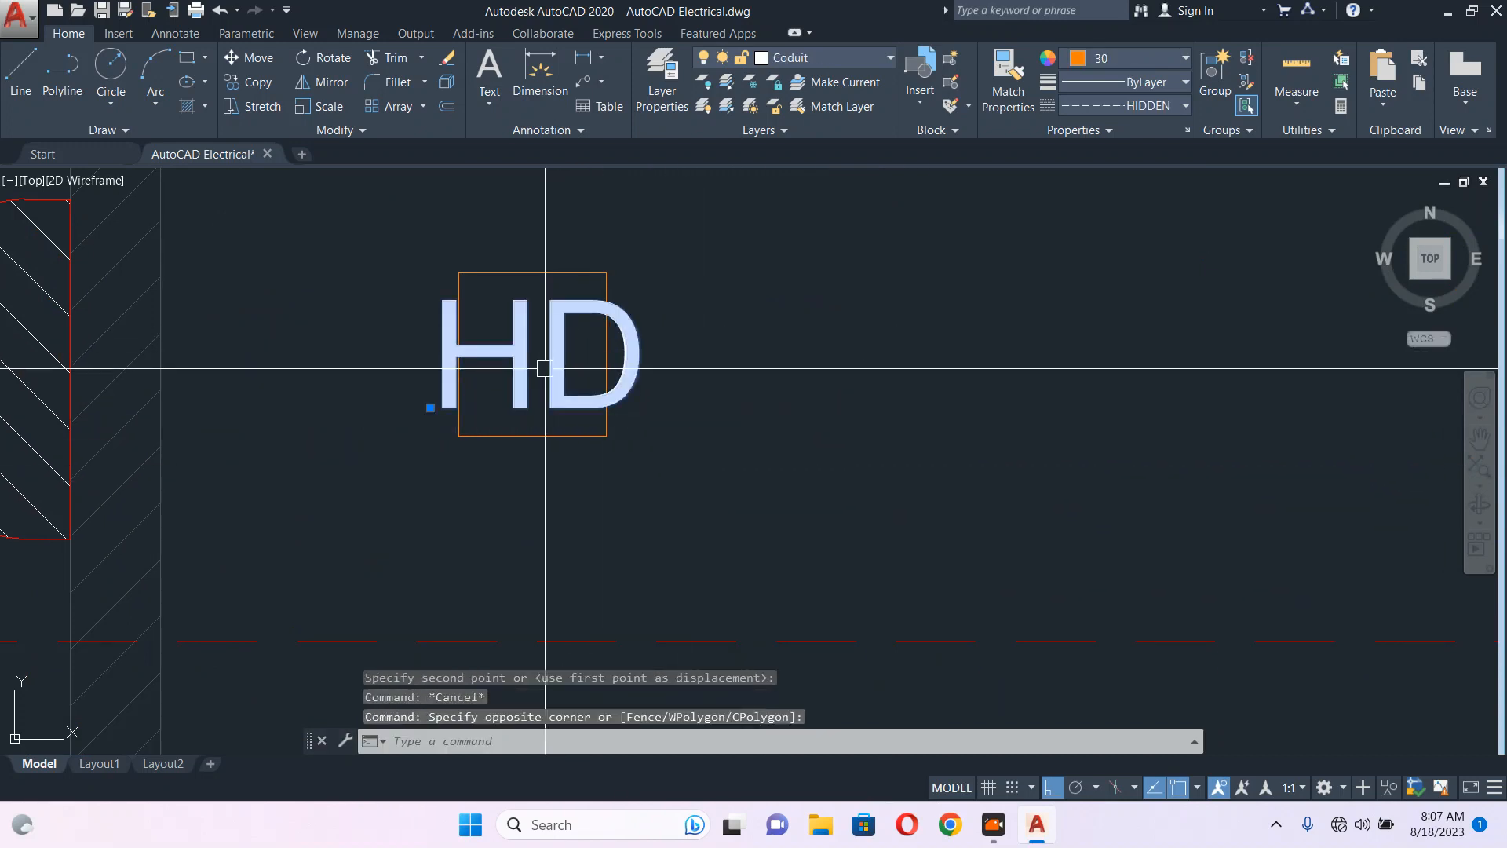
{"action": "type", "text": "sc"}
{"action": "key", "text": "space"}
{"action": "scroll", "coordinate": [544, 290], "scroll_direction": "up", "scroll_amount": 4}
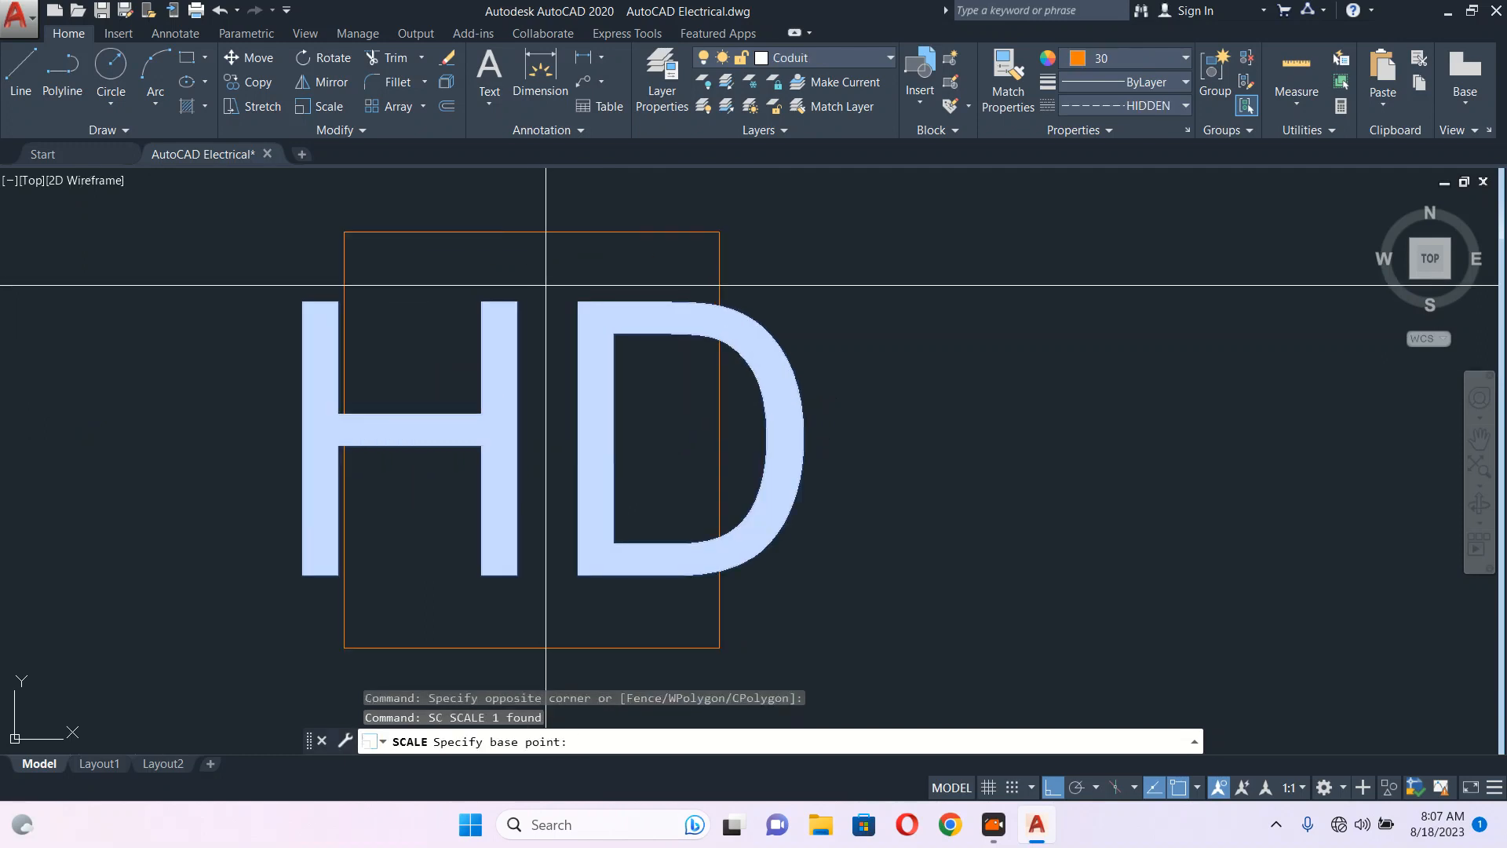
{"action": "left_click", "coordinate": [545, 278]}
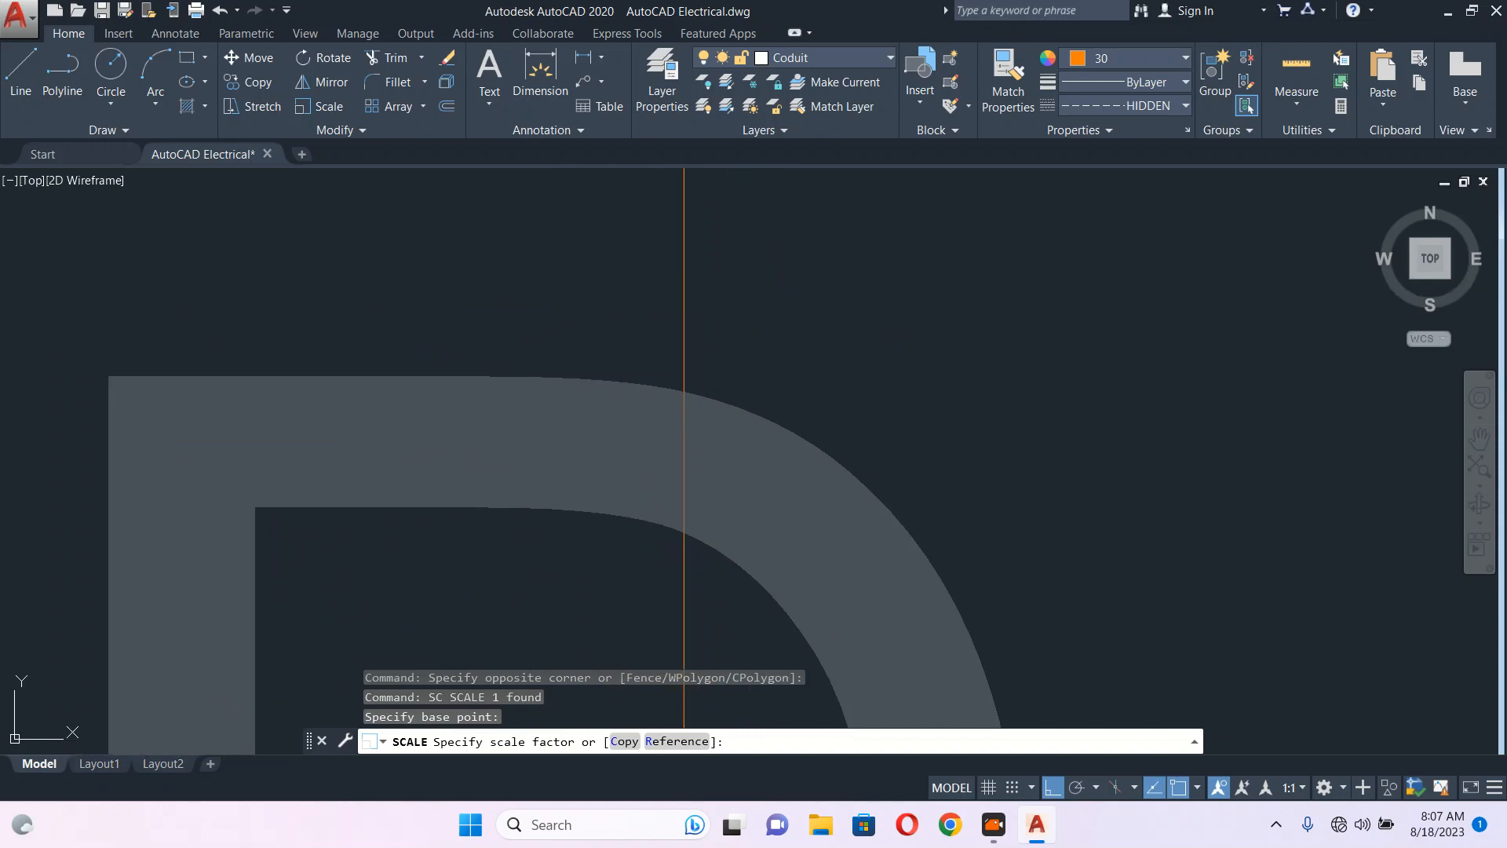
{"action": "left_click", "coordinate": [763, 292]}
- Move the HD text freely, with Ortho off, so that it sits centred inside the small rectangle
{"action": "left_click", "coordinate": [663, 319]}
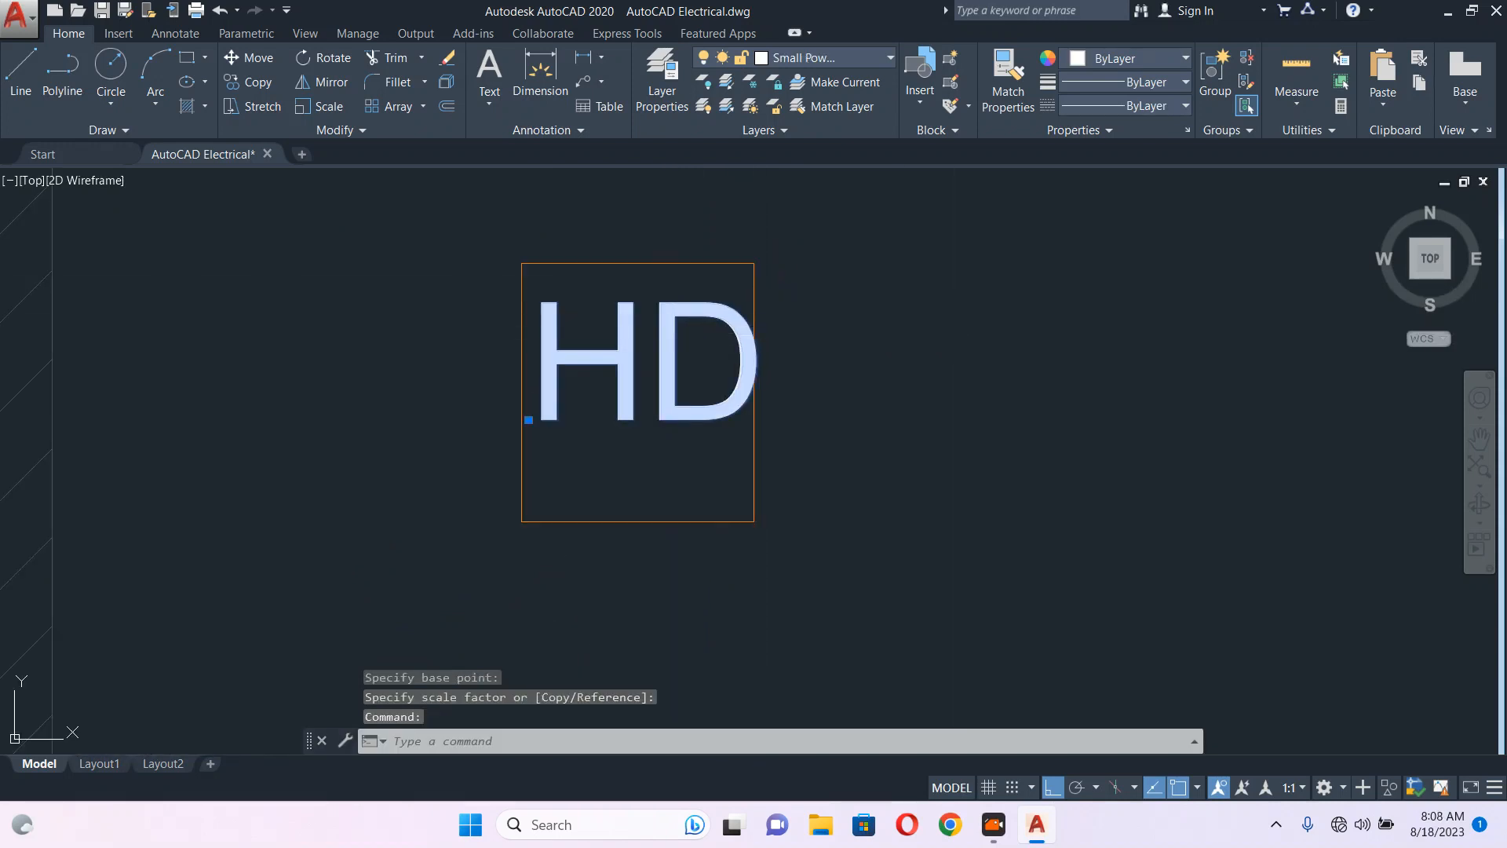
{"action": "type", "text": "m"}
{"action": "key", "text": "space"}
{"action": "left_click", "coordinate": [970, 333]}
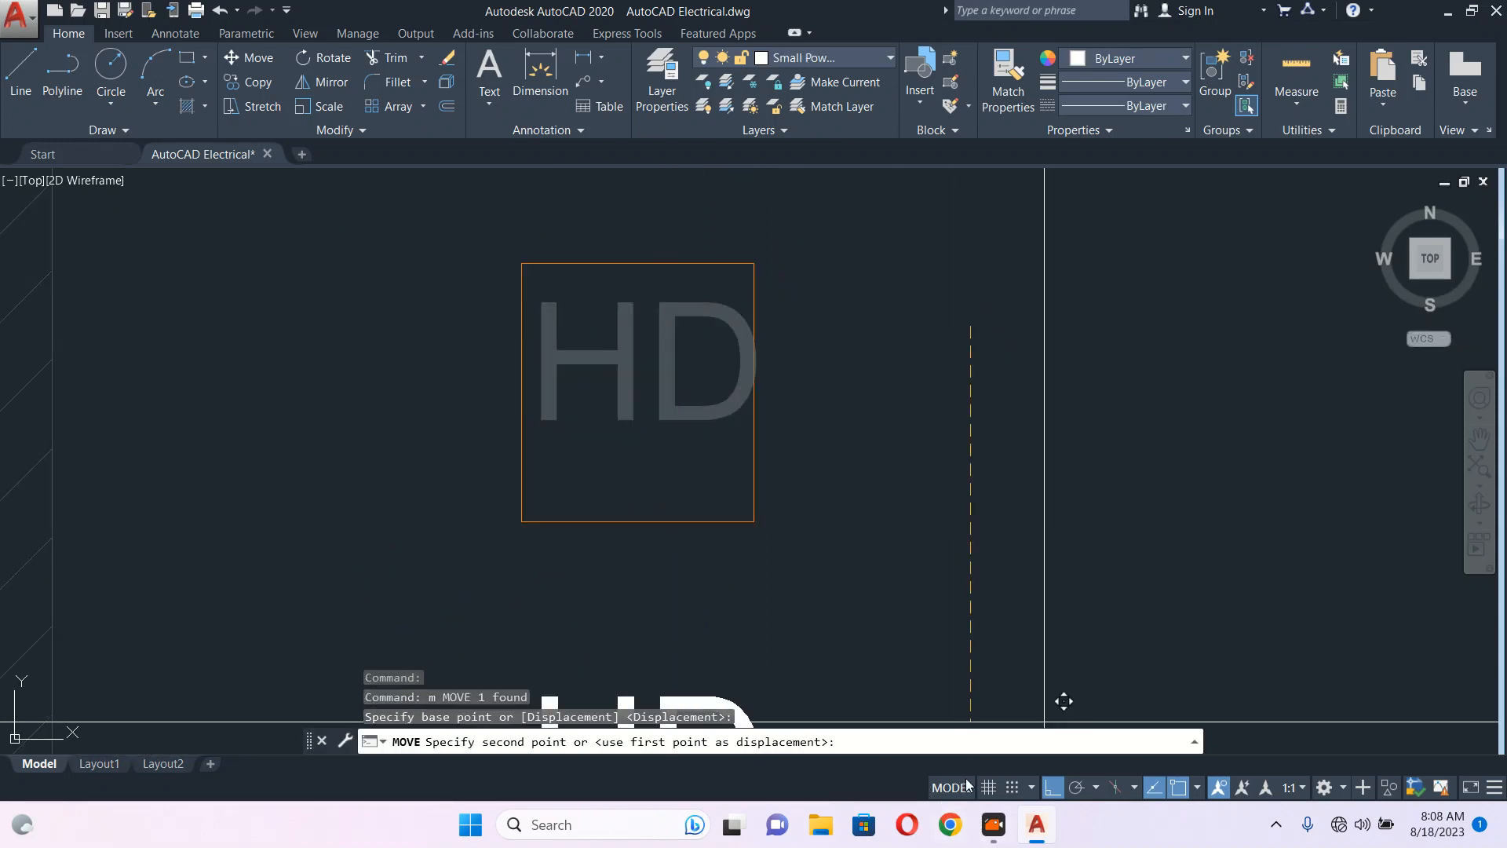
{"action": "left_click", "coordinate": [1034, 829]}
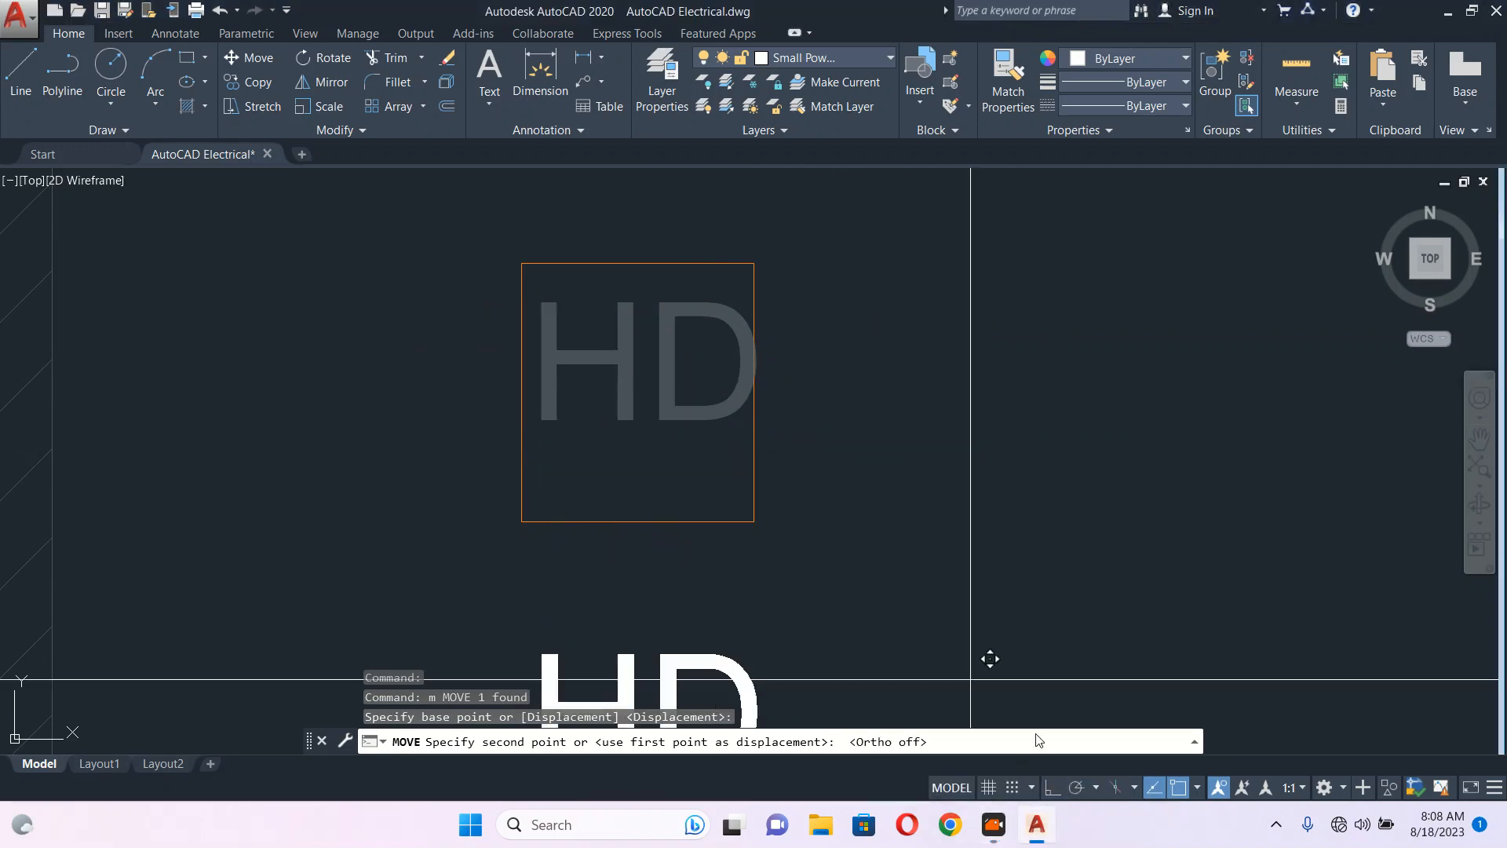
{"action": "left_click", "coordinate": [950, 367]}
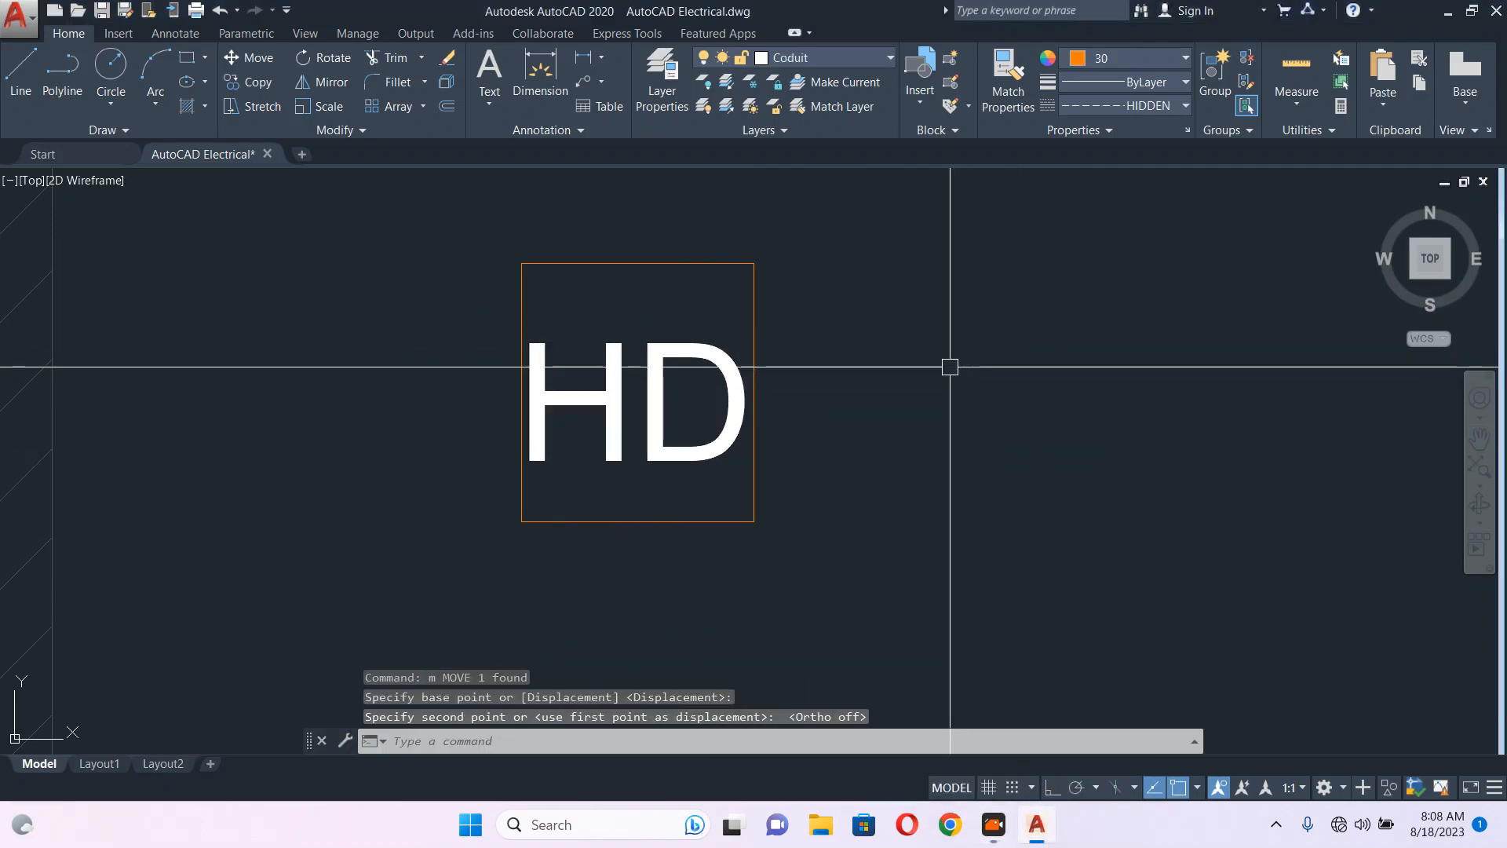
{"action": "key", "text": "Escape"}
- Create a block named "HD" from the small rectangle and its text, with the base point at the midpoint of the rectangle's top edge
{"action": "left_click", "coordinate": [902, 263]}
{"action": "left_click", "coordinate": [440, 488]}
{"action": "type", "text": "b"}
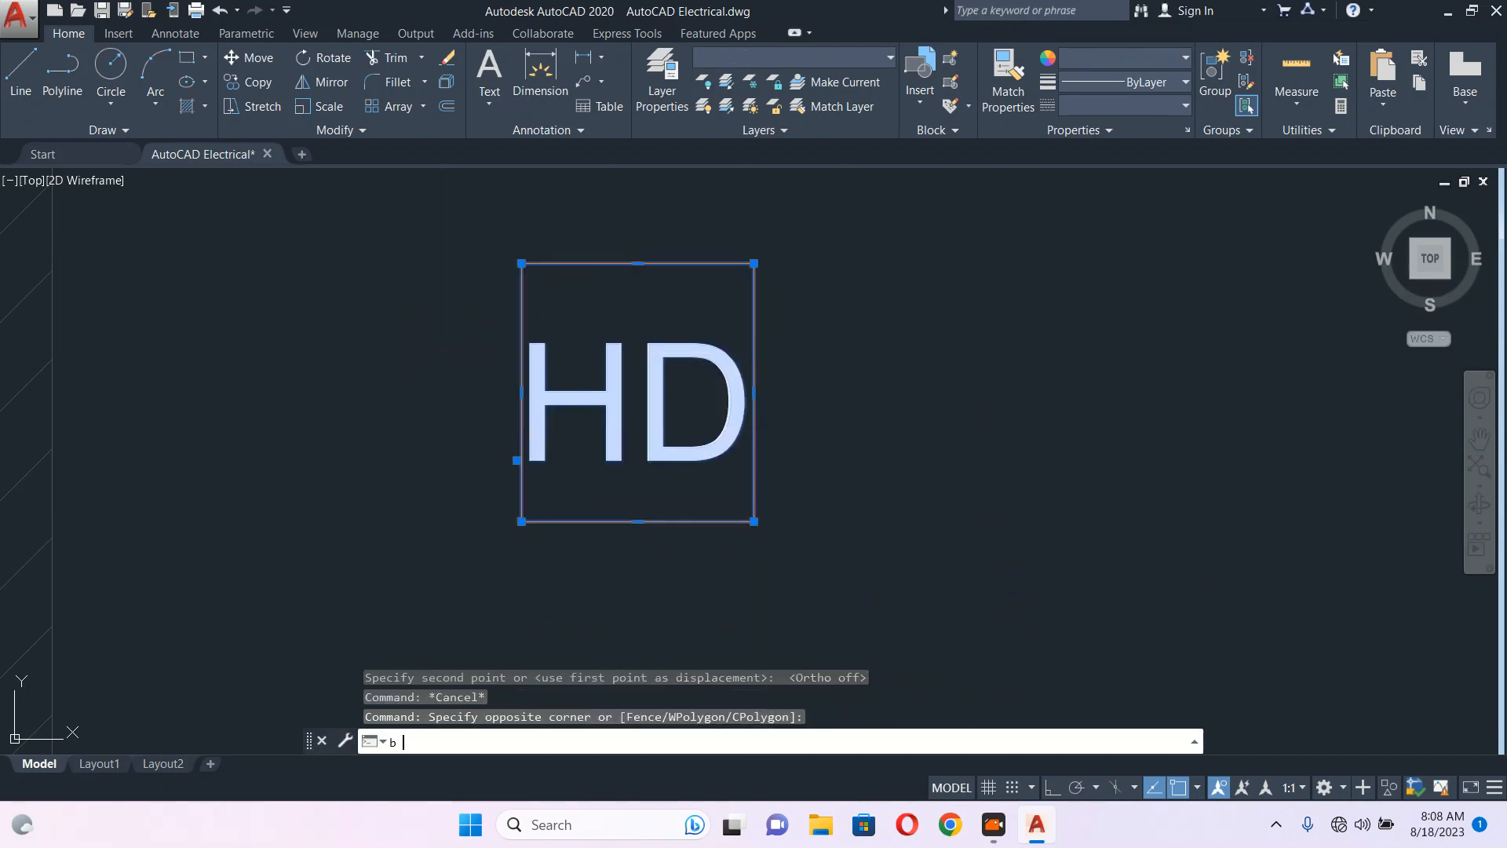
{"action": "key", "text": "Return"}
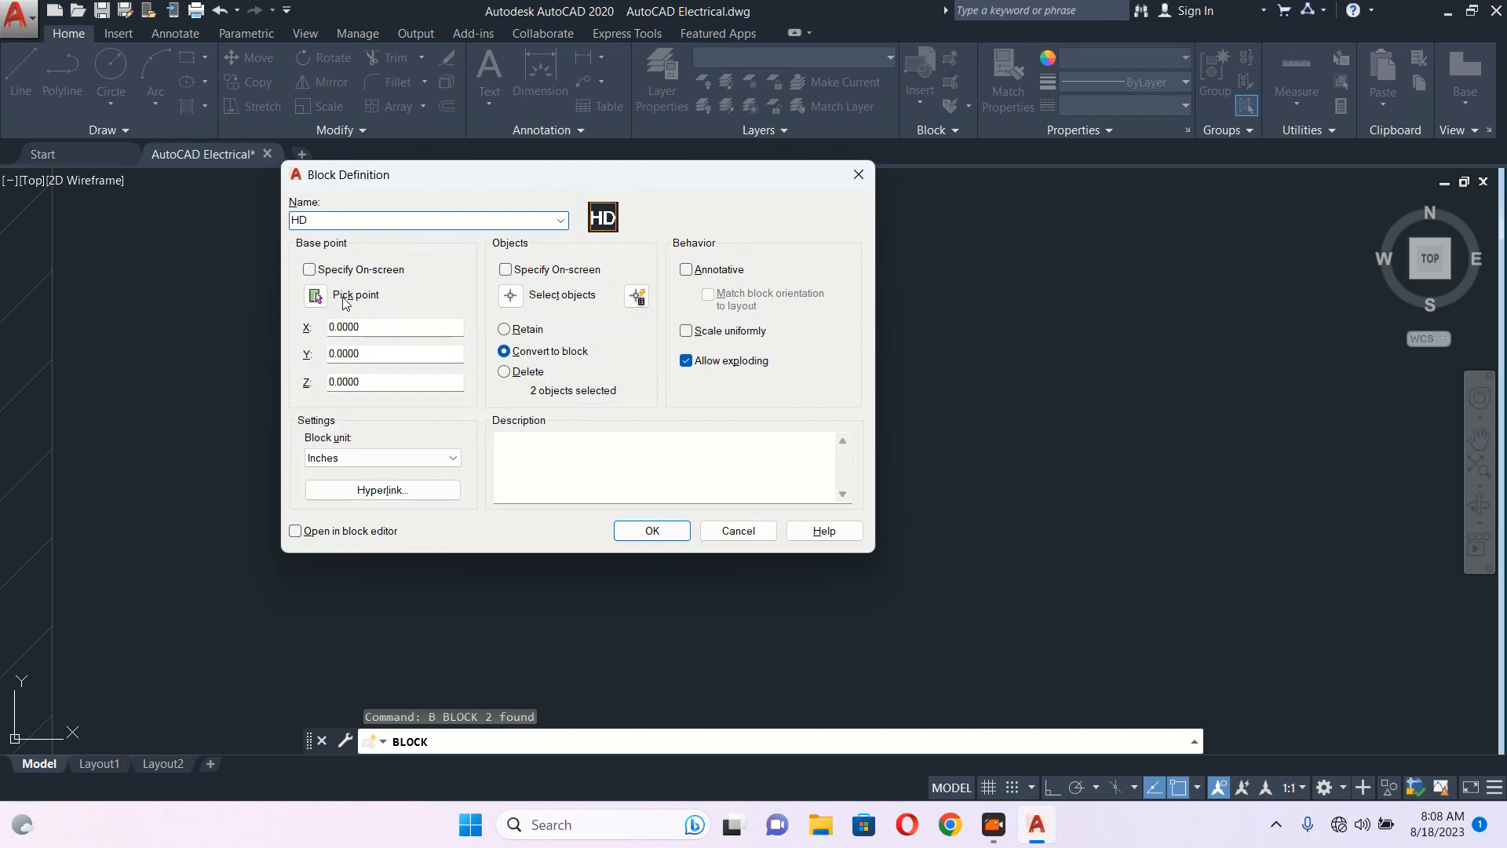
{"action": "left_click", "coordinate": [316, 295]}
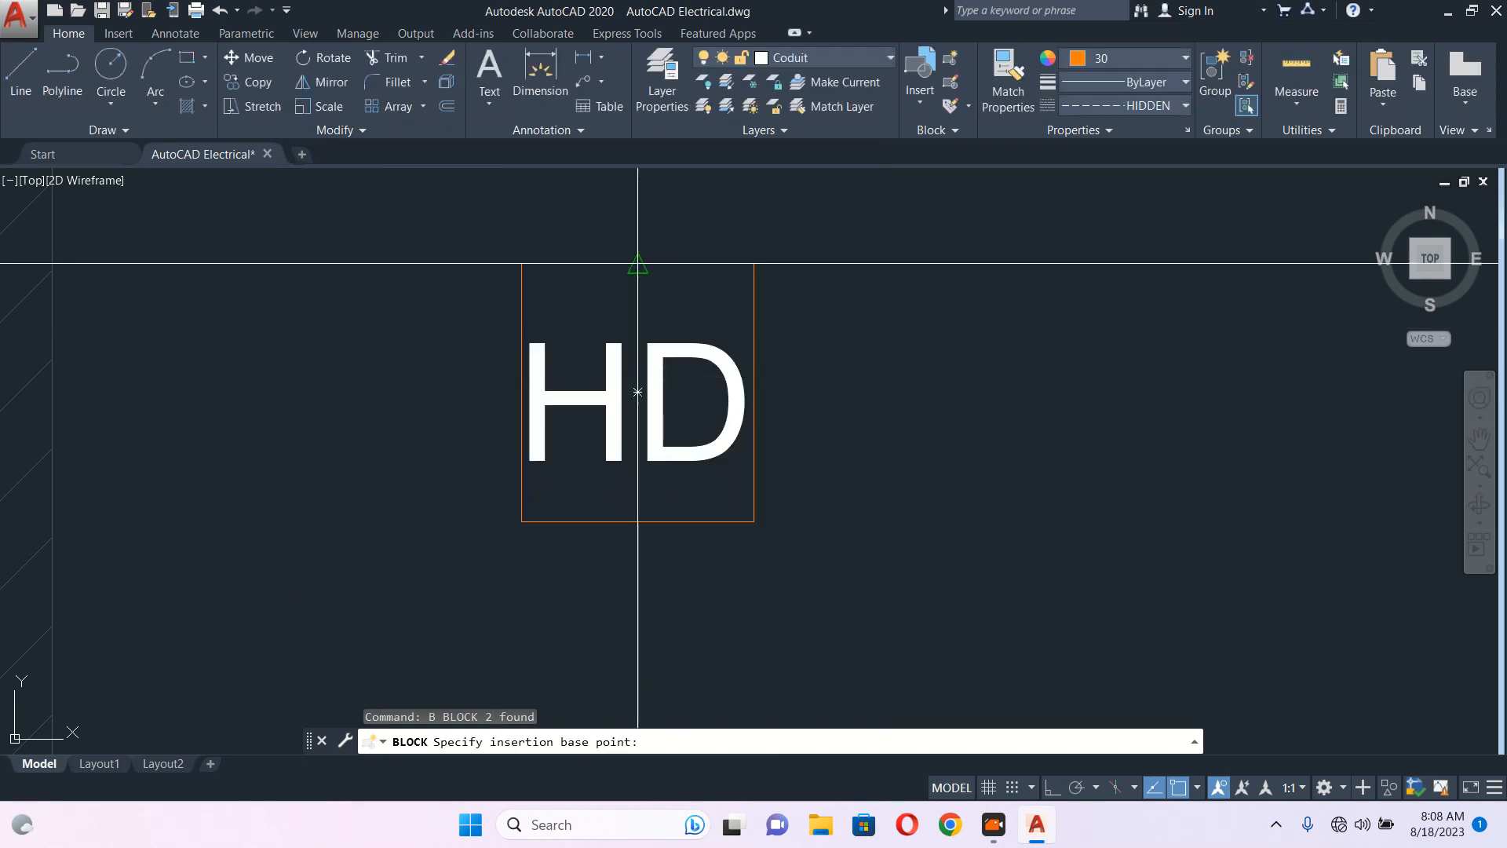
{"action": "left_click", "coordinate": [637, 392]}
{"action": "type", "text": "HD"}
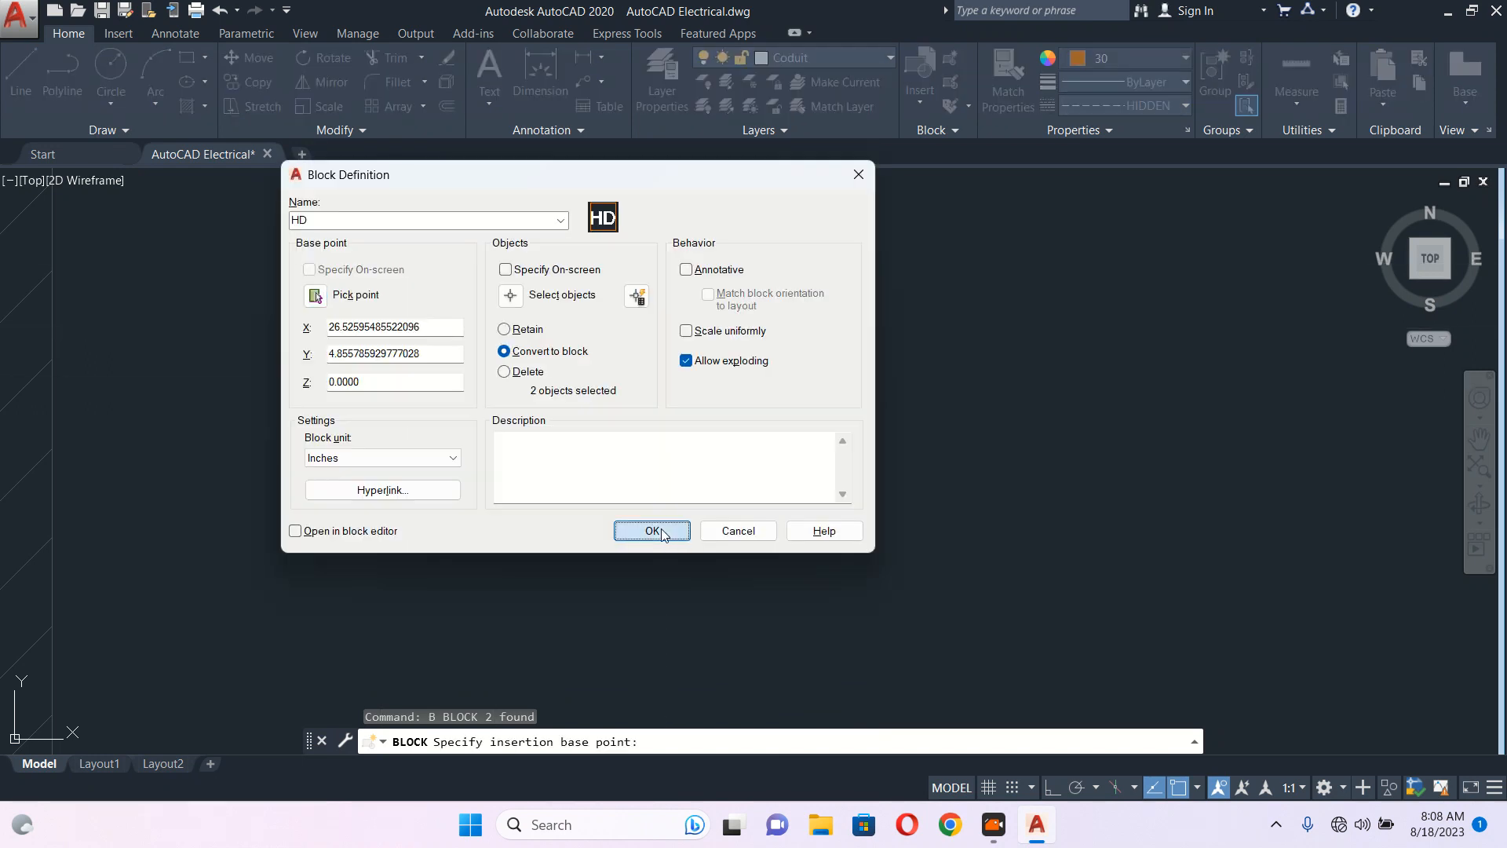
{"action": "left_click", "coordinate": [662, 535]}
- Rotate the HD block 90° clockwise about its top-edge midpoint, with Ortho on
{"action": "left_click", "coordinate": [660, 253]}
{"action": "left_click", "coordinate": [665, 338]}
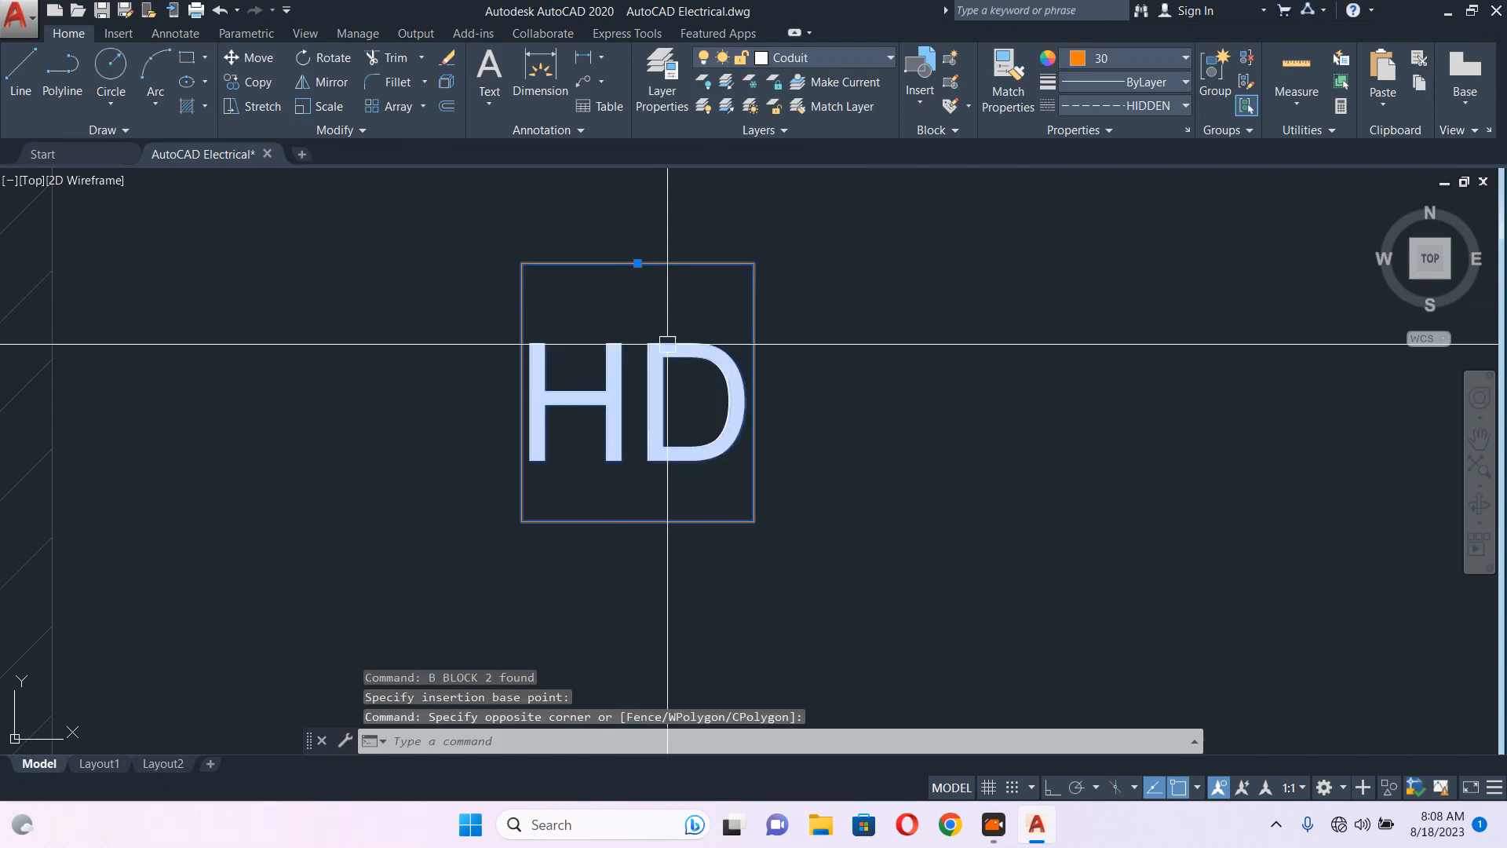
{"action": "middle_click_drag", "start_coordinate": [665, 345], "coordinate": [633, 363]}
{"action": "type", "text": "r"}
{"action": "key", "text": "Return"}
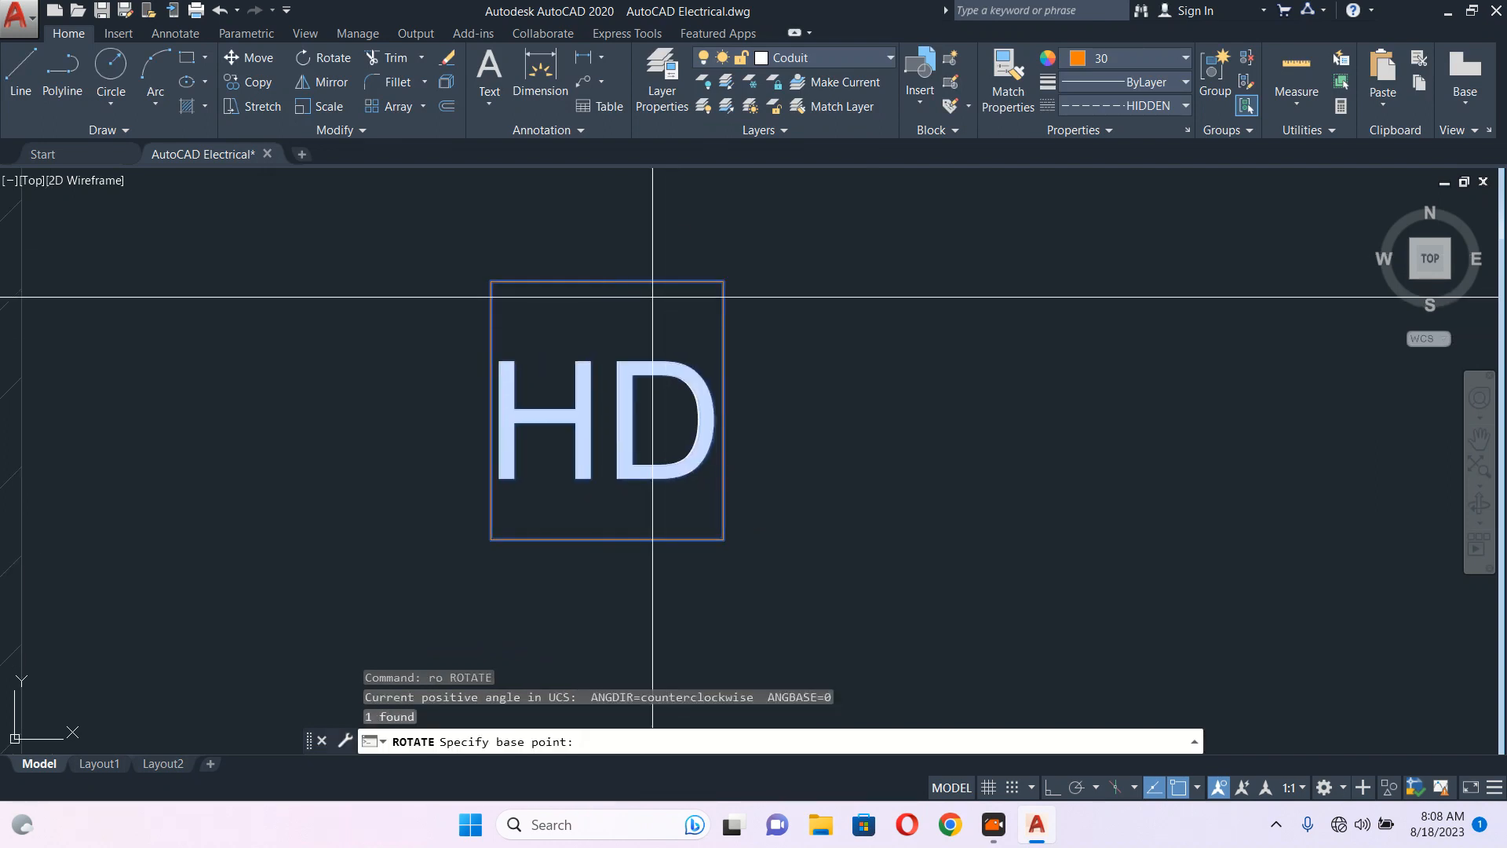
{"action": "left_click", "coordinate": [607, 281]}
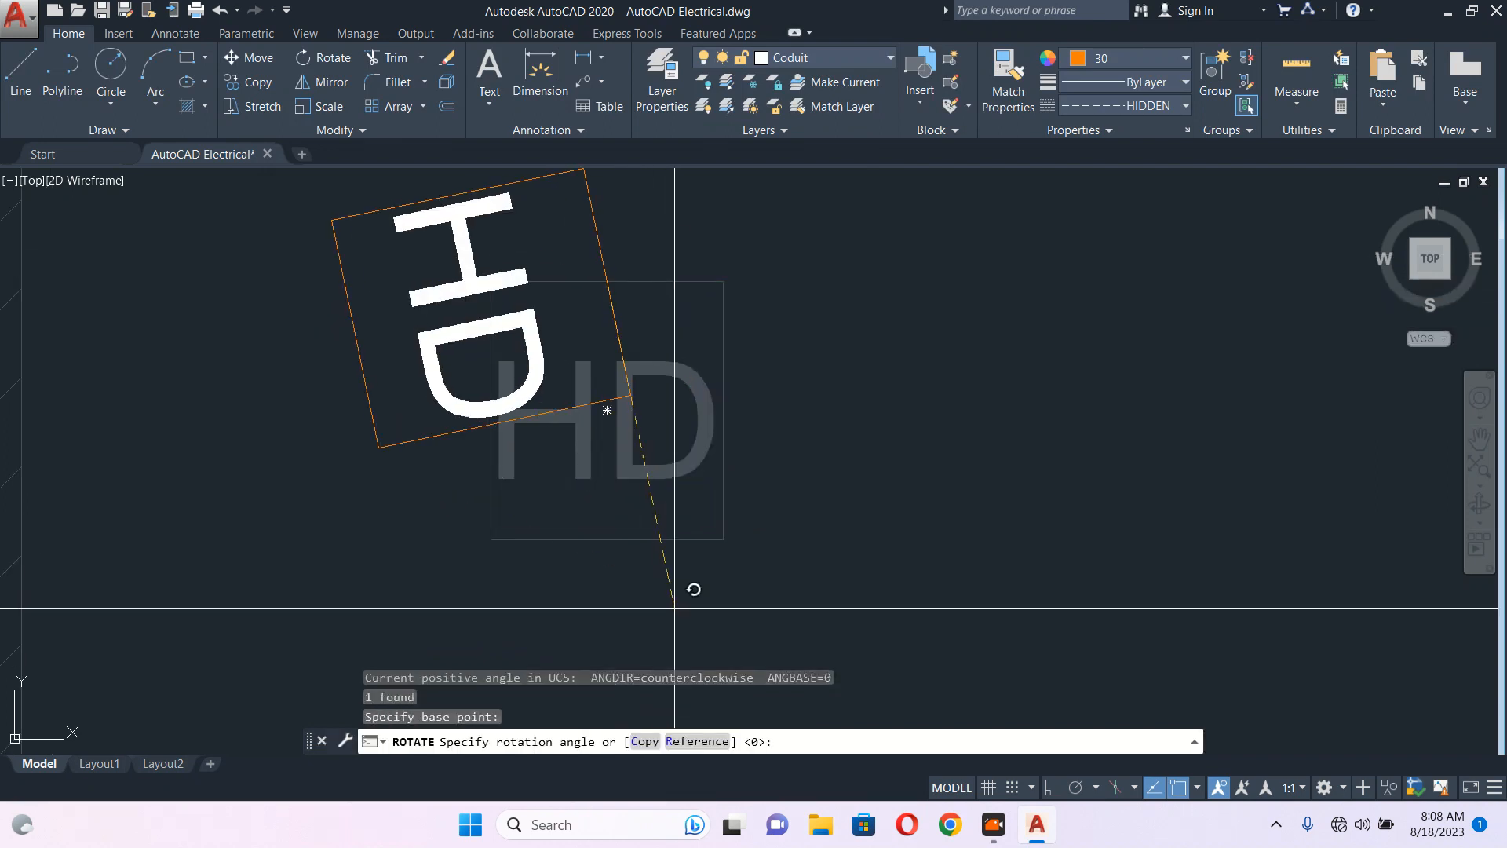
{"action": "left_click", "coordinate": [1054, 792]}
{"action": "left_click", "coordinate": [650, 596]}
- Move the HD block to the toilet side of the wall, directly beneath the hatched outlet
{"action": "scroll", "coordinate": [618, 476], "scroll_direction": "down", "scroll_amount": 8}
{"action": "left_click", "coordinate": [617, 445]}
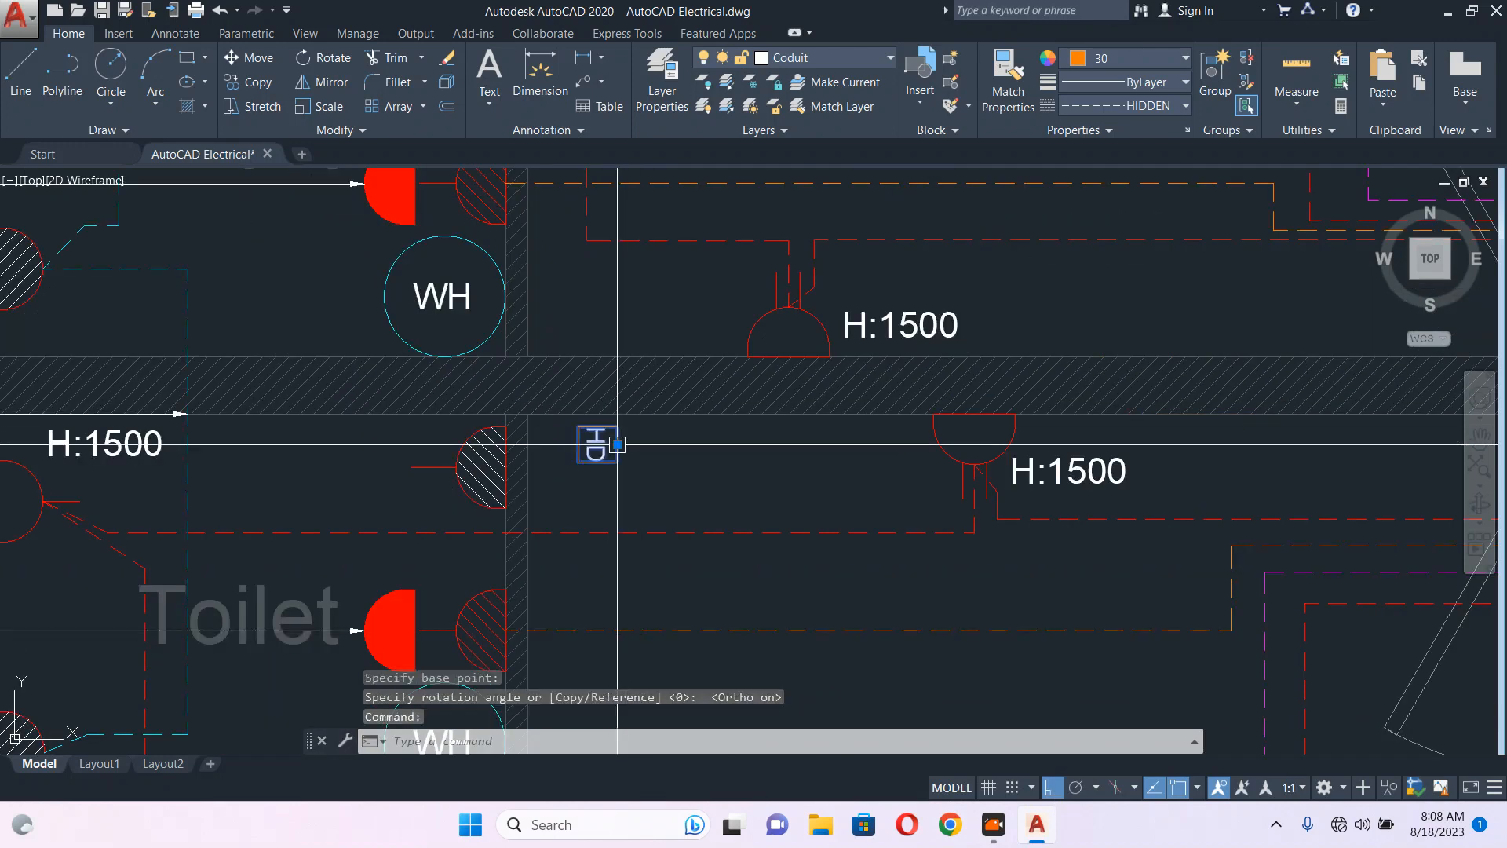
{"action": "scroll", "coordinate": [589, 463], "scroll_direction": "up", "scroll_amount": 4}
{"action": "type", "text": "m"}
{"action": "key", "text": "Return"}
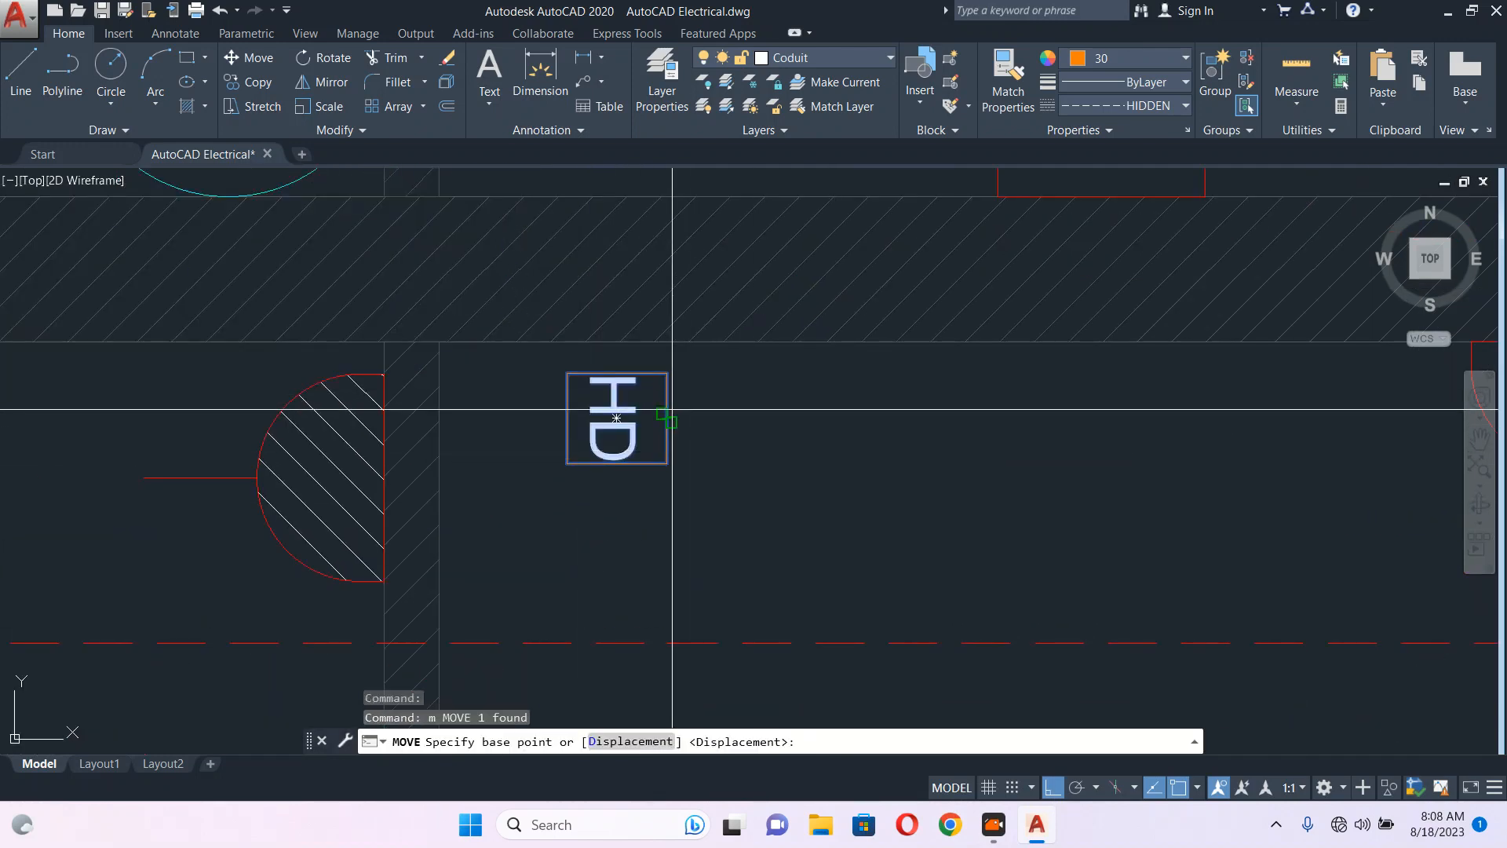
{"action": "left_click", "coordinate": [672, 409]}
{"action": "scroll", "coordinate": [672, 409], "scroll_direction": "down", "scroll_amount": 4}
{"action": "scroll", "coordinate": [714, 434], "scroll_direction": "up", "scroll_amount": 6}
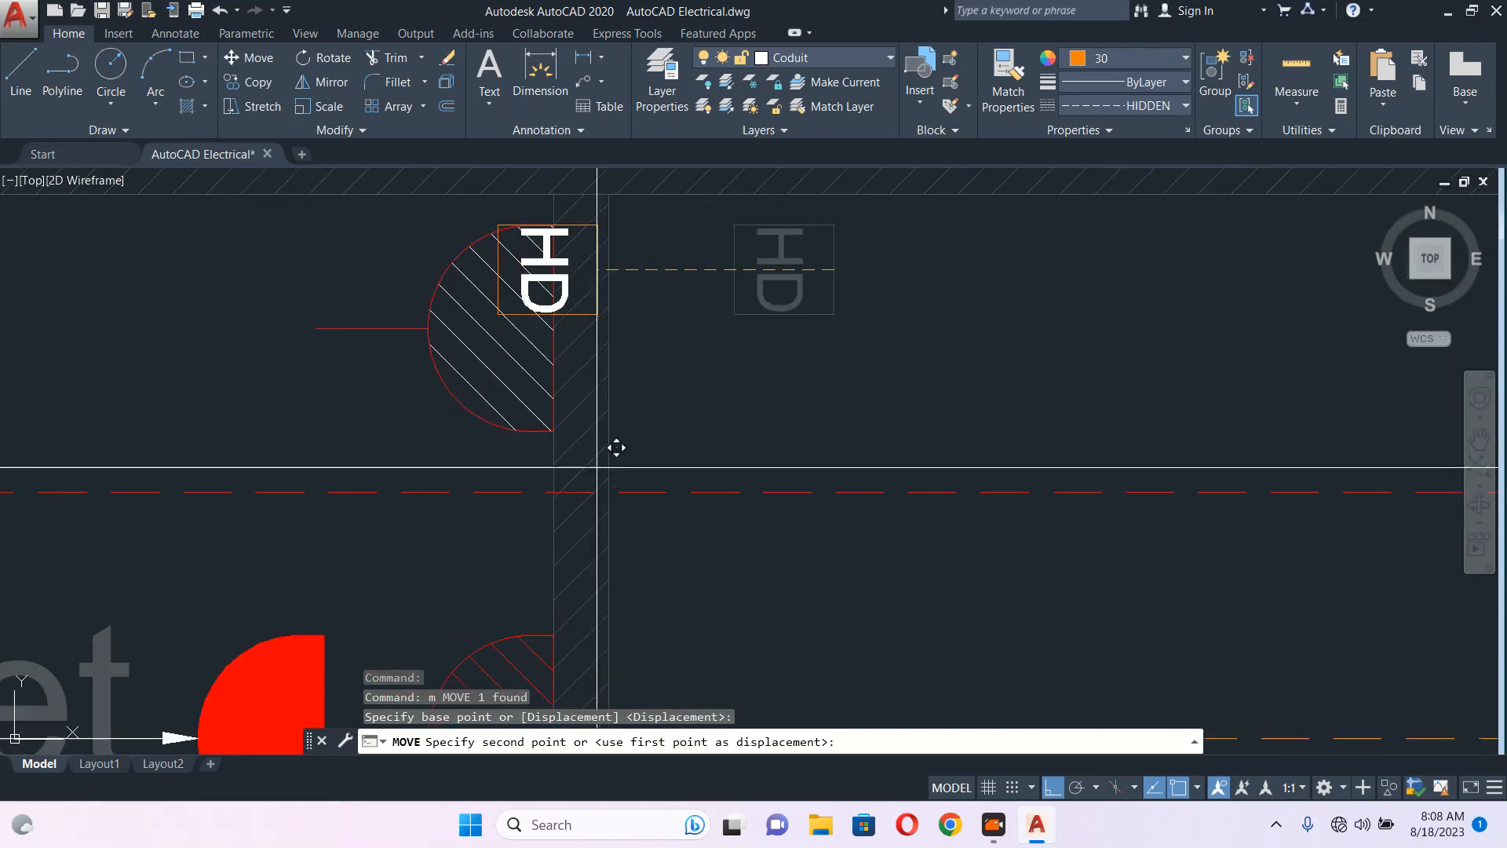
{"action": "key", "text": "Escape"}
{"action": "scroll", "coordinate": [544, 480], "scroll_direction": "down", "scroll_amount": 4}
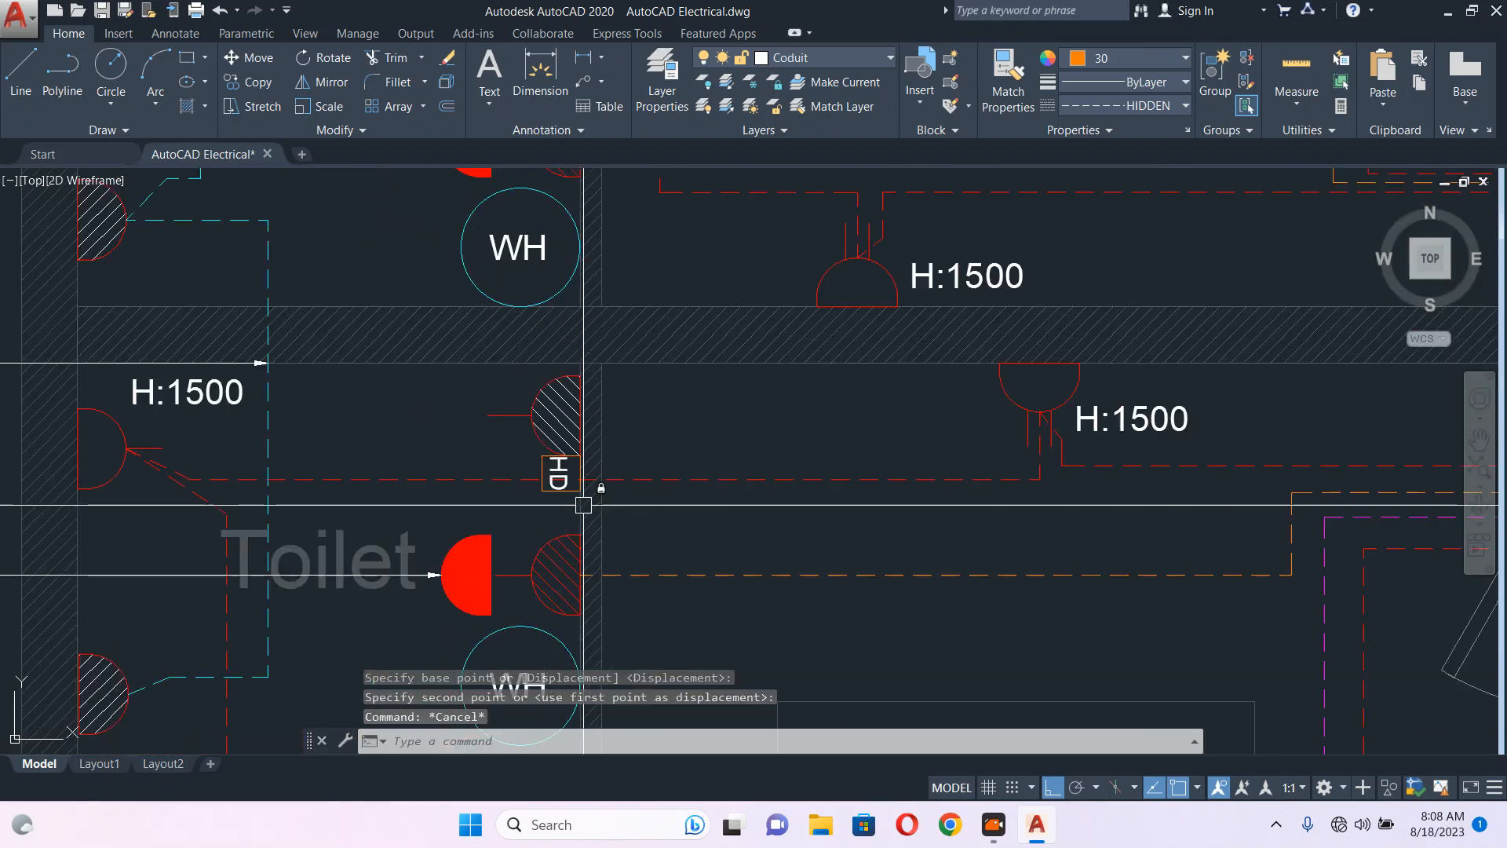
- Move the hatched outlet and the HD block together slightly north along the toilet wall
{"action": "scroll", "coordinate": [570, 401], "scroll_direction": "up", "scroll_amount": 3}
{"action": "left_click", "coordinate": [568, 401]}
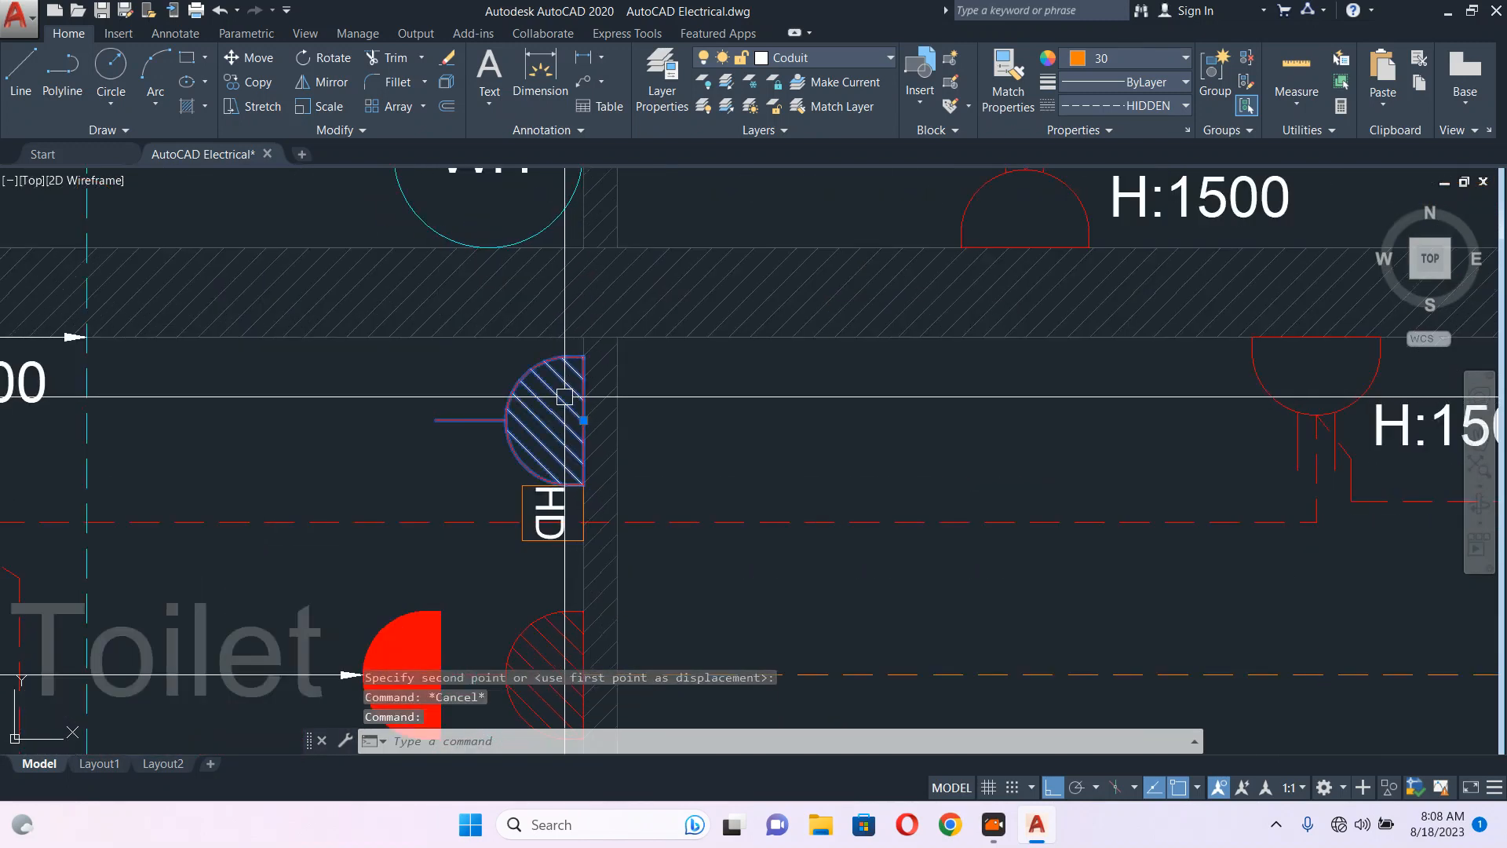
{"action": "scroll", "coordinate": [577, 492], "scroll_direction": "up", "scroll_amount": 2}
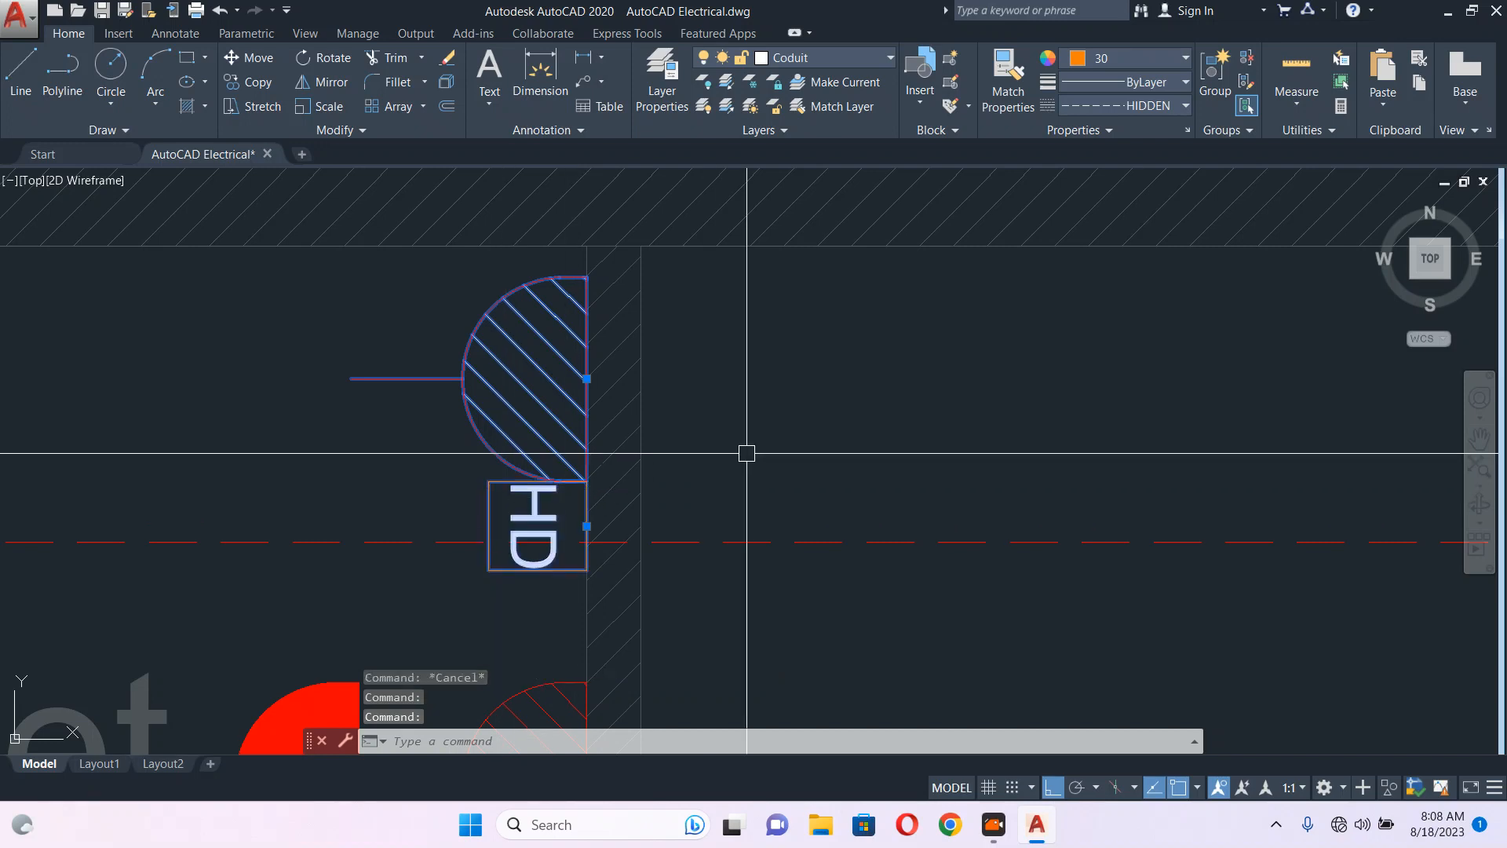
{"action": "type", "text": "m"}
{"action": "key", "text": "Return"}
{"action": "left_click", "coordinate": [757, 432]}
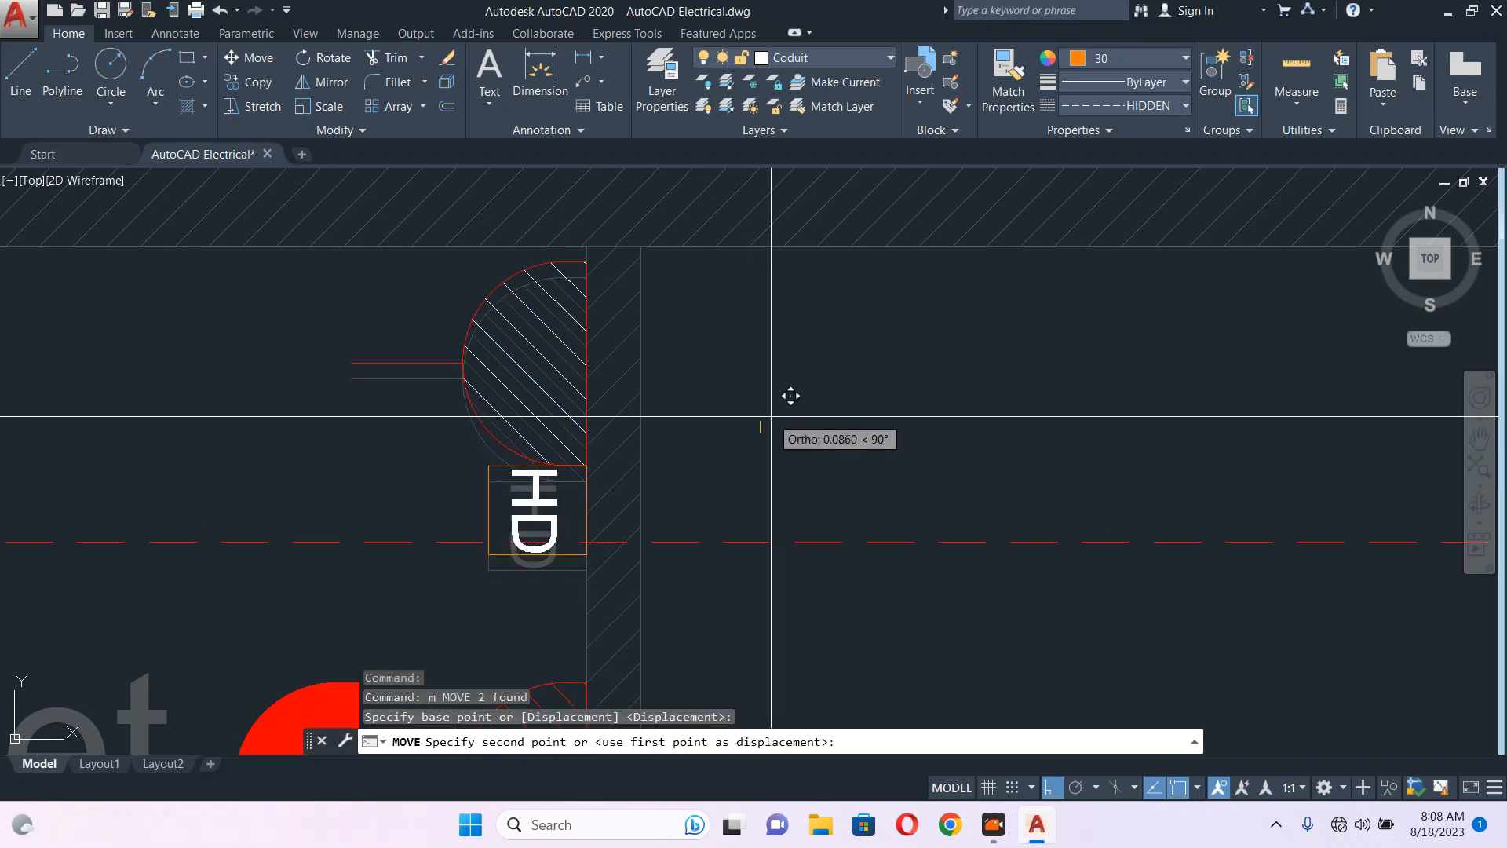
{"action": "key", "text": "Escape"}
{"action": "scroll", "coordinate": [683, 471], "scroll_direction": "down", "scroll_amount": 4}
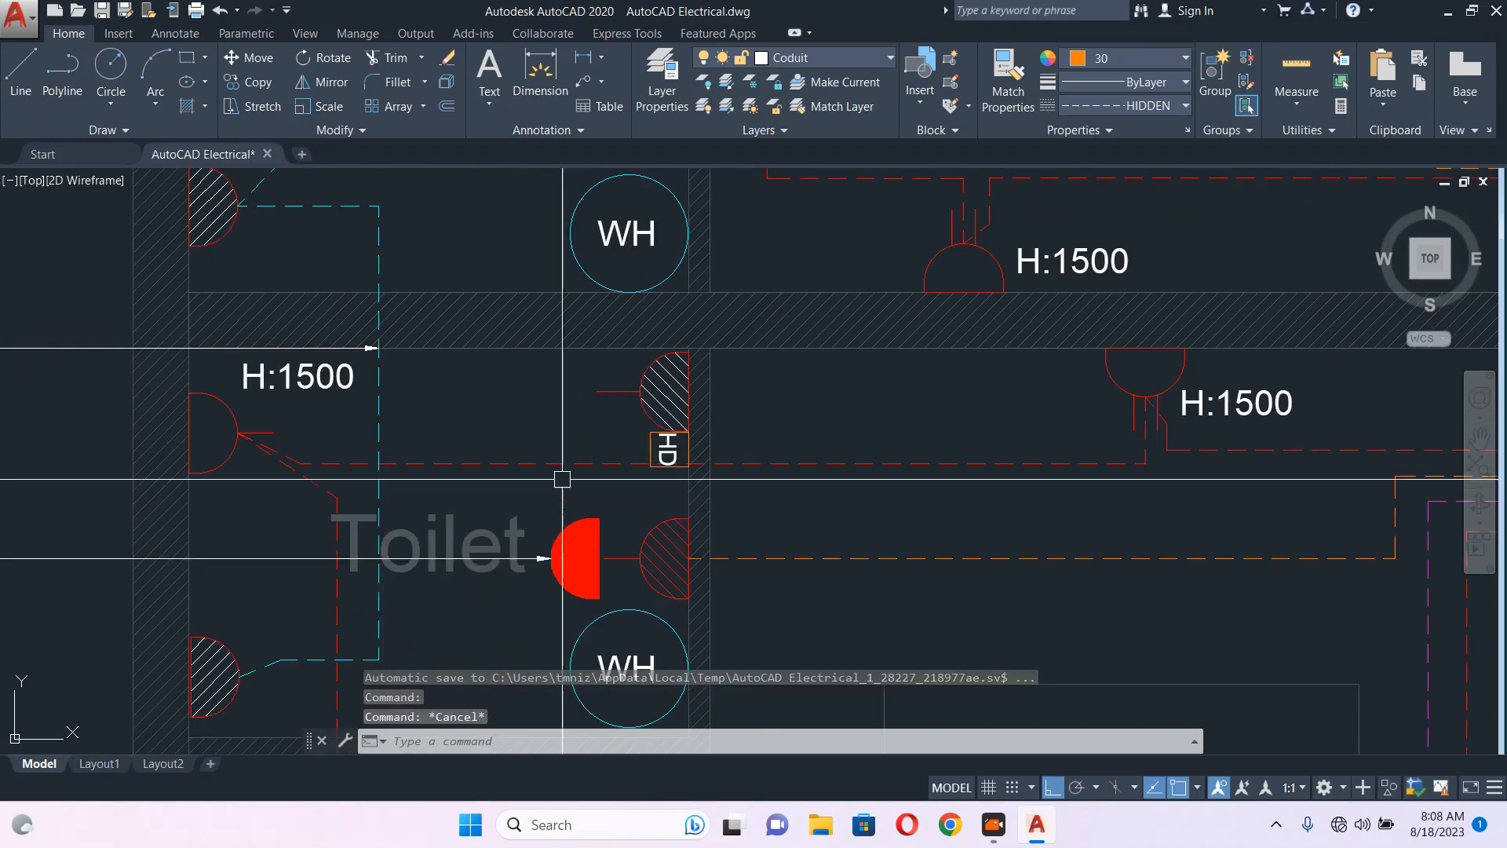
- Move the long horizontal red conduit line slightly south so that it clears the HD block
{"action": "left_click", "coordinate": [539, 463]}
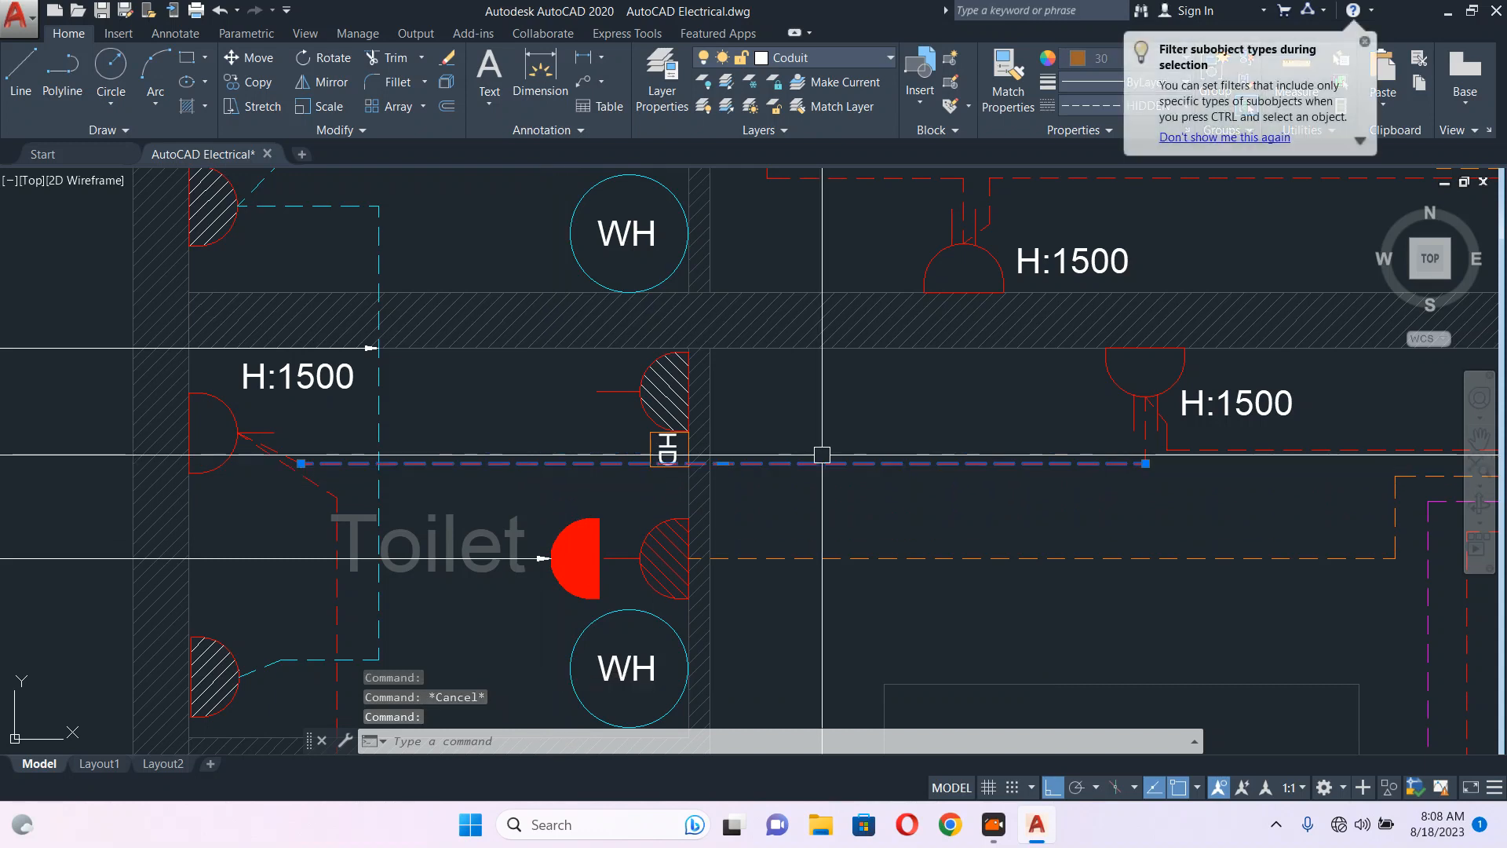
{"action": "type", "text": "m"}
{"action": "key", "text": "Return"}
{"action": "left_click", "coordinate": [833, 407]}
{"action": "left_click", "coordinate": [833, 417]}
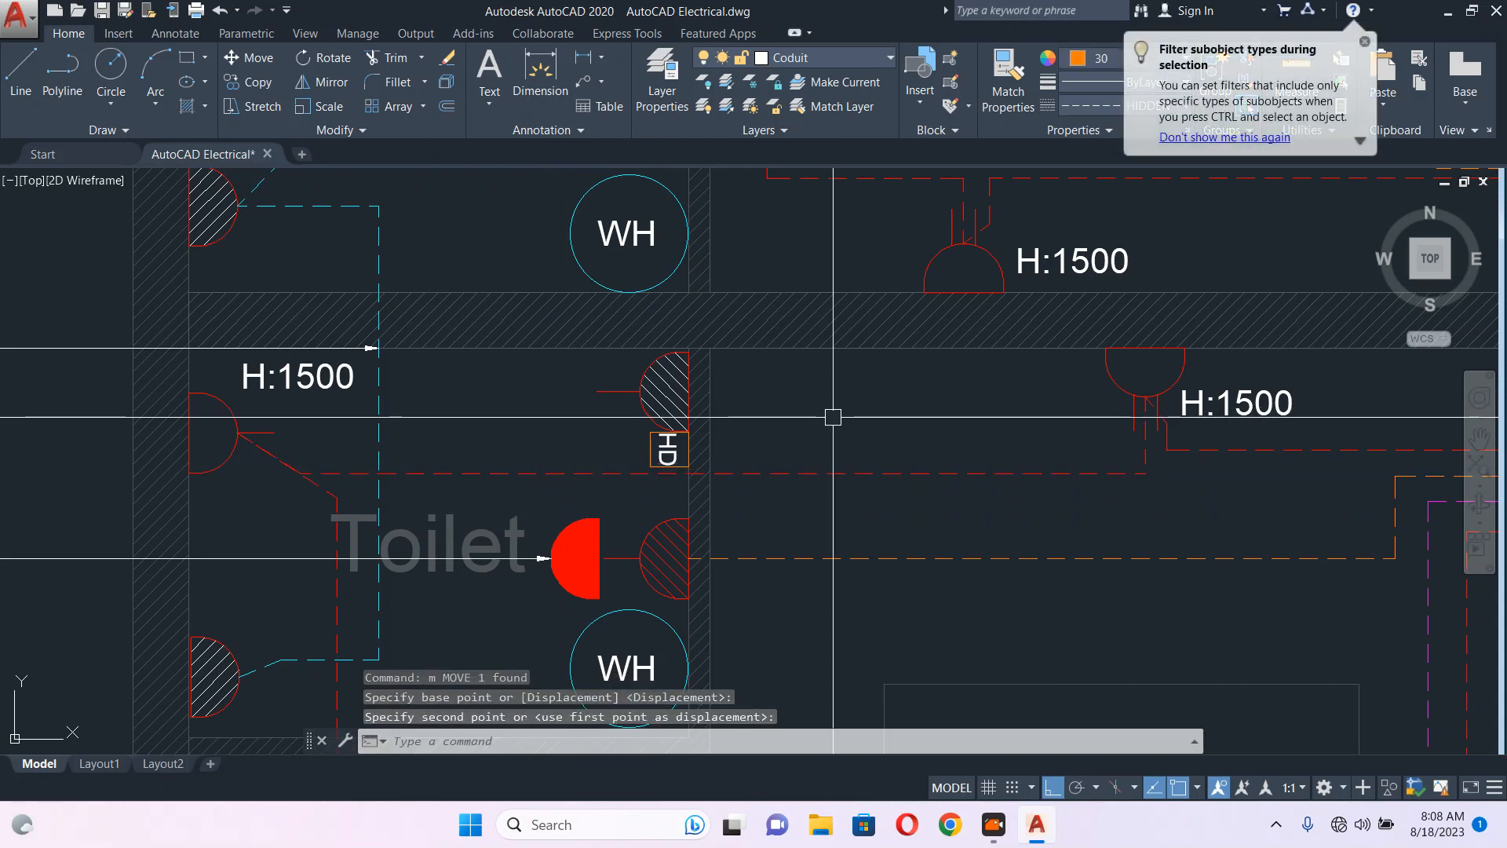
- Move the diagonal red conduit line in the toilet slightly south
{"action": "left_click", "coordinate": [327, 492]}
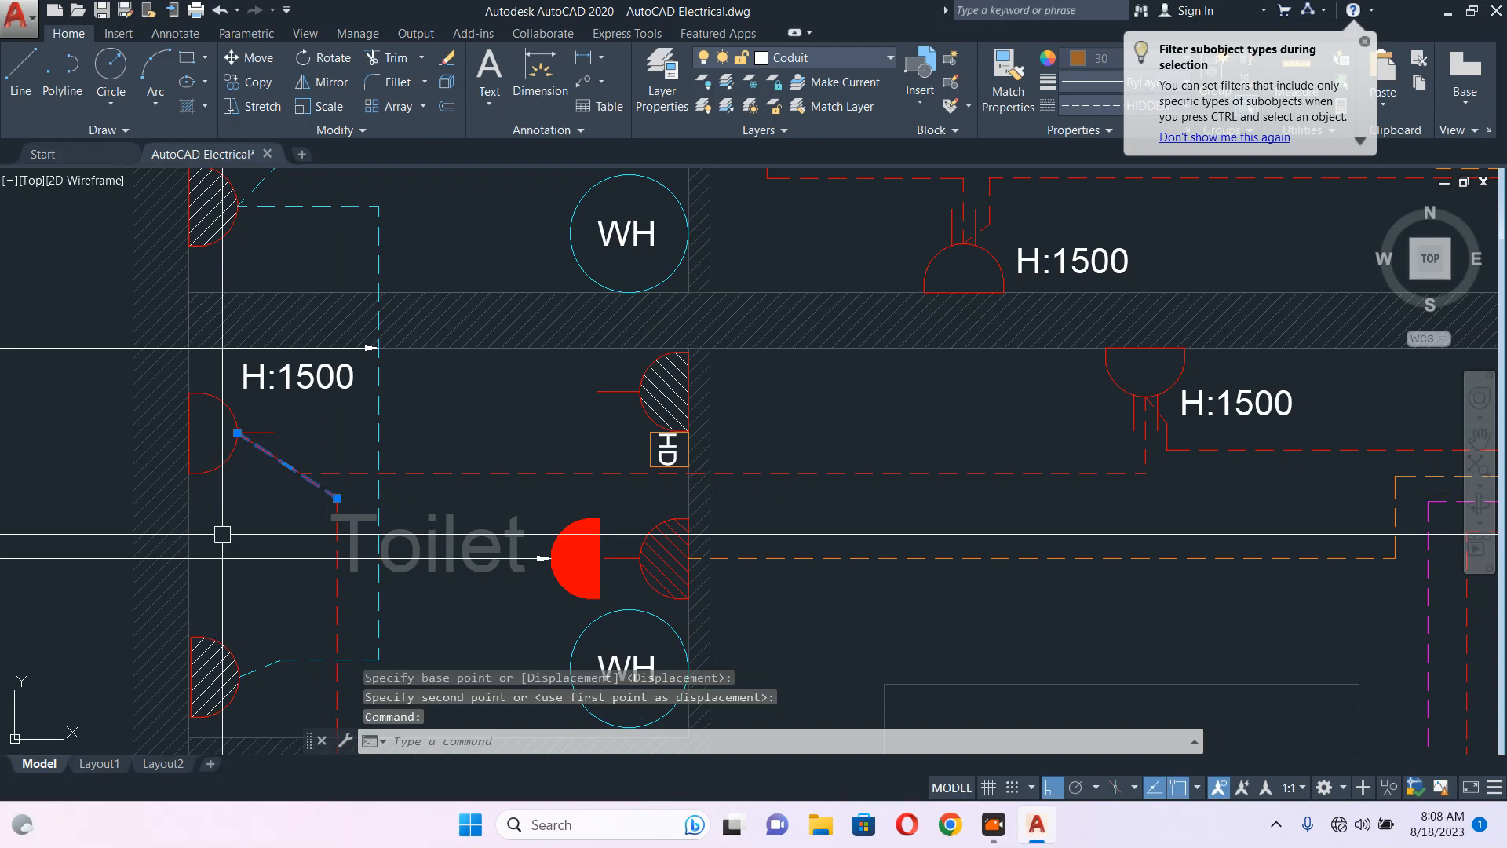
{"action": "type", "text": "m"}
{"action": "key", "text": "Return"}
{"action": "scroll", "coordinate": [292, 516], "scroll_direction": "up", "scroll_amount": 2}
{"action": "left_click", "coordinate": [303, 493]}
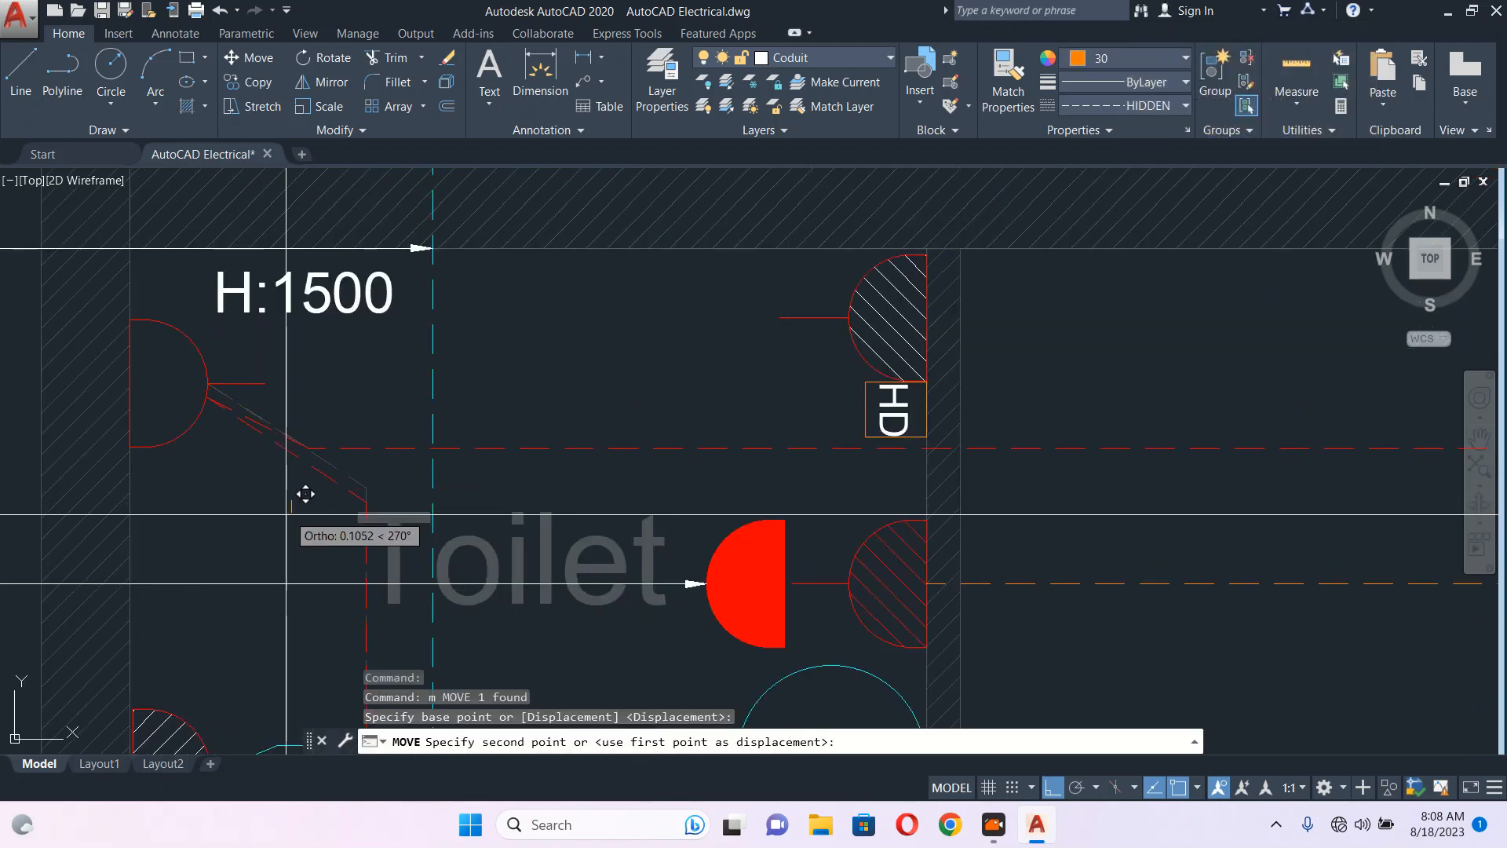
{"action": "left_click", "coordinate": [287, 520]}
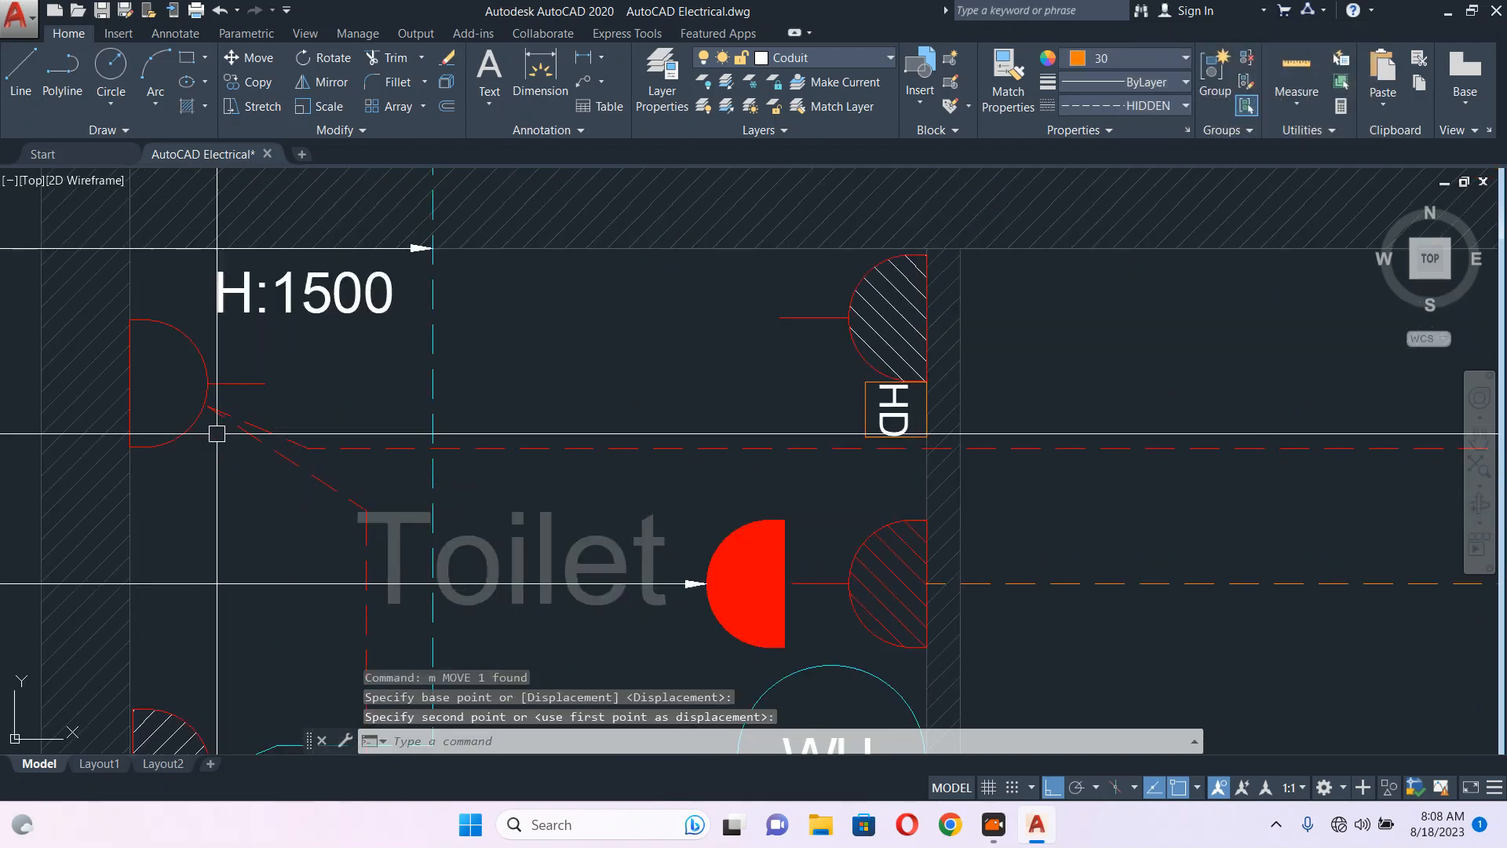
- Stretch the shared west endpoint of the two slanted red conduit lines up to the midpoint of the H:1500 outlet's arc
{"action": "scroll", "coordinate": [283, 518], "scroll_direction": "up", "scroll_amount": 3}
{"action": "left_click", "coordinate": [216, 409]}
{"action": "left_click", "coordinate": [216, 409]}
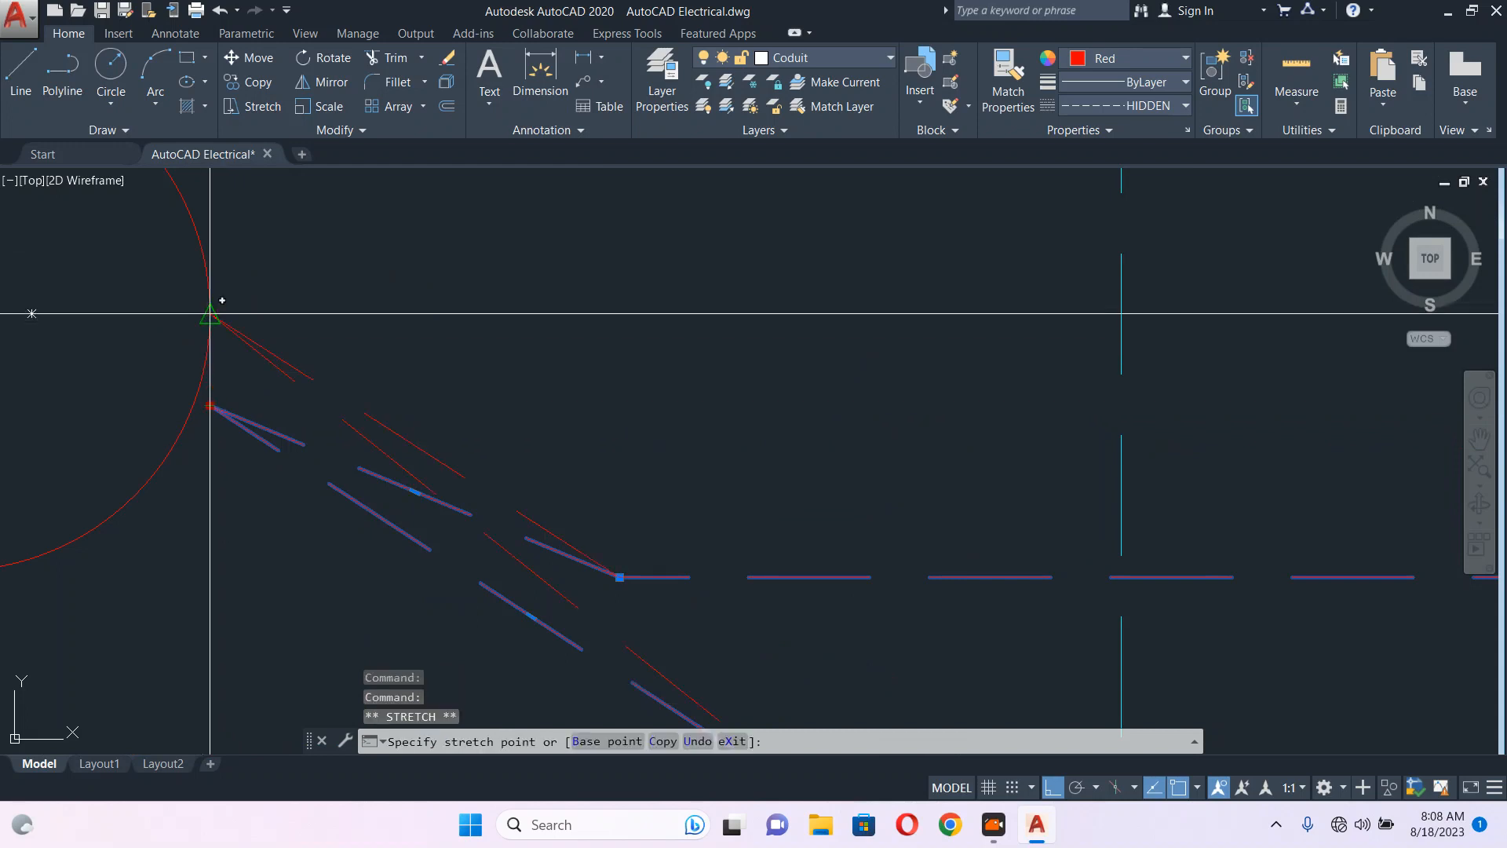
{"action": "key", "text": "Escape"}
{"action": "scroll", "coordinate": [404, 400], "scroll_direction": "down", "scroll_amount": 5}
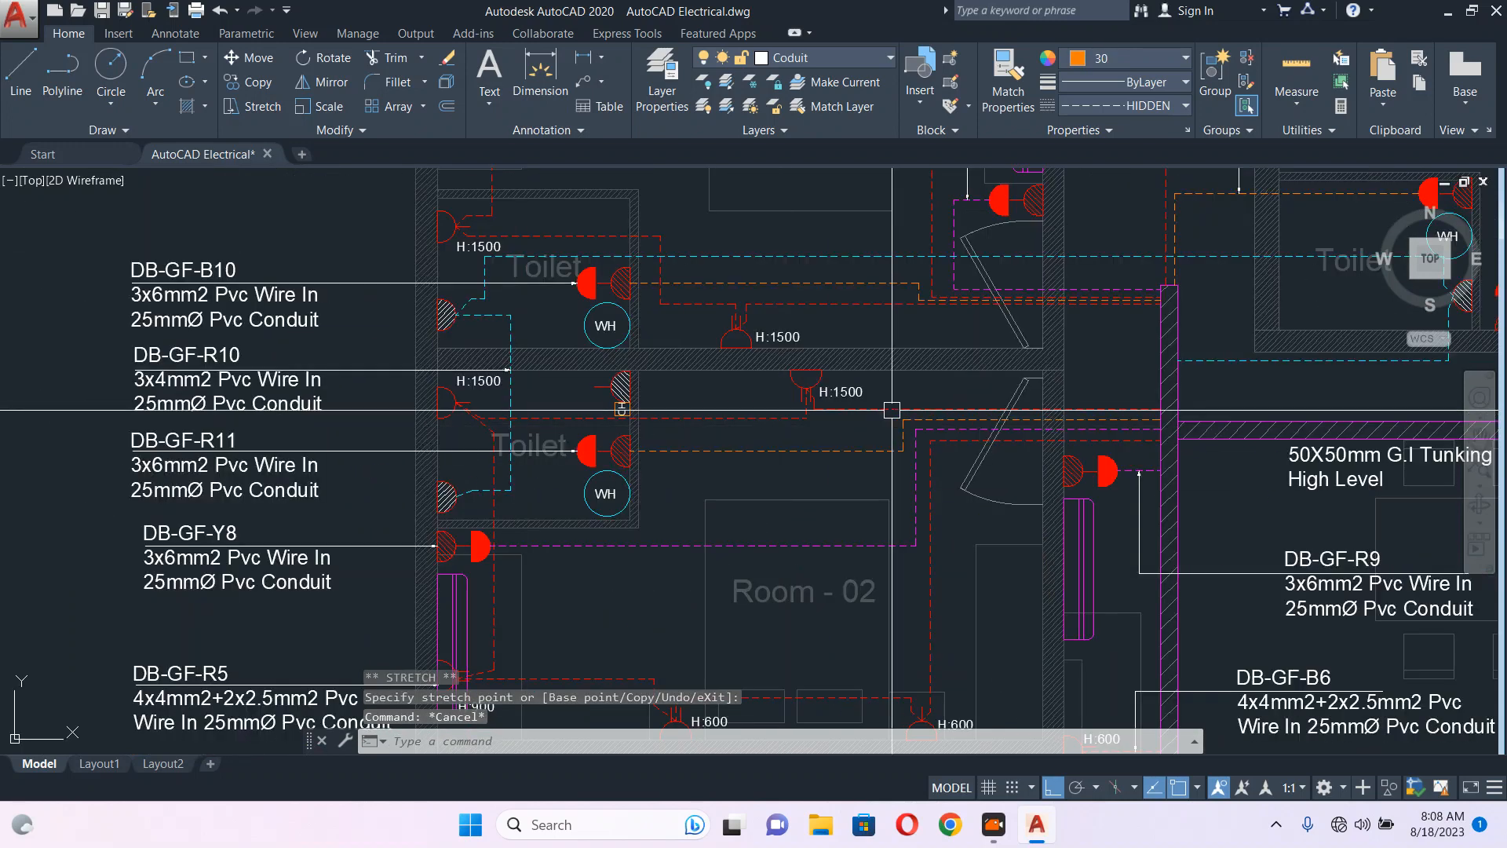
- Start a conduit polyline at the wall-side midpoint of the hatched outlet above HD and run it about 3.5 units east
{"action": "middle_click_drag", "start_coordinate": [752, 422], "coordinate": [650, 414]}
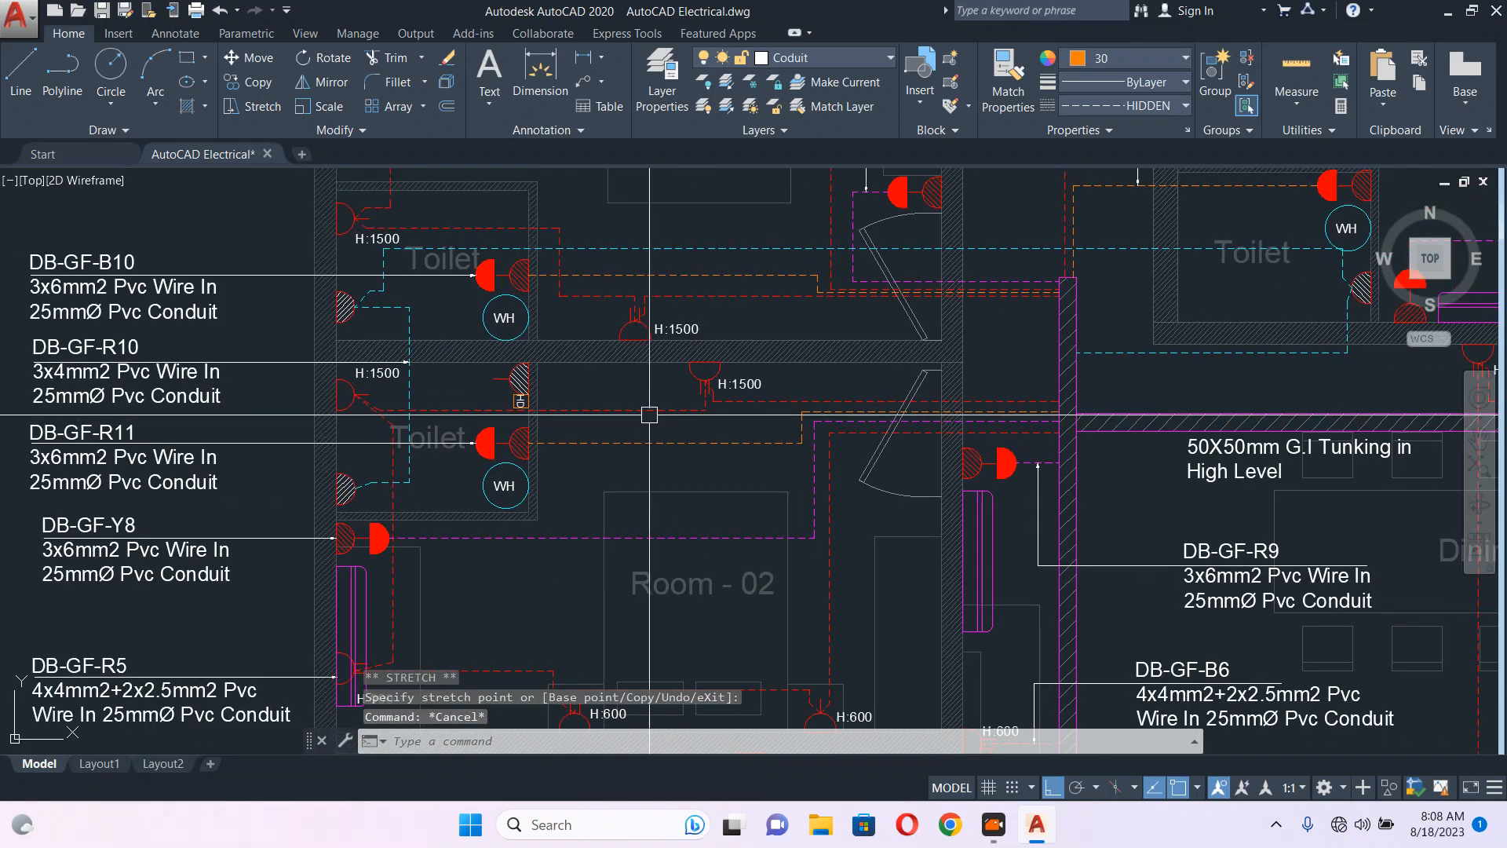
{"action": "scroll", "coordinate": [498, 397], "scroll_direction": "up", "scroll_amount": 2}
{"action": "scroll", "coordinate": [580, 440], "scroll_direction": "up", "scroll_amount": 2}
{"action": "type", "text": "pl"}
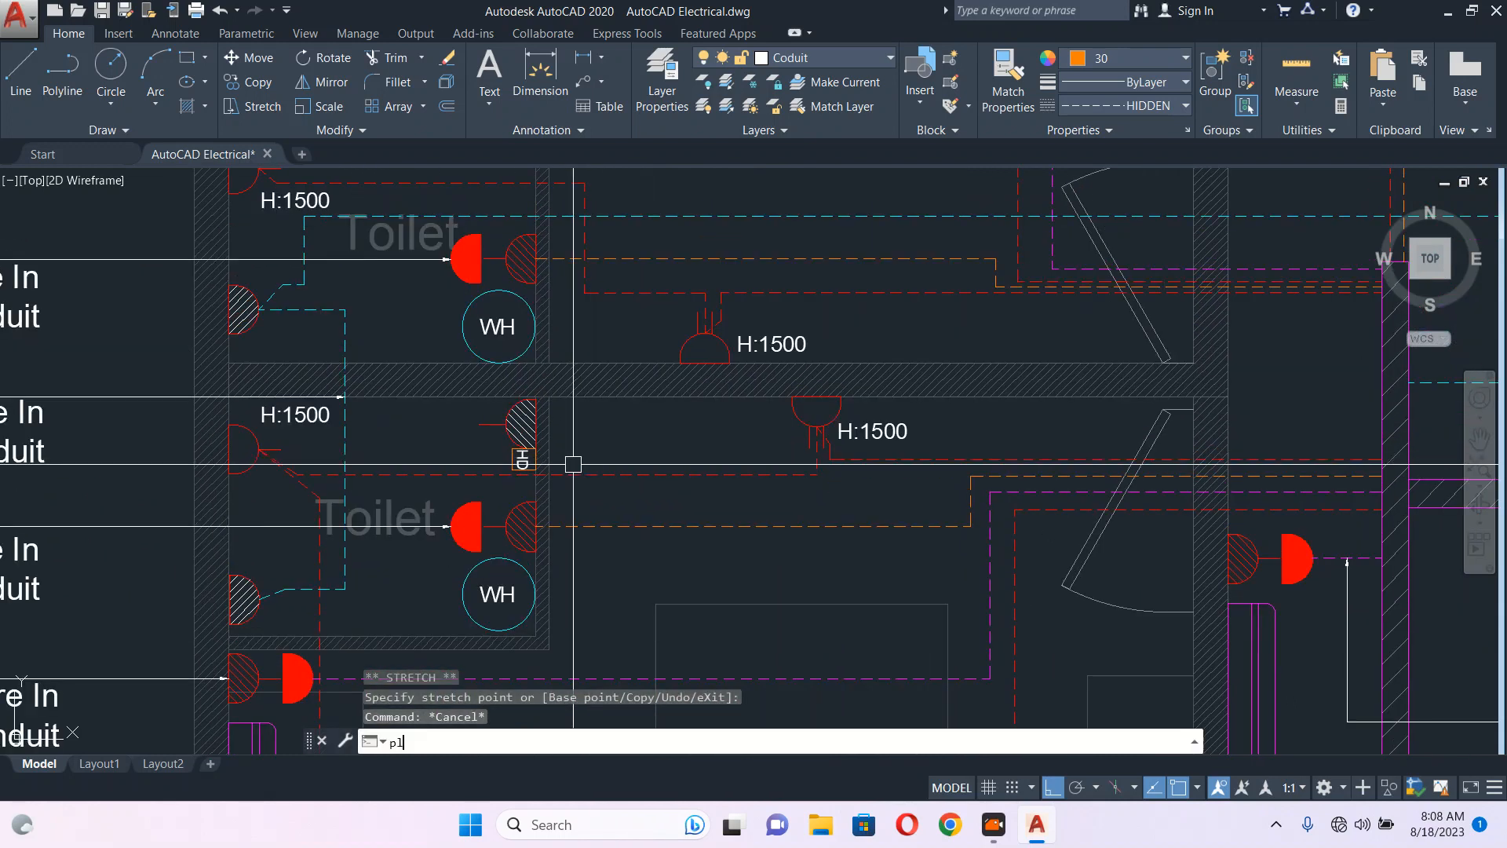
{"action": "key", "text": "Return"}
{"action": "scroll", "coordinate": [531, 424], "scroll_direction": "up", "scroll_amount": 2}
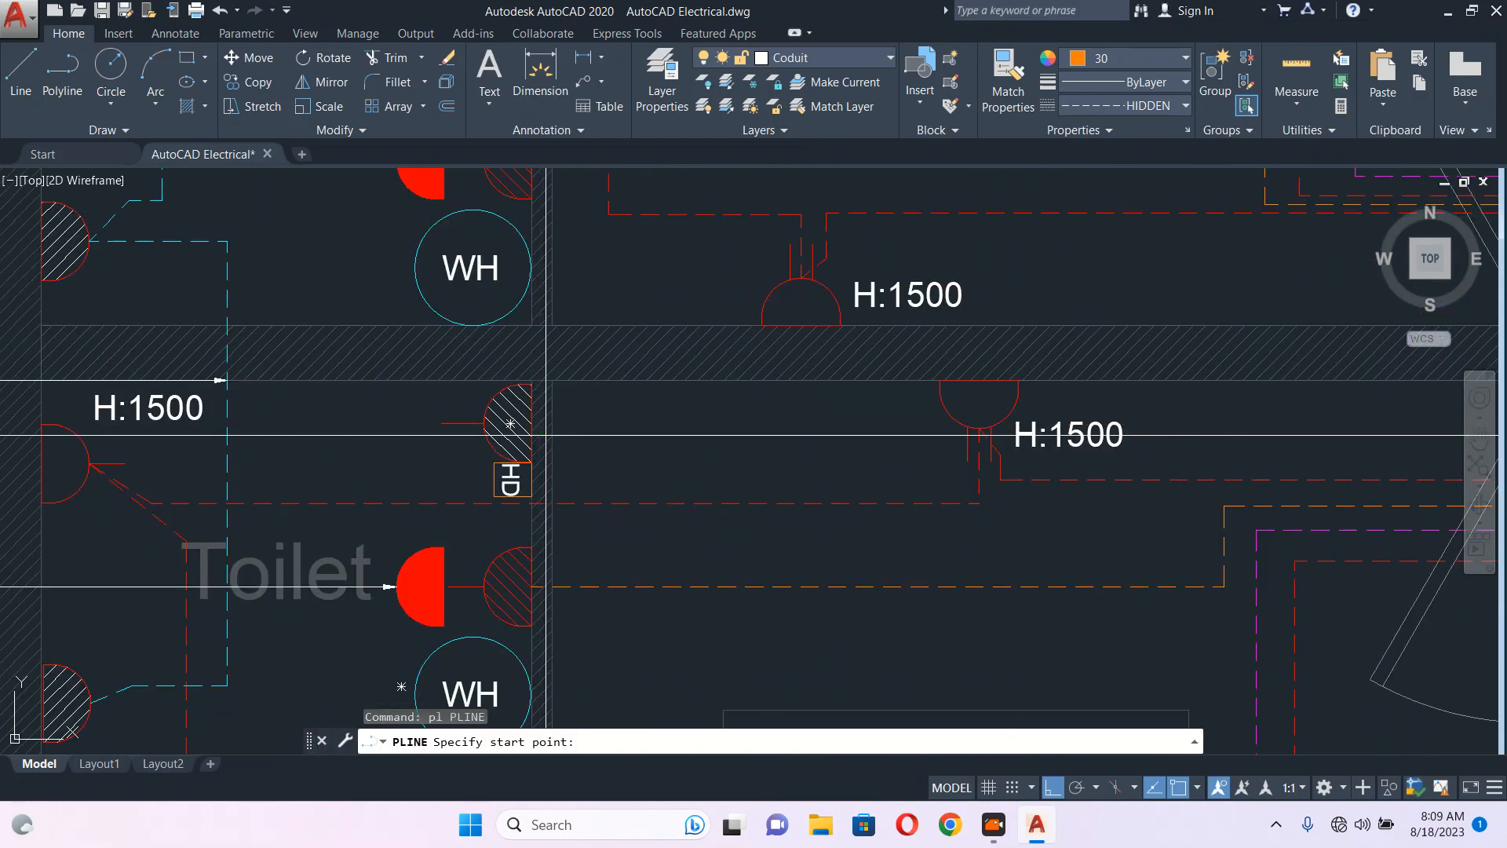
{"action": "left_click", "coordinate": [532, 424]}
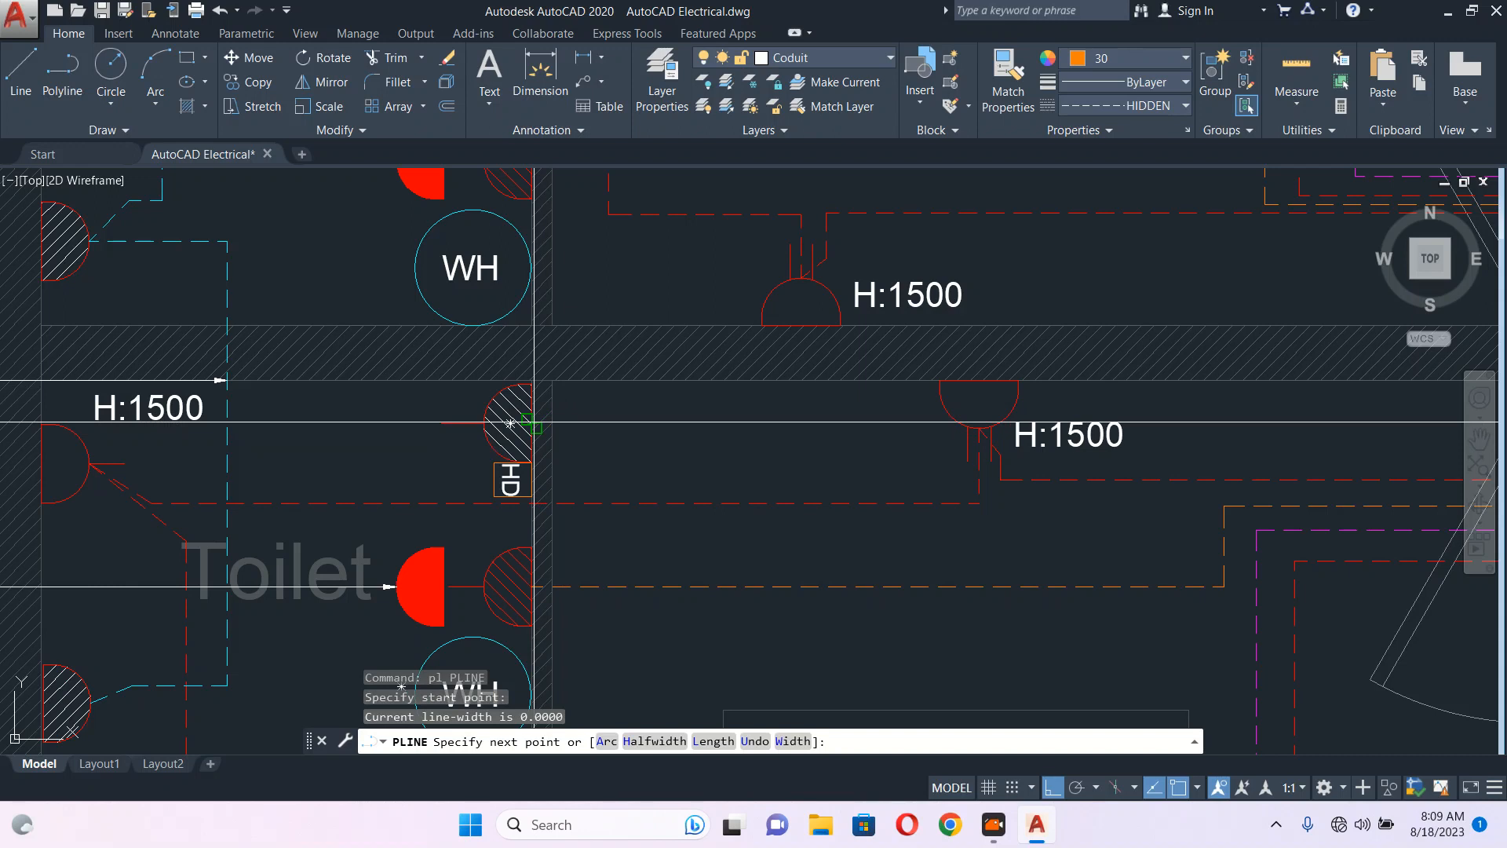
{"action": "scroll", "coordinate": [534, 422], "scroll_direction": "down", "scroll_amount": 3}
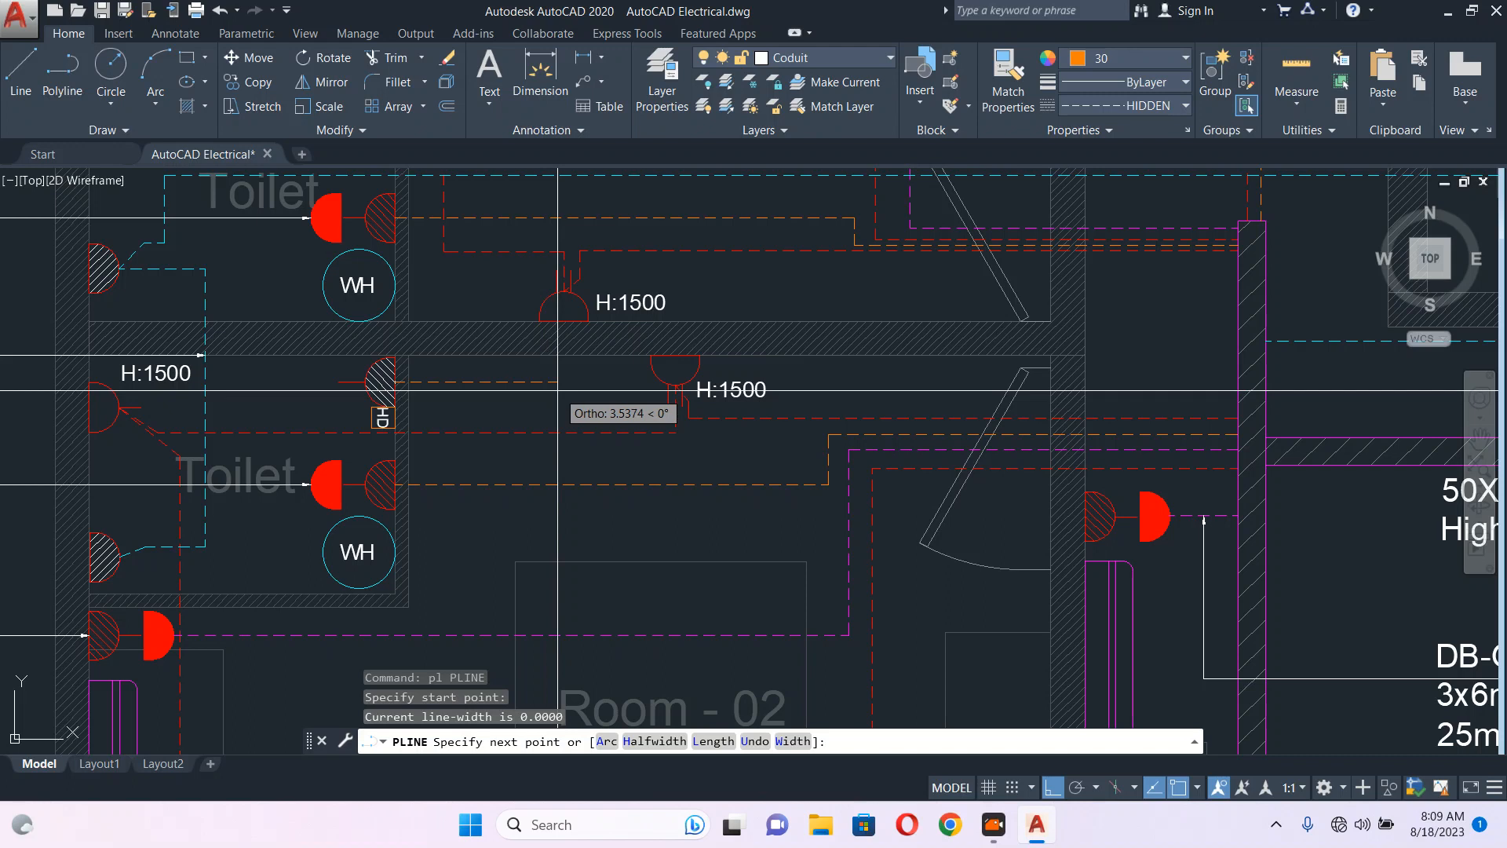
{"action": "scroll", "coordinate": [557, 390], "scroll_direction": "up", "scroll_amount": 2}
{"action": "left_click", "coordinate": [557, 390]}
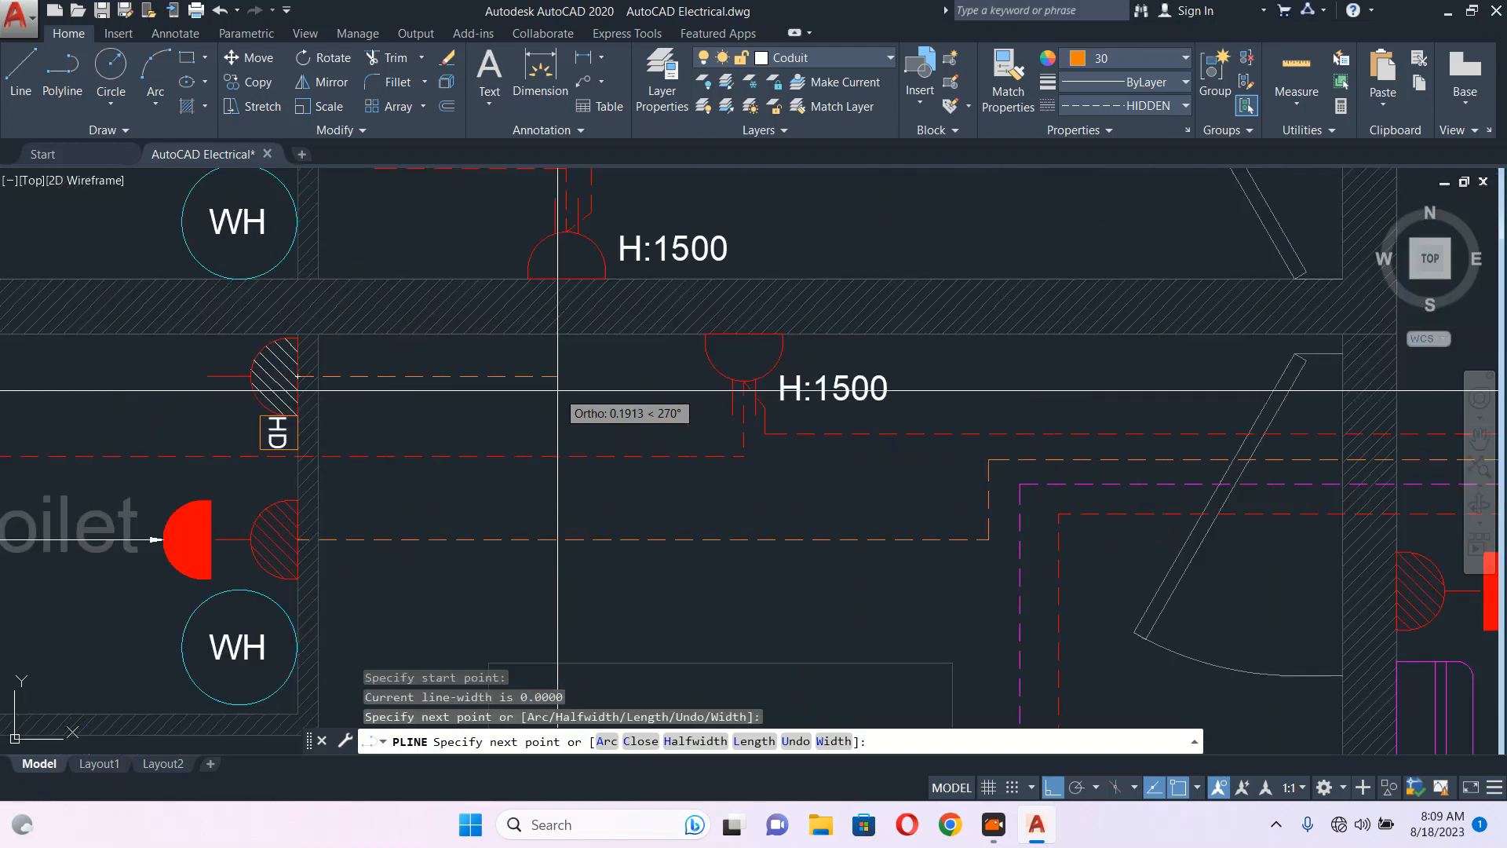
- Continue the conduit polyline about 0.9 units south and then east to the trunking, between the red and orange conduit lines
{"action": "scroll", "coordinate": [555, 456], "scroll_direction": "up", "scroll_amount": 4}
{"action": "scroll", "coordinate": [562, 424], "scroll_direction": "down", "scroll_amount": 2}
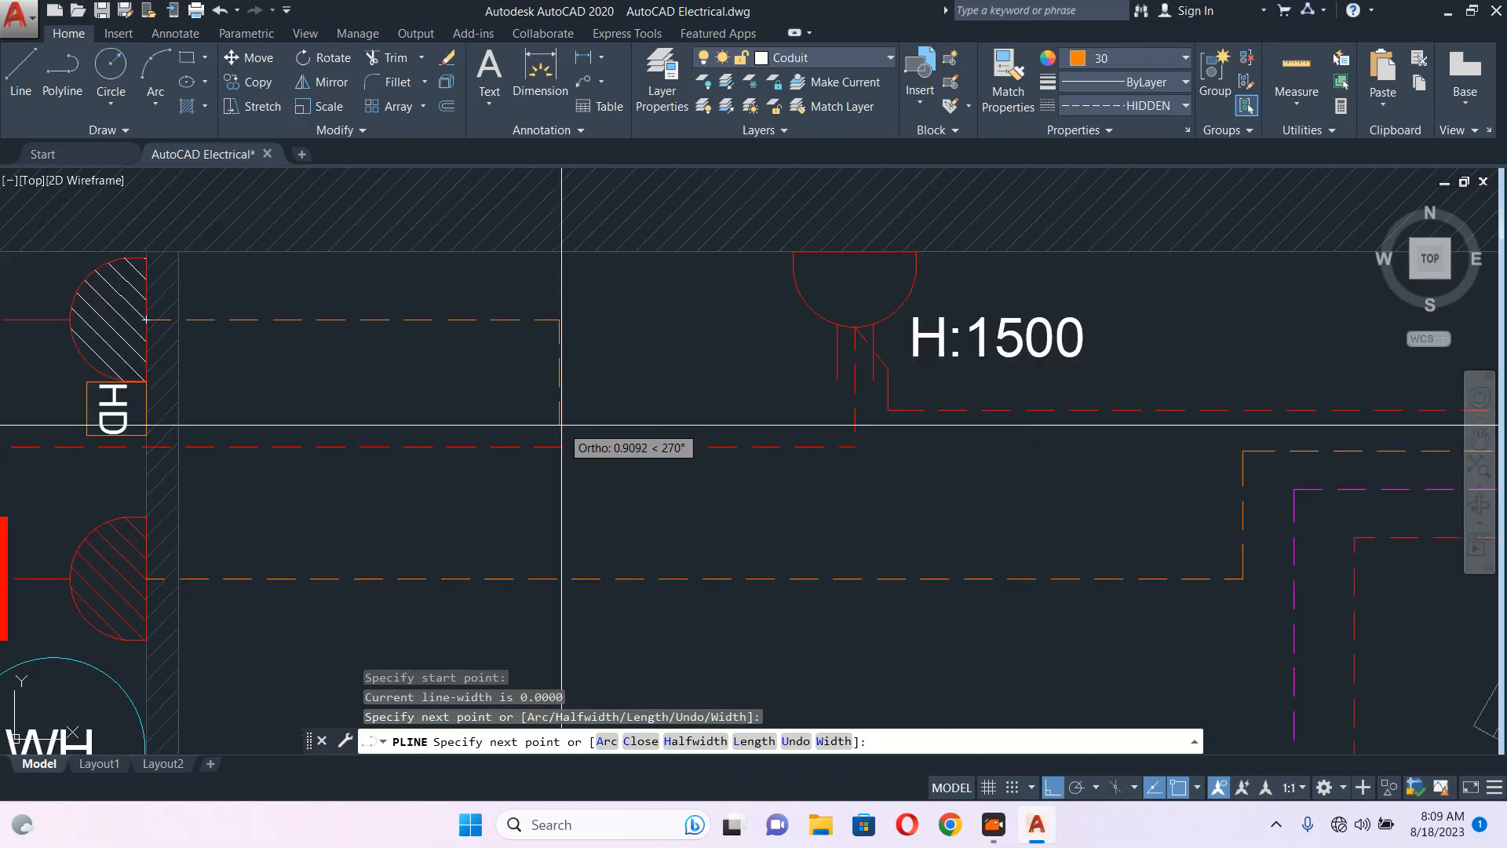
{"action": "left_click", "coordinate": [562, 425]}
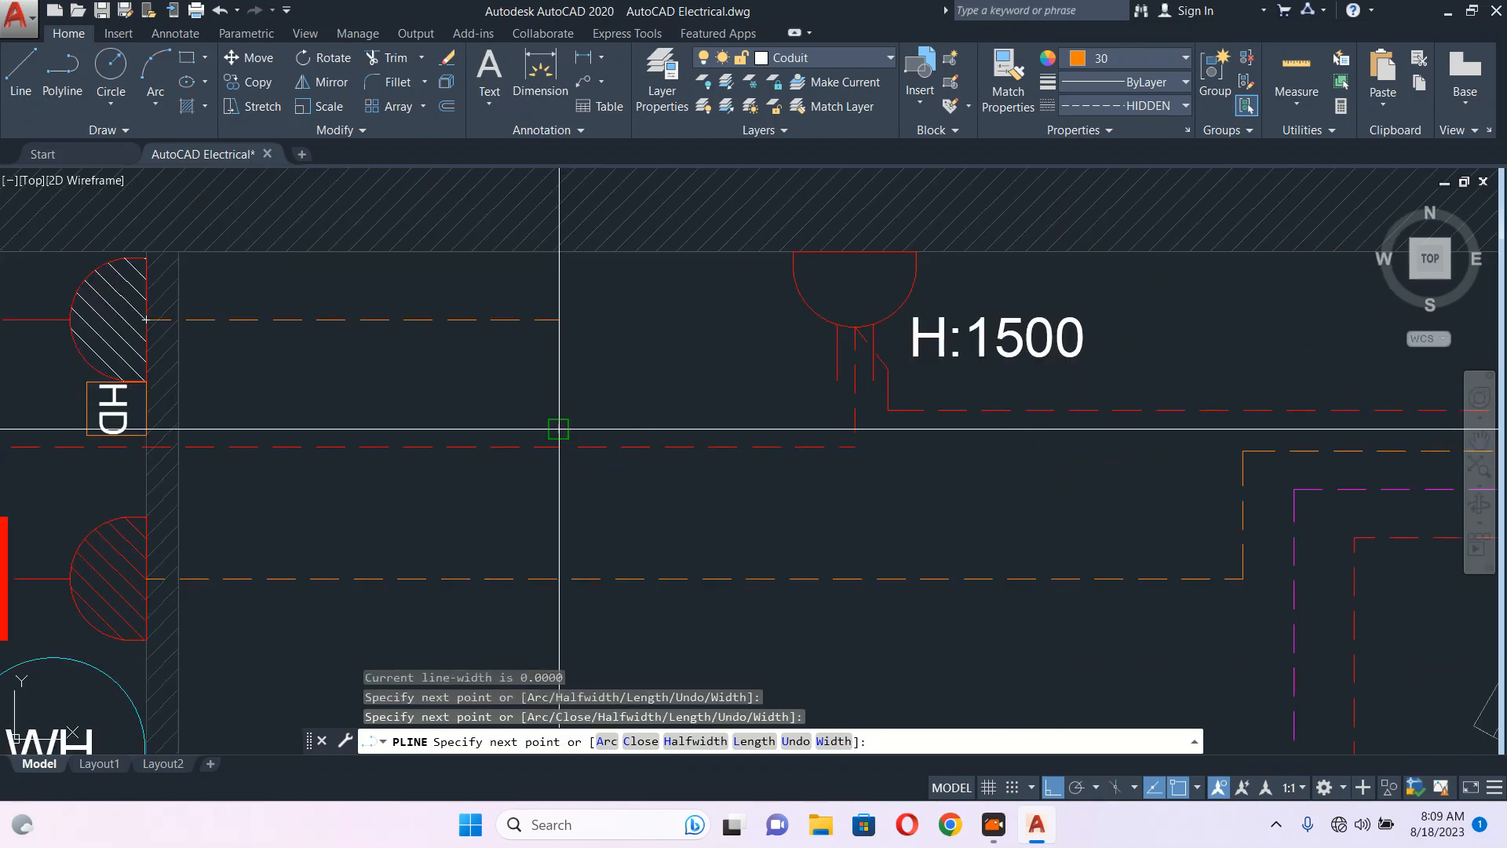
{"action": "mouse_move", "coordinate": [859, 482]}
{"action": "middle_mouse_down"}
{"action": "mouse_move", "coordinate": [716, 491]}
{"action": "mouse_move", "coordinate": [313, 464]}
{"action": "middle_mouse_up"}
{"action": "middle_click_drag", "start_coordinate": [791, 481], "coordinate": [242, 474]}
{"action": "left_click", "coordinate": [1186, 405]}
{"action": "key", "text": "Escape"}
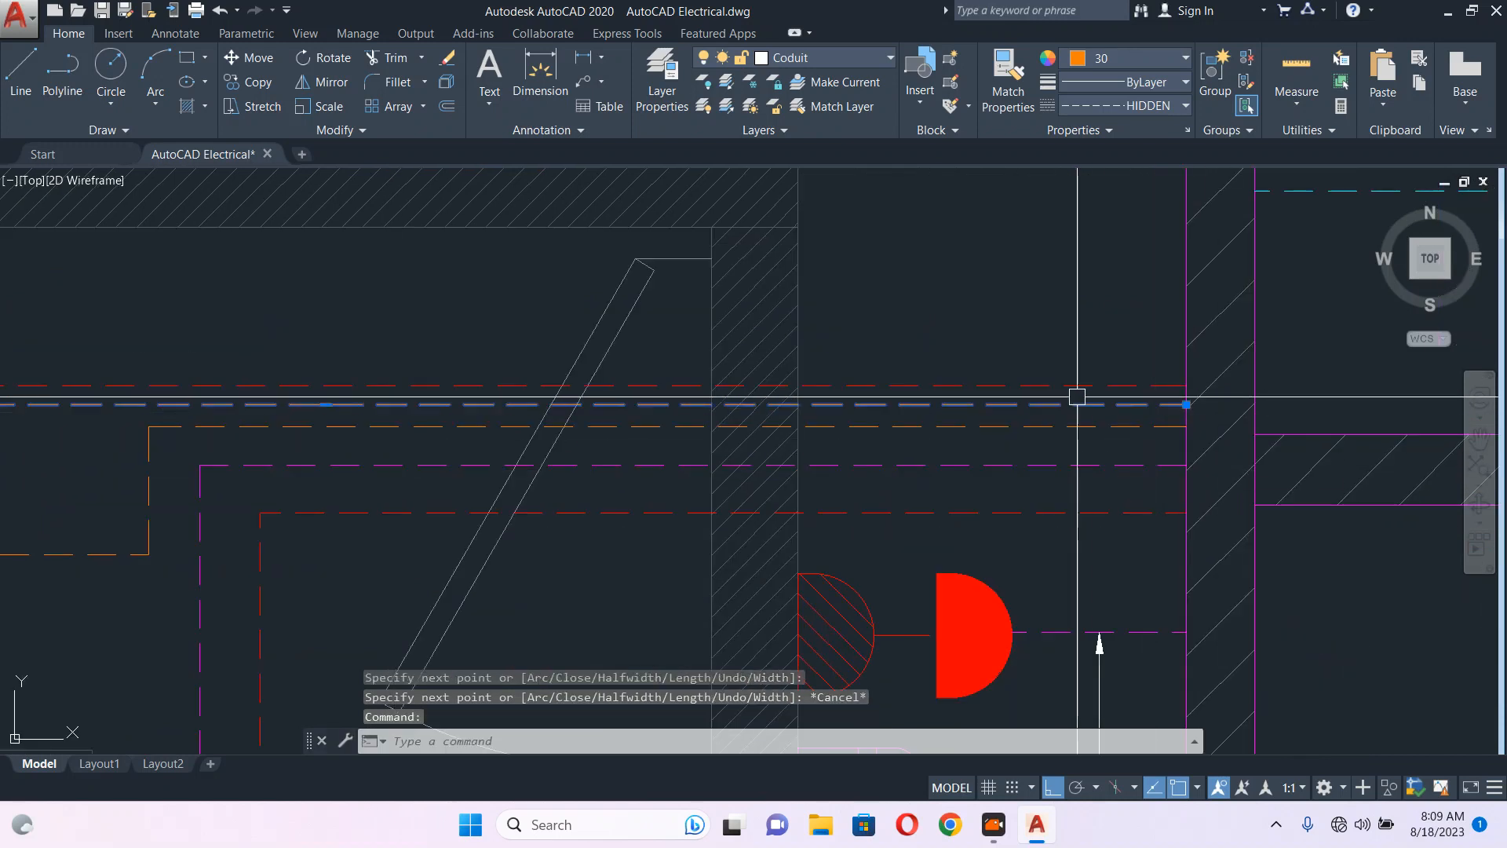
- Change the new conduit polyline's colour to index colour 140
{"action": "left_click", "coordinate": [1076, 404]}
{"action": "left_click", "coordinate": [1157, 57]}
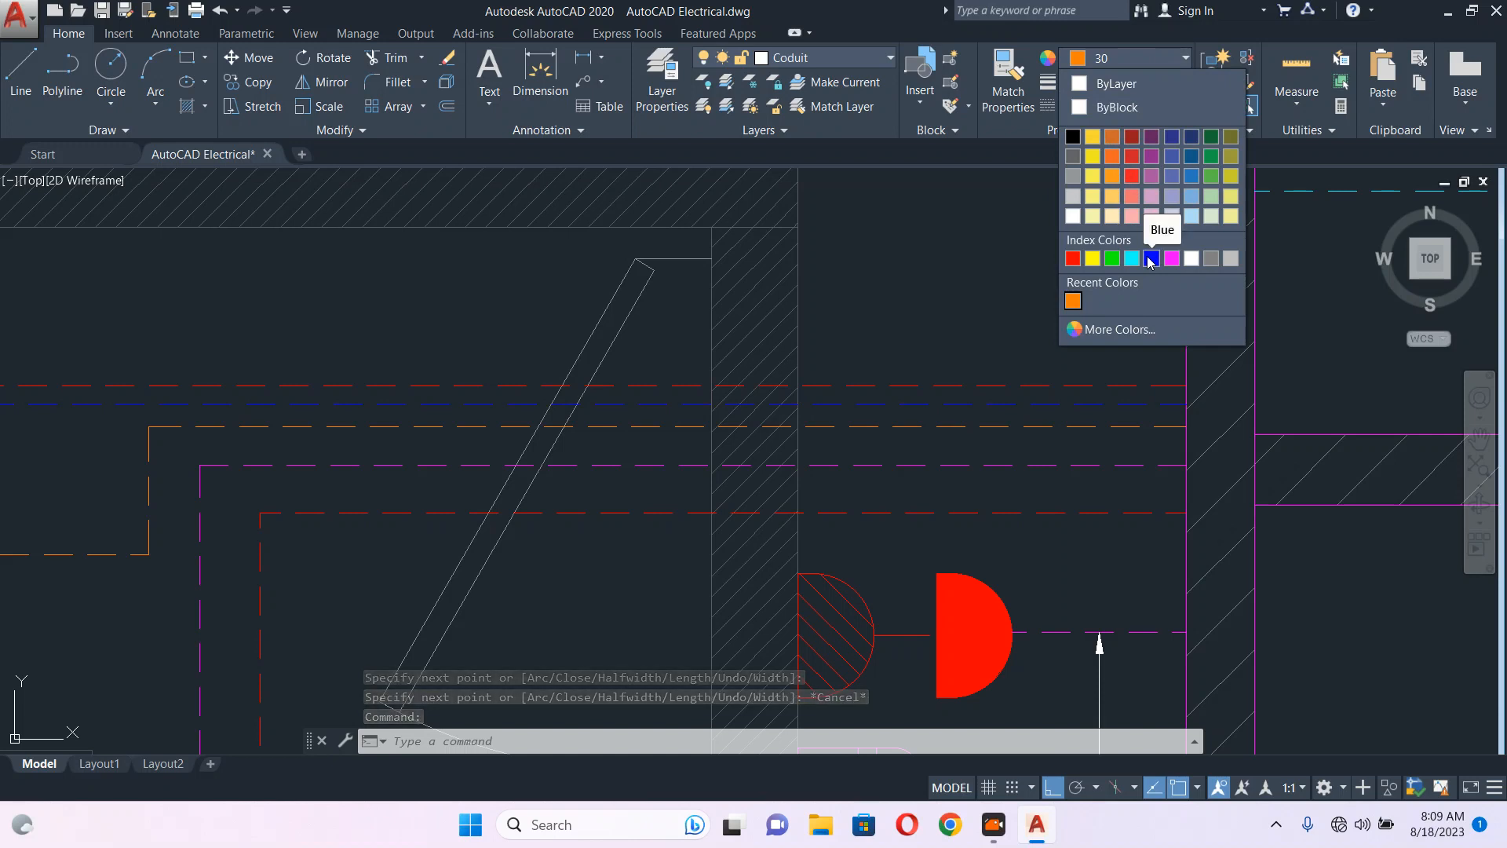
{"action": "left_click", "coordinate": [1108, 328]}
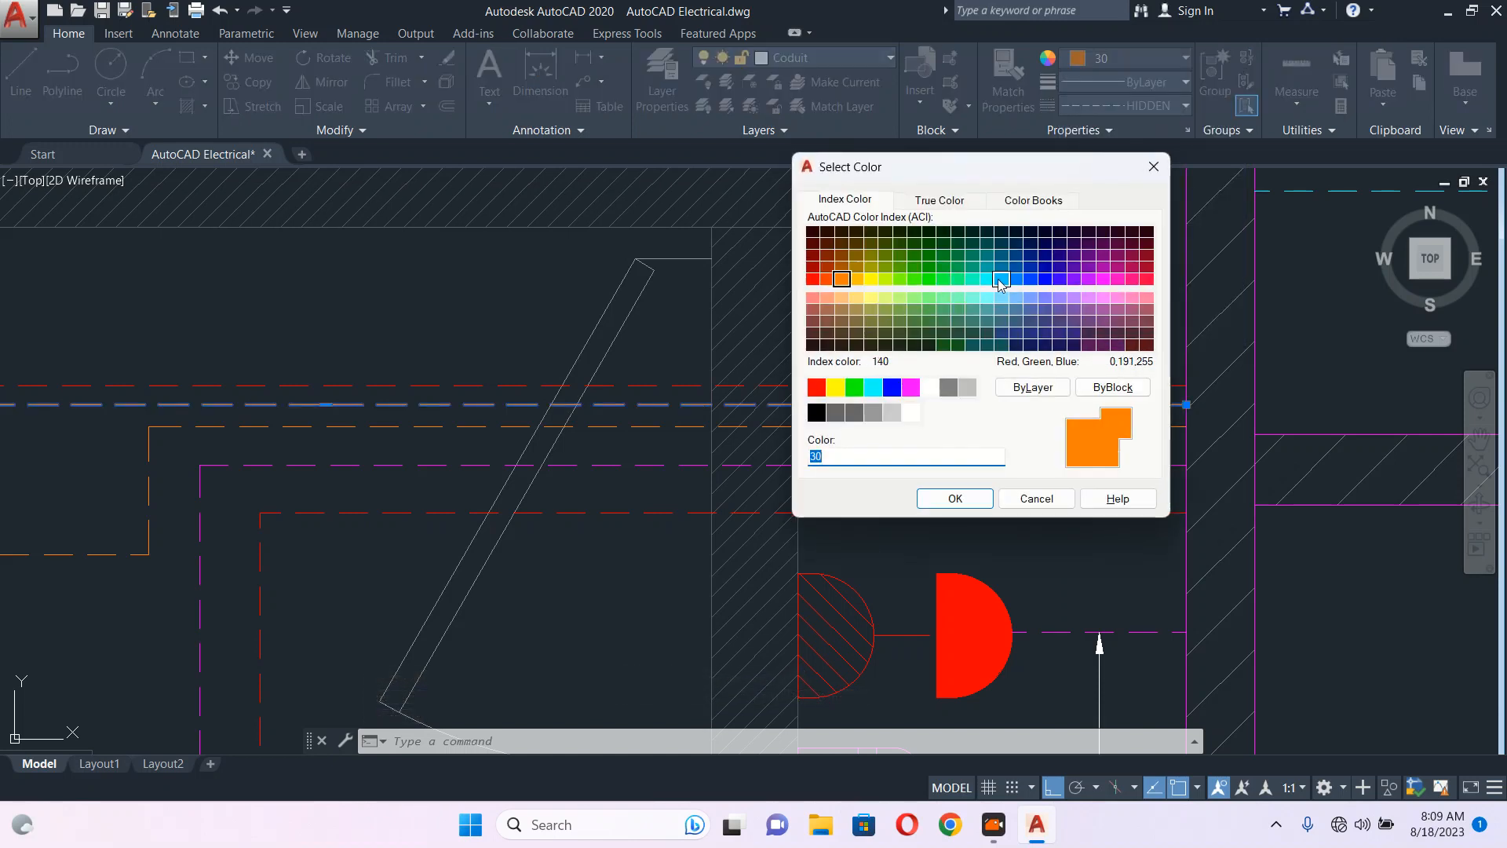
{"action": "left_click", "coordinate": [970, 500]}
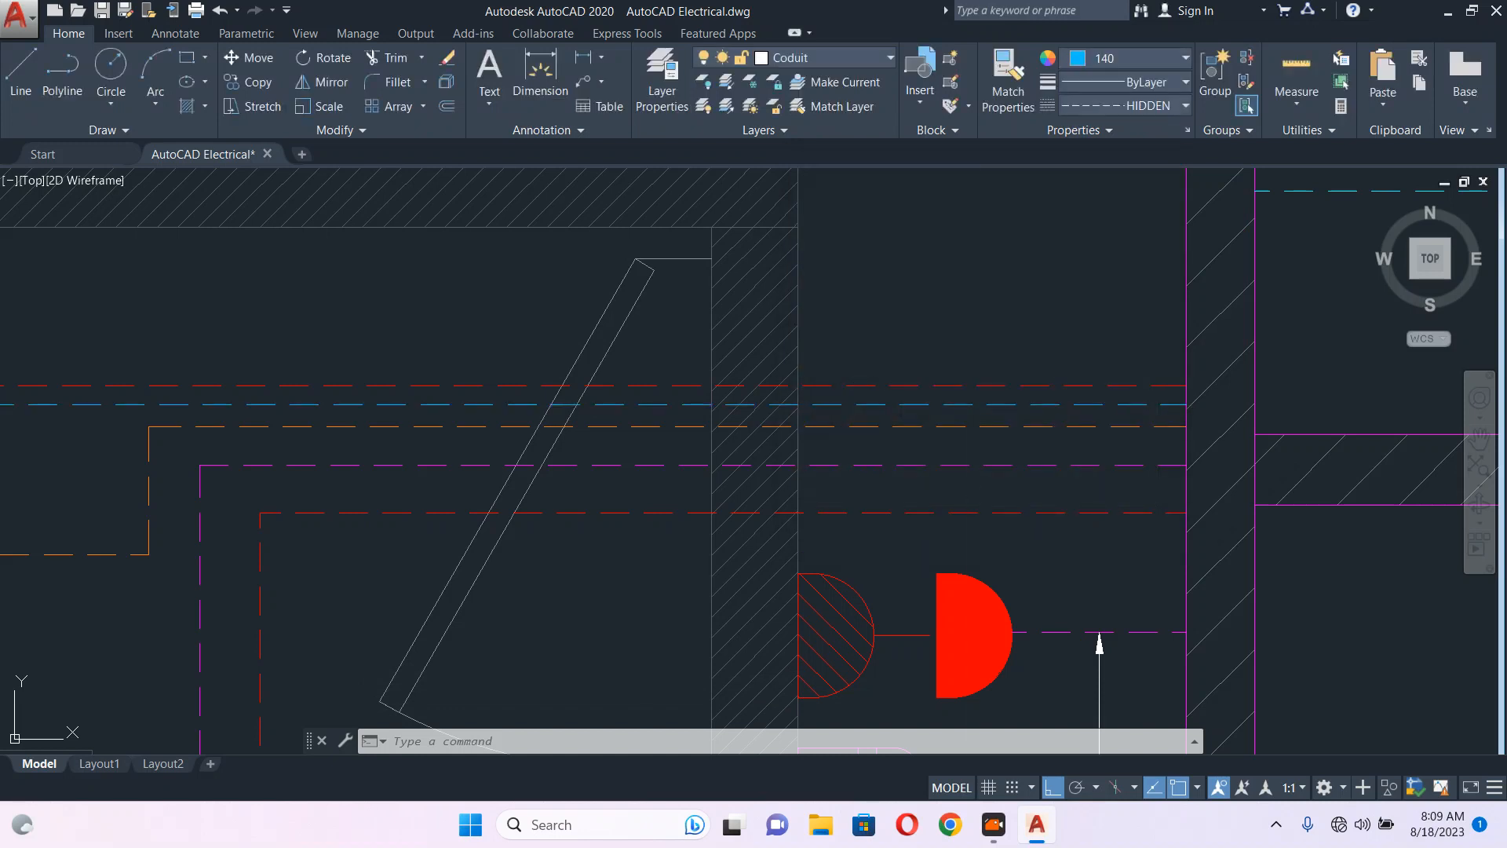
{"action": "scroll", "coordinate": [1114, 394], "scroll_direction": "down", "scroll_amount": 4}
{"action": "key", "text": "Escape"}
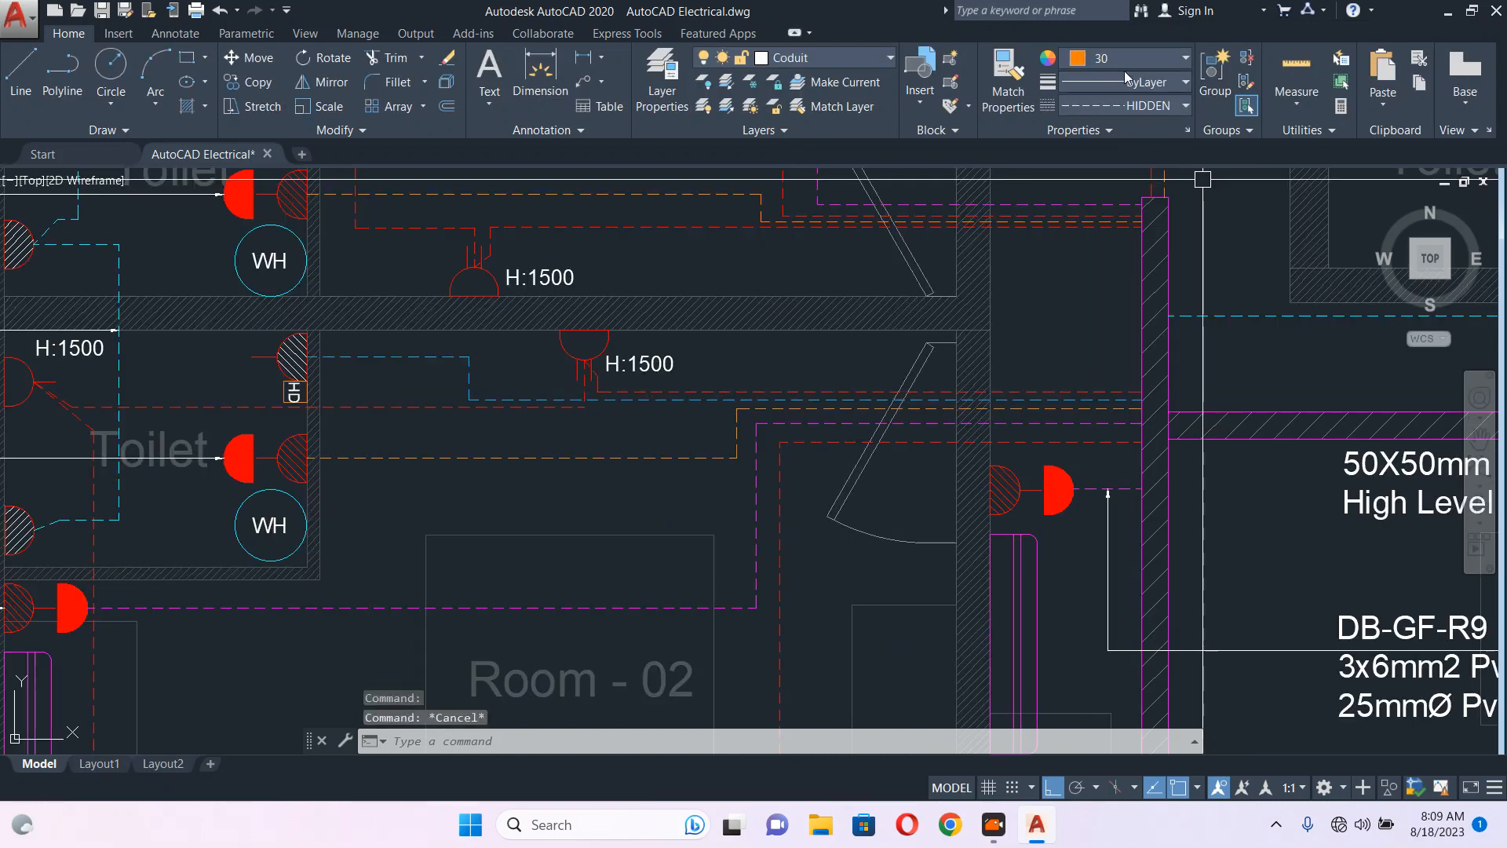
- Set the current drawing colour to index colour 140
{"action": "left_click", "coordinate": [1128, 62]}
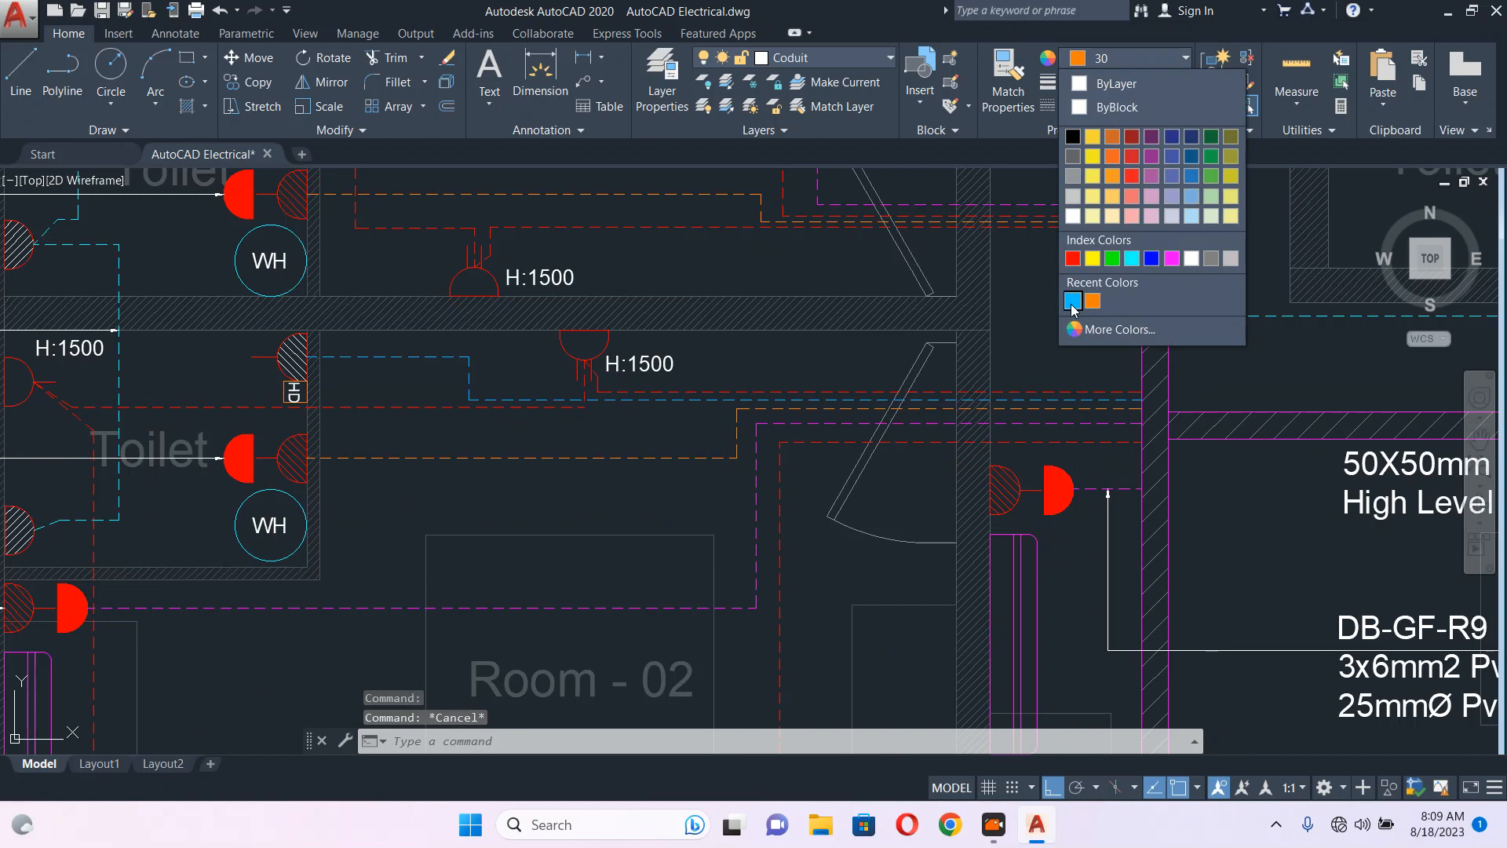
{"action": "left_click", "coordinate": [1072, 301]}
{"action": "scroll", "coordinate": [548, 390], "scroll_direction": "down", "scroll_amount": 4}
{"action": "scroll", "coordinate": [646, 361], "scroll_direction": "up", "scroll_amount": 6}
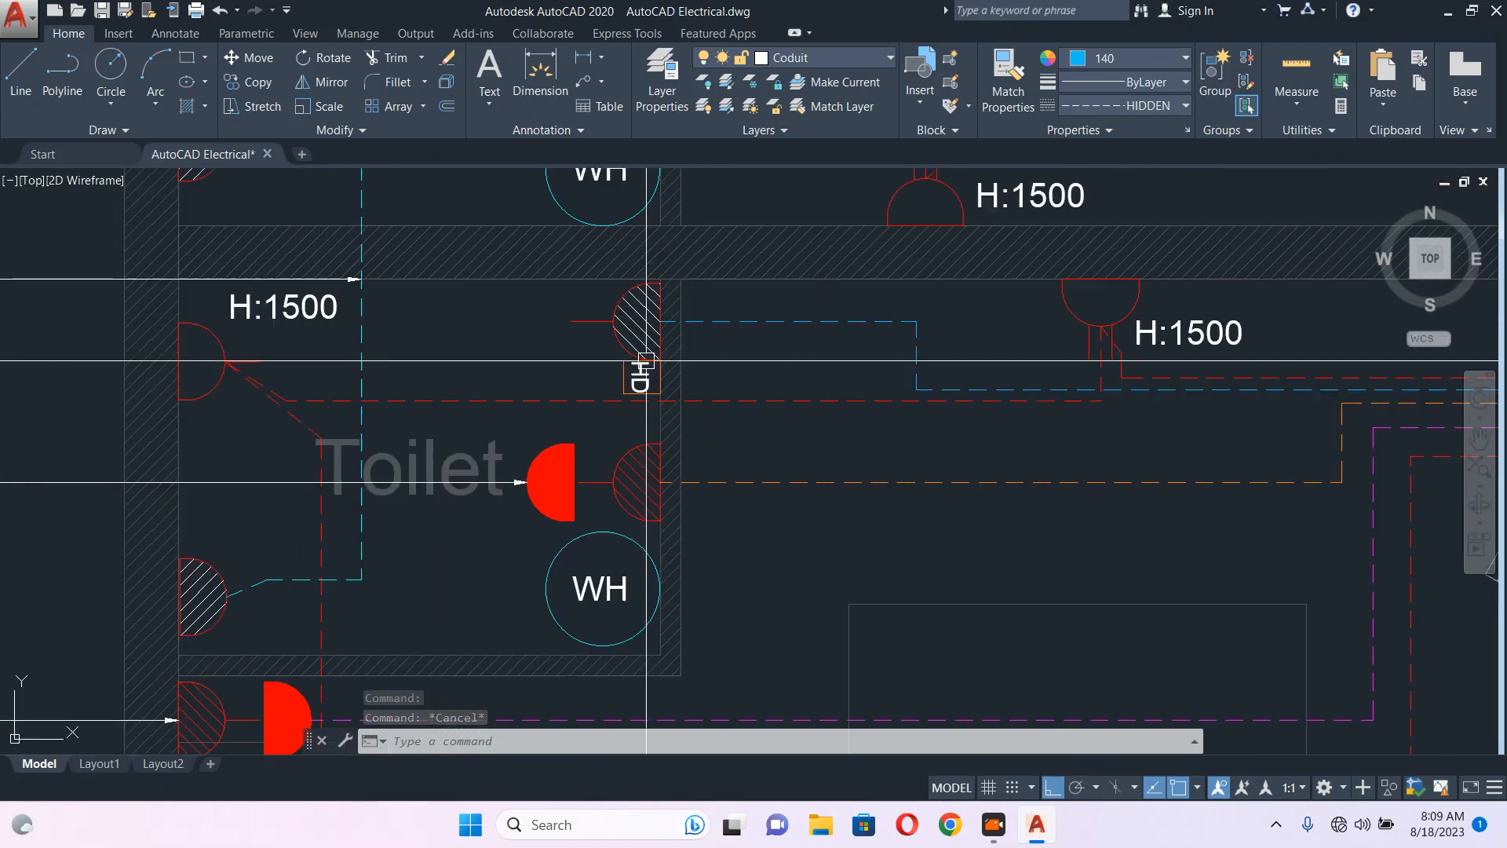
- Copy the hatched outlet and its HD block about 5.9 units north, into the toilet beside Room - 01
{"action": "left_click", "coordinate": [646, 361]}
{"action": "mouse_move", "coordinate": [646, 362]}
{"action": "middle_mouse_down"}
{"action": "mouse_move", "coordinate": [704, 429]}
{"action": "mouse_move", "coordinate": [751, 412]}
{"action": "middle_mouse_up"}
{"action": "type", "text": "c"}
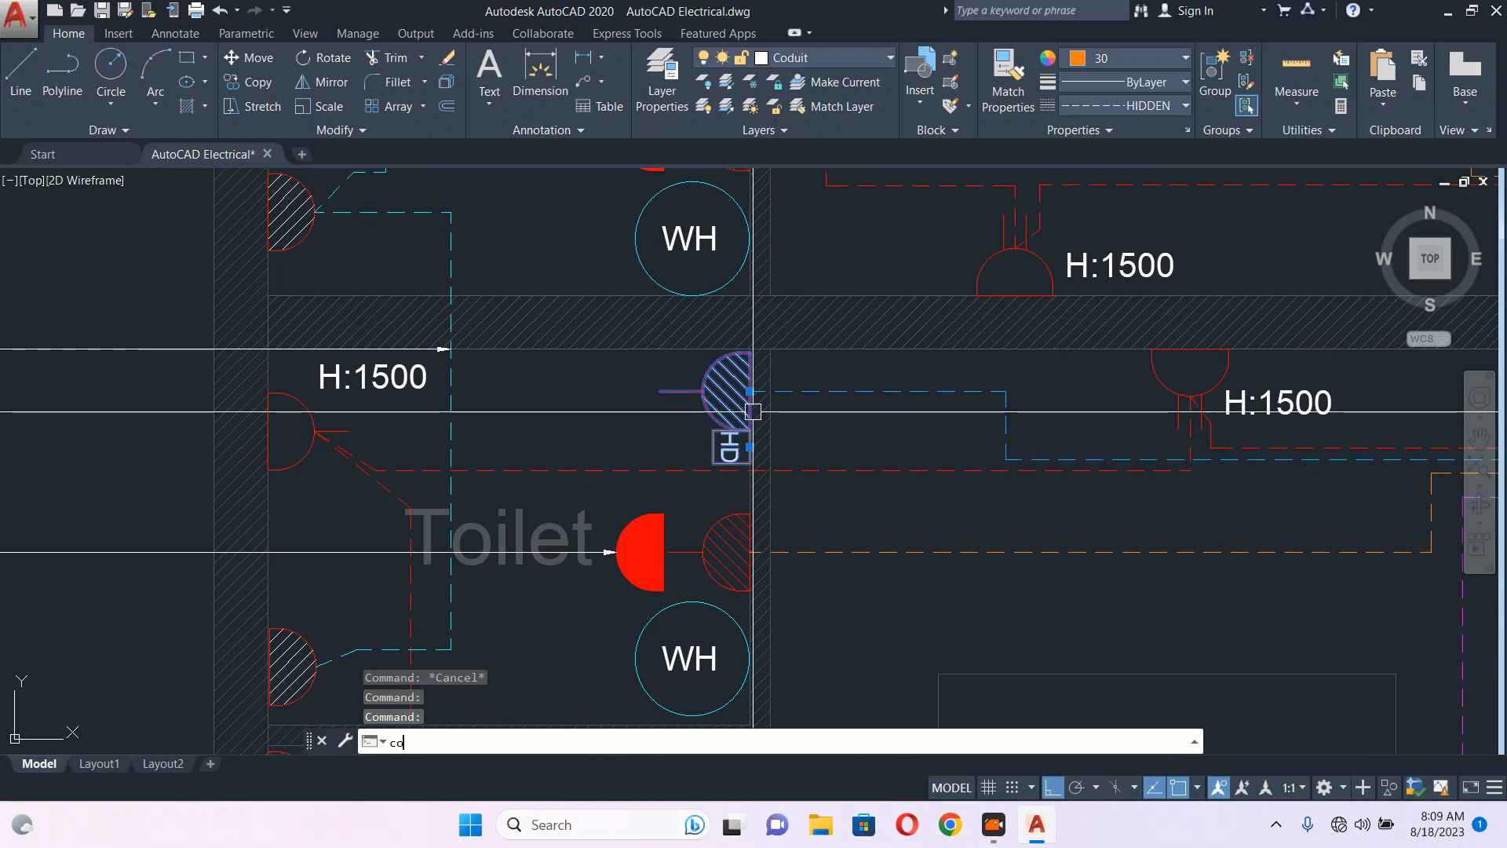
{"action": "type", "text": "o"}
{"action": "key", "text": "Return"}
{"action": "left_click", "coordinate": [750, 446]}
{"action": "middle_click_drag", "start_coordinate": [821, 271], "coordinate": [812, 471]}
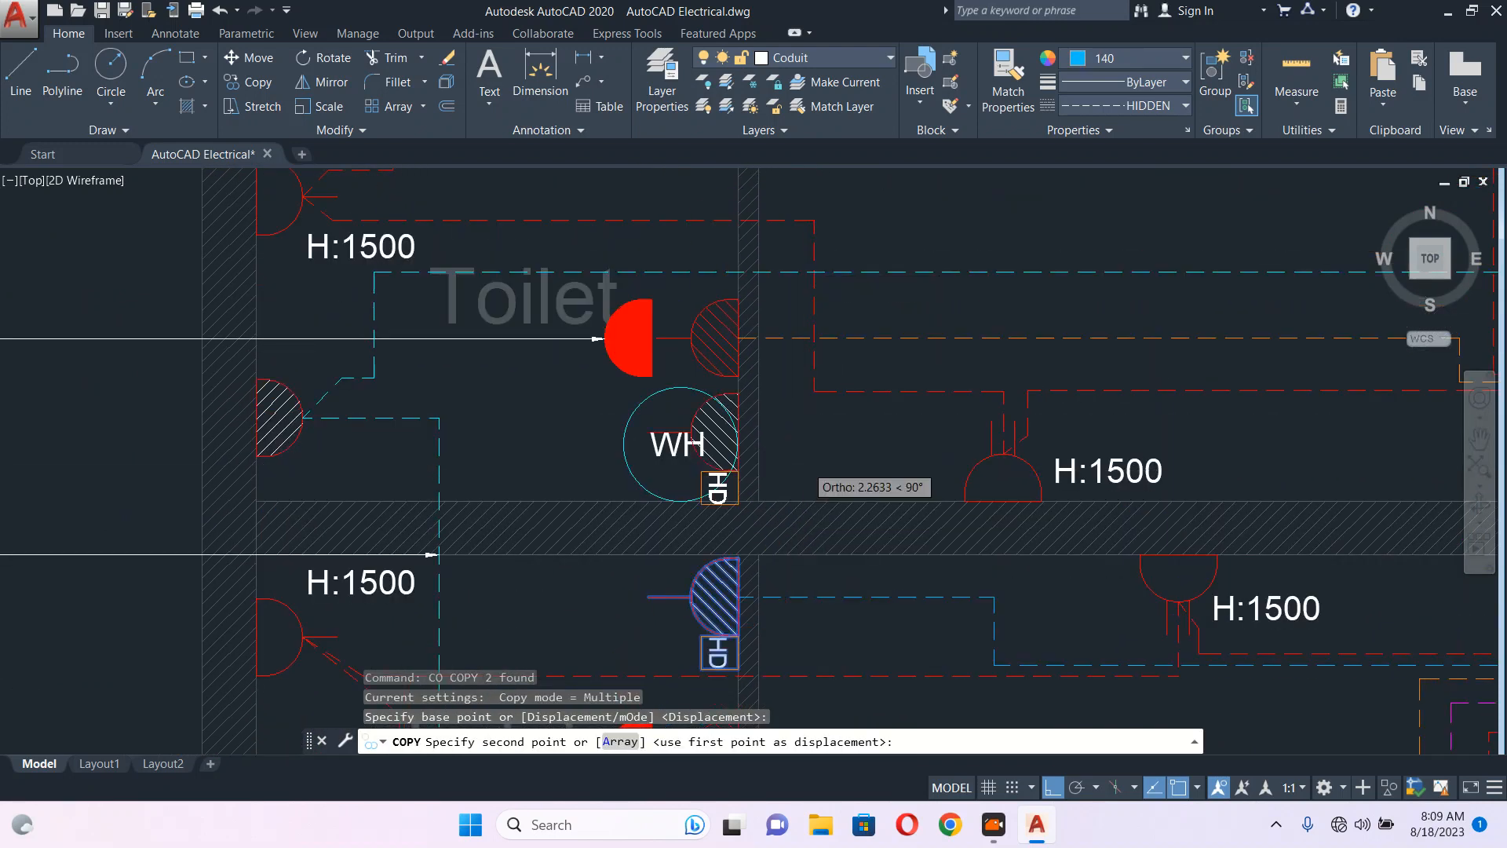
{"action": "scroll", "coordinate": [820, 408], "scroll_direction": "down", "scroll_amount": 4}
{"action": "scroll", "coordinate": [826, 371], "scroll_direction": "up", "scroll_amount": 6}
{"action": "left_click", "coordinate": [827, 370]}
{"action": "key", "text": "Escape"}
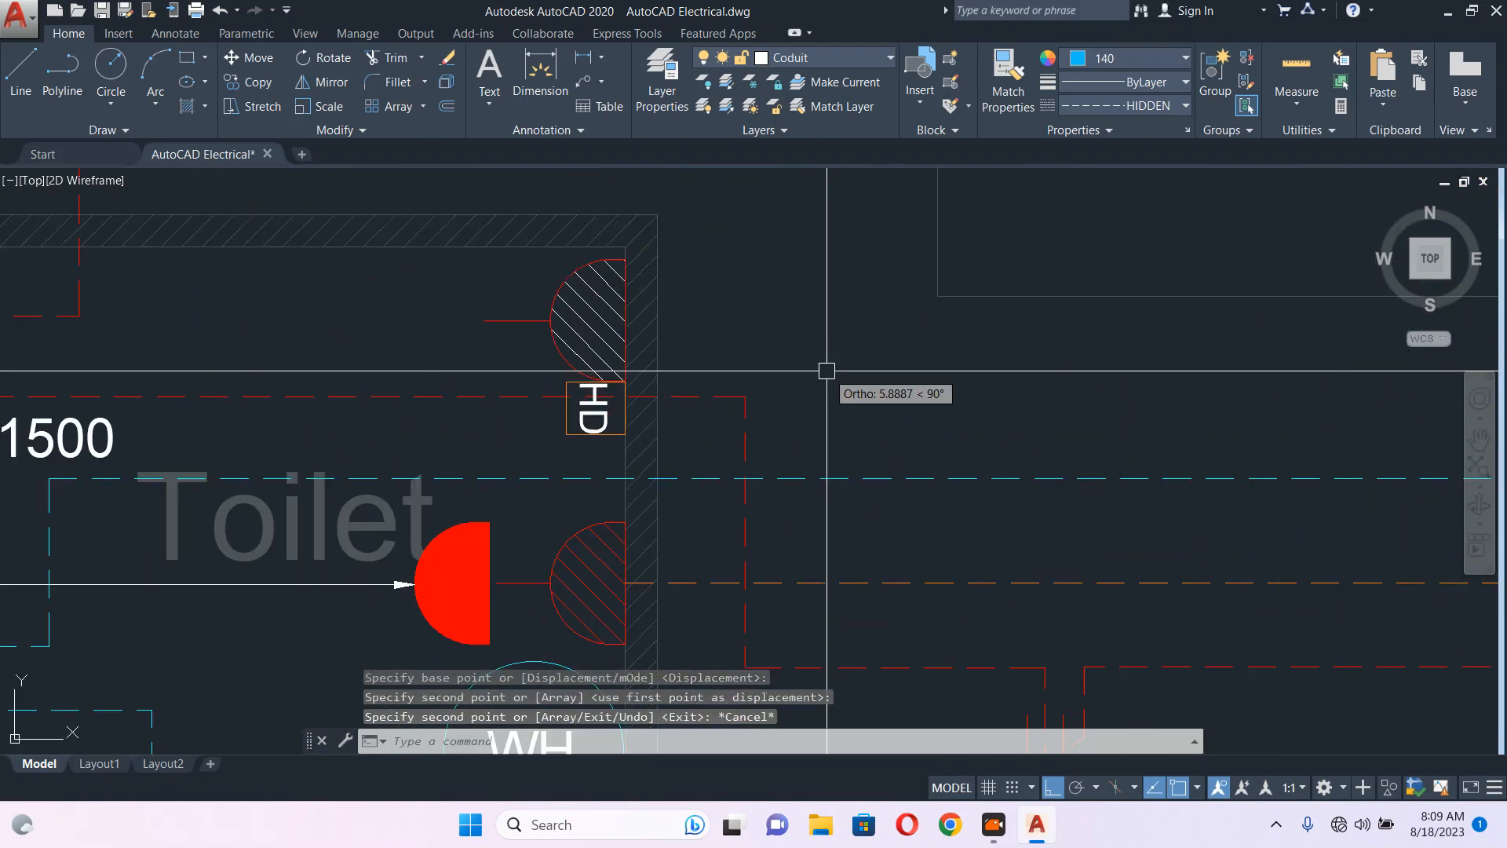
- Move the horizontal red dashed conduit crossing the copied HD block slightly south, just below the block
{"action": "middle_click_drag", "start_coordinate": [731, 384], "coordinate": [900, 335]}
{"action": "left_click", "coordinate": [663, 336]}
{"action": "left_click", "coordinate": [640, 358]}
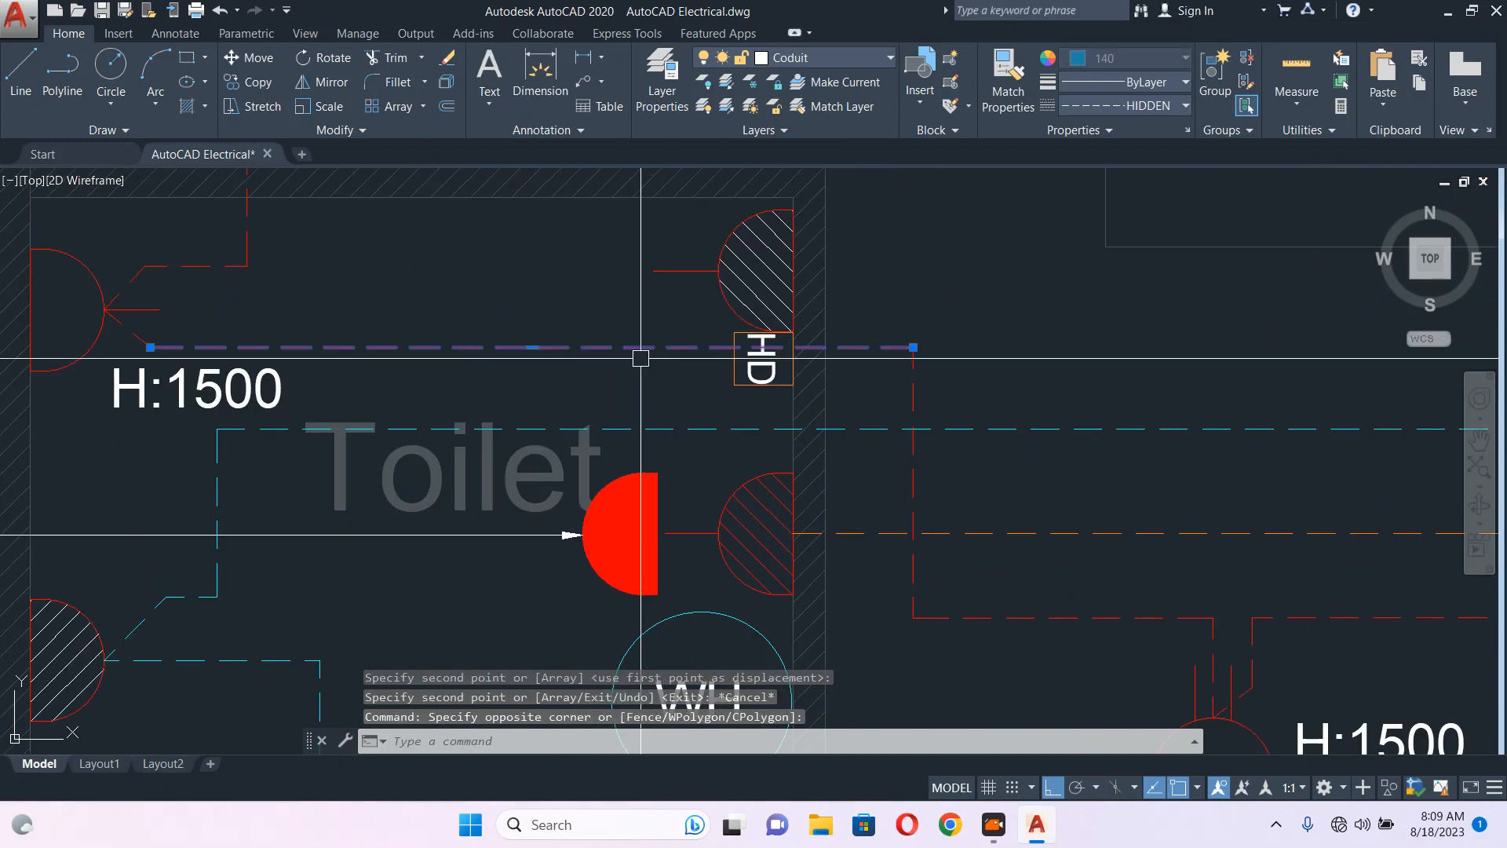
{"action": "type", "text": "m"}
{"action": "key", "text": "Return"}
{"action": "left_click", "coordinate": [957, 270]}
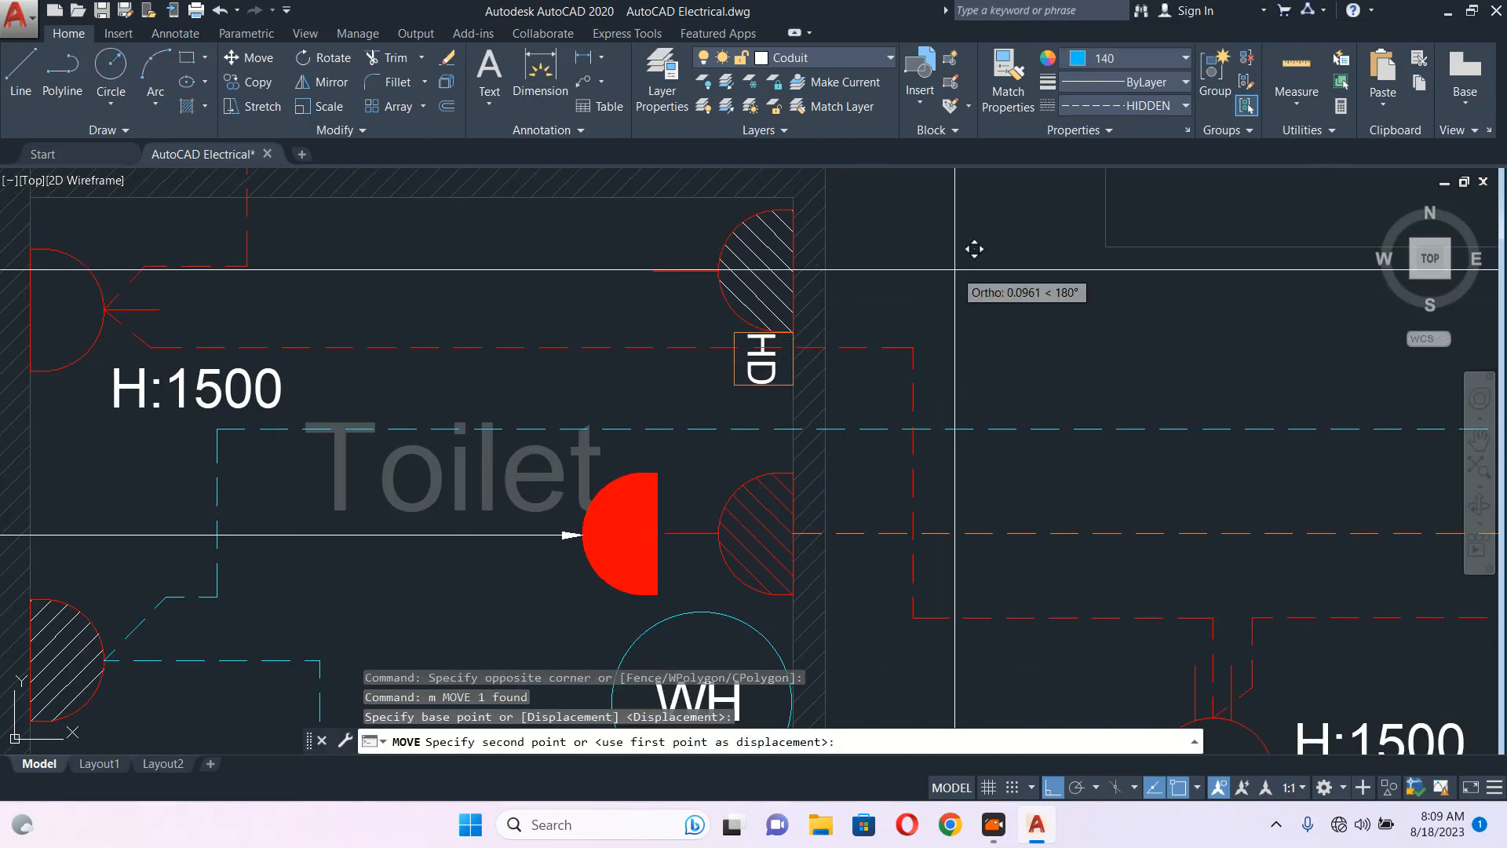
{"action": "left_click", "coordinate": [972, 322]}
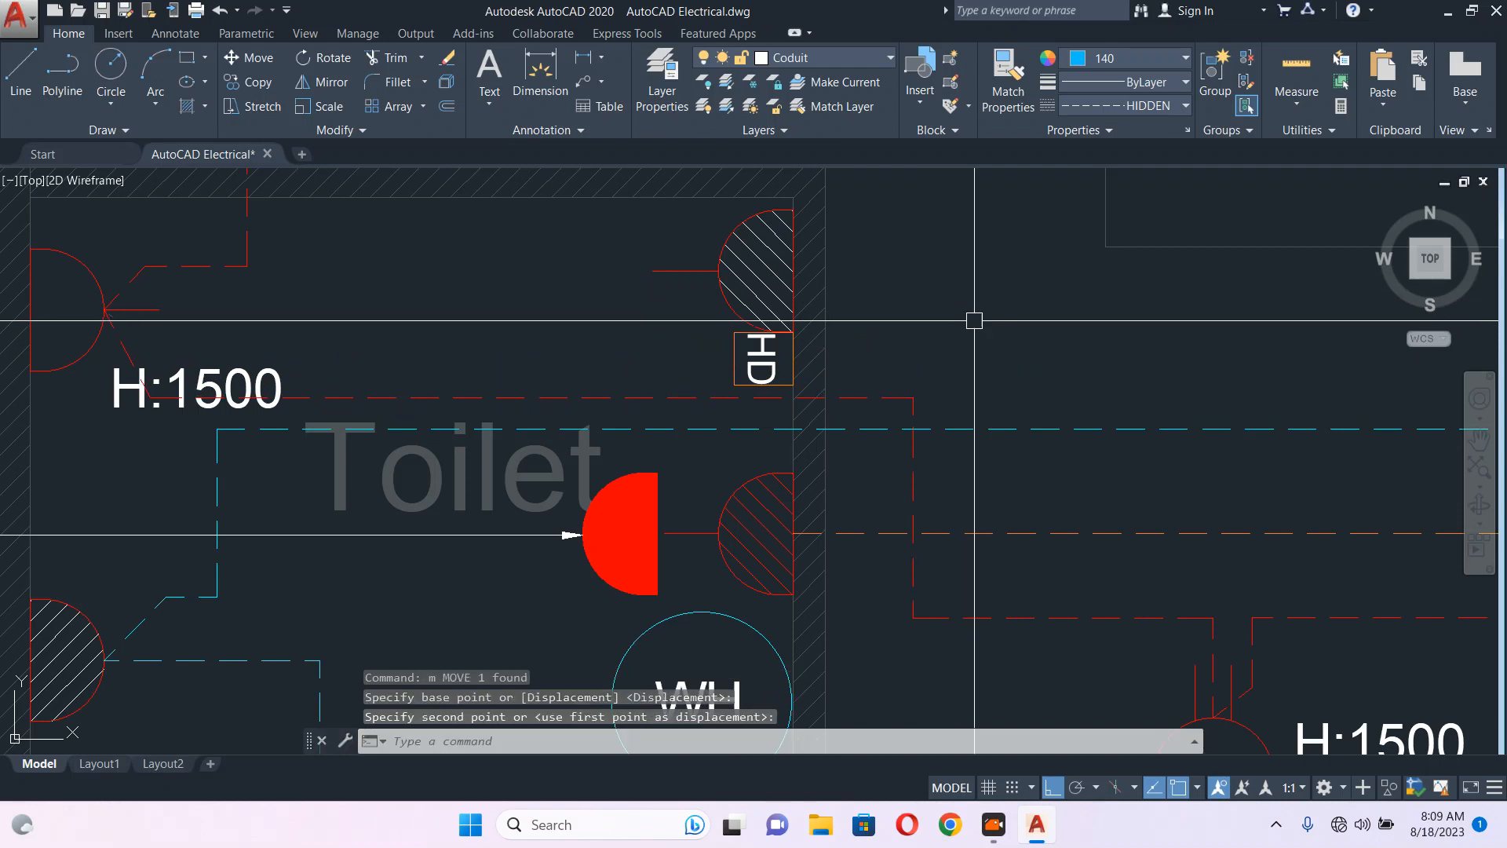
{"action": "key", "text": "Escape"}
- Start a conduit polyline at the wall-side midpoint of the copied hatched outlet and run it about 18.5 units east
{"action": "scroll", "coordinate": [922, 301], "scroll_direction": "down", "scroll_amount": 5}
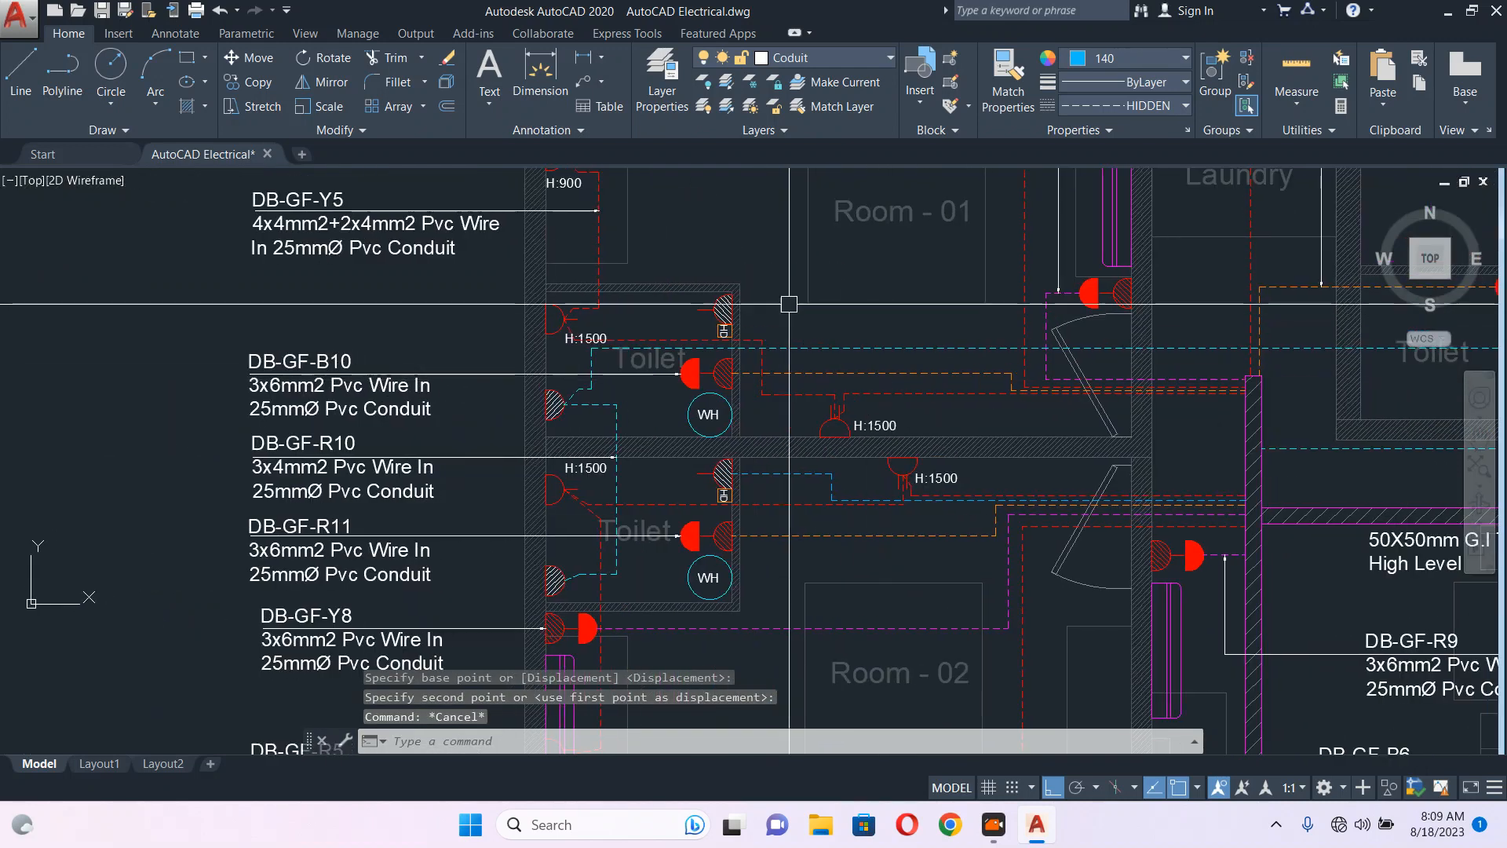
{"action": "scroll", "coordinate": [789, 303], "scroll_direction": "up", "scroll_amount": 3}
{"action": "type", "text": "pl"}
{"action": "key", "text": "Return"}
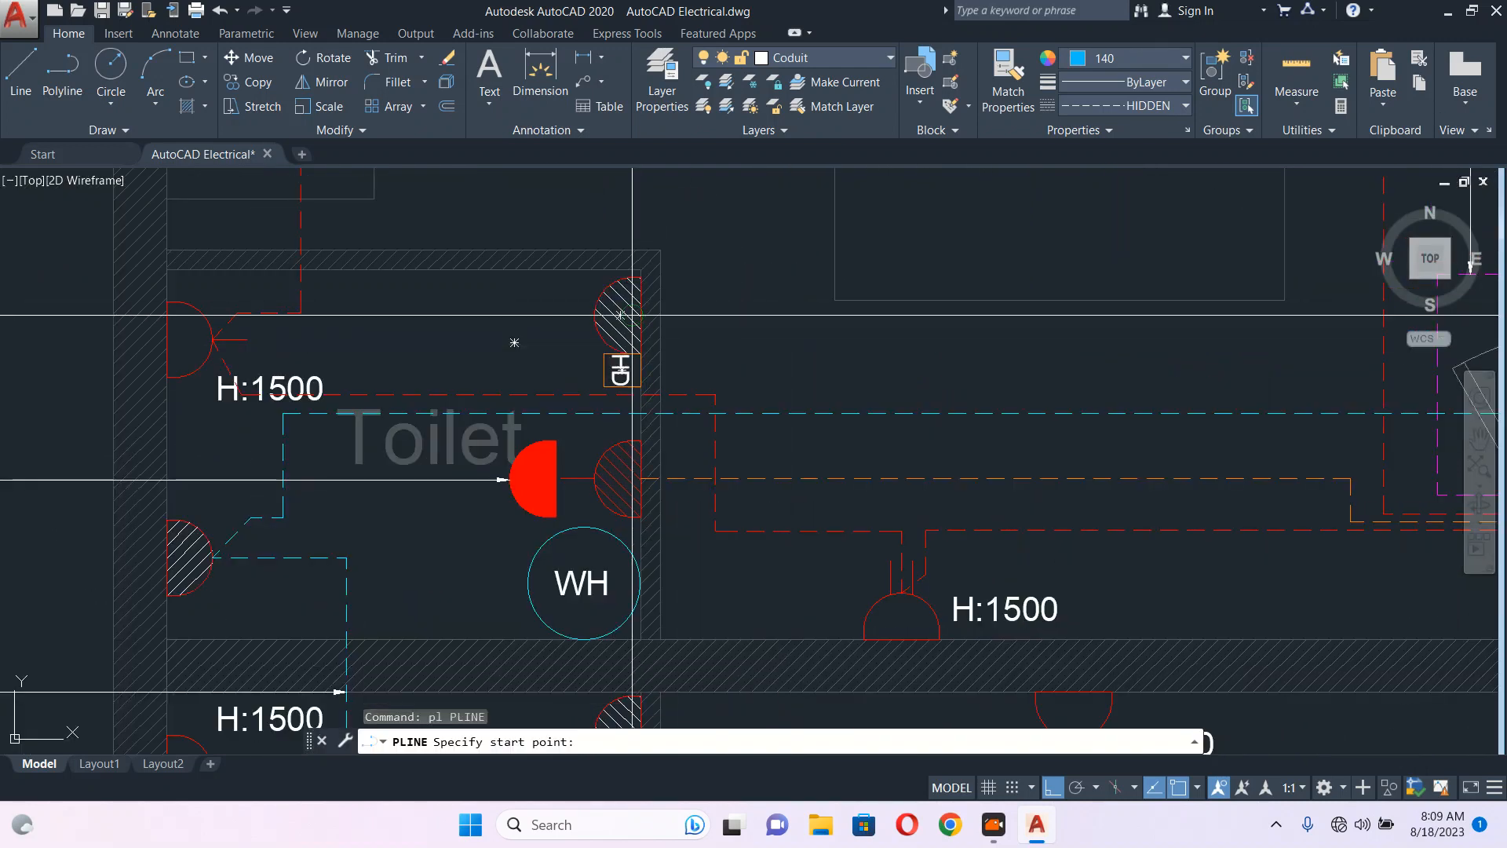
{"action": "scroll", "coordinate": [643, 317], "scroll_direction": "up", "scroll_amount": 2}
{"action": "left_click", "coordinate": [642, 317]}
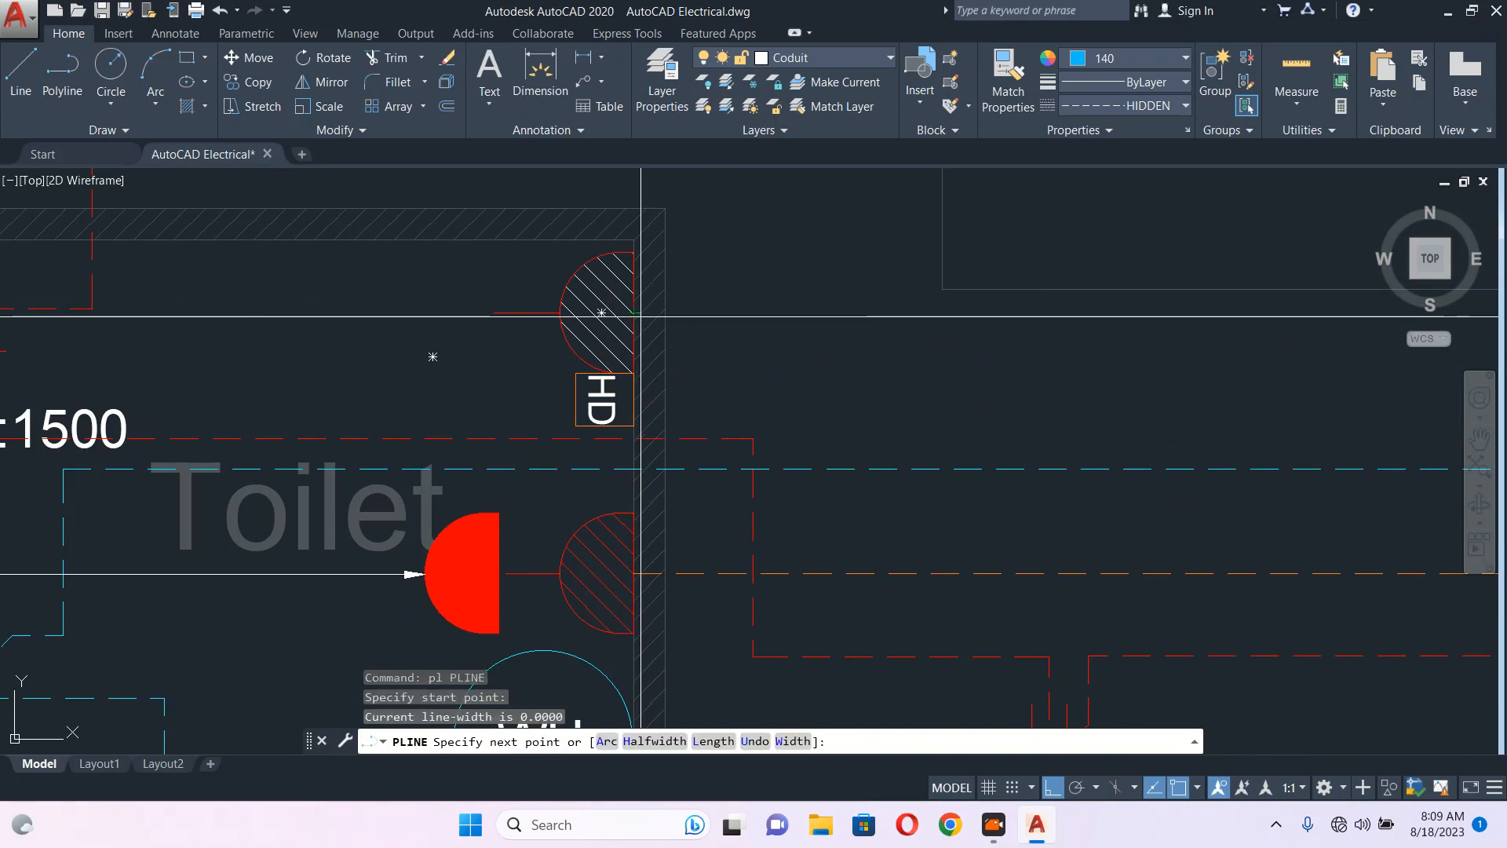
{"action": "scroll", "coordinate": [1057, 314], "scroll_direction": "down", "scroll_amount": 4}
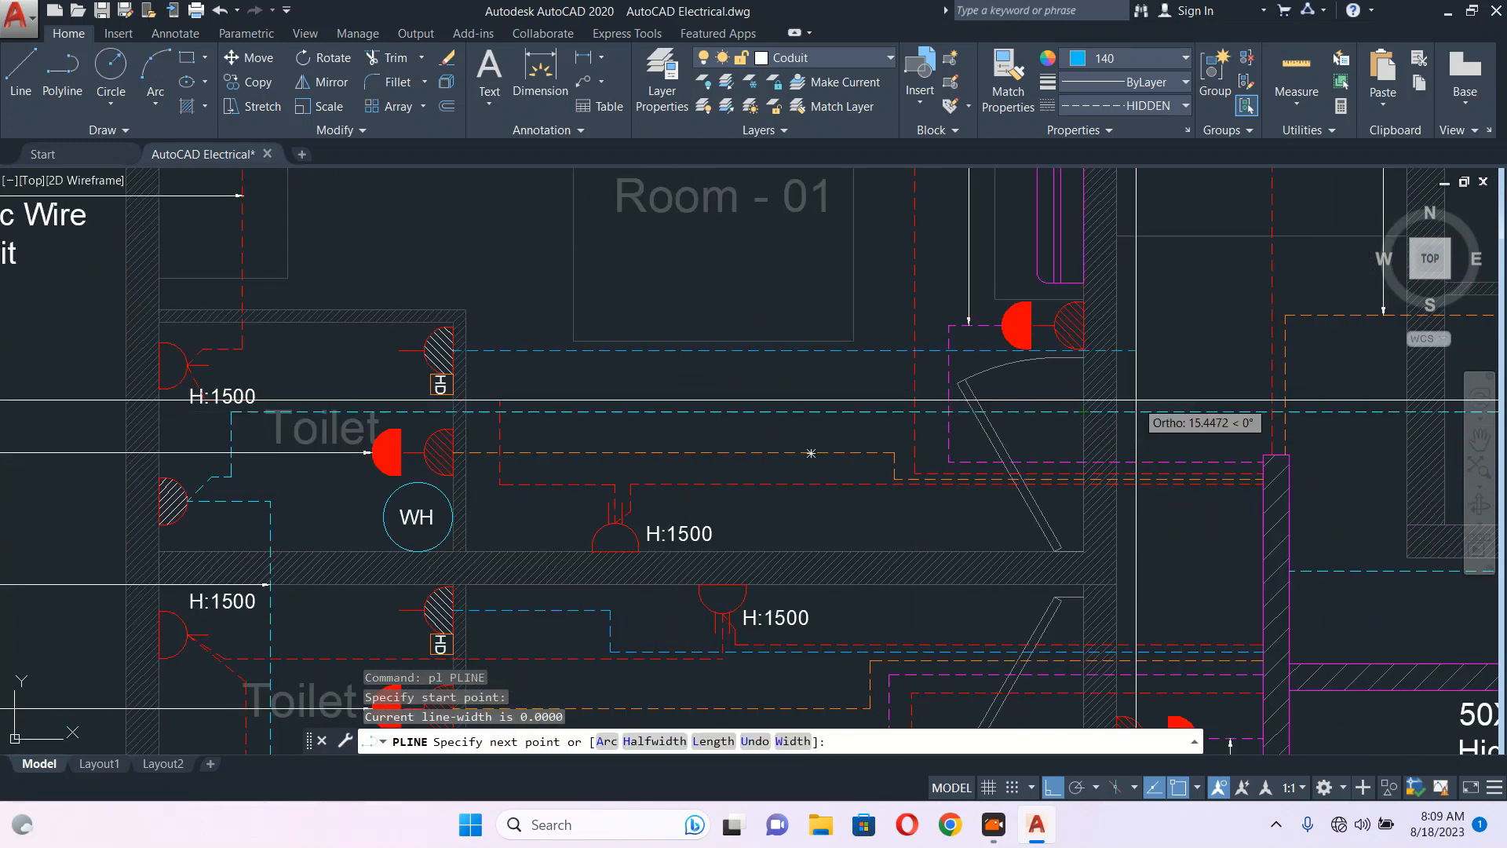
{"action": "middle_click_drag", "start_coordinate": [1138, 408], "coordinate": [904, 373]}
{"action": "scroll", "coordinate": [1036, 384], "scroll_direction": "up", "scroll_amount": 3}
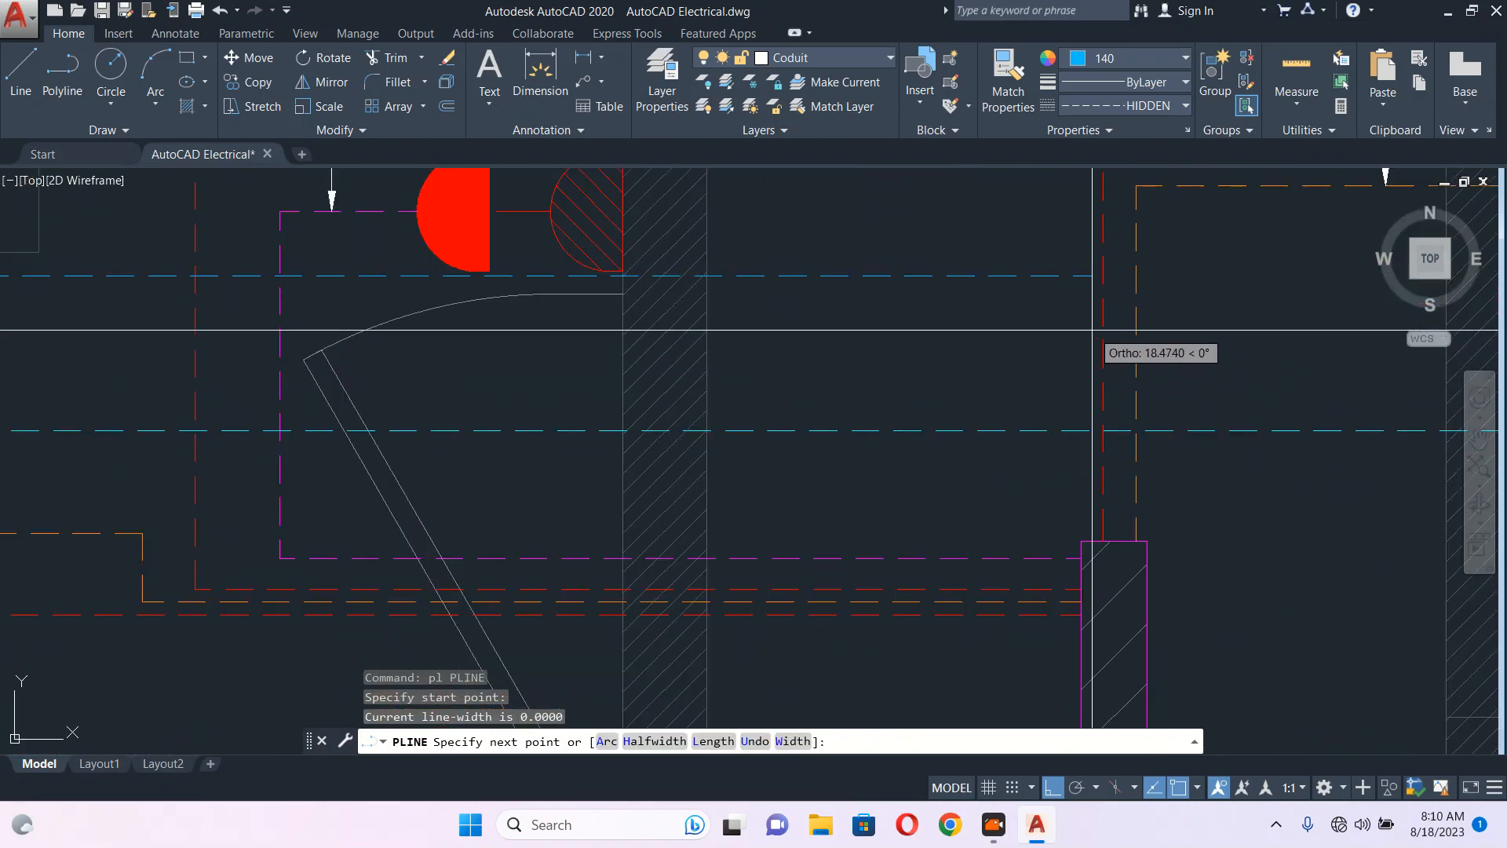
{"action": "left_click", "coordinate": [1089, 330]}
- Continue the conduit polyline south to the trunking's top edge, west of the red conduit, and end it
{"action": "scroll", "coordinate": [1080, 554], "scroll_direction": "up", "scroll_amount": 3}
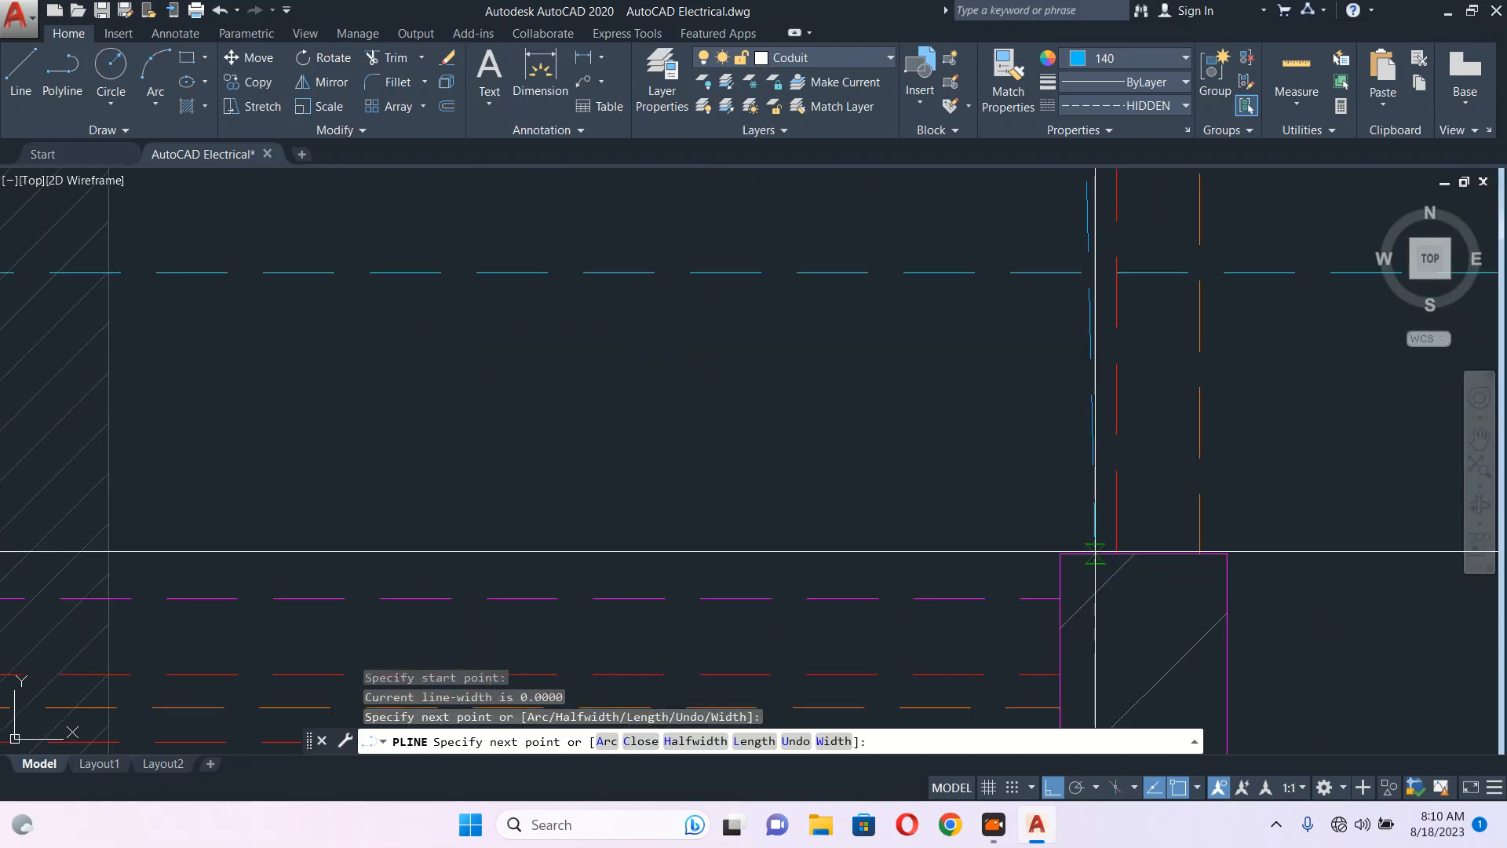
{"action": "left_click", "coordinate": [1080, 555]}
{"action": "key", "text": "Escape"}
- Move the vertical blue conduit run above the trunking slightly east, keeping it west of the red conduit
{"action": "scroll", "coordinate": [1081, 467], "scroll_direction": "down", "scroll_amount": 4}
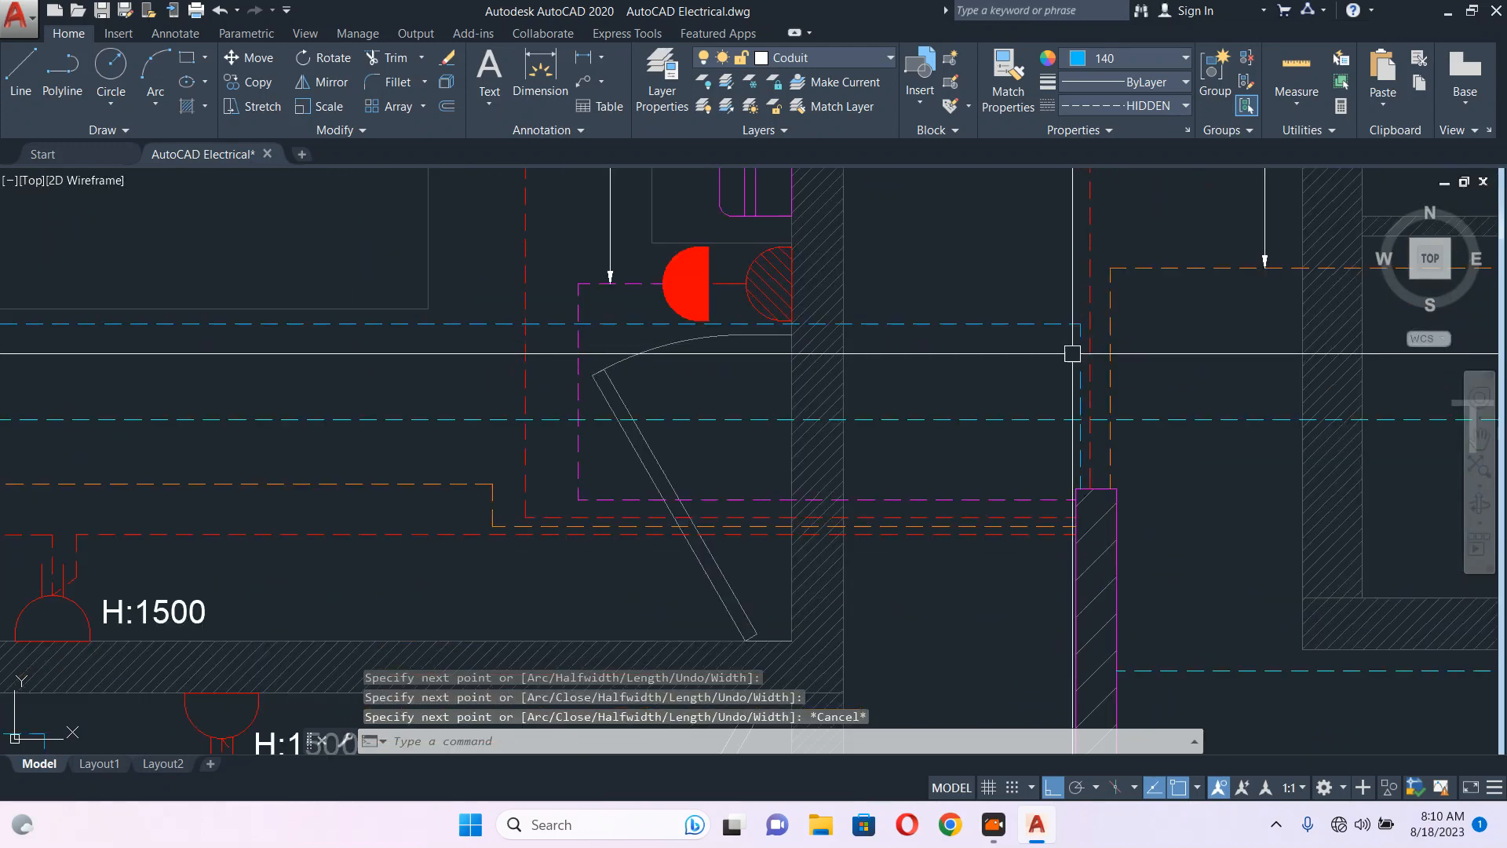
{"action": "scroll", "coordinate": [1072, 353], "scroll_direction": "up", "scroll_amount": 3}
{"action": "left_click", "coordinate": [1089, 364]}
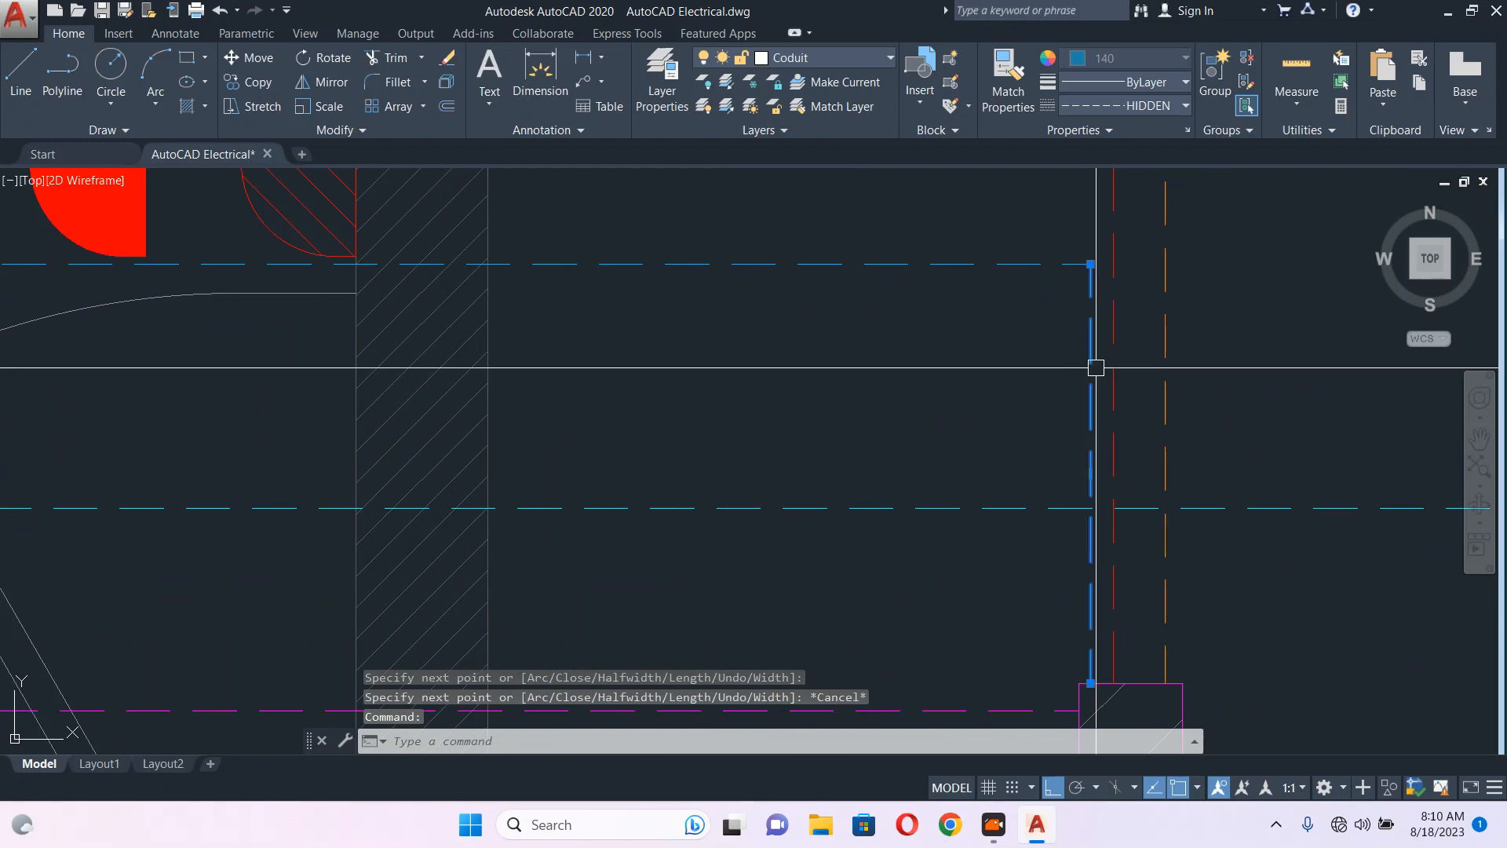
{"action": "middle_click_drag", "start_coordinate": [1096, 367], "coordinate": [1055, 347]}
{"action": "type", "text": "m"}
{"action": "key", "text": "Return"}
{"action": "left_click", "coordinate": [1138, 330]}
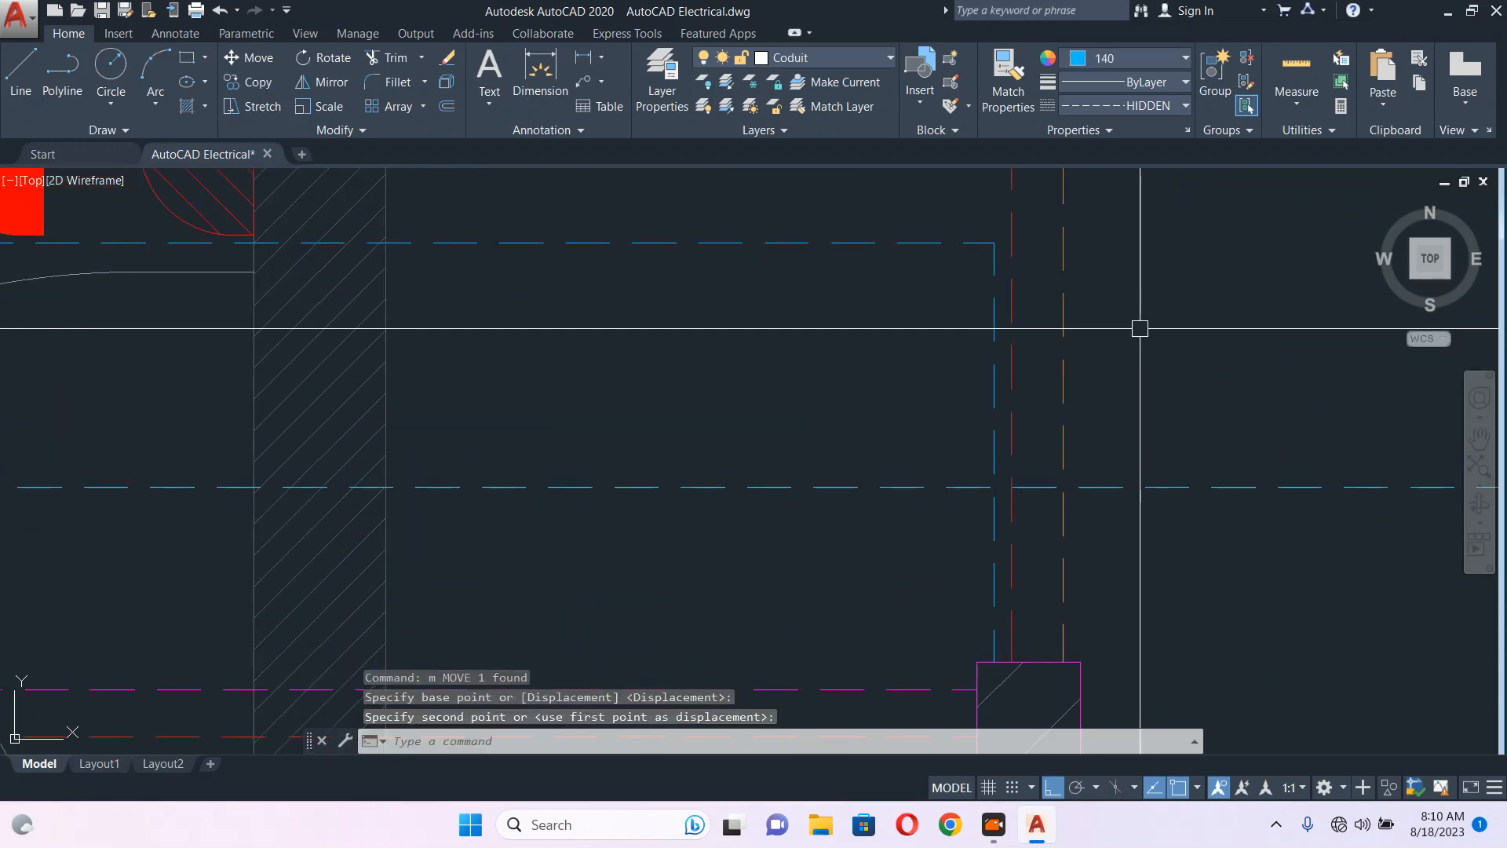
- Examine the two HD outlets, their conduit routes and the circuit labels west of the toilets
{"action": "scroll", "coordinate": [1140, 328], "scroll_direction": "down", "scroll_amount": 5}
{"action": "scroll", "coordinate": [1053, 359], "scroll_direction": "down", "scroll_amount": 2}
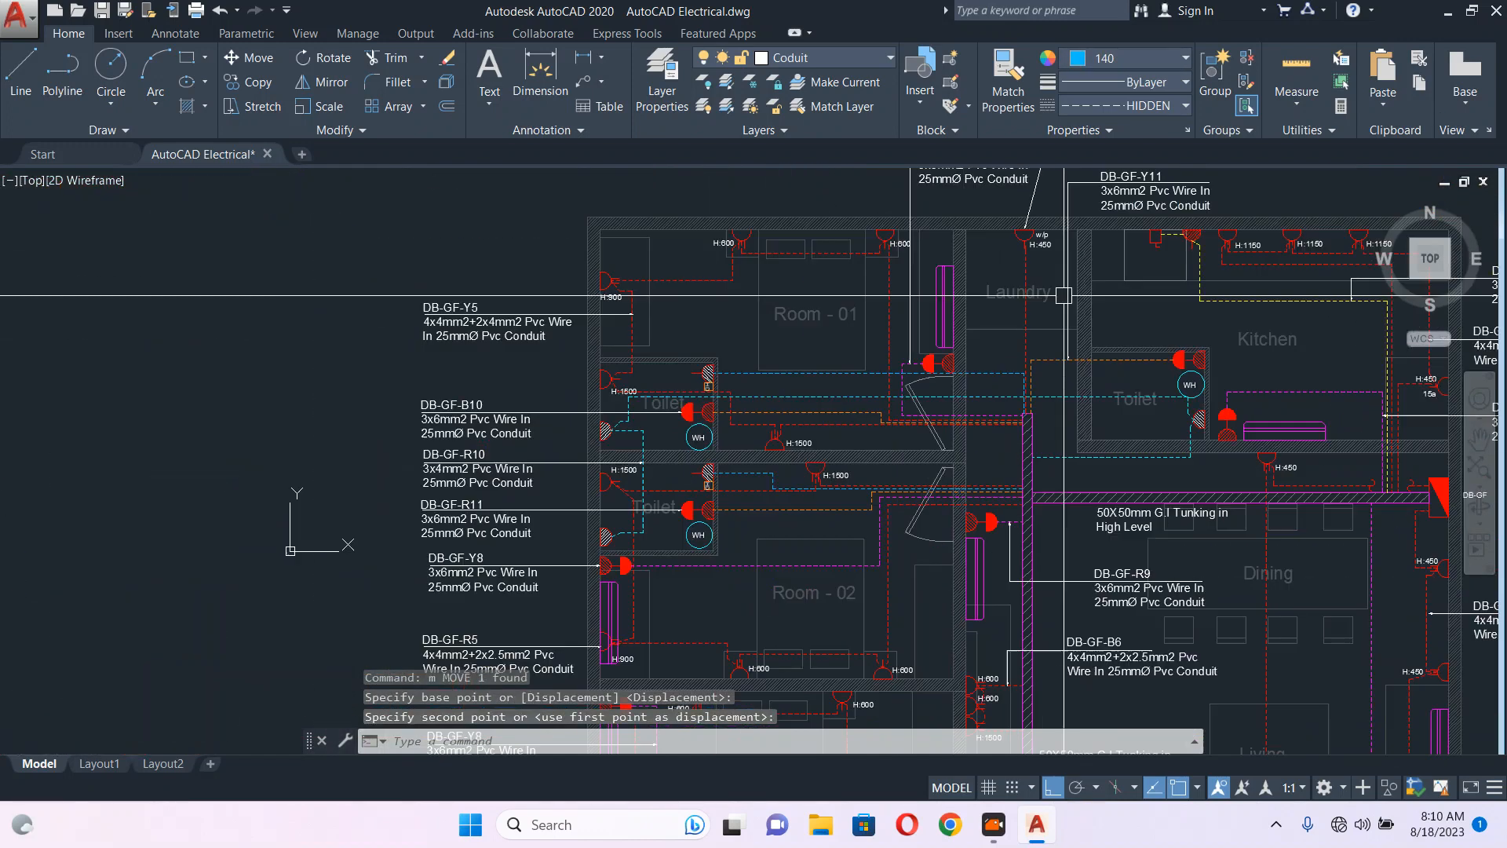
{"action": "scroll", "coordinate": [1030, 400], "scroll_direction": "up", "scroll_amount": 4}
{"action": "middle_click_drag", "start_coordinate": [578, 408], "coordinate": [791, 399]}
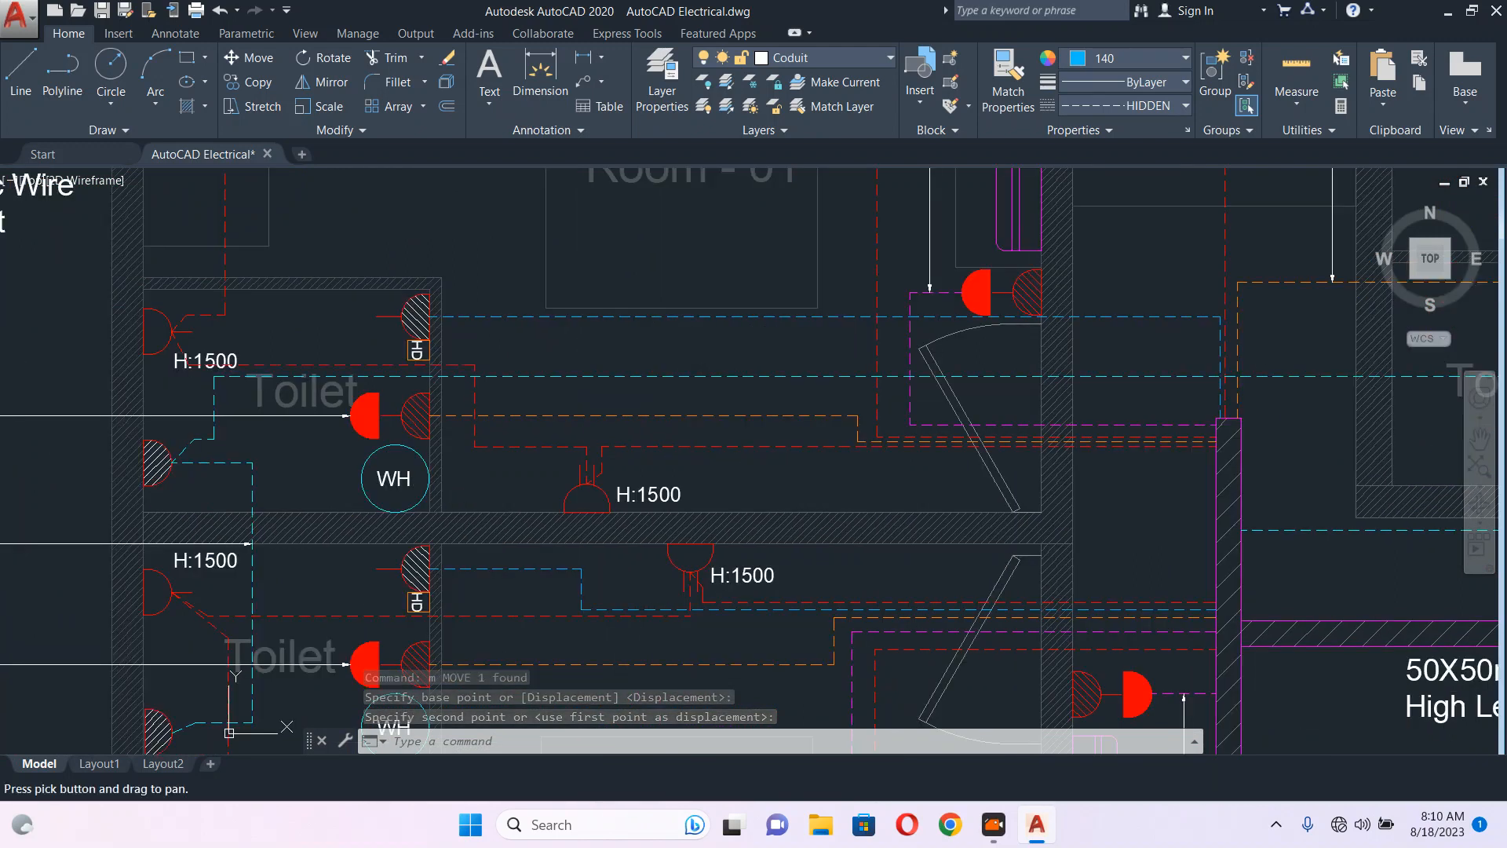
{"action": "scroll", "coordinate": [599, 407], "scroll_direction": "up", "scroll_amount": 4}
{"action": "scroll", "coordinate": [673, 397], "scroll_direction": "down", "scroll_amount": 8}
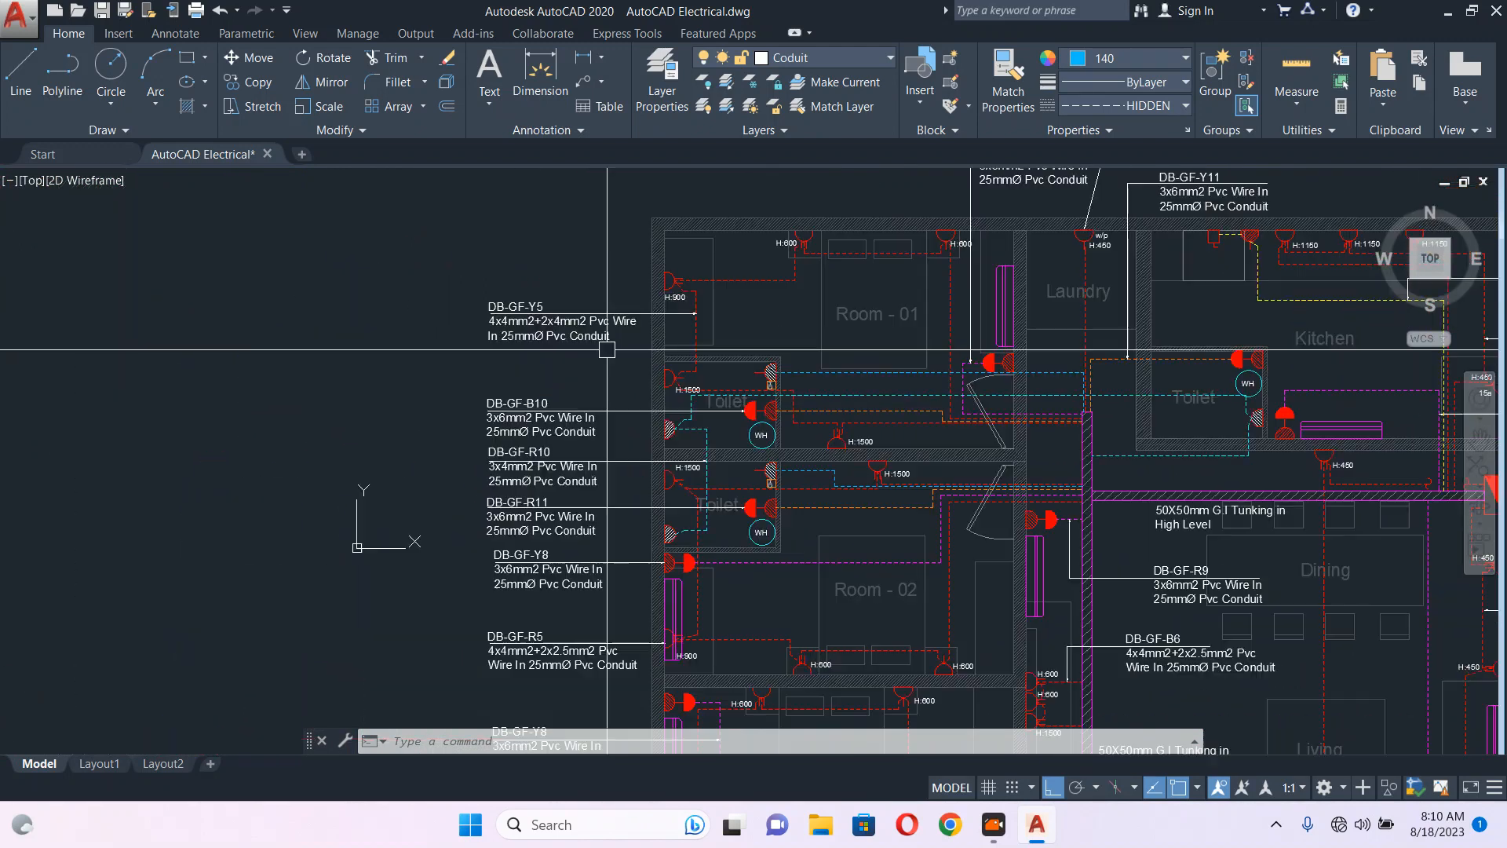
{"action": "scroll", "coordinate": [601, 347], "scroll_direction": "up", "scroll_amount": 7}
{"action": "scroll", "coordinate": [596, 192], "scroll_direction": "down", "scroll_amount": 4}
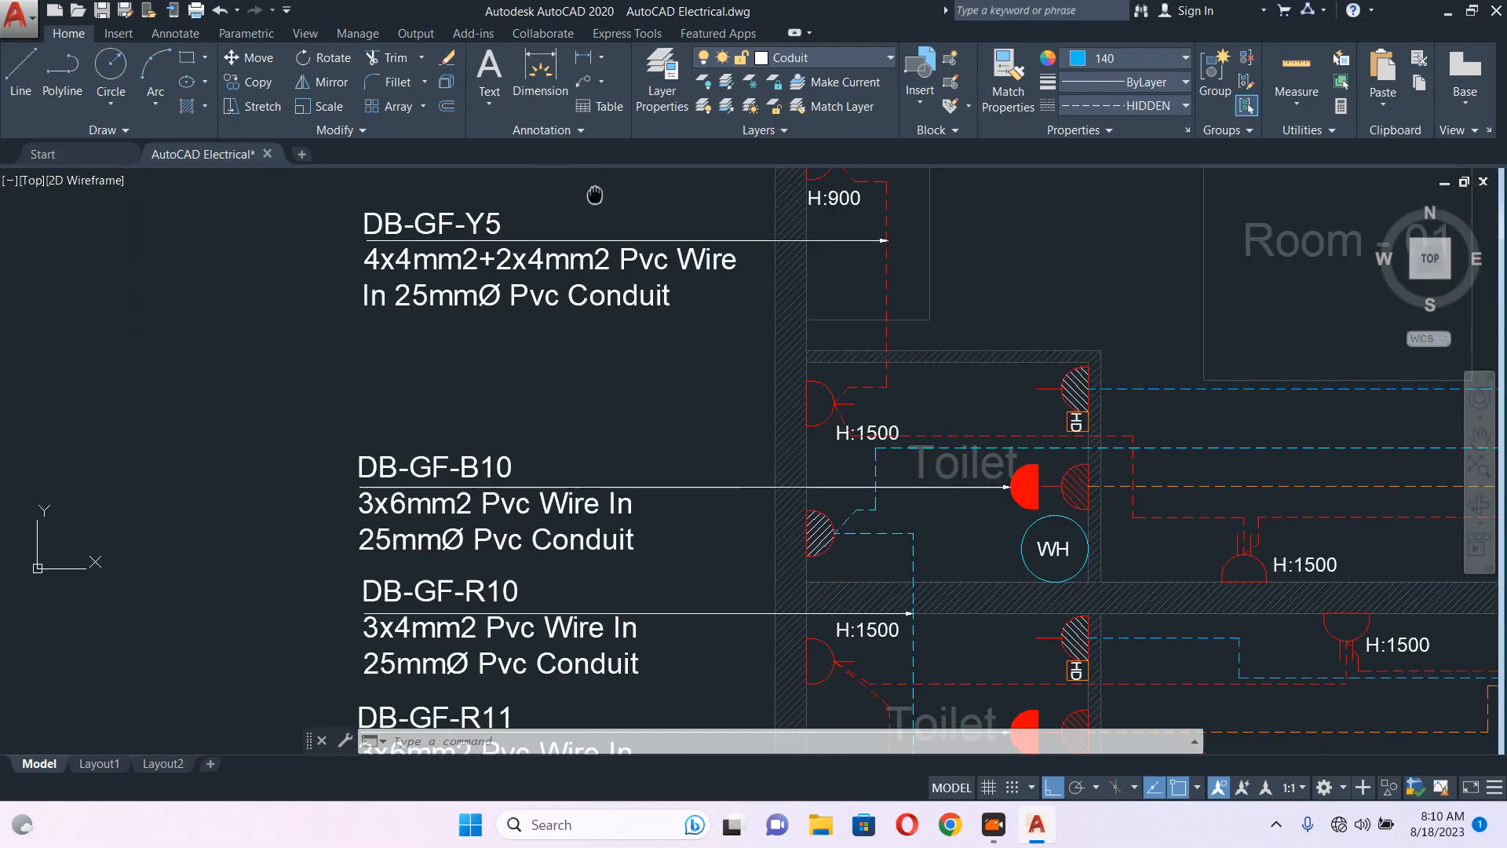
{"action": "middle_click_drag", "start_coordinate": [662, 444], "coordinate": [646, 421]}
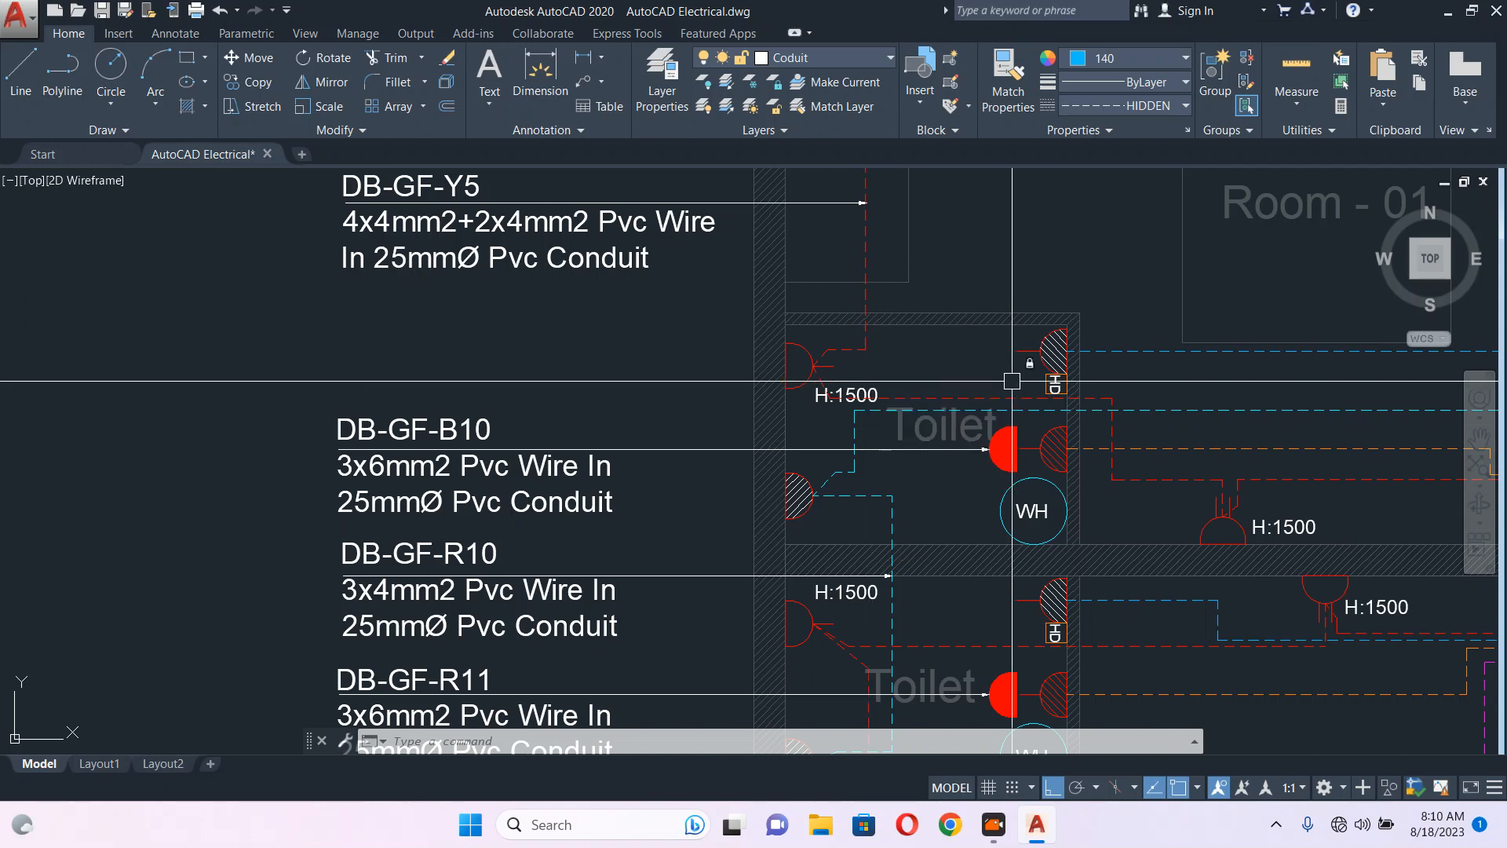
{"action": "middle_click_drag", "start_coordinate": [1011, 381], "coordinate": [932, 386]}
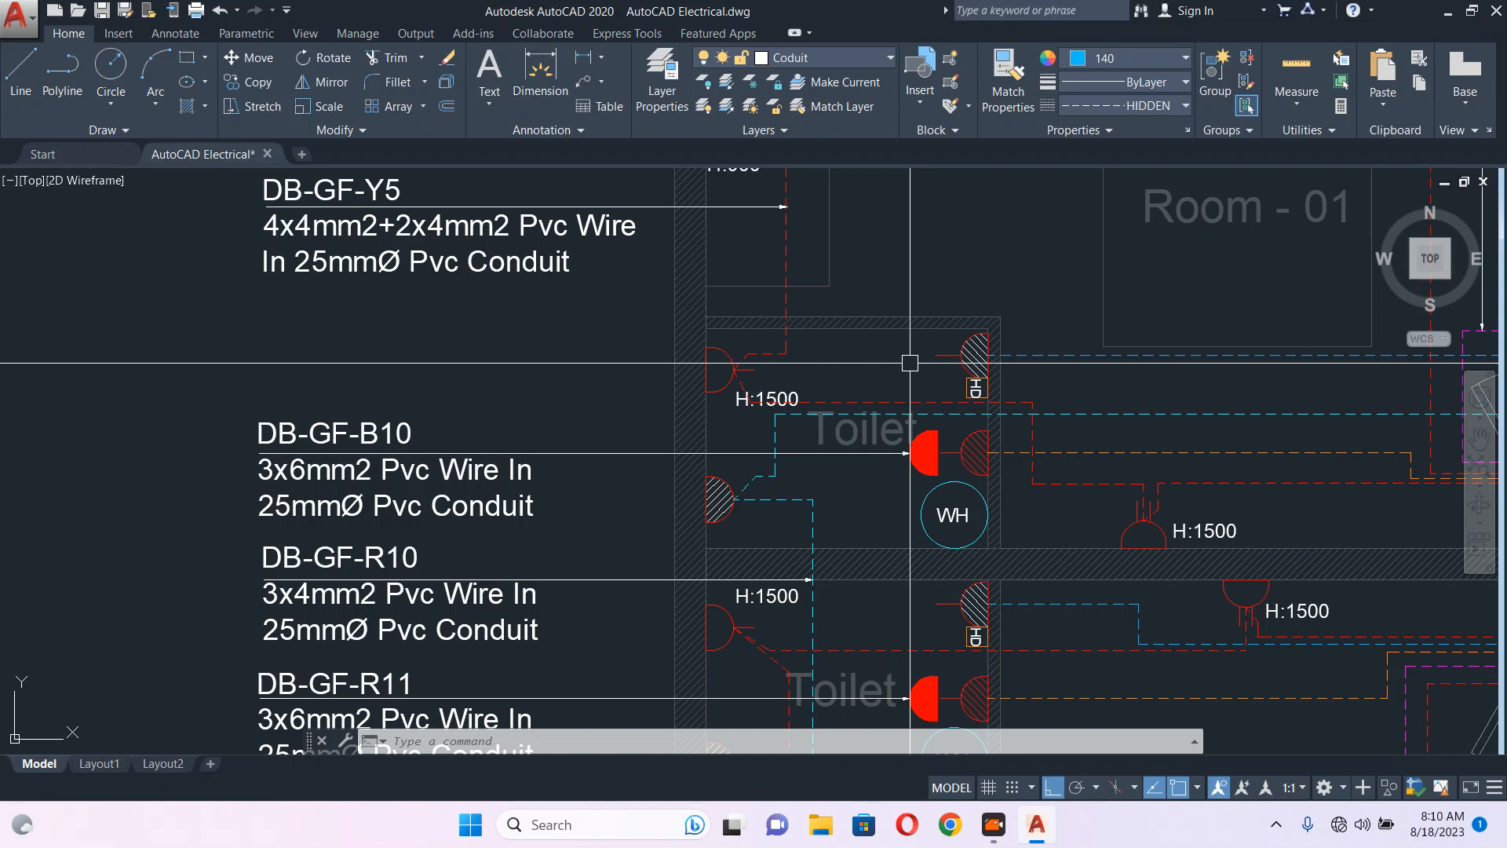
{"action": "middle_click_drag", "start_coordinate": [934, 396], "coordinate": [914, 376]}
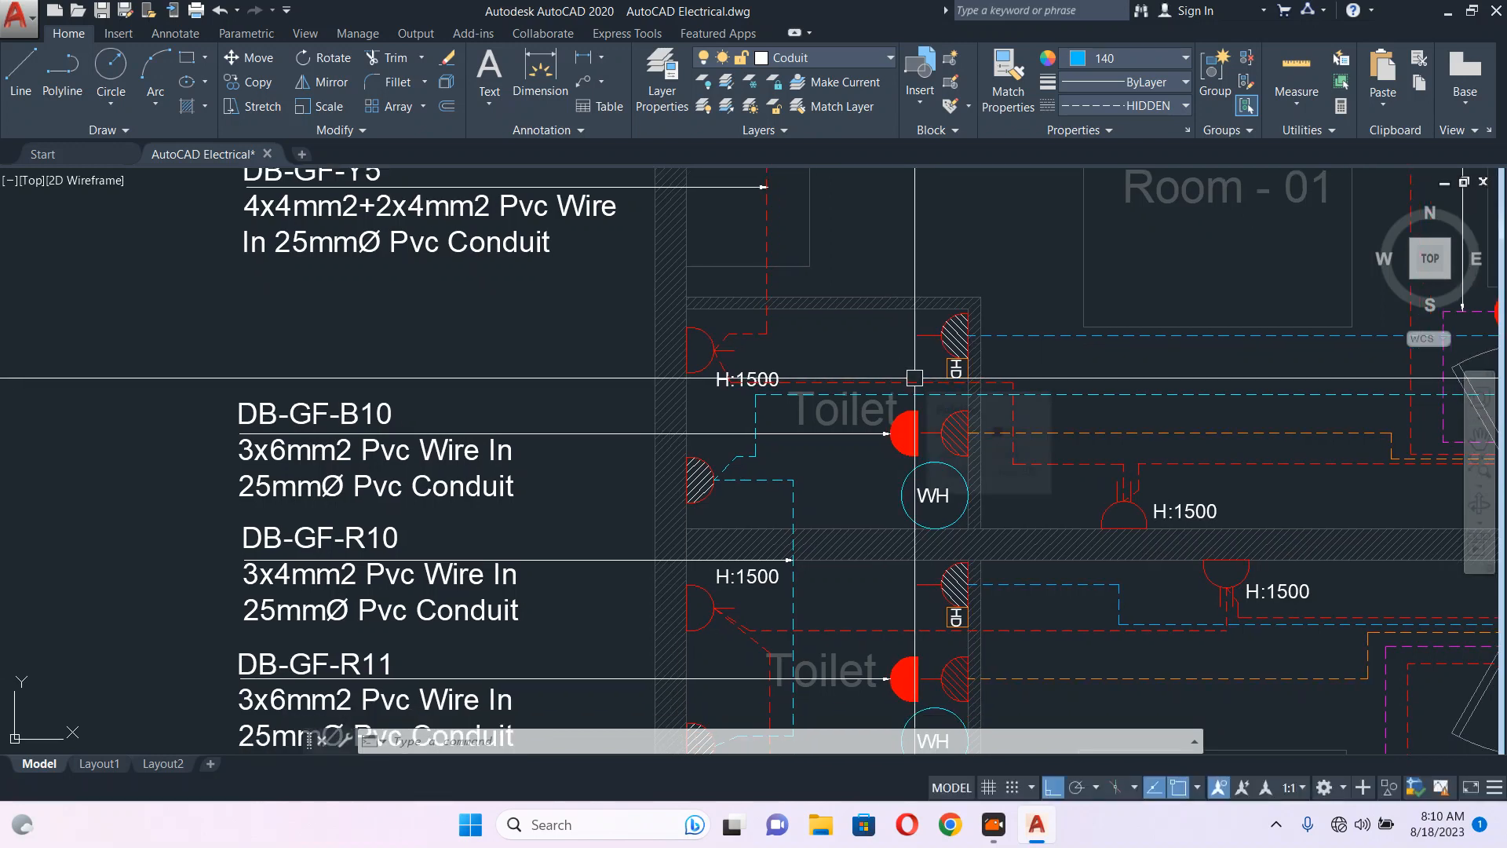
- Draw a textless leader from the northern HD outlet's conduit, north past the toilet wall and west between labels DB-GF-Y5 and DB-GF-B10
{"action": "type", "text": "LE"}
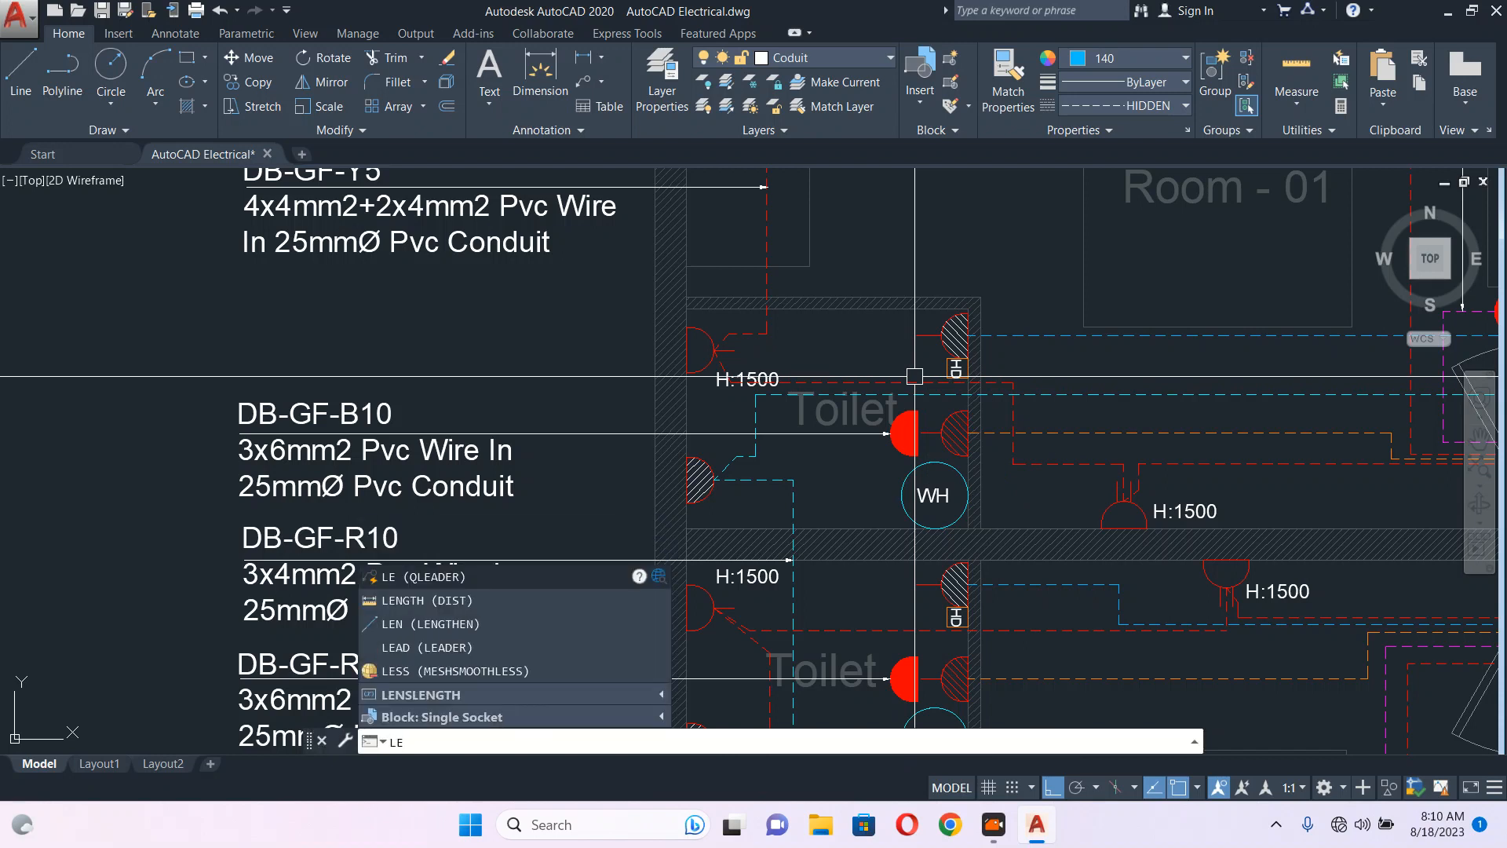
{"action": "key", "text": "Return"}
{"action": "scroll", "coordinate": [936, 343], "scroll_direction": "up", "scroll_amount": 2}
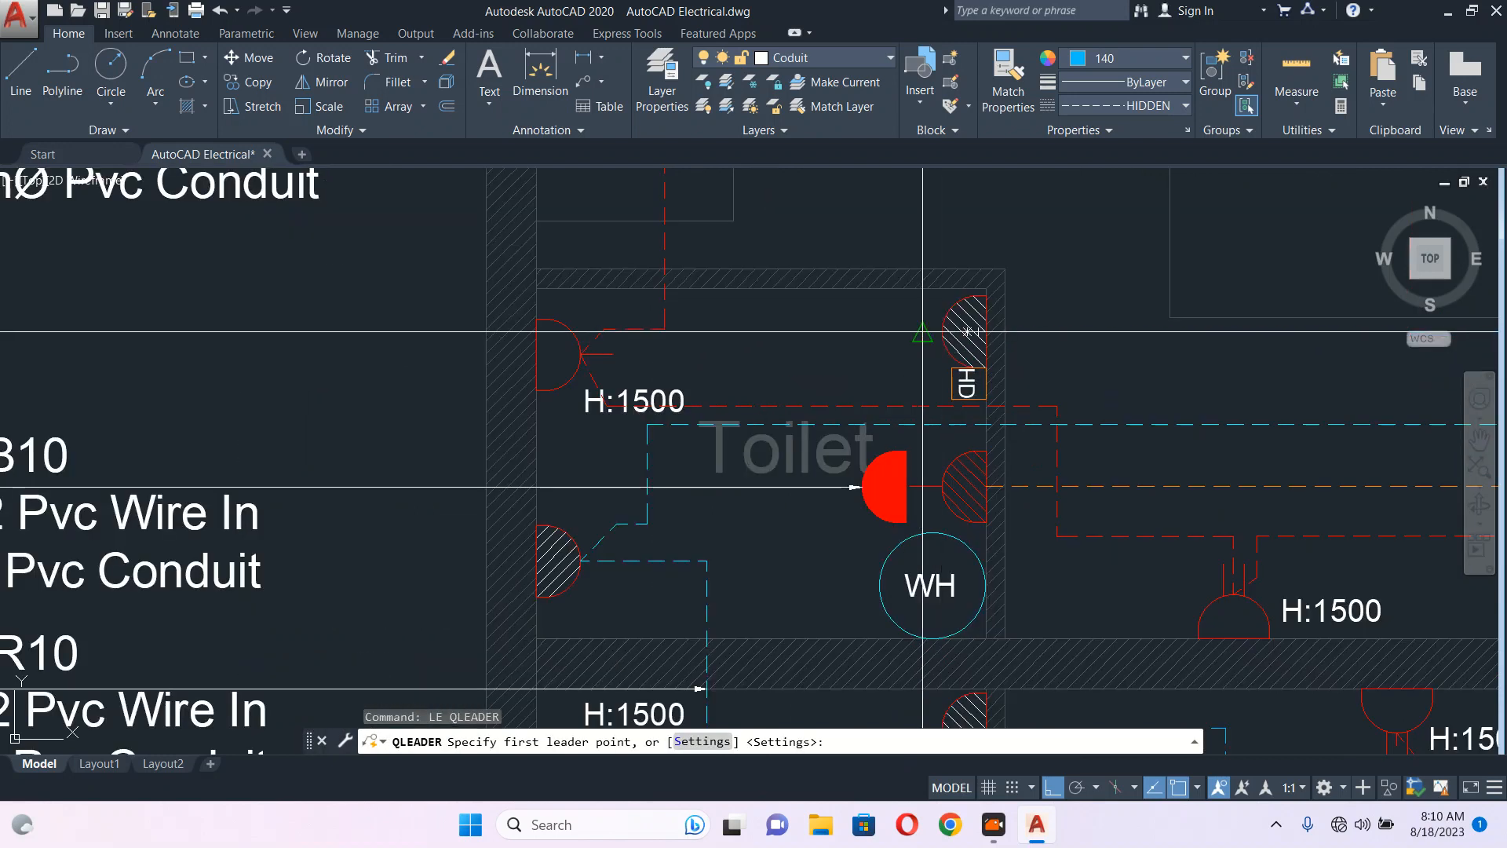
{"action": "left_click", "coordinate": [972, 331]}
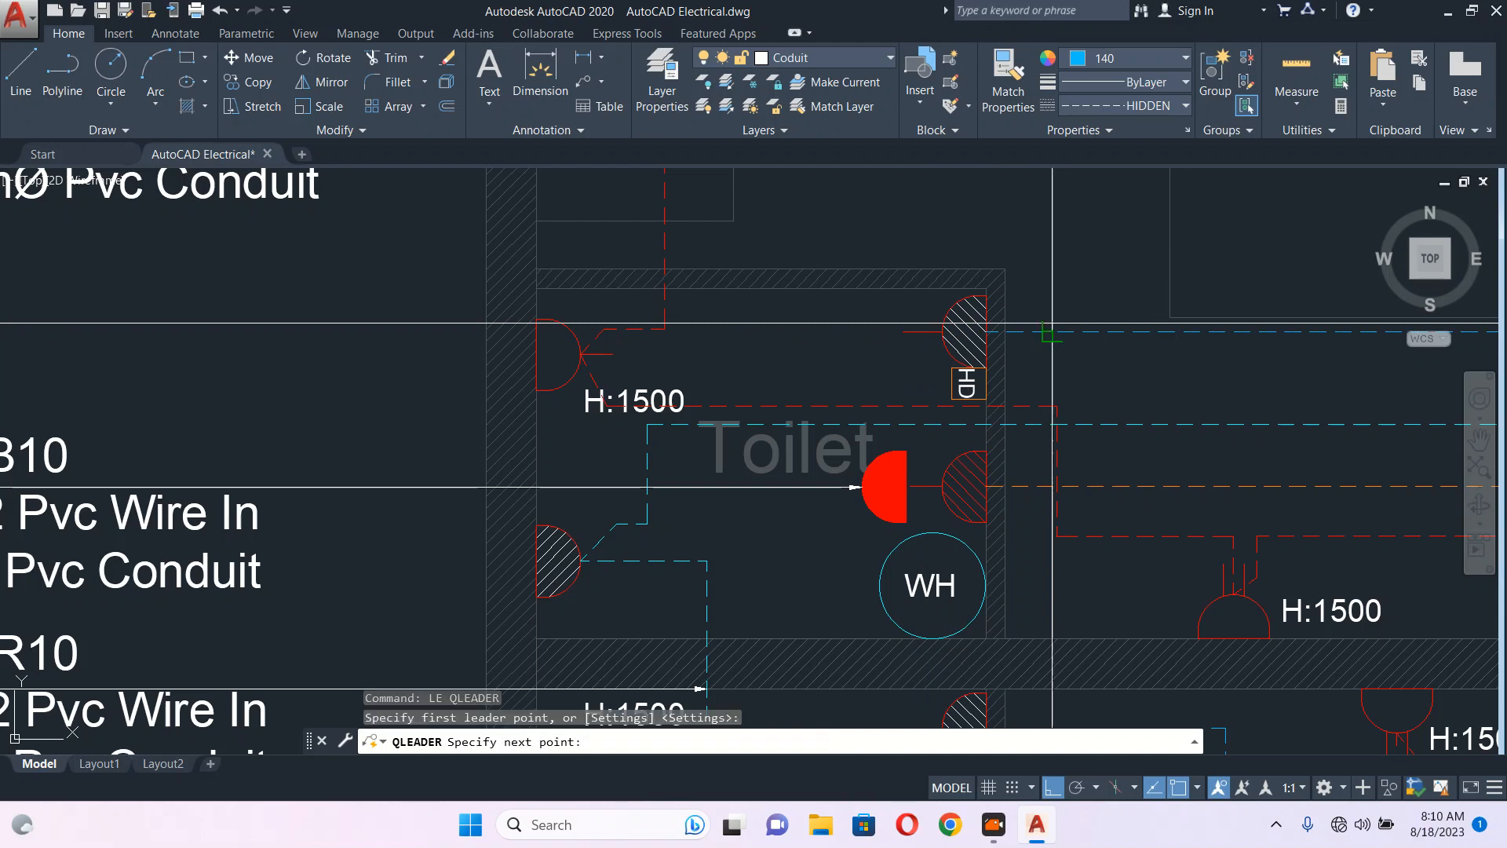
{"action": "scroll", "coordinate": [938, 279], "scroll_direction": "down", "scroll_amount": 5}
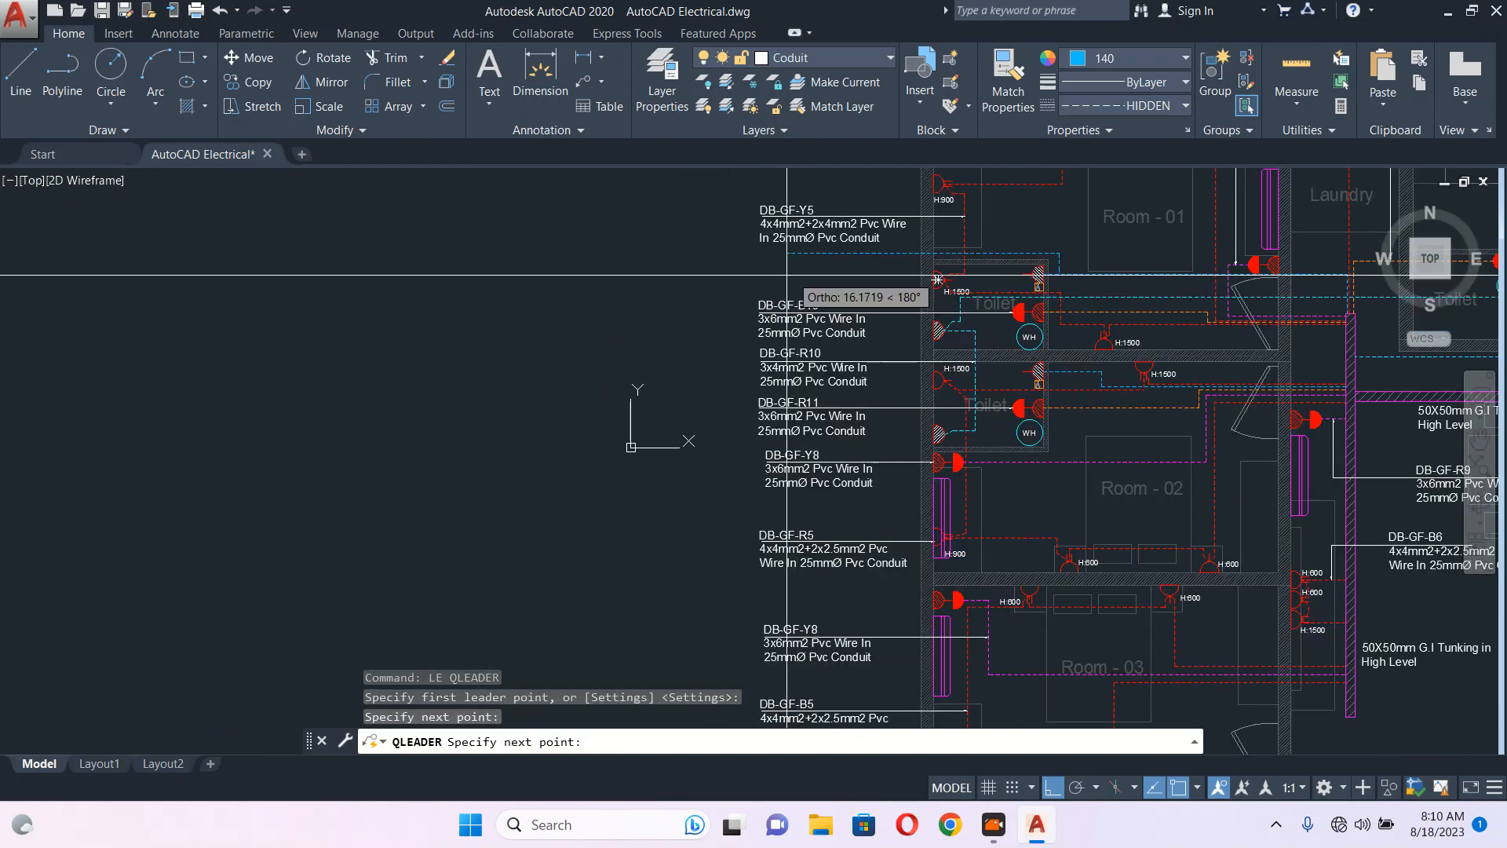
{"action": "left_click", "coordinate": [764, 280]}
{"action": "key", "text": "Return"}
{"action": "key", "text": "Escape"}
- Match the new leader's properties to those of the DB-GF-Y5 leader
{"action": "scroll", "coordinate": [904, 242], "scroll_direction": "up", "scroll_amount": 4}
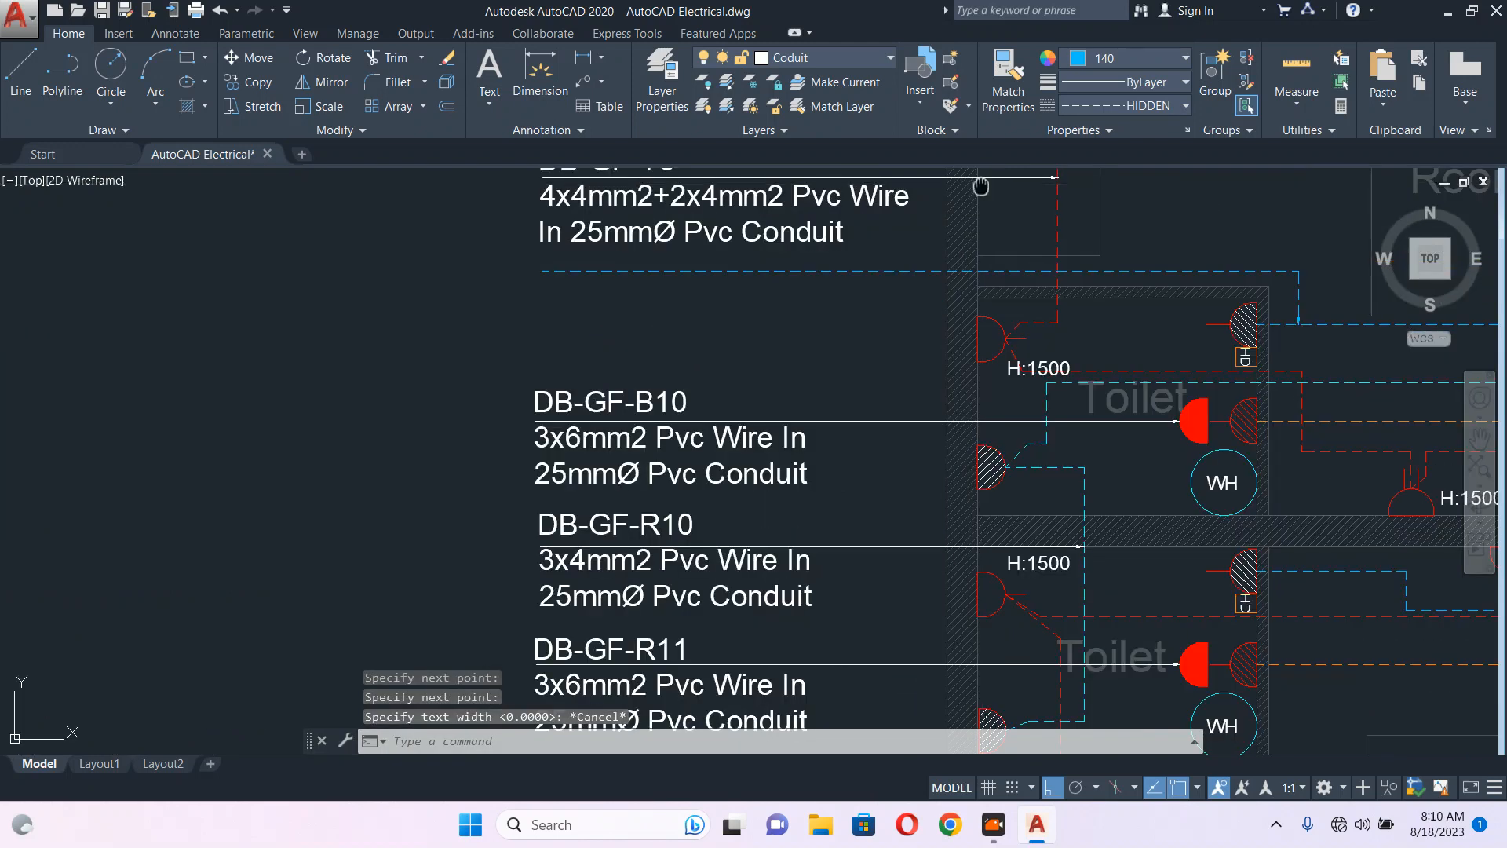
{"action": "middle_click_drag", "start_coordinate": [981, 187], "coordinate": [914, 250]}
{"action": "type", "text": "ma"}
{"action": "key", "text": "Return"}
{"action": "left_click", "coordinate": [1042, 324]}
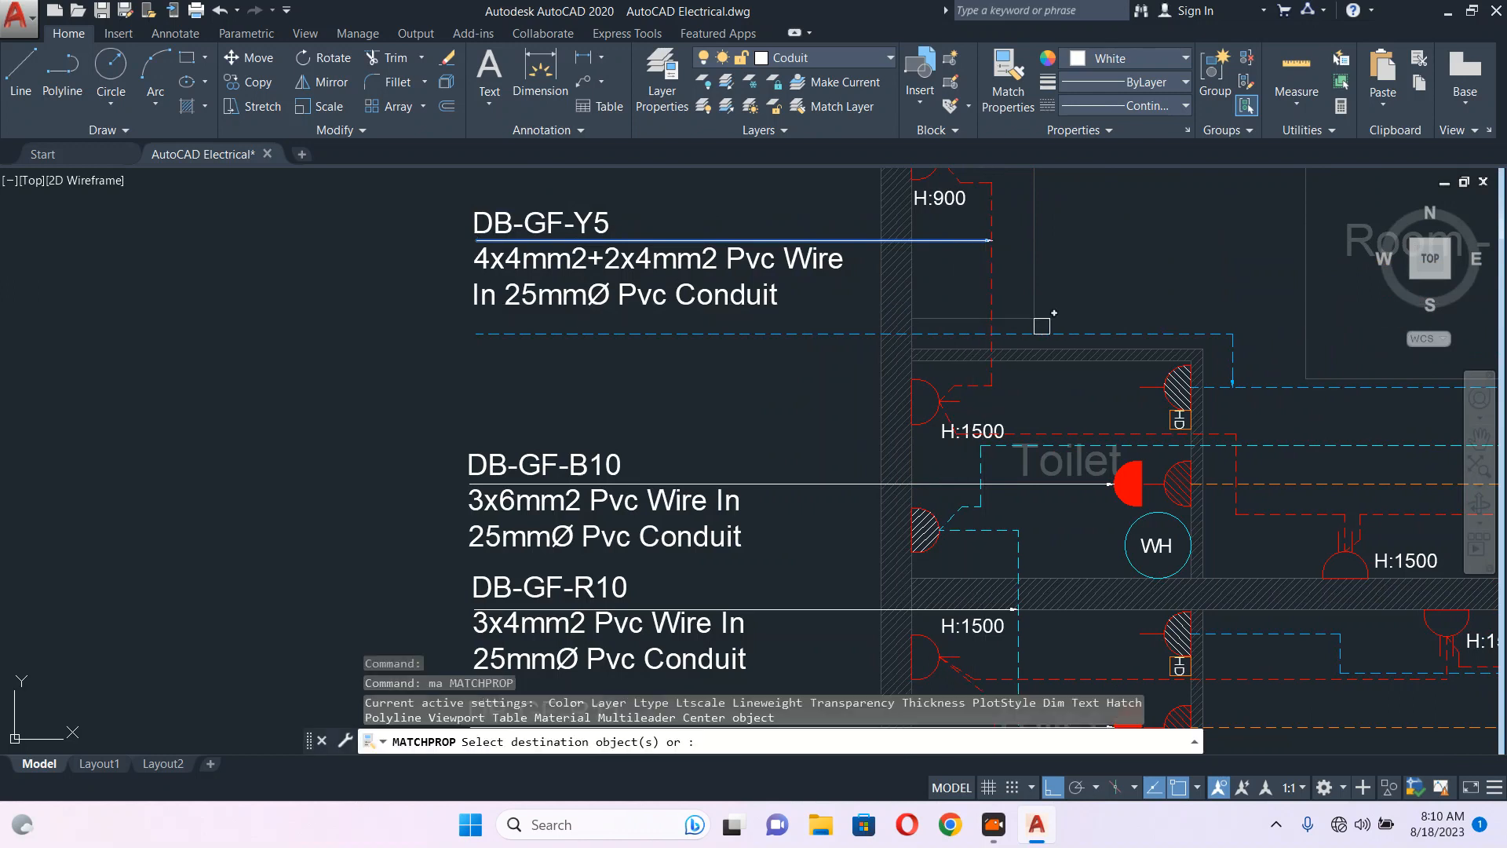
{"action": "left_click", "coordinate": [1066, 333]}
{"action": "key", "text": "Escape"}
- Move the DB-GF-Y5 label and its leader northwest so the arrowhead meets the H:900 outlet at the wall
{"action": "middle_click_drag", "start_coordinate": [854, 279], "coordinate": [840, 371]}
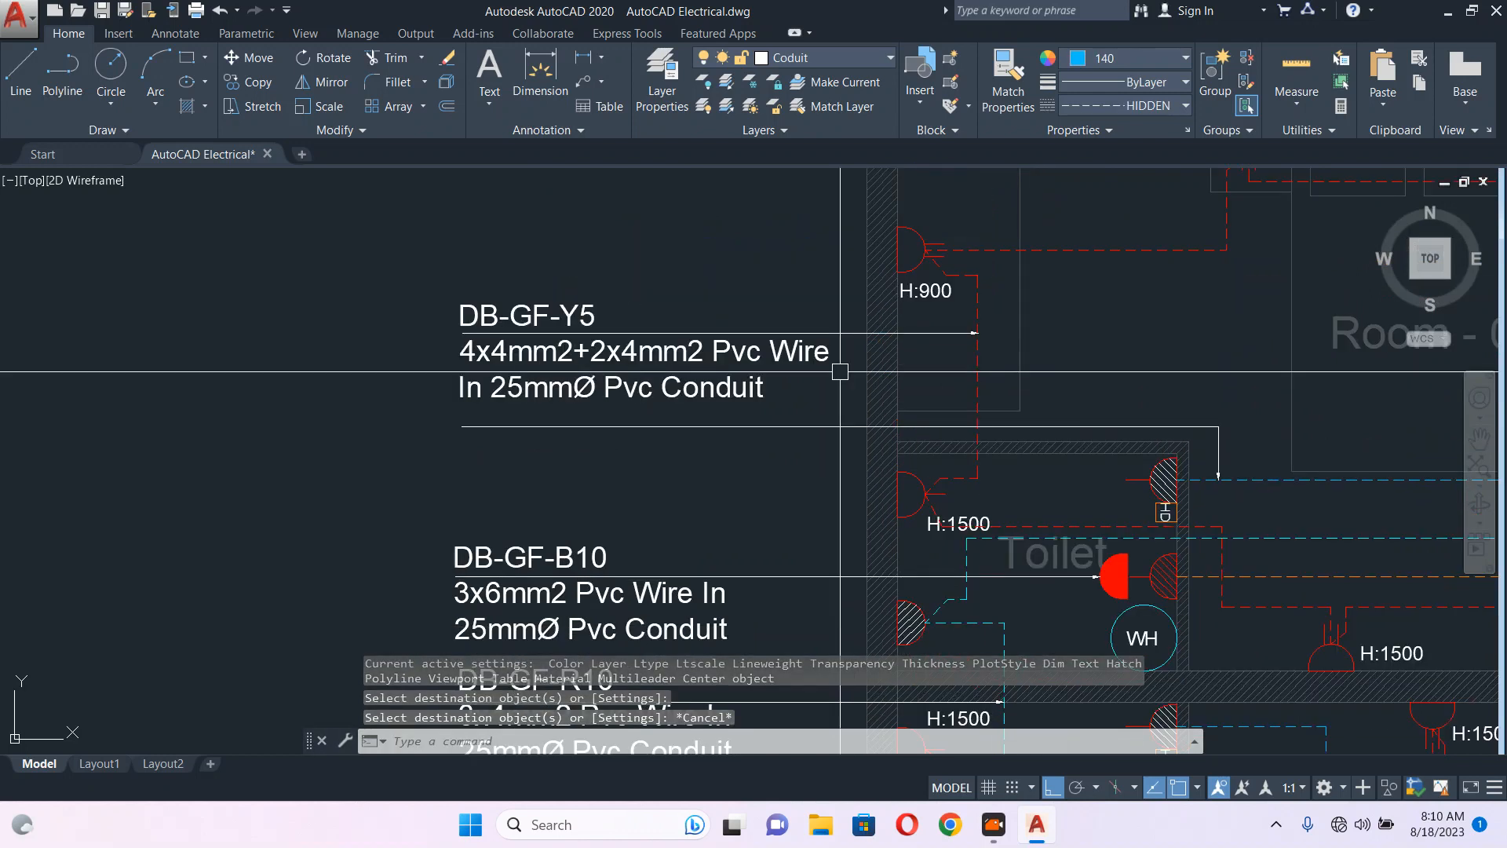
{"action": "left_click_drag", "start_coordinate": [747, 276], "coordinate": [629, 340]}
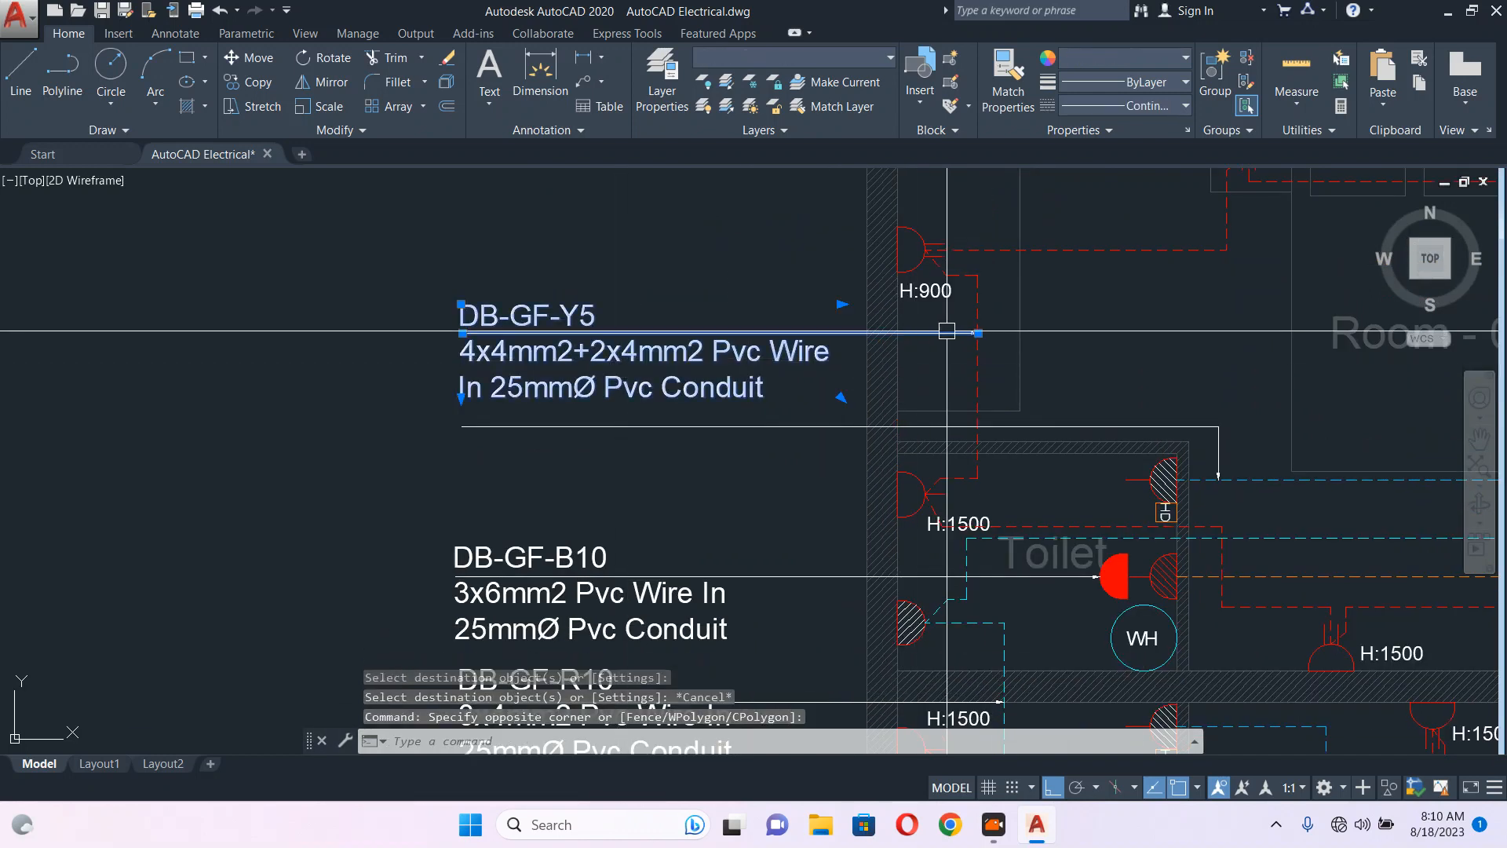
{"action": "type", "text": "m"}
{"action": "key", "text": "Return"}
{"action": "left_click", "coordinate": [978, 333]}
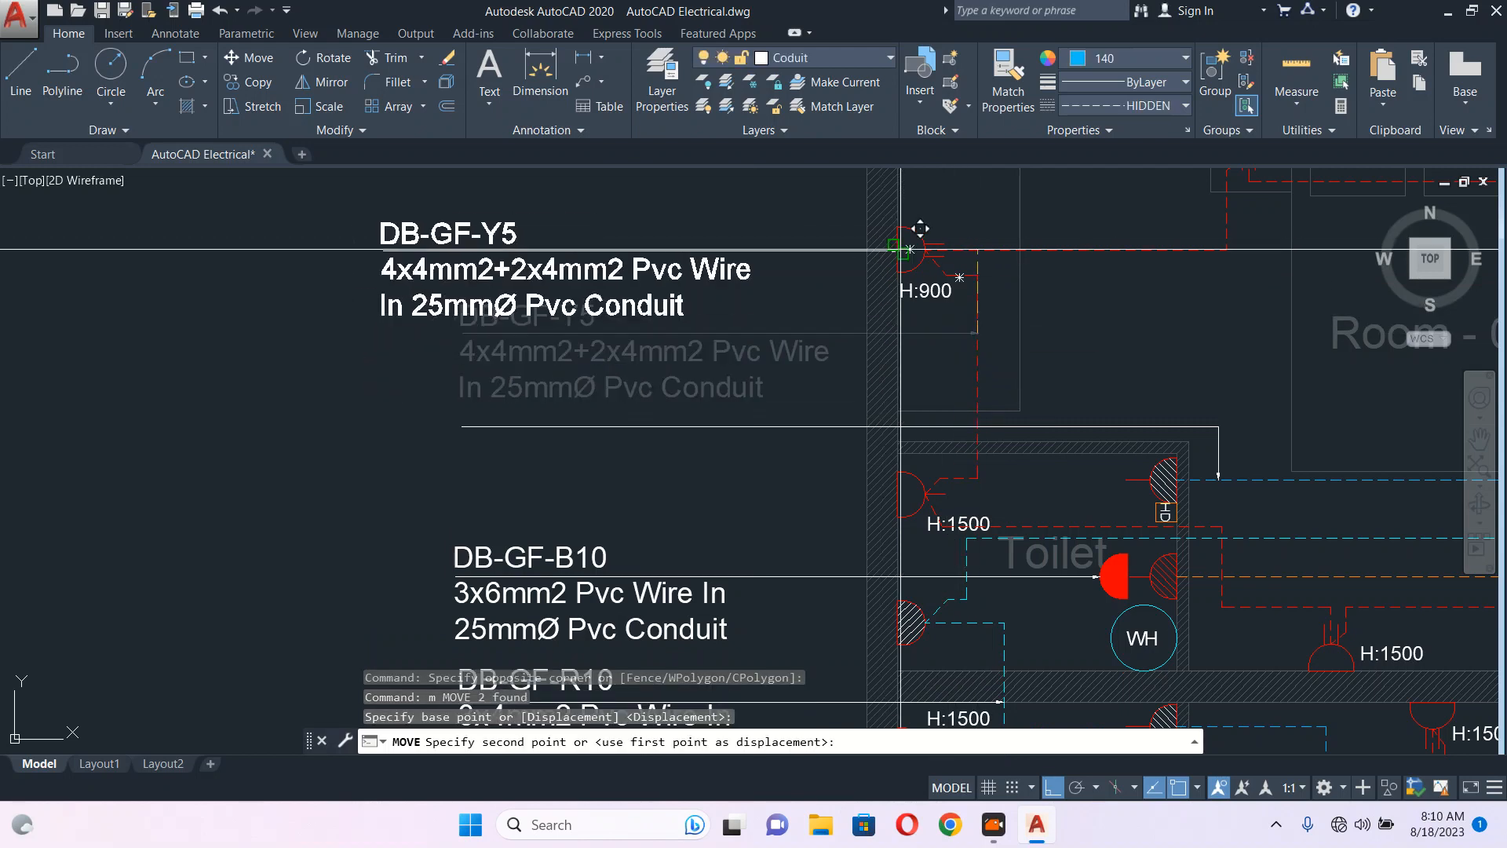
{"action": "left_click", "coordinate": [909, 250]}
{"action": "key", "text": "Escape"}
- Stretch the DB-GF-Y5 label and the tail of its leader east, in line with the DB-GF-B10 label
{"action": "left_click", "coordinate": [801, 188]}
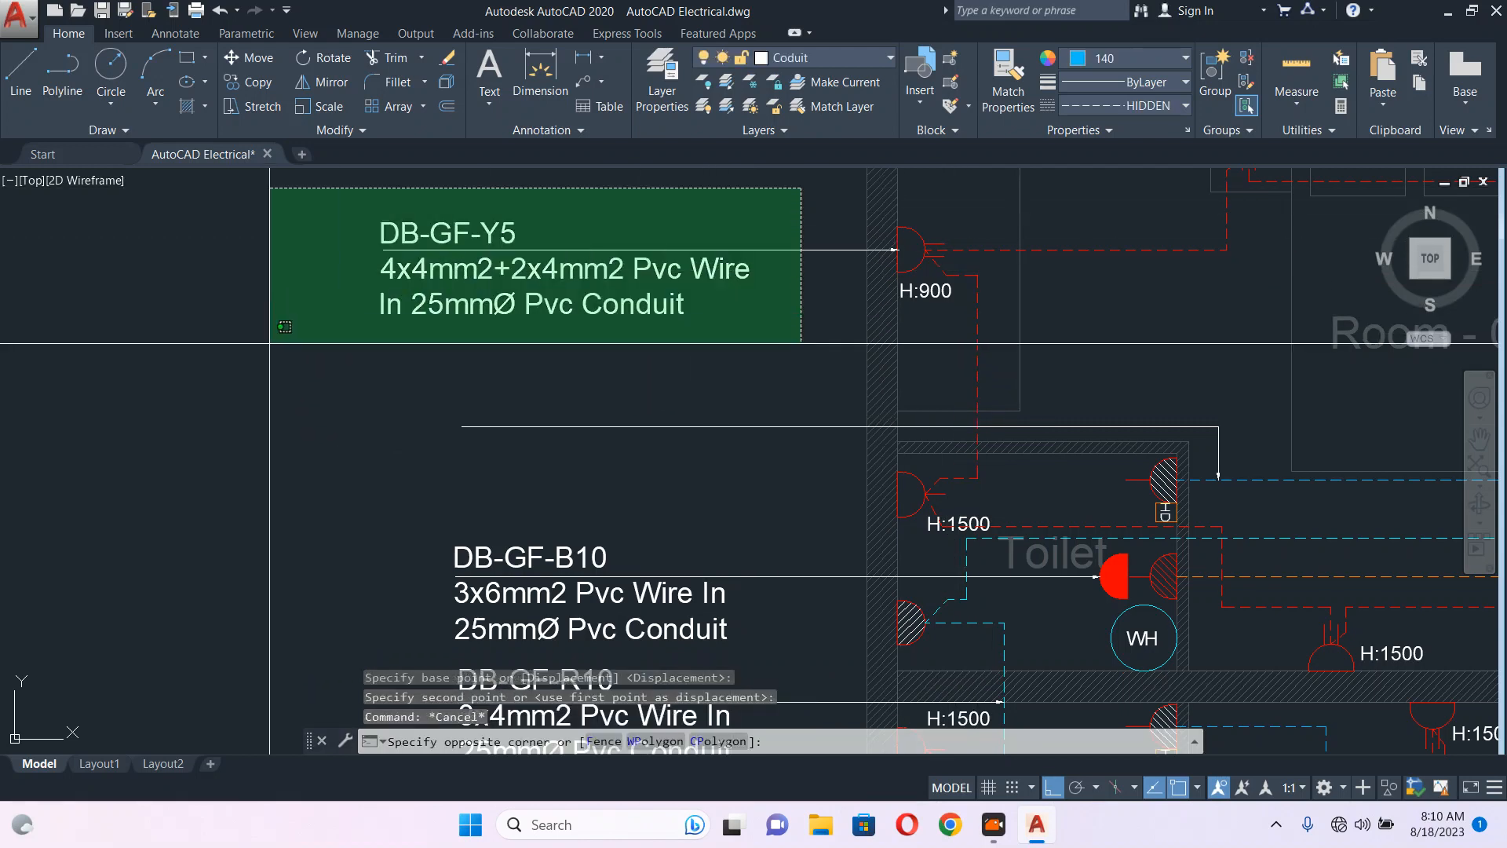
{"action": "left_click", "coordinate": [270, 343]}
{"action": "type", "text": "s"}
{"action": "key", "text": "Return"}
{"action": "left_click", "coordinate": [300, 346]}
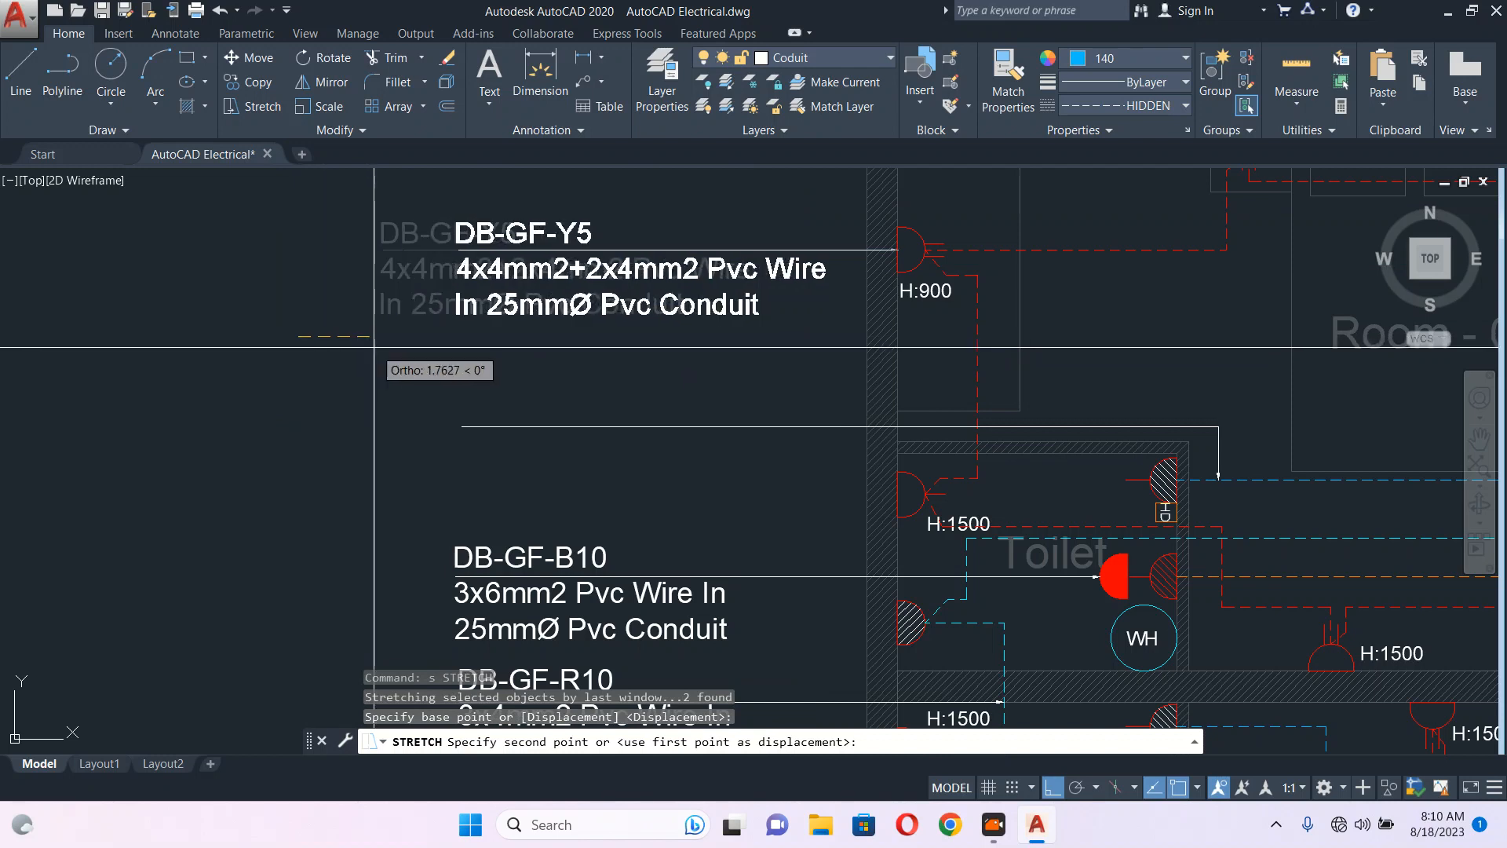
{"action": "key", "text": "Escape"}
- Examine the HD outlets in both toilets, their conduit routes to the trunking and the circuit labels to the west
{"action": "scroll", "coordinate": [815, 376], "scroll_direction": "down", "scroll_amount": 5}
{"action": "scroll", "coordinate": [700, 414], "scroll_direction": "up", "scroll_amount": 4}
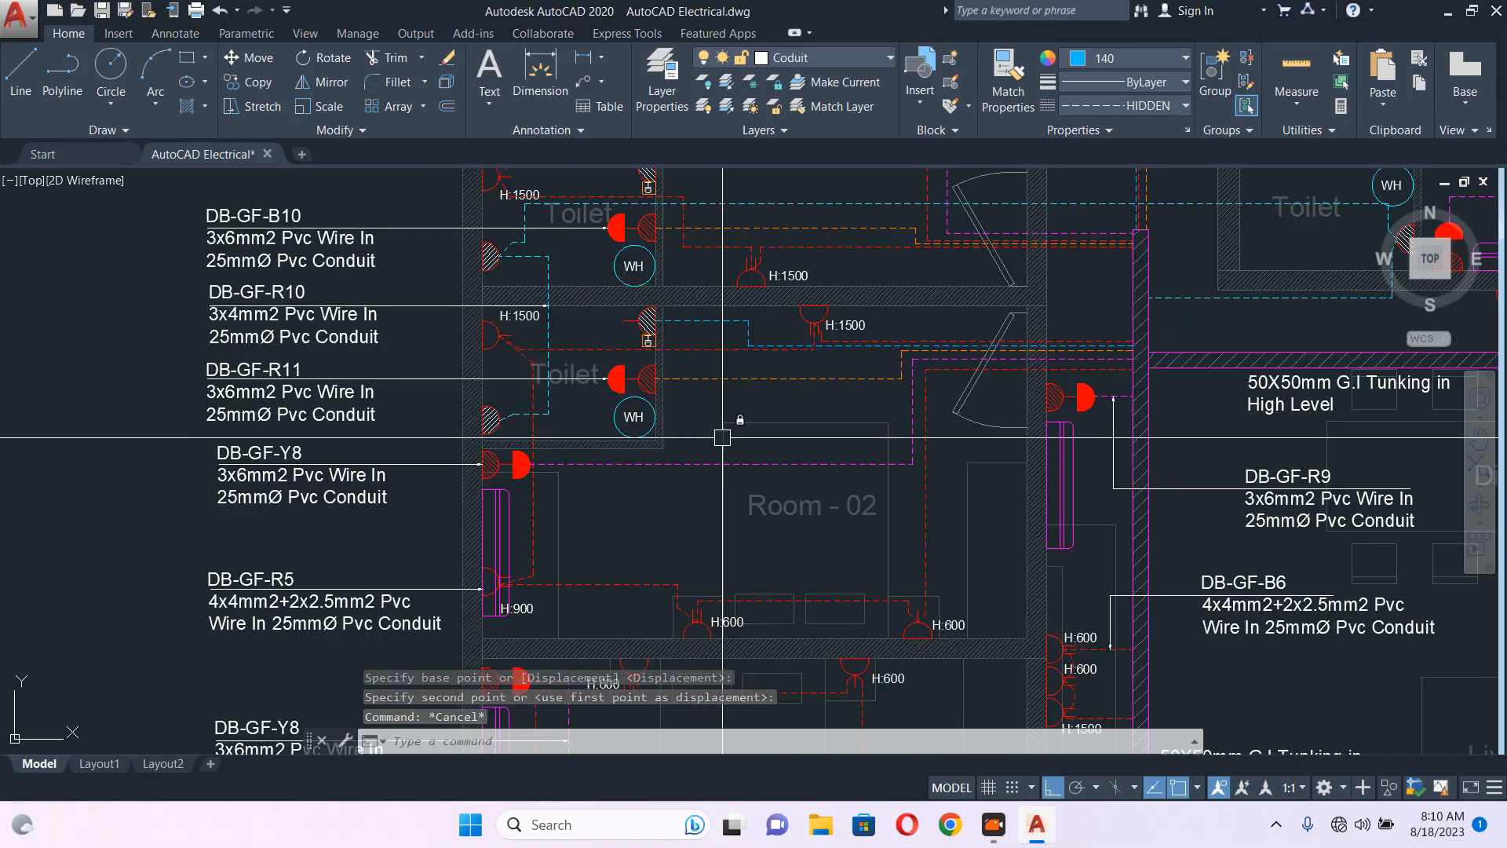
{"action": "middle_click_drag", "start_coordinate": [722, 435], "coordinate": [723, 503]}
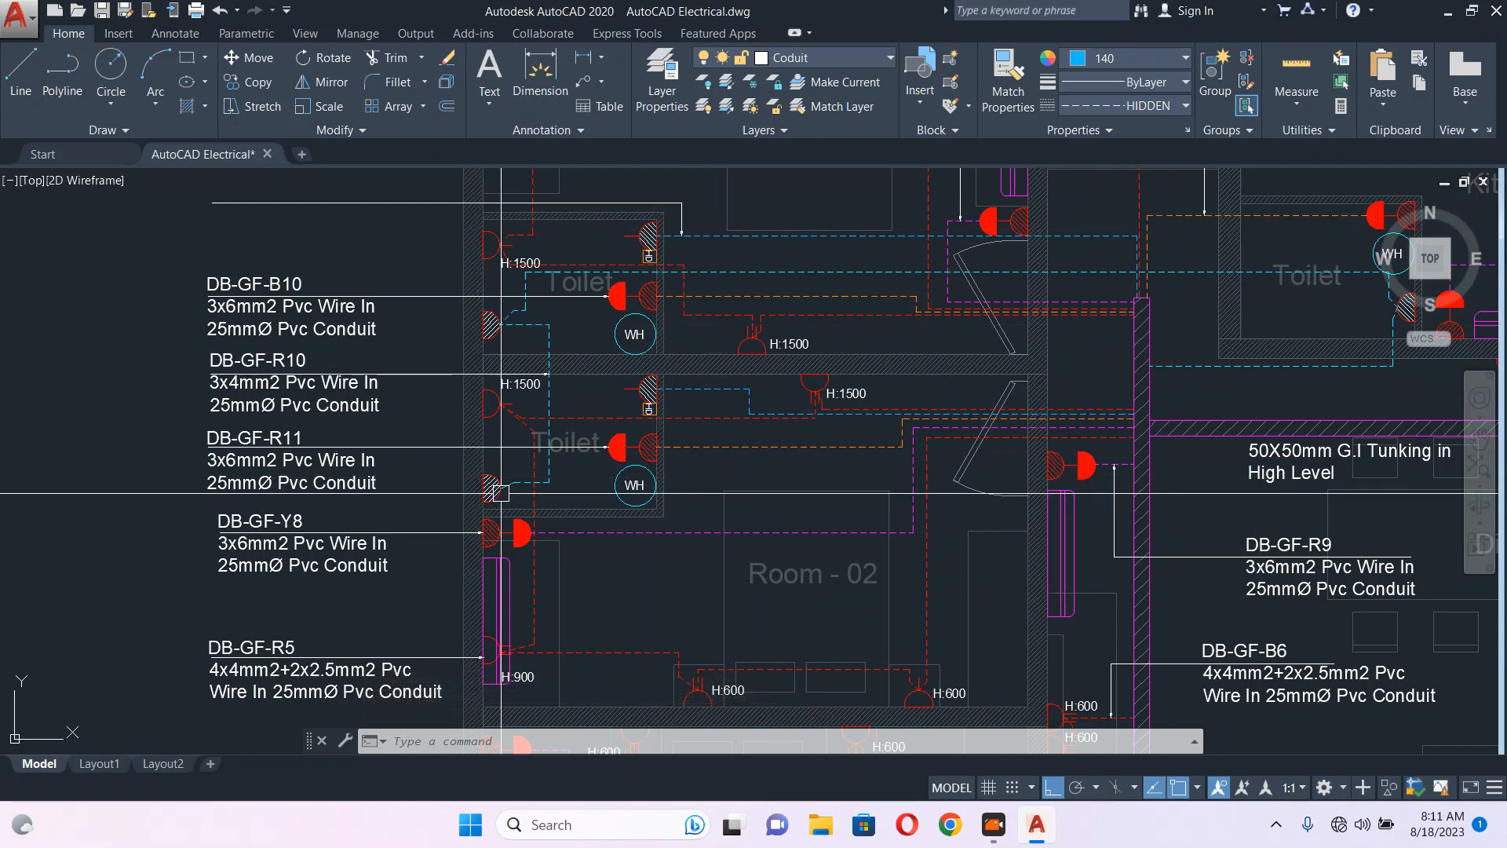
{"action": "middle_click_drag", "start_coordinate": [859, 340], "coordinate": [858, 368]}
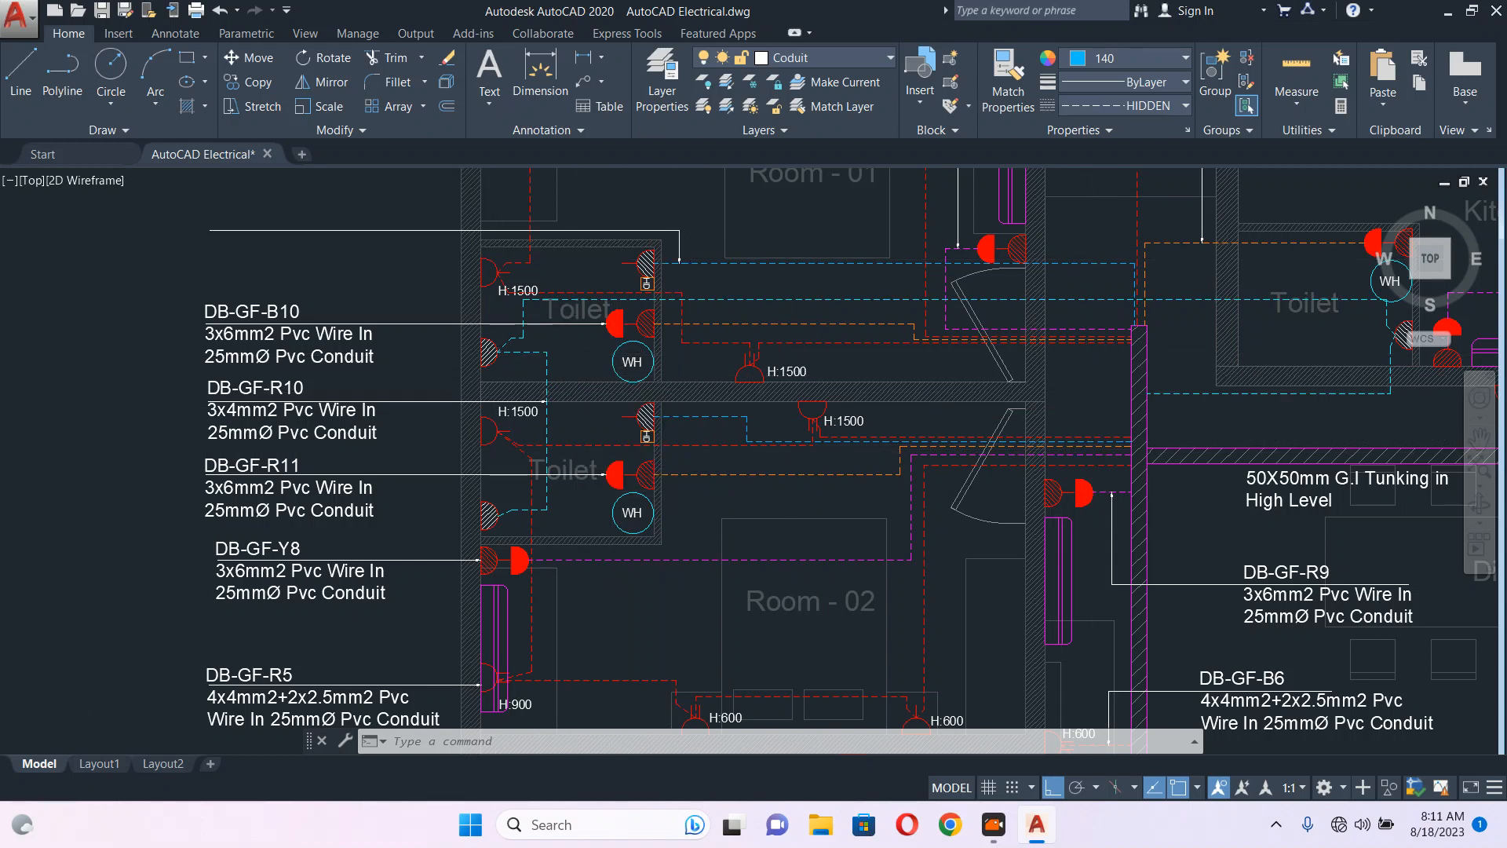
{"action": "scroll", "coordinate": [649, 244], "scroll_direction": "up", "scroll_amount": 4}
{"action": "scroll", "coordinate": [648, 248], "scroll_direction": "up", "scroll_amount": 2}
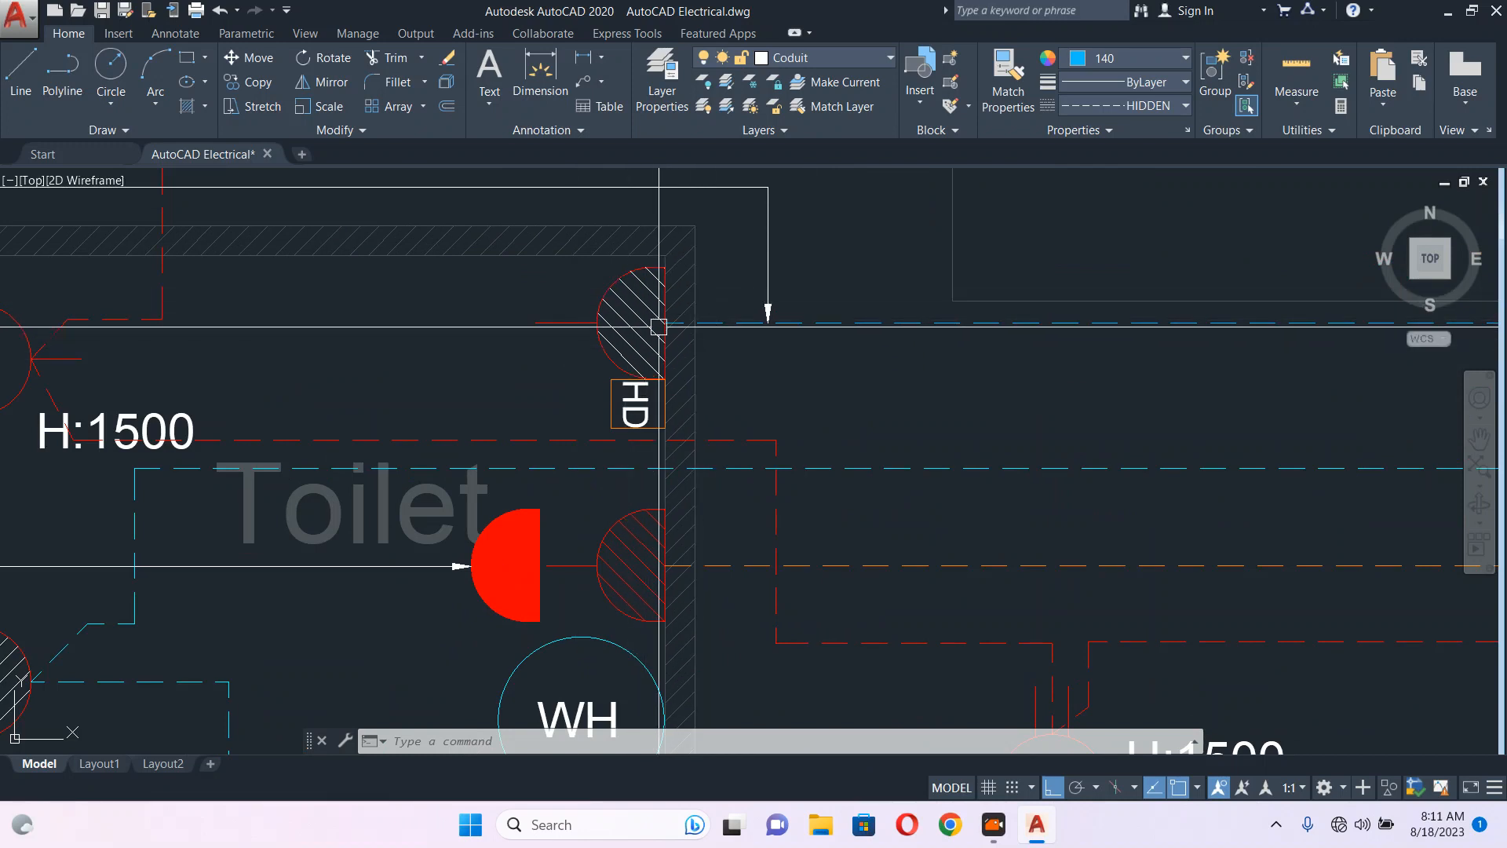
{"action": "scroll", "coordinate": [661, 352], "scroll_direction": "down", "scroll_amount": 4}
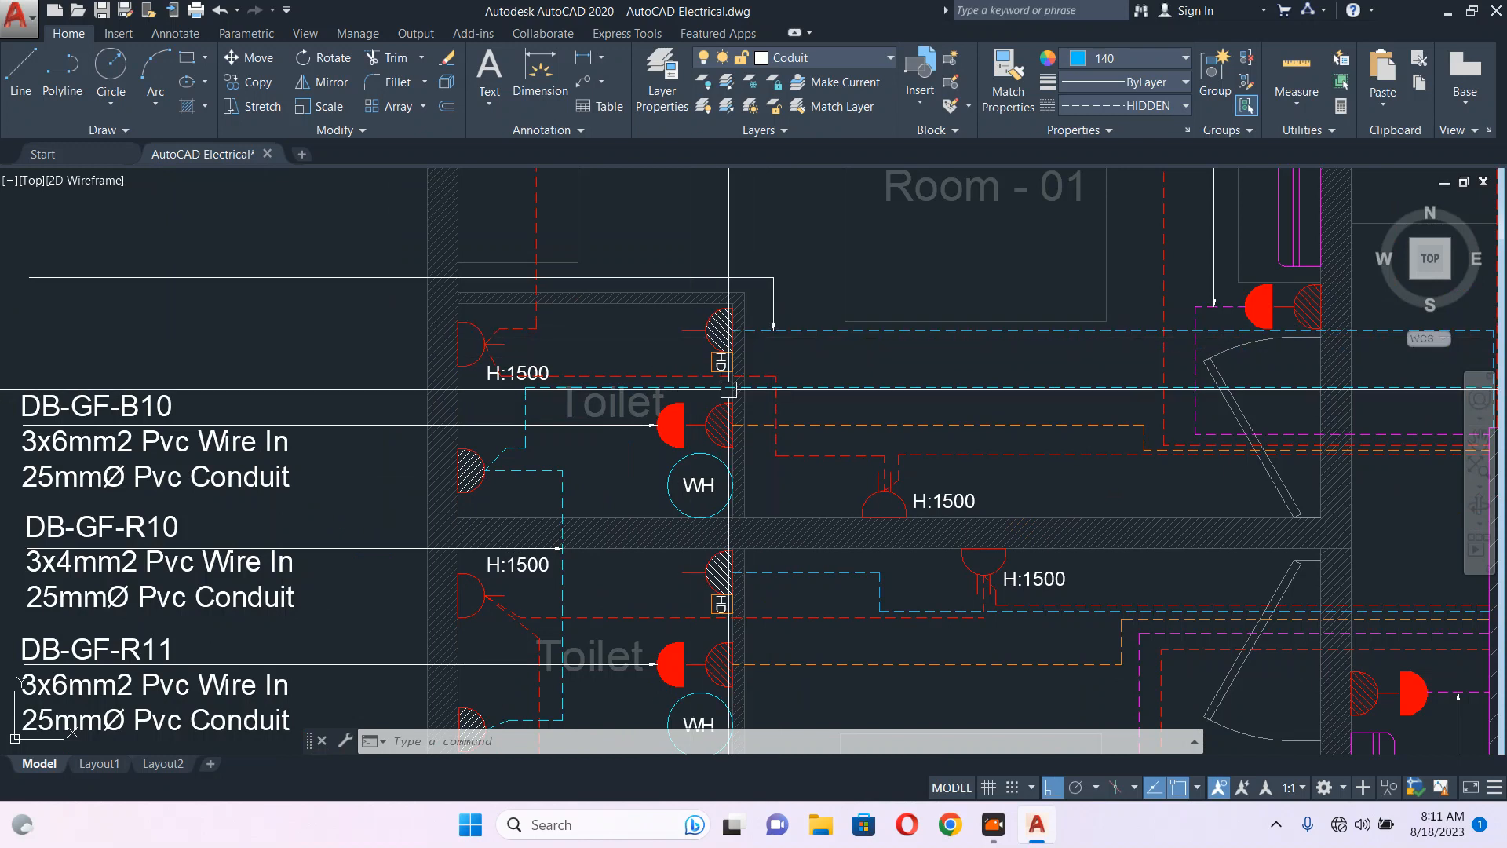
{"action": "scroll", "coordinate": [723, 329], "scroll_direction": "down", "scroll_amount": 1}
{"action": "scroll", "coordinate": [705, 286], "scroll_direction": "down", "scroll_amount": 1}
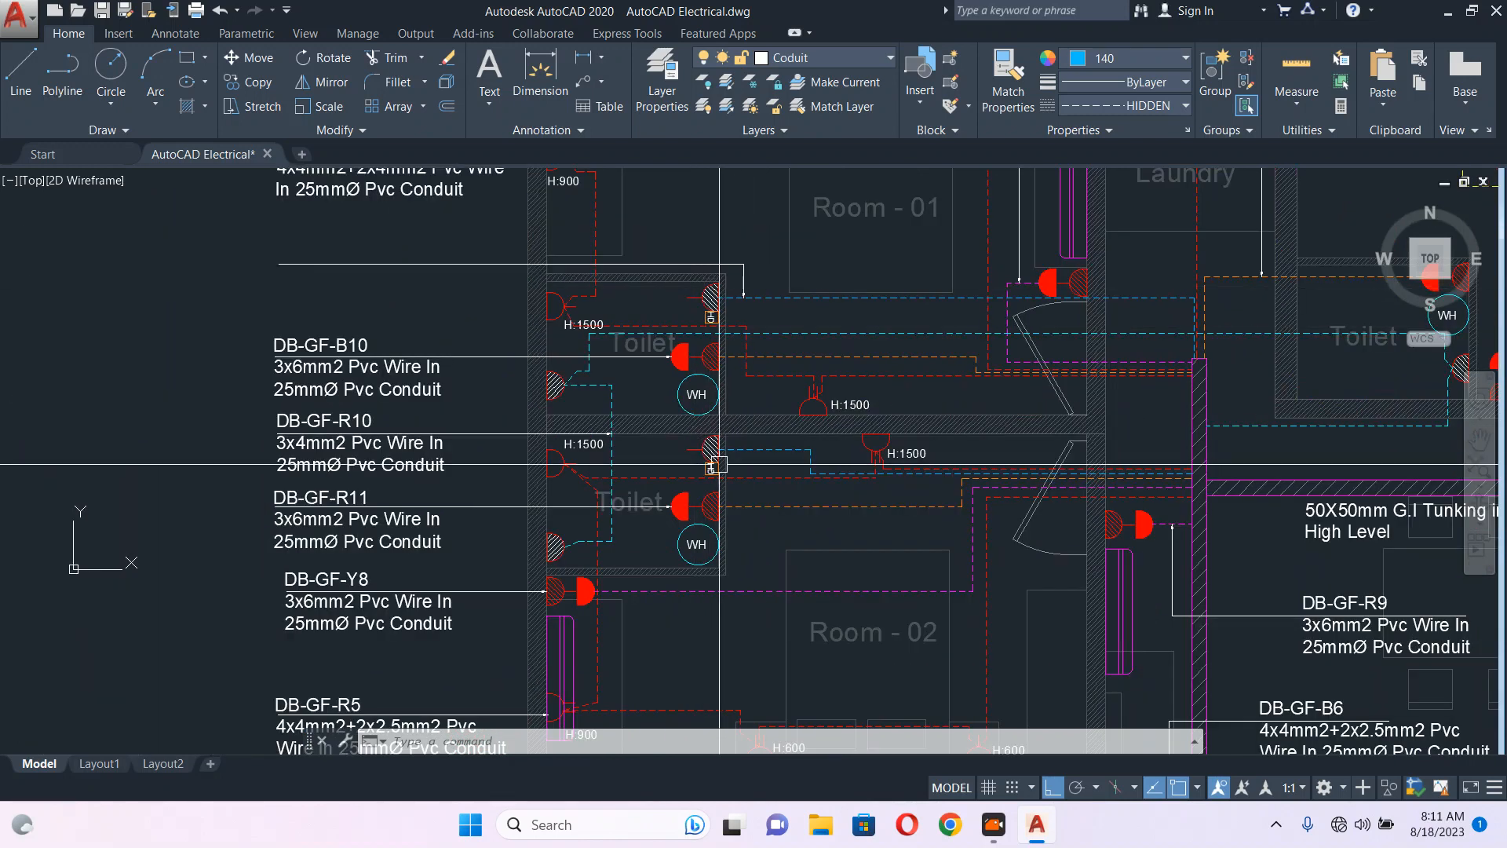
{"action": "scroll", "coordinate": [713, 285], "scroll_direction": "up", "scroll_amount": 2}
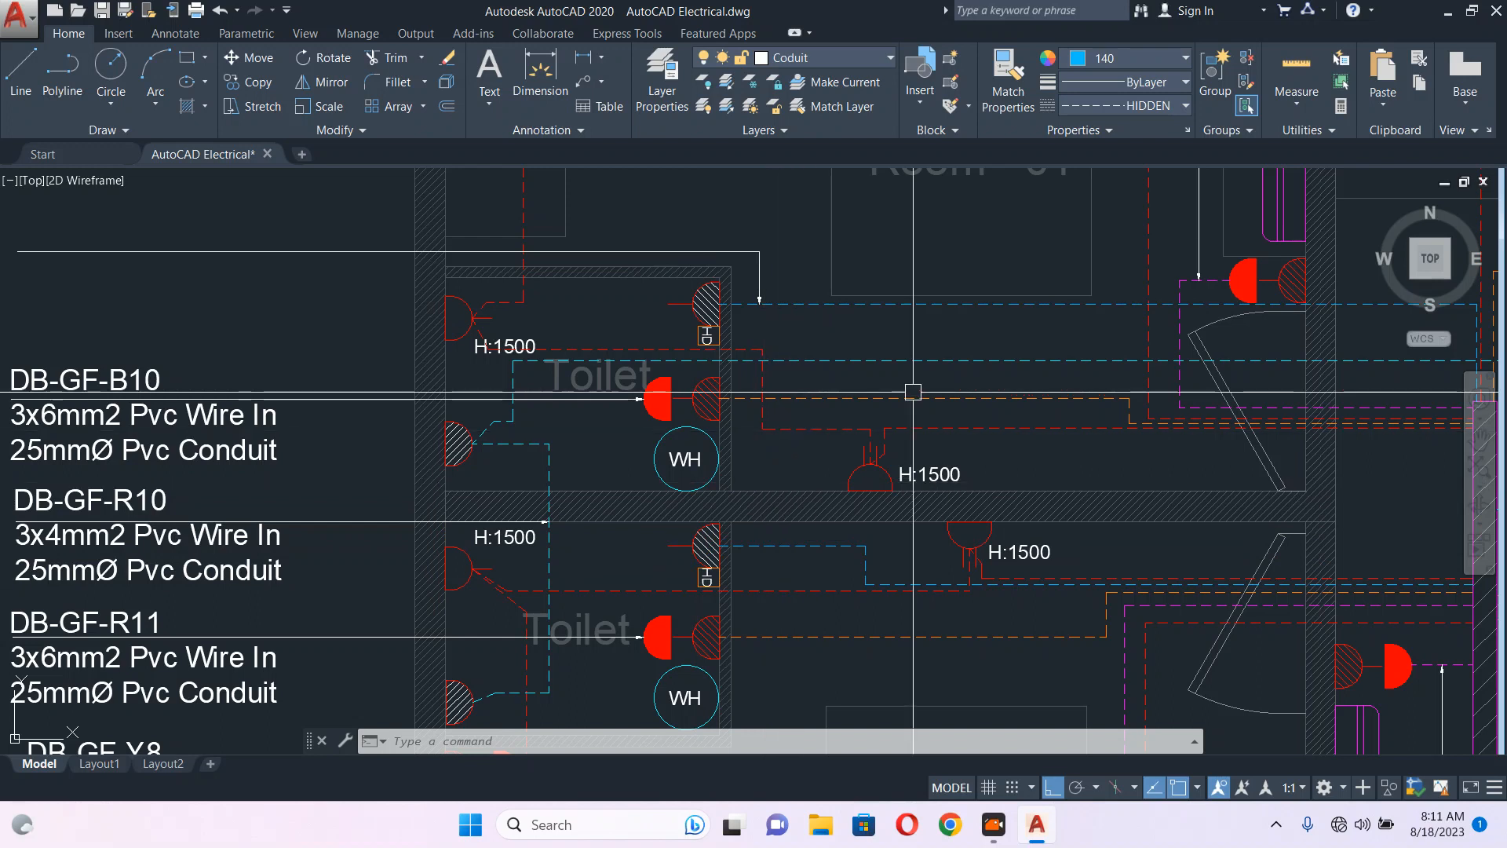
{"action": "middle_click_drag", "start_coordinate": [803, 427], "coordinate": [804, 359]}
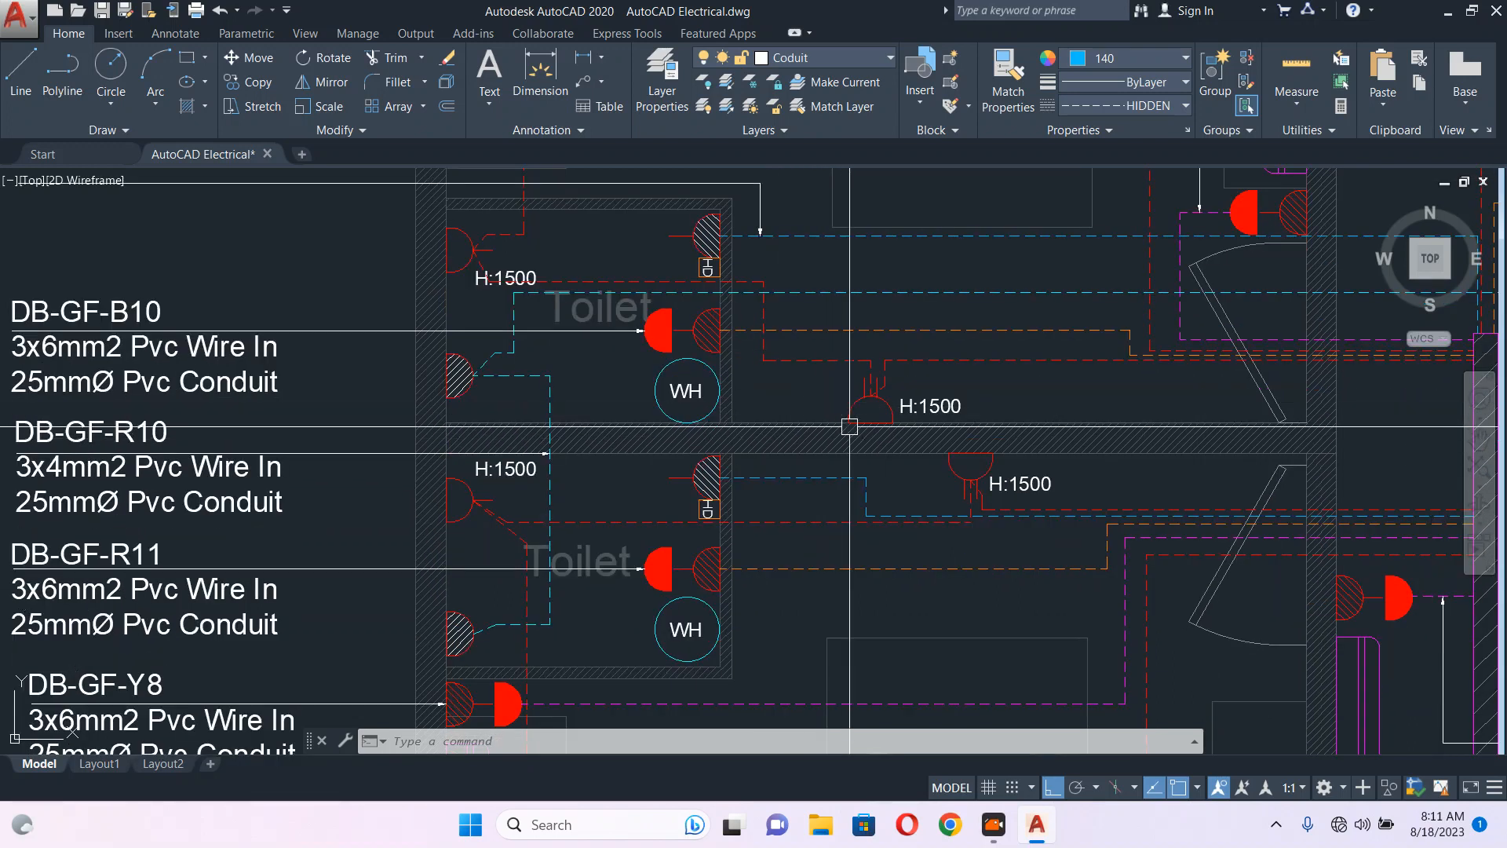
{"action": "scroll", "coordinate": [830, 411], "scroll_direction": "down", "scroll_amount": 6}
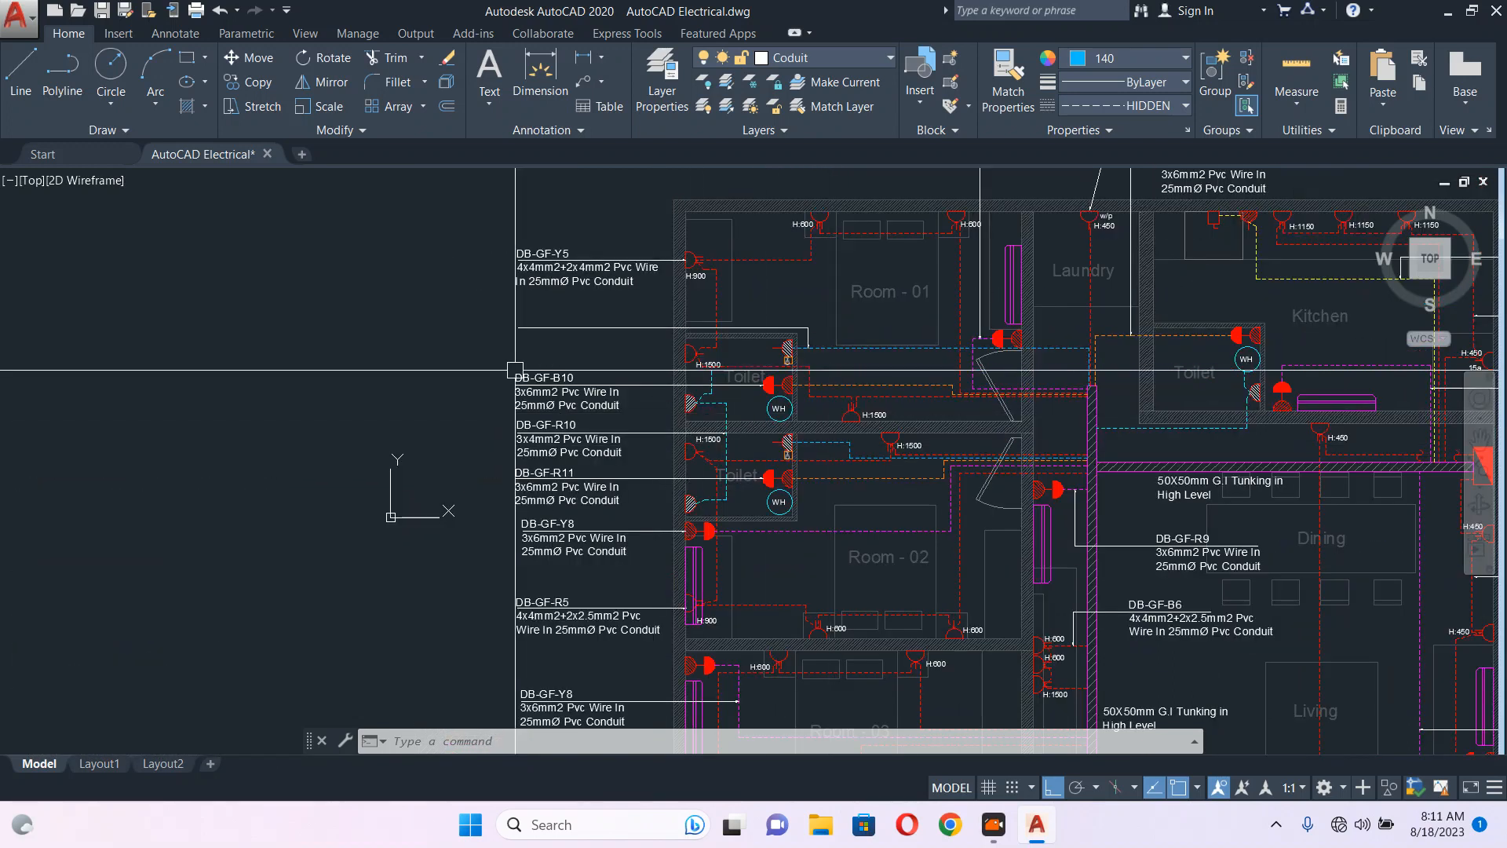
- Examine the circuit labels and conduit runs across the whole floor plan, including the laundry, kitchen and living areas
{"action": "scroll", "coordinate": [524, 377], "scroll_direction": "up", "scroll_amount": 4}
{"action": "scroll", "coordinate": [638, 317], "scroll_direction": "down", "scroll_amount": 5}
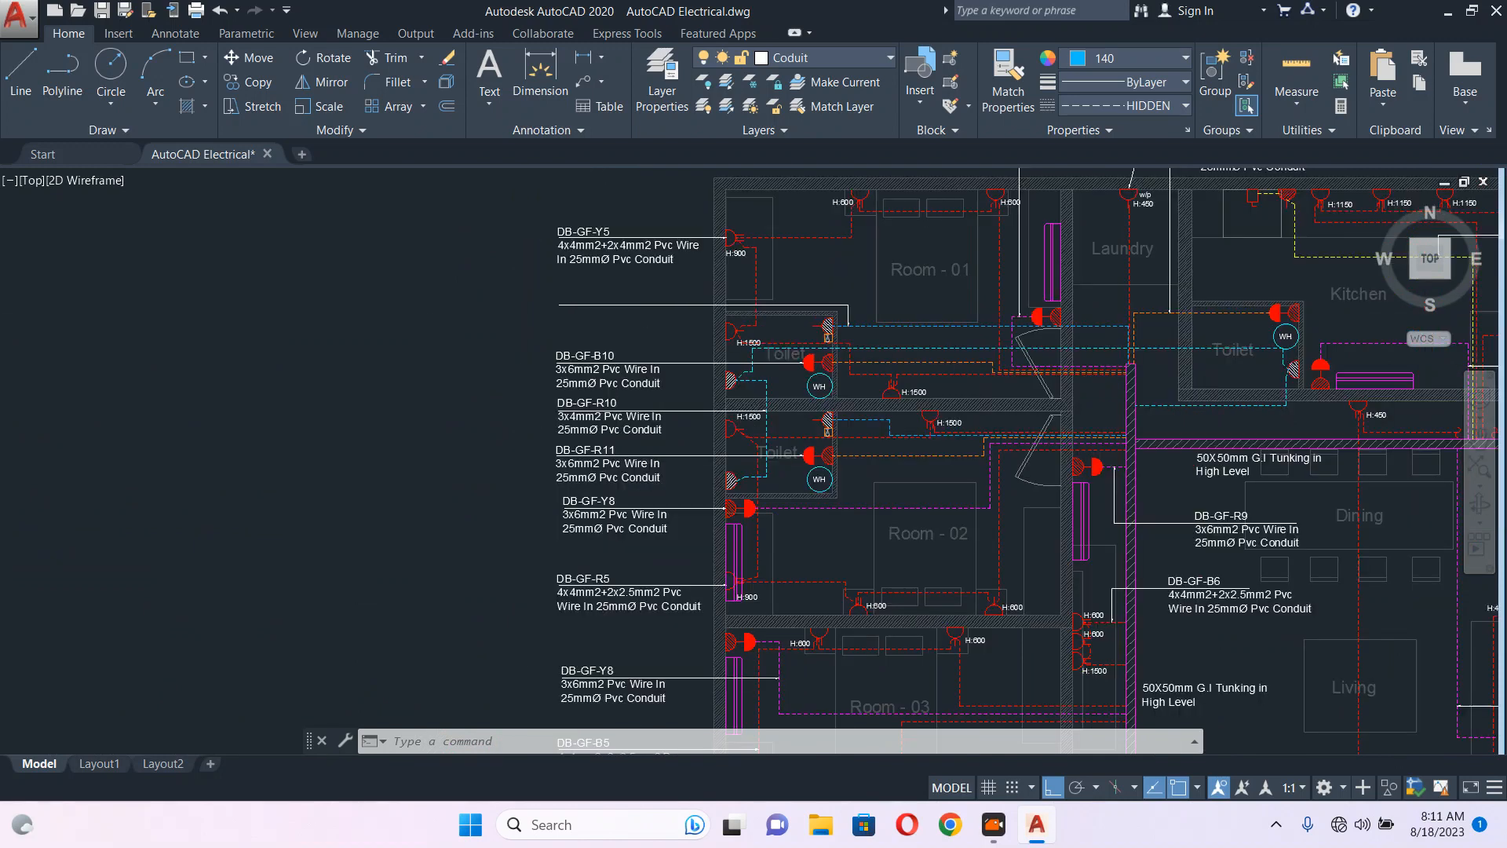
{"action": "scroll", "coordinate": [904, 224], "scroll_direction": "up", "scroll_amount": 3}
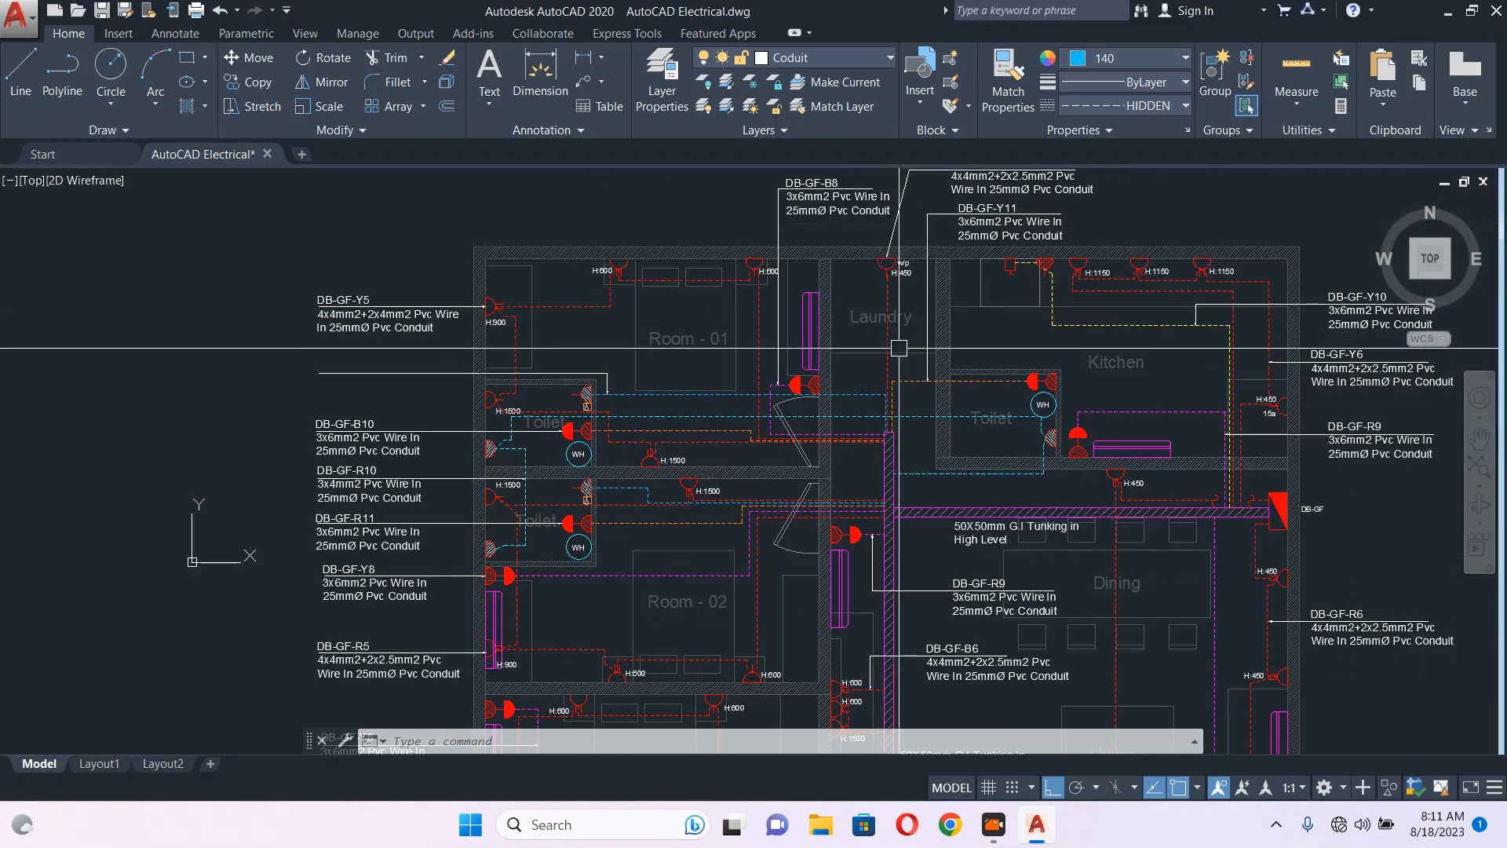
{"action": "scroll", "coordinate": [982, 400], "scroll_direction": "up", "scroll_amount": 2}
{"action": "middle_click_drag", "start_coordinate": [935, 393], "coordinate": [680, 479]}
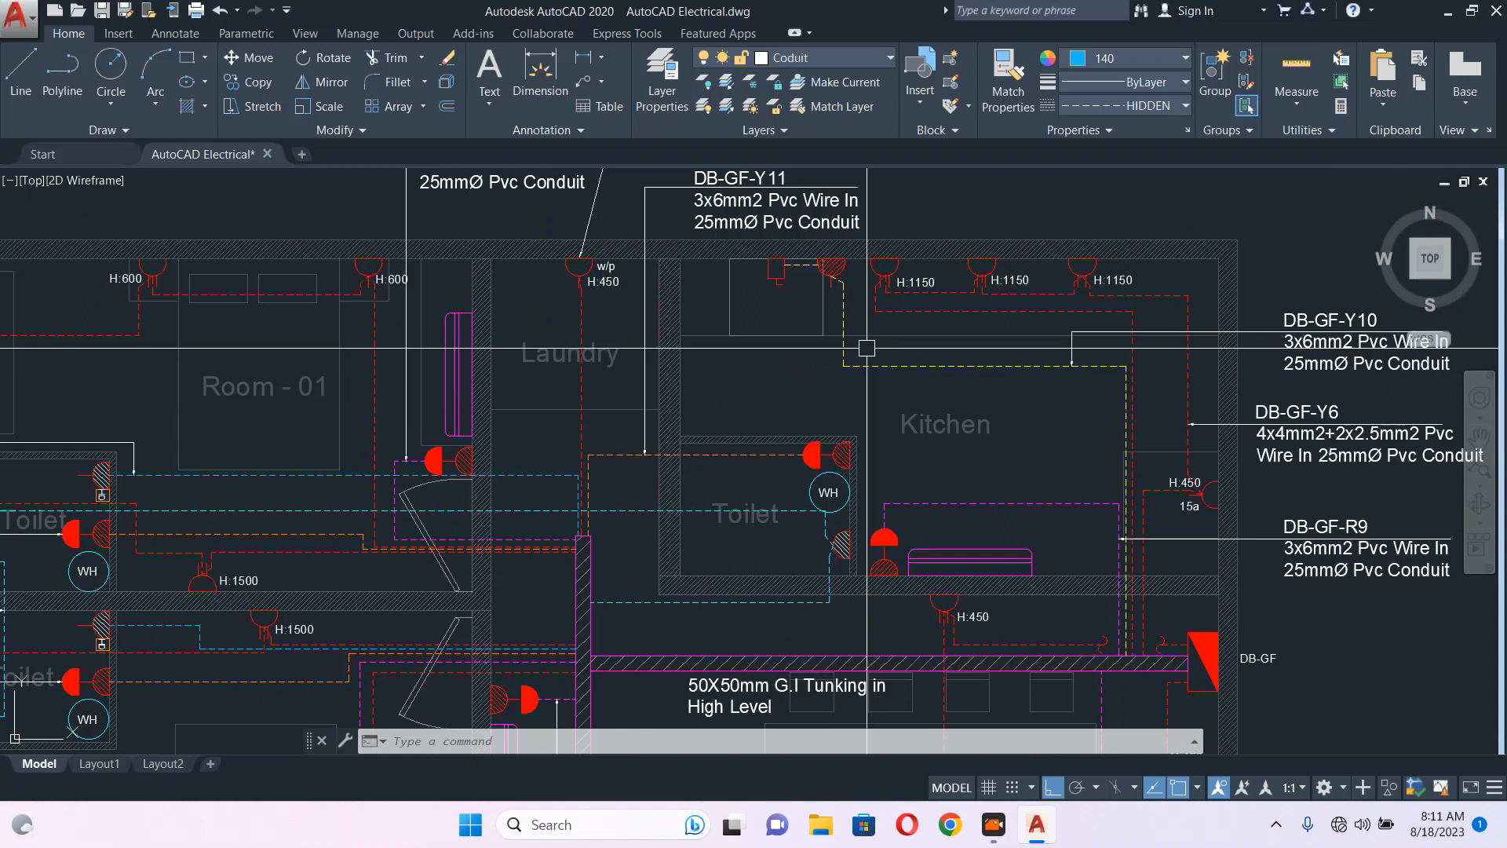
{"action": "mouse_move", "coordinate": [866, 348]}
{"action": "middle_mouse_down"}
{"action": "mouse_move", "coordinate": [853, 492]}
{"action": "mouse_move", "coordinate": [824, 481]}
{"action": "middle_mouse_up"}
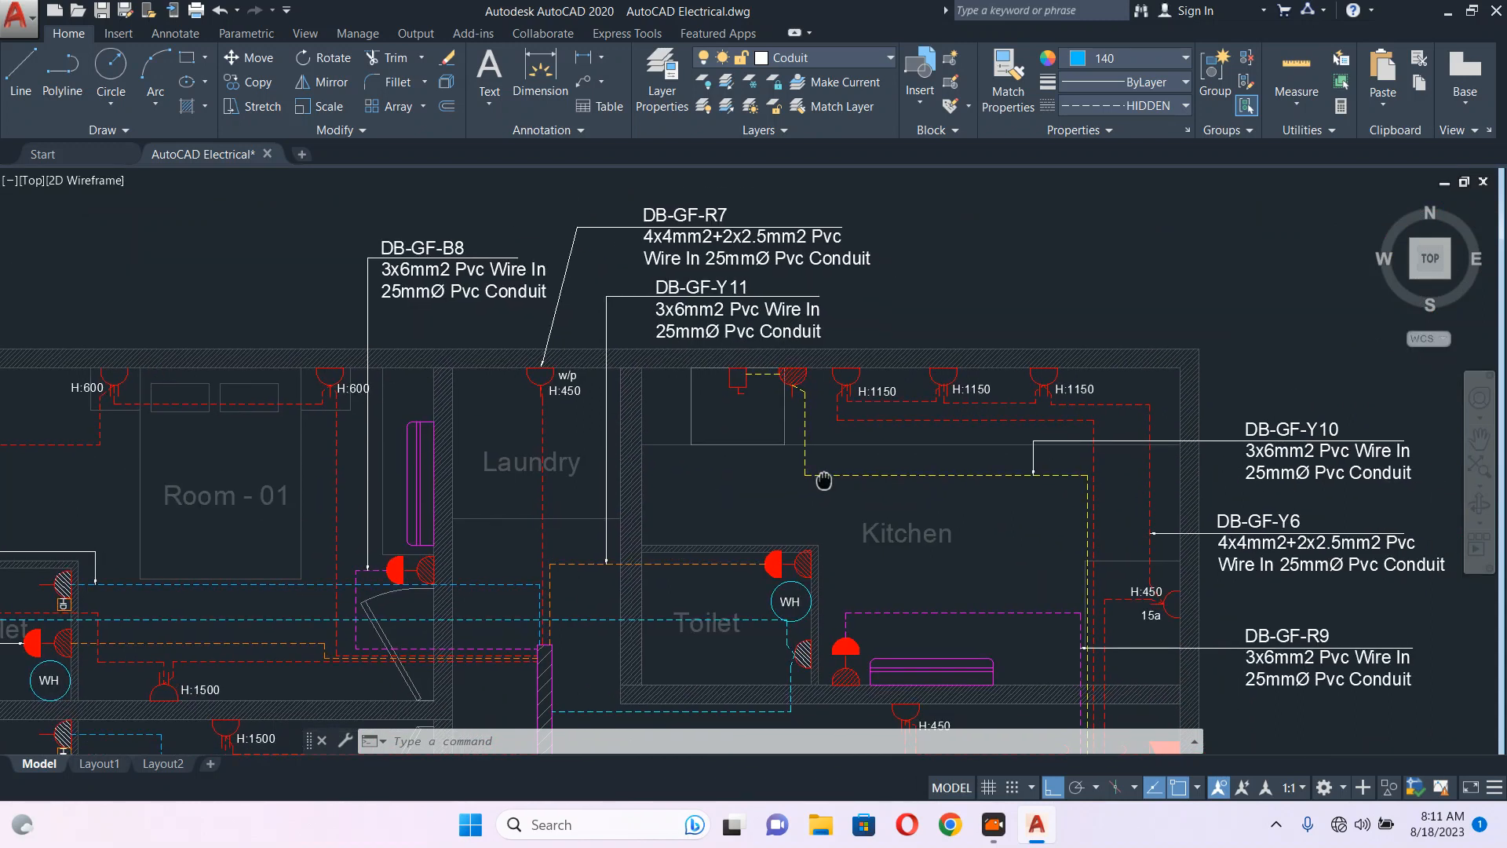
{"action": "scroll", "coordinate": [817, 474], "scroll_direction": "down", "scroll_amount": 2}
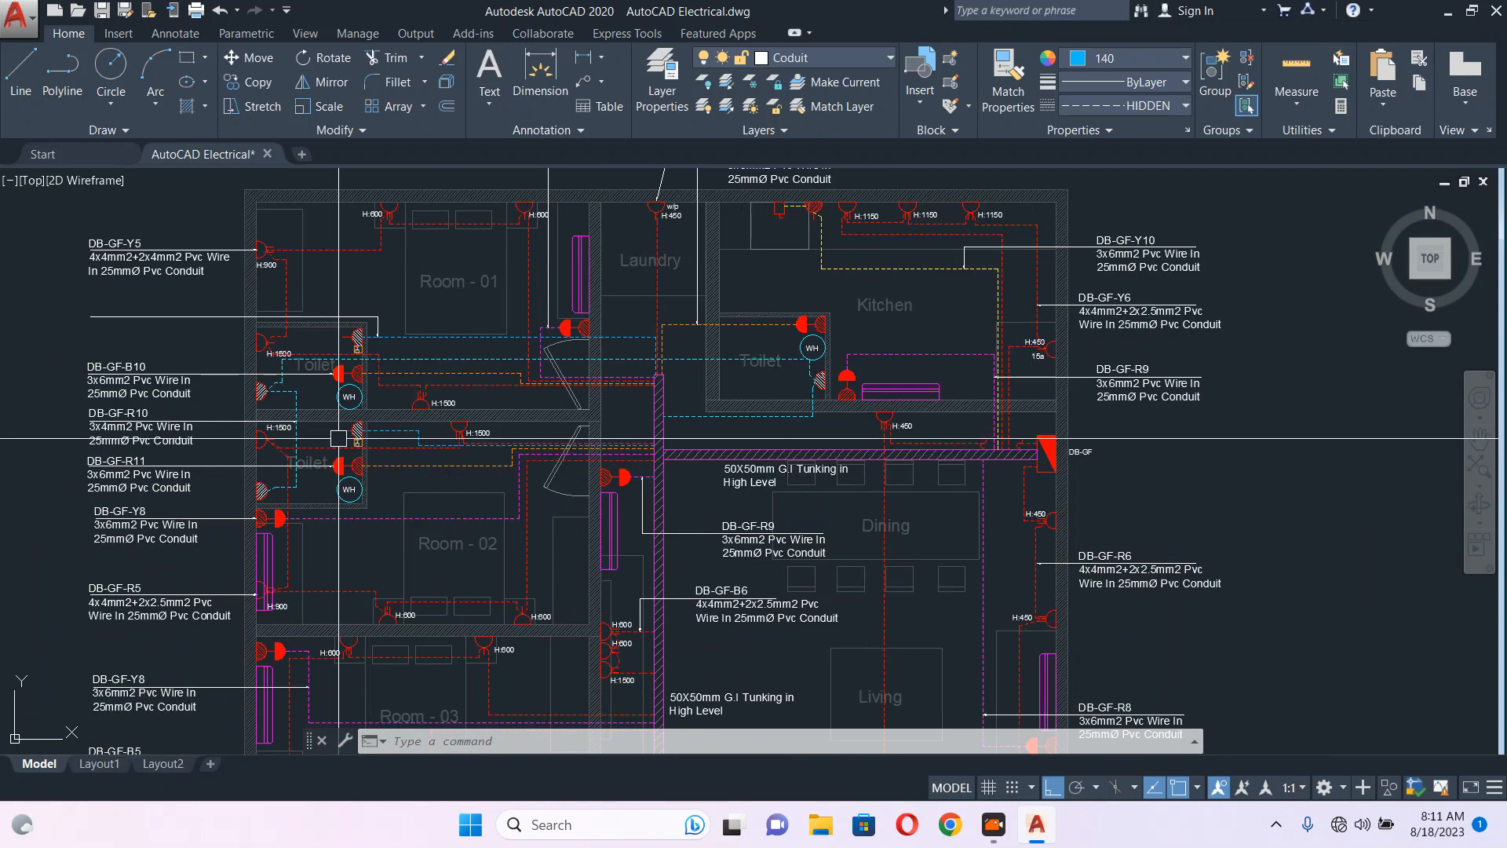
{"action": "mouse_move", "coordinate": [428, 434]}
{"action": "middle_mouse_down"}
{"action": "mouse_move", "coordinate": [566, 430]}
{"action": "mouse_move", "coordinate": [603, 398]}
{"action": "mouse_move", "coordinate": [642, 393]}
{"action": "middle_mouse_up"}
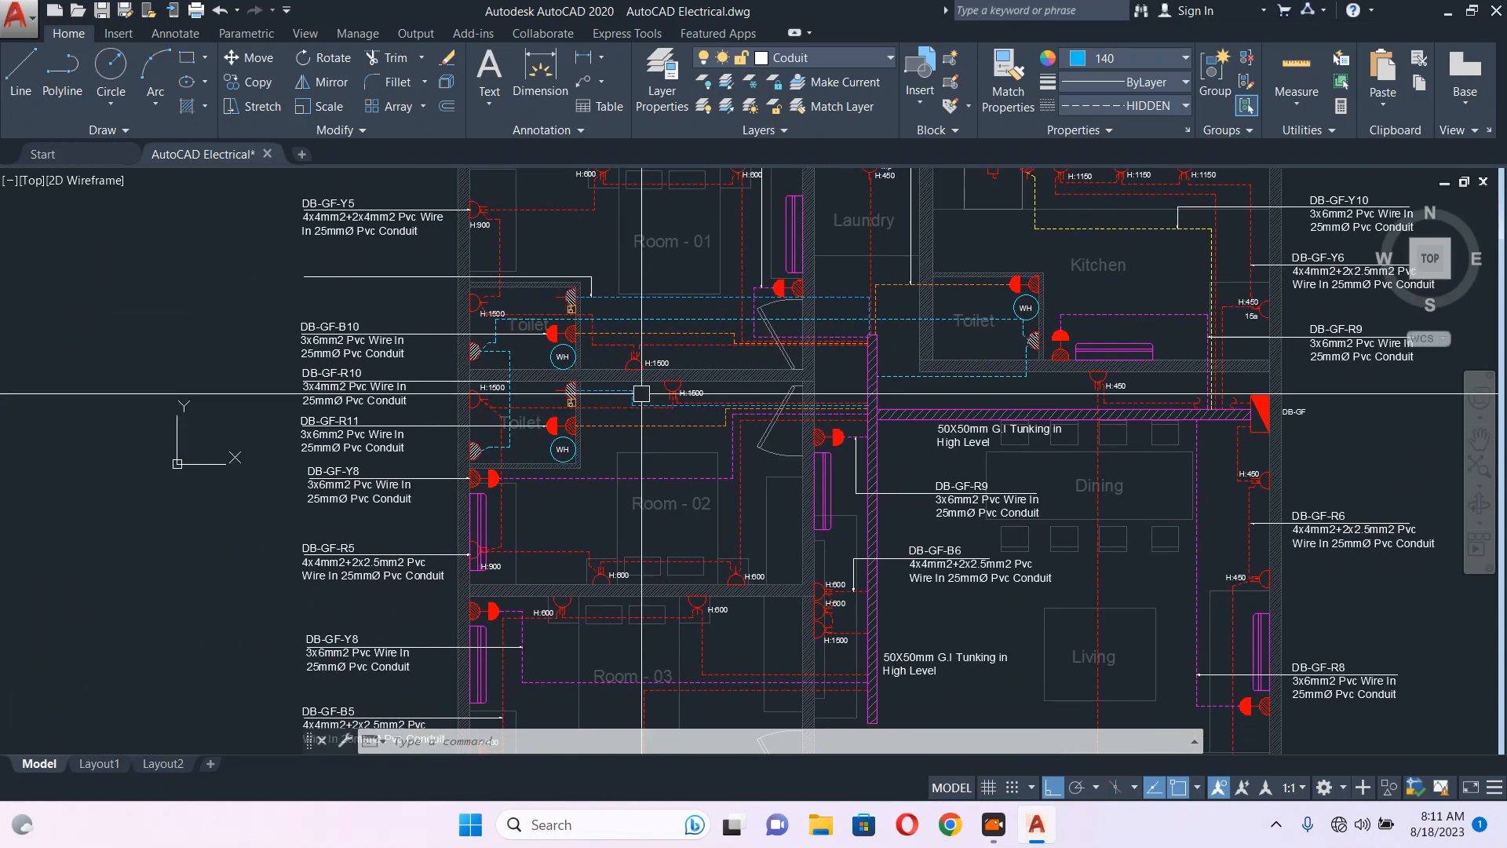
{"action": "scroll", "coordinate": [773, 412], "scroll_direction": "down", "scroll_amount": 5}
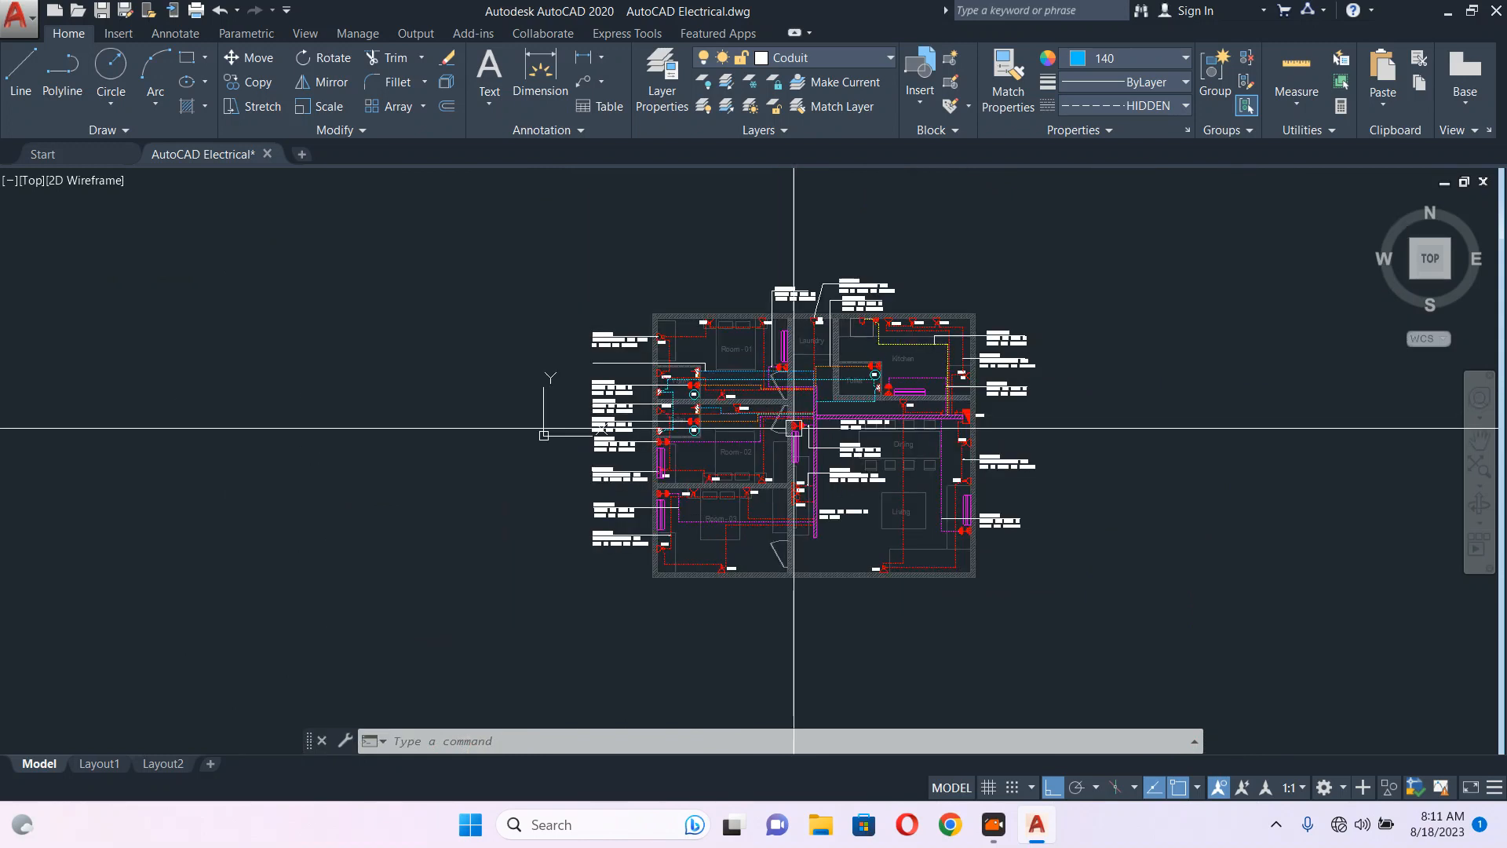
{"action": "scroll", "coordinate": [665, 373], "scroll_direction": "up", "scroll_amount": 2}
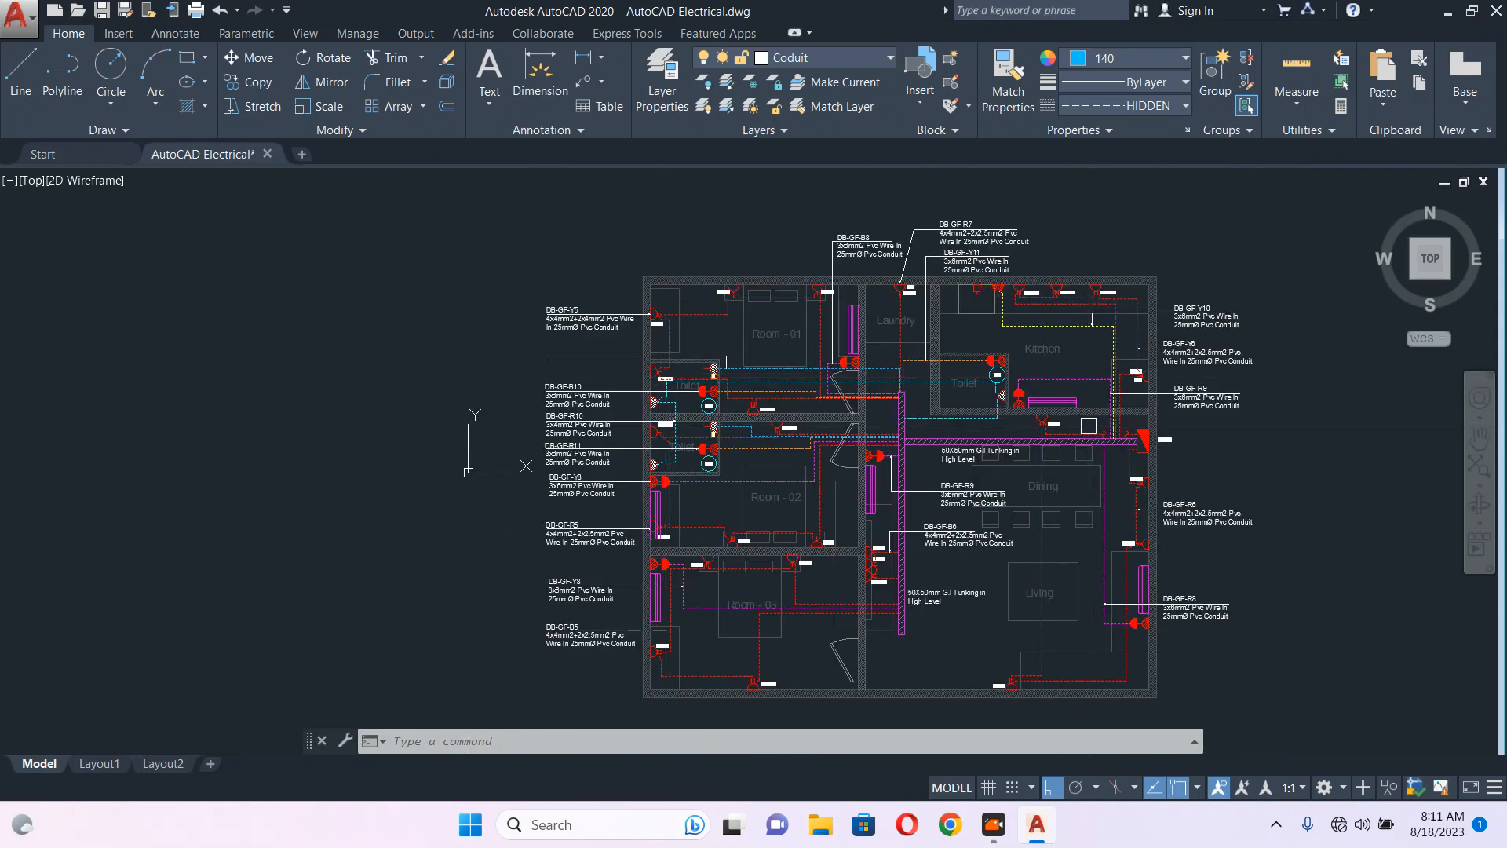
- Copy the prefix "DB-GF-" from the DB-GF-B10 label text to the clipboard, leaving the label unedited
{"action": "scroll", "coordinate": [550, 373], "scroll_direction": "up", "scroll_amount": 8}
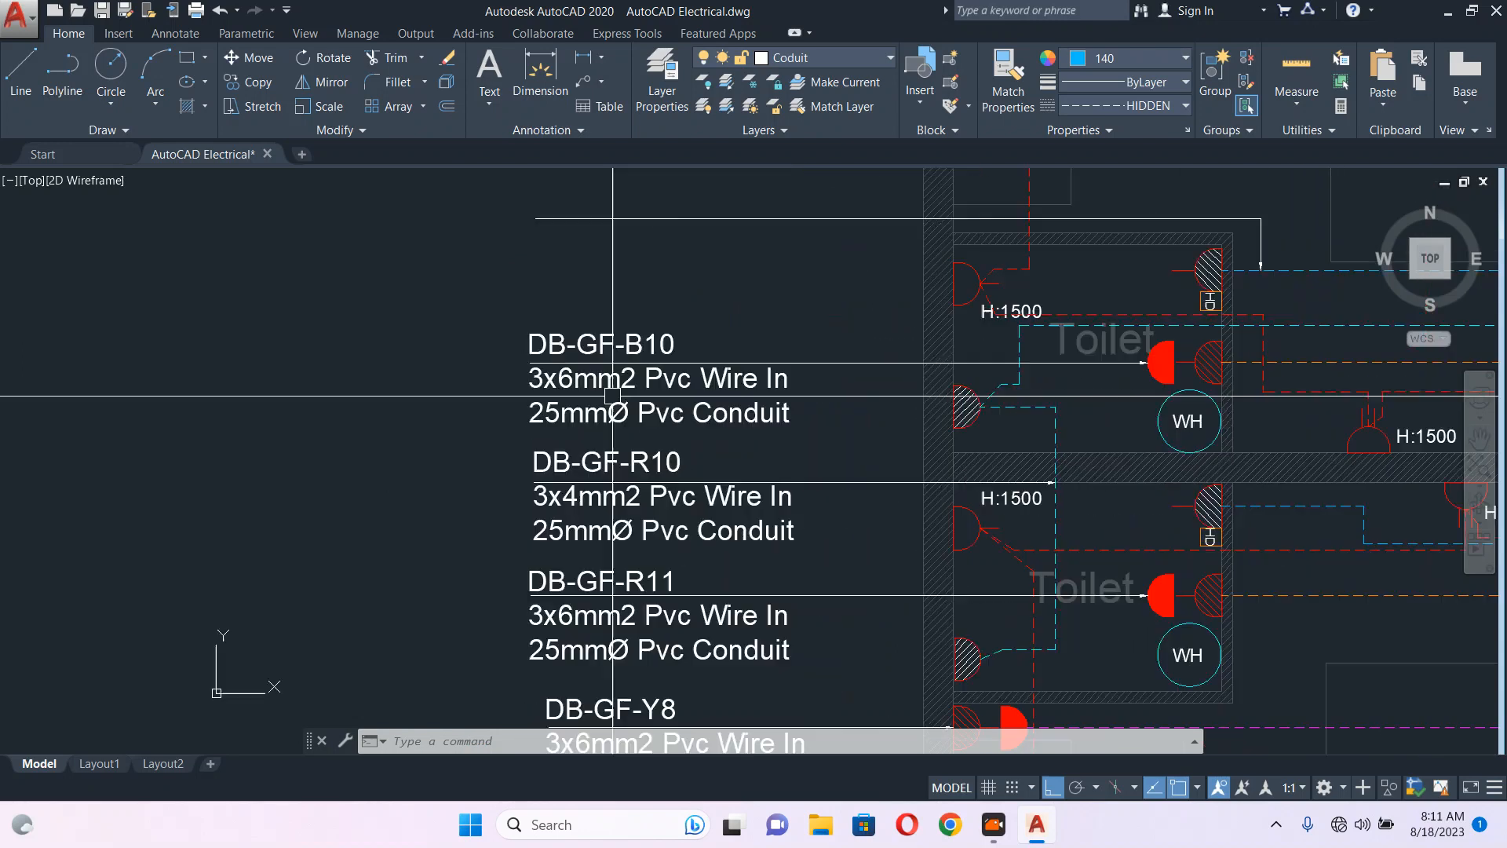
{"action": "double_click", "coordinate": [599, 328]}
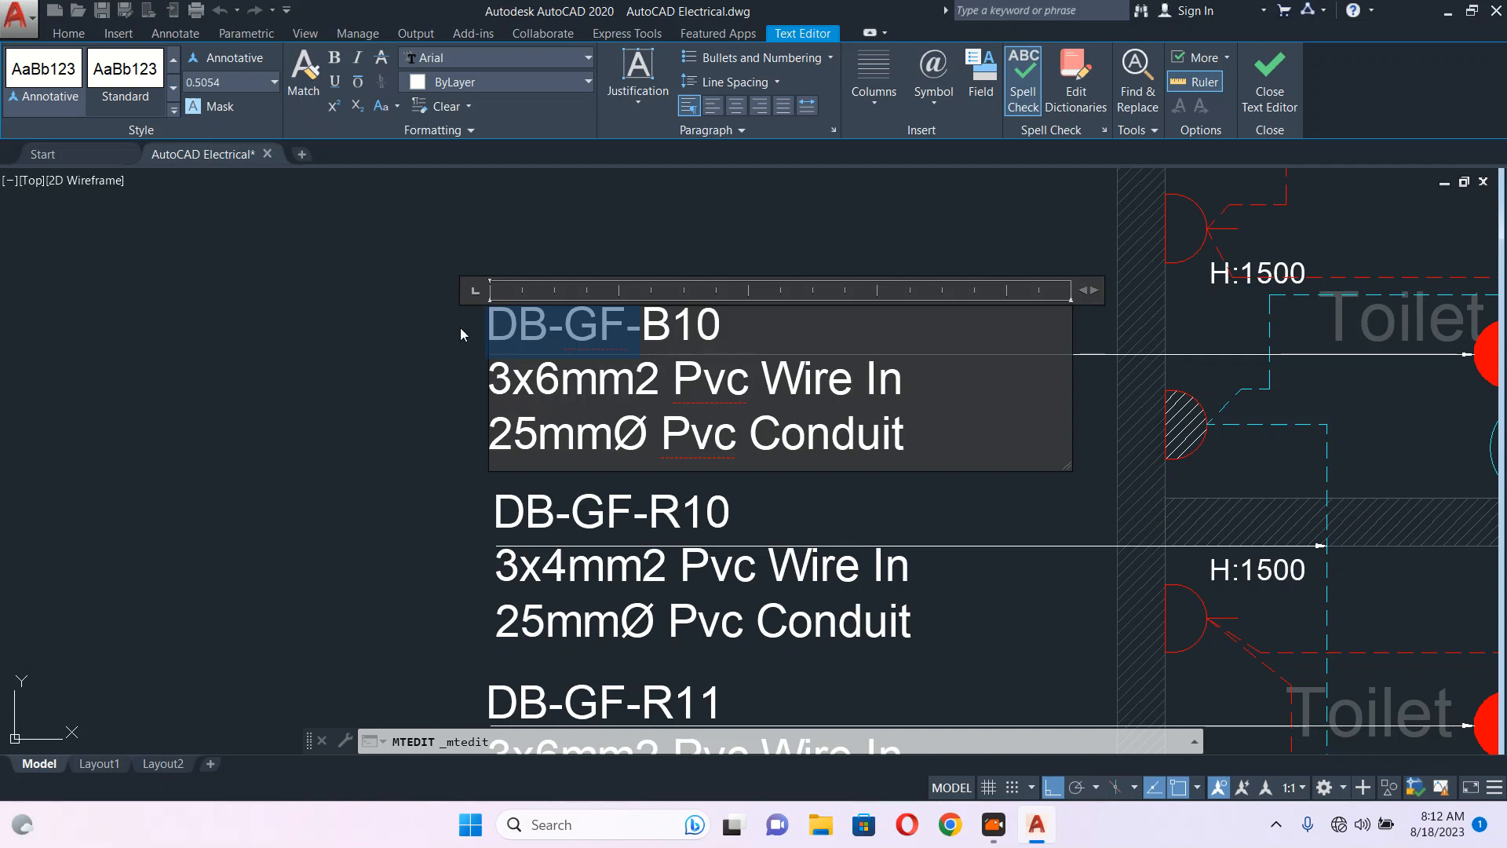
{"action": "key", "text": "ctrl+c"}
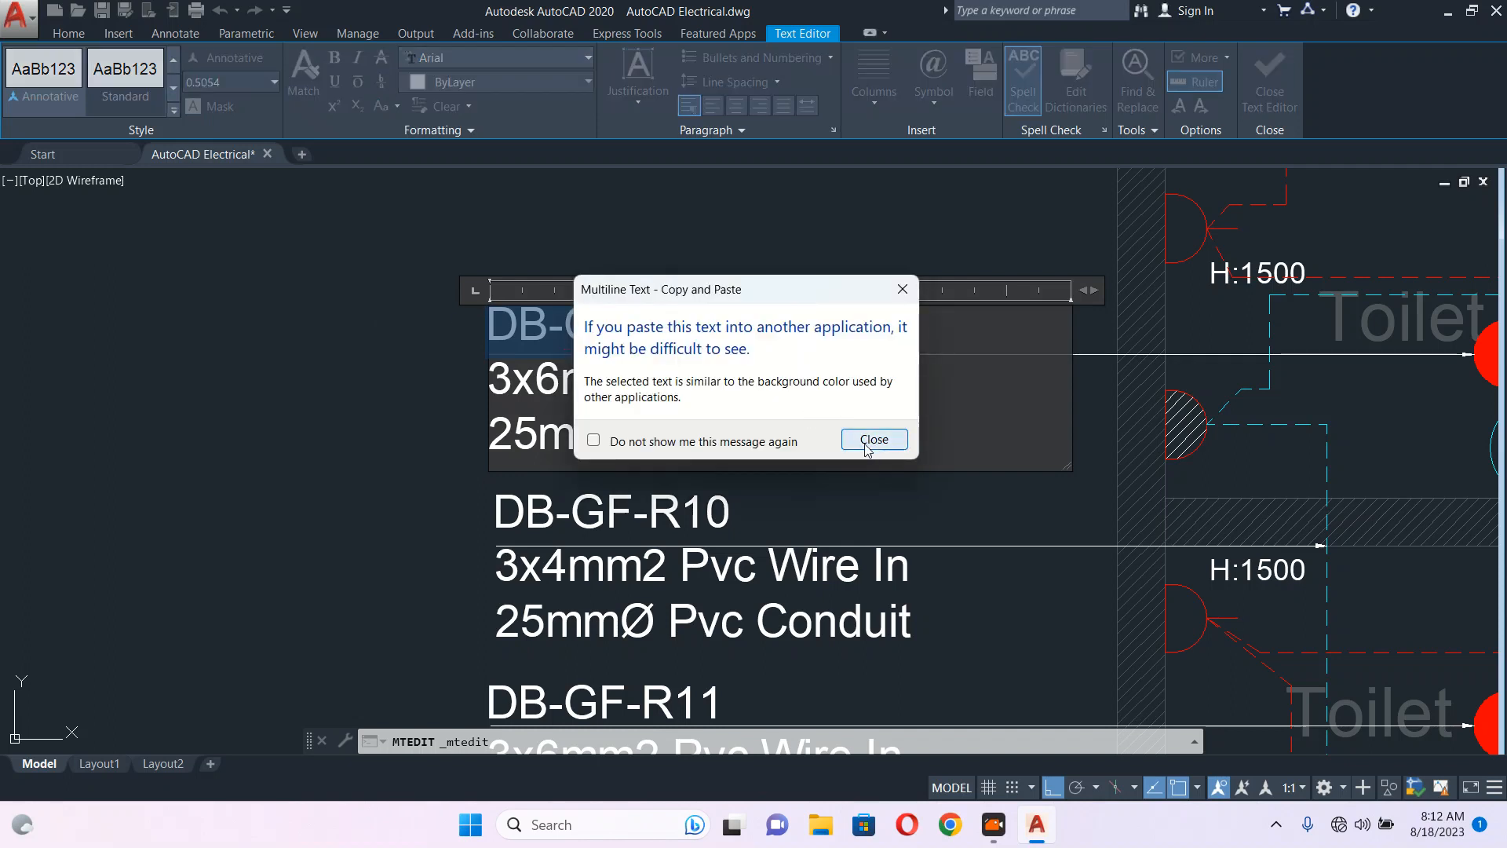
{"action": "left_click", "coordinate": [874, 439]}
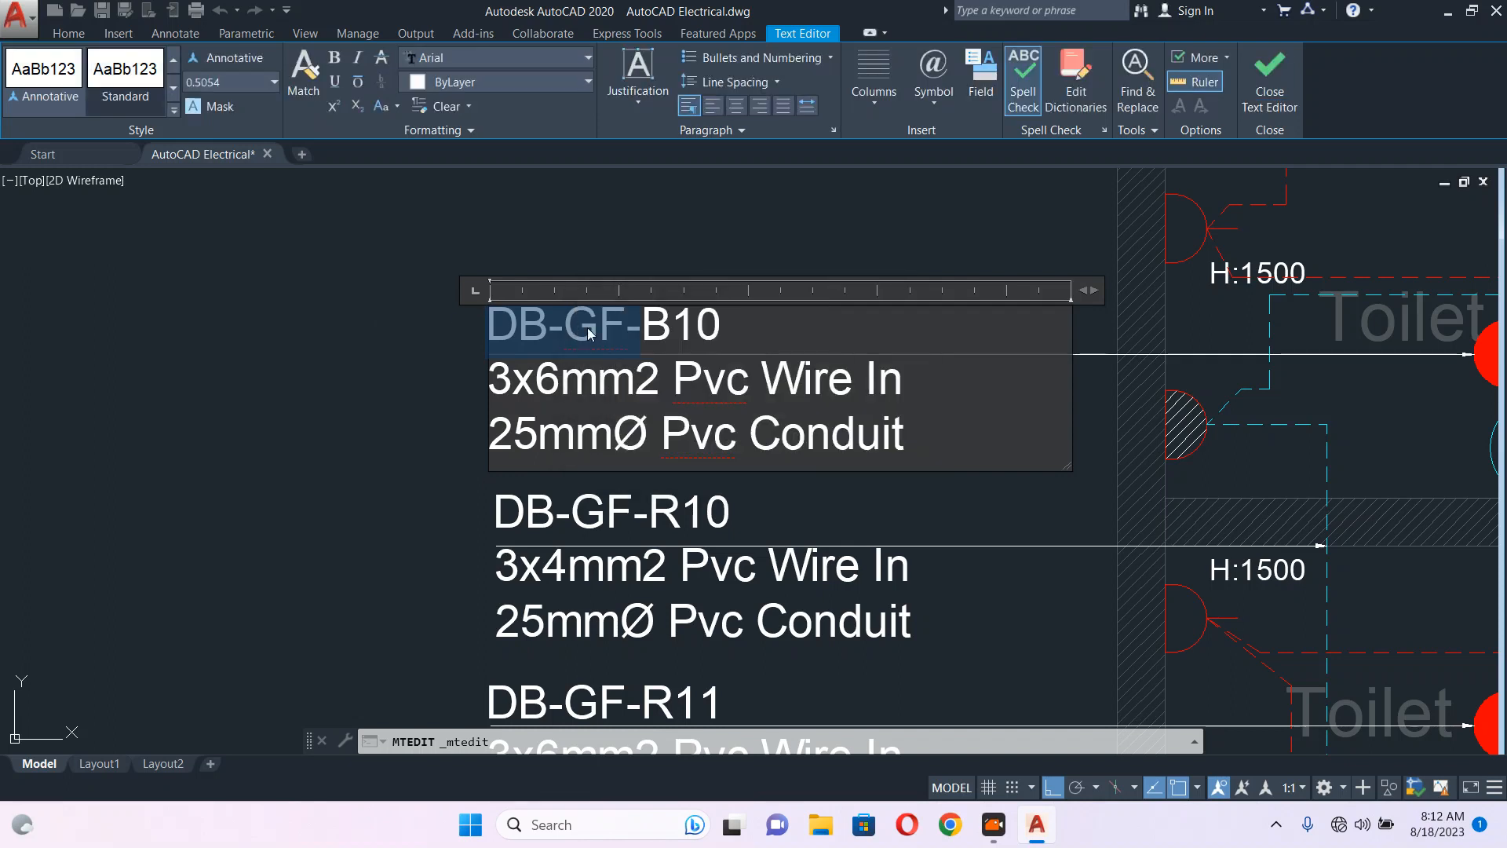
{"action": "key", "text": "ctrl+c"}
{"action": "left_click", "coordinate": [872, 438]}
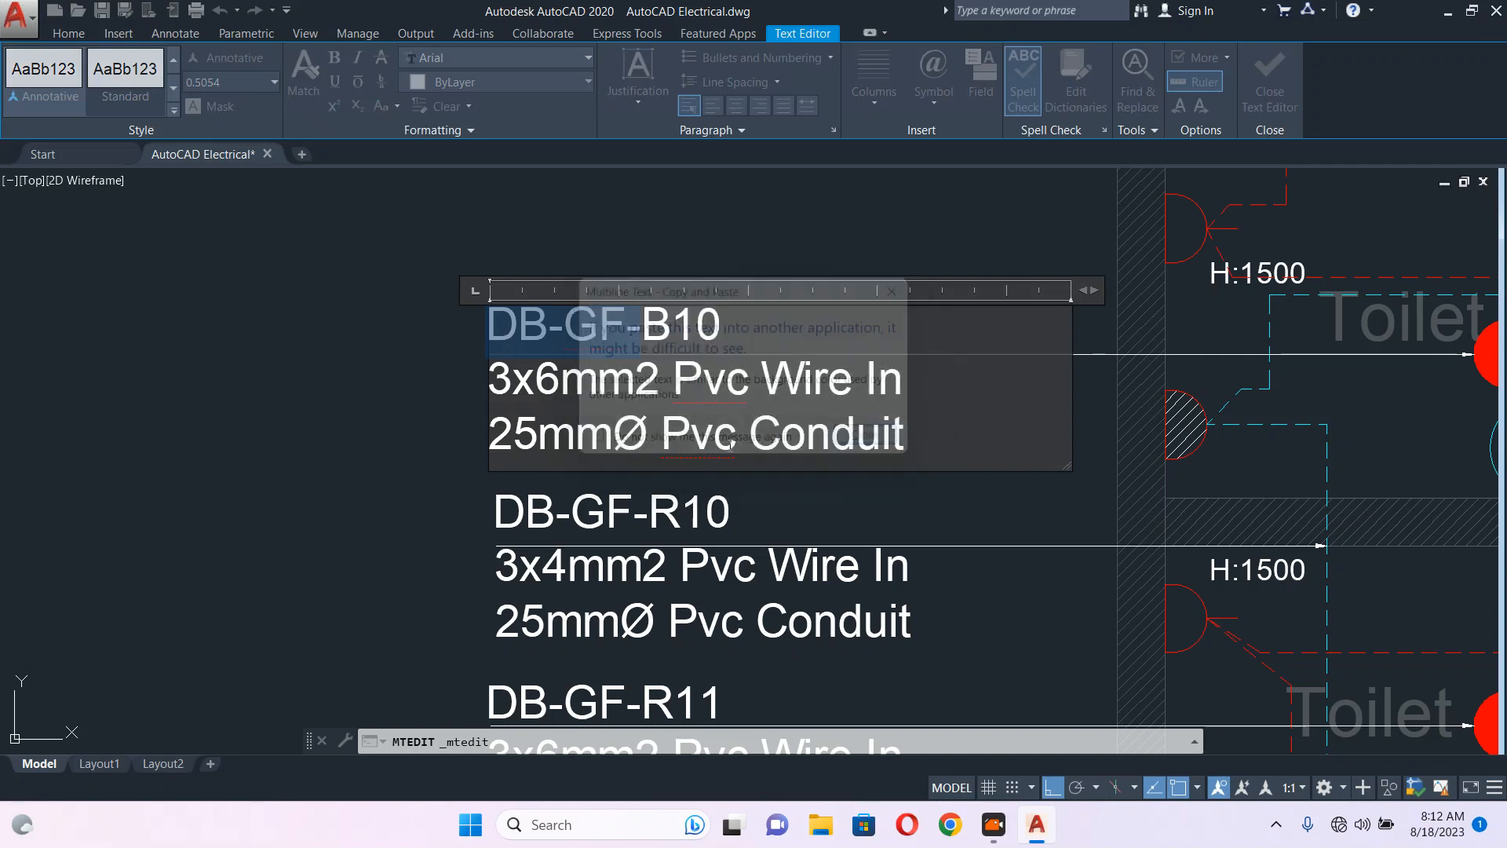
{"action": "key", "text": "Escape"}
- Open Find and Replace for the entire drawing with the copied "DB-GF-" as search text and expand the search options
{"action": "scroll", "coordinate": [639, 302], "scroll_direction": "down", "scroll_amount": 5}
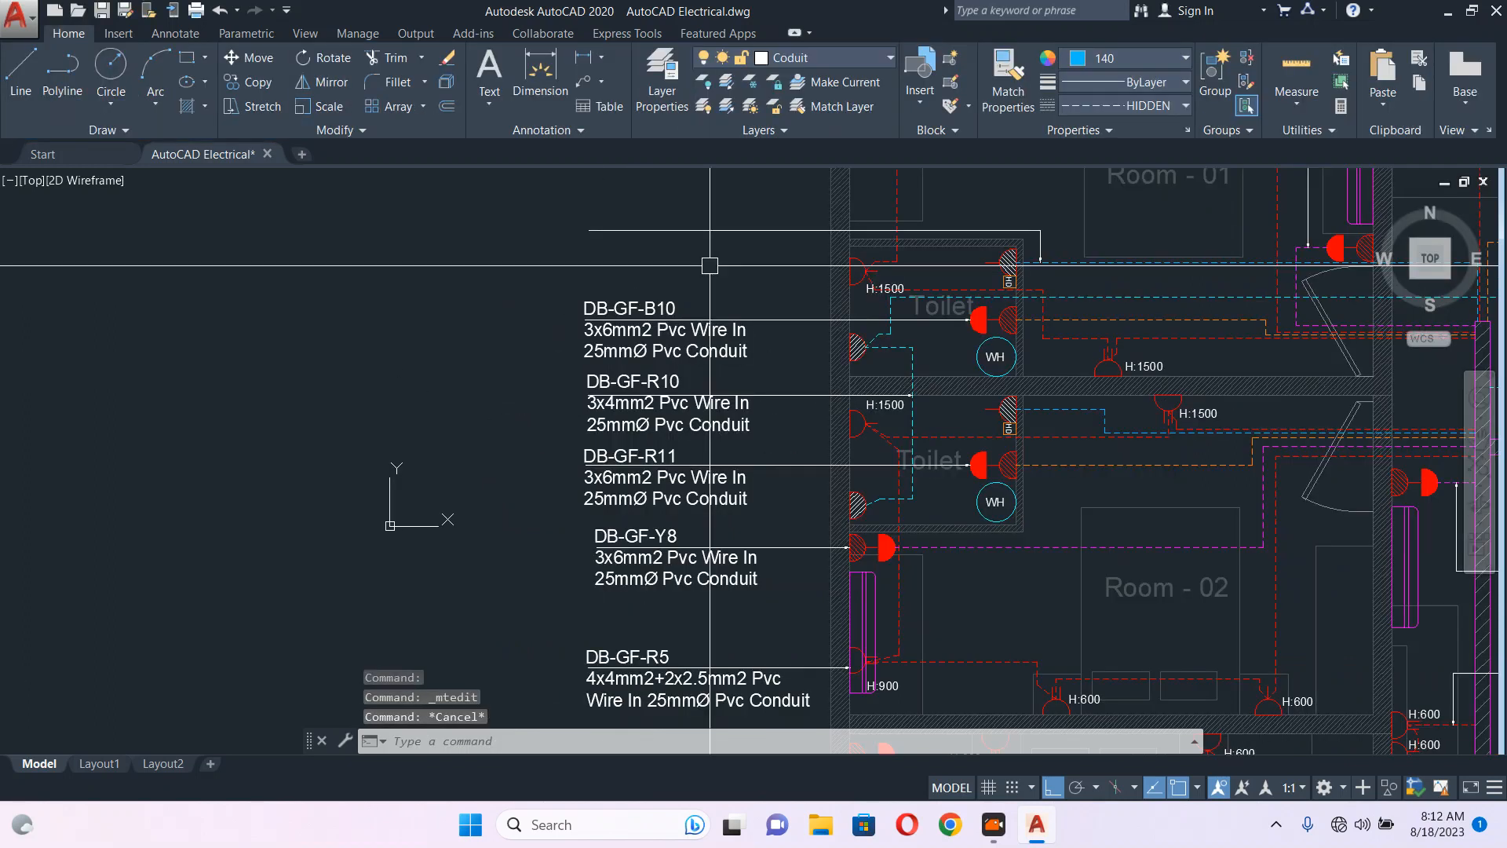
{"action": "right_click", "coordinate": [708, 263]}
{"action": "left_click", "coordinate": [770, 596]}
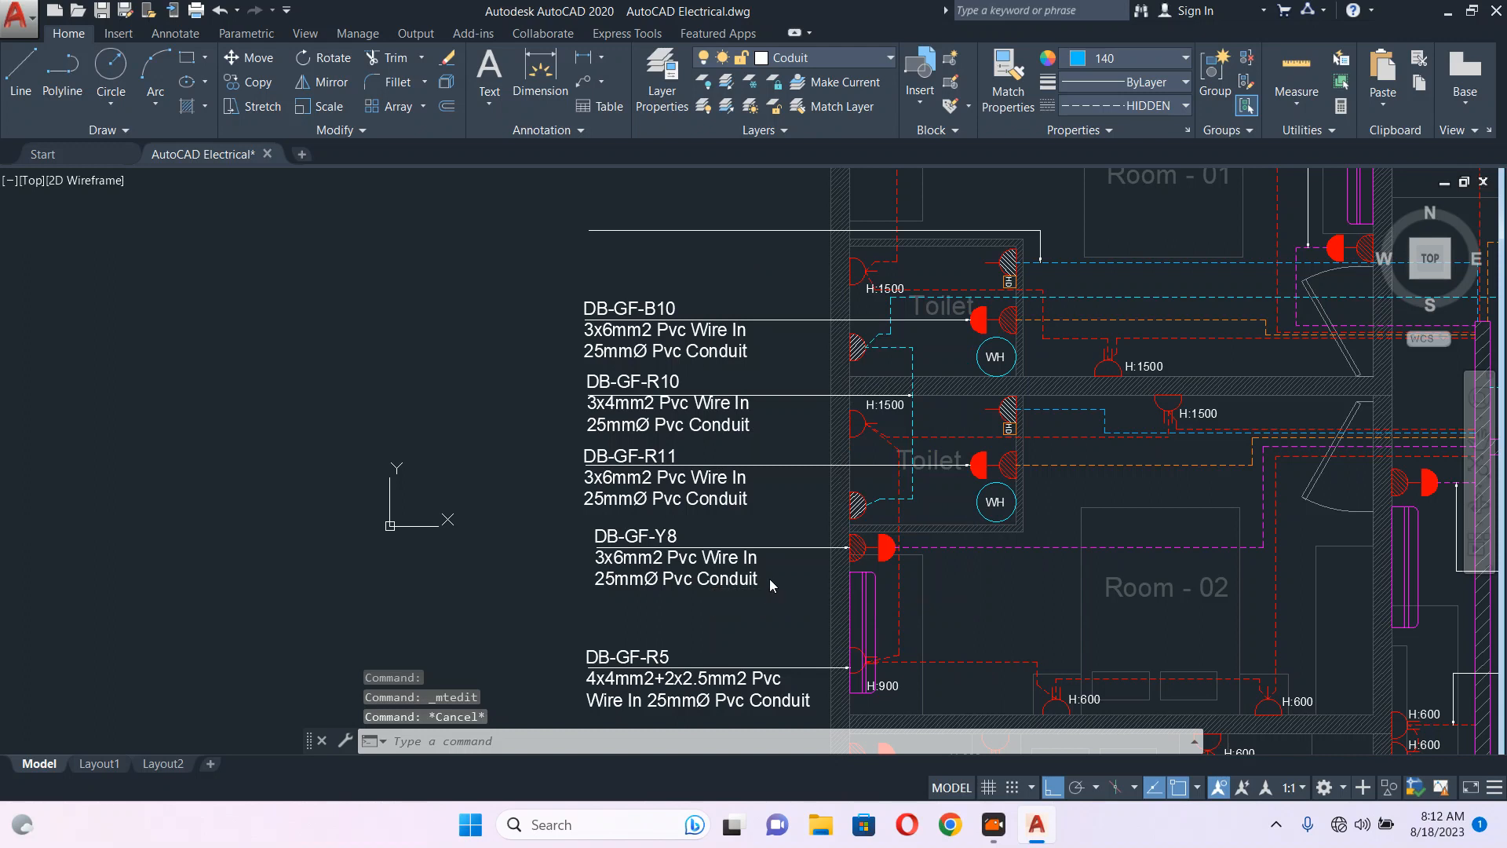
{"action": "right_click", "coordinate": [663, 277]}
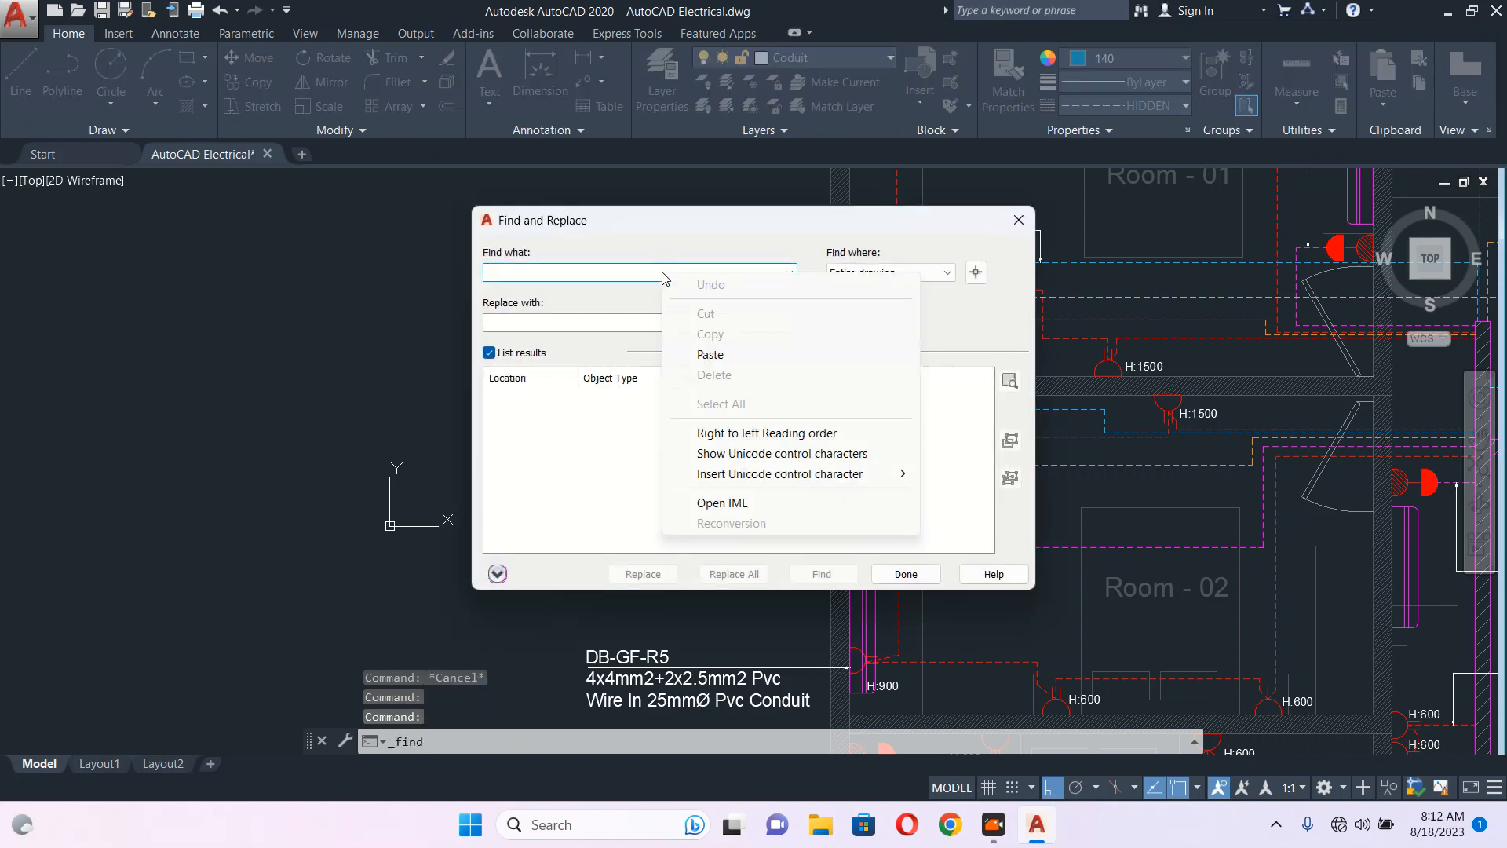
{"action": "left_click", "coordinate": [742, 358]}
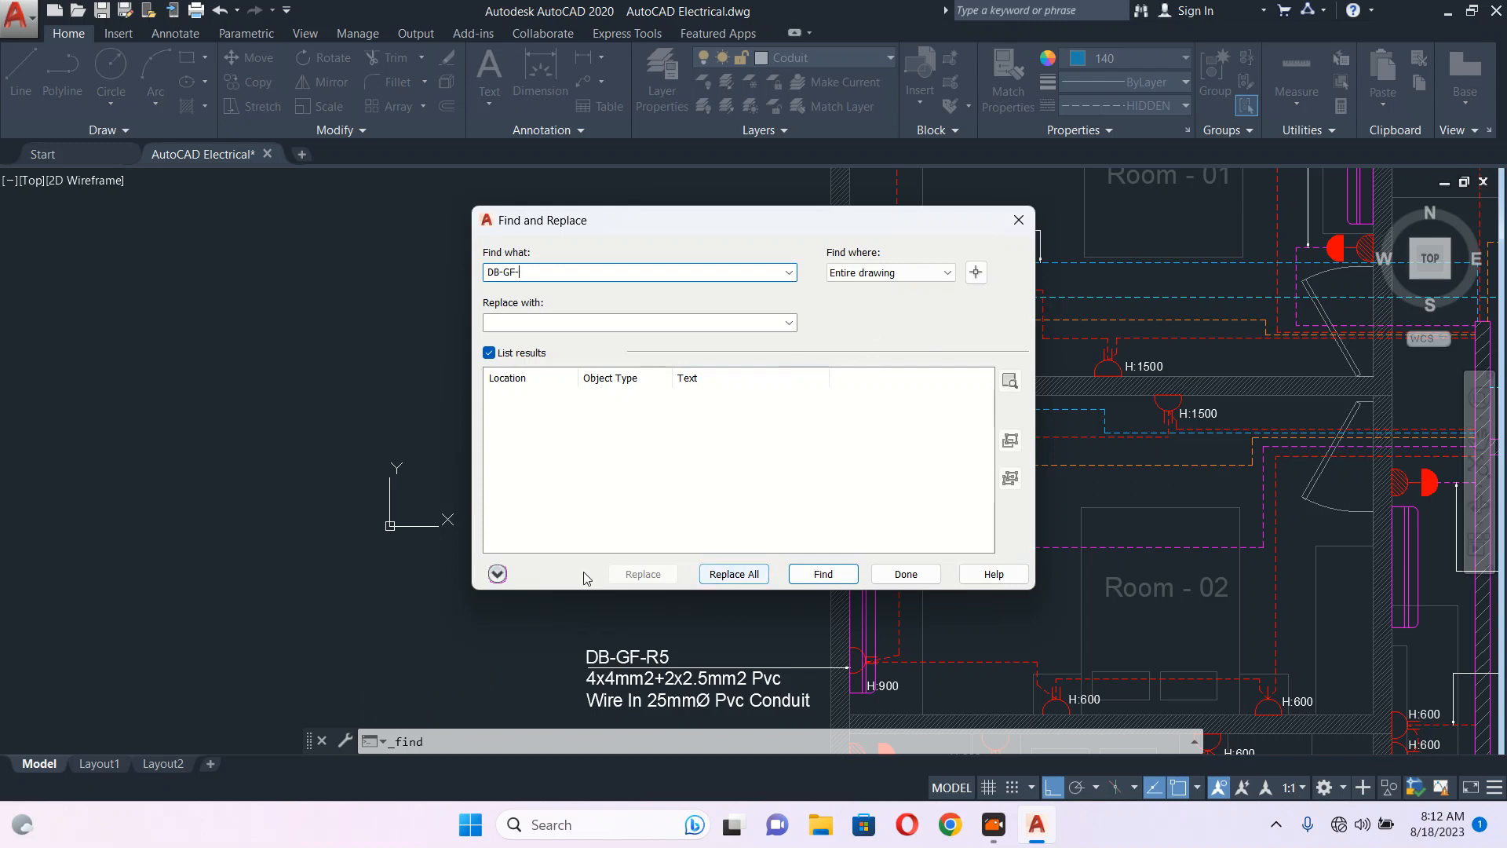
{"action": "left_click", "coordinate": [497, 573]}
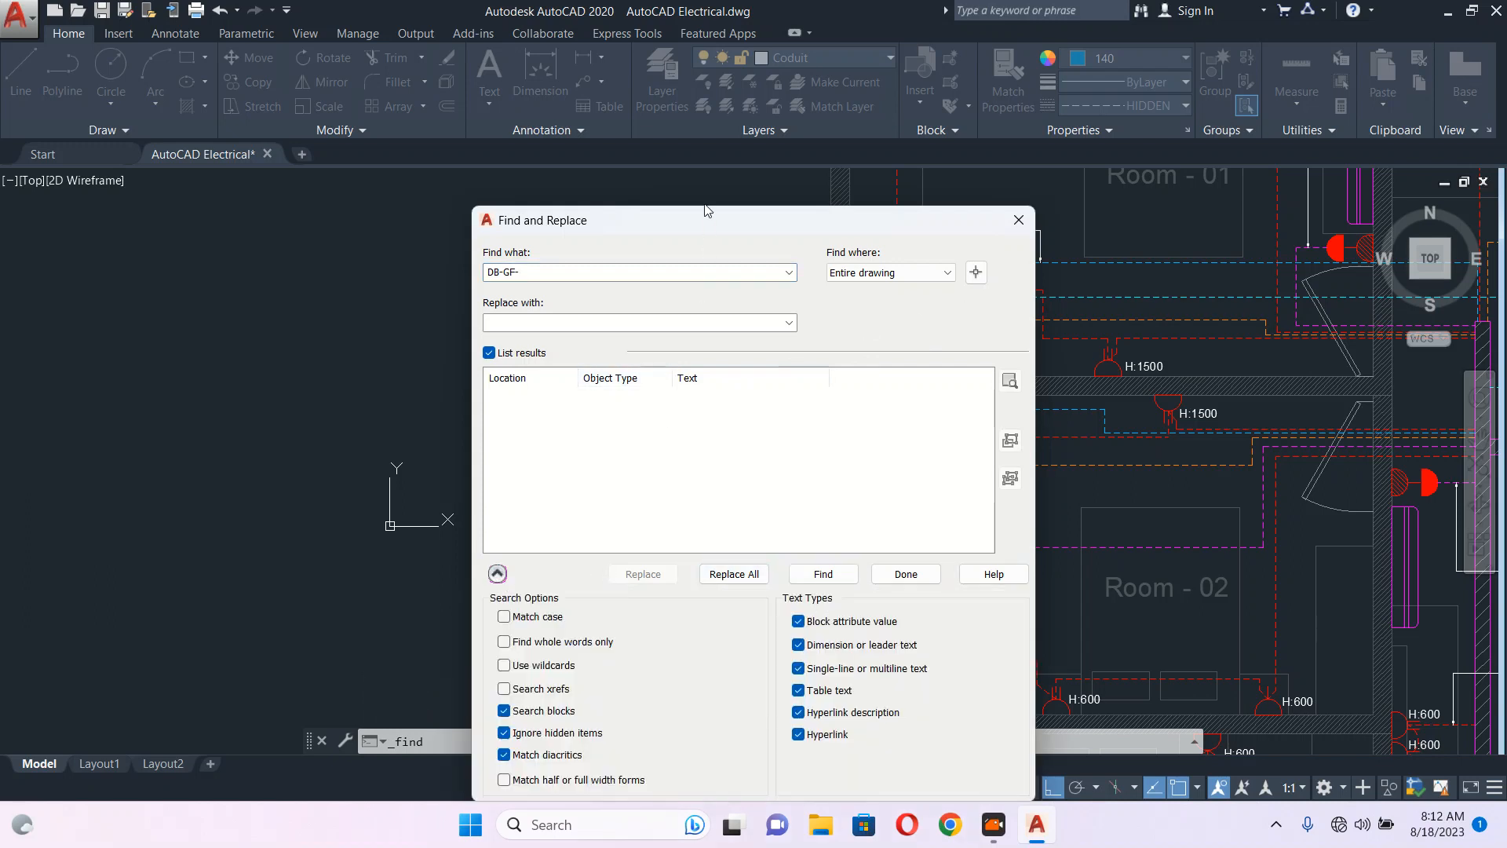
{"action": "left_click_drag", "start_coordinate": [717, 225], "coordinate": [552, 125]}
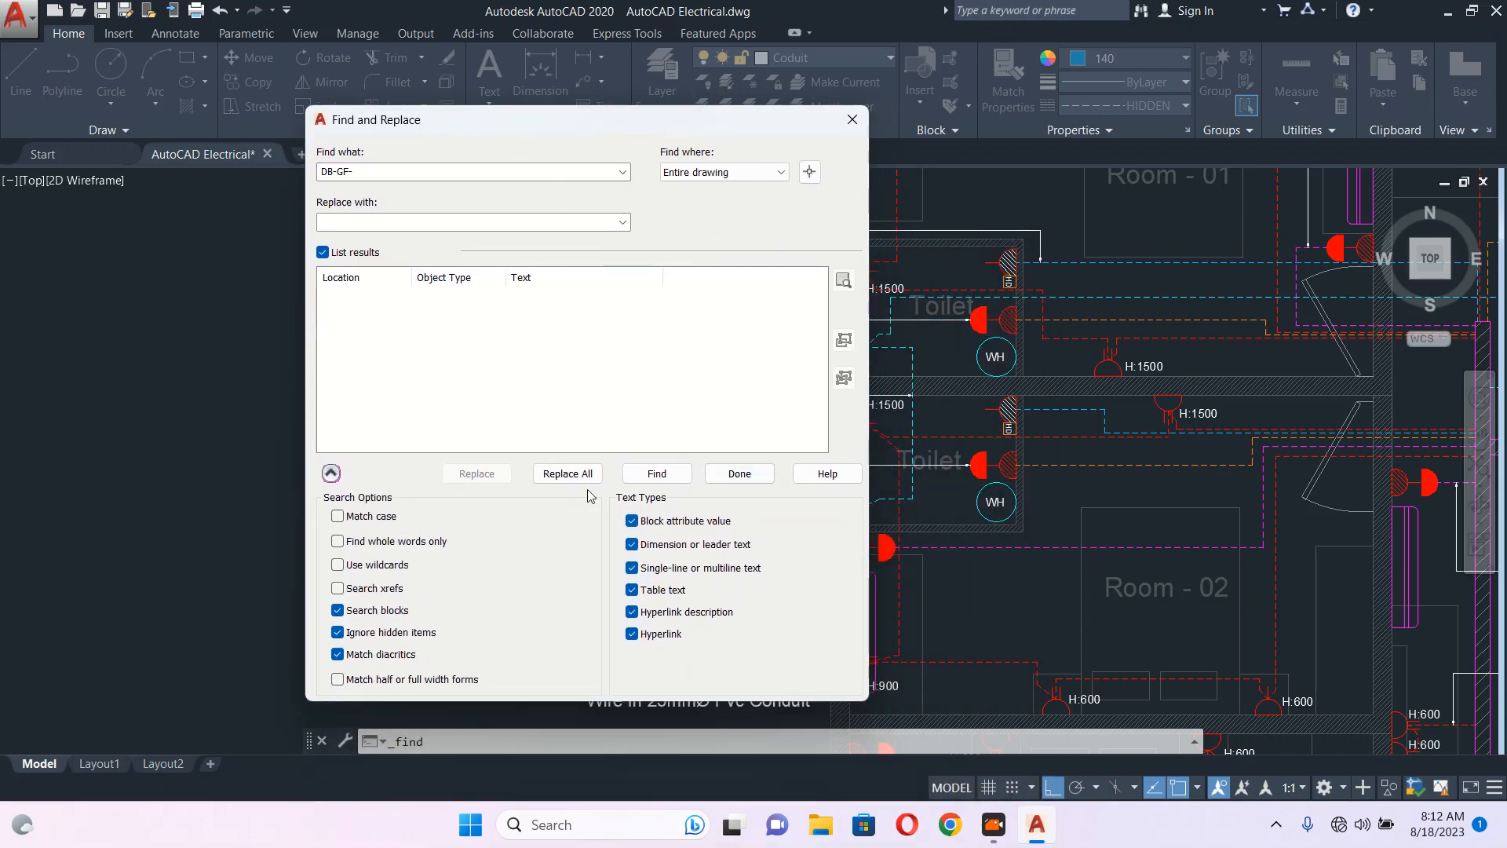
- Find all matches in the drawing, review the circuit numbers in the result list and close the search
{"action": "left_click", "coordinate": [651, 474]}
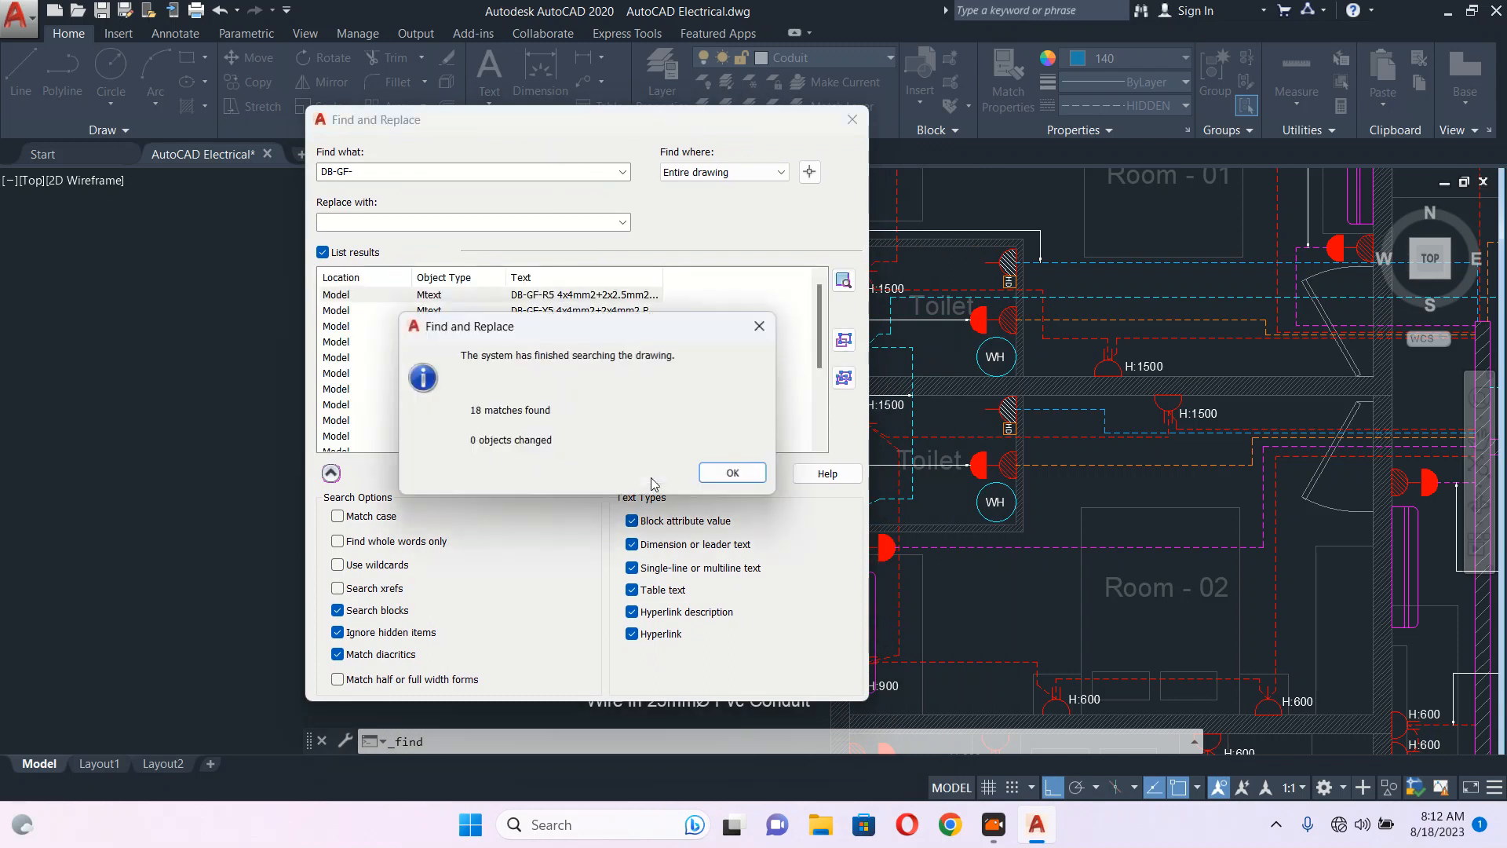
{"action": "left_click", "coordinate": [730, 474]}
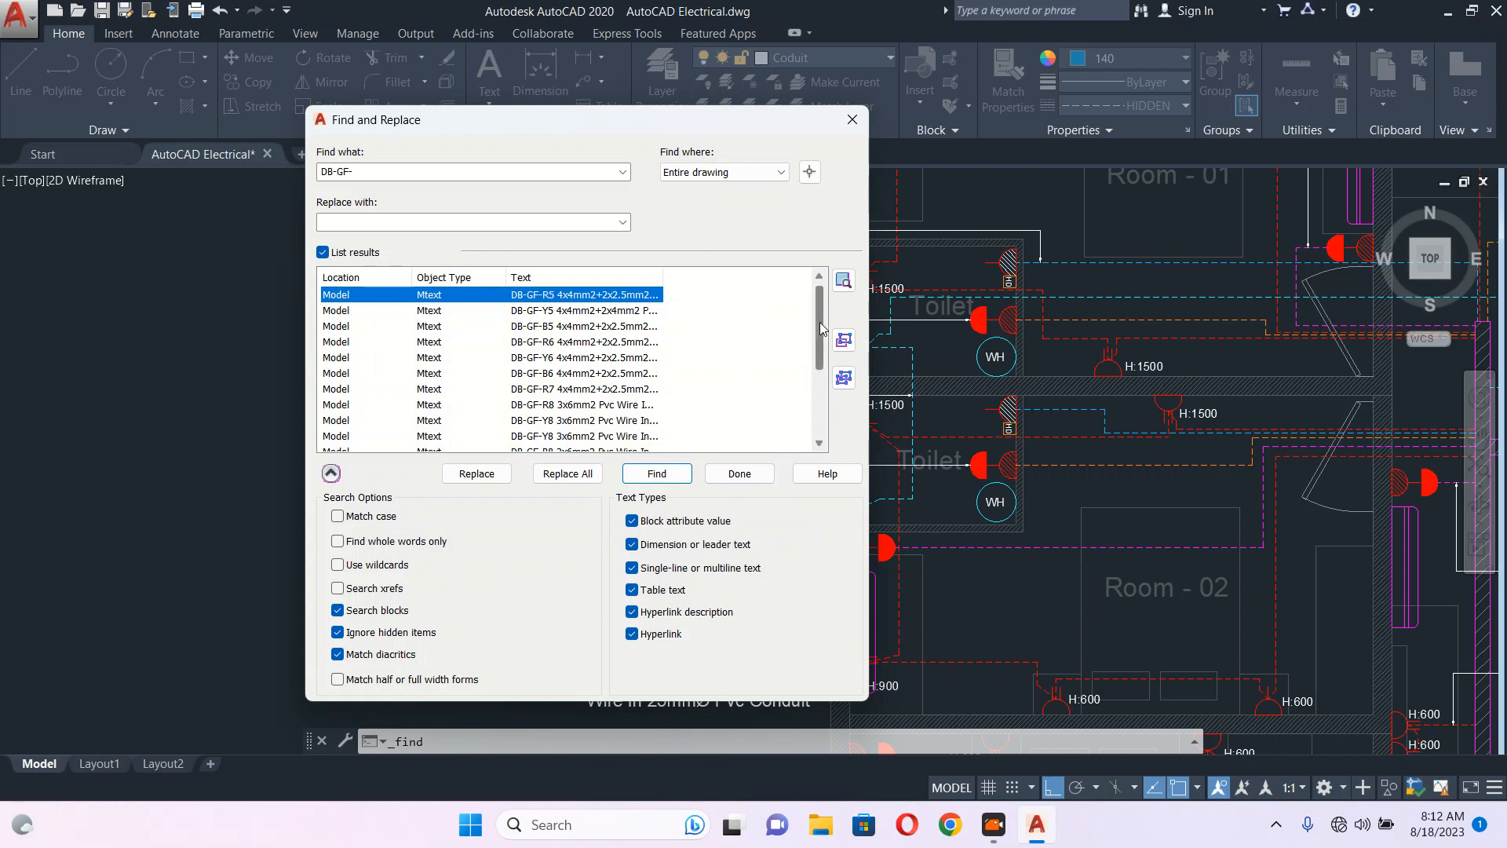
{"action": "left_click_drag", "start_coordinate": [821, 328], "coordinate": [824, 374]}
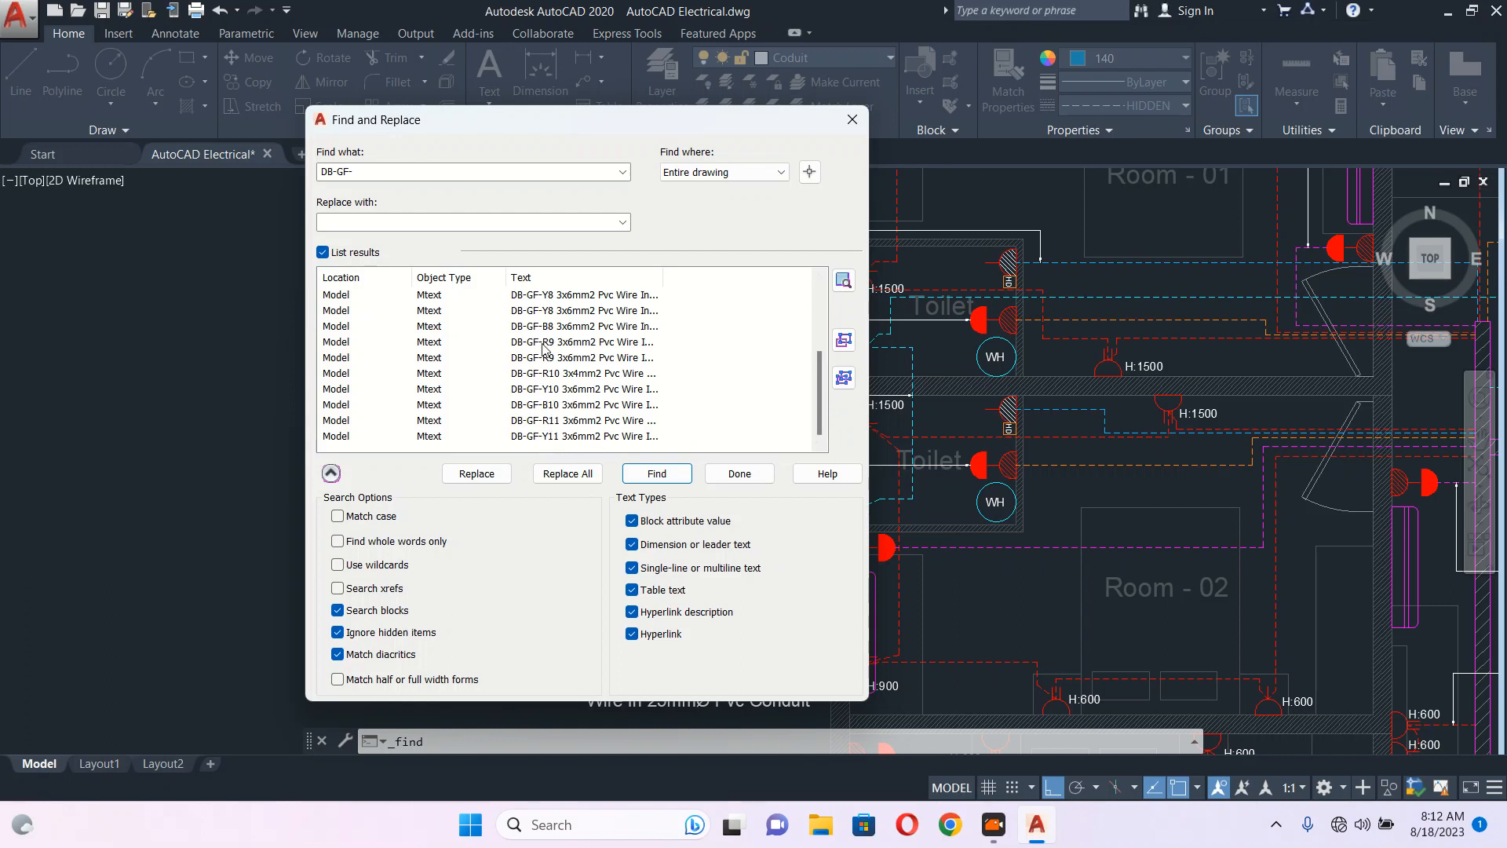
{"action": "left_click", "coordinate": [852, 118]}
- Copy the DB-GF-B10 circuit label straight up onto the unlabelled leader above the toilet beside Room - 01
{"action": "middle_click_drag", "start_coordinate": [652, 354], "coordinate": [664, 534]}
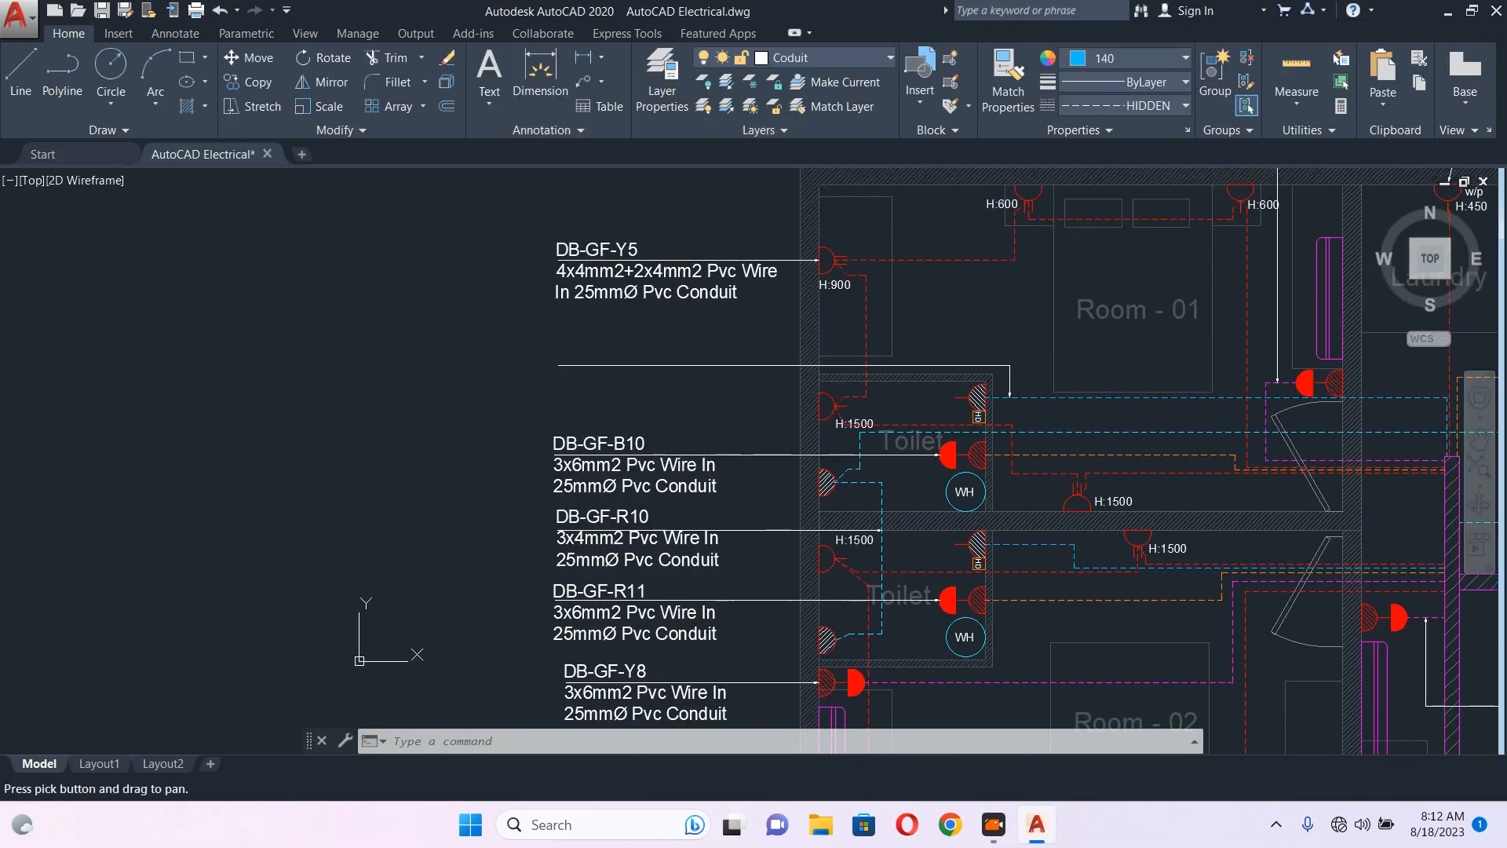
{"action": "scroll", "coordinate": [664, 534], "scroll_direction": "up", "scroll_amount": 4}
{"action": "left_click", "coordinate": [591, 430]}
{"action": "middle_click_drag", "start_coordinate": [616, 394], "coordinate": [680, 434]}
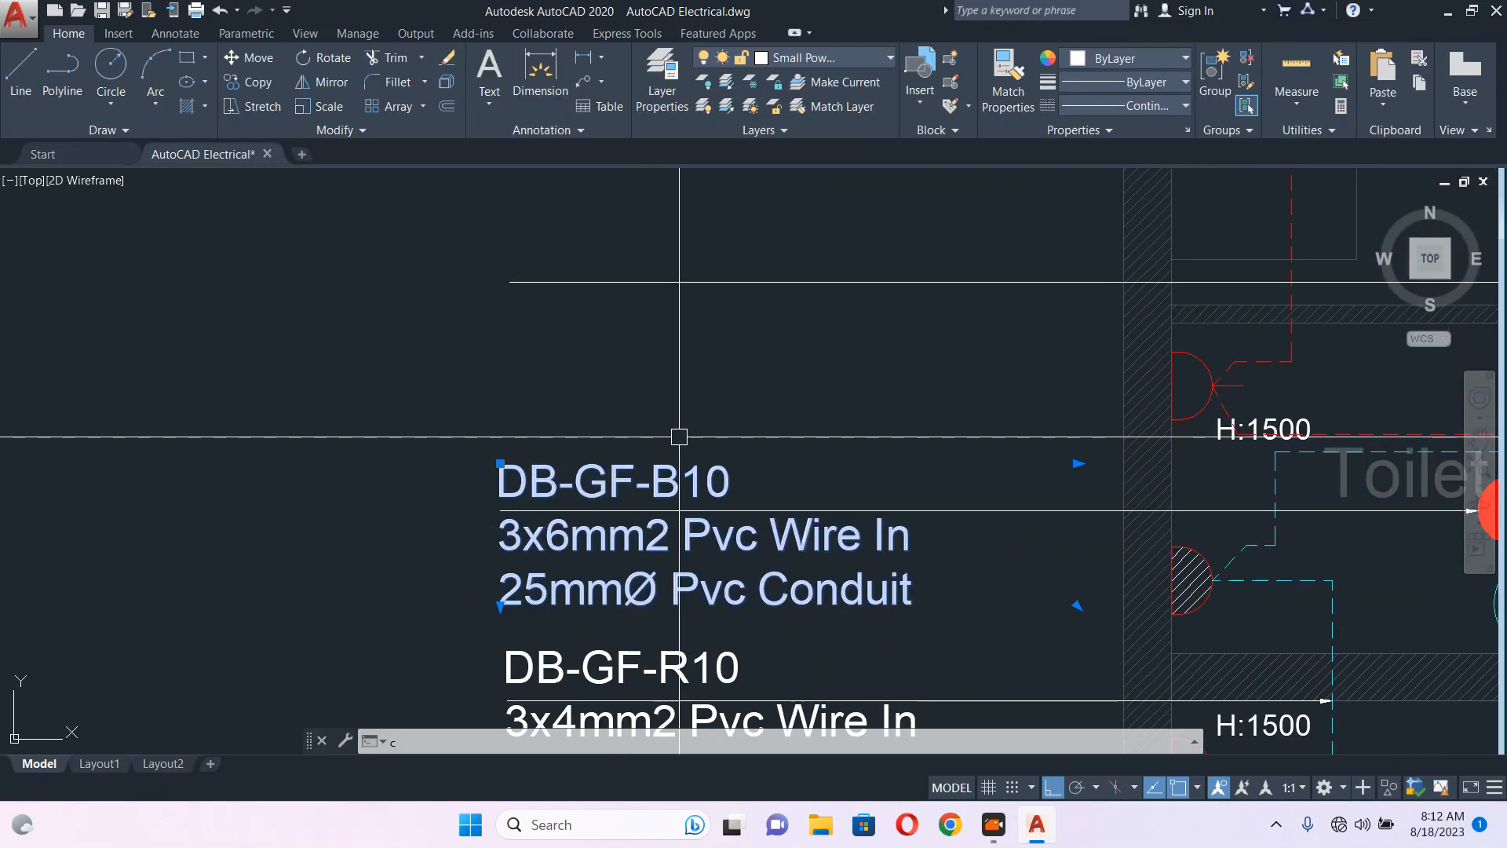
{"action": "type", "text": "co"}
{"action": "key", "text": "Return"}
{"action": "left_click", "coordinate": [410, 481]}
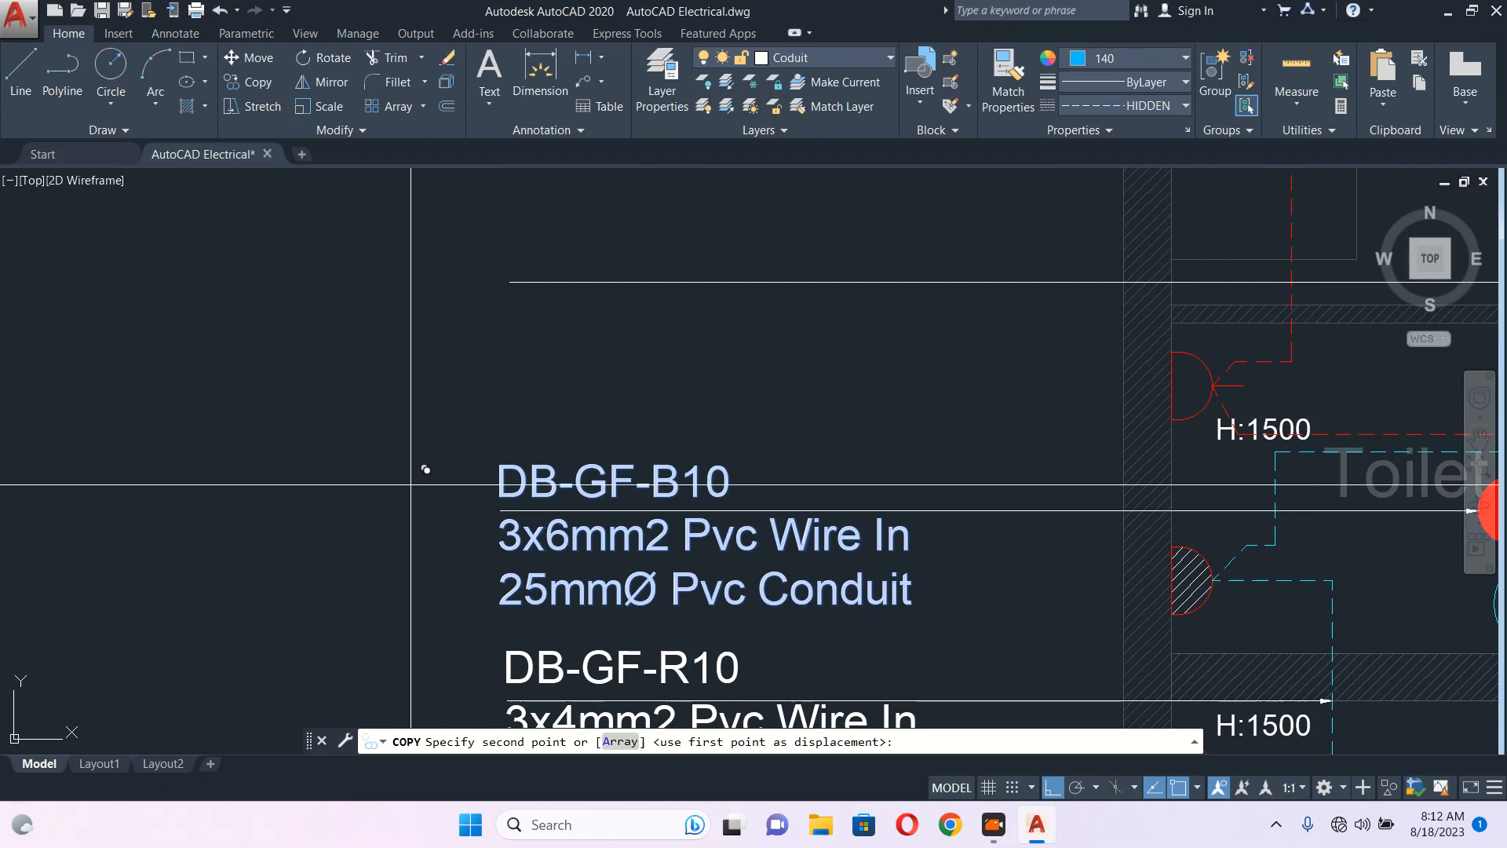
{"action": "left_click", "coordinate": [417, 256]}
{"action": "key", "text": "Return"}
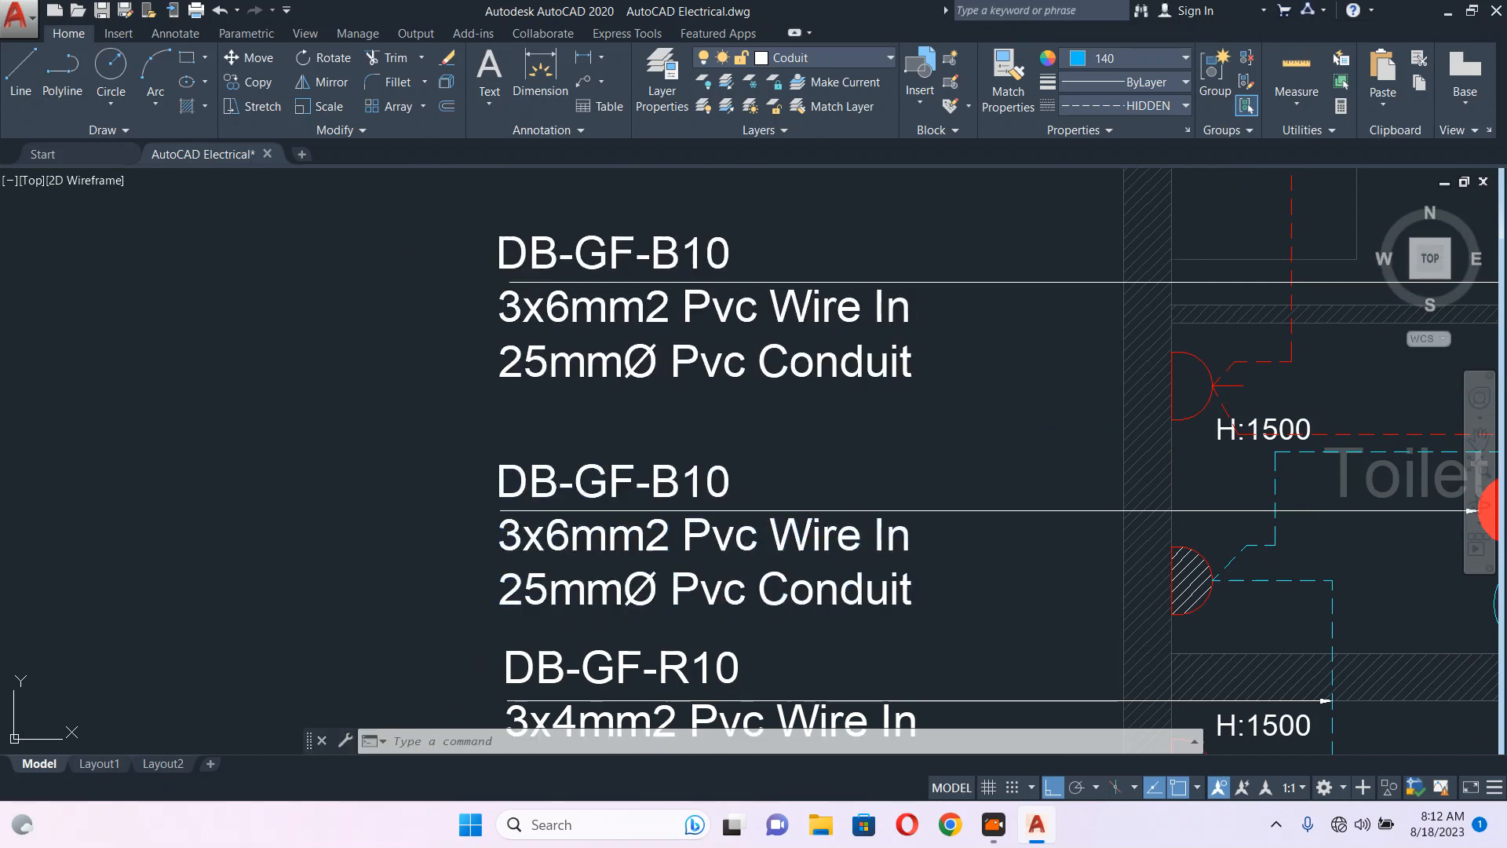
- Change the circuit number in the copied label to DB-GF-B11
{"action": "double_click", "coordinate": [724, 249]}
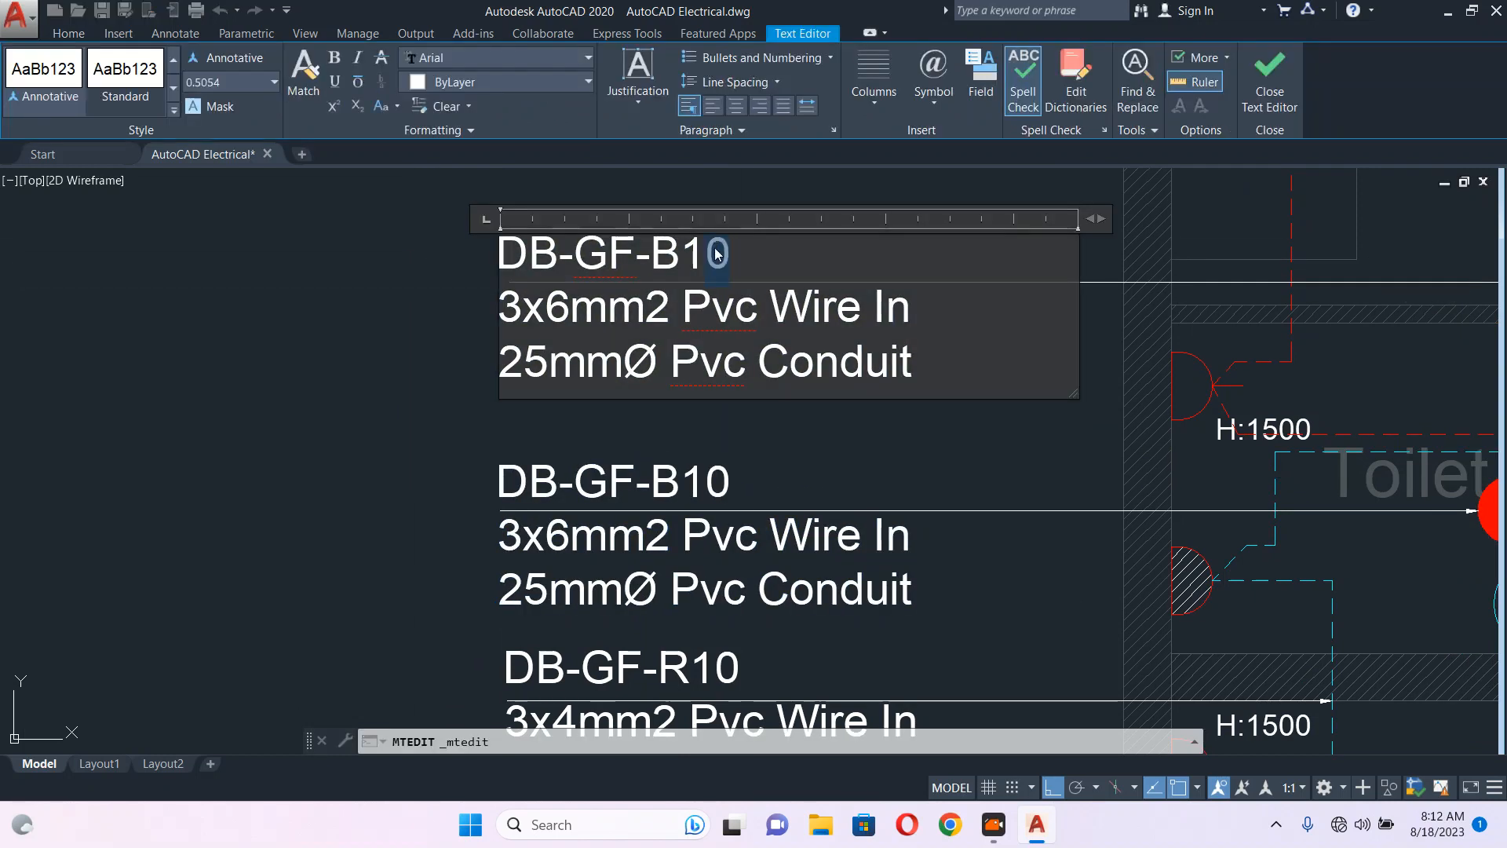
{"action": "left_click", "coordinate": [638, 428]}
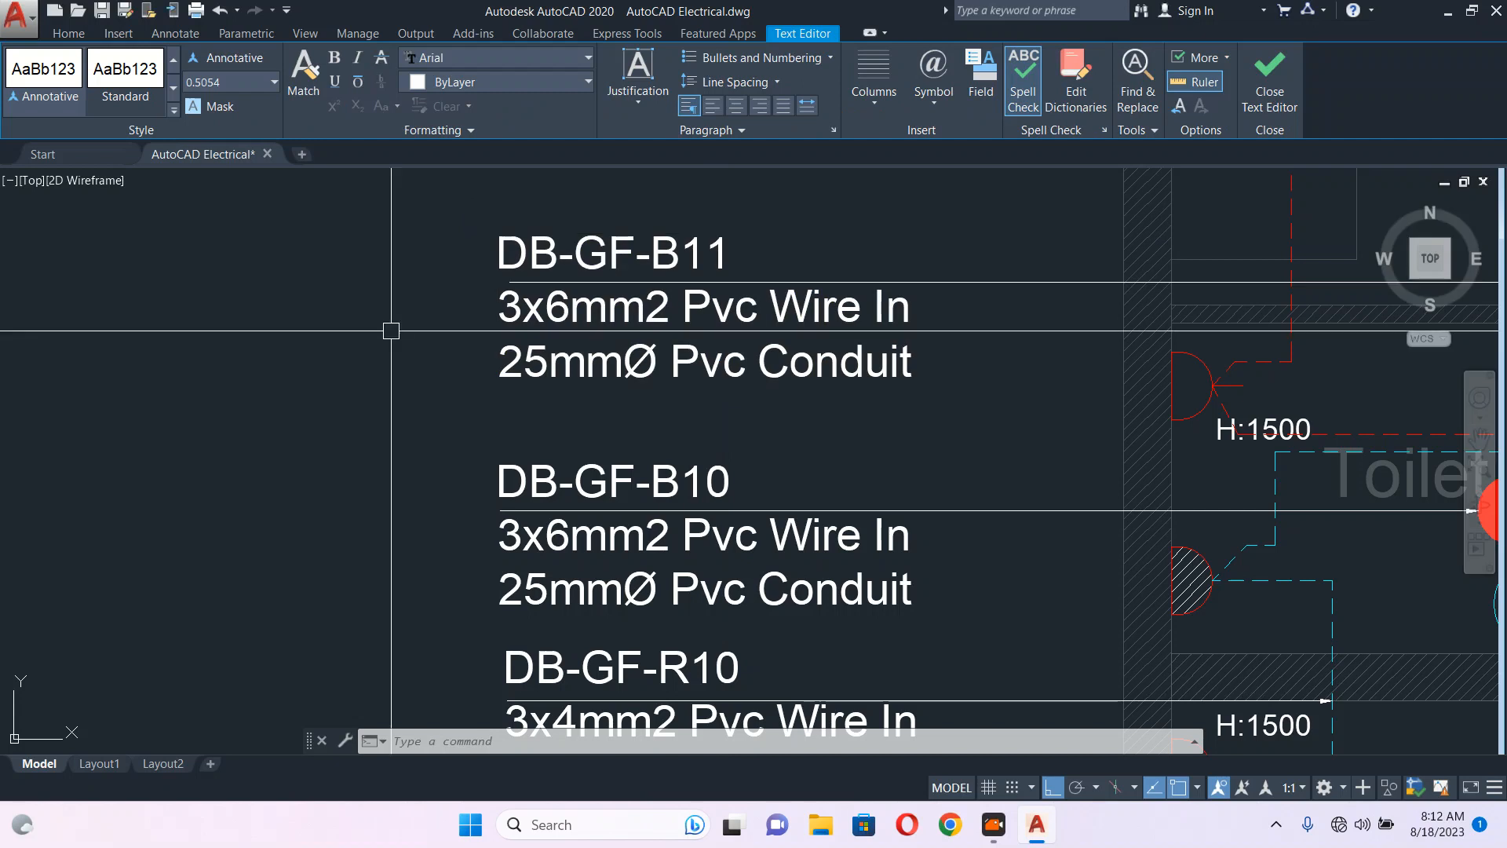
{"action": "left_click", "coordinate": [391, 331]}
- Move the DB-GF-B11 label together with its leader straight up, towards the DB-GF-Y5 label
{"action": "scroll", "coordinate": [412, 411], "scroll_direction": "down", "scroll_amount": 4}
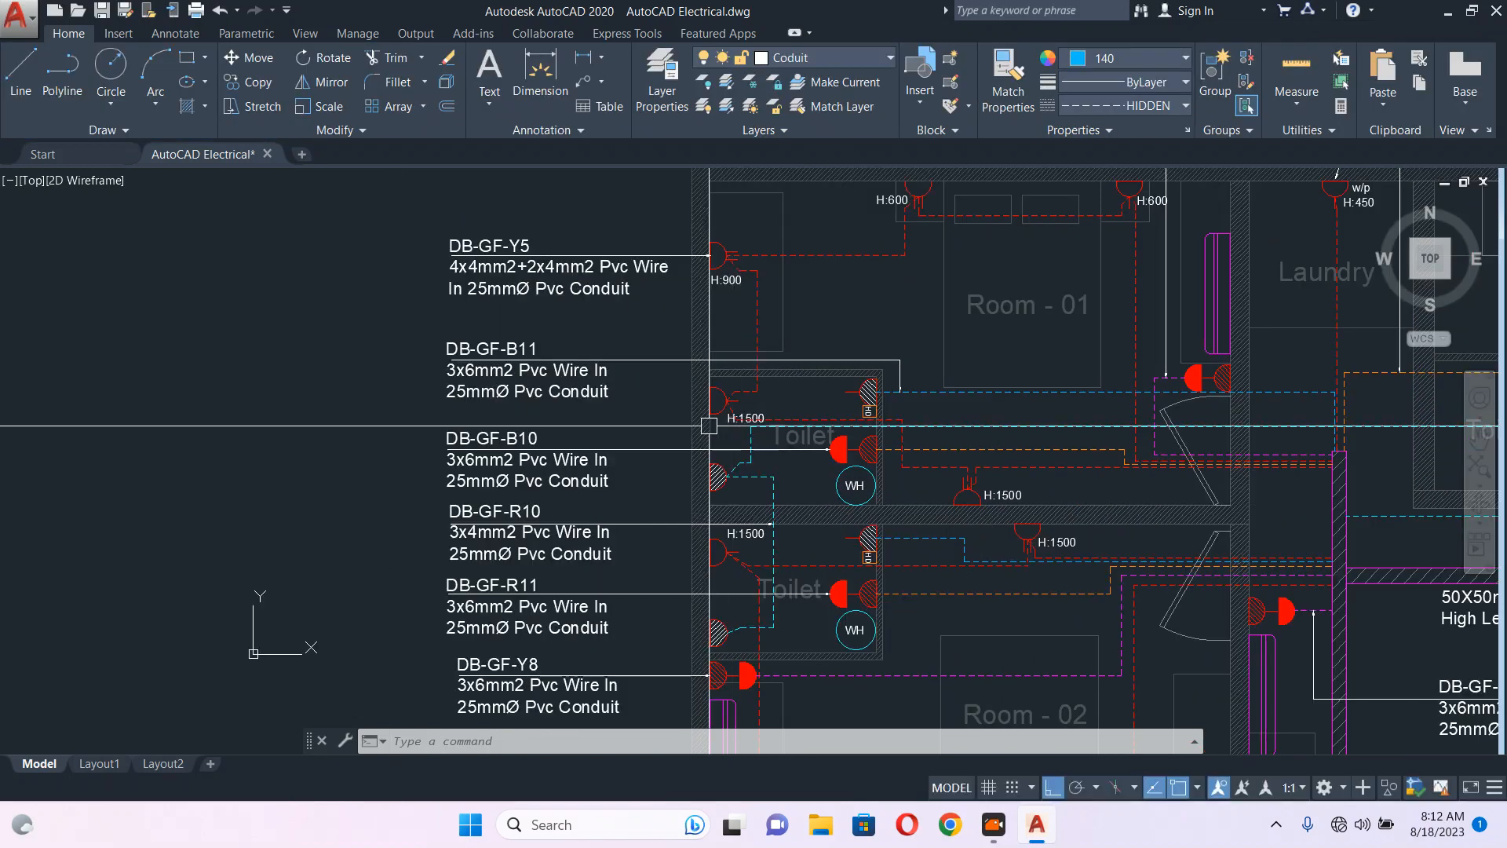
{"action": "middle_click_drag", "start_coordinate": [879, 471], "coordinate": [824, 348]}
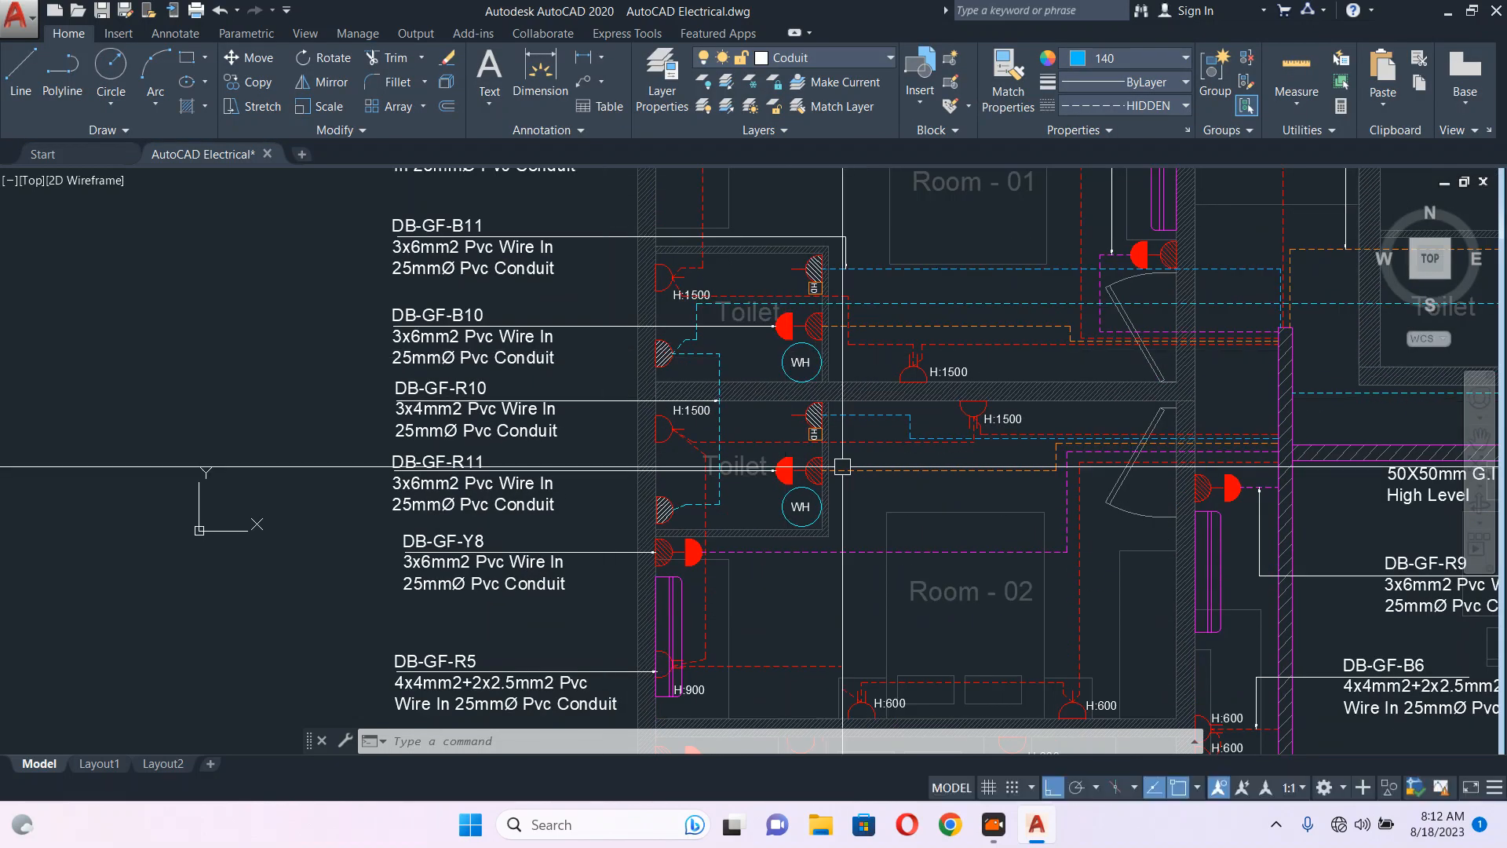
{"action": "middle_click_drag", "start_coordinate": [822, 541], "coordinate": [801, 426]}
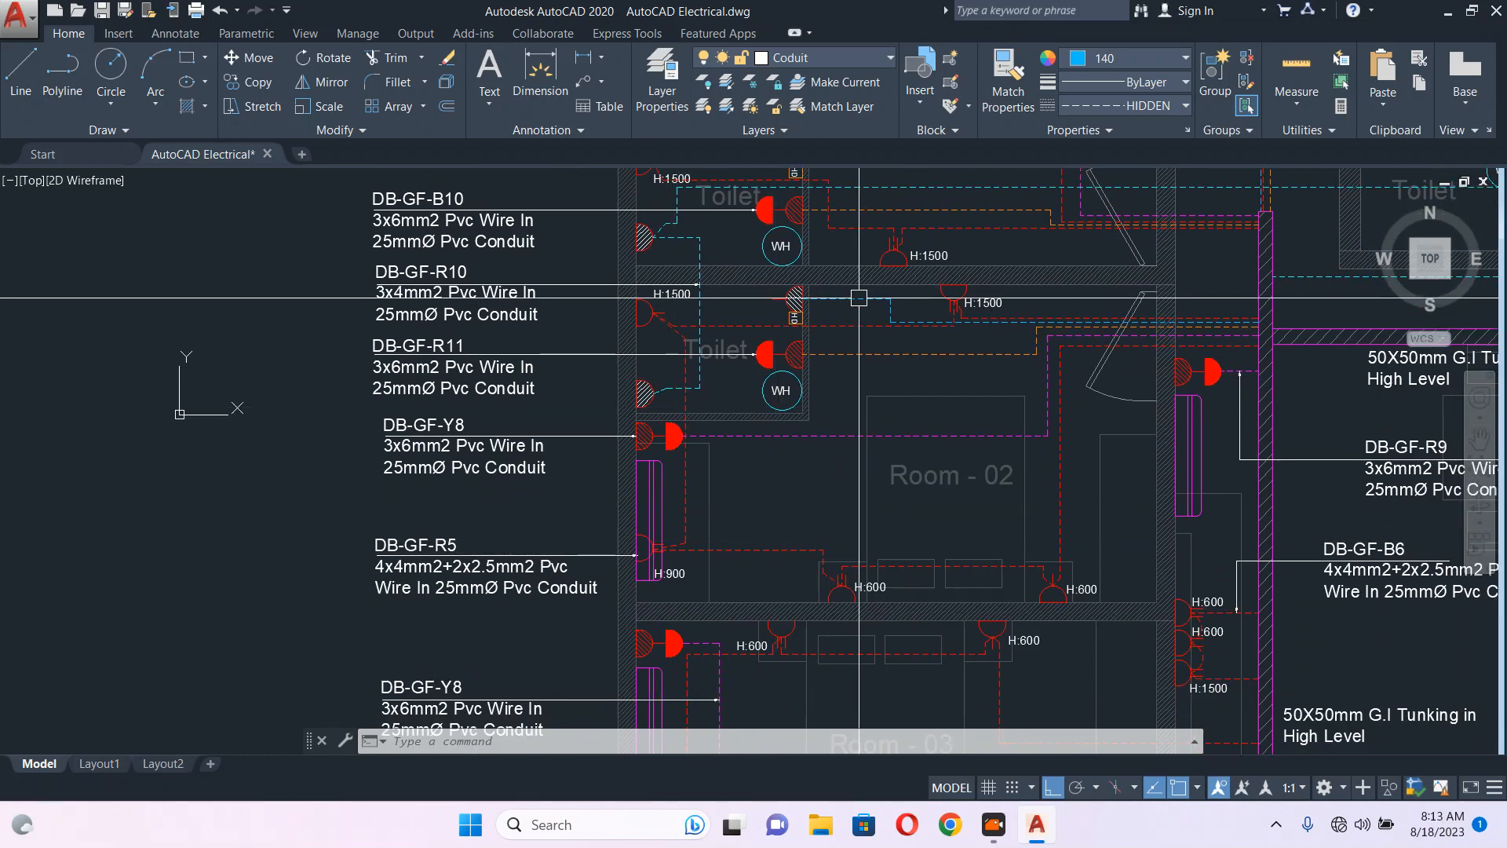
{"action": "middle_click_drag", "start_coordinate": [859, 297], "coordinate": [849, 406]}
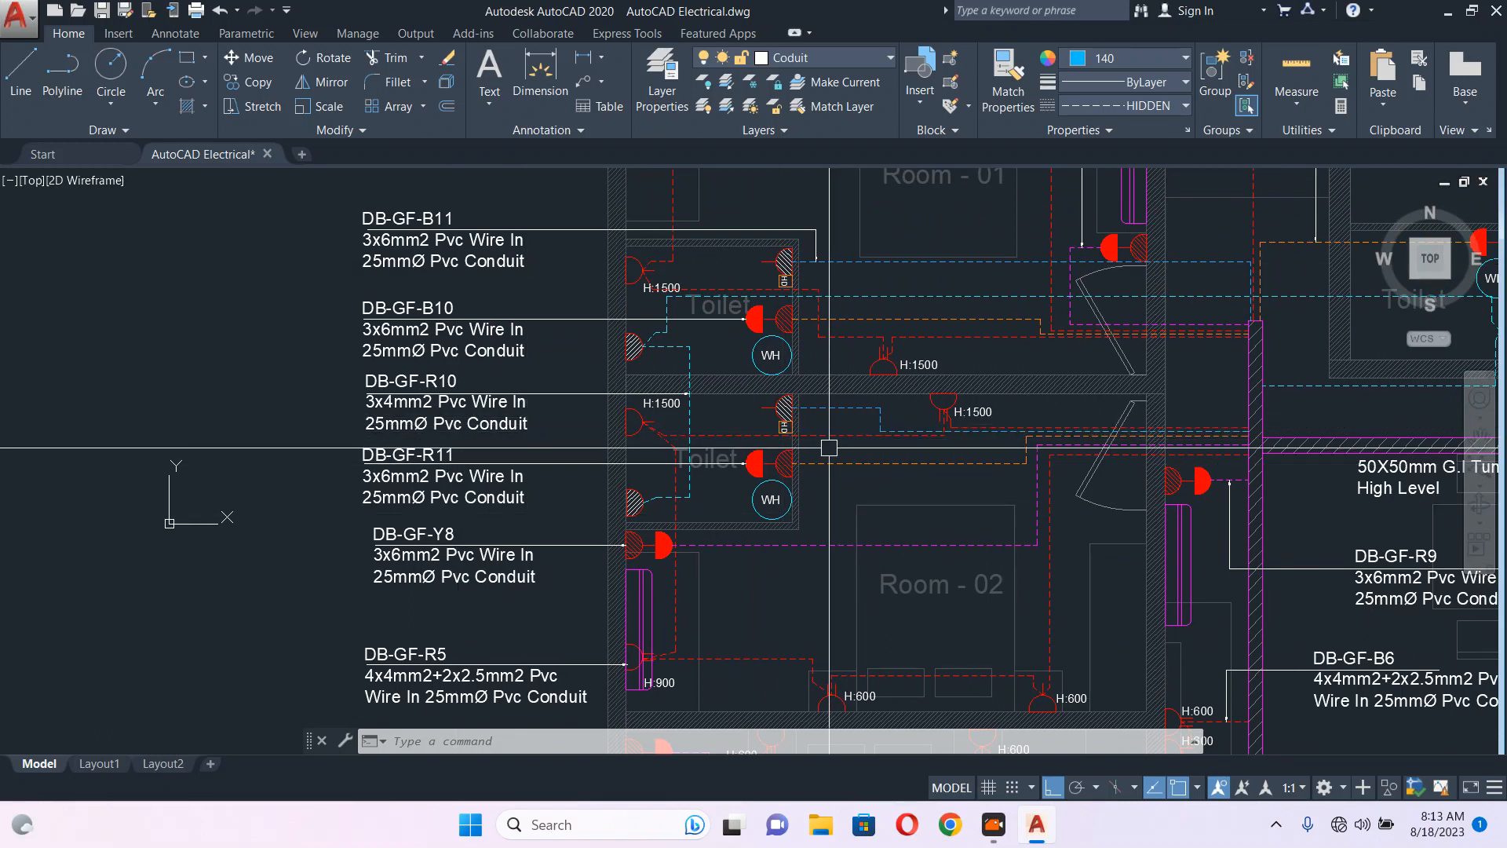
{"action": "mouse_move", "coordinate": [760, 499]}
{"action": "middle_mouse_down"}
{"action": "mouse_move", "coordinate": [809, 495]}
{"action": "mouse_move", "coordinate": [823, 516]}
{"action": "middle_mouse_up"}
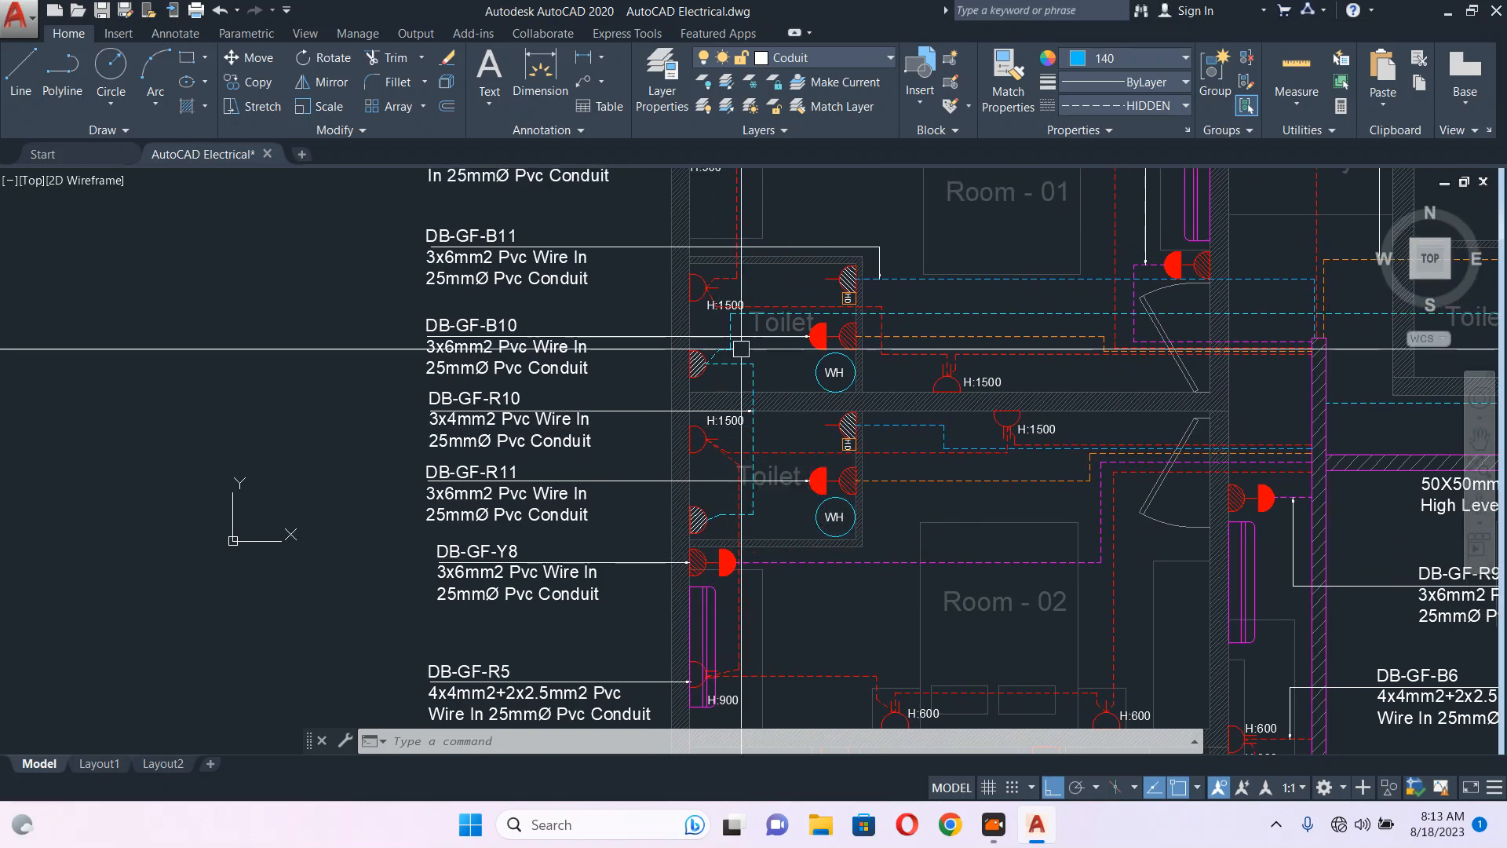
{"action": "middle_click_drag", "start_coordinate": [740, 354], "coordinate": [753, 467]}
{"action": "left_click", "coordinate": [667, 365]}
{"action": "left_click", "coordinate": [417, 400]}
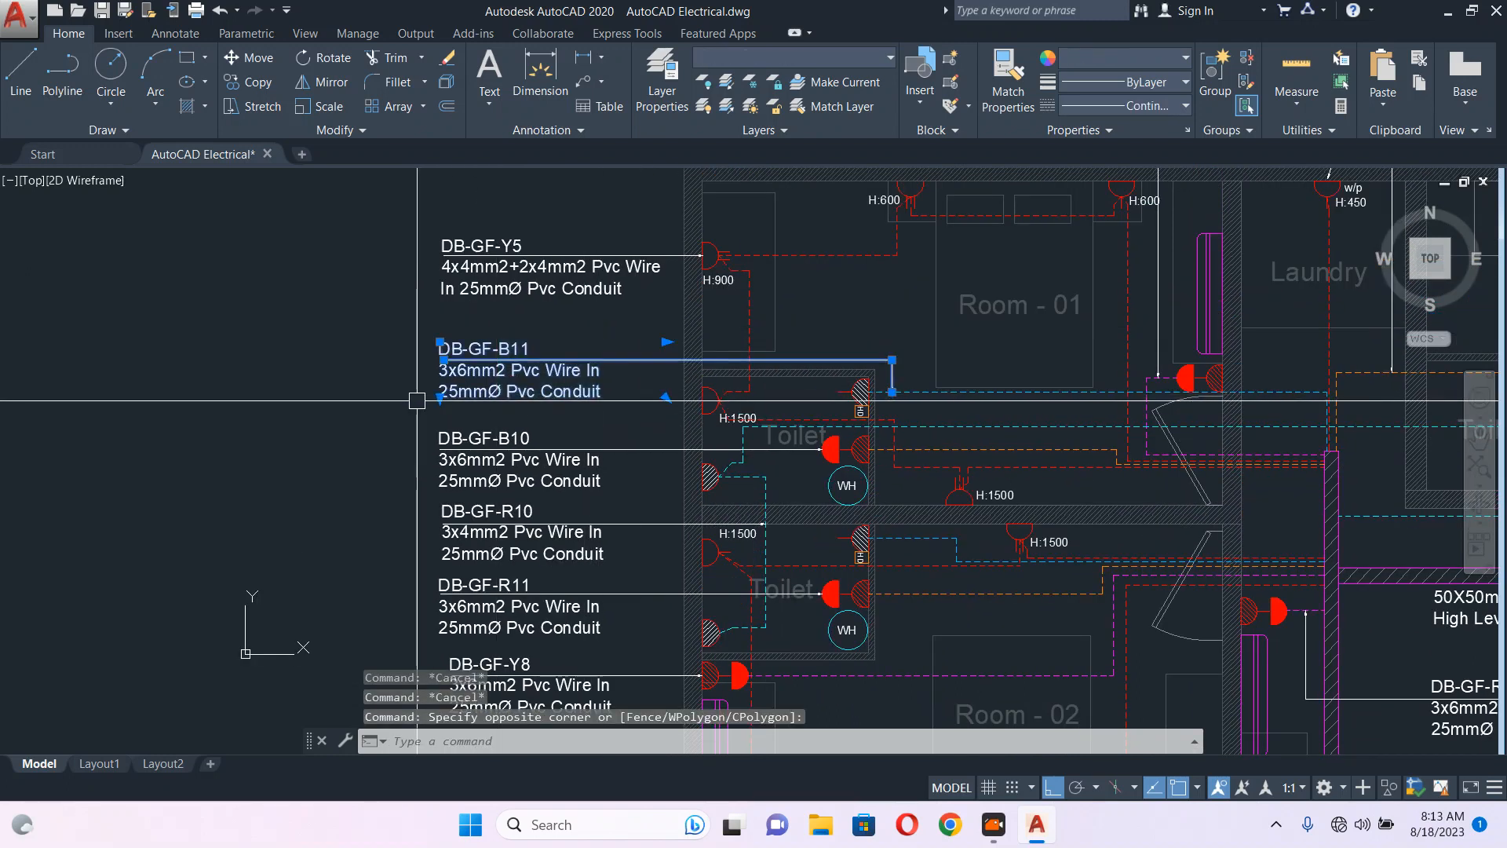
{"action": "type", "text": "m"}
{"action": "key", "text": "Return"}
{"action": "left_click", "coordinate": [367, 398]}
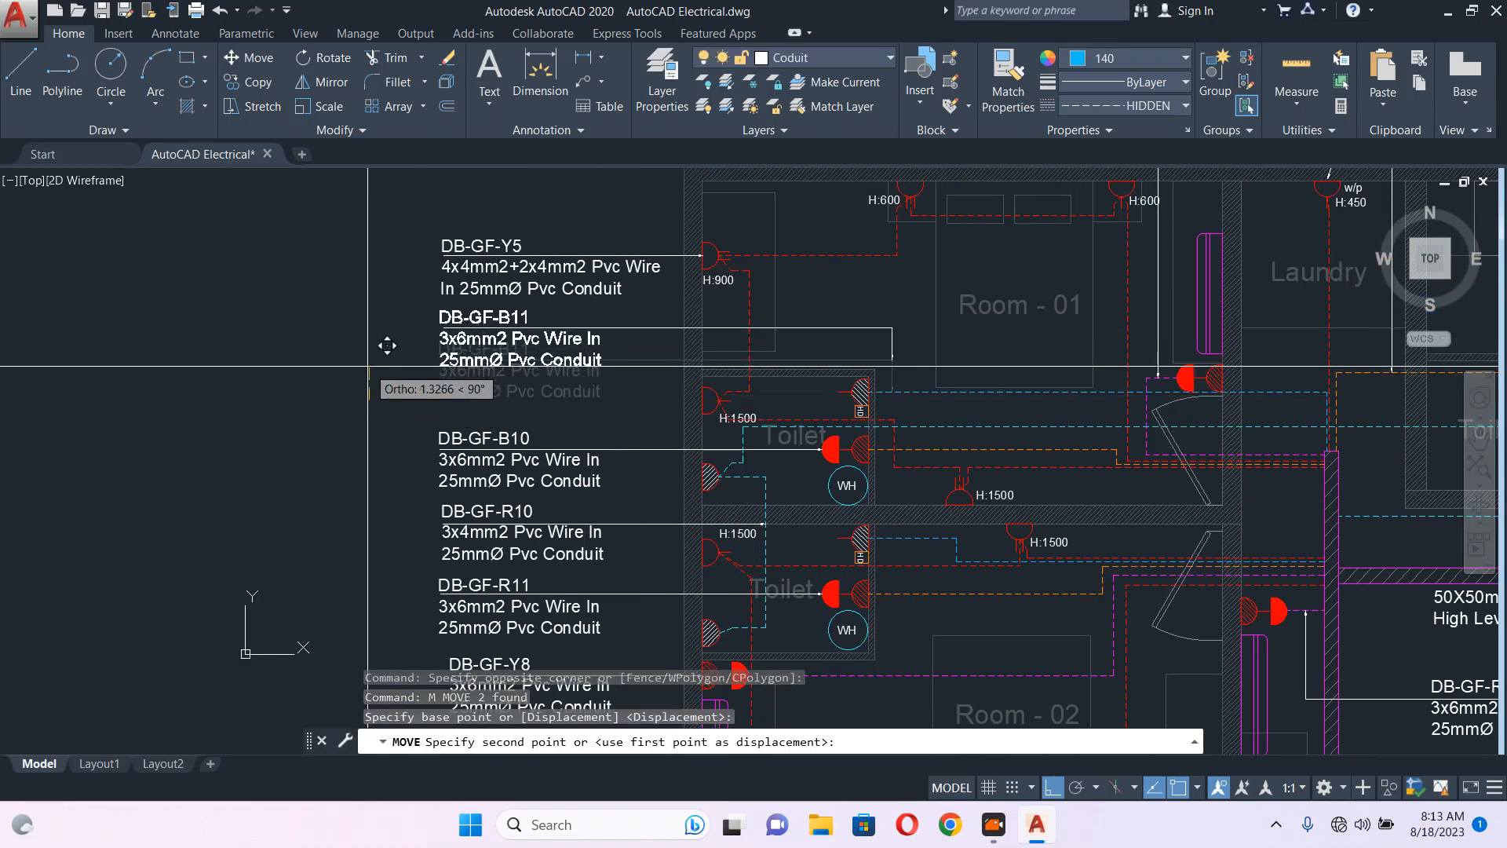
{"action": "left_click", "coordinate": [367, 366]}
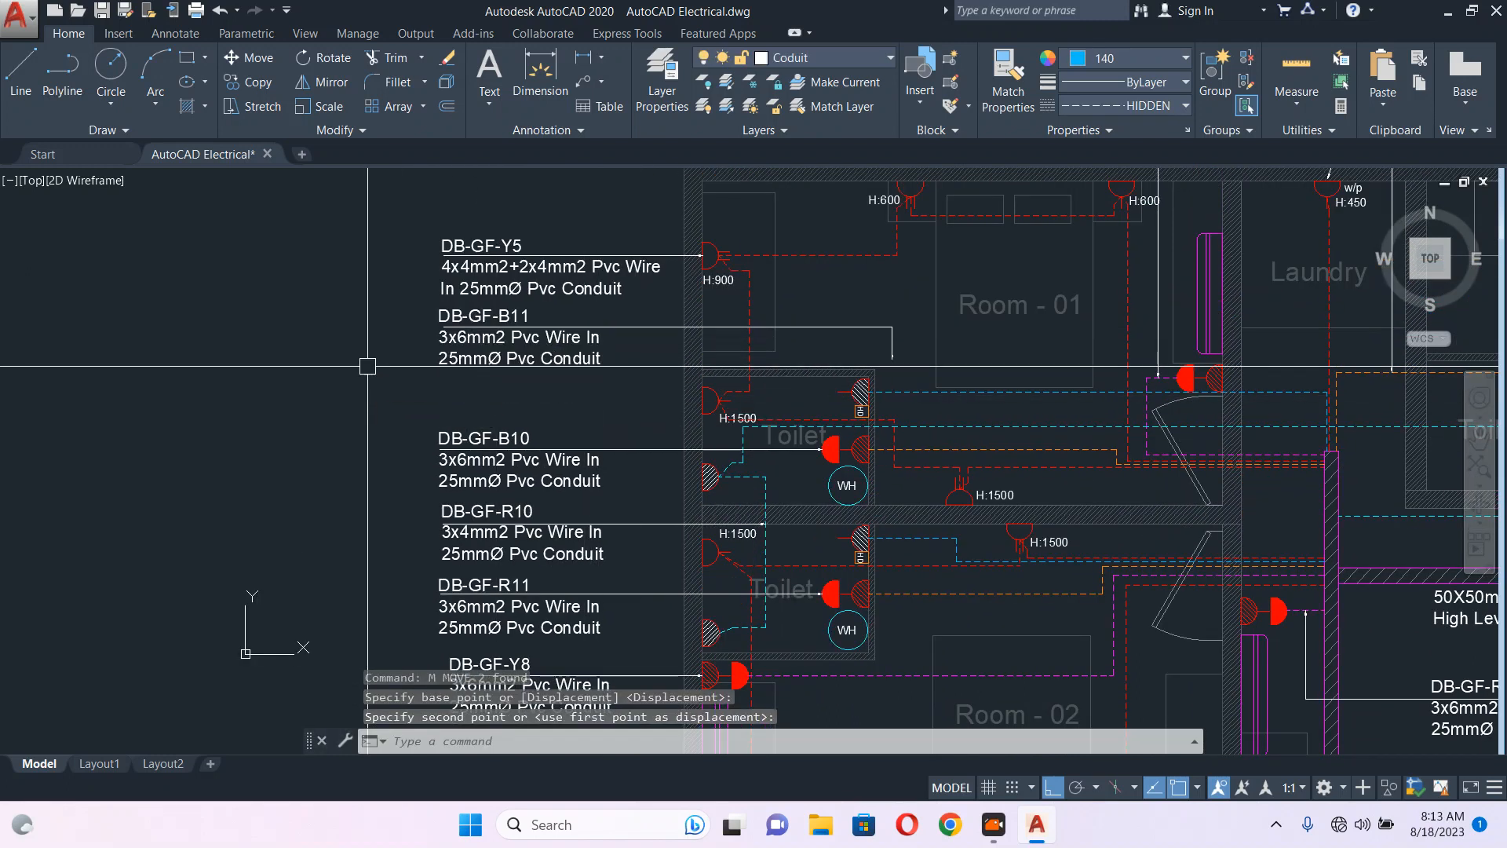
- Move the DB-GF-Y5 label together with its leader straight up to make room above the DB-GF-B11 label
{"action": "left_click", "coordinate": [646, 225]}
{"action": "left_click", "coordinate": [500, 282]}
{"action": "middle_click_drag", "start_coordinate": [500, 281], "coordinate": [639, 463]}
{"action": "type", "text": "m"}
{"action": "key", "text": "Return"}
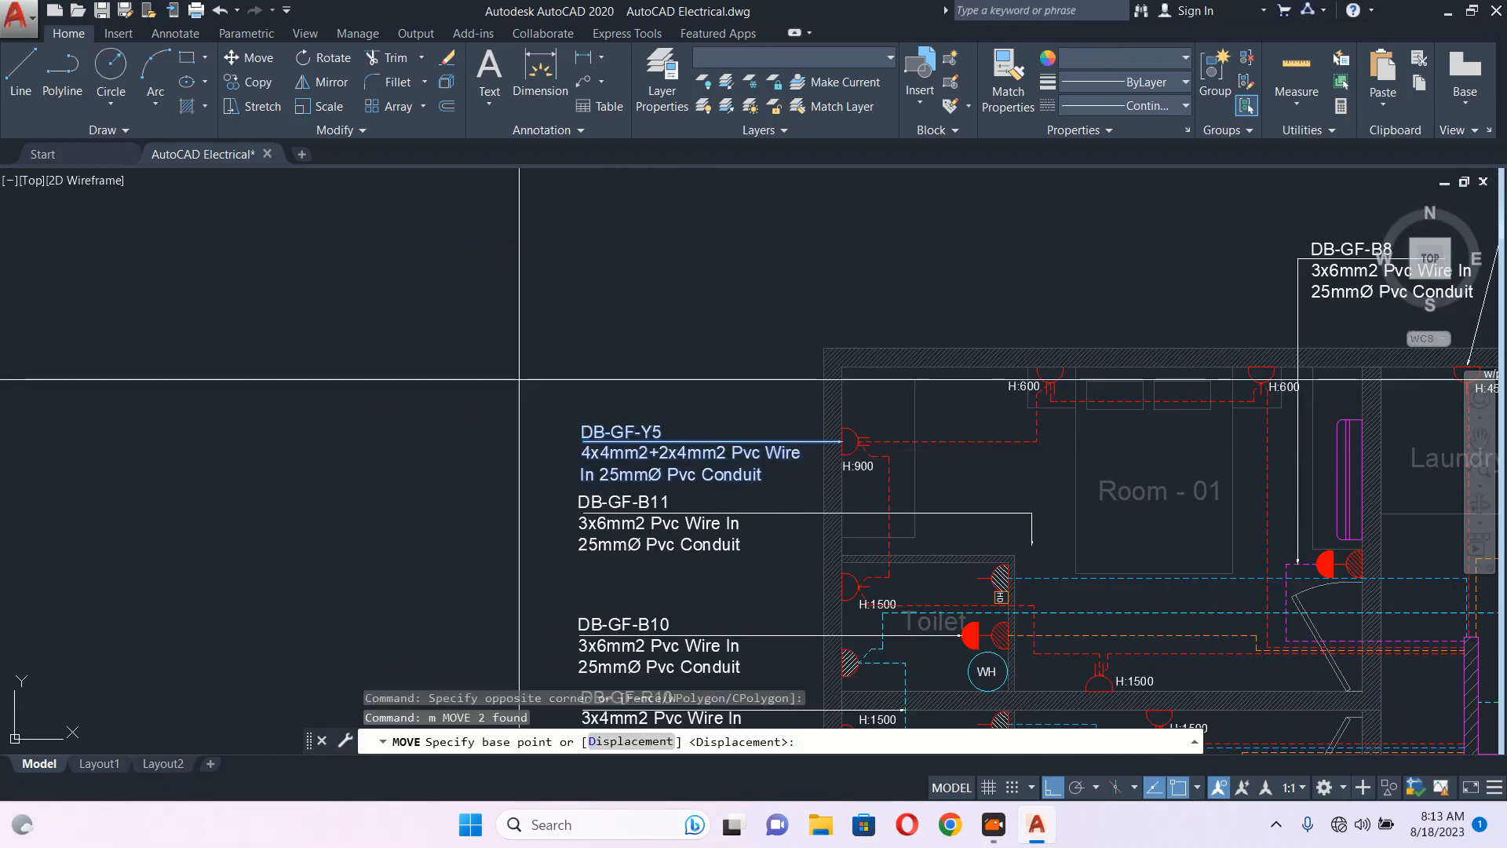
{"action": "left_click", "coordinate": [519, 365]}
{"action": "left_click", "coordinate": [526, 326]}
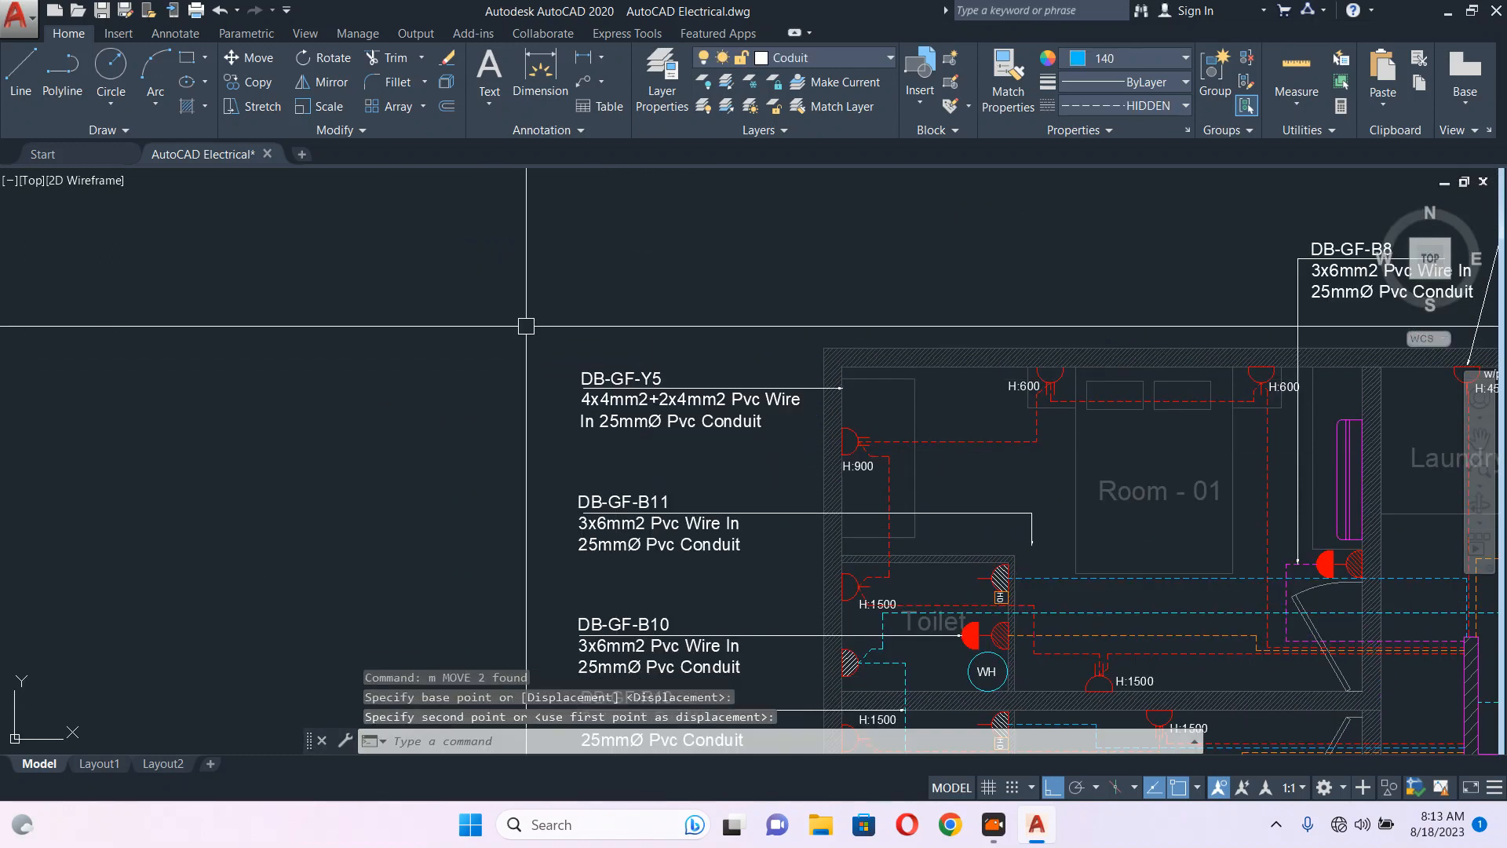
- Stretch the arrow end of the DB-GF-Y5 leader to the red conduit at Room - 01's H:600 outlet nearest the label
{"action": "left_click", "coordinate": [842, 388]}
{"action": "left_click", "coordinate": [843, 388]}
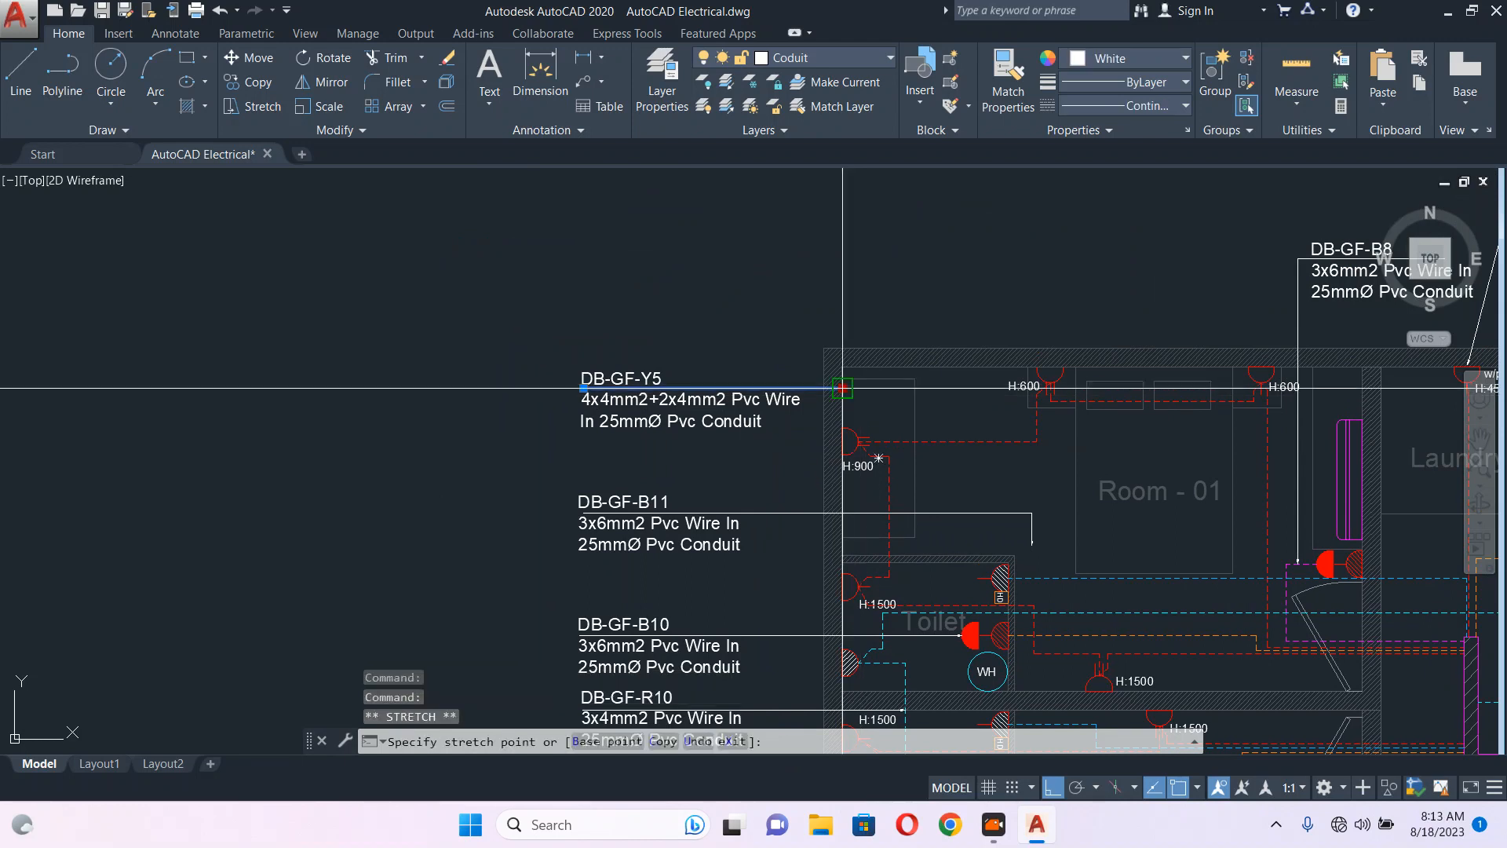
{"action": "scroll", "coordinate": [1036, 416], "scroll_direction": "up", "scroll_amount": 6}
{"action": "key", "text": "Escape"}
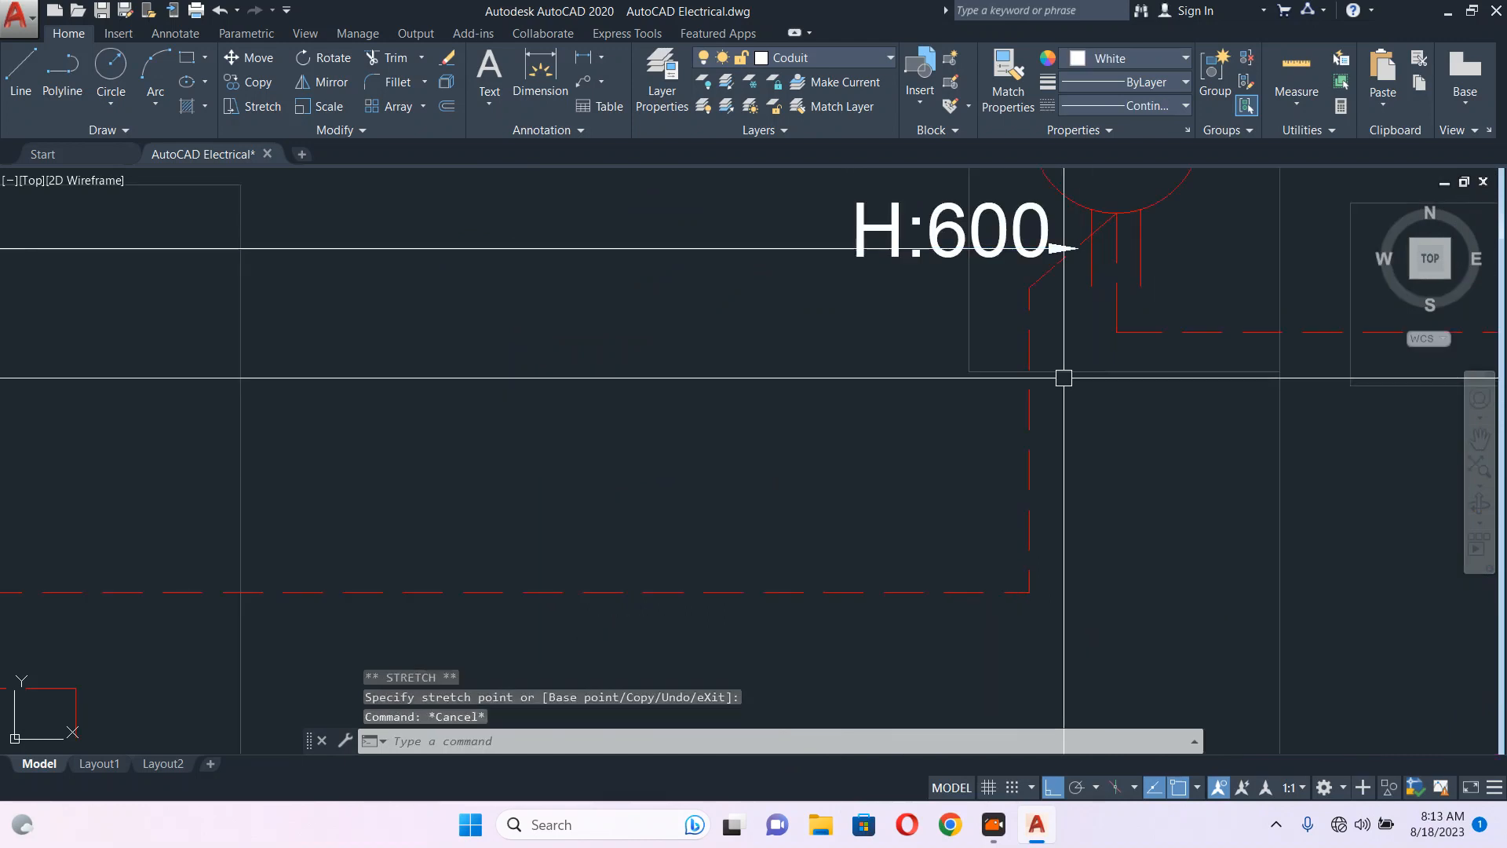
- Move the H:600 text beside the DB-GF-Y5 arrowhead slightly so that it clears the leader line
{"action": "middle_click_drag", "start_coordinate": [926, 231], "coordinate": [950, 318]}
{"action": "type", "text": "m"}
{"action": "key", "text": "Return"}
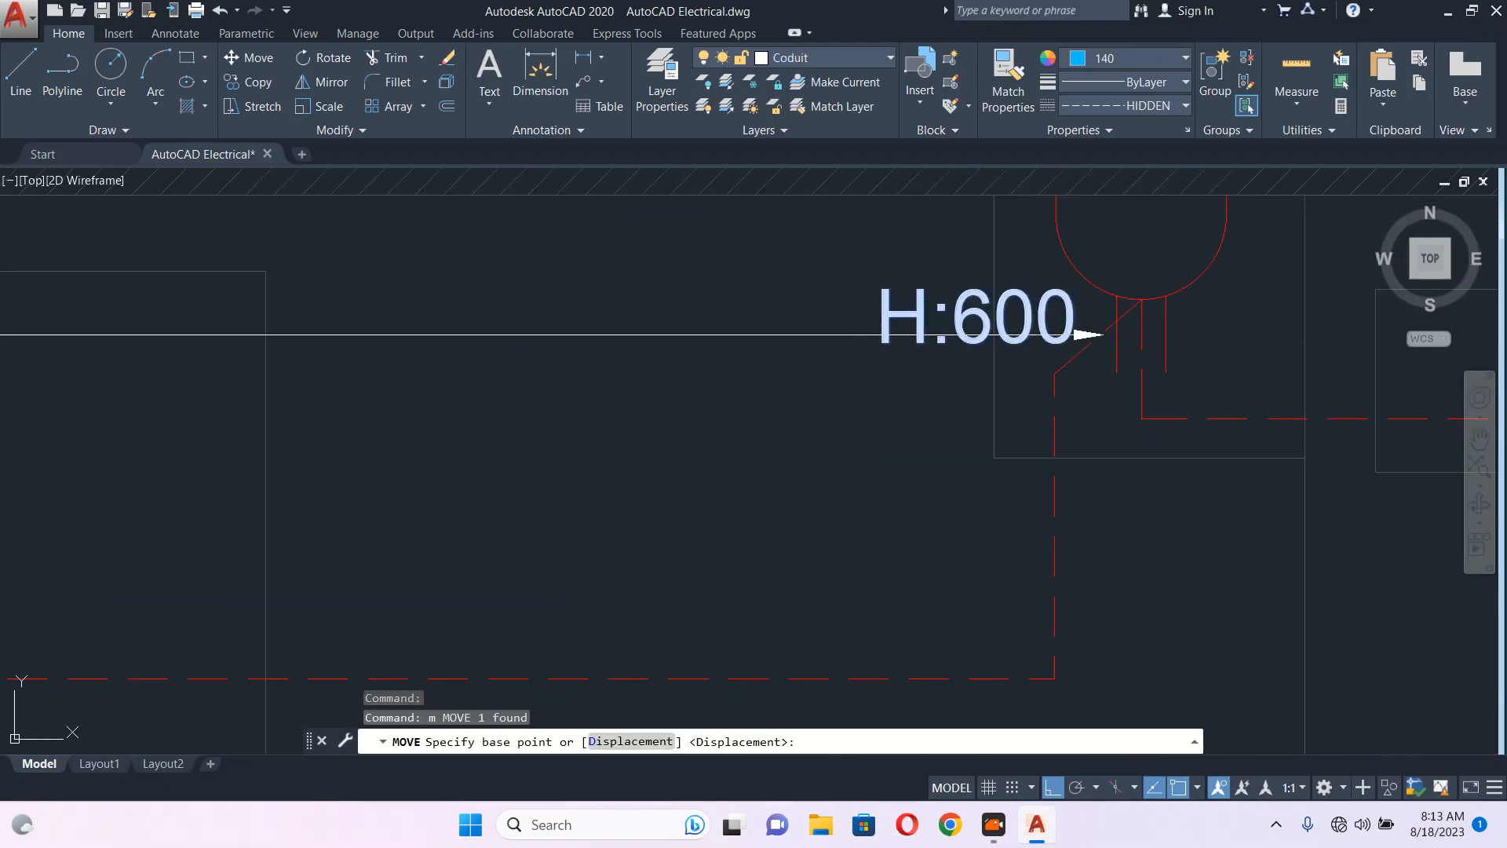
{"action": "left_click", "coordinate": [855, 439]}
{"action": "key", "text": "Escape"}
{"action": "scroll", "coordinate": [976, 403], "scroll_direction": "down", "scroll_amount": 5}
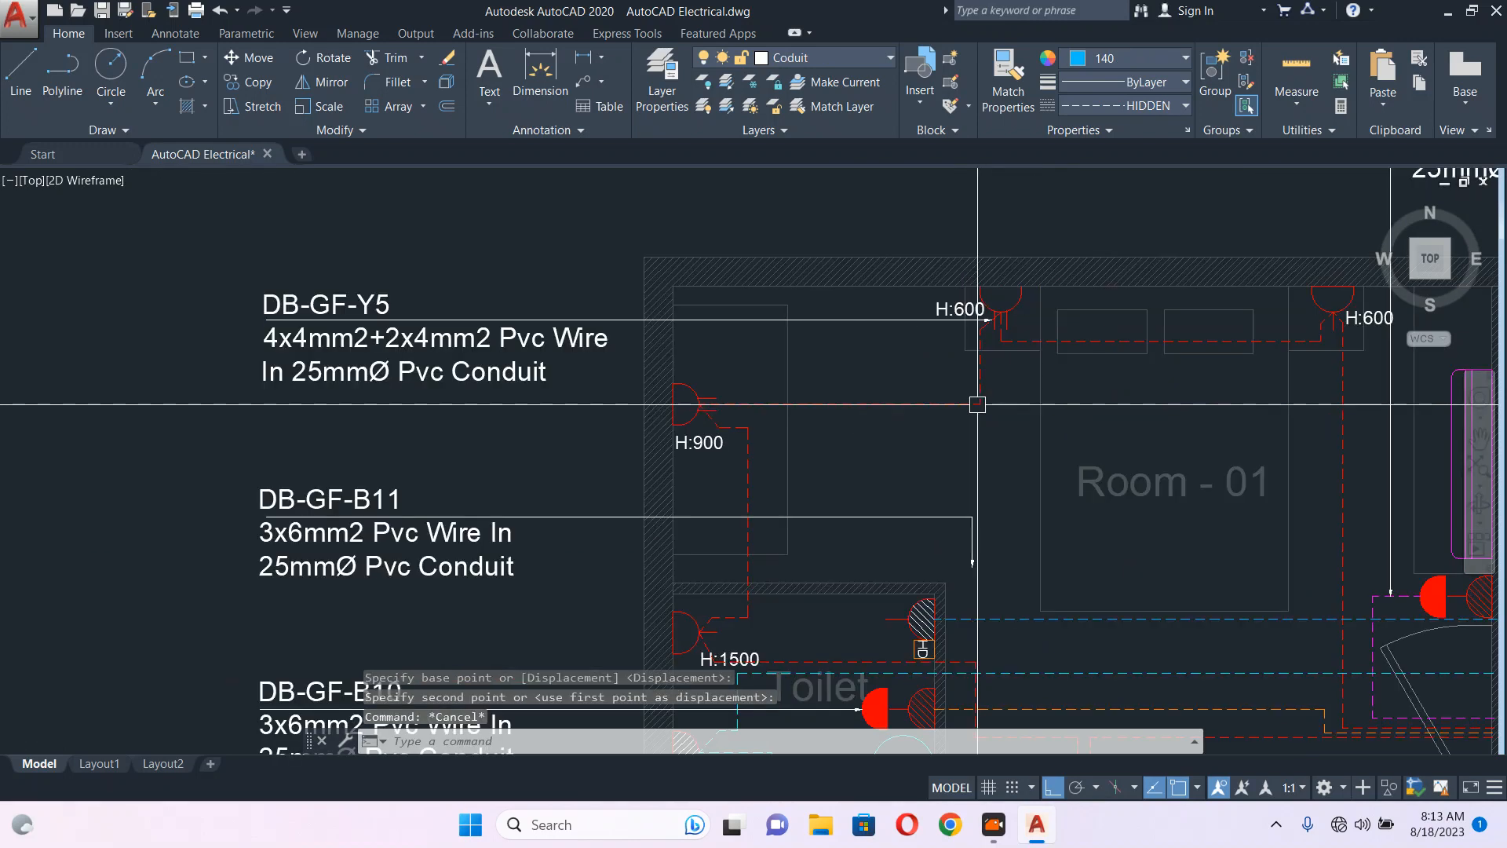
- Move the DB-GF-B11 label and its leader further up, closer to the DB-GF-Y5 label
{"action": "middle_click_drag", "start_coordinate": [447, 452], "coordinate": [638, 328]}
{"action": "left_click", "coordinate": [616, 326]}
{"action": "left_click", "coordinate": [479, 469]}
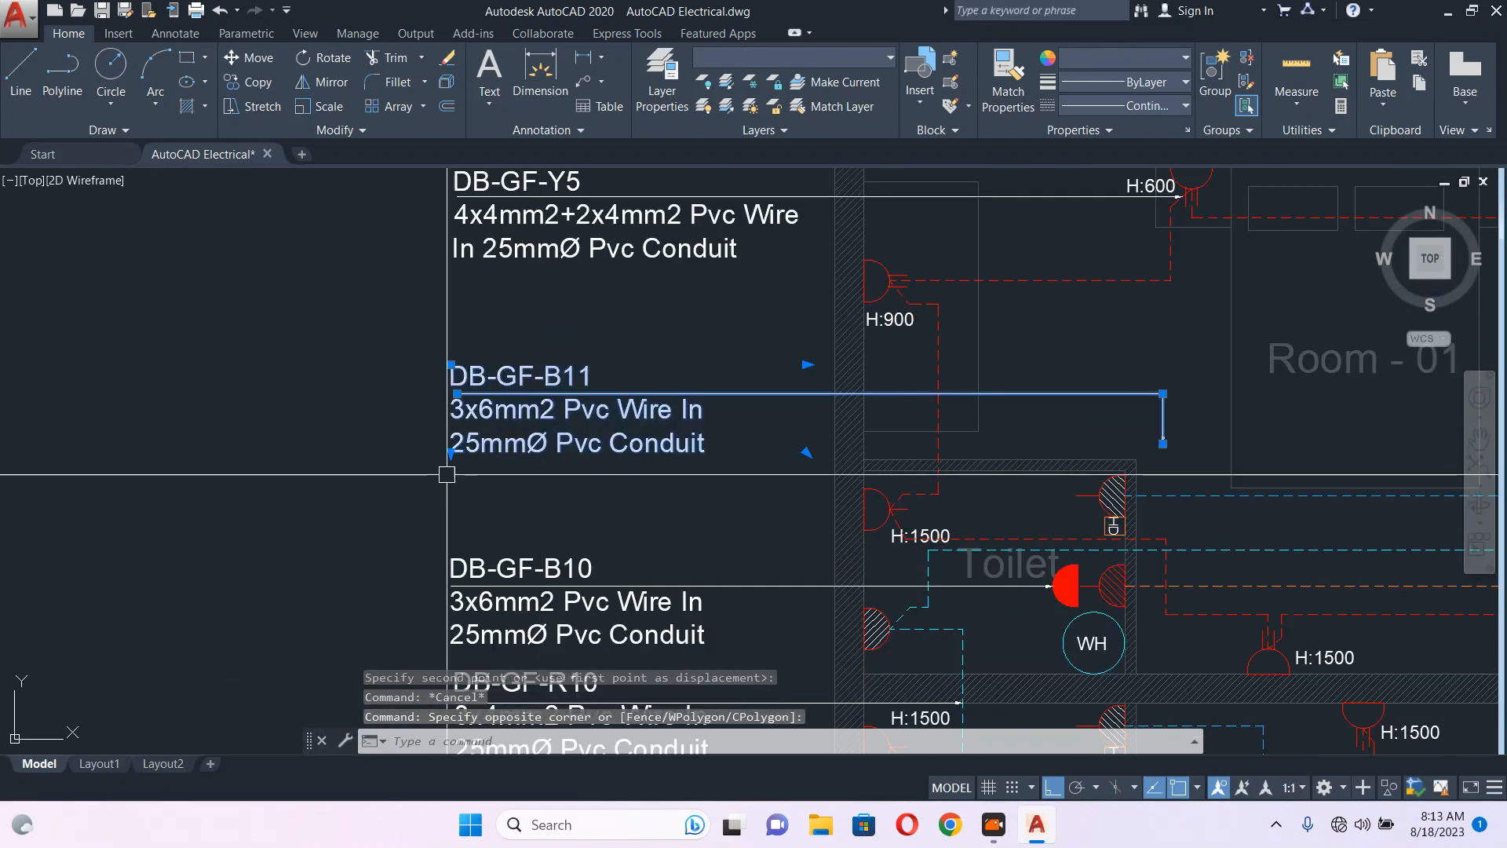
{"action": "type", "text": "m"}
{"action": "key", "text": "Return"}
{"action": "left_click", "coordinate": [319, 436]}
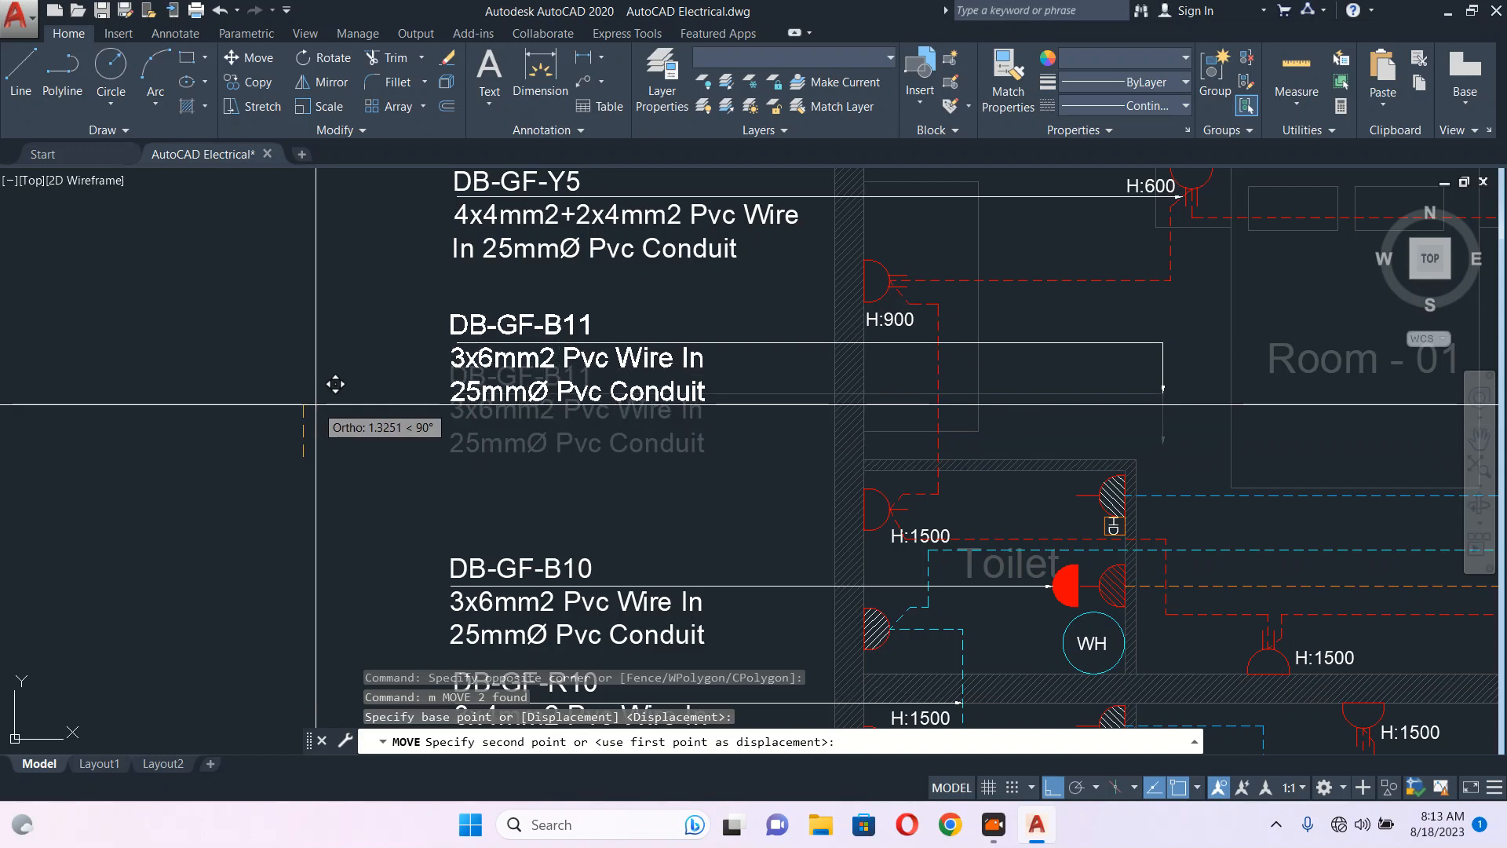
{"action": "left_click", "coordinate": [322, 399]}
- Stretch the arrow end of the DB-GF-B11 leader down to the conduit of the upper toilet's HD outlet
{"action": "left_click", "coordinate": [1164, 387]}
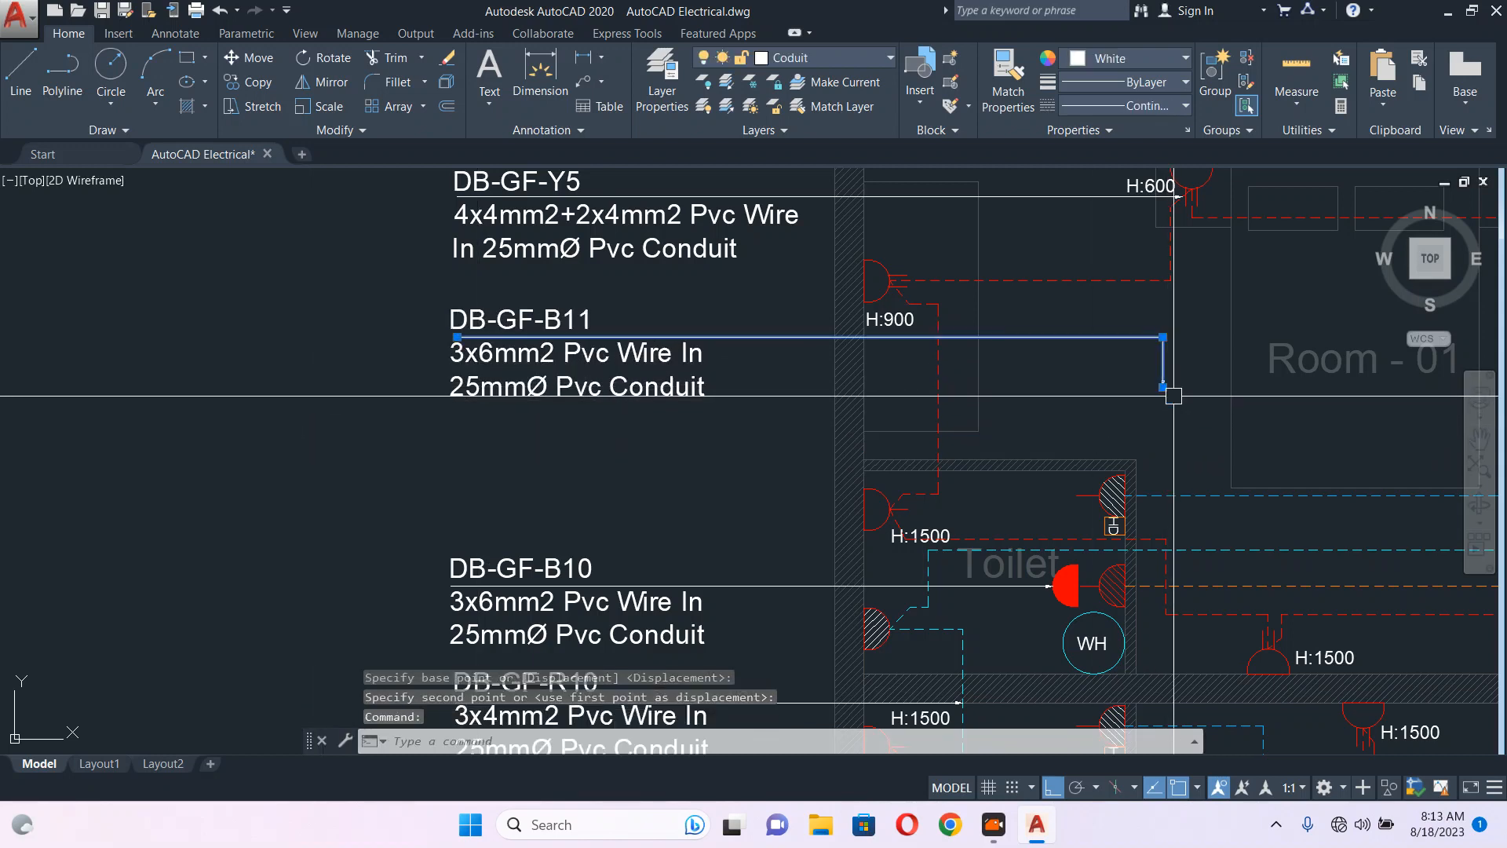
{"action": "left_click", "coordinate": [1162, 387]}
{"action": "left_click", "coordinate": [1163, 492]}
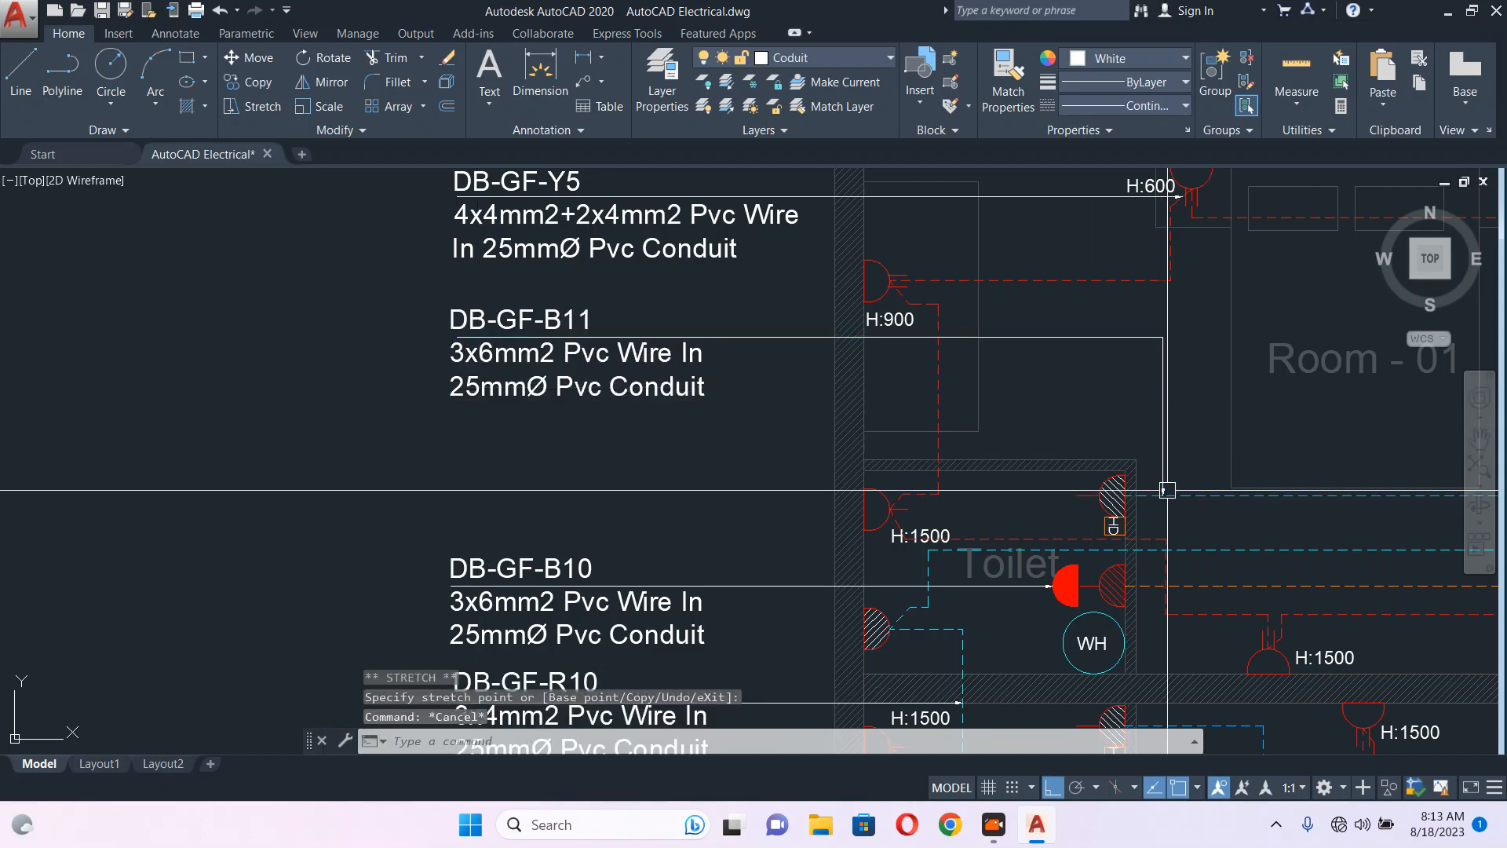
{"action": "key", "text": "Escape"}
- Move the DB-GF-B11 label and its leader back down to just above the DB-GF-B10 label
{"action": "middle_click_drag", "start_coordinate": [1060, 455], "coordinate": [1082, 272]}
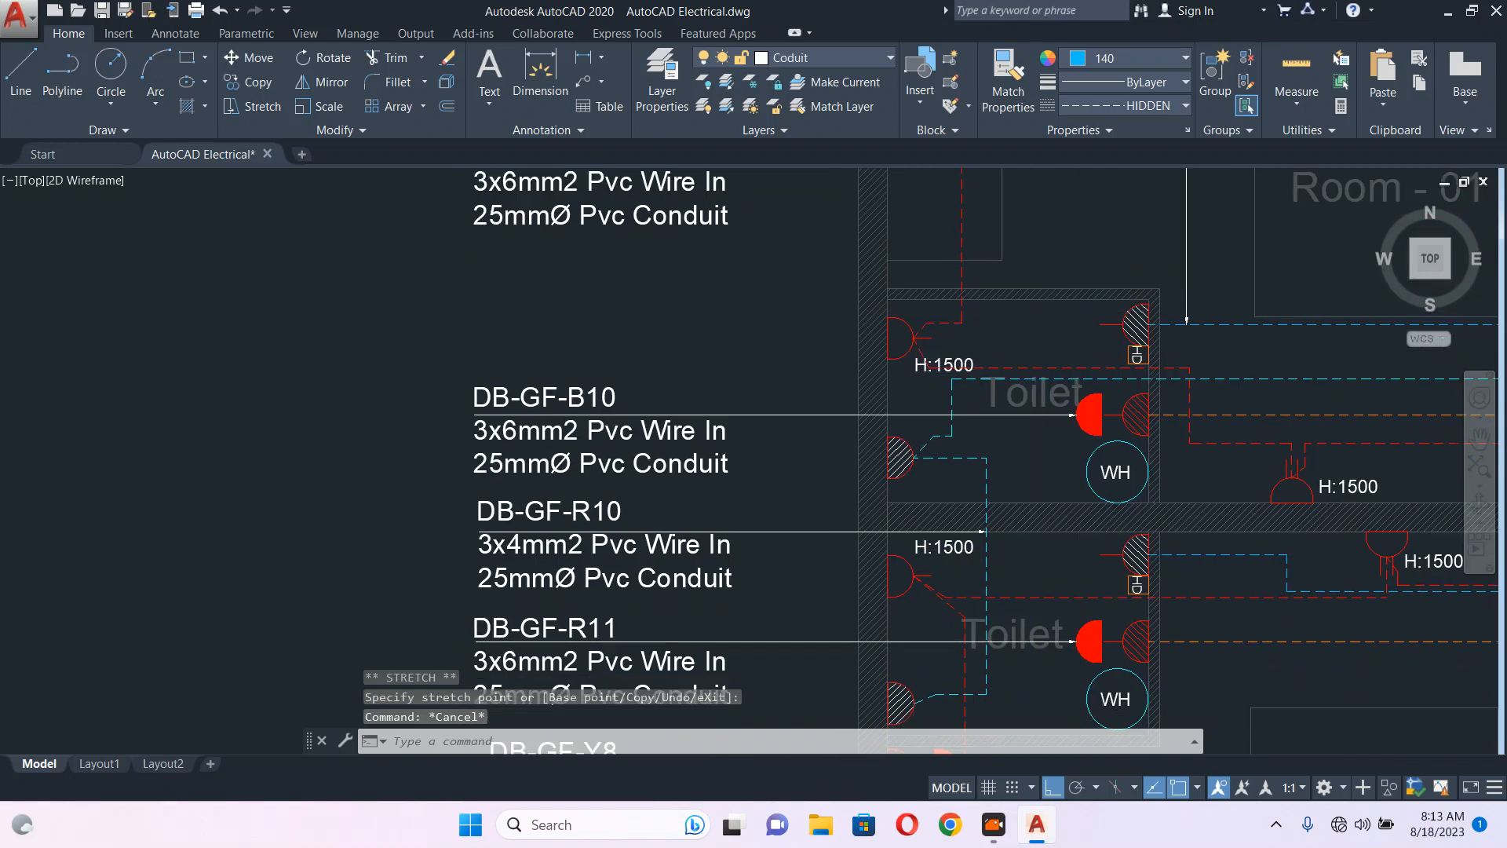
{"action": "scroll", "coordinate": [847, 346], "scroll_direction": "down", "scroll_amount": 2}
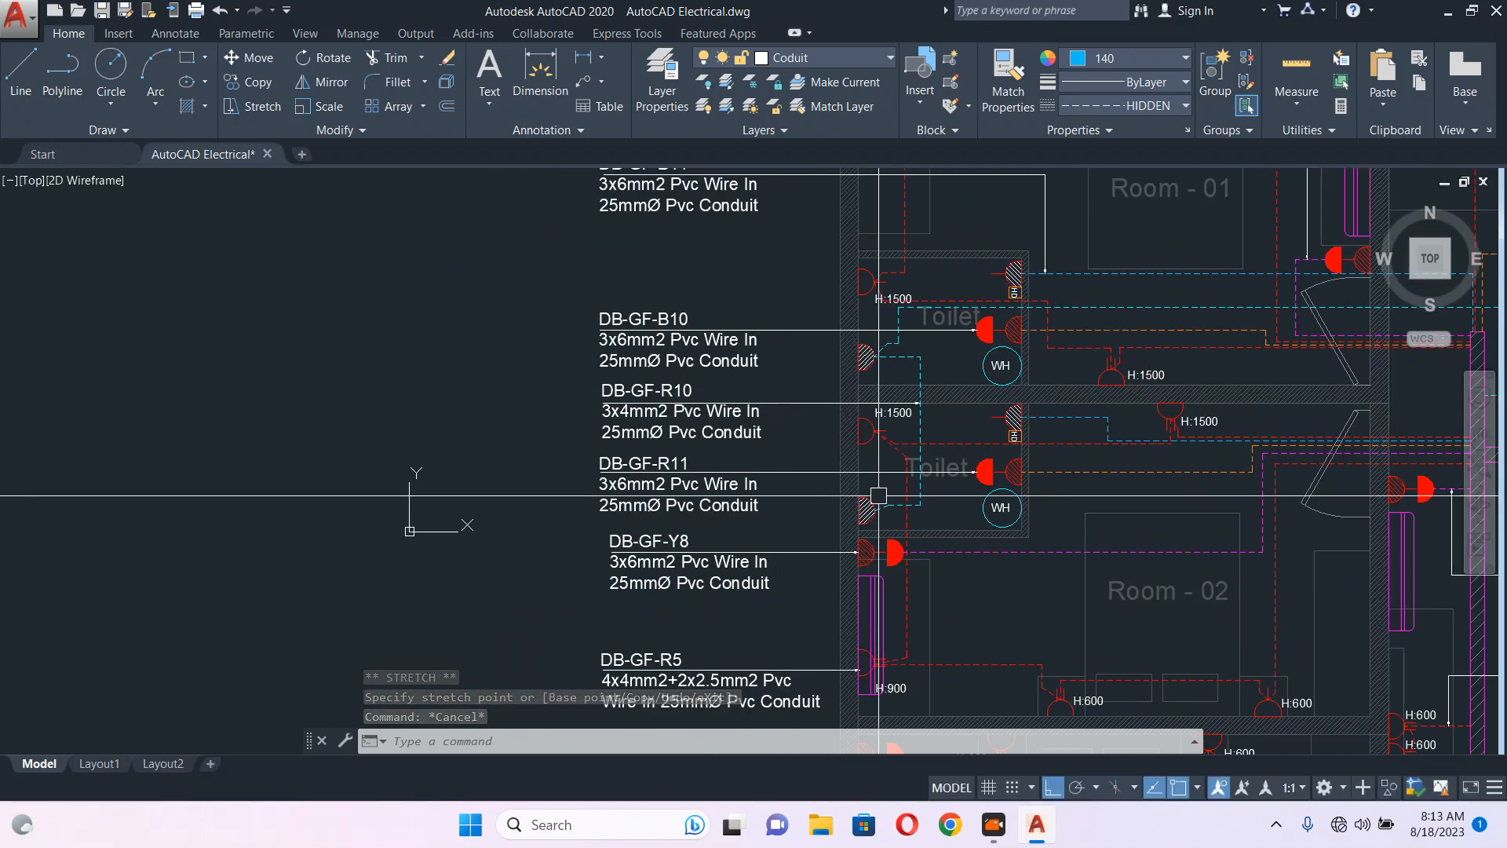
{"action": "middle_click_drag", "start_coordinate": [818, 420], "coordinate": [804, 461]}
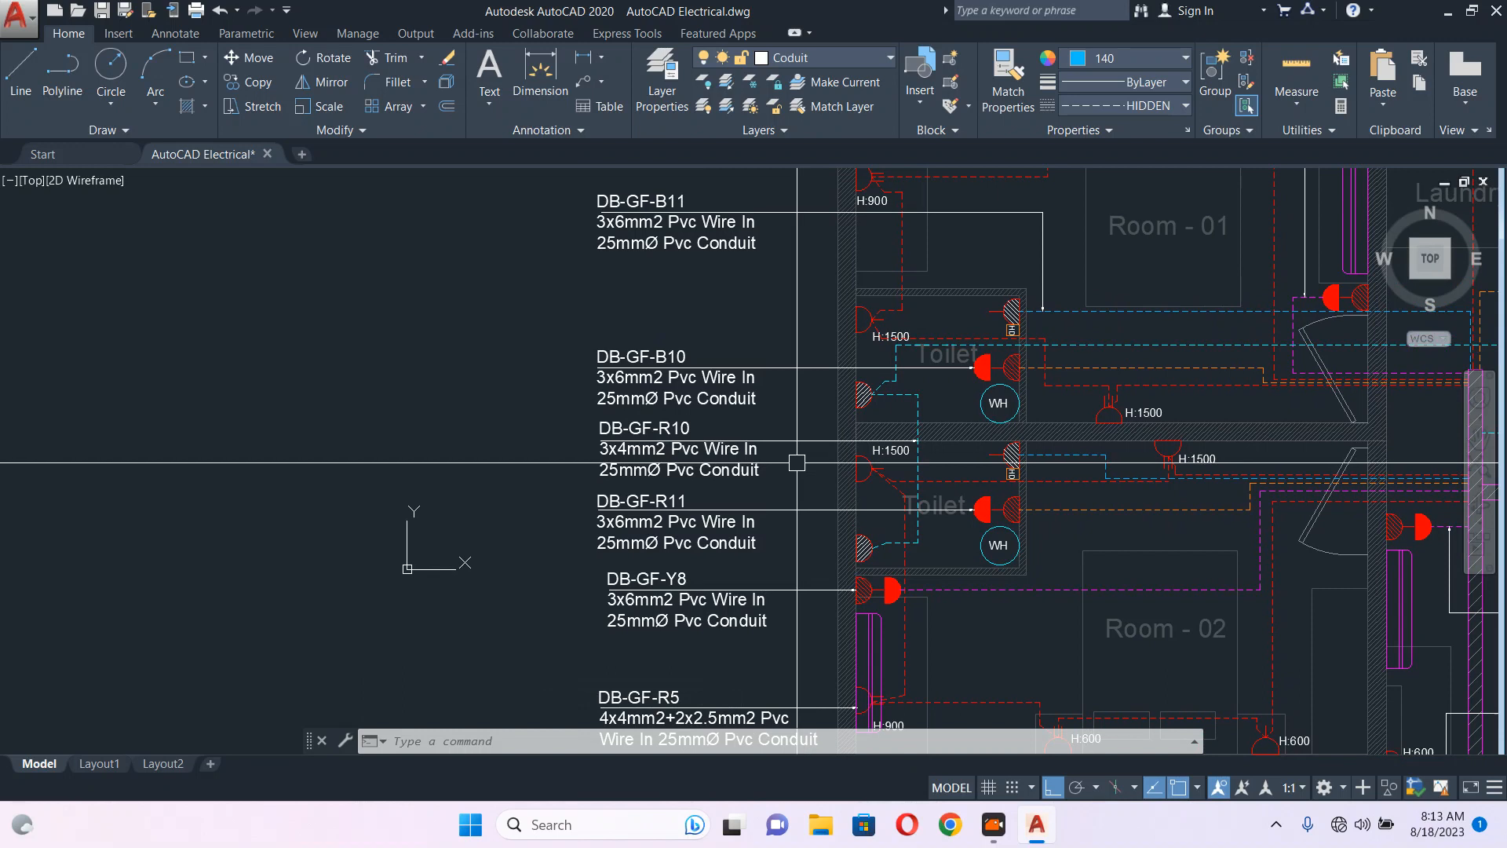
{"action": "middle_click_drag", "start_coordinate": [797, 464], "coordinate": [799, 549]}
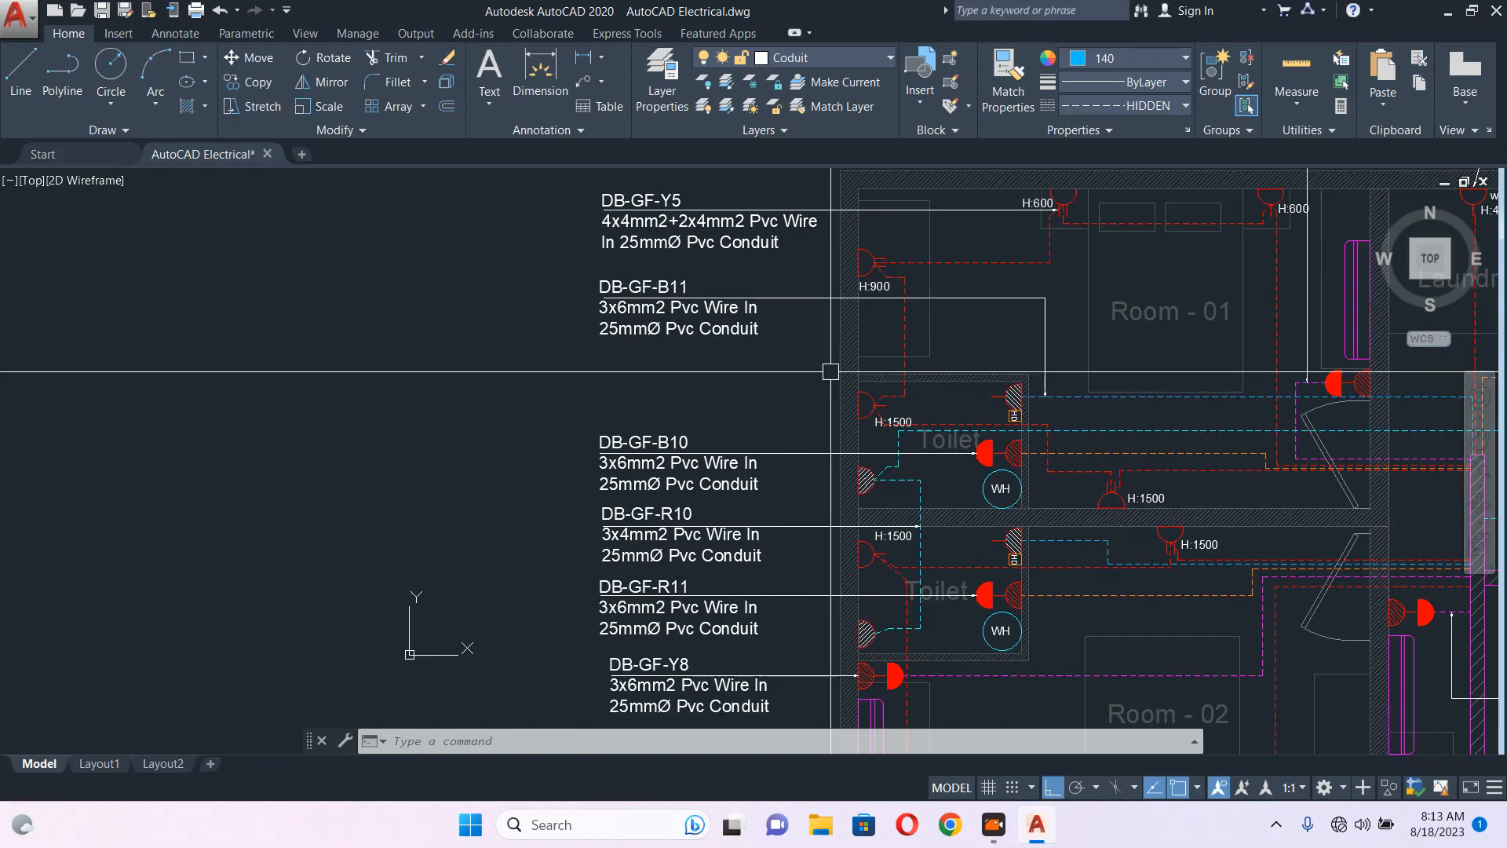
{"action": "left_click", "coordinate": [767, 266]}
{"action": "left_click", "coordinate": [599, 361]}
{"action": "middle_click_drag", "start_coordinate": [594, 363], "coordinate": [641, 377]}
{"action": "type", "text": "m"}
{"action": "key", "text": "Return"}
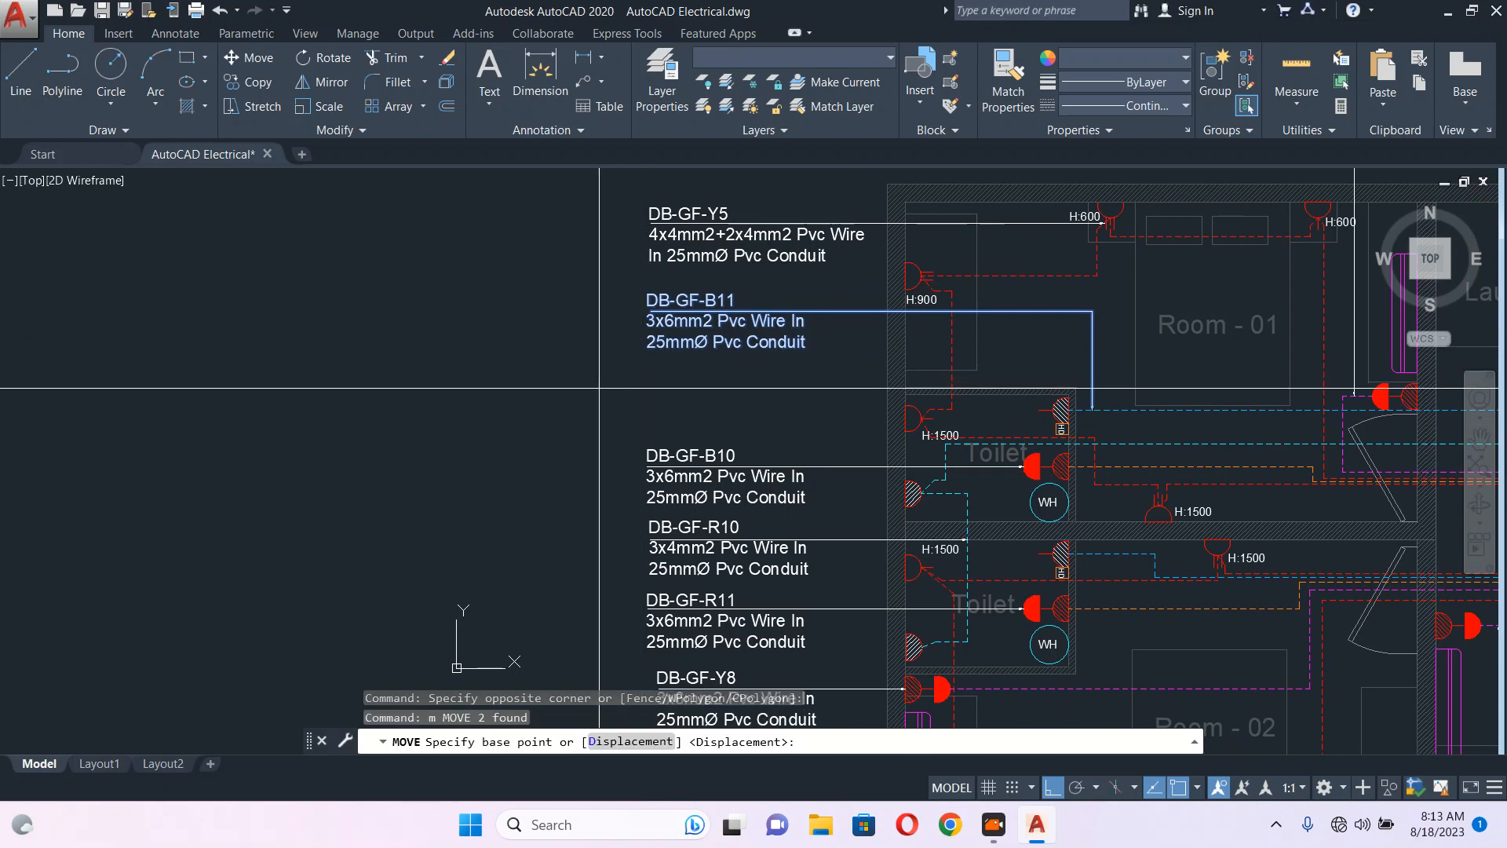
{"action": "left_click", "coordinate": [599, 388]}
{"action": "left_click", "coordinate": [599, 447]}
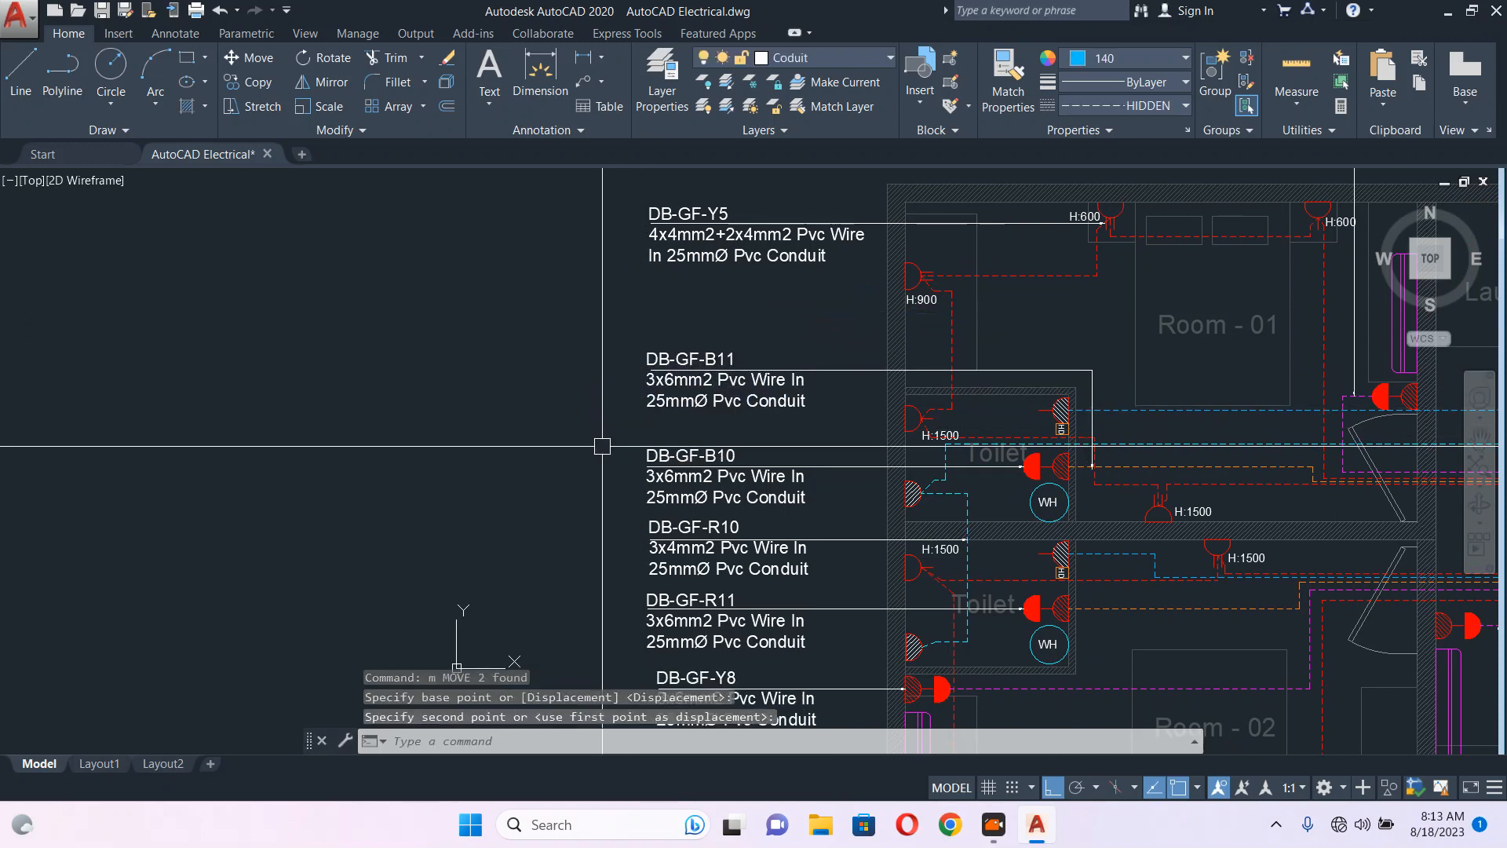
- Shorten the vertical leg of the DB-GF-B11 leader so its arrowhead ends on the HD outlet's blue conduit
{"action": "left_click", "coordinate": [1096, 458]}
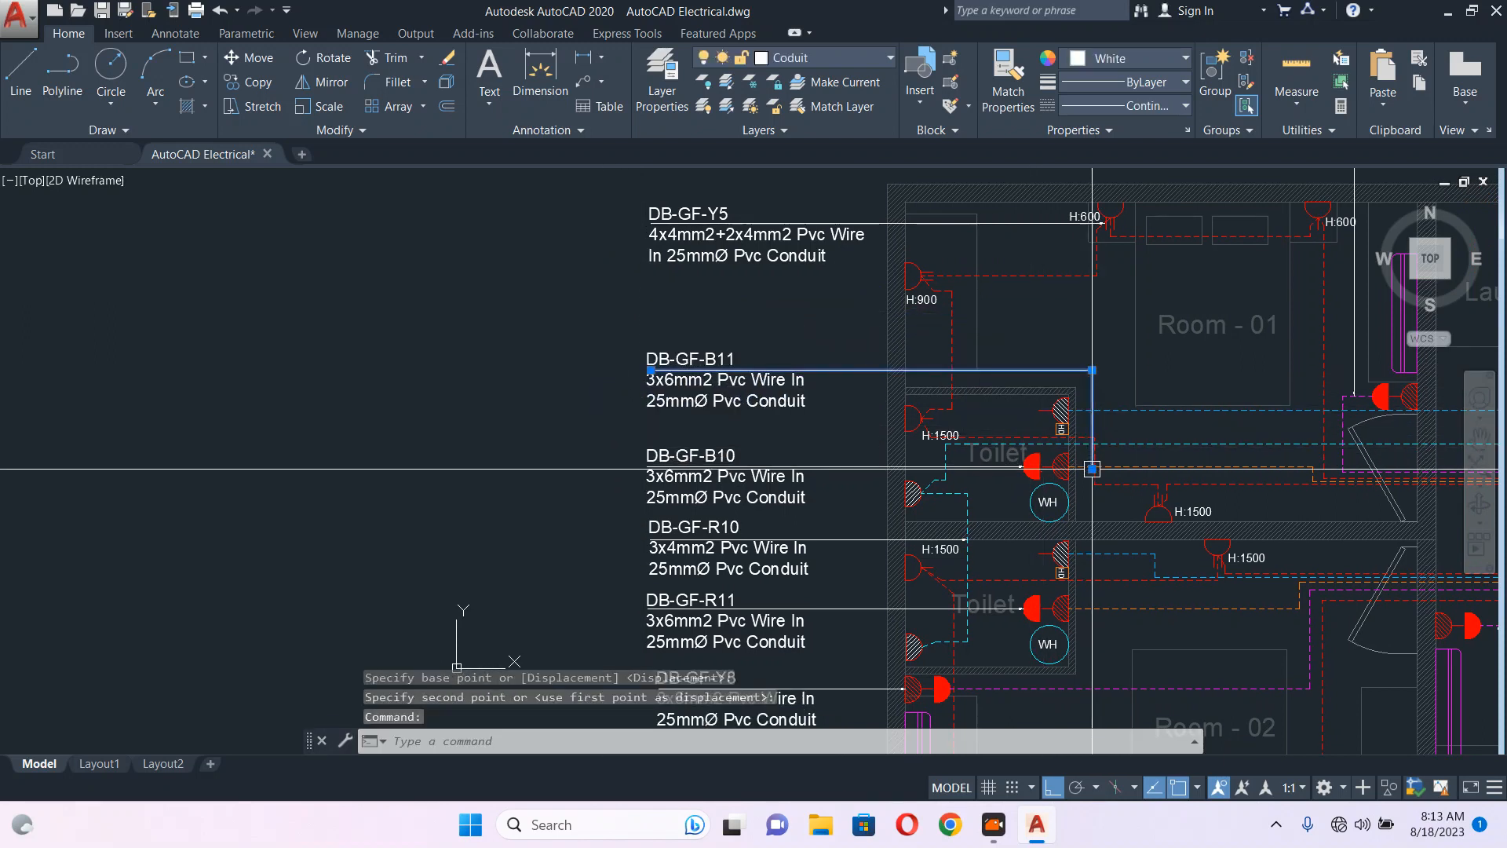
{"action": "left_click", "coordinate": [1092, 468]}
{"action": "scroll", "coordinate": [1092, 468], "scroll_direction": "up", "scroll_amount": 5}
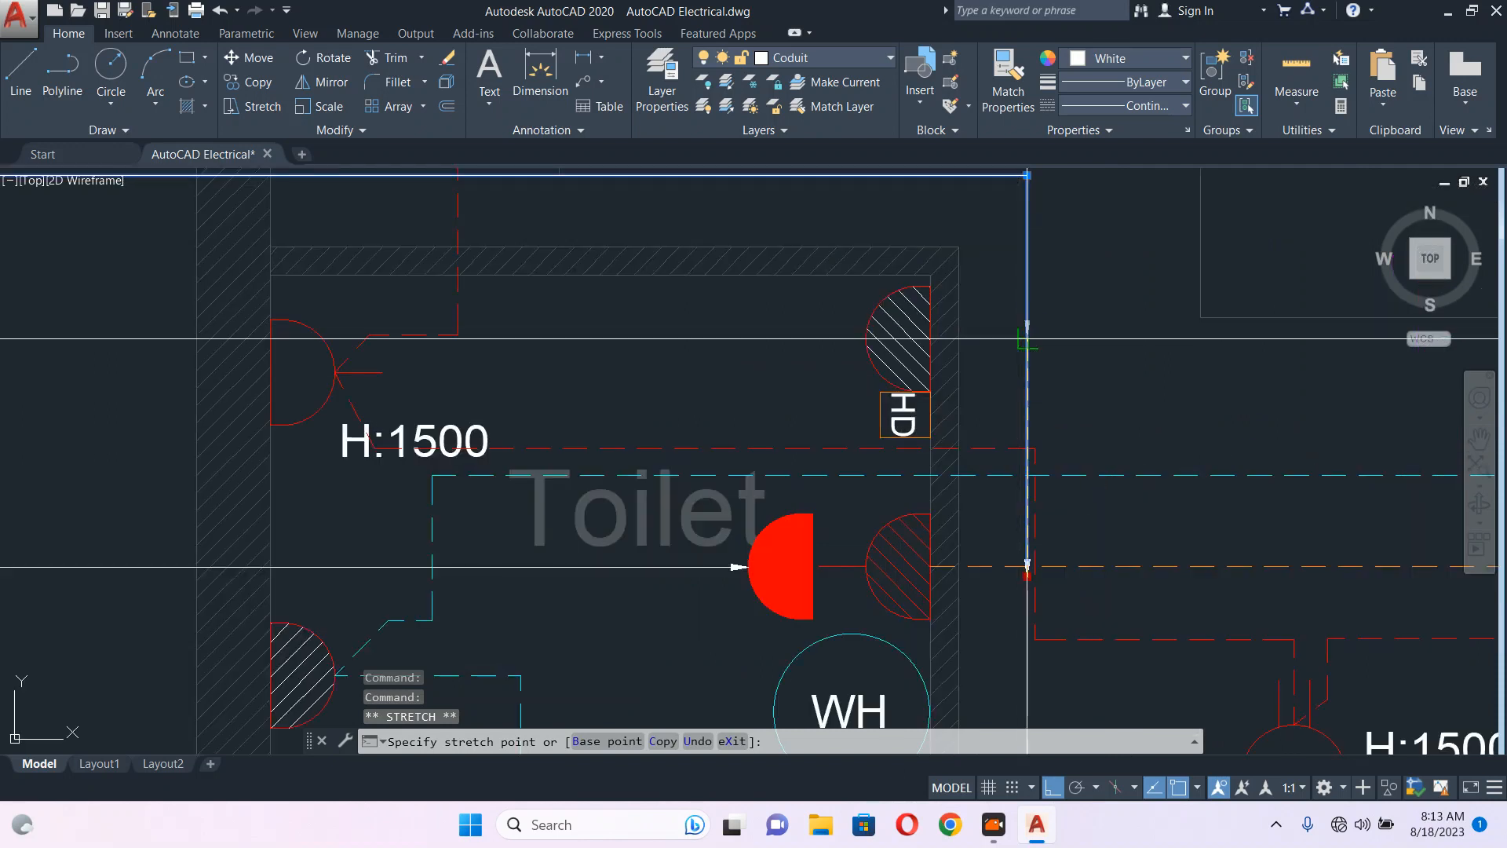
{"action": "key", "text": "Escape"}
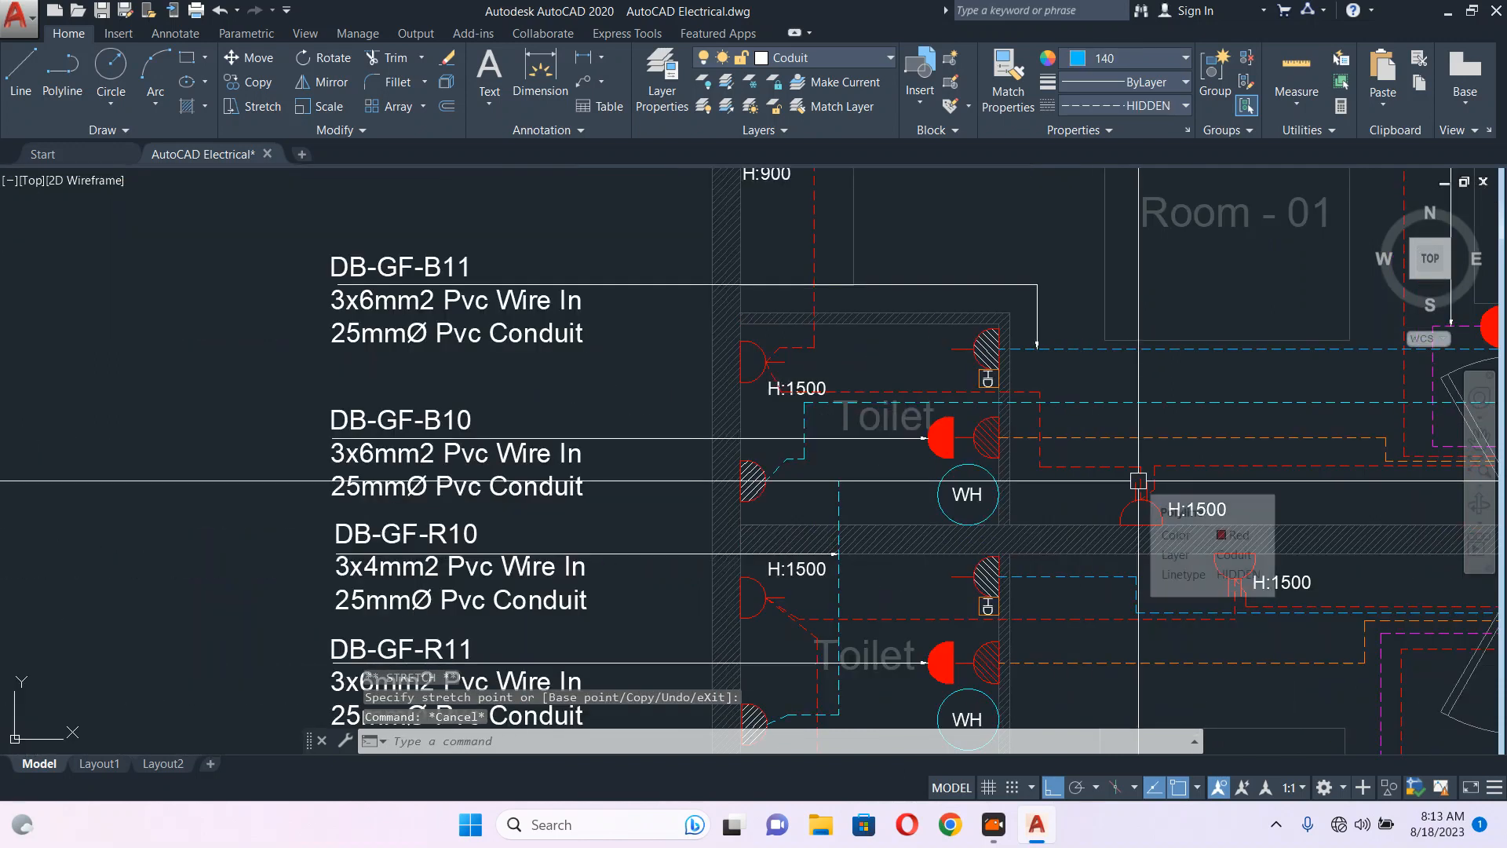
- Draw a quick leader from the cyan conduit right of the upper toilet up and across to the label column above DB-GF-B11
{"action": "type", "text": "le"}
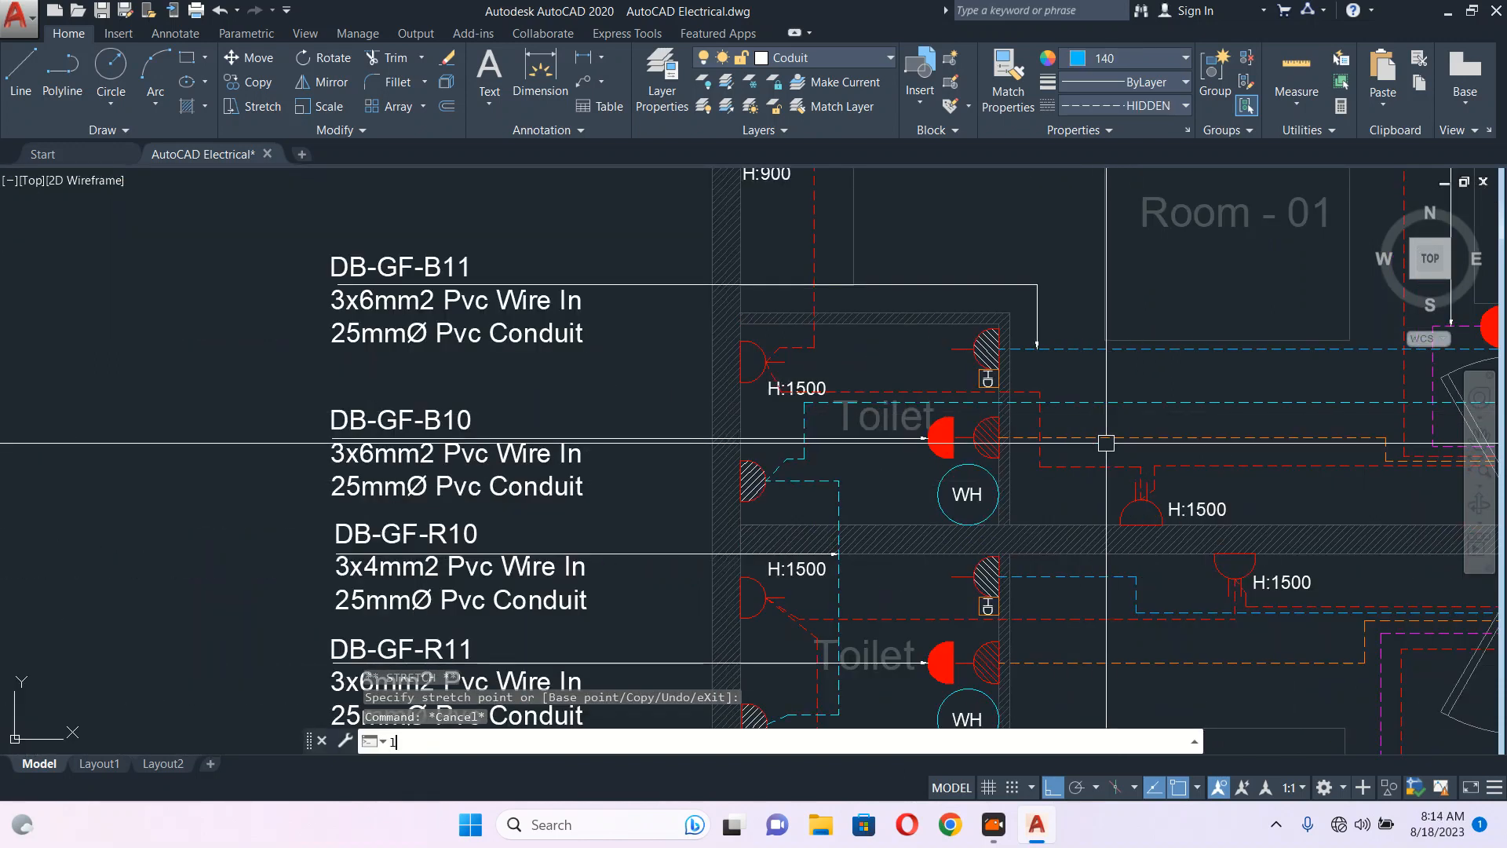
{"action": "key", "text": "Return"}
{"action": "left_click", "coordinate": [1118, 401]}
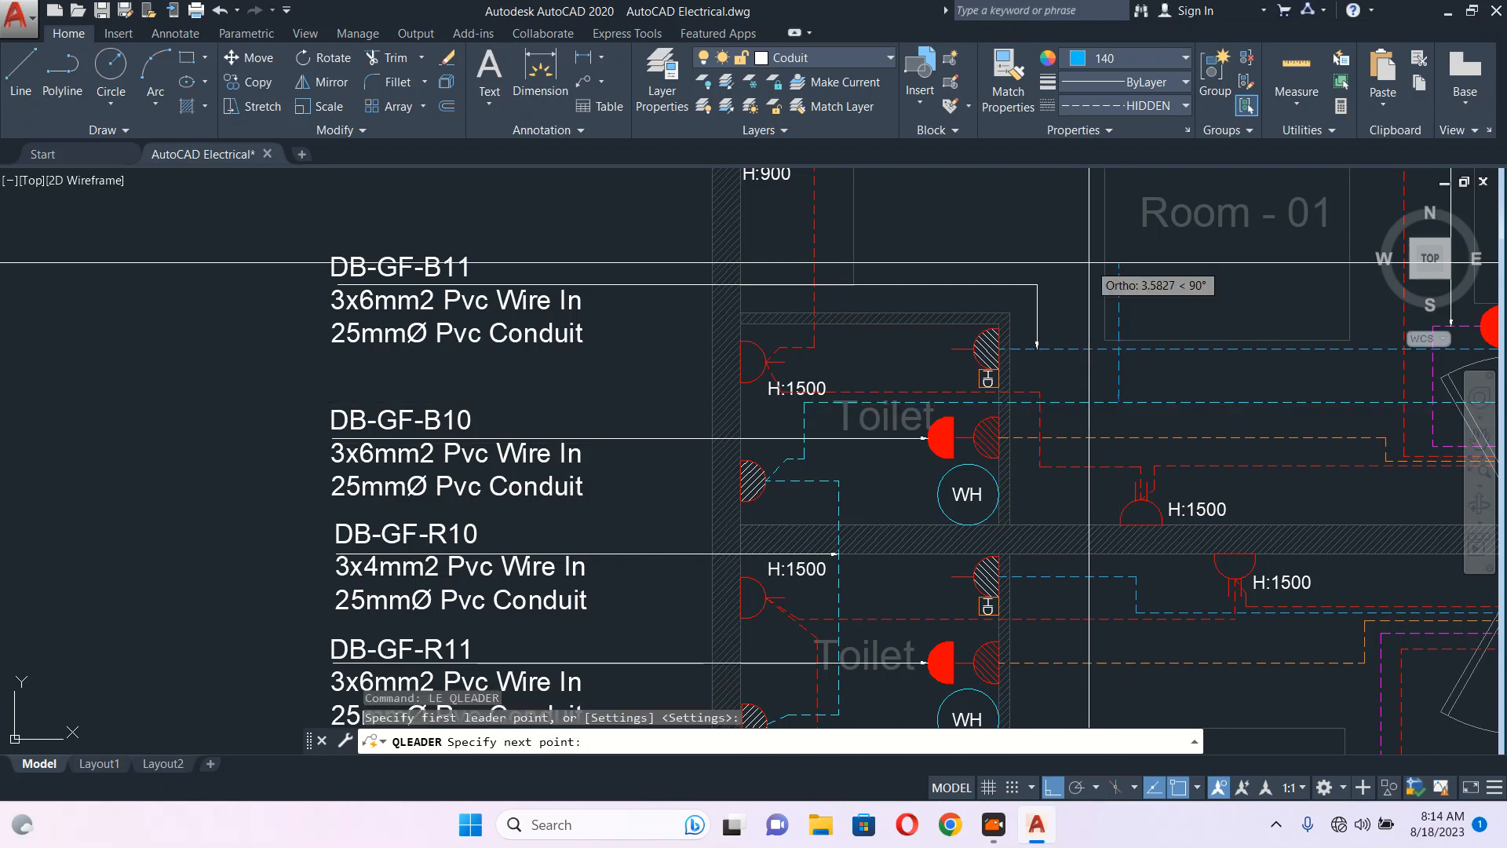
{"action": "middle_click_drag", "start_coordinate": [1058, 183], "coordinate": [1097, 310]}
{"action": "left_click", "coordinate": [1097, 310]}
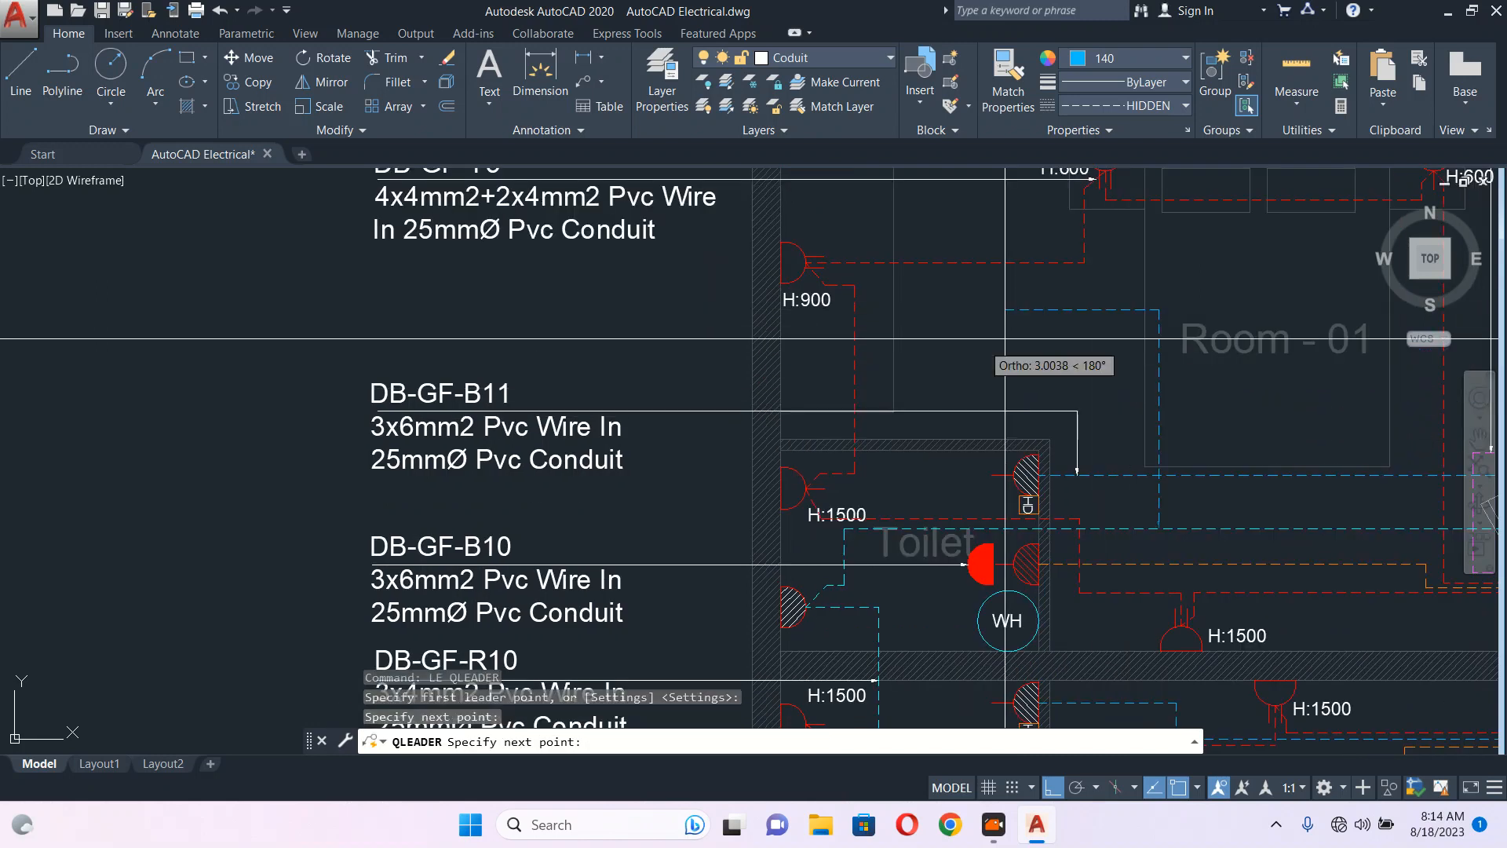
{"action": "left_click", "coordinate": [384, 329]}
{"action": "key", "text": "Escape"}
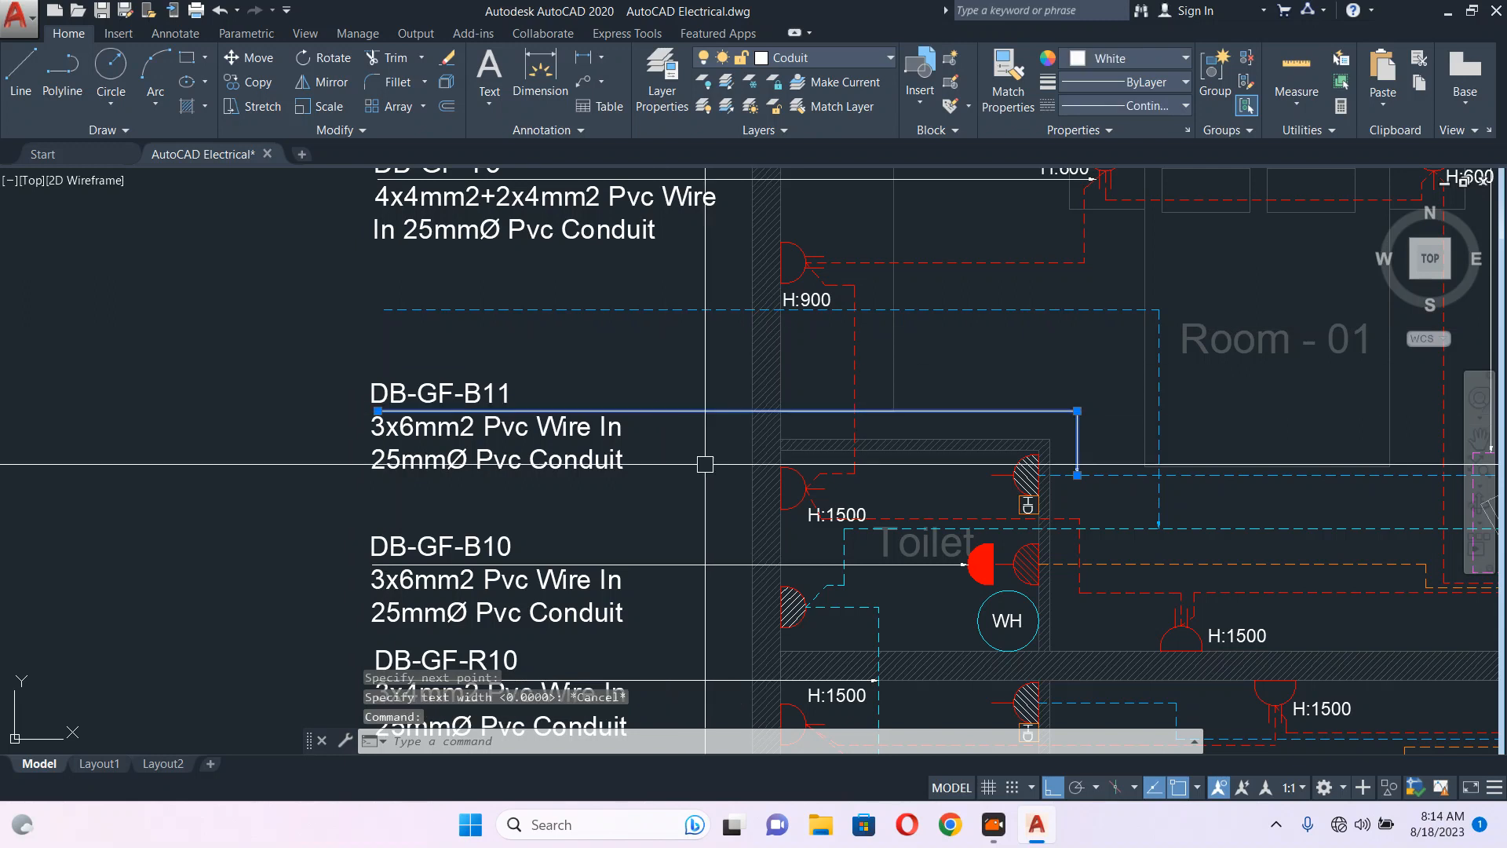
- Match the new leader's properties to those of the white, continuous DB-GF-B11 leader
{"action": "type", "text": "ma"}
{"action": "key", "text": "Return"}
{"action": "left_click", "coordinate": [690, 410]}
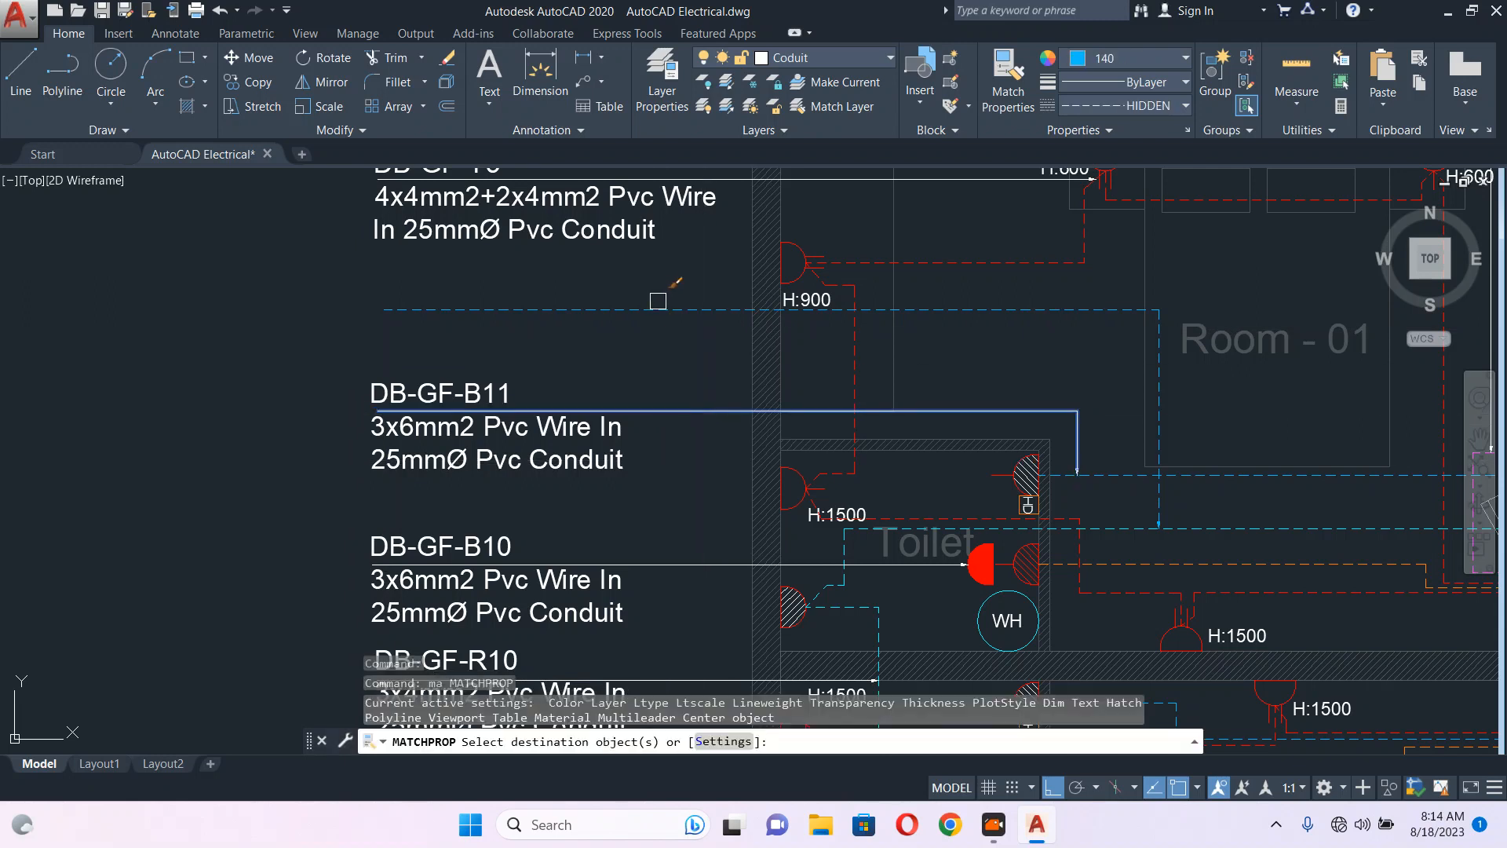
{"action": "key", "text": "Escape"}
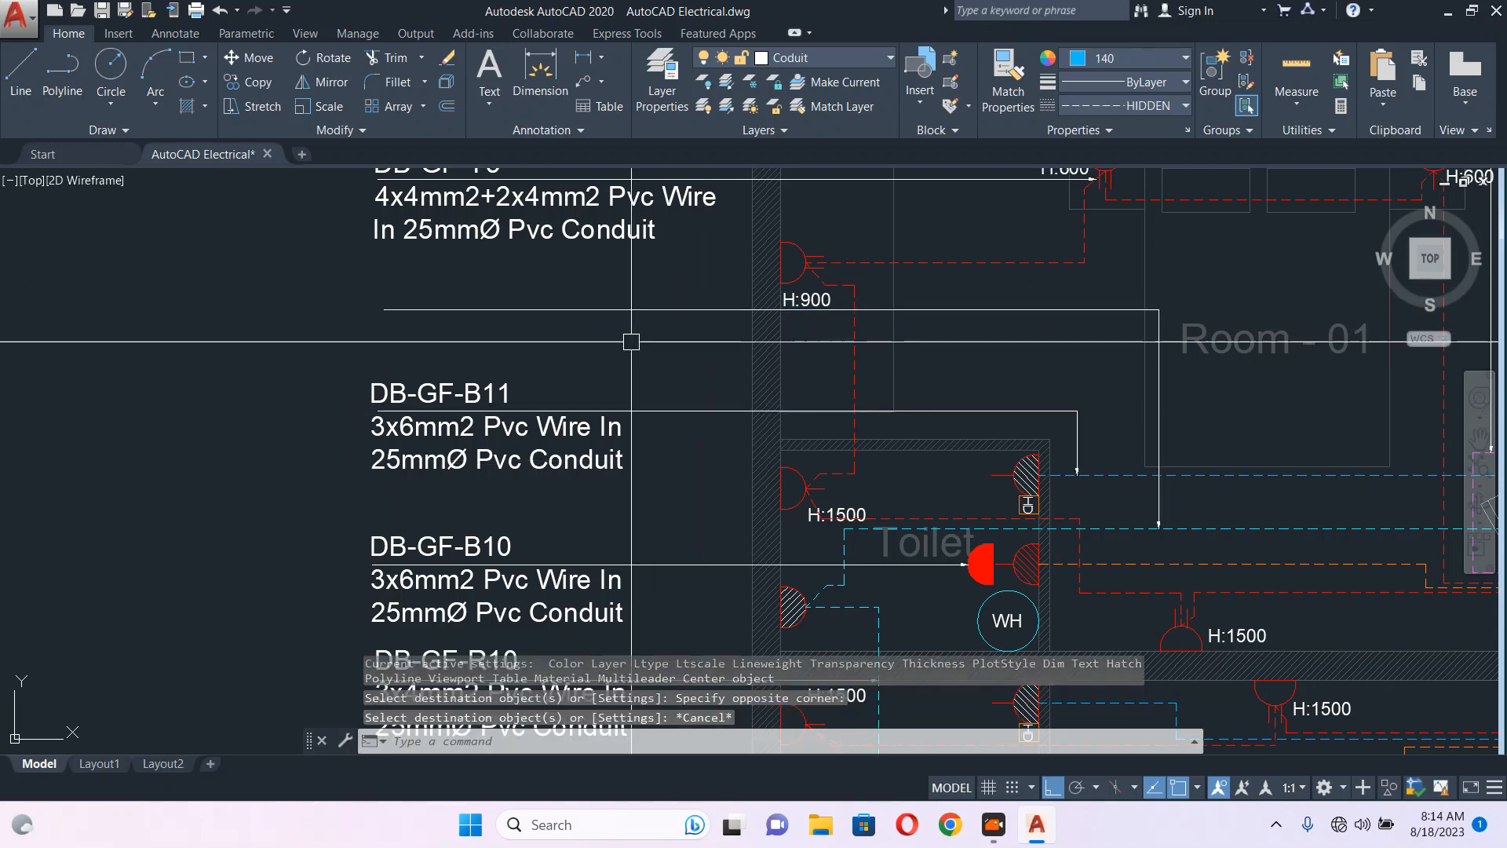
- Move the DB-GF-R10 label straight up onto the new leader, between the DB-GF-Y5 and DB-GF-B11 labels
{"action": "mouse_move", "coordinate": [667, 421]}
{"action": "middle_mouse_down"}
{"action": "mouse_move", "coordinate": [719, 308]}
{"action": "mouse_move", "coordinate": [719, 224]}
{"action": "middle_mouse_up"}
{"action": "left_click", "coordinate": [481, 502]}
{"action": "middle_click_drag", "start_coordinate": [481, 502], "coordinate": [810, 573]}
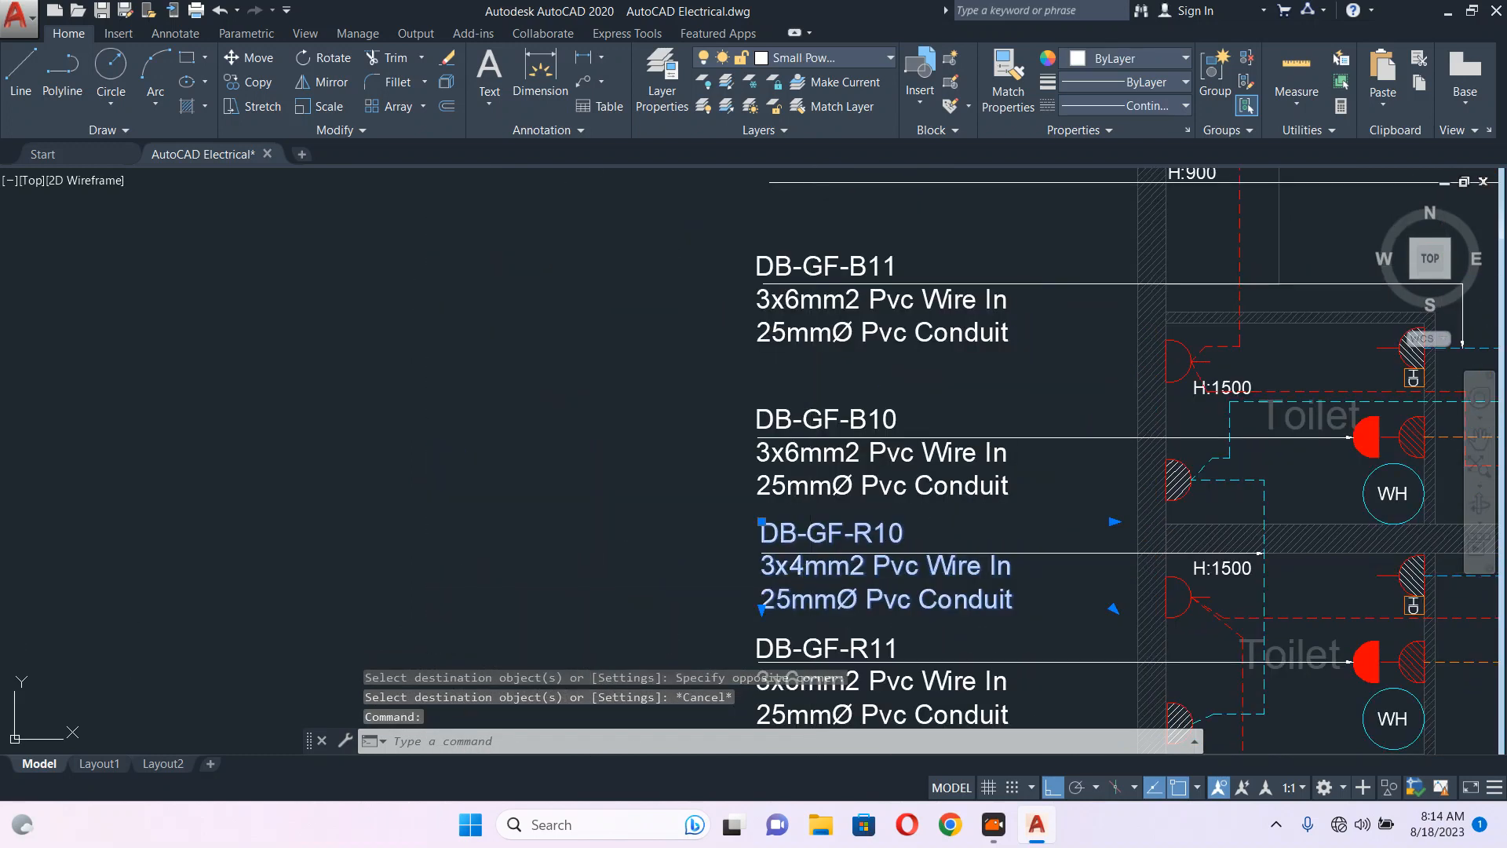
{"action": "type", "text": "m"}
{"action": "key", "text": "Return"}
{"action": "left_click", "coordinate": [592, 501]}
{"action": "scroll", "coordinate": [610, 363], "scroll_direction": "down", "scroll_amount": 2}
{"action": "middle_click_drag", "start_coordinate": [610, 364], "coordinate": [601, 528]}
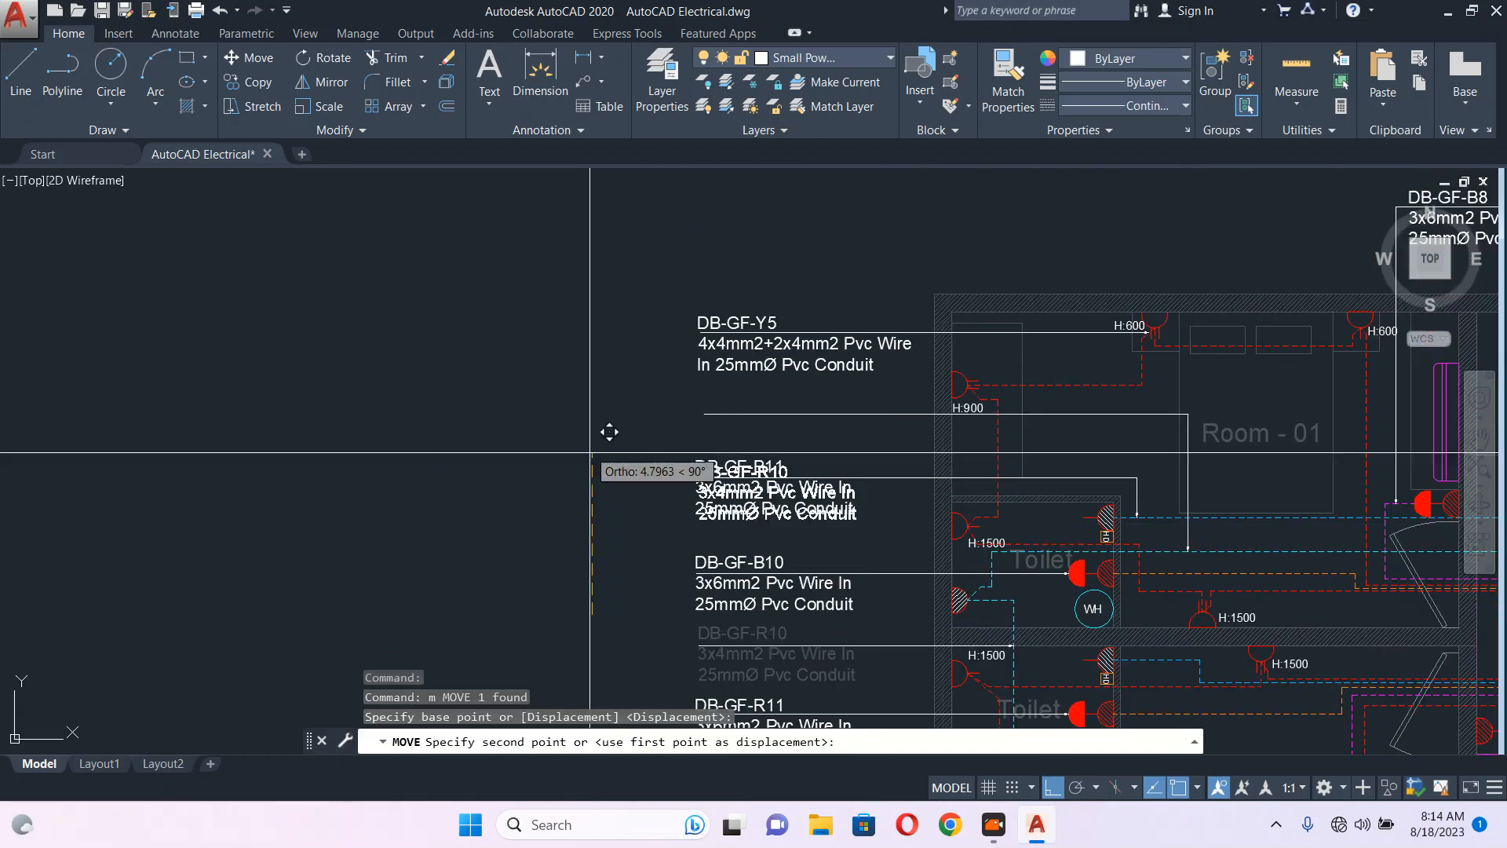
{"action": "left_click", "coordinate": [588, 364]}
{"action": "key", "text": "Escape"}
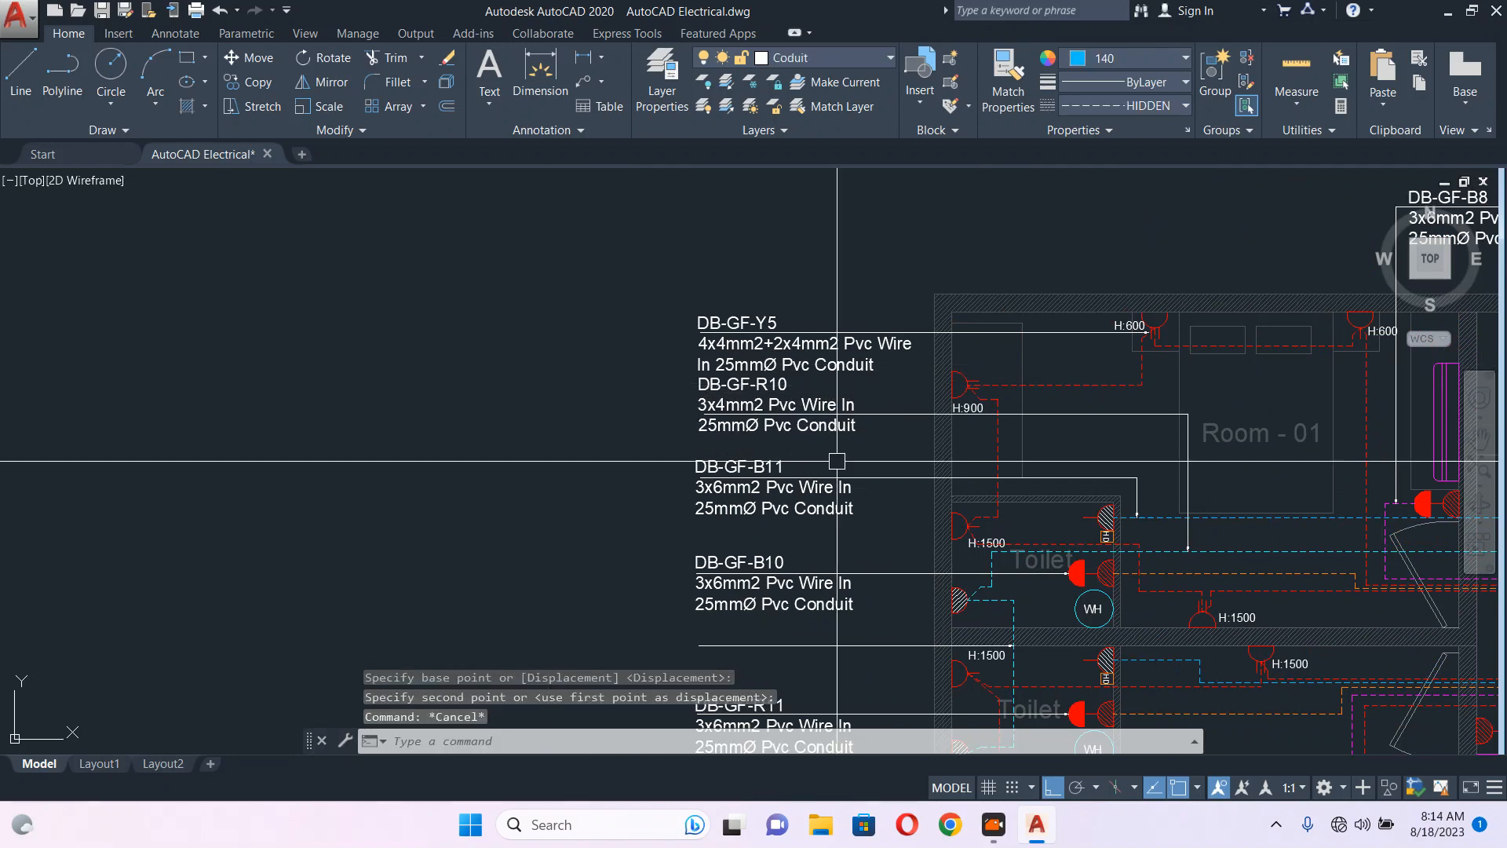
- Move the DB-GF-Y5 label slightly up to leave a gap above the DB-GF-R10 label
{"action": "left_click", "coordinate": [830, 349]}
{"action": "scroll", "coordinate": [831, 349], "scroll_direction": "up", "scroll_amount": 2}
{"action": "middle_click_drag", "start_coordinate": [832, 347], "coordinate": [892, 395]}
{"action": "type", "text": "m"}
{"action": "key", "text": "Return"}
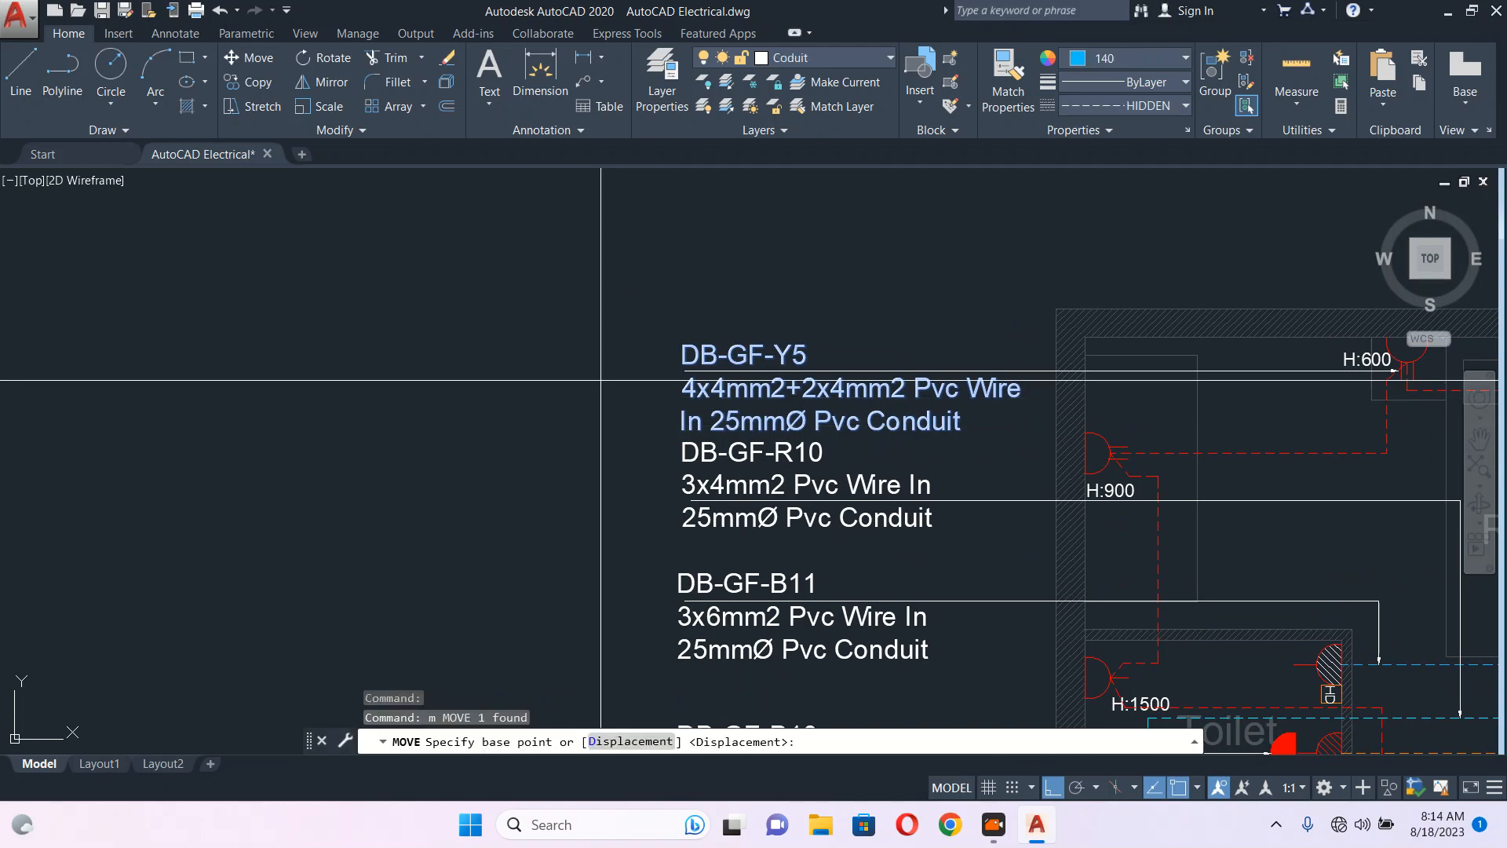
{"action": "left_click", "coordinate": [601, 380]}
{"action": "left_click", "coordinate": [597, 348]}
{"action": "key", "text": "Escape"}
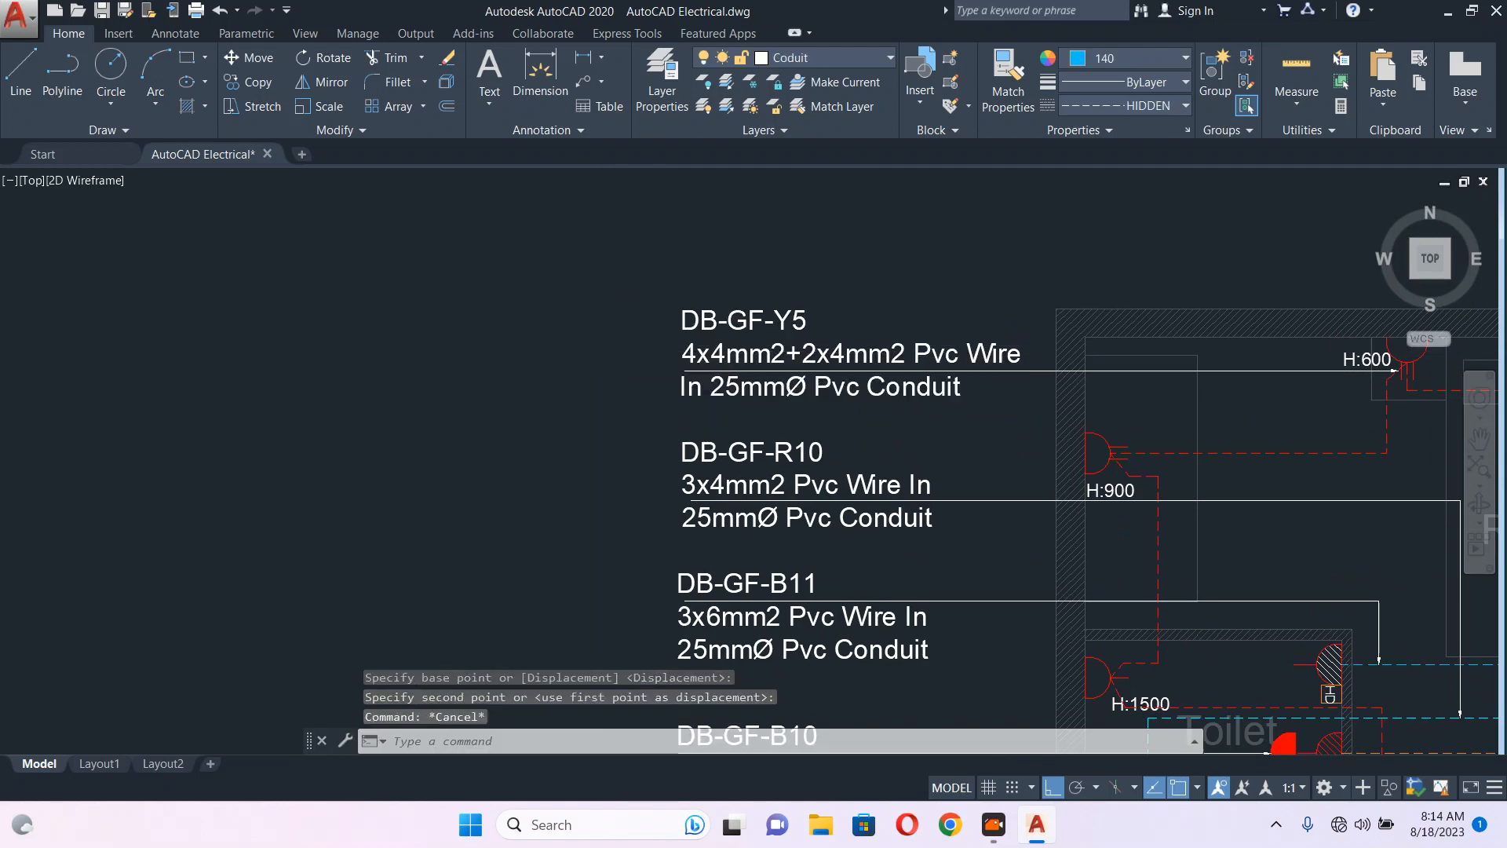
- Stretch the arrow end of the unlabelled leader above DB-GF-R11 across to the lower toilet's HD outlet
{"action": "scroll", "coordinate": [786, 409], "scroll_direction": "down", "scroll_amount": 6}
{"action": "scroll", "coordinate": [742, 452], "scroll_direction": "up", "scroll_amount": 6}
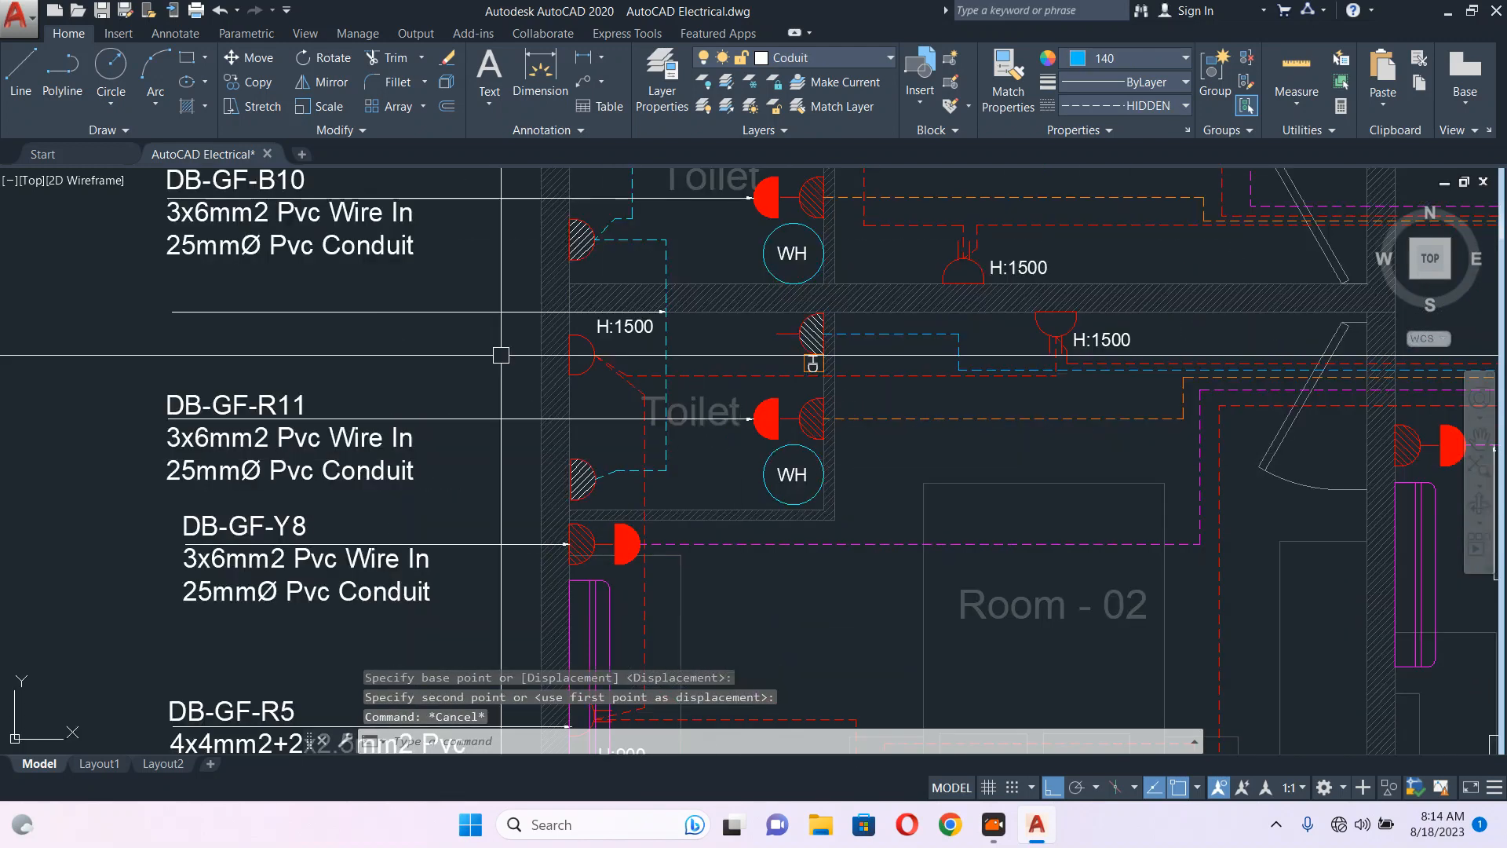
{"action": "left_click", "coordinate": [475, 312]}
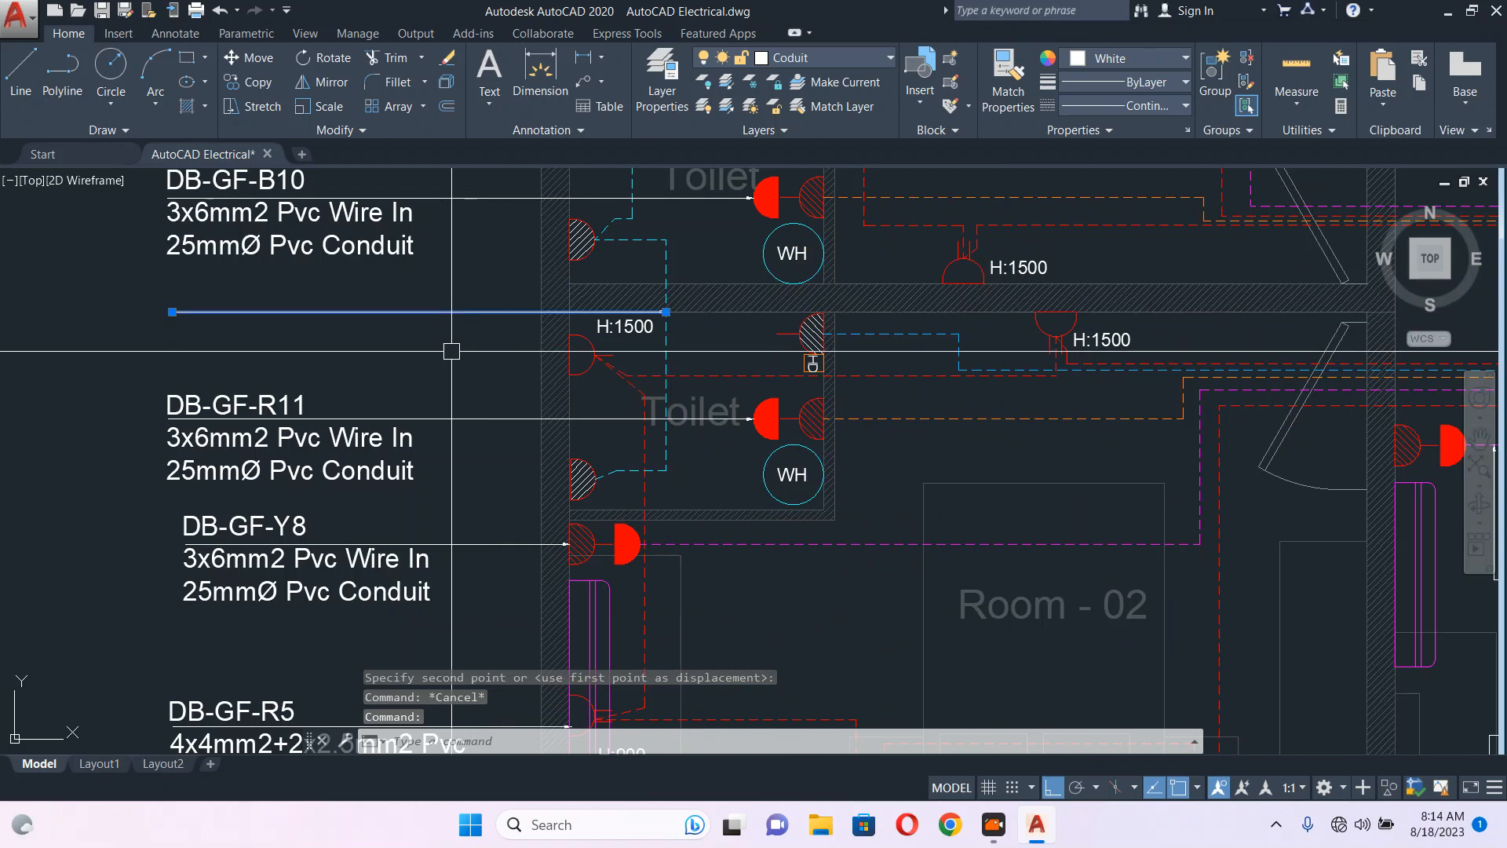
{"action": "middle_click_drag", "start_coordinate": [451, 351], "coordinate": [498, 397]}
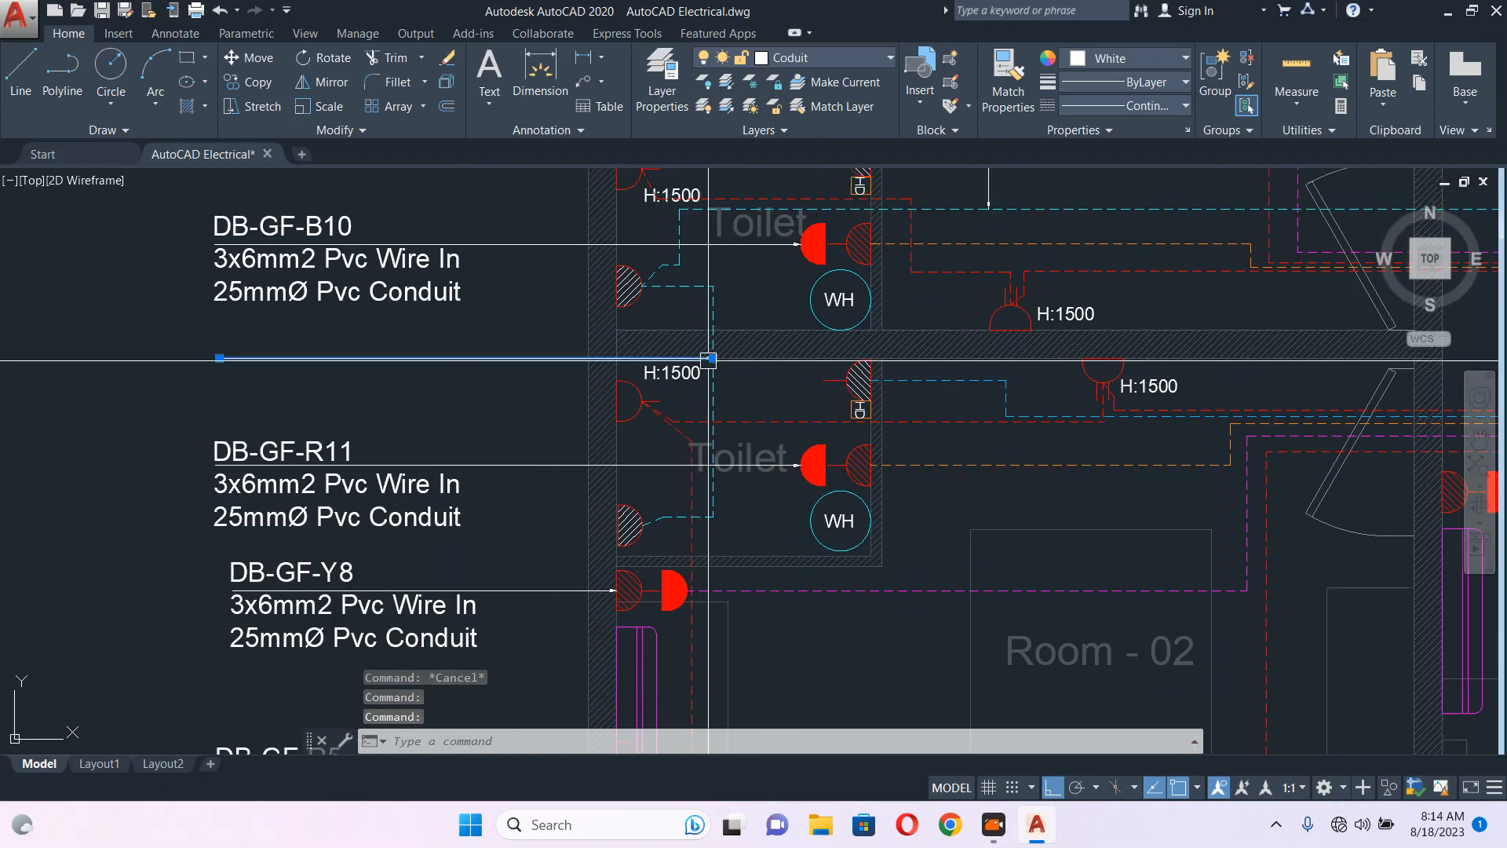
{"action": "scroll", "coordinate": [712, 358], "scroll_direction": "up", "scroll_amount": 8}
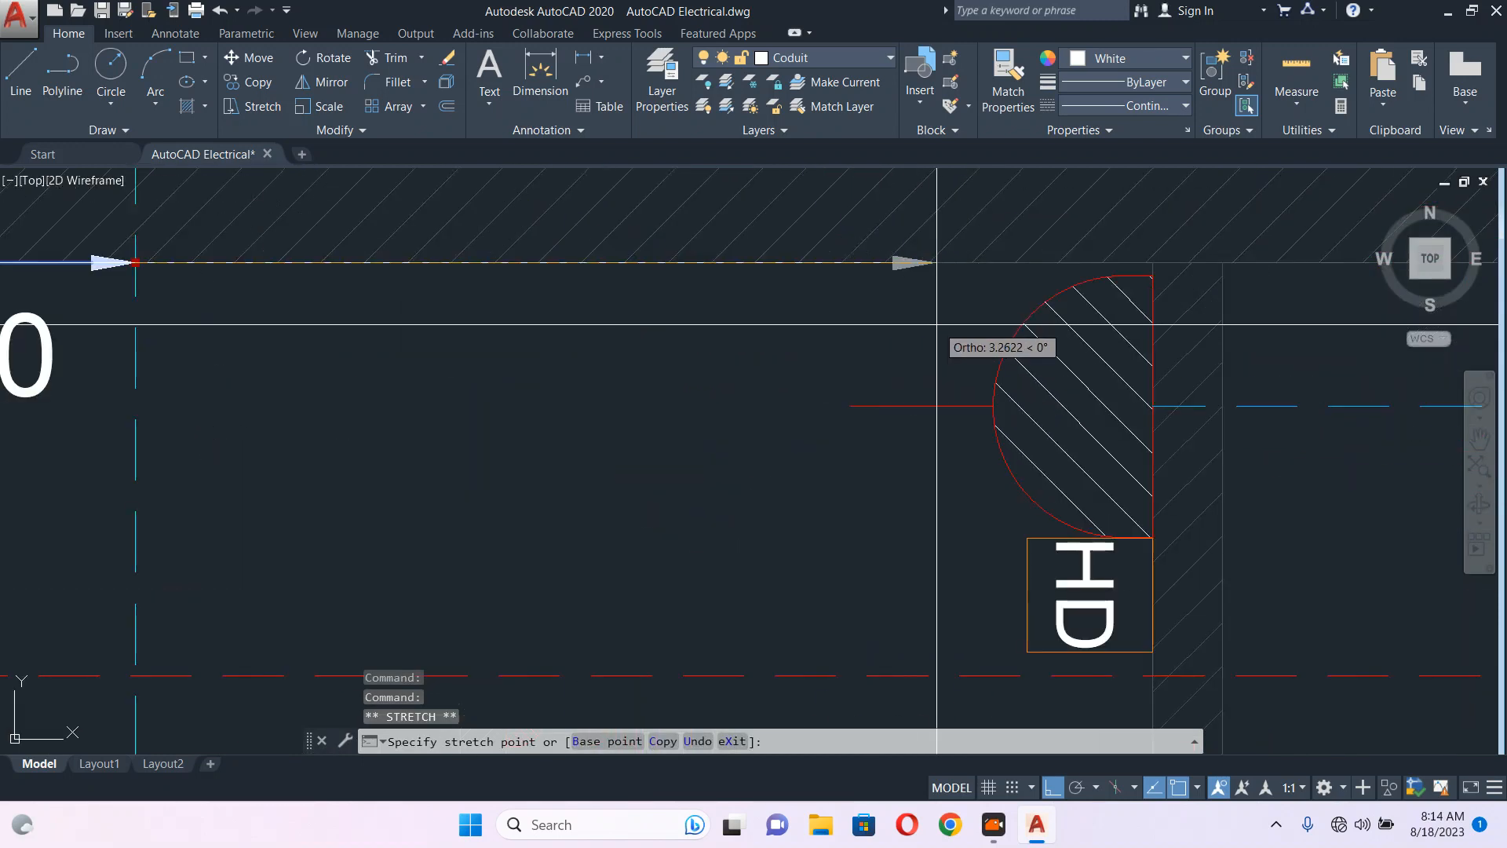
{"action": "left_click", "coordinate": [936, 331]}
- Move the unlabelled leader slightly down so it is level with the upper part of the lower toilet's HD outlet
{"action": "scroll", "coordinate": [935, 338], "scroll_direction": "down", "scroll_amount": 7}
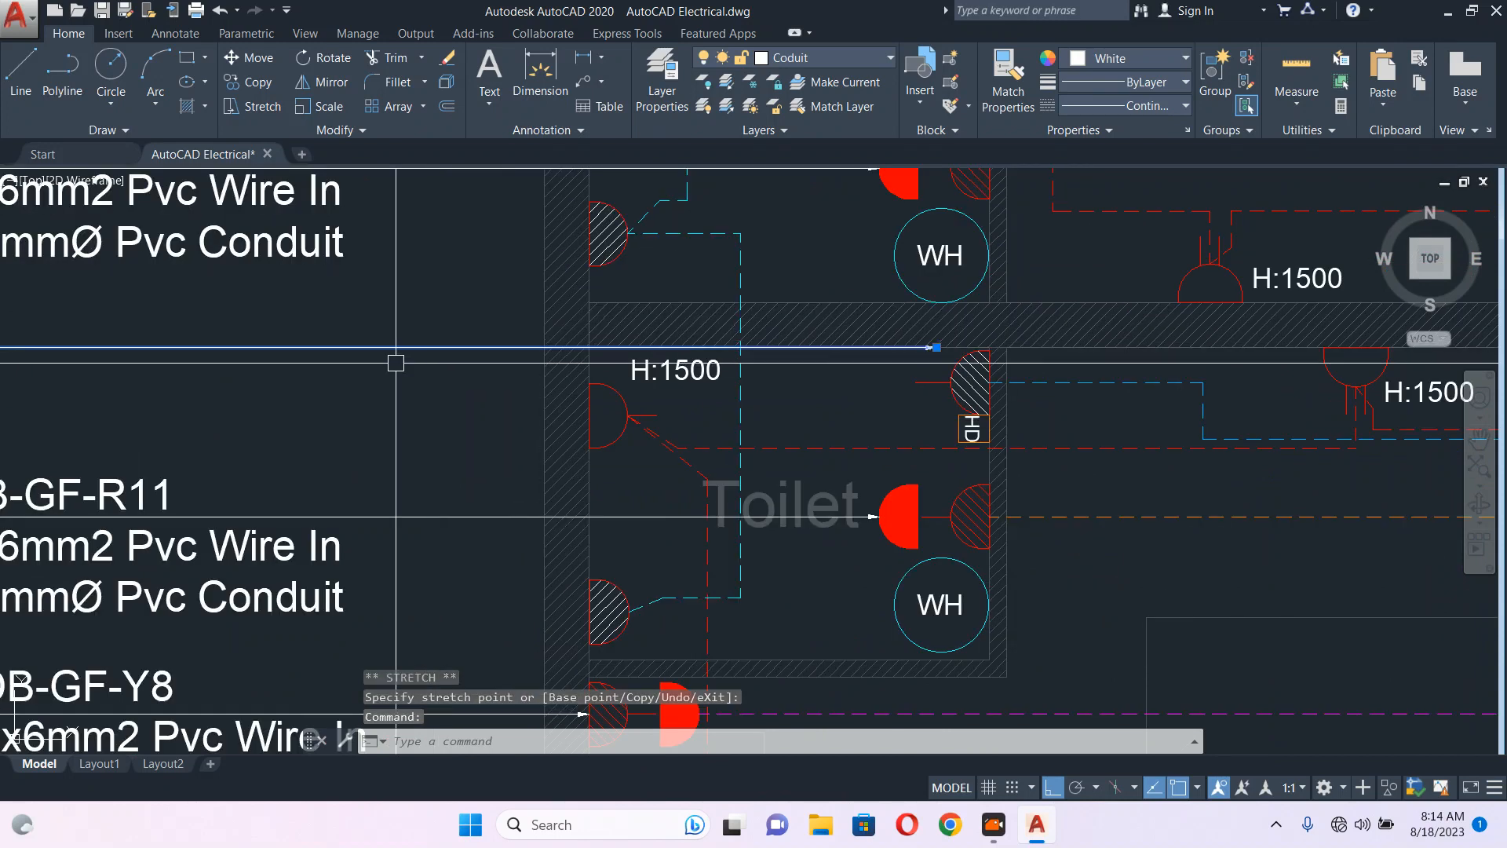
{"action": "middle_click_drag", "start_coordinate": [395, 362], "coordinate": [773, 396]}
{"action": "type", "text": "m"}
{"action": "key", "text": "Return"}
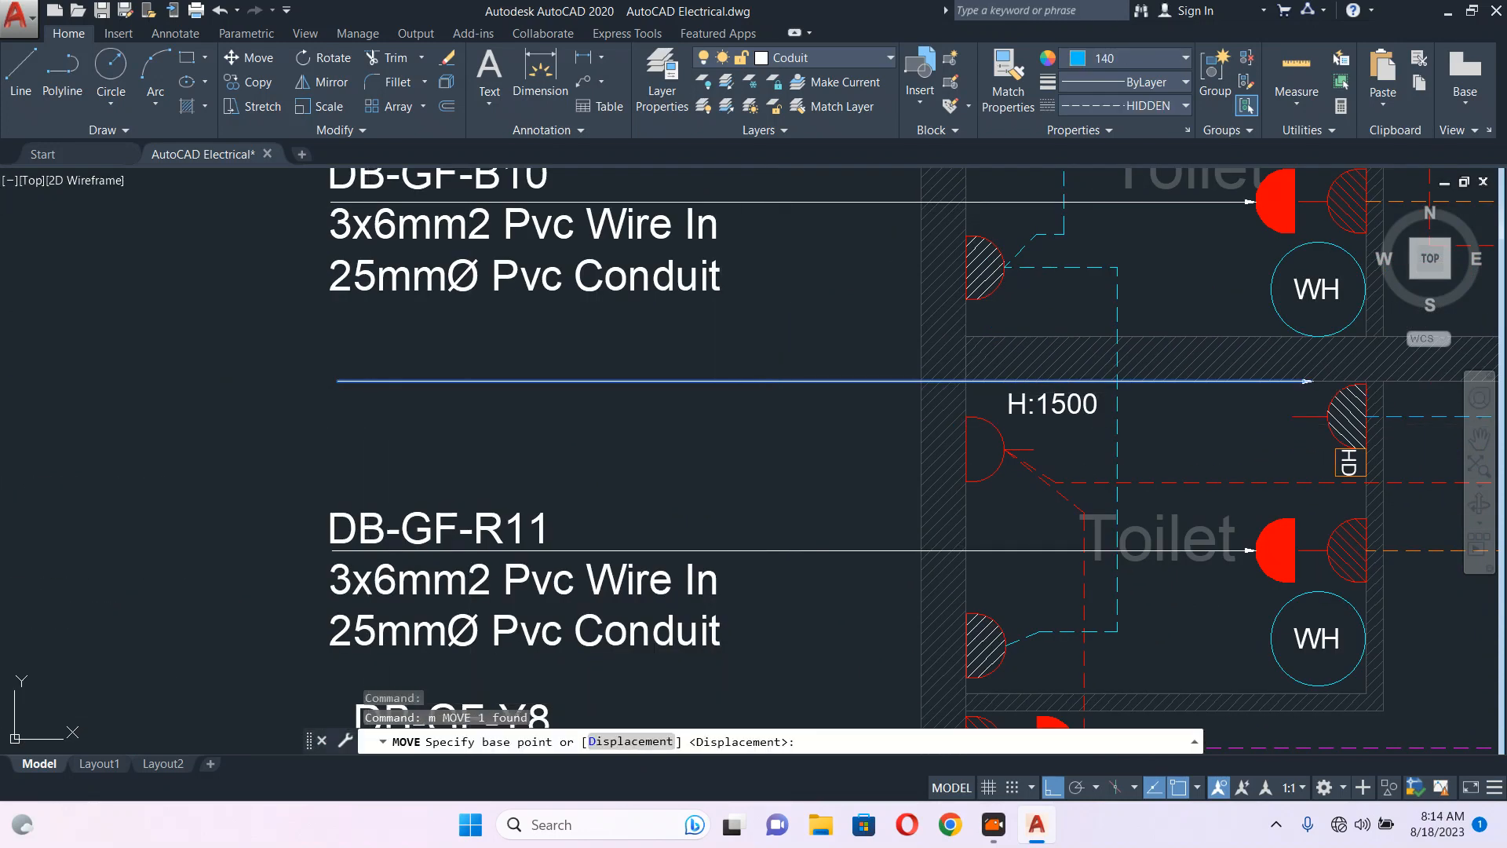
{"action": "left_click", "coordinate": [314, 416]}
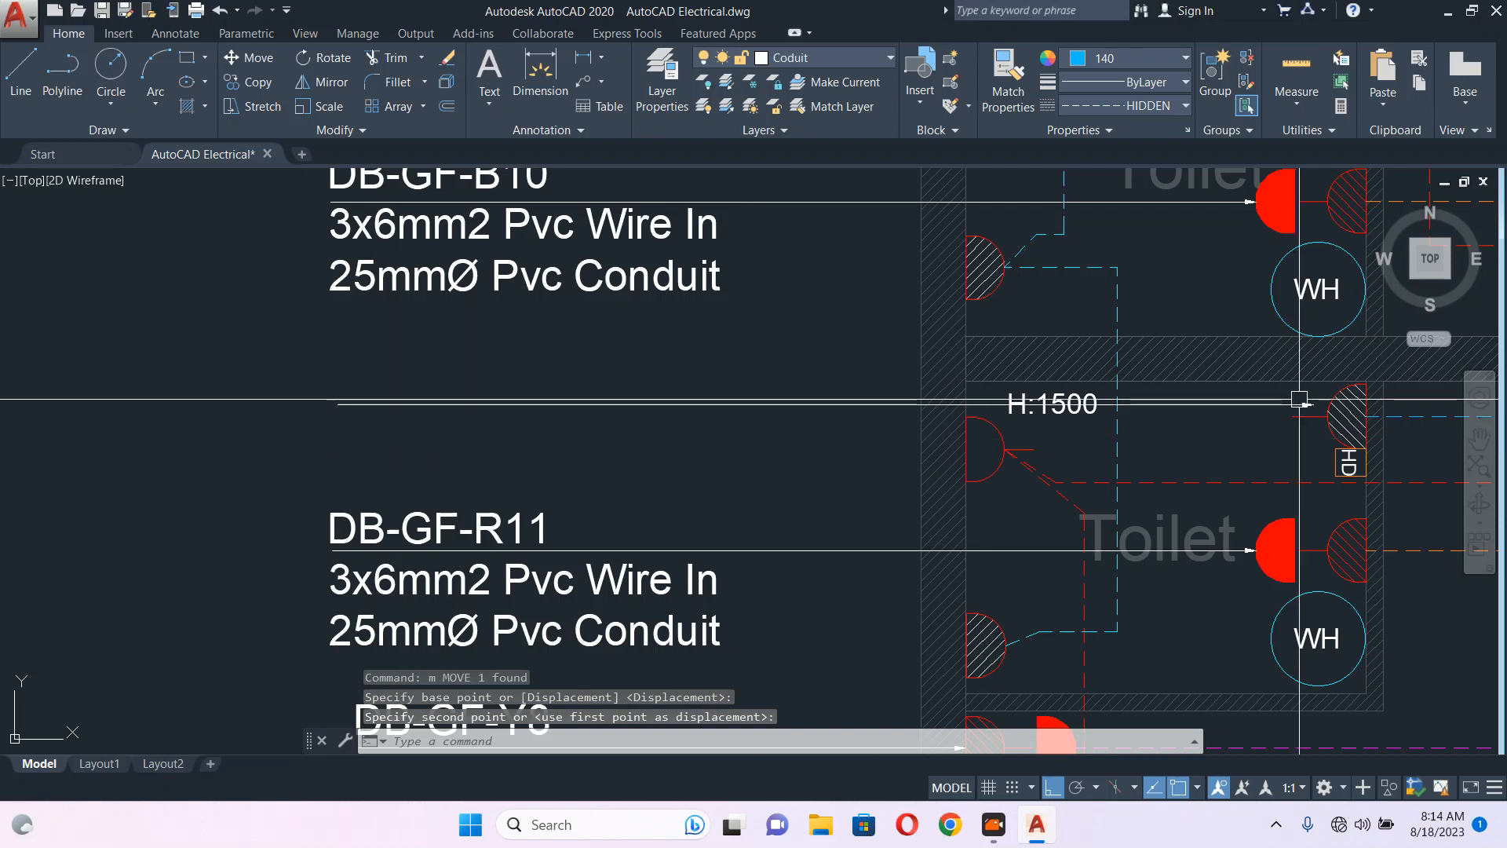
- Extend the lowered leader's arrowhead to the edge of the lower toilet's HD outlet
{"action": "left_click", "coordinate": [1307, 404]}
{"action": "scroll", "coordinate": [1308, 404], "scroll_direction": "up", "scroll_amount": 4}
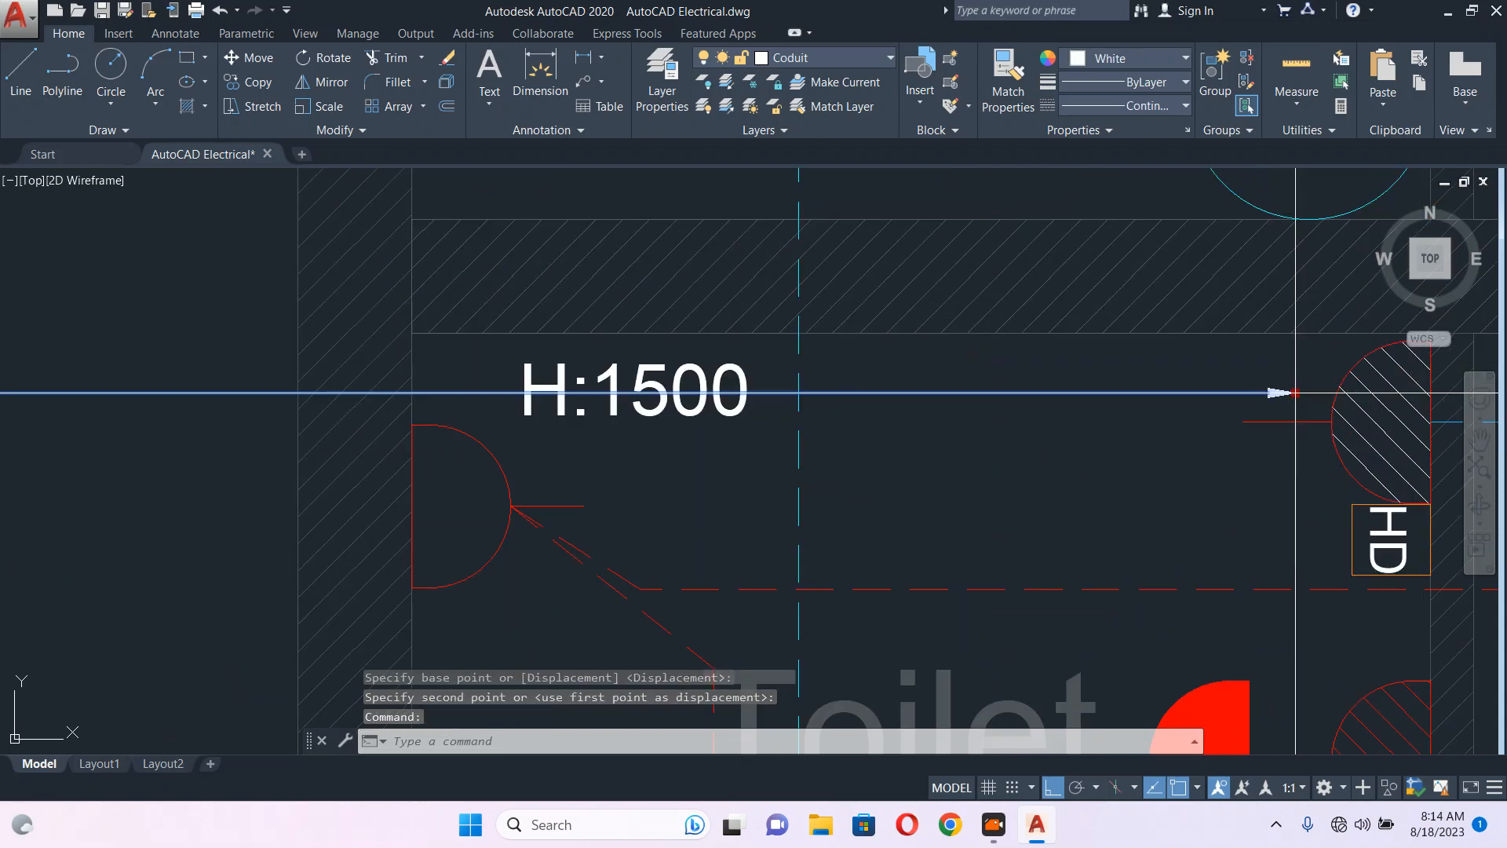
{"action": "left_click", "coordinate": [1295, 393]}
{"action": "scroll", "coordinate": [1327, 379], "scroll_direction": "up", "scroll_amount": 6}
{"action": "left_click", "coordinate": [1362, 323]}
{"action": "key", "text": "Escape"}
- Copy the DB-GF-B11 label straight down onto the lower HD outlet's leader, between the DB-GF-B10 and DB-GF-R11 labels
{"action": "scroll", "coordinate": [1130, 437], "scroll_direction": "down", "scroll_amount": 16}
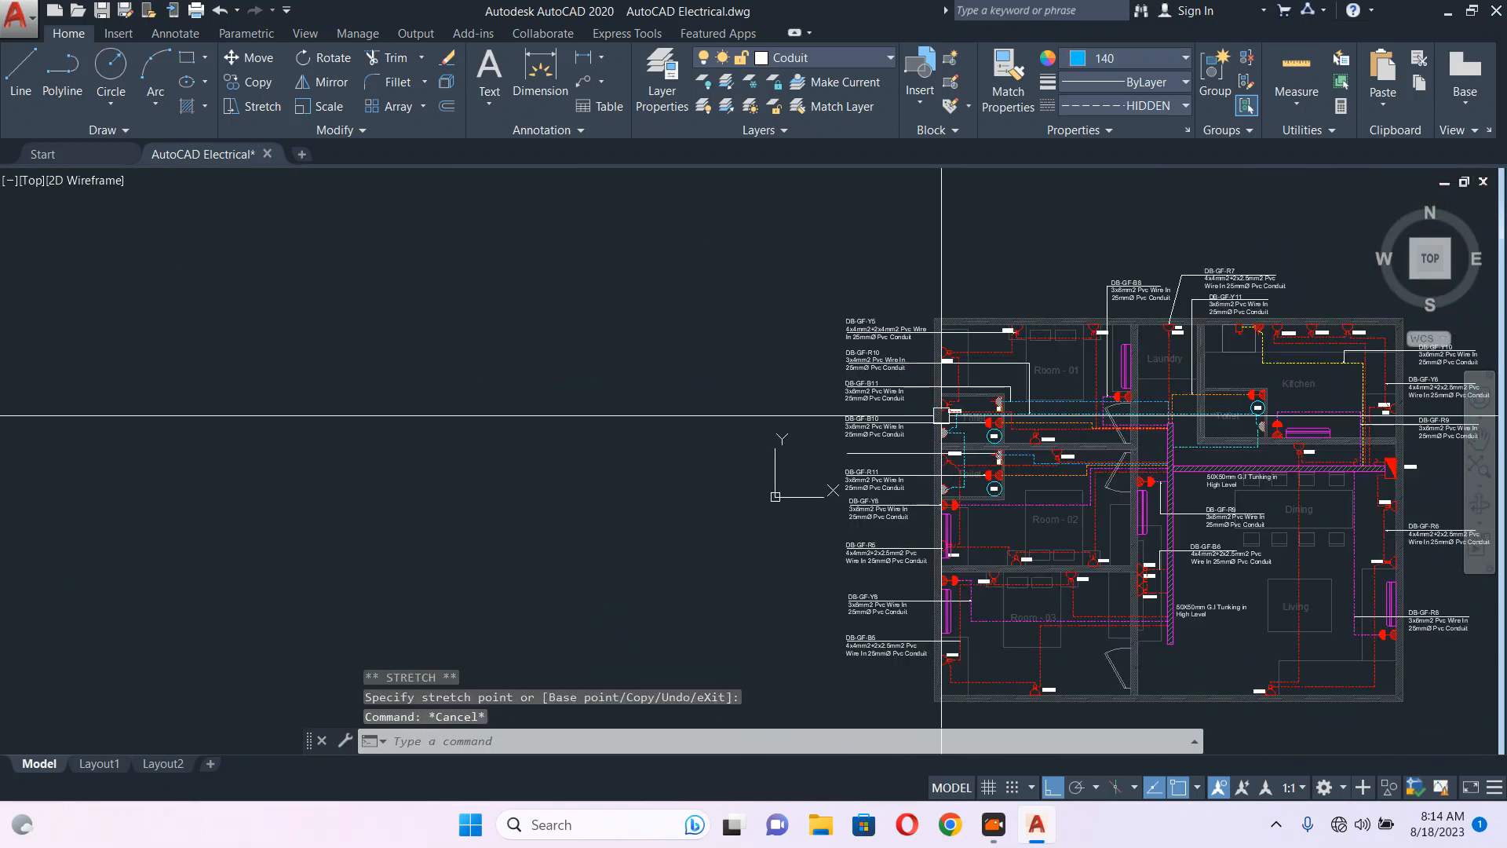
{"action": "scroll", "coordinate": [942, 415], "scroll_direction": "up", "scroll_amount": 4}
{"action": "middle_click_drag", "start_coordinate": [974, 477], "coordinate": [933, 463]}
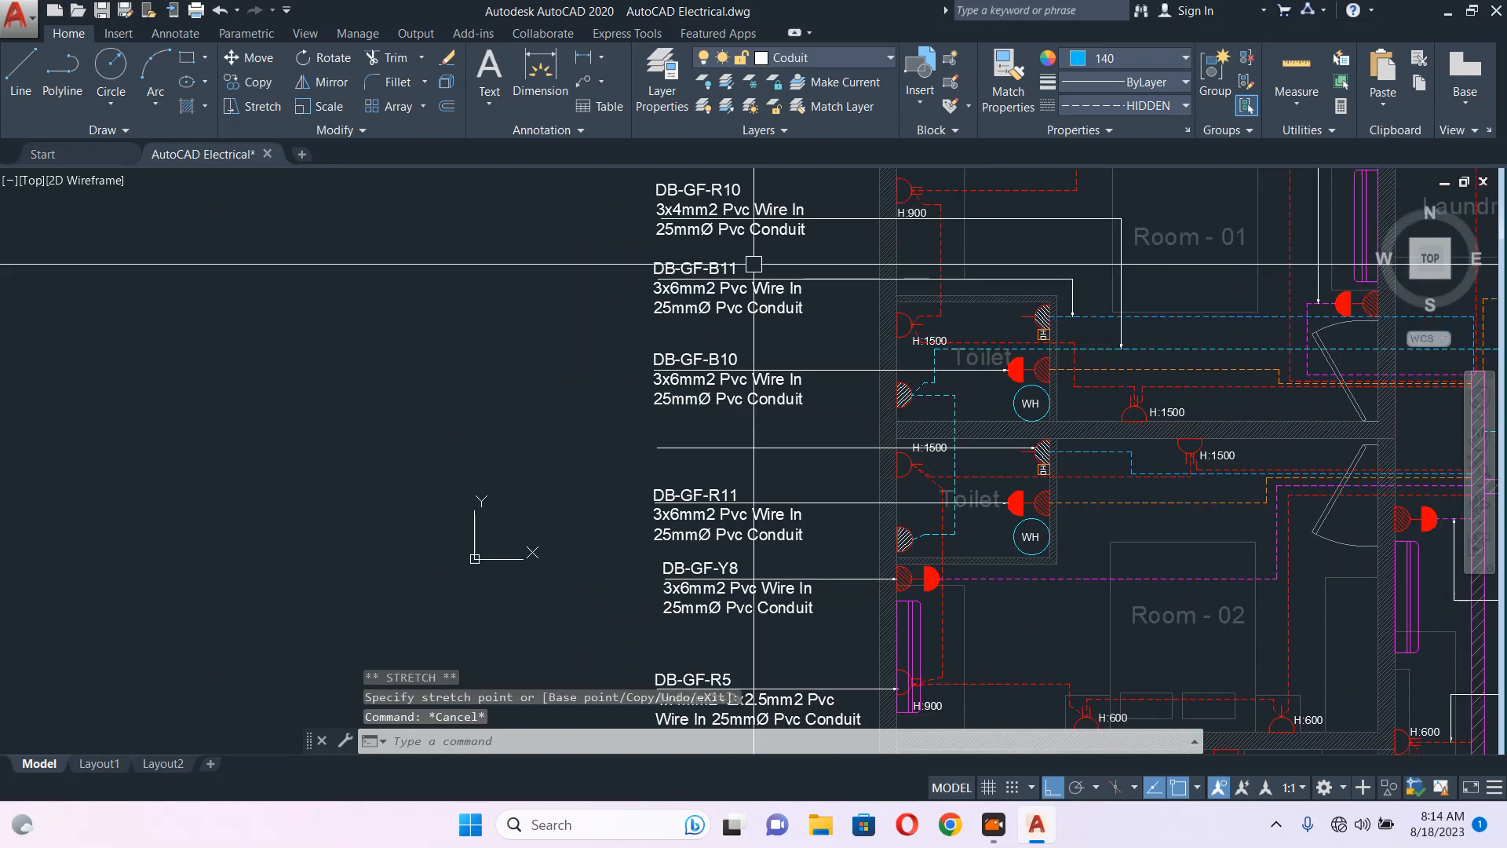
{"action": "middle_click_drag", "start_coordinate": [620, 369], "coordinate": [659, 359]}
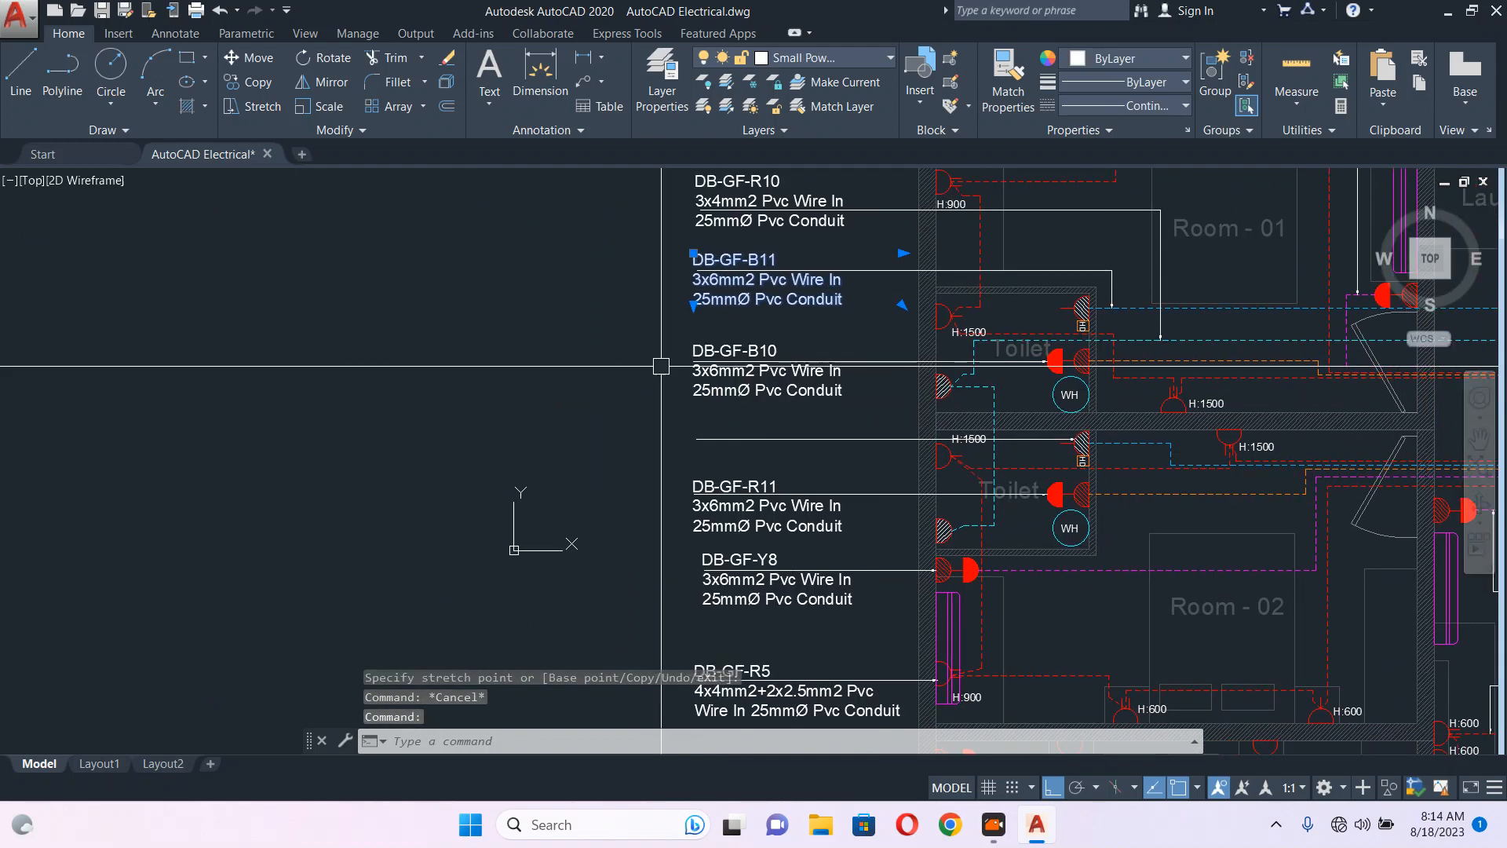
{"action": "type", "text": "co"}
{"action": "key", "text": "Return"}
{"action": "left_click", "coordinate": [645, 377]}
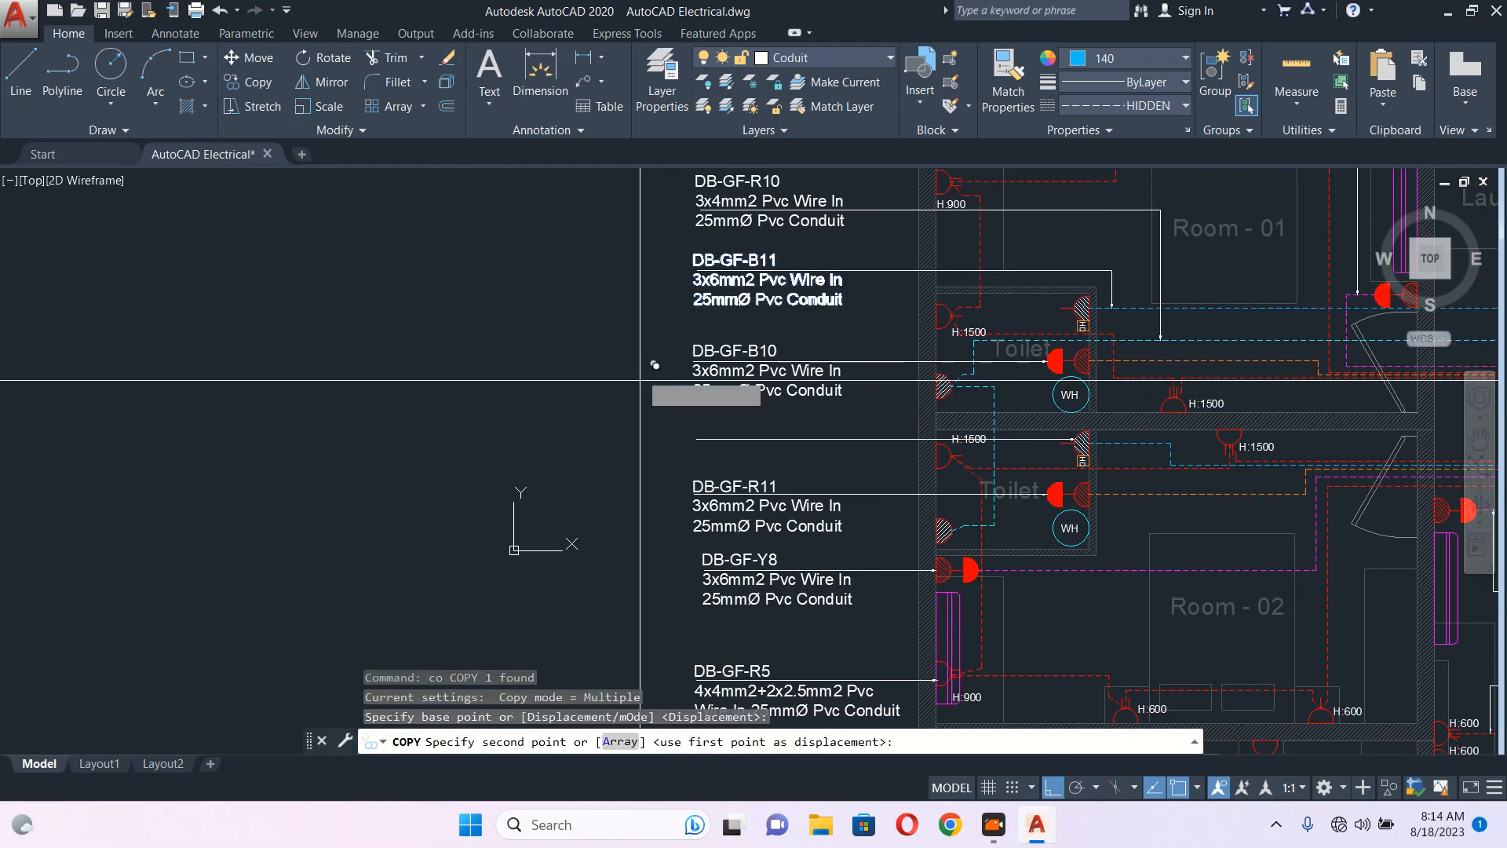
{"action": "left_click", "coordinate": [643, 507]}
{"action": "key", "text": "Escape"}
- Move the DB-GF-B10 label slightly up to separate it from the copied label below it
{"action": "left_click", "coordinate": [793, 391]}
{"action": "scroll", "coordinate": [793, 390], "scroll_direction": "up", "scroll_amount": 2}
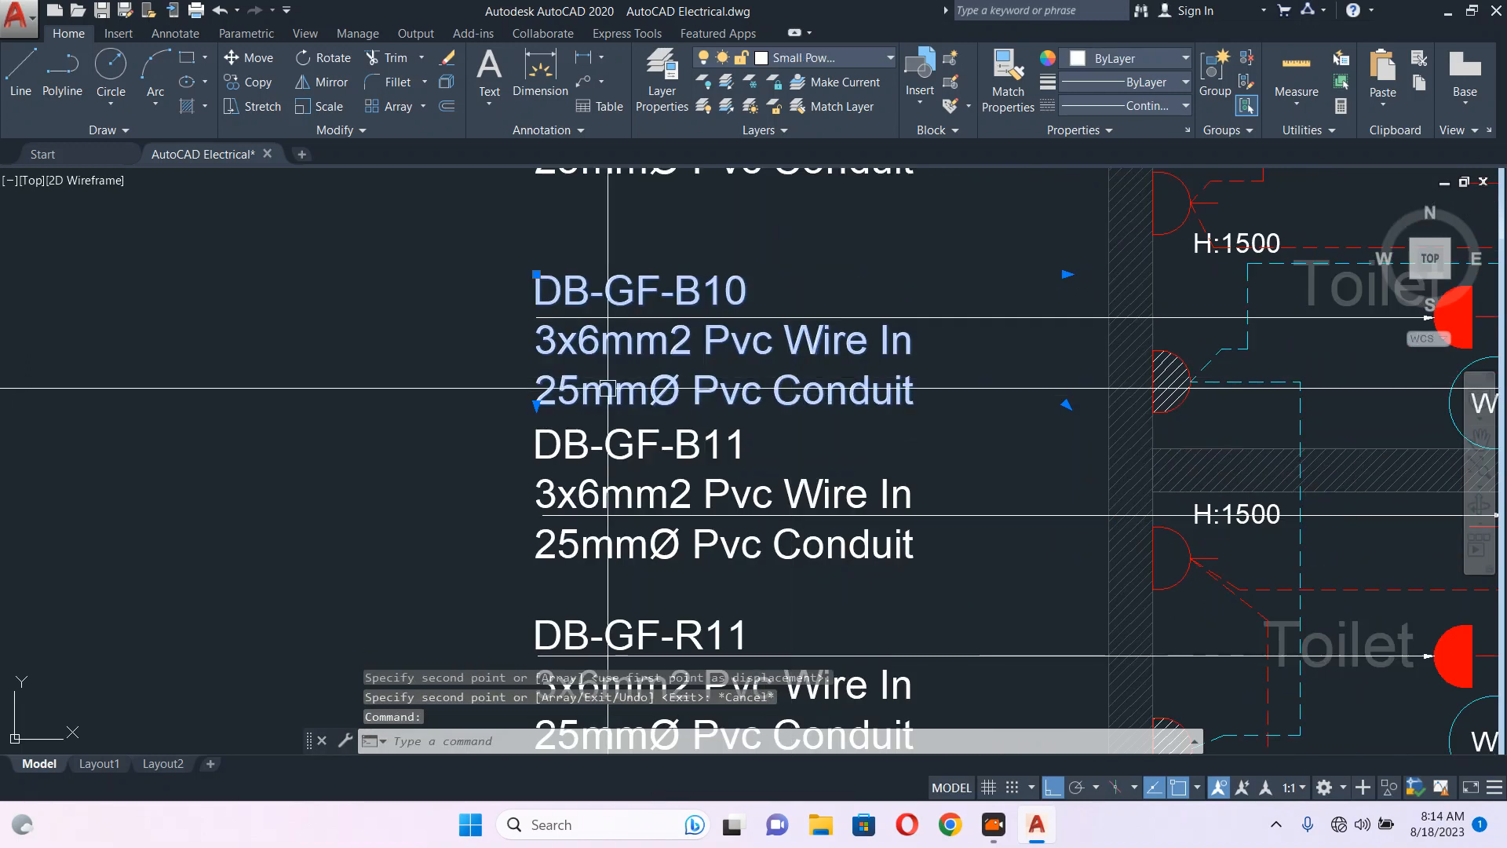
{"action": "middle_click_drag", "start_coordinate": [608, 387], "coordinate": [823, 435]}
{"action": "type", "text": "m"}
{"action": "key", "text": "Return"}
{"action": "left_click", "coordinate": [617, 416]}
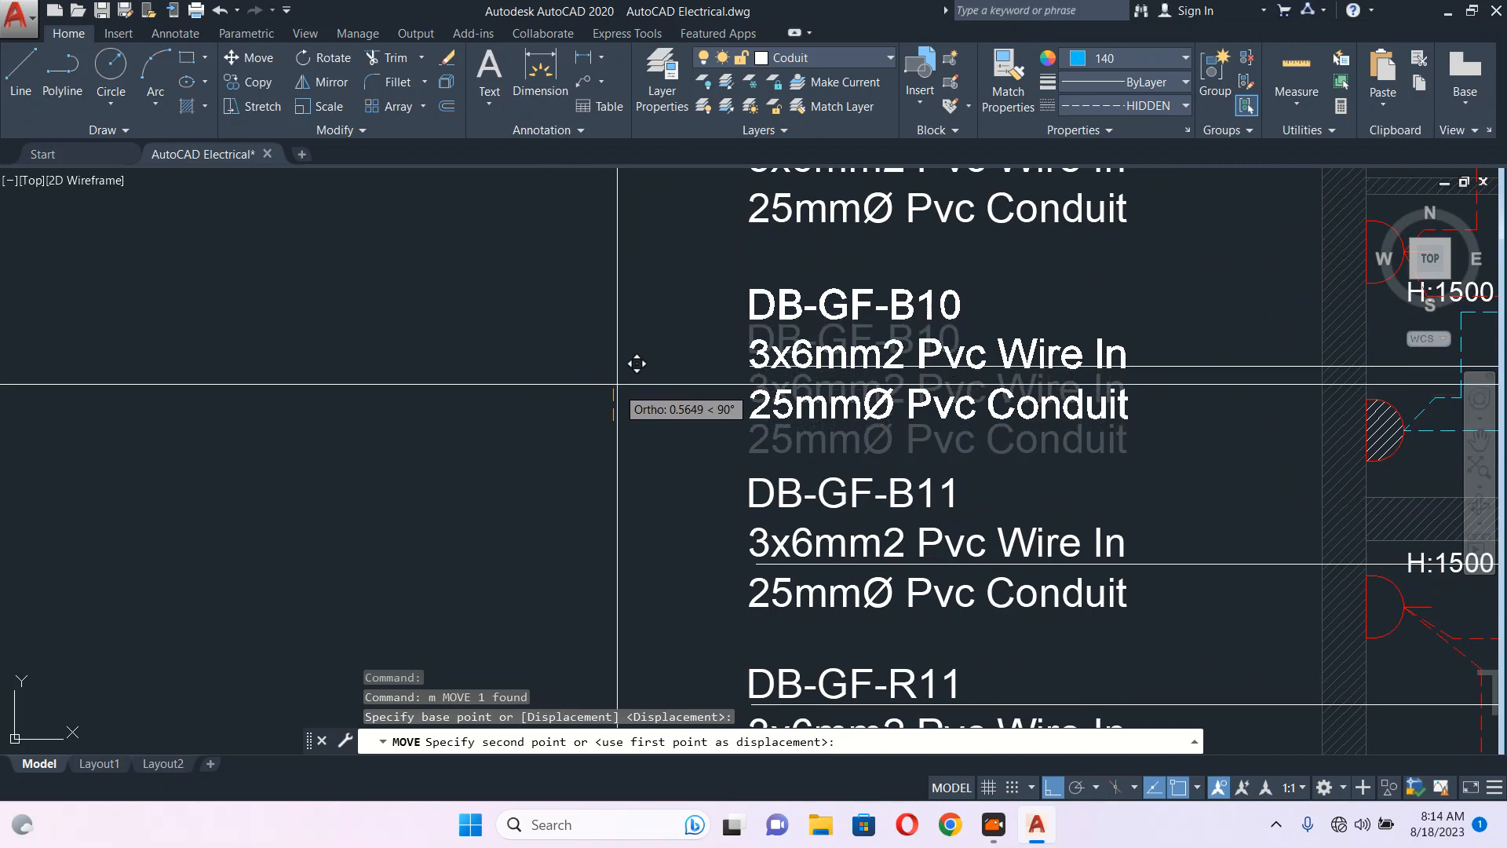
{"action": "left_click", "coordinate": [619, 374]}
{"action": "key", "text": "Escape"}
{"action": "scroll", "coordinate": [843, 458], "scroll_direction": "down", "scroll_amount": 4}
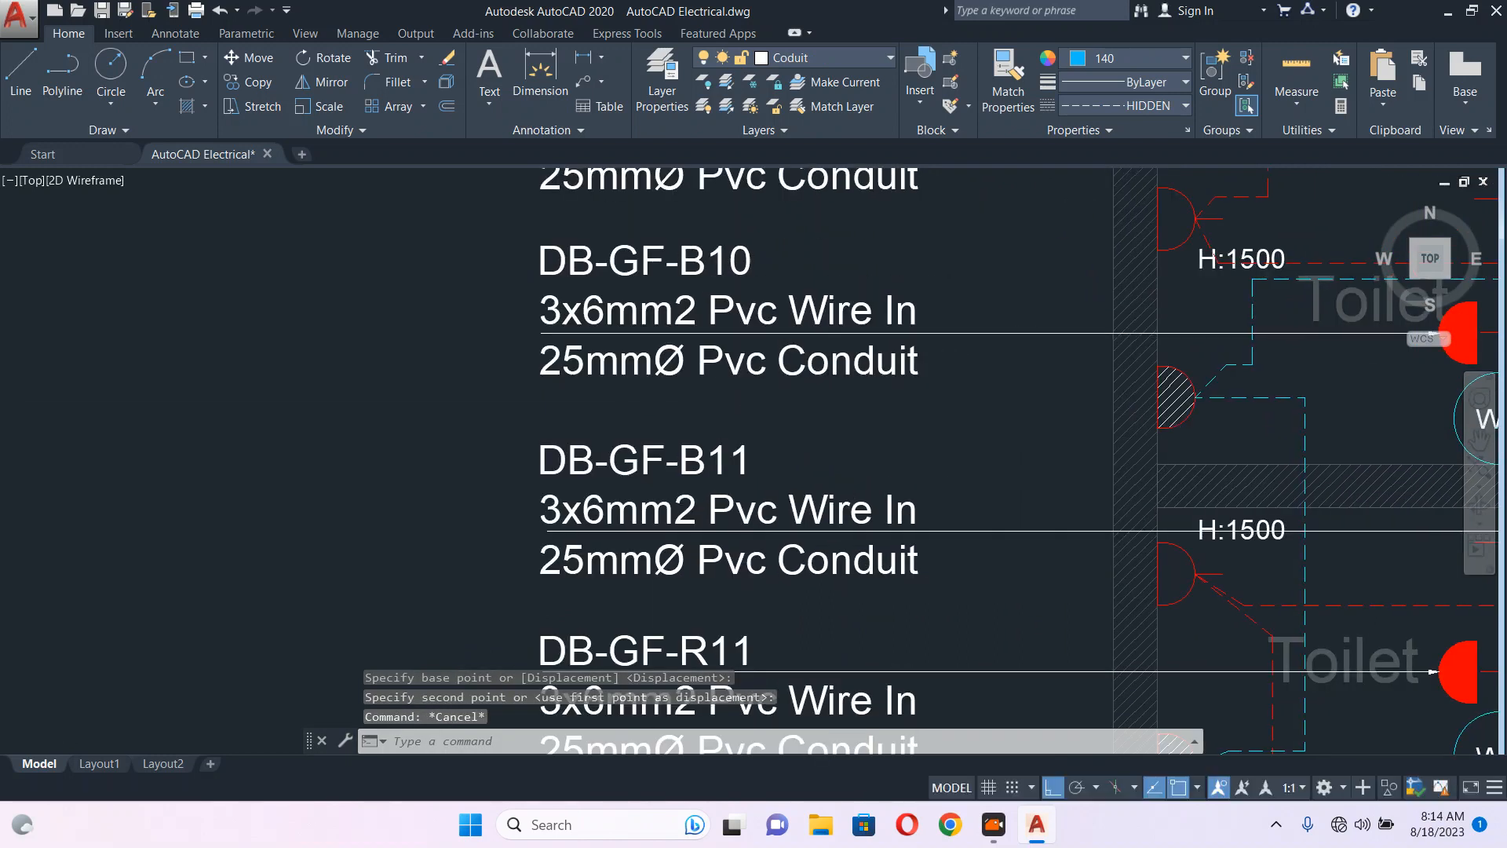
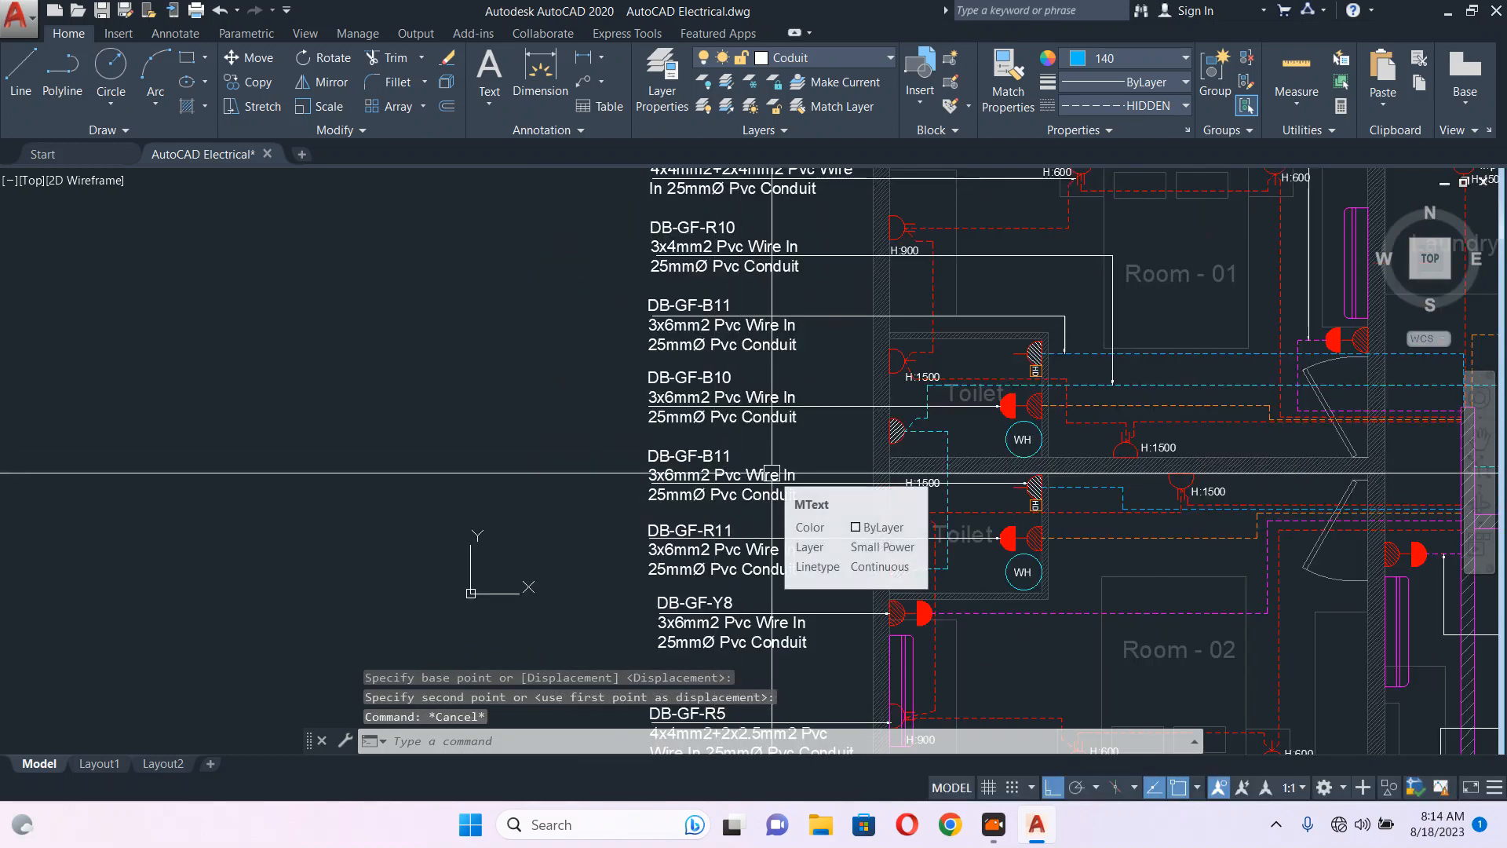
- Change the circuit number of the copied label above DB-GF-R11 to DB-GF-R12
{"action": "scroll", "coordinate": [734, 471], "scroll_direction": "up", "scroll_amount": 2}
{"action": "scroll", "coordinate": [731, 469], "scroll_direction": "up", "scroll_amount": 3}
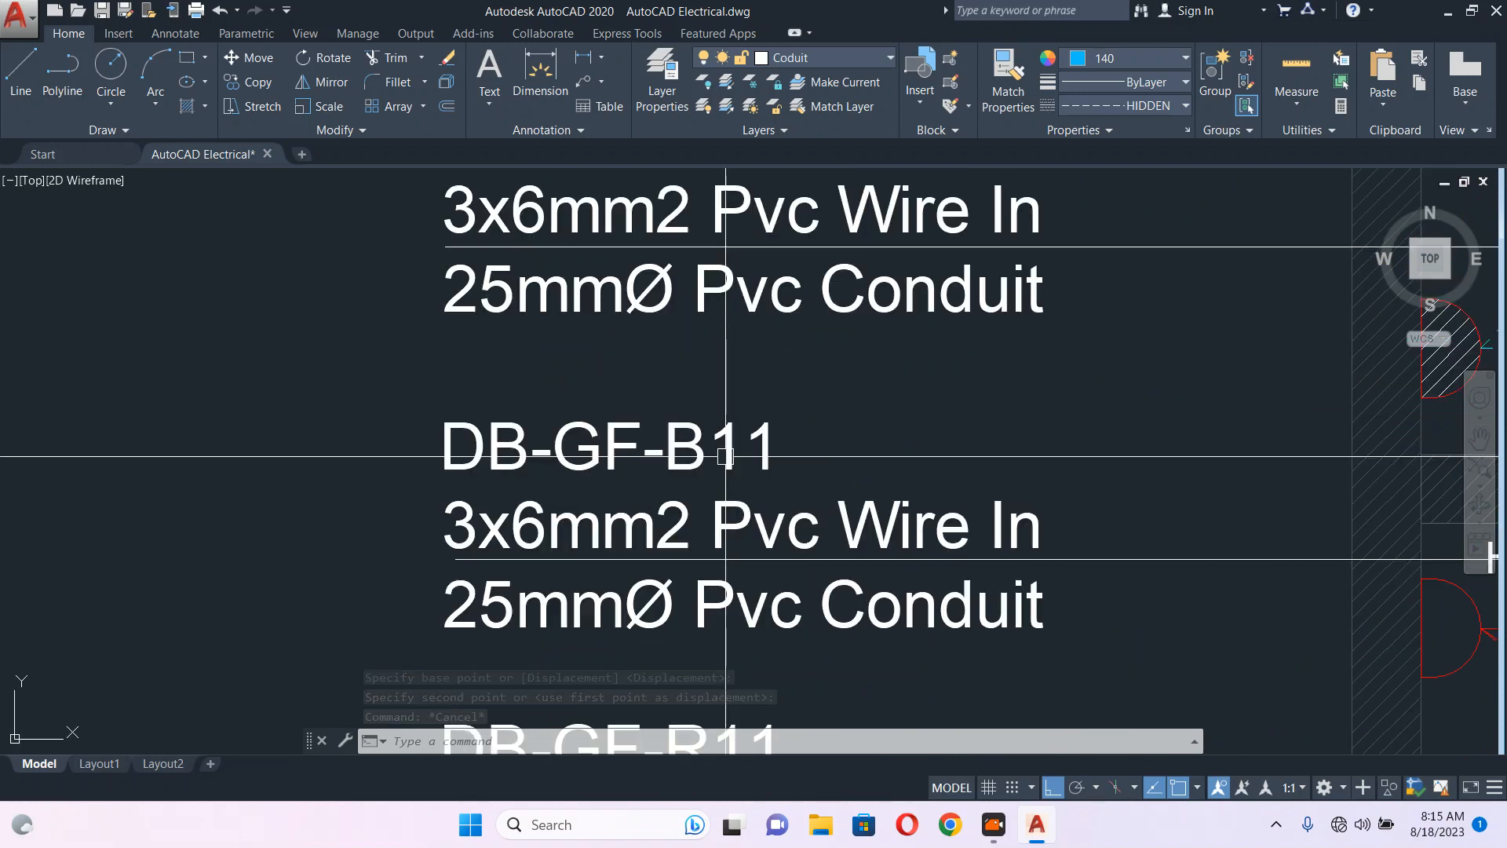
{"action": "double_click", "coordinate": [709, 454]}
{"action": "left_click_drag", "start_coordinate": [677, 450], "coordinate": [740, 461]}
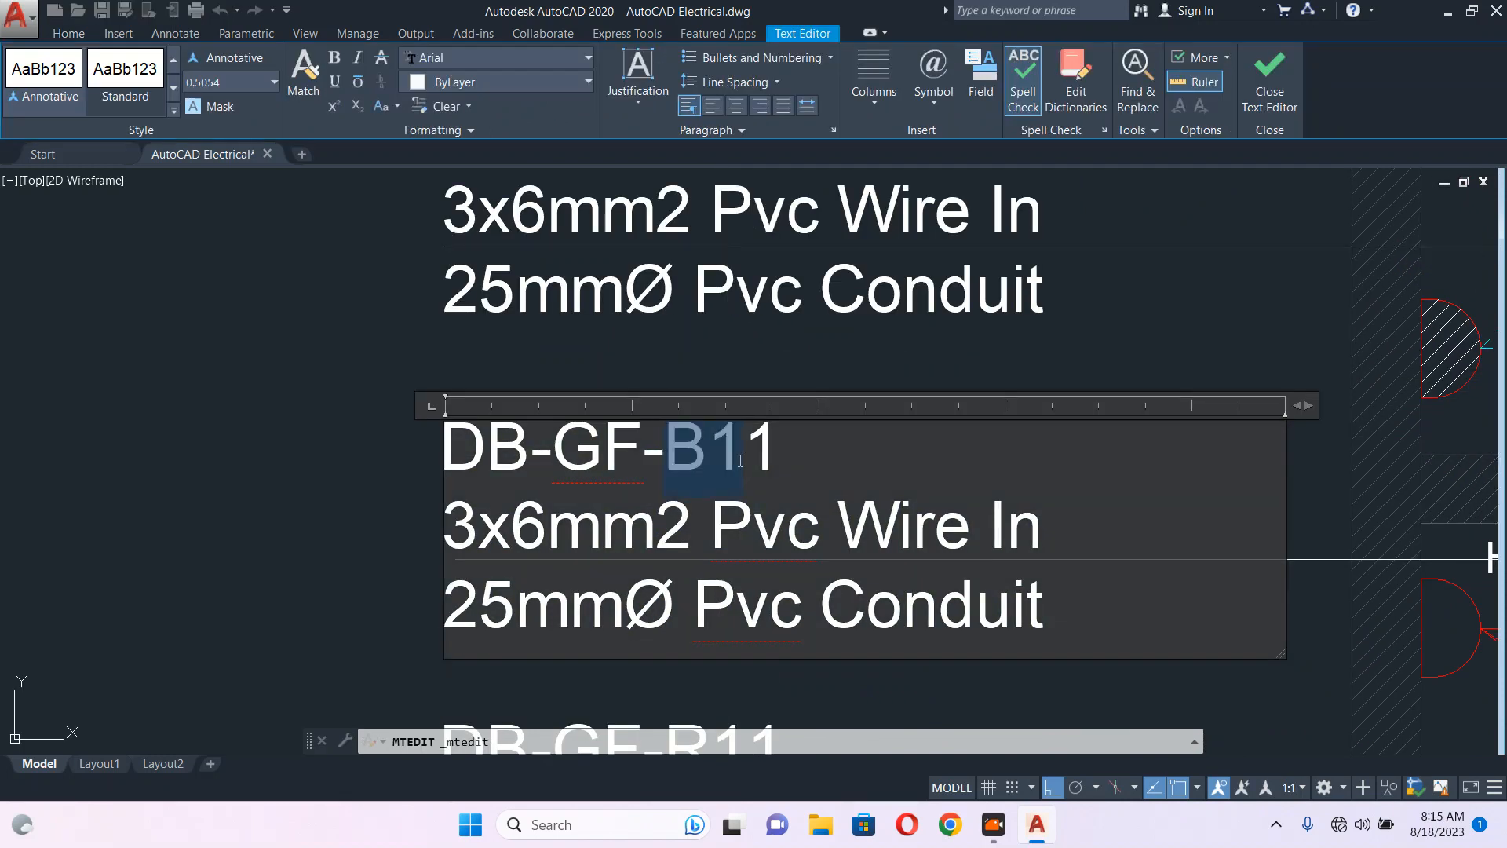
{"action": "type", "text": "r12"}
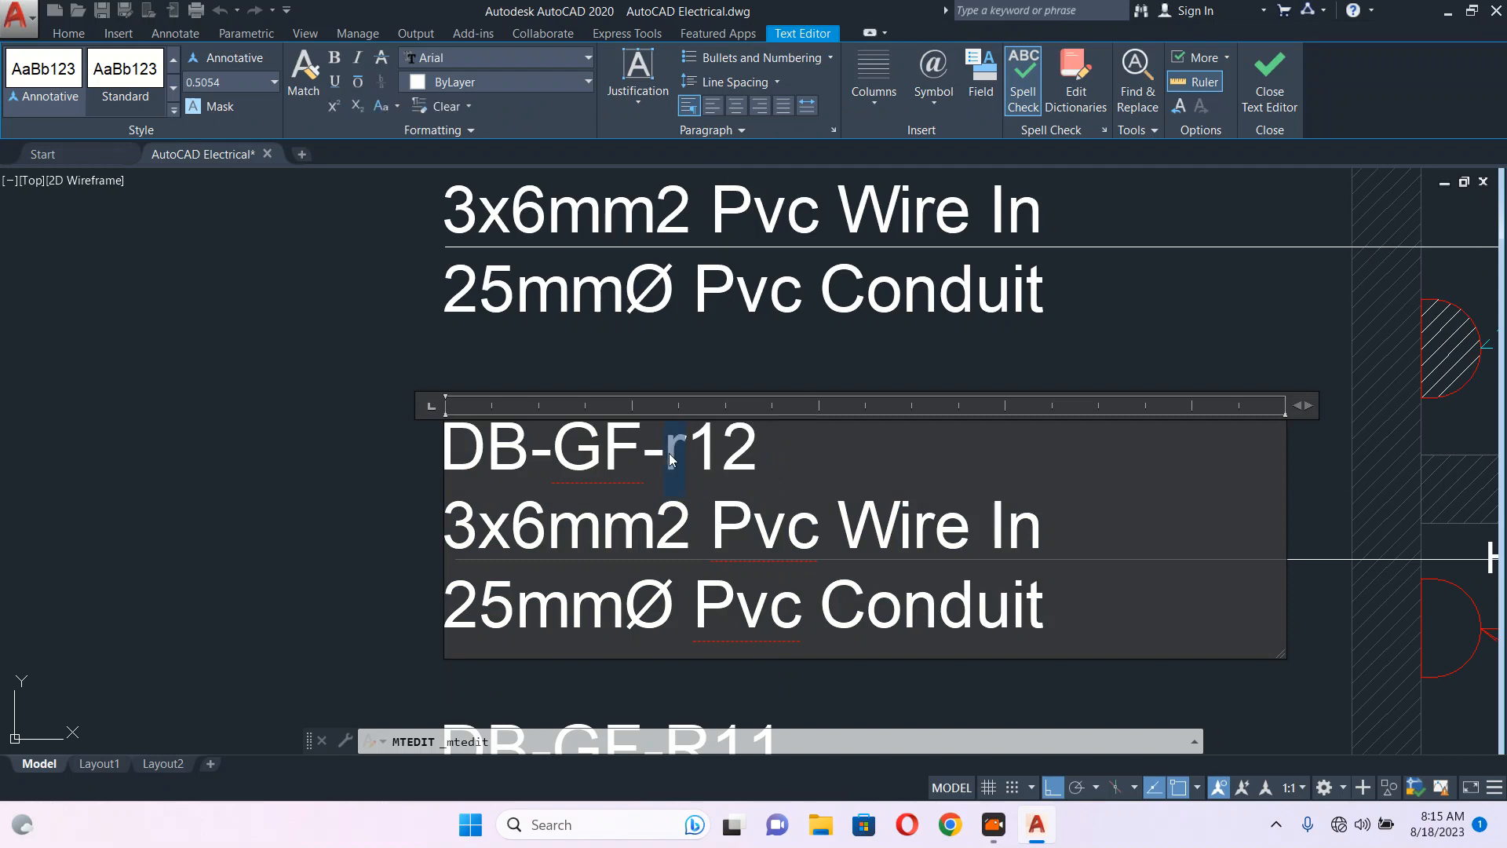
{"action": "type", "text": "R"}
{"action": "left_click", "coordinate": [1081, 345]}
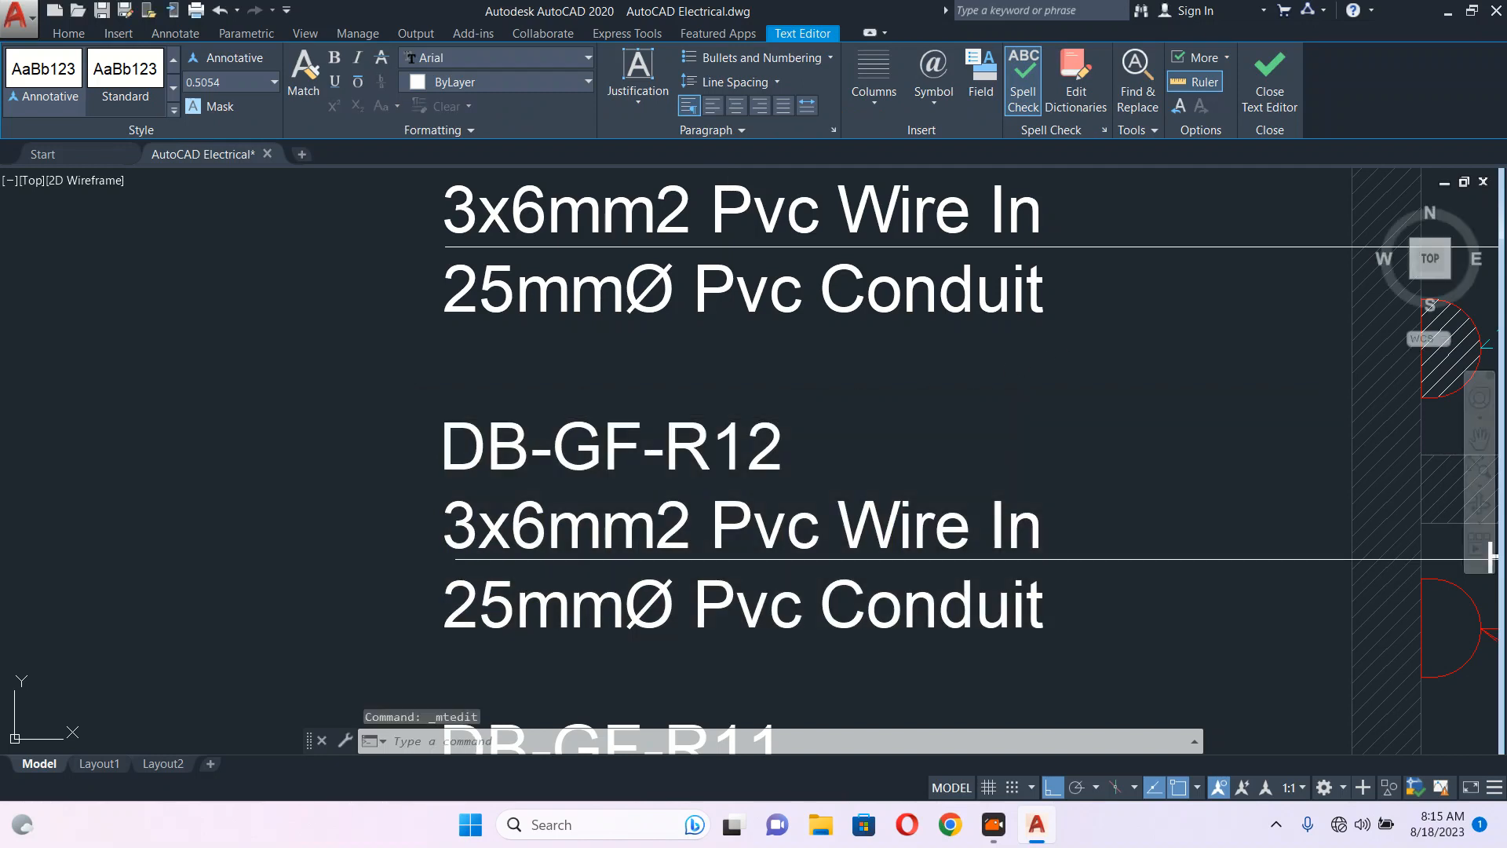
- Copy the HD outlet and its HD tag from Room - 01's toilet to the left wall of the Kitchen-side toilet
{"action": "scroll", "coordinate": [968, 387], "scroll_direction": "down", "scroll_amount": 5}
{"action": "mouse_move", "coordinate": [1052, 421]}
{"action": "middle_mouse_down"}
{"action": "mouse_move", "coordinate": [712, 424]}
{"action": "mouse_move", "coordinate": [634, 313]}
{"action": "middle_mouse_up"}
{"action": "middle_click_drag", "start_coordinate": [813, 346], "coordinate": [751, 424]}
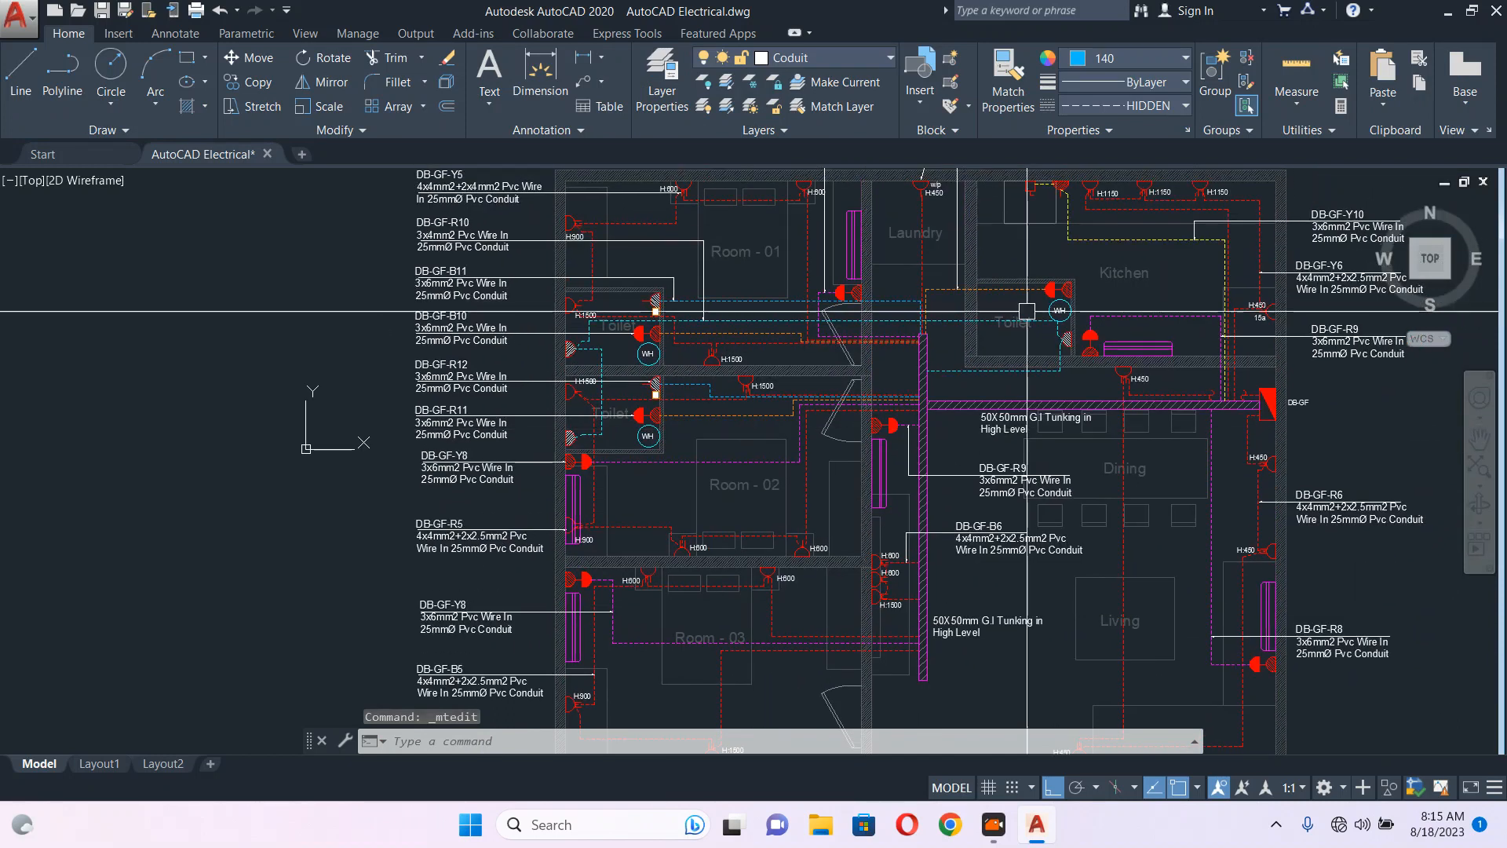
{"action": "scroll", "coordinate": [655, 298], "scroll_direction": "up", "scroll_amount": 8}
{"action": "left_click", "coordinate": [626, 296]}
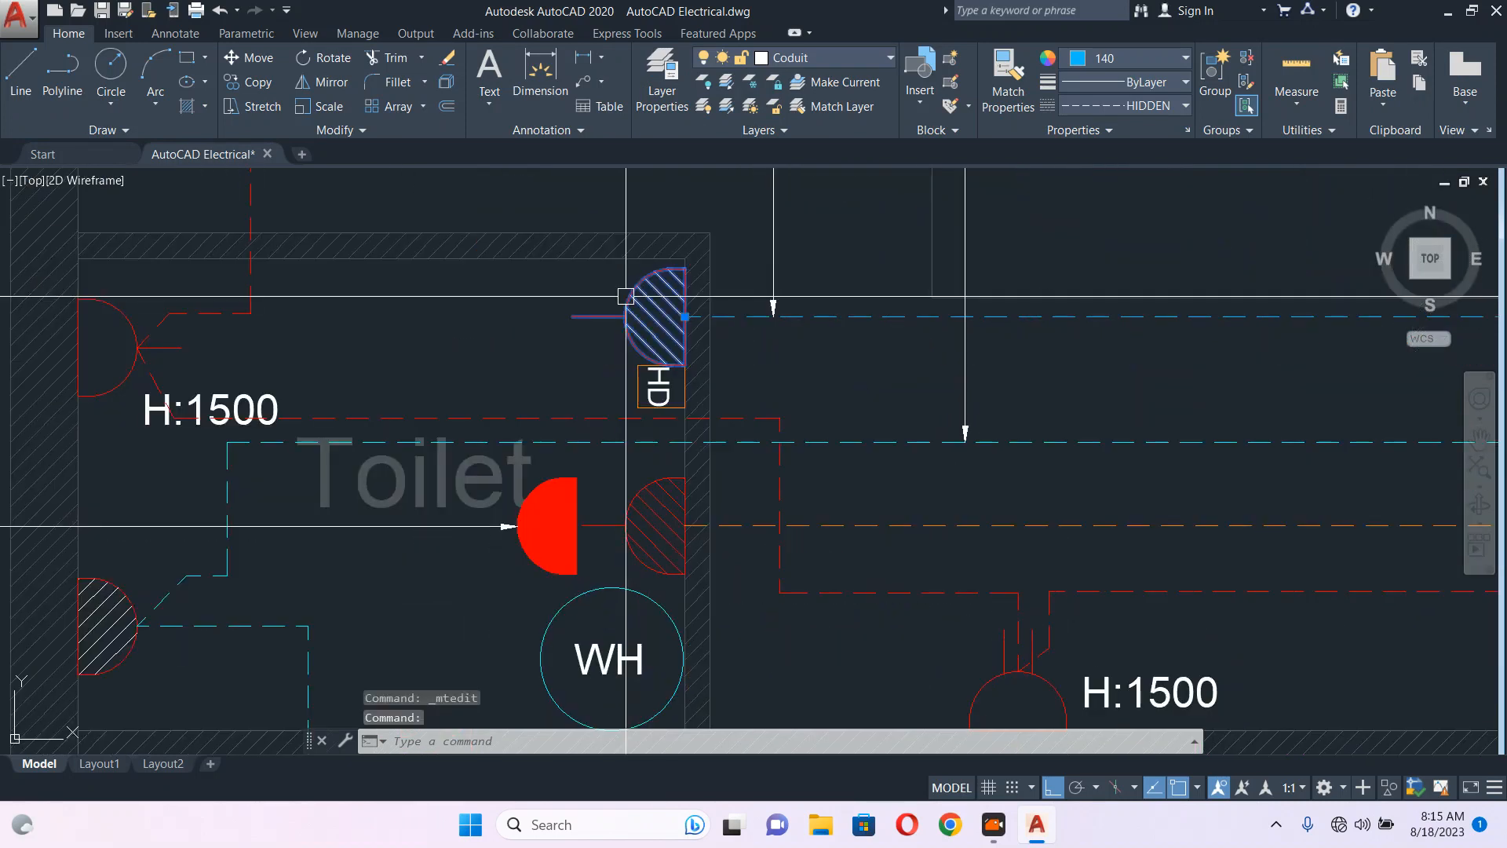
{"action": "left_click", "coordinate": [650, 364]}
{"action": "middle_click_drag", "start_coordinate": [690, 389], "coordinate": [712, 423]}
{"action": "type", "text": "co"}
{"action": "key", "text": "Return"}
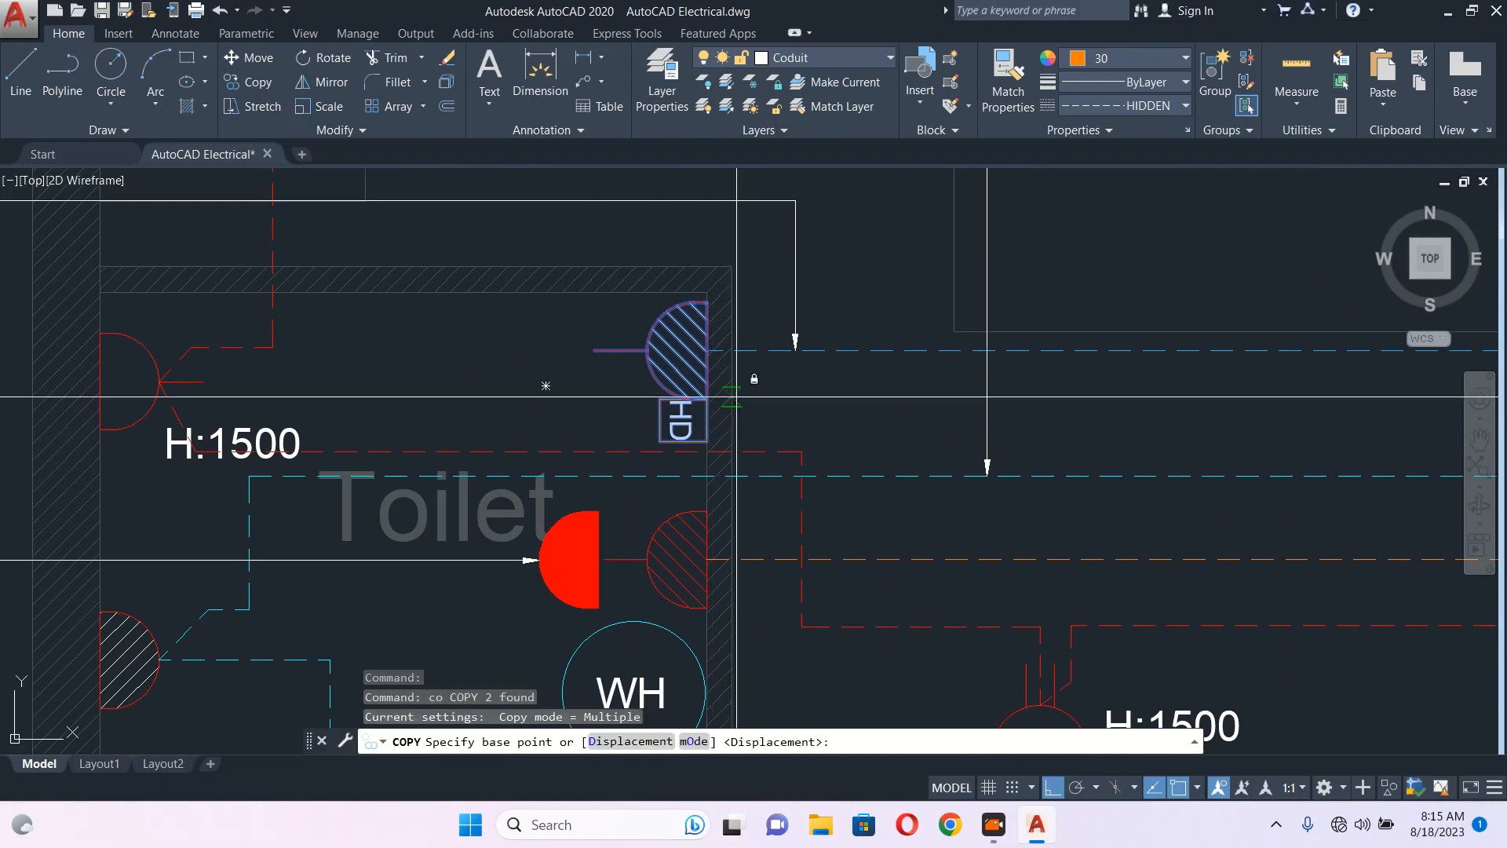
{"action": "left_click", "coordinate": [707, 350]}
{"action": "scroll", "coordinate": [707, 351], "scroll_direction": "down", "scroll_amount": 5}
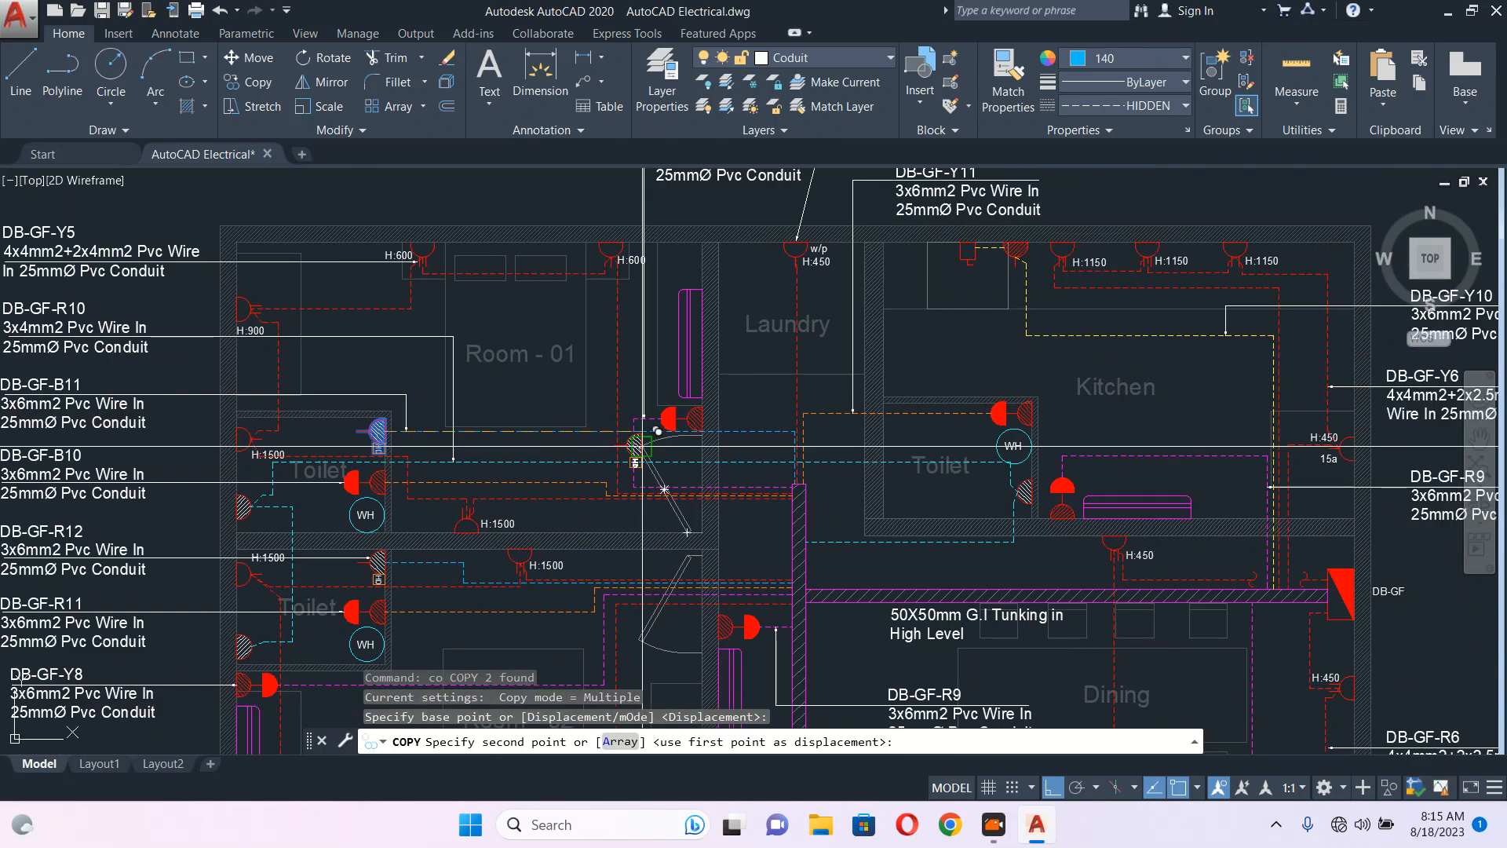
{"action": "scroll", "coordinate": [876, 411], "scroll_direction": "up", "scroll_amount": 5}
{"action": "scroll", "coordinate": [876, 416], "scroll_direction": "up", "scroll_amount": 4}
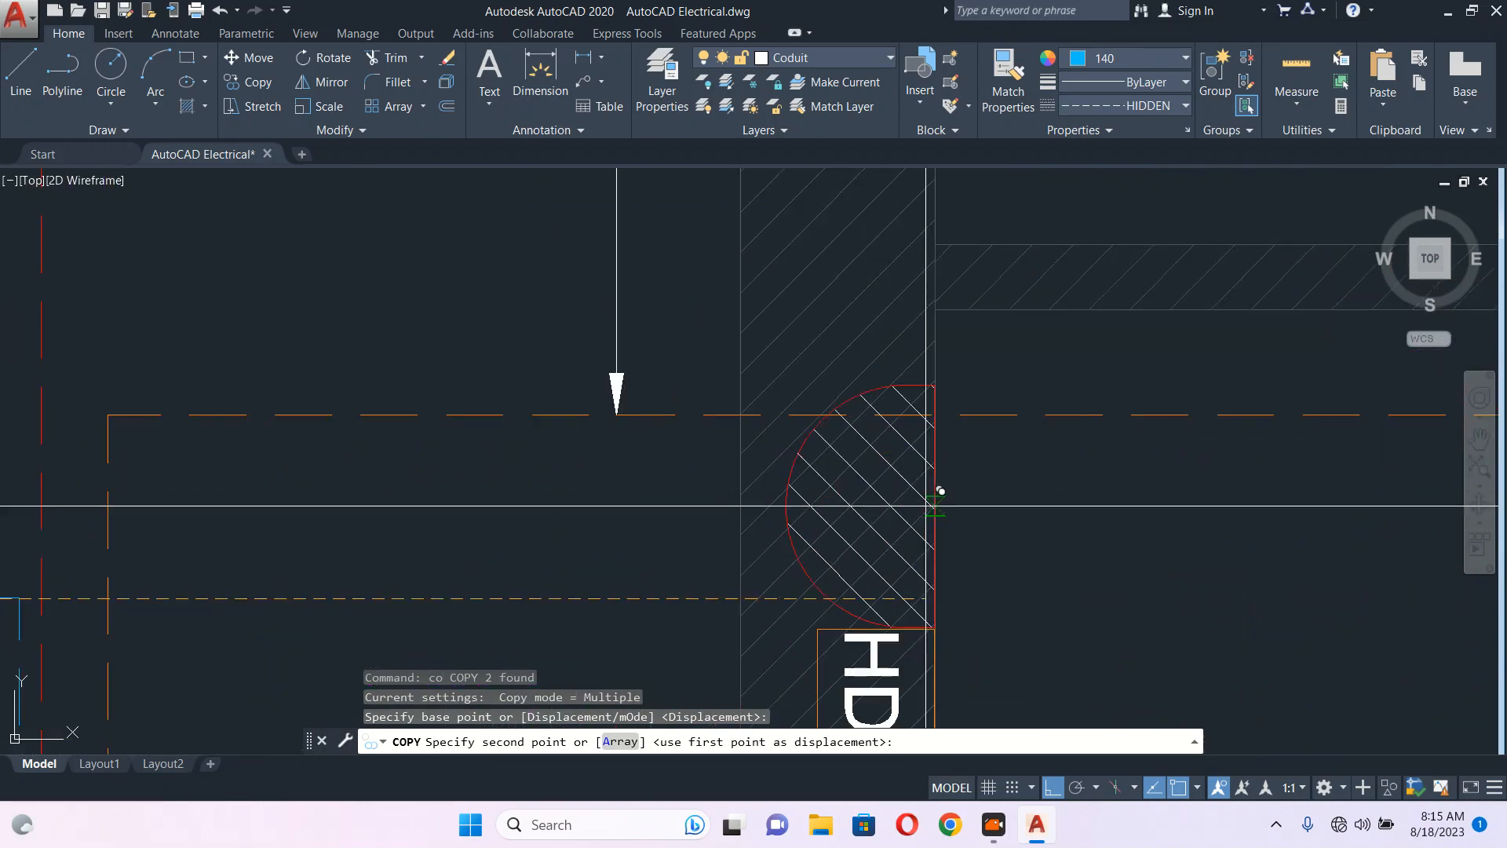
{"action": "left_click", "coordinate": [936, 506]}
{"action": "key", "text": "Escape"}
- Move the copied outlet and its HD tag slightly down along the wall
{"action": "middle_click_drag", "start_coordinate": [964, 515], "coordinate": [903, 310]}
{"action": "scroll", "coordinate": [874, 319], "scroll_direction": "down", "scroll_amount": 2}
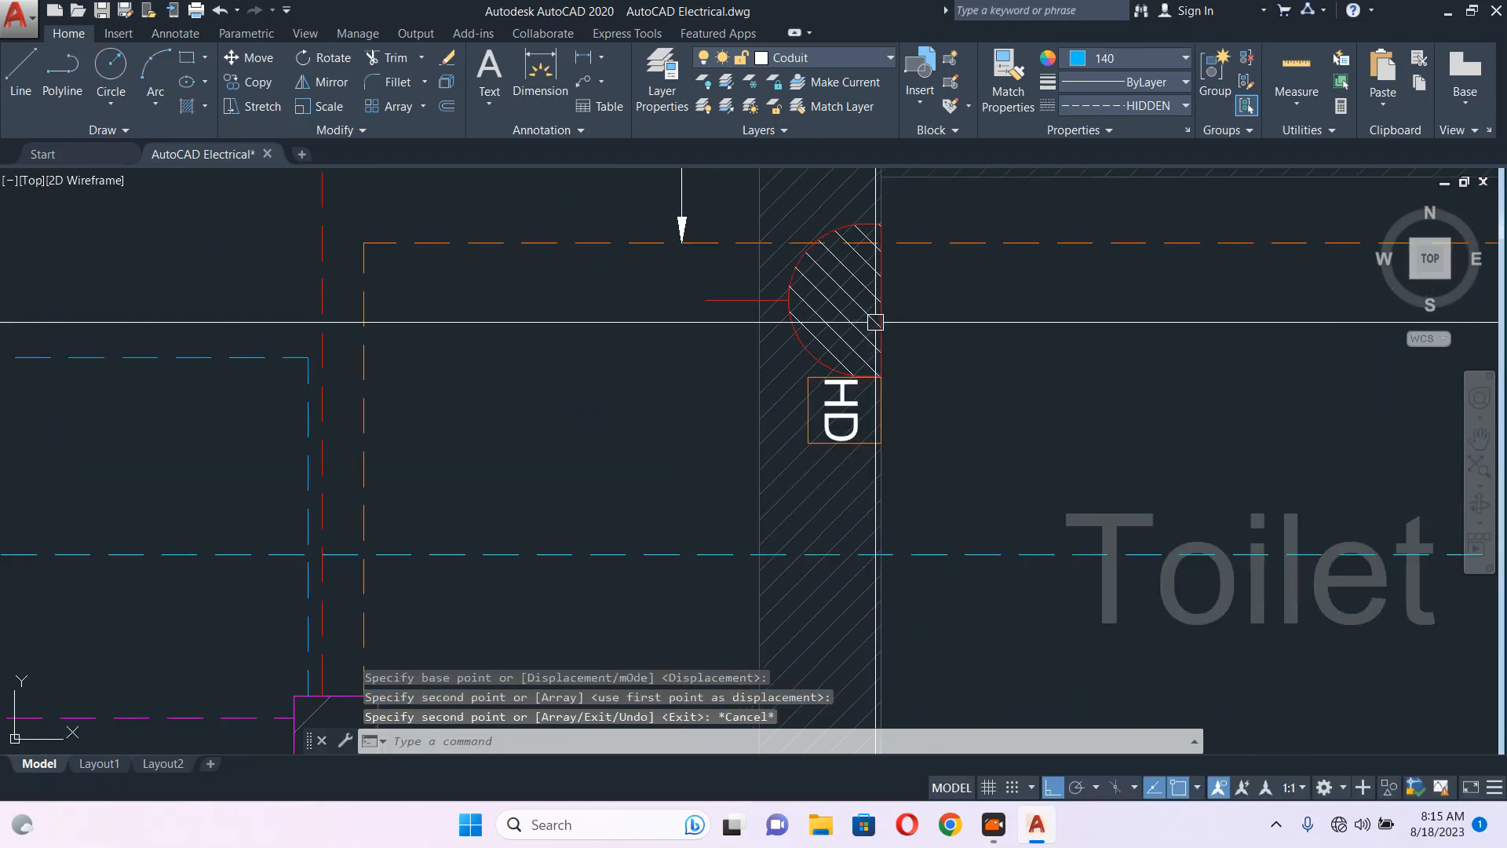
{"action": "left_click", "coordinate": [874, 369]}
{"action": "left_click", "coordinate": [881, 424]}
{"action": "type", "text": "m"}
{"action": "key", "text": "Return"}
{"action": "left_click", "coordinate": [943, 398]}
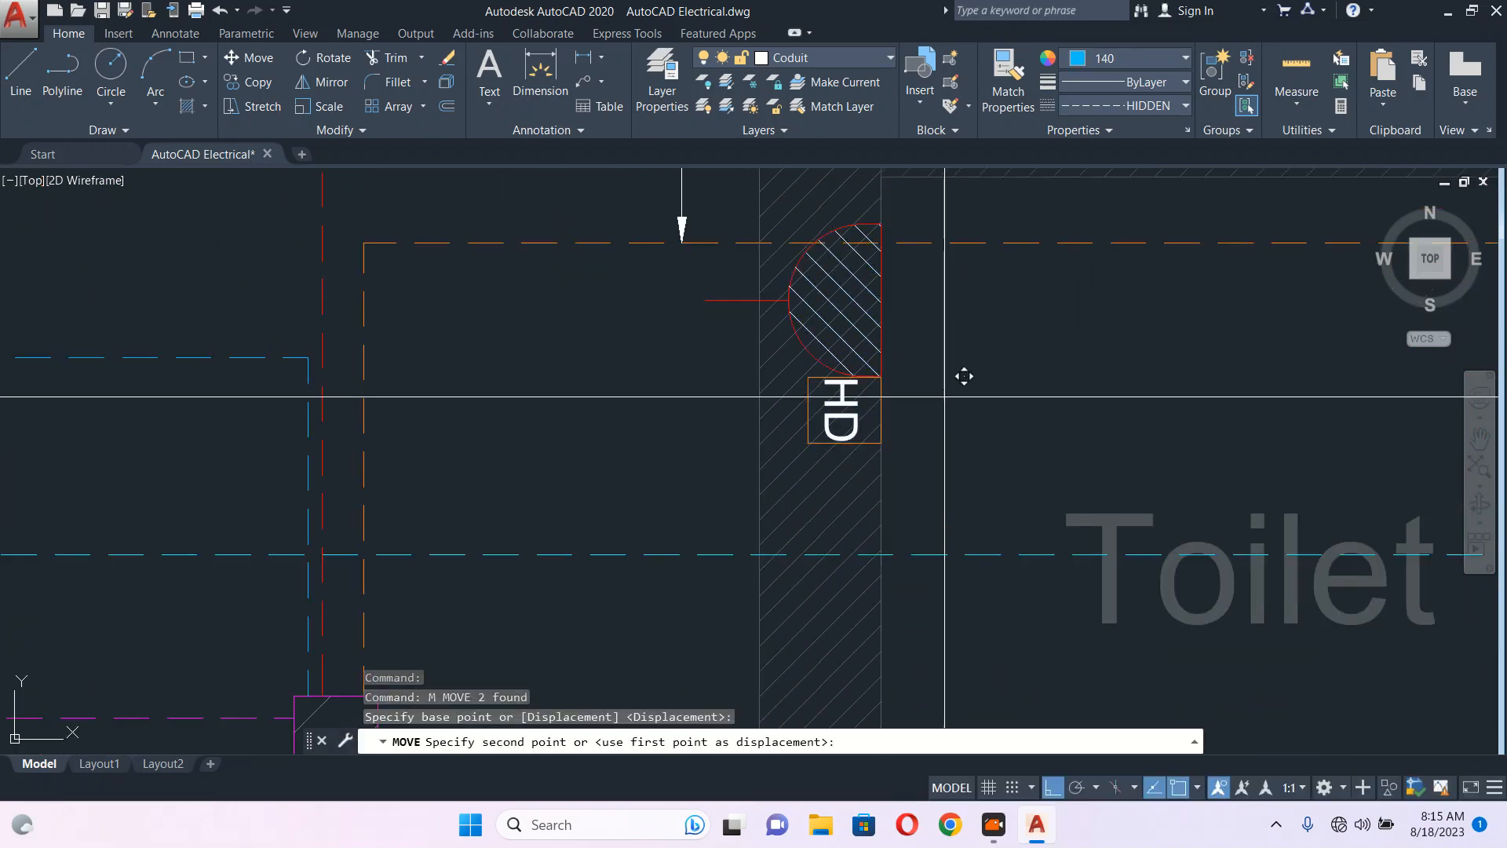
{"action": "left_click", "coordinate": [942, 437]}
{"action": "key", "text": "Escape"}
- Rotate the copied outlet and HD tag 180 degrees about the outlet's wall-side midpoint to face into the toilet
{"action": "left_click", "coordinate": [862, 381]}
{"action": "left_click", "coordinate": [886, 442]}
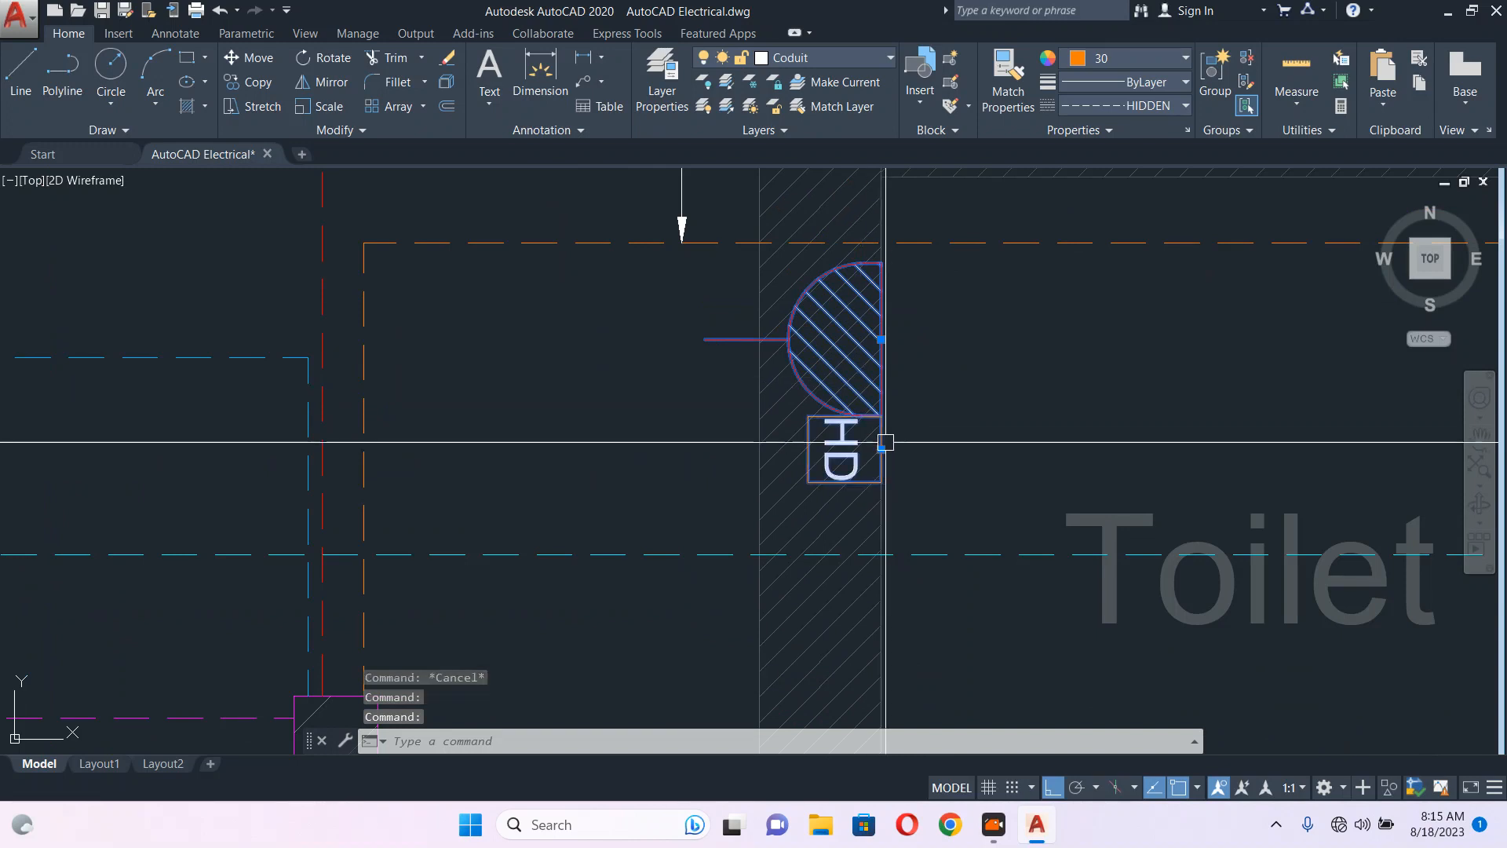
{"action": "middle_click_drag", "start_coordinate": [927, 444], "coordinate": [920, 482]}
{"action": "type", "text": "ro"}
{"action": "key", "text": "Return"}
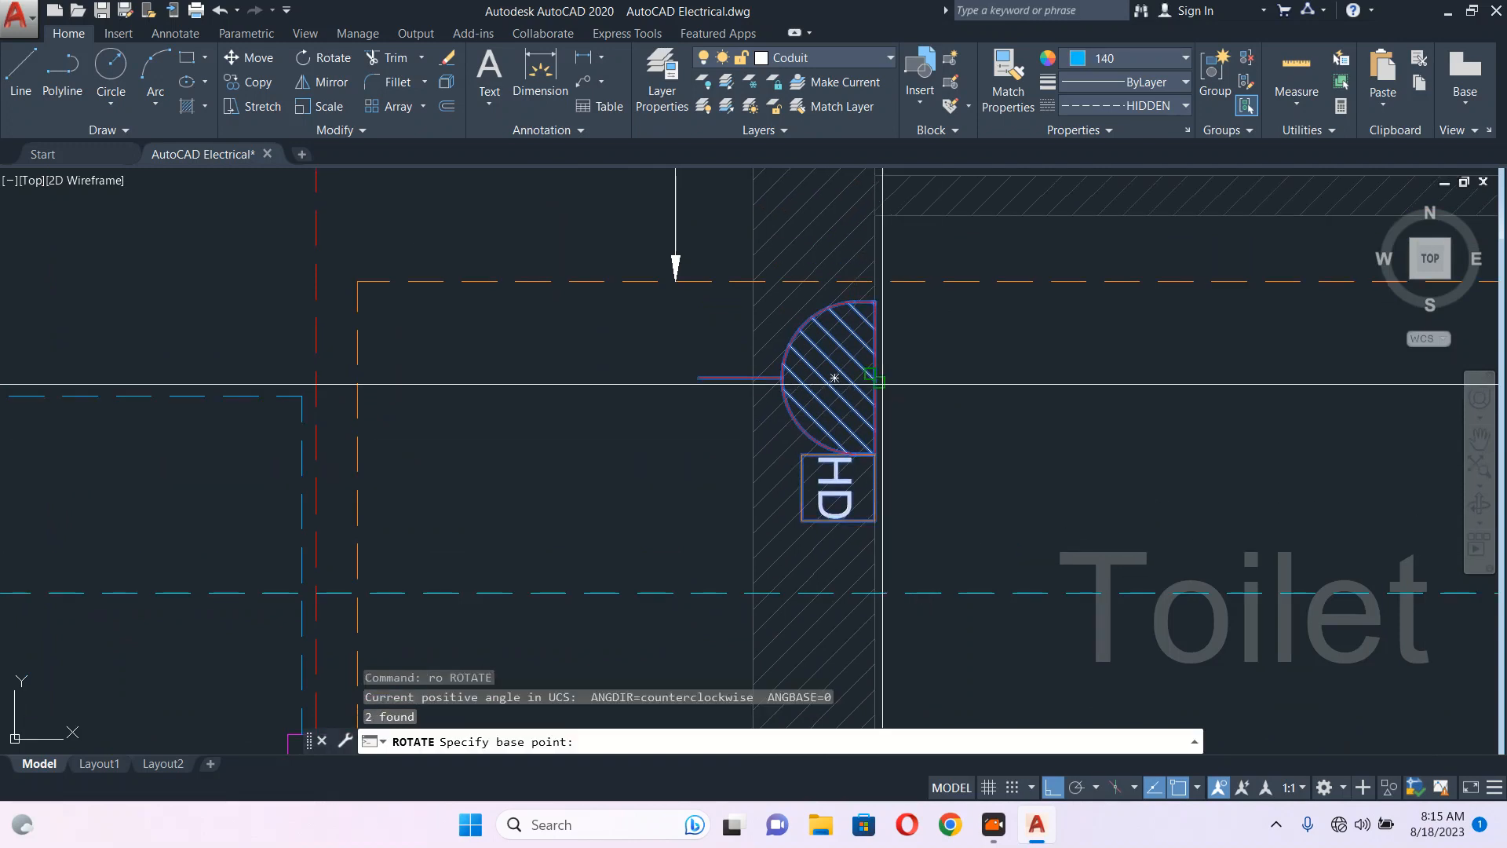
{"action": "left_click", "coordinate": [876, 378]}
{"action": "scroll", "coordinate": [876, 378], "scroll_direction": "down", "scroll_amount": 4}
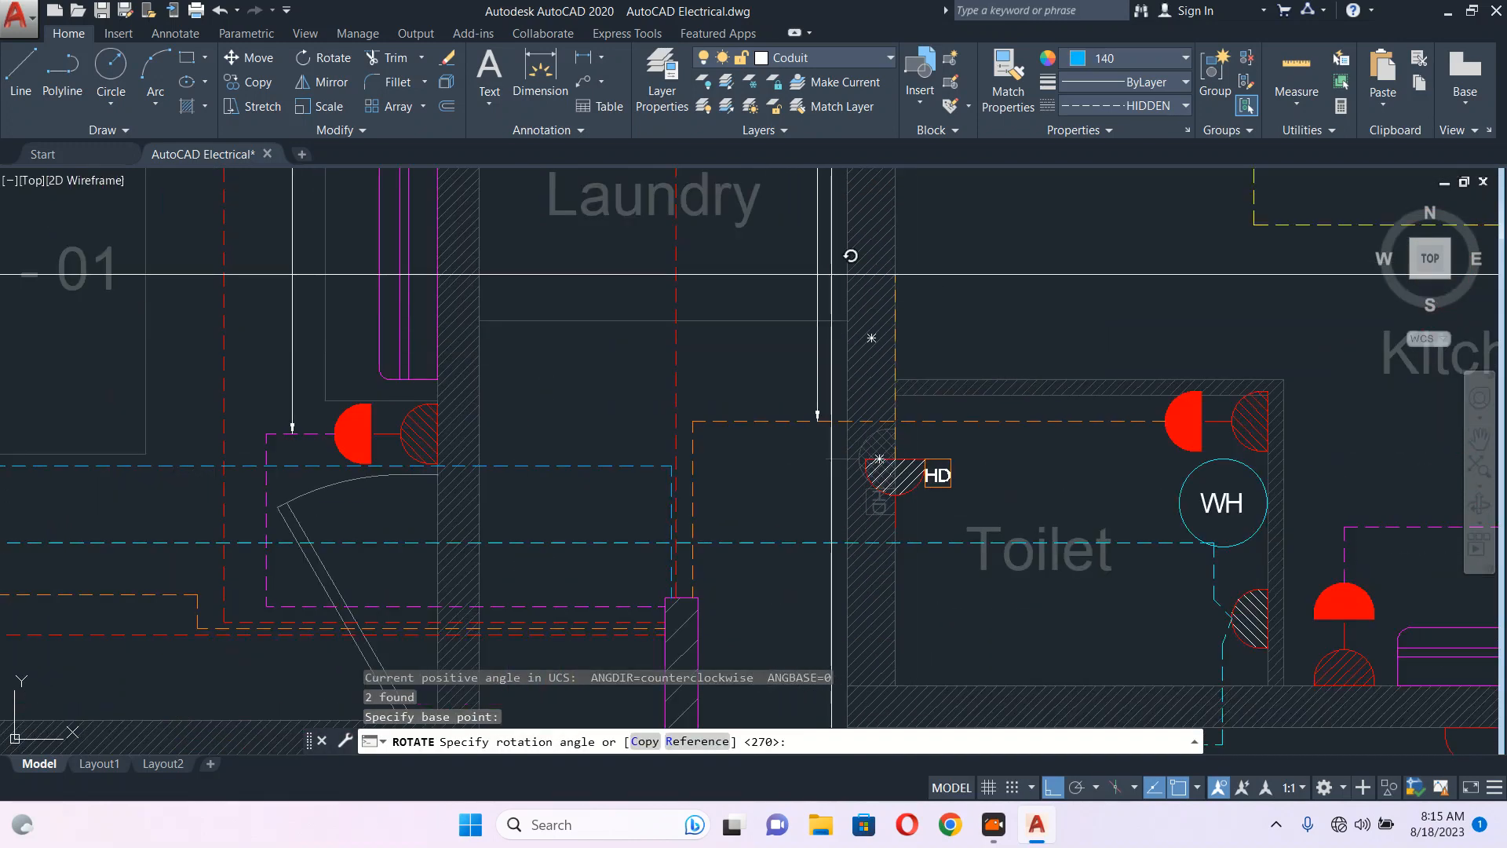
{"action": "left_click", "coordinate": [747, 365]}
{"action": "left_click", "coordinate": [826, 506]}
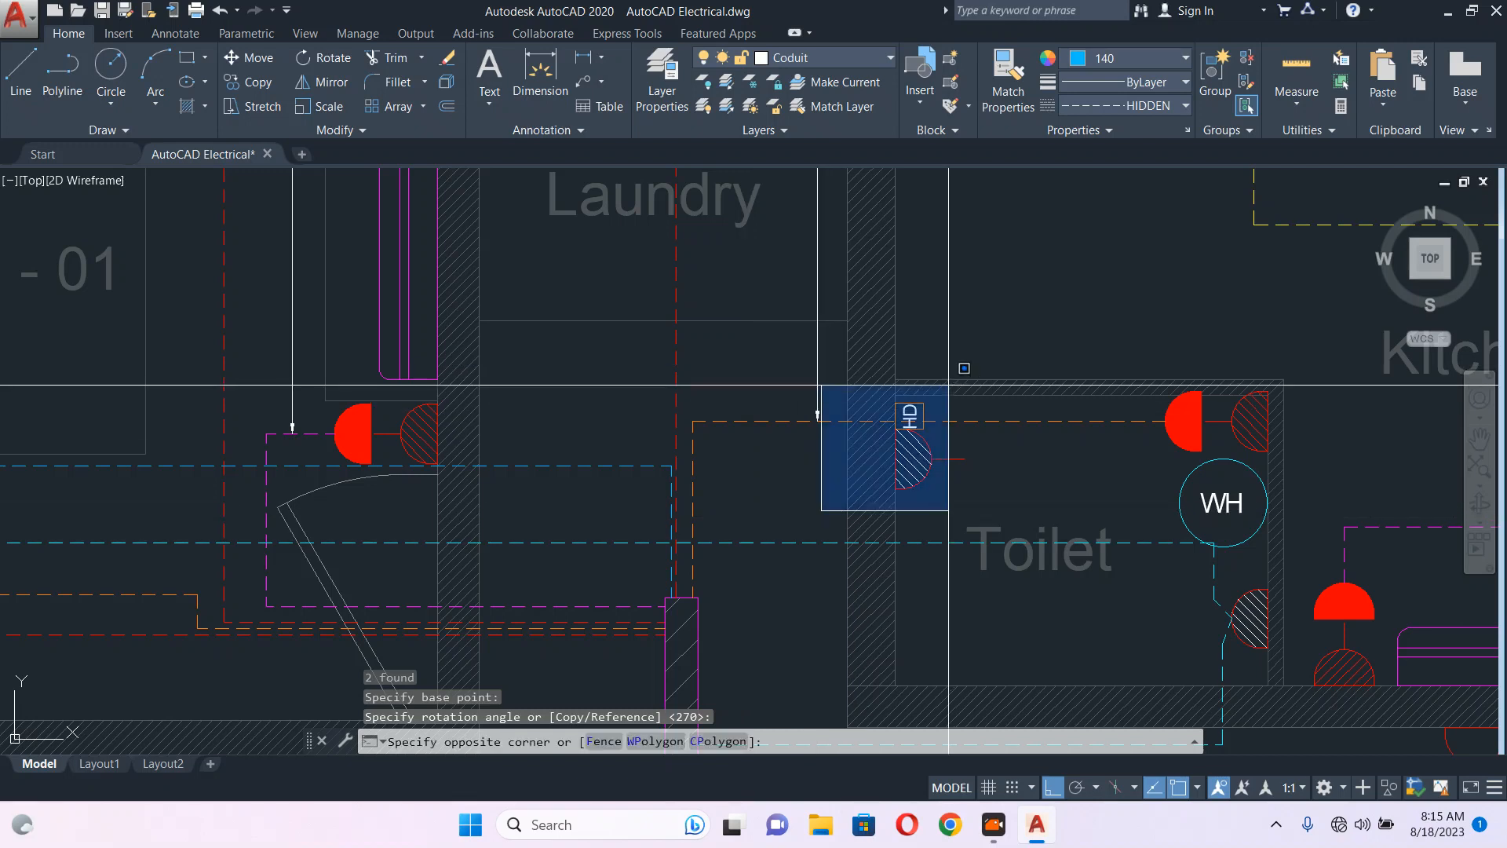
{"action": "left_click", "coordinate": [979, 325]}
{"action": "type", "text": "m"}
{"action": "key", "text": "Return"}
{"action": "key", "text": "Escape"}
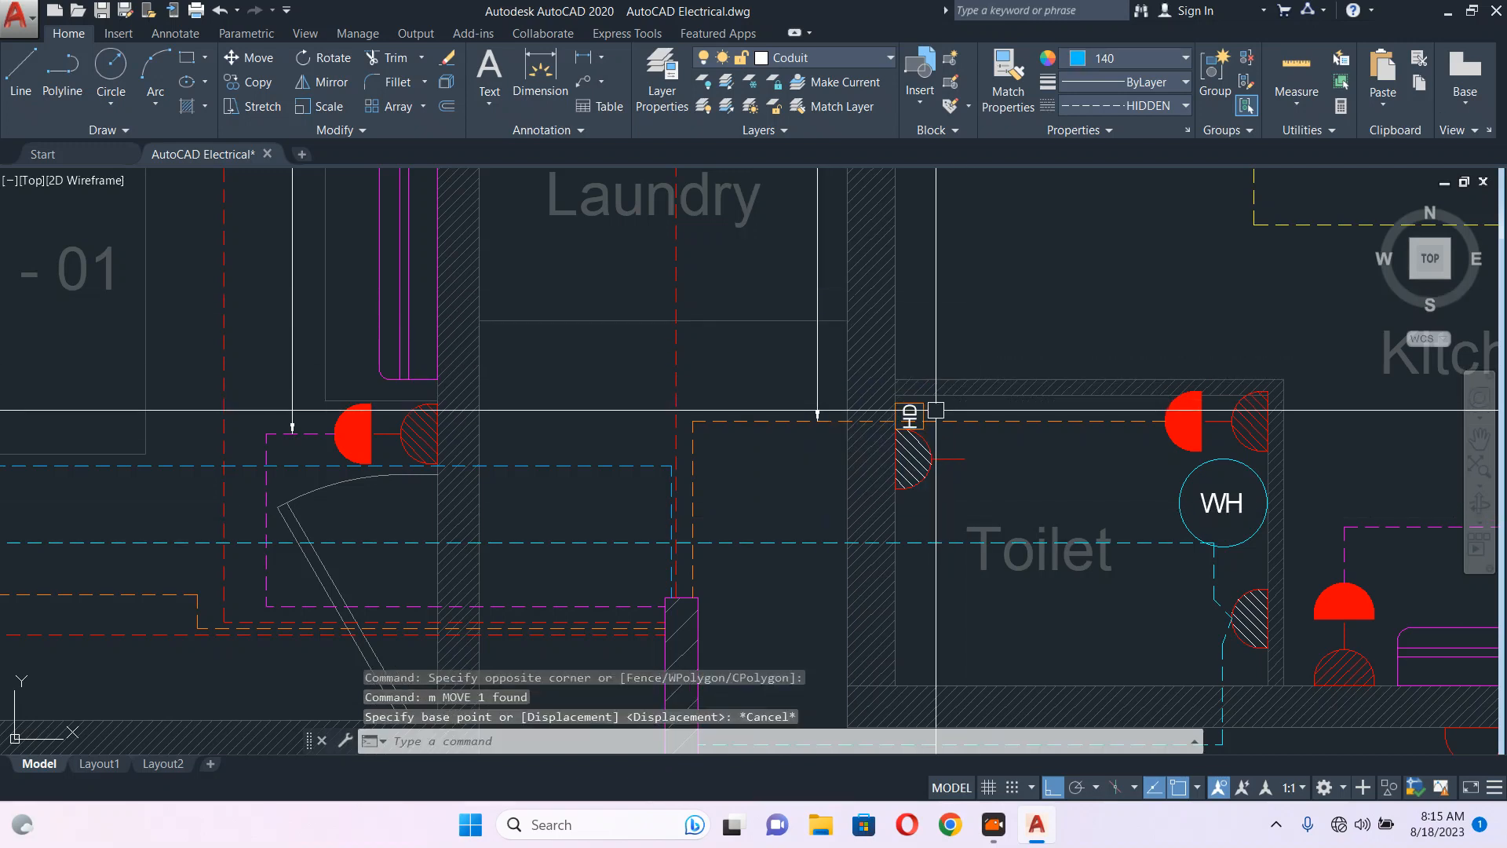
- Move the rotated outlet and HD tag down along the wall by about 0.5 units, clear of the orange conduit
{"action": "left_click", "coordinate": [911, 448]}
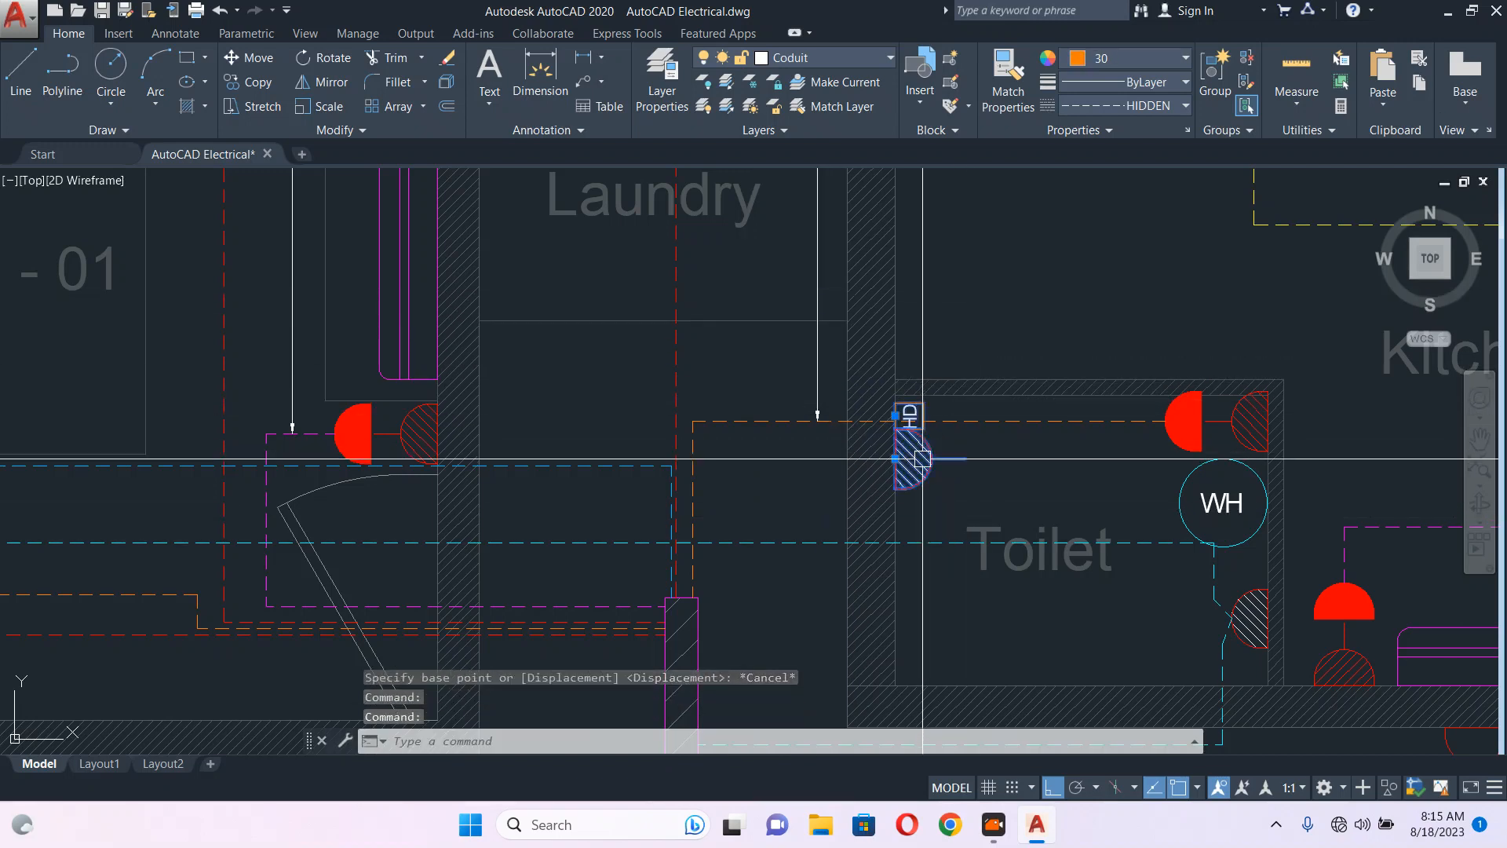
{"action": "type", "text": "m"}
{"action": "key", "text": "Return"}
{"action": "left_click", "coordinate": [1000, 278]}
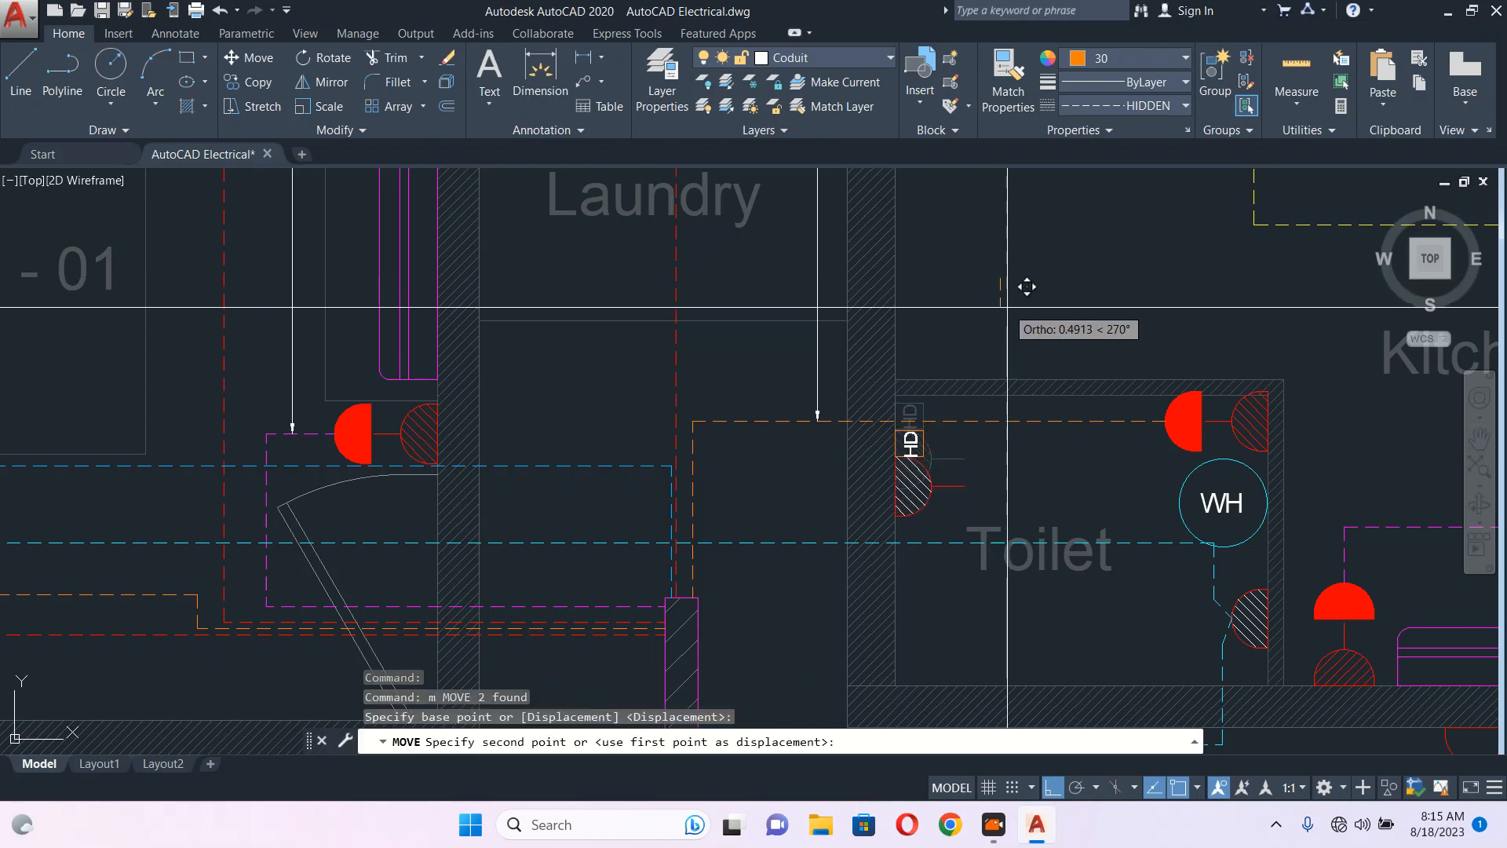
{"action": "key", "text": "Escape"}
- Draw a dashed conduit polyline from the Kitchen-side toilet's HD outlet across to the Laundry and down to the trunking's upper end
{"action": "middle_click_drag", "start_coordinate": [822, 481], "coordinate": [880, 483]}
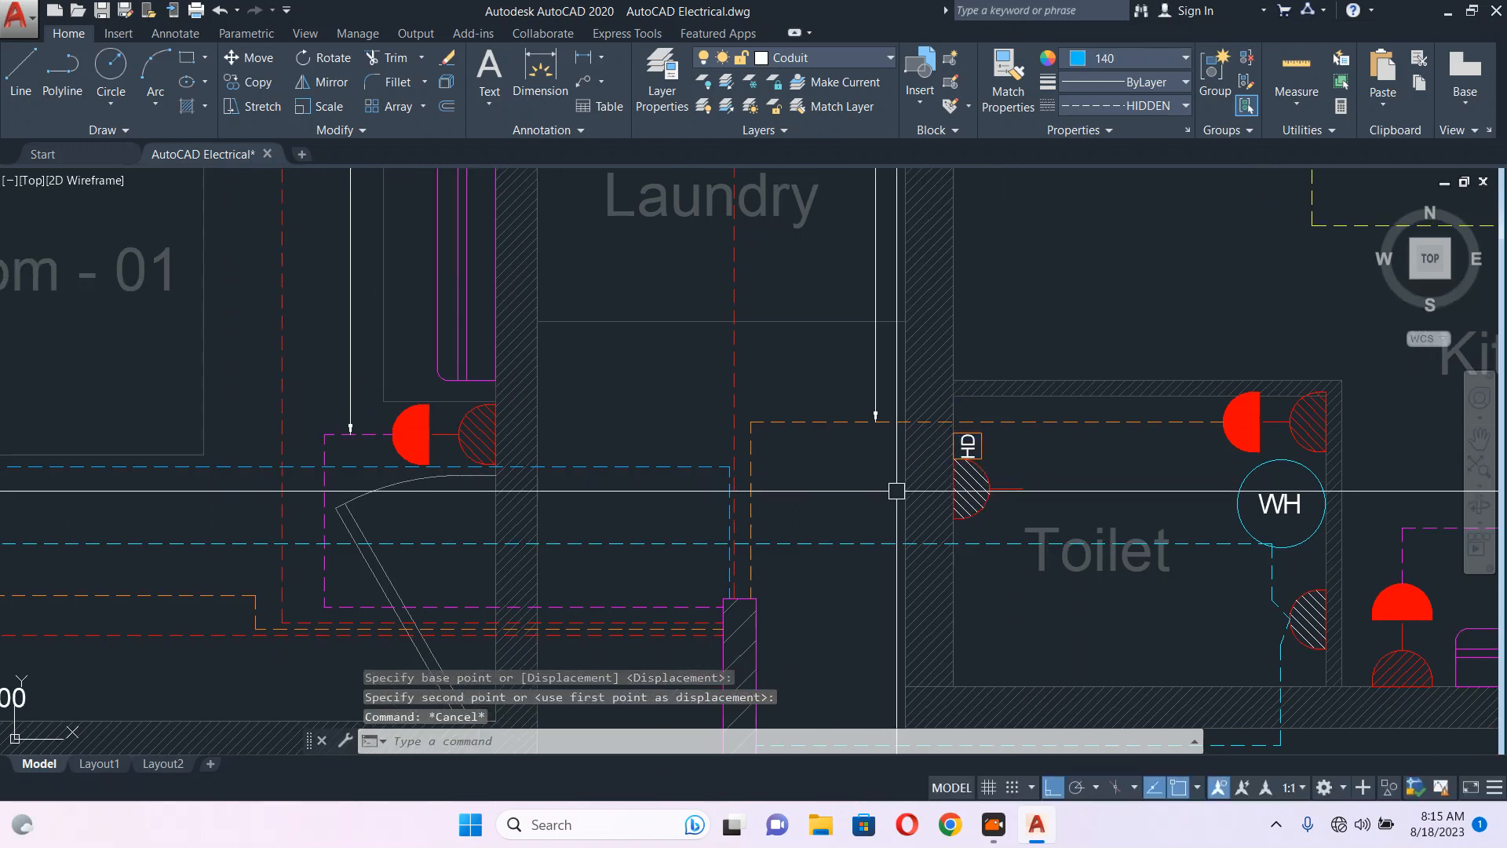
{"action": "type", "text": "pl"}
{"action": "key", "text": "Return"}
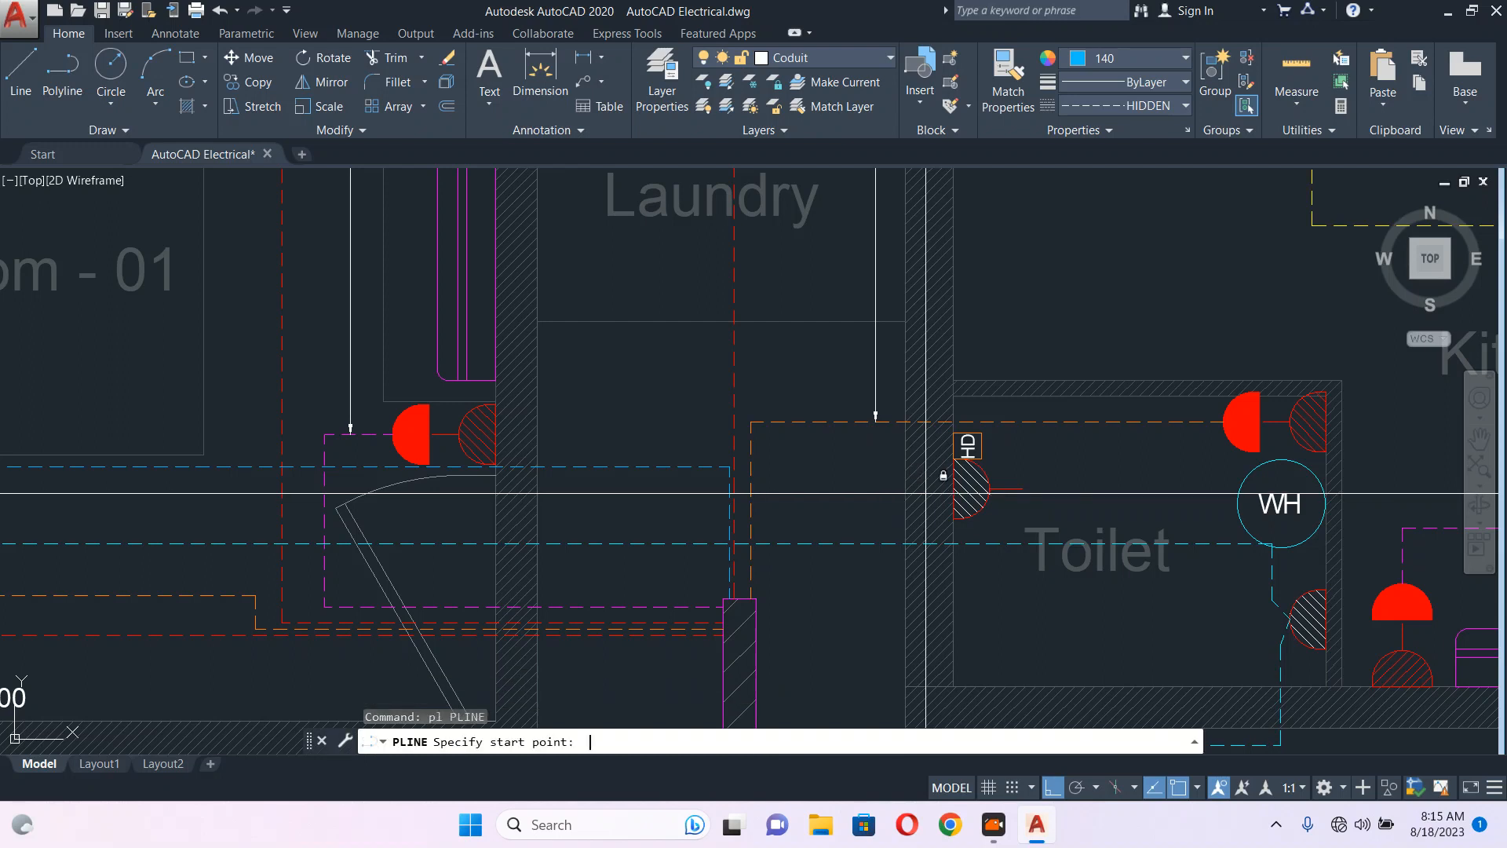
{"action": "left_click", "coordinate": [953, 488]}
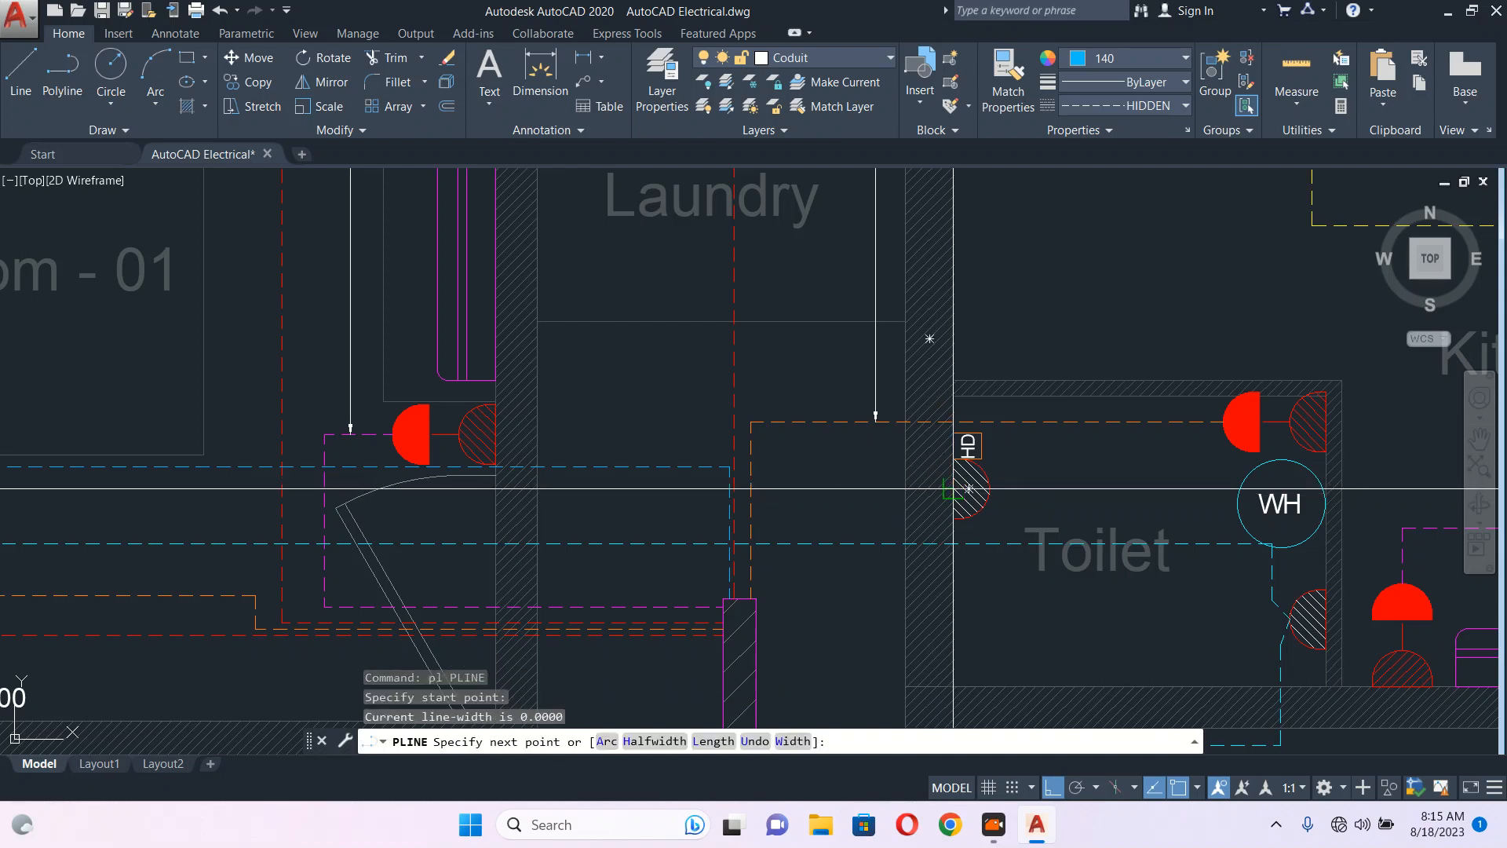
{"action": "scroll", "coordinate": [754, 494], "scroll_direction": "up", "scroll_amount": 8}
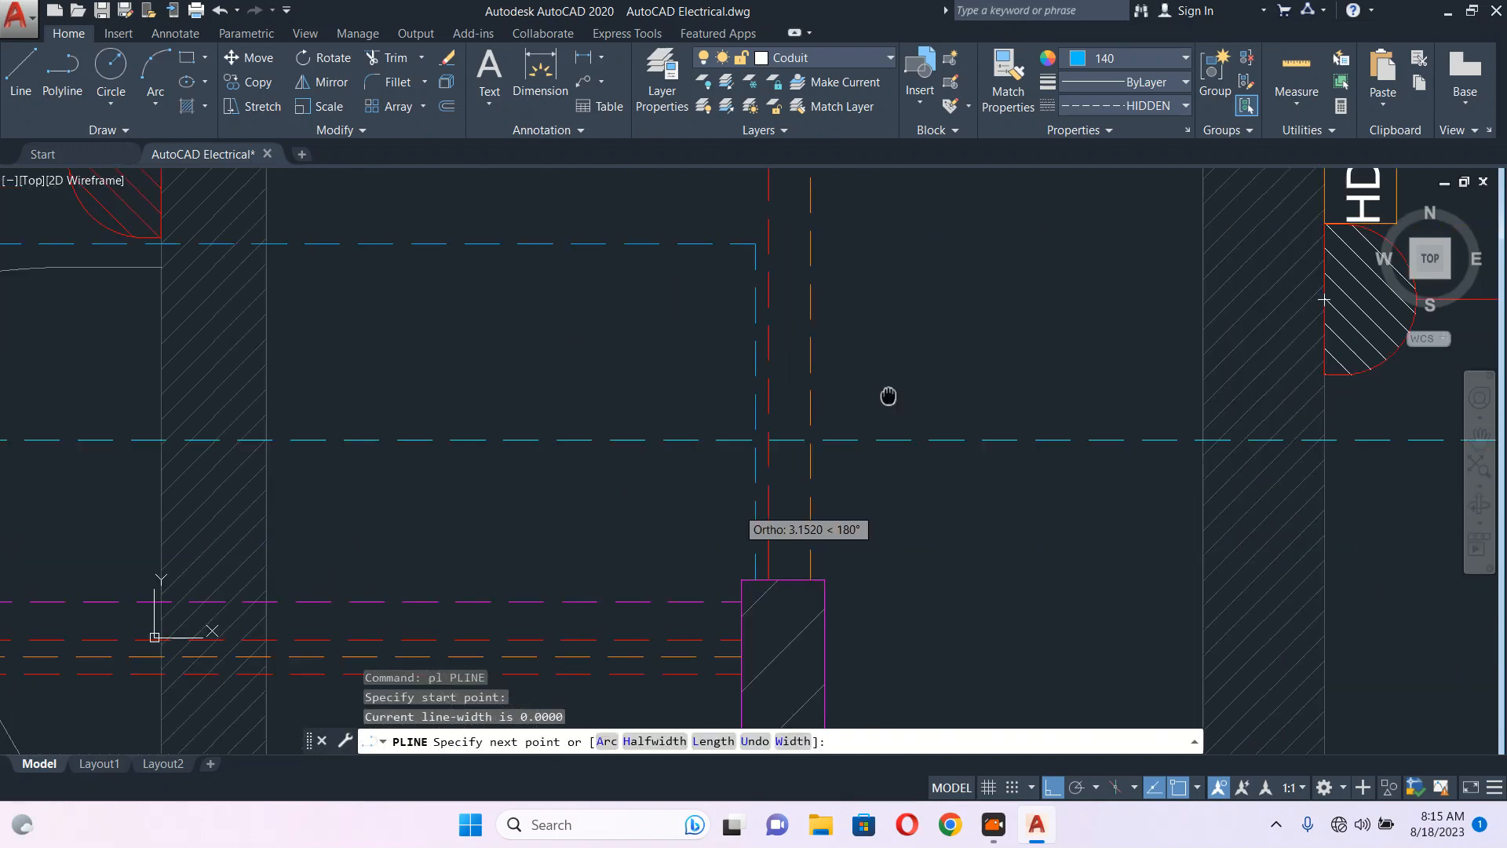
{"action": "left_click", "coordinate": [813, 304]}
{"action": "scroll", "coordinate": [785, 503], "scroll_direction": "down", "scroll_amount": 5}
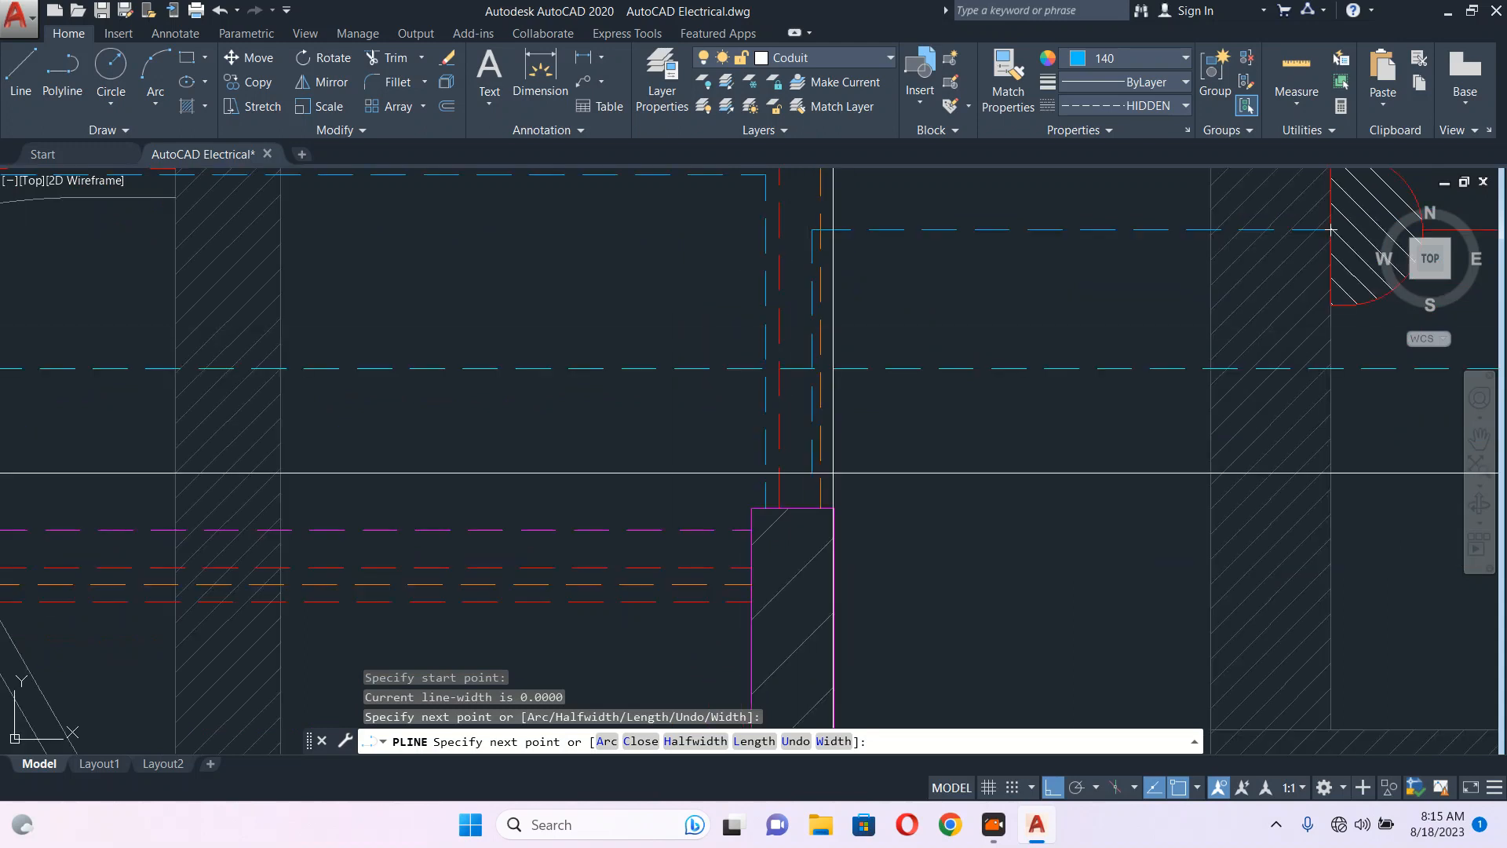
{"action": "left_click", "coordinate": [812, 508]}
{"action": "key", "text": "Escape"}
- Move the orange water heater conduit slightly left so it runs between the red conduit and the new blue conduit
{"action": "middle_click_drag", "start_coordinate": [830, 328], "coordinate": [837, 499]}
{"action": "left_click", "coordinate": [827, 346]}
{"action": "type", "text": "m"}
{"action": "key", "text": "Return"}
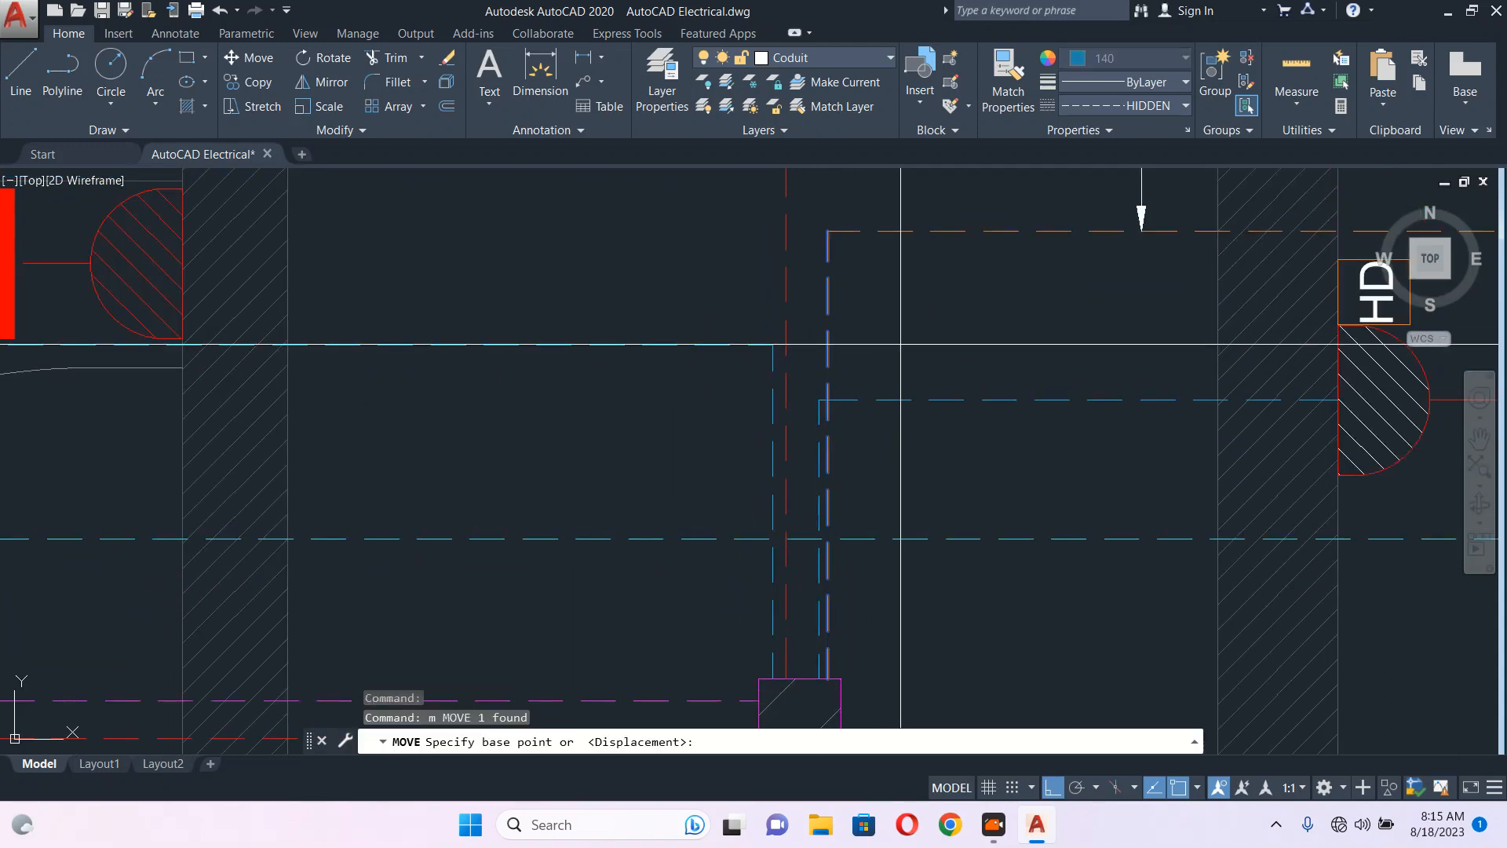
{"action": "left_click", "coordinate": [901, 342]}
{"action": "left_click", "coordinate": [927, 326]}
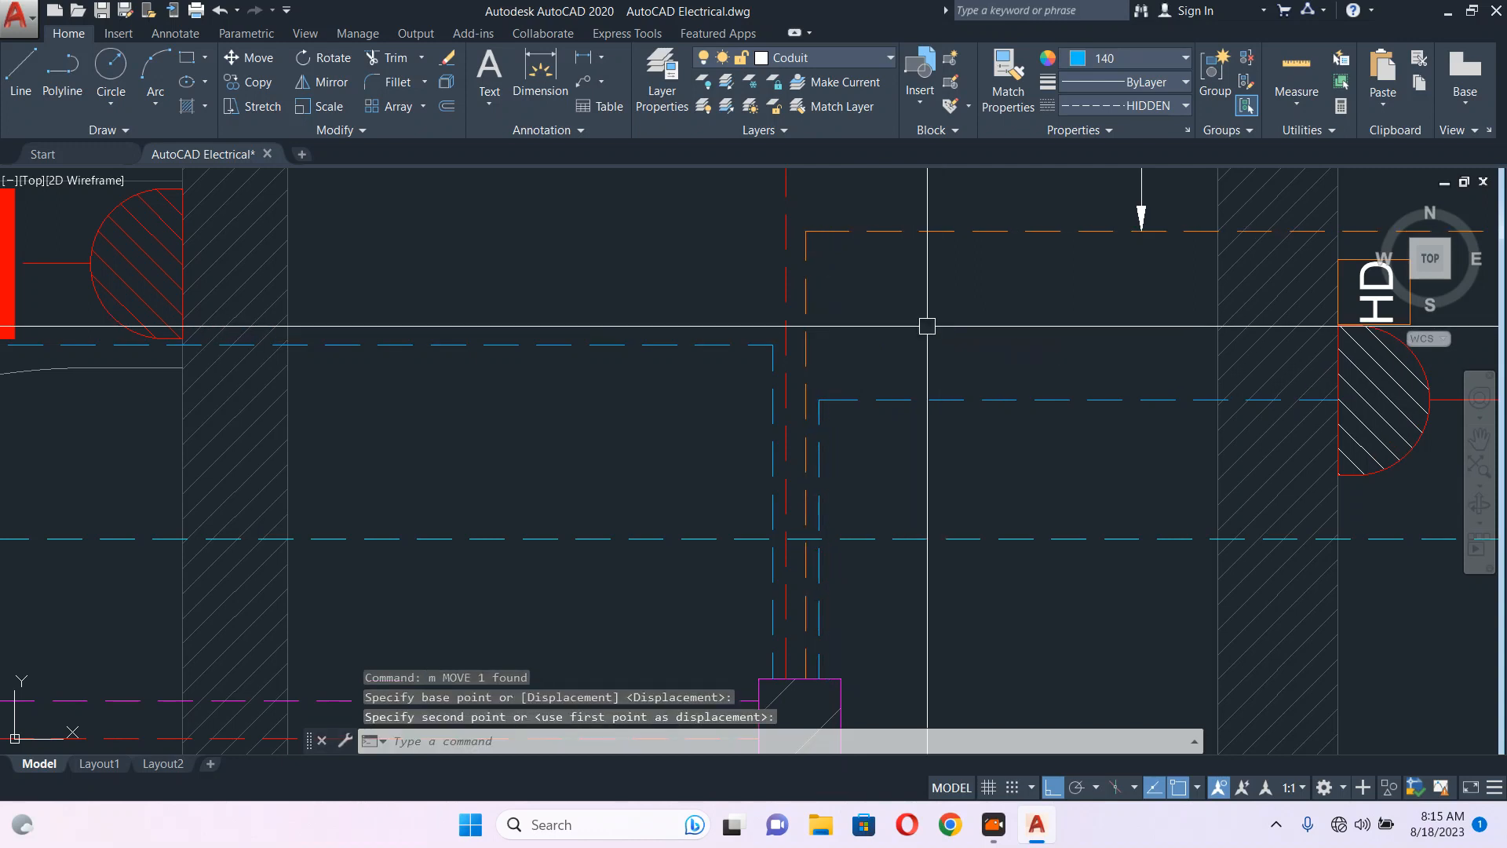
{"action": "key", "text": "Escape"}
- Examine the conduit routes and circuit labels across the floor plan, including the DB-GF-Y8 conduit in Room - 03
{"action": "scroll", "coordinate": [927, 326], "scroll_direction": "down", "scroll_amount": 6}
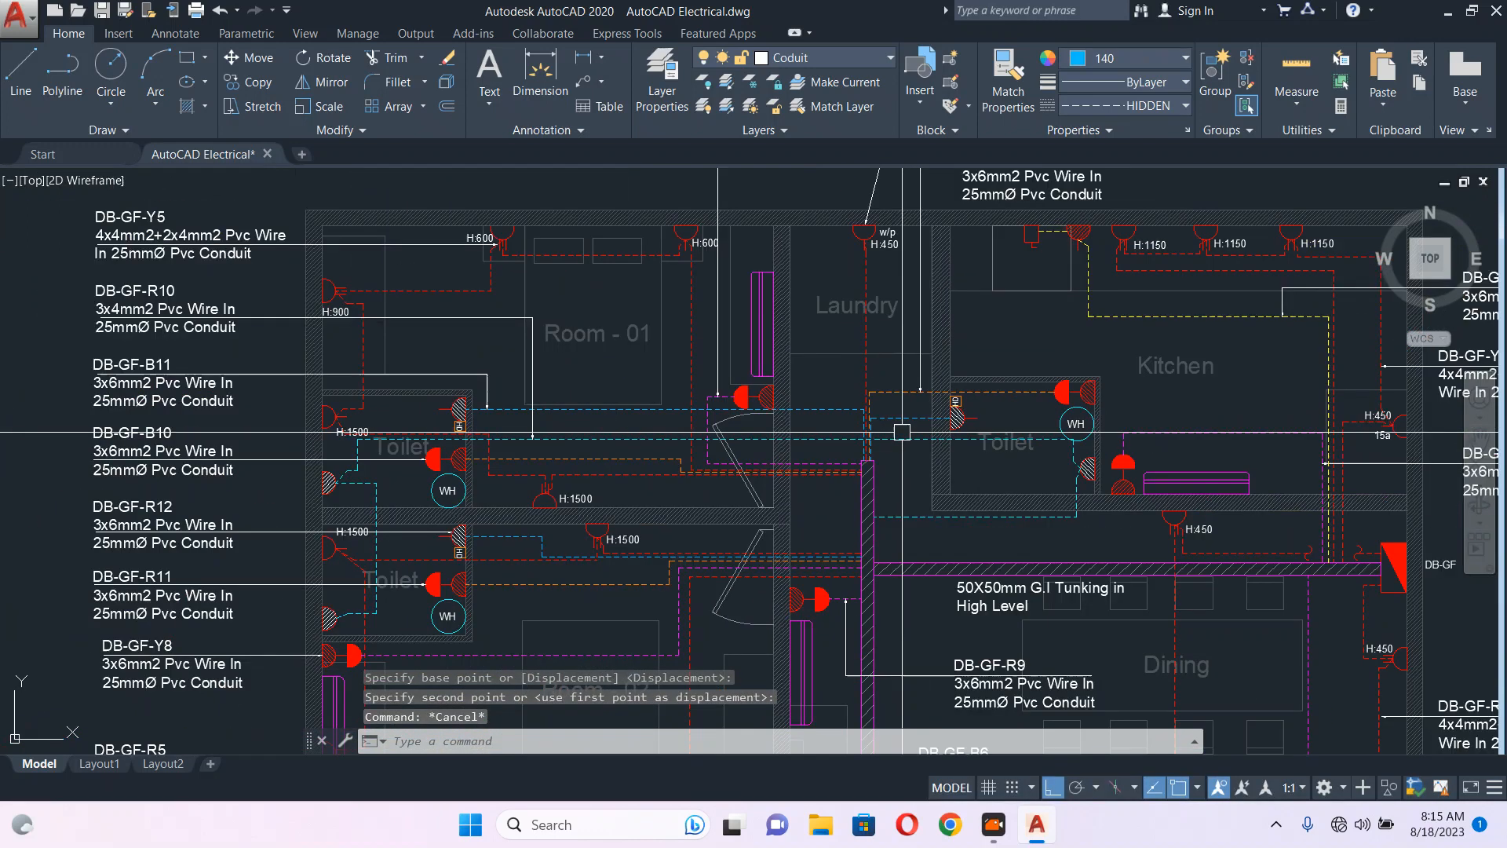
{"action": "scroll", "coordinate": [901, 452], "scroll_direction": "down", "scroll_amount": 3}
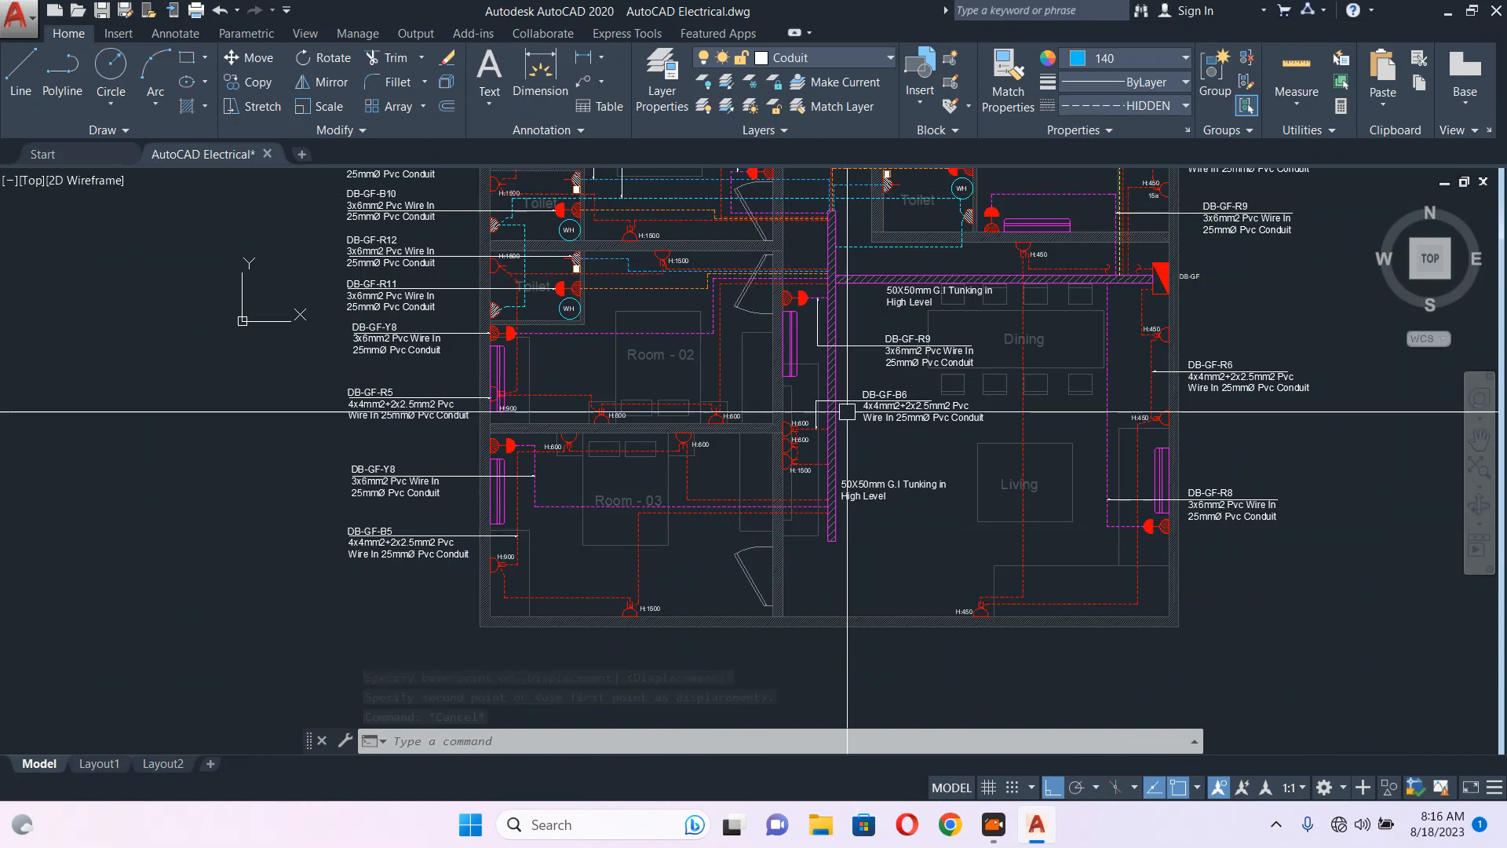
{"action": "middle_click_drag", "start_coordinate": [846, 412], "coordinate": [864, 512]}
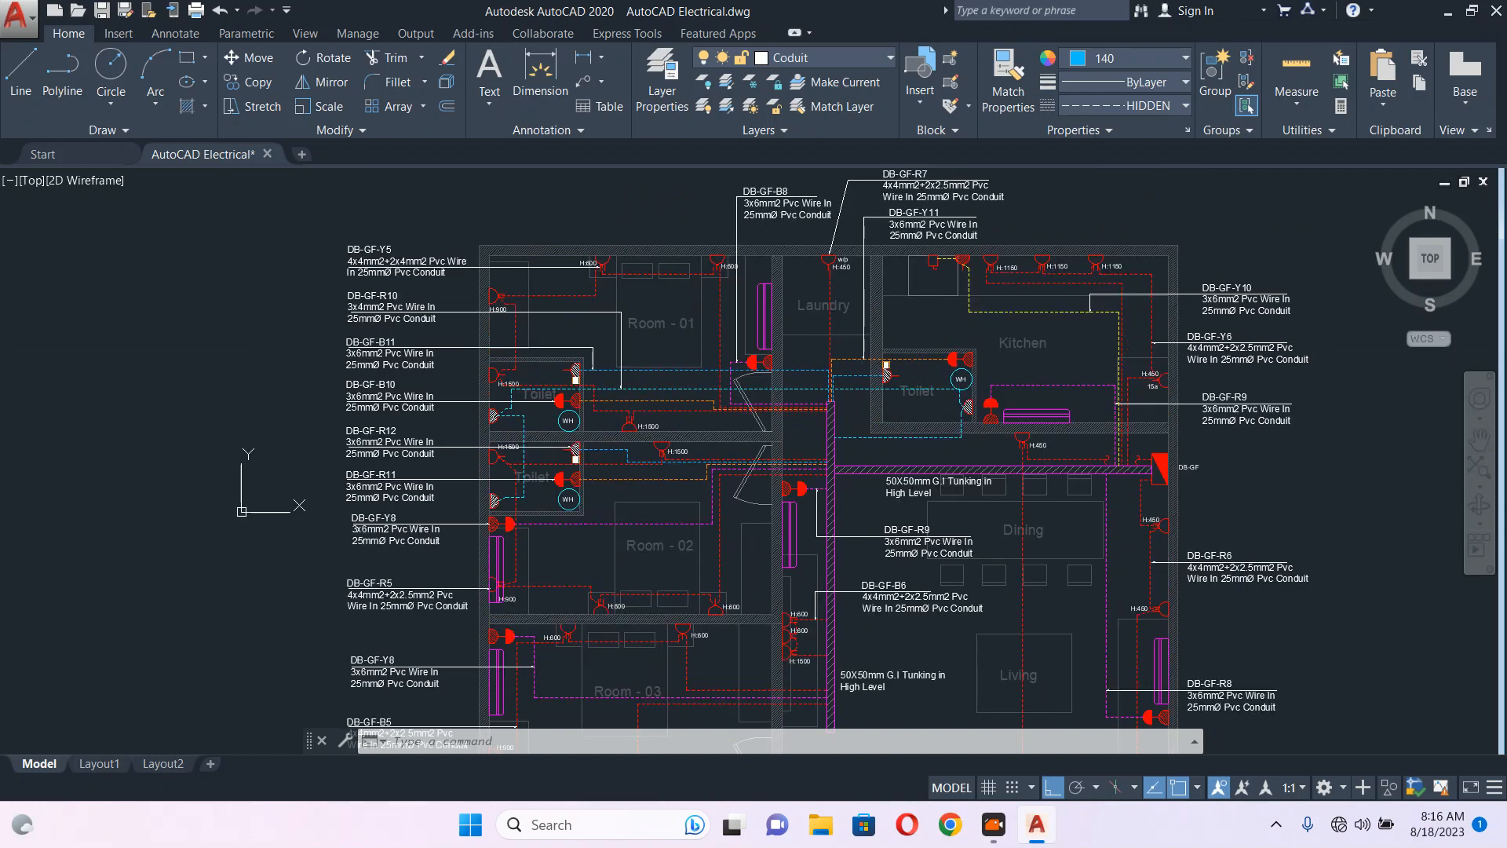
{"action": "middle_click_drag", "start_coordinate": [901, 425], "coordinate": [909, 383]}
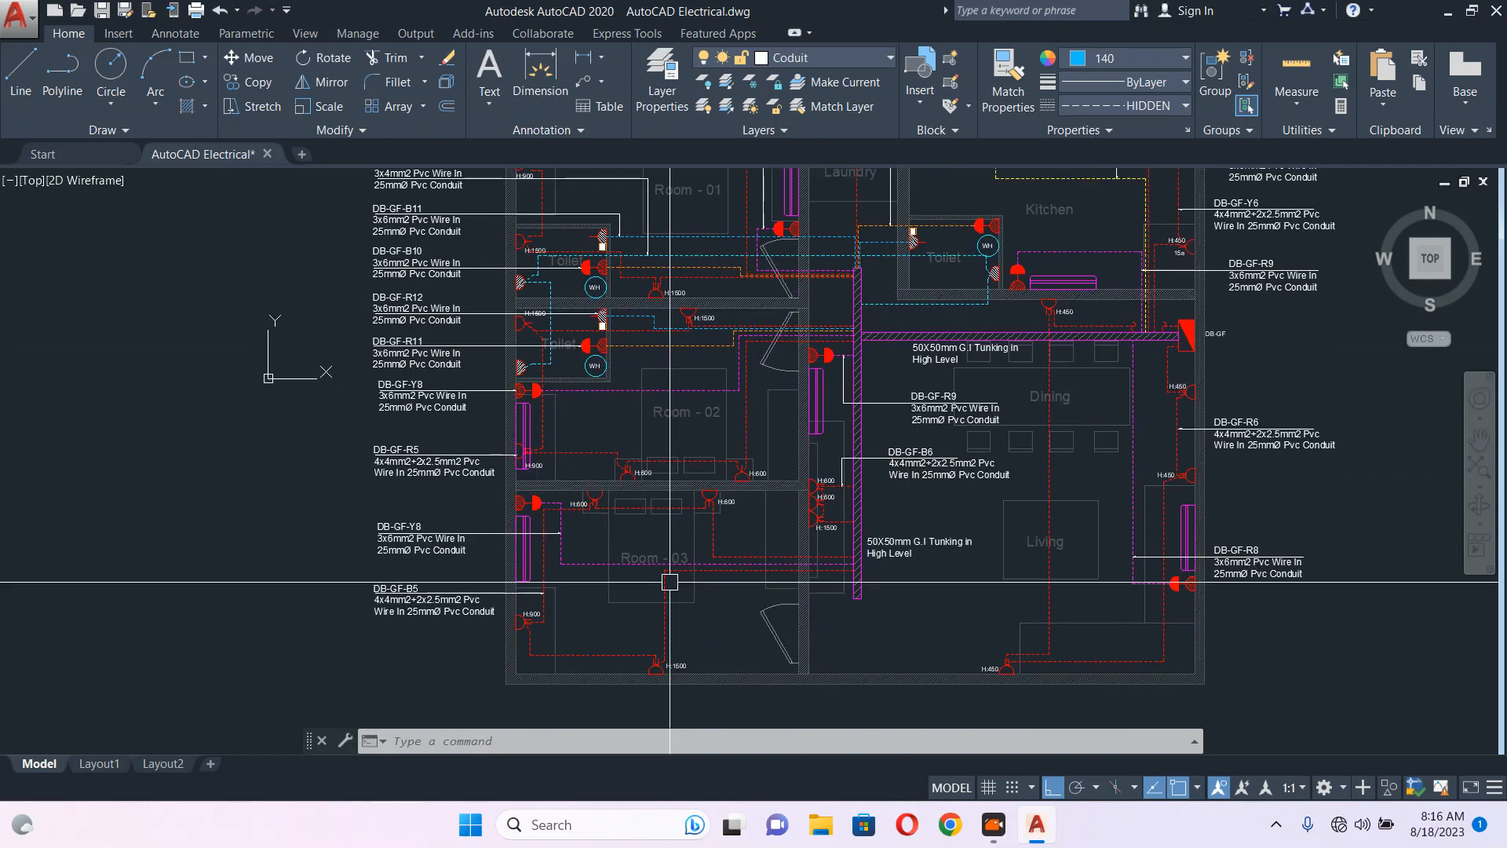
{"action": "scroll", "coordinate": [589, 590], "scroll_direction": "up", "scroll_amount": 4}
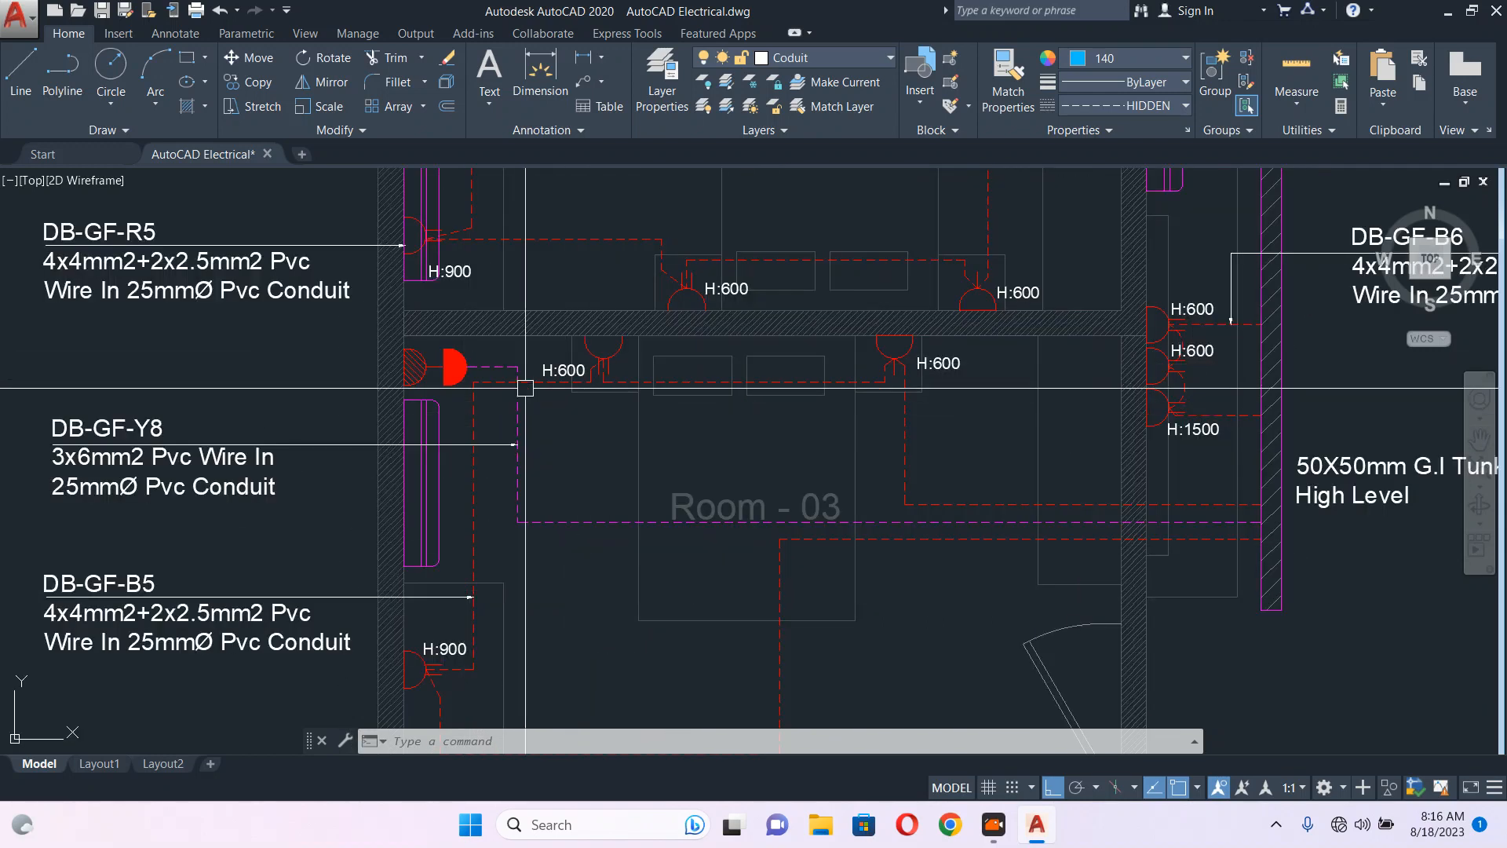
{"action": "left_click", "coordinate": [709, 521]}
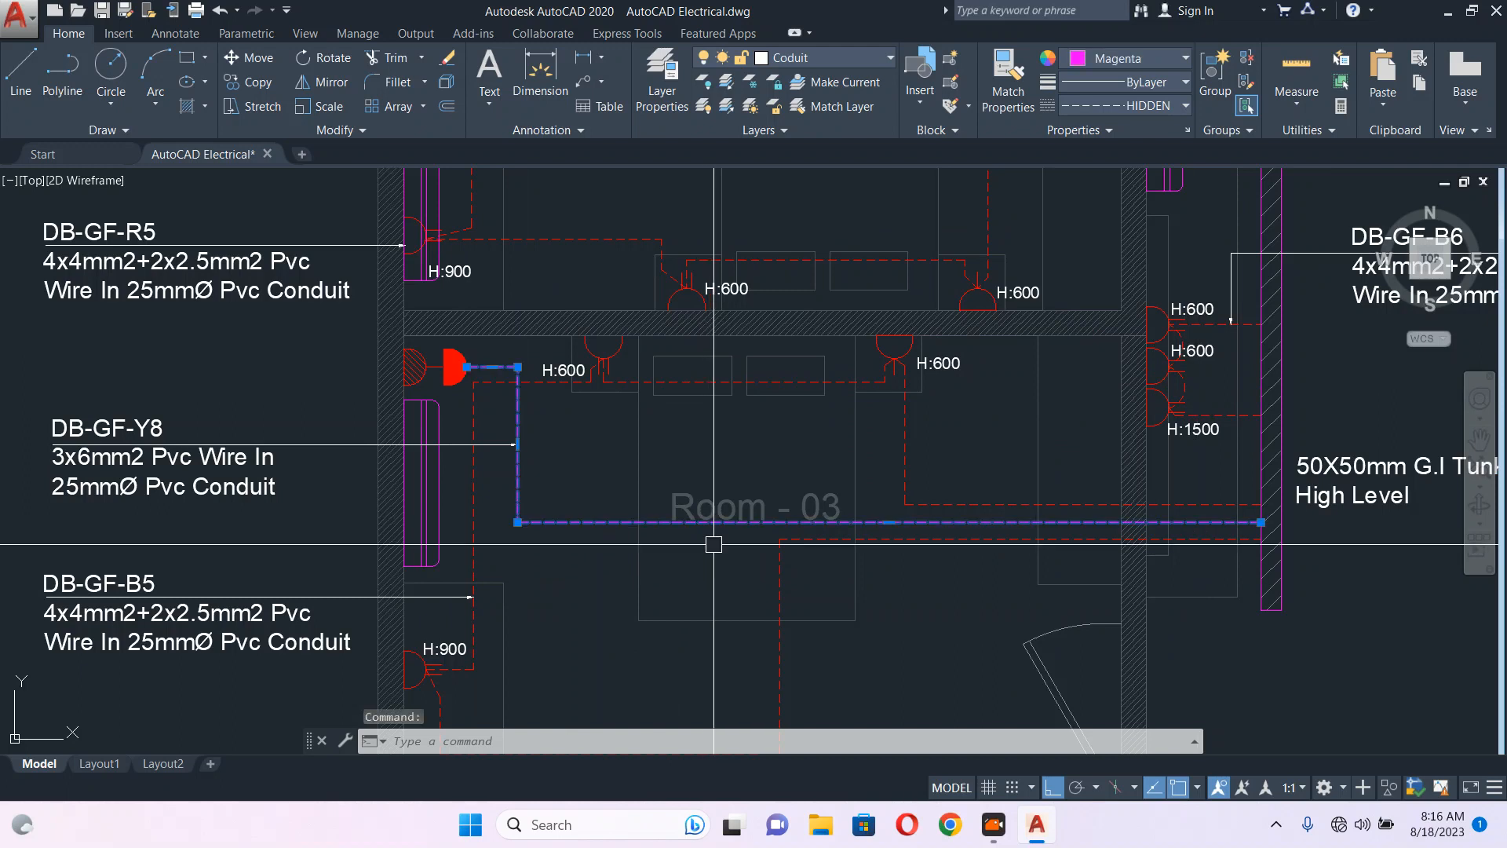
{"action": "key", "text": "Escape"}
{"action": "key", "text": "Escape"}
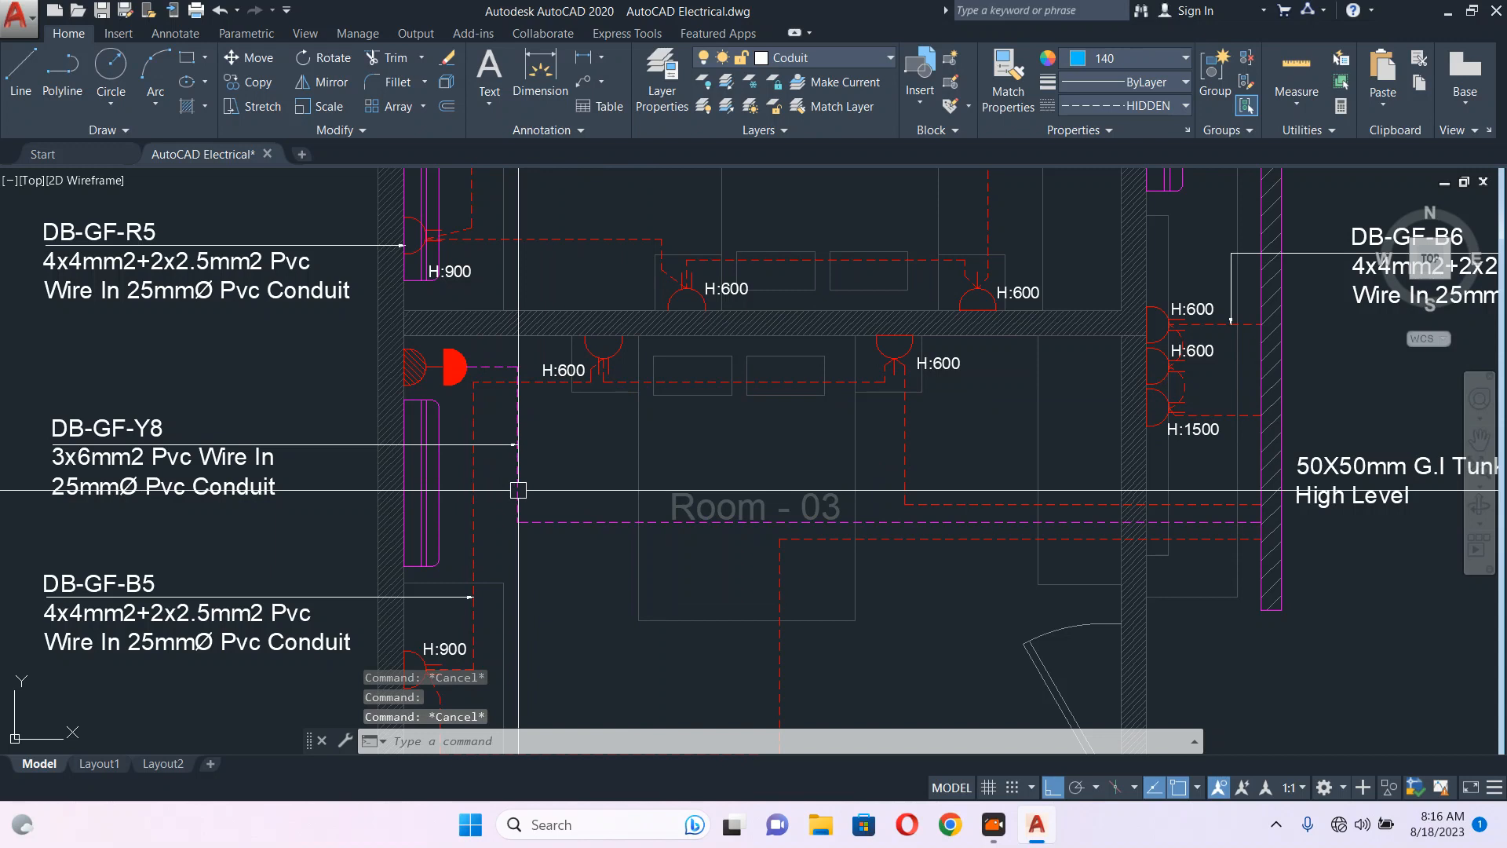
{"action": "scroll", "coordinate": [864, 461], "scroll_direction": "down", "scroll_amount": 3}
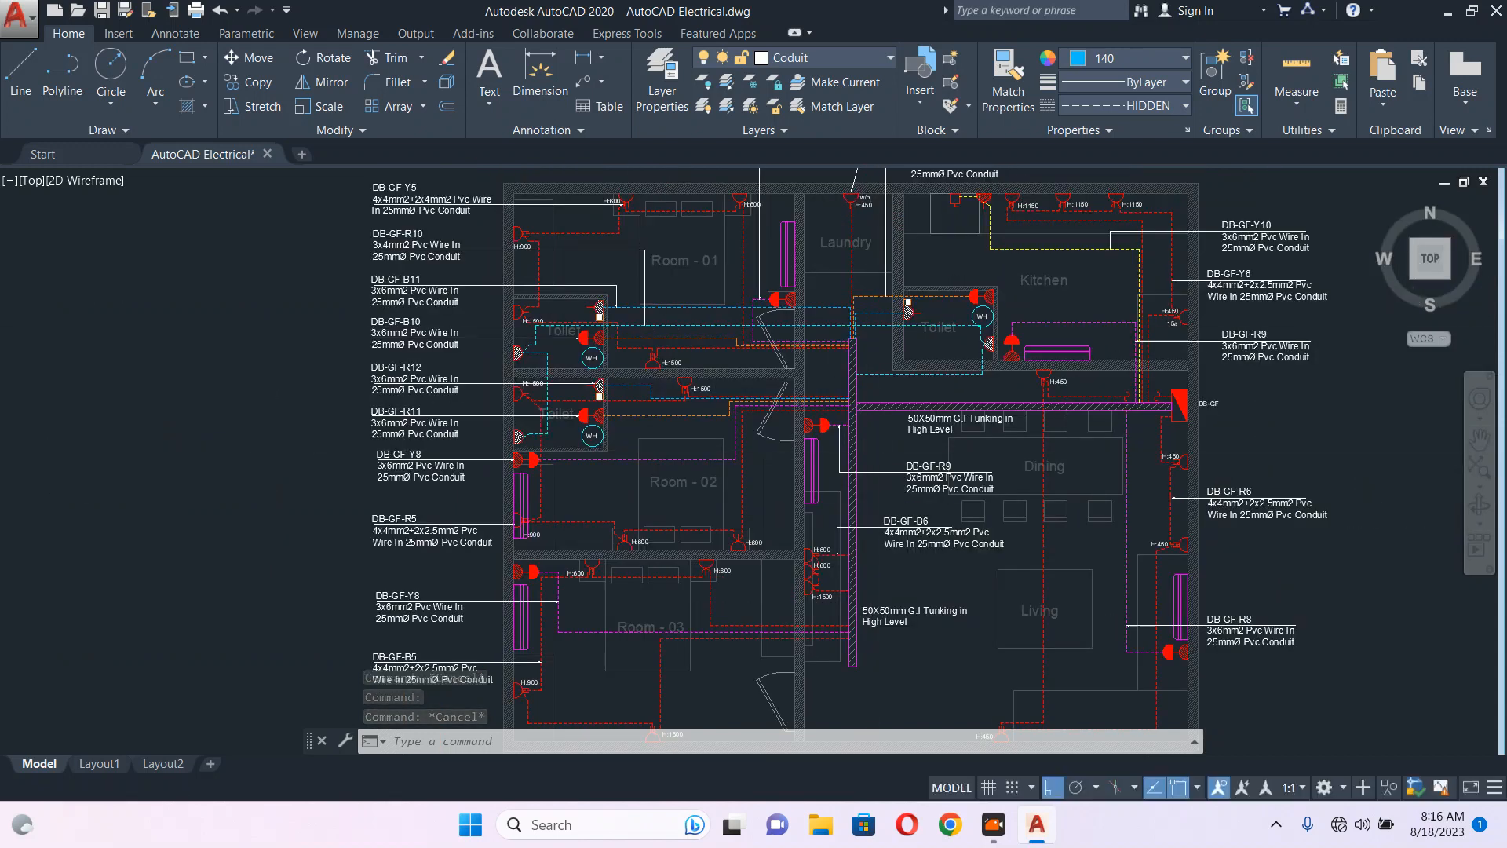
{"action": "scroll", "coordinate": [909, 342], "scroll_direction": "up", "scroll_amount": 4}
{"action": "scroll", "coordinate": [952, 369], "scroll_direction": "down", "scroll_amount": 5}
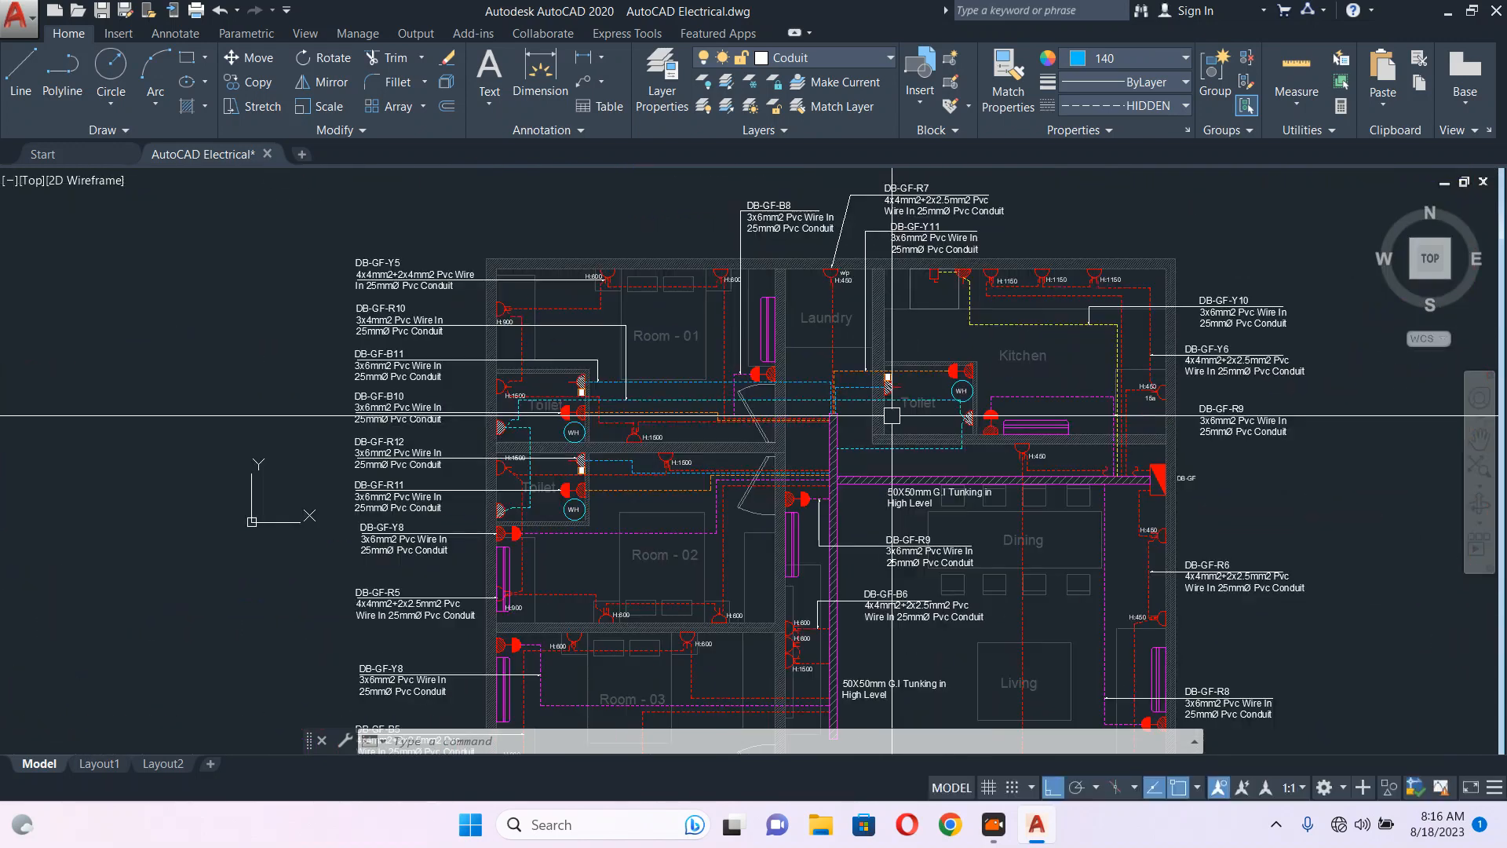
- Move the DB-GF-B8 label straight left to the other side of its leader, above Room - 01
{"action": "middle_click_drag", "start_coordinate": [897, 269], "coordinate": [879, 397]}
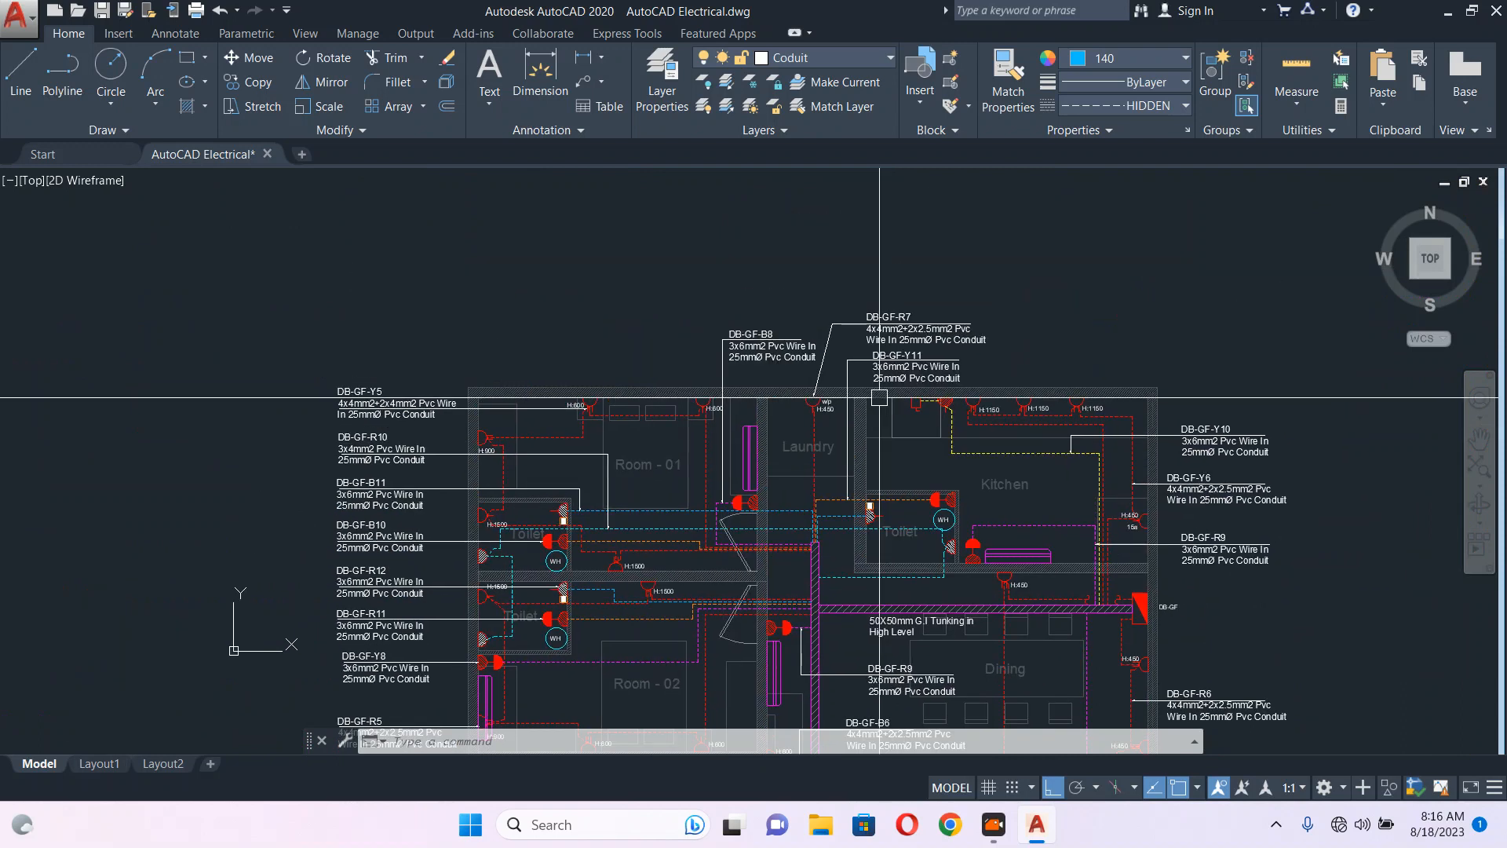
{"action": "scroll", "coordinate": [716, 342], "scroll_direction": "up", "scroll_amount": 2}
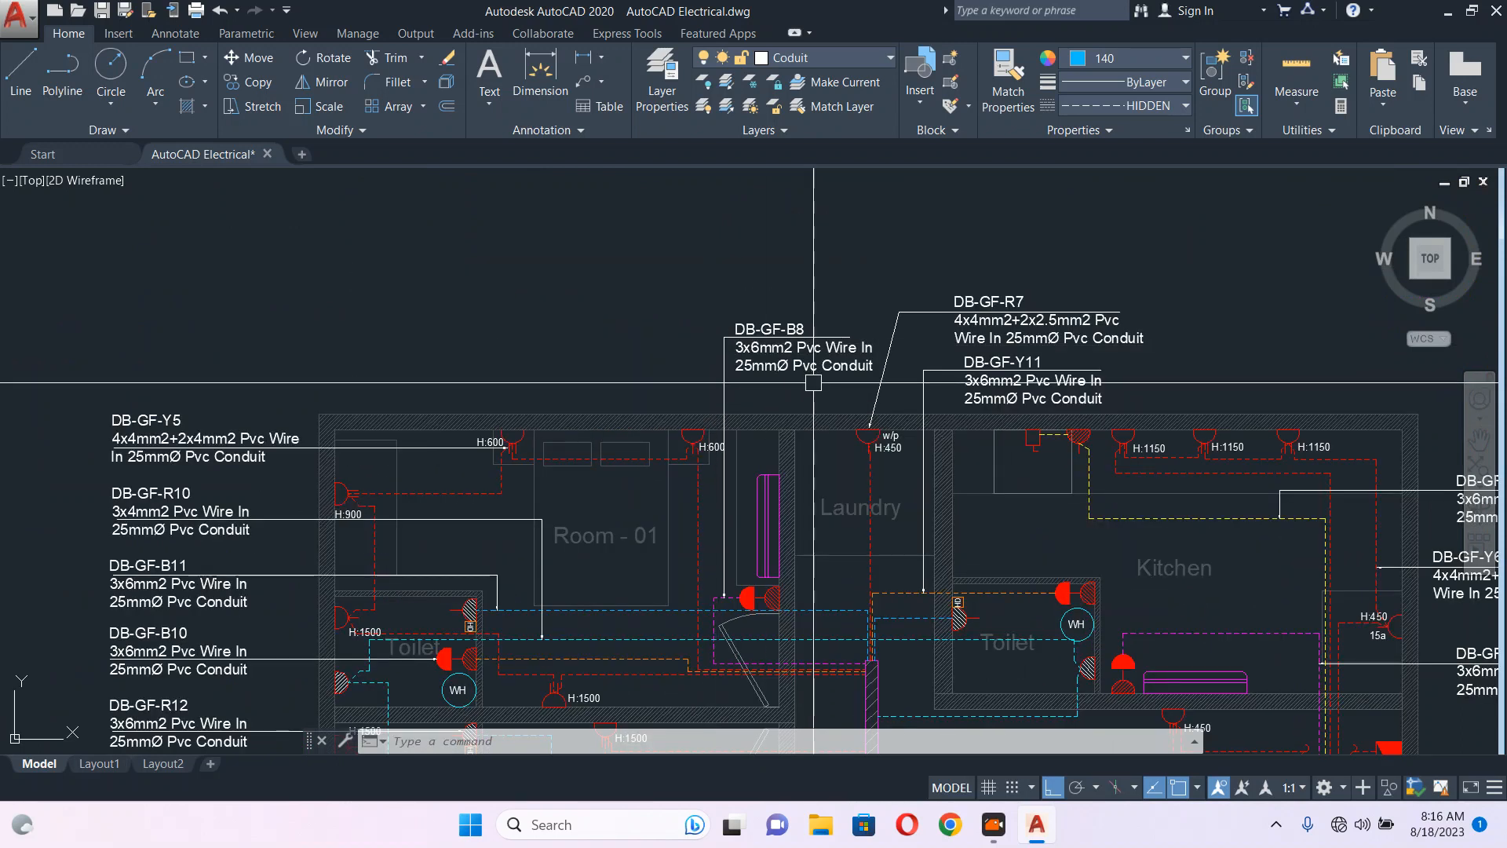
{"action": "scroll", "coordinate": [746, 425], "scroll_direction": "up", "scroll_amount": 2}
{"action": "left_click", "coordinate": [821, 330]}
{"action": "middle_click_drag", "start_coordinate": [816, 330], "coordinate": [914, 351]}
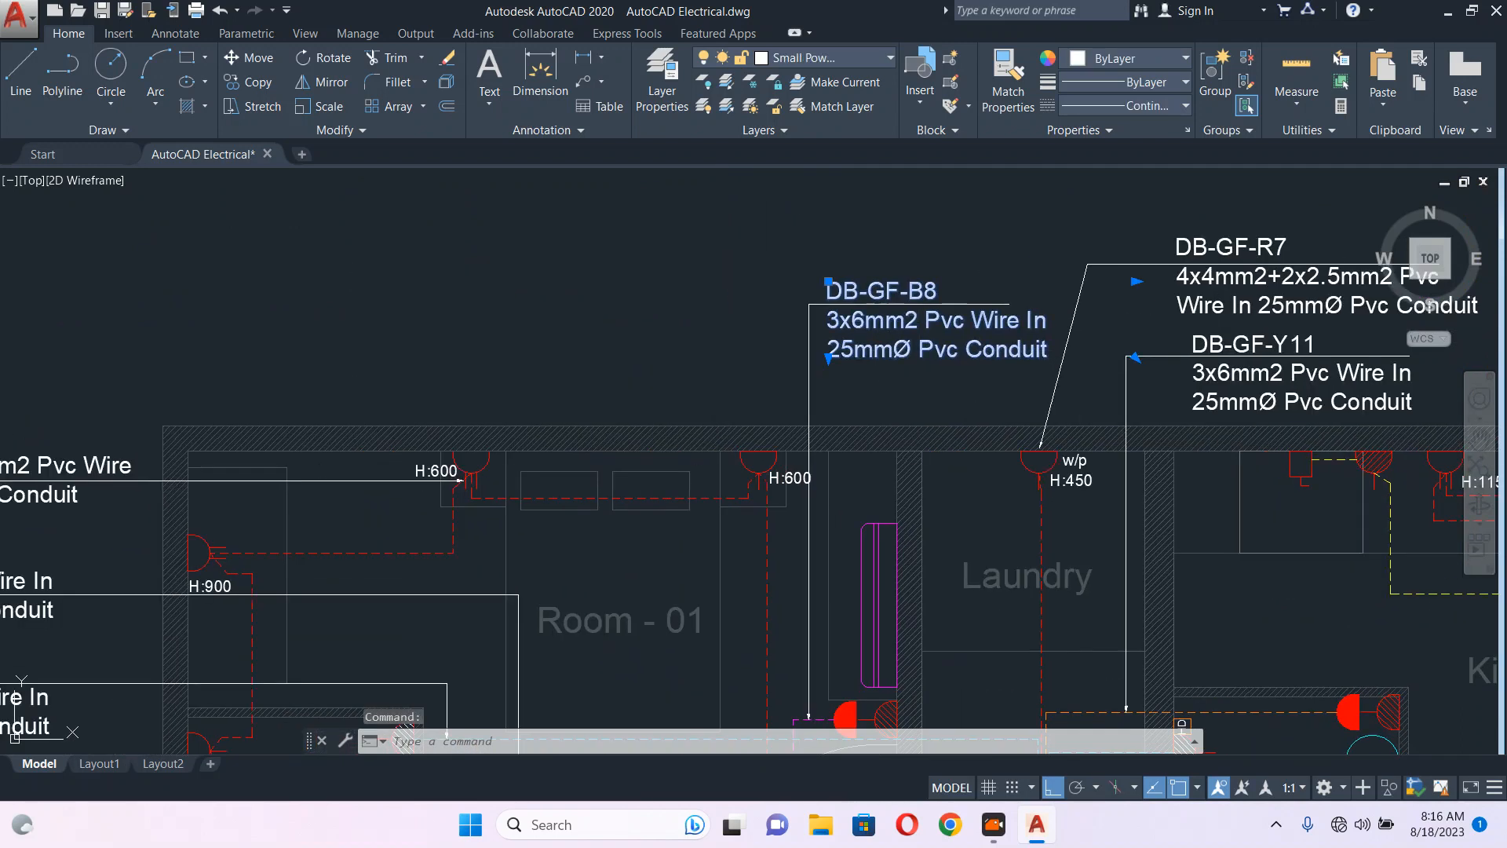
{"action": "type", "text": "m"}
{"action": "key", "text": "Return"}
{"action": "left_click", "coordinate": [844, 235]}
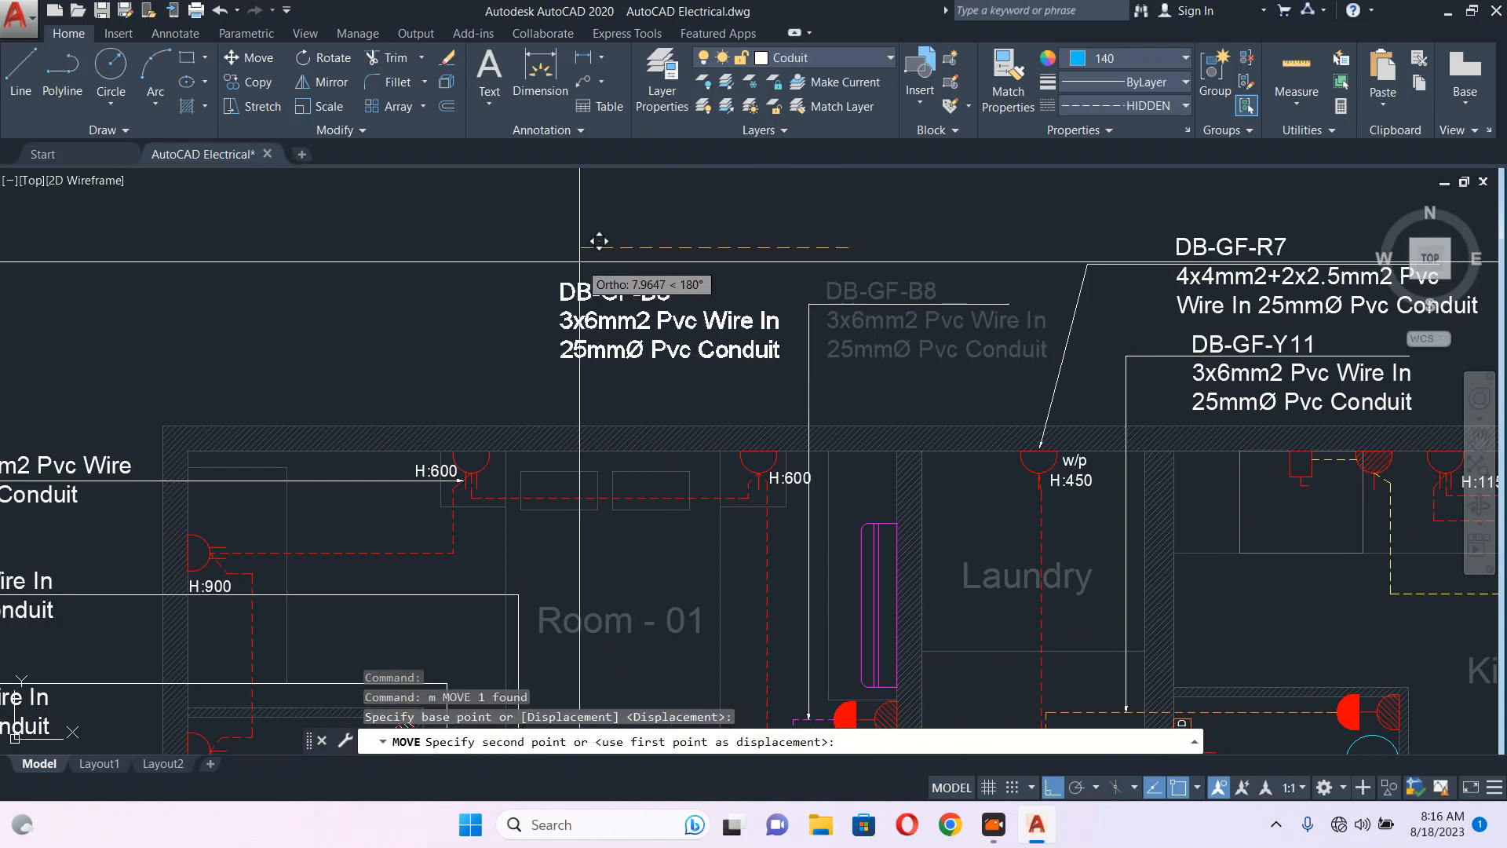
{"action": "left_click", "coordinate": [576, 235]}
- Stretch the landing of the DB-GF-B8 leader over to the opposite side, so it runs beneath the relocated label's first line
{"action": "left_click", "coordinate": [1005, 304]}
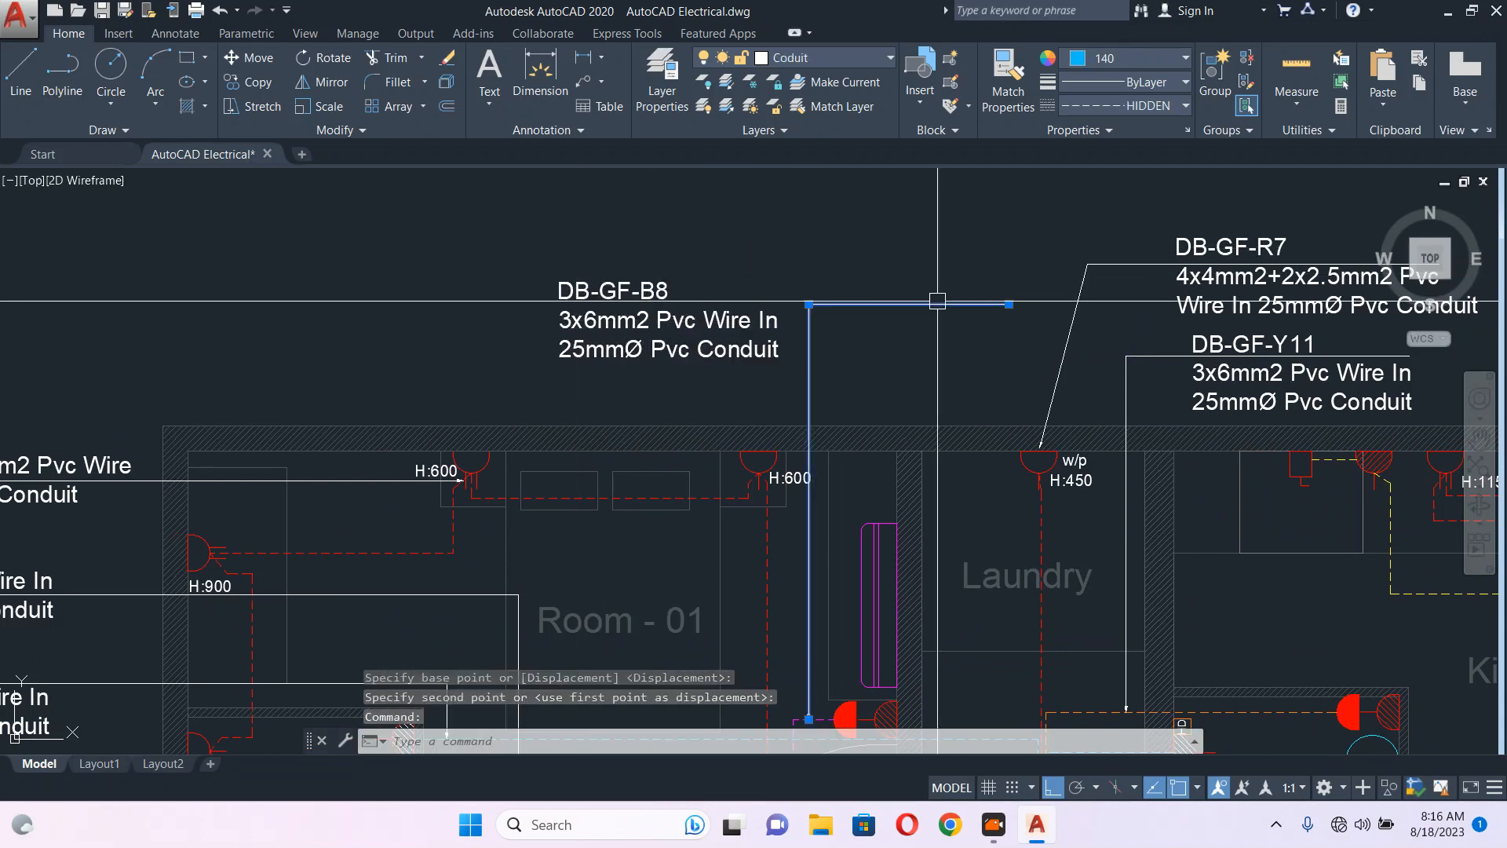
{"action": "left_click", "coordinate": [1009, 303]}
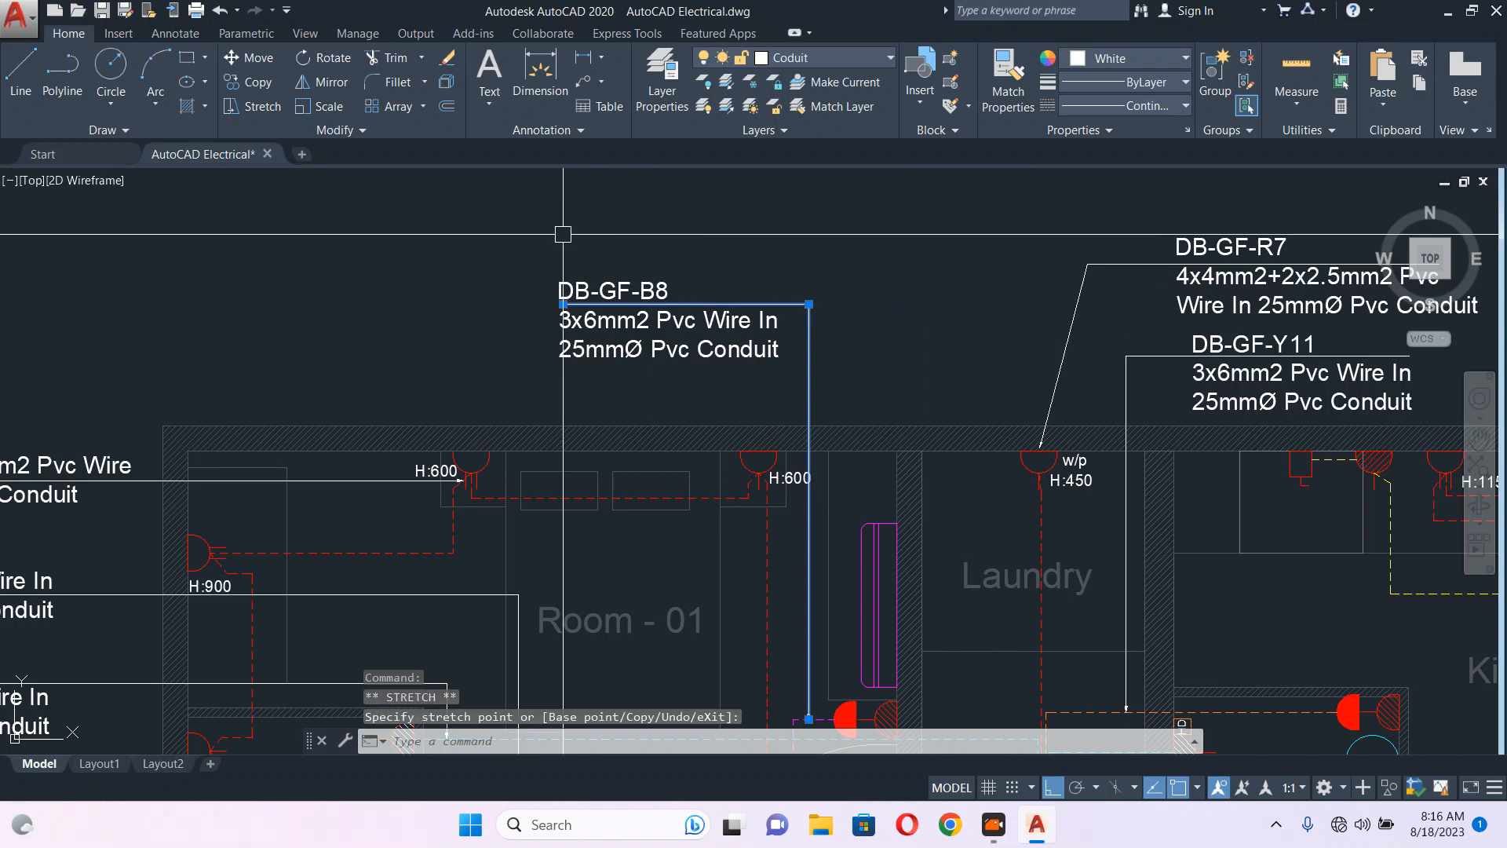
{"action": "key", "text": "Escape"}
{"action": "scroll", "coordinate": [702, 294], "scroll_direction": "down", "scroll_amount": 4}
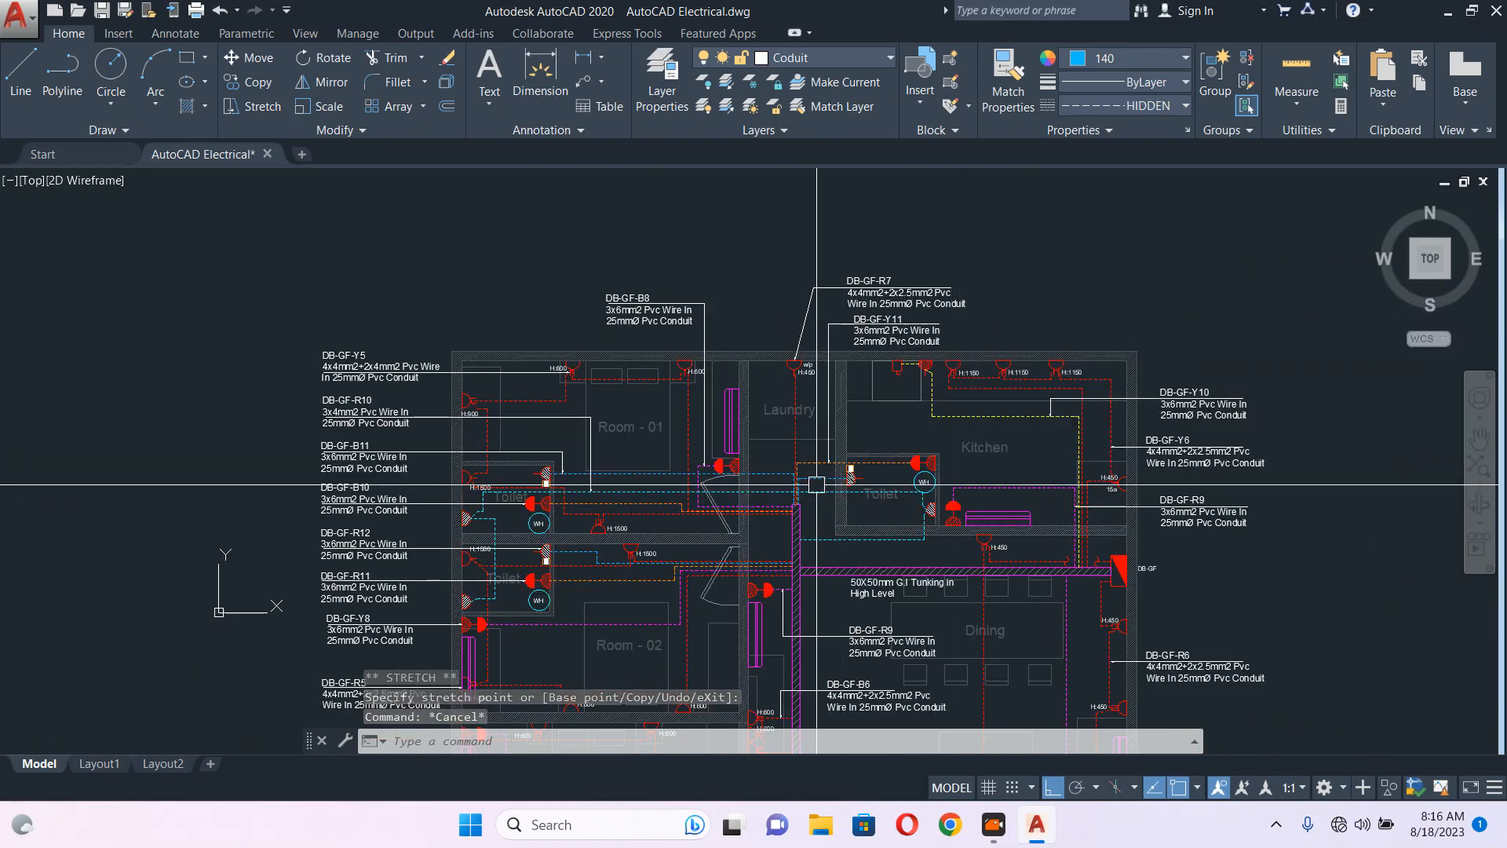
- Move the DB-GF-R7 label straight left to the other side of its leader, close to the DB-GF-B8 label
{"action": "scroll", "coordinate": [872, 307], "scroll_direction": "up", "scroll_amount": 4}
{"action": "left_click", "coordinate": [901, 302]}
{"action": "middle_click_drag", "start_coordinate": [829, 317], "coordinate": [961, 396]}
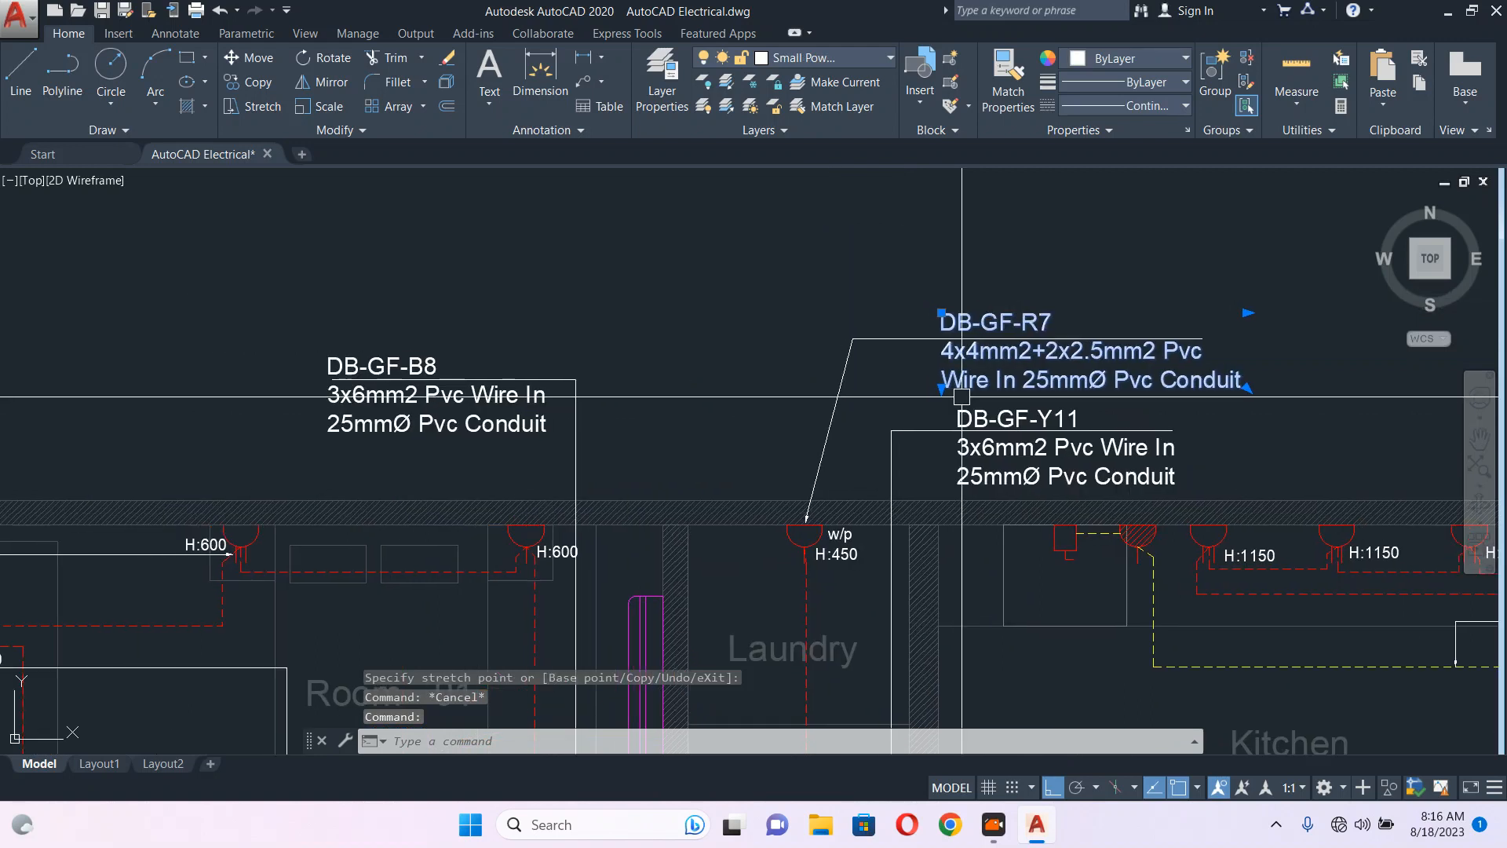
{"action": "type", "text": "m"}
{"action": "key", "text": "Return"}
{"action": "left_click", "coordinate": [1040, 267]}
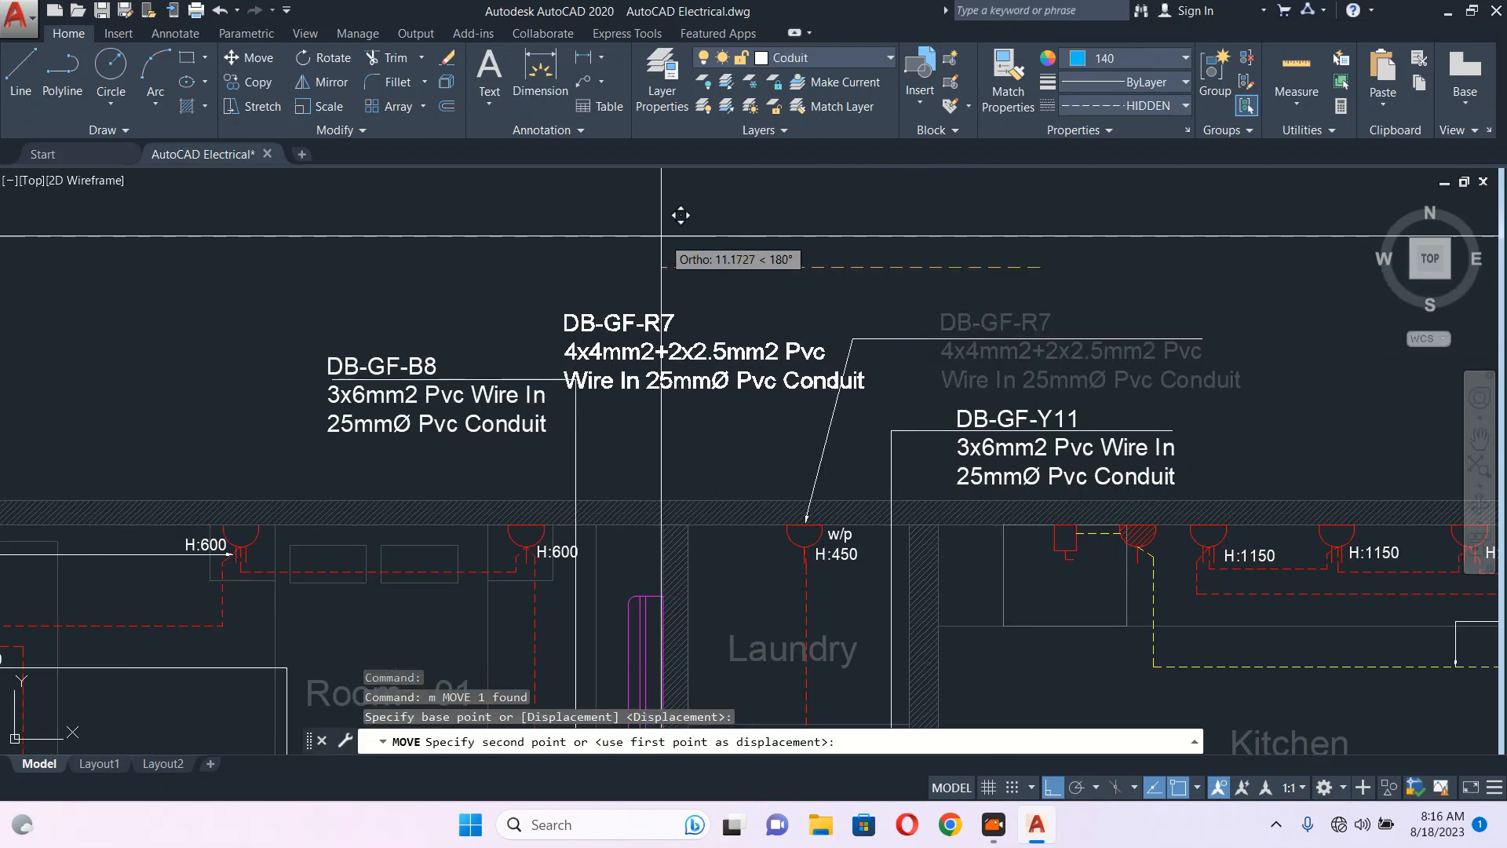
{"action": "left_click", "coordinate": [624, 267]}
- Shift the DB-GF-R7 label slightly up and a little further left, clear of the DB-GF-B8 label
{"action": "type", "text": "m"}
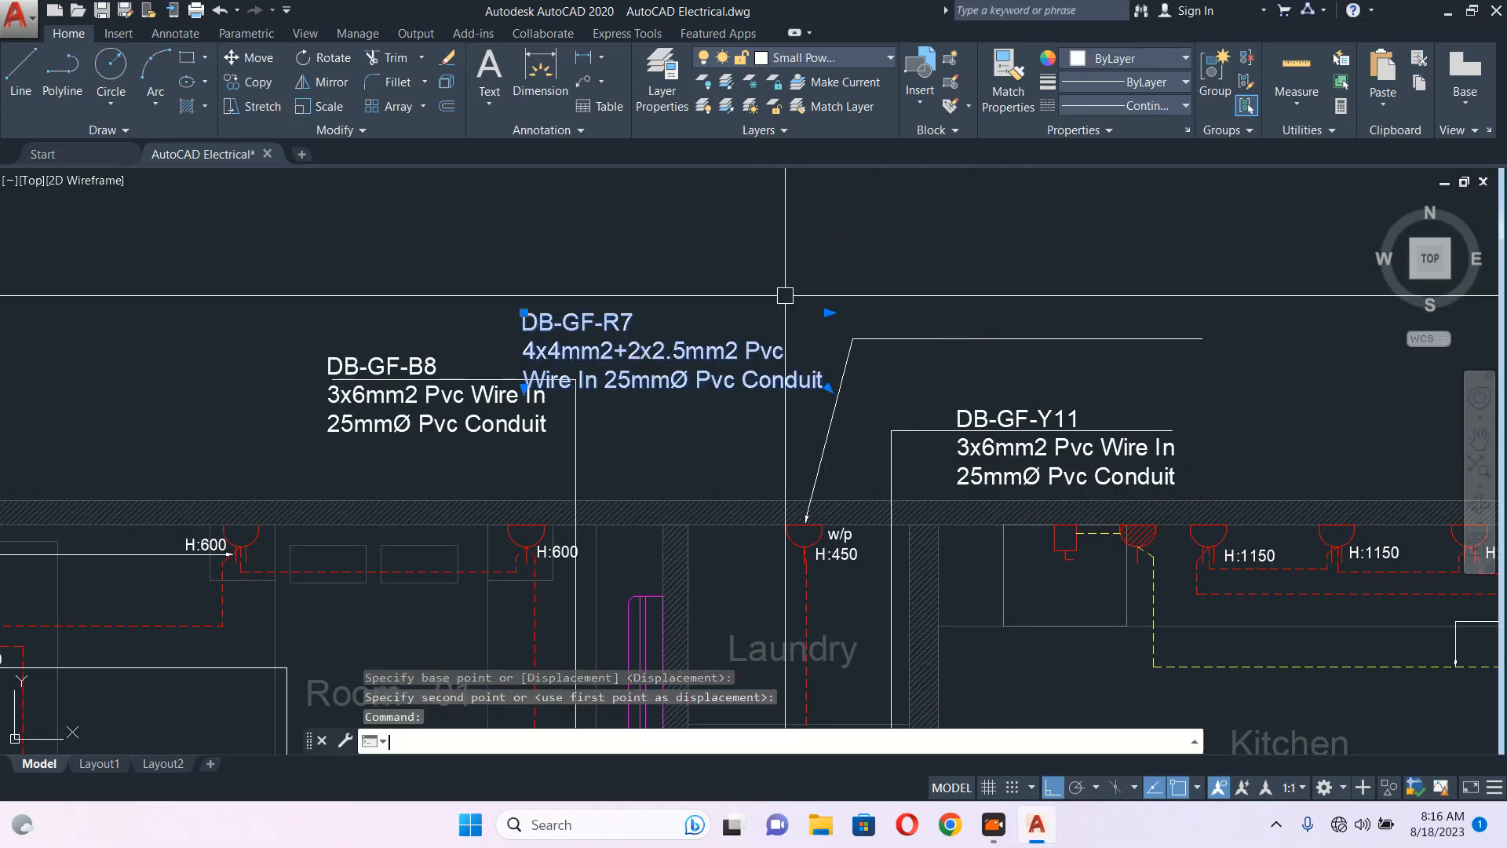
{"action": "key", "text": "Return"}
{"action": "left_click", "coordinate": [797, 272]}
{"action": "left_click", "coordinate": [804, 239]}
{"action": "left_click", "coordinate": [725, 322]}
{"action": "type", "text": "m"}
{"action": "key", "text": "Return"}
{"action": "left_click", "coordinate": [910, 267]}
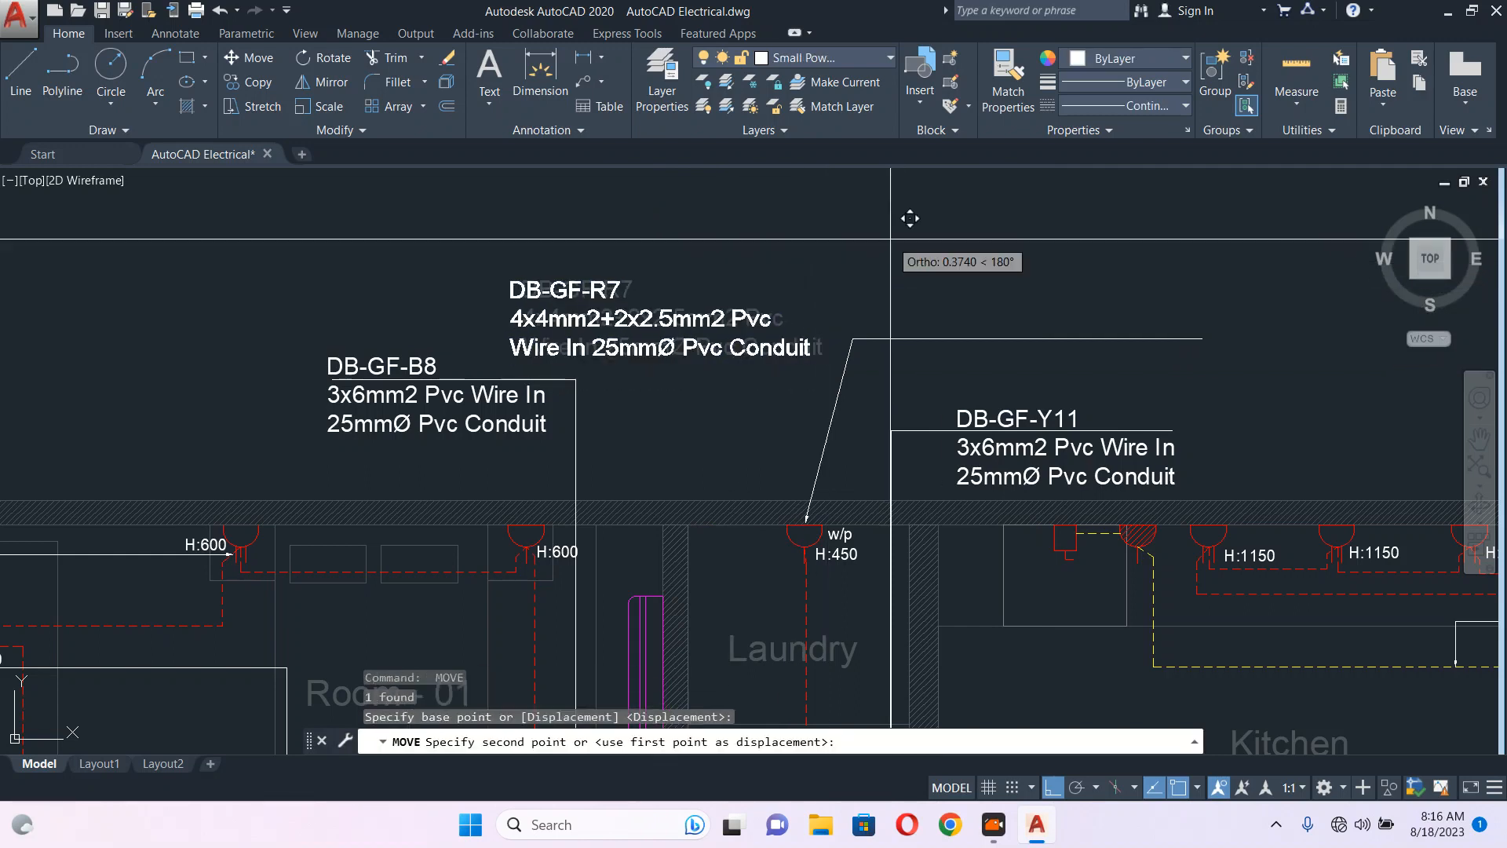
{"action": "left_click", "coordinate": [885, 265]}
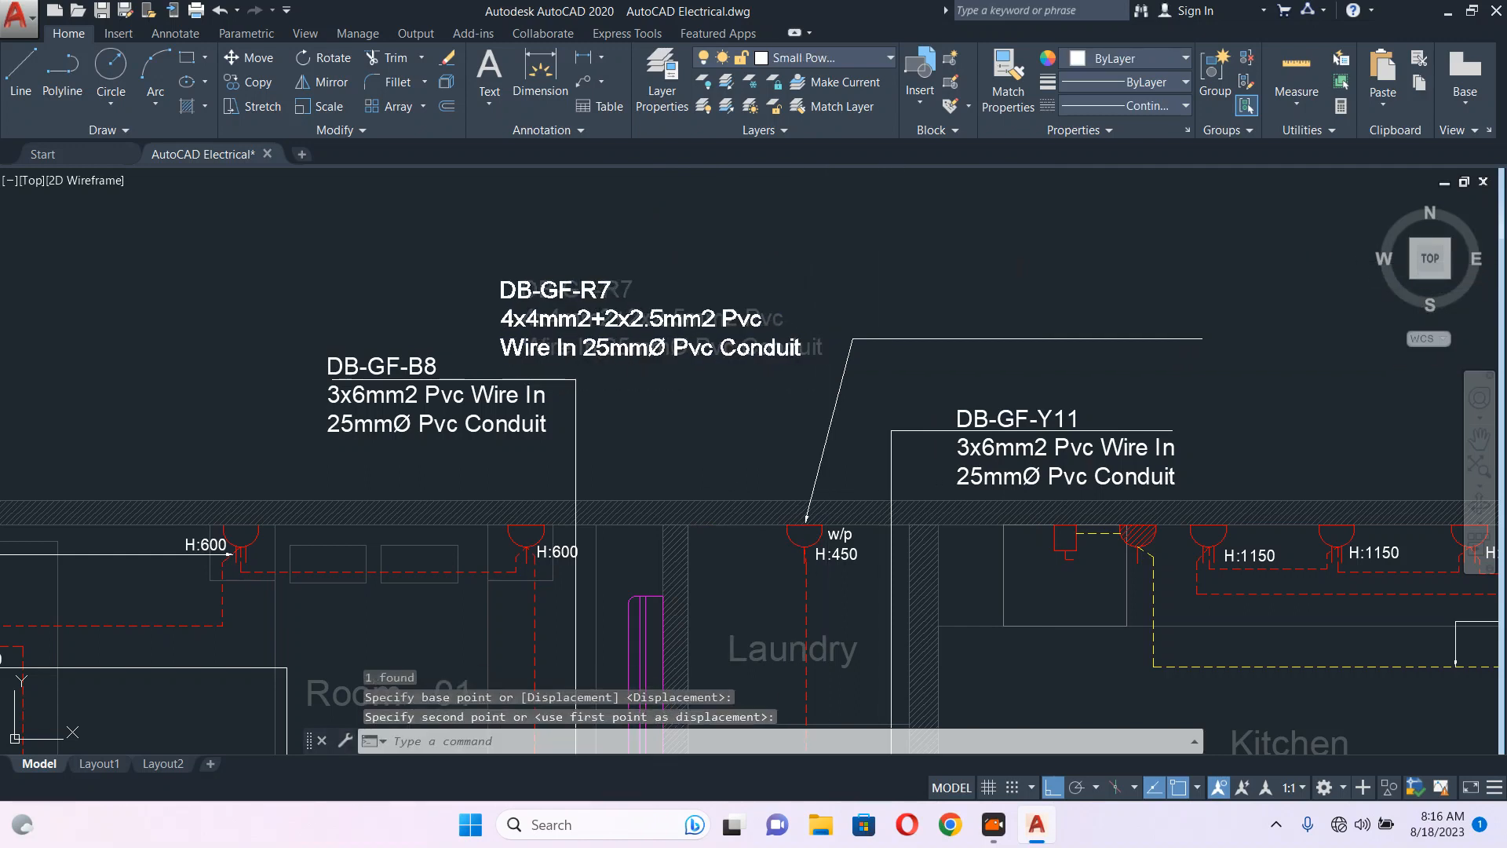
- Stretch the landing end of the DB-GF-R7 leader left to the start of its relocated label
{"action": "left_click", "coordinate": [1154, 339]}
{"action": "left_click", "coordinate": [1202, 339]}
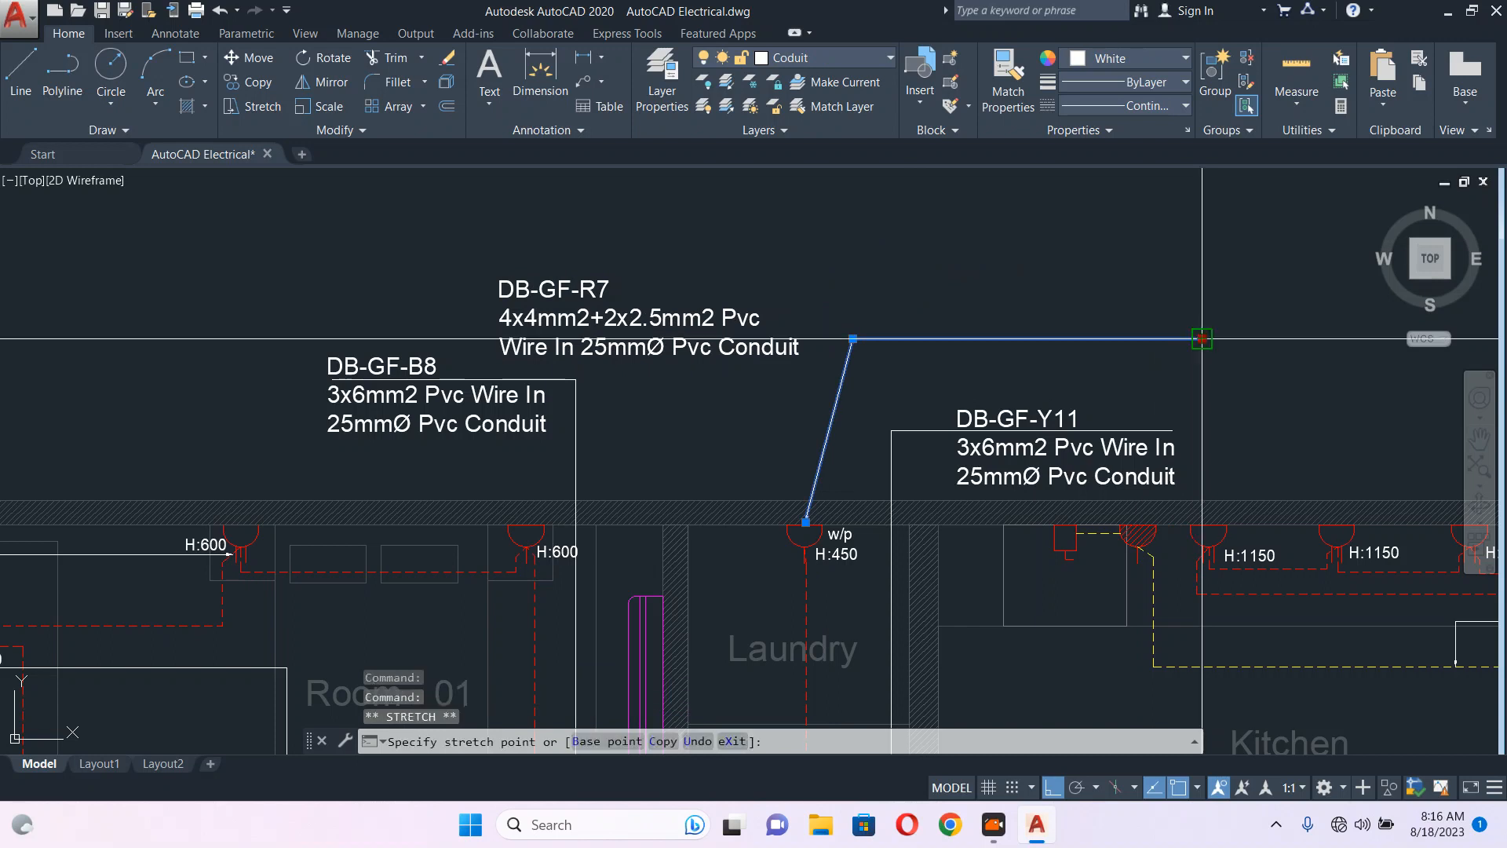
{"action": "scroll", "coordinate": [404, 345], "scroll_direction": "up", "scroll_amount": 8}
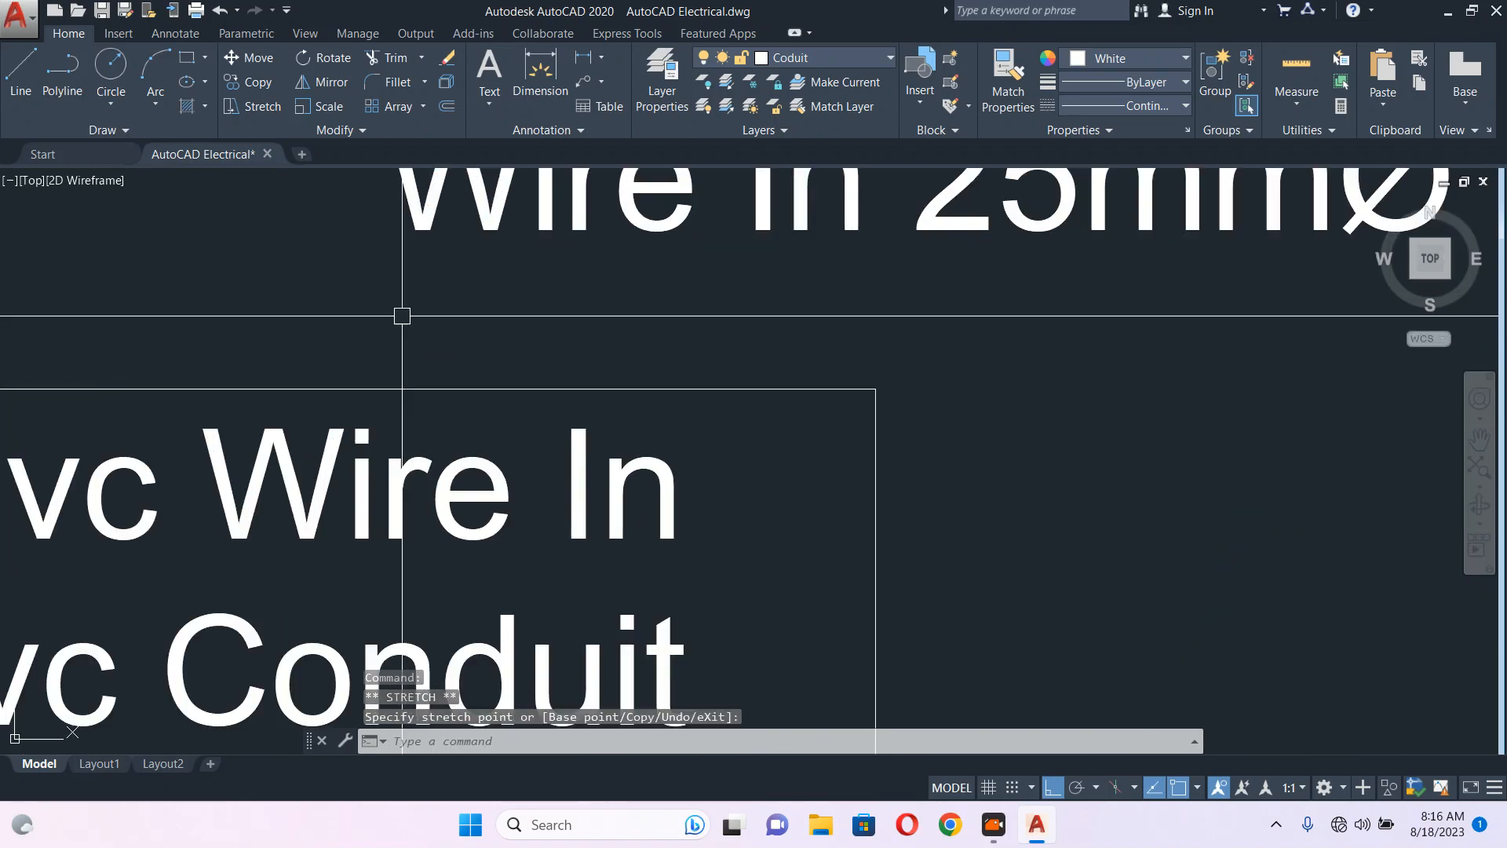
{"action": "scroll", "coordinate": [404, 346], "scroll_direction": "down", "scroll_amount": 6}
{"action": "left_click", "coordinate": [405, 360]}
{"action": "scroll", "coordinate": [404, 360], "scroll_direction": "down", "scroll_amount": 4}
{"action": "key", "text": "Escape"}
- Move the DB-GF-R7 label slightly down so the leader landing runs between its second and third text lines
{"action": "scroll", "coordinate": [627, 352], "scroll_direction": "up", "scroll_amount": 4}
{"action": "left_click", "coordinate": [502, 338]}
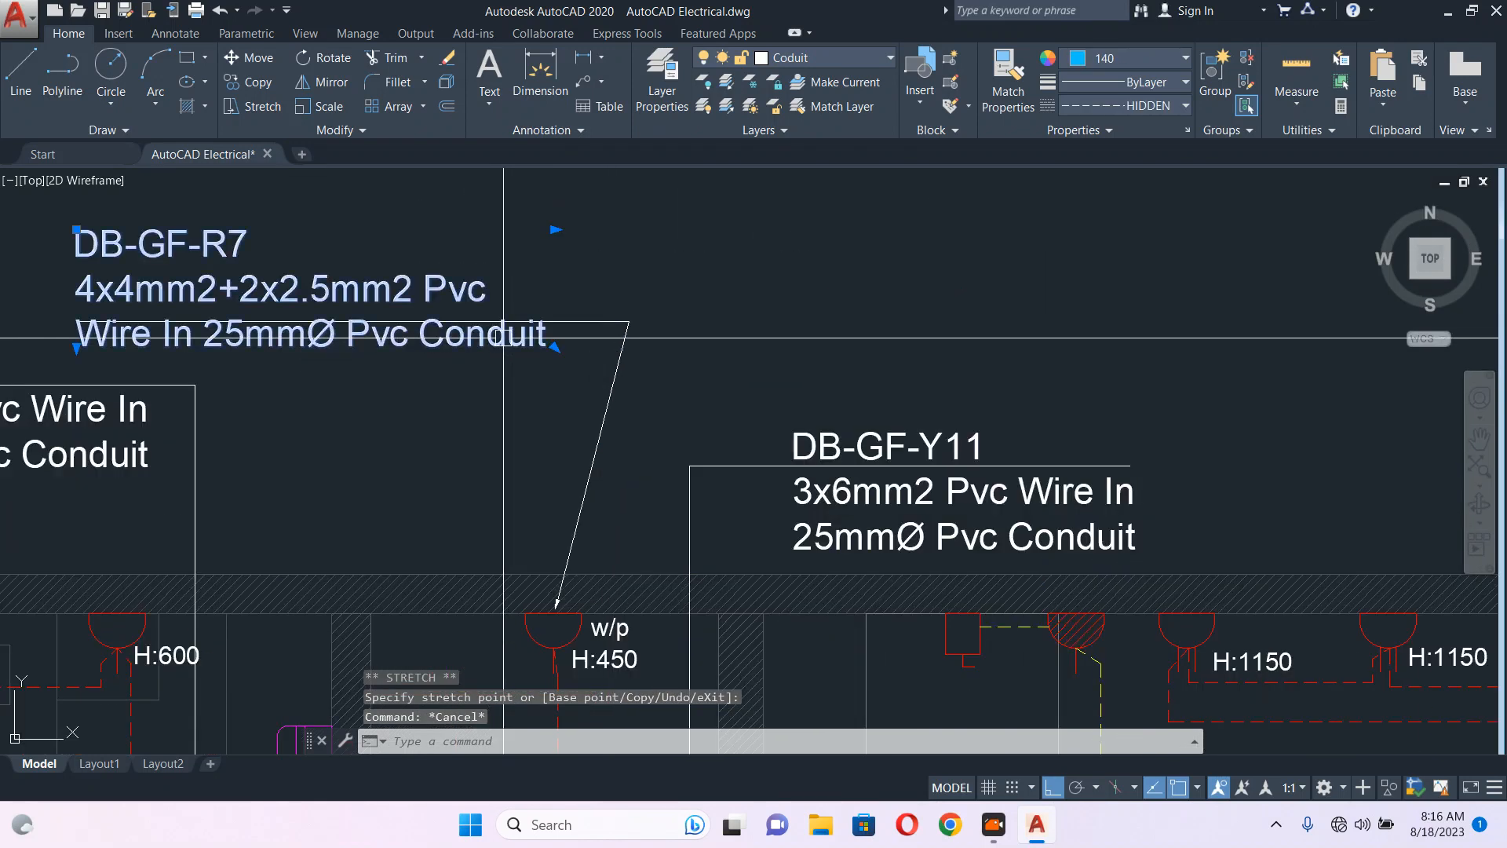
{"action": "middle_click_drag", "start_coordinate": [474, 387], "coordinate": [653, 402]}
{"action": "type", "text": "m"}
{"action": "key", "text": "space"}
{"action": "left_click", "coordinate": [628, 427]}
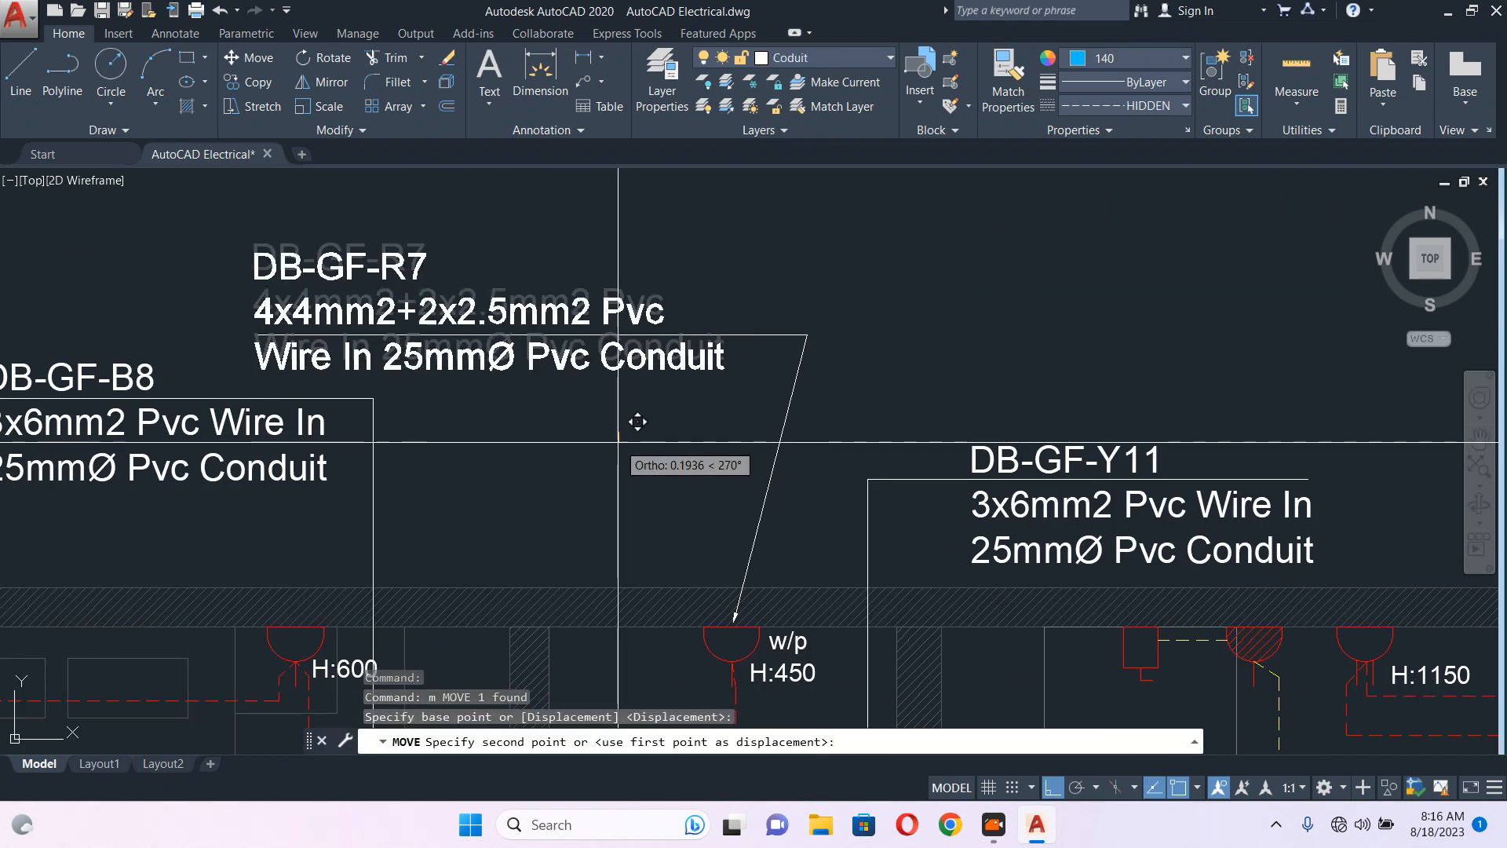
- Stretch the corner of the DB-GF-R7 leader left until it stands vertically above the Laundry outlet
{"action": "left_click", "coordinate": [791, 341]}
{"action": "left_click", "coordinate": [807, 334]}
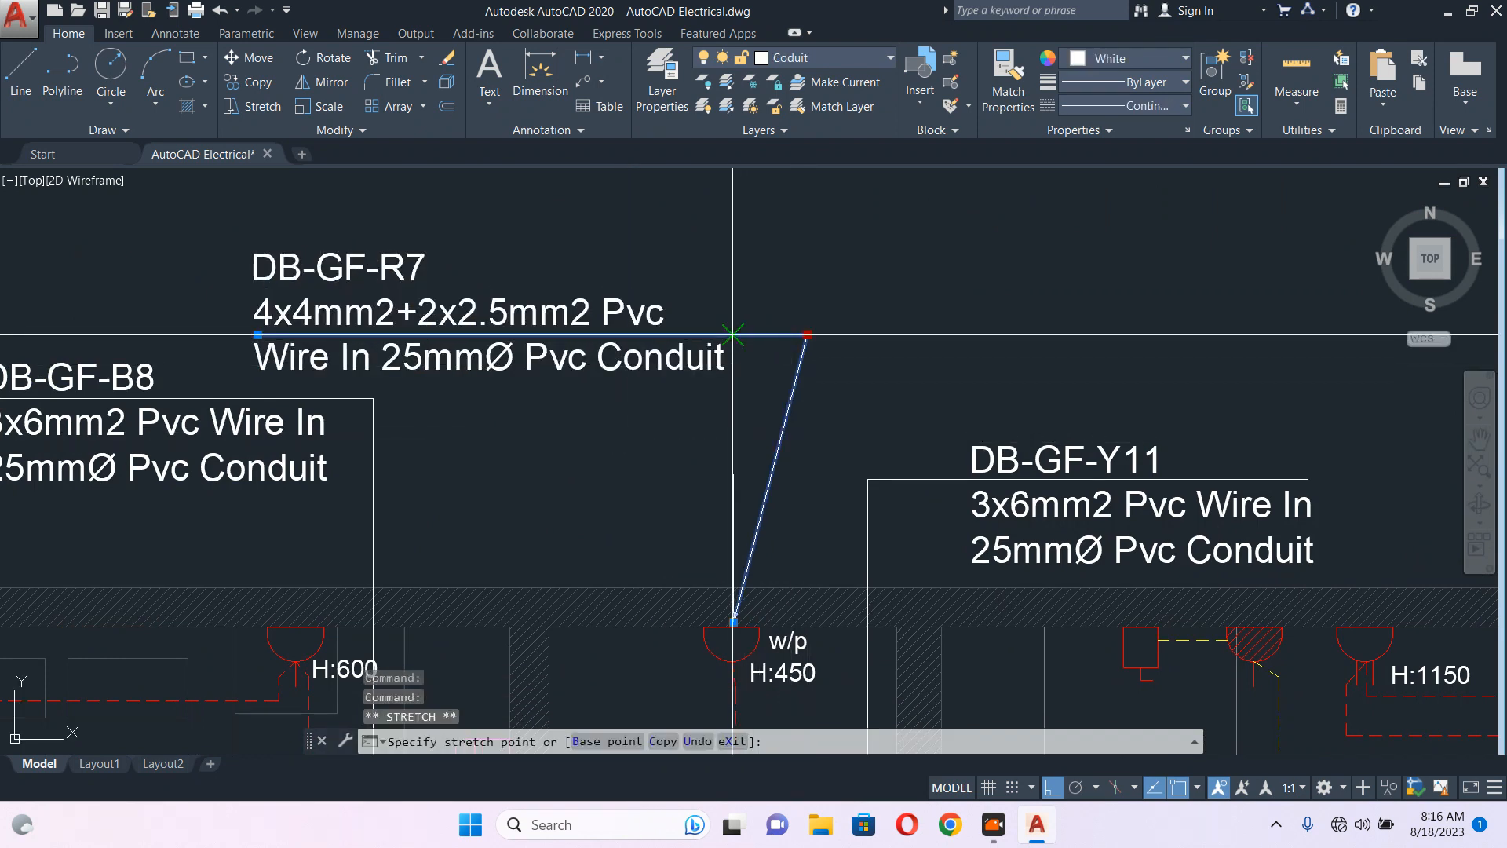
{"action": "left_click", "coordinate": [733, 334]}
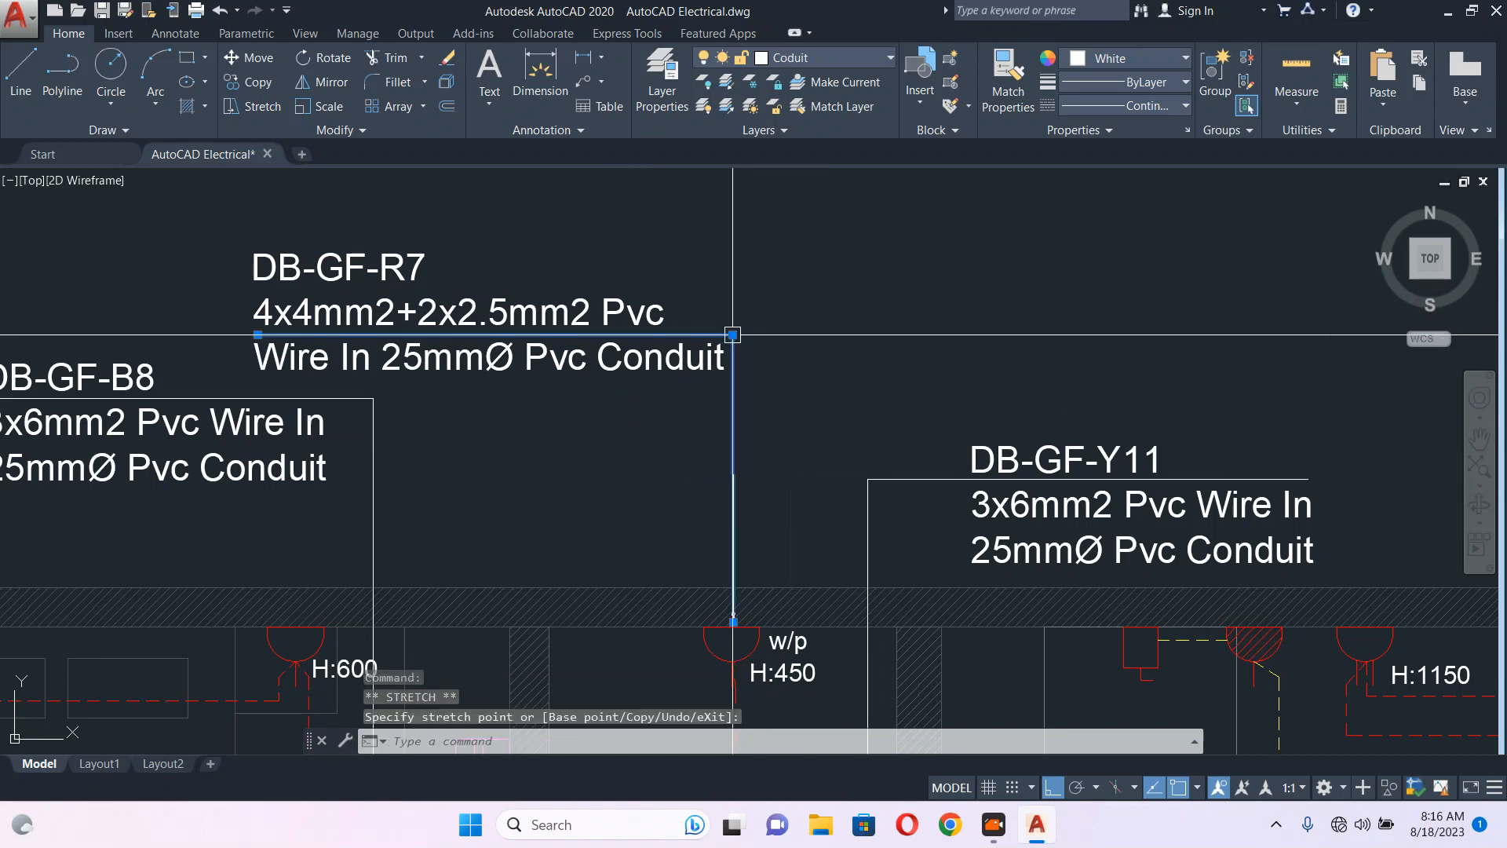
{"action": "key", "text": "Escape"}
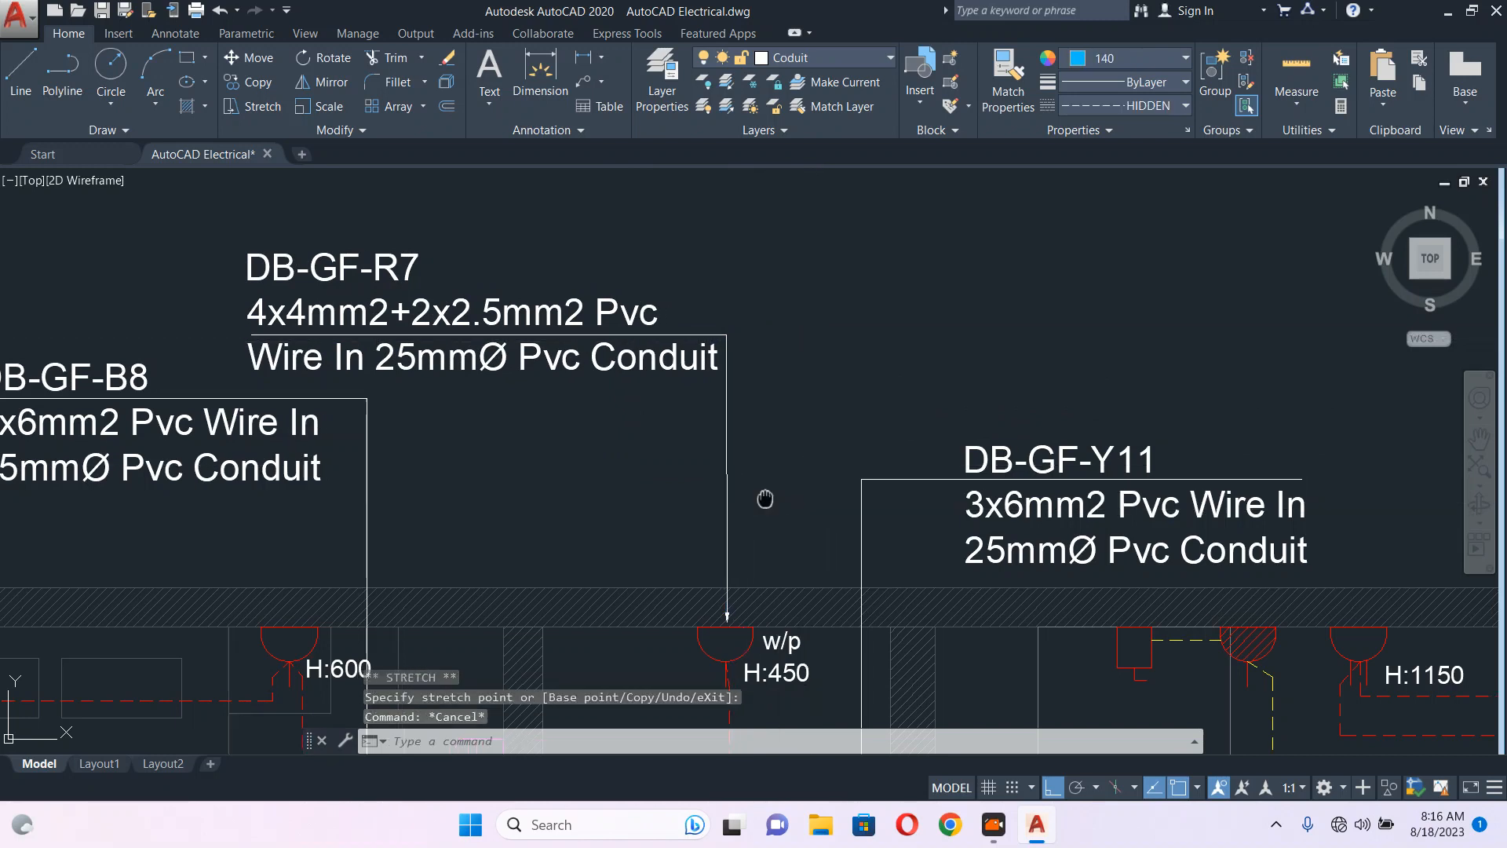
- Draw a leader from the blue HD conduit between Laundry and Toilet up past the outer wall, with a landing above DB-GF-Y11
{"action": "scroll", "coordinate": [754, 541], "scroll_direction": "down", "scroll_amount": 4}
{"action": "scroll", "coordinate": [740, 555], "scroll_direction": "up", "scroll_amount": 2}
{"action": "type", "text": "1e"}
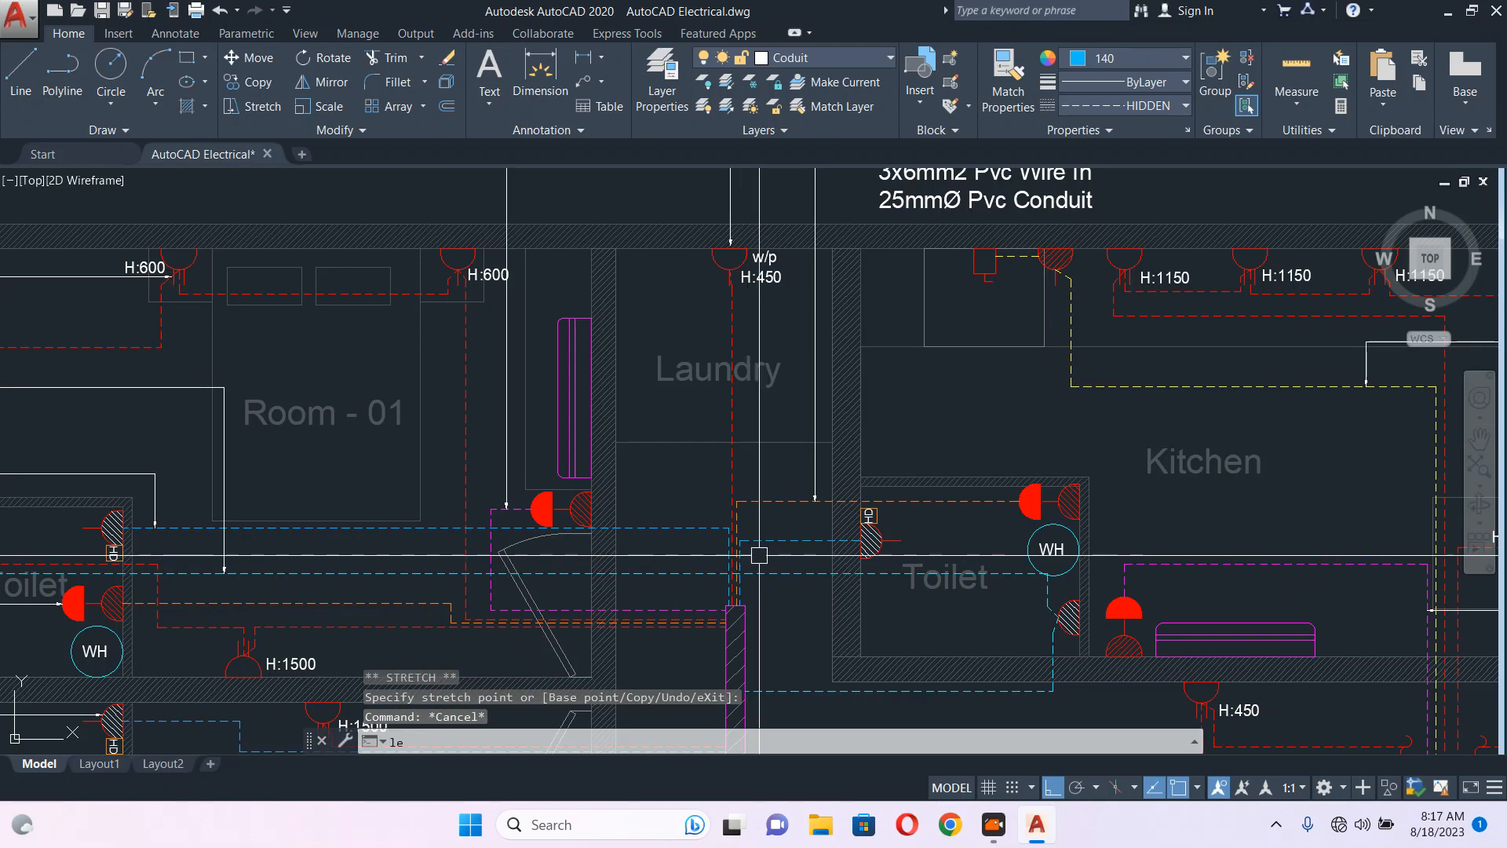
{"action": "key", "text": "Return"}
{"action": "left_click", "coordinate": [776, 540]}
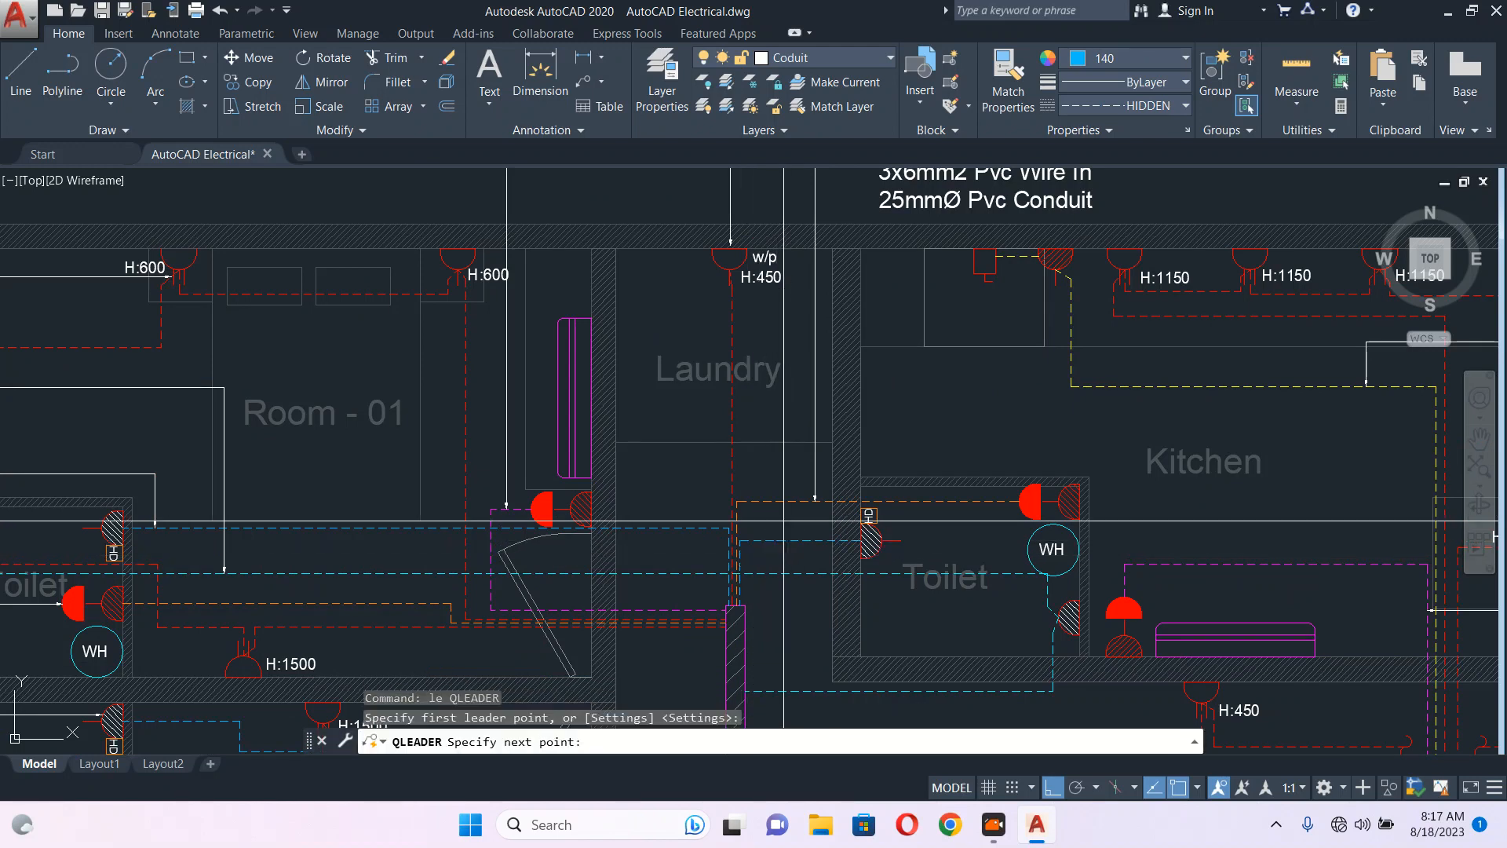
{"action": "middle_click_drag", "start_coordinate": [816, 308], "coordinate": [785, 533]}
{"action": "left_click", "coordinate": [803, 279]}
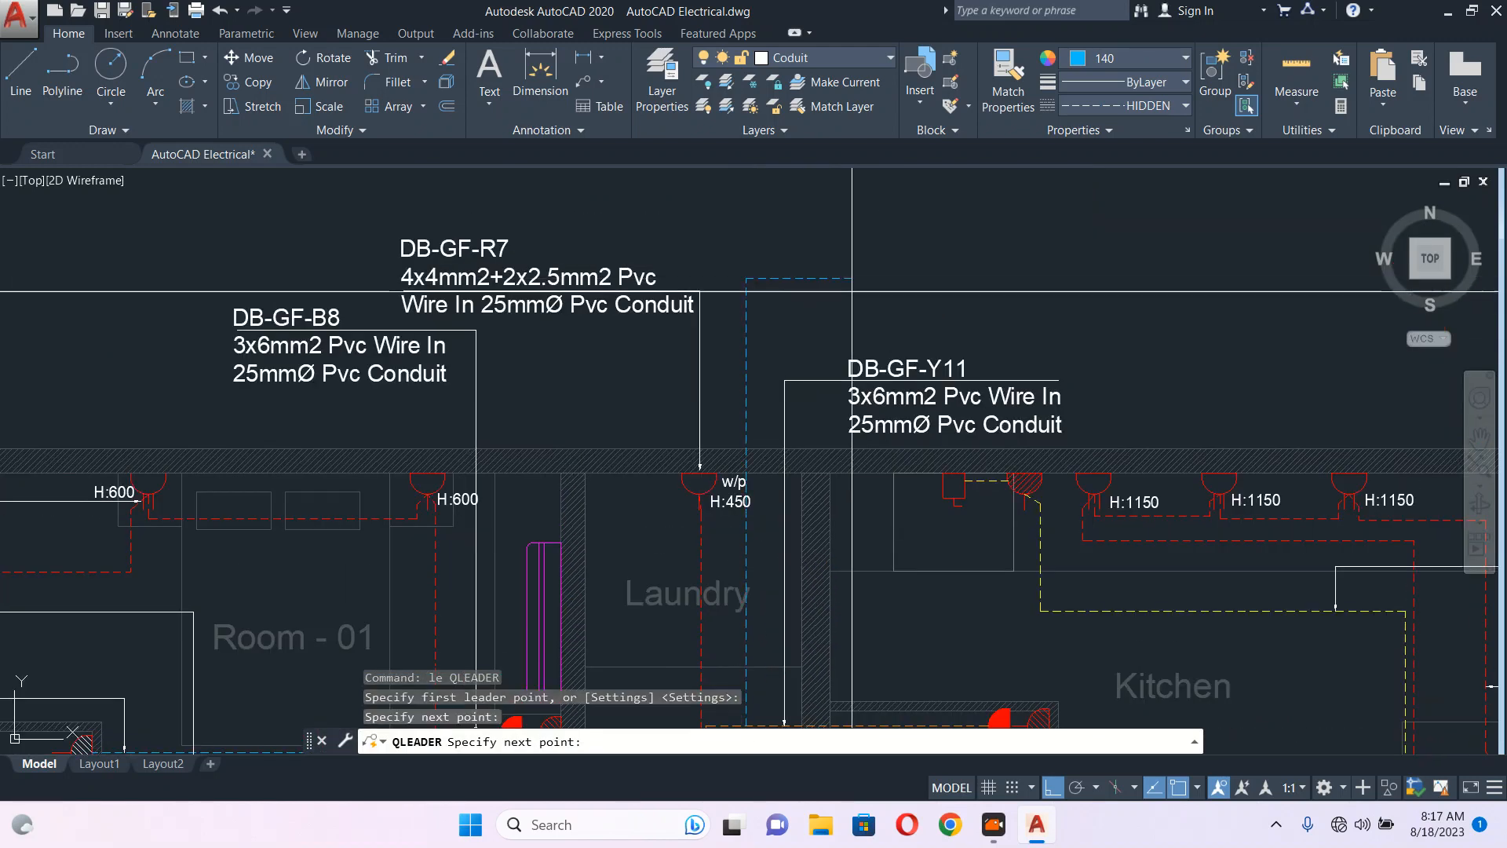
{"action": "left_click", "coordinate": [1049, 303]}
{"action": "key", "text": "Escape"}
- Match the new leader's properties to those of the DB-GF-Y11 leader
{"action": "left_click", "coordinate": [818, 363]}
{"action": "left_click", "coordinate": [801, 402]}
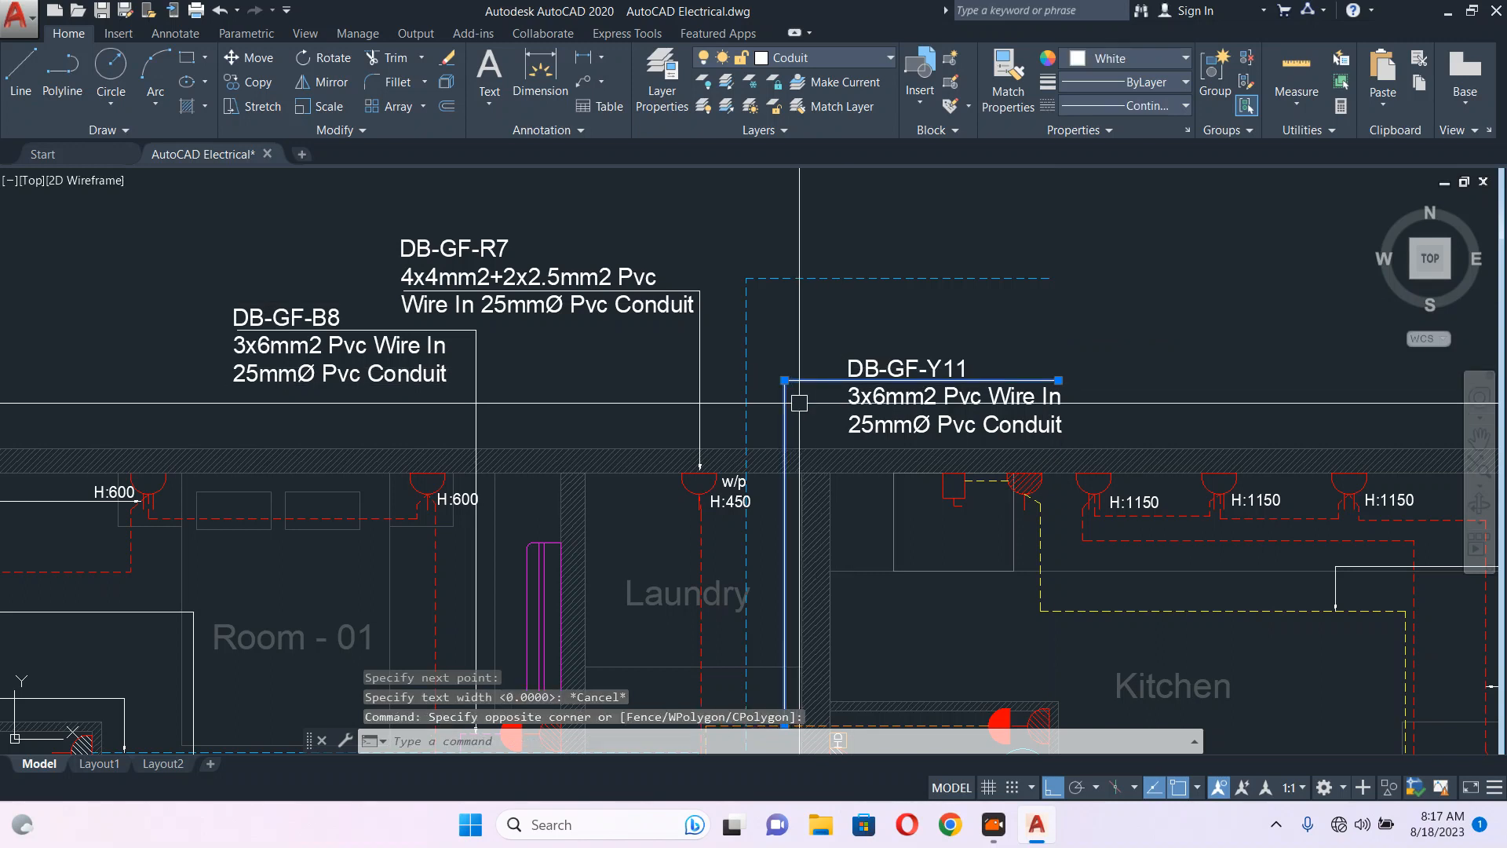
{"action": "type", "text": "ma"}
{"action": "key", "text": "Return"}
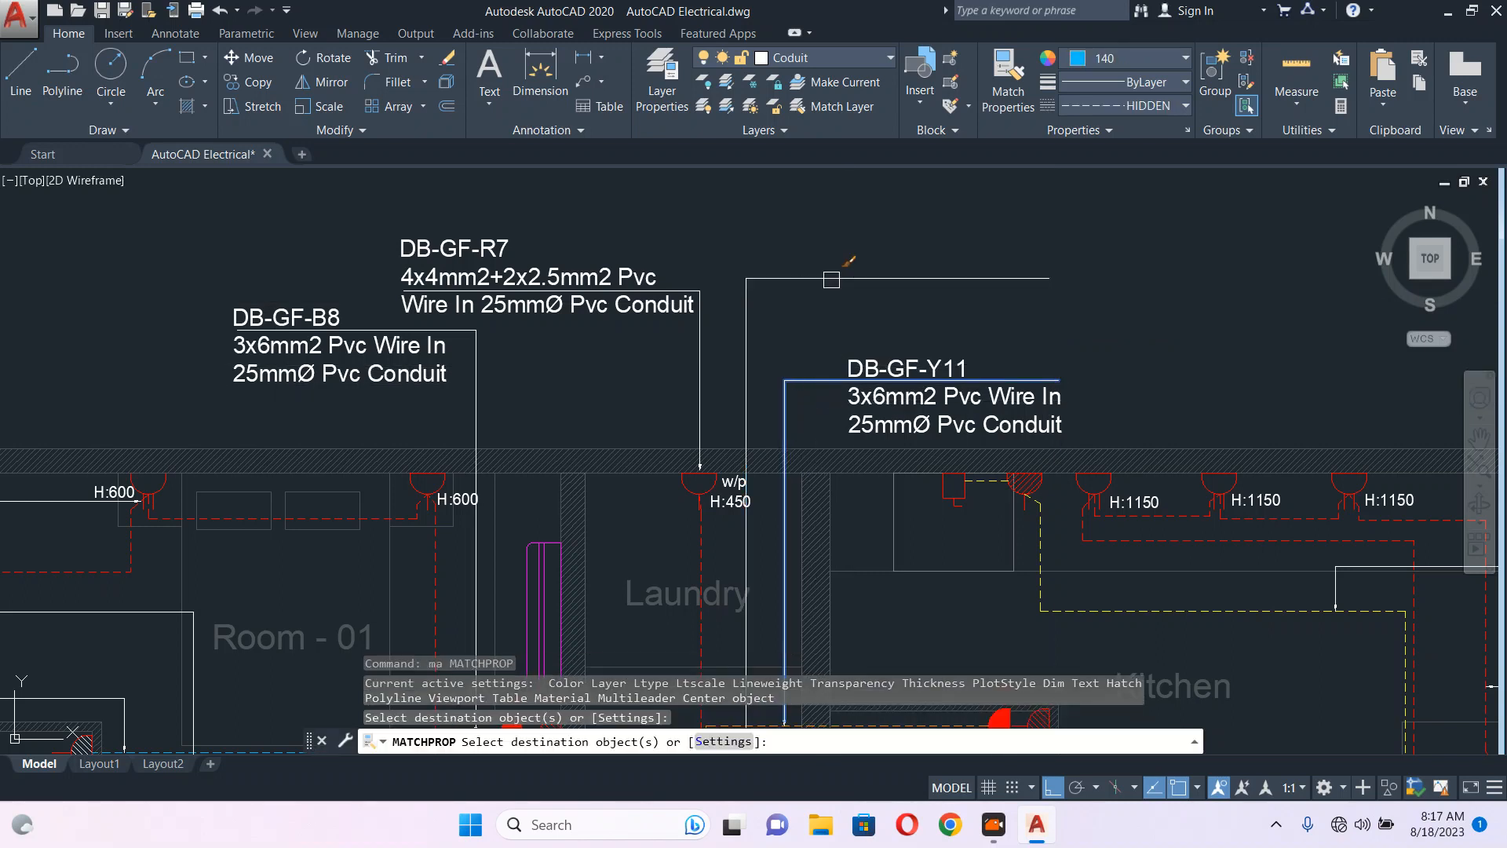
{"action": "key", "text": "Escape"}
- Move the w/p and H:450 texts to the left side of the Laundry outlet, clear of the new leader
{"action": "middle_click_drag", "start_coordinate": [902, 401], "coordinate": [892, 315]}
{"action": "scroll", "coordinate": [719, 424], "scroll_direction": "up", "scroll_amount": 4}
{"action": "left_click", "coordinate": [723, 402]}
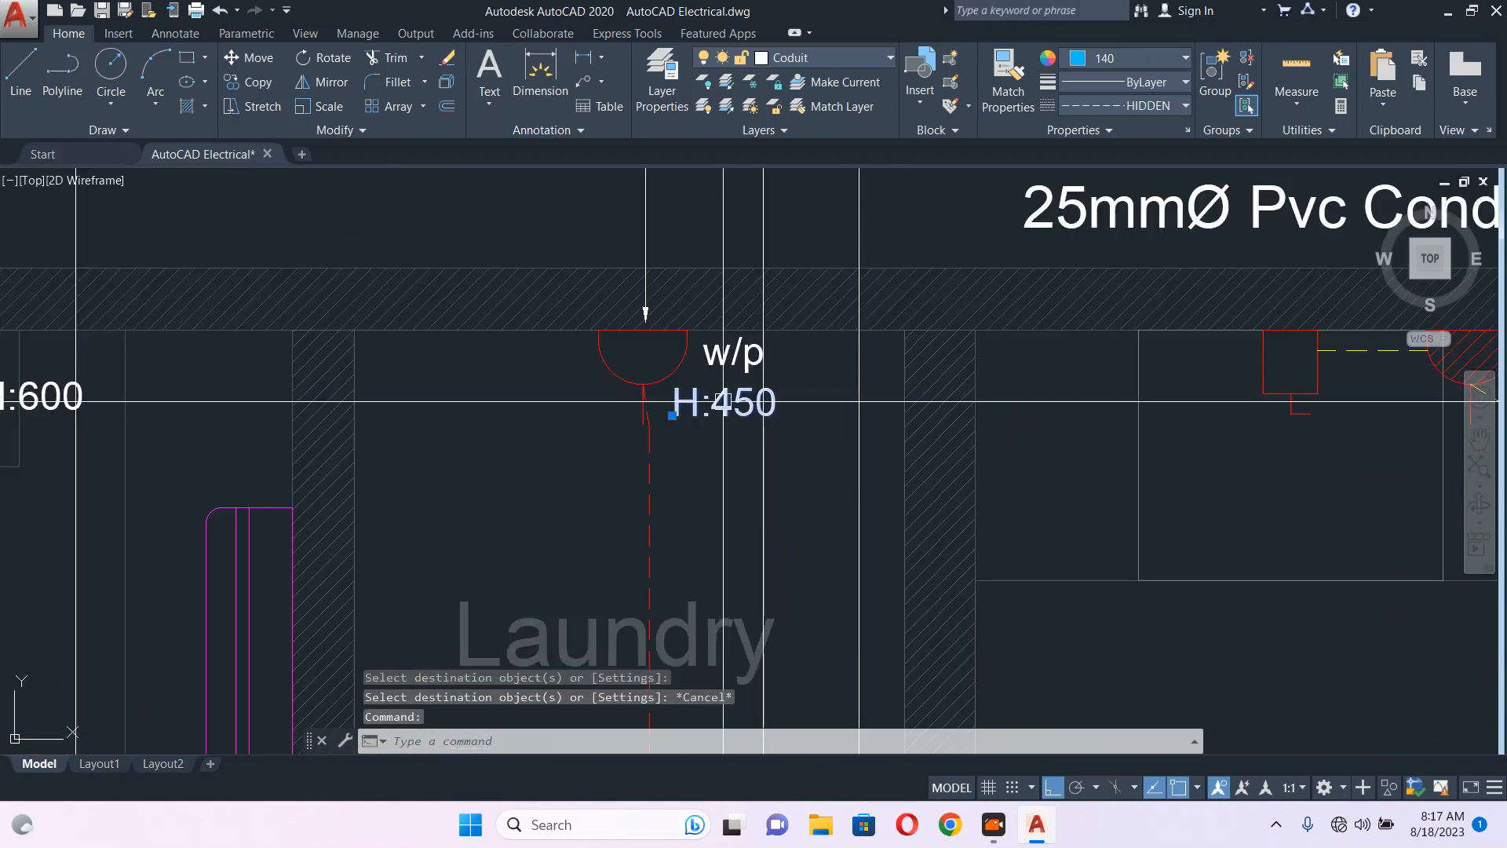
{"action": "left_click", "coordinate": [732, 351]}
{"action": "middle_click_drag", "start_coordinate": [683, 437], "coordinate": [761, 440]}
{"action": "type", "text": "m"}
{"action": "key", "text": "Return"}
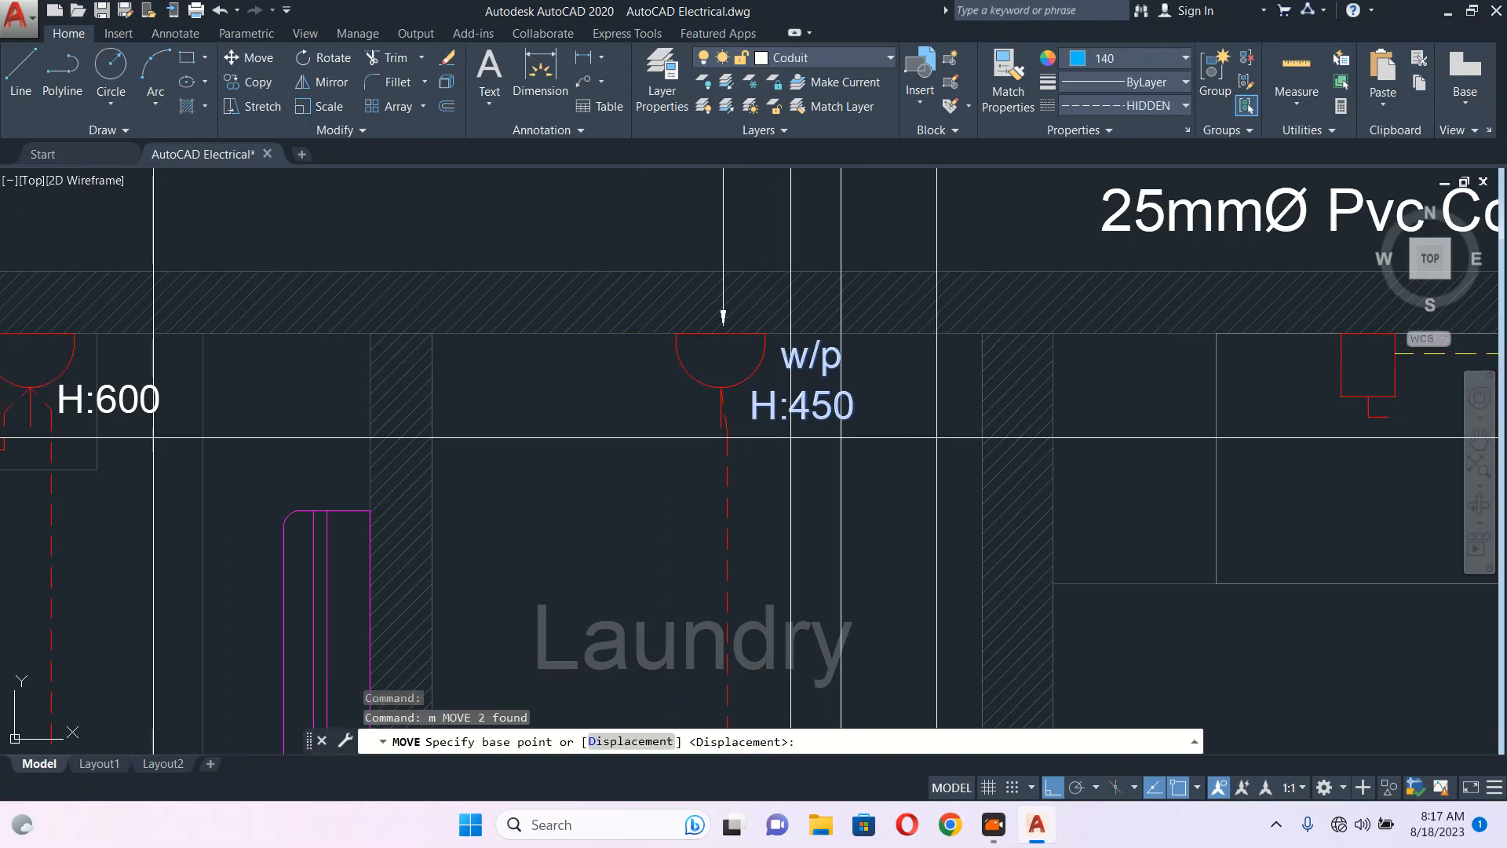
{"action": "left_click", "coordinate": [791, 437]}
{"action": "key", "text": "Escape"}
- Copy the DB-GF-R12 label from beside the Room - 02 toilet onto the new leader's landing above DB-GF-Y11
{"action": "scroll", "coordinate": [620, 446], "scroll_direction": "down", "scroll_amount": 6}
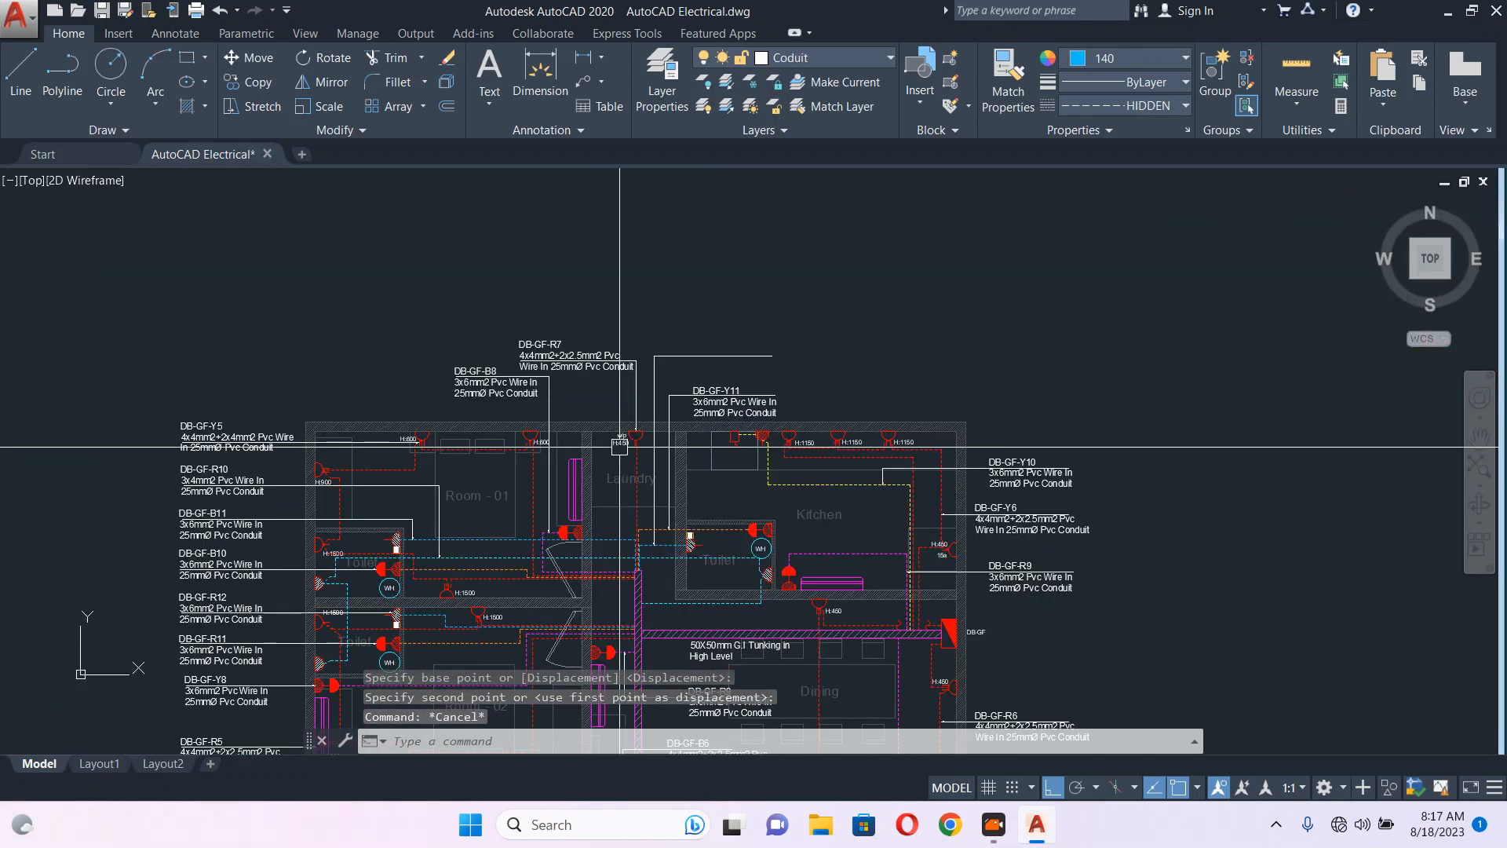
{"action": "scroll", "coordinate": [656, 350], "scroll_direction": "up", "scroll_amount": 2}
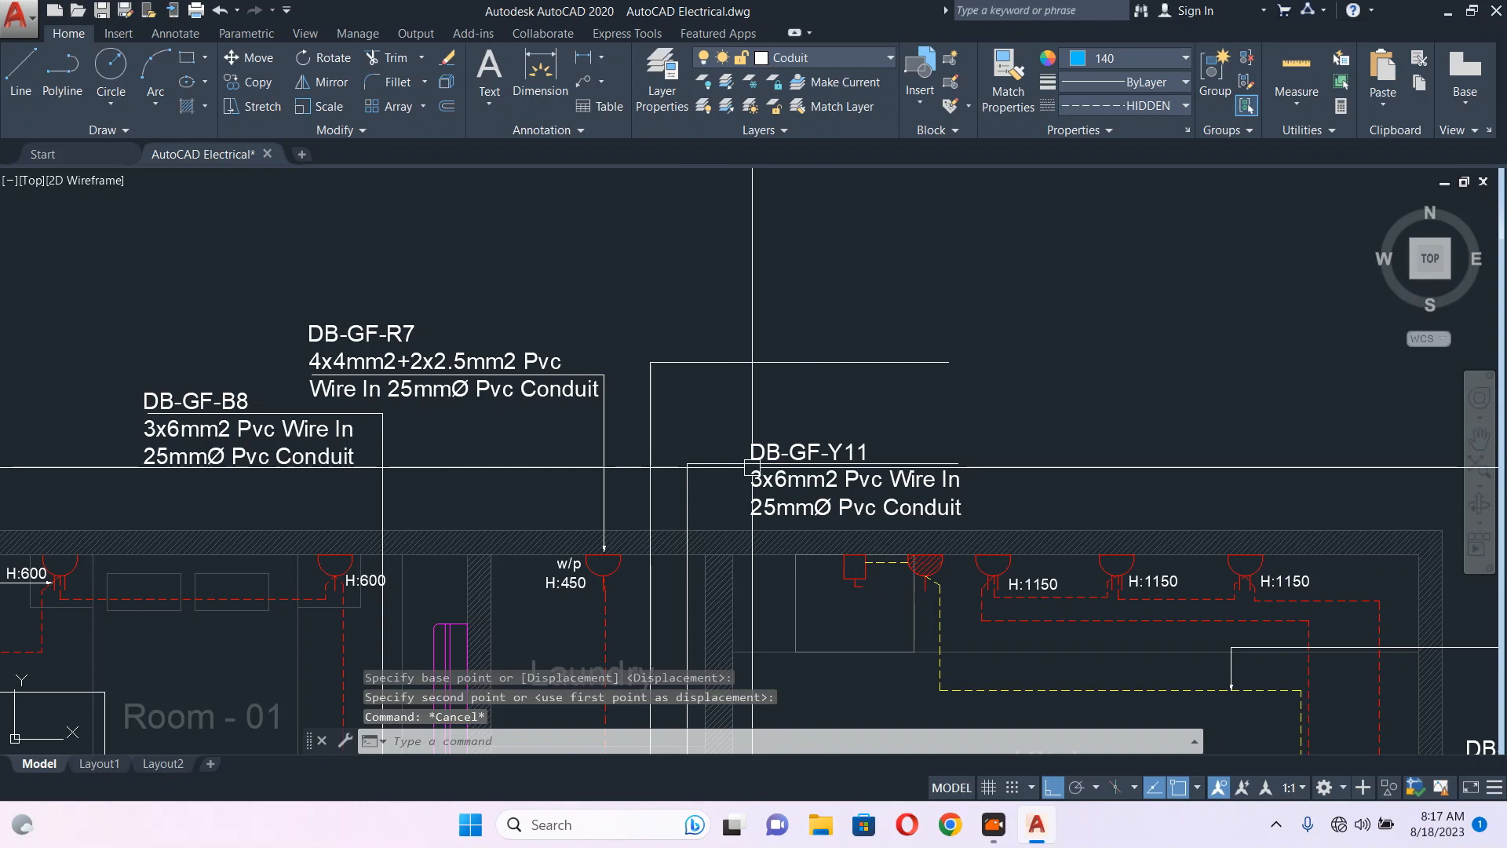
{"action": "scroll", "coordinate": [861, 319], "scroll_direction": "down", "scroll_amount": 5}
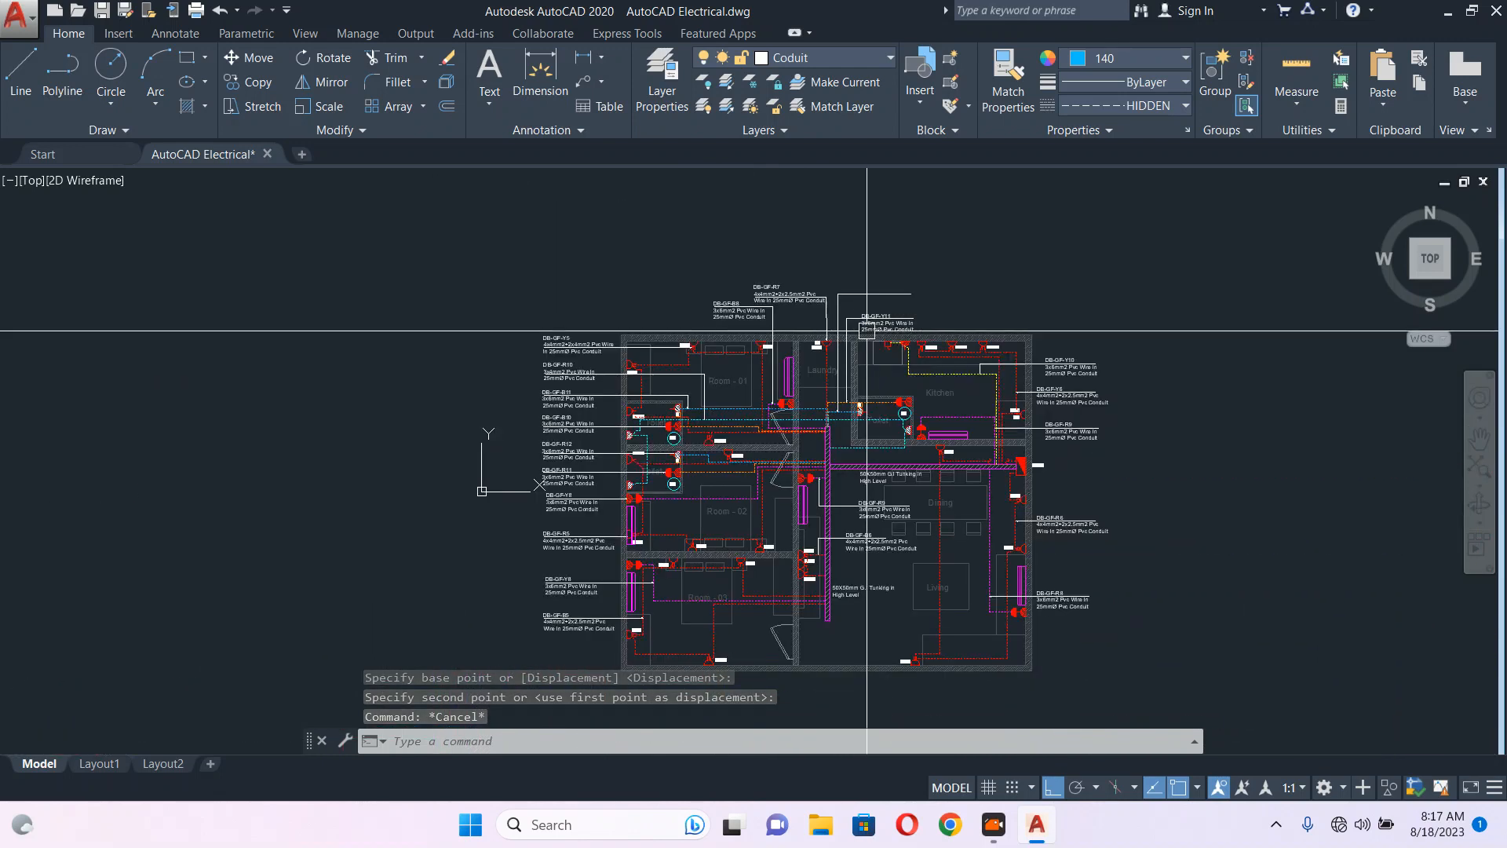
{"action": "scroll", "coordinate": [644, 460], "scroll_direction": "up", "scroll_amount": 4}
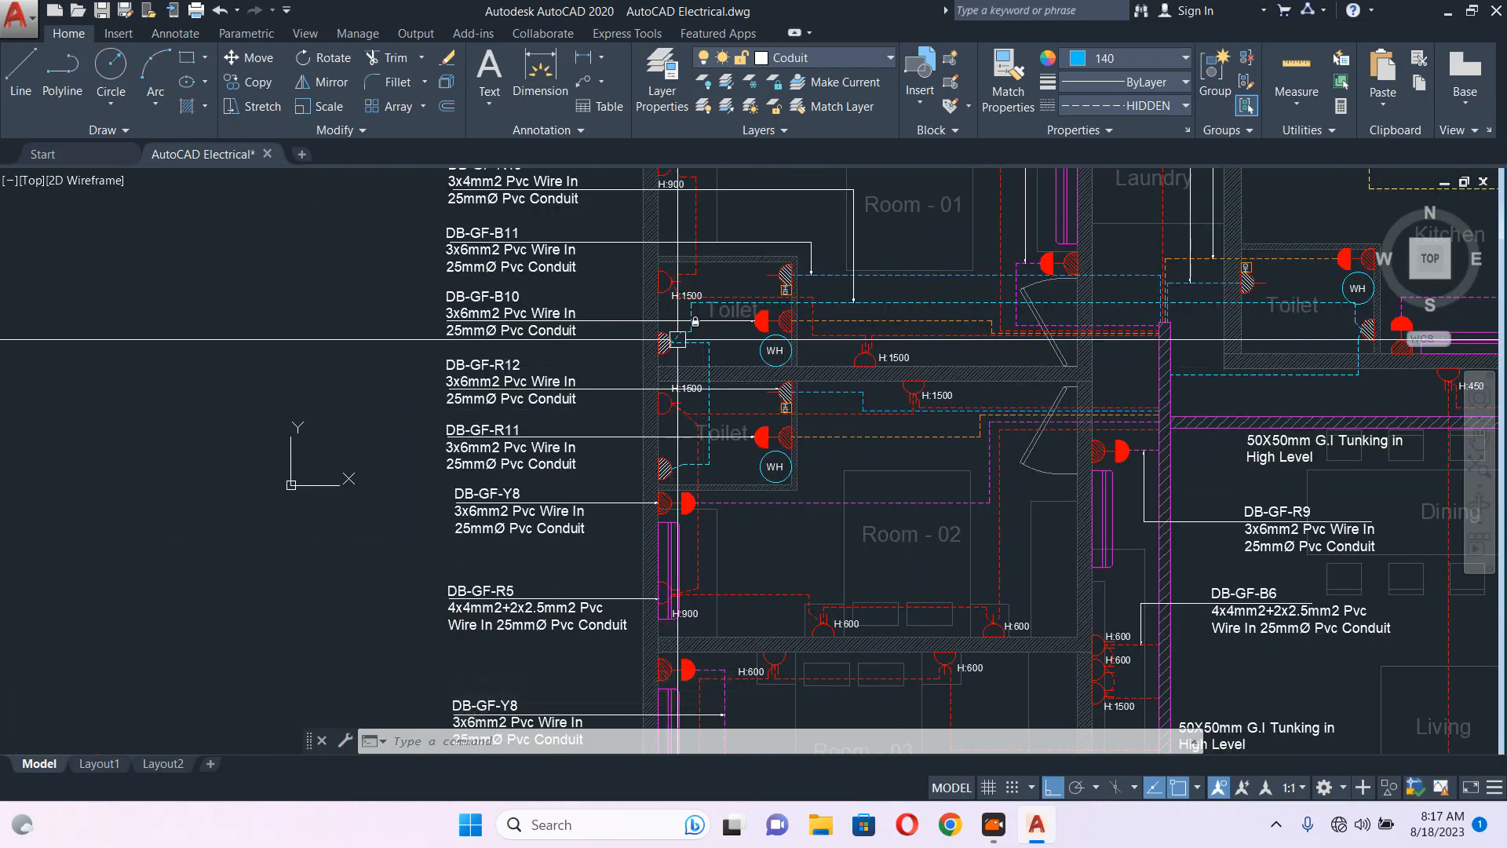
{"action": "scroll", "coordinate": [496, 390], "scroll_direction": "up", "scroll_amount": 4}
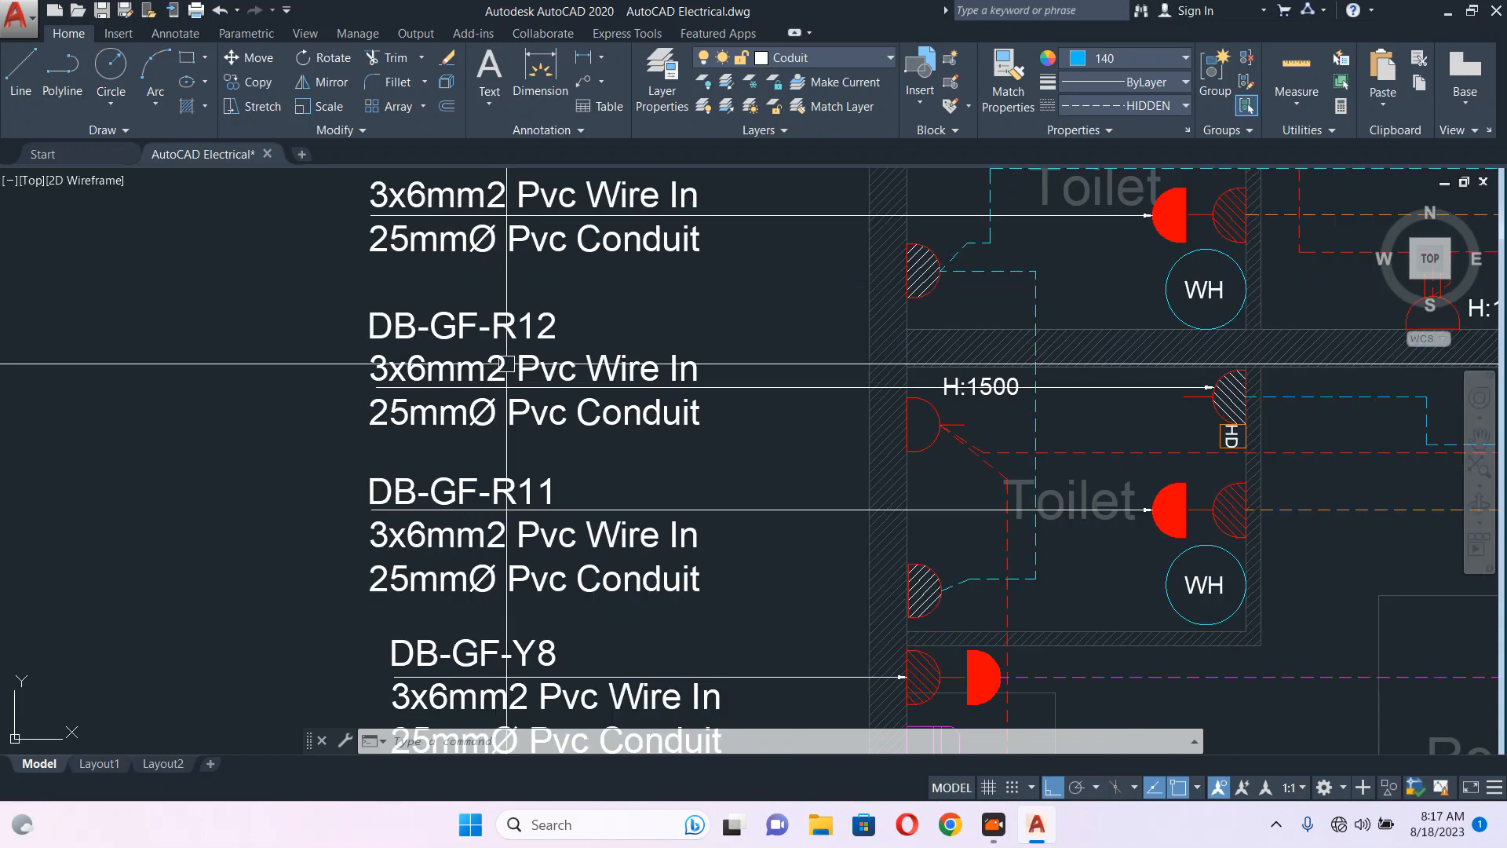
{"action": "left_click", "coordinate": [529, 373]}
{"action": "type", "text": "c"}
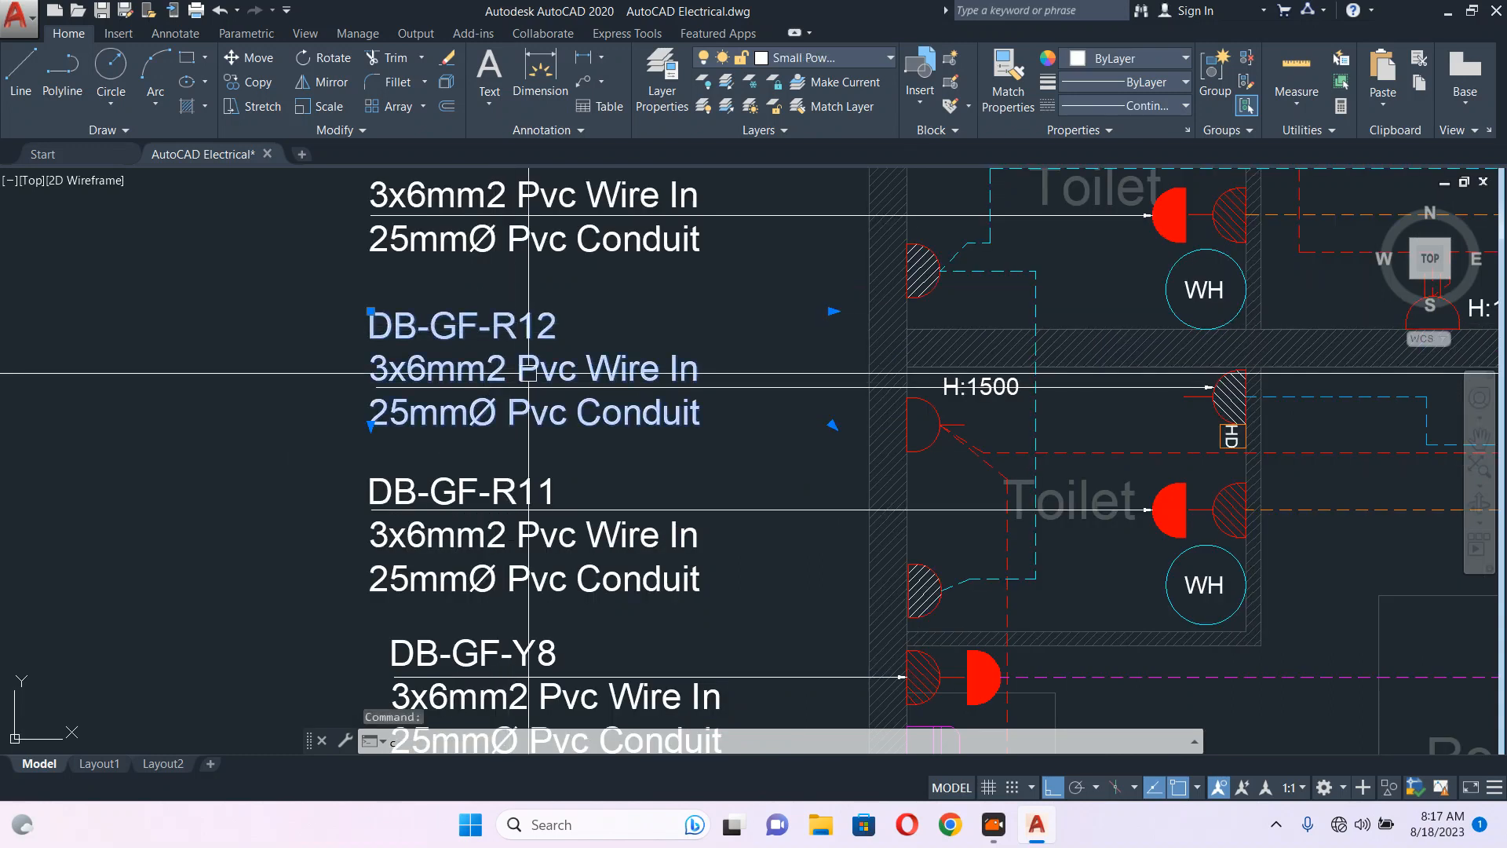
{"action": "type", "text": "o"}
{"action": "key", "text": "Return"}
{"action": "left_click", "coordinate": [528, 373]}
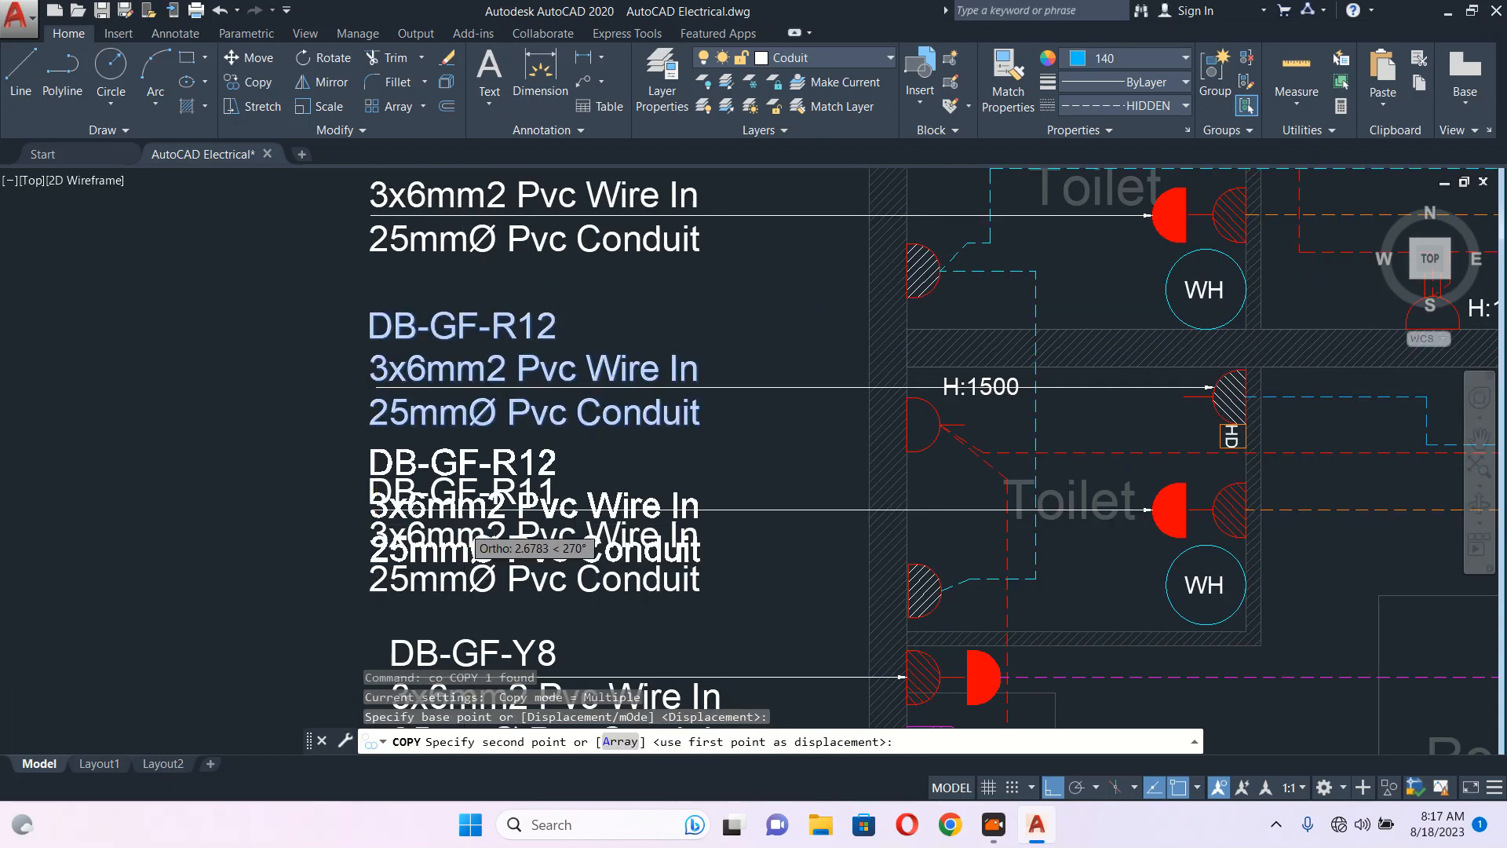
{"action": "scroll", "coordinate": [529, 510], "scroll_direction": "down", "scroll_amount": 6}
{"action": "key", "text": "Escape"}
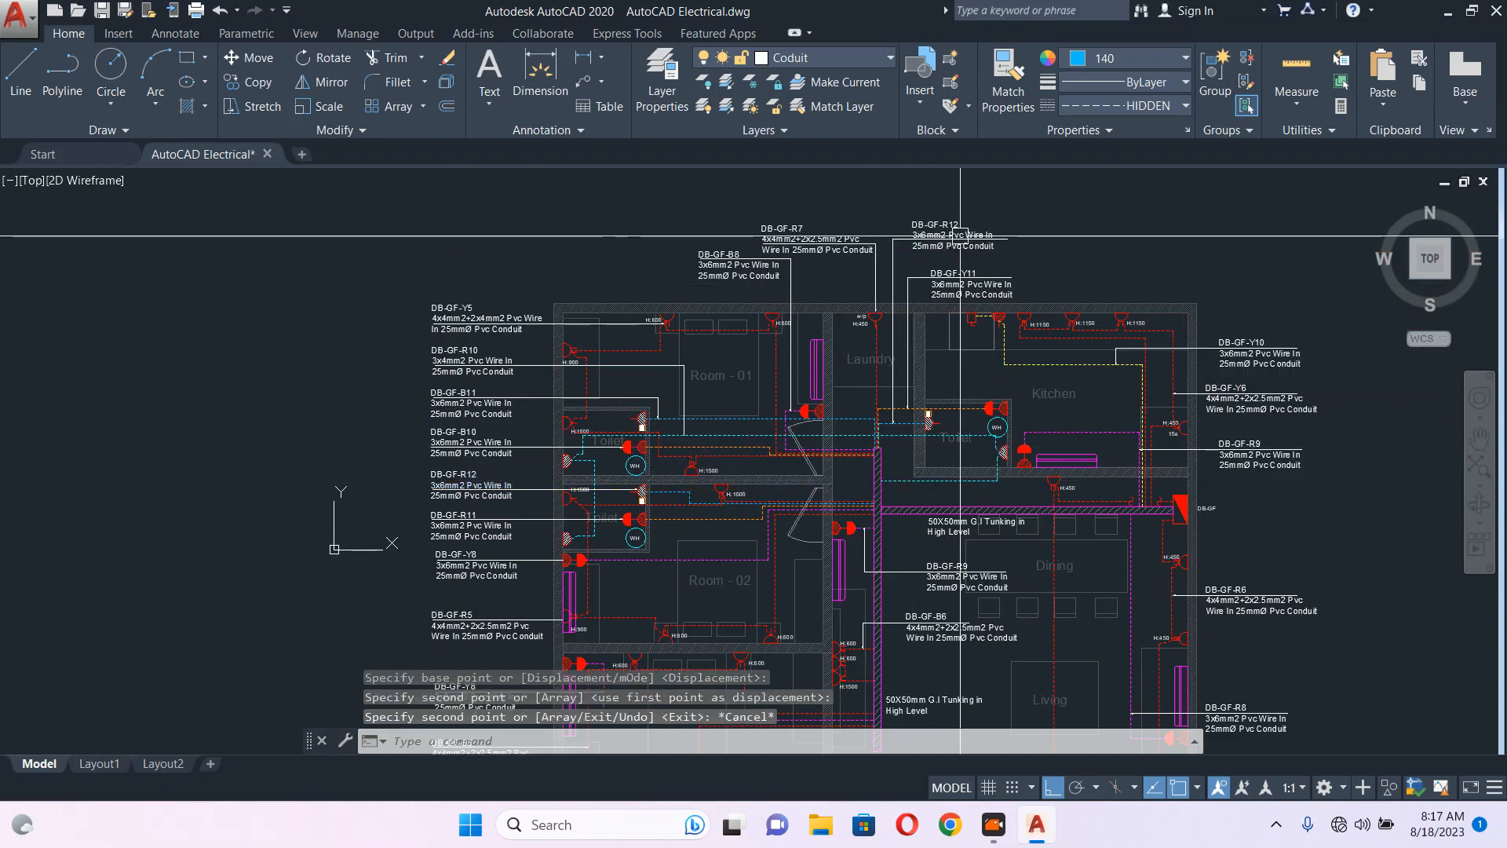
- Shorten the new leader's landing so it ends at the right edge of the copied DB-GF-R12 label
{"action": "scroll", "coordinate": [960, 236], "scroll_direction": "up", "scroll_amount": 8}
{"action": "left_click", "coordinate": [1061, 273]}
{"action": "left_click", "coordinate": [1127, 273]}
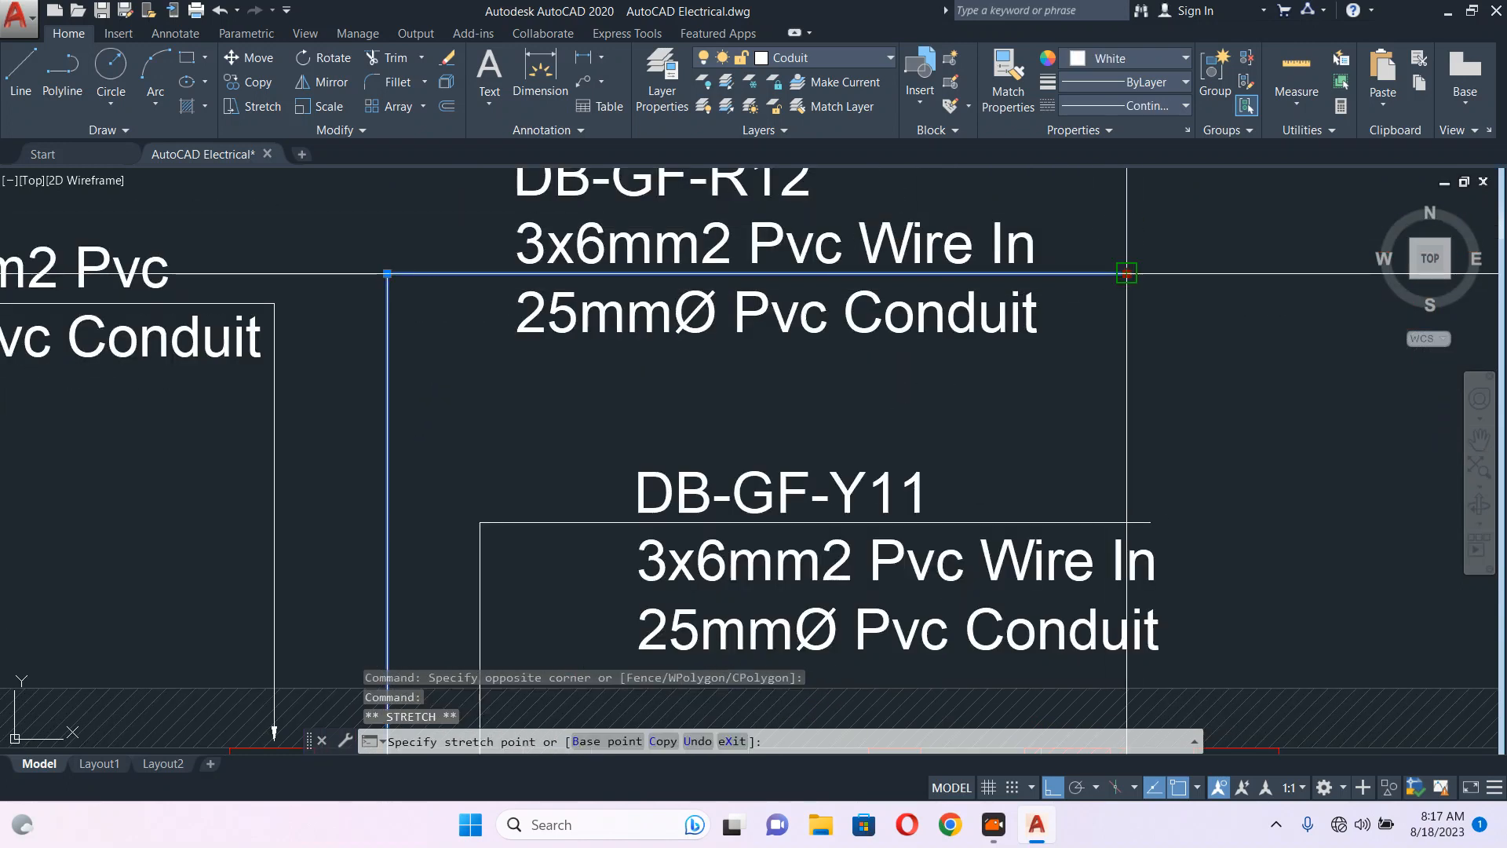
{"action": "left_click", "coordinate": [1048, 273]}
{"action": "scroll", "coordinate": [890, 390], "scroll_direction": "down", "scroll_amount": 2}
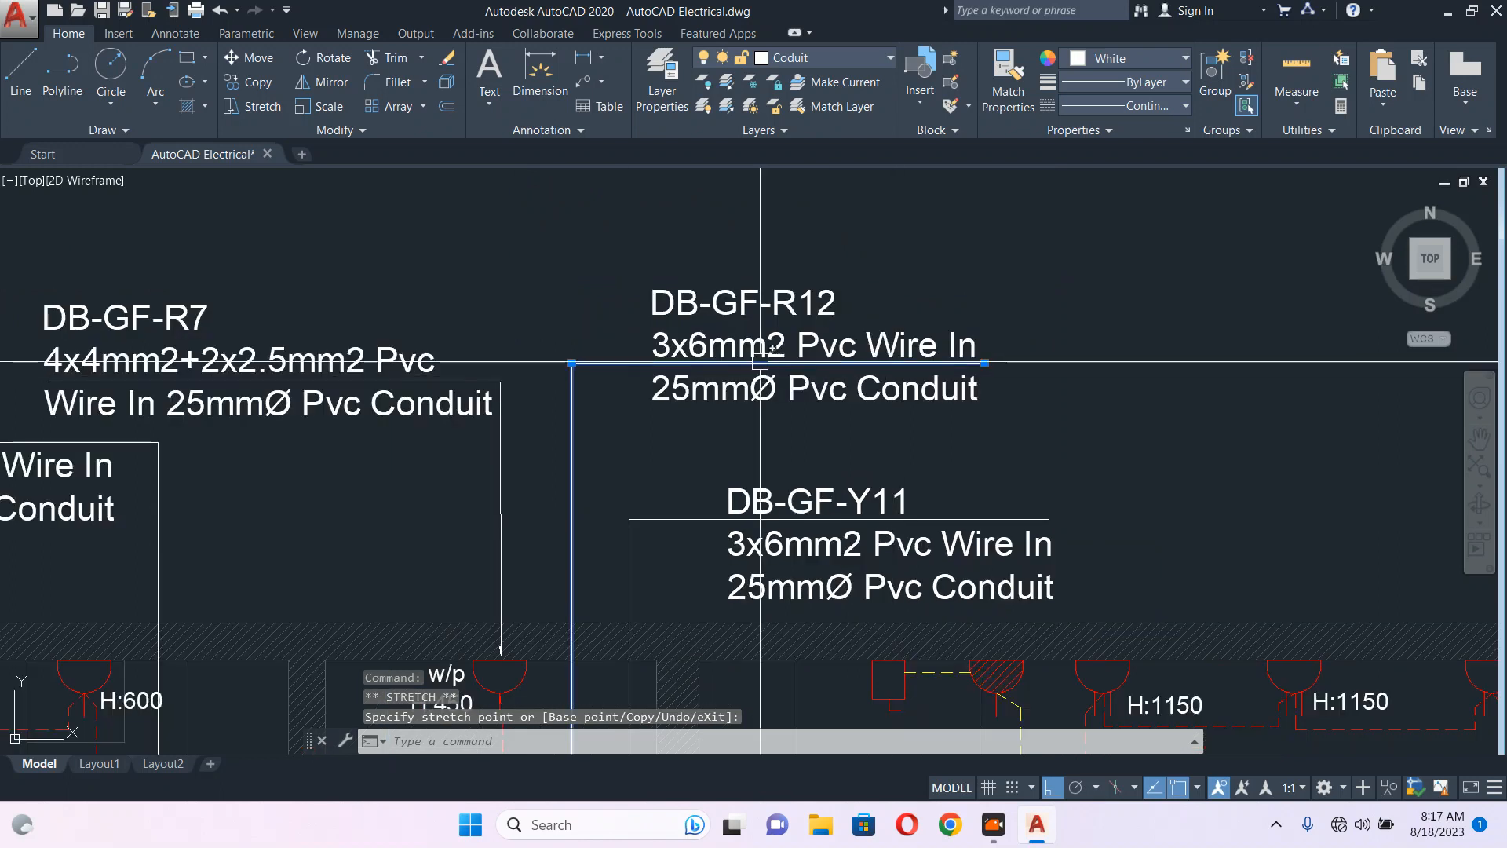
{"action": "scroll", "coordinate": [723, 337], "scroll_direction": "up", "scroll_amount": 4}
{"action": "key", "text": "Escape"}
{"action": "key", "text": "Escape"}
- Change the circuit name in the copied DB-GF-R12 label above DB-GF-Y11 to DB-GF-Y12
{"action": "middle_click_drag", "start_coordinate": [724, 338], "coordinate": [686, 390]}
{"action": "left_click", "coordinate": [946, 268]}
{"action": "double_click", "coordinate": [946, 268]}
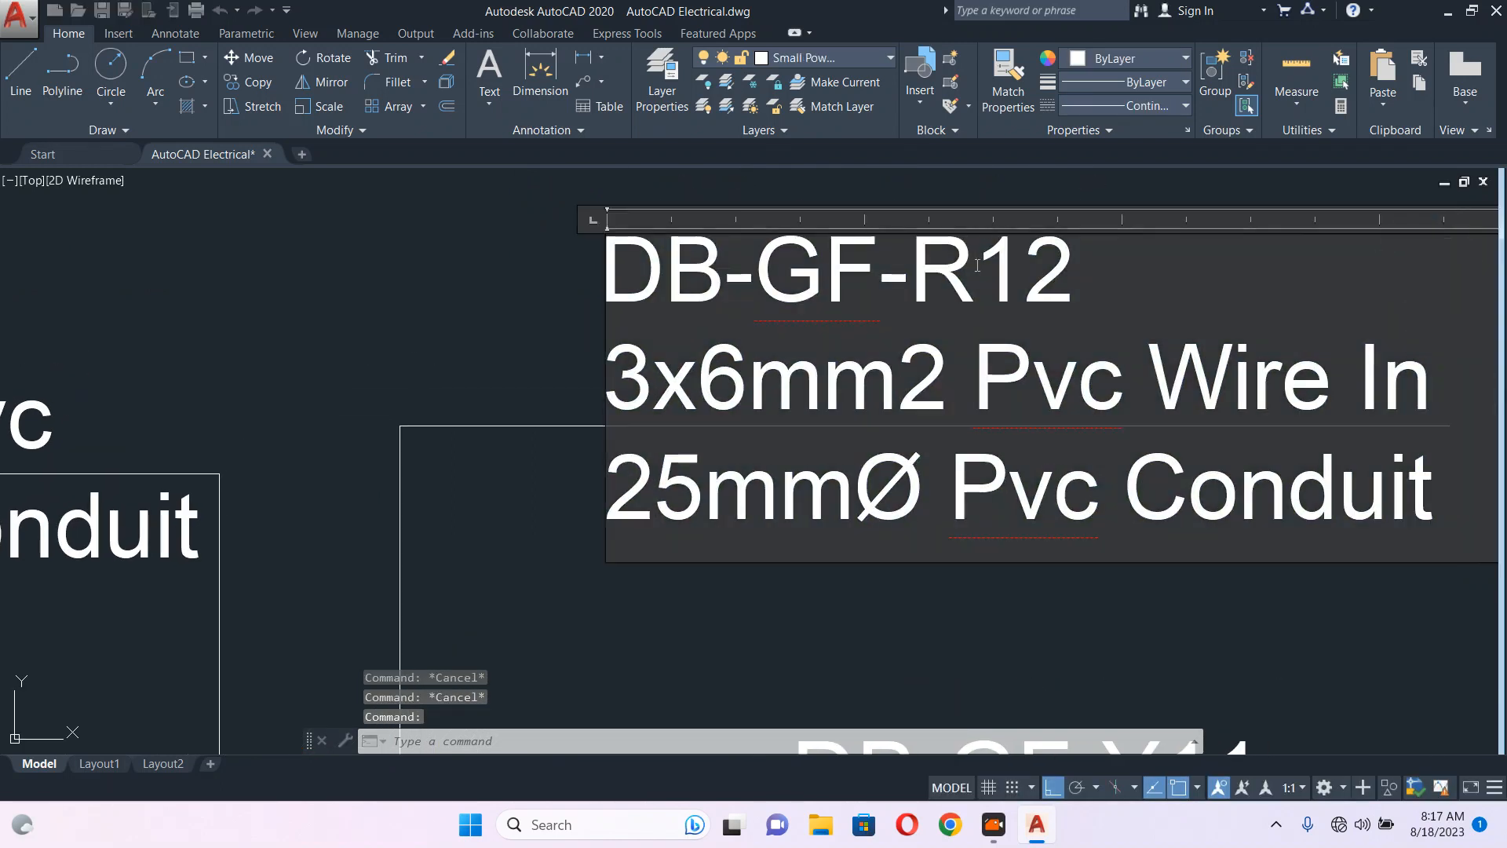
{"action": "type", "text": "y"}
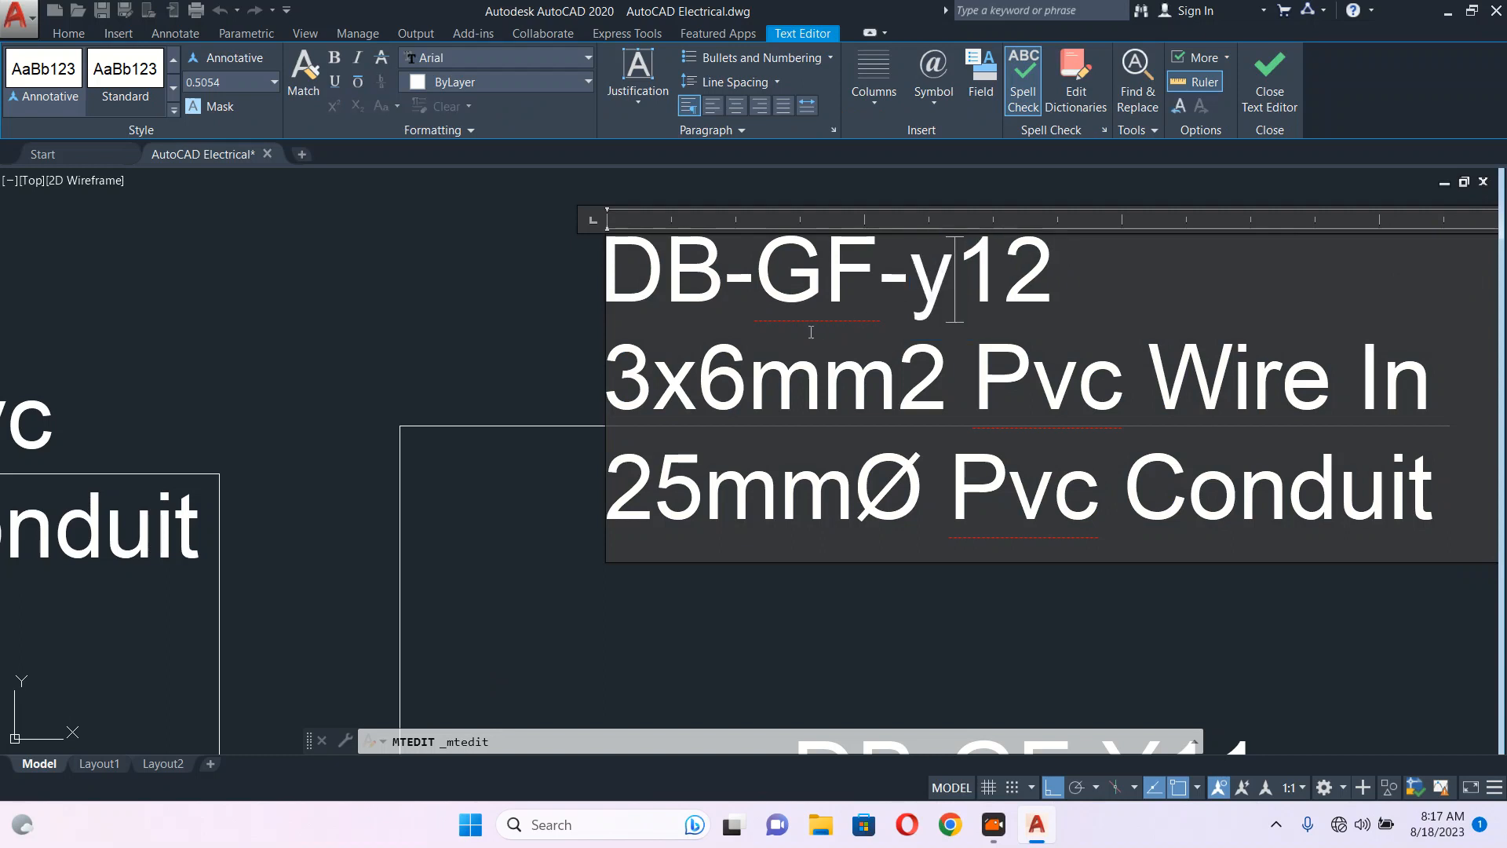
{"action": "key", "text": "BackSpace"}
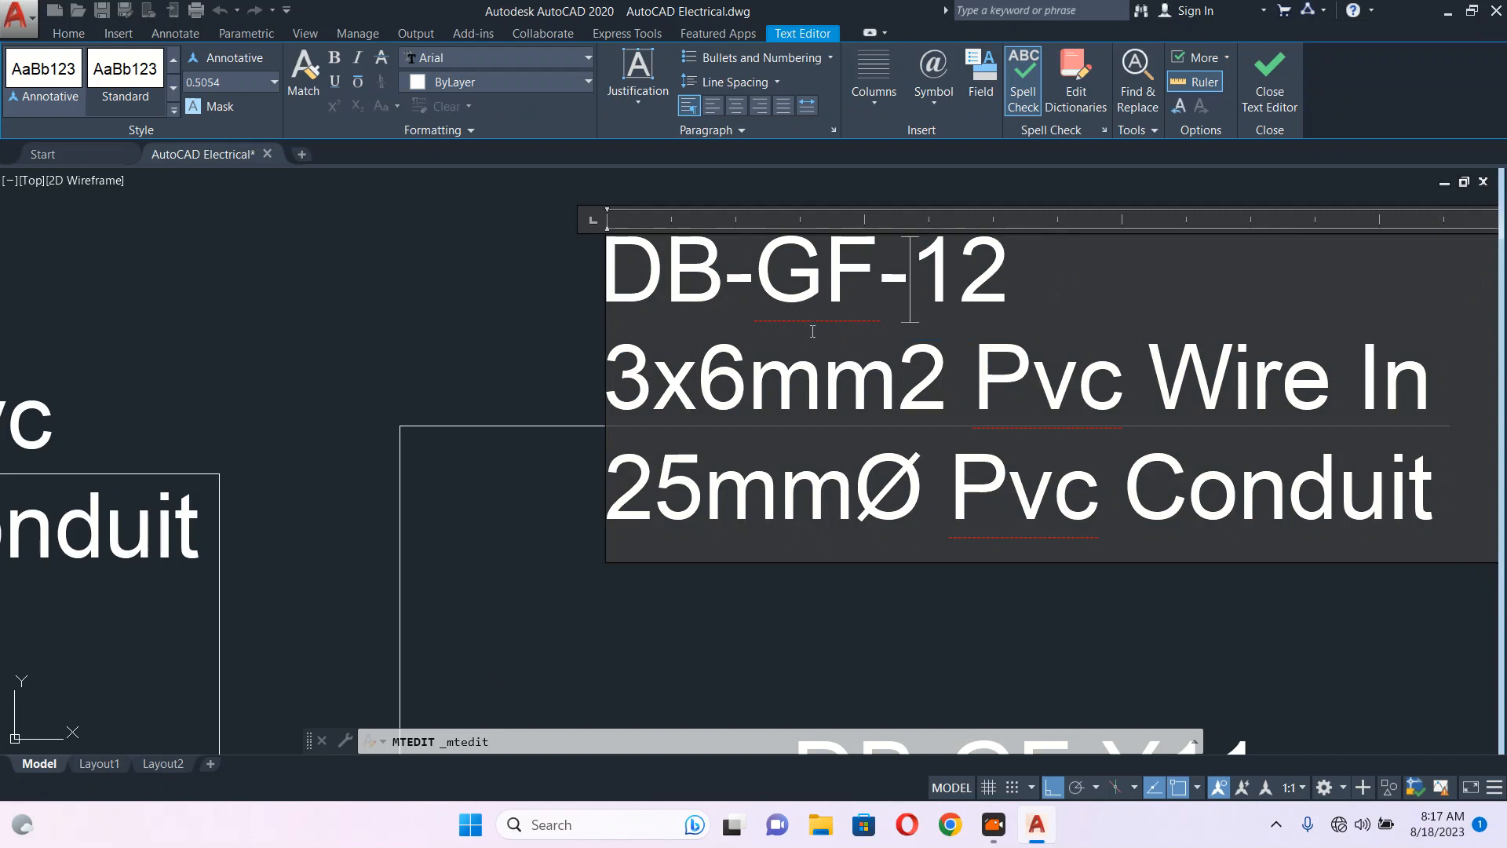
{"action": "type", "text": "Y"}
{"action": "left_click", "coordinate": [516, 341]}
{"action": "scroll", "coordinate": [515, 339], "scroll_direction": "down", "scroll_amount": 10}
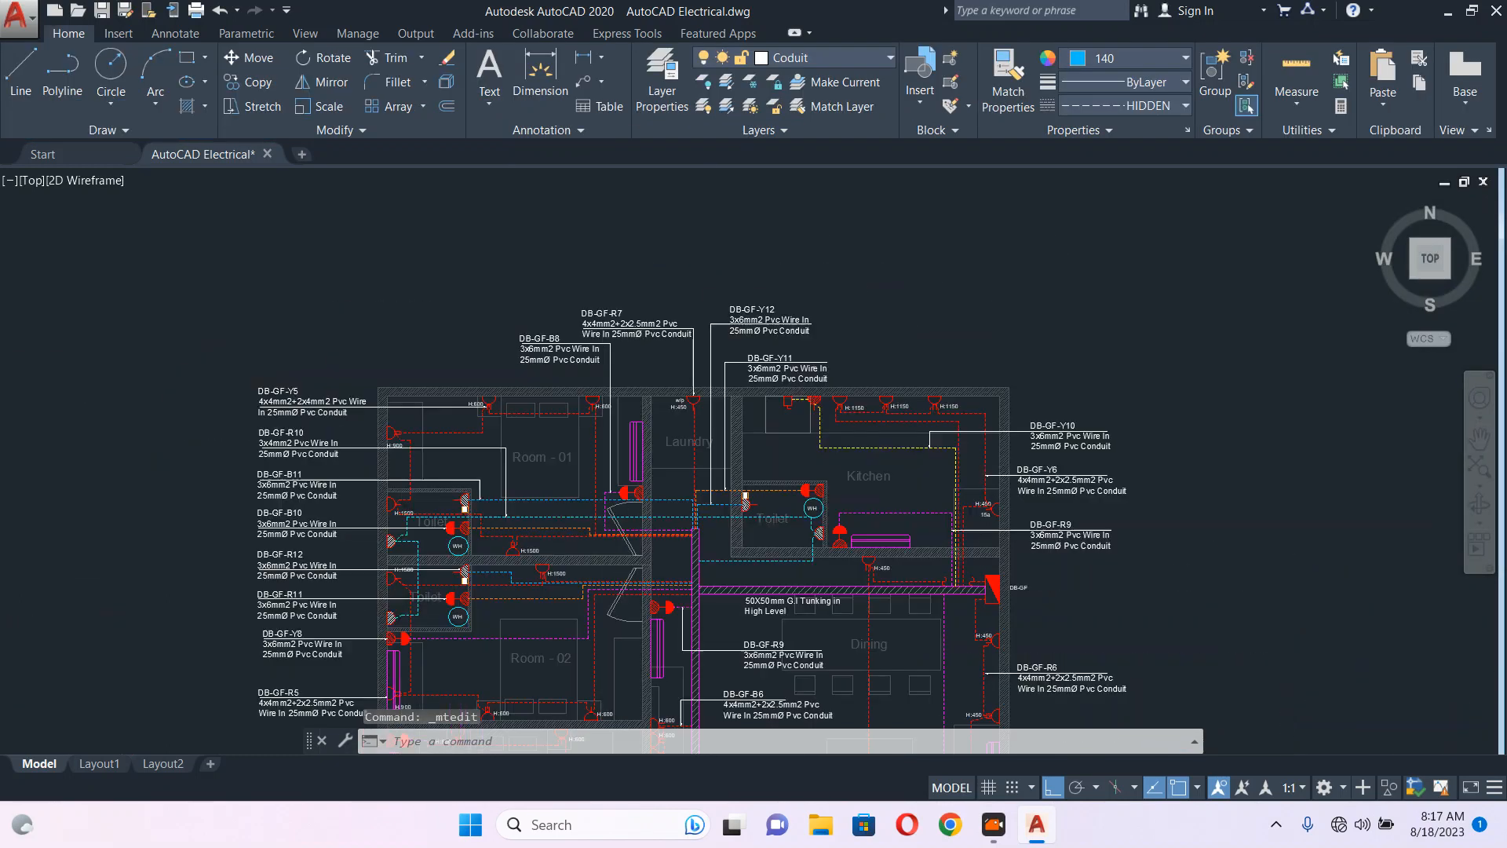
- Review the complete power layout, checking the conduits and labels around the toilets, corridor and trunking
{"action": "scroll", "coordinate": [747, 331], "scroll_direction": "down", "scroll_amount": 2}
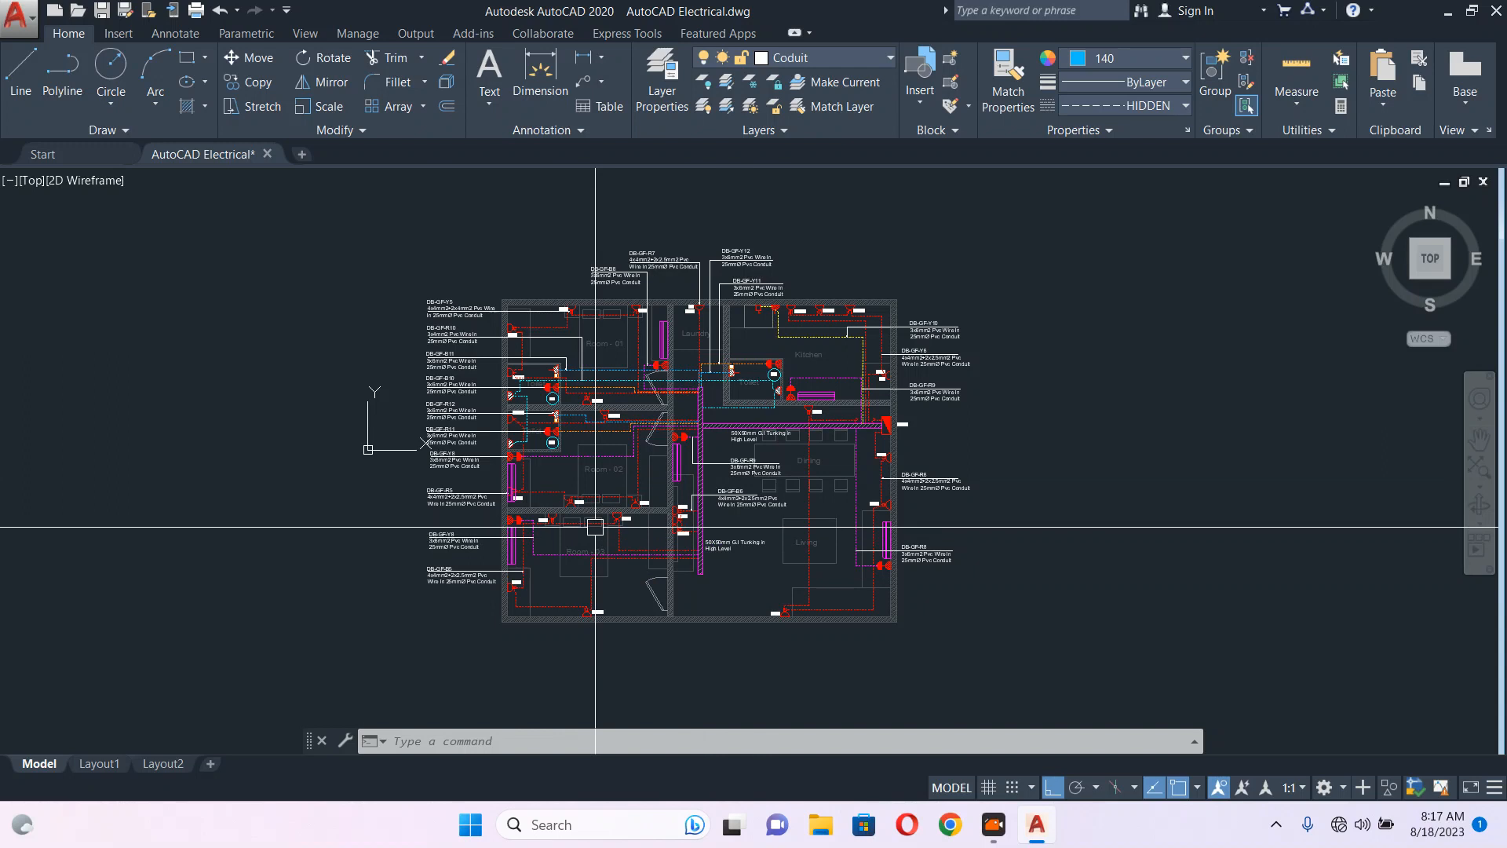
{"action": "scroll", "coordinate": [546, 440], "scroll_direction": "up", "scroll_amount": 2}
{"action": "scroll", "coordinate": [545, 440], "scroll_direction": "up", "scroll_amount": 1}
{"action": "scroll", "coordinate": [546, 441], "scroll_direction": "down", "scroll_amount": 4}
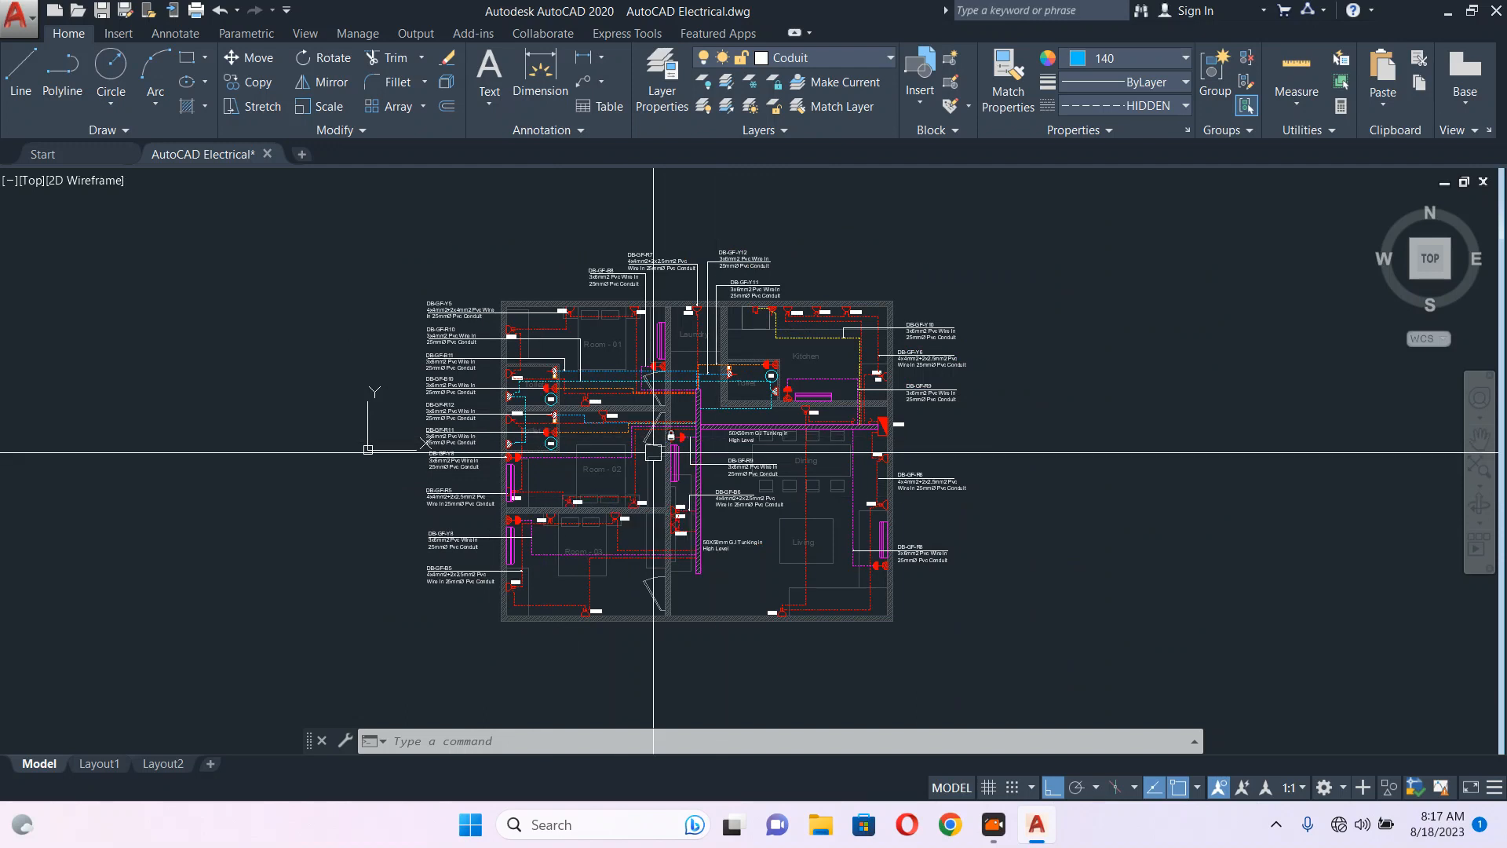
{"action": "scroll", "coordinate": [653, 452], "scroll_direction": "up", "scroll_amount": 3}
{"action": "scroll", "coordinate": [813, 448], "scroll_direction": "down", "scroll_amount": 3}
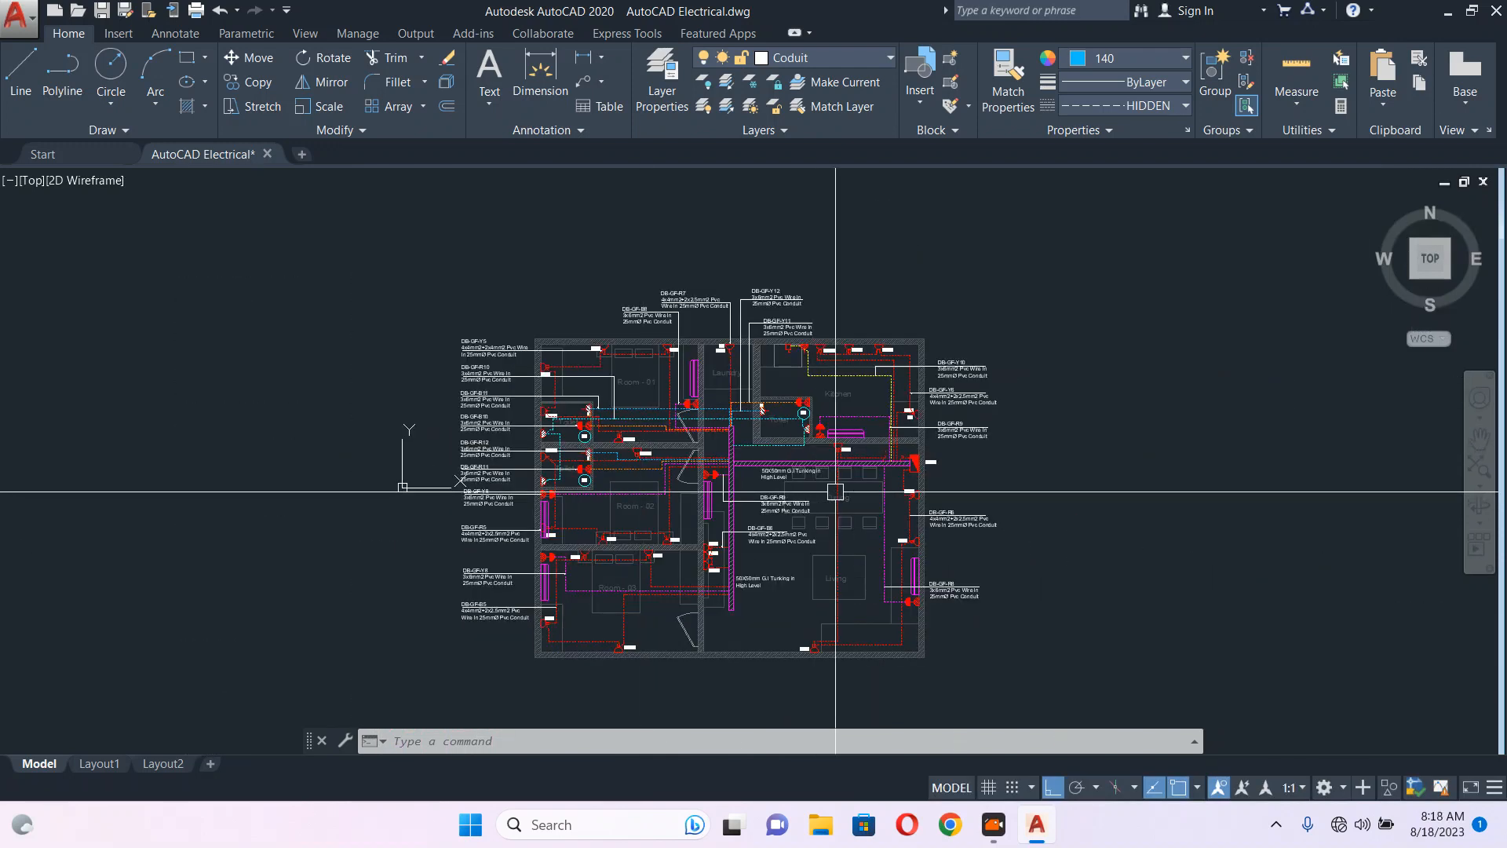
{"action": "scroll", "coordinate": [720, 486], "scroll_direction": "up", "scroll_amount": 2}
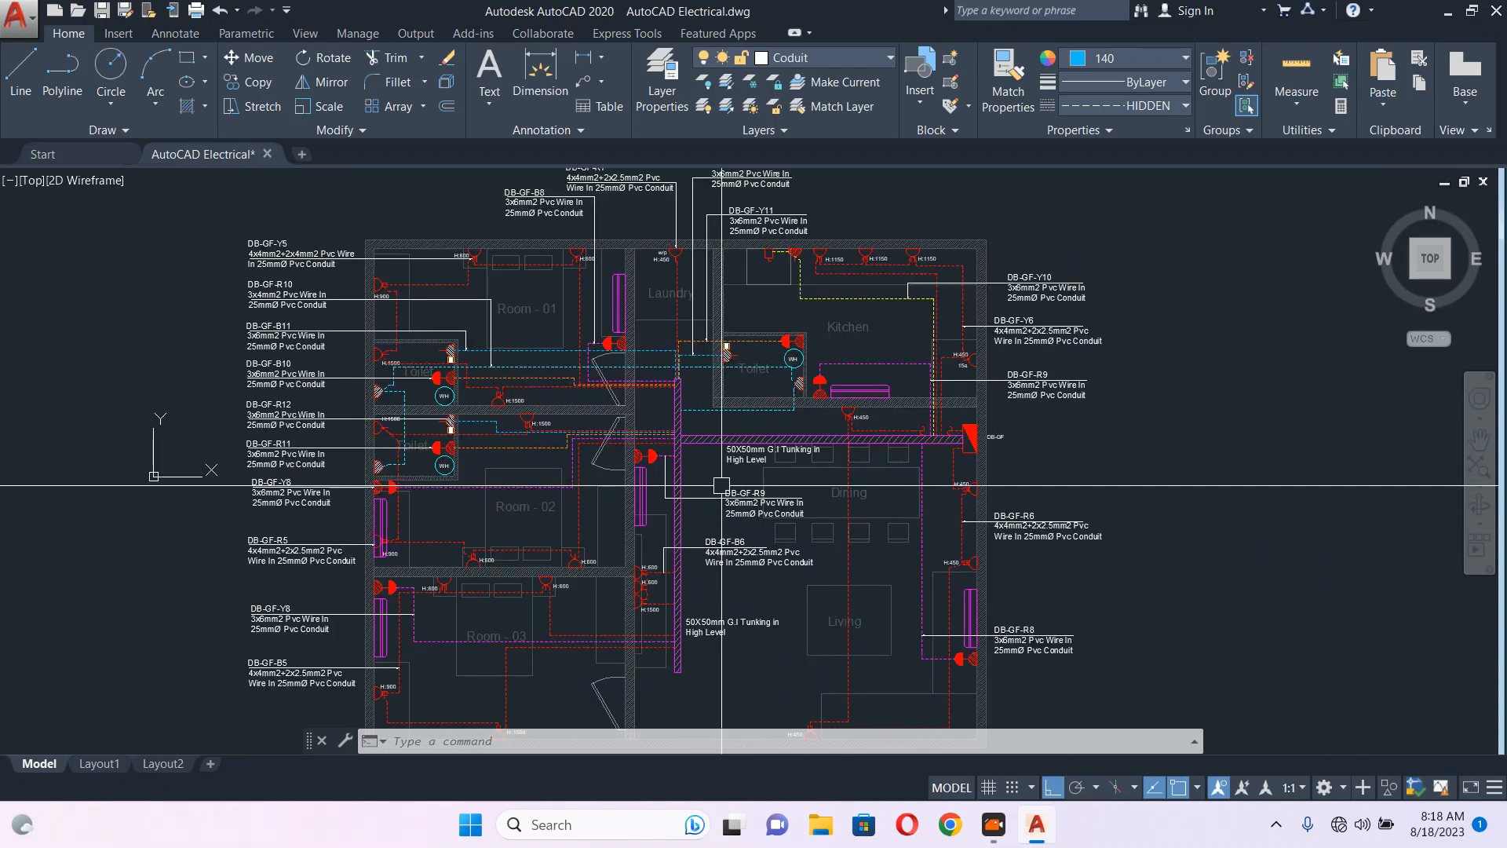
{"action": "scroll", "coordinate": [561, 390], "scroll_direction": "up", "scroll_amount": 5}
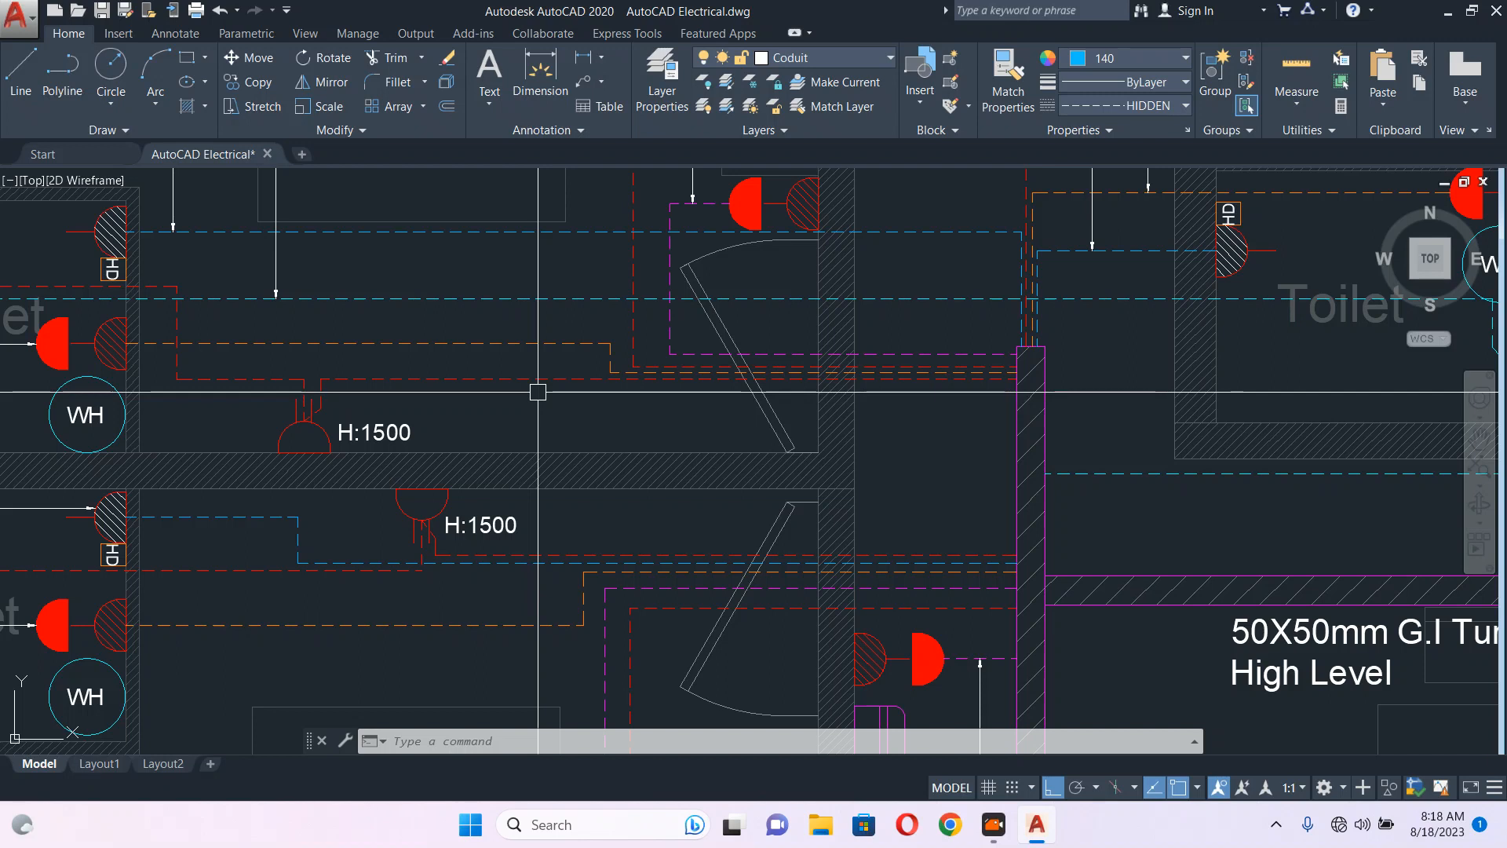
{"action": "scroll", "coordinate": [744, 438], "scroll_direction": "down", "scroll_amount": 5}
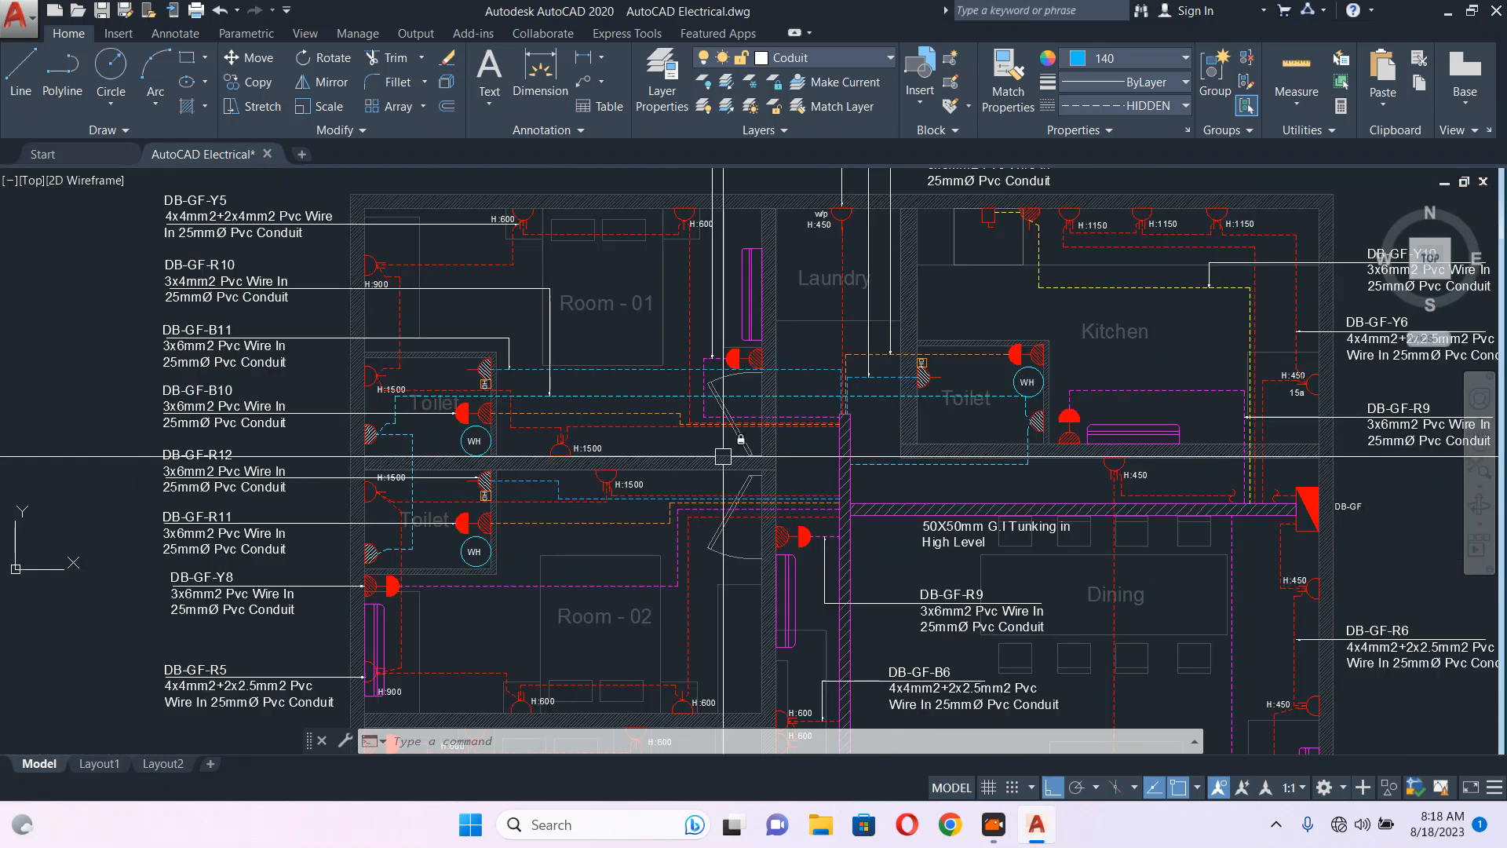
{"action": "scroll", "coordinate": [680, 441], "scroll_direction": "up", "scroll_amount": 3}
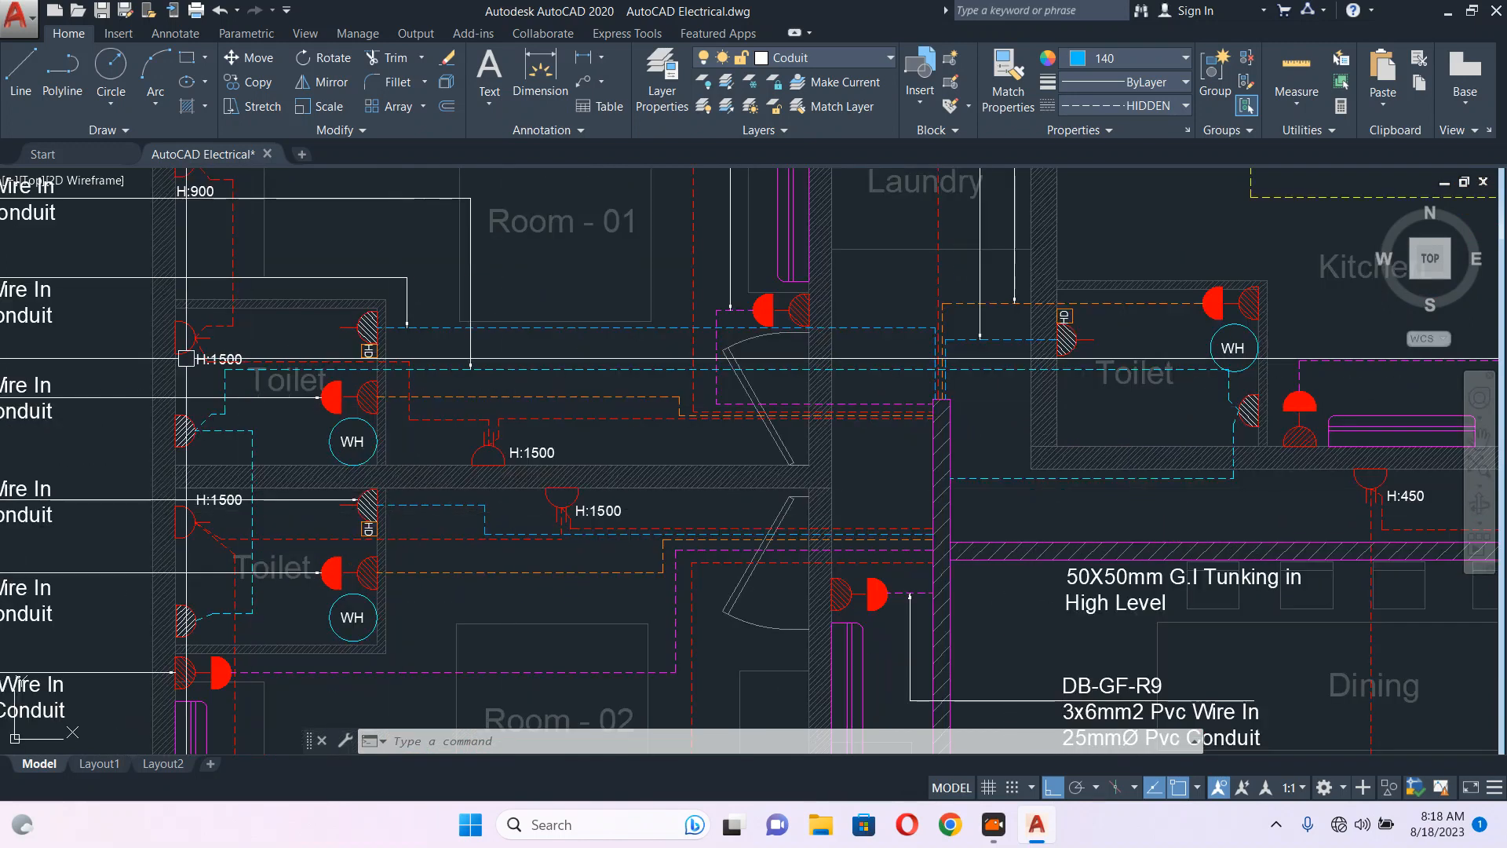
- Turn Ortho off and move the H:1500 text in the toilet beside Room - 01 up and right, clear of the red conduit
{"action": "scroll", "coordinate": [182, 354], "scroll_direction": "up", "scroll_amount": 4}
{"action": "type", "text": "m"}
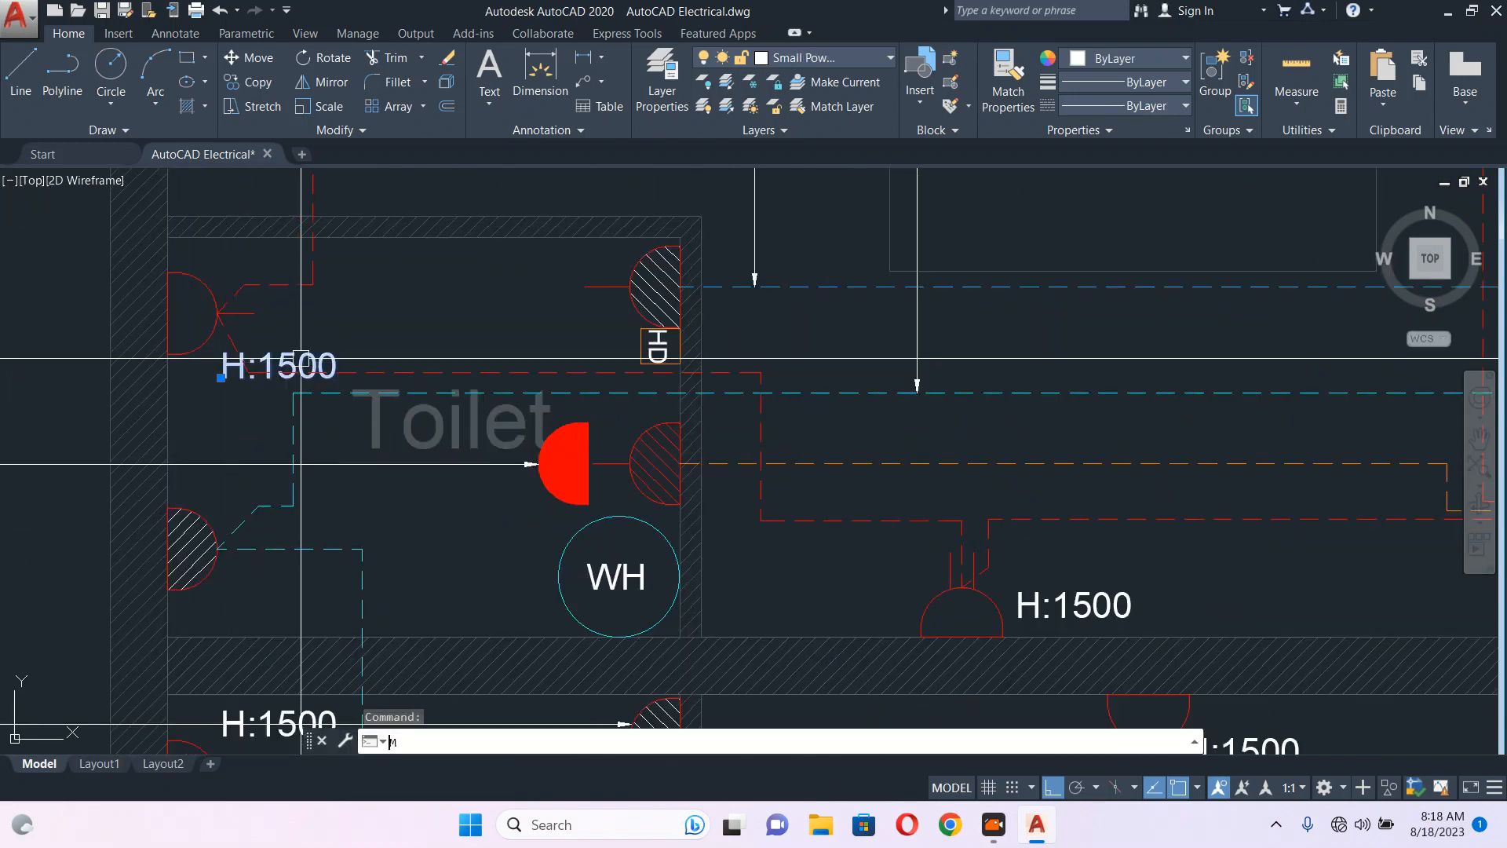
{"action": "key", "text": "Return"}
{"action": "left_click", "coordinate": [300, 358]}
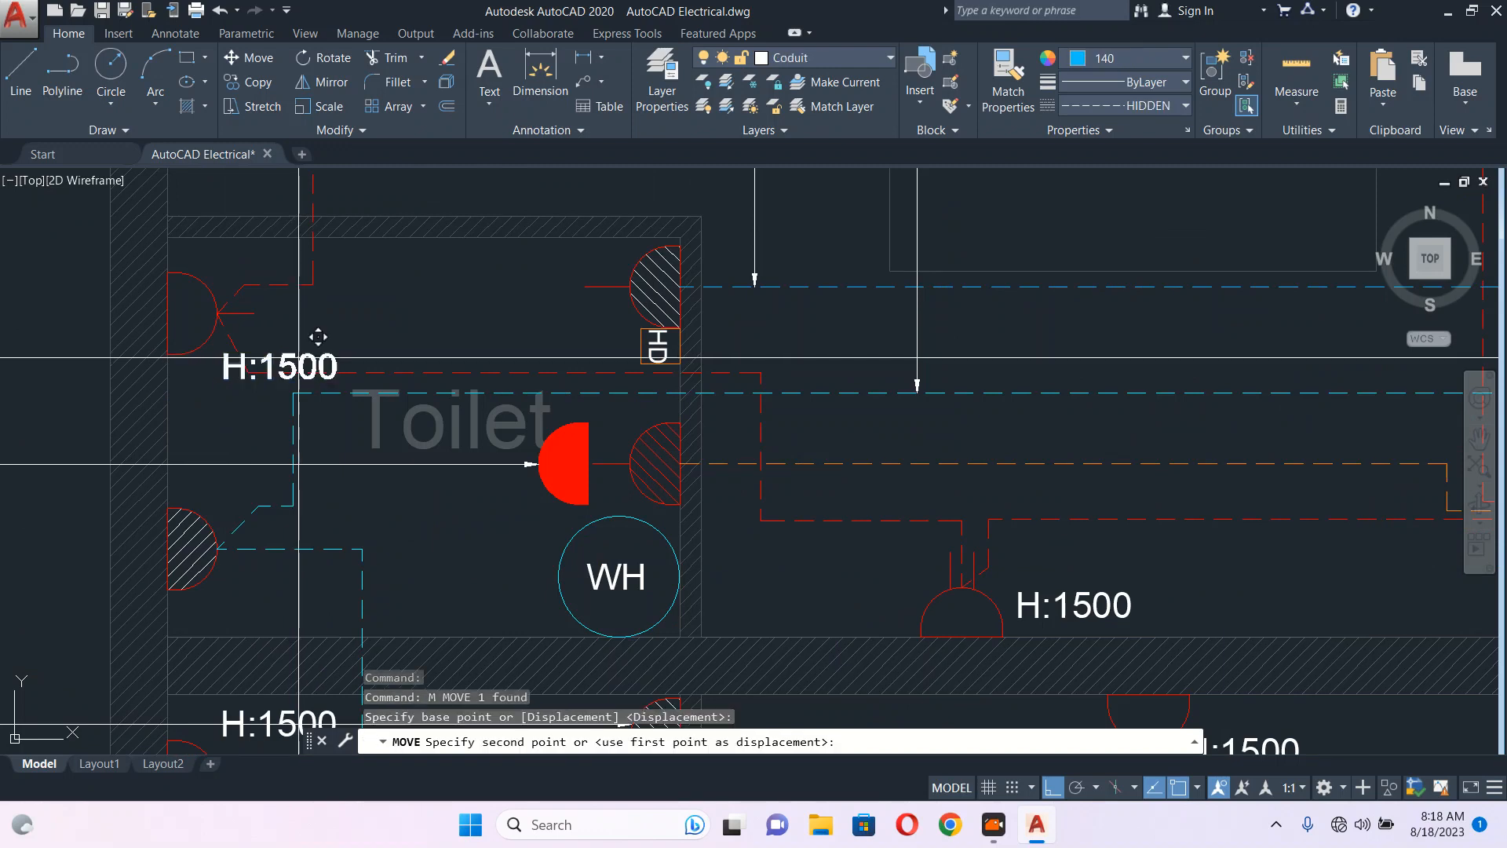
{"action": "left_click", "coordinate": [1056, 787]}
{"action": "scroll", "coordinate": [321, 299], "scroll_direction": "up", "scroll_amount": 2}
{"action": "left_click", "coordinate": [290, 301]}
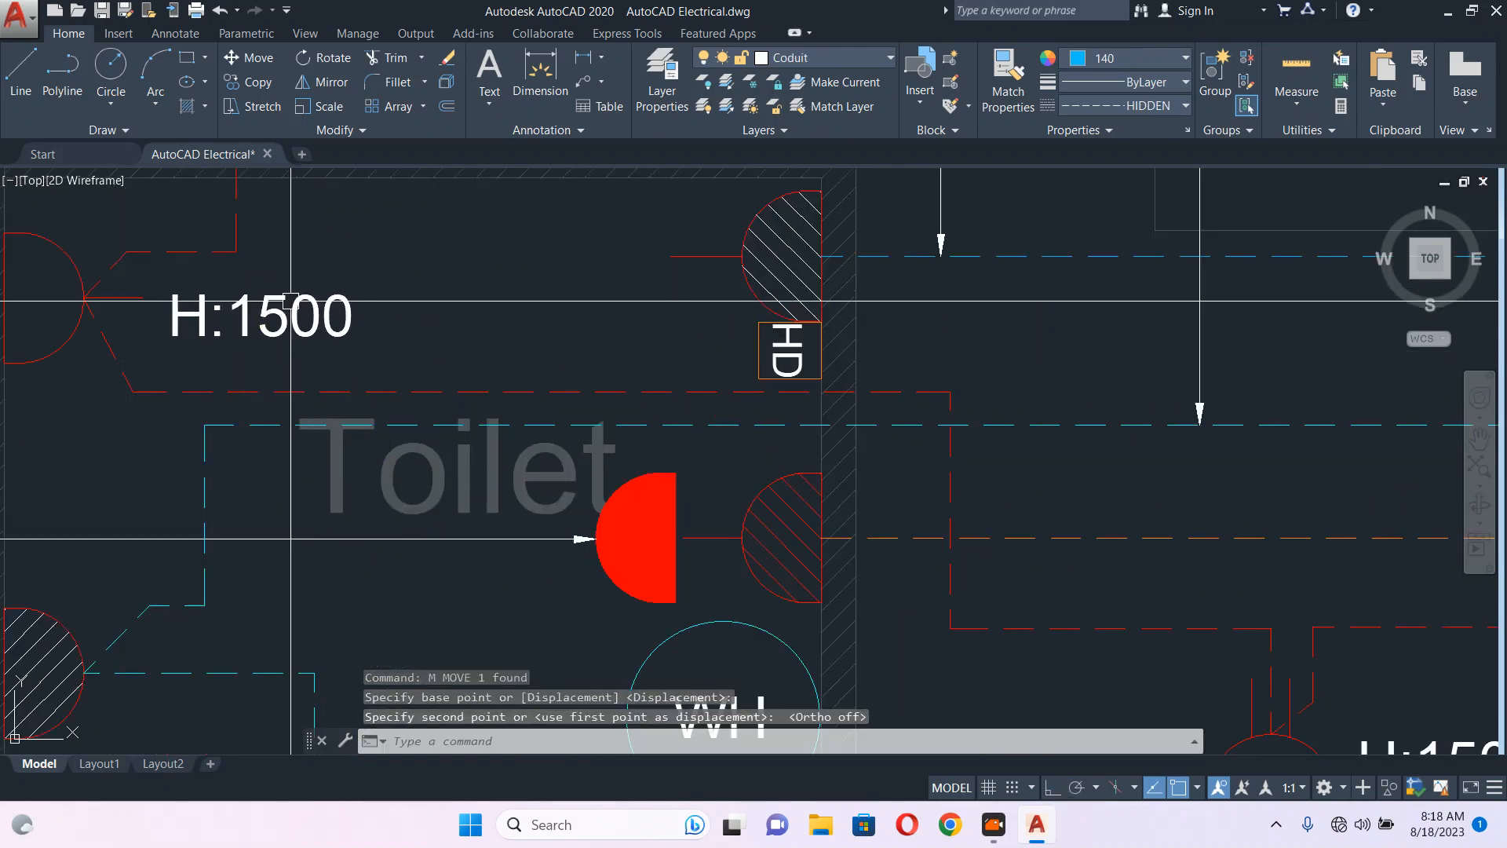
{"action": "scroll", "coordinate": [526, 422], "scroll_direction": "down", "scroll_amount": 7}
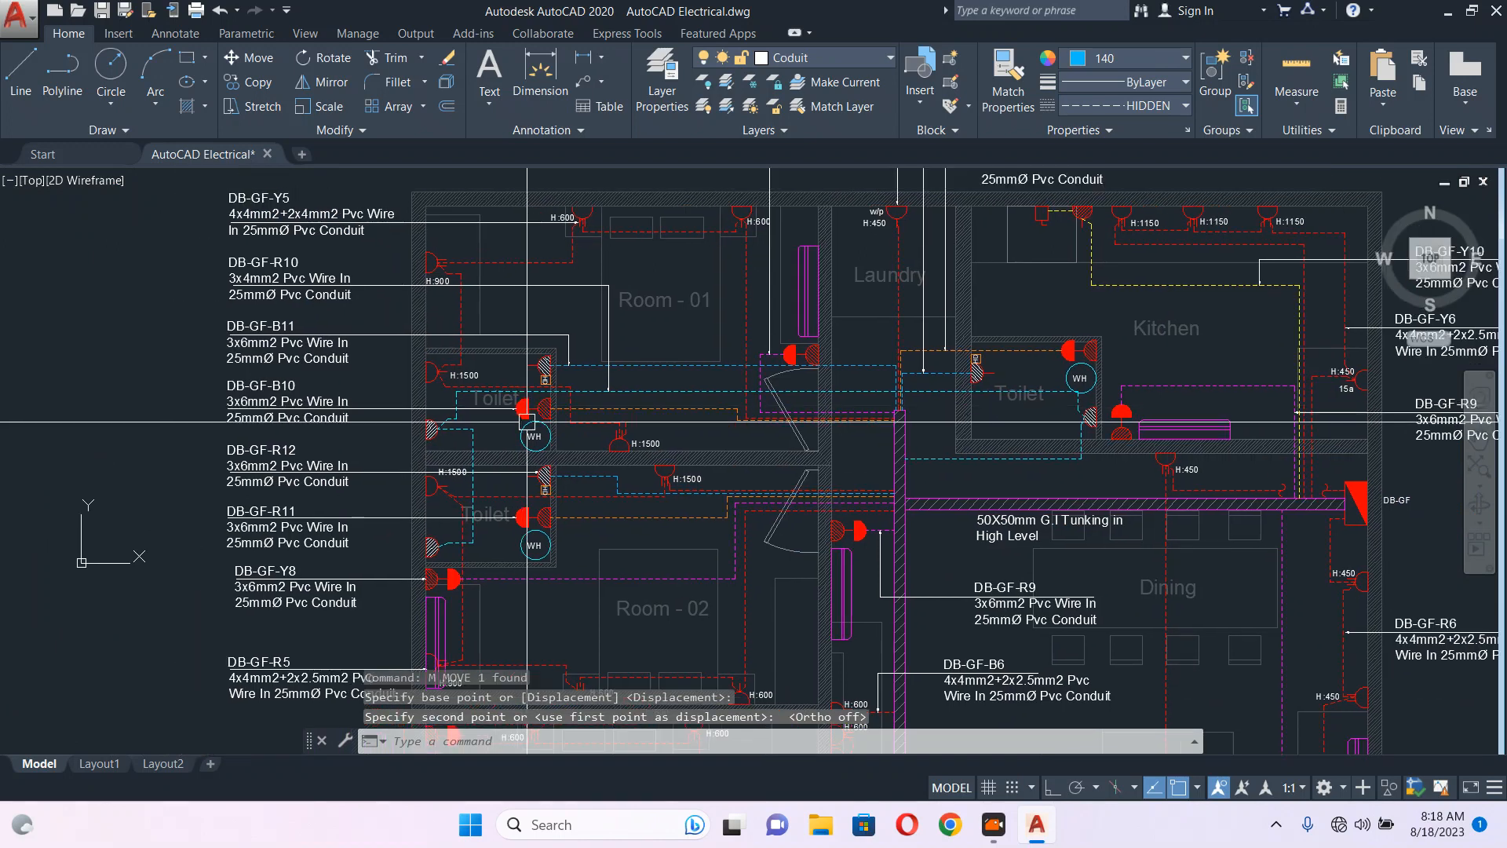
- Examine the circuit labels and conduit runs from Room - 01 and its toilet across the Laundry to the Kitchen
{"action": "scroll", "coordinate": [588, 461], "scroll_direction": "up", "scroll_amount": 4}
{"action": "scroll", "coordinate": [589, 461], "scroll_direction": "down", "scroll_amount": 4}
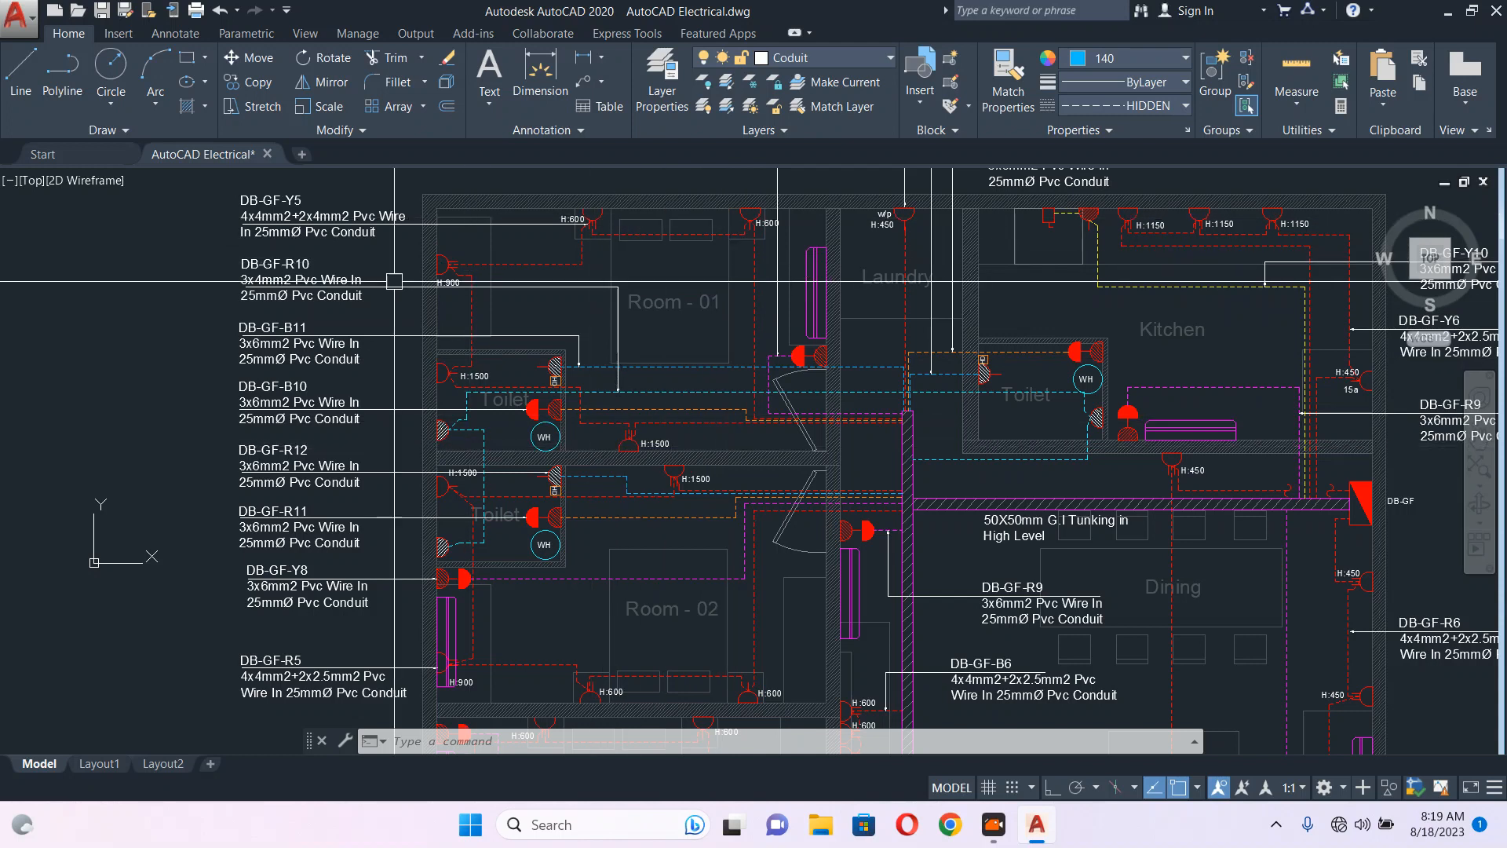
{"action": "scroll", "coordinate": [397, 279], "scroll_direction": "up", "scroll_amount": 4}
{"action": "scroll", "coordinate": [498, 252], "scroll_direction": "down", "scroll_amount": 2}
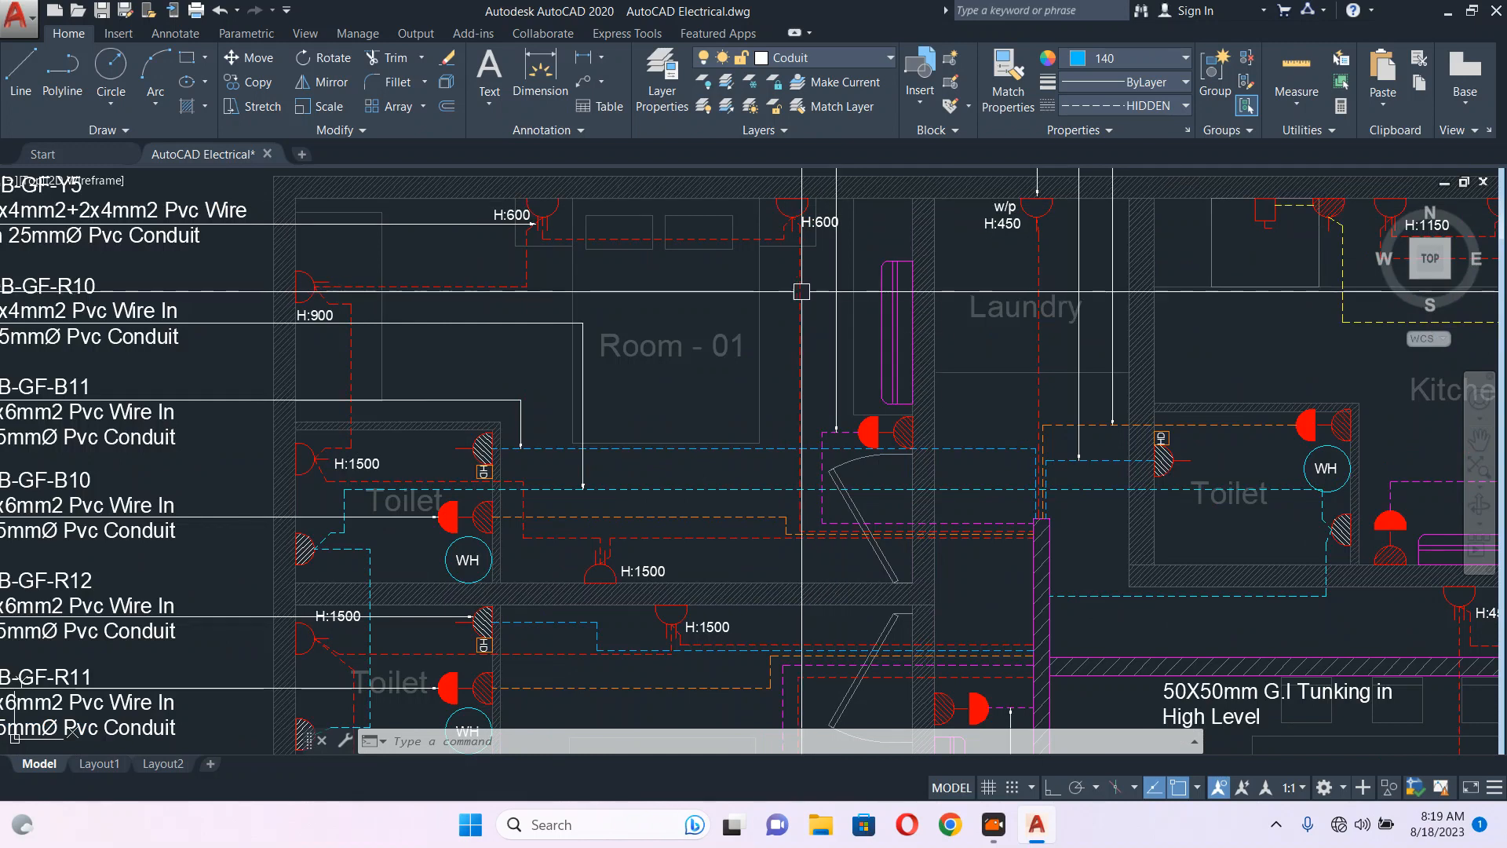
{"action": "middle_click_drag", "start_coordinate": [994, 395], "coordinate": [955, 380]}
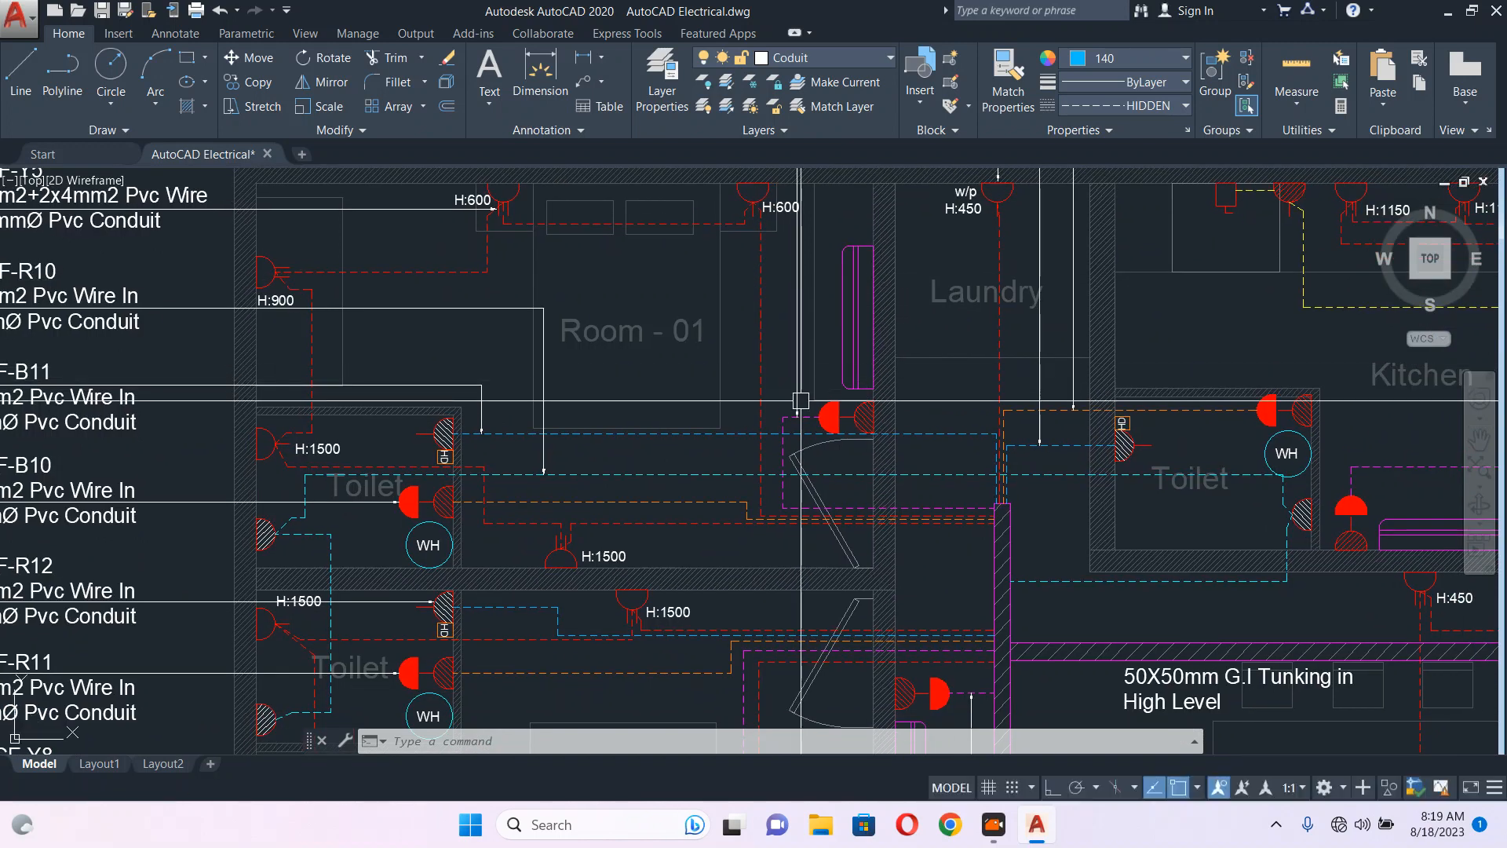
{"action": "middle_click_drag", "start_coordinate": [959, 444], "coordinate": [676, 421]}
{"action": "scroll", "coordinate": [920, 439], "scroll_direction": "down", "scroll_amount": 2}
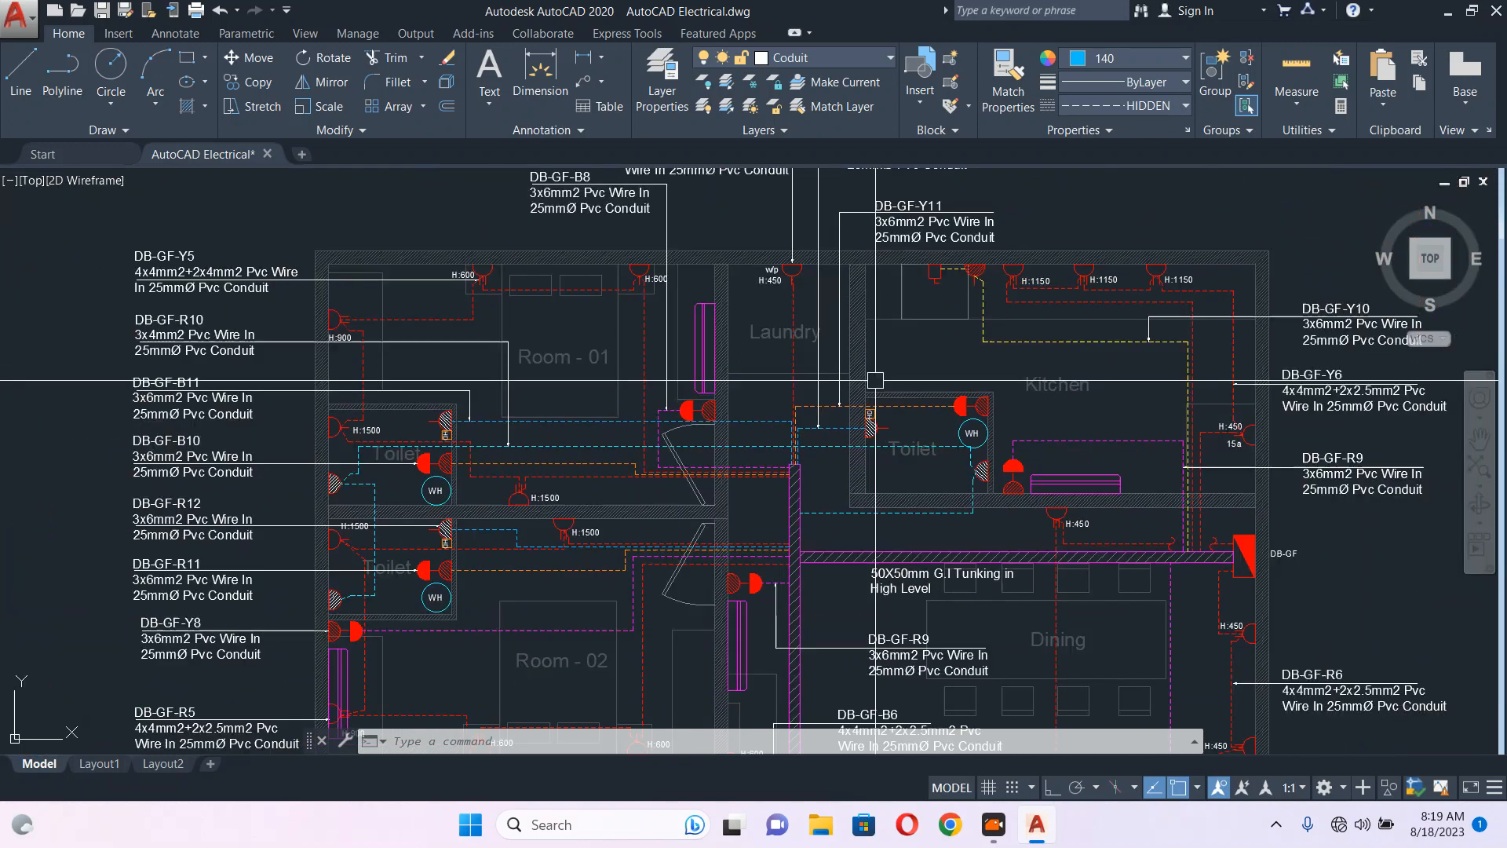
{"action": "middle_click_drag", "start_coordinate": [961, 287], "coordinate": [855, 227]}
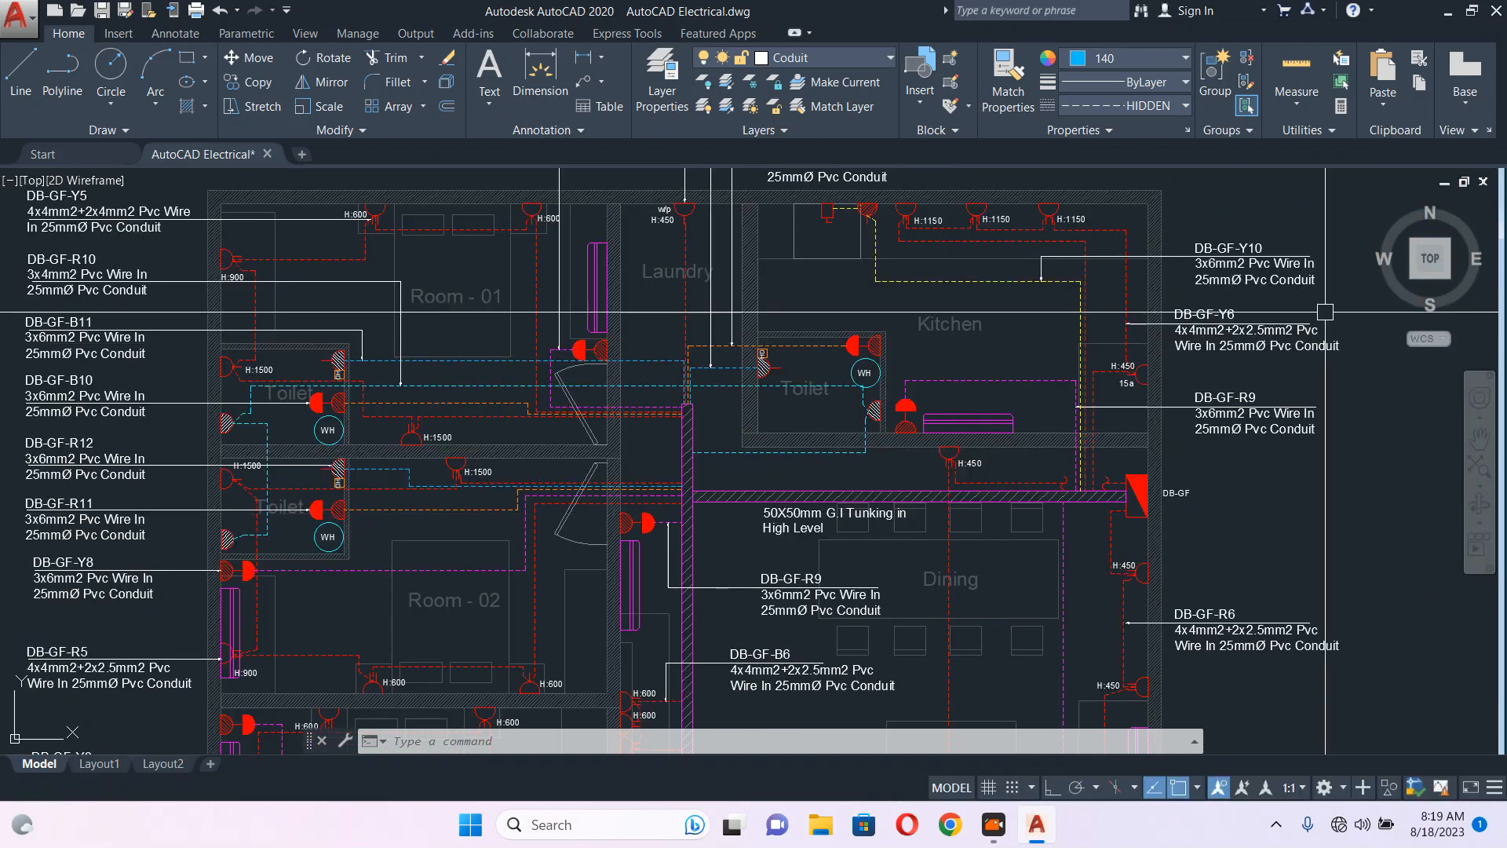
{"action": "scroll", "coordinate": [705, 318], "scroll_direction": "down", "scroll_amount": 2}
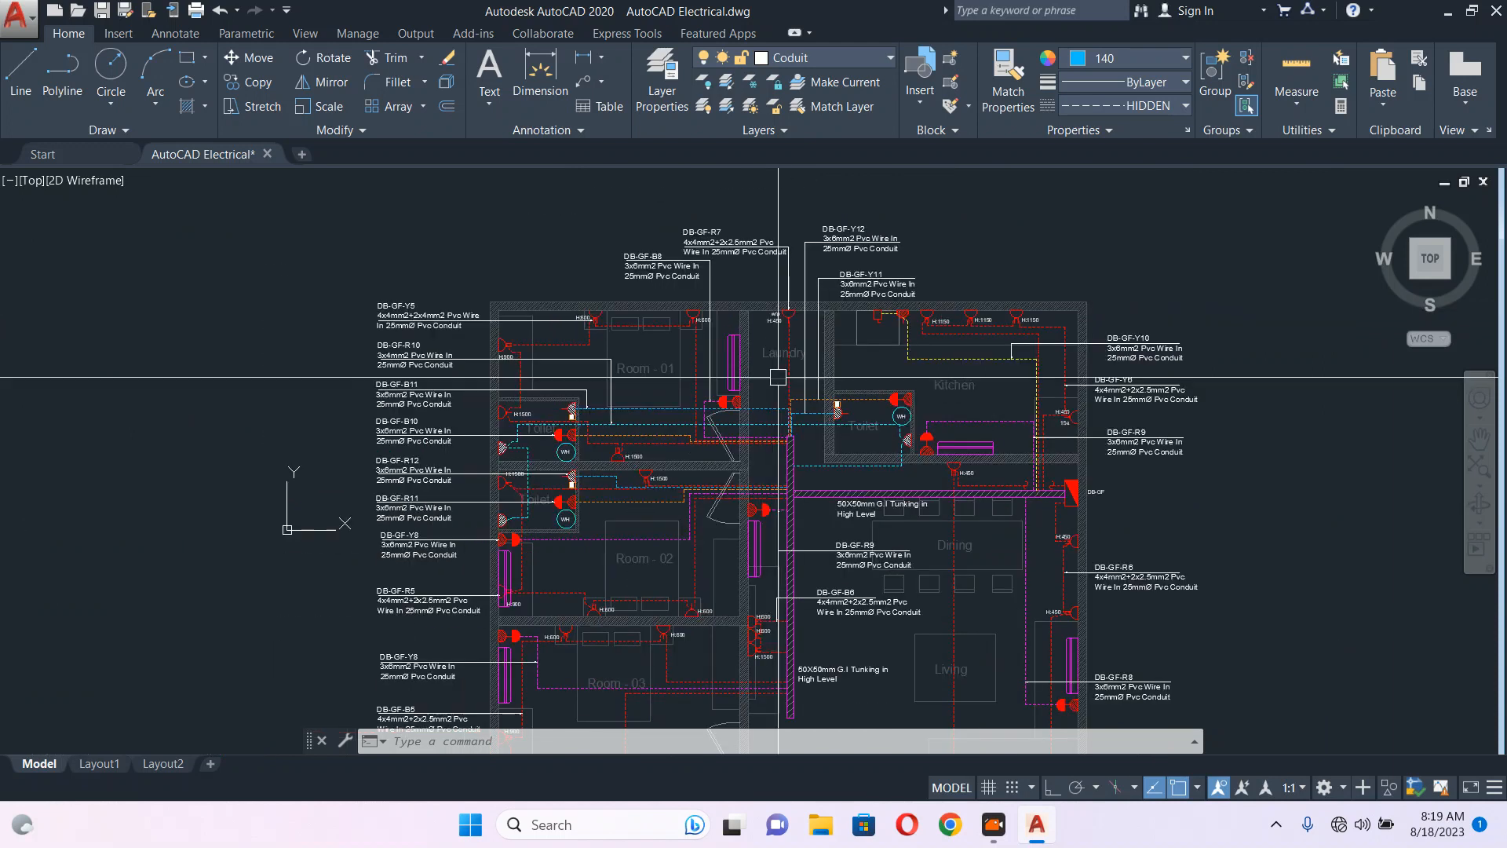
- Examine the Room - 01 outlets, their mounting heights and the DB-GF-Y5 circuit wiring
{"action": "scroll", "coordinate": [448, 236], "scroll_direction": "up", "scroll_amount": 7}
{"action": "scroll", "coordinate": [663, 336], "scroll_direction": "down", "scroll_amount": 6}
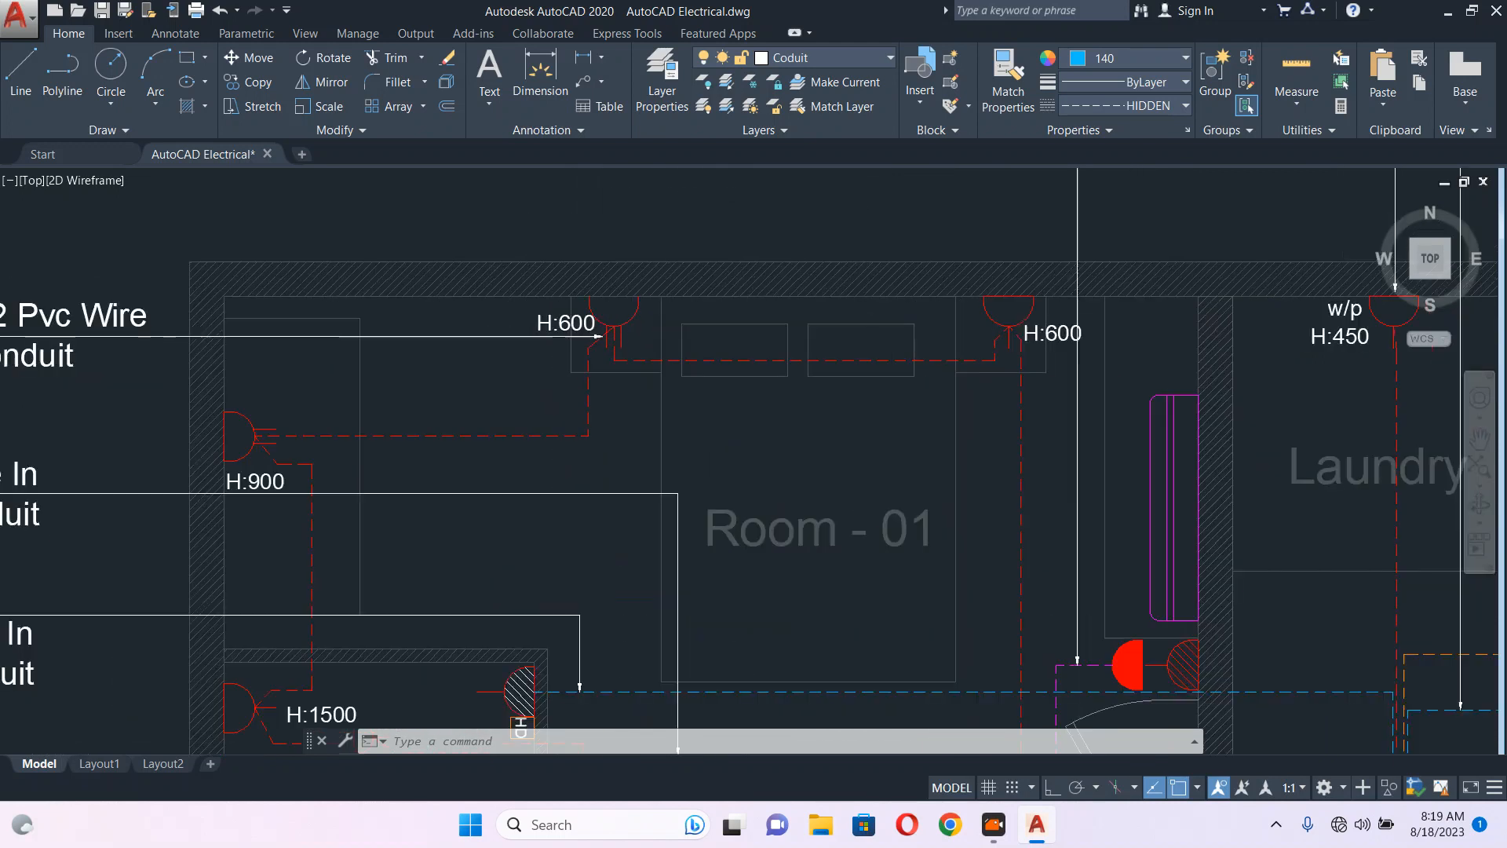
{"action": "scroll", "coordinate": [670, 338], "scroll_direction": "up", "scroll_amount": 4}
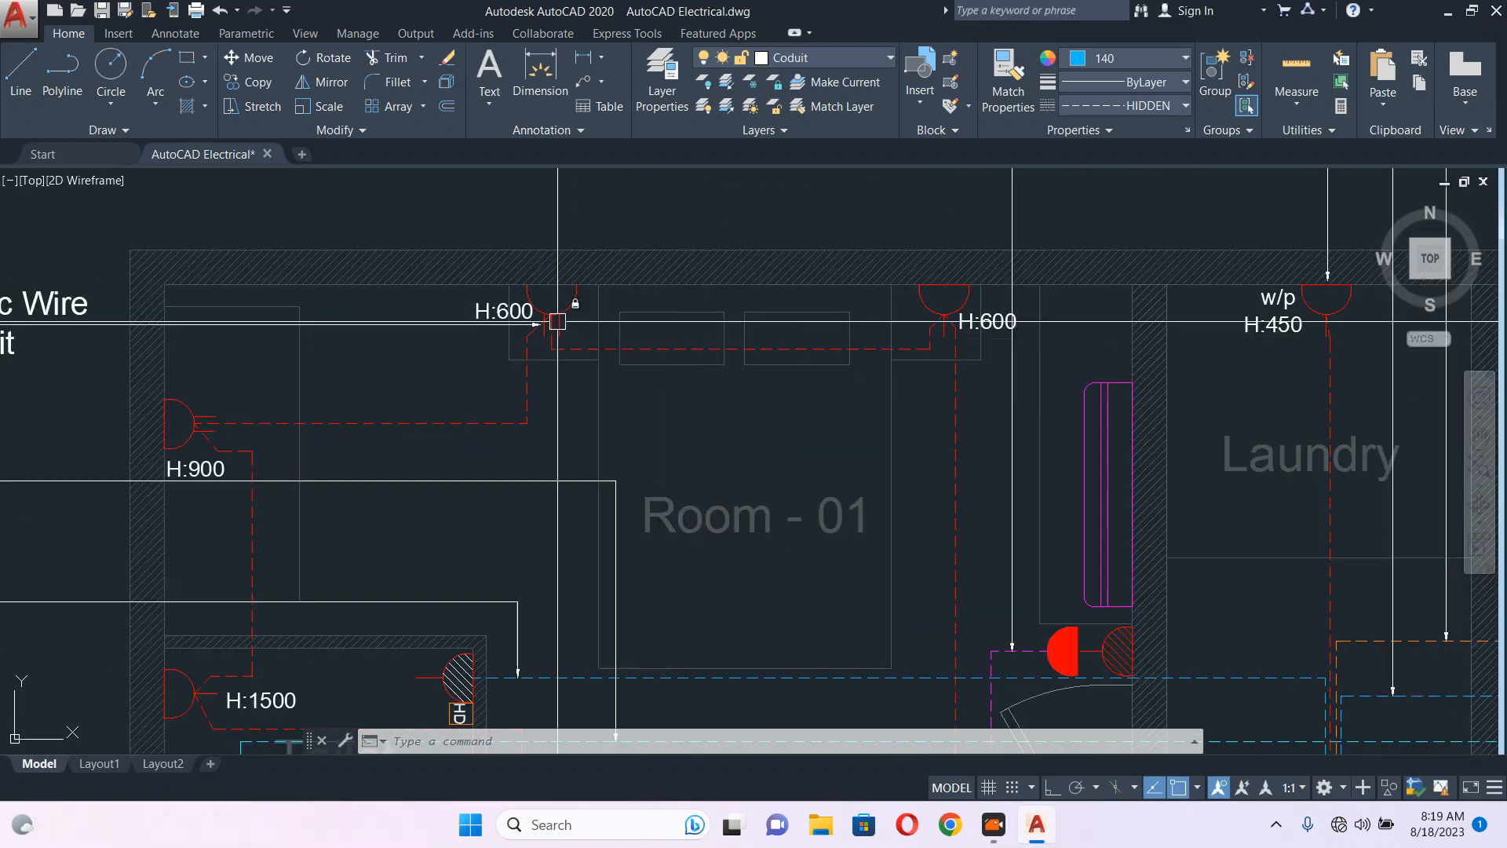
{"action": "scroll", "coordinate": [652, 350], "scroll_direction": "down", "scroll_amount": 5}
{"action": "scroll", "coordinate": [593, 400], "scroll_direction": "up", "scroll_amount": 3}
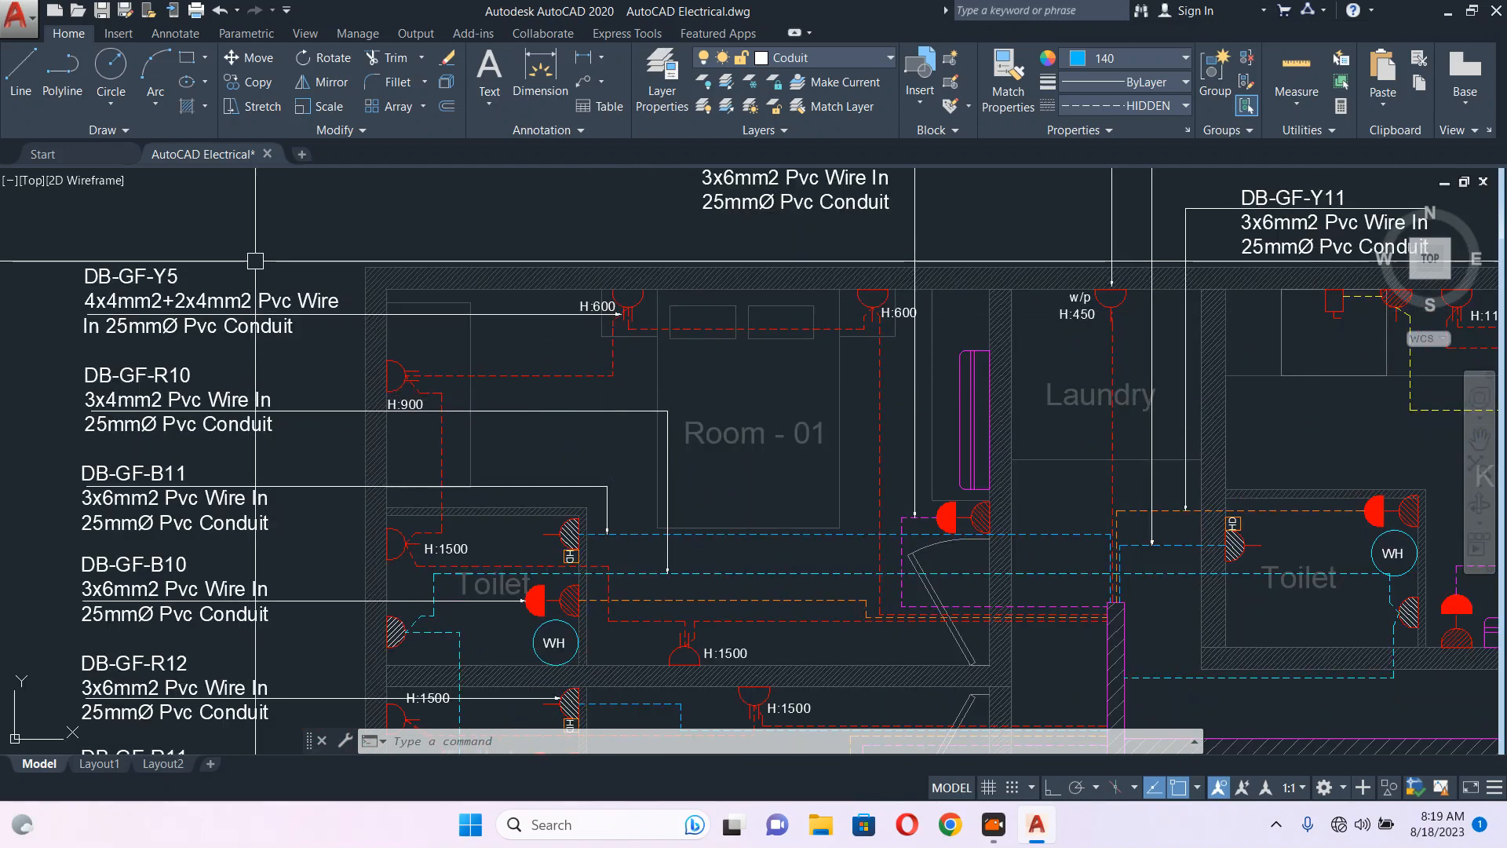
{"action": "middle_click_drag", "start_coordinate": [735, 471], "coordinate": [677, 471]}
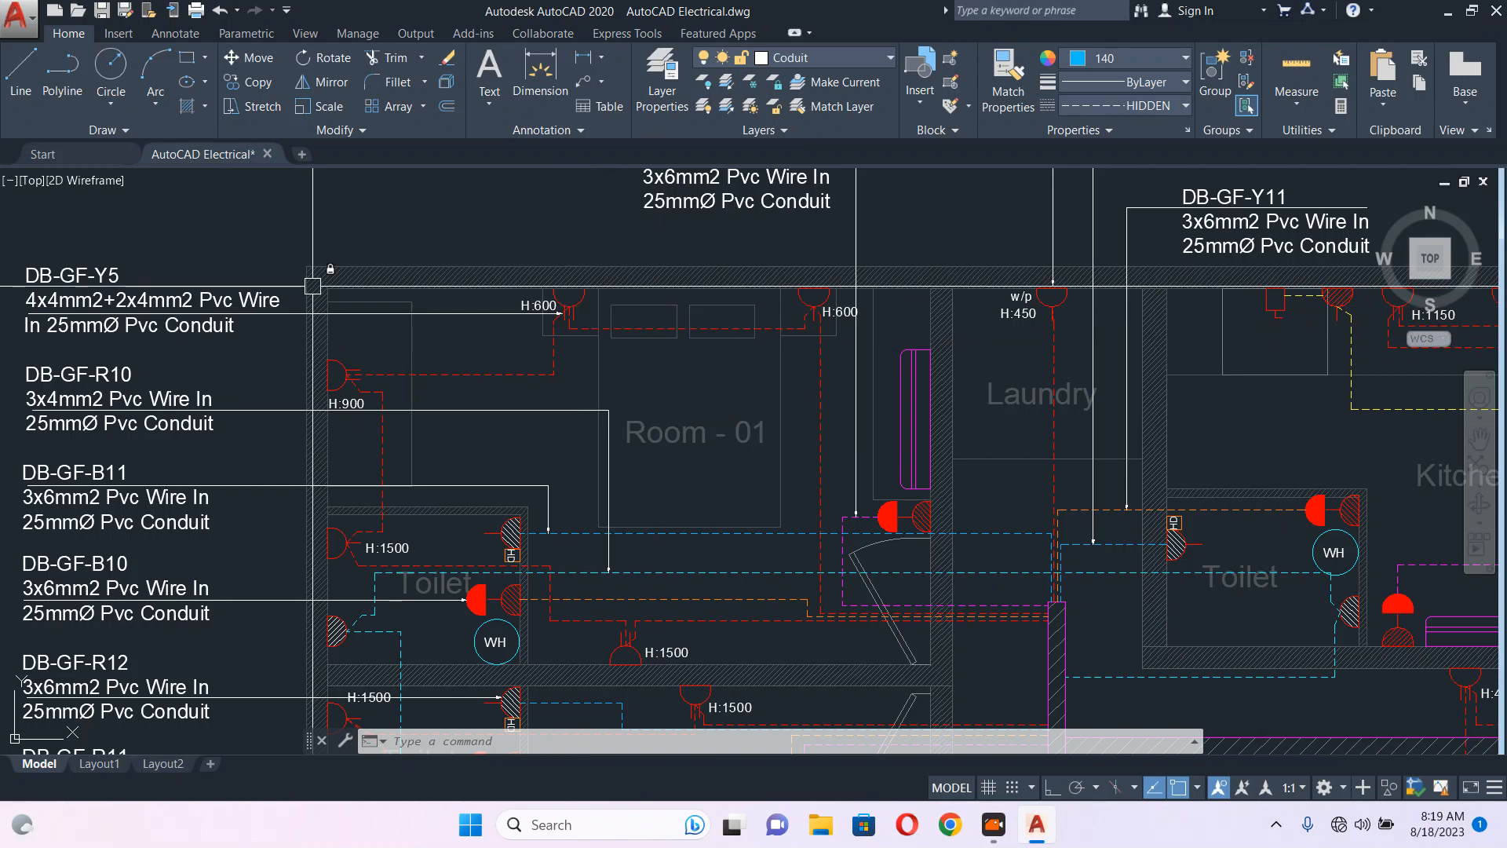
{"action": "scroll", "coordinate": [638, 370], "scroll_direction": "down", "scroll_amount": 5}
{"action": "scroll", "coordinate": [555, 340], "scroll_direction": "up", "scroll_amount": 2}
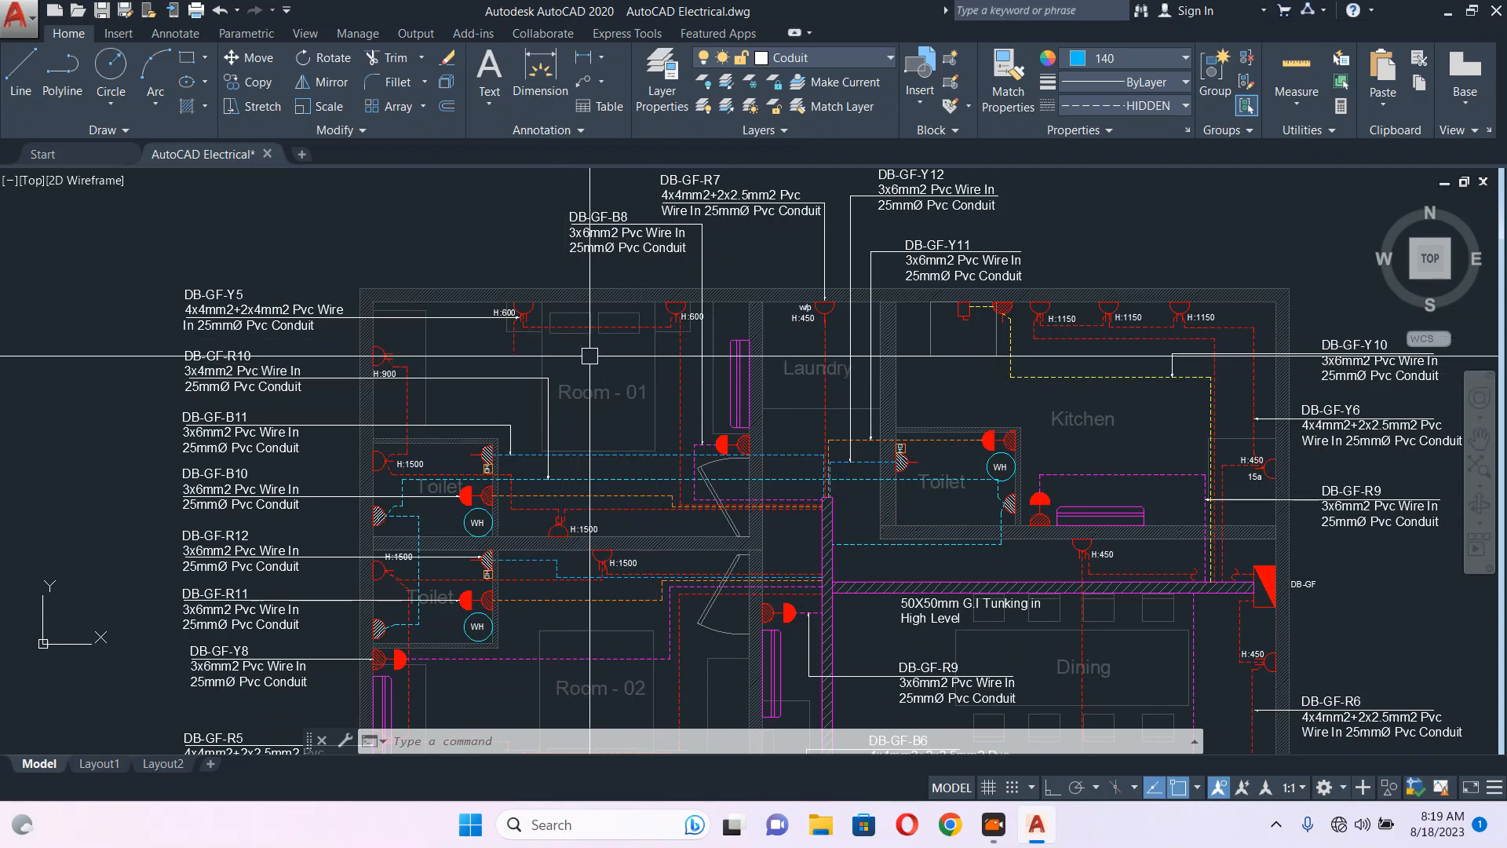
{"action": "scroll", "coordinate": [523, 320], "scroll_direction": "up", "scroll_amount": 4}
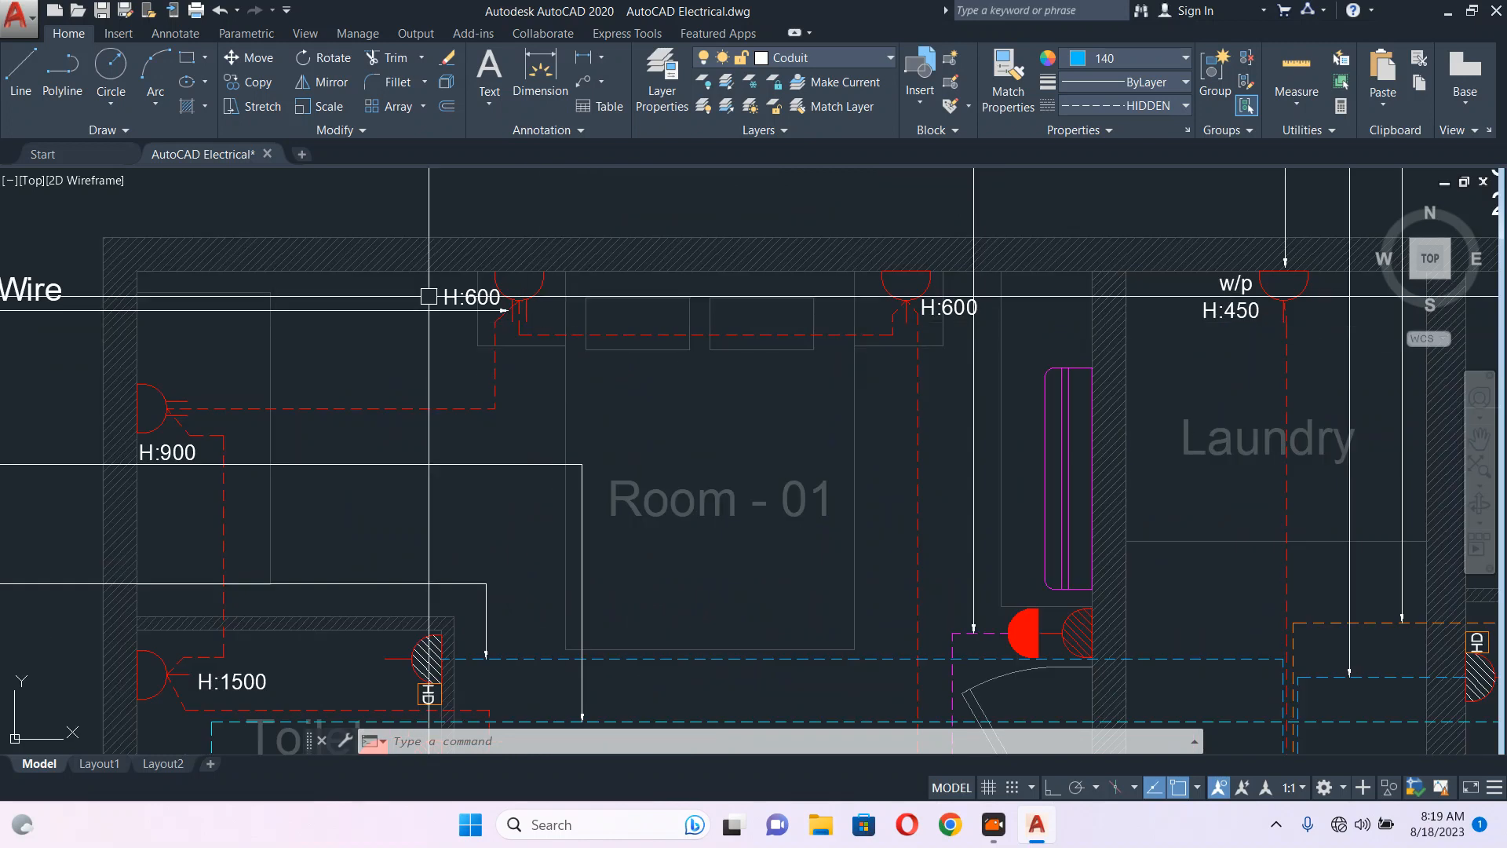
{"action": "scroll", "coordinate": [534, 332], "scroll_direction": "down", "scroll_amount": 6}
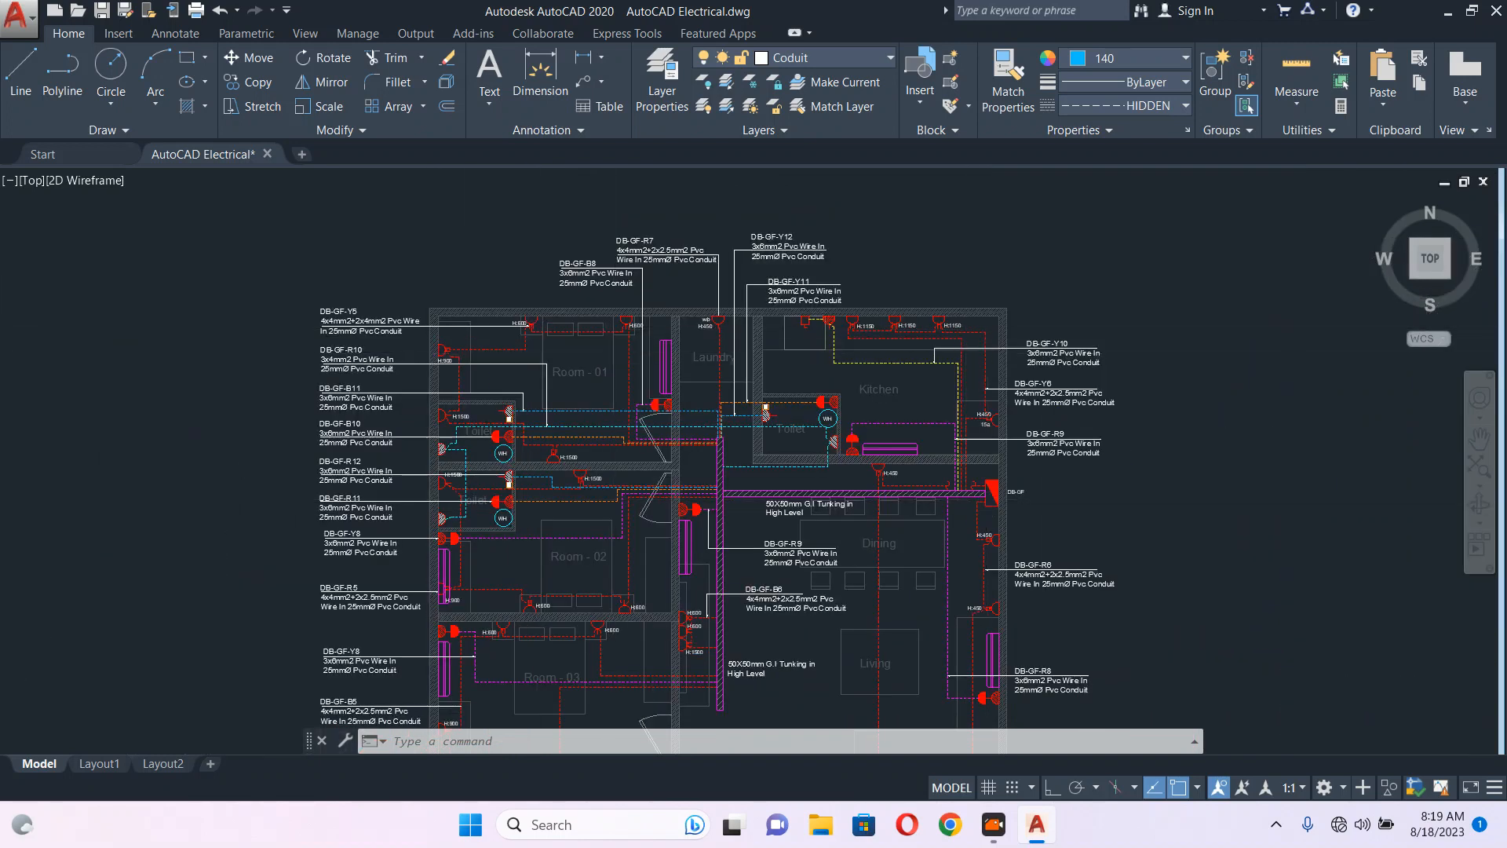
- Check how the room and toilet circuits run through the G.I trunking to the DB-GF board across the floor plan
{"action": "scroll", "coordinate": [991, 491], "scroll_direction": "up", "scroll_amount": 4}
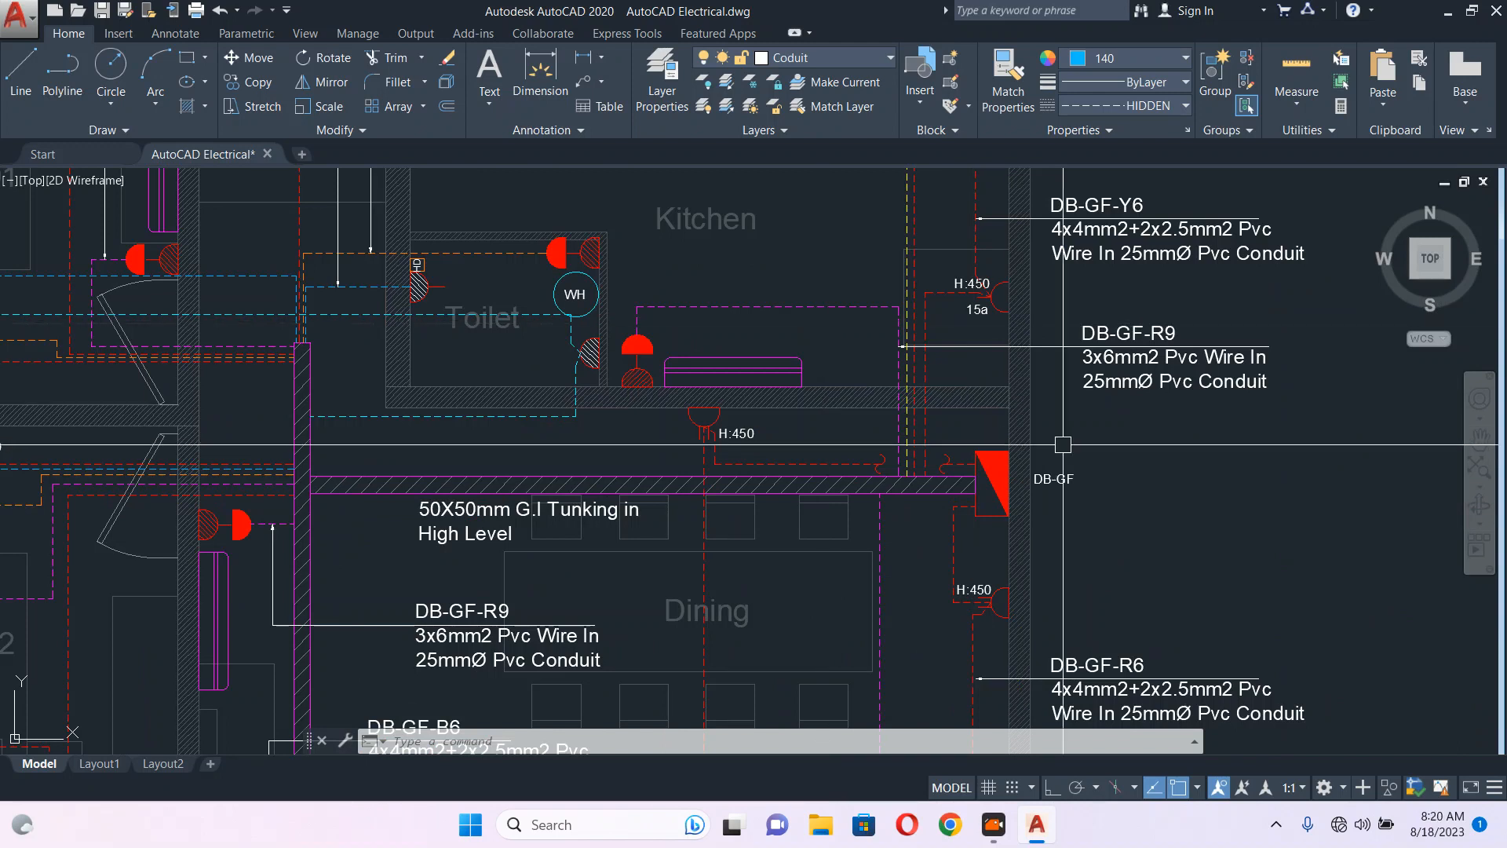
{"action": "scroll", "coordinate": [1063, 314], "scroll_direction": "down", "scroll_amount": 2}
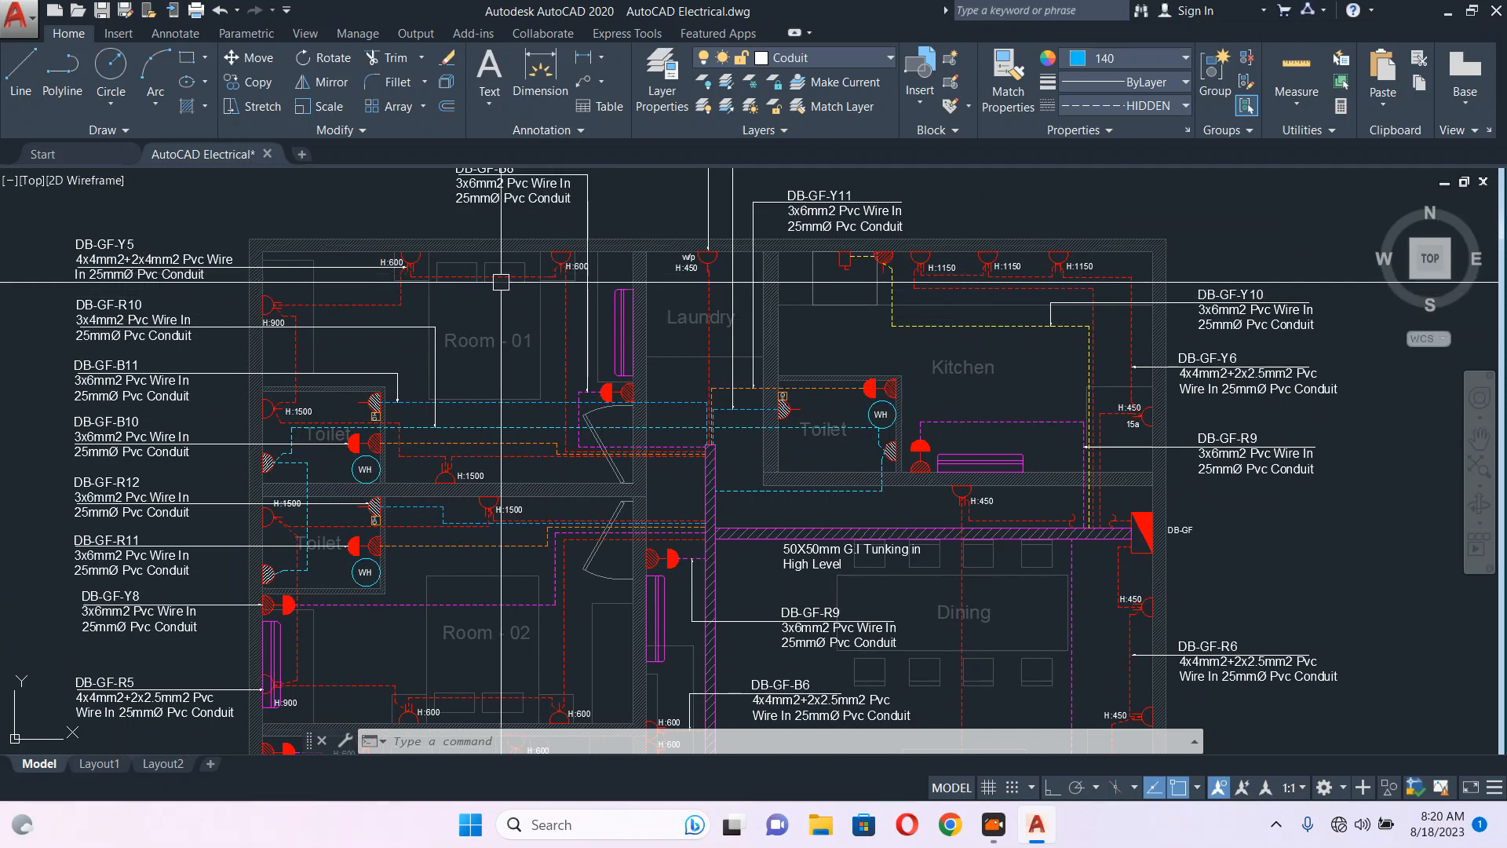
{"action": "scroll", "coordinate": [501, 281], "scroll_direction": "up", "scroll_amount": 4}
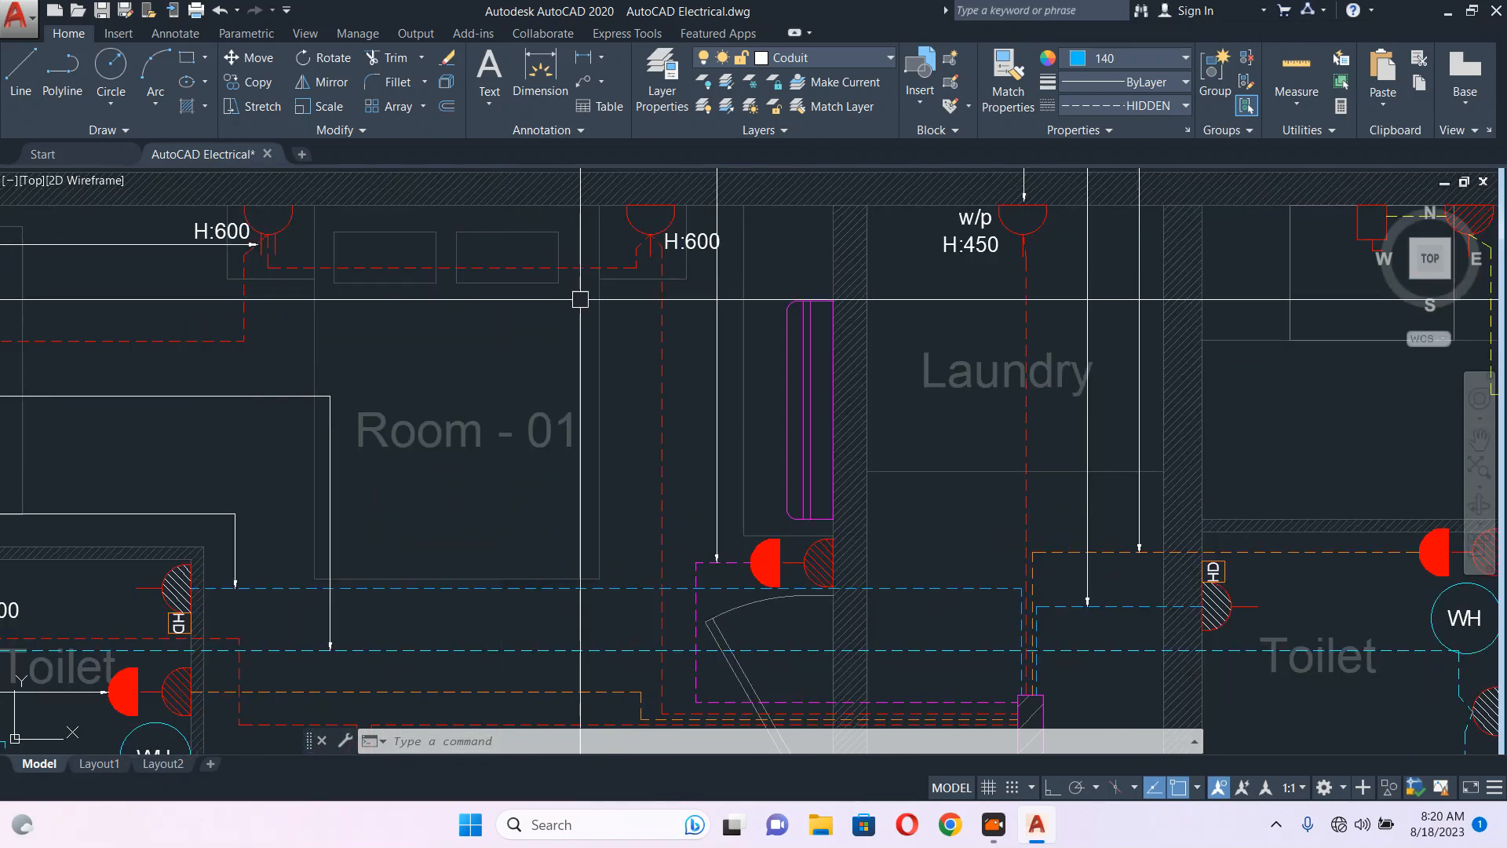
{"action": "scroll", "coordinate": [649, 359], "scroll_direction": "down", "scroll_amount": 6}
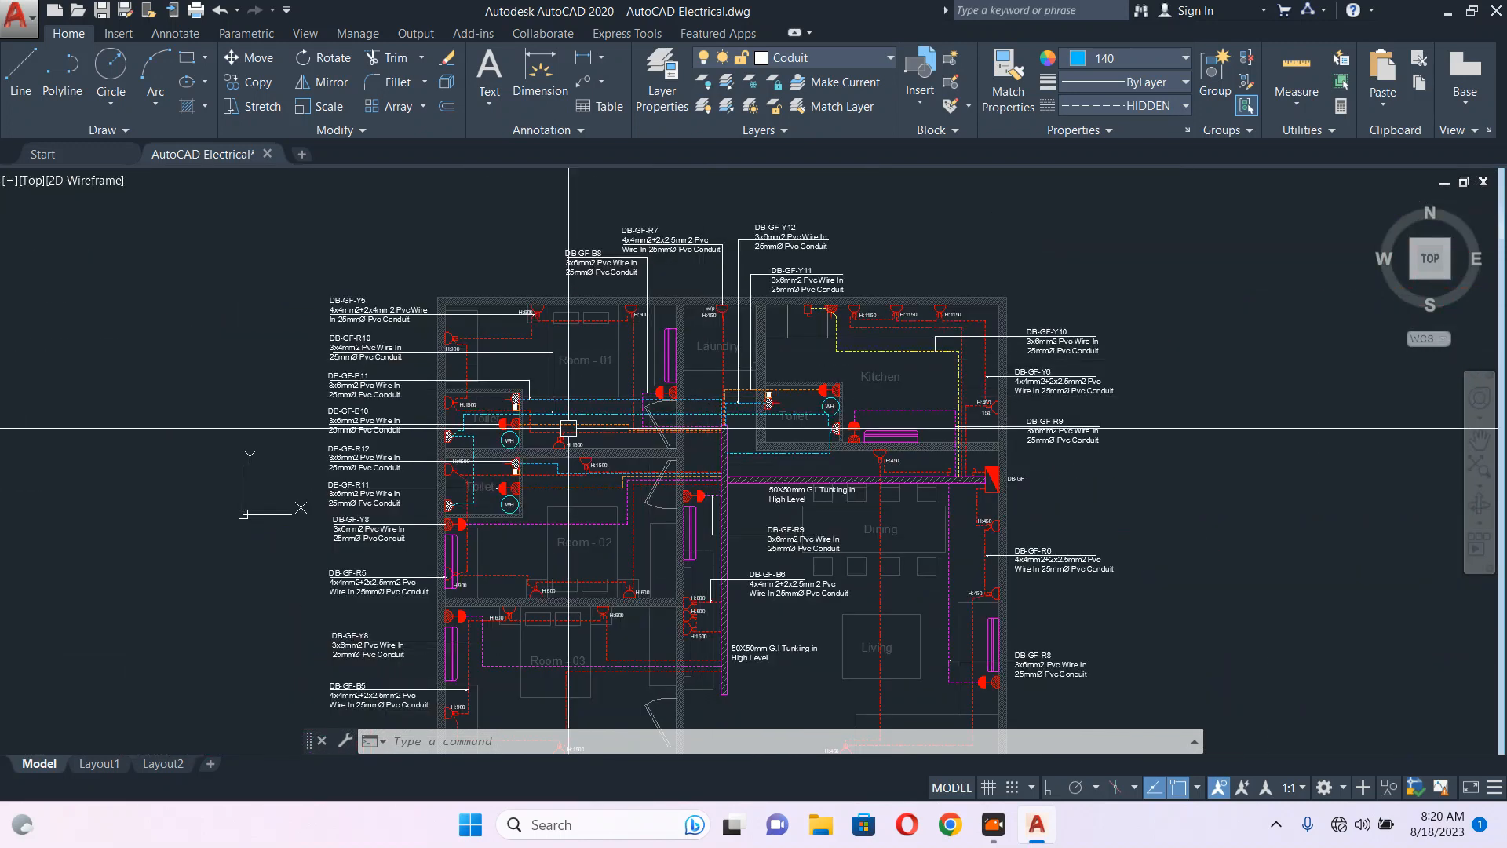
{"action": "middle_click_drag", "start_coordinate": [569, 428], "coordinate": [557, 381]}
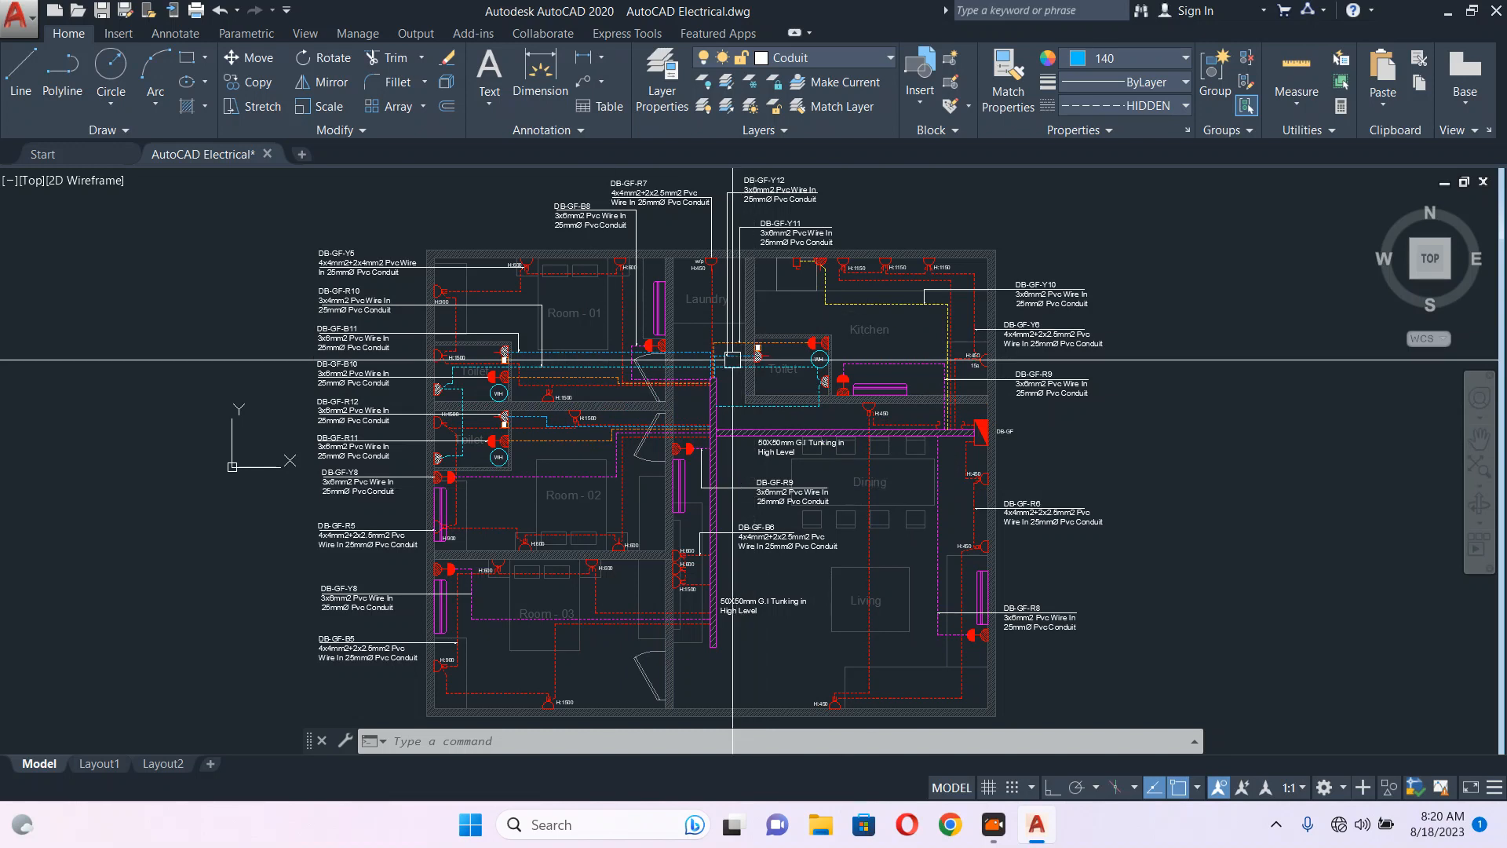
{"action": "scroll", "coordinate": [732, 360], "scroll_direction": "up", "scroll_amount": 5}
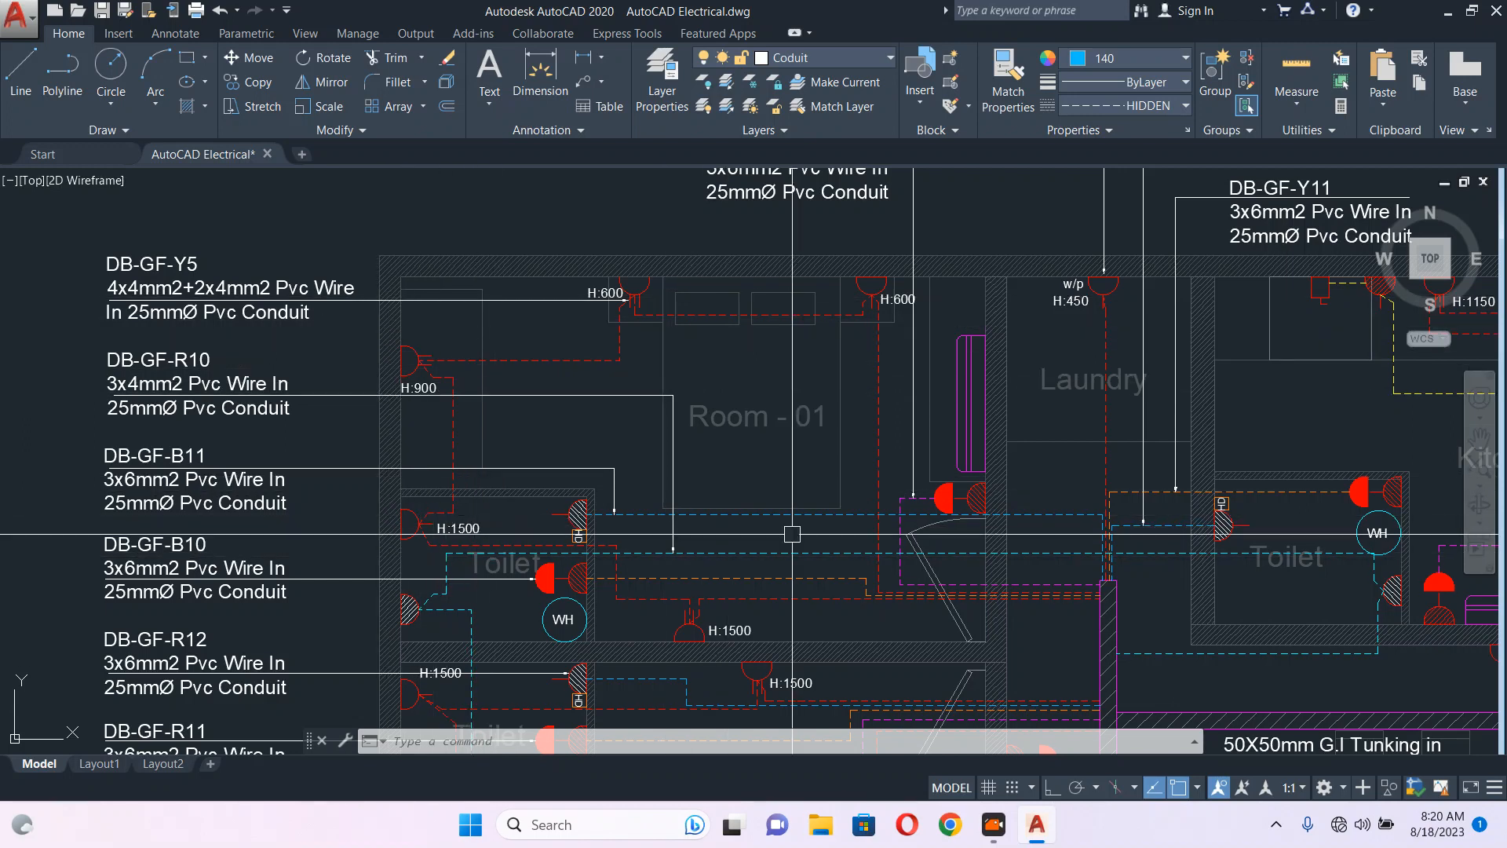
{"action": "middle_click_drag", "start_coordinate": [836, 556], "coordinate": [690, 405]}
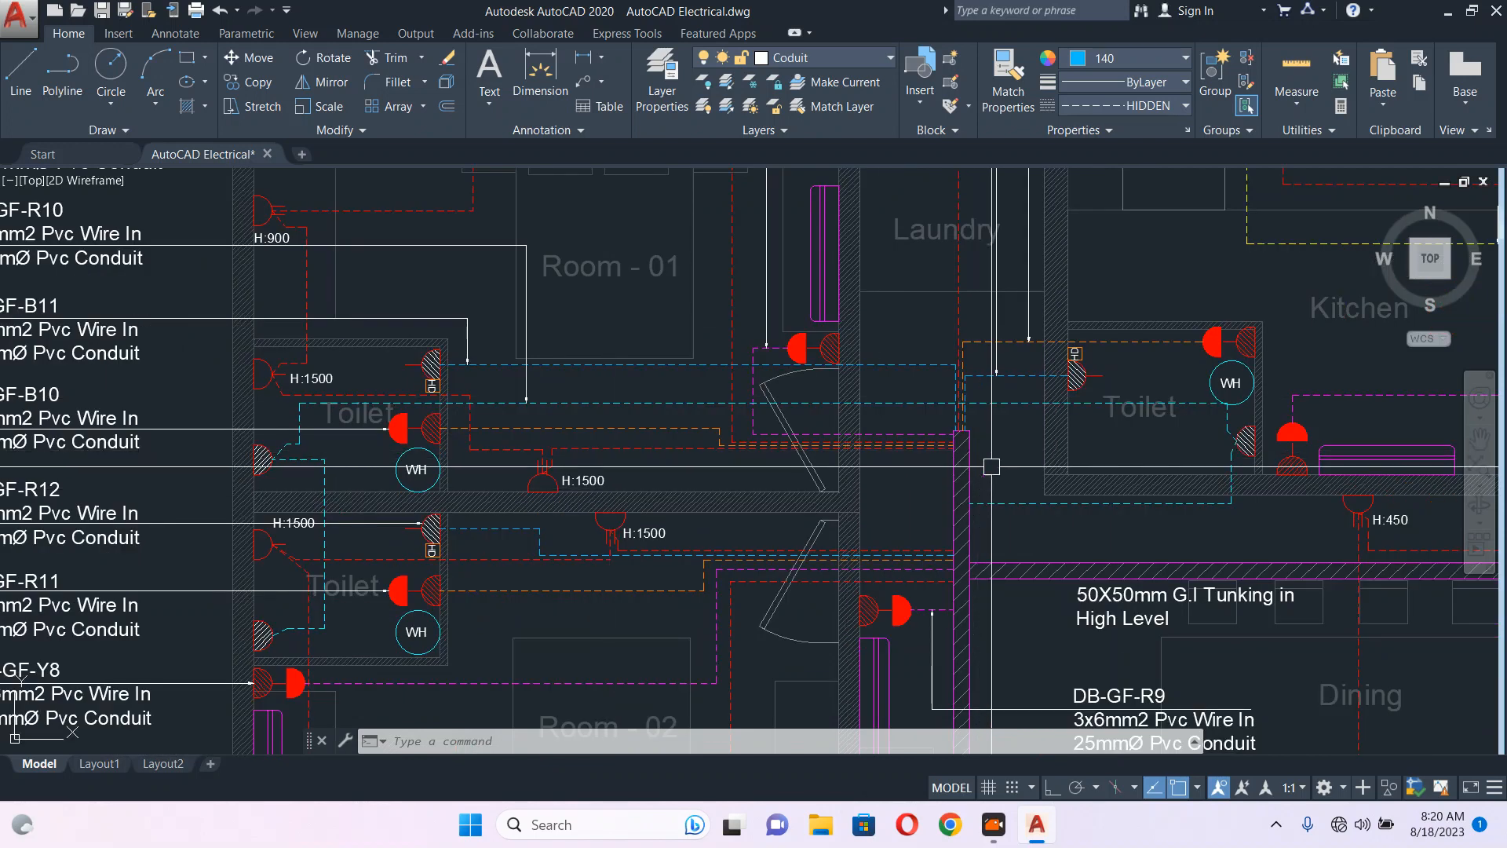
{"action": "scroll", "coordinate": [742, 323], "scroll_direction": "down", "scroll_amount": 5}
{"action": "scroll", "coordinate": [763, 381], "scroll_direction": "up", "scroll_amount": 2}
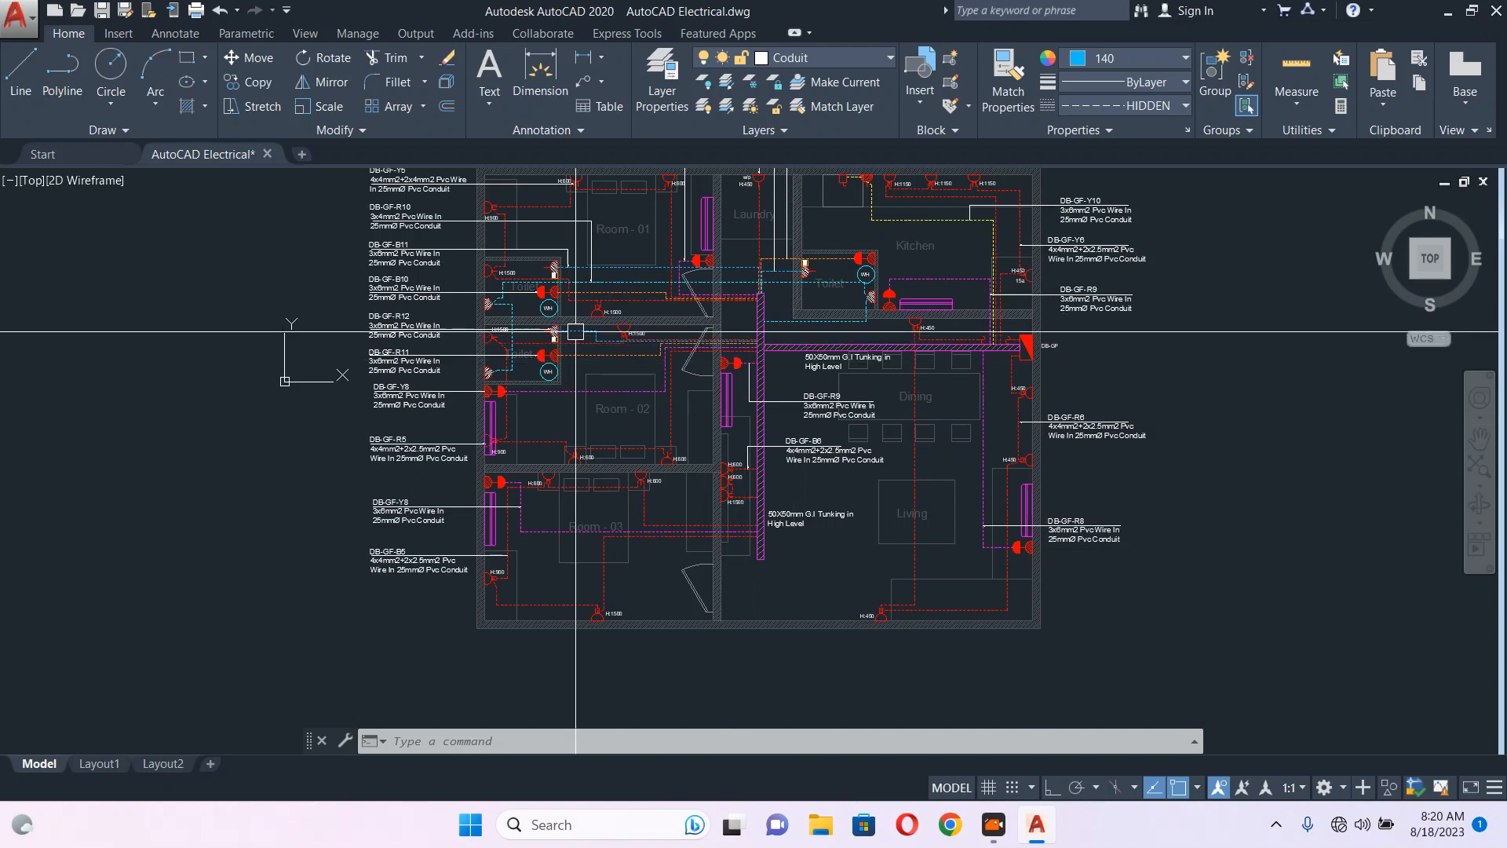
{"action": "scroll", "coordinate": [573, 329], "scroll_direction": "up", "scroll_amount": 2}
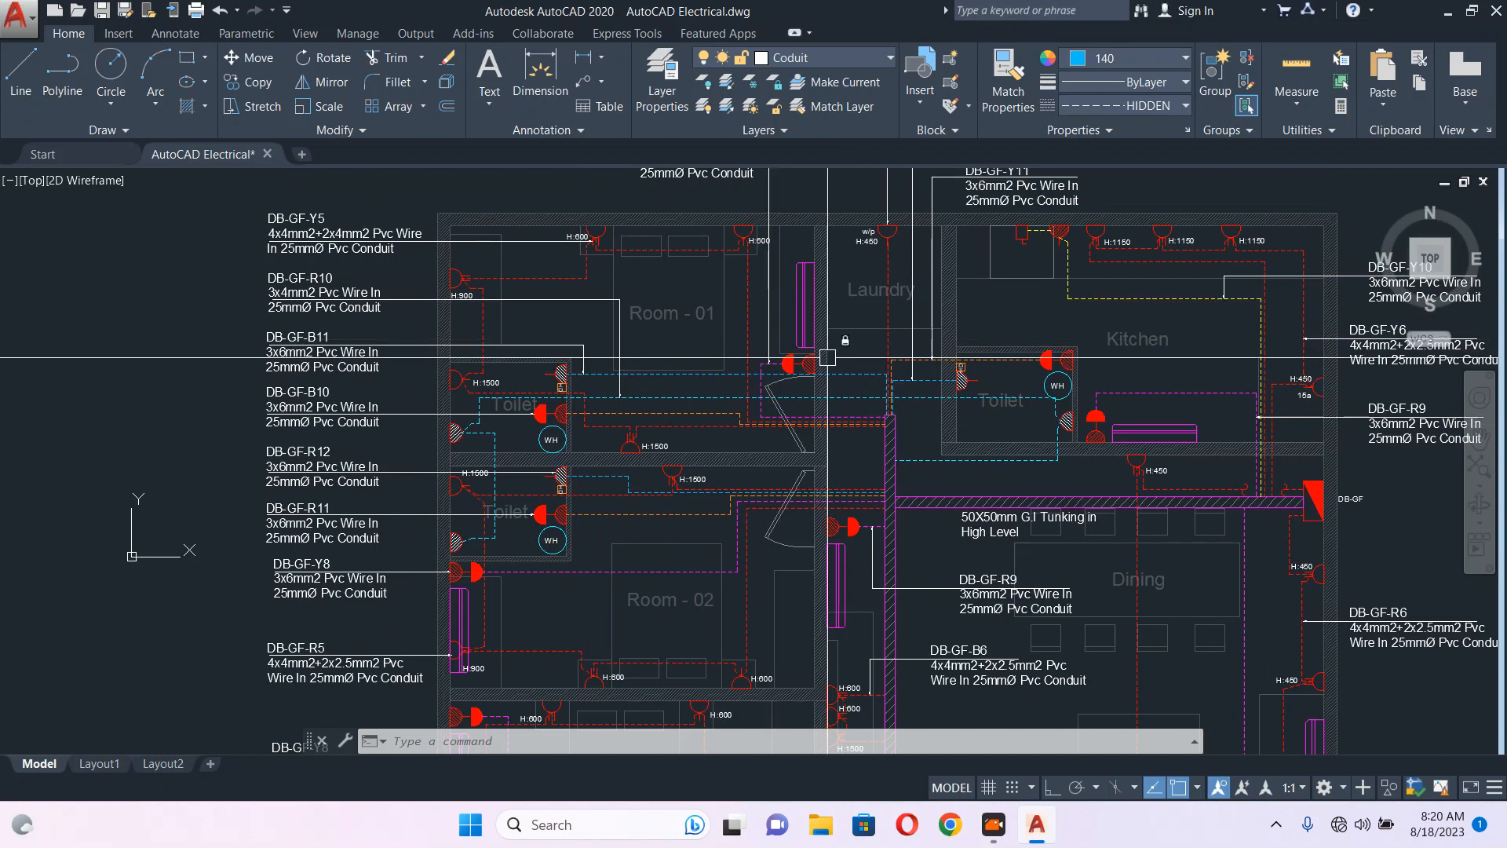
{"action": "middle_click_drag", "start_coordinate": [826, 357], "coordinate": [726, 359]}
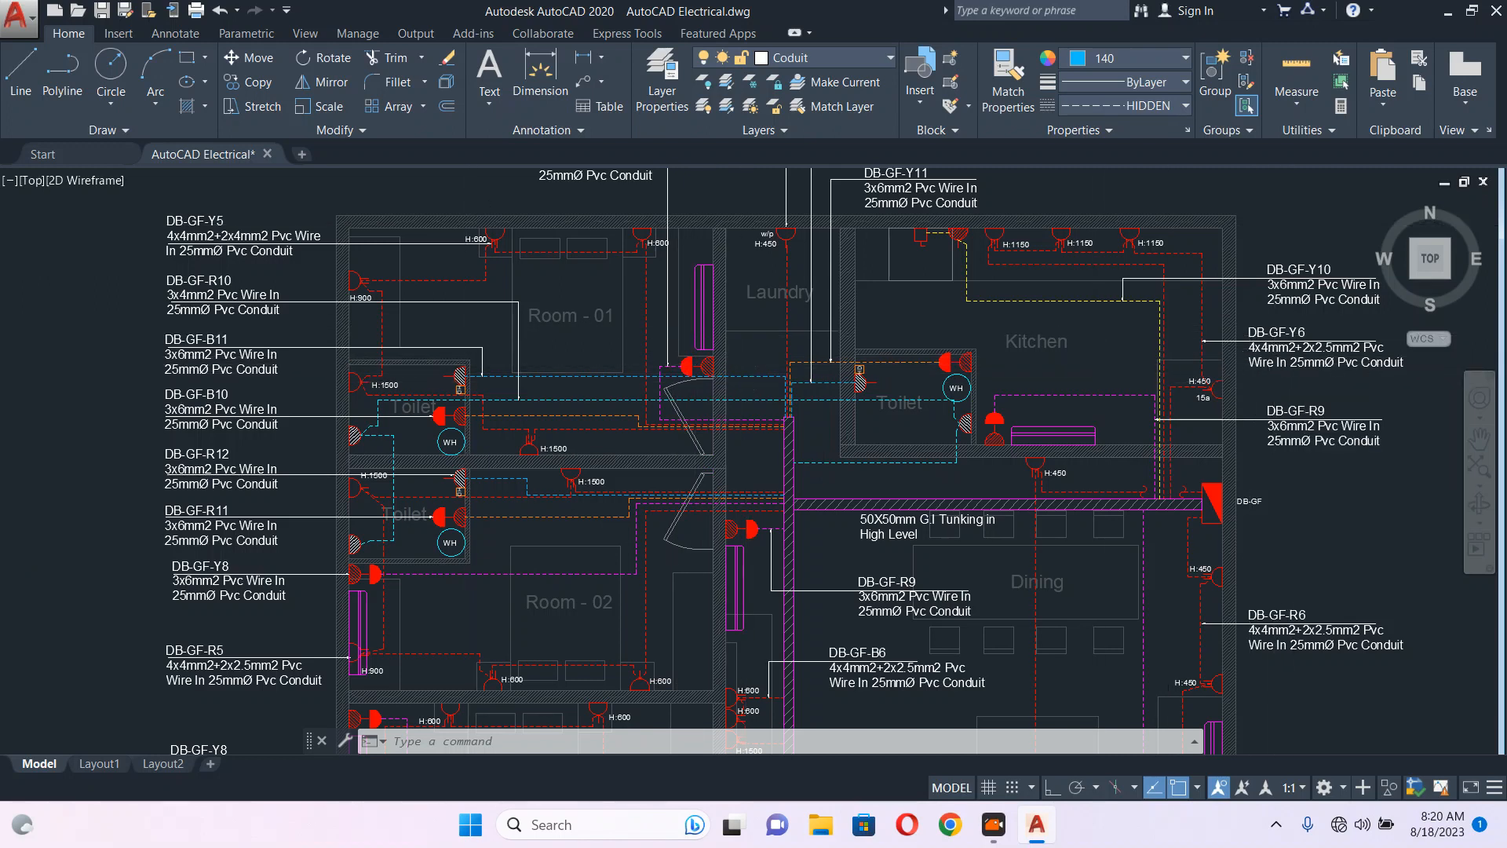
{"action": "scroll", "coordinate": [471, 232], "scroll_direction": "up", "scroll_amount": 6}
{"action": "middle_click_drag", "start_coordinate": [616, 325], "coordinate": [747, 222]}
{"action": "scroll", "coordinate": [747, 223], "scroll_direction": "down", "scroll_amount": 4}
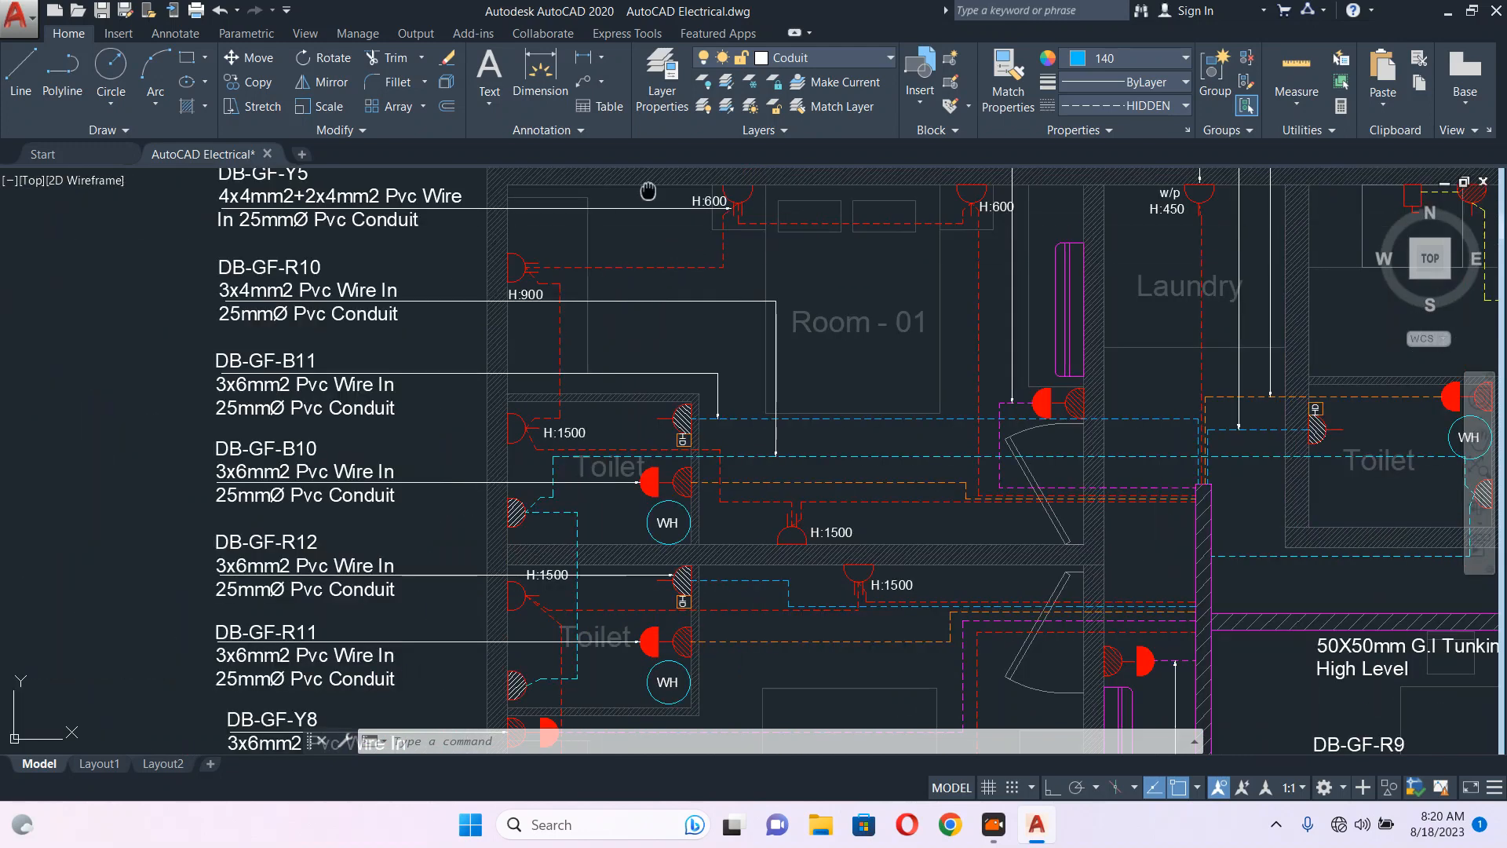
{"action": "middle_click_drag", "start_coordinate": [649, 191], "coordinate": [628, 243]}
{"action": "scroll", "coordinate": [731, 250], "scroll_direction": "up", "scroll_amount": 2}
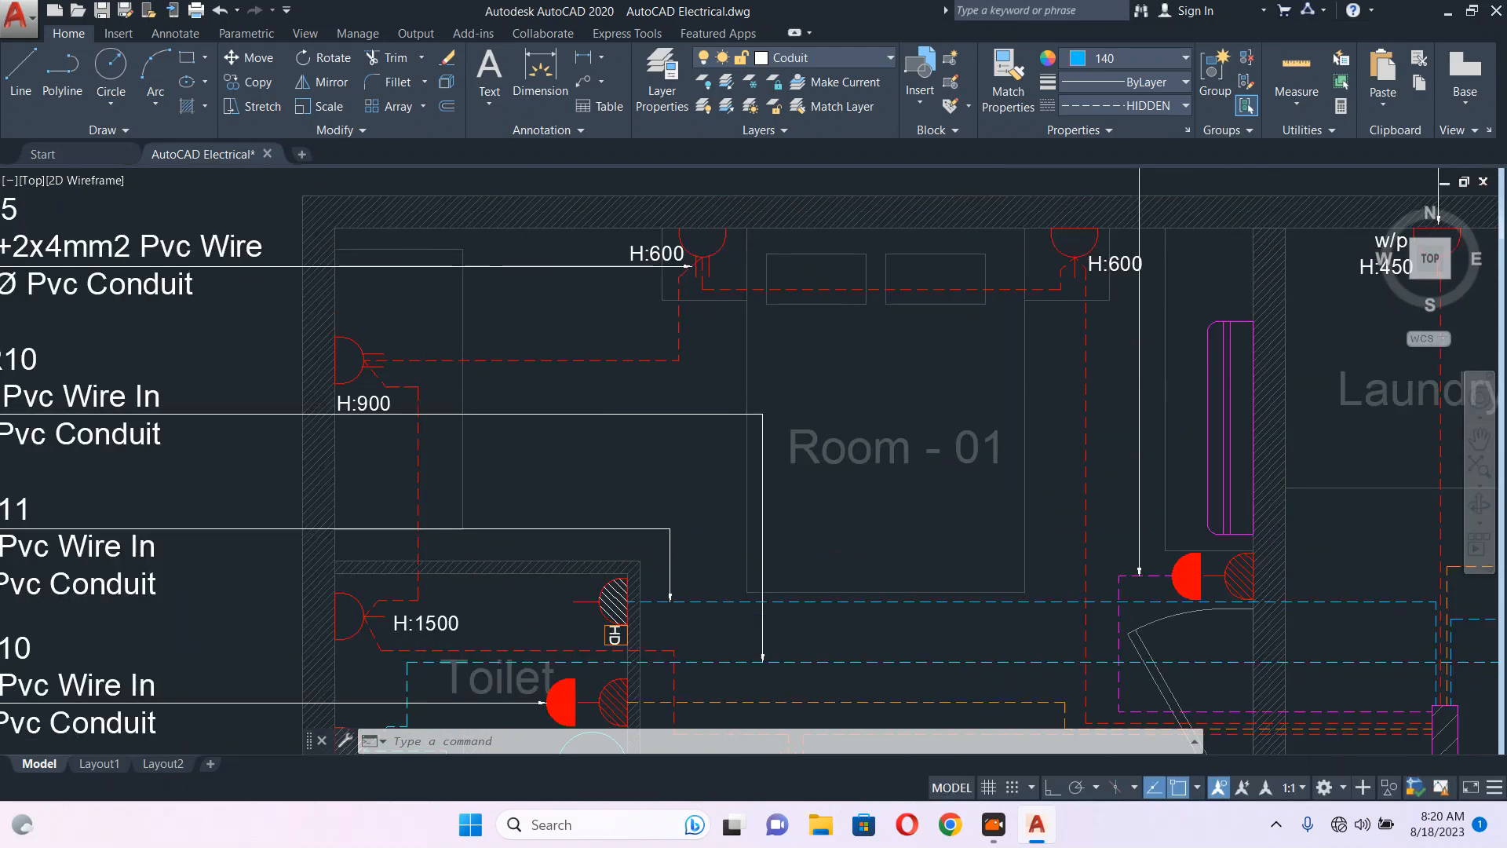
- Examine the conduit runs, circuit labels and socket heights in the rooms, toilets and kitchen of the floor plan
{"action": "scroll", "coordinate": [425, 388], "scroll_direction": "up", "scroll_amount": 2}
{"action": "middle_click_drag", "start_coordinate": [426, 386], "coordinate": [473, 351]}
{"action": "scroll", "coordinate": [407, 303], "scroll_direction": "down", "scroll_amount": 3}
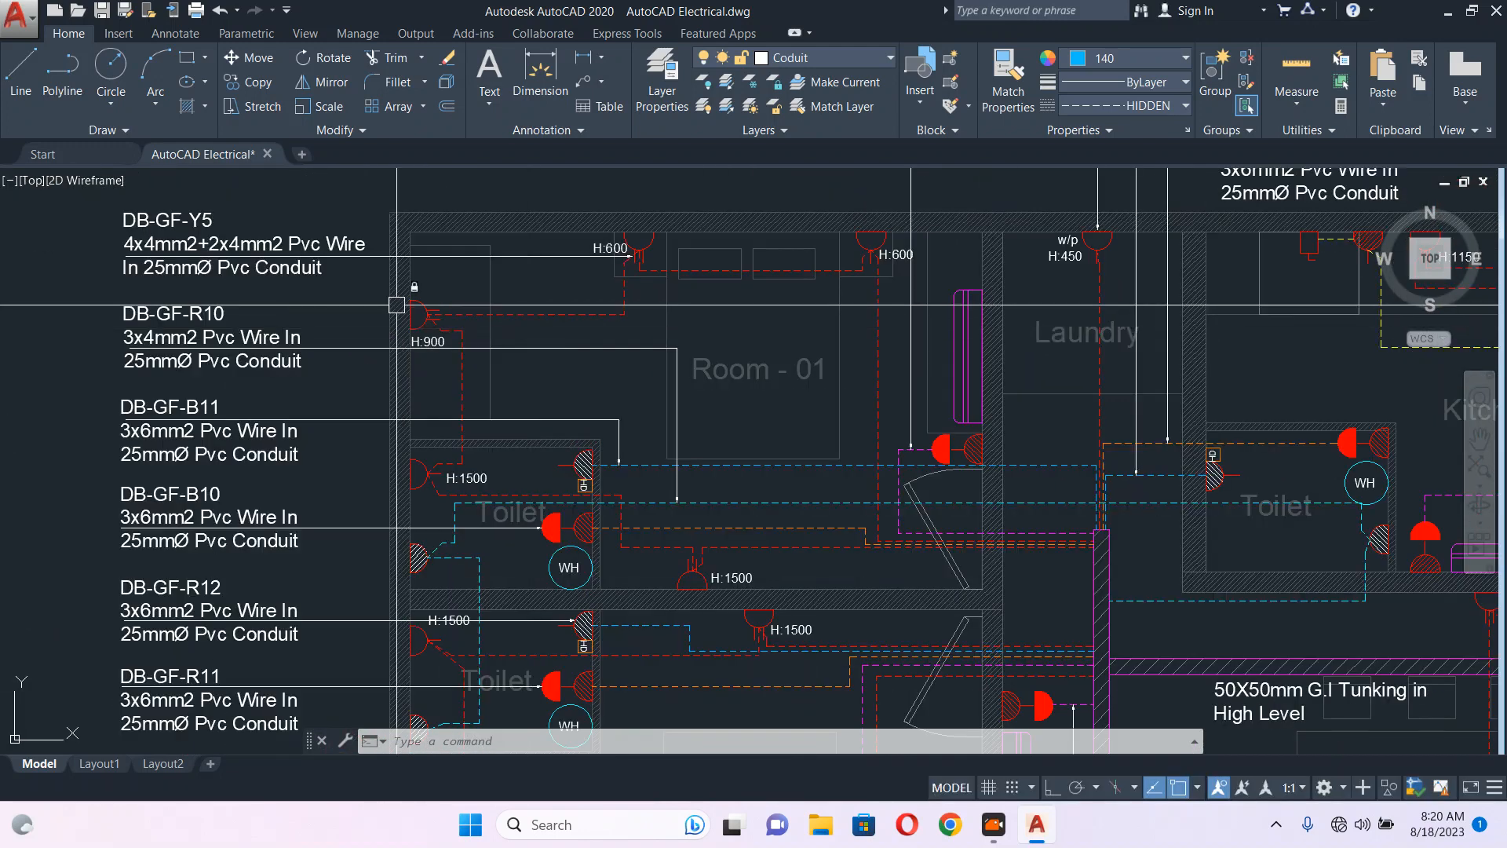
{"action": "scroll", "coordinate": [405, 303], "scroll_direction": "up", "scroll_amount": 3}
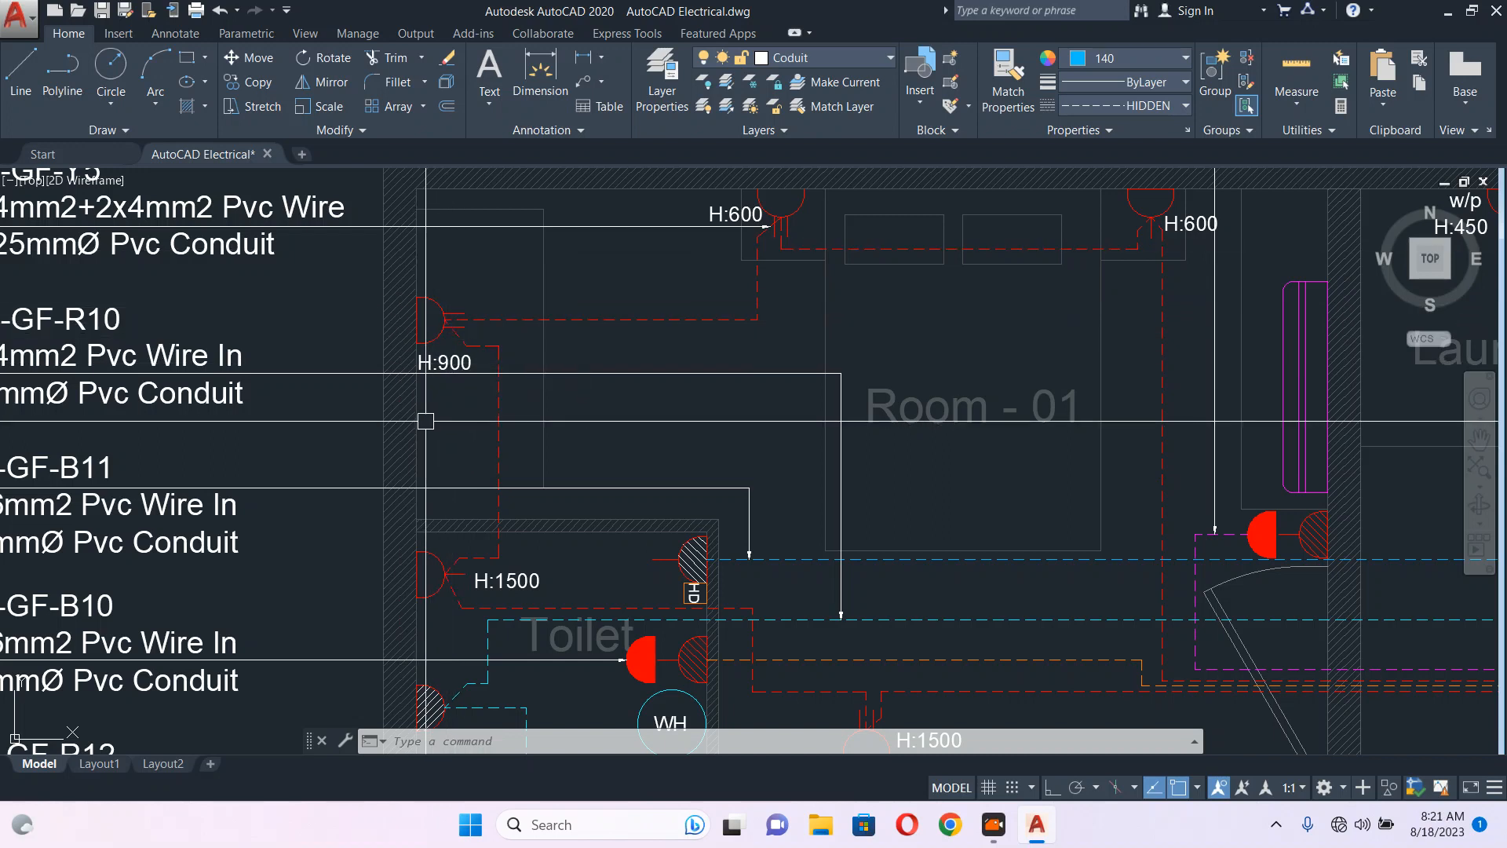
{"action": "scroll", "coordinate": [441, 412], "scroll_direction": "down", "scroll_amount": 2}
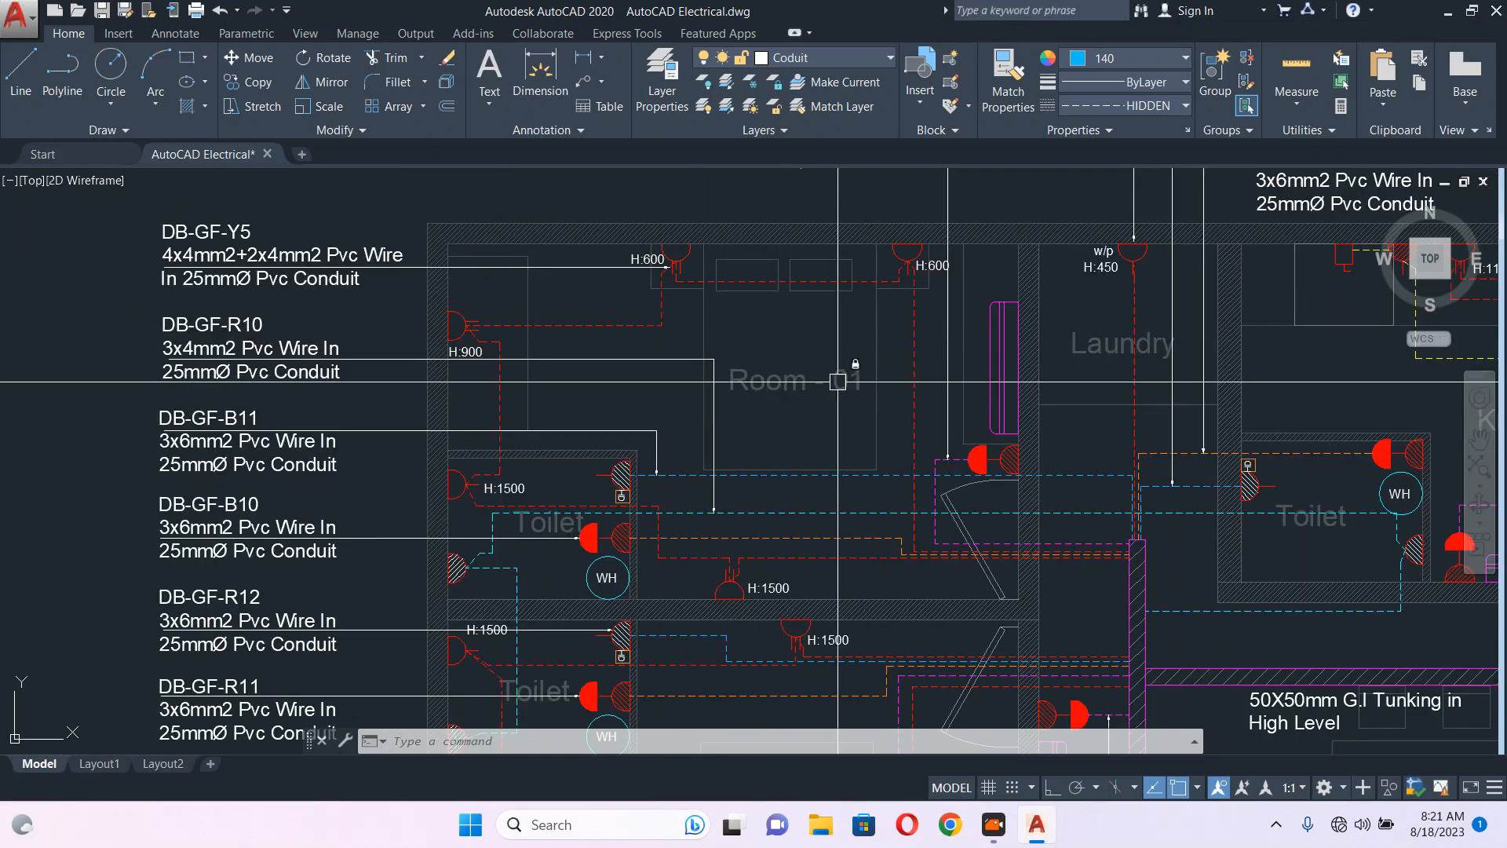
{"action": "middle_click_drag", "start_coordinate": [838, 382], "coordinate": [683, 370]}
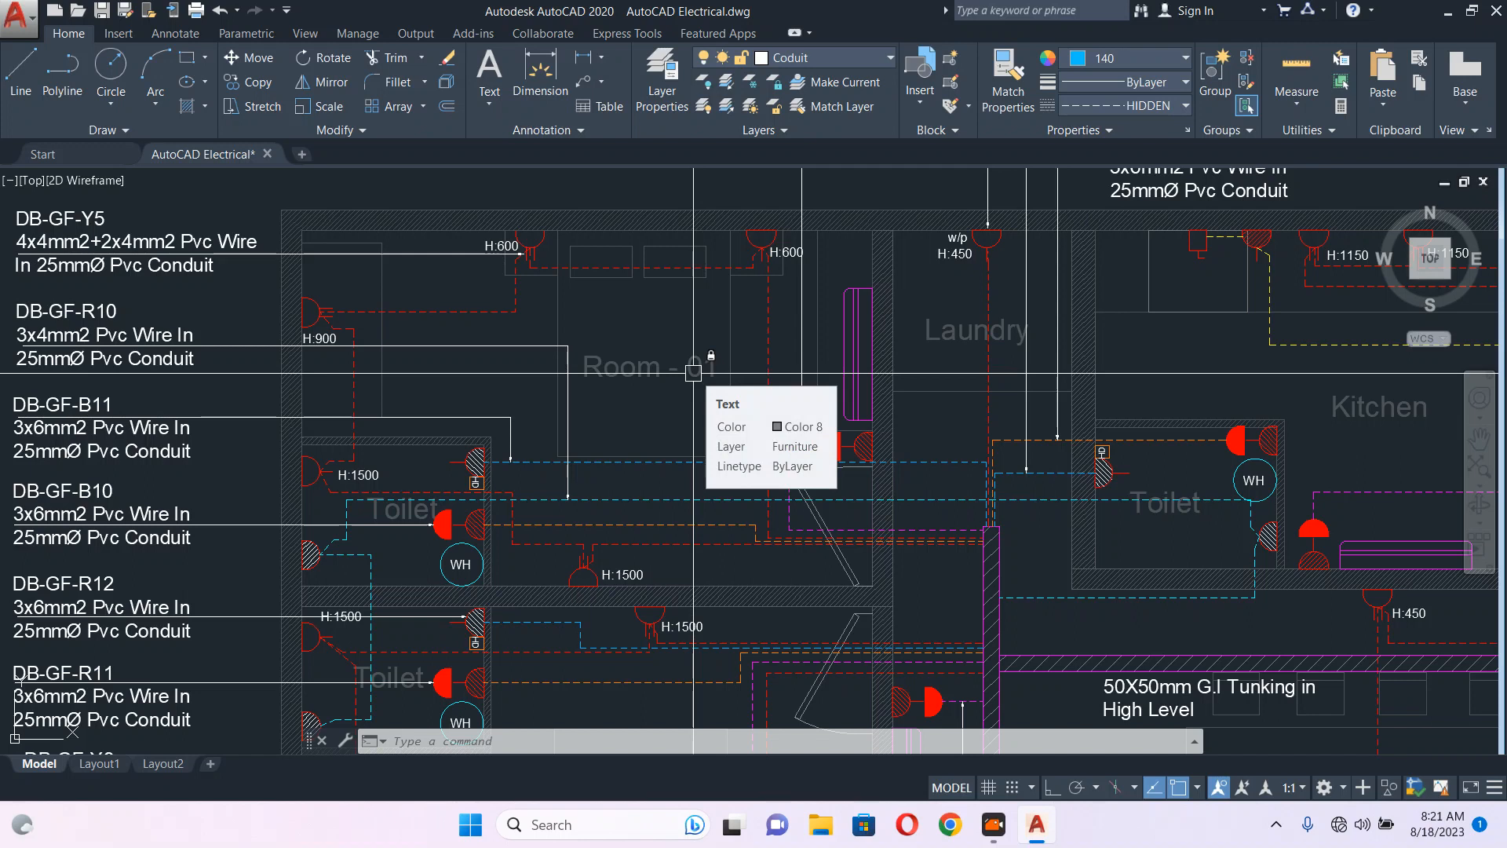
{"action": "scroll", "coordinate": [526, 356], "scroll_direction": "down", "scroll_amount": 4}
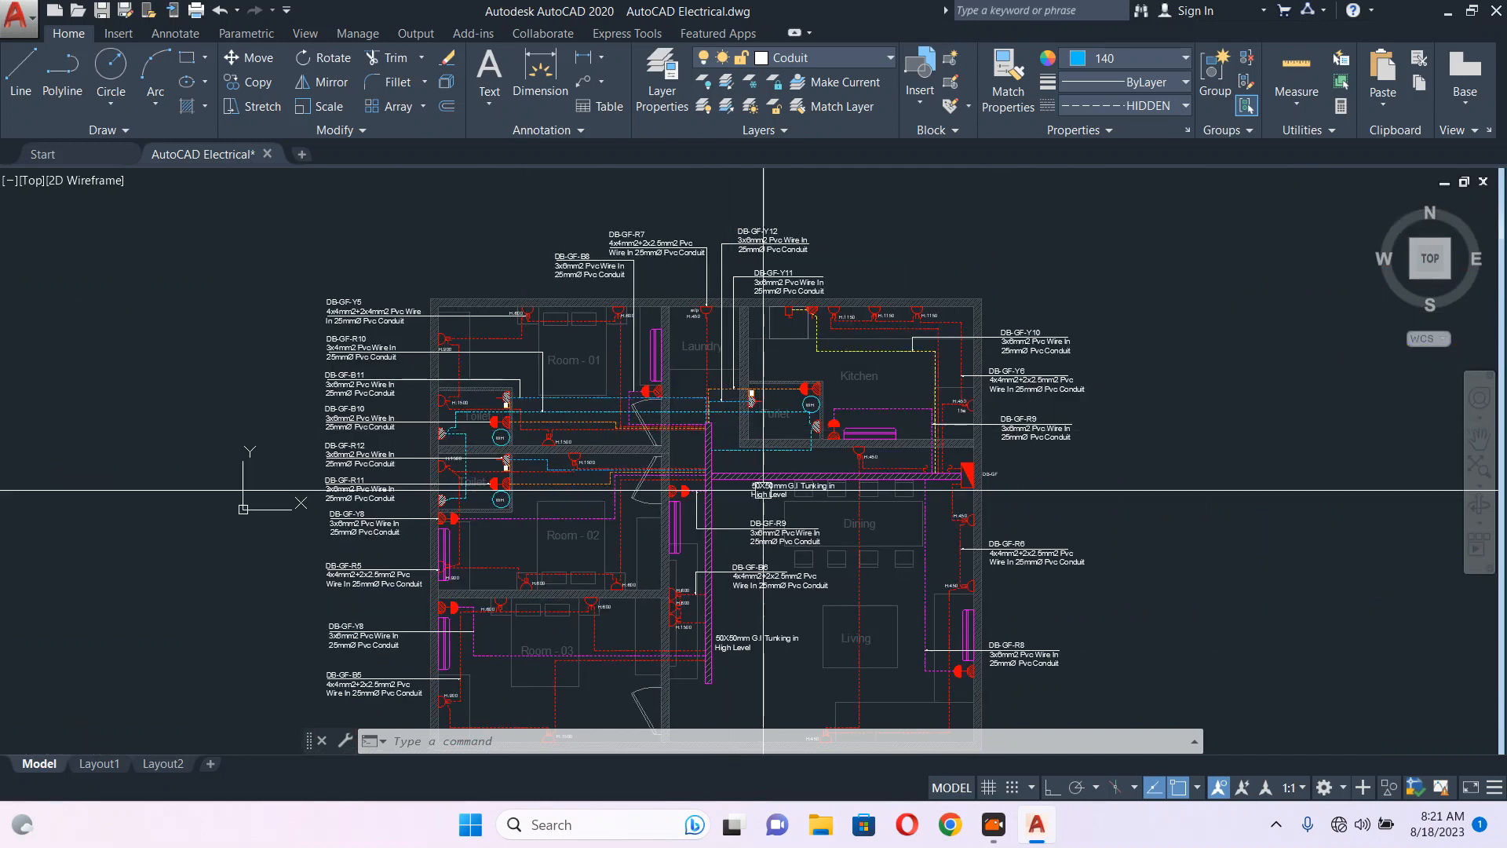
{"action": "middle_click_drag", "start_coordinate": [799, 469], "coordinate": [767, 427]}
{"action": "middle_click_drag", "start_coordinate": [726, 528], "coordinate": [693, 486]}
{"action": "key", "text": "Escape"}
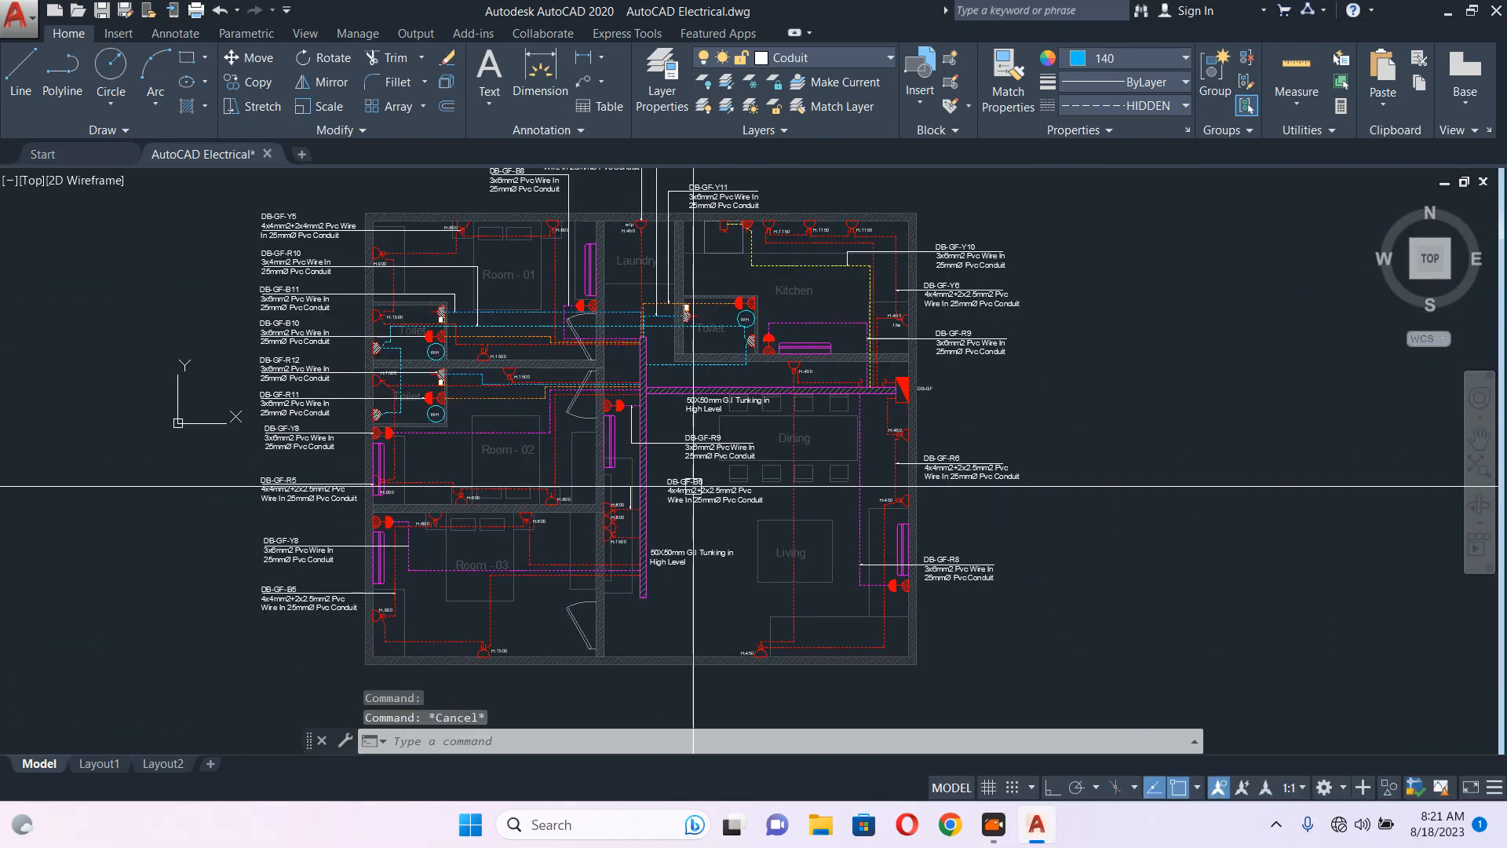
{"action": "scroll", "coordinate": [446, 373], "scroll_direction": "up", "scroll_amount": 2}
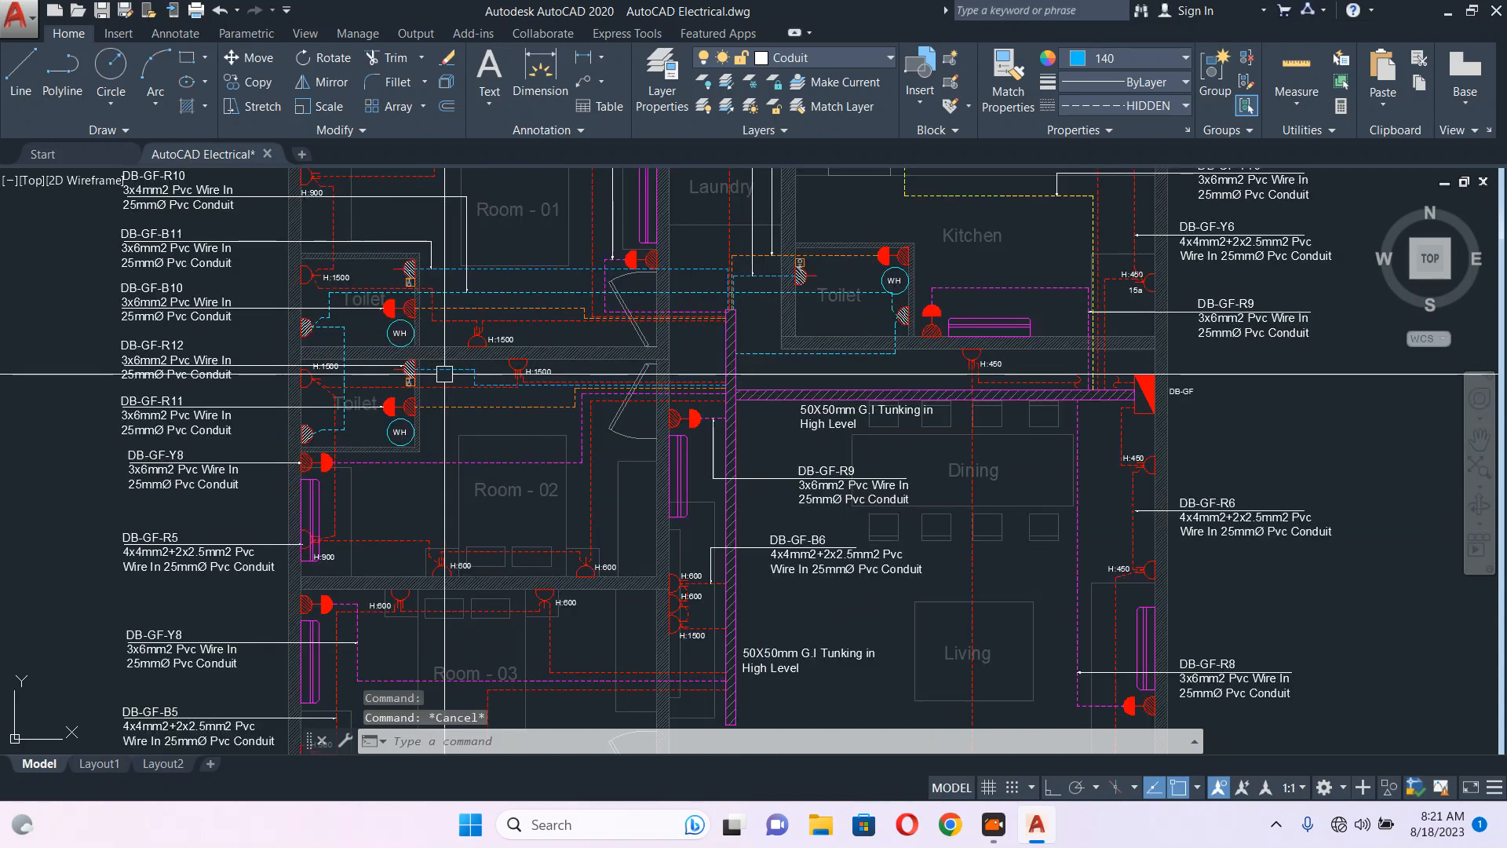
{"action": "middle_click_drag", "start_coordinate": [1026, 420], "coordinate": [910, 557]}
{"action": "scroll", "coordinate": [1096, 229], "scroll_direction": "up", "scroll_amount": 2}
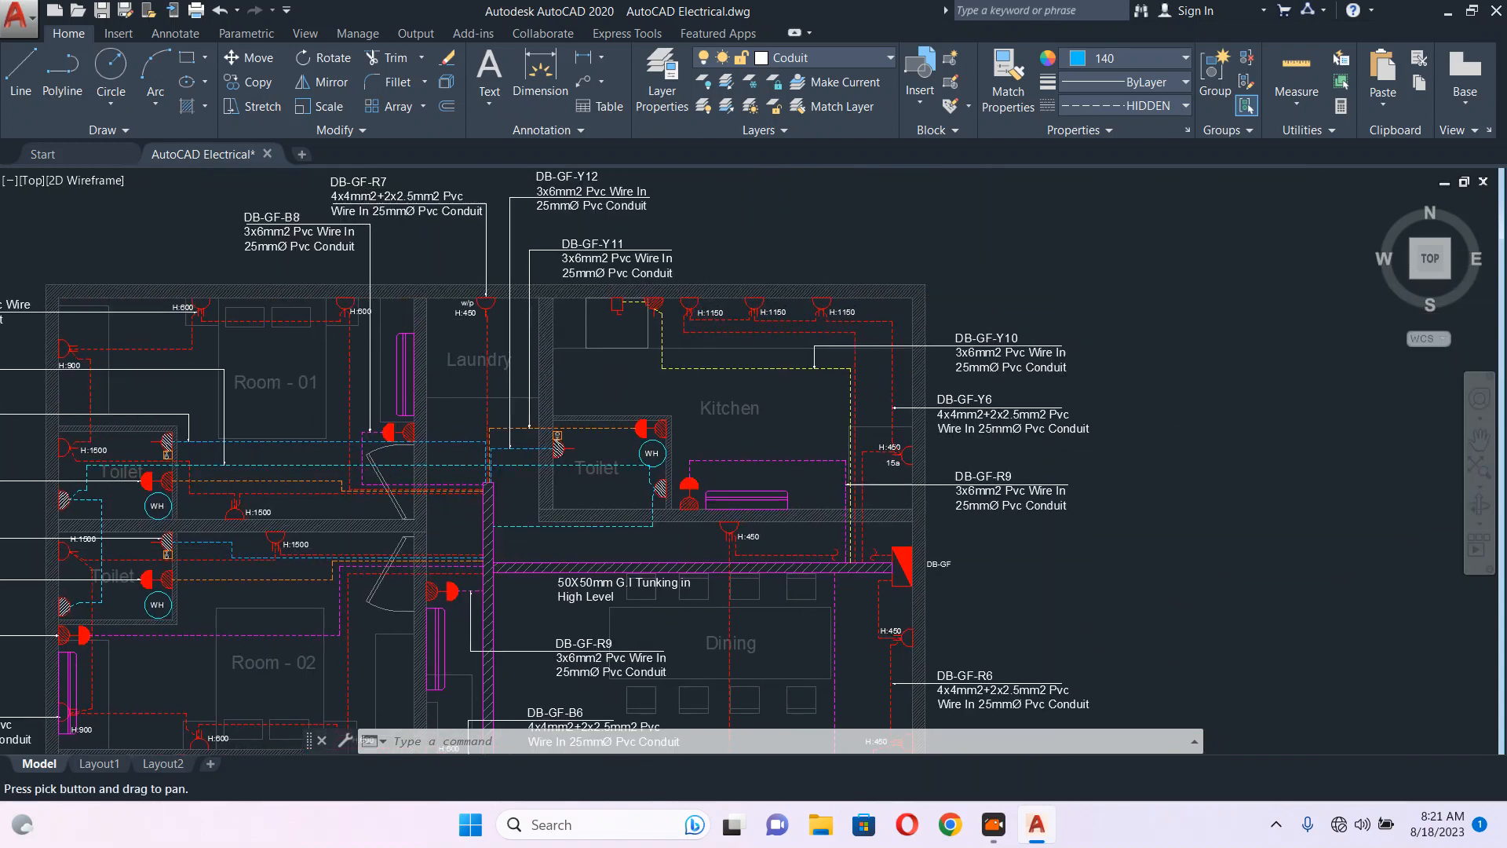
{"action": "scroll", "coordinate": [616, 286], "scroll_direction": "up", "scroll_amount": 2}
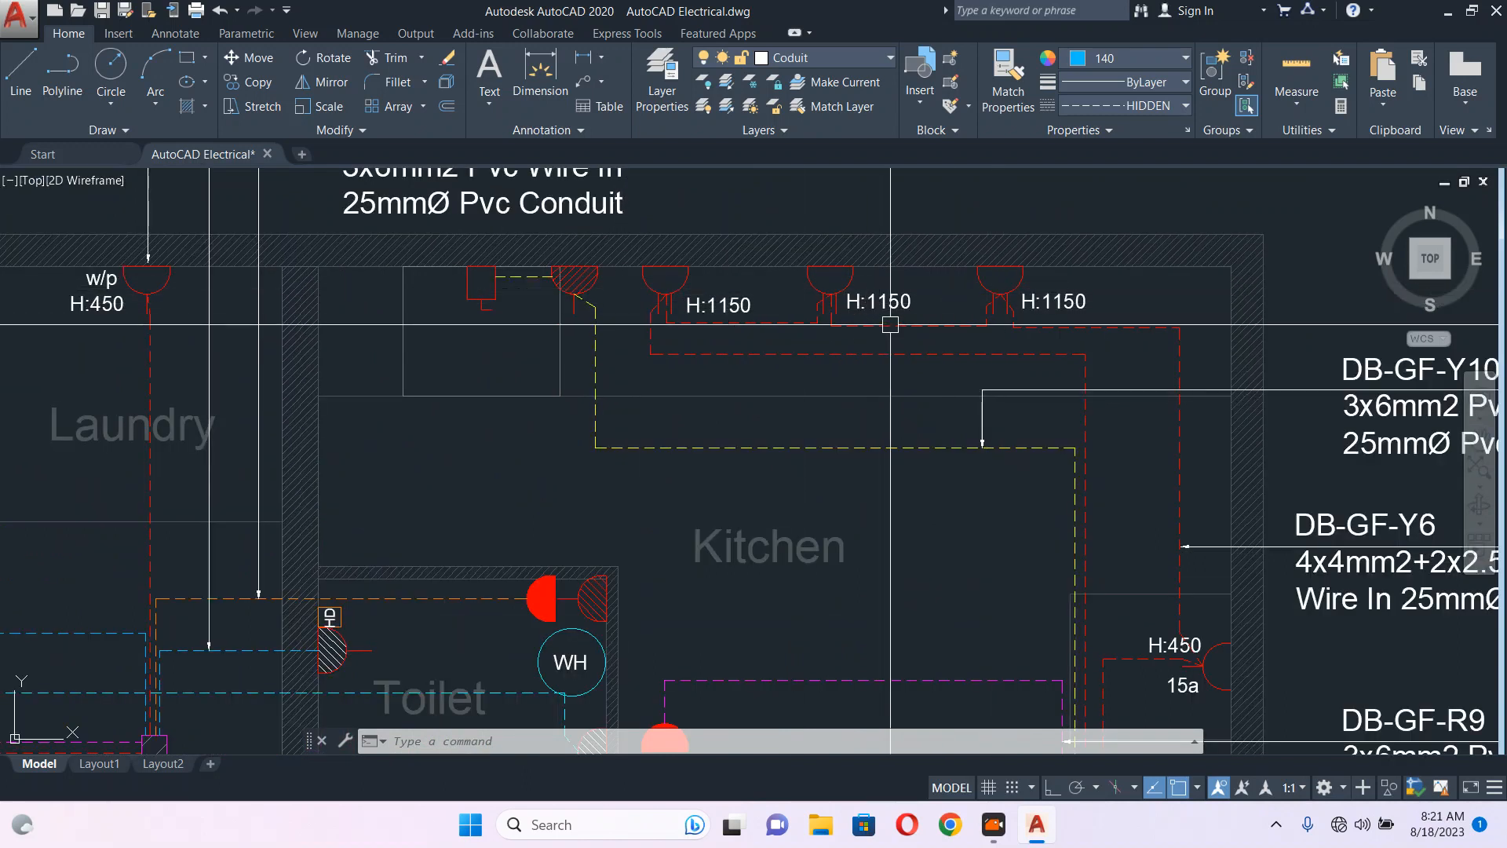
{"action": "scroll", "coordinate": [873, 330], "scroll_direction": "down", "scroll_amount": 6}
{"action": "middle_click_drag", "start_coordinate": [1250, 419], "coordinate": [884, 393]}
{"action": "type", "text": "REC"}
{"action": "key", "text": "Return"}
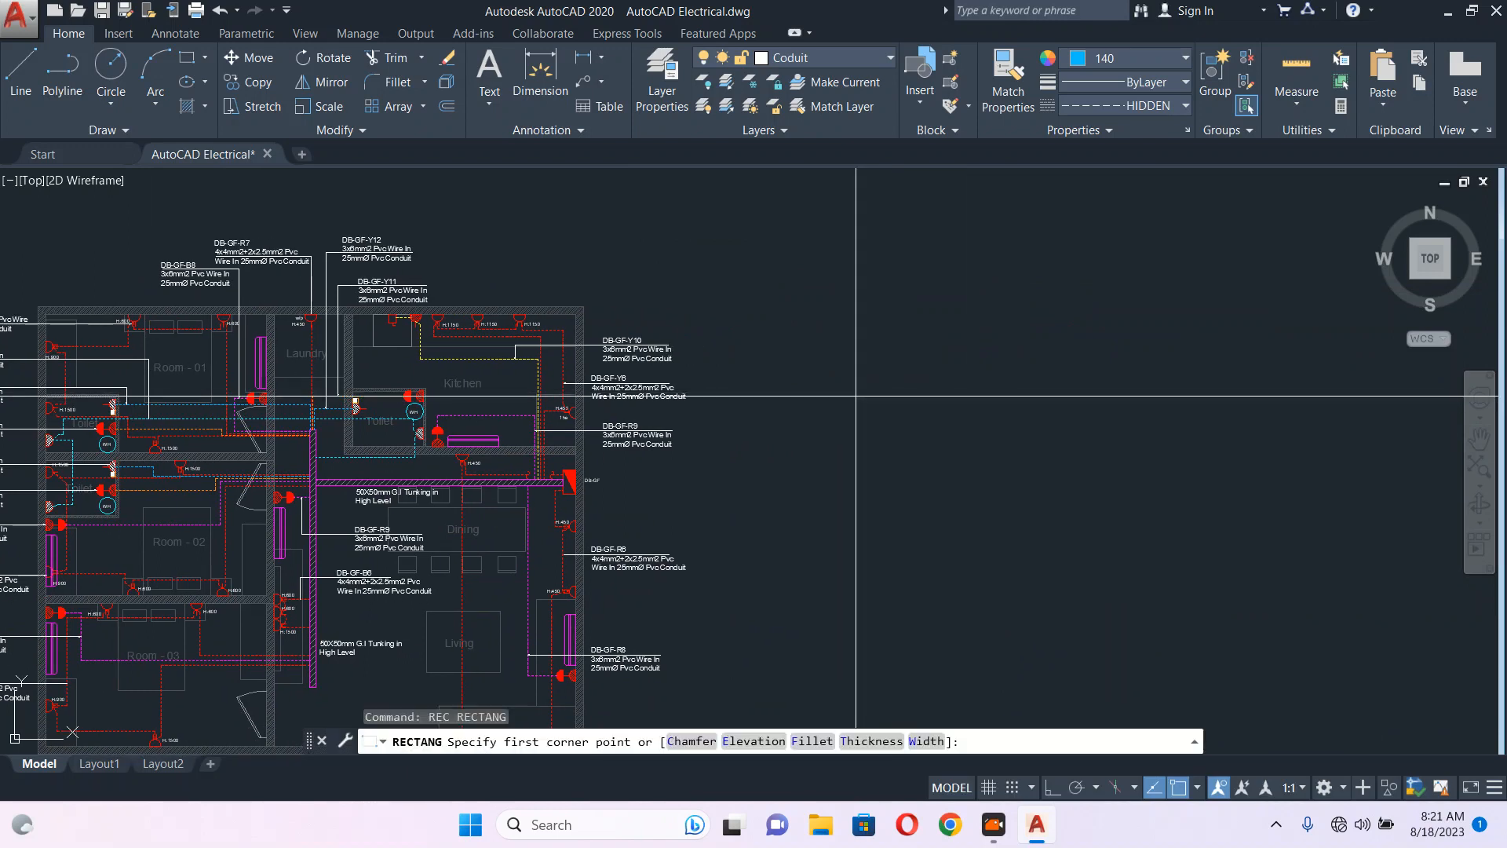
{"action": "scroll", "coordinate": [833, 376], "scroll_direction": "up", "scroll_amount": 2}
{"action": "left_click", "coordinate": [828, 377]}
{"action": "key", "text": "Escape"}
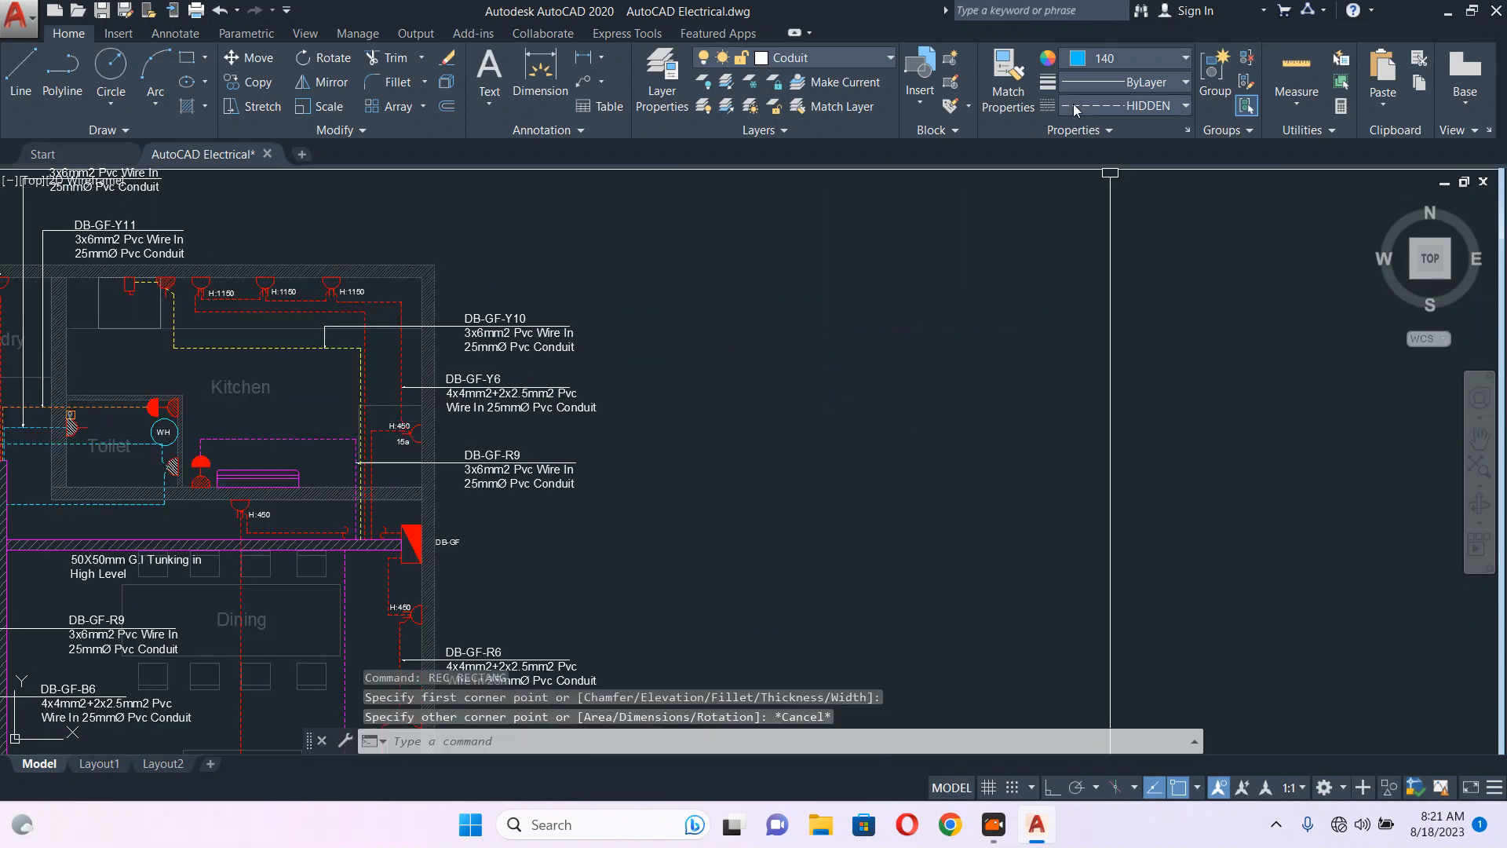
- Set the current linetype to Continuous and the current colour to 30
{"action": "left_click", "coordinate": [1140, 107]}
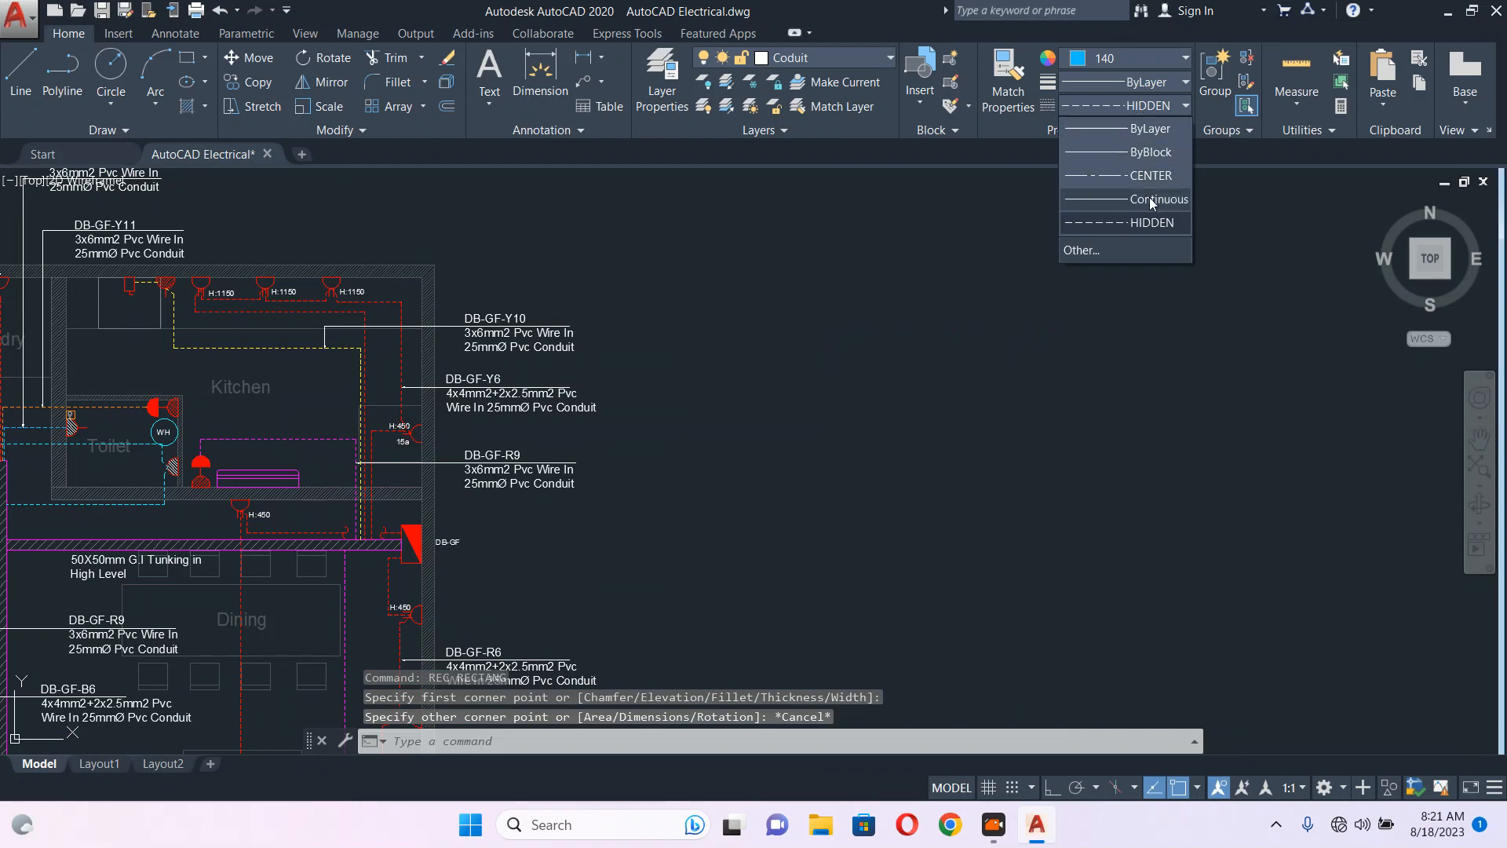
{"action": "left_click", "coordinate": [1149, 197]}
{"action": "left_click", "coordinate": [1121, 58]}
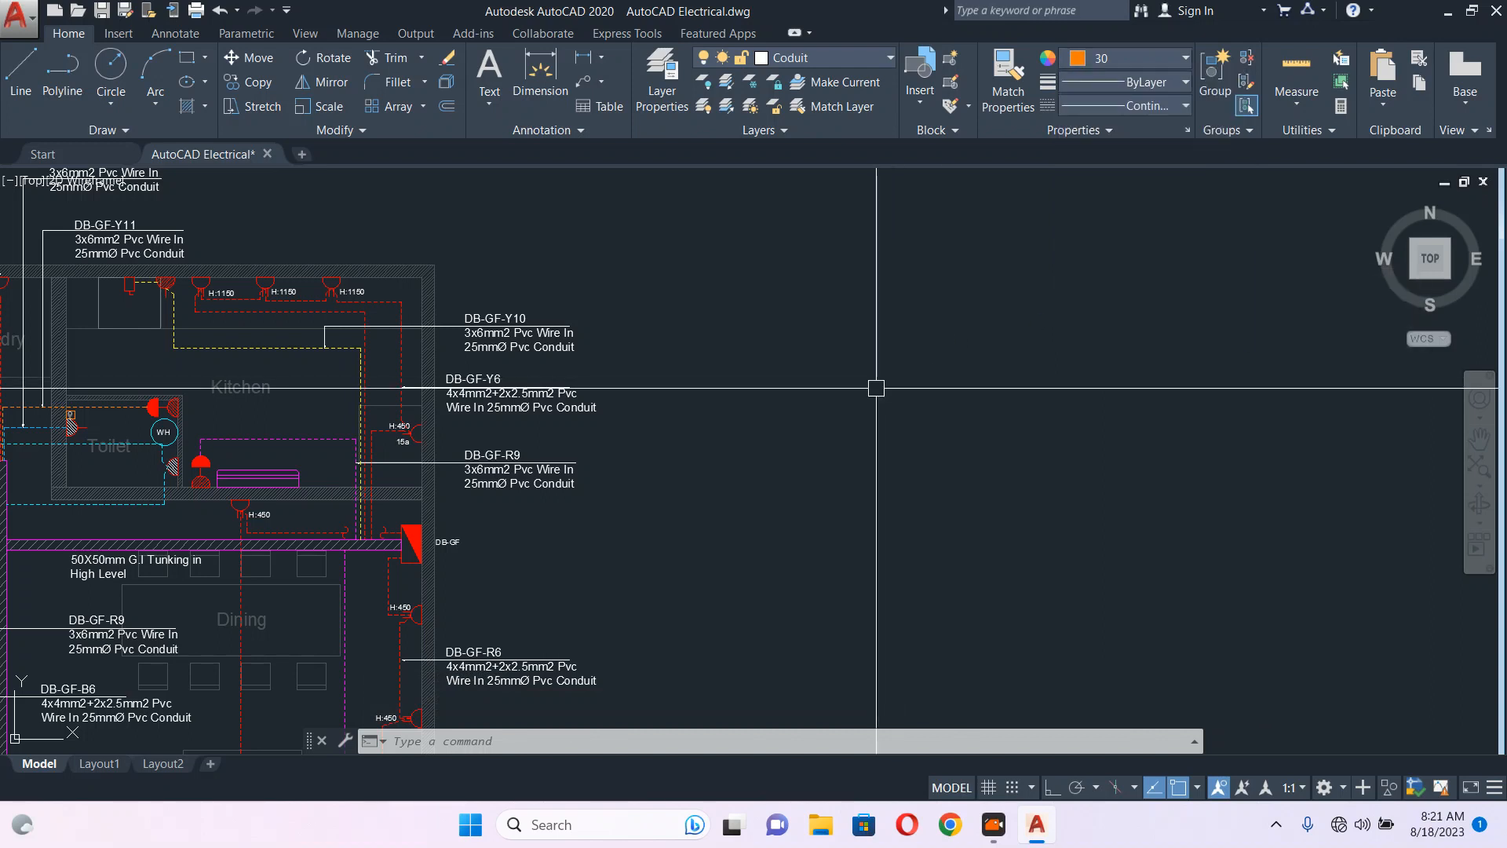
- Draw a wide, low rectangle in the empty space outside the plan, beside the kitchen's circuit labels
{"action": "scroll", "coordinate": [981, 432], "scroll_direction": "up", "scroll_amount": 2}
{"action": "type", "text": "REC"}
{"action": "key", "text": "Return"}
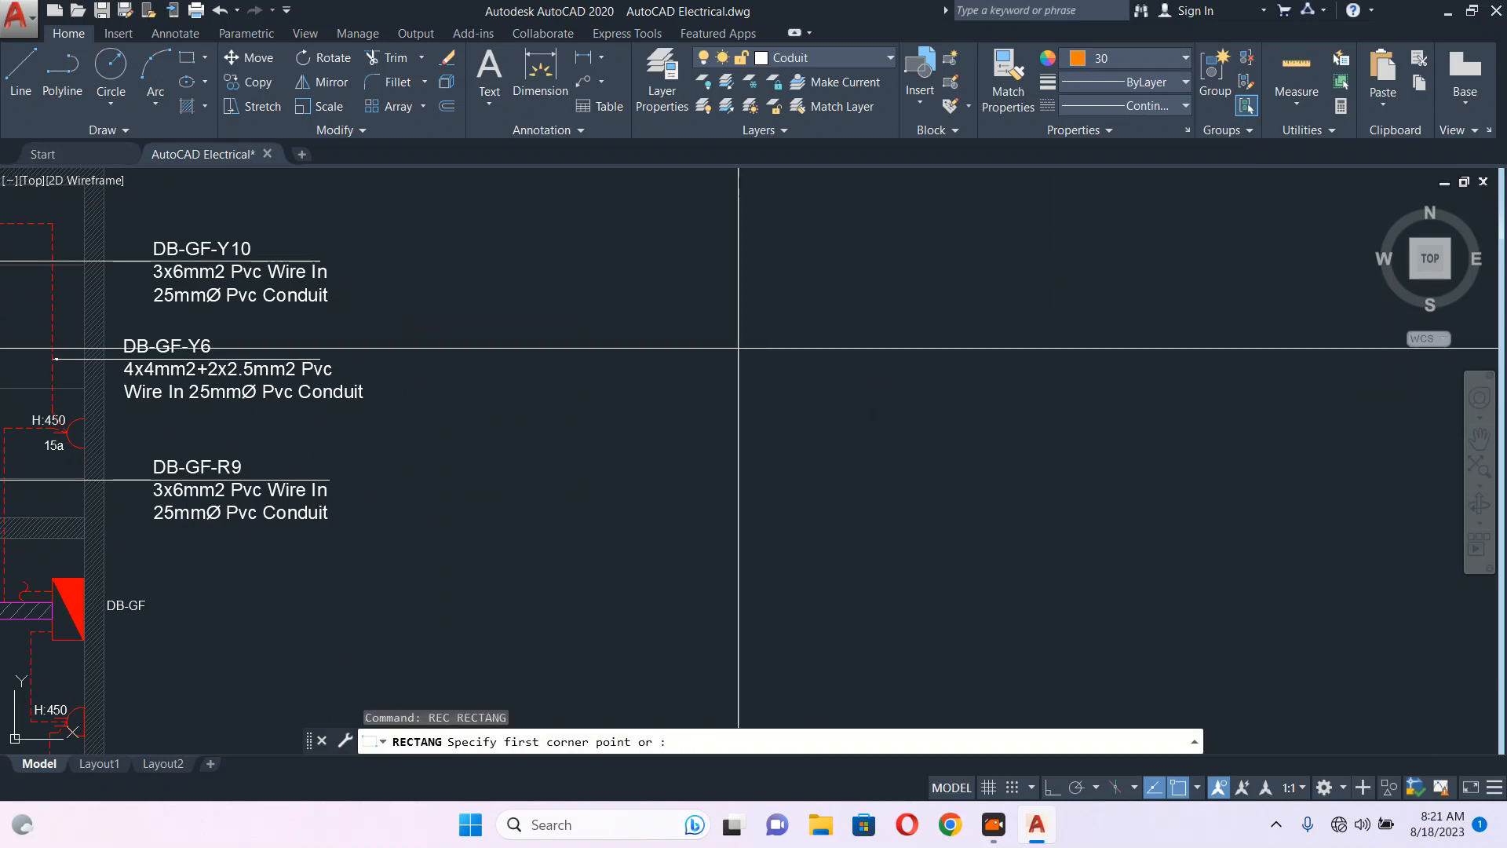
{"action": "left_click", "coordinate": [695, 301]}
{"action": "left_click", "coordinate": [1080, 391]}
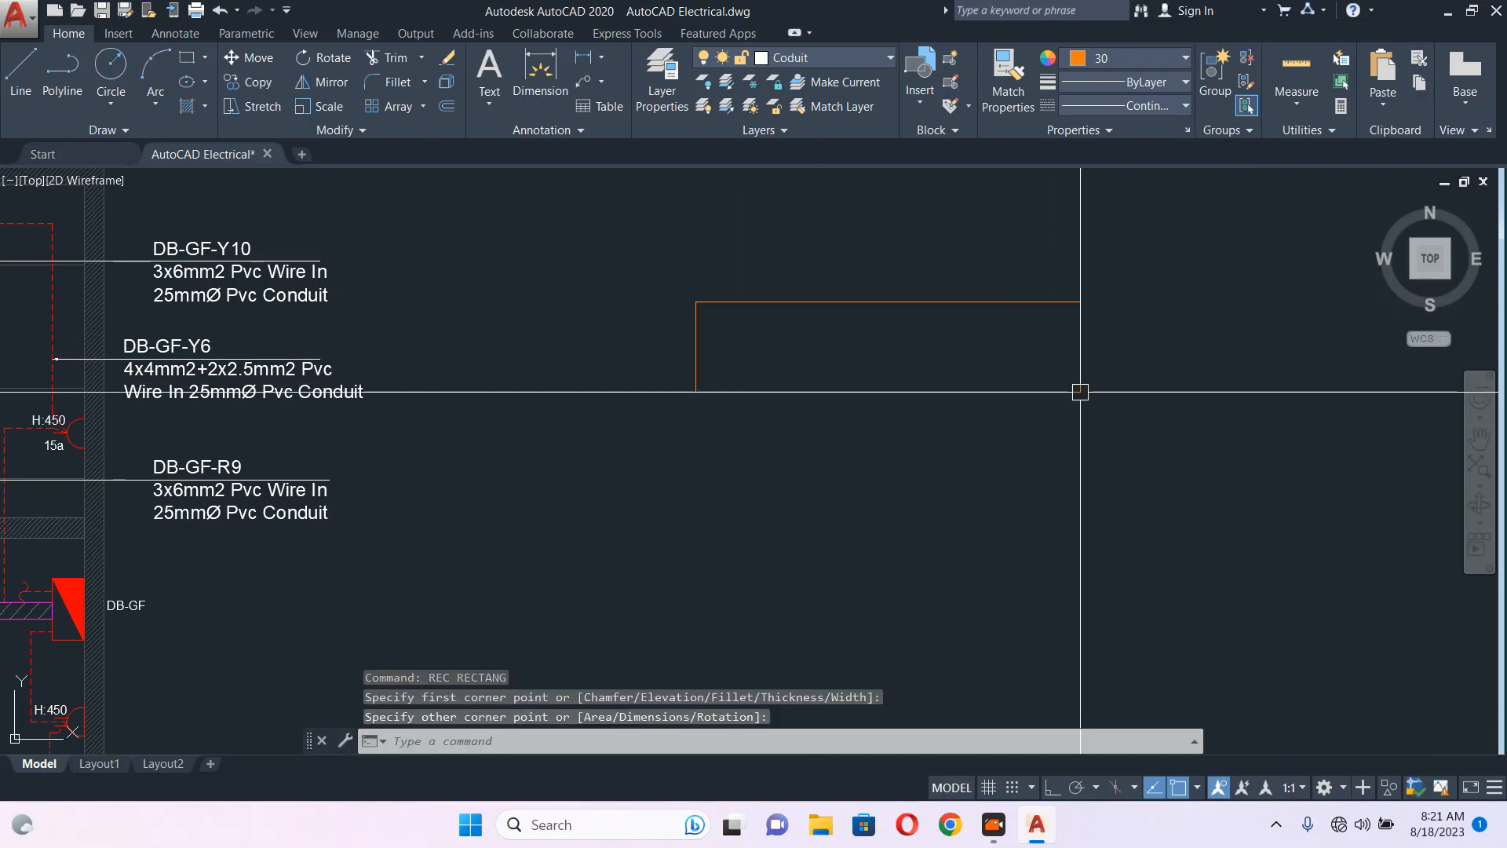
- Draw a vertical polyline divider across the rectangle's full height, about a fifth of its width from the west end
{"action": "type", "text": "P"}
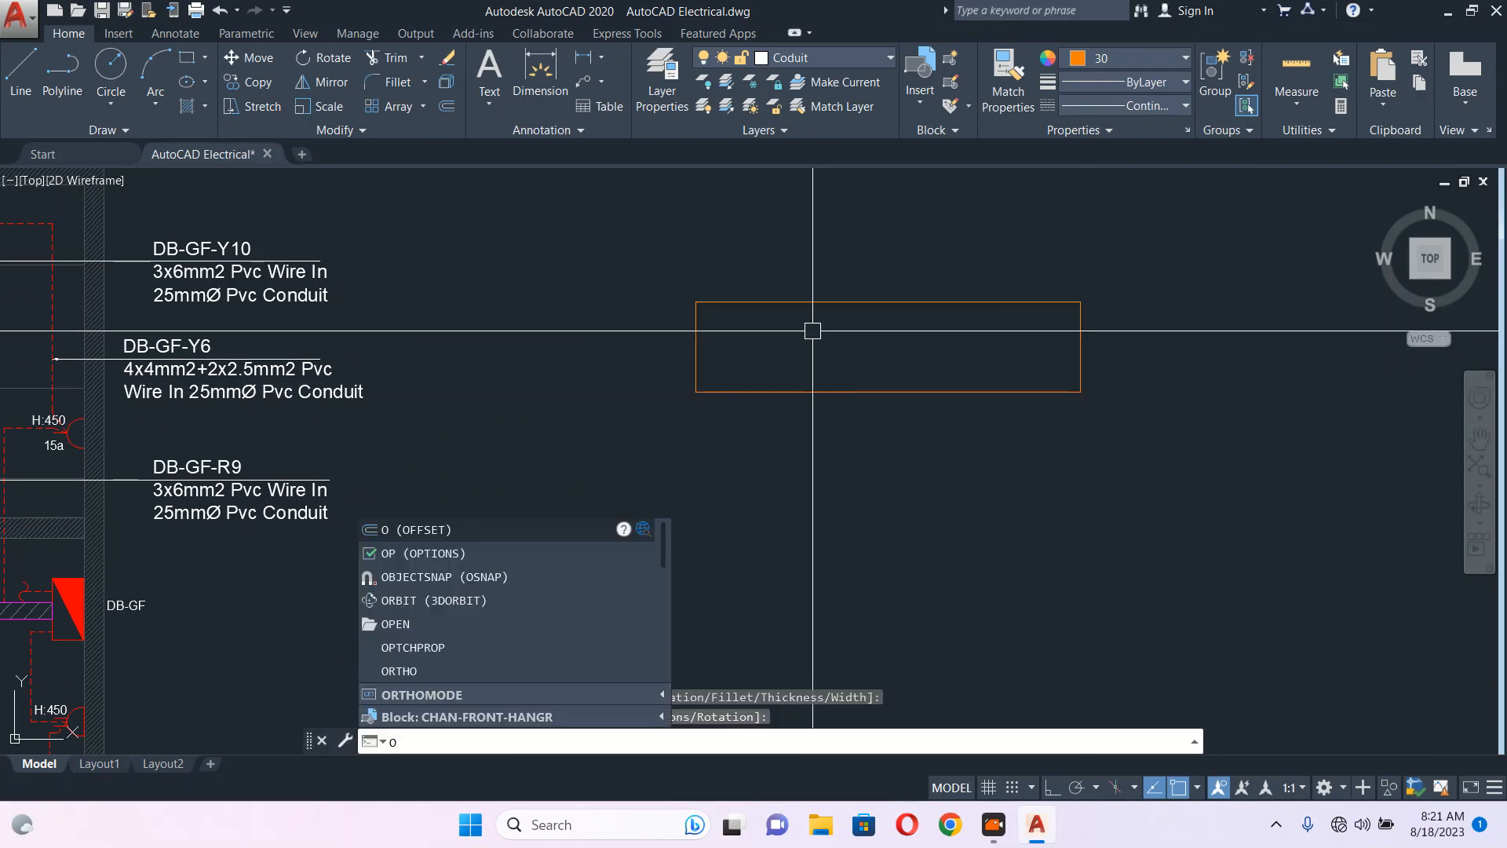
{"action": "type", "text": "L"}
{"action": "key", "text": "Return"}
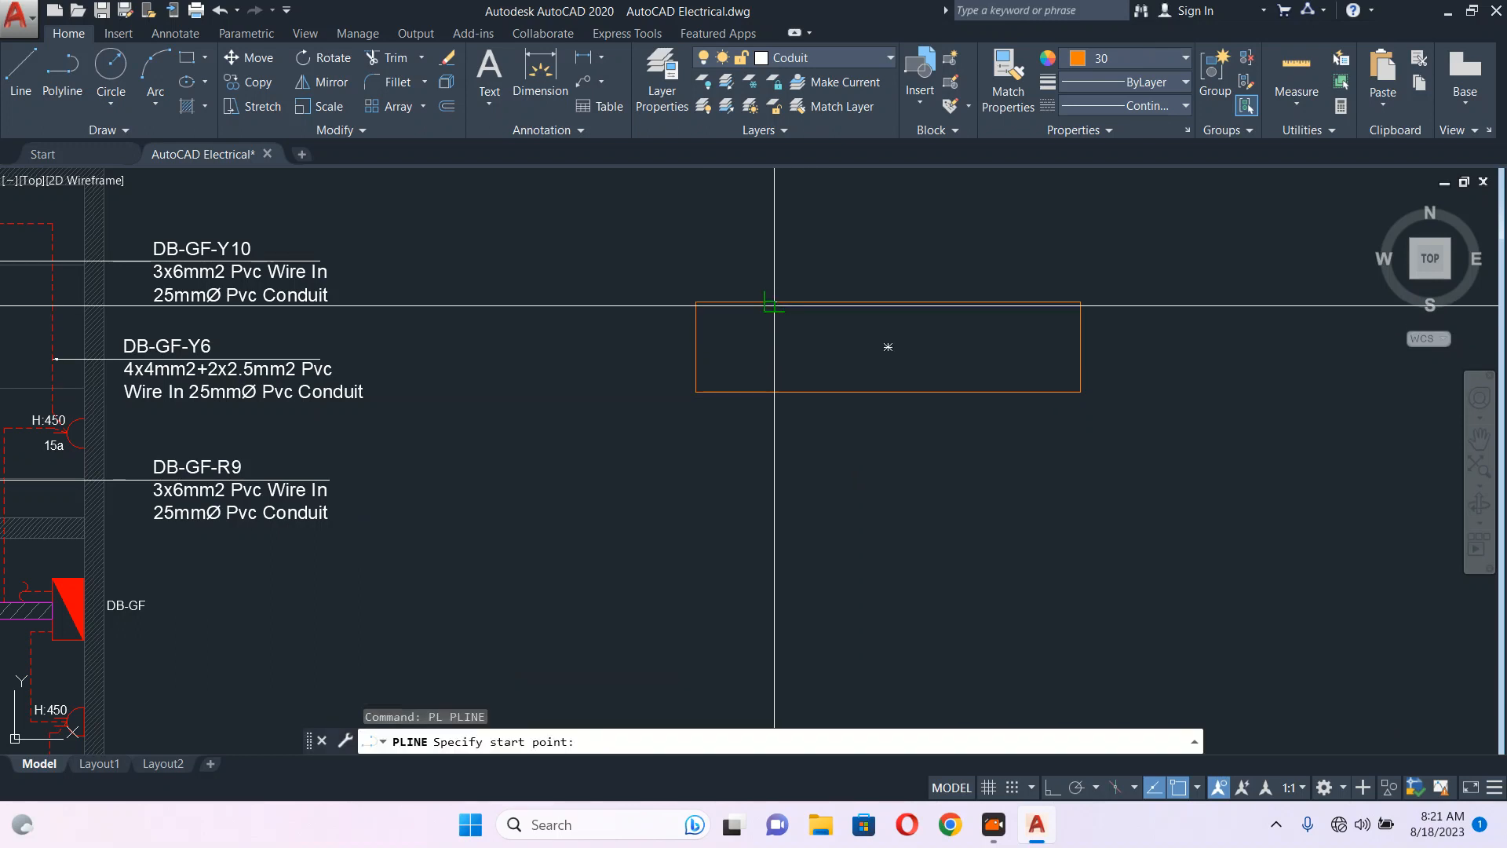
{"action": "left_click", "coordinate": [774, 303]}
{"action": "left_click", "coordinate": [774, 391]}
{"action": "key", "text": "Escape"}
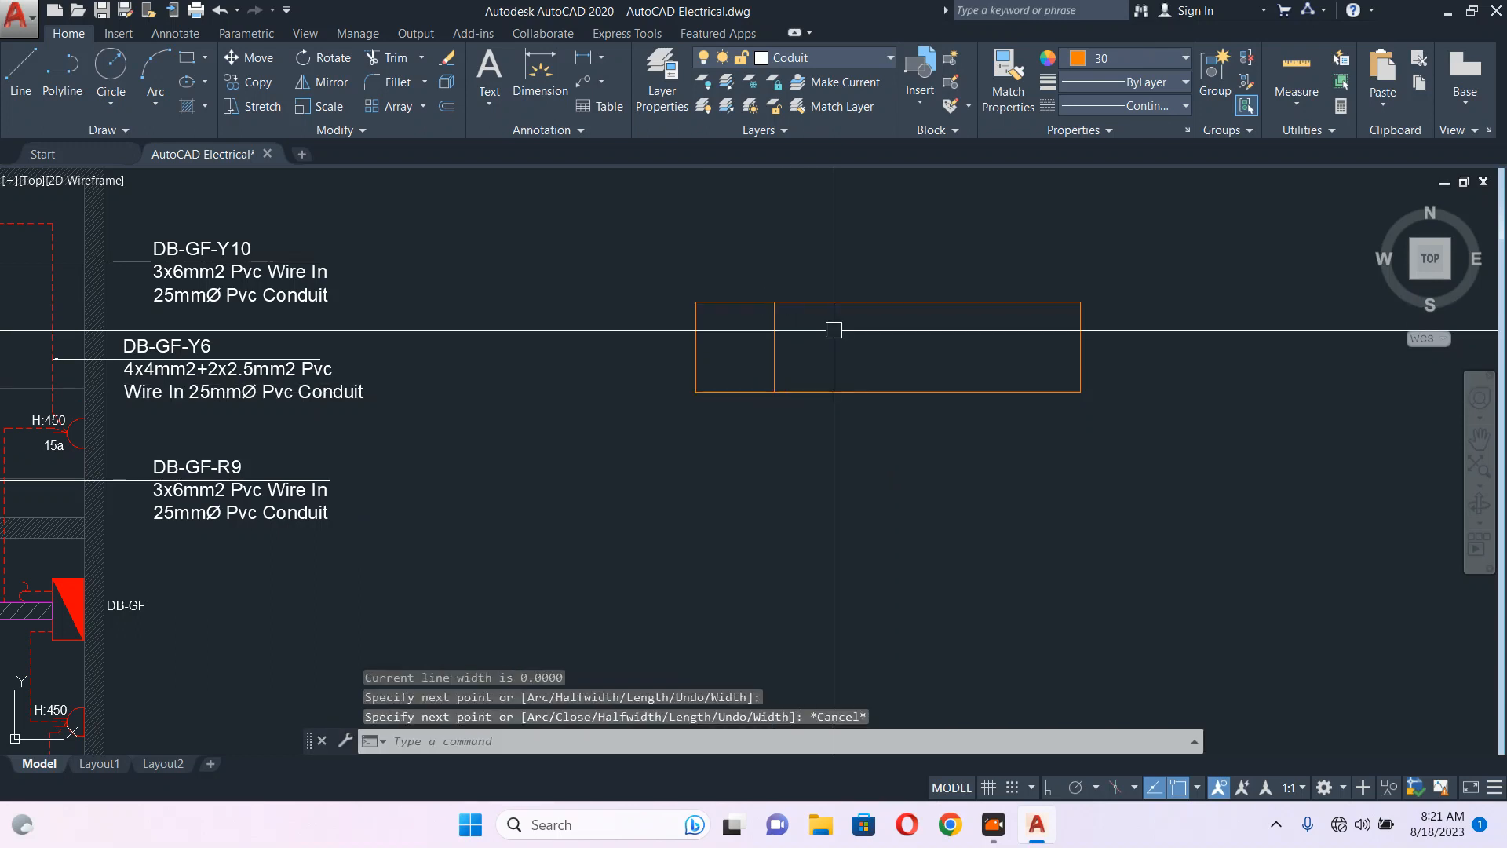
{"action": "key", "text": "Return"}
{"action": "key", "text": "Escape"}
- Copy the vertical divider three times along the rectangle to split it into five roughly equal compartments
{"action": "left_click", "coordinate": [771, 328]}
{"action": "middle_click_drag", "start_coordinate": [789, 375], "coordinate": [772, 390]}
{"action": "type", "text": "CO"}
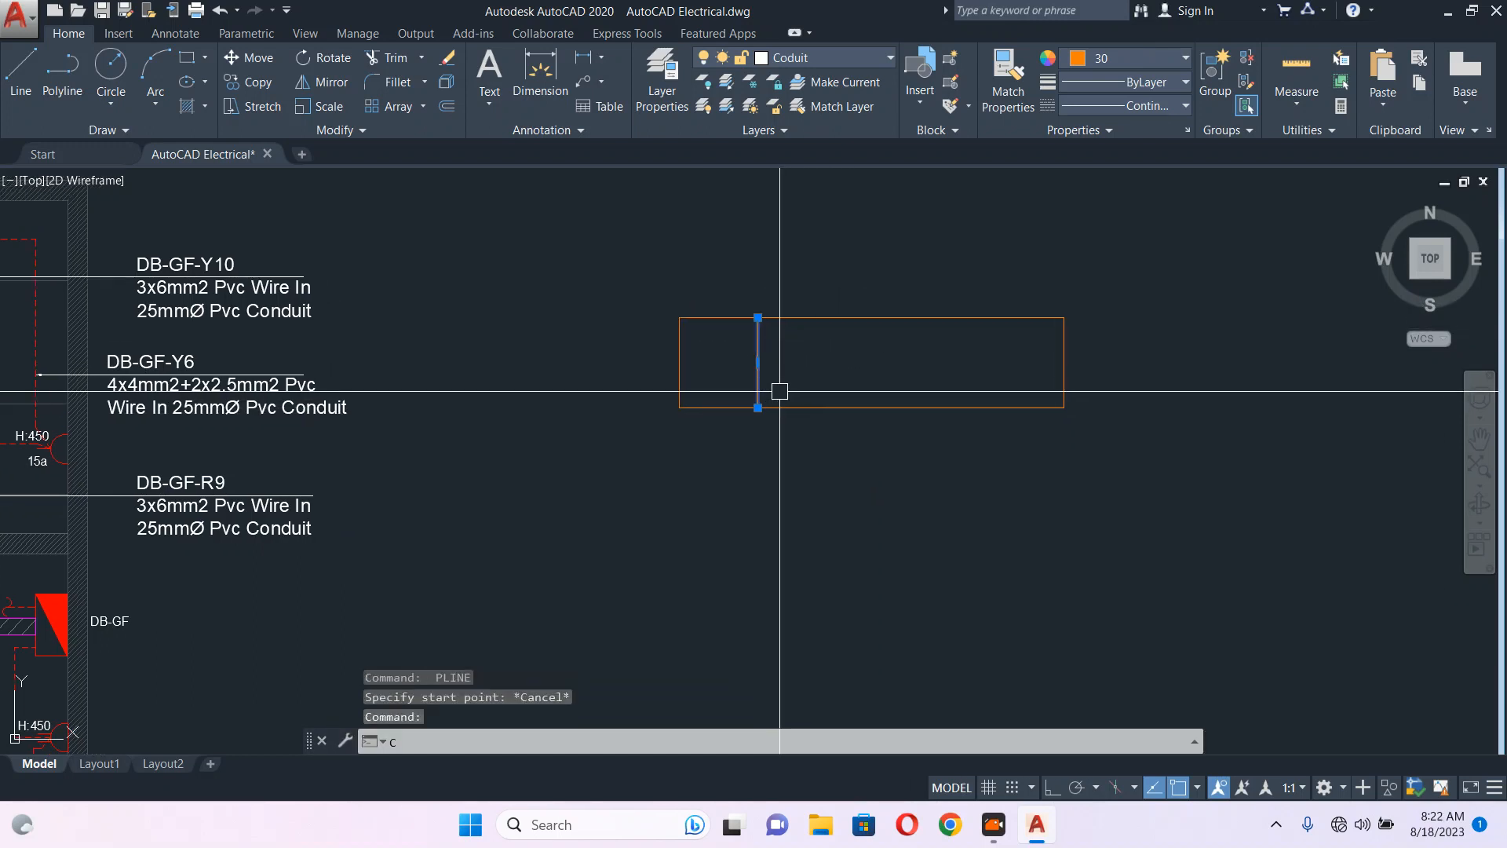
{"action": "key", "text": "Return"}
{"action": "left_click", "coordinate": [758, 317]}
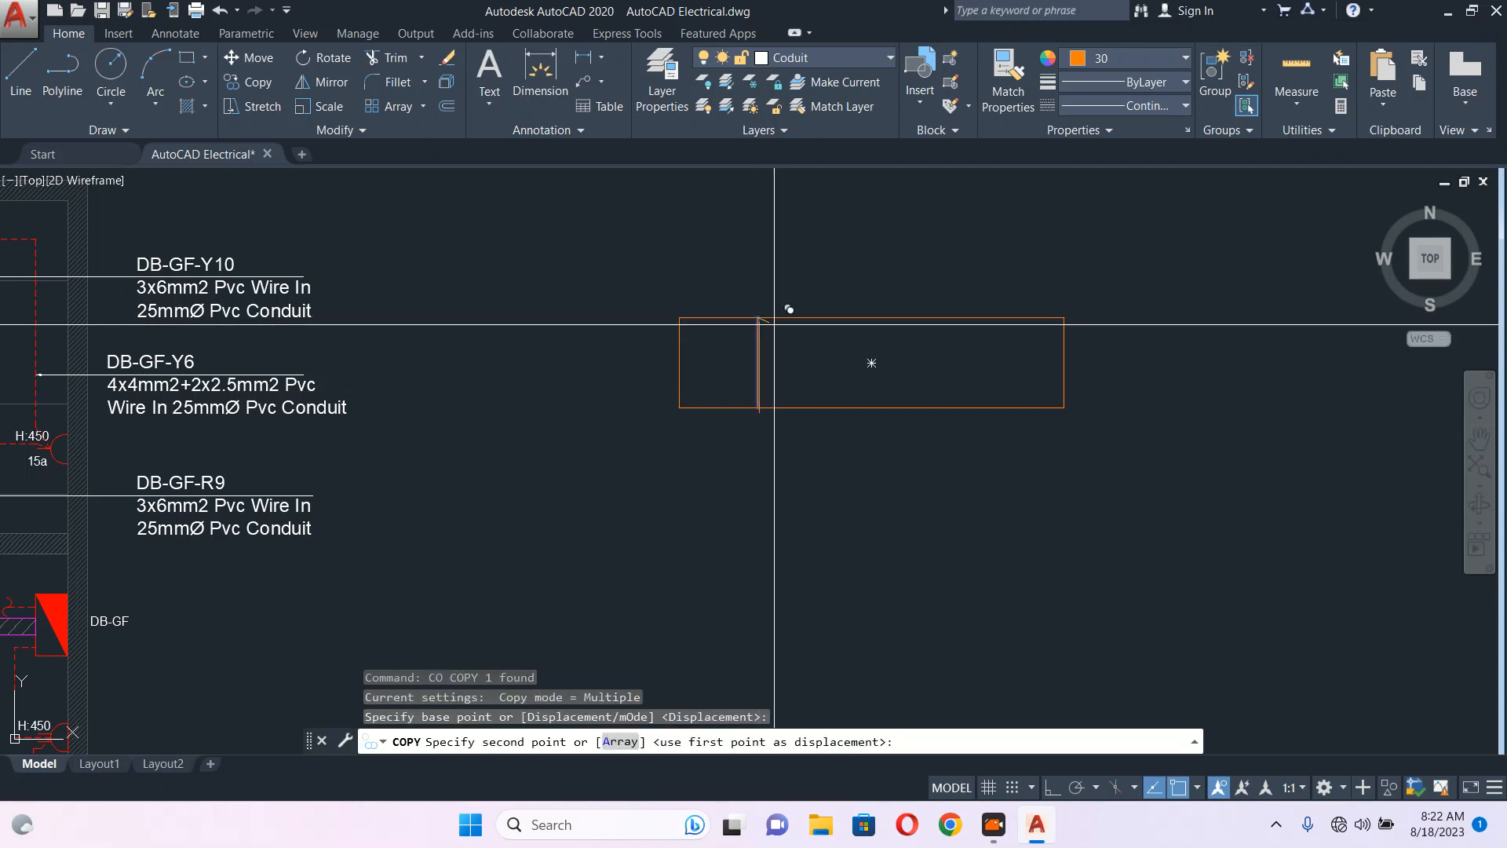
{"action": "left_click", "coordinate": [839, 317]}
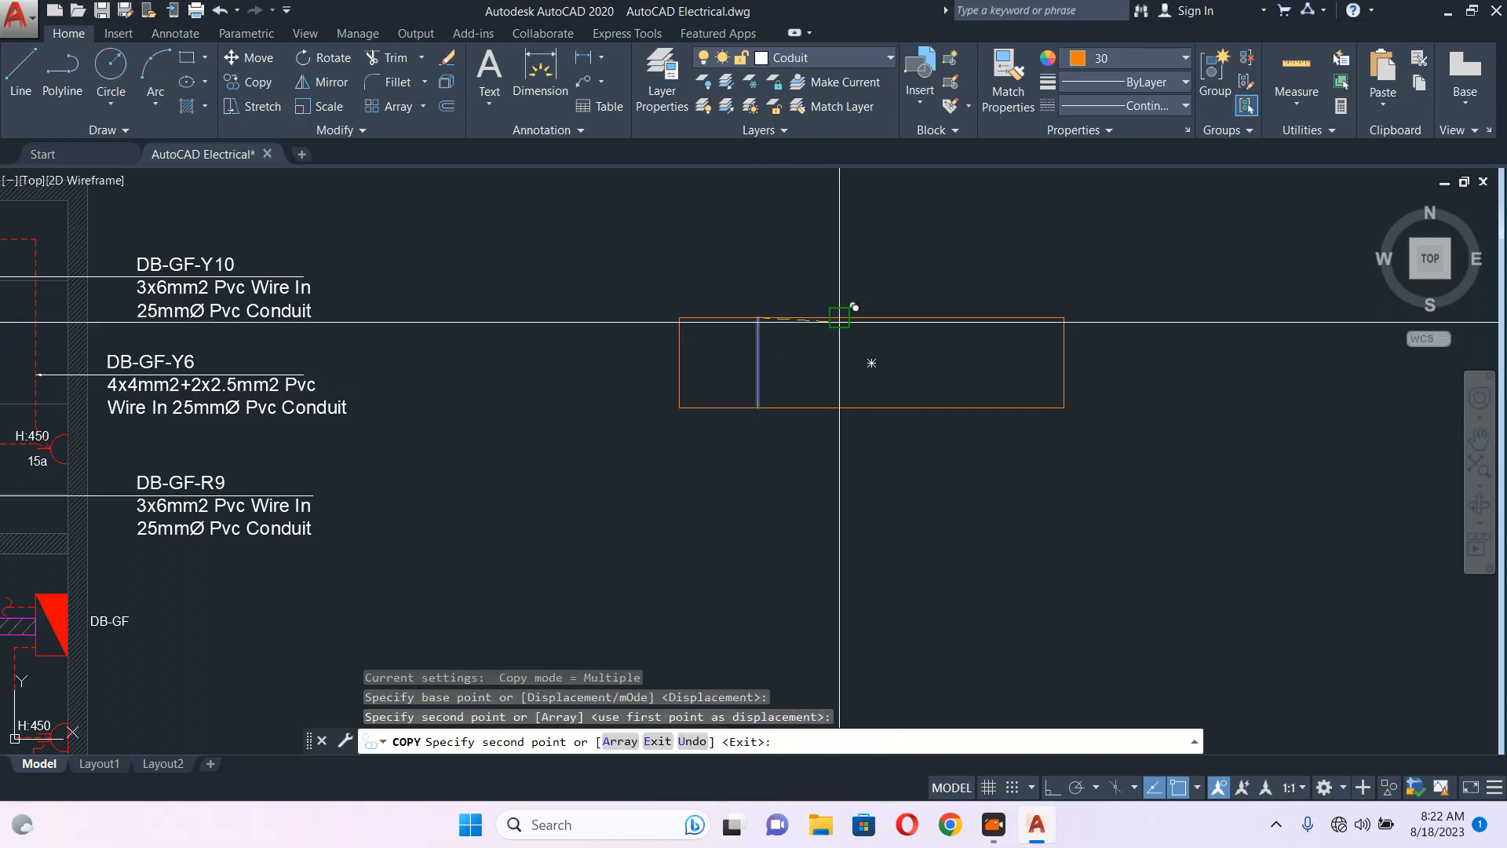
{"action": "left_click", "coordinate": [910, 317]}
{"action": "left_click", "coordinate": [982, 318]}
{"action": "key", "text": "Escape"}
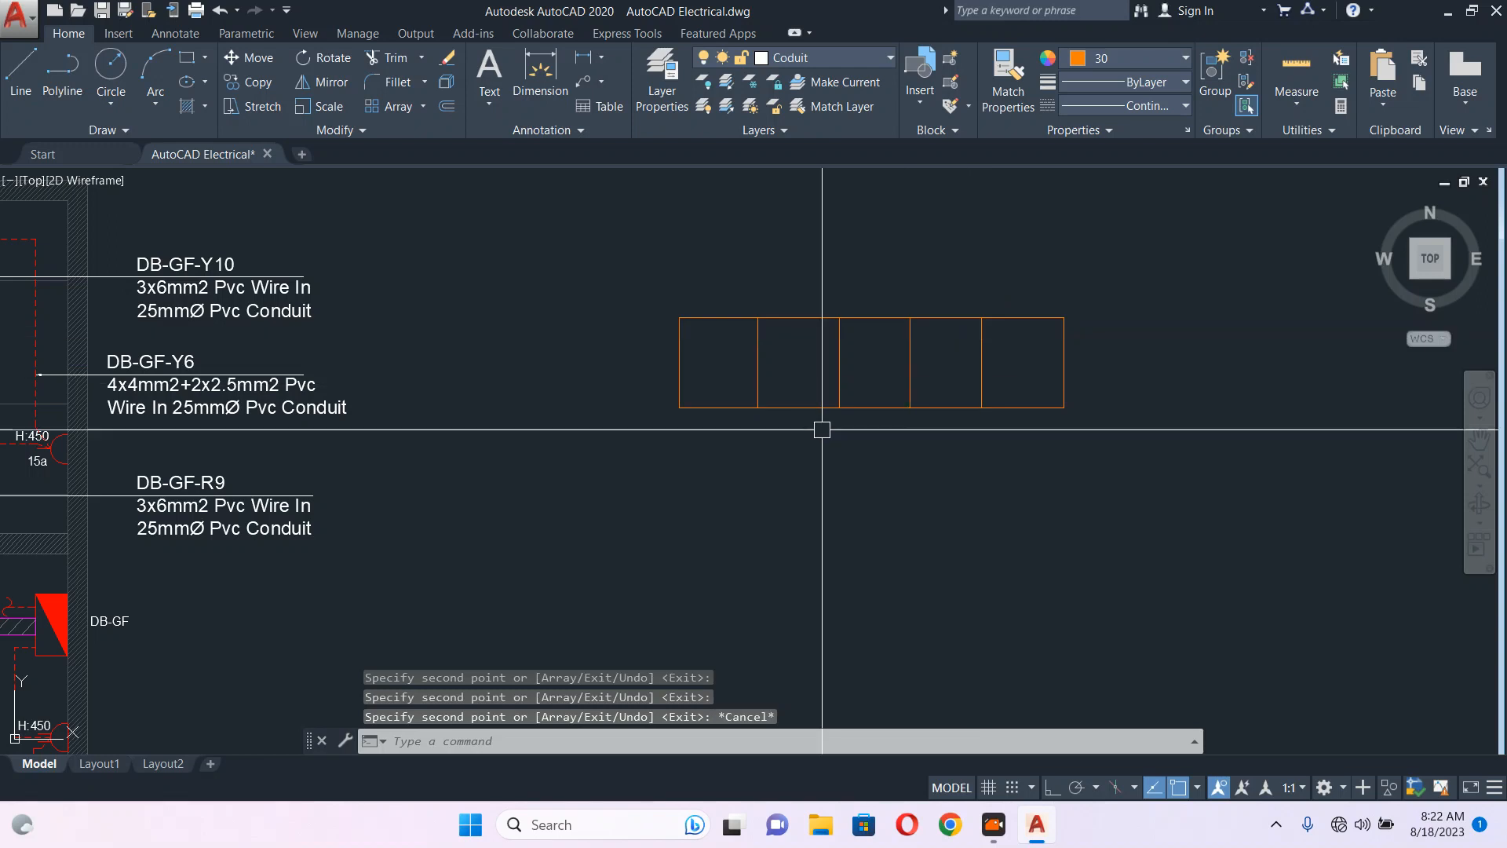
- Copy the complete five-compartment rectangle straight down with Ortho on, leaving a gap below the original
{"action": "middle_click_drag", "start_coordinate": [943, 431], "coordinate": [901, 350]}
{"action": "left_click", "coordinate": [1140, 253]}
{"action": "left_click", "coordinate": [596, 394]}
{"action": "type", "text": "co"}
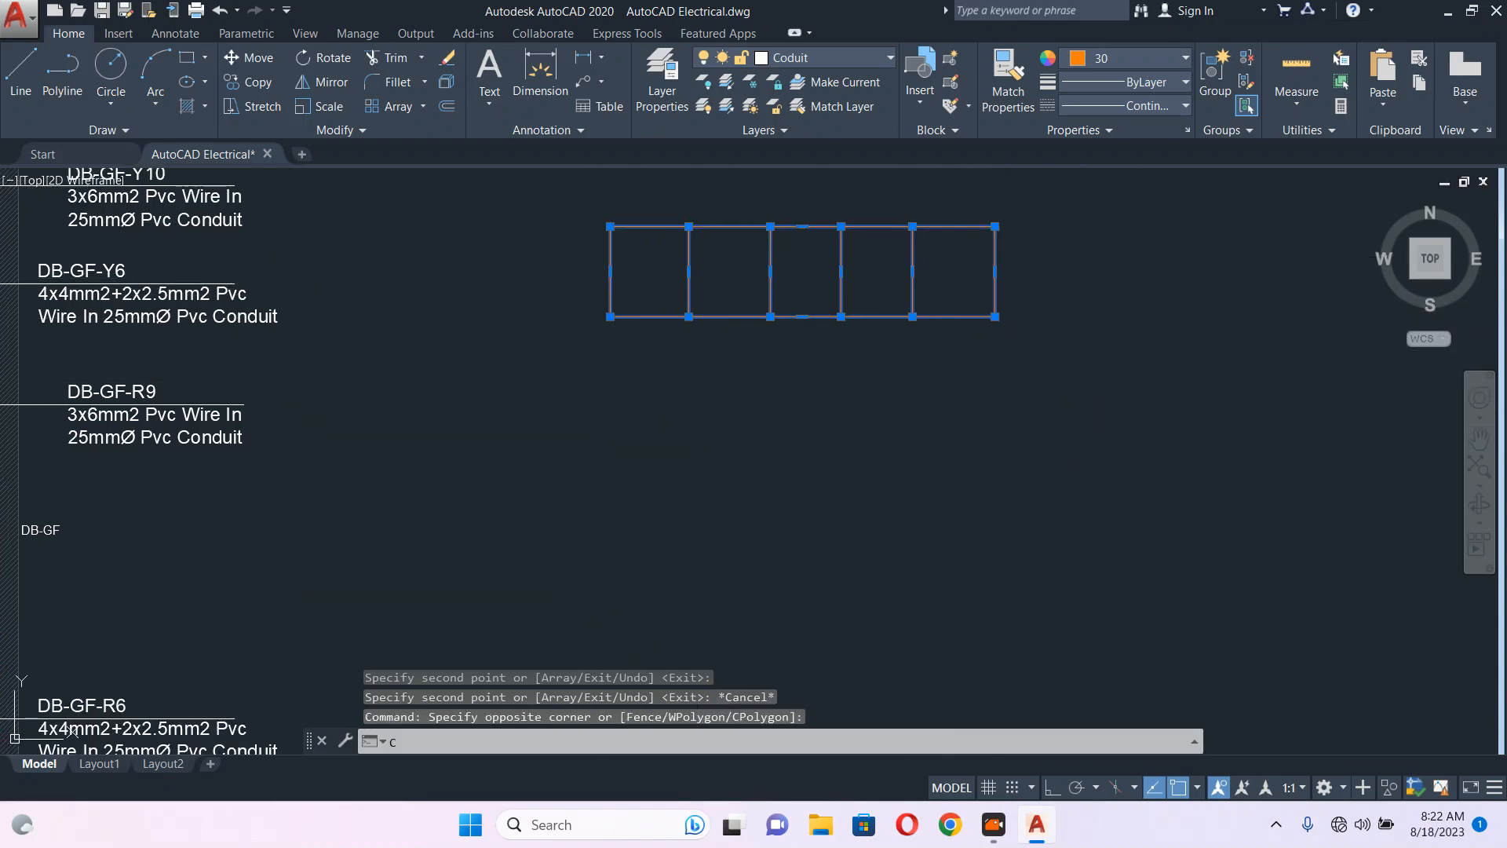
{"action": "key", "text": "Return"}
{"action": "left_click", "coordinate": [1007, 368]}
{"action": "scroll", "coordinate": [1013, 330], "scroll_direction": "down", "scroll_amount": 4}
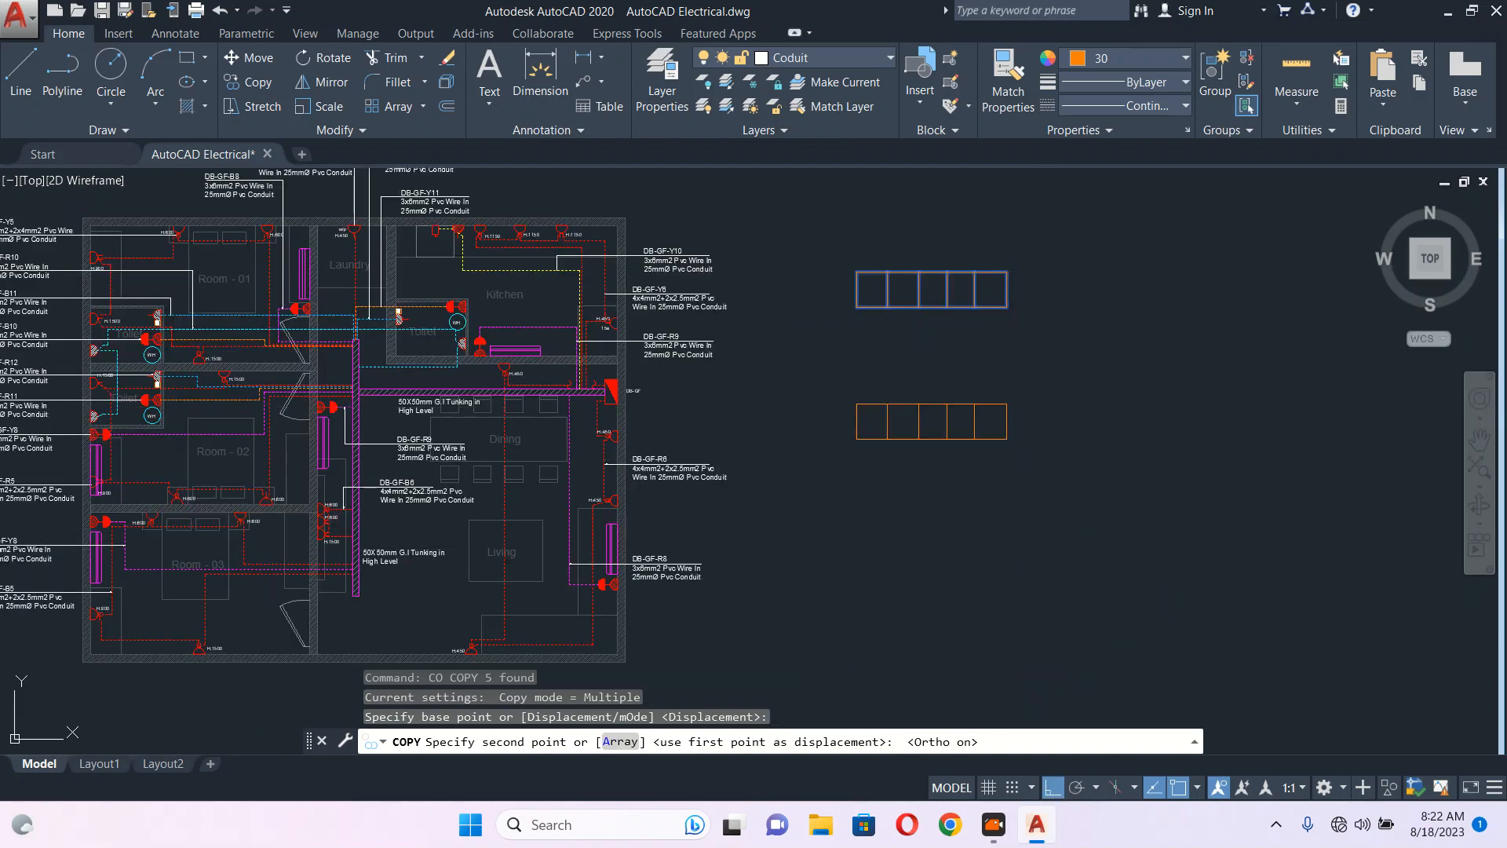
{"action": "left_click", "coordinate": [1037, 460]}
{"action": "key", "text": "Escape"}
- Stretch the upper edge and dividers of the copied rectangle upward to make it nearly twice as tall
{"action": "scroll", "coordinate": [1021, 378], "scroll_direction": "up", "scroll_amount": 2}
{"action": "left_click", "coordinate": [1045, 373]}
{"action": "left_click", "coordinate": [680, 481]}
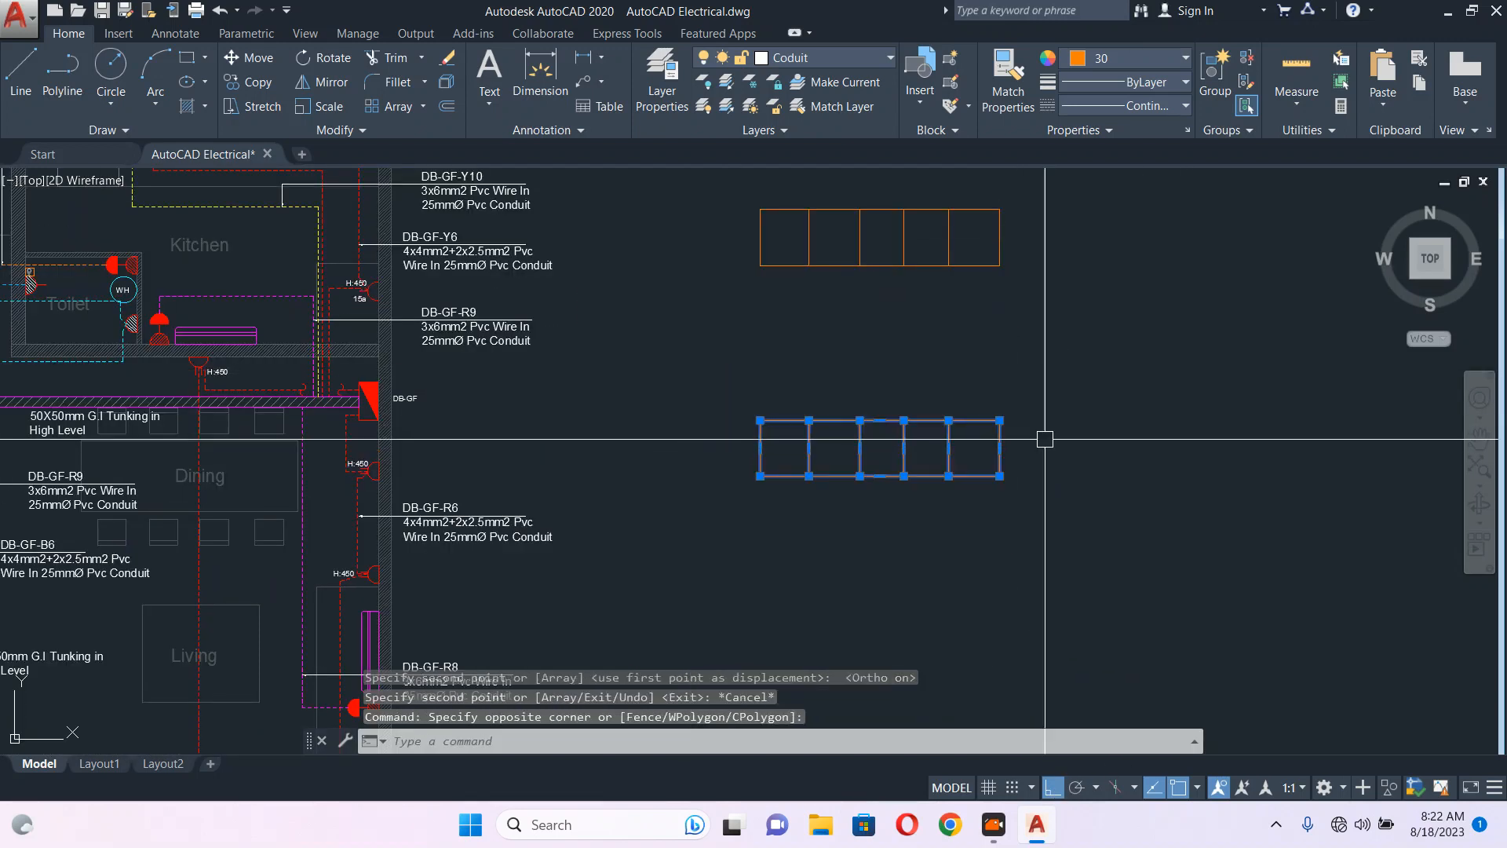
{"action": "type", "text": "s"}
{"action": "key", "text": "Return"}
{"action": "left_click", "coordinate": [1128, 433]}
{"action": "left_click", "coordinate": [1124, 386]}
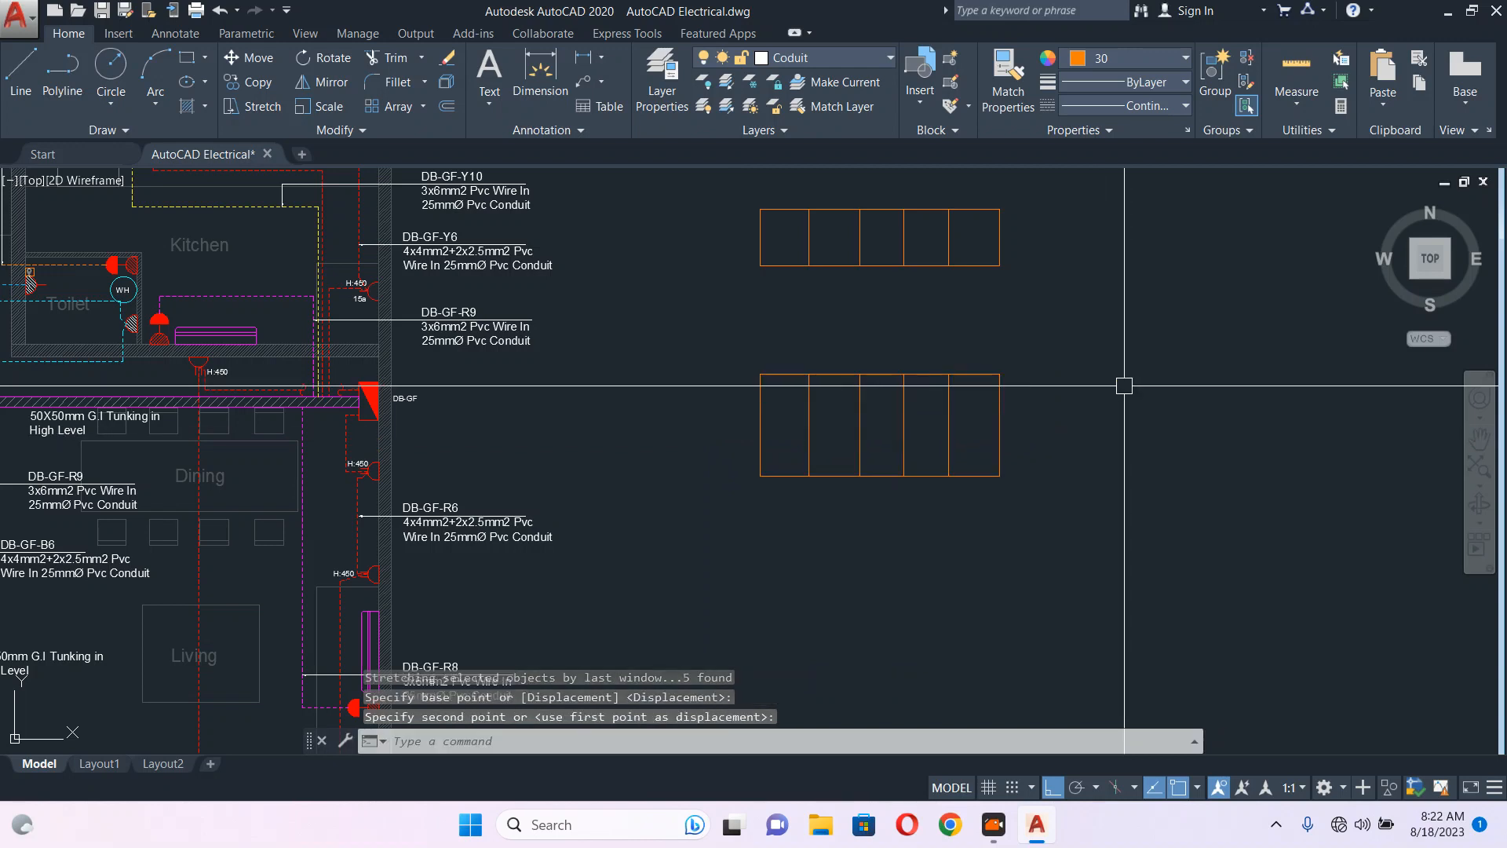
{"action": "key", "text": "Escape"}
- Move the original five-compartment rectangle slightly down, closer to the taller copy
{"action": "left_click", "coordinate": [726, 188]}
{"action": "left_click", "coordinate": [1015, 308]}
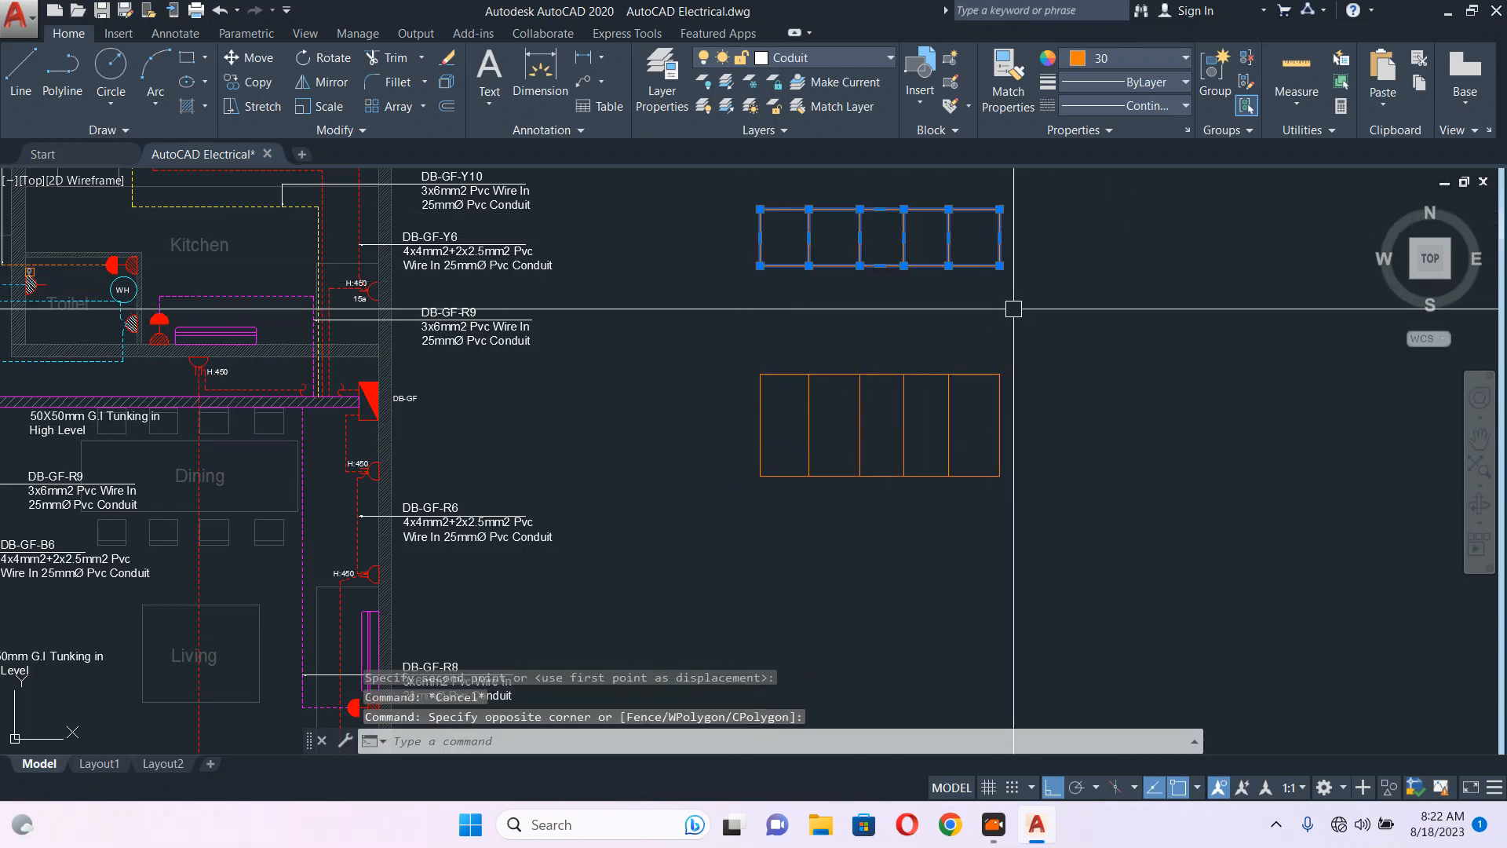
{"action": "type", "text": "m"}
{"action": "key", "text": "Return"}
{"action": "left_click", "coordinate": [1044, 283]}
{"action": "left_click", "coordinate": [1057, 309]}
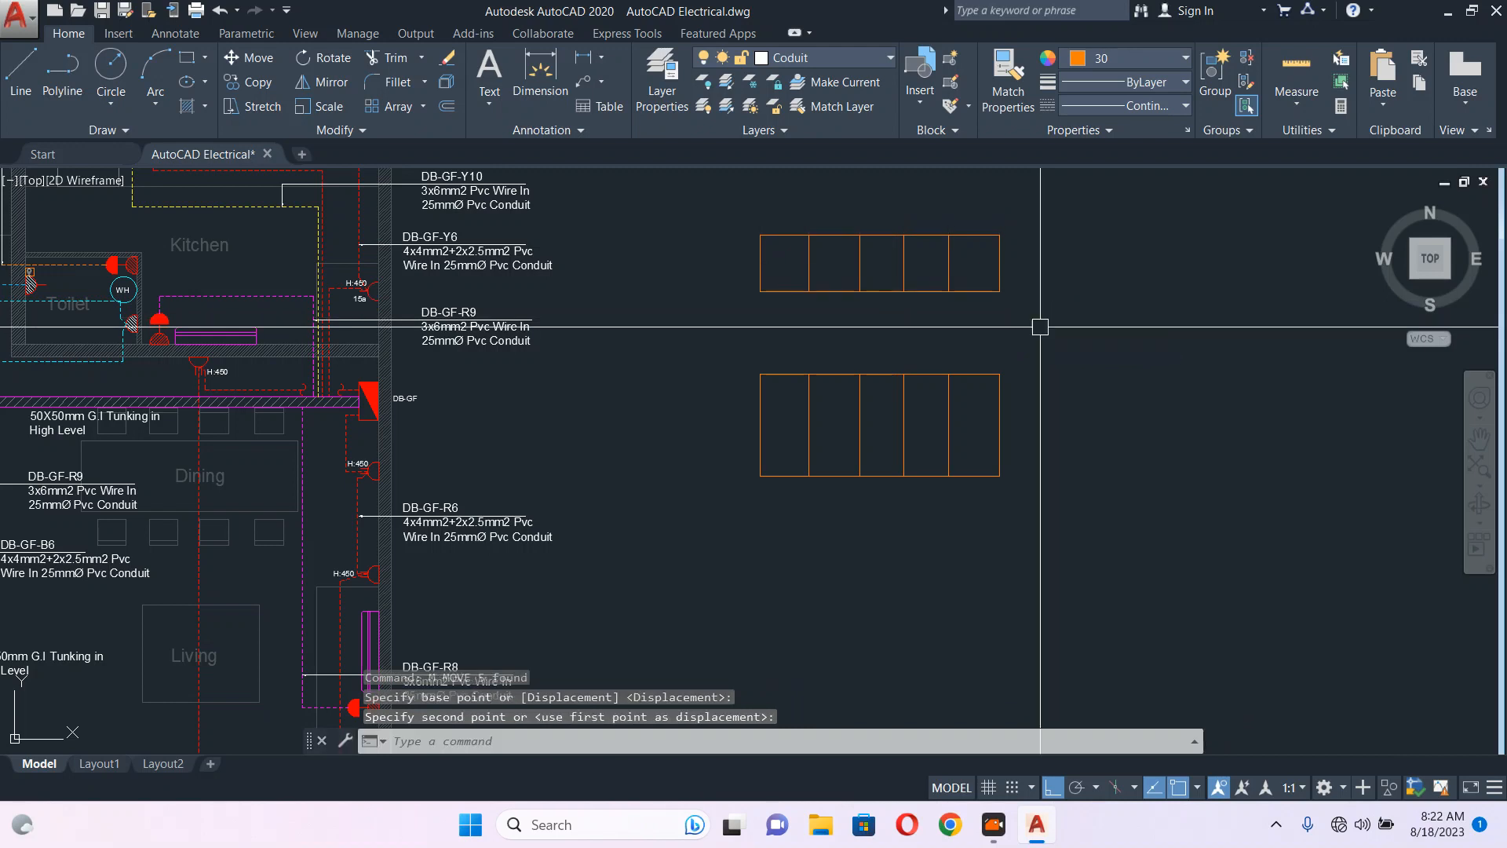
{"action": "key", "text": "Escape"}
- Draw a horizontal polyline from the taller rectangle's upper-left corner along its top edge and out past its east side
{"action": "scroll", "coordinate": [997, 393], "scroll_direction": "up", "scroll_amount": 4}
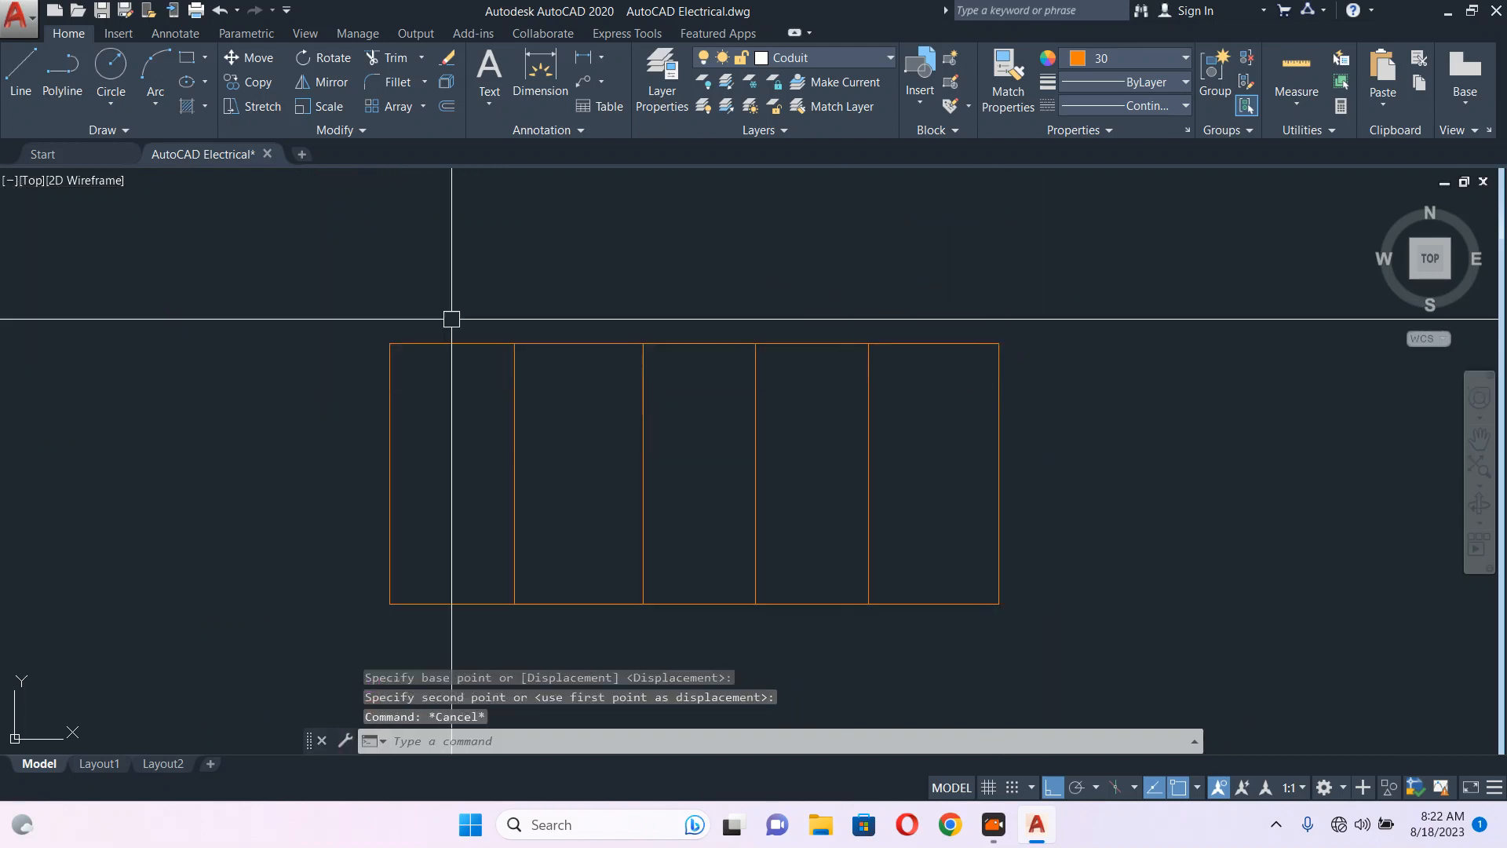
{"action": "type", "text": "pl"}
{"action": "key", "text": "Return"}
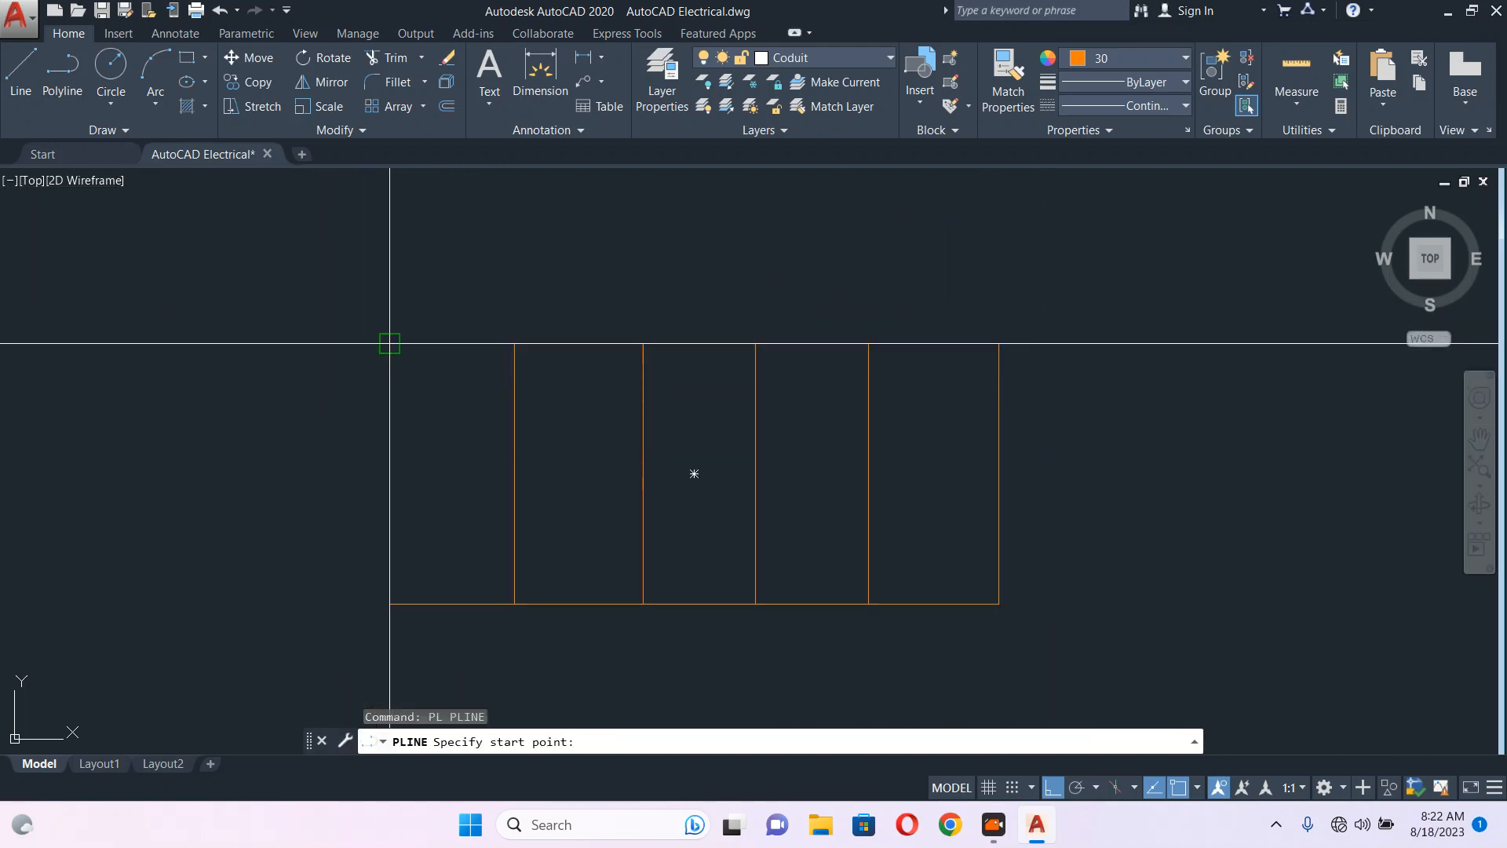
{"action": "left_click", "coordinate": [389, 343]}
{"action": "left_click", "coordinate": [1194, 346]}
{"action": "key", "text": "Escape"}
- Copy the H:450 text near the Dining socket, with Ortho off, to just above the taller rectangle's extended top line
{"action": "scroll", "coordinate": [329, 358], "scroll_direction": "down", "scroll_amount": 4}
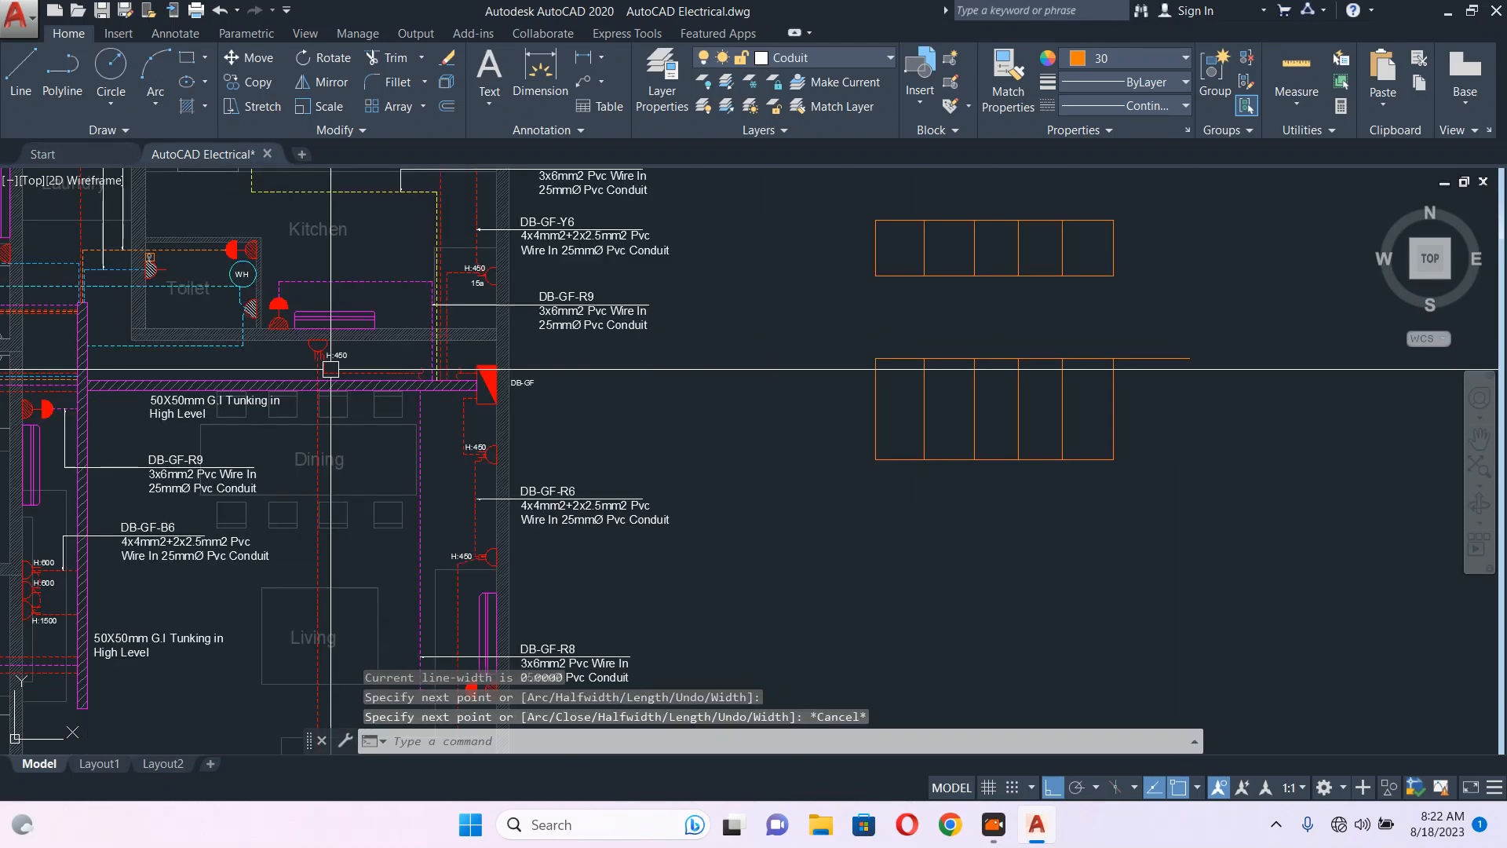
{"action": "middle_click_drag", "start_coordinate": [339, 424], "coordinate": [596, 433]}
{"action": "scroll", "coordinate": [906, 382], "scroll_direction": "up", "scroll_amount": 5}
{"action": "left_click", "coordinate": [331, 324]}
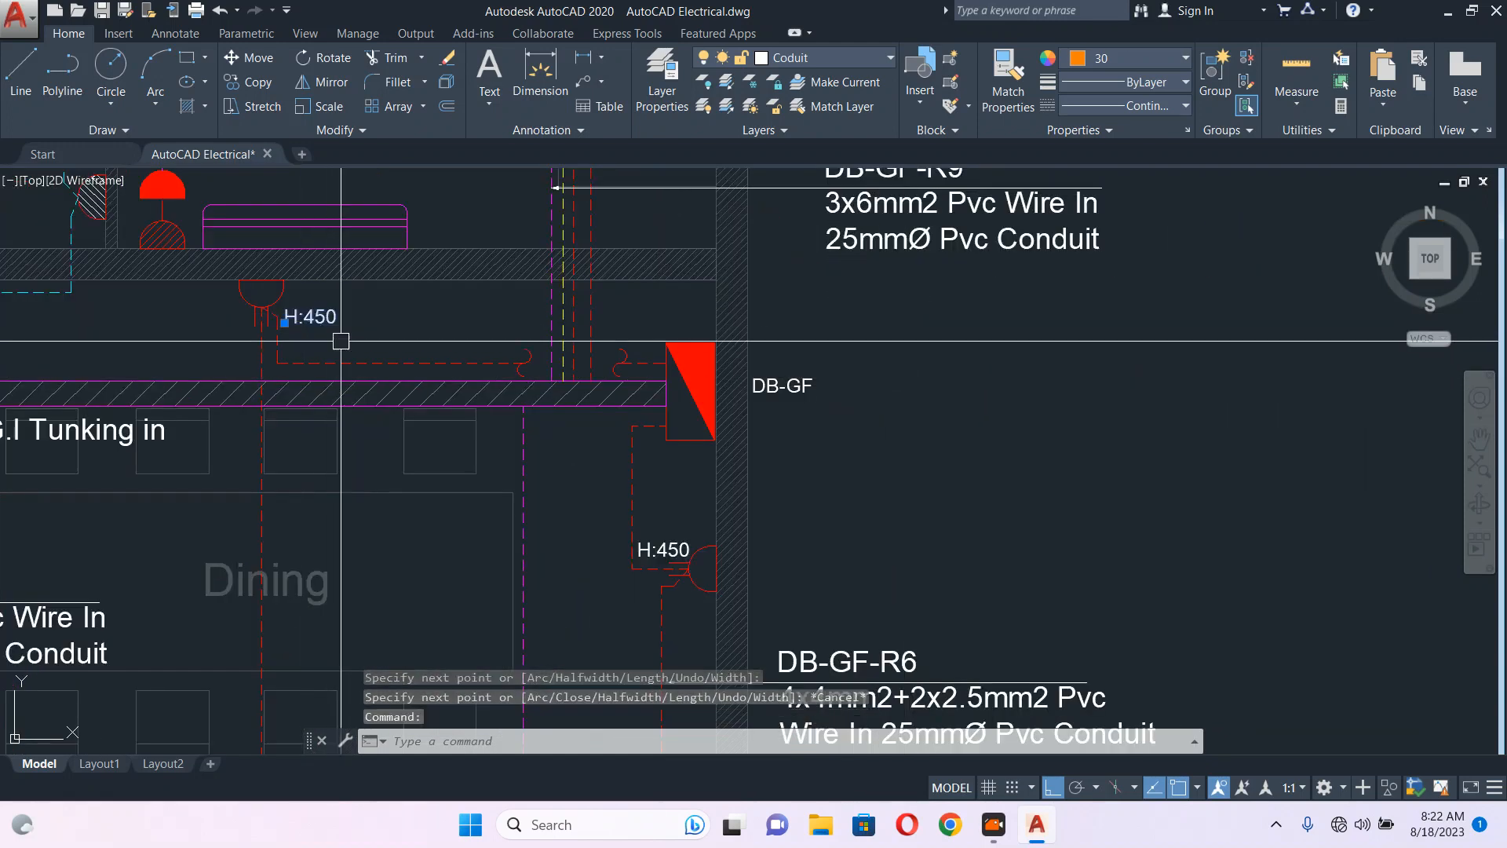
{"action": "middle_click_drag", "start_coordinate": [354, 349], "coordinate": [322, 361]}
{"action": "type", "text": "co"}
{"action": "key", "text": "Return"}
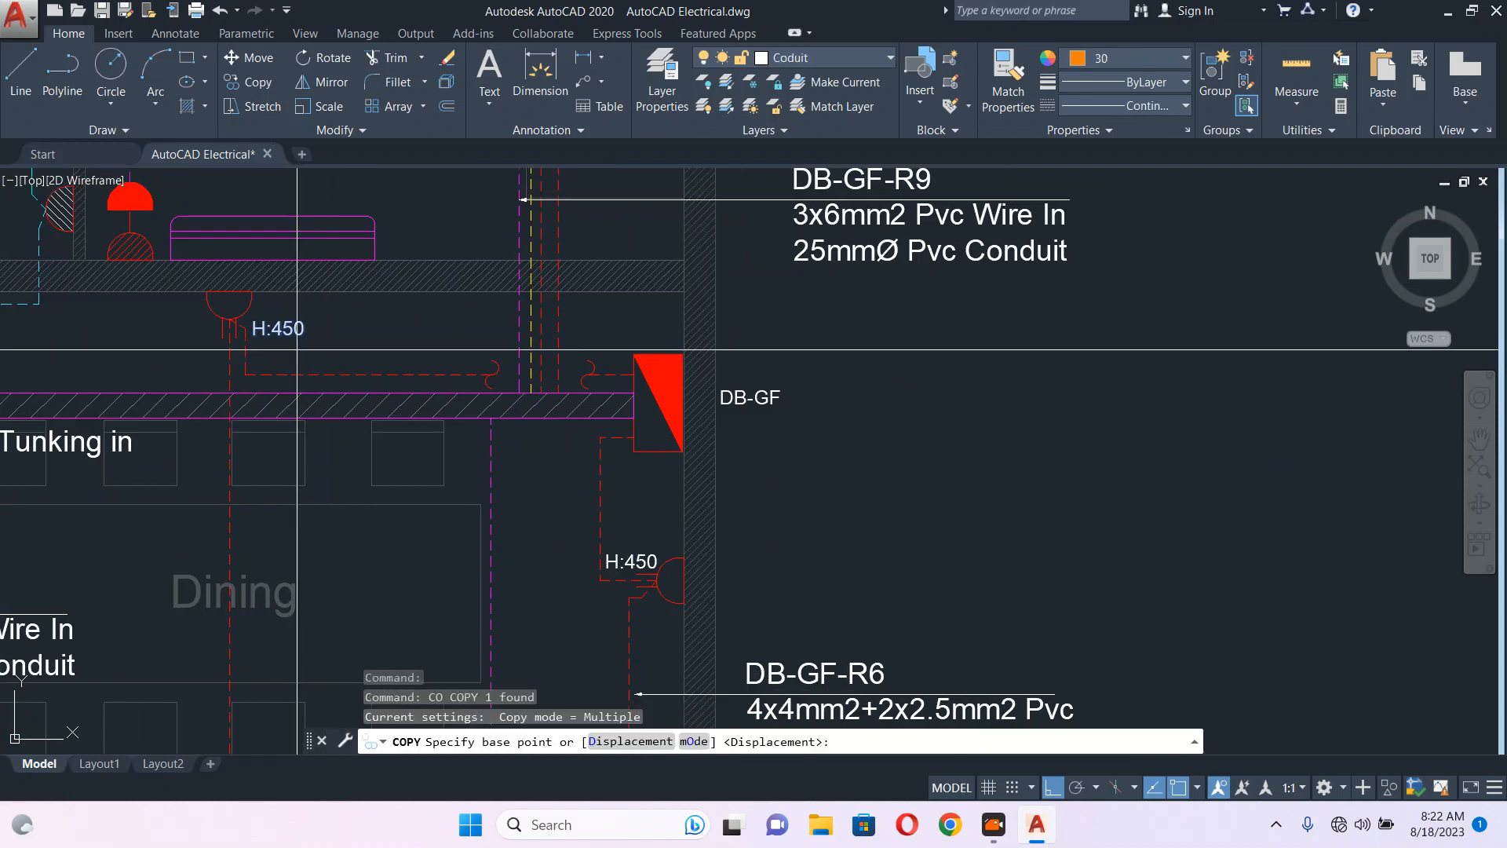
{"action": "left_click", "coordinate": [298, 350]}
{"action": "left_click", "coordinate": [1053, 787]}
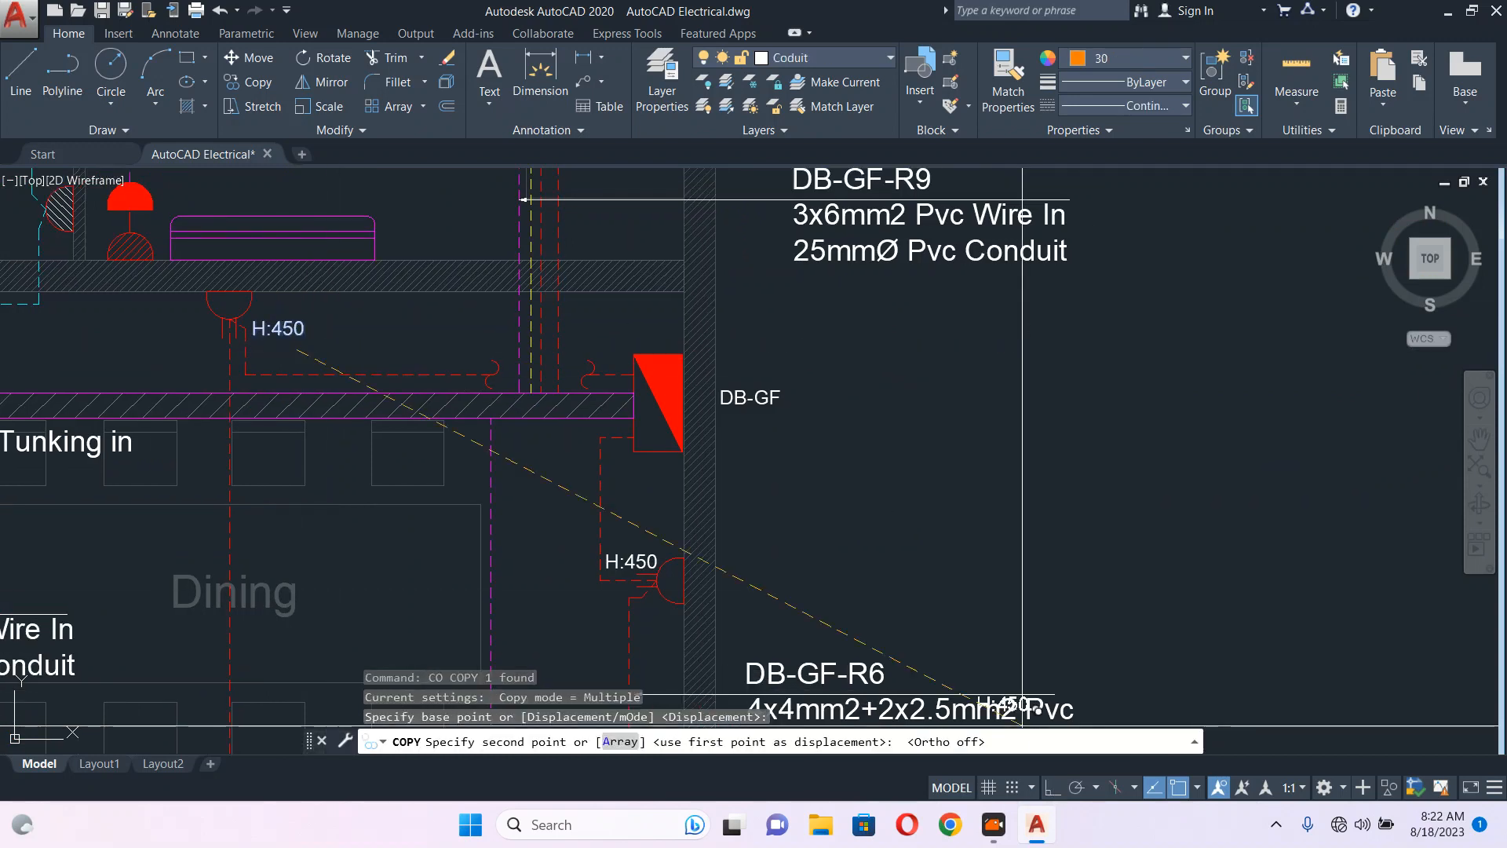
{"action": "scroll", "coordinate": [1003, 438], "scroll_direction": "down", "scroll_amount": 4}
{"action": "scroll", "coordinate": [1057, 387], "scroll_direction": "up", "scroll_amount": 5}
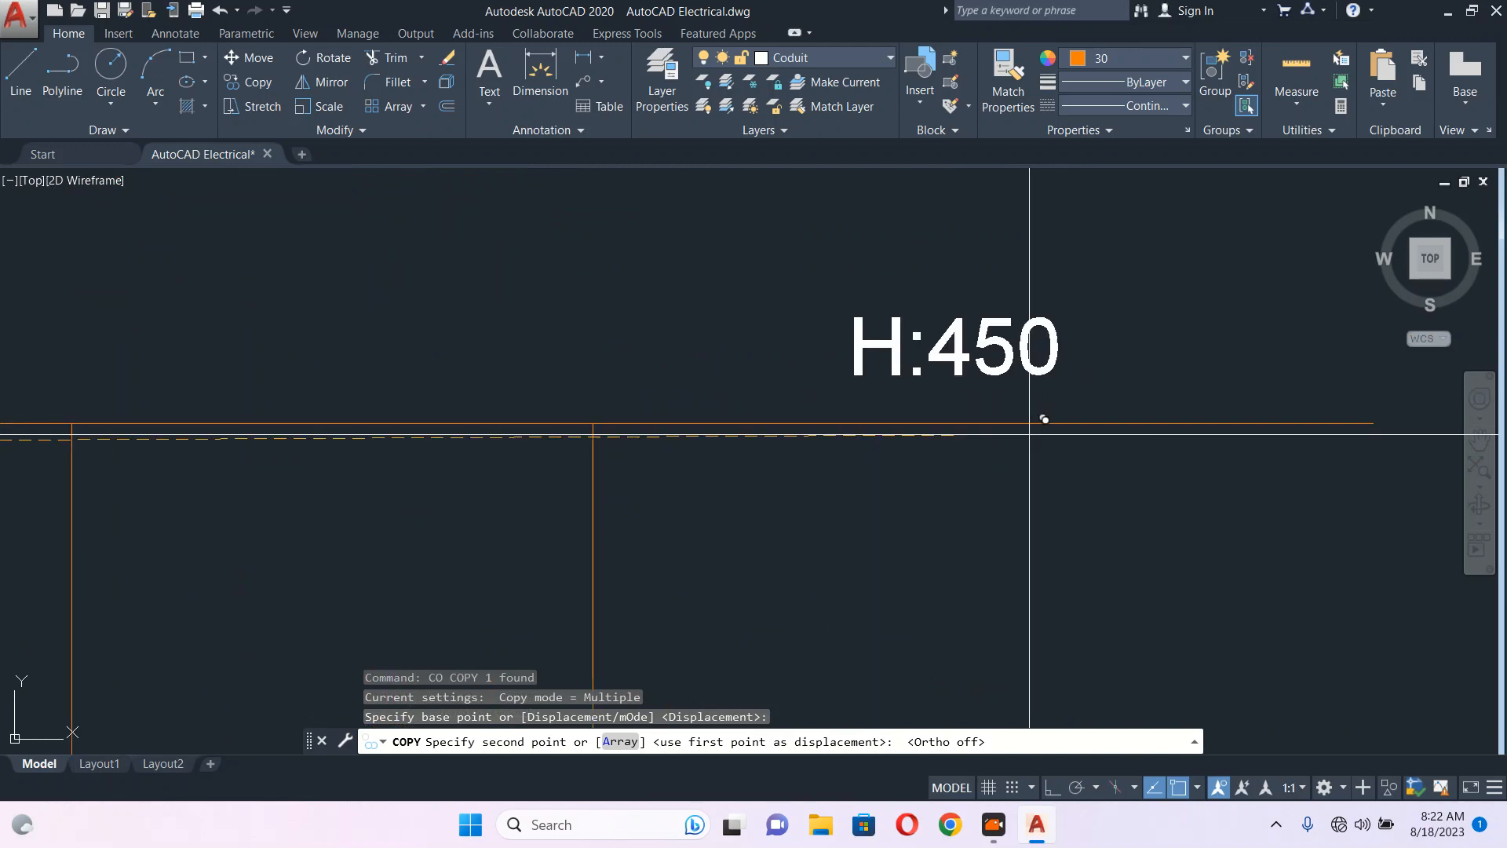
{"action": "key", "text": "Escape"}
- Change the copied height text above the taller rectangle's extended line to H:900
{"action": "double_click", "coordinate": [948, 377]}
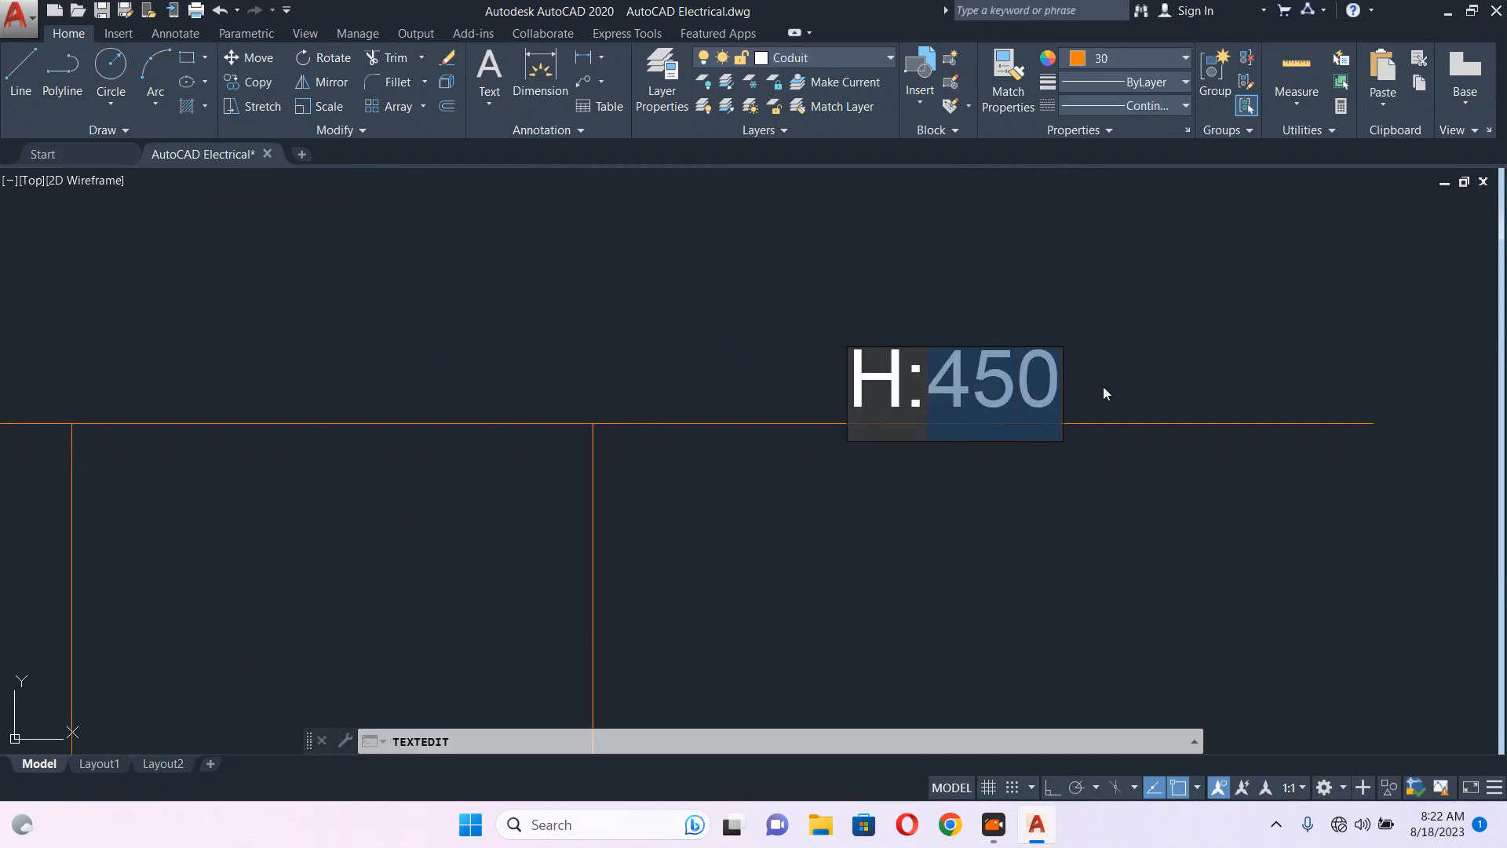
{"action": "type", "text": "900"}
{"action": "key", "text": "Return"}
{"action": "scroll", "coordinate": [1102, 381], "scroll_direction": "down", "scroll_amount": 6}
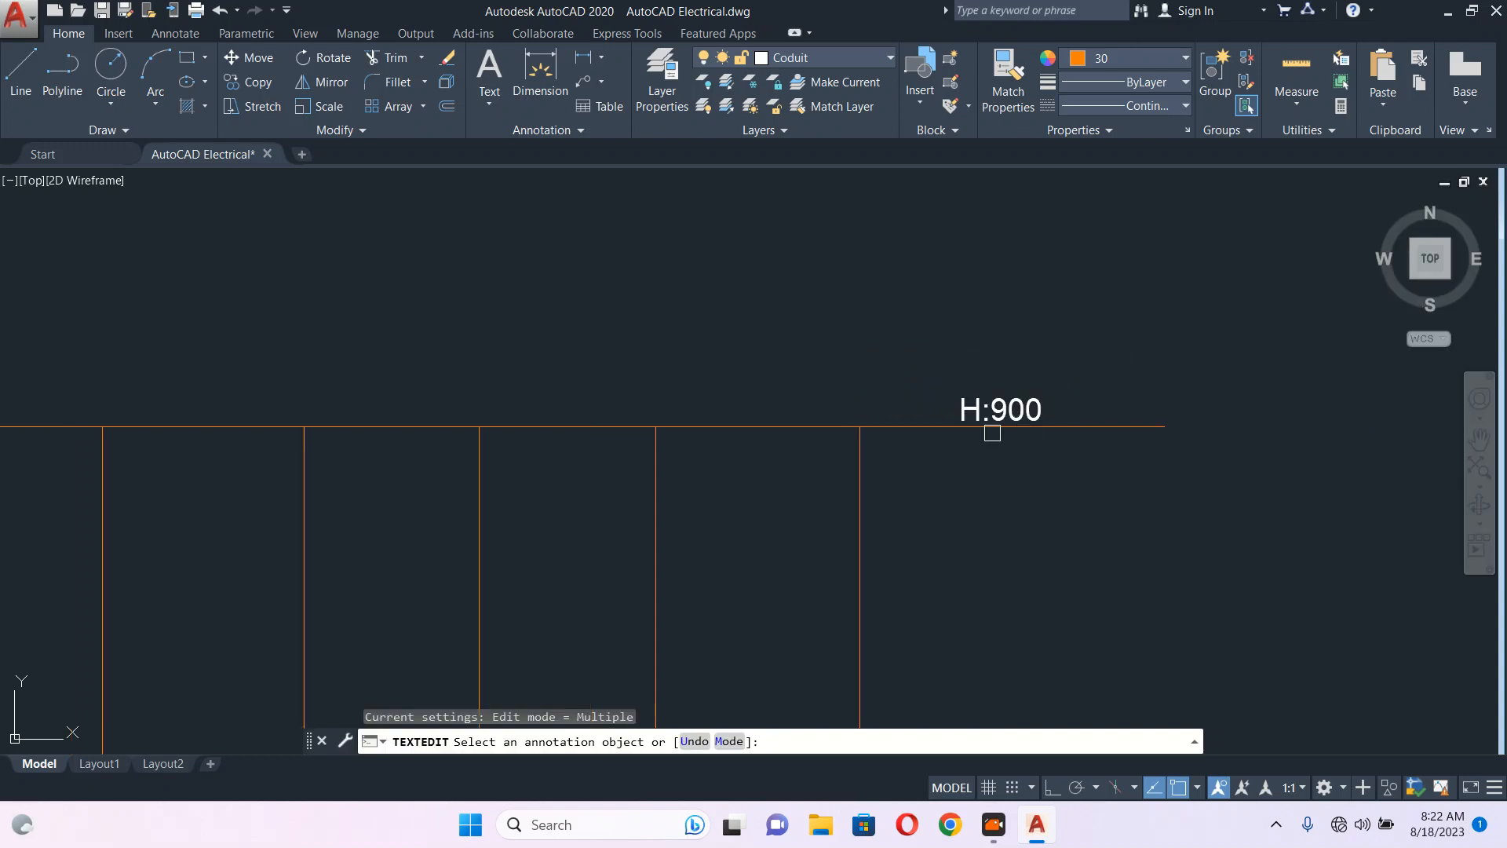
- Copy the H:900 label and its line from the taller rectangle's upper-left corner to the upper rectangle's lower-left corner
{"action": "key", "text": "Escape"}
{"action": "left_click", "coordinate": [983, 405]}
{"action": "left_click", "coordinate": [928, 469]}
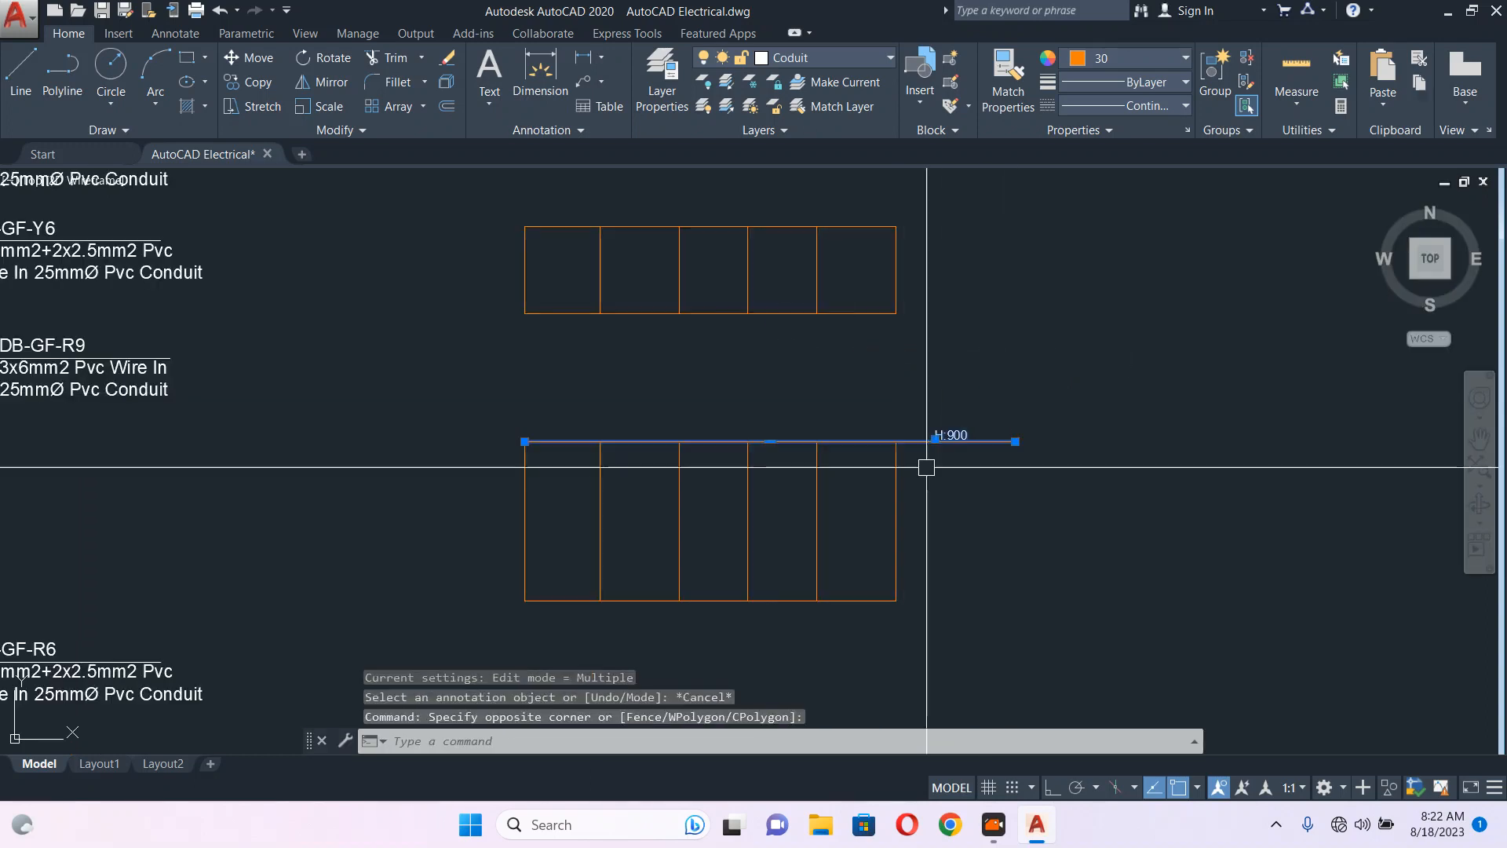
{"action": "type", "text": "co"}
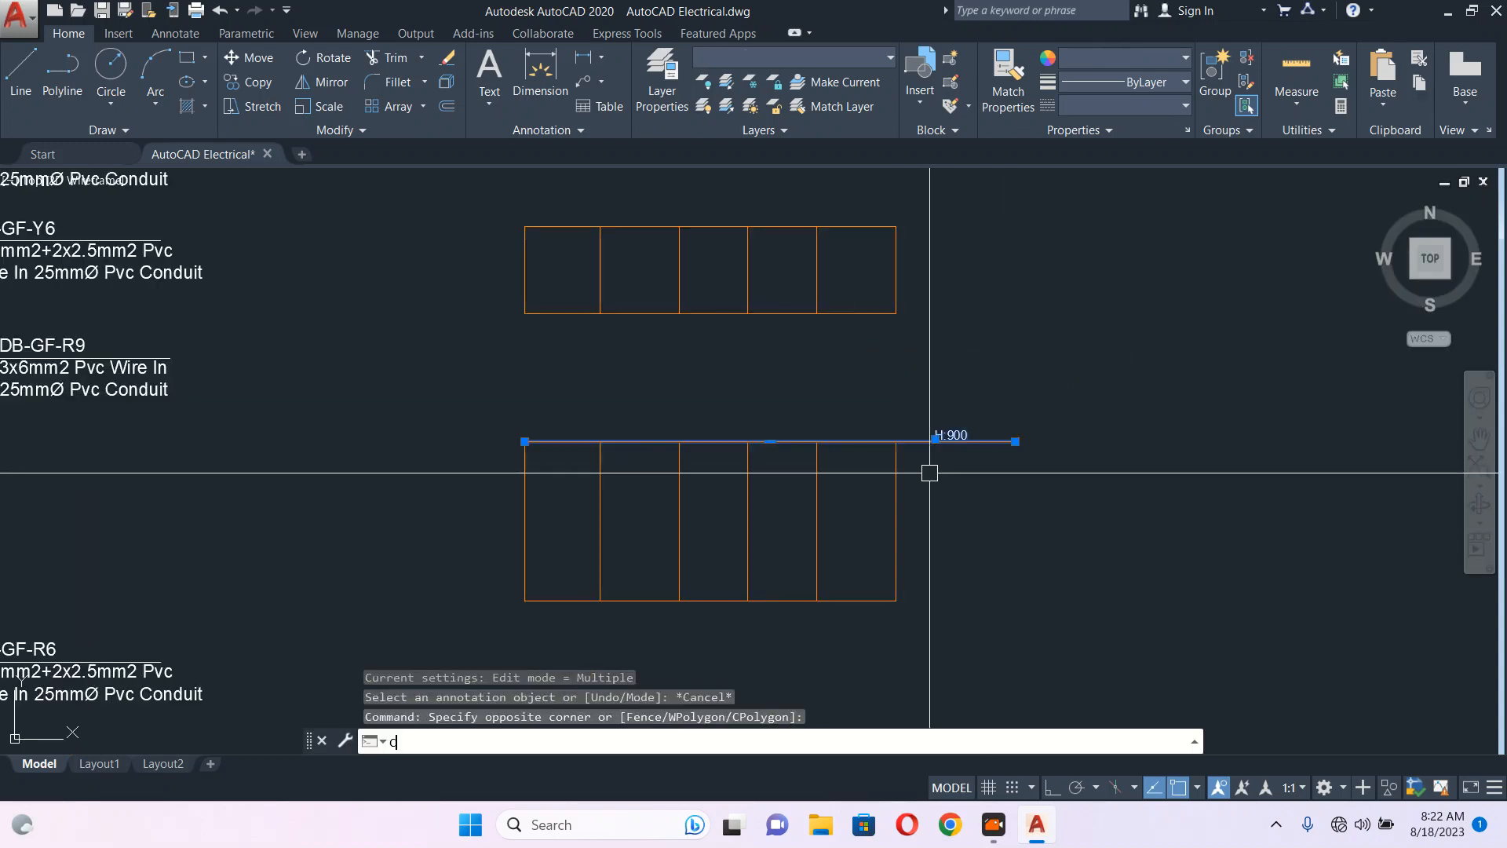
{"action": "key", "text": "Return"}
{"action": "left_click", "coordinate": [523, 441]}
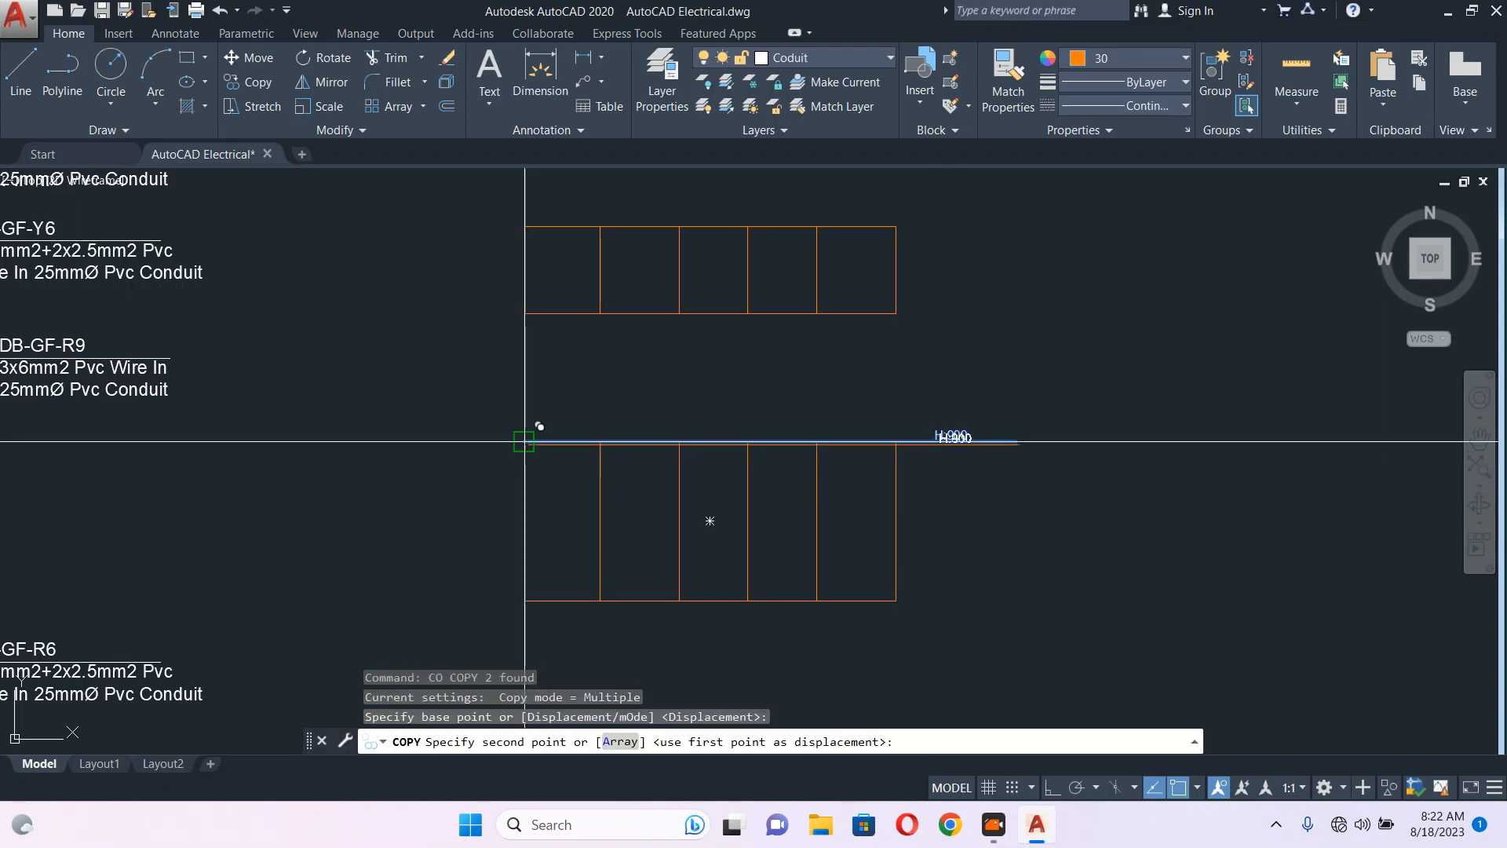
{"action": "key", "text": "Escape"}
- Change the height label at the upper rectangle's lower edge to H:1150
{"action": "scroll", "coordinate": [977, 296], "scroll_direction": "up", "scroll_amount": 4}
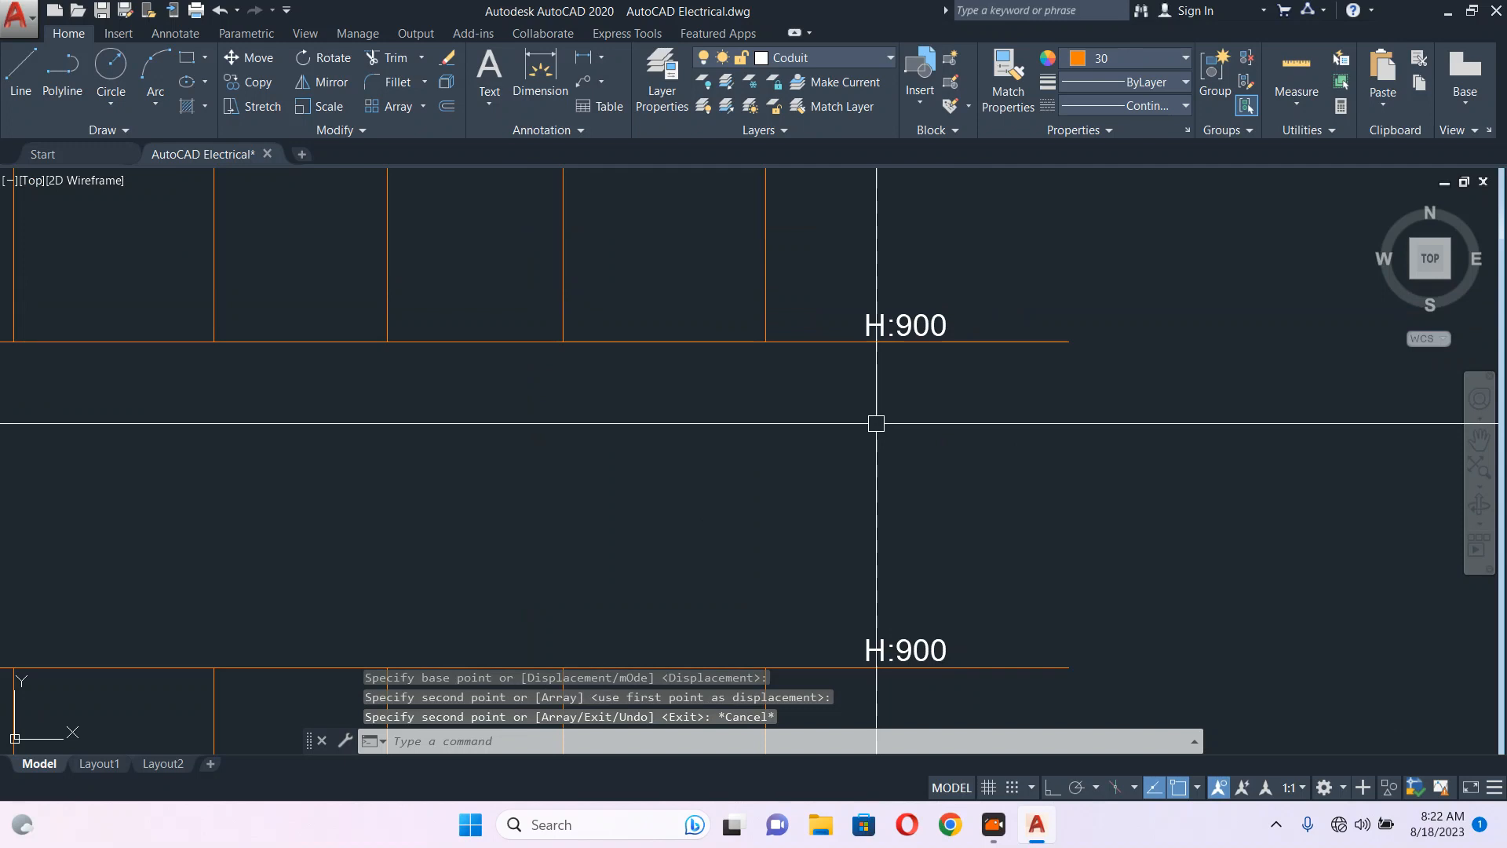
{"action": "middle_click_drag", "start_coordinate": [866, 556], "coordinate": [817, 464]}
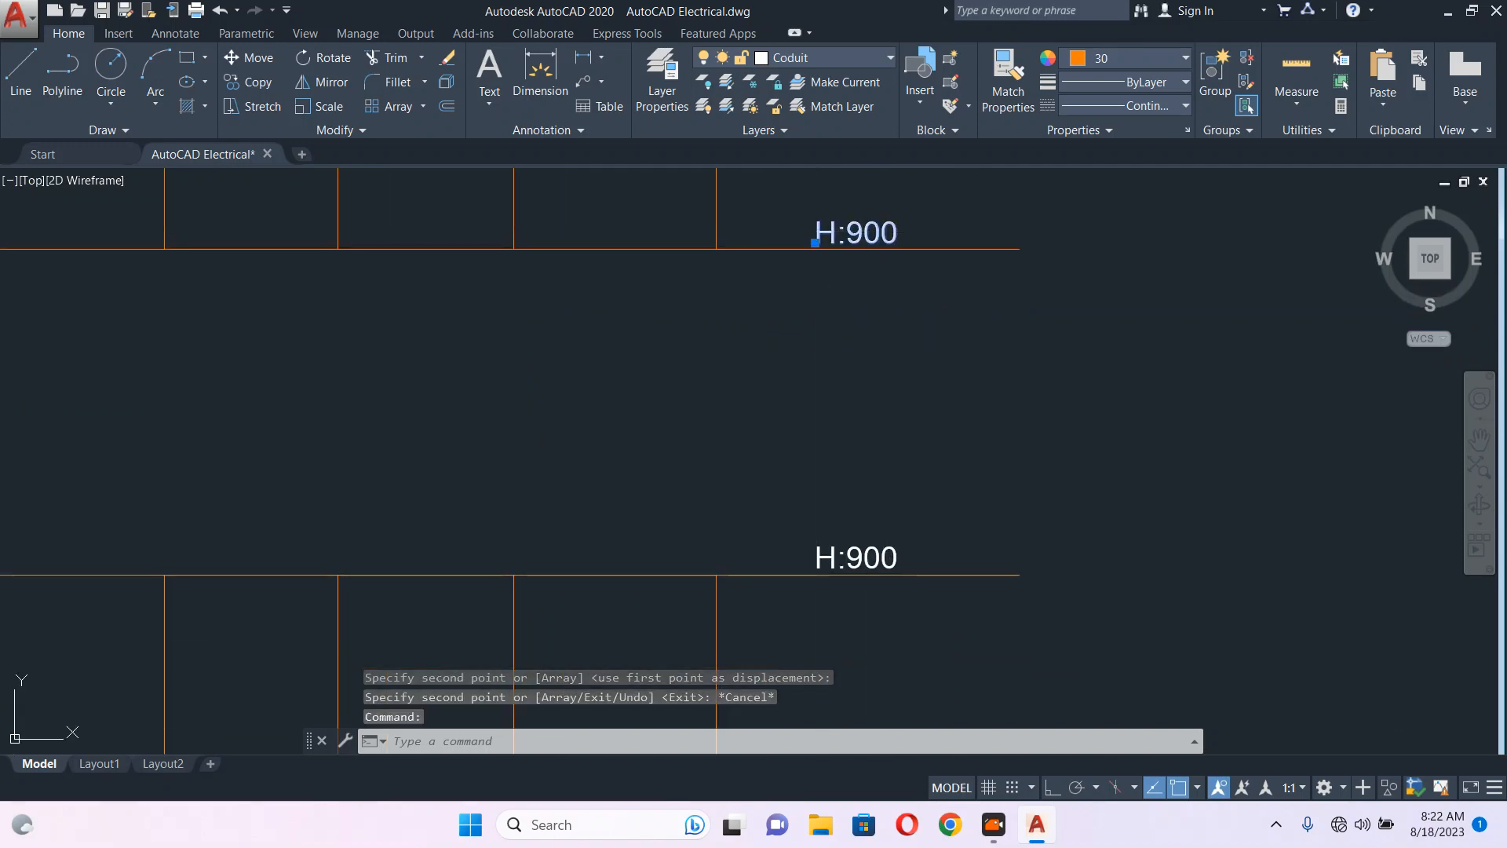
{"action": "double_click", "coordinate": [858, 242]}
{"action": "type", "text": "11"}
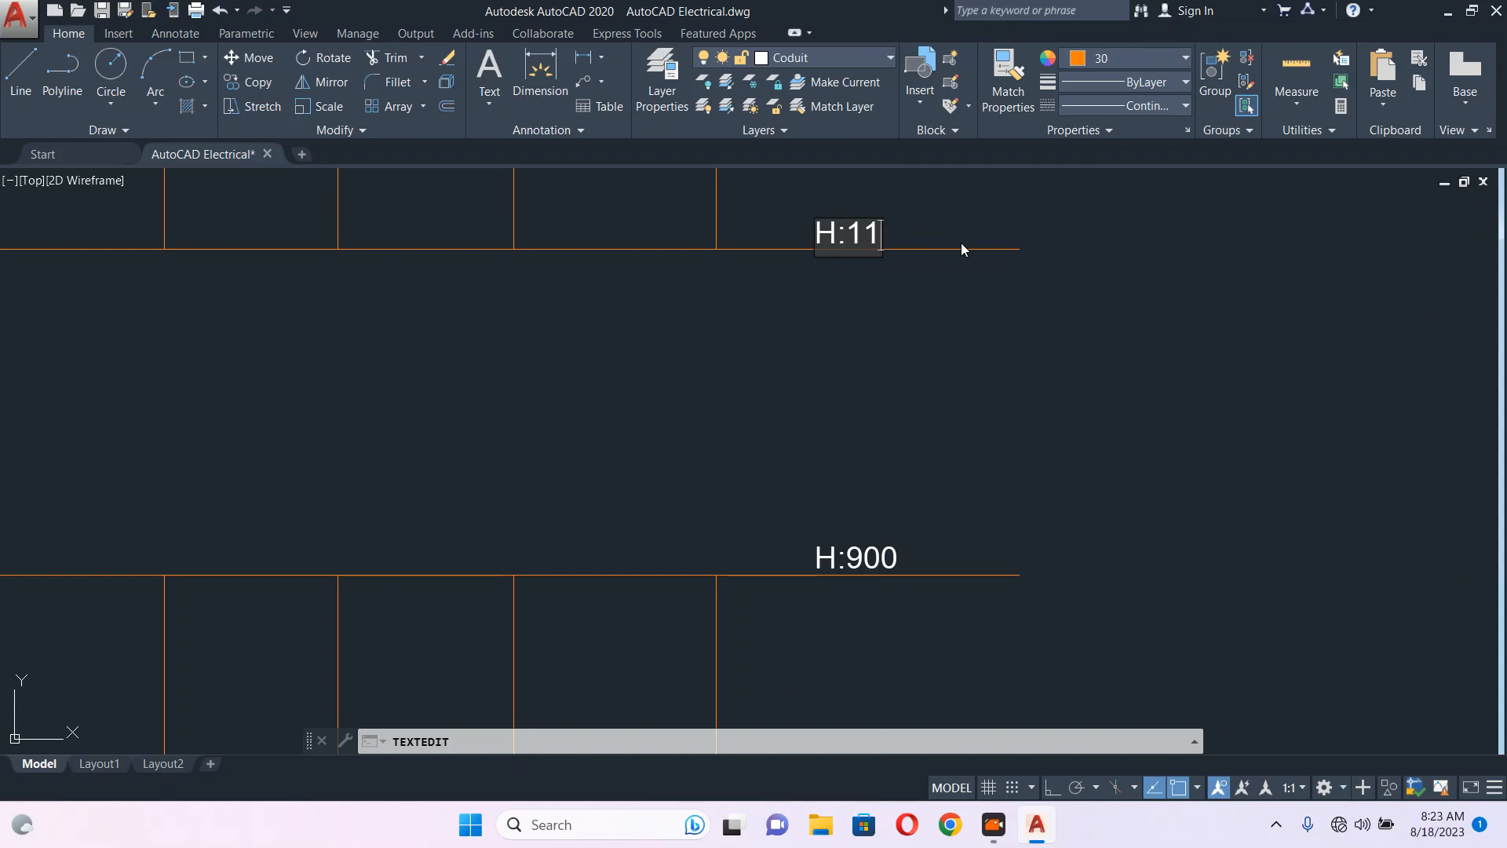
{"action": "type", "text": "50"}
{"action": "key", "text": "Return"}
{"action": "key", "text": "Escape"}
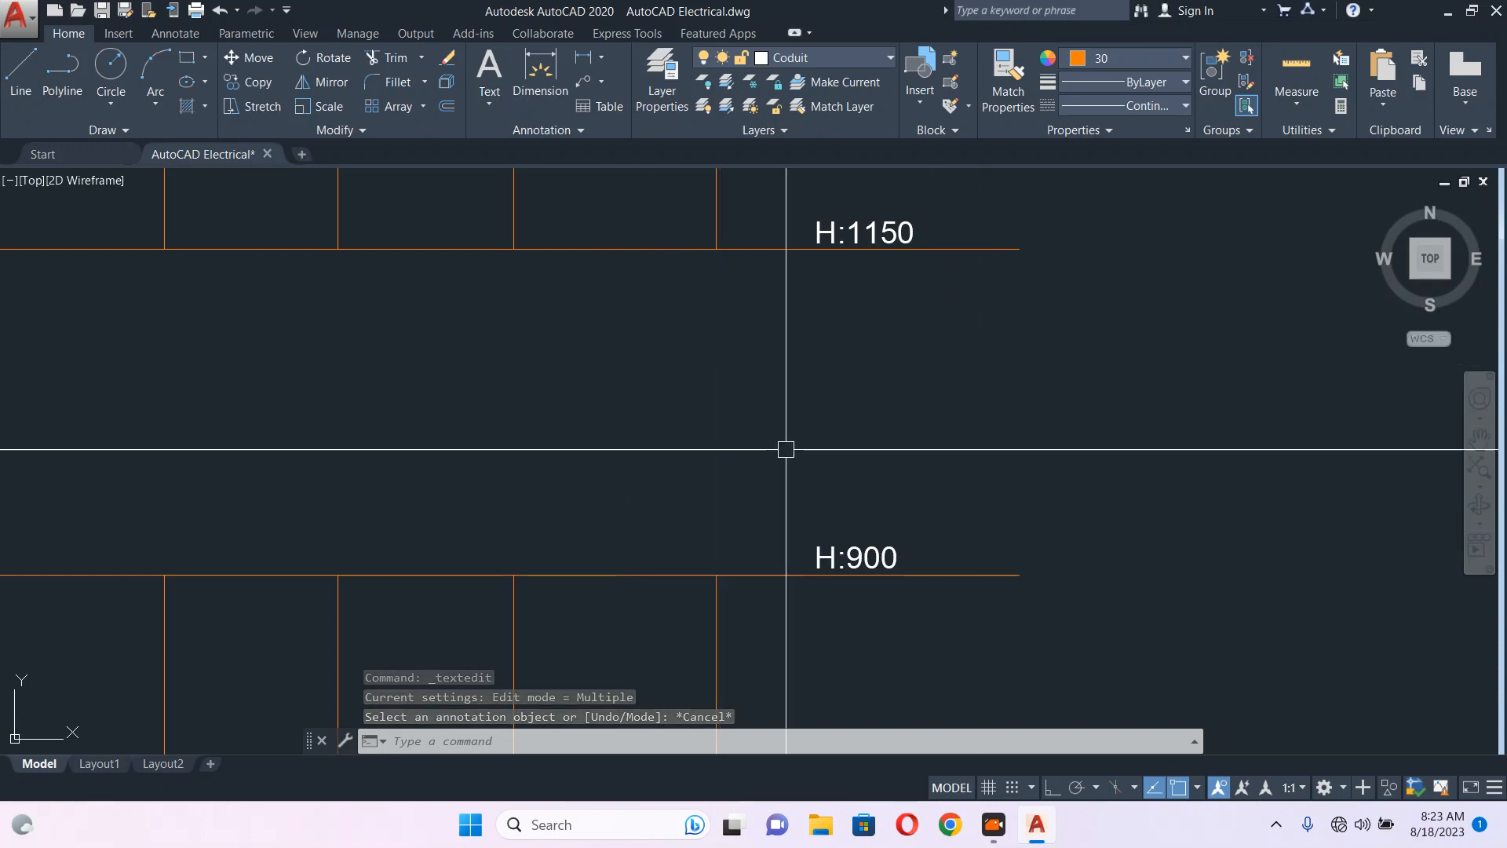
{"action": "middle_click_drag", "start_coordinate": [783, 447], "coordinate": [871, 428]}
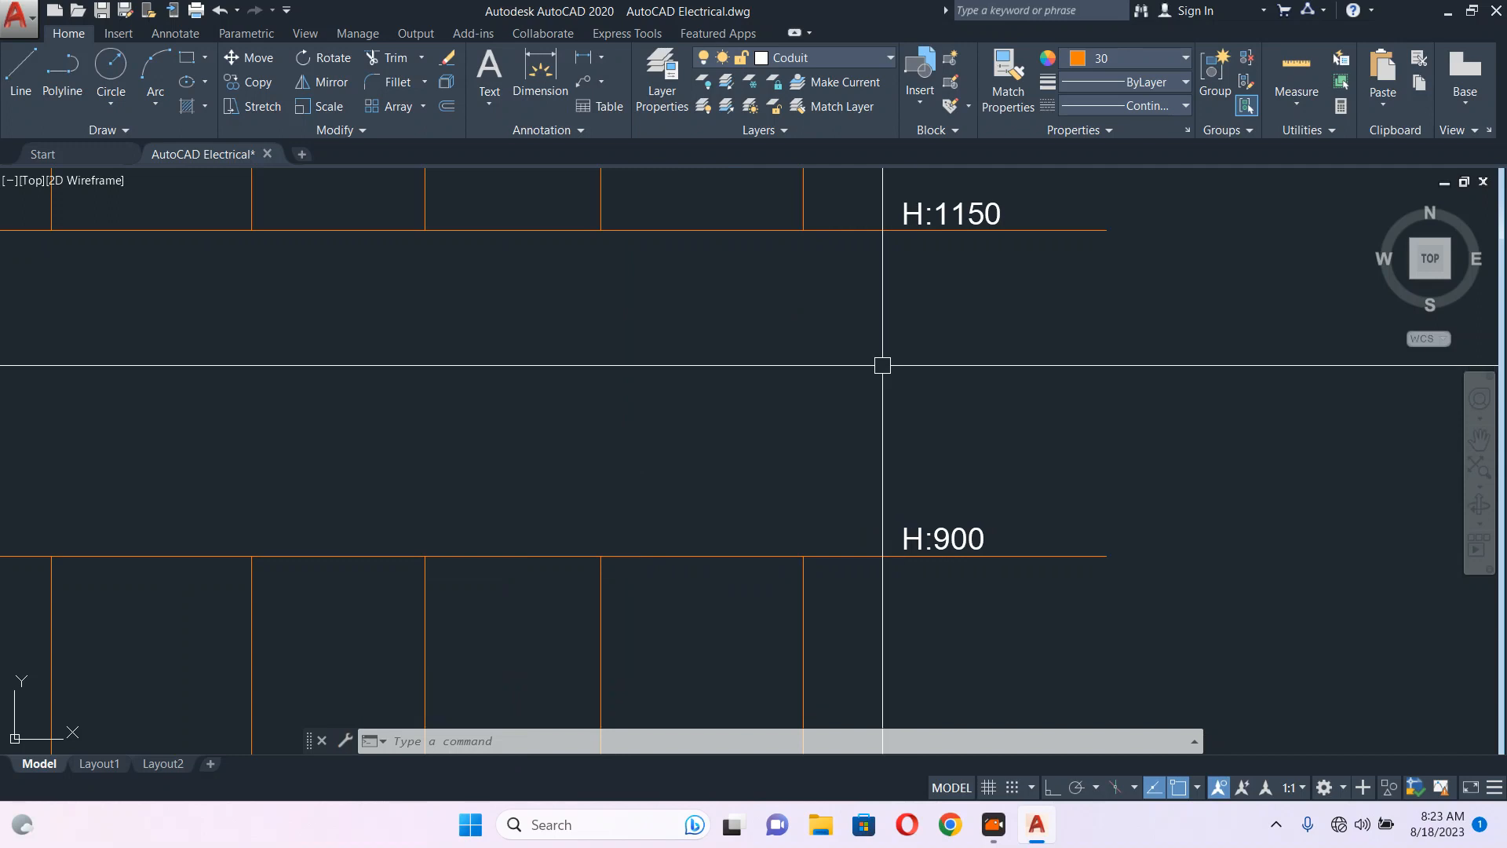
{"action": "scroll", "coordinate": [873, 363], "scroll_direction": "down", "scroll_amount": 2}
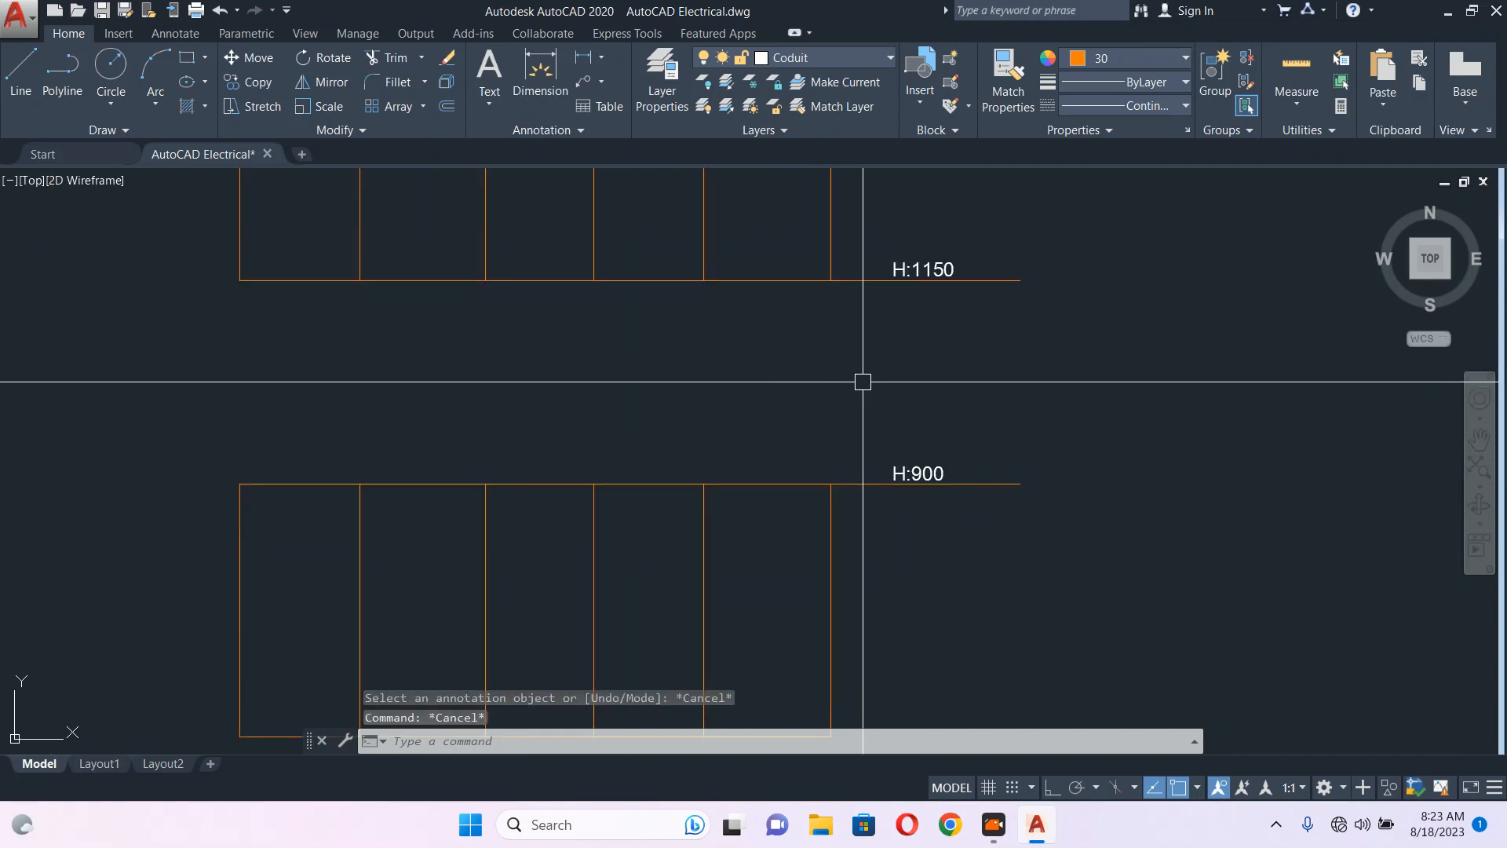
{"action": "scroll", "coordinate": [864, 377], "scroll_direction": "down", "scroll_amount": 2}
{"action": "scroll", "coordinate": [916, 317], "scroll_direction": "up", "scroll_amount": 4}
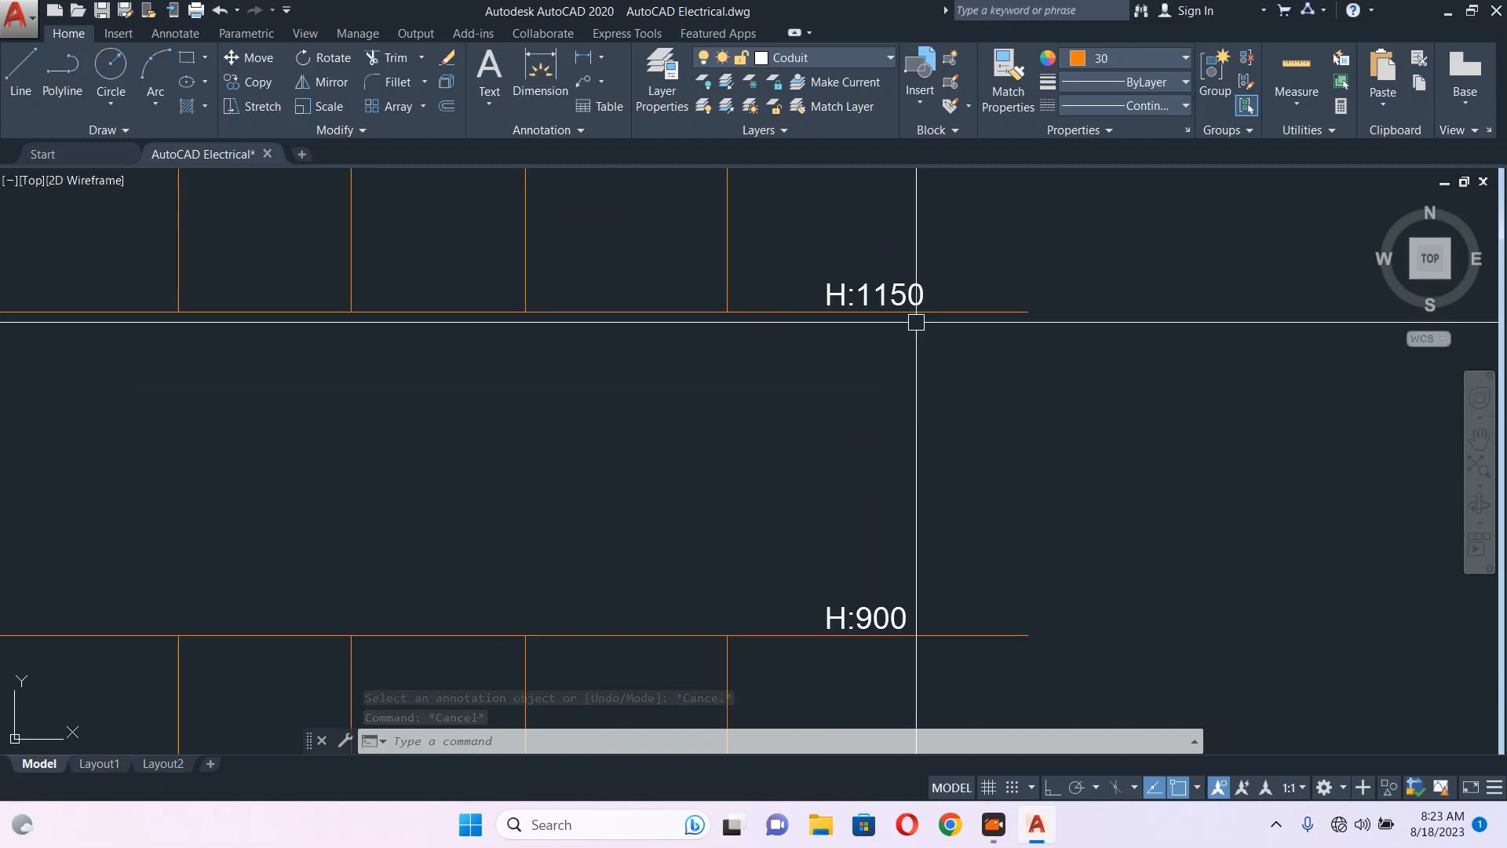
{"action": "scroll", "coordinate": [838, 349], "scroll_direction": "down", "scroll_amount": 6}
{"action": "mouse_move", "coordinate": [738, 403]}
{"action": "middle_mouse_down"}
{"action": "mouse_move", "coordinate": [822, 355]}
{"action": "mouse_move", "coordinate": [895, 352]}
{"action": "middle_mouse_up"}
{"action": "scroll", "coordinate": [896, 312], "scroll_direction": "up", "scroll_amount": 2}
{"action": "scroll", "coordinate": [898, 312], "scroll_direction": "up", "scroll_amount": 4}
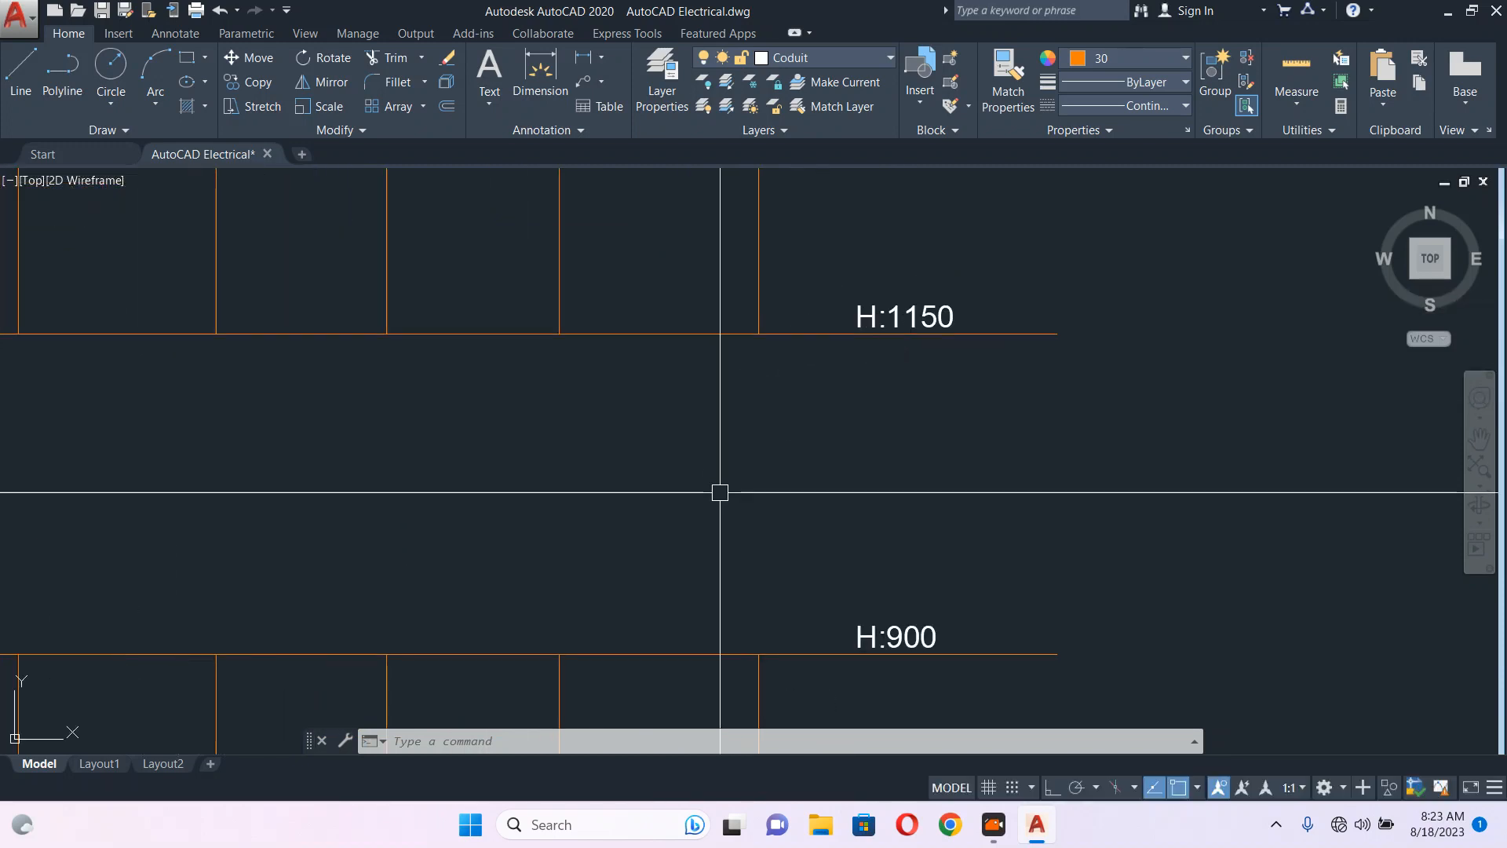
{"action": "scroll", "coordinate": [720, 492], "scroll_direction": "down", "scroll_amount": 4}
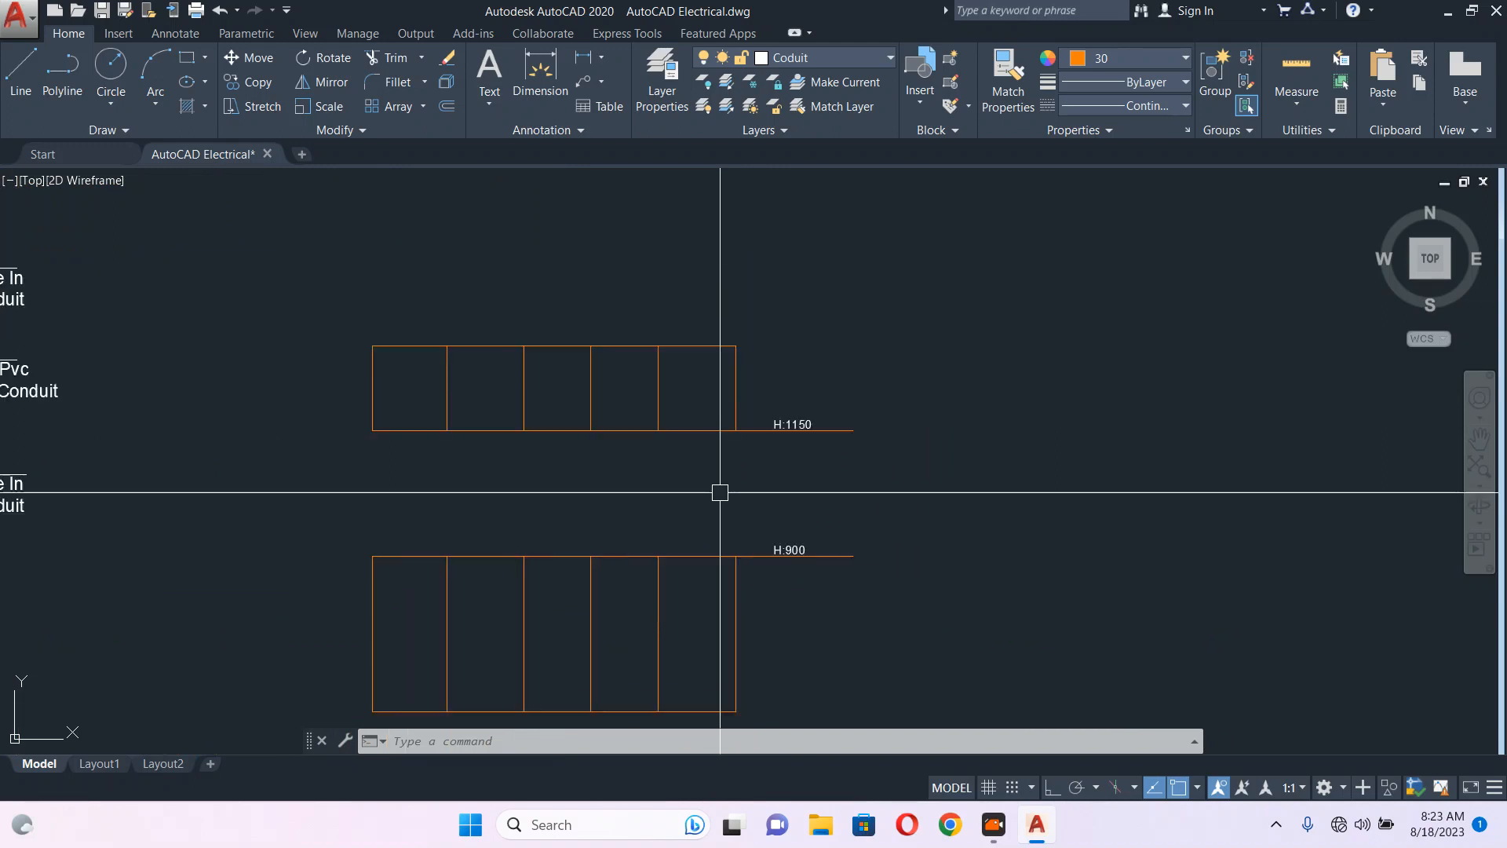
- Copy the H:1150 label and its line from the upper rectangle's lower-right corner to its upper-right corner
{"action": "scroll", "coordinate": [733, 357], "scroll_direction": "up", "scroll_amount": 2}
{"action": "left_click", "coordinate": [858, 428]}
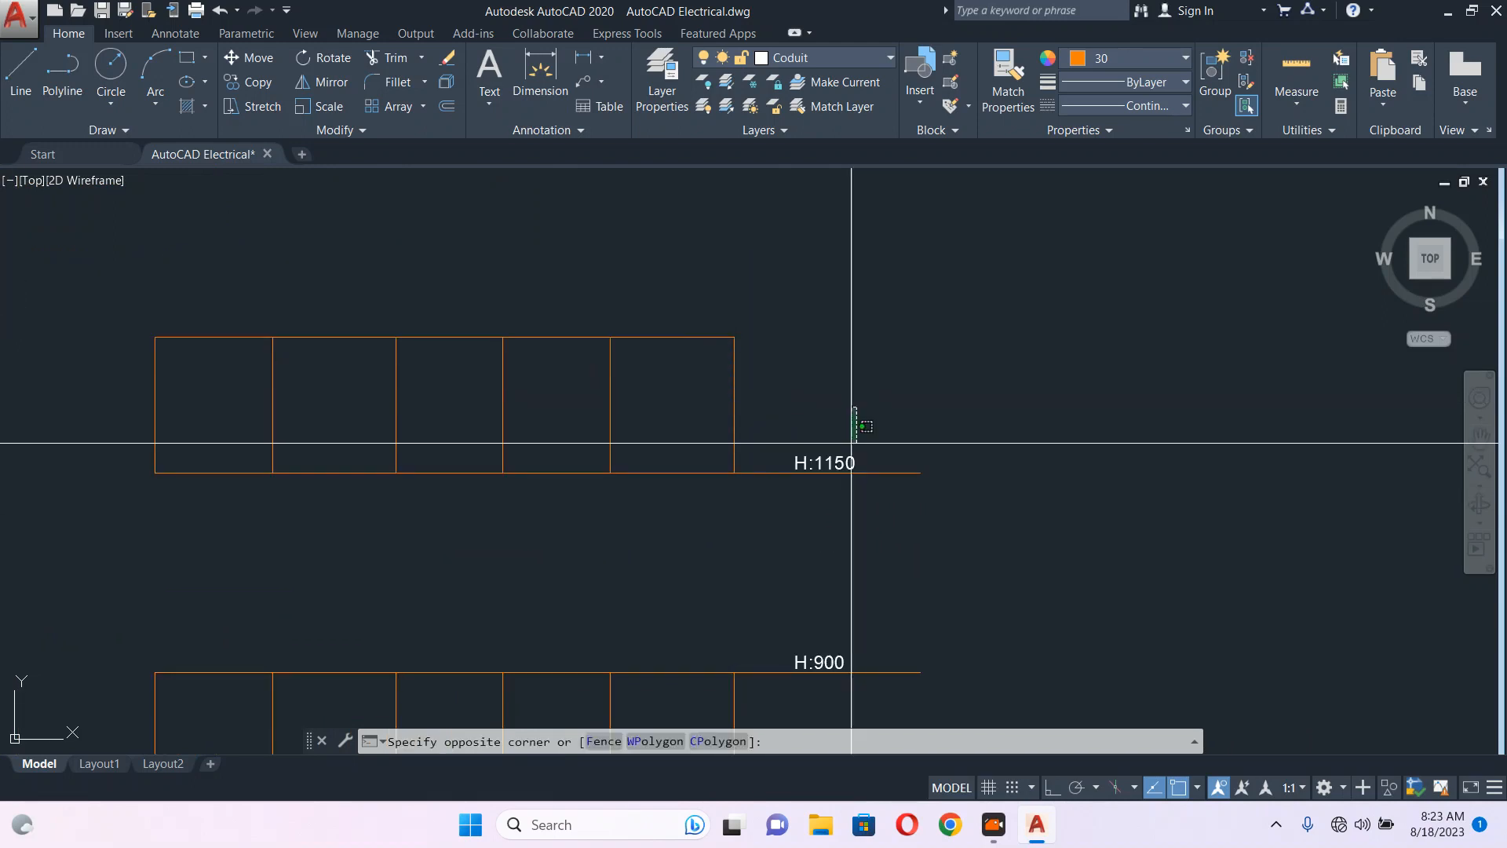
{"action": "left_click", "coordinate": [786, 487]}
{"action": "middle_click_drag", "start_coordinate": [772, 455], "coordinate": [781, 505]}
{"action": "type", "text": "co"}
{"action": "key", "text": "Return"}
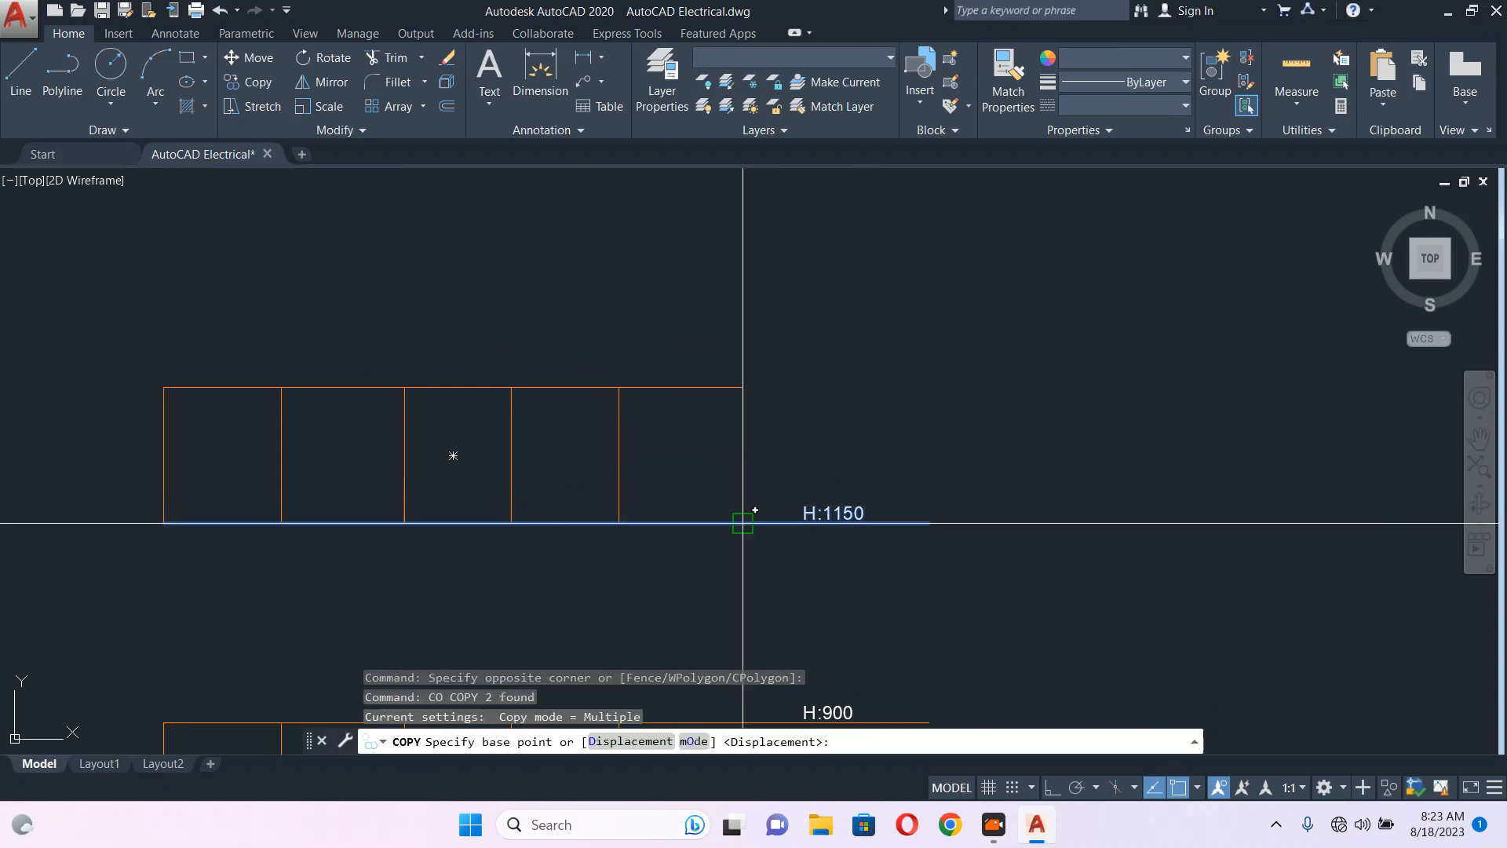
{"action": "left_click", "coordinate": [742, 522]}
{"action": "left_click", "coordinate": [740, 379]}
{"action": "key", "text": "Escape"}
- Change the copied height label at the upper rectangle's top edge to H:1750
{"action": "scroll", "coordinate": [866, 373], "scroll_direction": "up", "scroll_amount": 3}
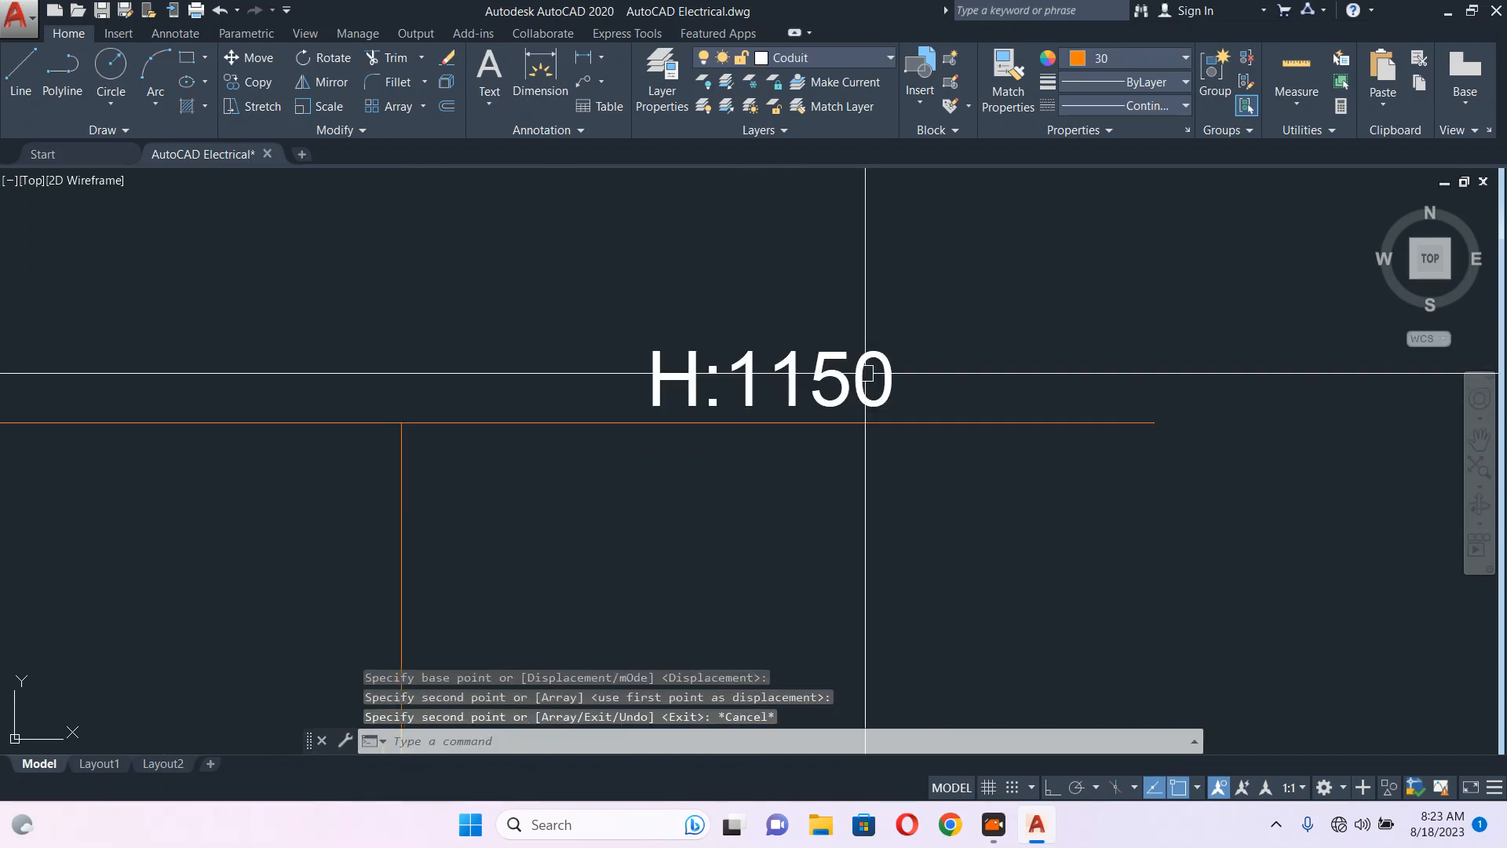
{"action": "left_click", "coordinate": [796, 382]}
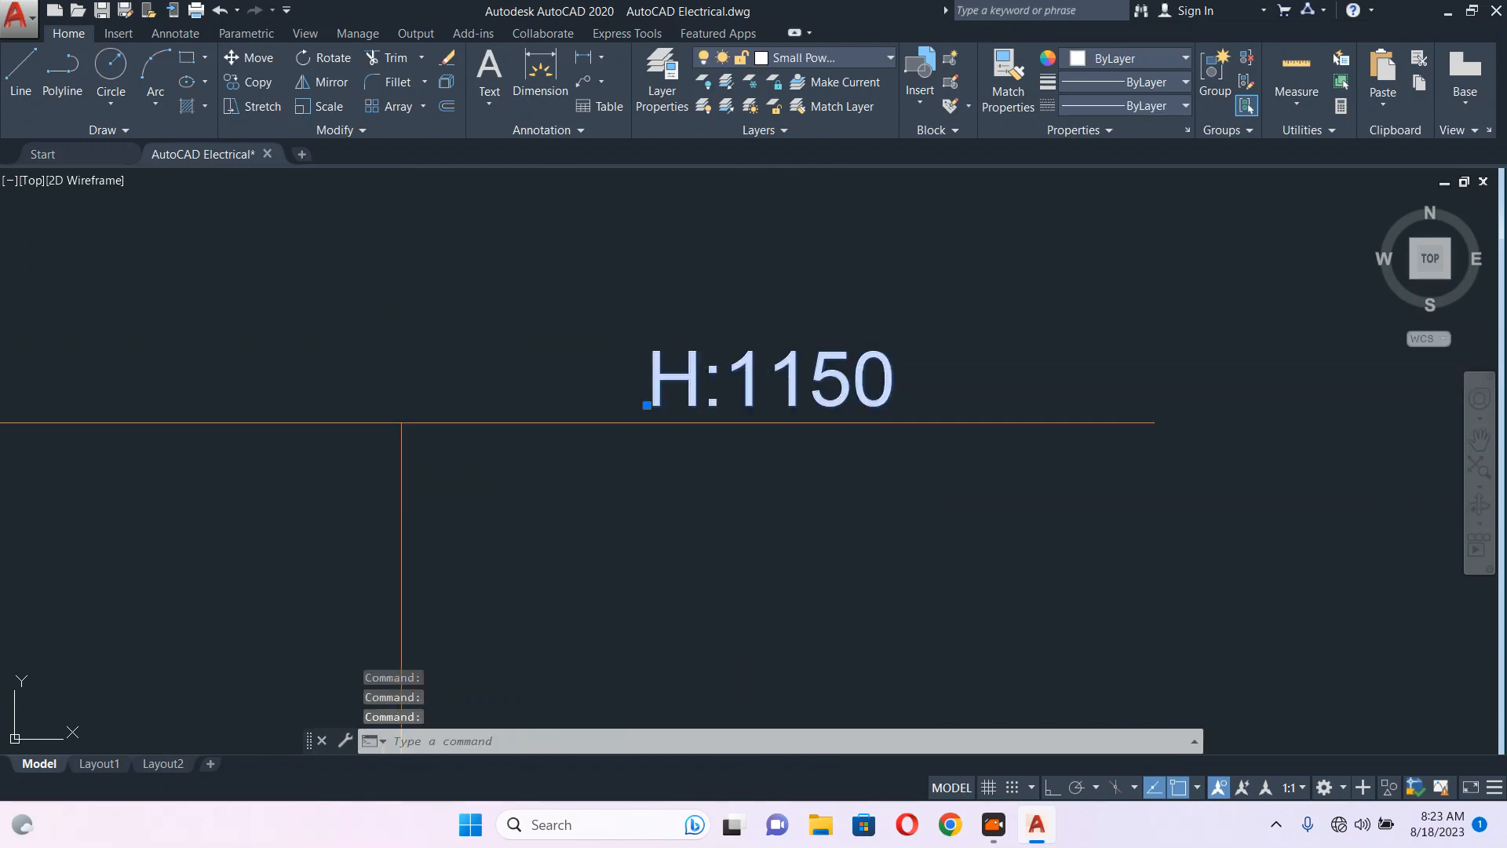
{"action": "double_click", "coordinate": [800, 367]}
{"action": "type", "text": "7"}
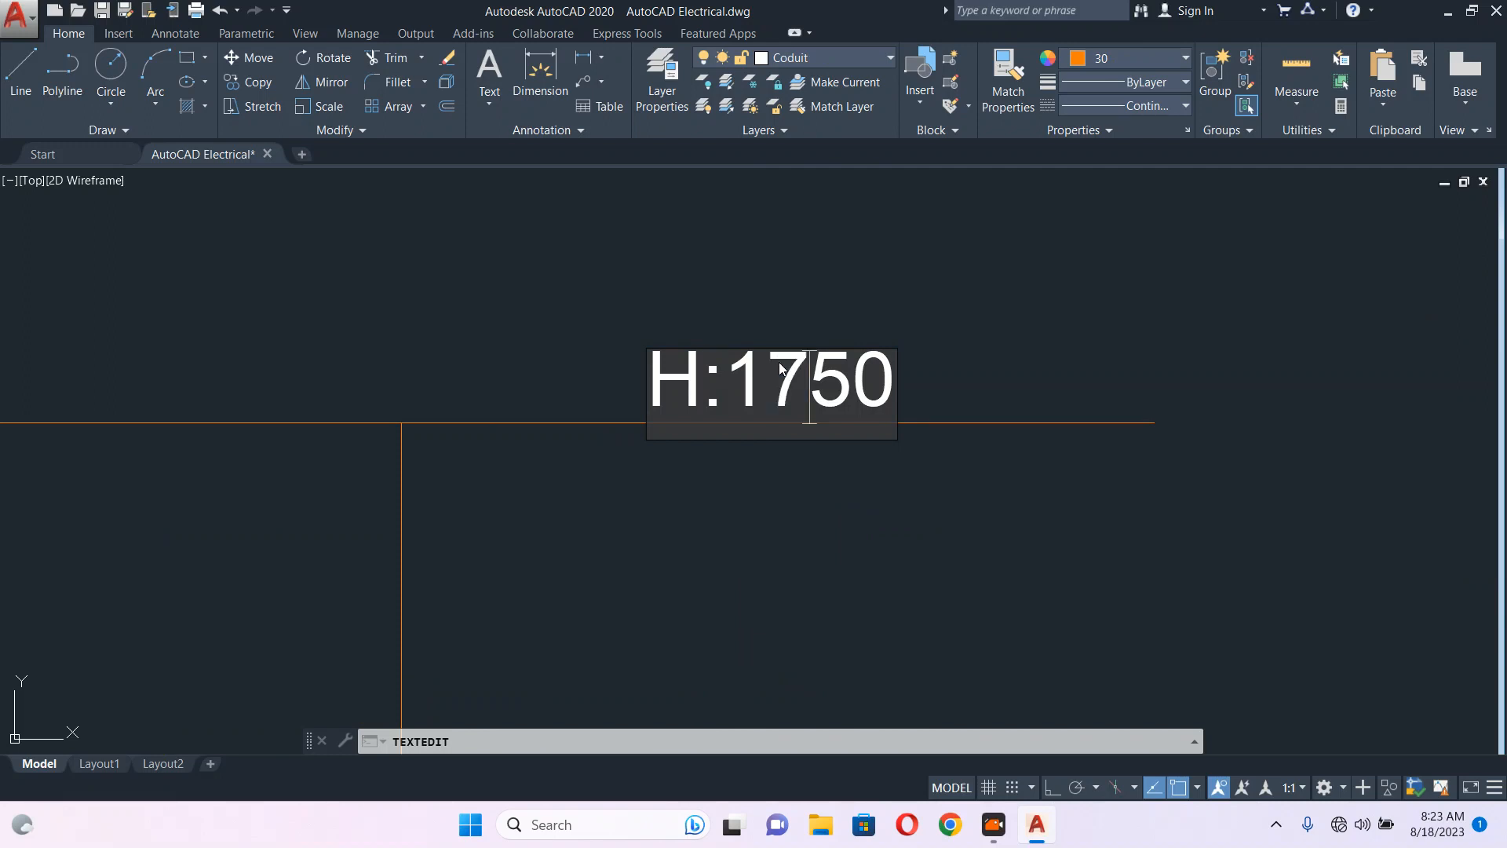
{"action": "left_click", "coordinate": [954, 284]}
{"action": "scroll", "coordinate": [955, 284], "scroll_direction": "down", "scroll_amount": 2}
{"action": "scroll", "coordinate": [838, 314], "scroll_direction": "down", "scroll_amount": 3}
{"action": "key", "text": "Escape"}
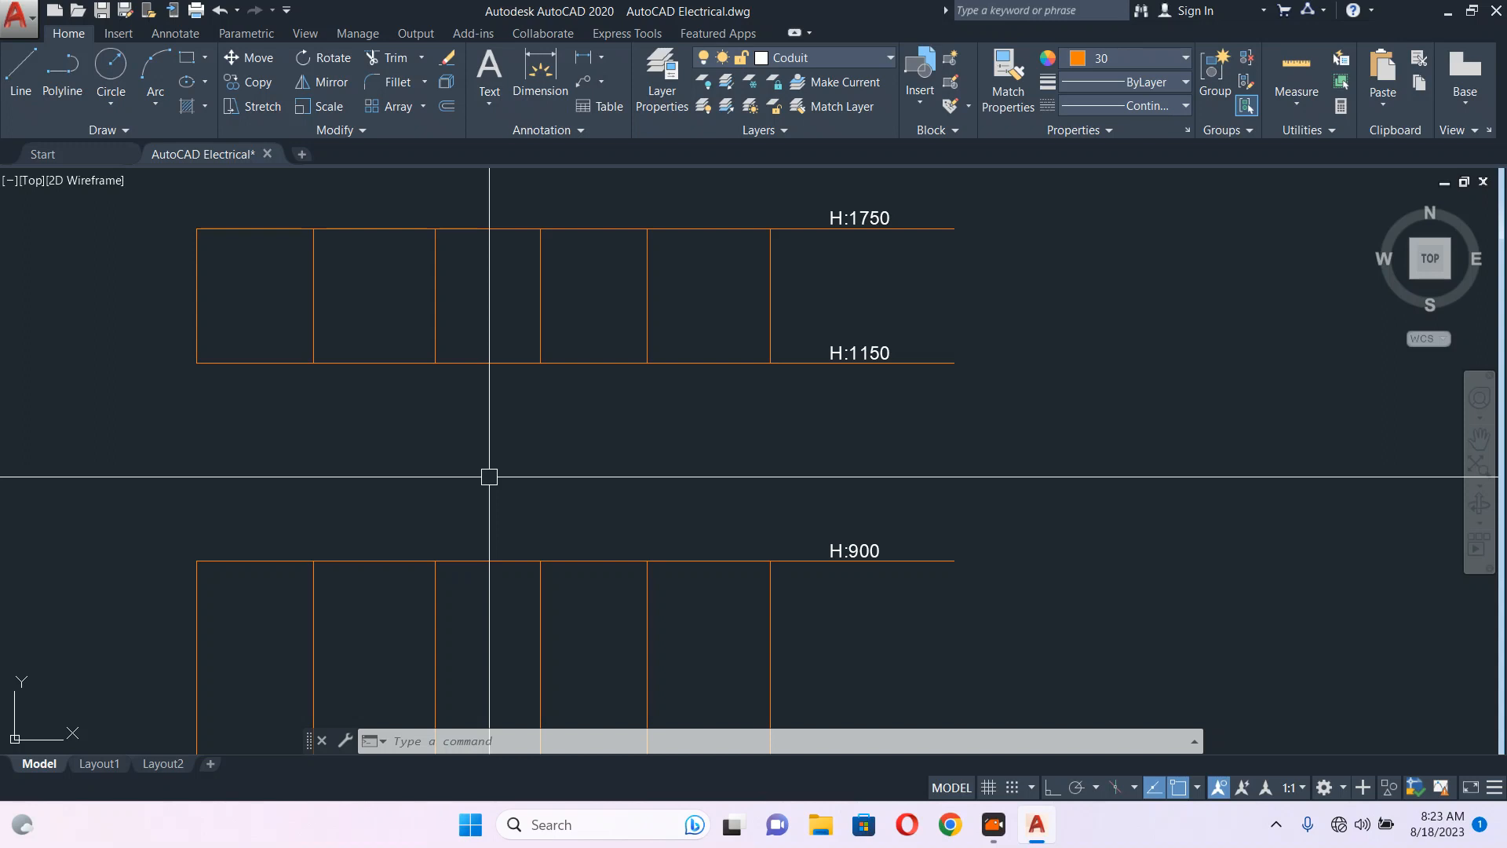
- Change the height label at the upper rectangle's lower edge to H:1500
{"action": "middle_click_drag", "start_coordinate": [689, 457], "coordinate": [663, 431]}
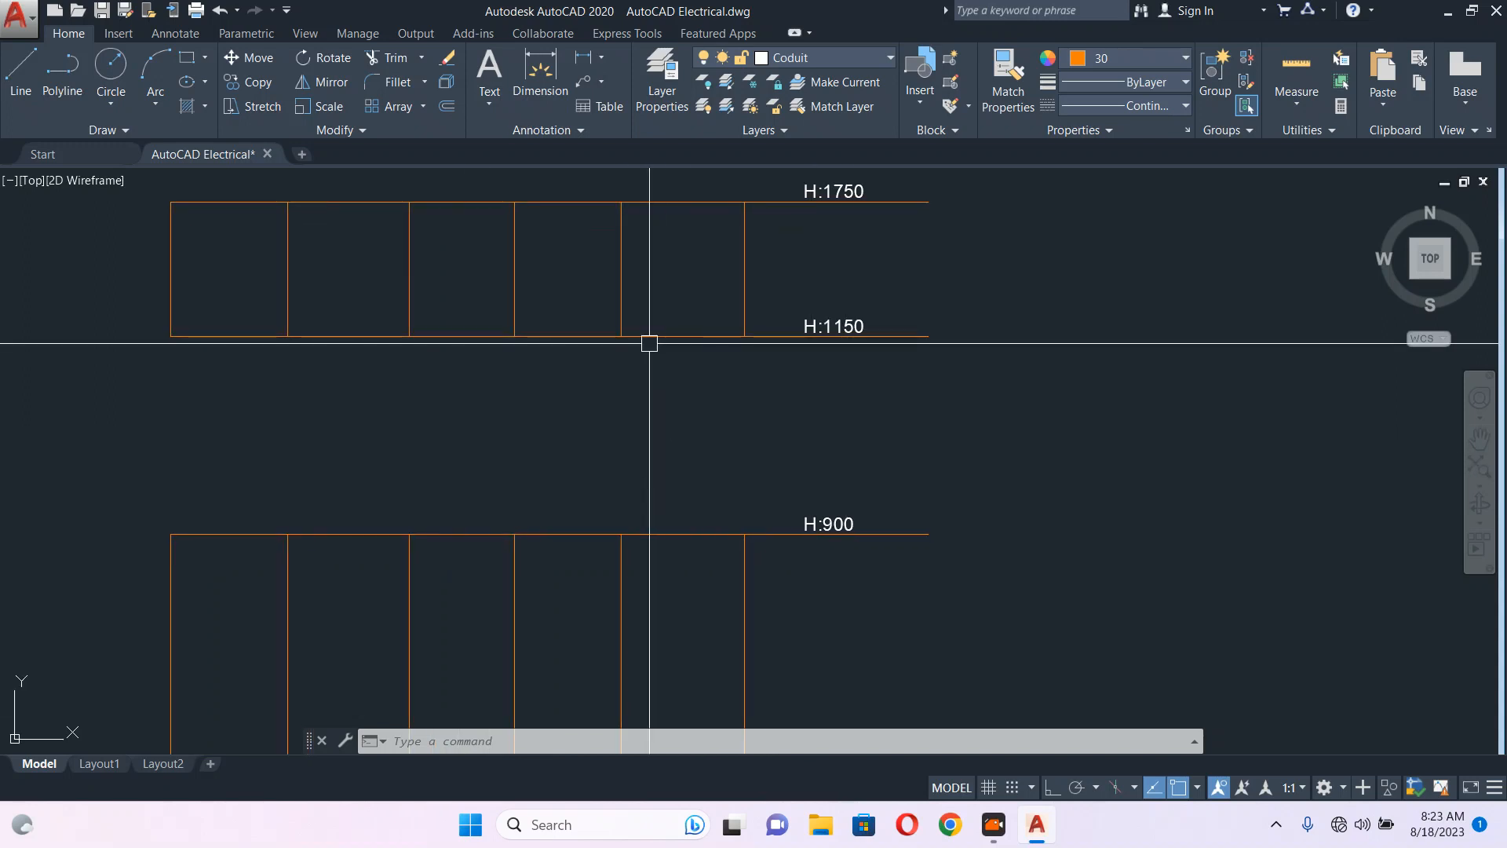
{"action": "scroll", "coordinate": [836, 536], "scroll_direction": "up", "scroll_amount": 2}
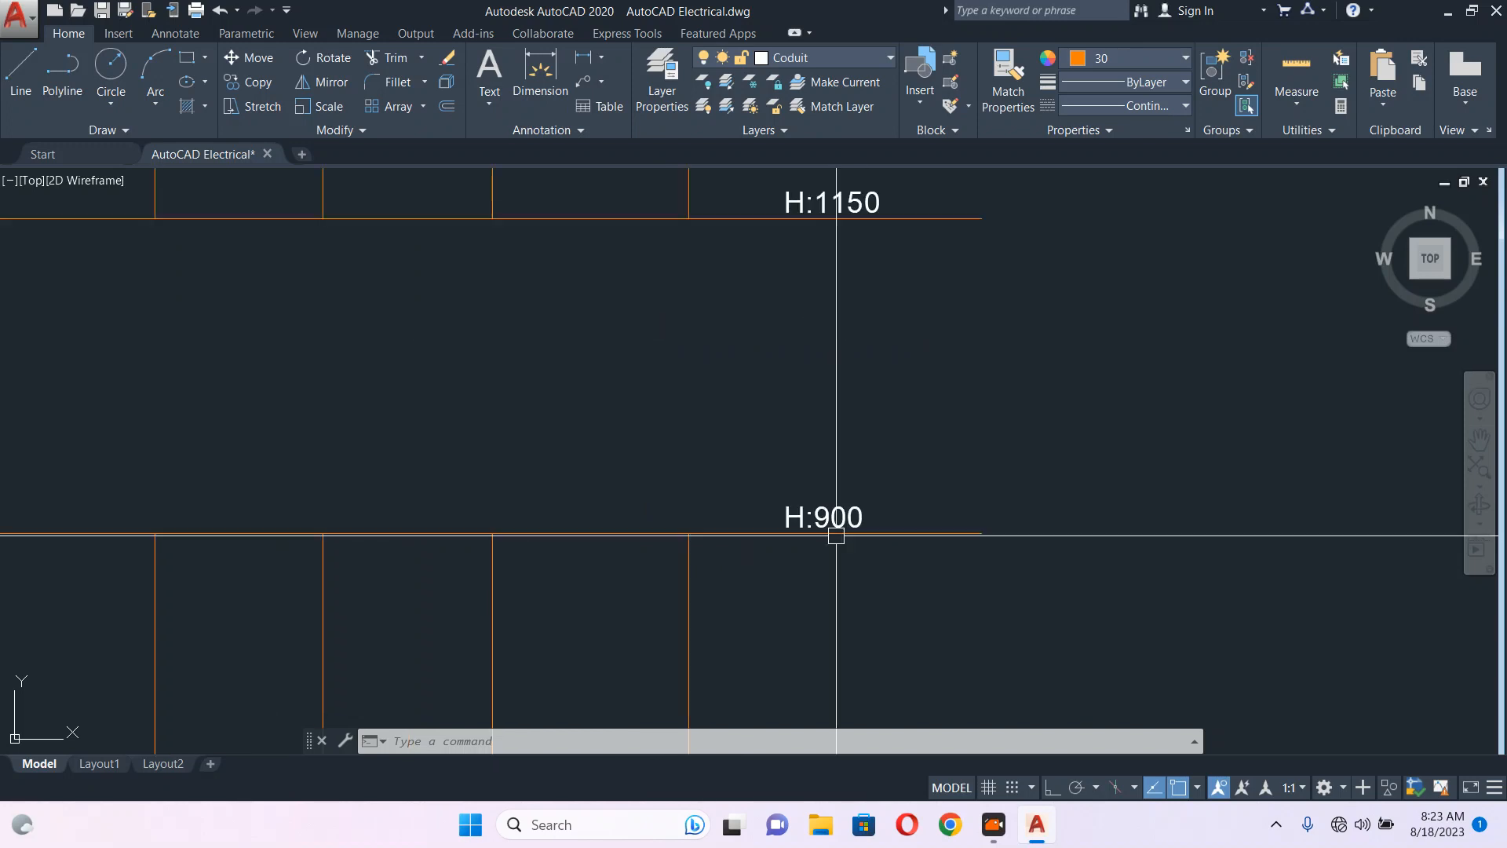
{"action": "middle_click_drag", "start_coordinate": [865, 206], "coordinate": [831, 336]}
{"action": "scroll", "coordinate": [818, 342], "scroll_direction": "up", "scroll_amount": 4}
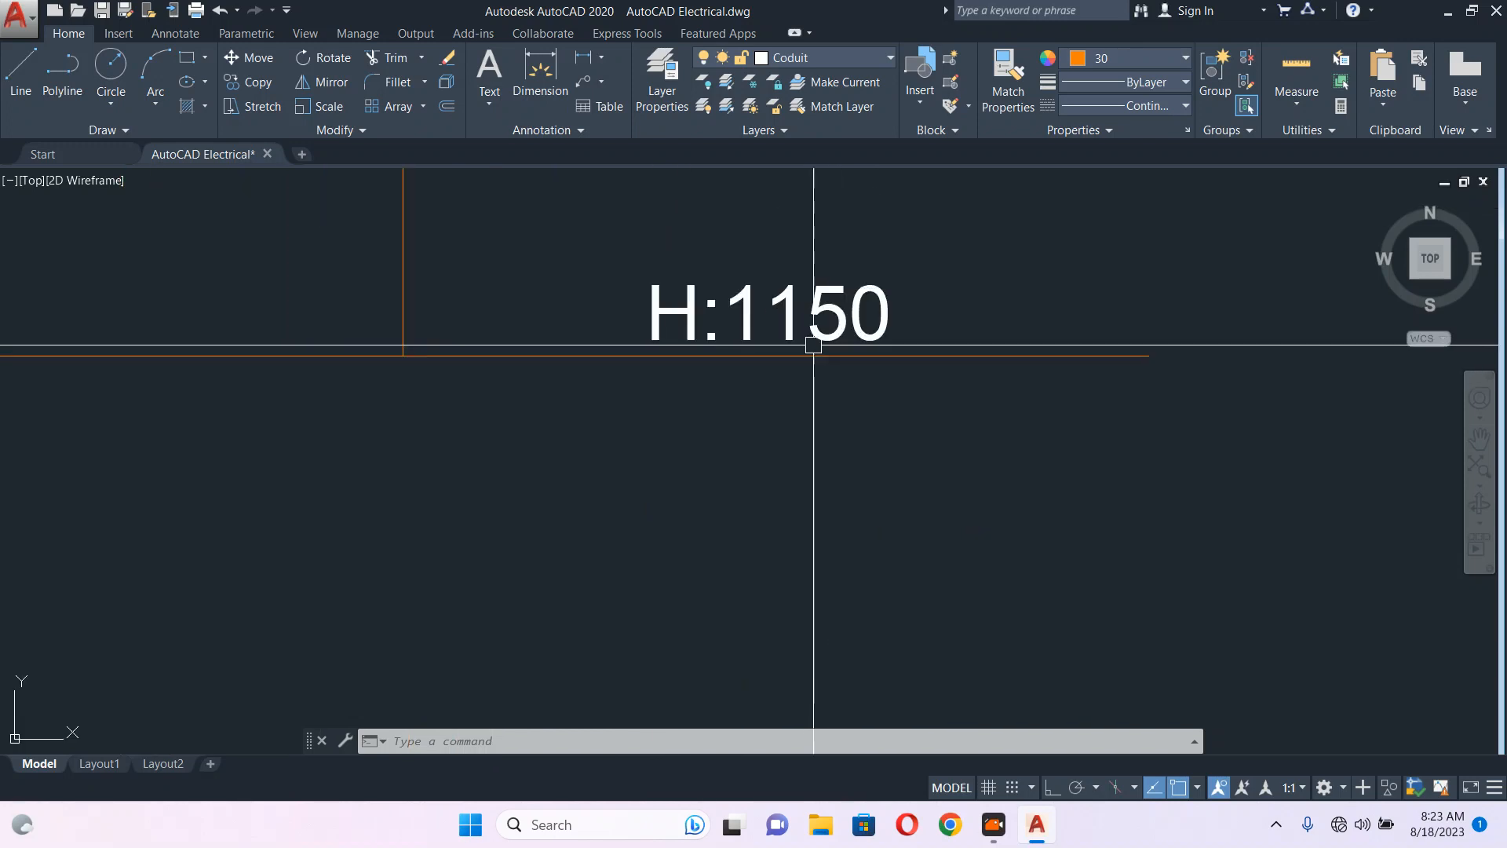
{"action": "left_click", "coordinate": [839, 320]}
{"action": "double_click", "coordinate": [785, 317]}
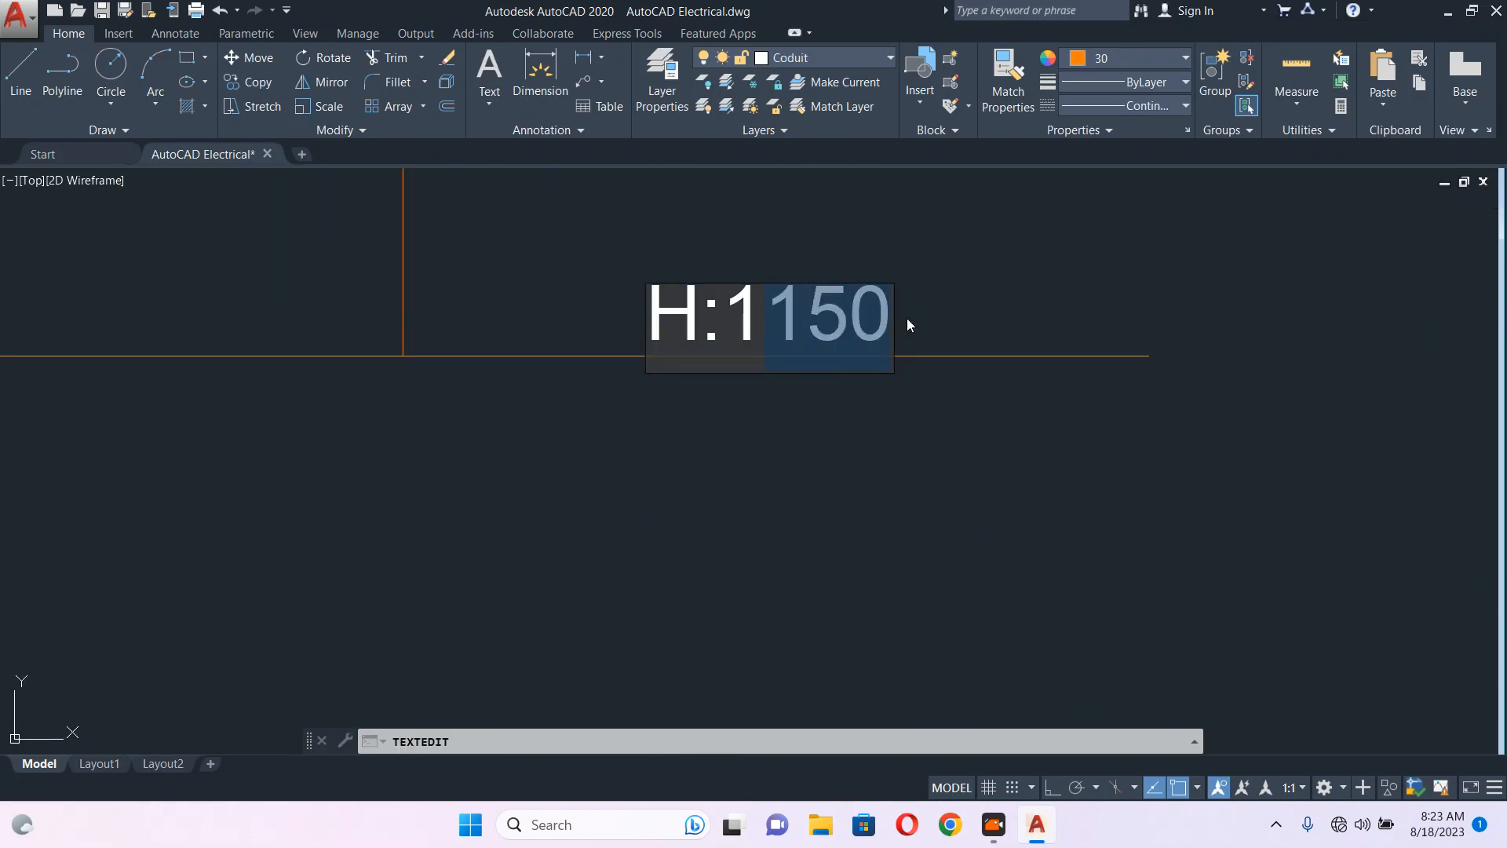
{"action": "type", "text": "500"}
{"action": "key", "text": "Return"}
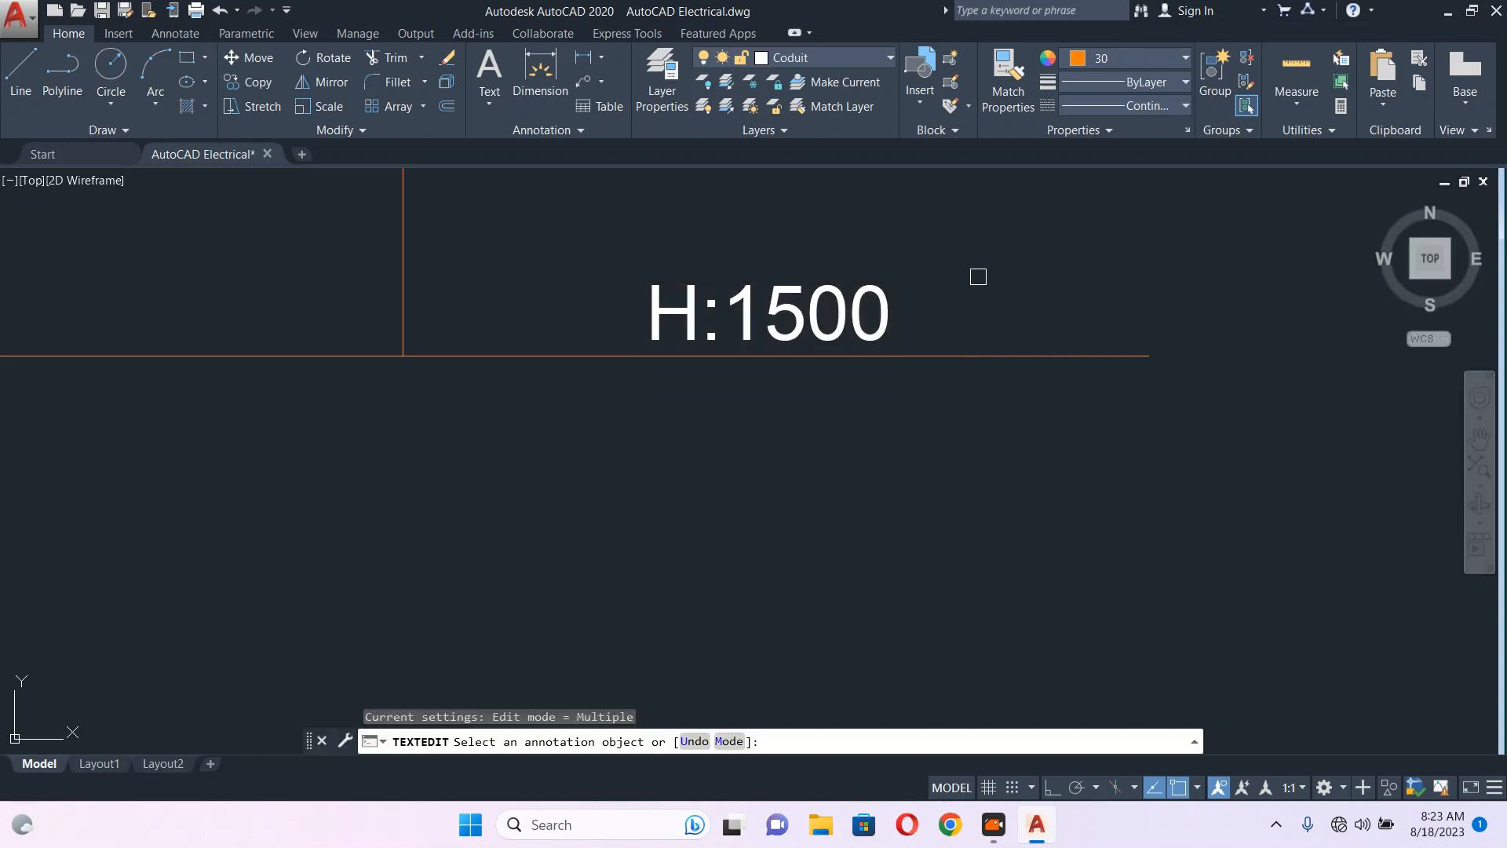
{"action": "scroll", "coordinate": [978, 276], "scroll_direction": "down", "scroll_amount": 5}
{"action": "key", "text": "Escape"}
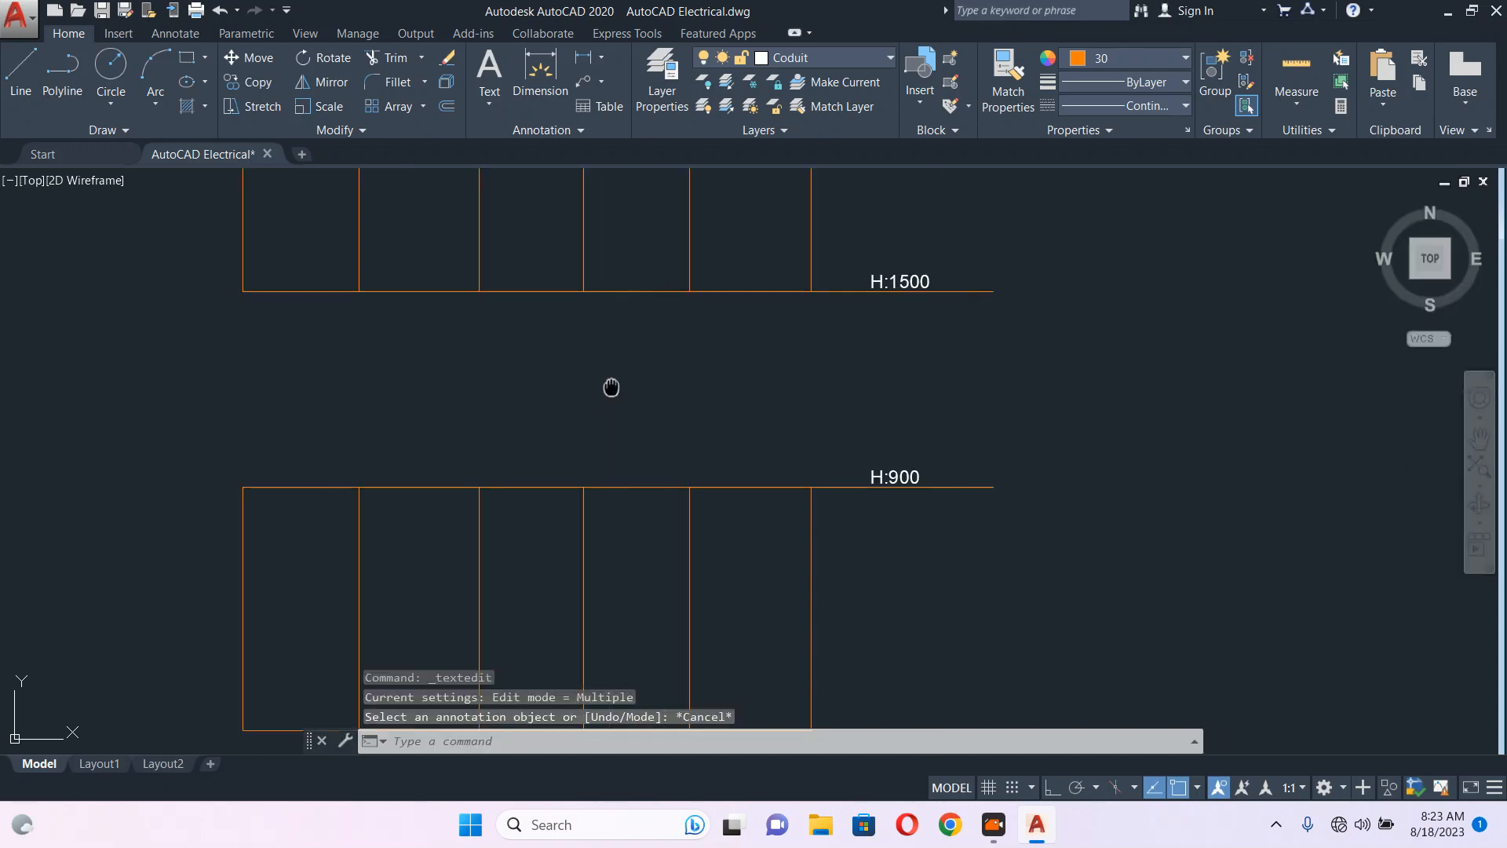
- Change the height label at the upper rectangle's top edge to H:2100
{"action": "middle_click_drag", "start_coordinate": [609, 390], "coordinate": [729, 398]}
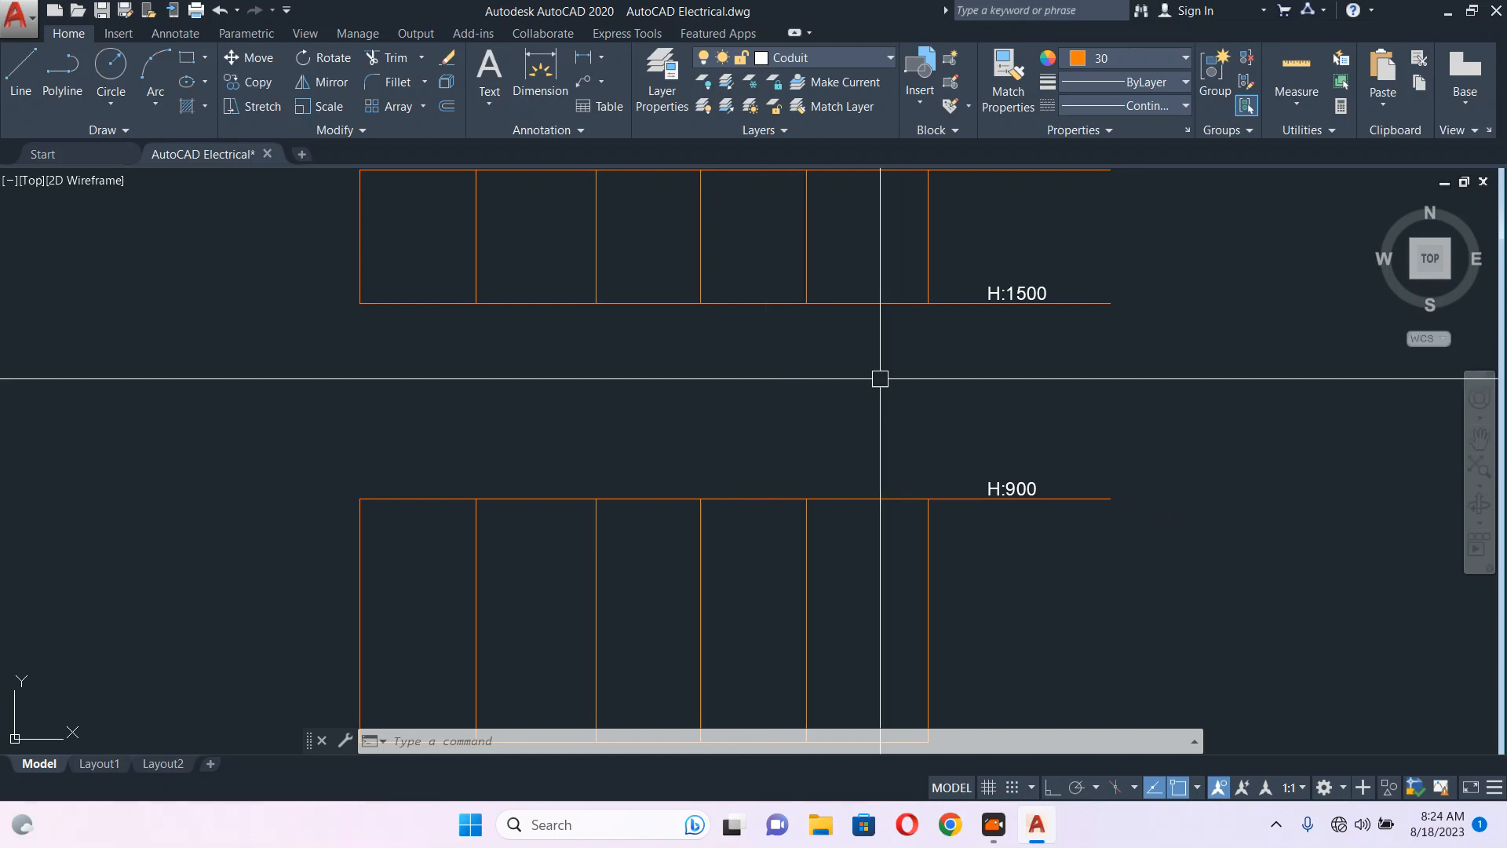
{"action": "middle_click_drag", "start_coordinate": [1091, 323], "coordinate": [1022, 435]}
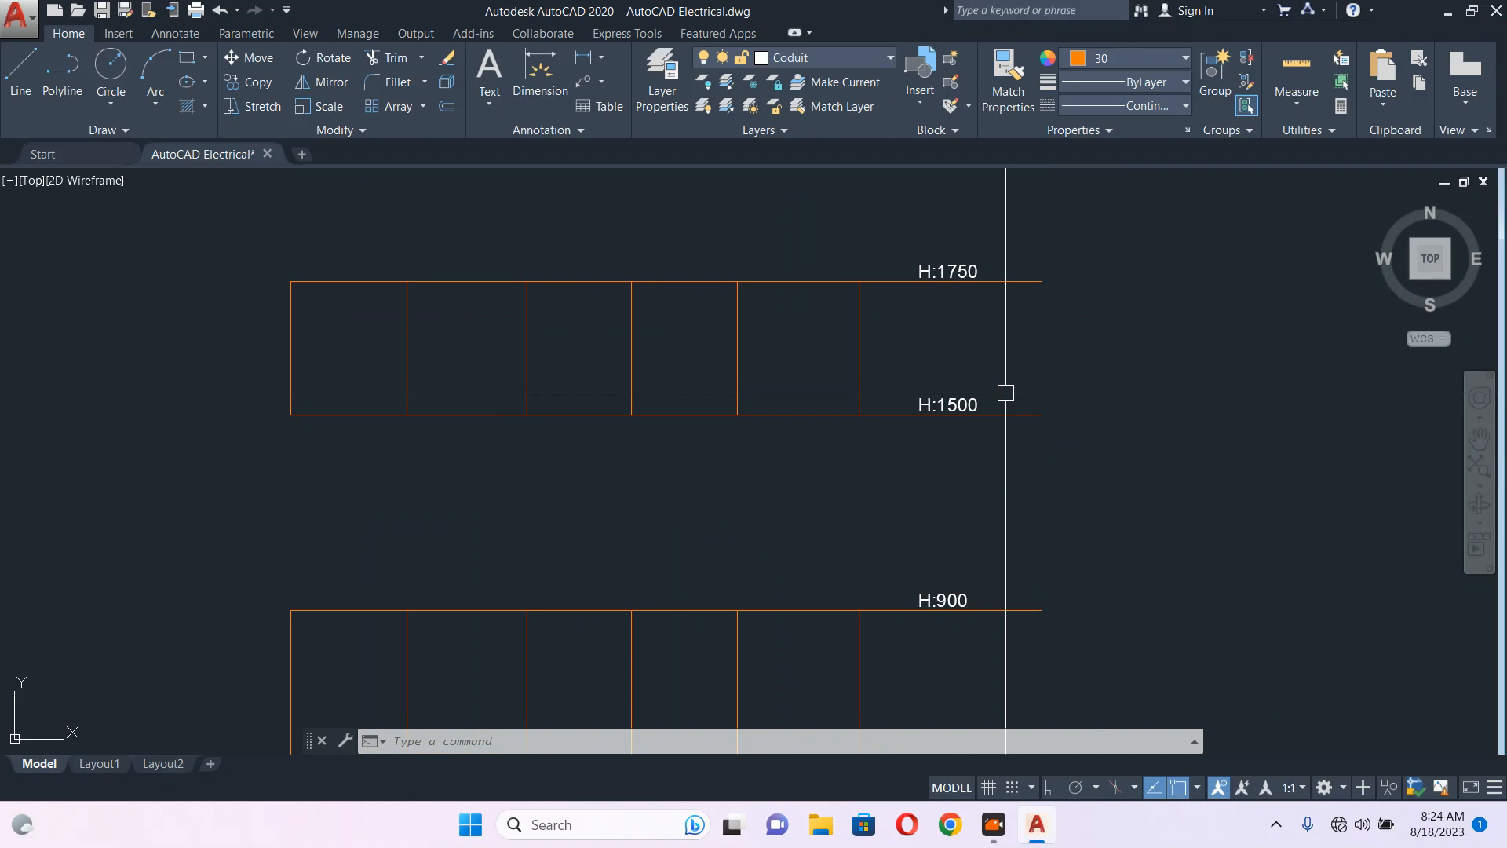
{"action": "scroll", "coordinate": [979, 409], "scroll_direction": "up", "scroll_amount": 2}
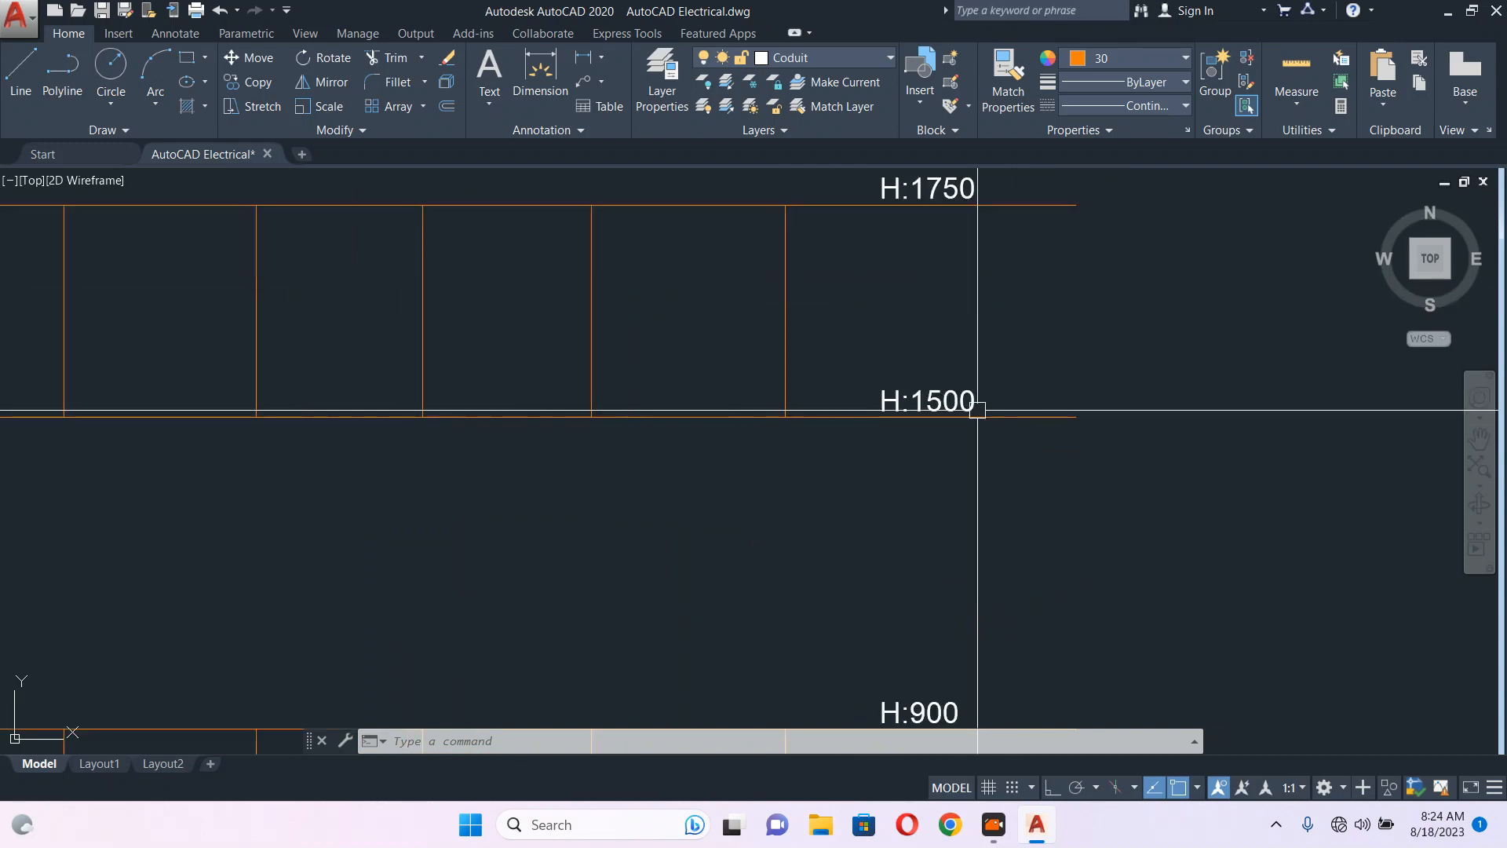
{"action": "middle_click_drag", "start_coordinate": [978, 410], "coordinate": [968, 506]}
{"action": "key", "text": "Escape"}
{"action": "scroll", "coordinate": [908, 279], "scroll_direction": "up", "scroll_amount": 4}
{"action": "double_click", "coordinate": [954, 282]}
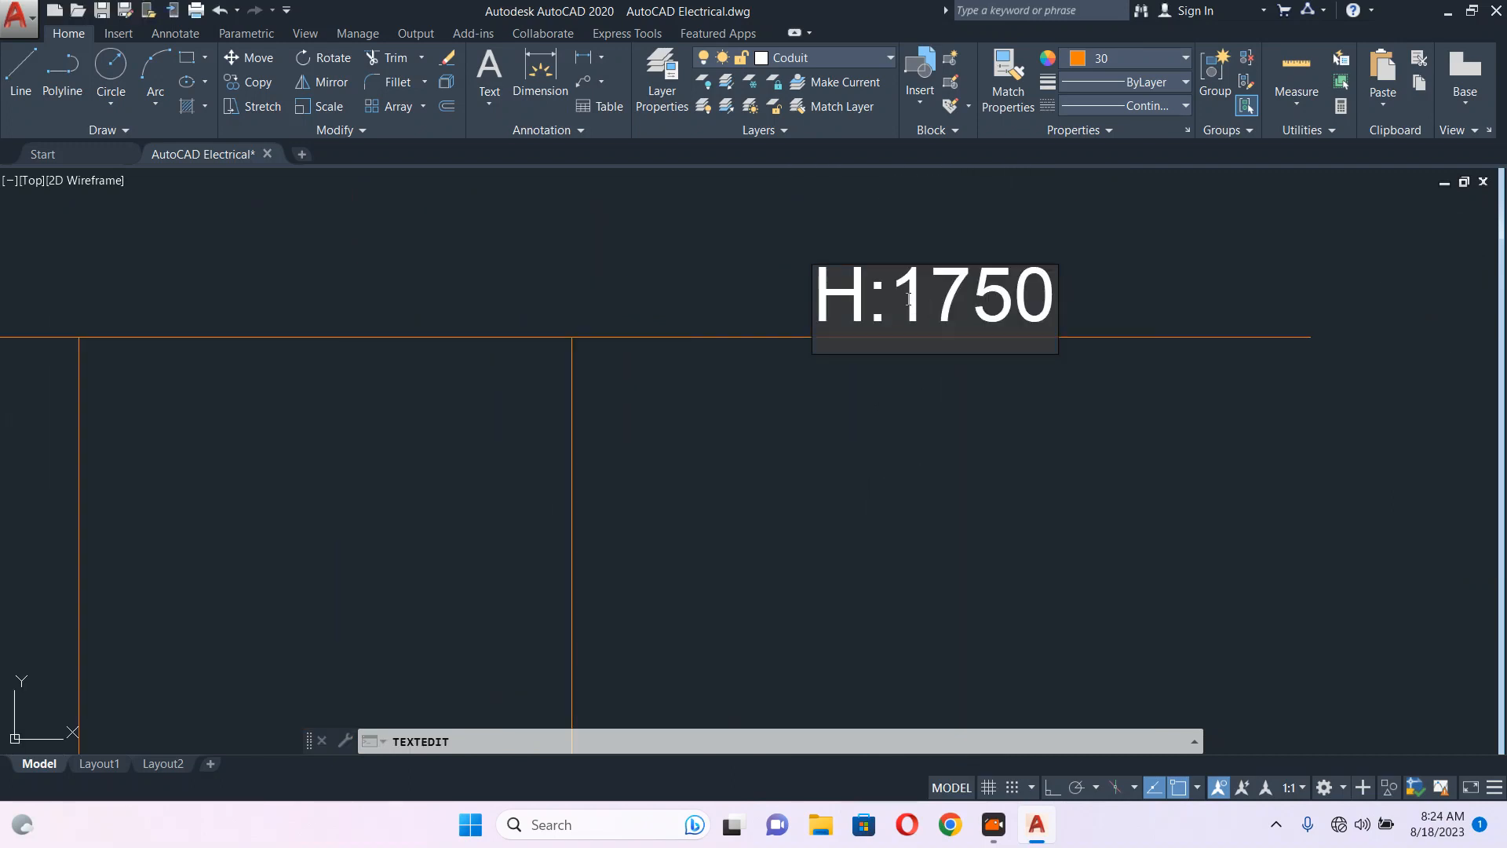
{"action": "left_click_drag", "start_coordinate": [909, 298], "coordinate": [1139, 325]}
{"action": "type", "text": "21"}
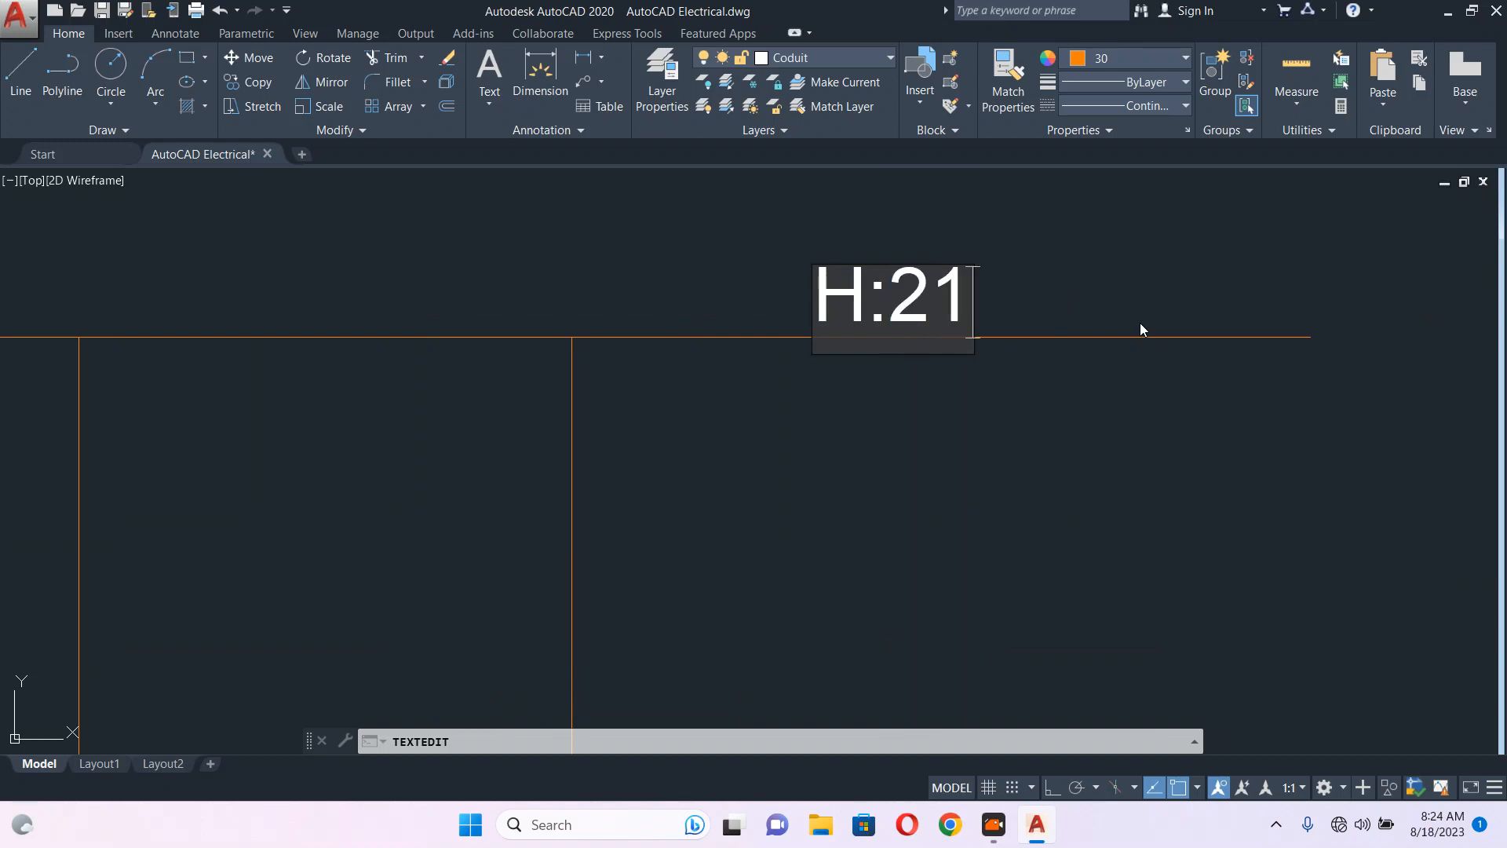
{"action": "type", "text": "00"}
{"action": "left_click", "coordinate": [1166, 264]}
{"action": "scroll", "coordinate": [1165, 257], "scroll_direction": "down", "scroll_amount": 4}
{"action": "key", "text": "Escape"}
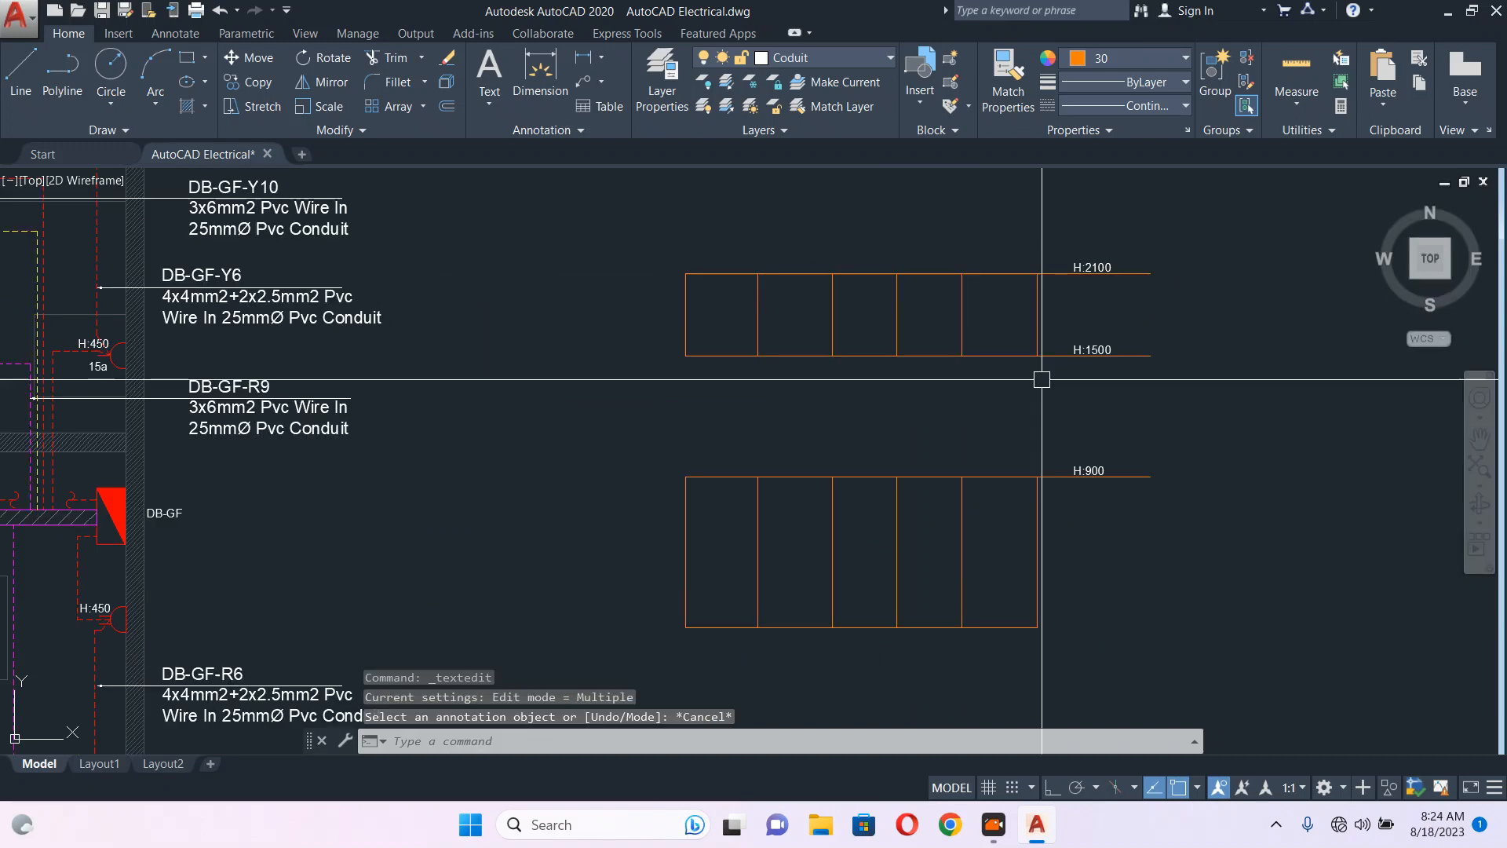
- Examine the power layout and compare it with the two compartment rectangles and their height labels
{"action": "middle_click_drag", "start_coordinate": [1022, 379], "coordinate": [980, 366]}
{"action": "middle_click_drag", "start_coordinate": [684, 364], "coordinate": [935, 347]}
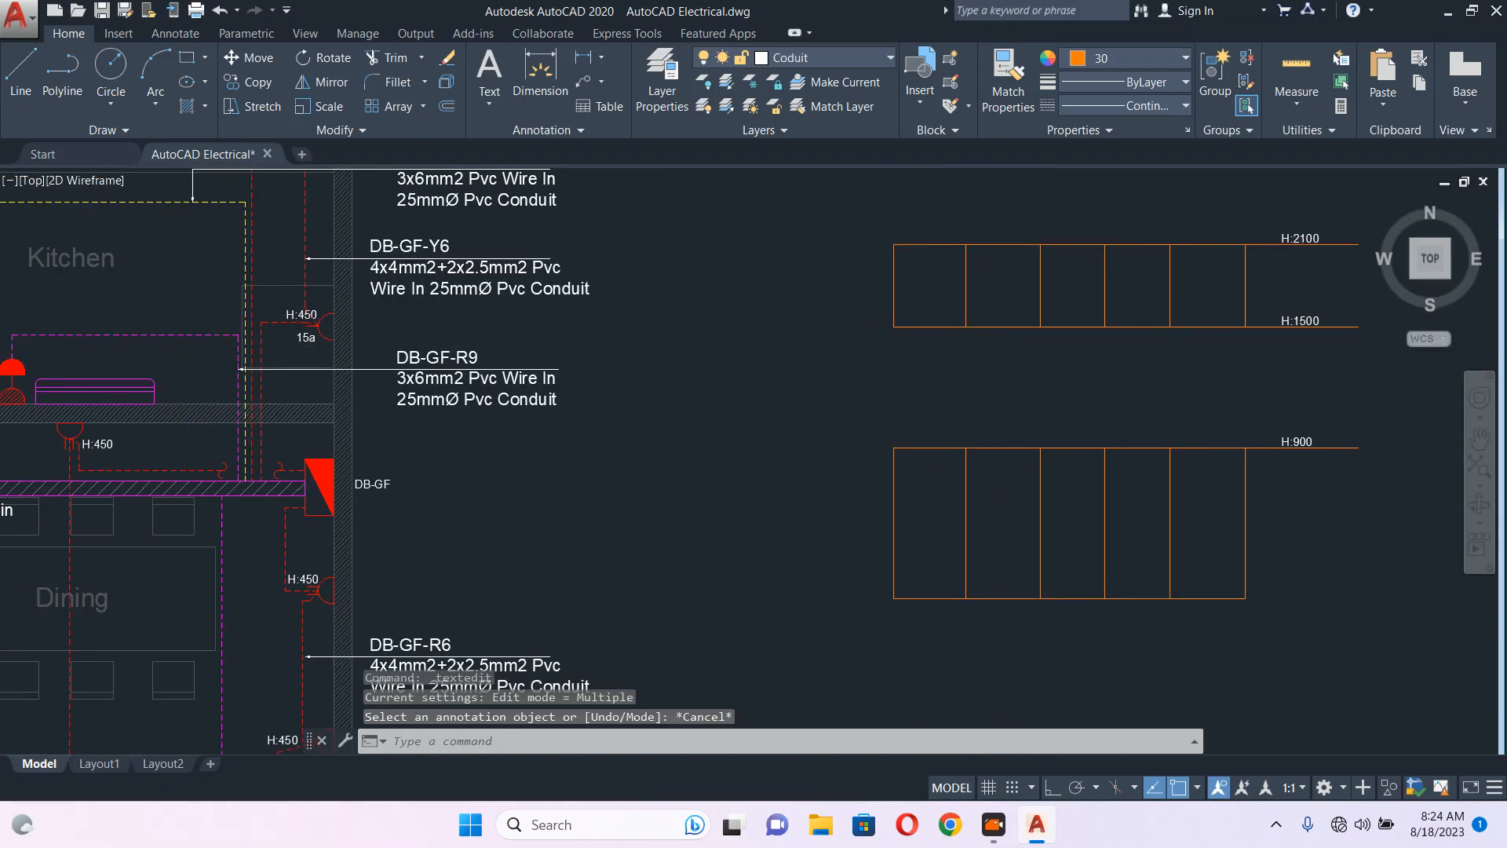
{"action": "scroll", "coordinate": [935, 346], "scroll_direction": "down", "scroll_amount": 5}
{"action": "scroll", "coordinate": [645, 448], "scroll_direction": "up", "scroll_amount": 4}
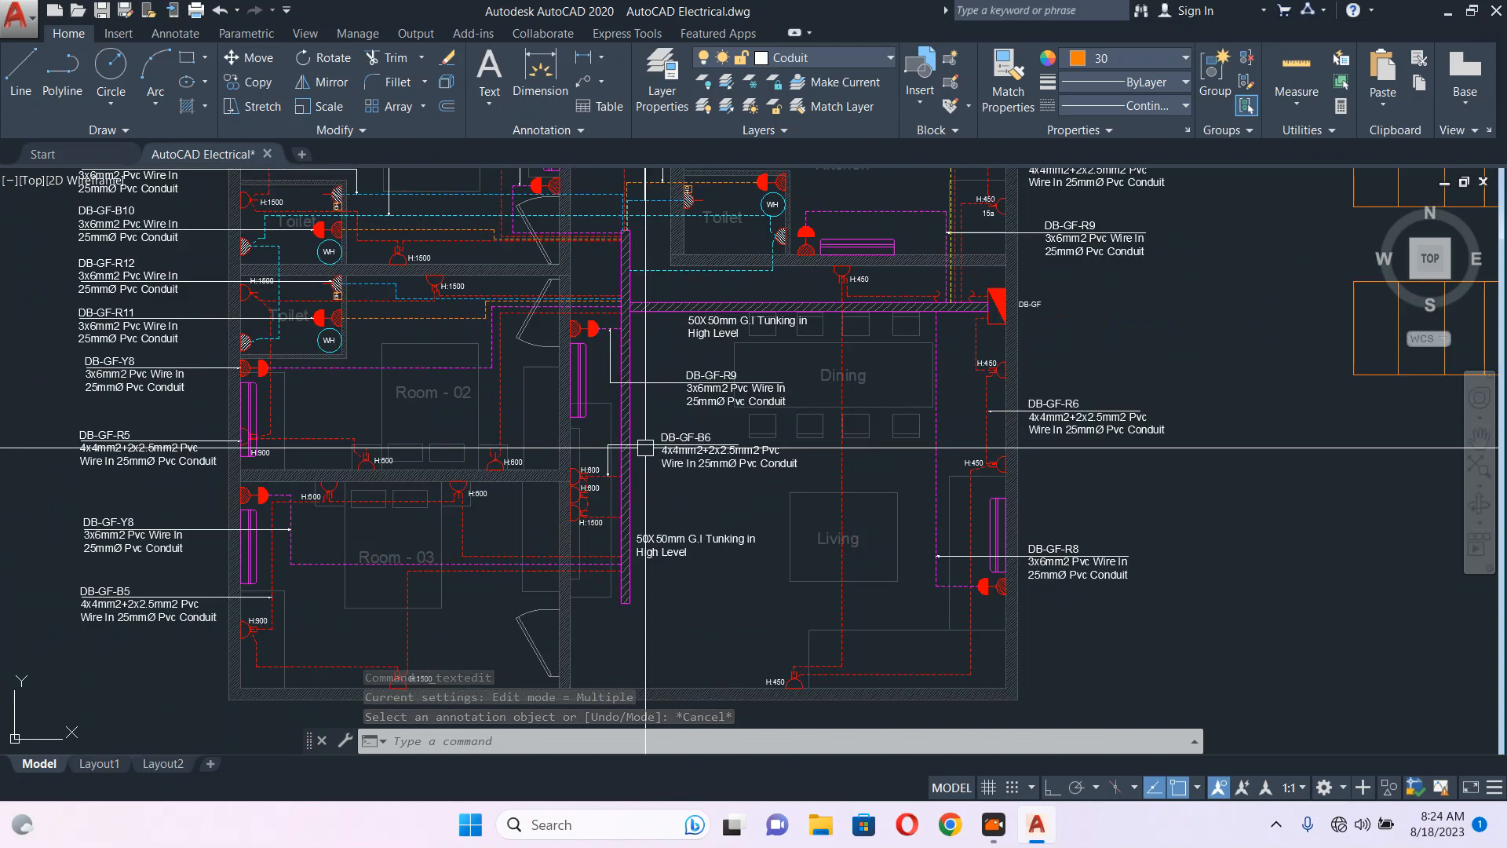
{"action": "scroll", "coordinate": [645, 448], "scroll_direction": "down", "scroll_amount": 4}
{"action": "scroll", "coordinate": [643, 433], "scroll_direction": "up", "scroll_amount": 1}
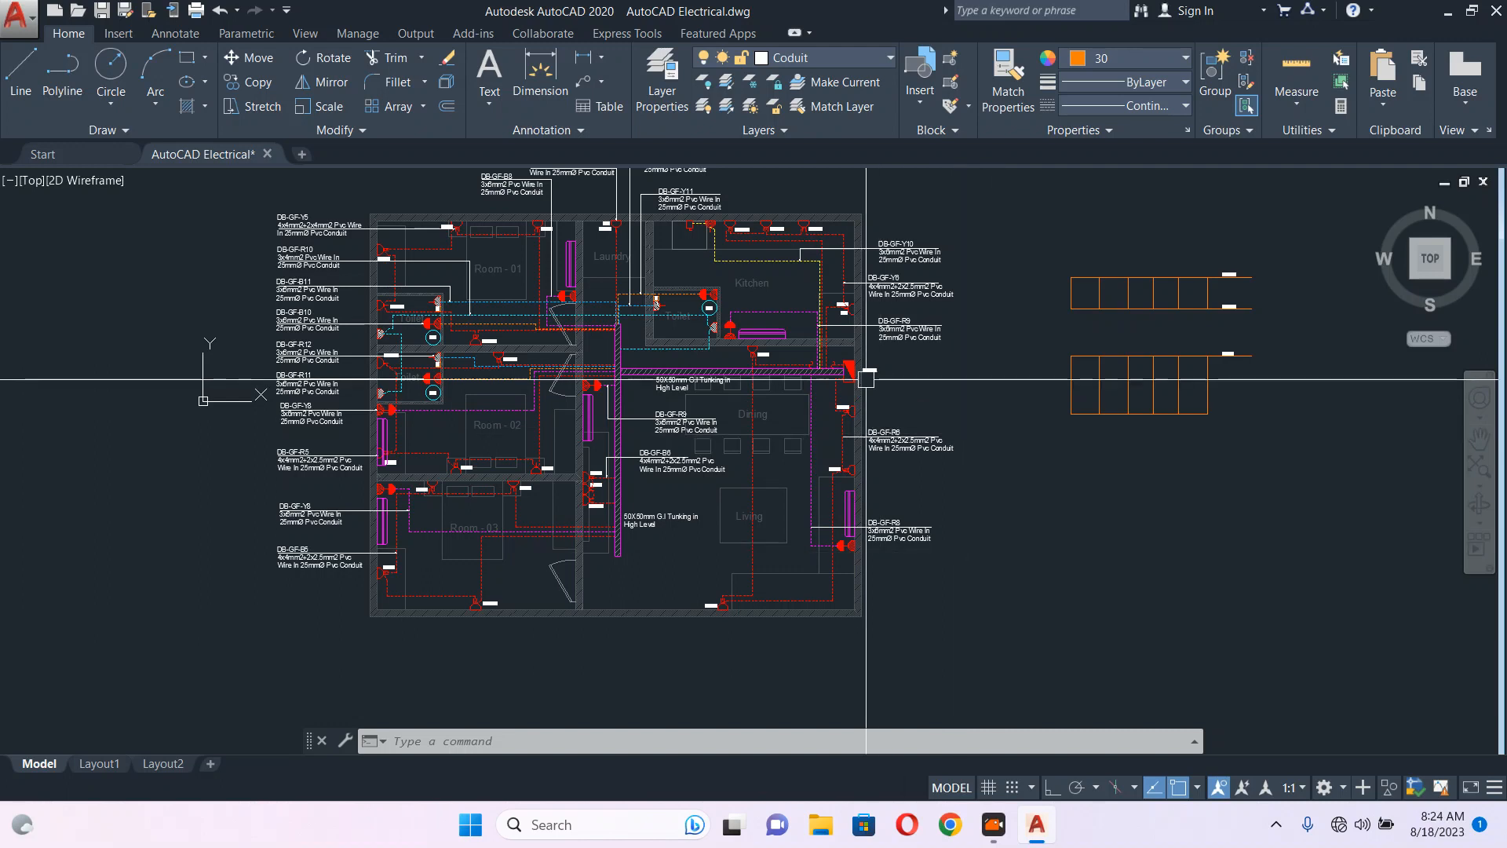
{"action": "middle_click_drag", "start_coordinate": [864, 377], "coordinate": [770, 391]}
{"action": "middle_click_drag", "start_coordinate": [905, 415], "coordinate": [904, 415]}
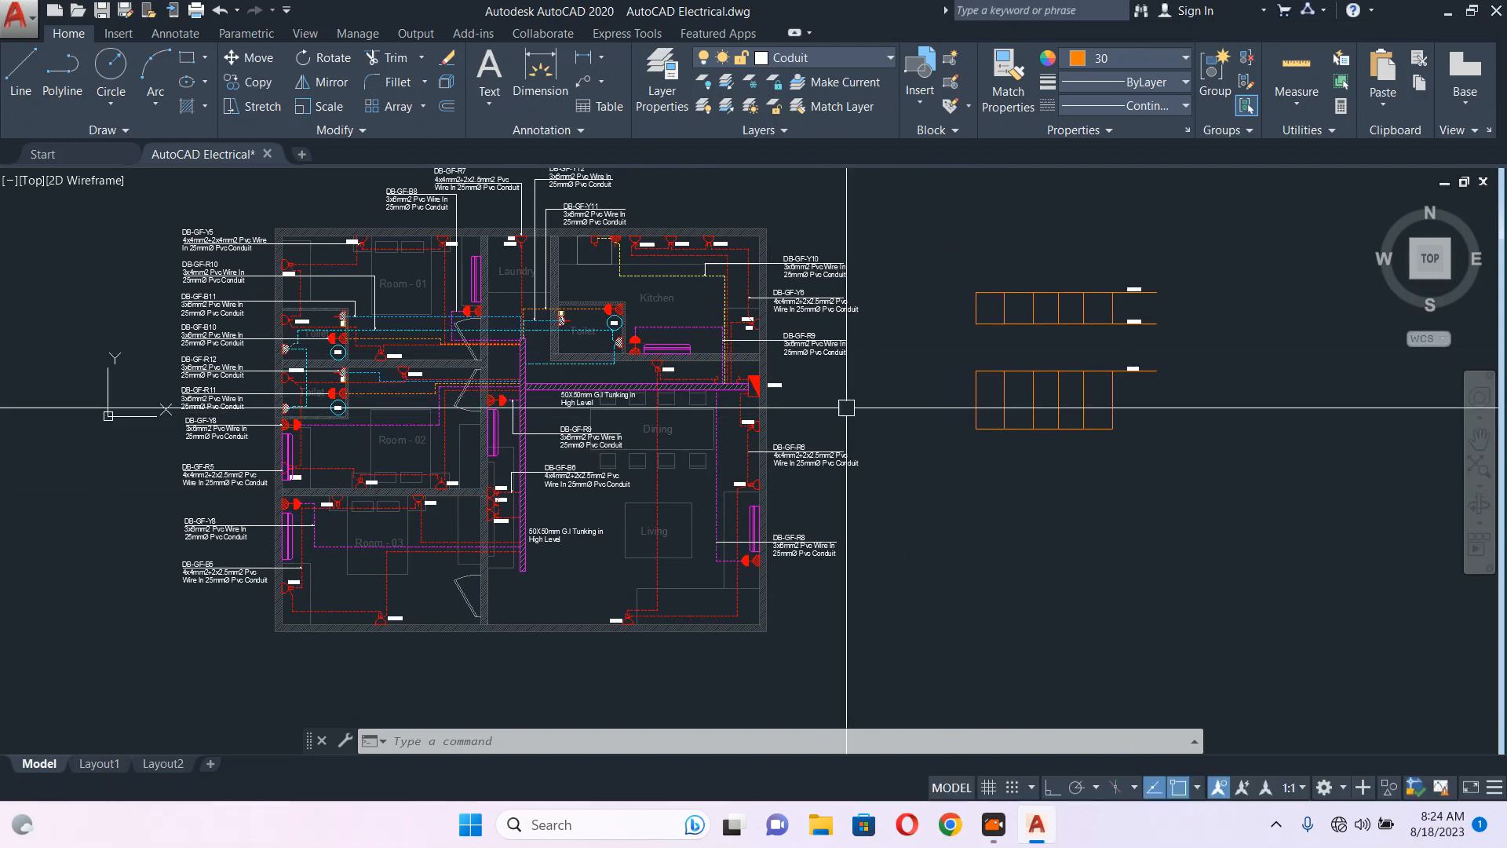
{"action": "scroll", "coordinate": [1235, 413], "scroll_direction": "up", "scroll_amount": 4}
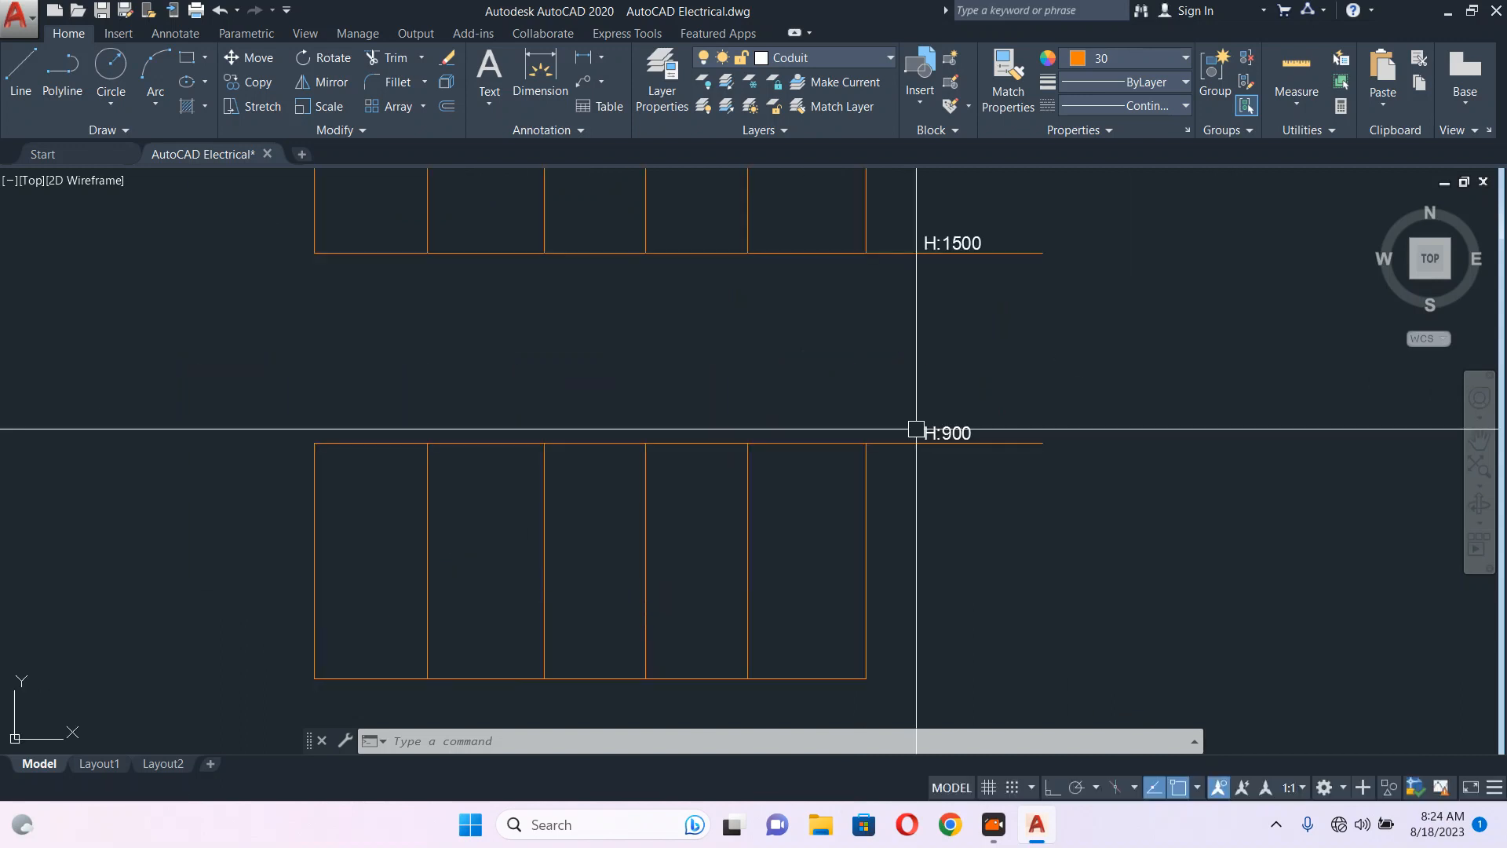
{"action": "scroll", "coordinate": [912, 377], "scroll_direction": "down", "scroll_amount": 4}
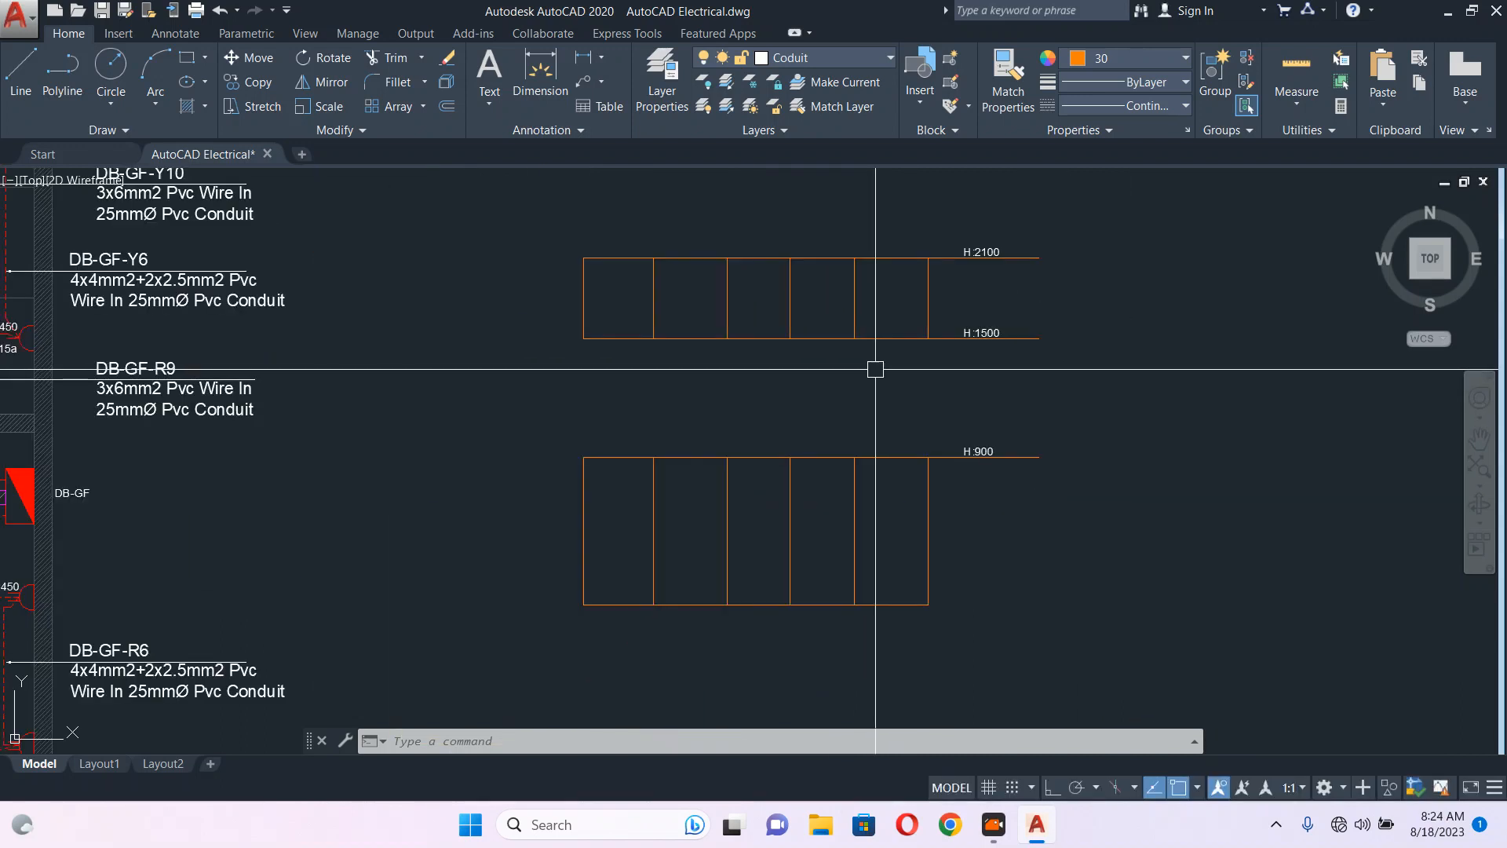
{"action": "scroll", "coordinate": [813, 416], "scroll_direction": "up", "scroll_amount": 2}
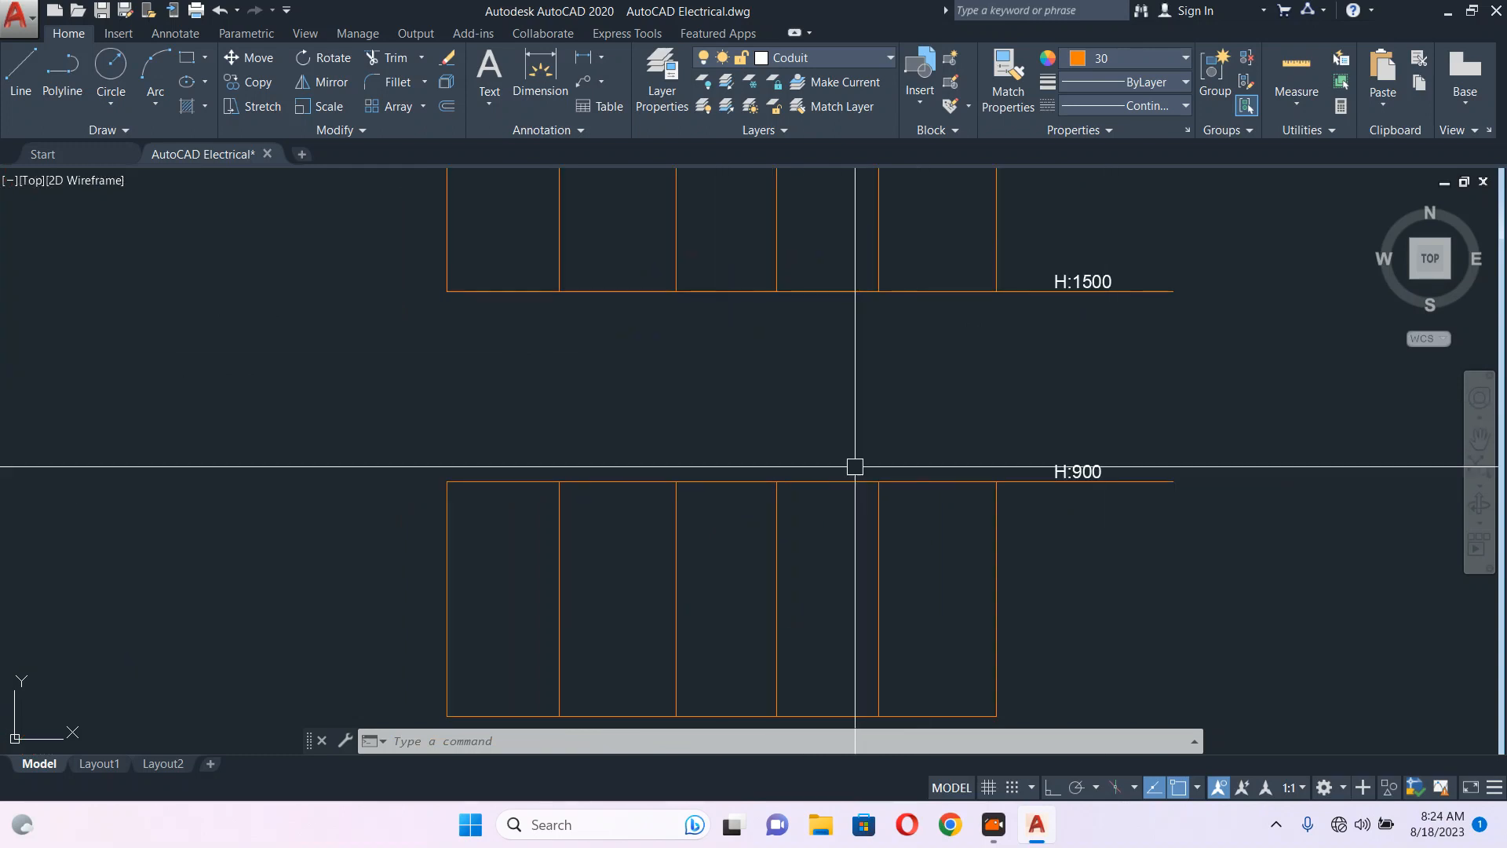
{"action": "middle_click_drag", "start_coordinate": [856, 464], "coordinate": [797, 397]}
{"action": "middle_click_drag", "start_coordinate": [938, 328], "coordinate": [929, 515]}
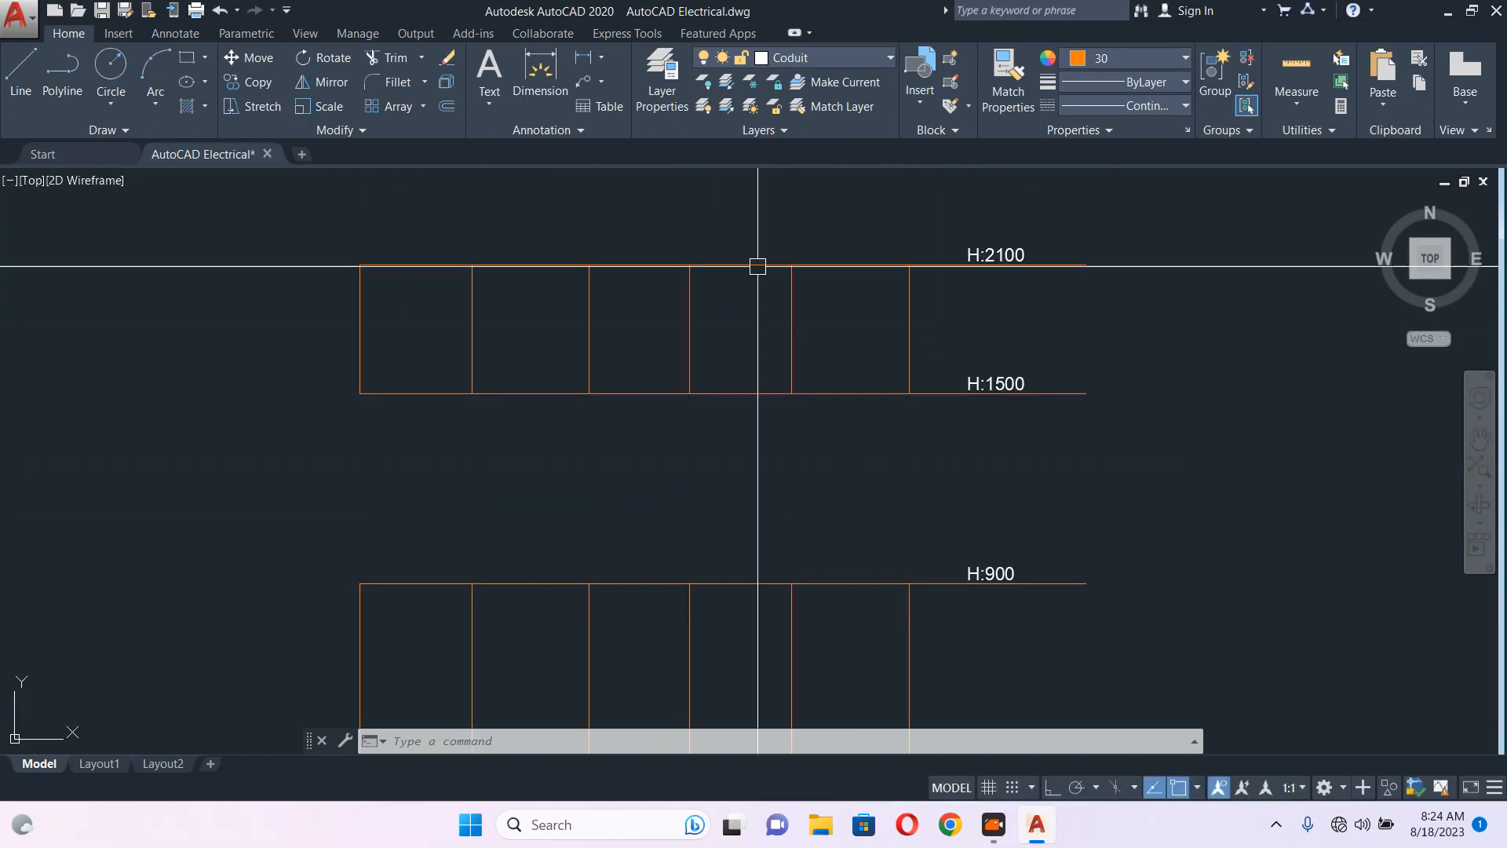
{"action": "middle_click_drag", "start_coordinate": [796, 406], "coordinate": [784, 333]}
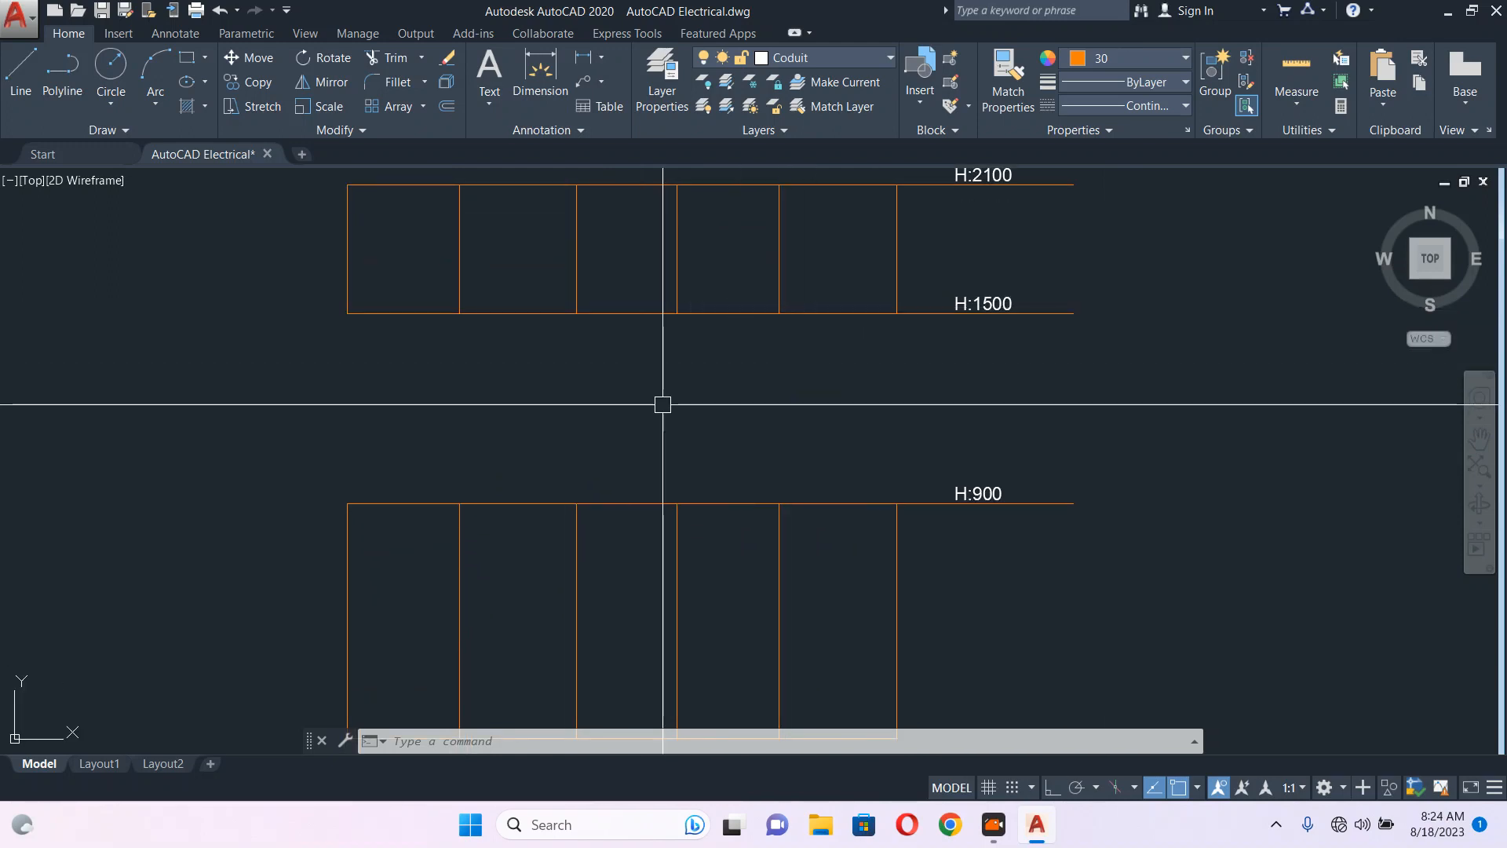
- Draw a rectangle filling the gap between the two compartment rectangles, from the H:1500 edge down to the H:900 edge
{"action": "middle_click_drag", "start_coordinate": [416, 382], "coordinate": [498, 390]}
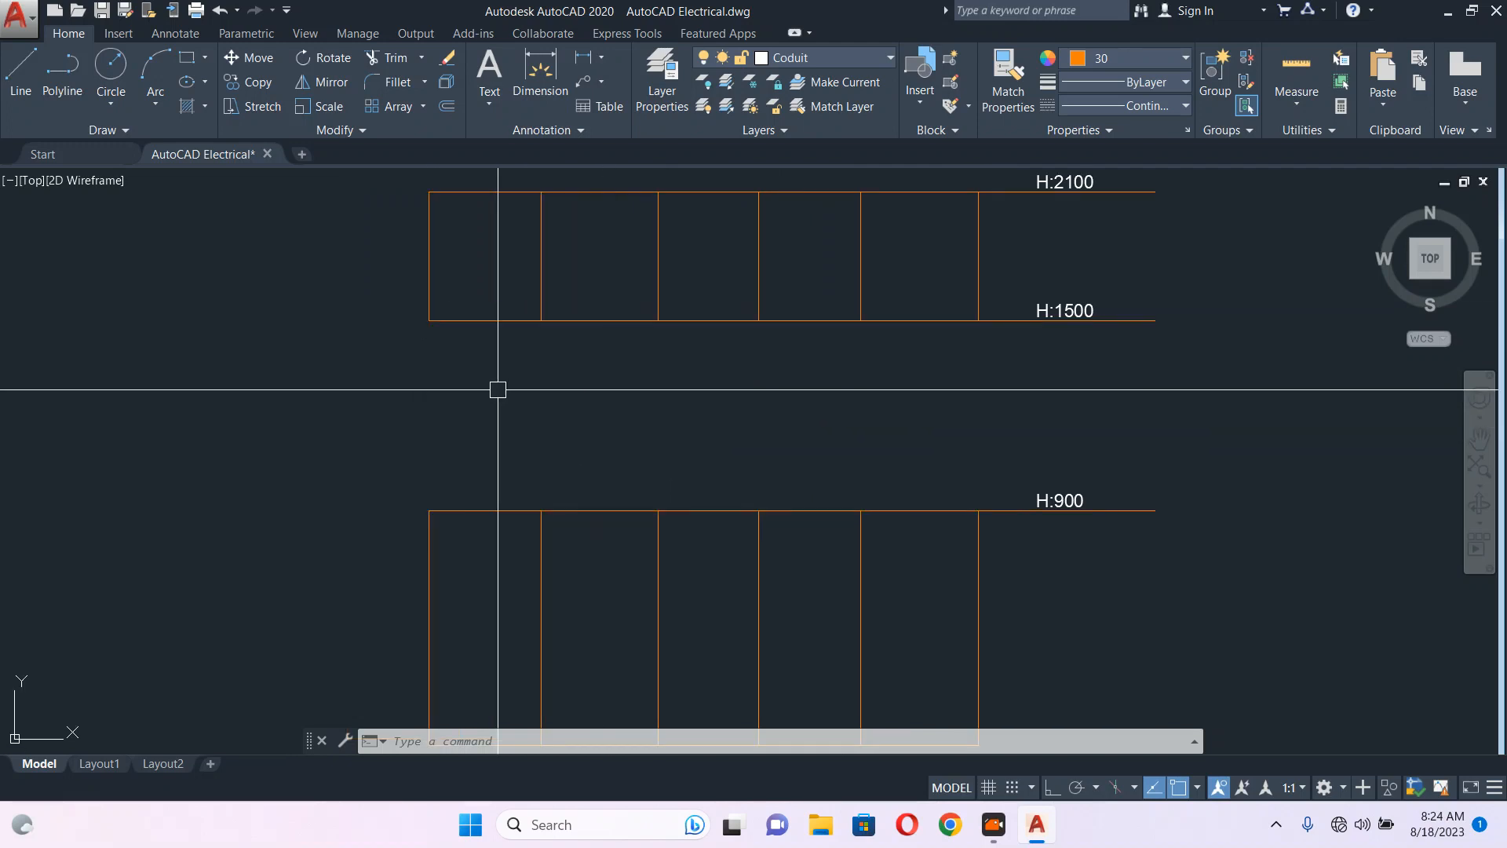
{"action": "type", "text": "rec"}
{"action": "key", "text": "Return"}
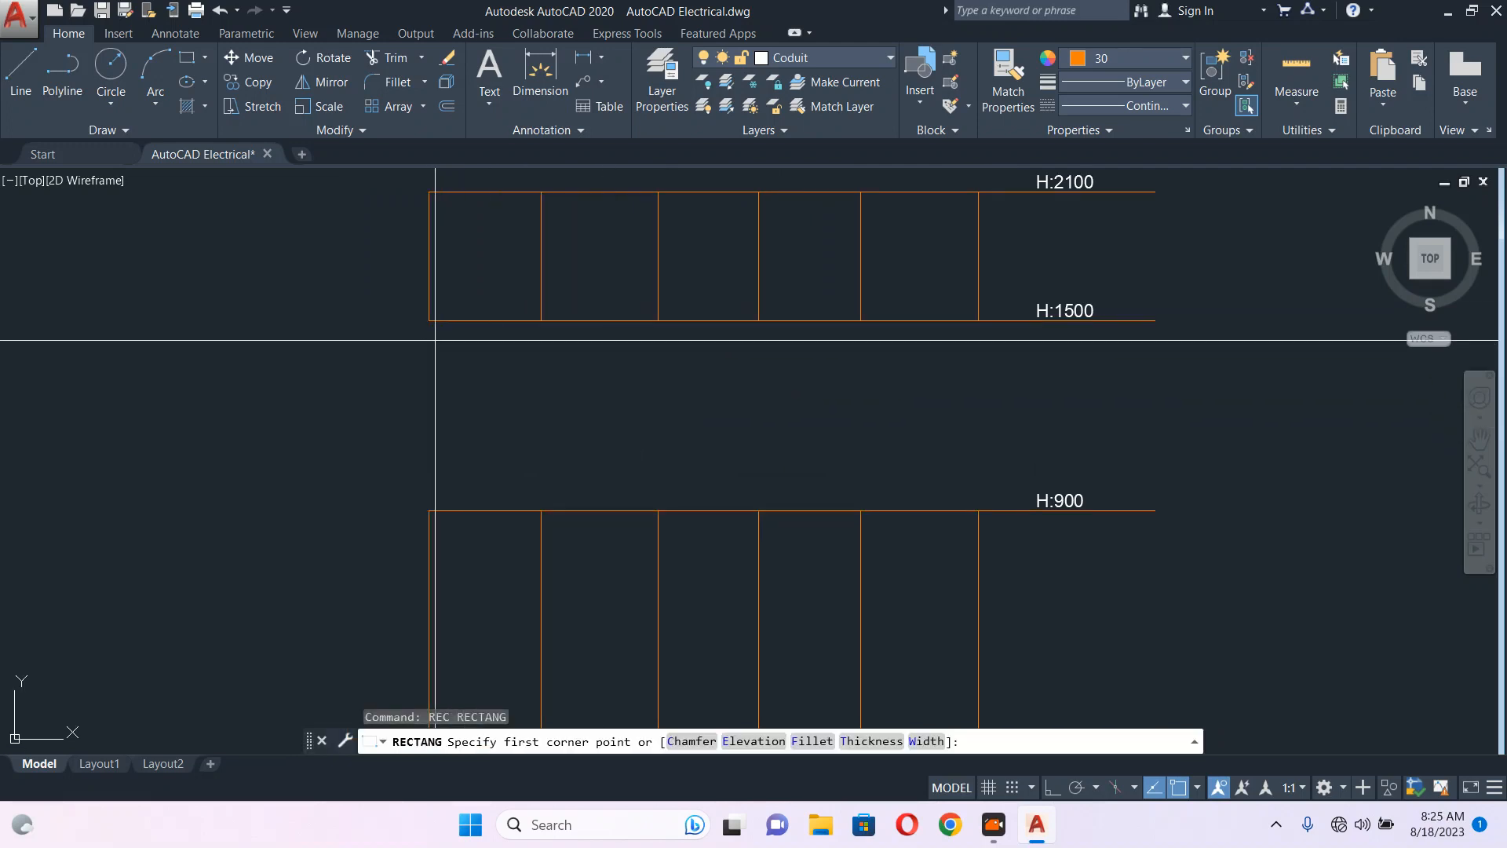
{"action": "left_click", "coordinate": [429, 320]}
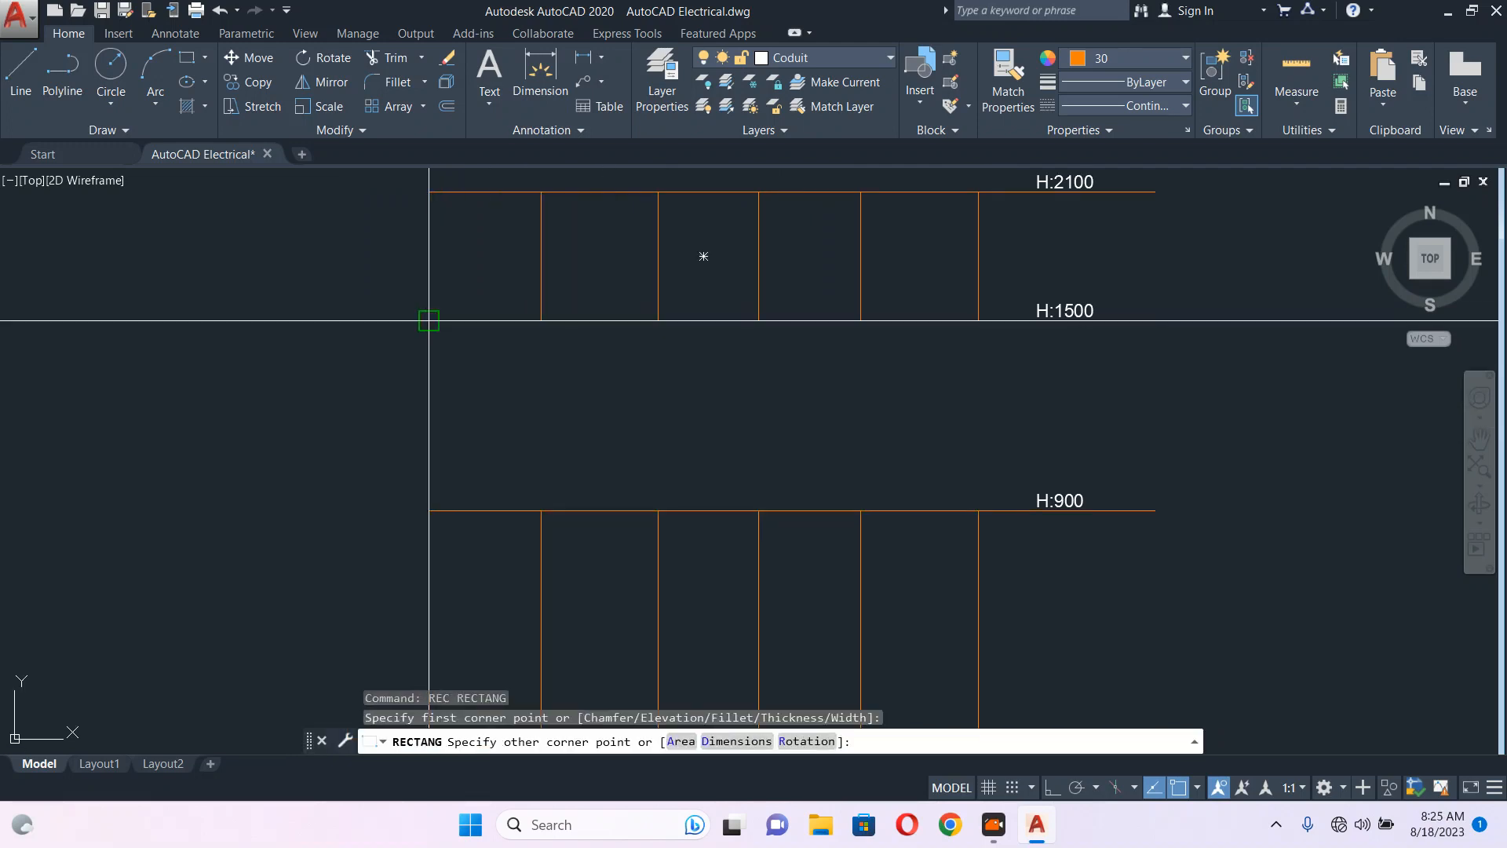
{"action": "left_click", "coordinate": [985, 511]}
{"action": "key", "text": "Escape"}
{"action": "left_click", "coordinate": [977, 400]}
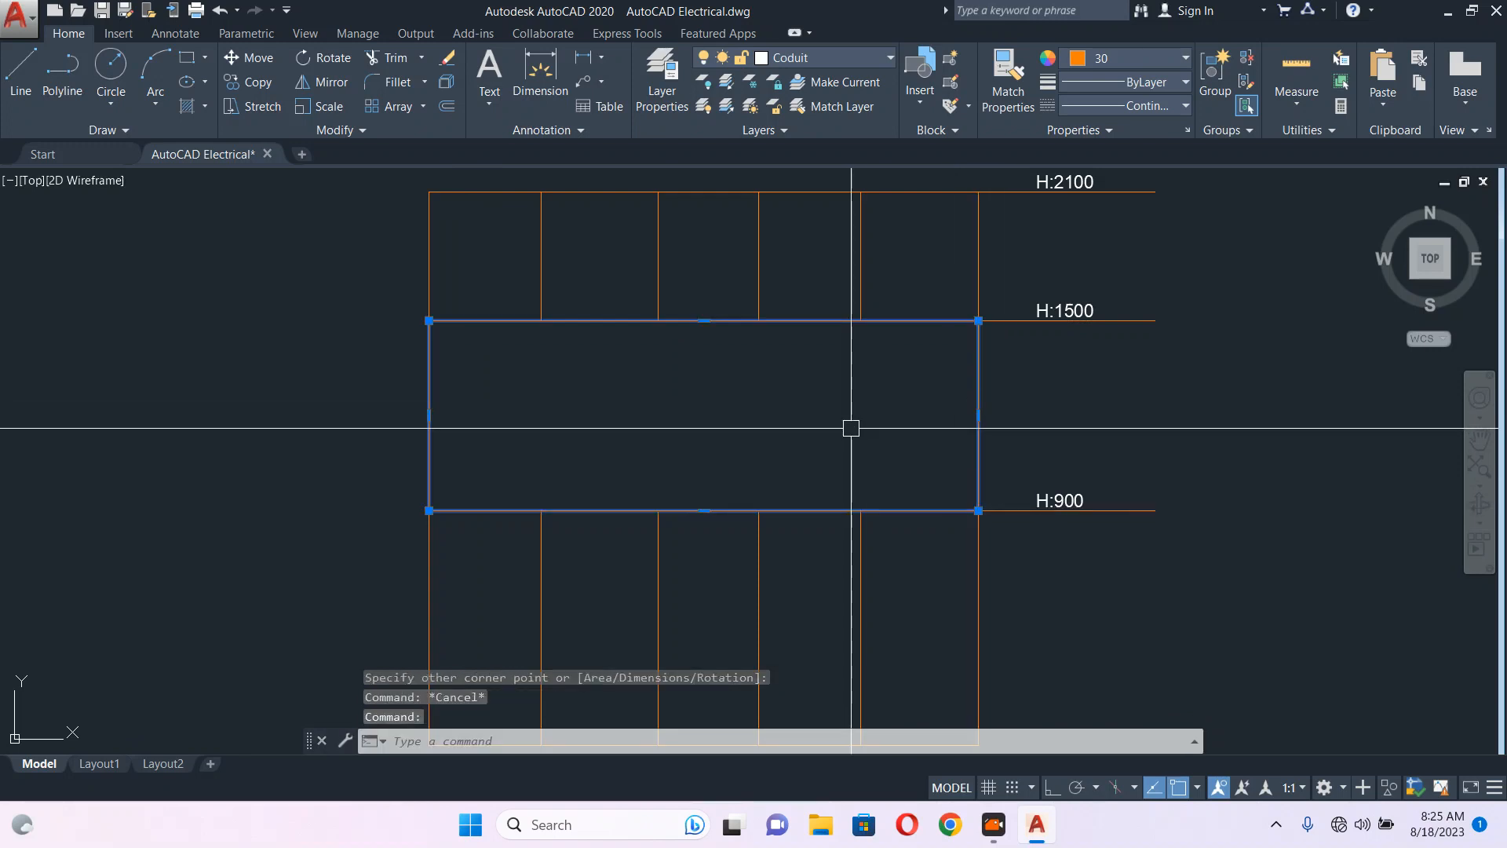
{"action": "key", "text": "Escape"}
- Start a hatch using the new rectangle between the H:1500 and H:900 edges as its boundary
{"action": "type", "text": "h"}
{"action": "key", "text": "Return"}
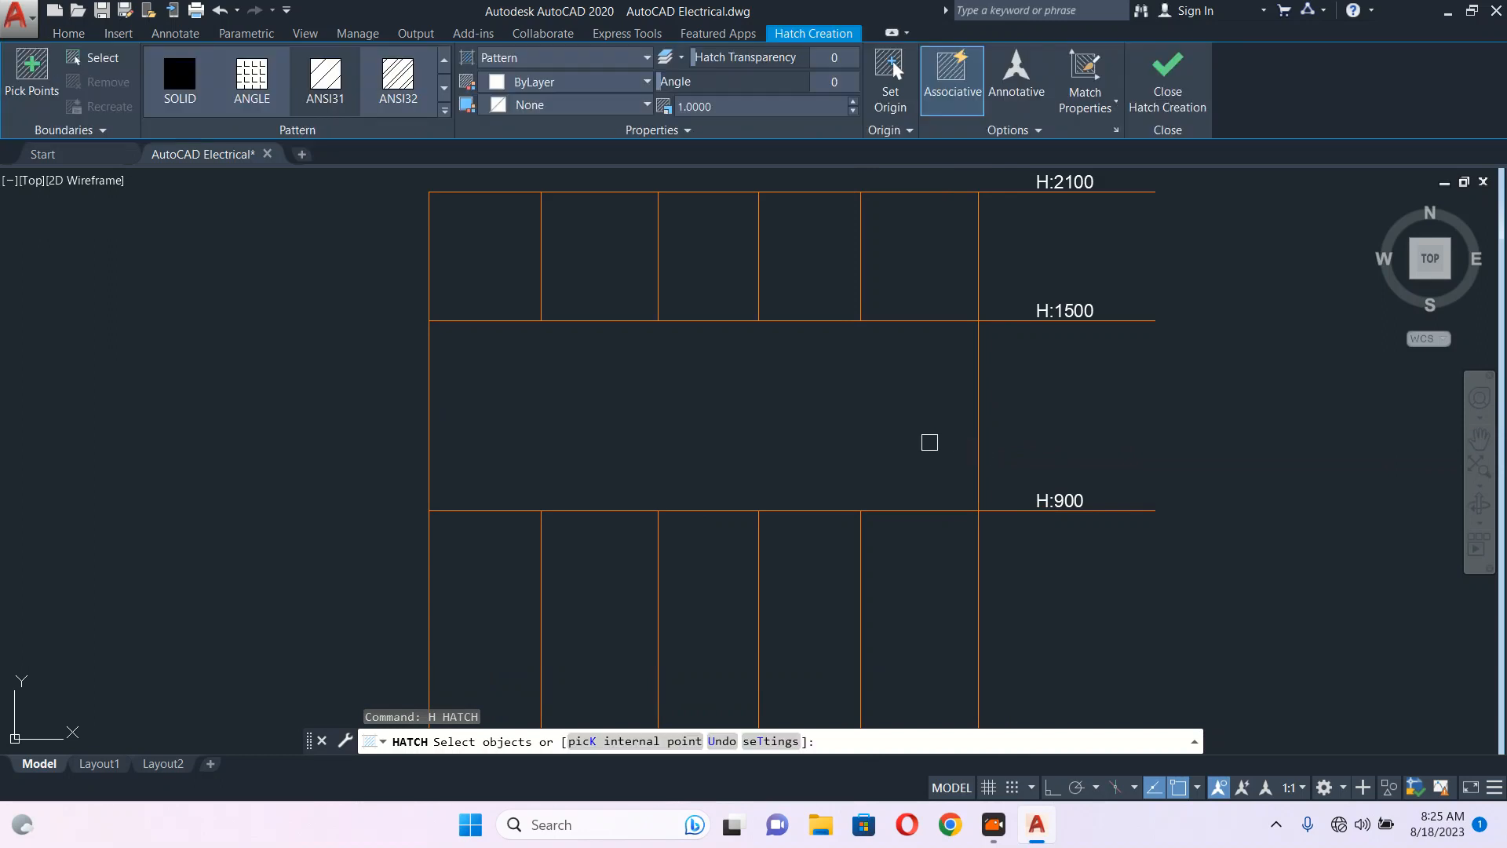
{"action": "left_click", "coordinate": [979, 401]}
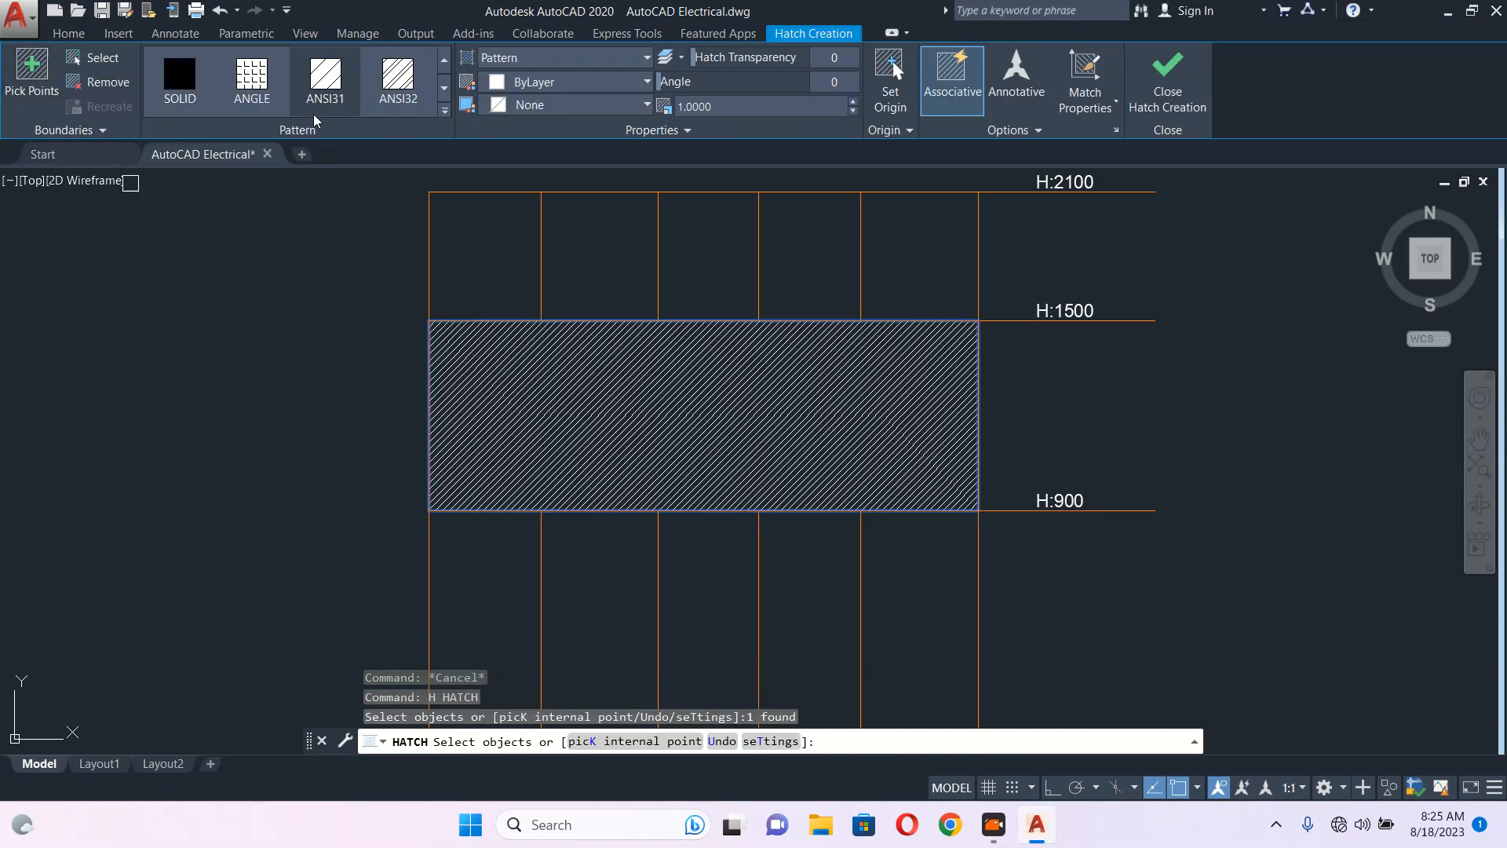
- Browse the available hatch patterns and choose the AR-B816 brick pattern for the middle rectangle
{"action": "left_click", "coordinate": [447, 111]}
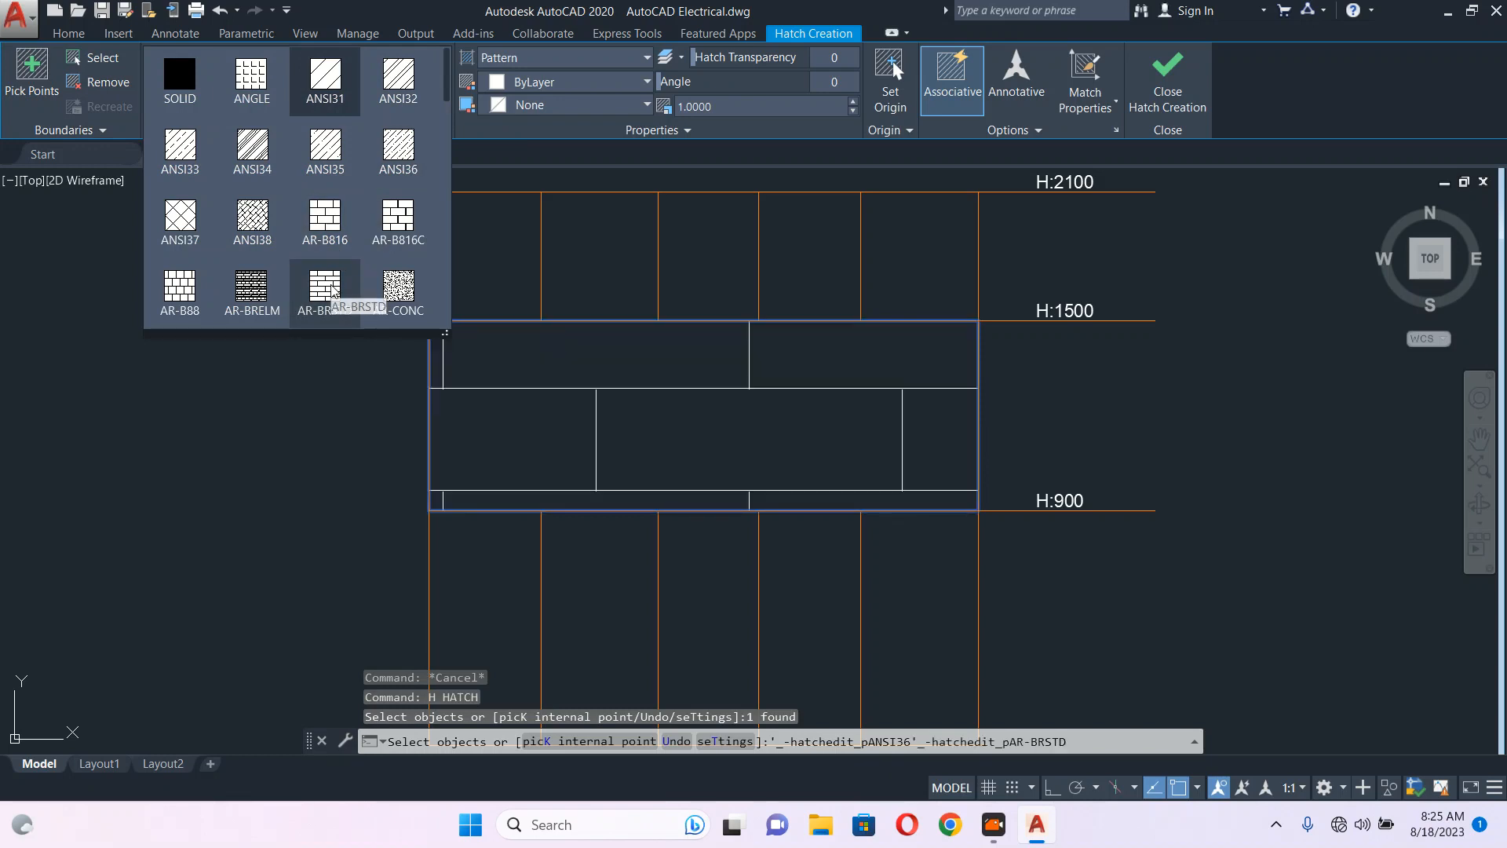
{"action": "scroll", "coordinate": [322, 224], "scroll_direction": "down", "scroll_amount": 1}
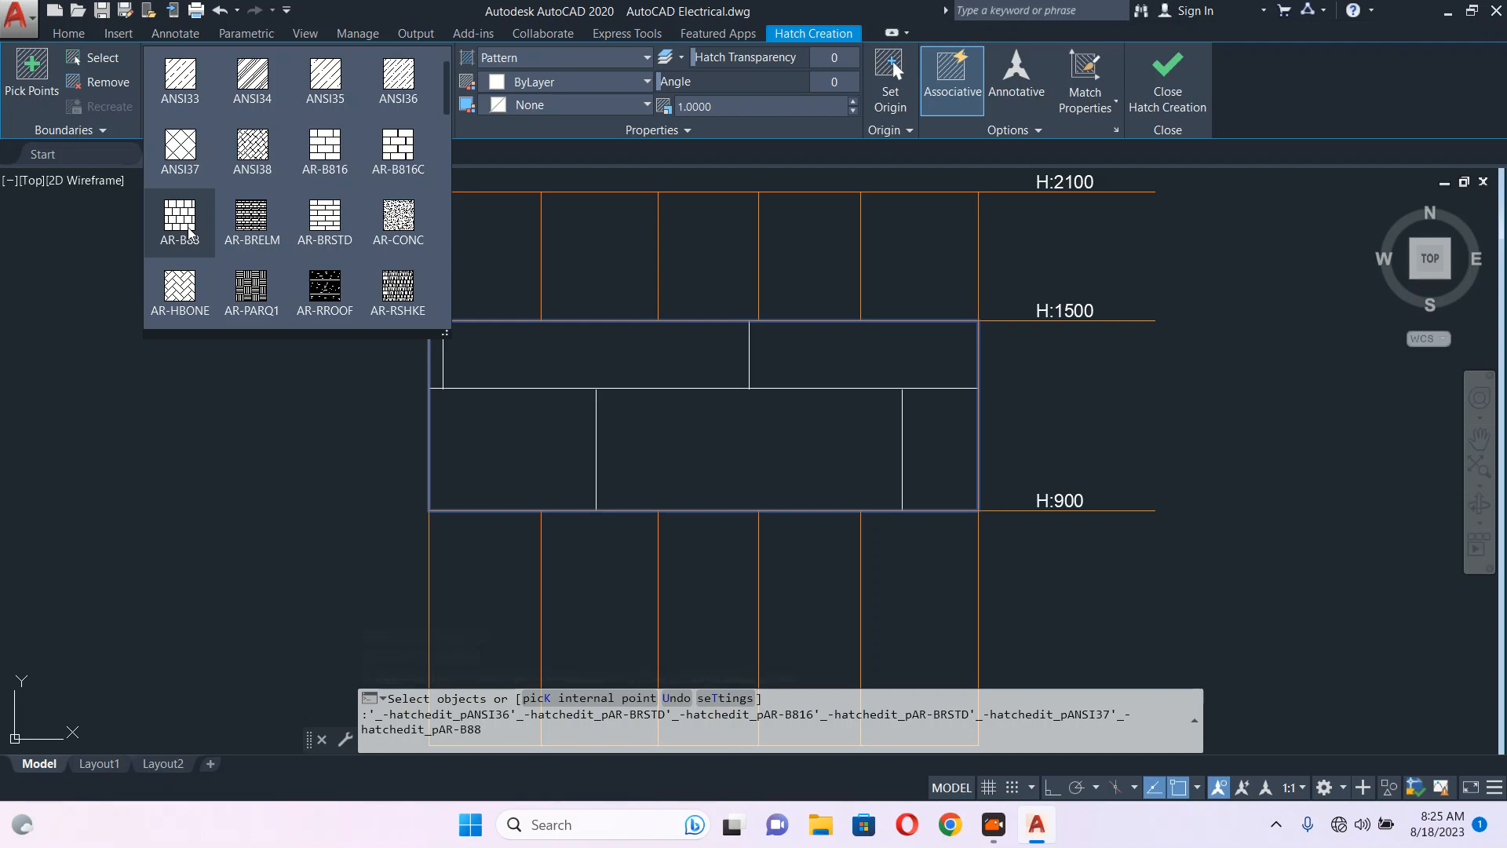
{"action": "scroll", "coordinate": [192, 232], "scroll_direction": "down", "scroll_amount": 4}
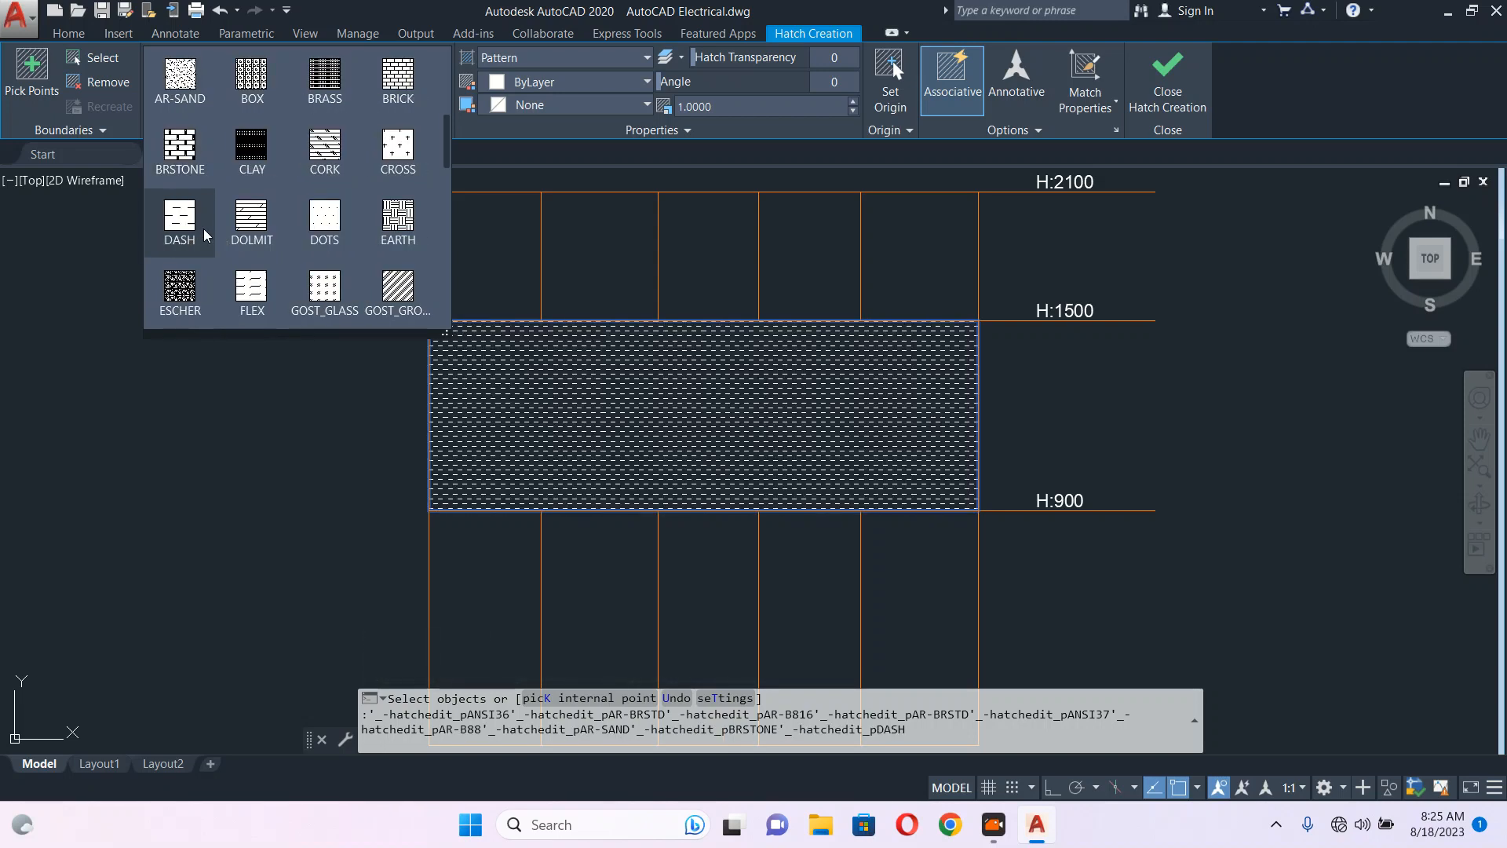
{"action": "scroll", "coordinate": [206, 234], "scroll_direction": "down", "scroll_amount": 6}
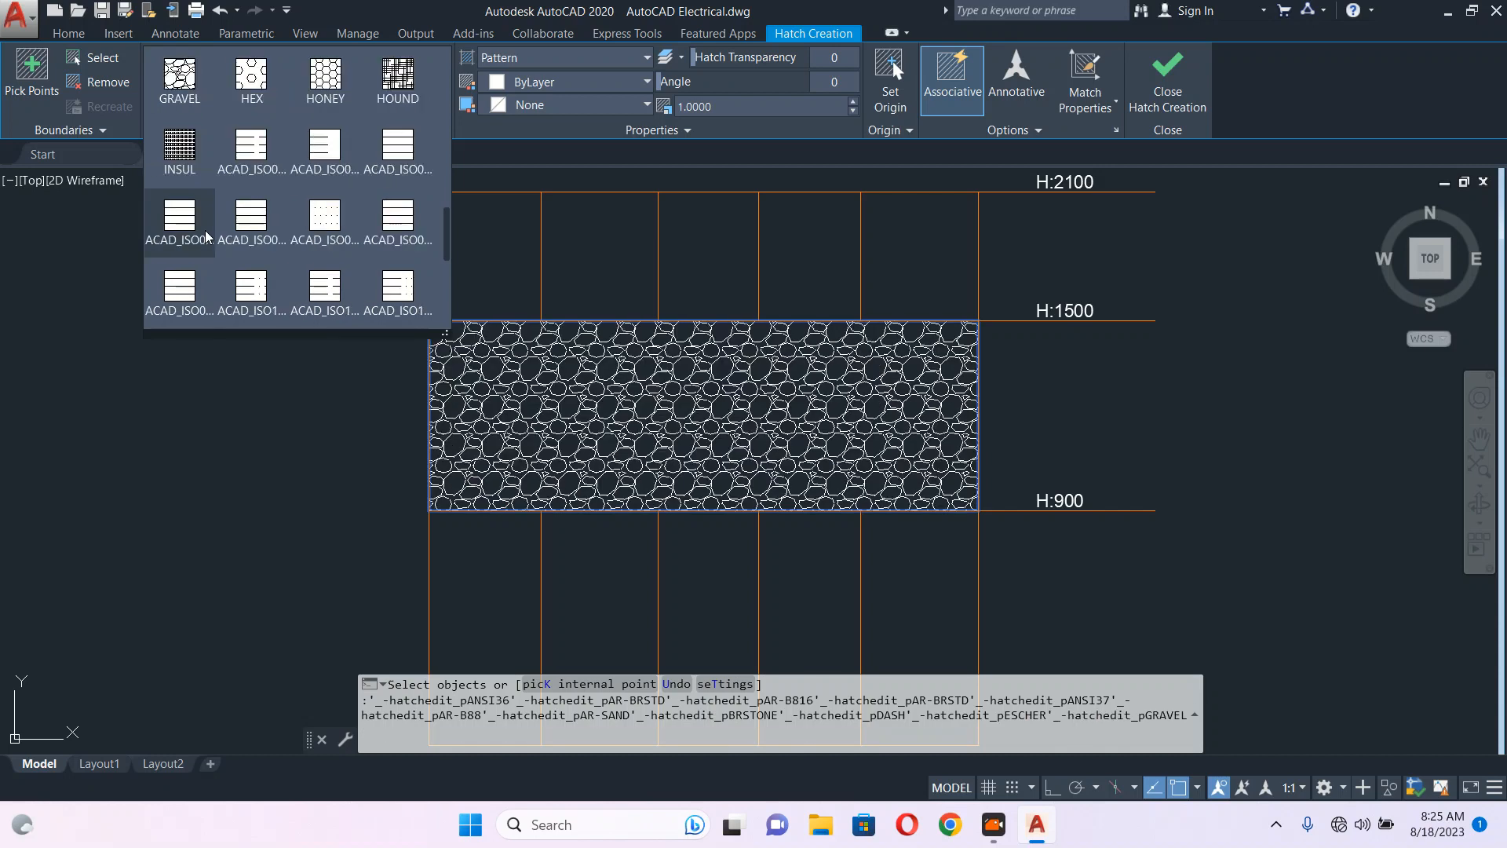
{"action": "scroll", "coordinate": [206, 236], "scroll_direction": "down", "scroll_amount": 7}
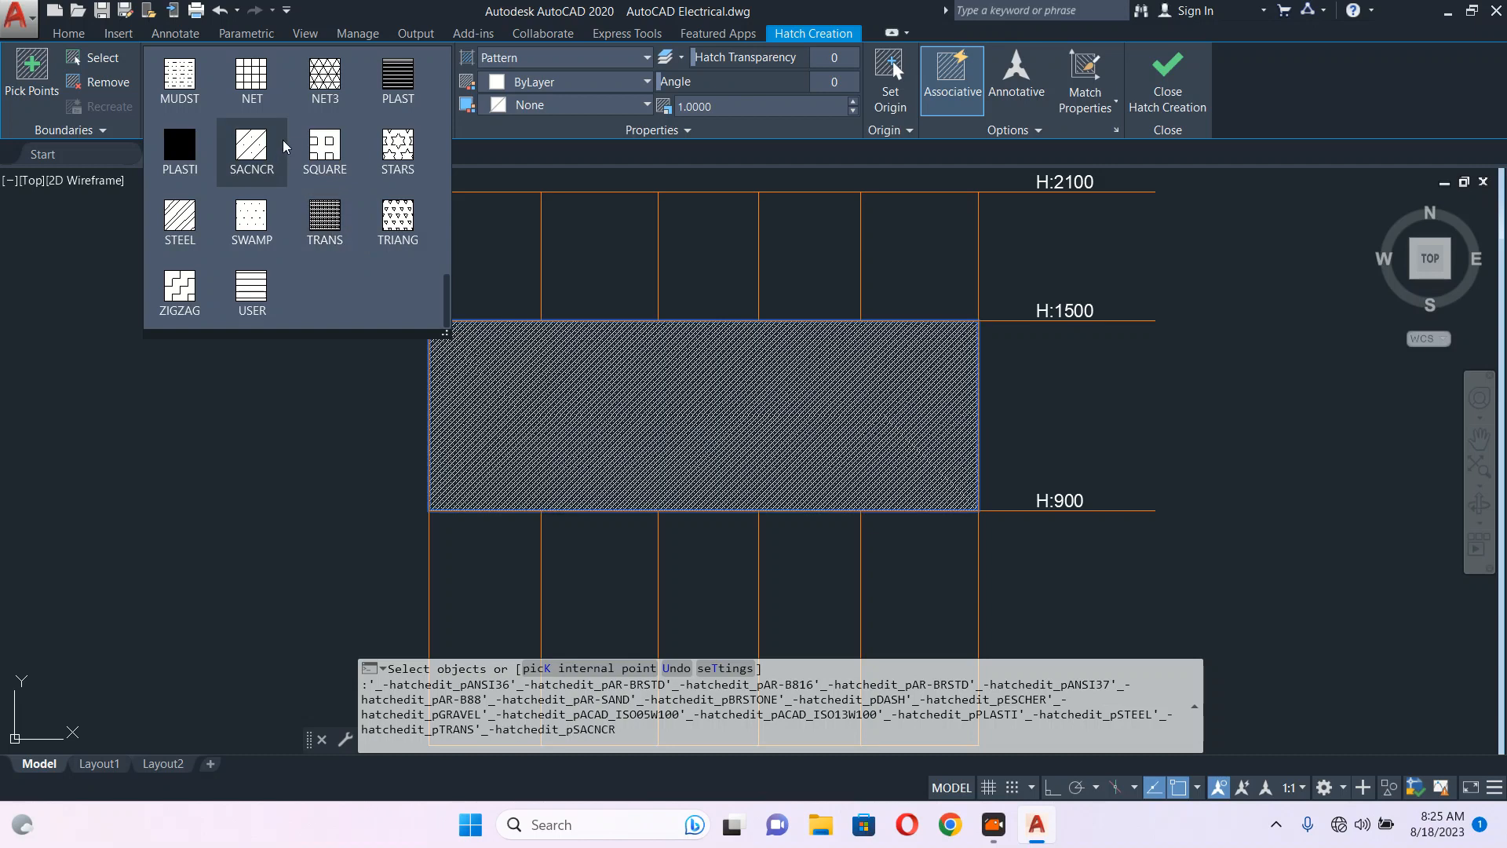
{"action": "scroll", "coordinate": [285, 147], "scroll_direction": "up", "scroll_amount": 1}
{"action": "scroll", "coordinate": [284, 147], "scroll_direction": "up", "scroll_amount": 5}
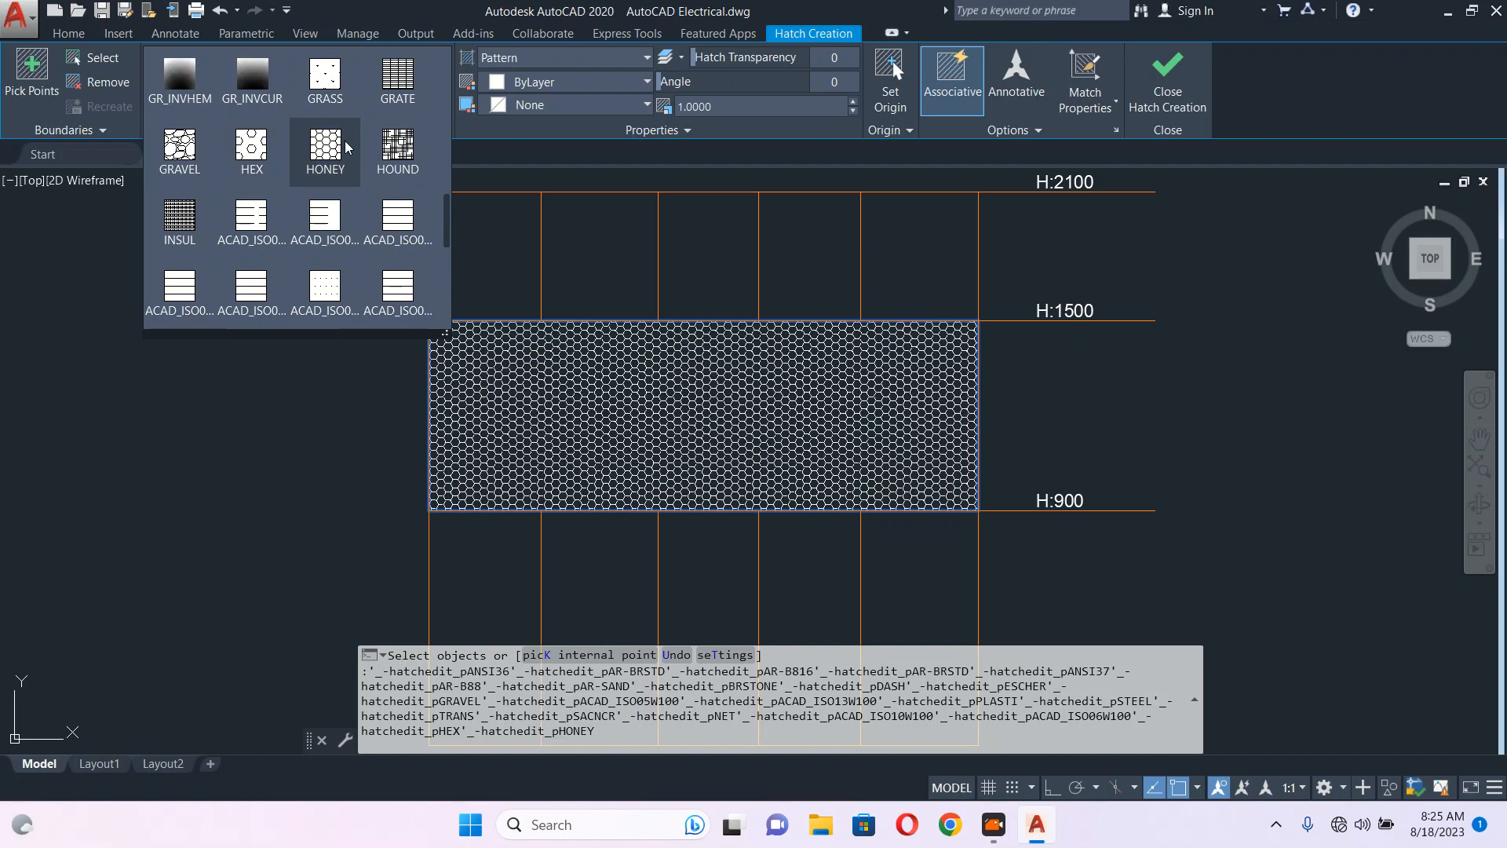
{"action": "scroll", "coordinate": [346, 147], "scroll_direction": "up", "scroll_amount": 5}
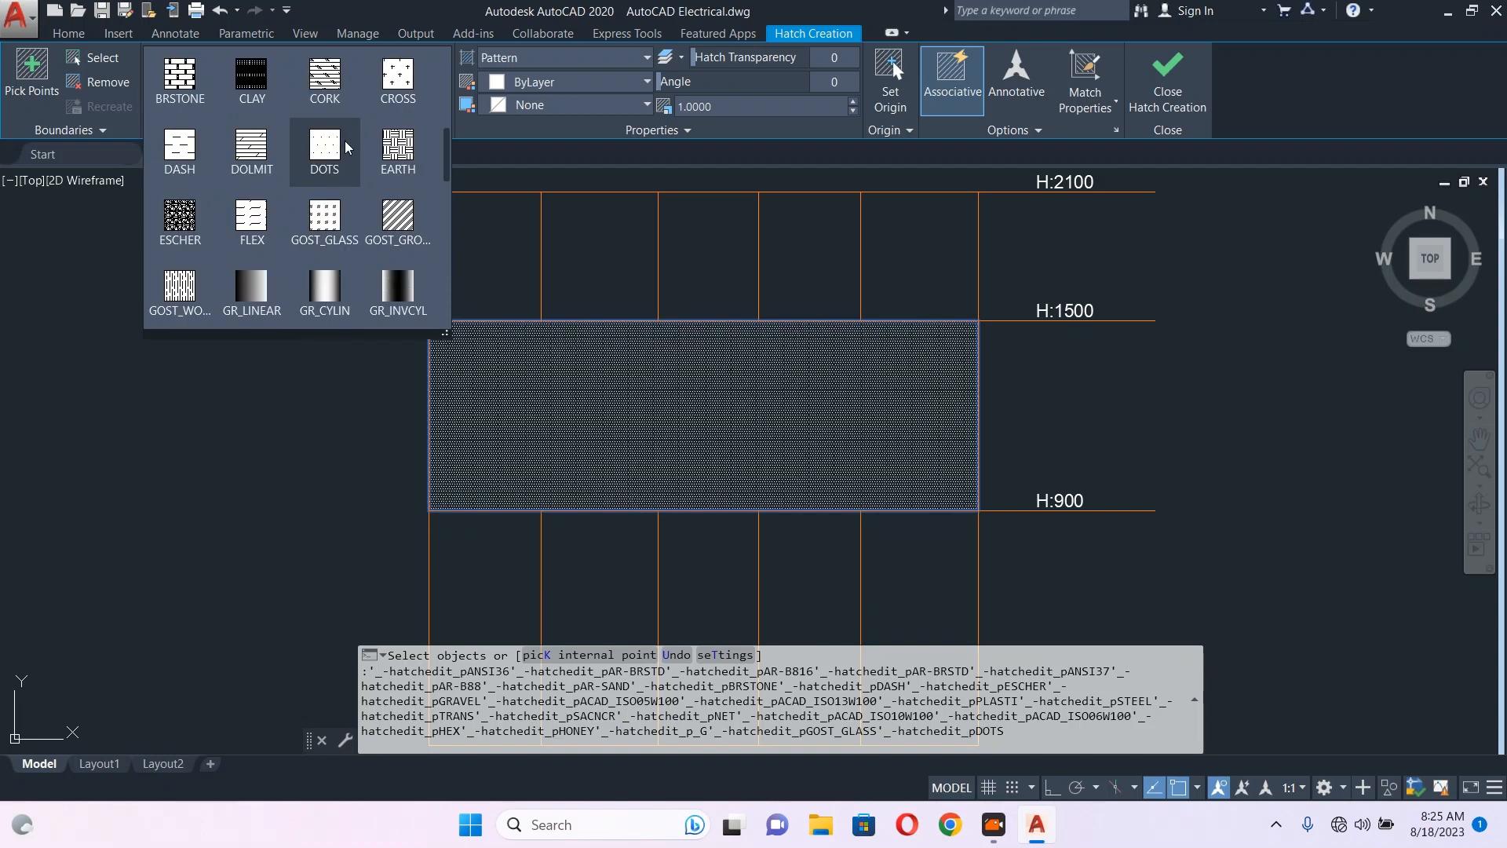
{"action": "scroll", "coordinate": [346, 147], "scroll_direction": "up", "scroll_amount": 1}
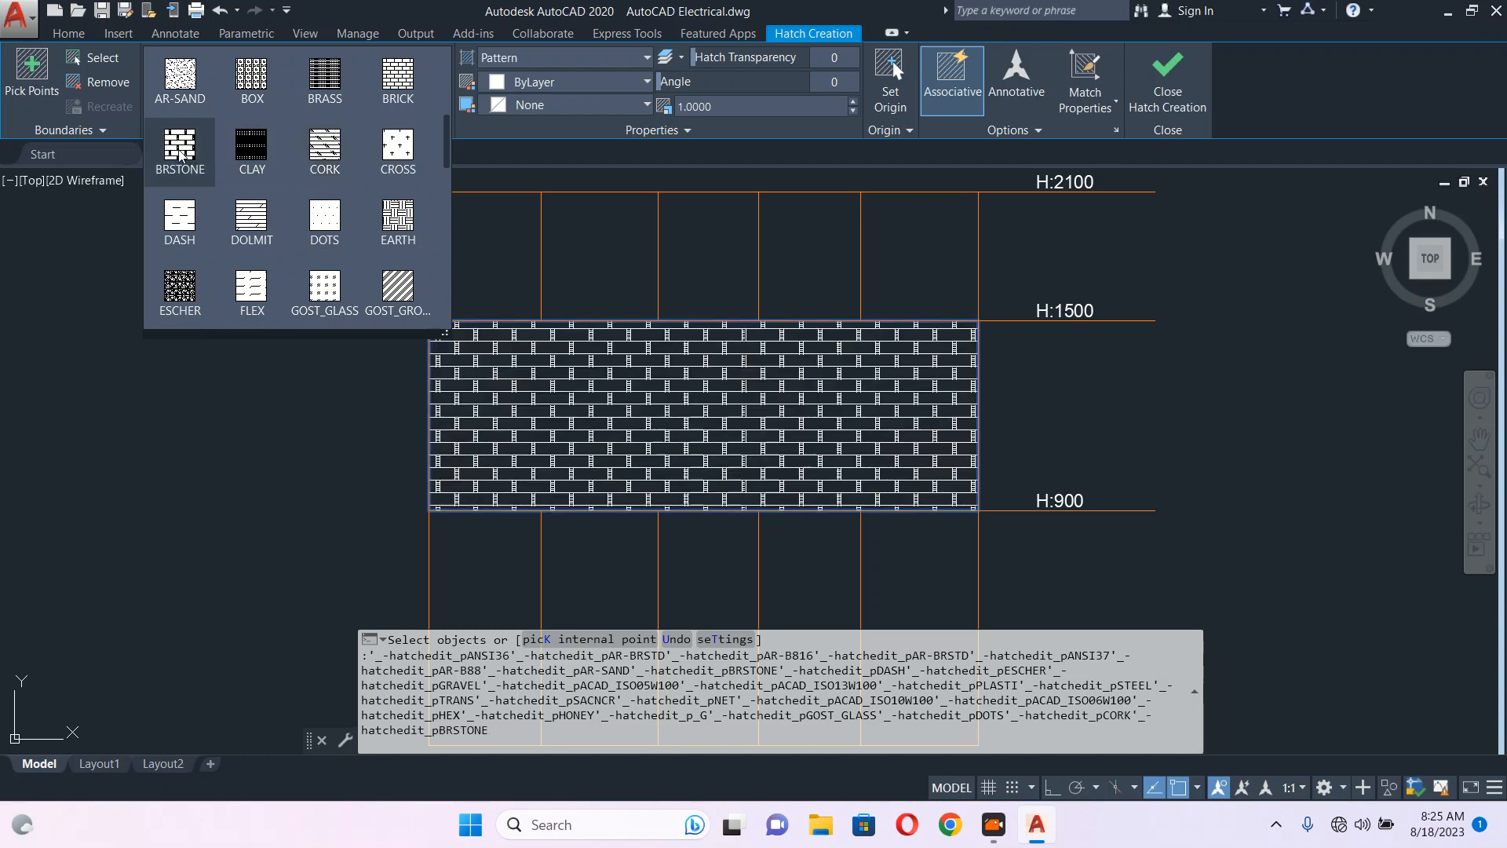
{"action": "scroll", "coordinate": [332, 174], "scroll_direction": "up", "scroll_amount": 2}
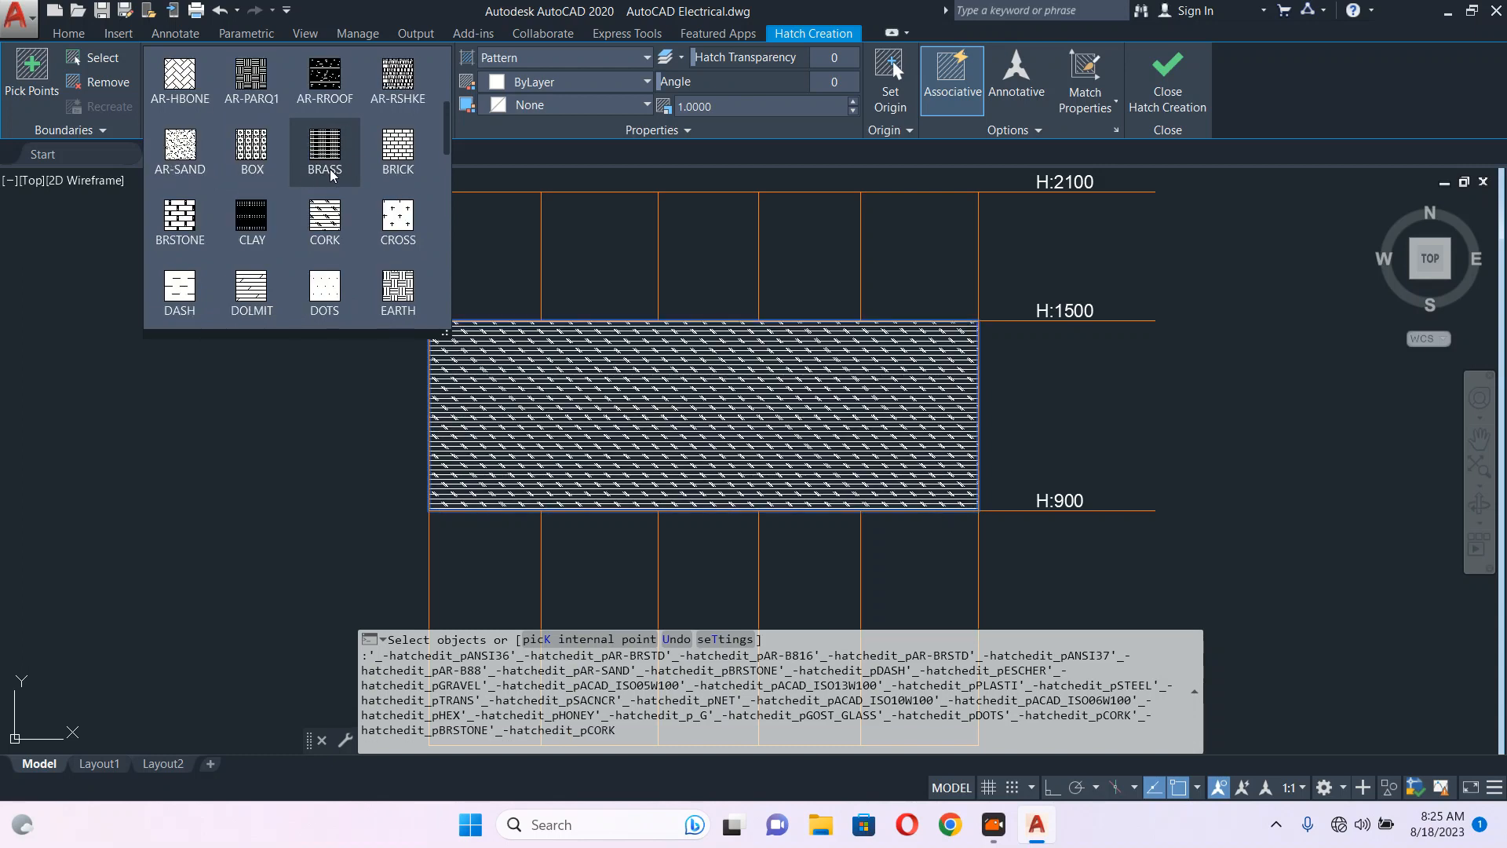
{"action": "scroll", "coordinate": [331, 174], "scroll_direction": "up", "scroll_amount": 2}
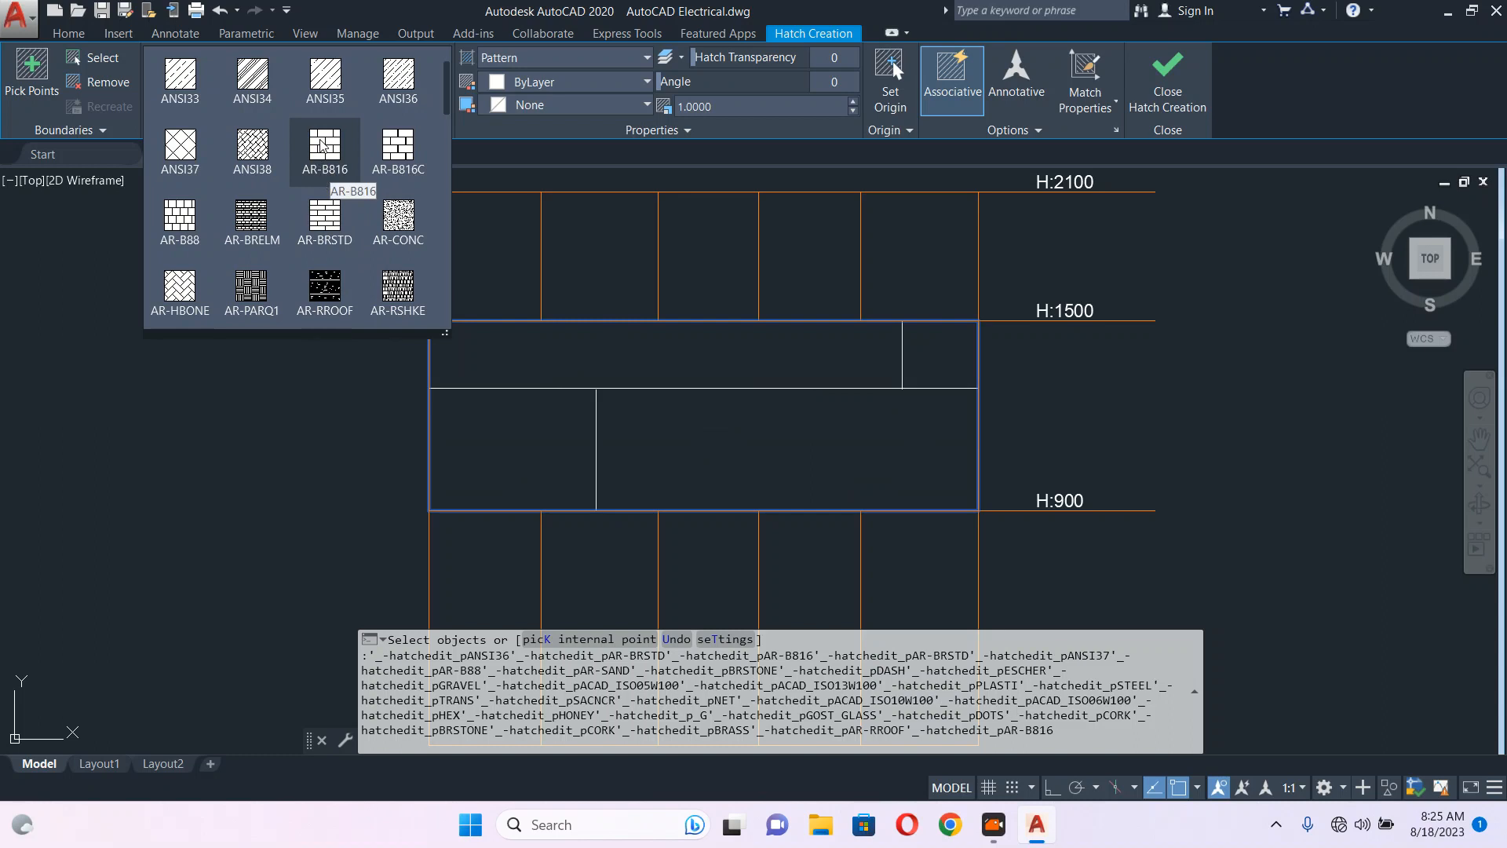
{"action": "scroll", "coordinate": [322, 144], "scroll_direction": "up", "scroll_amount": 1}
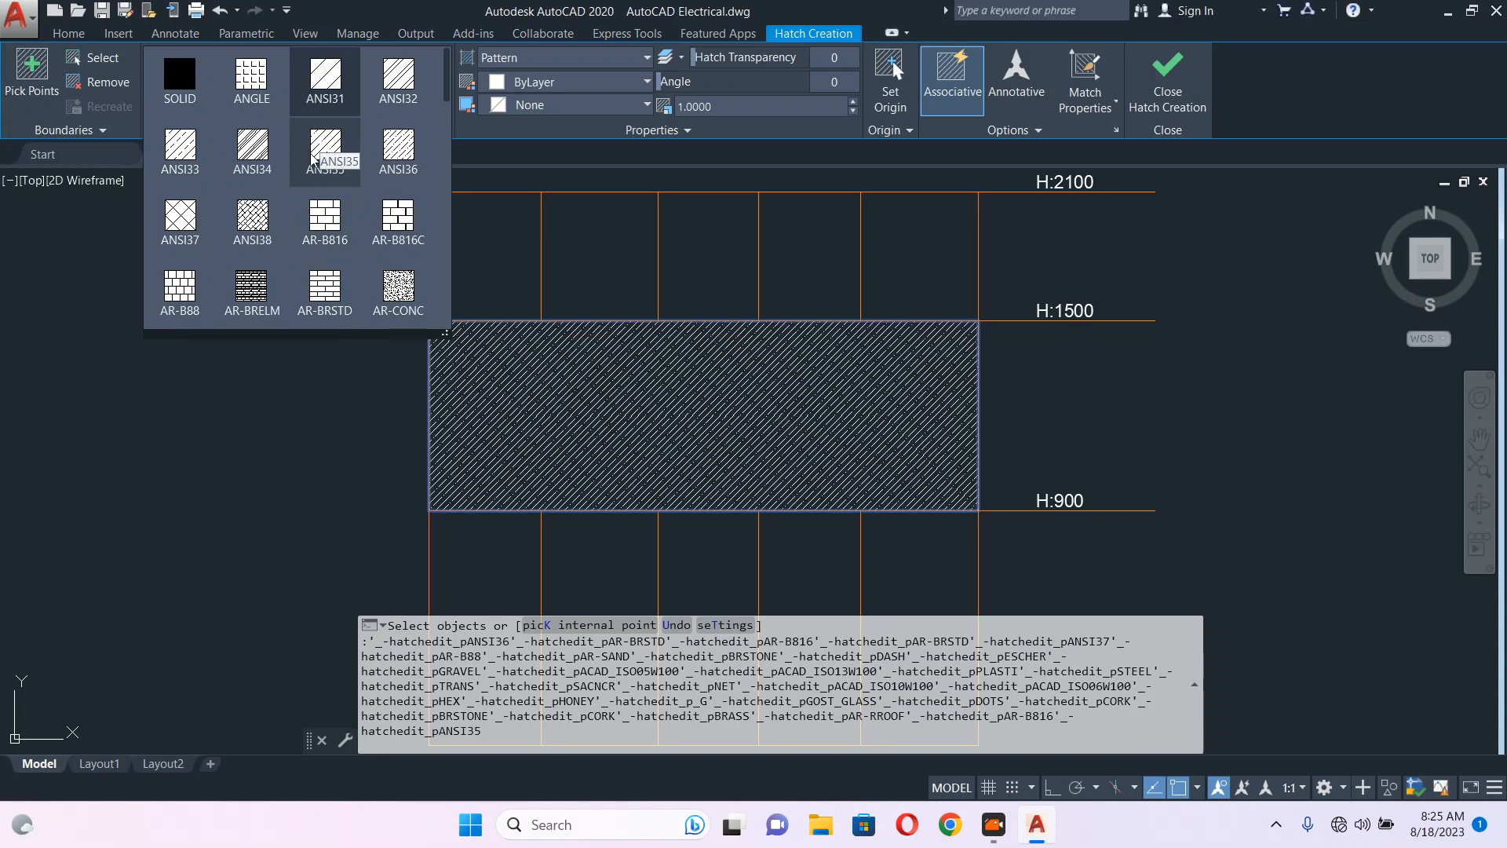
{"action": "left_click", "coordinate": [333, 236]}
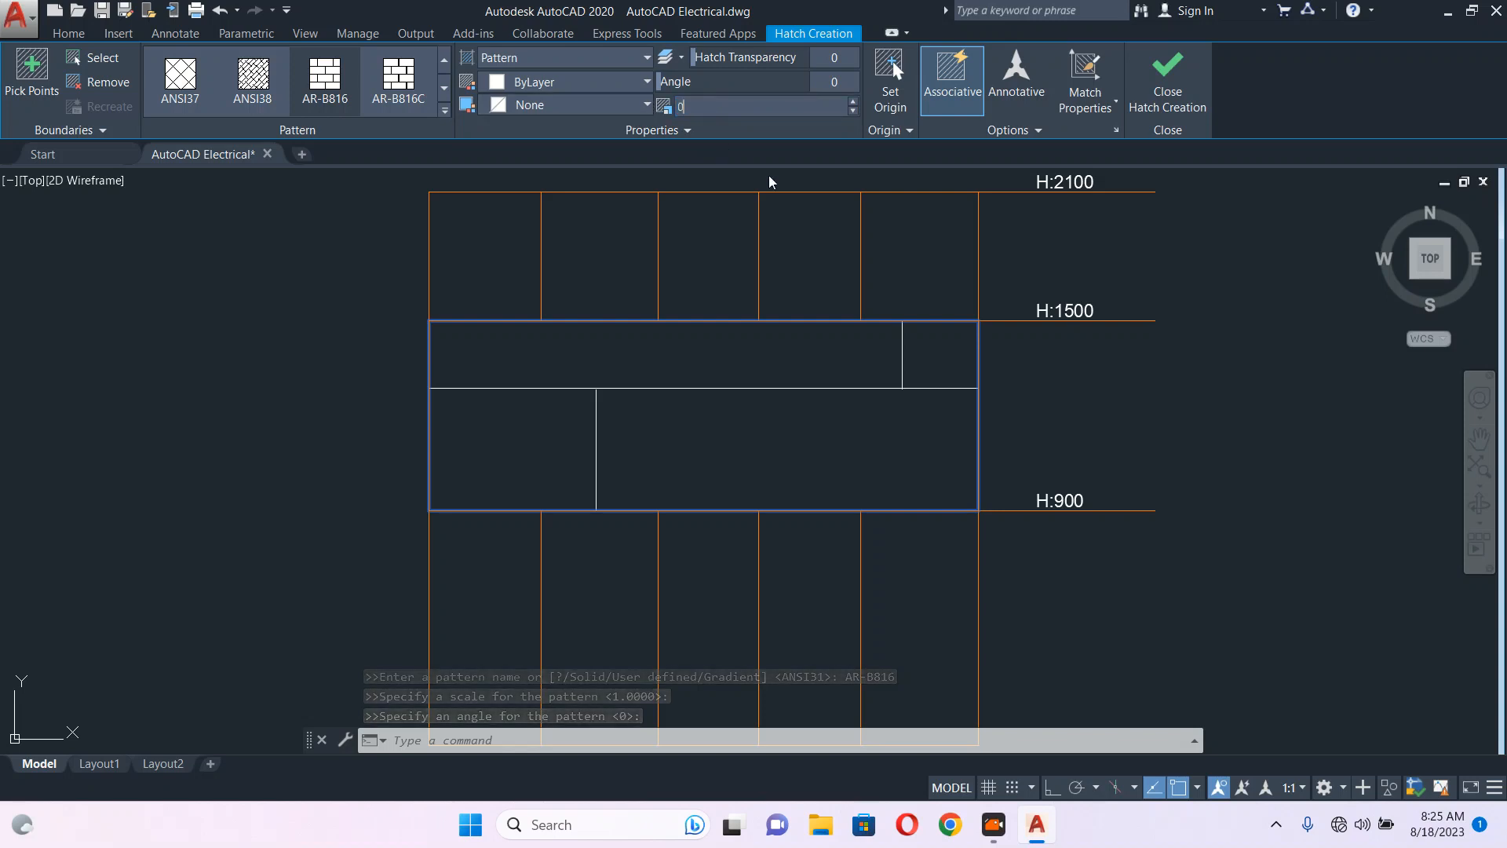
- Reduce the brick hatch's pattern scale to 0.3
{"action": "key", "text": "Return"}
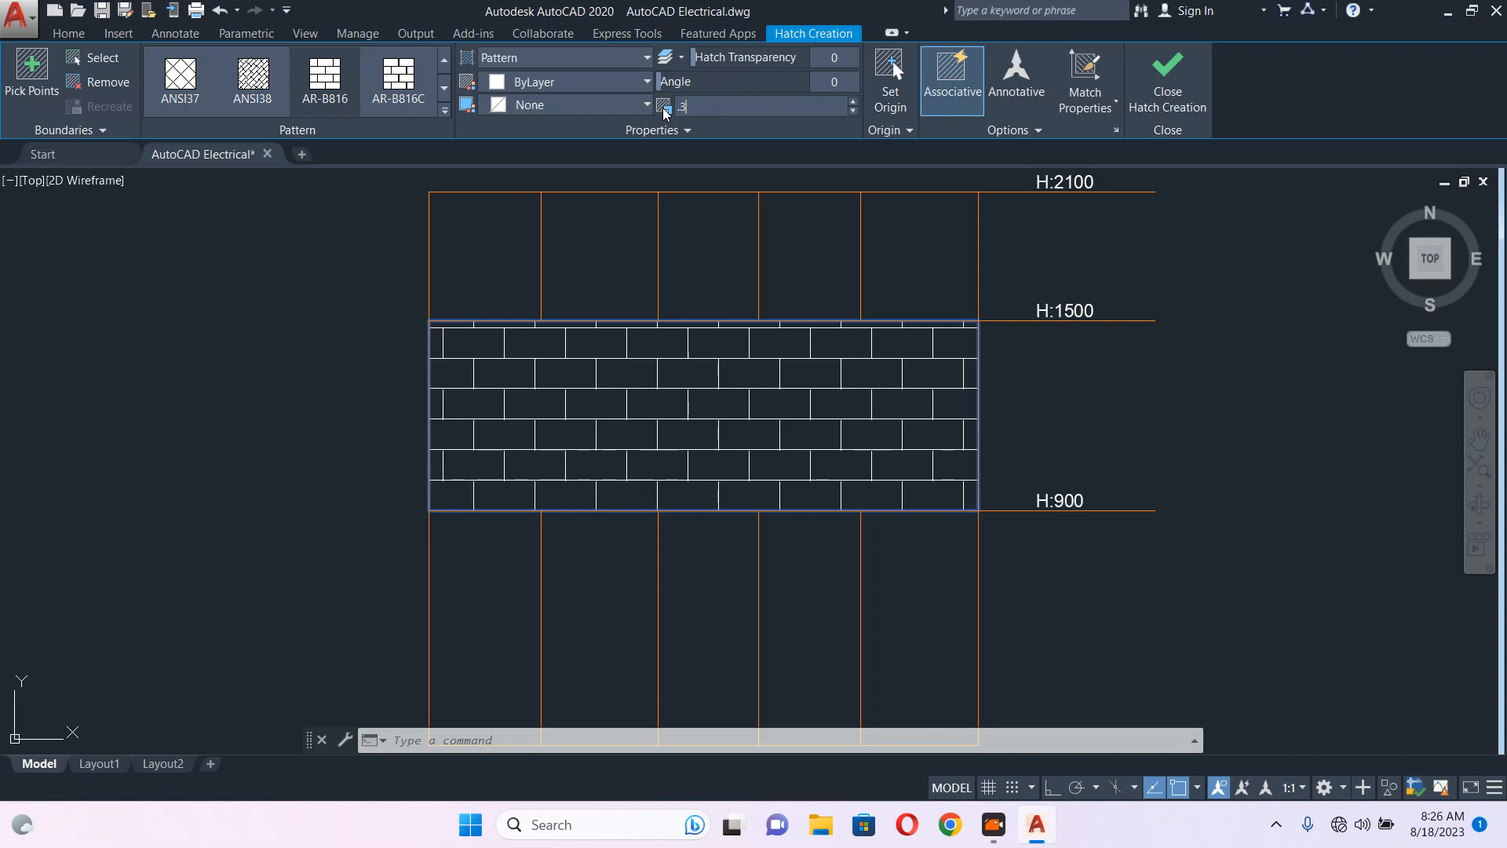
{"action": "key", "text": "Return"}
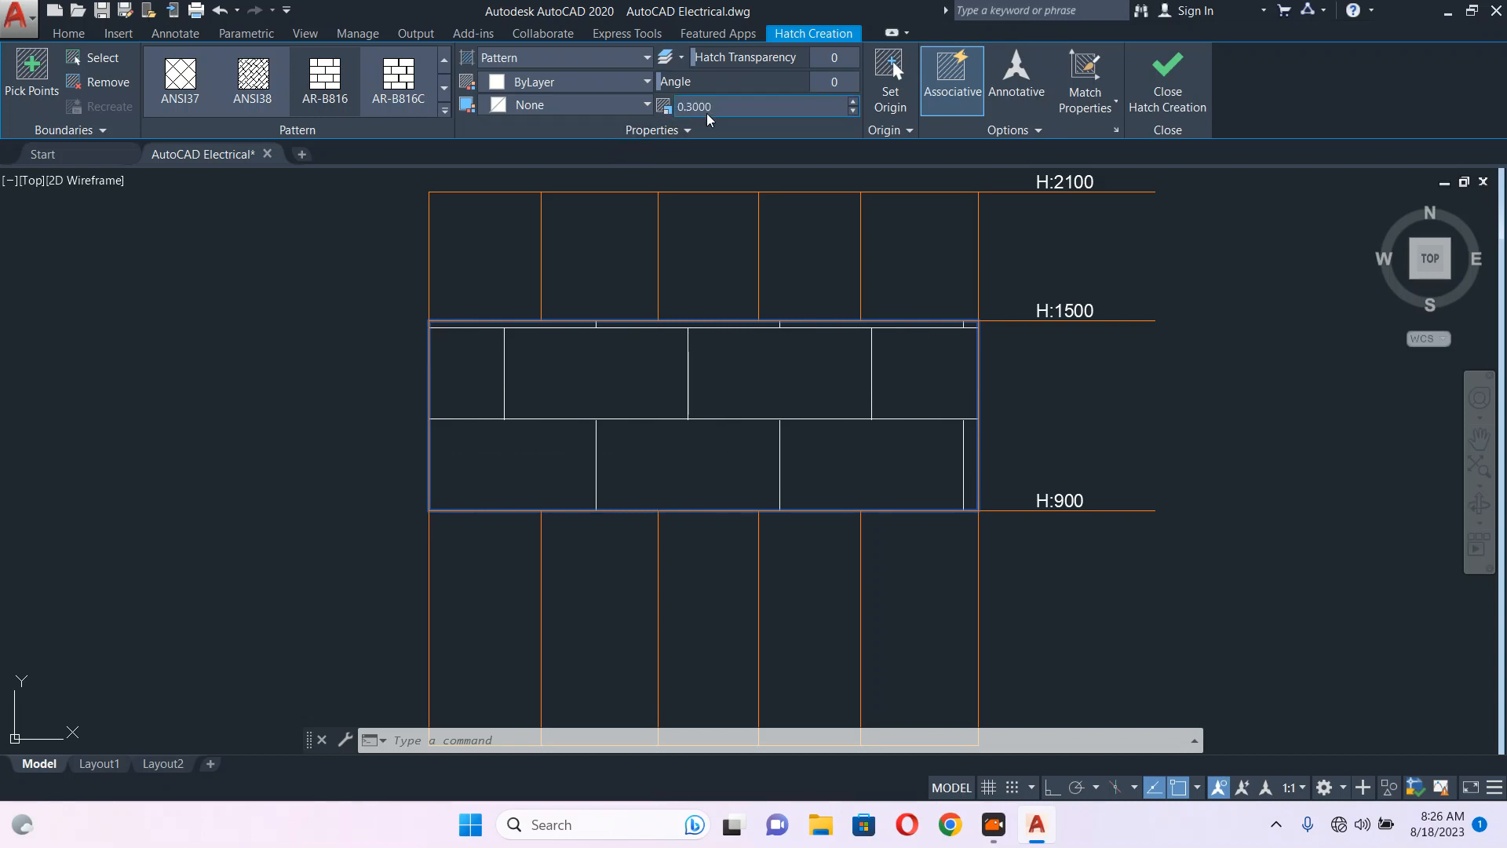
- Set the brick hatch's pattern scale to 0.2 and finish the hatch
{"action": "key", "text": "BackSpace"}
{"action": "type", "text": ".2"}
{"action": "key", "text": "Return"}
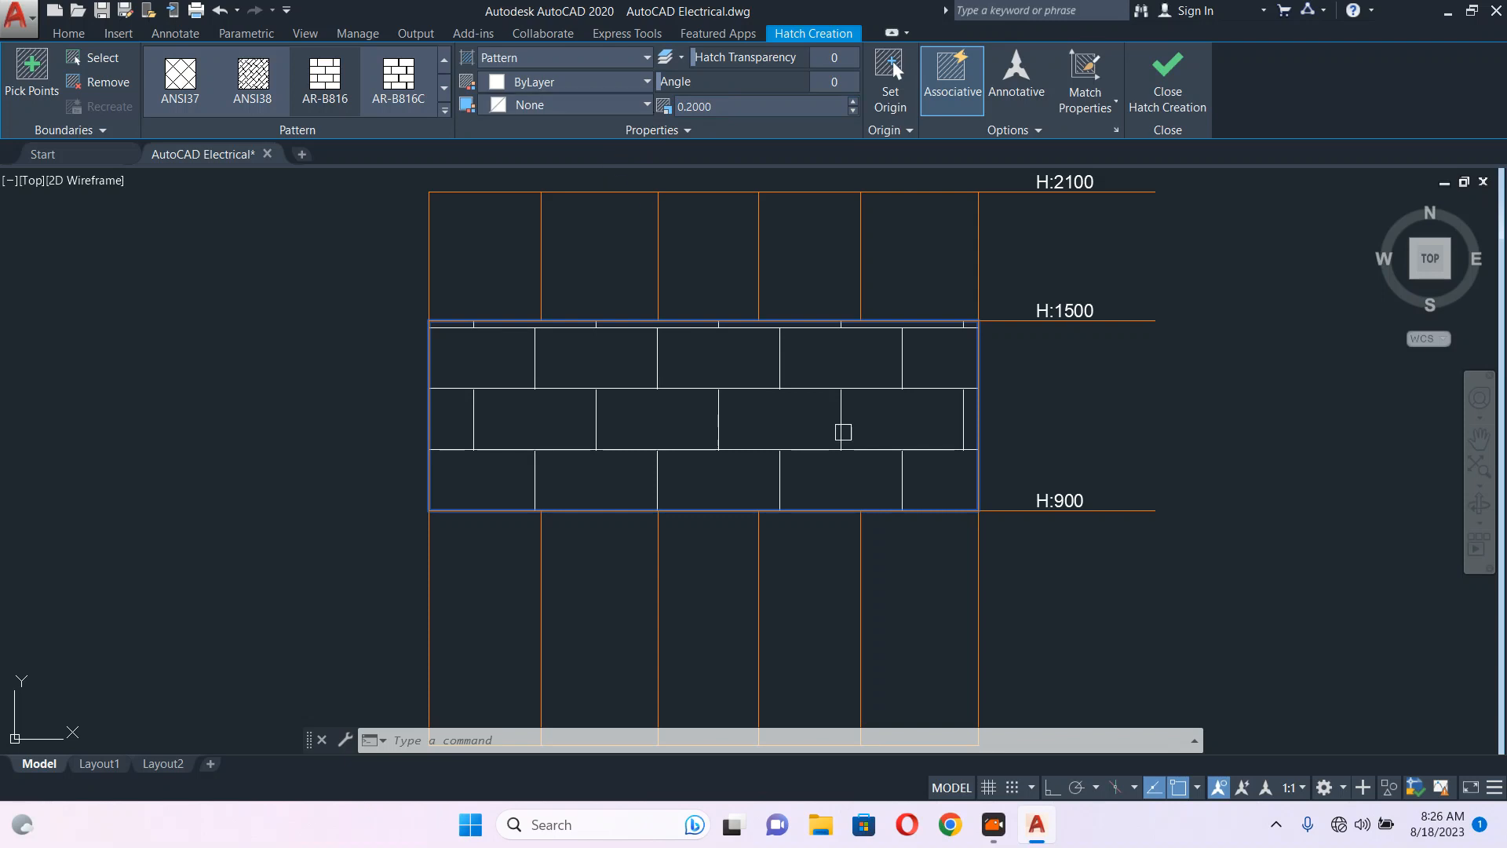
{"action": "key", "text": "Escape"}
{"action": "key", "text": "Escape"}
- Change the brick hatch's color to gray, index color 8
{"action": "left_click", "coordinate": [830, 386]}
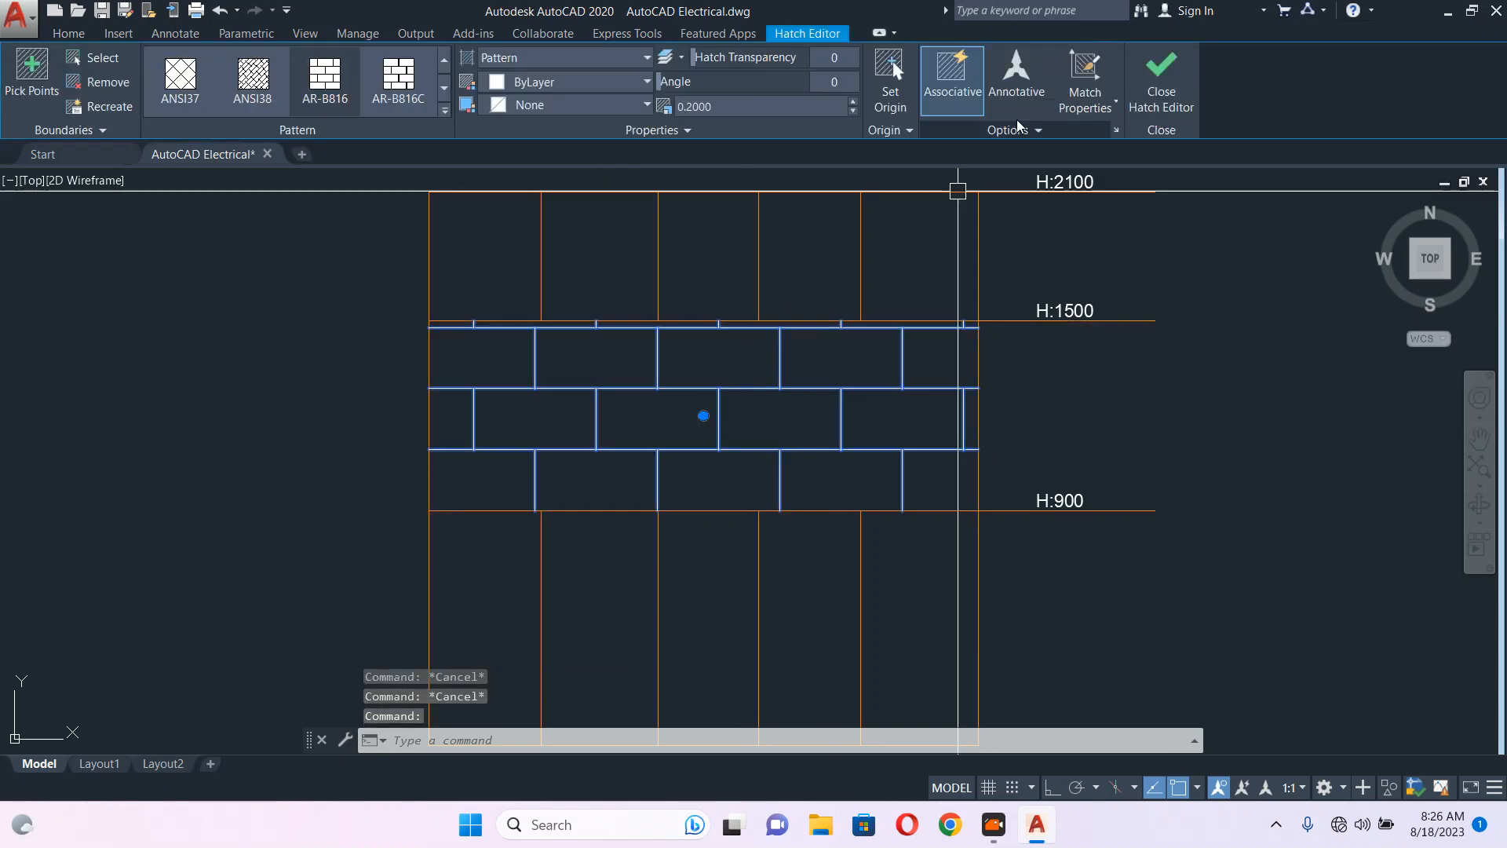
{"action": "left_click", "coordinate": [533, 84]}
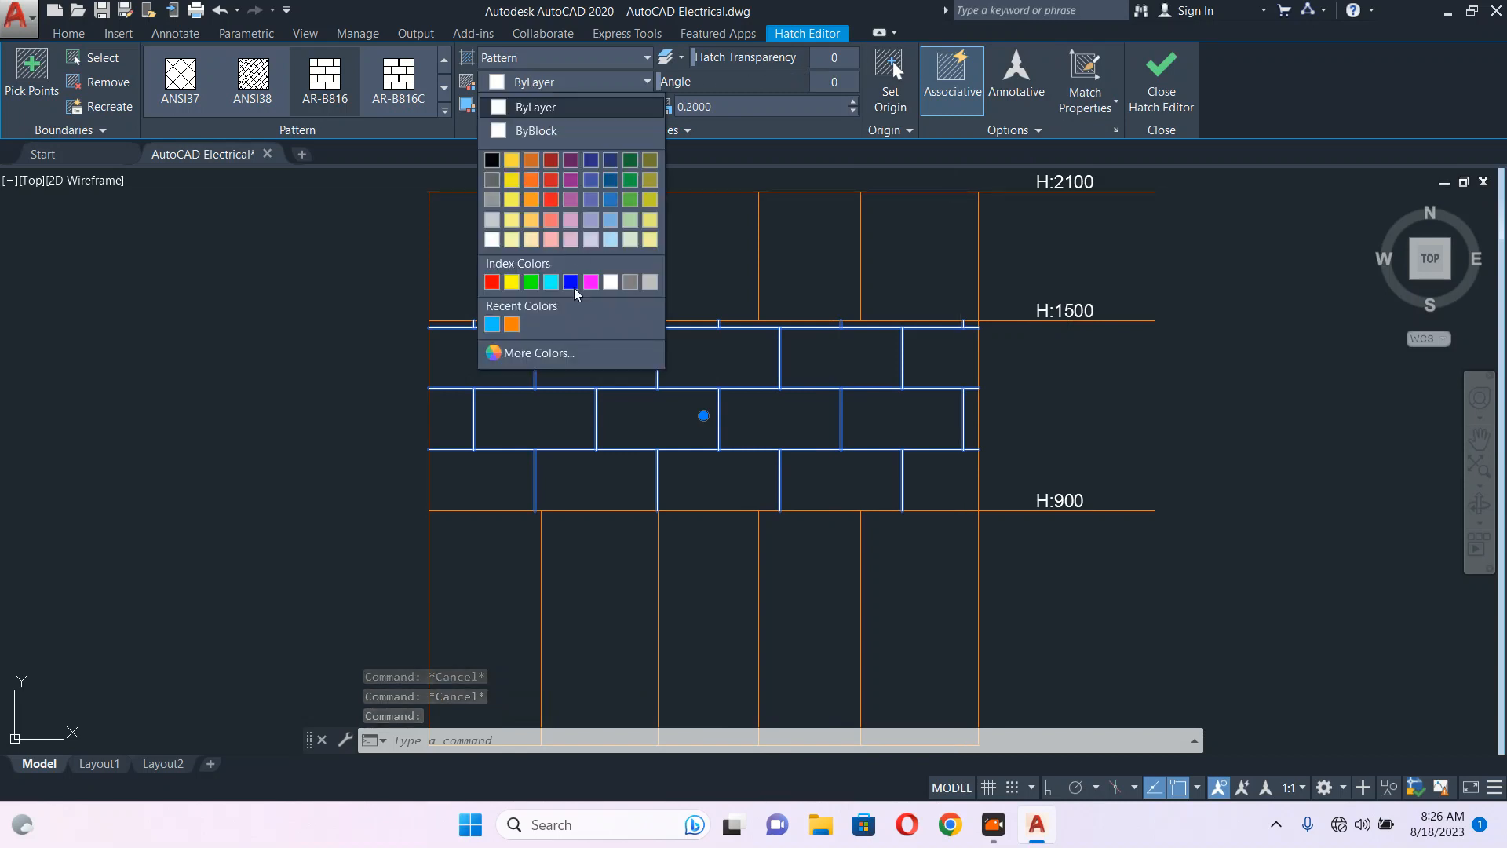
{"action": "left_click", "coordinate": [631, 282]}
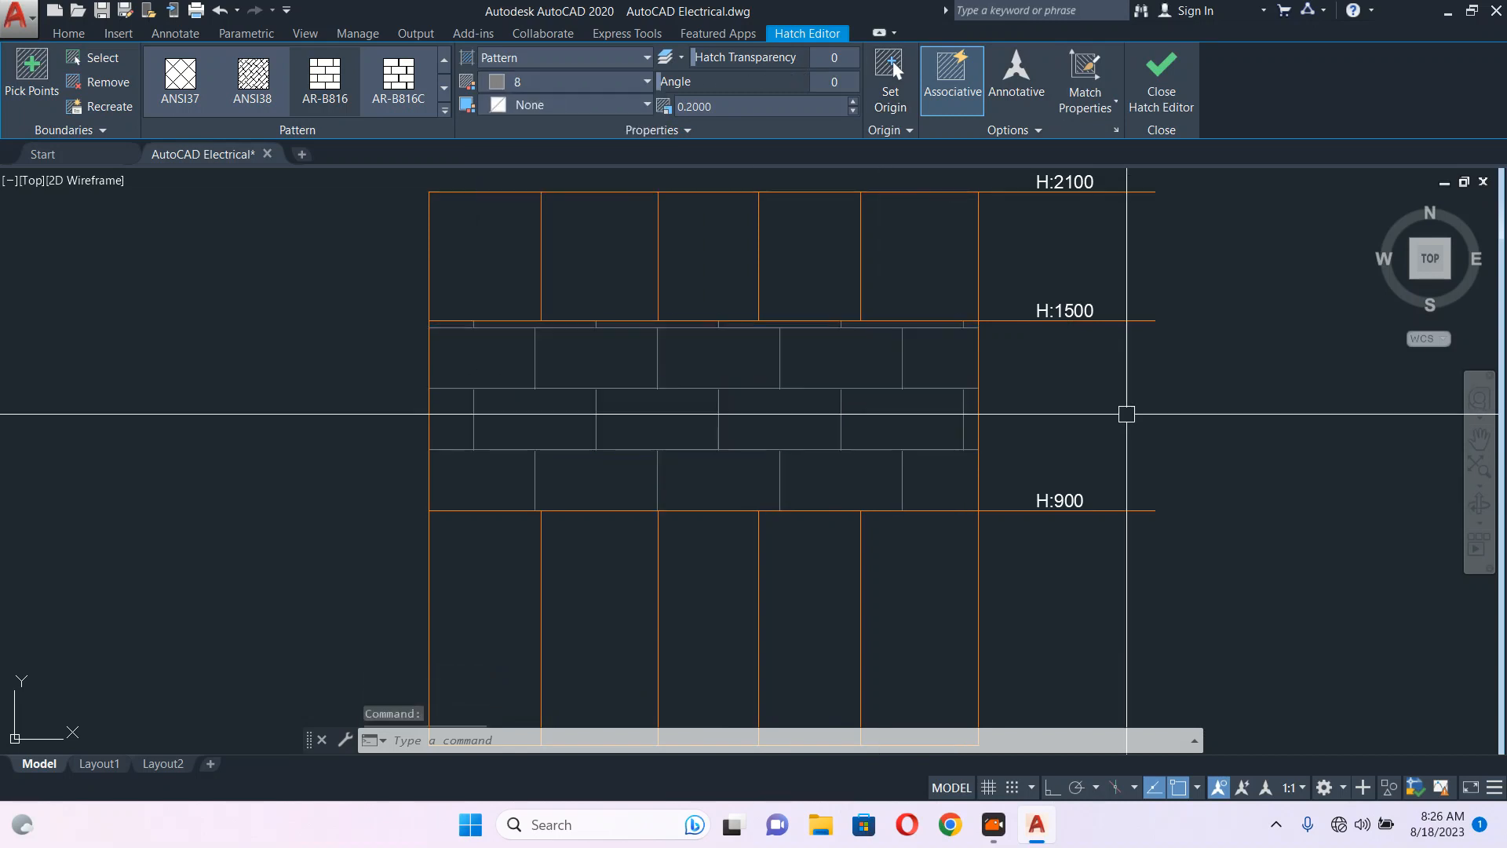
{"action": "key", "text": "Escape"}
{"action": "key", "text": "Escape"}
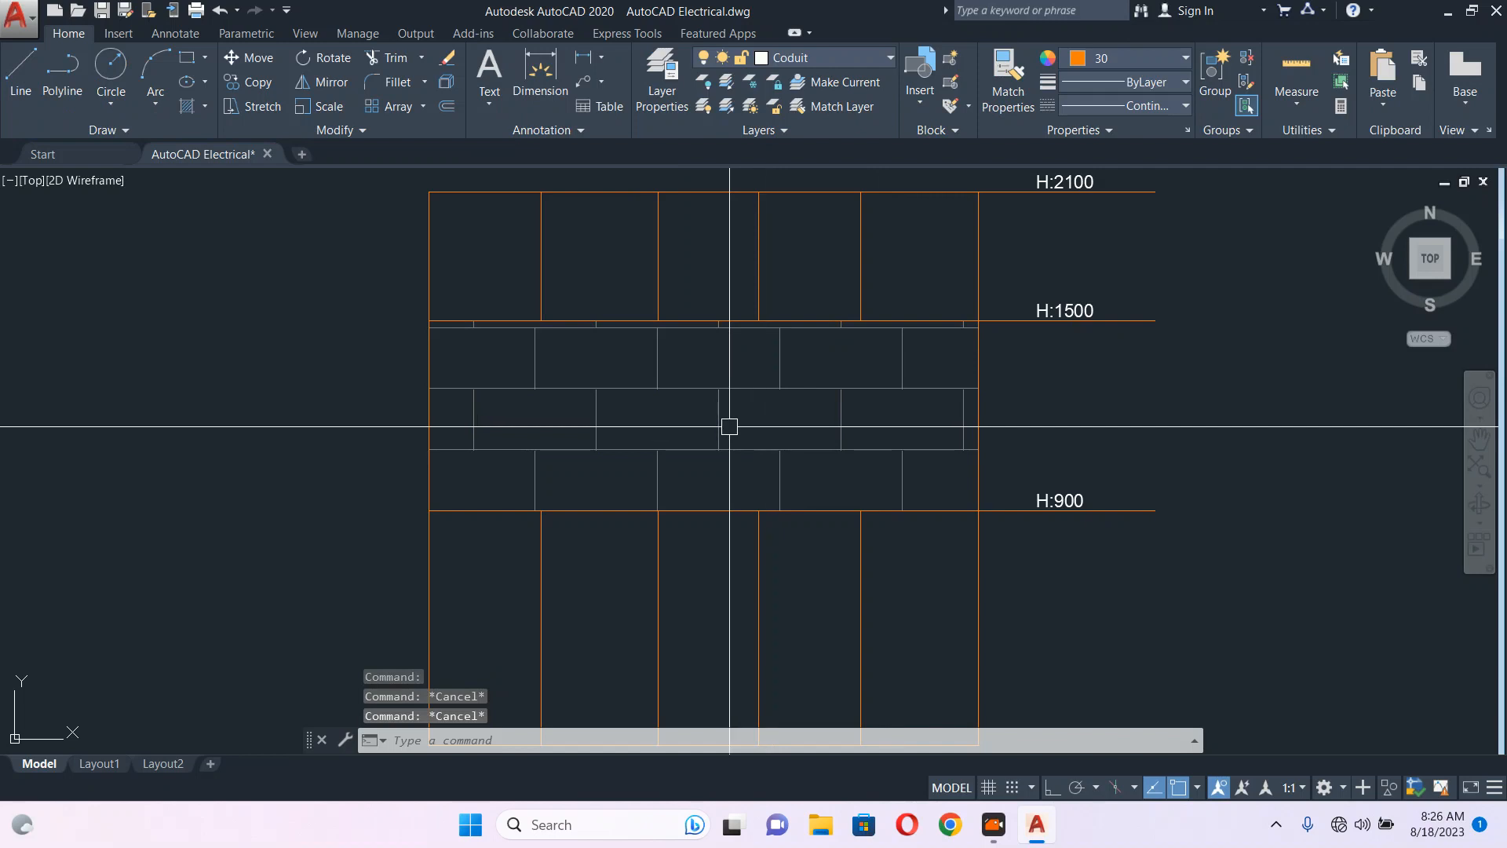
- Draw a small horizontal rectangle as the socket plate outline beside the brick area, between the H:1500 and H:900 labels
{"action": "scroll", "coordinate": [828, 448], "scroll_direction": "up", "scroll_amount": 2}
{"action": "type", "text": "rec"}
{"action": "key", "text": "Return"}
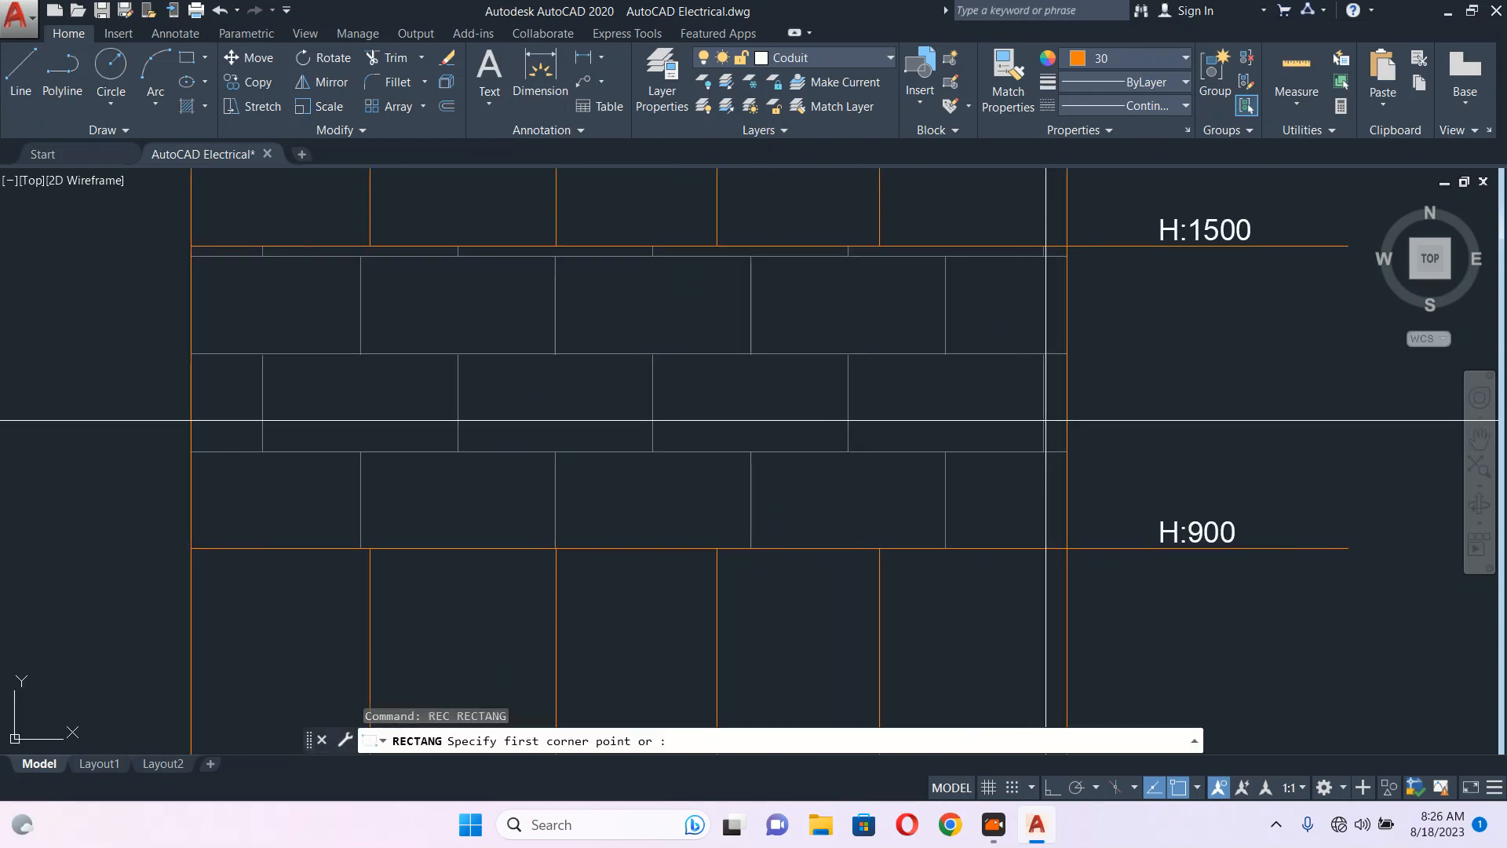
{"action": "middle_click_drag", "start_coordinate": [1113, 395], "coordinate": [944, 380]}
{"action": "left_click", "coordinate": [1028, 380]}
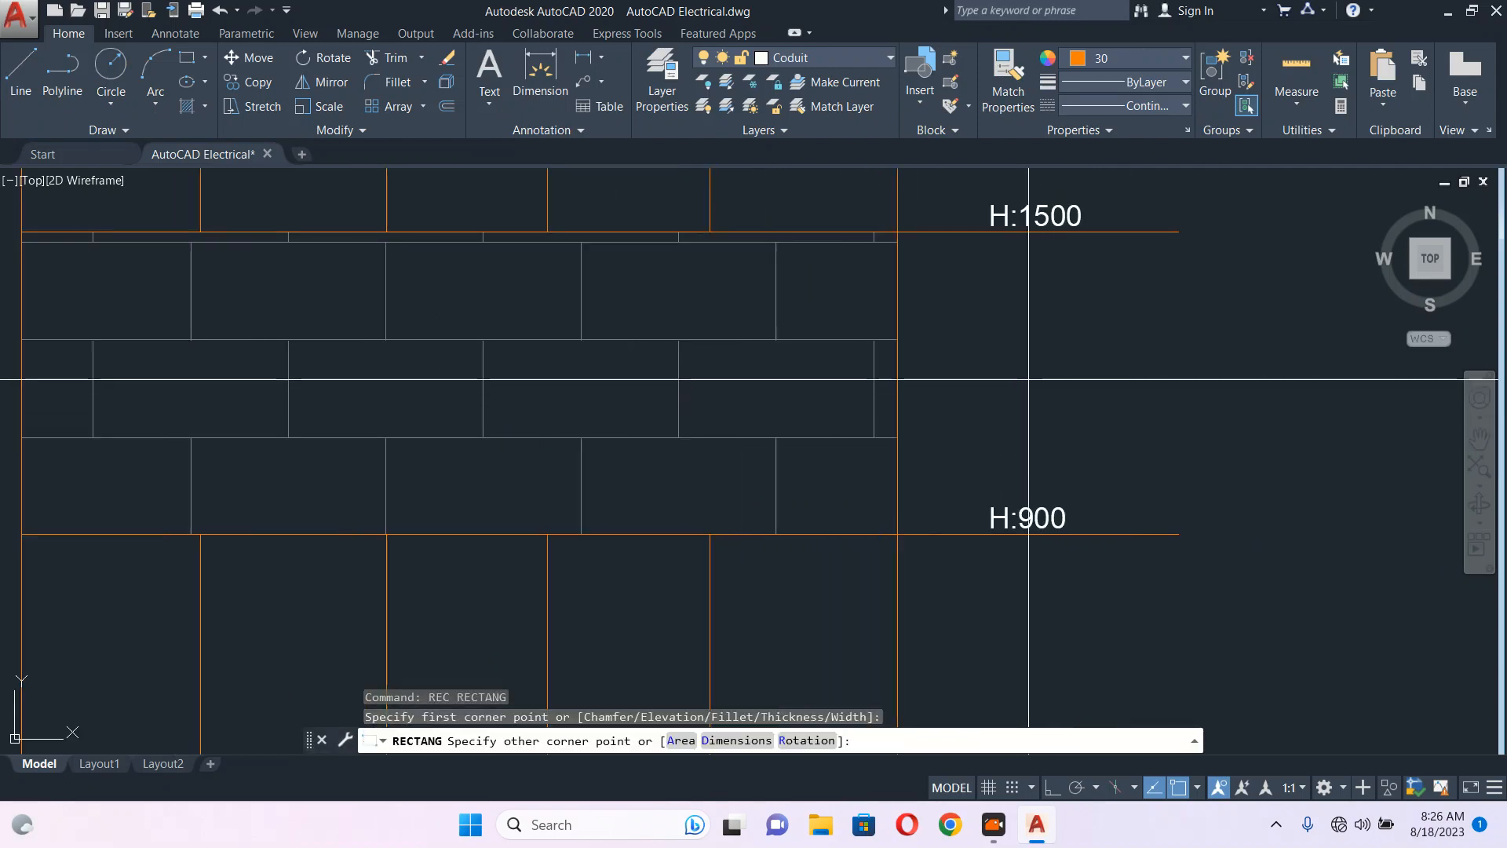
{"action": "left_click", "coordinate": [1103, 415]}
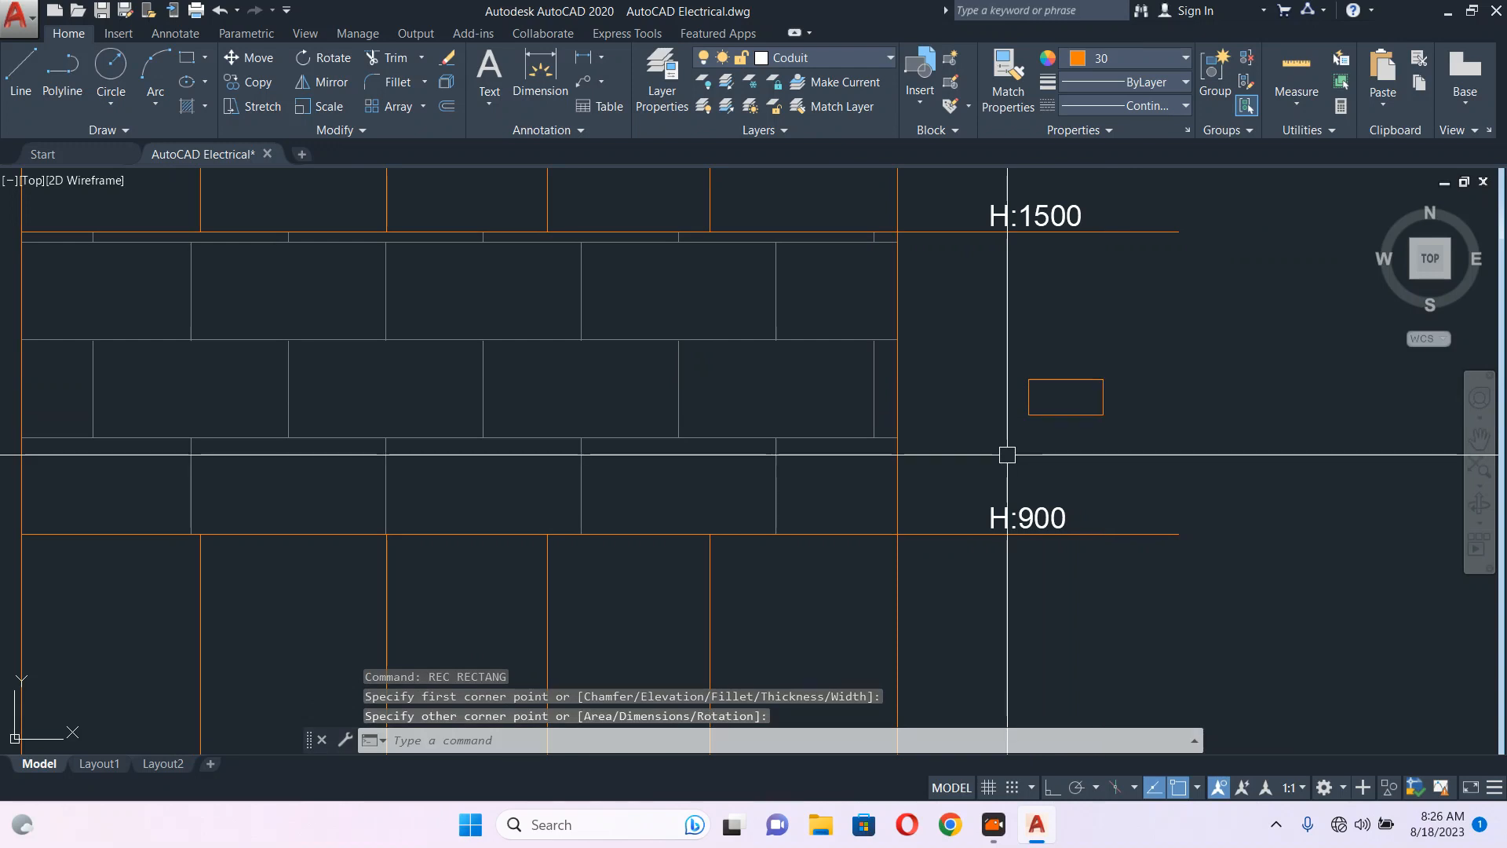
- Draw a small upright rectangle inside the upper left part of the socket plate outline
{"action": "scroll", "coordinate": [1099, 407], "scroll_direction": "up", "scroll_amount": 4}
{"action": "middle_click_drag", "start_coordinate": [1005, 384], "coordinate": [972, 408]}
{"action": "type", "text": "RE"}
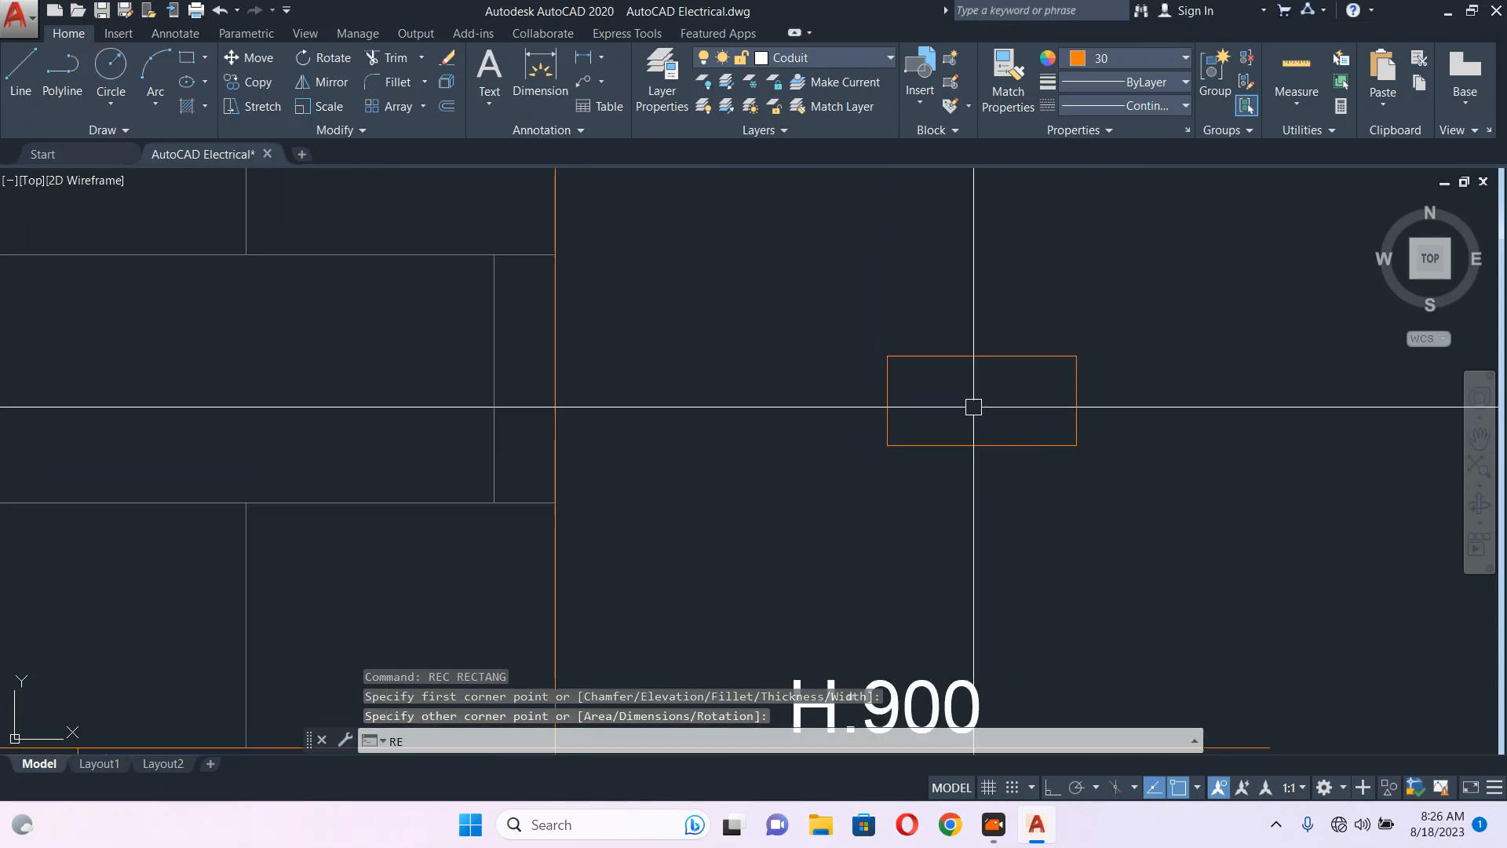
{"action": "type", "text": "C"}
{"action": "key", "text": "Return"}
{"action": "scroll", "coordinate": [940, 410], "scroll_direction": "up", "scroll_amount": 4}
{"action": "left_click", "coordinate": [896, 322]}
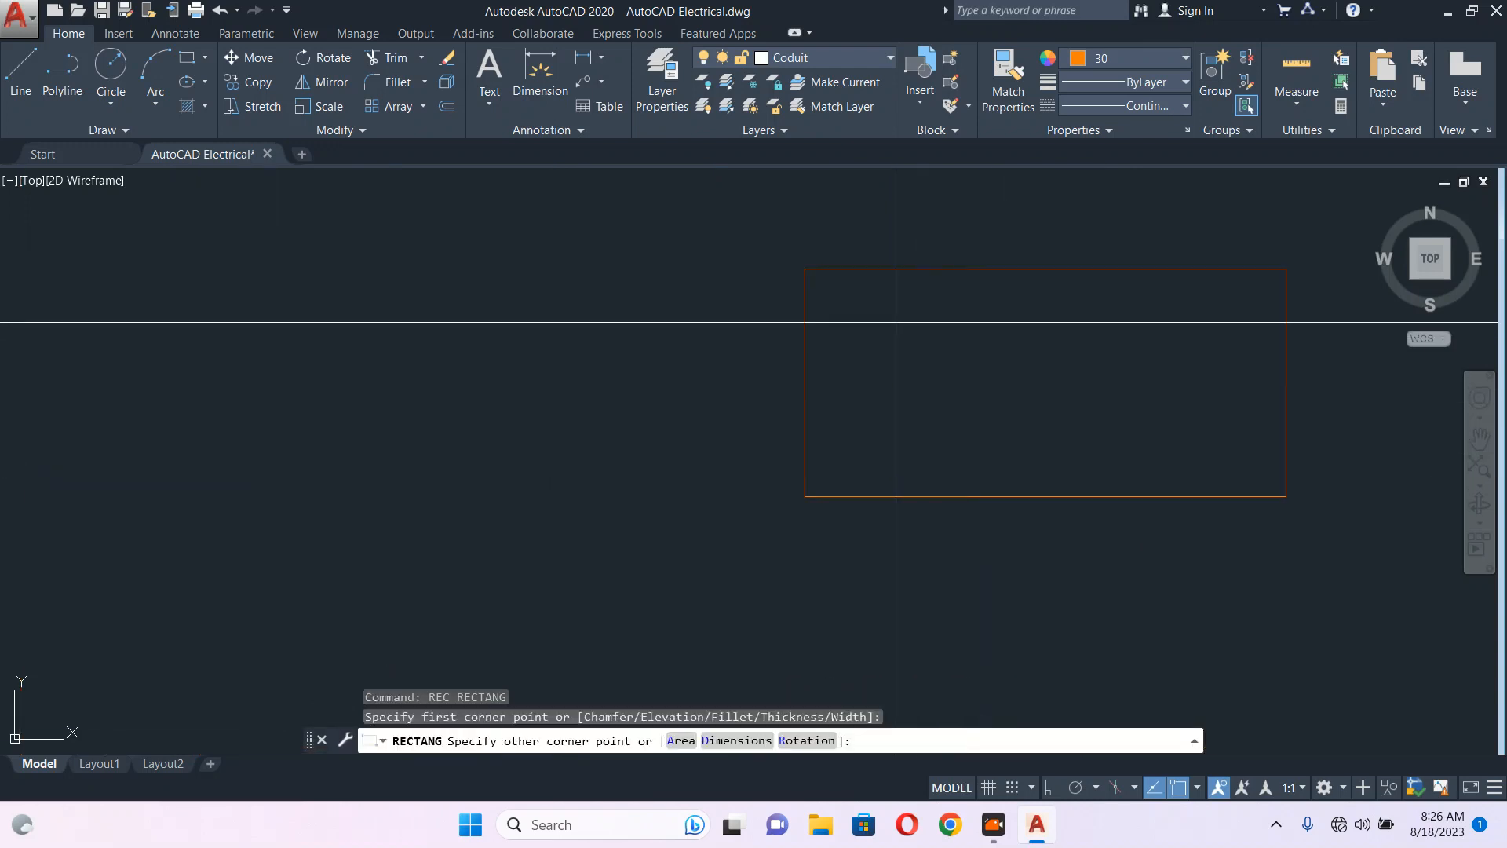
{"action": "left_click", "coordinate": [922, 362]}
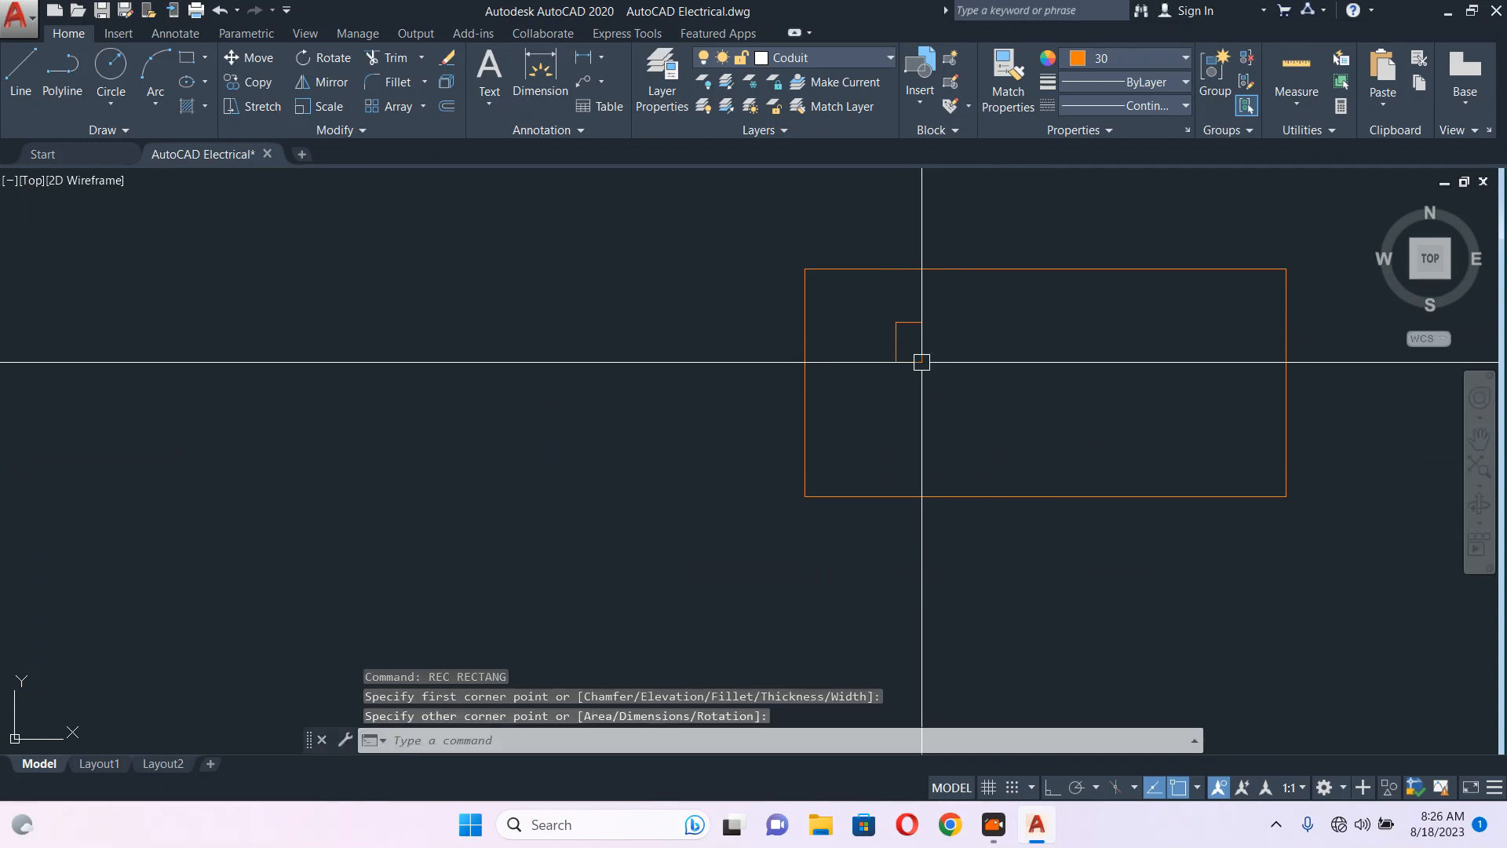
- Draw a small flat rectangle near the lower left corner inside the socket plate outline
{"action": "key", "text": "Return"}
{"action": "left_click", "coordinate": [839, 442]}
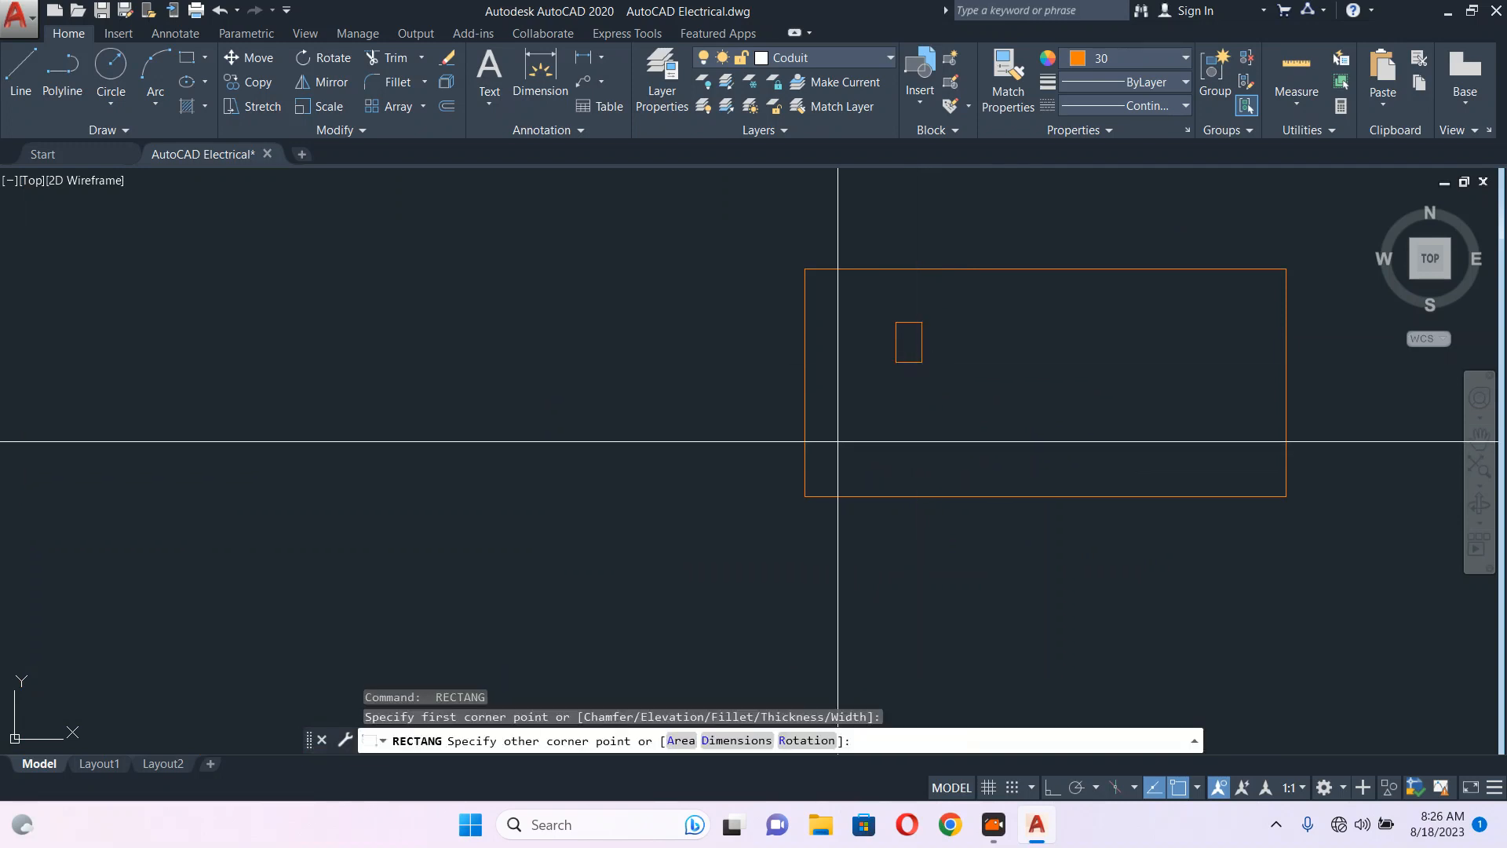
{"action": "left_click", "coordinate": [882, 461]}
- Mirror the flat rectangle about the vertical centerline of the small upright rectangle, keeping the original
{"action": "left_click", "coordinate": [867, 440]}
{"action": "type", "text": "MI"}
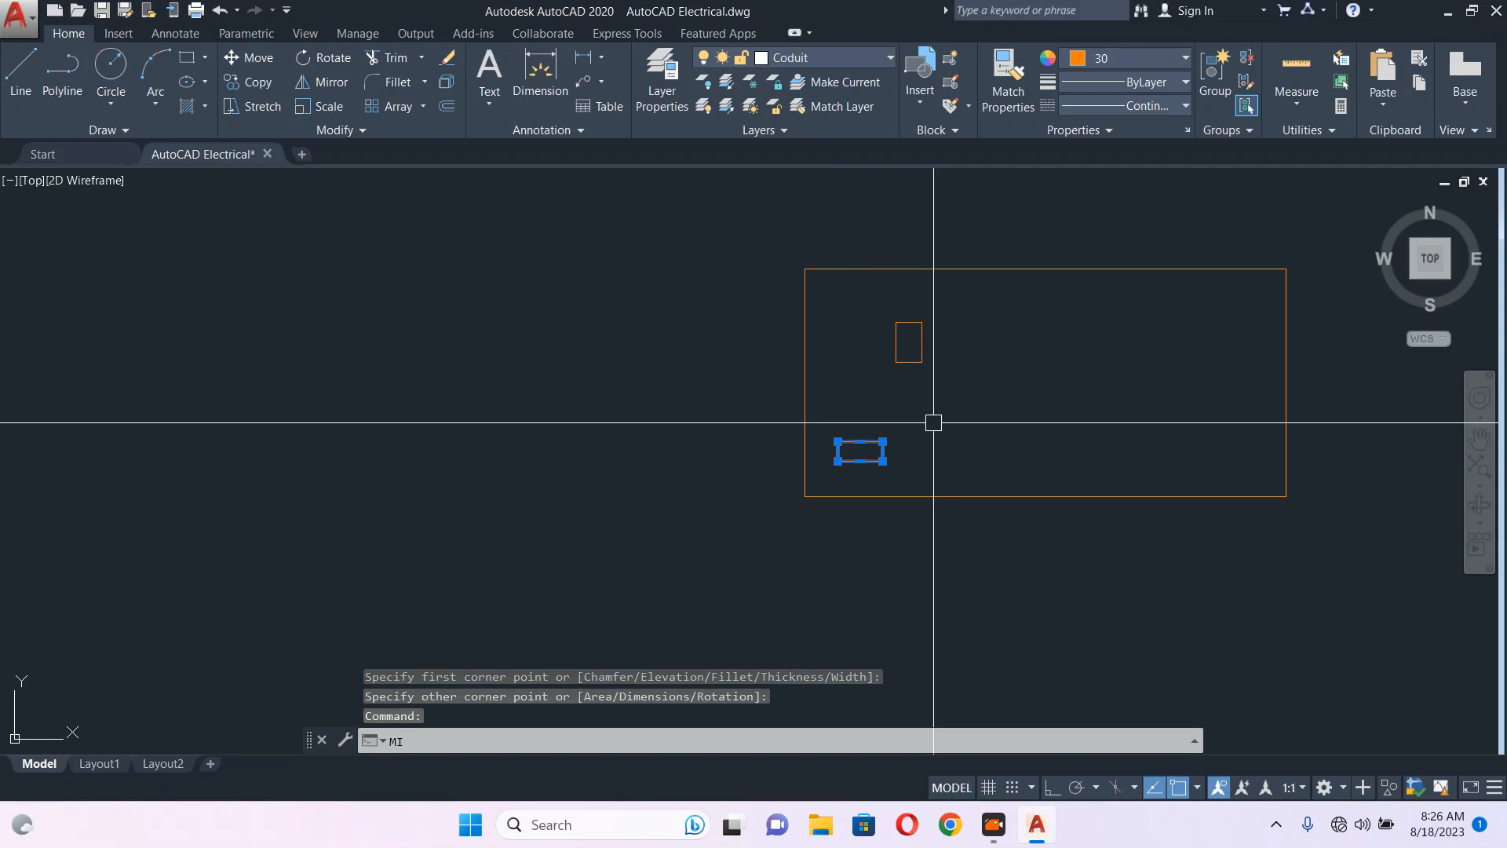
{"action": "key", "text": "Return"}
{"action": "left_click", "coordinate": [908, 342]}
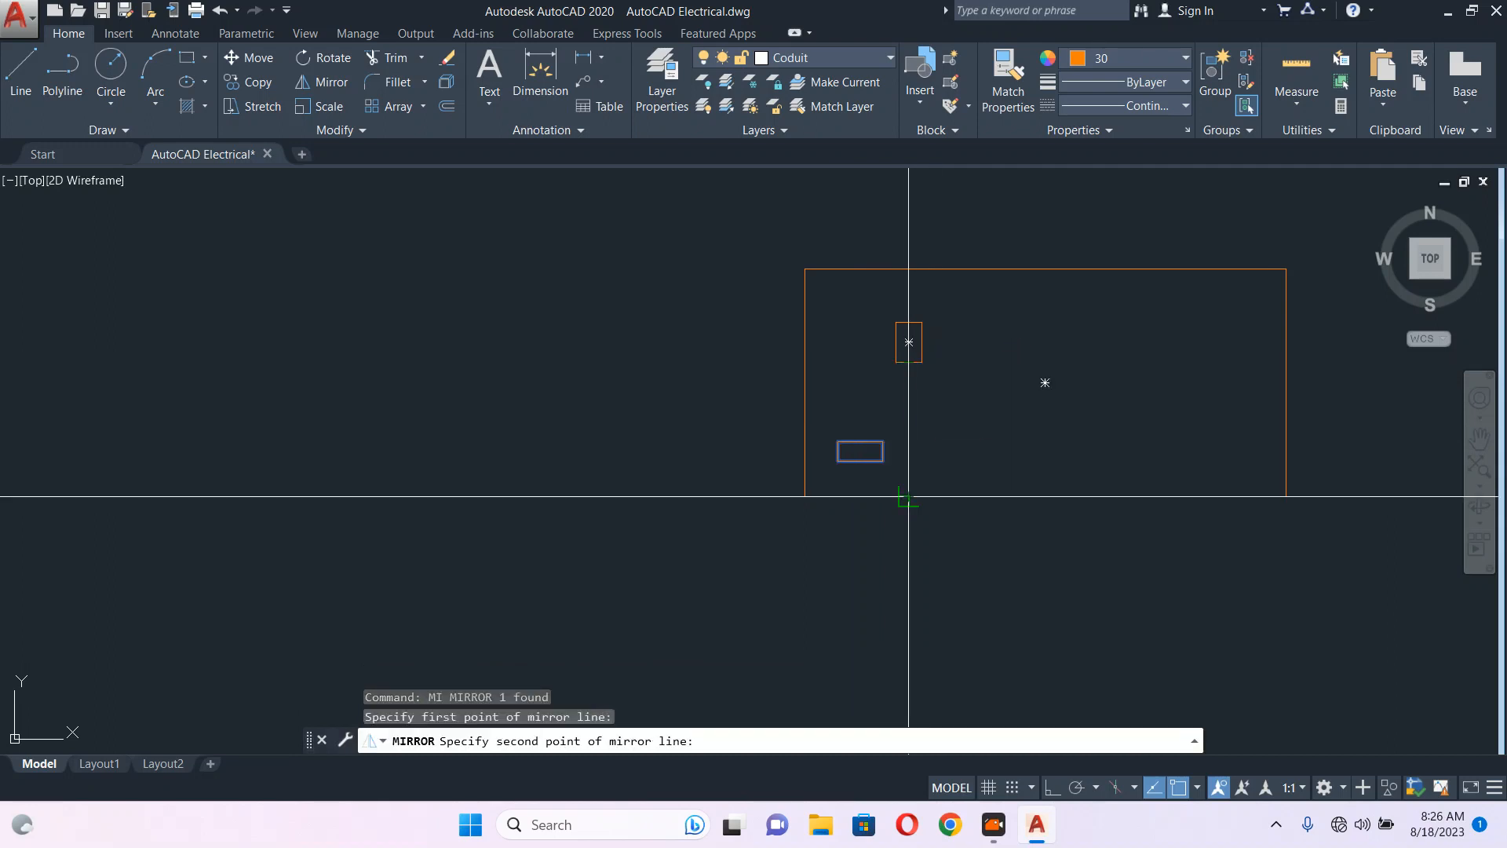
{"action": "left_click", "coordinate": [909, 454]}
{"action": "key", "text": "Return"}
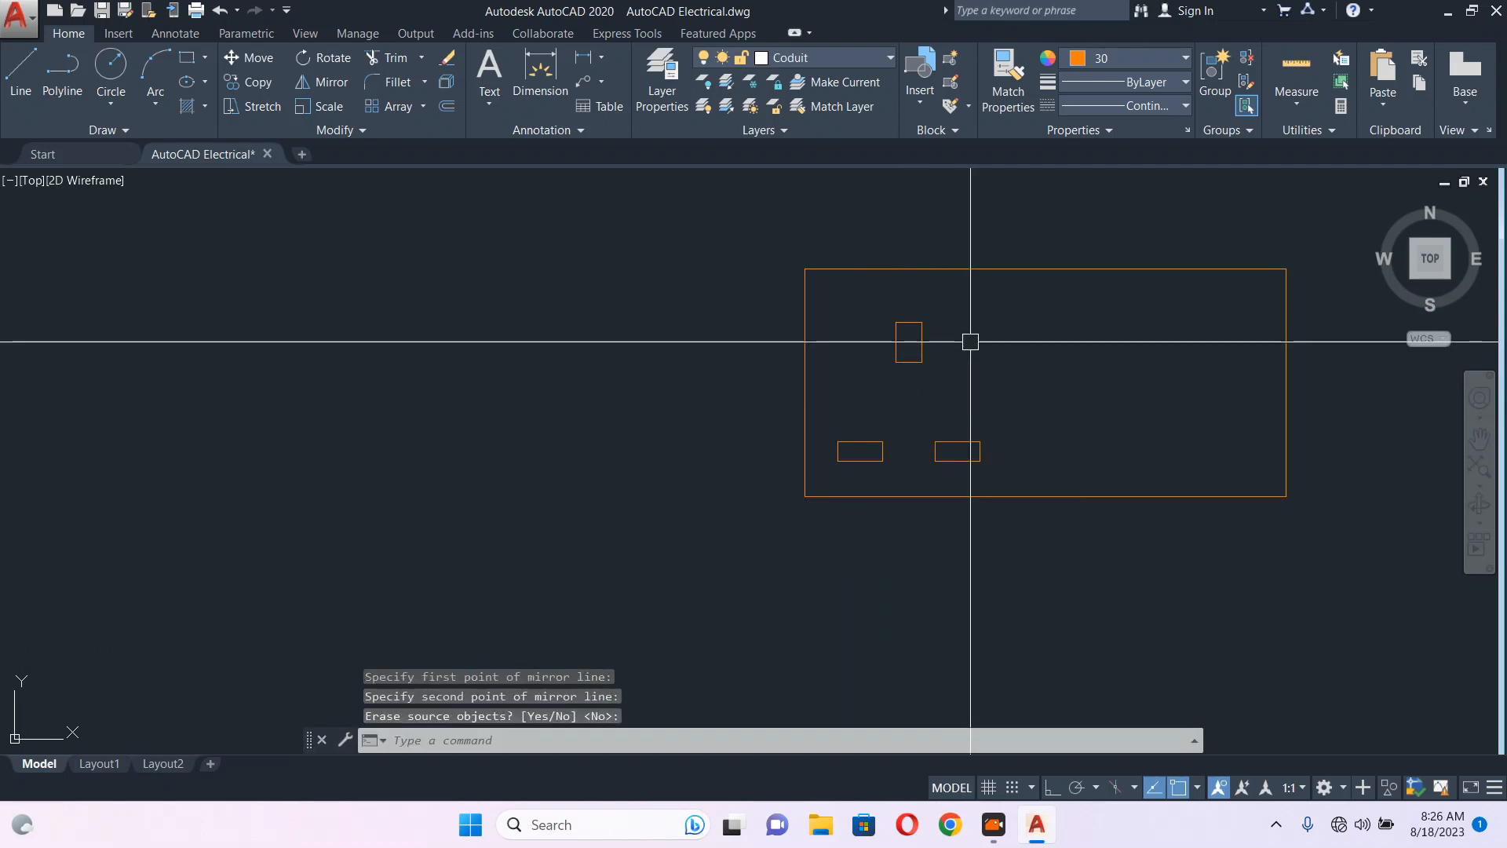
- Draw a taller upright rectangle inside the plate, to the right of the small upright one
{"action": "type", "text": "REC"}
{"action": "key", "text": "Return"}
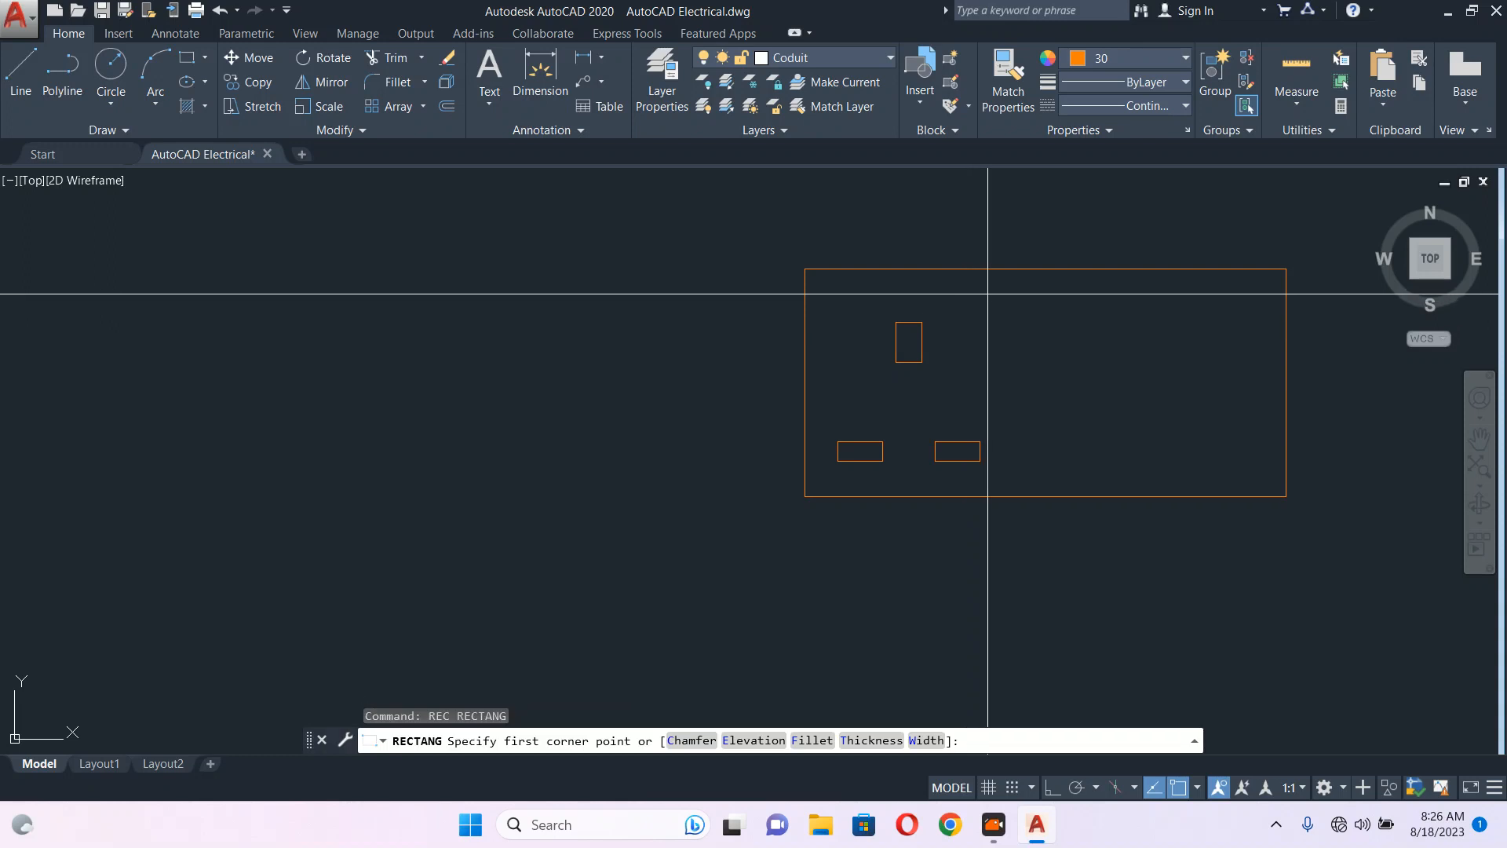
{"action": "left_click", "coordinate": [987, 295]}
{"action": "left_click", "coordinate": [1018, 355]}
{"action": "key", "text": "Escape"}
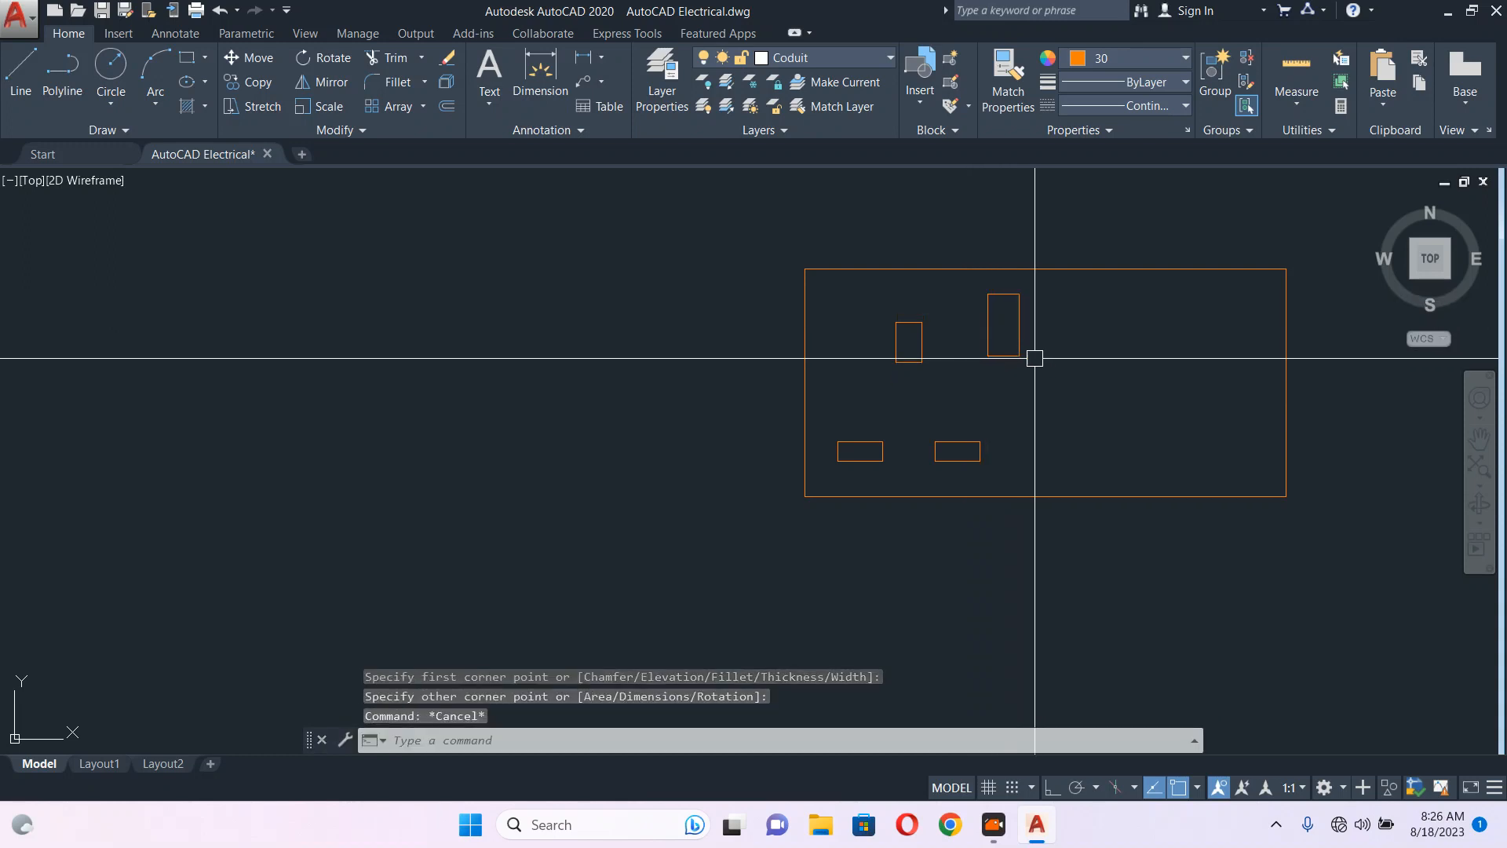
- Draw a rectangle over the lower part of the taller upright rectangle, ending at its bottom right corner
{"action": "type", "text": "REC"}
{"action": "key", "text": "Return"}
{"action": "scroll", "coordinate": [987, 355], "scroll_direction": "up", "scroll_amount": 4}
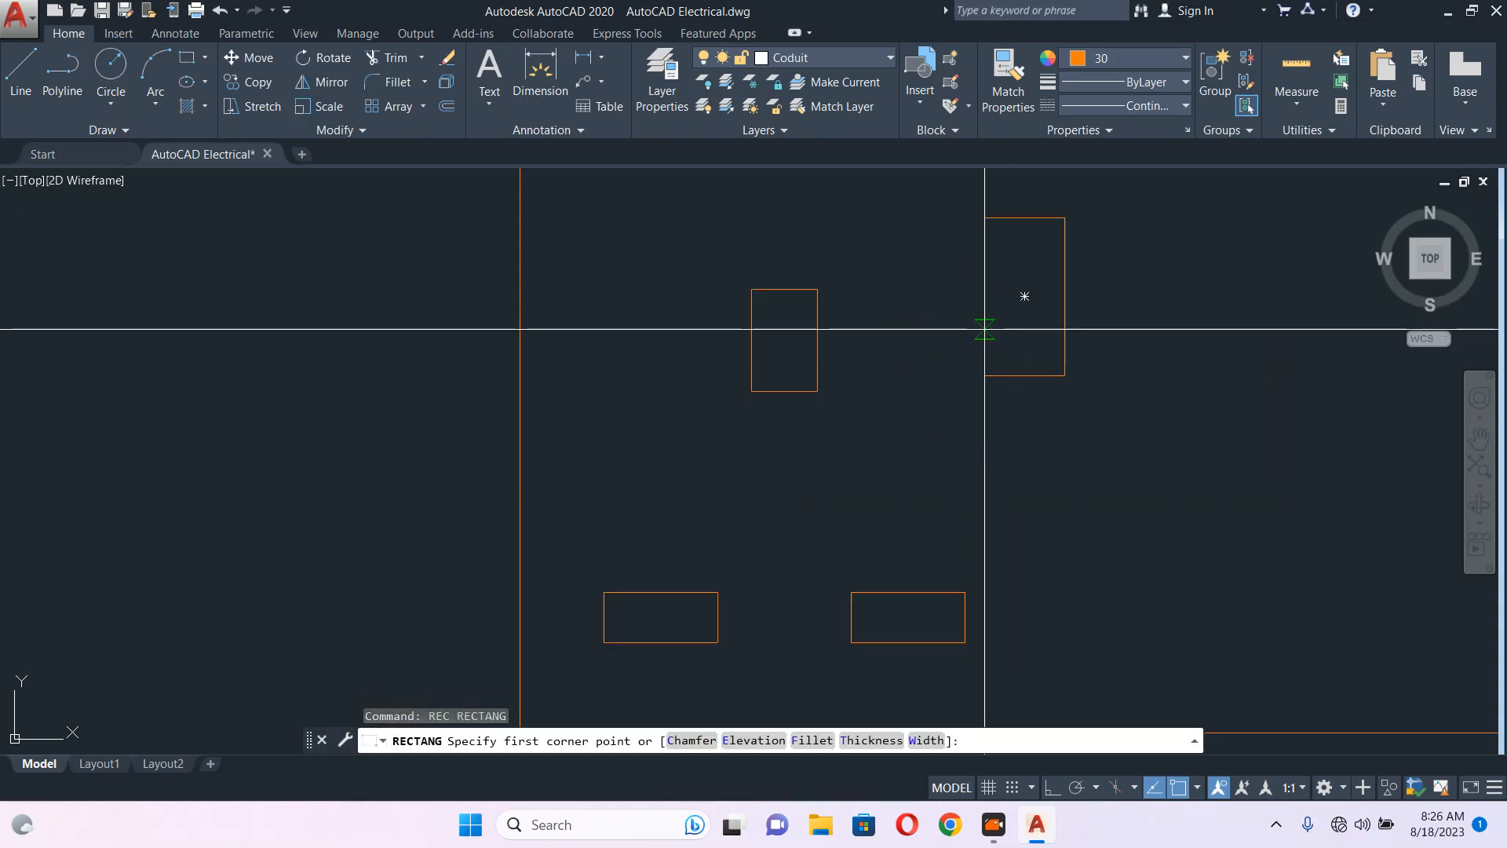
{"action": "left_click", "coordinate": [985, 329]}
{"action": "left_click", "coordinate": [1062, 376]}
{"action": "key", "text": "Escape"}
{"action": "scroll", "coordinate": [899, 376], "scroll_direction": "down", "scroll_amount": 4}
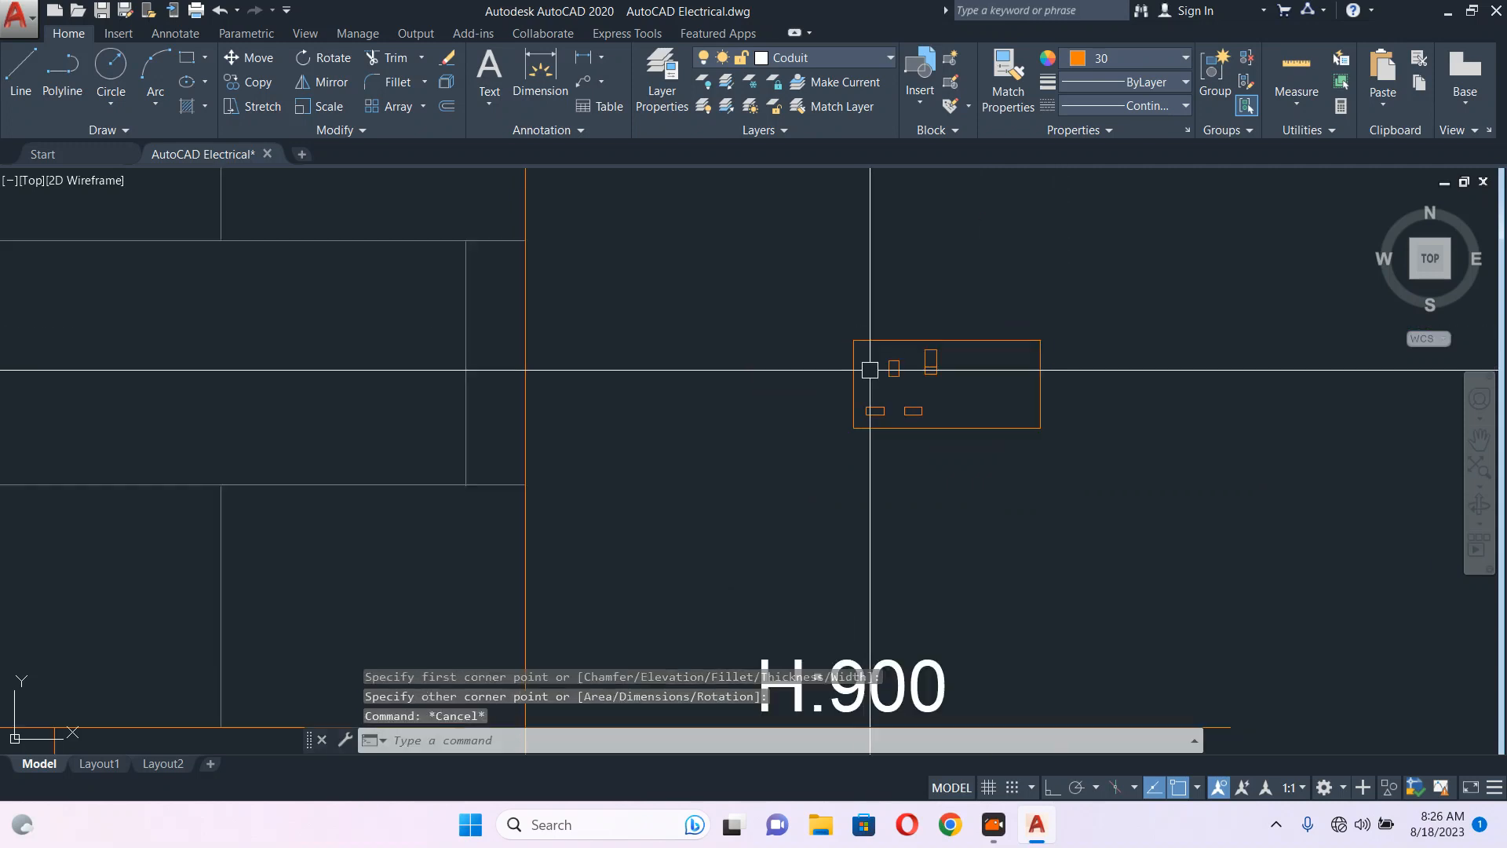
- Copy the five small socket shapes horizontally into the right half of the plate with ortho mode on
{"action": "left_click", "coordinate": [837, 296]}
{"action": "left_click", "coordinate": [973, 447]}
{"action": "type", "text": "CO"}
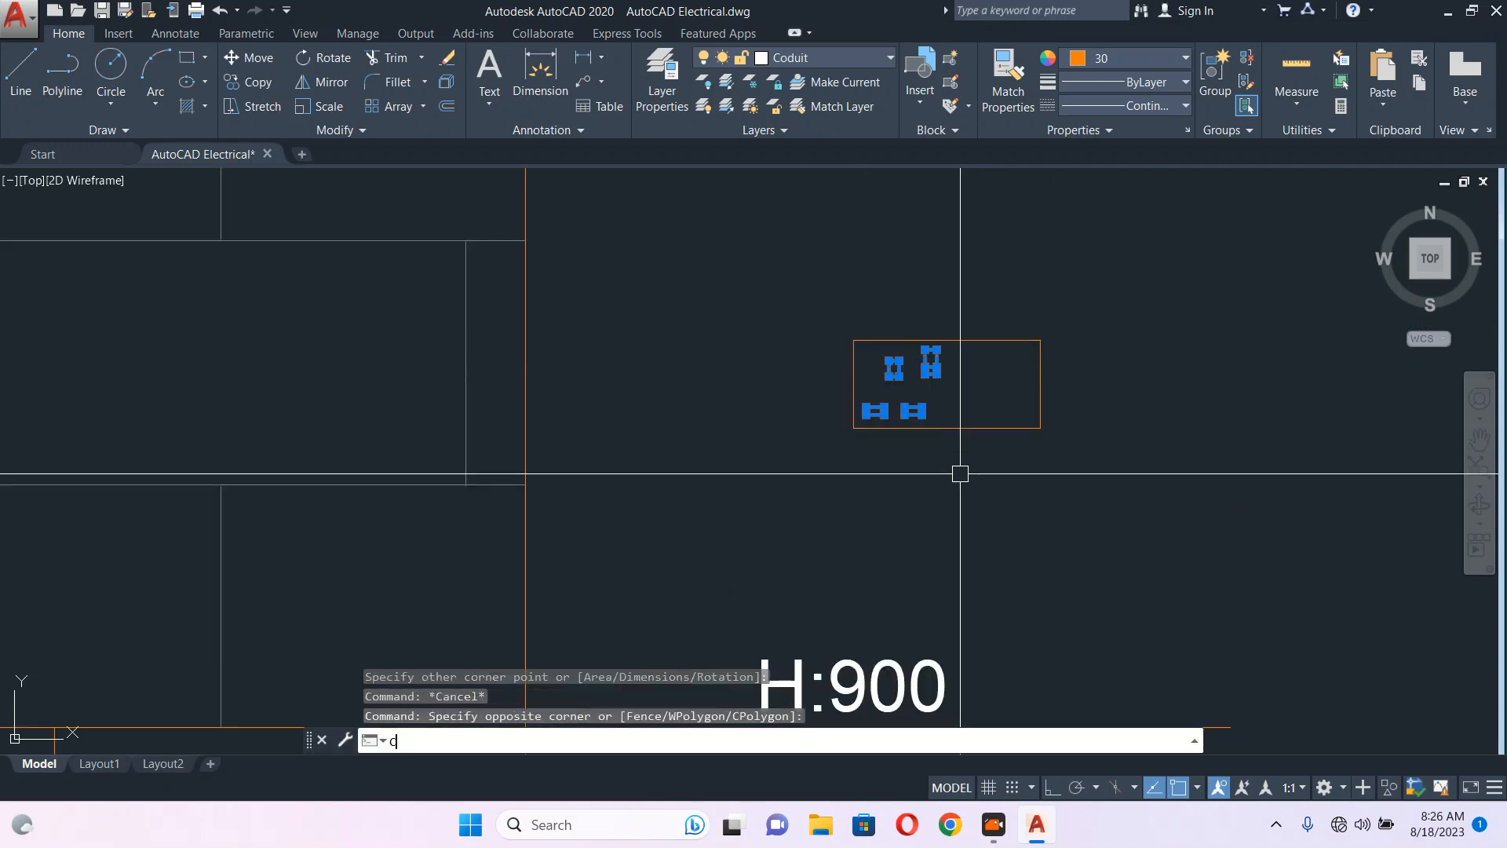
{"action": "key", "text": "Return"}
{"action": "left_click", "coordinate": [950, 293]}
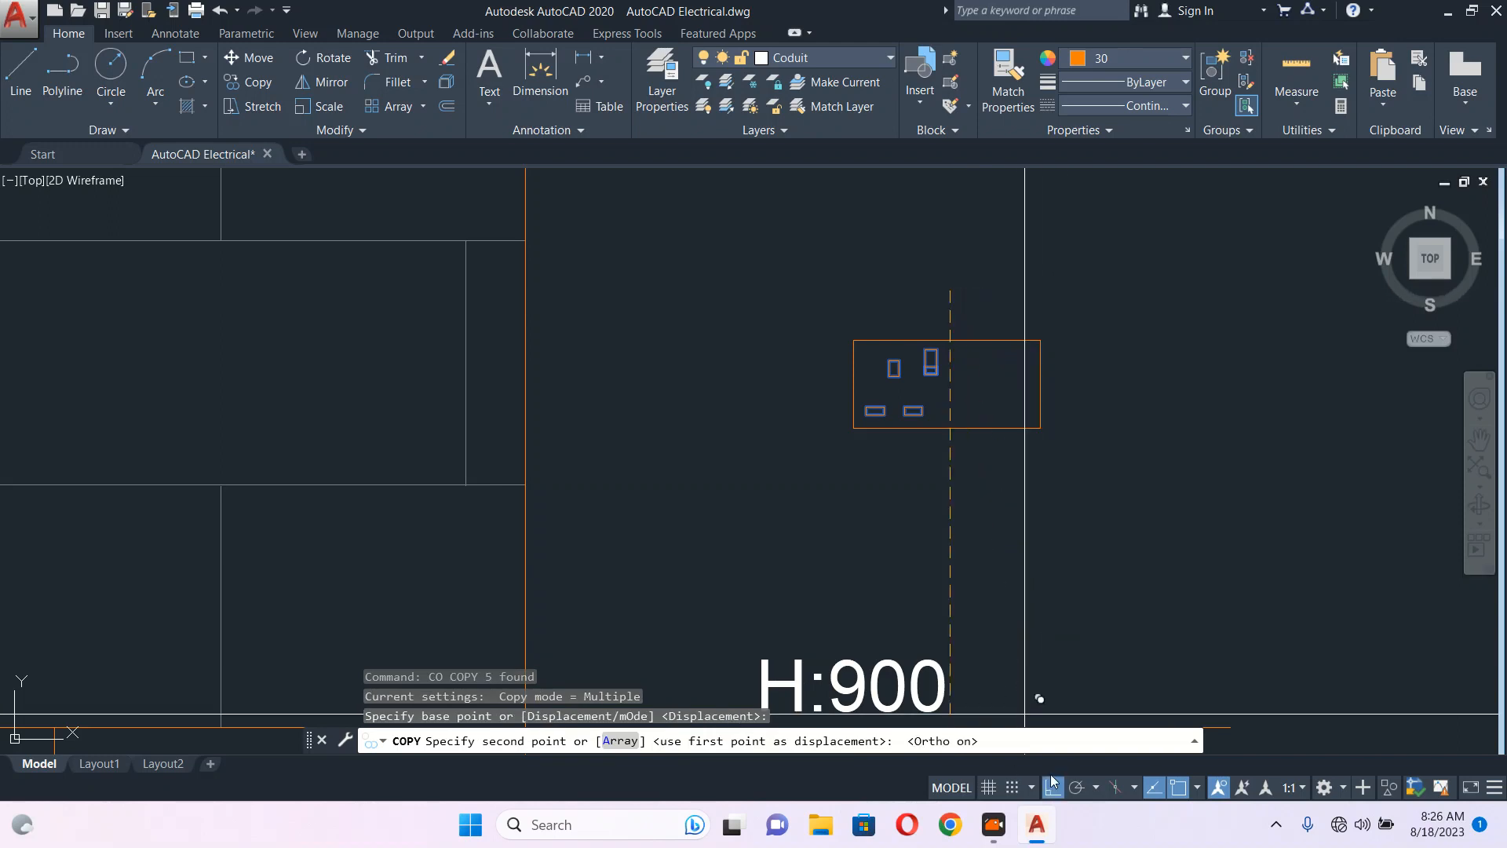
{"action": "left_click", "coordinate": [1044, 313]}
{"action": "key", "text": "Escape"}
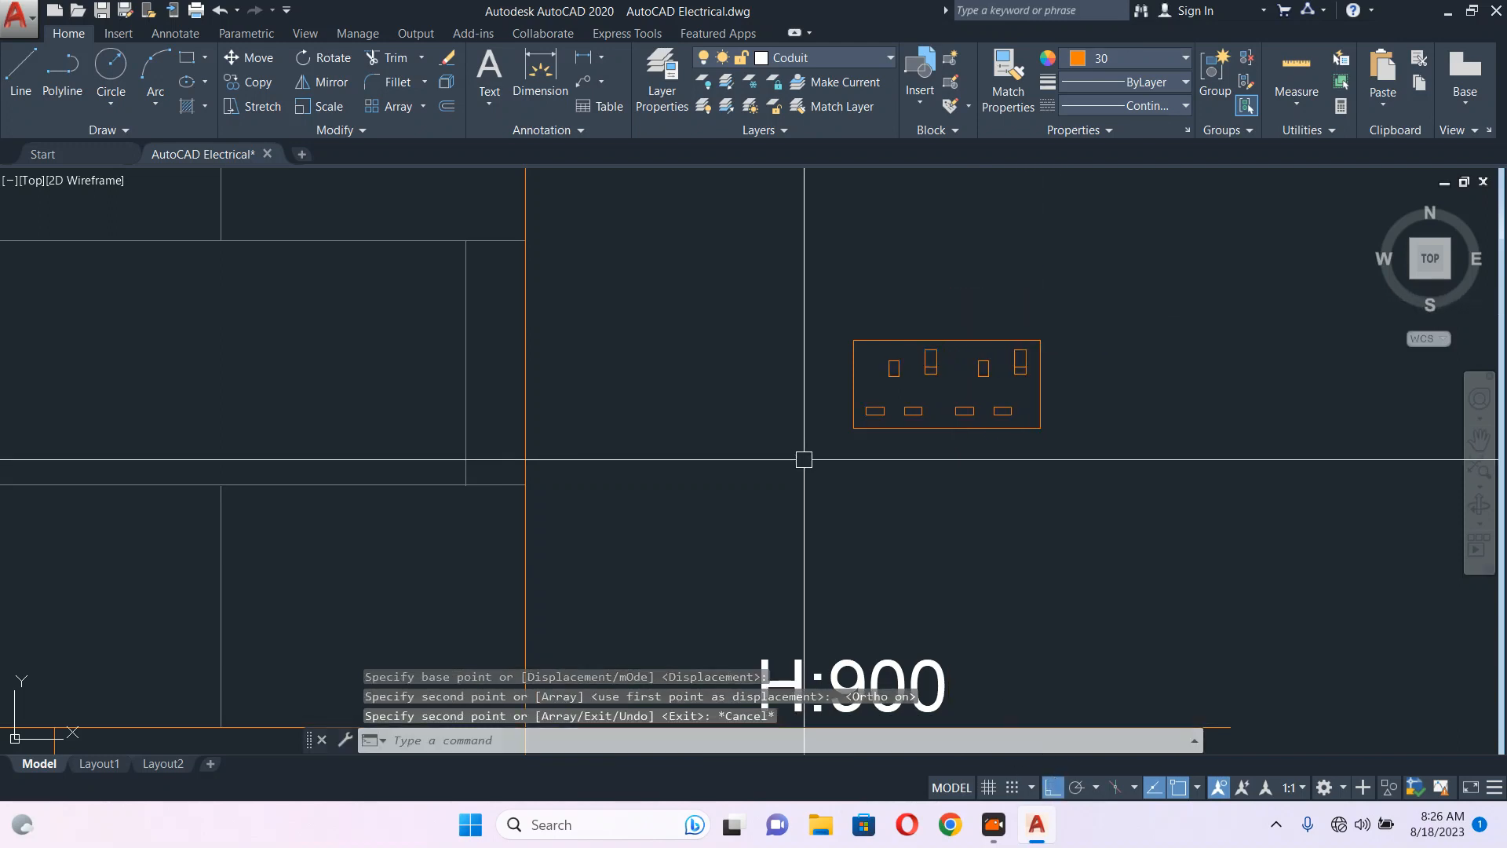
{"action": "scroll", "coordinate": [958, 442], "scroll_direction": "up", "scroll_amount": 4}
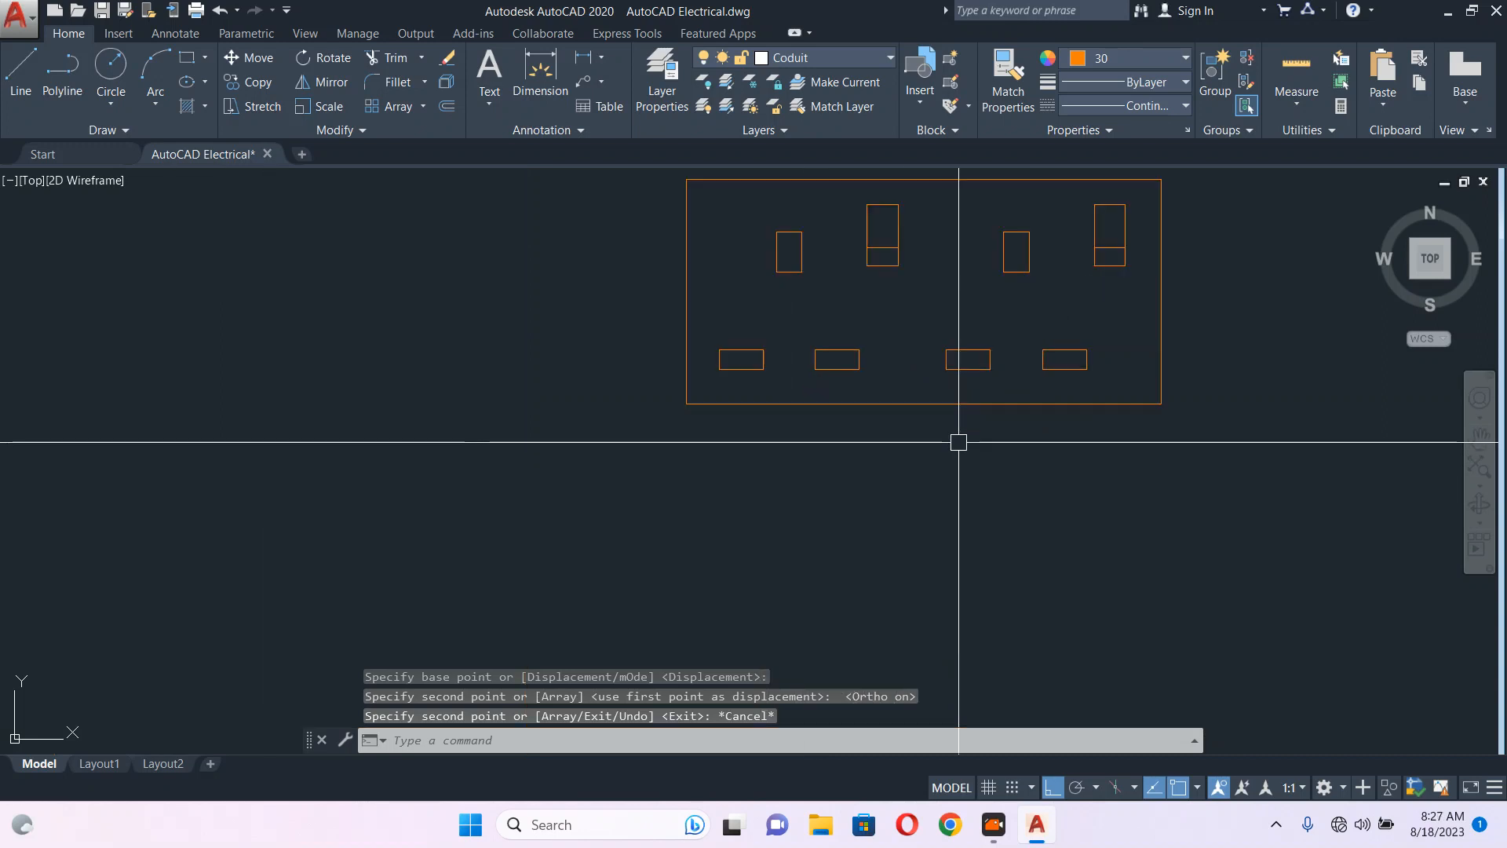
{"action": "key", "text": "Escape"}
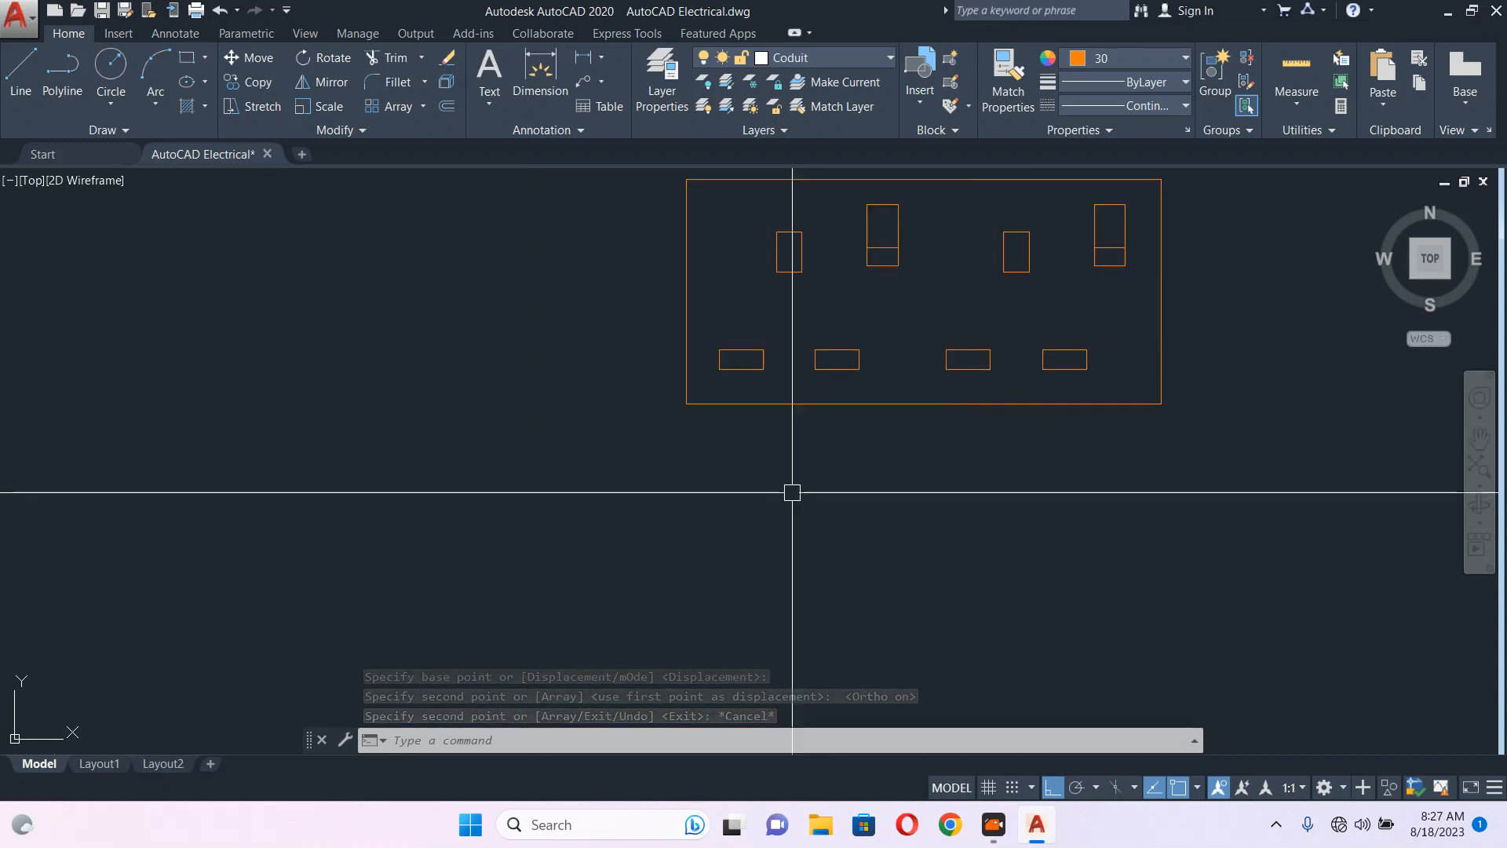
- Copy the complete socket plate horizontally into the middle brick row, near the brick area's right edge
{"action": "scroll", "coordinate": [787, 491], "scroll_direction": "down", "scroll_amount": 6}
{"action": "left_click", "coordinate": [1005, 378]}
{"action": "left_click", "coordinate": [706, 485]}
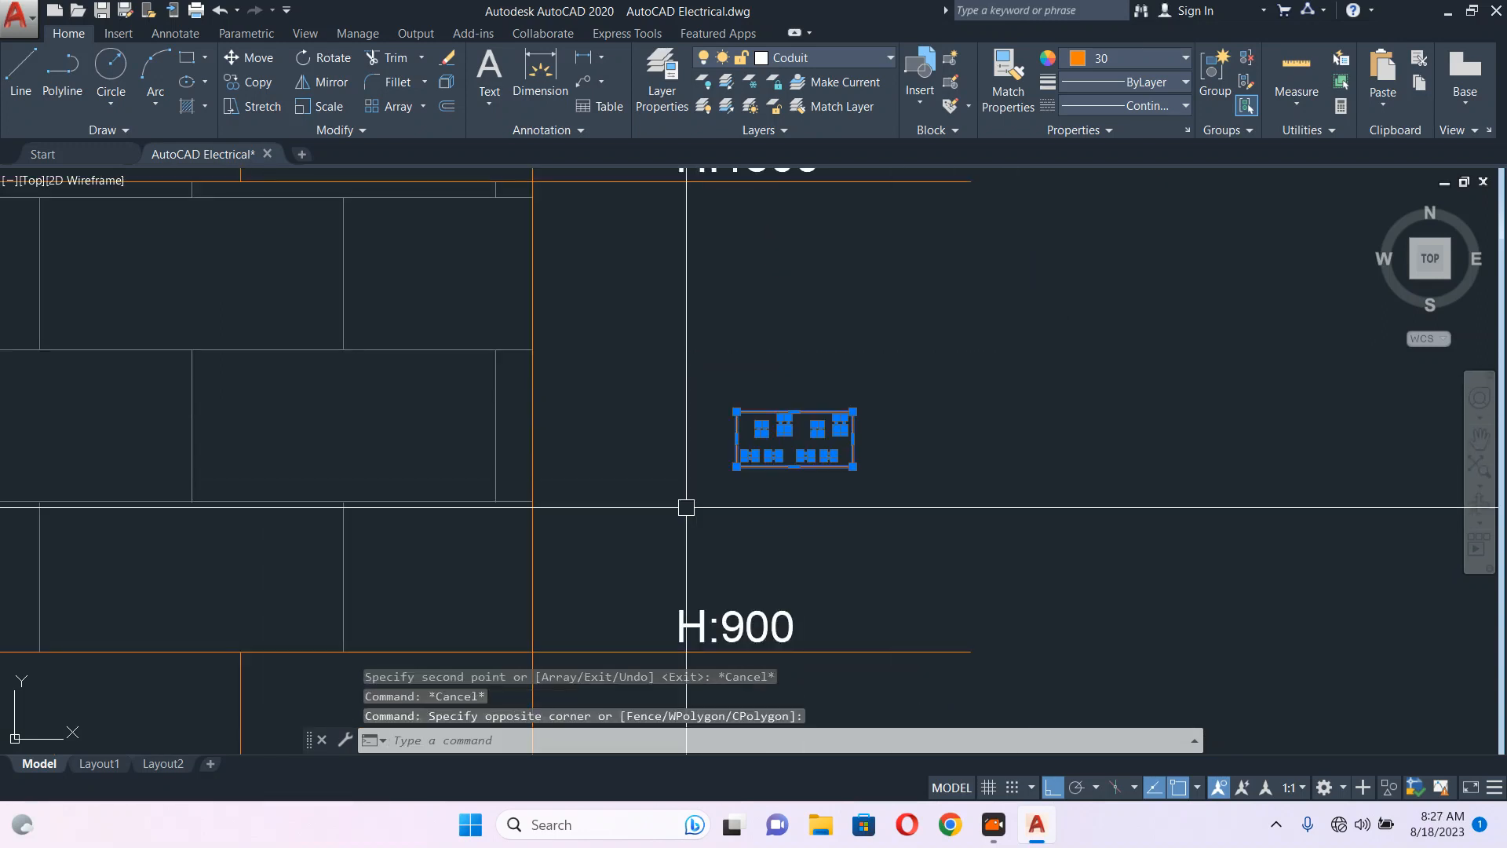
{"action": "middle_click_drag", "start_coordinate": [788, 488], "coordinate": [938, 424]}
{"action": "scroll", "coordinate": [938, 424], "scroll_direction": "down", "scroll_amount": 1}
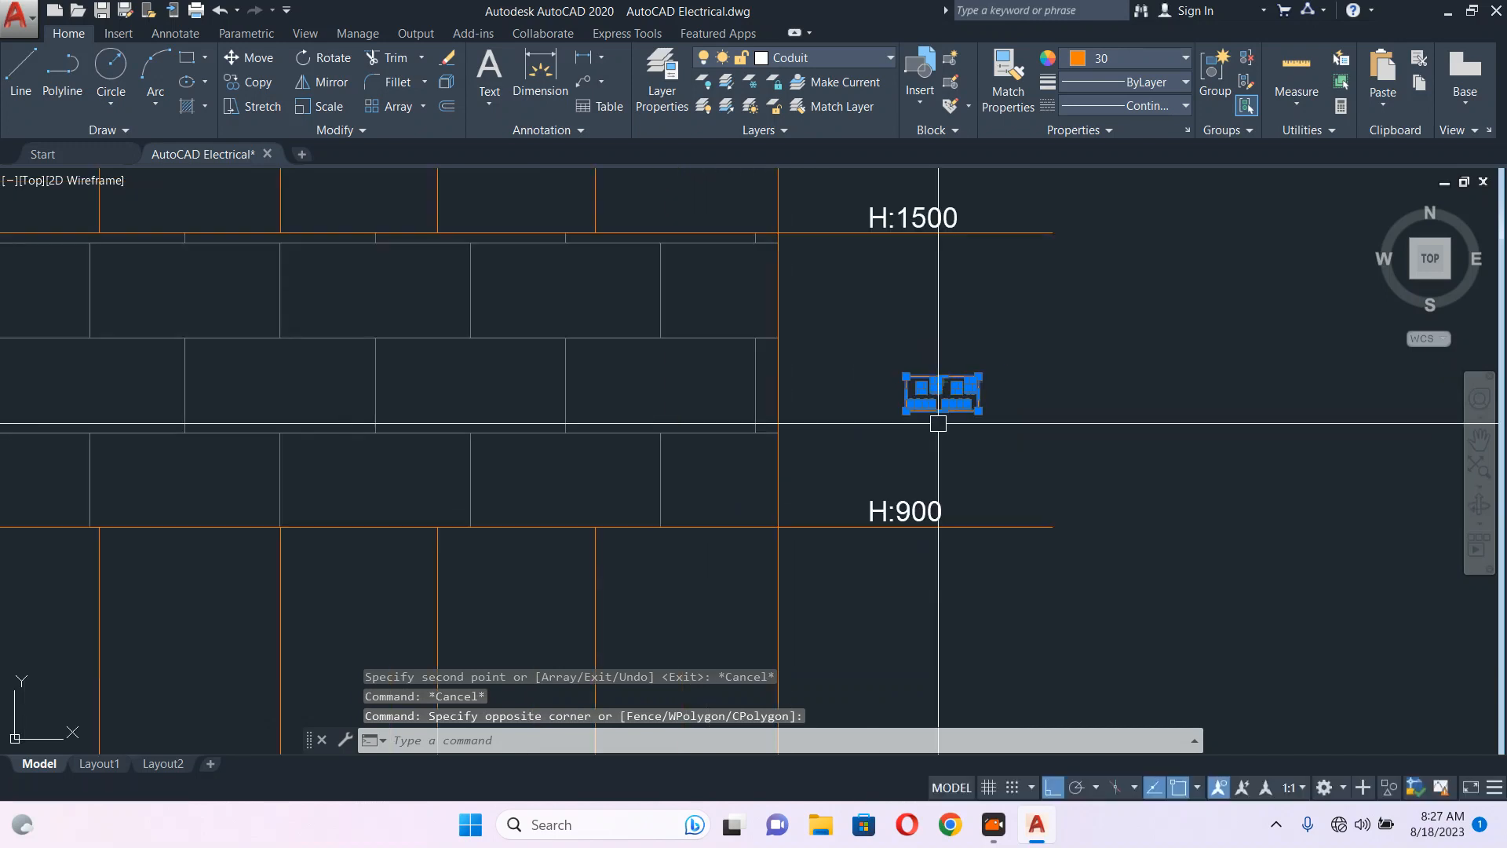
{"action": "scroll", "coordinate": [834, 458], "scroll_direction": "down", "scroll_amount": 6}
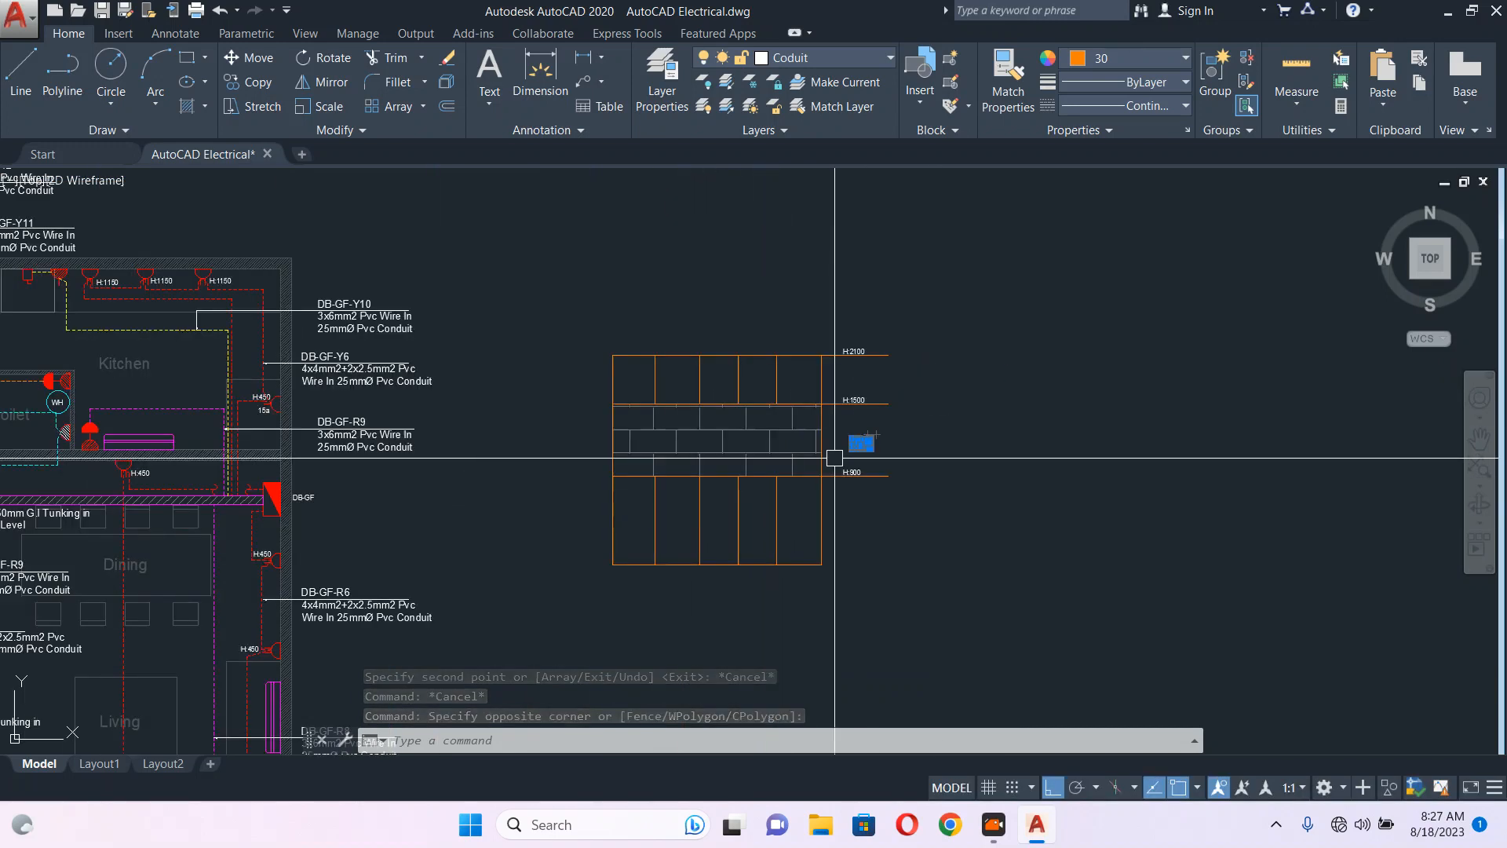
{"action": "scroll", "coordinate": [215, 281], "scroll_direction": "up", "scroll_amount": 5}
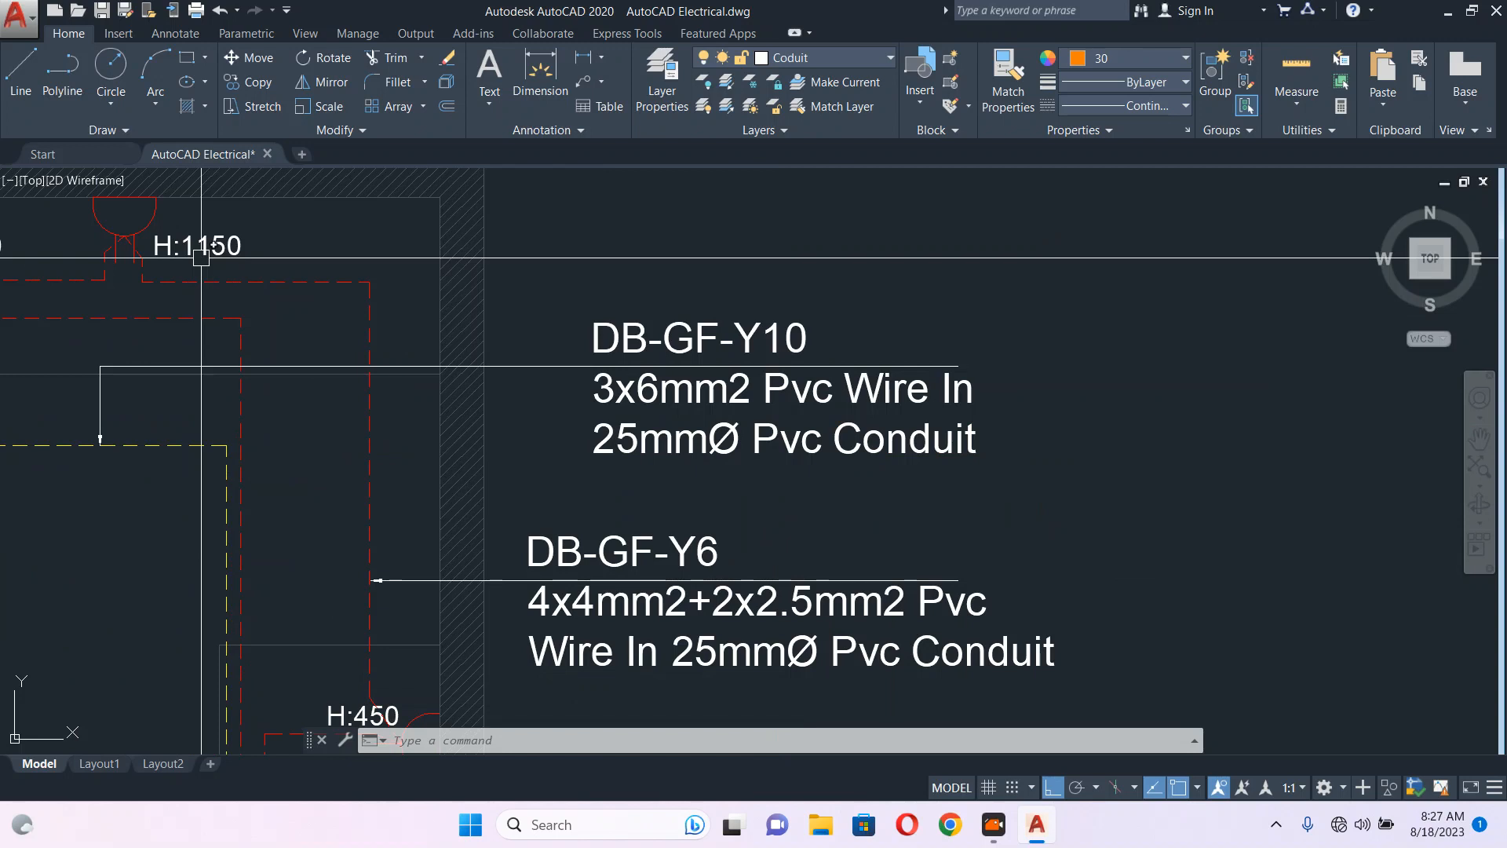
{"action": "middle_click_drag", "start_coordinate": [200, 258], "coordinate": [344, 282]}
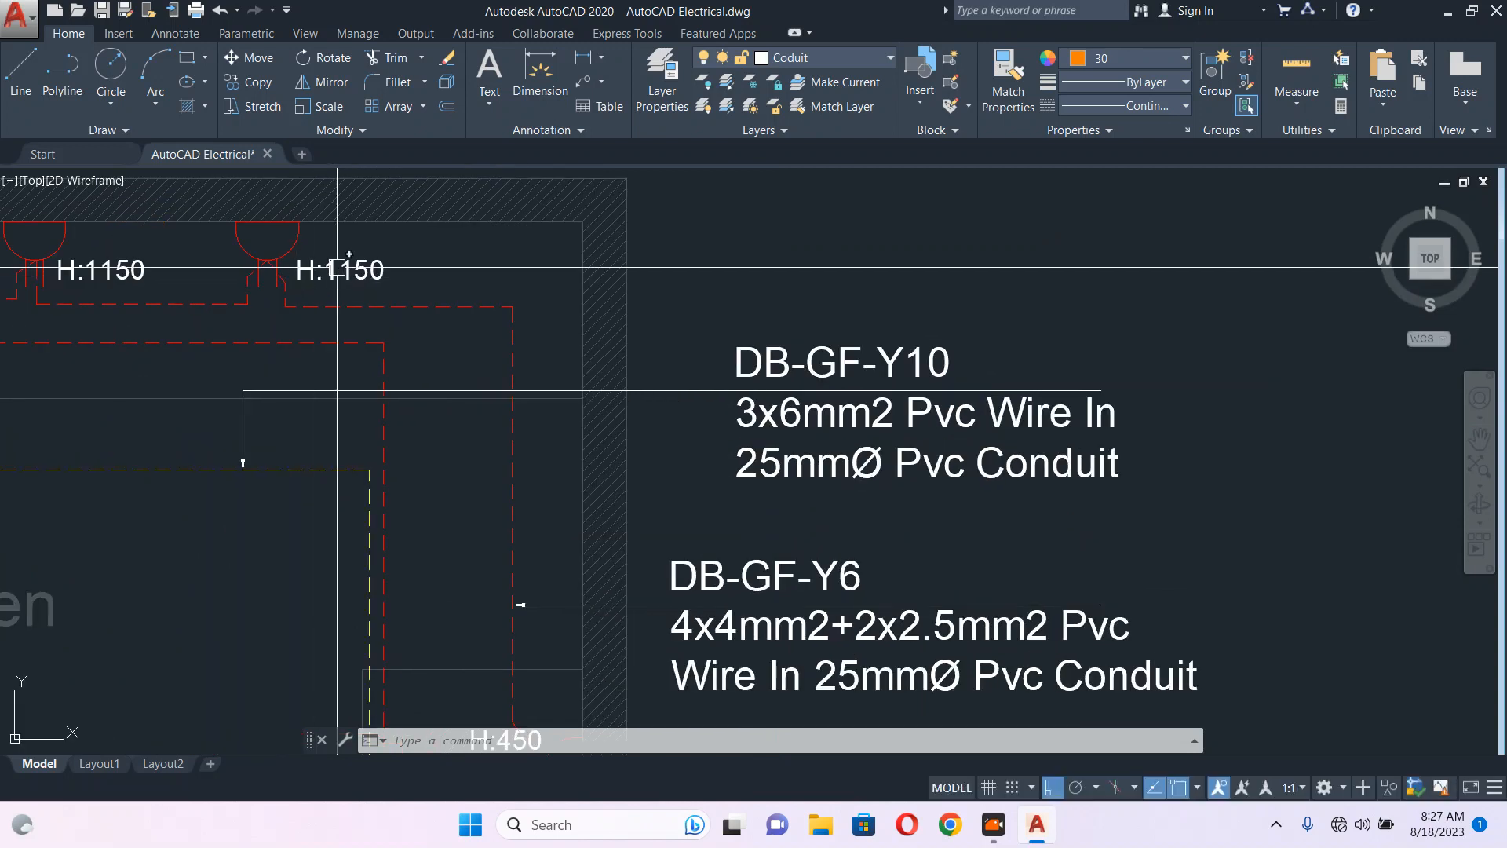
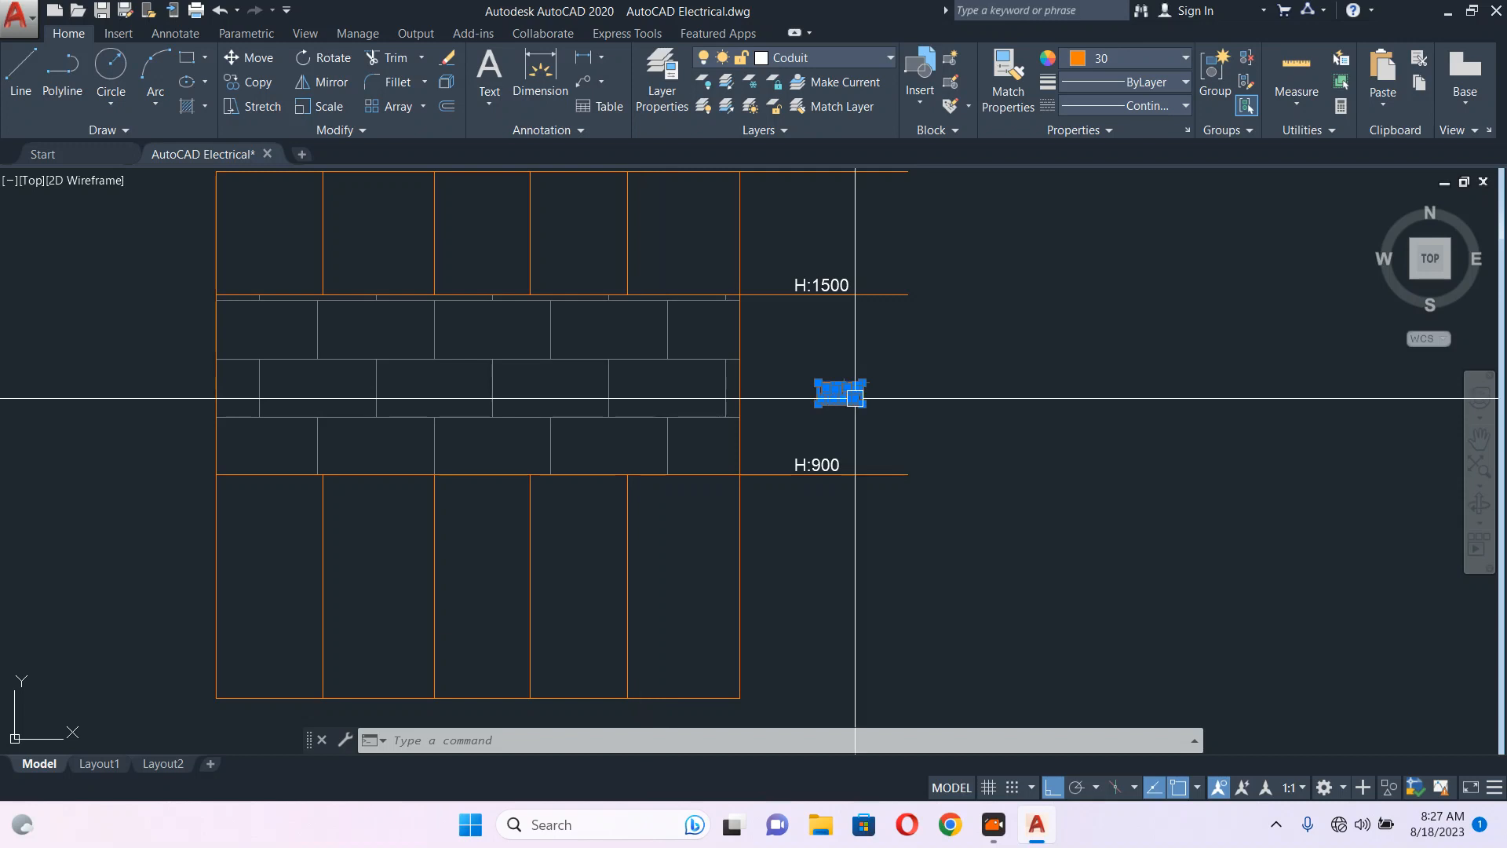
{"action": "scroll", "coordinate": [832, 416], "scroll_direction": "up", "scroll_amount": 2}
{"action": "middle_click_drag", "start_coordinate": [815, 431], "coordinate": [883, 438]}
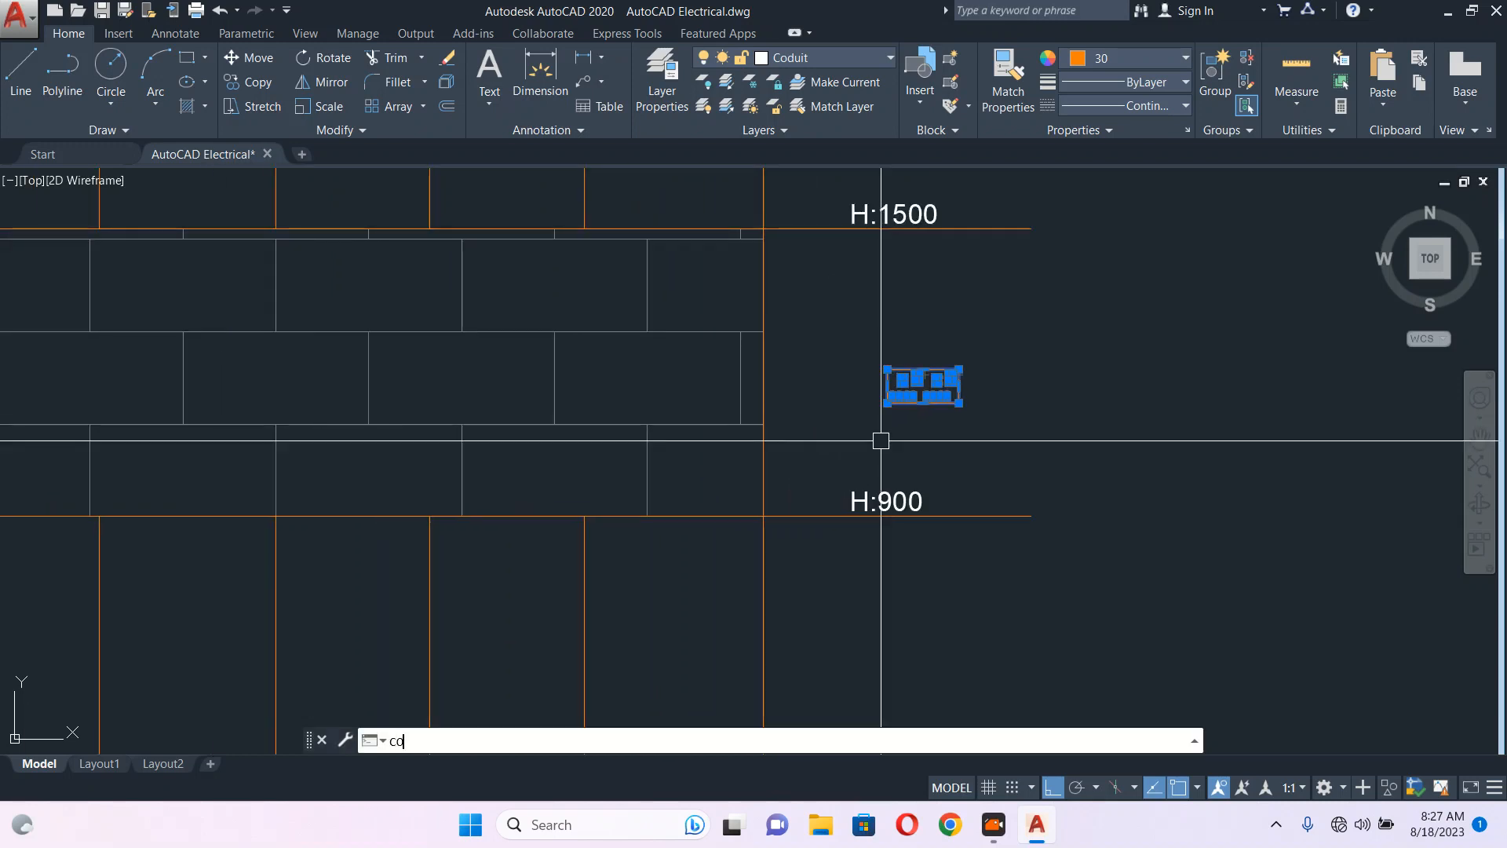
{"action": "key", "text": "Return"}
{"action": "left_click", "coordinate": [938, 437]}
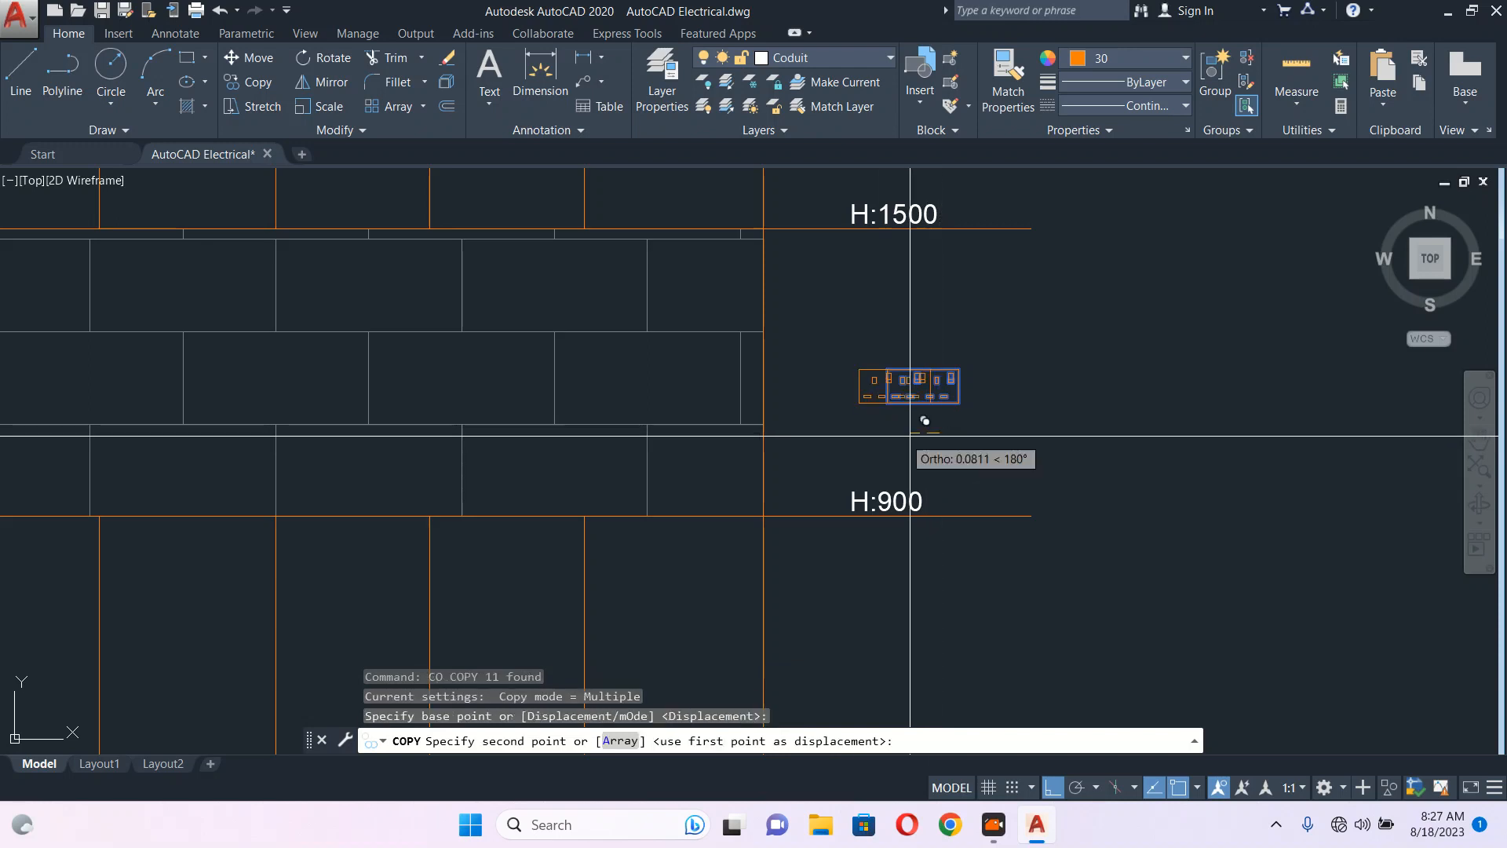
{"action": "left_click", "coordinate": [667, 443]}
{"action": "key", "text": "Escape"}
{"action": "scroll", "coordinate": [647, 420], "scroll_direction": "up", "scroll_amount": 4}
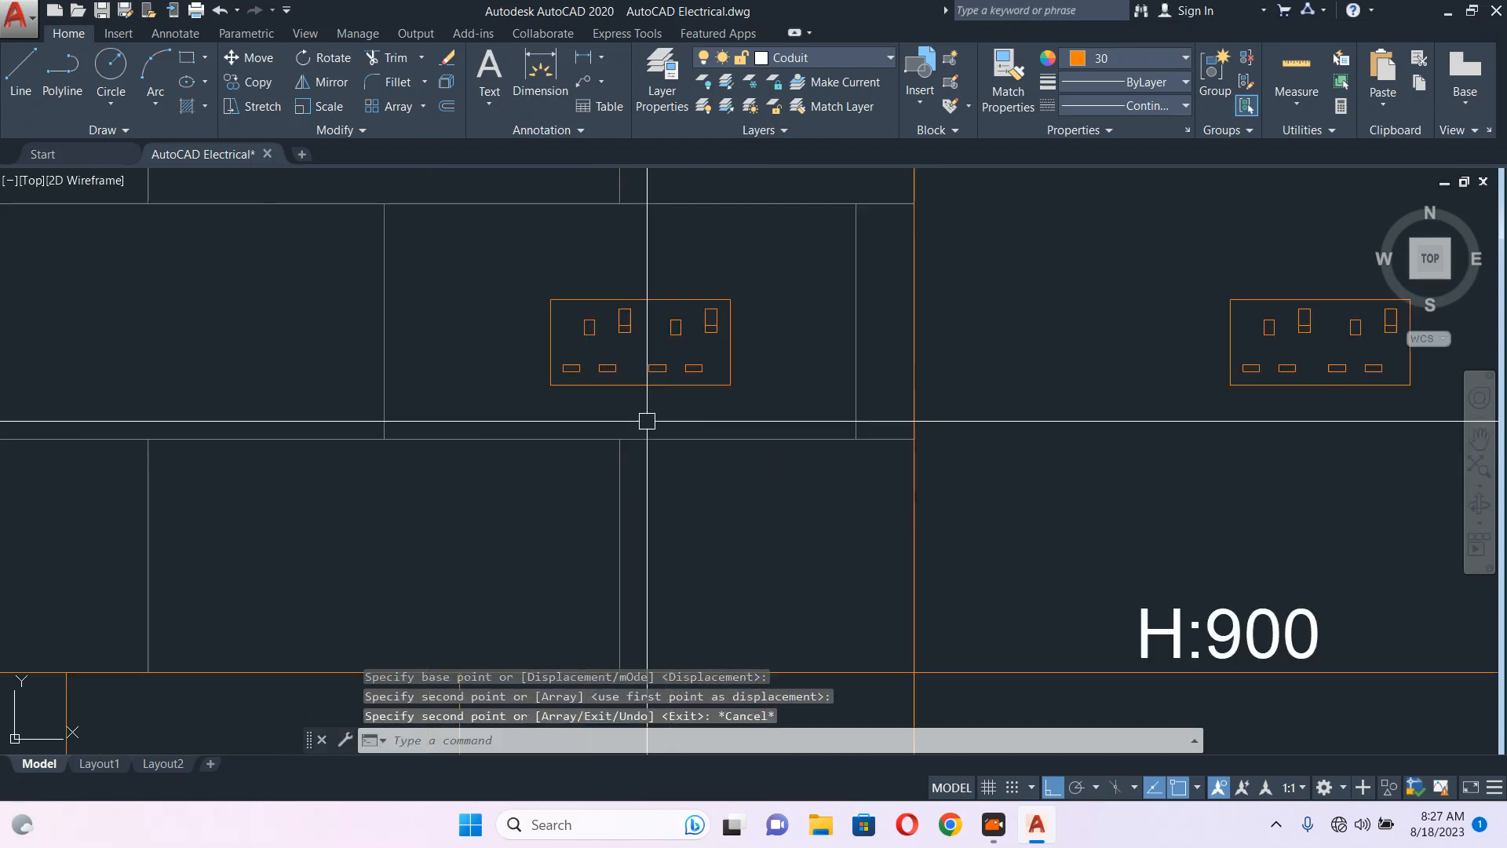
- Erase the original socket plate outside the brick area, between the H:1500 and H:900 labels
{"action": "scroll", "coordinate": [936, 459], "scroll_direction": "down", "scroll_amount": 4}
{"action": "left_click", "coordinate": [1148, 373]}
{"action": "left_click", "coordinate": [1005, 464]}
{"action": "type", "text": "e"}
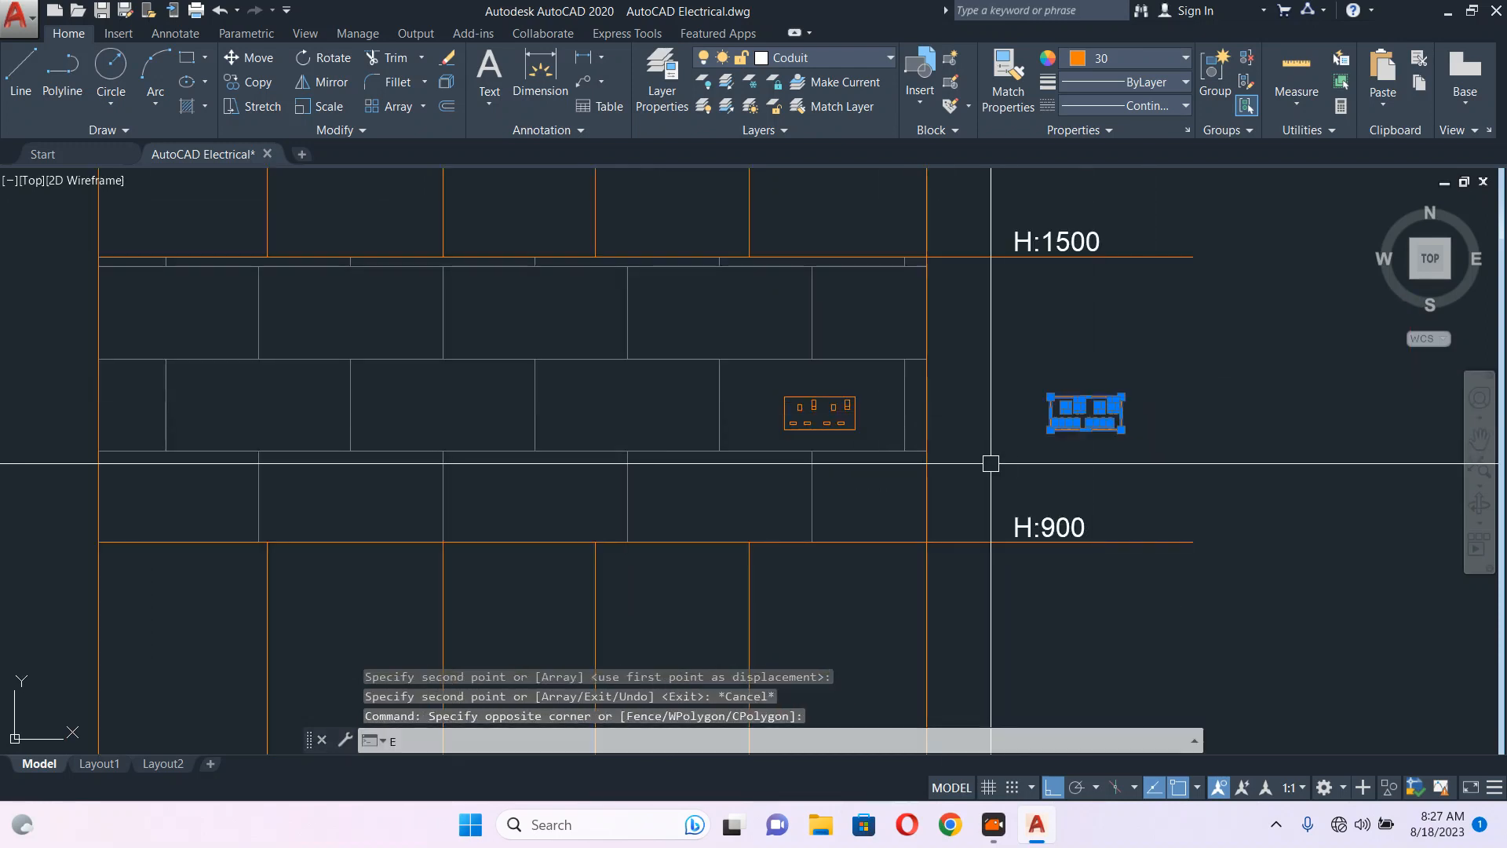
{"action": "key", "text": "Return"}
- Move the whole socket plate horizontally left until it straddles the vertical brick joint beside it
{"action": "scroll", "coordinate": [809, 427], "scroll_direction": "up", "scroll_amount": 4}
{"action": "left_click", "coordinate": [733, 373]}
{"action": "left_click", "coordinate": [989, 482]}
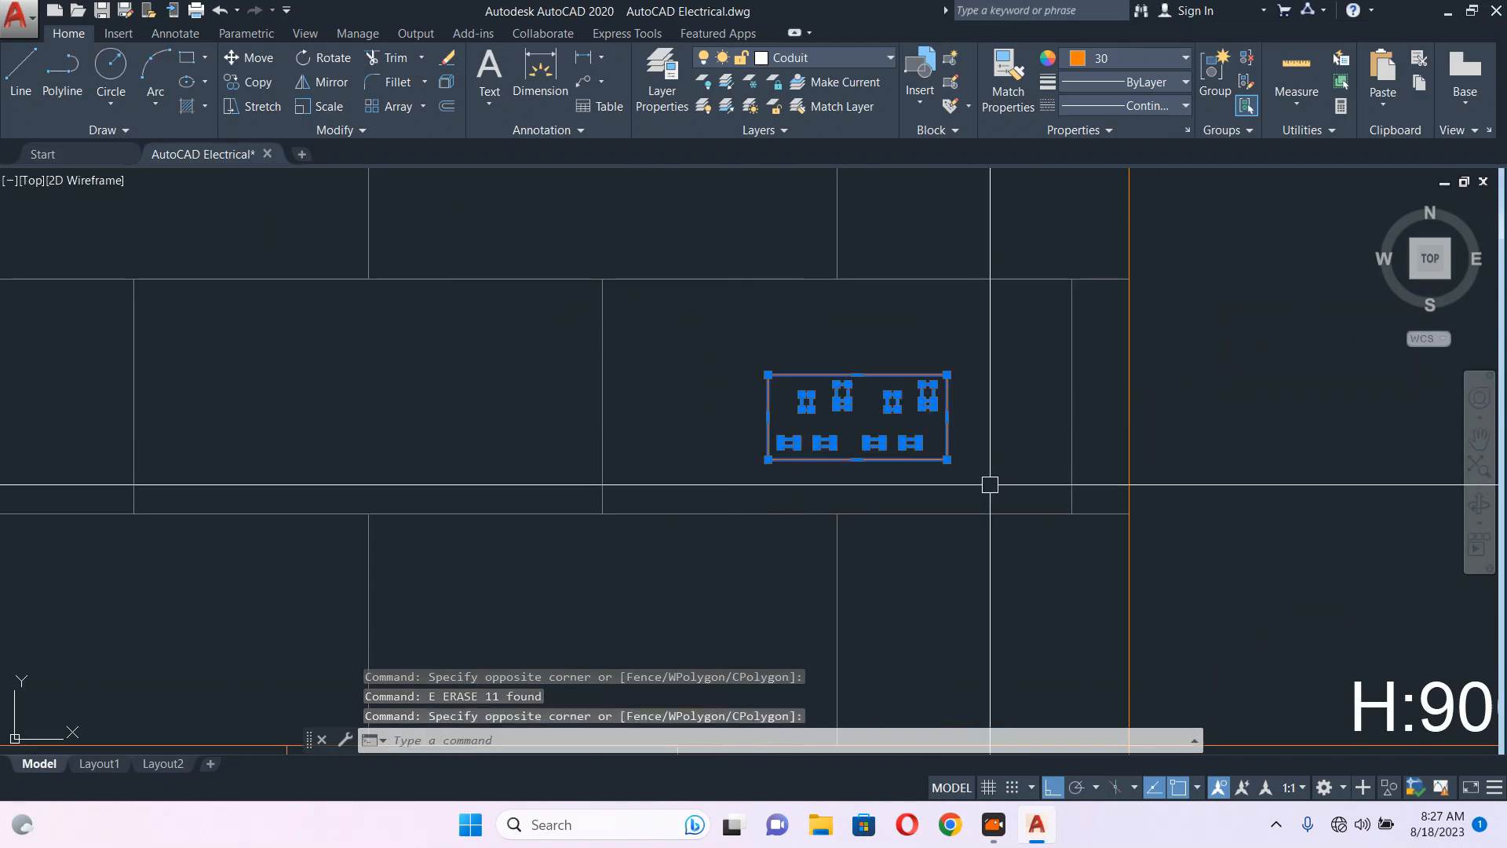
{"action": "middle_click_drag", "start_coordinate": [746, 449], "coordinate": [787, 451]}
{"action": "type", "text": "m"}
{"action": "key", "text": "Return"}
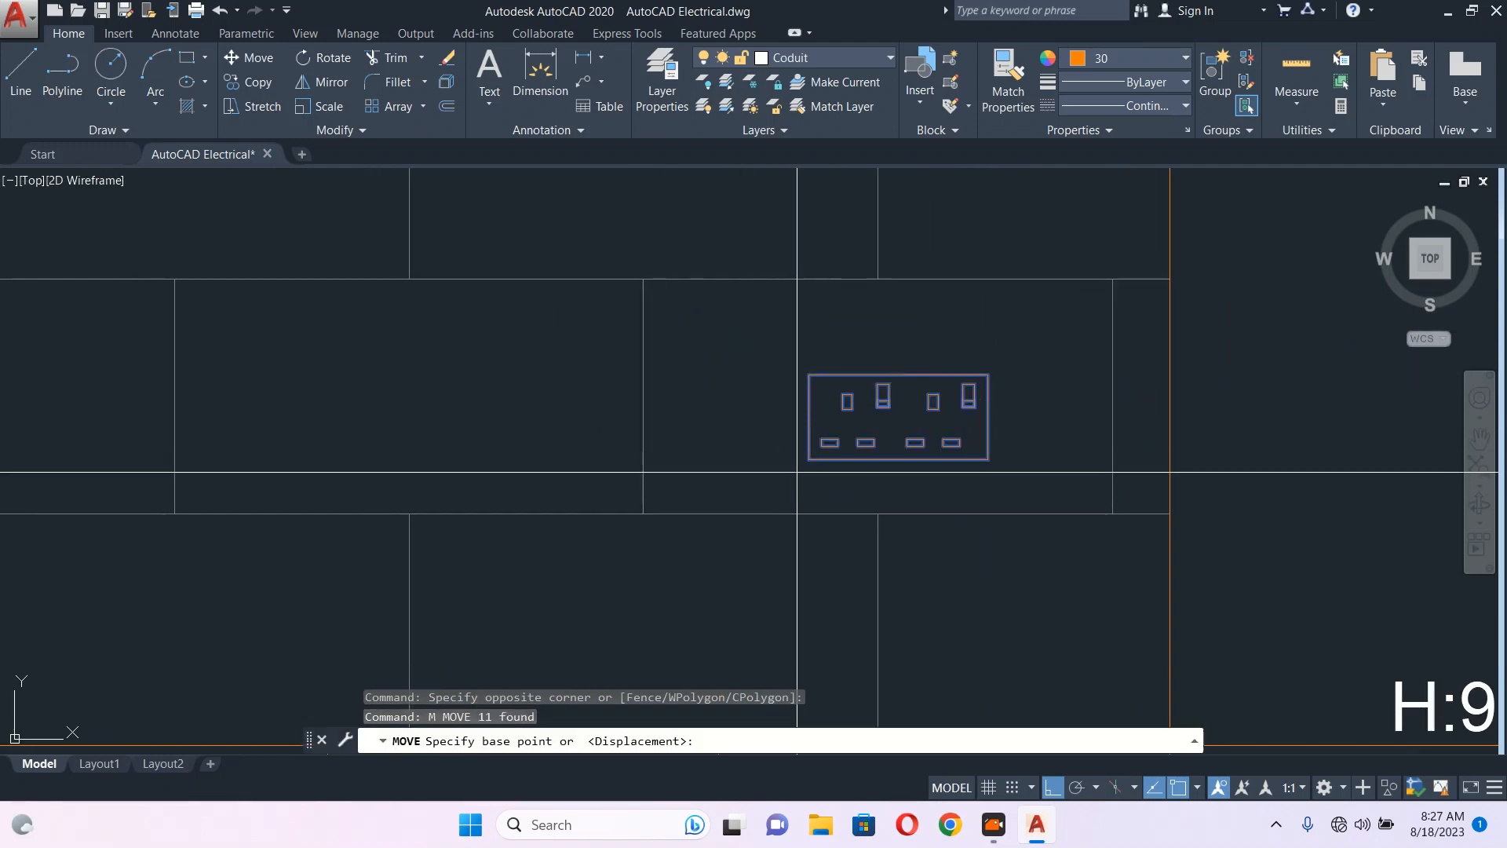
{"action": "left_click", "coordinate": [793, 512]}
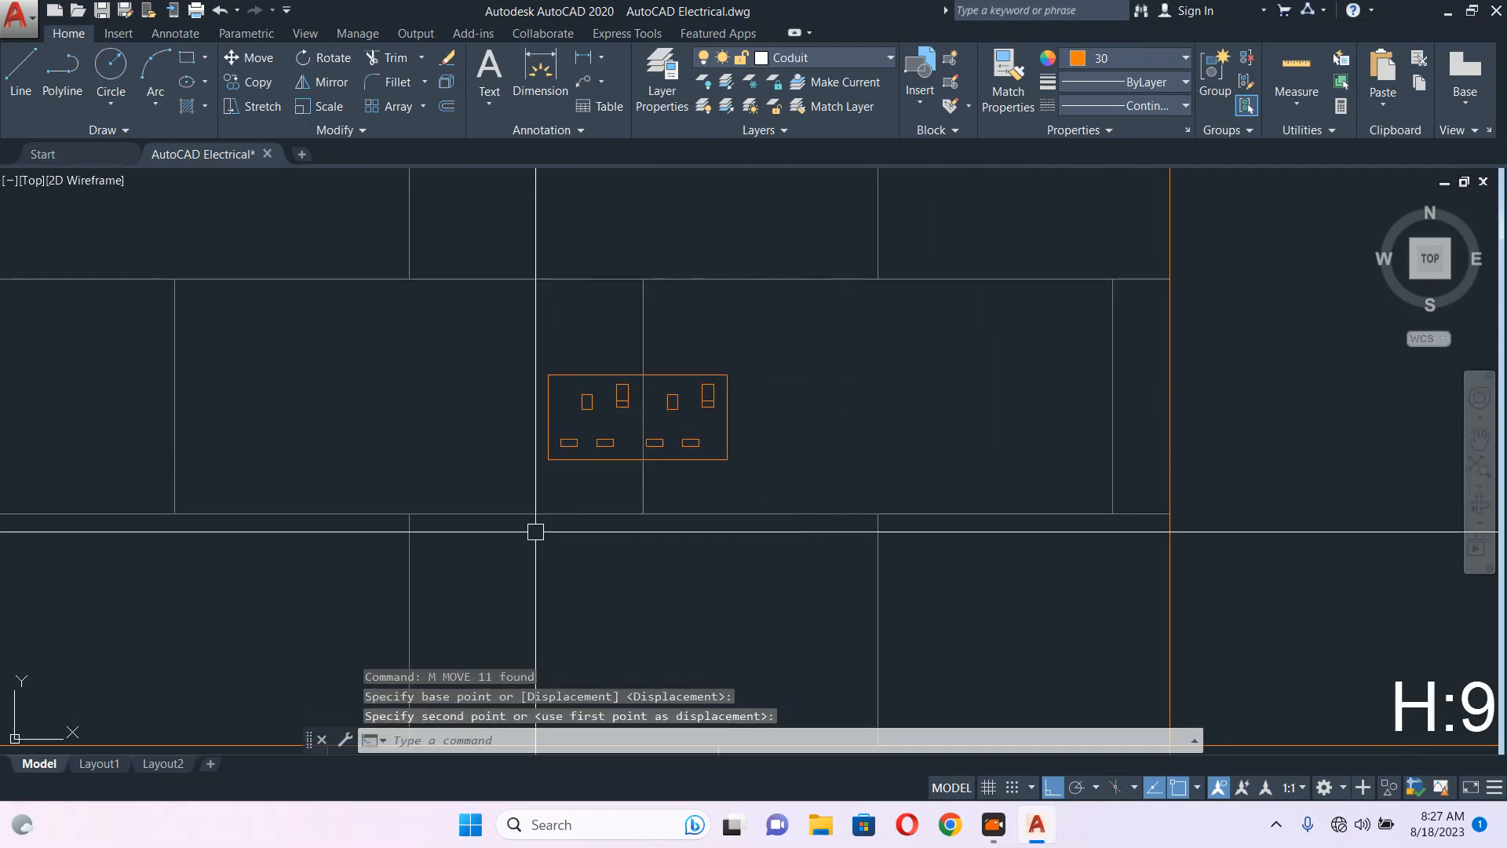
{"action": "left_click", "coordinate": [533, 532]}
{"action": "key", "text": "Escape"}
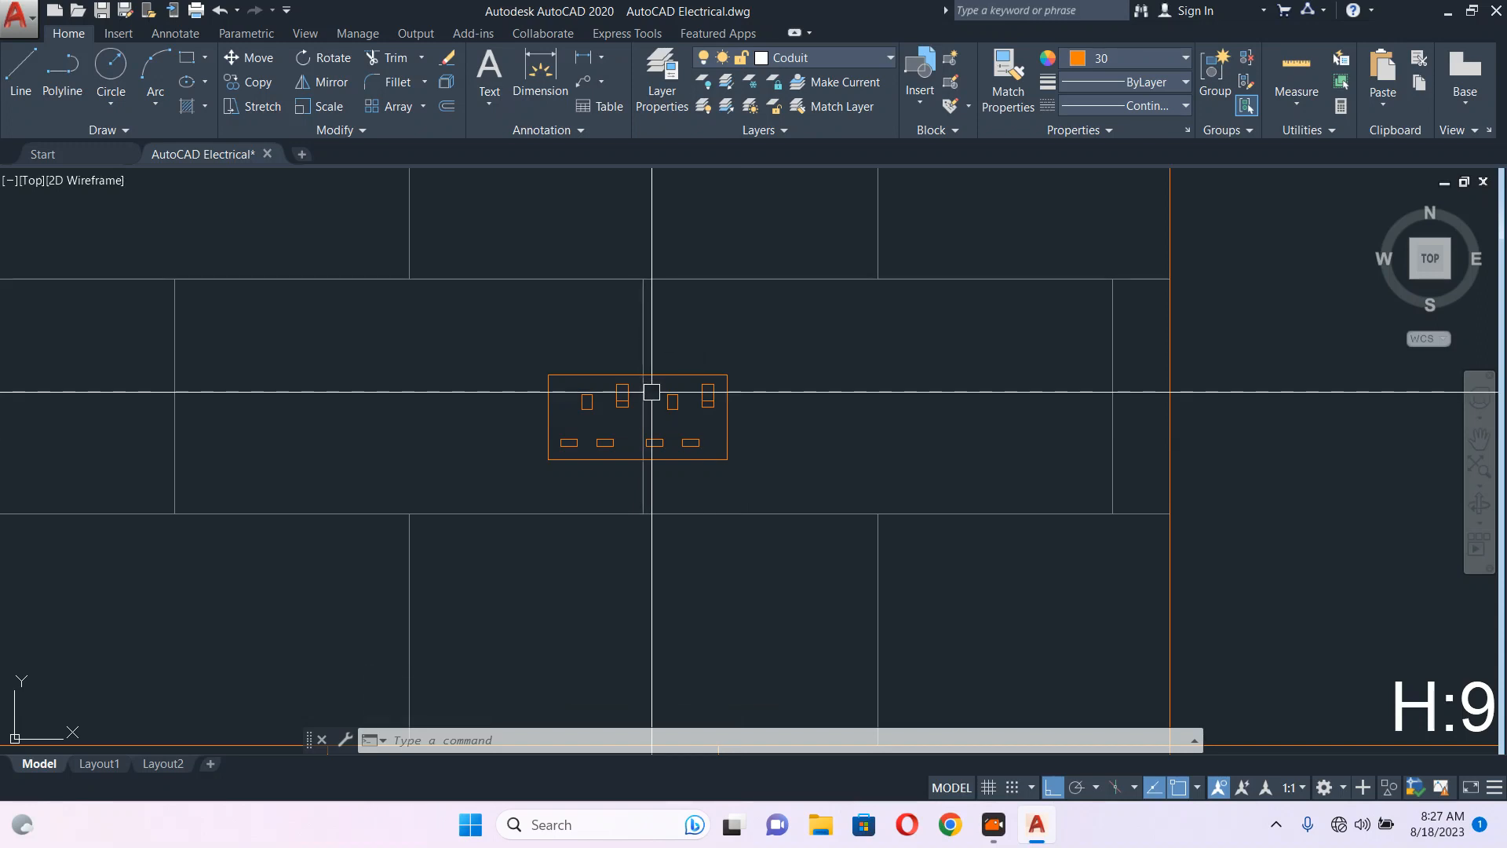
- Move the socket plate horizontally right, off the brick joint and back inside the brick near the area's right edge
{"action": "left_click", "coordinate": [504, 322]}
{"action": "left_click", "coordinate": [797, 504]}
{"action": "type", "text": "m"}
{"action": "key", "text": "Return"}
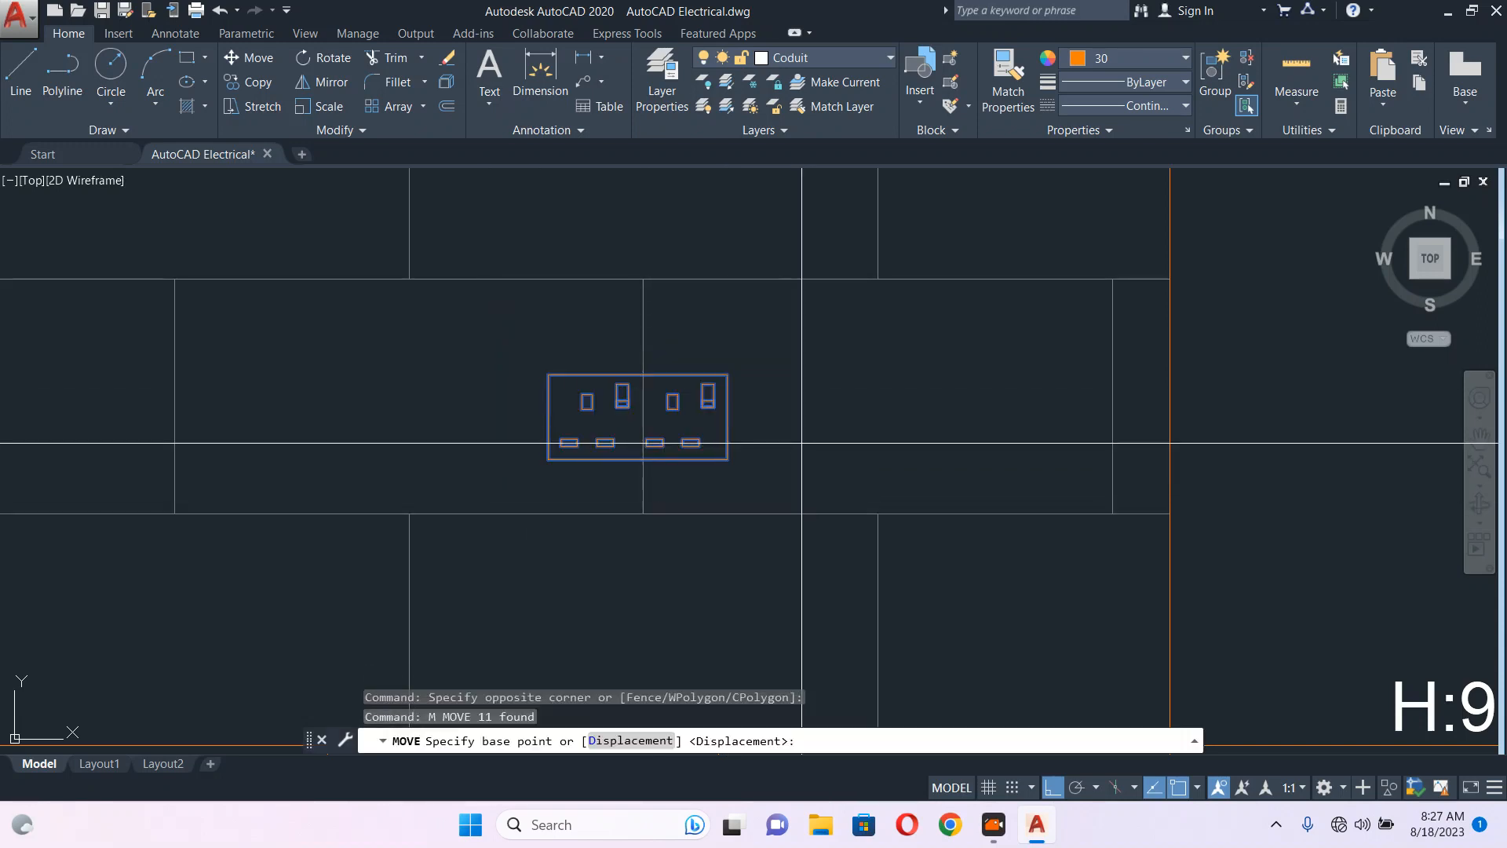
{"action": "left_click", "coordinate": [557, 442]}
{"action": "left_click", "coordinate": [1045, 442]}
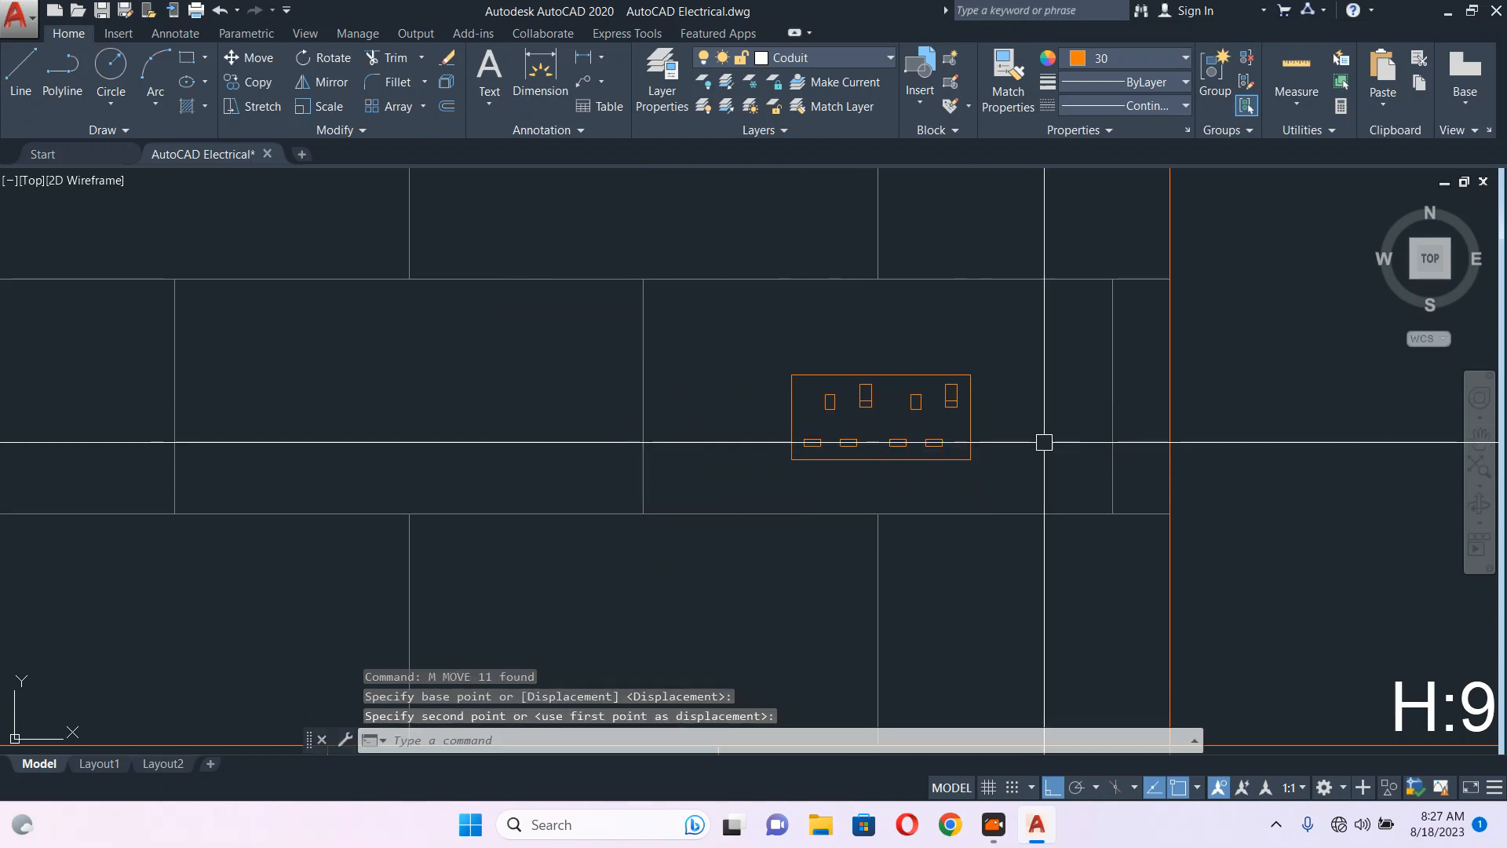
{"action": "key", "text": "Escape"}
{"action": "scroll", "coordinate": [967, 430], "scroll_direction": "down", "scroll_amount": 4}
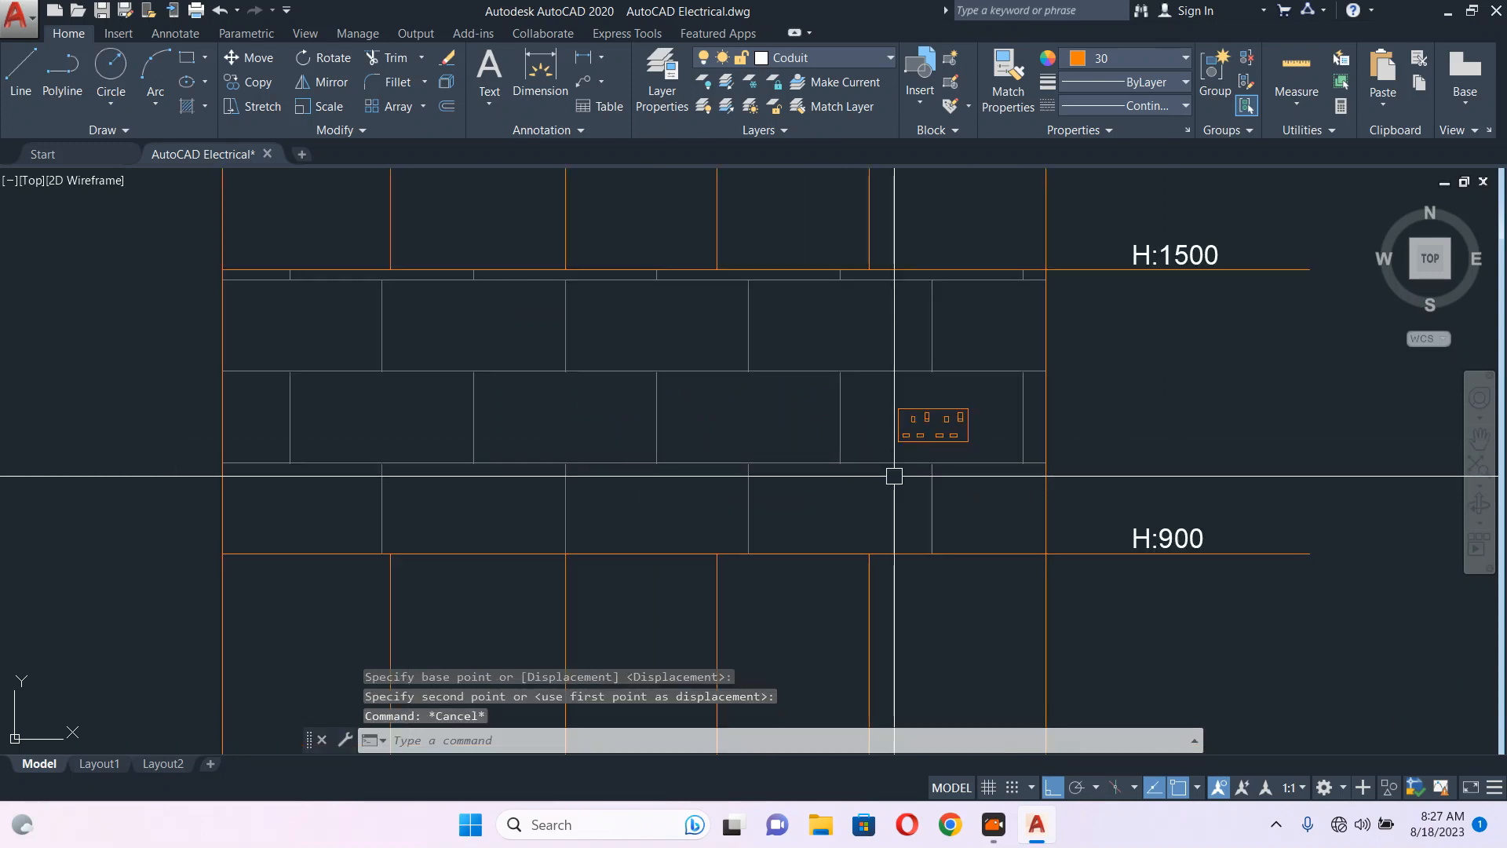
{"action": "scroll", "coordinate": [888, 416], "scroll_direction": "up", "scroll_amount": 5}
{"action": "key", "text": "Escape"}
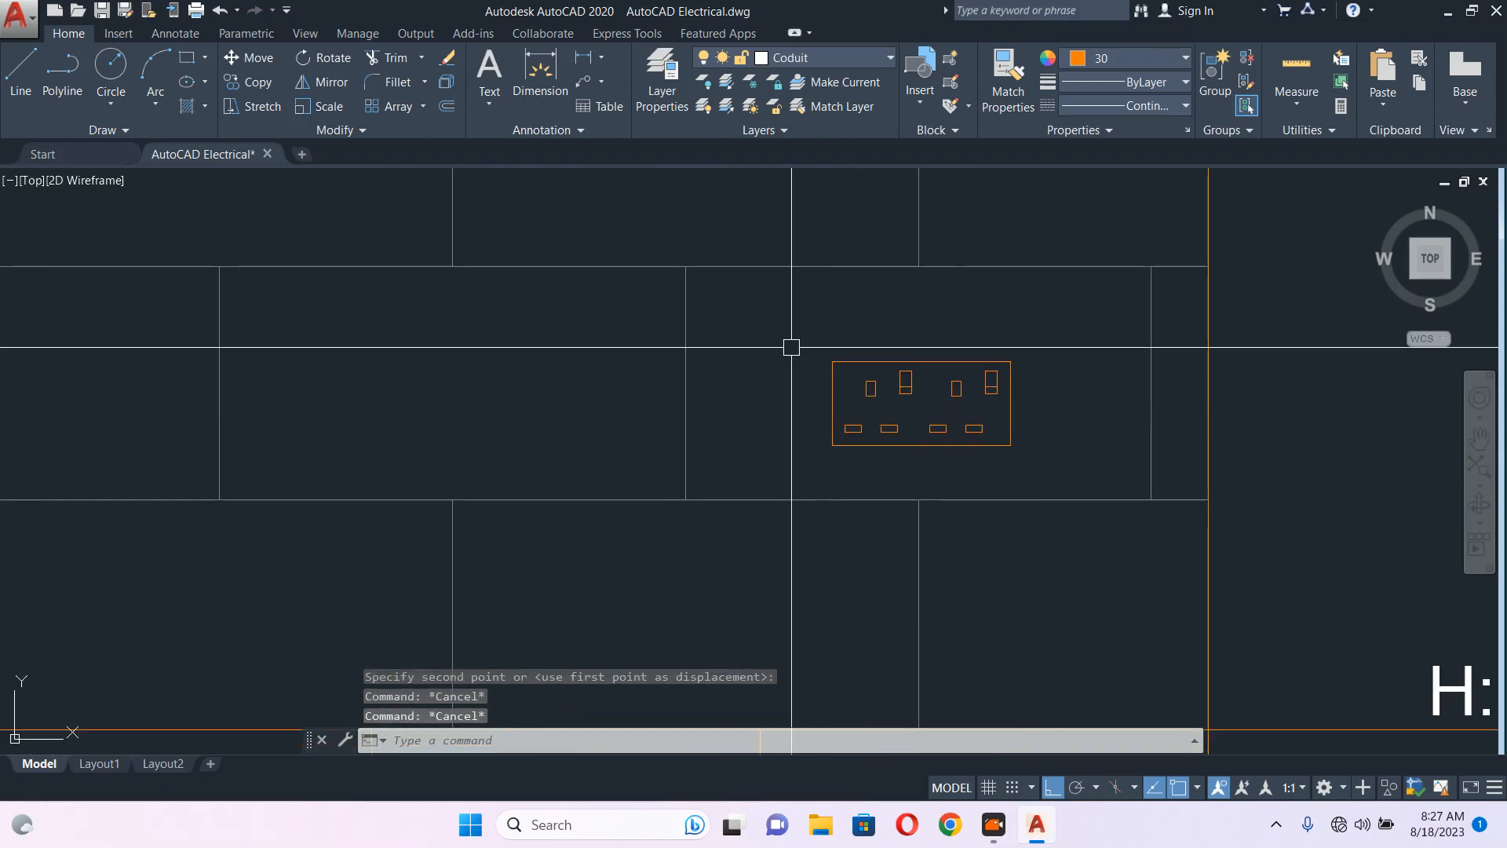
- Move the socket plate horizontally left so its left edge lies on the vertical brick joint
{"action": "mouse_move", "coordinate": [791, 347]}
{"action": "left_mouse_down"}
{"action": "mouse_move", "coordinate": [921, 437]}
{"action": "mouse_move", "coordinate": [1070, 468]}
{"action": "mouse_move", "coordinate": [1037, 461]}
{"action": "mouse_move", "coordinate": [1055, 465]}
{"action": "left_mouse_up"}
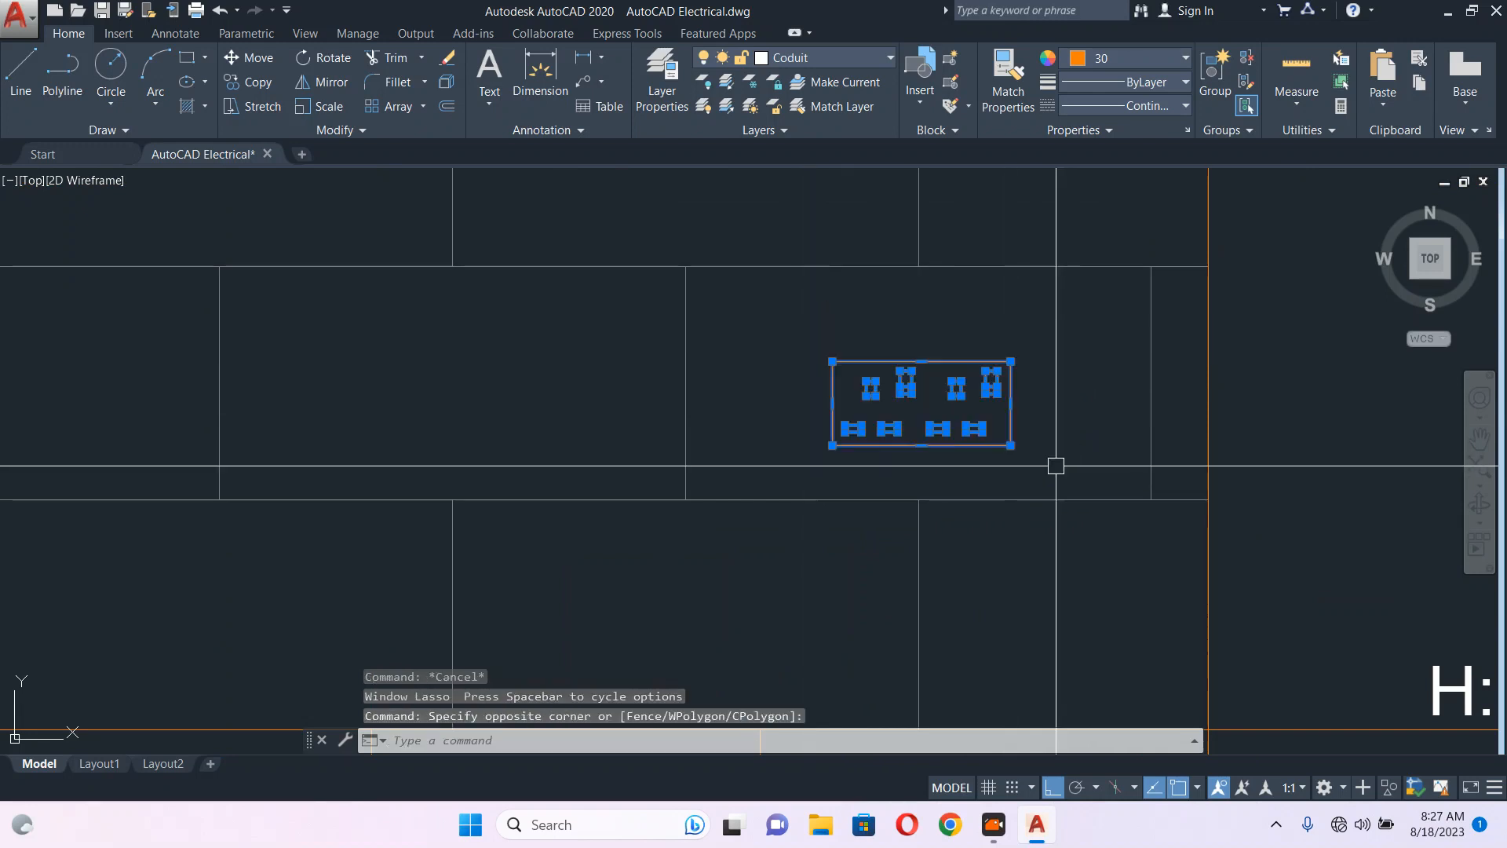
{"action": "type", "text": "M"}
{"action": "key", "text": "Return"}
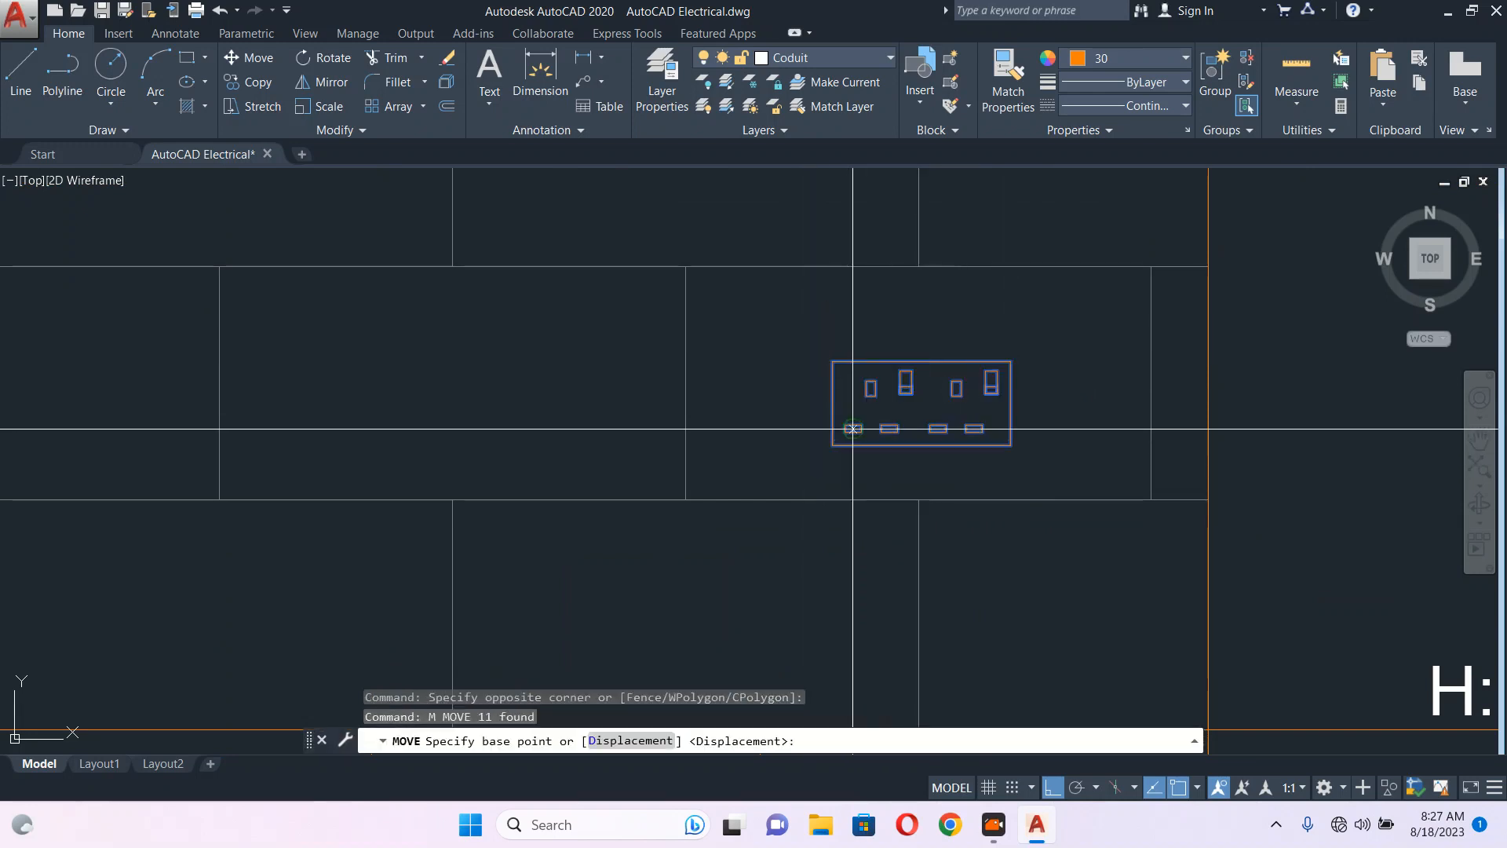
{"action": "left_click", "coordinate": [832, 391]}
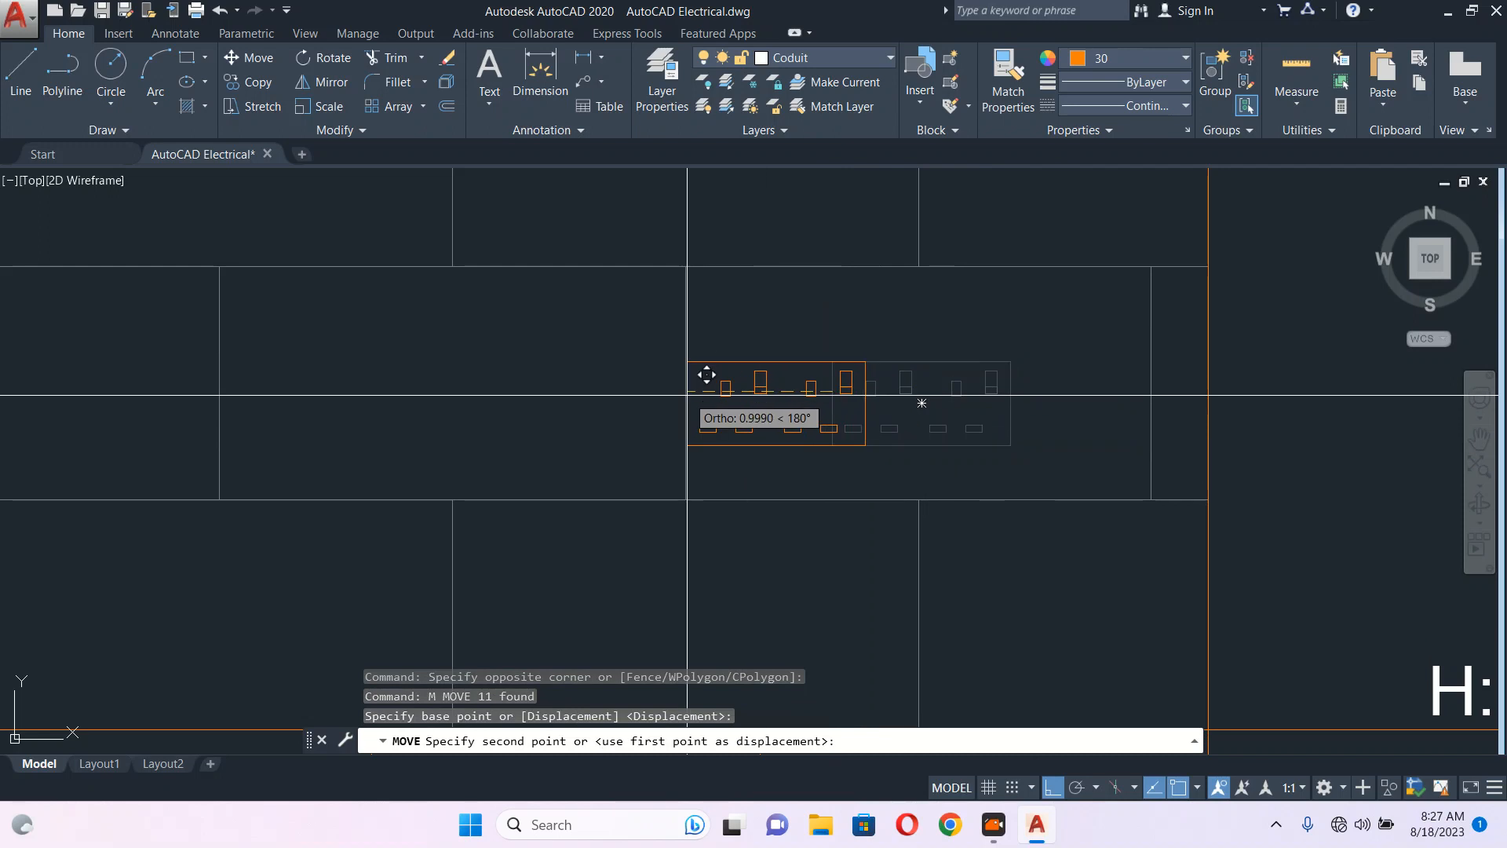
{"action": "scroll", "coordinate": [706, 375], "scroll_direction": "up", "scroll_amount": 5}
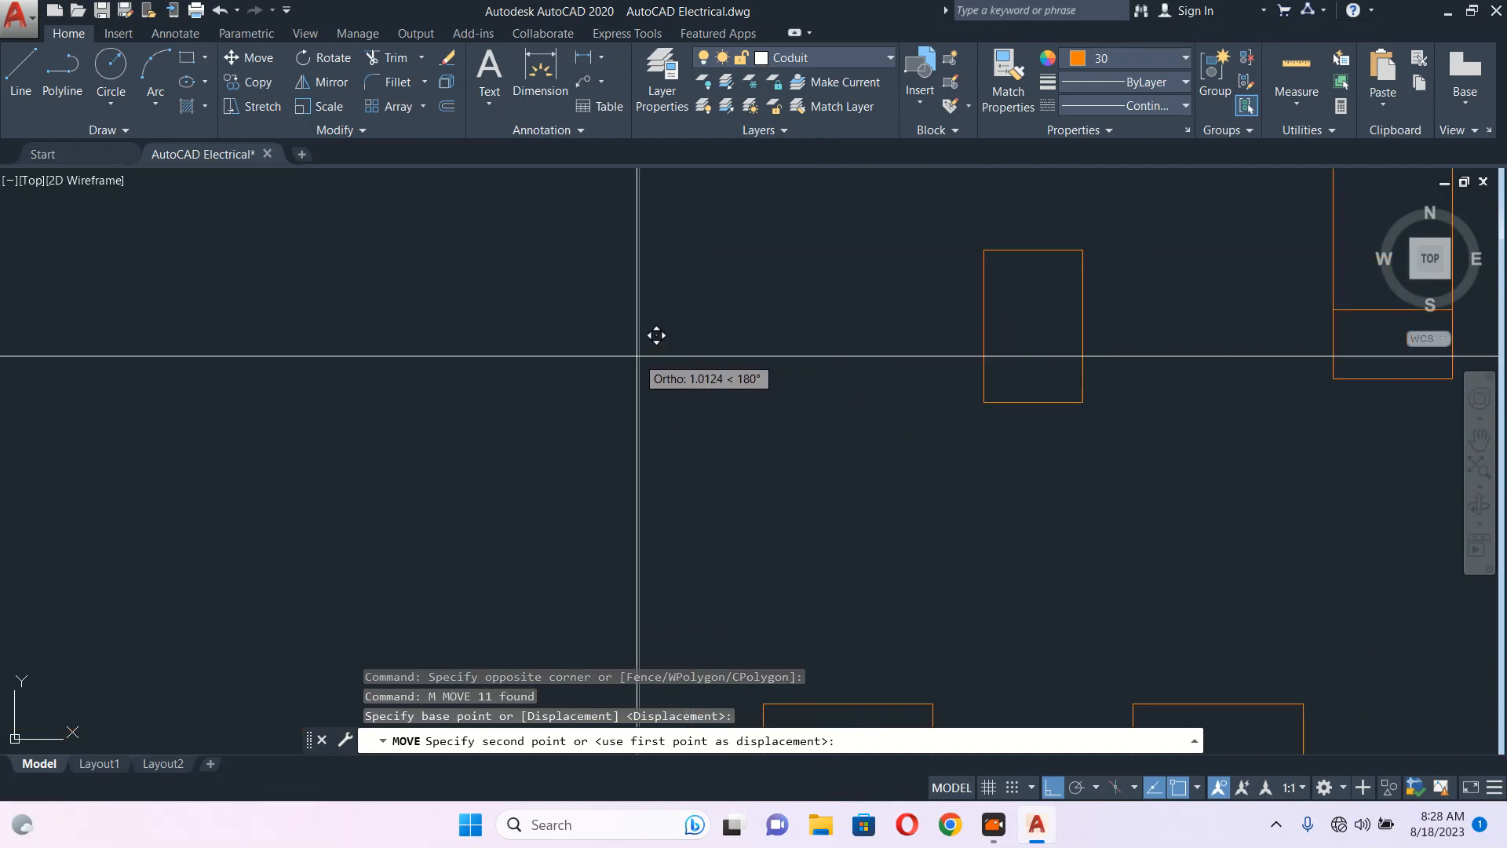
{"action": "key", "text": "Escape"}
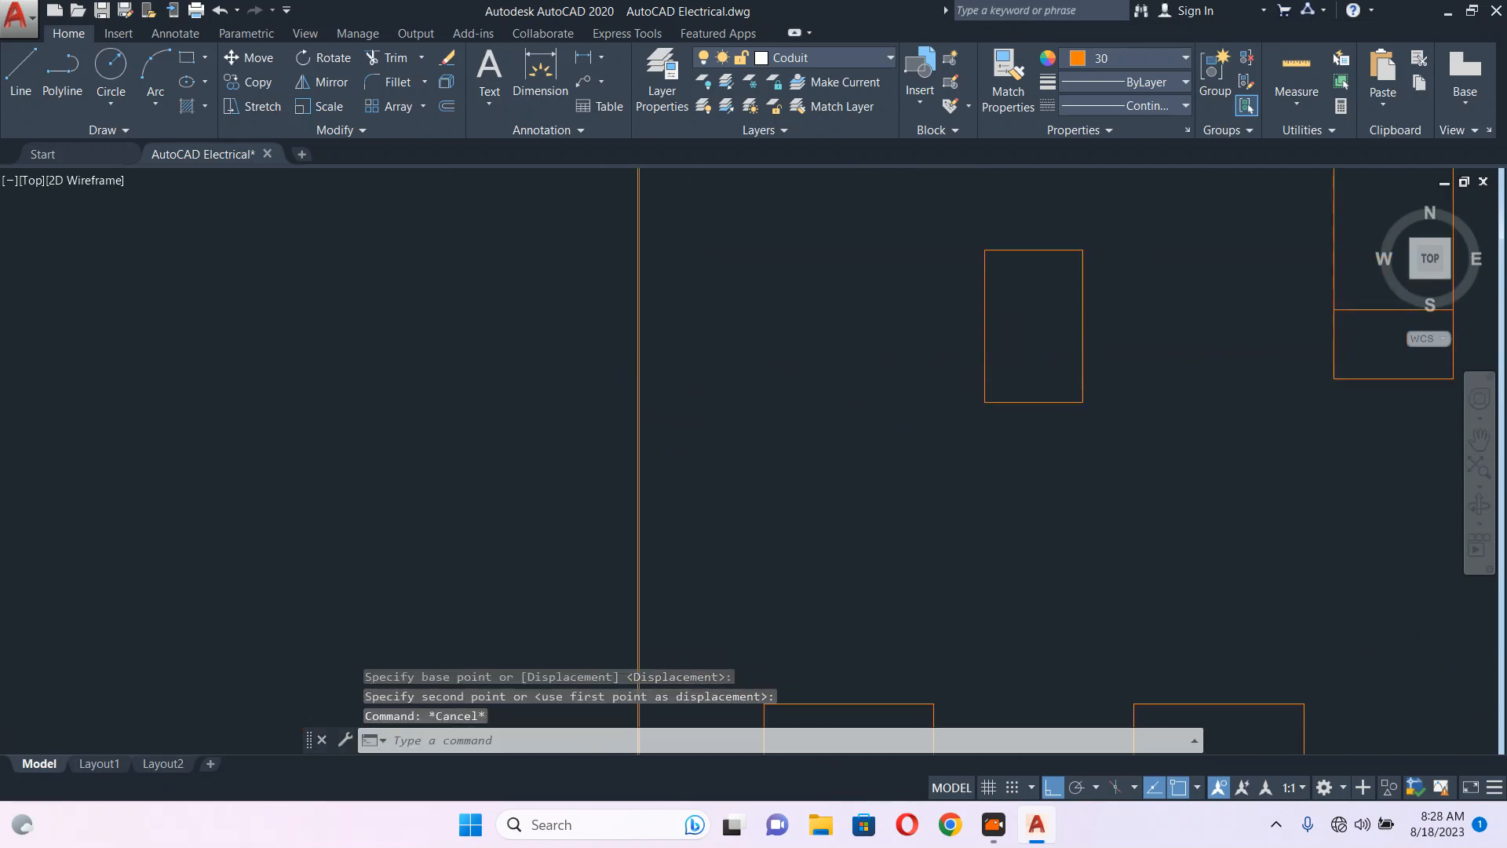
{"action": "scroll", "coordinate": [418, 428], "scroll_direction": "down", "scroll_amount": 5}
{"action": "scroll", "coordinate": [638, 390], "scroll_direction": "down", "scroll_amount": 3}
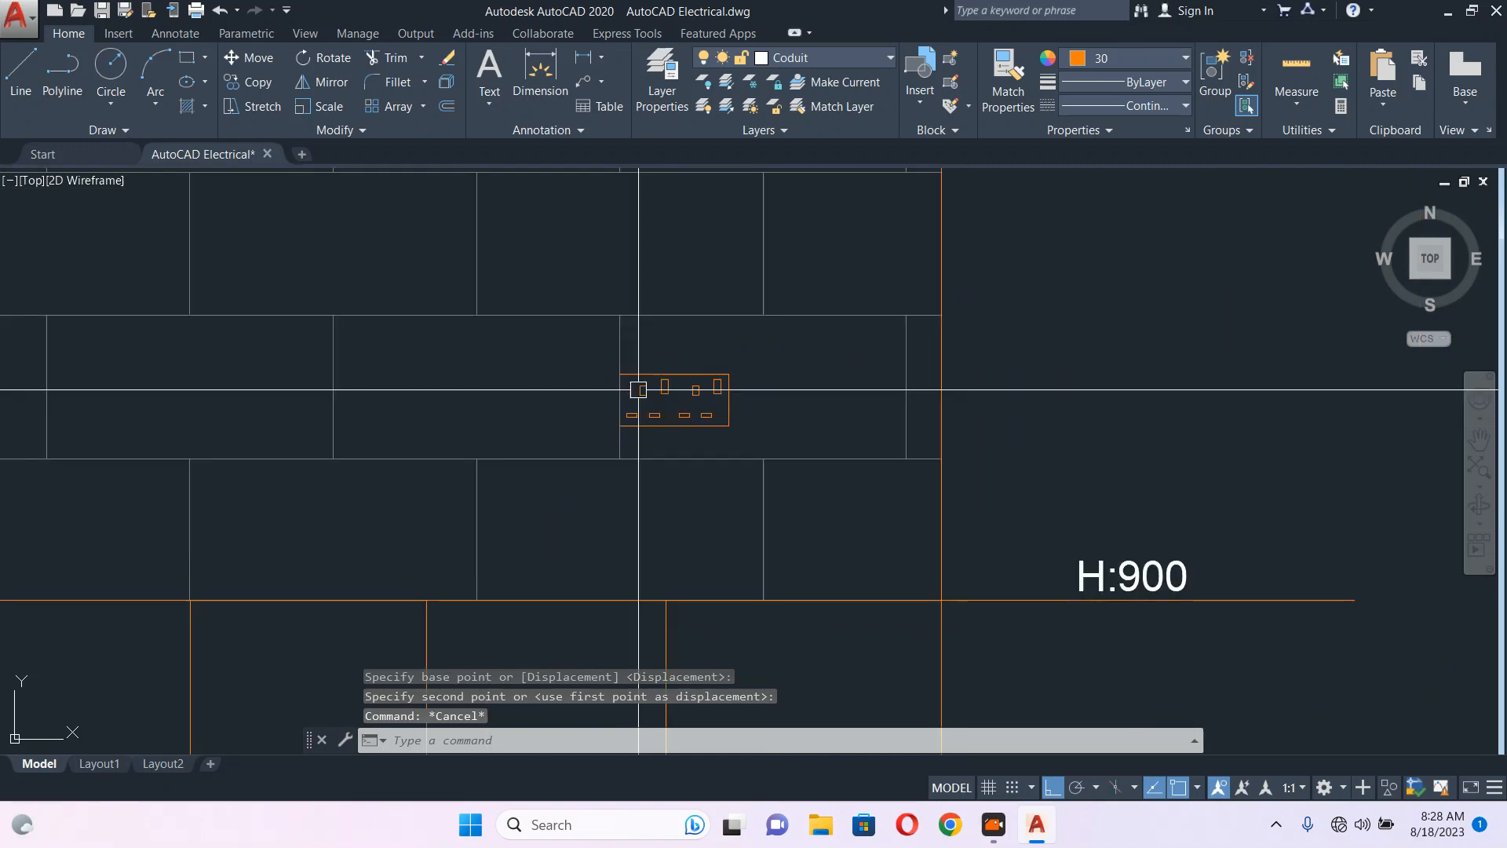
- Move the socket plate horizontally right, away from the joint and towards the middle of its brick
{"action": "left_click", "coordinate": [565, 353]}
{"action": "left_click", "coordinate": [795, 450]}
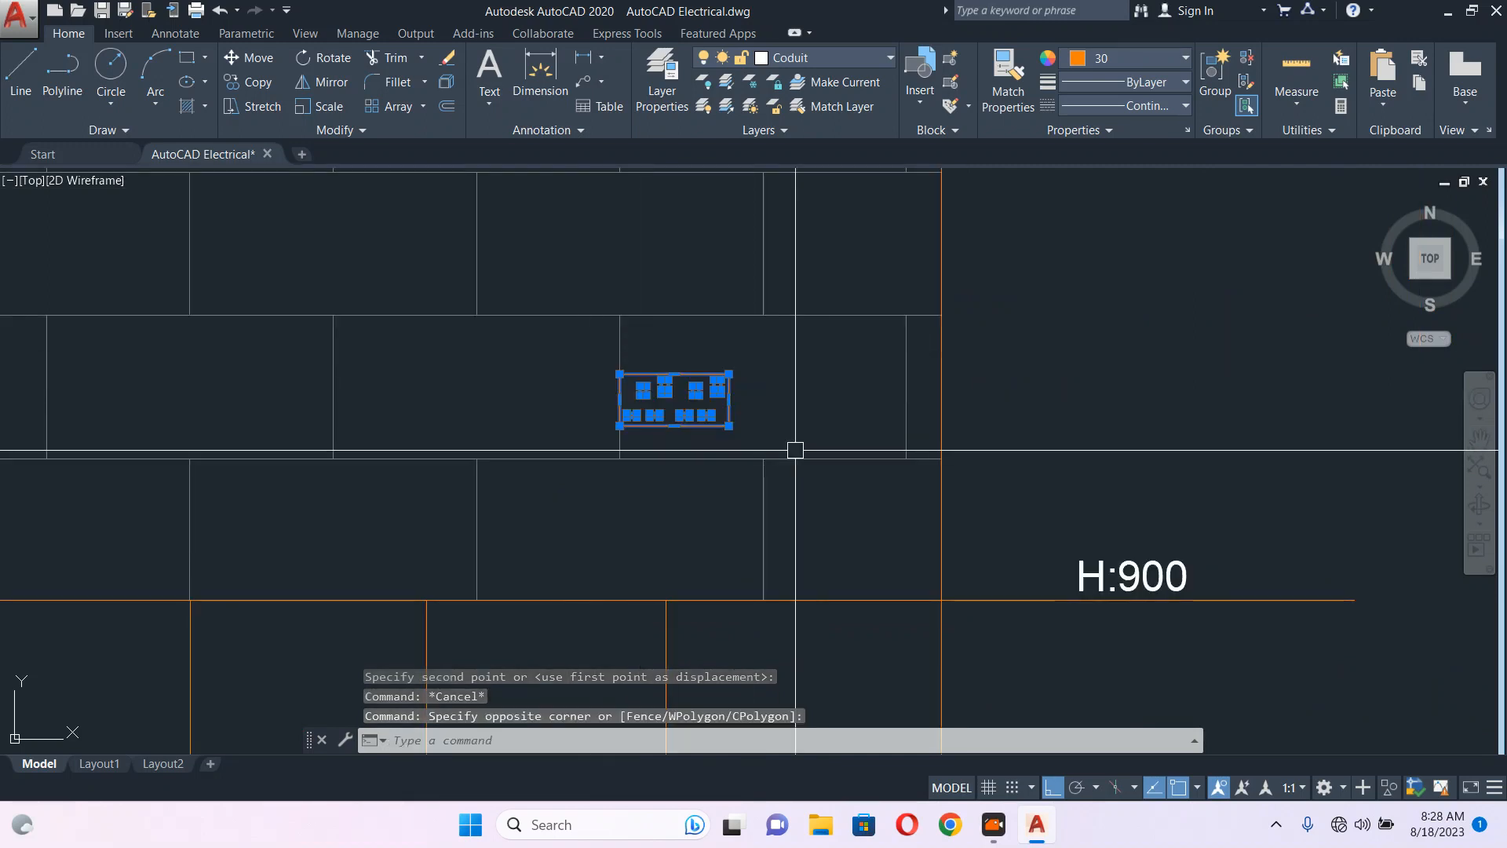
{"action": "type", "text": "m"}
{"action": "key", "text": "Return"}
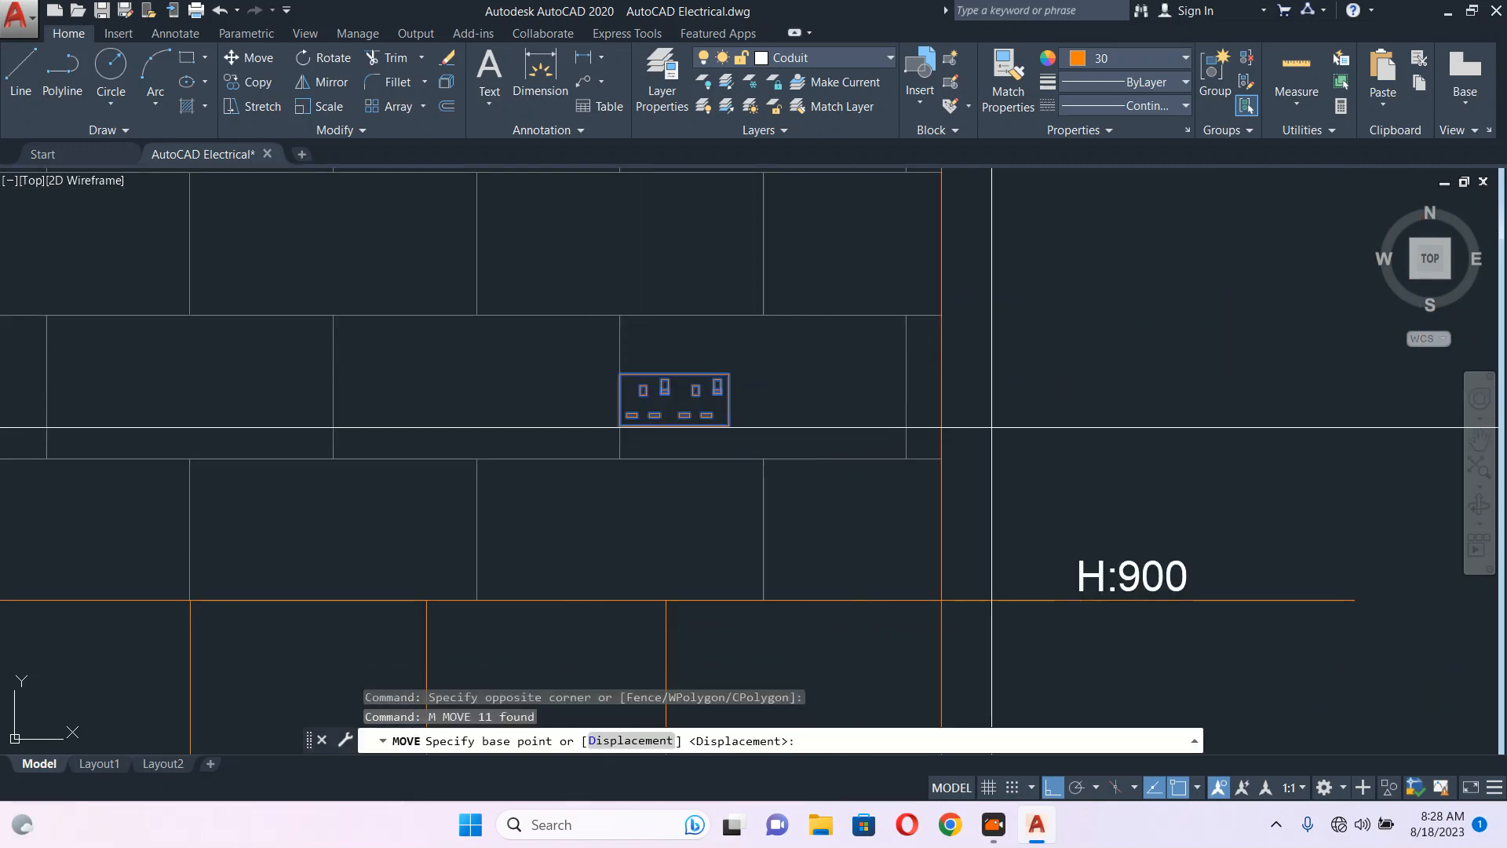
{"action": "left_click", "coordinate": [972, 433]}
{"action": "left_click", "coordinate": [1090, 426]}
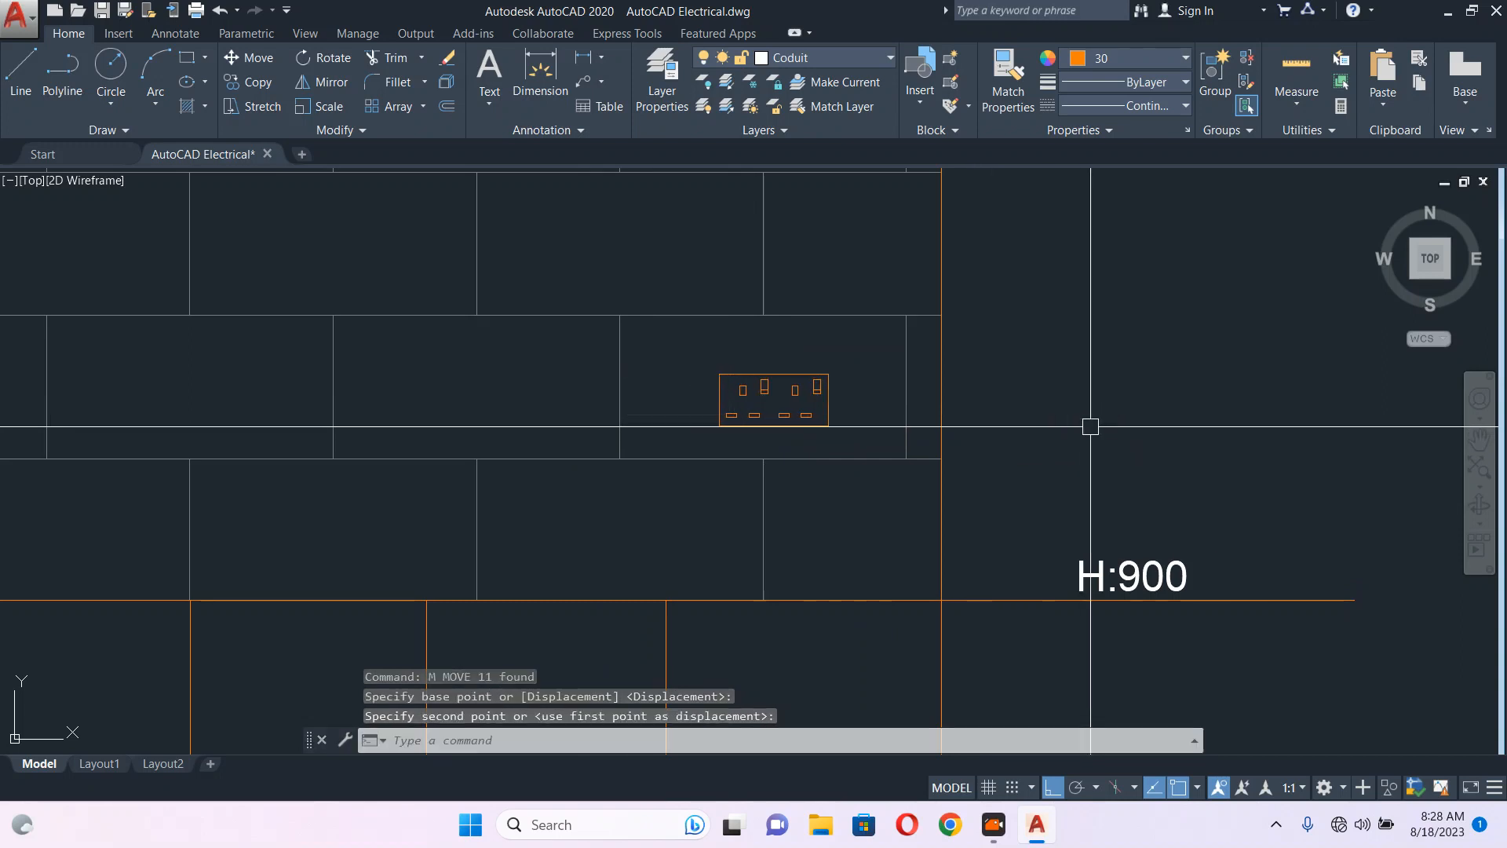
- Move the socket plate by the midpoint of its top edge horizontally onto the vertical brick joint, centring it there
{"action": "left_click", "coordinate": [720, 350]}
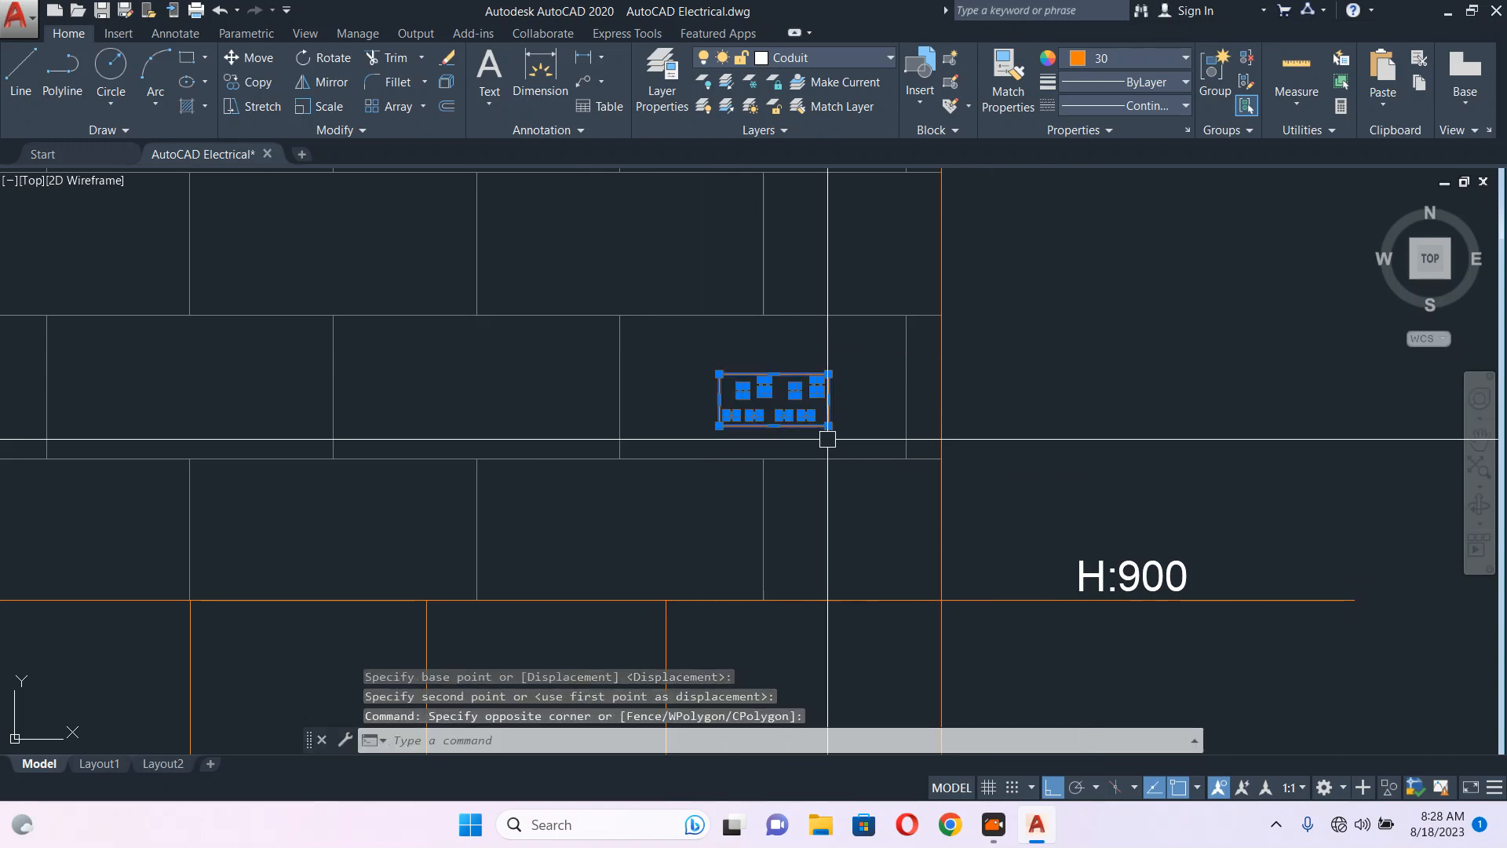
{"action": "left_click", "coordinate": [827, 434]}
{"action": "type", "text": "m"}
{"action": "key", "text": "Return"}
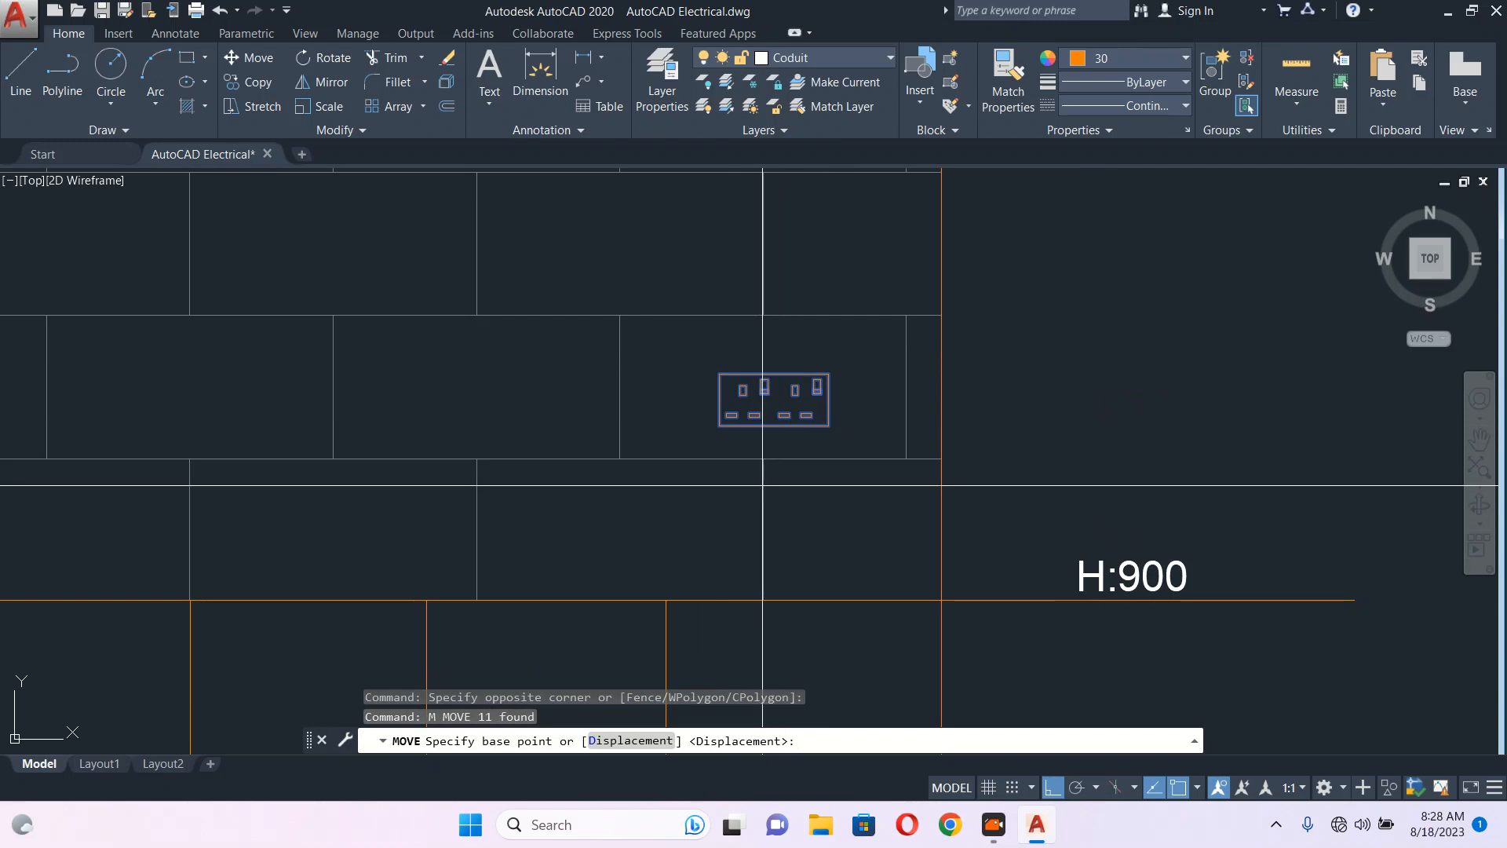
{"action": "left_click", "coordinate": [774, 375]}
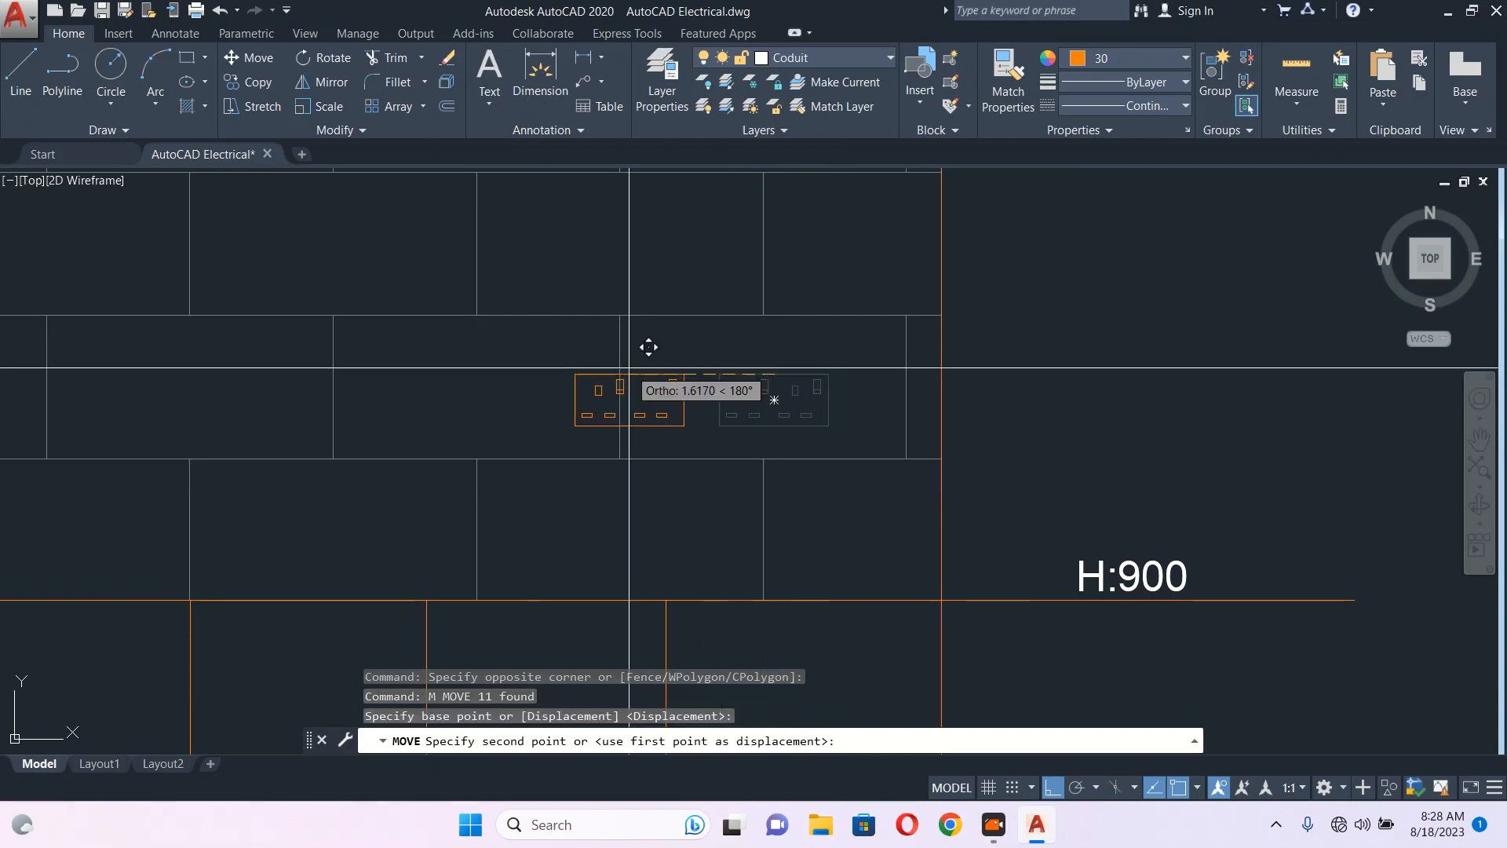
{"action": "left_click", "coordinate": [620, 371]}
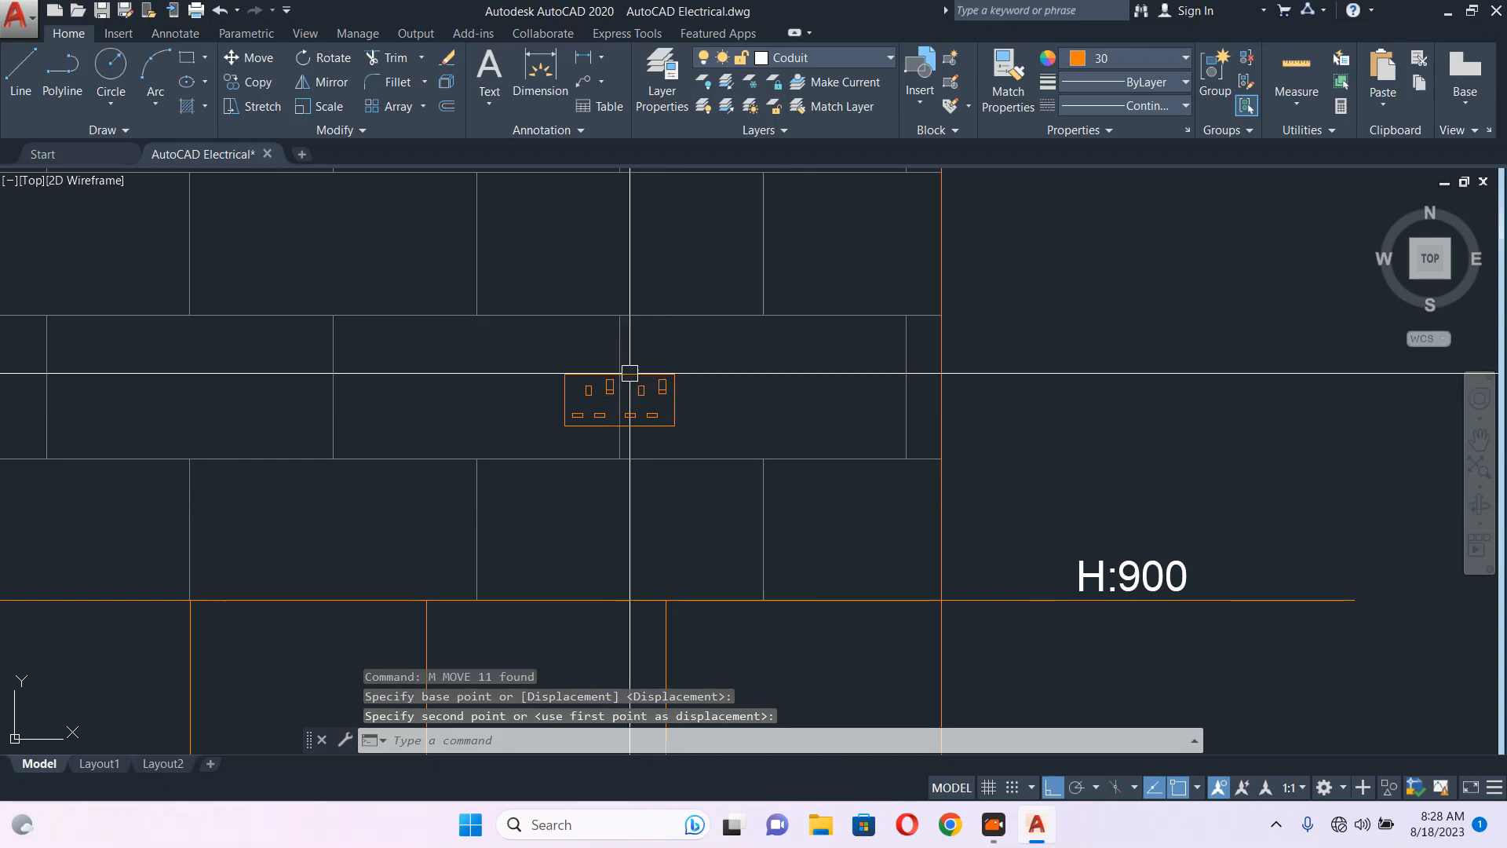
- Move the centred socket plate a short distance right, leaving only its left end over the brick joint
{"action": "left_click", "coordinate": [547, 362]}
{"action": "left_click", "coordinate": [719, 445]}
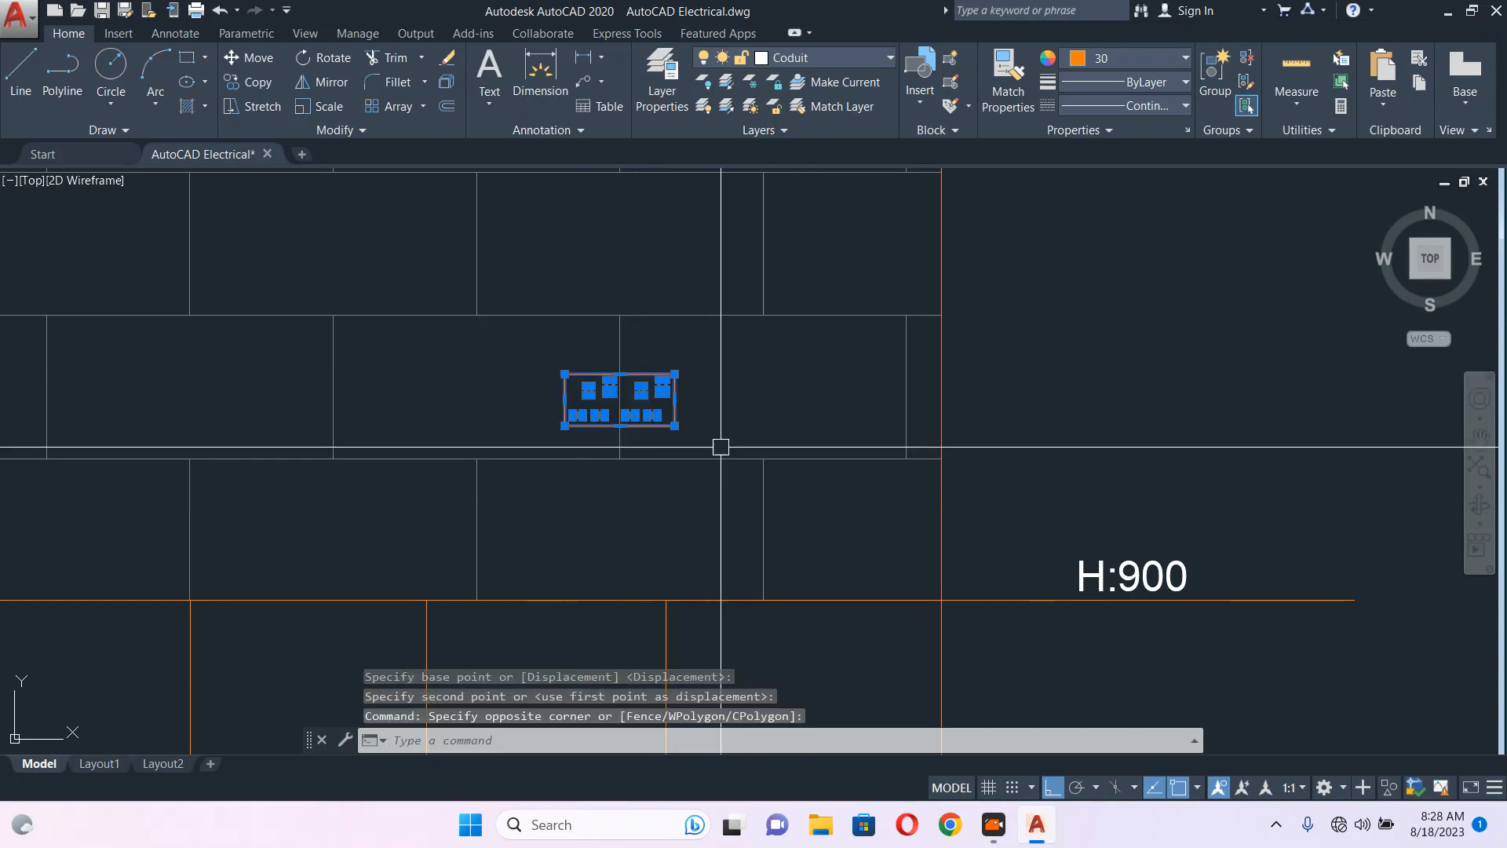
{"action": "scroll", "coordinate": [686, 425], "scroll_direction": "up", "scroll_amount": 4}
{"action": "key", "text": "Return"}
{"action": "left_click", "coordinate": [758, 378]}
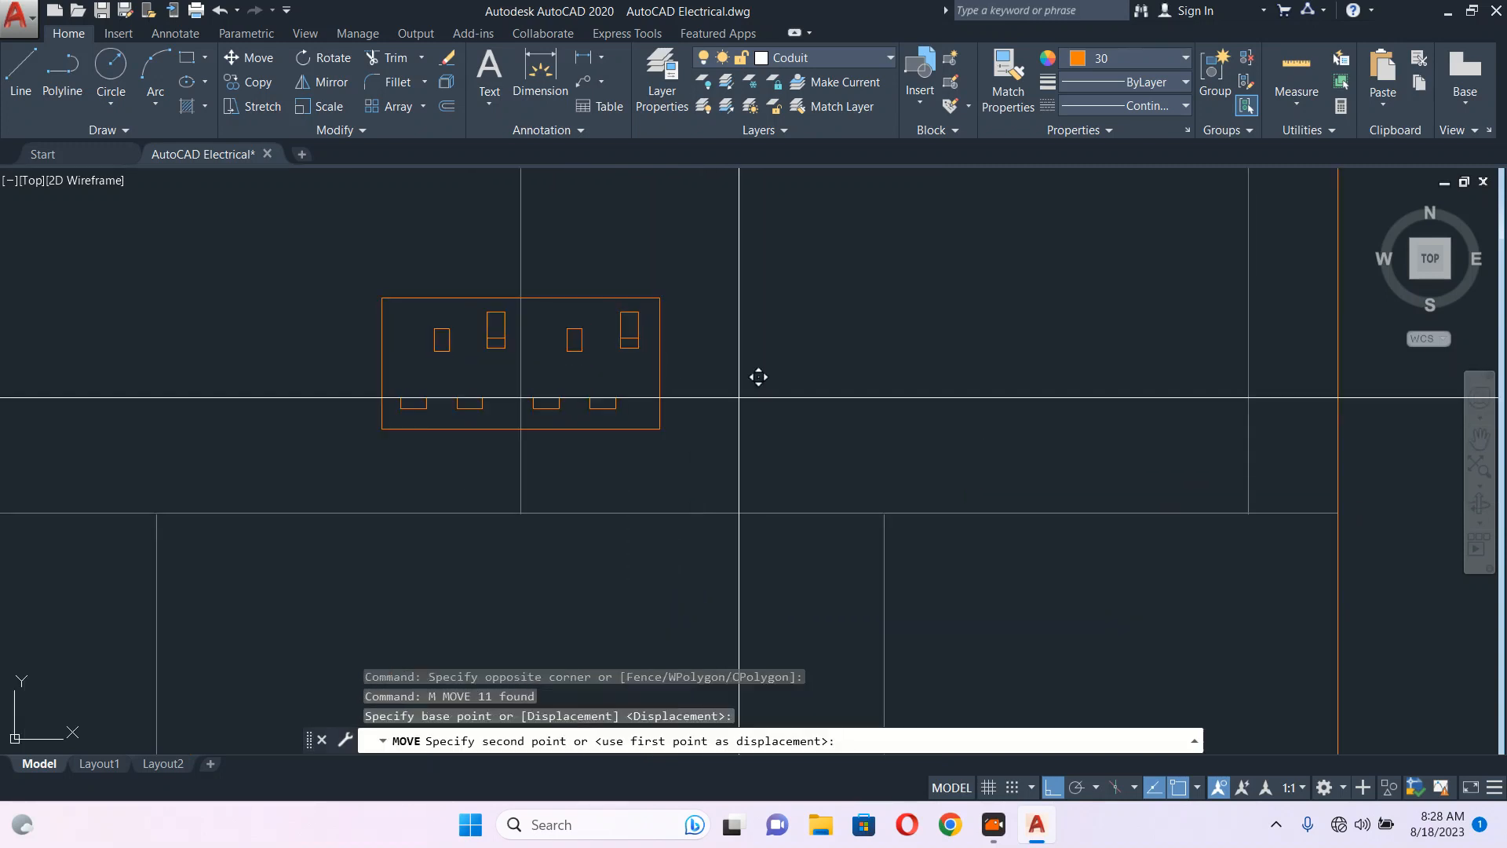
{"action": "left_click", "coordinate": [856, 380]}
{"action": "scroll", "coordinate": [695, 409], "scroll_direction": "down", "scroll_amount": 2}
{"action": "scroll", "coordinate": [695, 409], "scroll_direction": "down", "scroll_amount": 2}
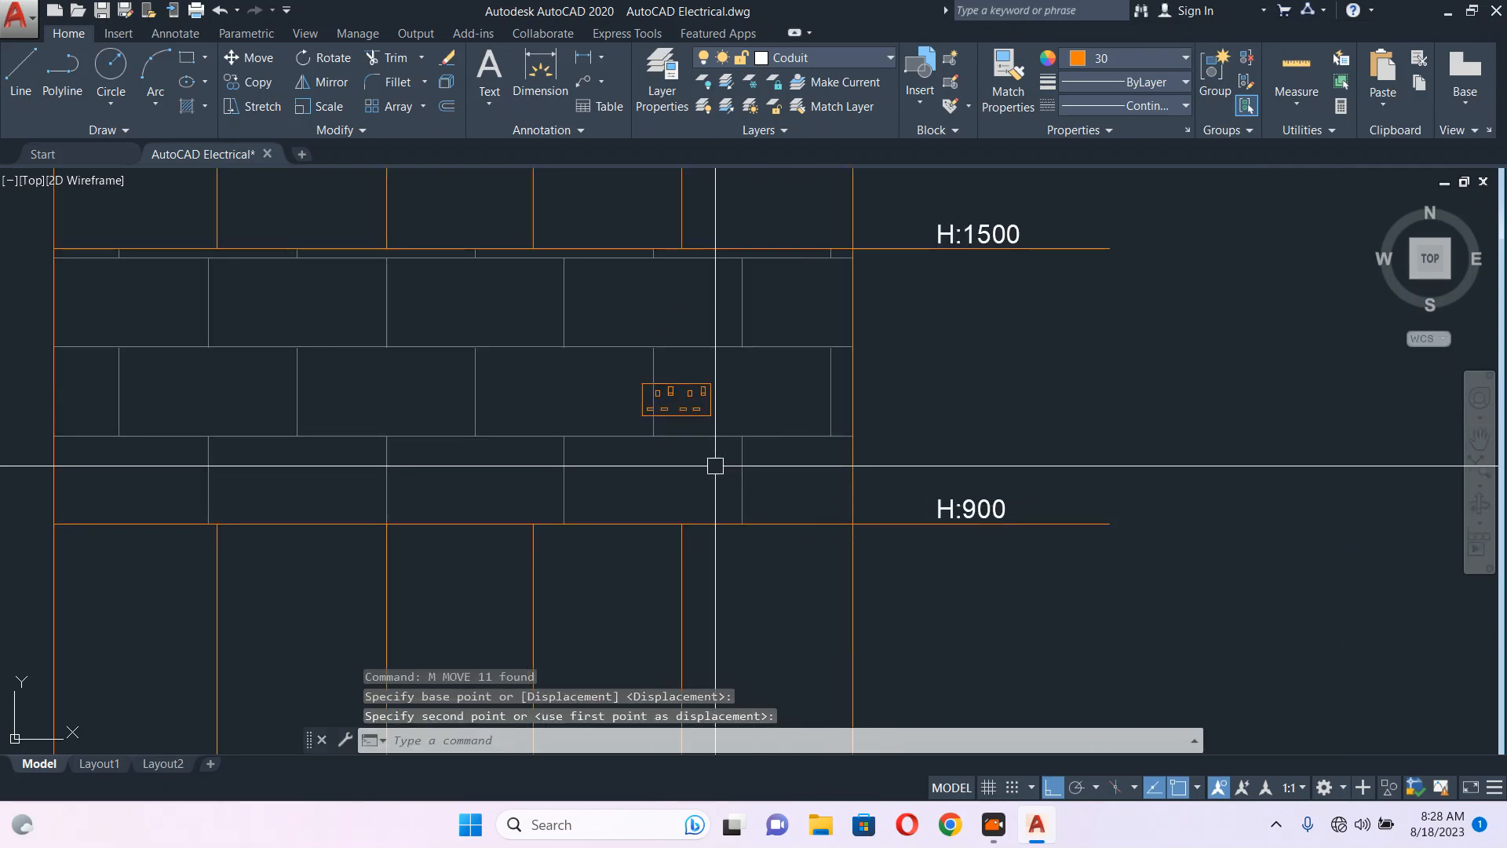
- Move the socket plate further right so it sits fully inside the last whole brick of the middle row
{"action": "scroll", "coordinate": [609, 380], "scroll_direction": "up", "scroll_amount": 2}
{"action": "left_click", "coordinate": [609, 364]}
{"action": "left_click", "coordinate": [806, 436]}
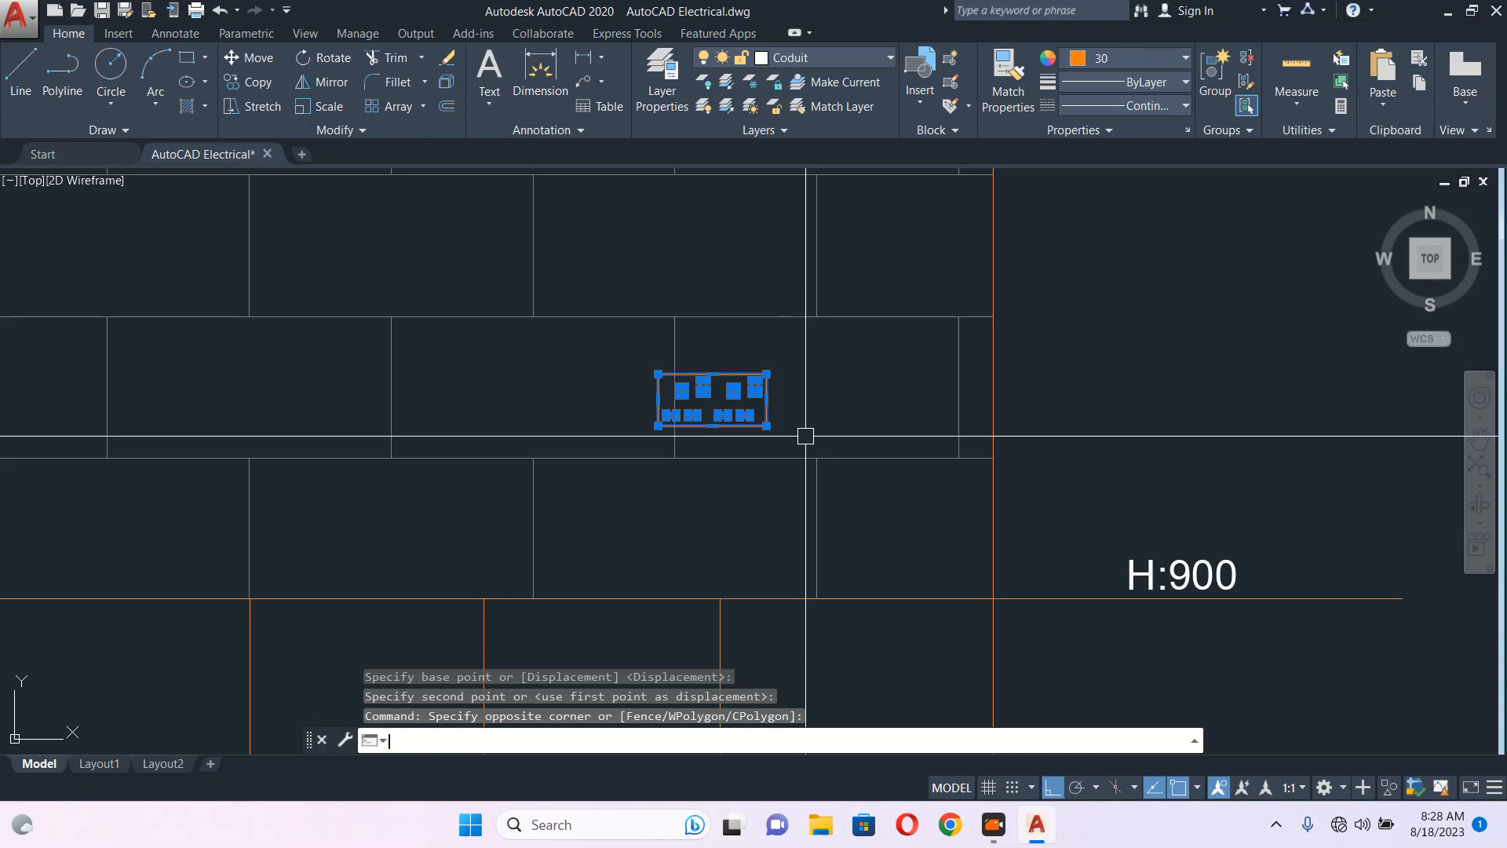
{"action": "type", "text": "m"}
{"action": "key", "text": "Return"}
{"action": "left_click", "coordinate": [805, 435]}
{"action": "left_click", "coordinate": [904, 434]}
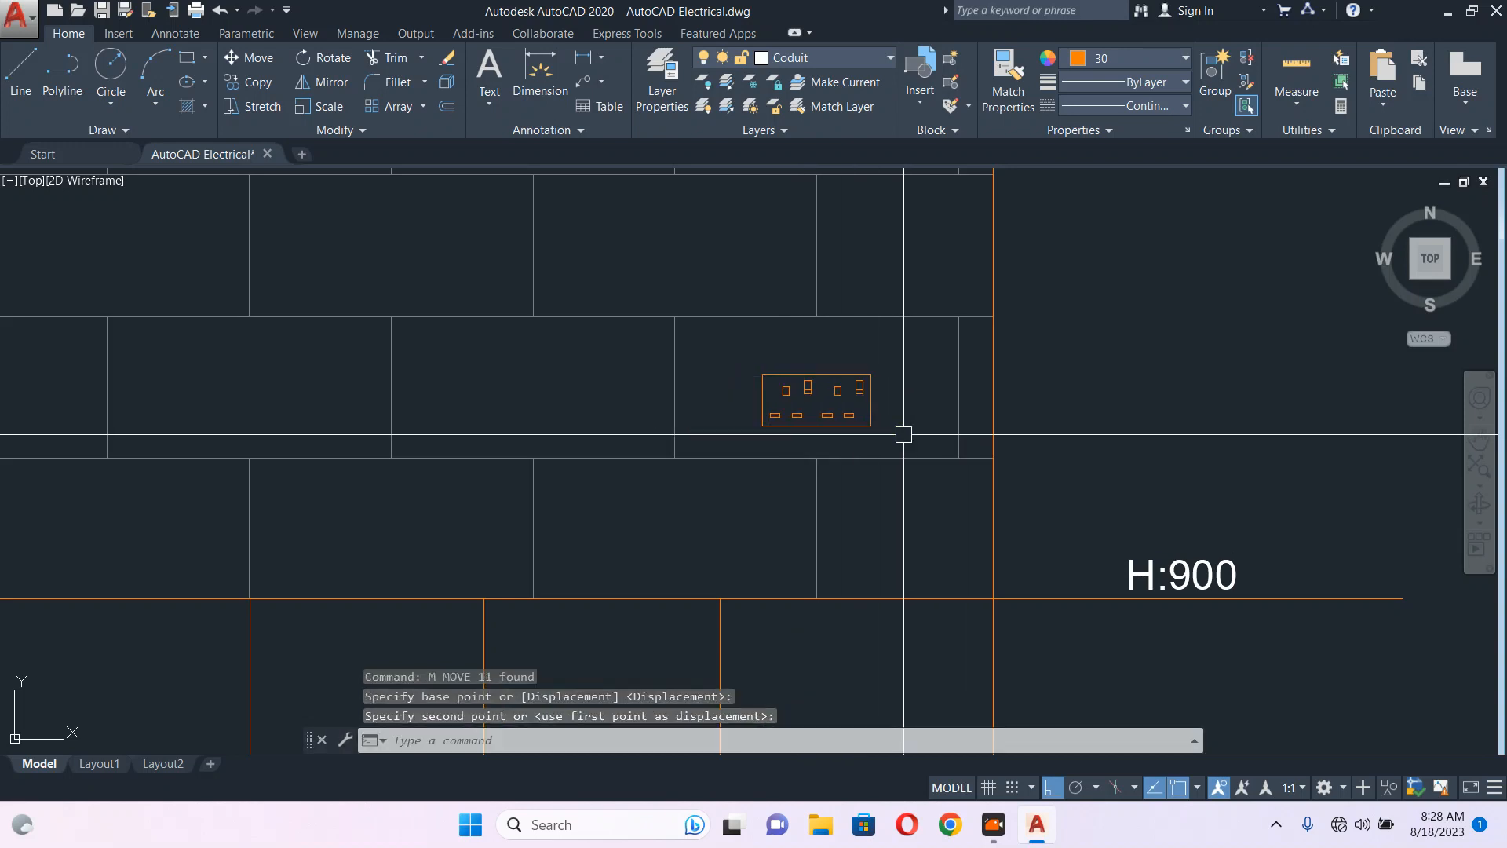
{"action": "scroll", "coordinate": [903, 435], "scroll_direction": "down", "scroll_amount": 2}
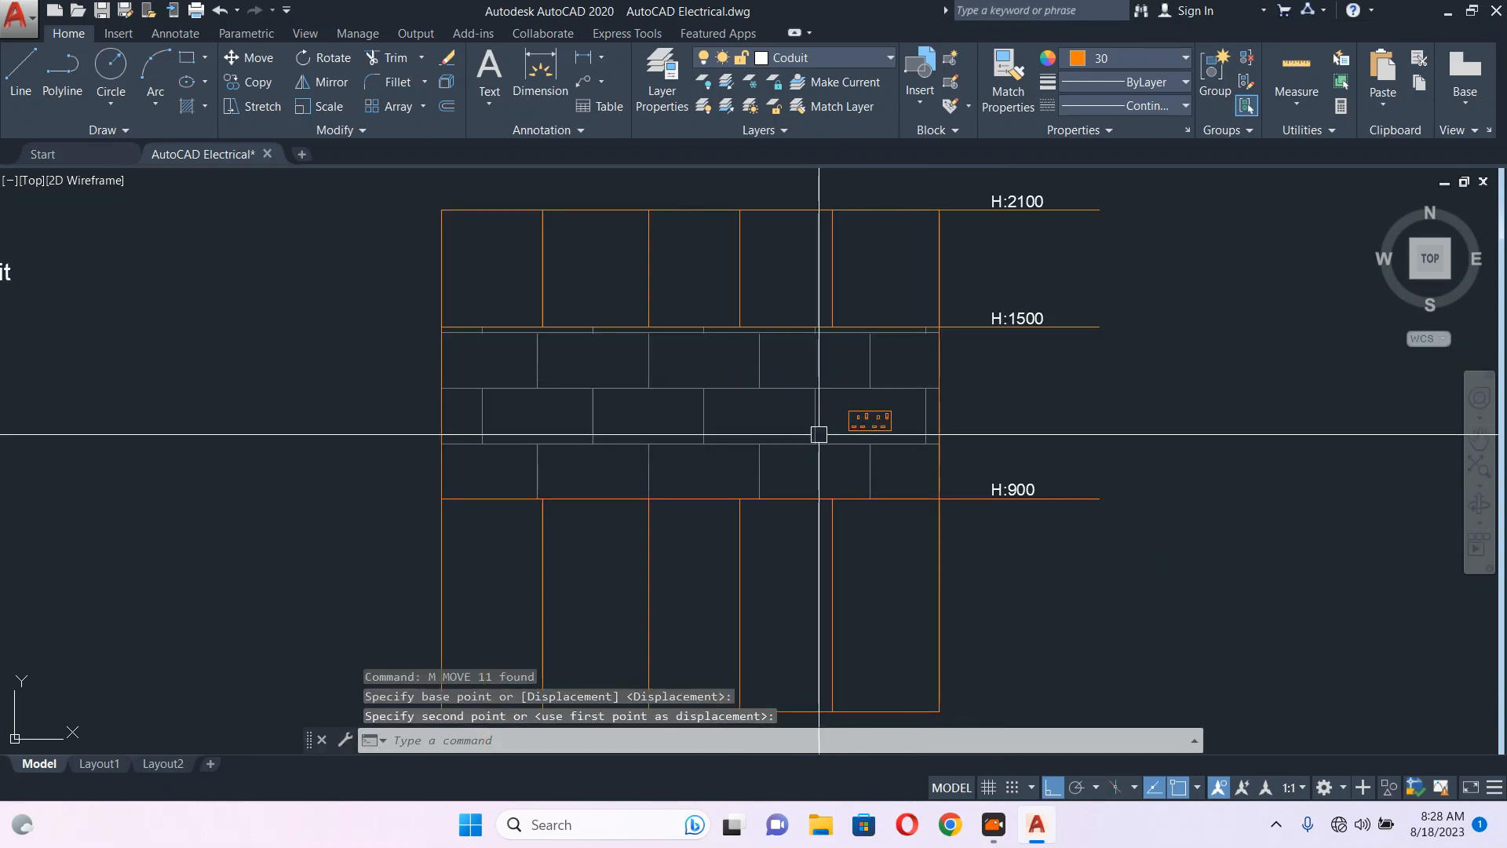
{"action": "scroll", "coordinate": [819, 434], "scroll_direction": "down", "scroll_amount": 4}
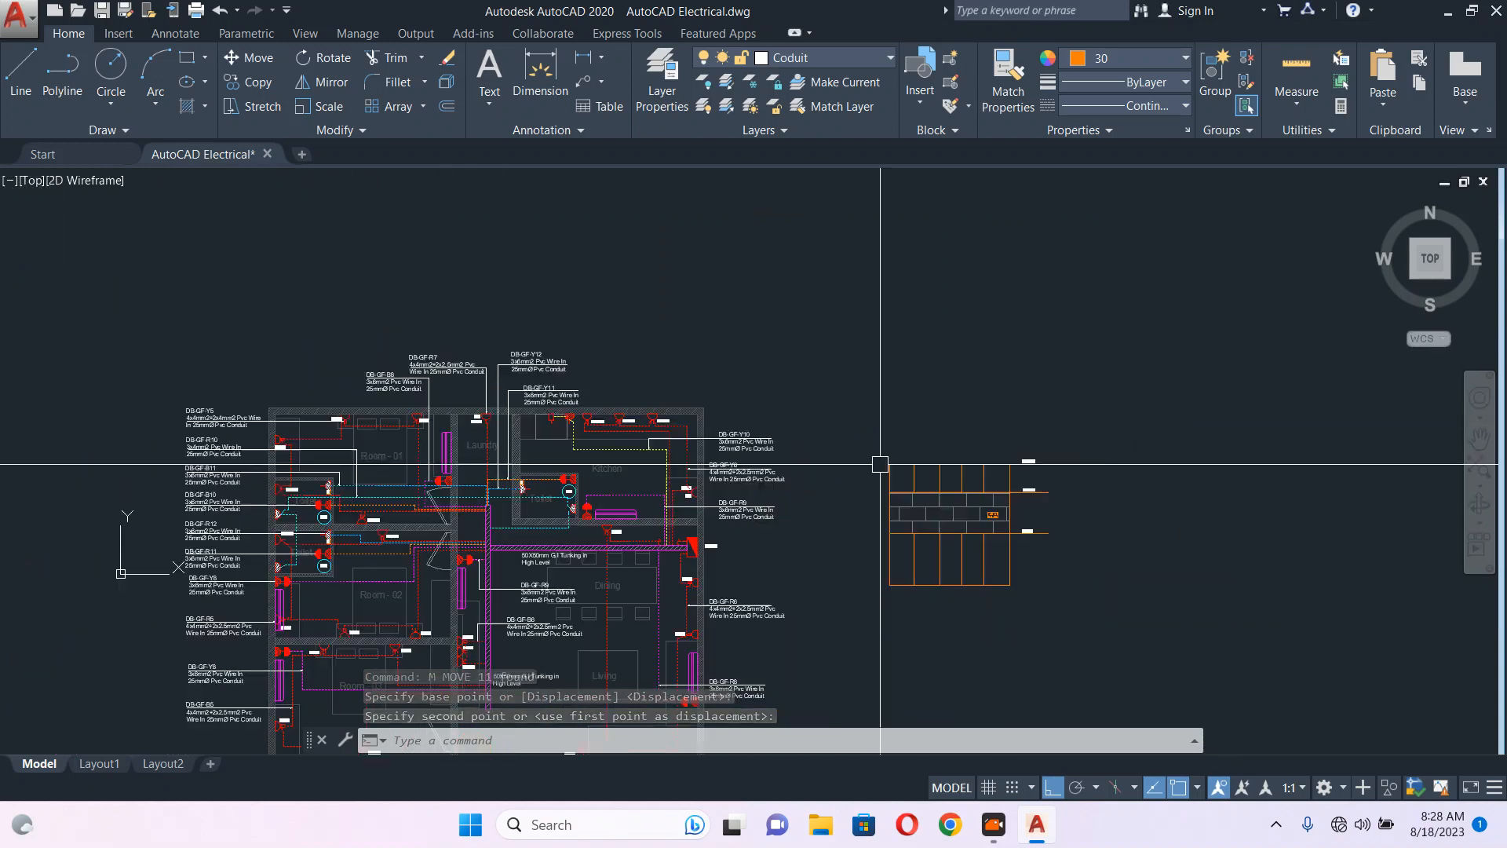
- Copy the socket plate horizontally to two more places along the middle brick row, one near the centre and one near the left end
{"action": "middle_click_drag", "start_coordinate": [877, 463], "coordinate": [654, 410]}
{"action": "scroll", "coordinate": [769, 470], "scroll_direction": "up", "scroll_amount": 6}
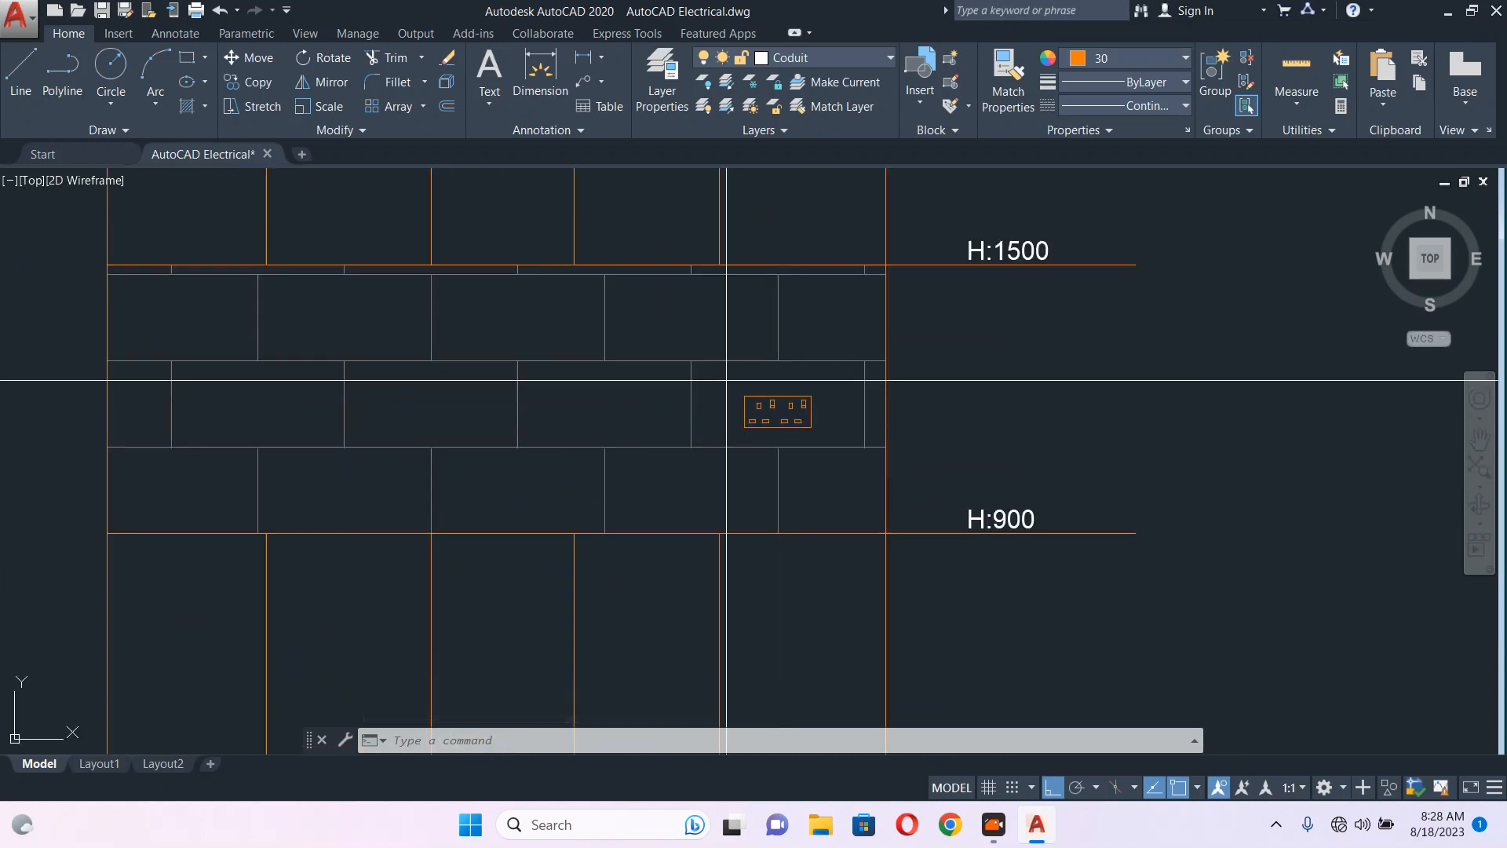
{"action": "left_click", "coordinate": [727, 380]}
{"action": "left_click", "coordinate": [816, 455]}
{"action": "middle_click_drag", "start_coordinate": [717, 476], "coordinate": [775, 475]}
{"action": "type", "text": "co"}
{"action": "key", "text": "Return"}
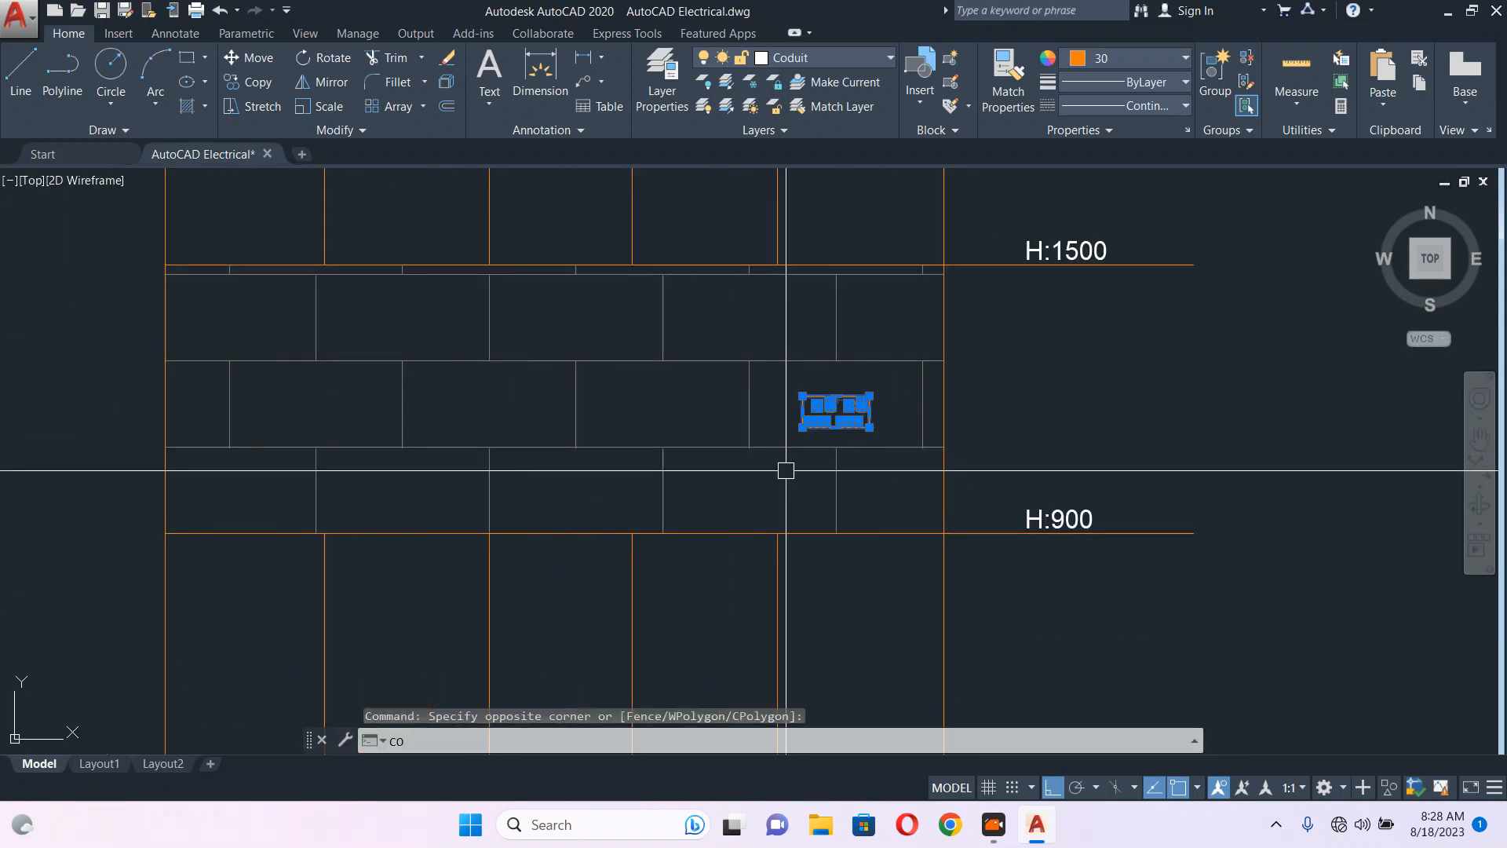
{"action": "left_click", "coordinate": [806, 475]}
{"action": "left_click", "coordinate": [629, 471]}
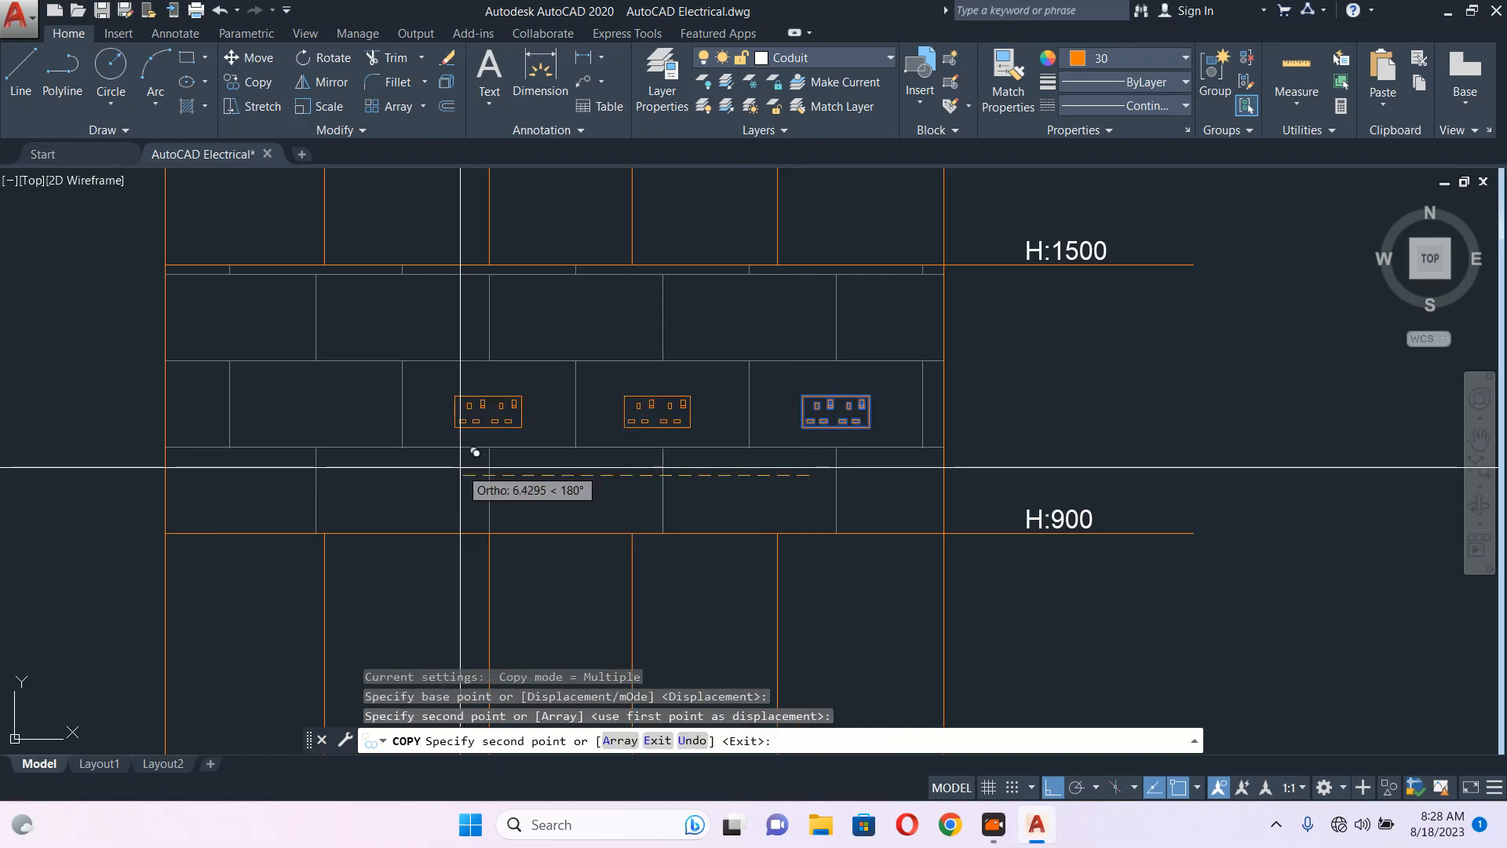
{"action": "left_click", "coordinate": [300, 465]}
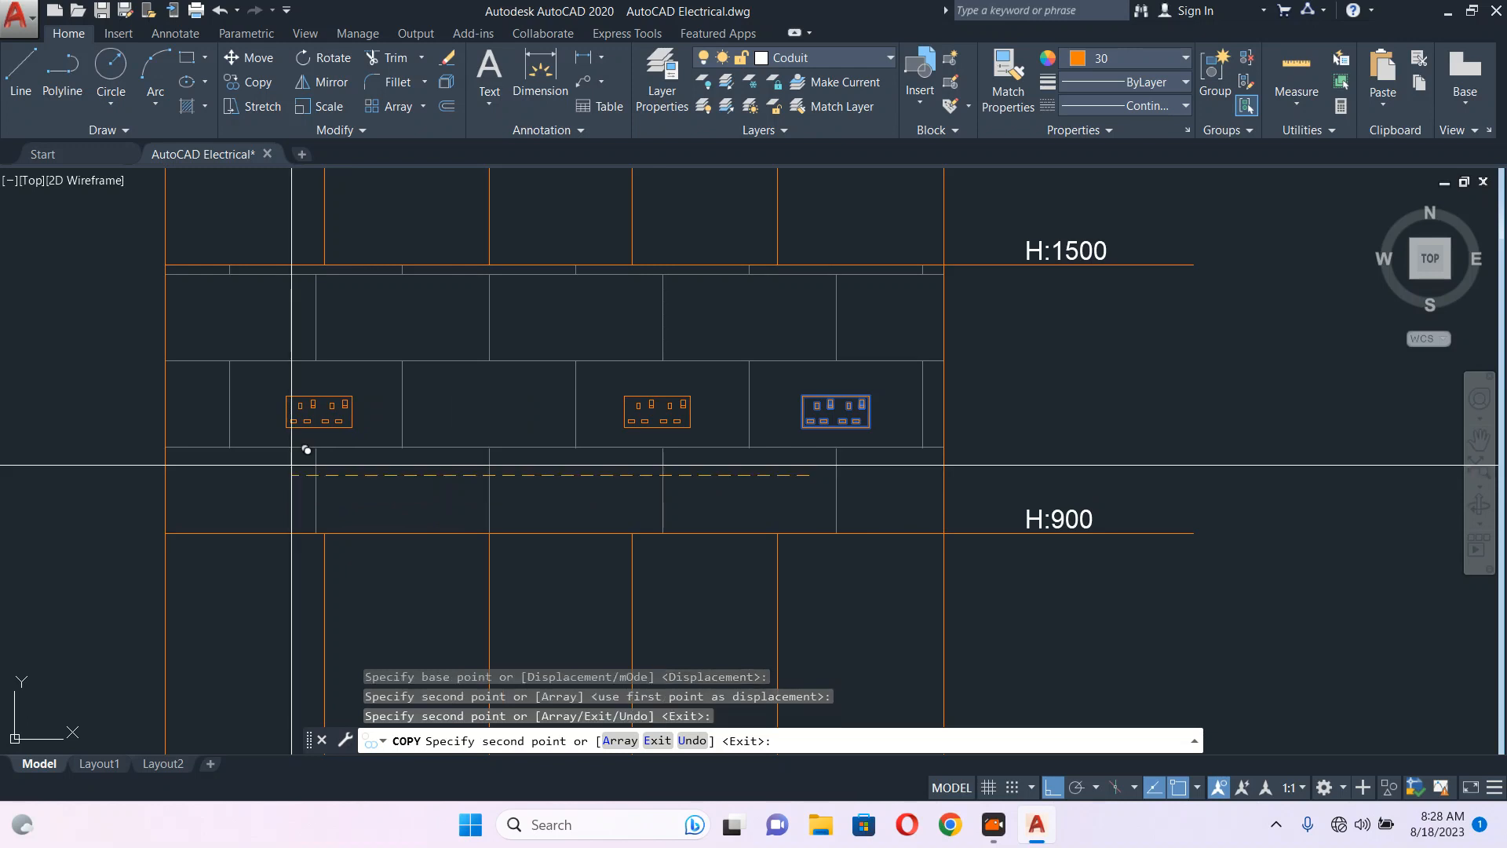
{"action": "key", "text": "Escape"}
- Examine the kitchen's upper wall in the power layout for its socket outlets and their height labels
{"action": "scroll", "coordinate": [471, 463], "scroll_direction": "down", "scroll_amount": 2}
{"action": "middle_click_drag", "start_coordinate": [512, 471], "coordinate": [585, 421]}
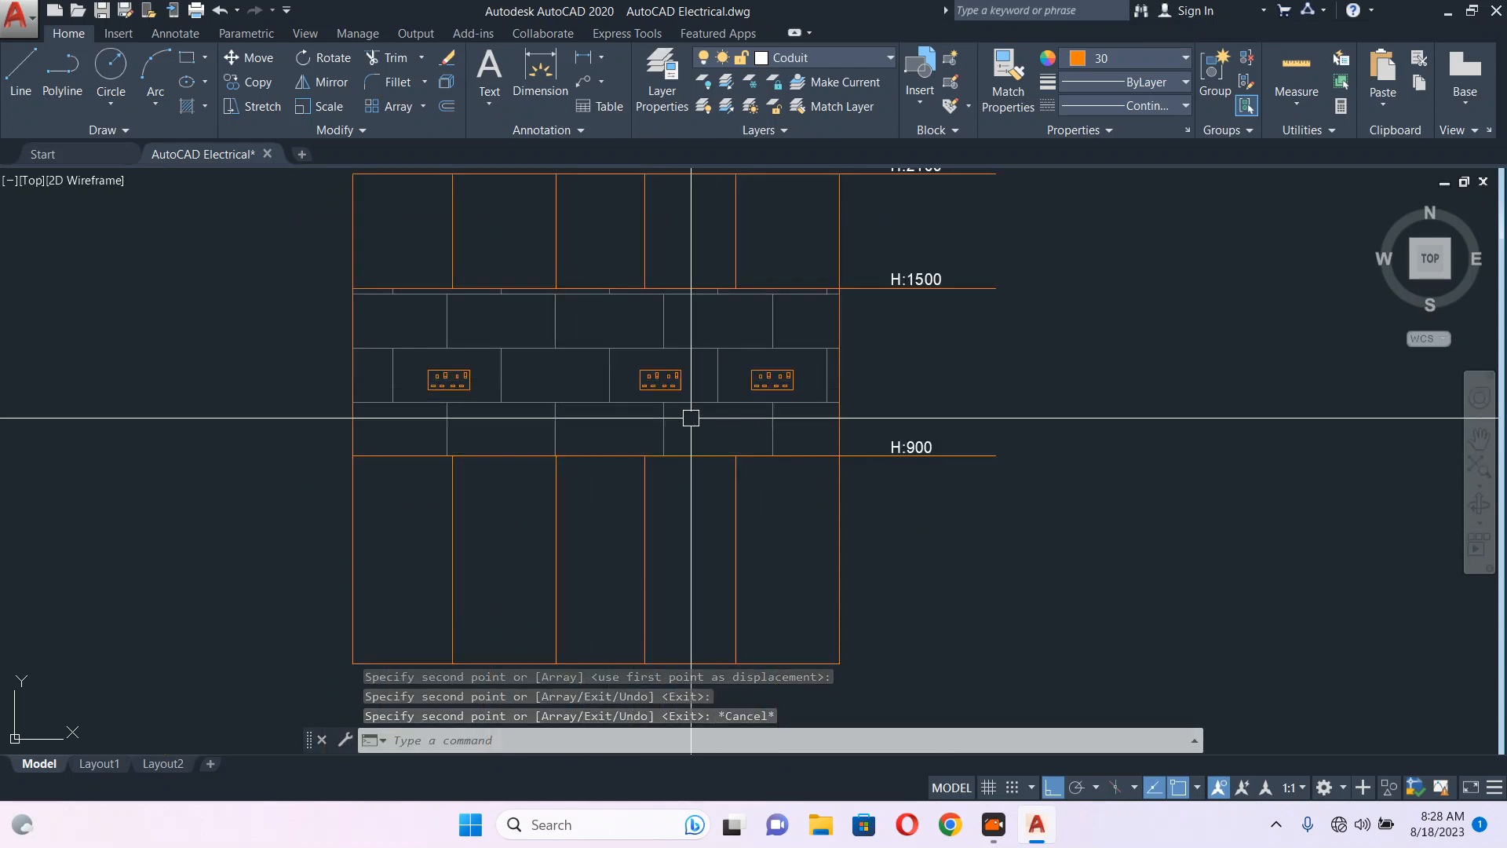
{"action": "middle_click_drag", "start_coordinate": [690, 419], "coordinate": [747, 456]}
{"action": "scroll", "coordinate": [855, 467], "scroll_direction": "down", "scroll_amount": 4}
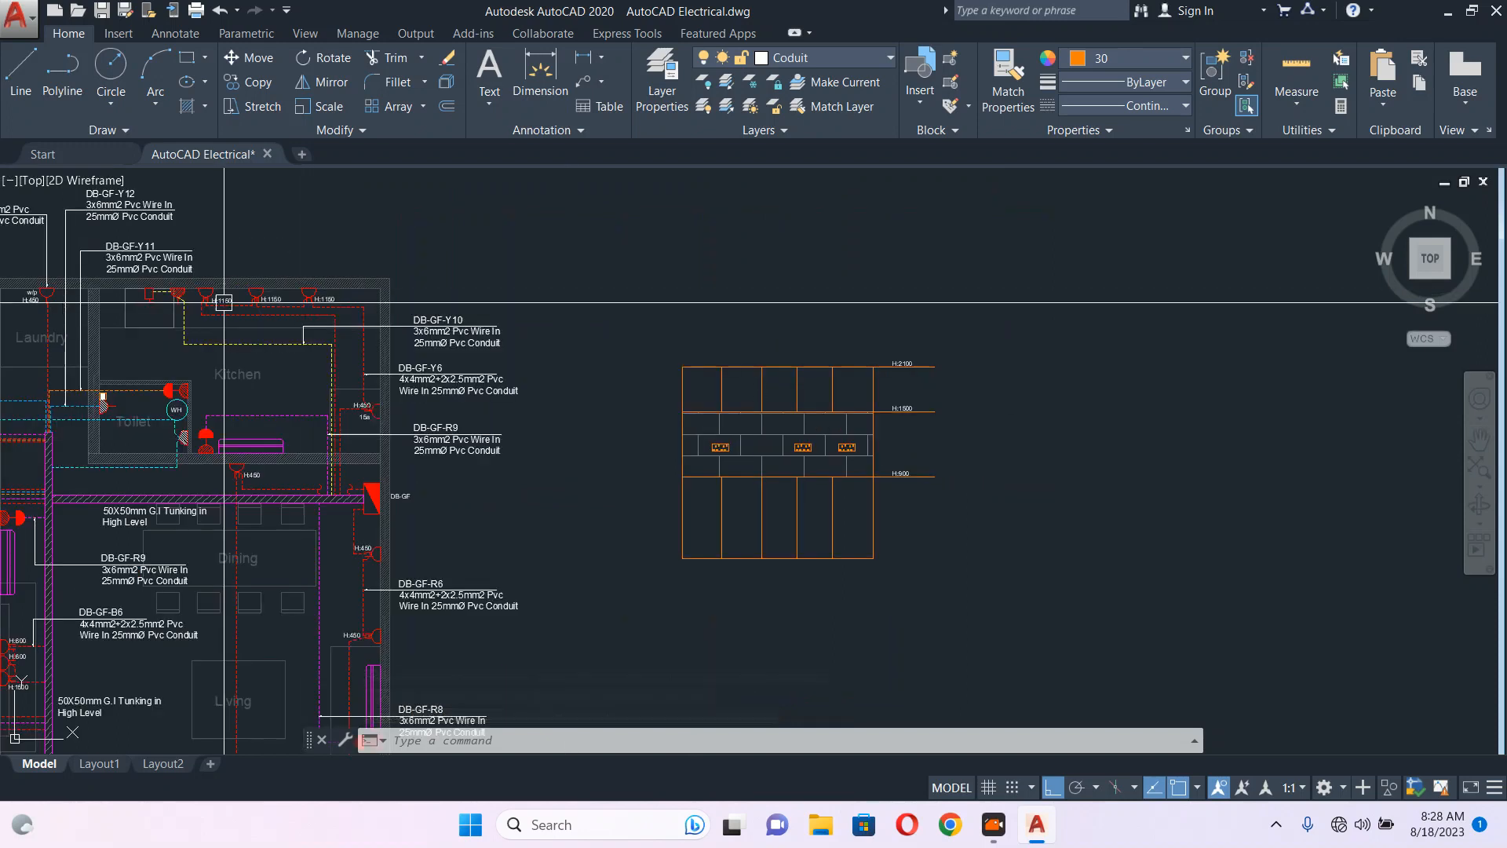
{"action": "scroll", "coordinate": [15, 255], "scroll_direction": "up", "scroll_amount": 4}
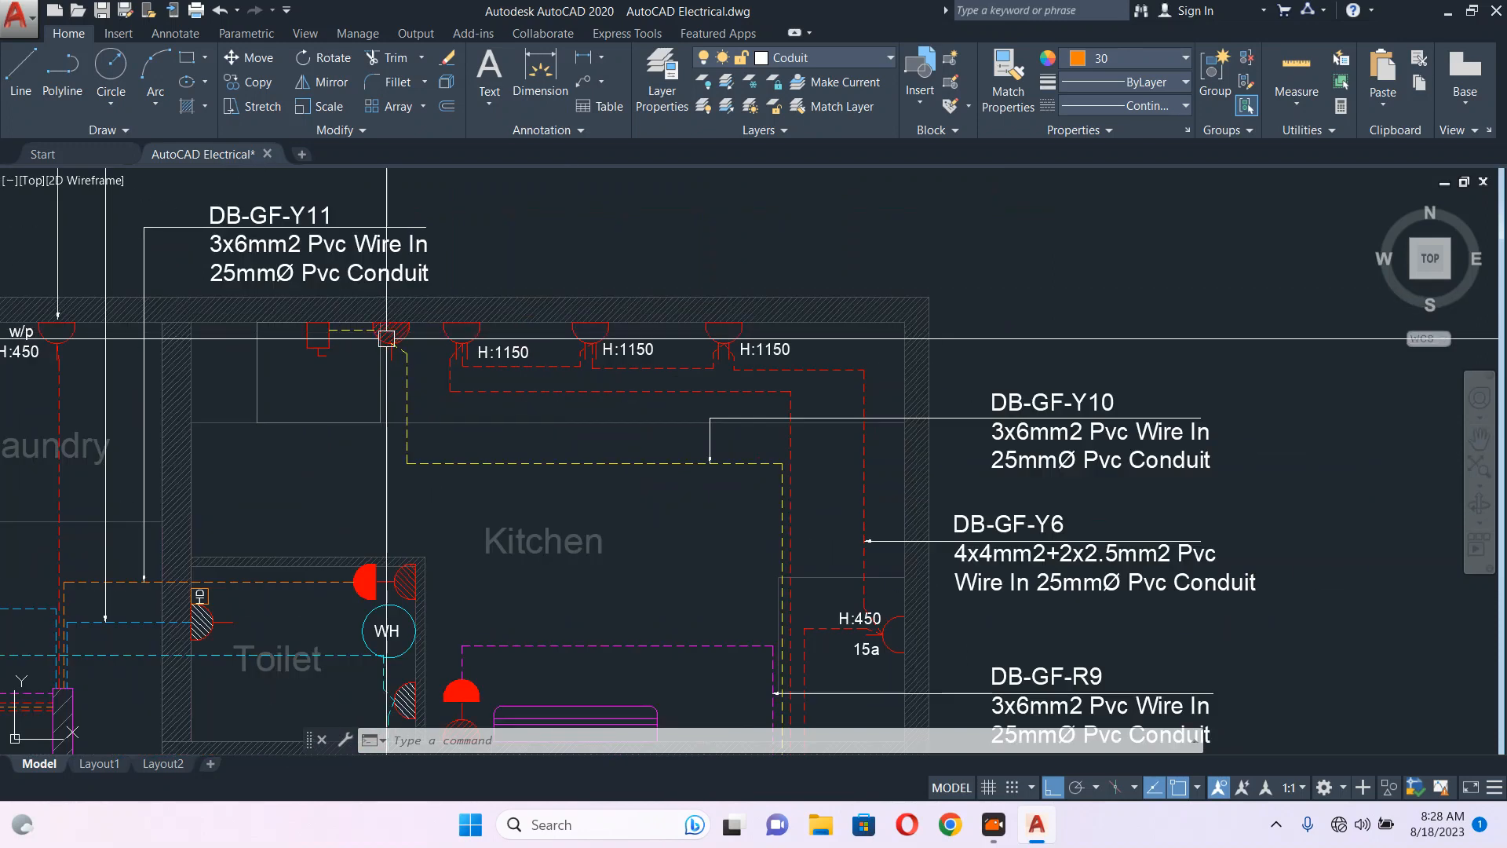
- Move the leftmost socket plate a short distance right so it sits near the right side of its brick
{"action": "scroll", "coordinate": [406, 345], "scroll_direction": "down", "scroll_amount": 4}
{"action": "scroll", "coordinate": [912, 494], "scroll_direction": "up", "scroll_amount": 8}
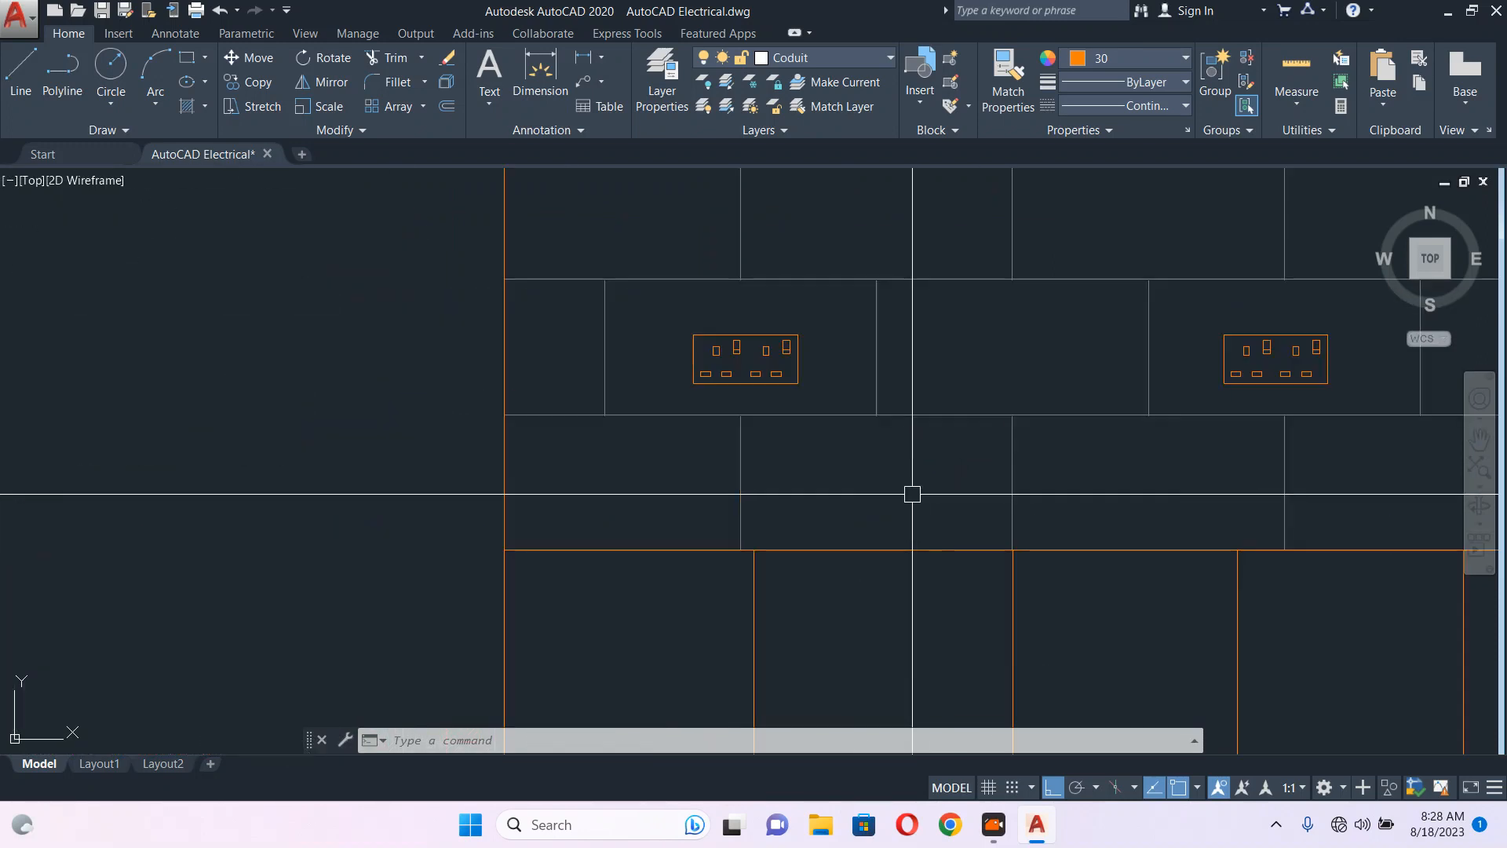
{"action": "scroll", "coordinate": [773, 345], "scroll_direction": "up", "scroll_amount": 2}
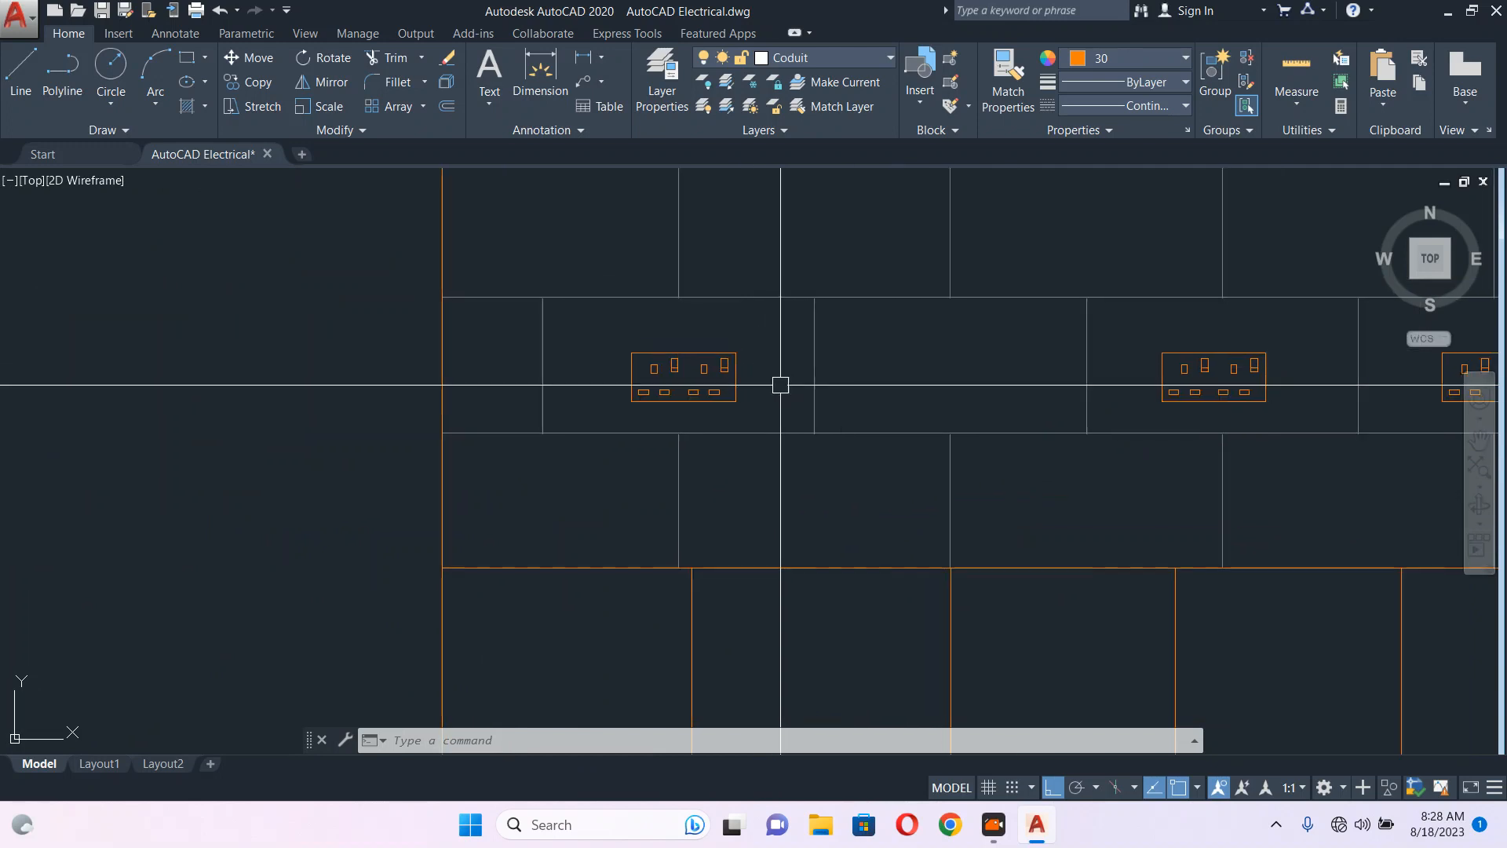
{"action": "left_click", "coordinate": [777, 428]}
{"action": "type", "text": "m"}
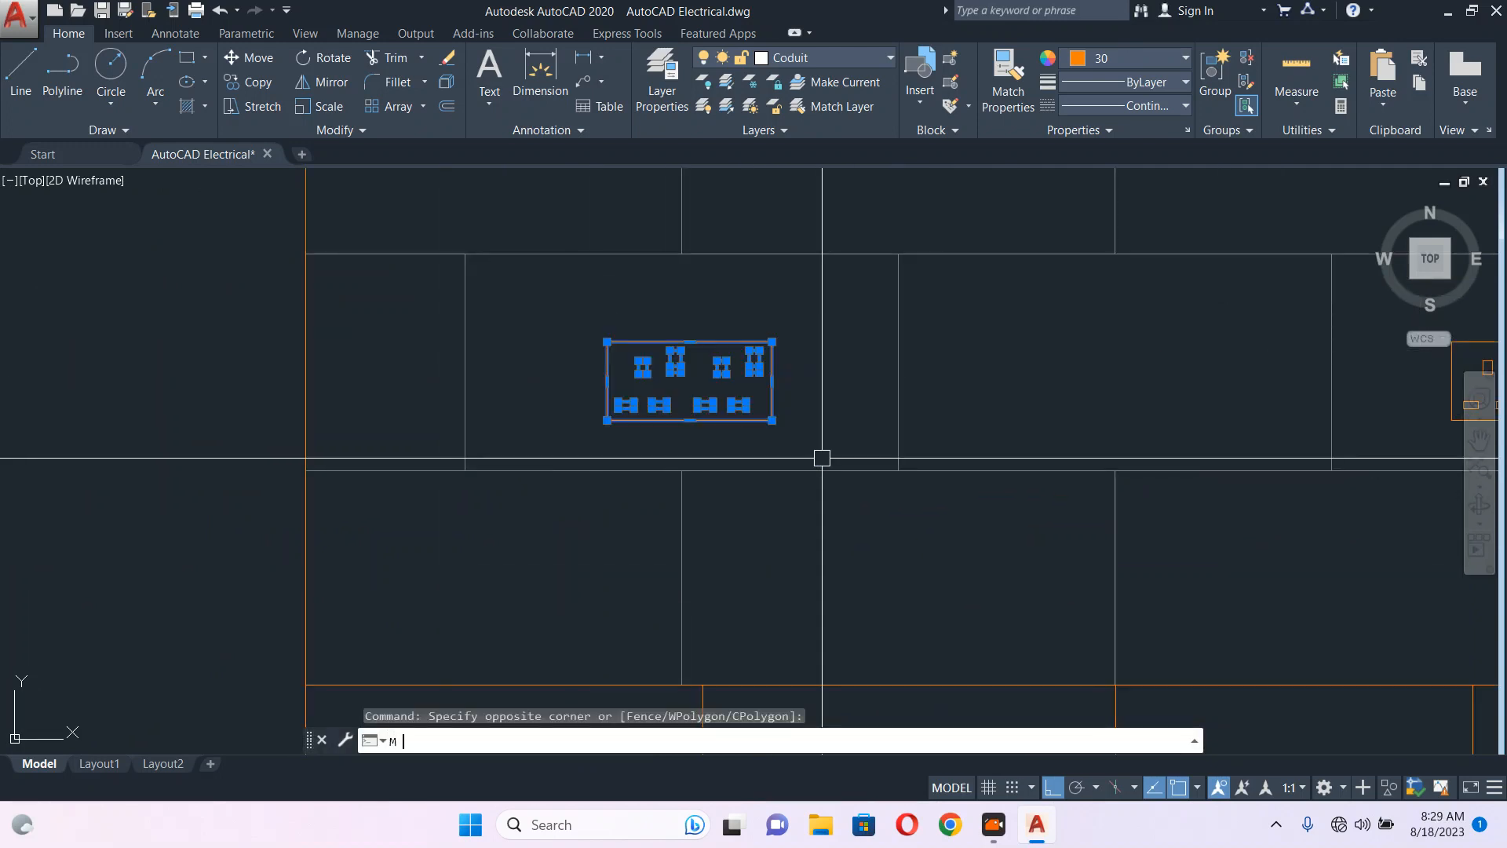
{"action": "key", "text": "Return"}
{"action": "left_click", "coordinate": [798, 499]}
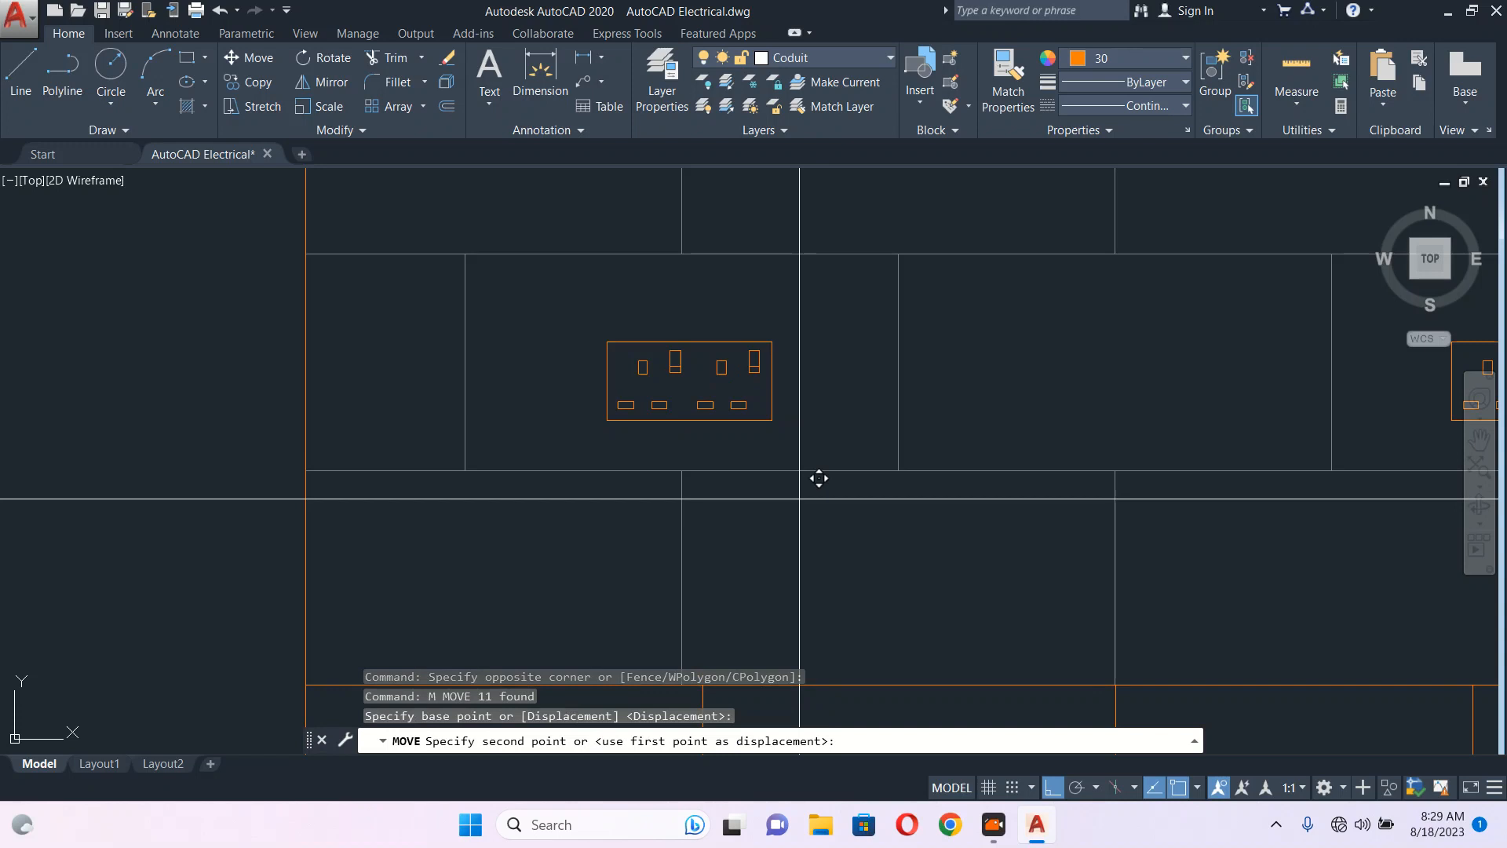
{"action": "left_click", "coordinate": [882, 508]}
{"action": "middle_click_drag", "start_coordinate": [673, 385], "coordinate": [759, 432]}
- Copy only the outline of the leftmost socket plate horizontally to the left, inside the same brick
{"action": "left_click", "coordinate": [745, 381]}
{"action": "type", "text": "c"}
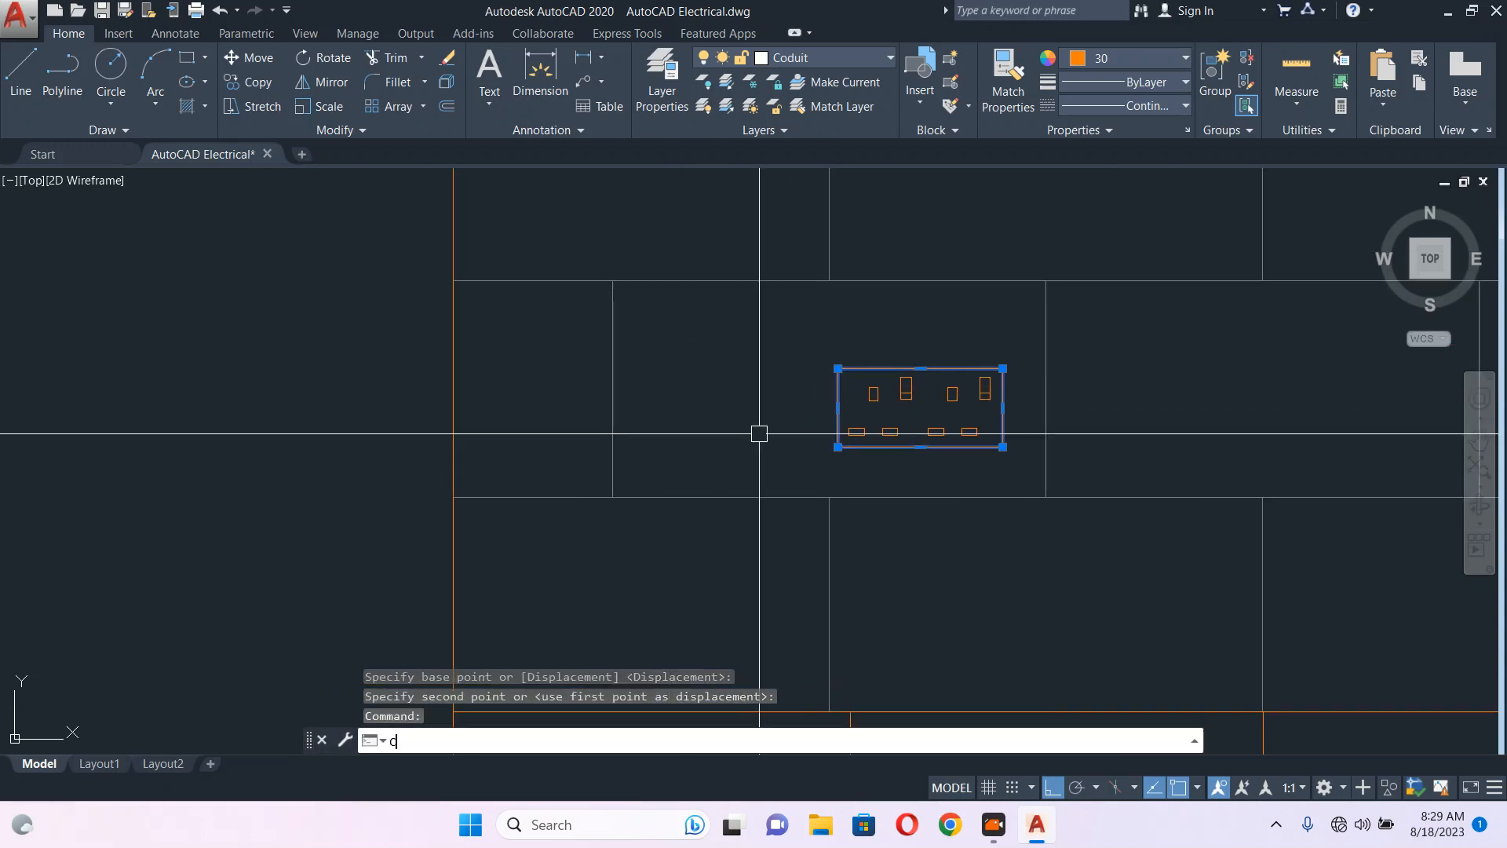
{"action": "type", "text": "o"}
{"action": "key", "text": "Return"}
{"action": "left_click", "coordinate": [847, 486]}
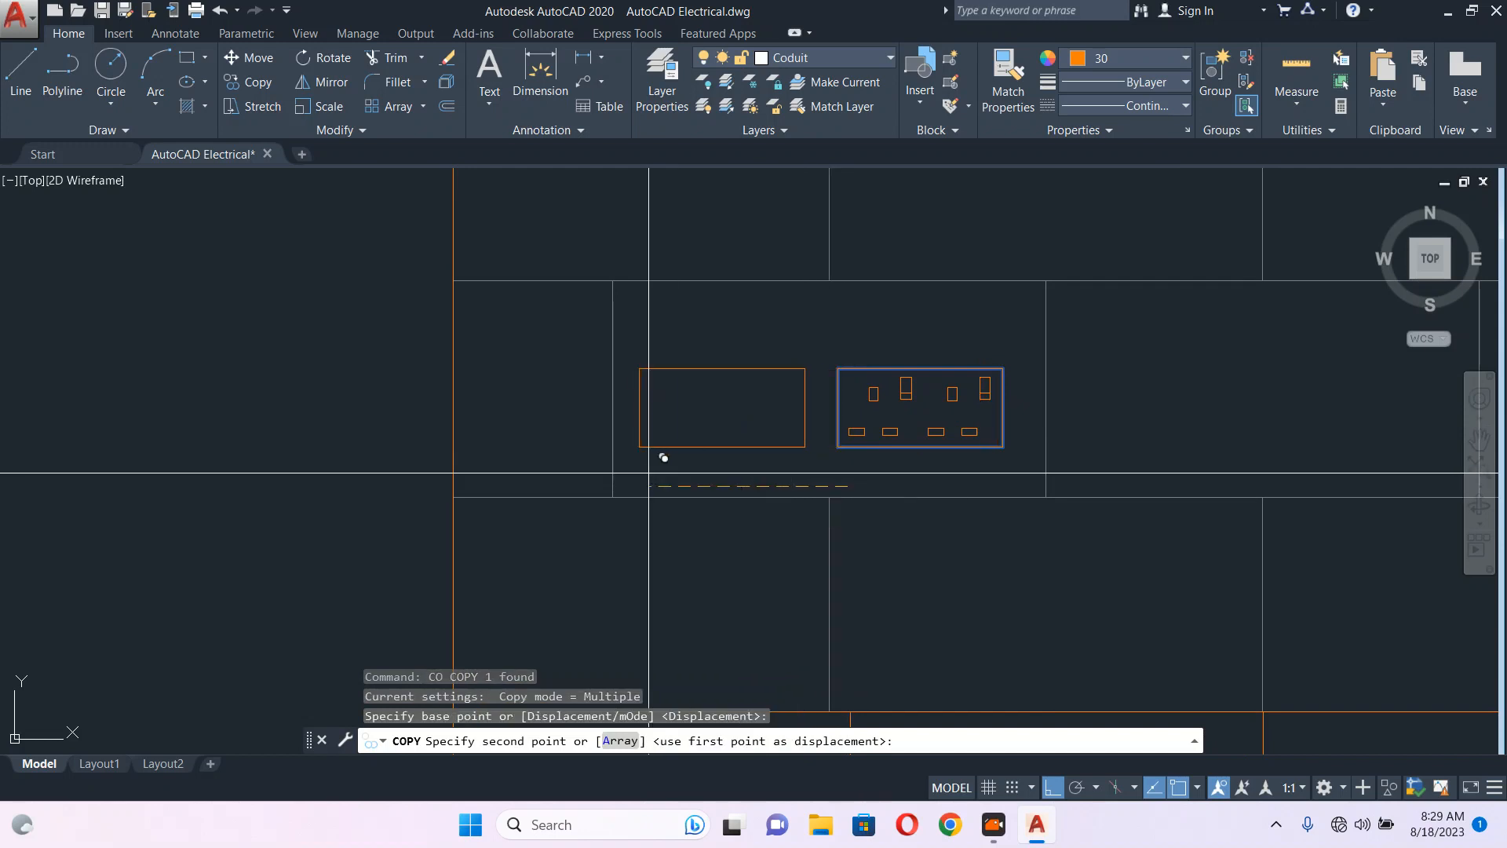
{"action": "left_click", "coordinate": [648, 486]}
{"action": "key", "text": "Escape"}
{"action": "left_click", "coordinate": [794, 352]}
{"action": "left_click", "coordinate": [740, 461]}
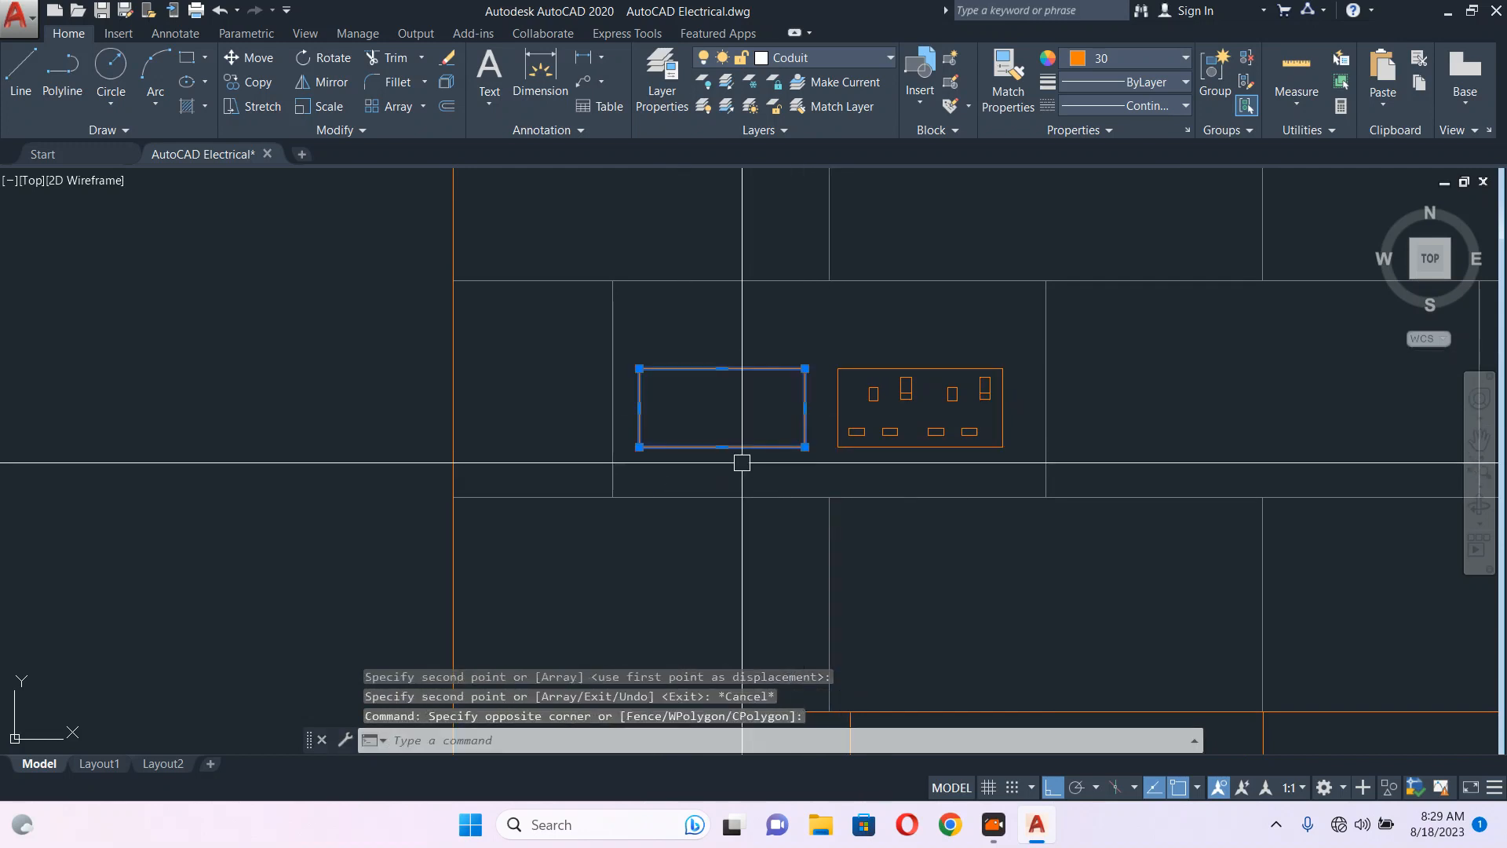
{"action": "type", "text": "s"}
{"action": "key", "text": "Return"}
{"action": "left_click", "coordinate": [804, 368]}
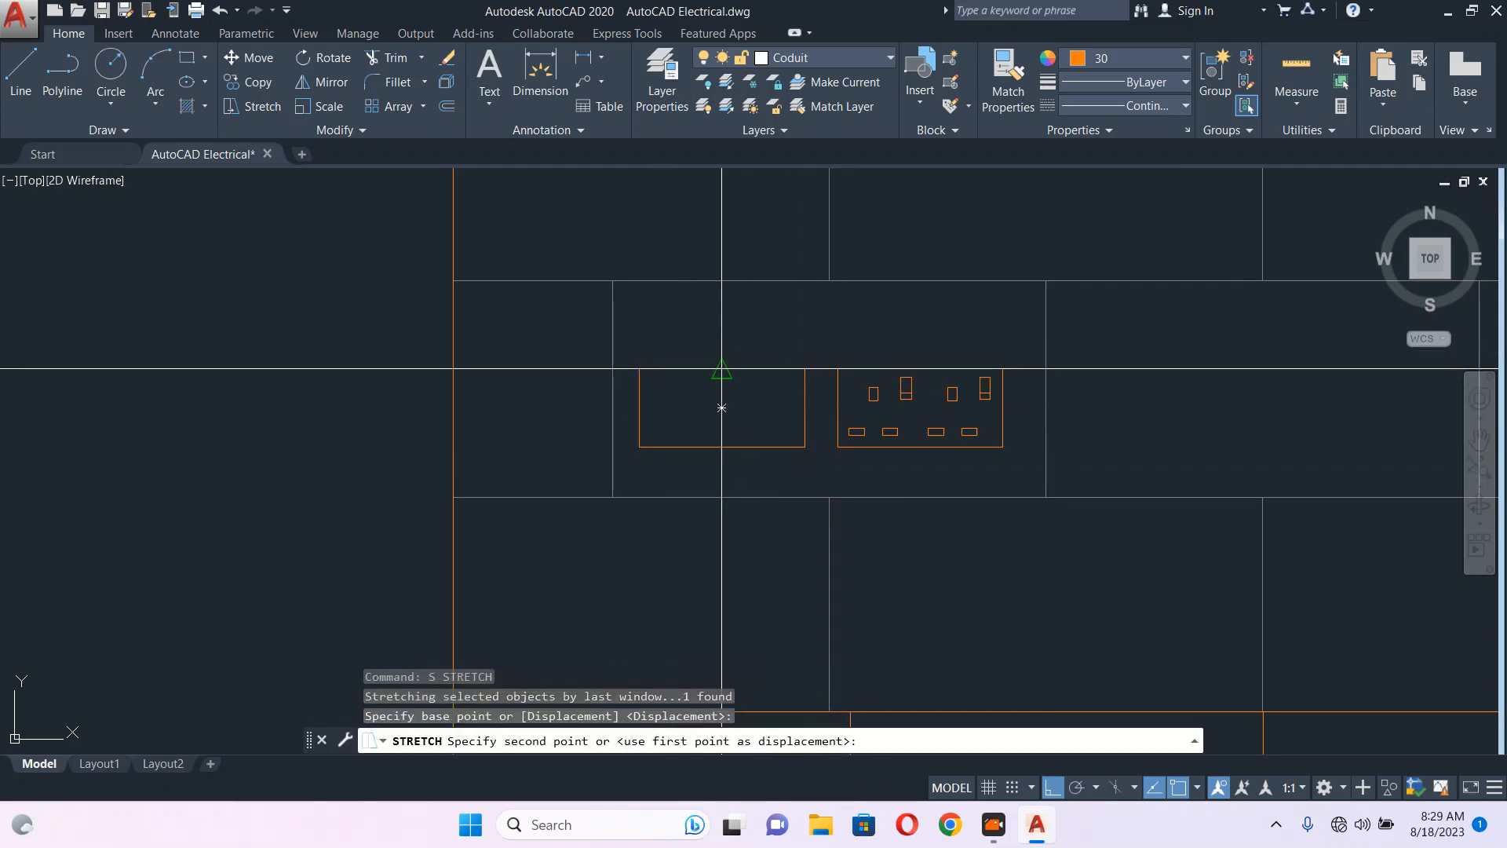
{"action": "key", "text": "Escape"}
- Stretch the right edge of the copied plate outline to the midpoint of its top edge, halving its width
{"action": "left_click", "coordinate": [814, 353]}
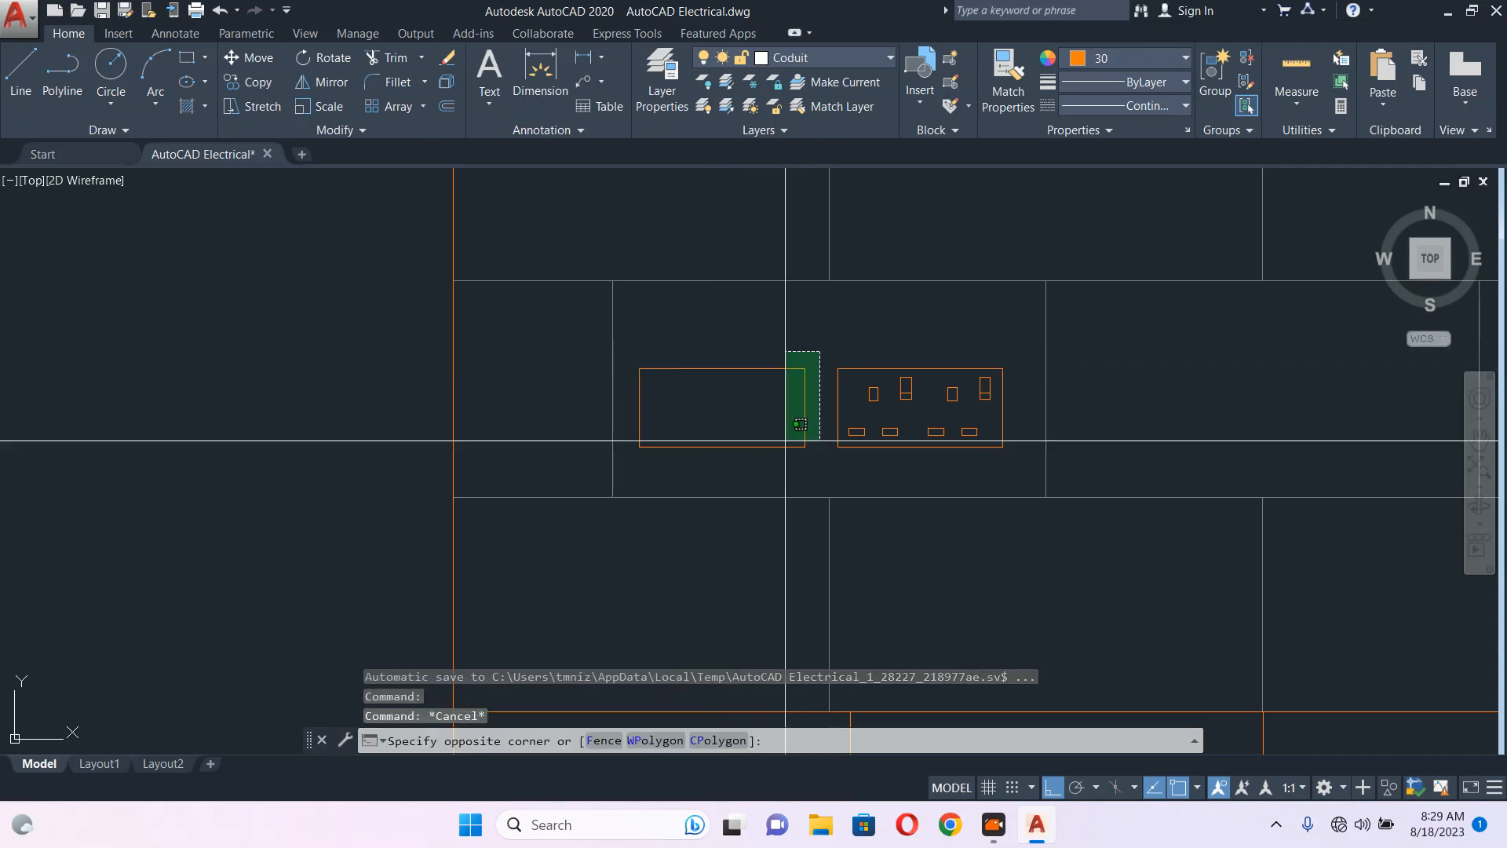
{"action": "left_click", "coordinate": [779, 447]}
{"action": "type", "text": "s"}
{"action": "key", "text": "Return"}
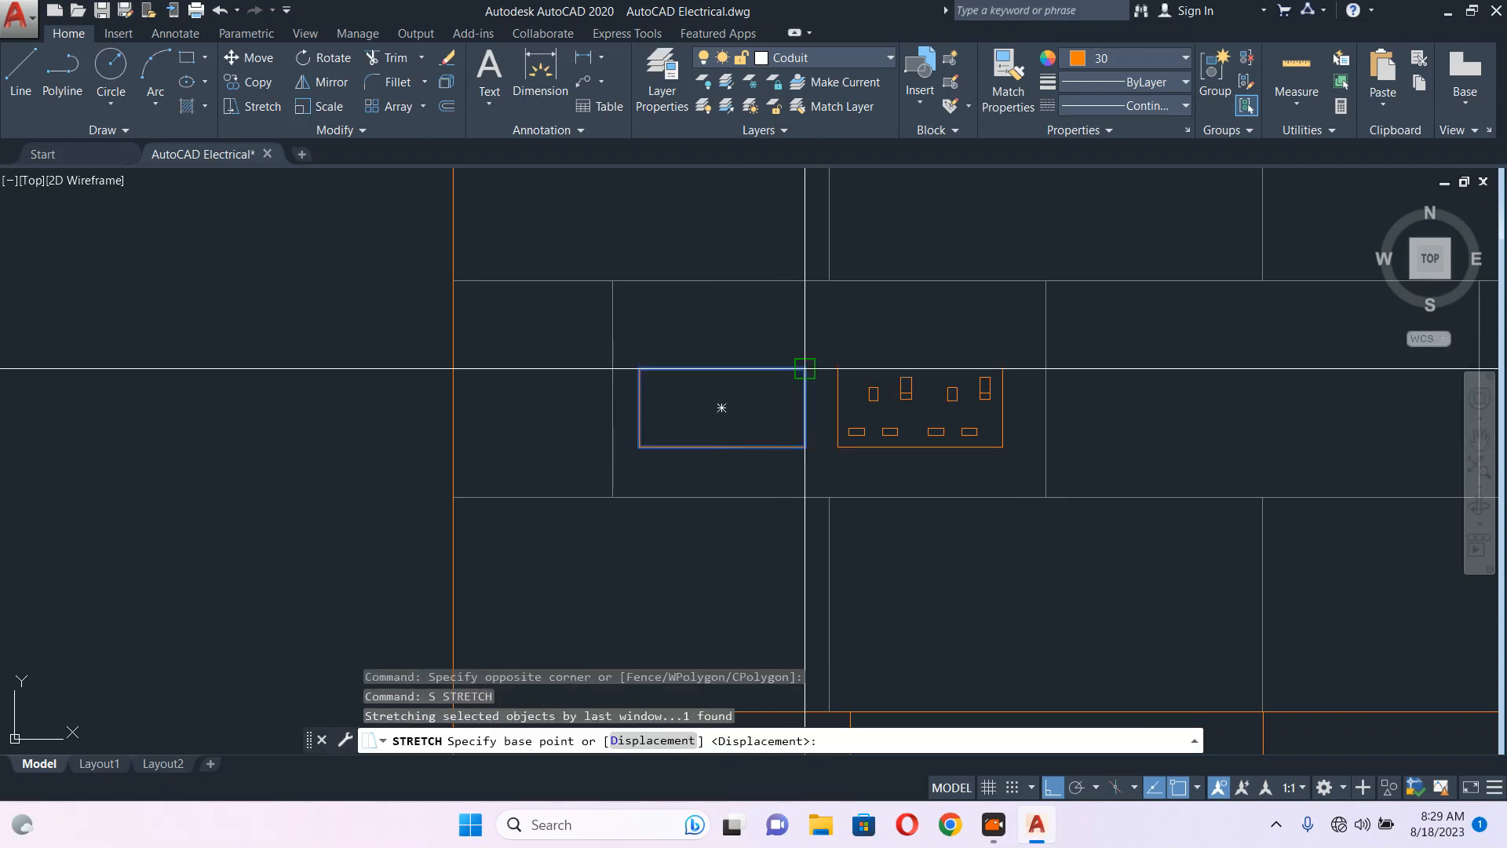
{"action": "left_click", "coordinate": [805, 368]}
{"action": "left_click", "coordinate": [722, 370]}
{"action": "key", "text": "Escape"}
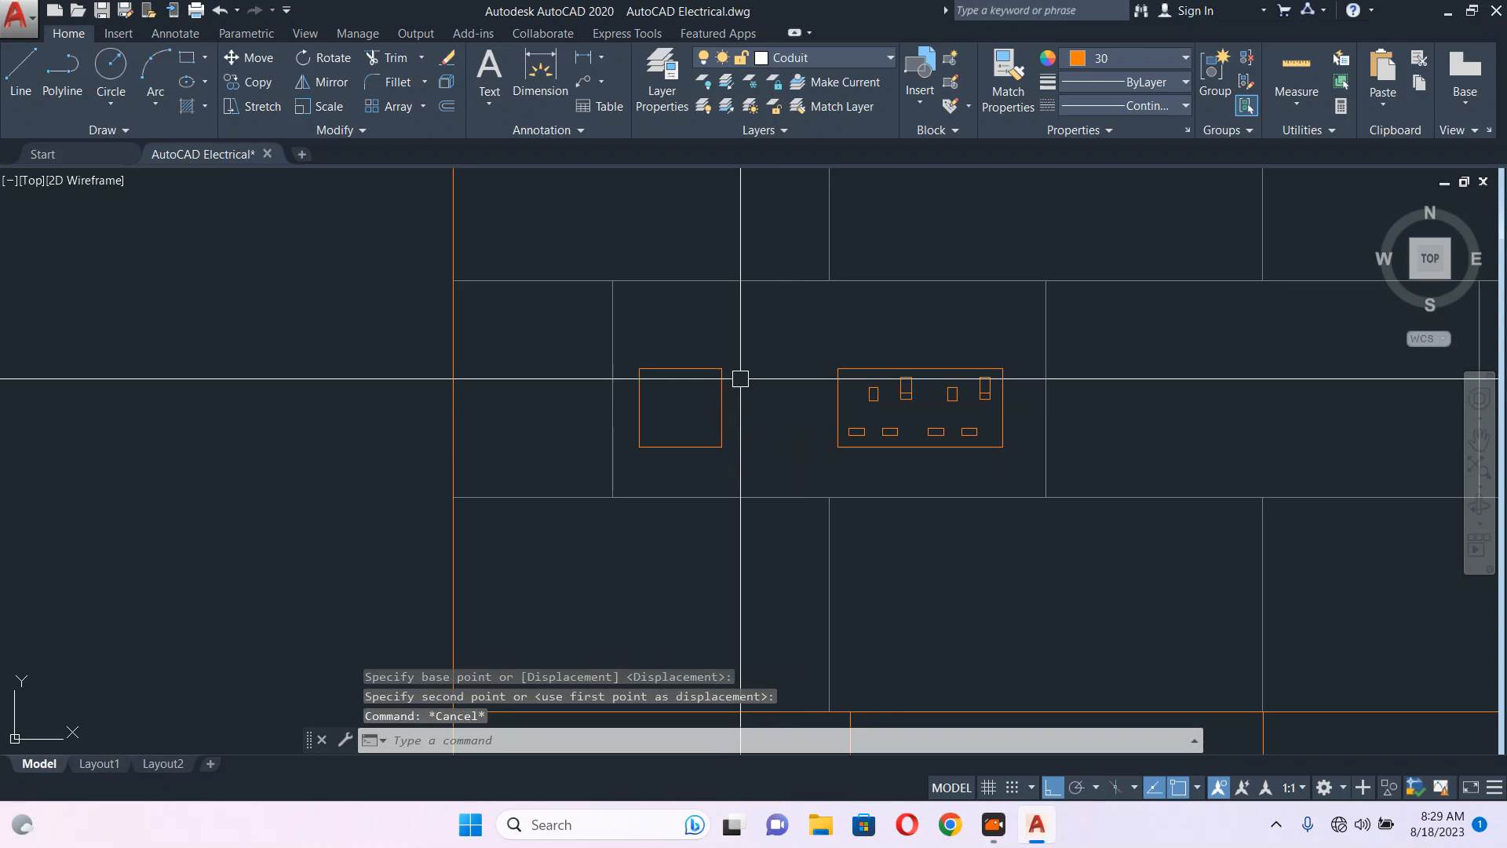
- Move the halved plate outline slightly right, toward the socket plate in the same brick
{"action": "left_click", "coordinate": [720, 378]}
{"action": "type", "text": "m"}
{"action": "key", "text": "Return"}
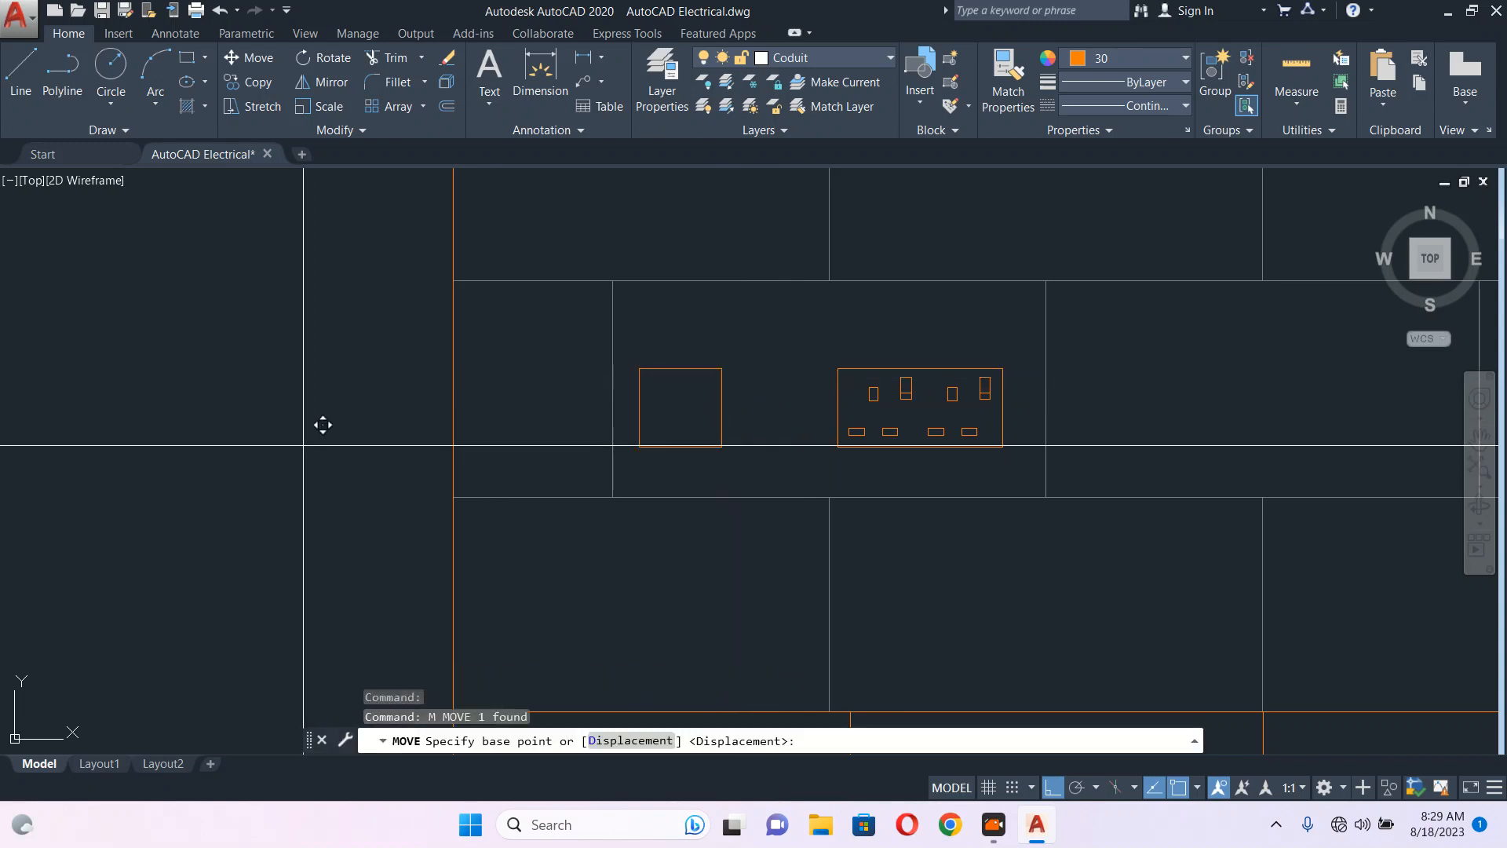
{"action": "left_click", "coordinate": [305, 444]}
{"action": "left_click", "coordinate": [351, 457]}
{"action": "key", "text": "Escape"}
{"action": "scroll", "coordinate": [611, 372], "scroll_direction": "down", "scroll_amount": 4}
{"action": "scroll", "coordinate": [694, 401], "scroll_direction": "up", "scroll_amount": 2}
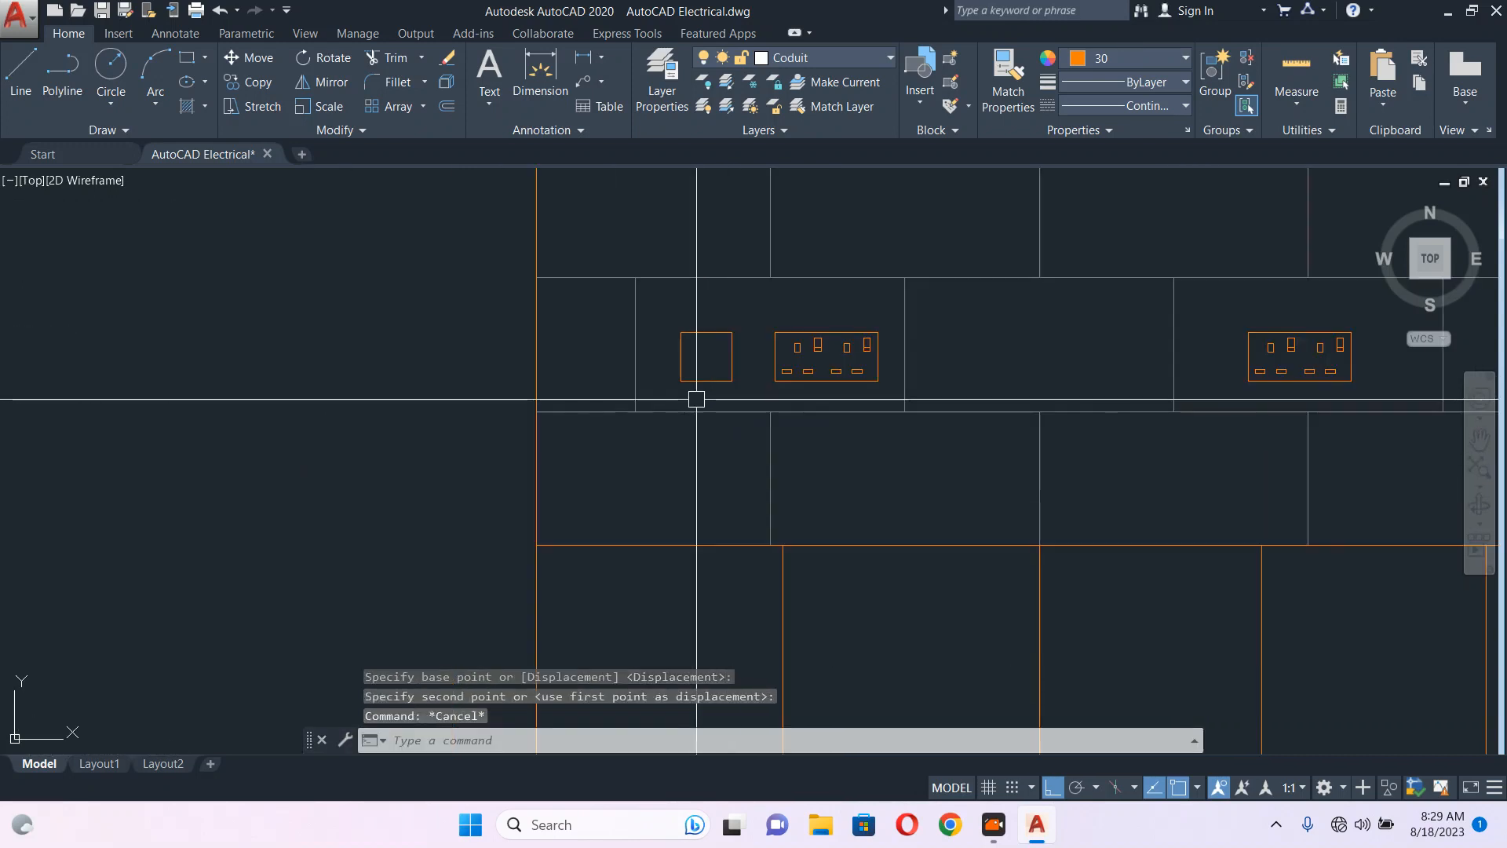
- Draw a small upright rectangle in the middle of the halved plate and a second rectangle across its lower third
{"action": "type", "text": "rec"}
{"action": "key", "text": "Return"}
{"action": "scroll", "coordinate": [662, 345], "scroll_direction": "up", "scroll_amount": 5}
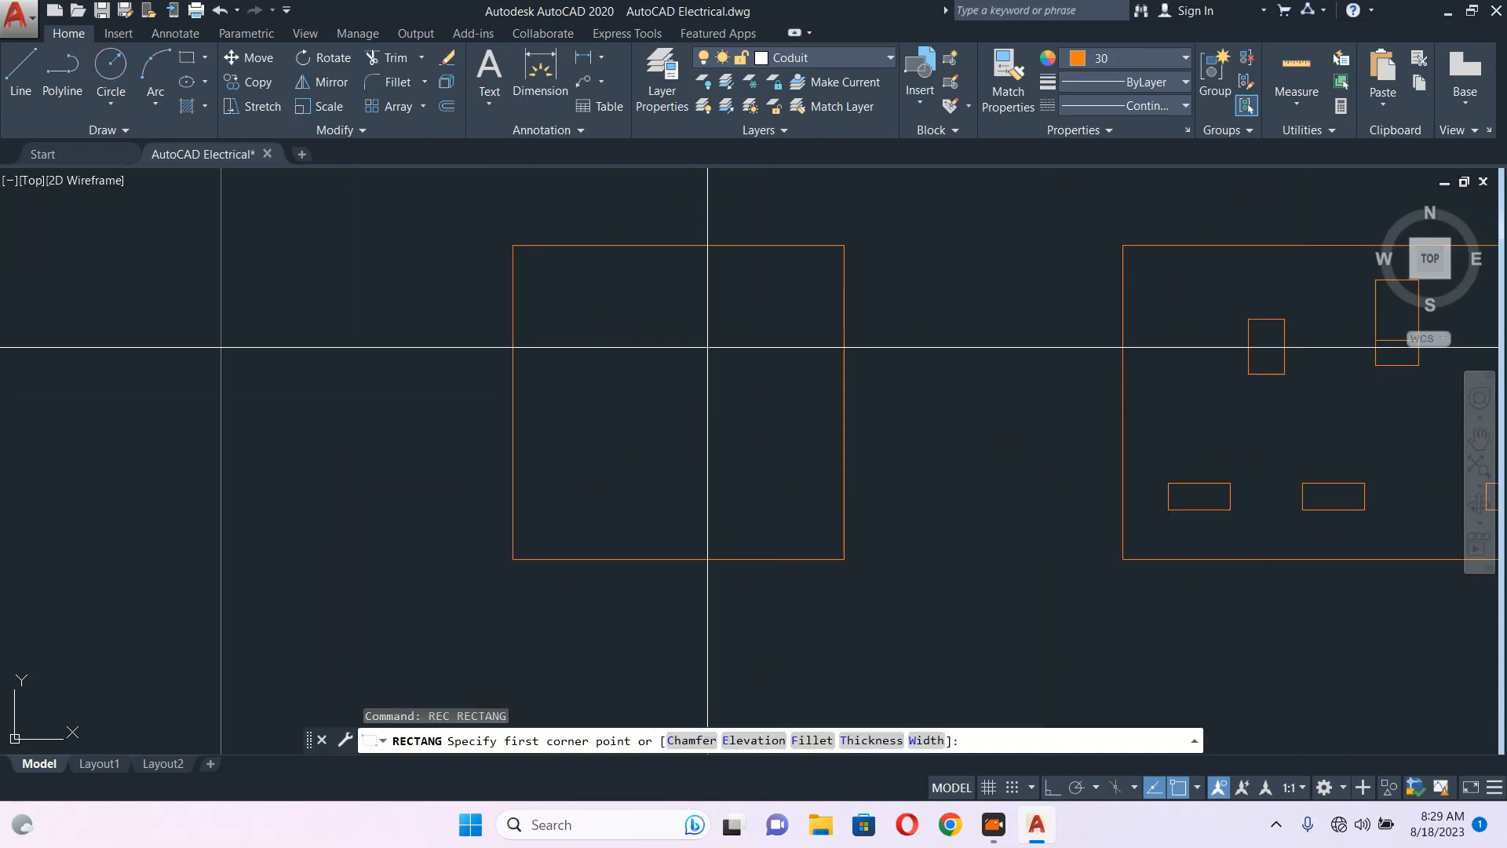
{"action": "left_click", "coordinate": [662, 318]}
{"action": "left_click", "coordinate": [720, 465]}
{"action": "type", "text": "rec"}
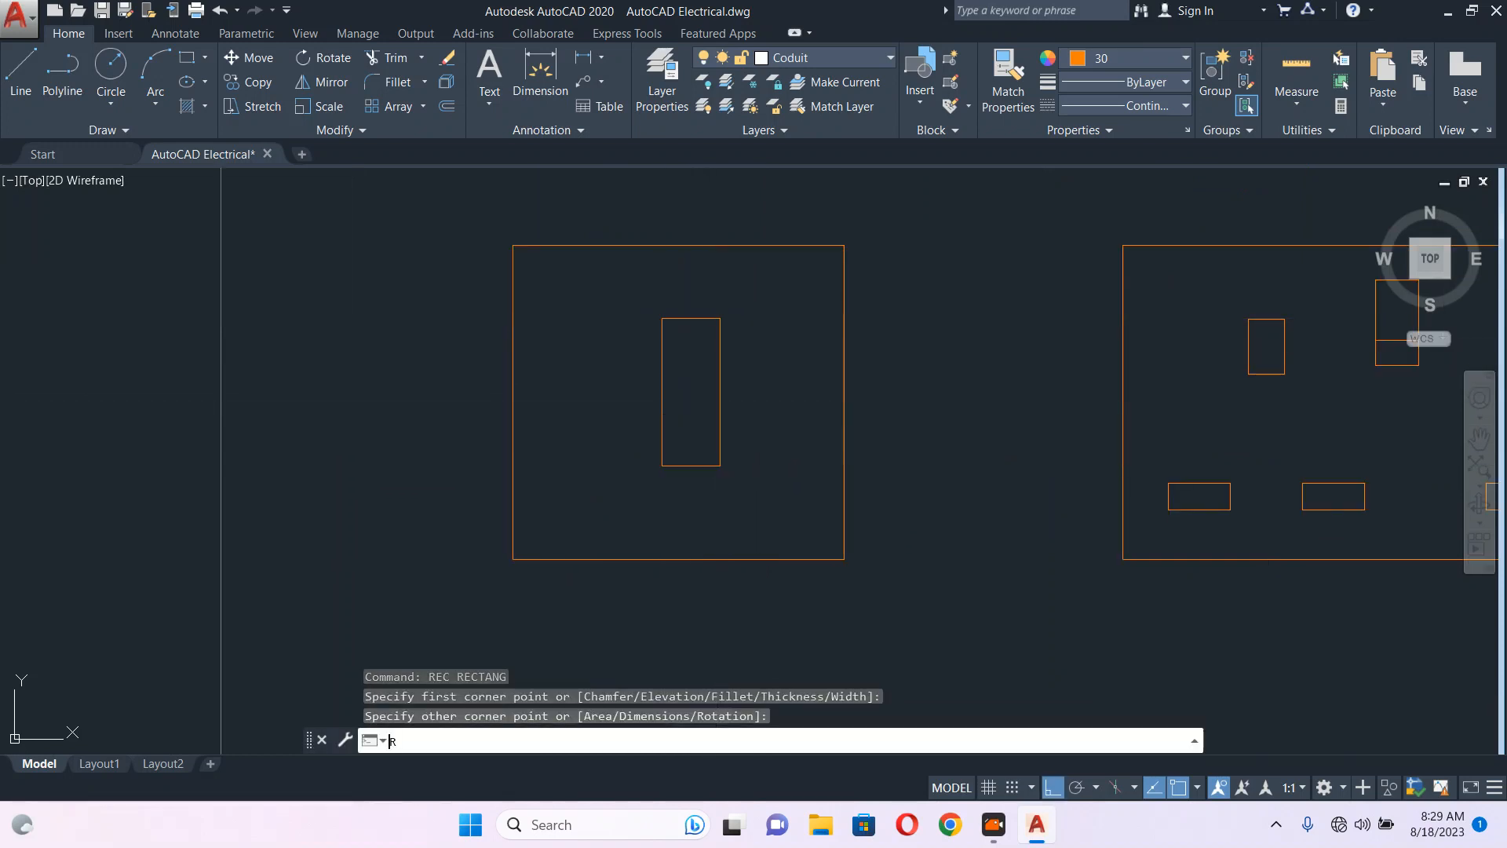
{"action": "key", "text": "Return"}
{"action": "left_click", "coordinate": [663, 420]}
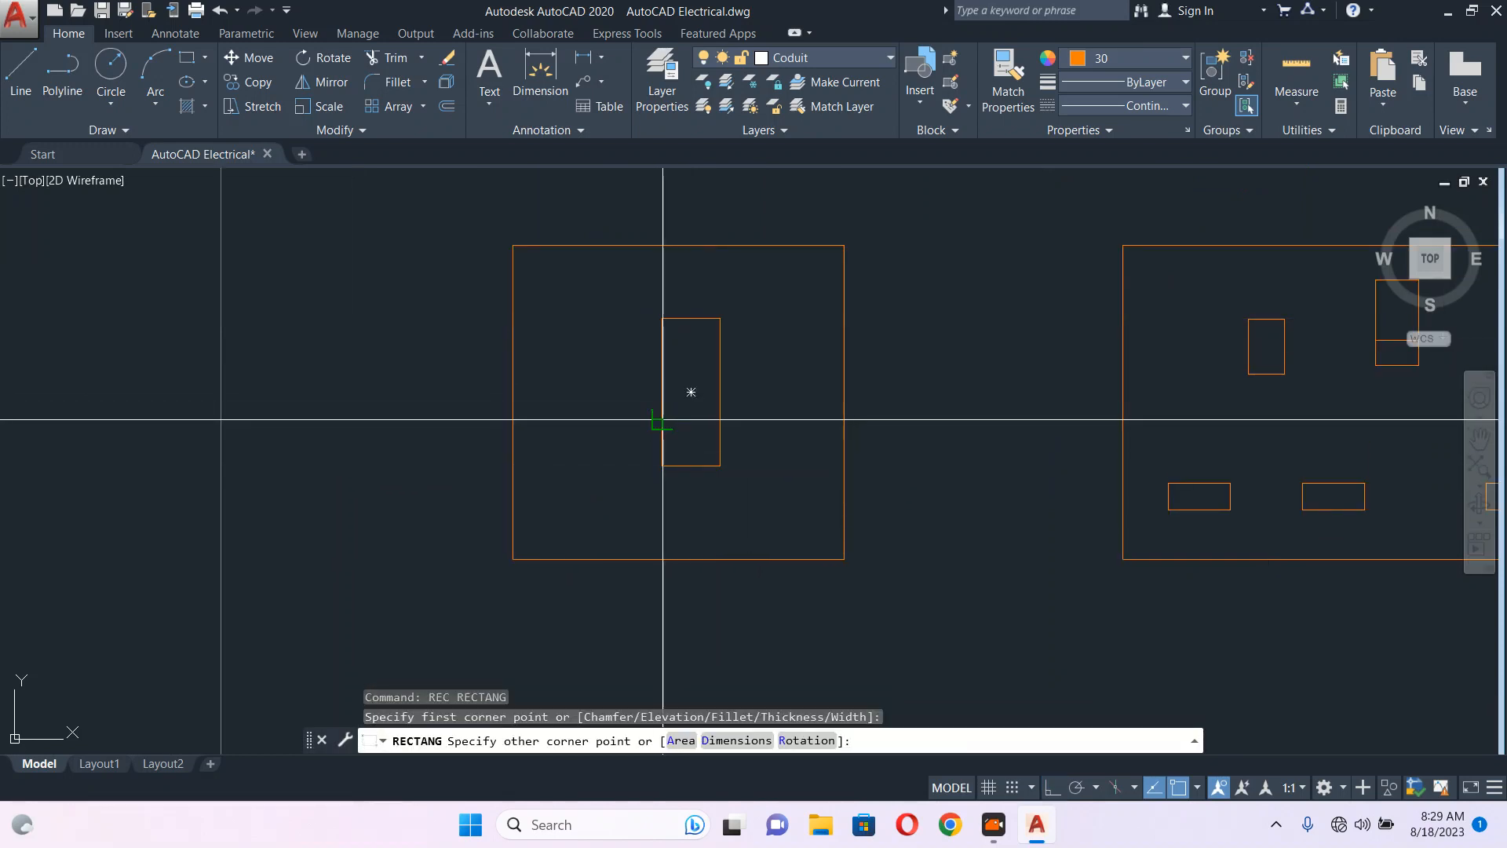
{"action": "left_click", "coordinate": [720, 465]}
{"action": "key", "text": "Escape"}
- Compare the cabinet elevation and its outlets with the kitchen in the power layout
{"action": "scroll", "coordinate": [694, 335], "scroll_direction": "down", "scroll_amount": 4}
{"action": "scroll", "coordinate": [694, 336], "scroll_direction": "down", "scroll_amount": 8}
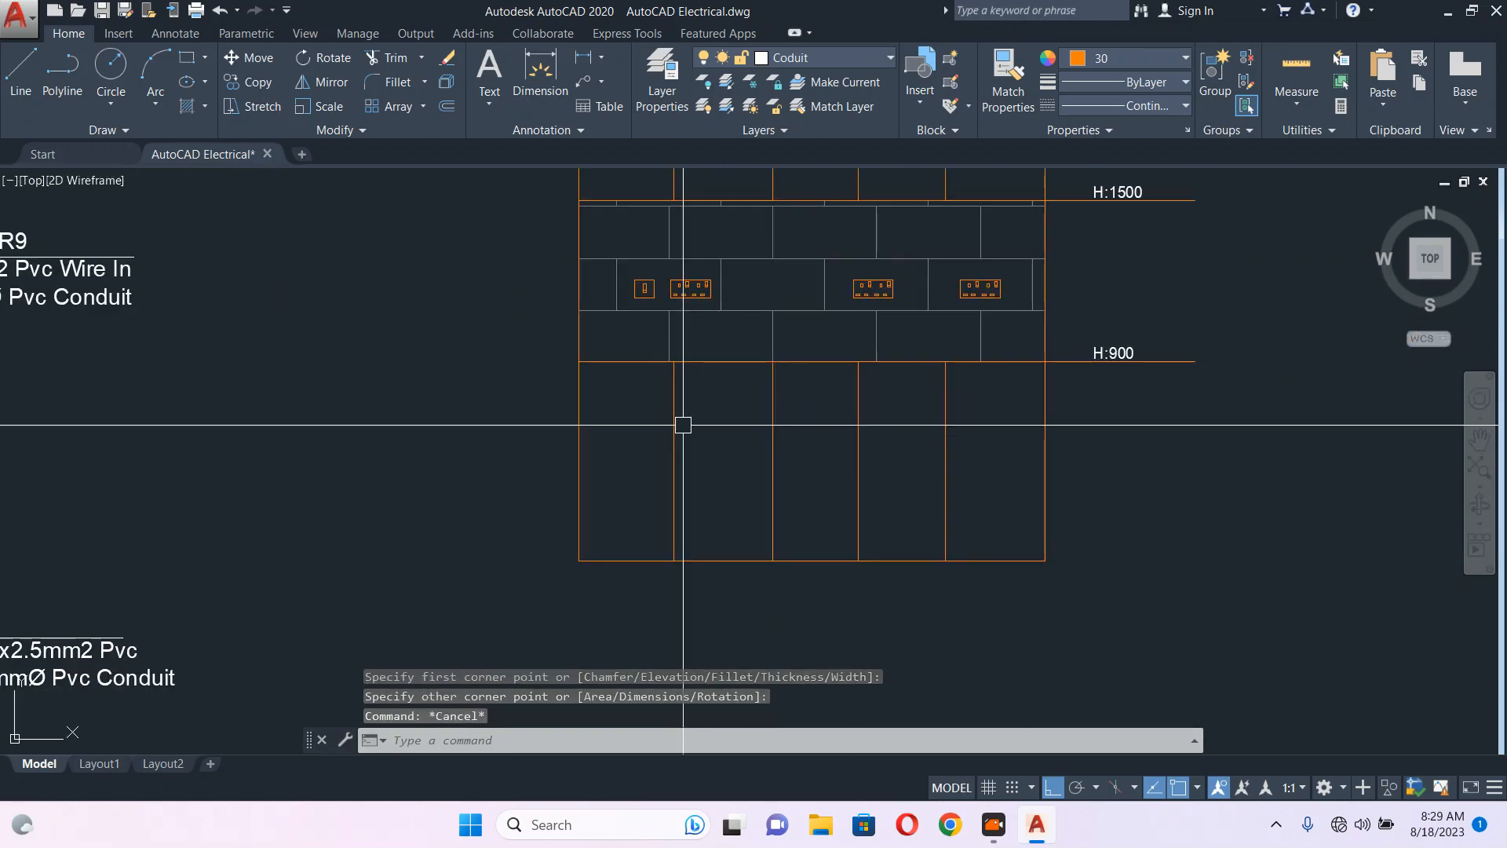
{"action": "scroll", "coordinate": [697, 461], "scroll_direction": "down", "scroll_amount": 6}
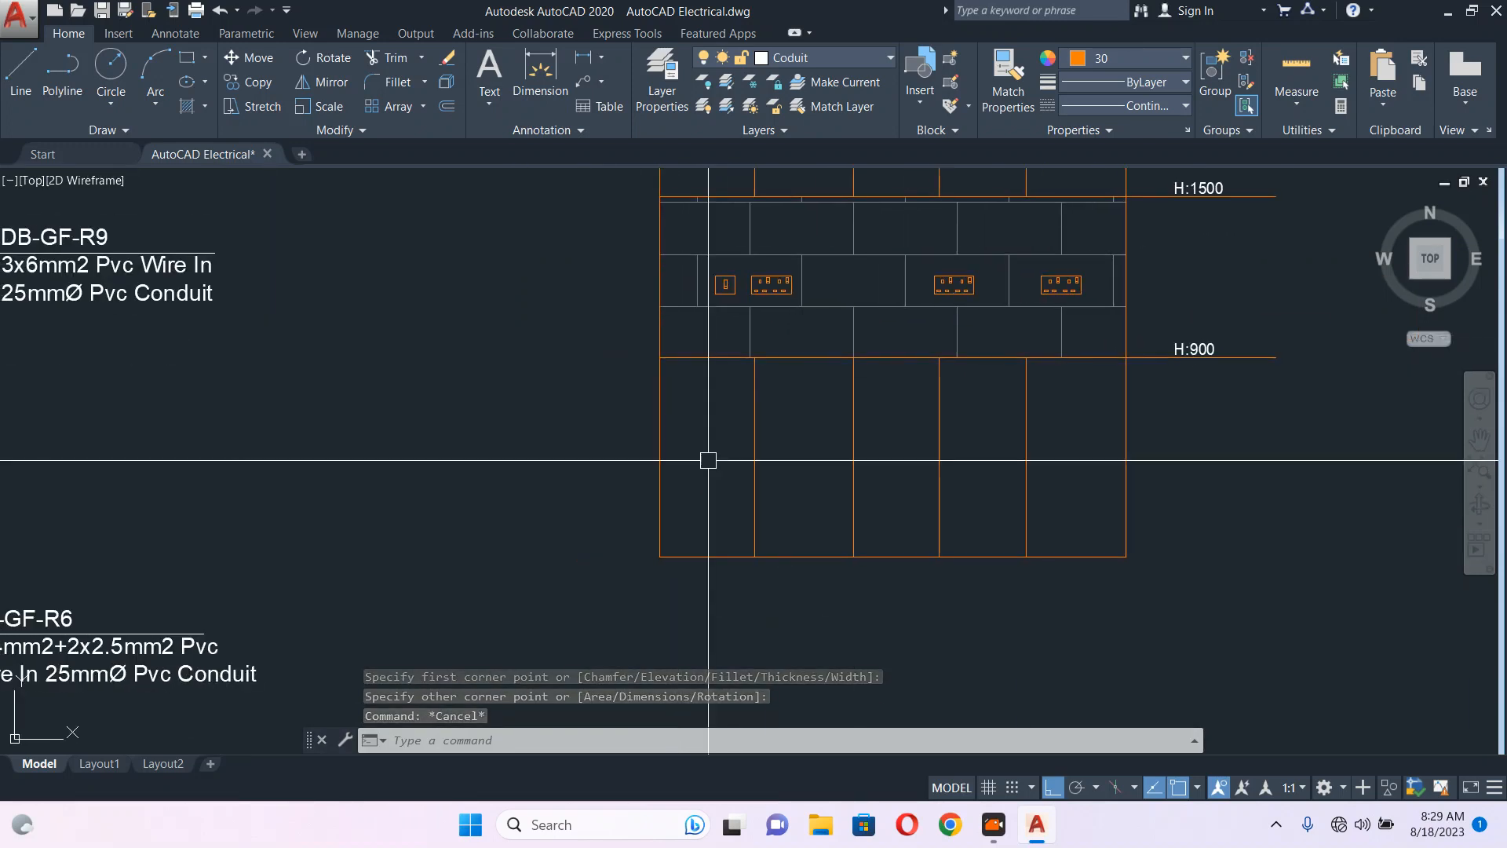
{"action": "scroll", "coordinate": [730, 387], "scroll_direction": "down", "scroll_amount": 2}
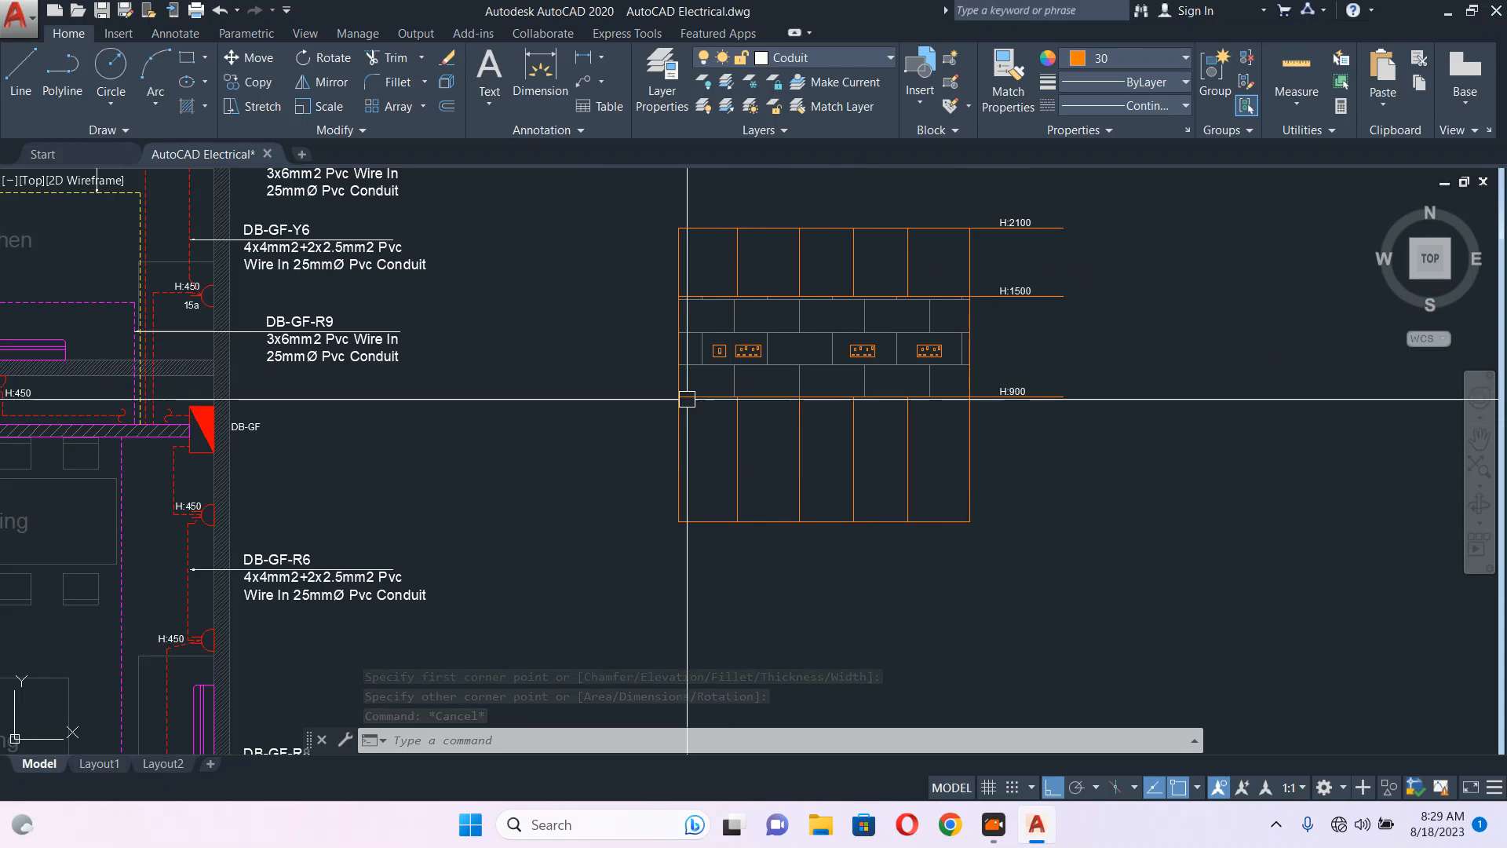
{"action": "scroll", "coordinate": [740, 418], "scroll_direction": "down", "scroll_amount": 2}
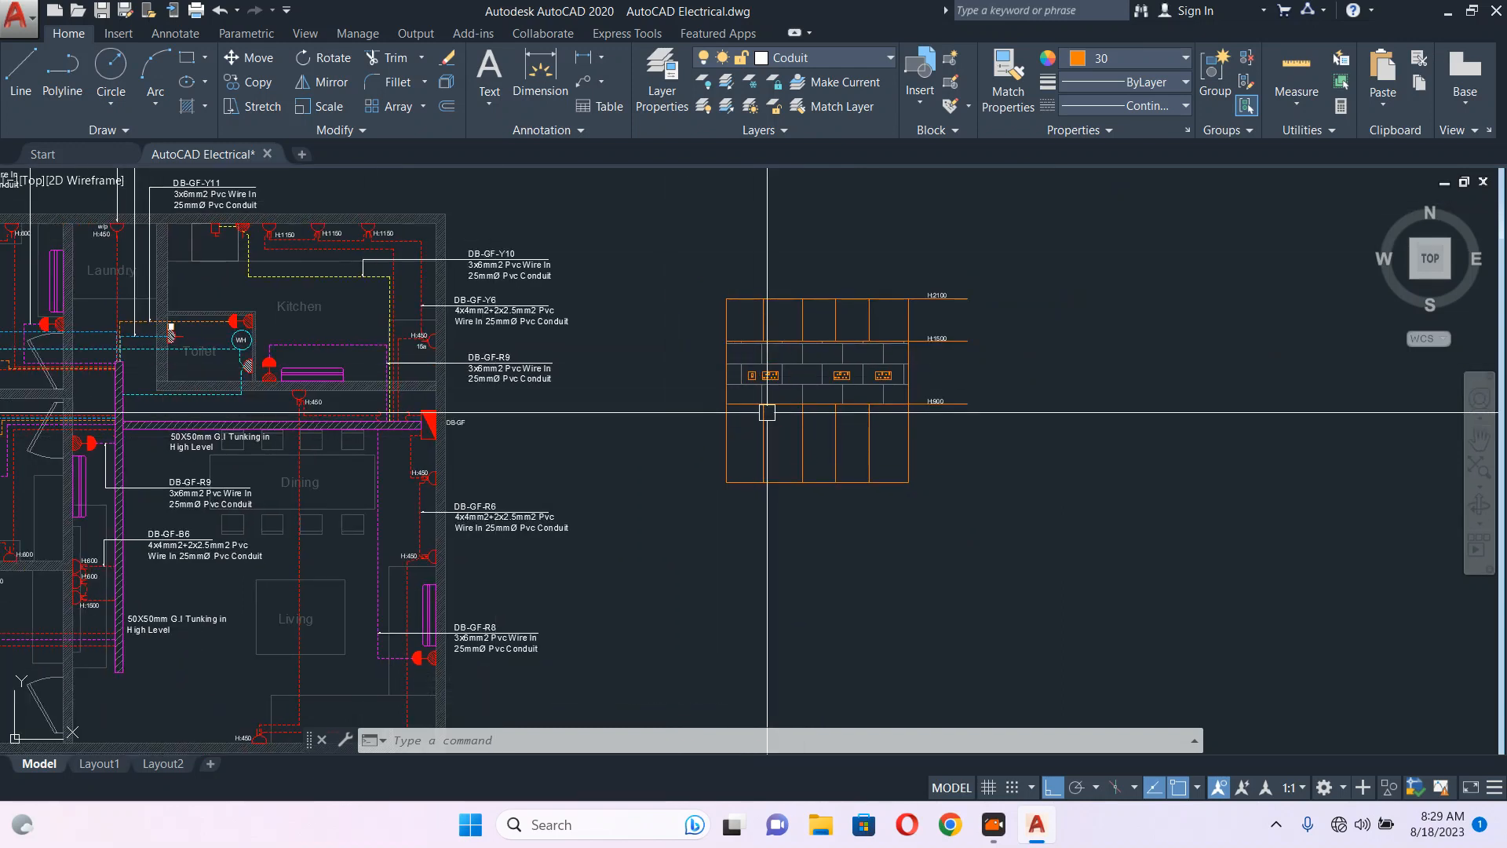
{"action": "scroll", "coordinate": [767, 412], "scroll_direction": "up", "scroll_amount": 3}
{"action": "left_click", "coordinate": [764, 425]}
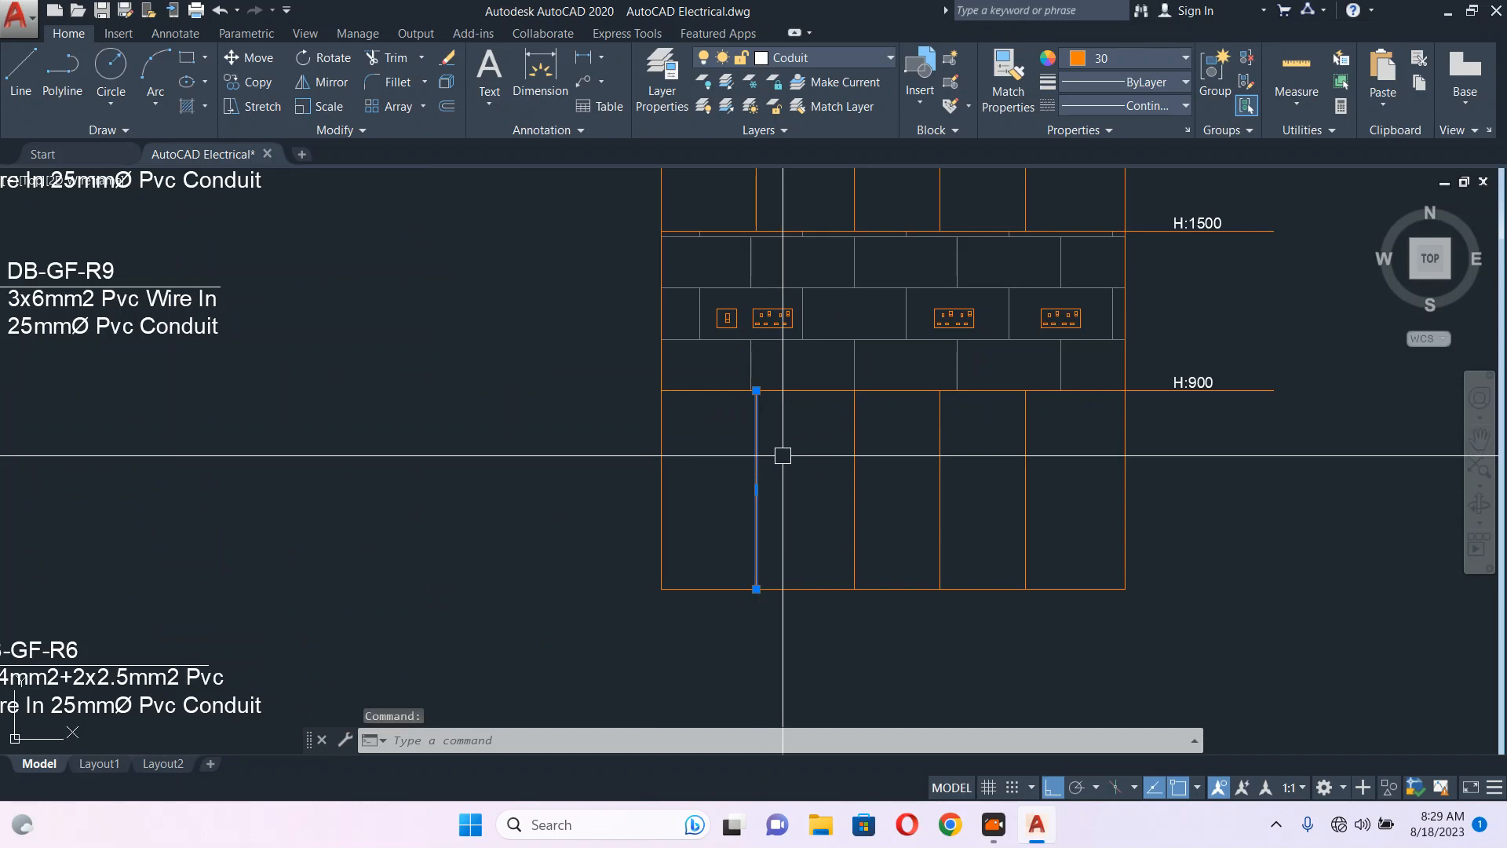
{"action": "scroll", "coordinate": [749, 442], "scroll_direction": "down", "scroll_amount": 4}
{"action": "key", "text": "Escape"}
{"action": "key", "text": "Escape"}
- Stretch the left side of the whole cabinet elevation outward to widen its leftmost bay
{"action": "left_click", "coordinate": [731, 278]}
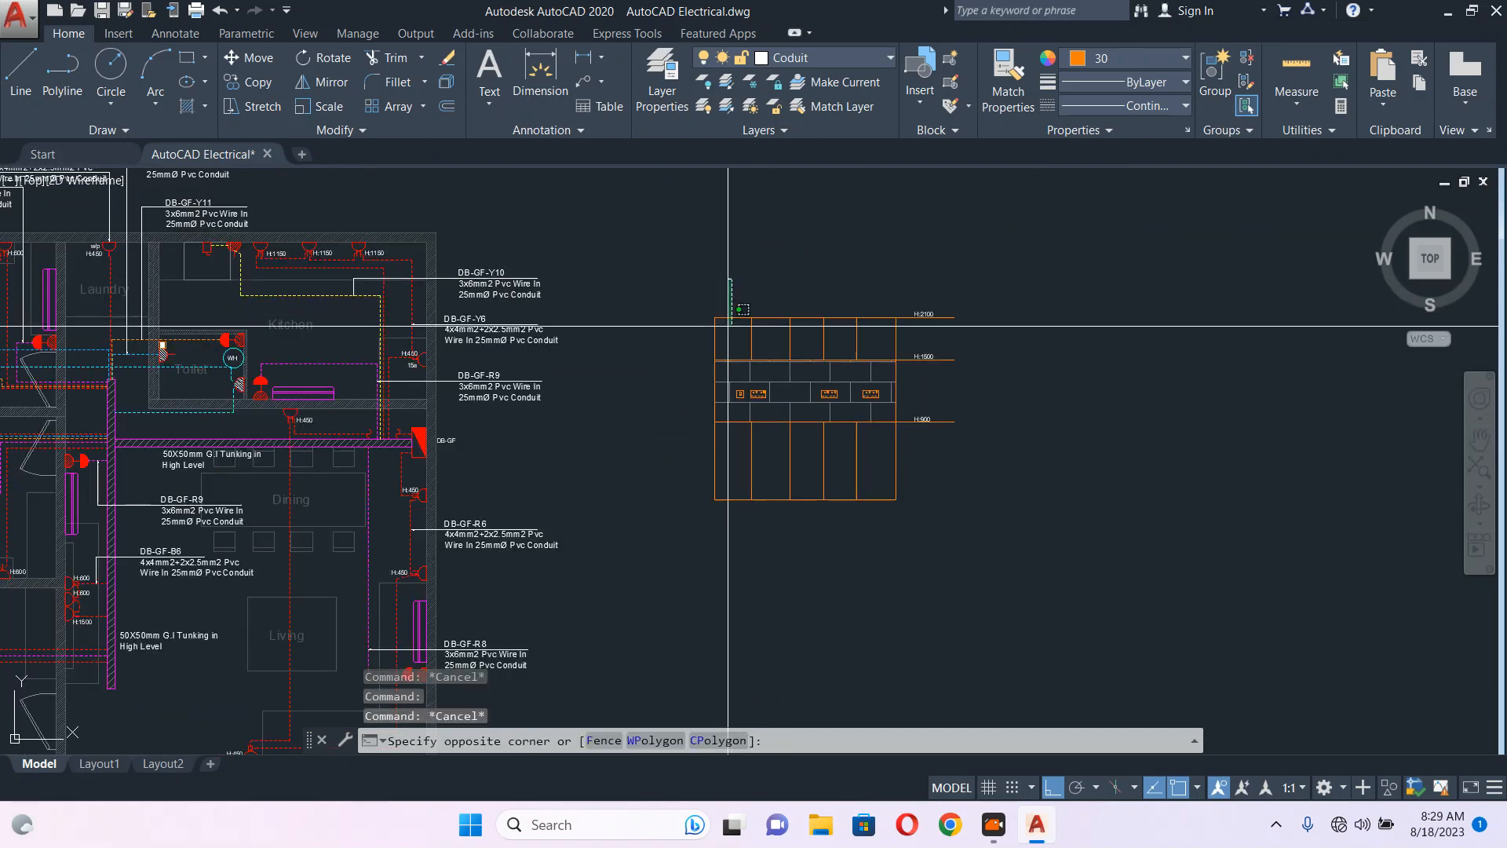
{"action": "left_click", "coordinate": [689, 544]}
{"action": "scroll", "coordinate": [700, 528], "scroll_direction": "up", "scroll_amount": 4}
{"action": "type", "text": "s"}
{"action": "key", "text": "space"}
{"action": "left_click", "coordinate": [742, 533]}
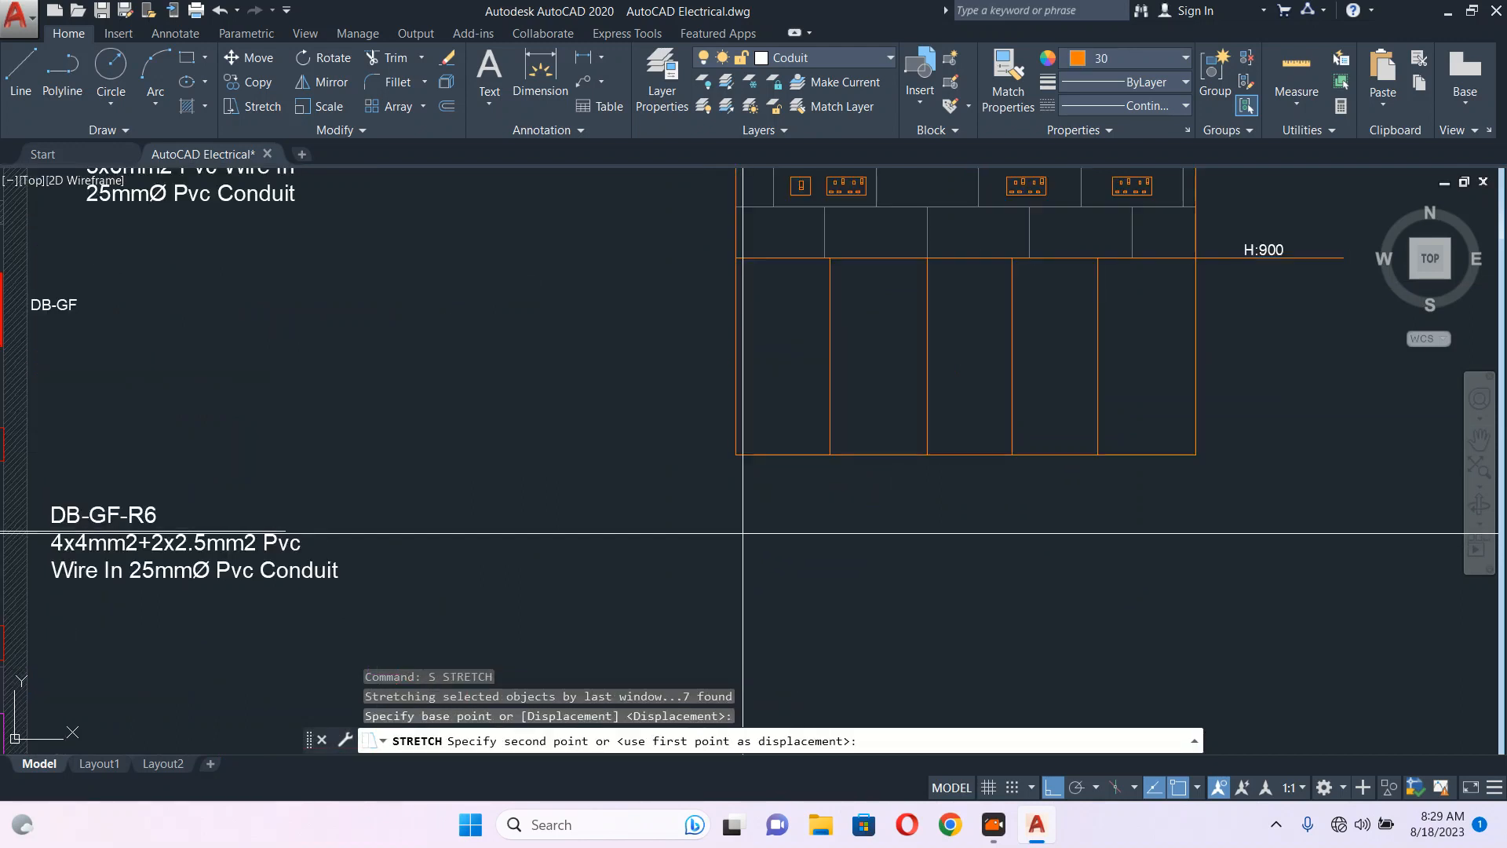
{"action": "left_click", "coordinate": [702, 533]}
{"action": "middle_click_drag", "start_coordinate": [718, 365], "coordinate": [687, 444]}
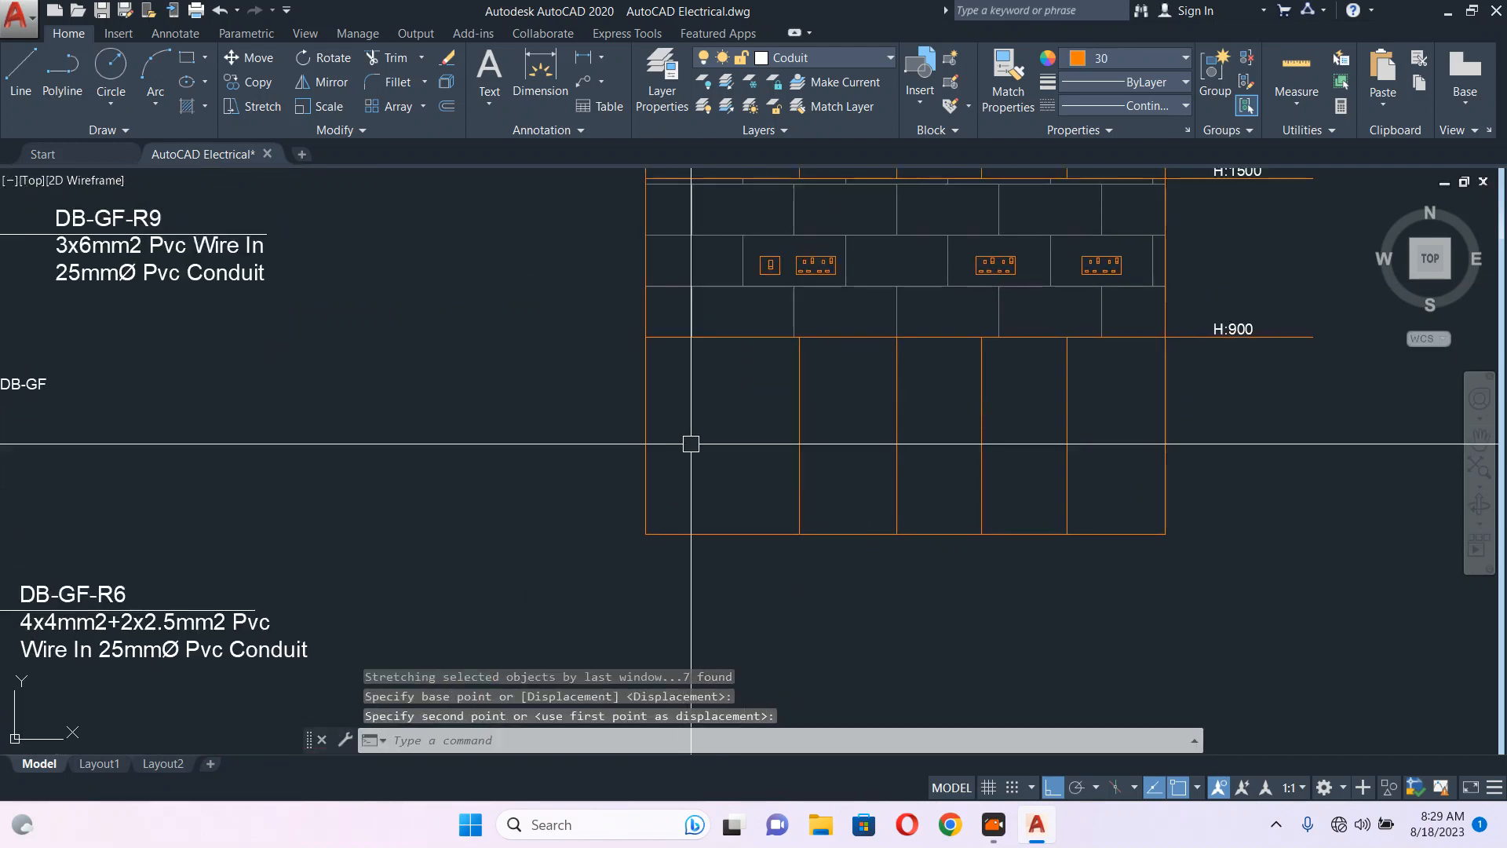
{"action": "key", "text": "Escape"}
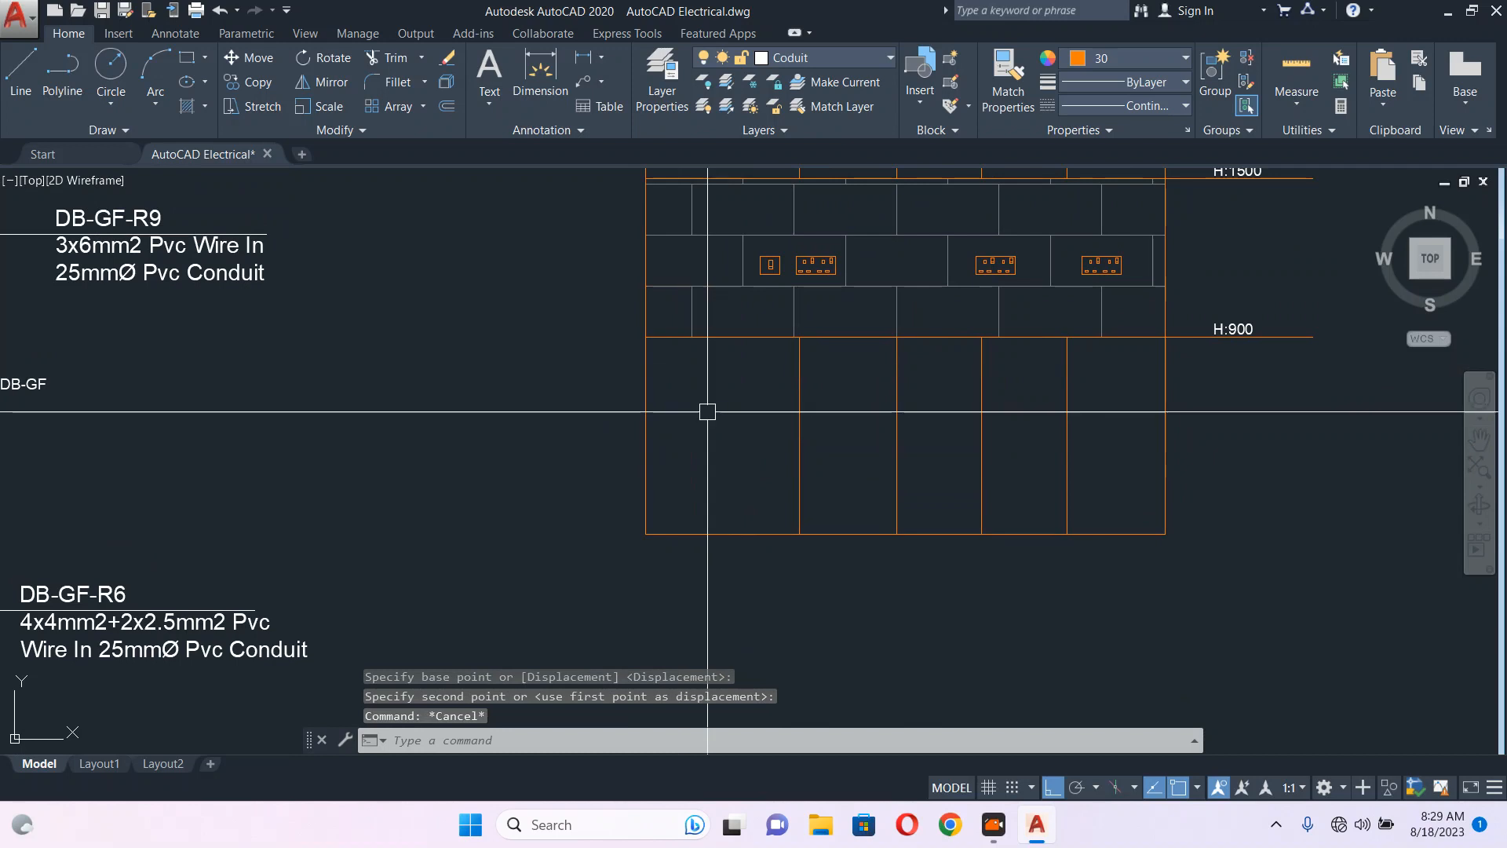
- Draw a small upright rectangular plate in the middle of the leftmost lower cabinet bay
{"action": "type", "text": "rec"}
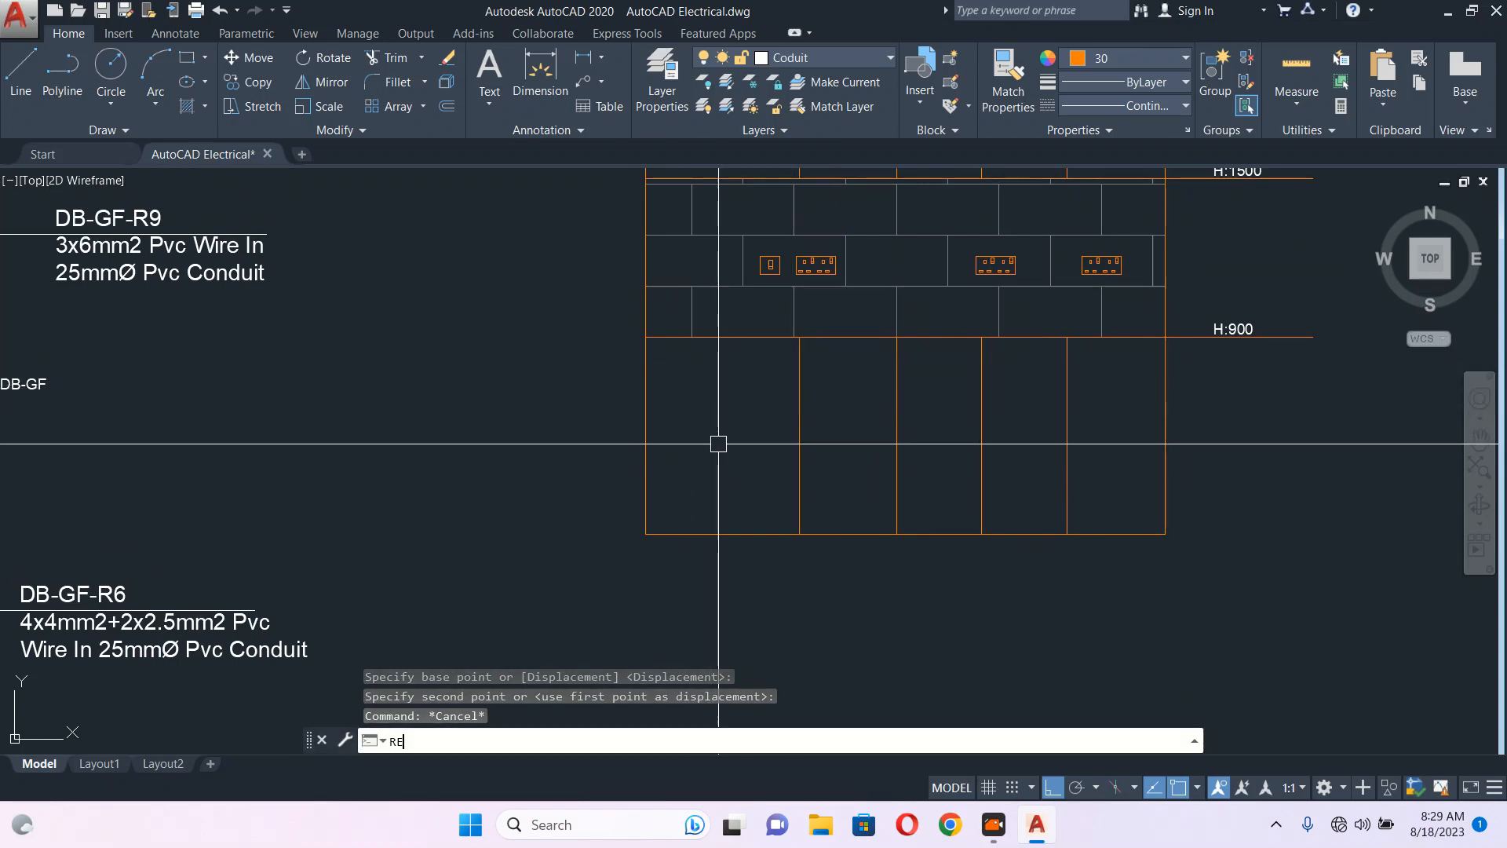
{"action": "key", "text": "Return"}
{"action": "scroll", "coordinate": [716, 441], "scroll_direction": "up", "scroll_amount": 2}
{"action": "left_click", "coordinate": [697, 391]}
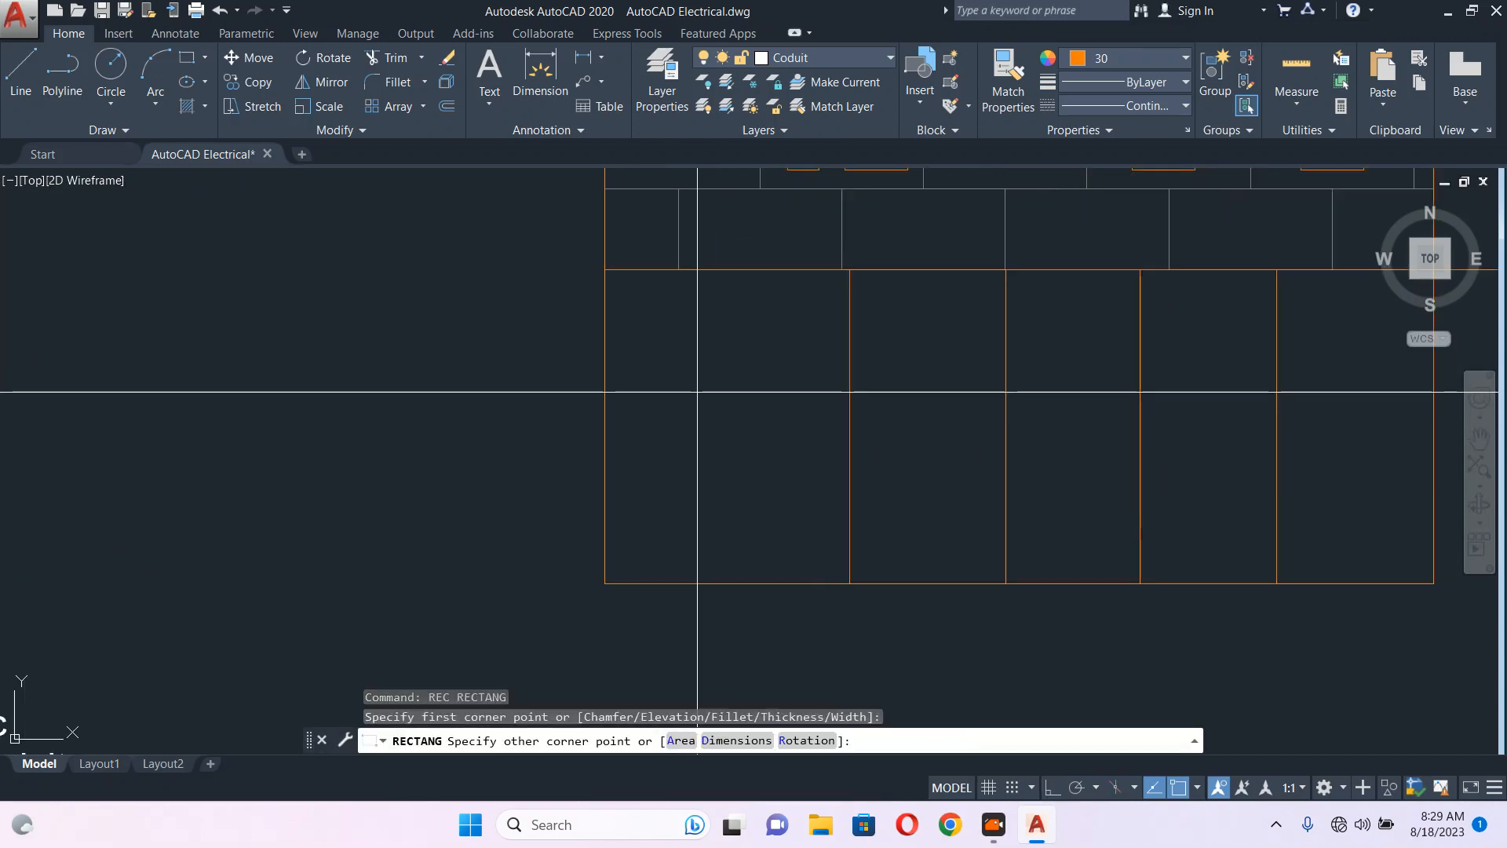
{"action": "left_click", "coordinate": [759, 464]}
- Draw a circle inside the new plate, slightly above its centre and about half the plate's width across
{"action": "scroll", "coordinate": [730, 444], "scroll_direction": "up", "scroll_amount": 4}
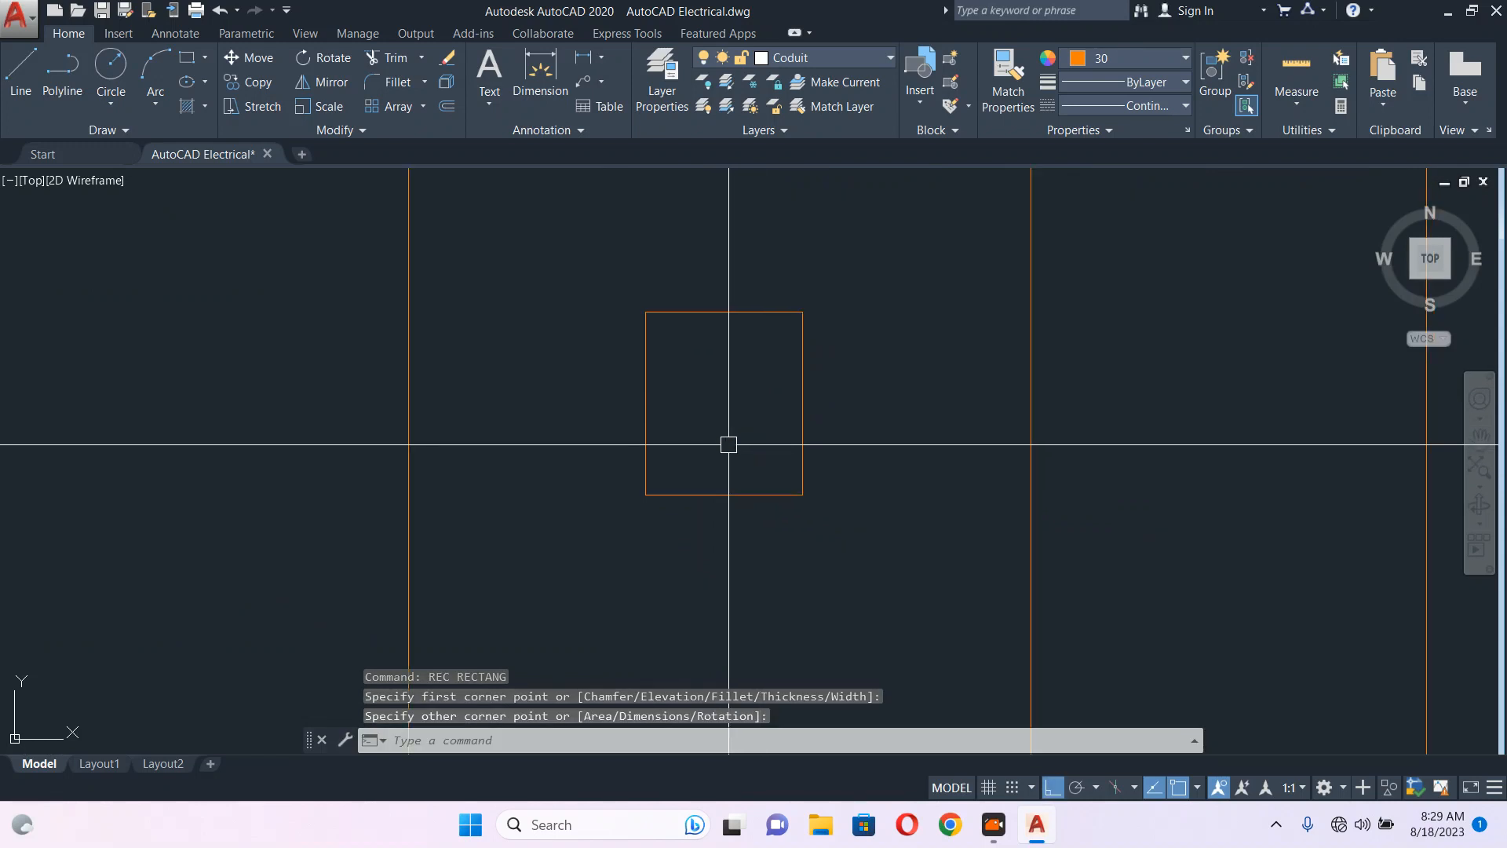
{"action": "type", "text": "c"}
{"action": "key", "text": "Return"}
{"action": "left_click", "coordinate": [718, 393]}
{"action": "left_click", "coordinate": [746, 432]}
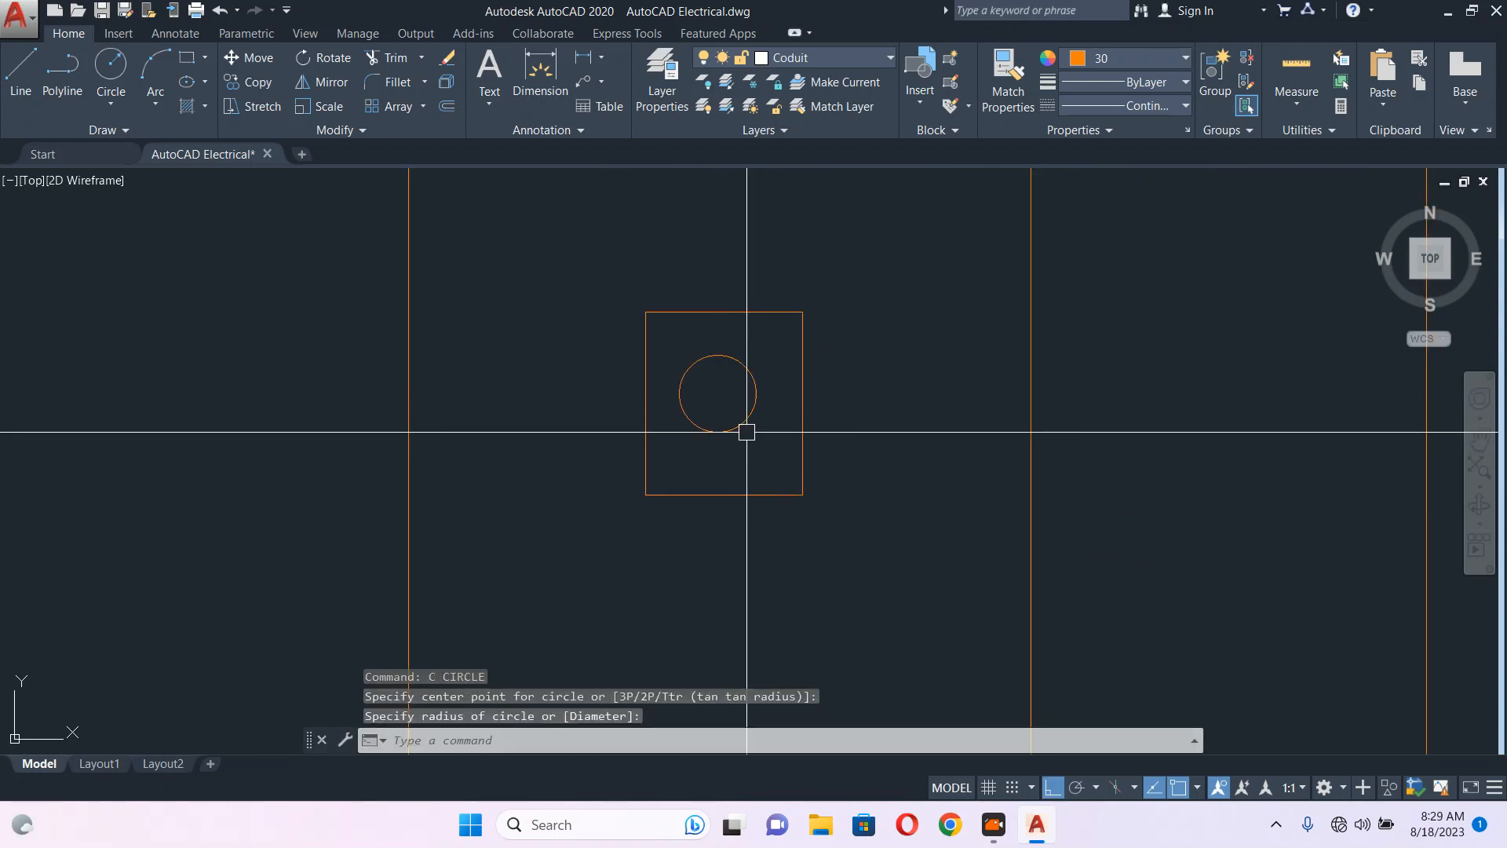
- Draw a narrow upright rectangle inside the circle, starting at its top quadrant and reaching almost to its lower edge
{"action": "type", "text": "rec"}
{"action": "key", "text": "Return"}
{"action": "scroll", "coordinate": [700, 389], "scroll_direction": "up", "scroll_amount": 2}
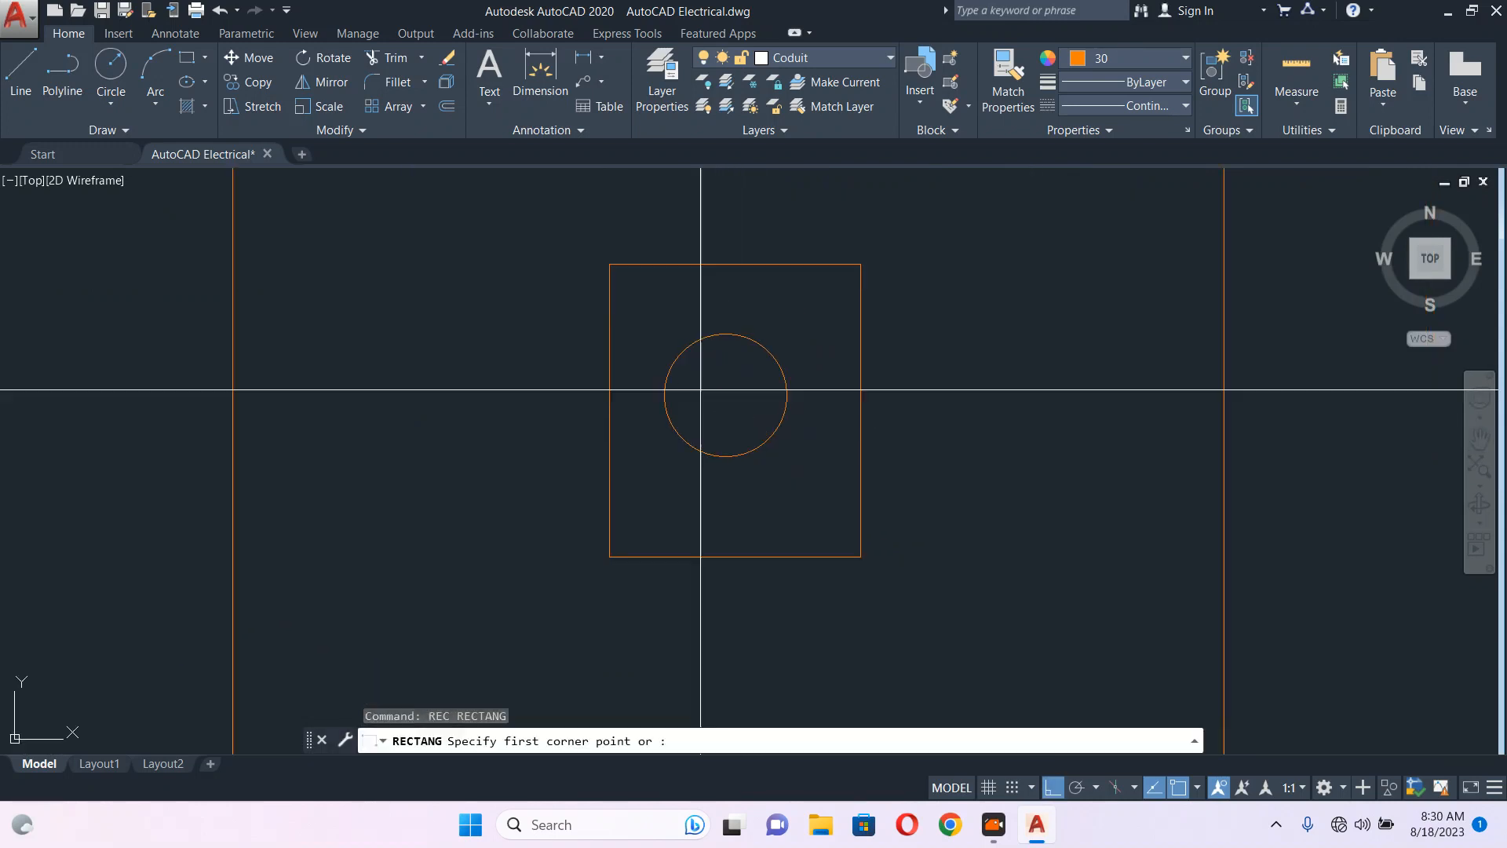
{"action": "scroll", "coordinate": [707, 389], "scroll_direction": "up", "scroll_amount": 2}
{"action": "left_click", "coordinate": [734, 301]}
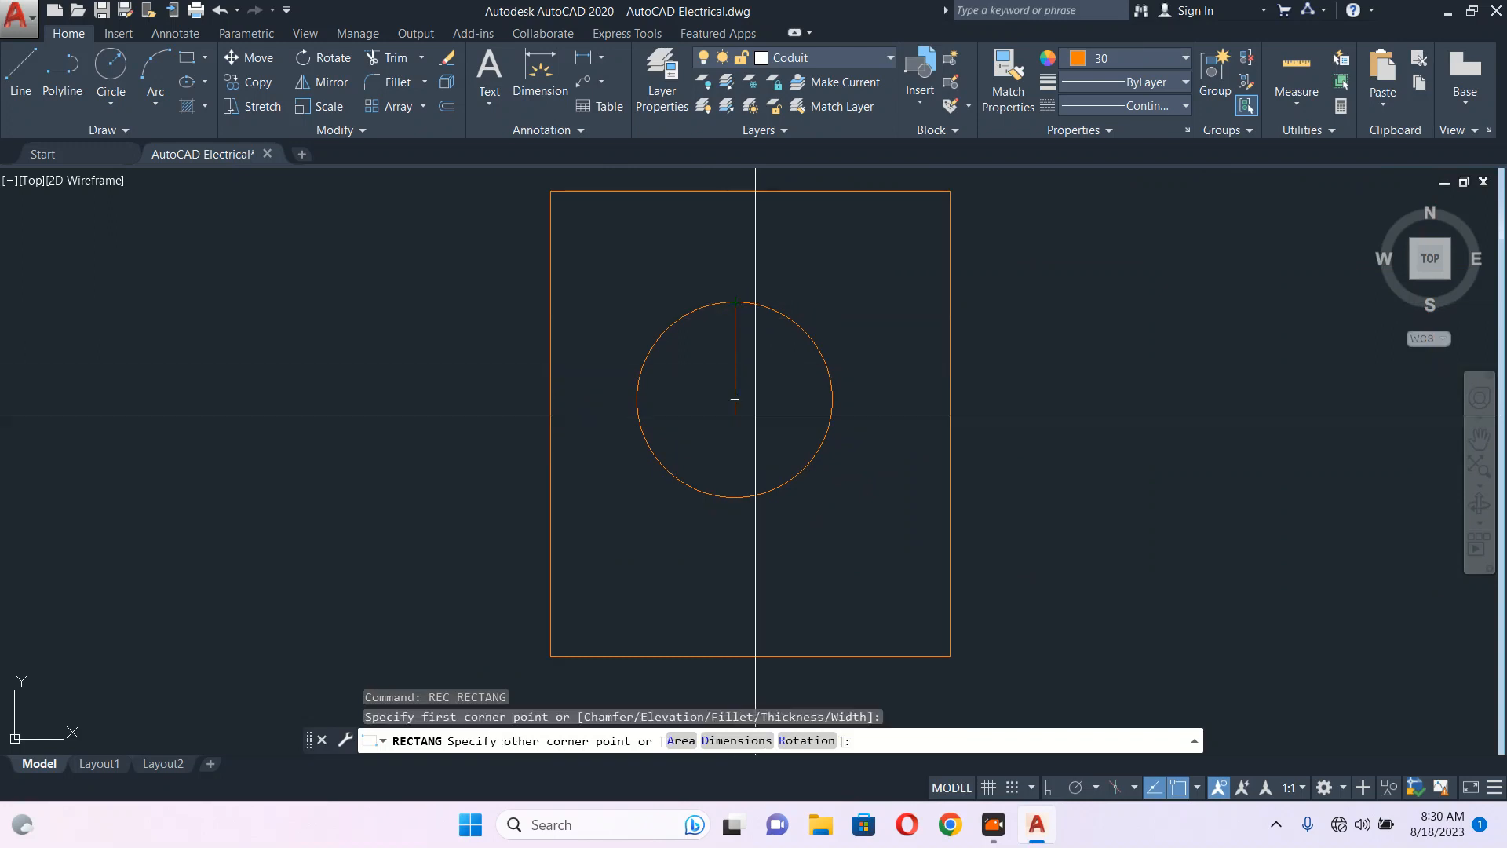
{"action": "left_click", "coordinate": [773, 489]}
- Move the narrow rectangle left and then slightly down so it sits roughly centred inside the circle
{"action": "left_click", "coordinate": [771, 389]}
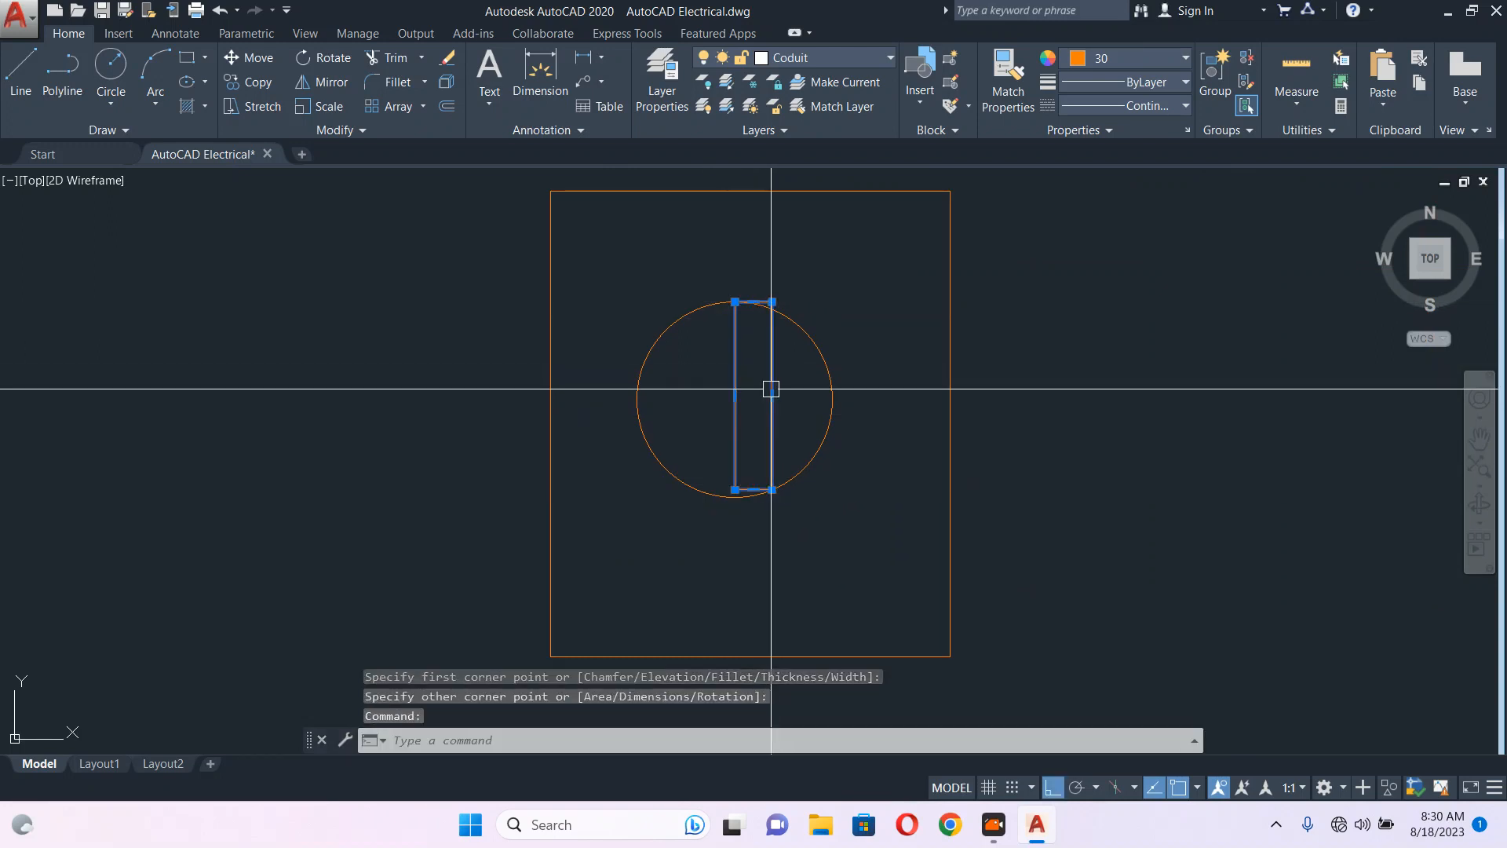
{"action": "type", "text": "m"}
{"action": "key", "text": "Return"}
{"action": "left_click", "coordinate": [1075, 346]}
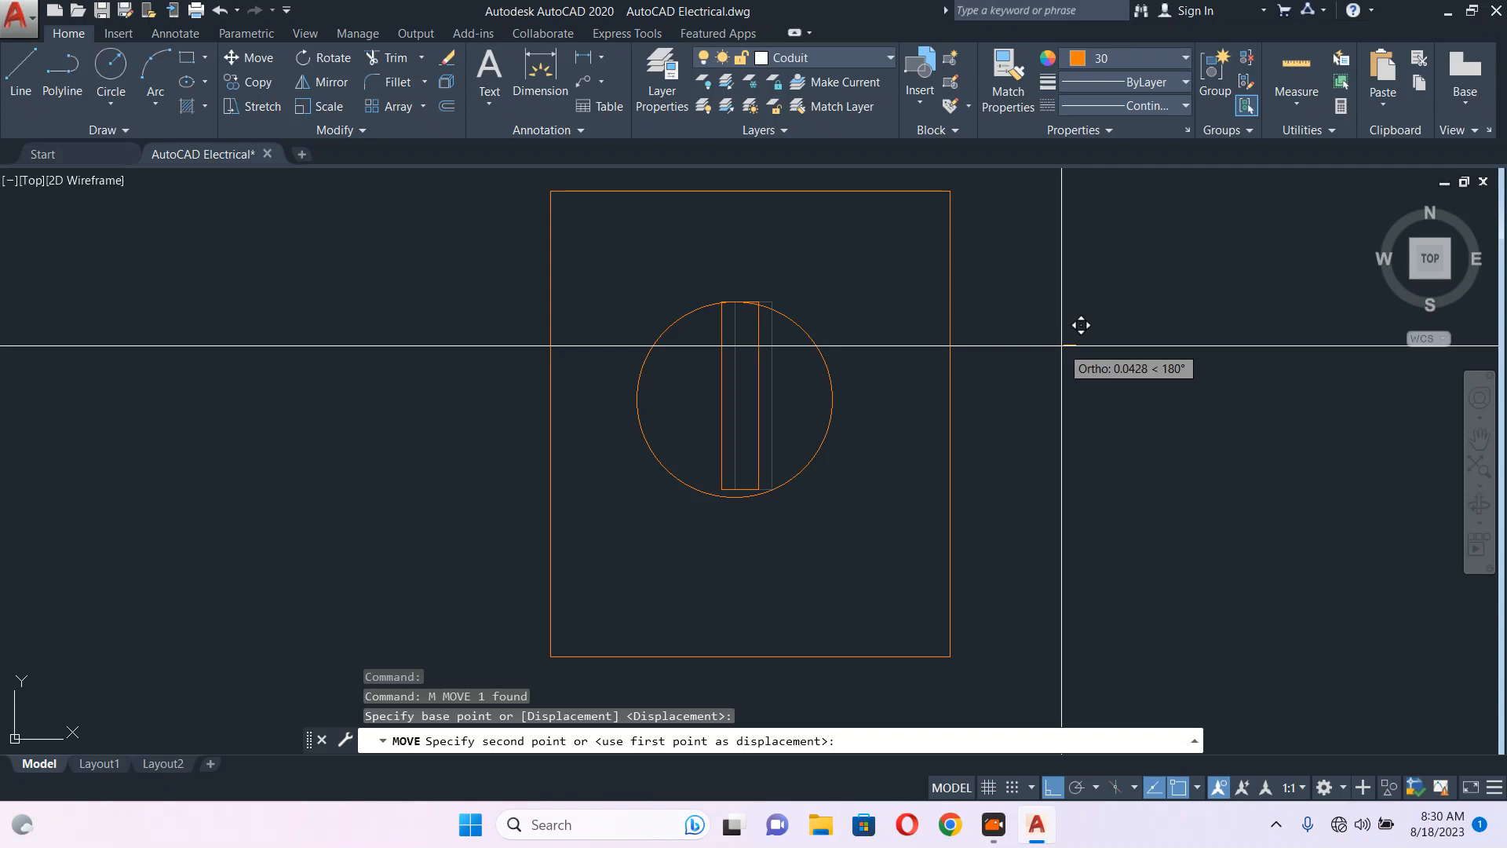
{"action": "left_click", "coordinate": [1061, 346]}
{"action": "left_click", "coordinate": [791, 400]}
{"action": "left_click", "coordinate": [741, 369]}
{"action": "key", "text": "Return"}
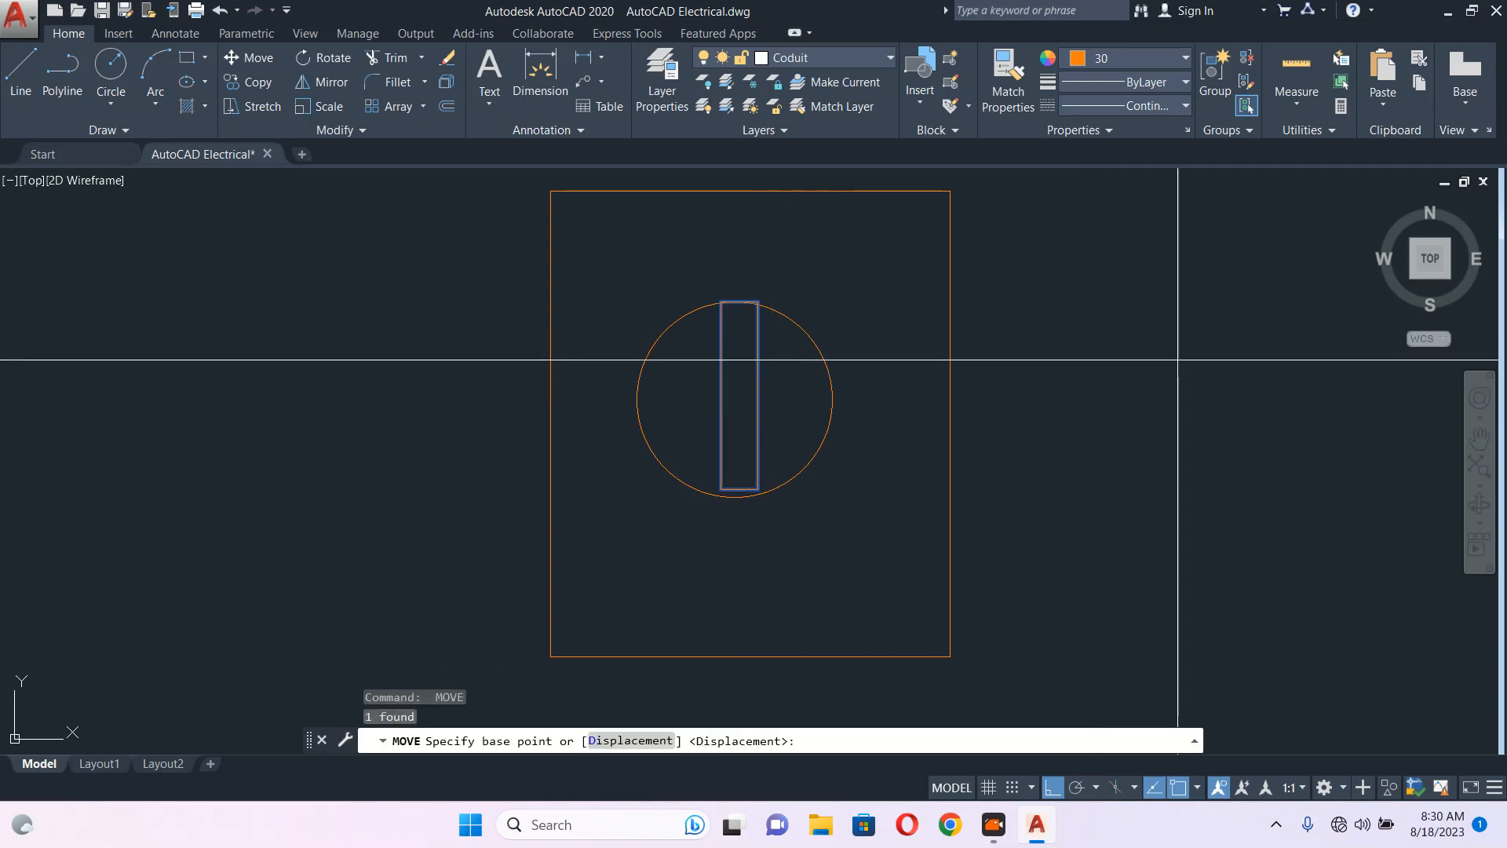
{"action": "left_click", "coordinate": [1178, 360]}
{"action": "left_click", "coordinate": [1167, 360]}
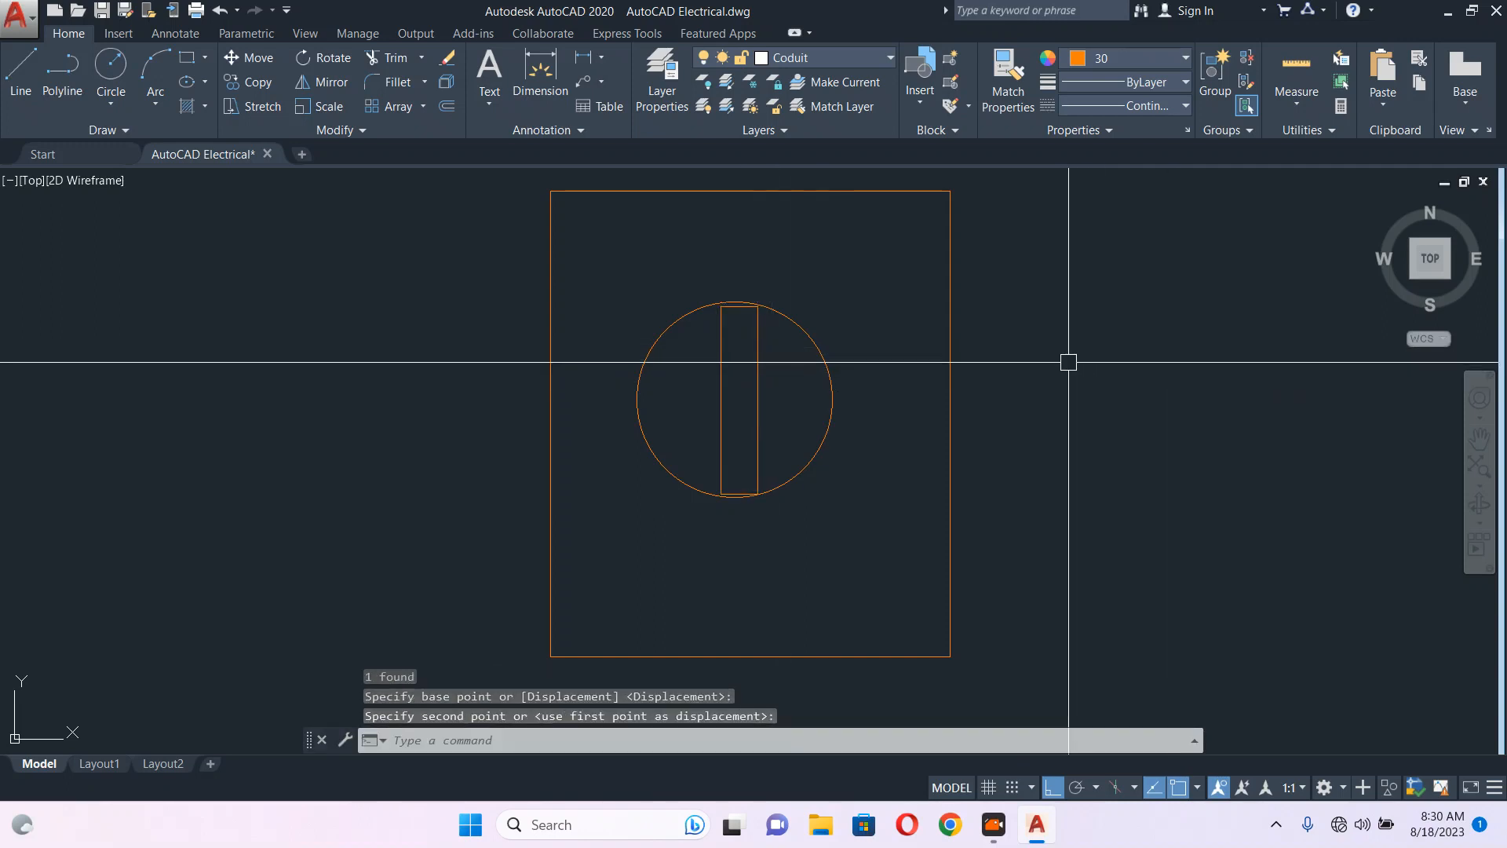
- Stretch the right edge of the outlet plate in the leftmost lower cabinet bay slightly inward so its circle sits centred across the width
{"action": "scroll", "coordinate": [817, 377], "scroll_direction": "down", "scroll_amount": 5}
{"action": "scroll", "coordinate": [914, 334], "scroll_direction": "up", "scroll_amount": 4}
{"action": "left_click", "coordinate": [945, 287]}
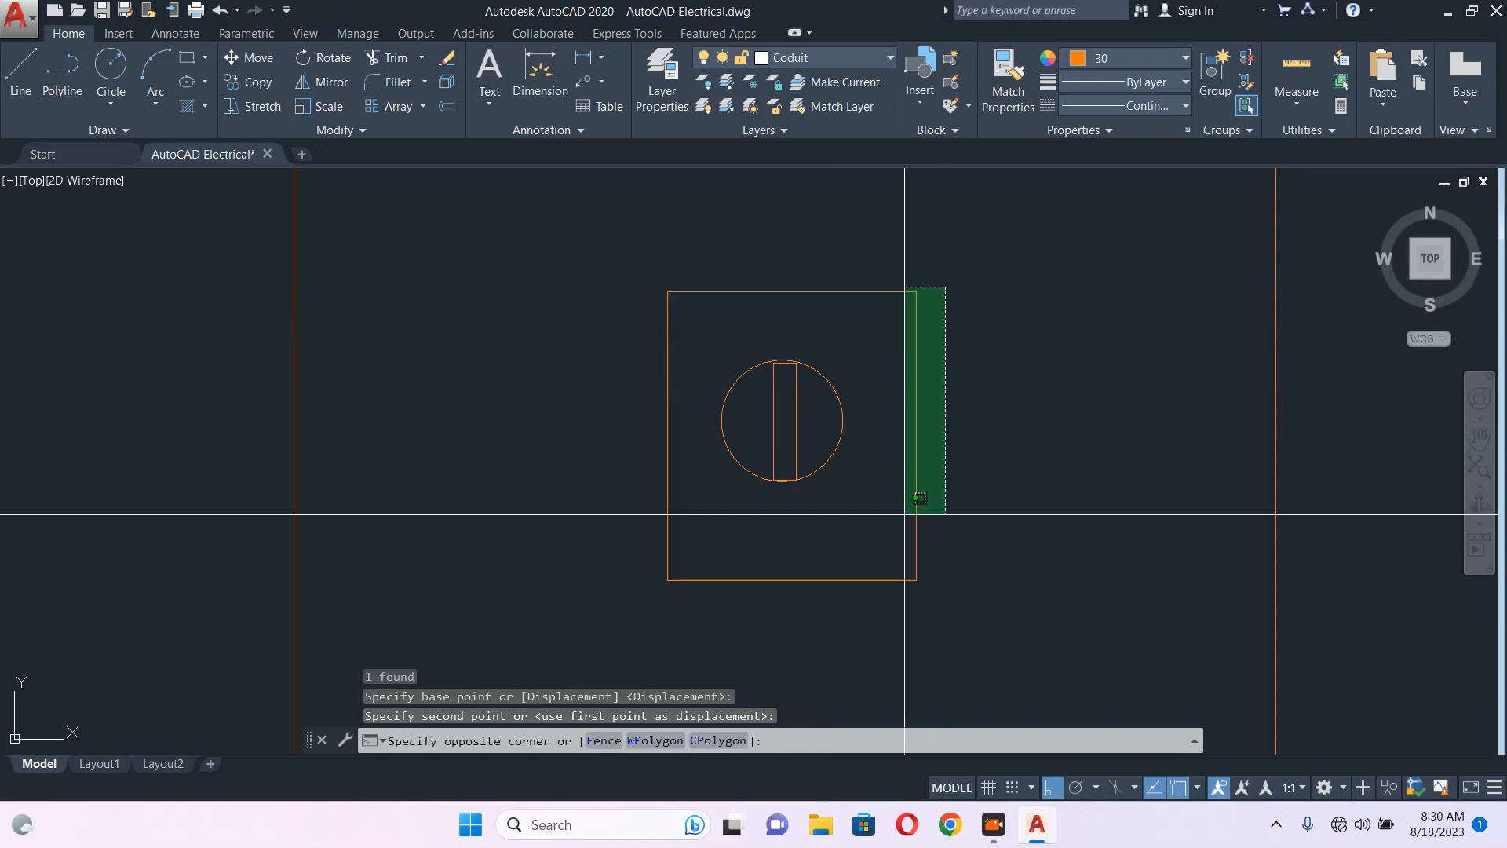
{"action": "middle_click_drag", "start_coordinate": [894, 505], "coordinate": [806, 381]}
{"action": "left_click", "coordinate": [806, 382]}
{"action": "middle_click_drag", "start_coordinate": [909, 372], "coordinate": [884, 483]}
{"action": "type", "text": "s"}
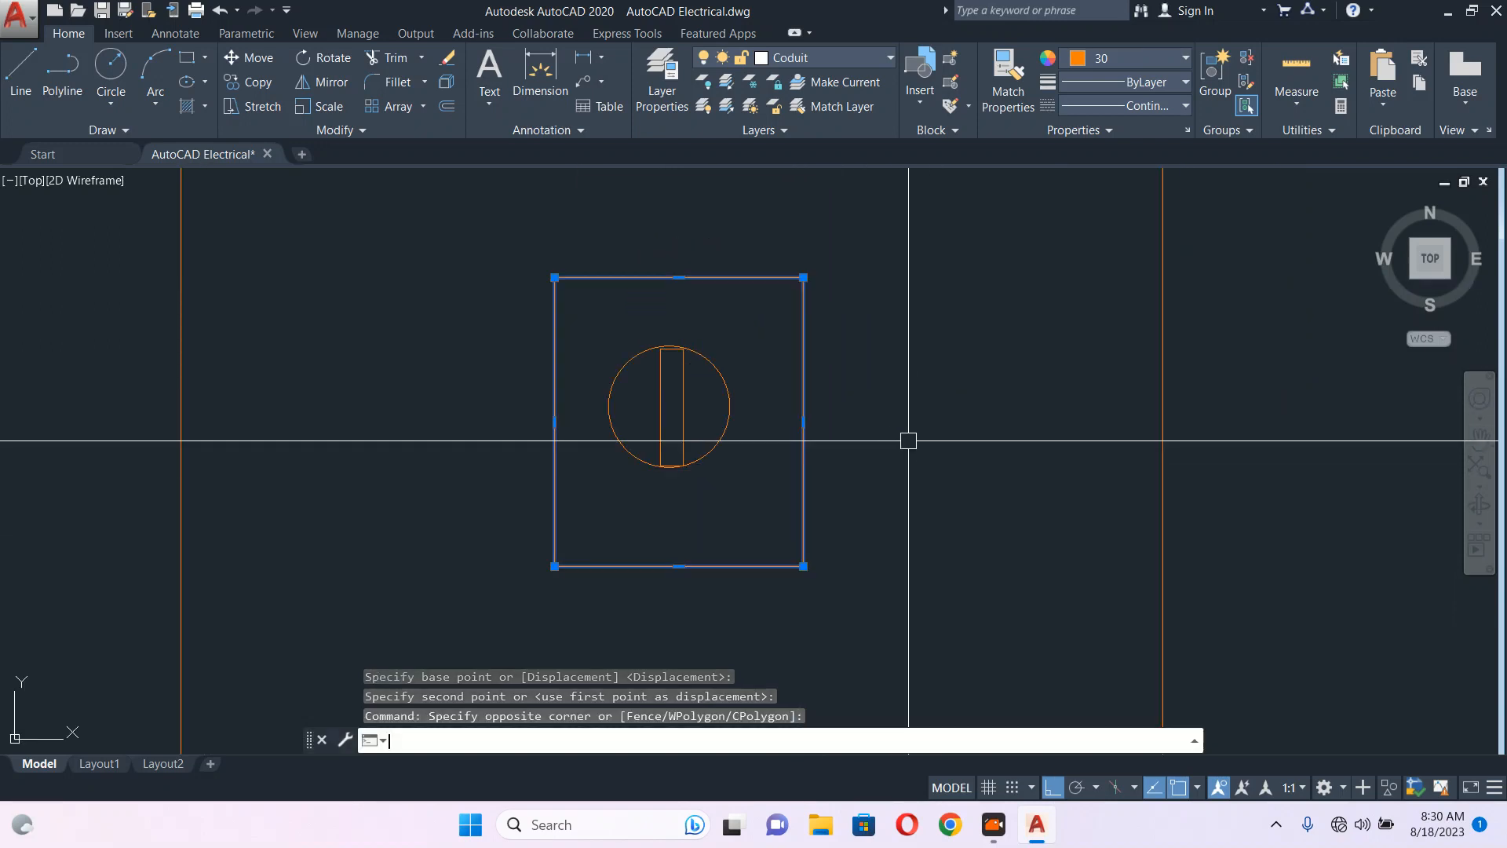
{"action": "key", "text": "Return"}
{"action": "left_click", "coordinate": [936, 434]}
{"action": "left_click", "coordinate": [913, 433]}
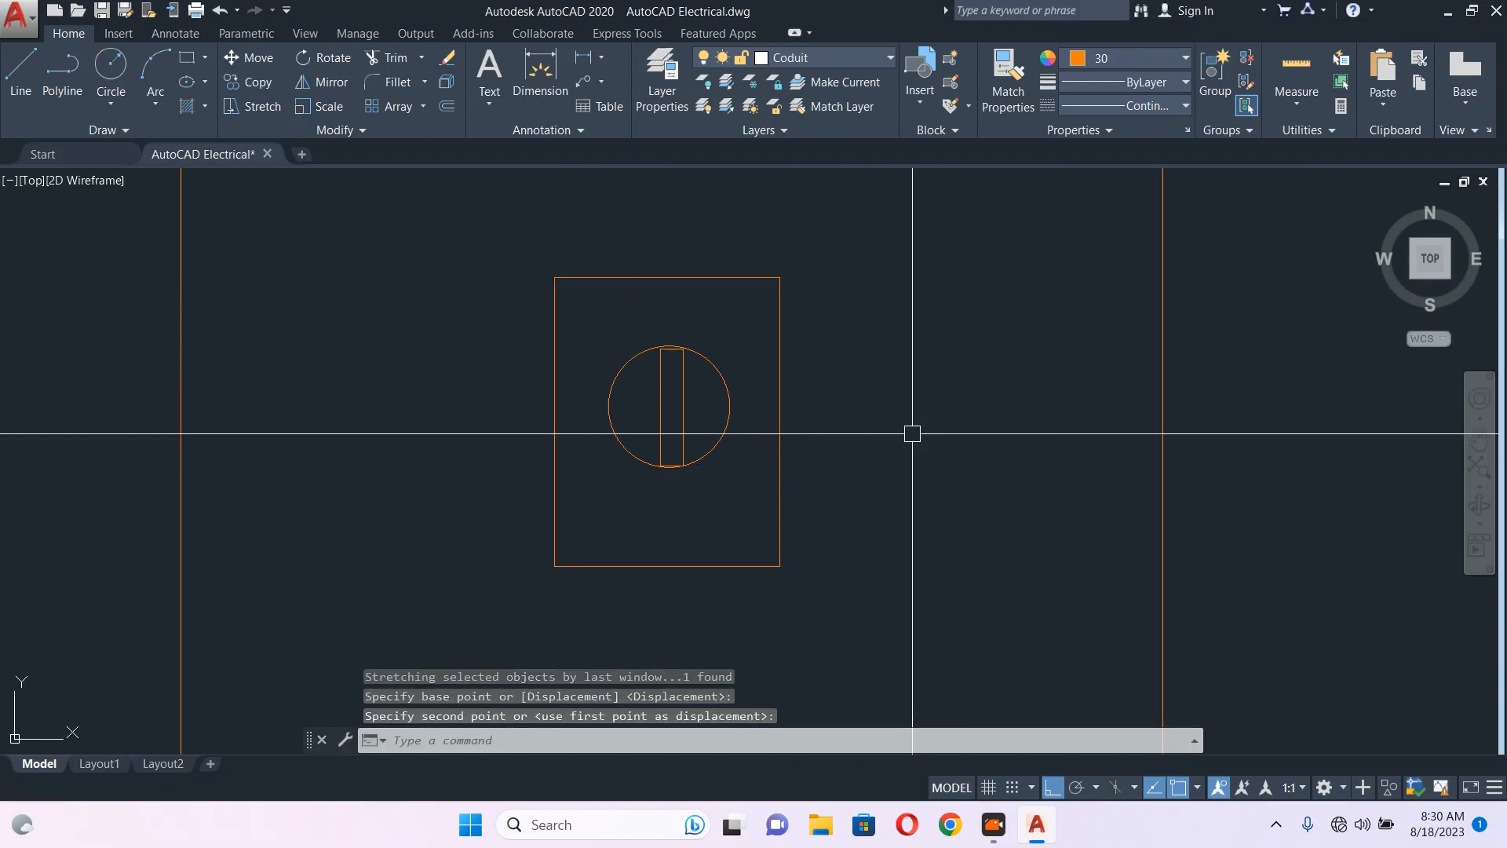
- Copy the kitchen's leftmost H:1150 height label straight left, beside the red rectangular outlet near the corner
{"action": "scroll", "coordinate": [805, 414], "scroll_direction": "down", "scroll_amount": 5}
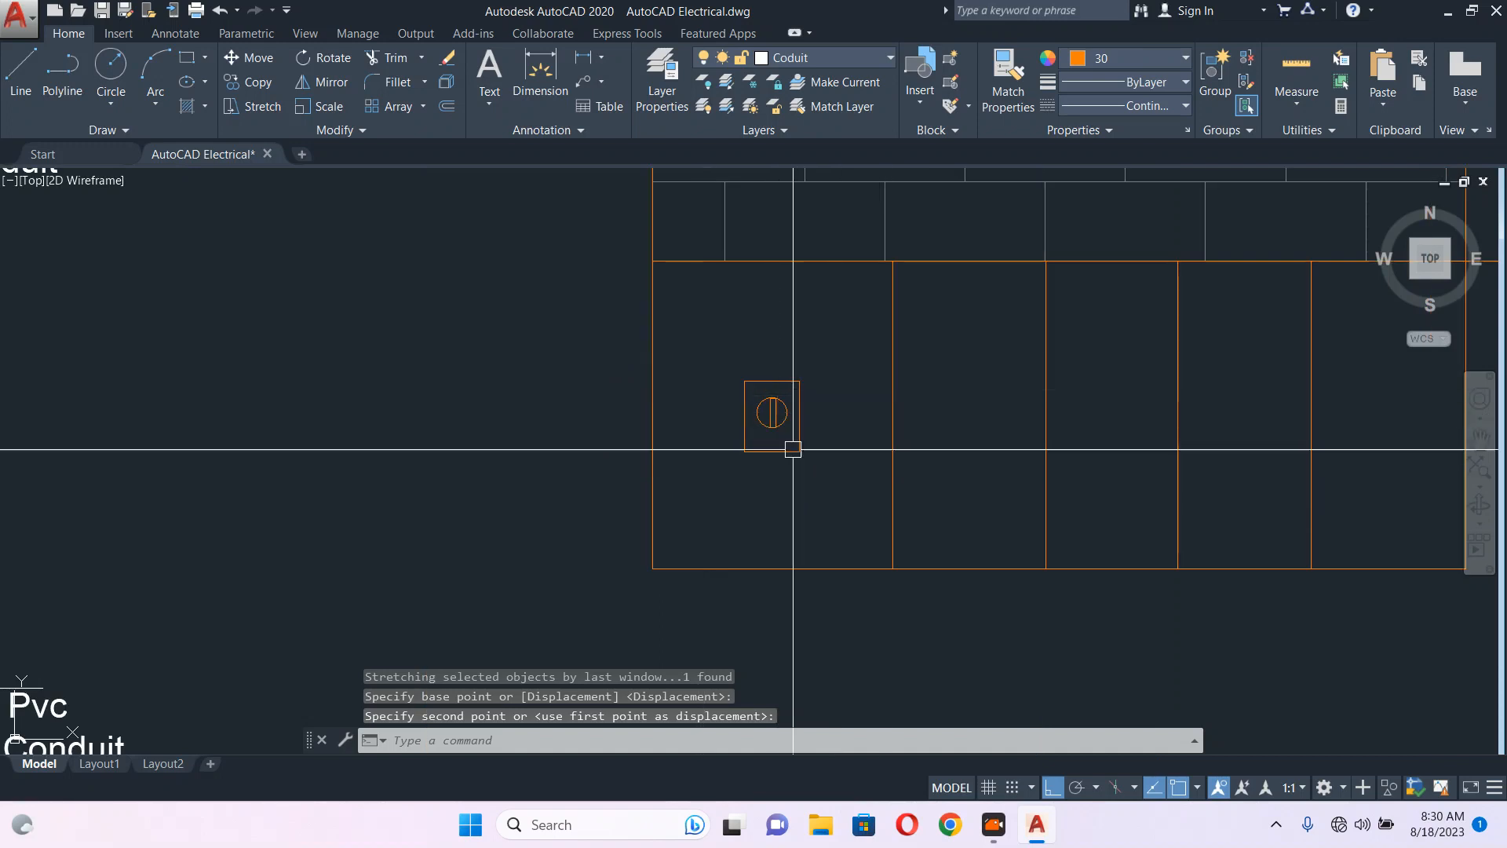
{"action": "middle_click_drag", "start_coordinate": [754, 322], "coordinate": [718, 407]}
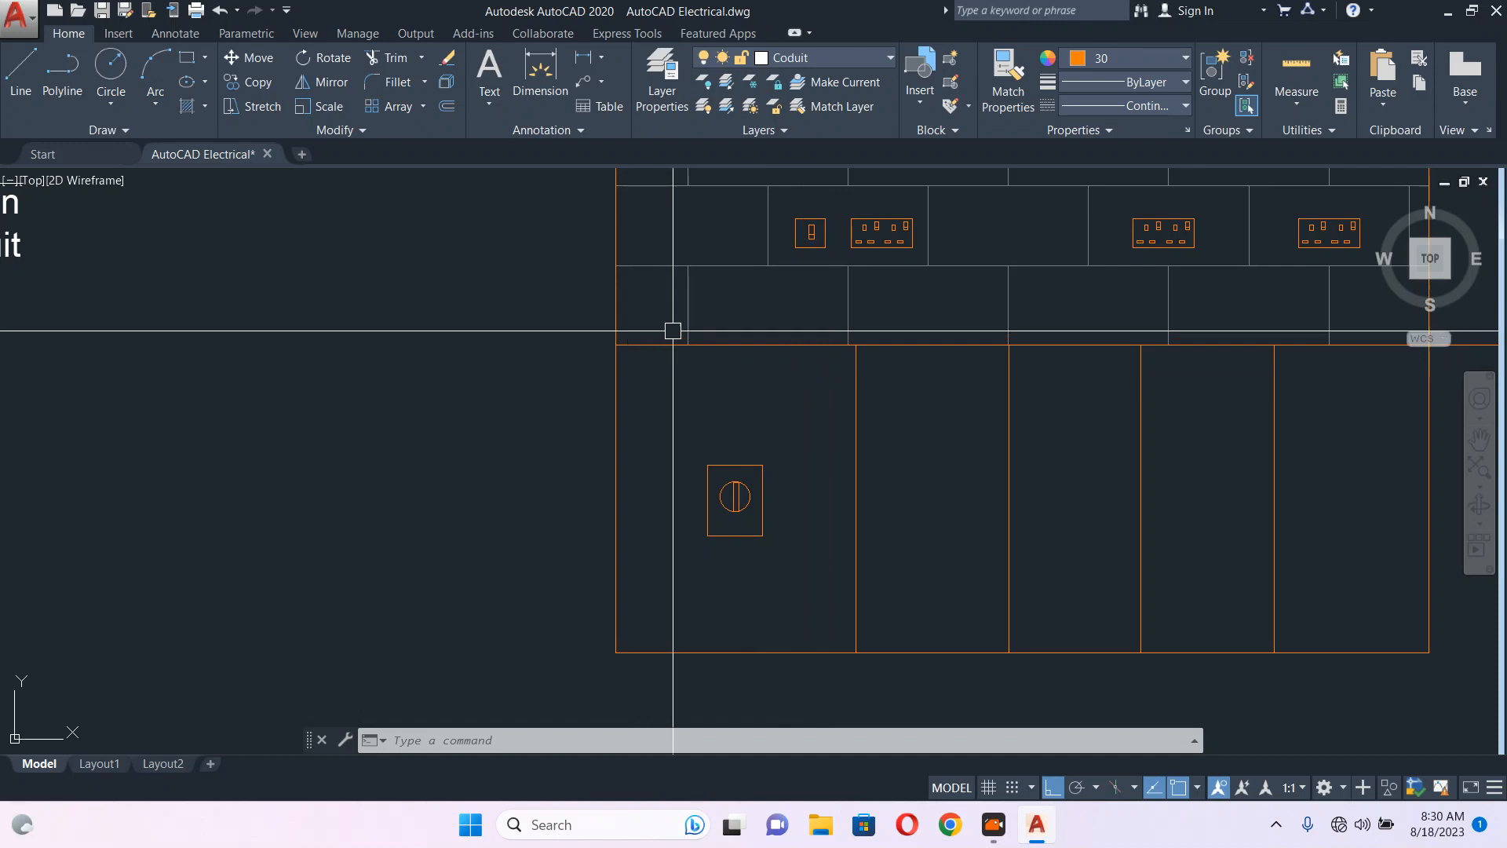
{"action": "scroll", "coordinate": [702, 340], "scroll_direction": "down", "scroll_amount": 2}
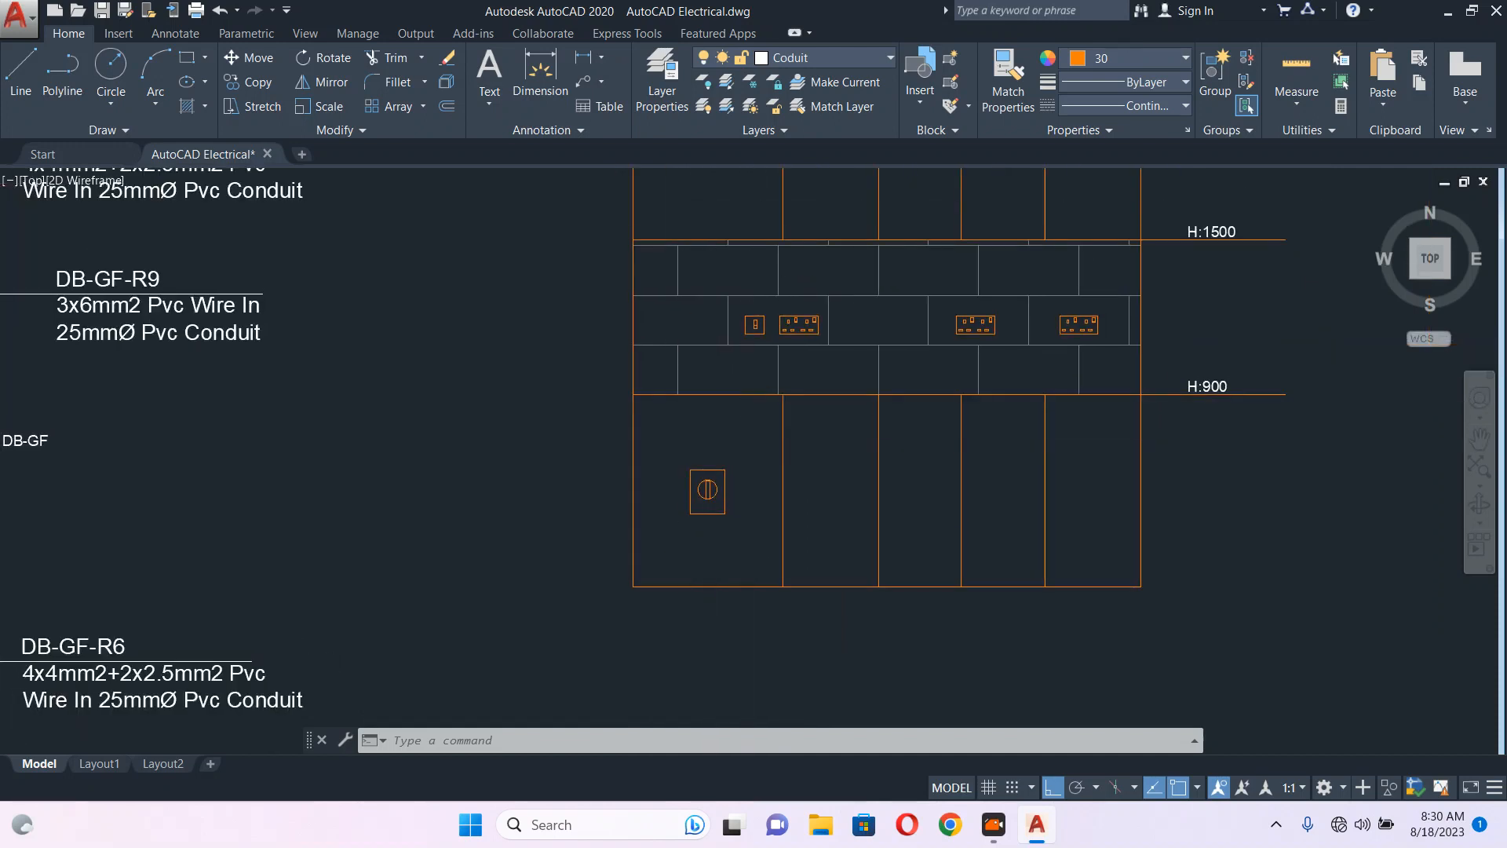
{"action": "scroll", "coordinate": [673, 531], "scroll_direction": "up", "scroll_amount": 3}
{"action": "scroll", "coordinate": [783, 447], "scroll_direction": "down", "scroll_amount": 5}
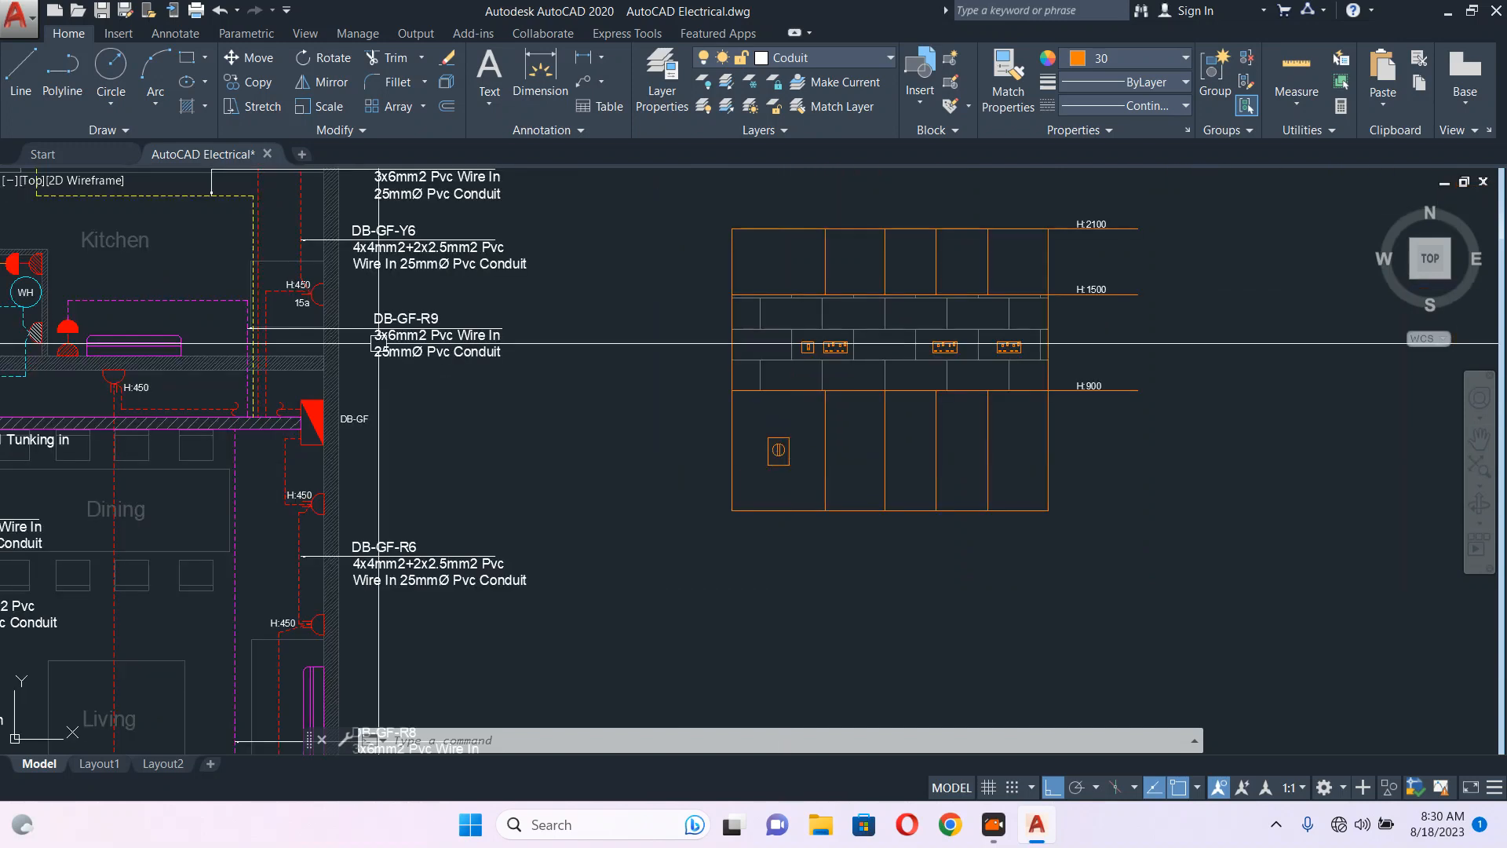
{"action": "scroll", "coordinate": [328, 276], "scroll_direction": "up", "scroll_amount": 4}
{"action": "left_click", "coordinate": [572, 346]}
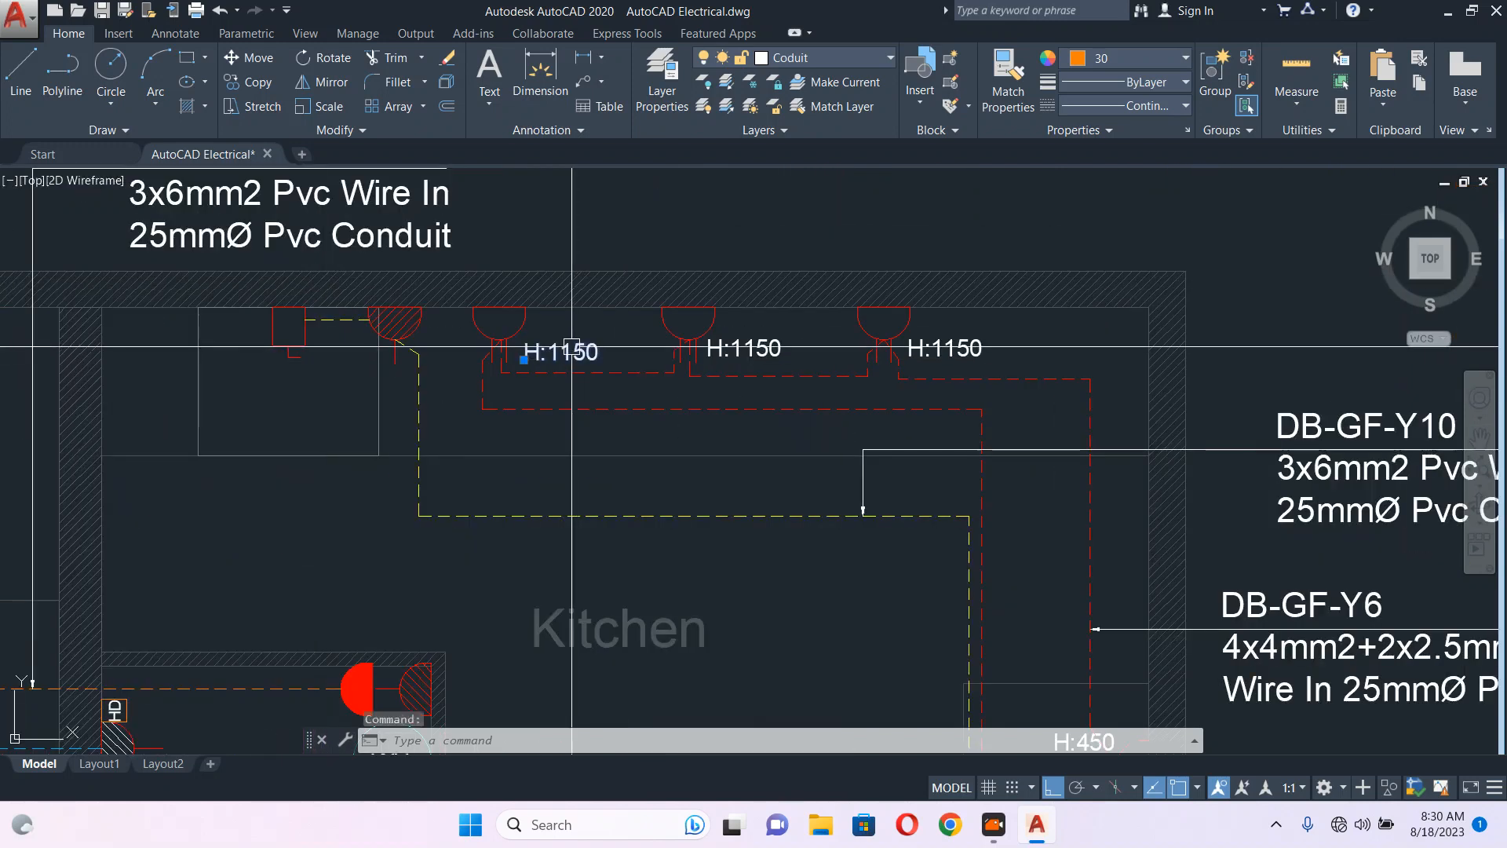
{"action": "middle_click_drag", "start_coordinate": [572, 346], "coordinate": [722, 373]}
{"action": "type", "text": "co"}
{"action": "key", "text": "Return"}
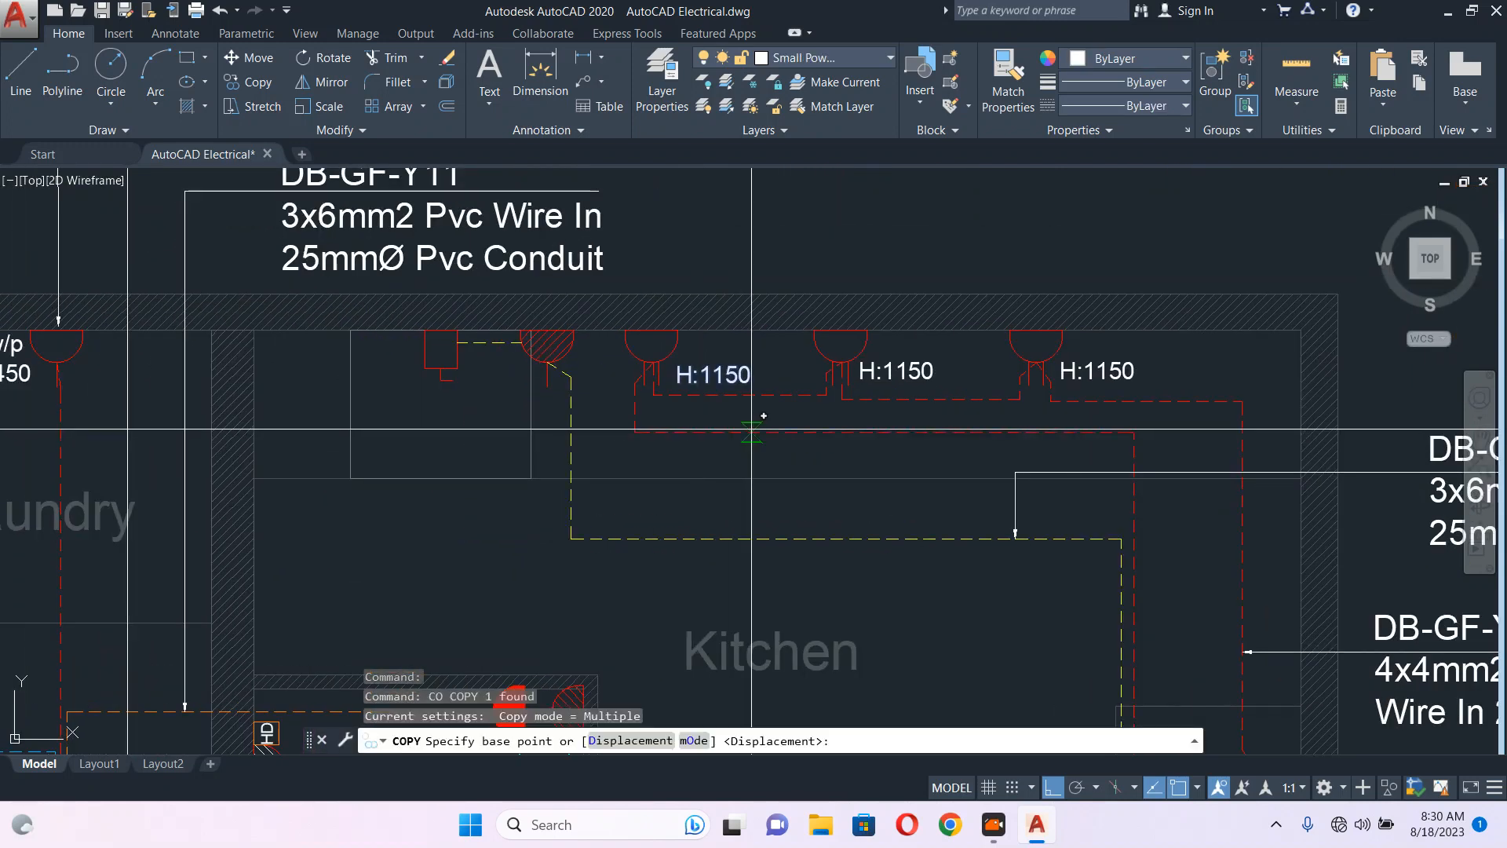
{"action": "left_click", "coordinate": [751, 431]}
{"action": "scroll", "coordinate": [429, 391], "scroll_direction": "up", "scroll_amount": 4}
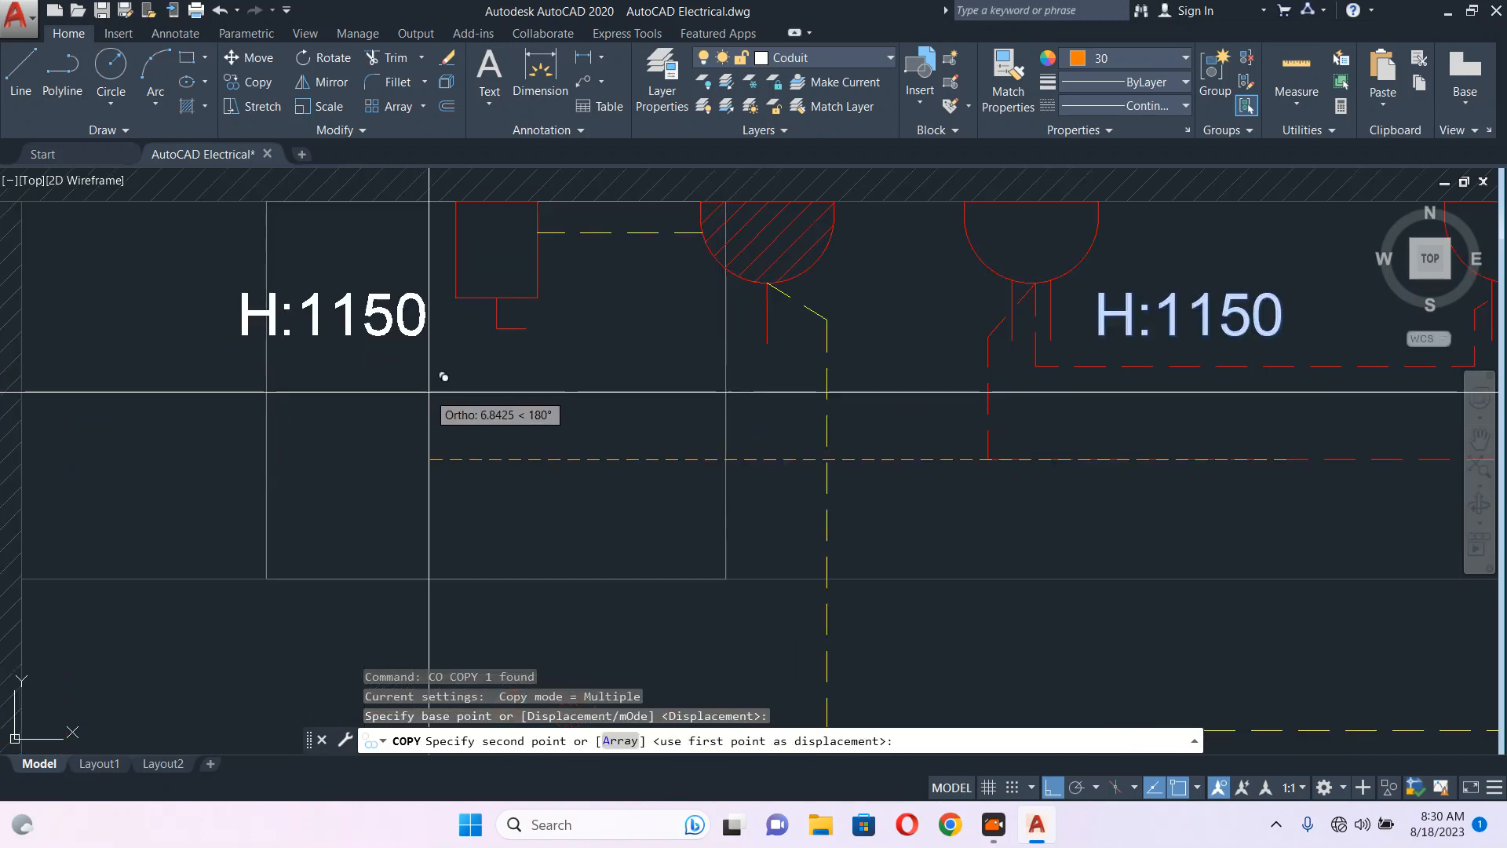
{"action": "left_click", "coordinate": [429, 391]}
{"action": "key", "text": "Return"}
- Change the copied label beside the rectangular outlet to read H:600
{"action": "double_click", "coordinate": [336, 331]}
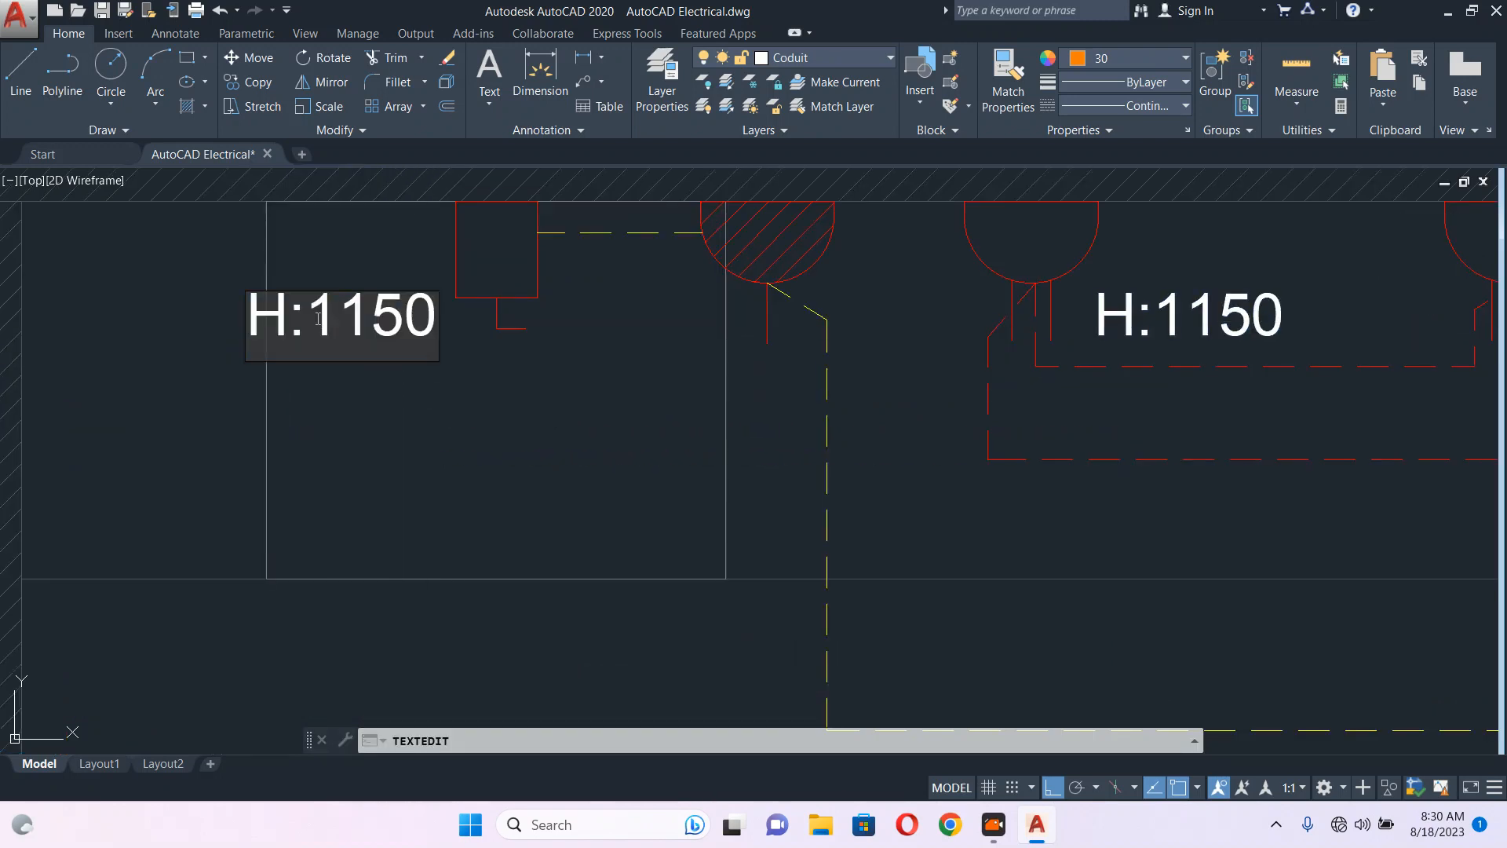
{"action": "left_click_drag", "start_coordinate": [318, 317], "coordinate": [489, 353]}
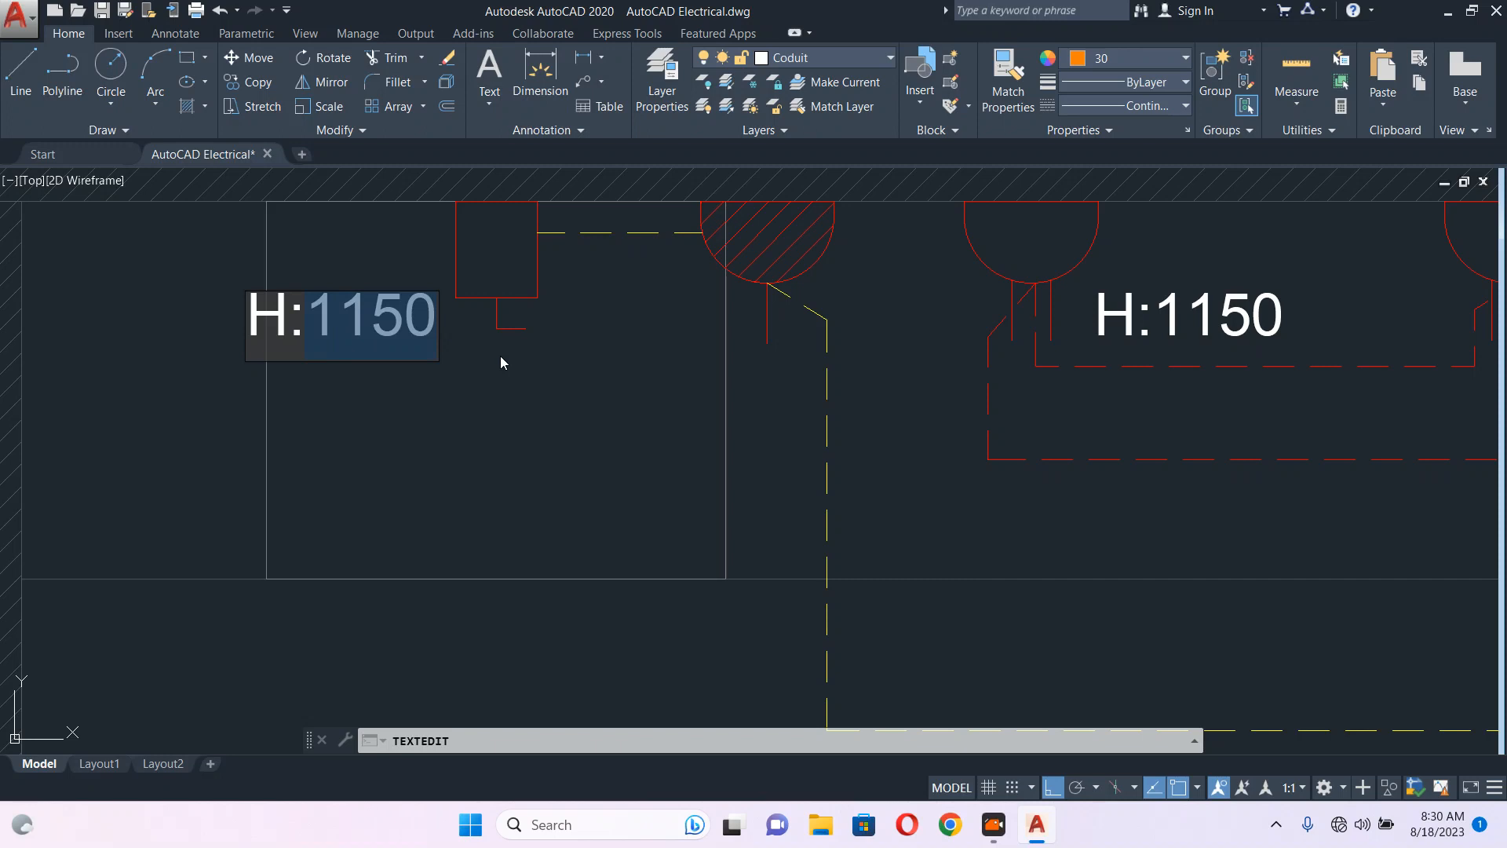
{"action": "type", "text": "600"}
{"action": "left_click", "coordinate": [483, 402]}
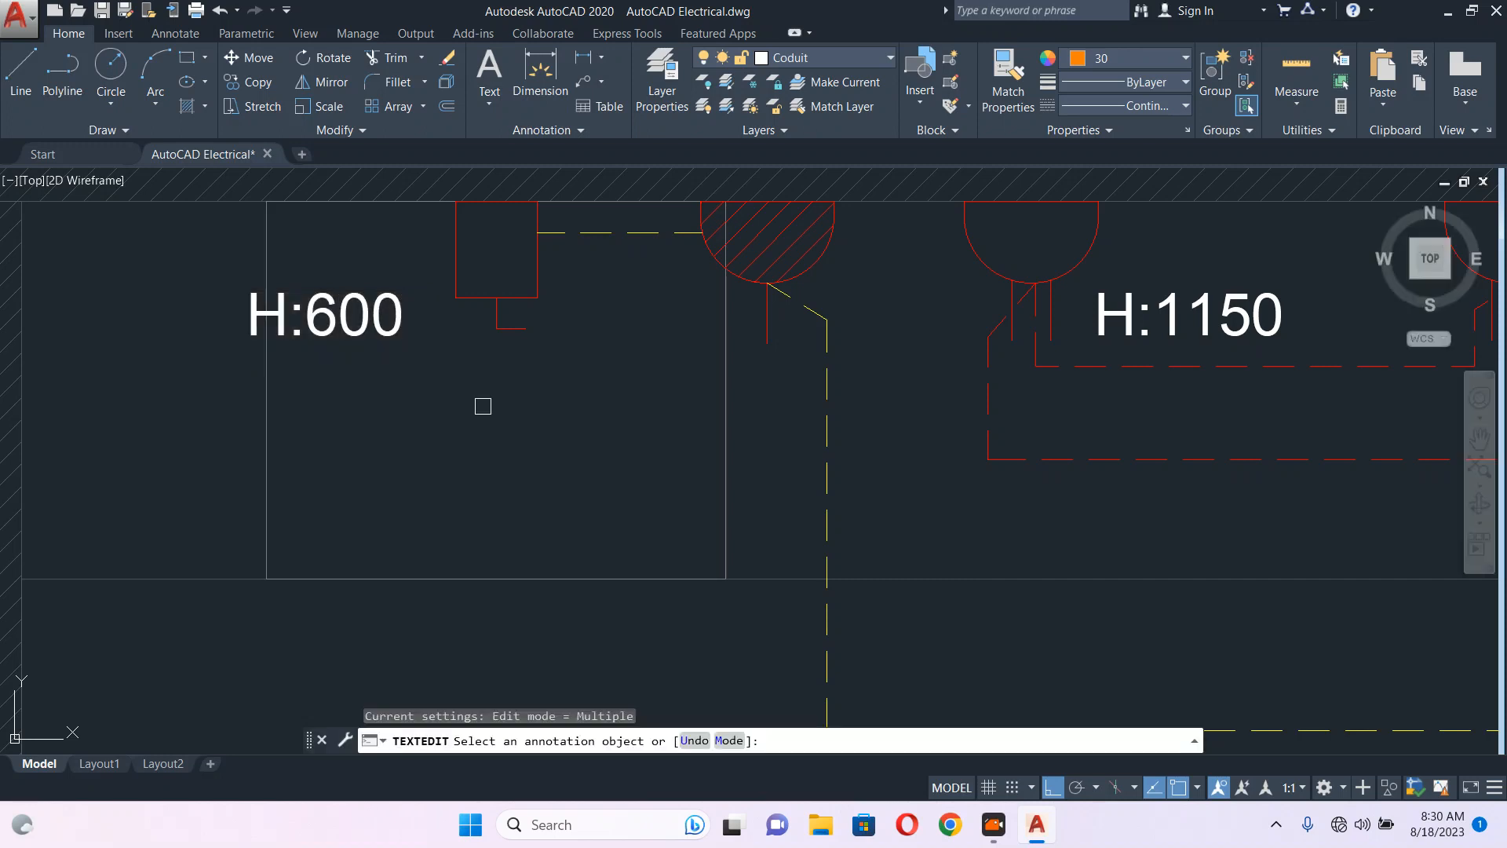
{"action": "key", "text": "Escape"}
- Move the H:600 label up and then slightly right so it sits level with the rectangular outlet, inside the counter outline
{"action": "left_click", "coordinate": [325, 314]}
{"action": "scroll", "coordinate": [429, 423], "scroll_direction": "up", "scroll_amount": 3}
{"action": "type", "text": "m"}
{"action": "key", "text": "Return"}
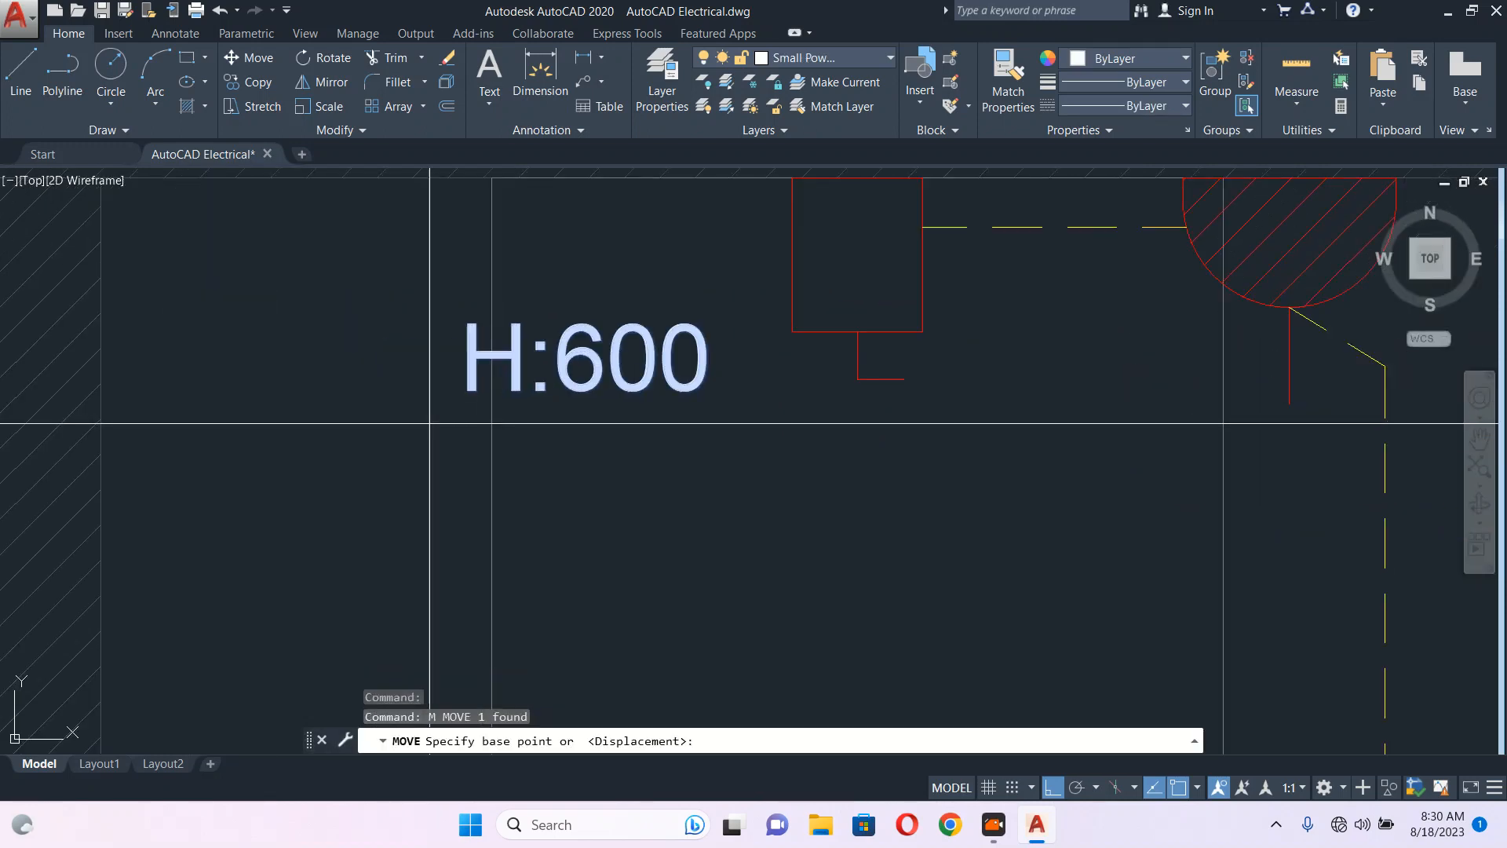
{"action": "left_click", "coordinate": [393, 404]}
{"action": "left_click", "coordinate": [549, 281]}
{"action": "left_click", "coordinate": [549, 268]}
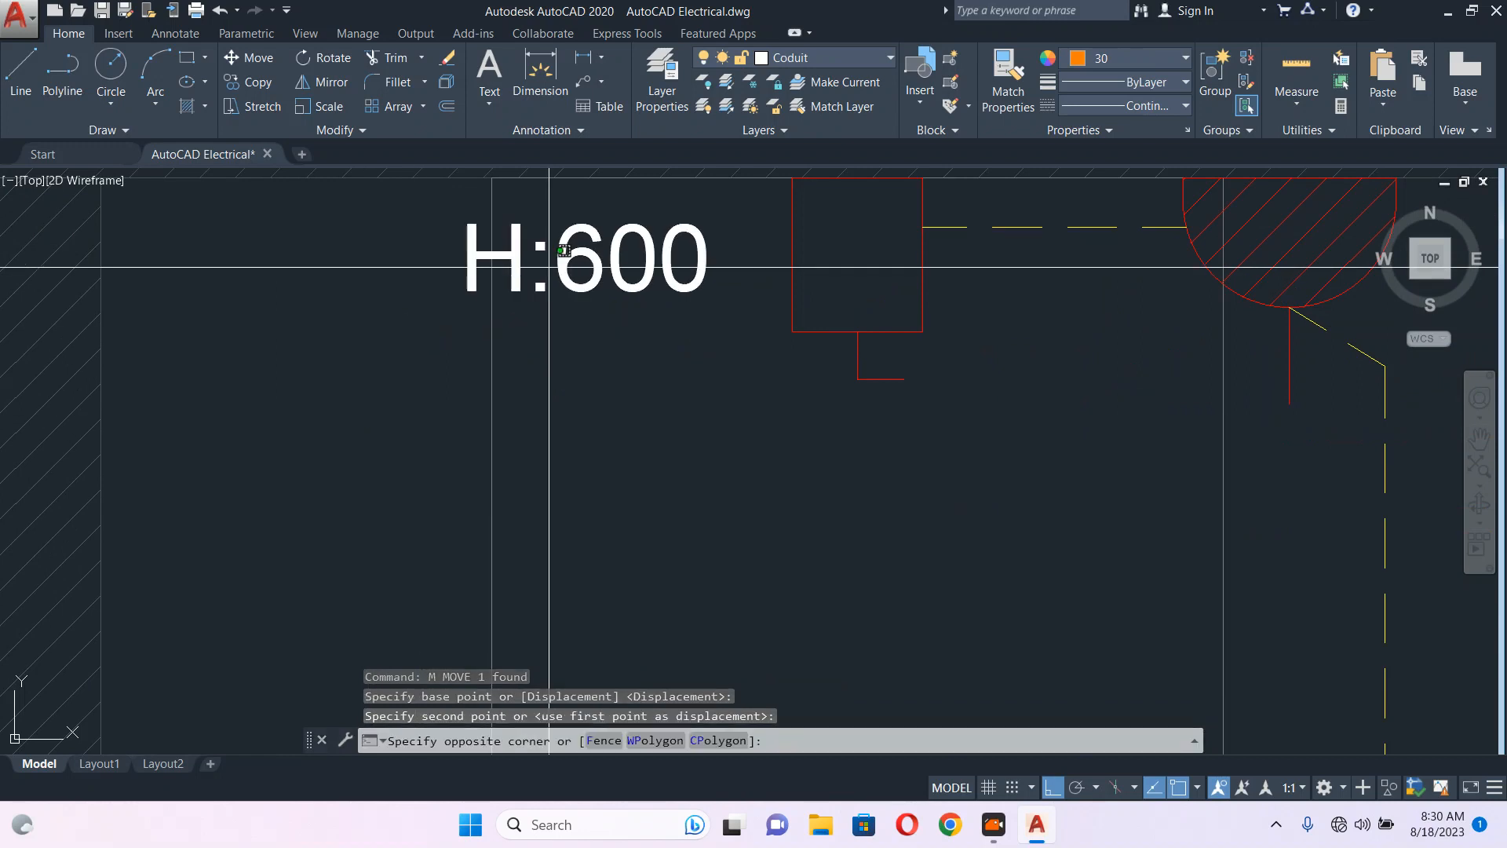
{"action": "left_click", "coordinate": [364, 346]}
{"action": "key", "text": "Return"}
{"action": "left_click", "coordinate": [330, 361]}
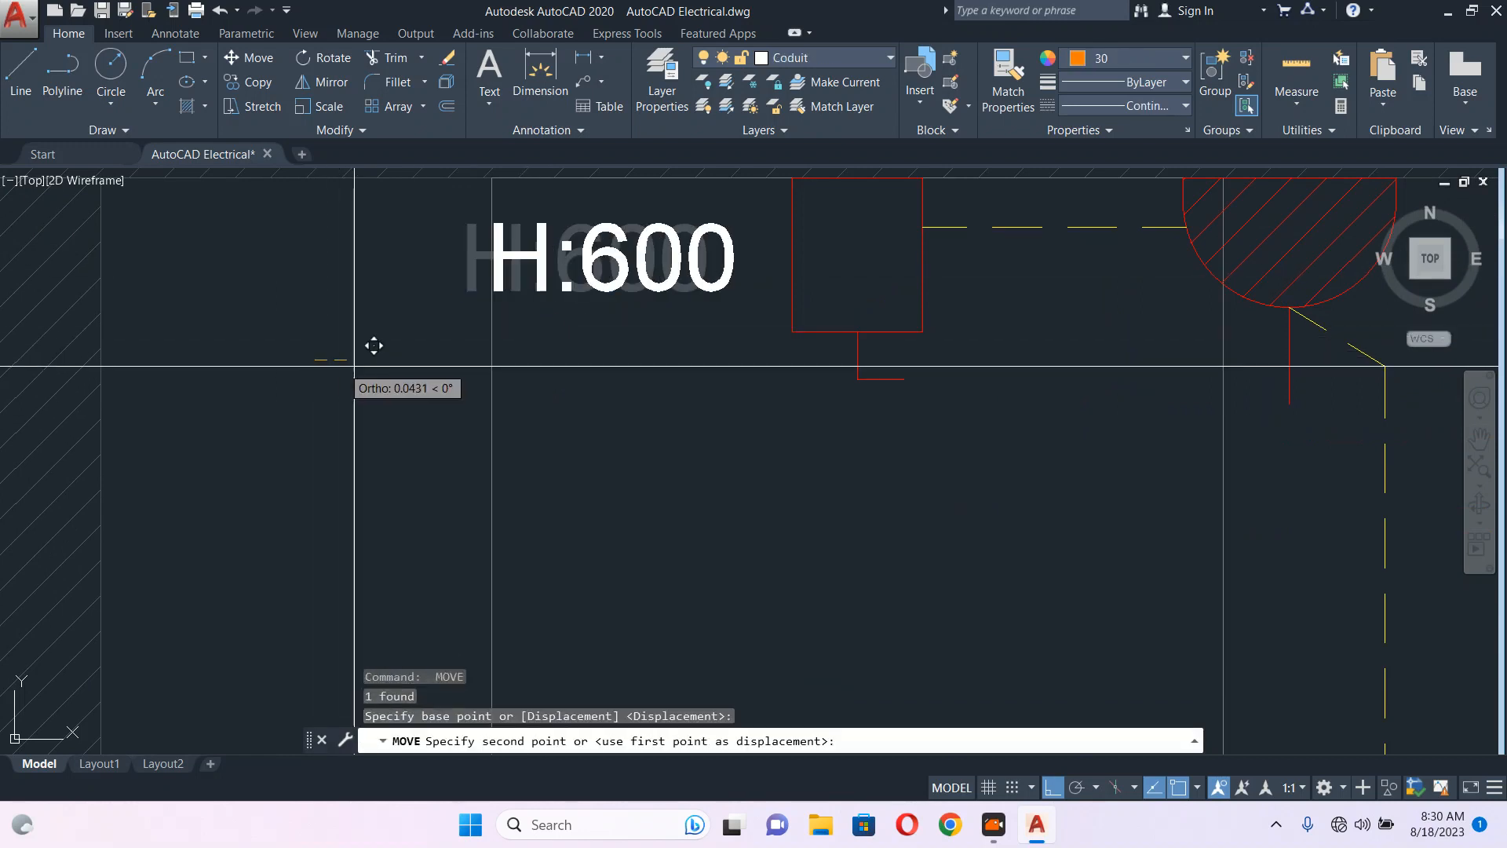
{"action": "key", "text": "Escape"}
- Turn Ortho off and copy the rightmost H:1150 label in the kitchen to just left of the hatched outlet
{"action": "scroll", "coordinate": [361, 314], "scroll_direction": "down", "scroll_amount": 6}
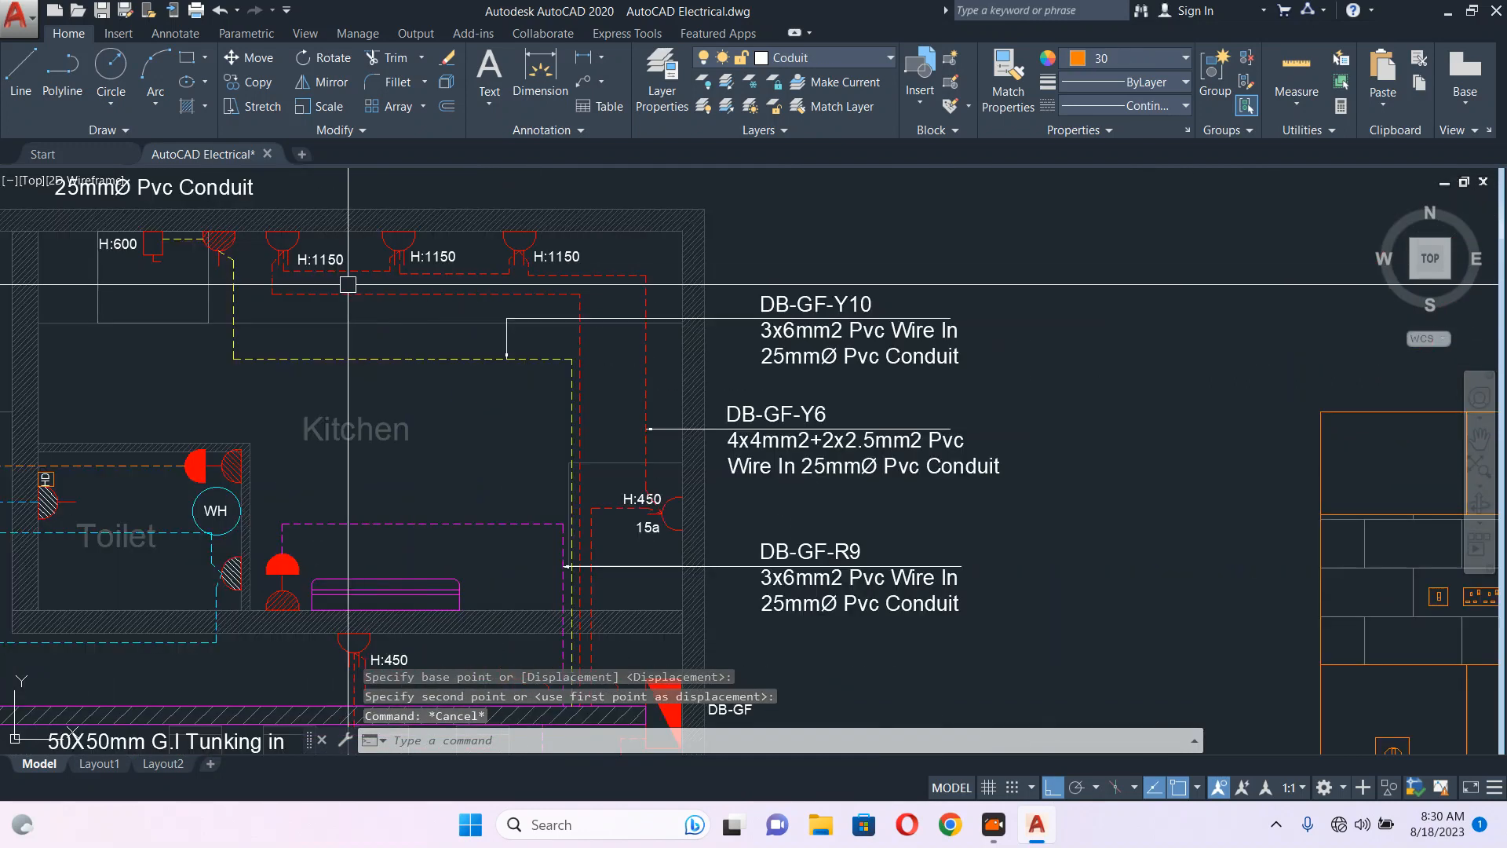
{"action": "scroll", "coordinate": [390, 269], "scroll_direction": "down", "scroll_amount": 4}
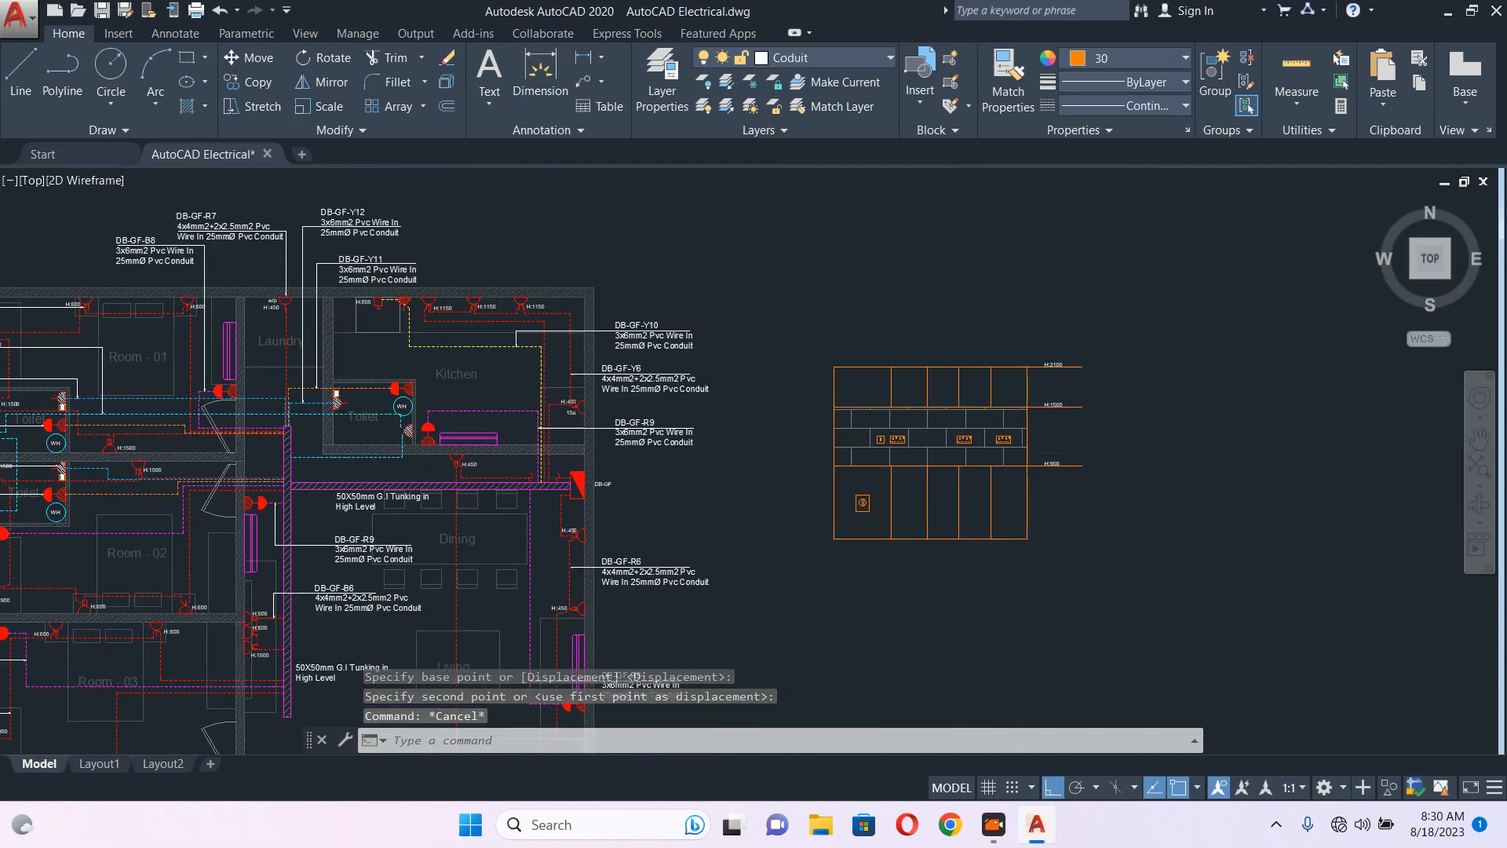
{"action": "scroll", "coordinate": [1045, 420], "scroll_direction": "up", "scroll_amount": 4}
{"action": "middle_click_drag", "start_coordinate": [479, 399], "coordinate": [1096, 484]}
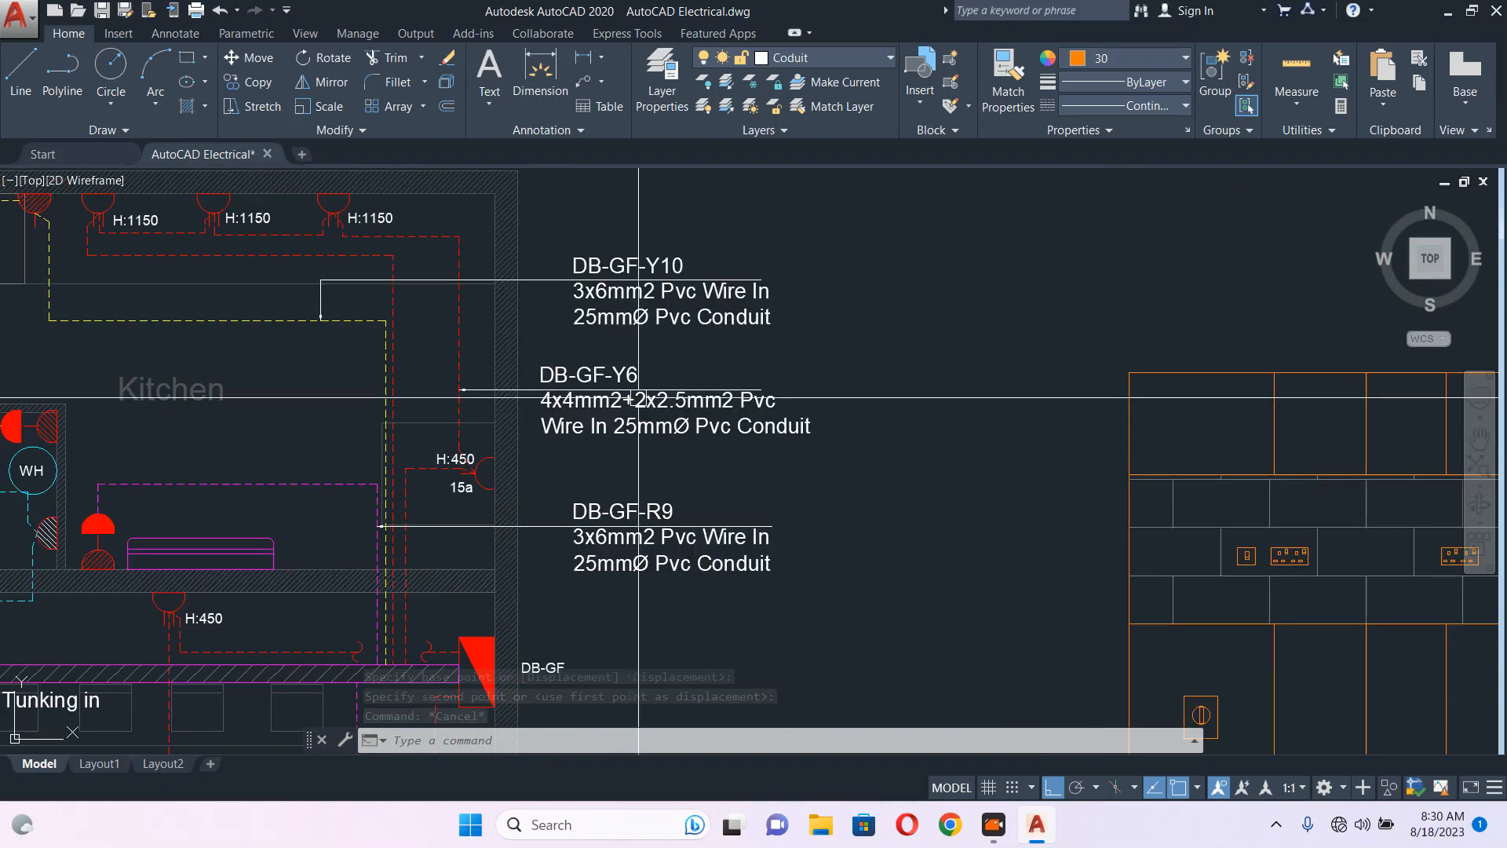
{"action": "scroll", "coordinate": [405, 338], "scroll_direction": "up", "scroll_amount": 2}
{"action": "scroll", "coordinate": [618, 297], "scroll_direction": "down", "scroll_amount": 4}
{"action": "middle_click_drag", "start_coordinate": [450, 262], "coordinate": [765, 407]}
{"action": "scroll", "coordinate": [701, 332], "scroll_direction": "up", "scroll_amount": 4}
{"action": "left_click", "coordinate": [752, 330]}
{"action": "type", "text": "co"}
{"action": "key", "text": "Return"}
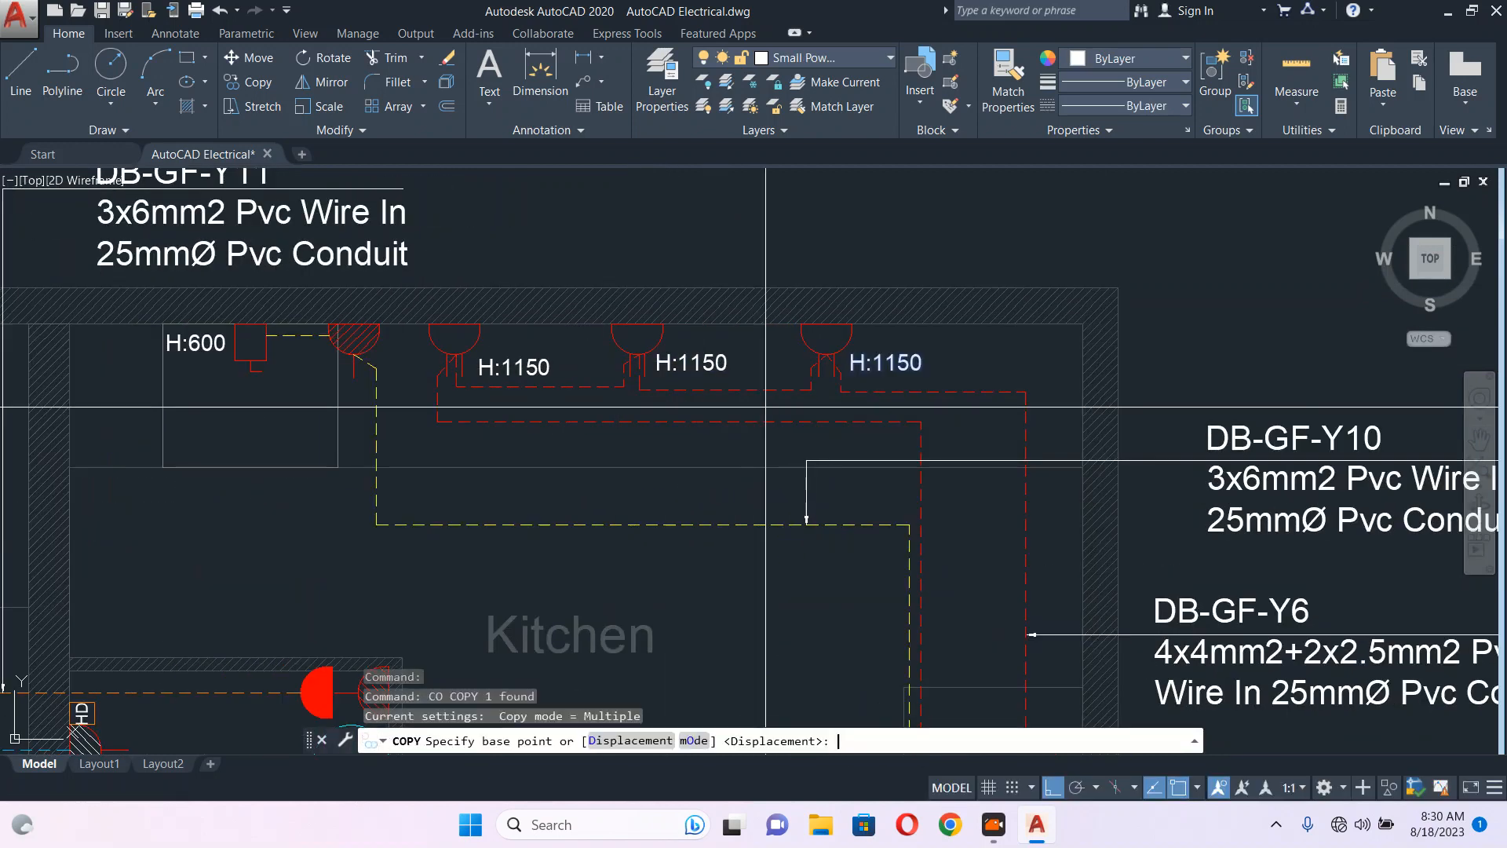
{"action": "left_click", "coordinate": [837, 408]}
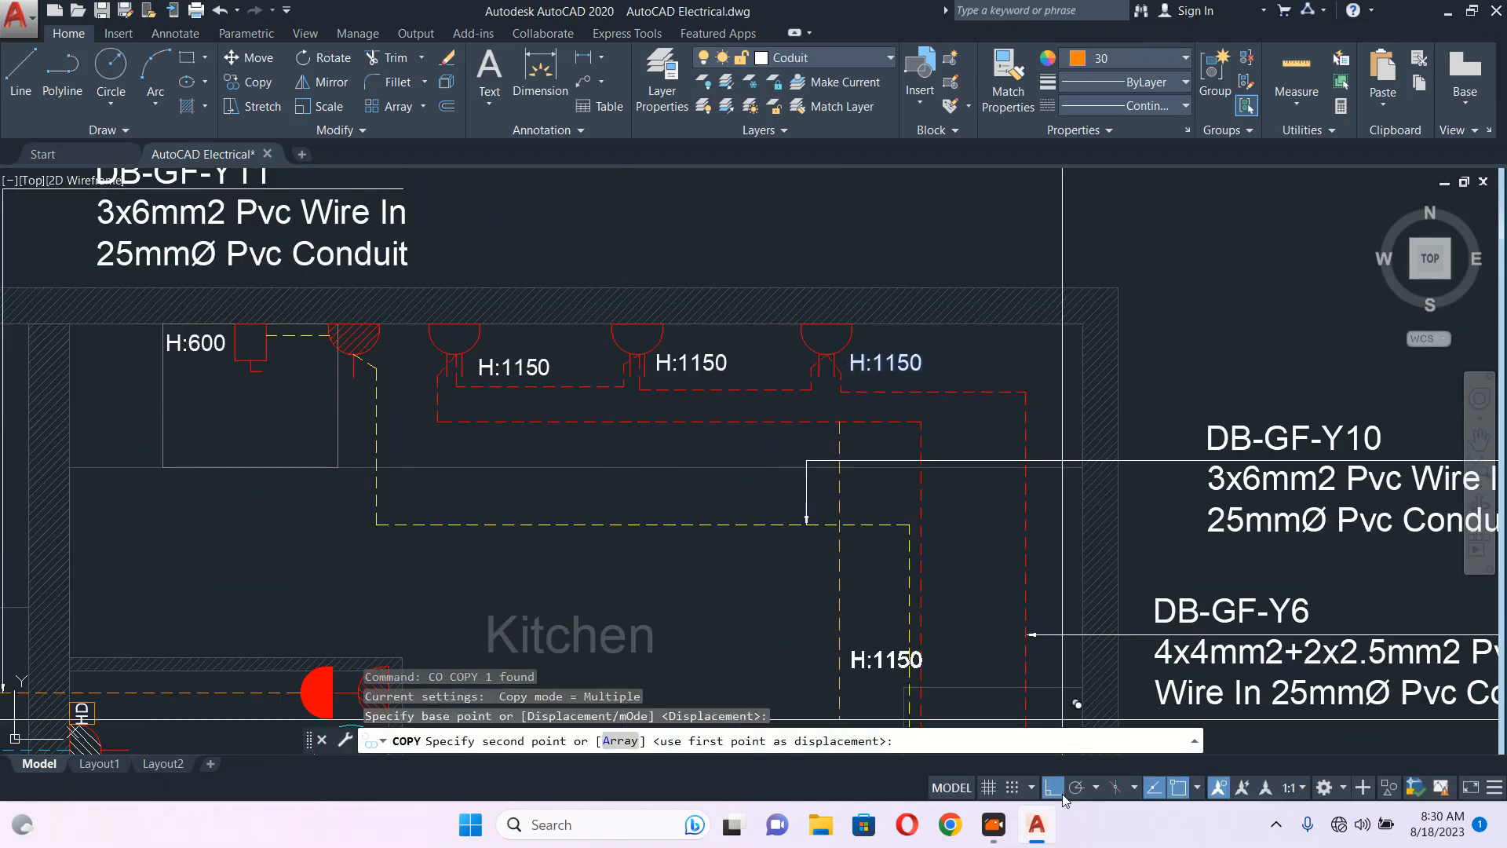
{"action": "scroll", "coordinate": [270, 412], "scroll_direction": "up", "scroll_amount": 4}
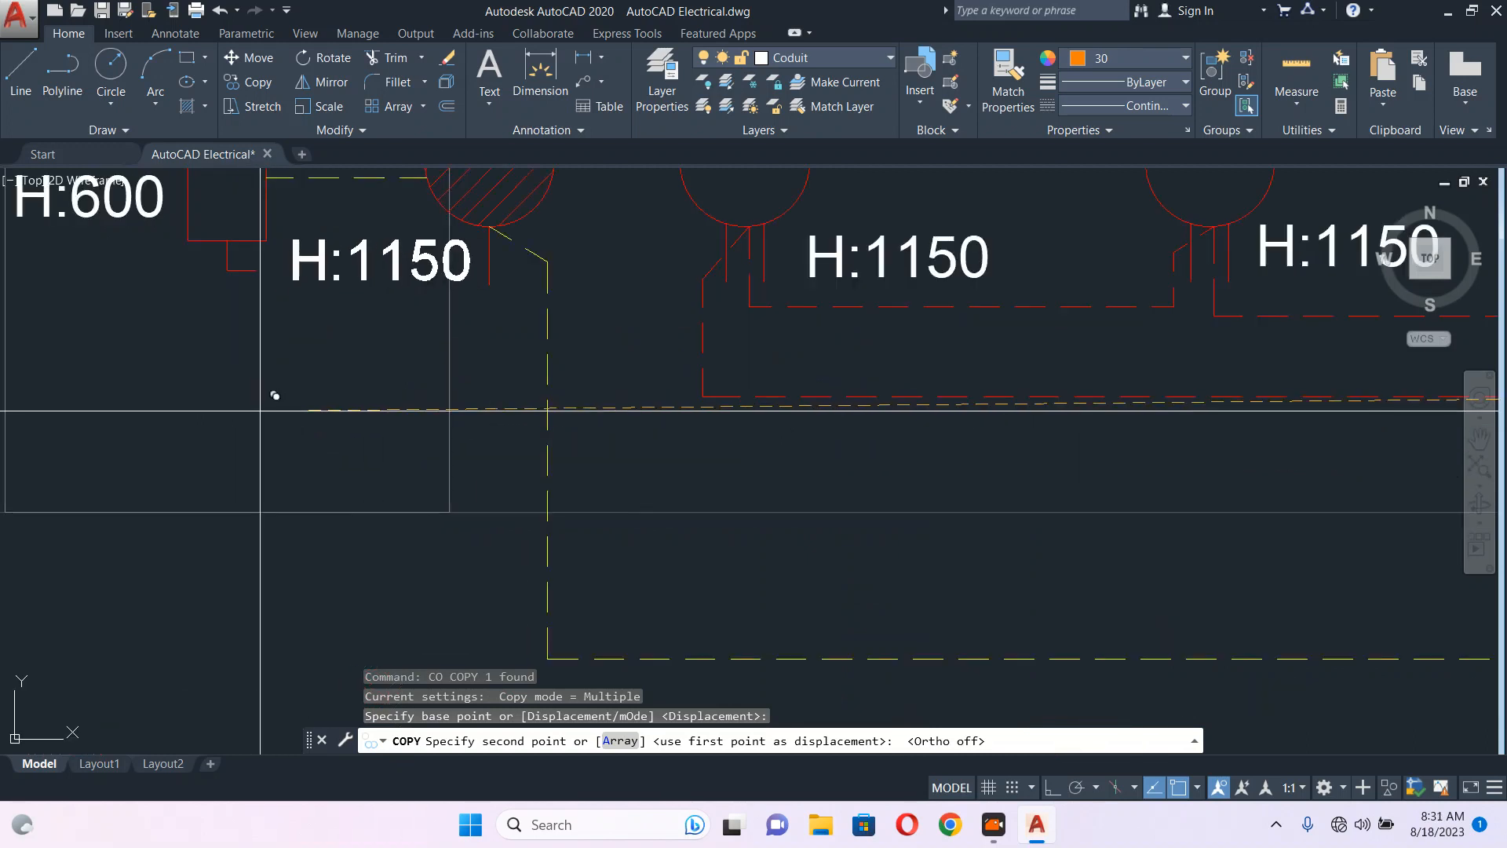
{"action": "left_click", "coordinate": [260, 408]}
{"action": "key", "text": "Escape"}
- Compare the outlets in the cabinet elevation with the kitchen plan's outlets and height labels, including the 15a outlet on the side wall
{"action": "scroll", "coordinate": [867, 409], "scroll_direction": "down", "scroll_amount": 5}
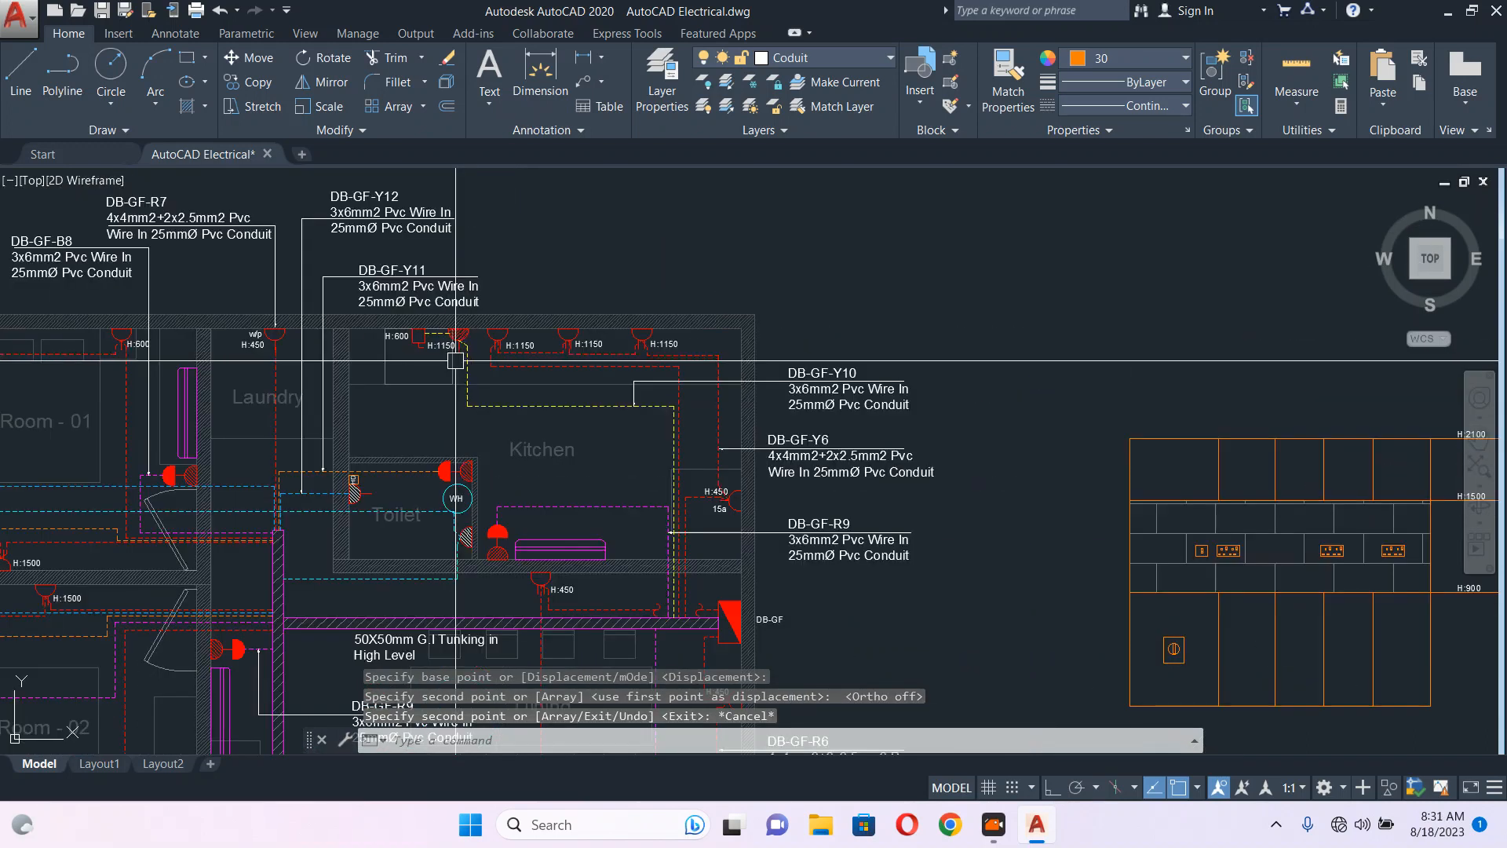
{"action": "middle_click_drag", "start_coordinate": [867, 409], "coordinate": [442, 254]}
{"action": "scroll", "coordinate": [441, 254], "scroll_direction": "down", "scroll_amount": 2}
{"action": "scroll", "coordinate": [646, 335], "scroll_direction": "up", "scroll_amount": 6}
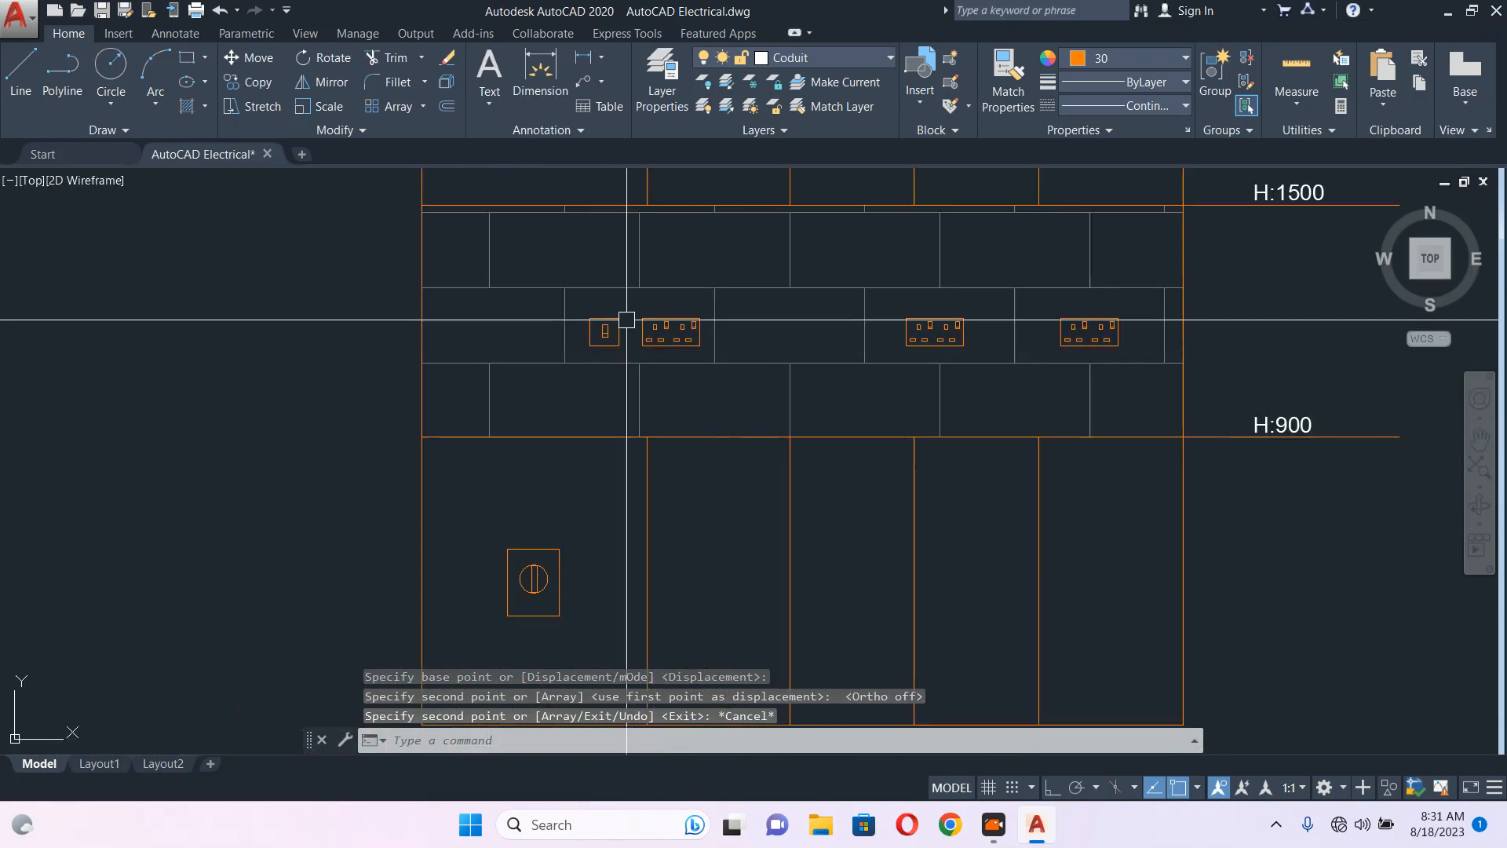
{"action": "scroll", "coordinate": [610, 320], "scroll_direction": "up", "scroll_amount": 2}
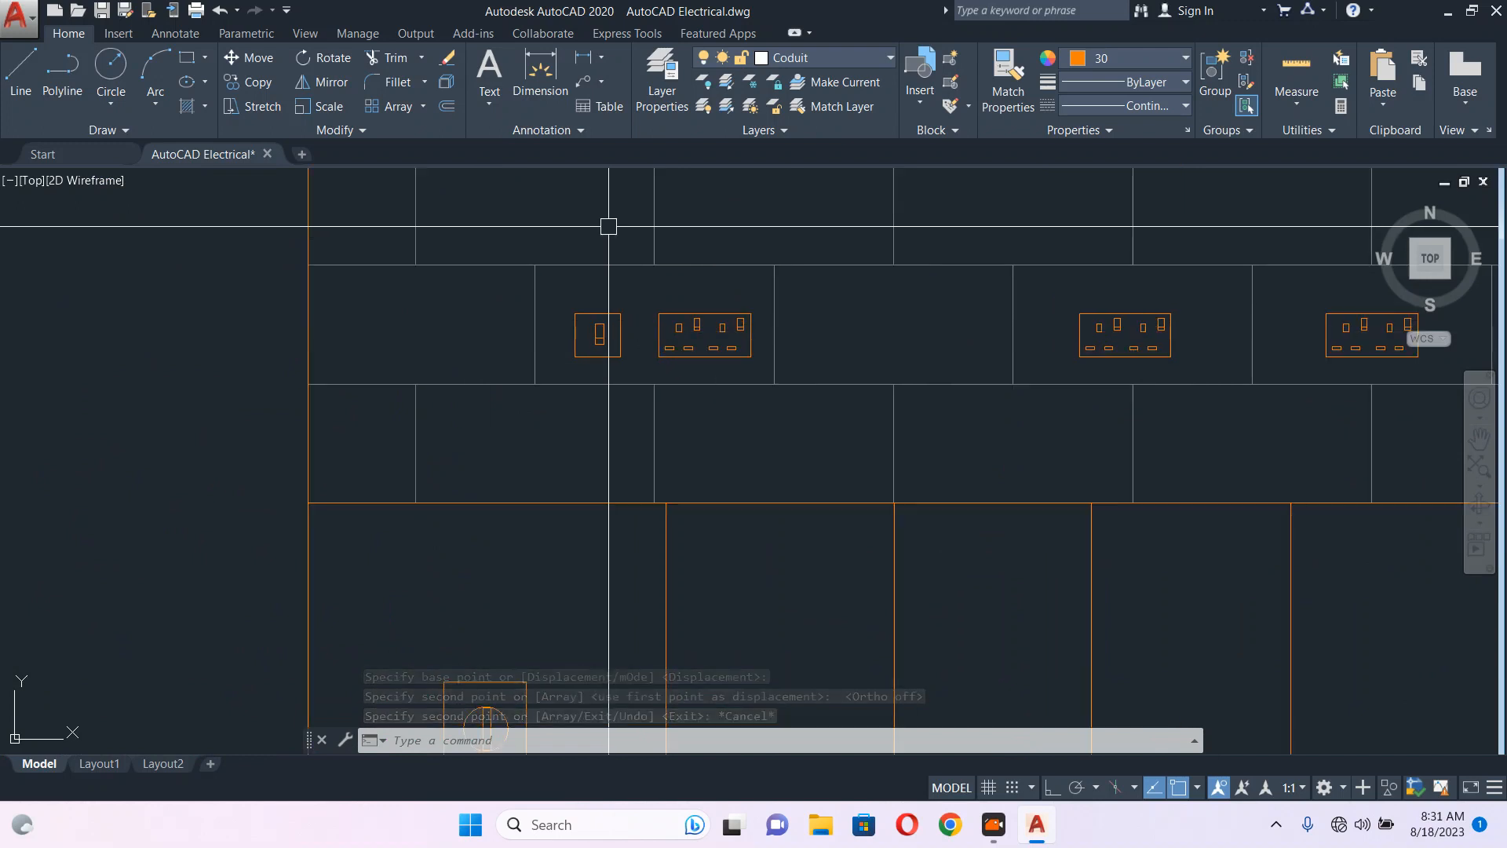
{"action": "scroll", "coordinate": [650, 336], "scroll_direction": "down", "scroll_amount": 4}
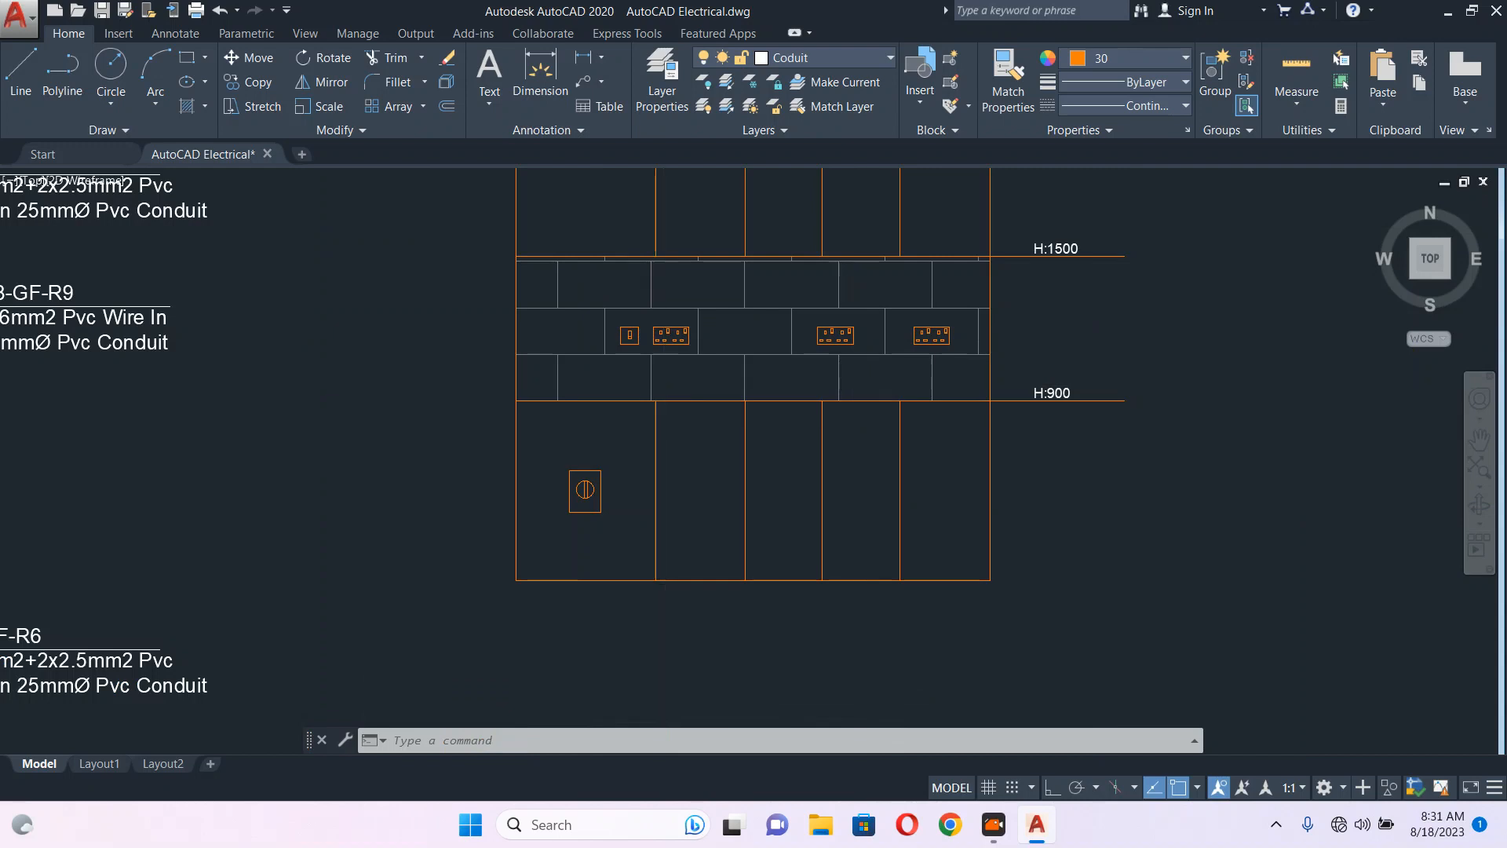
{"action": "scroll", "coordinate": [661, 423], "scroll_direction": "down", "scroll_amount": 2}
{"action": "mouse_move", "coordinate": [552, 409]}
{"action": "middle_mouse_down"}
{"action": "mouse_move", "coordinate": [620, 397]}
{"action": "mouse_move", "coordinate": [913, 414]}
{"action": "middle_mouse_up"}
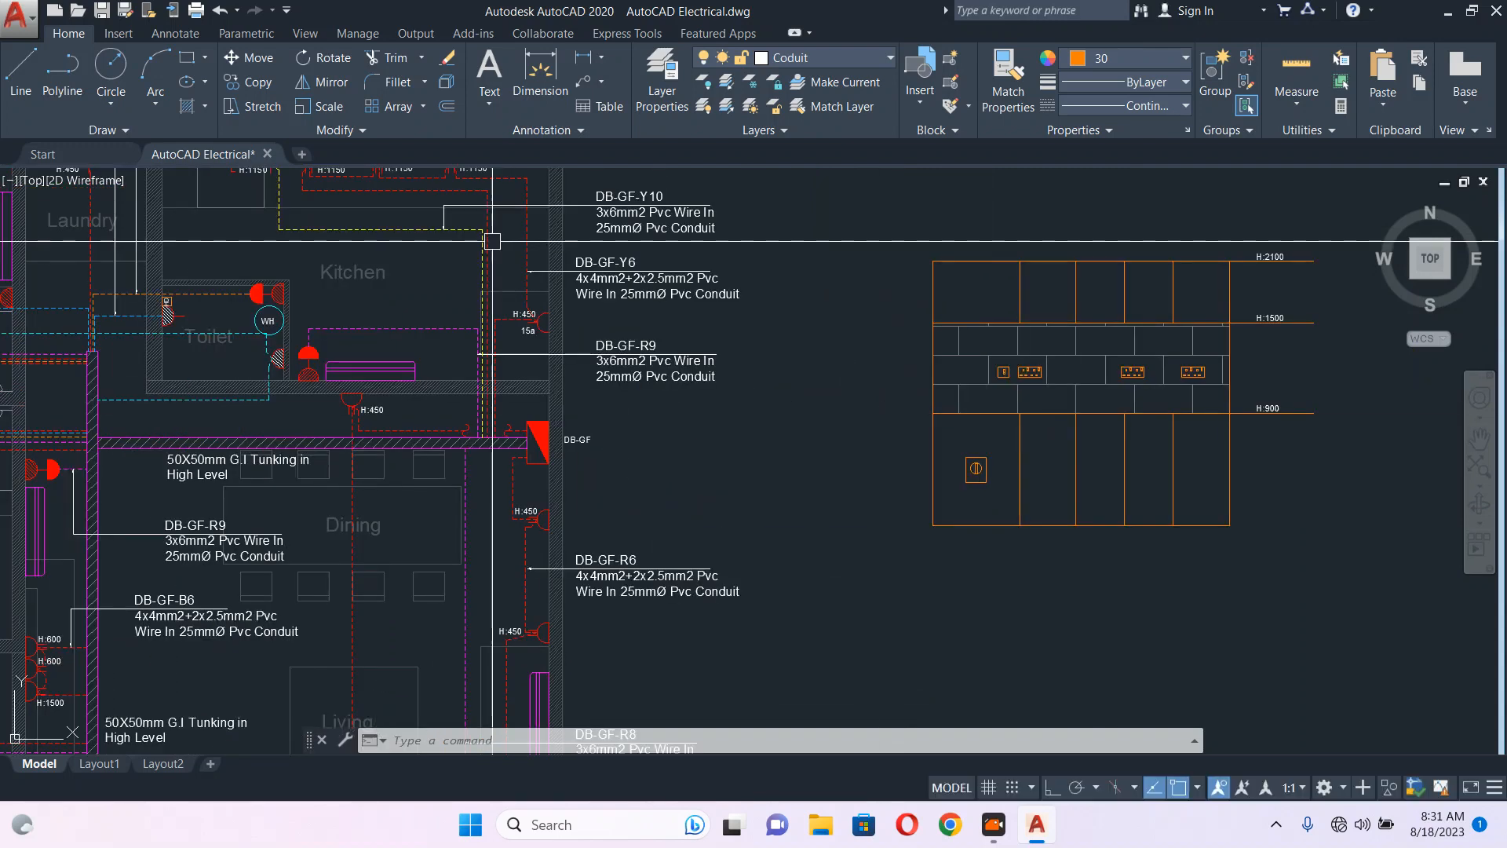
{"action": "scroll", "coordinate": [505, 417], "scroll_direction": "down", "scroll_amount": 2}
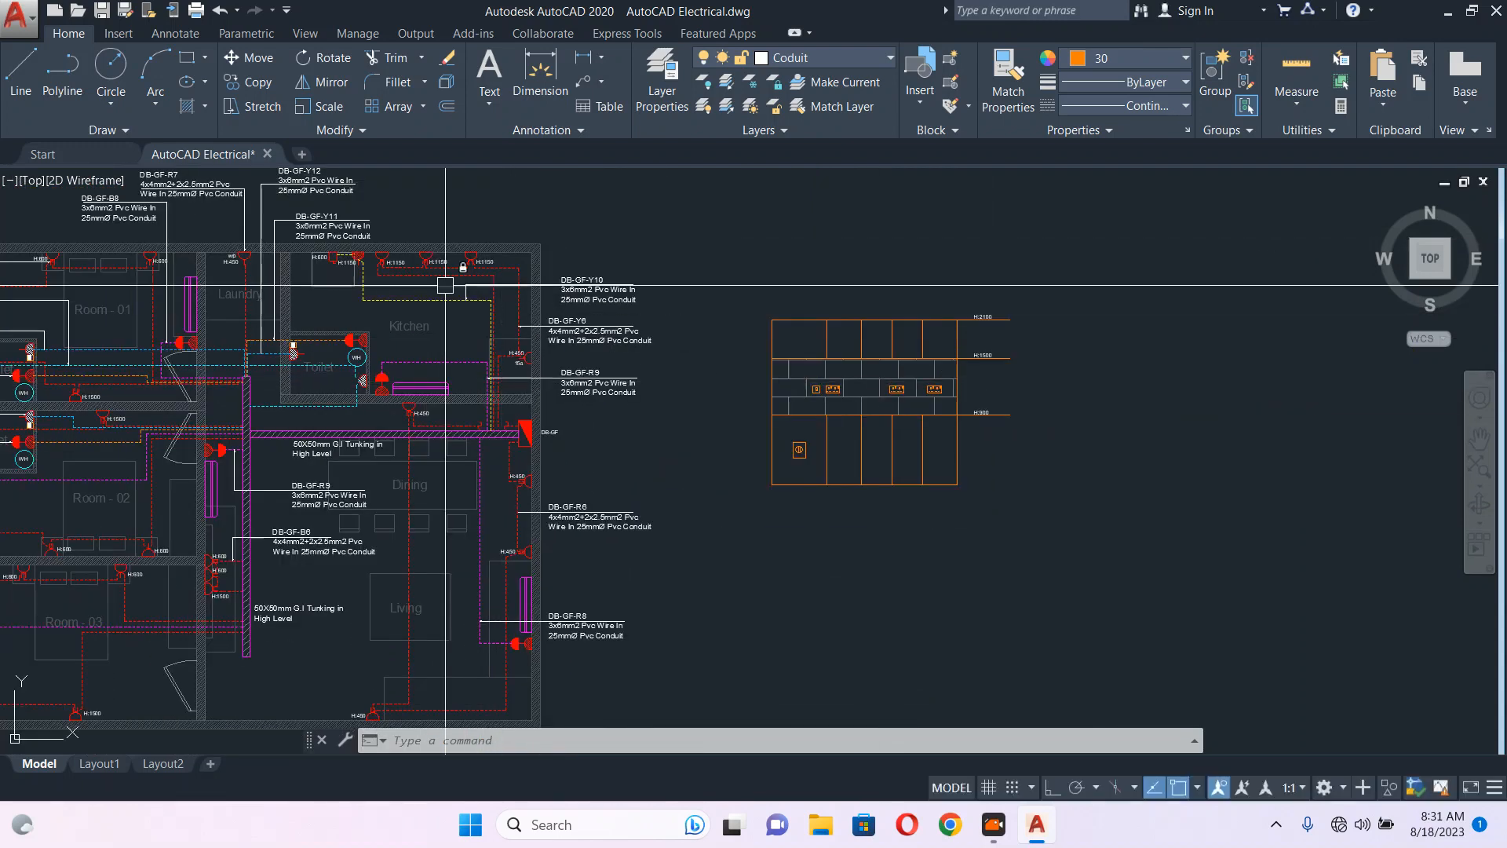
{"action": "scroll", "coordinate": [409, 249], "scroll_direction": "up", "scroll_amount": 3}
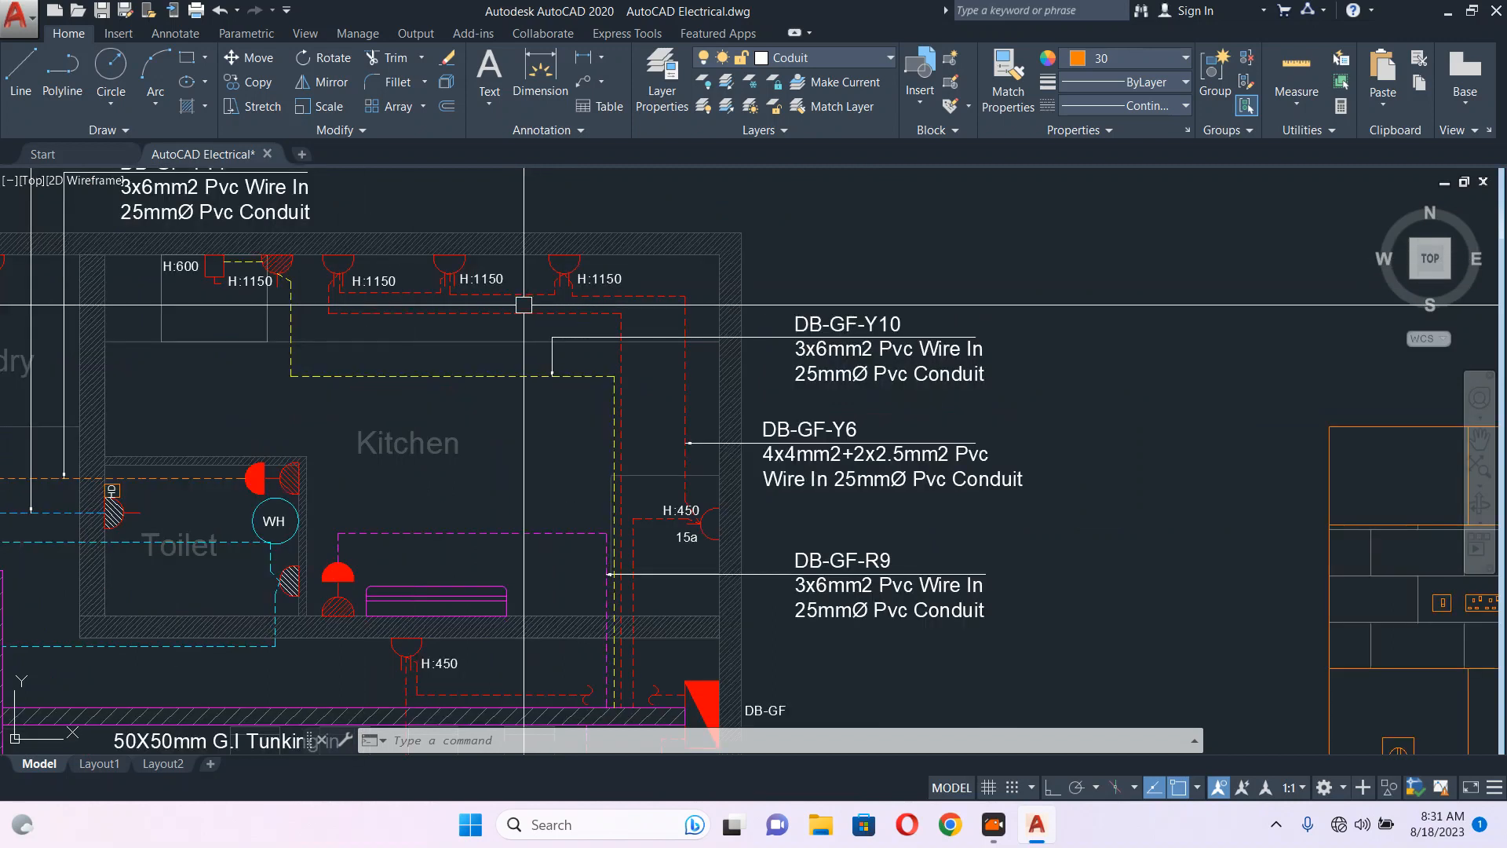
{"action": "scroll", "coordinate": [524, 304], "scroll_direction": "up", "scroll_amount": 2}
{"action": "middle_click_drag", "start_coordinate": [353, 306], "coordinate": [565, 356]}
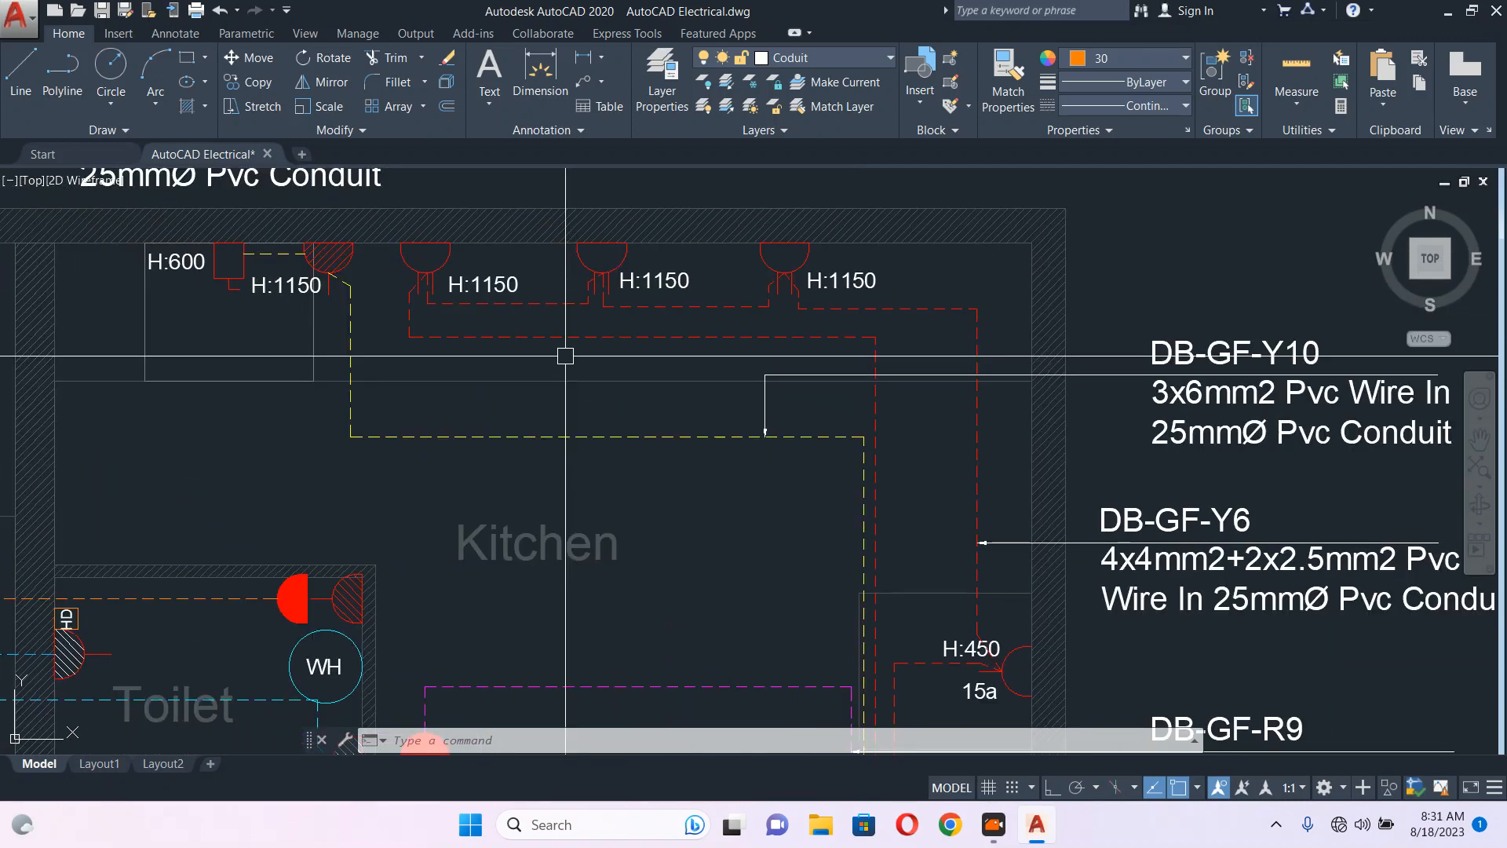
{"action": "scroll", "coordinate": [488, 312], "scroll_direction": "down", "scroll_amount": 5}
{"action": "scroll", "coordinate": [744, 492], "scroll_direction": "up", "scroll_amount": 5}
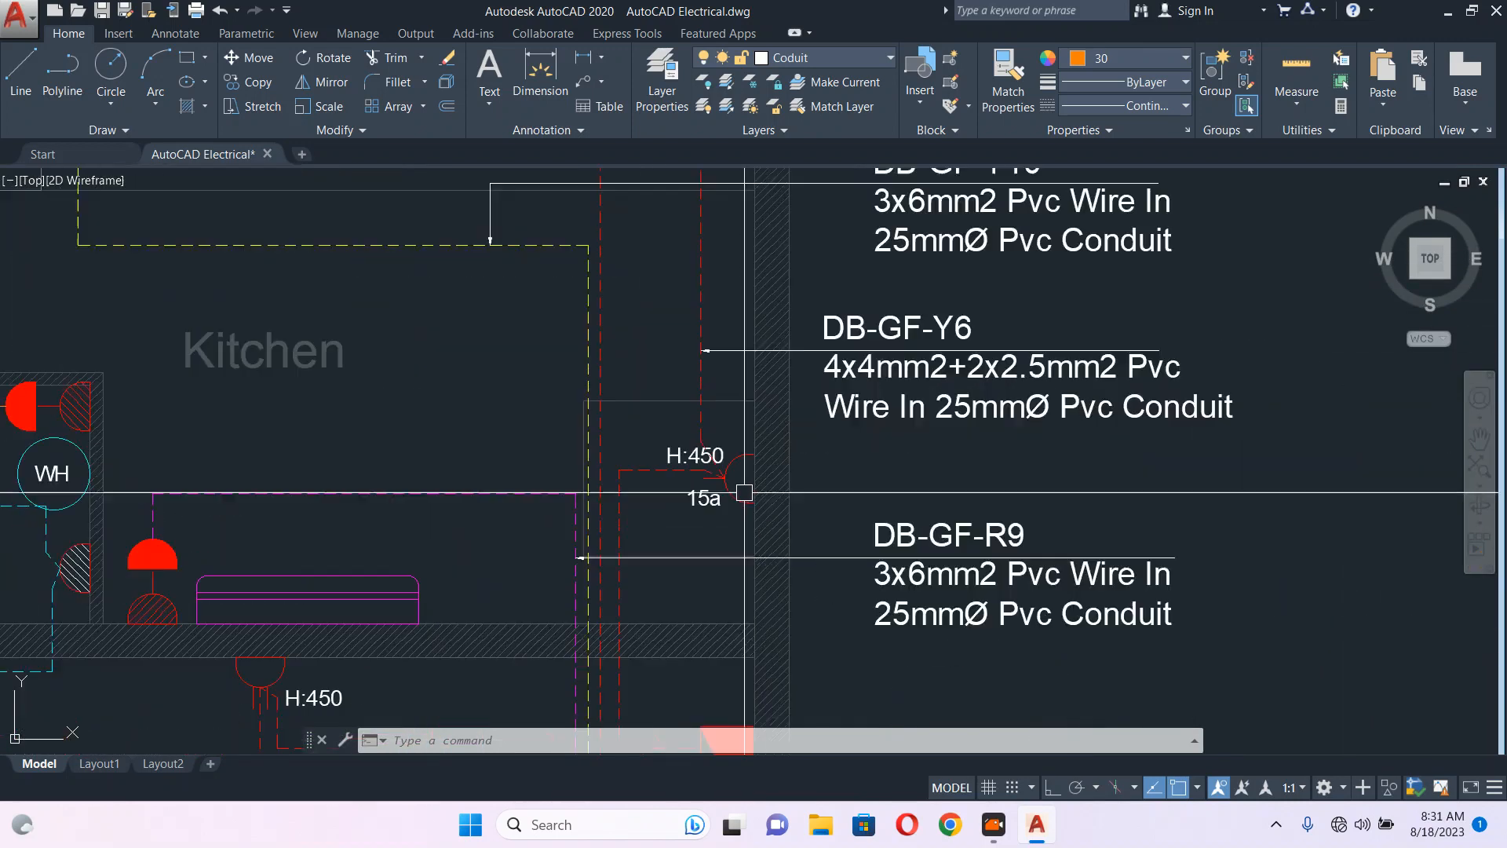
{"action": "middle_click_drag", "start_coordinate": [791, 501], "coordinate": [719, 455]}
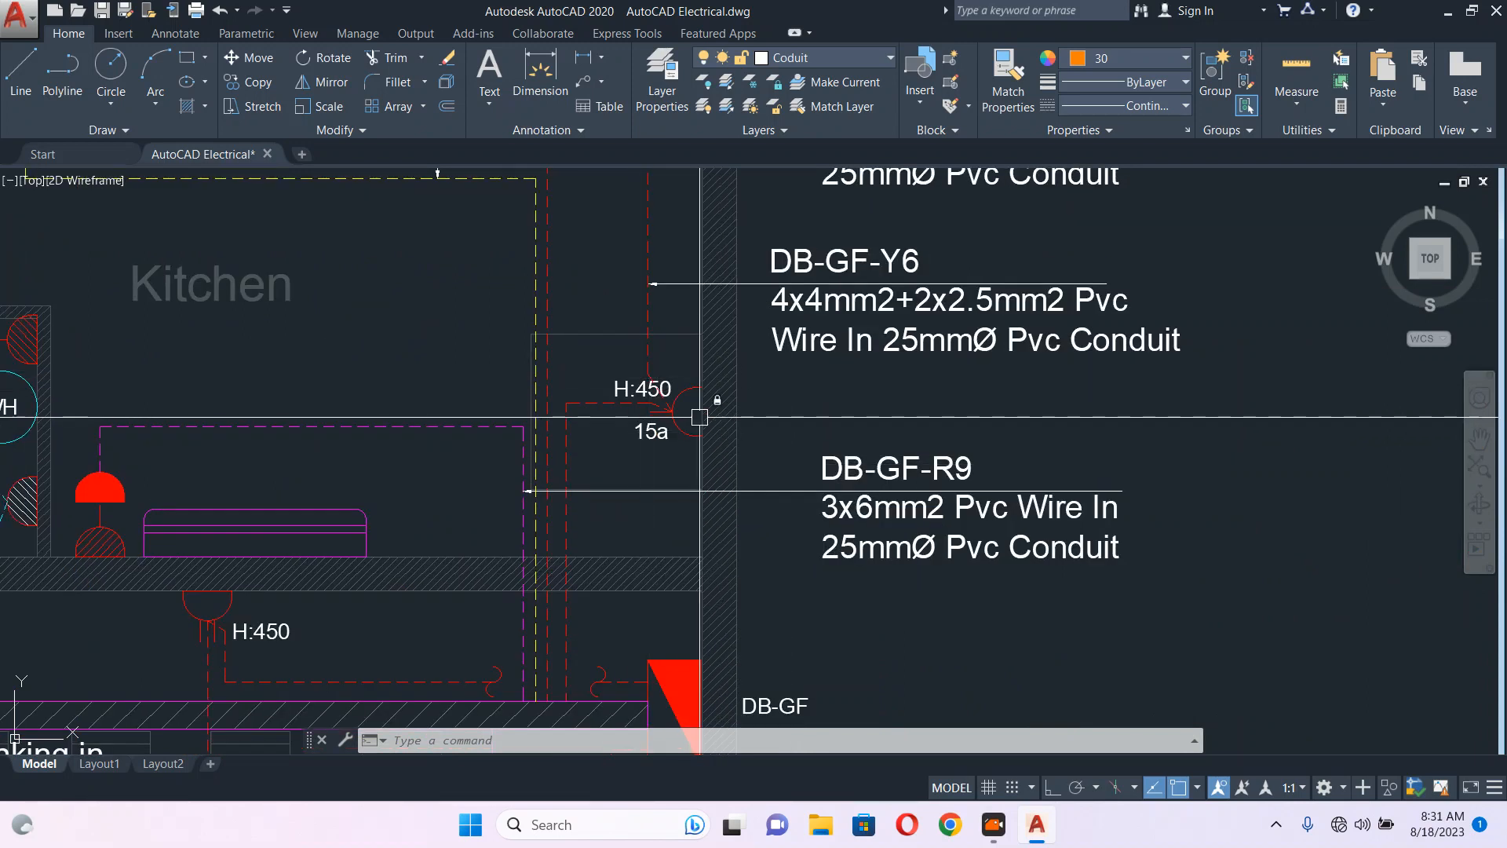
{"action": "mouse_move", "coordinate": [699, 417]}
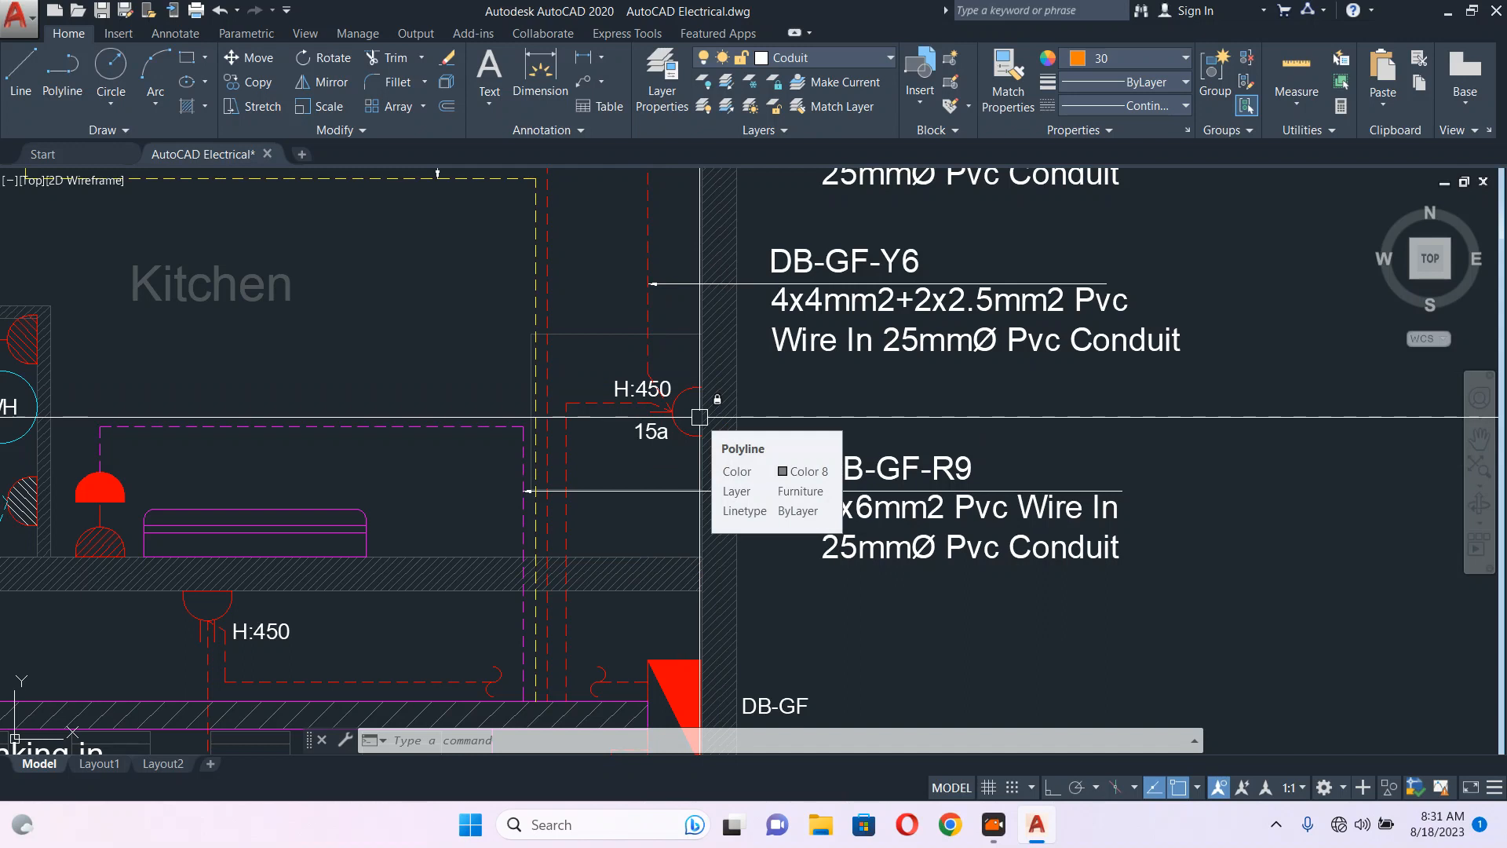
- Turn polar tracking on and move the whole cabinet elevation with its height labels horizontally to the right, farther from the floor plan
{"action": "scroll", "coordinate": [700, 417], "scroll_direction": "down", "scroll_amount": 3}
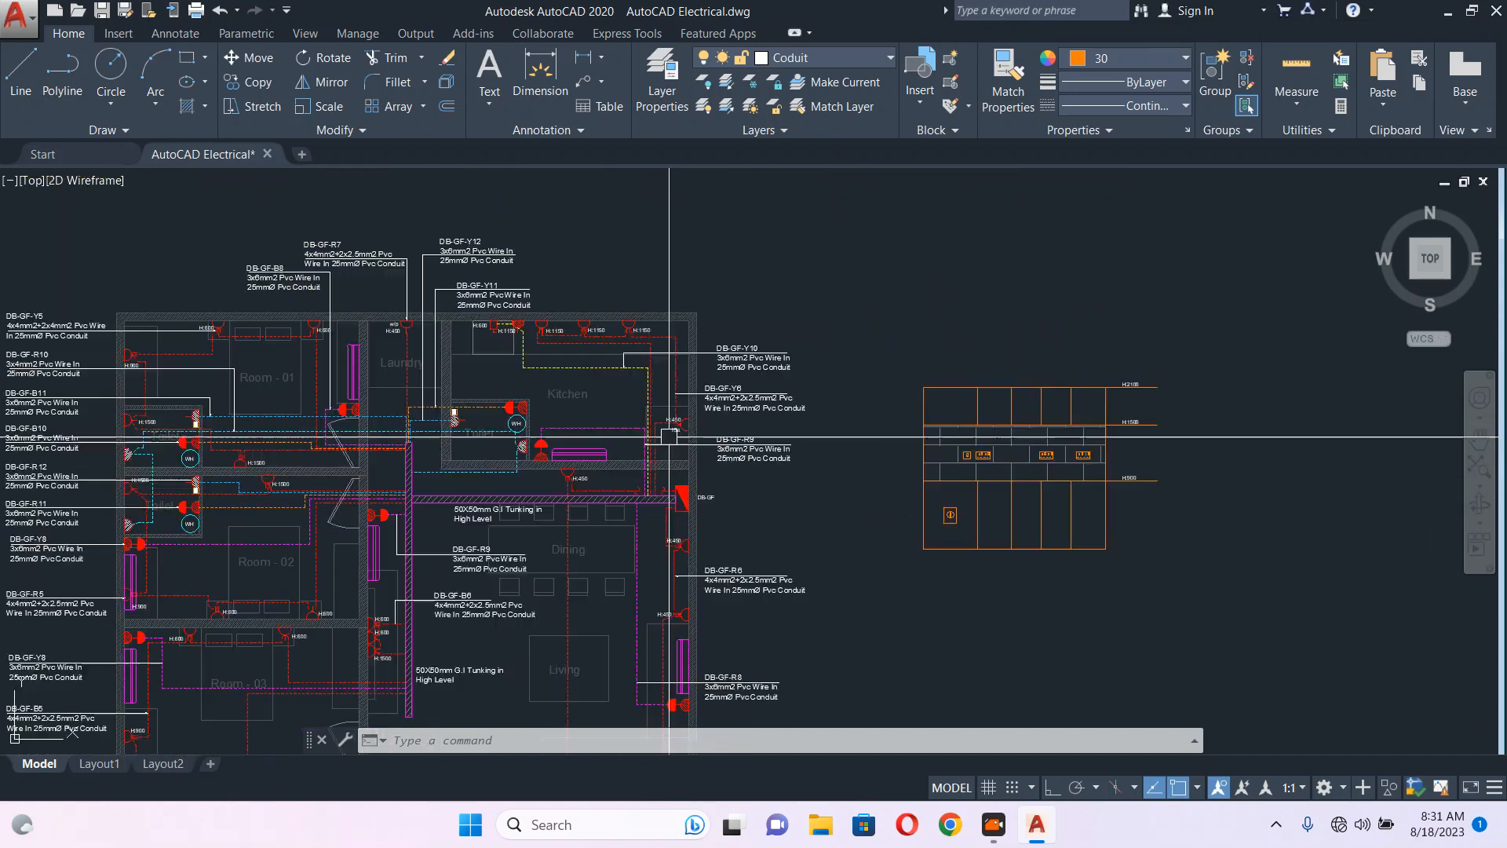
{"action": "scroll", "coordinate": [706, 392], "scroll_direction": "down", "scroll_amount": 2}
{"action": "left_click", "coordinate": [966, 244]}
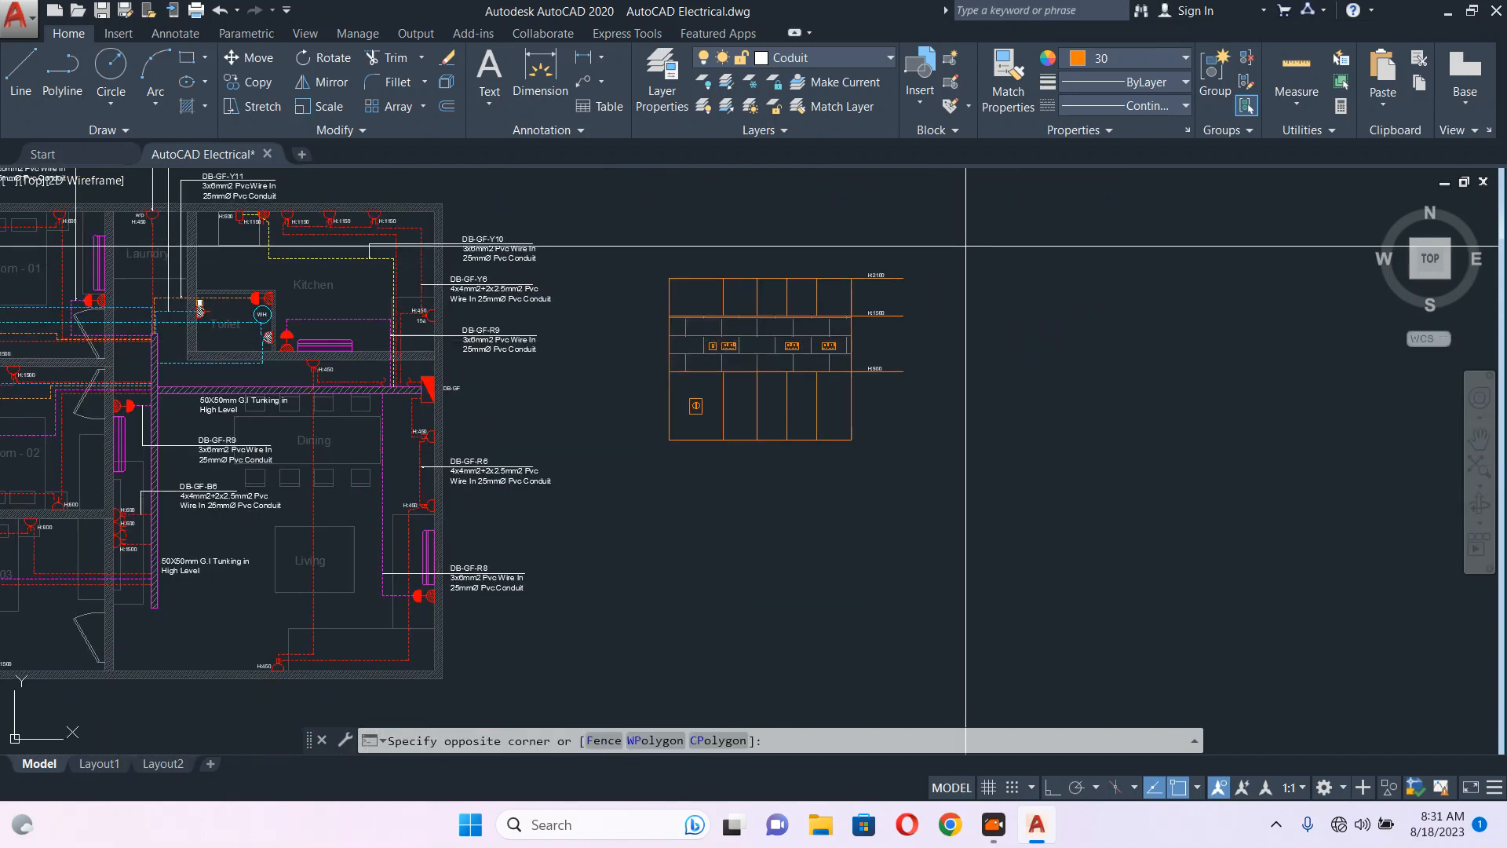
{"action": "left_click", "coordinate": [646, 479]}
{"action": "scroll", "coordinate": [808, 478], "scroll_direction": "up", "scroll_amount": 2}
{"action": "type", "text": "m"}
{"action": "key", "text": "space"}
{"action": "left_click", "coordinate": [883, 468]}
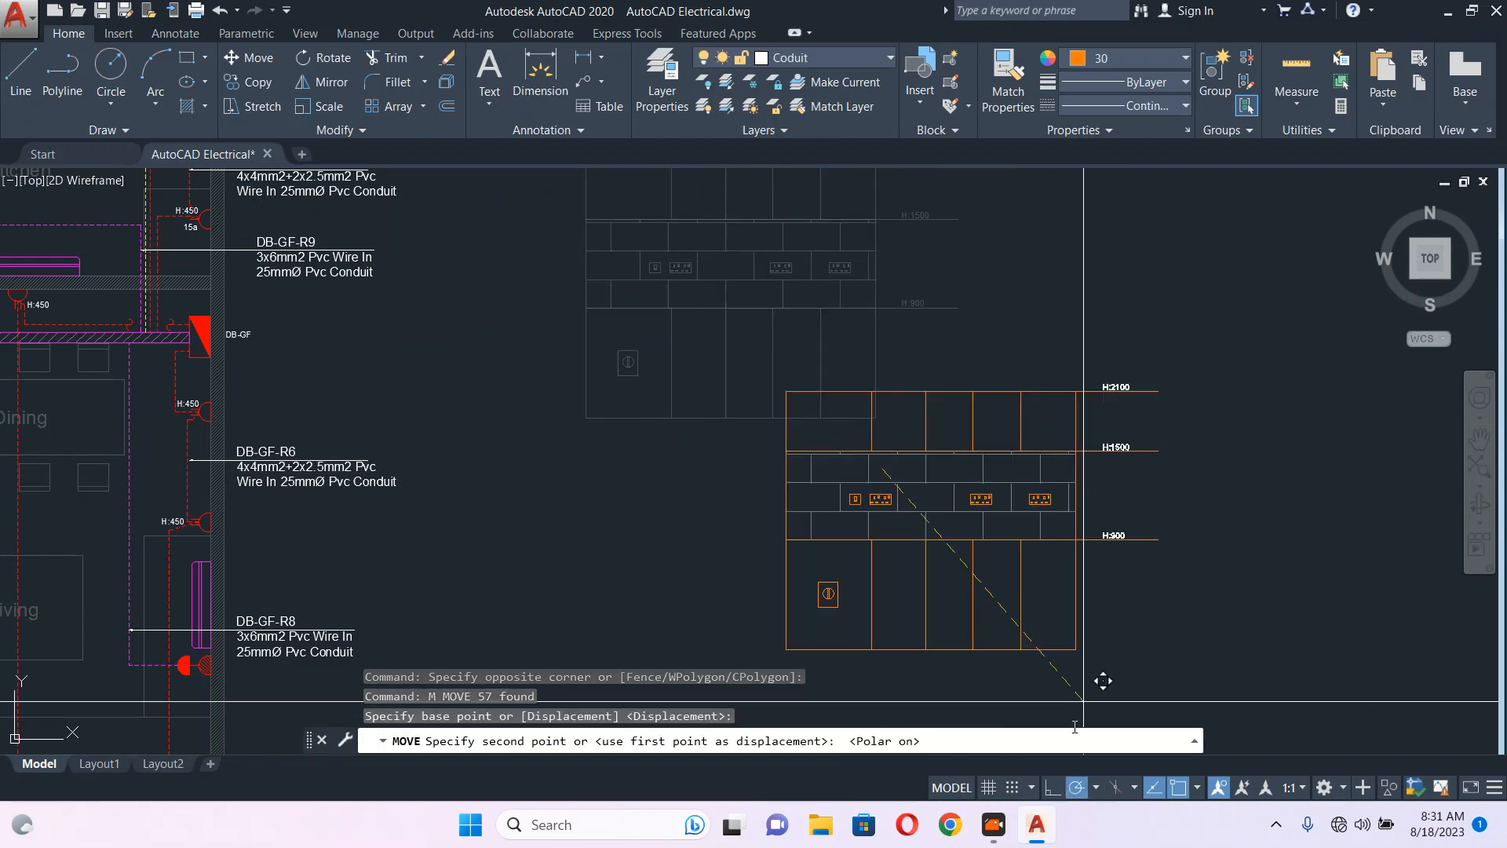
{"action": "left_click", "coordinate": [990, 468]}
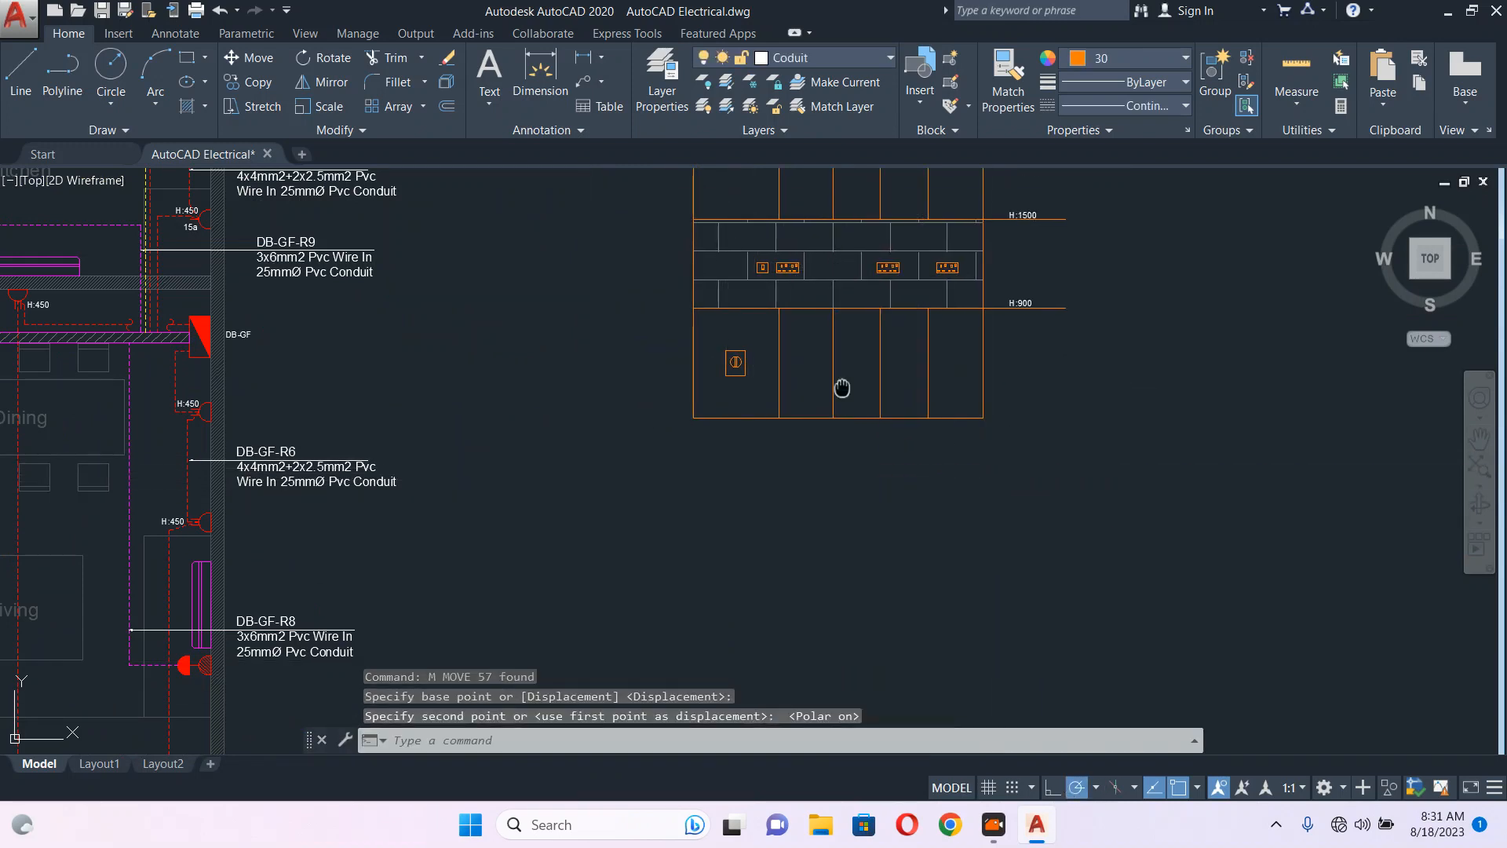
- Draw a tall full-height rectangle against the left edge of the cabinet elevation, spanning from the H:2100 line to the base
{"action": "middle_click_drag", "start_coordinate": [842, 388], "coordinate": [781, 474]}
{"action": "scroll", "coordinate": [760, 440], "scroll_direction": "up", "scroll_amount": 2}
{"action": "middle_click_drag", "start_coordinate": [750, 424], "coordinate": [694, 484]}
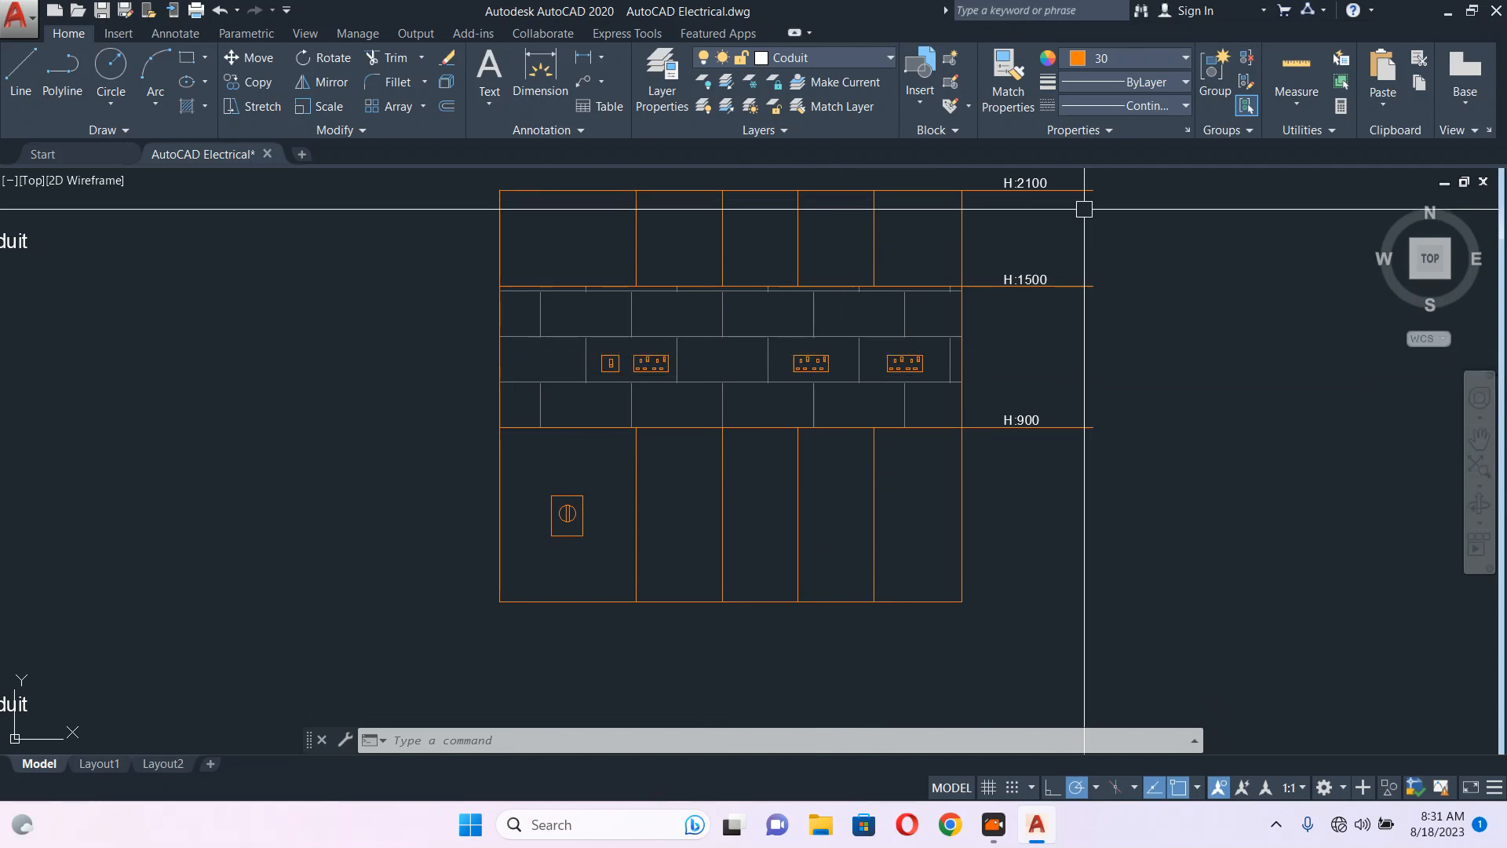
{"action": "middle_click_drag", "start_coordinate": [1024, 508], "coordinate": [988, 504]}
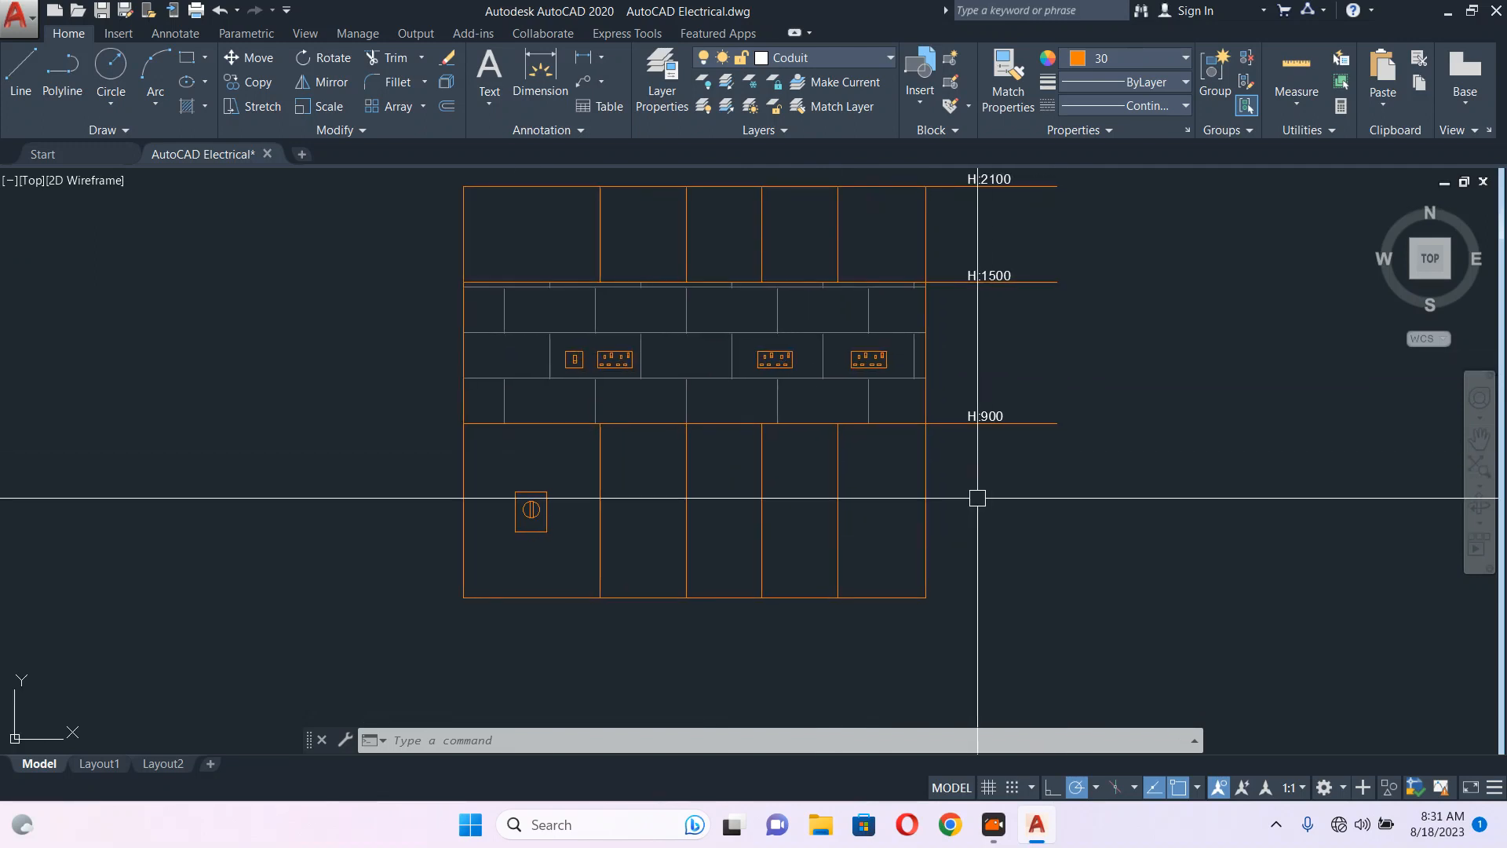
{"action": "middle_click_drag", "start_coordinate": [527, 358], "coordinate": [707, 374]}
{"action": "type", "text": "rec"}
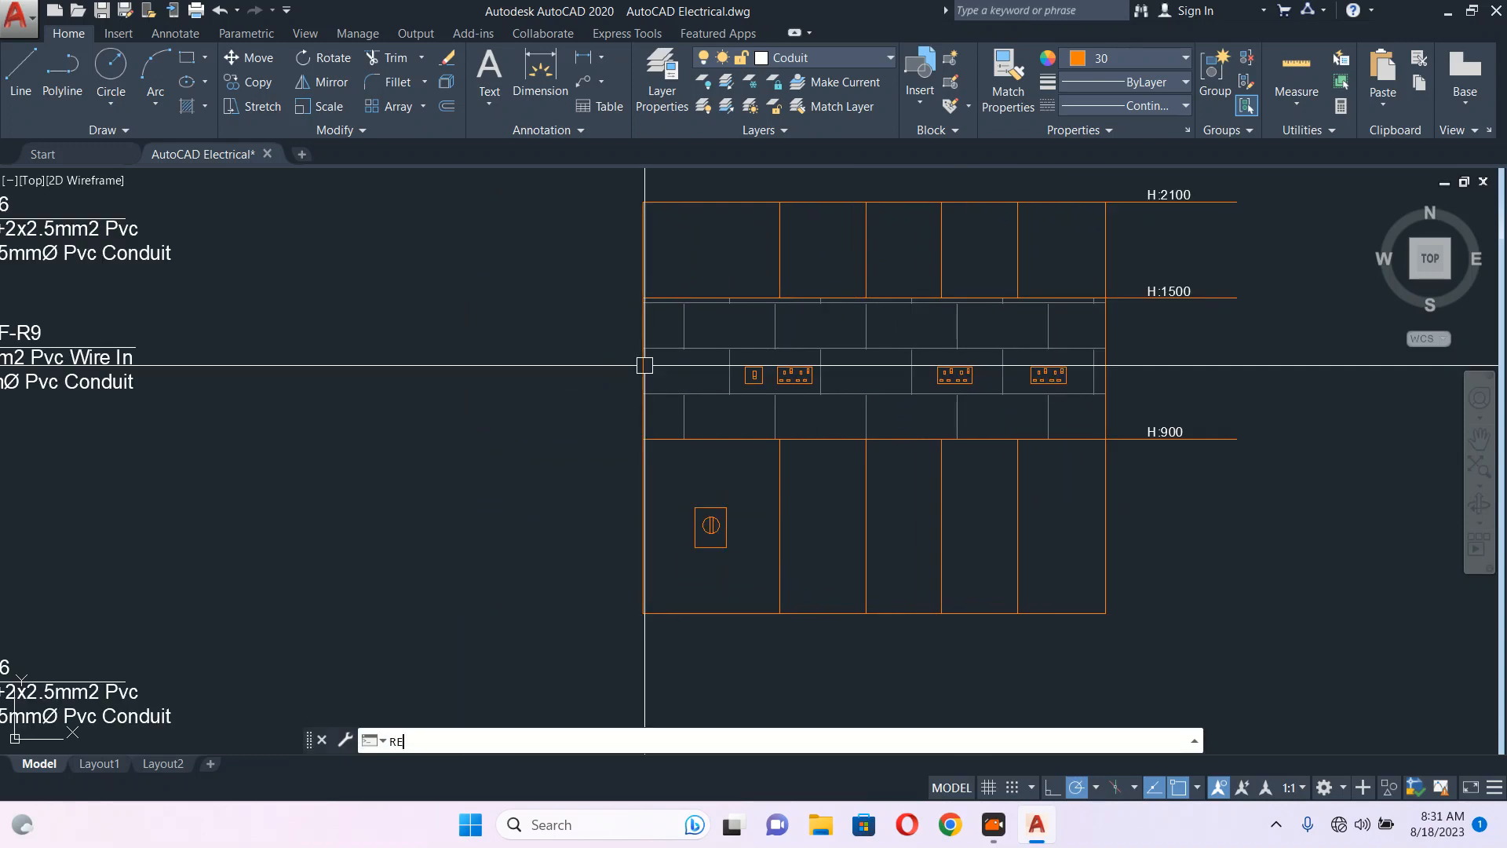
{"action": "key", "text": "Return"}
{"action": "left_click", "coordinate": [643, 202]}
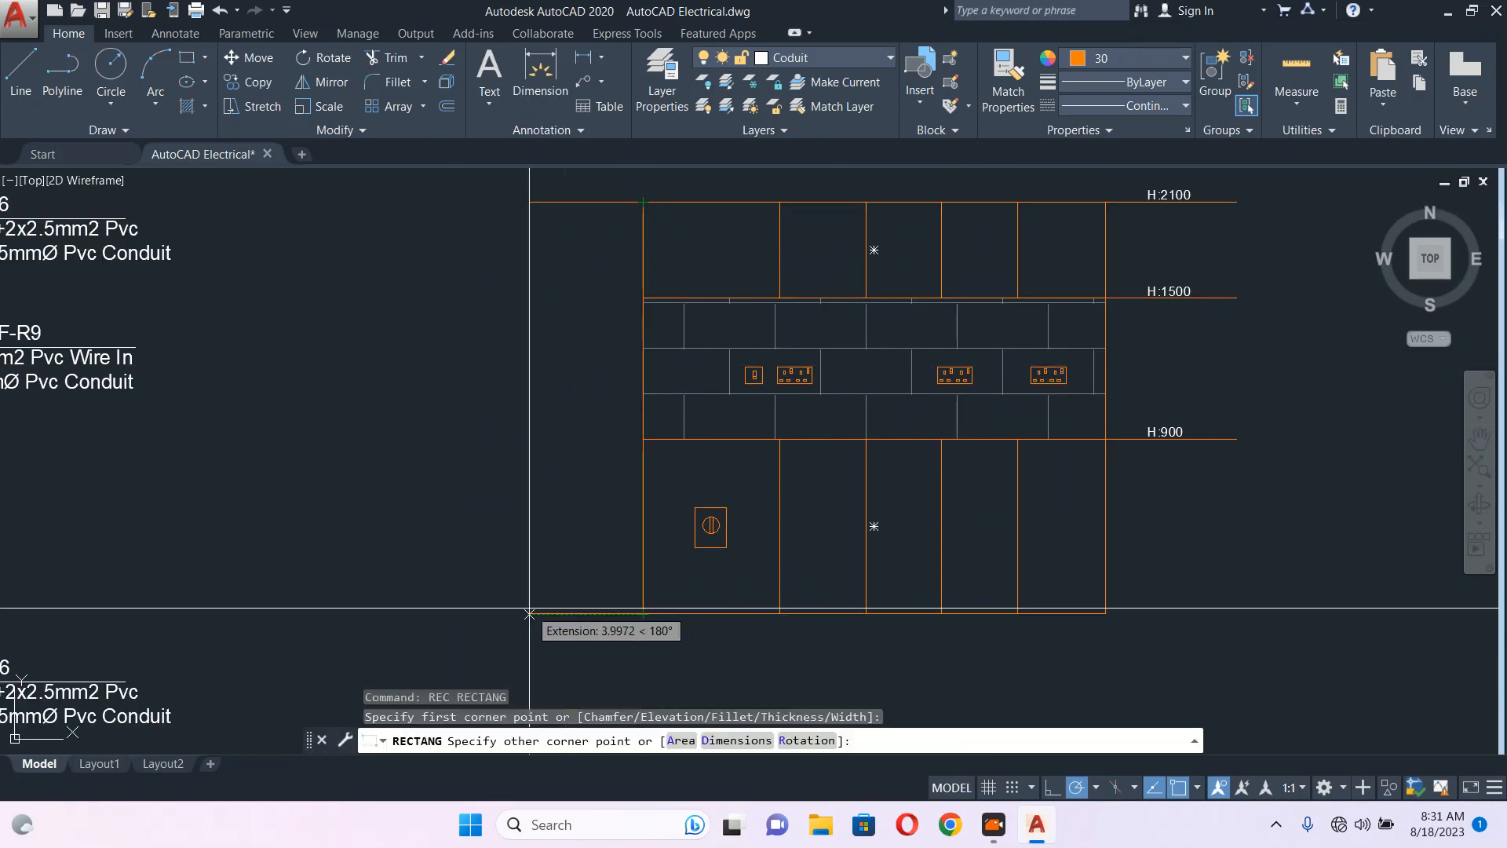
{"action": "left_click", "coordinate": [503, 613]}
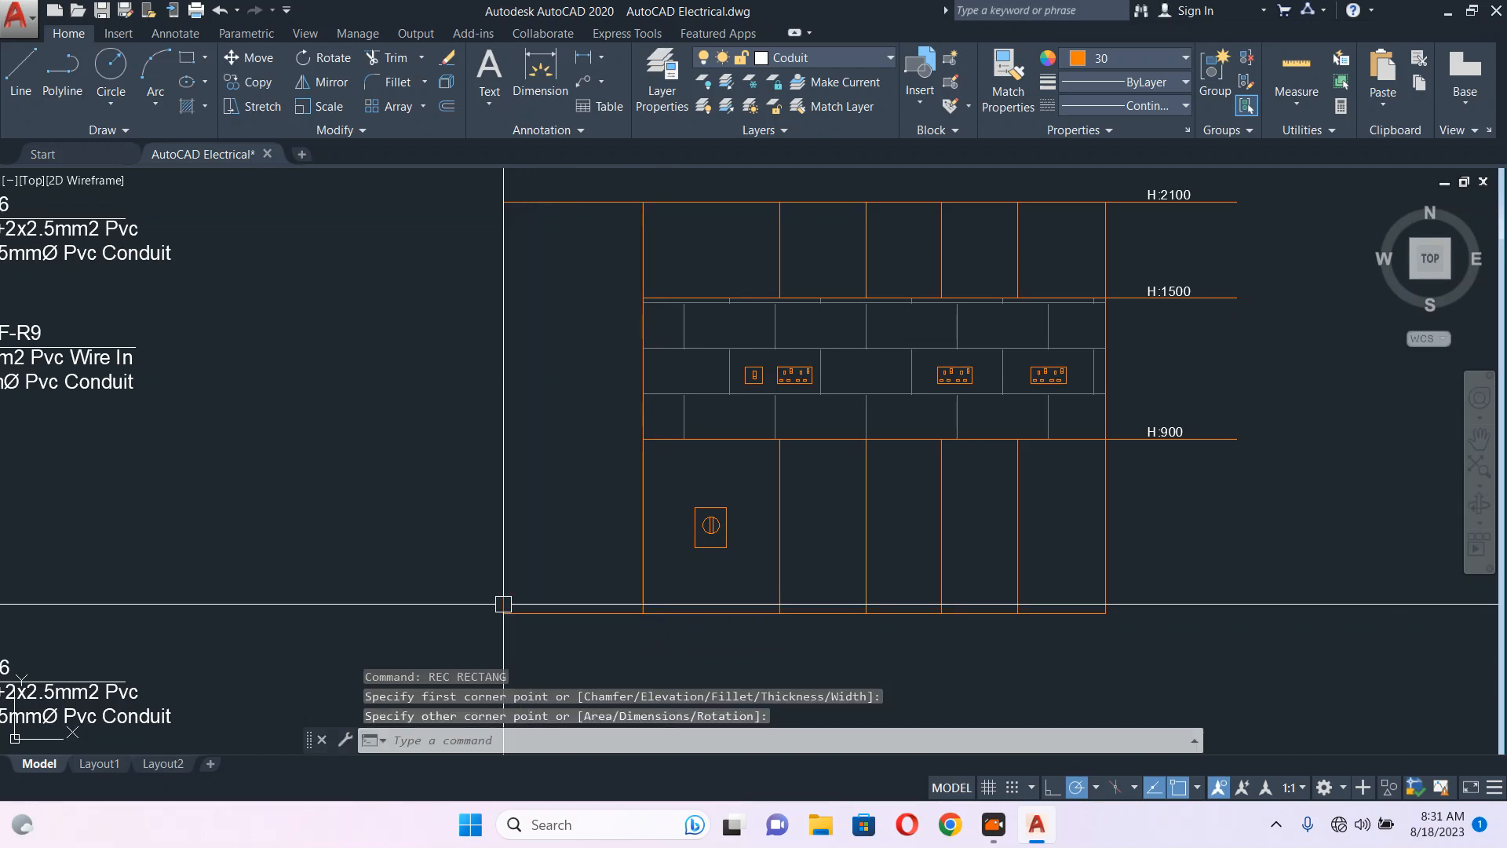
{"action": "key", "text": "Escape"}
- Draw a rectangle across the full width of the tall cabinet, from slightly below the H:1500 line to backsplash level, as a compartment
{"action": "type", "text": "REC"}
{"action": "key", "text": "Return"}
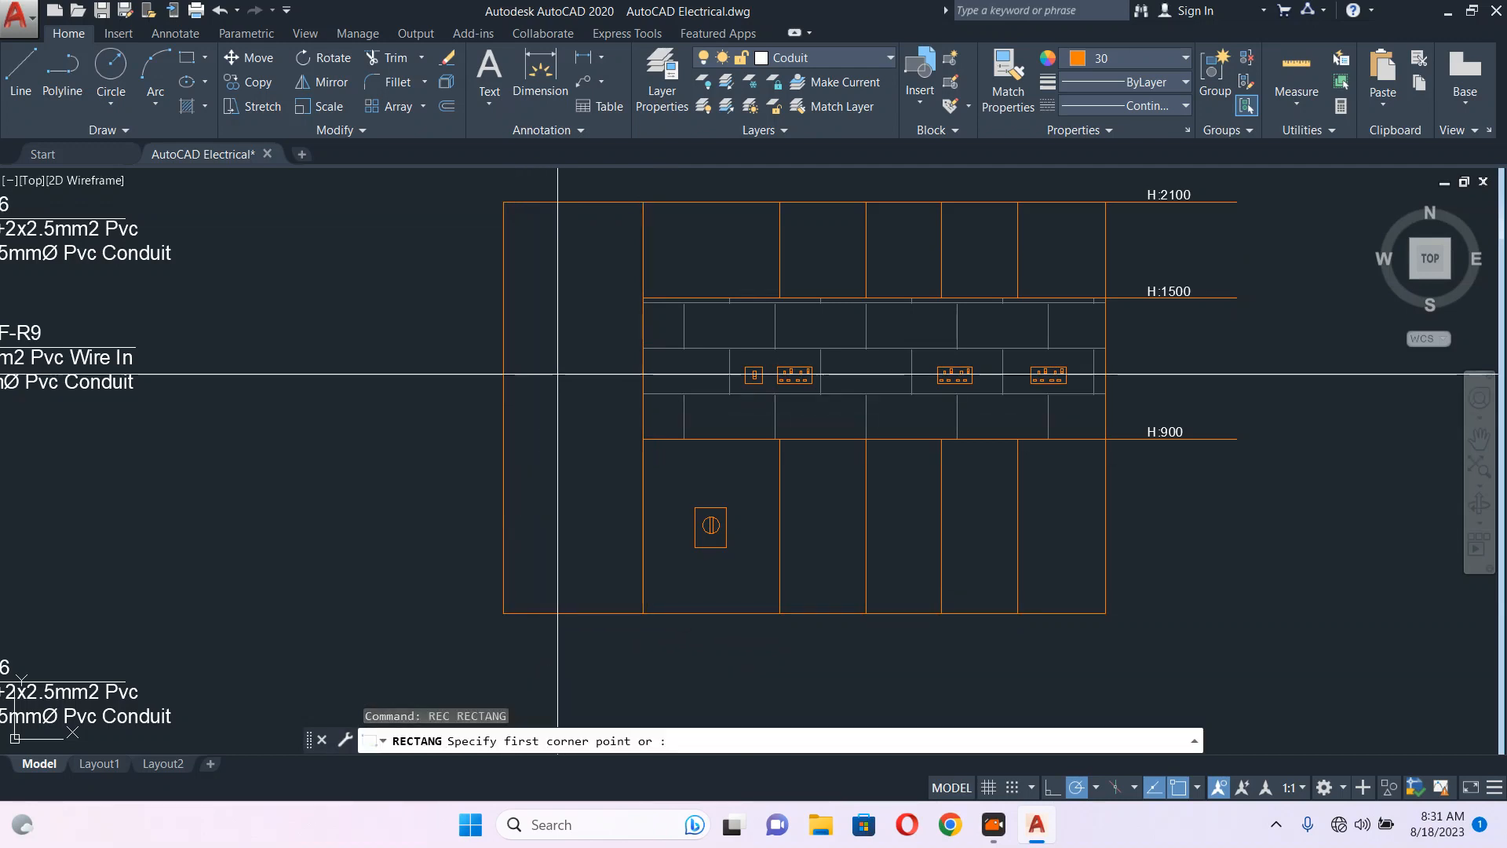
{"action": "left_click", "coordinate": [503, 305]}
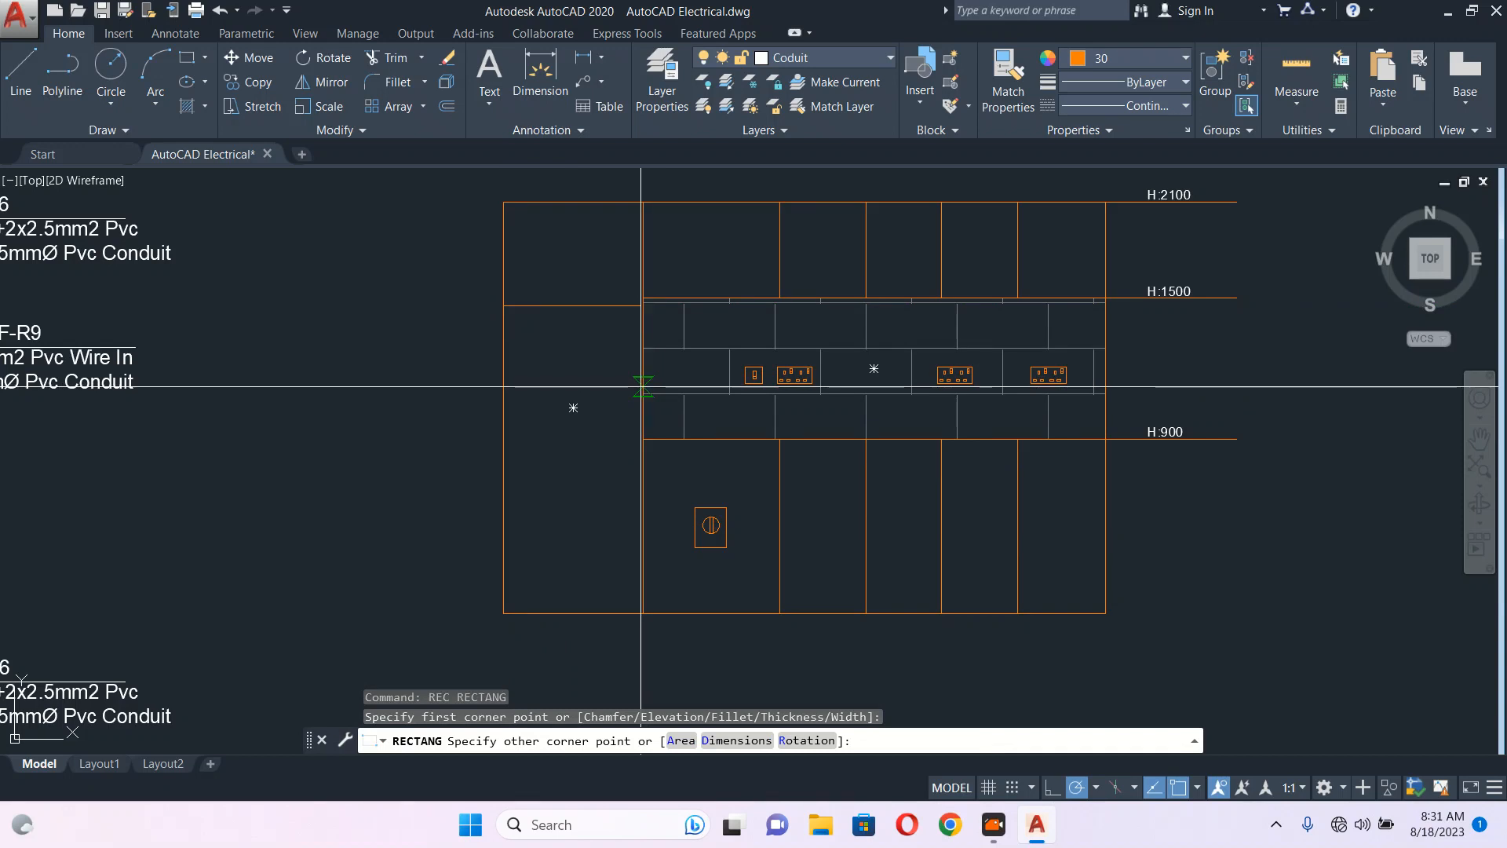
{"action": "left_click", "coordinate": [643, 386]}
{"action": "key", "text": "Escape"}
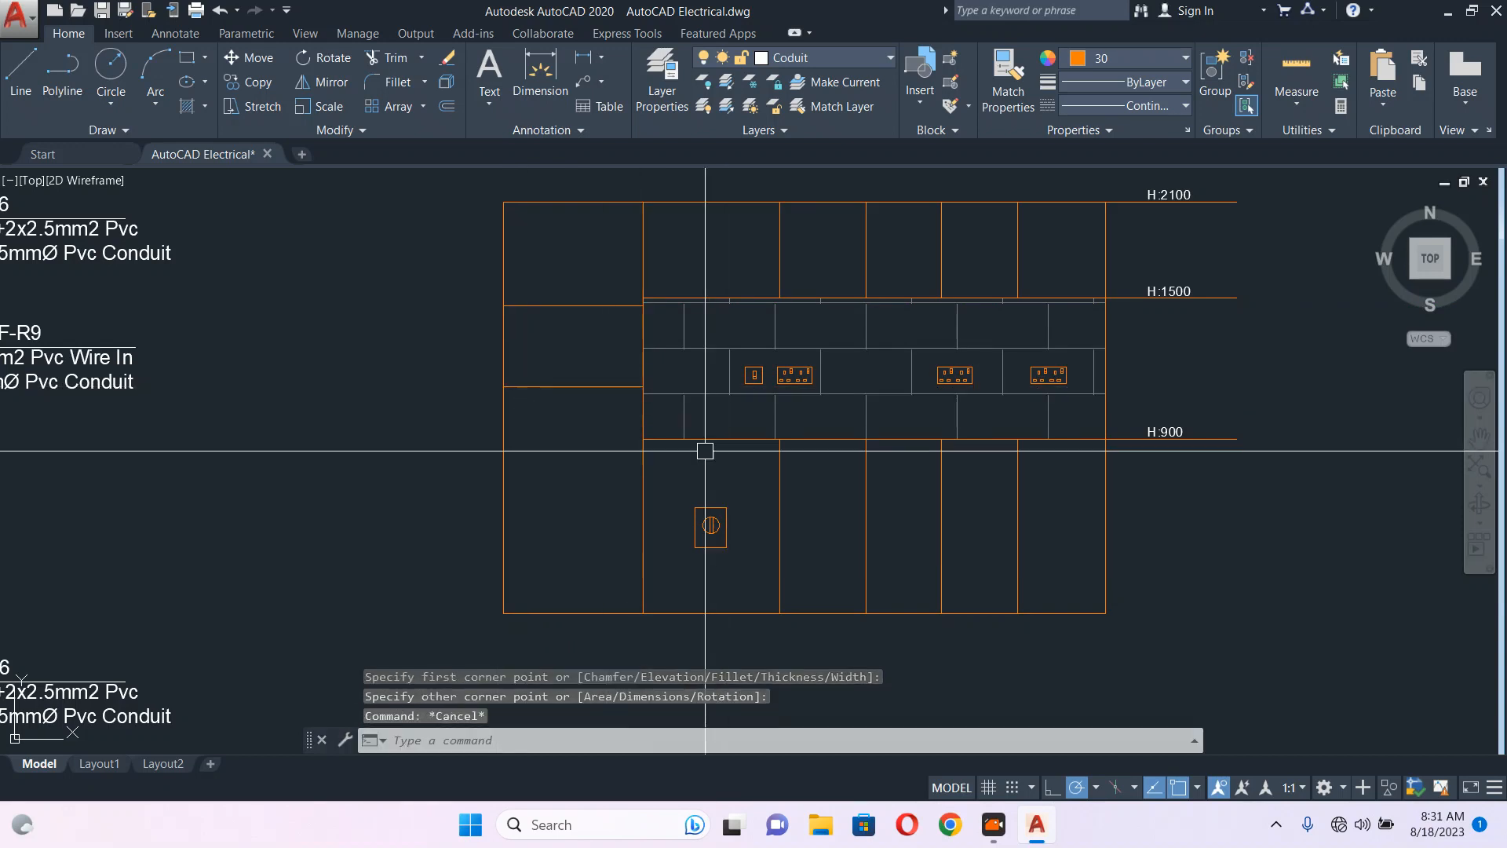
- Compare the round-faced outlet in the elevation's lower cabinet with the hatched outlets in the plan's toilets and kitchen
{"action": "middle_click_drag", "start_coordinate": [704, 452], "coordinate": [628, 425]}
{"action": "scroll", "coordinate": [620, 505], "scroll_direction": "up", "scroll_amount": 4}
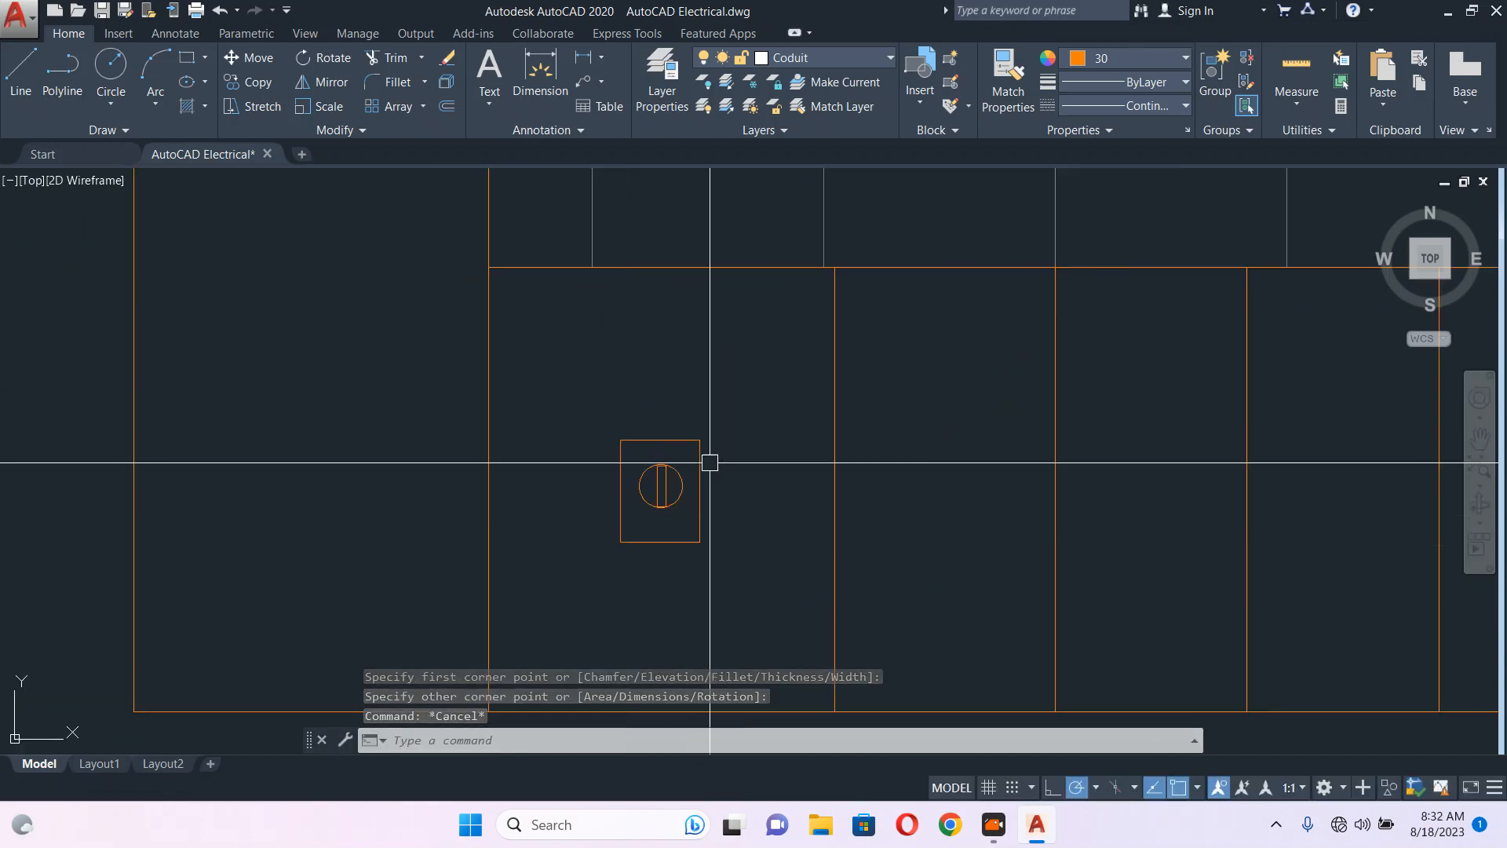
{"action": "scroll", "coordinate": [622, 407], "scroll_direction": "down", "scroll_amount": 2}
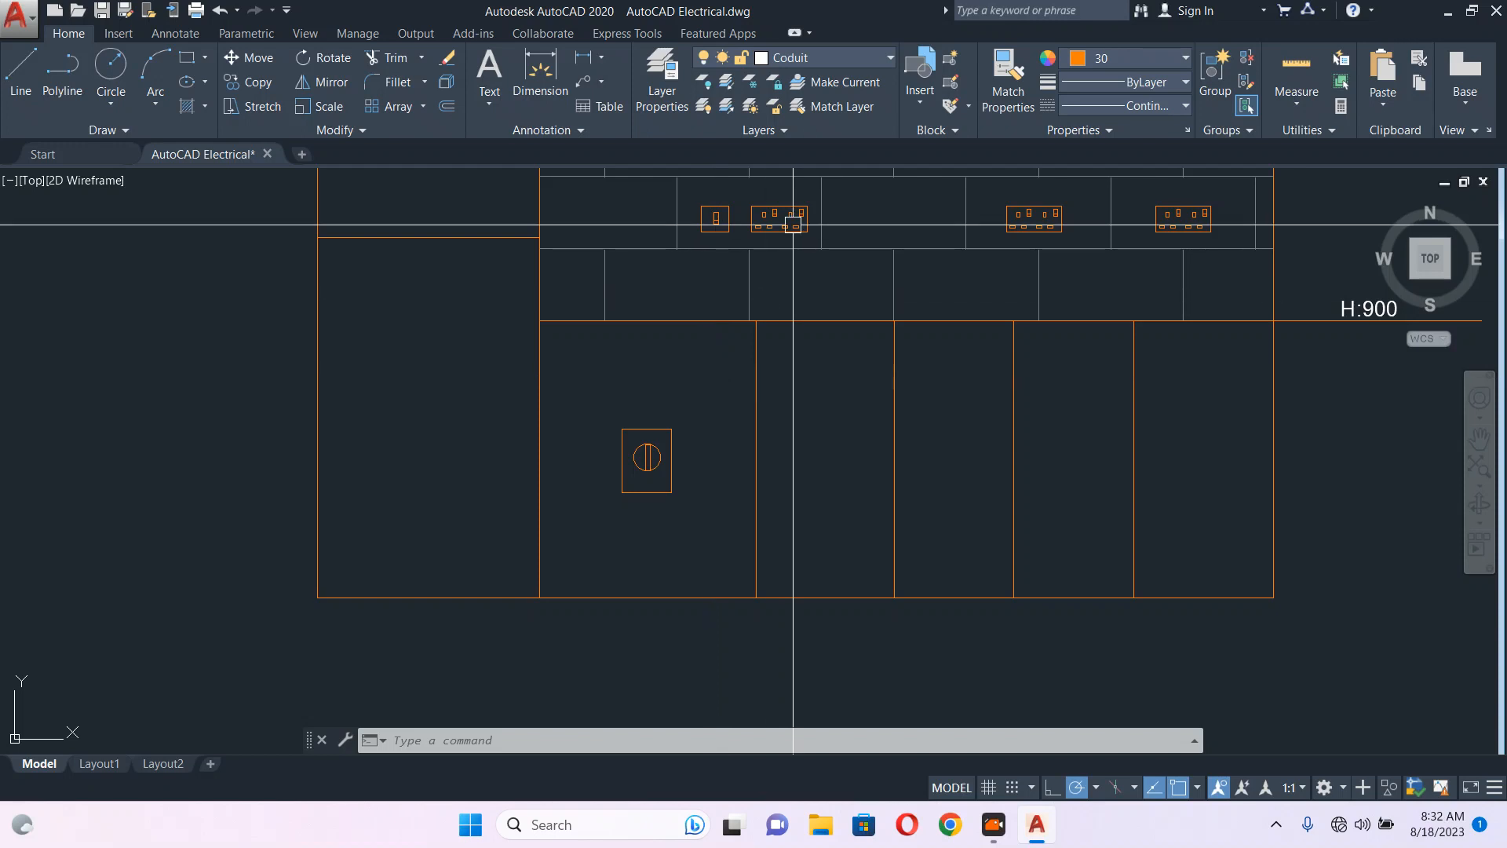
{"action": "scroll", "coordinate": [730, 416], "scroll_direction": "down", "scroll_amount": 5}
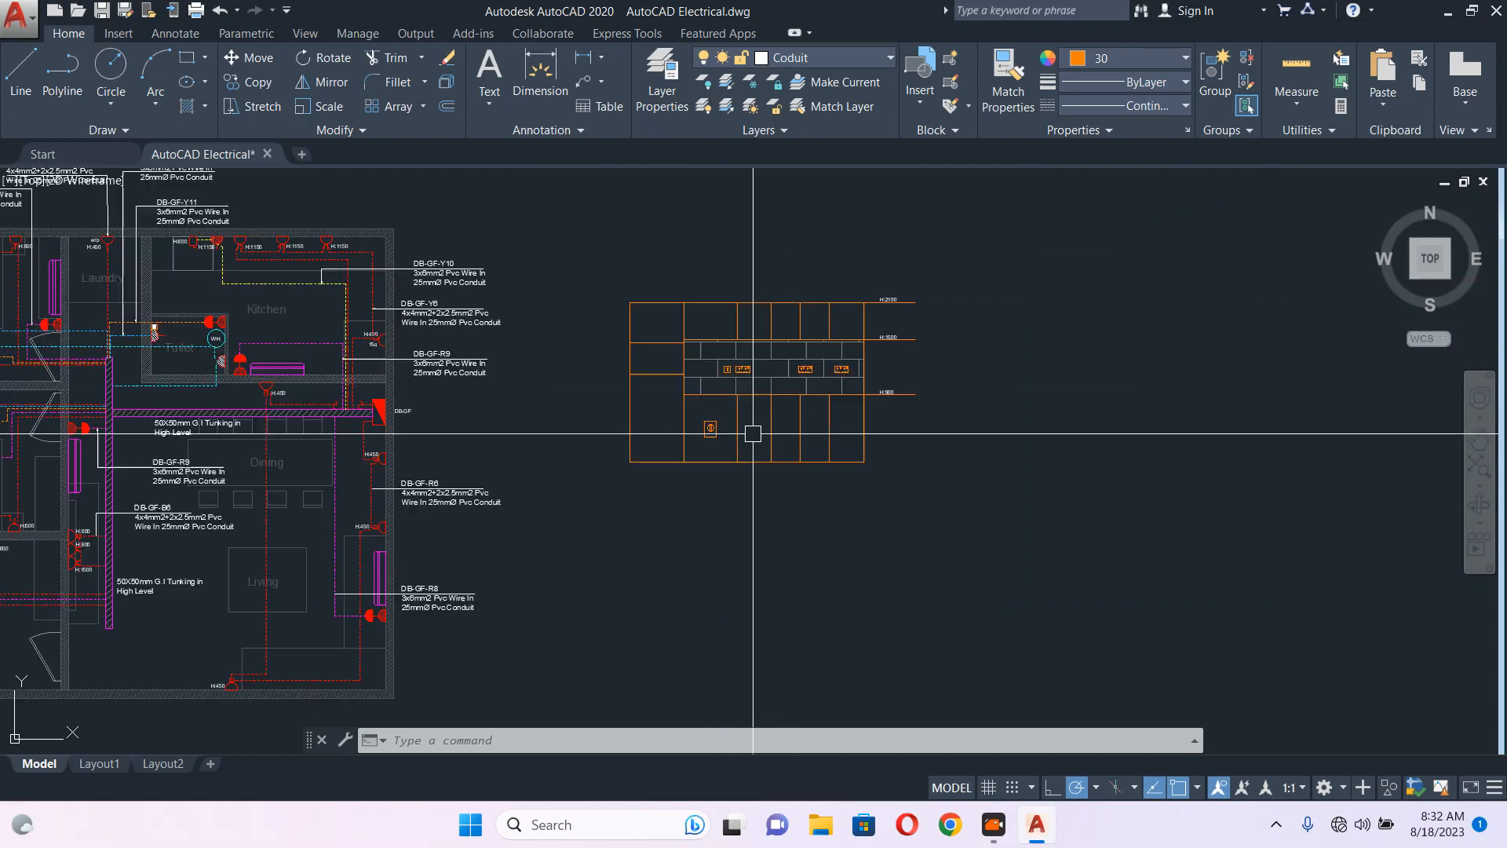
{"action": "scroll", "coordinate": [431, 400], "scroll_direction": "down", "scroll_amount": 2}
{"action": "scroll", "coordinate": [272, 417], "scroll_direction": "up", "scroll_amount": 6}
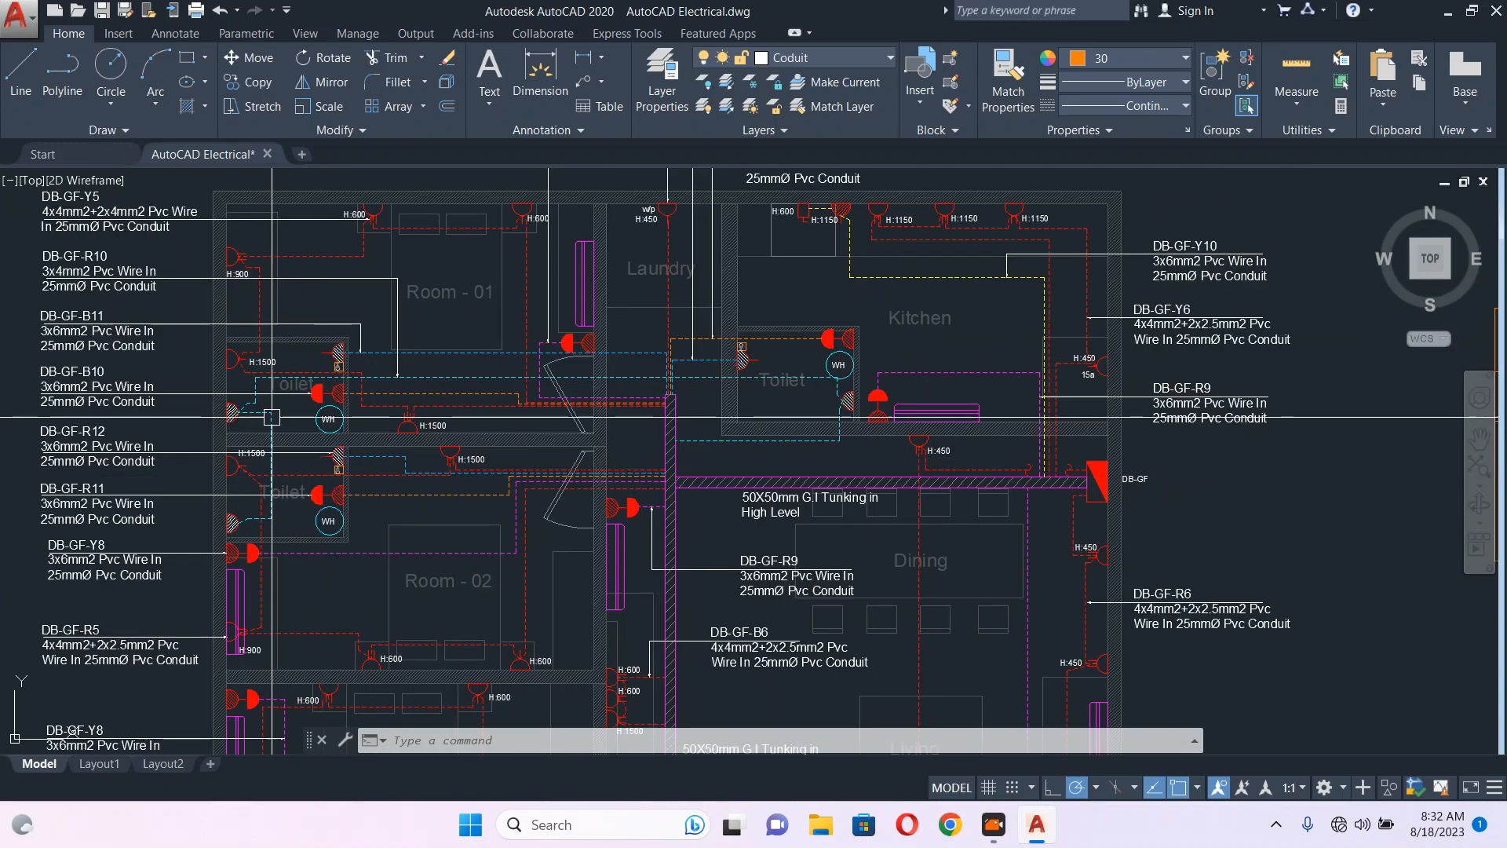
{"action": "scroll", "coordinate": [295, 396], "scroll_direction": "up", "scroll_amount": 4}
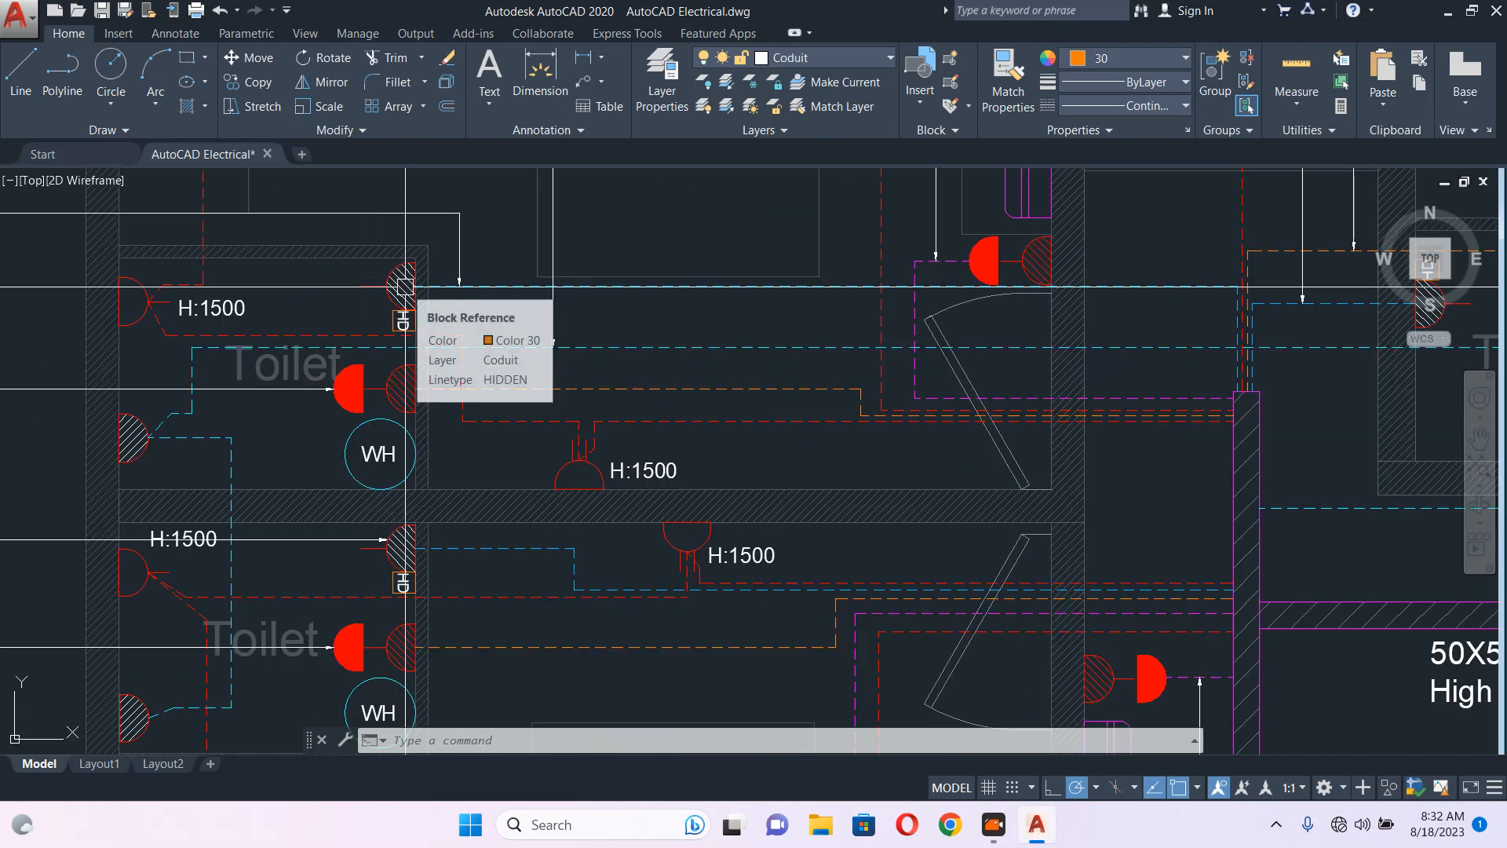
{"action": "scroll", "coordinate": [426, 326], "scroll_direction": "down", "scroll_amount": 4}
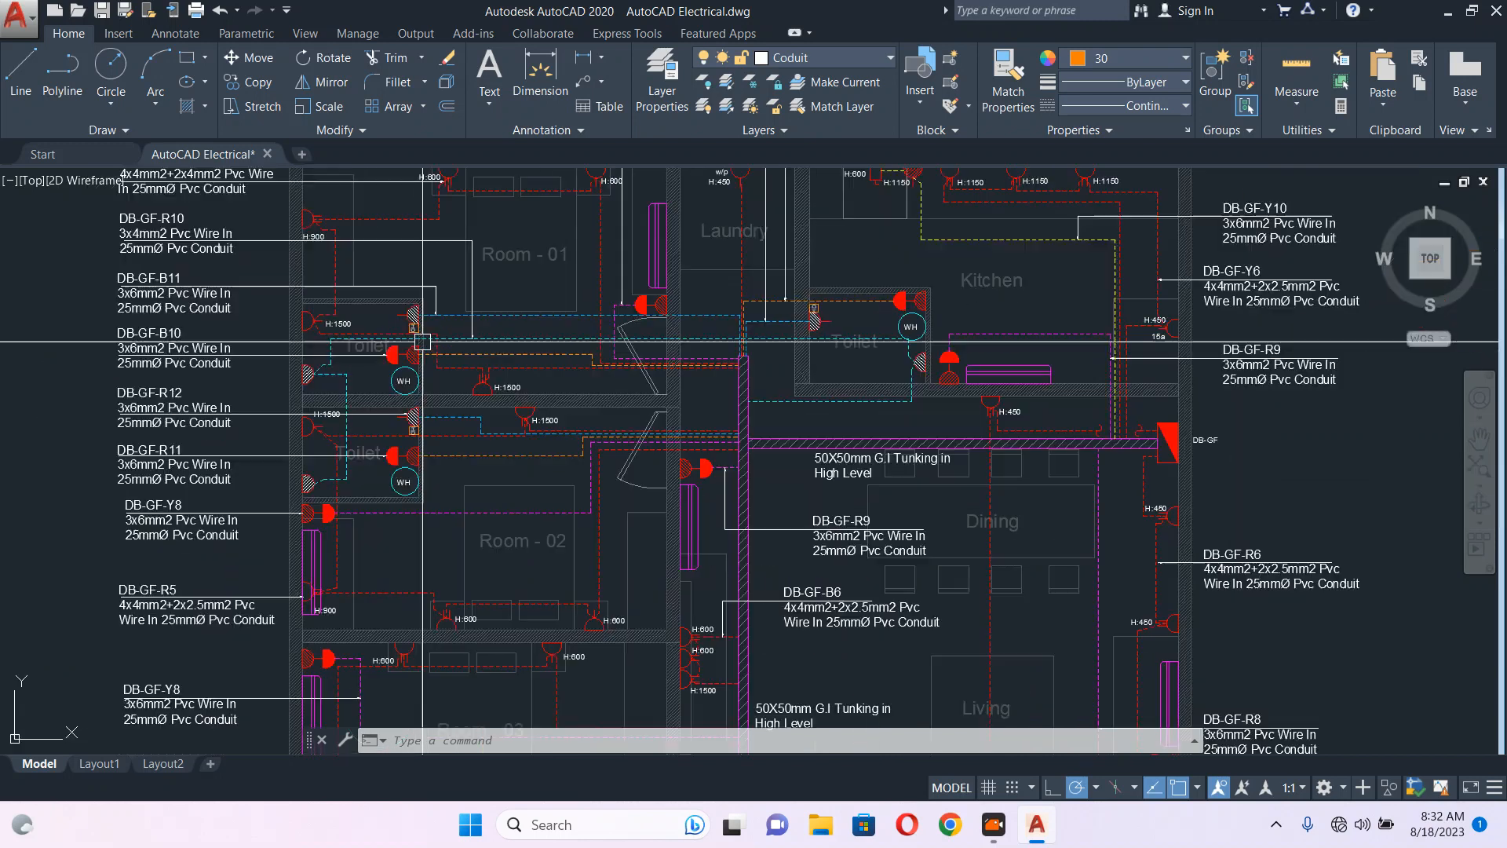
{"action": "scroll", "coordinate": [968, 432], "scroll_direction": "up", "scroll_amount": 5}
{"action": "scroll", "coordinate": [969, 432], "scroll_direction": "up", "scroll_amount": 2}
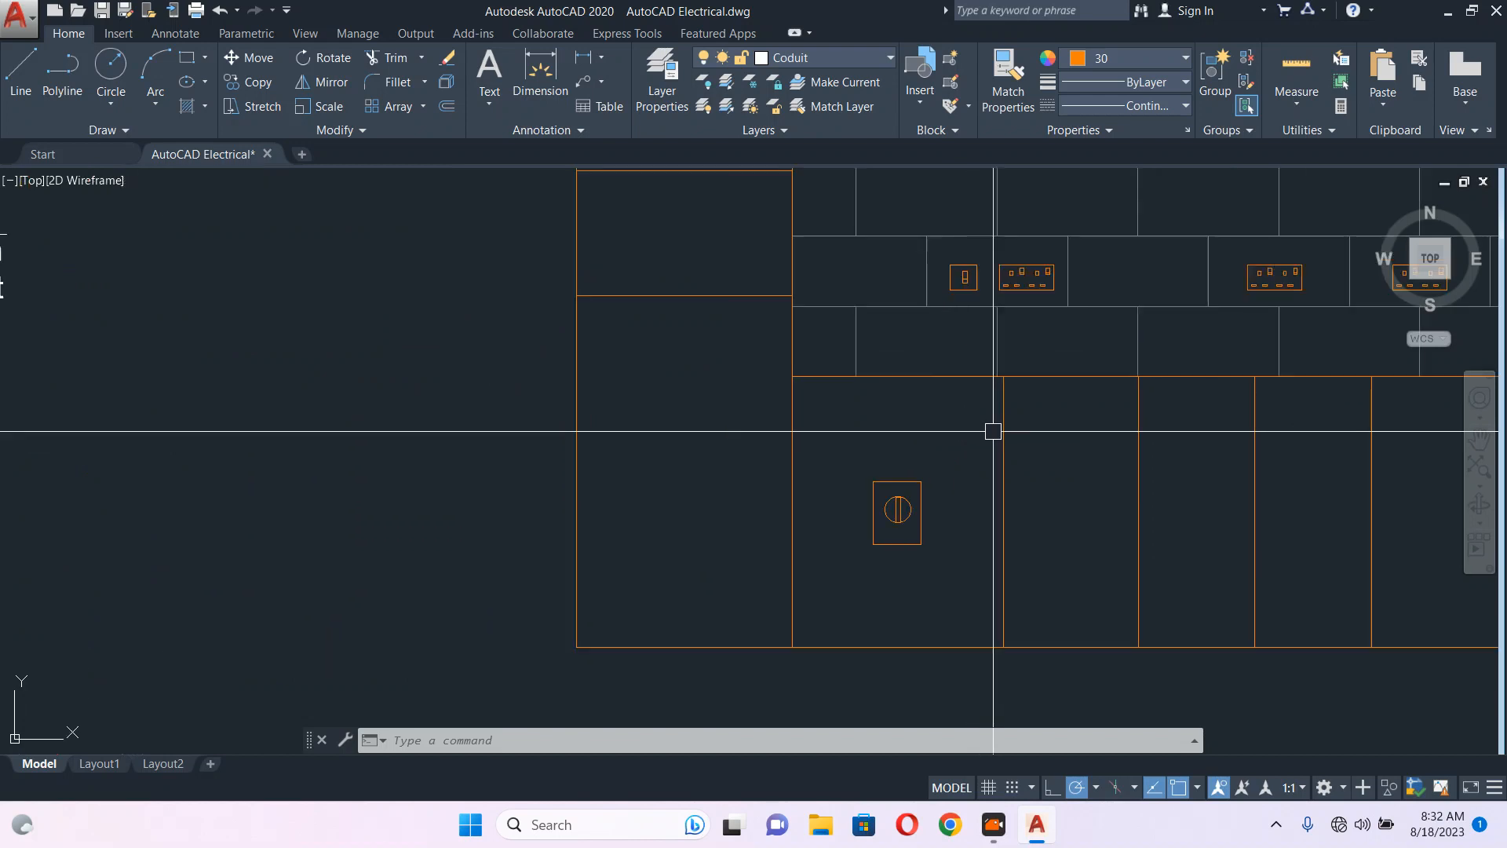
- Examine the small switch and socket outlets on the elevation's backsplash in relation to the outlet inside the lower cabinet
{"action": "middle_click_drag", "start_coordinate": [1053, 451], "coordinate": [951, 449]}
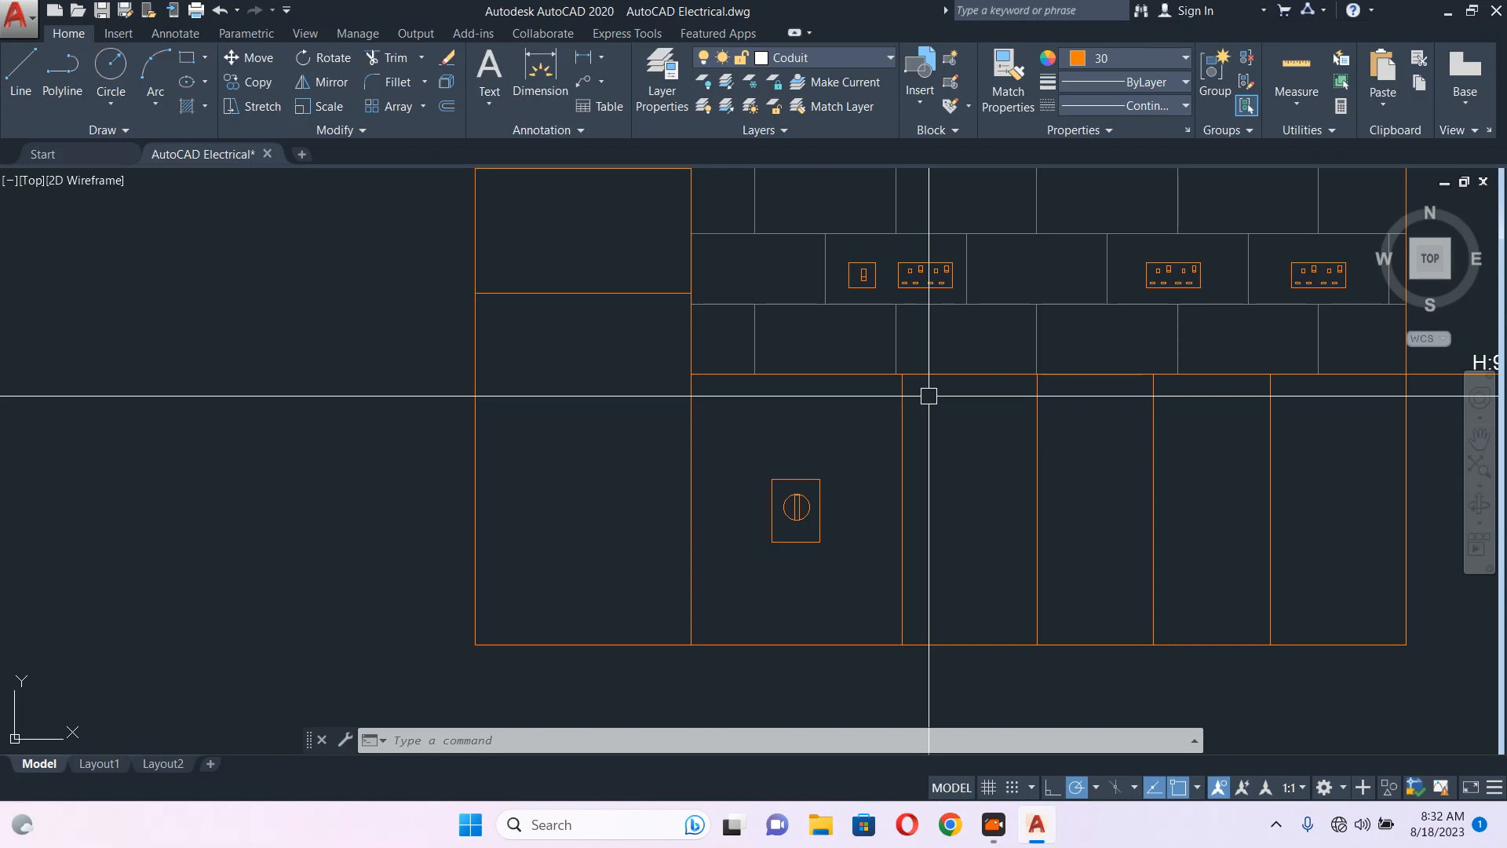
{"action": "scroll", "coordinate": [929, 396], "scroll_direction": "down", "scroll_amount": 5}
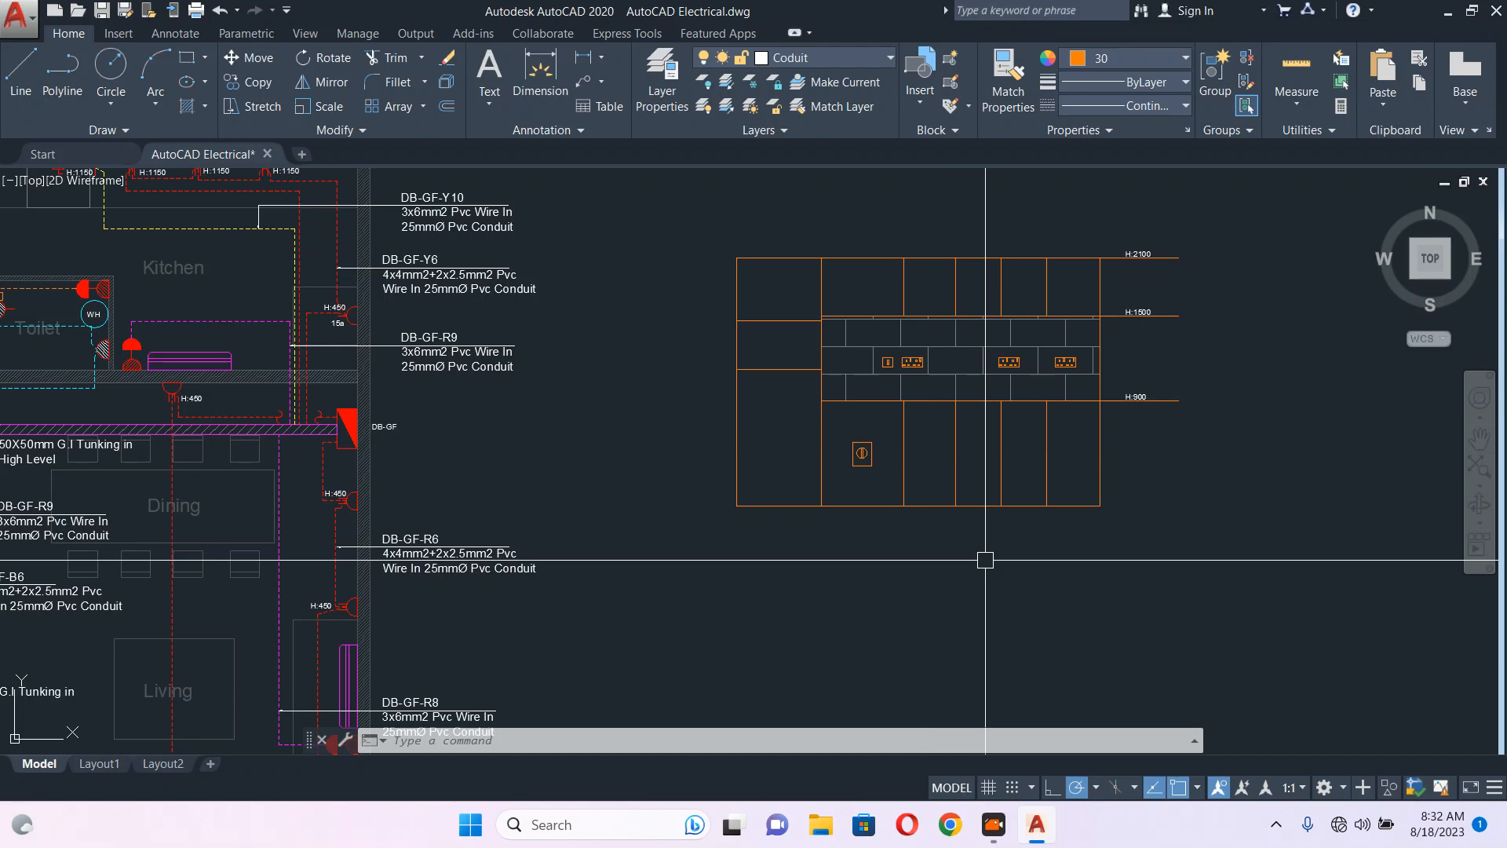
{"action": "scroll", "coordinate": [873, 406], "scroll_direction": "up", "scroll_amount": 4}
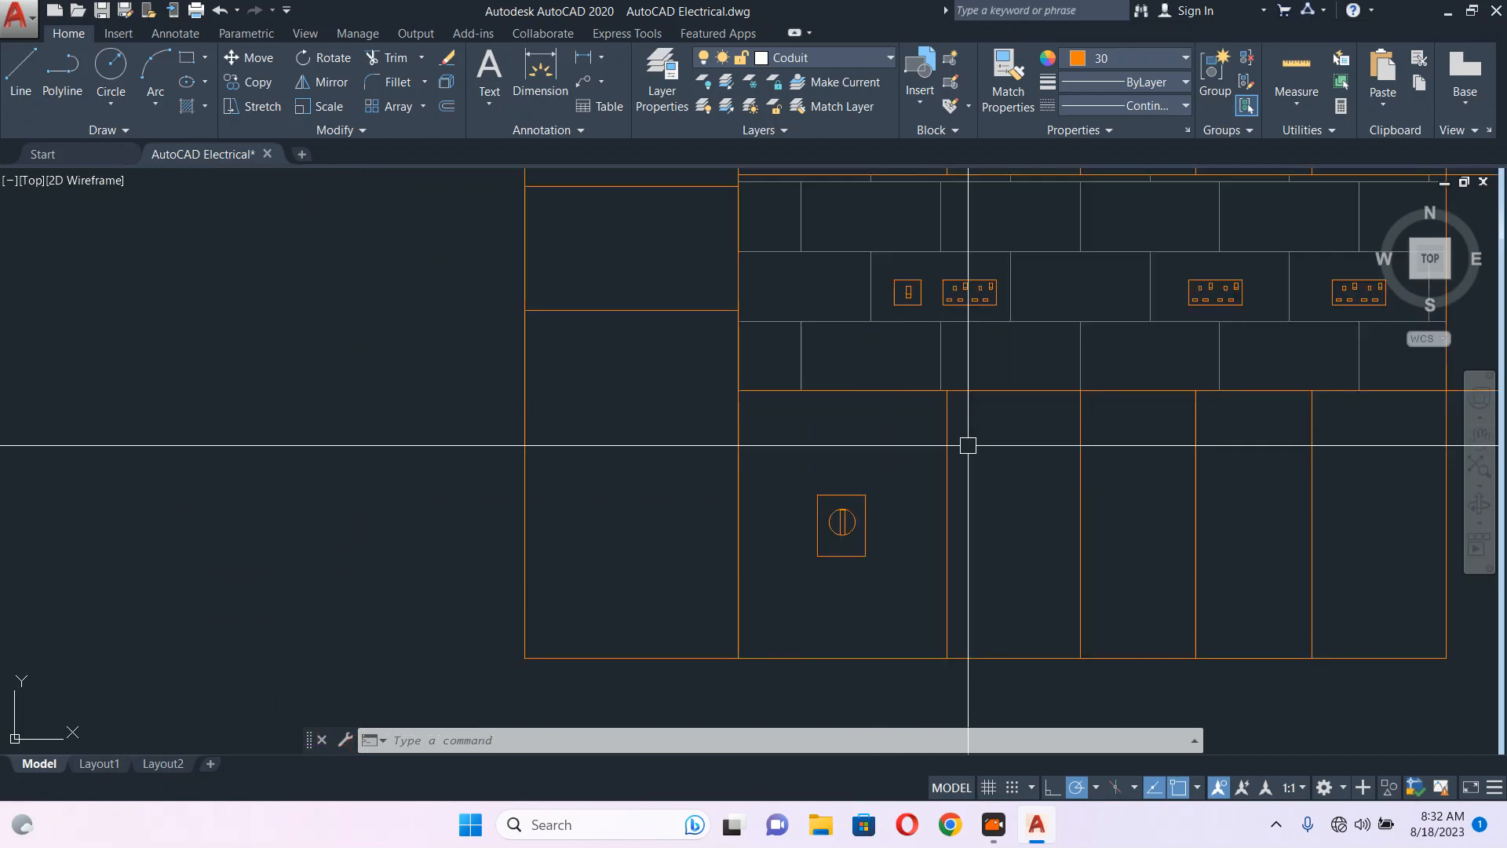
{"action": "middle_click_drag", "start_coordinate": [969, 444], "coordinate": [872, 448]}
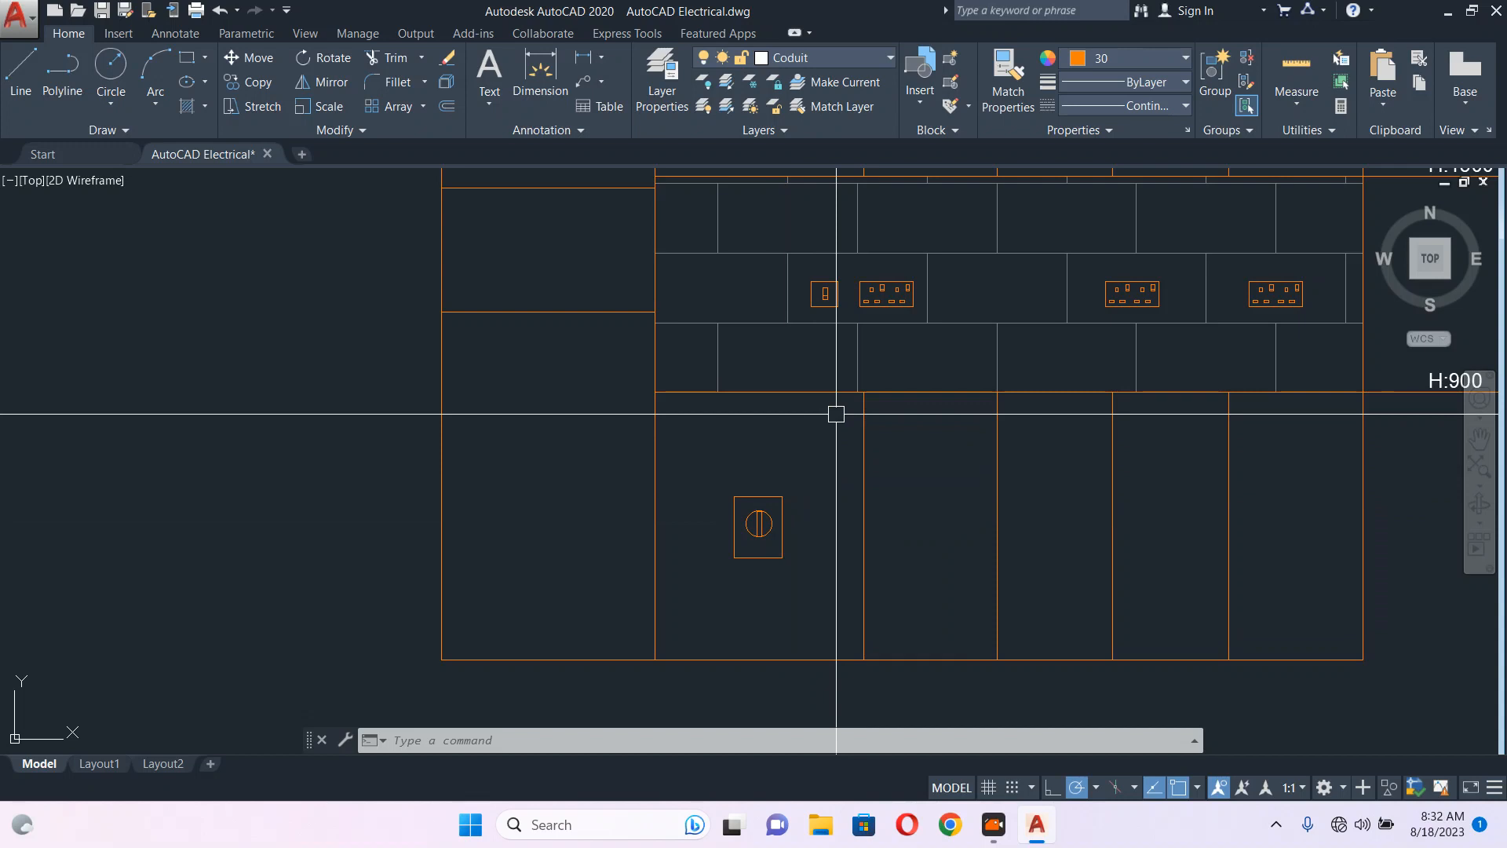
{"action": "scroll", "coordinate": [836, 413], "scroll_direction": "up", "scroll_amount": 2}
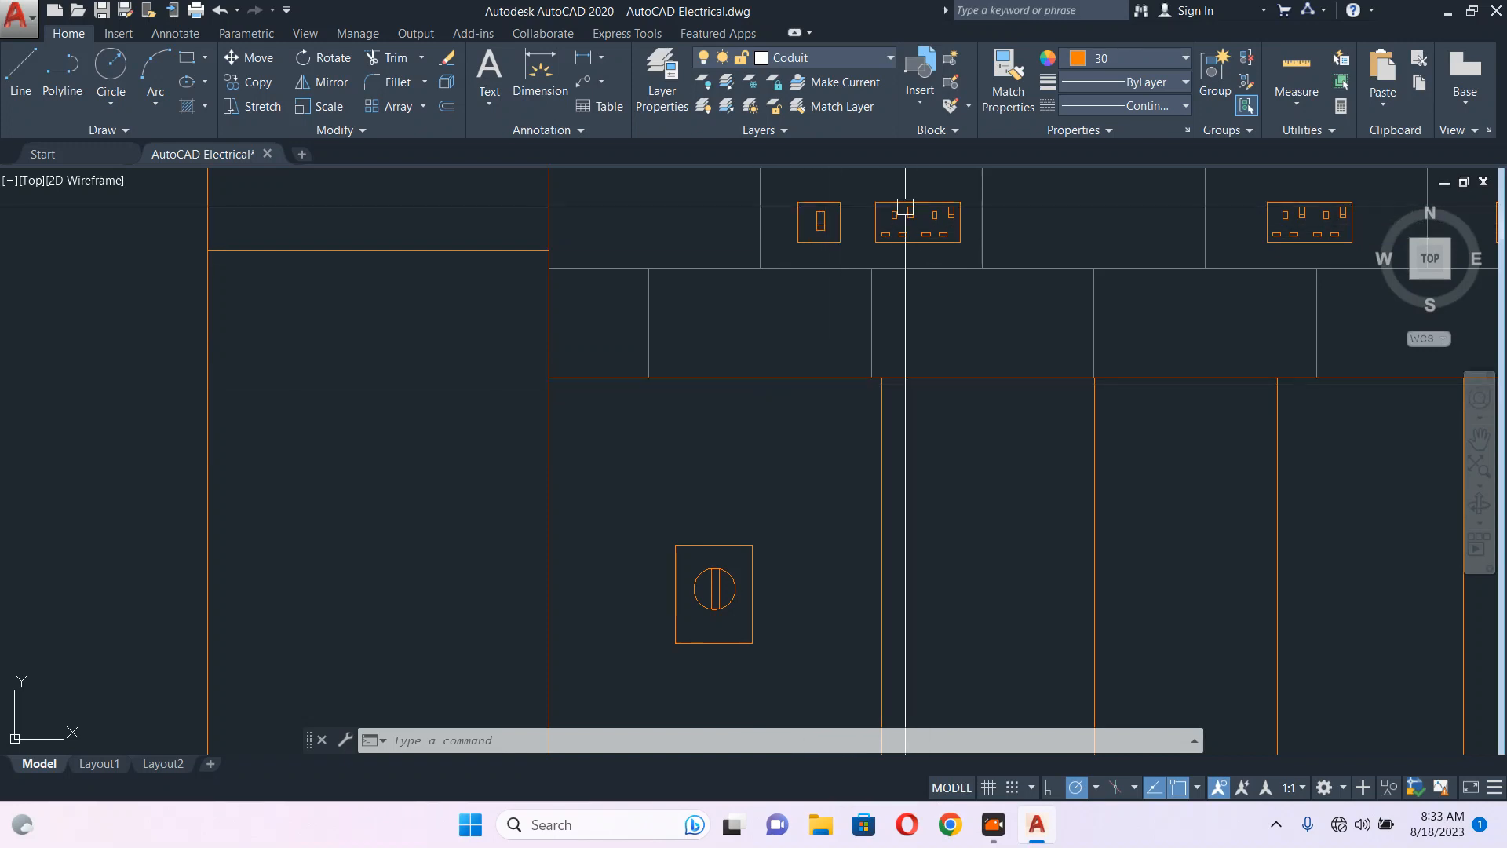
{"action": "scroll", "coordinate": [938, 321], "scroll_direction": "down", "scroll_amount": 2}
{"action": "scroll", "coordinate": [934, 322], "scroll_direction": "down", "scroll_amount": 4}
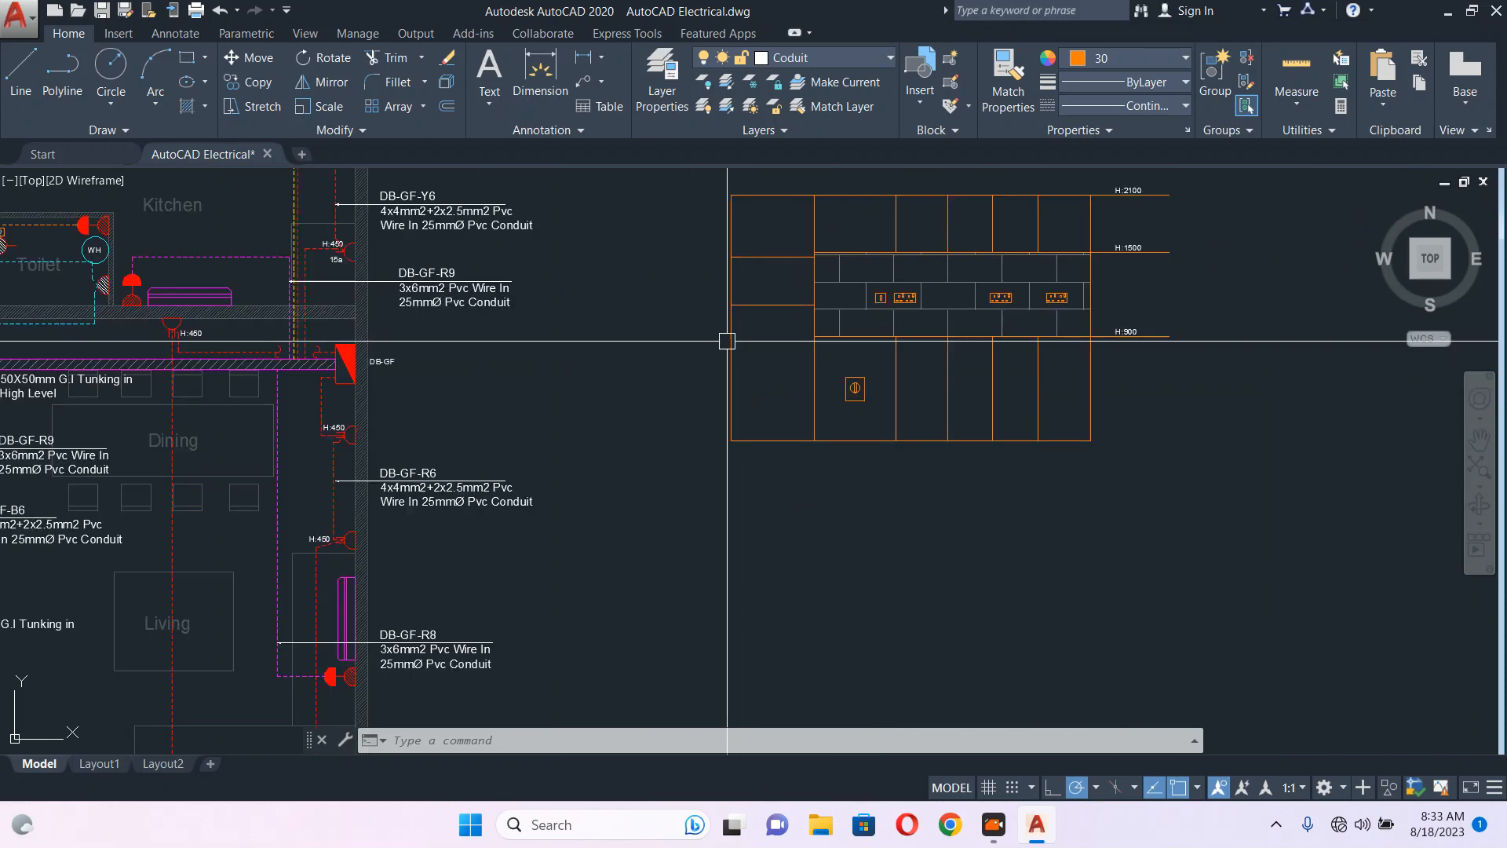
{"action": "scroll", "coordinate": [756, 277], "scroll_direction": "up", "scroll_amount": 2}
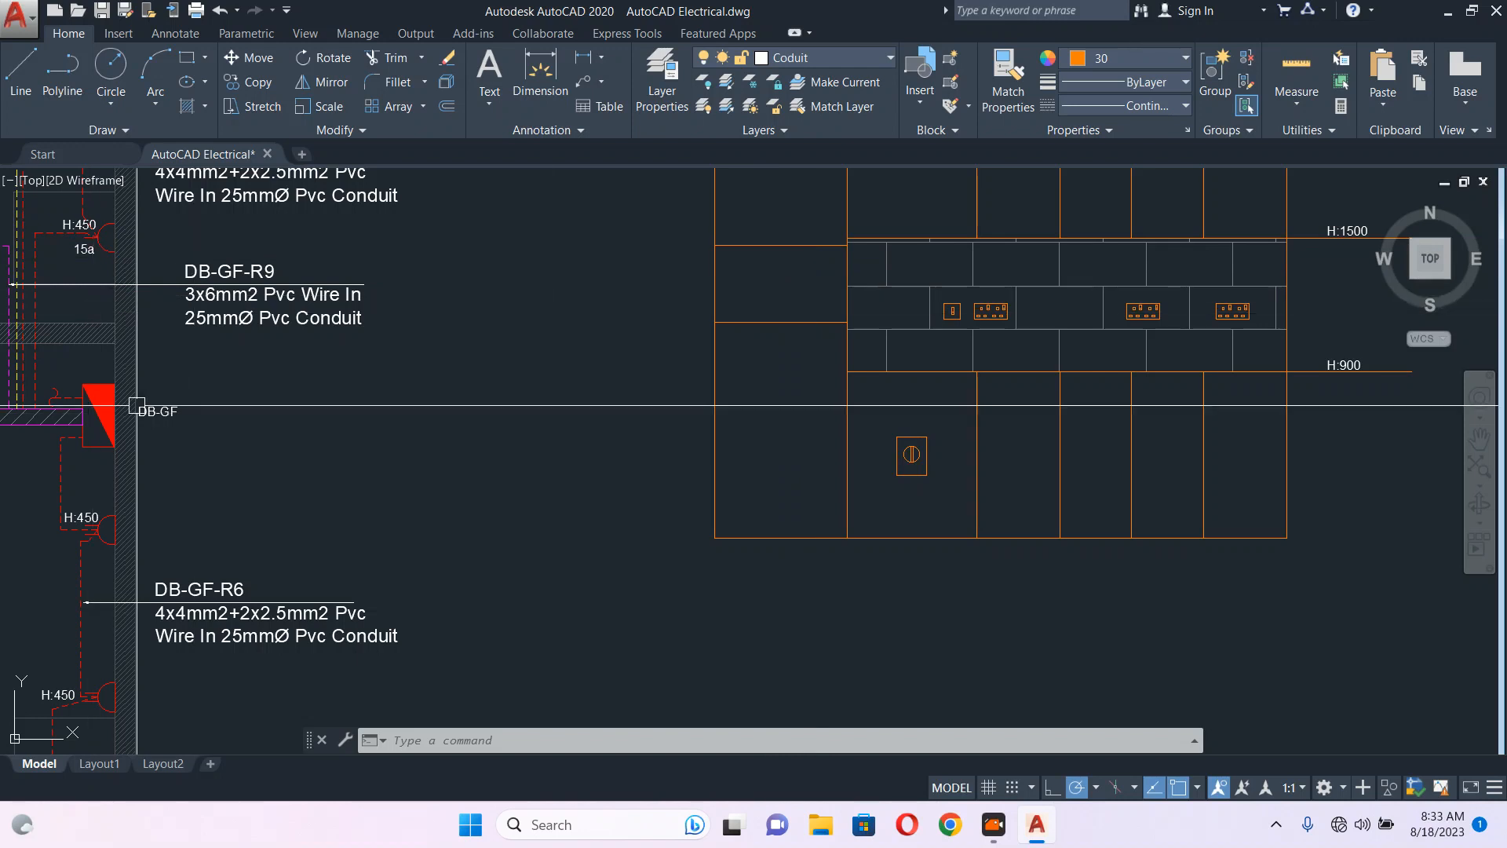
- Move the kitchen's H:600 outlet, hatched outlet, their connecting line, labels and square appliance outline together slightly to the right
{"action": "middle_click_drag", "start_coordinate": [134, 411], "coordinate": [589, 401]}
{"action": "middle_click_drag", "start_coordinate": [537, 241], "coordinate": [672, 446]}
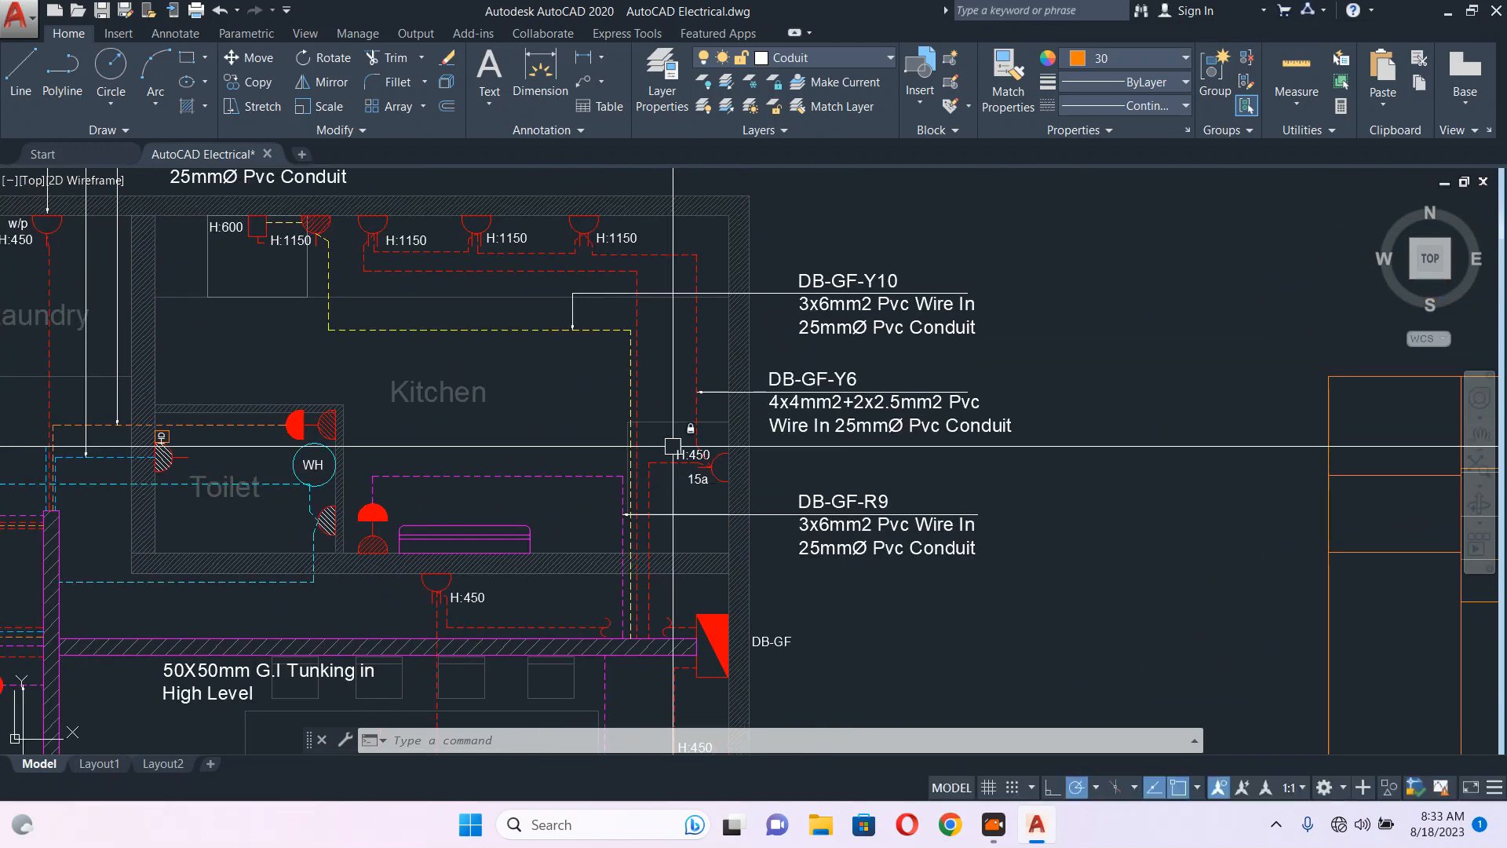
{"action": "scroll", "coordinate": [673, 446], "scroll_direction": "down", "scroll_amount": 3}
{"action": "scroll", "coordinate": [405, 316], "scroll_direction": "up", "scroll_amount": 5}
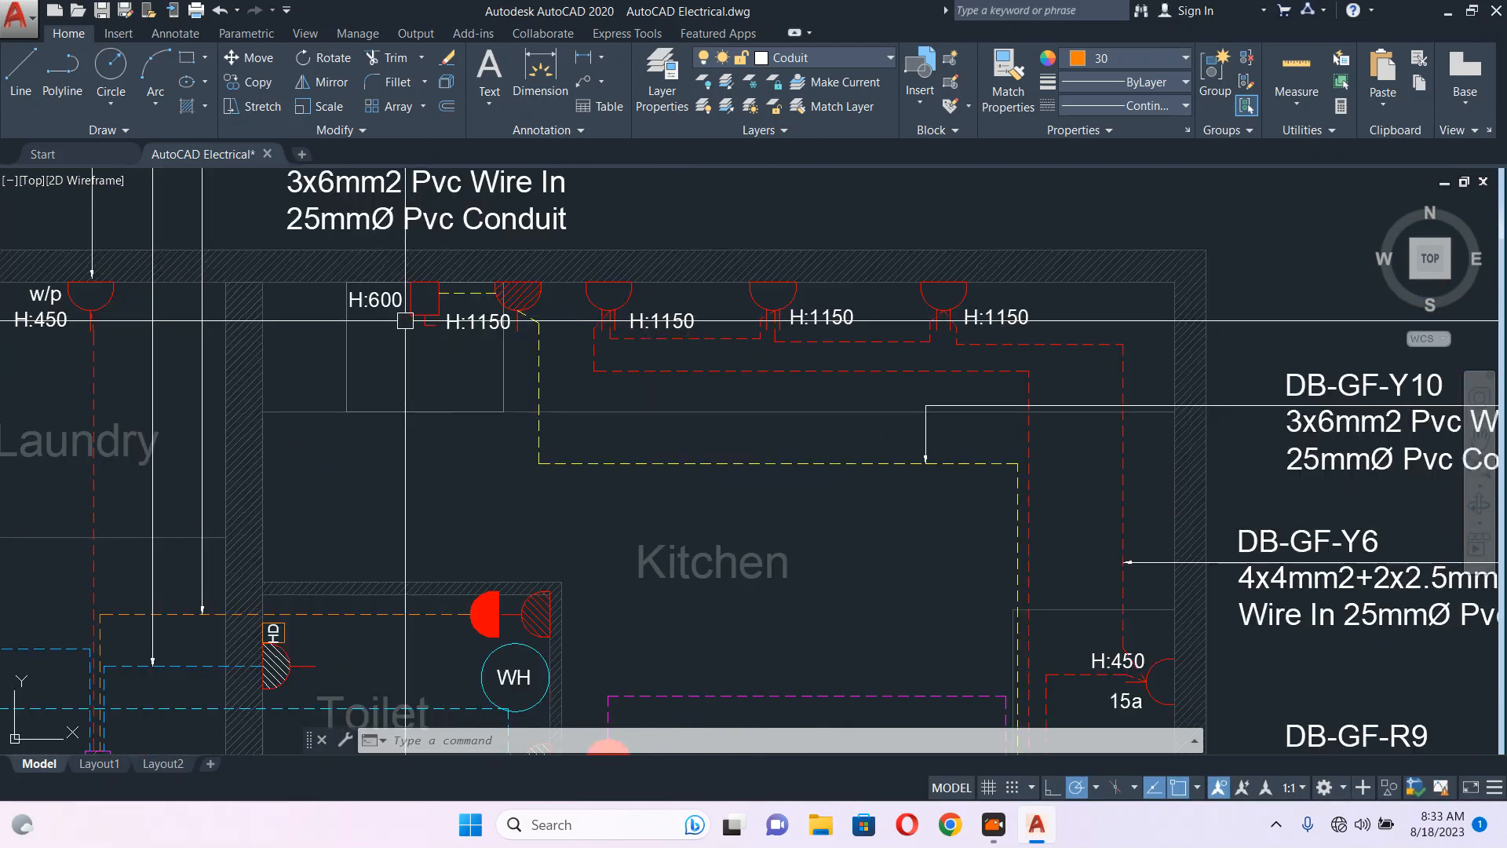
{"action": "left_click", "coordinate": [505, 271]}
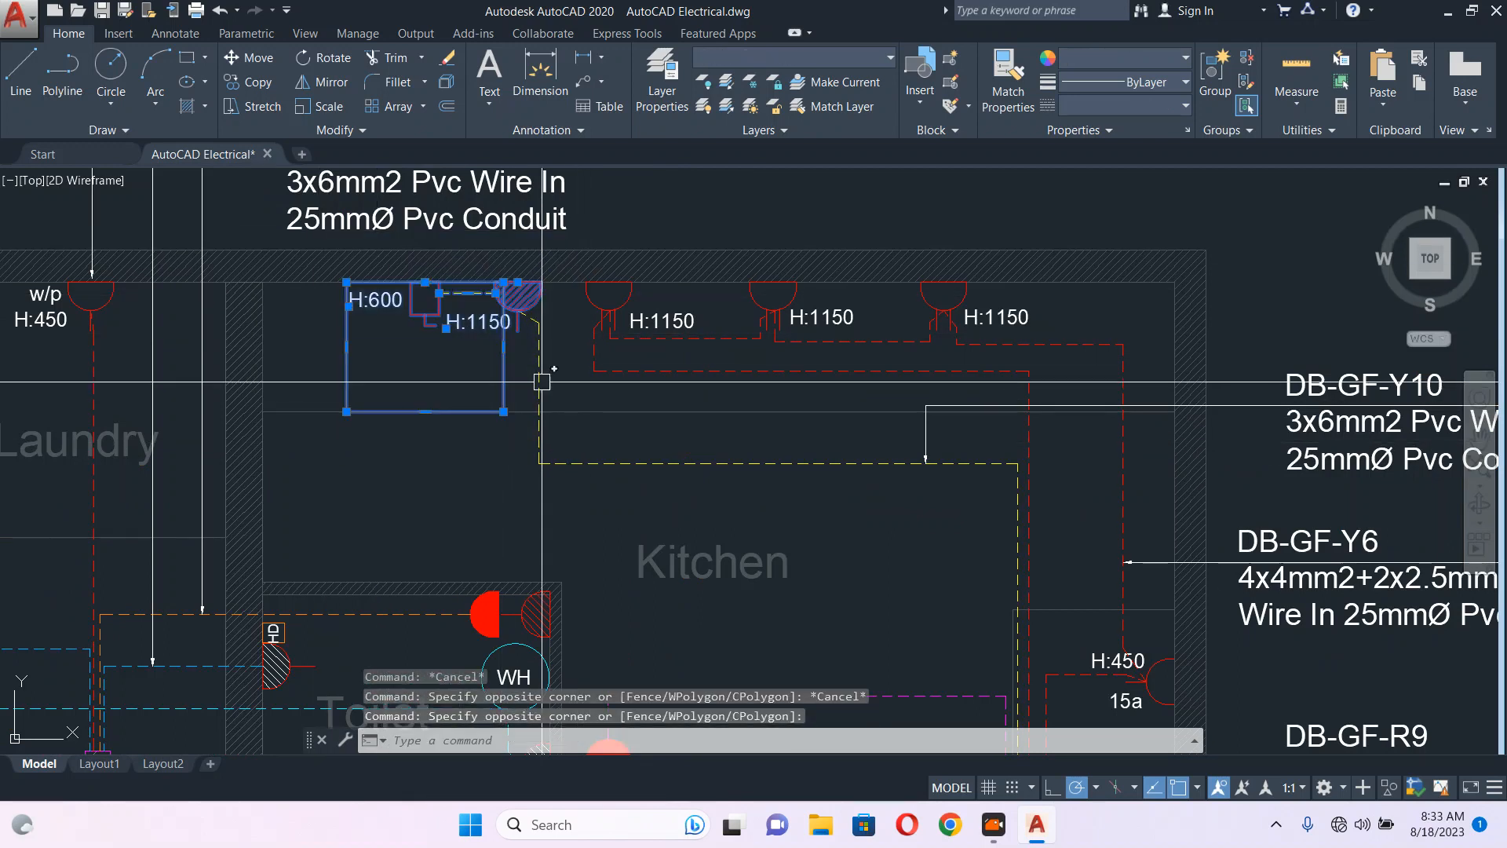
{"action": "type", "text": "m"}
{"action": "key", "text": "Return"}
{"action": "left_click", "coordinate": [638, 497]}
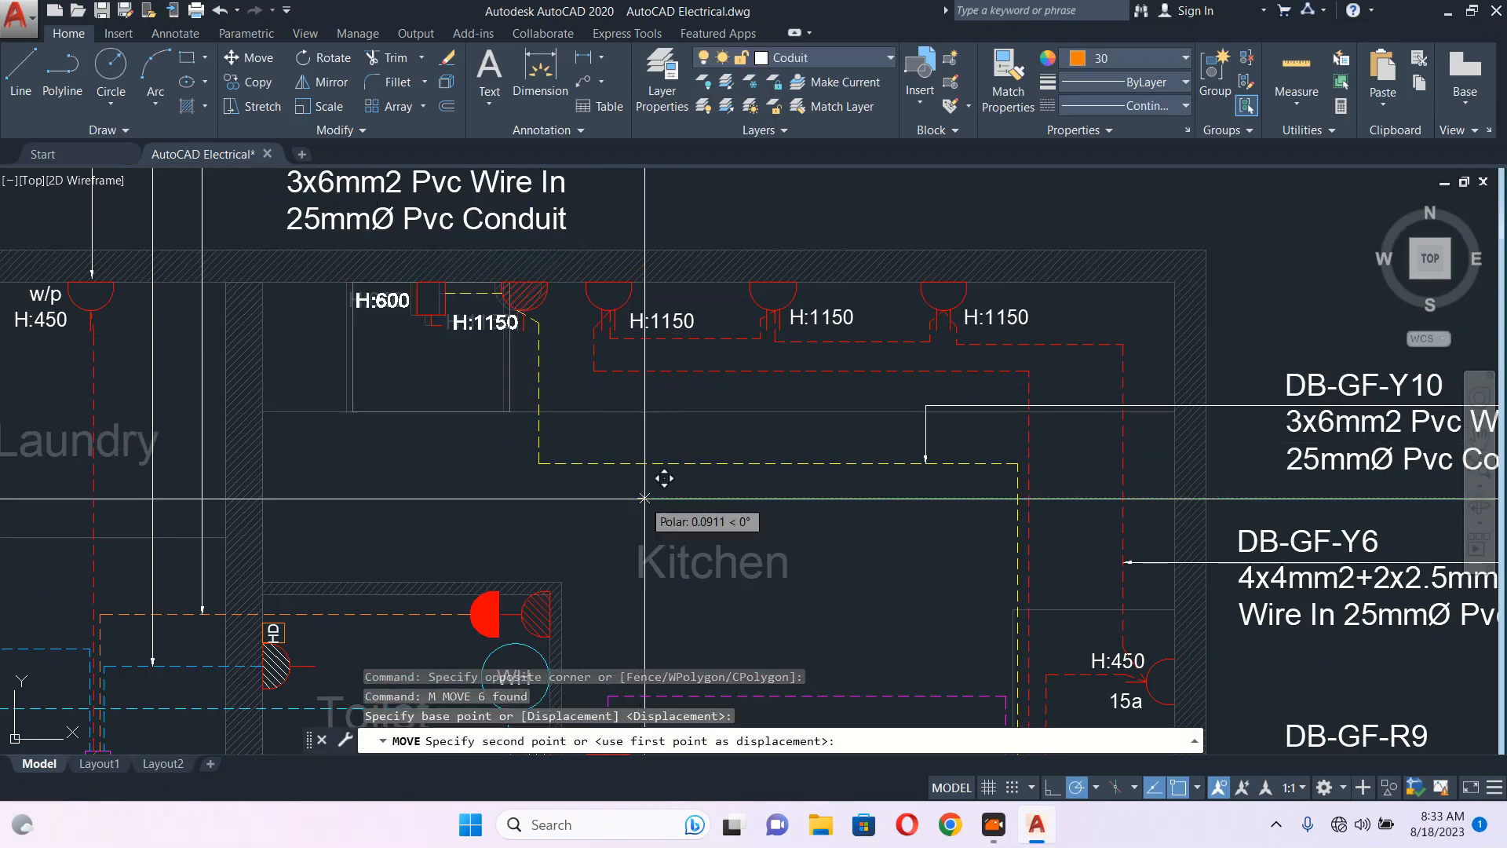
{"action": "left_click", "coordinate": [643, 498]}
- Move the diagonal and vertical yellow conduit segments to the right so the diagonal starts at the bottom of the hatched kitchen outlet
{"action": "scroll", "coordinate": [558, 350], "scroll_direction": "up", "scroll_amount": 6}
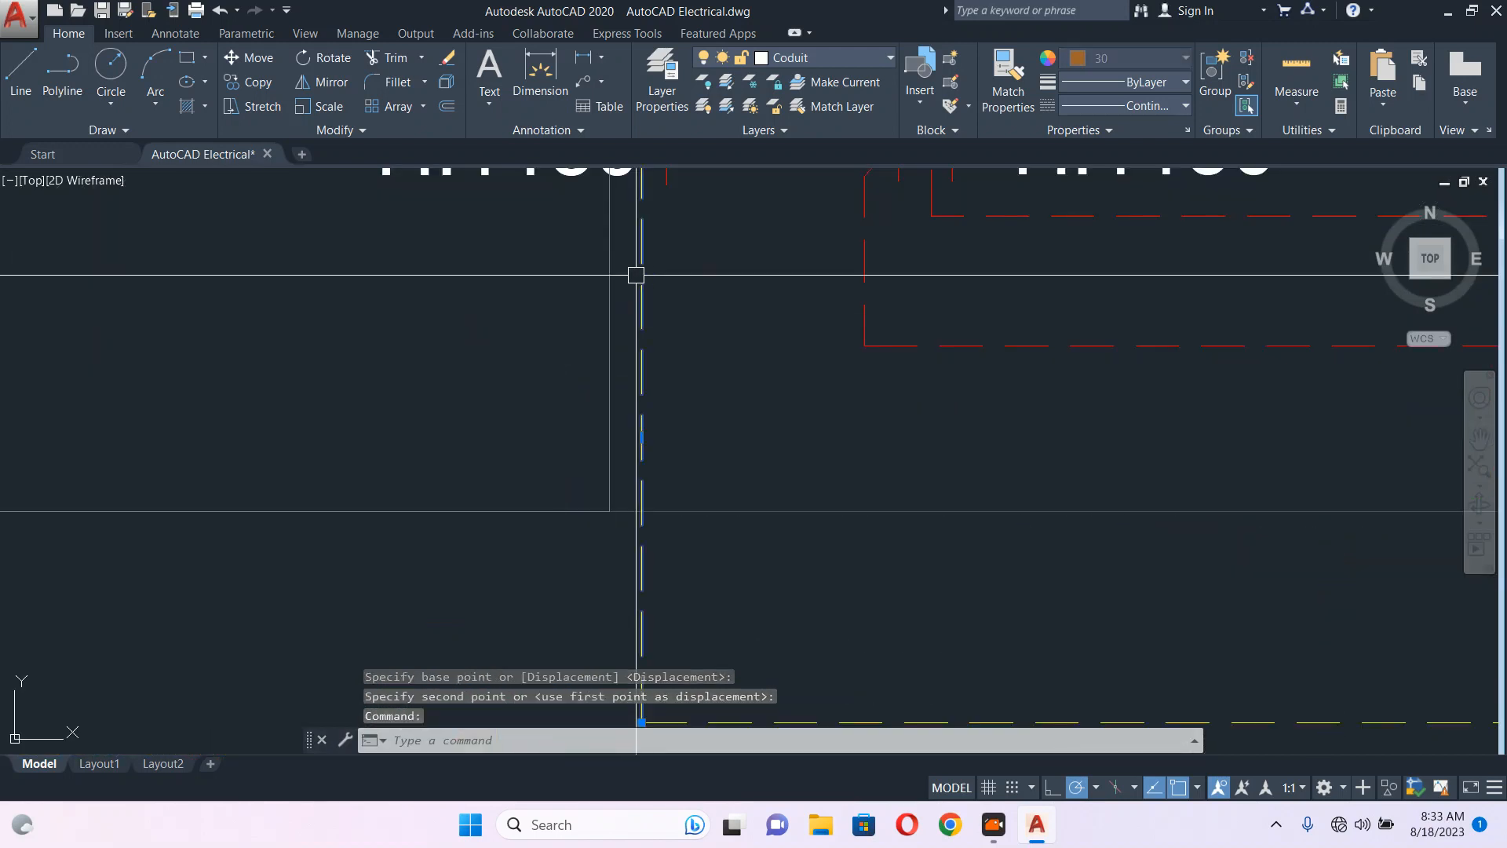
{"action": "scroll", "coordinate": [646, 321], "scroll_direction": "down", "scroll_amount": 6}
{"action": "scroll", "coordinate": [642, 245], "scroll_direction": "up", "scroll_amount": 6}
{"action": "scroll", "coordinate": [611, 302], "scroll_direction": "up", "scroll_amount": 2}
{"action": "left_click", "coordinate": [563, 359]}
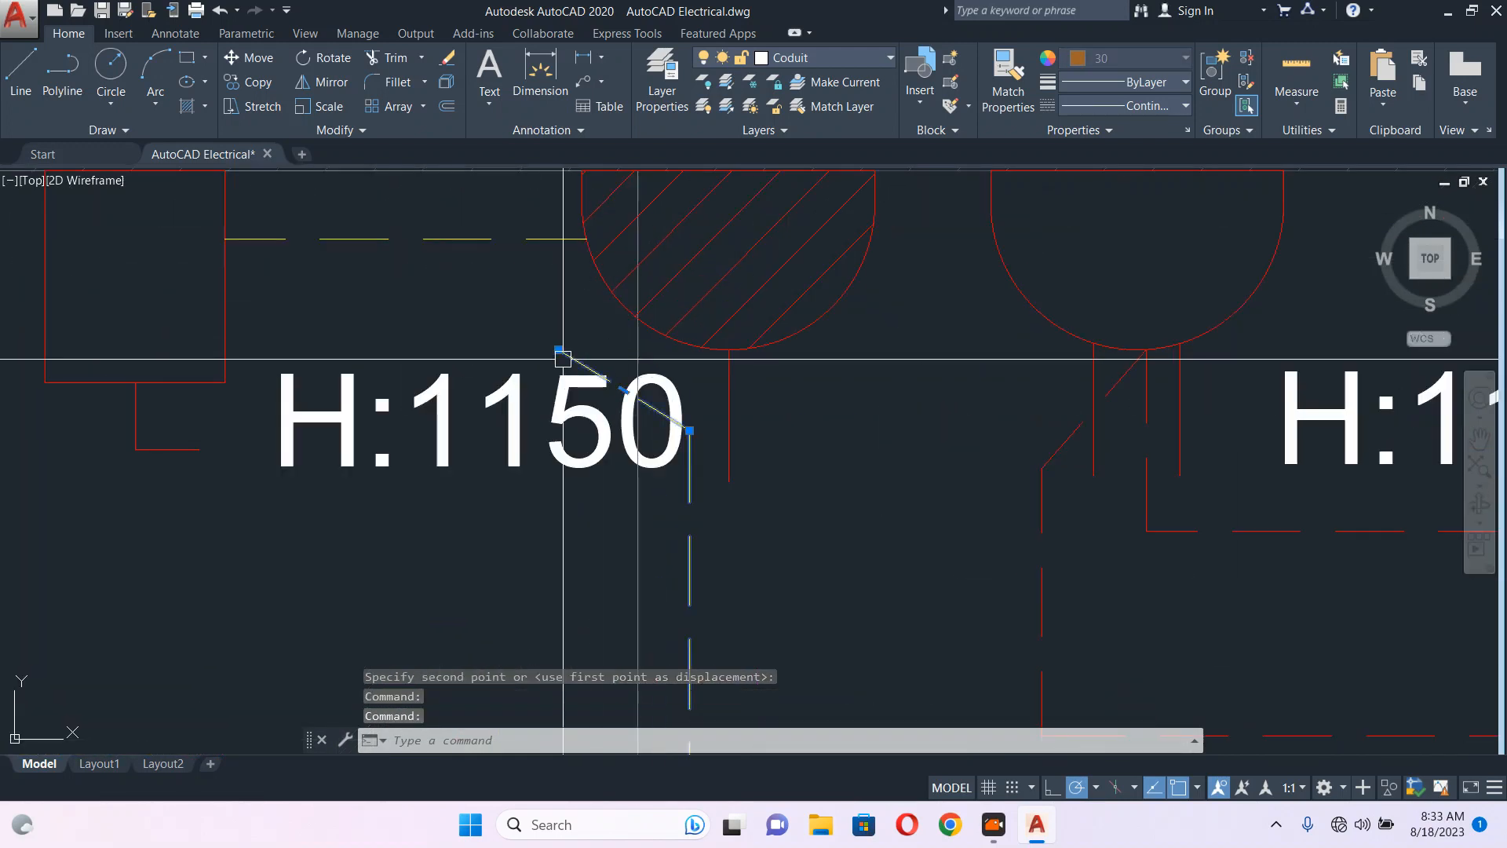
{"action": "scroll", "coordinate": [628, 236], "scroll_direction": "down", "scroll_amount": 3}
{"action": "type", "text": "m"}
{"action": "key", "text": "Return"}
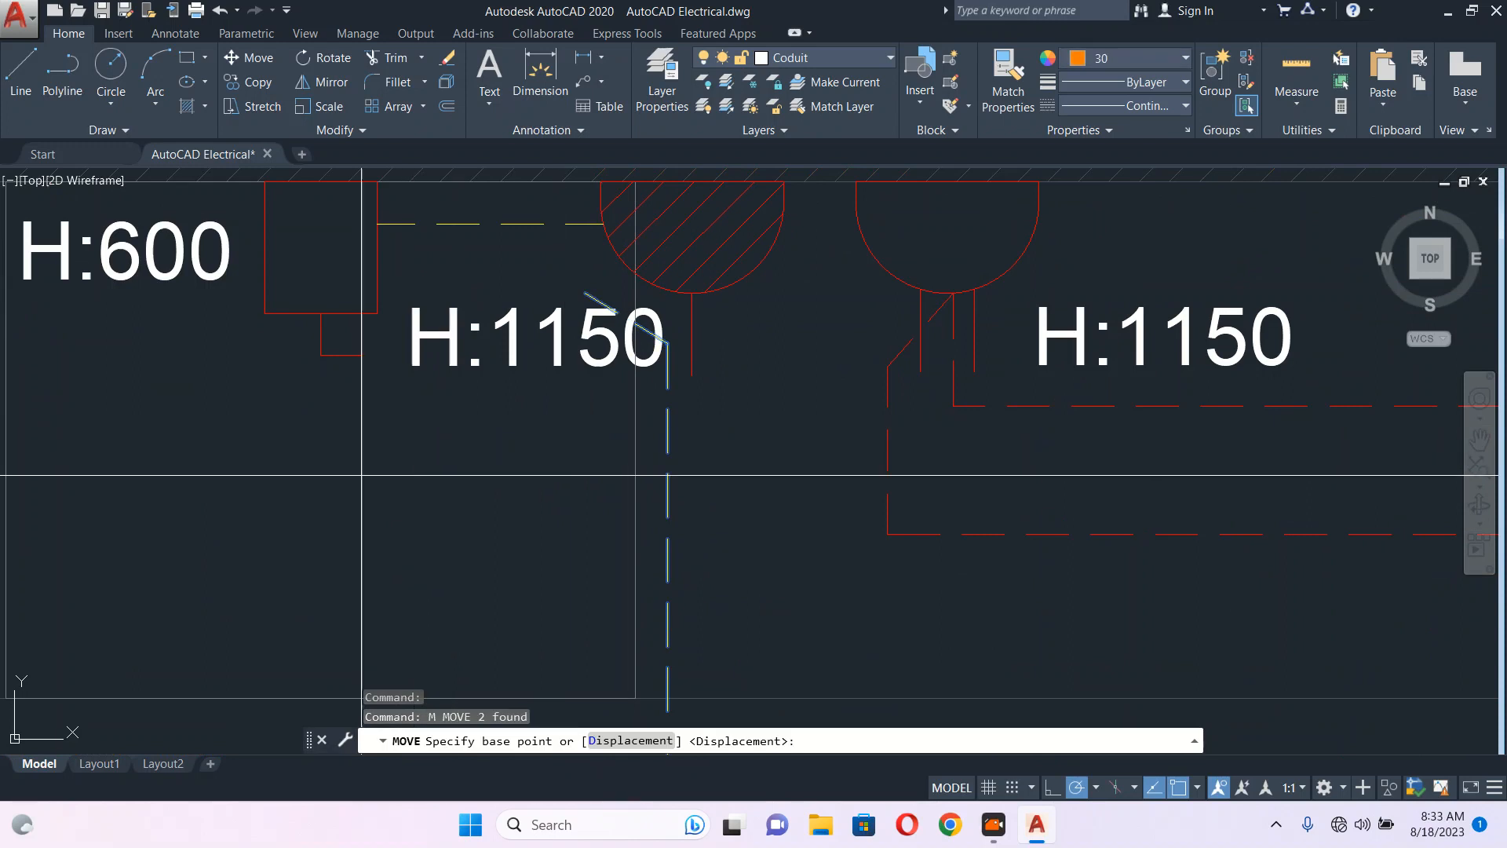
{"action": "left_click", "coordinate": [385, 463]}
{"action": "left_click", "coordinate": [479, 487]}
{"action": "key", "text": "Escape"}
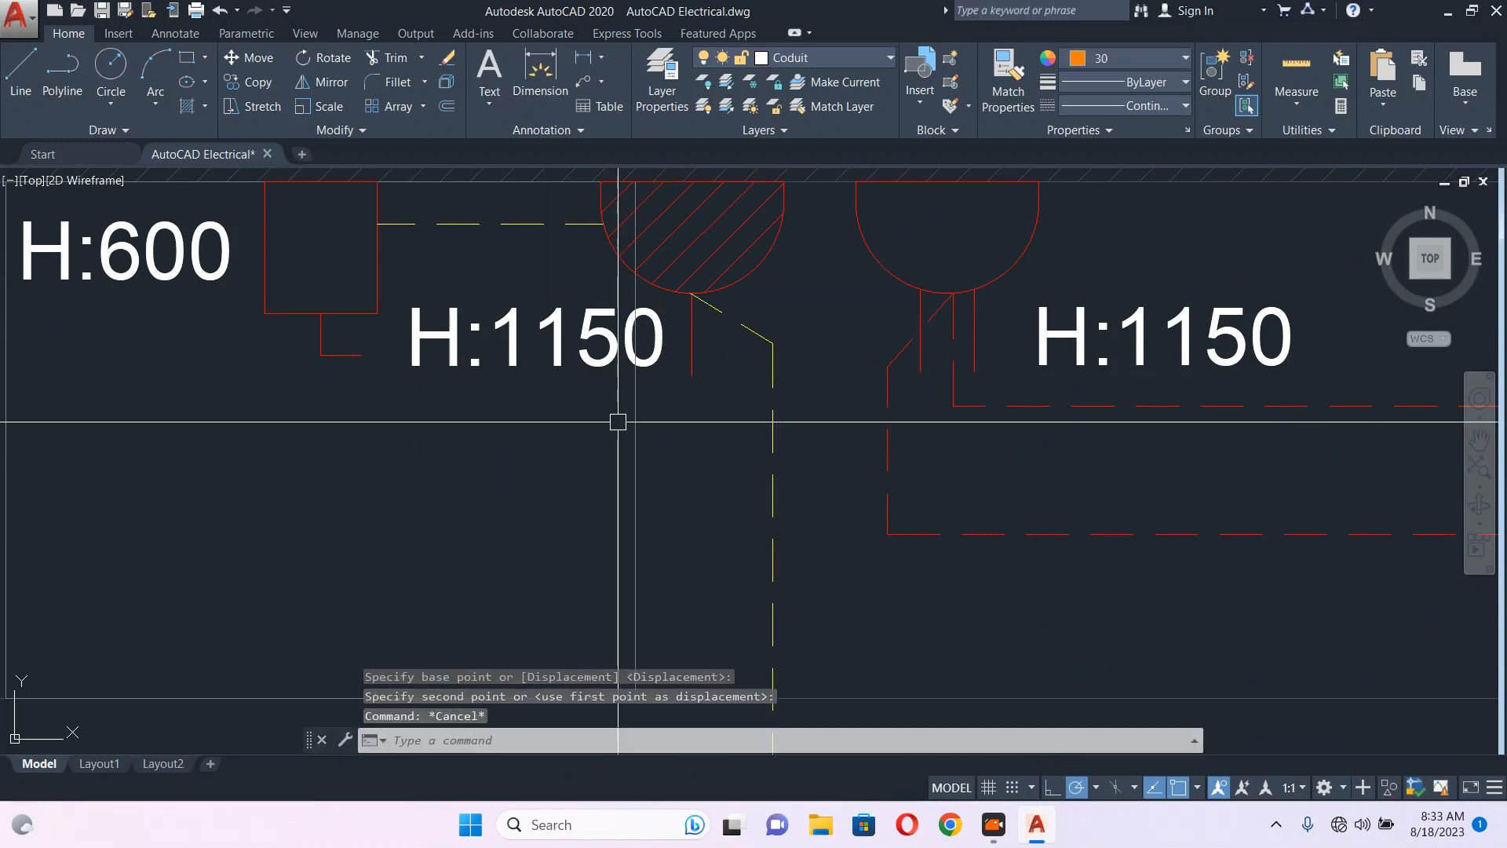
{"action": "scroll", "coordinate": [618, 422], "scroll_direction": "down", "scroll_amount": 8}
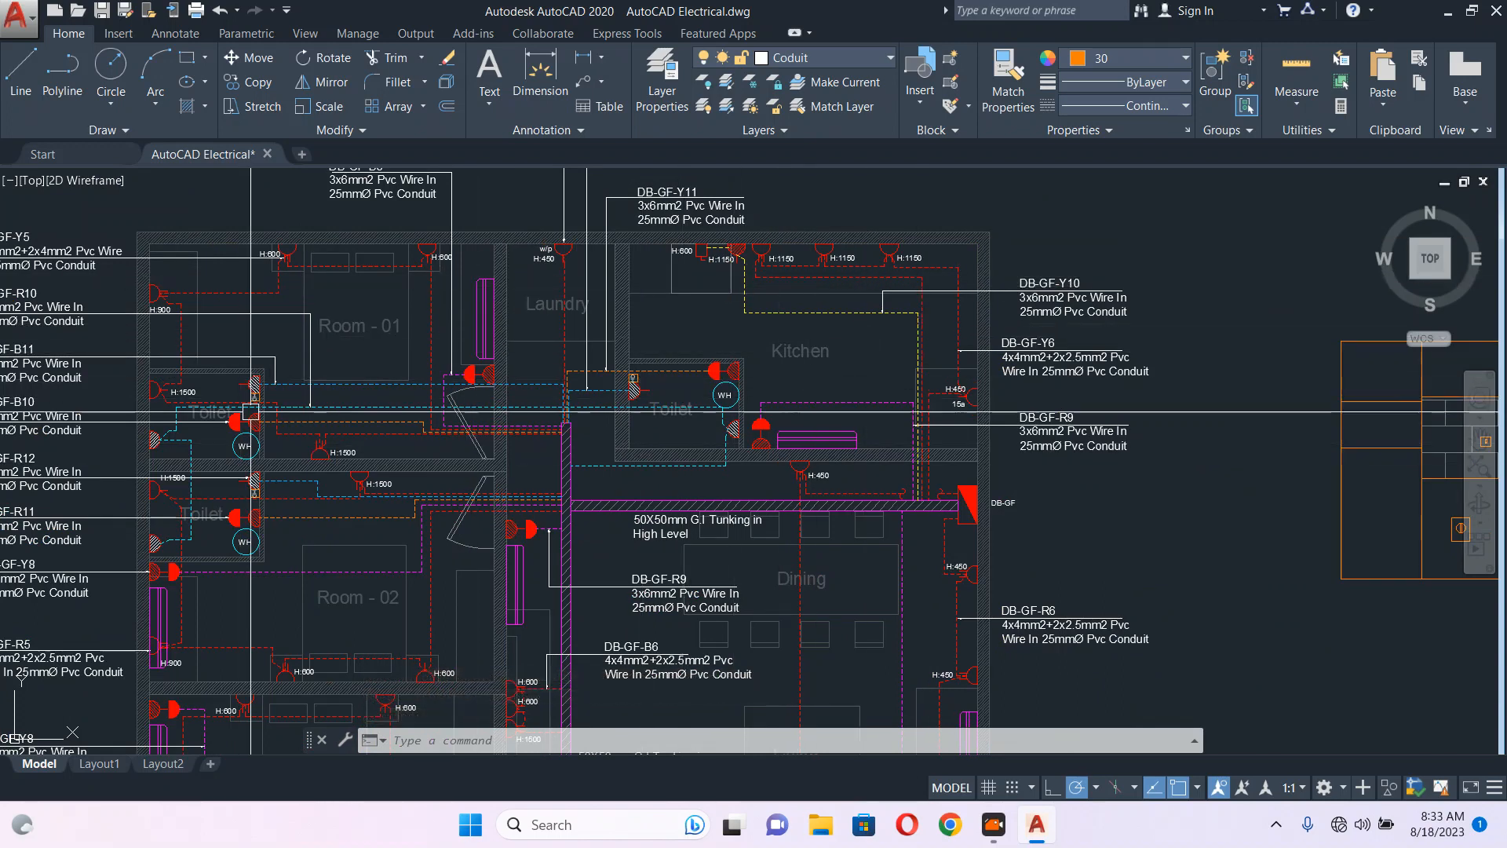
{"action": "scroll", "coordinate": [705, 256], "scroll_direction": "up", "scroll_amount": 5}
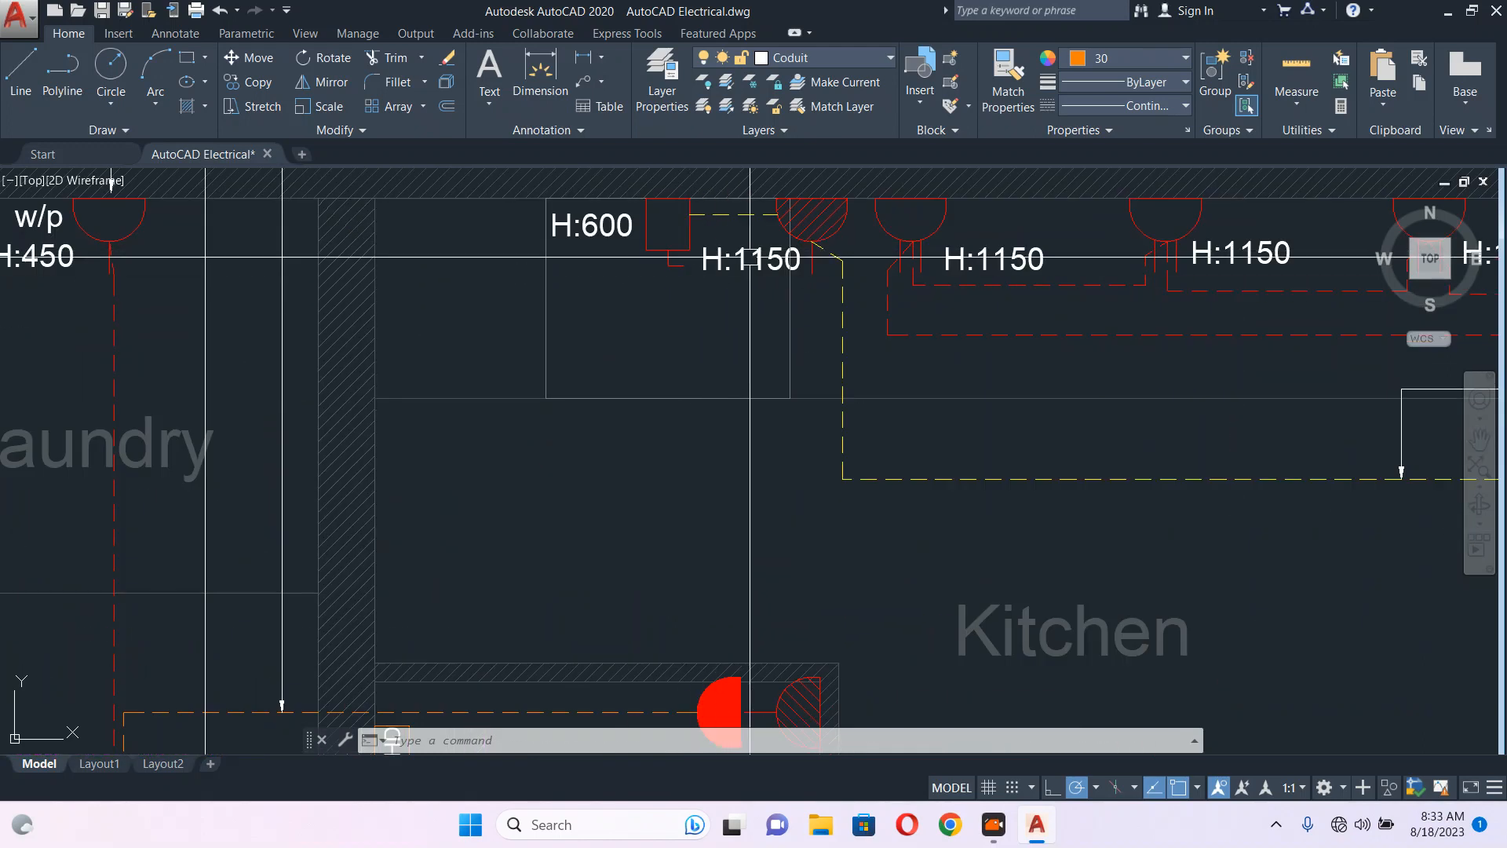
{"action": "left_click", "coordinate": [696, 328]}
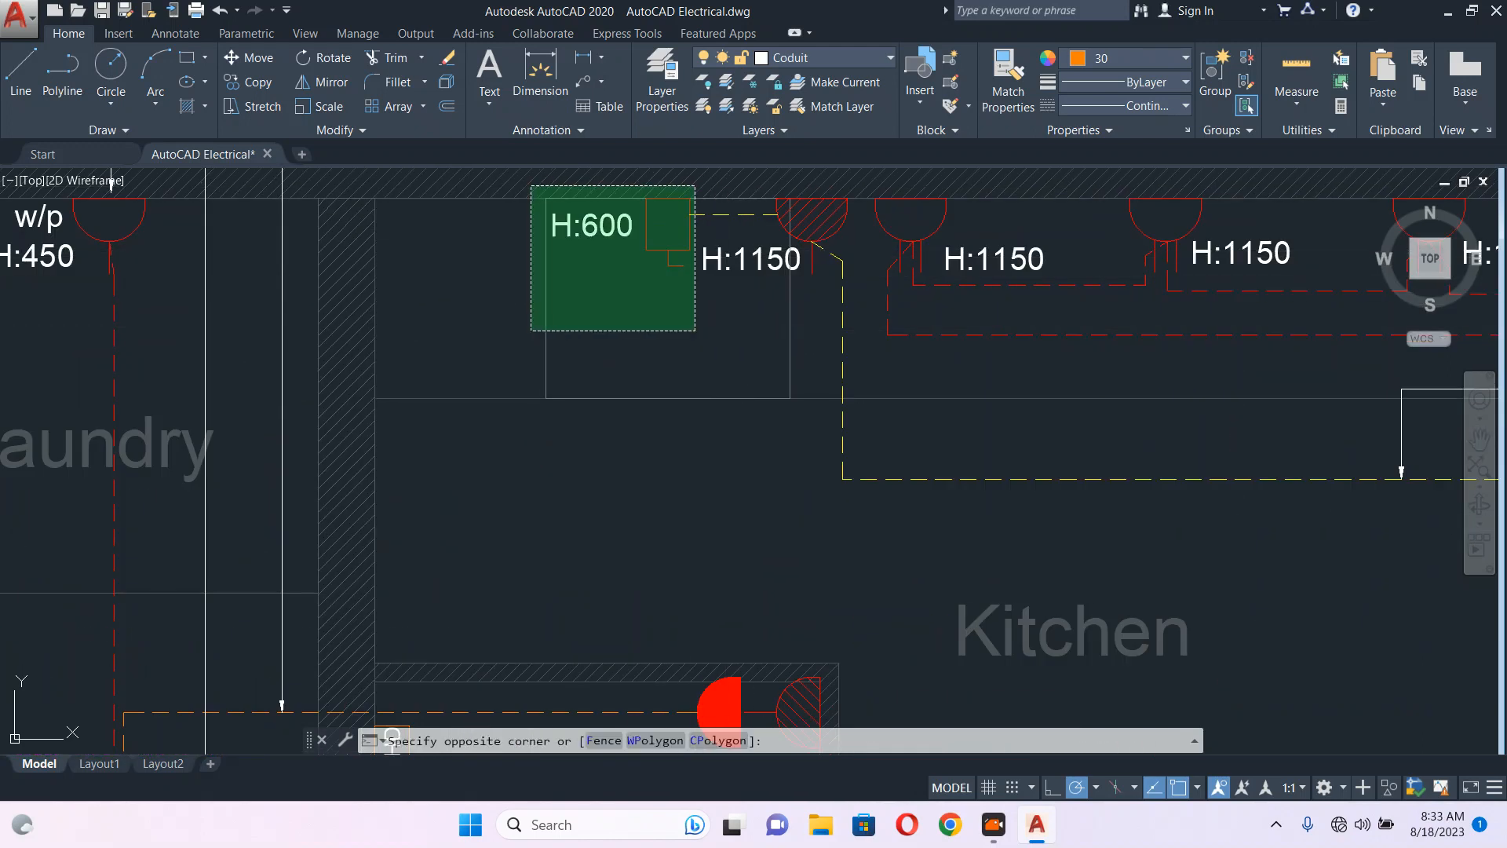
{"action": "left_click", "coordinate": [554, 188]}
{"action": "type", "text": "s"}
{"action": "key", "text": "Return"}
{"action": "left_click", "coordinate": [657, 324]}
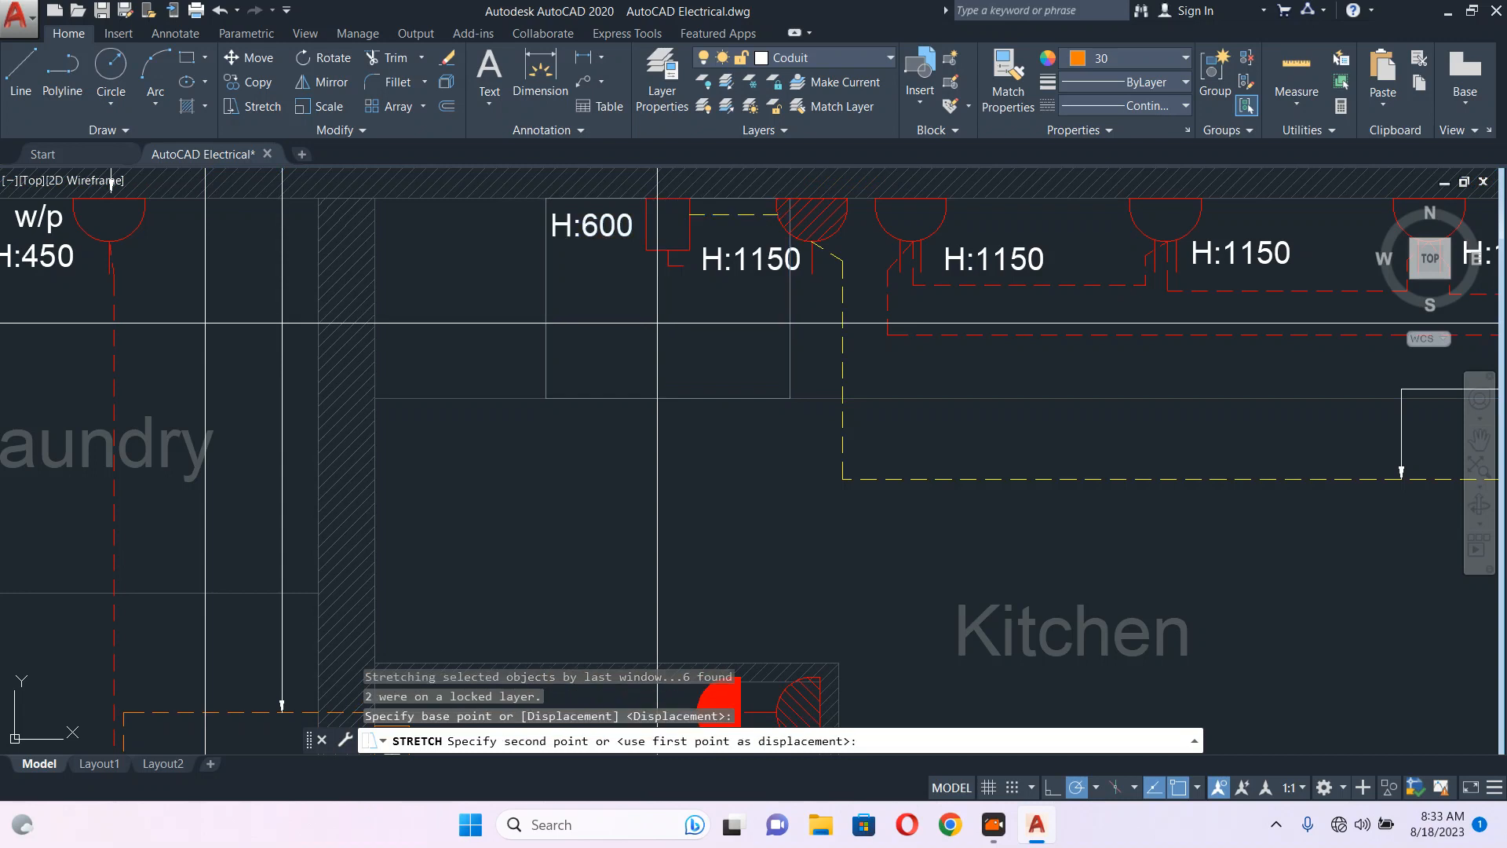
{"action": "key", "text": "Escape"}
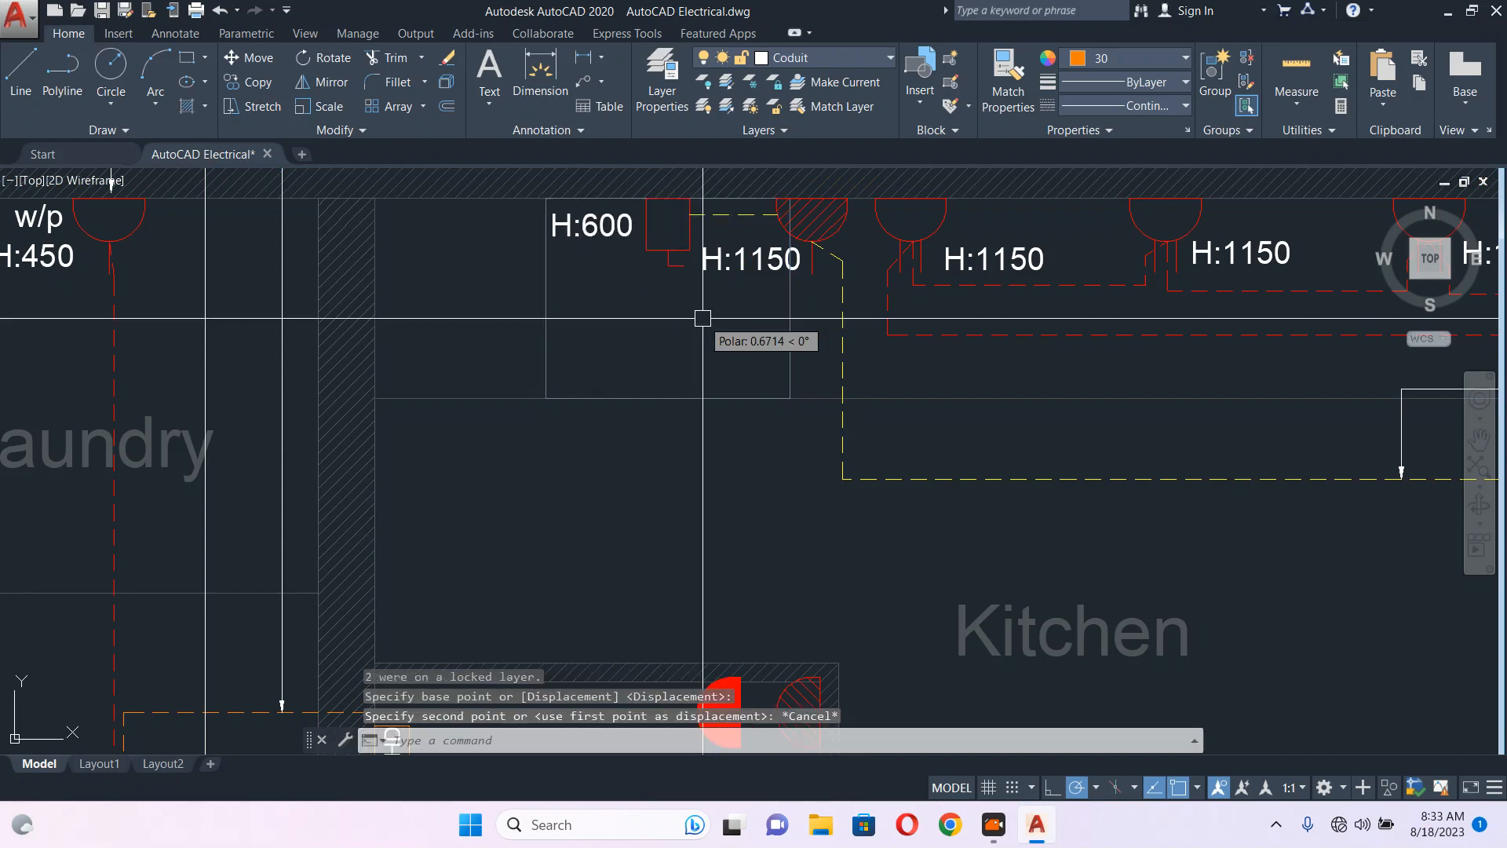
- Move the kitchen's H:600 label and rectangular outlet together to the right, closer to the hatched outlet
{"action": "left_click", "coordinate": [474, 322]}
{"action": "left_click", "coordinate": [706, 179]}
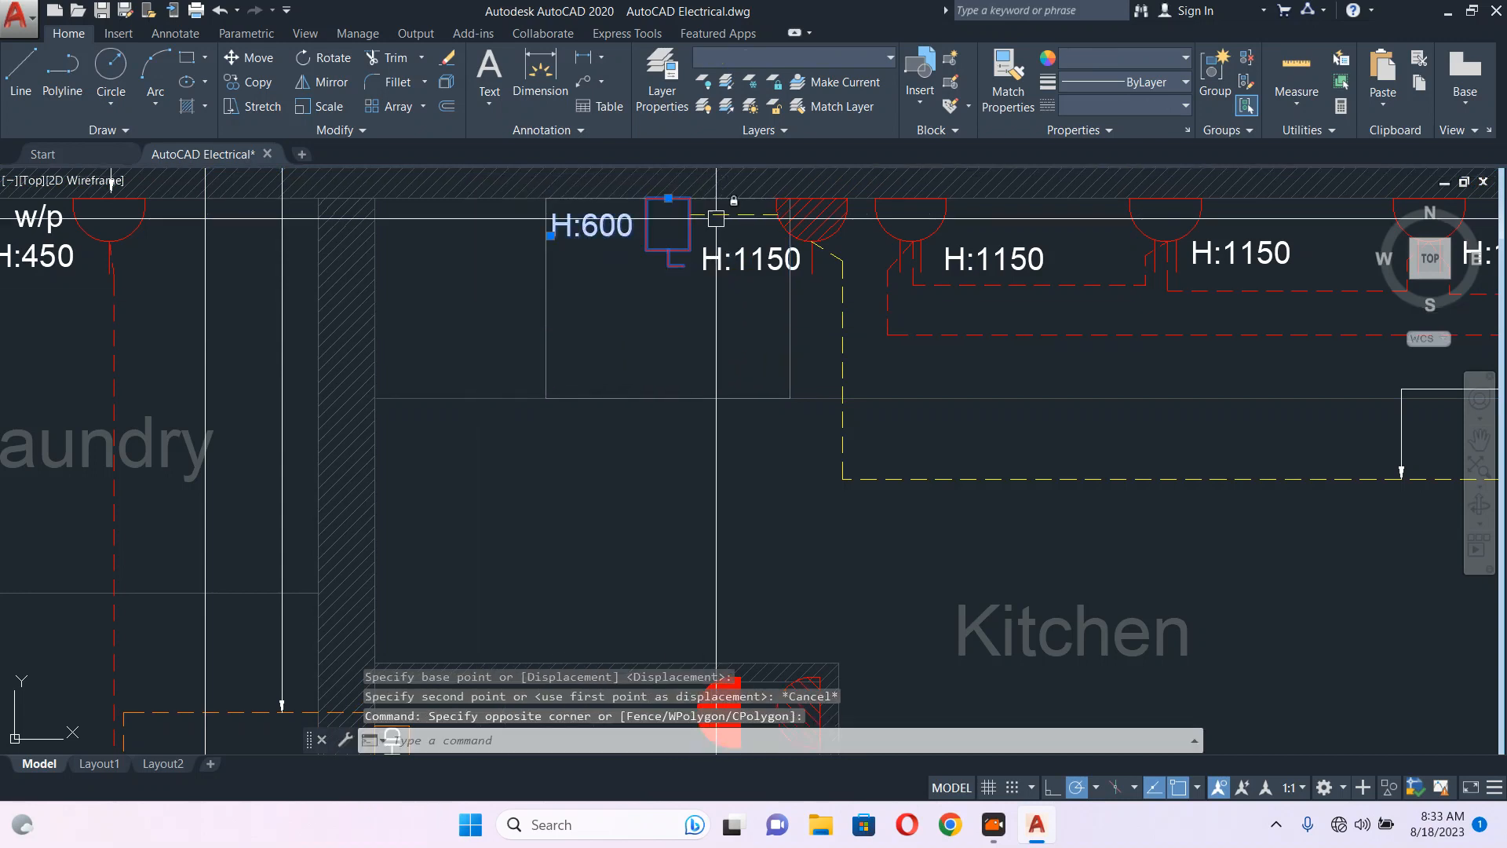
{"action": "type", "text": "m"}
{"action": "key", "text": "Return"}
{"action": "left_click", "coordinate": [669, 314]}
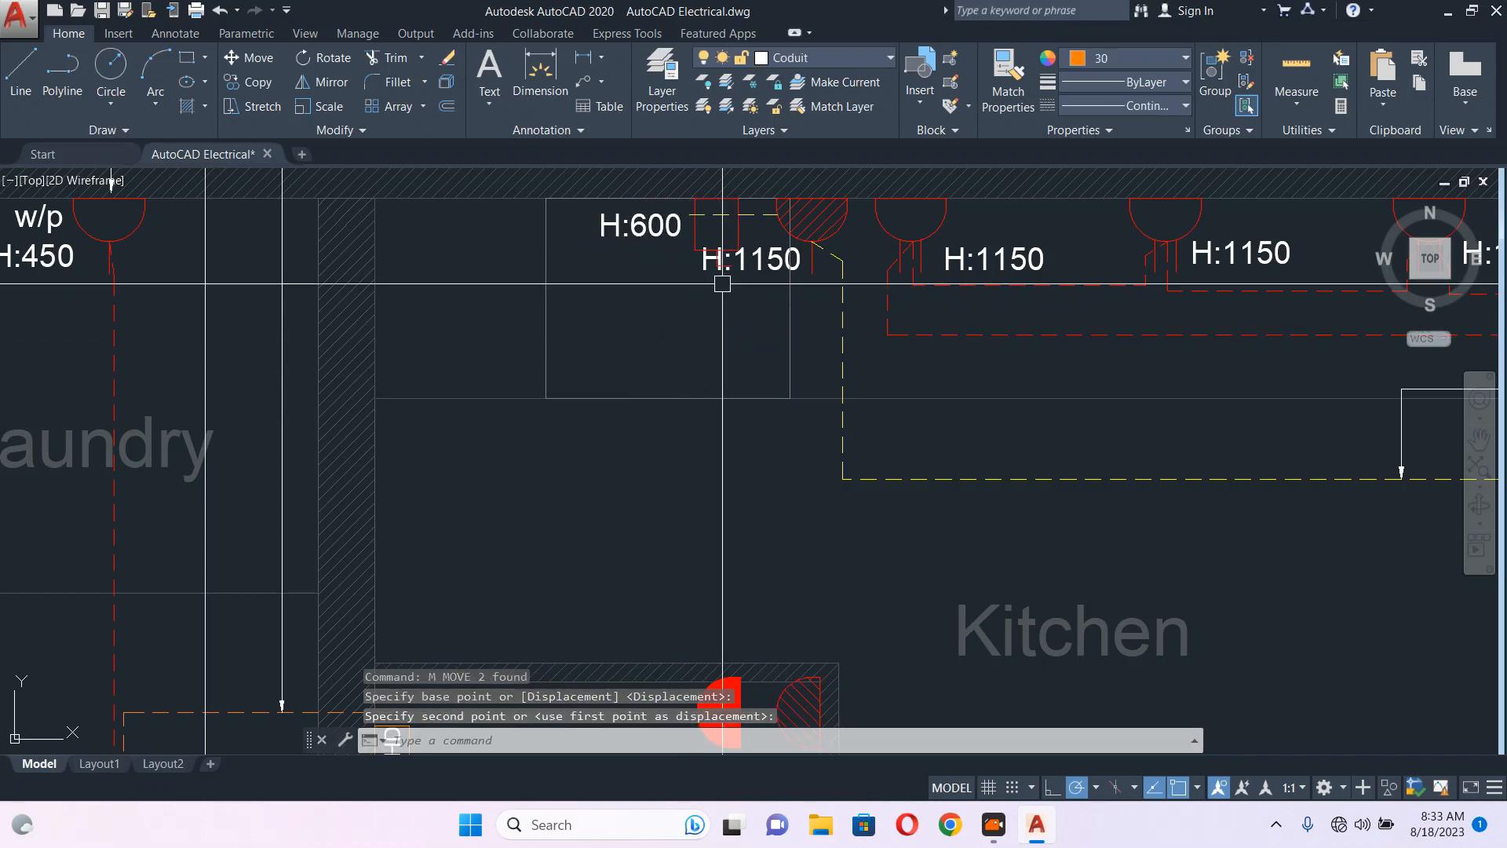
- Shorten the dashed connecting line so it runs only from the H:600 outlet's right edge to the hatched outlet
{"action": "scroll", "coordinate": [710, 221], "scroll_direction": "up", "scroll_amount": 3}
{"action": "left_click", "coordinate": [692, 235]}
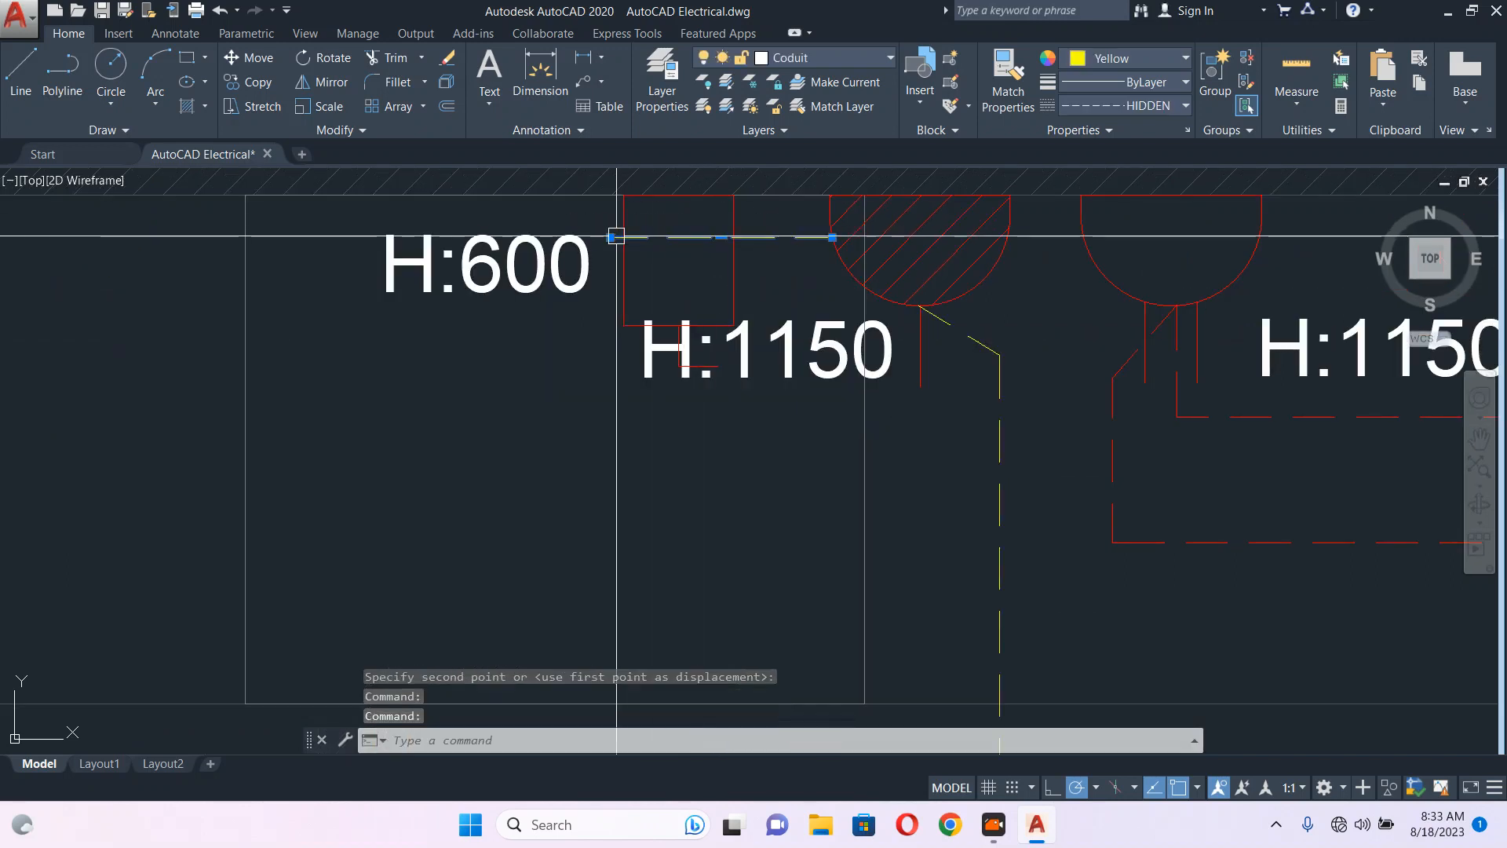
{"action": "left_click", "coordinate": [610, 236]}
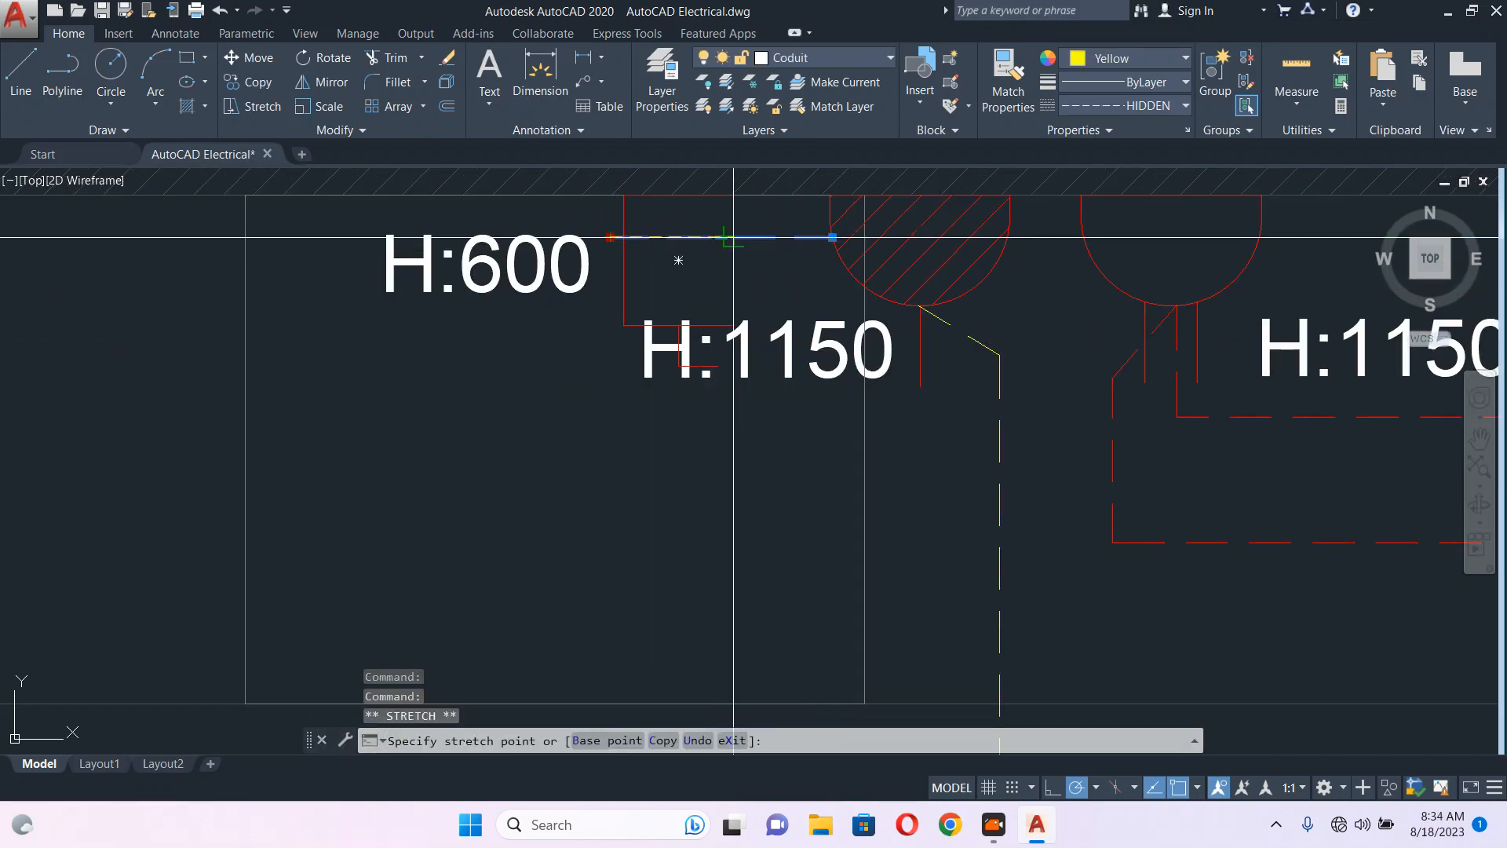
{"action": "scroll", "coordinate": [679, 263], "scroll_direction": "down", "scroll_amount": 2}
{"action": "key", "text": "Escape"}
- Move the hatched outlet's H:1150 label down and slightly right, clear of the H:600 outlet
{"action": "left_click", "coordinate": [727, 317]}
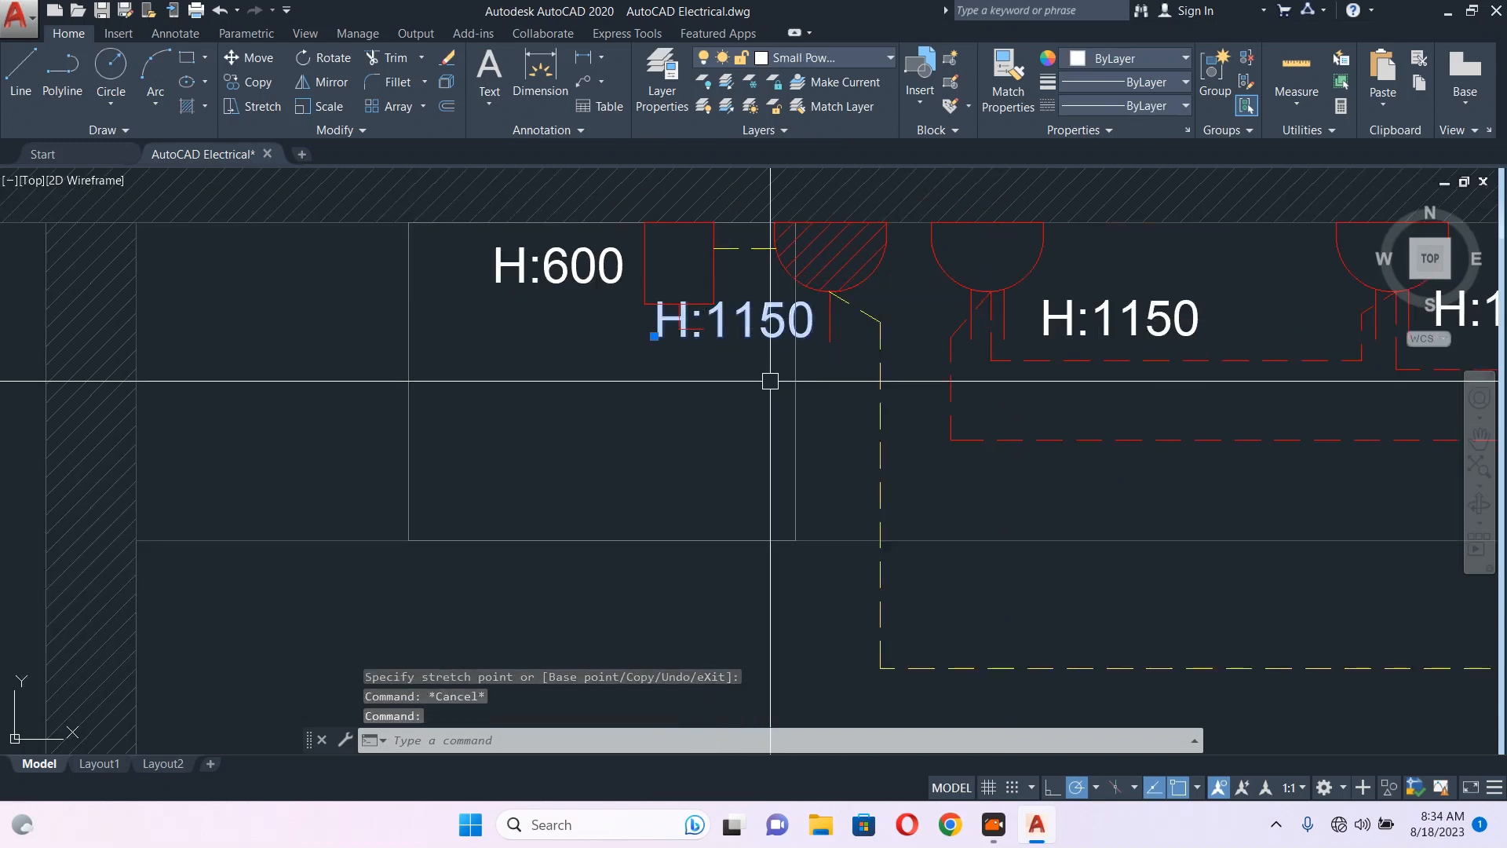
{"action": "type", "text": "m"}
{"action": "key", "text": "space"}
{"action": "left_click", "coordinate": [750, 374]}
{"action": "left_click", "coordinate": [771, 425]}
{"action": "key", "text": "Escape"}
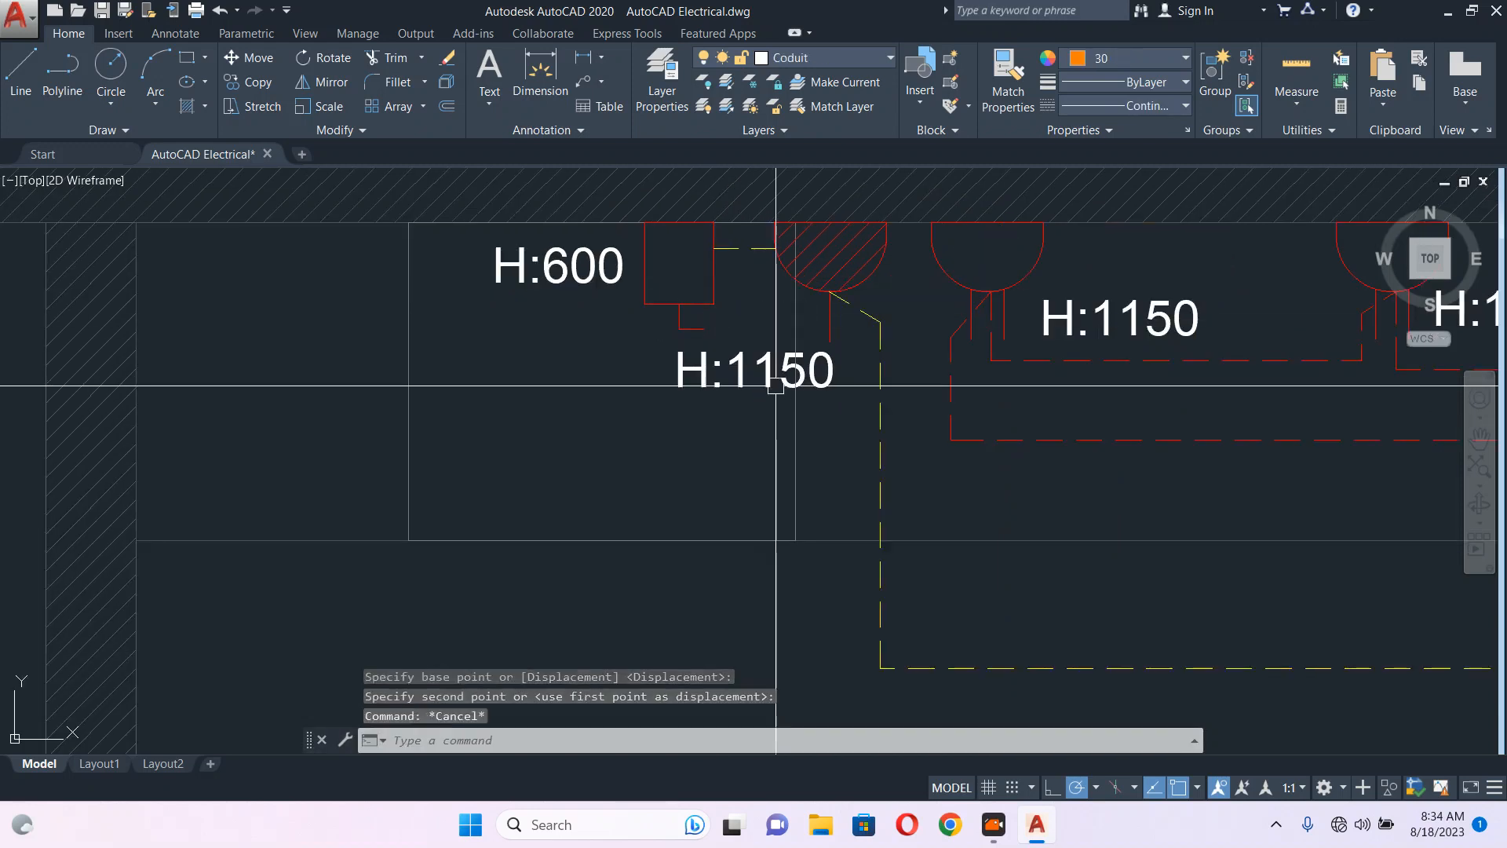
- Examine the cabinet elevation's upper cabinets, backsplash outlets, lower cabinet outlet and height lines in relation to the kitchen plan
{"action": "scroll", "coordinate": [769, 298], "scroll_direction": "down", "scroll_amount": 3}
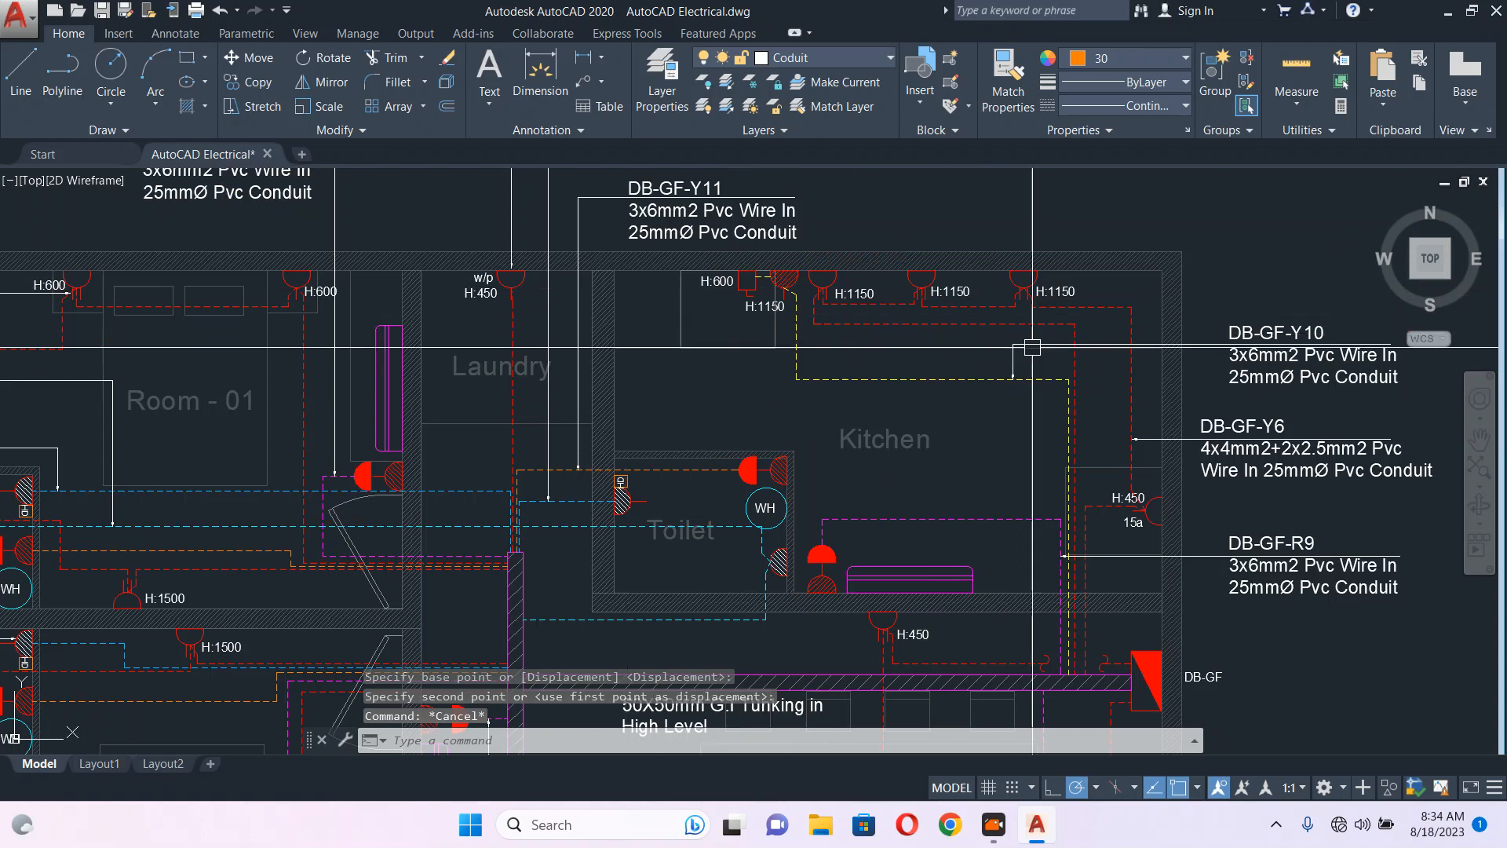
{"action": "middle_click_drag", "start_coordinate": [1032, 347], "coordinate": [587, 281]}
{"action": "middle_click_drag", "start_coordinate": [1211, 408], "coordinate": [737, 336]}
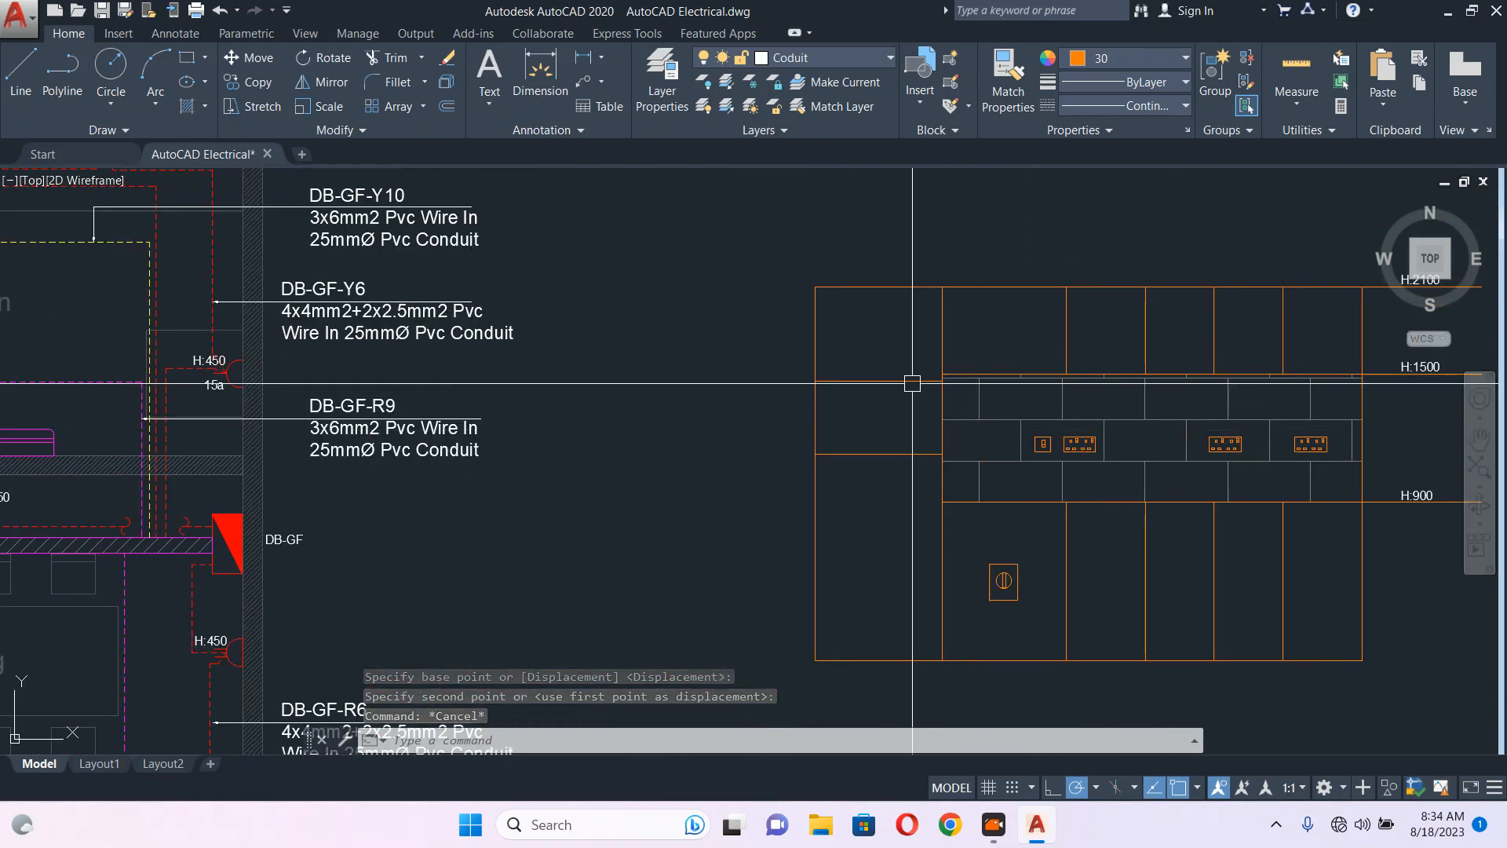
{"action": "scroll", "coordinate": [908, 422], "scroll_direction": "up", "scroll_amount": 3}
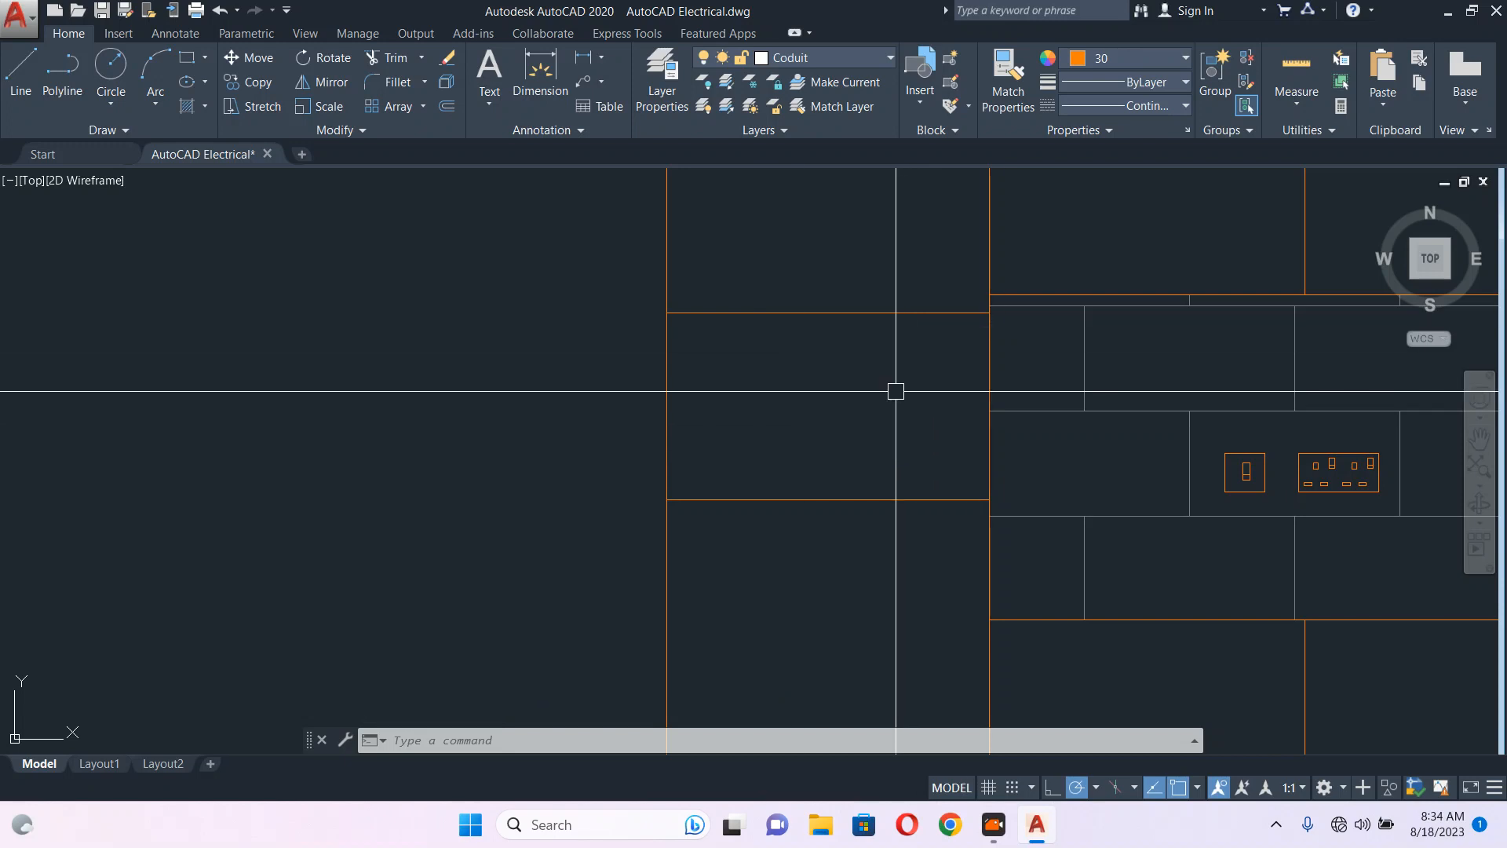
{"action": "scroll", "coordinate": [895, 391], "scroll_direction": "down", "scroll_amount": 5}
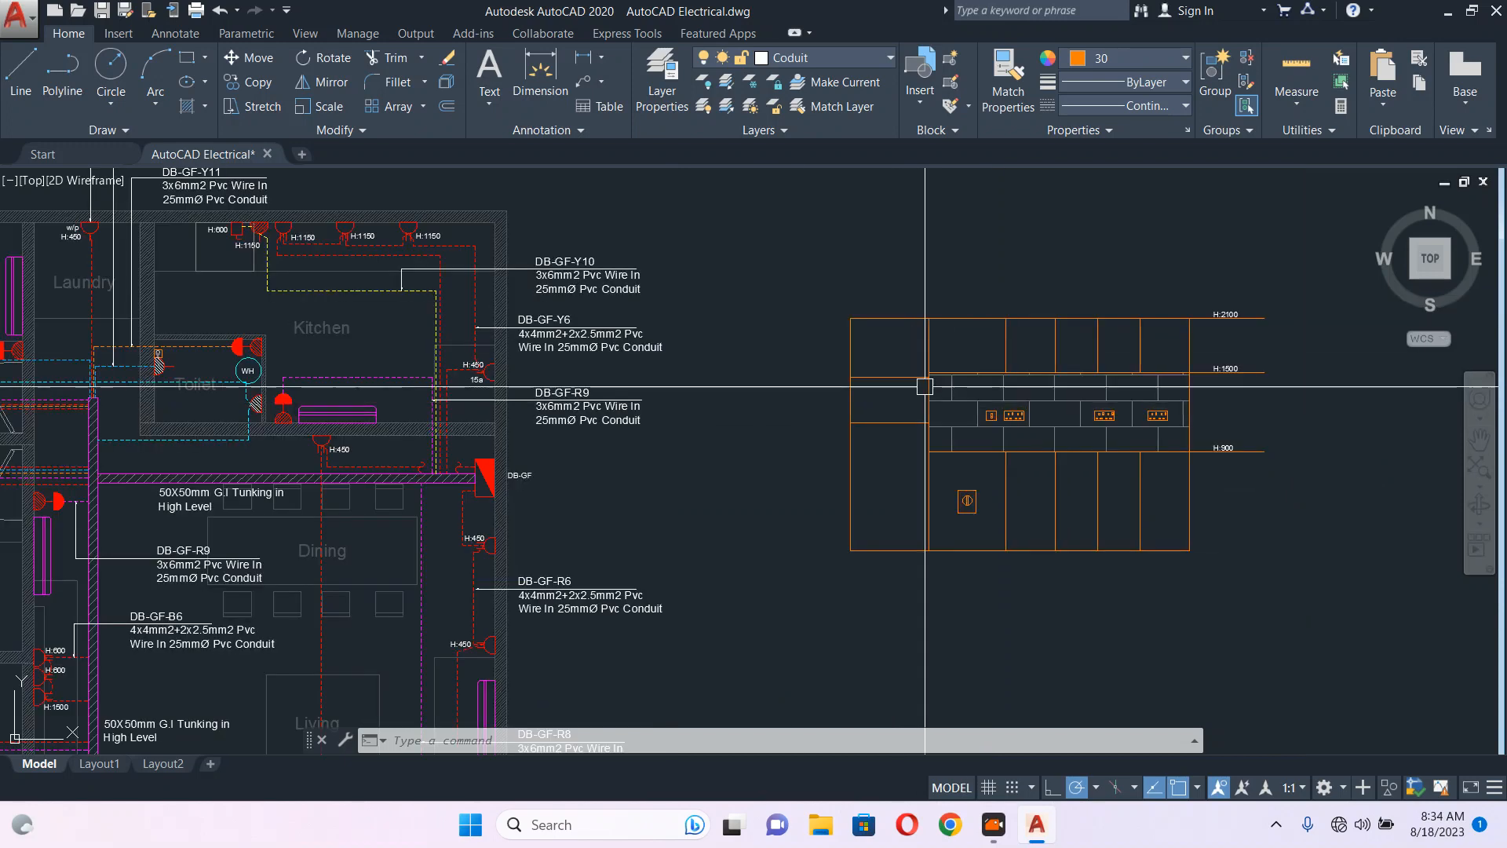
{"action": "scroll", "coordinate": [918, 387], "scroll_direction": "up", "scroll_amount": 2}
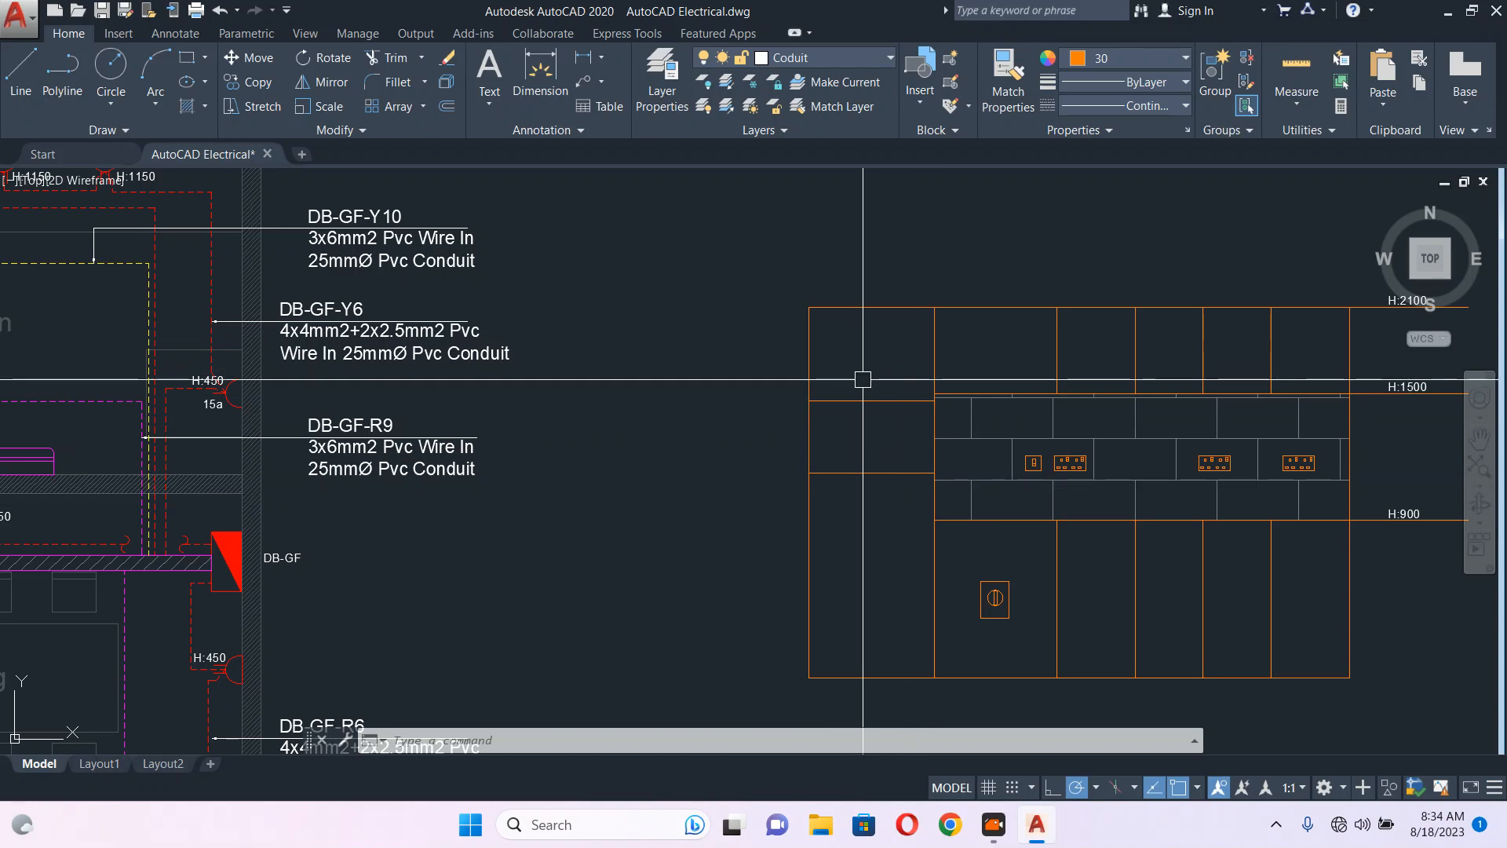
{"action": "middle_click_drag", "start_coordinate": [1183, 481], "coordinate": [1119, 446]}
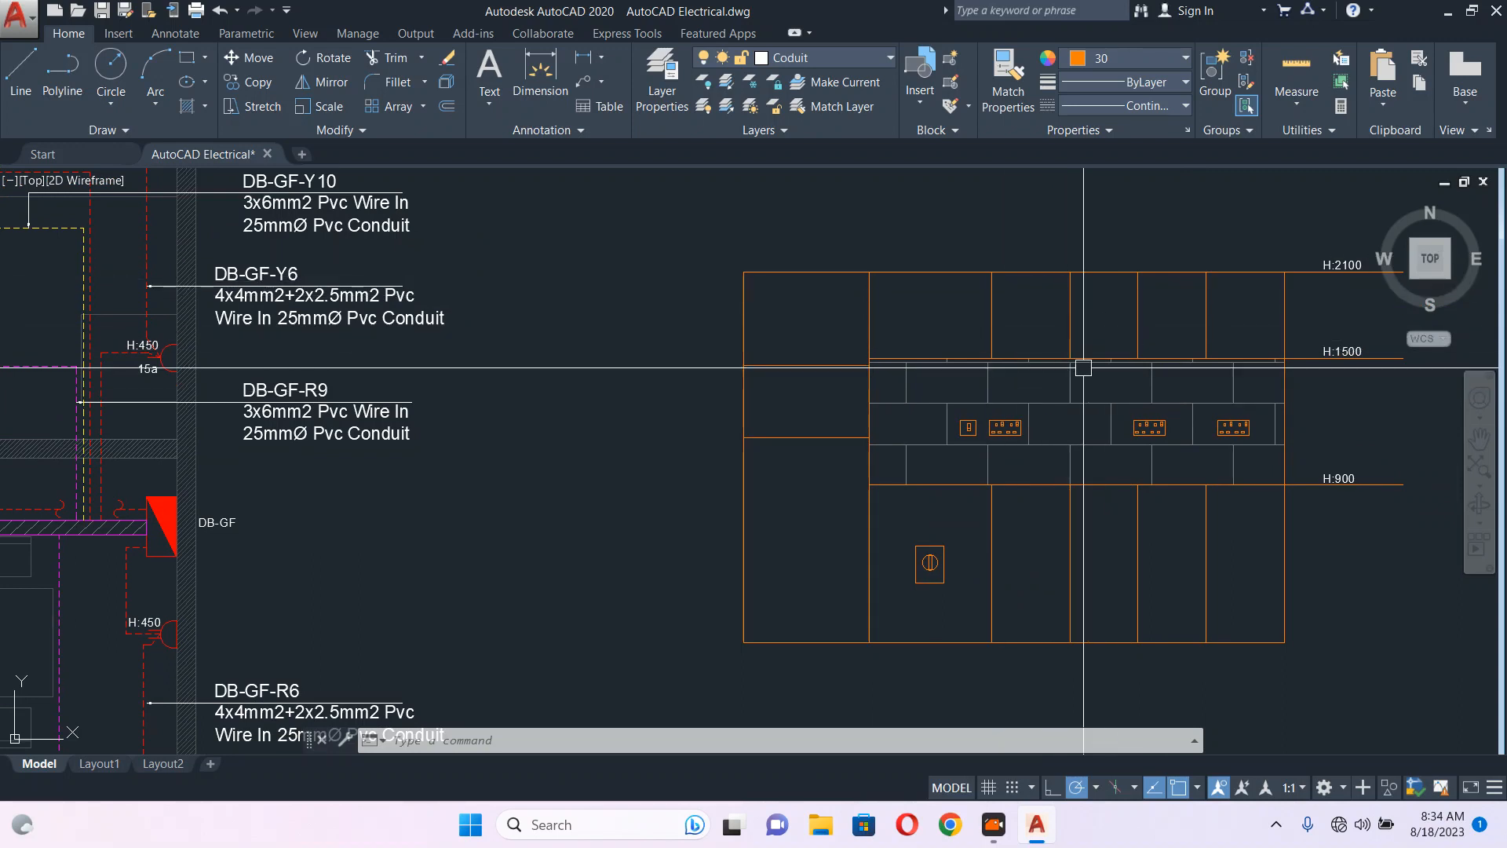
{"action": "scroll", "coordinate": [976, 410], "scroll_direction": "down", "scroll_amount": 2}
{"action": "scroll", "coordinate": [1027, 384], "scroll_direction": "up", "scroll_amount": 2}
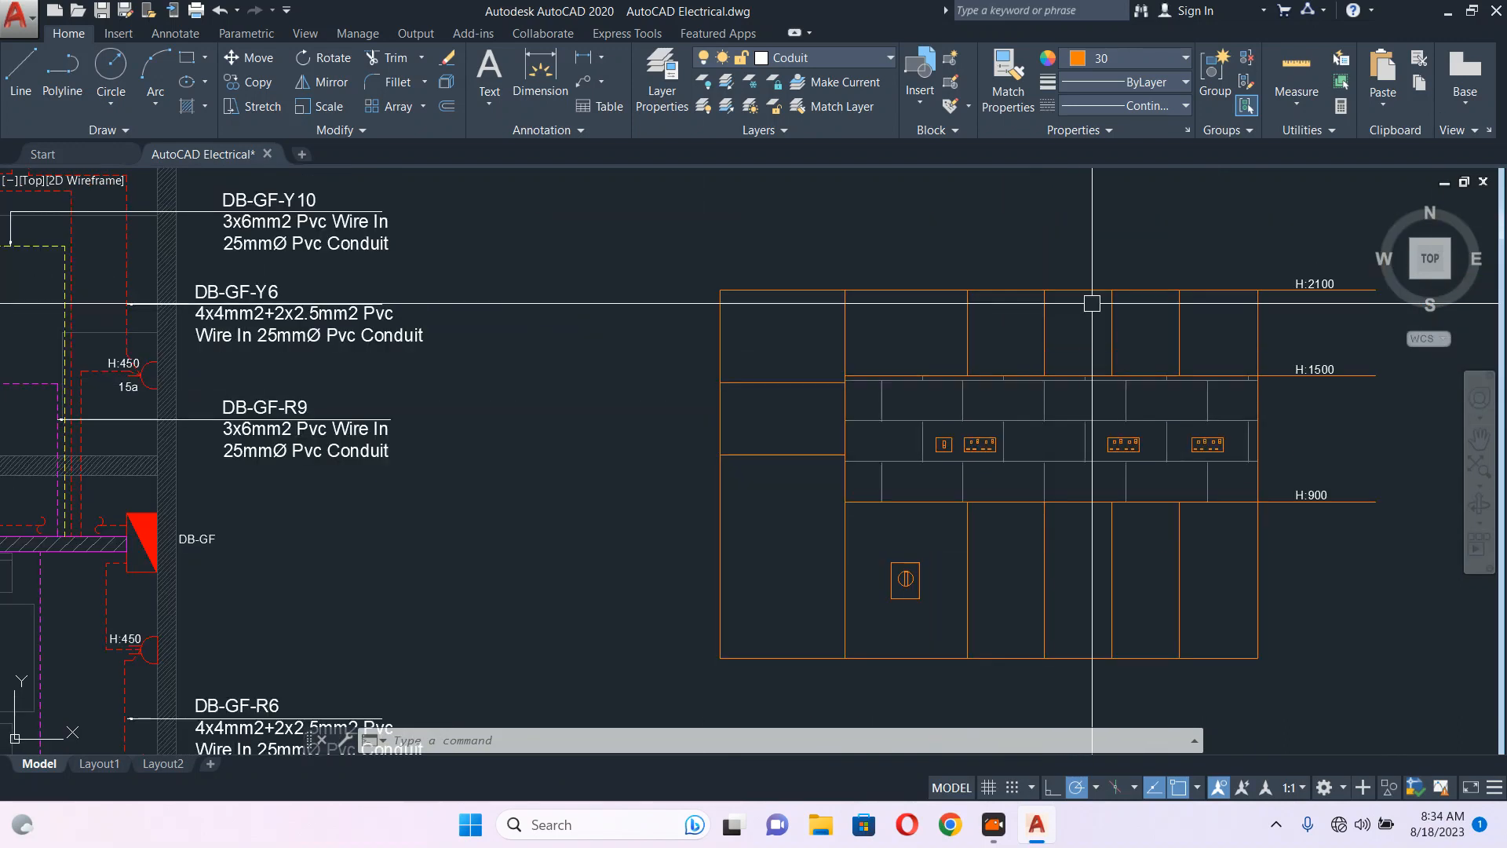
{"action": "scroll", "coordinate": [1092, 303], "scroll_direction": "up", "scroll_amount": 2}
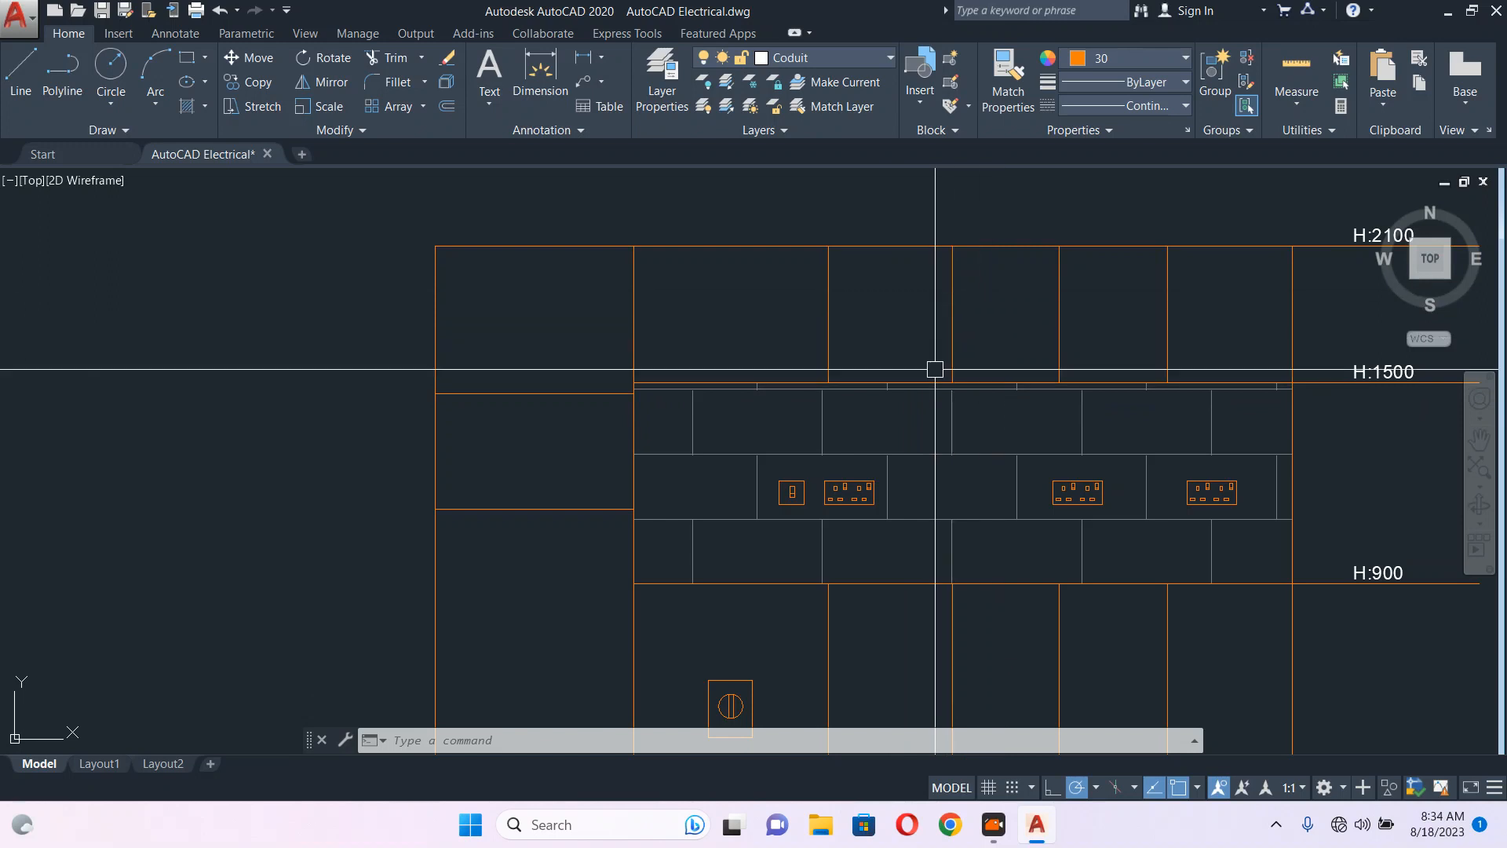
{"action": "scroll", "coordinate": [997, 300], "scroll_direction": "down", "scroll_amount": 4}
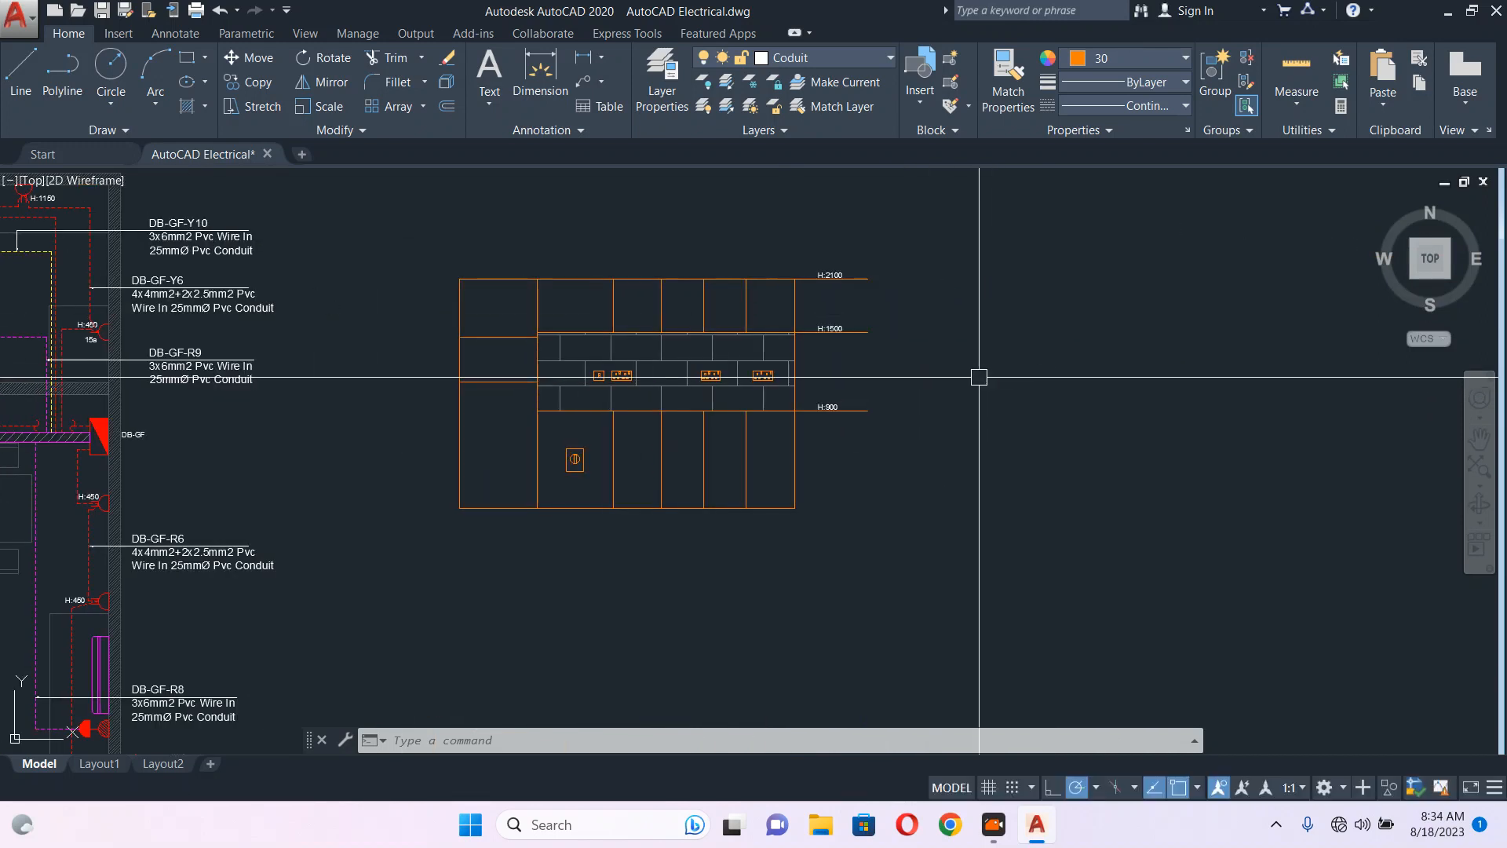
- Draw the left half of a hood-shaped profile right of the elevation as a polyline: long vertical, outward diagonal and short vertical end
{"action": "type", "text": "pl"}
{"action": "key", "text": "Return"}
{"action": "scroll", "coordinate": [1020, 308], "scroll_direction": "up", "scroll_amount": 3}
{"action": "left_click", "coordinate": [1020, 294]}
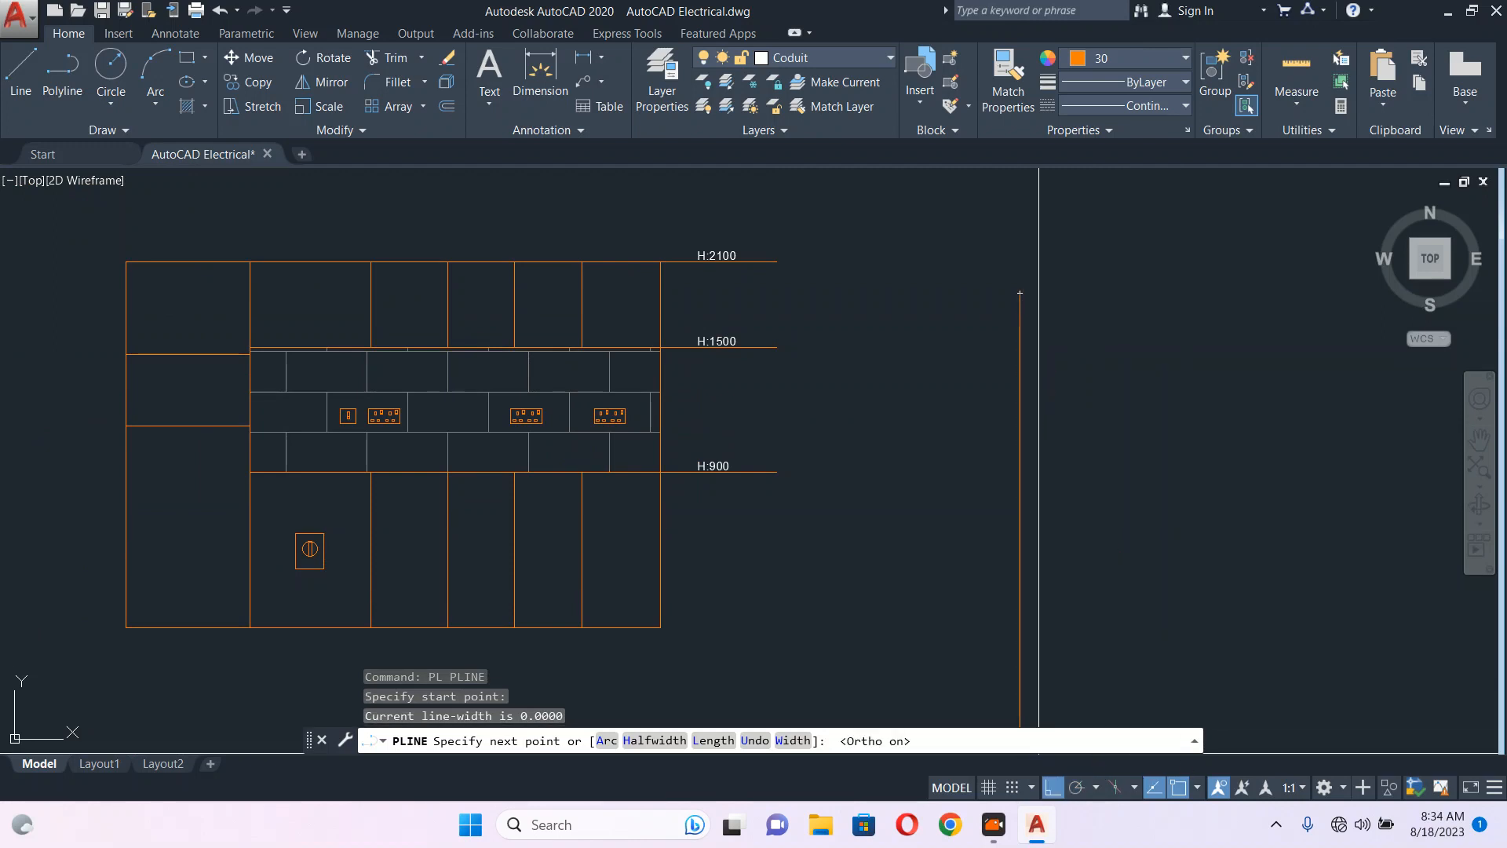
{"action": "scroll", "coordinate": [1019, 362], "scroll_direction": "up", "scroll_amount": 4}
{"action": "left_click", "coordinate": [1018, 434]}
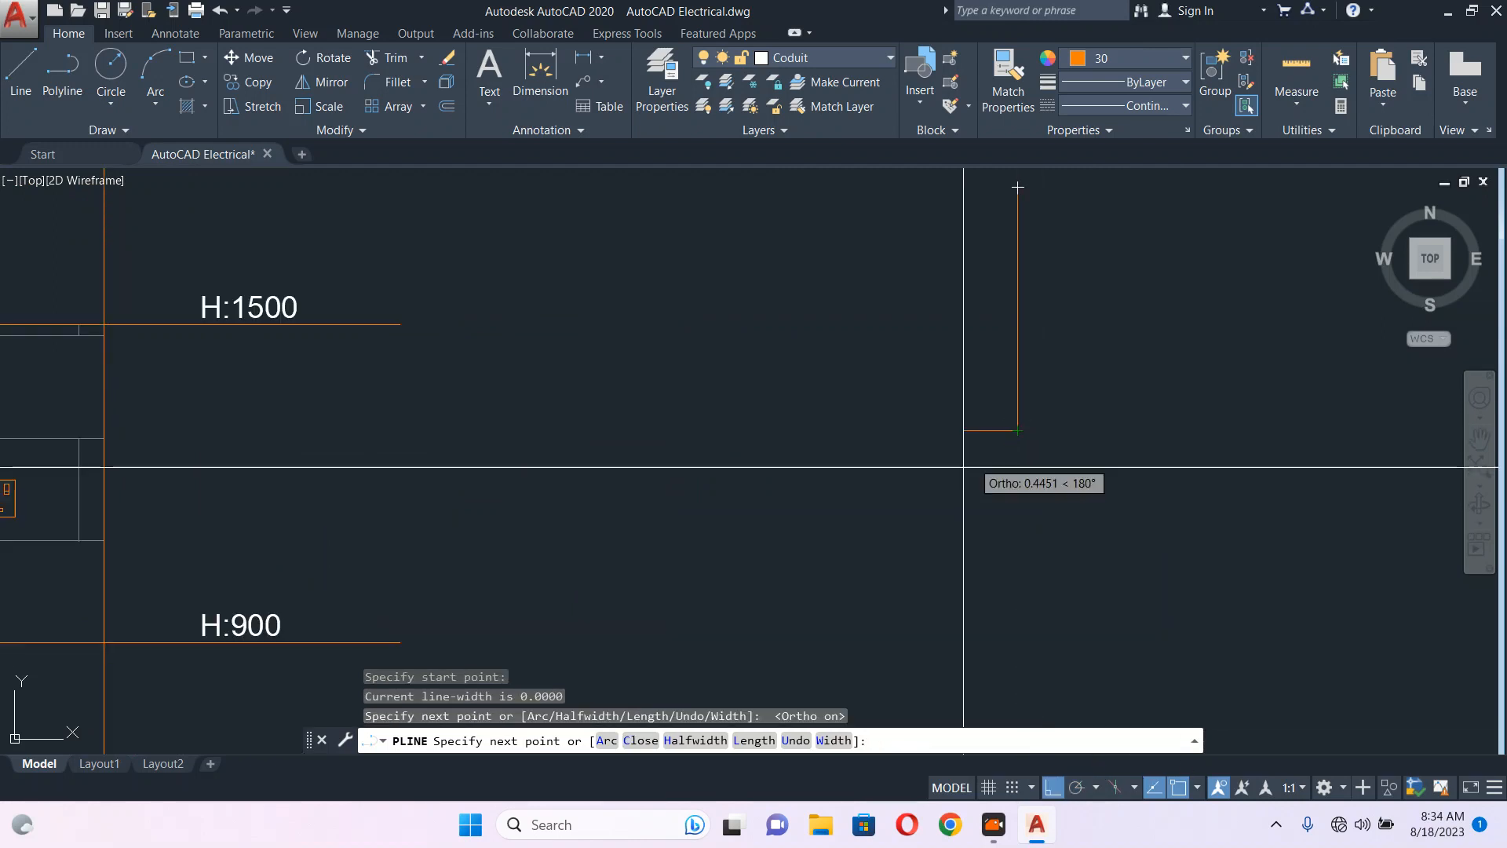
{"action": "left_click", "coordinate": [1053, 787]}
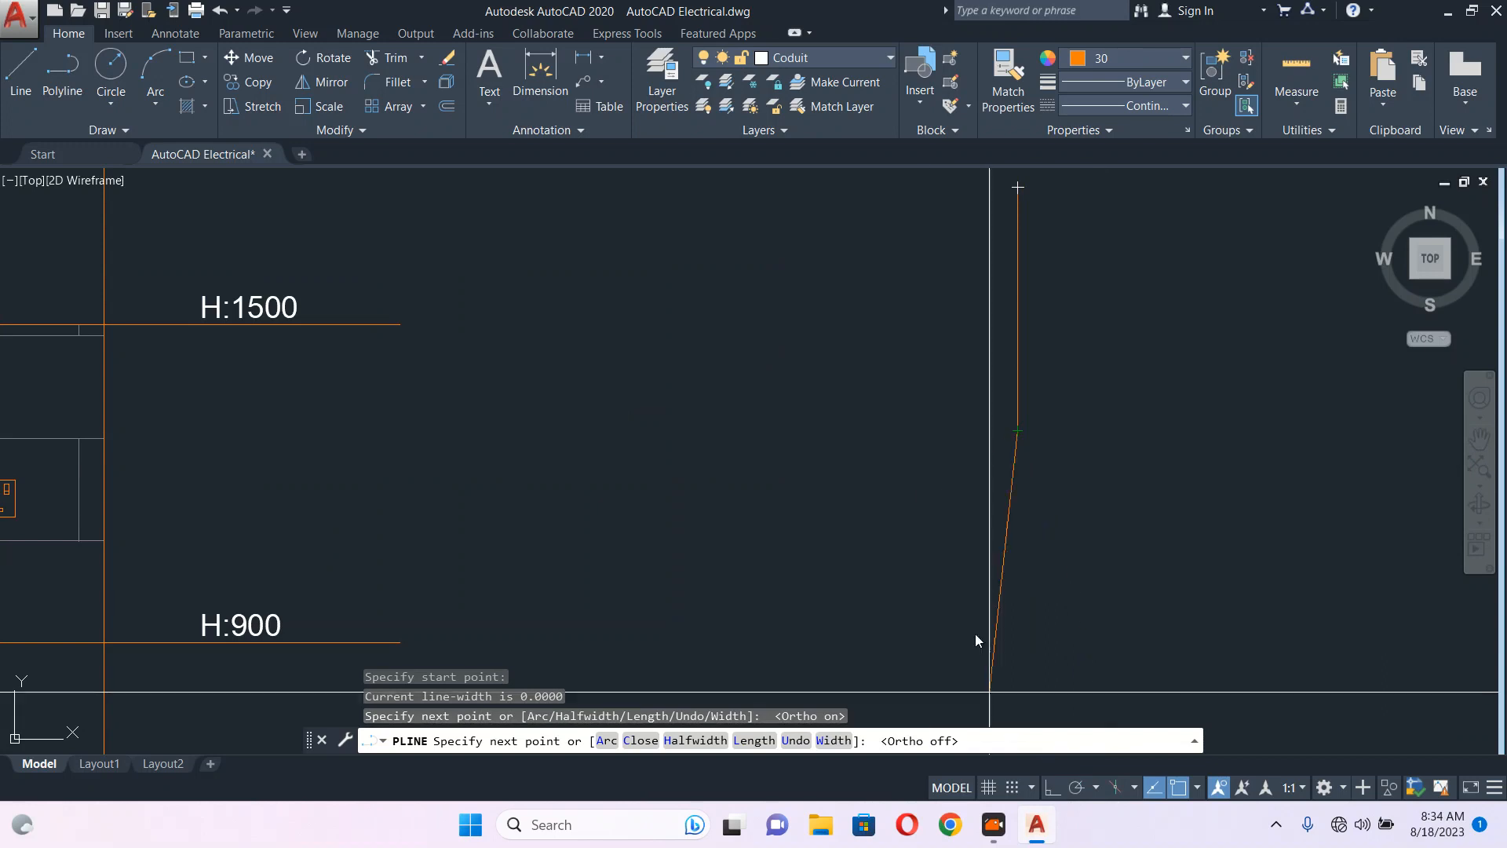
{"action": "left_click", "coordinate": [882, 480]}
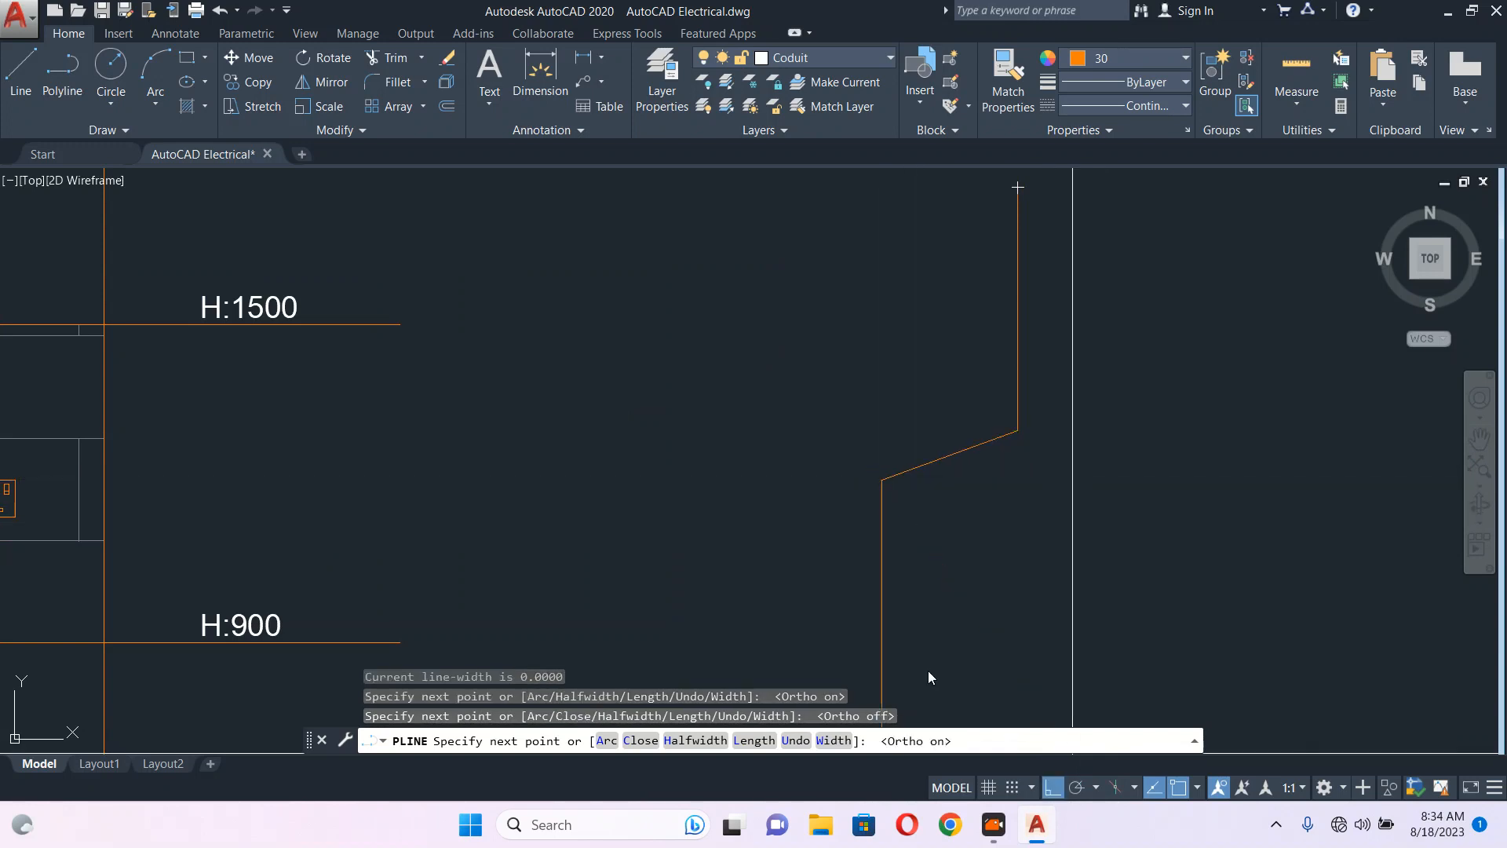
{"action": "left_click", "coordinate": [893, 506]}
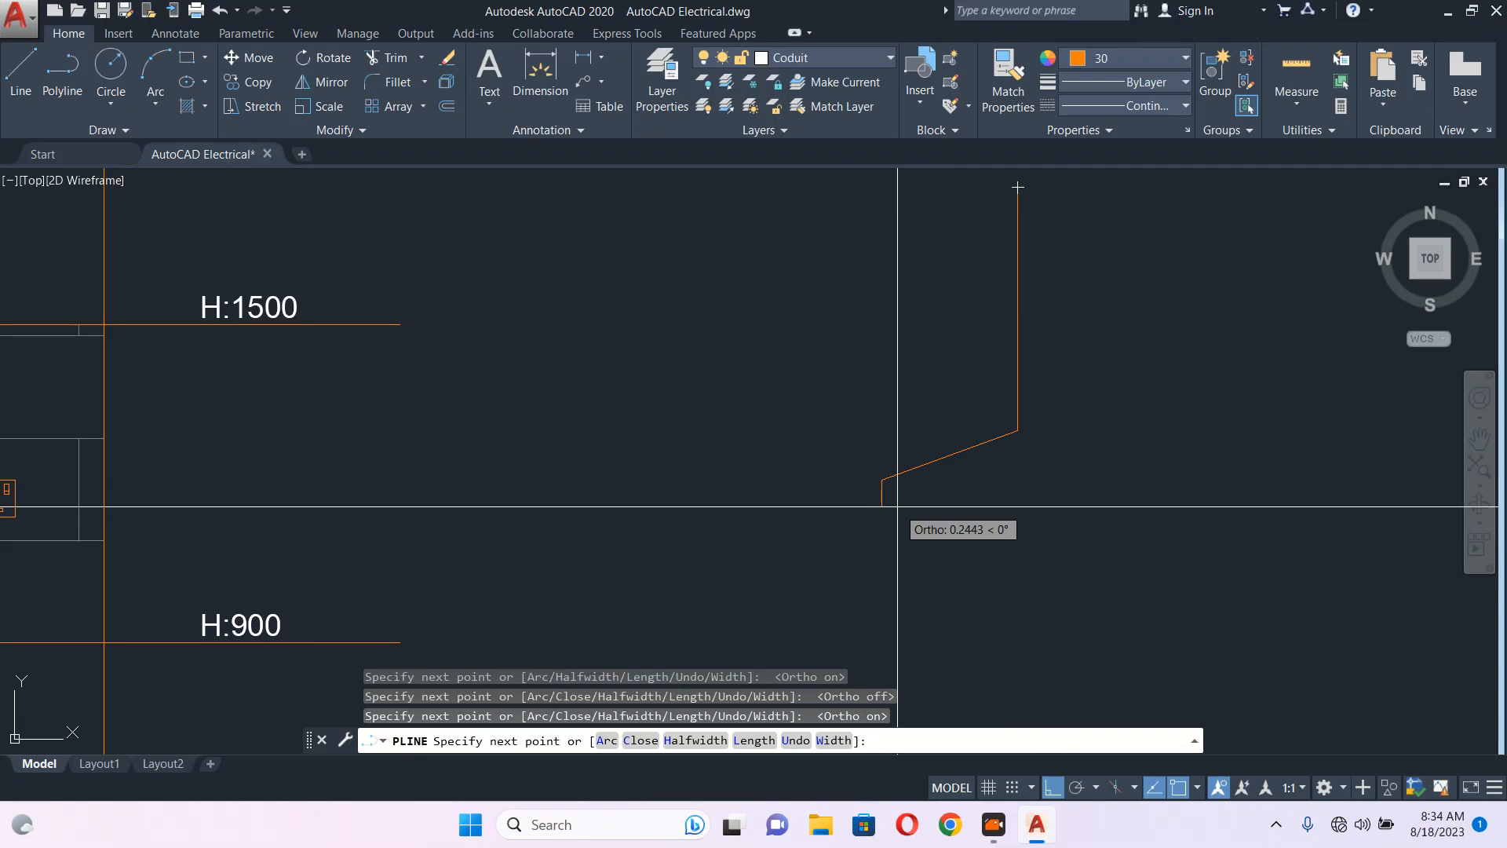
{"action": "key", "text": "Escape"}
- Mirror the half profile about a vertical axis to its right, keeping the original
{"action": "left_click", "coordinate": [975, 518]}
{"action": "left_click", "coordinate": [965, 377]}
{"action": "middle_click_drag", "start_coordinate": [1104, 438], "coordinate": [996, 404]}
{"action": "type", "text": "MI"}
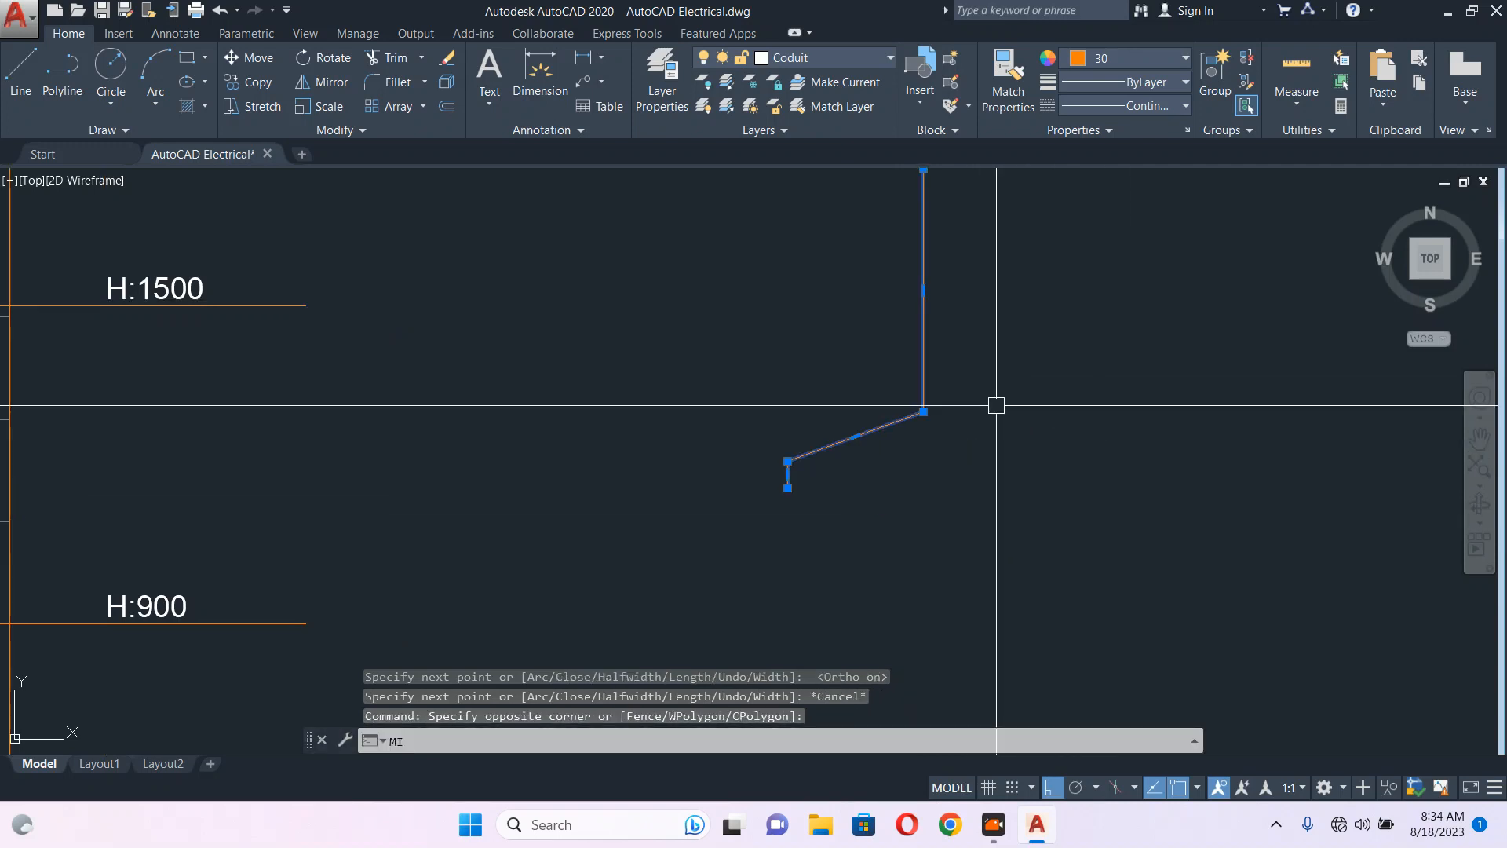
{"action": "key", "text": "Return"}
{"action": "left_click", "coordinate": [977, 297]}
{"action": "left_click", "coordinate": [979, 454]}
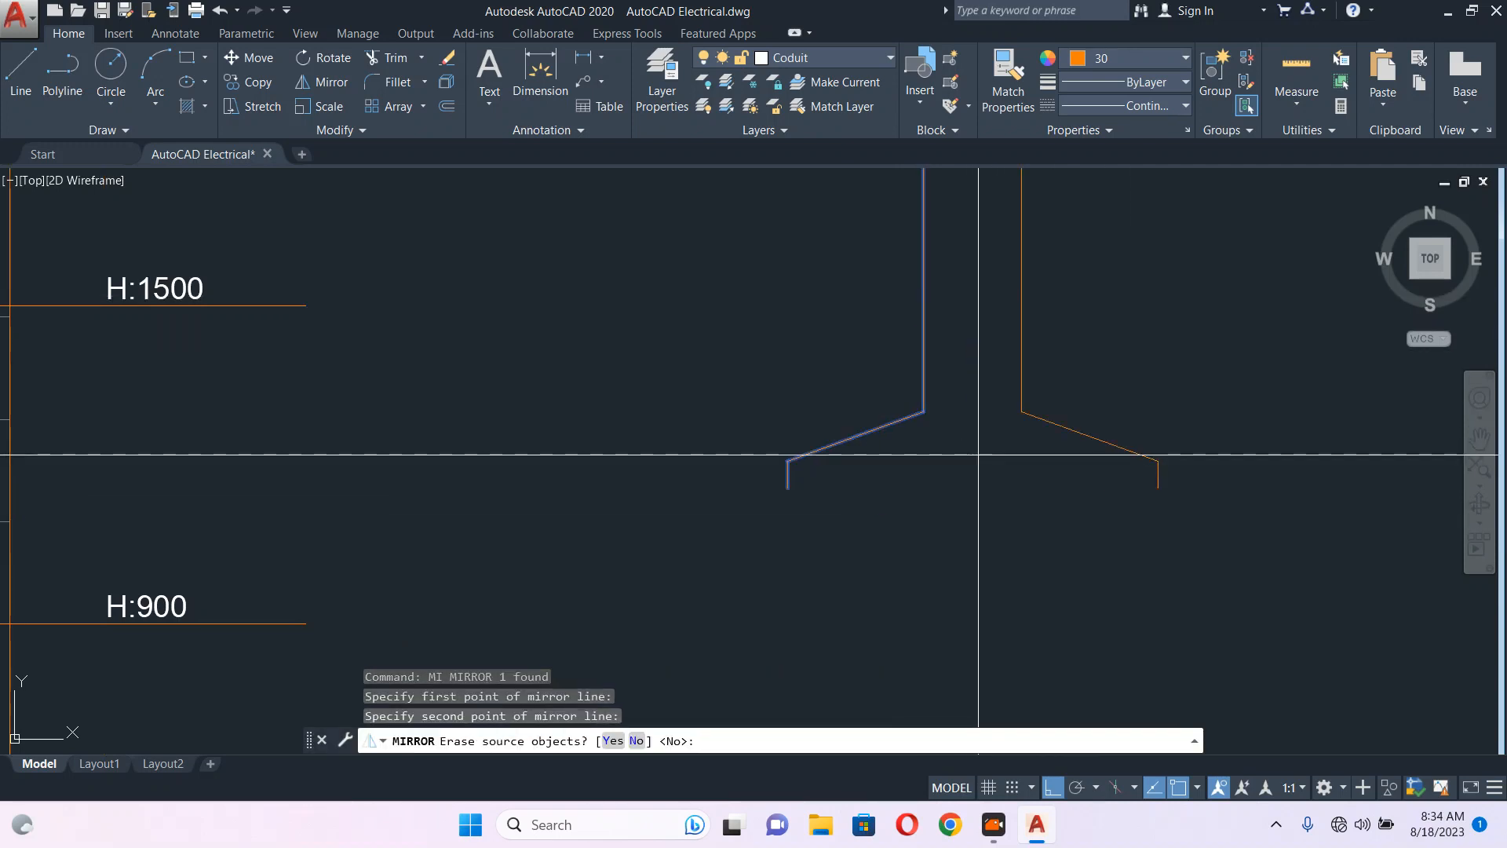
{"action": "key", "text": "Return"}
- Close the bottom of the hood profile with a horizontal polyline between its two lower ends
{"action": "type", "text": "PL"}
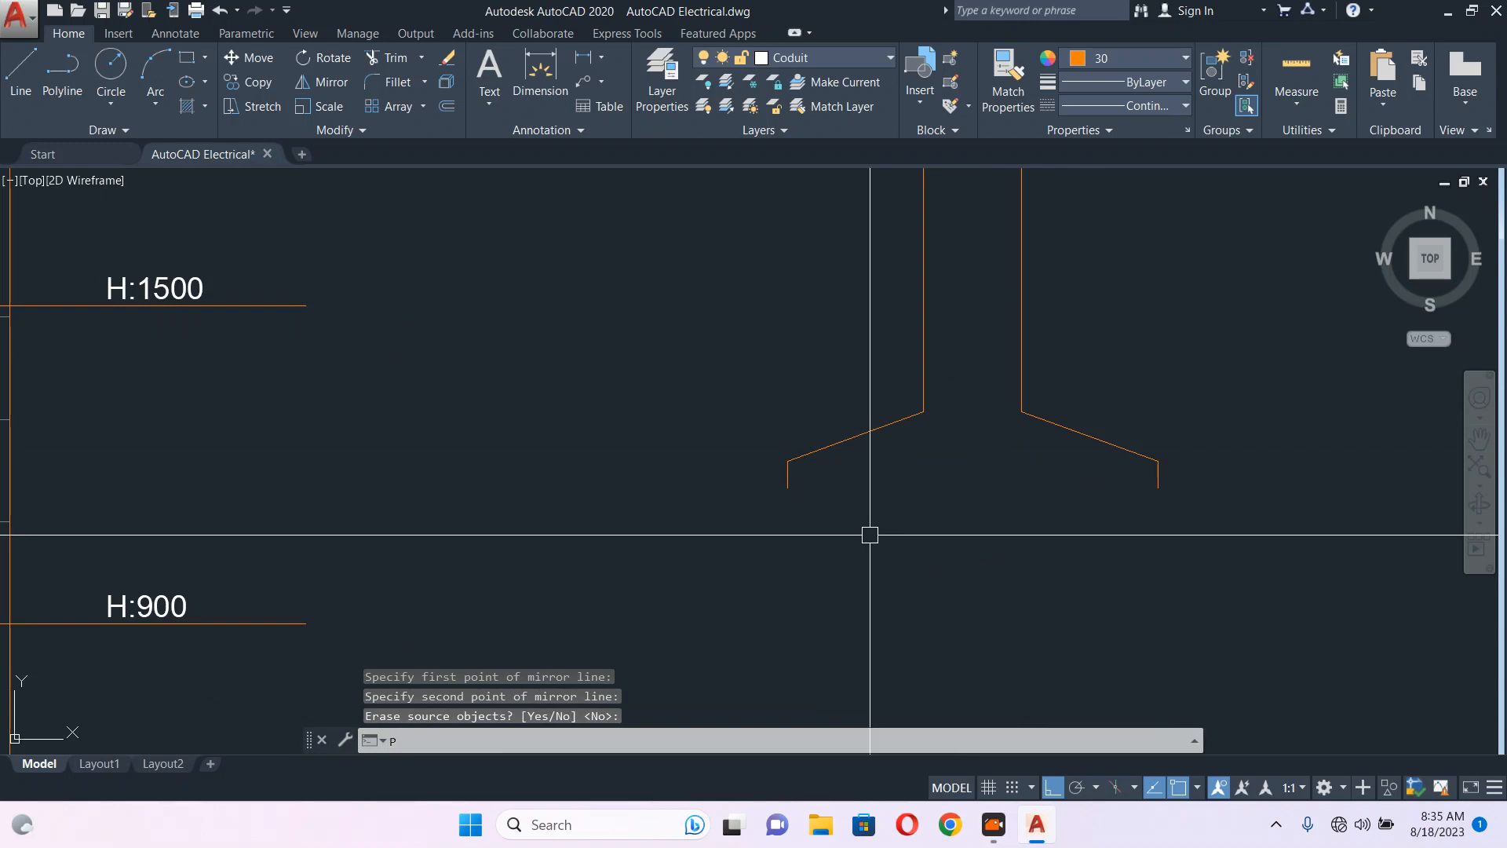
{"action": "key", "text": "Return"}
{"action": "left_click", "coordinate": [788, 488]}
{"action": "left_click", "coordinate": [1158, 488]}
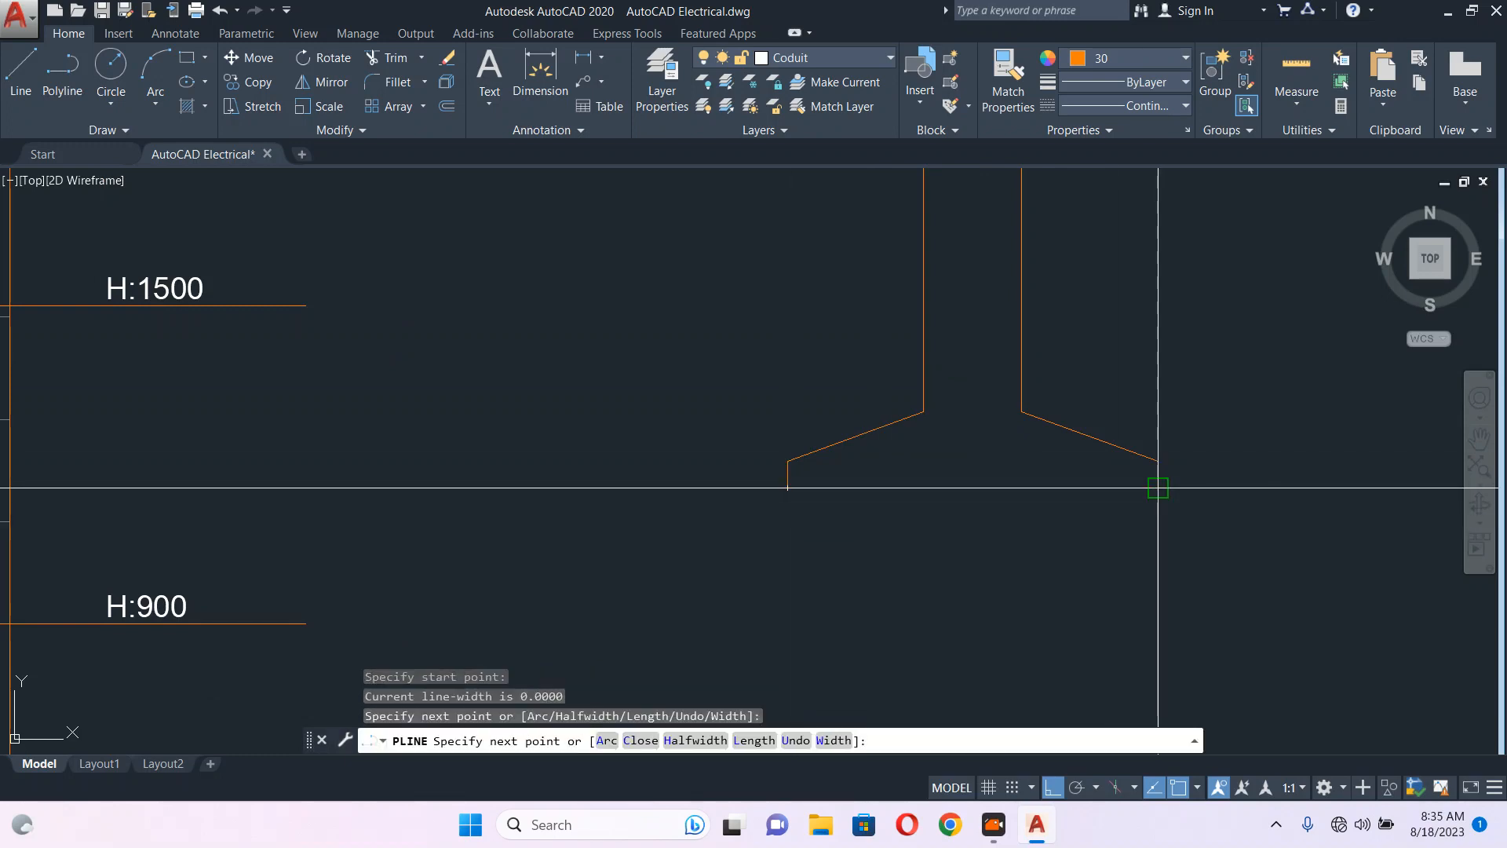
{"action": "key", "text": "Escape"}
- Draw a small upright rectangle between the two vertical lines of the hood profile
{"action": "middle_click_drag", "start_coordinate": [997, 293], "coordinate": [965, 350]}
{"action": "type", "text": "REC"}
{"action": "key", "text": "Return"}
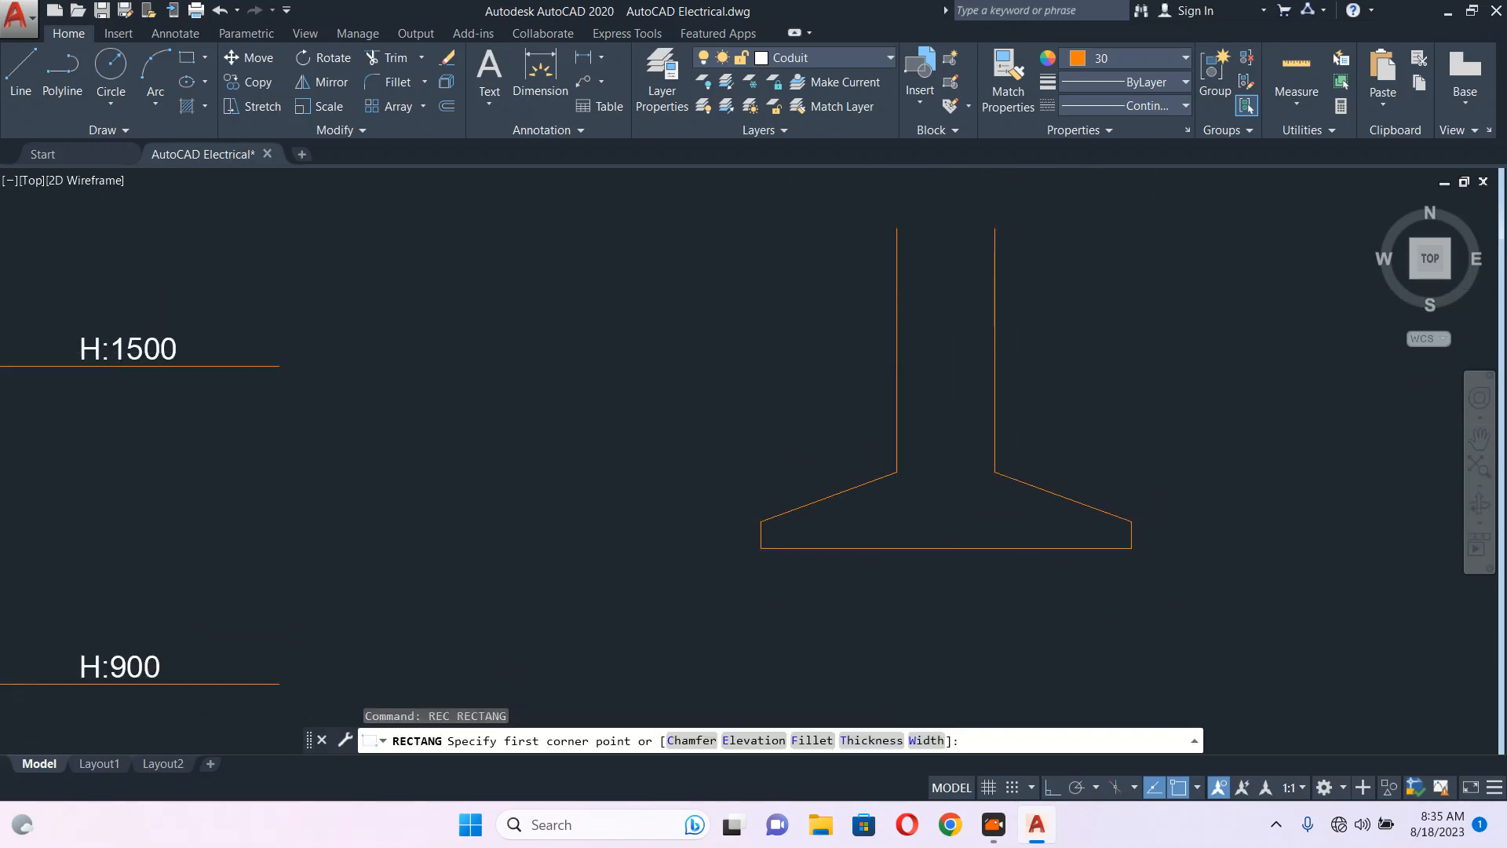
{"action": "scroll", "coordinate": [946, 327], "scroll_direction": "up", "scroll_amount": 2}
{"action": "left_click", "coordinate": [904, 316]}
{"action": "left_click", "coordinate": [997, 434]}
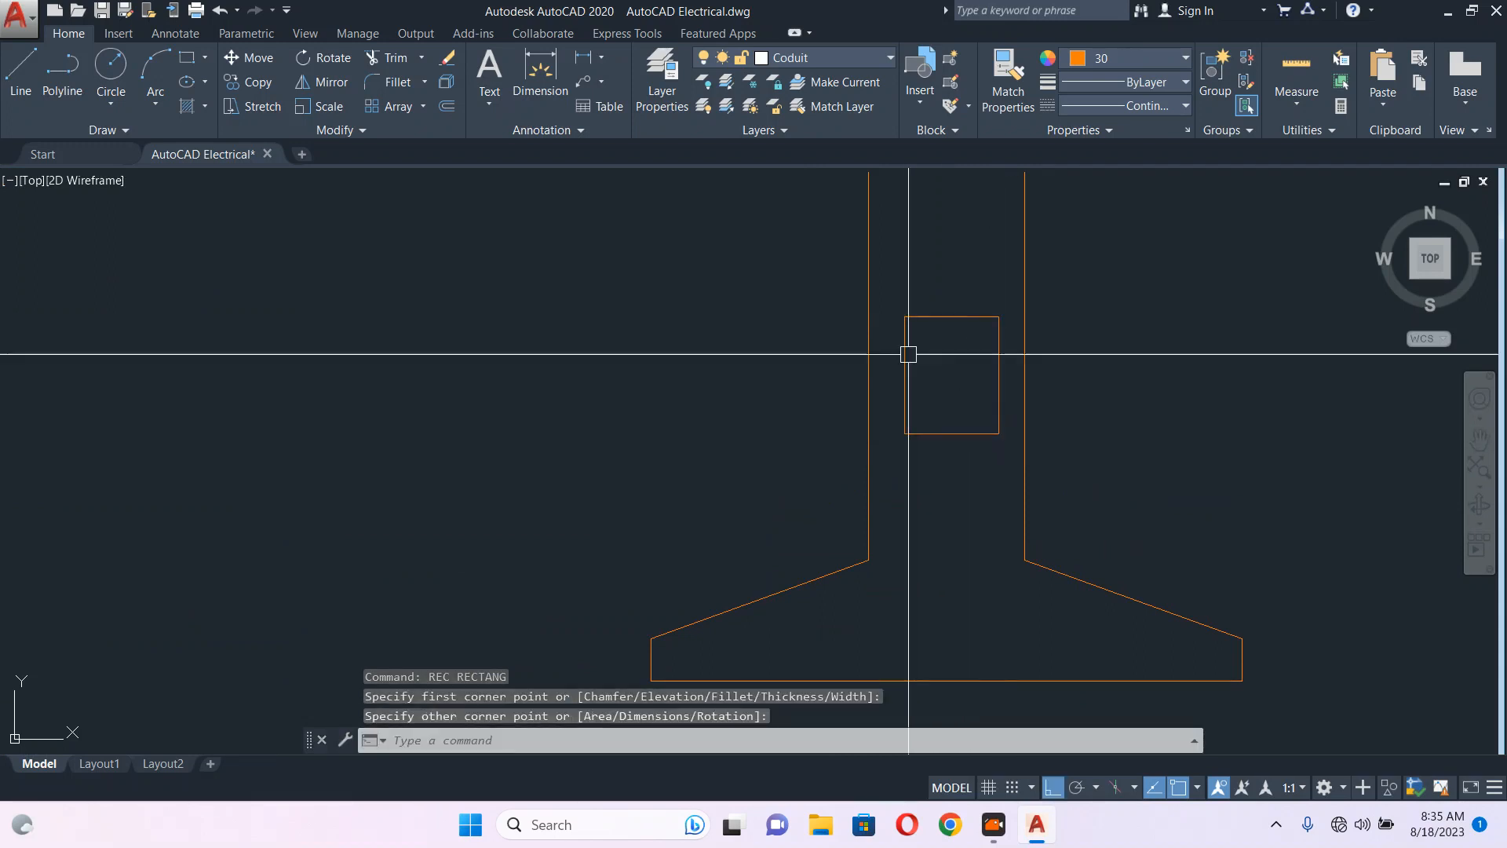
- Draw a horizontal line from the upper left side of the small rectangle outward past the hood's left vertical line
{"action": "type", "text": "pl"}
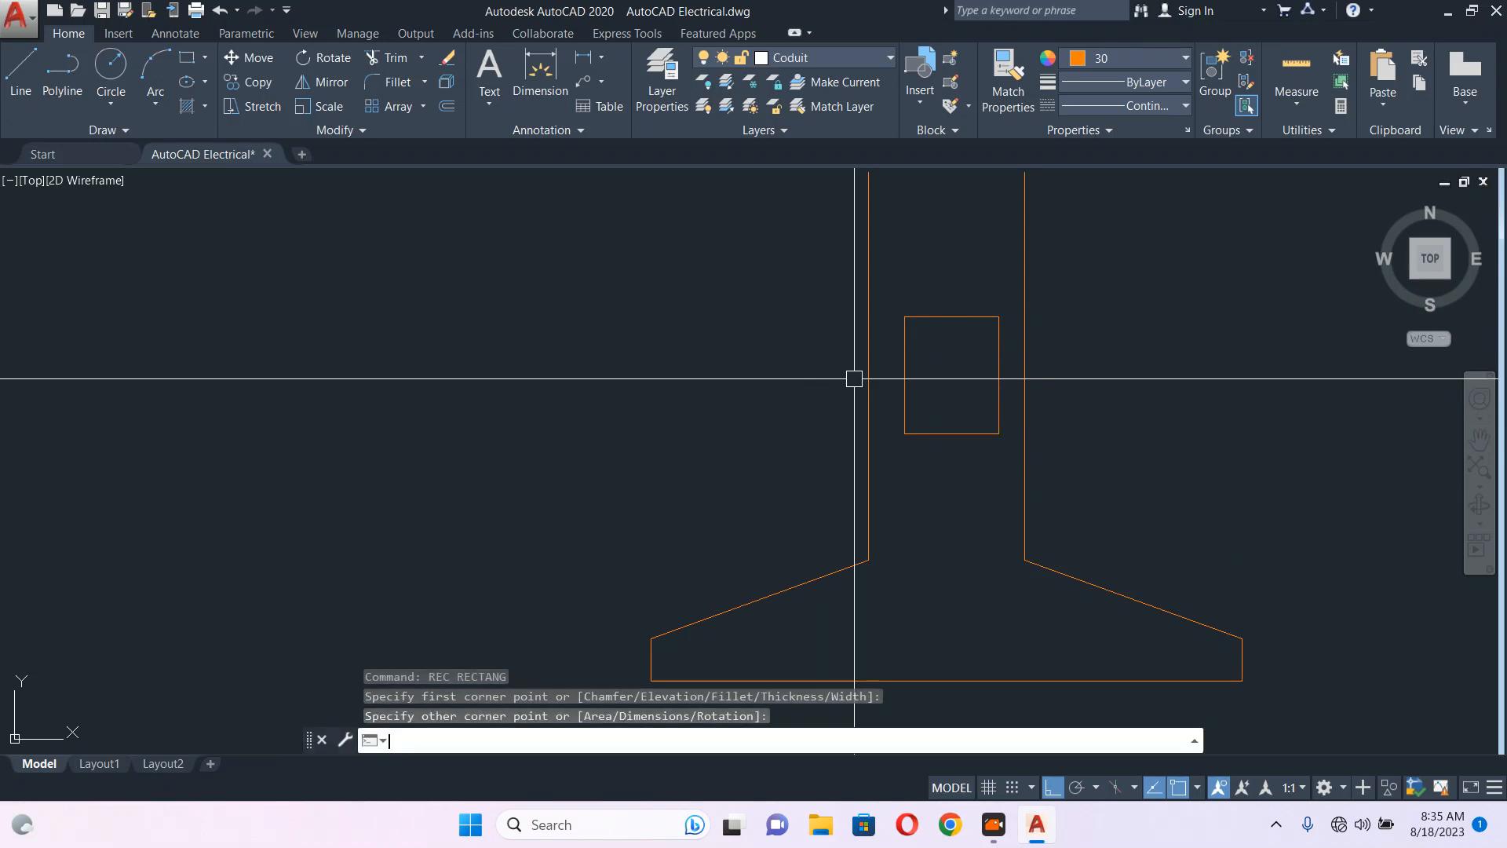
{"action": "key", "text": "Return"}
{"action": "left_click", "coordinate": [905, 336]}
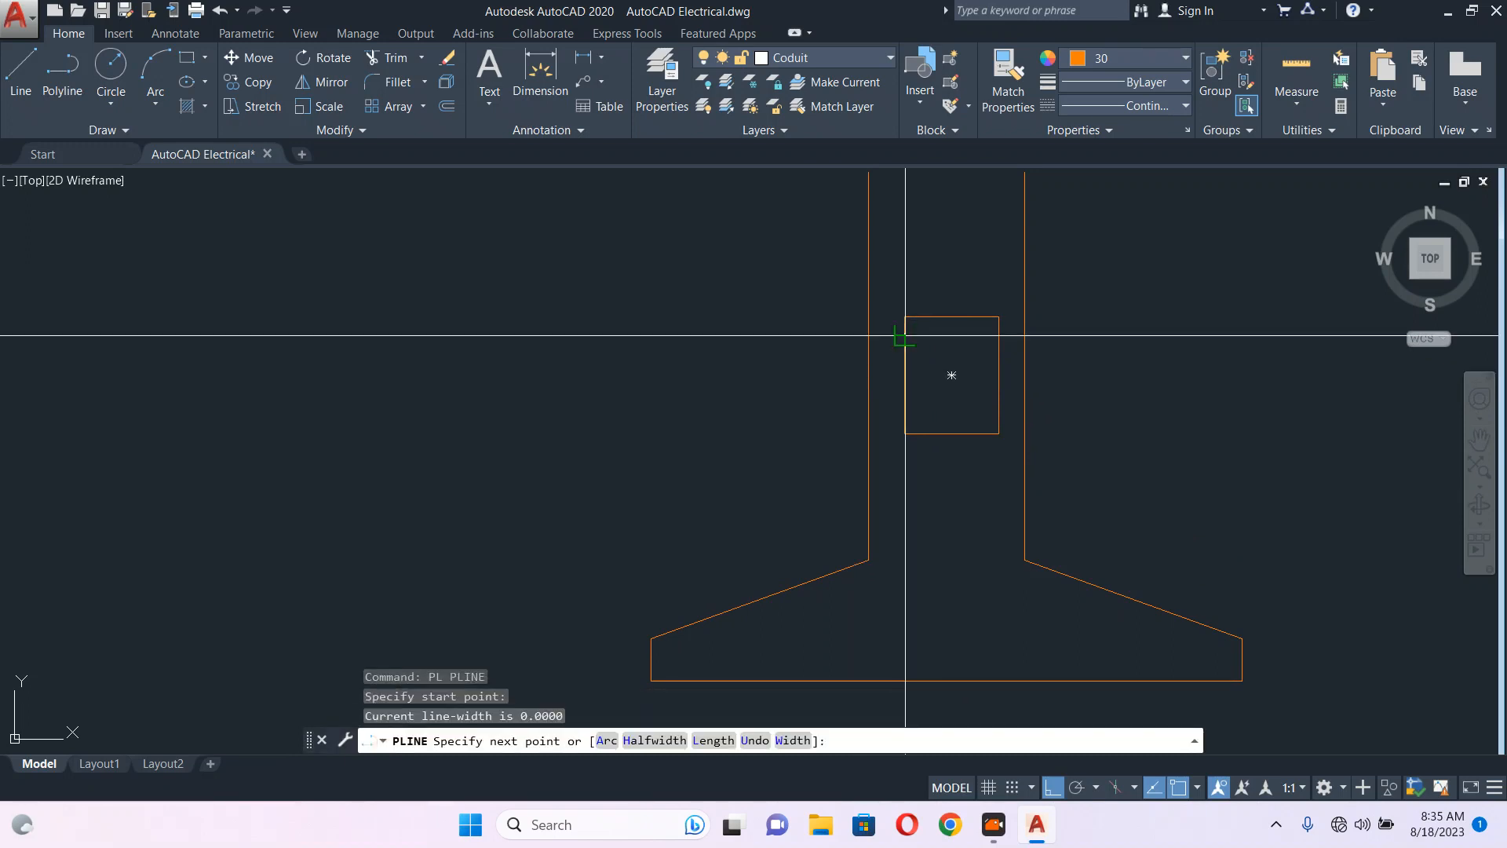
{"action": "left_click", "coordinate": [796, 343]}
{"action": "key", "text": "Escape"}
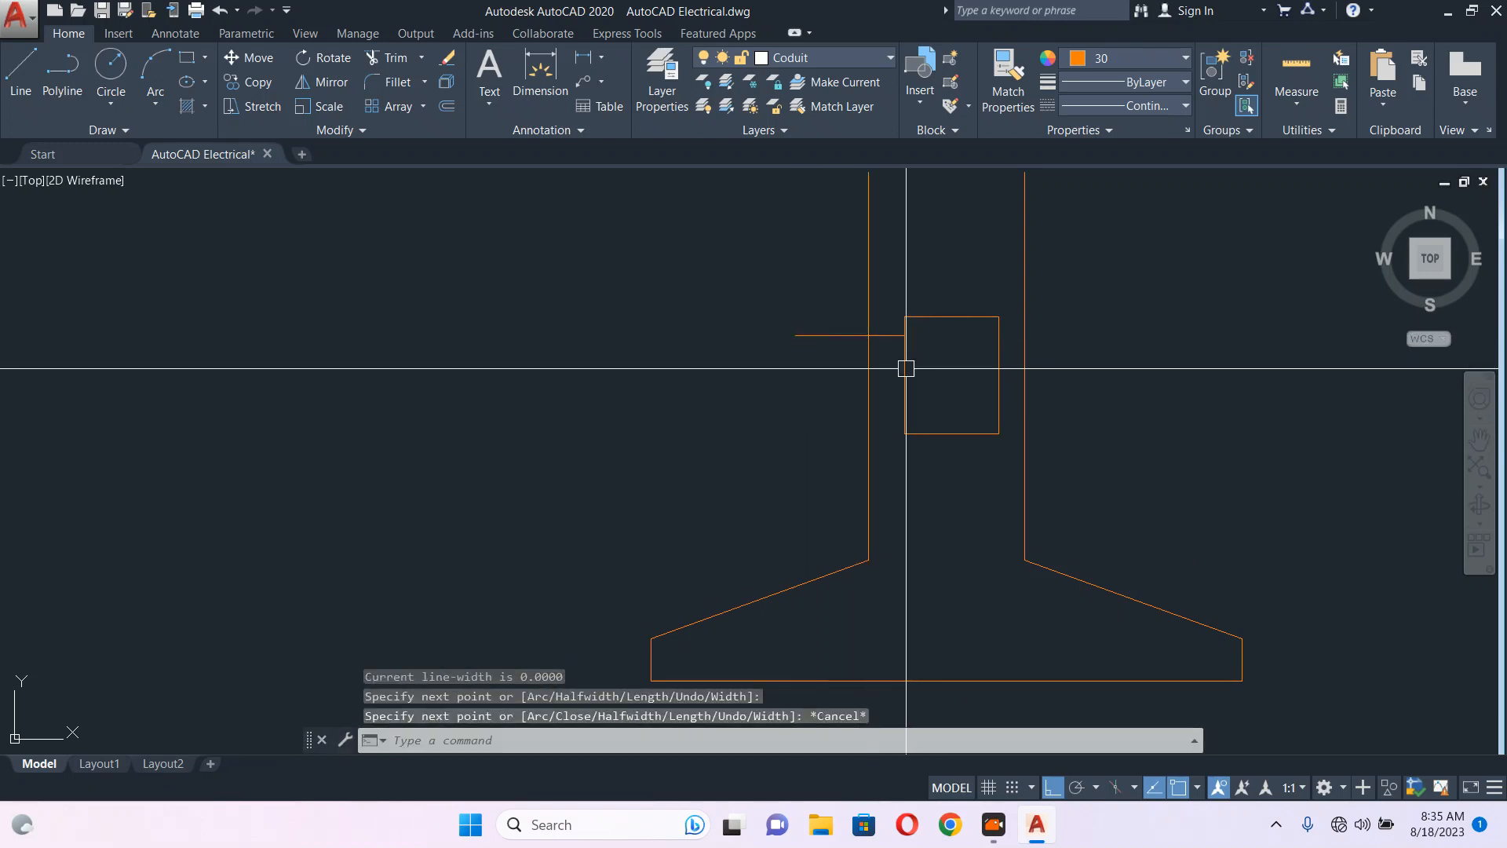
- Move the hood, with its inner rectangle and short line, onto the elevation so its lower left corner sits beside the tall cabinet's edge
{"action": "scroll", "coordinate": [903, 370], "scroll_direction": "down", "scroll_amount": 4}
{"action": "middle_click_drag", "start_coordinate": [963, 450], "coordinate": [1077, 350]}
{"action": "scroll", "coordinate": [1077, 350], "scroll_direction": "down", "scroll_amount": 5}
{"action": "left_click", "coordinate": [1144, 266]}
{"action": "left_click", "coordinate": [984, 393]}
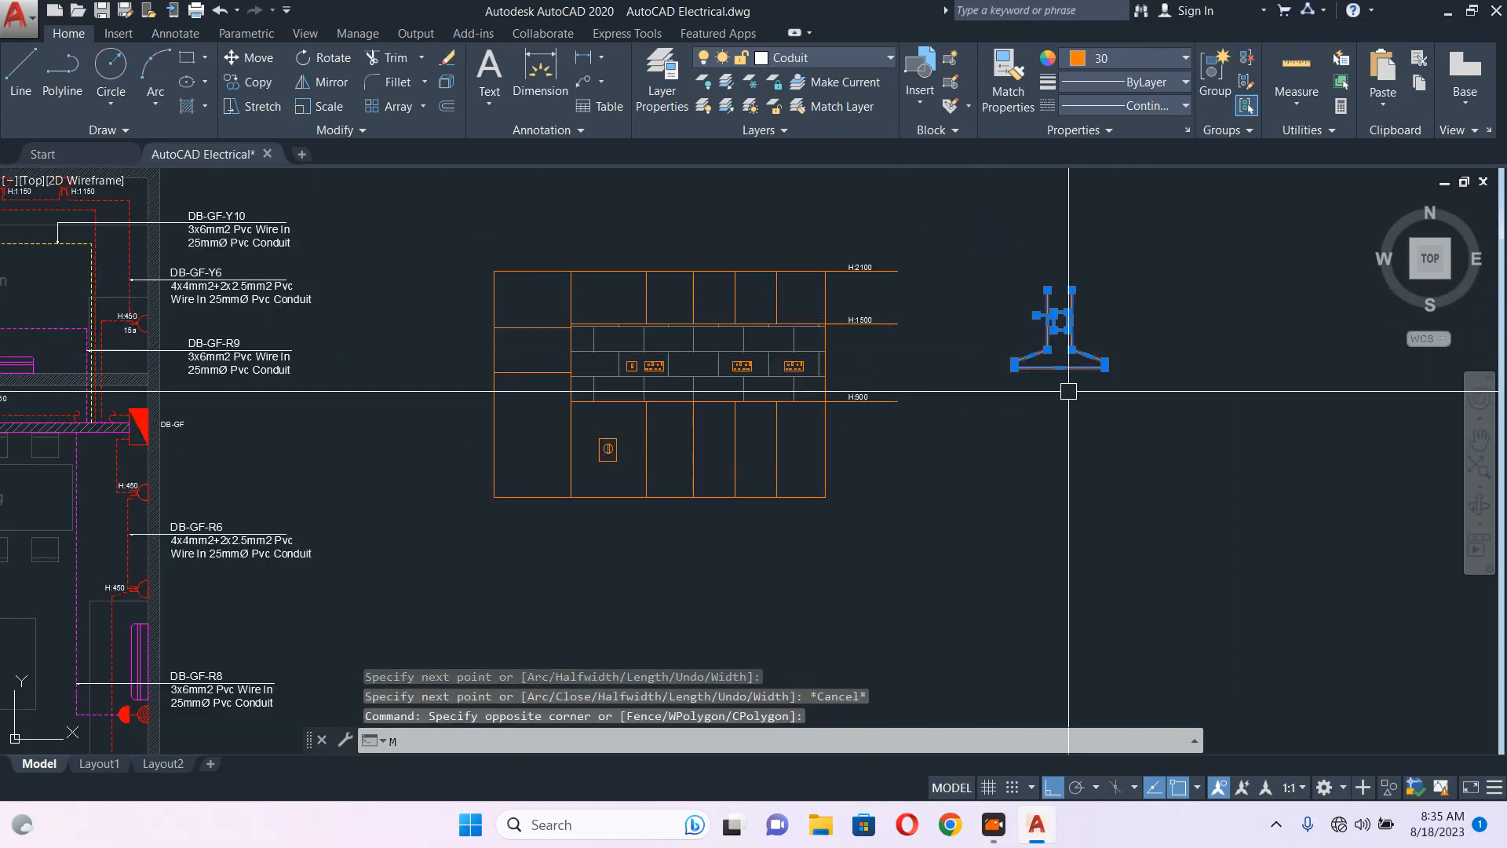
{"action": "type", "text": "M"}
{"action": "key", "text": "Return"}
{"action": "left_click", "coordinate": [1055, 365]}
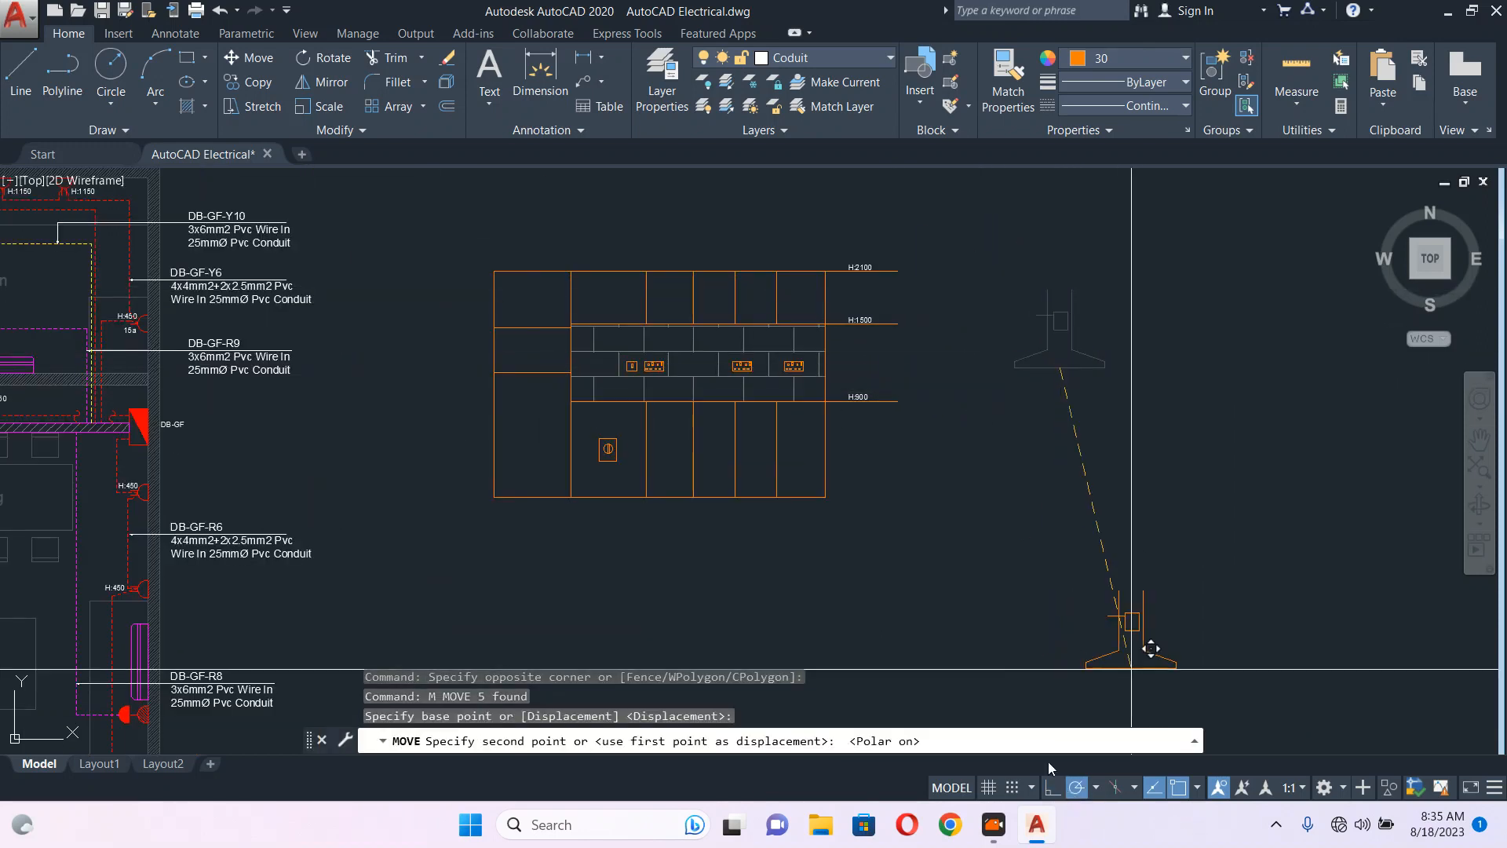
{"action": "scroll", "coordinate": [655, 413], "scroll_direction": "up", "scroll_amount": 3}
{"action": "middle_click_drag", "start_coordinate": [626, 209], "coordinate": [746, 360]}
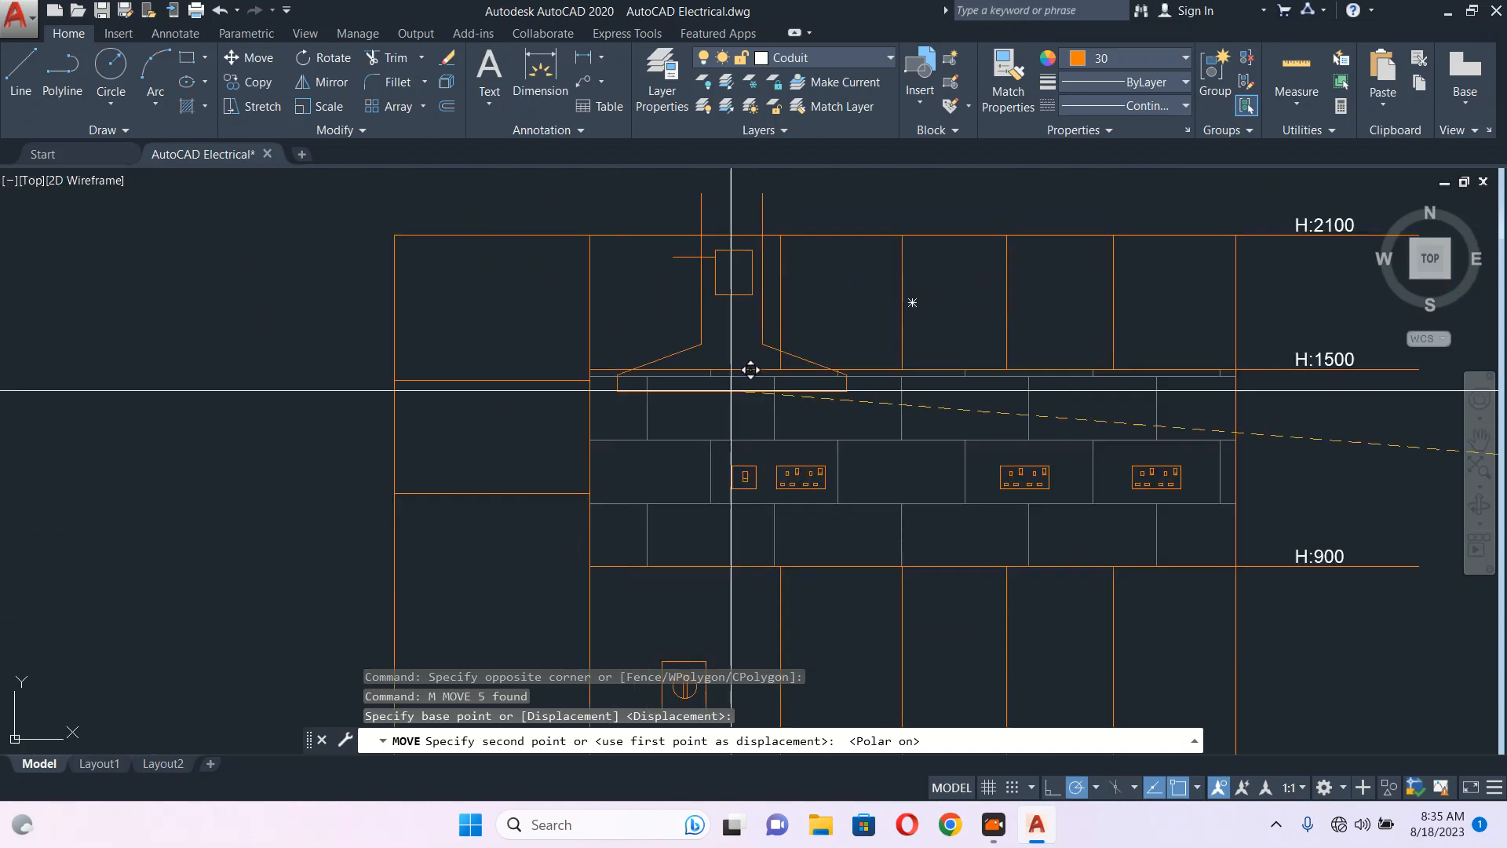
{"action": "scroll", "coordinate": [737, 375], "scroll_direction": "up", "scroll_amount": 2}
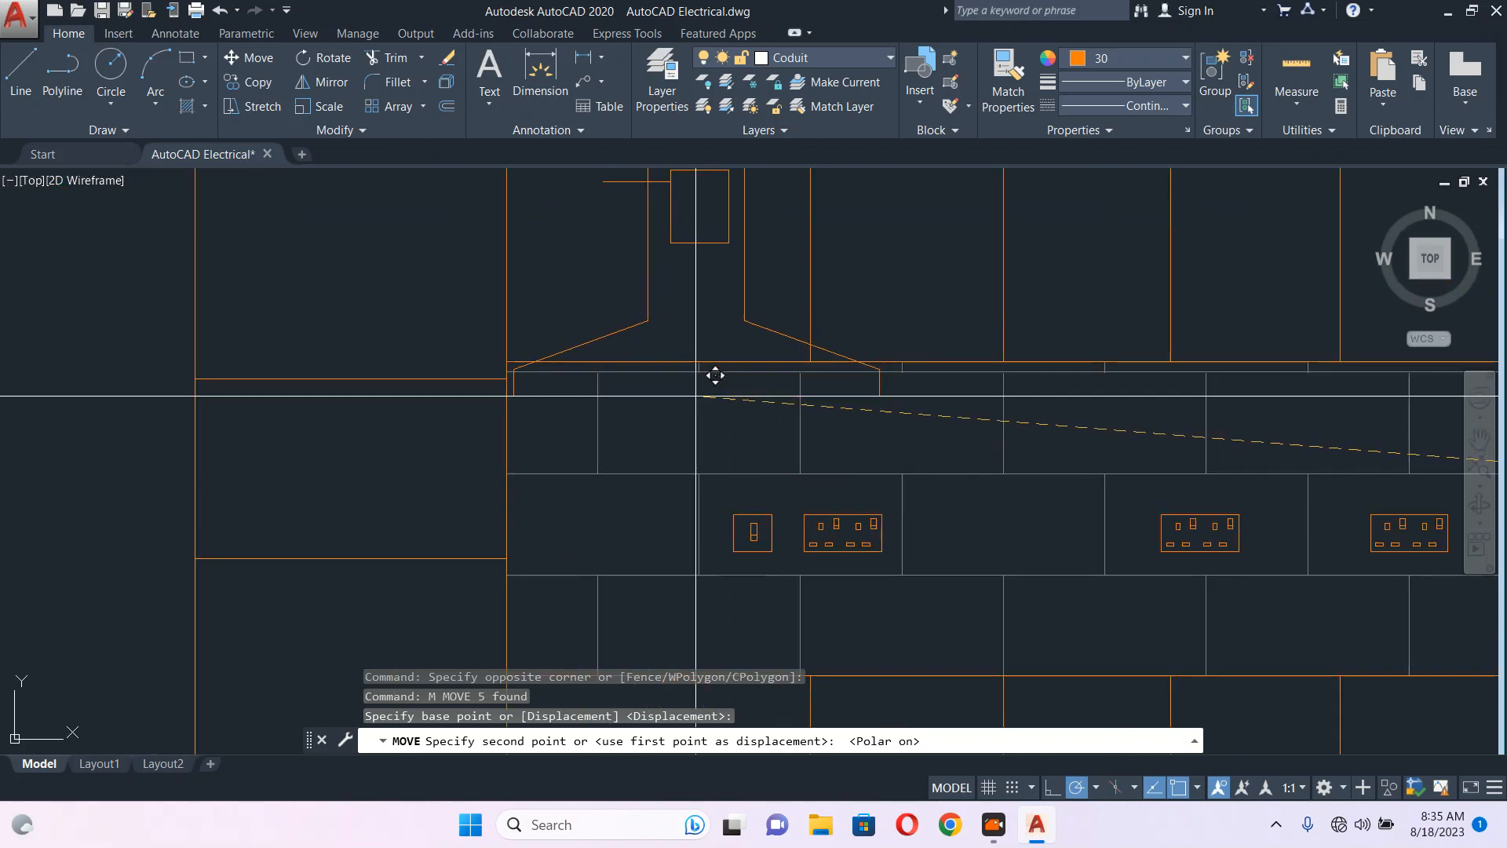
{"action": "left_click", "coordinate": [691, 395]}
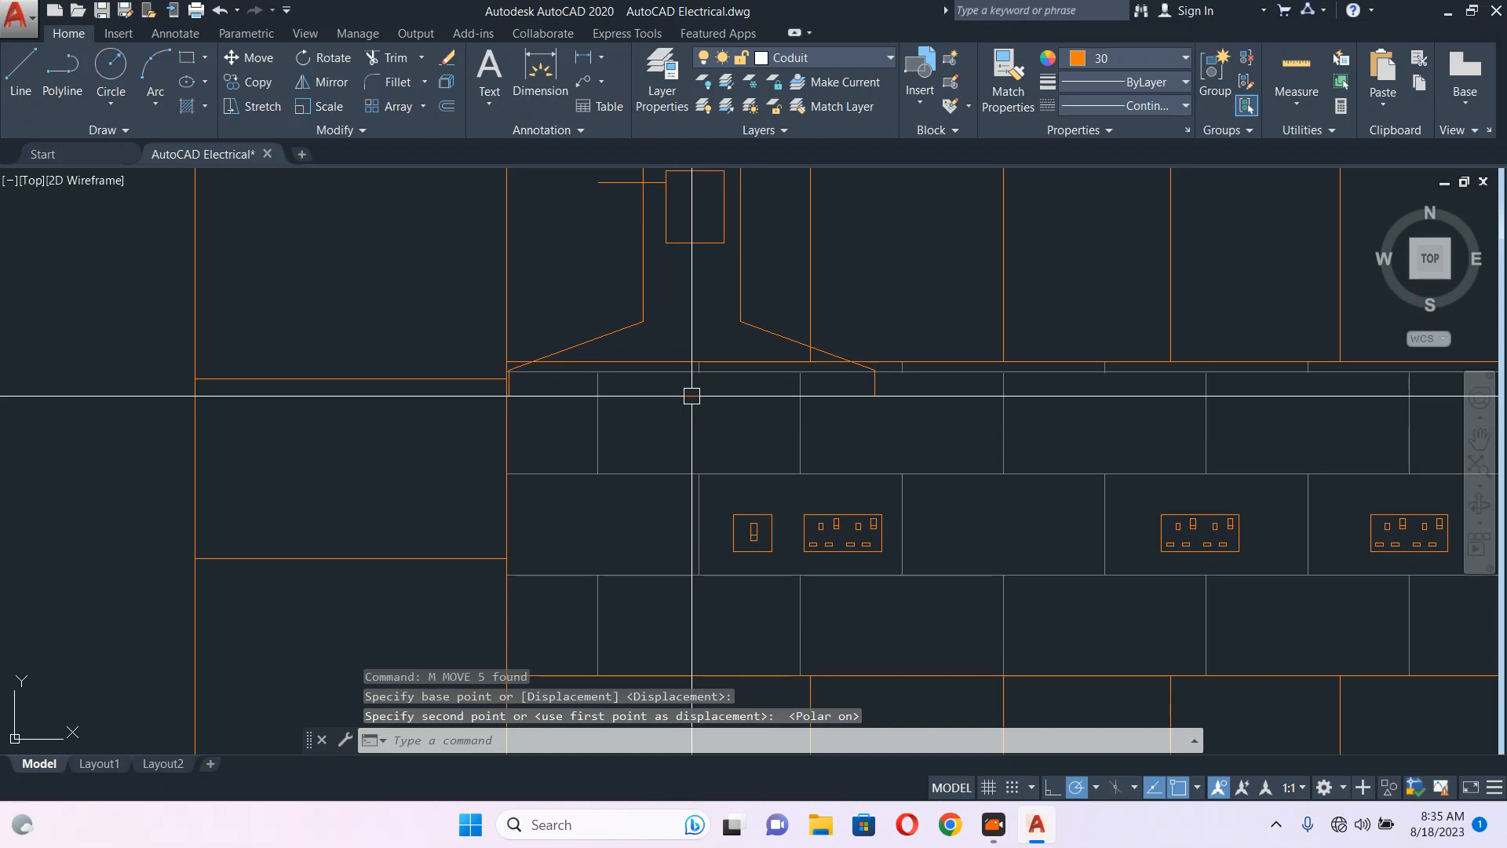
{"action": "key", "text": "Escape"}
{"action": "scroll", "coordinate": [774, 409], "scroll_direction": "down", "scroll_amount": 2}
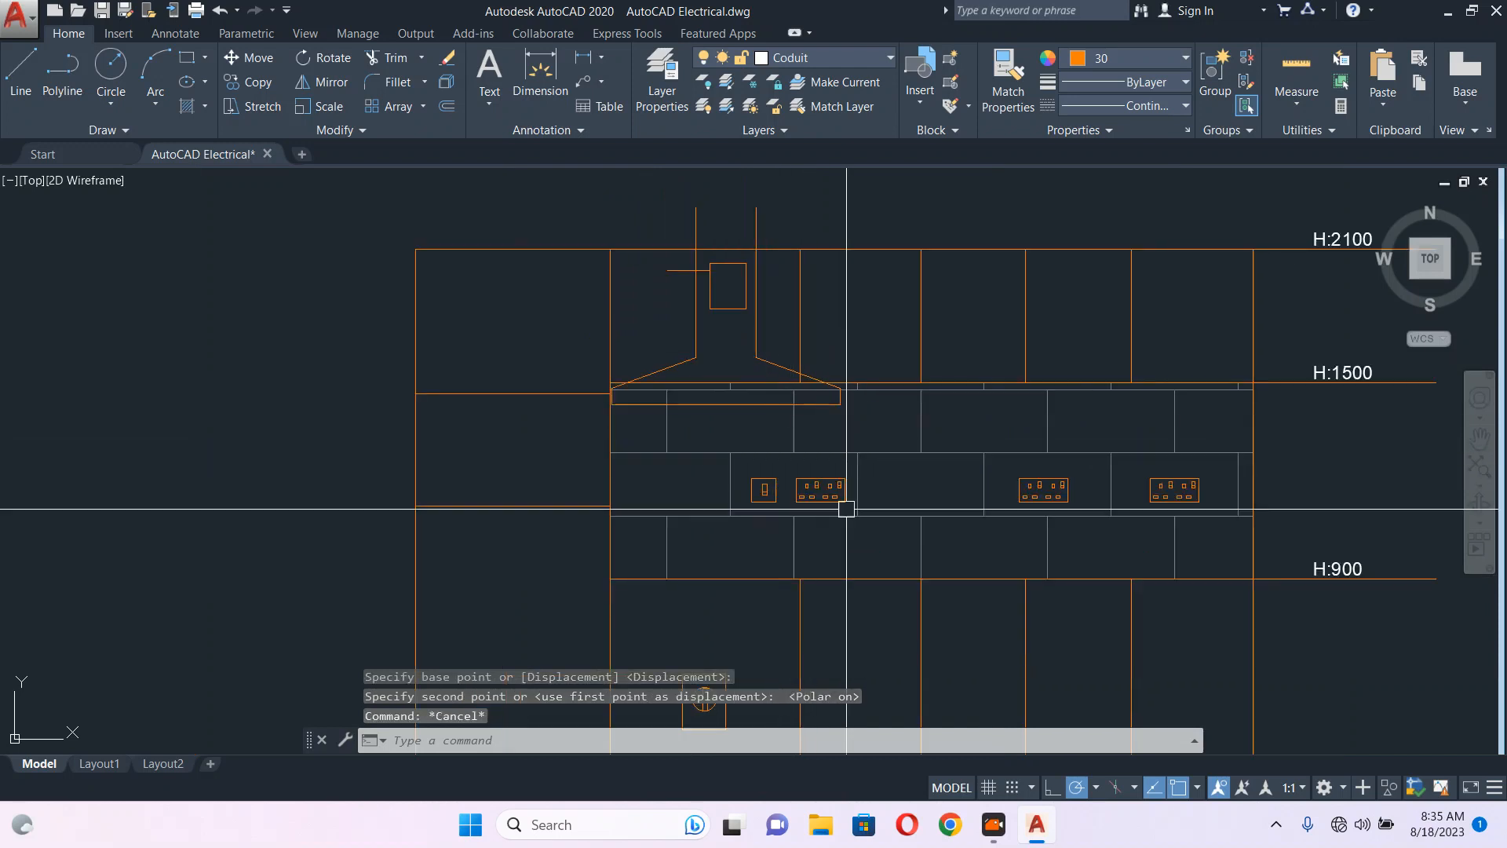
{"action": "middle_click_drag", "start_coordinate": [840, 505], "coordinate": [776, 453]}
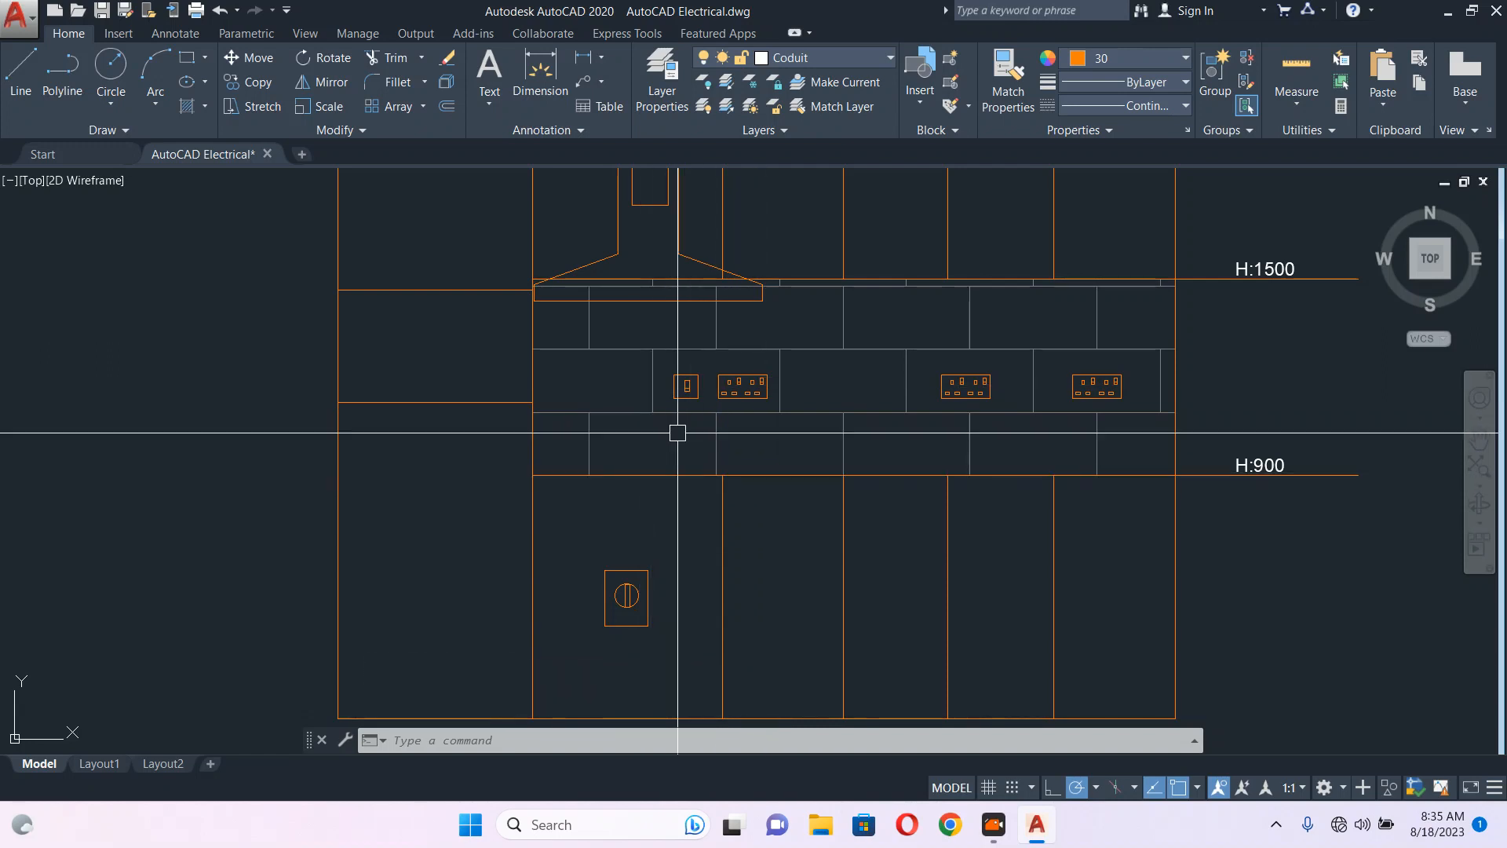
- Move the one-gang switch and the adjacent wide socket horizontally to the right by about 2.97 units with Ortho on
{"action": "scroll", "coordinate": [665, 354], "scroll_direction": "up", "scroll_amount": 3}
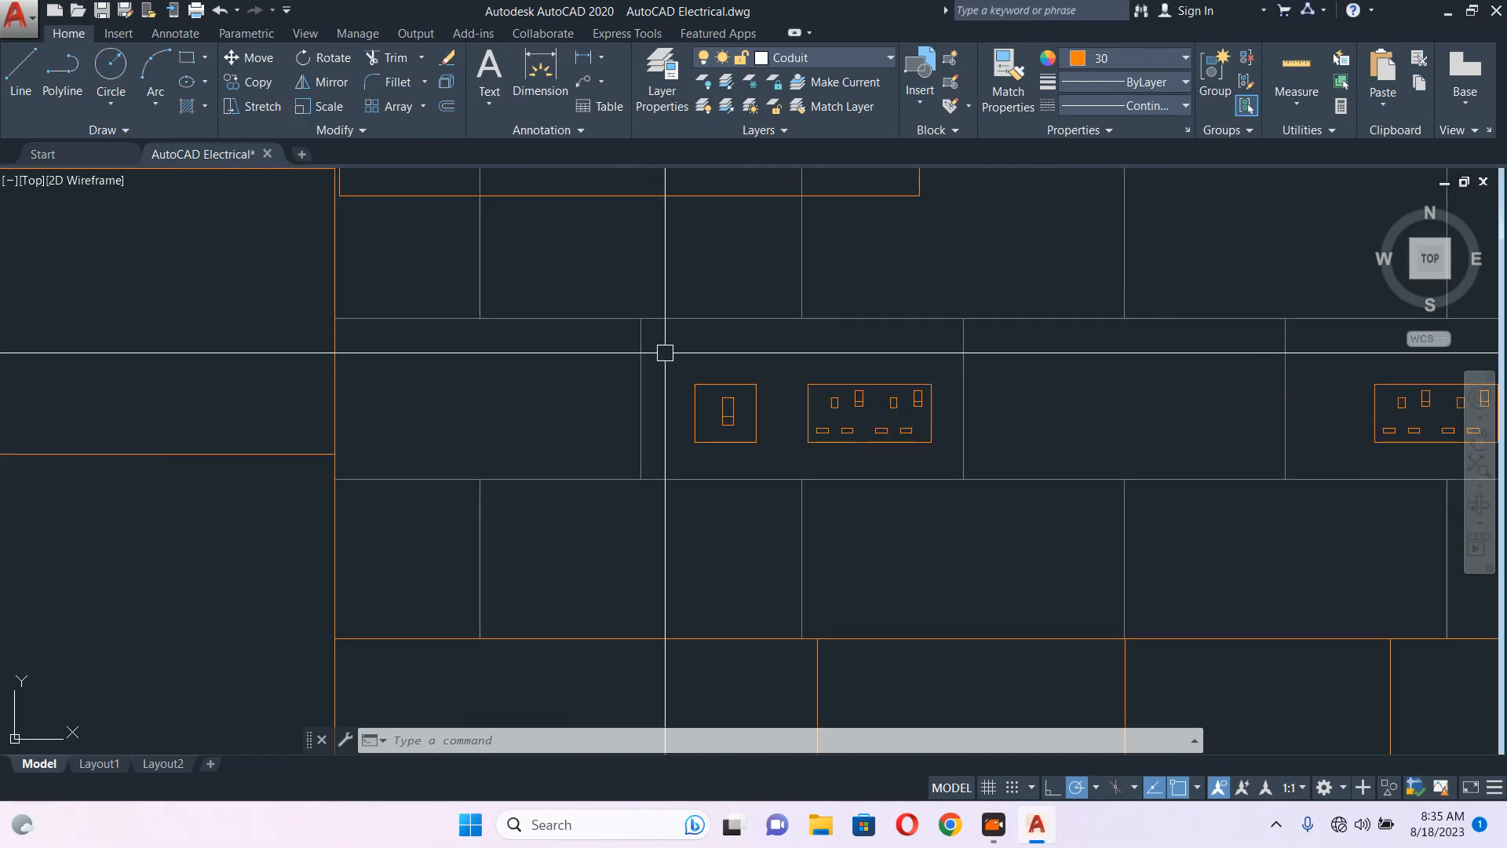
{"action": "left_click_drag", "start_coordinate": [665, 352], "coordinate": [948, 472]}
{"action": "scroll", "coordinate": [942, 473], "scroll_direction": "up", "scroll_amount": 2}
{"action": "middle_click_drag", "start_coordinate": [914, 475], "coordinate": [781, 350]}
{"action": "key", "text": "space"}
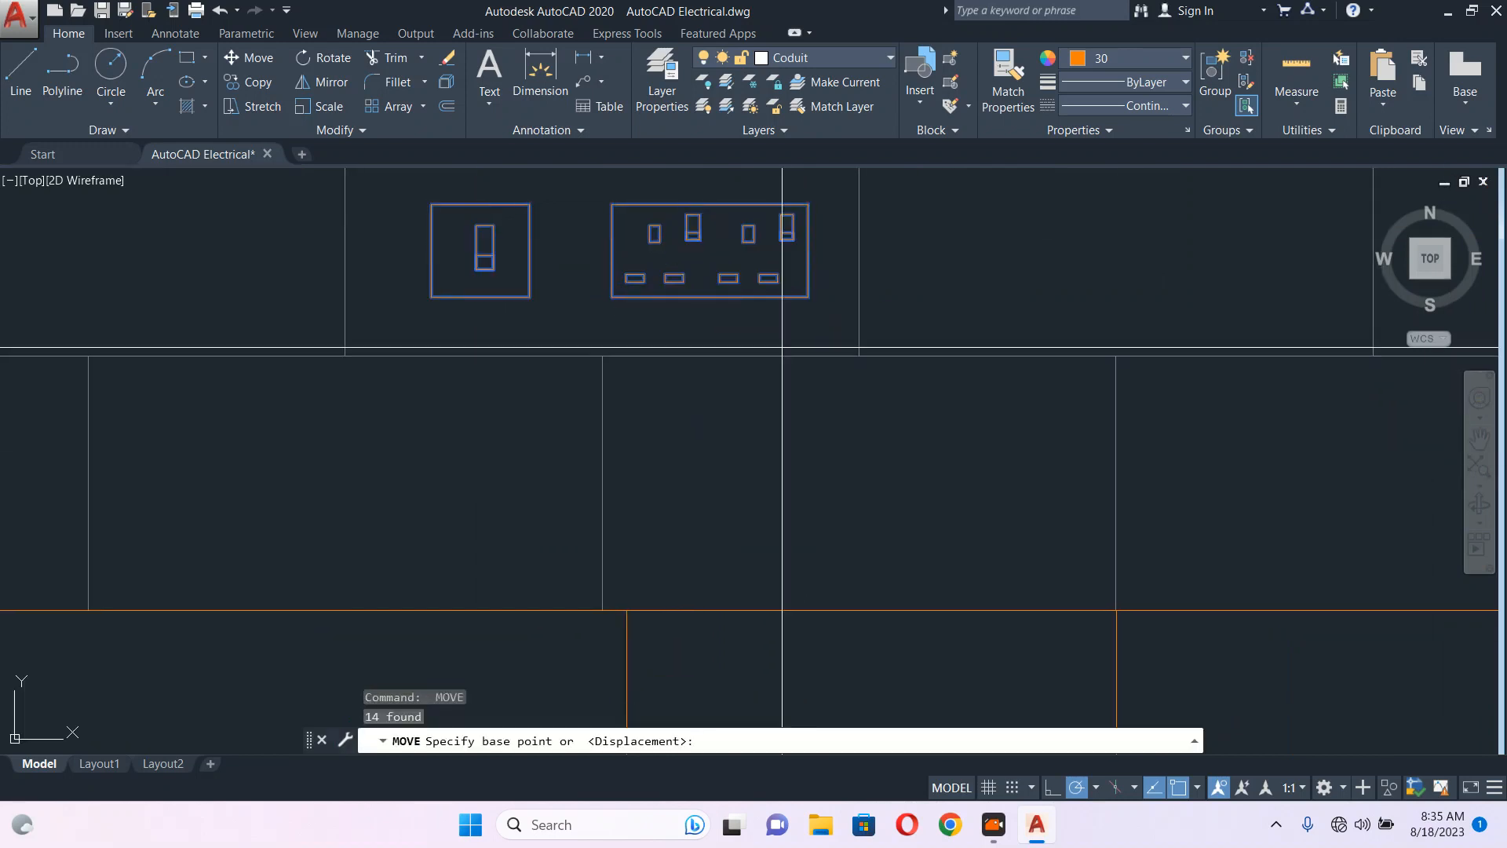
{"action": "left_click", "coordinate": [769, 396]}
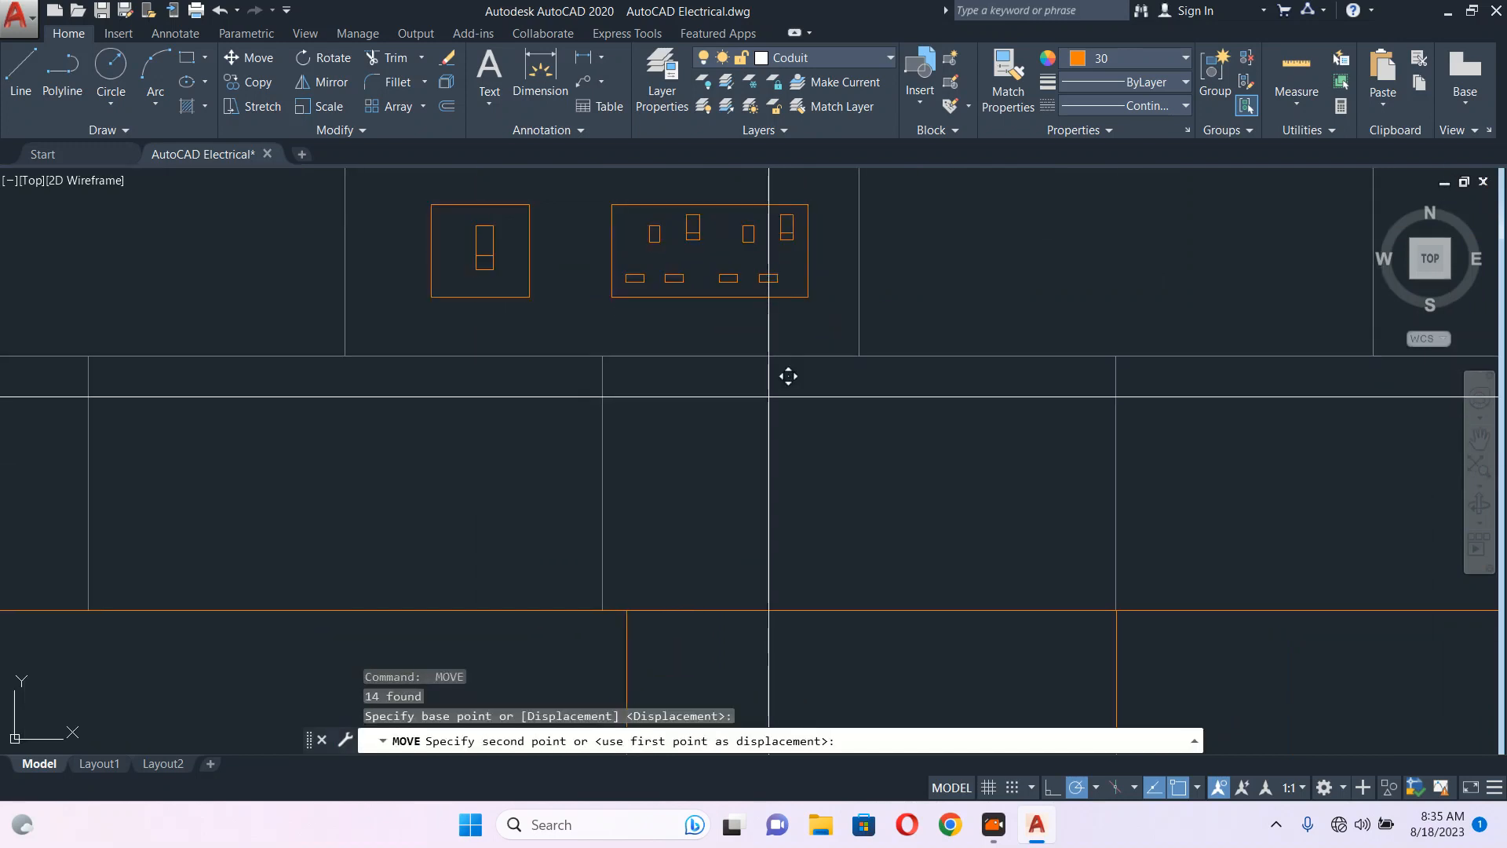
{"action": "left_click", "coordinate": [1053, 788]}
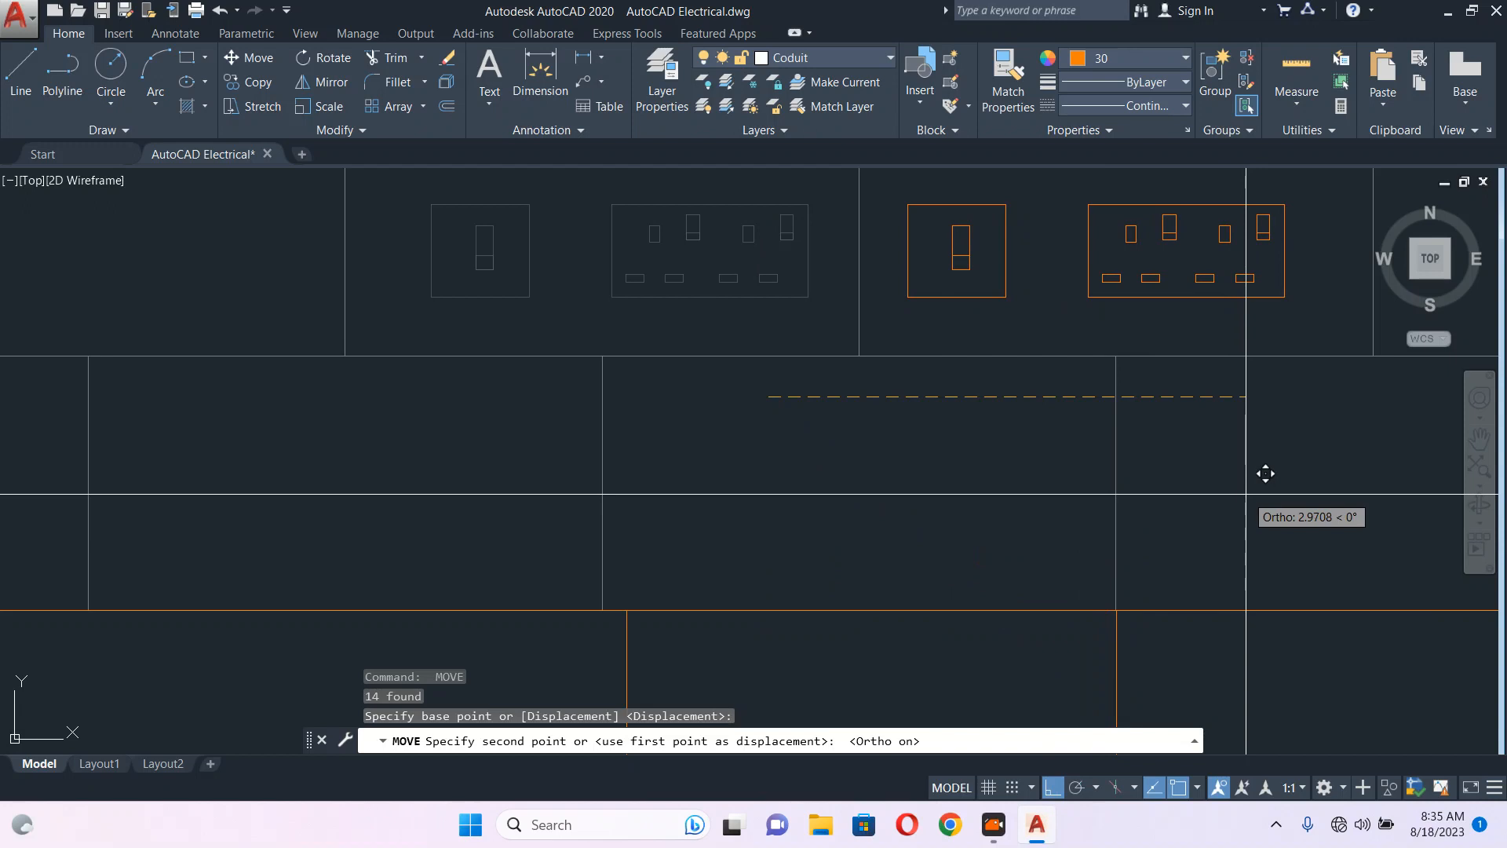
{"action": "key", "text": "Escape"}
{"action": "scroll", "coordinate": [904, 426], "scroll_direction": "down", "scroll_amount": 3}
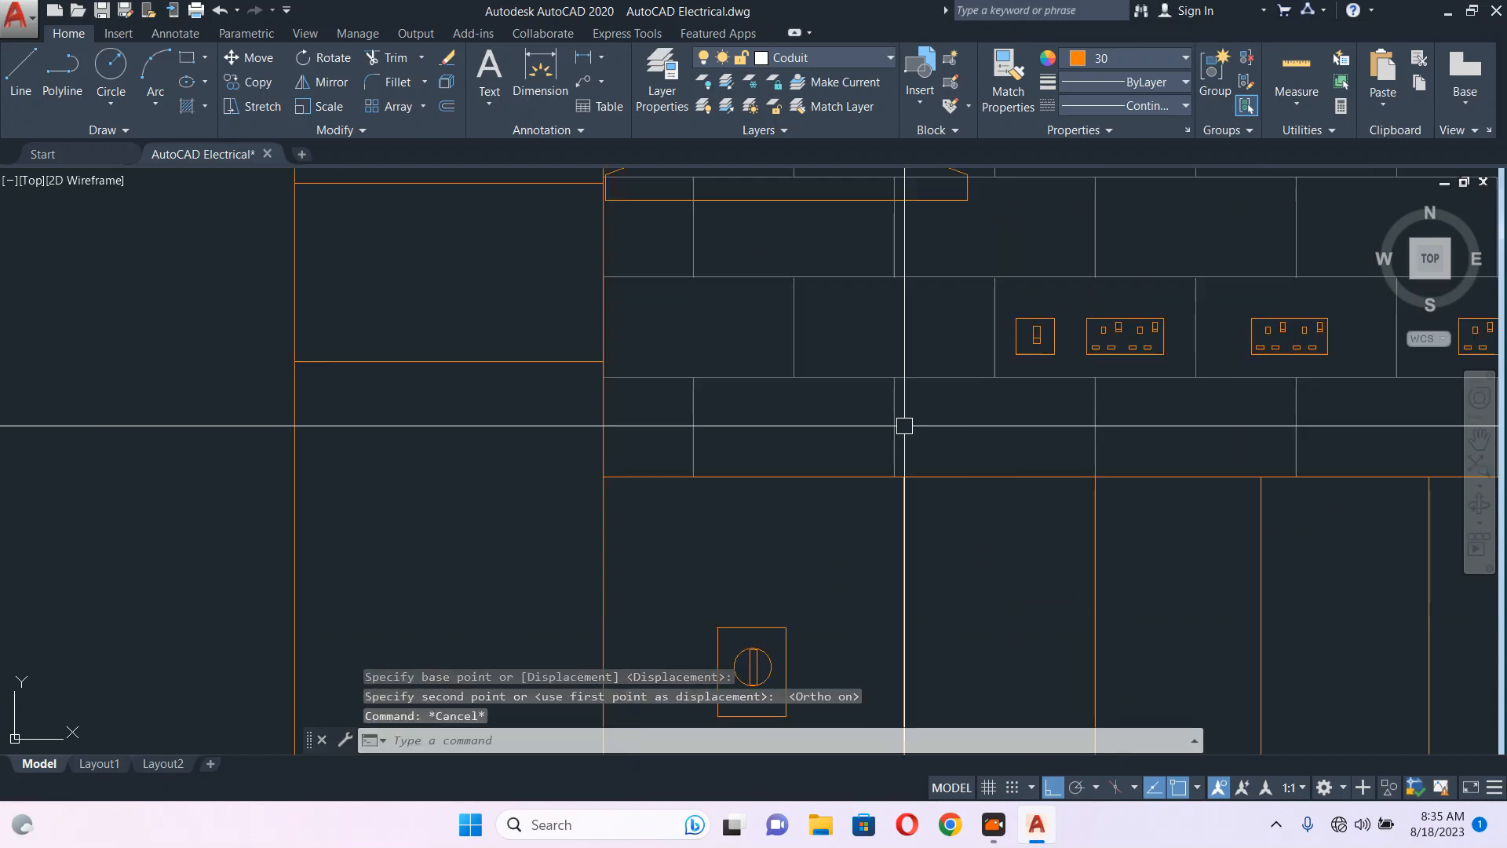
- Move the one-gang switch horizontally to the left by about 1.29 units, into the neighbouring backsplash tile
{"action": "left_click", "coordinate": [1010, 309]}
{"action": "left_click", "coordinate": [1067, 359]}
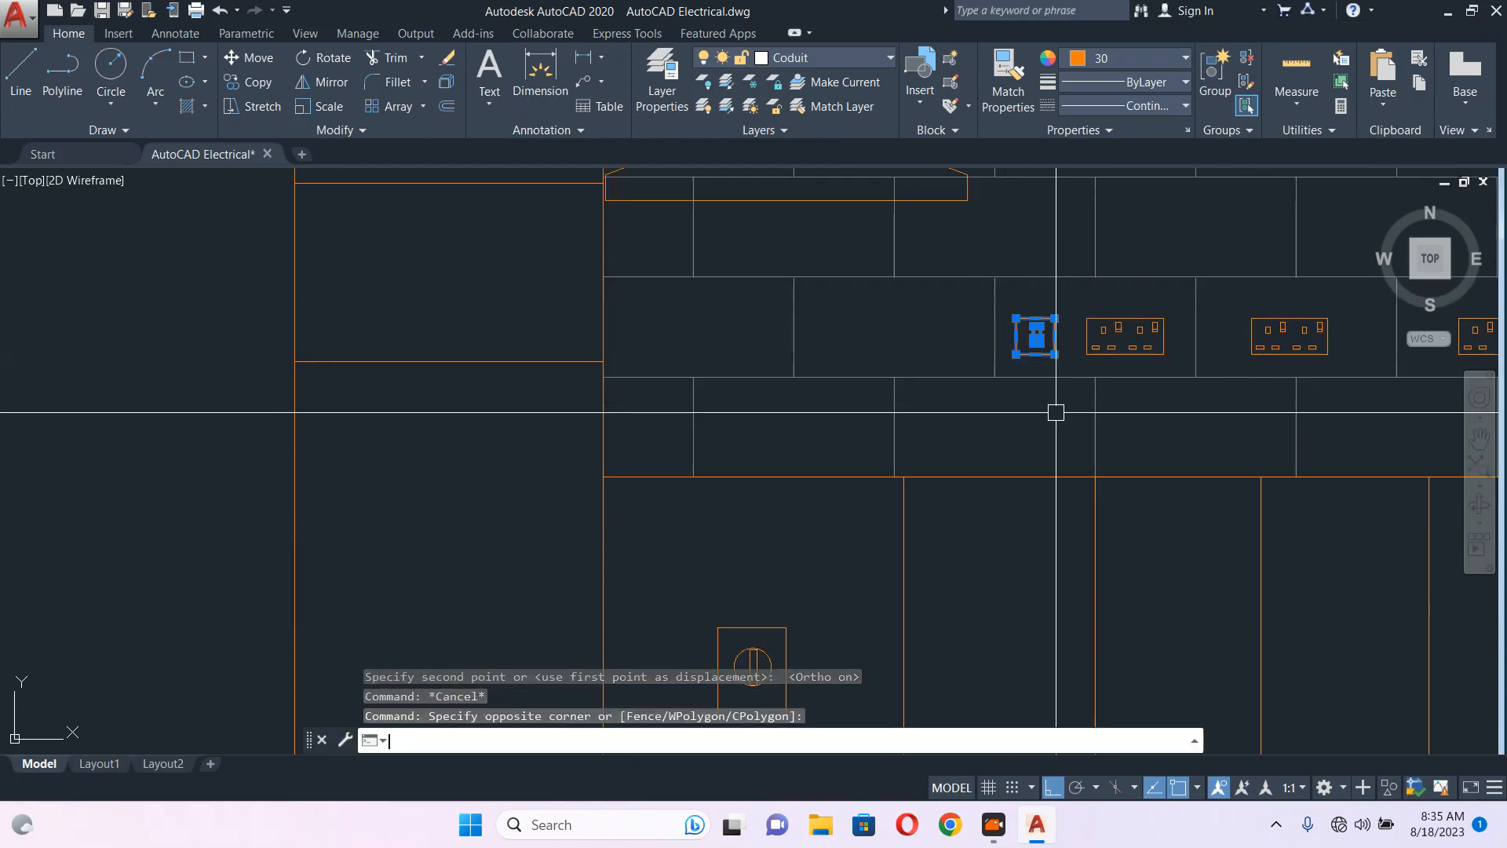
{"action": "type", "text": "m"}
{"action": "key", "text": "Return"}
{"action": "left_click", "coordinate": [1082, 436]}
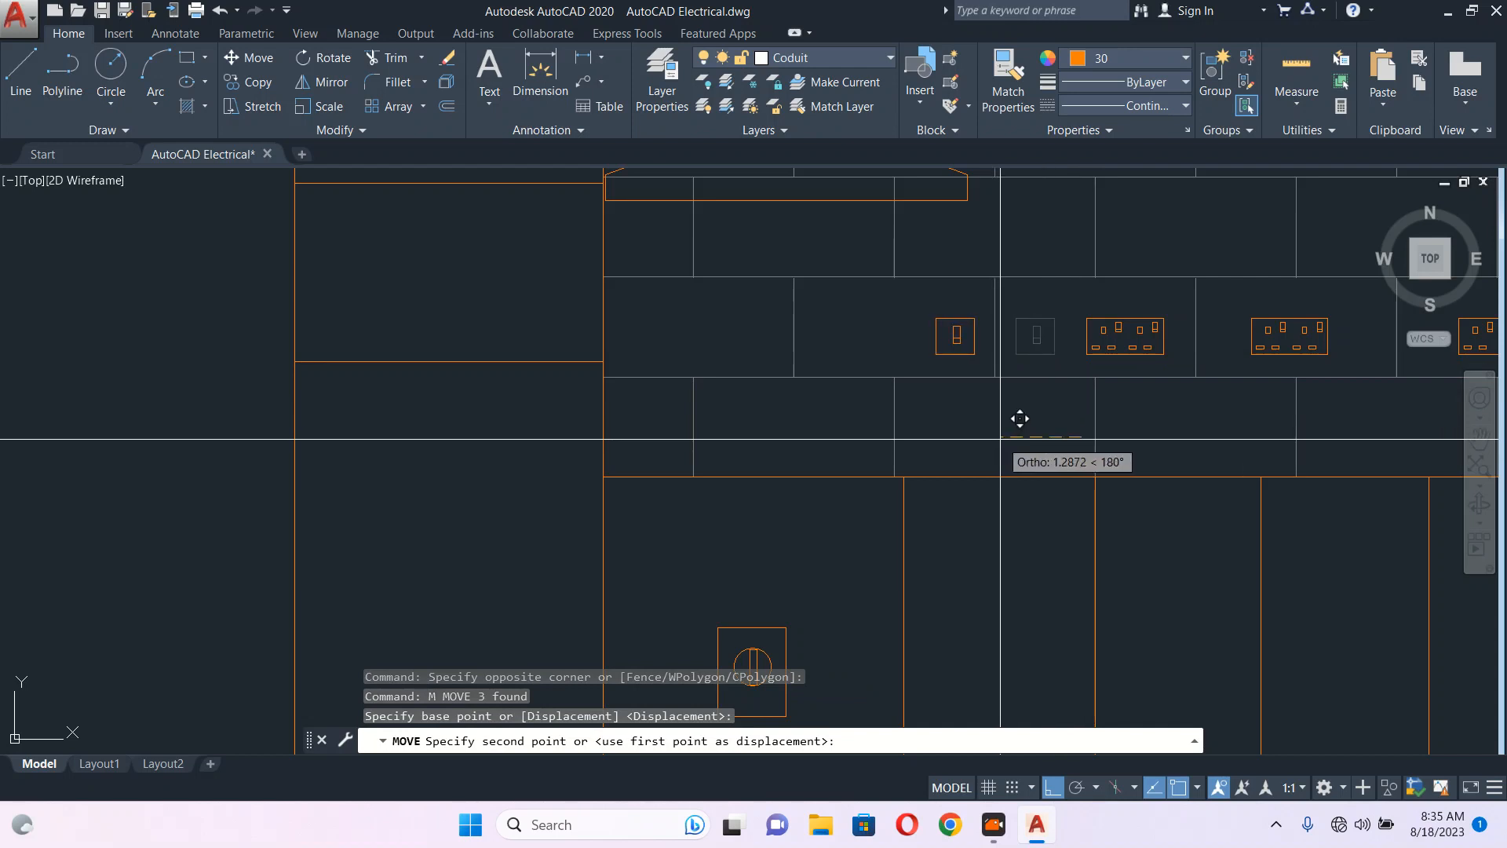
{"action": "key", "text": "Escape"}
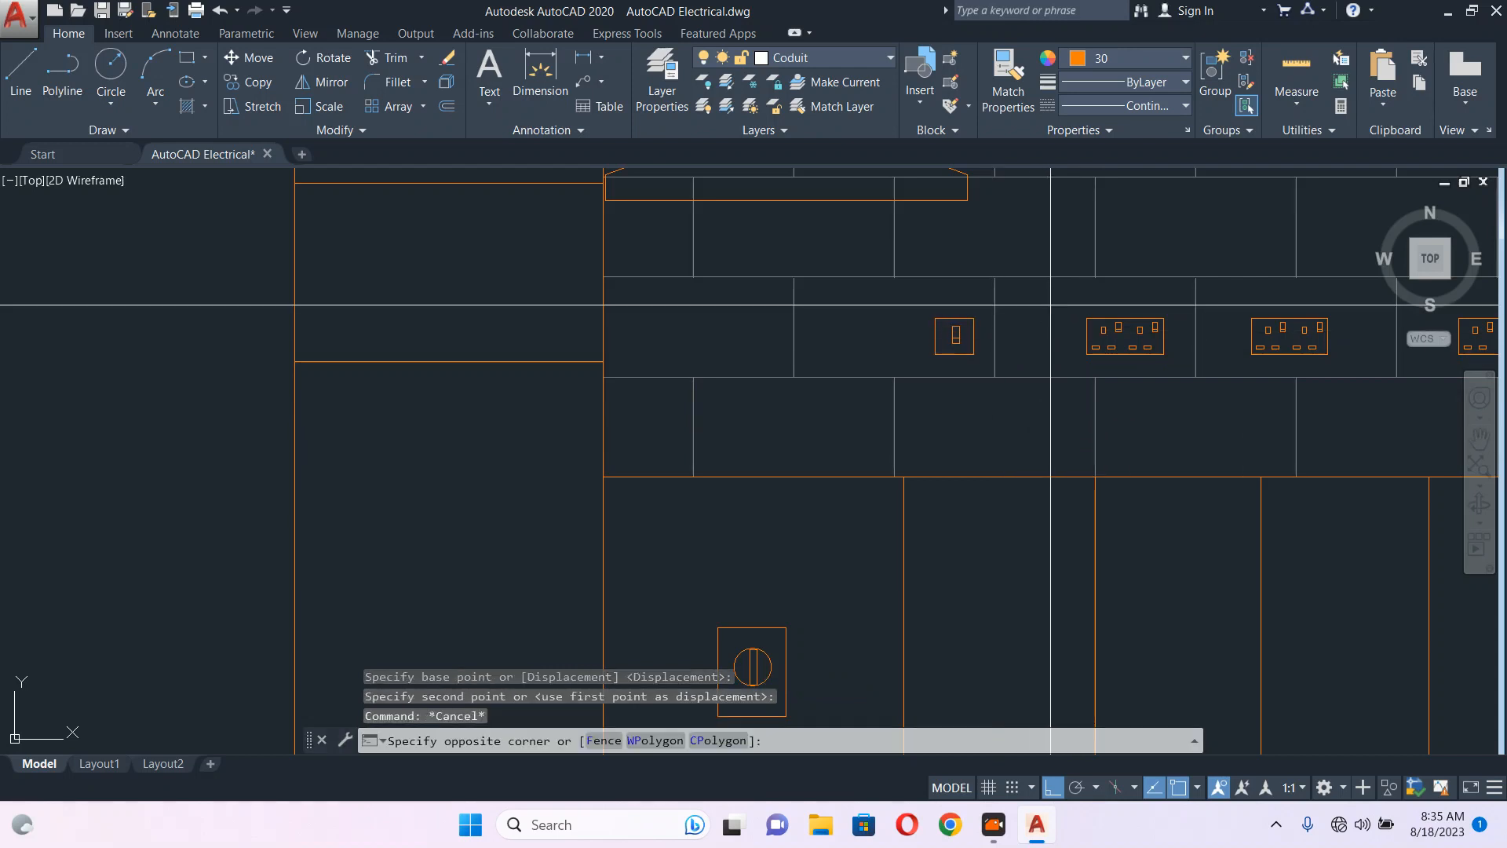
- Move the leftmost wide socket slightly to the left so it sits near the middle of its tile
{"action": "left_click", "coordinate": [1174, 407]}
{"action": "type", "text": "m"}
{"action": "key", "text": "Return"}
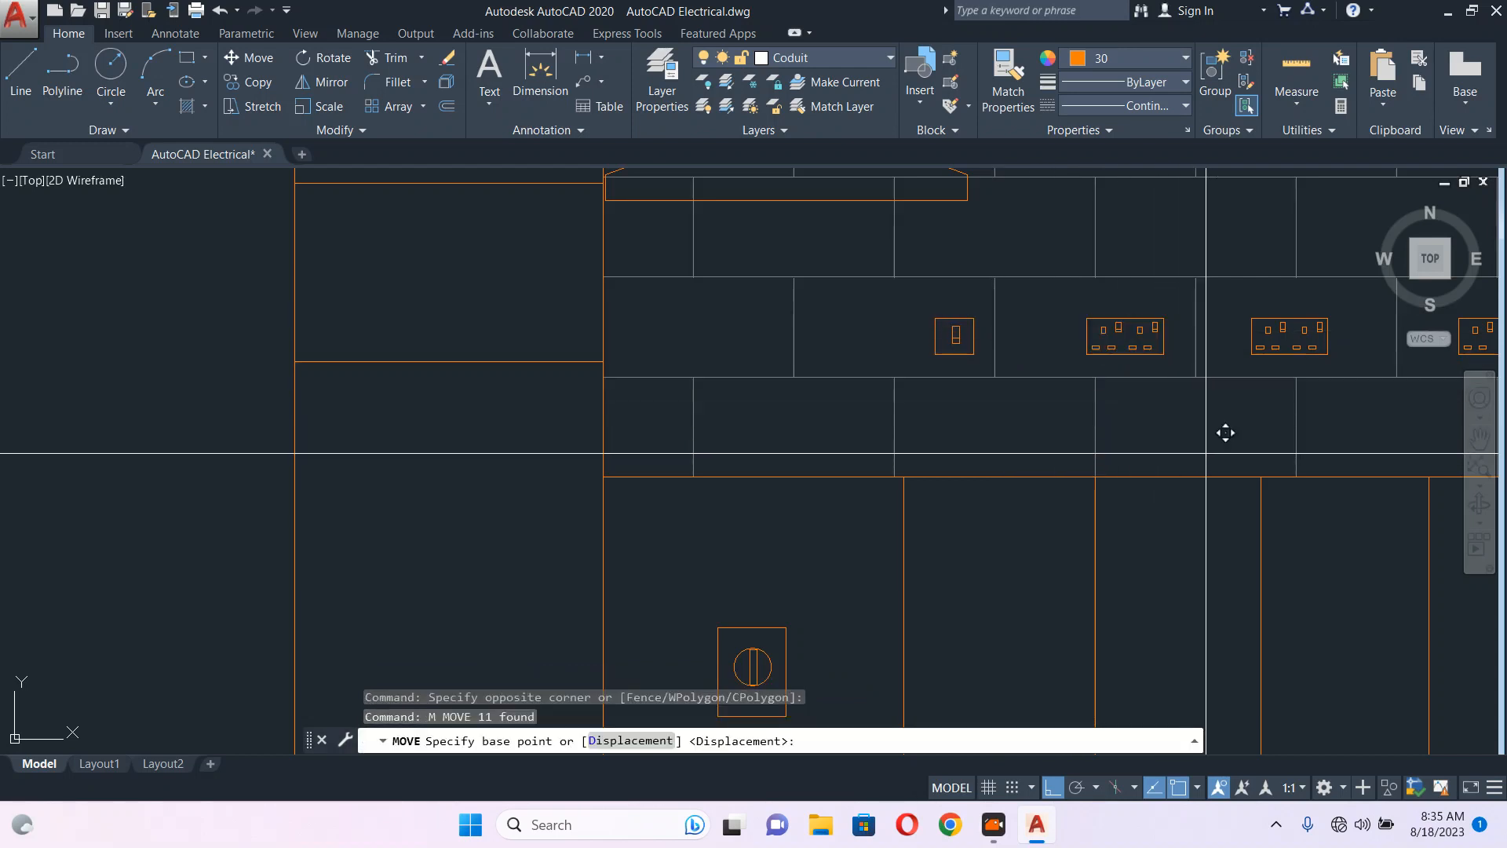
{"action": "left_click", "coordinate": [1180, 451]}
{"action": "key", "text": "Escape"}
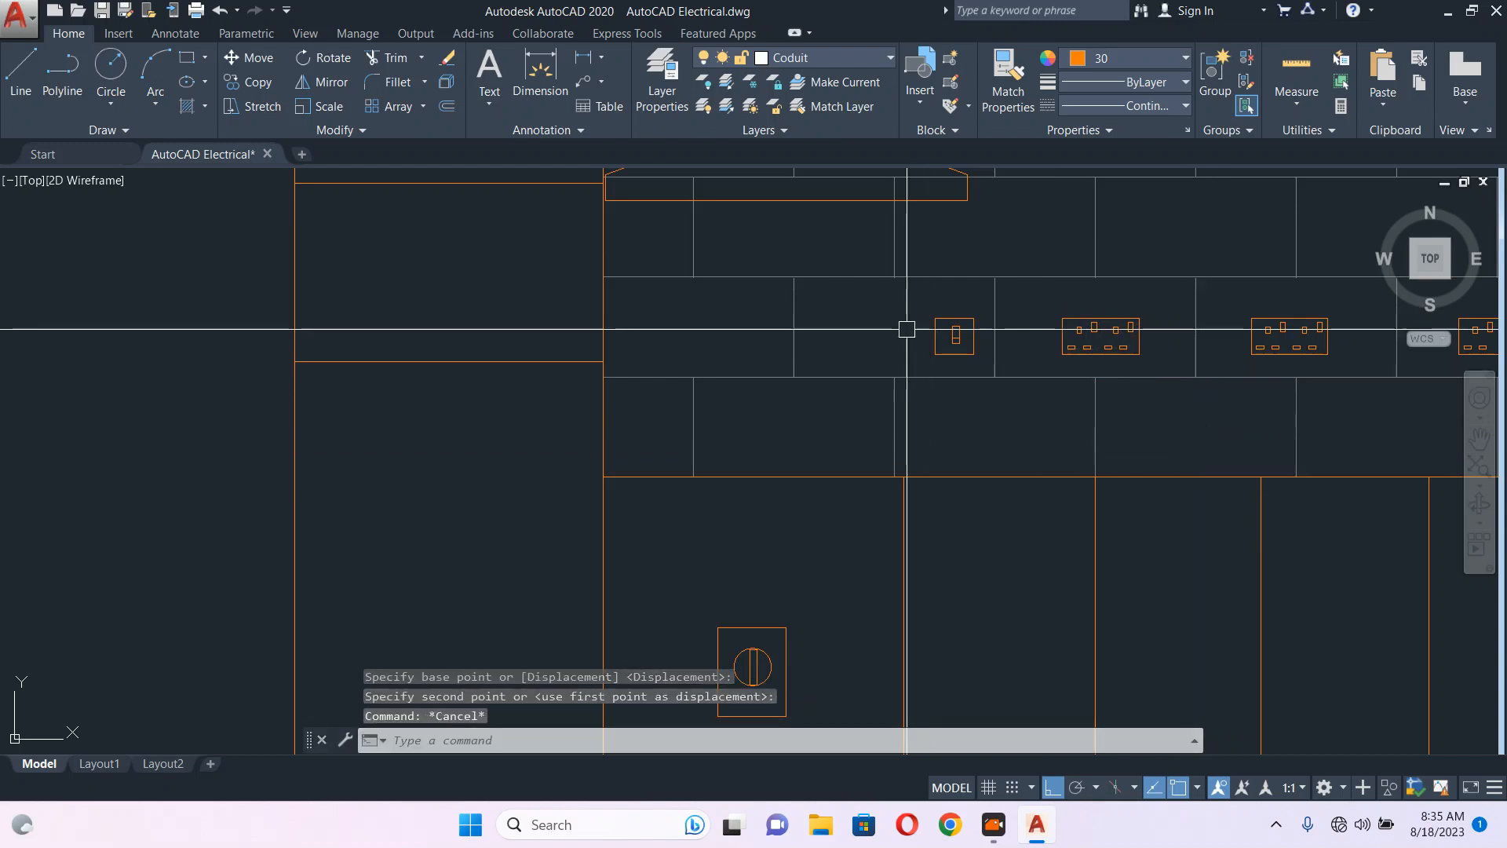
- Copy the one-gang switch horizontally to the right, placing the copy just left of the leftmost wide socket
{"action": "middle_click_drag", "start_coordinate": [908, 327], "coordinate": [925, 334]}
{"action": "scroll", "coordinate": [979, 346], "scroll_direction": "up", "scroll_amount": 2}
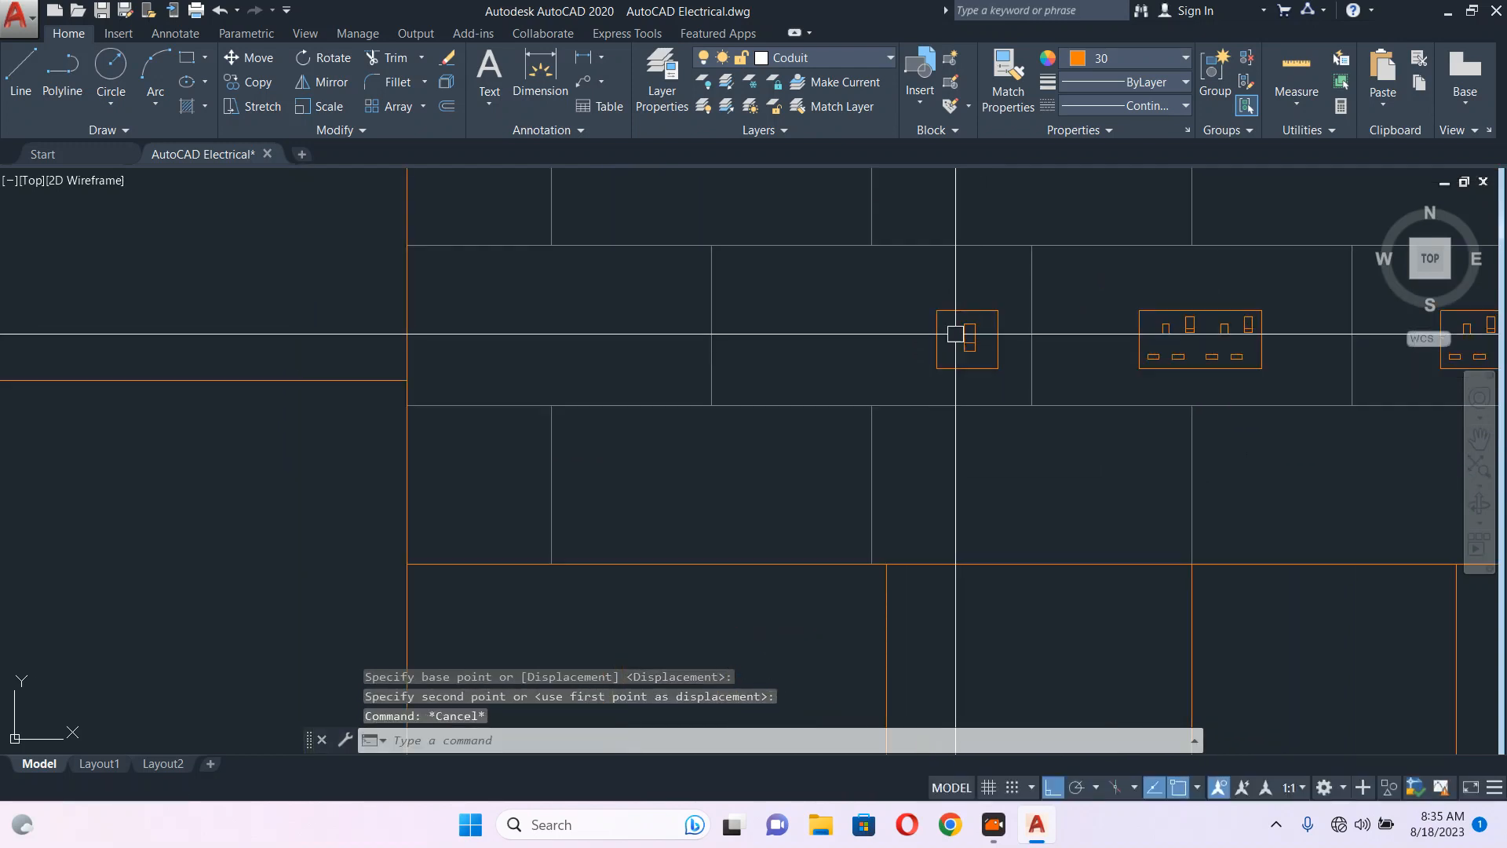
{"action": "left_click", "coordinate": [916, 292]}
{"action": "left_click", "coordinate": [1017, 381]}
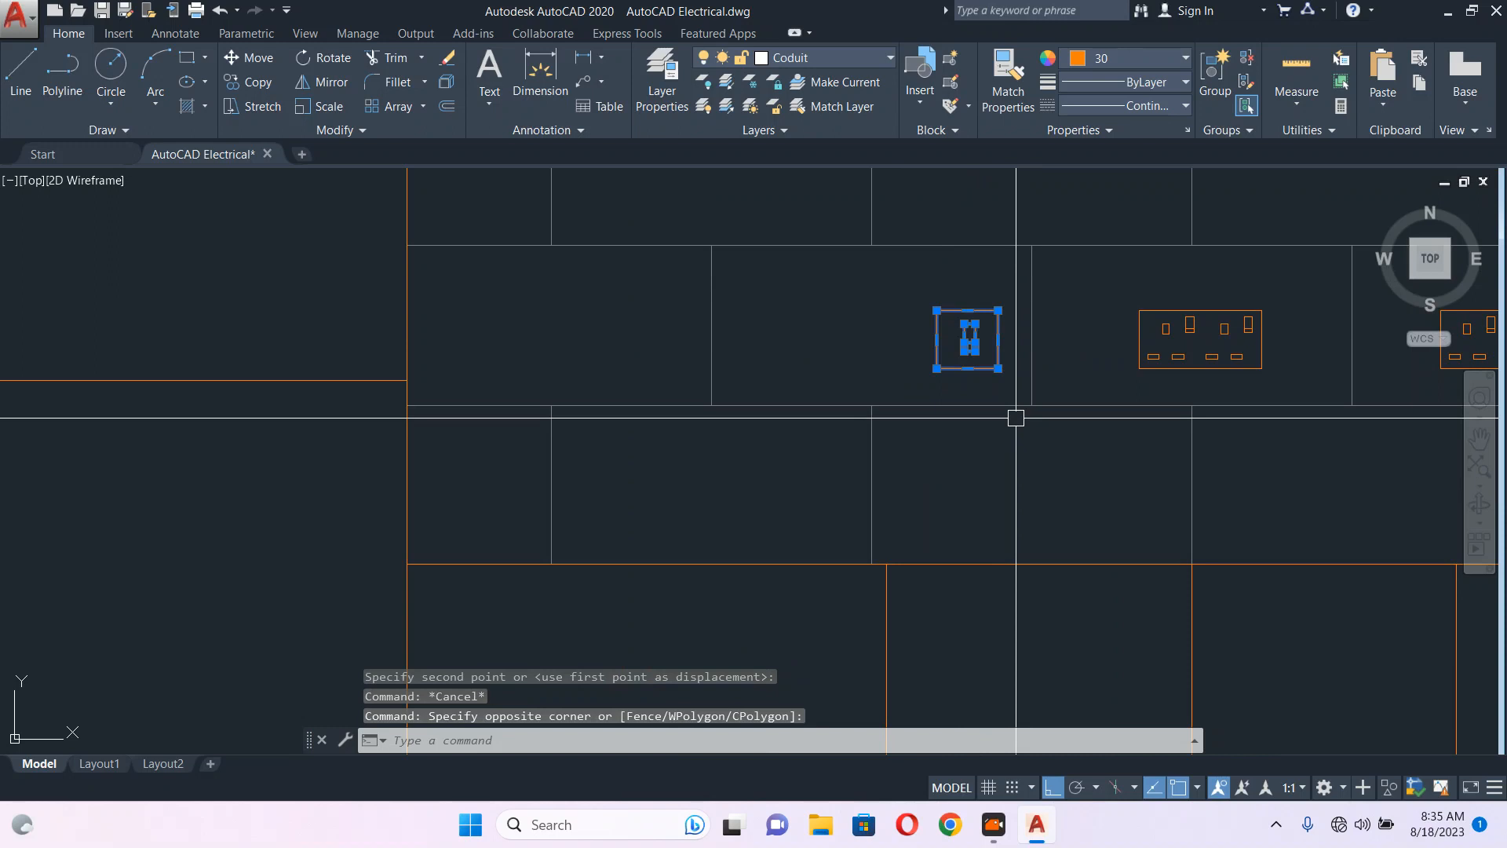
{"action": "type", "text": "co"}
{"action": "key", "text": "Return"}
{"action": "left_click", "coordinate": [993, 435]}
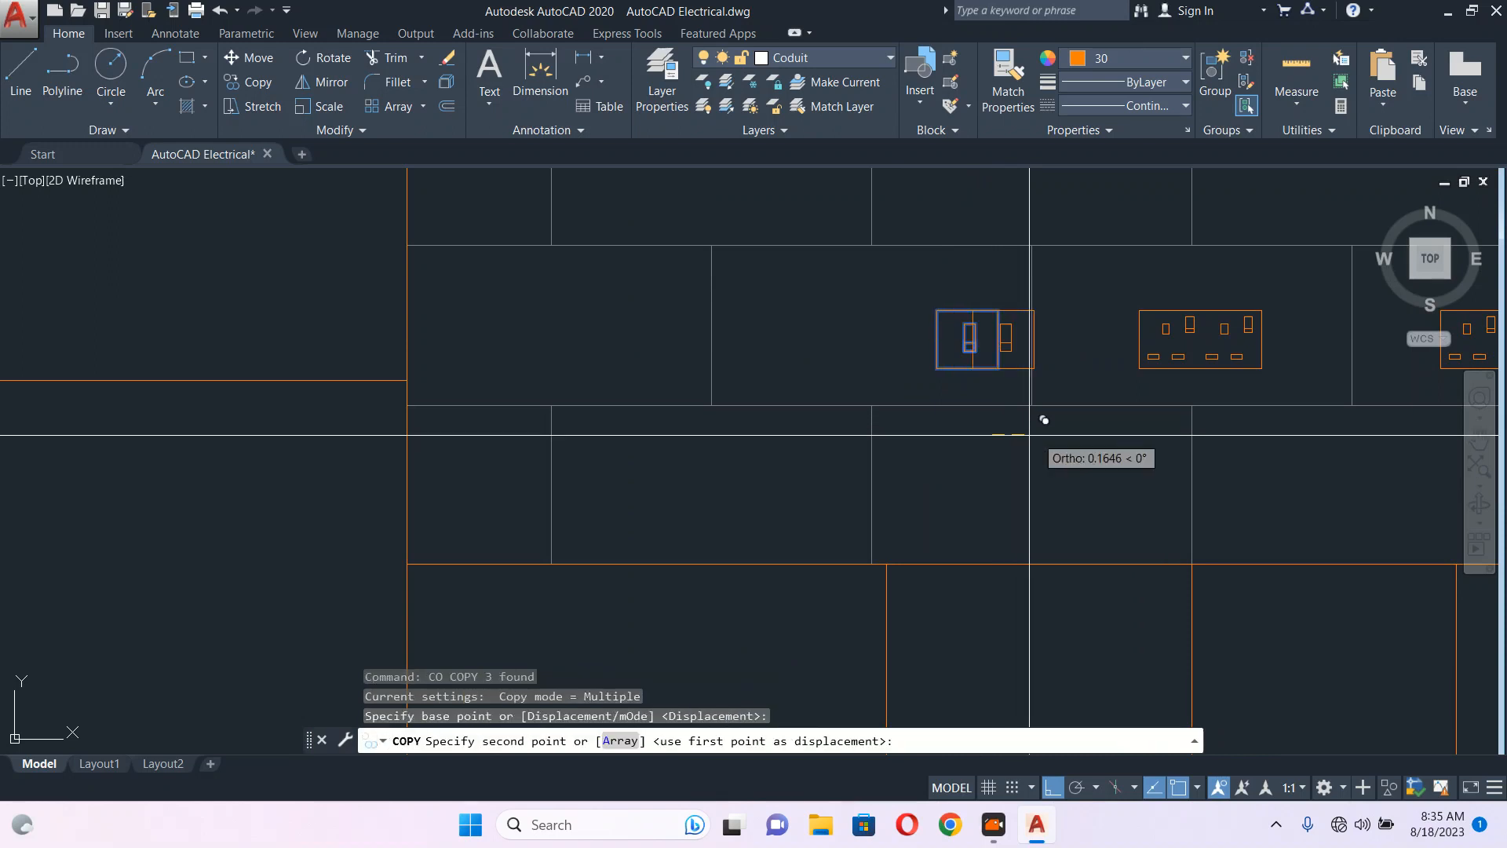
{"action": "left_click", "coordinate": [1117, 435]}
{"action": "key", "text": "Escape"}
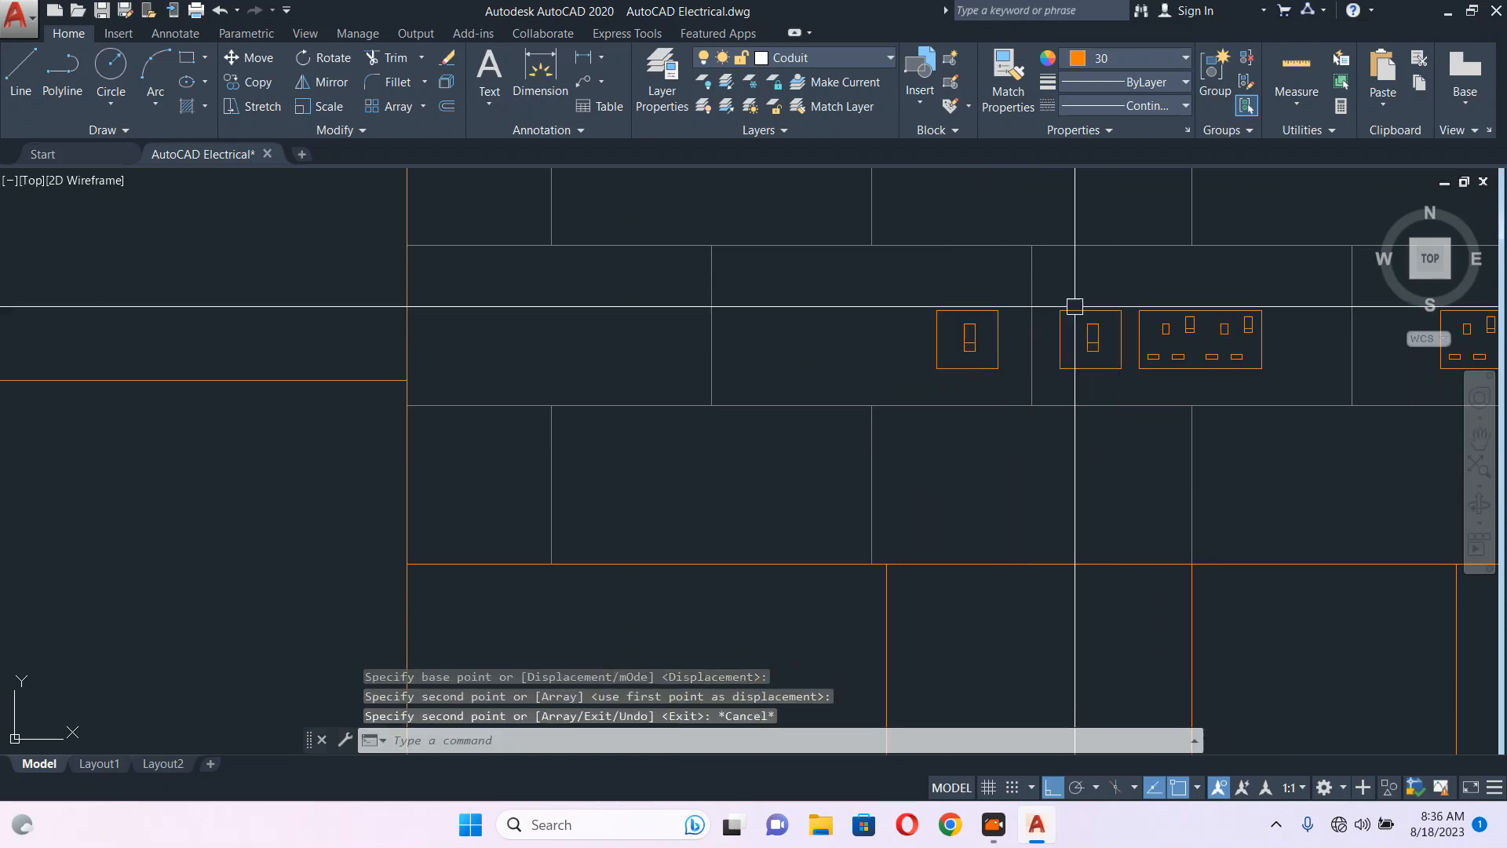
- Move the copied switch and its adjacent wide socket together to the right by about 0.22 units
{"action": "left_click", "coordinate": [1058, 273]}
{"action": "left_click", "coordinate": [1289, 390]}
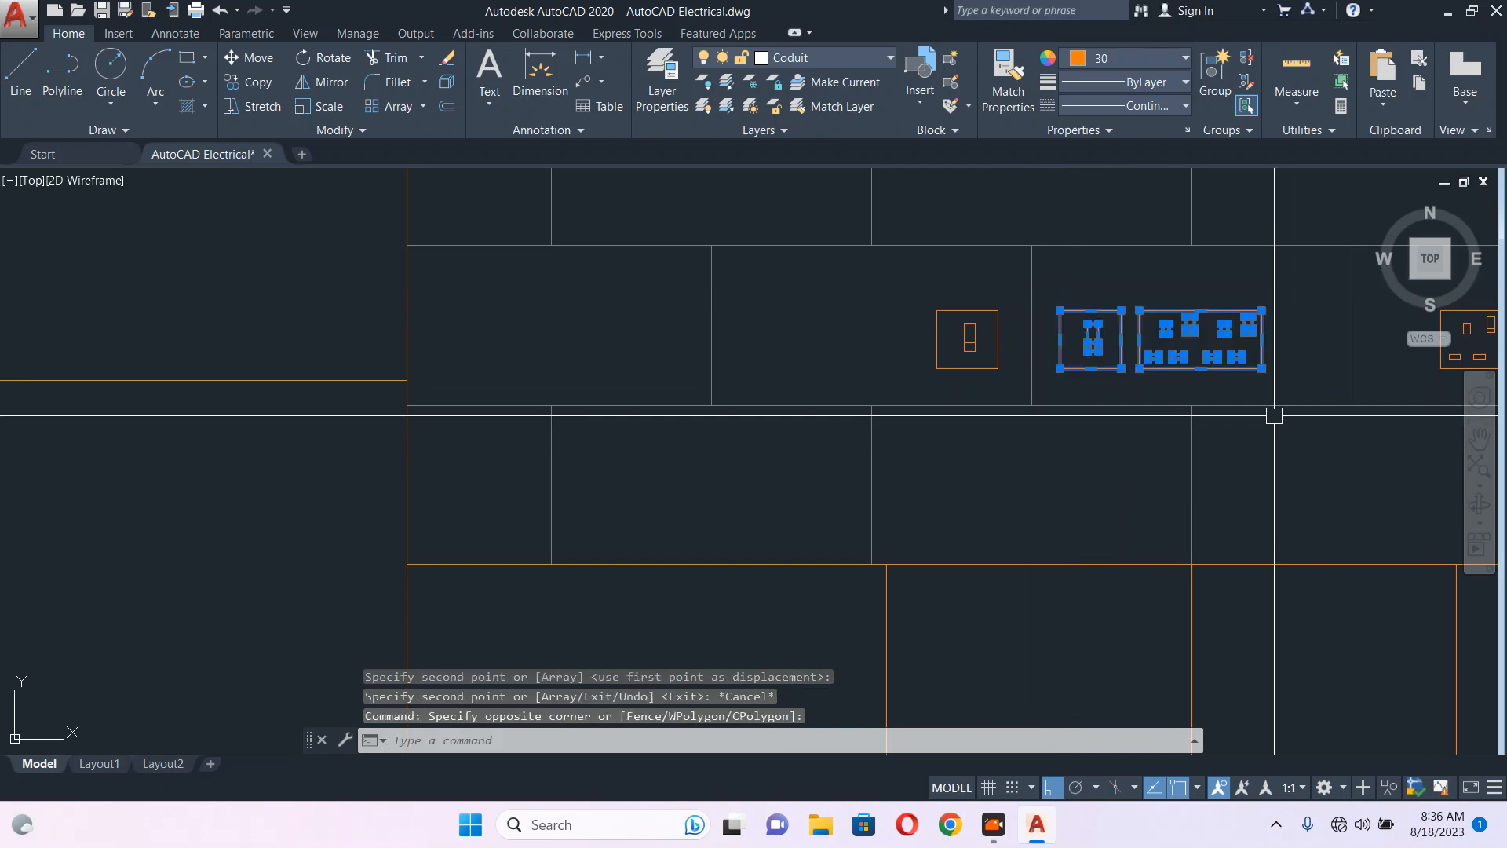
{"action": "type", "text": "m"}
{"action": "key", "text": "Return"}
{"action": "left_click", "coordinate": [1250, 467]}
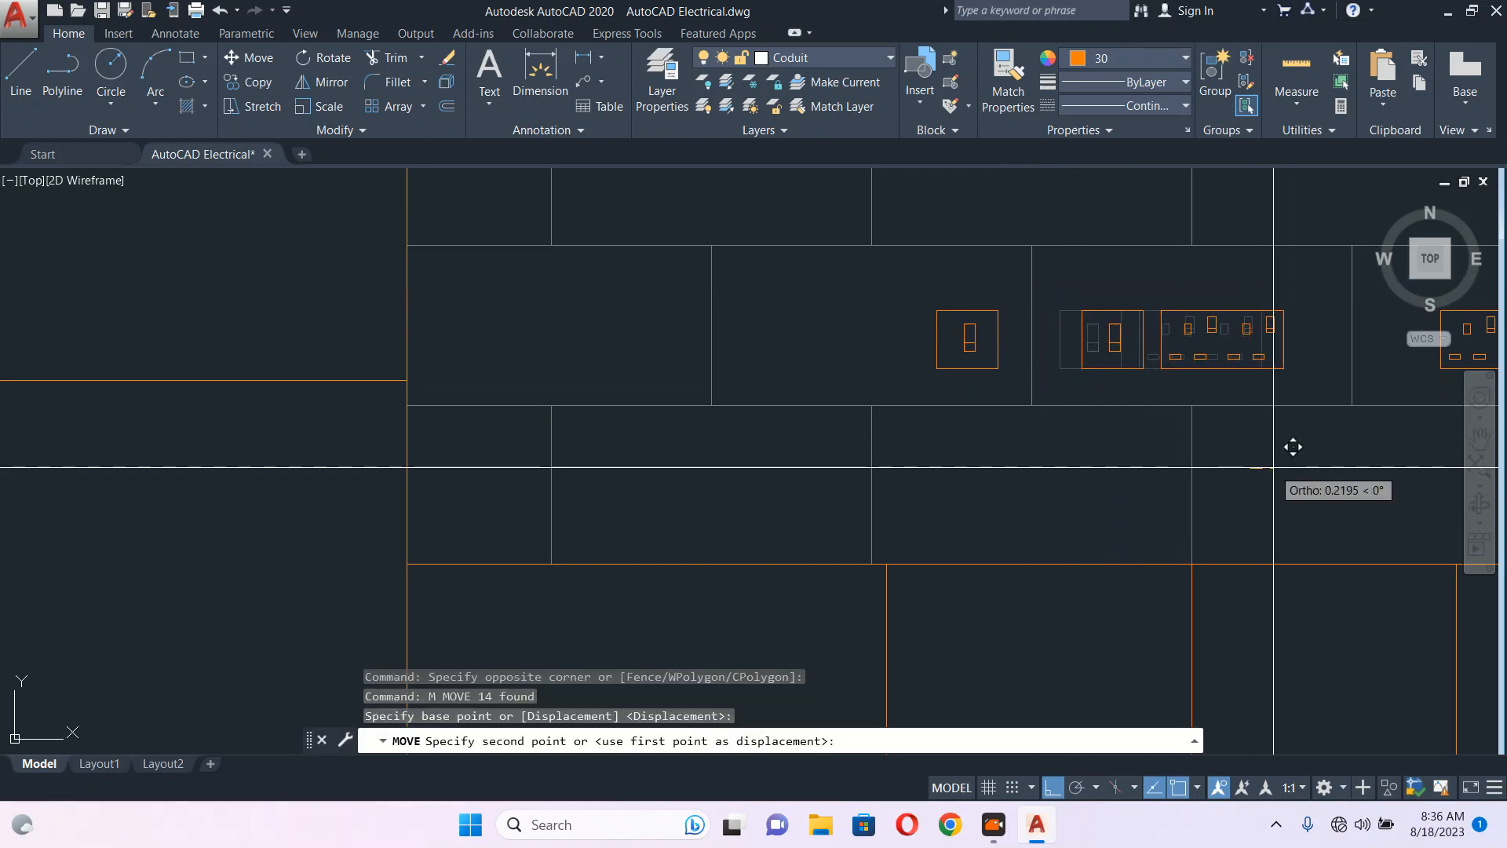
{"action": "left_click", "coordinate": [1275, 468]}
- Move the copied one-gang switch slightly to the left to widen its gap from the wide socket
{"action": "left_click", "coordinate": [1077, 287]}
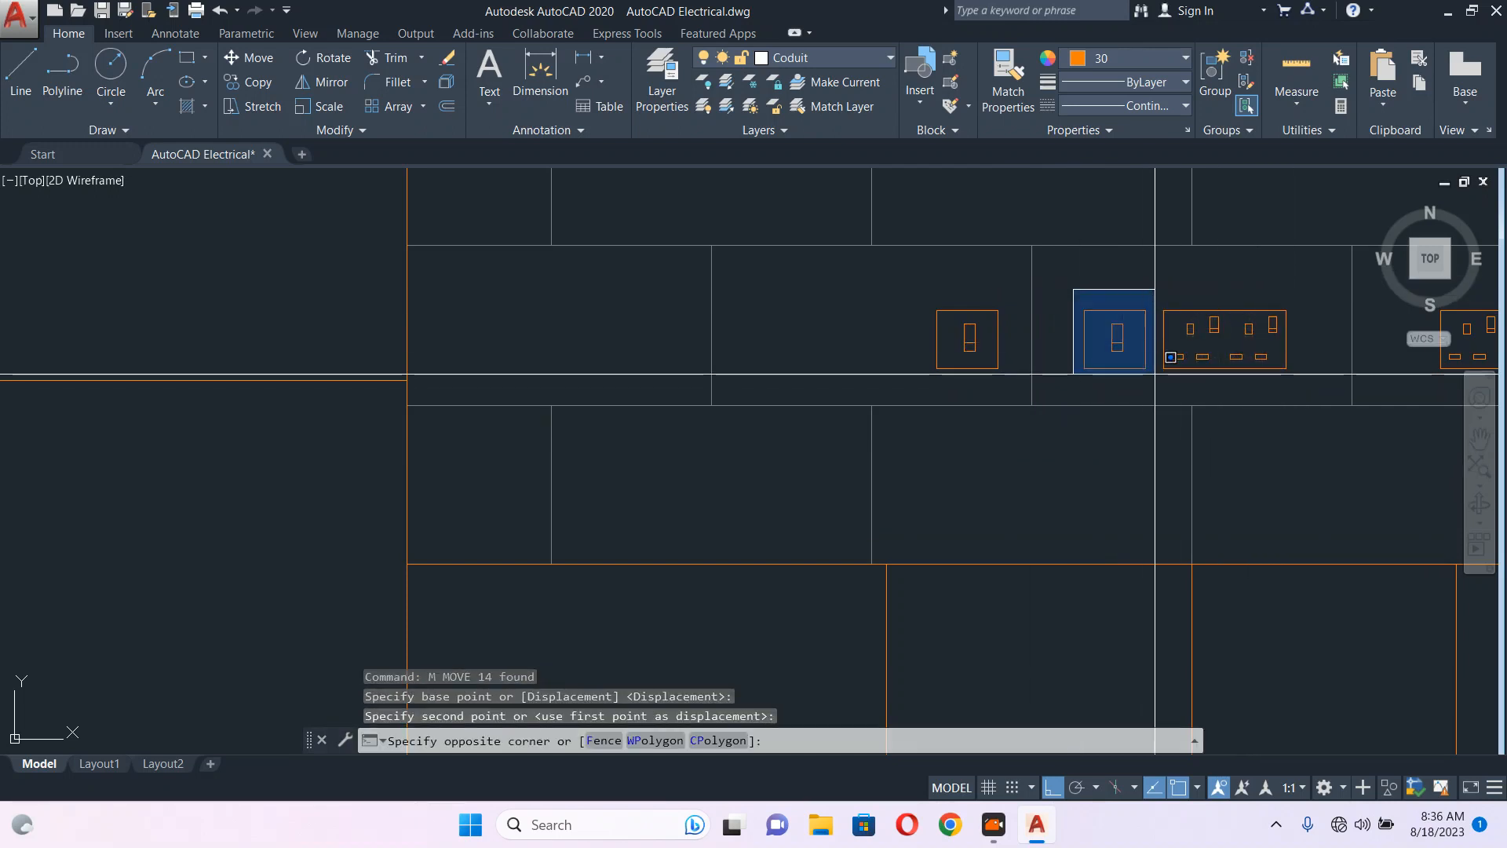
{"action": "left_click", "coordinate": [1147, 395]}
{"action": "scroll", "coordinate": [1152, 395], "scroll_direction": "up", "scroll_amount": 2}
{"action": "type", "text": "m"}
{"action": "key", "text": "Return"}
{"action": "left_click", "coordinate": [1154, 395]}
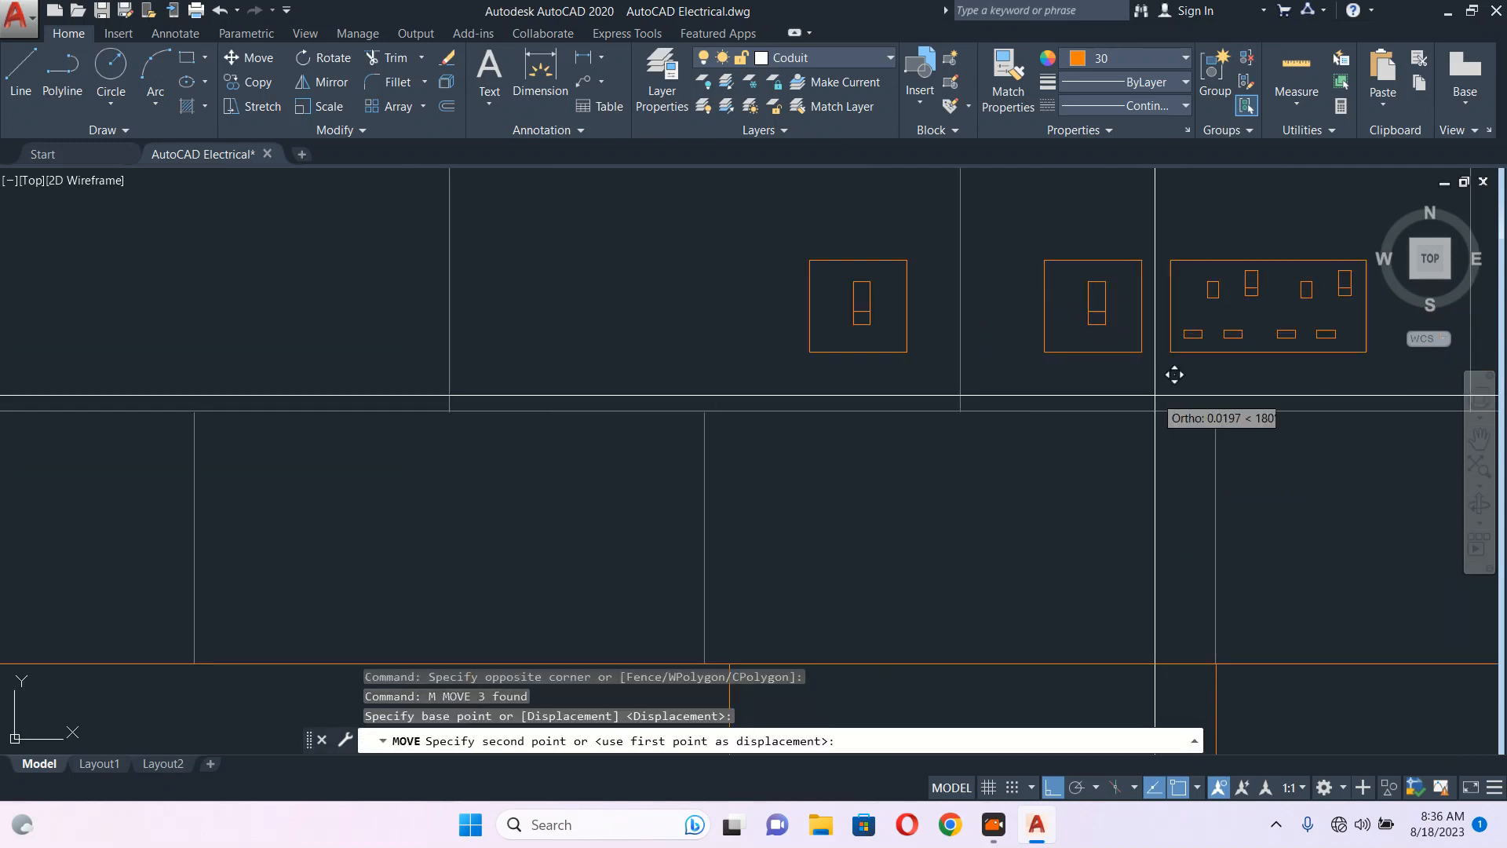
{"action": "left_click", "coordinate": [1137, 393]}
{"action": "middle_click_drag", "start_coordinate": [1154, 340], "coordinate": [974, 392]}
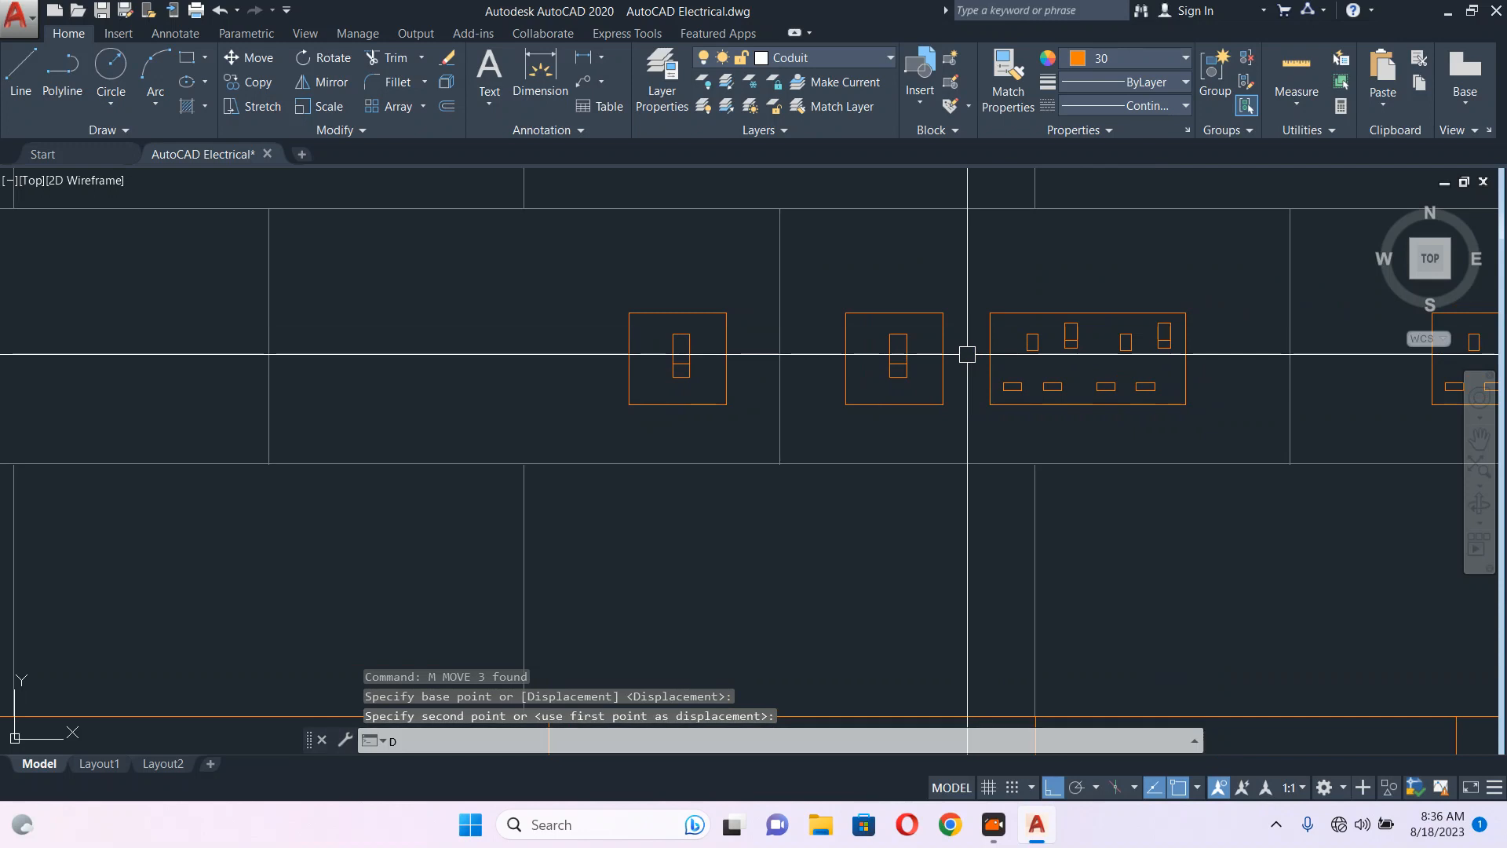
{"action": "type", "text": "d"}
{"action": "key", "text": "BackSpace"}
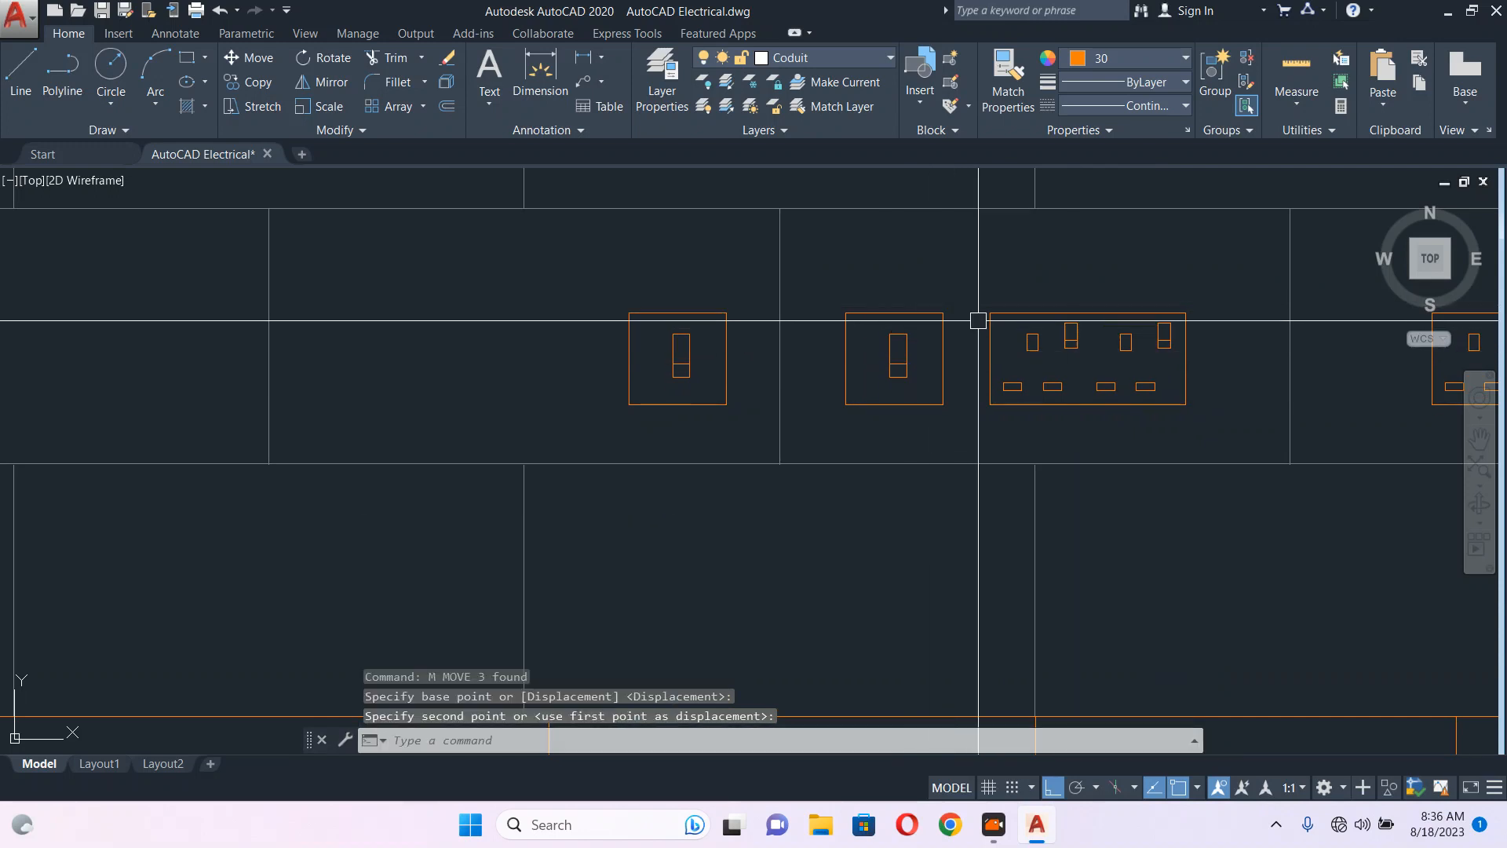
- Regenerate the drawing and draw a small upright rectangle around the outer end of the short horizontal line left of the hood duct
{"action": "scroll", "coordinate": [978, 320], "scroll_direction": "down", "scroll_amount": 2}
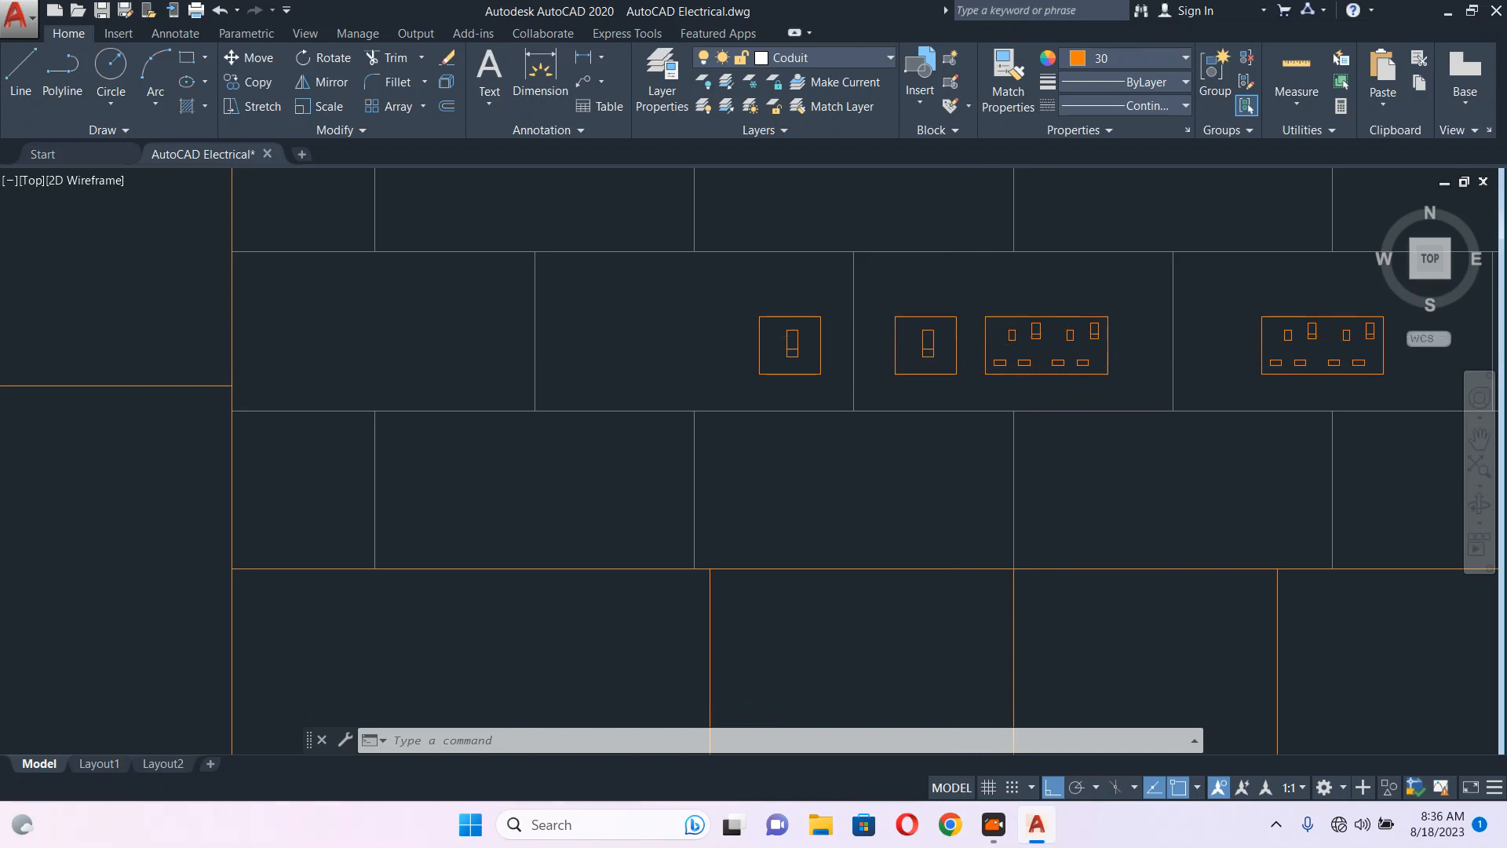
{"action": "scroll", "coordinate": [882, 243], "scroll_direction": "down", "scroll_amount": 4}
{"action": "scroll", "coordinate": [938, 300], "scroll_direction": "up", "scroll_amount": 3}
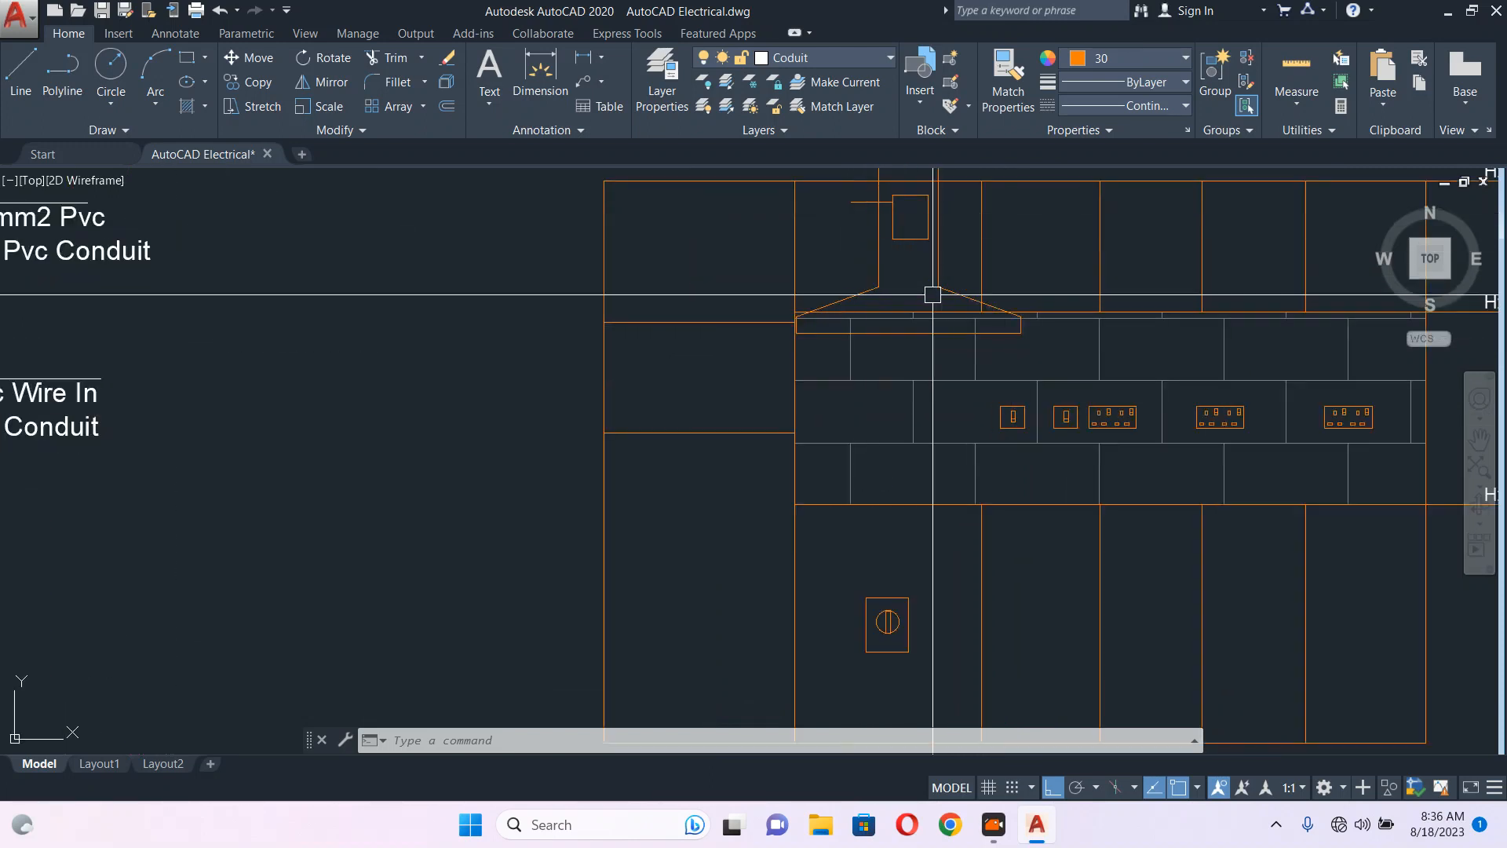
{"action": "middle_click_drag", "start_coordinate": [844, 234], "coordinate": [841, 283]}
{"action": "type", "text": "re"}
{"action": "key", "text": "Return"}
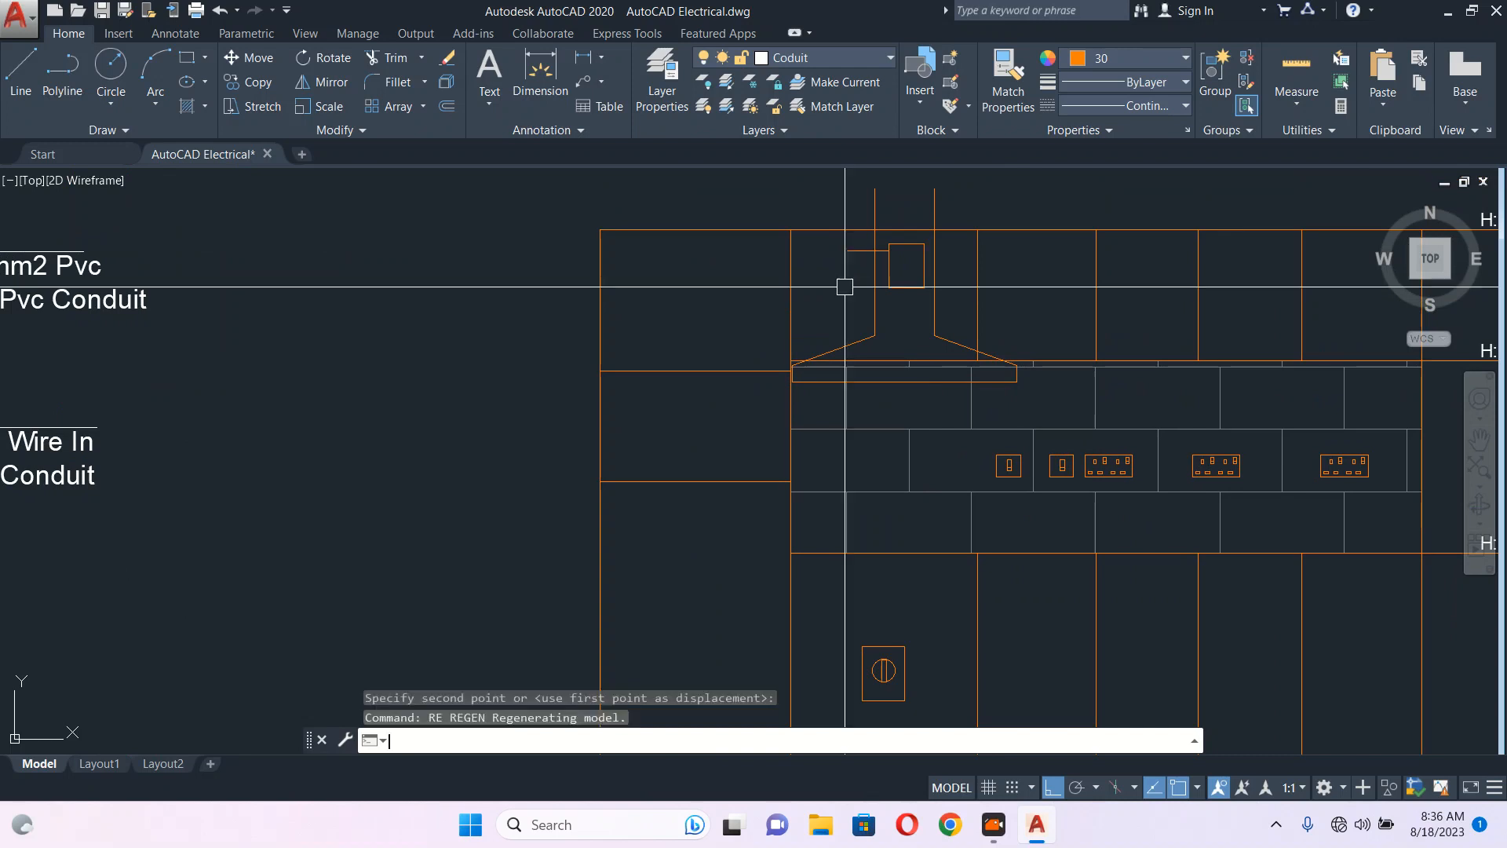
{"action": "scroll", "coordinate": [844, 287], "scroll_direction": "up", "scroll_amount": 2}
{"action": "type", "text": "rec"}
{"action": "key", "text": "Return"}
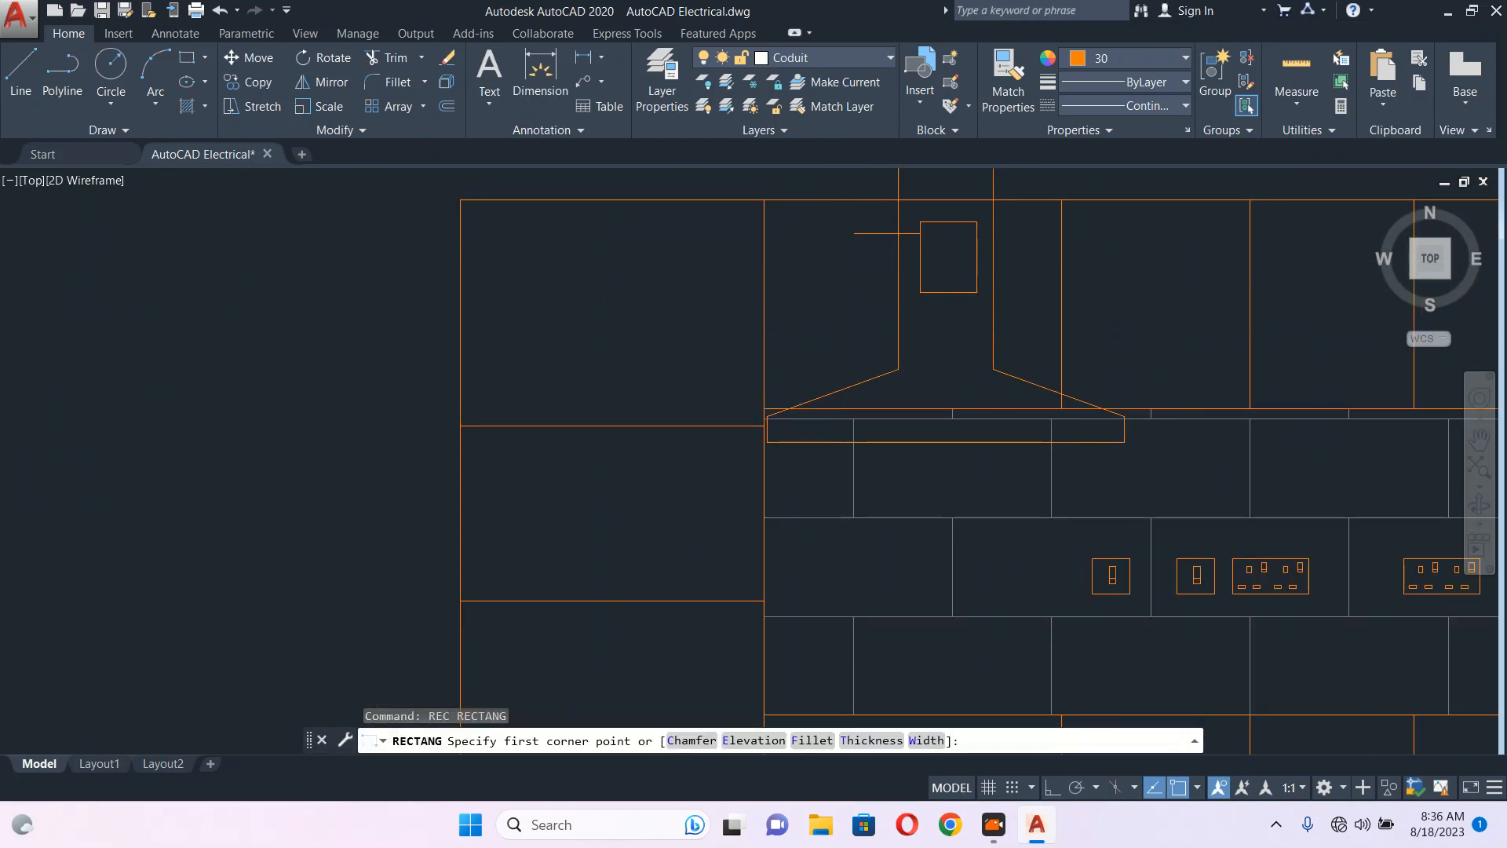
{"action": "scroll", "coordinate": [850, 262], "scroll_direction": "up", "scroll_amount": 2}
{"action": "left_click", "coordinate": [826, 211]}
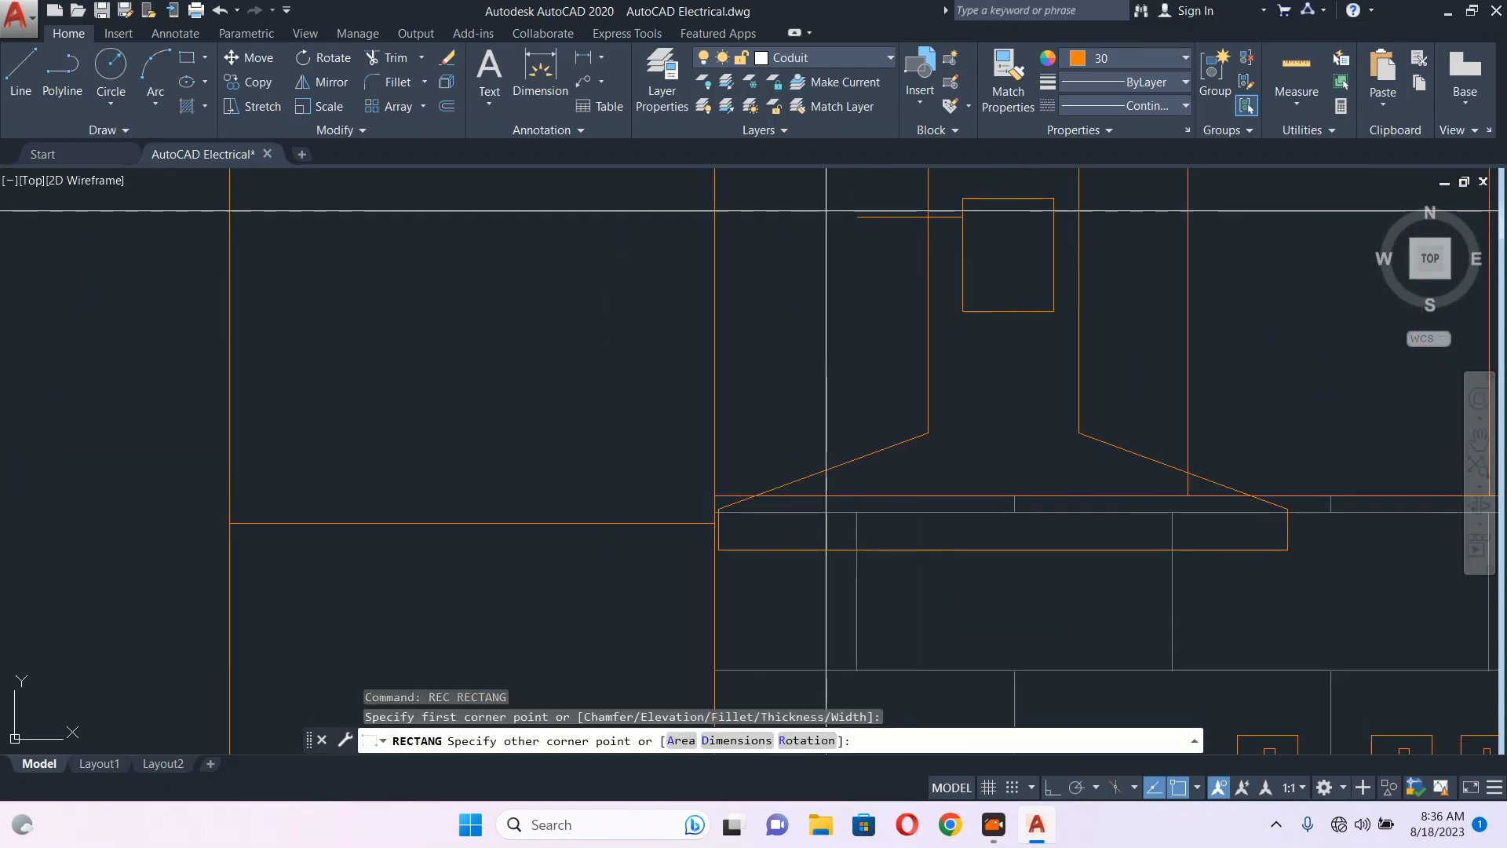
{"action": "left_click", "coordinate": [876, 276]}
- Shorten the horizontal line with Ortho on so its left end stops at the new rectangle's right edge
{"action": "key", "text": "F8"}
{"action": "scroll", "coordinate": [886, 225], "scroll_direction": "up", "scroll_amount": 4}
{"action": "left_click", "coordinate": [891, 203]}
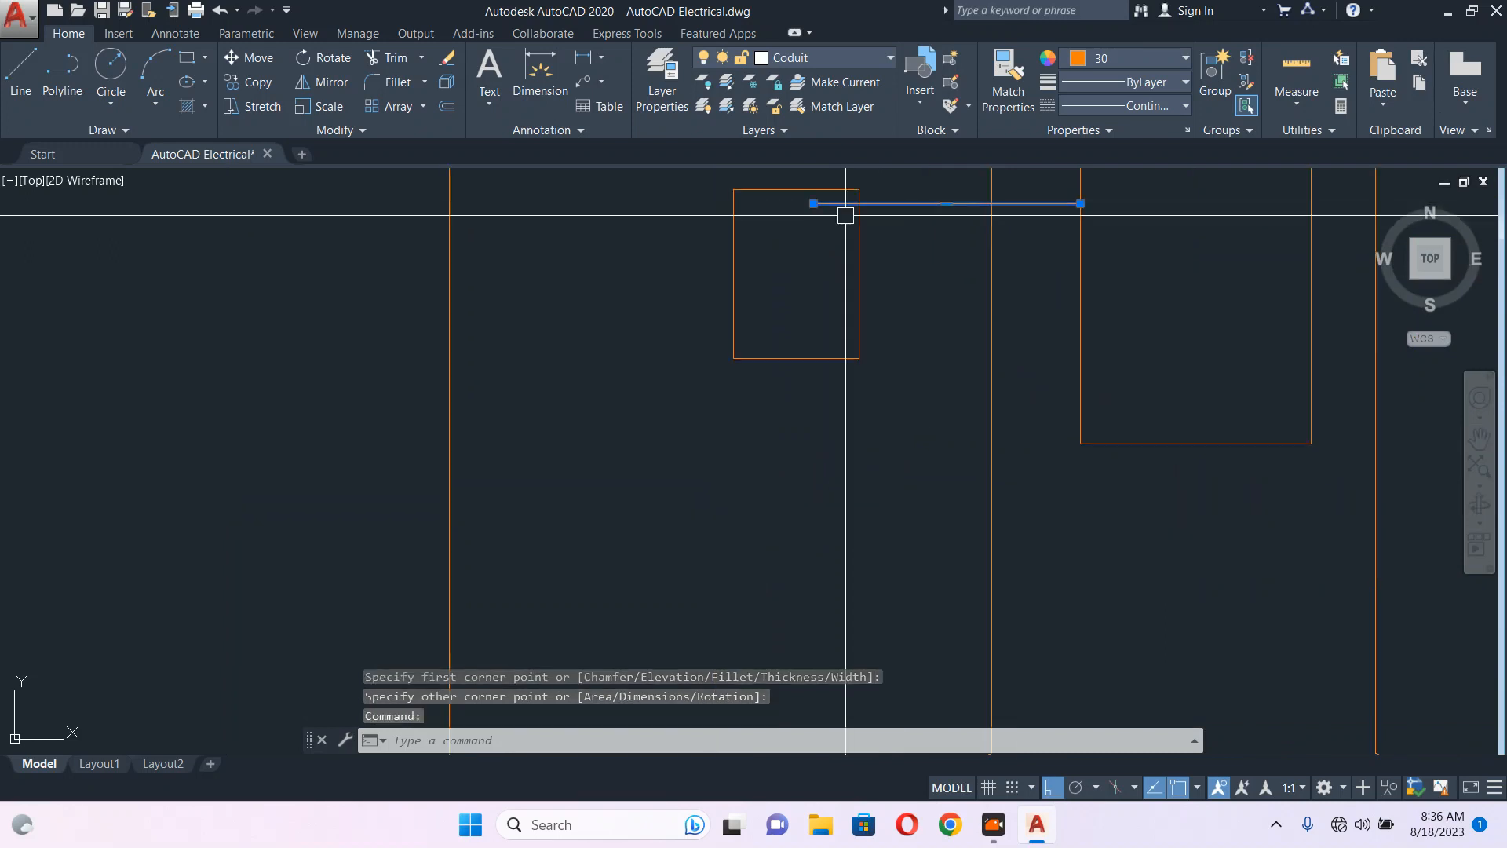
{"action": "left_click", "coordinate": [813, 203]}
{"action": "left_click", "coordinate": [859, 204]}
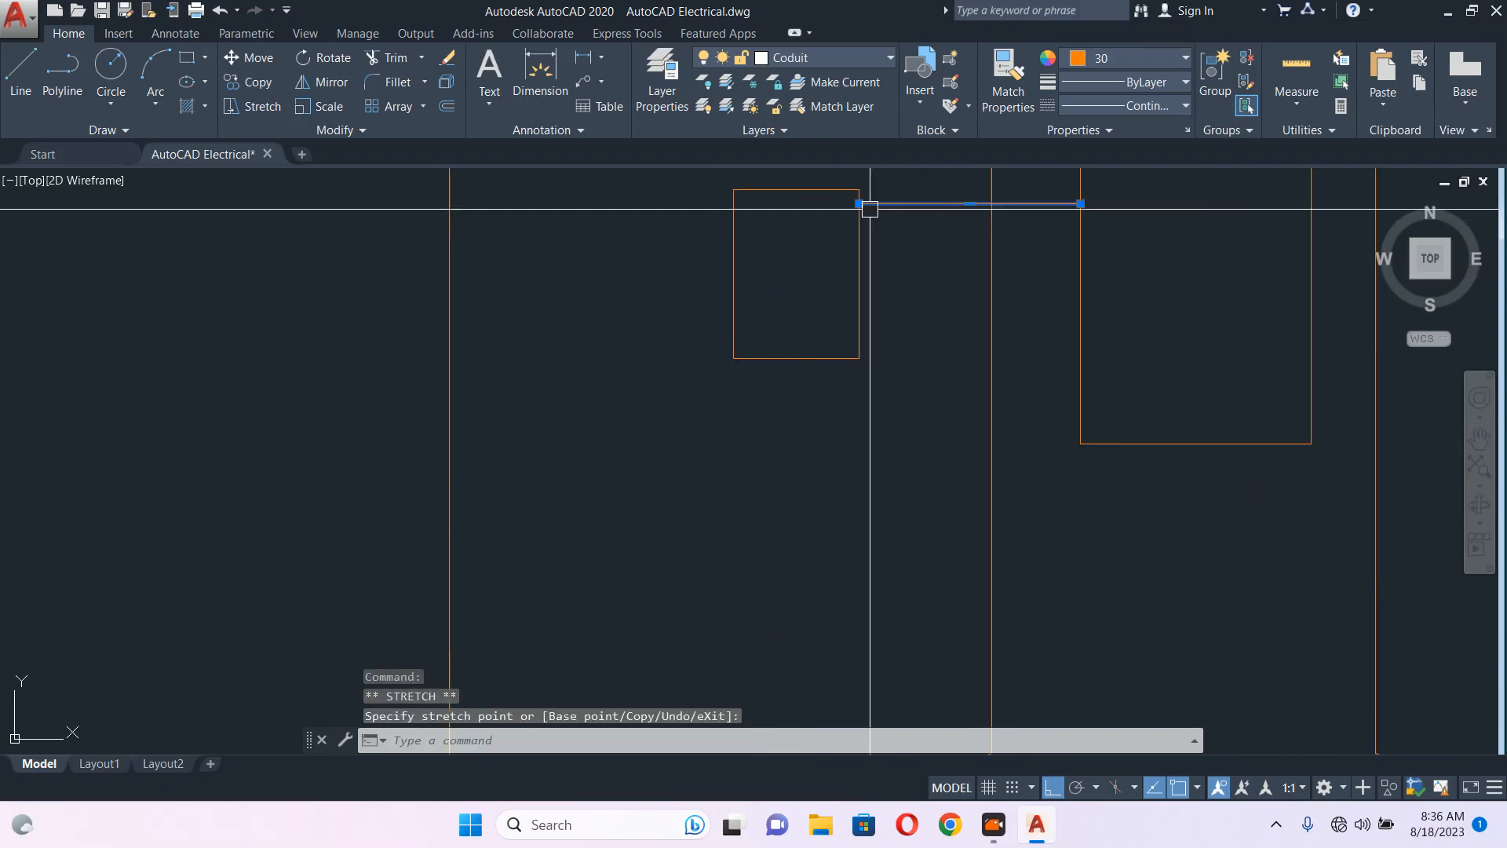
{"action": "left_click", "coordinate": [910, 332]}
{"action": "left_click", "coordinate": [645, 409]}
{"action": "type", "text": "s"}
{"action": "key", "text": "Return"}
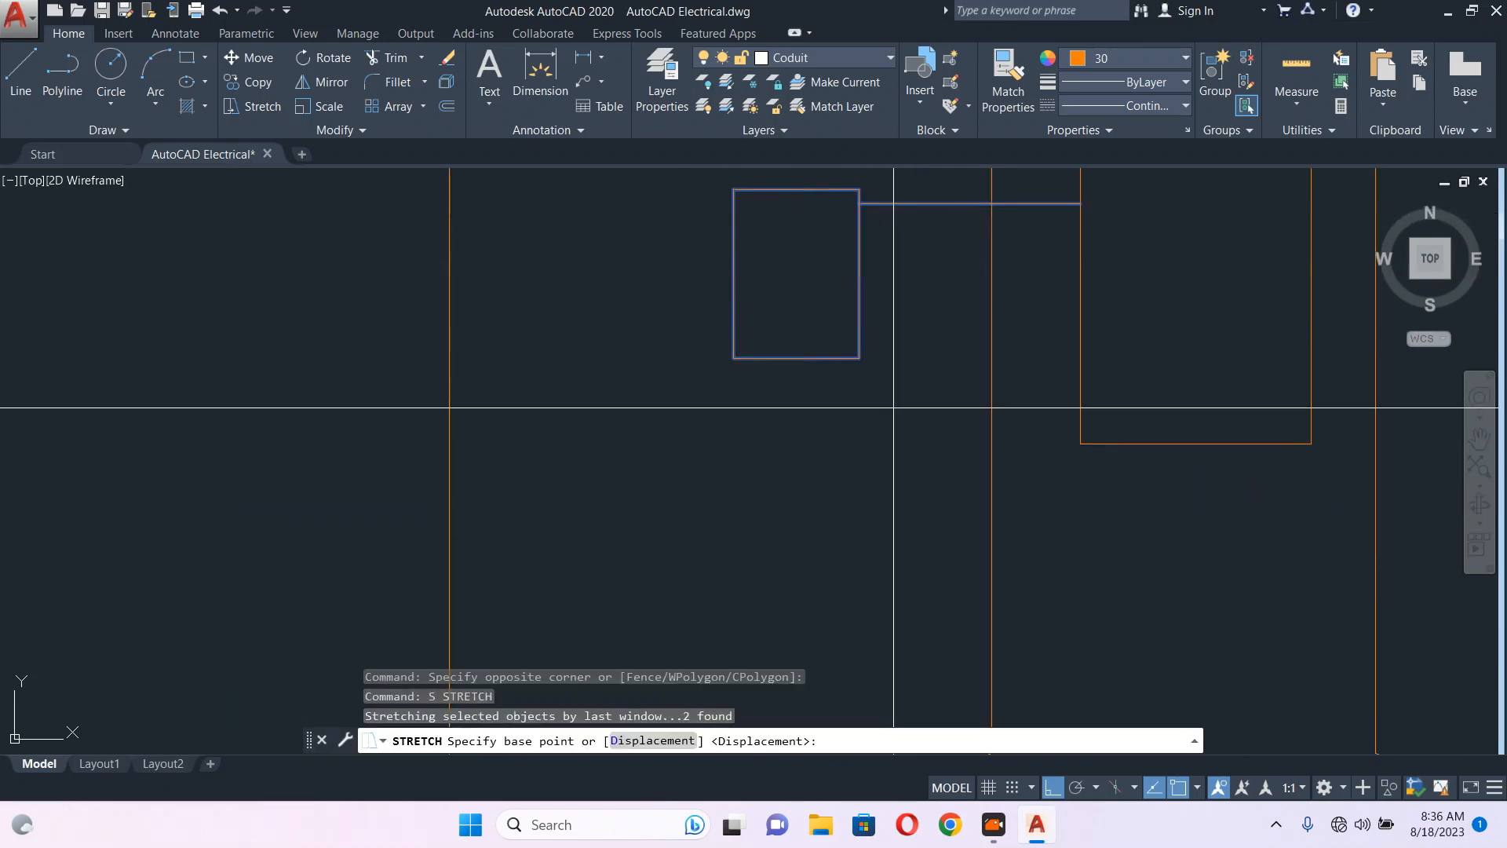
{"action": "left_click", "coordinate": [894, 407]}
{"action": "left_click", "coordinate": [903, 365]}
- Select the small rectangle at the left end of the horizontal connecting line
{"action": "left_click", "coordinate": [885, 327]}
{"action": "left_click", "coordinate": [596, 418]}
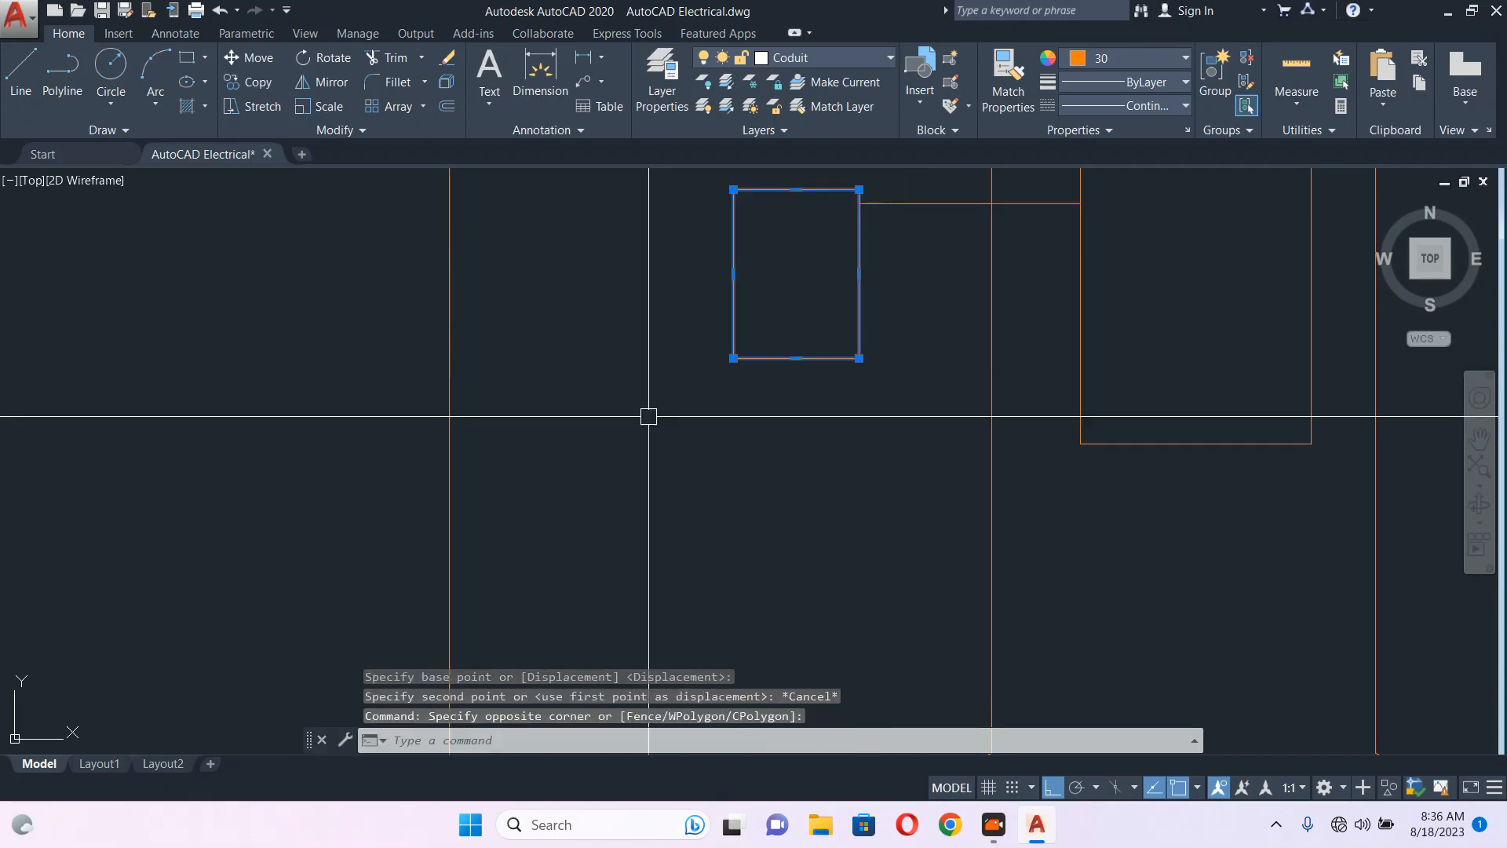
- Stretch the bottom edge of the small box beside the range hood duct upward to shorten the box
{"action": "type", "text": "s"}
{"action": "key", "text": "Return"}
{"action": "left_click", "coordinate": [902, 407]}
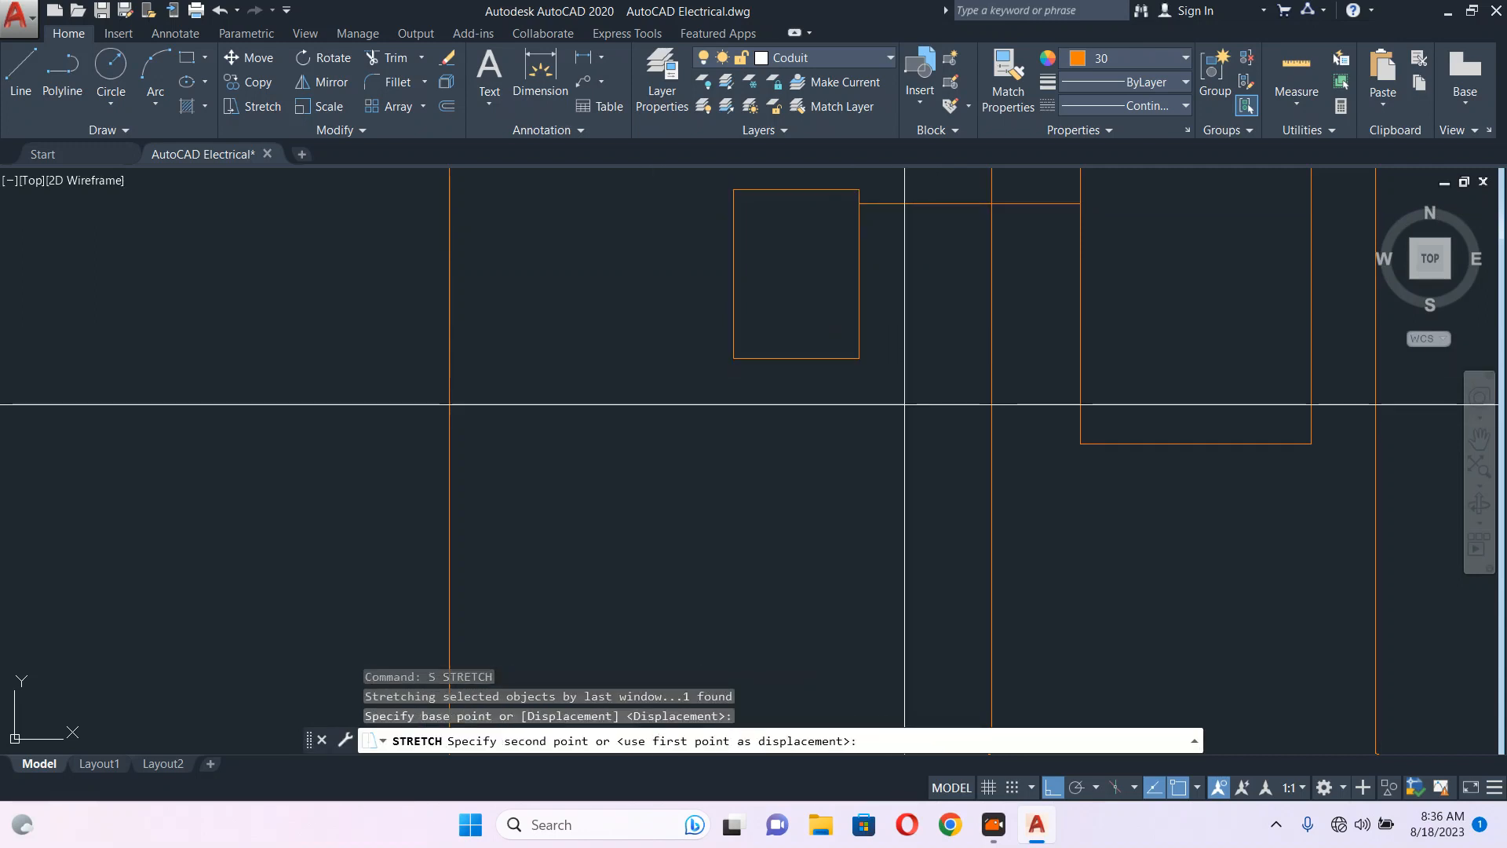
{"action": "left_click", "coordinate": [923, 347]}
{"action": "scroll", "coordinate": [746, 303], "scroll_direction": "down", "scroll_amount": 3}
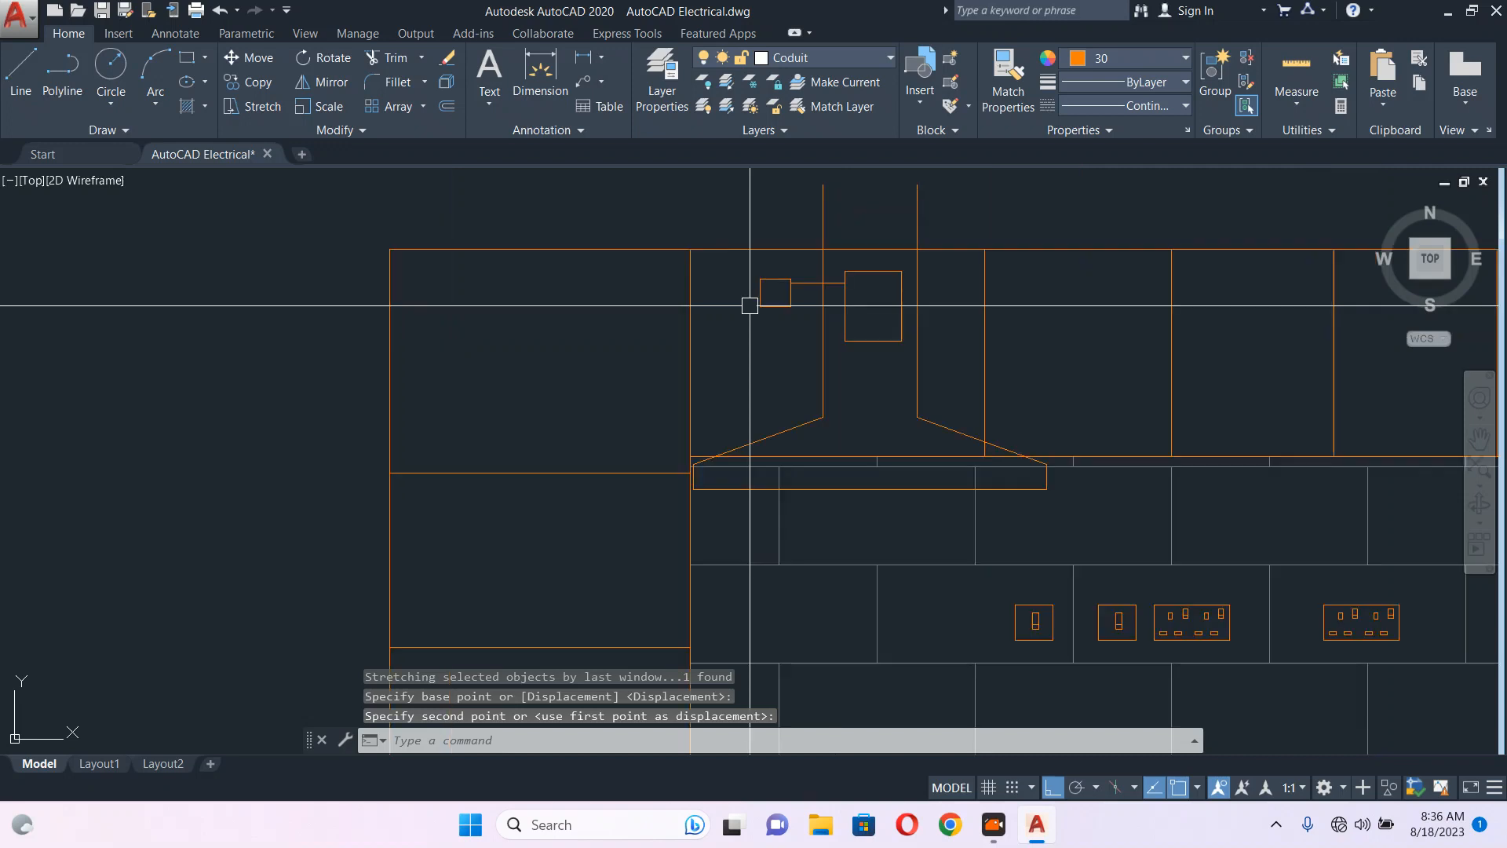
- Examine the kitchen elevation around the hood outlet box and the row of switches and sockets, comparing it with the plan
{"action": "scroll", "coordinate": [800, 301], "scroll_direction": "up", "scroll_amount": 2}
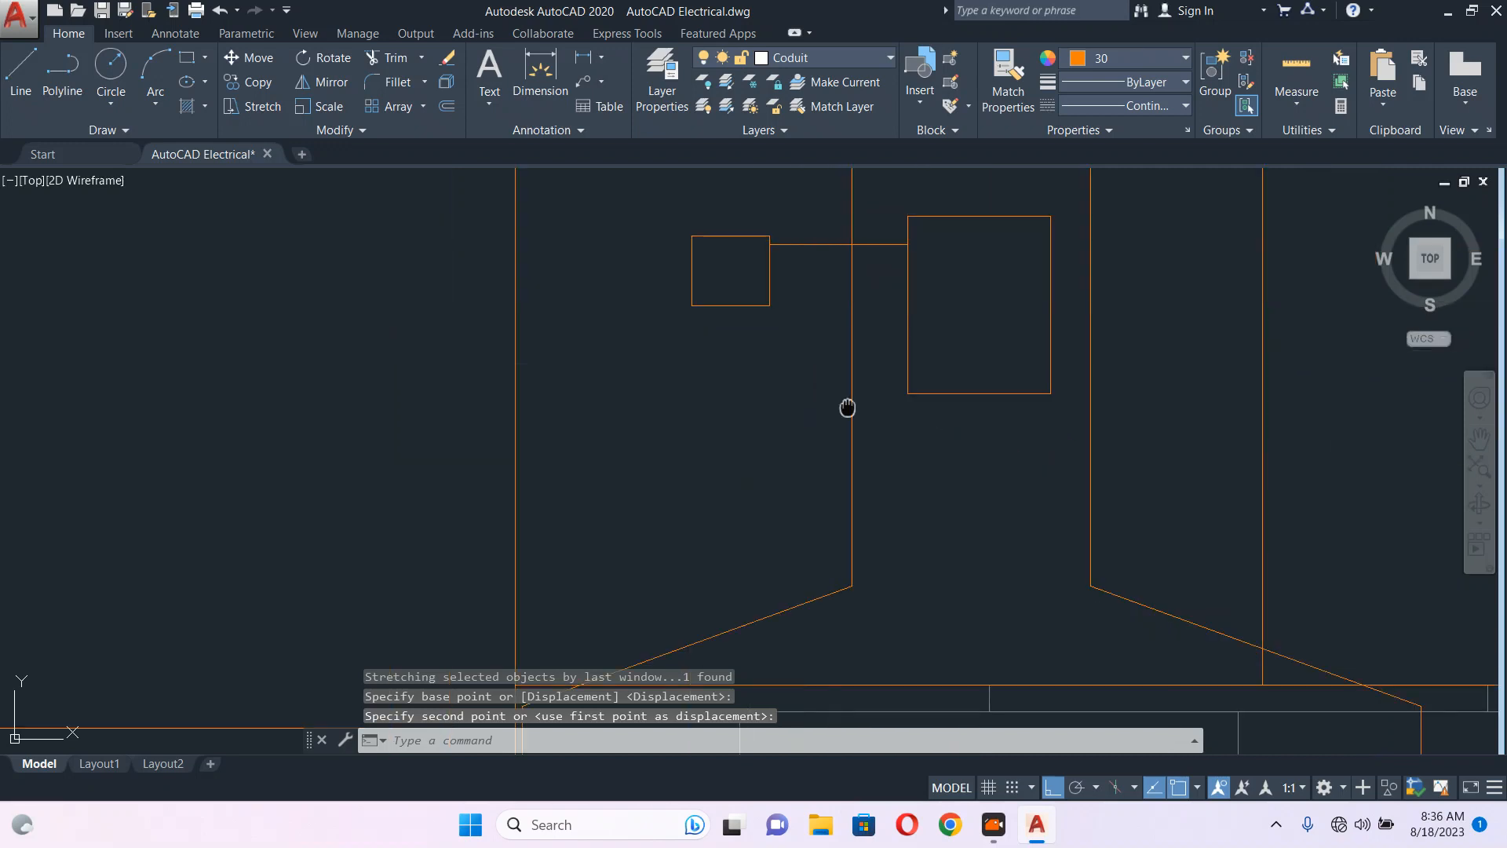
{"action": "scroll", "coordinate": [709, 259], "scroll_direction": "down", "scroll_amount": 3}
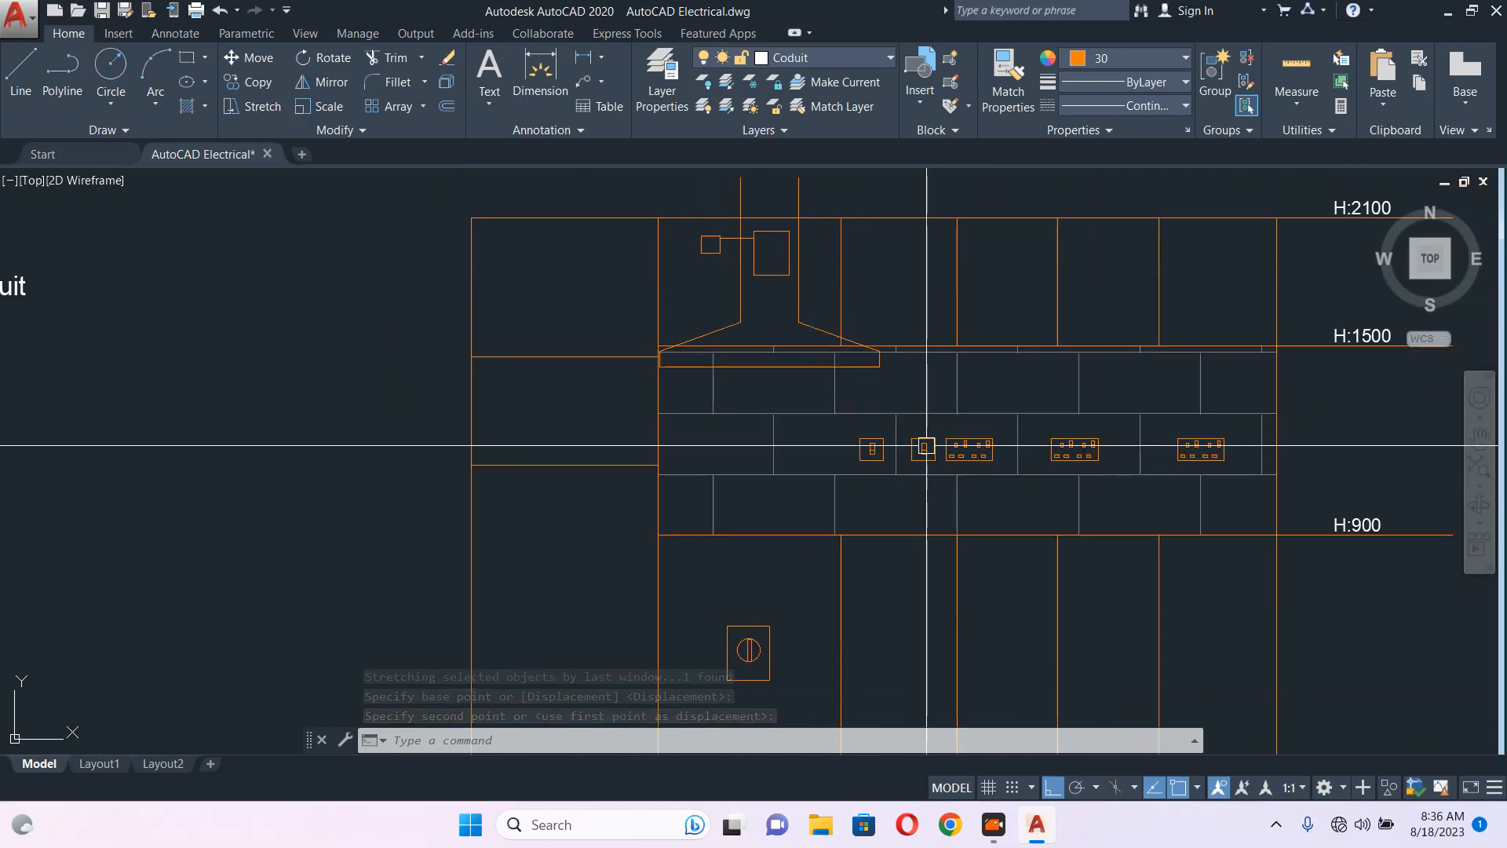
{"action": "middle_click_drag", "start_coordinate": [892, 471], "coordinate": [868, 462]}
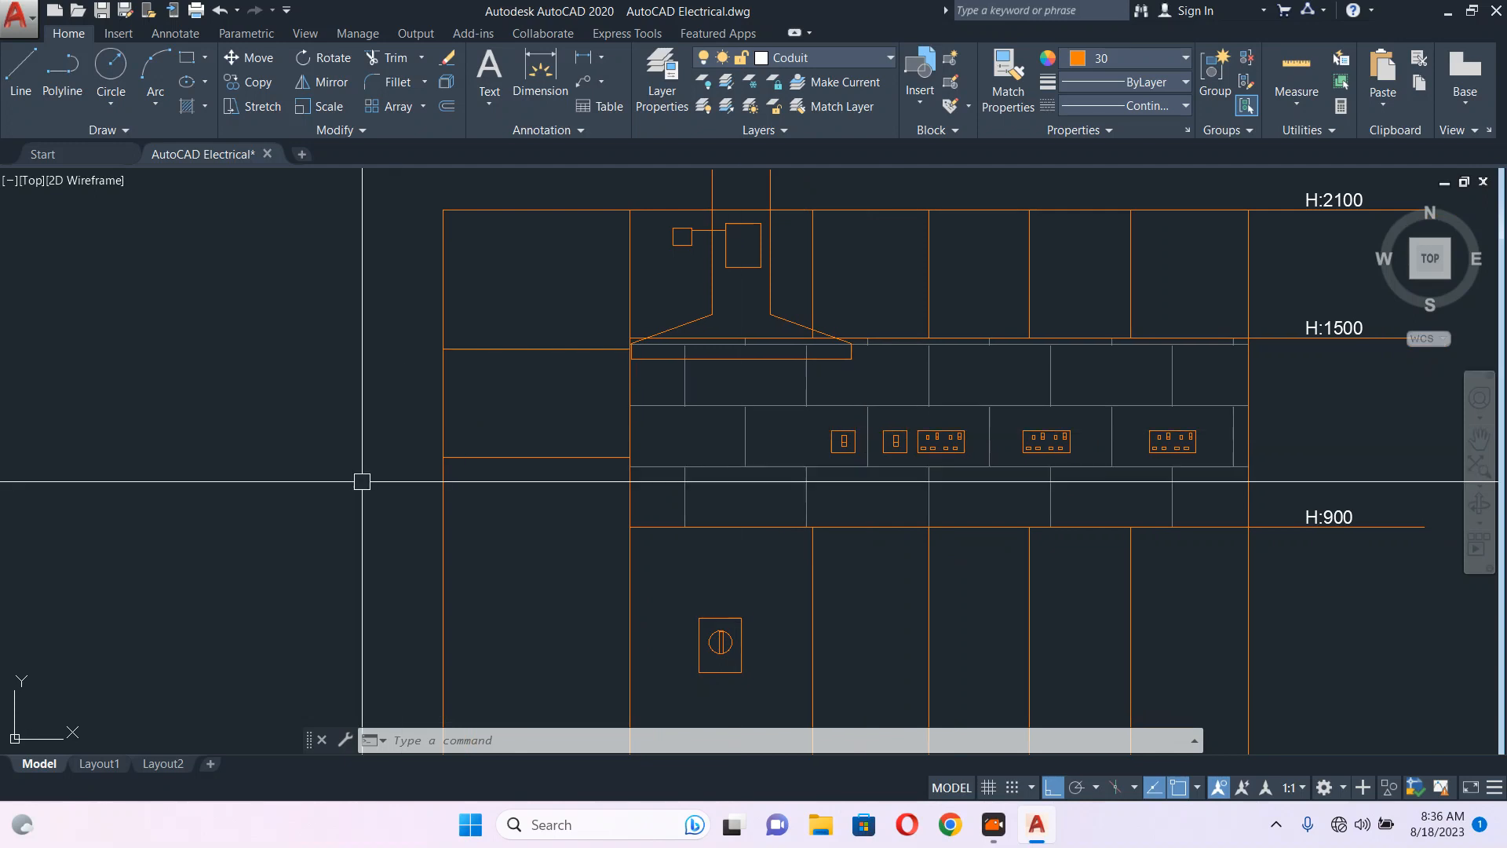
{"action": "scroll", "coordinate": [737, 481], "scroll_direction": "down", "scroll_amount": 3}
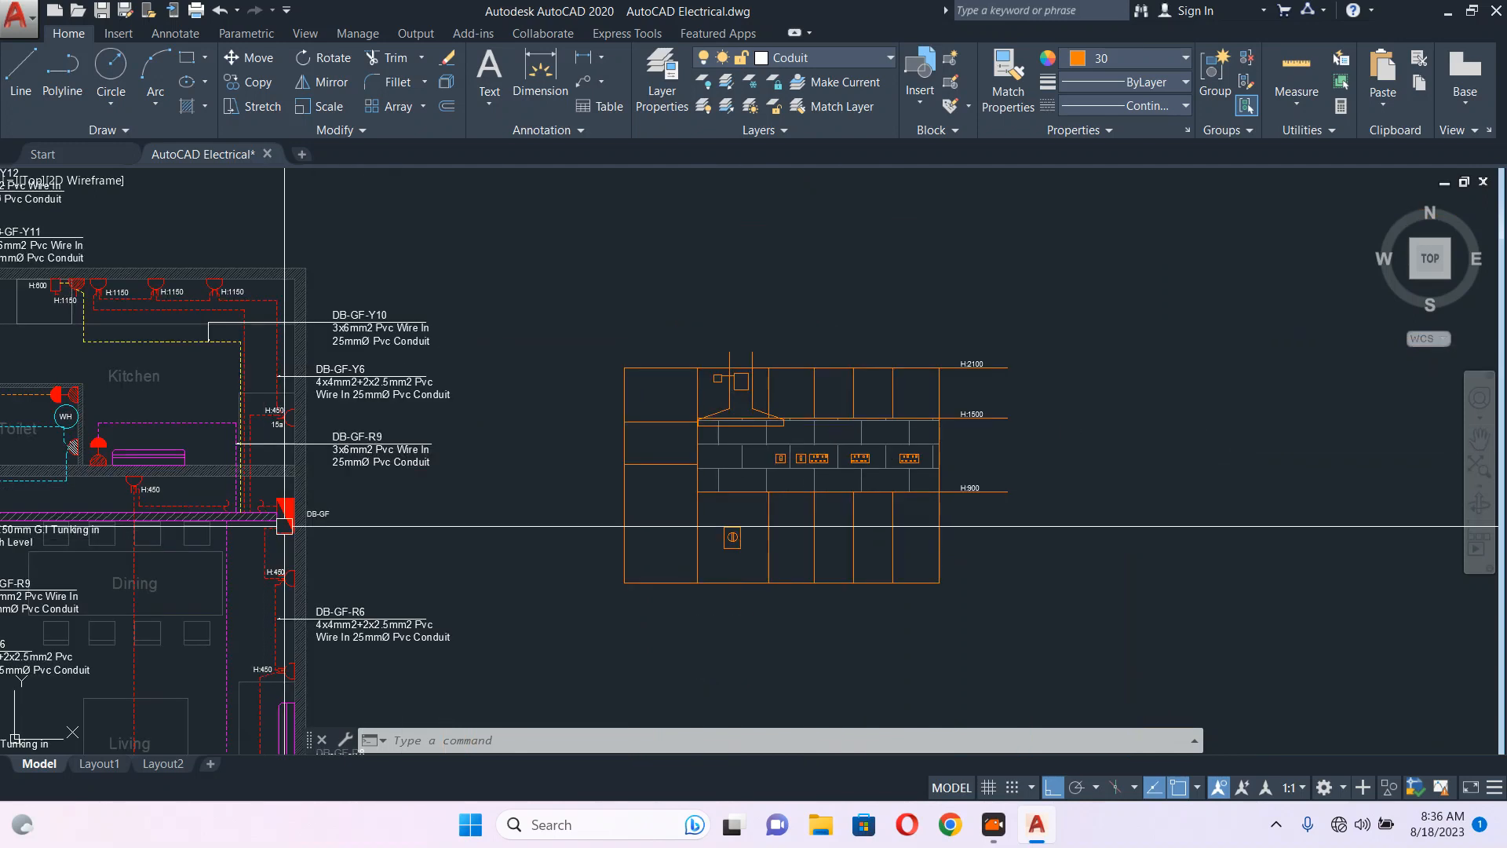
{"action": "scroll", "coordinate": [793, 474], "scroll_direction": "up", "scroll_amount": 5}
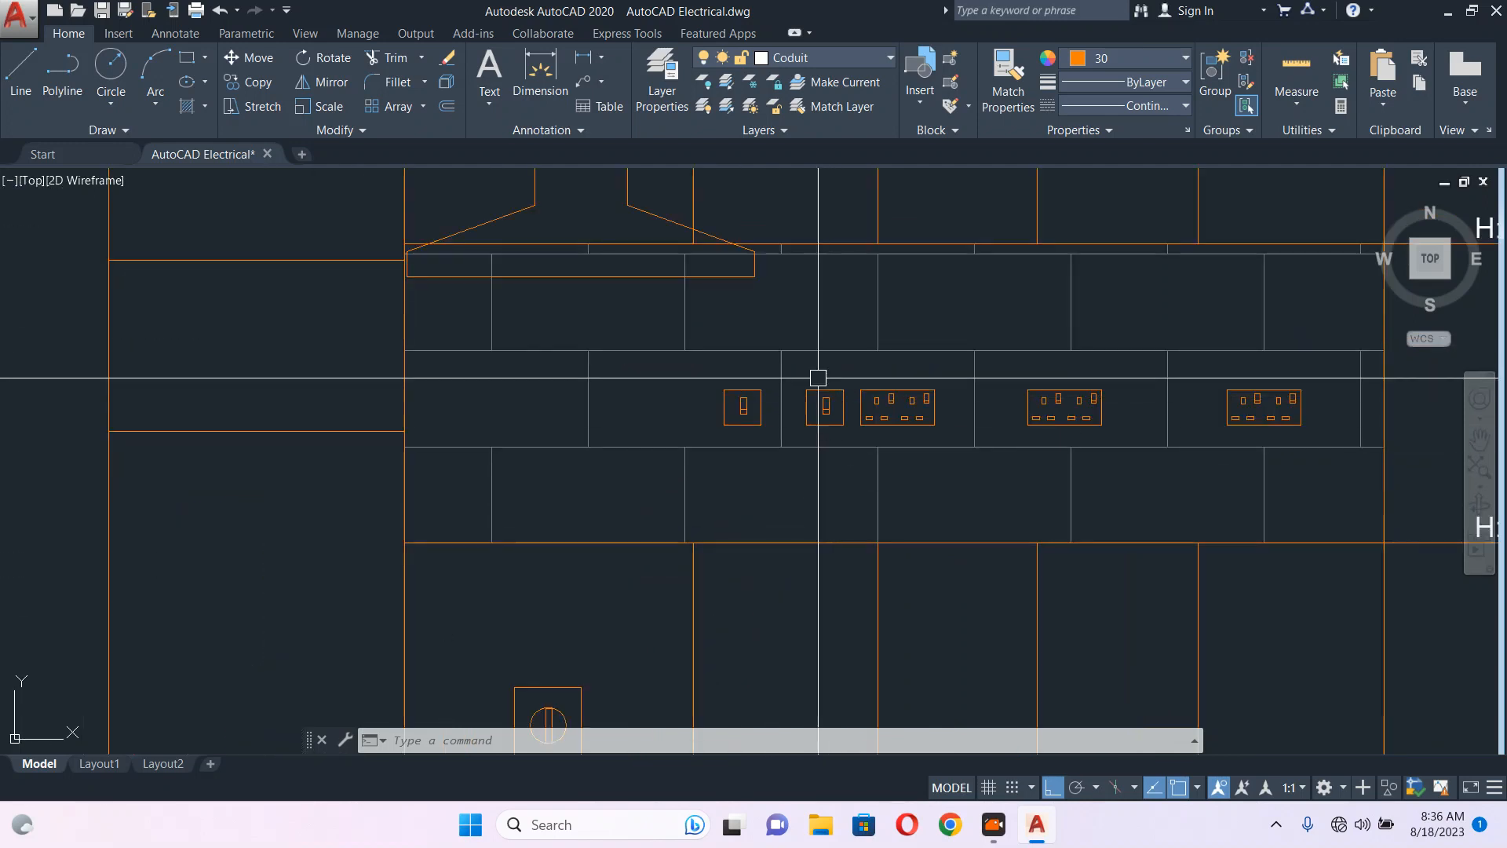
{"action": "middle_click_drag", "start_coordinate": [478, 64], "coordinate": [574, 213]}
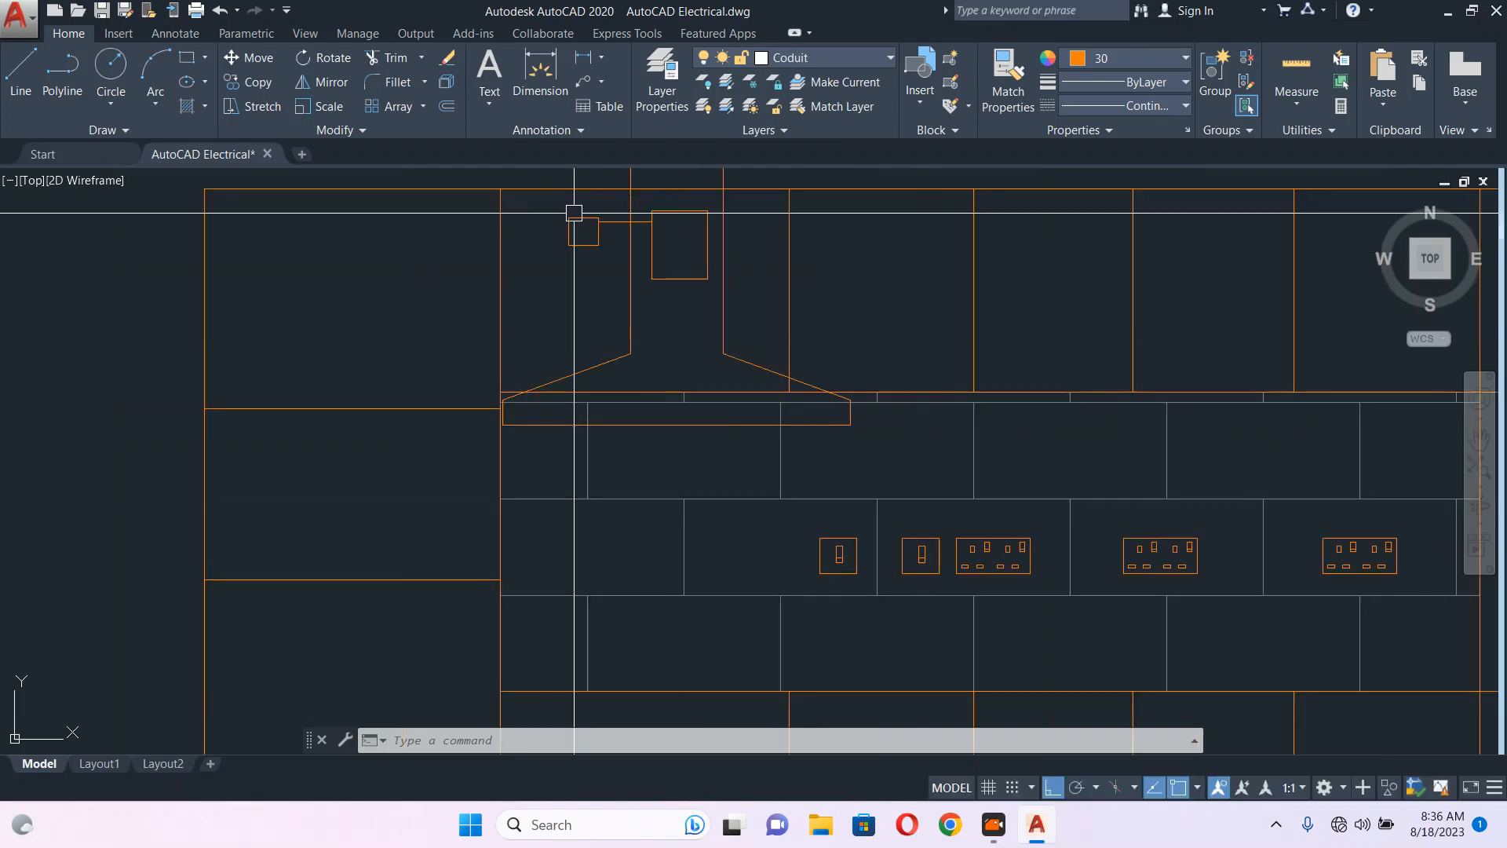
{"action": "middle_click_drag", "start_coordinate": [858, 474], "coordinate": [847, 396]}
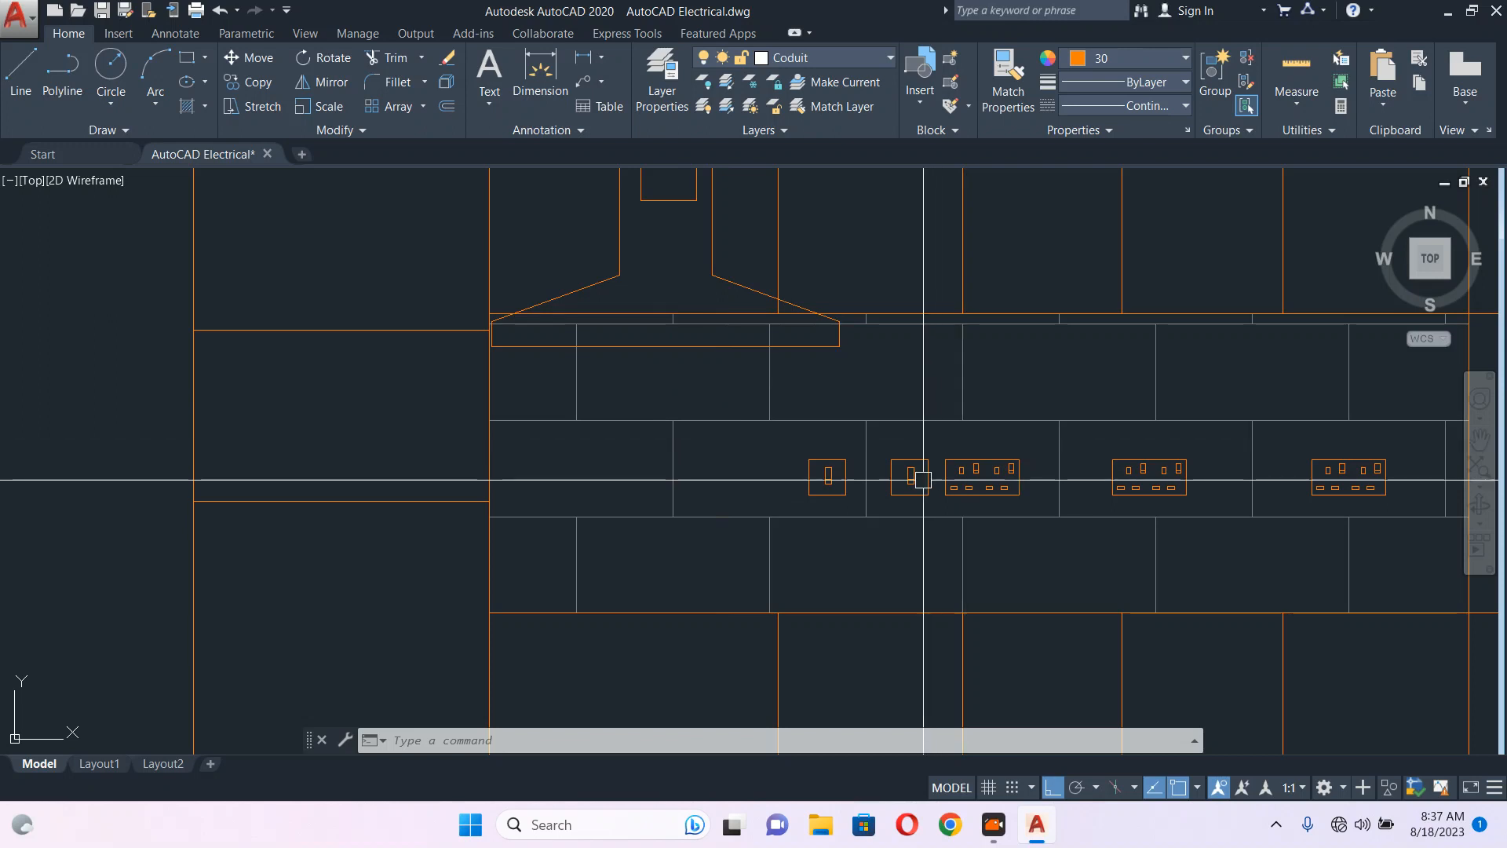
{"action": "mouse_move", "coordinate": [909, 477]}
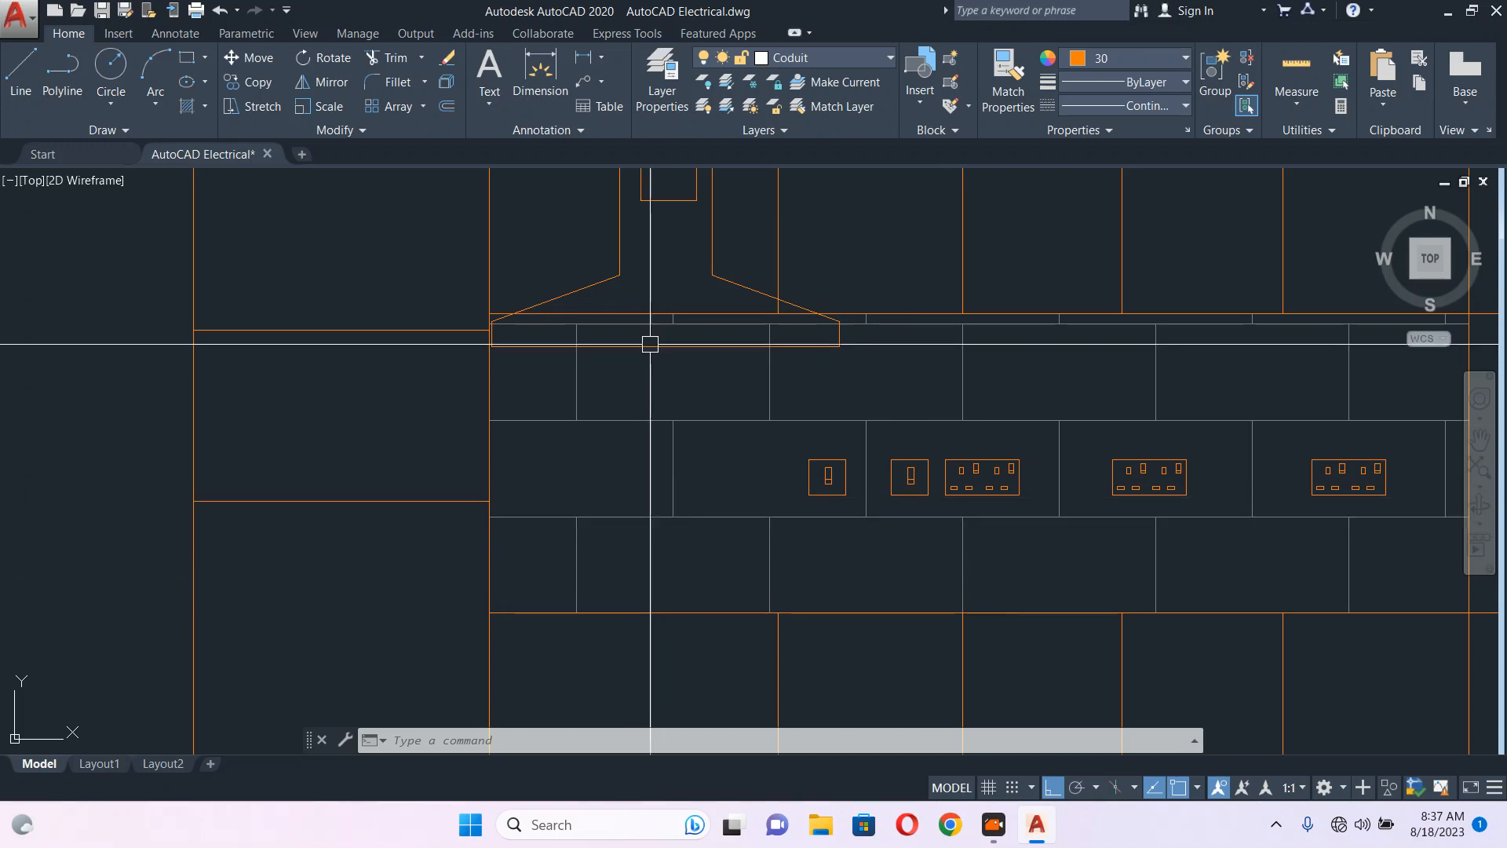
- Close the open top of the range hood duct with a horizontal polyline between its two vertical edges
{"action": "mouse_move", "coordinate": [650, 344]}
{"action": "middle_mouse_down"}
{"action": "mouse_move", "coordinate": [654, 445]}
{"action": "mouse_move", "coordinate": [660, 324]}
{"action": "mouse_move", "coordinate": [668, 480]}
{"action": "middle_mouse_up"}
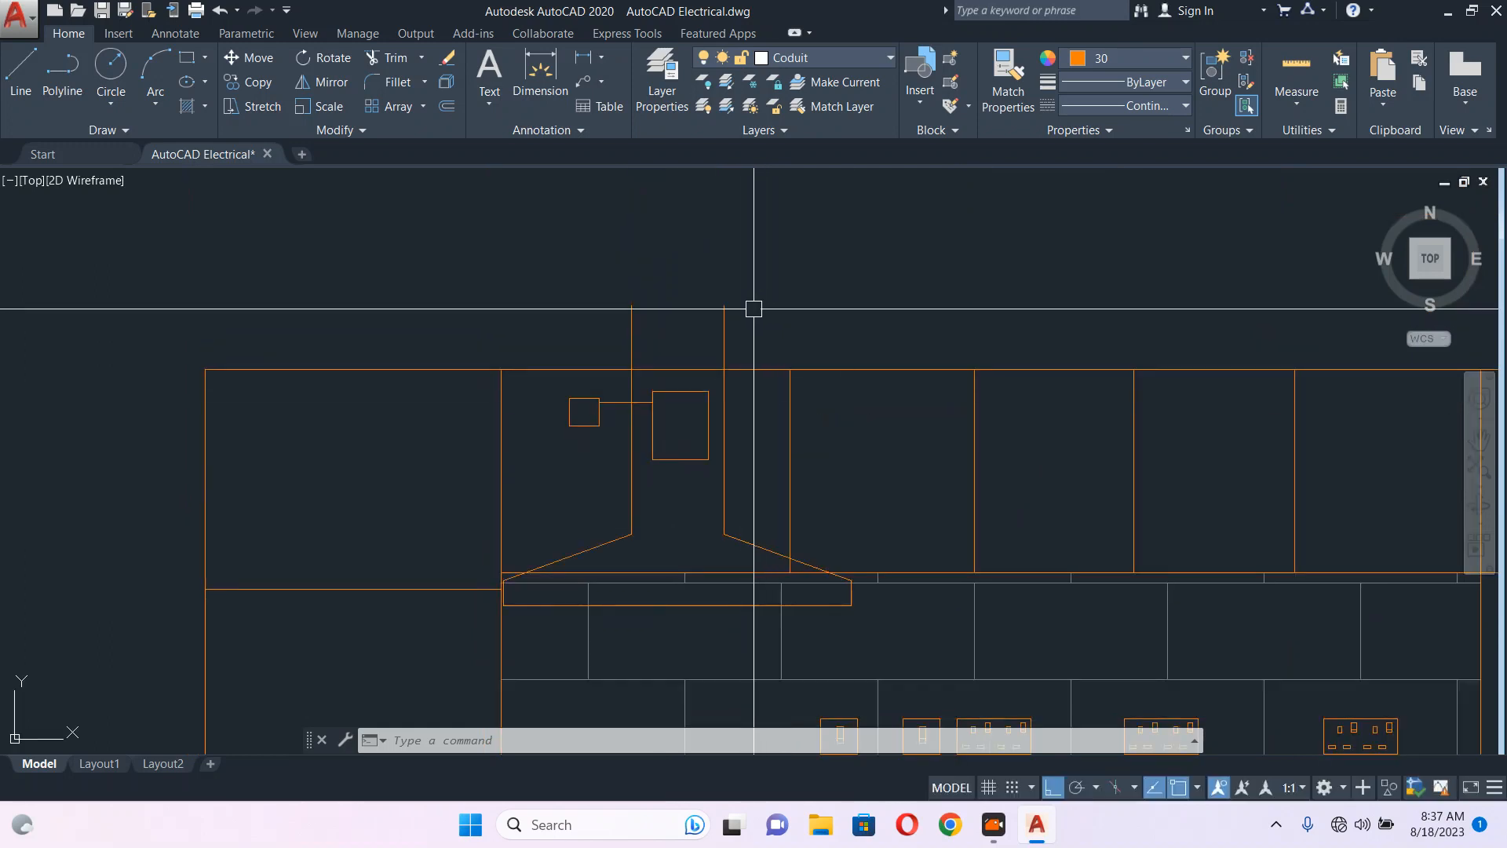
{"action": "type", "text": "PLINE Specify start point:"}
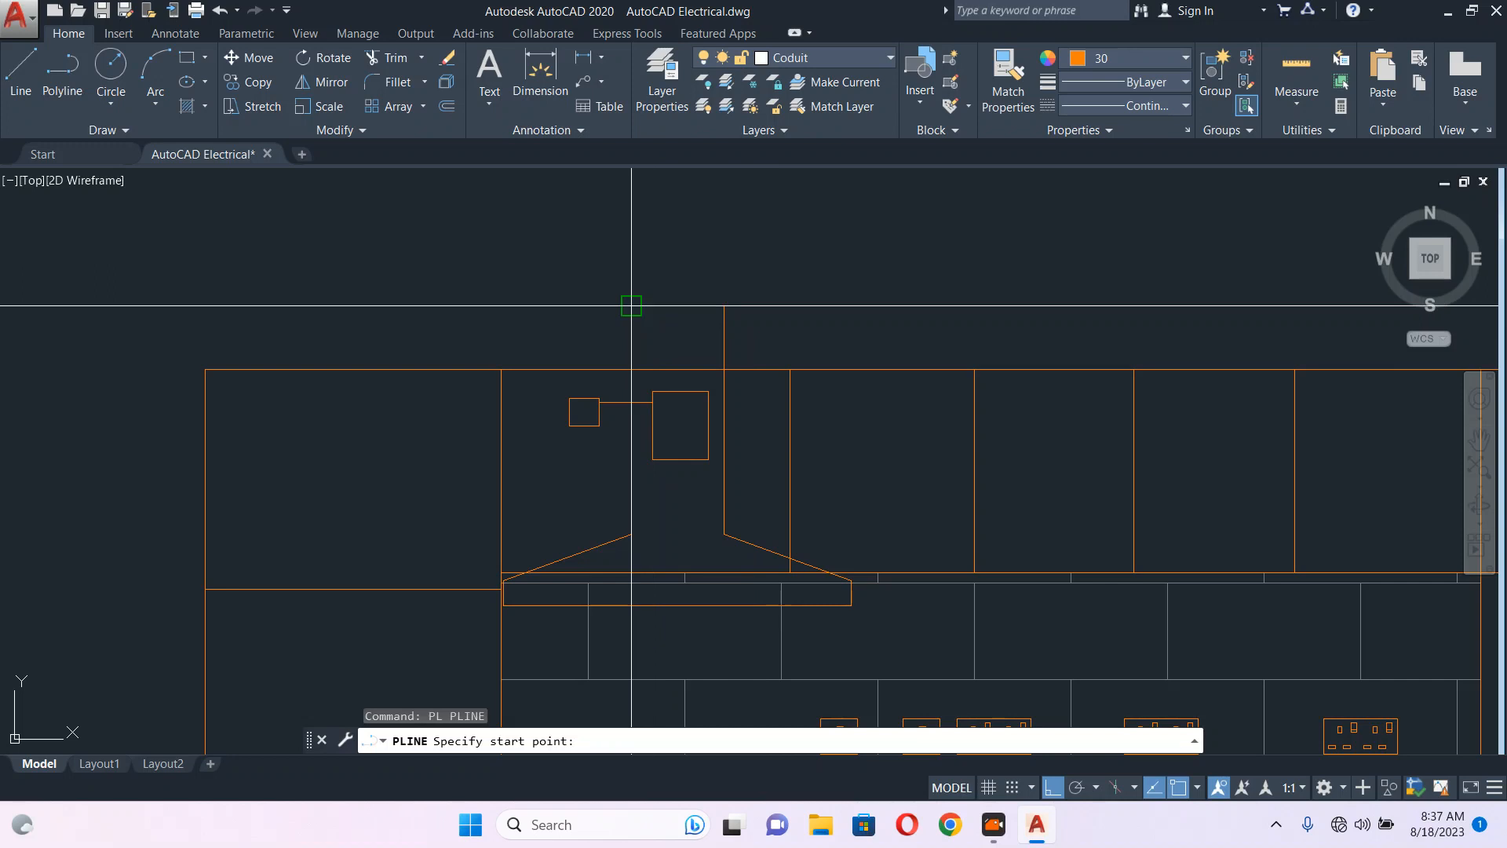
{"action": "left_click", "coordinate": [632, 306]}
{"action": "left_click", "coordinate": [724, 306]}
{"action": "key", "text": "Escape"}
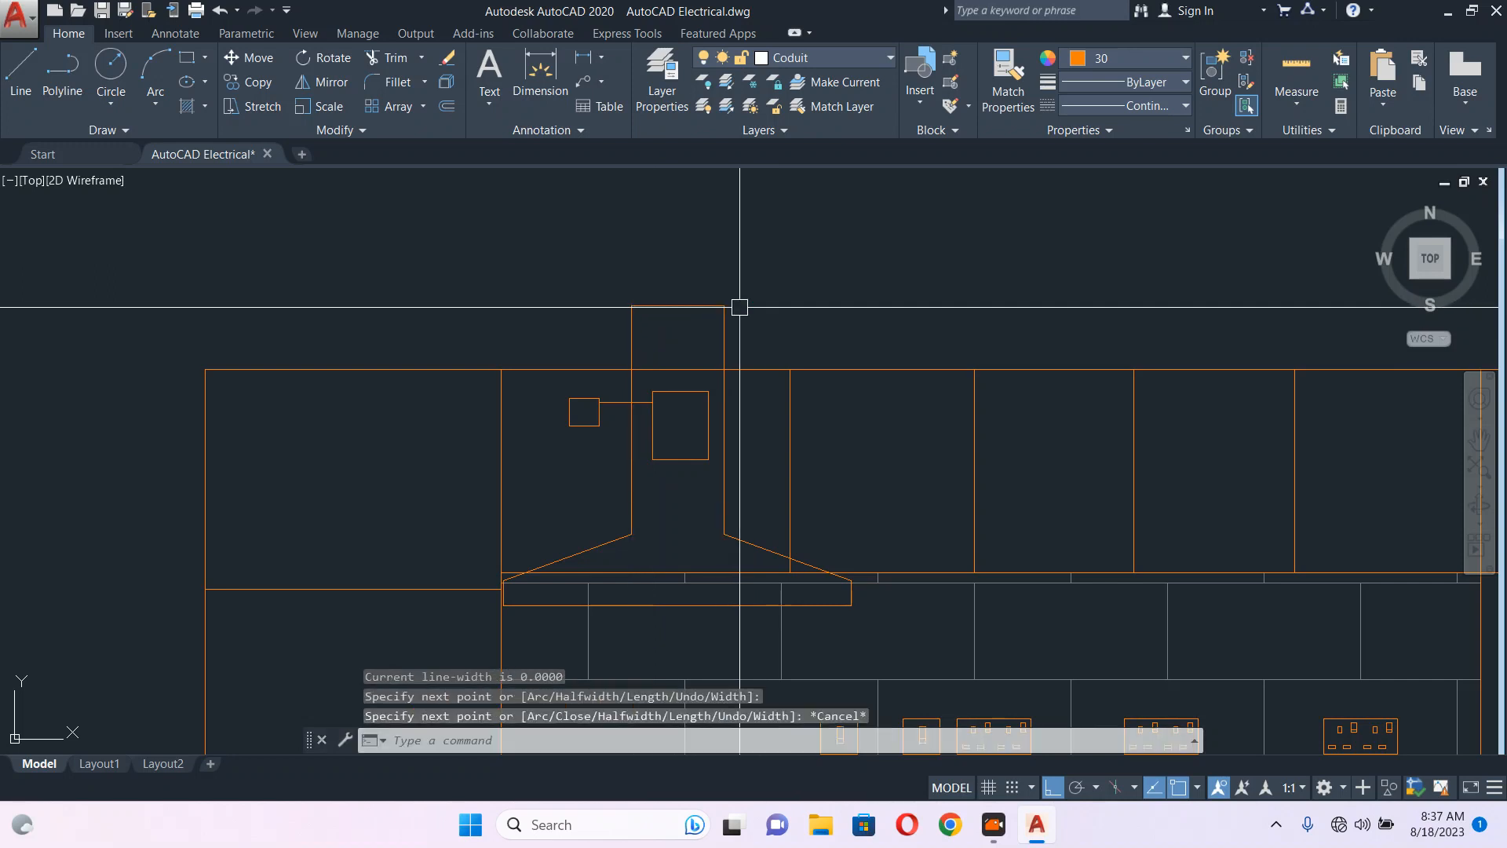
- Copy the leftmost single switch outlet about 7.79 units horizontally to the left into the tall cabinet's middle compartment
{"action": "scroll", "coordinate": [740, 307], "scroll_direction": "down", "scroll_amount": 4}
{"action": "middle_click_drag", "start_coordinate": [723, 401], "coordinate": [739, 341]}
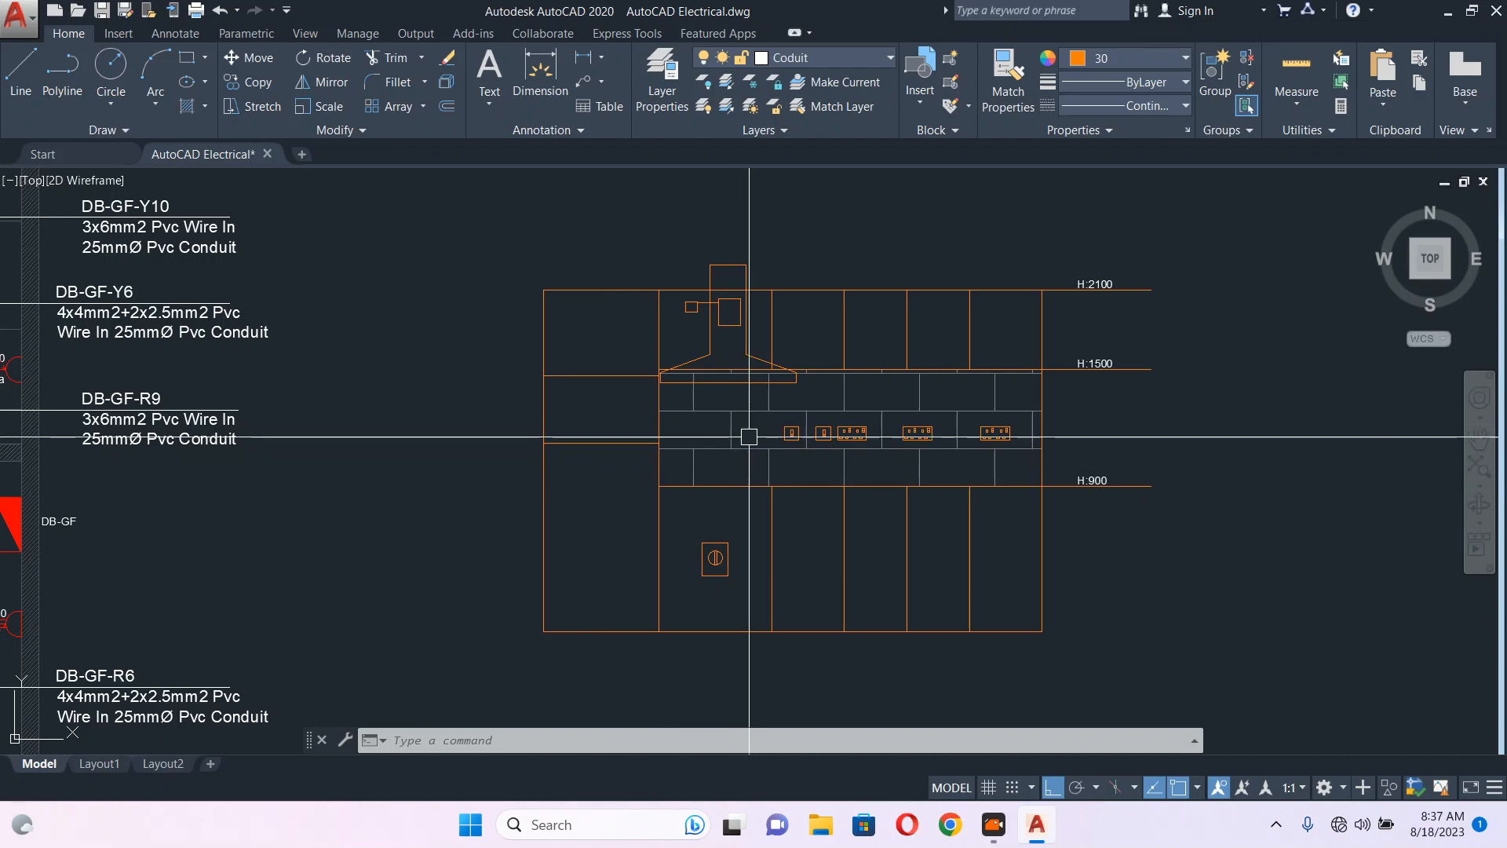
{"action": "scroll", "coordinate": [749, 437], "scroll_direction": "up", "scroll_amount": 4}
{"action": "left_click", "coordinate": [875, 460]}
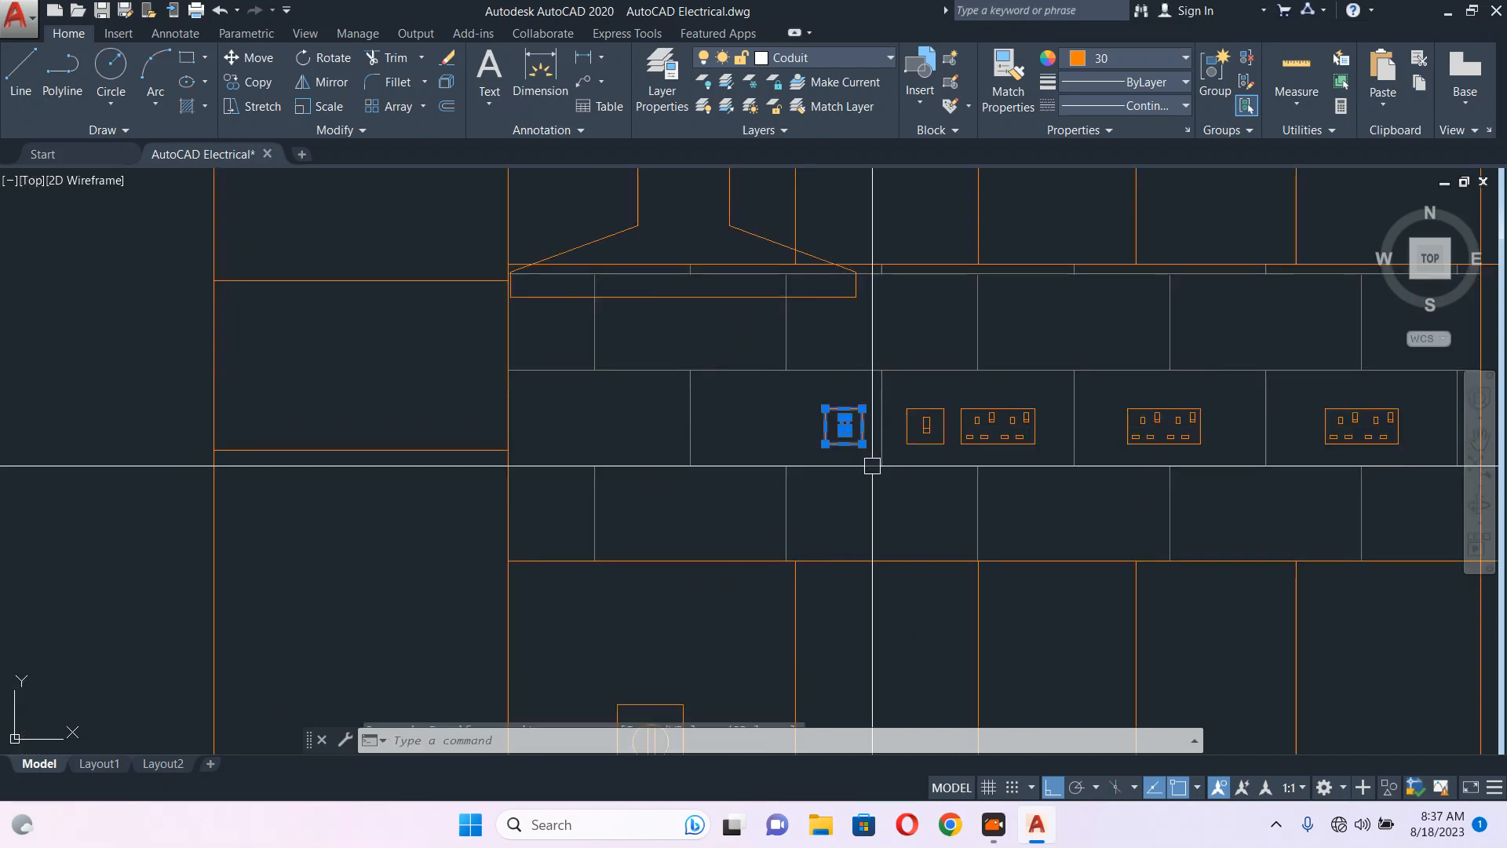
{"action": "scroll", "coordinate": [851, 455], "scroll_direction": "up", "scroll_amount": 3}
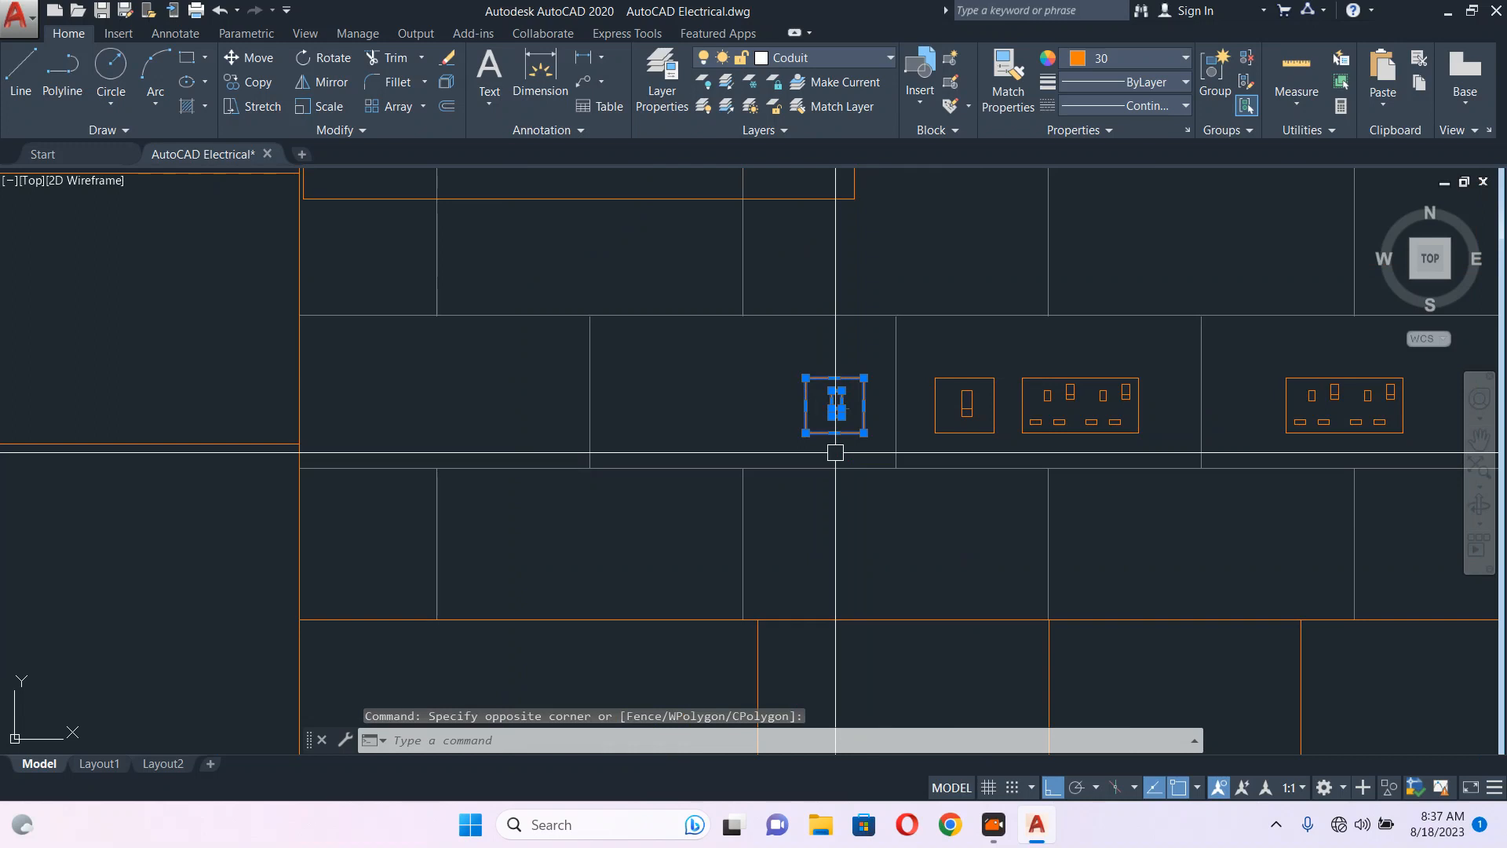
{"action": "type", "text": "co"}
{"action": "key", "text": "Return"}
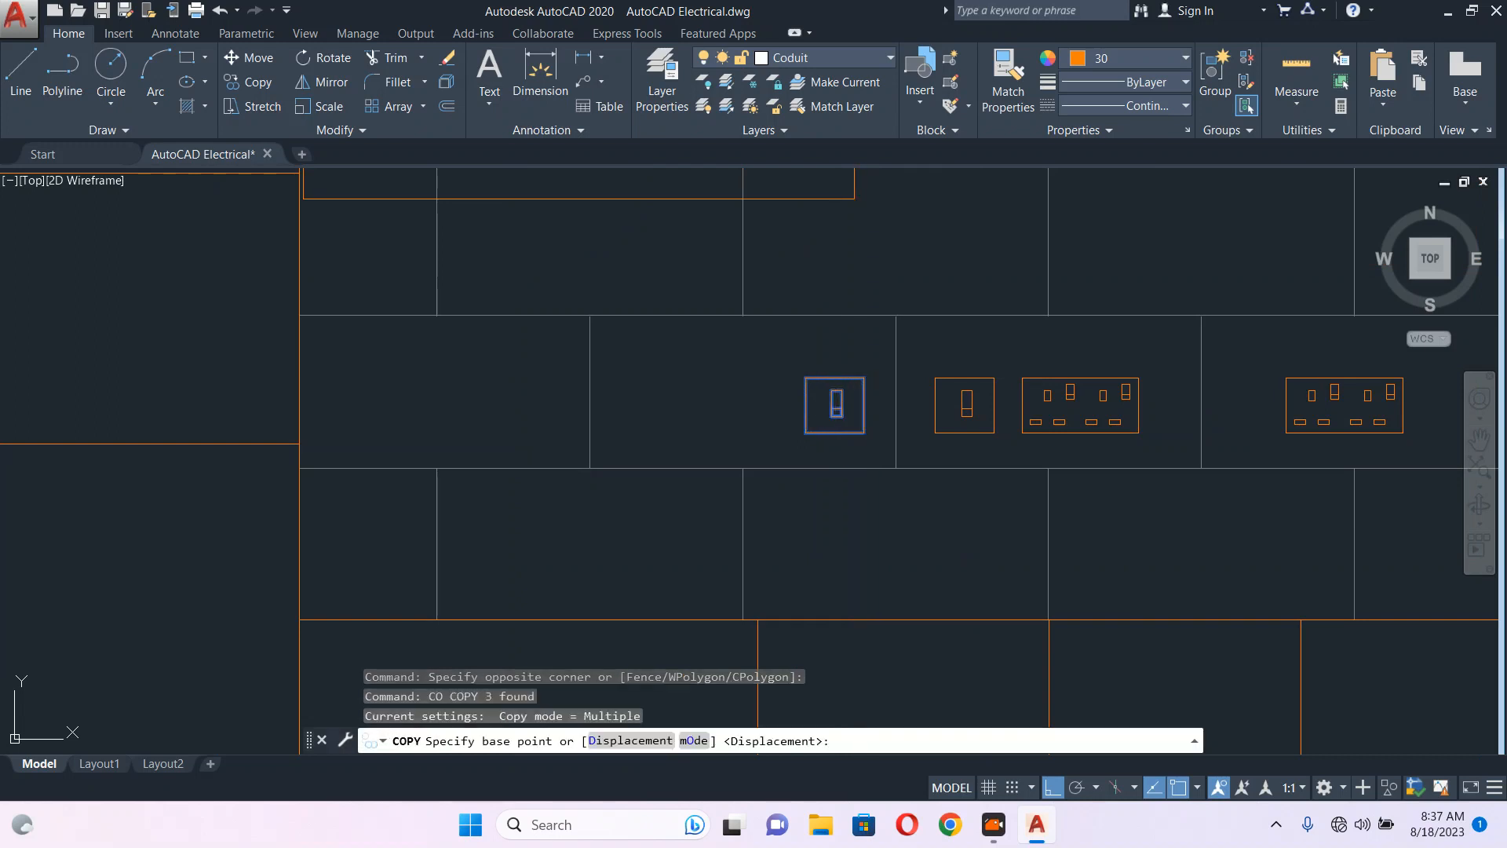
{"action": "left_click", "coordinate": [861, 455]}
{"action": "middle_click_drag", "start_coordinate": [582, 445], "coordinate": [1020, 411]}
{"action": "scroll", "coordinate": [939, 414], "scroll_direction": "down", "scroll_amount": 2}
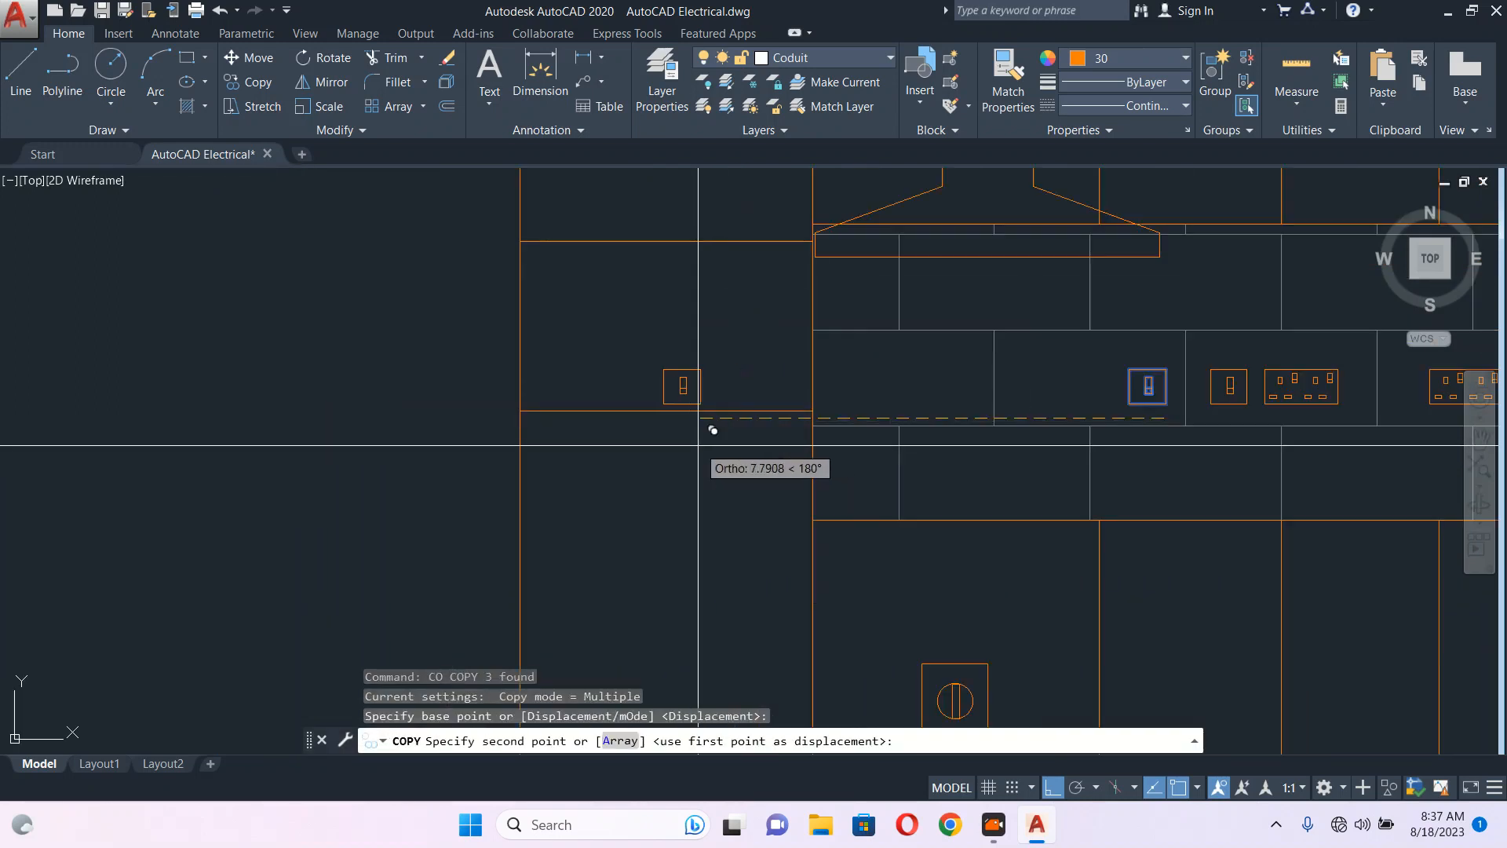
{"action": "left_click", "coordinate": [697, 446]}
{"action": "key", "text": "Escape"}
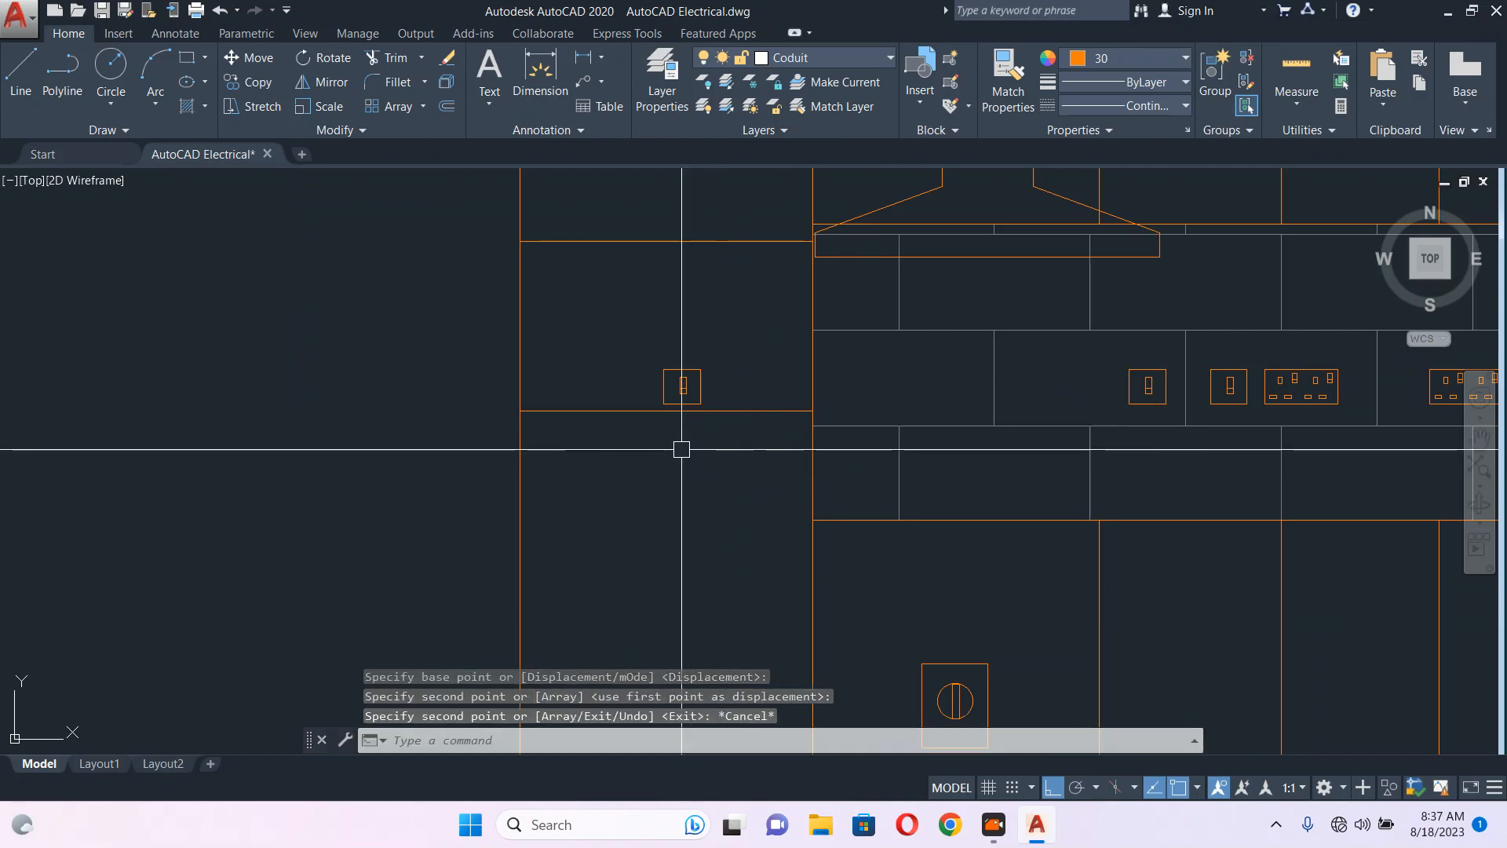
- Draw a narrow horizontal rectangle below the switch symbol inside the copied outlet plate in the tall cabinet
{"action": "scroll", "coordinate": [671, 413], "scroll_direction": "up", "scroll_amount": 4}
{"action": "type", "text": "RE"}
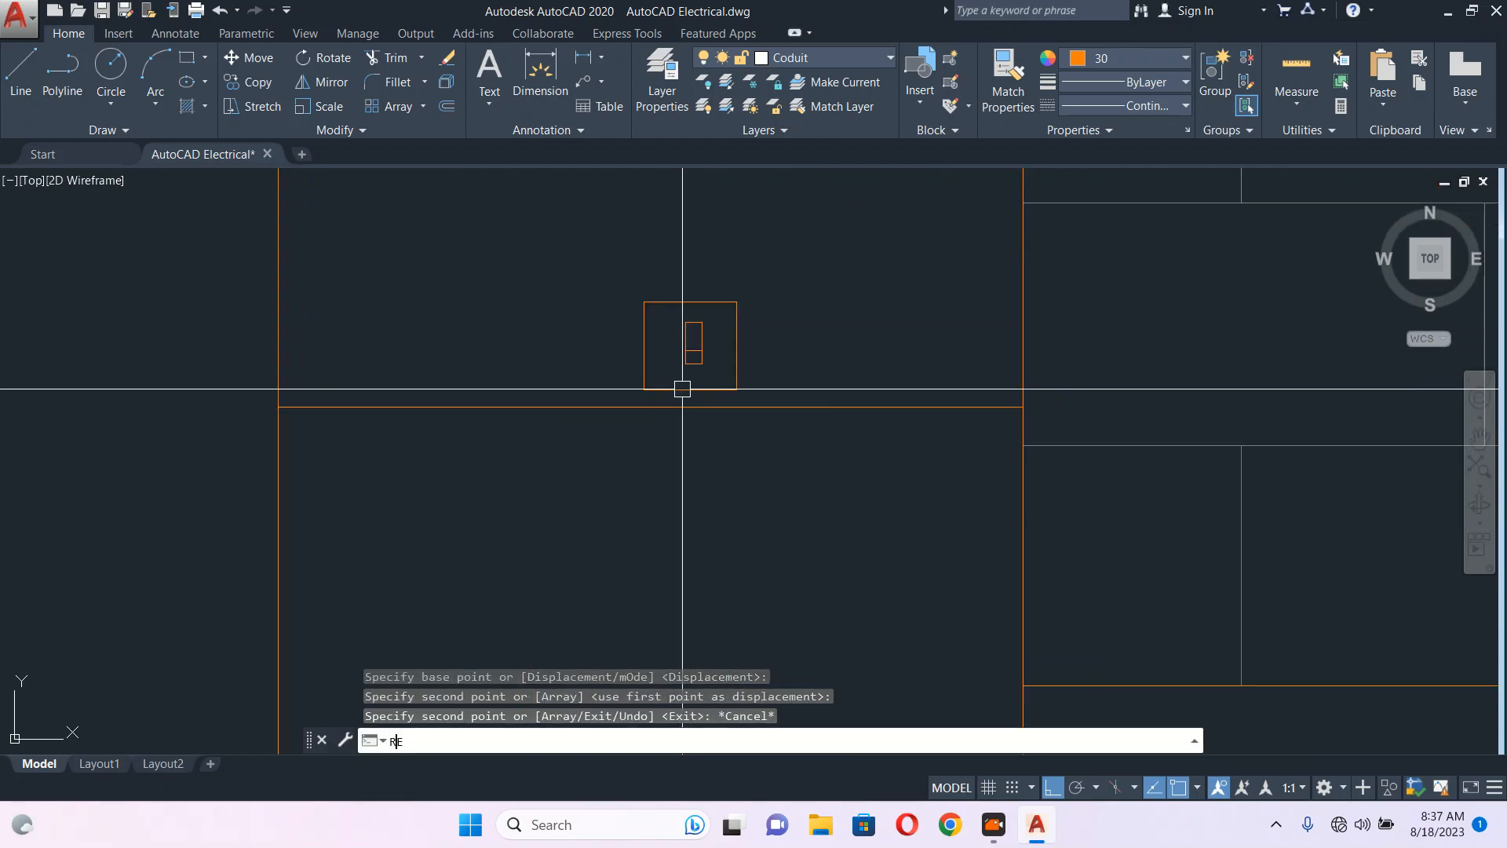
{"action": "type", "text": "C"}
{"action": "key", "text": "Return"}
{"action": "scroll", "coordinate": [682, 389], "scroll_direction": "up", "scroll_amount": 6}
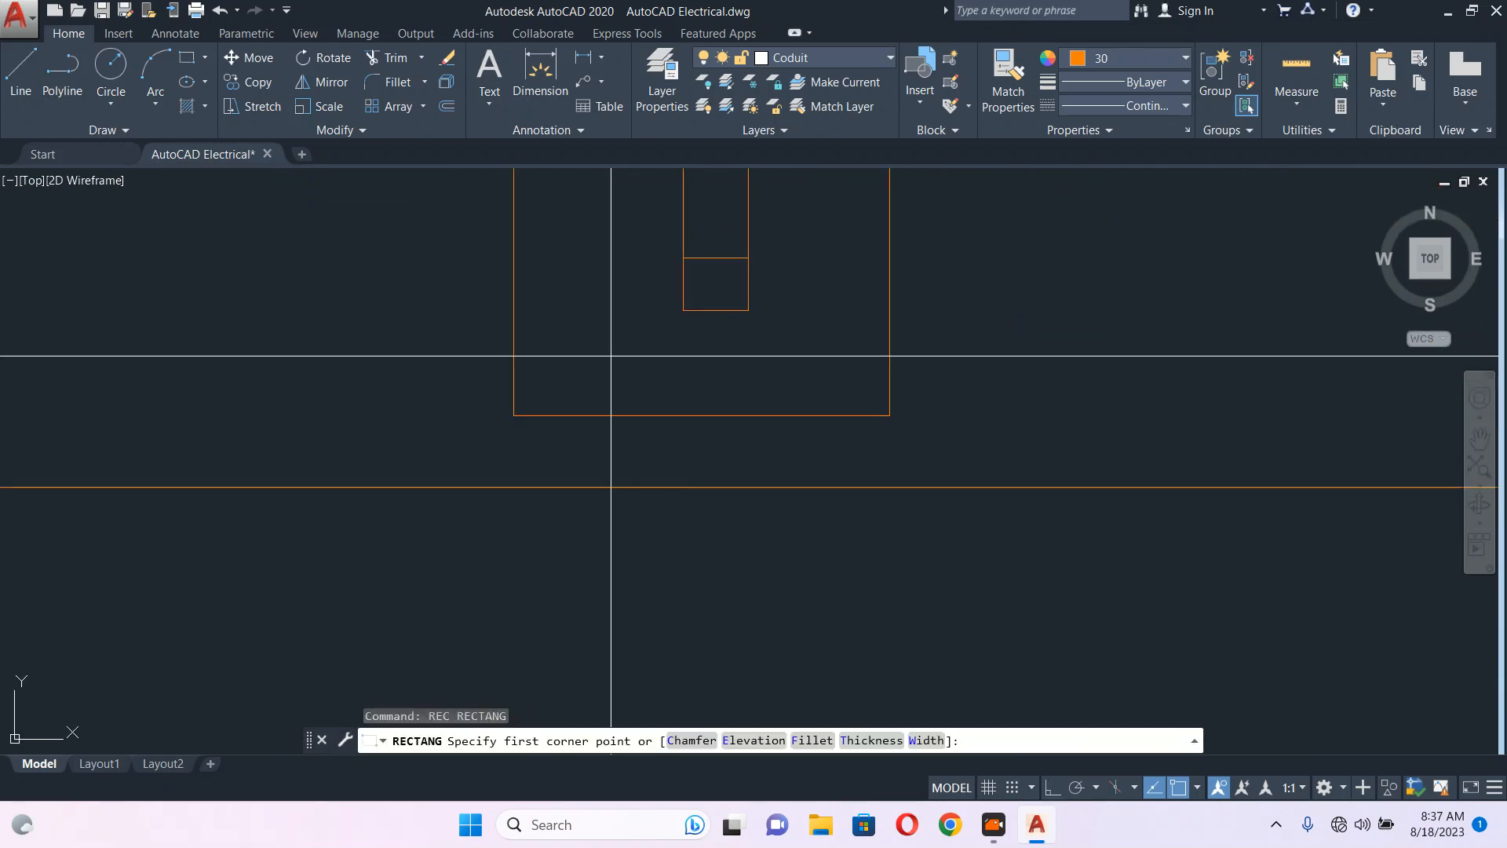
{"action": "left_click", "coordinate": [597, 354]}
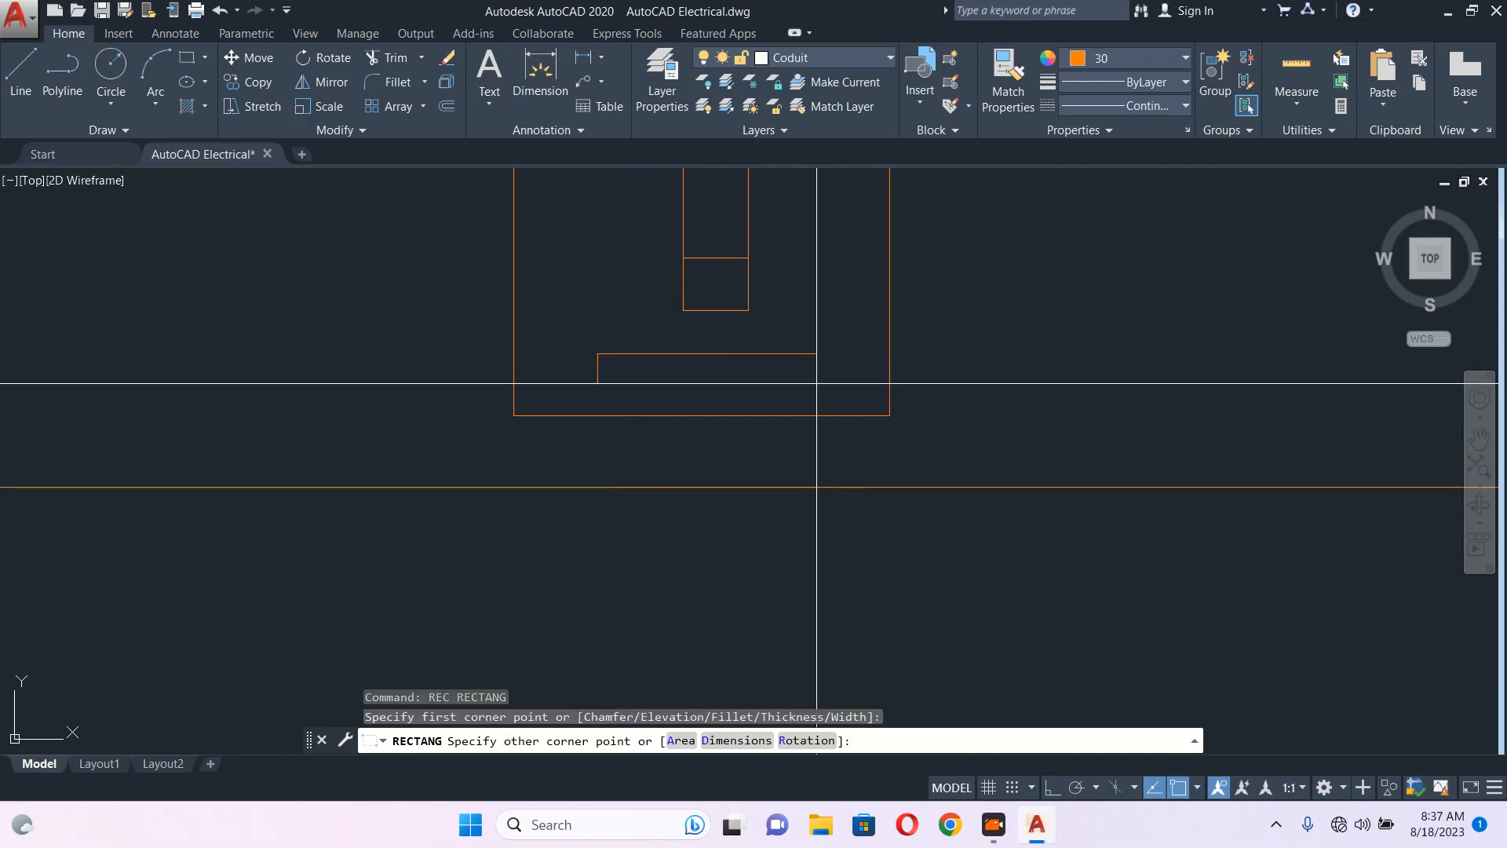
{"action": "key", "text": "Escape"}
{"action": "key", "text": "F8"}
{"action": "scroll", "coordinate": [817, 383], "scroll_direction": "down", "scroll_amount": 6}
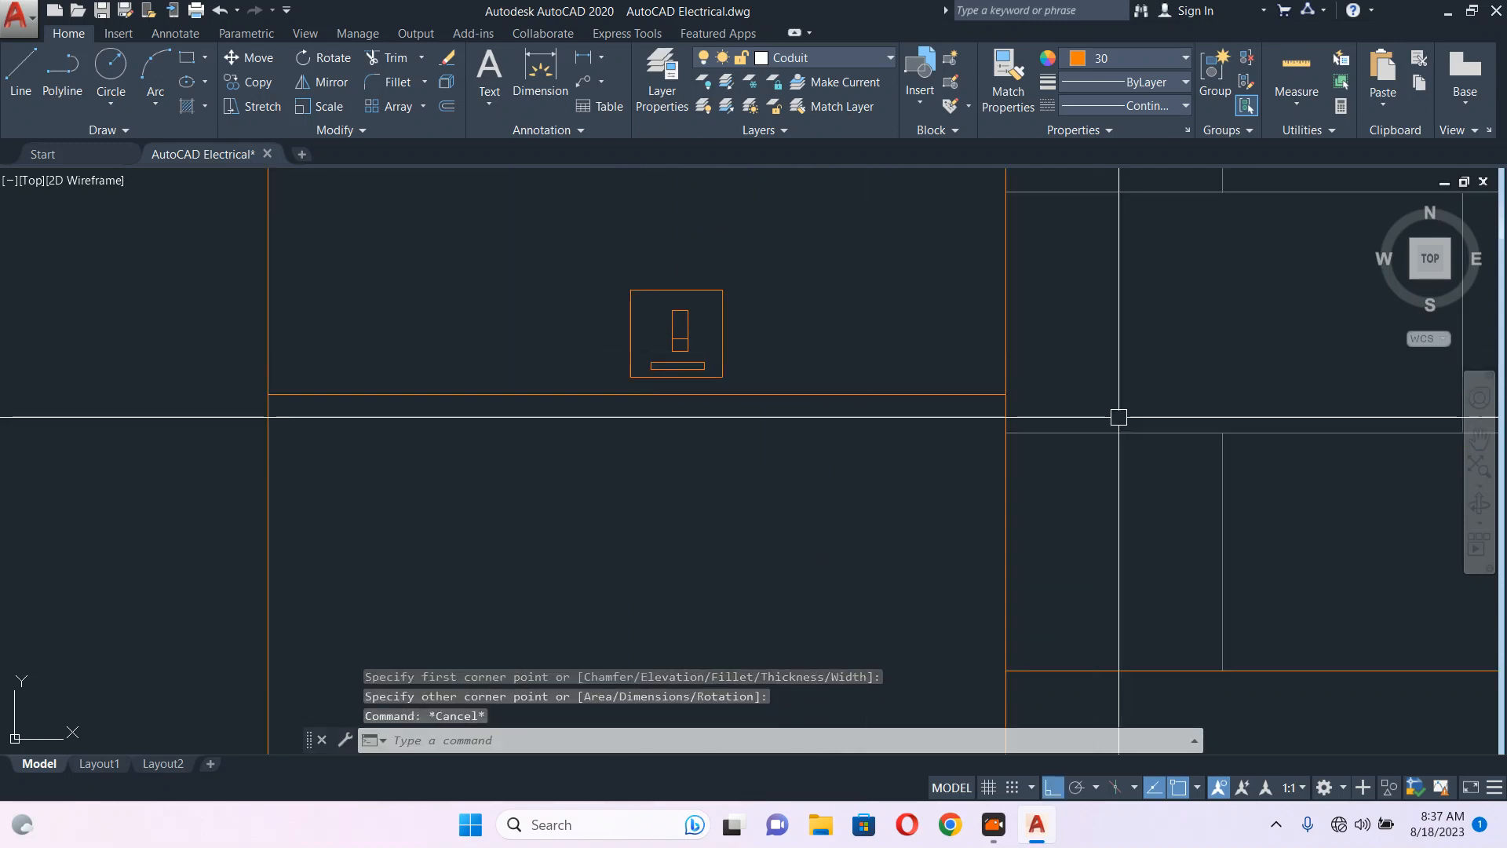
- Try adding a small rectangle below the switch in the original single outlet plate, and erase it again
{"action": "scroll", "coordinate": [865, 424], "scroll_direction": "down", "scroll_amount": 4}
{"action": "scroll", "coordinate": [1108, 405], "scroll_direction": "up", "scroll_amount": 2}
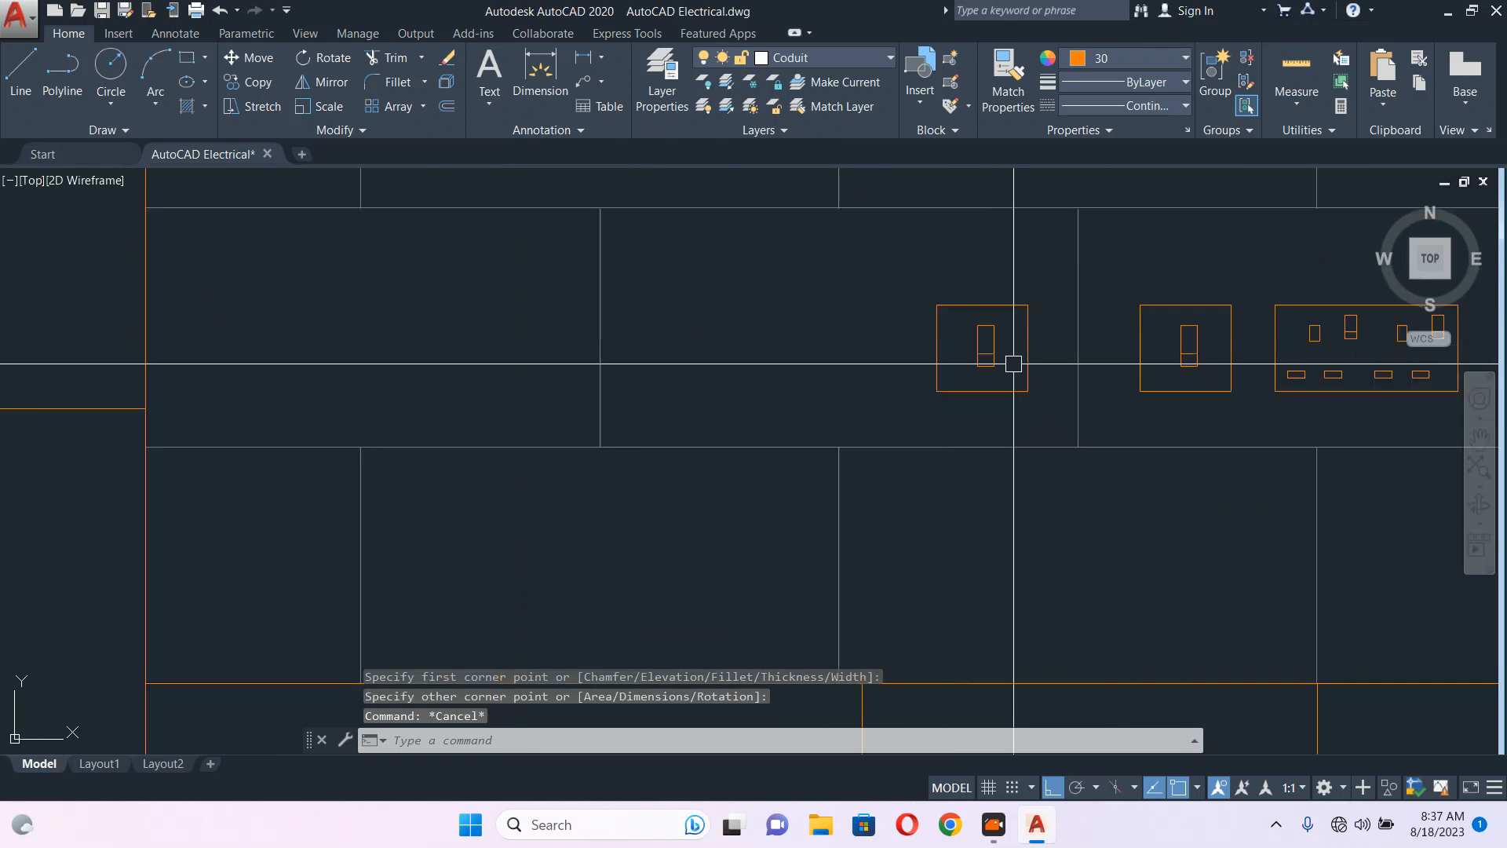
{"action": "scroll", "coordinate": [1007, 365], "scroll_direction": "up", "scroll_amount": 5}
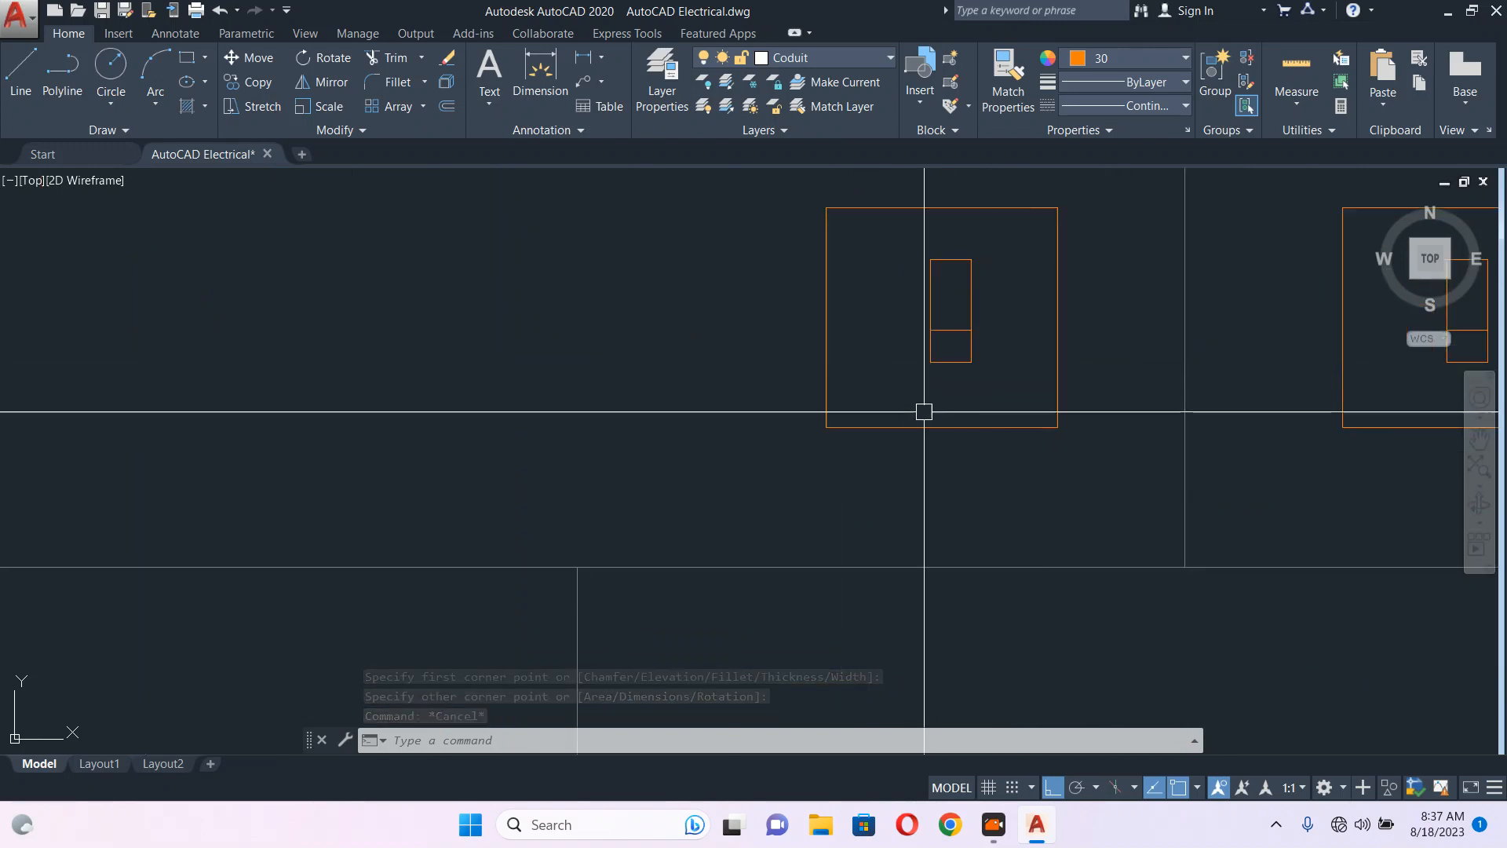
{"action": "scroll", "coordinate": [946, 393], "scroll_direction": "down", "scroll_amount": 4}
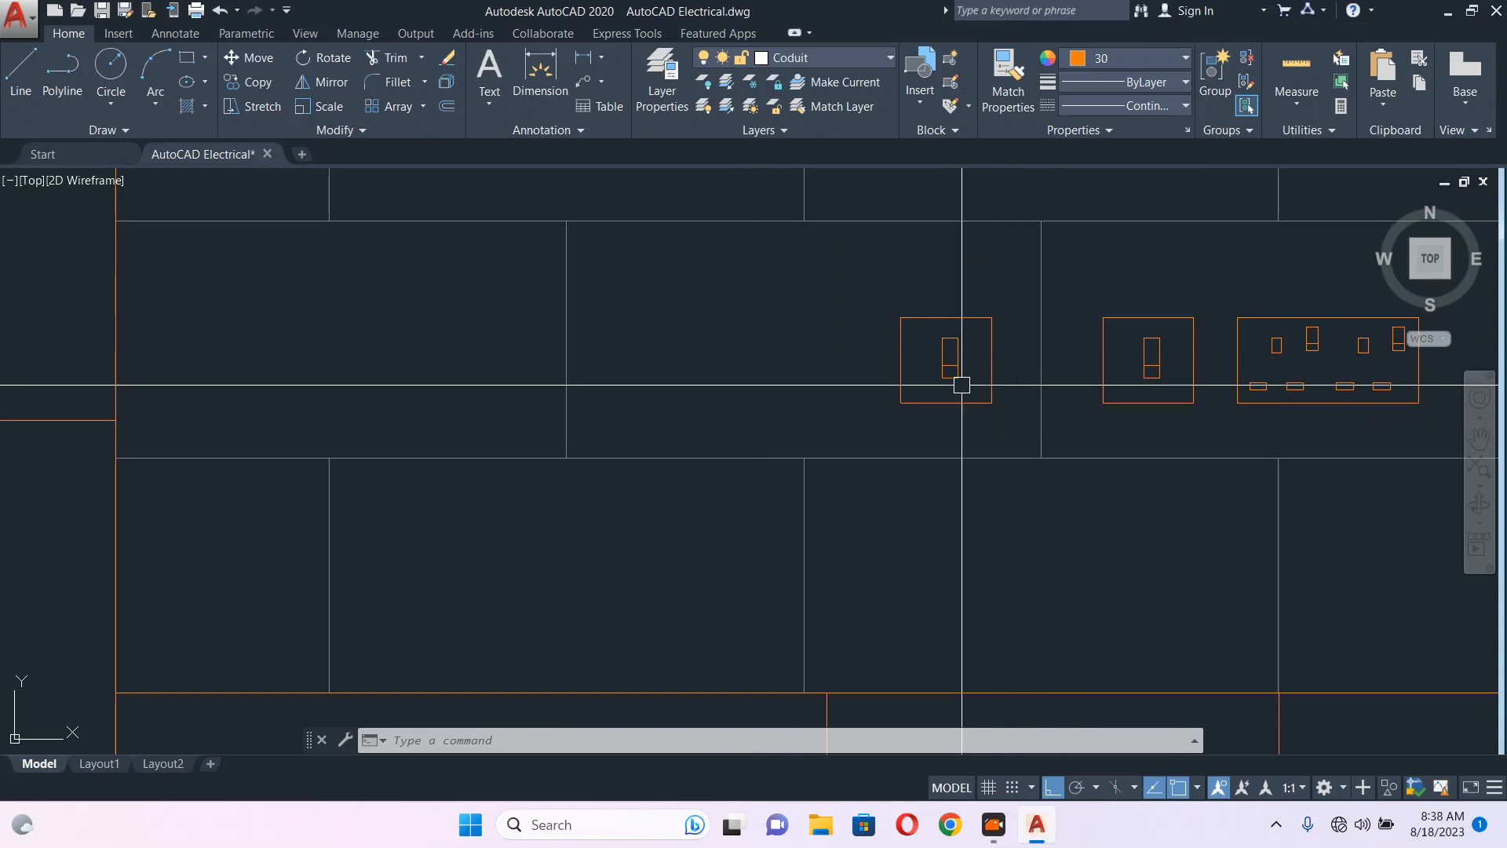
{"action": "type", "text": "rec"}
{"action": "key", "text": "Return"}
{"action": "scroll", "coordinate": [957, 386], "scroll_direction": "up", "scroll_amount": 6}
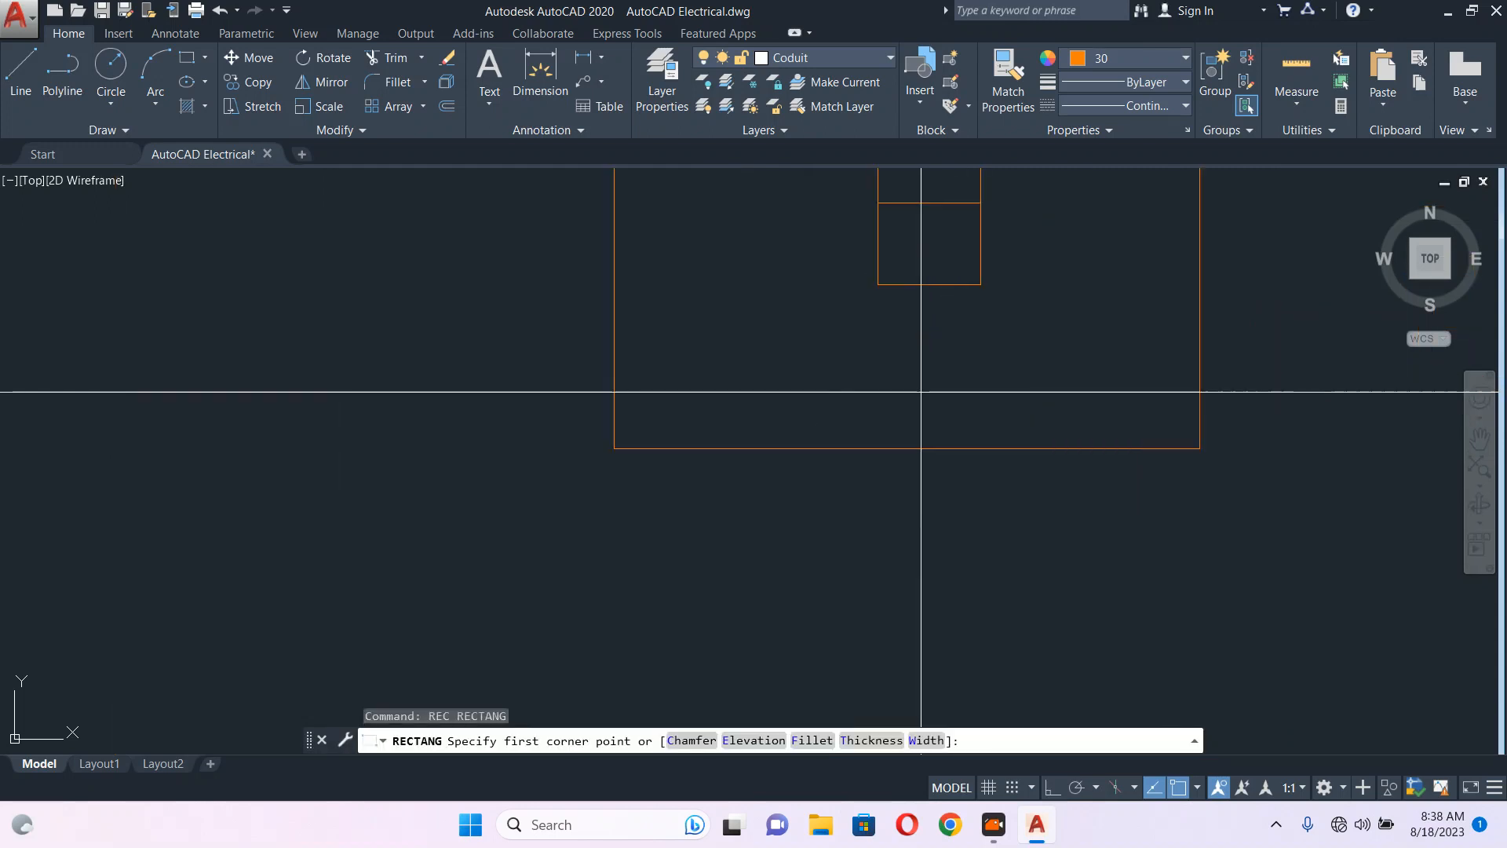
{"action": "left_click", "coordinate": [903, 380]}
{"action": "left_click", "coordinate": [957, 405]}
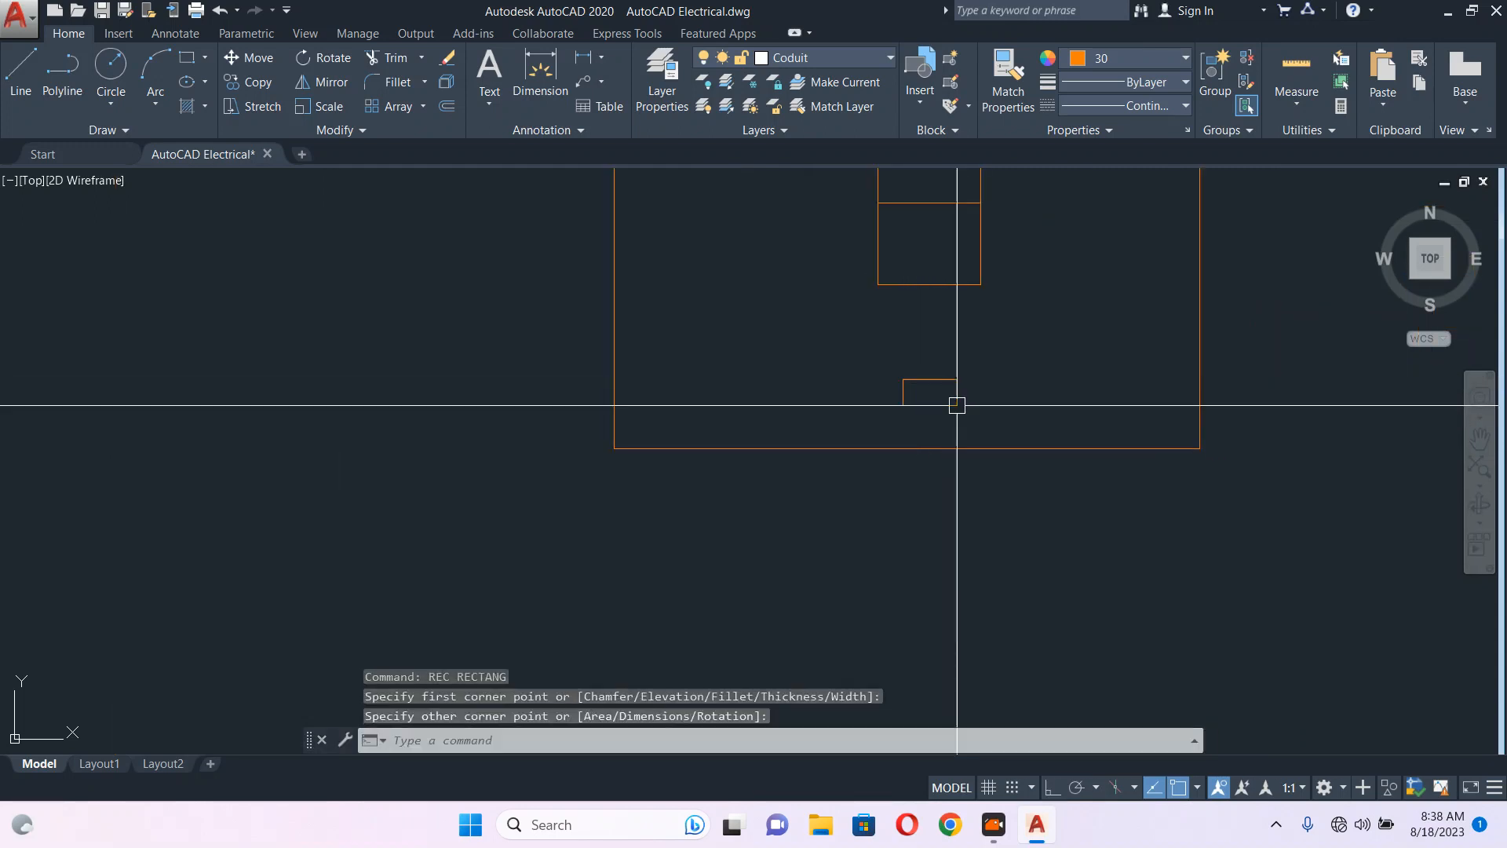
{"action": "key", "text": "F8"}
{"action": "left_click", "coordinate": [892, 404]}
{"action": "type", "text": "e"}
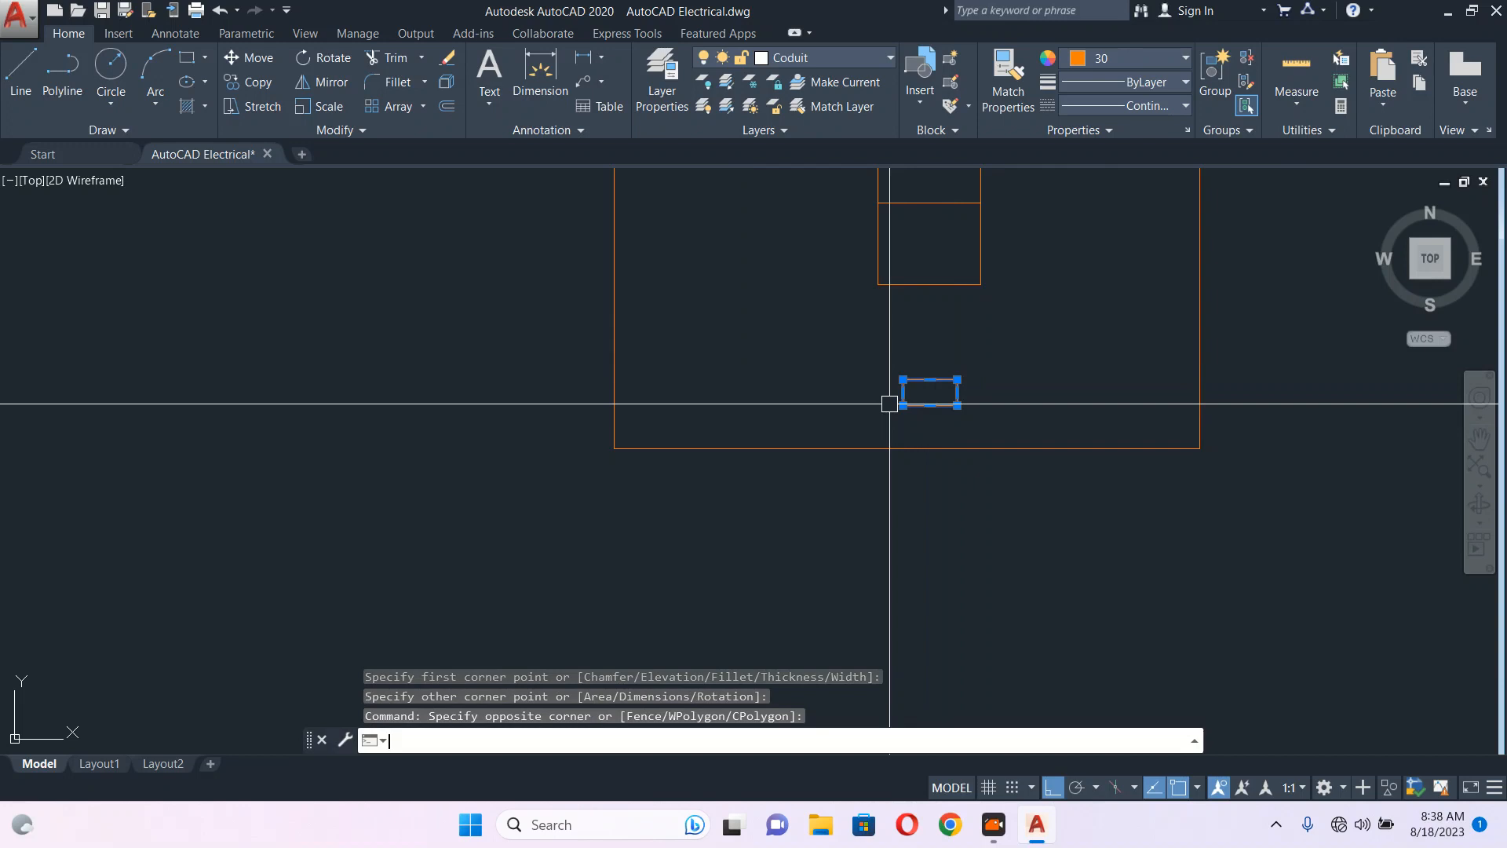
{"action": "key", "text": "Return"}
{"action": "scroll", "coordinate": [921, 393], "scroll_direction": "down", "scroll_amount": 5}
{"action": "scroll", "coordinate": [810, 397], "scroll_direction": "up", "scroll_amount": 10}
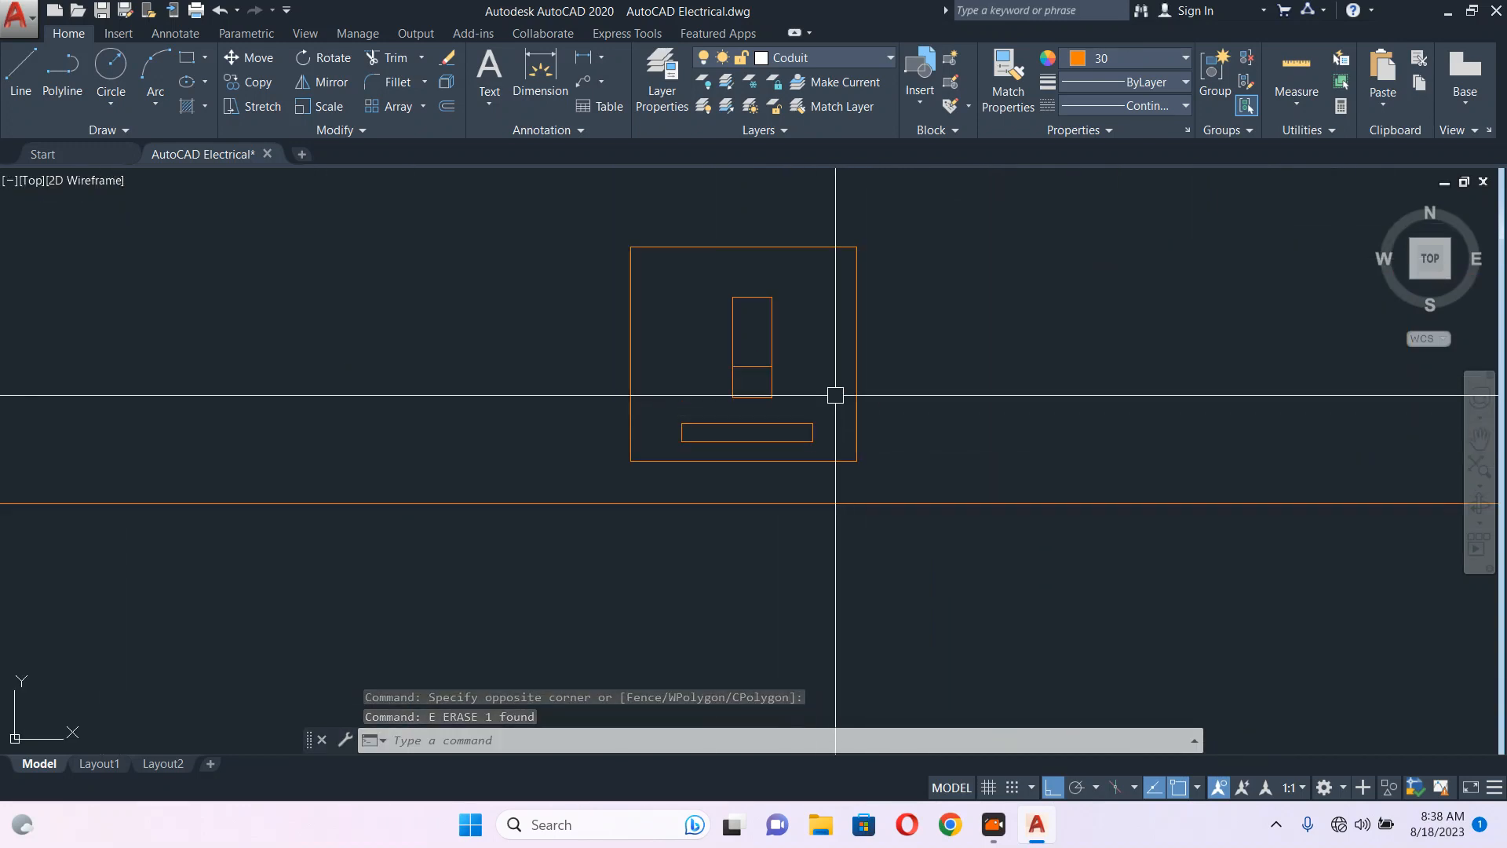
{"action": "scroll", "coordinate": [834, 406], "scroll_direction": "down", "scroll_amount": 6}
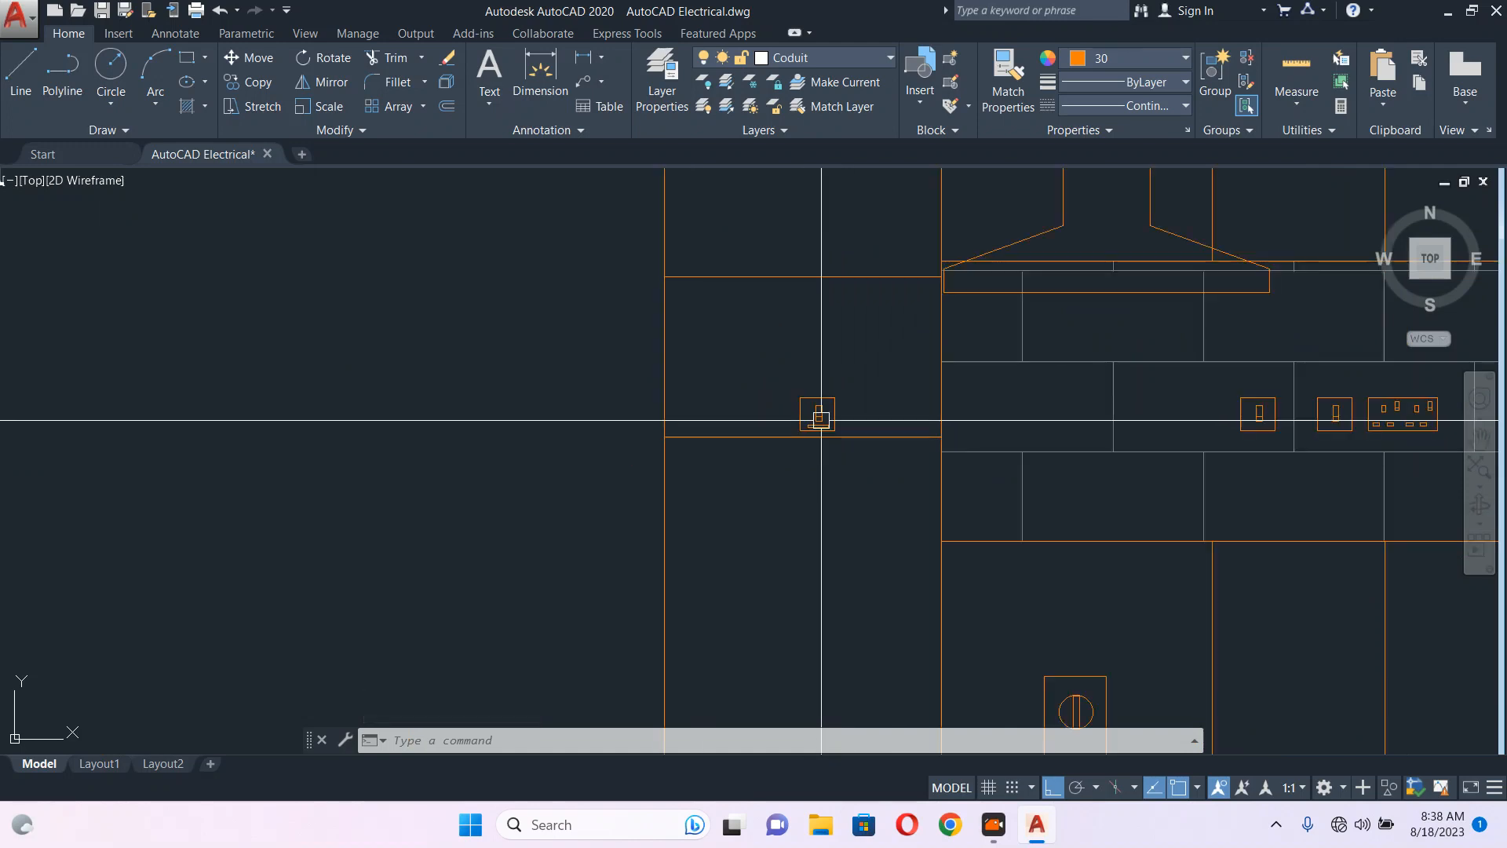
{"action": "scroll", "coordinate": [816, 427], "scroll_direction": "up", "scroll_amount": 4}
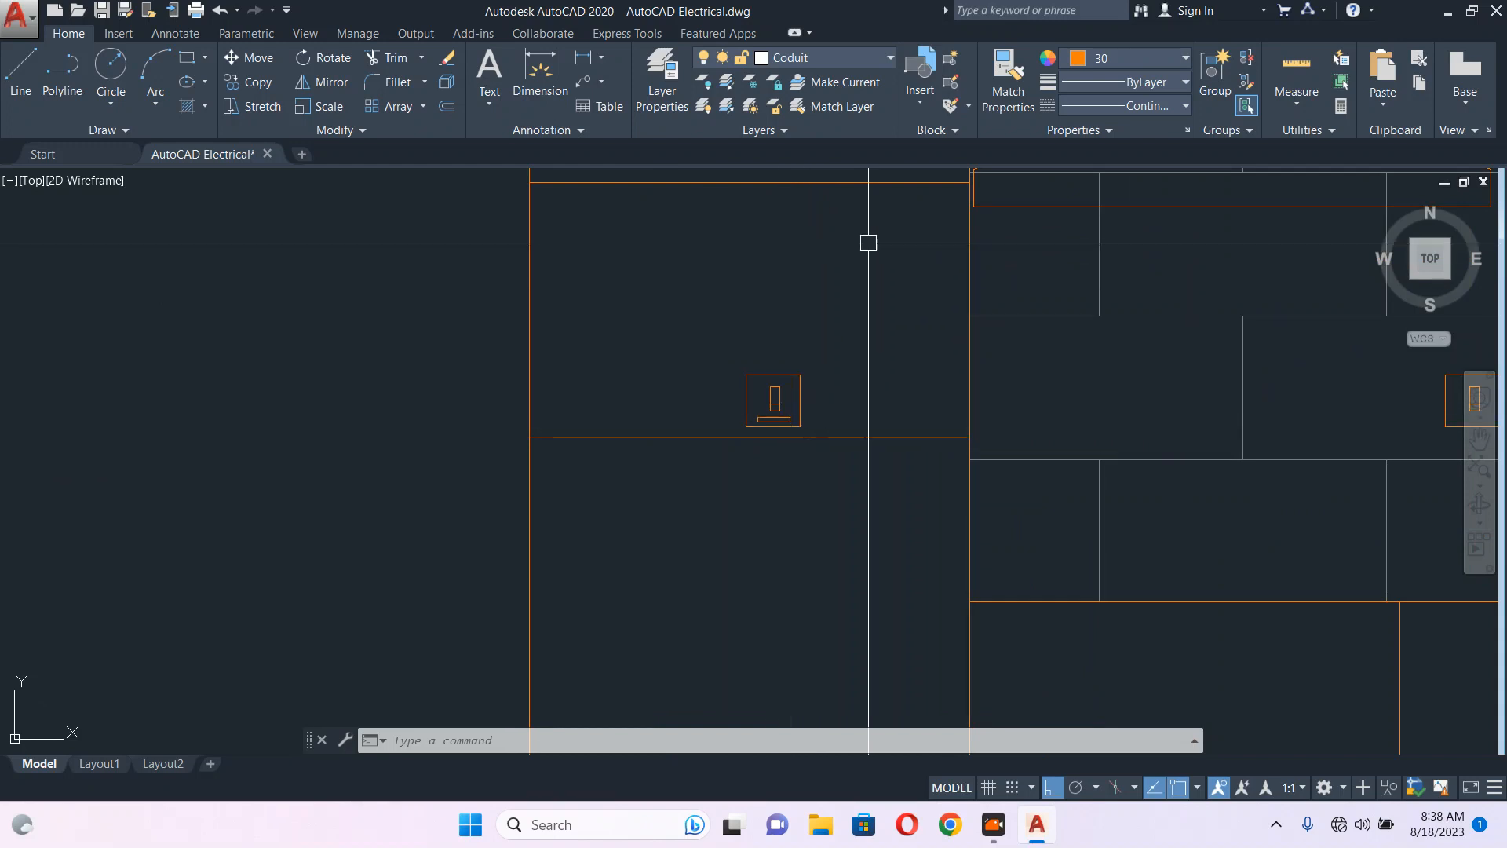
{"action": "scroll", "coordinate": [738, 426], "scroll_direction": "up", "scroll_amount": 4}
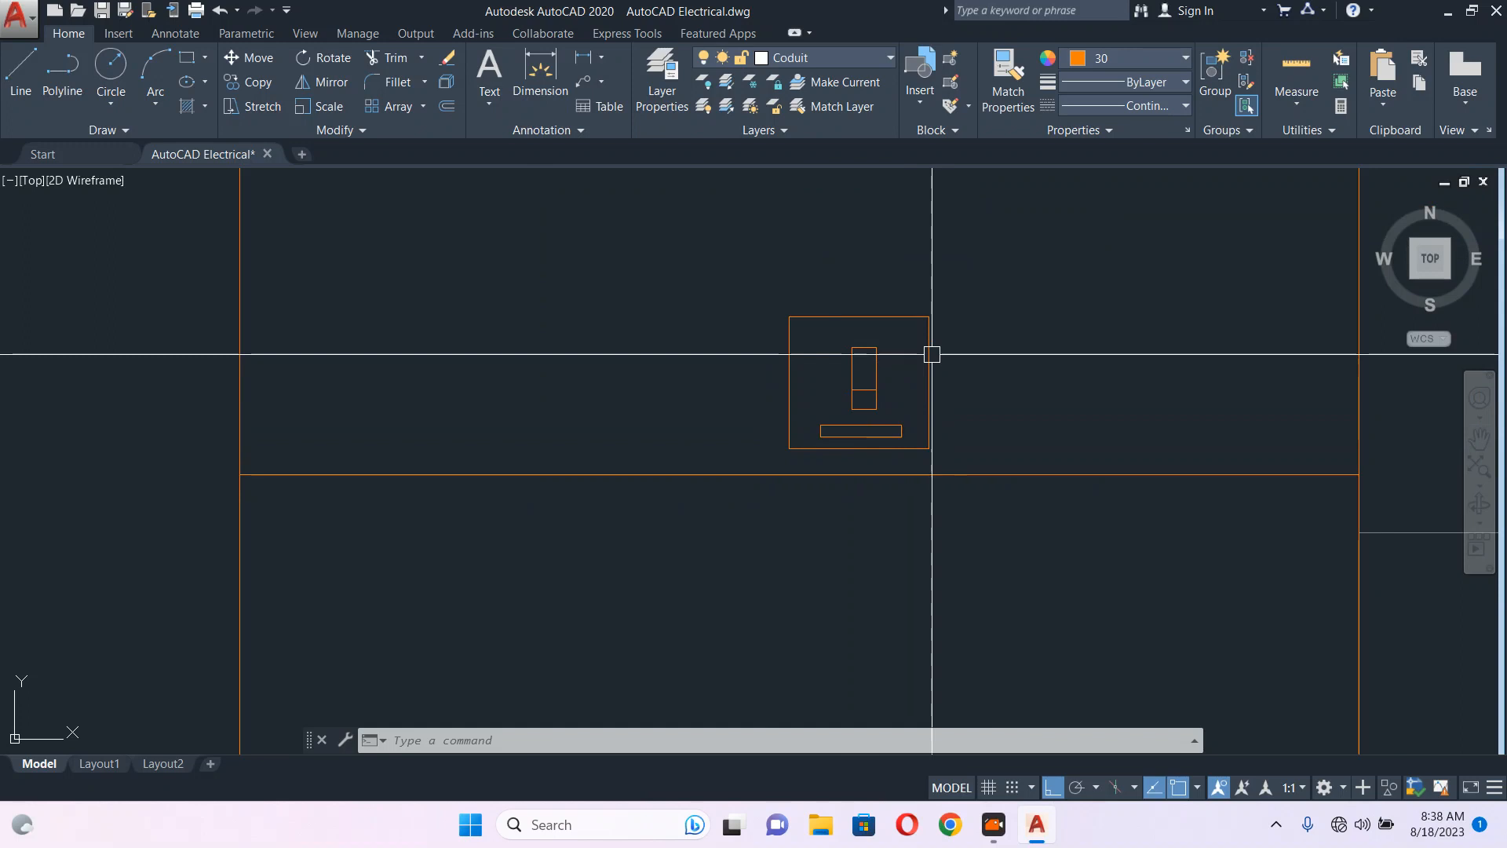
- Draw a large inset rectangle inside the tall cabinet's middle compartment as the appliance outline
{"action": "scroll", "coordinate": [865, 379], "scroll_direction": "down", "scroll_amount": 6}
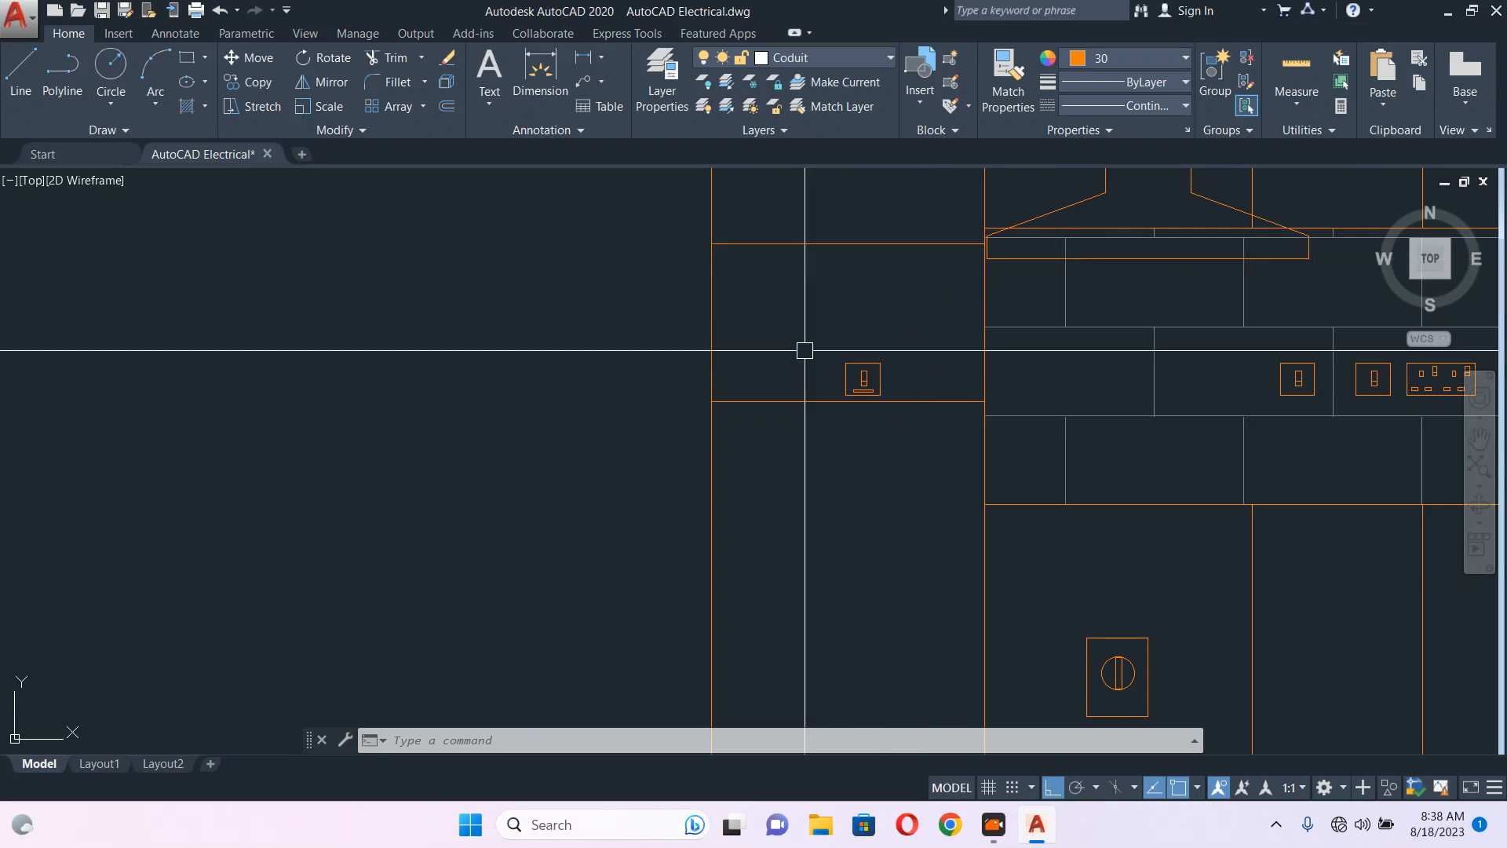
{"action": "type", "text": "REC"}
{"action": "key", "text": "Return"}
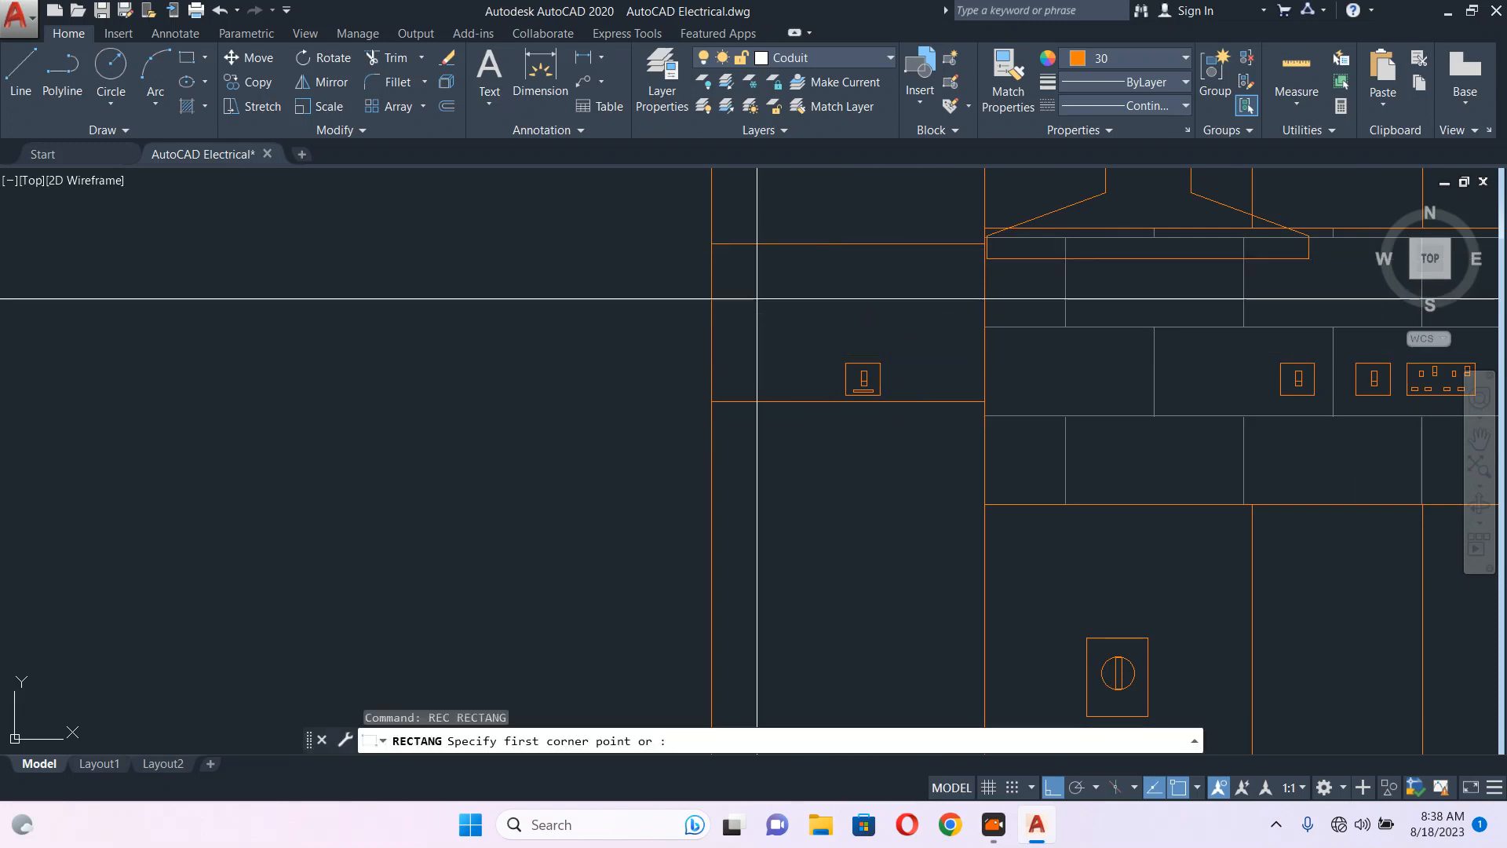
{"action": "scroll", "coordinate": [718, 252], "scroll_direction": "up", "scroll_amount": 2}
{"action": "left_click", "coordinate": [719, 249]}
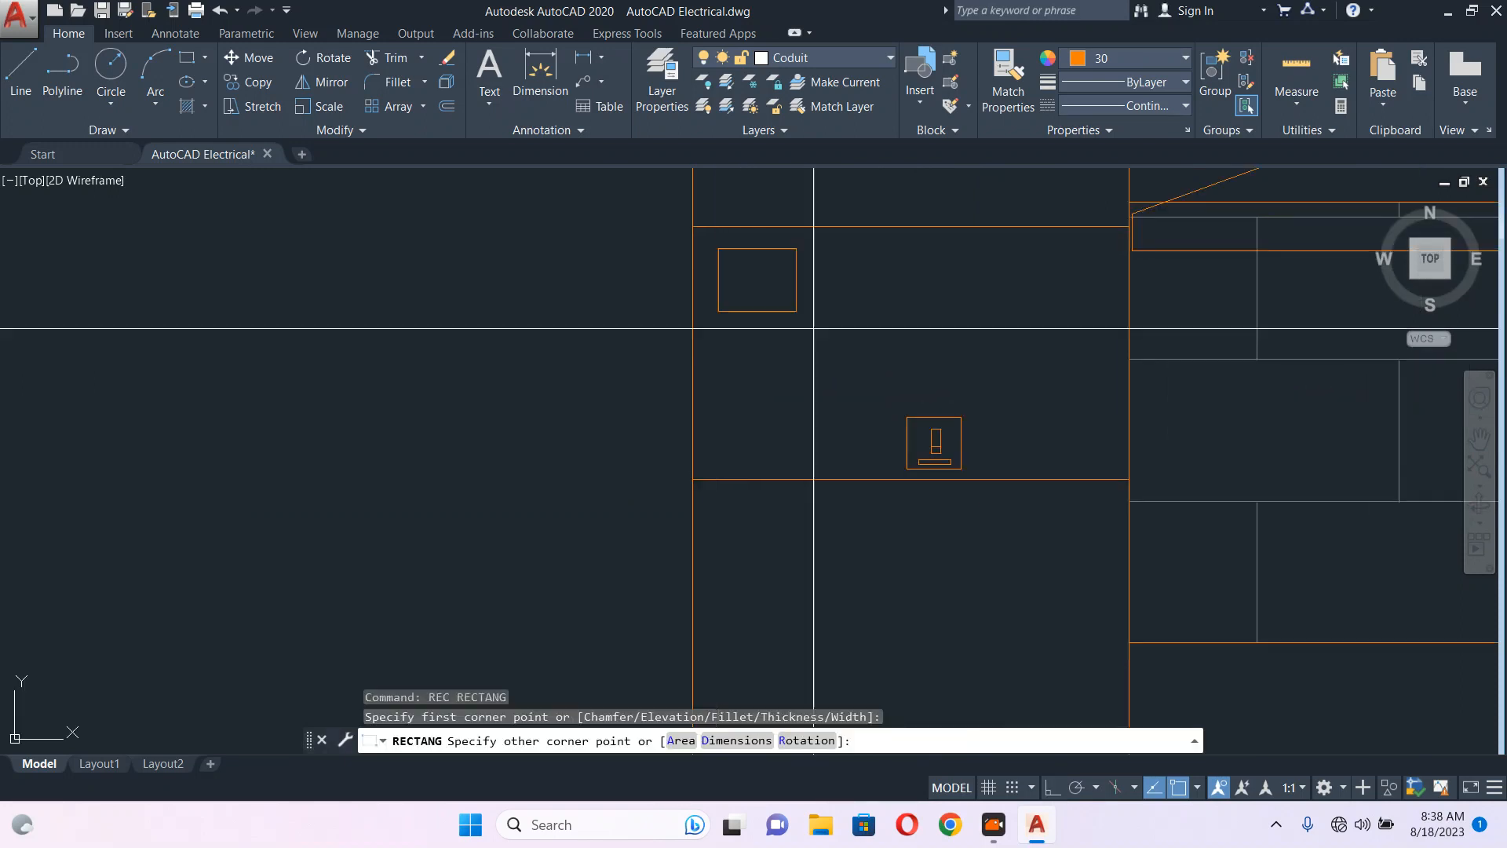
{"action": "left_click", "coordinate": [1101, 458]}
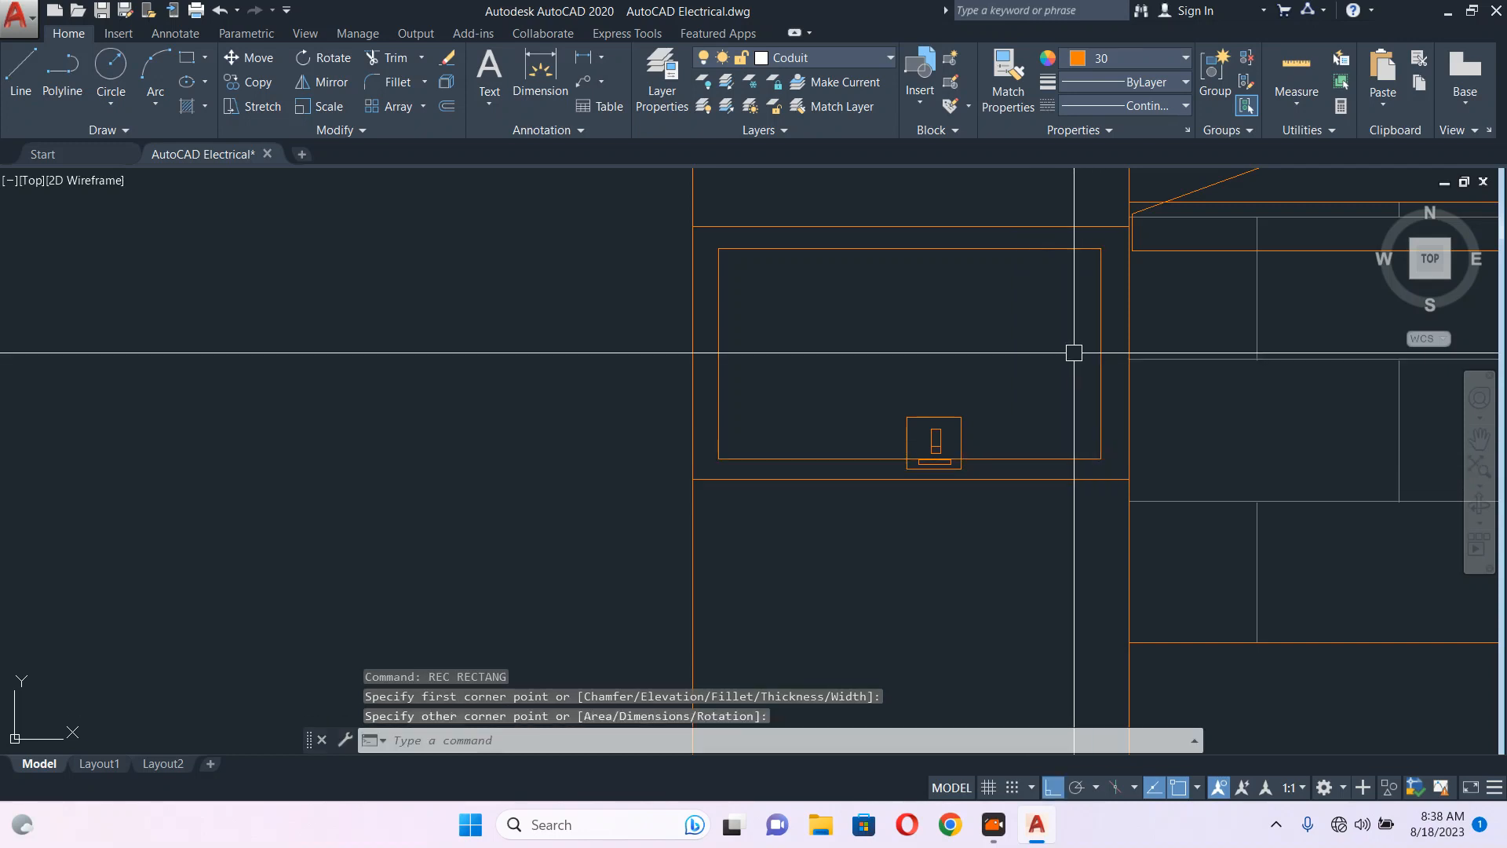
- Draw a small circle inside the upper right corner of the appliance rectangle as a control knob
{"action": "middle_click_drag", "start_coordinate": [1075, 353], "coordinate": [1046, 391]}
{"action": "type", "text": "C"}
{"action": "key", "text": "Return"}
{"action": "scroll", "coordinate": [1032, 329], "scroll_direction": "up", "scroll_amount": 3}
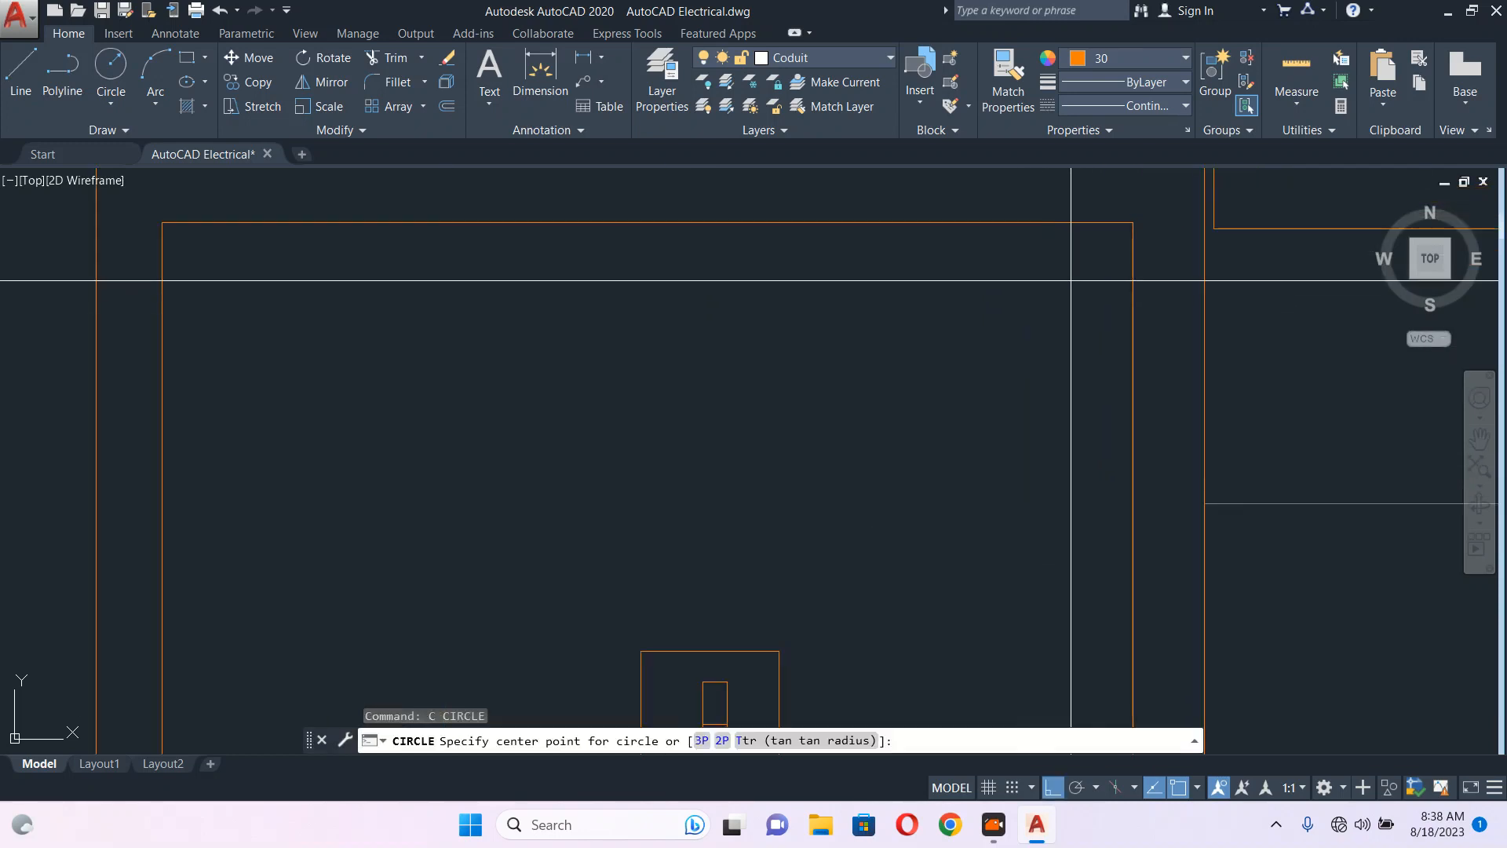
{"action": "left_click", "coordinate": [1061, 297]}
{"action": "left_click", "coordinate": [1087, 329]}
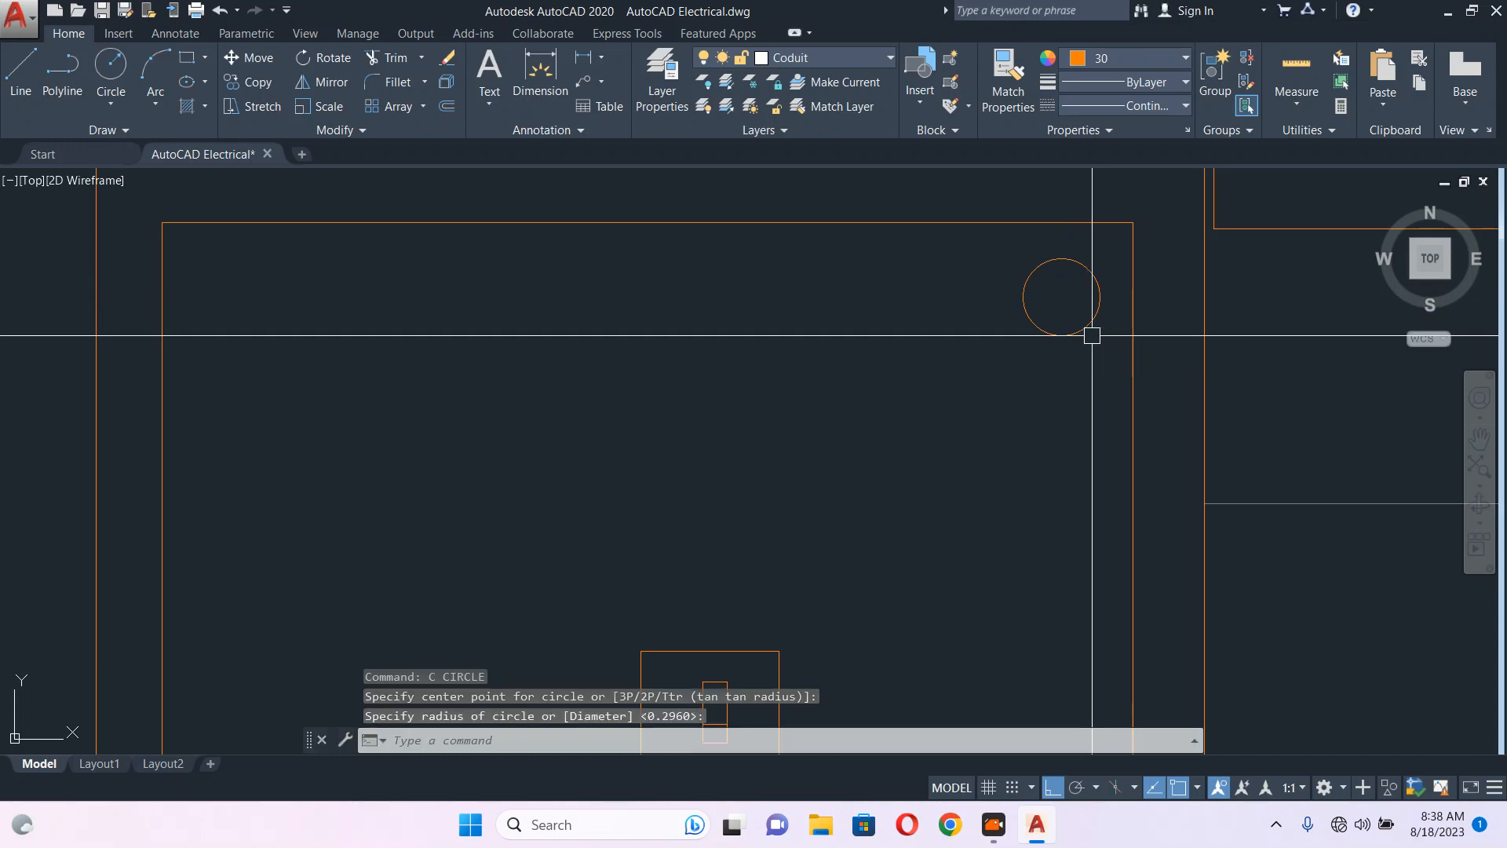
- Copy the knob circle twice straight down to form an evenly spaced vertical column of three knobs
{"action": "left_click", "coordinate": [1064, 338]}
{"action": "middle_click_drag", "start_coordinate": [1064, 330], "coordinate": [1110, 267]}
{"action": "type", "text": "co"}
{"action": "key", "text": "Return"}
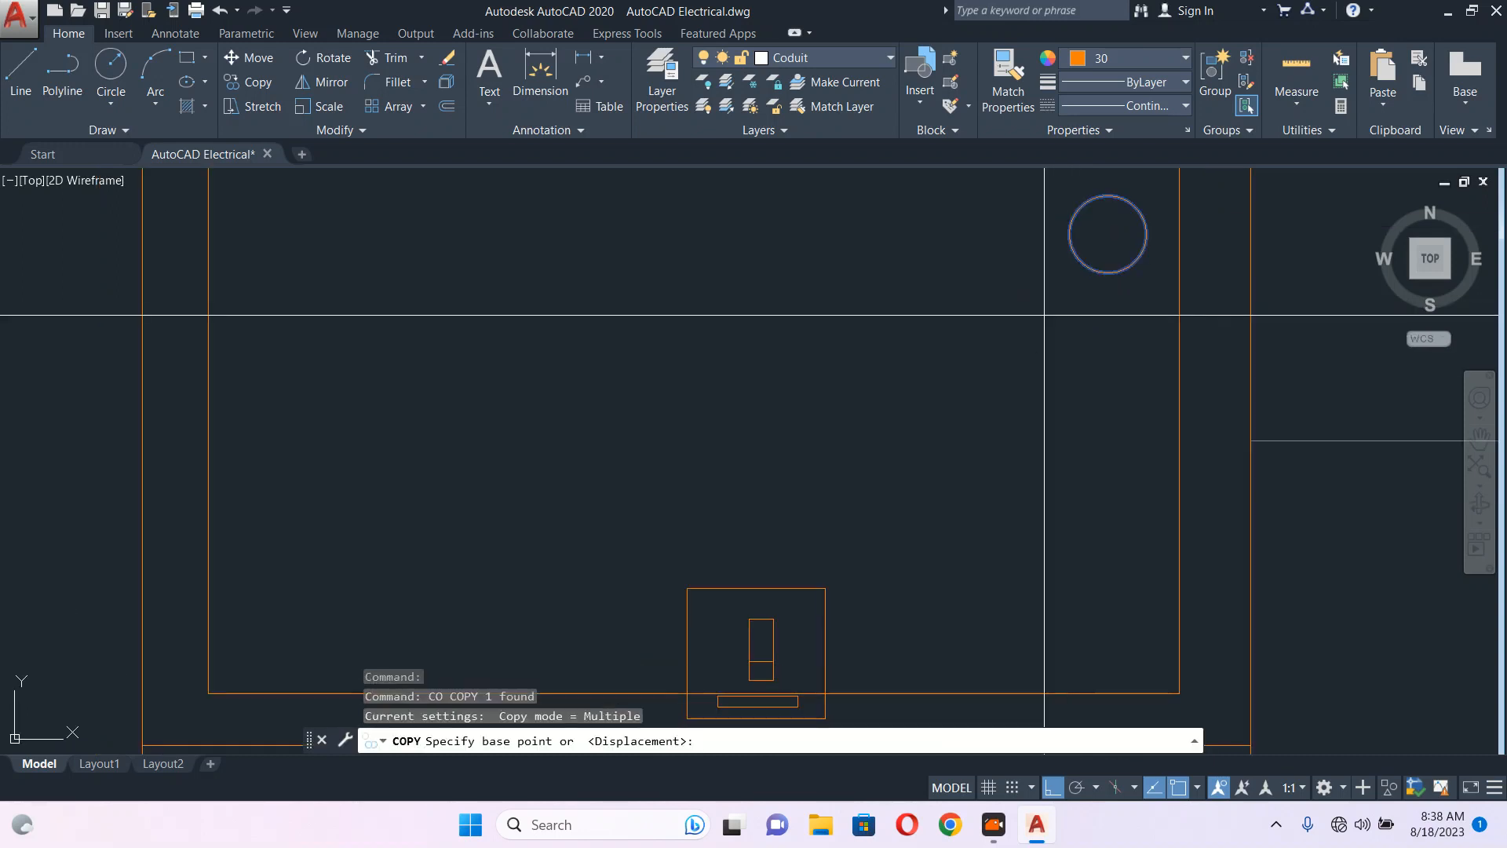
{"action": "left_click", "coordinate": [1015, 275]}
{"action": "left_click", "coordinate": [1001, 405]}
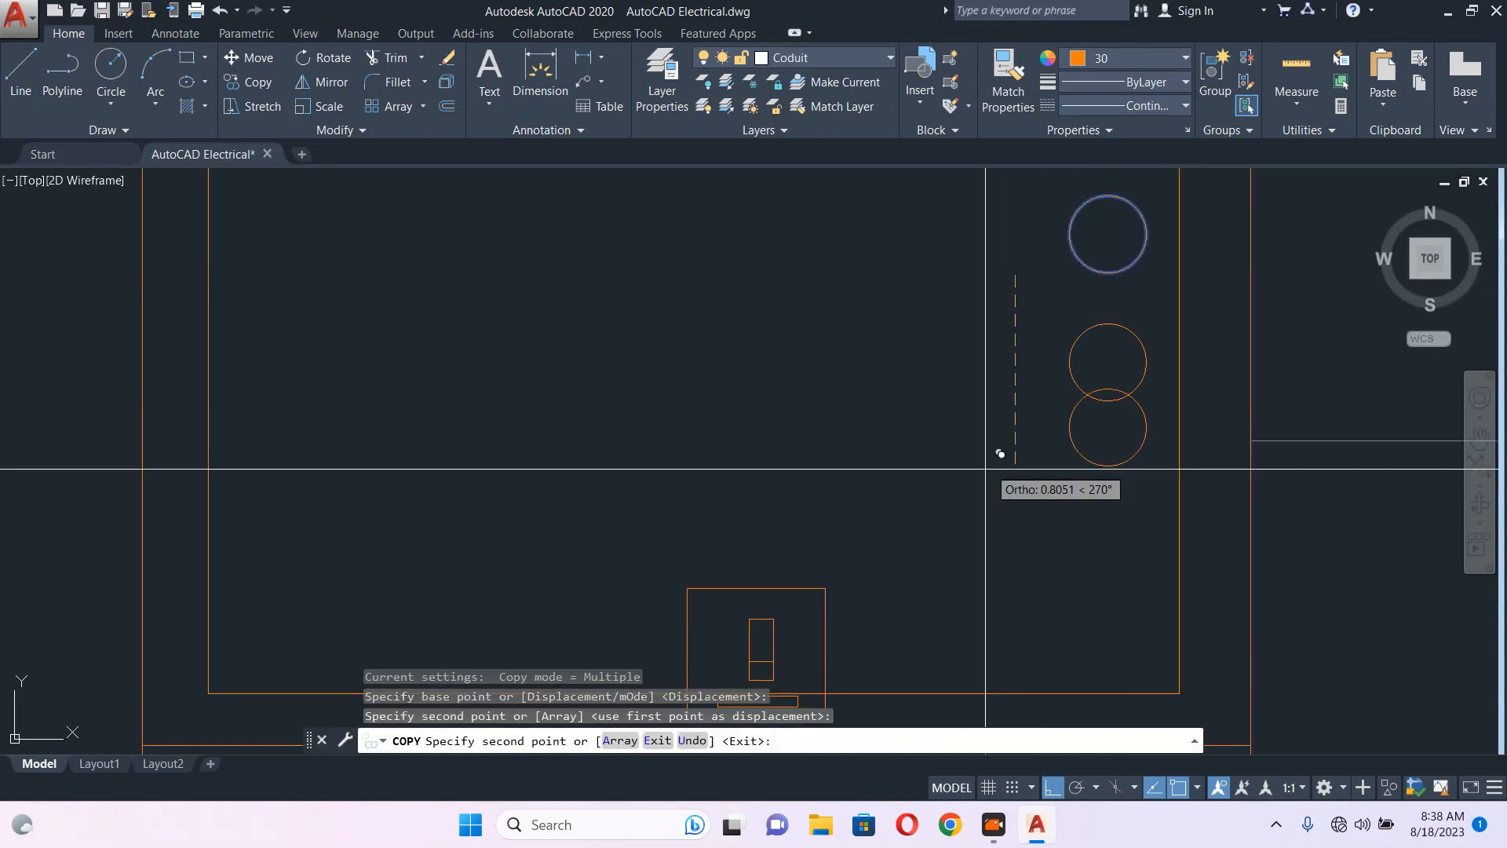
{"action": "scroll", "coordinate": [957, 301], "scroll_direction": "down", "scroll_amount": 4}
{"action": "left_click", "coordinate": [957, 301]}
{"action": "key", "text": "Escape"}
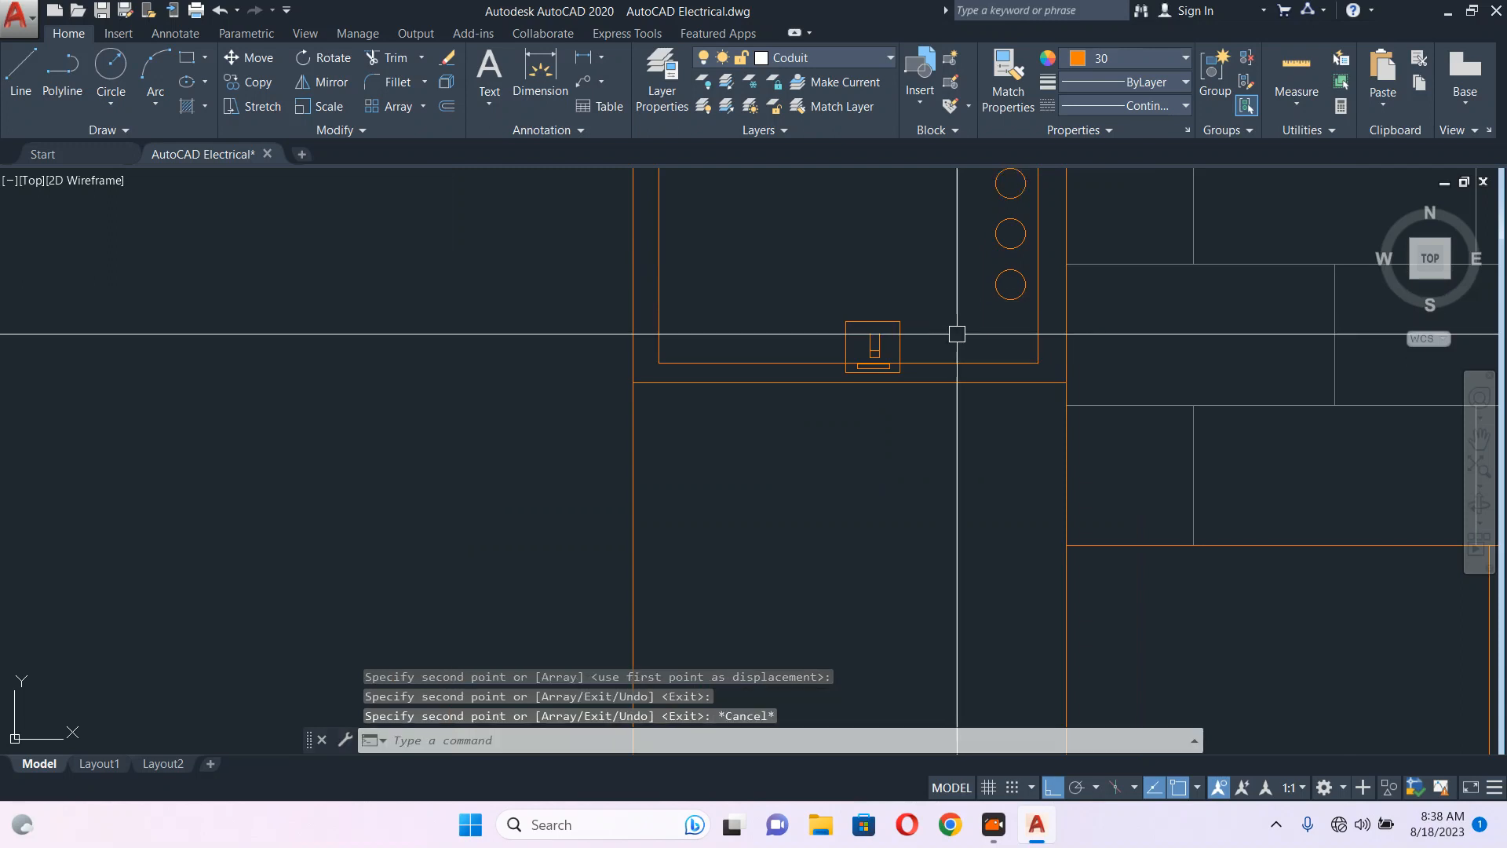
- Move the tall cabinet's outlet plate with its symbols straight up, fully inside the appliance rectangle
{"action": "left_click", "coordinate": [815, 286]}
{"action": "left_click", "coordinate": [929, 401]}
{"action": "middle_click_drag", "start_coordinate": [892, 400], "coordinate": [1023, 489]}
{"action": "type", "text": "m"}
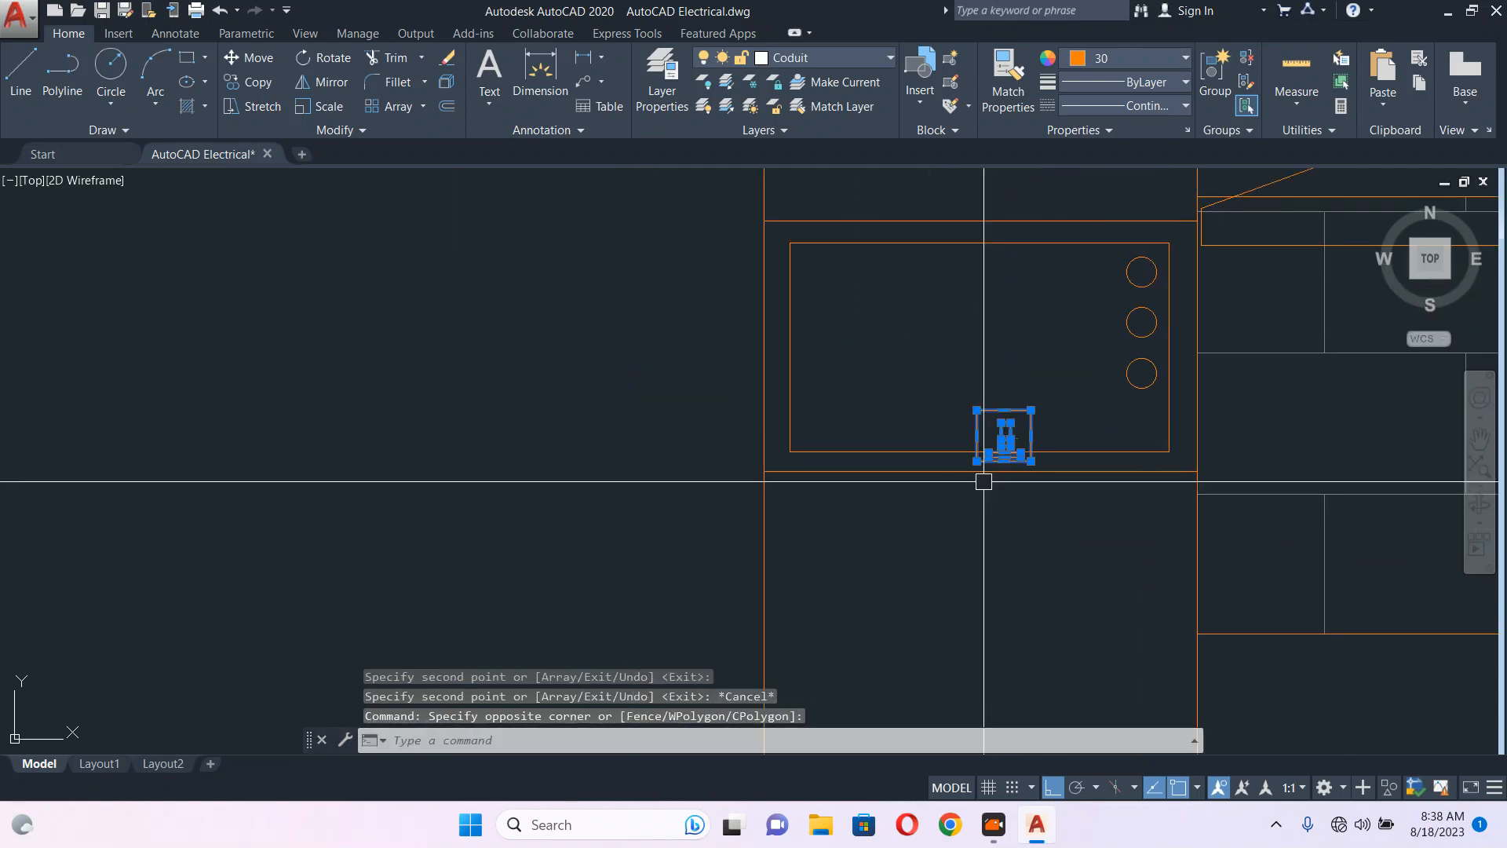
{"action": "key", "text": "Return"}
{"action": "left_click", "coordinate": [921, 386]}
{"action": "left_click", "coordinate": [935, 293]}
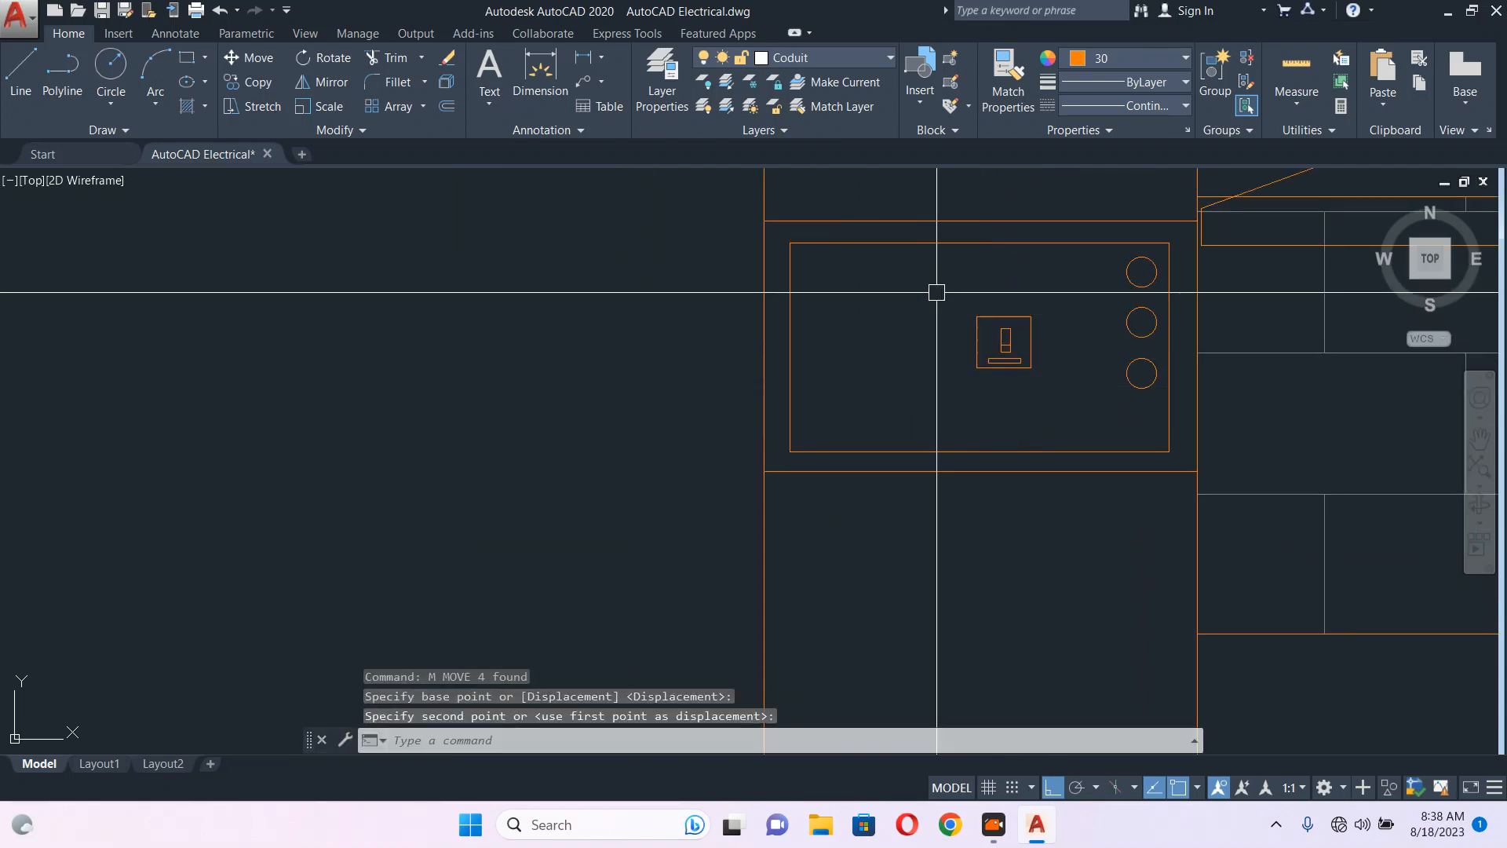
{"action": "scroll", "coordinate": [998, 410], "scroll_direction": "down", "scroll_amount": 4}
{"action": "scroll", "coordinate": [1006, 392], "scroll_direction": "up", "scroll_amount": 2}
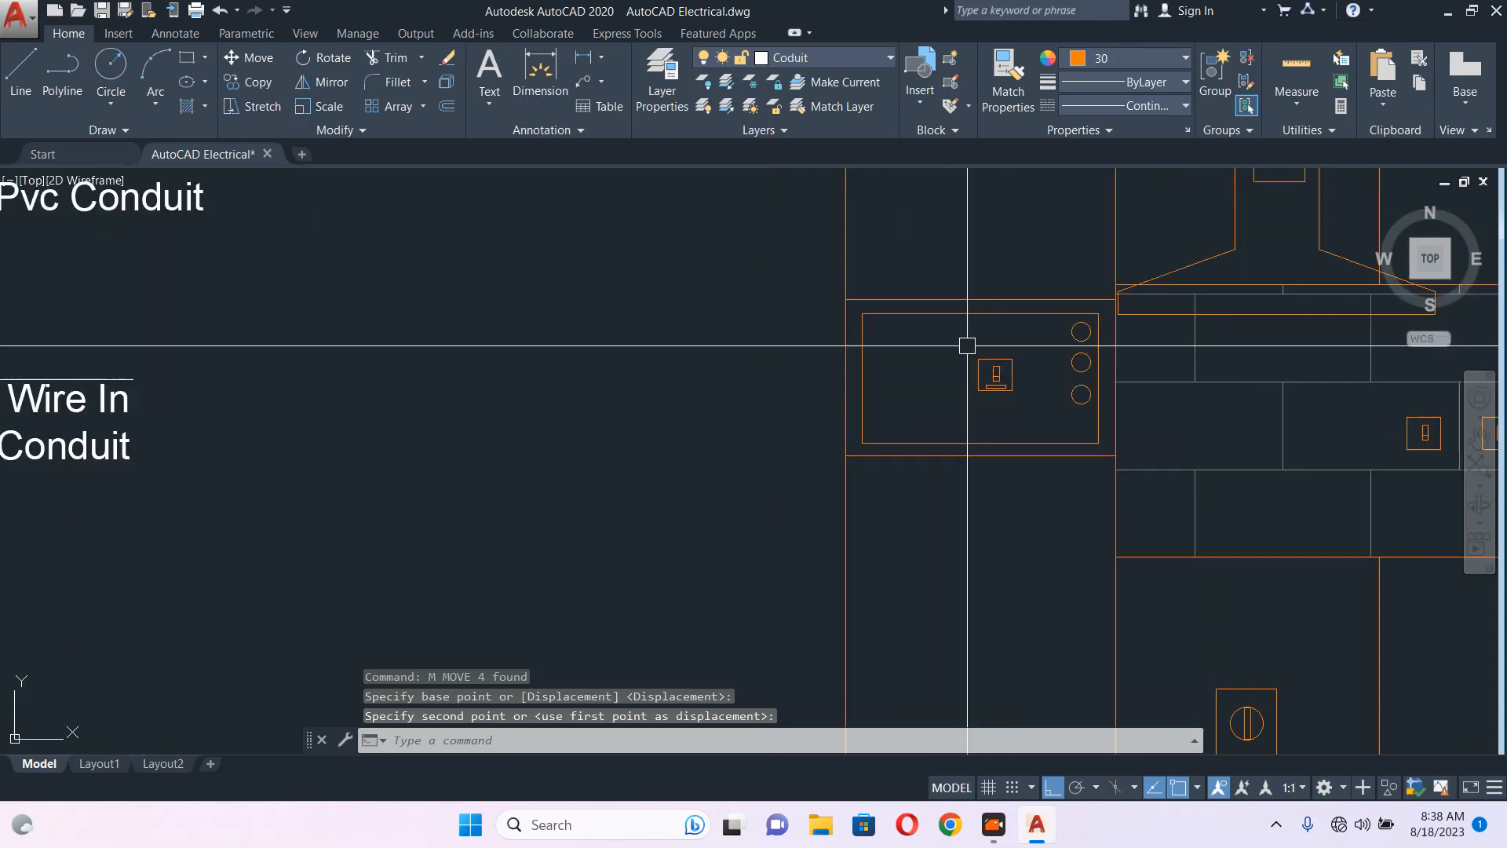
{"action": "left_click", "coordinate": [957, 332]}
{"action": "left_click", "coordinate": [1030, 420]}
{"action": "middle_click_drag", "start_coordinate": [1030, 420], "coordinate": [972, 404]}
{"action": "type", "text": "m"}
{"action": "key", "text": "Return"}
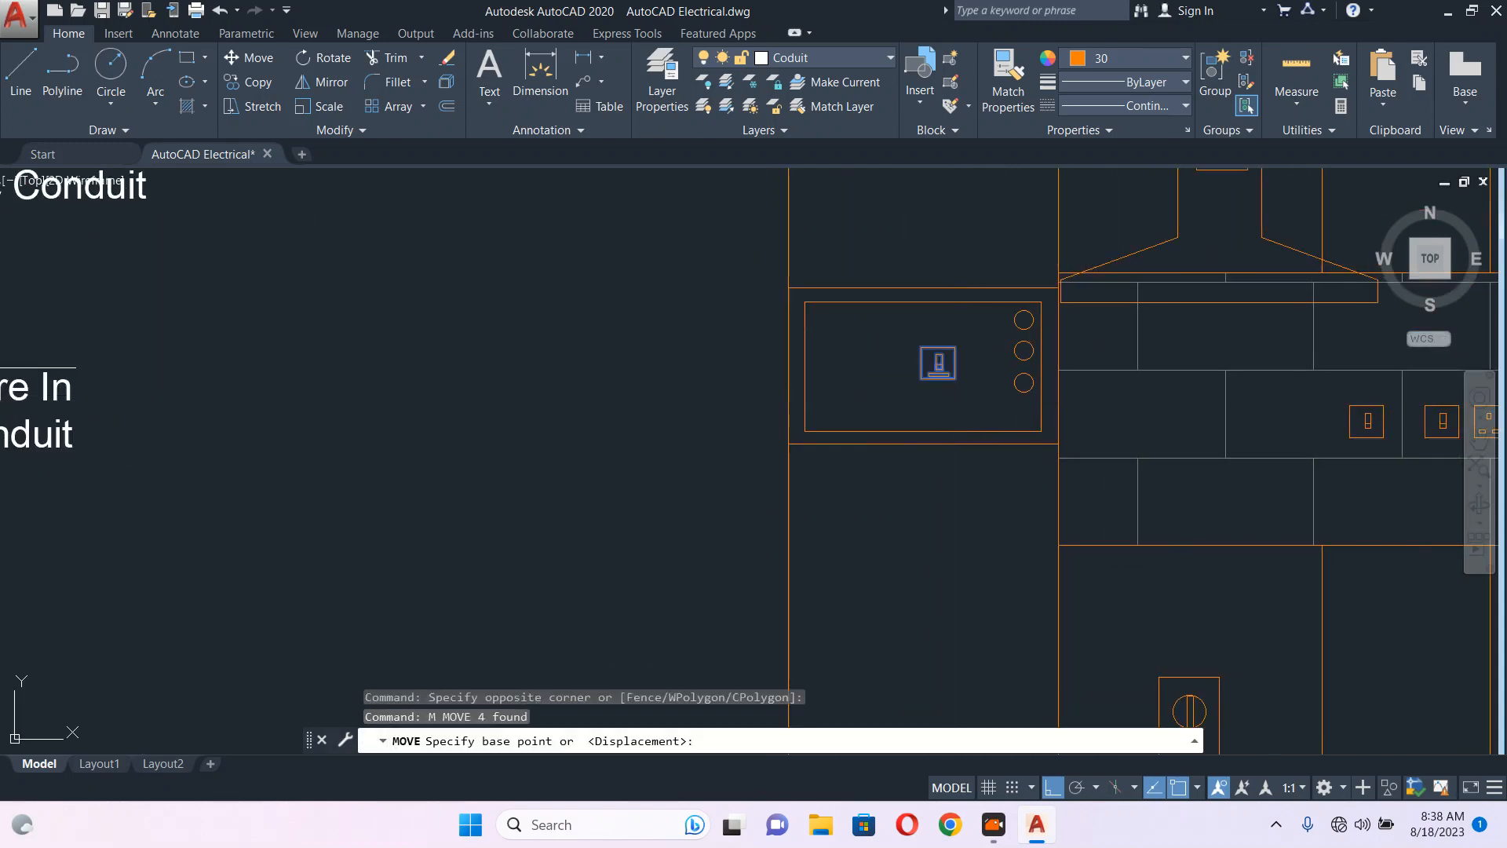
{"action": "left_click", "coordinate": [938, 376]}
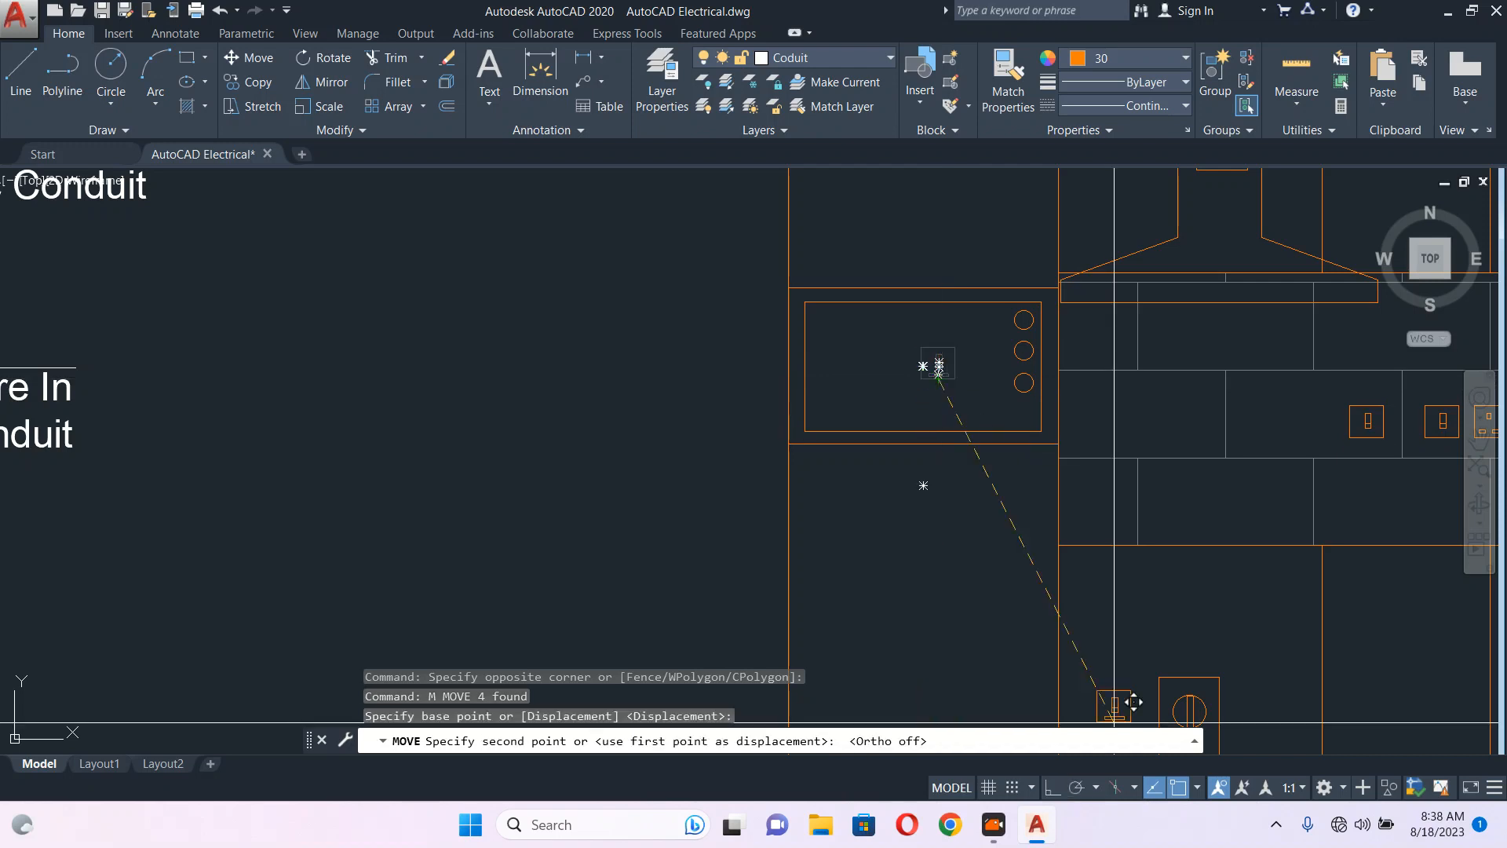
{"action": "scroll", "coordinate": [969, 461], "scroll_direction": "down", "scroll_amount": 4}
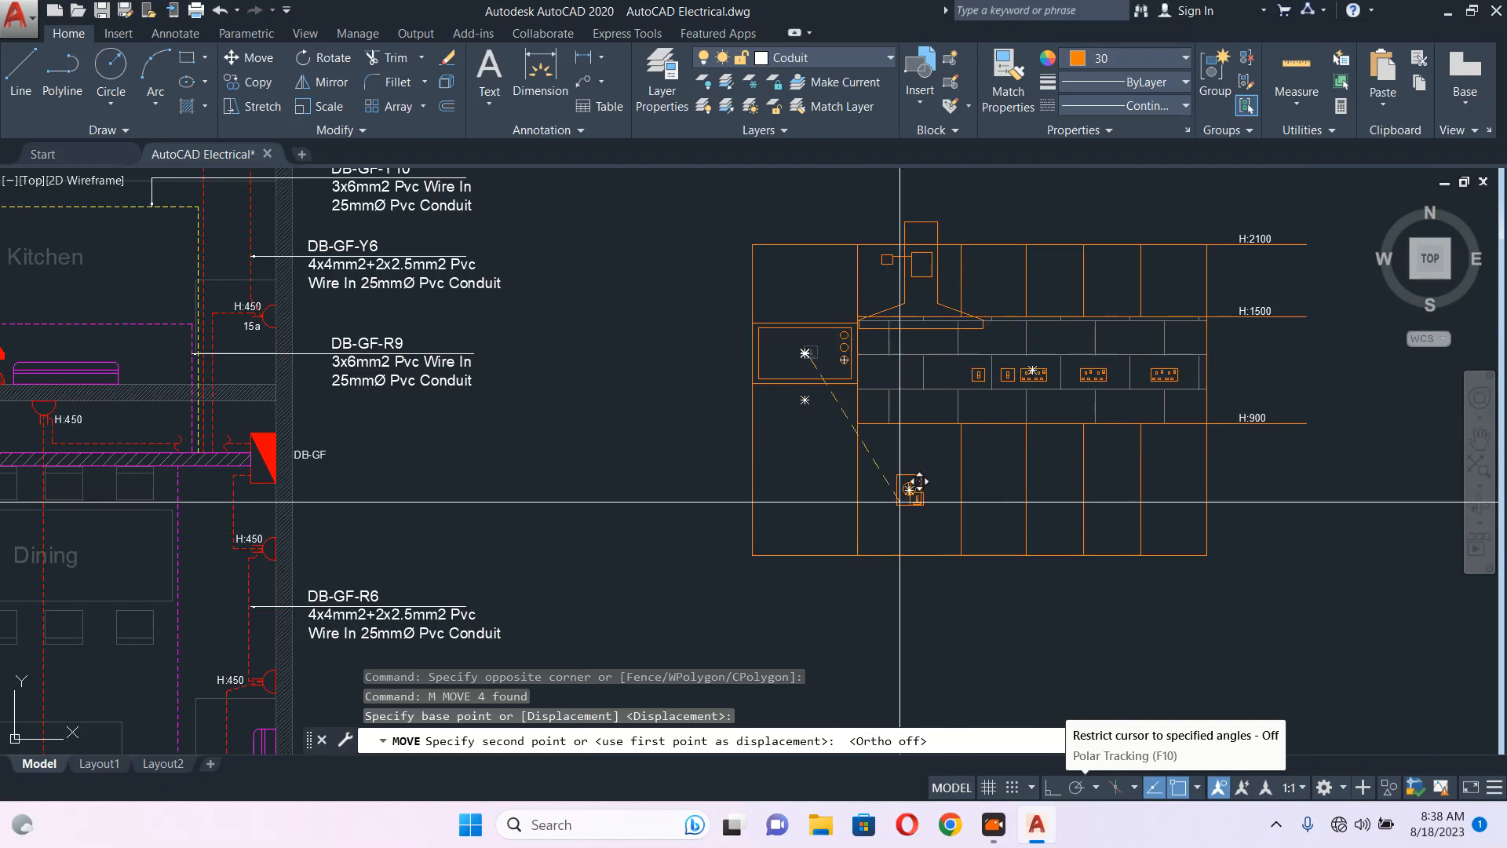
{"action": "scroll", "coordinate": [901, 501], "scroll_direction": "up", "scroll_amount": 4}
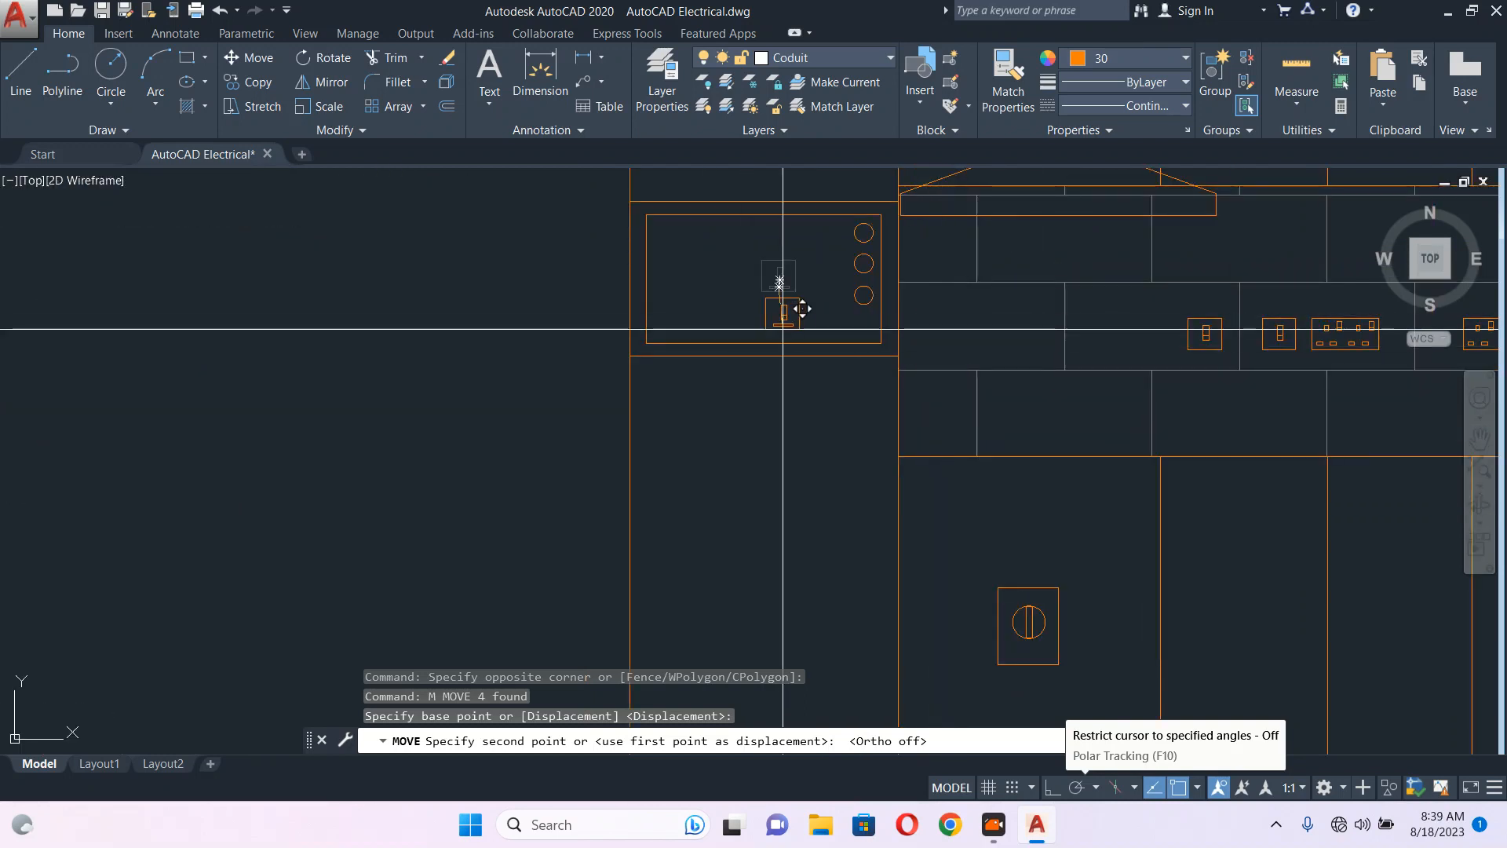
{"action": "scroll", "coordinate": [776, 305], "scroll_direction": "down", "scroll_amount": 4}
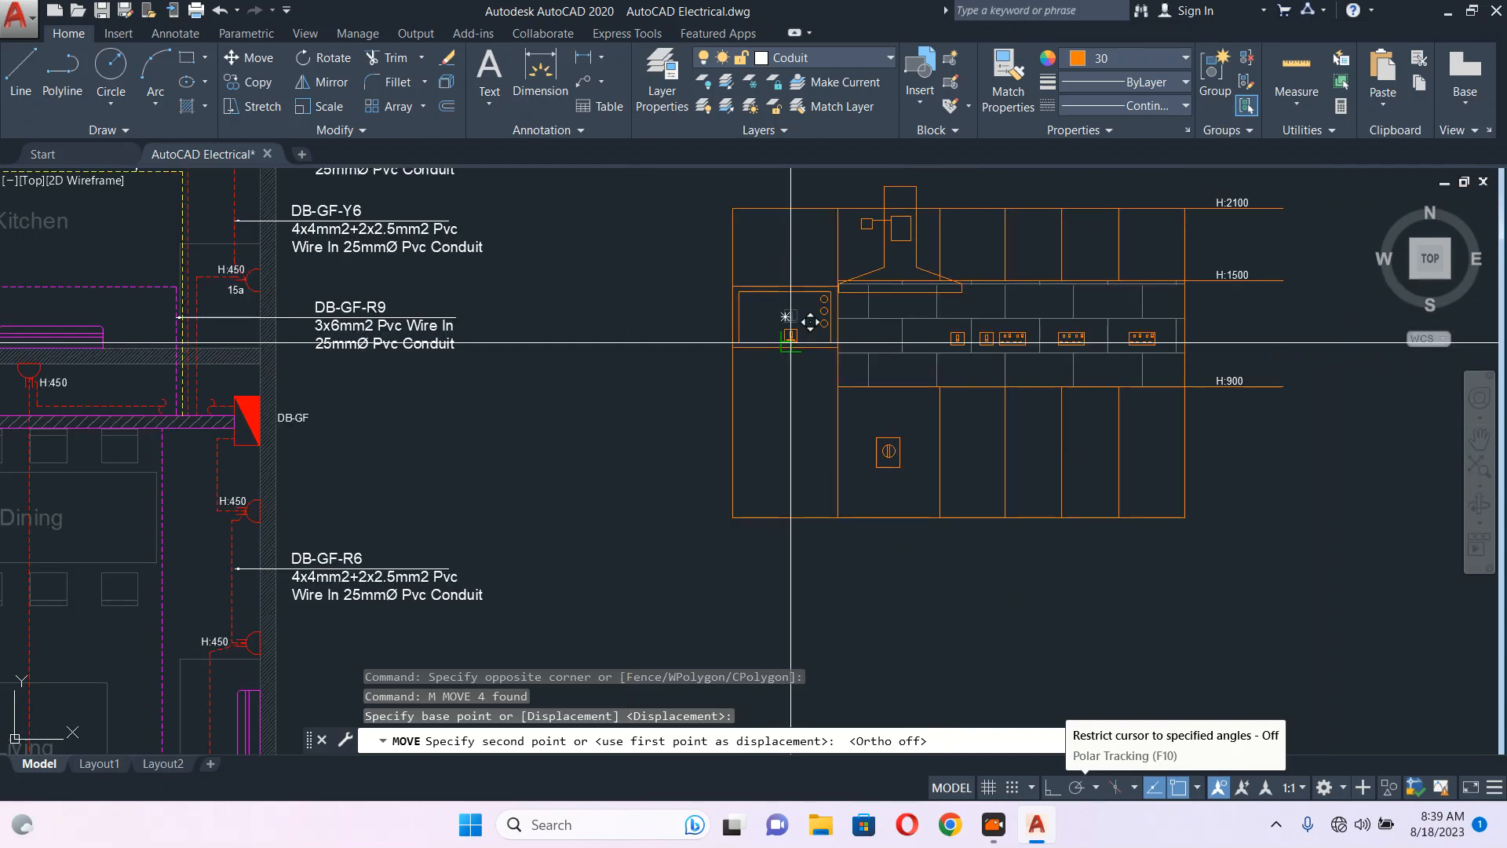
{"action": "key", "text": "Escape"}
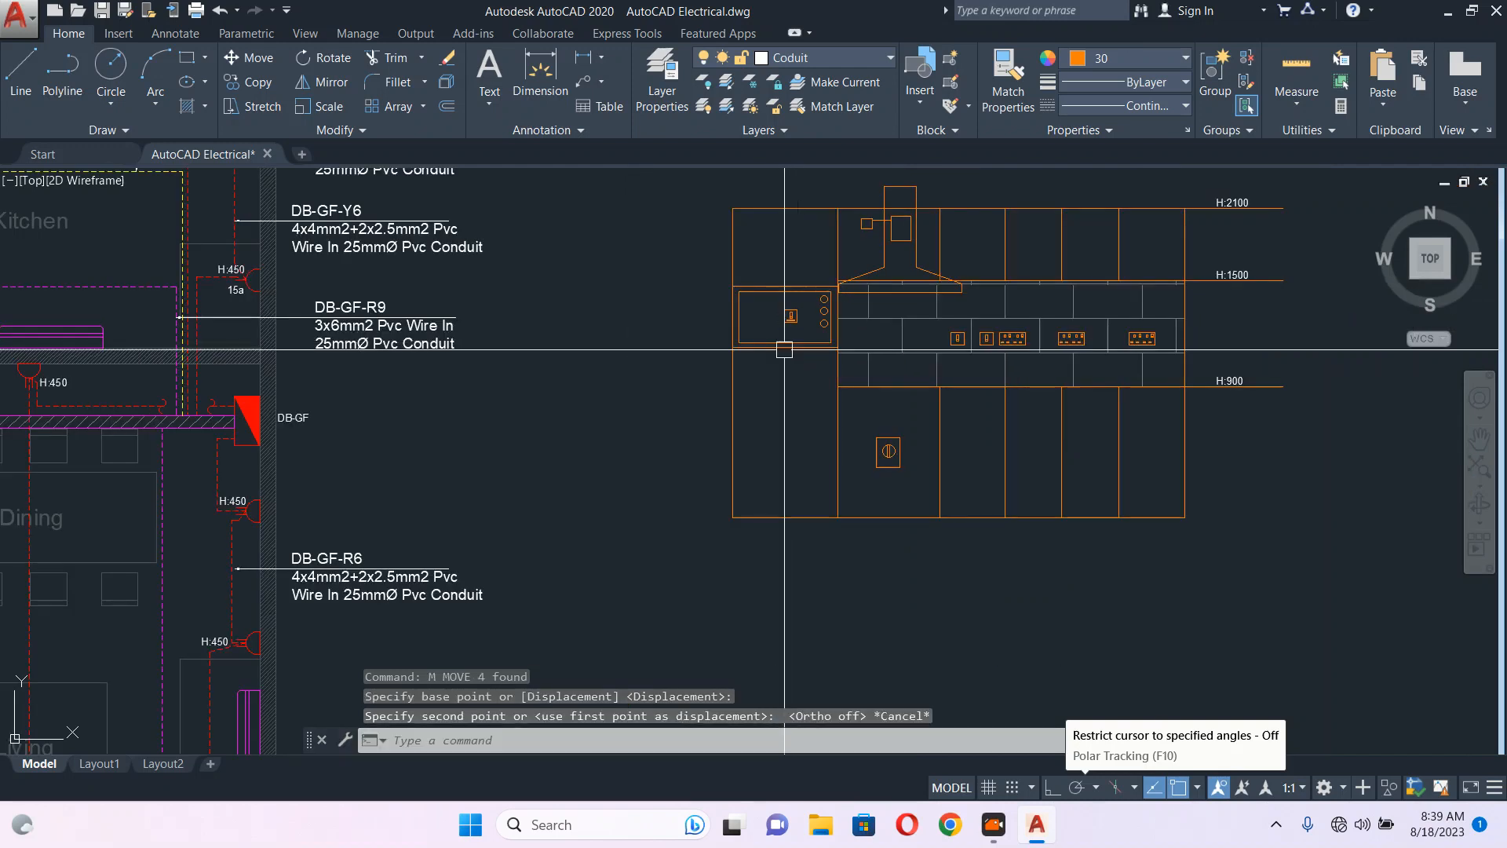
{"action": "key", "text": "Escape"}
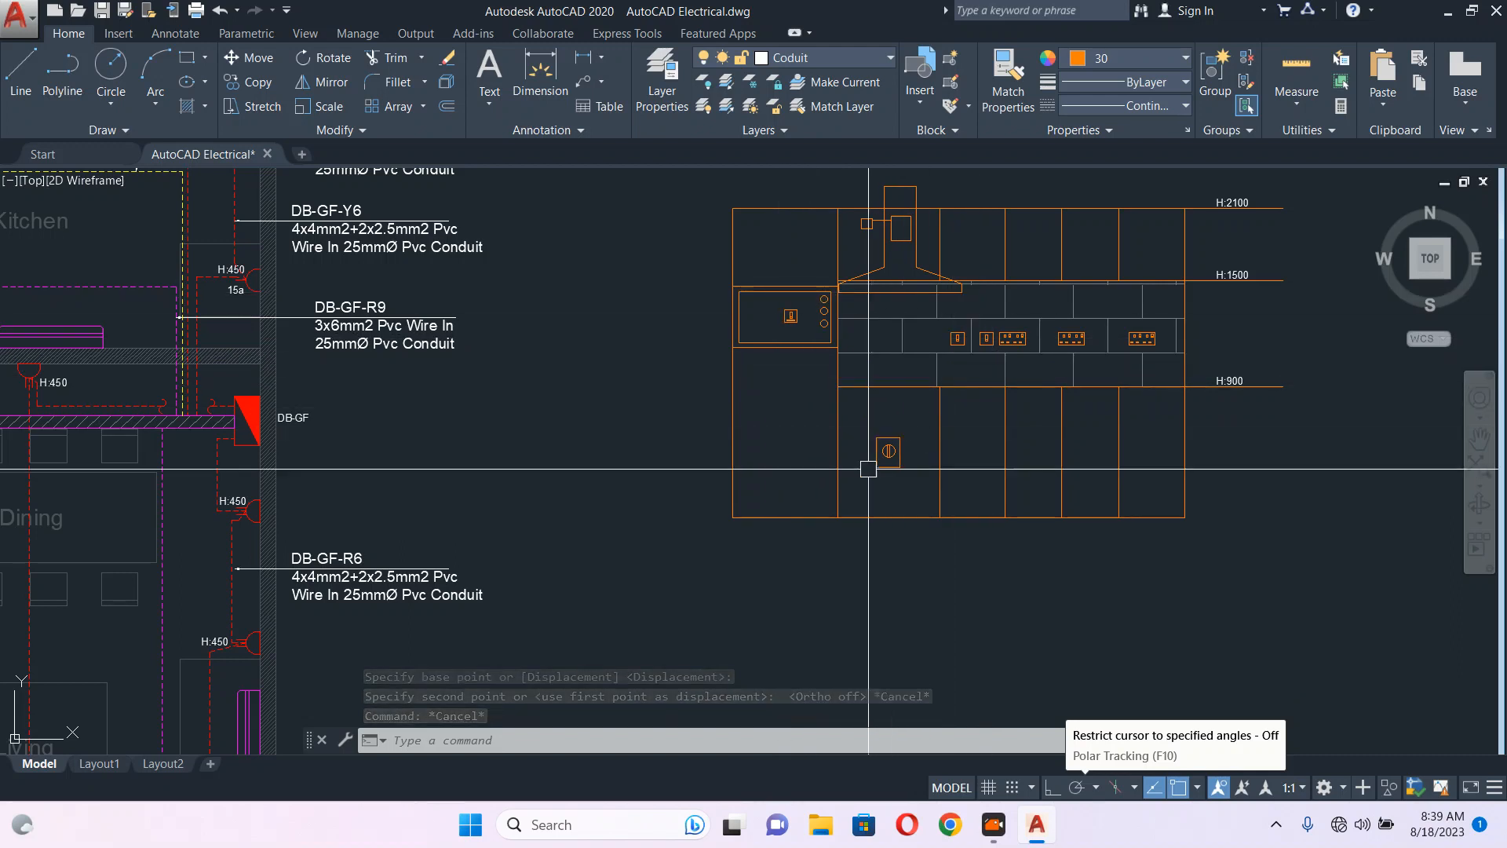
- Move the plate with the round socket symbol horizontally right, centring it on the second base cabinet divider right of the tall cabinet
{"action": "scroll", "coordinate": [893, 449], "scroll_direction": "up", "scroll_amount": 3}
{"action": "left_click_drag", "start_coordinate": [918, 423], "coordinate": [828, 503]}
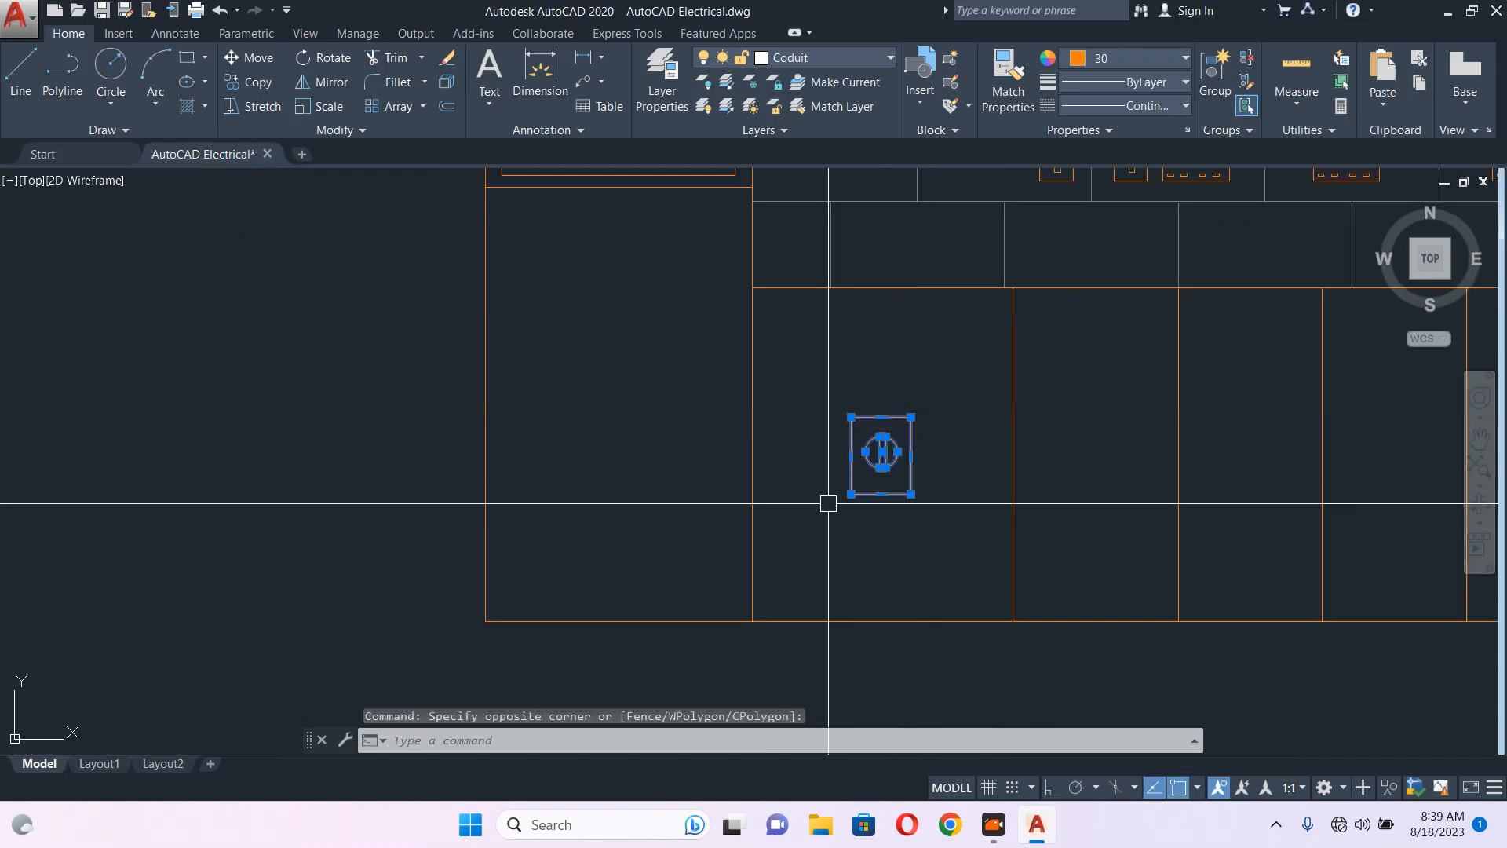
{"action": "scroll", "coordinate": [833, 503], "scroll_direction": "down", "scroll_amount": 4}
{"action": "type", "text": "m"}
{"action": "key", "text": "Return"}
{"action": "scroll", "coordinate": [838, 467], "scroll_direction": "up", "scroll_amount": 4}
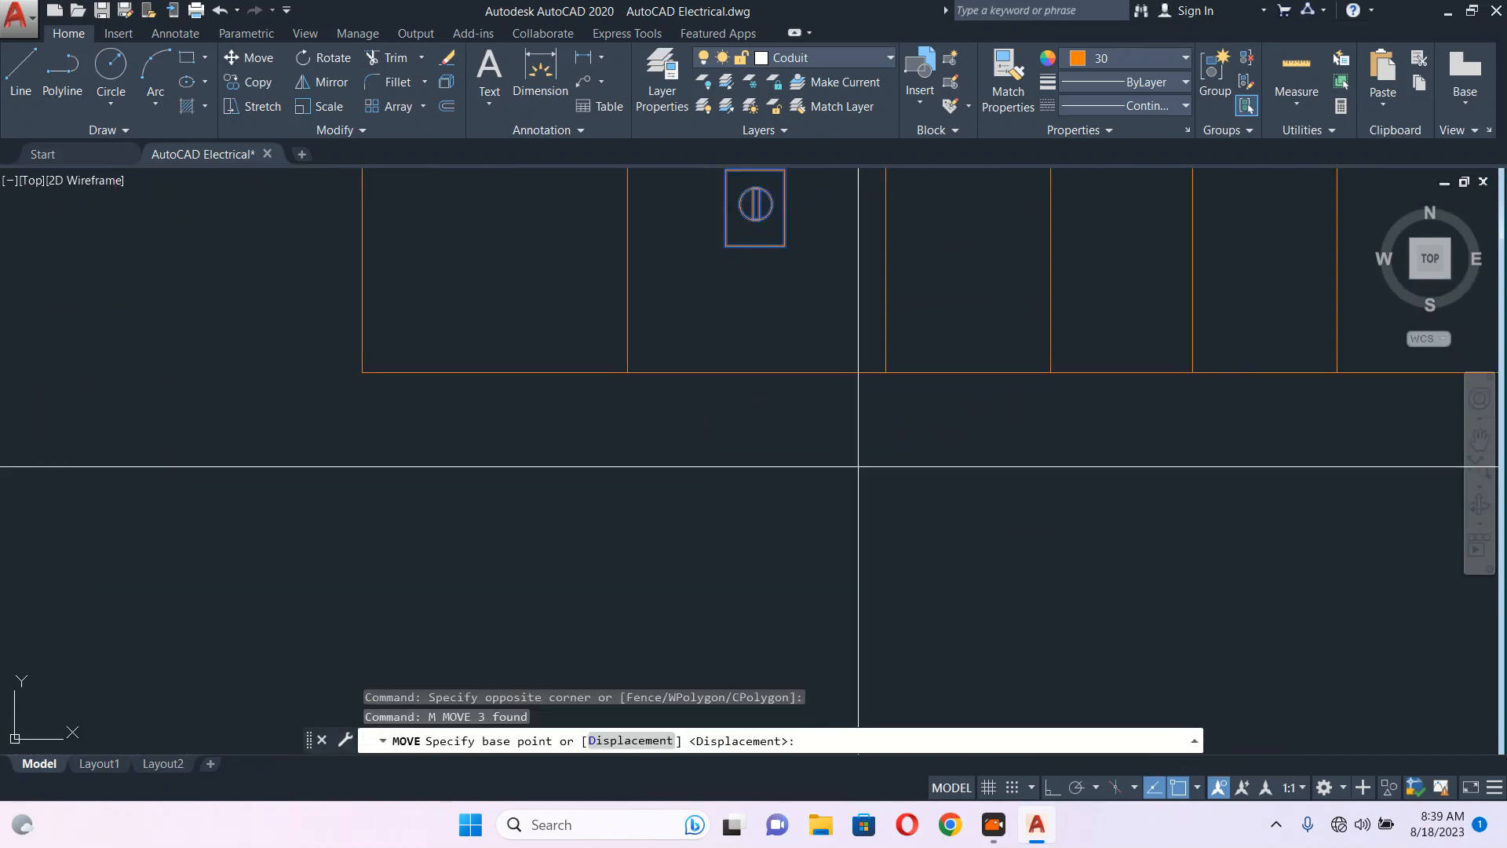
{"action": "left_click", "coordinate": [858, 468]}
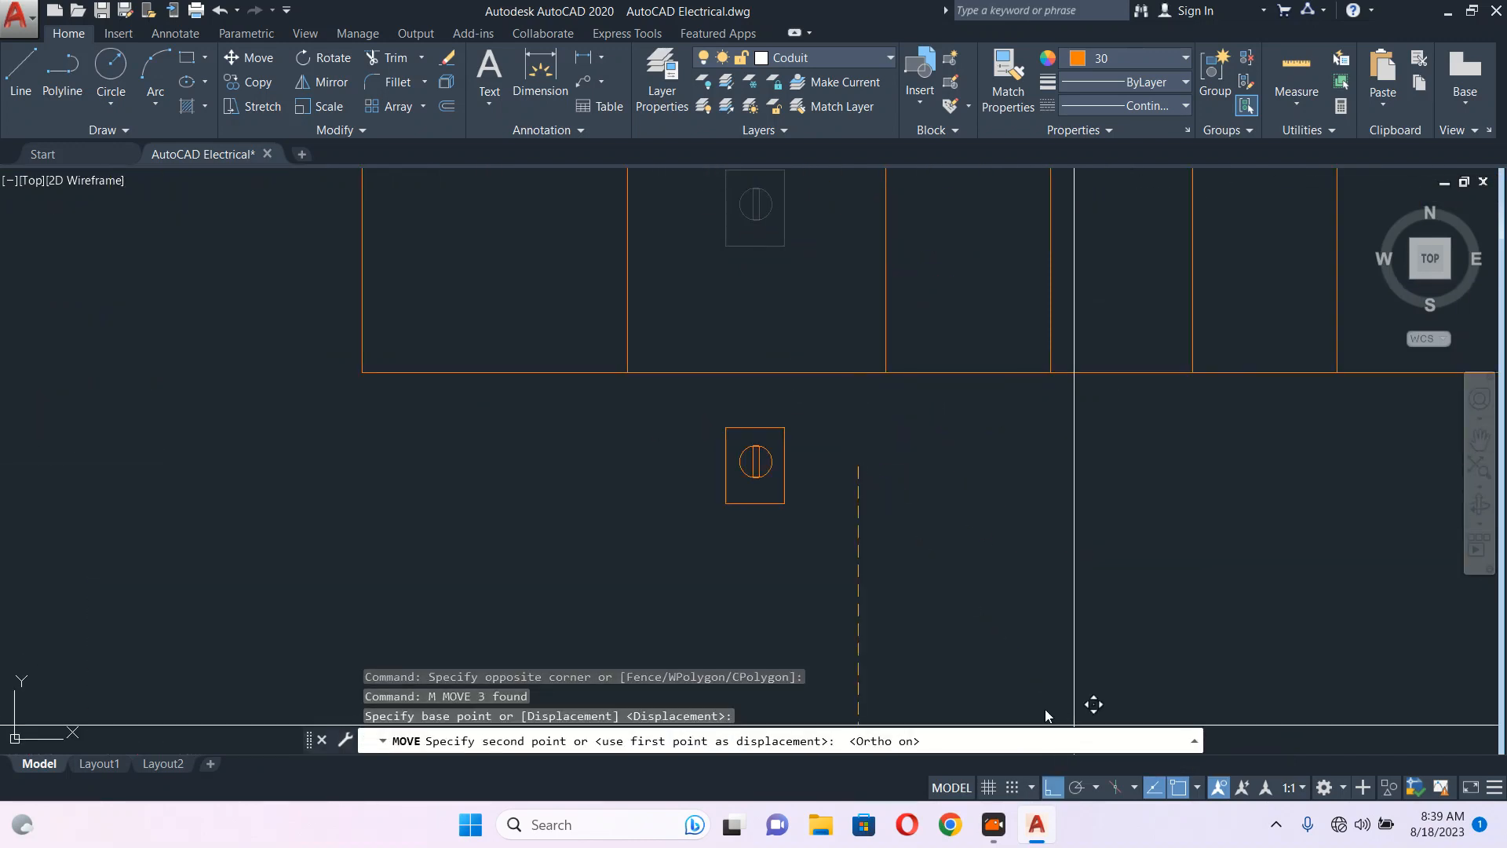
{"action": "middle_click_drag", "start_coordinate": [1064, 468], "coordinate": [1019, 593]}
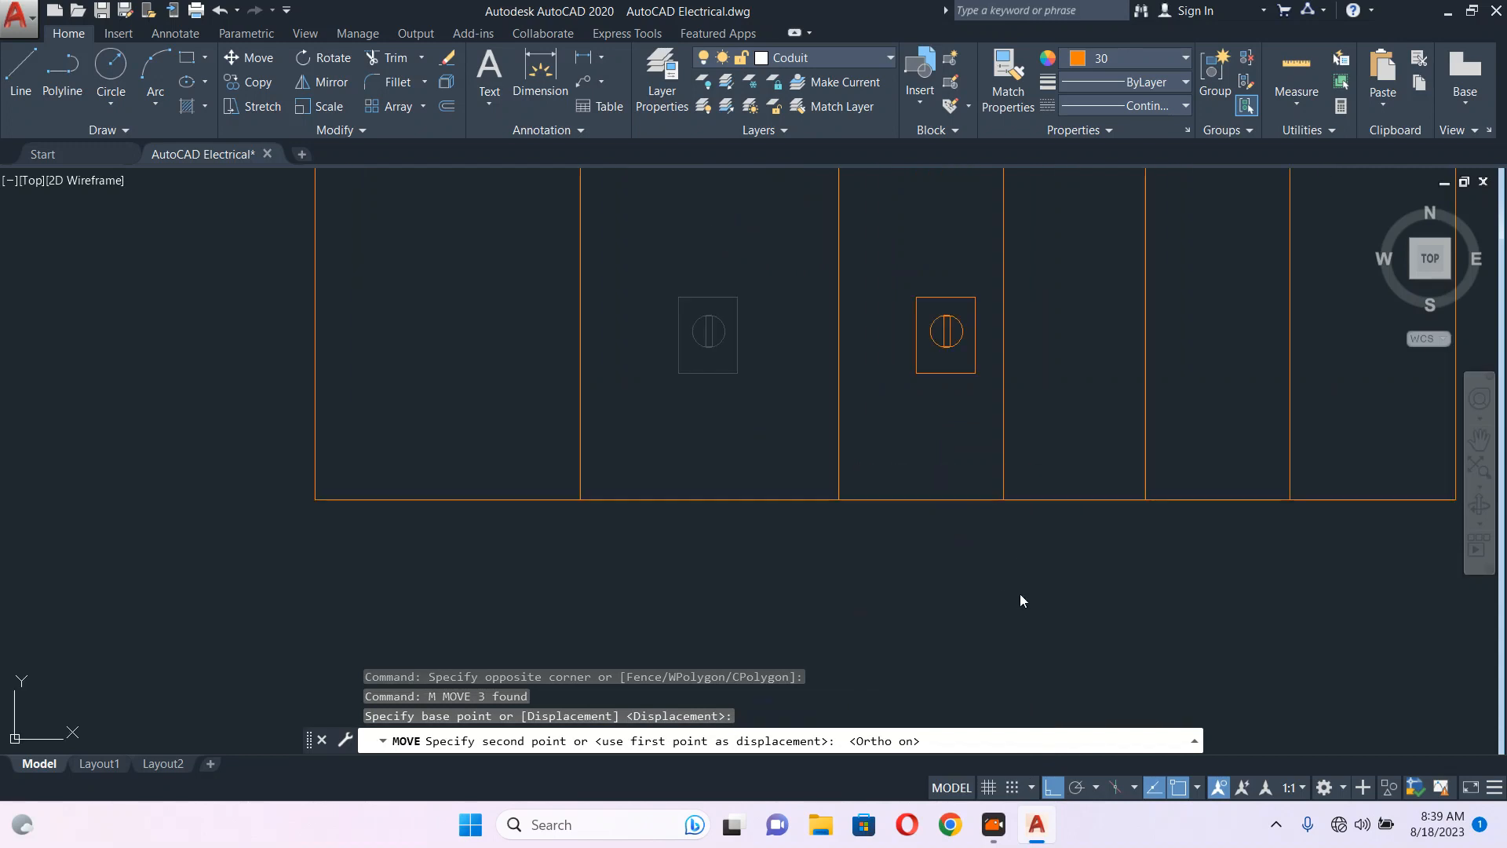
{"action": "left_click", "coordinate": [1119, 515]}
{"action": "middle_click", "coordinate": [931, 388]}
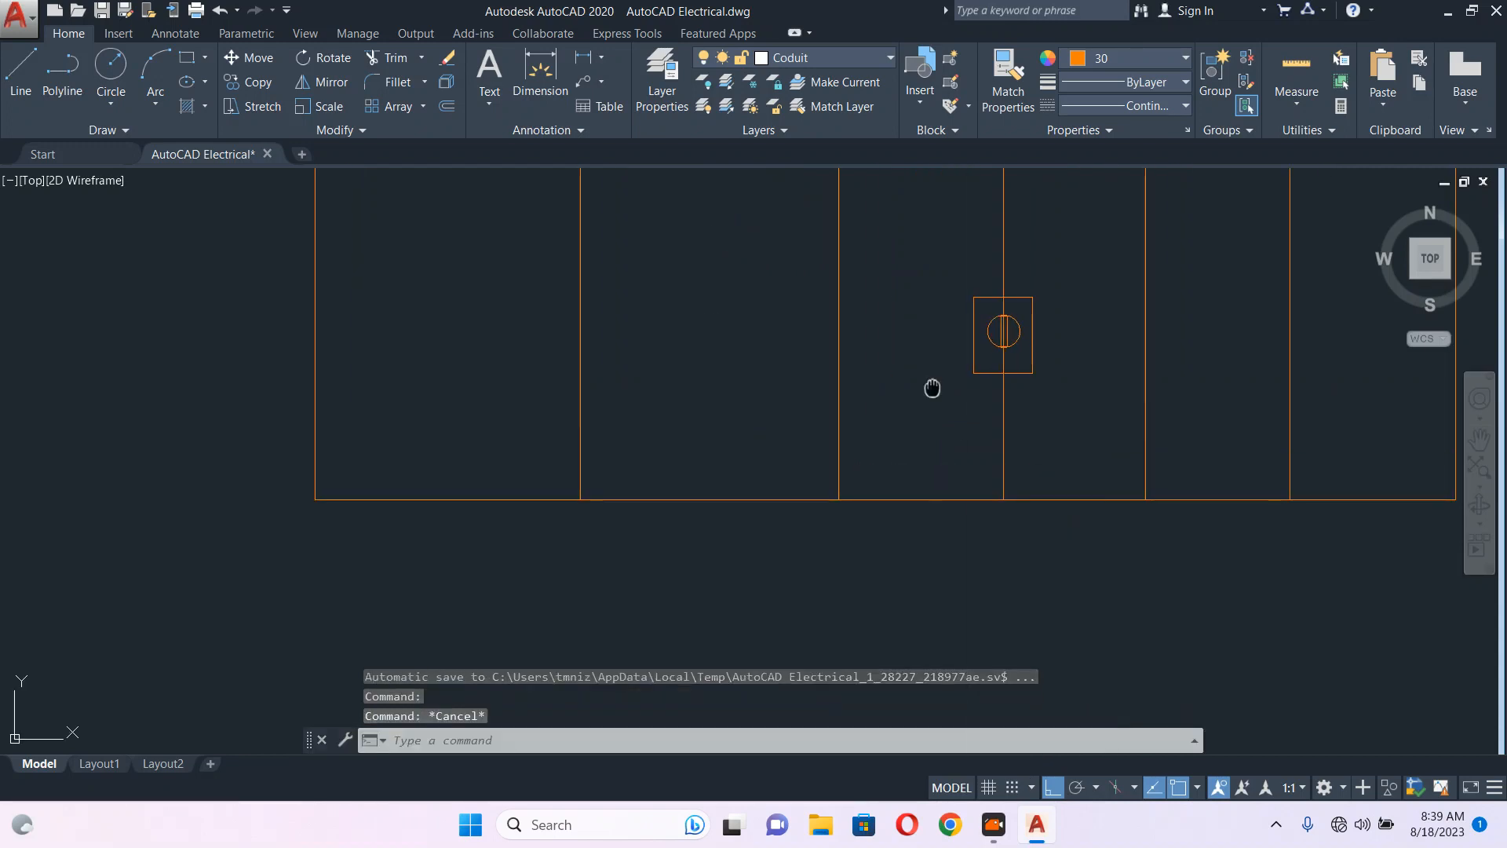
- Move the first two base cabinet dividers right of the tall cabinet horizontally left, clear of the round socket plate
{"action": "middle_click_drag", "start_coordinate": [932, 388], "coordinate": [952, 440]}
{"action": "left_click", "coordinate": [1052, 280]}
{"action": "left_click", "coordinate": [841, 303]}
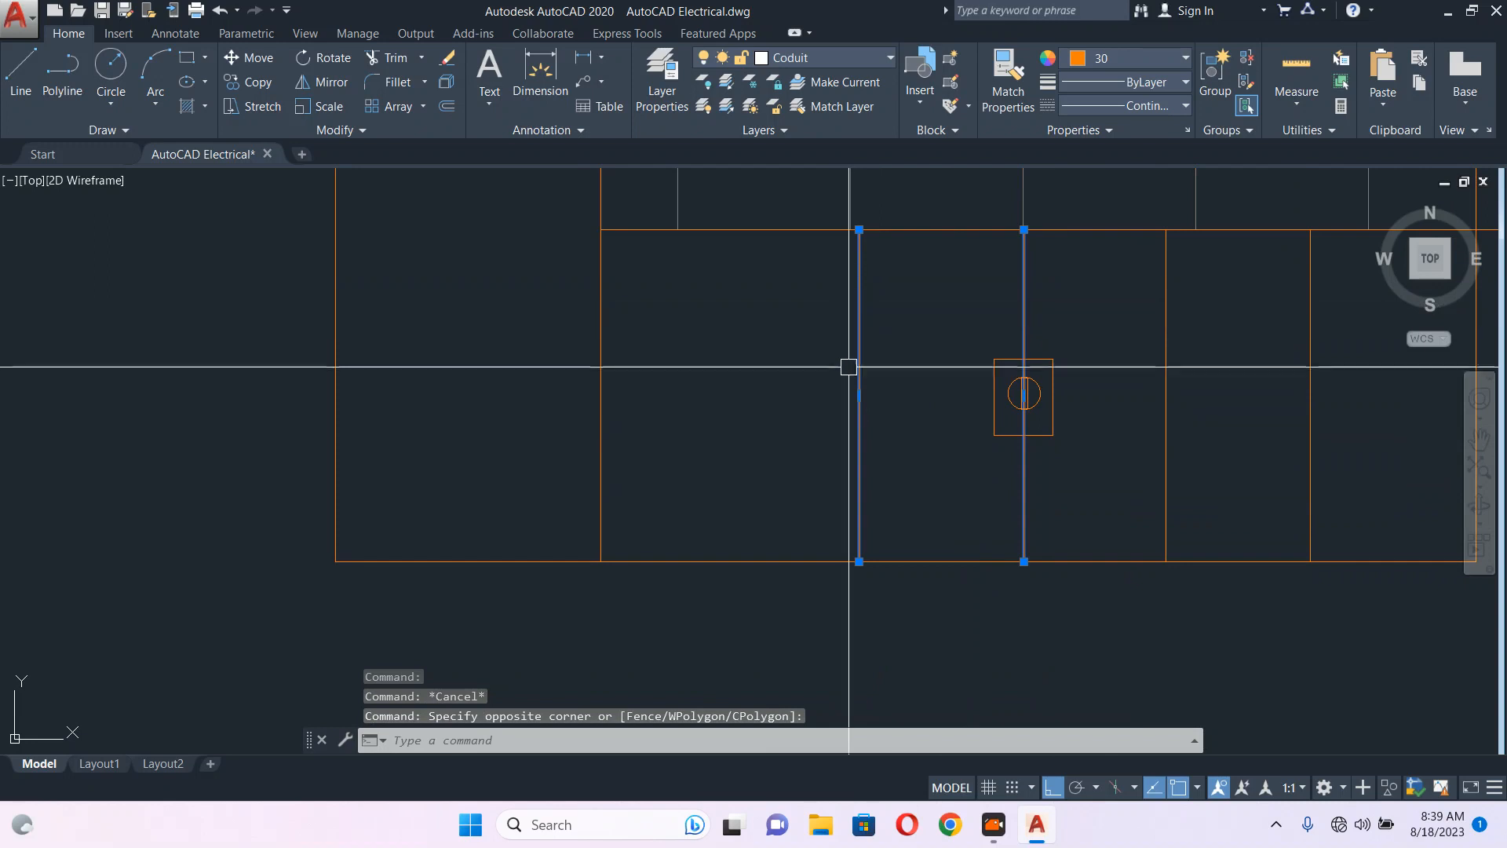
{"action": "scroll", "coordinate": [848, 366], "scroll_direction": "down", "scroll_amount": 4}
{"action": "type", "text": "m"}
{"action": "key", "text": "Return"}
{"action": "left_click", "coordinate": [1010, 440]}
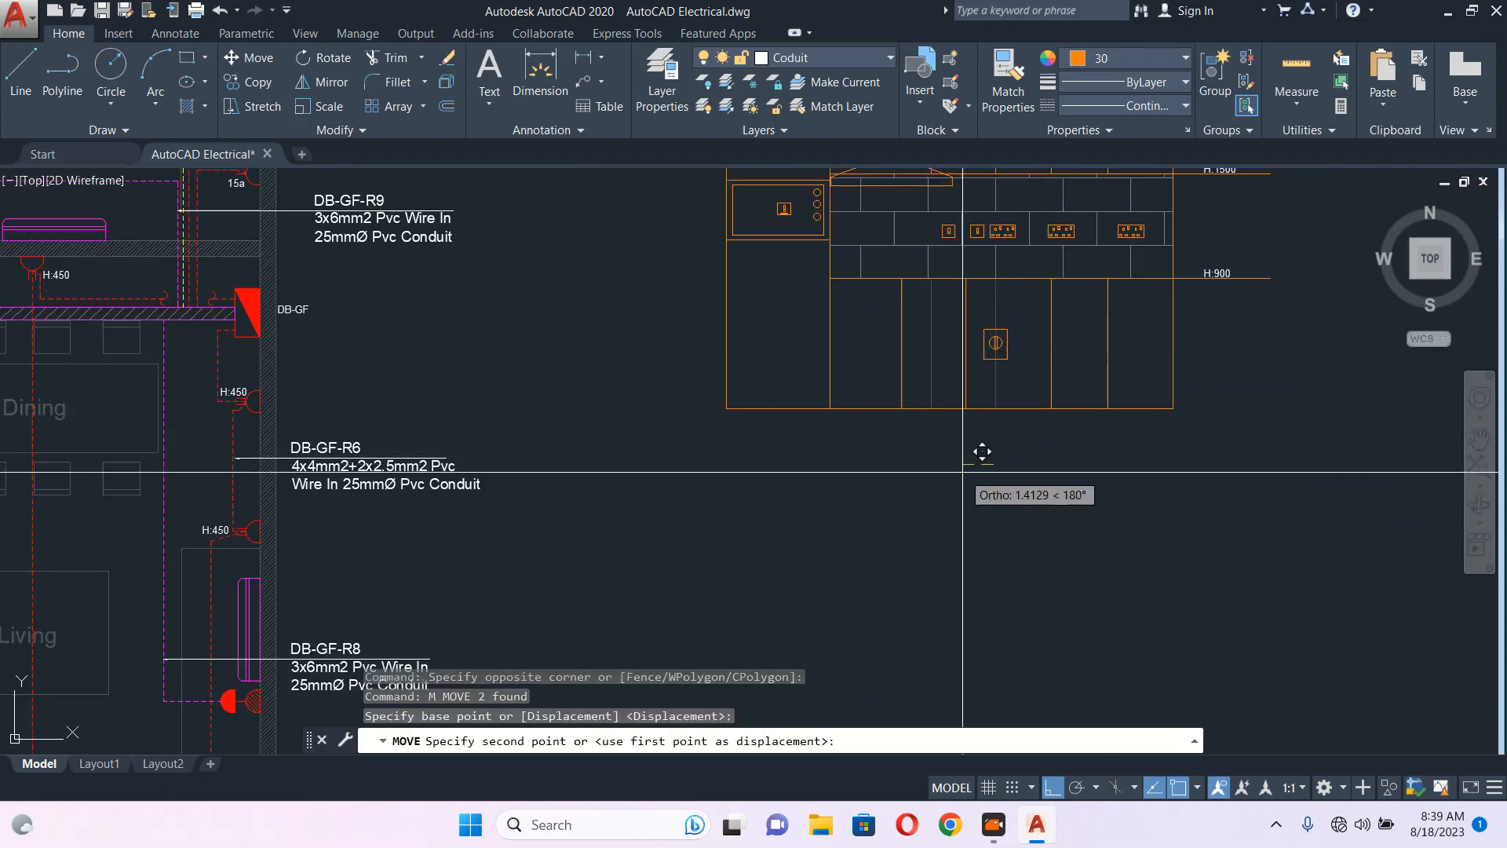
{"action": "key", "text": "Escape"}
- Mirror the two single switch plates and the adjacent wide outlet plate about a vertical line between the single plates, erasing the originals
{"action": "scroll", "coordinate": [952, 461], "scroll_direction": "up", "scroll_amount": 3}
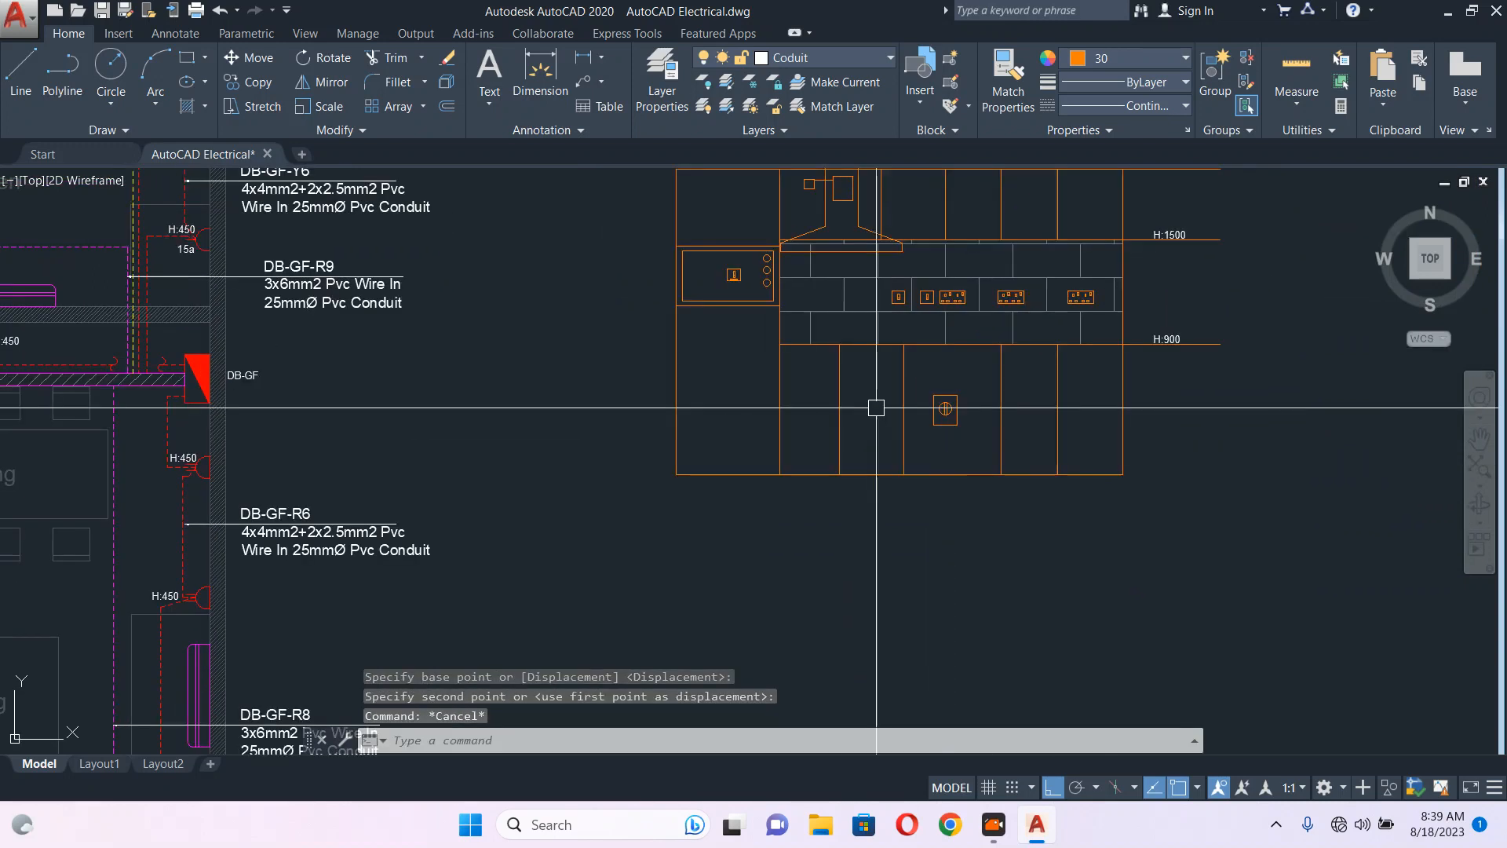
{"action": "middle_click_drag", "start_coordinate": [952, 290], "coordinate": [967, 343]}
{"action": "scroll", "coordinate": [923, 303], "scroll_direction": "up", "scroll_amount": 4}
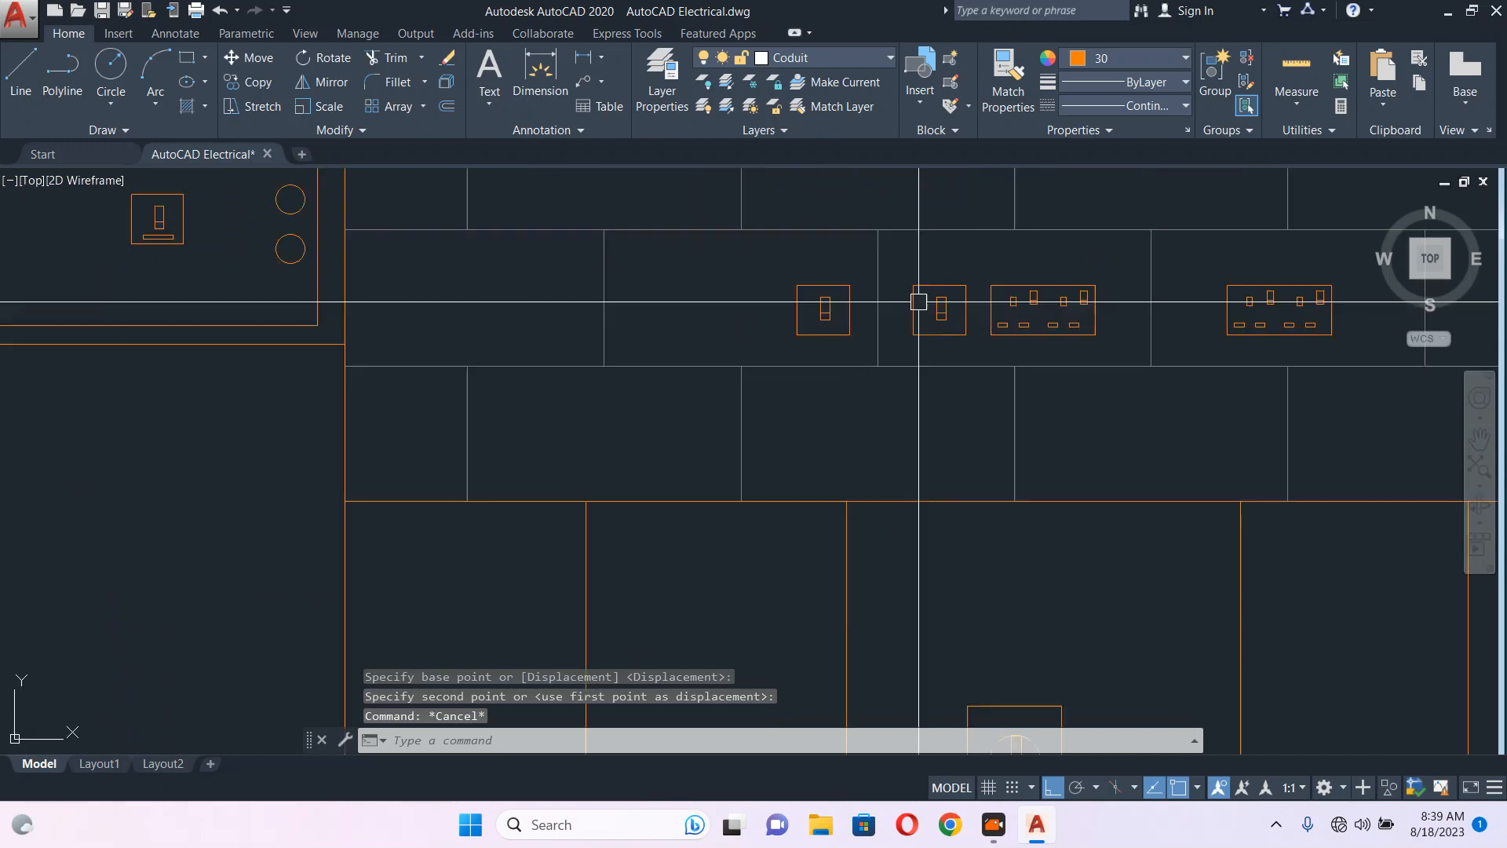
{"action": "left_click", "coordinate": [764, 257]}
{"action": "left_click", "coordinate": [1142, 400]}
{"action": "middle_click_drag", "start_coordinate": [1040, 379], "coordinate": [1057, 409]}
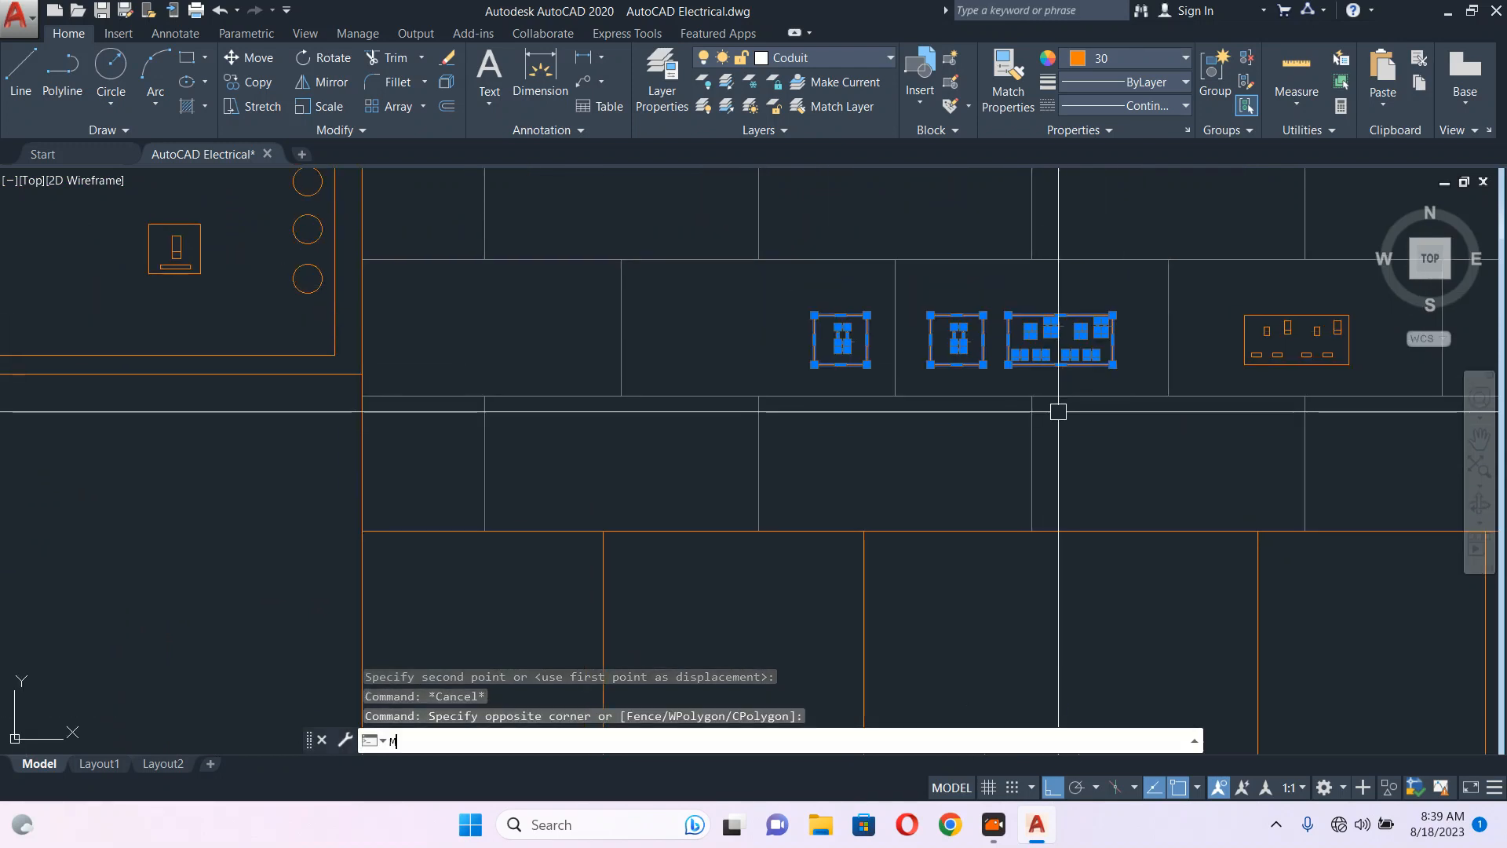
{"action": "type", "text": "mi"}
{"action": "key", "text": "Return"}
{"action": "left_click", "coordinate": [919, 313]}
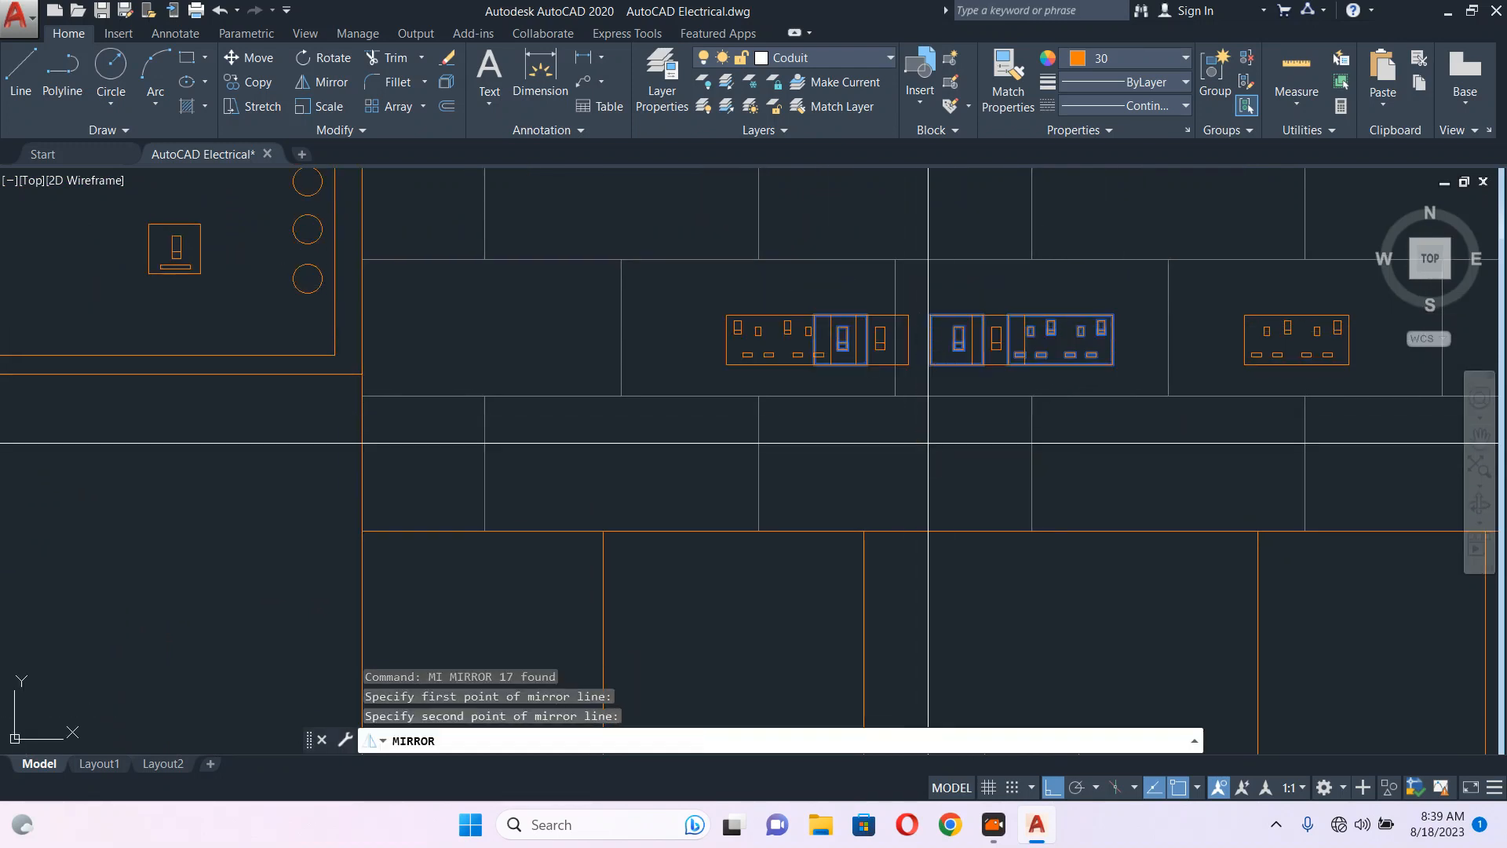
{"action": "key", "text": "Return"}
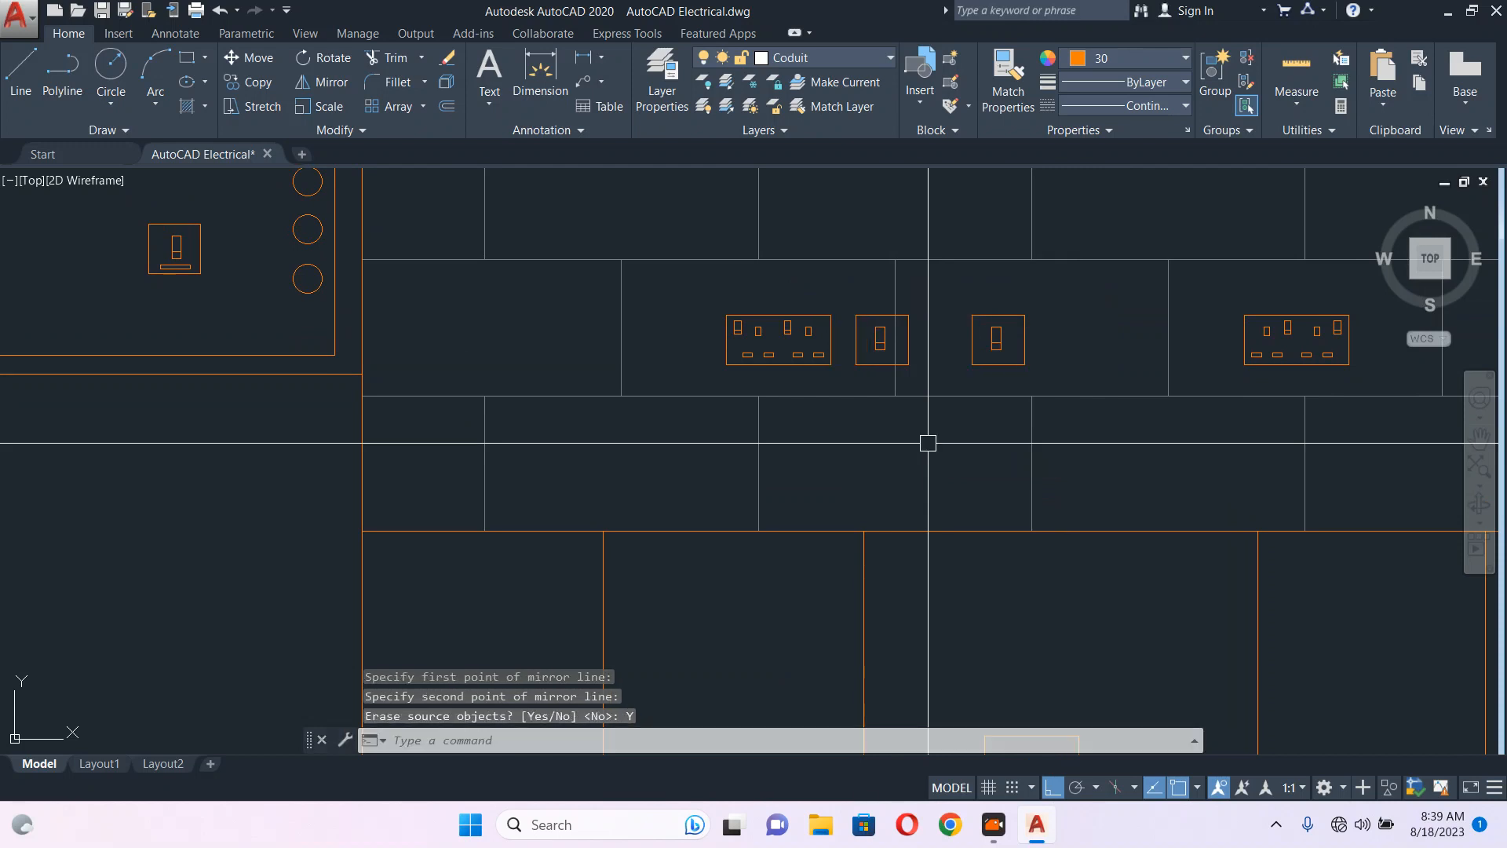
- Mirror the leftmost wide outlet plate about its own vertical centreline, erasing the source objects
{"action": "left_click", "coordinate": [700, 277]}
{"action": "left_click", "coordinate": [836, 373]}
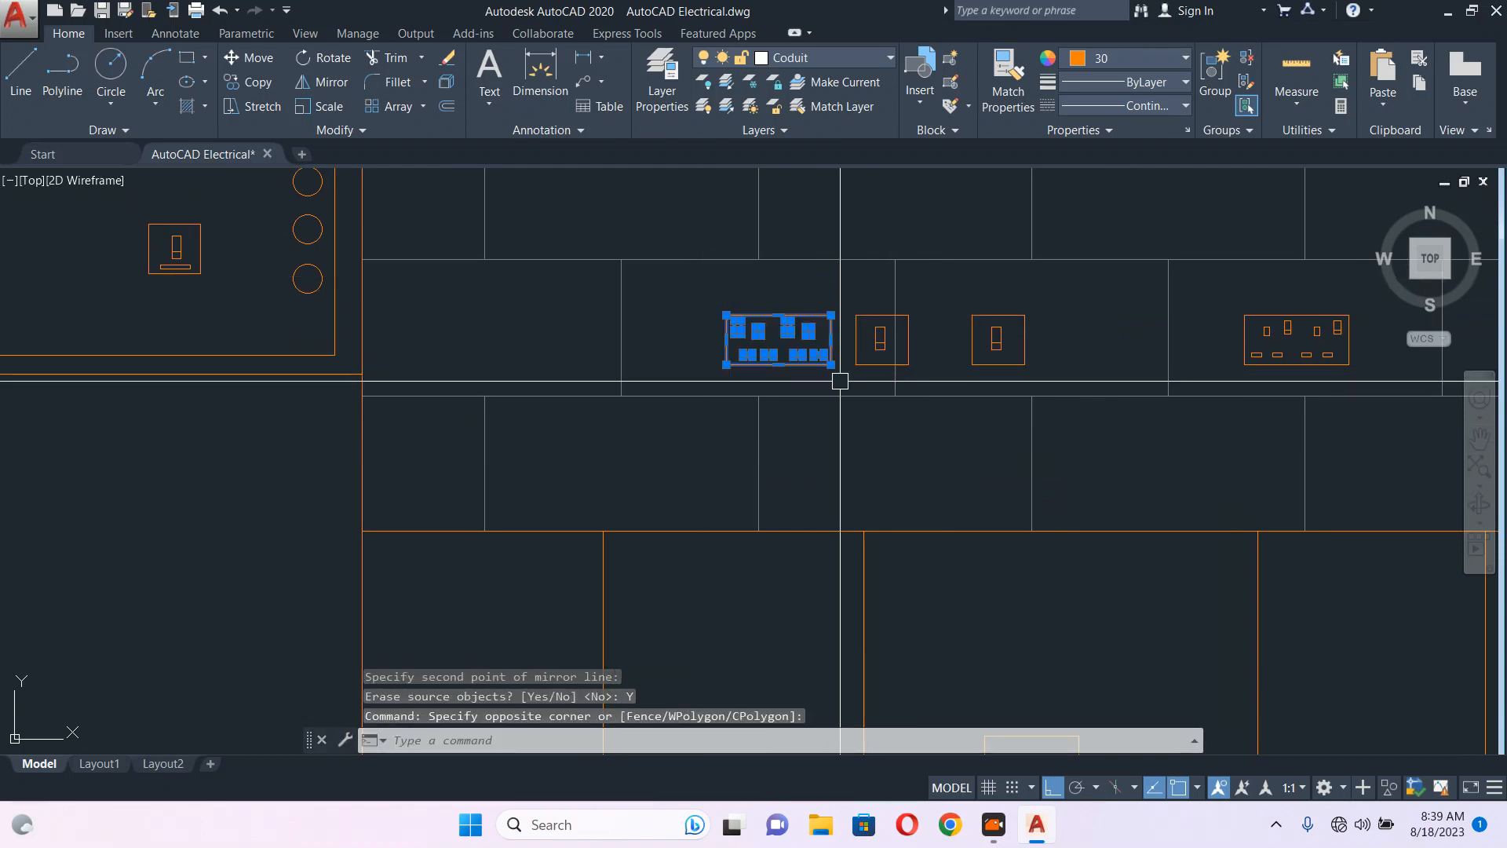
{"action": "scroll", "coordinate": [740, 346], "scroll_direction": "up", "scroll_amount": 2}
{"action": "type", "text": "MI"}
{"action": "key", "text": "Return"}
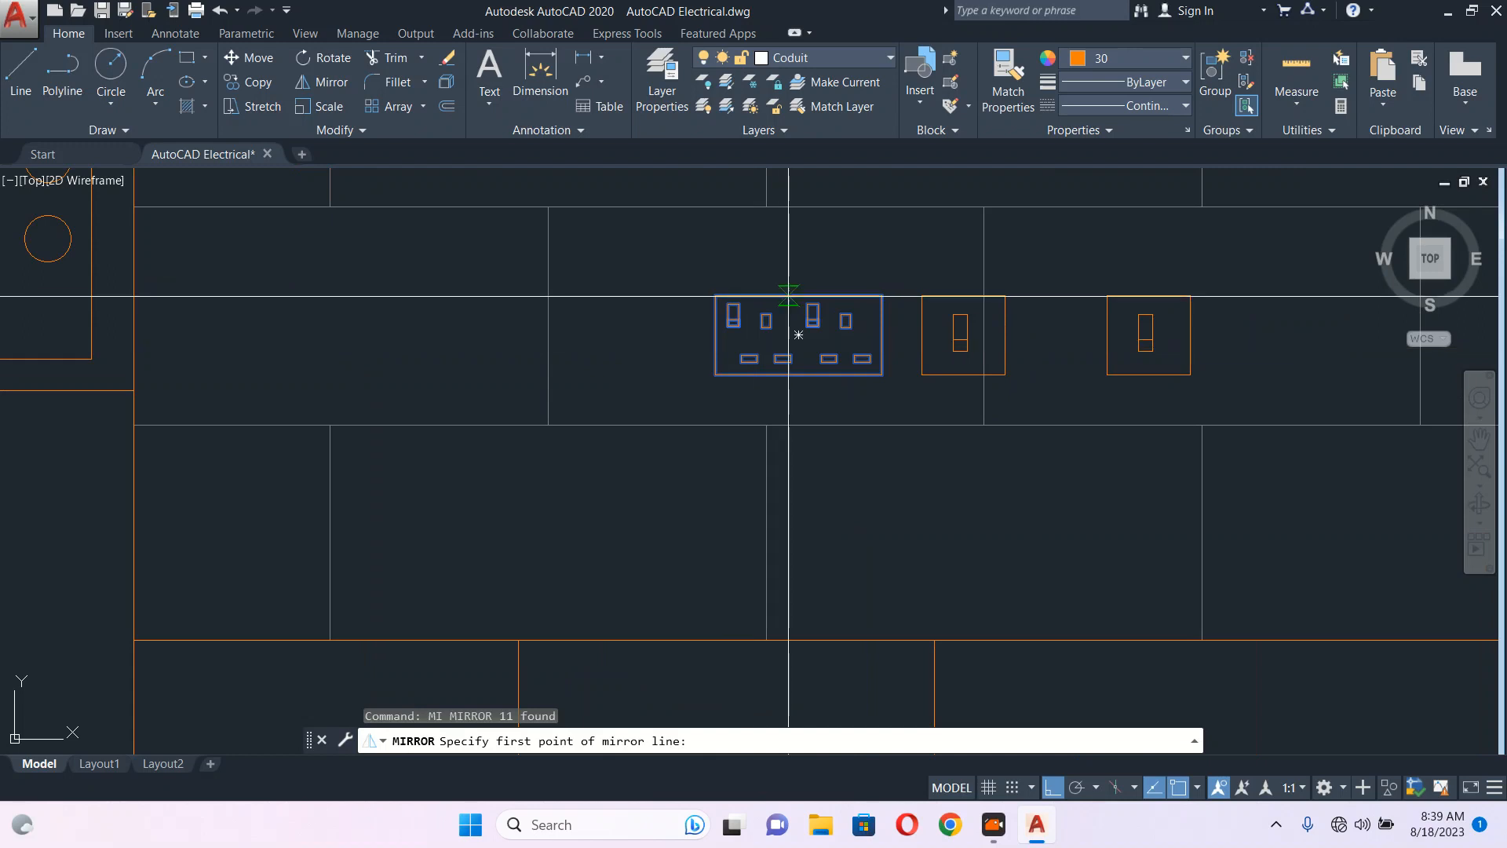
{"action": "left_click", "coordinate": [798, 296]}
{"action": "left_click", "coordinate": [821, 233]}
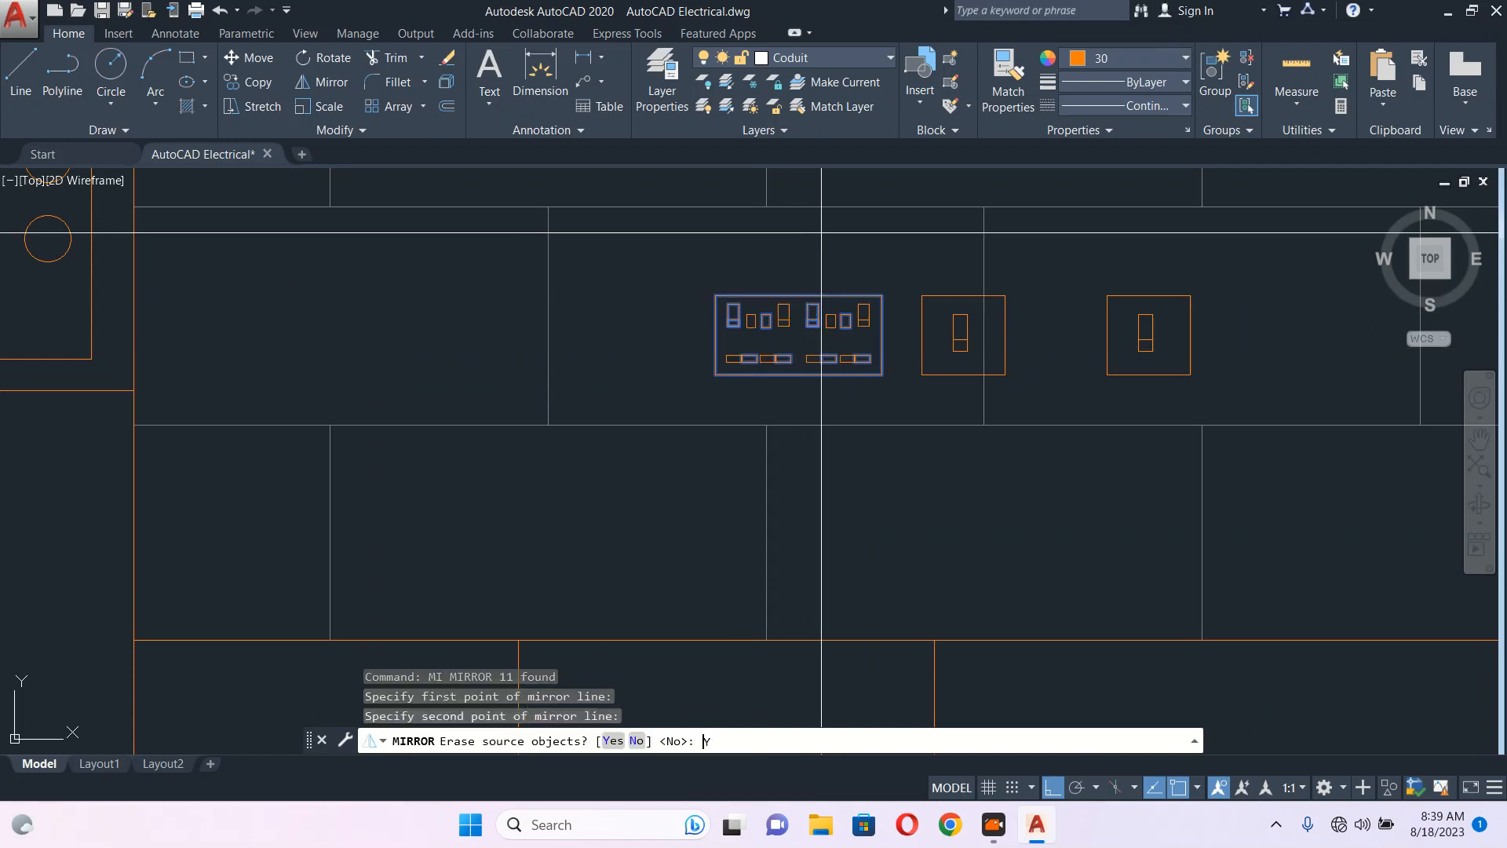
{"action": "type", "text": "Y"}
{"action": "key", "text": "Return"}
{"action": "scroll", "coordinate": [817, 272], "scroll_direction": "down", "scroll_amount": 3}
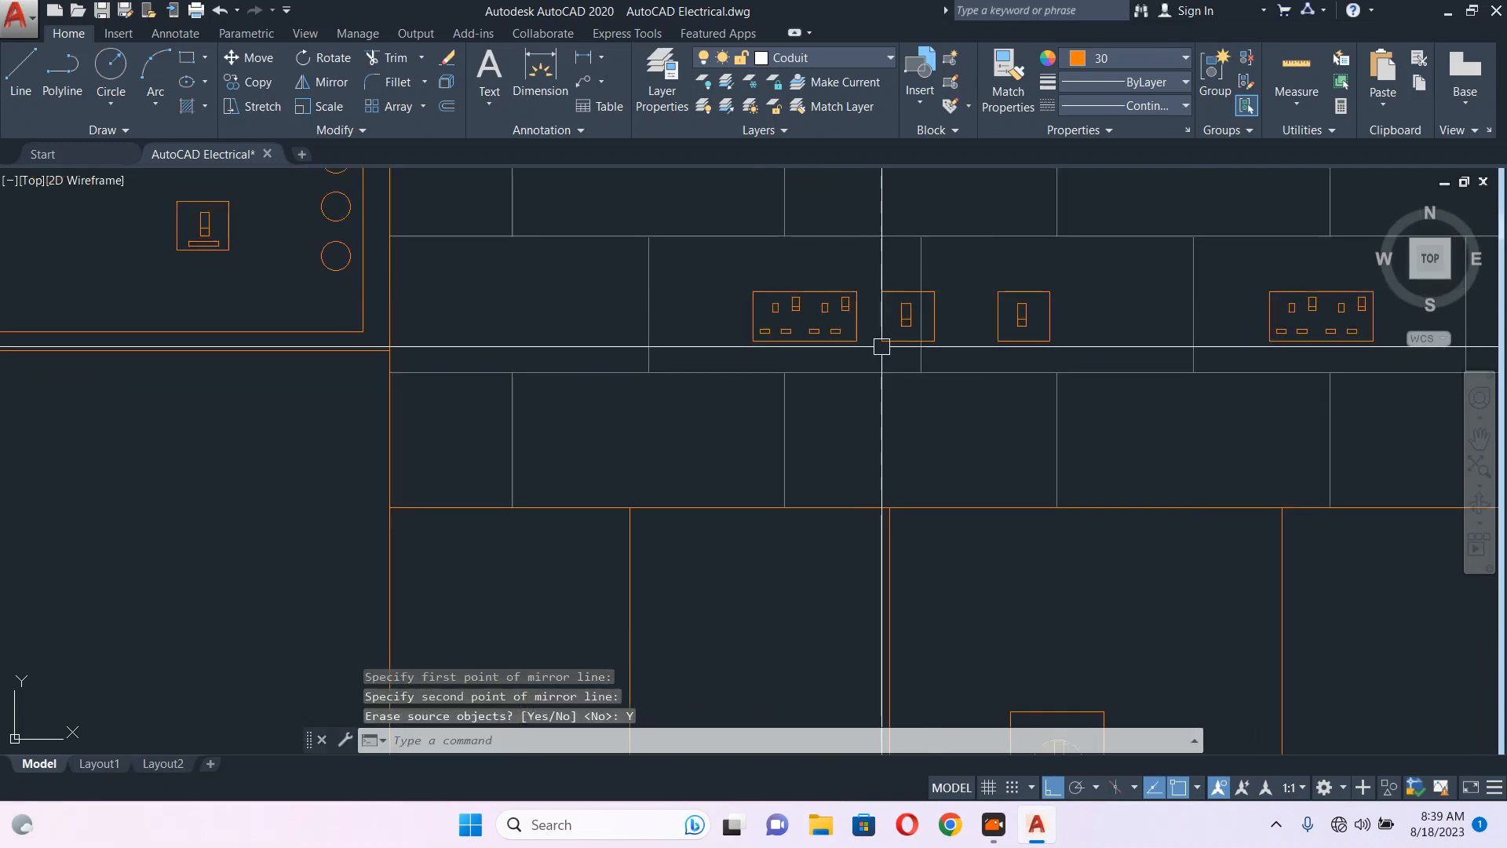
- Move the round socket plate slightly right within the wide middle base cabinet, clear of the cabinet dividers
{"action": "scroll", "coordinate": [910, 377], "scroll_direction": "down", "scroll_amount": 2}
{"action": "middle_click_drag", "start_coordinate": [940, 403], "coordinate": [851, 371]}
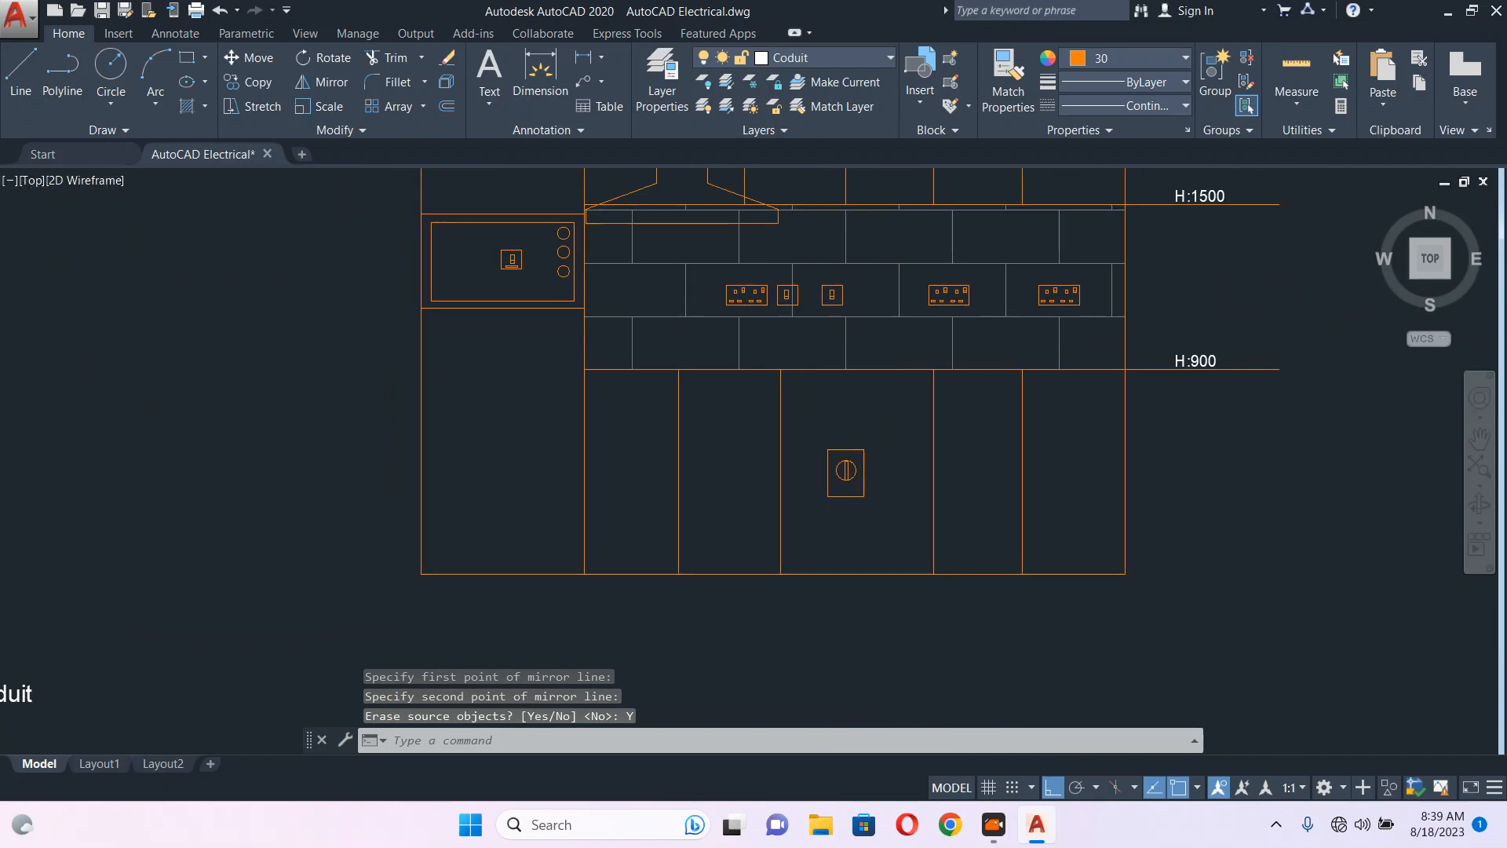
{"action": "left_click", "coordinate": [876, 446]}
{"action": "left_click", "coordinate": [820, 507]}
{"action": "type", "text": "m"}
{"action": "key", "text": "Return"}
{"action": "scroll", "coordinate": [873, 516], "scroll_direction": "up", "scroll_amount": 2}
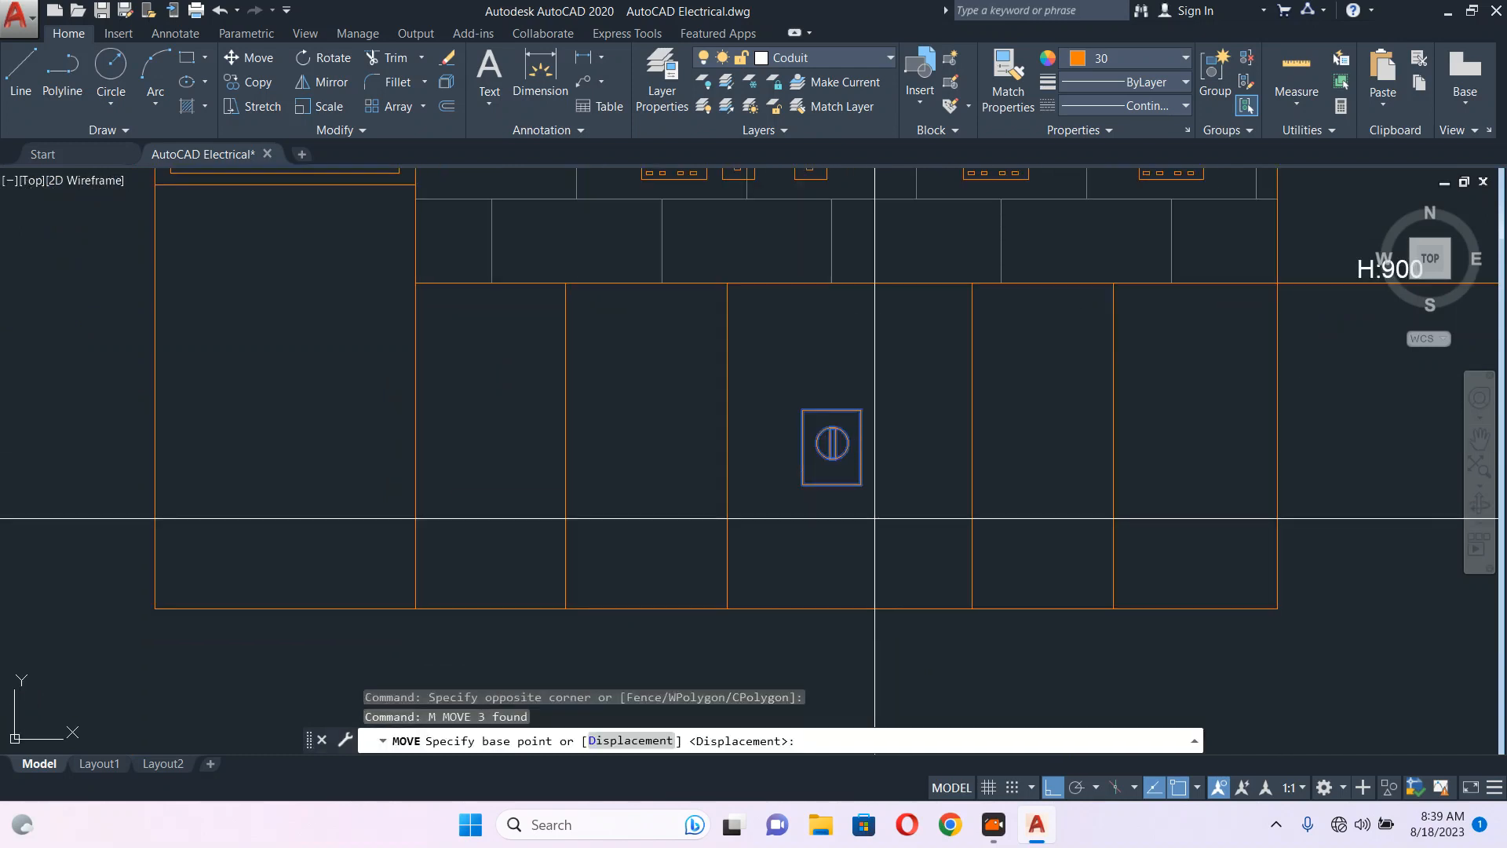
{"action": "left_click", "coordinate": [875, 519]}
{"action": "left_click", "coordinate": [904, 526]}
{"action": "scroll", "coordinate": [813, 337], "scroll_direction": "down", "scroll_amount": 2}
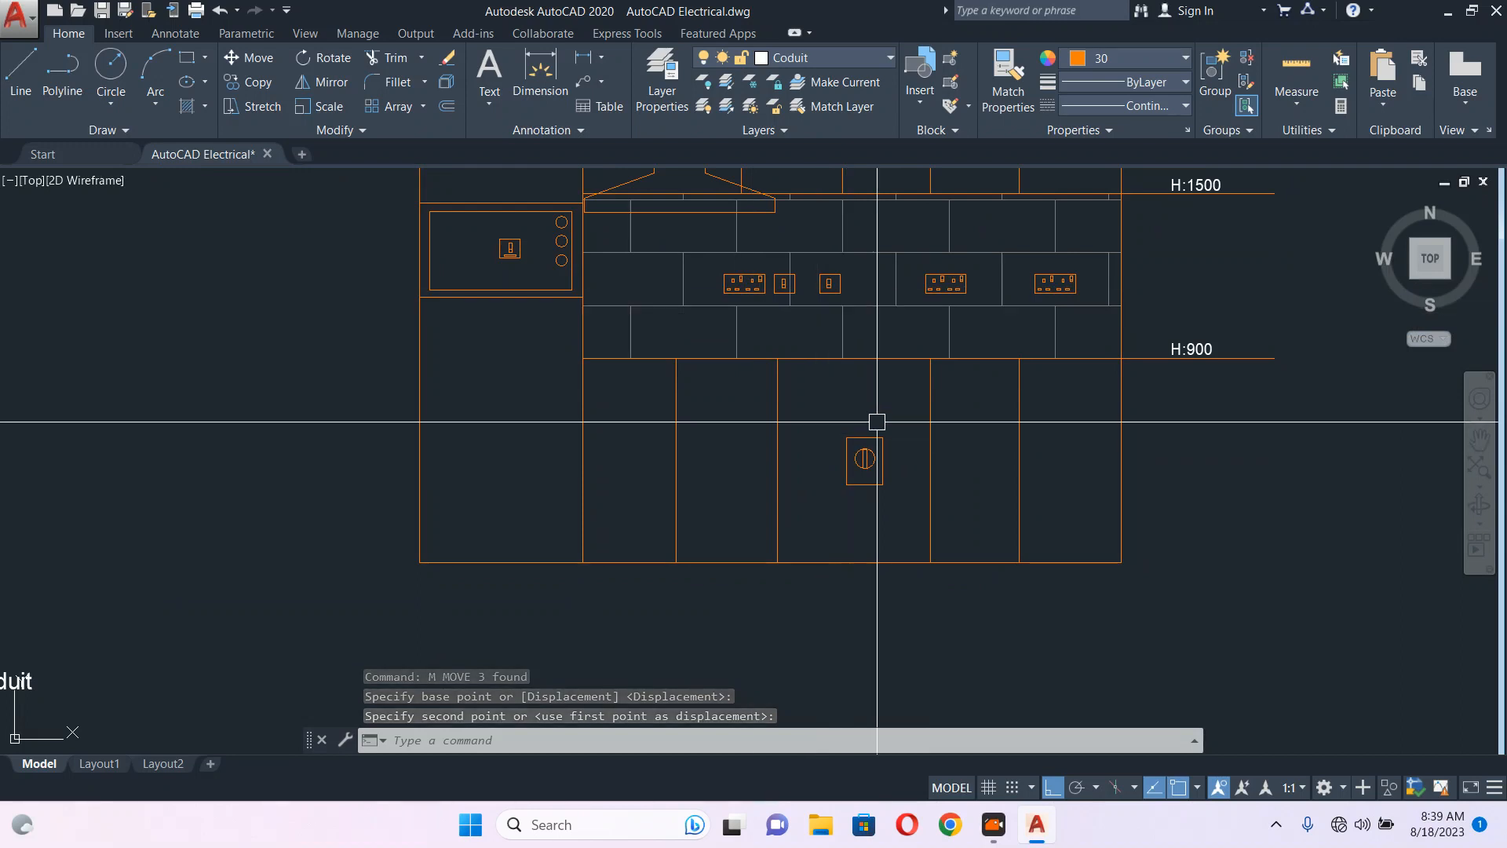
{"action": "mouse_move", "coordinate": [874, 422]}
{"action": "middle_mouse_down"}
{"action": "mouse_move", "coordinate": [902, 554]}
{"action": "mouse_move", "coordinate": [792, 448]}
{"action": "middle_mouse_up"}
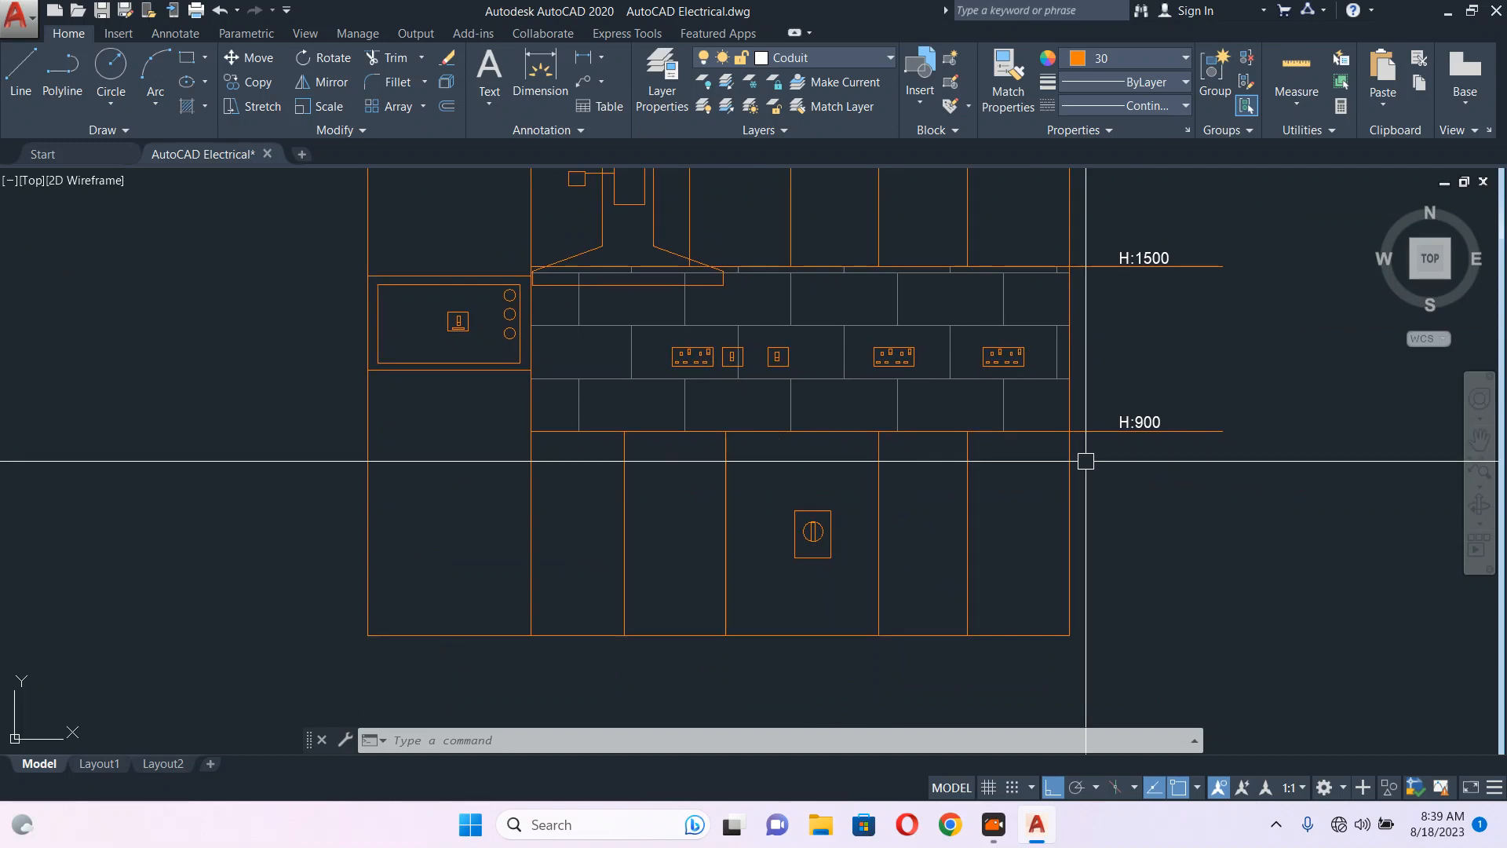
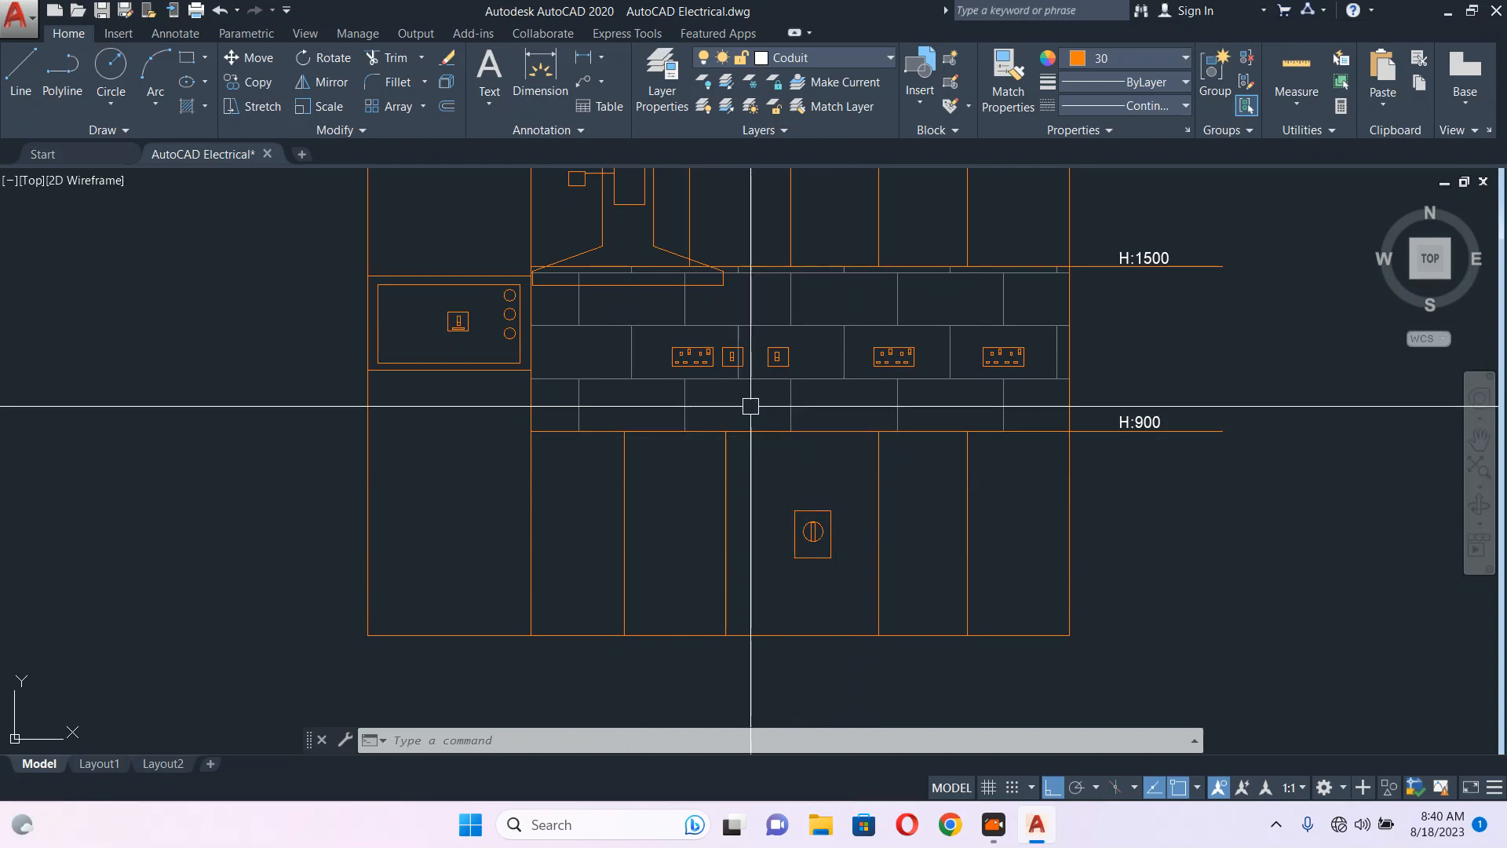
{"action": "middle_click_drag", "start_coordinate": [676, 330], "coordinate": [762, 435]}
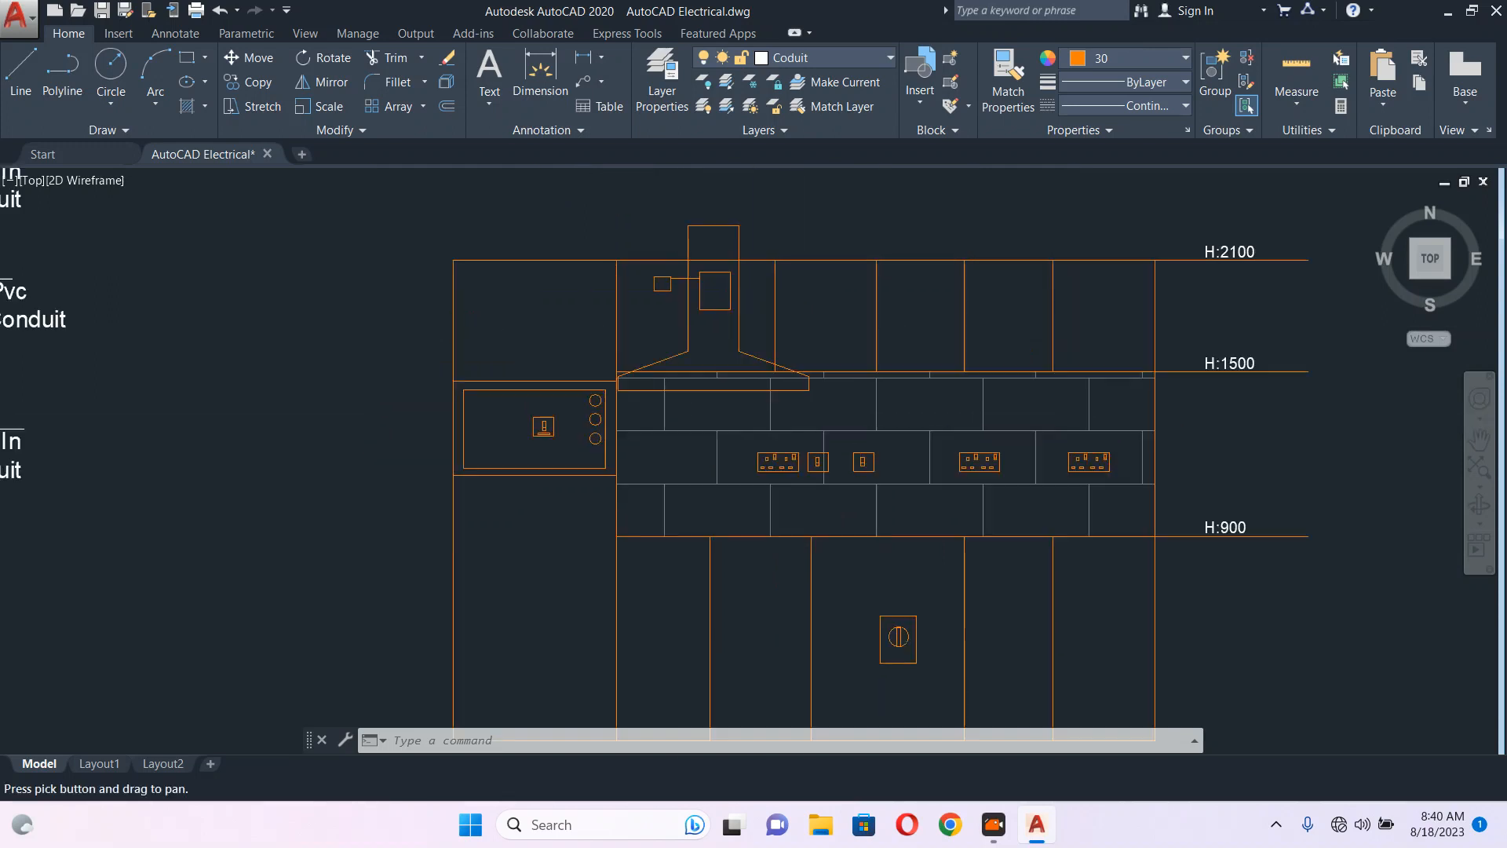
{"action": "left_click", "coordinate": [743, 205]}
{"action": "left_click", "coordinate": [656, 229]}
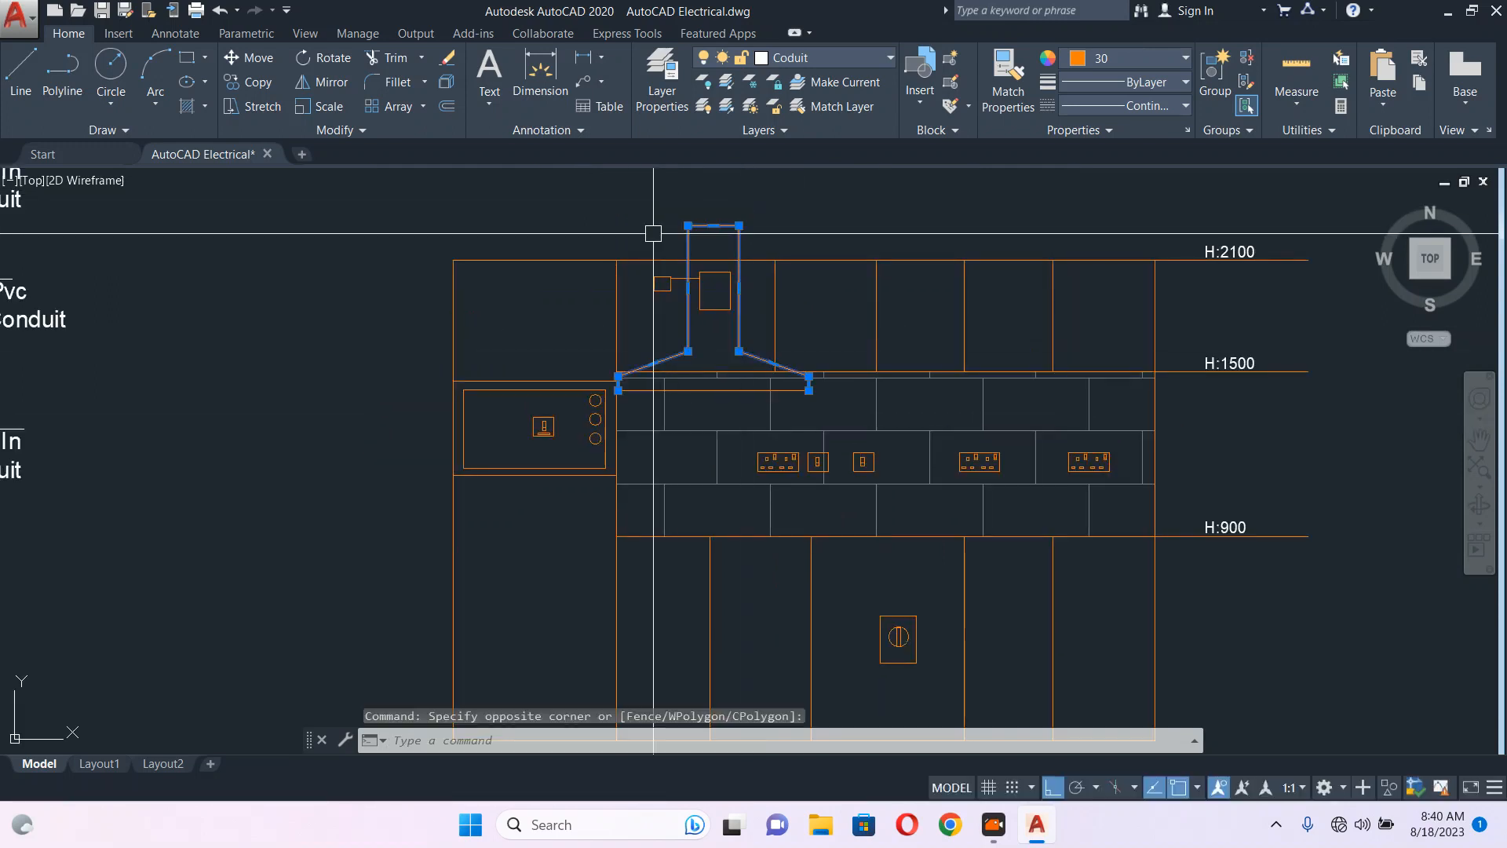
{"action": "left_click", "coordinate": [631, 191]}
{"action": "left_click", "coordinate": [797, 402]}
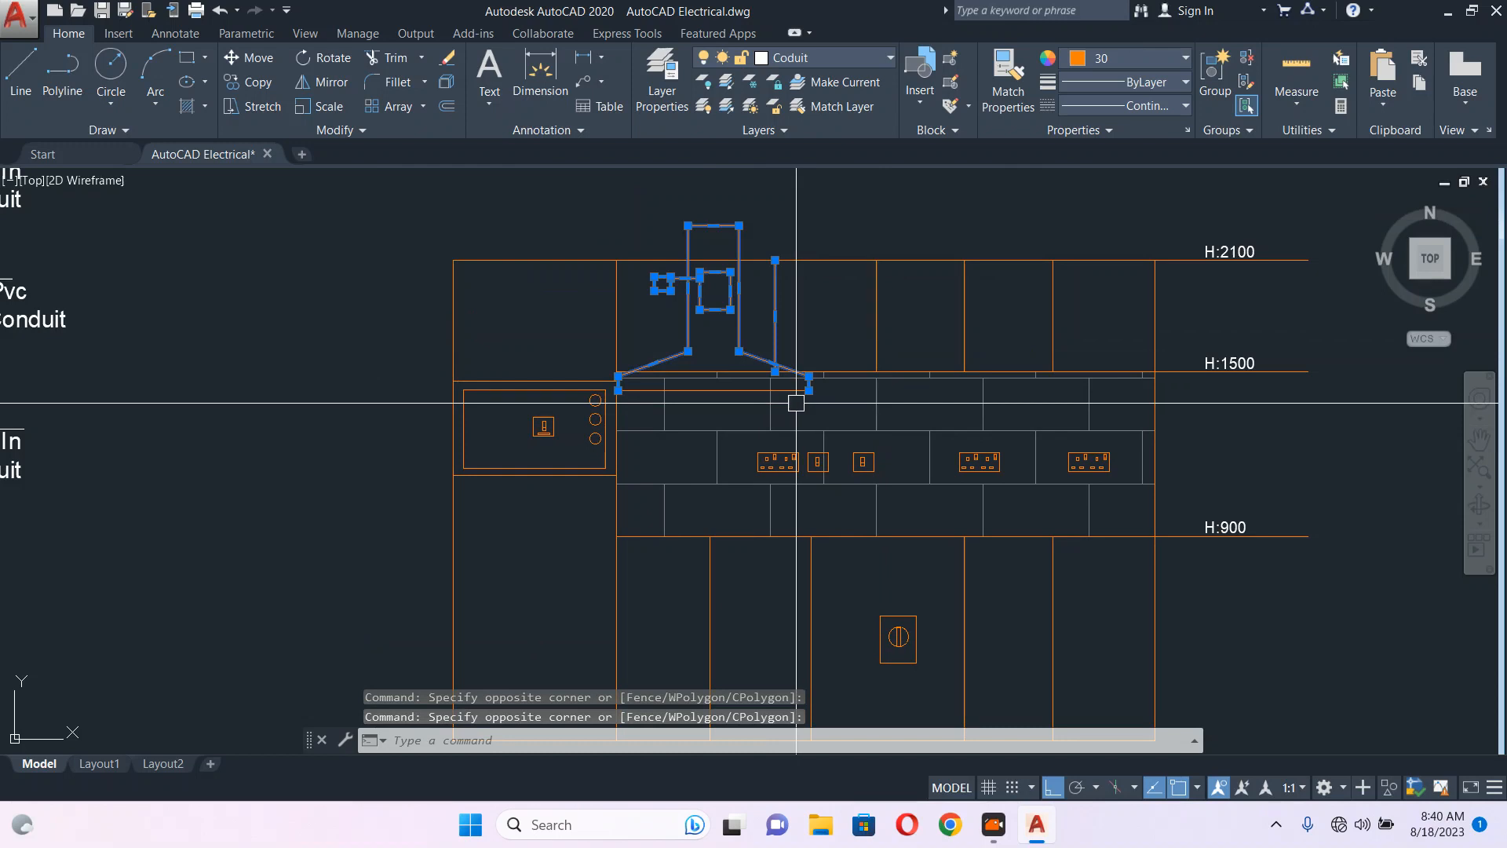
{"action": "left_click", "coordinate": [743, 389]}
{"action": "key", "text": "Escape"}
- Move the complete range hood outline with its two small boxes and connecting line horizontally right, centring it above the wide middle base cabinet
{"action": "scroll", "coordinate": [704, 270], "scroll_direction": "up", "scroll_amount": 4}
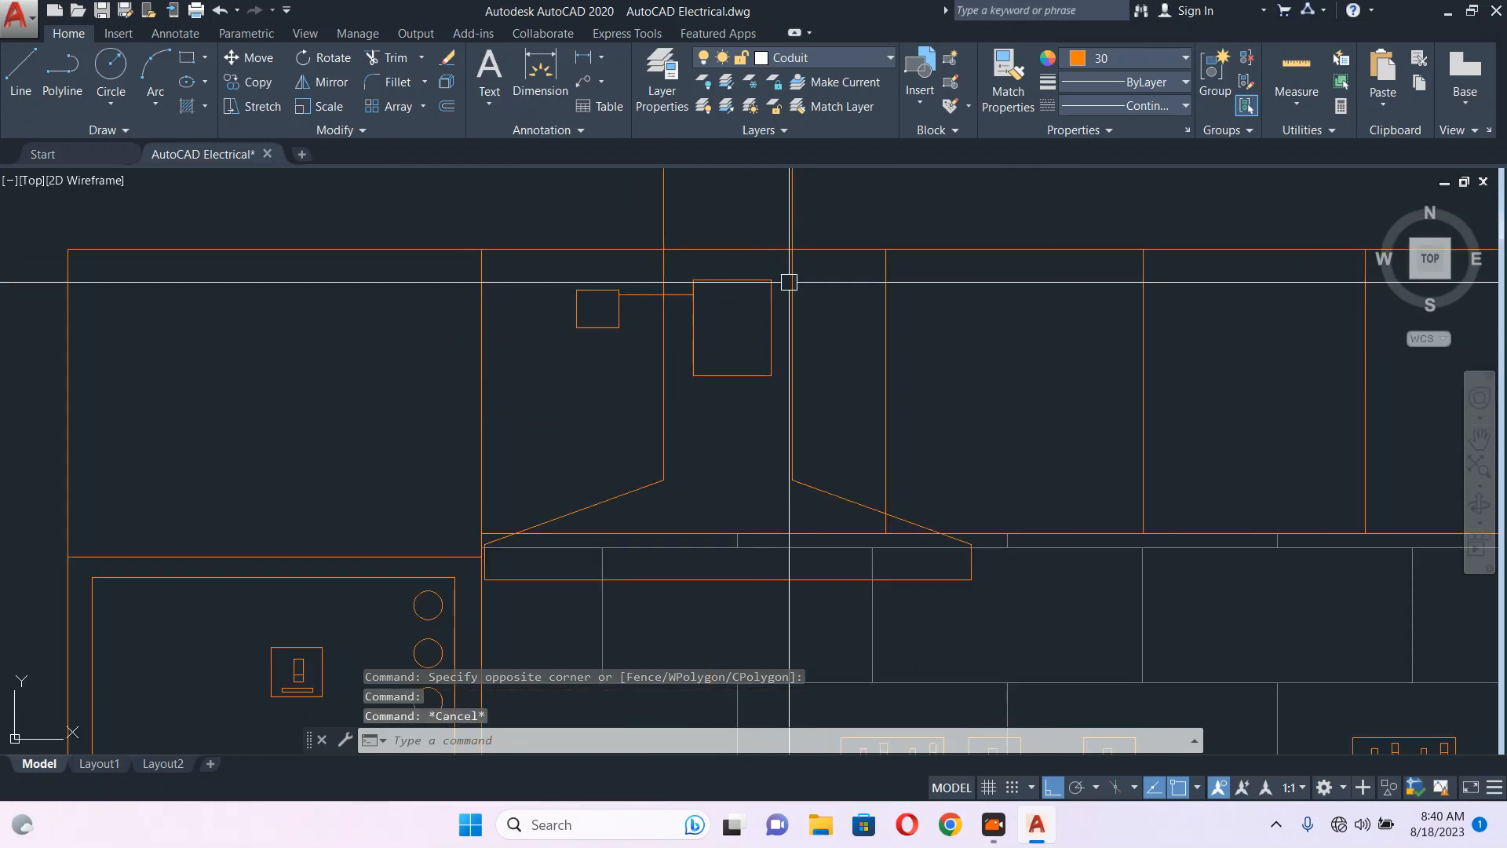
{"action": "left_click", "coordinate": [808, 279]}
{"action": "left_click", "coordinate": [538, 403]}
{"action": "scroll", "coordinate": [538, 403], "scroll_direction": "down", "scroll_amount": 4}
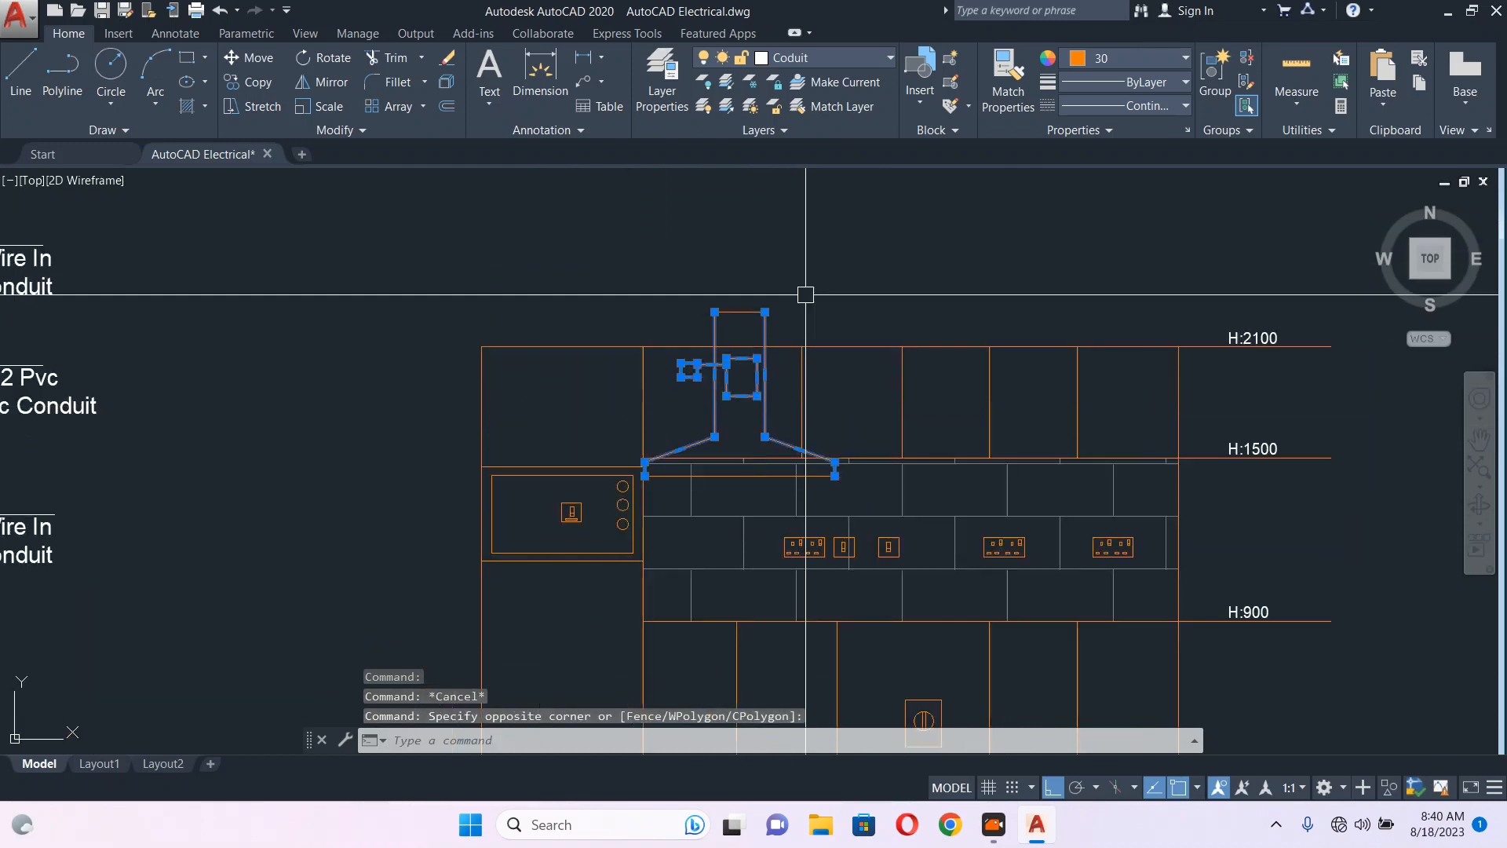
{"action": "scroll", "coordinate": [762, 466], "scroll_direction": "up", "scroll_amount": 4}
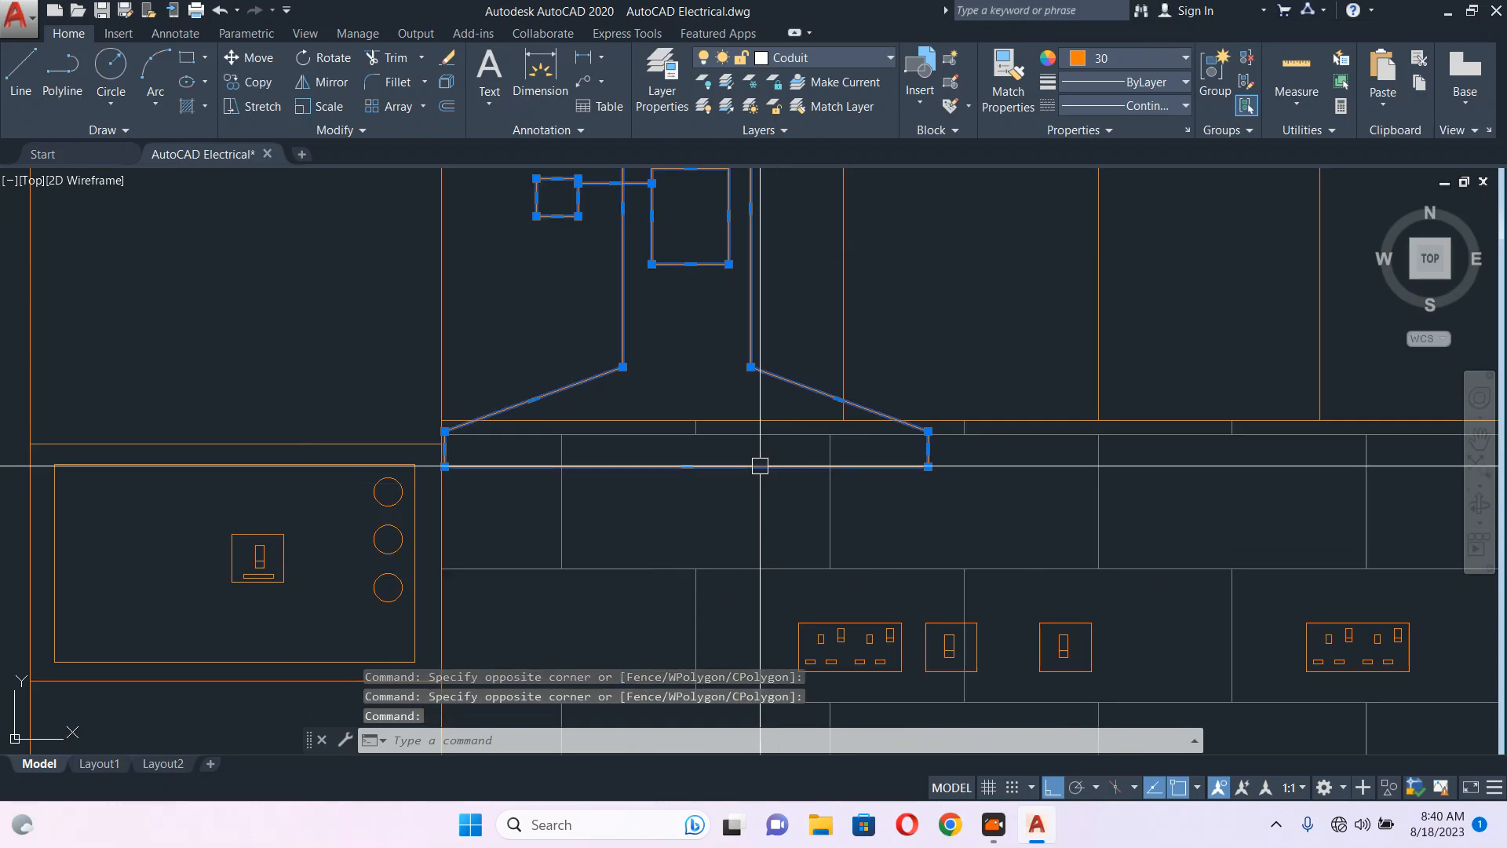
{"action": "scroll", "coordinate": [780, 468], "scroll_direction": "down", "scroll_amount": 2}
{"action": "middle_click_drag", "start_coordinate": [793, 437], "coordinate": [848, 404]}
{"action": "scroll", "coordinate": [848, 404], "scroll_direction": "down", "scroll_amount": 4}
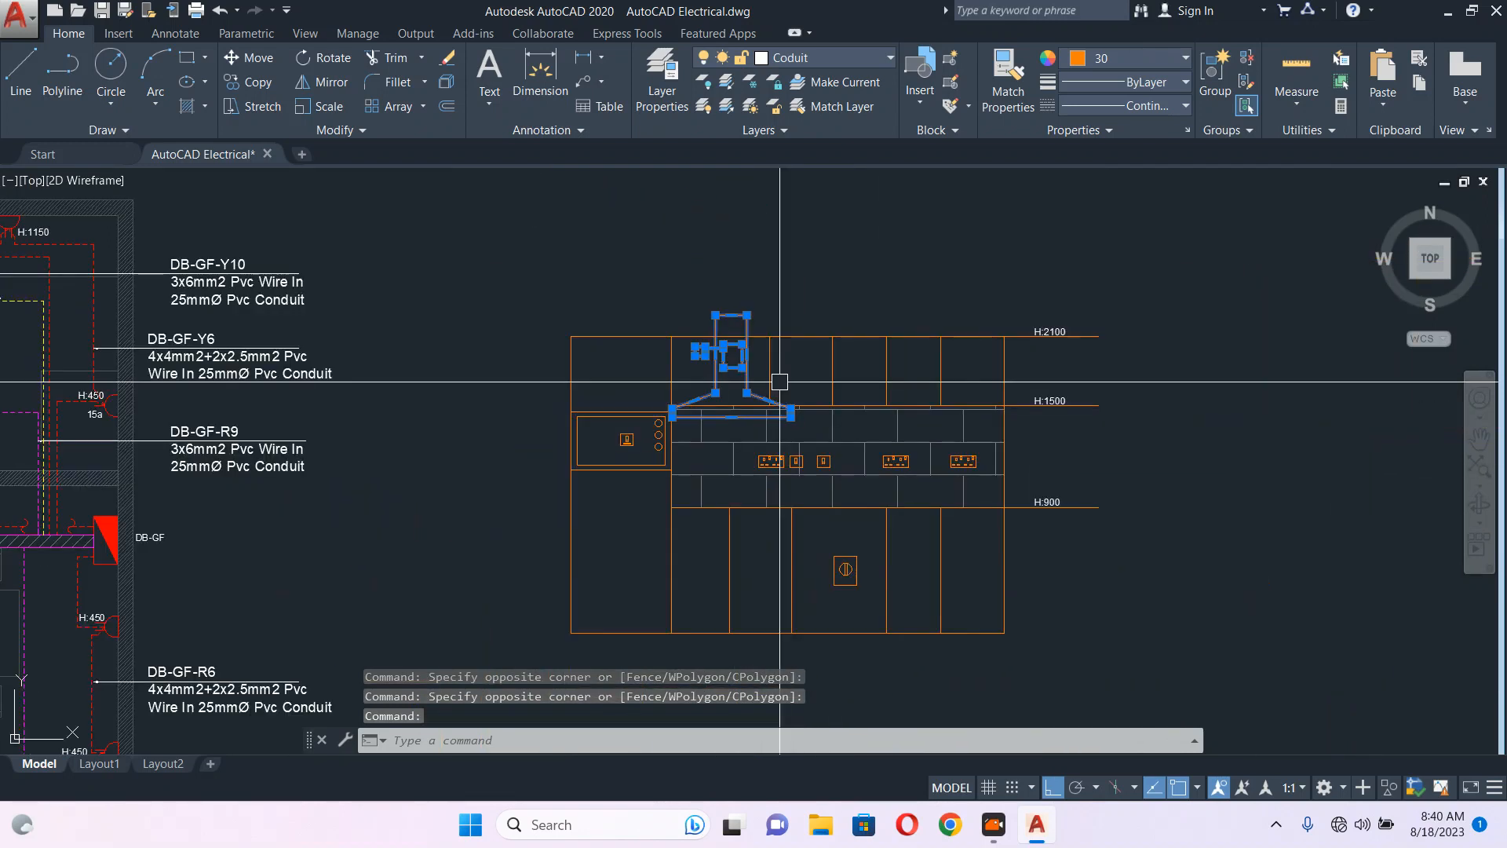
{"action": "type", "text": "m"}
{"action": "key", "text": "Return"}
{"action": "left_click", "coordinate": [813, 278]}
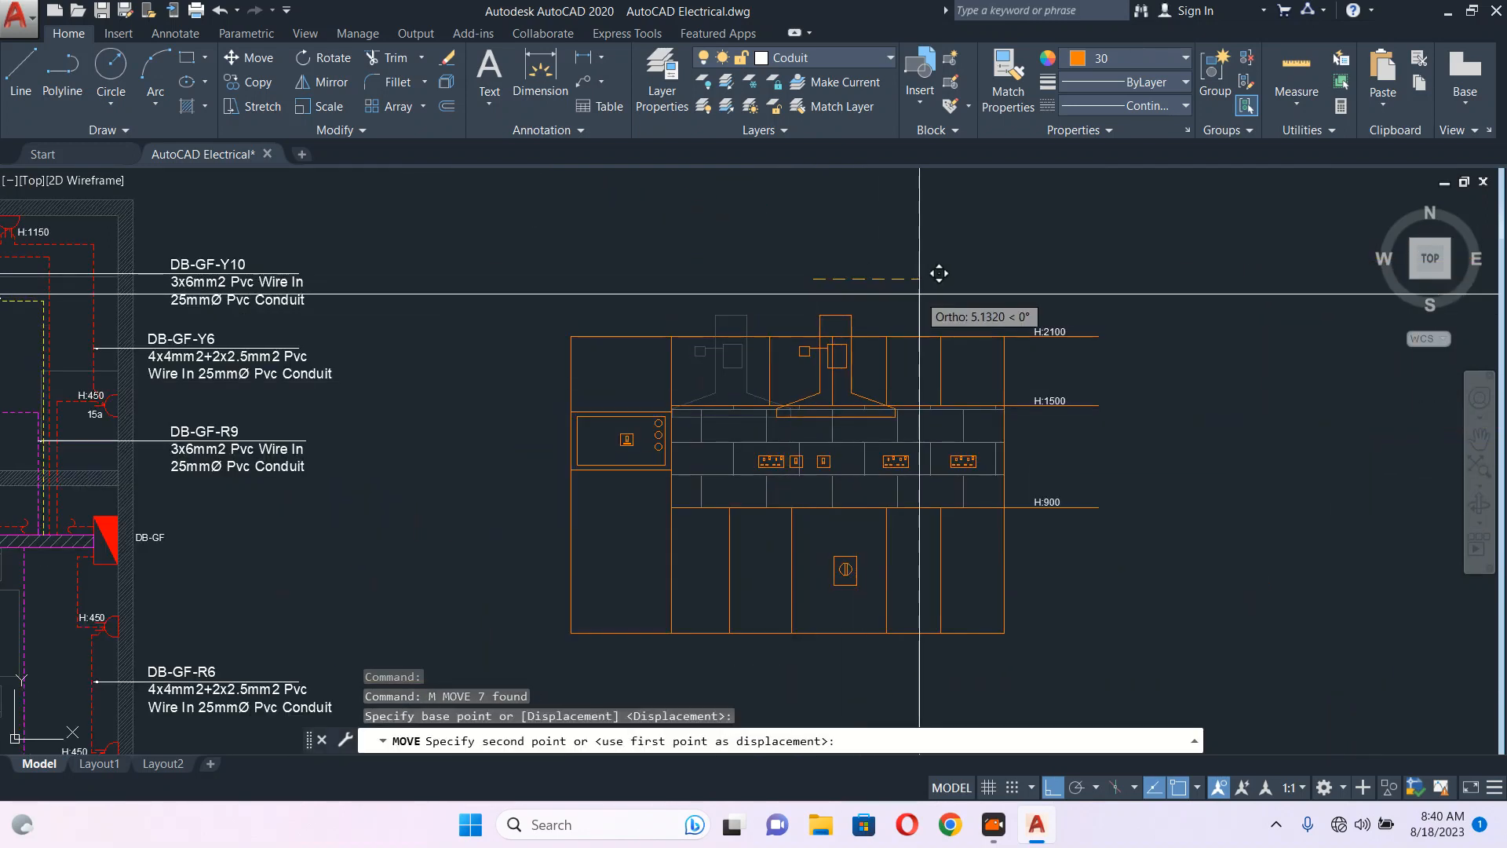
{"action": "key", "text": "Escape"}
- Move the leftmost wide outlet plate and the two single switch plates together horizontally left towards the tall cabinet
{"action": "scroll", "coordinate": [678, 354], "scroll_direction": "up", "scroll_amount": 4}
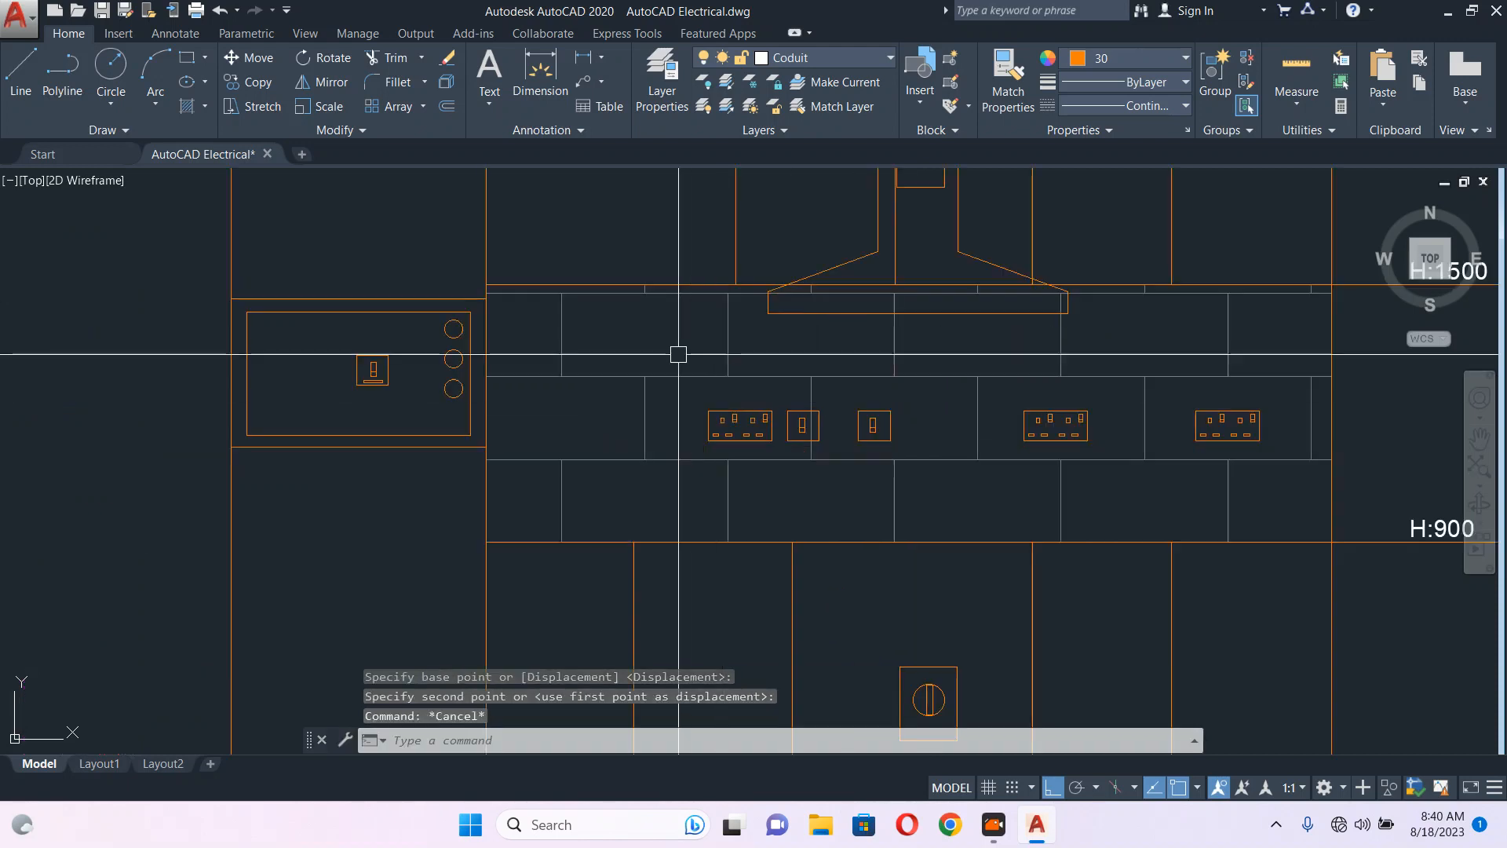
{"action": "left_click", "coordinate": [676, 354]}
{"action": "left_click", "coordinate": [931, 480]}
{"action": "middle_click_drag", "start_coordinate": [795, 485], "coordinate": [845, 479]}
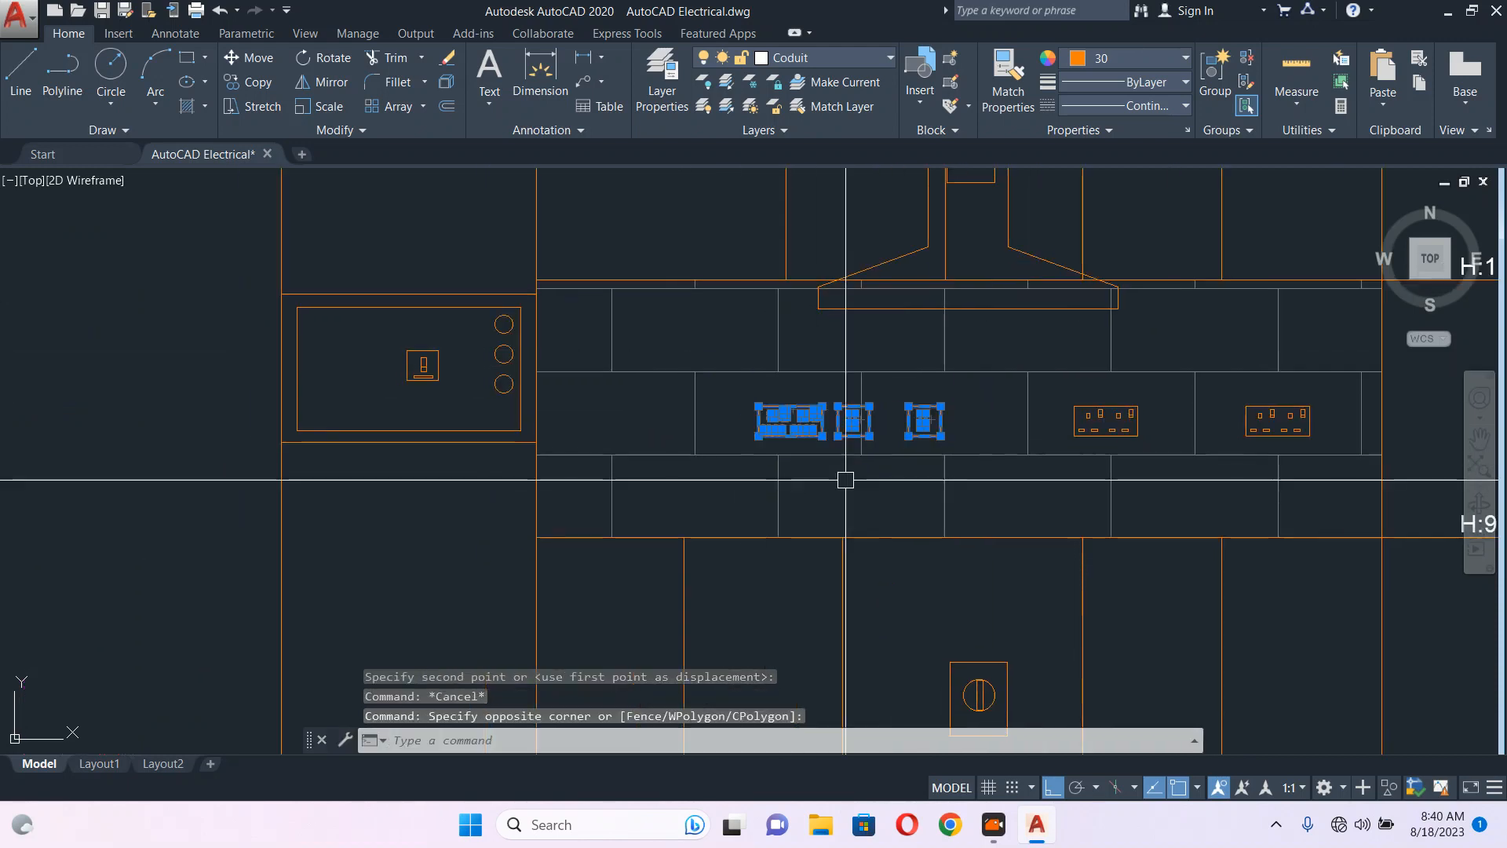
{"action": "type", "text": "m"}
{"action": "key", "text": "Return"}
{"action": "left_click", "coordinate": [837, 488]}
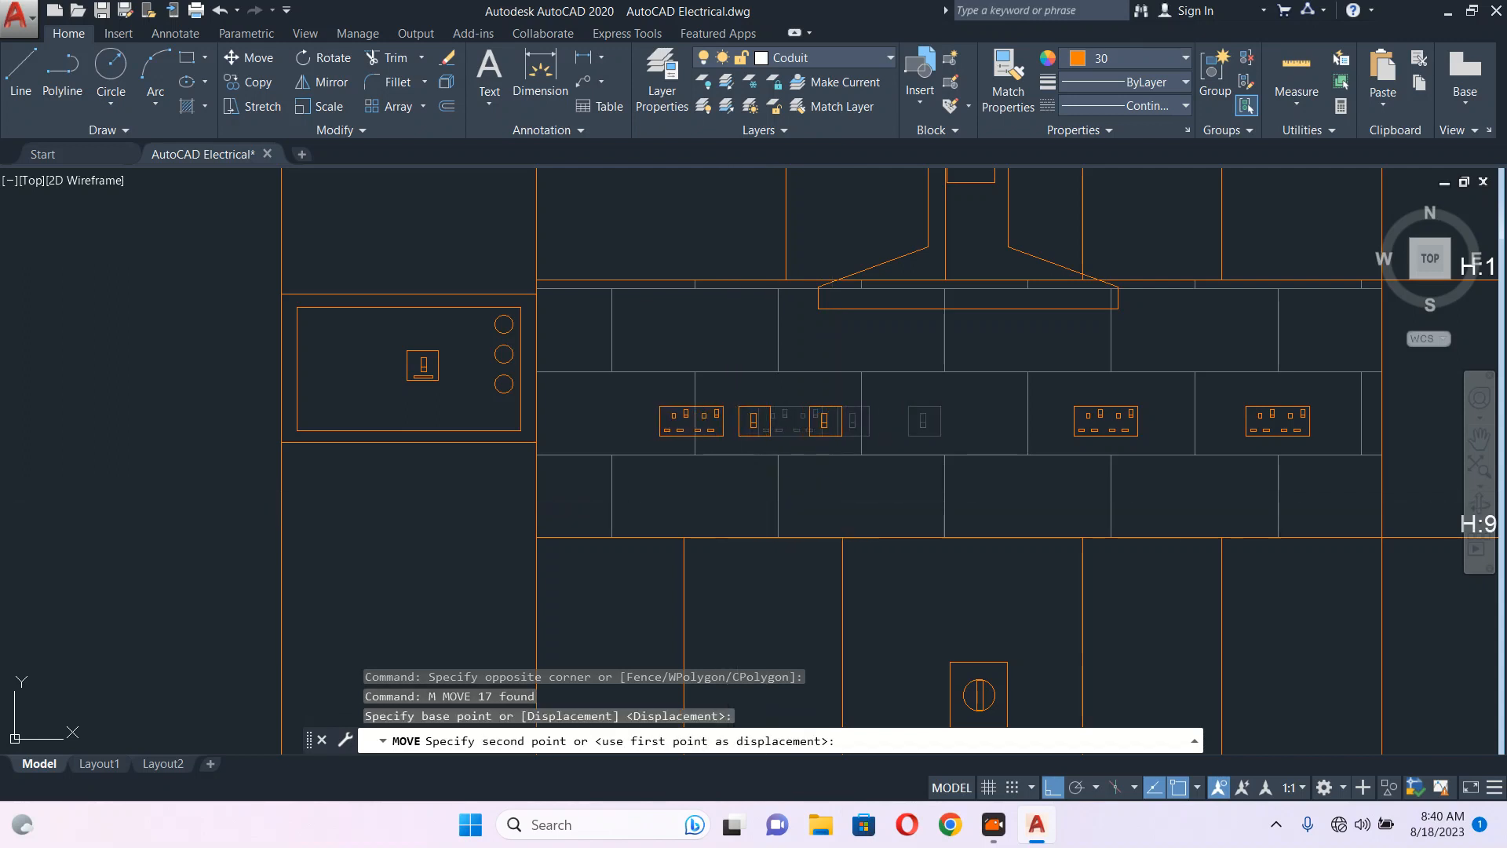
{"action": "left_click", "coordinate": [740, 490]}
- Move the left single switch plate horizontally right, closer to the other single switch plate
{"action": "scroll", "coordinate": [693, 326], "scroll_direction": "up", "scroll_amount": 3}
{"action": "left_click", "coordinate": [824, 463]}
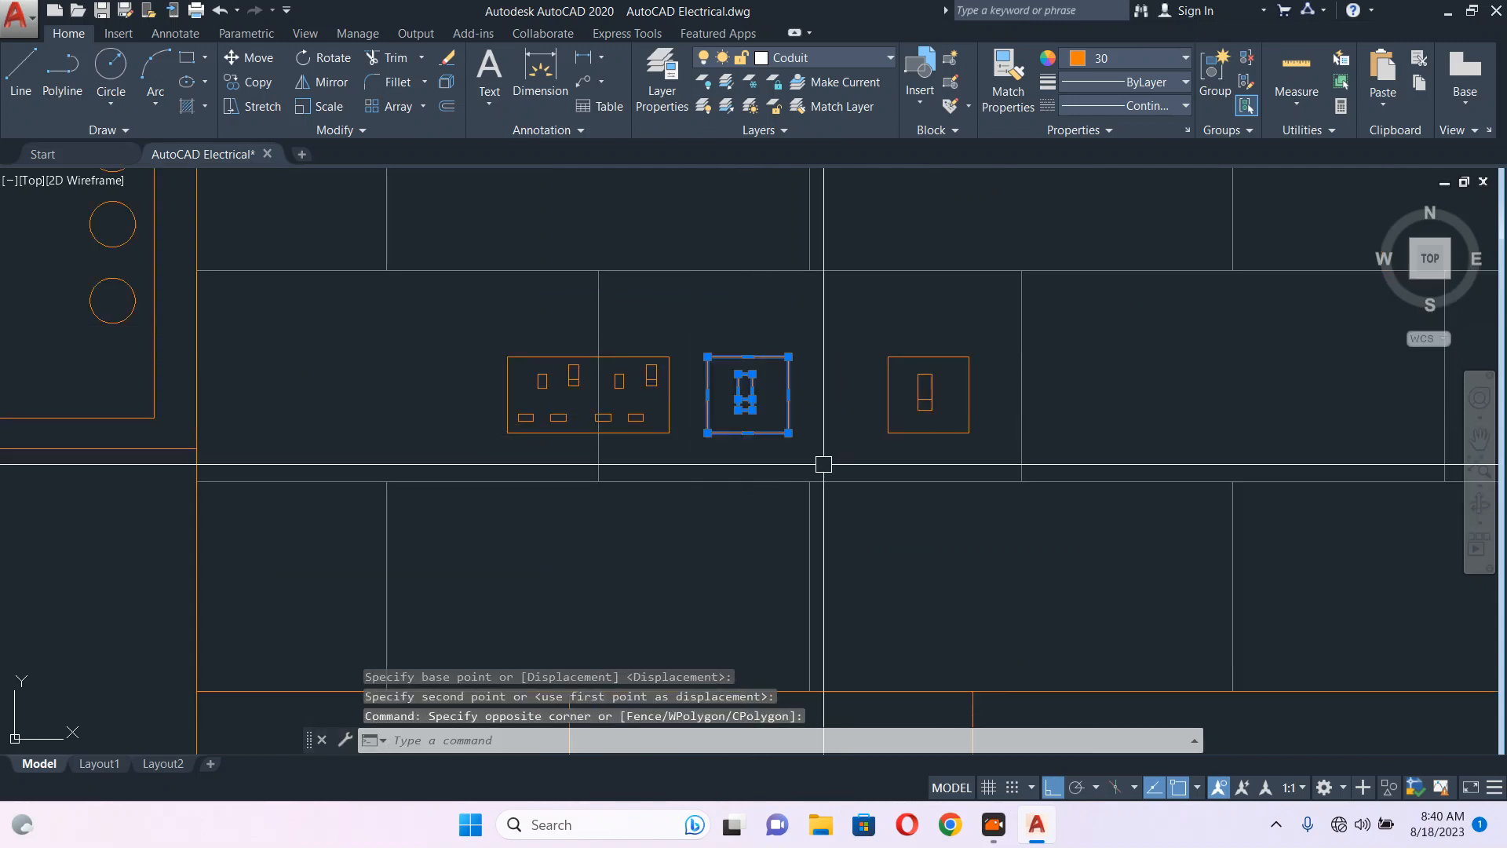
{"action": "type", "text": "m"}
{"action": "key", "text": "Return"}
{"action": "left_click", "coordinate": [880, 538]}
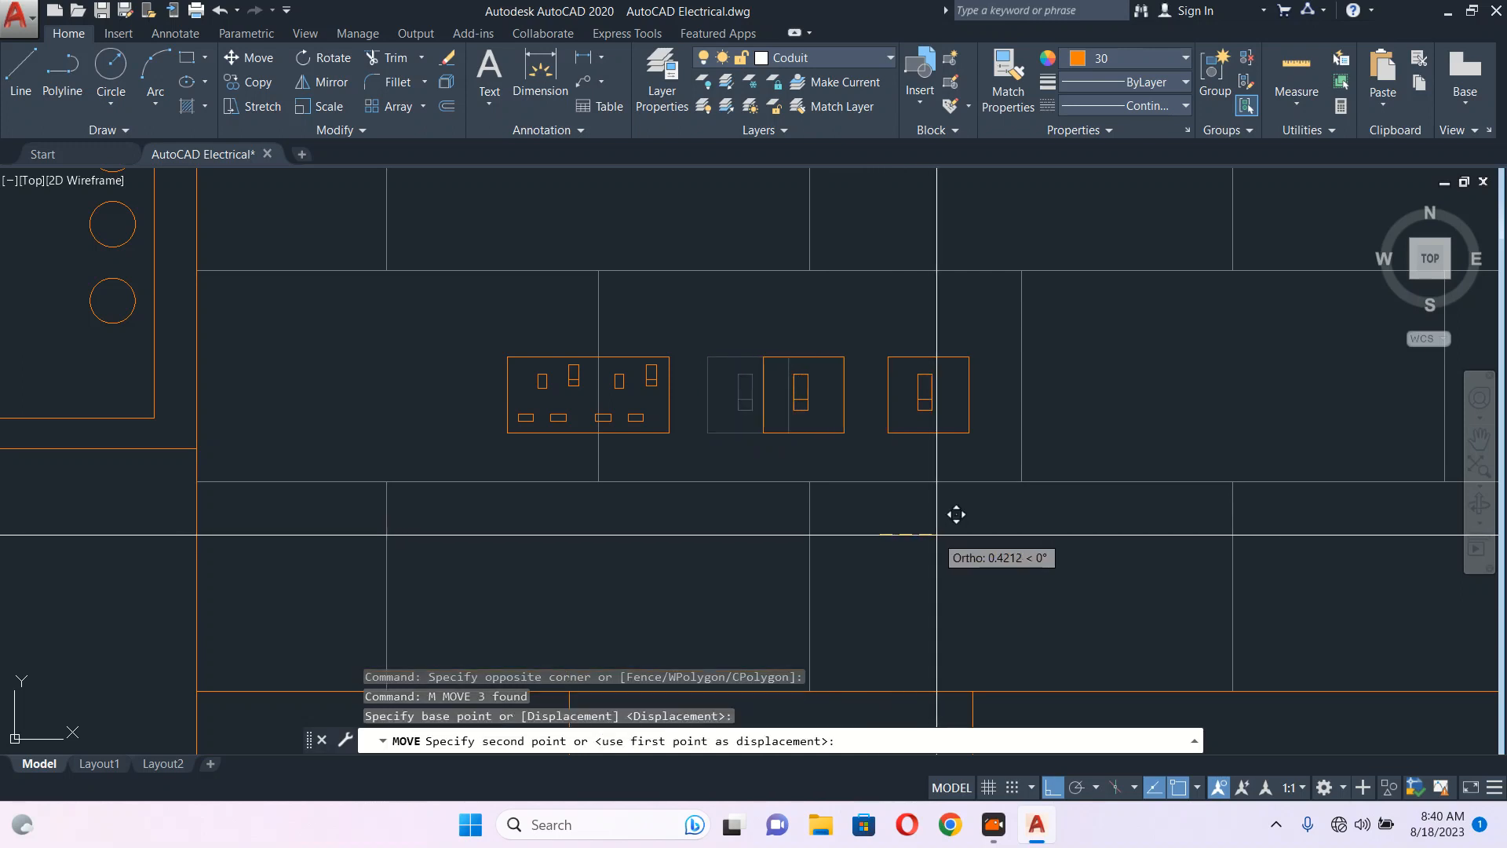
{"action": "left_click", "coordinate": [941, 537]}
{"action": "left_click", "coordinate": [482, 326]}
{"action": "left_click", "coordinate": [595, 395]}
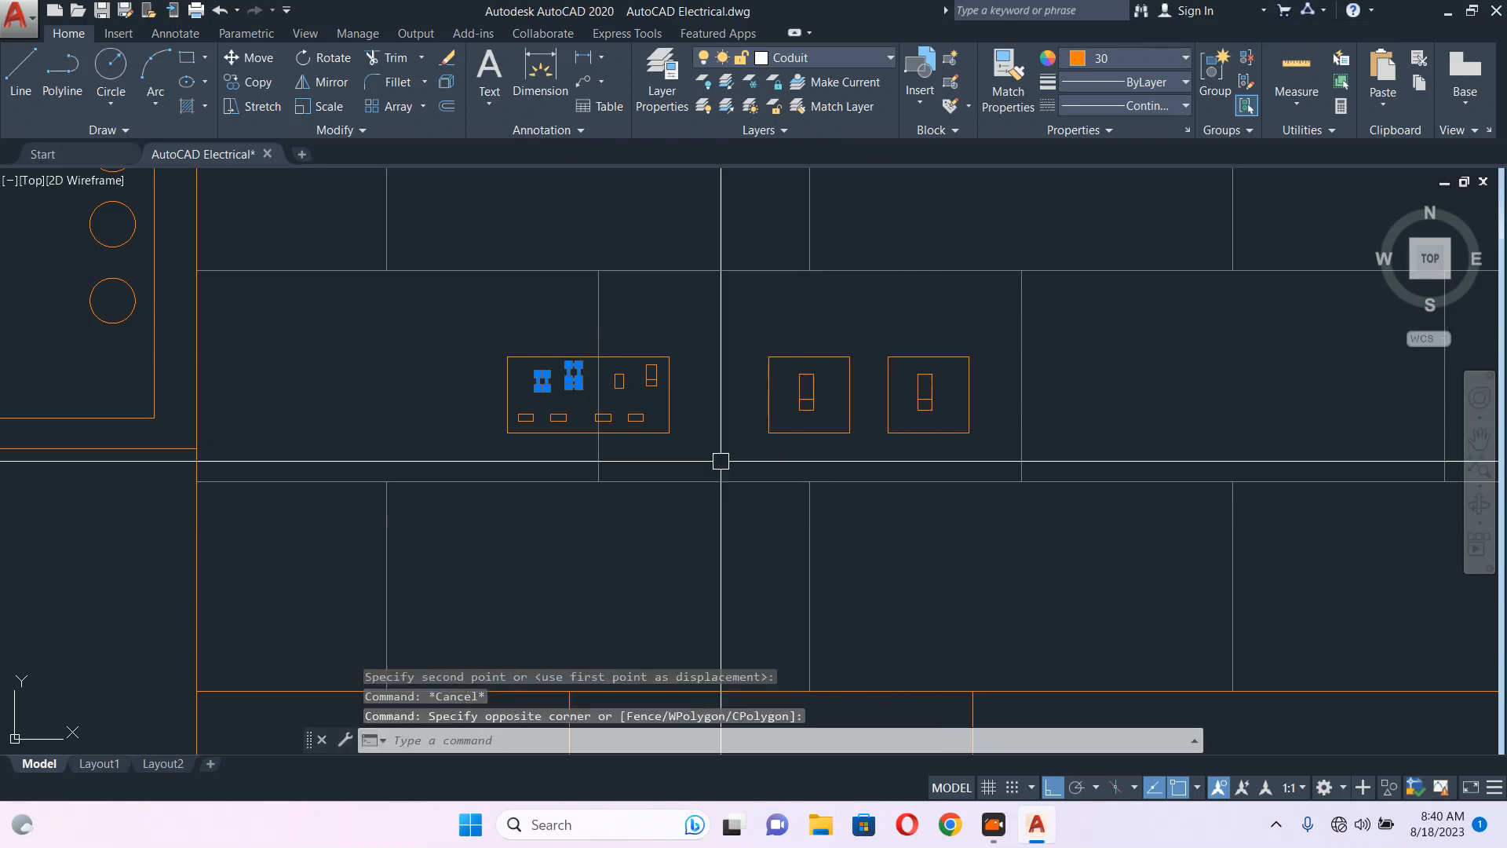
{"action": "key", "text": "Escape"}
- Move the leftmost wide outlet plate horizontally left into the first backsplash tile beside the tall cabinet
{"action": "left_click", "coordinate": [484, 306]}
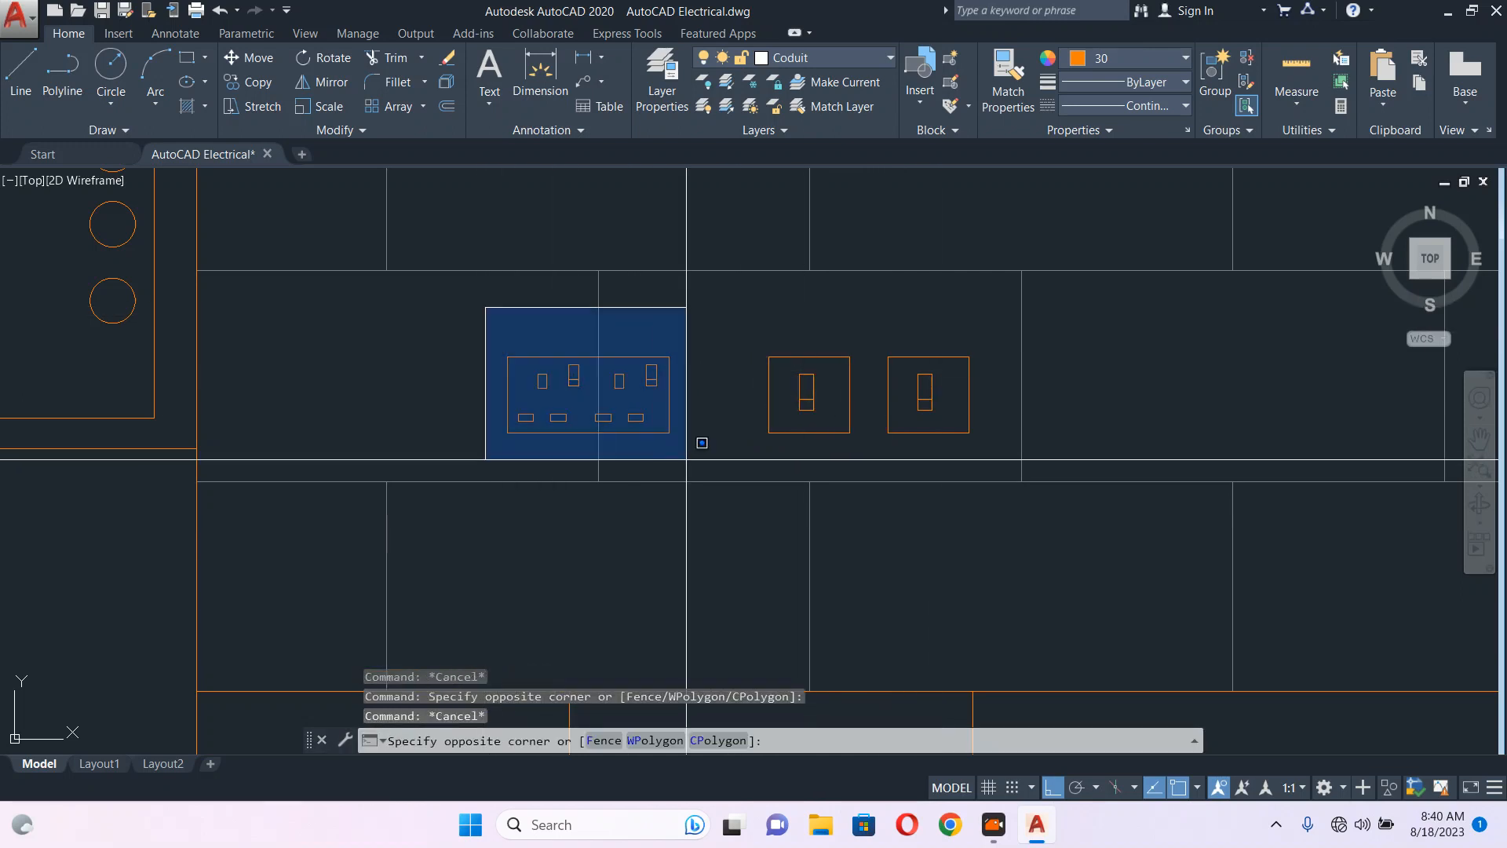
{"action": "left_click", "coordinate": [695, 437]}
{"action": "type", "text": "m"}
{"action": "key", "text": "Return"}
{"action": "left_click", "coordinate": [592, 519]}
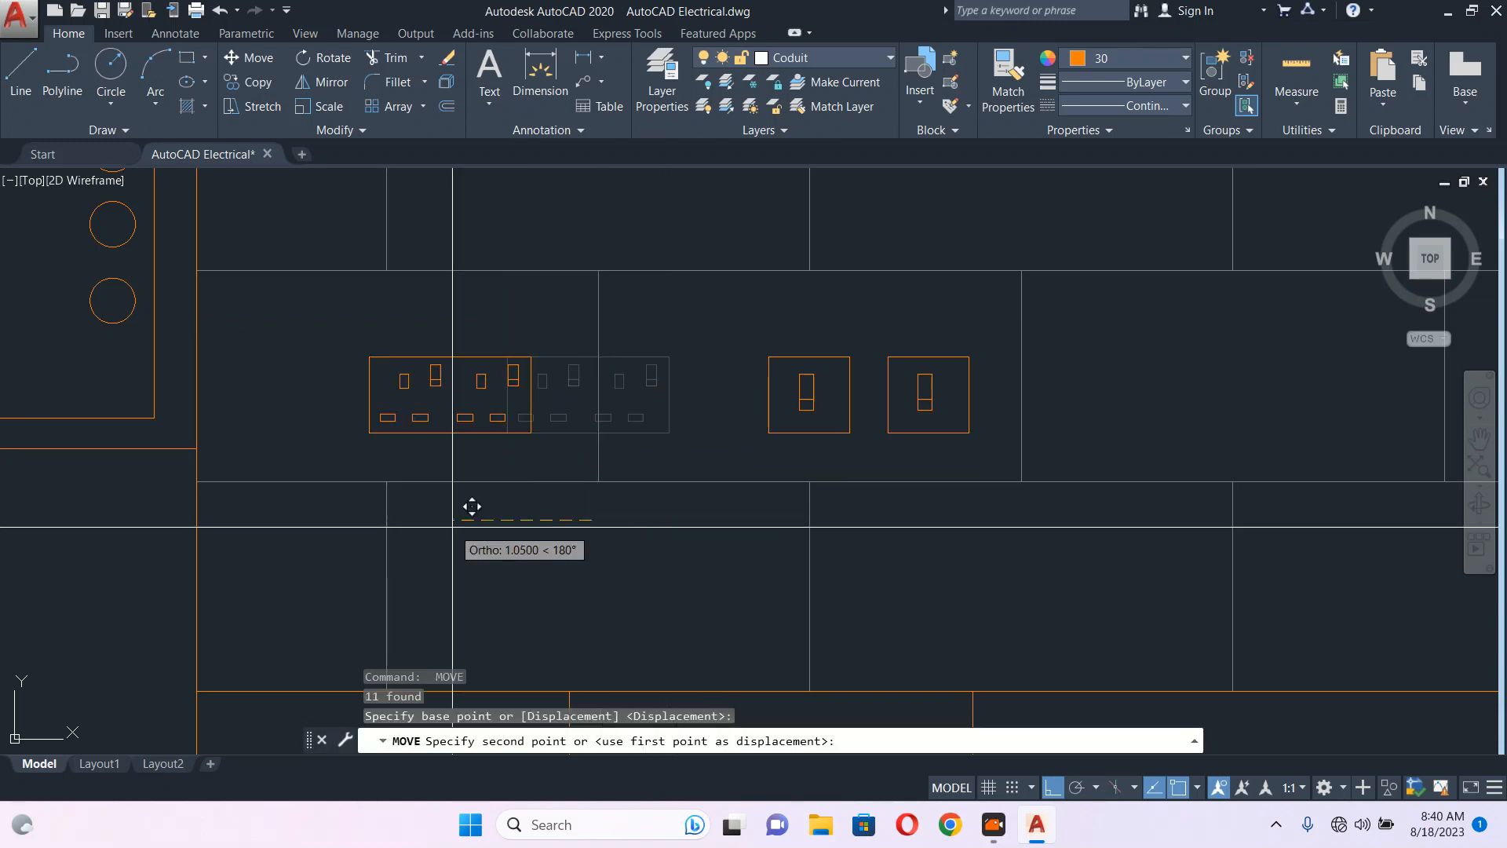
{"action": "left_click", "coordinate": [441, 514]}
{"action": "key", "text": "Escape"}
{"action": "scroll", "coordinate": [565, 447], "scroll_direction": "down", "scroll_amount": 4}
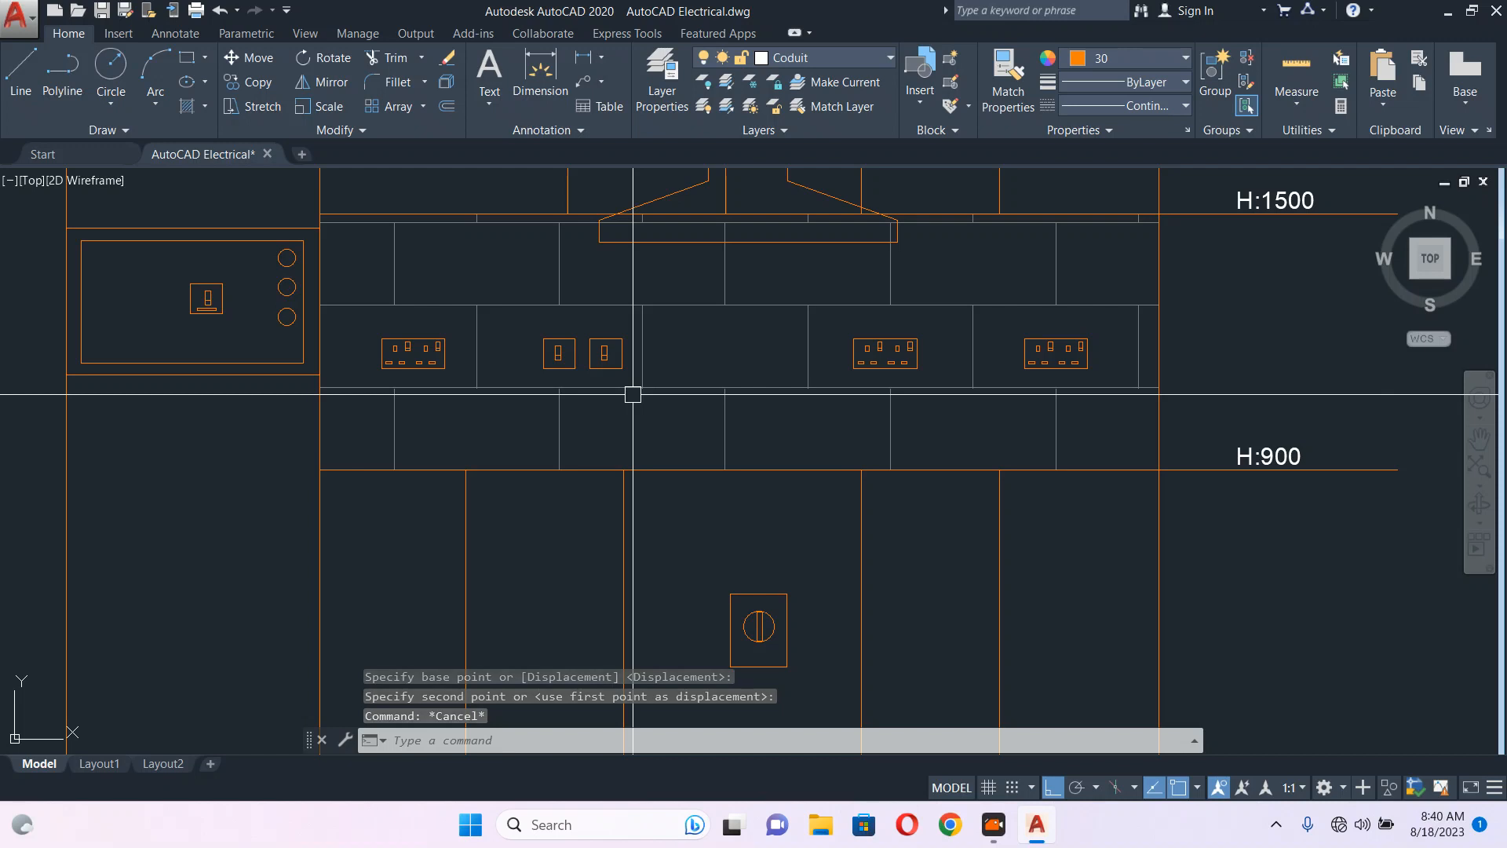
{"action": "scroll", "coordinate": [632, 395], "scroll_direction": "down", "scroll_amount": 4}
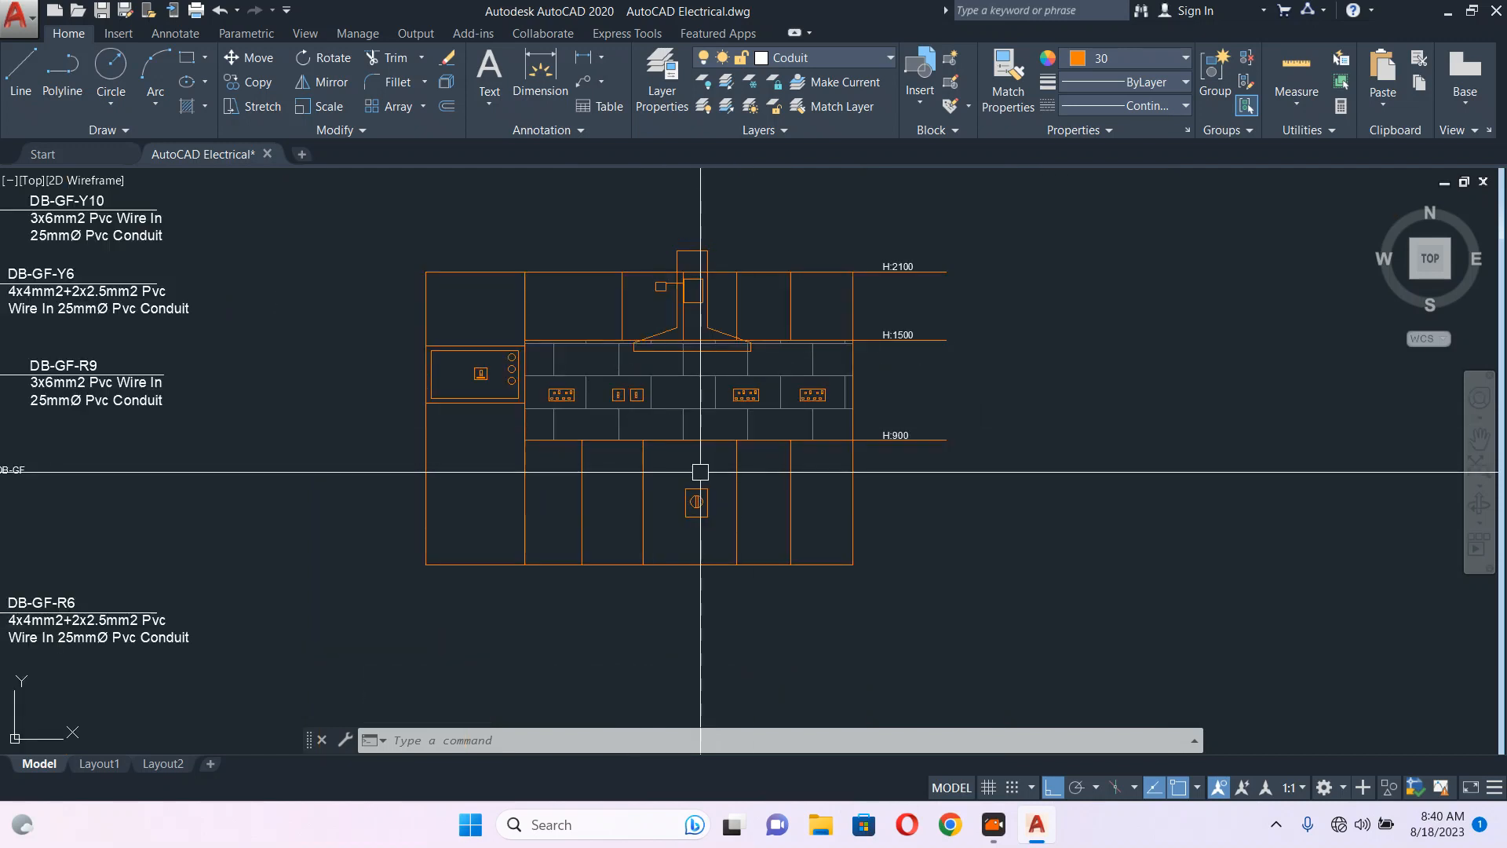
{"action": "middle_click_drag", "start_coordinate": [581, 498], "coordinate": [748, 419]}
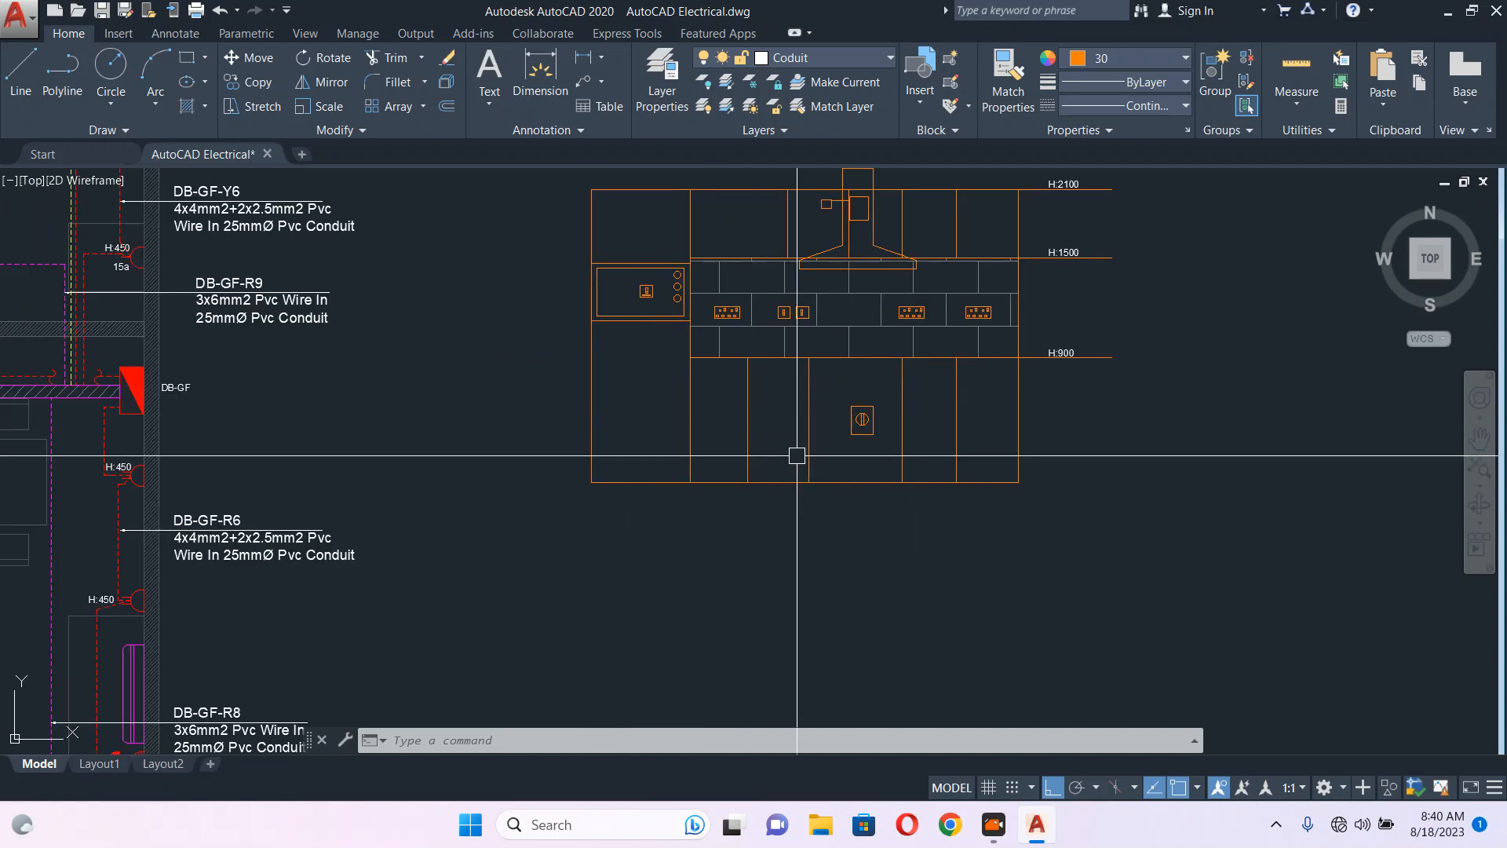
{"action": "scroll", "coordinate": [886, 417], "scroll_direction": "up", "scroll_amount": 2}
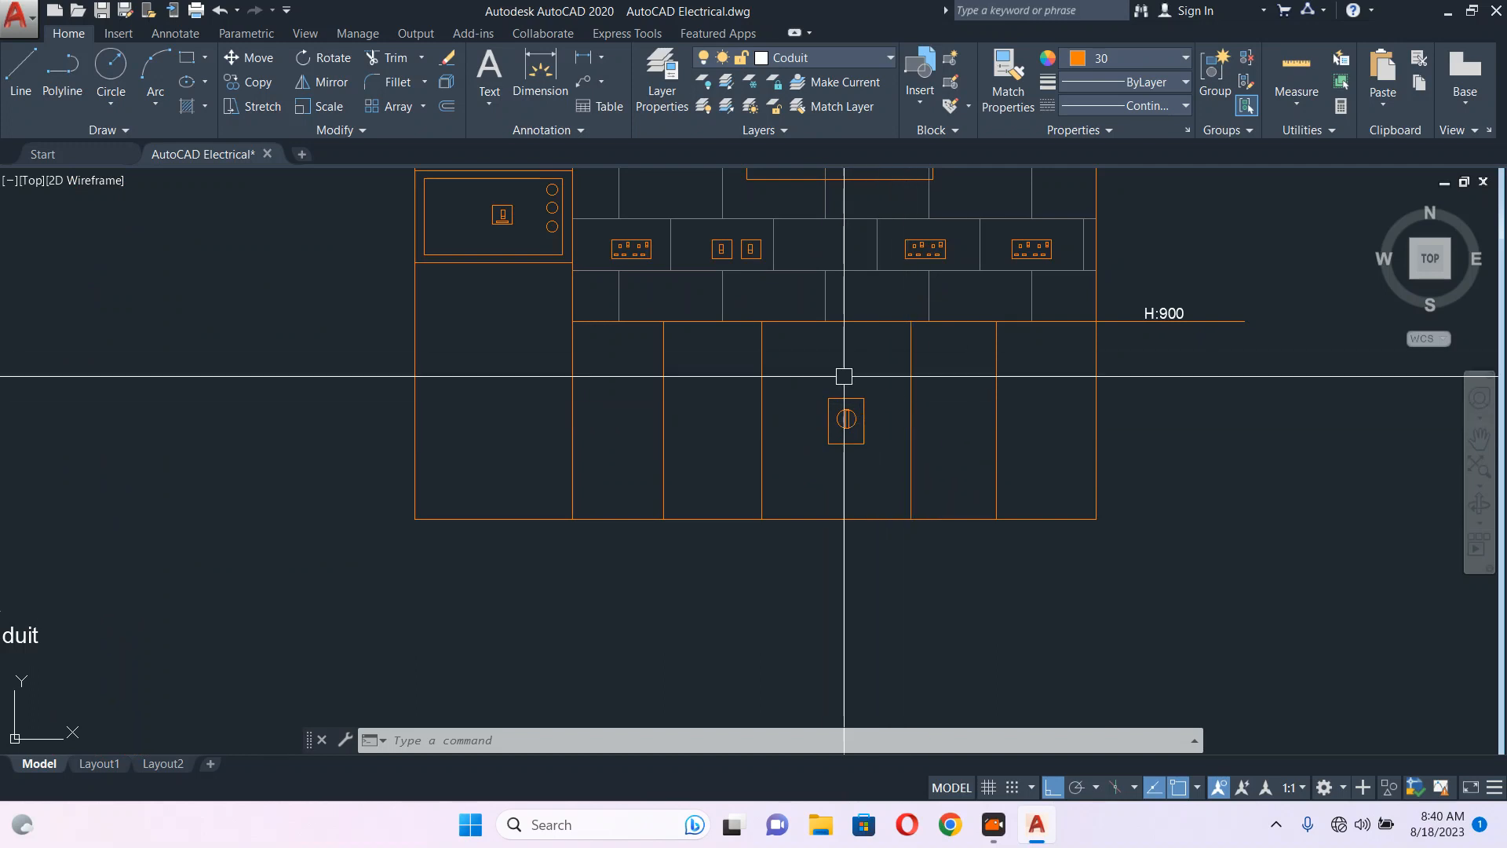
{"action": "middle_click_drag", "start_coordinate": [844, 376], "coordinate": [841, 467]}
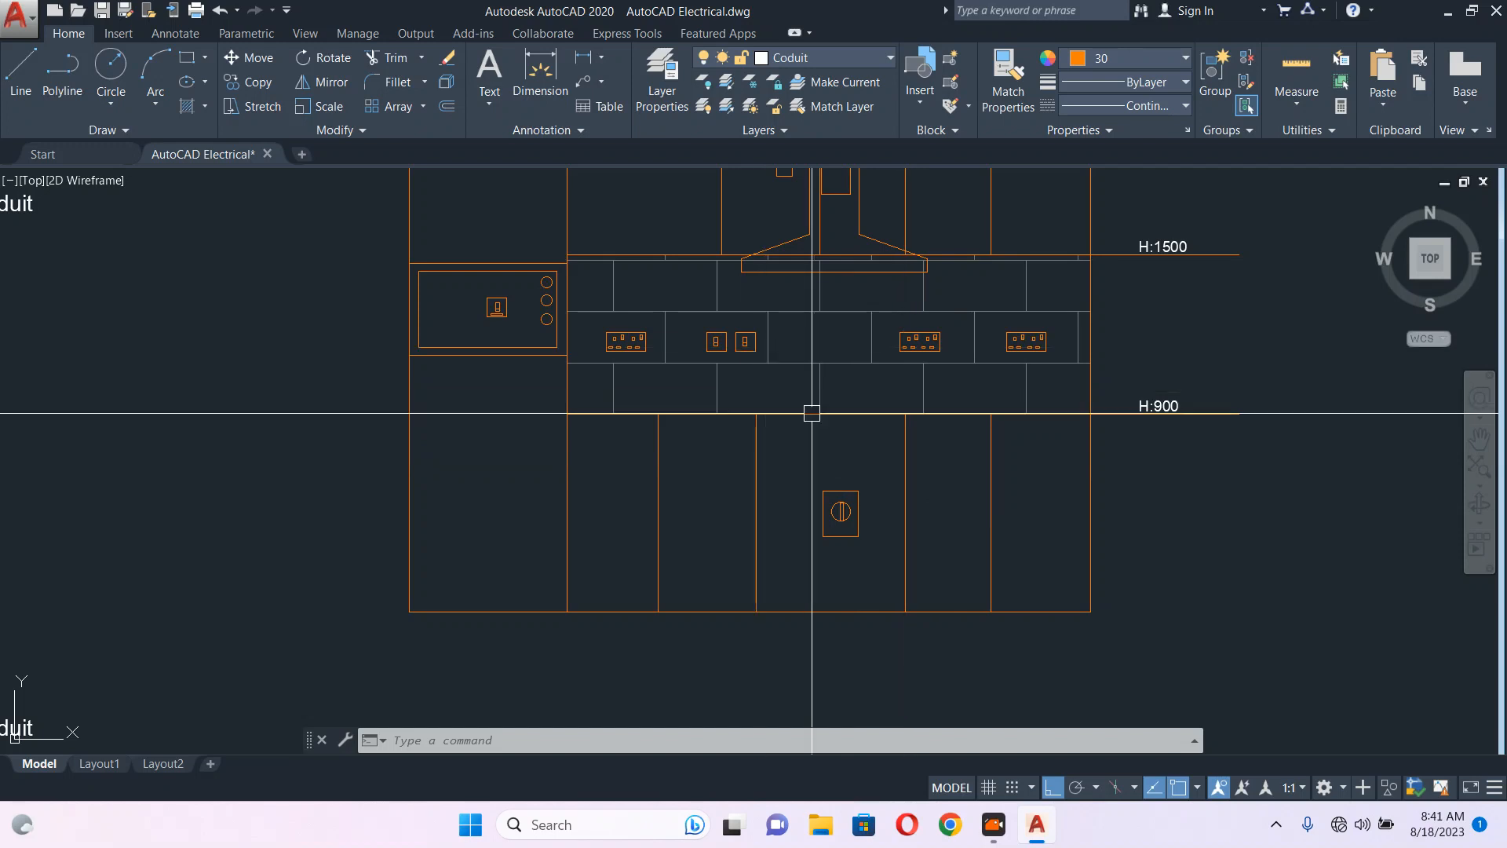
{"action": "scroll", "coordinate": [835, 408], "scroll_direction": "down", "scroll_amount": 2}
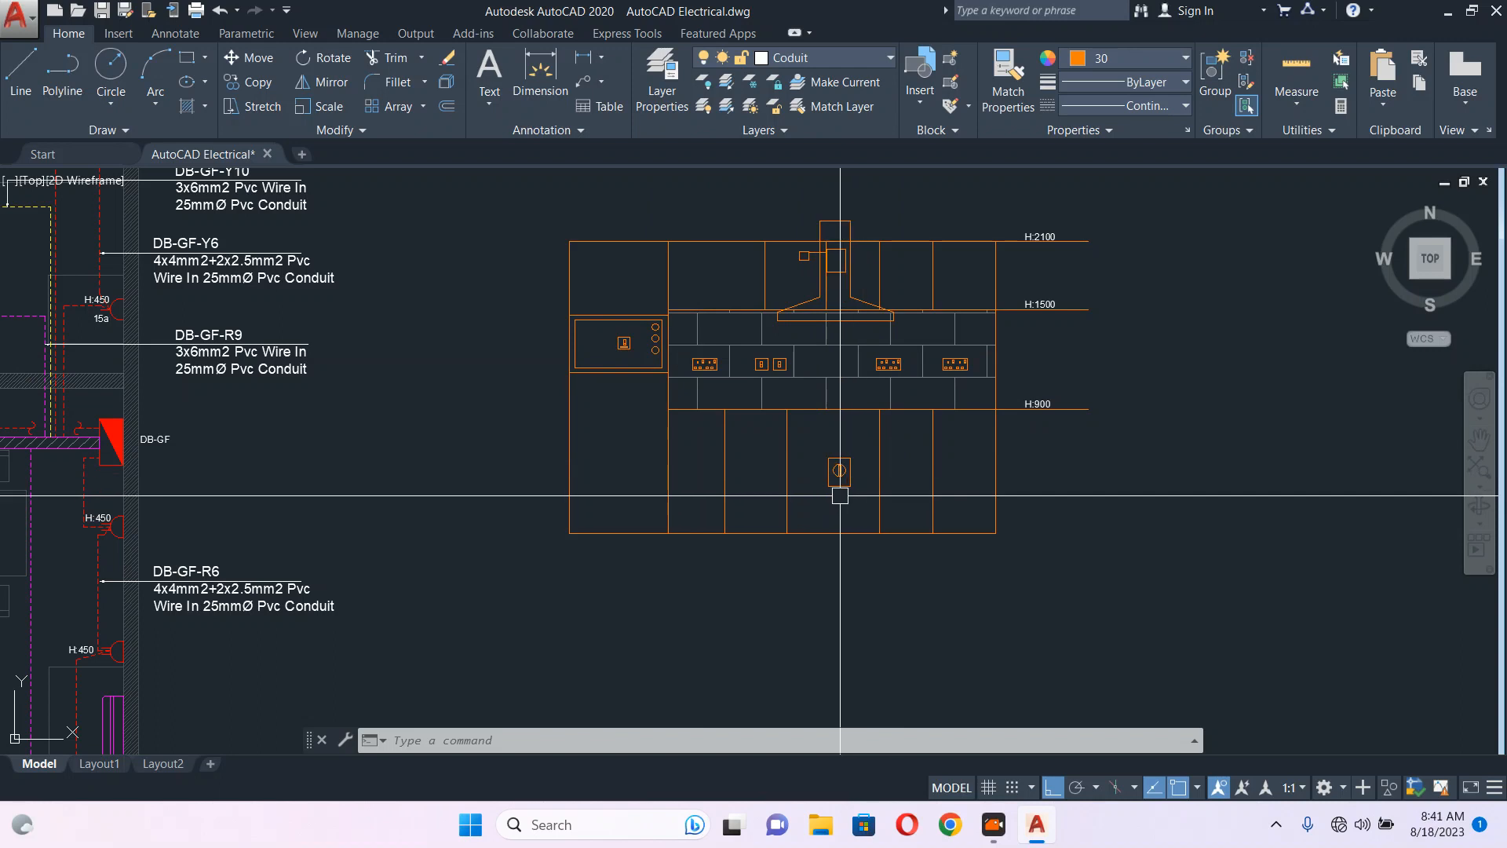
- Move the leftmost wide outlet plate slightly right within the first backsplash tile, leaving room beside the tall cabinet
{"action": "scroll", "coordinate": [619, 347], "scroll_direction": "up", "scroll_amount": 4}
{"action": "scroll", "coordinate": [843, 383], "scroll_direction": "up", "scroll_amount": 2}
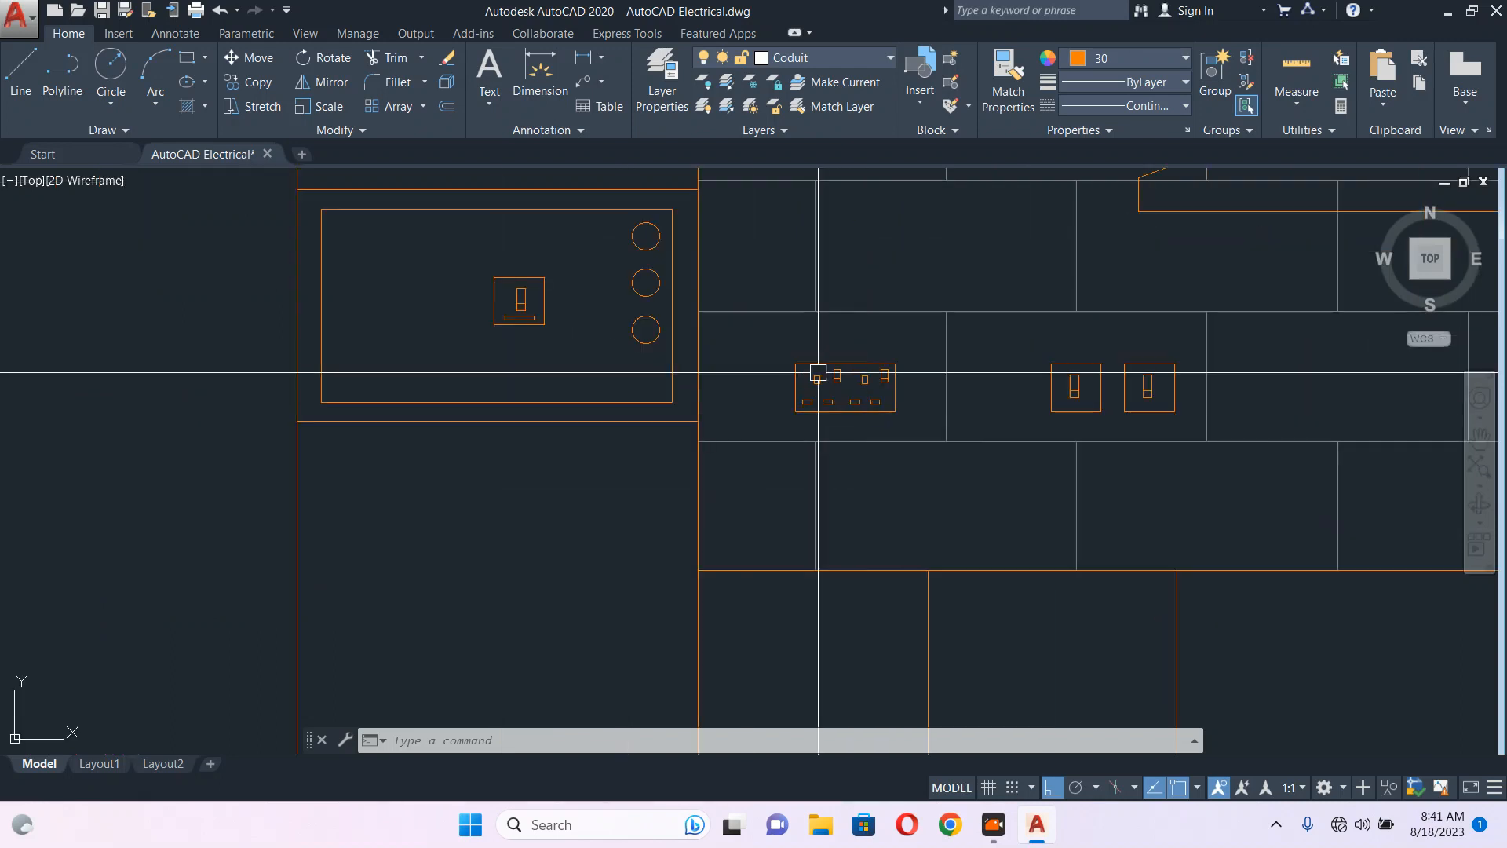
{"action": "left_click", "coordinate": [780, 330]}
{"action": "left_click", "coordinate": [922, 431]}
{"action": "type", "text": "m"}
{"action": "key", "text": "Return"}
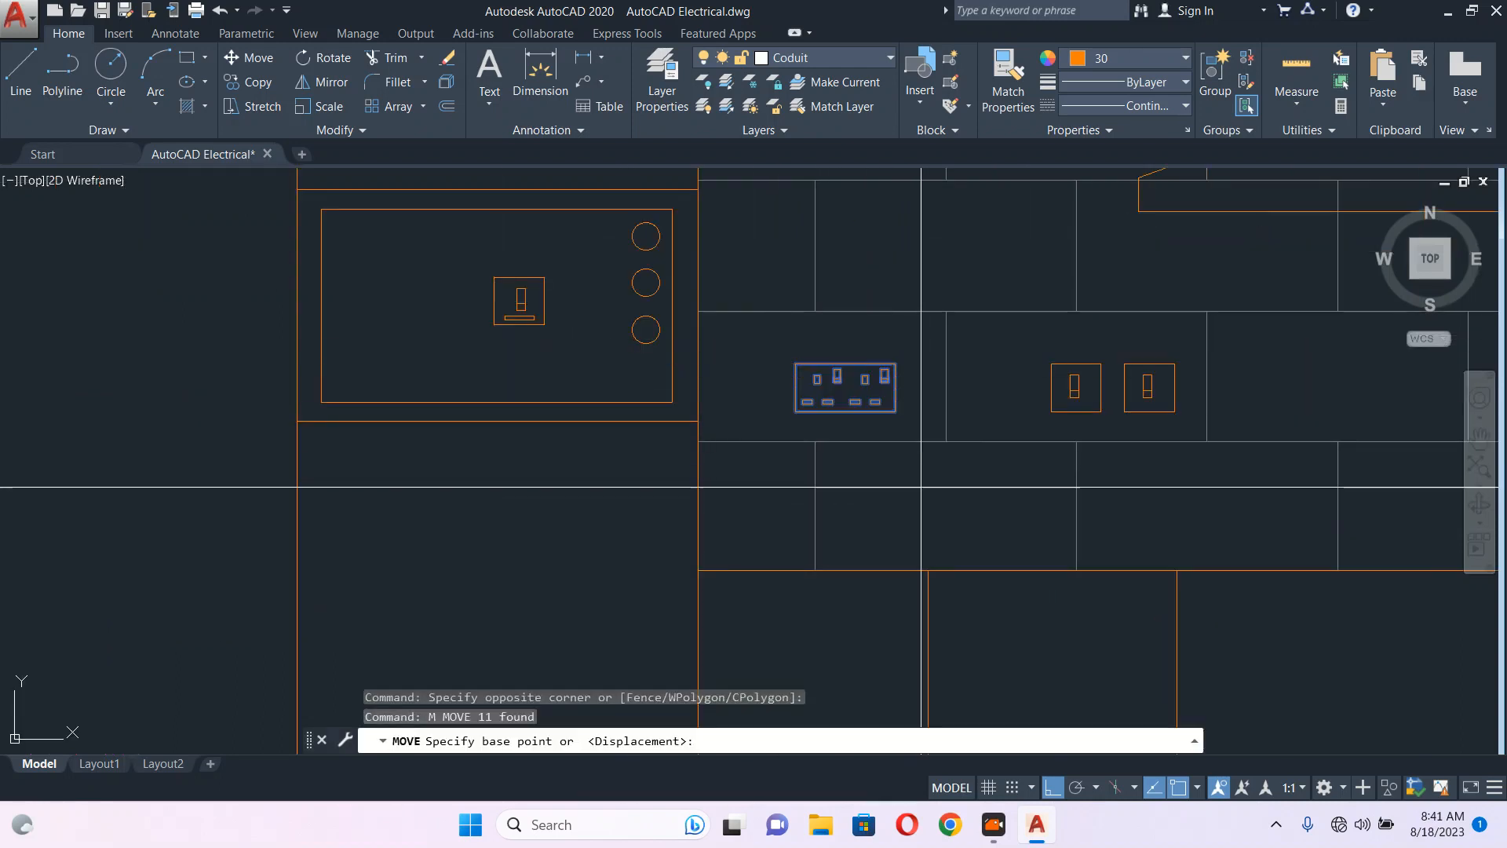
{"action": "left_click", "coordinate": [940, 467]}
{"action": "left_click", "coordinate": [972, 470]}
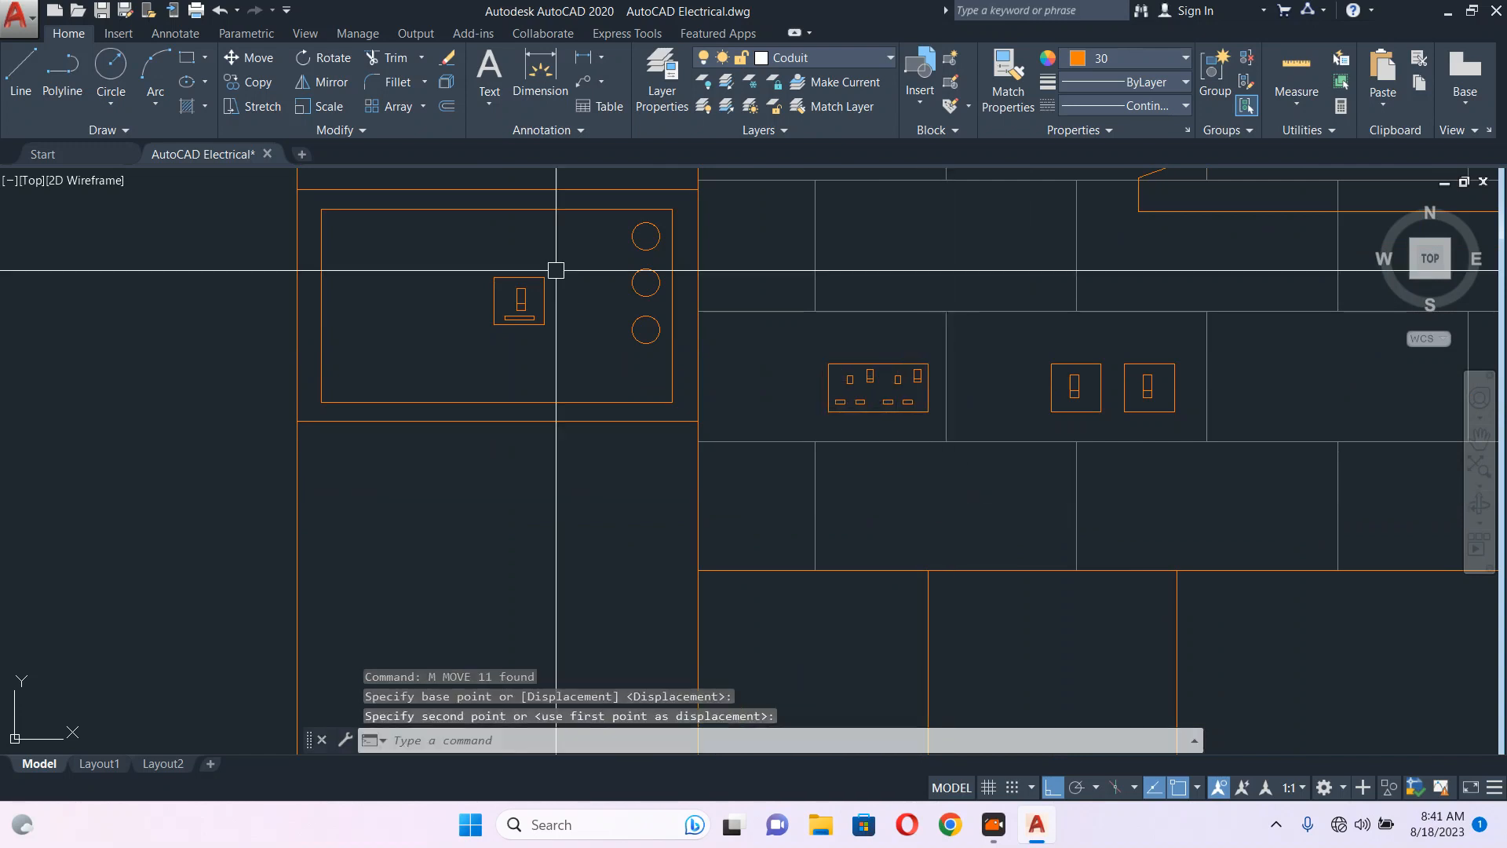
- Turn off Ortho and move the switch plate from inside the oven outline onto the backsplash, just left of the leftmost wide outlet plate, level with it
{"action": "left_click", "coordinate": [487, 235]}
{"action": "left_click", "coordinate": [580, 358]}
{"action": "type", "text": "m"}
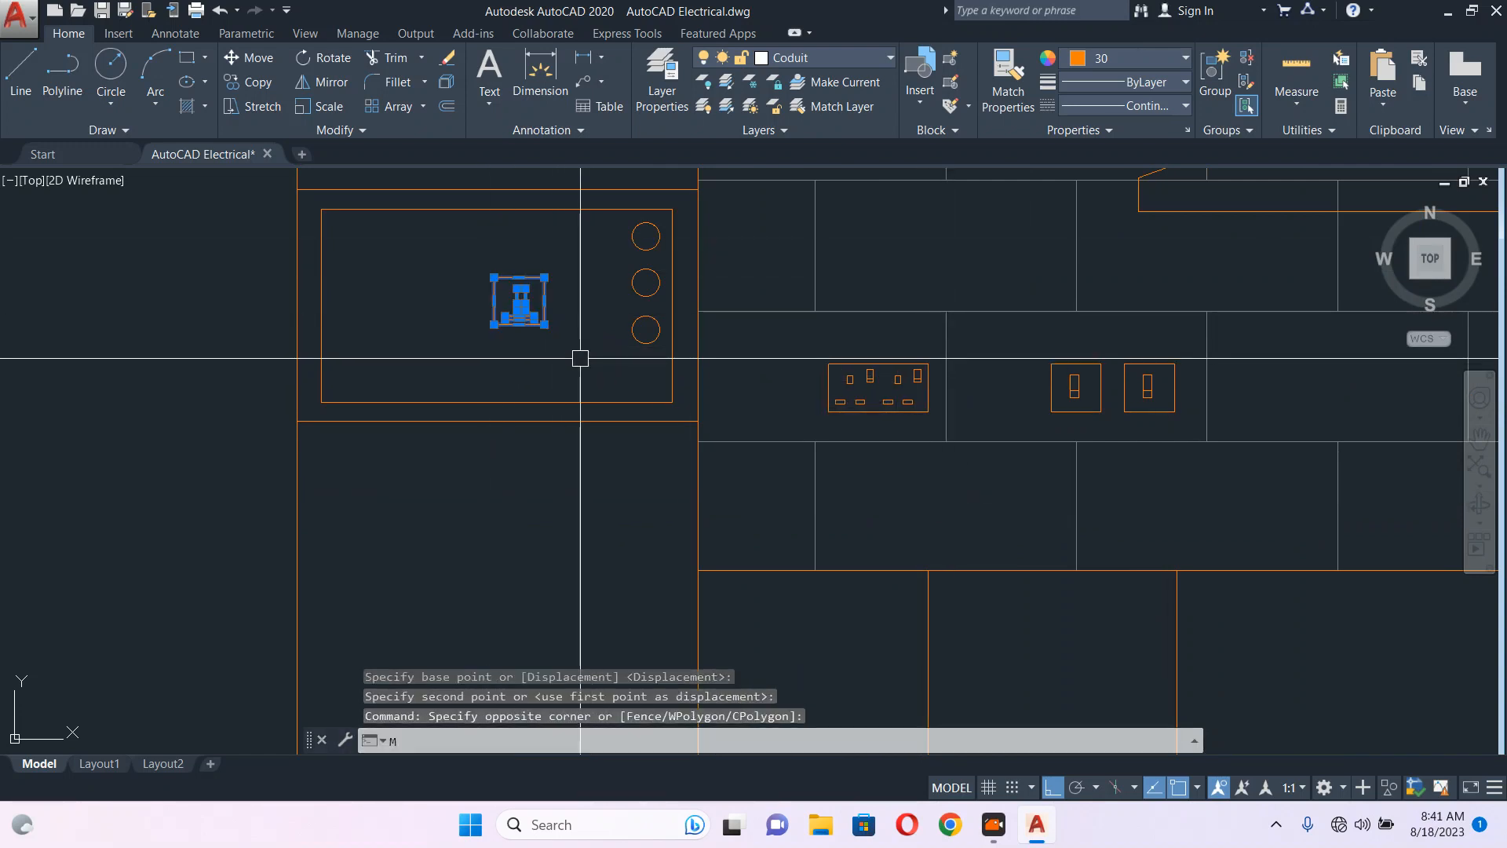
{"action": "key", "text": "Return"}
{"action": "left_click", "coordinate": [519, 317]}
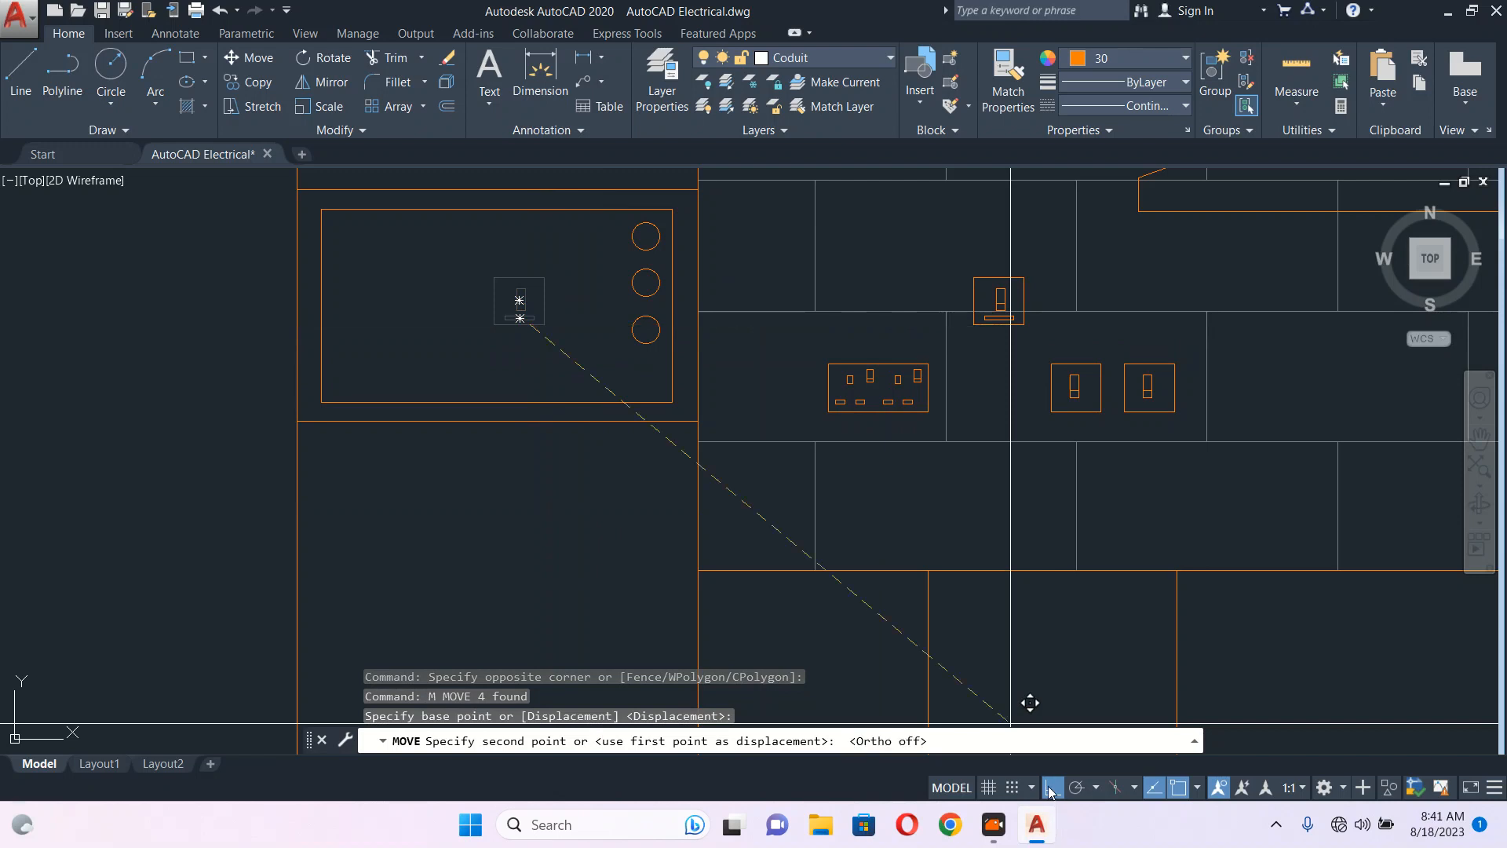
{"action": "scroll", "coordinate": [775, 449], "scroll_direction": "up", "scroll_amount": 3}
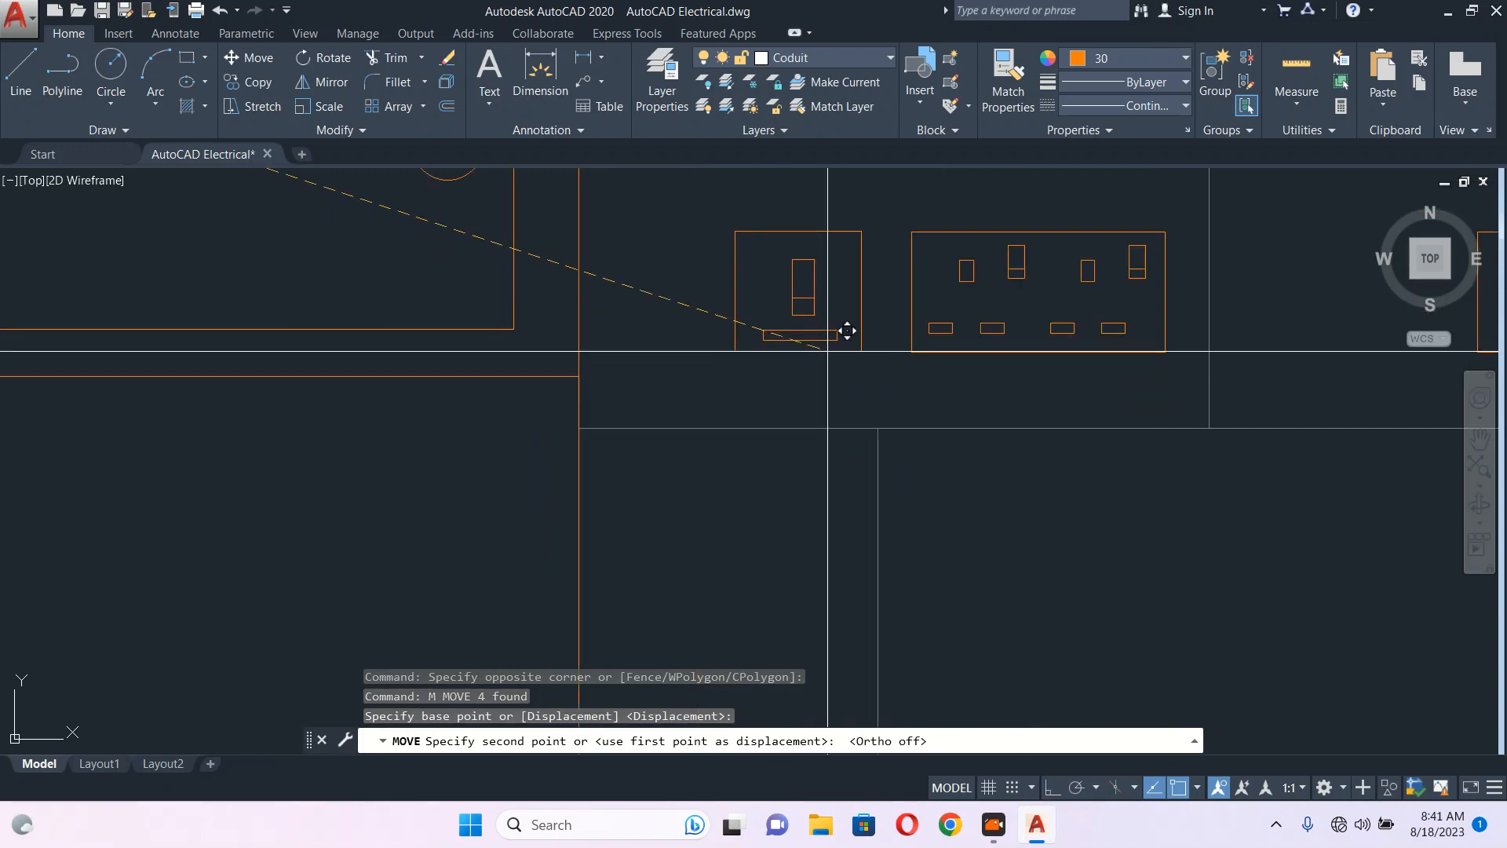
{"action": "left_click", "coordinate": [827, 351]}
{"action": "key", "text": "Escape"}
{"action": "scroll", "coordinate": [812, 361], "scroll_direction": "down", "scroll_amount": 4}
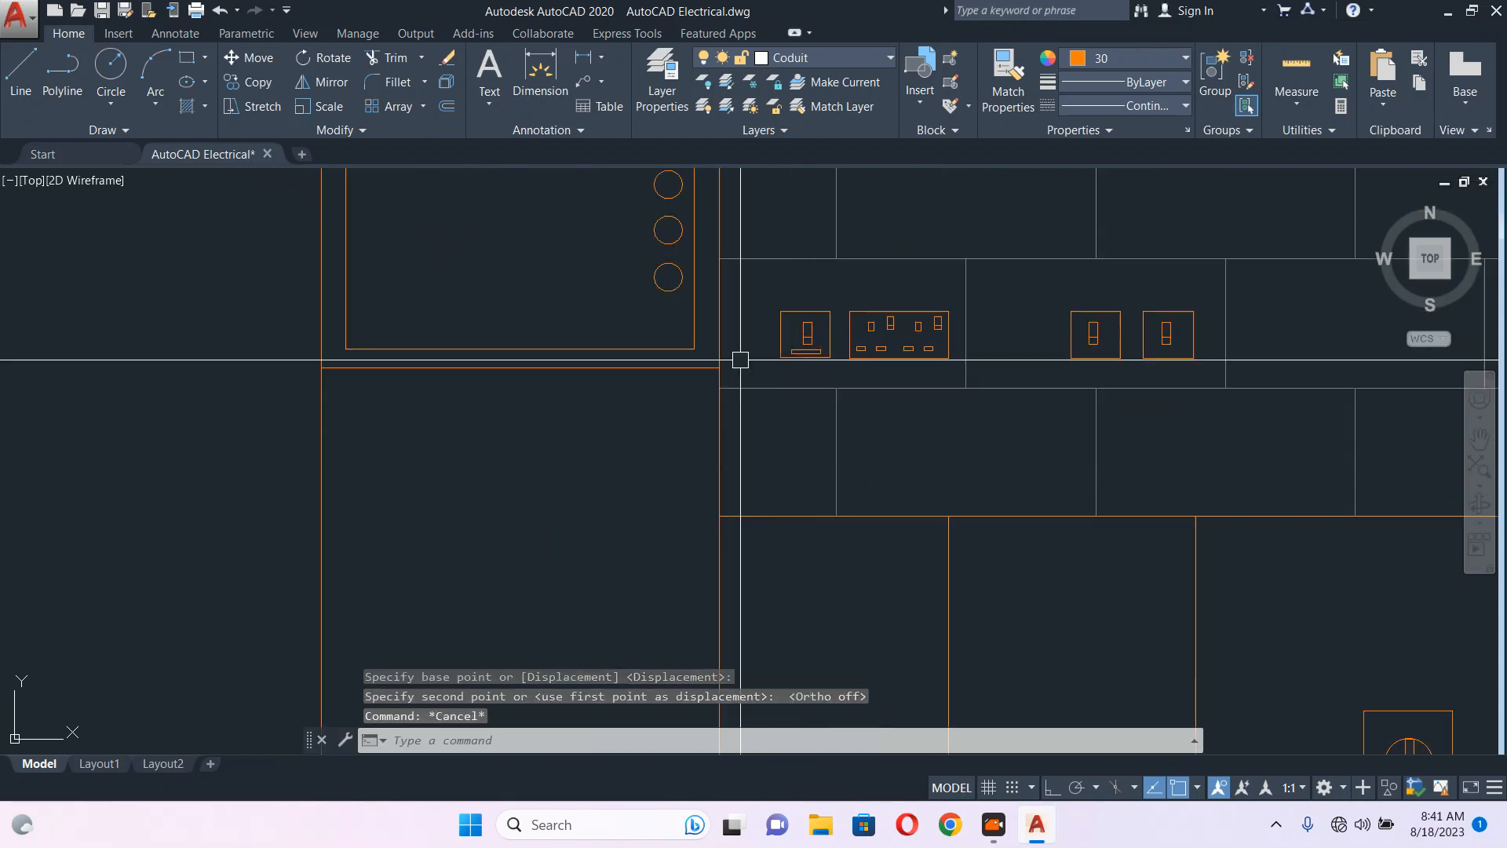
{"action": "middle_click_drag", "start_coordinate": [783, 382], "coordinate": [806, 443]}
{"action": "scroll", "coordinate": [804, 424], "scroll_direction": "up", "scroll_amount": 4}
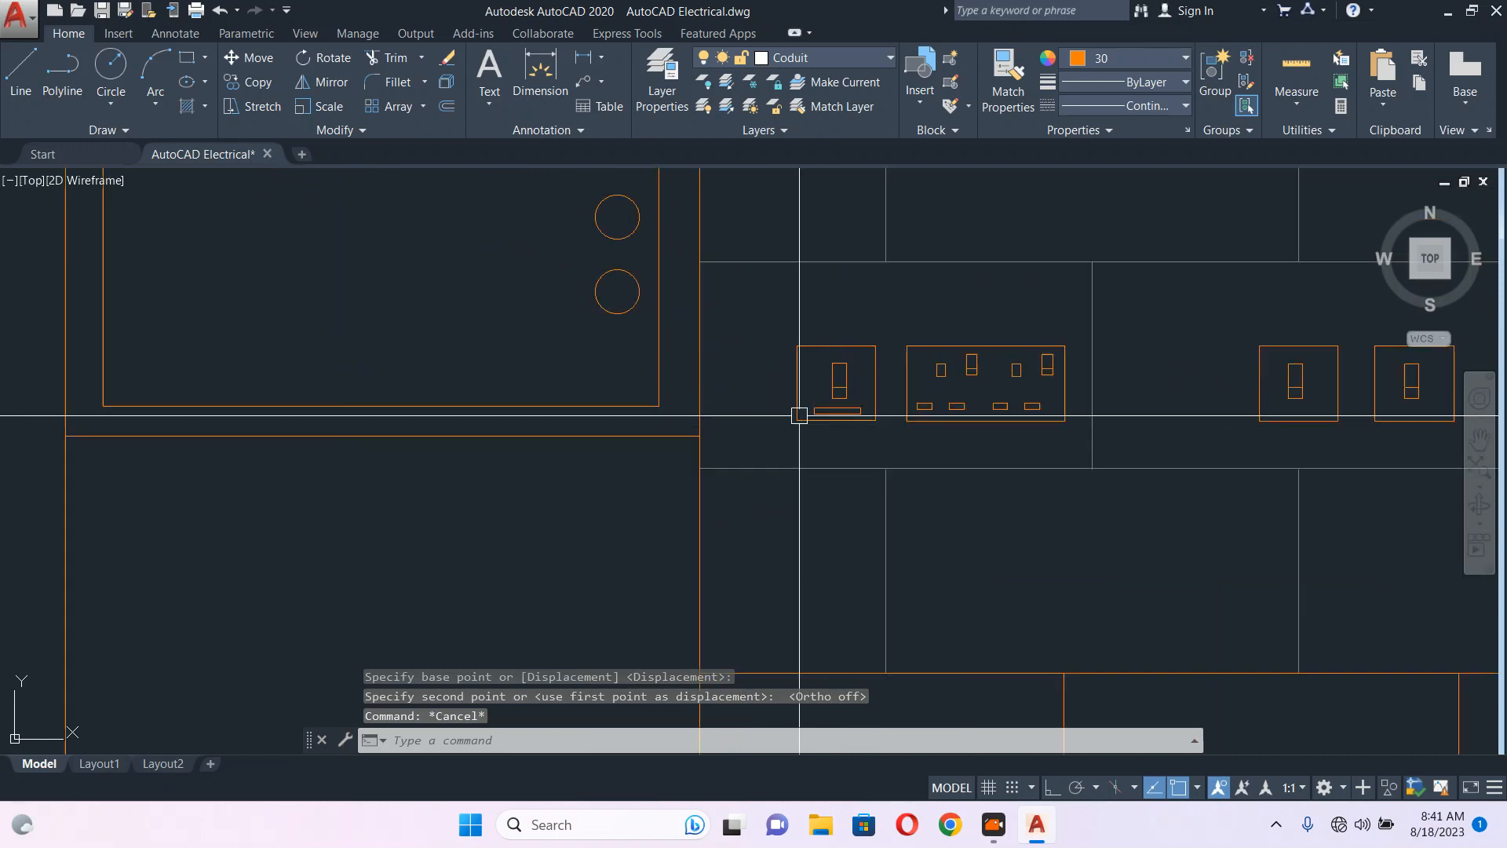
- Delete the rocker symbol inside the leftmost square switch plate, keeping the plate outline and the thin horizontal bar
{"action": "scroll", "coordinate": [844, 405], "scroll_direction": "down", "scroll_amount": 4}
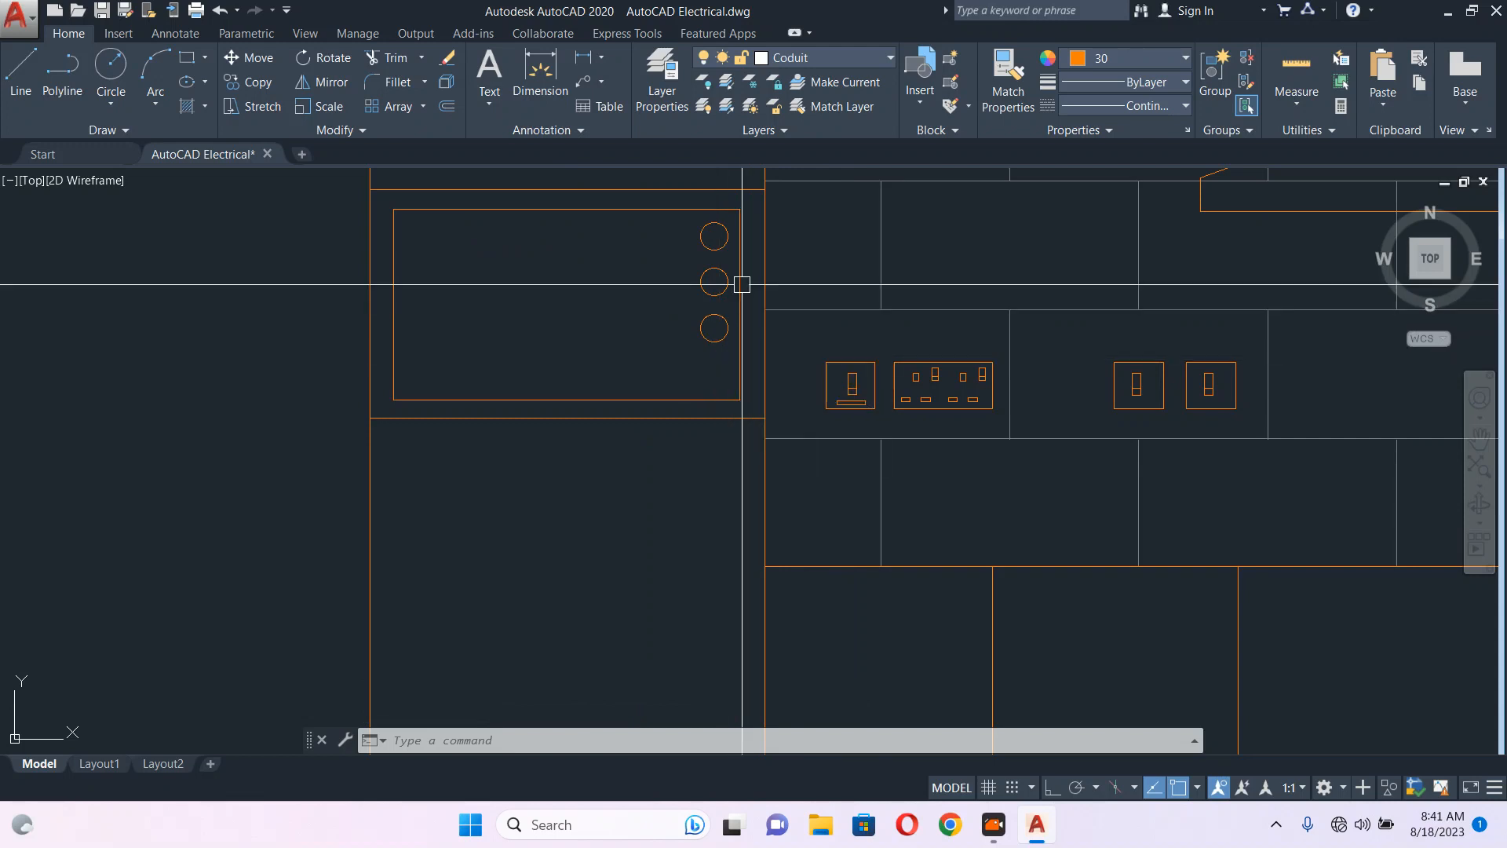
{"action": "middle_click_drag", "start_coordinate": [706, 234], "coordinate": [723, 348]}
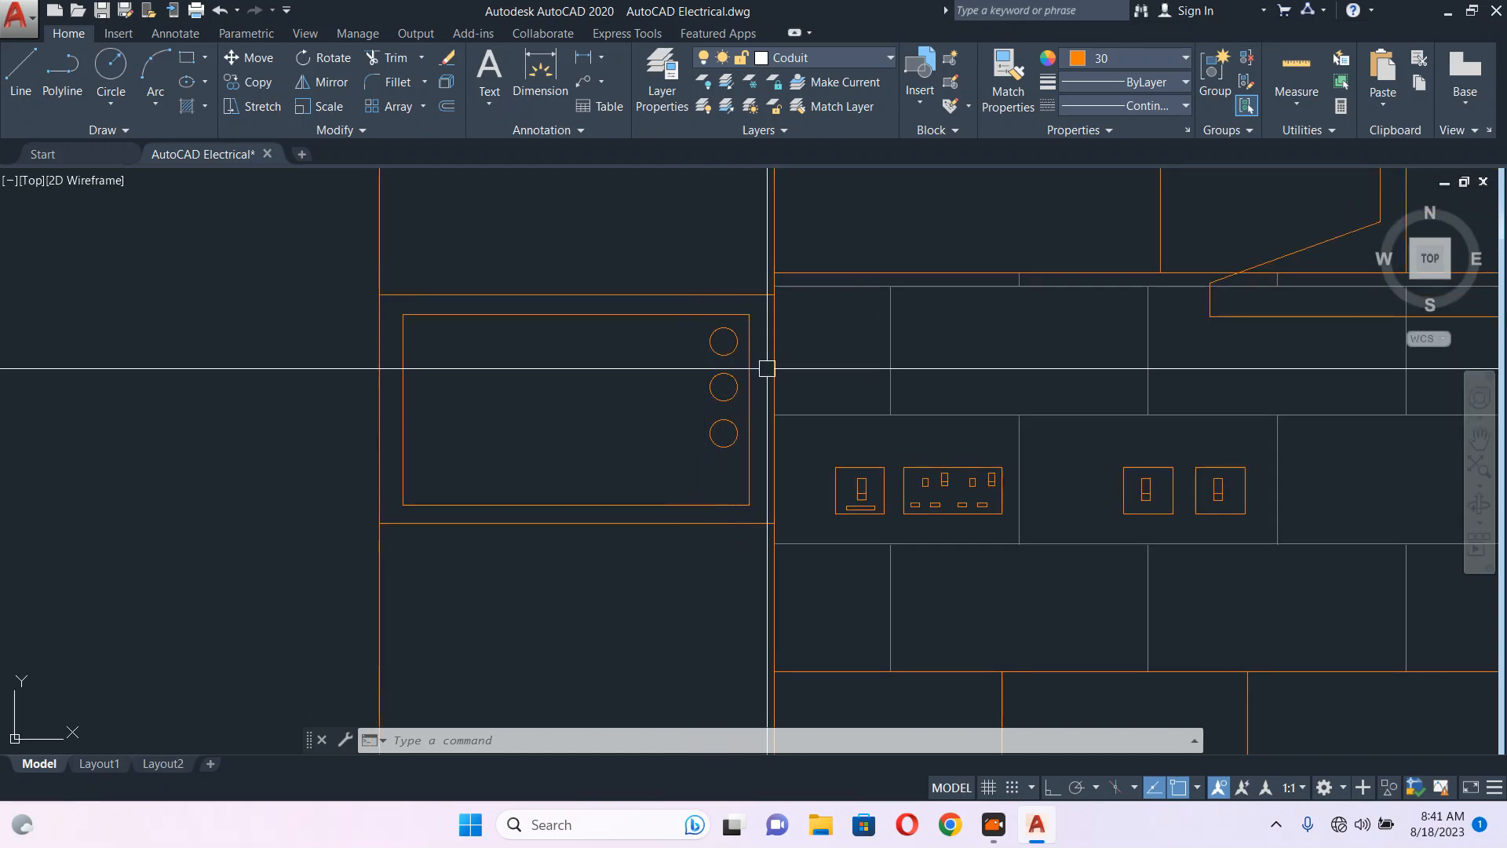
{"action": "scroll", "coordinate": [885, 492], "scroll_direction": "up", "scroll_amount": 2}
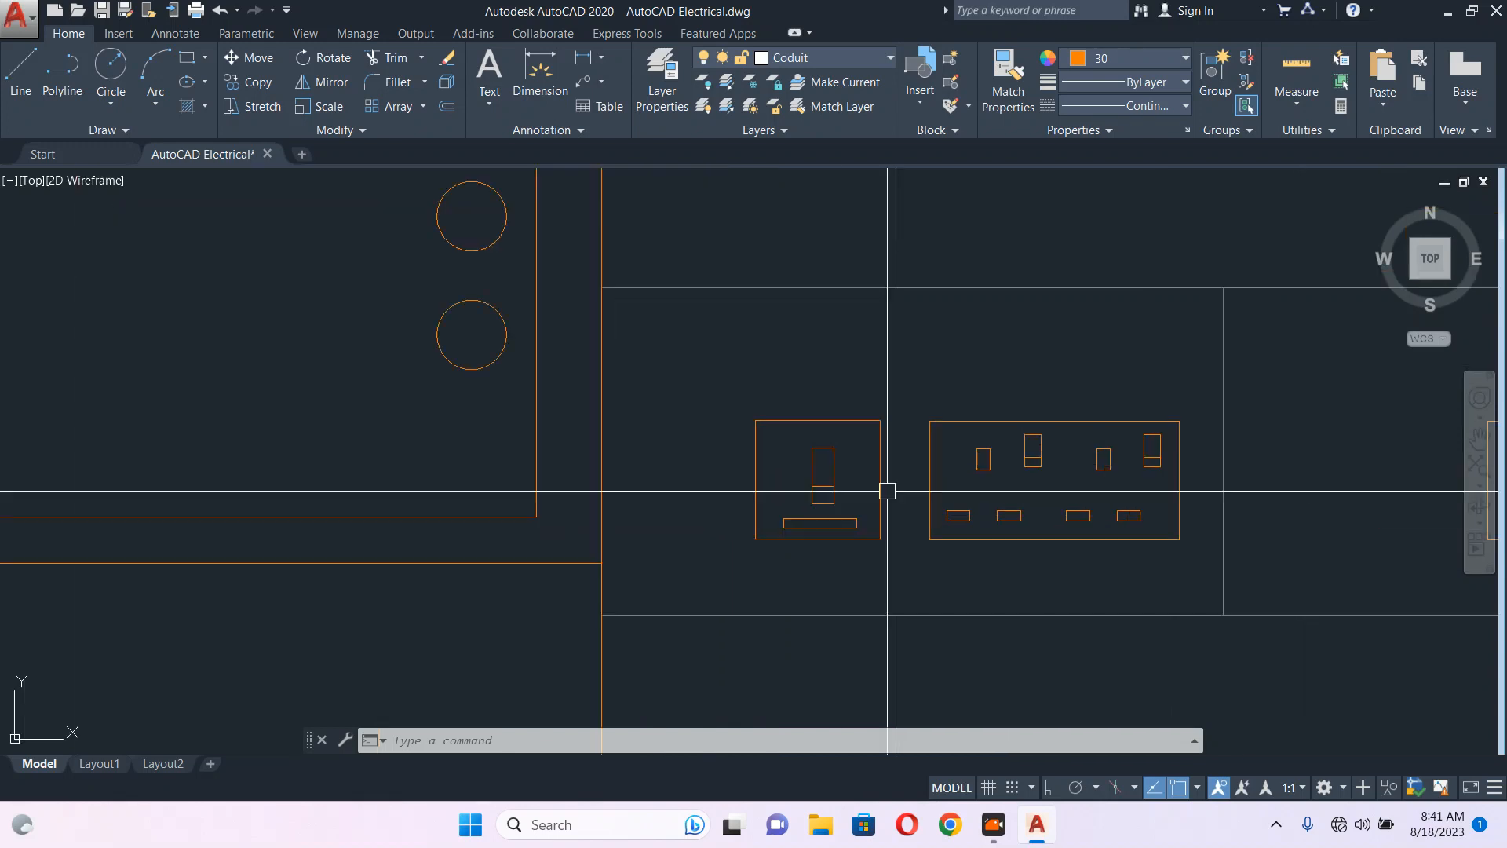
{"action": "scroll", "coordinate": [845, 481], "scroll_direction": "up", "scroll_amount": 3}
{"action": "left_click", "coordinate": [840, 480]}
{"action": "left_click", "coordinate": [752, 513]}
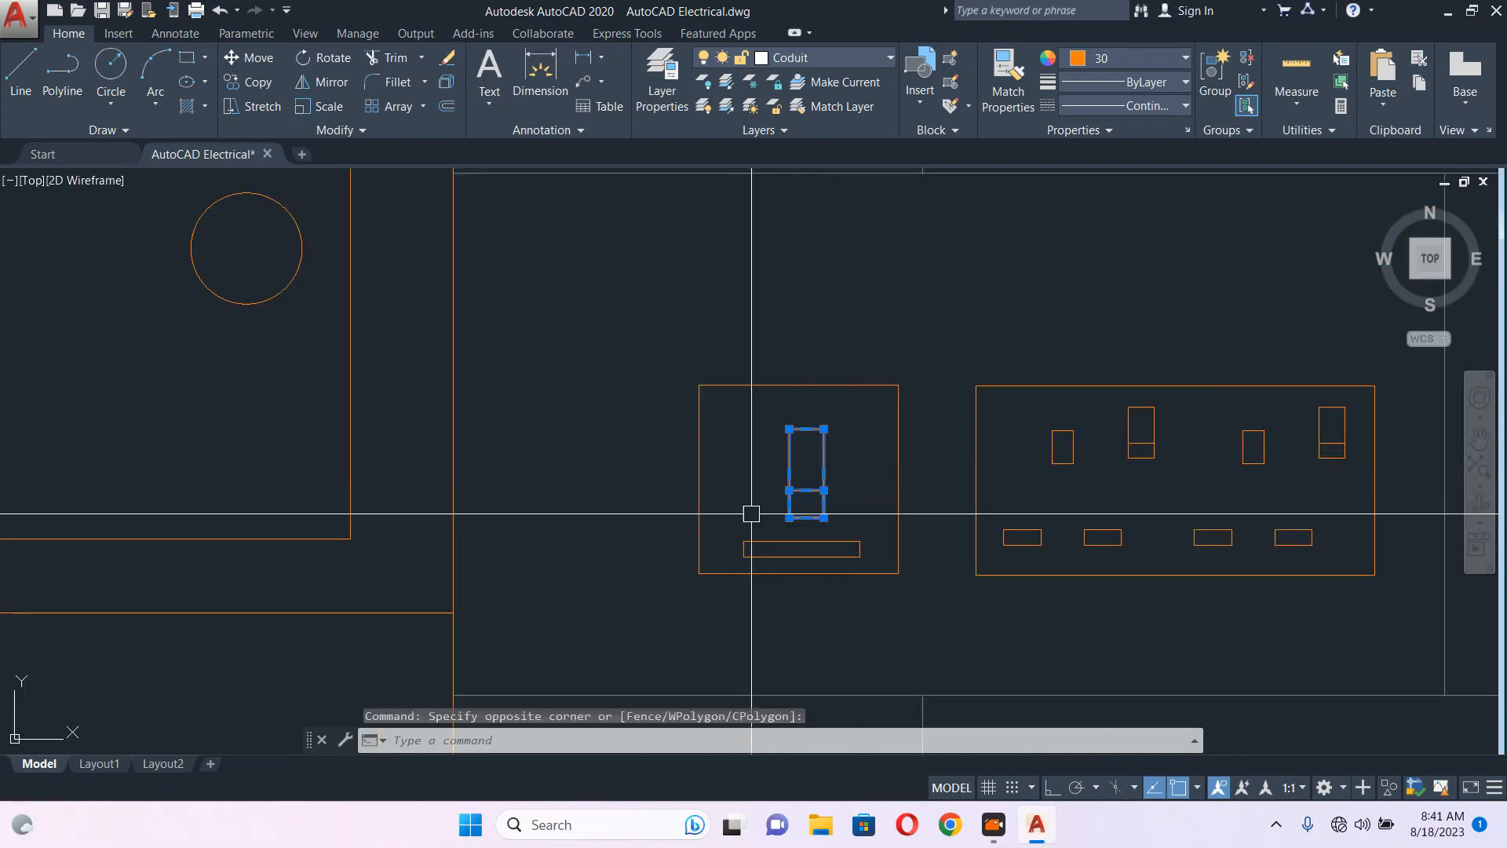
{"action": "key", "text": "Delete"}
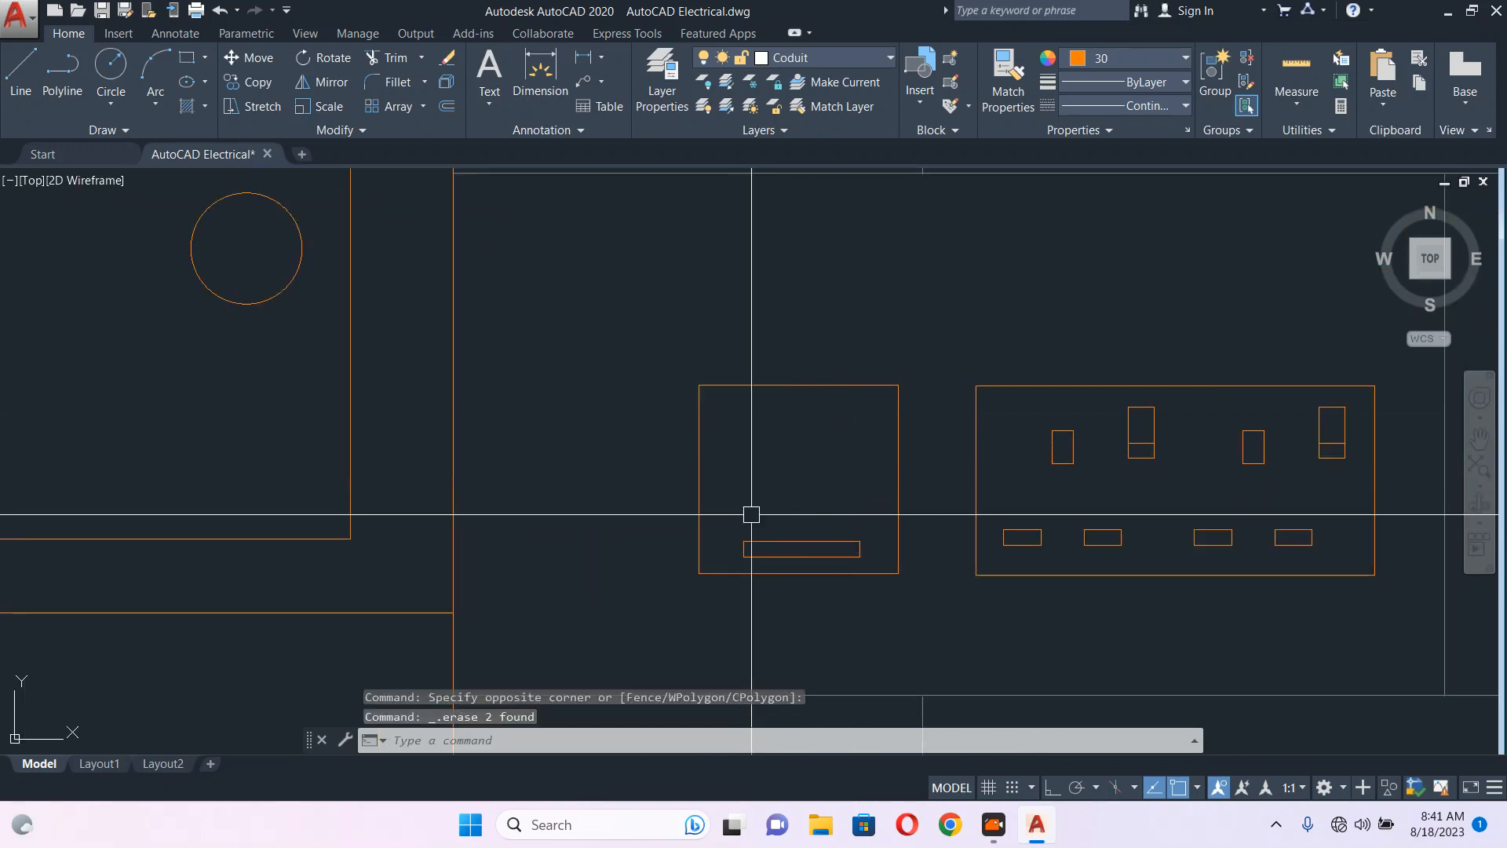
- With Ortho on, move the thin horizontal bar straight up to the middle of the leftmost square plate
{"action": "scroll", "coordinate": [827, 498], "scroll_direction": "down", "scroll_amount": 3}
{"action": "scroll", "coordinate": [831, 479], "scroll_direction": "up", "scroll_amount": 2}
{"action": "left_click", "coordinate": [832, 479]}
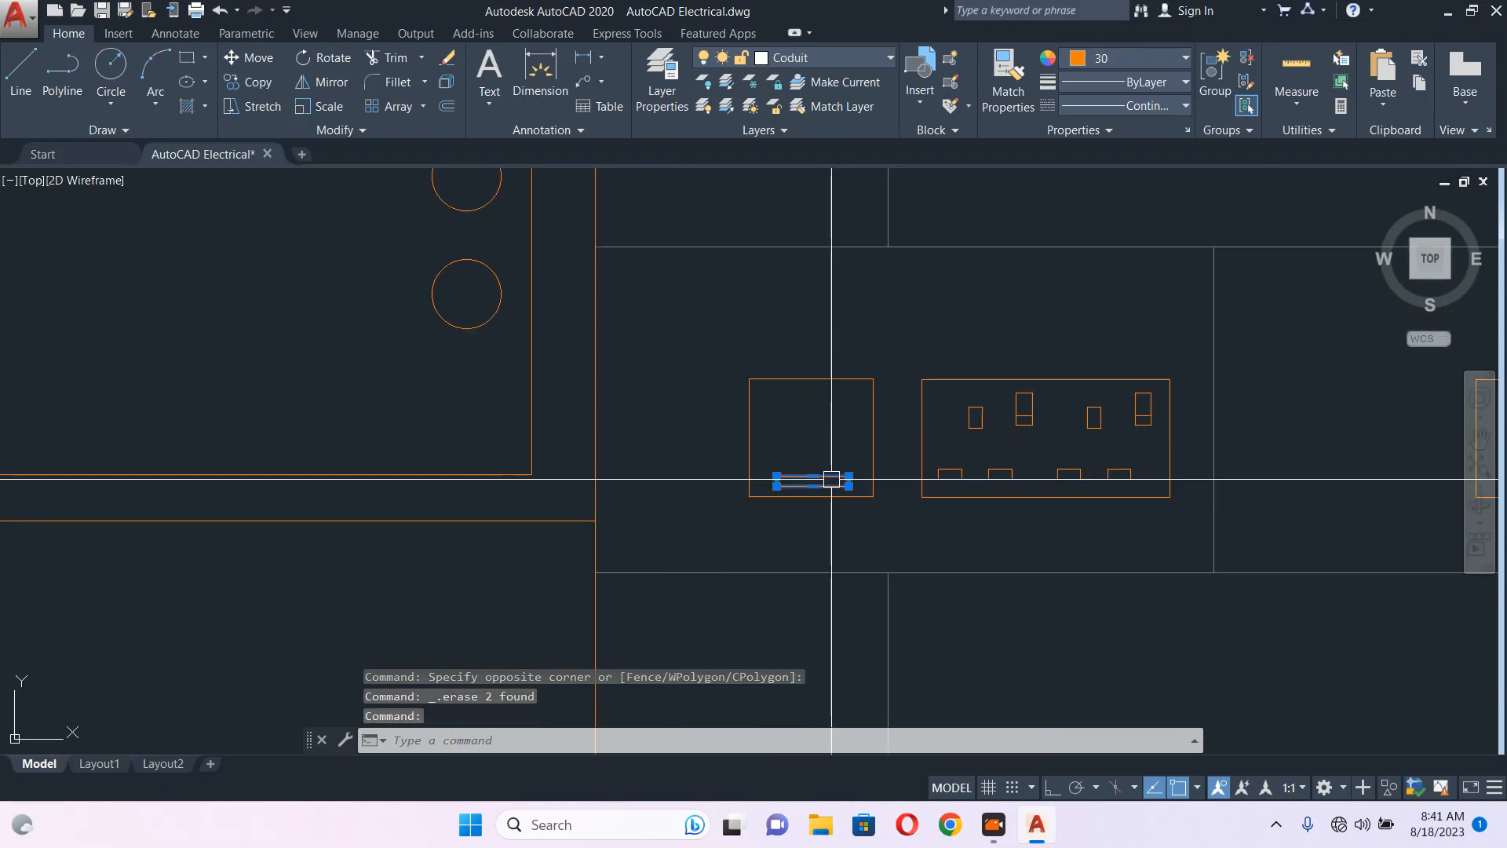
{"action": "type", "text": "m"}
{"action": "key", "text": "Return"}
{"action": "left_click", "coordinate": [696, 442]}
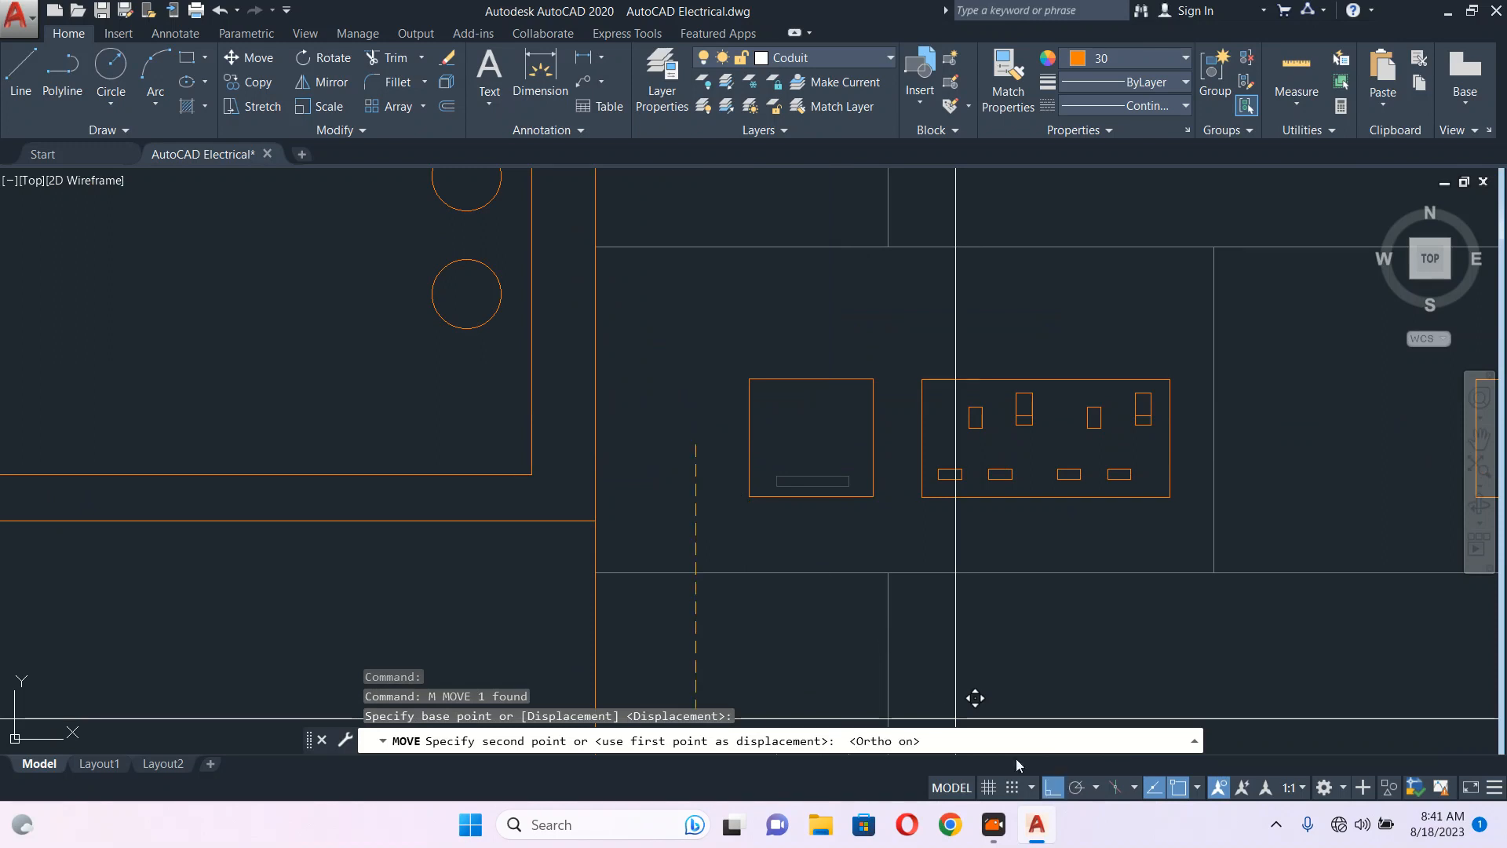
{"action": "left_click", "coordinate": [693, 404]}
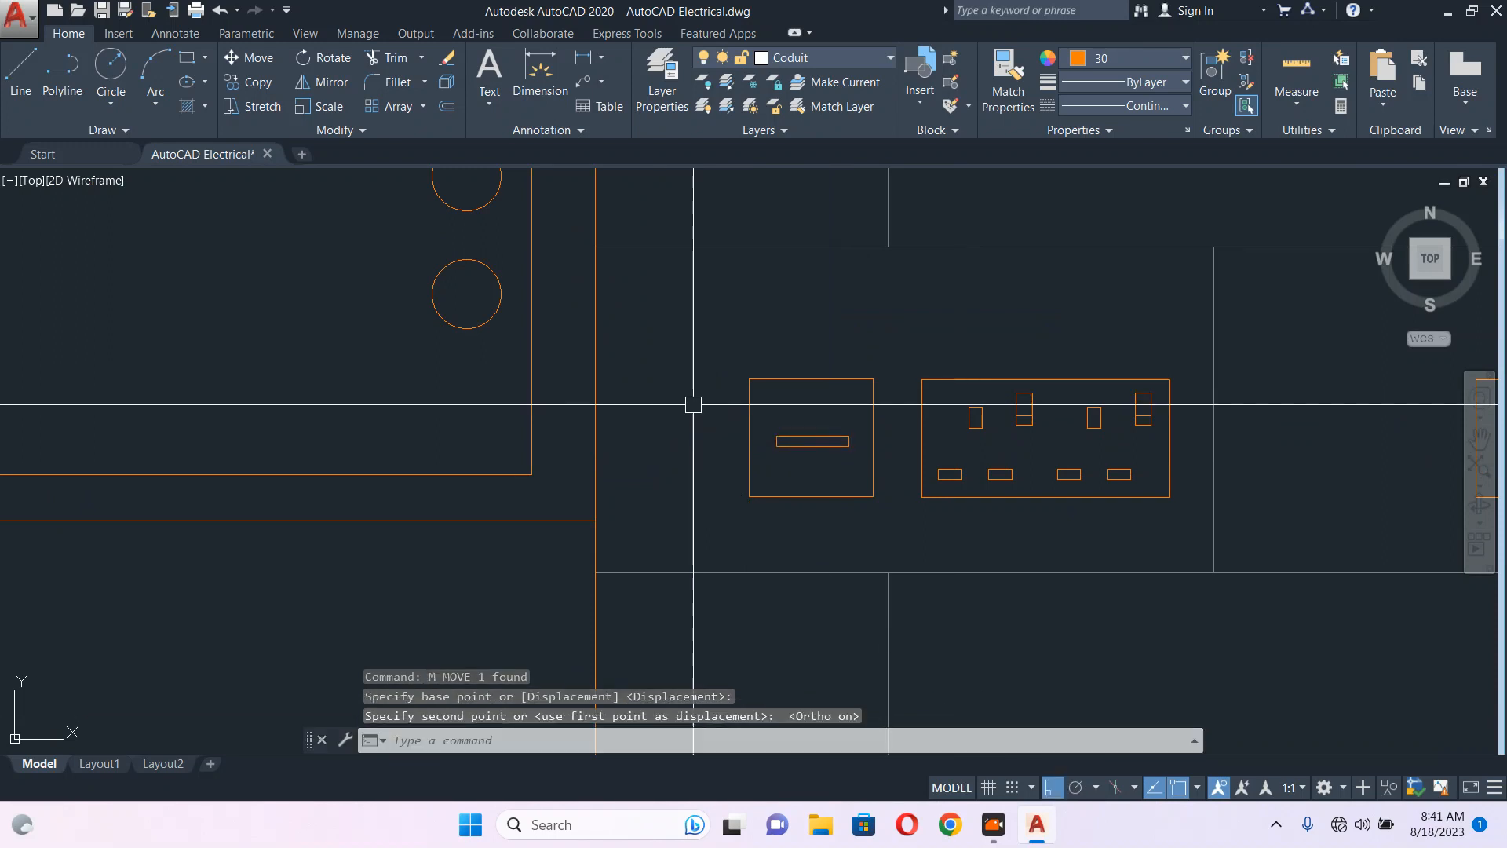
{"action": "key", "text": "Escape"}
- Draw a rectangle over the lower part of the tall cabinet, from its right edge at countertop level to its bottom-left corner
{"action": "scroll", "coordinate": [691, 388], "scroll_direction": "down", "scroll_amount": 6}
{"action": "middle_click_drag", "start_coordinate": [690, 377], "coordinate": [663, 310]}
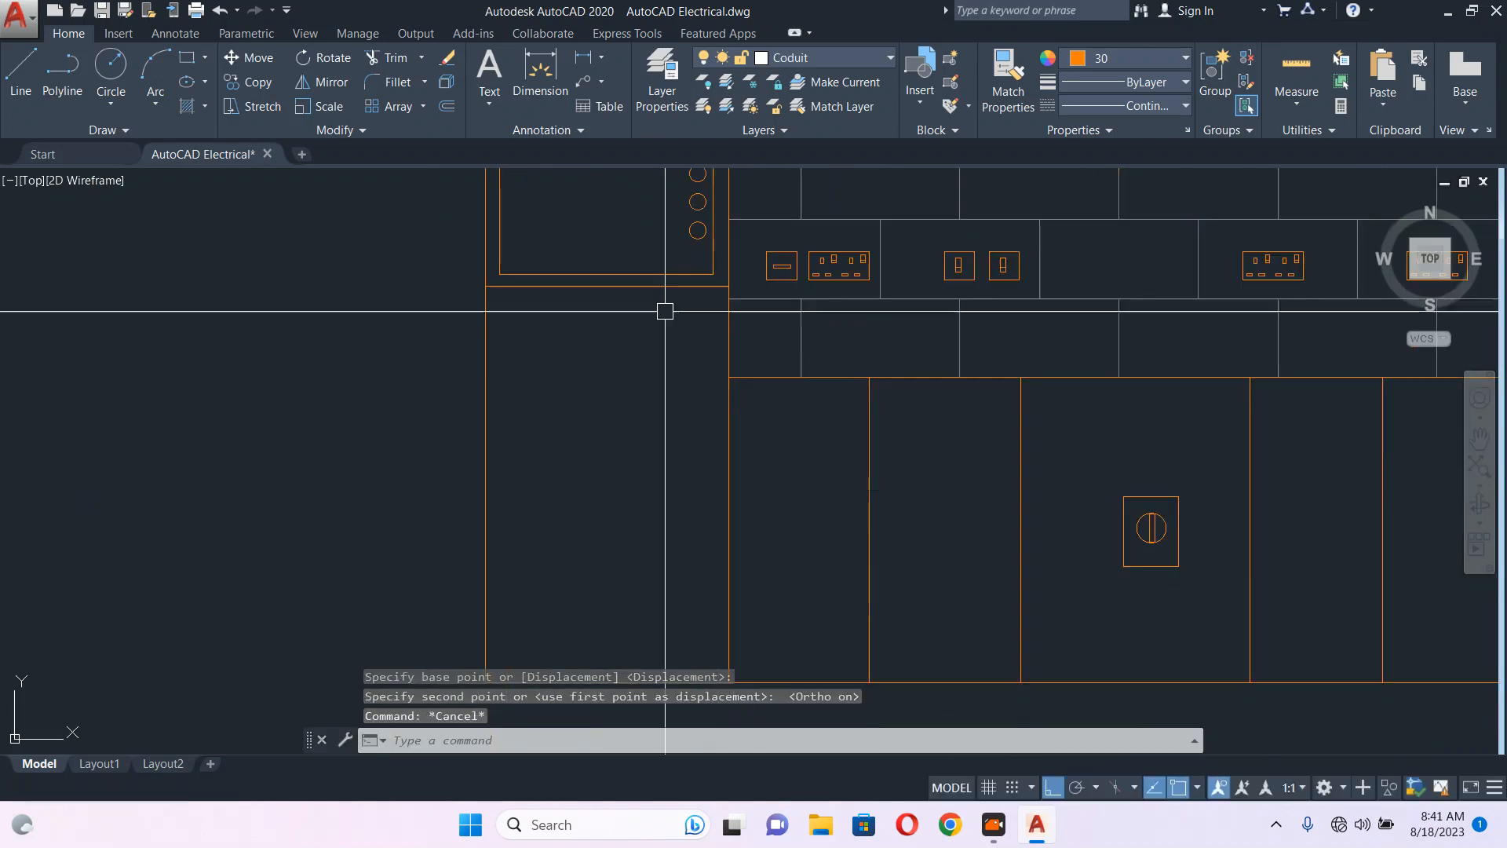
{"action": "type", "text": "rec"}
{"action": "key", "text": "Return"}
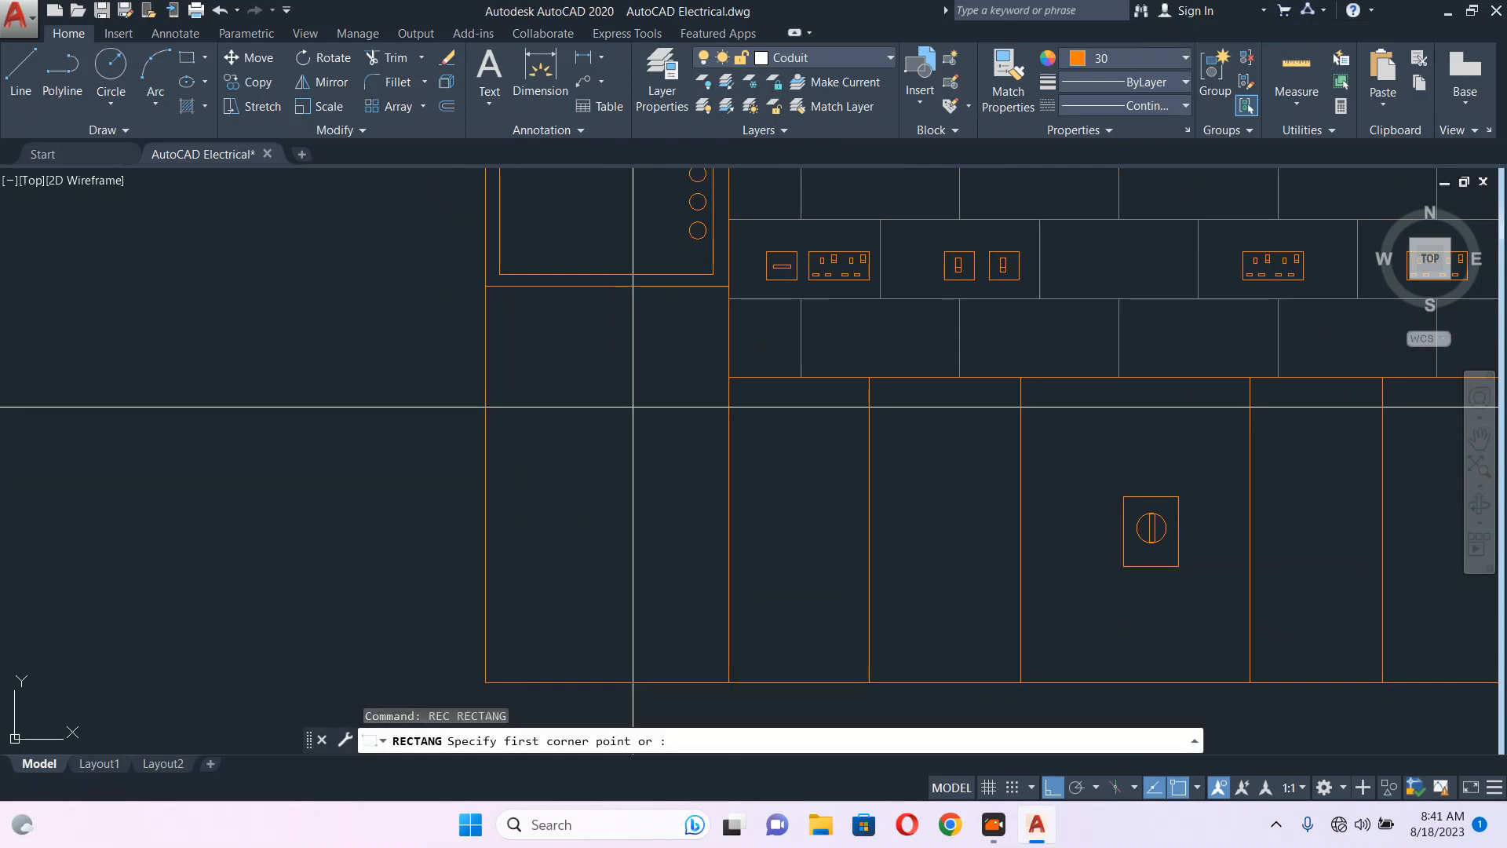
{"action": "left_click", "coordinate": [725, 379]}
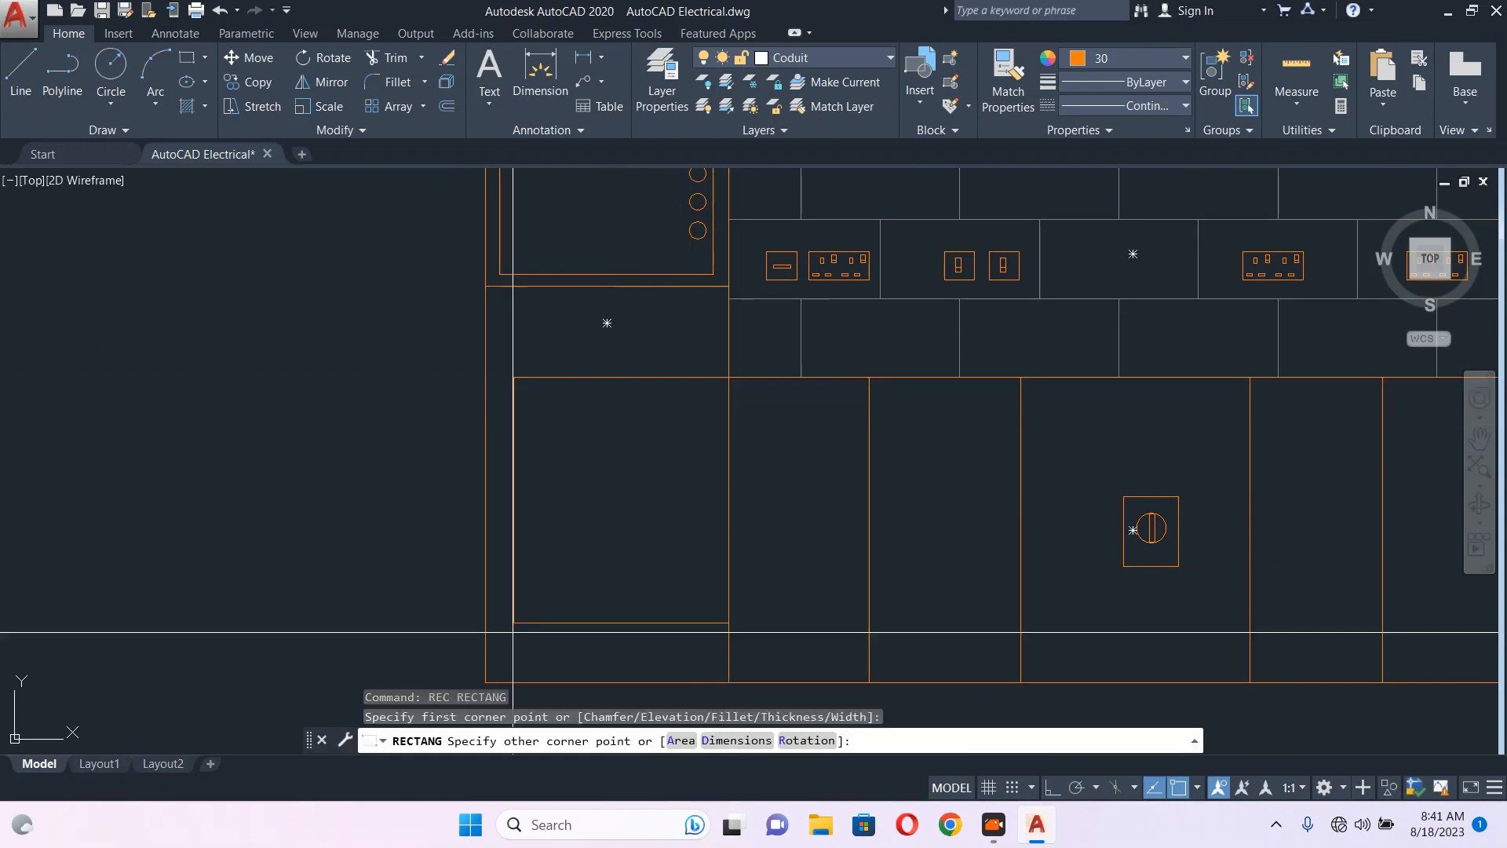
{"action": "key", "text": "Escape"}
- Draw a thin horizontal handle rectangle just below countertop level in the lower section of the tall cabinet
{"action": "type", "text": "rec"}
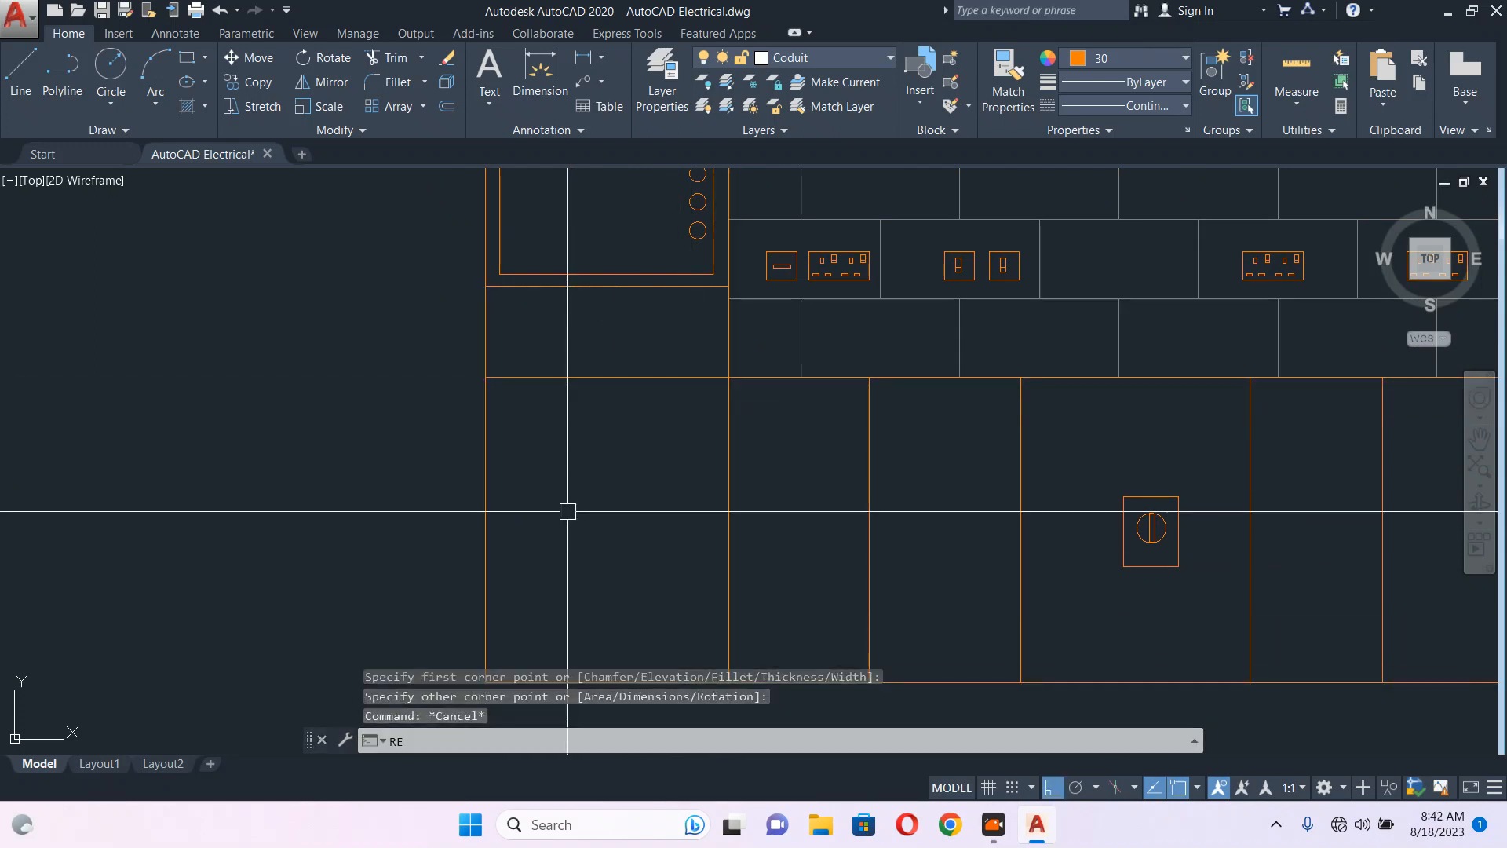
{"action": "scroll", "coordinate": [563, 463], "scroll_direction": "up", "scroll_amount": 3}
{"action": "key", "text": "Return"}
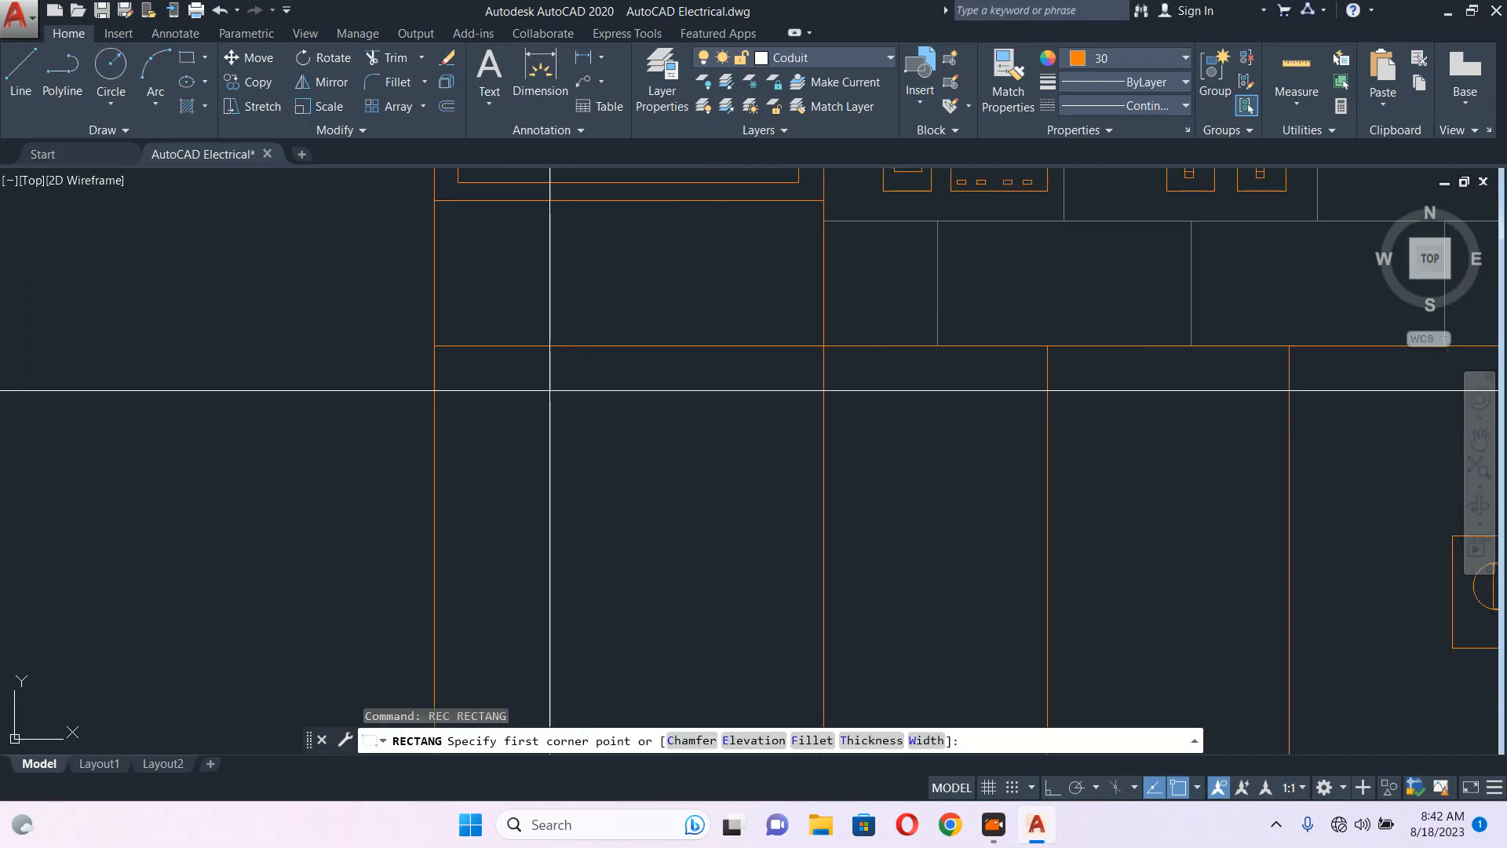
{"action": "left_click", "coordinate": [550, 391]}
{"action": "left_click", "coordinate": [750, 408]}
- Move the handle rectangle slightly left to centre it across the tall cabinet
{"action": "type", "text": "m"}
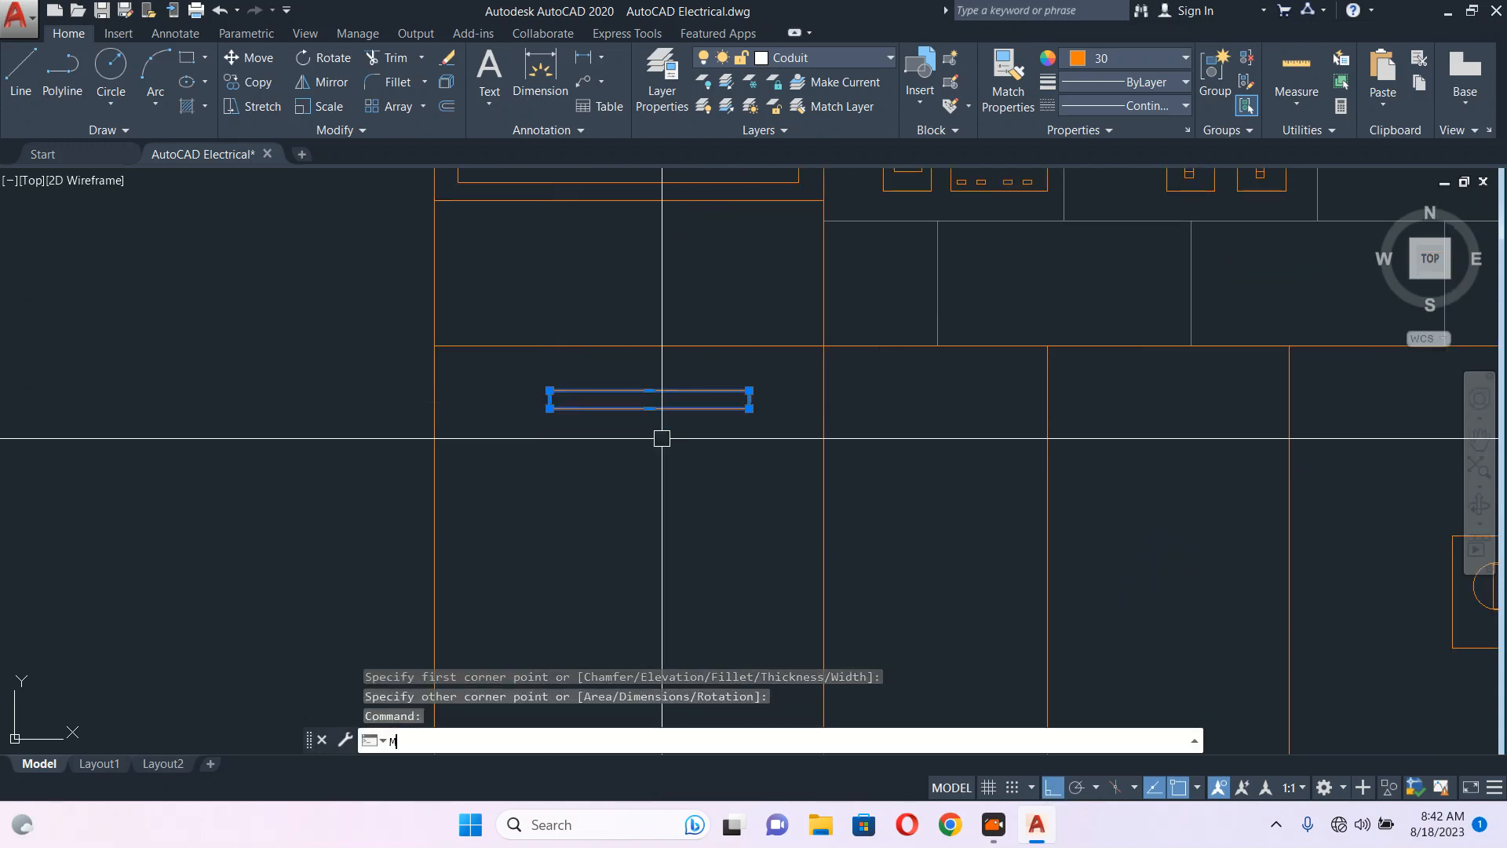
{"action": "key", "text": "Return"}
{"action": "left_click", "coordinate": [685, 453]}
{"action": "left_click", "coordinate": [667, 453]}
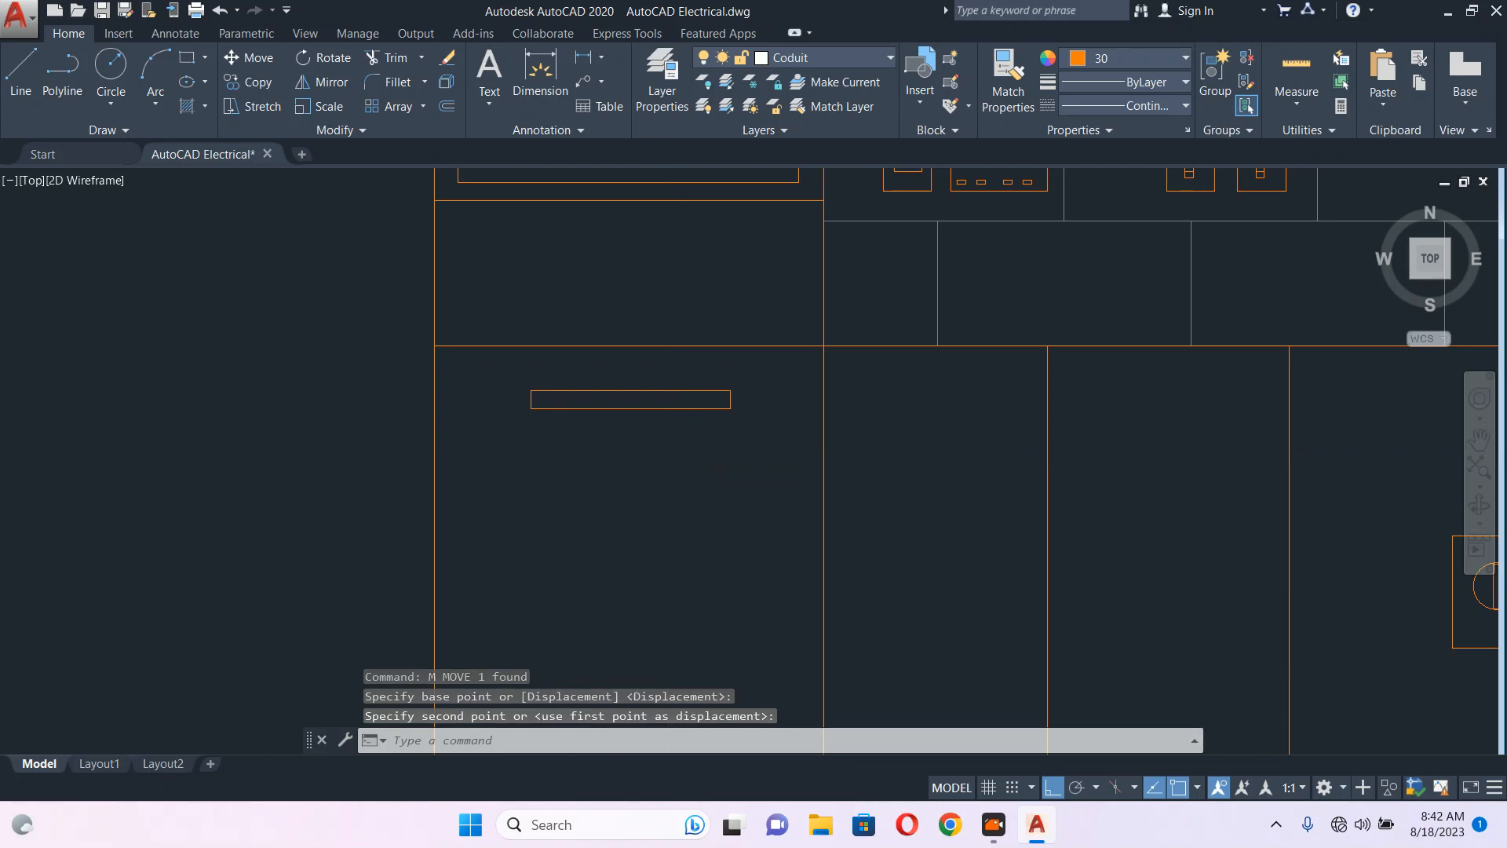
- Draw a large door panel rectangle below the handle, inset from the edges of the tall cabinet's lower section
{"action": "scroll", "coordinate": [624, 402], "scroll_direction": "down", "scroll_amount": 4}
{"action": "type", "text": "rec"}
{"action": "key", "text": "Return"}
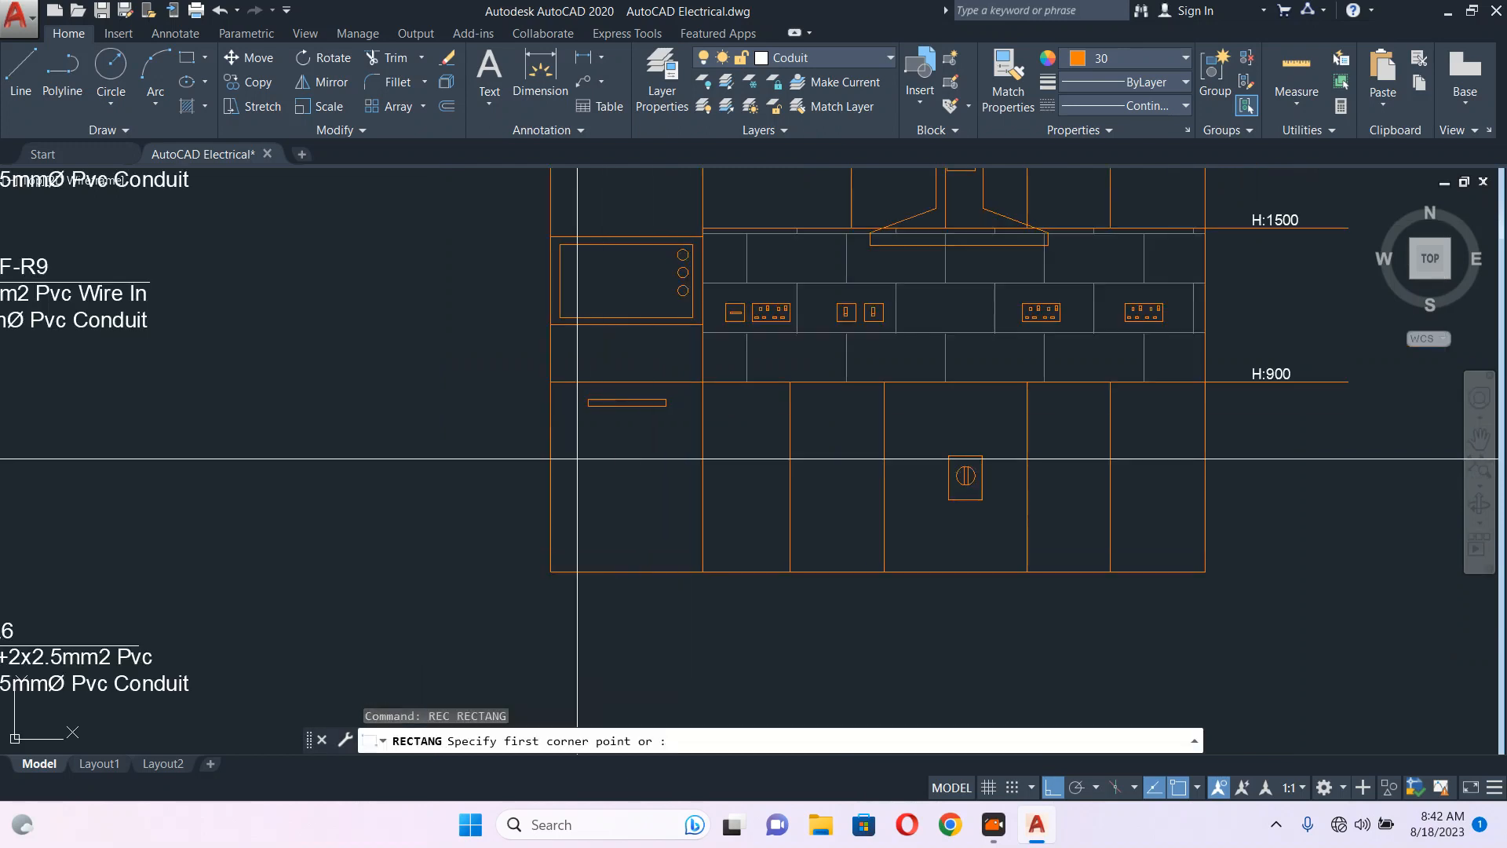
{"action": "scroll", "coordinate": [563, 420], "scroll_direction": "up", "scroll_amount": 3}
{"action": "left_click", "coordinate": [564, 421]}
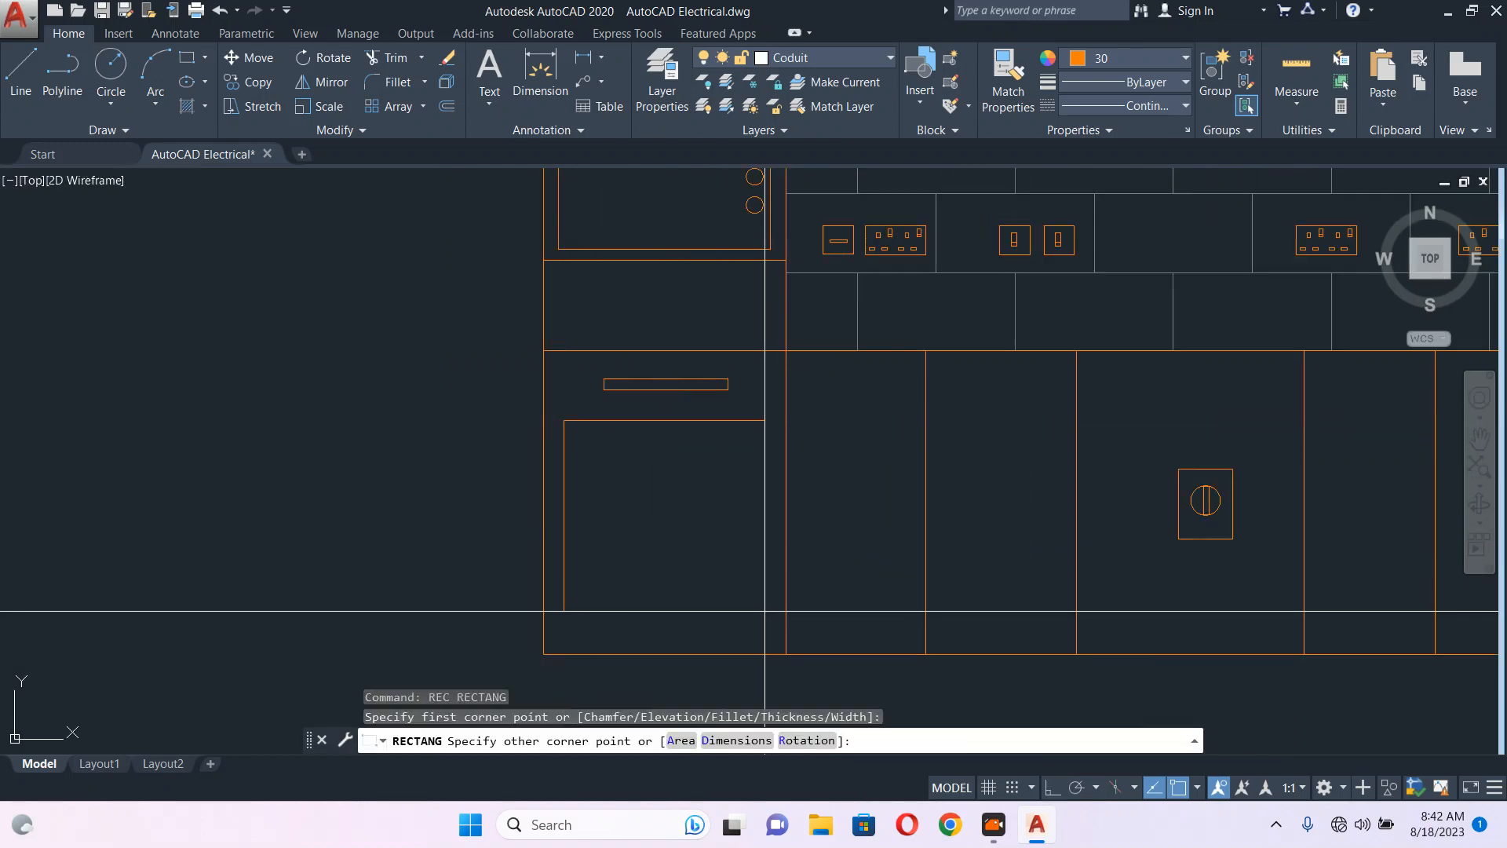
{"action": "left_click", "coordinate": [758, 620]}
{"action": "key", "text": "Escape"}
- Move the door panel rectangle's right edge slightly right to even out its side margins
{"action": "scroll", "coordinate": [689, 510], "scroll_direction": "down", "scroll_amount": 2}
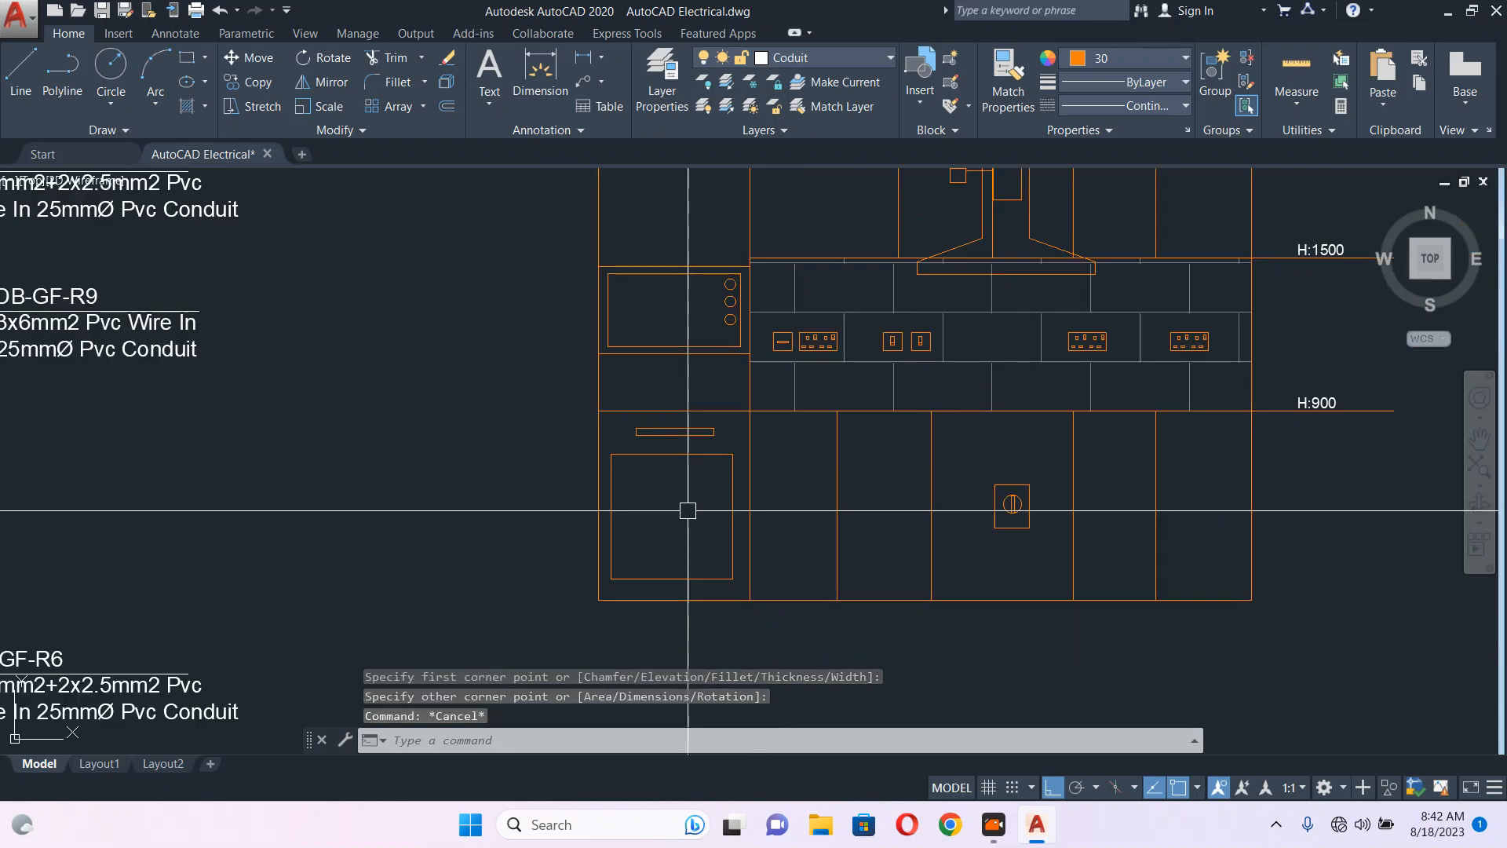
{"action": "scroll", "coordinate": [715, 503], "scroll_direction": "up", "scroll_amount": 2}
{"action": "left_click", "coordinate": [740, 498]}
{"action": "scroll", "coordinate": [716, 496], "scroll_direction": "up", "scroll_amount": 3}
{"action": "type", "text": "M"}
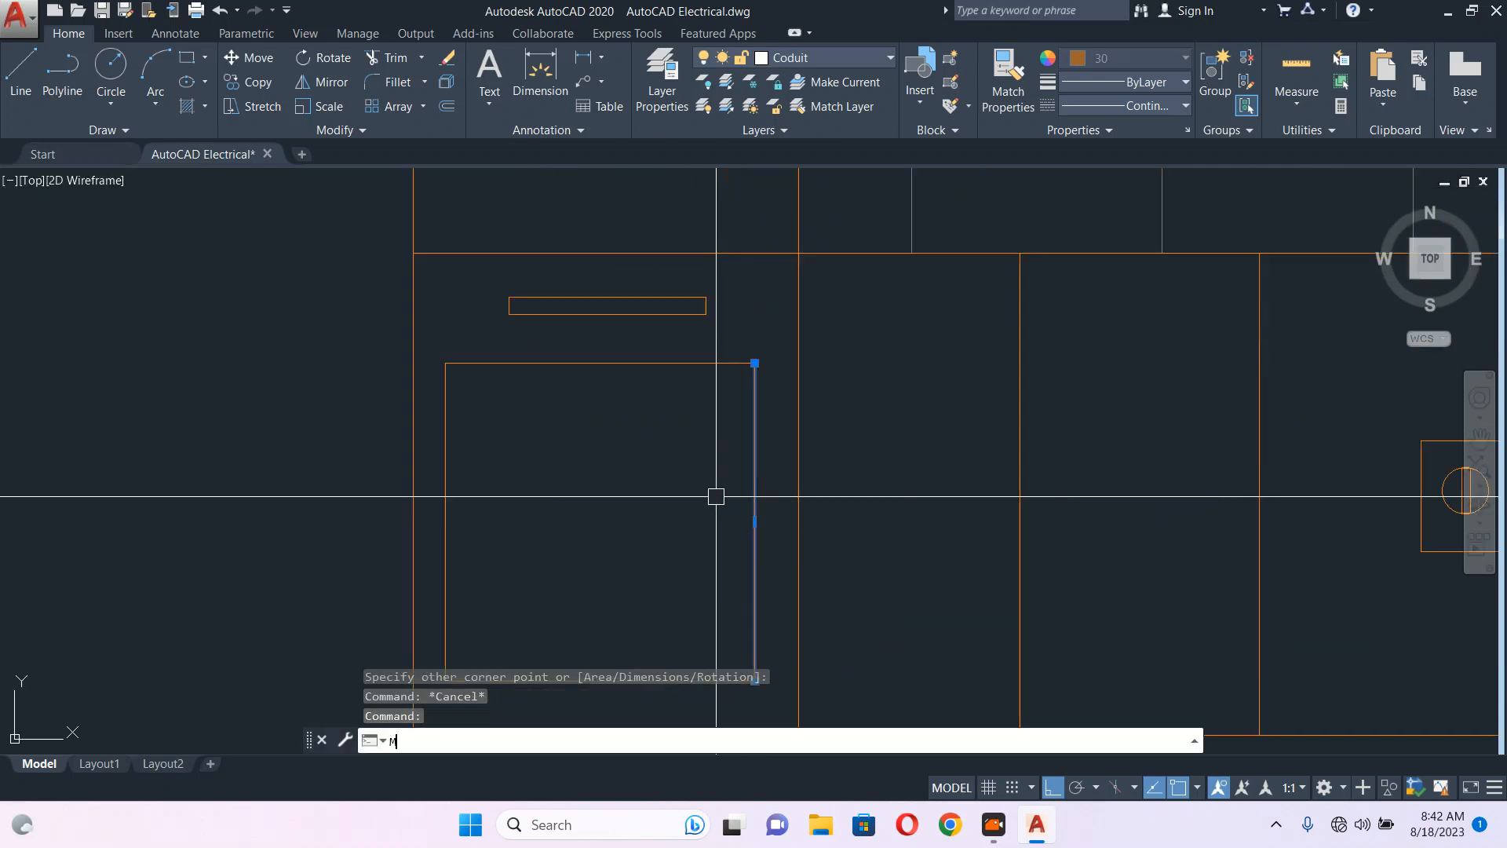
{"action": "key", "text": "Return"}
{"action": "left_click", "coordinate": [709, 468]}
{"action": "left_click", "coordinate": [723, 469]}
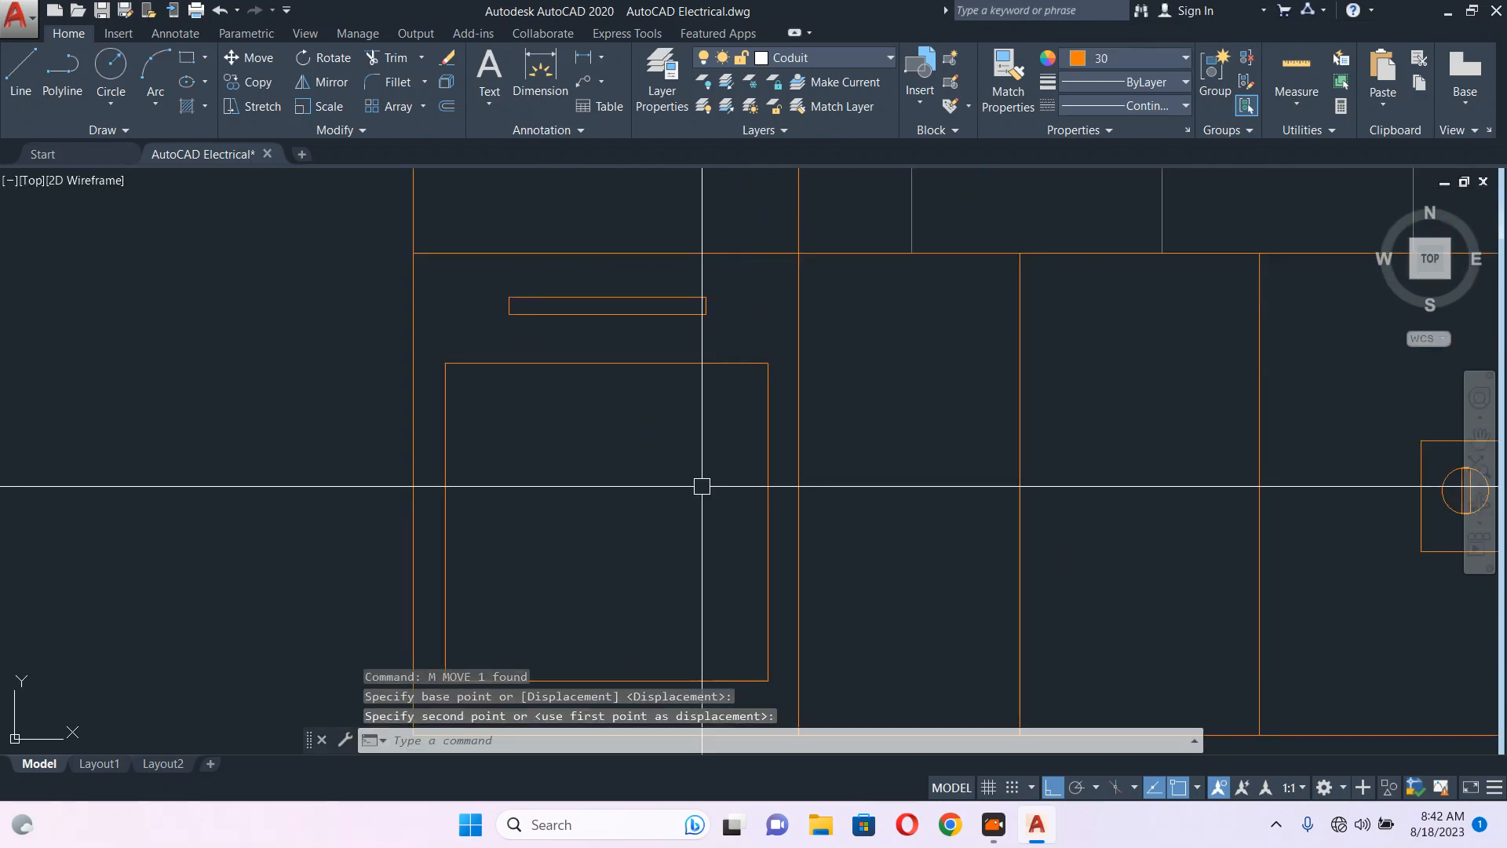
- Move the door panel rectangle's bottom edge slightly down toward the cabinet base
{"action": "scroll", "coordinate": [702, 486], "scroll_direction": "down", "scroll_amount": 2}
{"action": "left_click", "coordinate": [675, 581]}
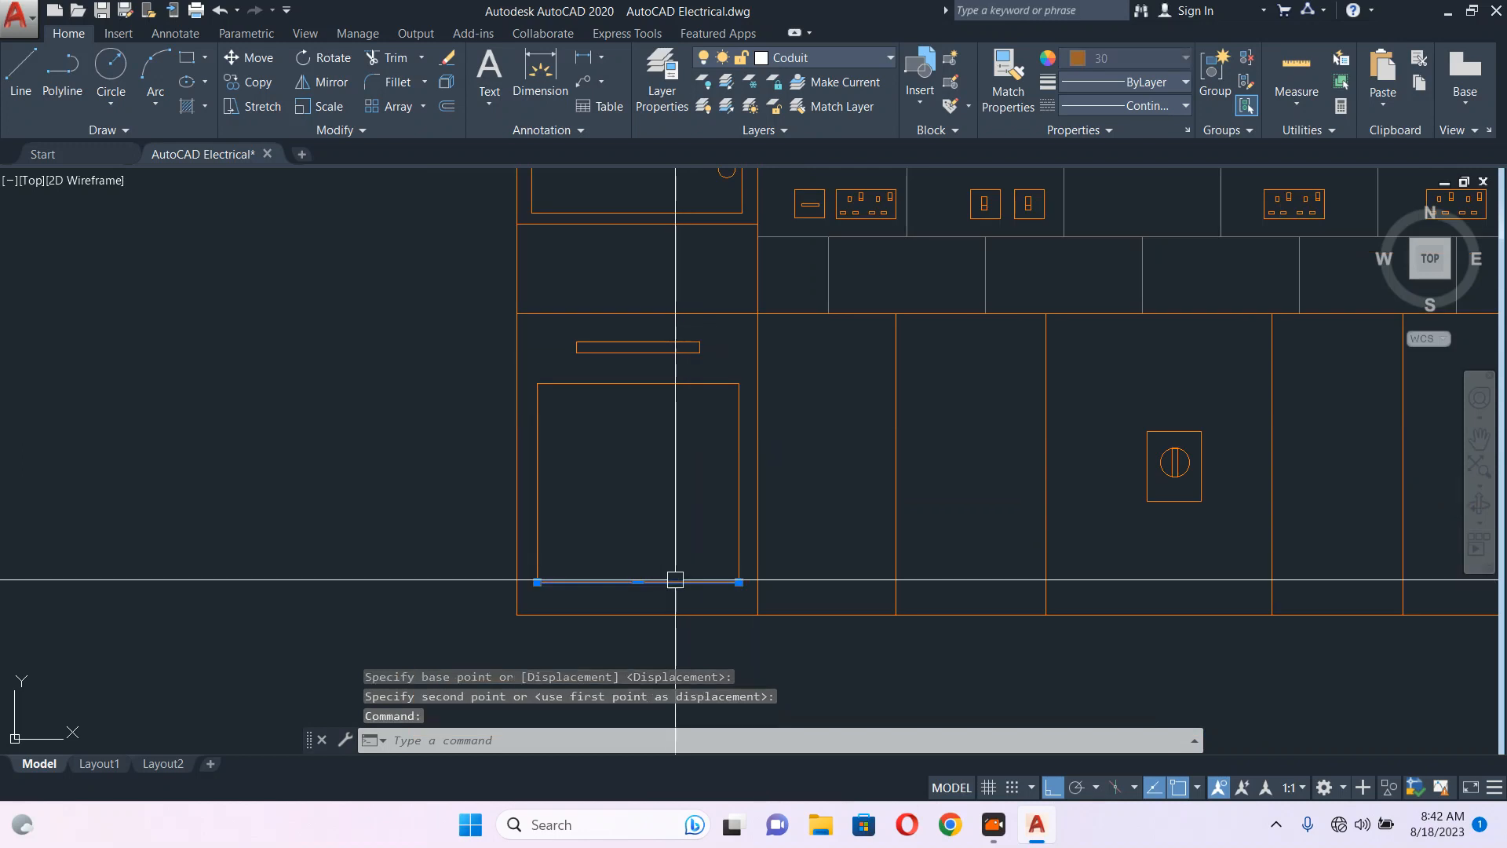
{"action": "type", "text": "M"}
{"action": "key", "text": "Return"}
{"action": "left_click", "coordinate": [667, 447]}
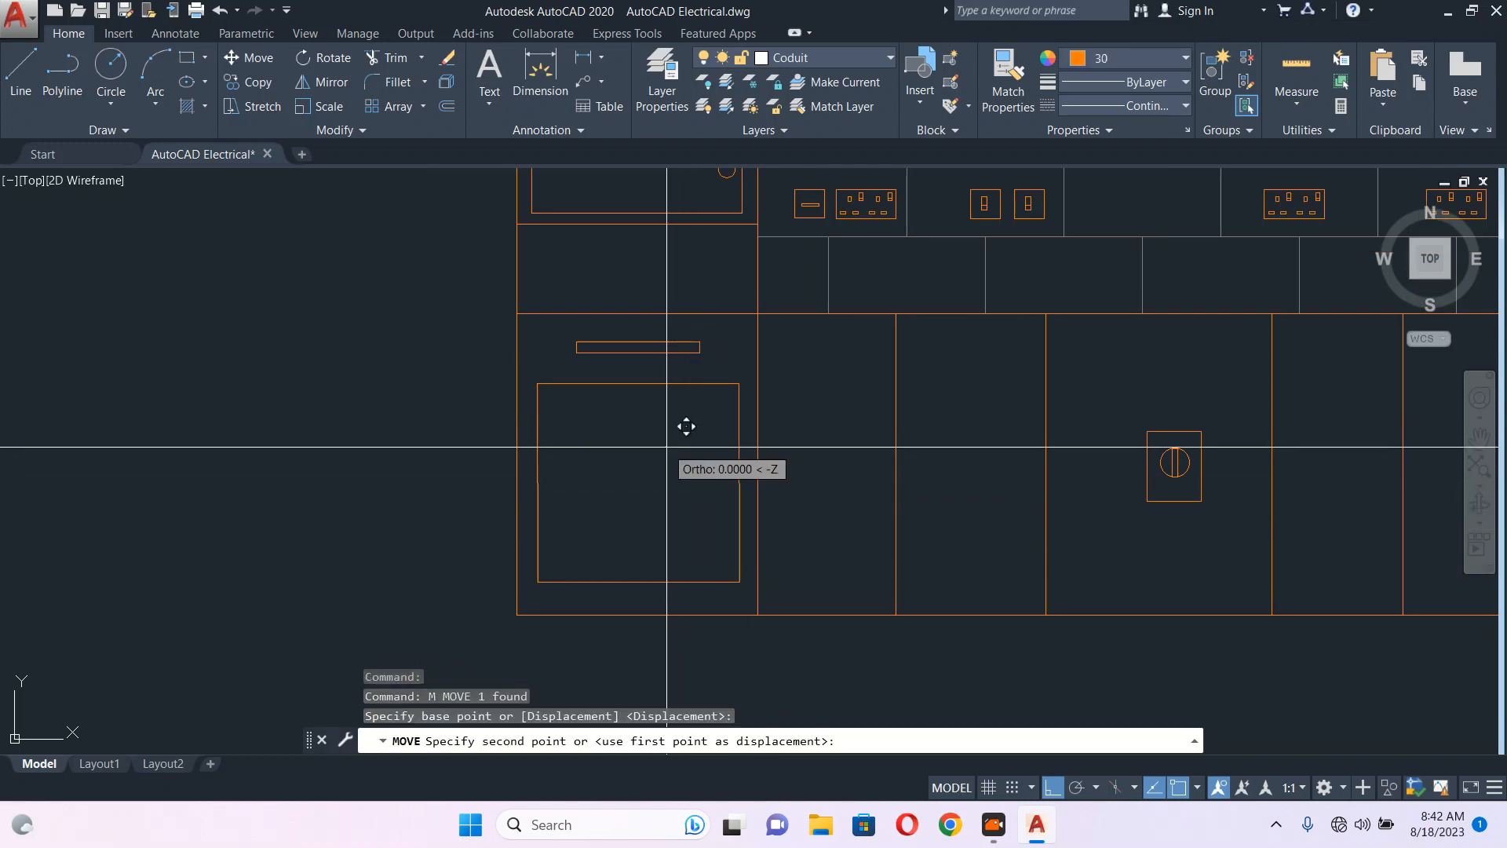
{"action": "left_click", "coordinate": [669, 455]}
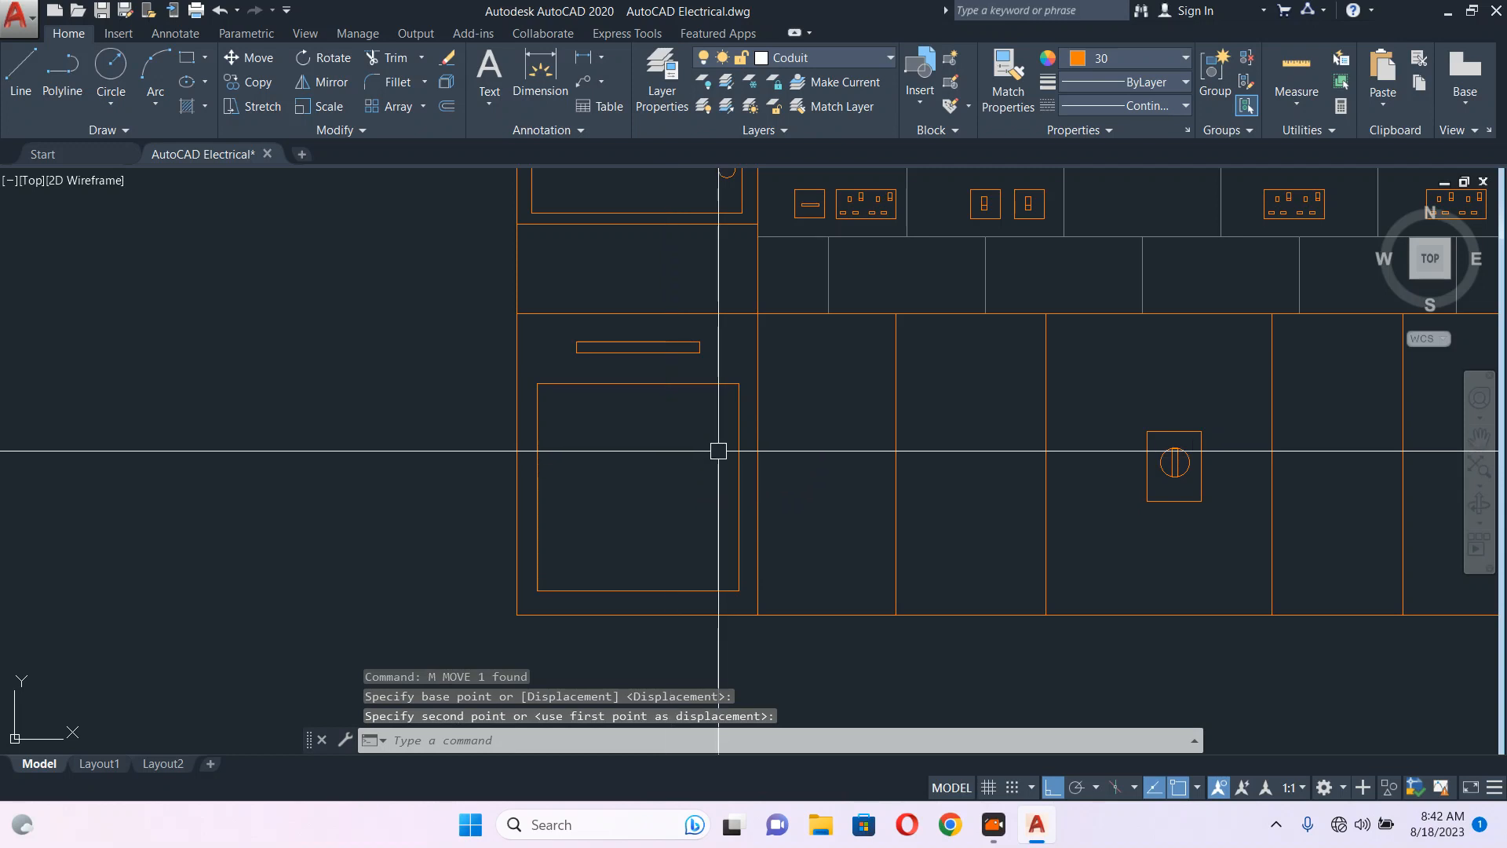
{"action": "scroll", "coordinate": [719, 445], "scroll_direction": "down", "scroll_amount": 2}
{"action": "key", "text": "Escape"}
- Move the square plate with the horizontal bar slightly right, closer to the adjacent wide outlet plate
{"action": "scroll", "coordinate": [775, 284], "scroll_direction": "up", "scroll_amount": 2}
{"action": "scroll", "coordinate": [773, 285], "scroll_direction": "up", "scroll_amount": 3}
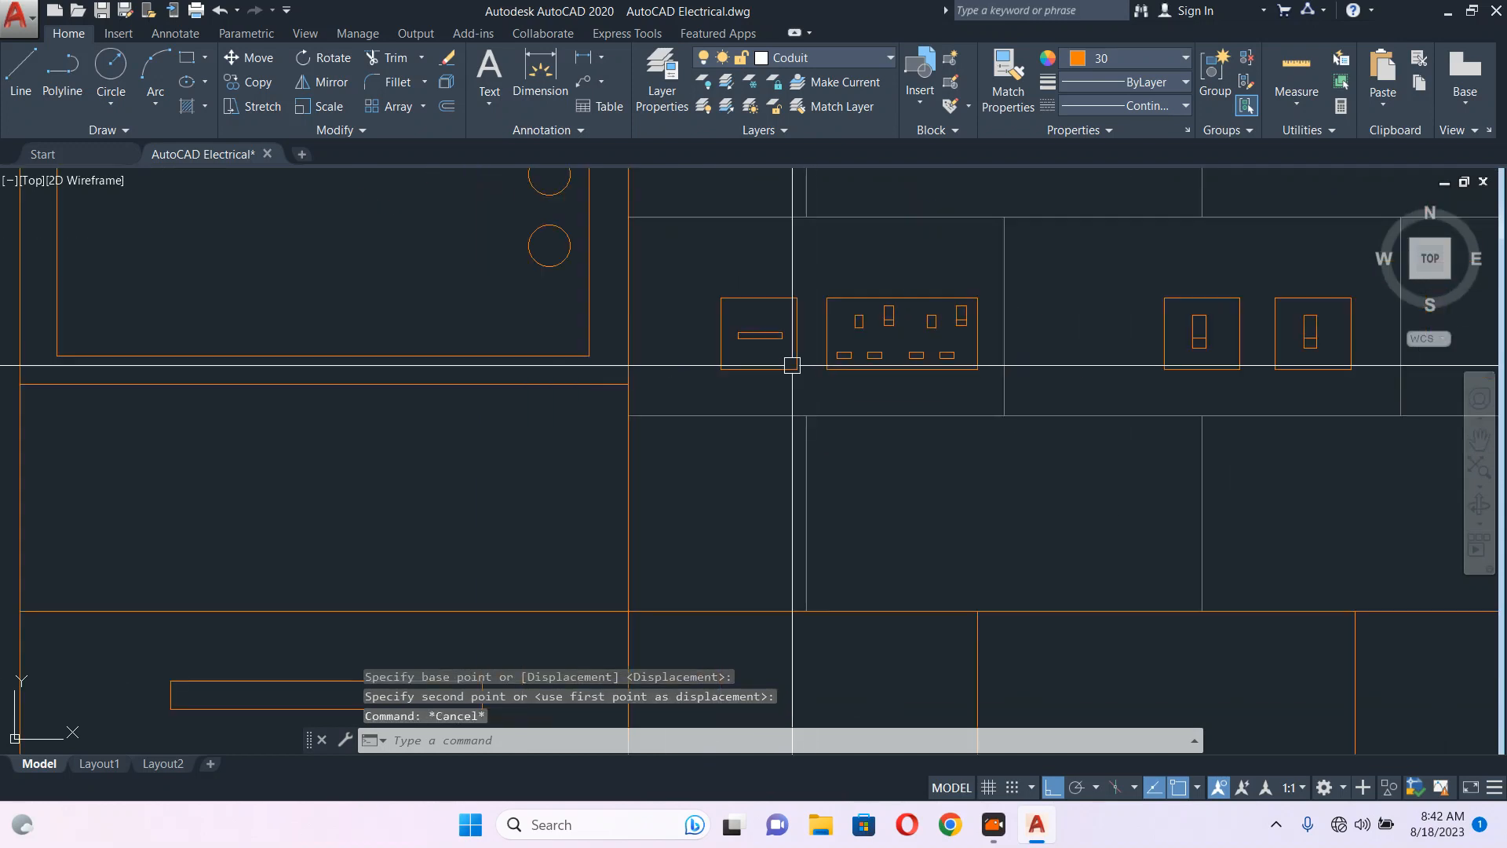
{"action": "scroll", "coordinate": [789, 311], "scroll_direction": "up", "scroll_amount": 3}
{"action": "left_click", "coordinate": [834, 259]}
{"action": "left_click", "coordinate": [595, 484]}
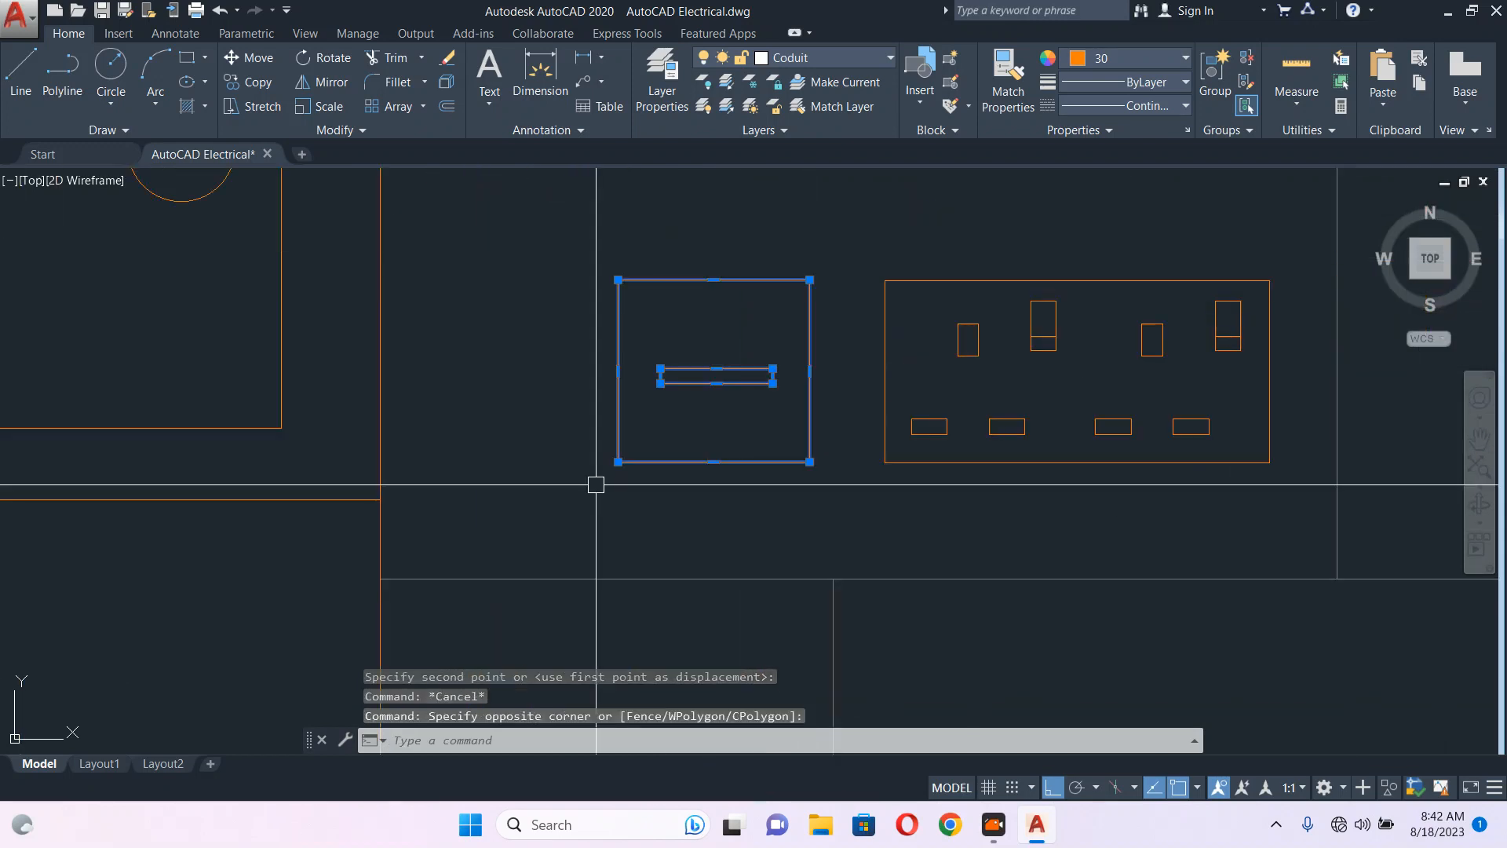
{"action": "middle_click_drag", "start_coordinate": [596, 484], "coordinate": [595, 461]}
{"action": "scroll", "coordinate": [672, 420], "scroll_direction": "down", "scroll_amount": 2}
{"action": "type", "text": "m"}
{"action": "key", "text": "Return"}
{"action": "left_click", "coordinate": [743, 414]}
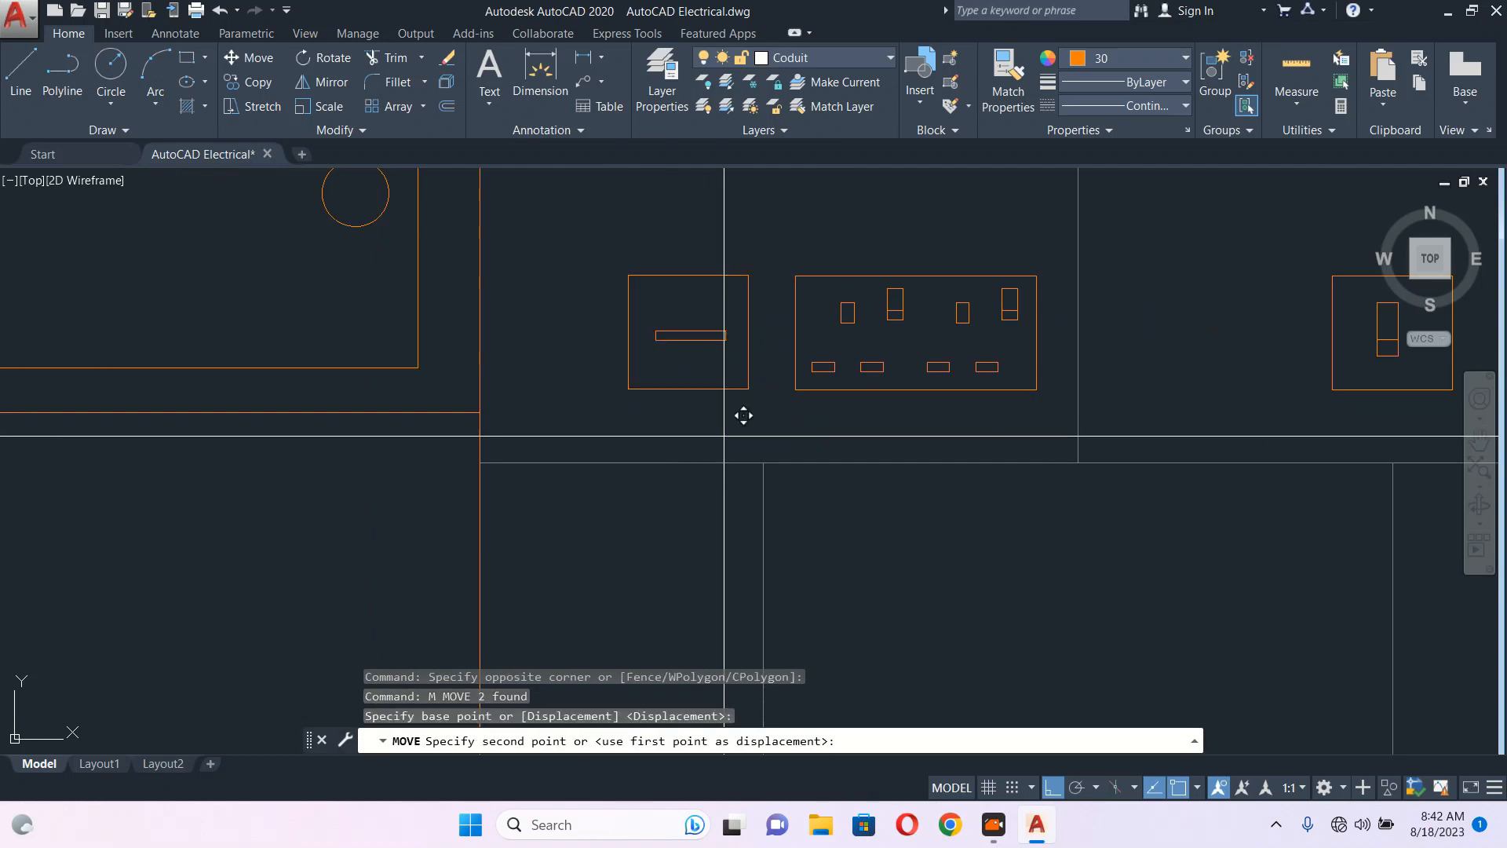
- Move the barred square plate and the adjacent wide outlet plate together slightly right within the first backsplash tile
{"action": "left_click", "coordinate": [1052, 254]}
{"action": "left_click", "coordinate": [616, 434]}
{"action": "type", "text": "m"}
{"action": "key", "text": "Return"}
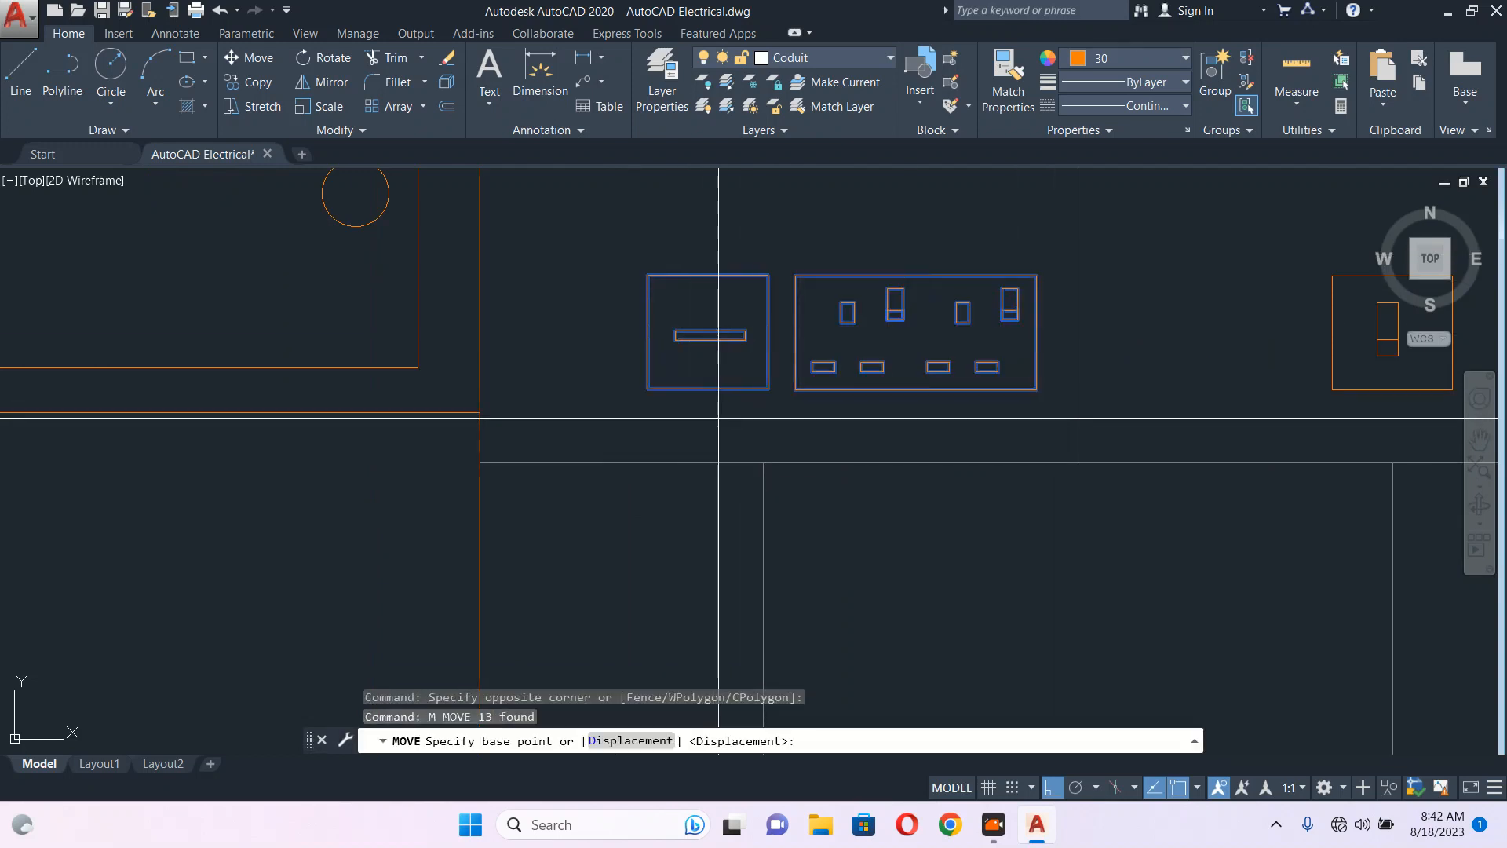
{"action": "left_click", "coordinate": [719, 418]}
{"action": "left_click", "coordinate": [731, 422]}
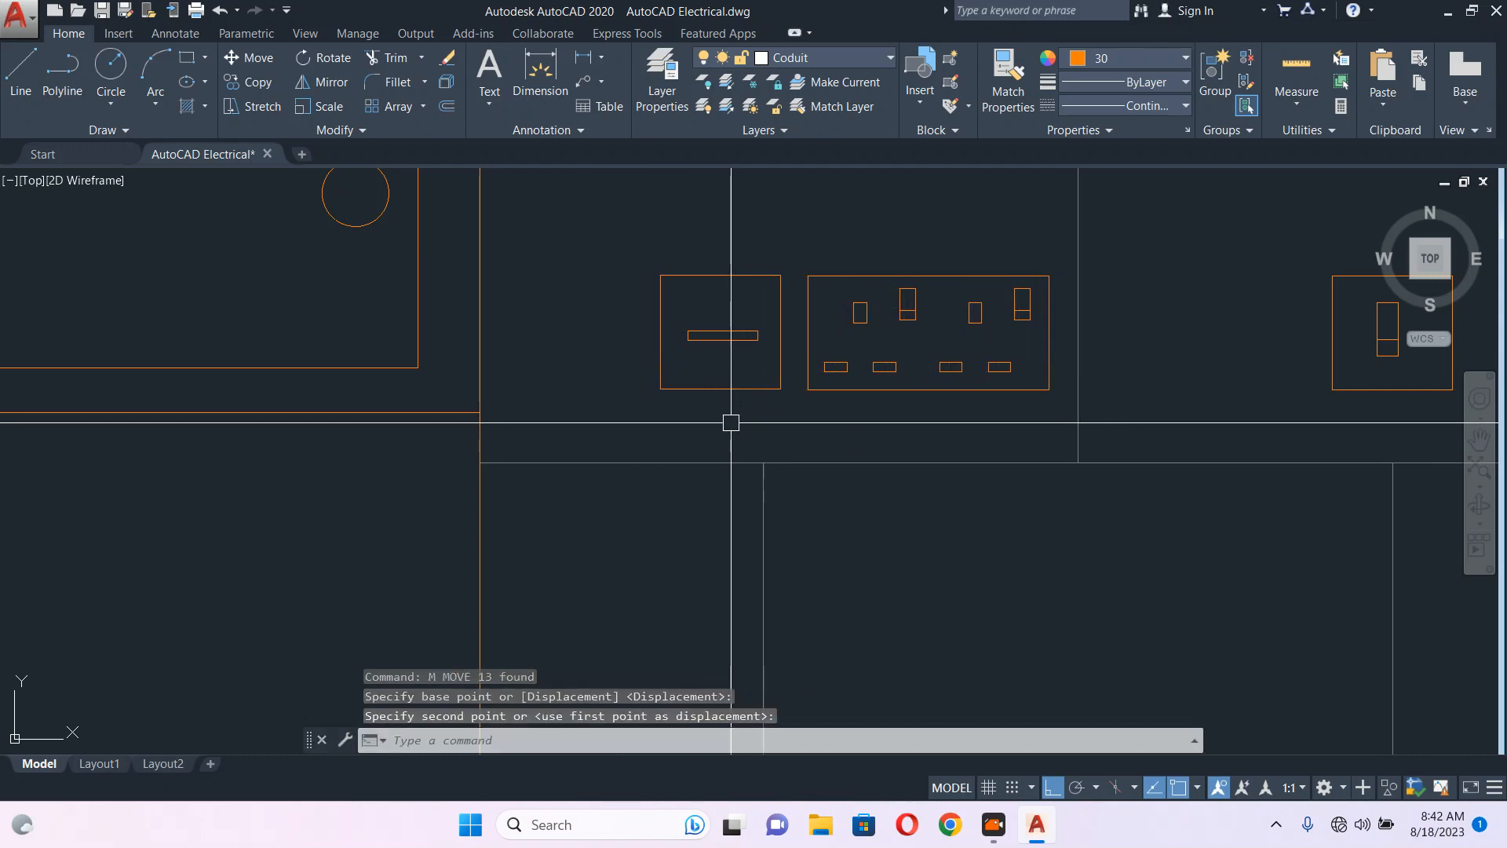
- Copy the square plate with the horizontal bar horizontally left, into the space beside the tall cabinet
{"action": "left_click", "coordinate": [789, 247]}
{"action": "left_click", "coordinate": [650, 350]}
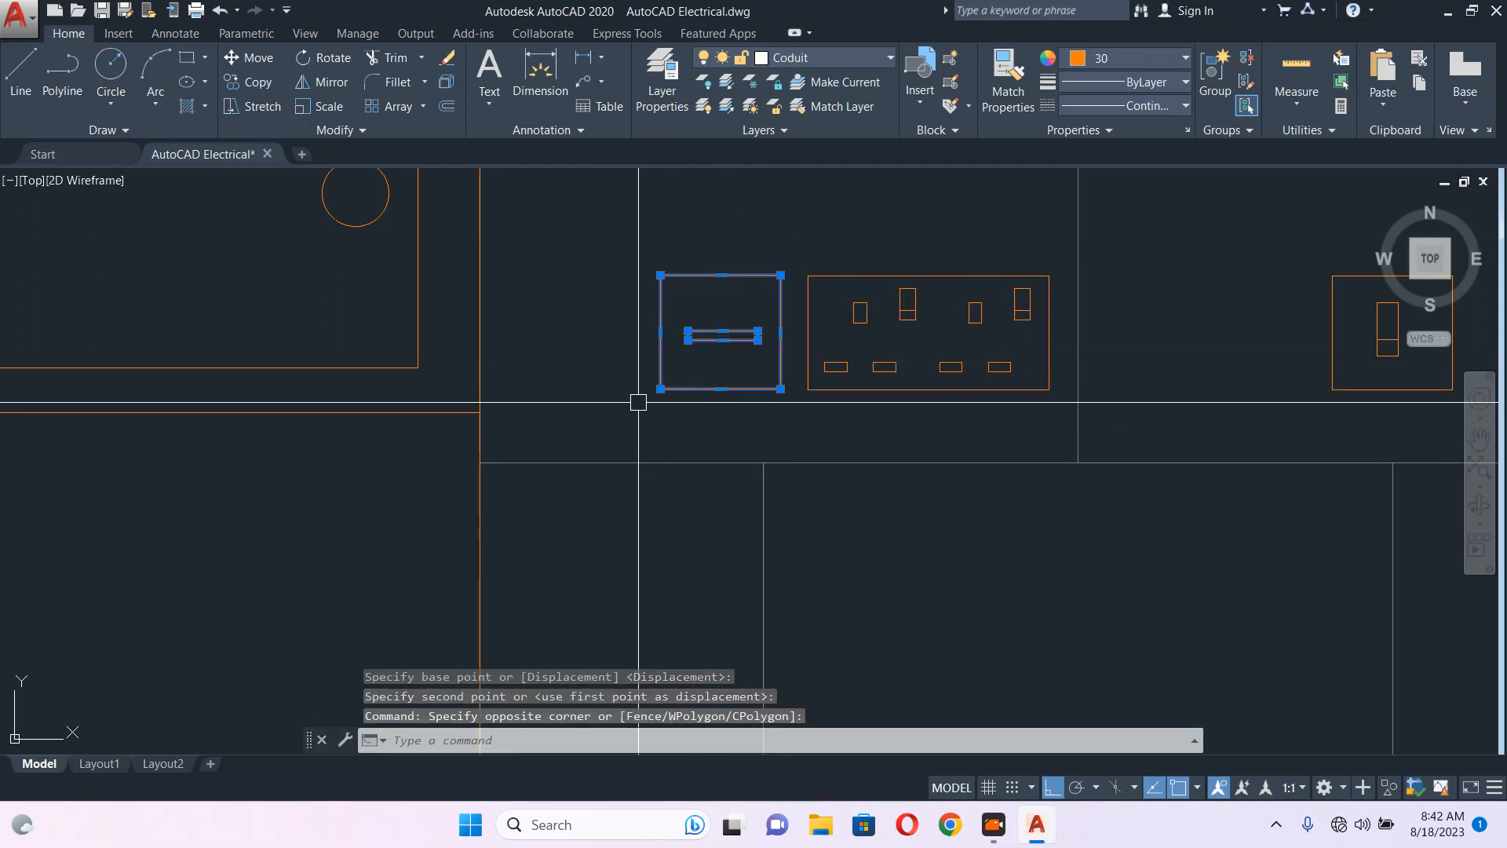
{"action": "middle_click_drag", "start_coordinate": [641, 404], "coordinate": [719, 428]}
{"action": "type", "text": "m"}
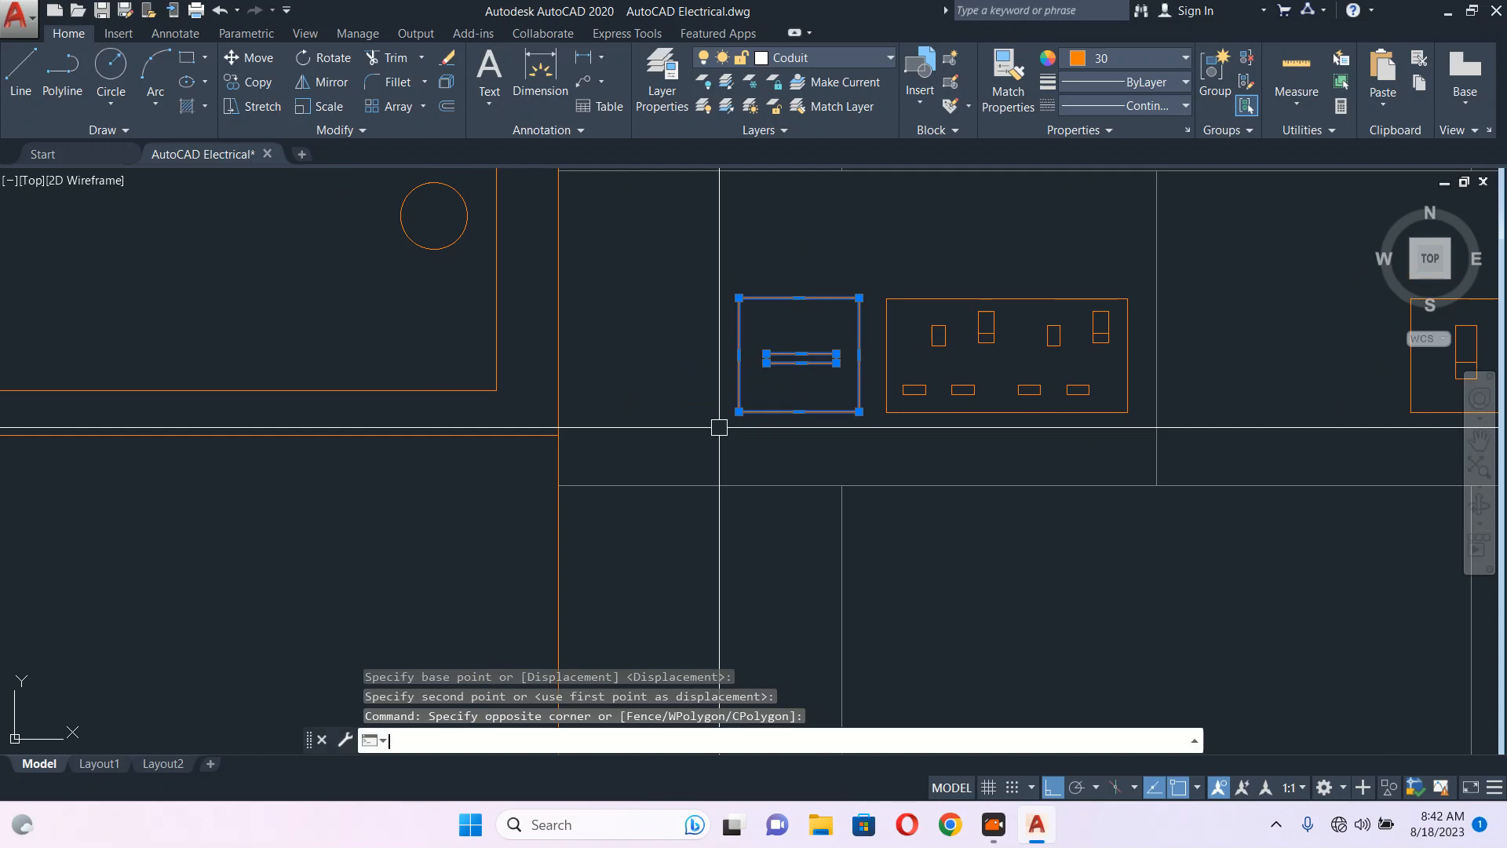
{"action": "key", "text": "Return"}
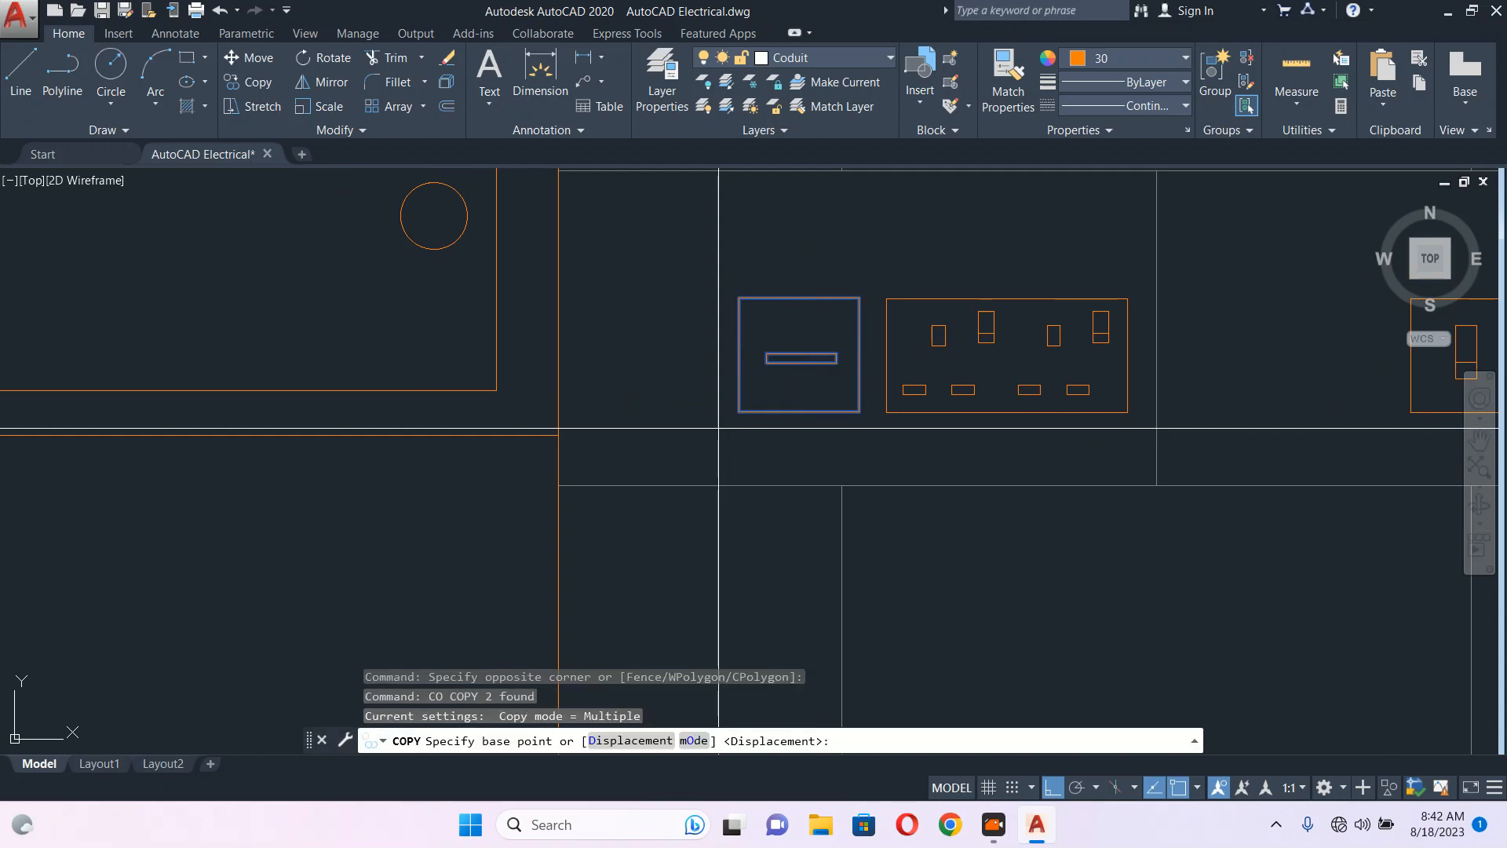
{"action": "left_click", "coordinate": [844, 428]}
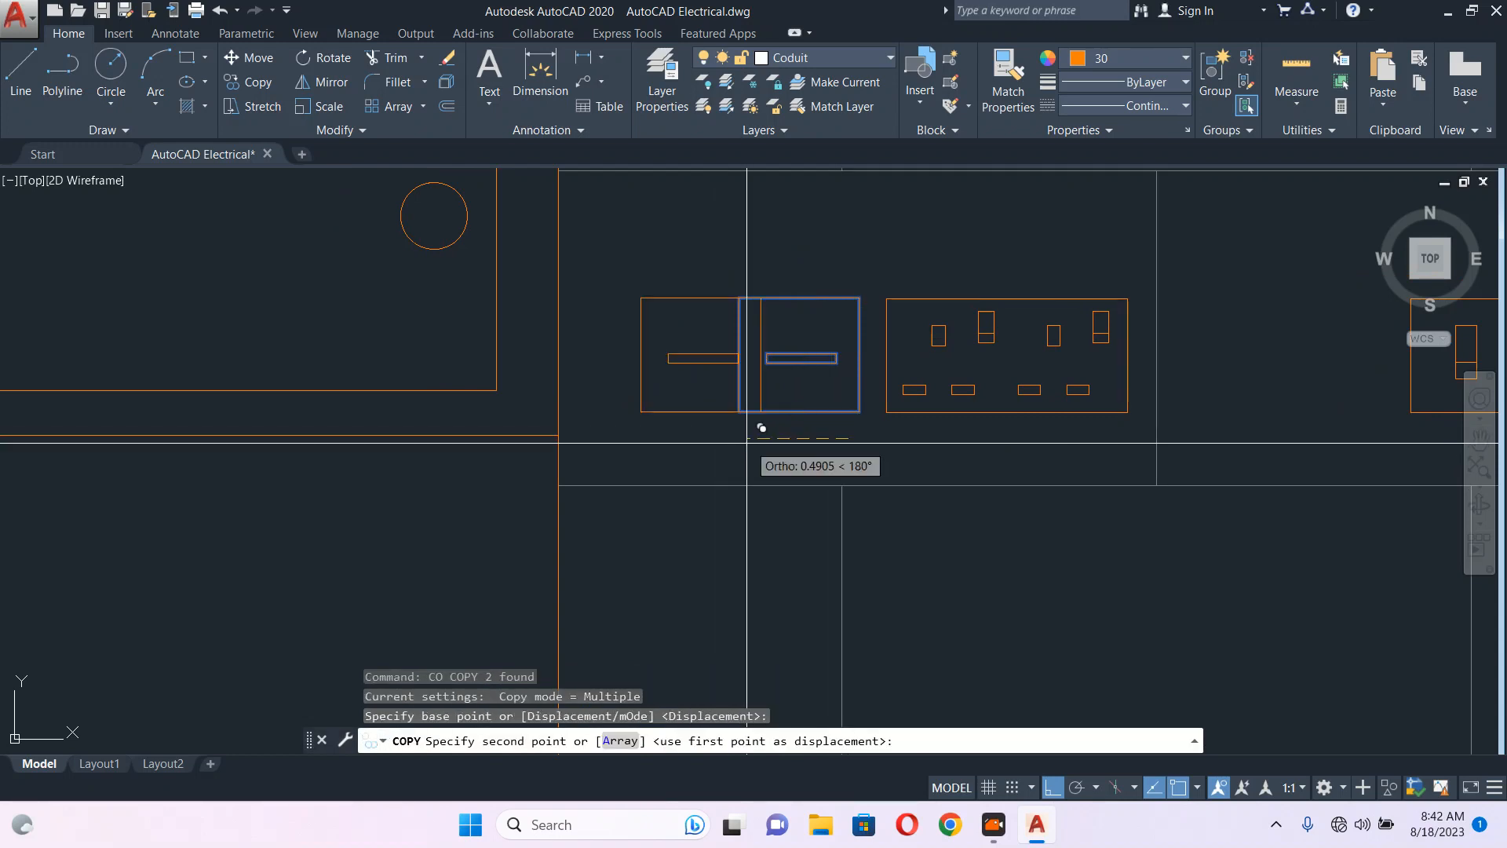
{"action": "left_click", "coordinate": [691, 444]}
{"action": "scroll", "coordinate": [696, 440], "scroll_direction": "down", "scroll_amount": 4}
{"action": "key", "text": "Escape"}
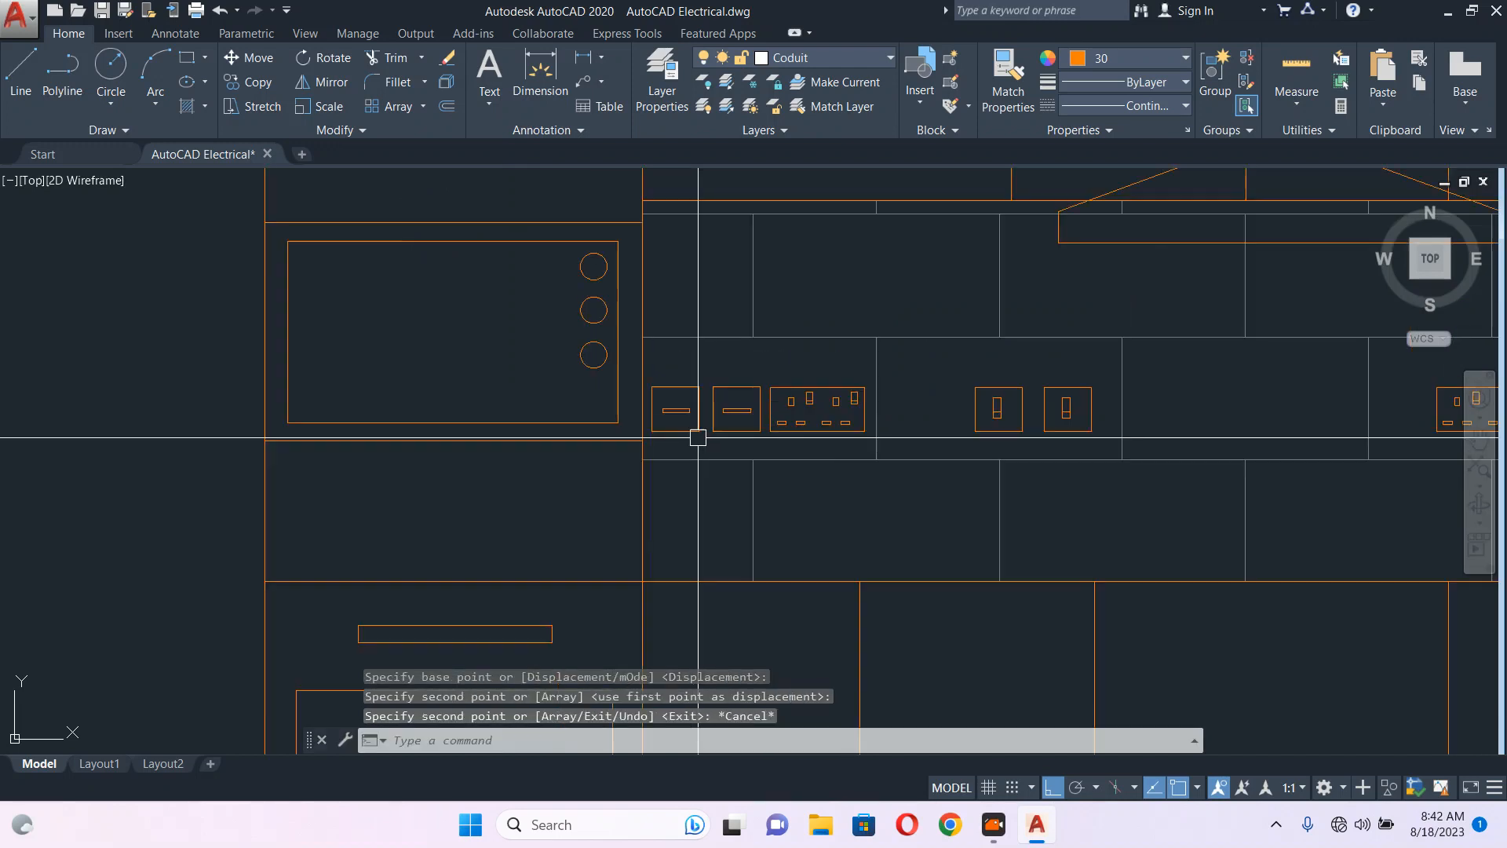
{"action": "scroll", "coordinate": [700, 335], "scroll_direction": "up", "scroll_amount": 4}
{"action": "left_click", "coordinate": [596, 474]}
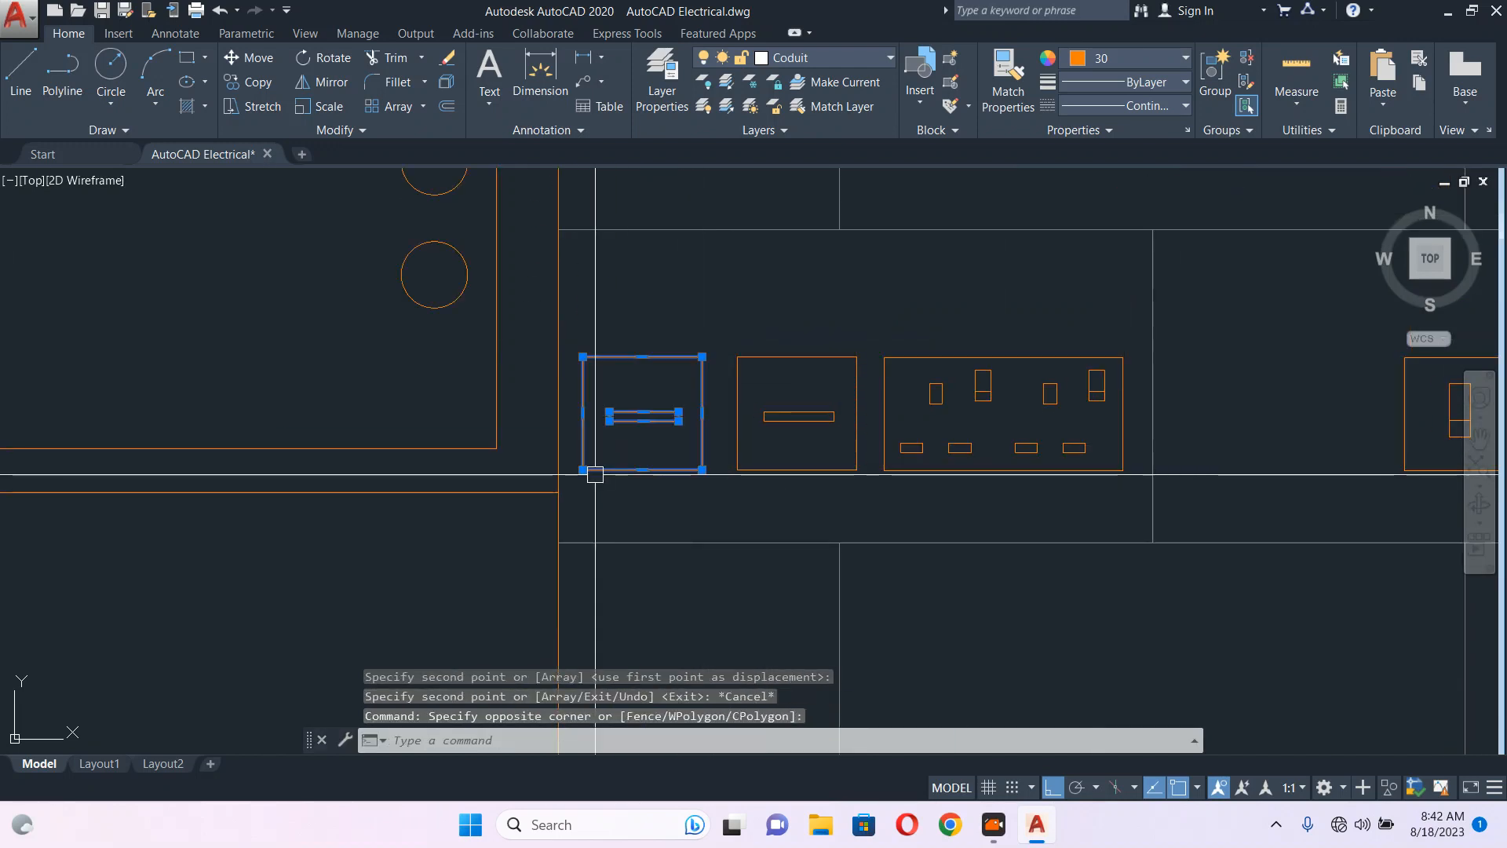
{"action": "scroll", "coordinate": [636, 351], "scroll_direction": "down", "scroll_amount": 6}
{"action": "mouse_move", "coordinate": [916, 427]}
{"action": "middle_mouse_down"}
{"action": "mouse_move", "coordinate": [835, 401]}
{"action": "mouse_move", "coordinate": [700, 302]}
{"action": "mouse_move", "coordinate": [877, 361]}
{"action": "middle_mouse_up"}
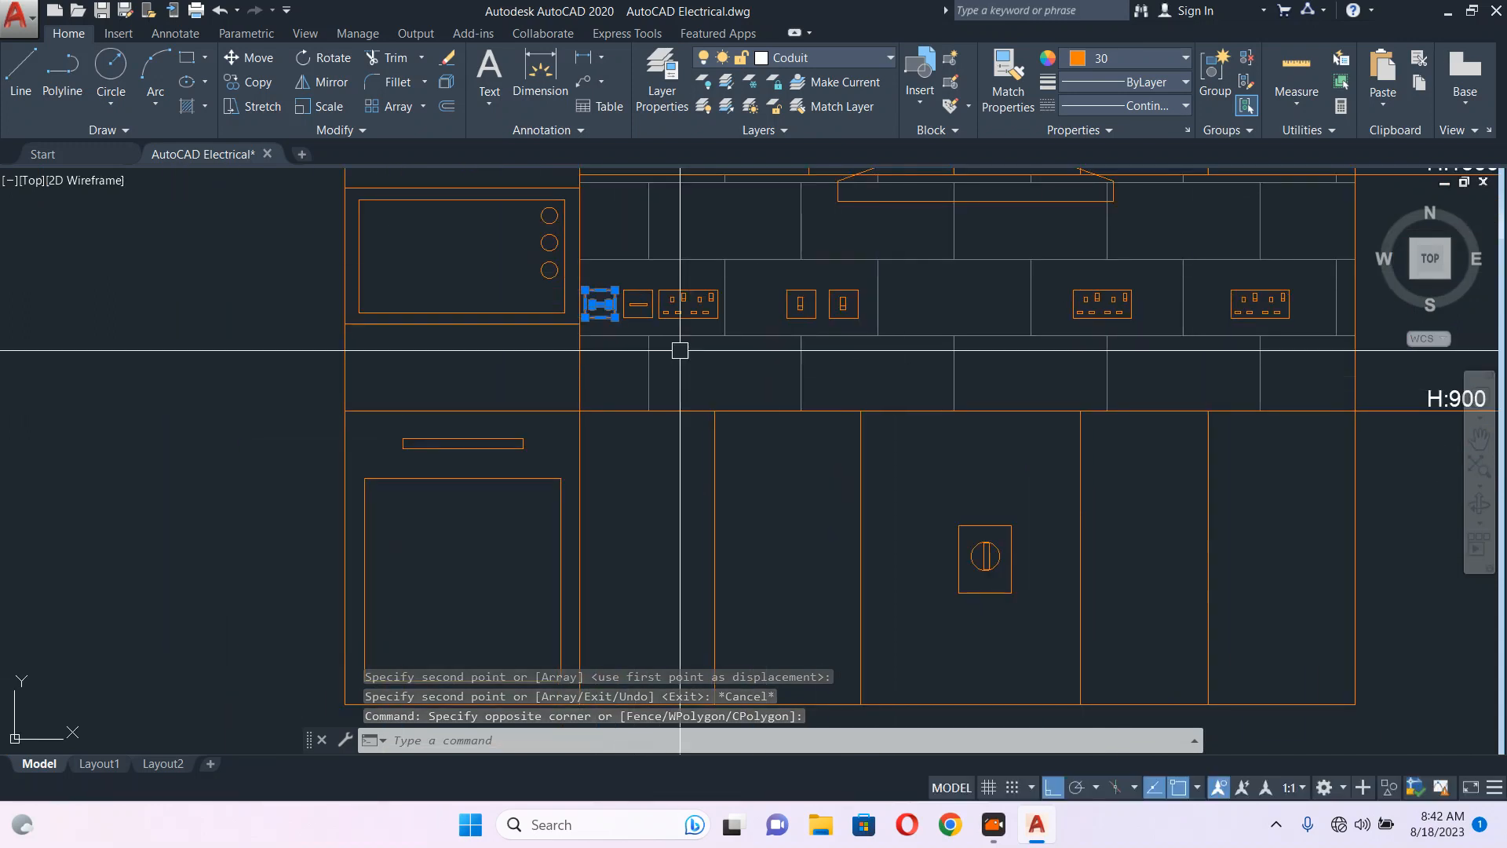
{"action": "scroll", "coordinate": [593, 303], "scroll_direction": "up", "scroll_amount": 4}
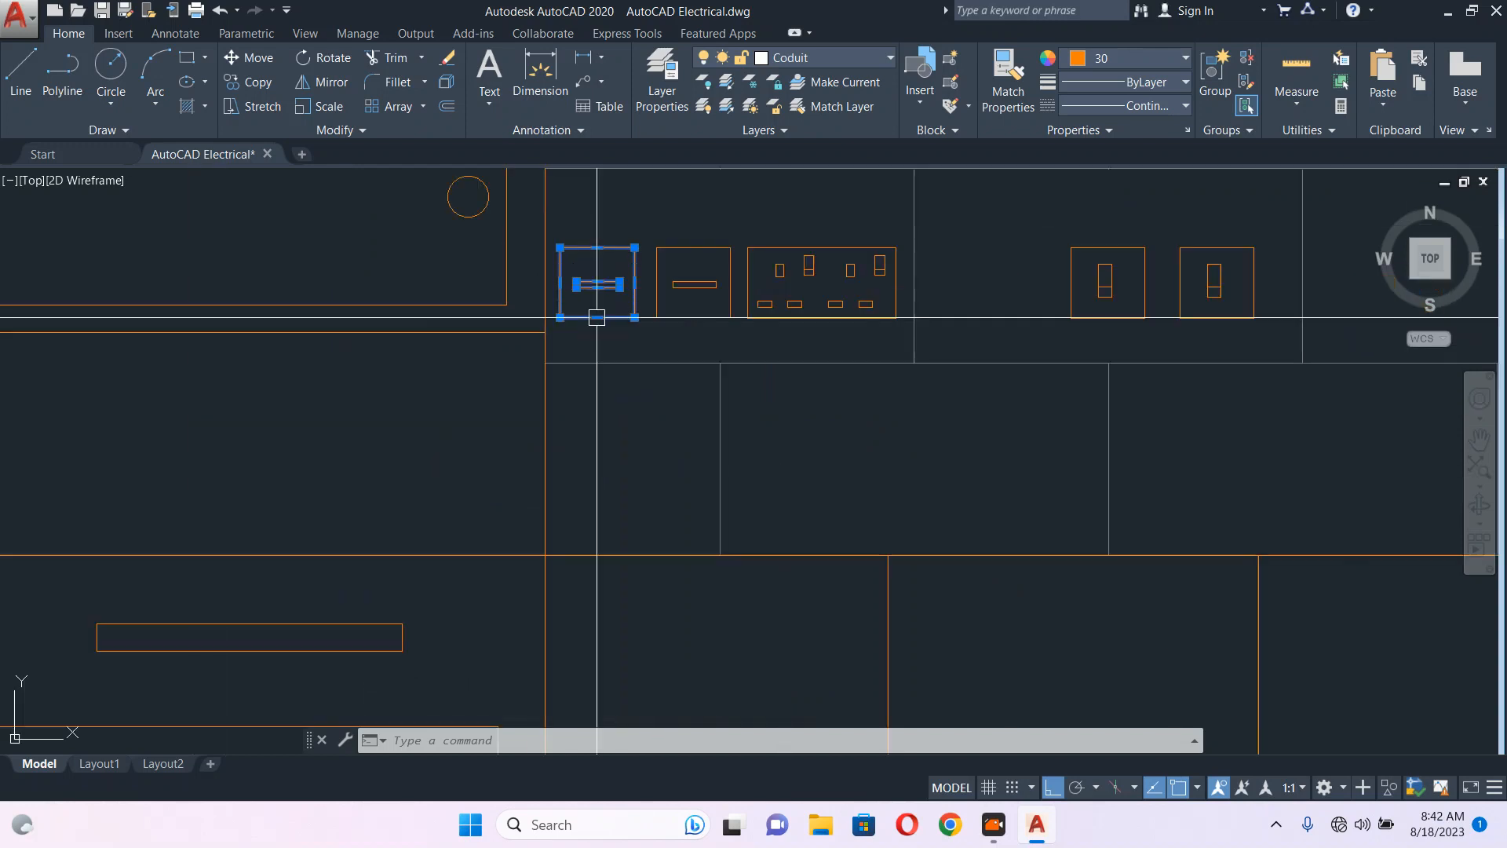
{"action": "scroll", "coordinate": [640, 342], "scroll_direction": "down", "scroll_amount": 4}
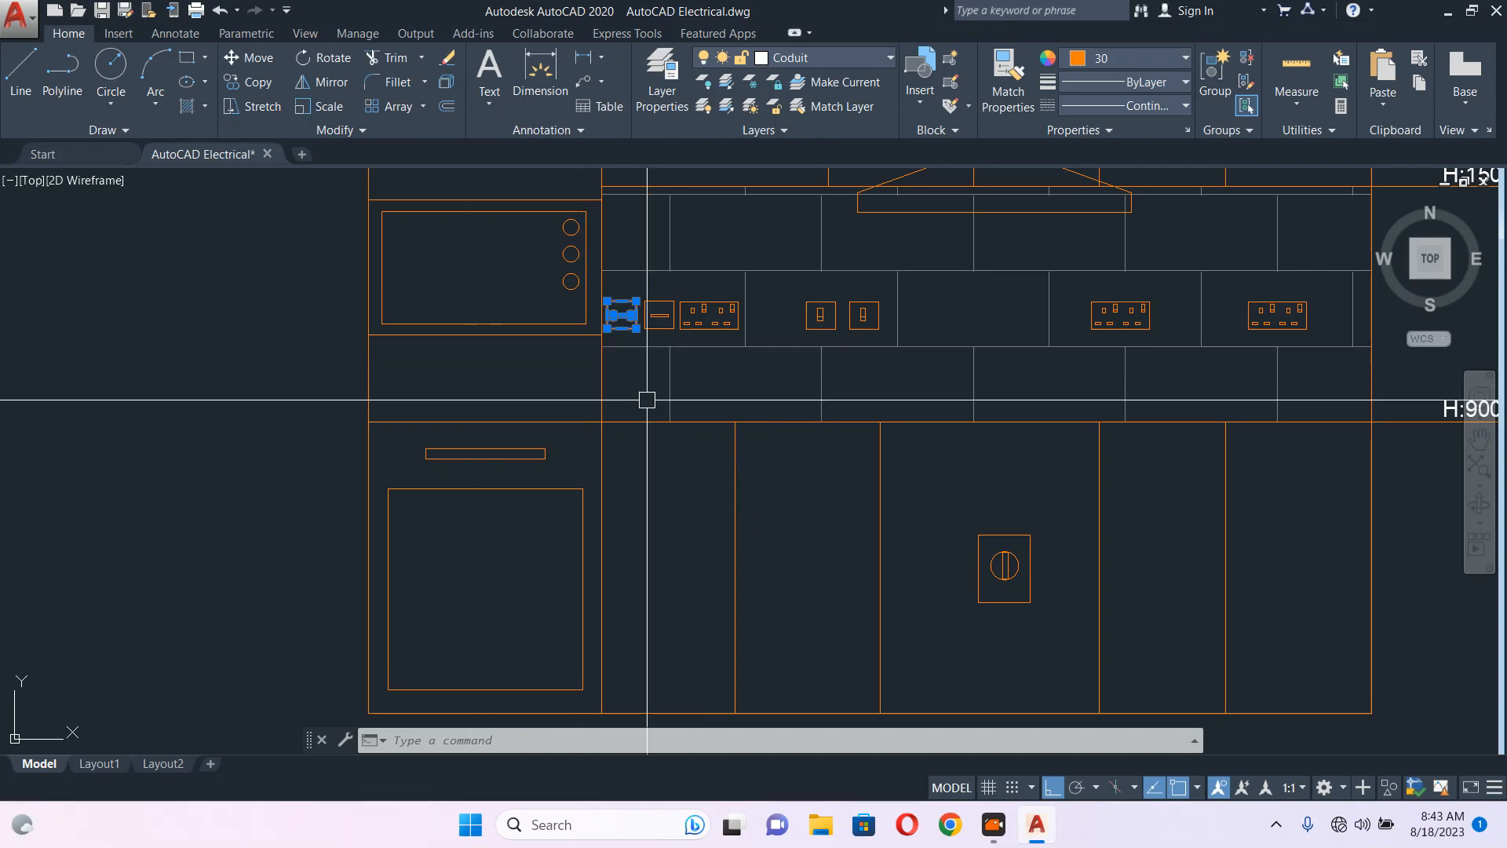
{"action": "key", "text": "Escape"}
- Move the two barred square plates from the backsplash into the tall cabinet's blank panel between the microwave and the oven
{"action": "scroll", "coordinate": [558, 417], "scroll_direction": "up", "scroll_amount": 2}
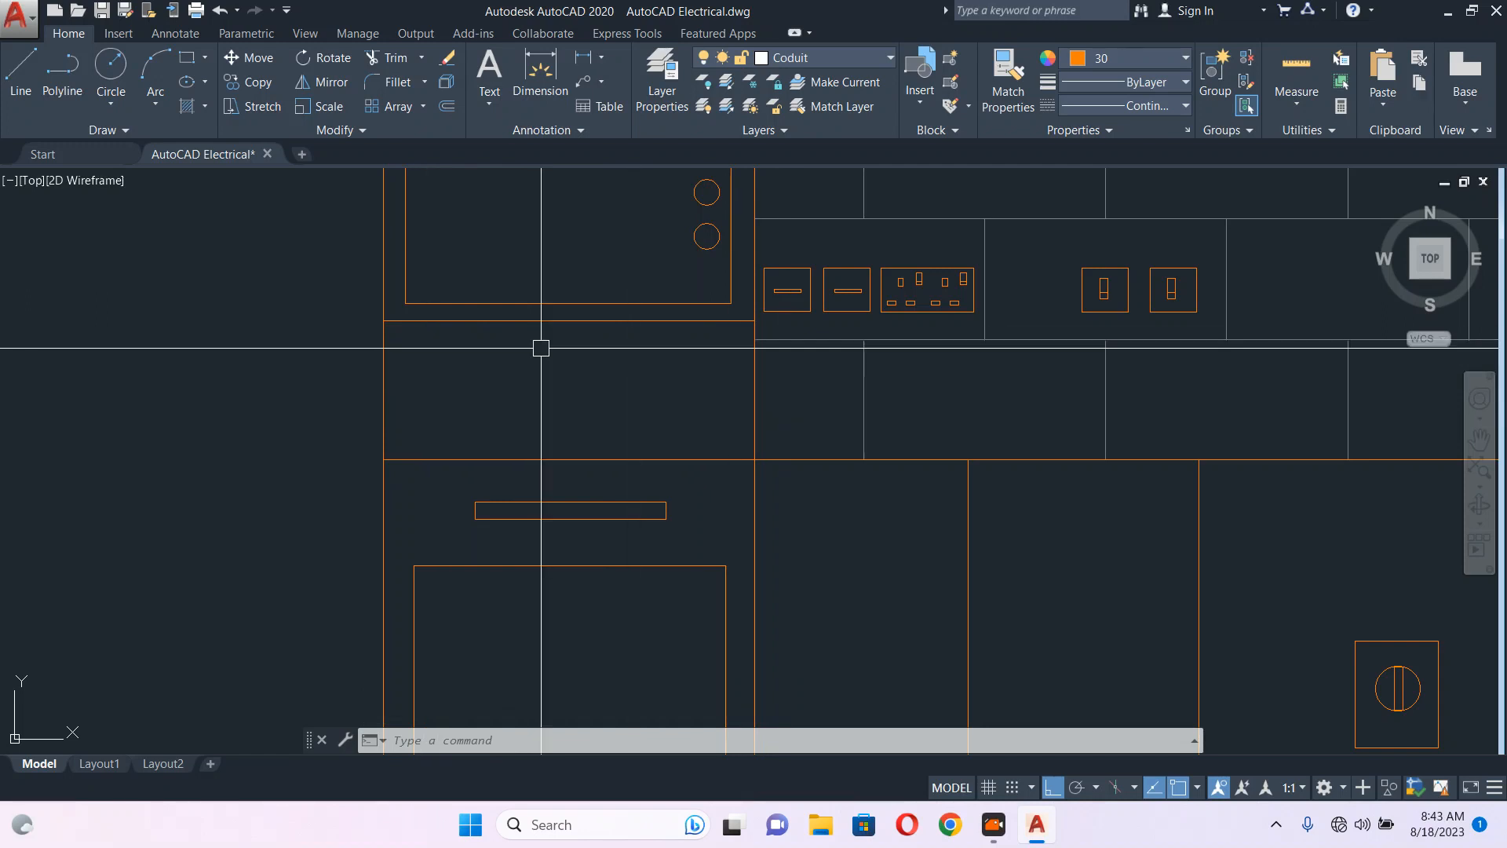
{"action": "scroll", "coordinate": [743, 356], "scroll_direction": "down", "scroll_amount": 4}
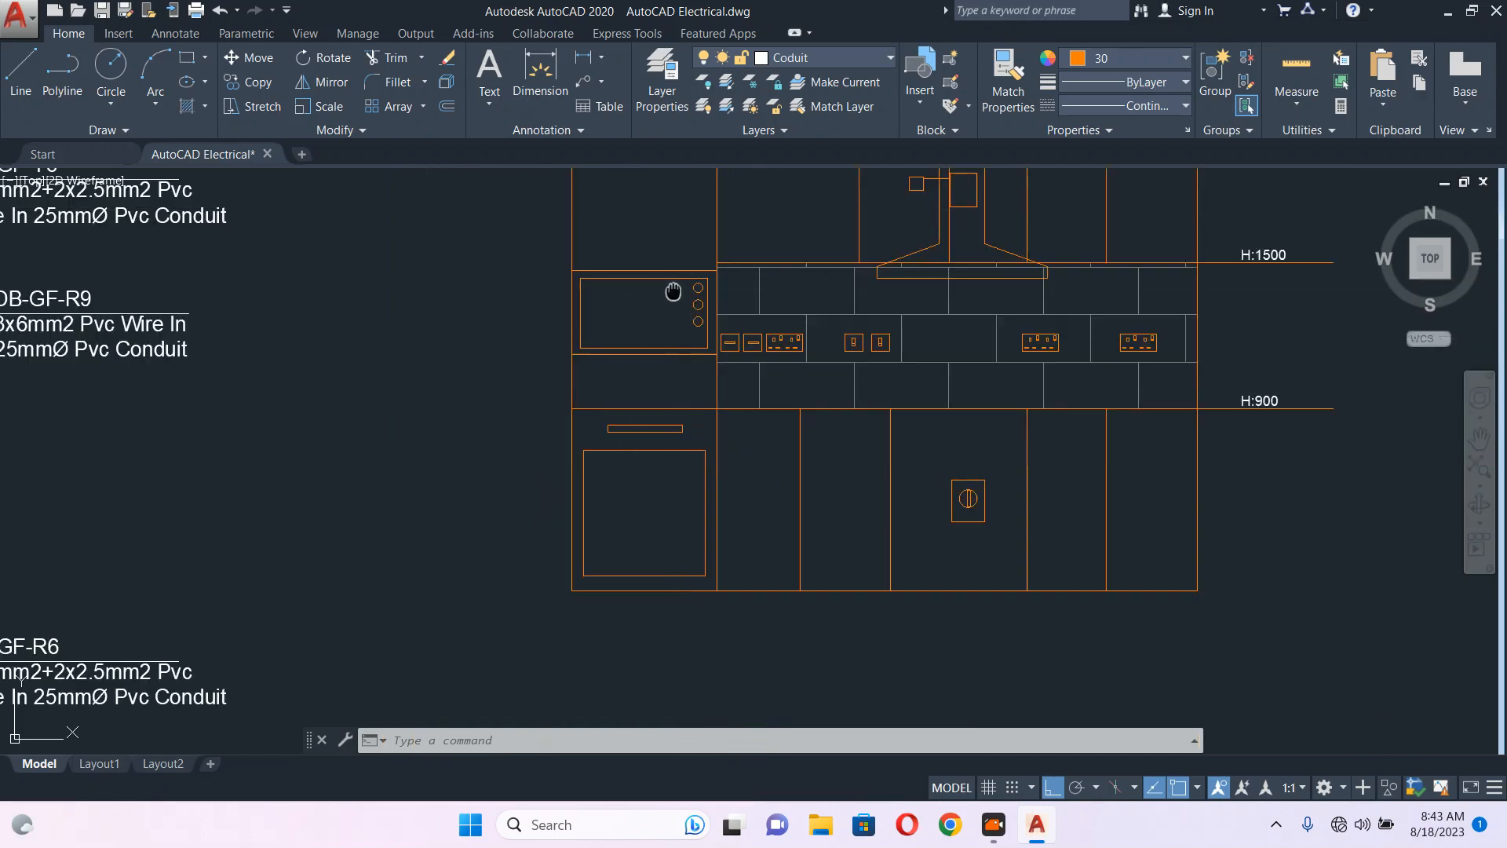
{"action": "scroll", "coordinate": [658, 275], "scroll_direction": "up", "scroll_amount": 2}
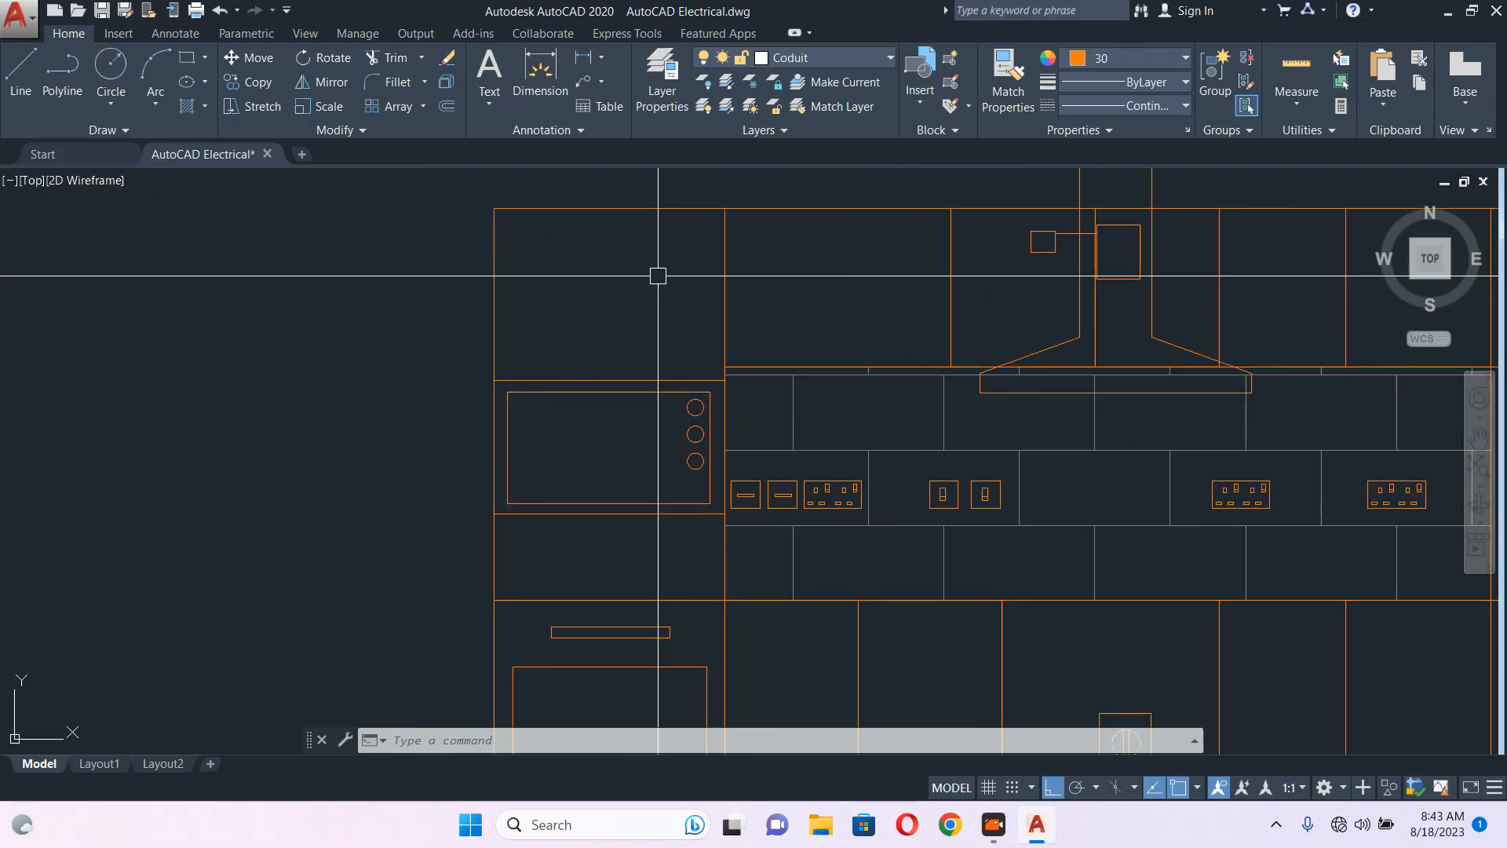
{"action": "middle_click_drag", "start_coordinate": [451, 342], "coordinate": [416, 212]}
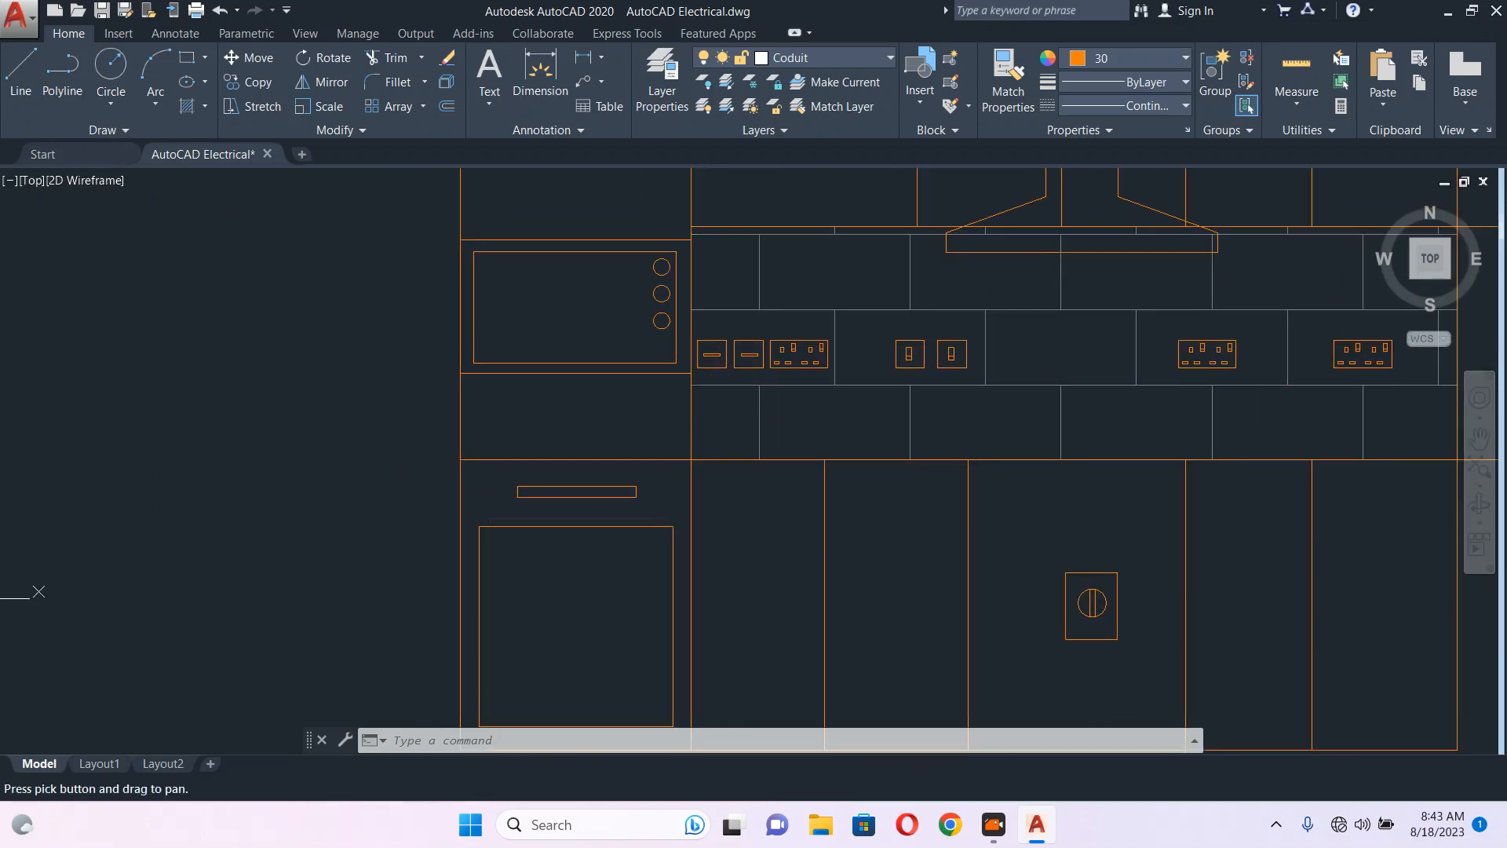
{"action": "scroll", "coordinate": [718, 347], "scroll_direction": "up", "scroll_amount": 4}
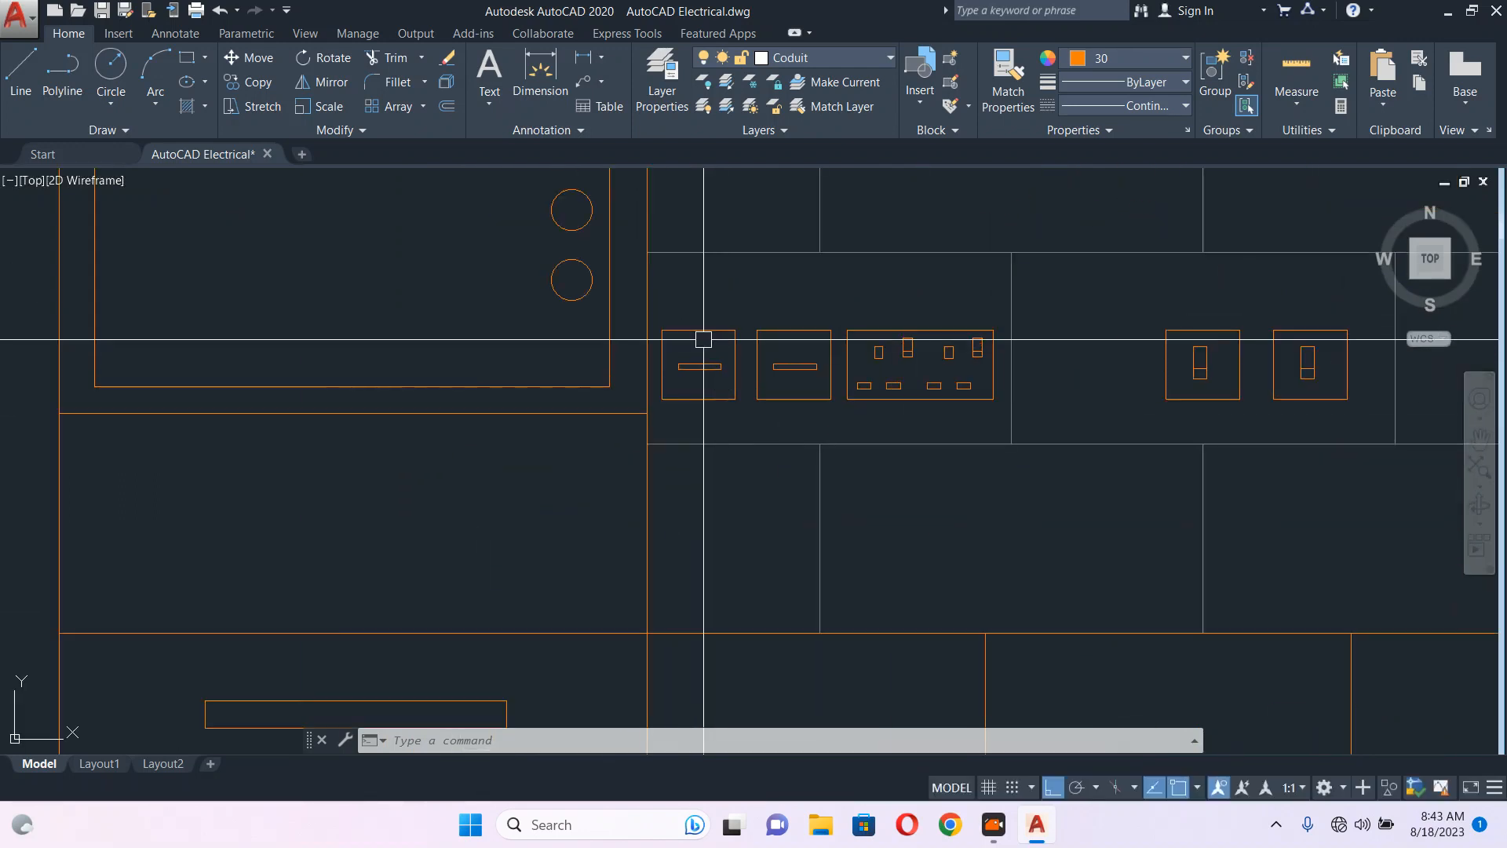
{"action": "scroll", "coordinate": [699, 336], "scroll_direction": "up", "scroll_amount": 2}
{"action": "left_click", "coordinate": [626, 296]}
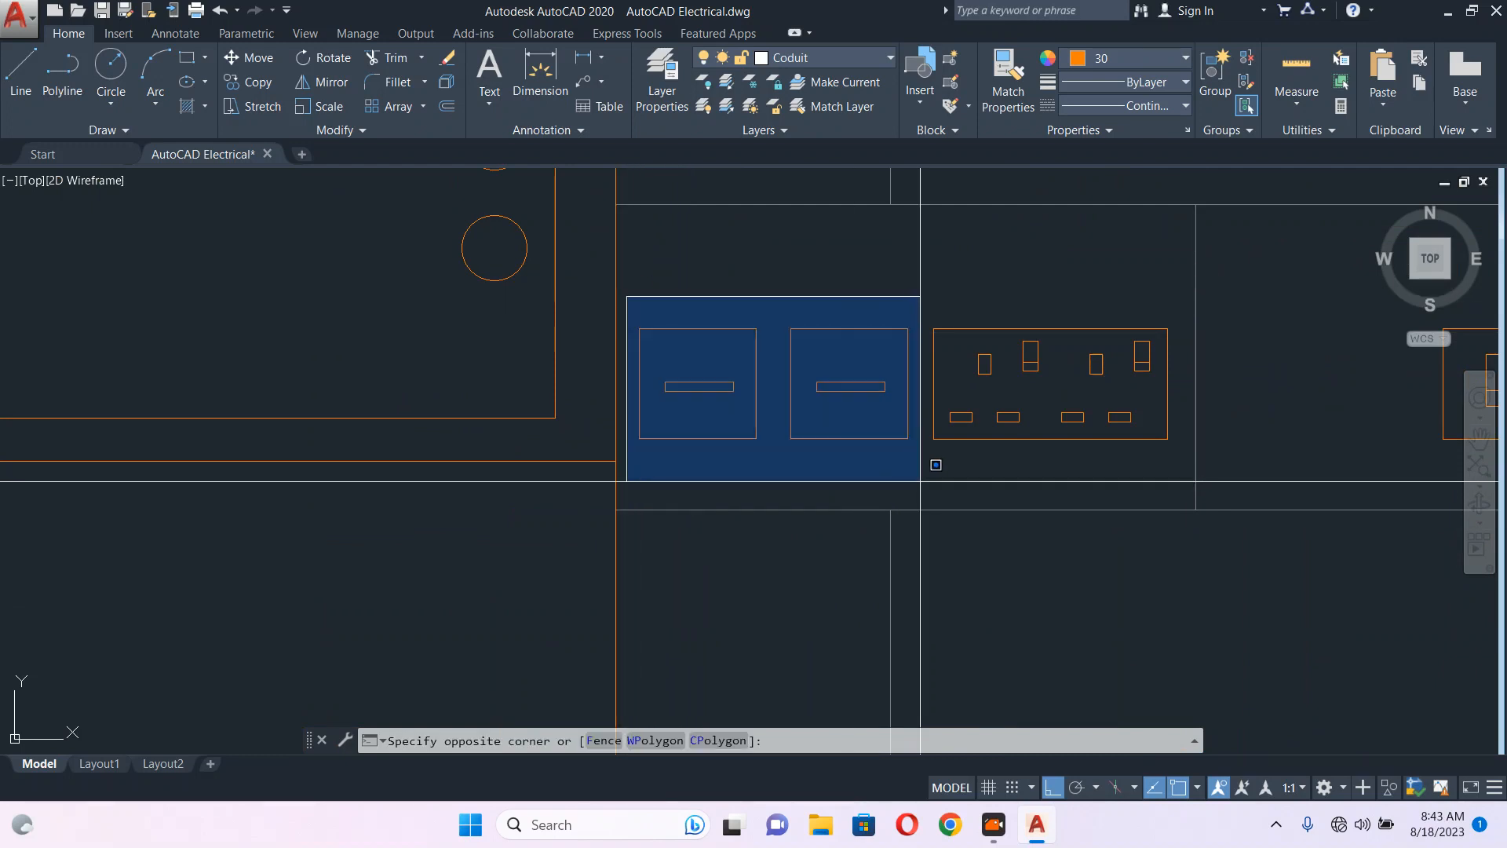
{"action": "left_click", "coordinate": [917, 477]}
{"action": "type", "text": "m"}
{"action": "key", "text": "Return"}
{"action": "left_click", "coordinate": [791, 438]}
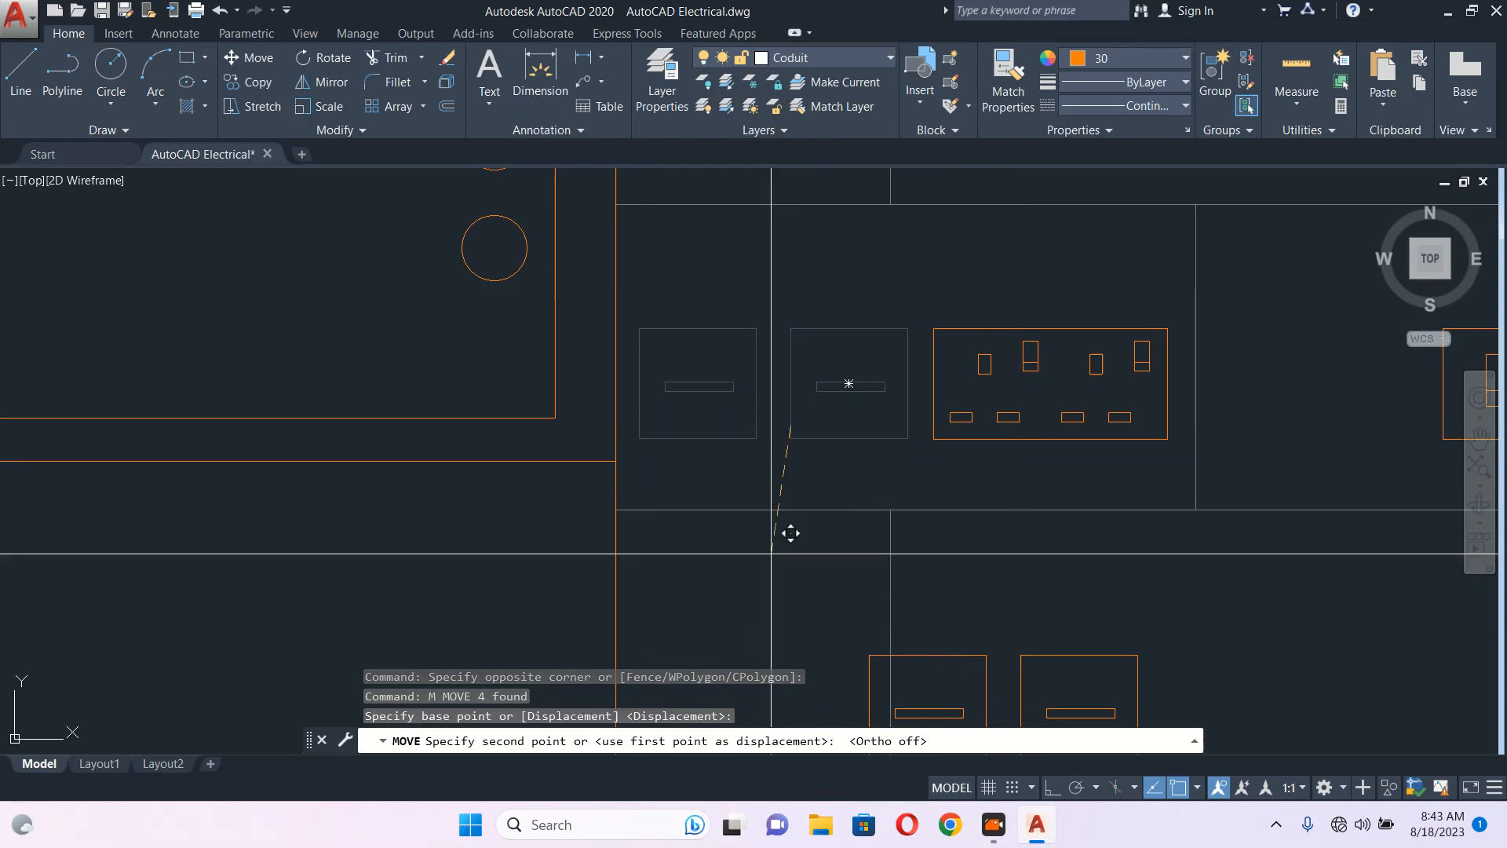
{"action": "middle_click_drag", "start_coordinate": [720, 457], "coordinate": [912, 305]}
{"action": "scroll", "coordinate": [912, 304], "scroll_direction": "down", "scroll_amount": 2}
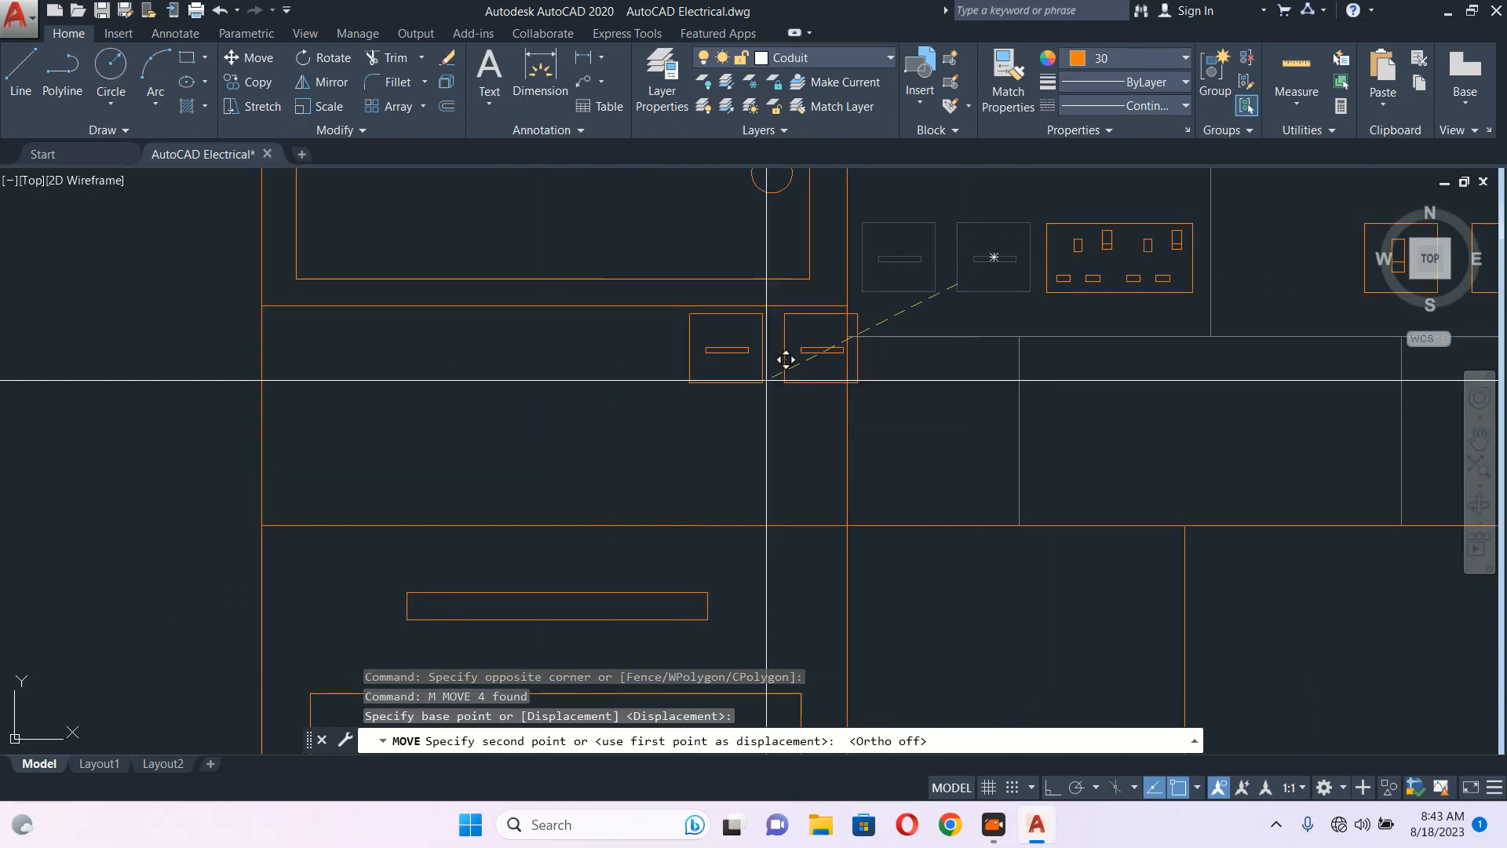
{"action": "left_click", "coordinate": [571, 442]}
{"action": "key", "text": "Escape"}
{"action": "scroll", "coordinate": [632, 438], "scroll_direction": "down", "scroll_amount": 5}
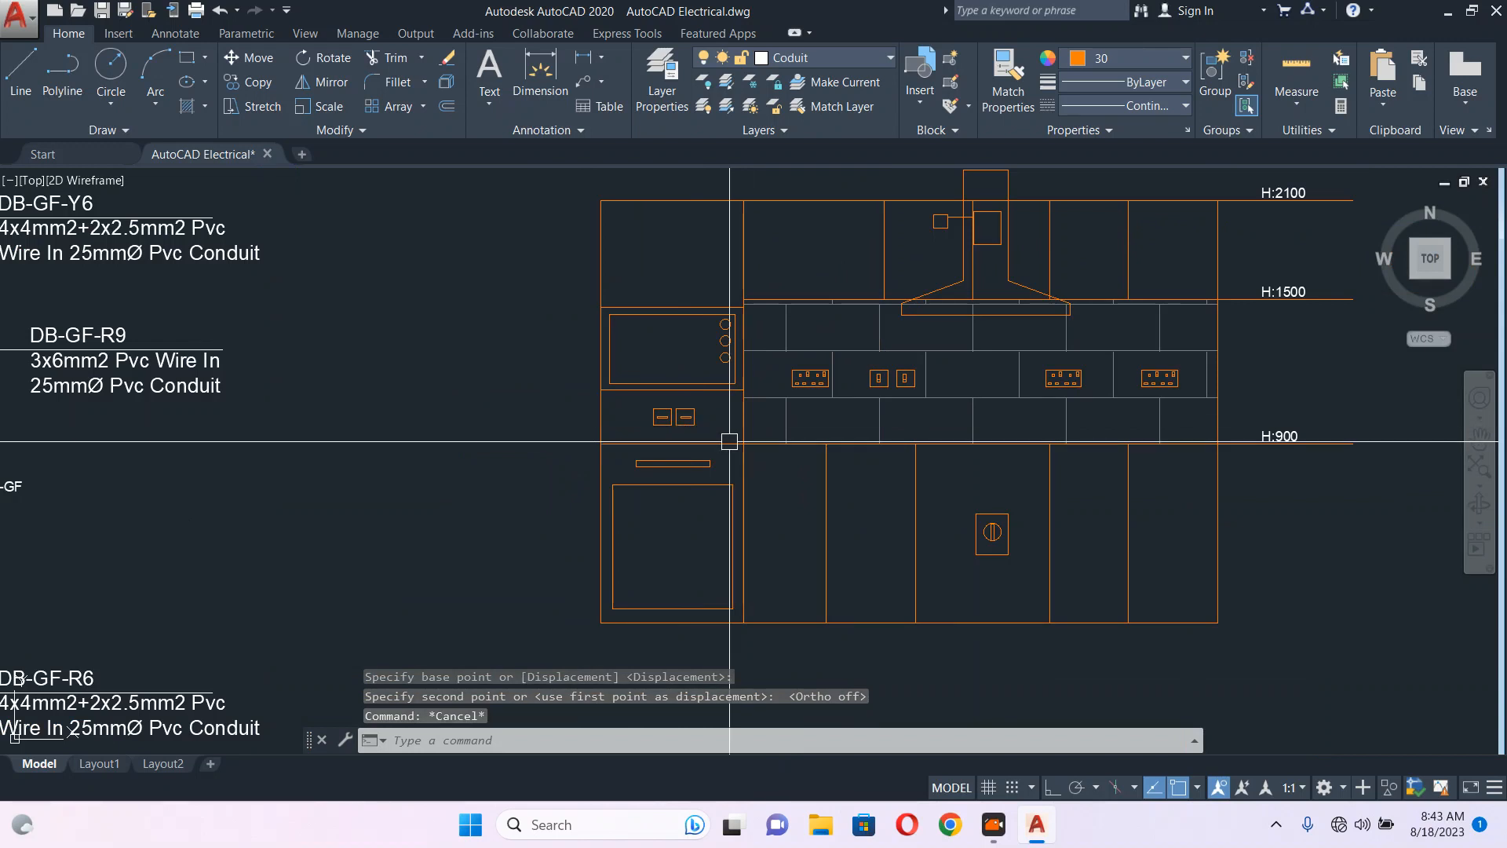
- Compare the outlet arrangement in the kitchen elevation with the outlets along the upper kitchen wall in the floor plan
{"action": "scroll", "coordinate": [659, 436], "scroll_direction": "up", "scroll_amount": 4}
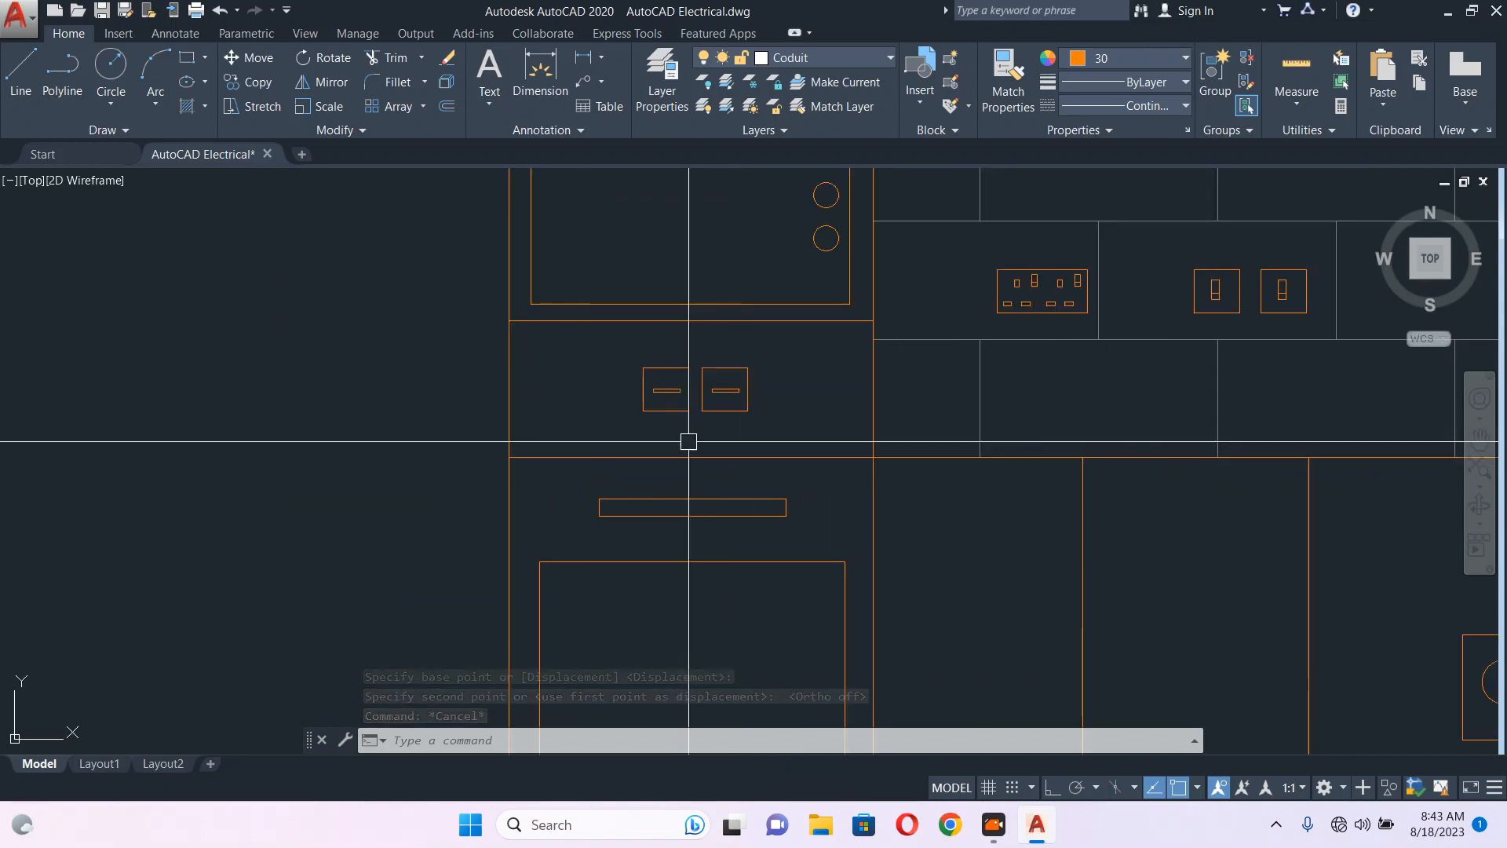
{"action": "scroll", "coordinate": [688, 442], "scroll_direction": "down", "scroll_amount": 4}
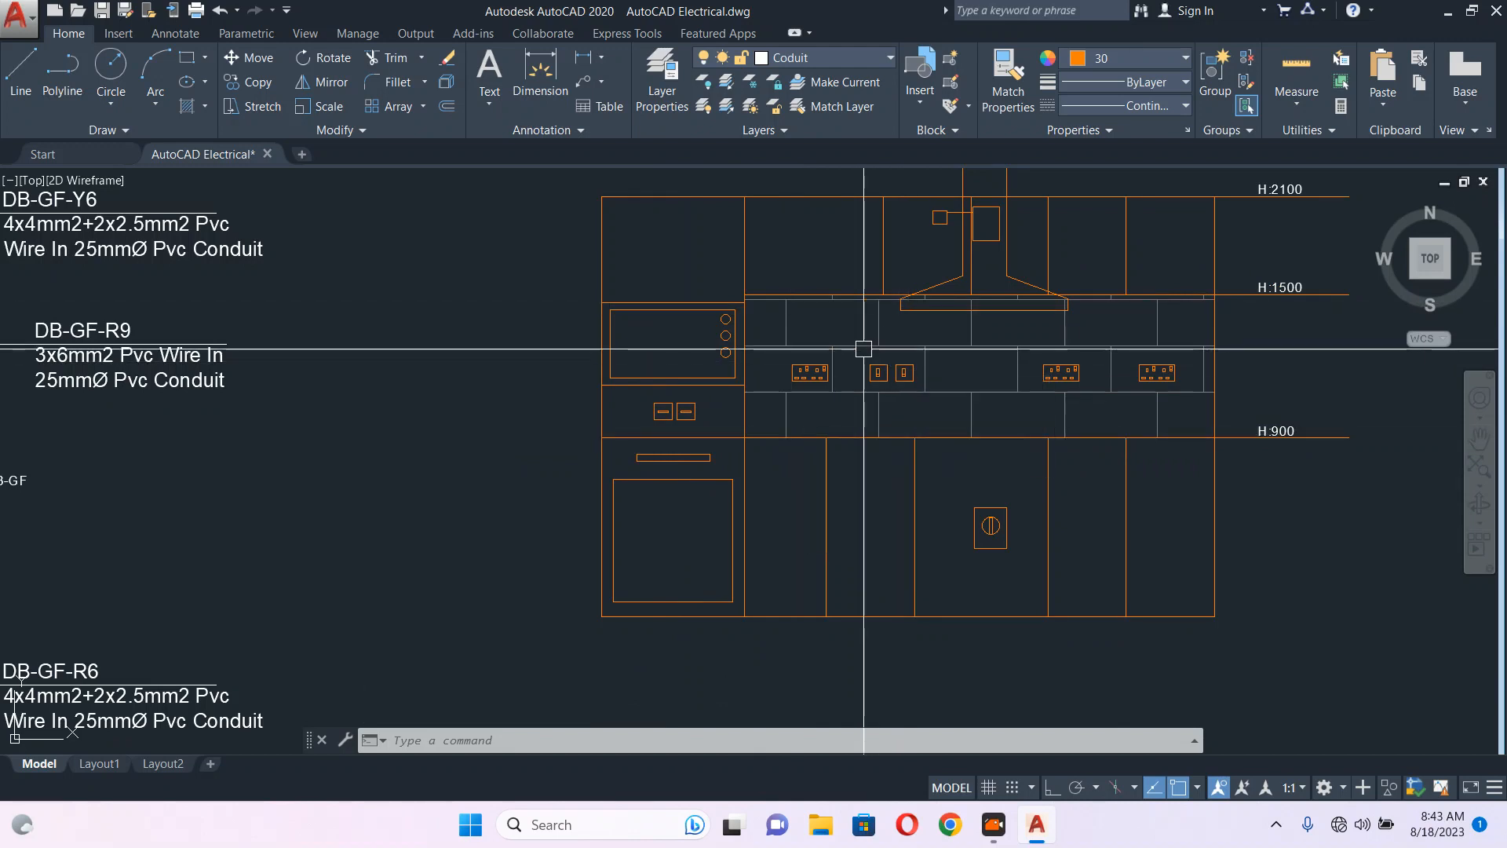
{"action": "scroll", "coordinate": [863, 349], "scroll_direction": "down", "scroll_amount": 4}
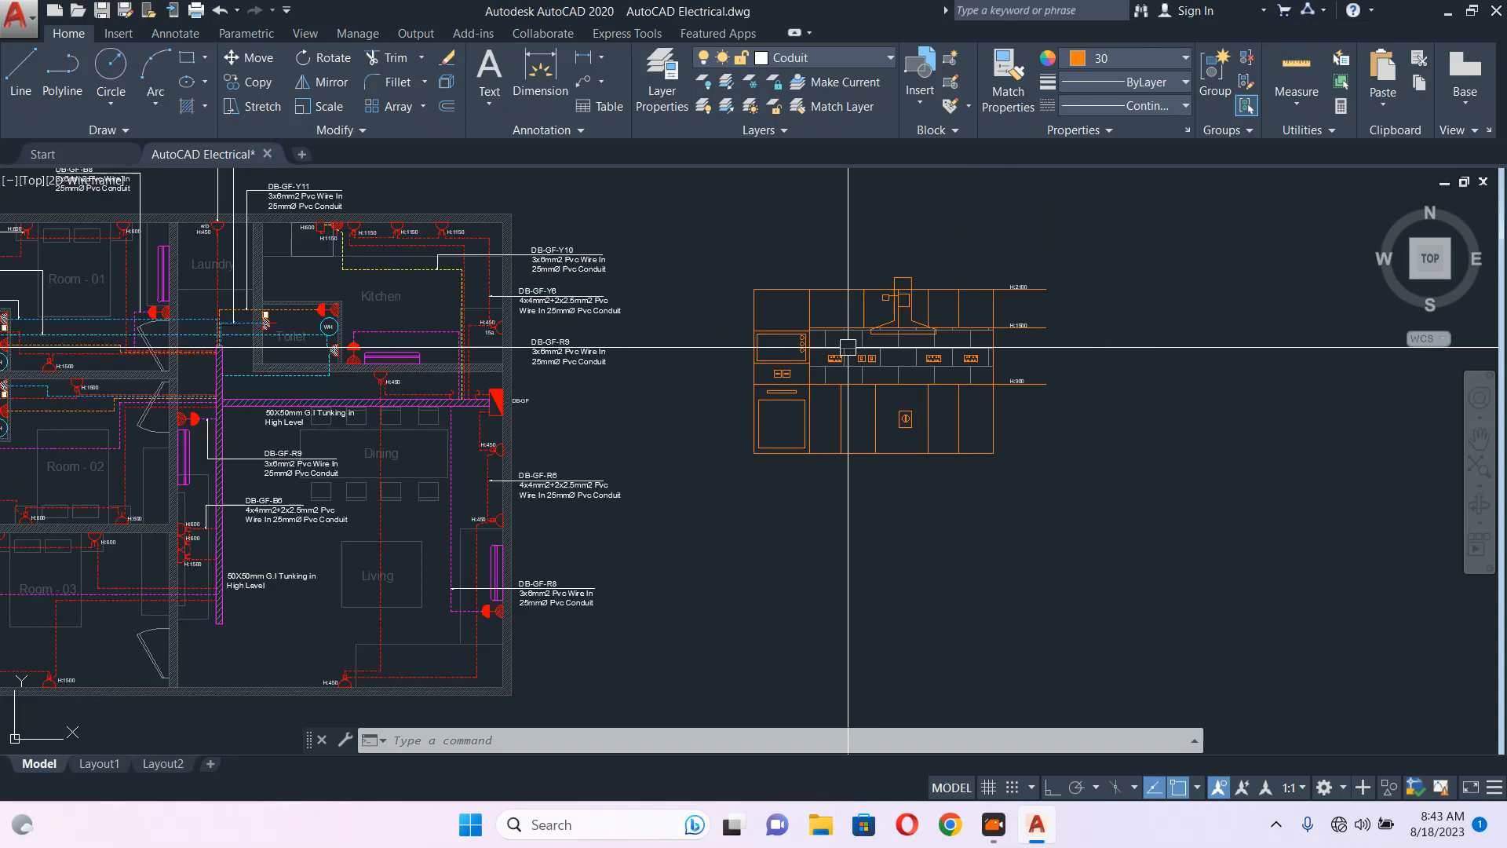
{"action": "scroll", "coordinate": [785, 408], "scroll_direction": "up", "scroll_amount": 2}
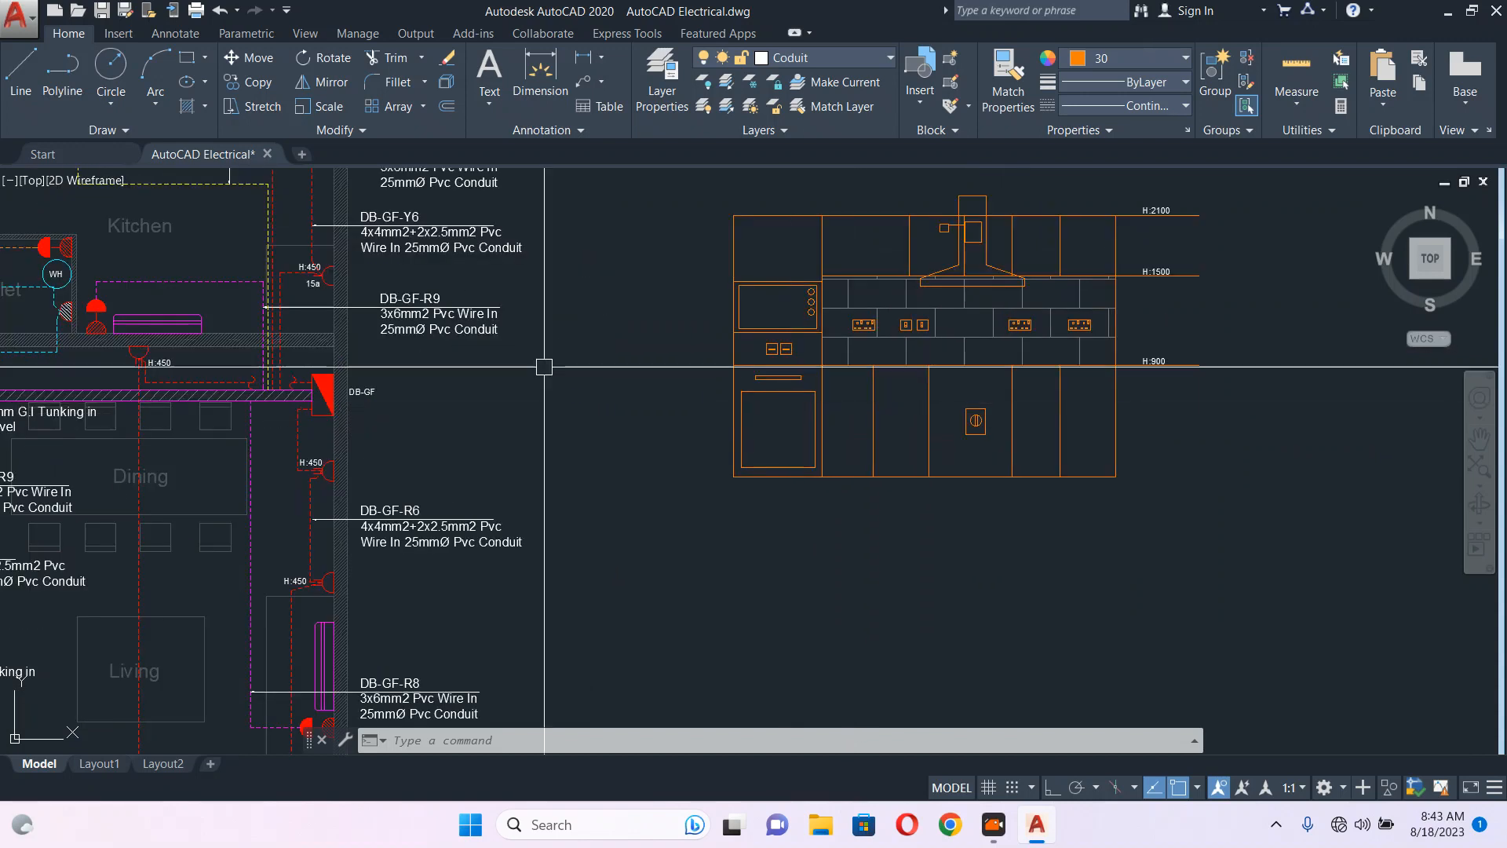
{"action": "scroll", "coordinate": [722, 227], "scroll_direction": "down", "scroll_amount": 2}
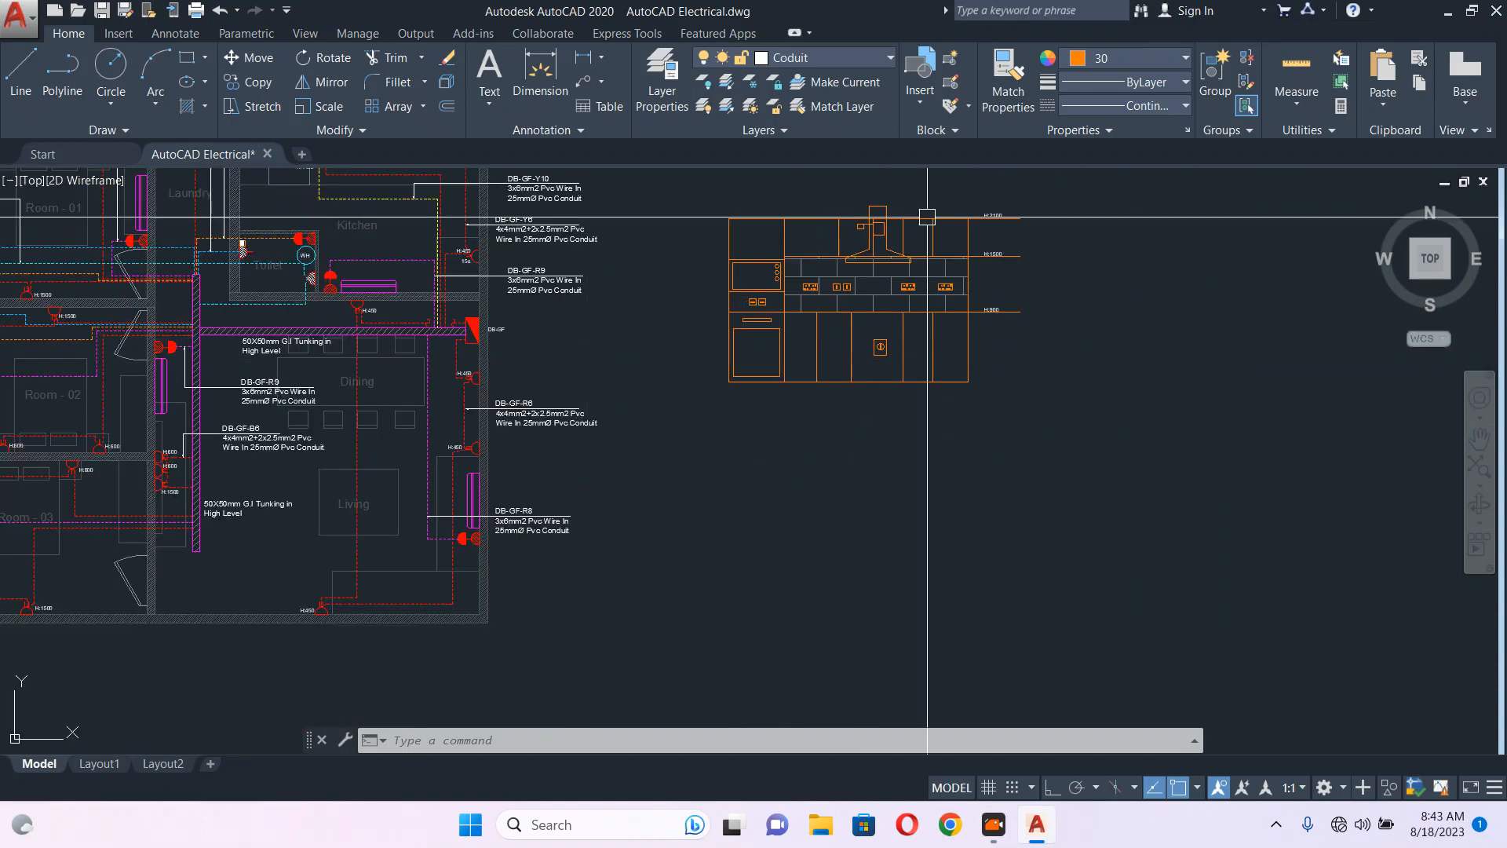
{"action": "middle_click_drag", "start_coordinate": [633, 286], "coordinate": [695, 384]}
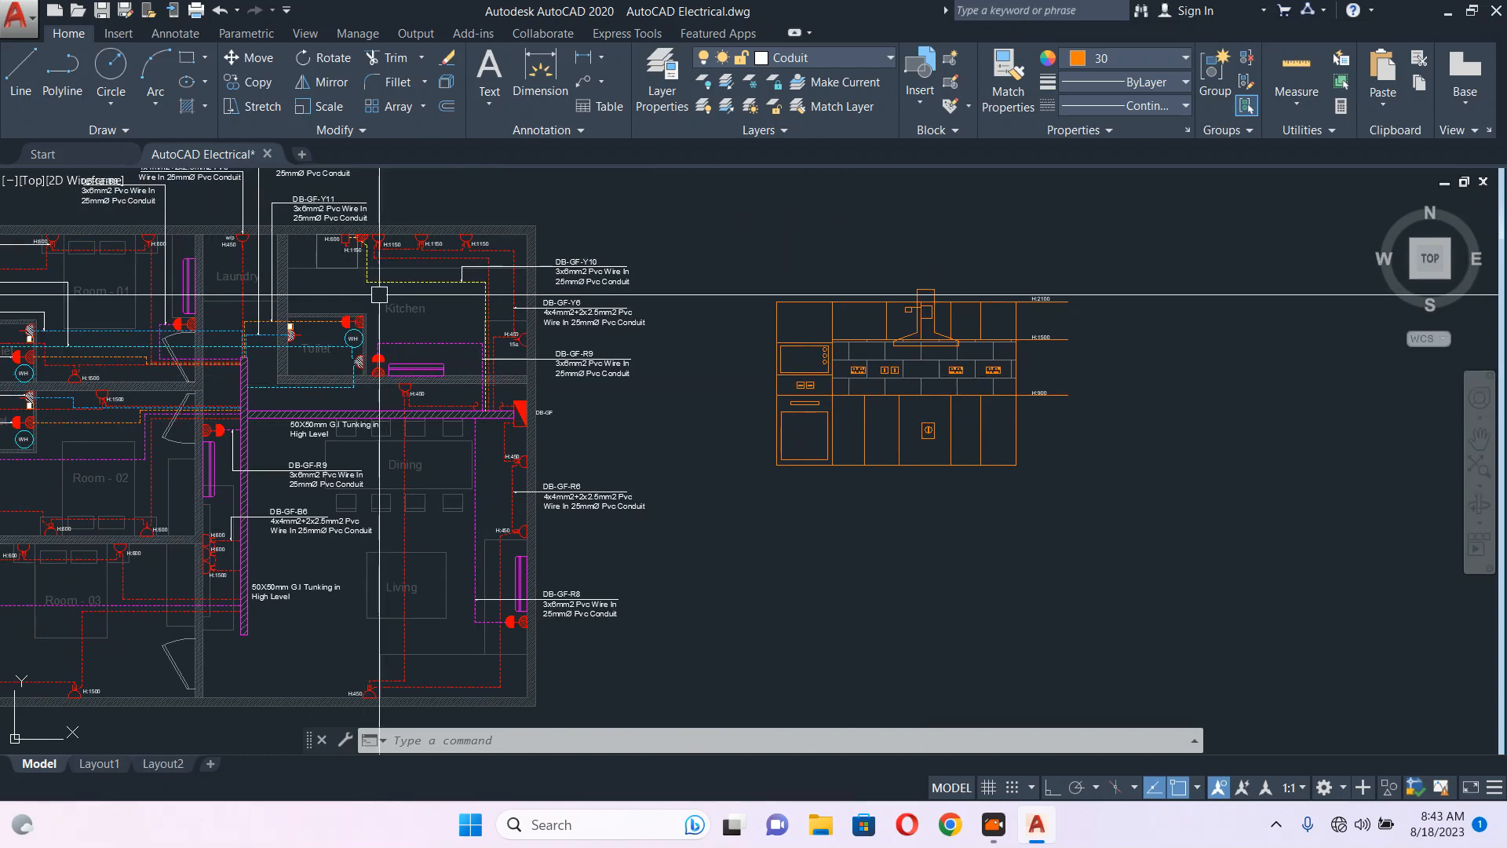
{"action": "middle_click_drag", "start_coordinate": [380, 296], "coordinate": [386, 325]}
{"action": "scroll", "coordinate": [952, 346], "scroll_direction": "up", "scroll_amount": 2}
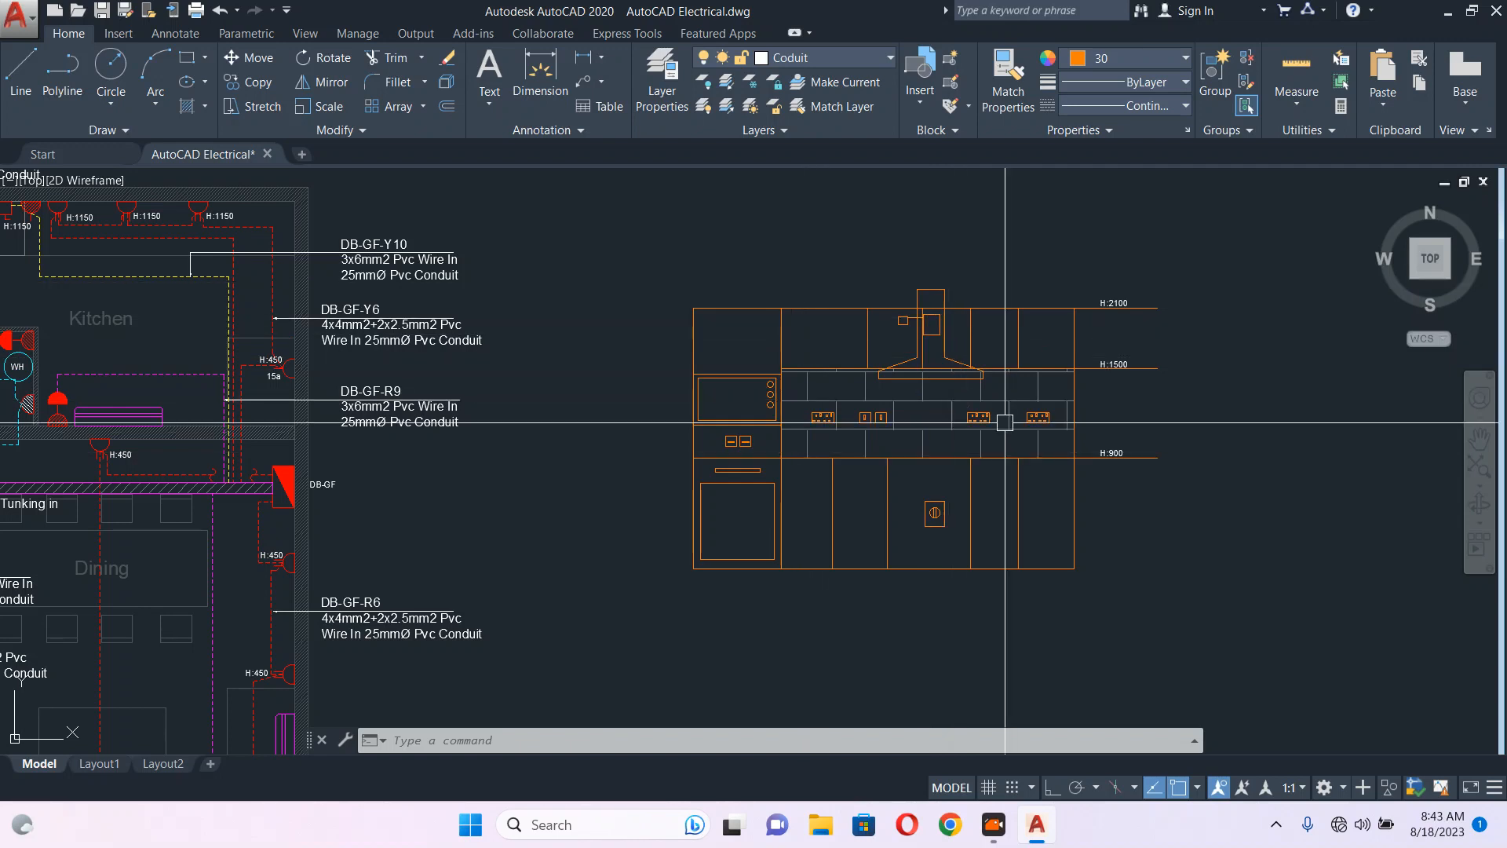
{"action": "scroll", "coordinate": [750, 394], "scroll_direction": "up", "scroll_amount": 2}
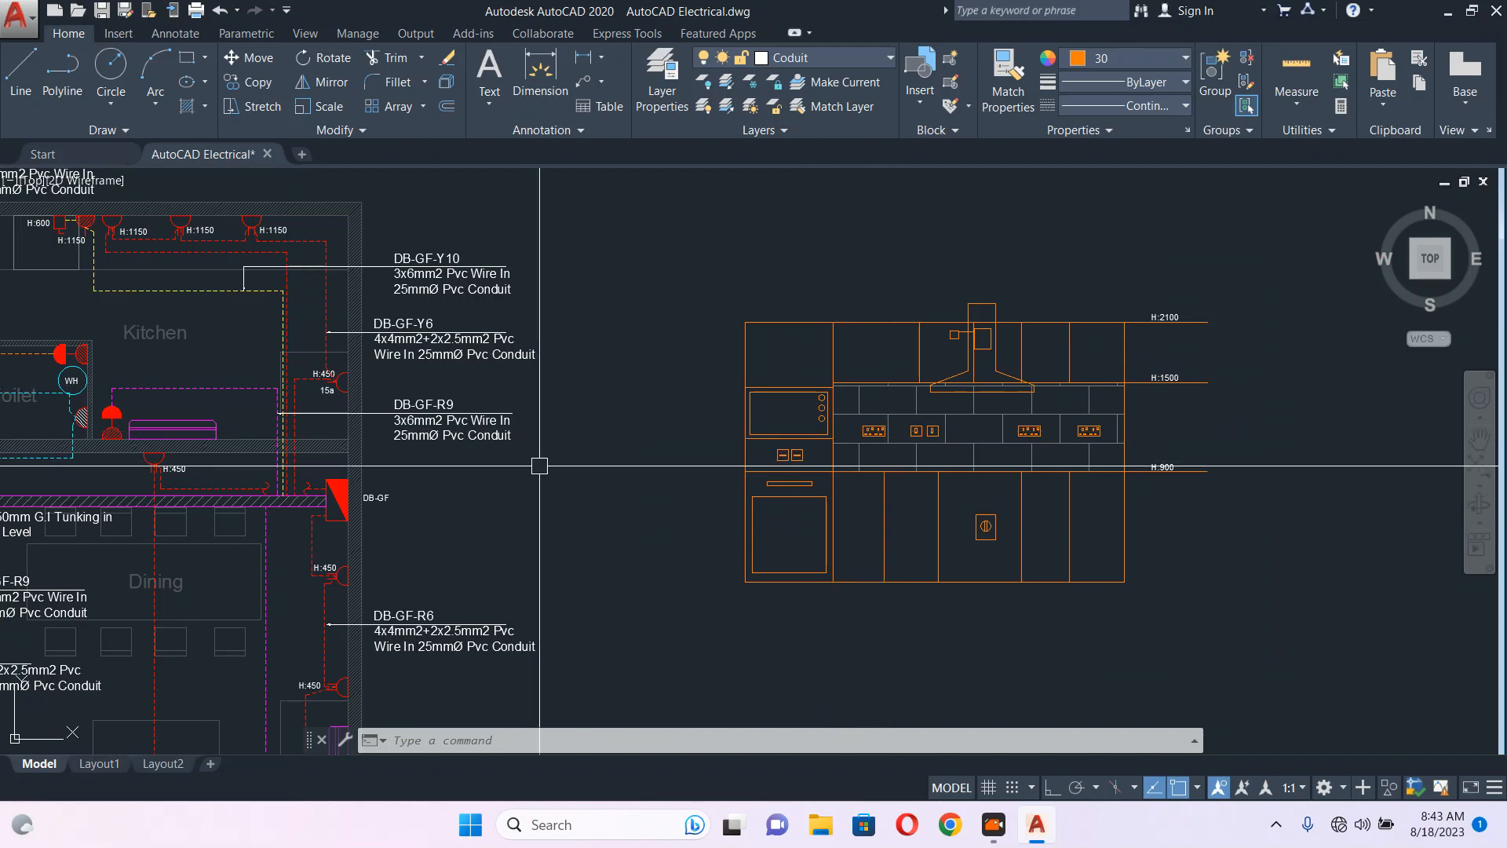
{"action": "middle_click_drag", "start_coordinate": [360, 303], "coordinate": [728, 376]}
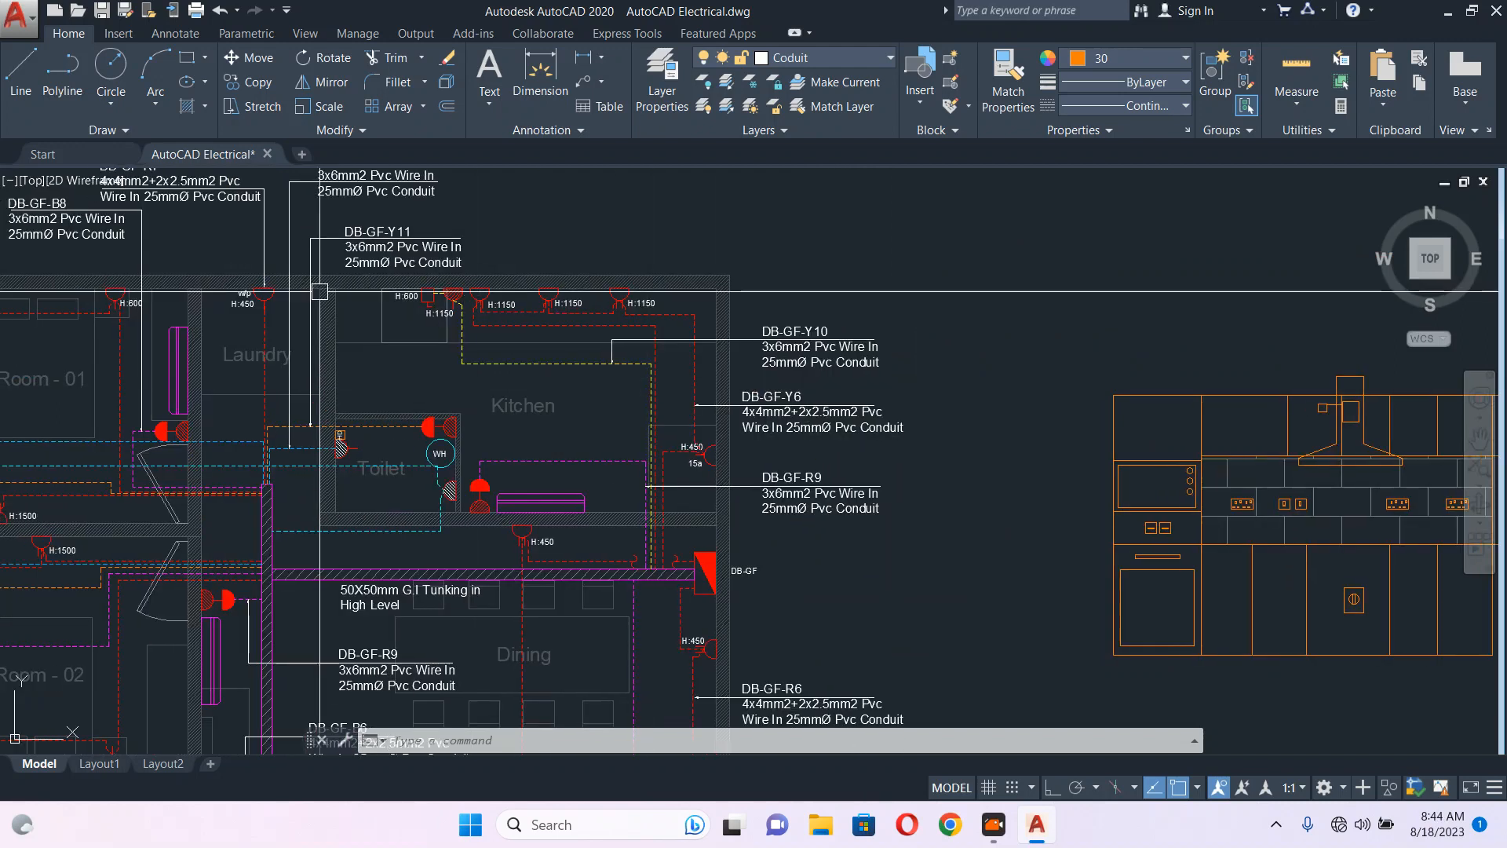
- Move the wide outlet plate beside the tall cabinet horizontally left to the middle of the first backsplash tile
{"action": "scroll", "coordinate": [788, 417], "scroll_direction": "up", "scroll_amount": 2}
{"action": "middle_click_drag", "start_coordinate": [788, 417], "coordinate": [550, 340]}
{"action": "scroll", "coordinate": [1276, 485], "scroll_direction": "up", "scroll_amount": 5}
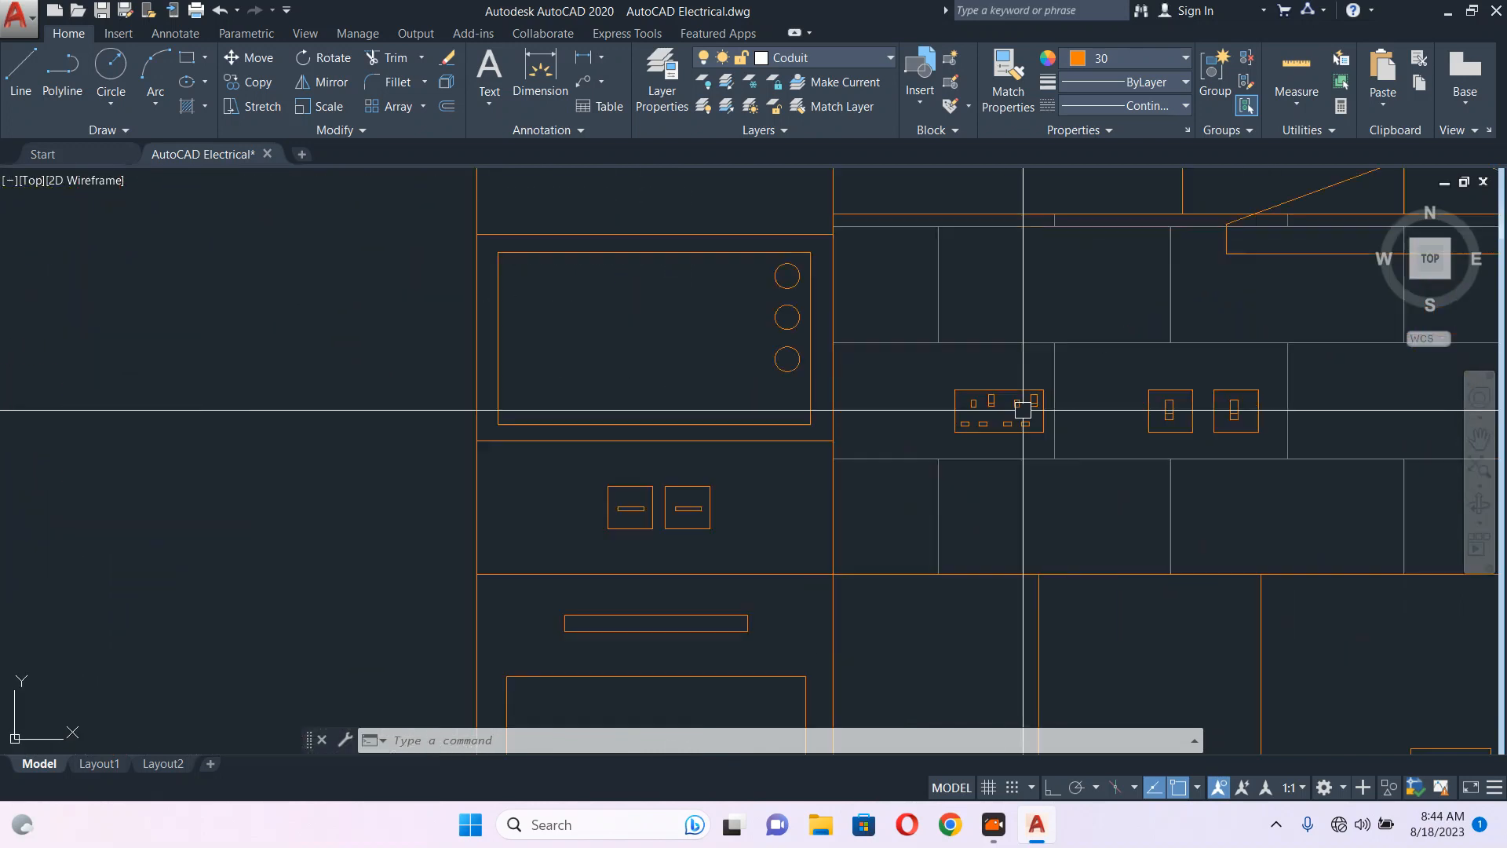
{"action": "left_click", "coordinate": [908, 355]}
{"action": "left_click", "coordinate": [1068, 460]}
{"action": "middle_click_drag", "start_coordinate": [1064, 485], "coordinate": [1020, 391]}
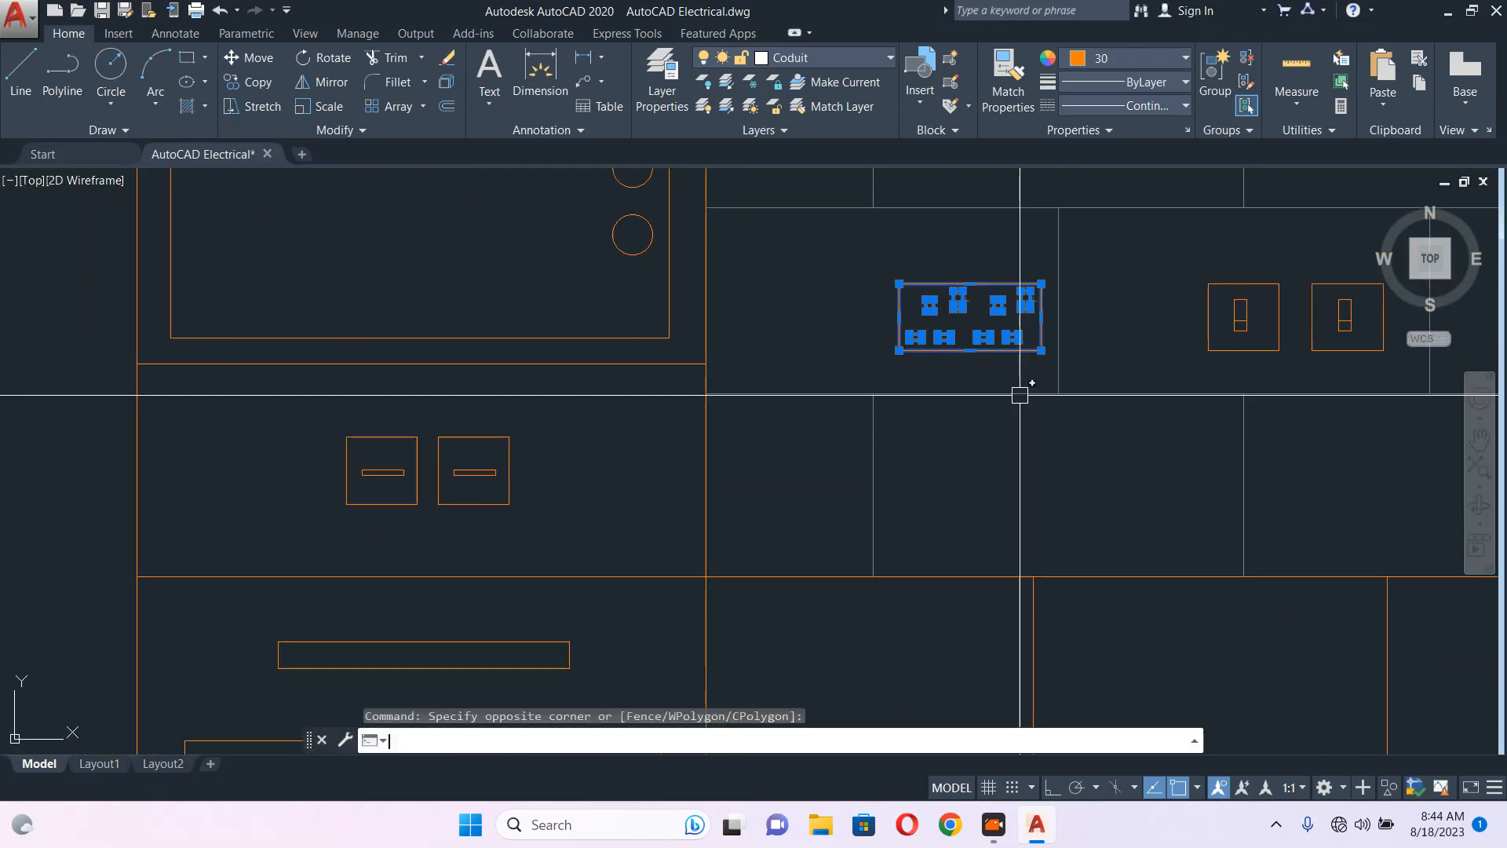
{"action": "type", "text": "M"}
{"action": "key", "text": "Return"}
{"action": "left_click", "coordinate": [1095, 441]}
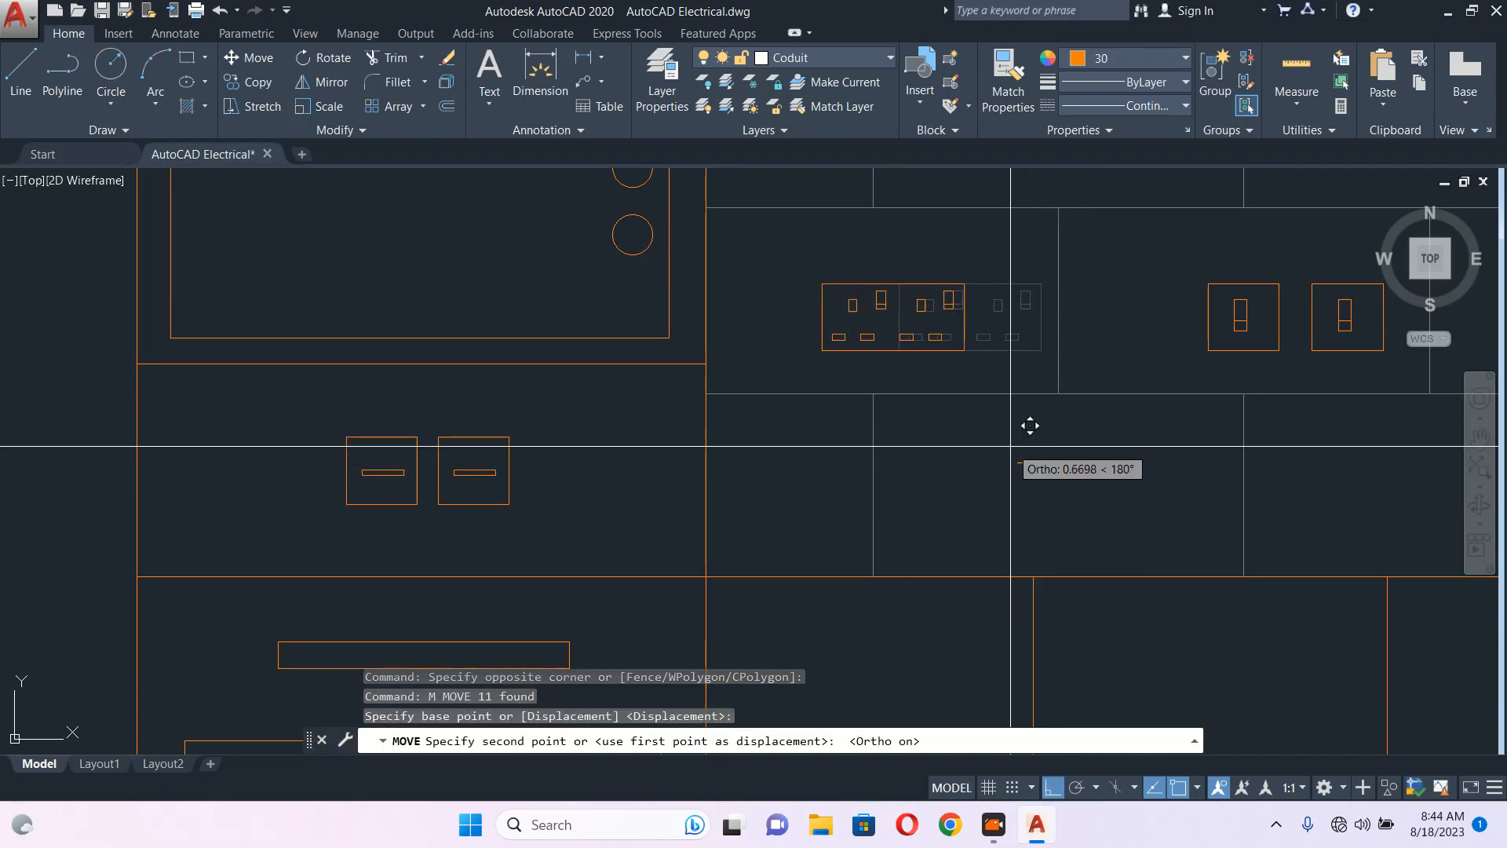
{"action": "key", "text": "Escape"}
{"action": "scroll", "coordinate": [1110, 441], "scroll_direction": "down", "scroll_amount": 4}
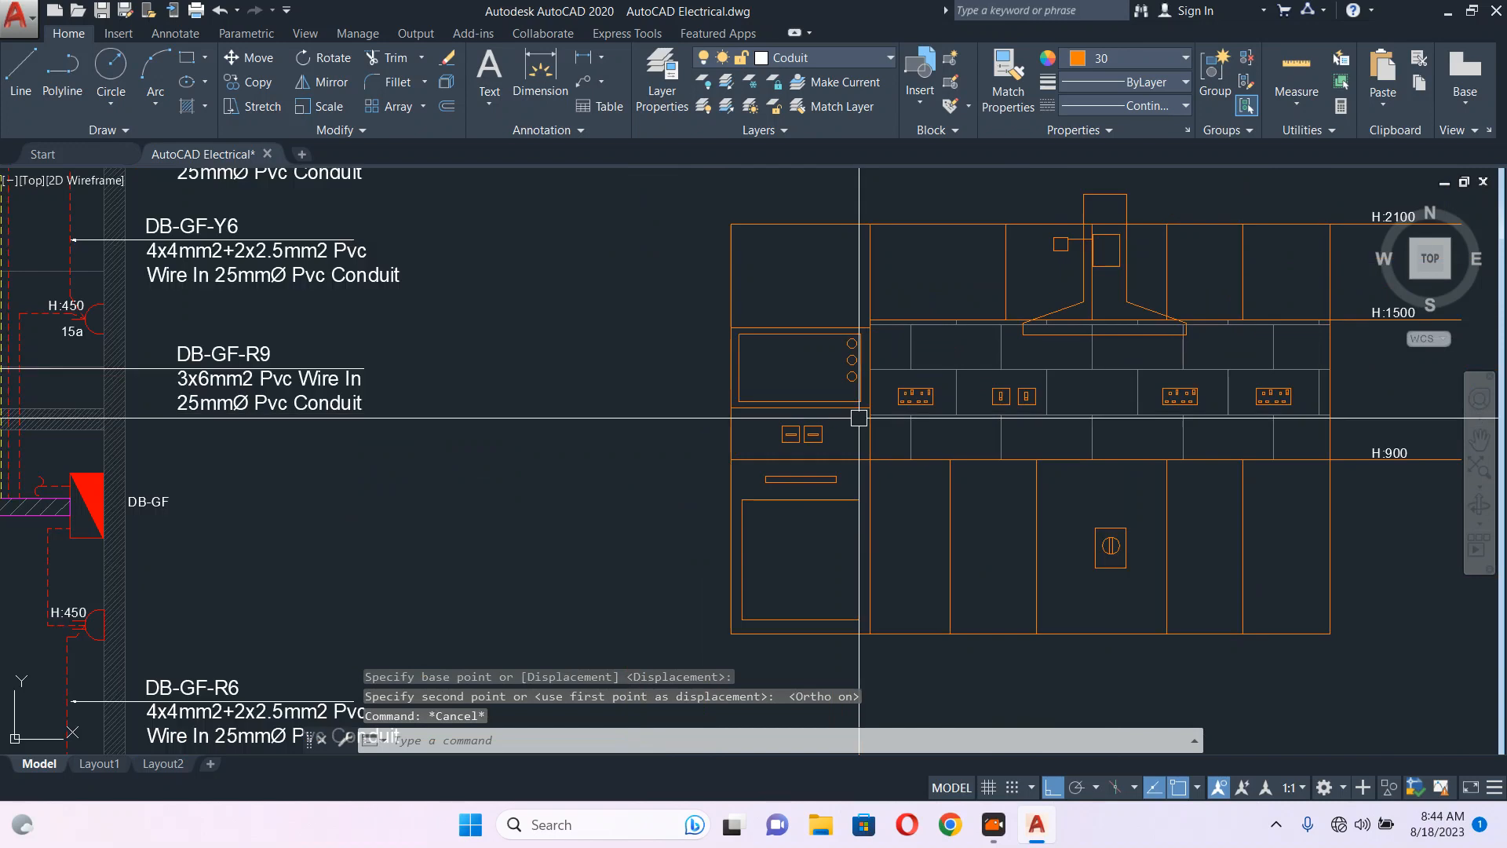
- Stretch the leftmost H:1150 outlet on the plan's upper kitchen wall, with its label and conduit ends, left past the hatched outlet and H:600 box
{"action": "scroll", "coordinate": [1110, 441], "scroll_direction": "down", "scroll_amount": 3}
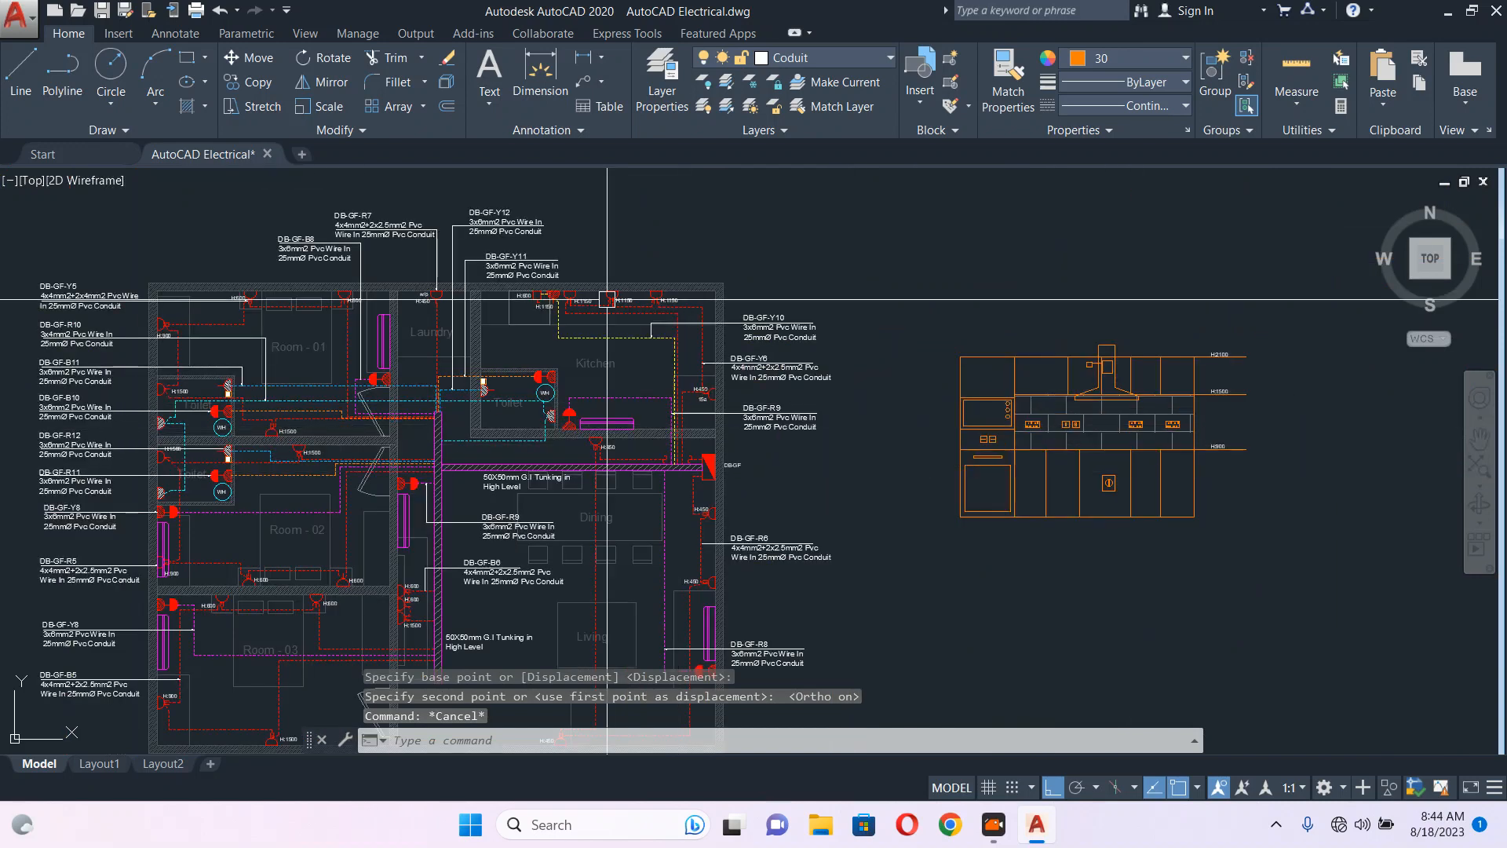
{"action": "middle_click_drag", "start_coordinate": [1093, 427], "coordinate": [1157, 436]}
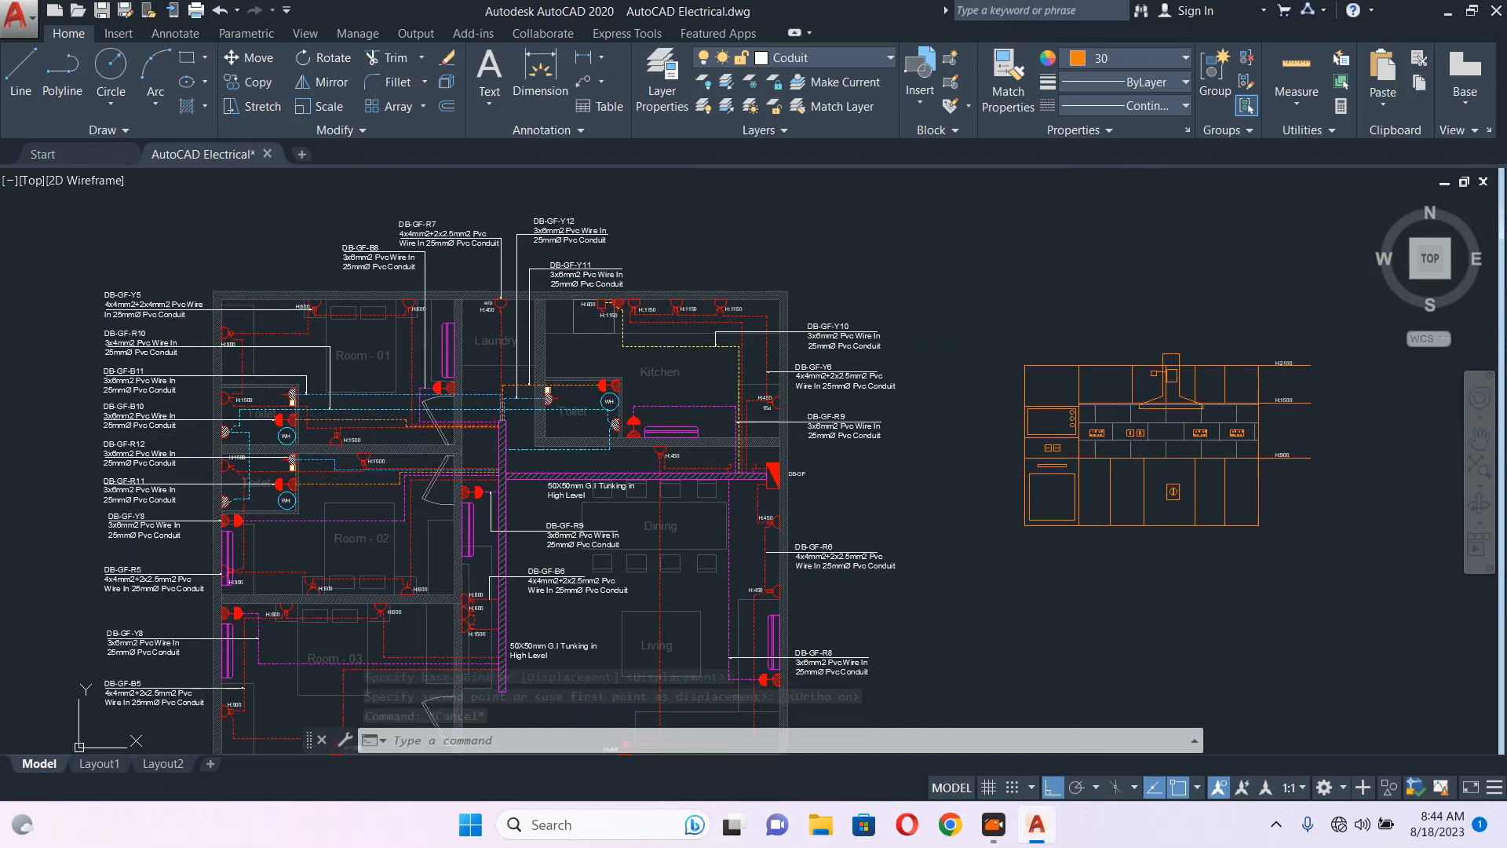
{"action": "scroll", "coordinate": [1133, 444], "scroll_direction": "up", "scroll_amount": 4}
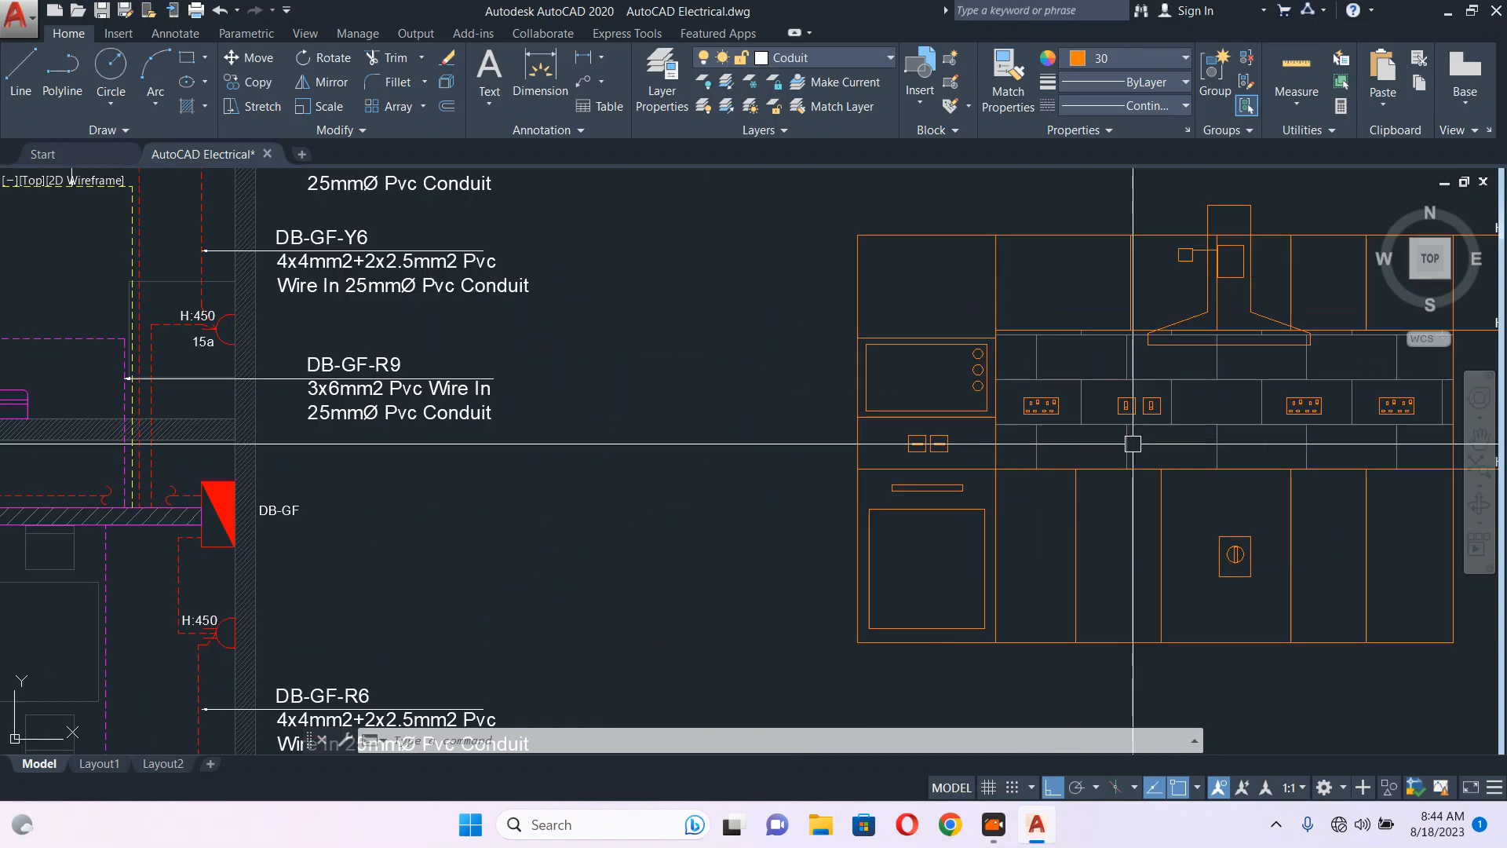
{"action": "scroll", "coordinate": [1133, 444], "scroll_direction": "down", "scroll_amount": 4}
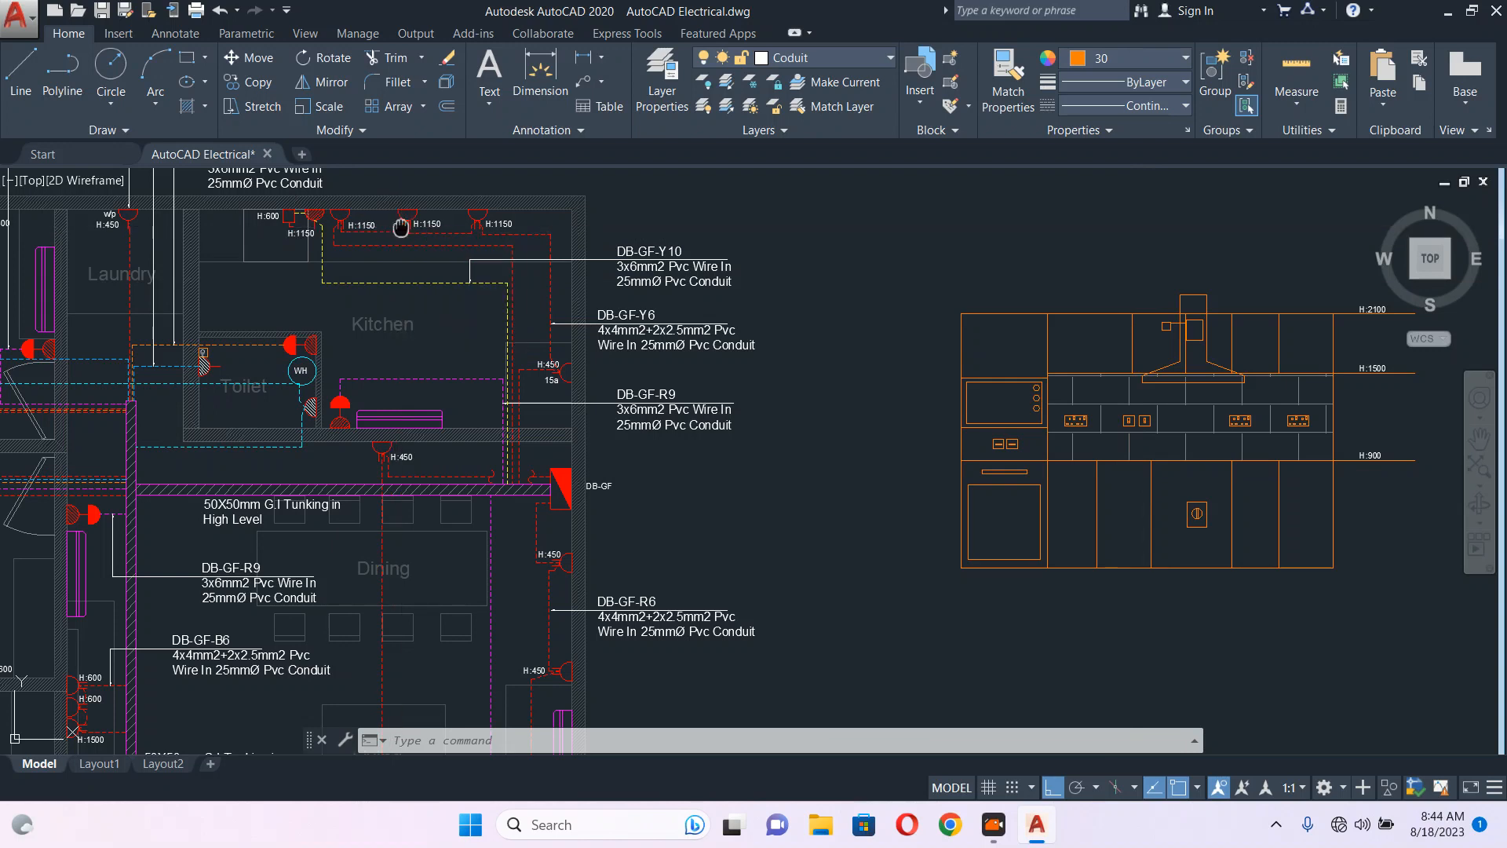
{"action": "middle_click_drag", "start_coordinate": [401, 228], "coordinate": [498, 258]}
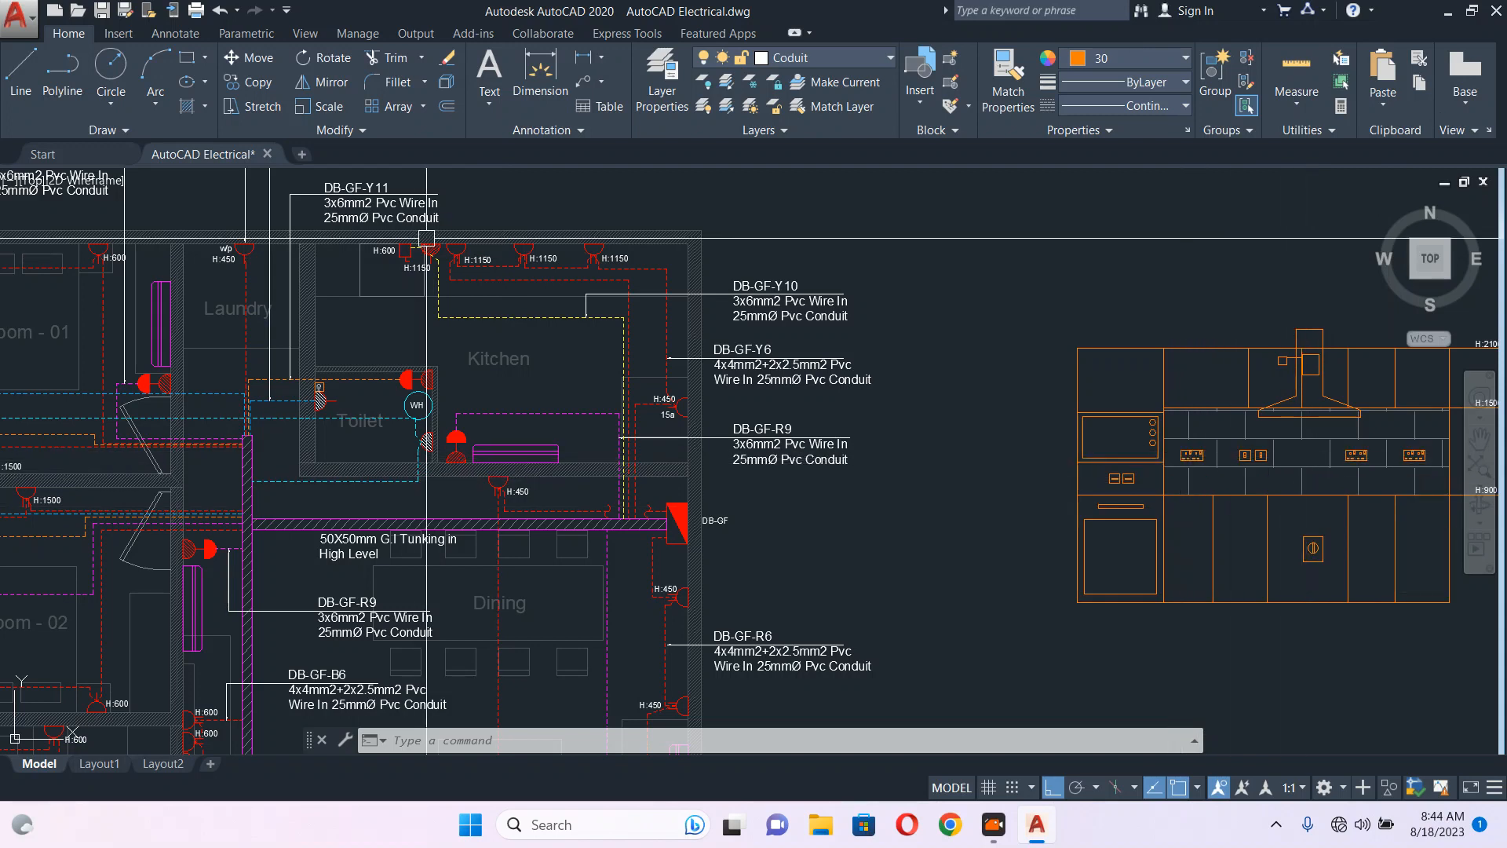
{"action": "scroll", "coordinate": [431, 239], "scroll_direction": "up", "scroll_amount": 4}
{"action": "left_click", "coordinate": [544, 196]}
{"action": "left_click", "coordinate": [472, 355]}
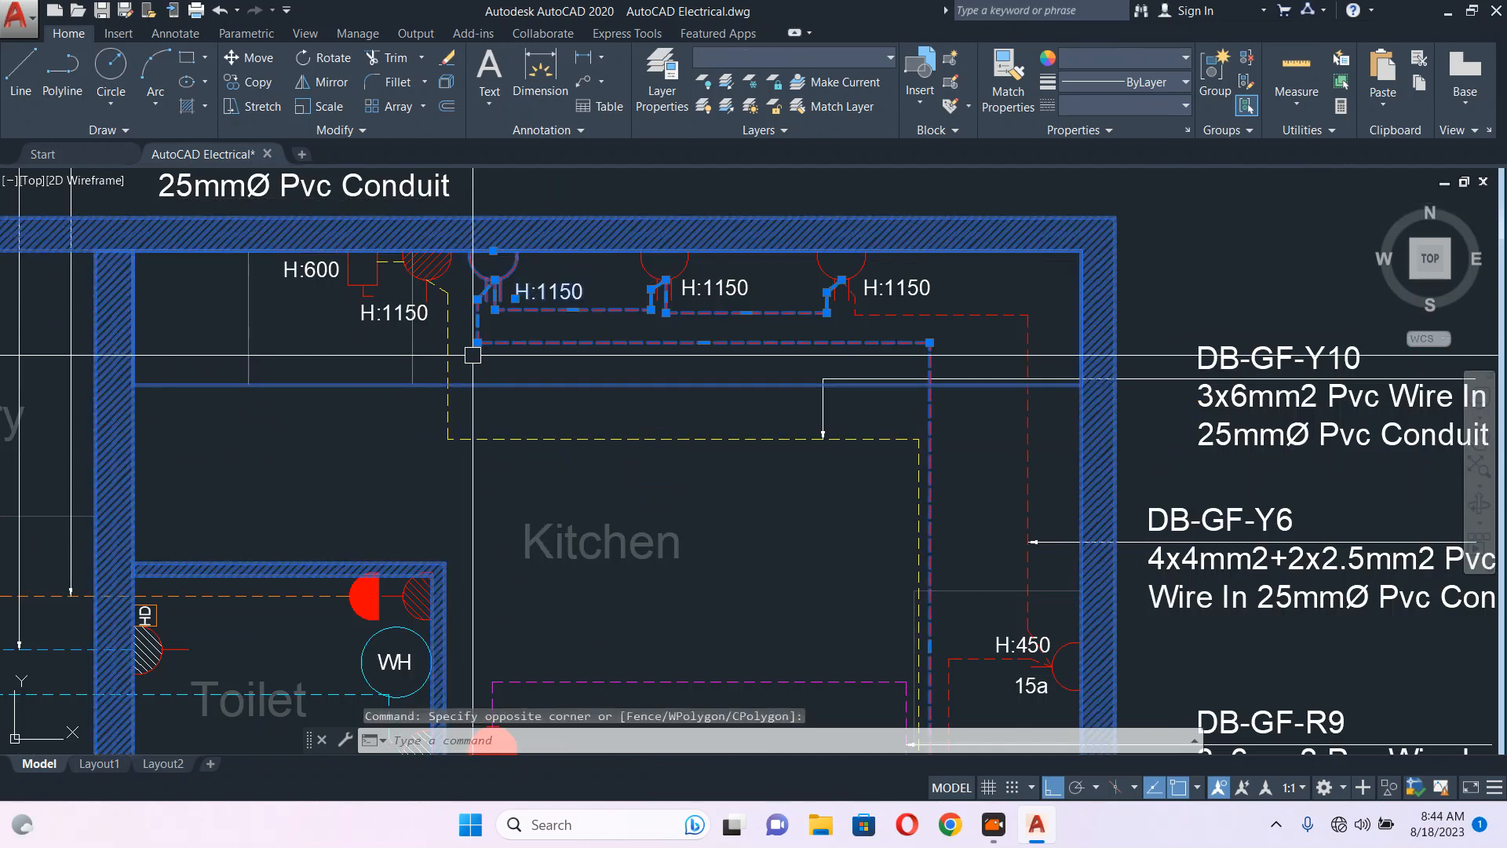
{"action": "middle_click_drag", "start_coordinate": [472, 355], "coordinate": [571, 357]}
{"action": "type", "text": "s"}
{"action": "key", "text": "Return"}
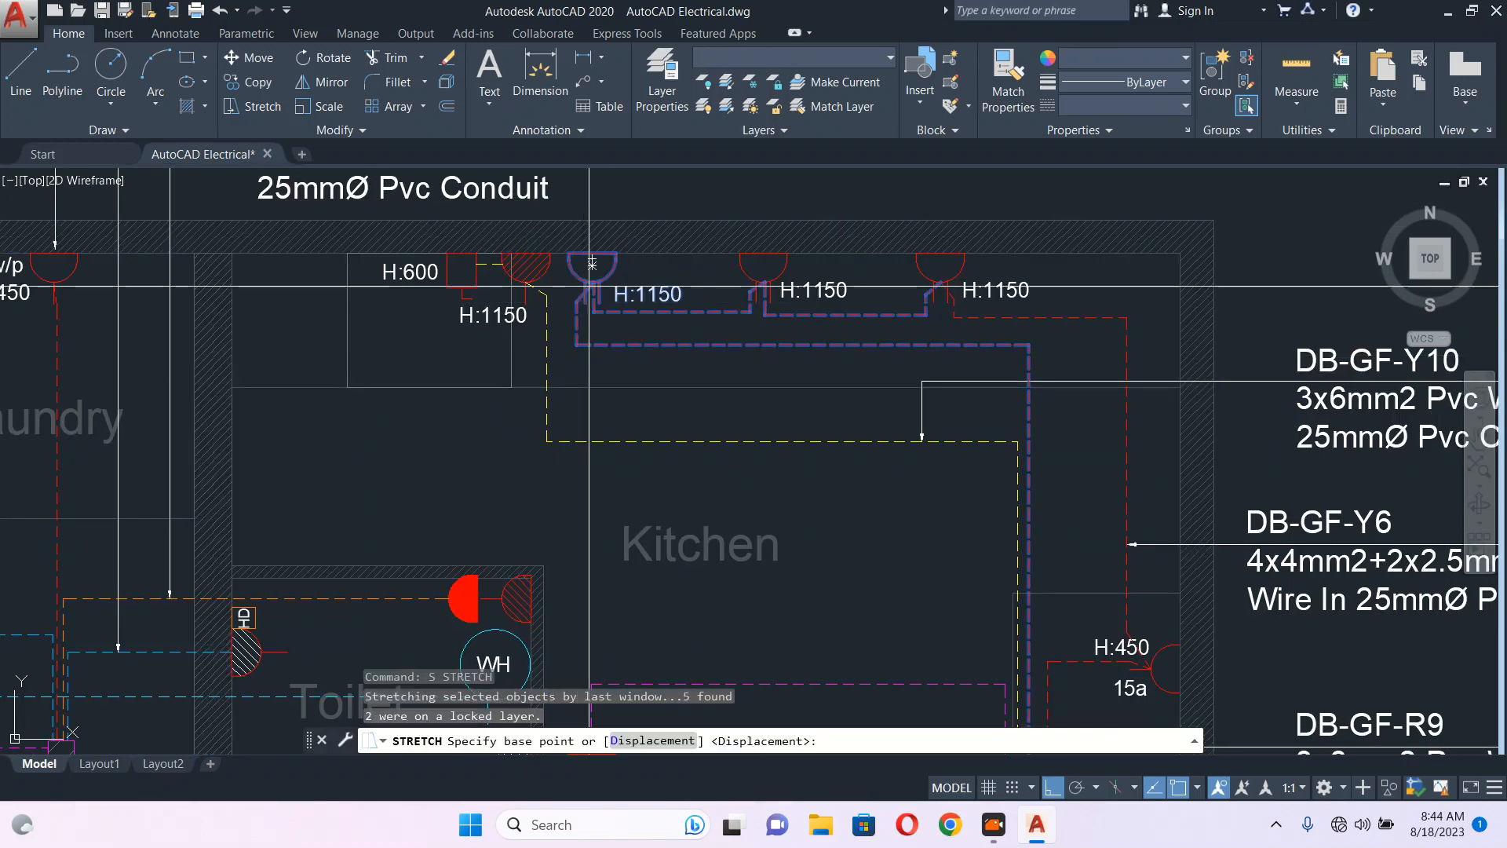
{"action": "left_click", "coordinate": [591, 265]}
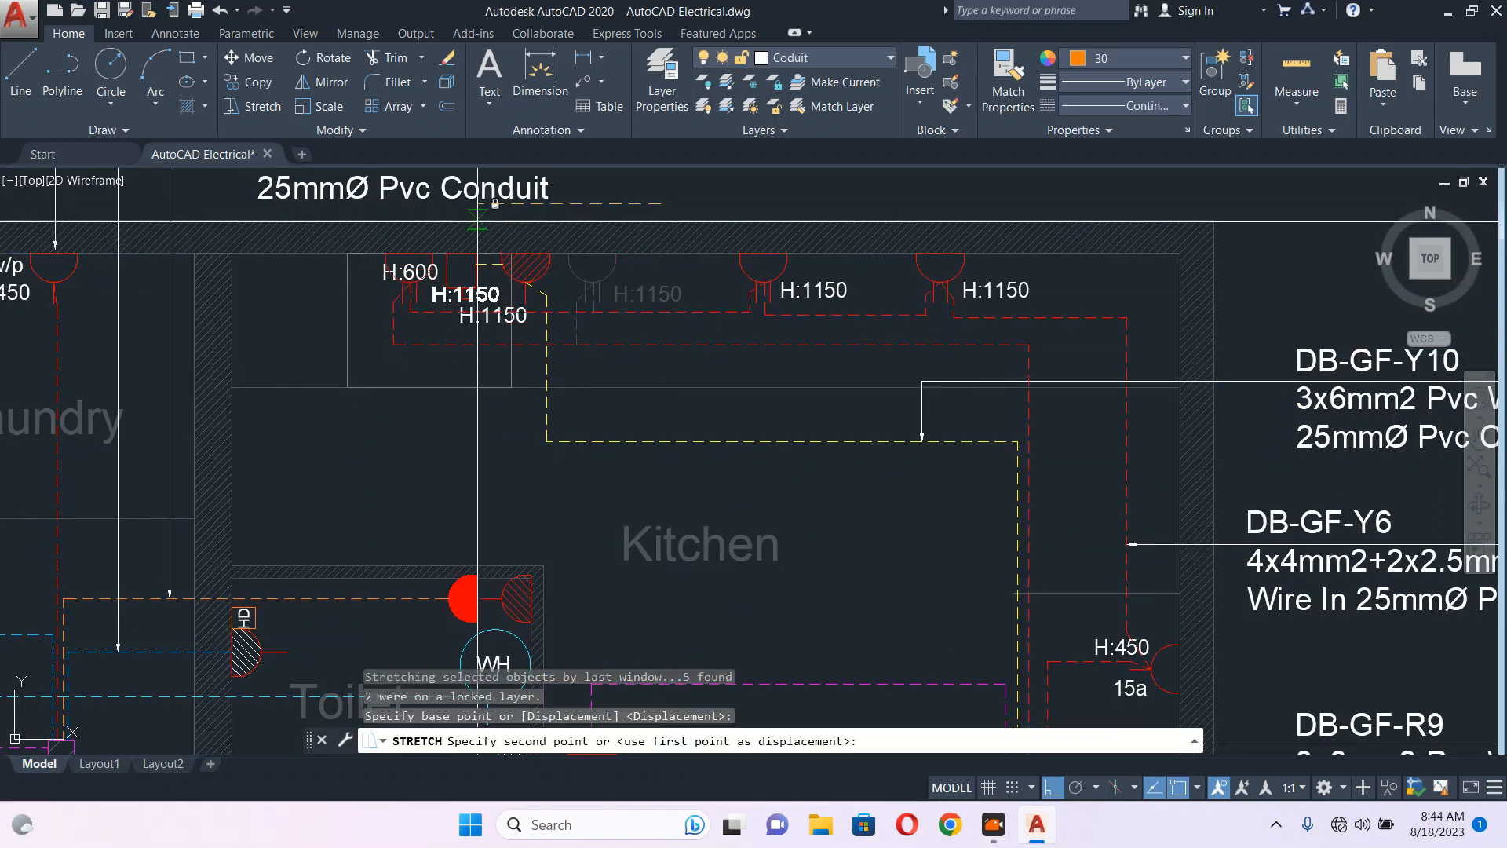
{"action": "scroll", "coordinate": [478, 223], "scroll_direction": "up", "scroll_amount": 5}
{"action": "left_click", "coordinate": [459, 195]}
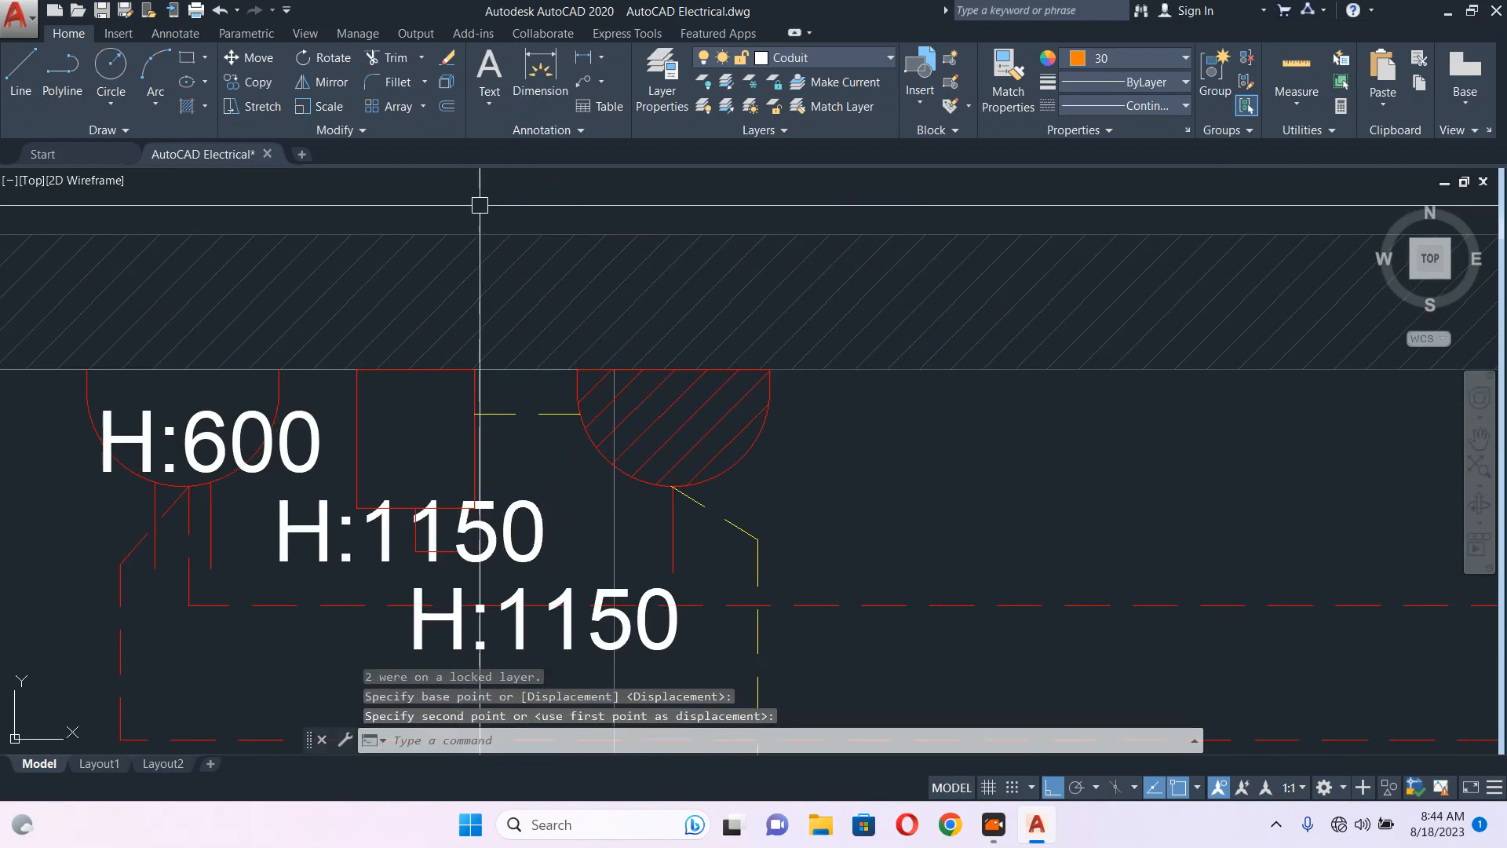
- Move the upper H:1150 label on the kitchen plan left past the H:600 label, beside the leftmost outlet
{"action": "scroll", "coordinate": [479, 204], "scroll_direction": "down", "scroll_amount": 4}
{"action": "key", "text": "Escape"}
{"action": "key", "text": "Escape"}
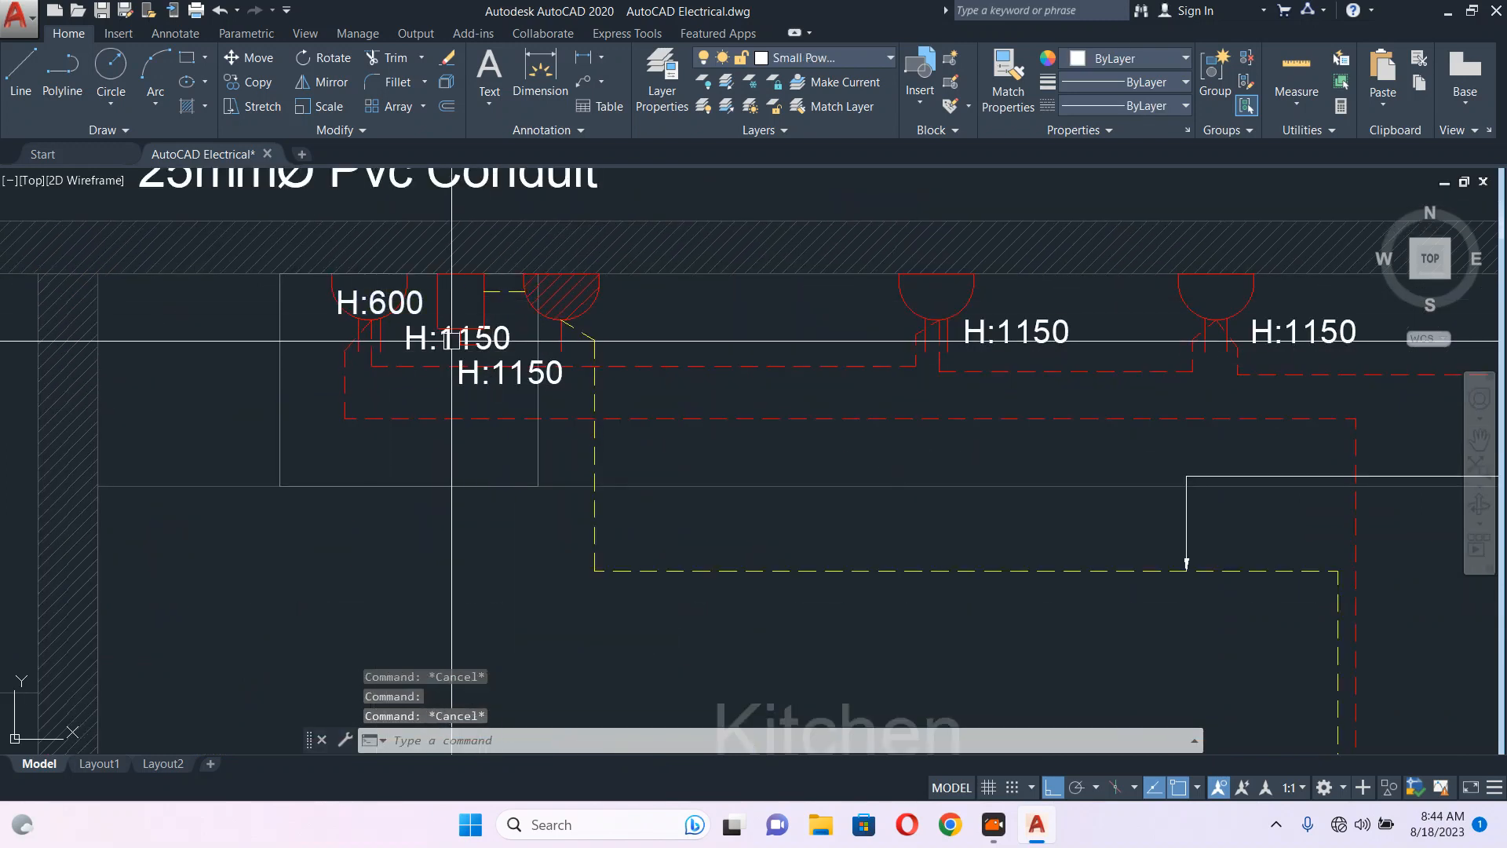
{"action": "left_click", "coordinate": [451, 340]}
{"action": "middle_click_drag", "start_coordinate": [451, 340], "coordinate": [576, 311]}
{"action": "type", "text": "m"}
{"action": "key", "text": "Return"}
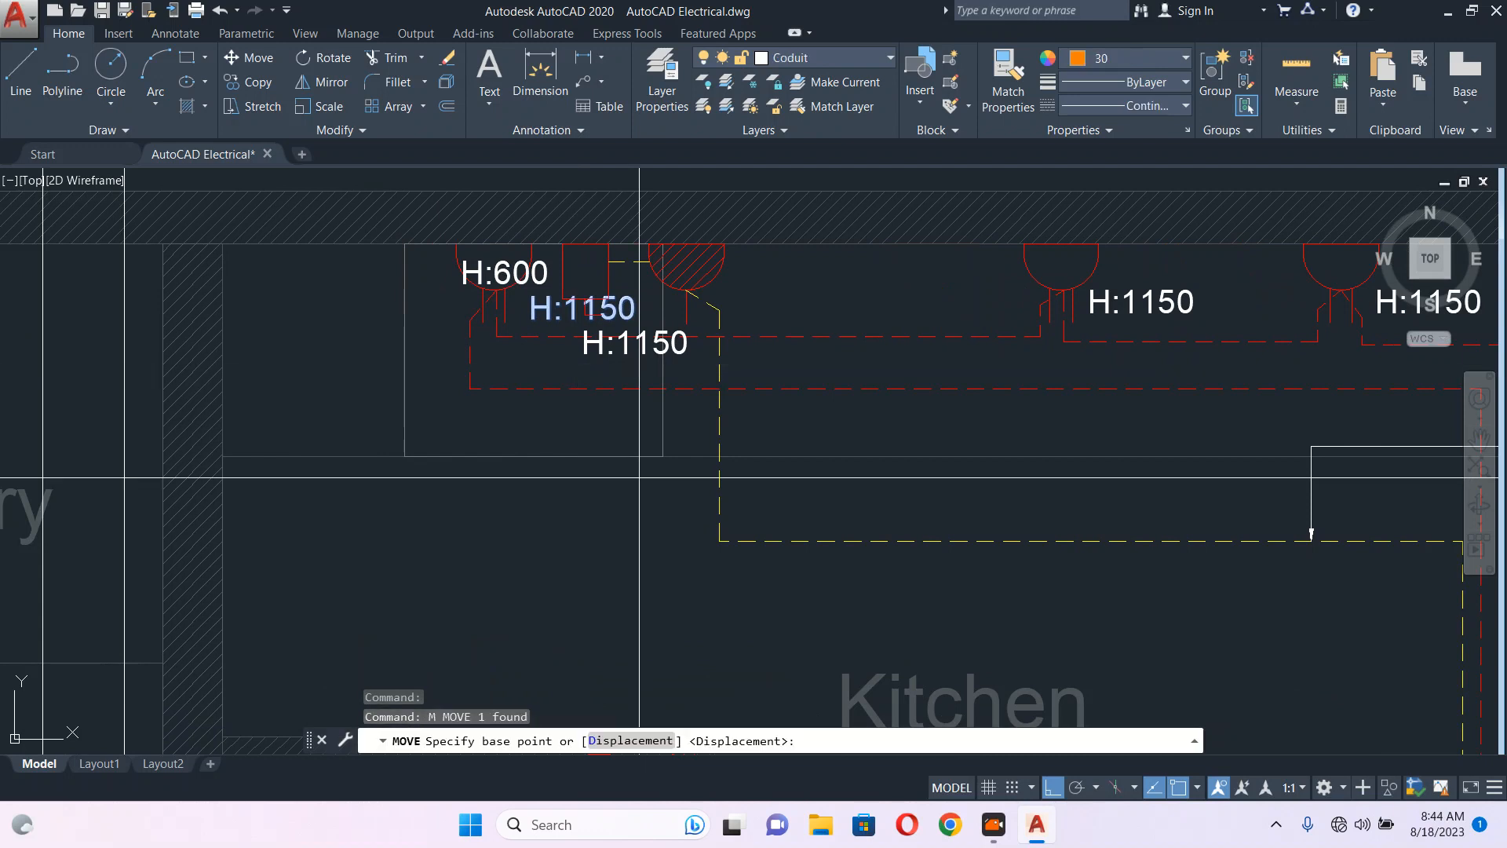
{"action": "left_click", "coordinate": [639, 477]}
{"action": "left_click", "coordinate": [470, 490]}
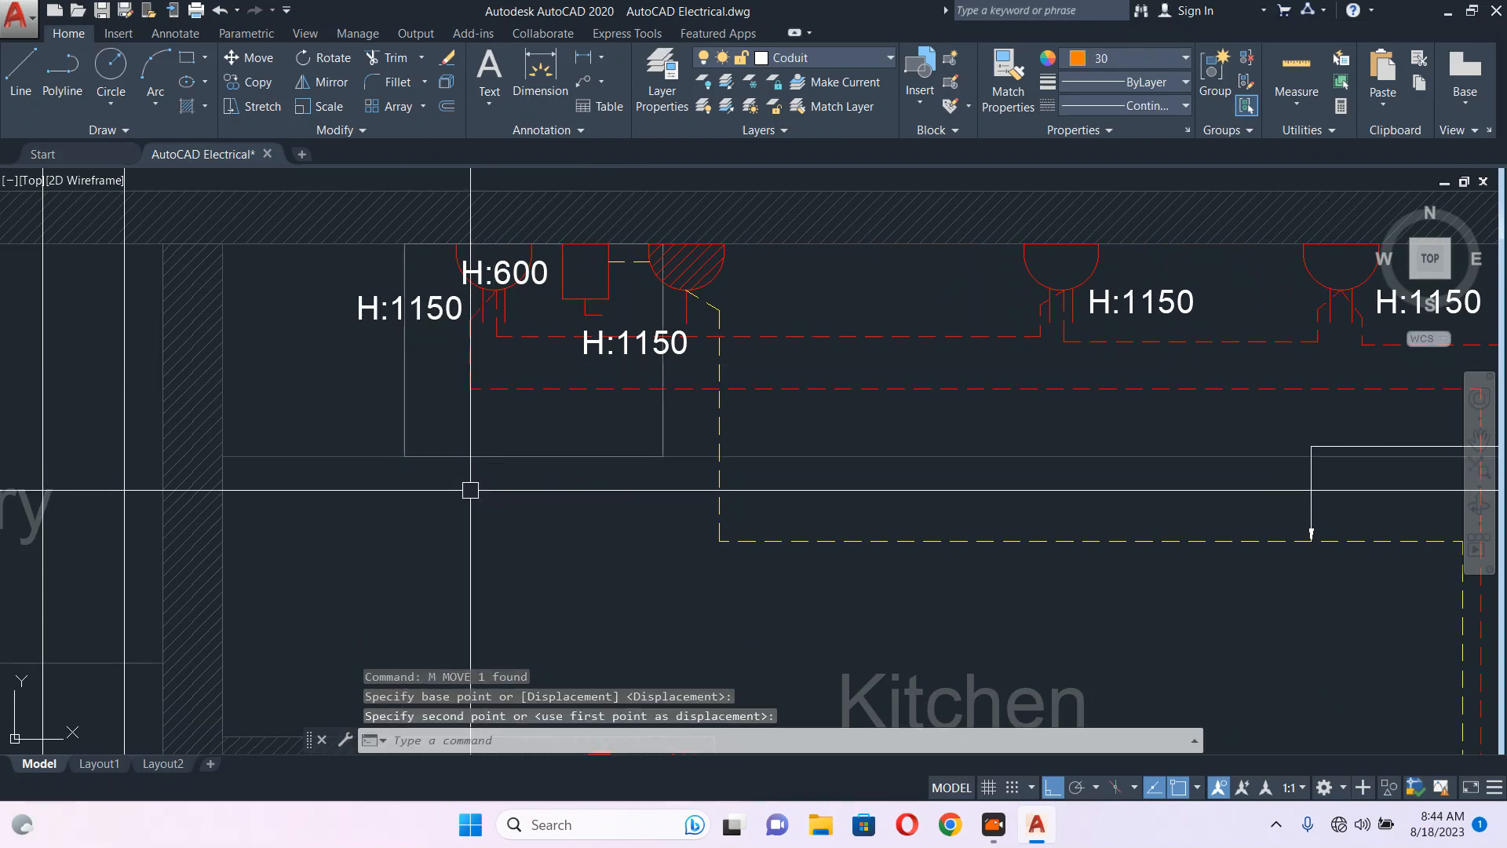
{"action": "key", "text": "Escape"}
- Stretch the hatched outlet and square box horizontally right, with their H:1150 label, yellow conduit end and the rectangular outline's right edge
{"action": "left_click", "coordinate": [788, 196]}
{"action": "key", "text": "Escape"}
{"action": "middle_click_drag", "start_coordinate": [768, 215], "coordinate": [723, 290]}
{"action": "left_click", "coordinate": [757, 228]}
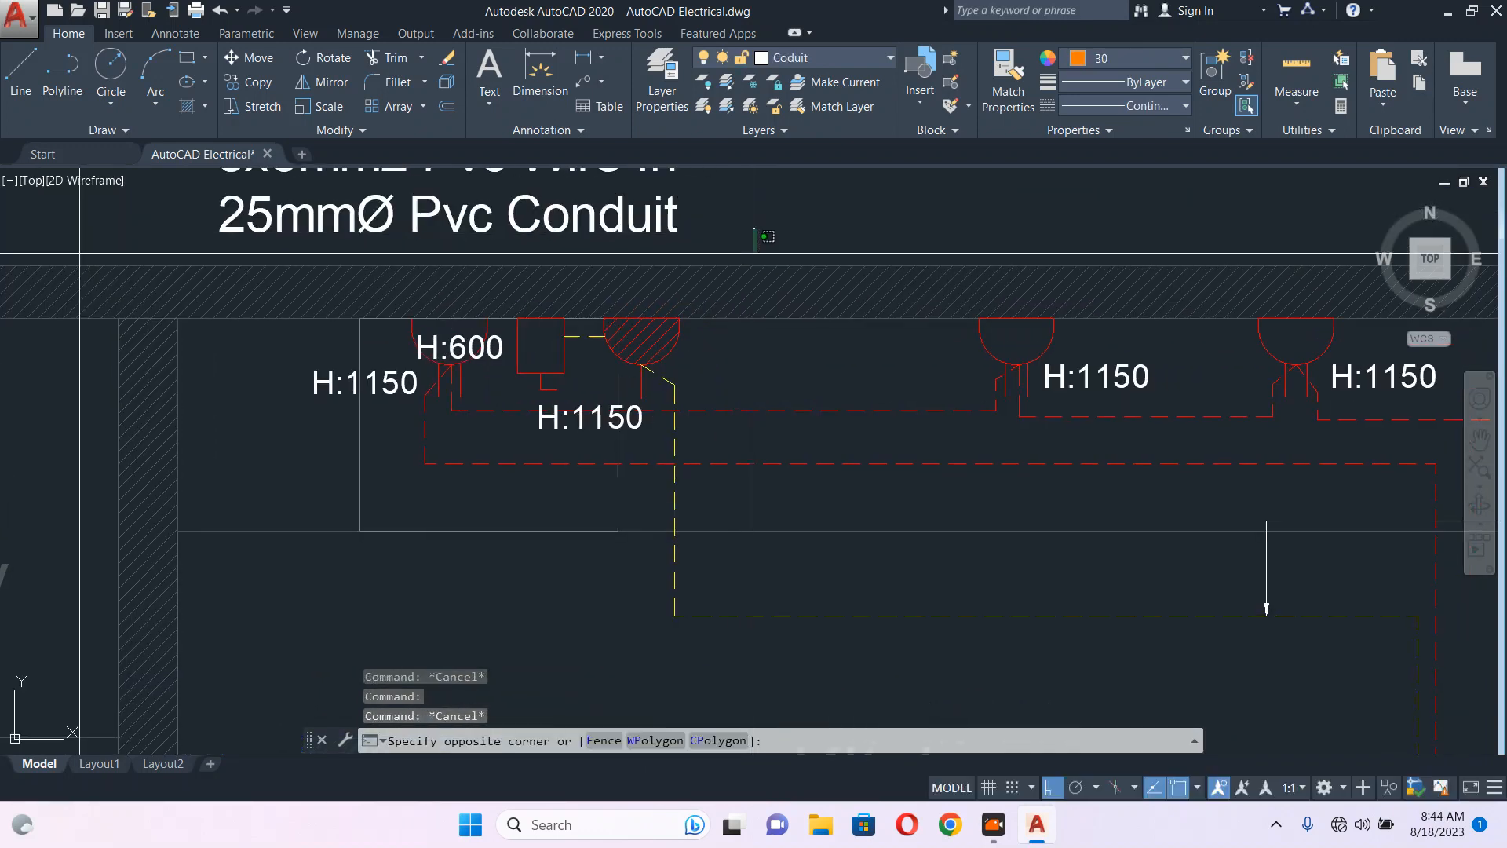
{"action": "key", "text": "Escape"}
{"action": "left_click", "coordinate": [762, 238]}
{"action": "scroll", "coordinate": [528, 558], "scroll_direction": "down", "scroll_amount": 2}
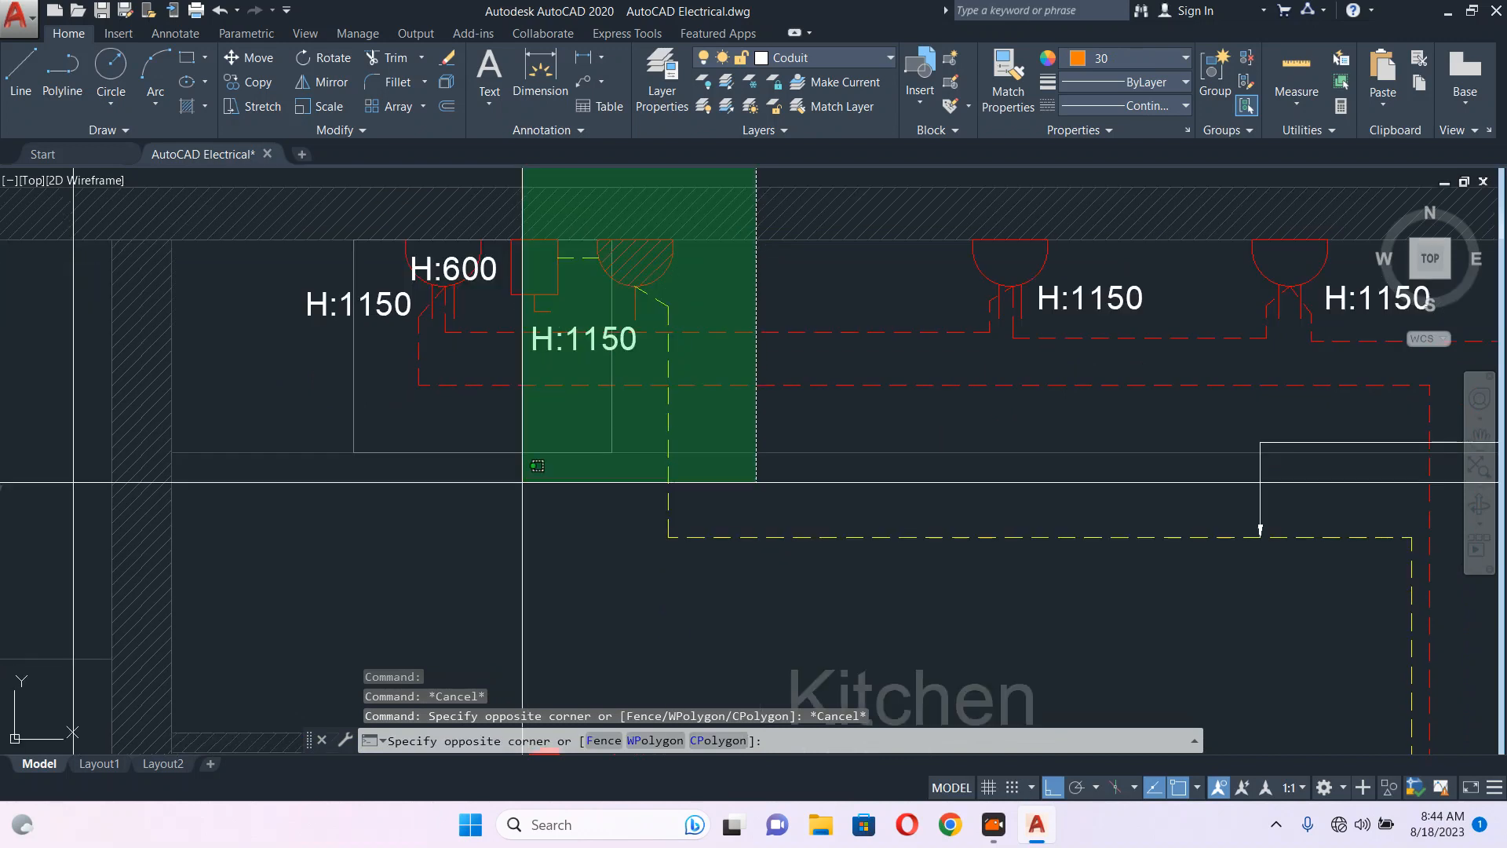
{"action": "left_click", "coordinate": [507, 543]}
{"action": "type", "text": "s"}
{"action": "key", "text": "Return"}
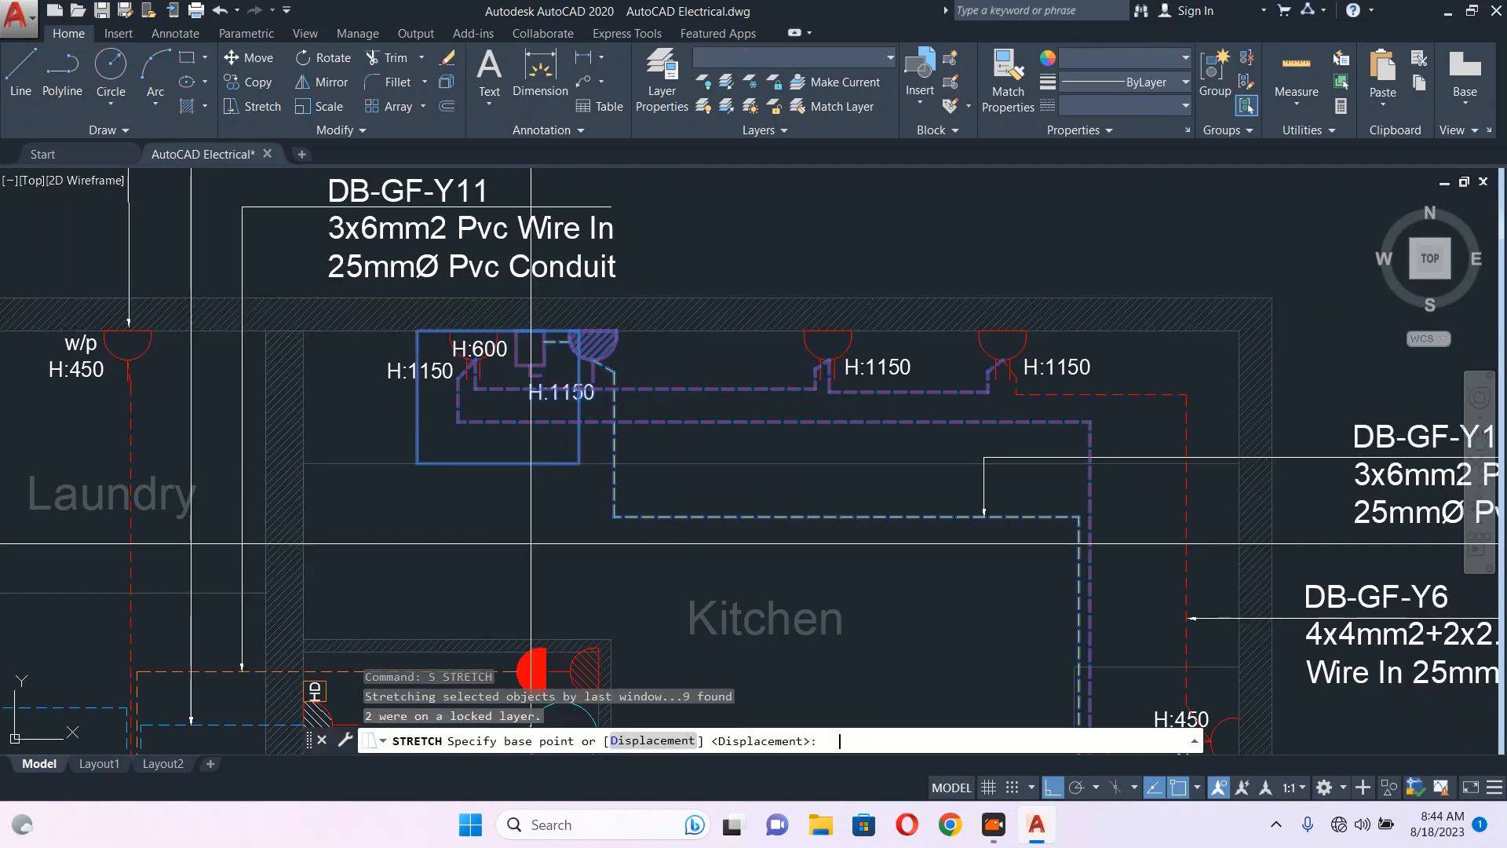
{"action": "left_click", "coordinate": [528, 522]}
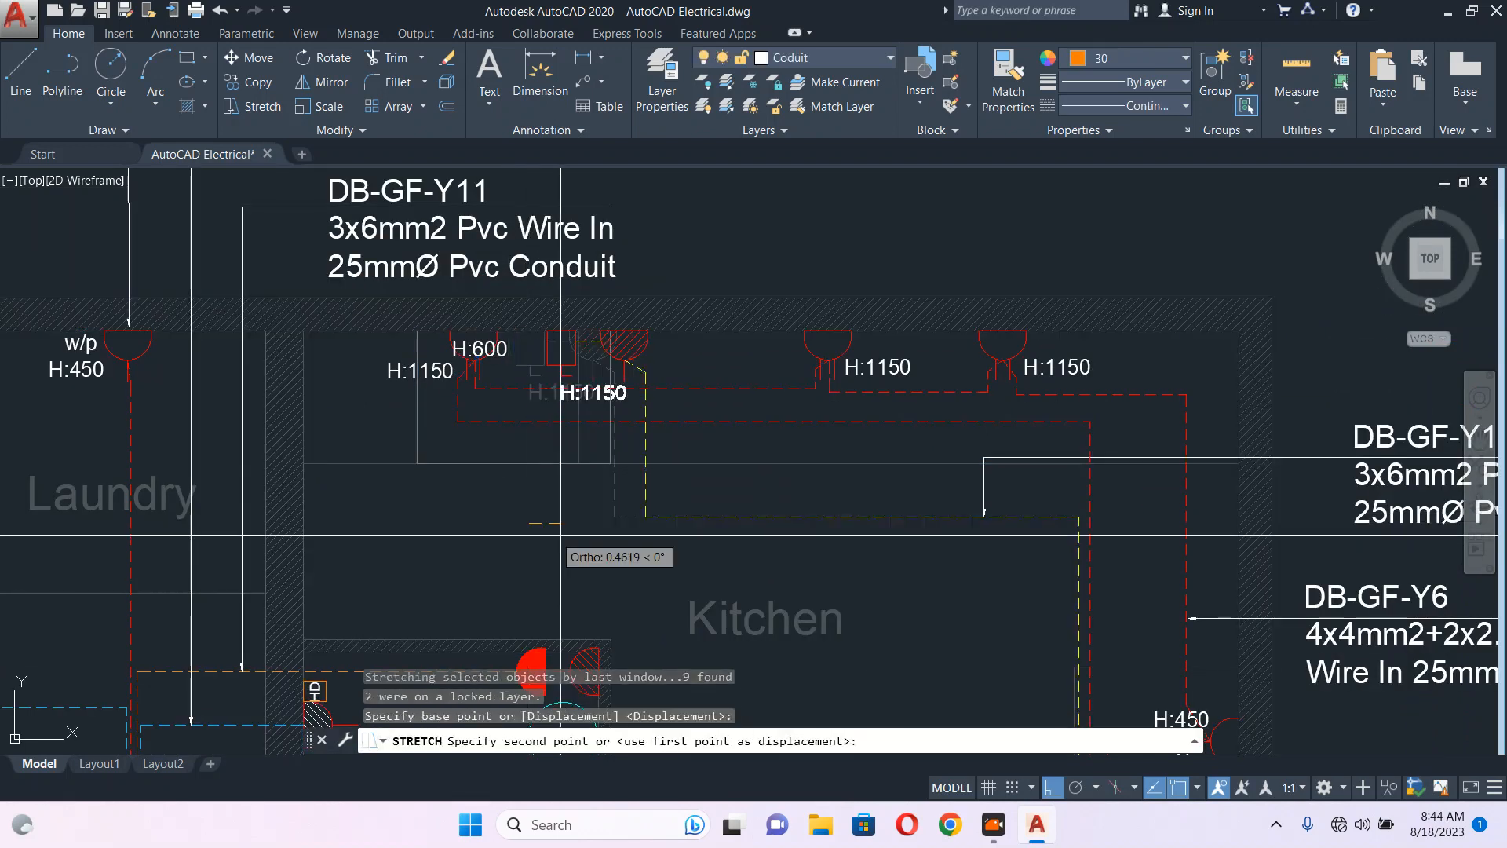
{"action": "left_click", "coordinate": [649, 541]}
{"action": "key", "text": "Escape"}
- Stretch the leftmost kitchen outlet right toward the square box, with its H:1150 and H:600 labels, conduit ends and the outline's left edge
{"action": "left_click", "coordinate": [602, 491]}
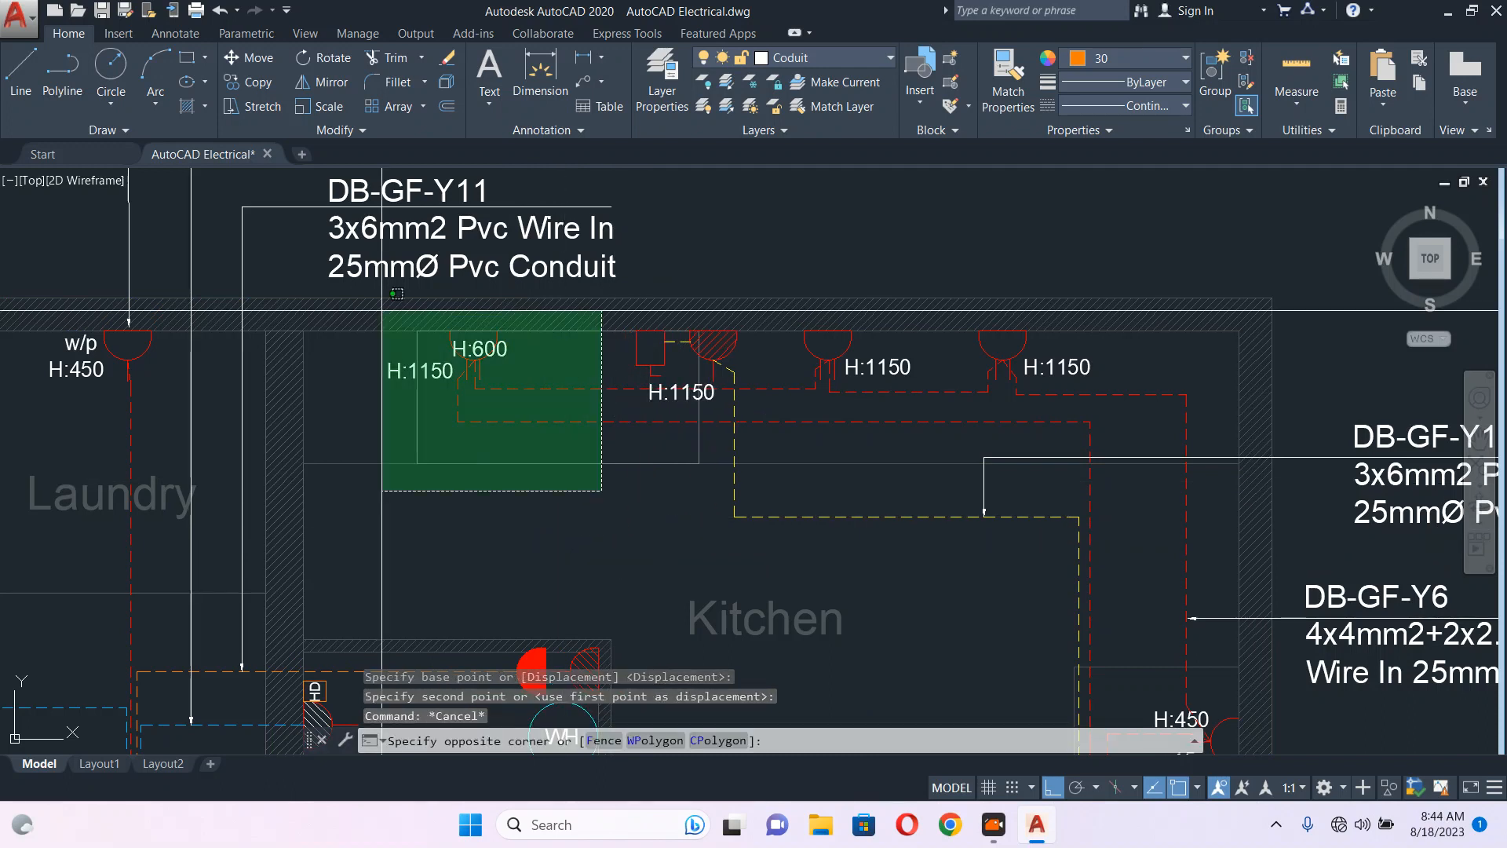
{"action": "left_click", "coordinate": [382, 310]}
{"action": "type", "text": "s"}
{"action": "key", "text": "Return"}
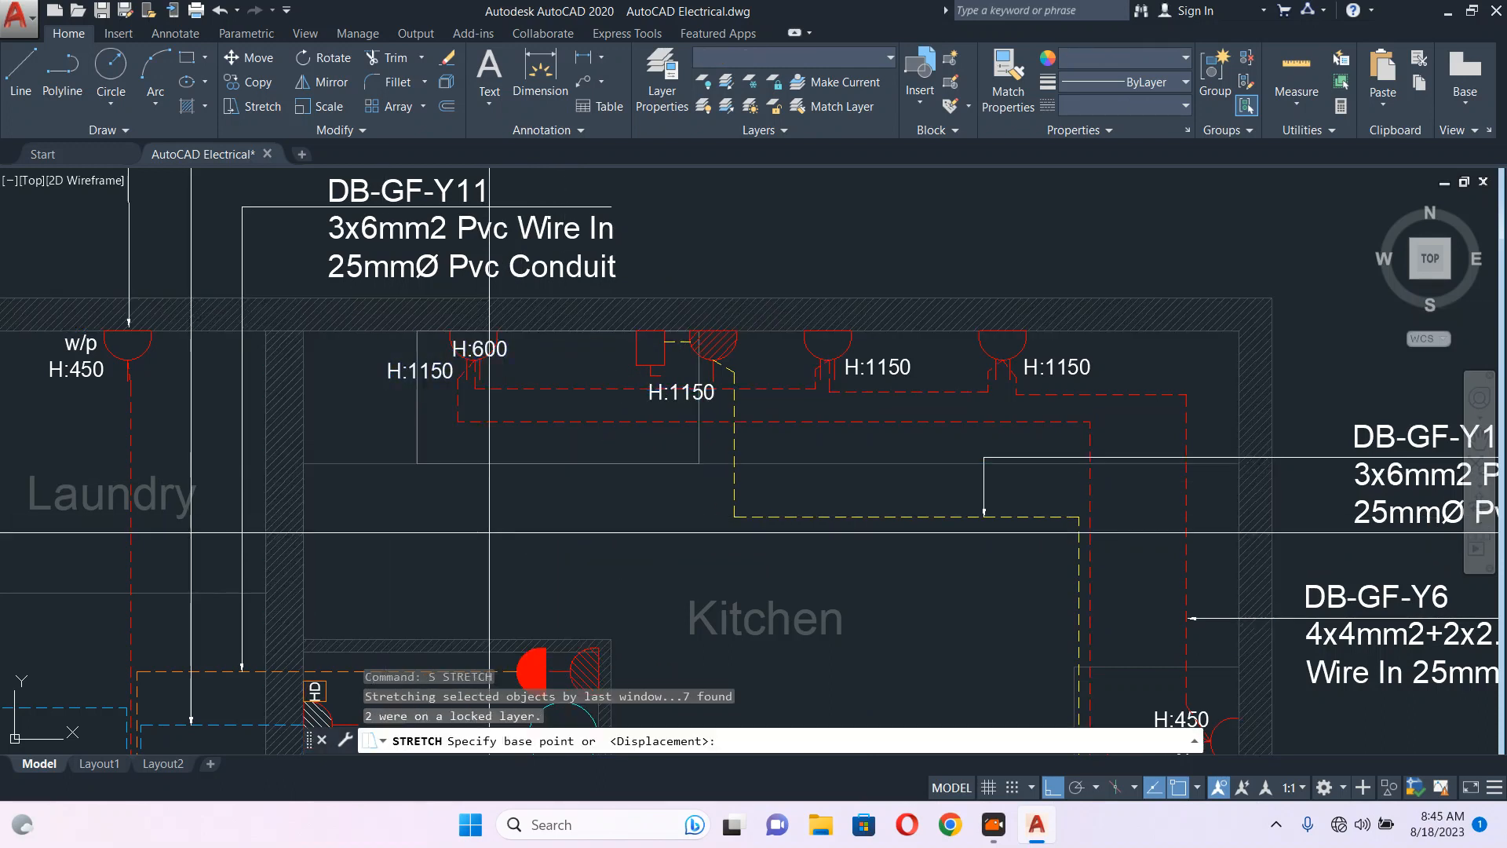
{"action": "left_click", "coordinate": [489, 532]}
{"action": "key", "text": "Escape"}
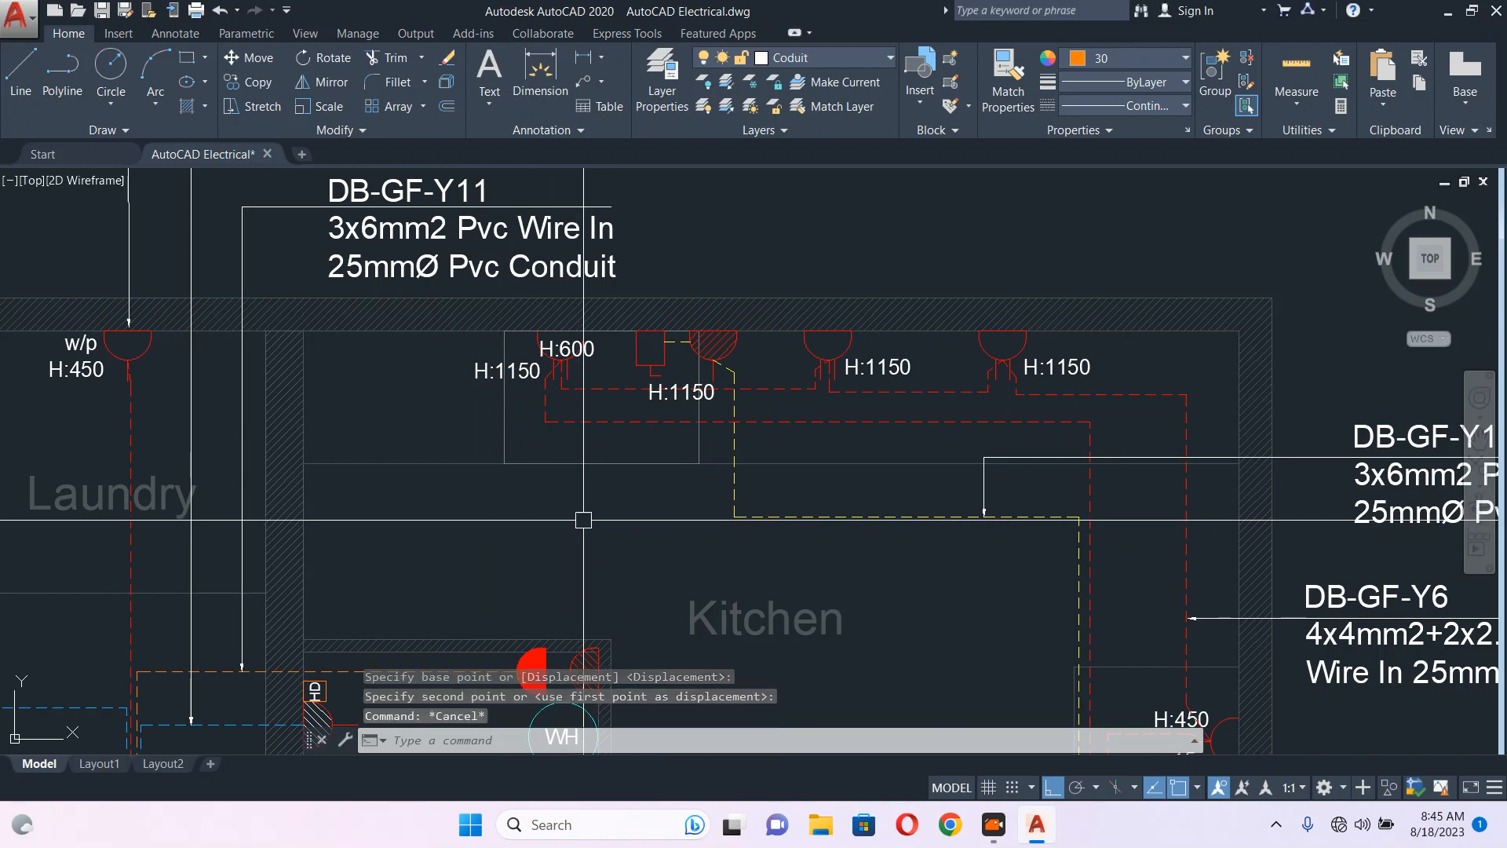
- Move the rectangular outline on the kitchen counter right so it surrounds the square box and hatched outlet
{"action": "left_click", "coordinate": [509, 421]}
{"action": "type", "text": "m"}
{"action": "key", "text": "Return"}
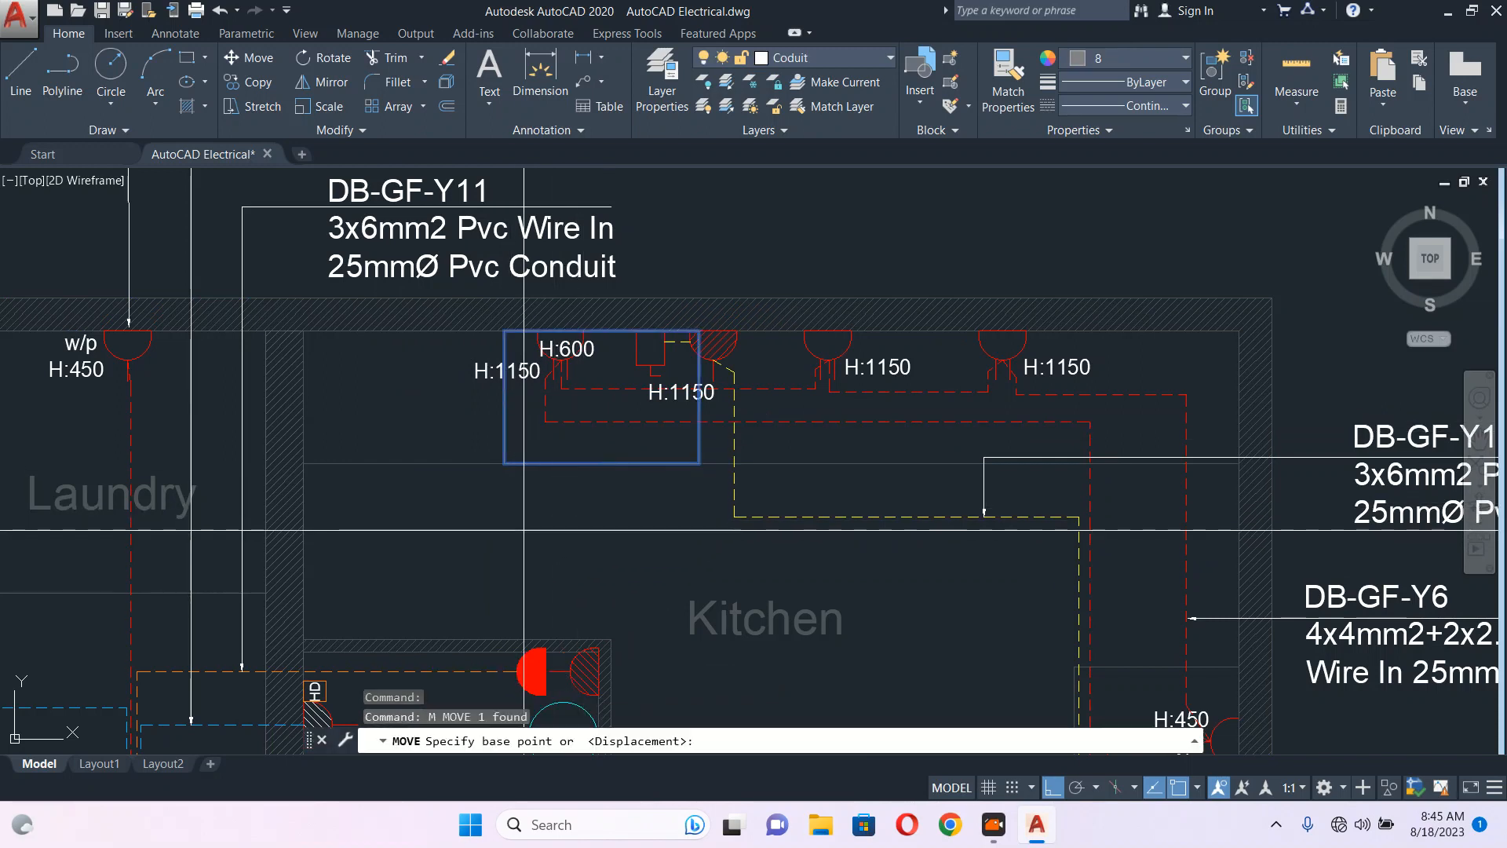
{"action": "left_click", "coordinate": [520, 531]}
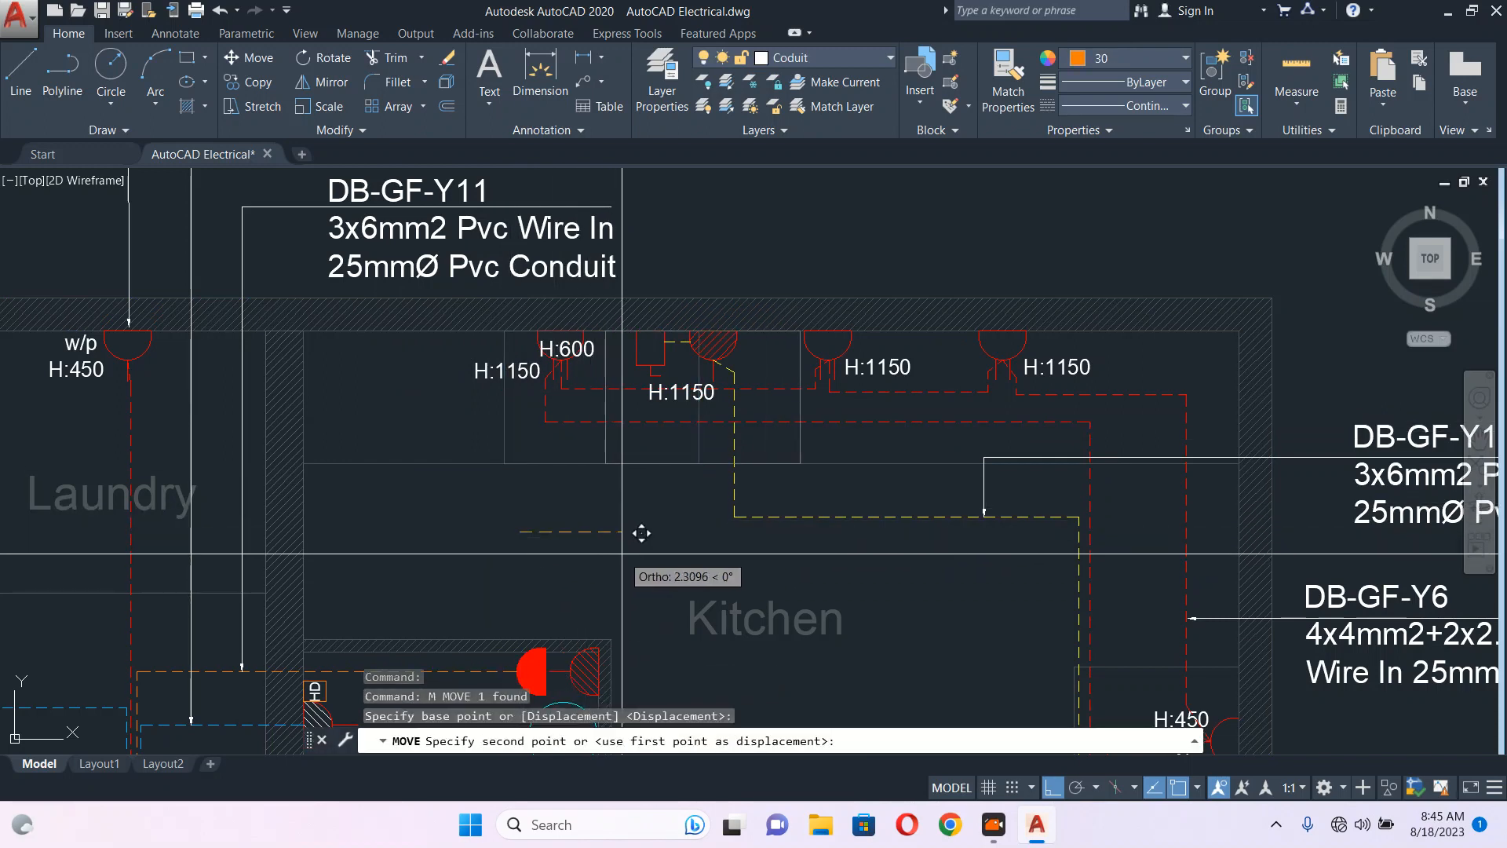
{"action": "left_click", "coordinate": [621, 554]}
{"action": "key", "text": "Escape"}
- Move the outline's right edge left, clear of the neighbouring H:1150 outlet
{"action": "left_click", "coordinate": [800, 428]}
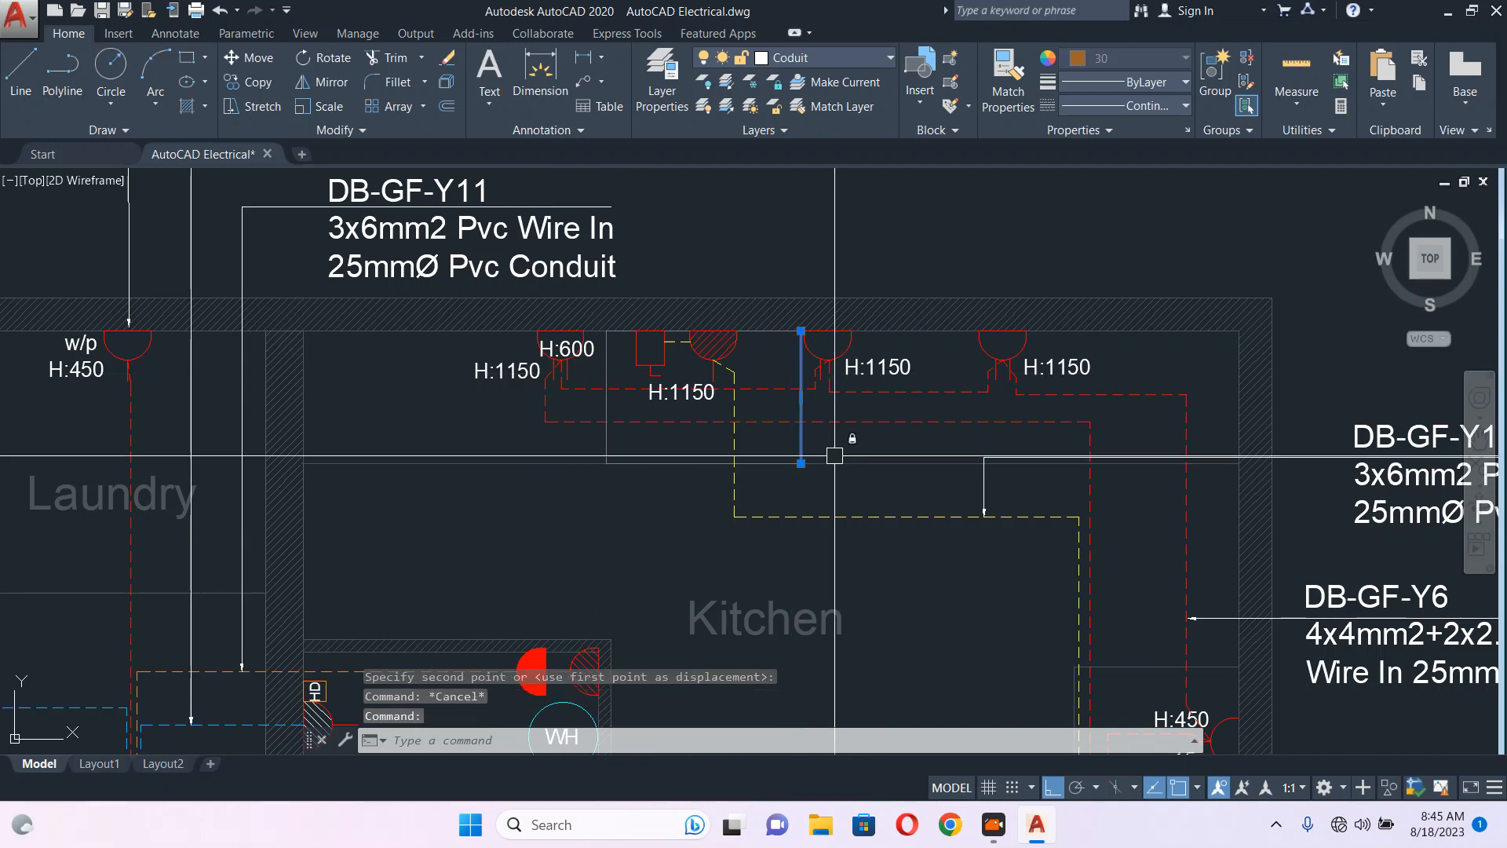
{"action": "type", "text": "m"}
{"action": "key", "text": "Return"}
{"action": "left_click", "coordinate": [712, 502]}
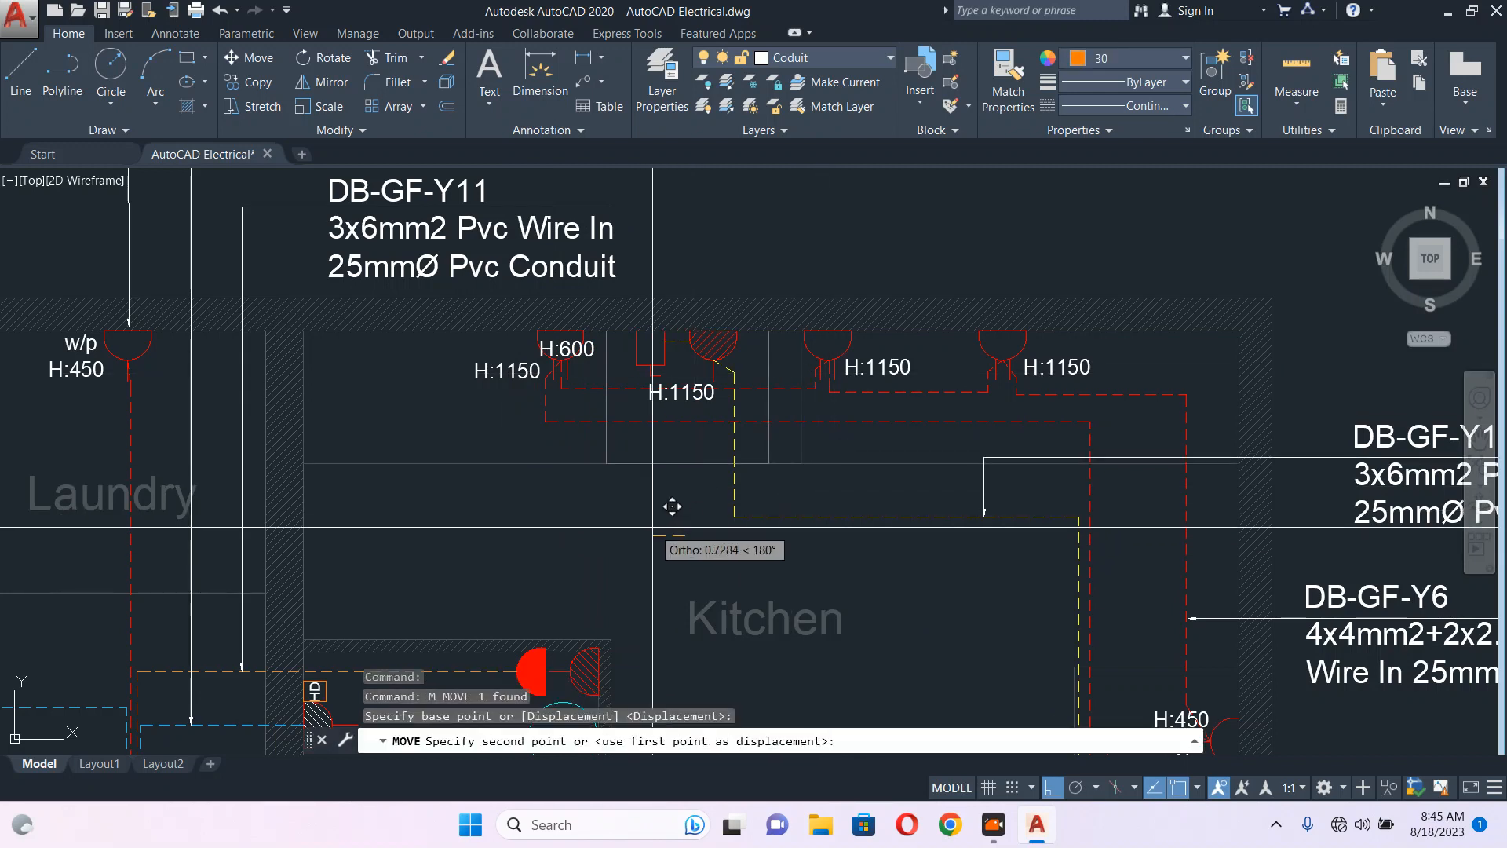
{"action": "left_click", "coordinate": [681, 424]}
- Move the H:1150 label below the hatched outlet up into the wall hatch above that outlet, with Ortho off
{"action": "left_click", "coordinate": [573, 350]}
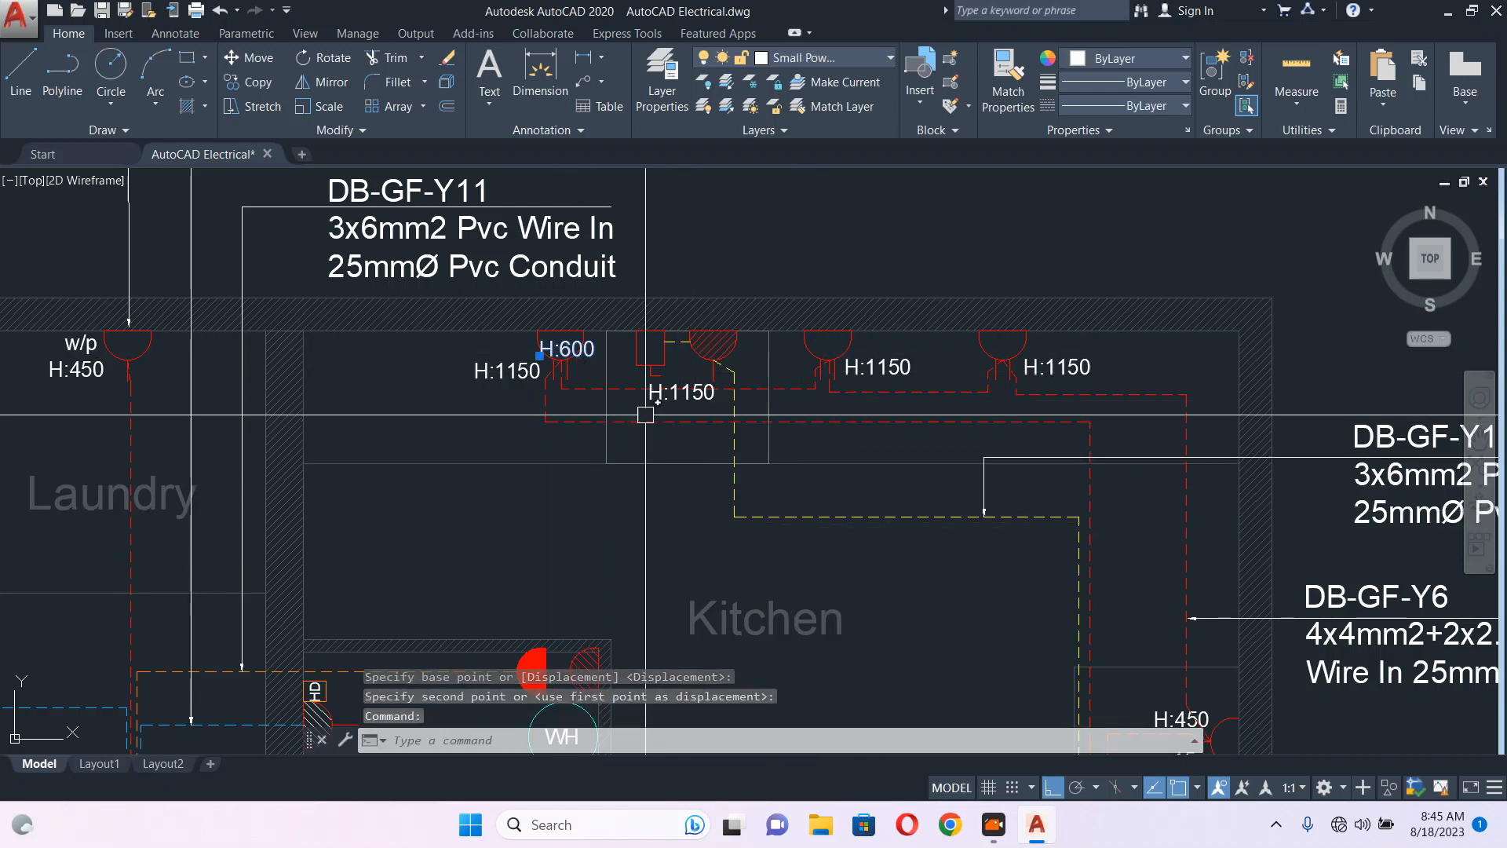
{"action": "key", "text": "Escape"}
{"action": "left_click", "coordinate": [690, 395]}
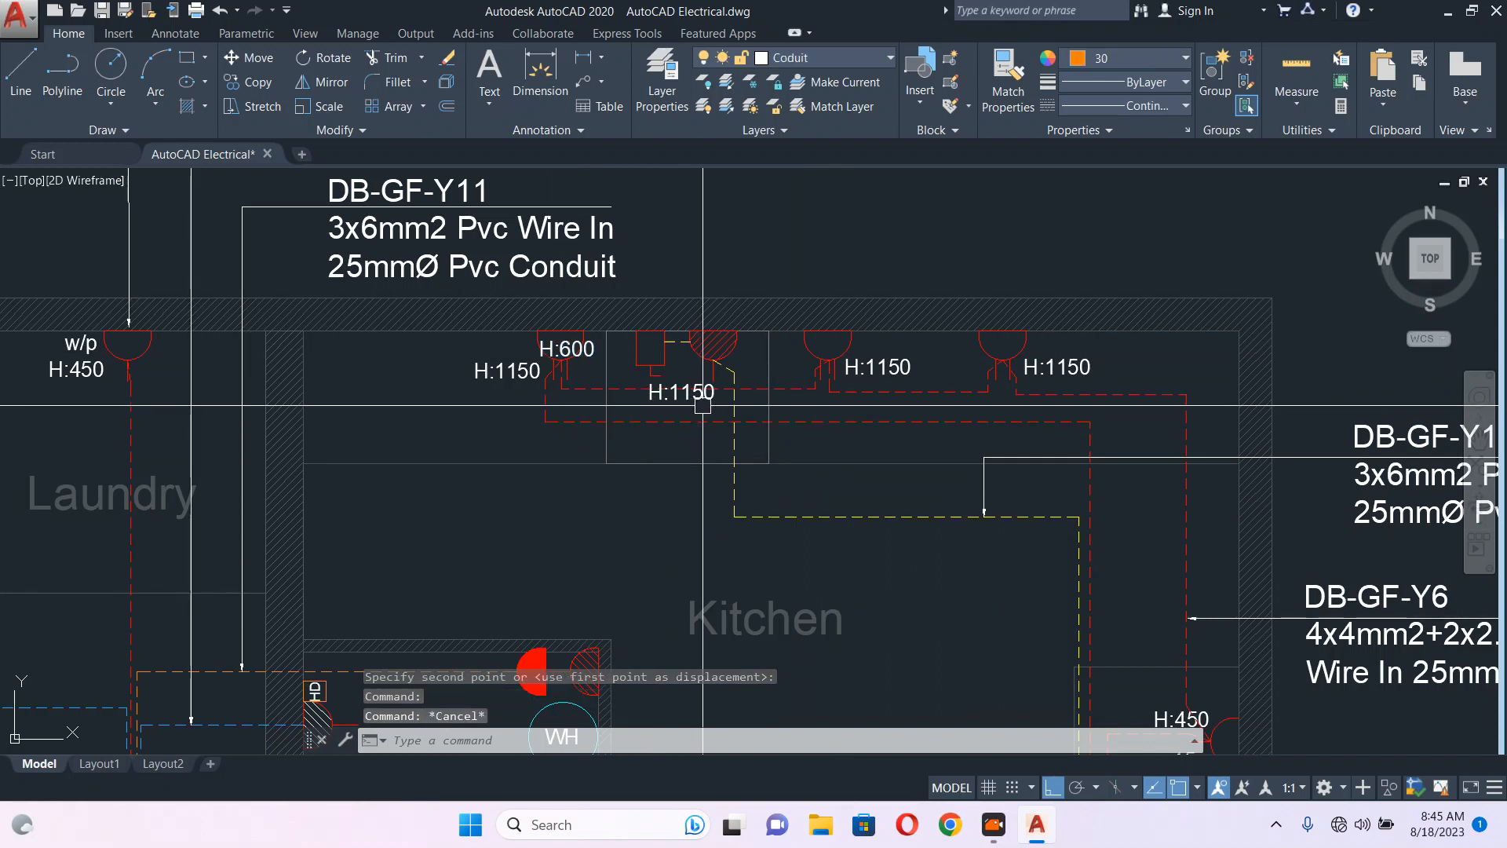
{"action": "type", "text": "m"}
{"action": "key", "text": "Return"}
{"action": "left_click", "coordinate": [696, 424]}
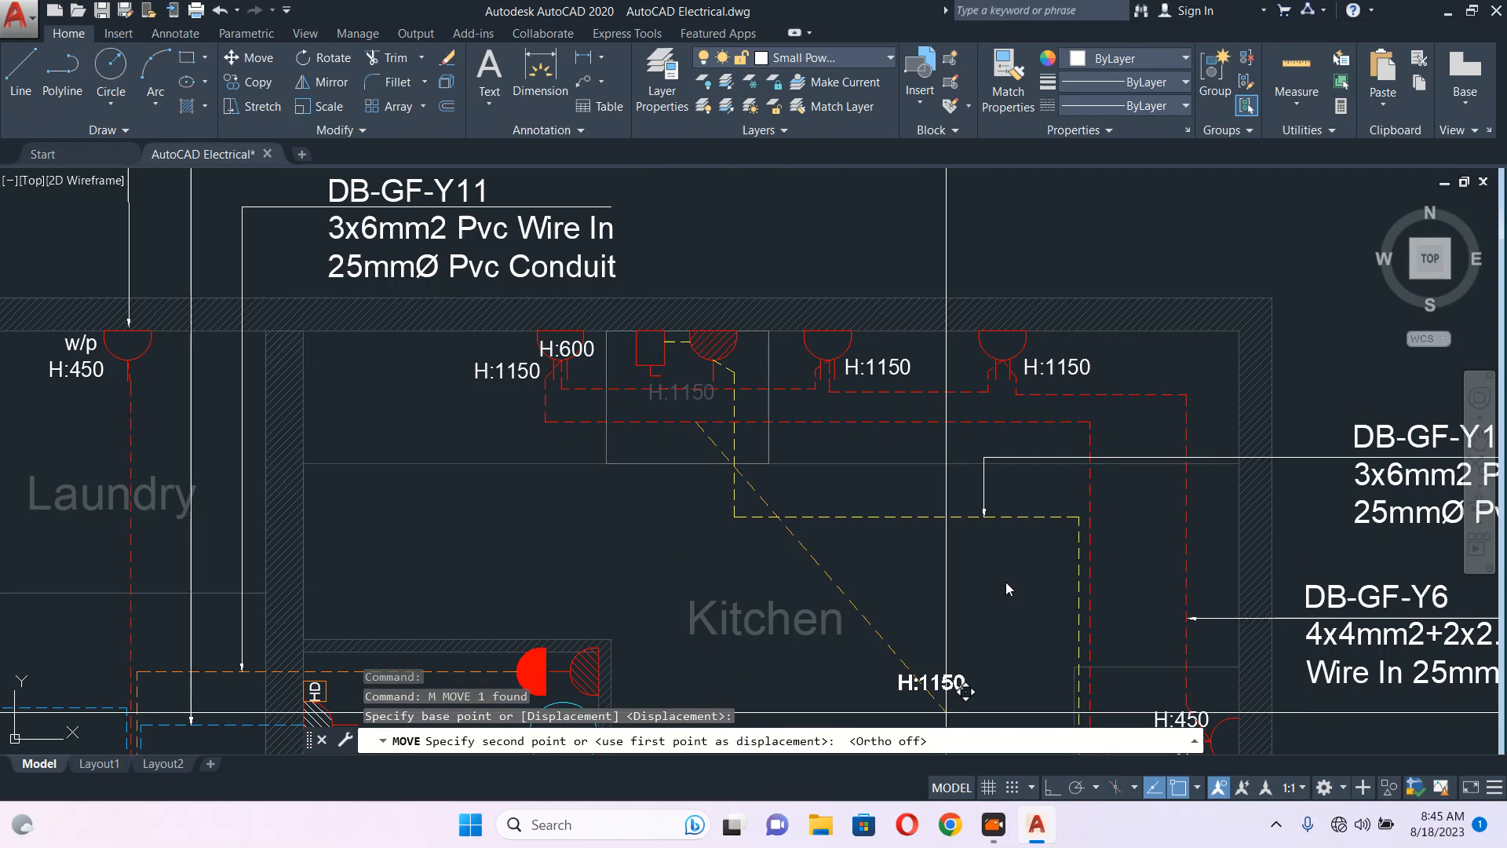
{"action": "scroll", "coordinate": [761, 342], "scroll_direction": "up", "scroll_amount": 4}
{"action": "left_click", "coordinate": [761, 340]}
{"action": "key", "text": "Escape"}
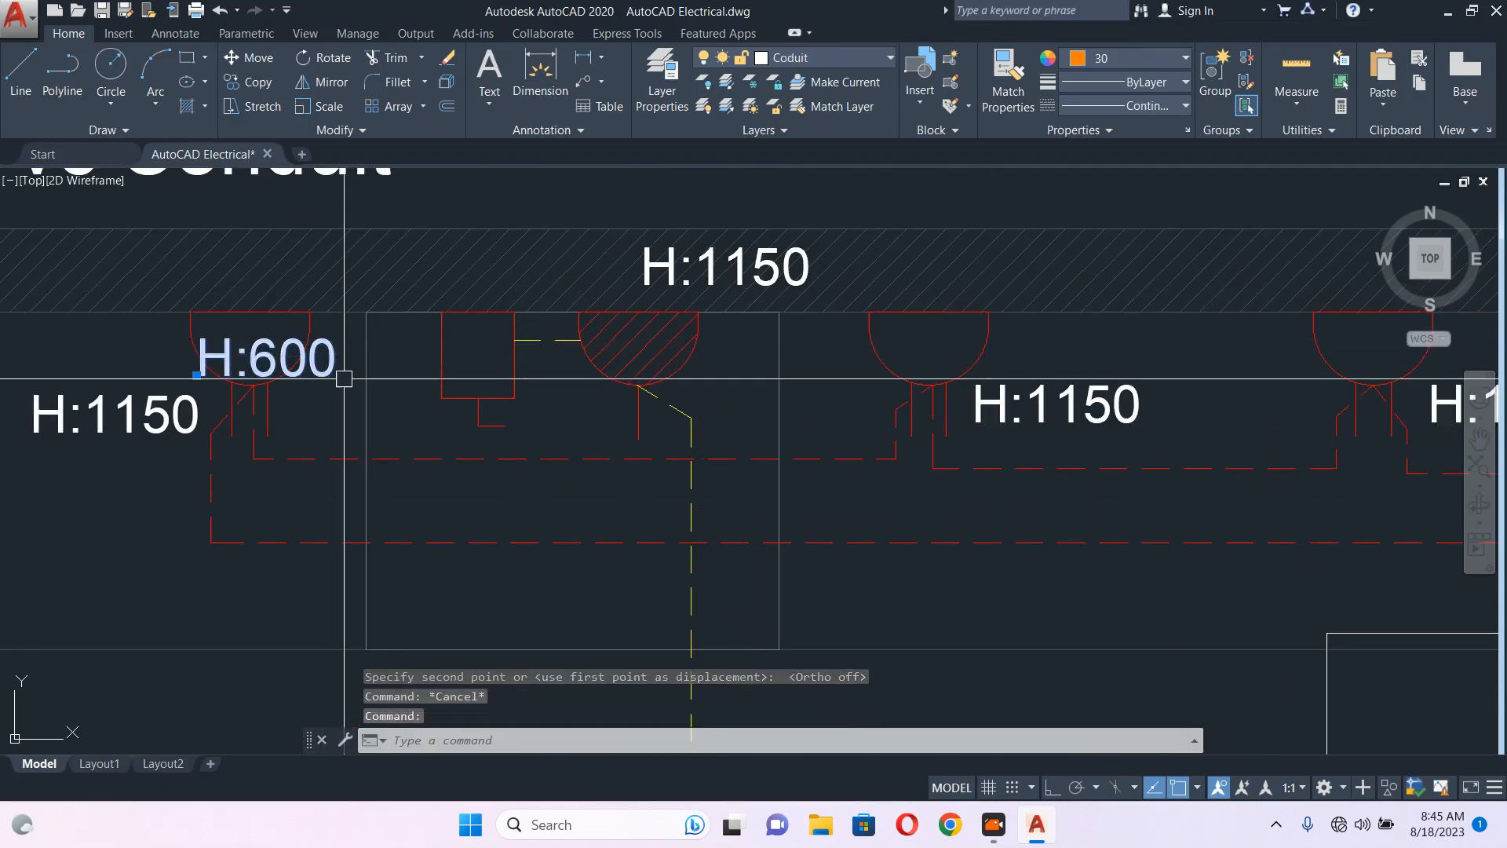
- Move the H:600 label off the leftmost outlet into the wall hatch above the square box
{"action": "middle_click_drag", "start_coordinate": [346, 370], "coordinate": [584, 281]}
{"action": "left_click", "coordinate": [505, 270]}
{"action": "type", "text": "m"}
{"action": "key", "text": "Return"}
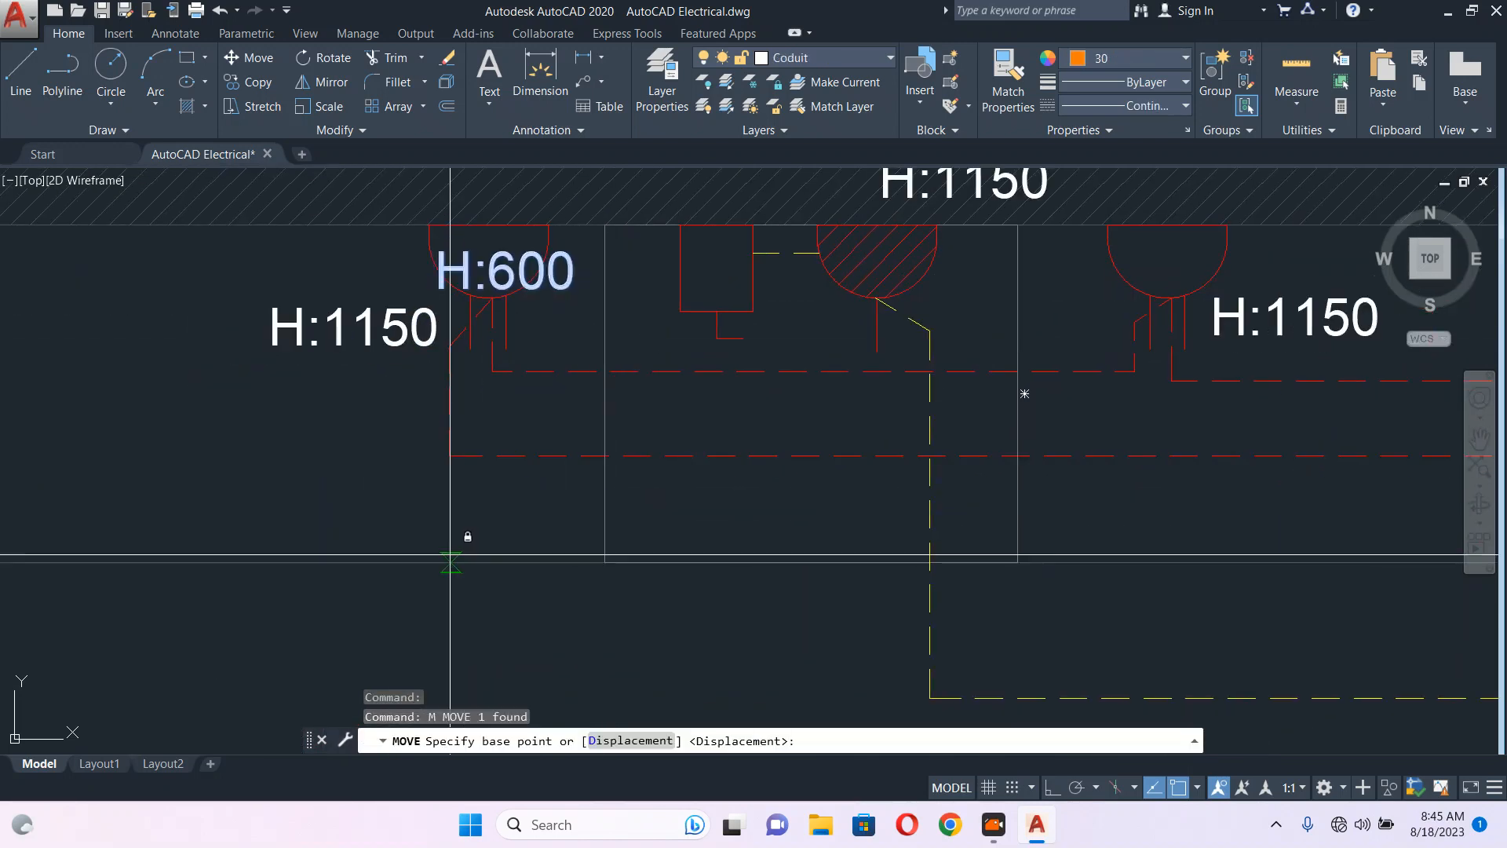
{"action": "scroll", "coordinate": [461, 538], "scroll_direction": "down", "scroll_amount": 2}
{"action": "left_click", "coordinate": [451, 511]}
{"action": "left_click", "coordinate": [577, 454]}
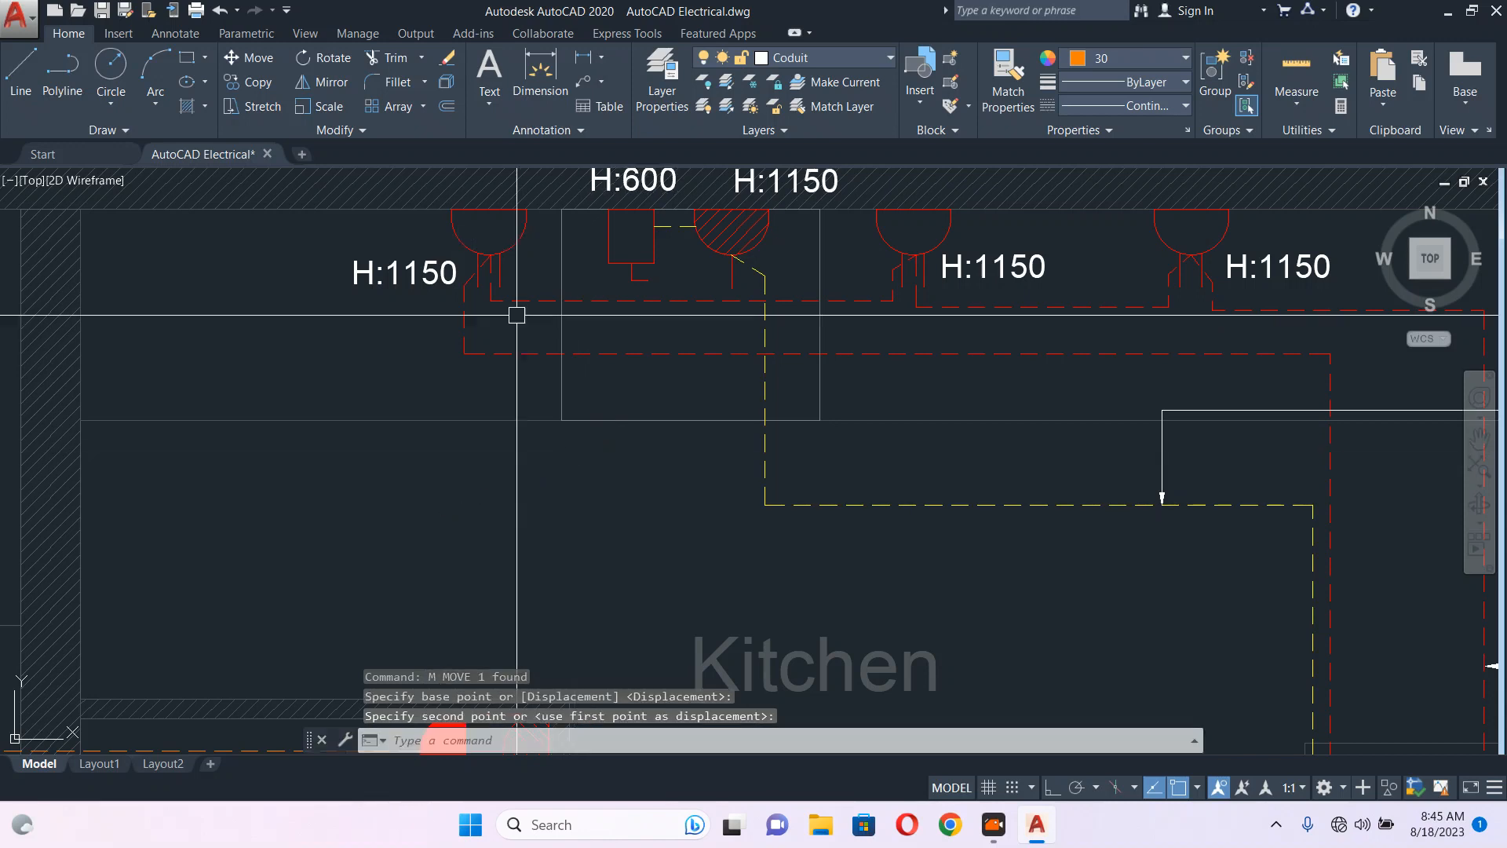
- Nudge the H:1150 label closer to the left side of the leftmost kitchen outlet
{"action": "middle_click_drag", "start_coordinate": [382, 277], "coordinate": [455, 340]}
{"action": "left_click", "coordinate": [479, 338]}
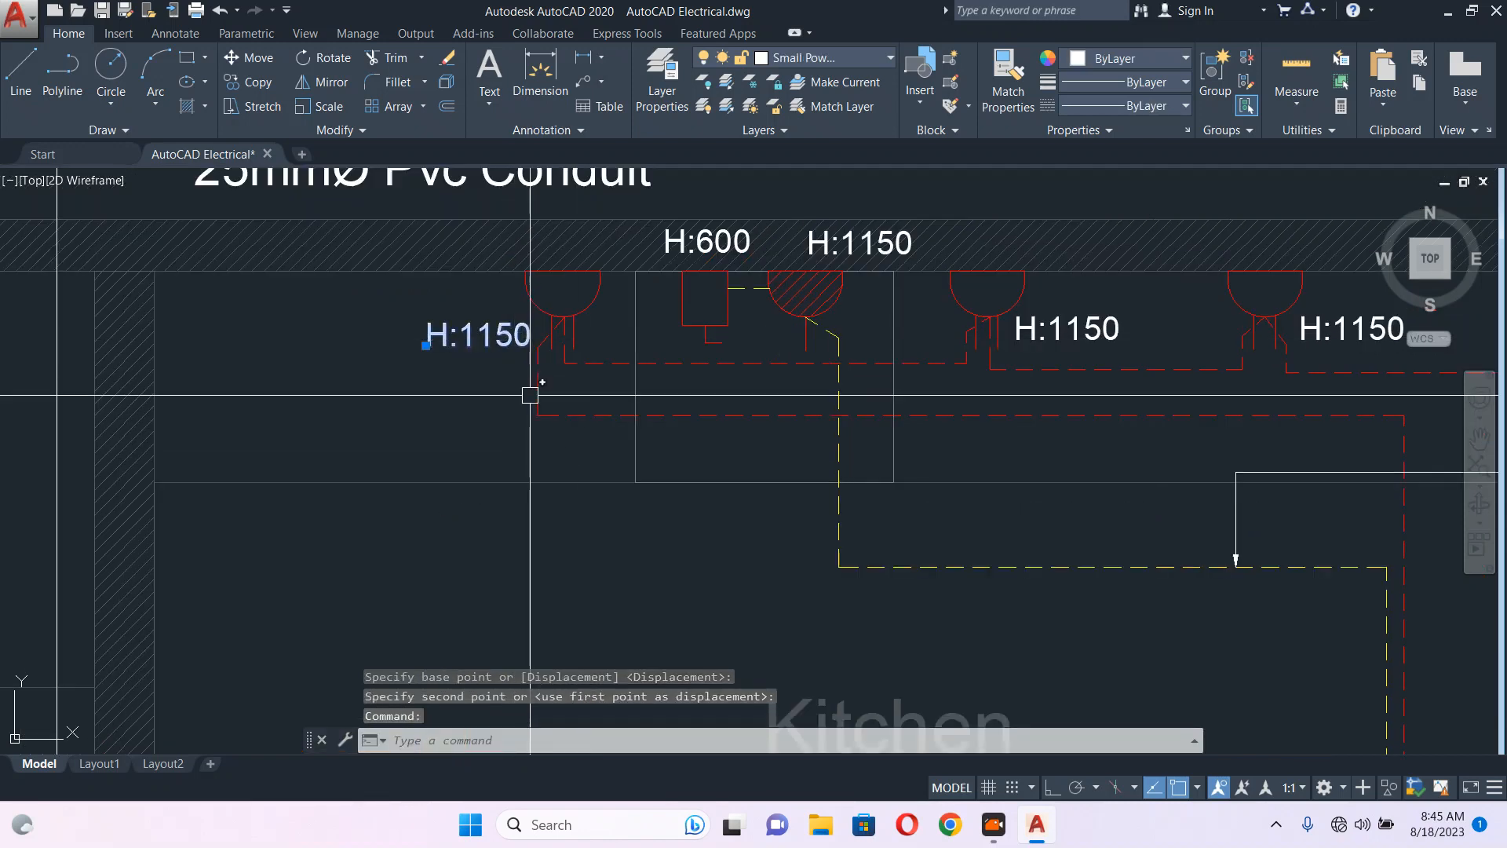
{"action": "type", "text": "m"}
{"action": "key", "text": "Return"}
{"action": "left_click", "coordinate": [528, 495]}
{"action": "left_click", "coordinate": [535, 488]}
{"action": "key", "text": "Escape"}
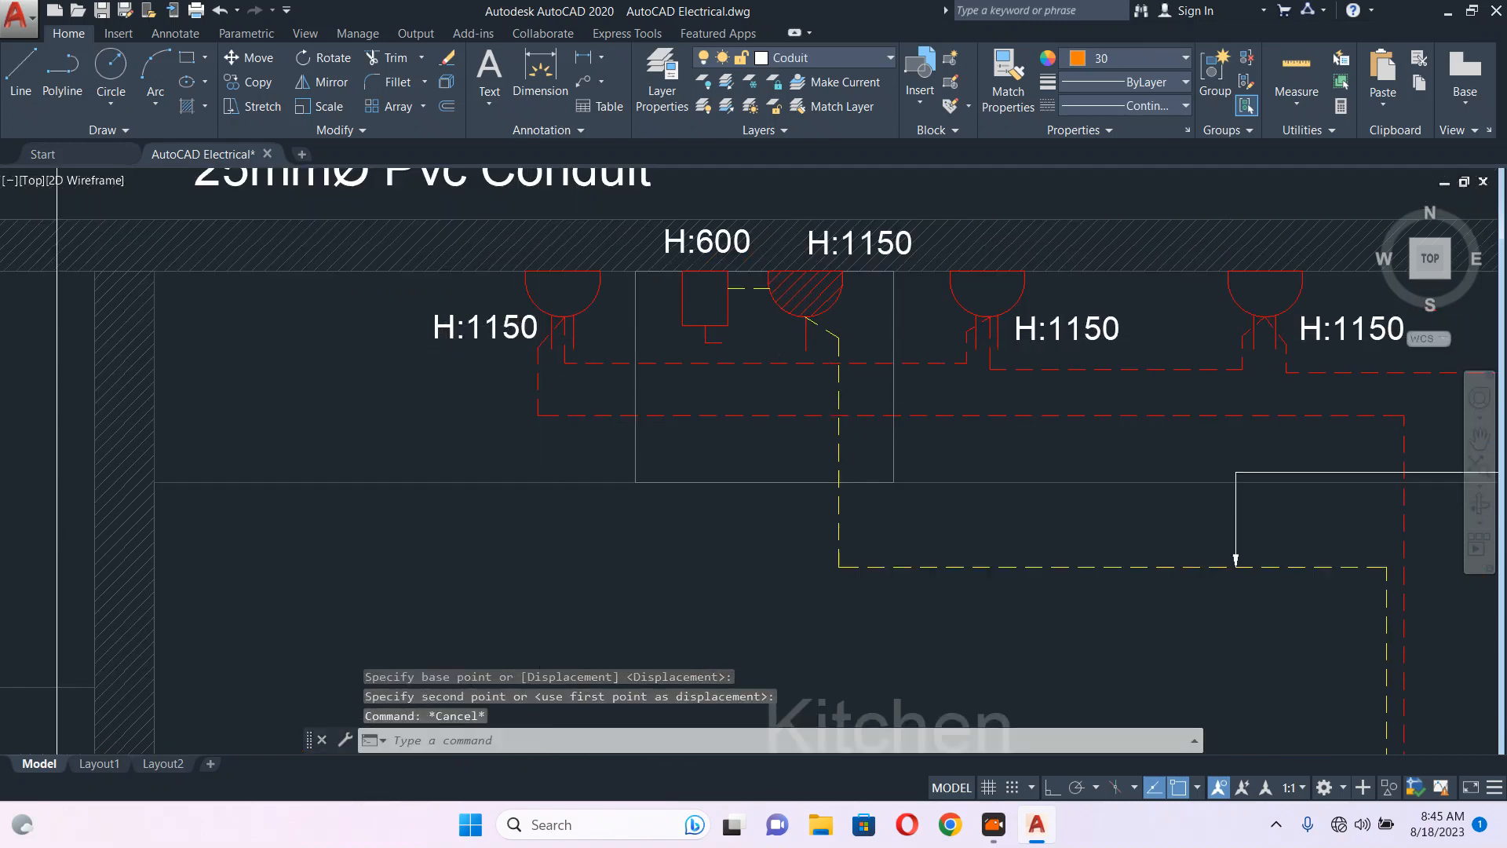
- Move the leftmost kitchen outlet's H:1150 label from its left side to just below it on the right
{"action": "scroll", "coordinate": [565, 428], "scroll_direction": "down", "scroll_amount": 4}
{"action": "middle_click_drag", "start_coordinate": [747, 387], "coordinate": [718, 297]}
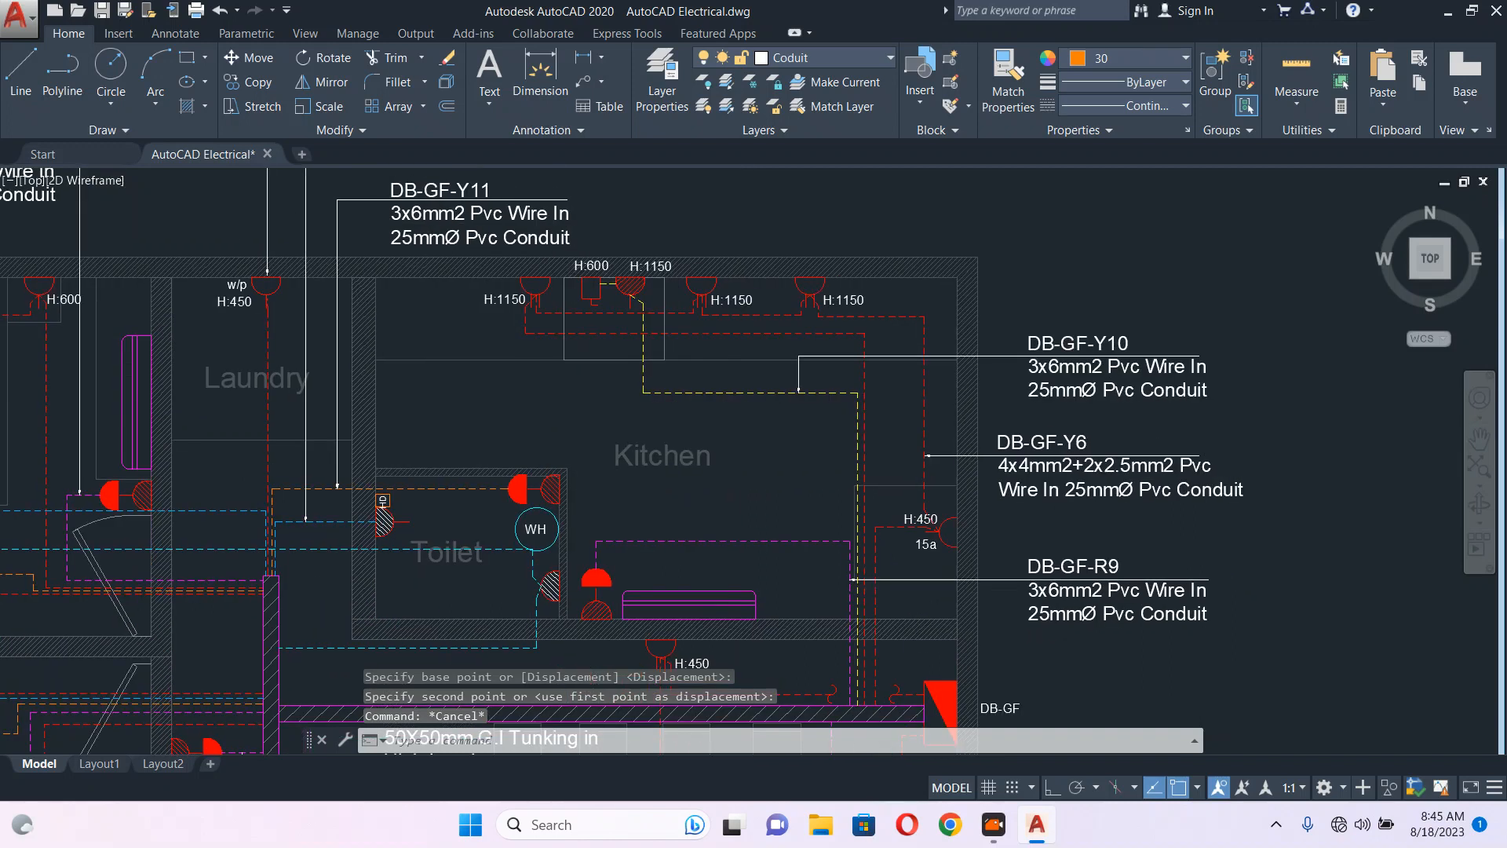
{"action": "scroll", "coordinate": [691, 308], "scroll_direction": "down", "scroll_amount": 4}
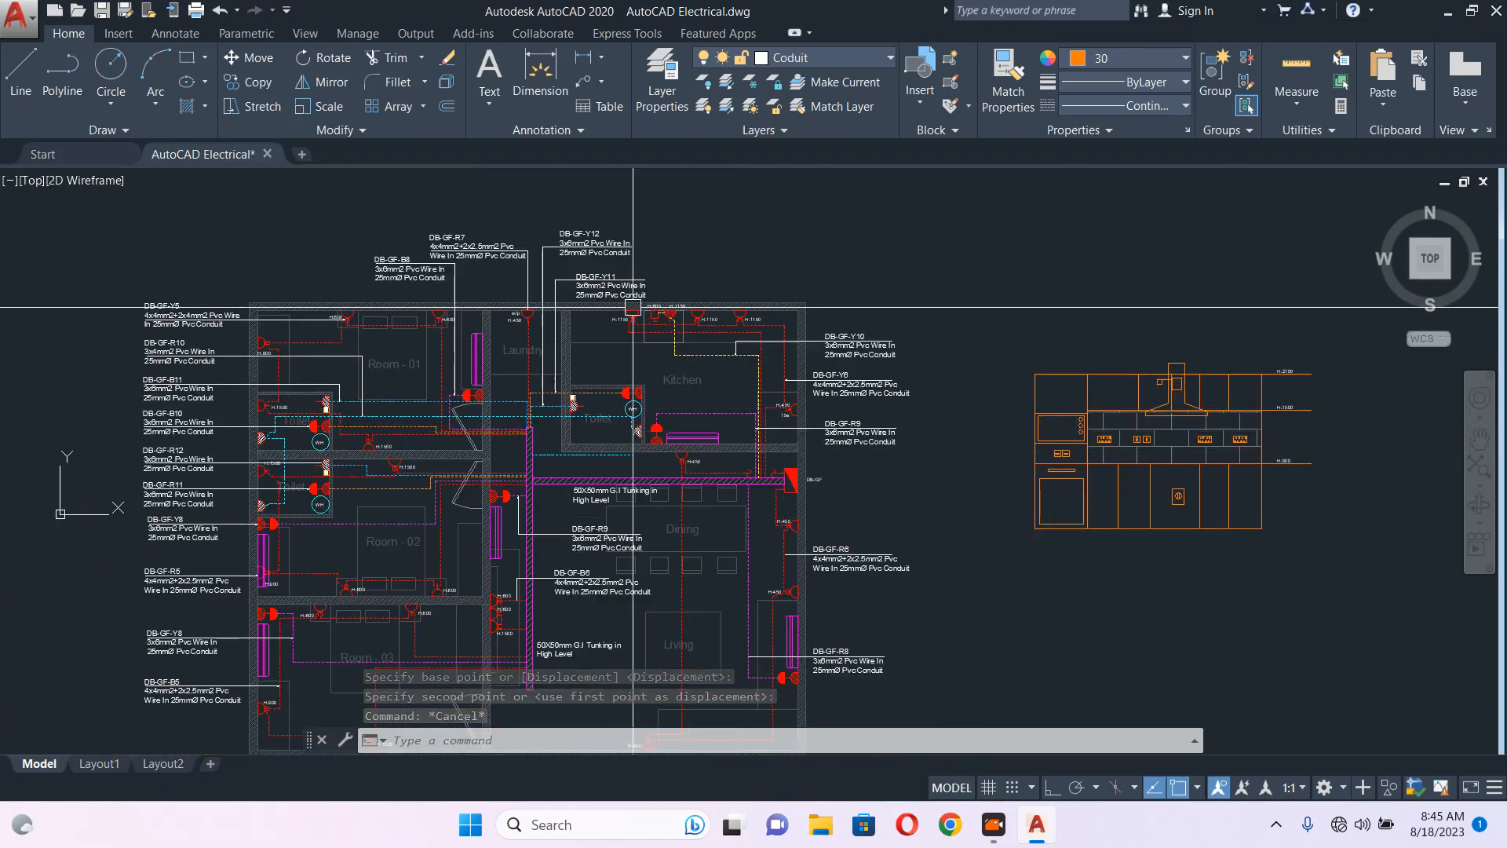
{"action": "scroll", "coordinate": [633, 307], "scroll_direction": "up", "scroll_amount": 6}
{"action": "left_click", "coordinate": [514, 301]}
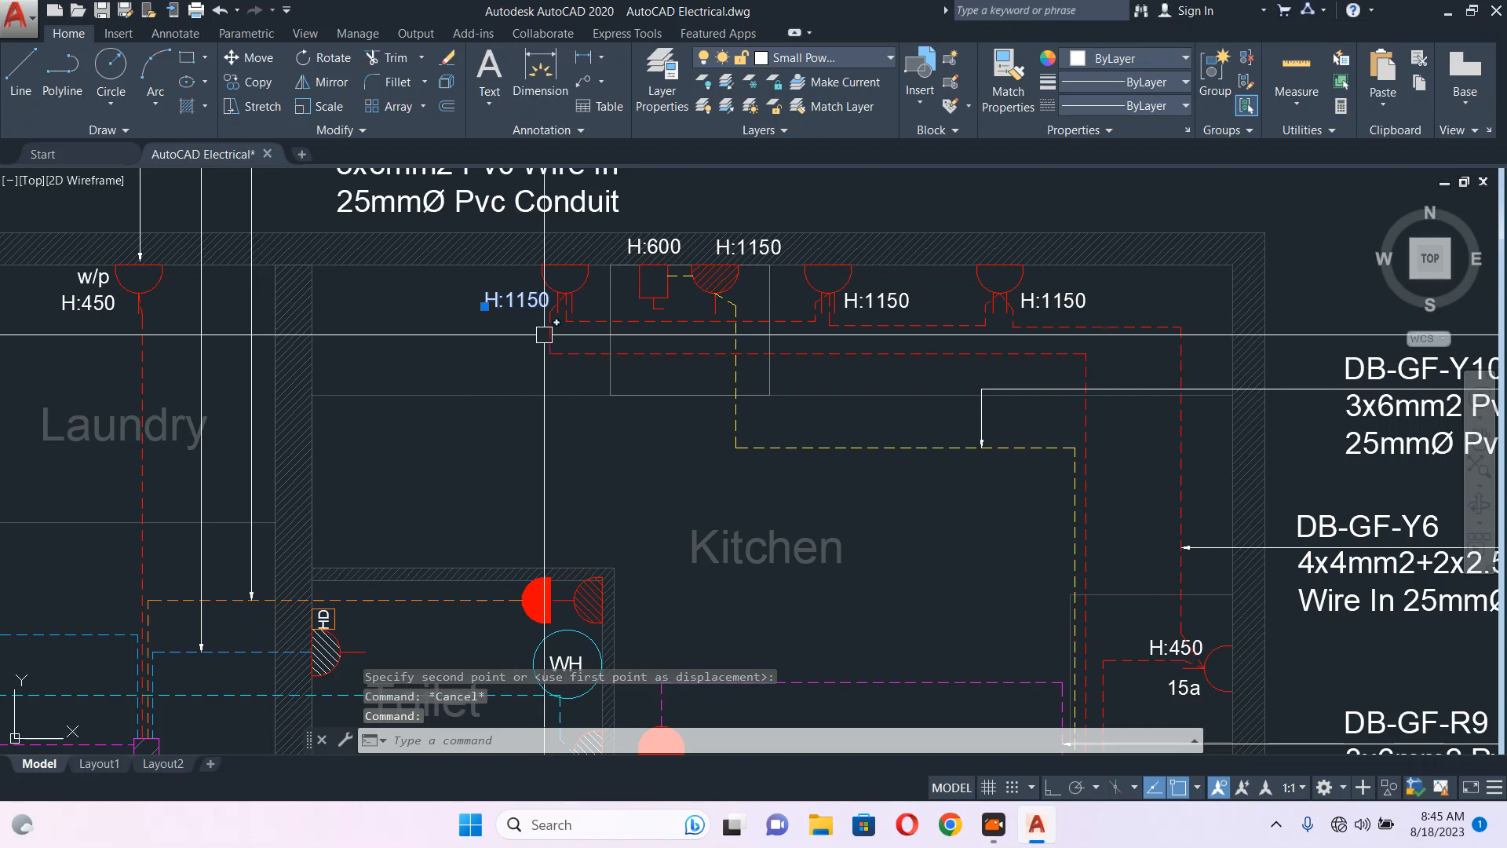
{"action": "type", "text": "m"}
{"action": "key", "text": "Return"}
{"action": "left_click", "coordinate": [507, 428]}
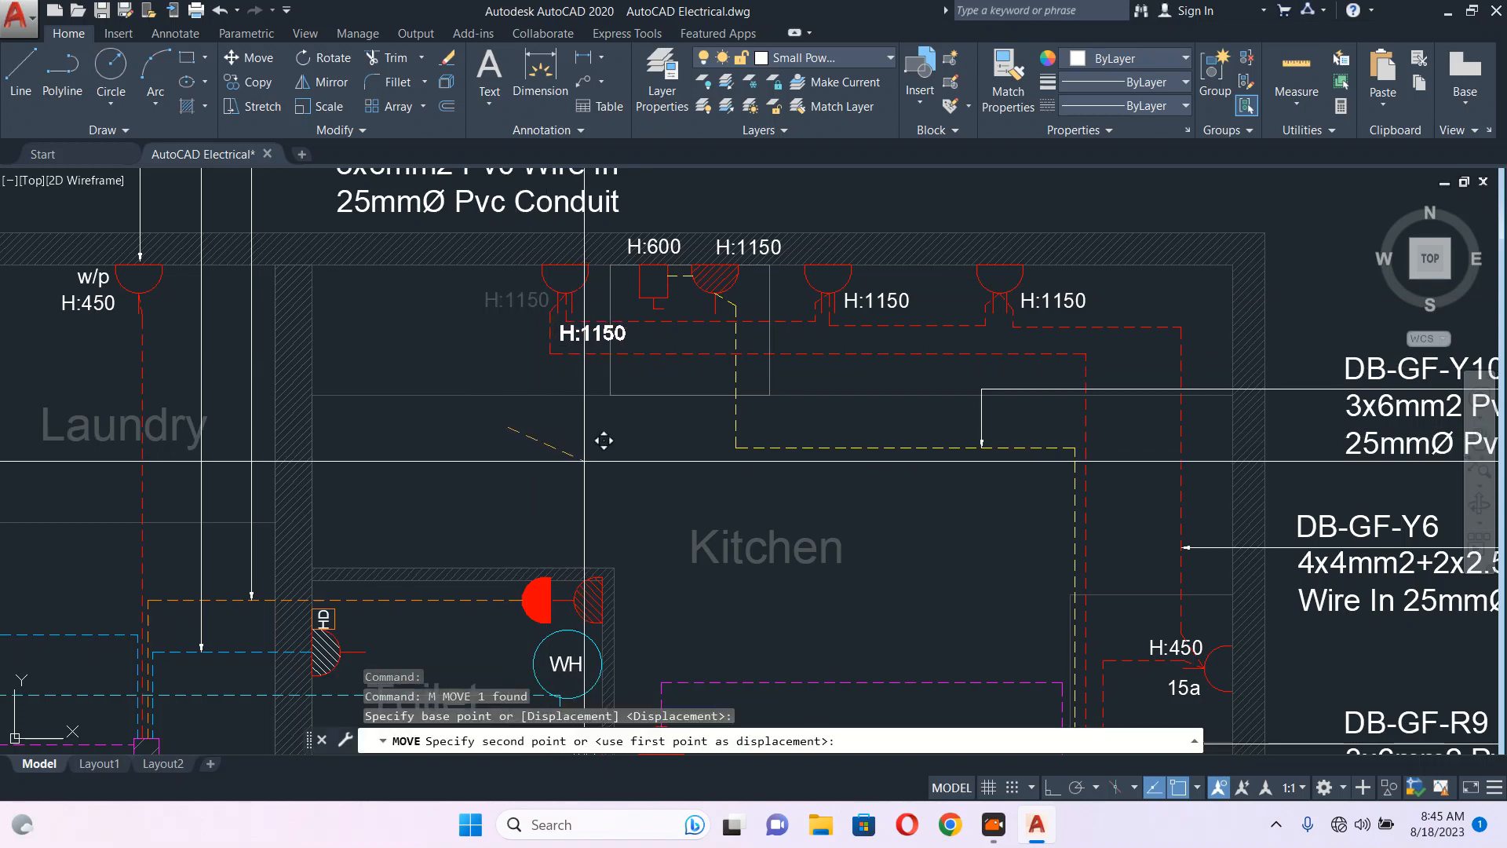
{"action": "key", "text": "Escape"}
- Compare the outlet plates in the kitchen elevation with the rearranged outlets and labels on the kitchen floor plan
{"action": "scroll", "coordinate": [588, 454], "scroll_direction": "down", "scroll_amount": 5}
{"action": "scroll", "coordinate": [1045, 498], "scroll_direction": "up", "scroll_amount": 5}
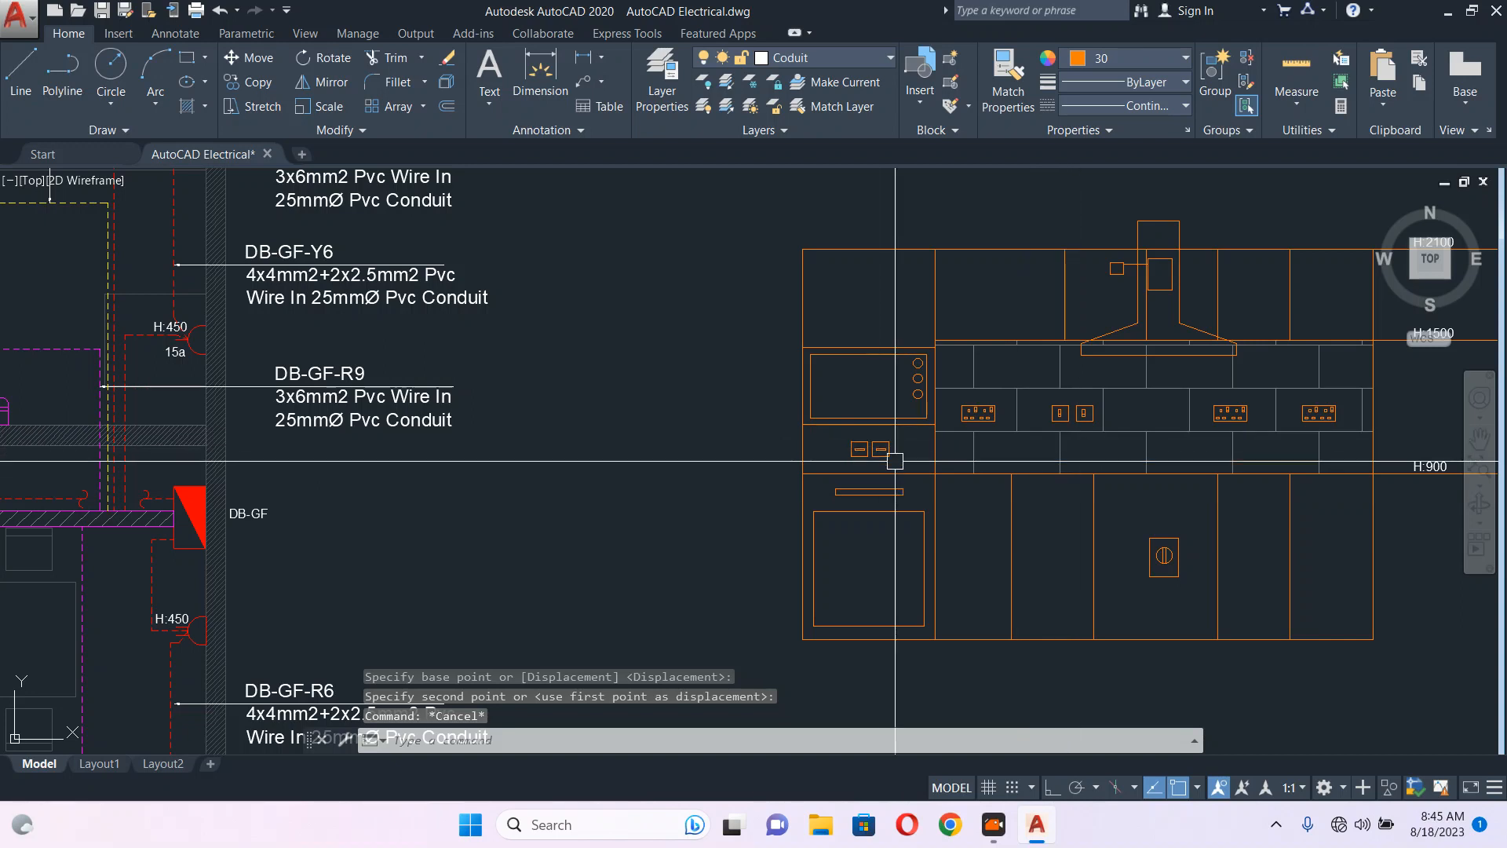
{"action": "scroll", "coordinate": [1091, 408], "scroll_direction": "up", "scroll_amount": 5}
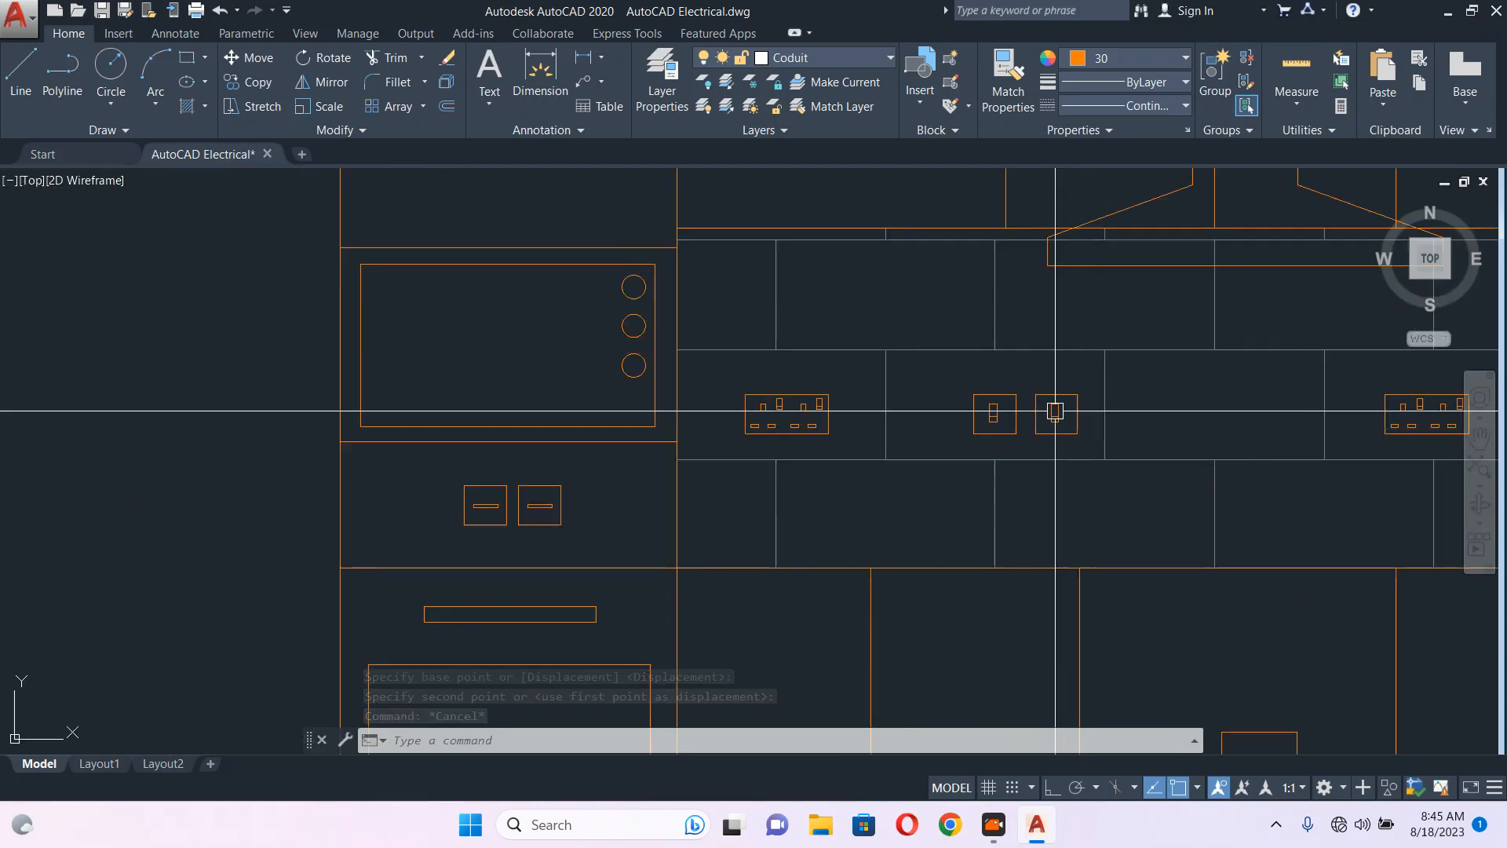
{"action": "scroll", "coordinate": [1056, 417], "scroll_direction": "down", "scroll_amount": 7}
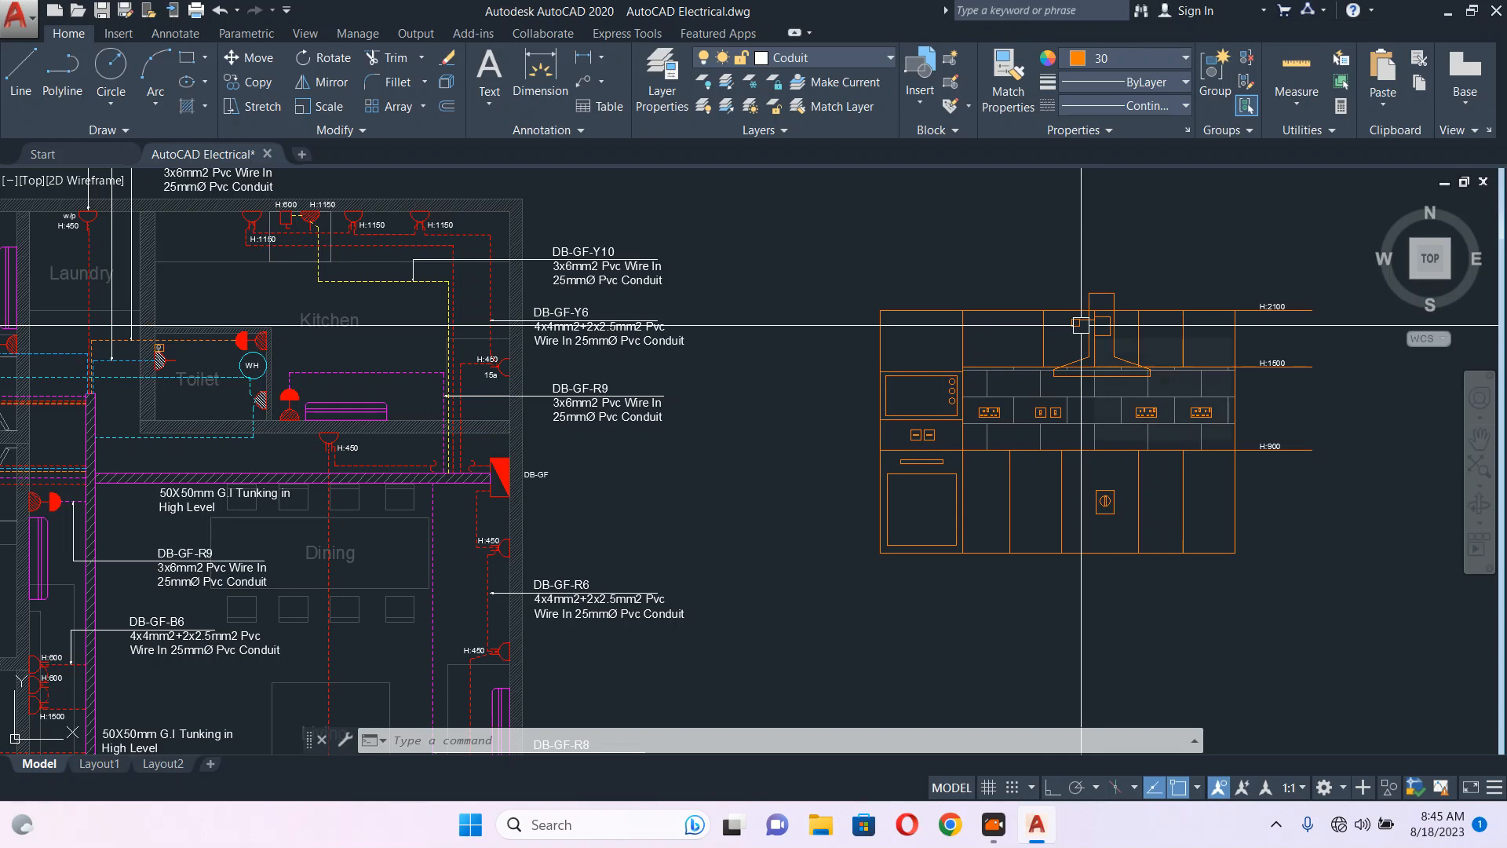
{"action": "mouse_move", "coordinate": [1133, 499]}
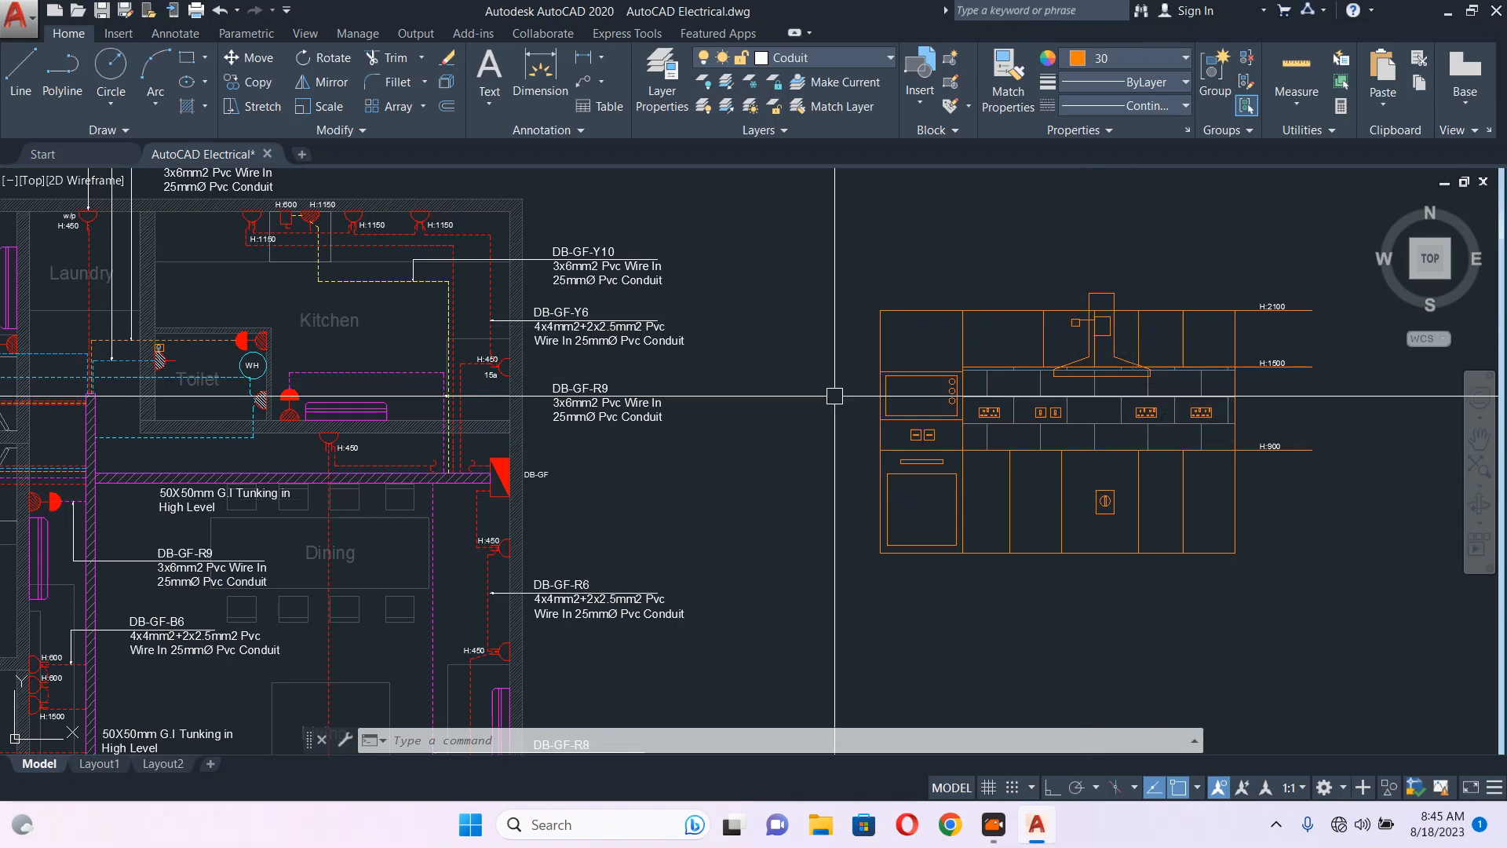
{"action": "scroll", "coordinate": [997, 457], "scroll_direction": "up", "scroll_amount": 3}
{"action": "scroll", "coordinate": [967, 462], "scroll_direction": "down", "scroll_amount": 3}
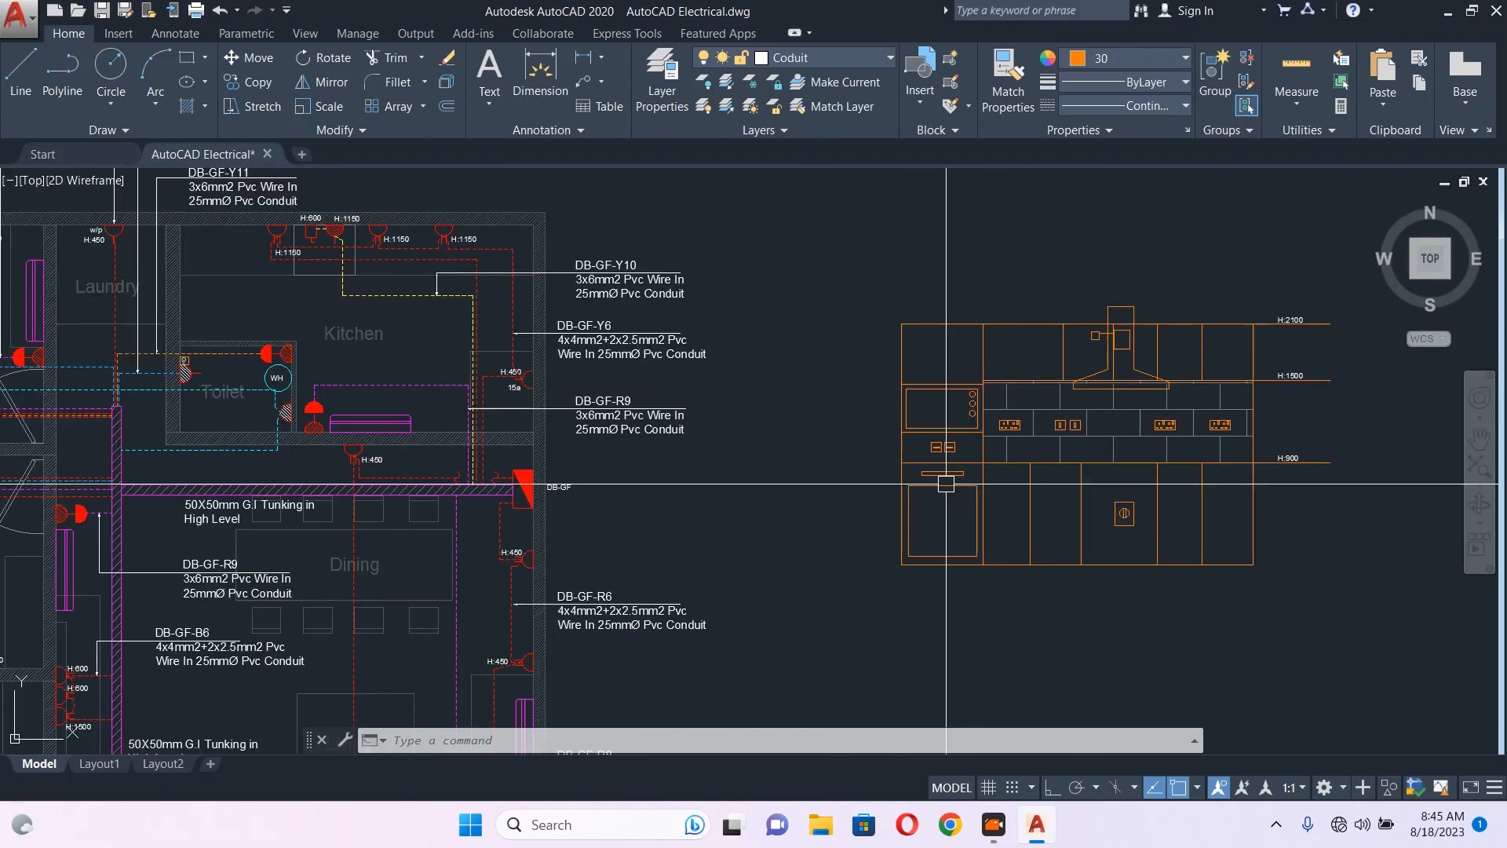
{"action": "mouse_move", "coordinate": [946, 484]}
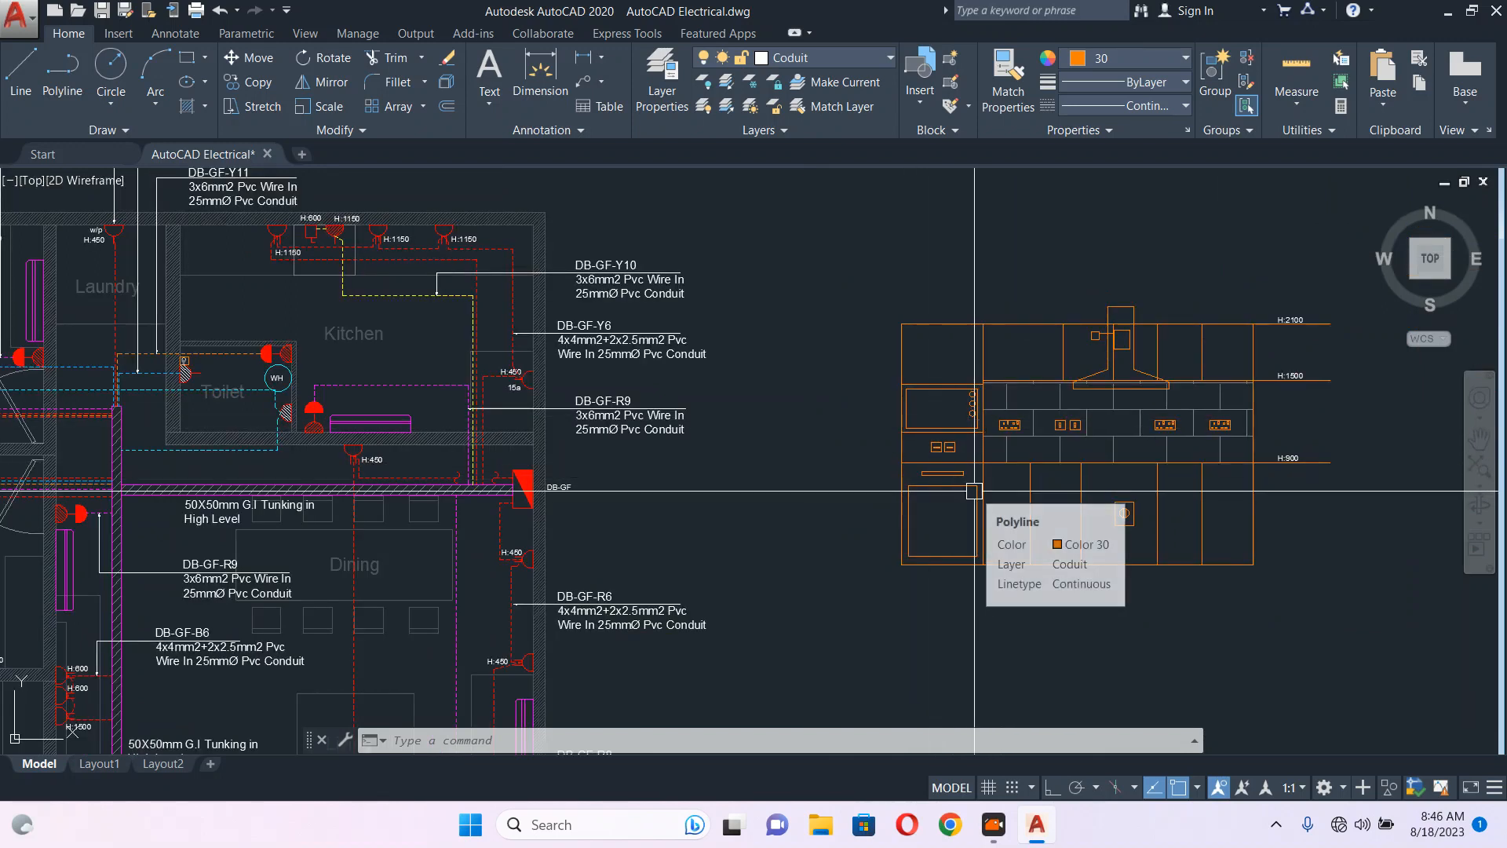
- Copy the hatched half-round outlet from the upper toilet's outer wall to the kitchen's upper corner beside the laundry
{"action": "scroll", "coordinate": [973, 491], "scroll_direction": "down", "scroll_amount": 3}
{"action": "scroll", "coordinate": [343, 434], "scroll_direction": "up", "scroll_amount": 10}
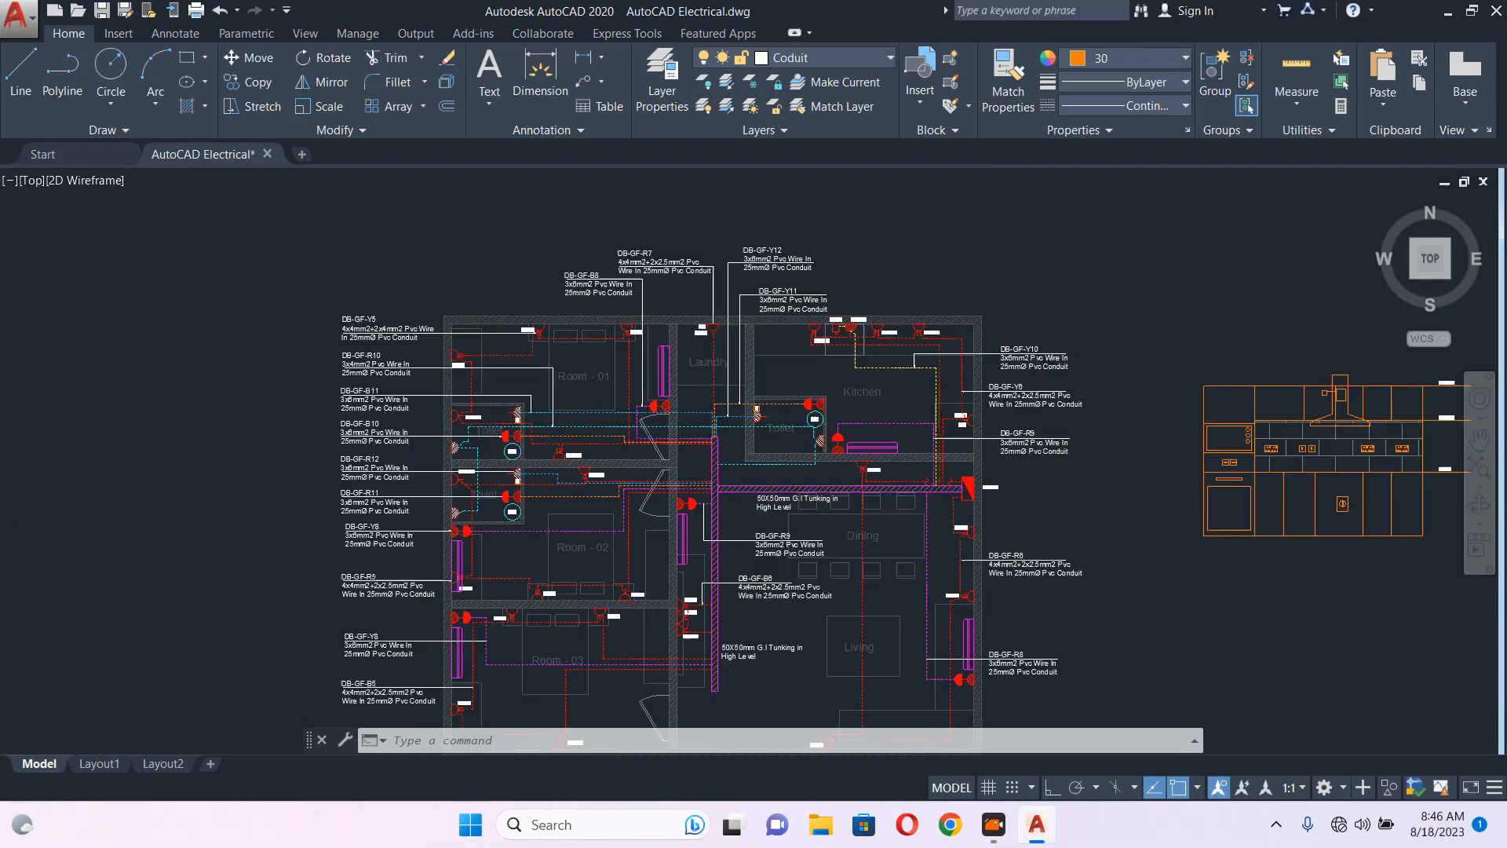
{"action": "middle_click_drag", "start_coordinate": [340, 377], "coordinate": [354, 394]}
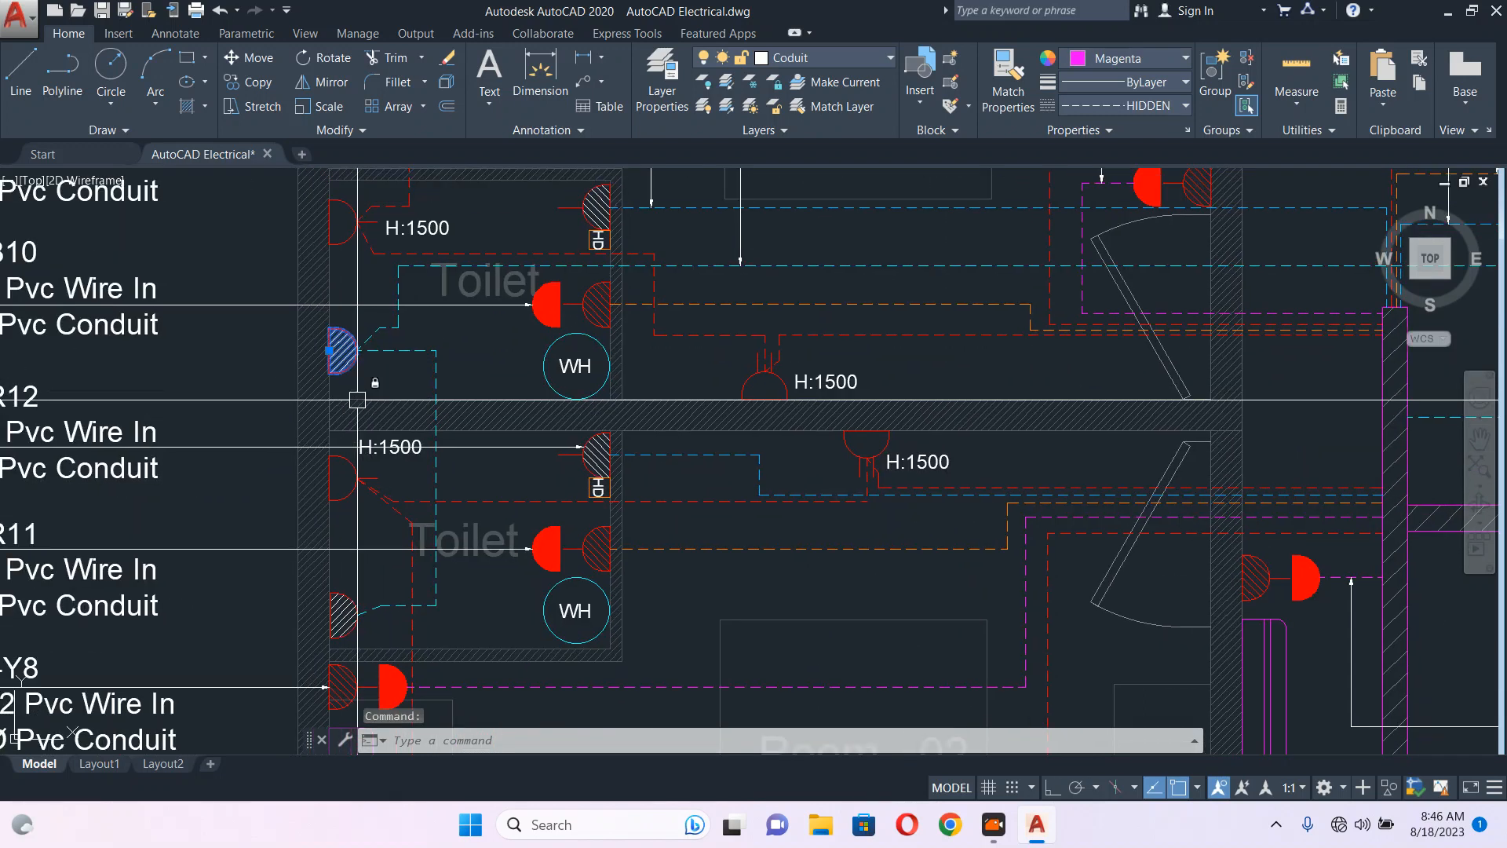
{"action": "type", "text": "co"}
{"action": "key", "text": "Return"}
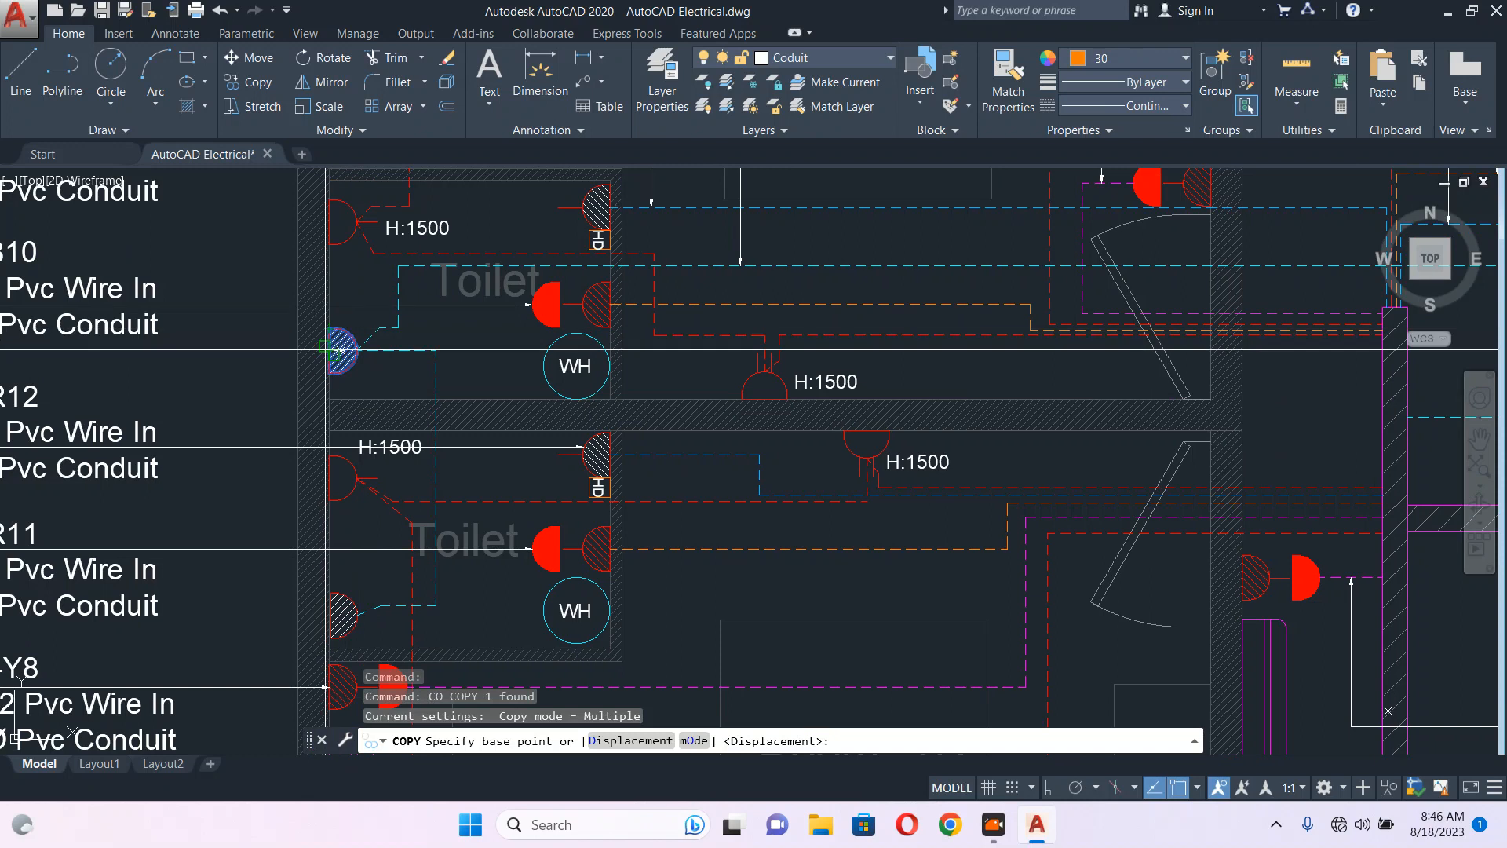
{"action": "left_click", "coordinate": [338, 349]}
{"action": "scroll", "coordinate": [552, 463], "scroll_direction": "down", "scroll_amount": 6}
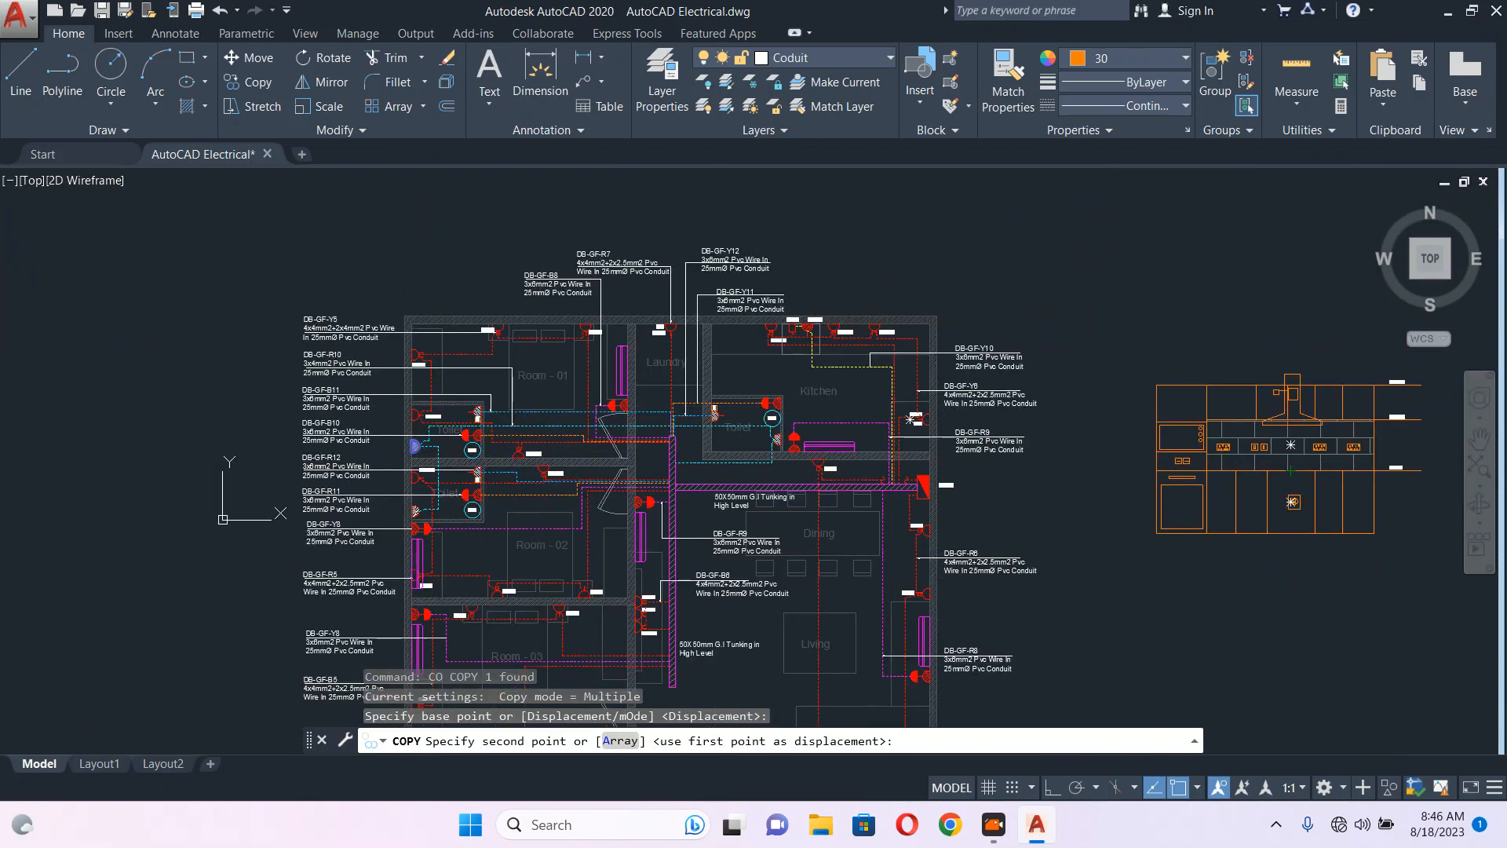
{"action": "scroll", "coordinate": [796, 314], "scroll_direction": "up", "scroll_amount": 8}
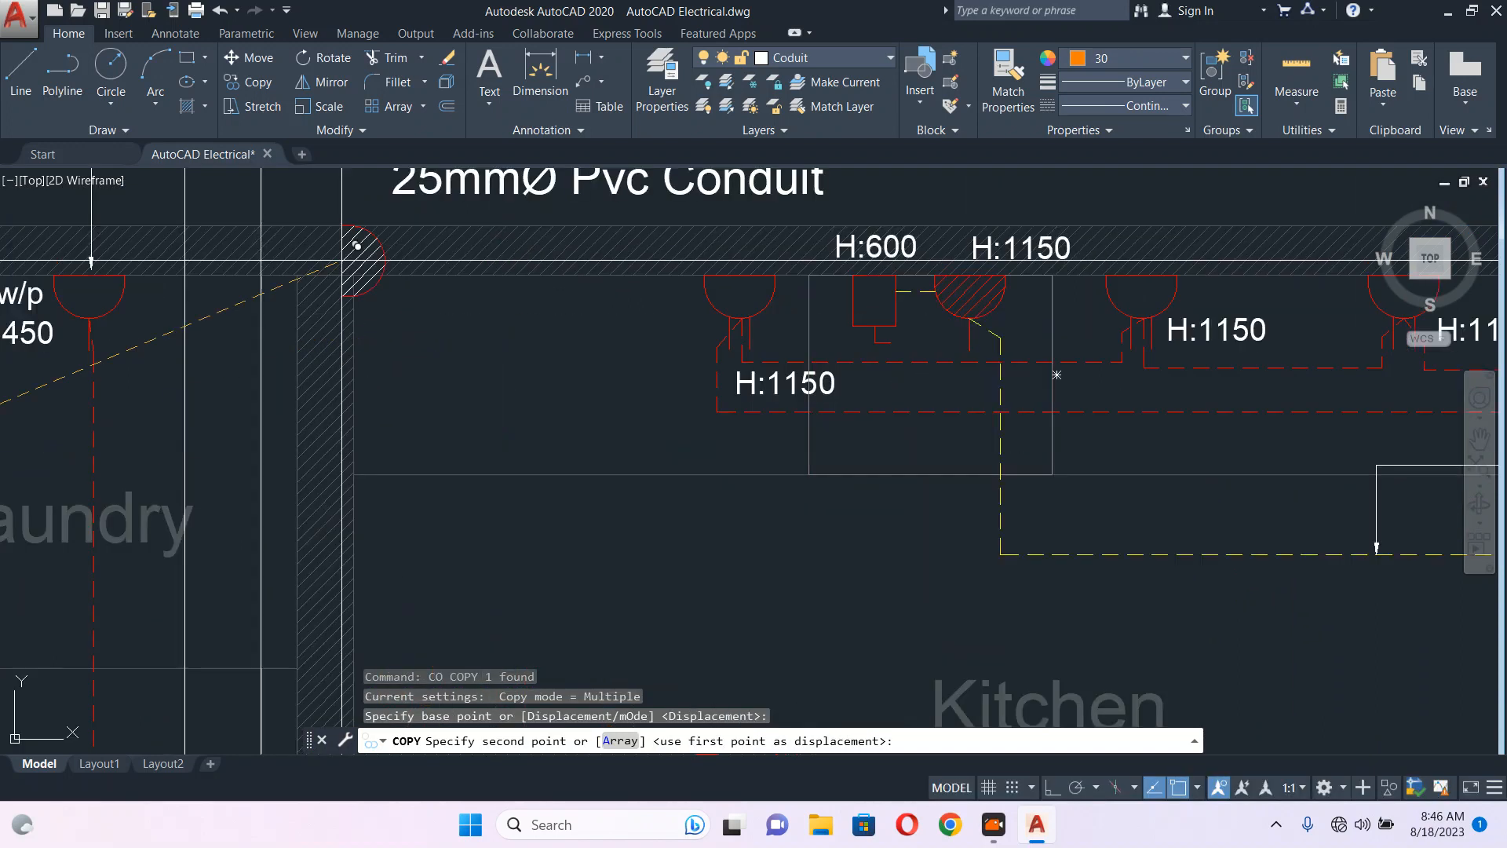
{"action": "left_click", "coordinate": [397, 273]}
{"action": "key", "text": "Escape"}
- Rotate the copied hatched outlet a quarter turn so its flat side lies along the kitchen's upper wall
{"action": "middle_click_drag", "start_coordinate": [447, 327], "coordinate": [471, 354]}
{"action": "type", "text": "ro"}
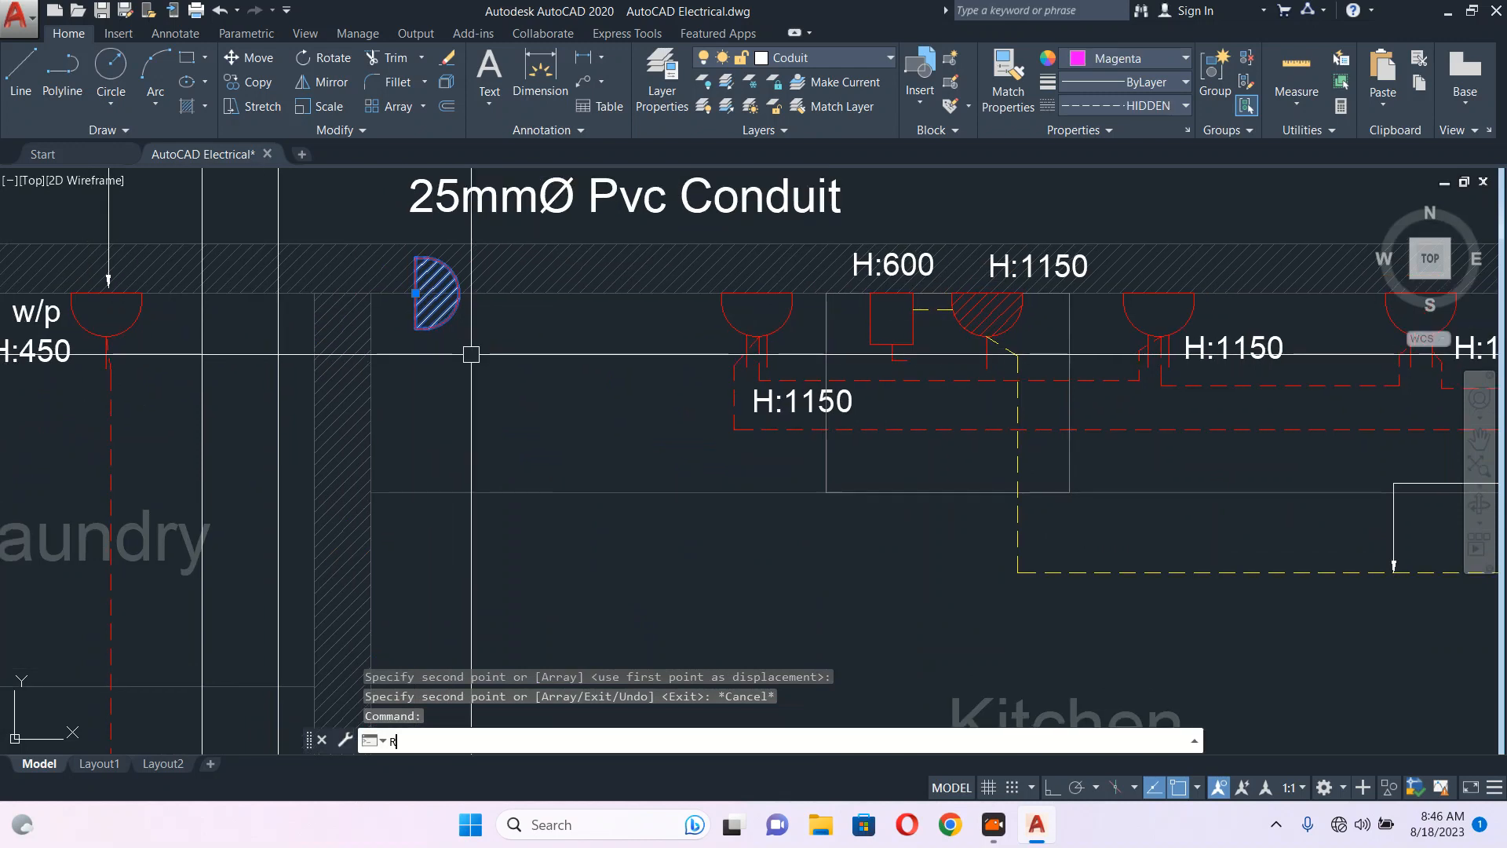
{"action": "key", "text": "Return"}
{"action": "left_click", "coordinate": [434, 292]}
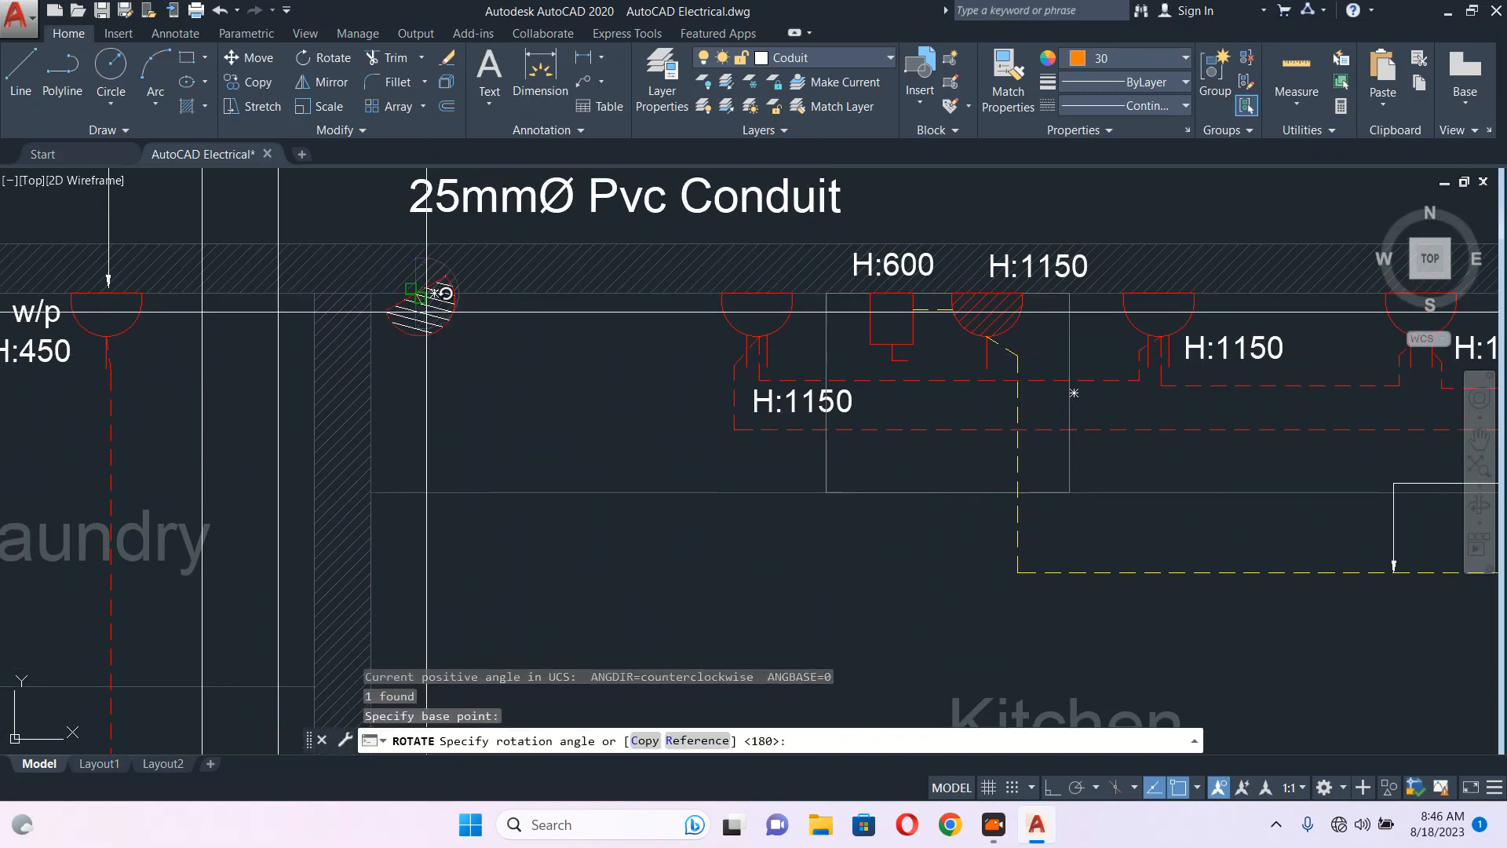
{"action": "left_click", "coordinate": [420, 386]}
{"action": "left_click", "coordinate": [416, 314]}
- Move the rotated hatched outlet slightly along the kitchen's upper wall, away from the laundry wall
{"action": "middle_click_drag", "start_coordinate": [479, 360], "coordinate": [532, 378]}
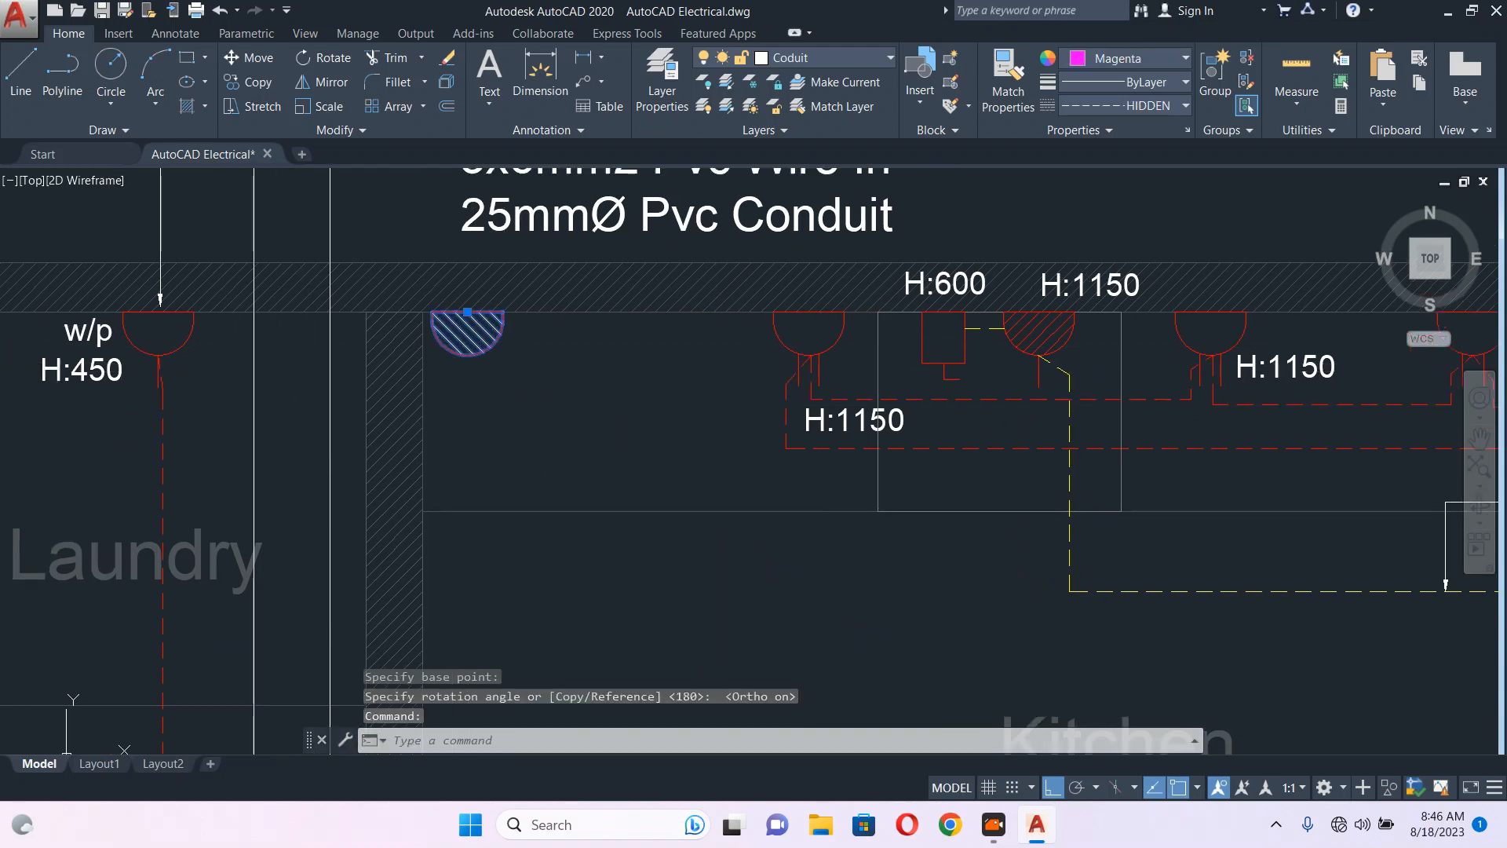
{"action": "type", "text": "m"}
{"action": "key", "text": "Return"}
{"action": "left_click", "coordinate": [532, 379]}
{"action": "key", "text": "Escape"}
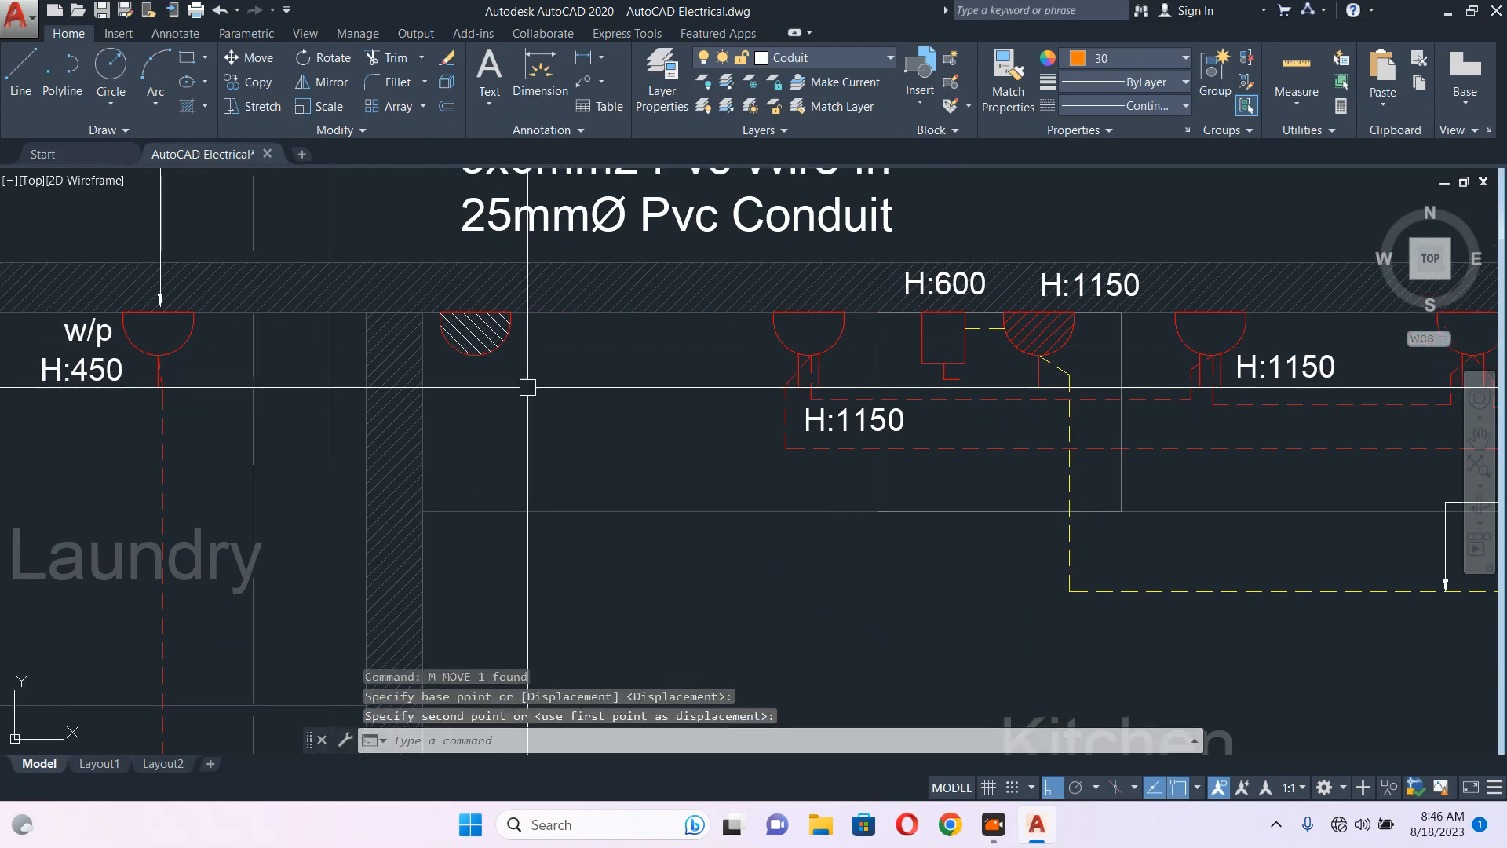
- Examine the oven, dishwasher and paired outlet plates in the kitchen elevation against the kitchen floor plan
{"action": "scroll", "coordinate": [760, 348], "scroll_direction": "down", "scroll_amount": 4}
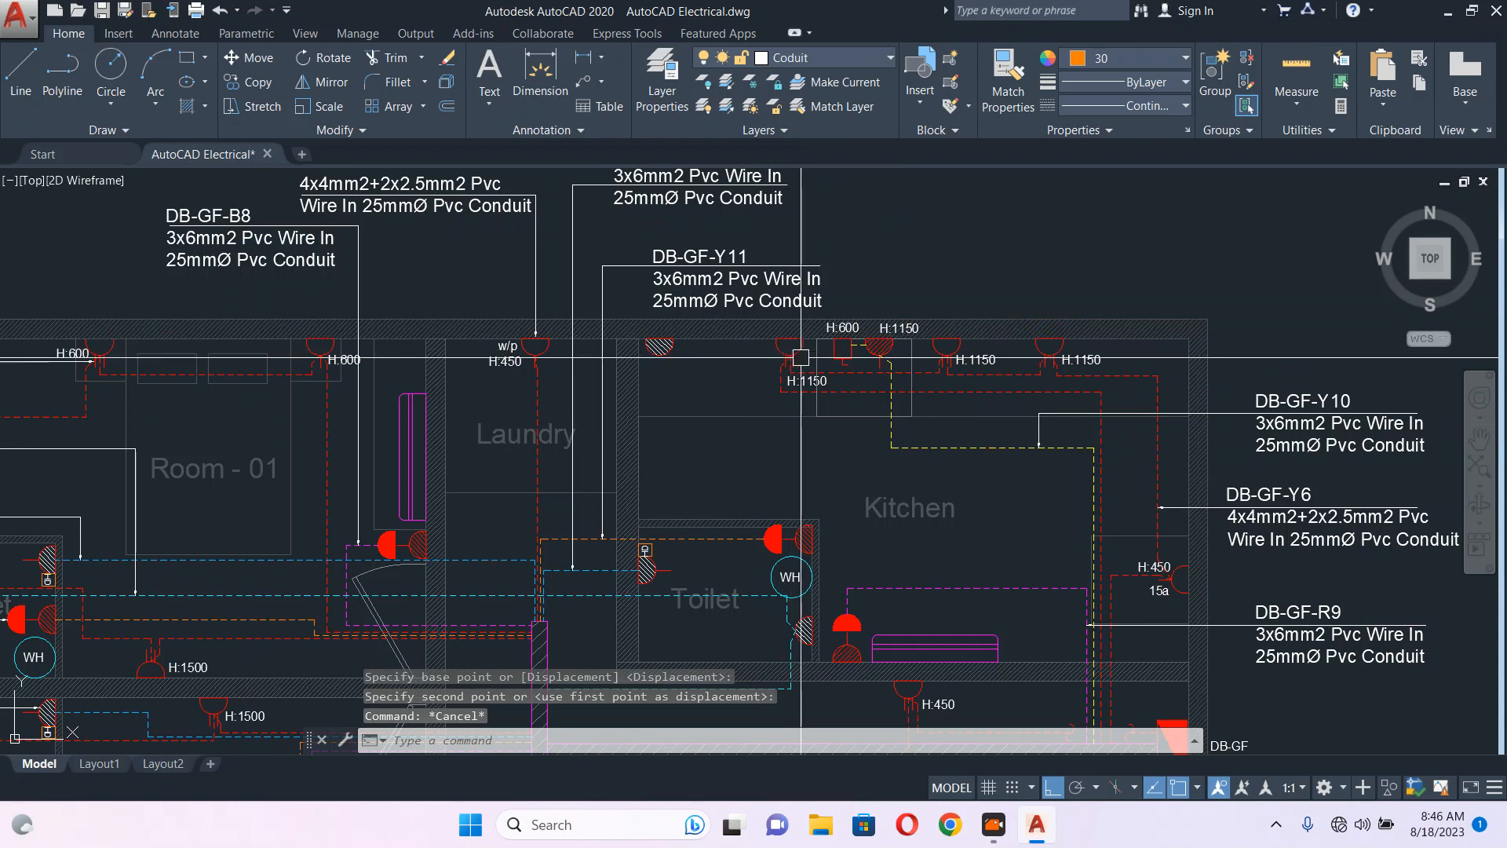
{"action": "scroll", "coordinate": [925, 394], "scroll_direction": "down", "scroll_amount": 2}
{"action": "middle_click_drag", "start_coordinate": [926, 394], "coordinate": [499, 288]}
{"action": "scroll", "coordinate": [449, 274], "scroll_direction": "down", "scroll_amount": 2}
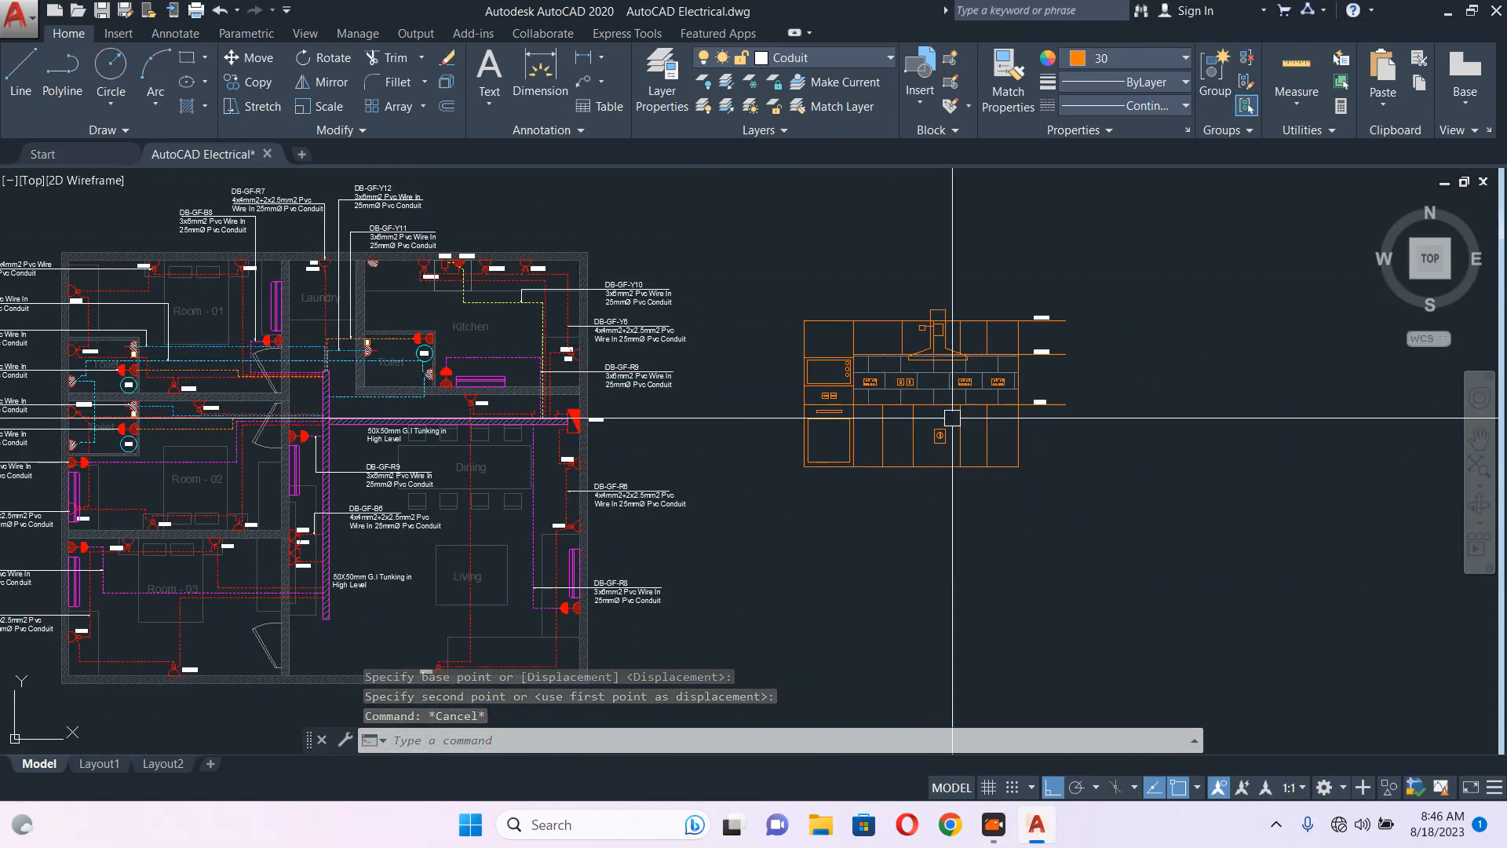
{"action": "scroll", "coordinate": [899, 416], "scroll_direction": "up", "scroll_amount": 5}
{"action": "middle_click_drag", "start_coordinate": [935, 468], "coordinate": [742, 515]}
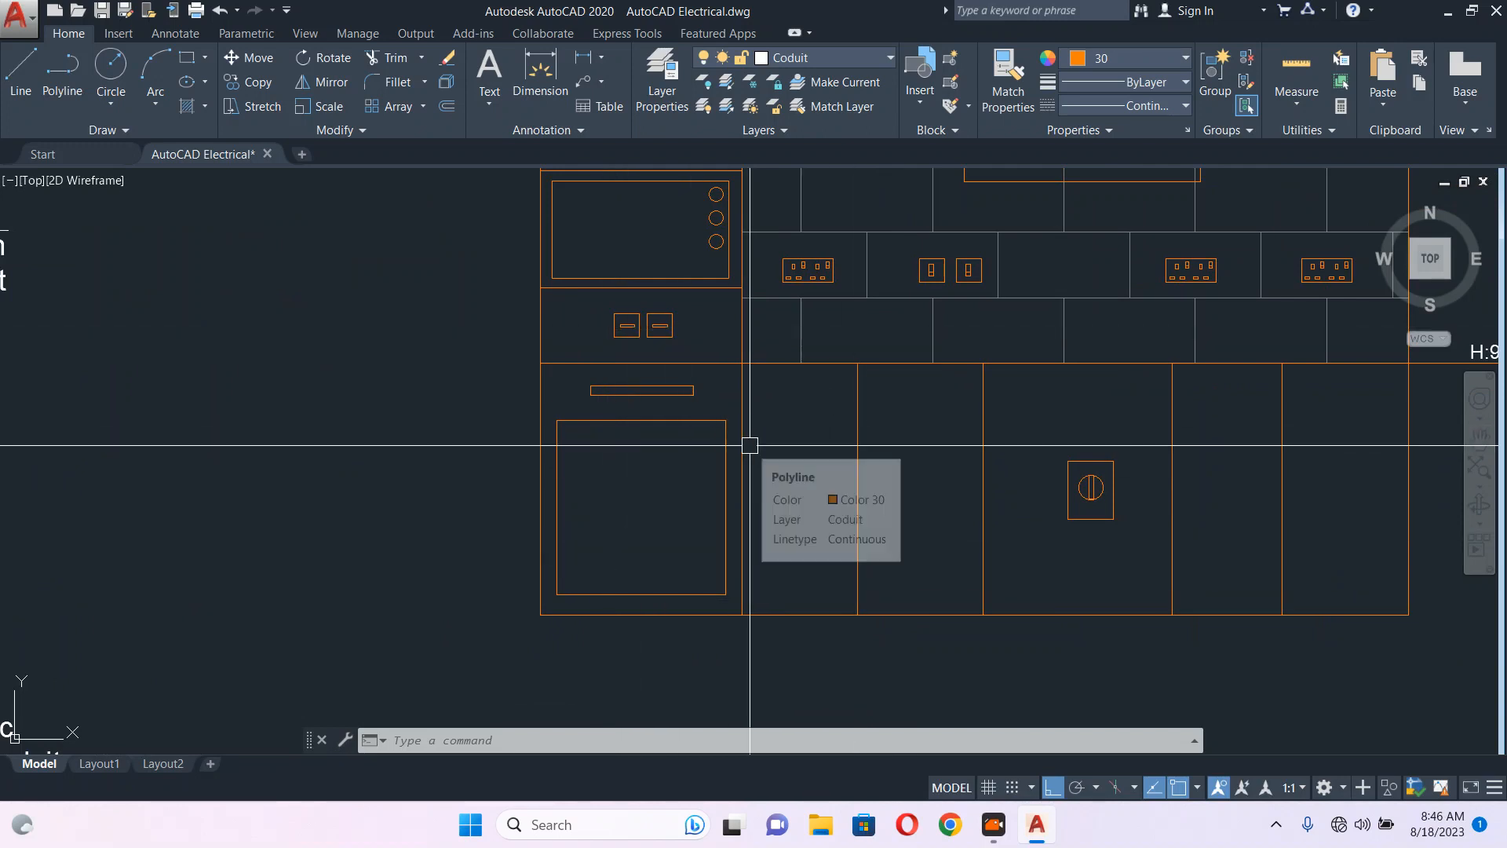
{"action": "scroll", "coordinate": [750, 445], "scroll_direction": "down", "scroll_amount": 3}
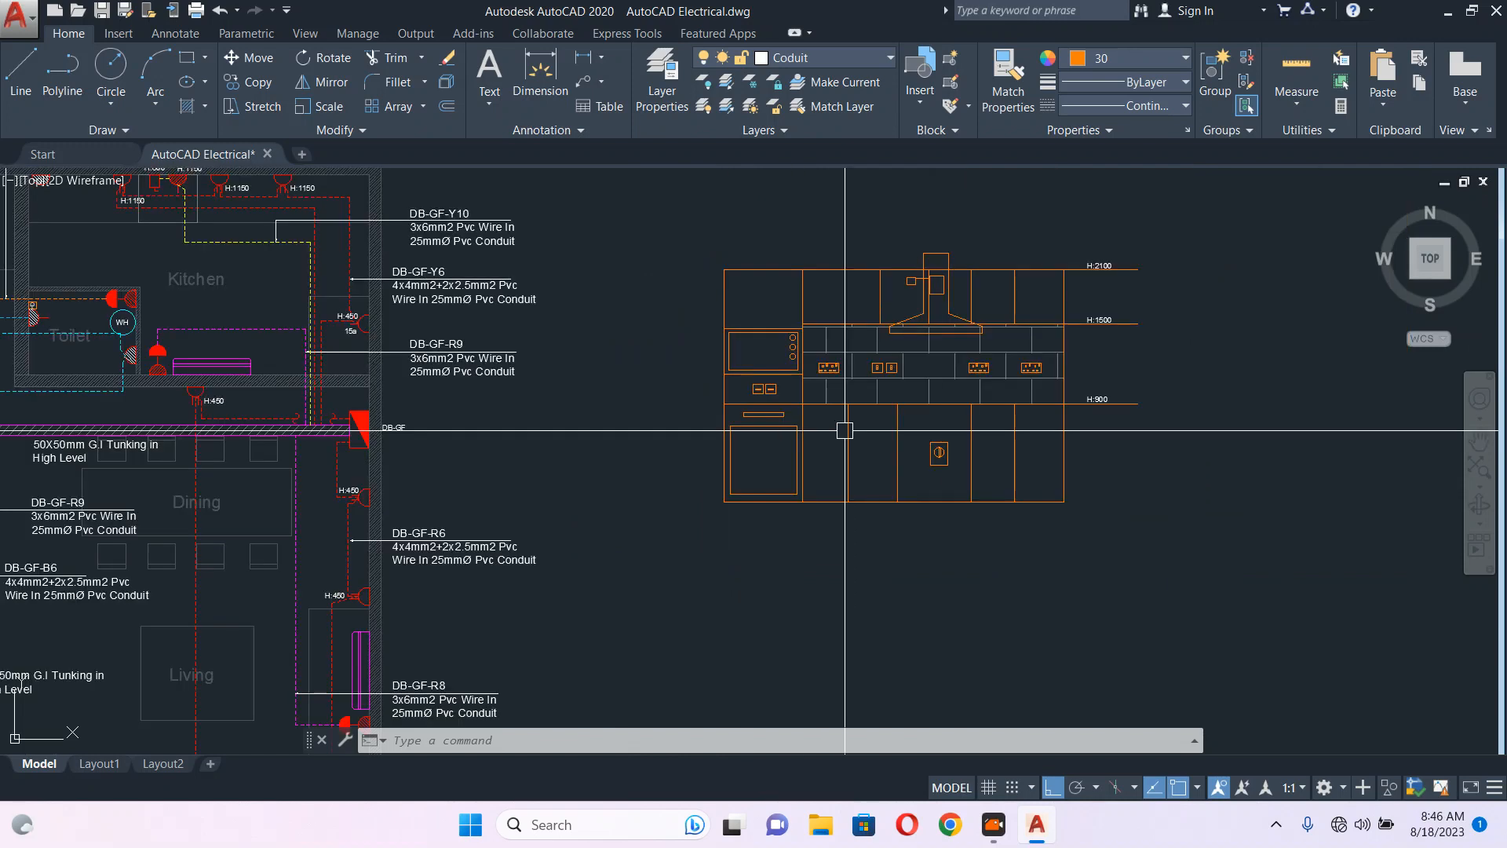
{"action": "scroll", "coordinate": [697, 327], "scroll_direction": "up", "scroll_amount": 2}
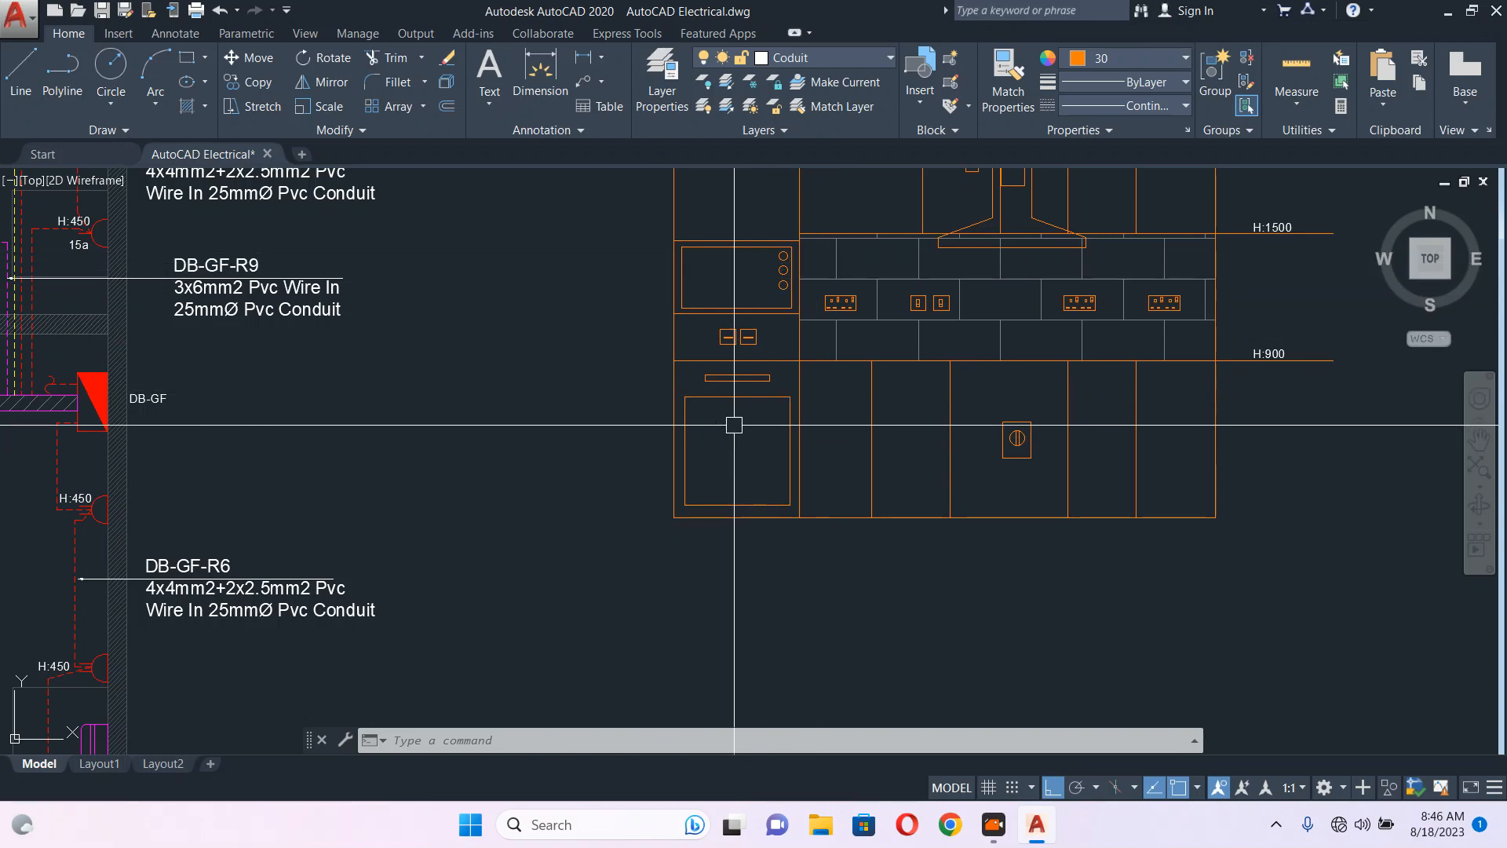
{"action": "scroll", "coordinate": [1045, 413], "scroll_direction": "down", "scroll_amount": 2}
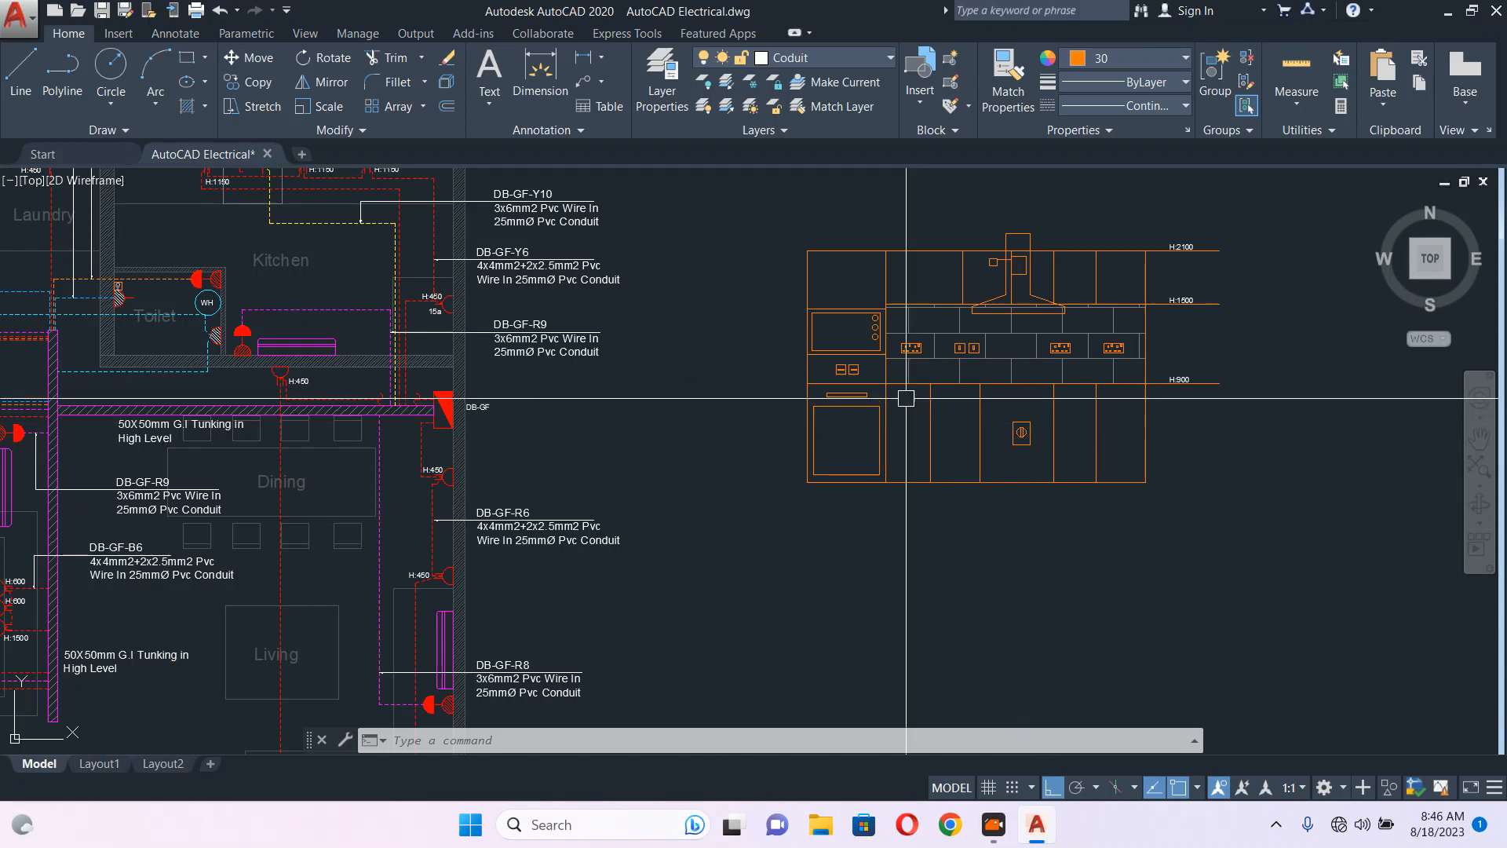
{"action": "scroll", "coordinate": [854, 428], "scroll_direction": "up", "scroll_amount": 2}
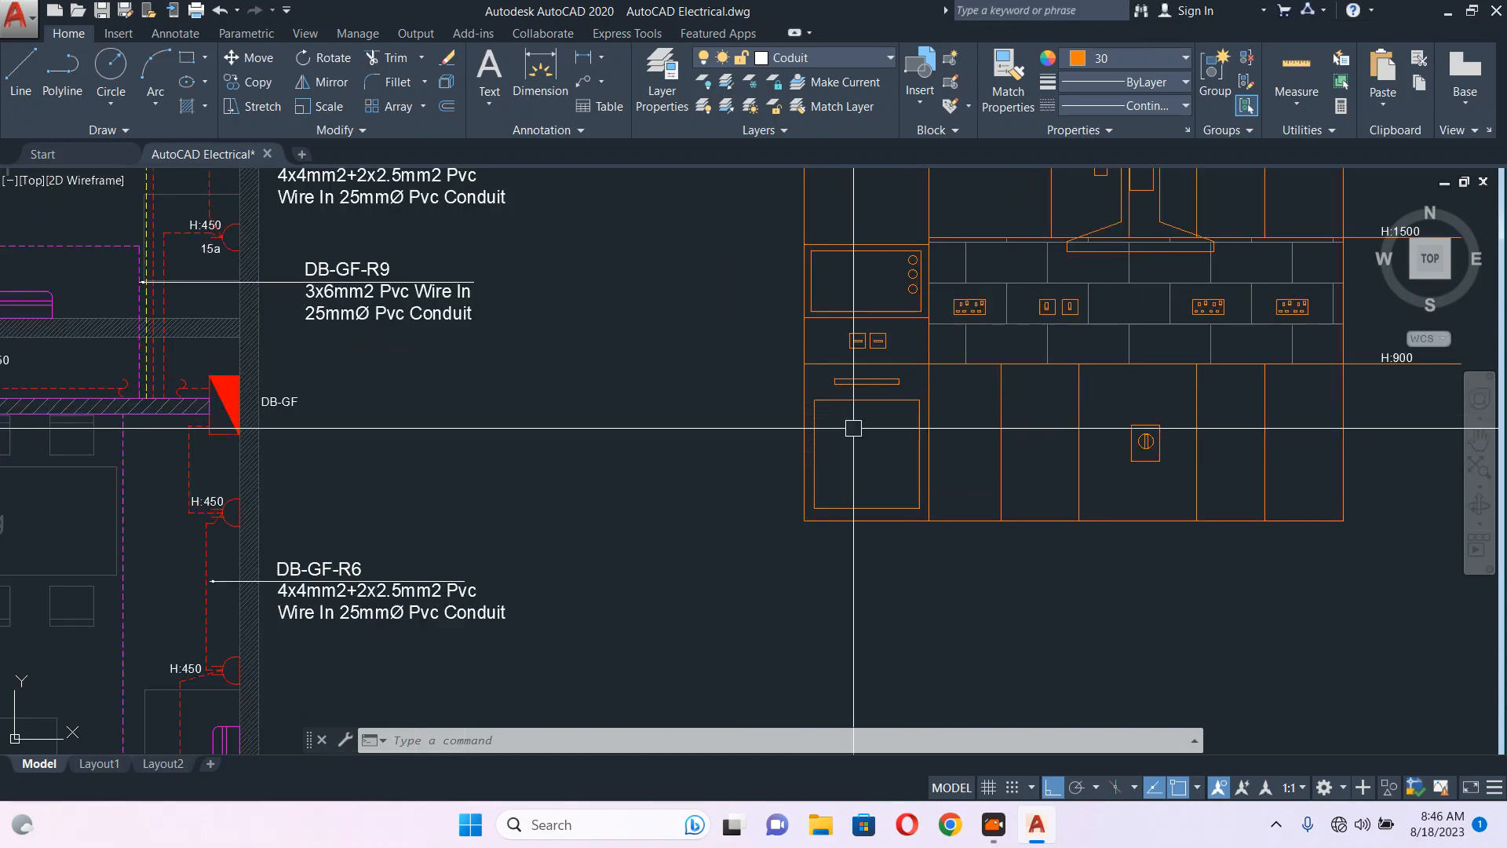
{"action": "scroll", "coordinate": [888, 339], "scroll_direction": "up", "scroll_amount": 4}
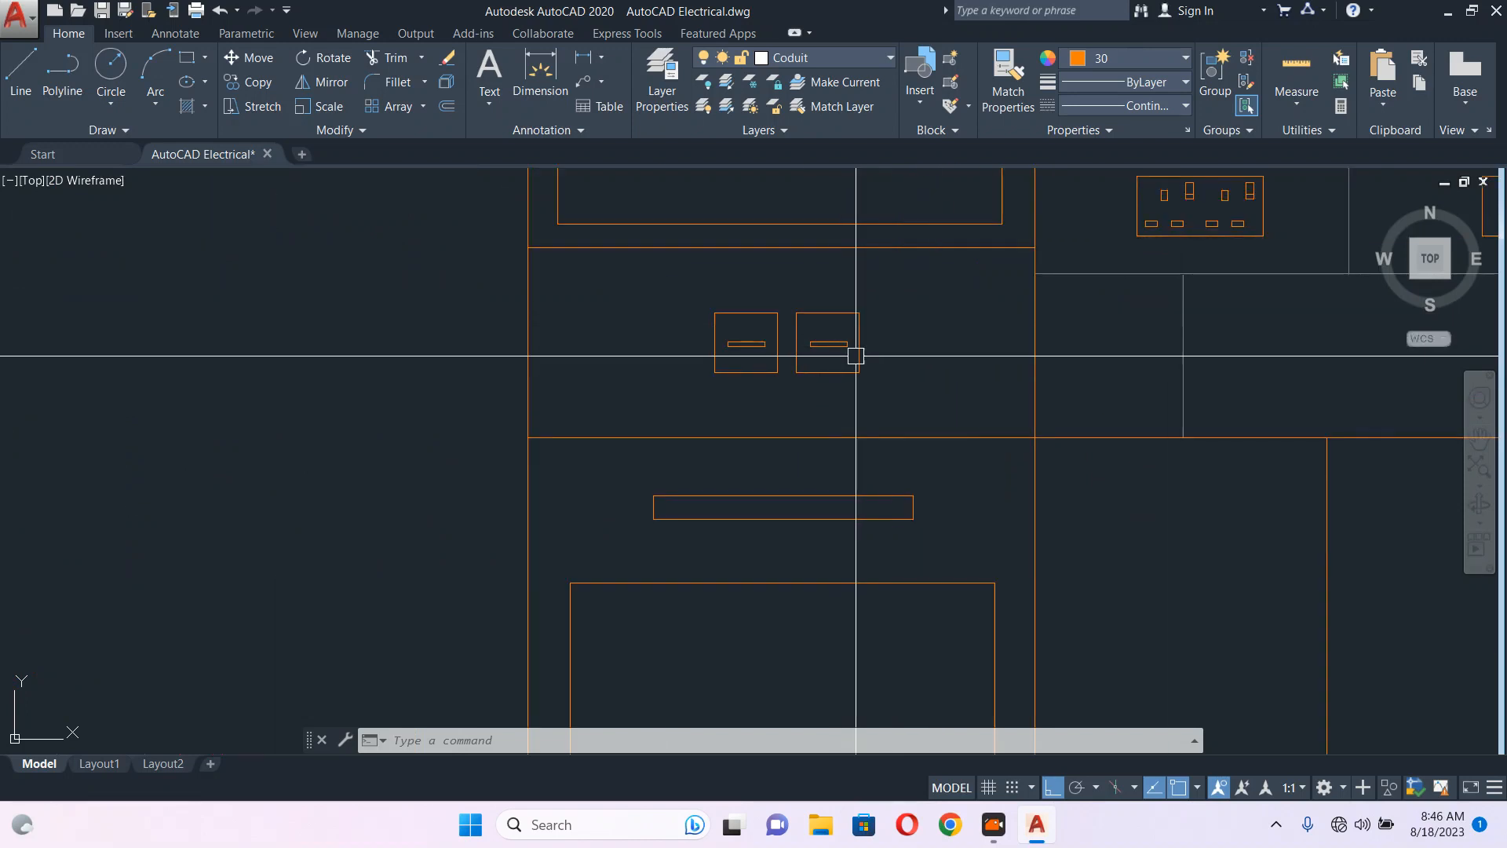
{"action": "scroll", "coordinate": [906, 384], "scroll_direction": "down", "scroll_amount": 1}
{"action": "scroll", "coordinate": [404, 313], "scroll_direction": "down", "scroll_amount": 5}
- Copy the hatched outlet straight along the kitchen's upper wall to place a second one just to its right
{"action": "scroll", "coordinate": [555, 262], "scroll_direction": "up", "scroll_amount": 6}
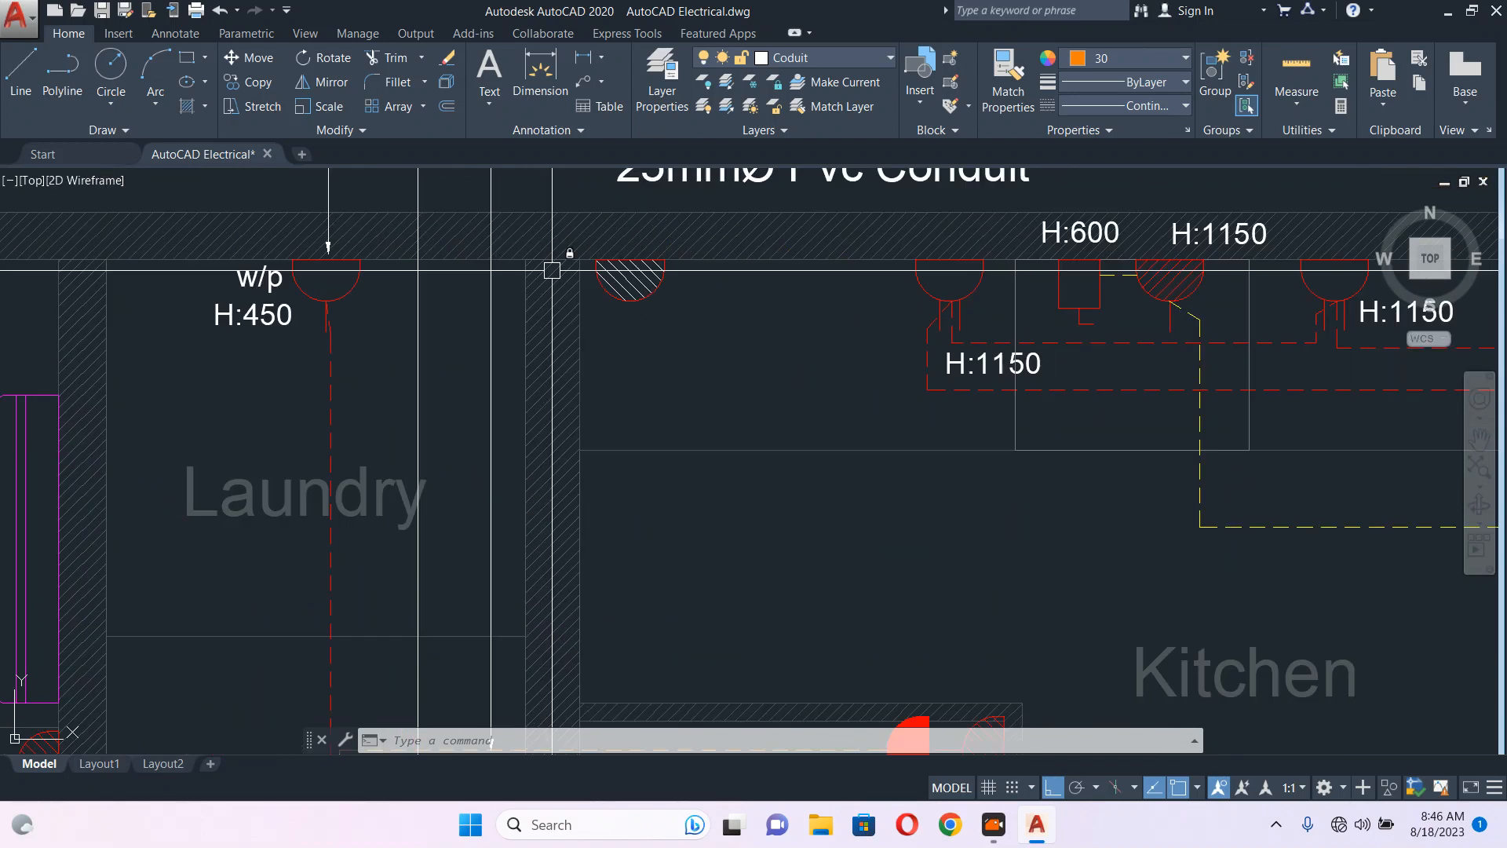
{"action": "left_click", "coordinate": [690, 339]}
{"action": "left_click", "coordinate": [622, 287]}
{"action": "middle_click_drag", "start_coordinate": [646, 356], "coordinate": [611, 372]}
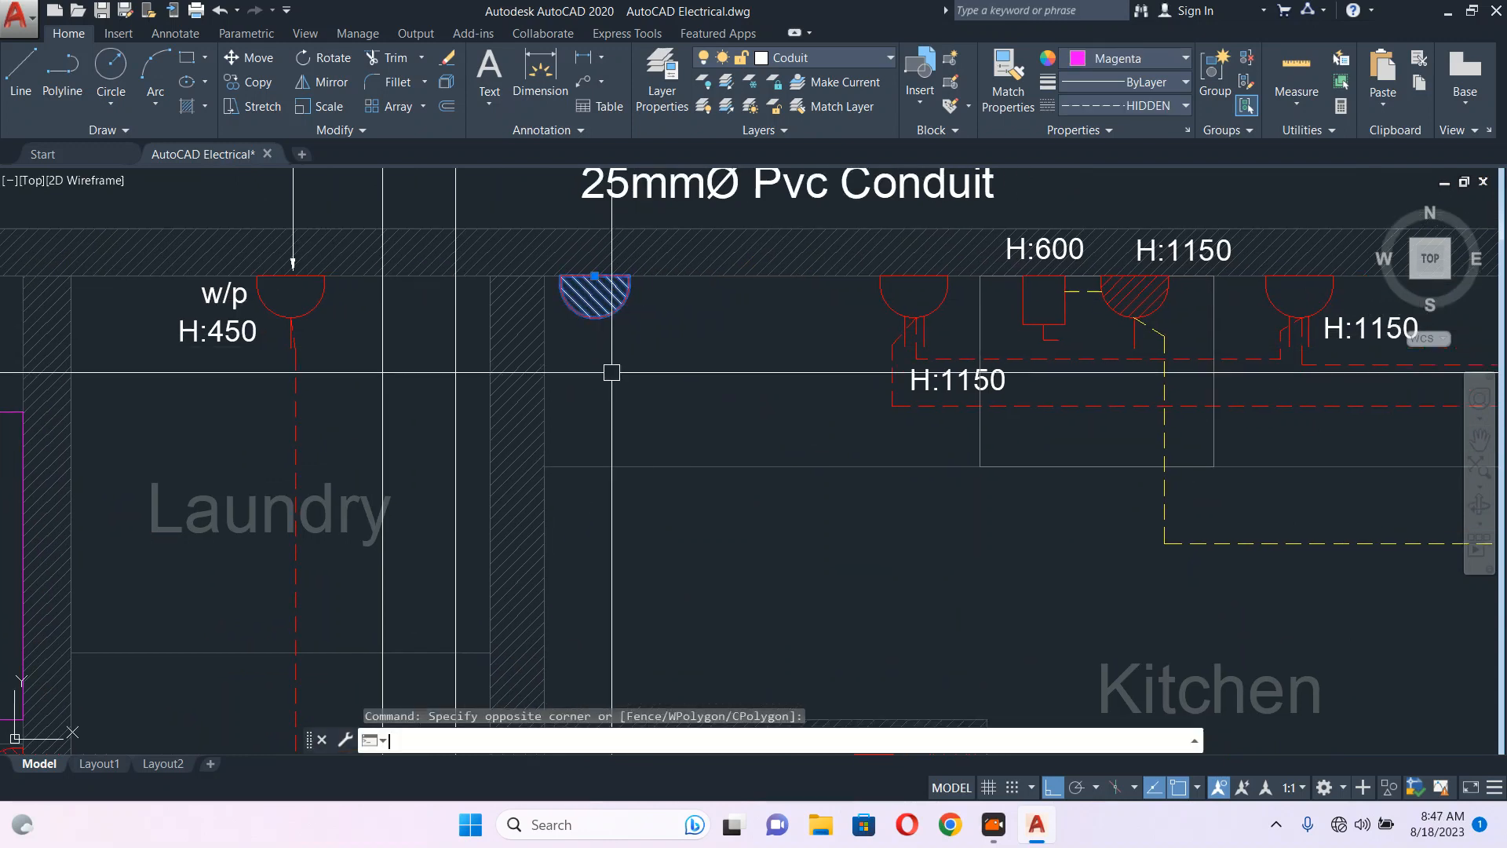
{"action": "type", "text": "co"}
{"action": "key", "text": "Return"}
{"action": "left_click", "coordinate": [620, 385]}
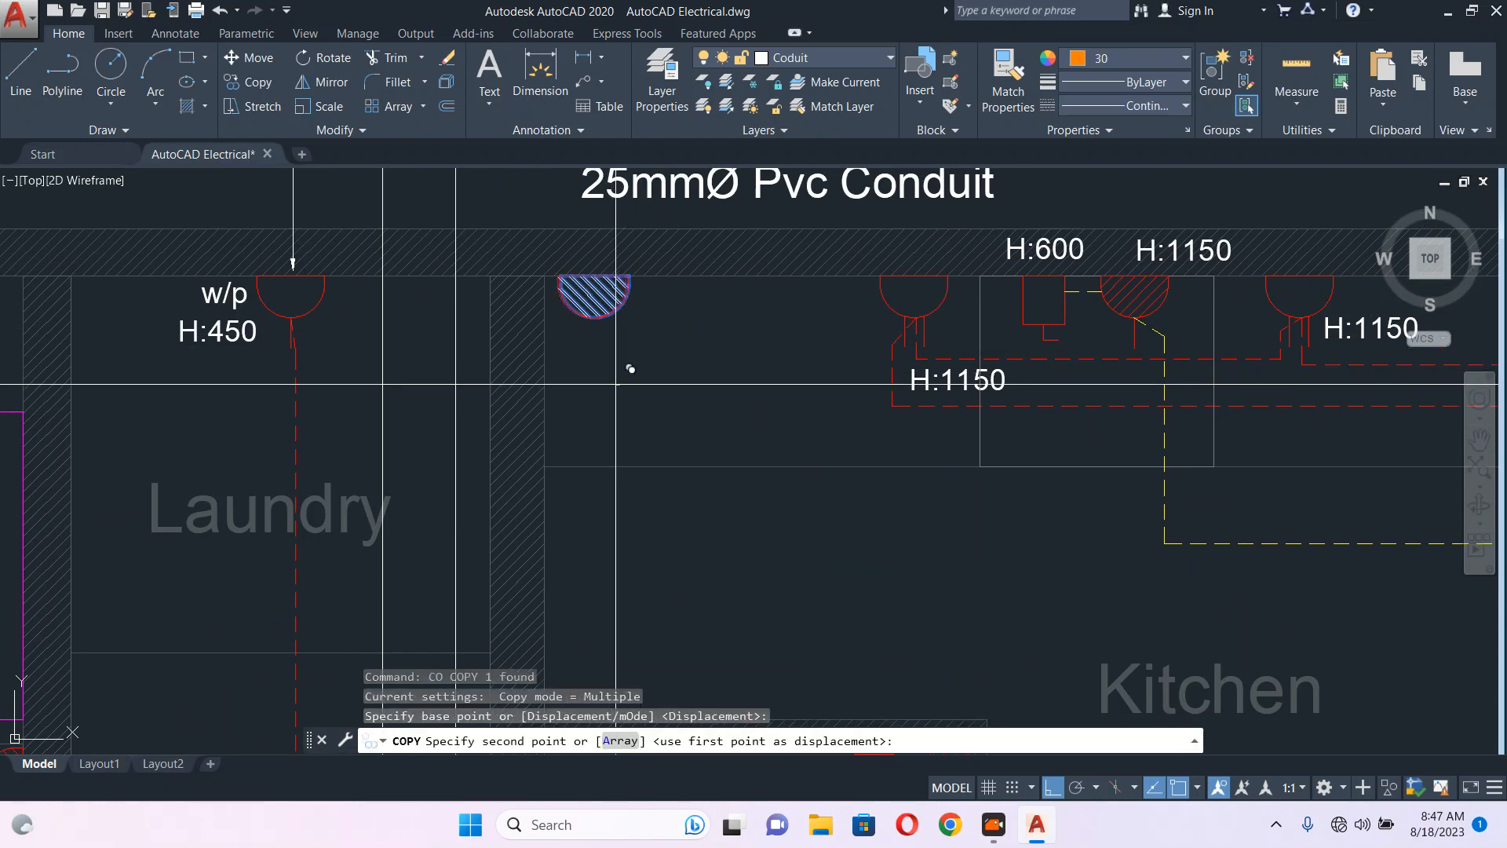
{"action": "left_click", "coordinate": [706, 396]}
{"action": "key", "text": "Escape"}
{"action": "scroll", "coordinate": [357, 300], "scroll_direction": "down", "scroll_amount": 4}
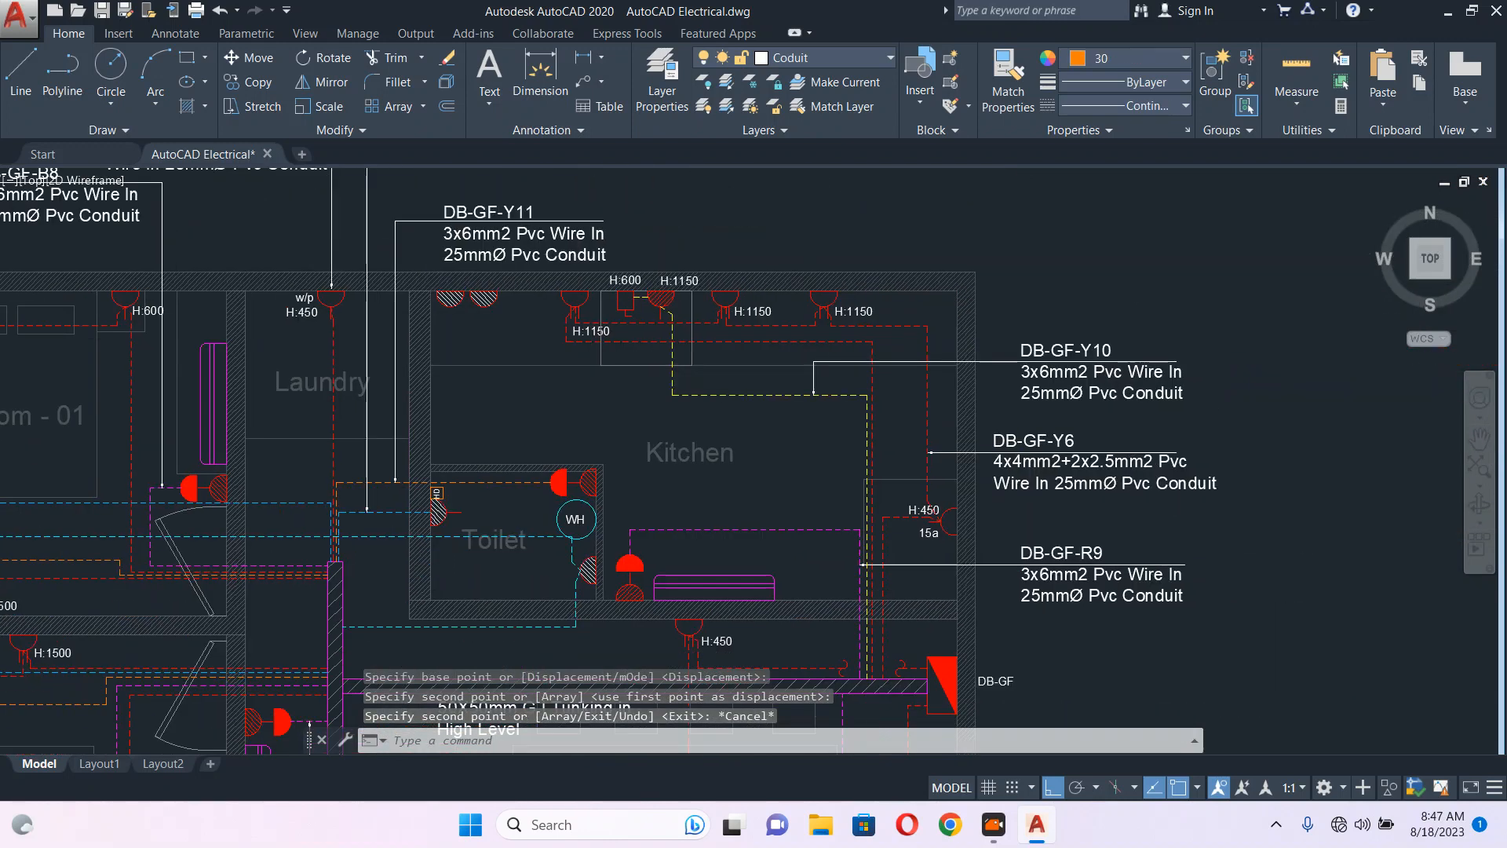
- Copy the H:1150 label from below the leftmost plain kitchen outlet to below the first hatched outlet
{"action": "scroll", "coordinate": [595, 336], "scroll_direction": "up", "scroll_amount": 4}
{"action": "left_click", "coordinate": [606, 325]}
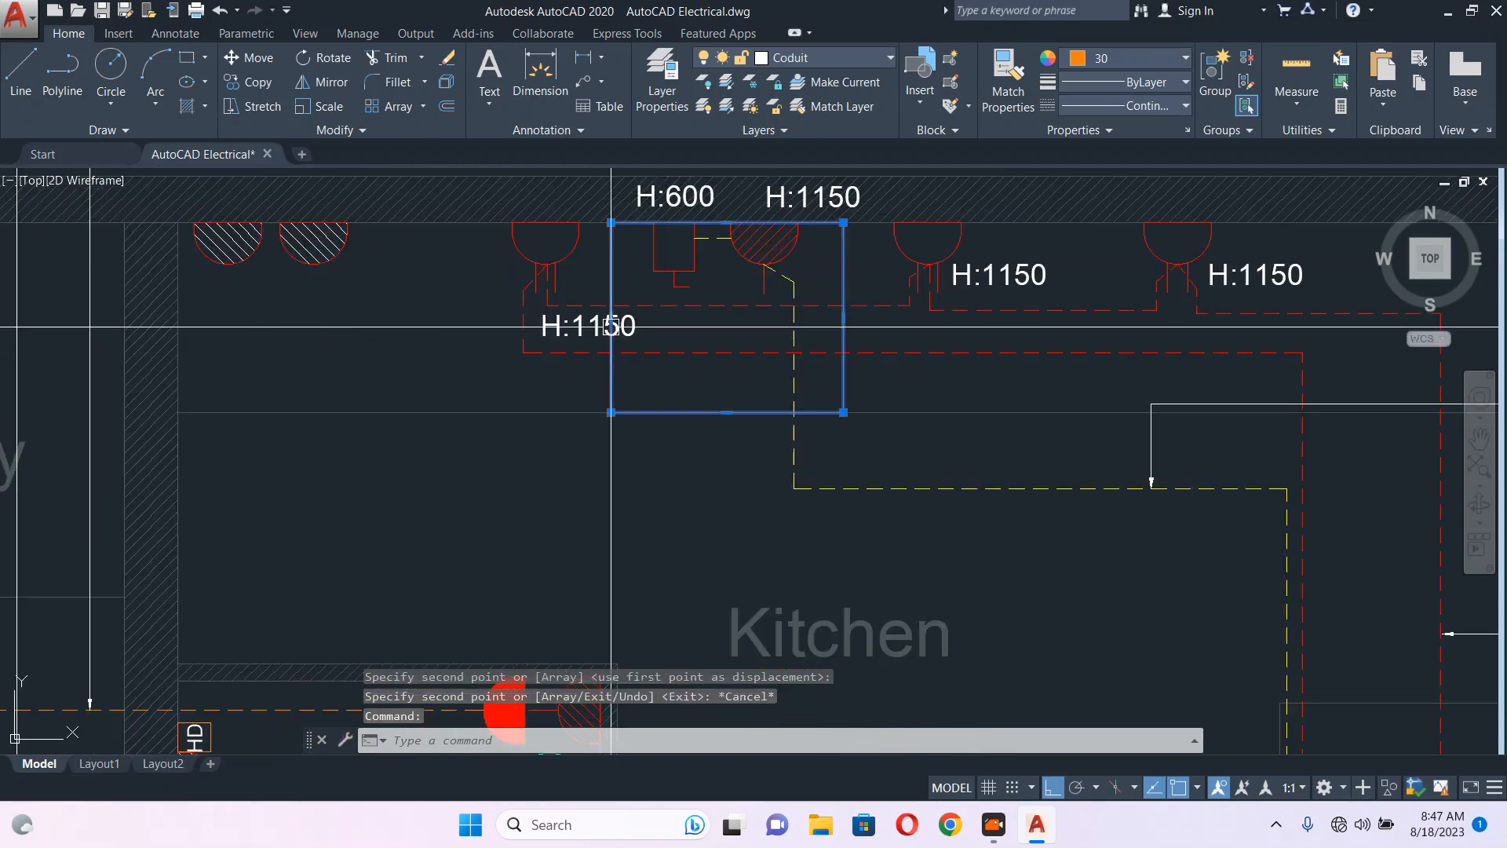
{"action": "key", "text": "Escape"}
{"action": "scroll", "coordinate": [525, 351], "scroll_direction": "up", "scroll_amount": 2}
{"action": "left_click", "coordinate": [603, 318]}
{"action": "middle_click_drag", "start_coordinate": [566, 349], "coordinate": [754, 421]}
{"action": "type", "text": "c"}
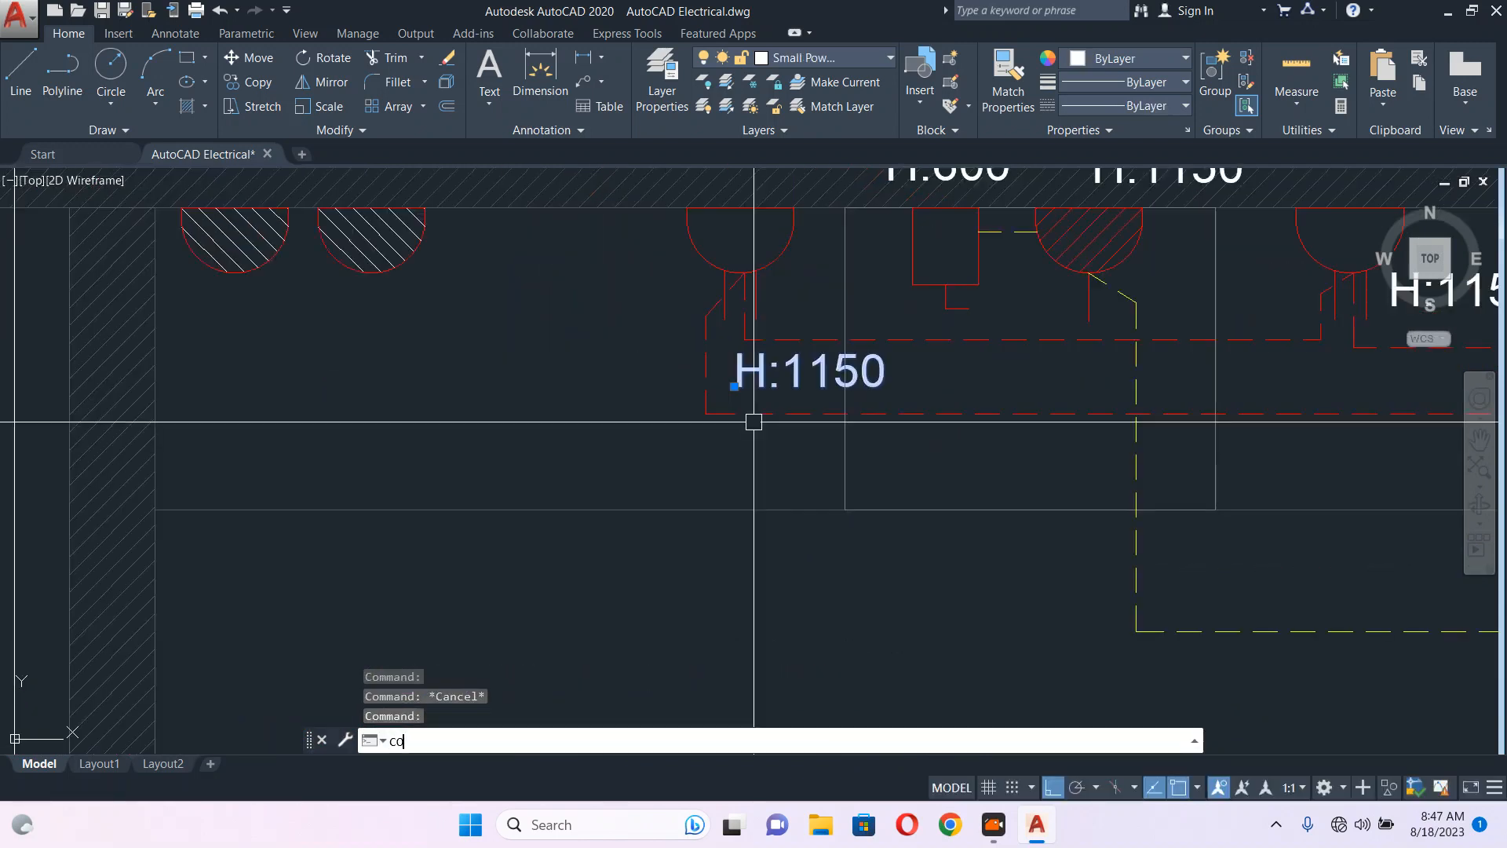
{"action": "type", "text": "o"}
{"action": "key", "text": "Return"}
{"action": "left_click", "coordinate": [788, 426]}
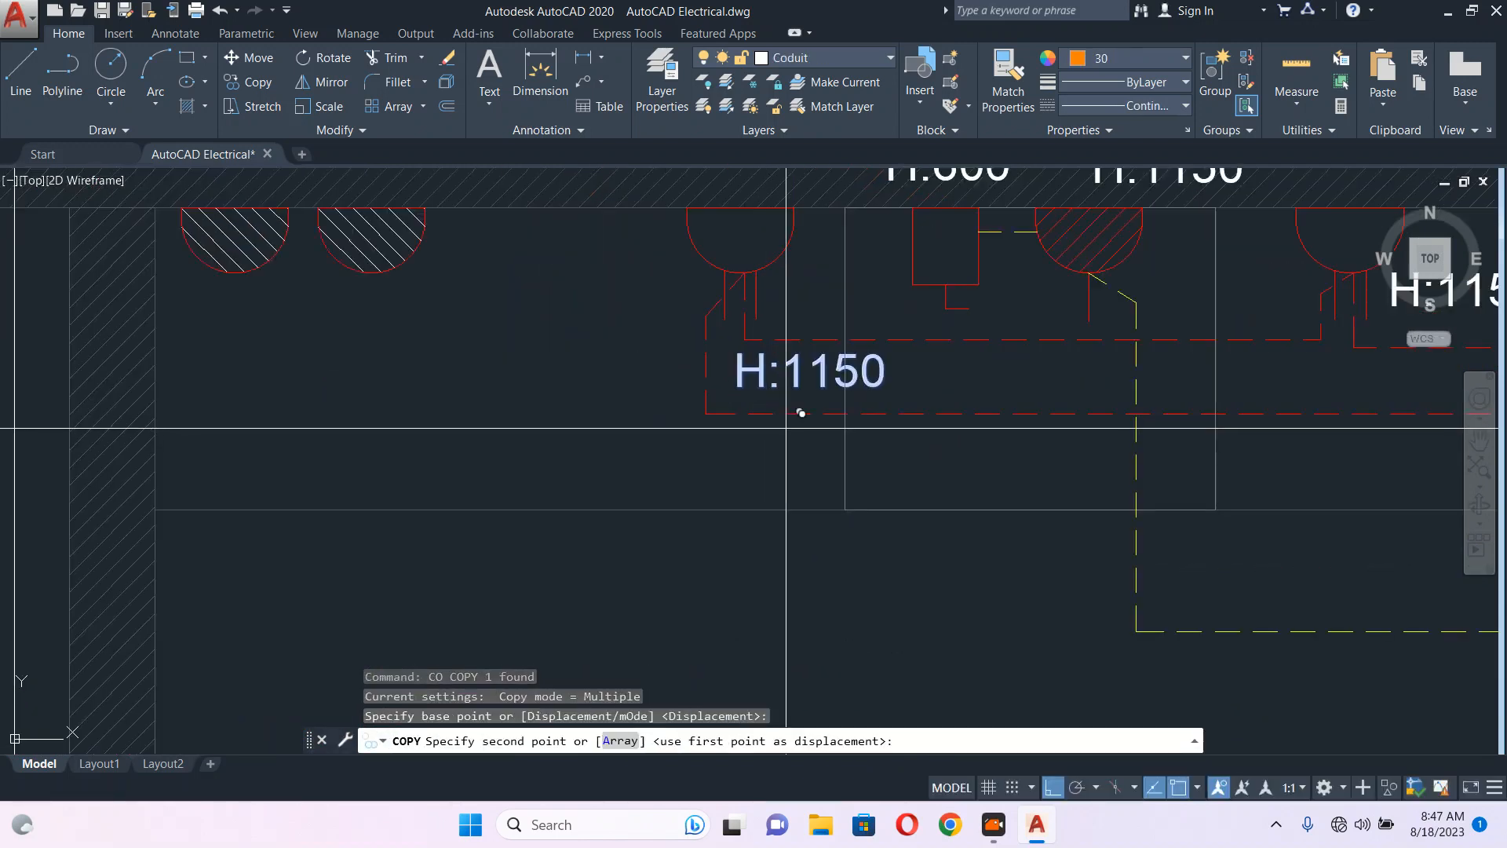
{"action": "left_click", "coordinate": [236, 331]}
{"action": "key", "text": "Escape"}
- Change the text of the copied label below the first hatched outlet to DW
{"action": "double_click", "coordinate": [248, 375]}
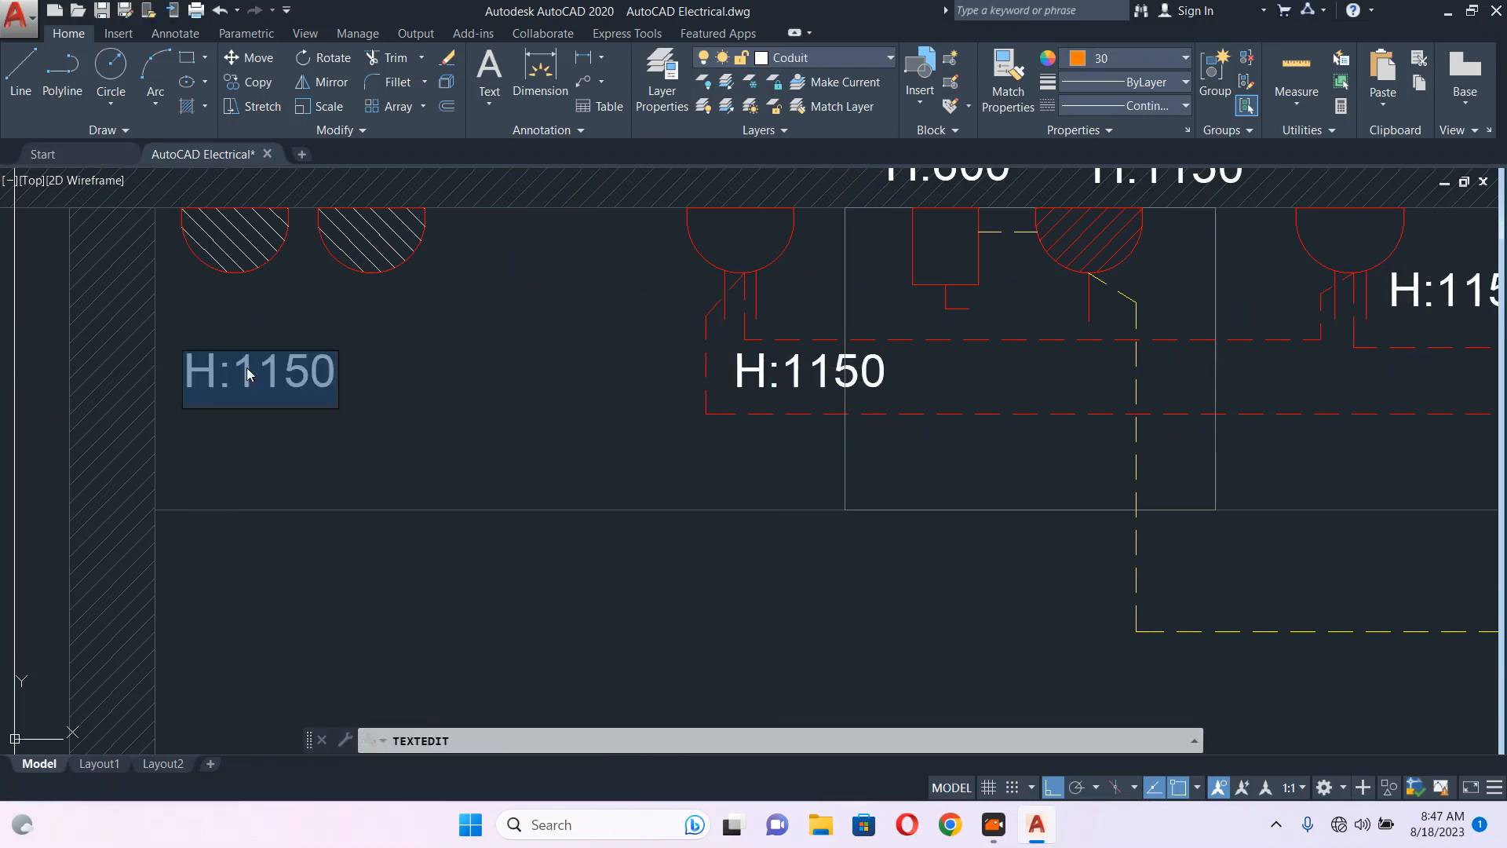
{"action": "type", "text": "DW"}
{"action": "key", "text": "Escape"}
{"action": "key", "text": "Escape"}
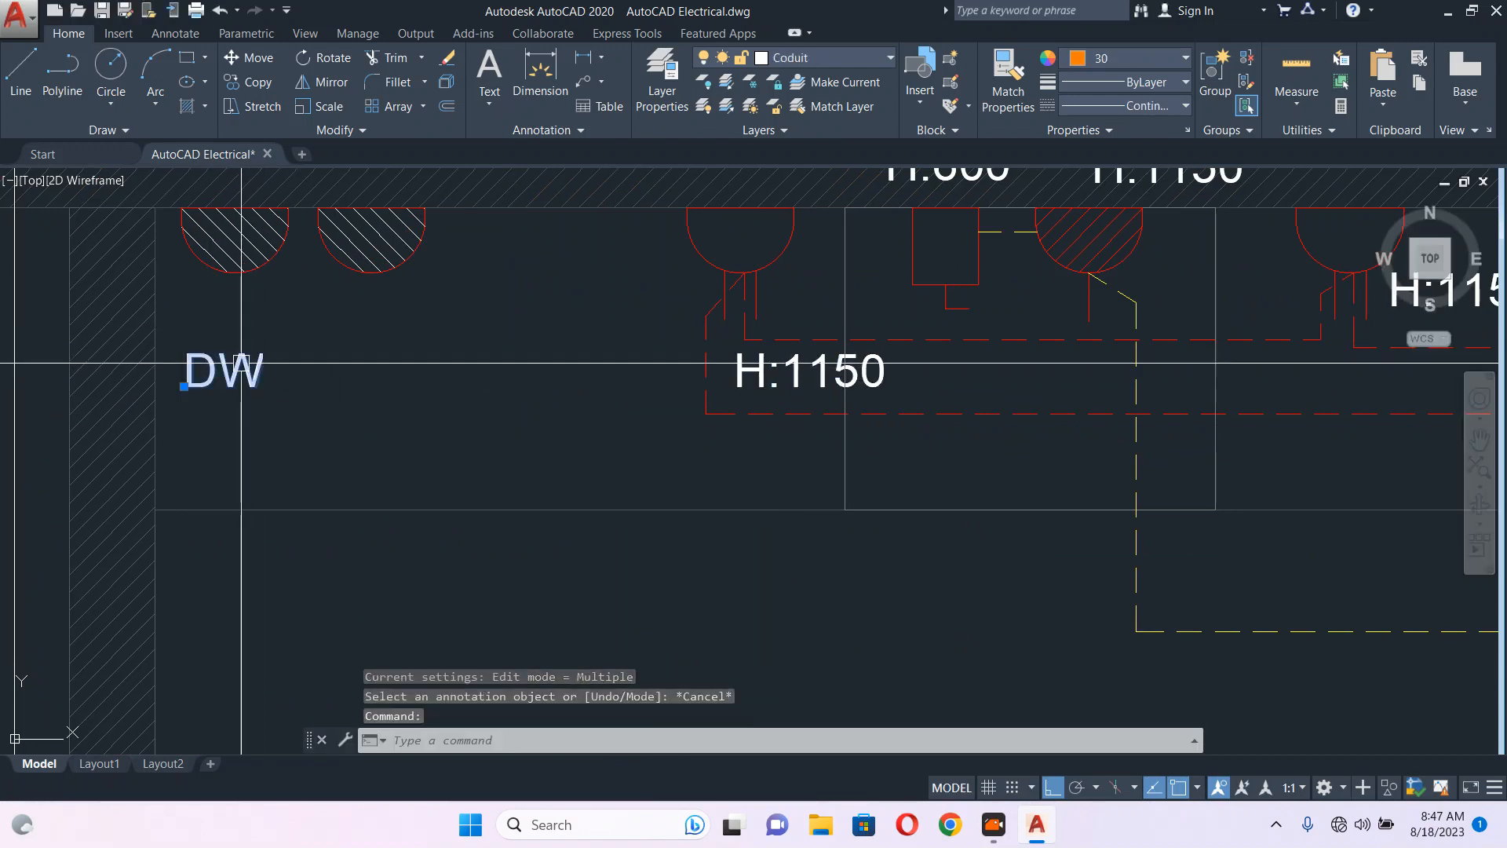
- Move the DW label up to the left side of the first hatched outlet, over the laundry wall
{"action": "type", "text": "m"}
{"action": "key", "text": "Return"}
{"action": "left_click", "coordinate": [375, 391]}
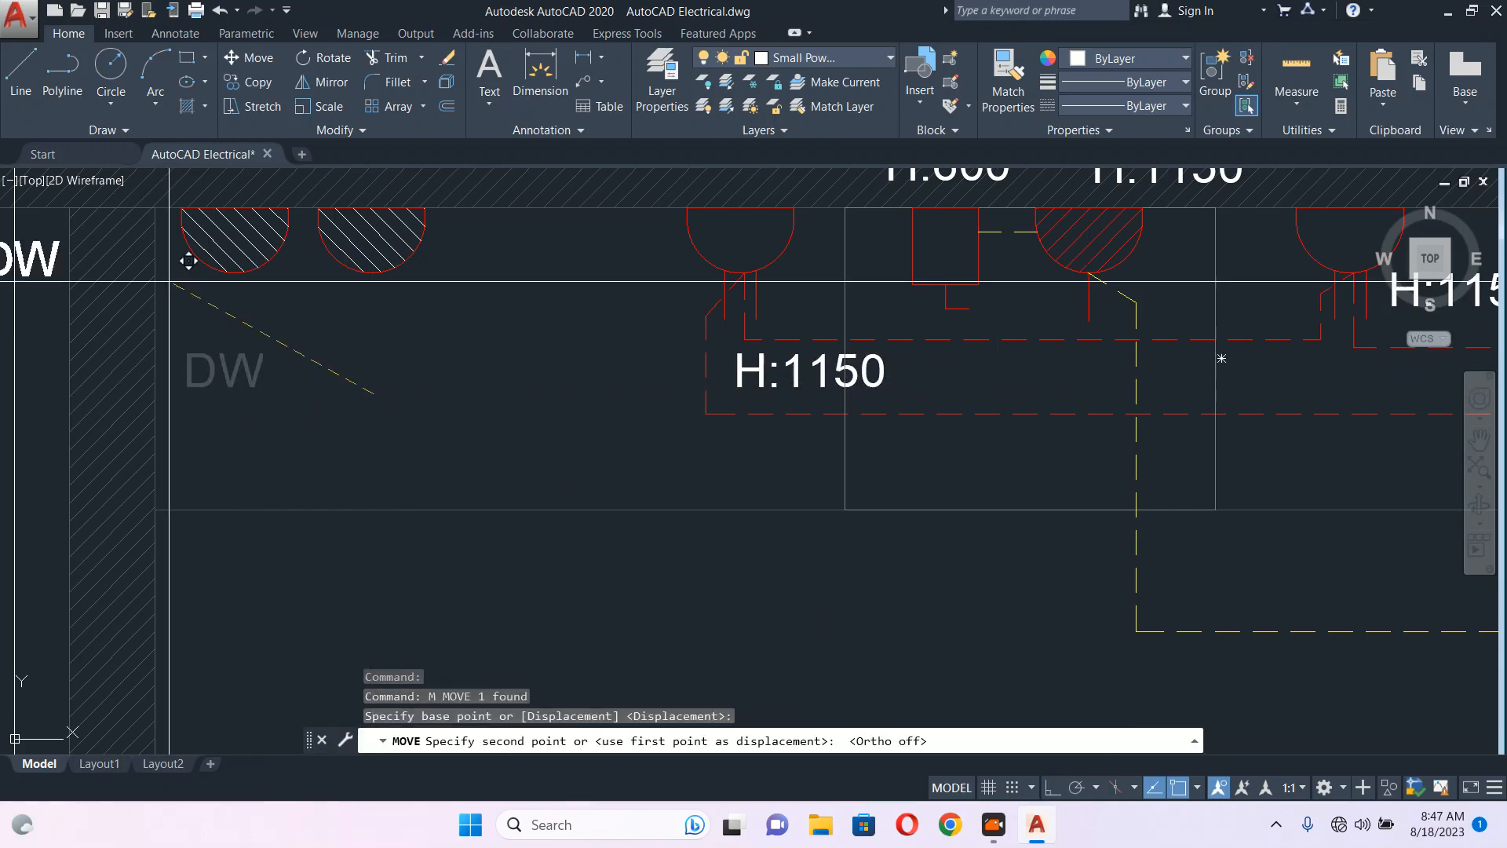
{"action": "left_click", "coordinate": [282, 288]}
{"action": "key", "text": "Escape"}
- Copy the DW label to the right side of the second hatched outlet
{"action": "left_click", "coordinate": [171, 269]}
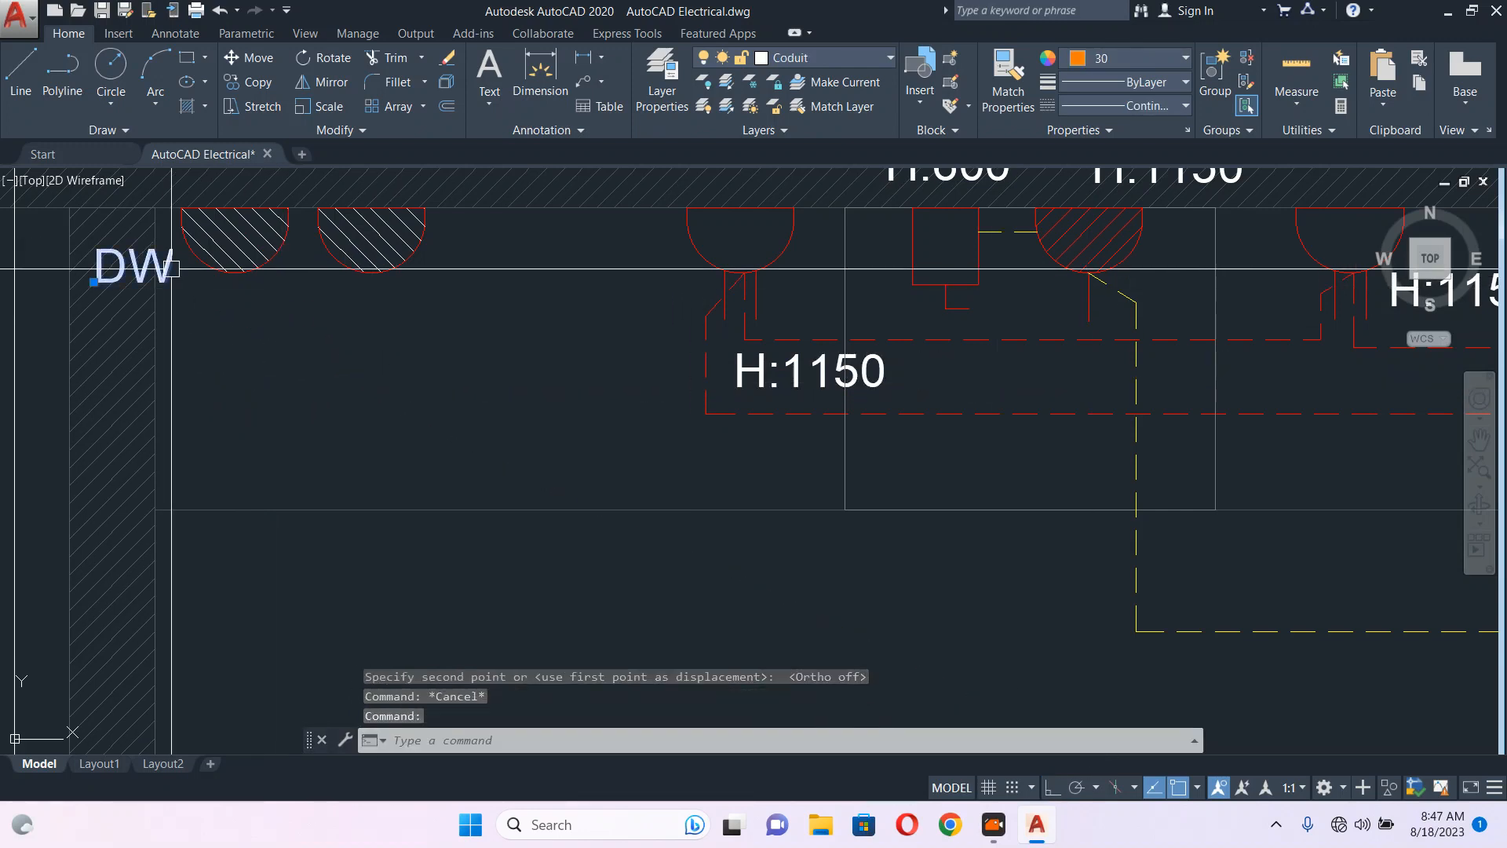
{"action": "middle_click_drag", "start_coordinate": [213, 339], "coordinate": [256, 363]}
{"action": "type", "text": "CO"}
{"action": "key", "text": "Return"}
{"action": "key", "text": "Return"}
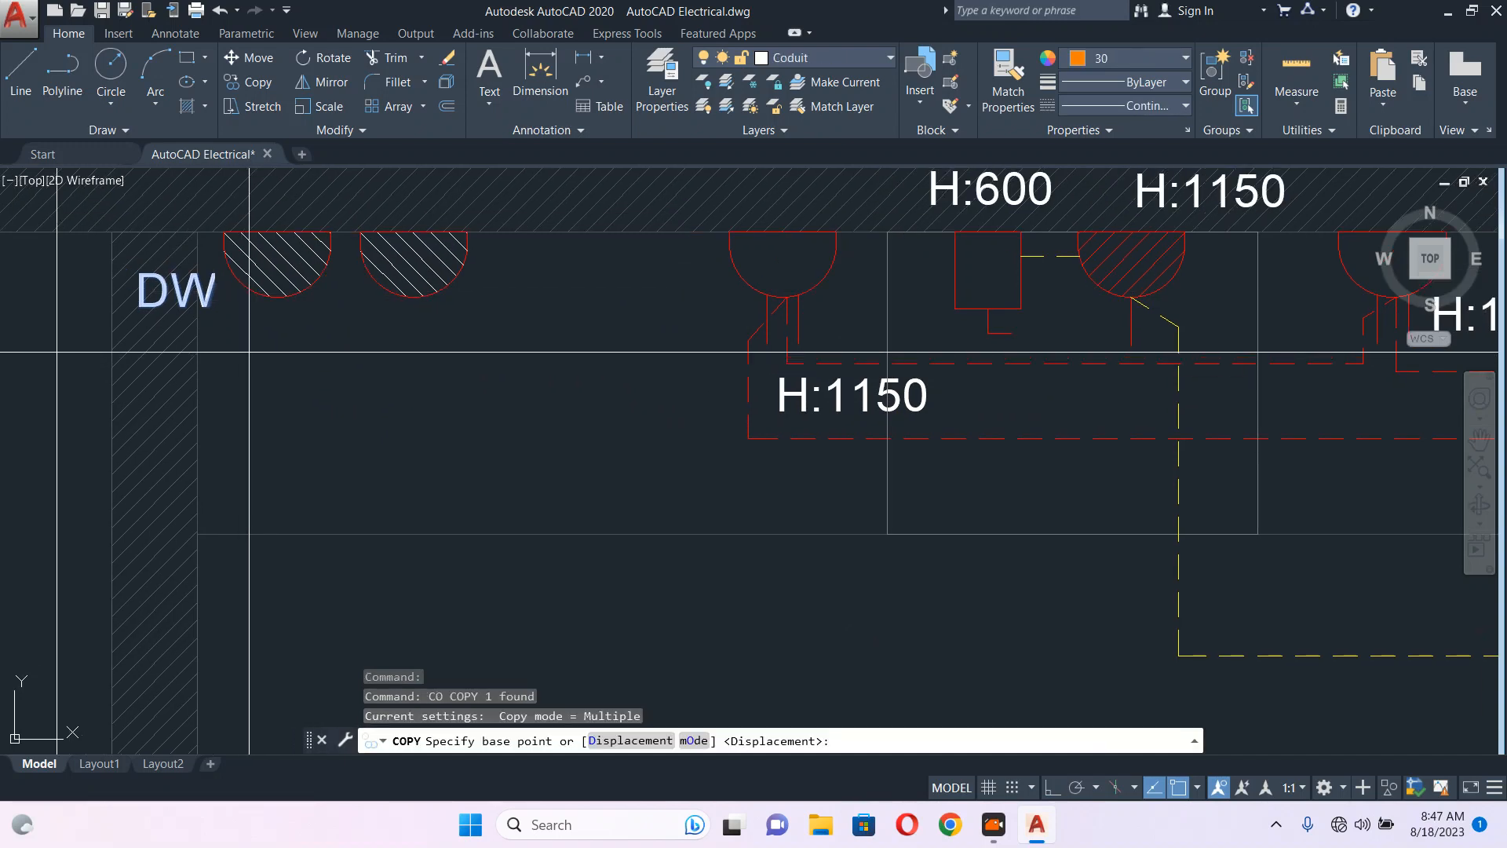
{"action": "left_click", "coordinate": [249, 352]}
{"action": "left_click", "coordinate": [592, 338]}
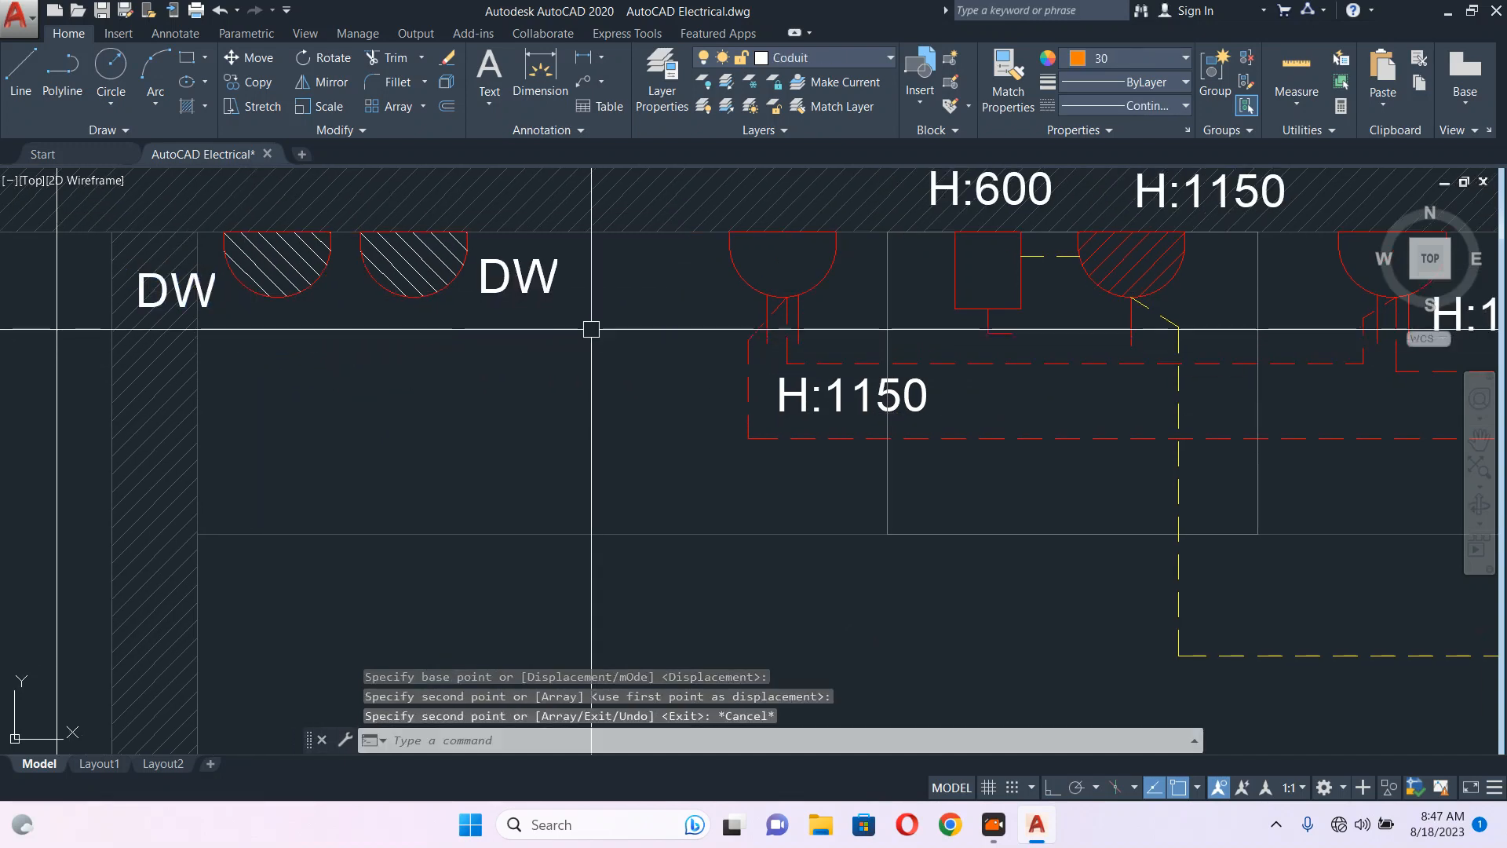
{"action": "key", "text": "Escape"}
- Change the text of the label beside the second hatched outlet to OV
{"action": "double_click", "coordinate": [537, 268]}
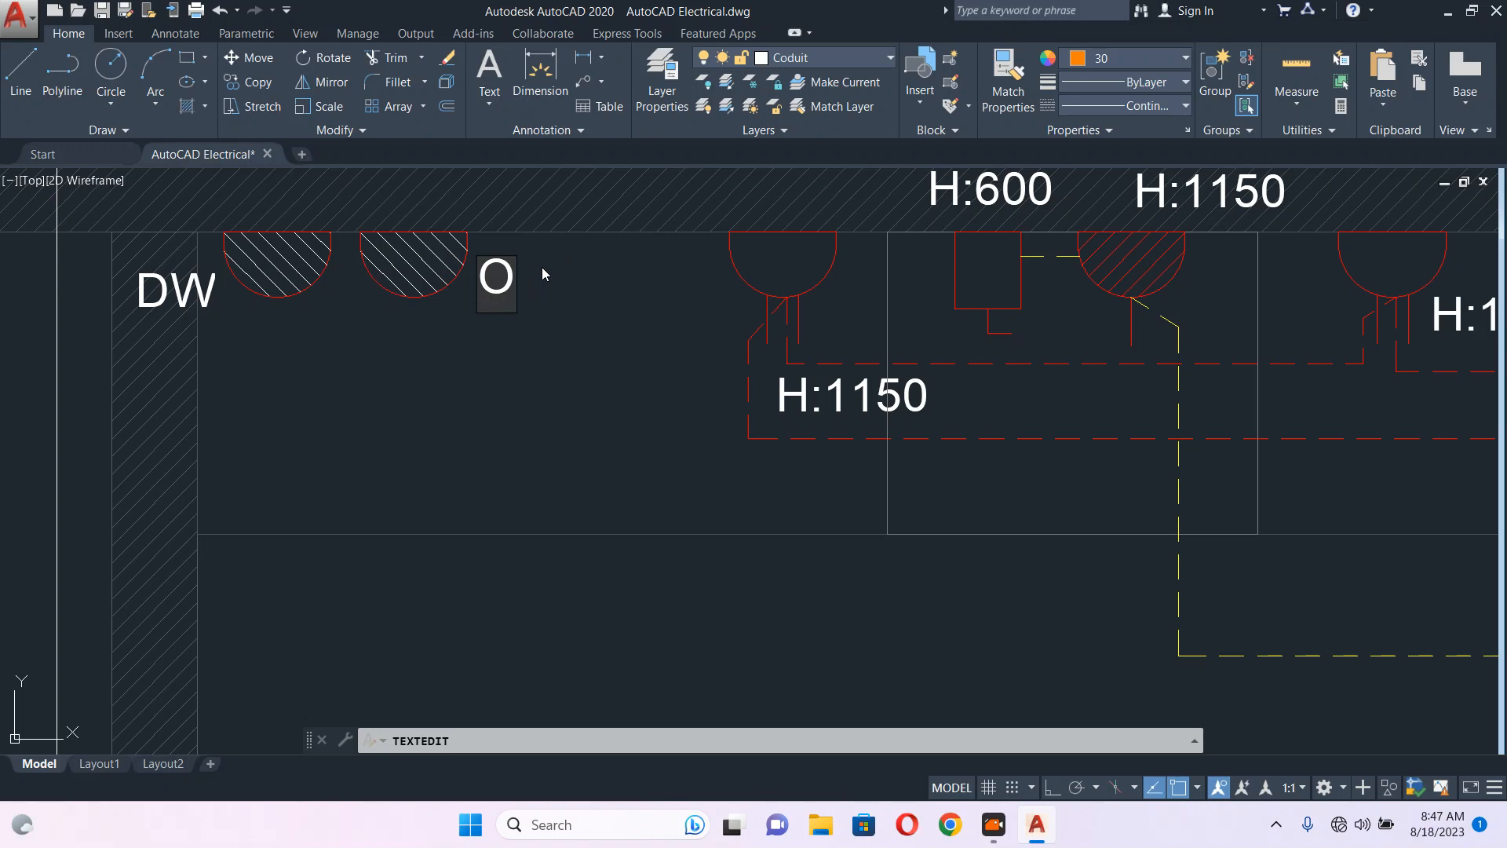
{"action": "left_click", "coordinate": [563, 320]}
{"action": "key", "text": "Escape"}
- Stretch the DB-GF-Y11 callout text and the upper end of its leader straight up, farther from the kitchen wall
{"action": "scroll", "coordinate": [553, 319], "scroll_direction": "down", "scroll_amount": 8}
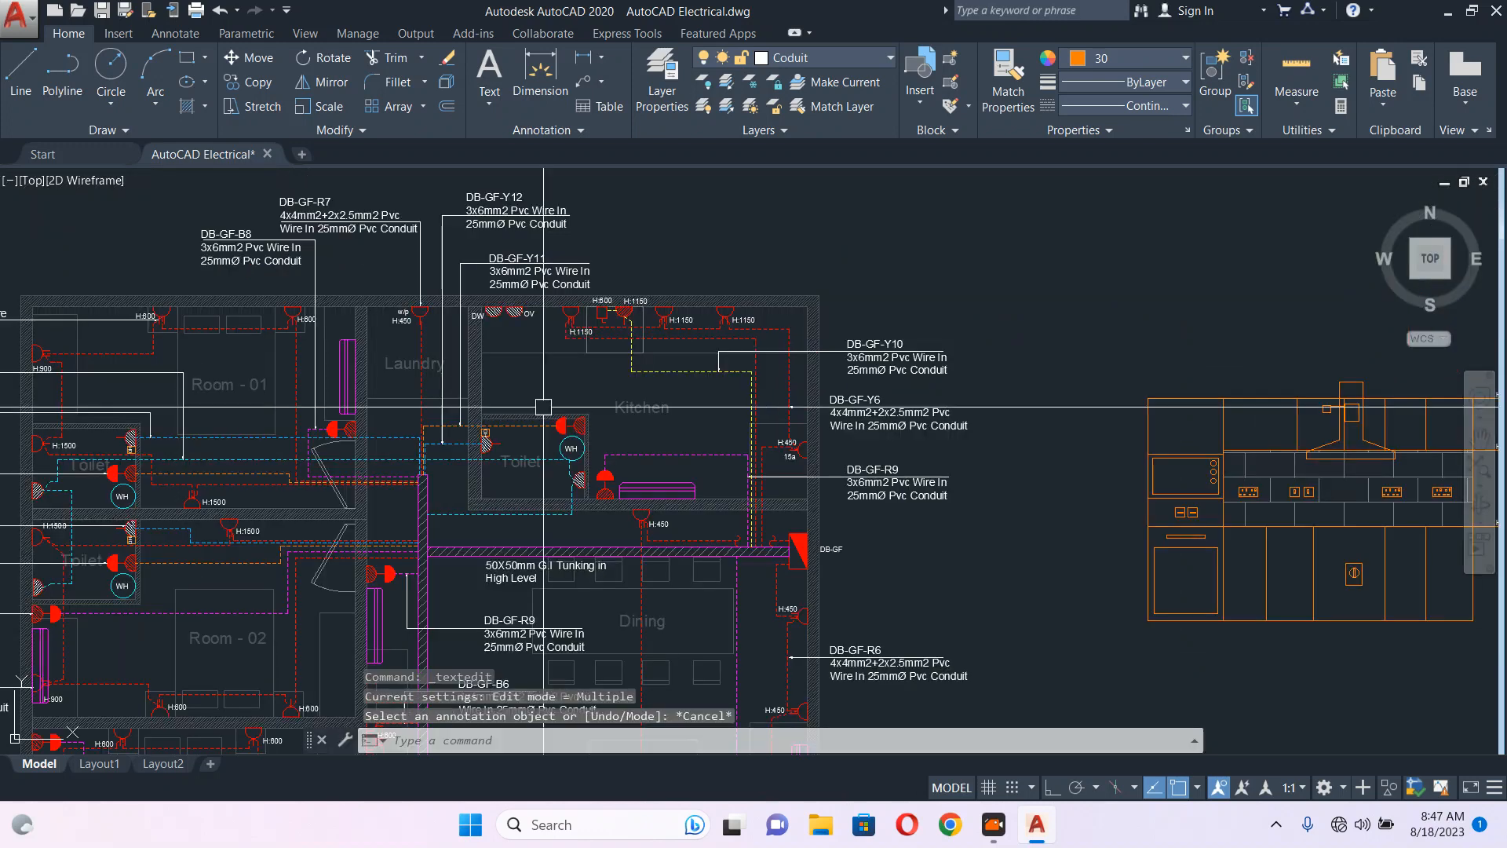
{"action": "middle_click_drag", "start_coordinate": [508, 359], "coordinate": [534, 333]}
{"action": "scroll", "coordinate": [520, 300], "scroll_direction": "up", "scroll_amount": 6}
{"action": "key", "text": "Escape"}
{"action": "middle_click_drag", "start_coordinate": [656, 283], "coordinate": [672, 552]}
{"action": "scroll", "coordinate": [895, 280], "scroll_direction": "down", "scroll_amount": 2}
{"action": "left_click", "coordinate": [1011, 238]}
{"action": "left_click", "coordinate": [593, 316]}
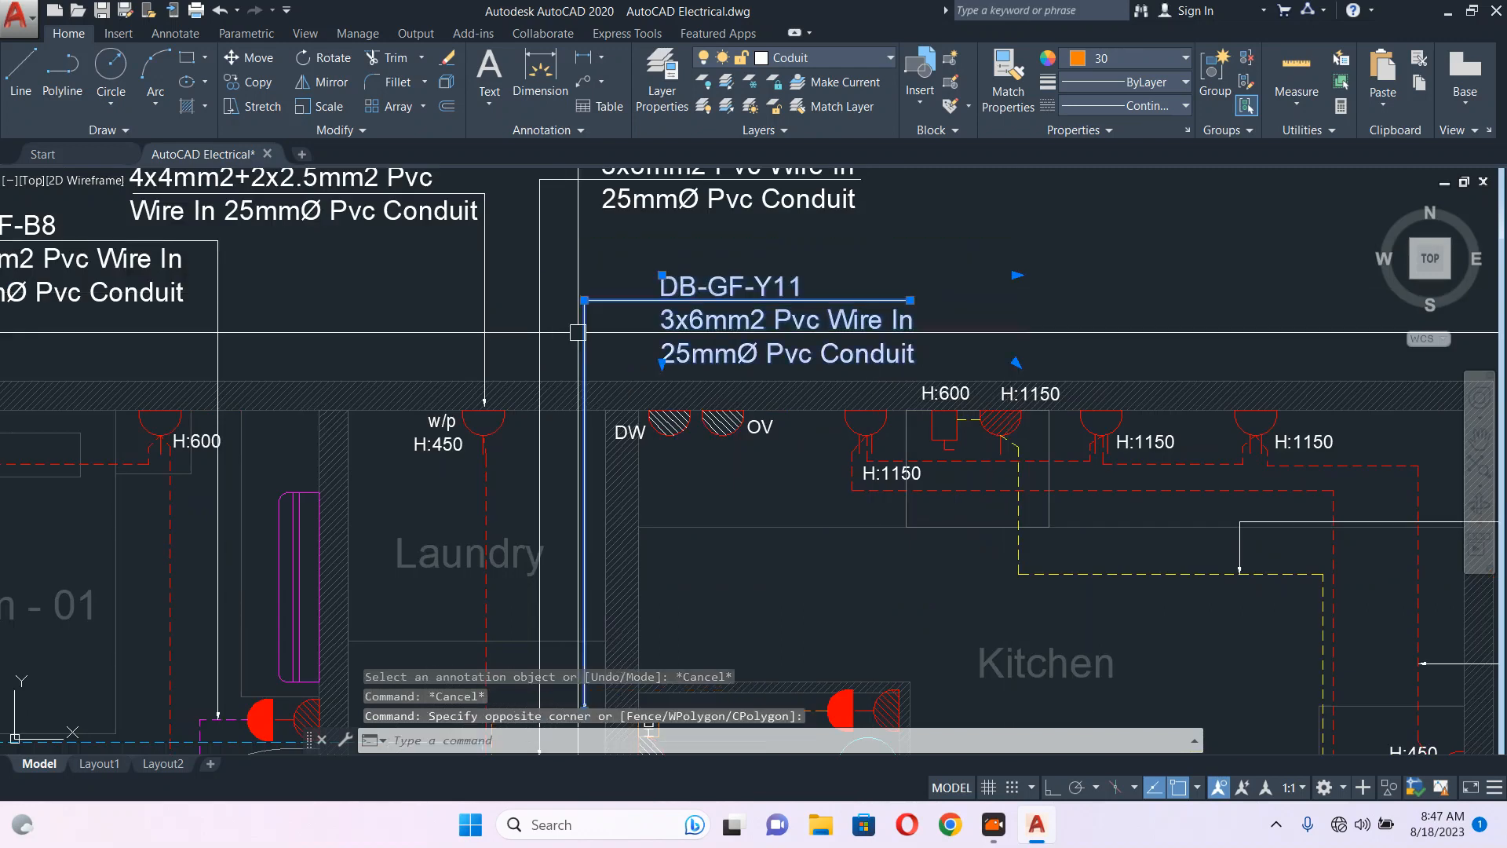
{"action": "type", "text": "s"}
{"action": "key", "text": "Return"}
{"action": "left_click", "coordinate": [1063, 303]}
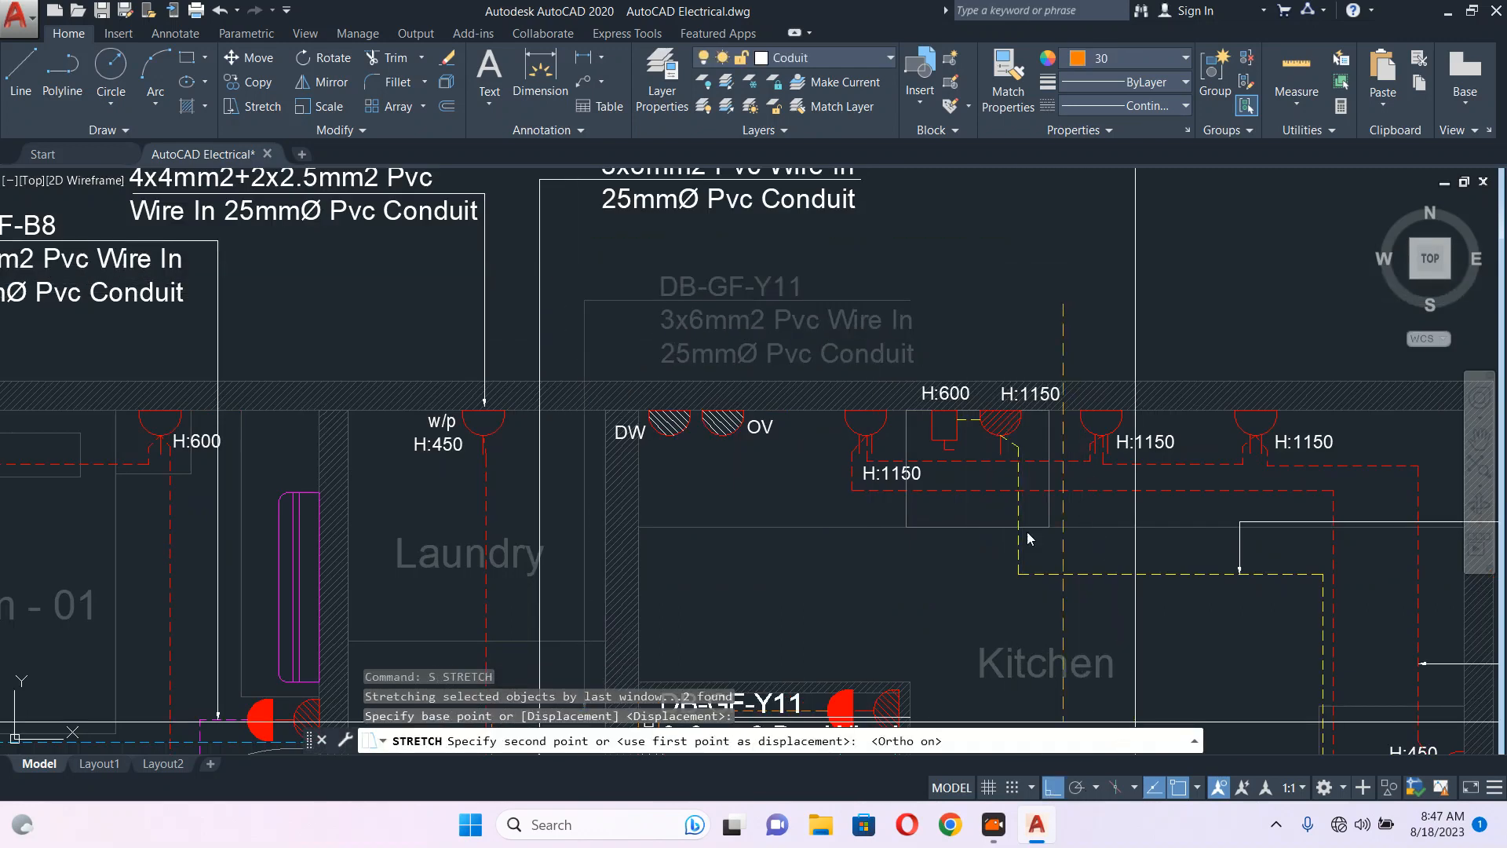
{"action": "key", "text": "Escape"}
{"action": "scroll", "coordinate": [999, 214], "scroll_direction": "down", "scroll_amount": 5}
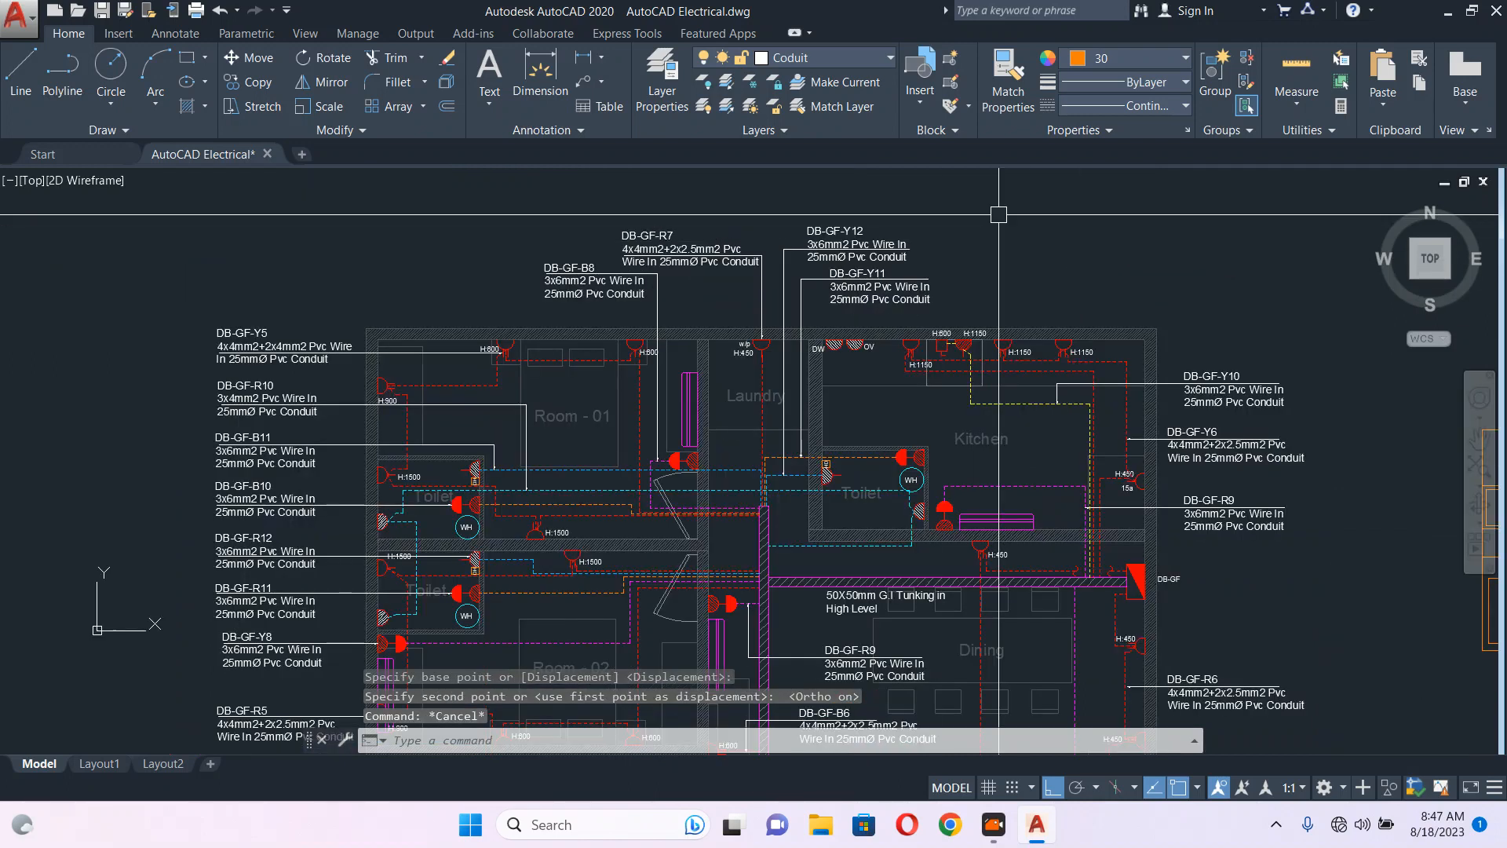
- Stretch the DB-GF-Y12 and DB-GF-Y11 callouts and their leaders straight up, farther from the kitchen and laundry wall
{"action": "scroll", "coordinate": [912, 235], "scroll_direction": "up", "scroll_amount": 3}
{"action": "left_click", "coordinate": [986, 191]}
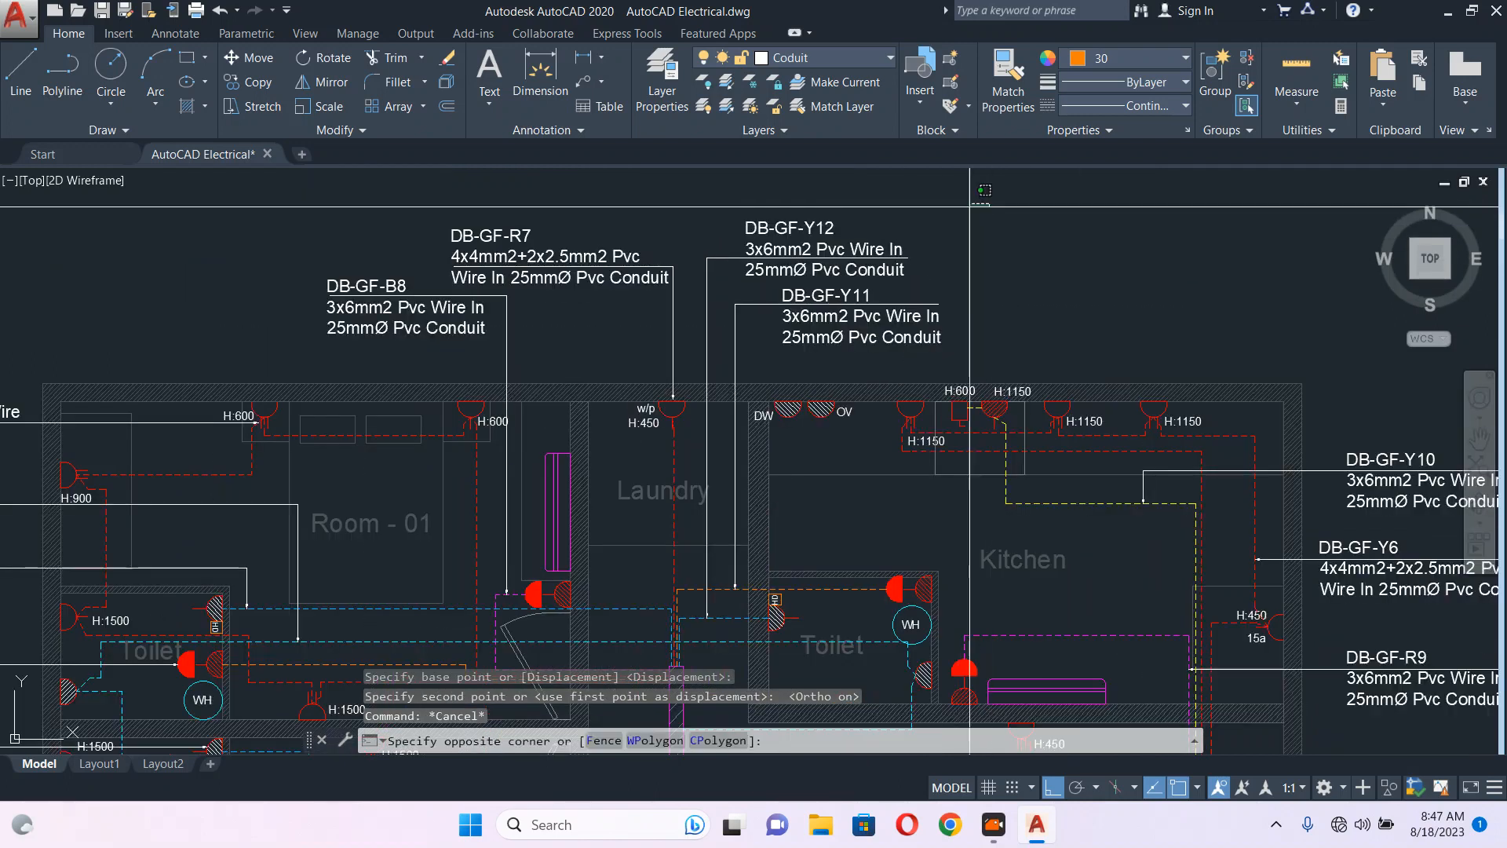
{"action": "left_click", "coordinate": [700, 354]}
{"action": "middle_click_drag", "start_coordinate": [700, 353], "coordinate": [648, 388]}
{"action": "type", "text": "s"}
{"action": "key", "text": "Return"}
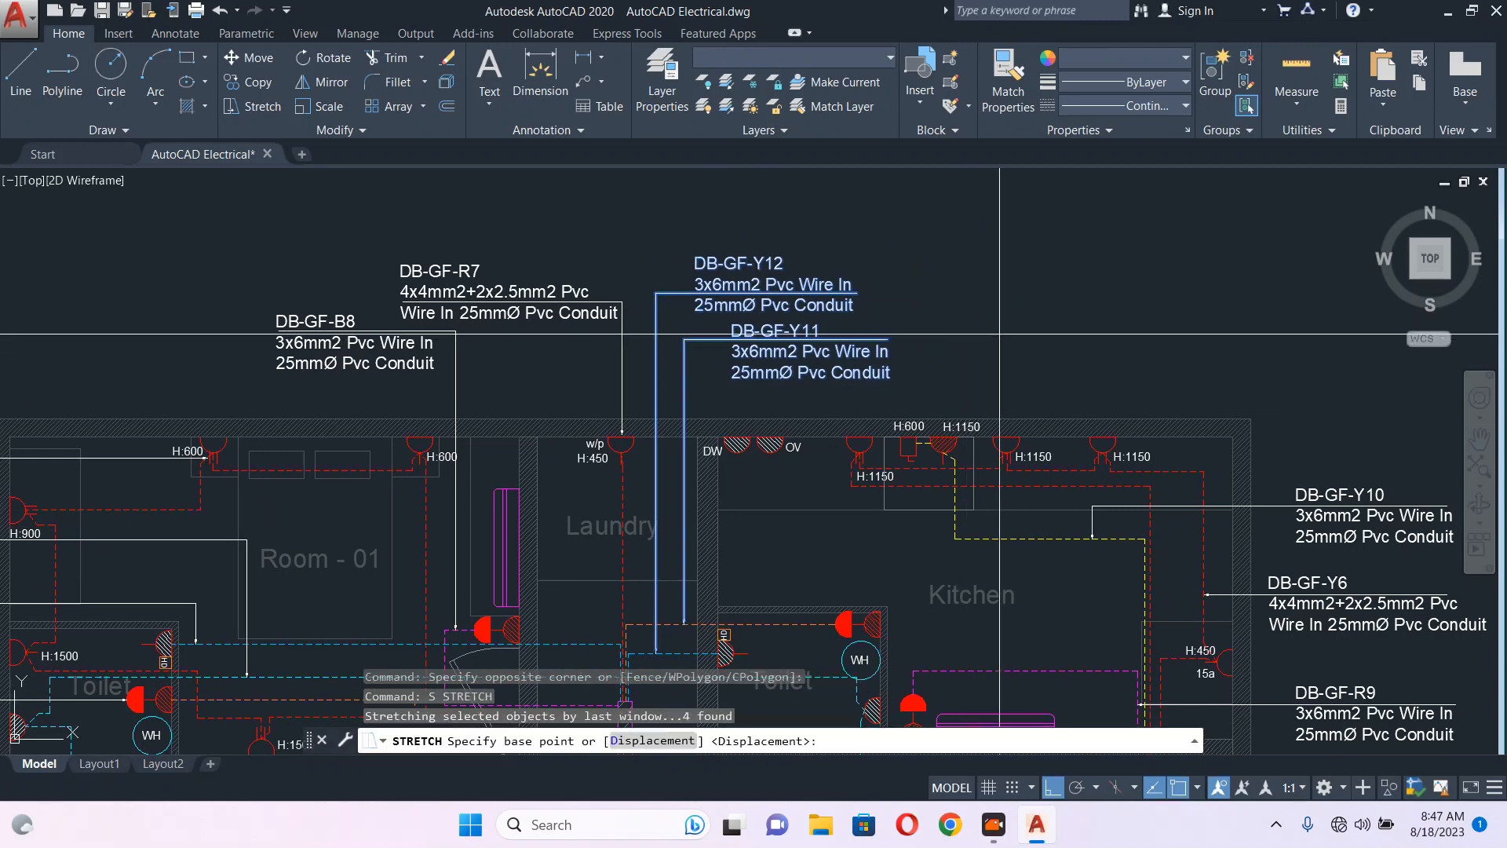
{"action": "left_click", "coordinate": [1001, 332]}
{"action": "left_click", "coordinate": [1020, 269]}
{"action": "key", "text": "Escape"}
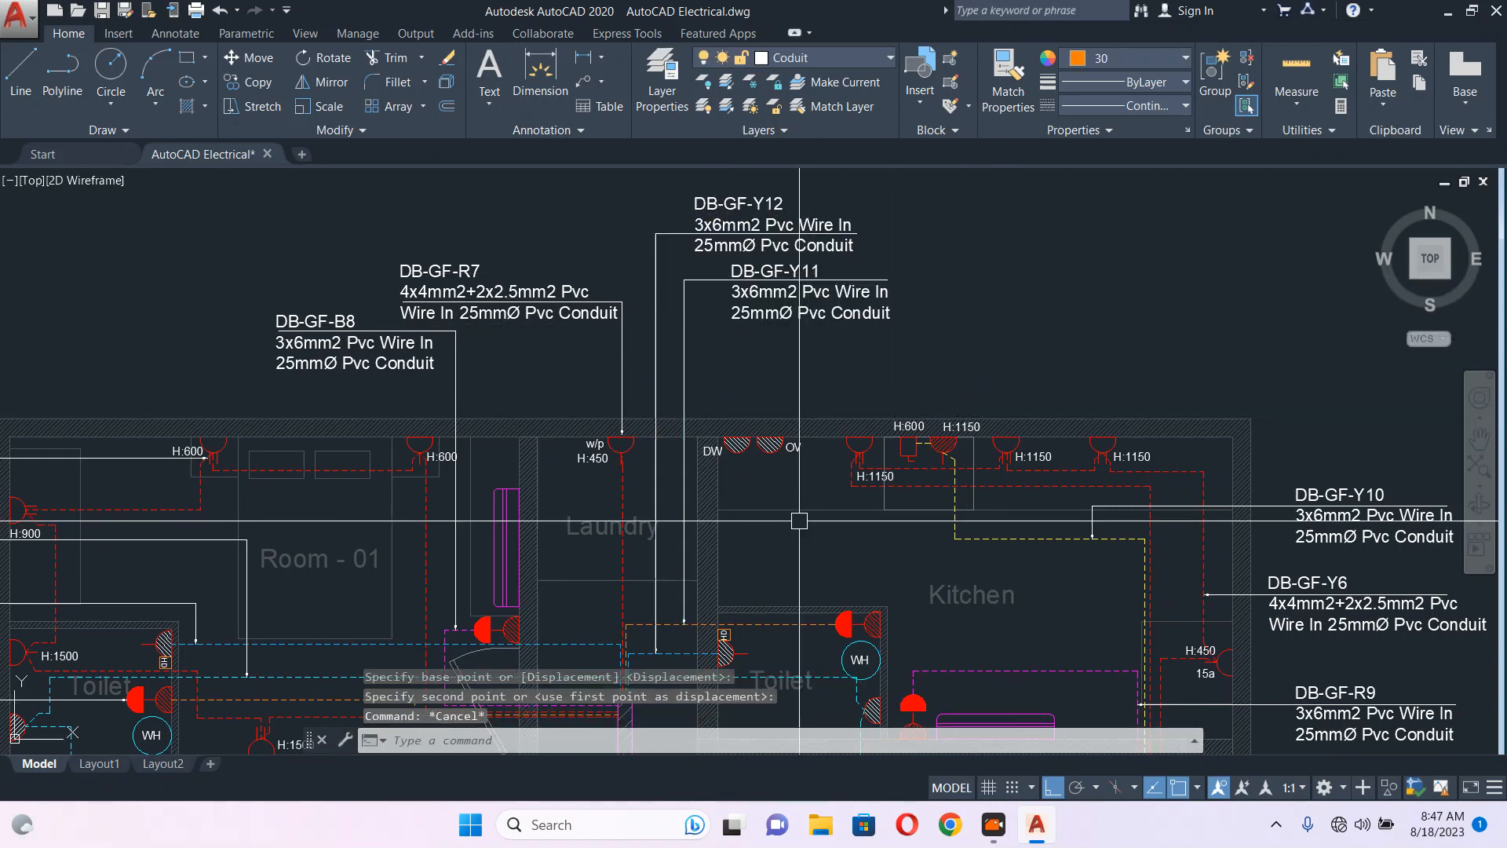
{"action": "middle_click_drag", "start_coordinate": [789, 504], "coordinate": [742, 394]}
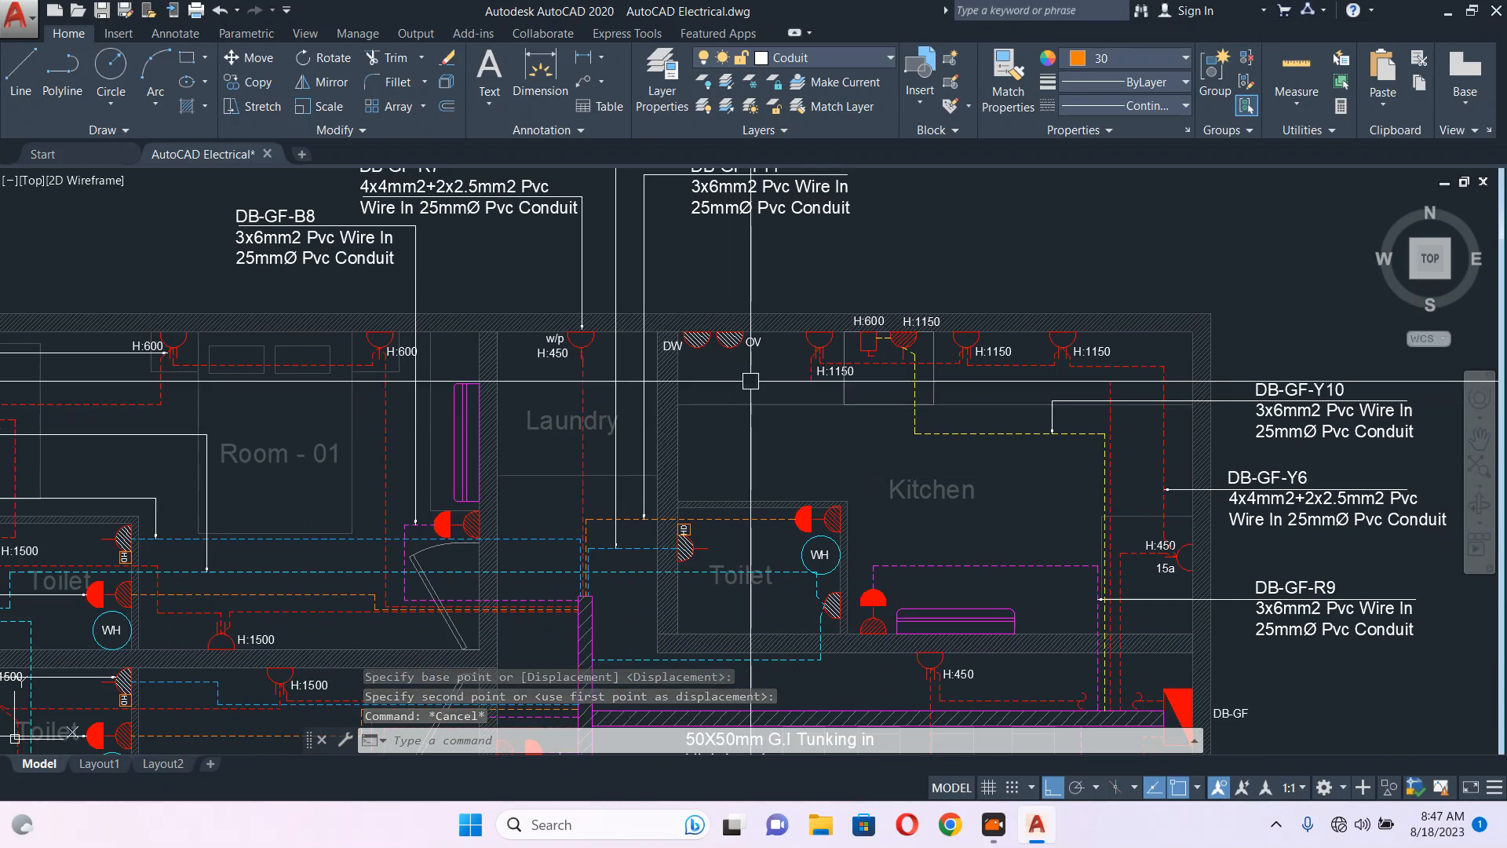
{"action": "scroll", "coordinate": [698, 358], "scroll_direction": "up", "scroll_amount": 3}
{"action": "type", "text": "pl"}
{"action": "key", "text": "Return"}
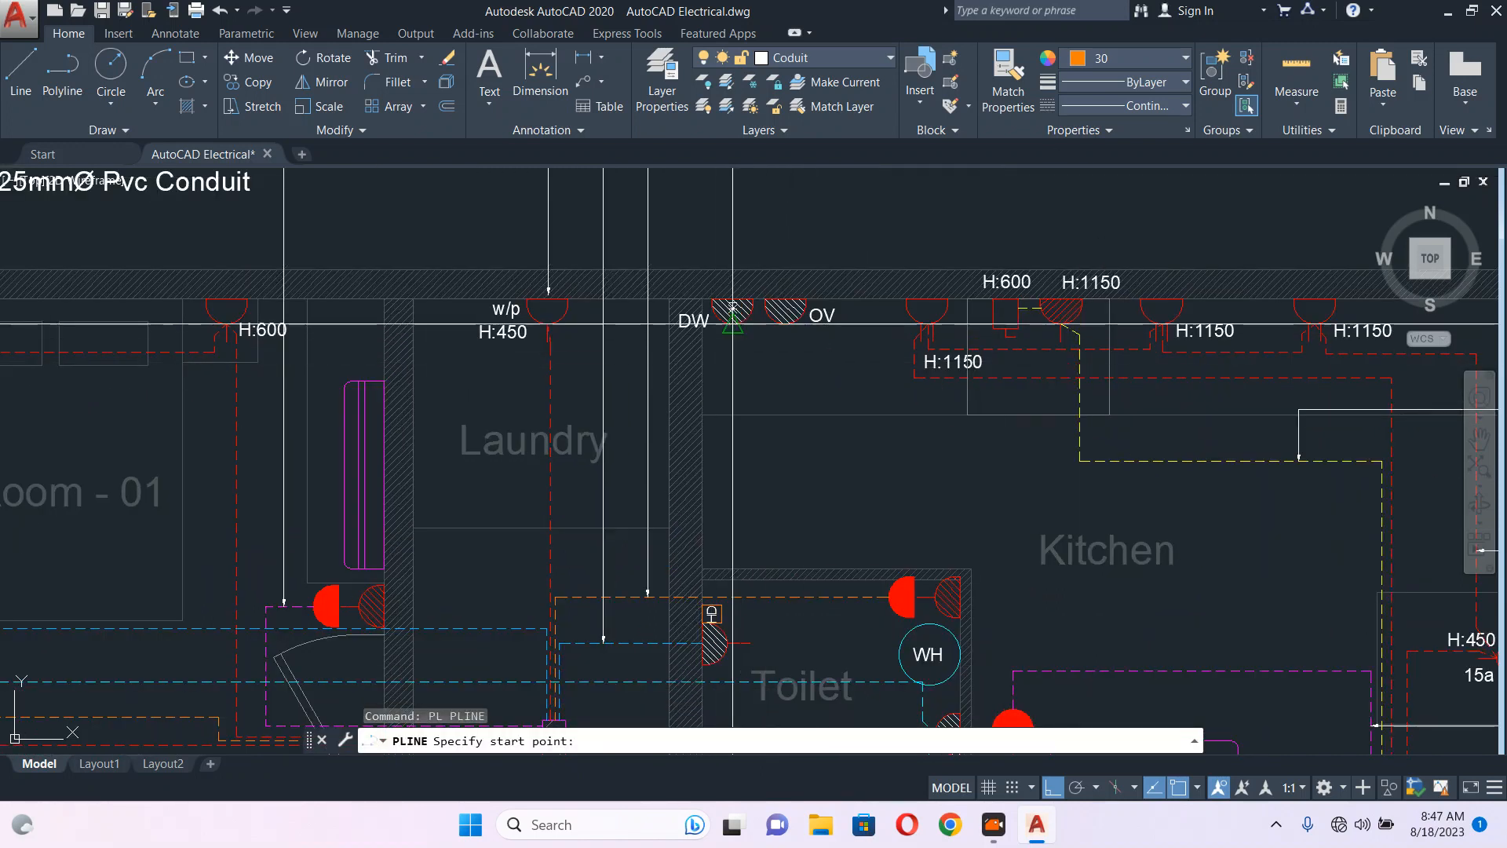
{"action": "left_click", "coordinate": [733, 309]}
{"action": "middle_click_drag", "start_coordinate": [754, 353], "coordinate": [722, 182]}
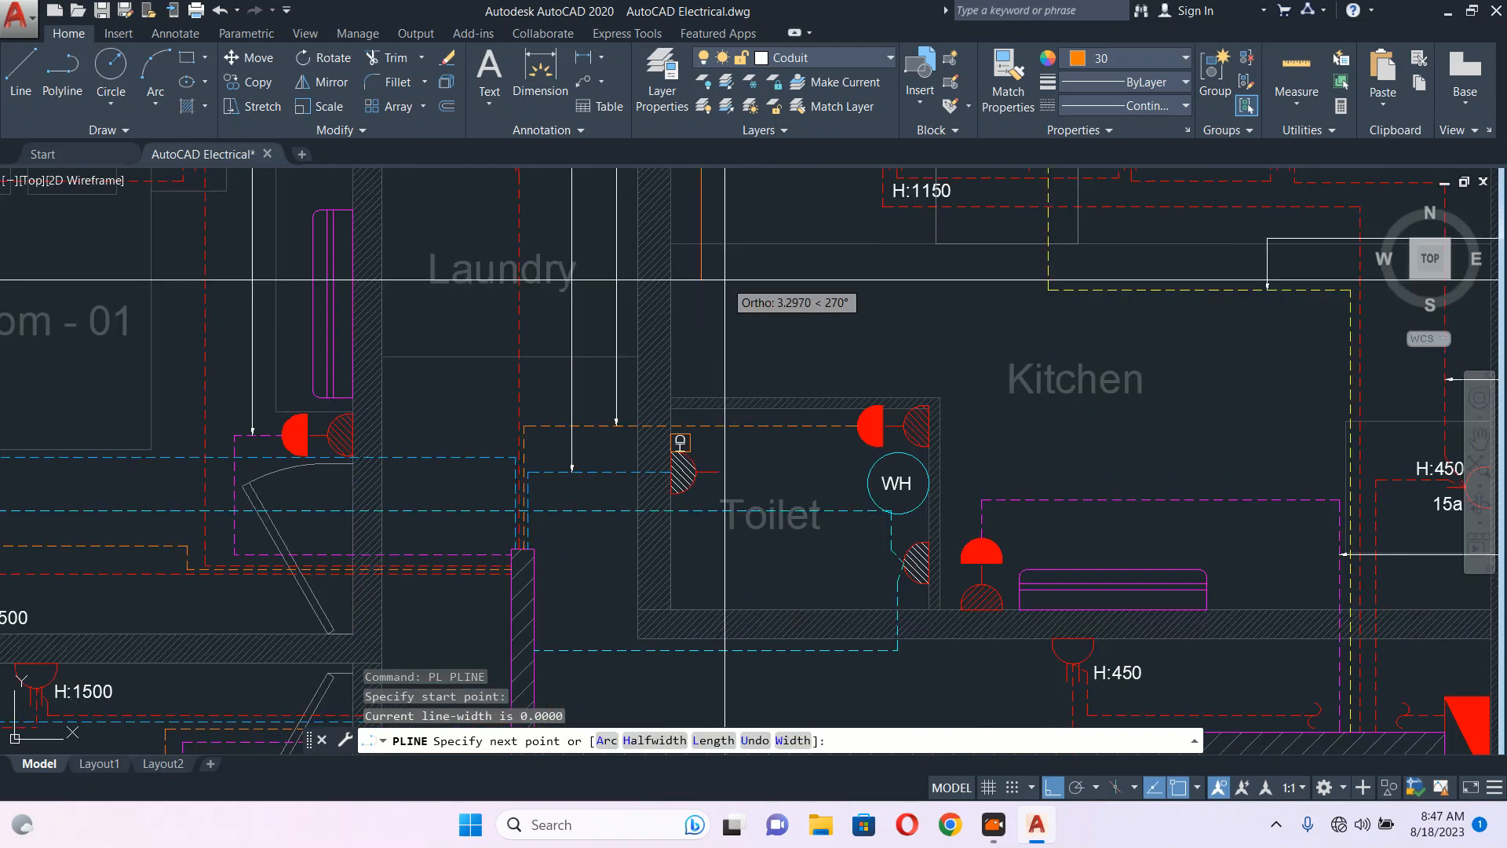
{"action": "key", "text": "Escape"}
- Lengthen the vertical trunking by stretching its upper edge straight up into the laundry, past the orange toilet conduit
{"action": "scroll", "coordinate": [565, 550], "scroll_direction": "up", "scroll_amount": 4}
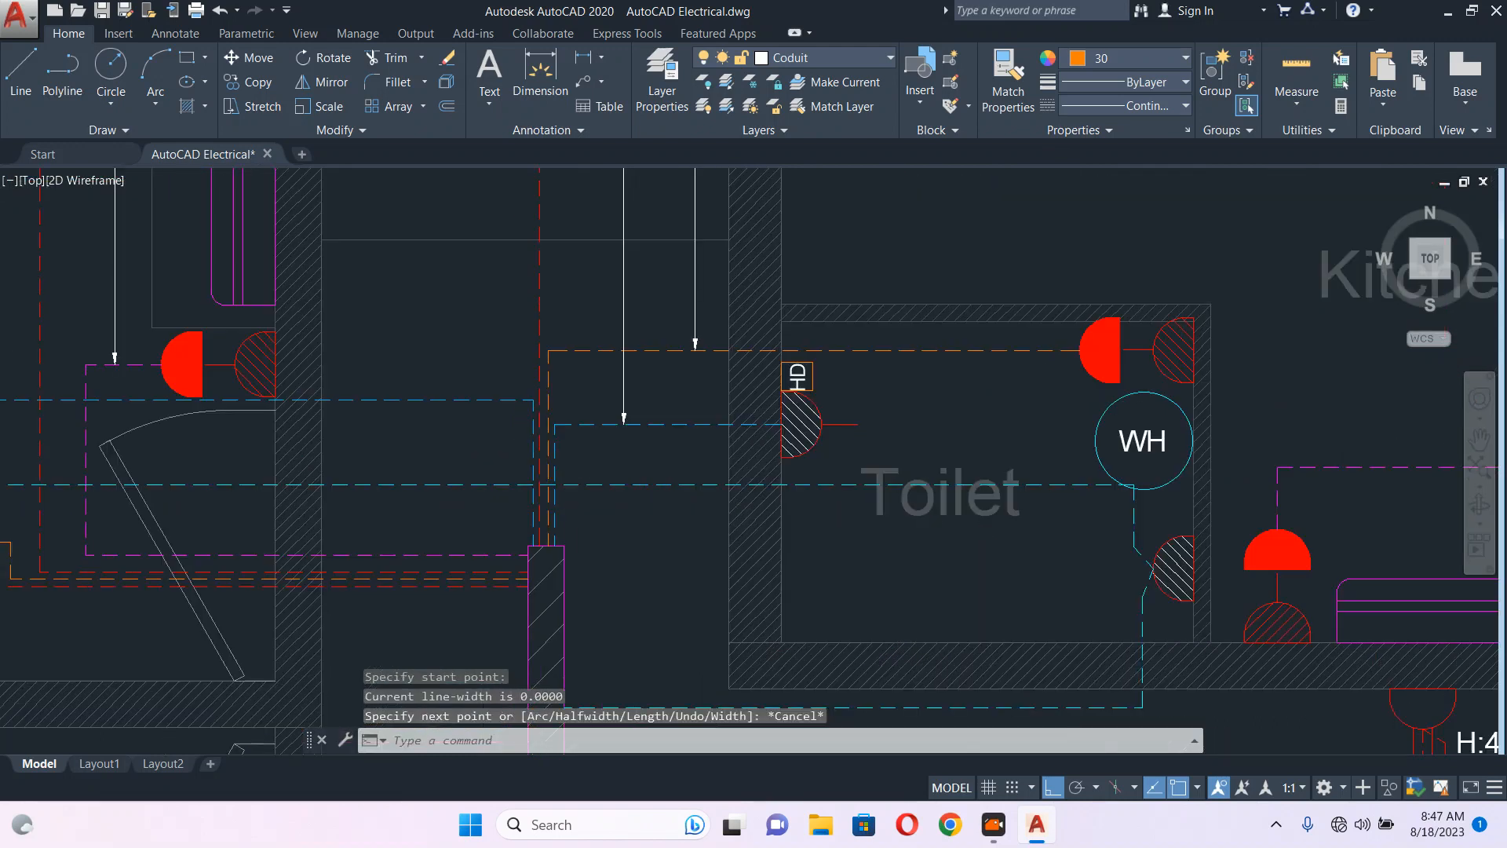
{"action": "left_click", "coordinate": [574, 539]}
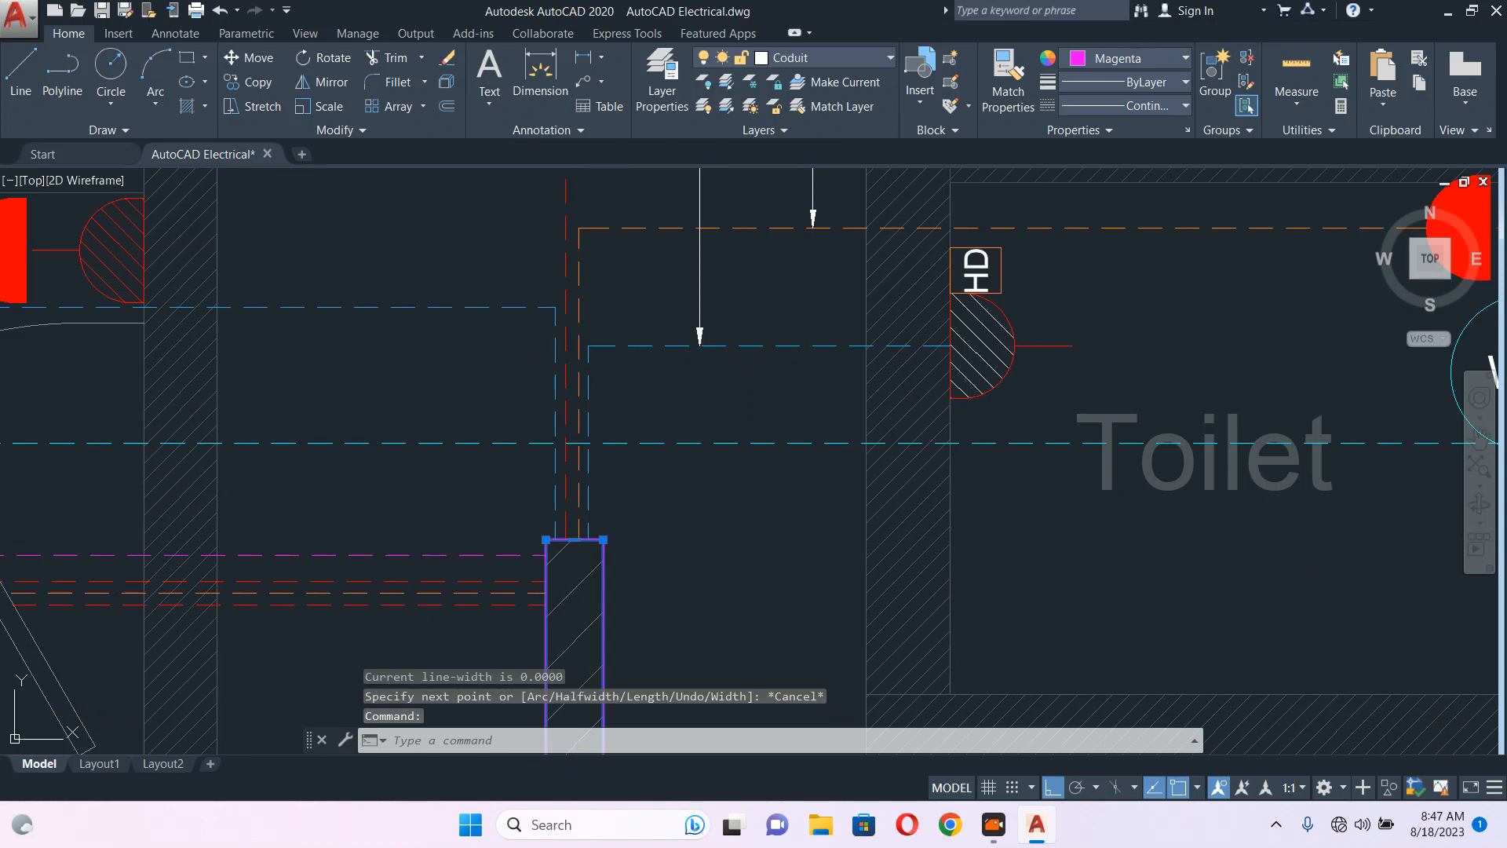
{"action": "left_click", "coordinate": [574, 539]}
{"action": "middle_click_drag", "start_coordinate": [593, 309], "coordinate": [582, 510]}
{"action": "left_click", "coordinate": [598, 291]}
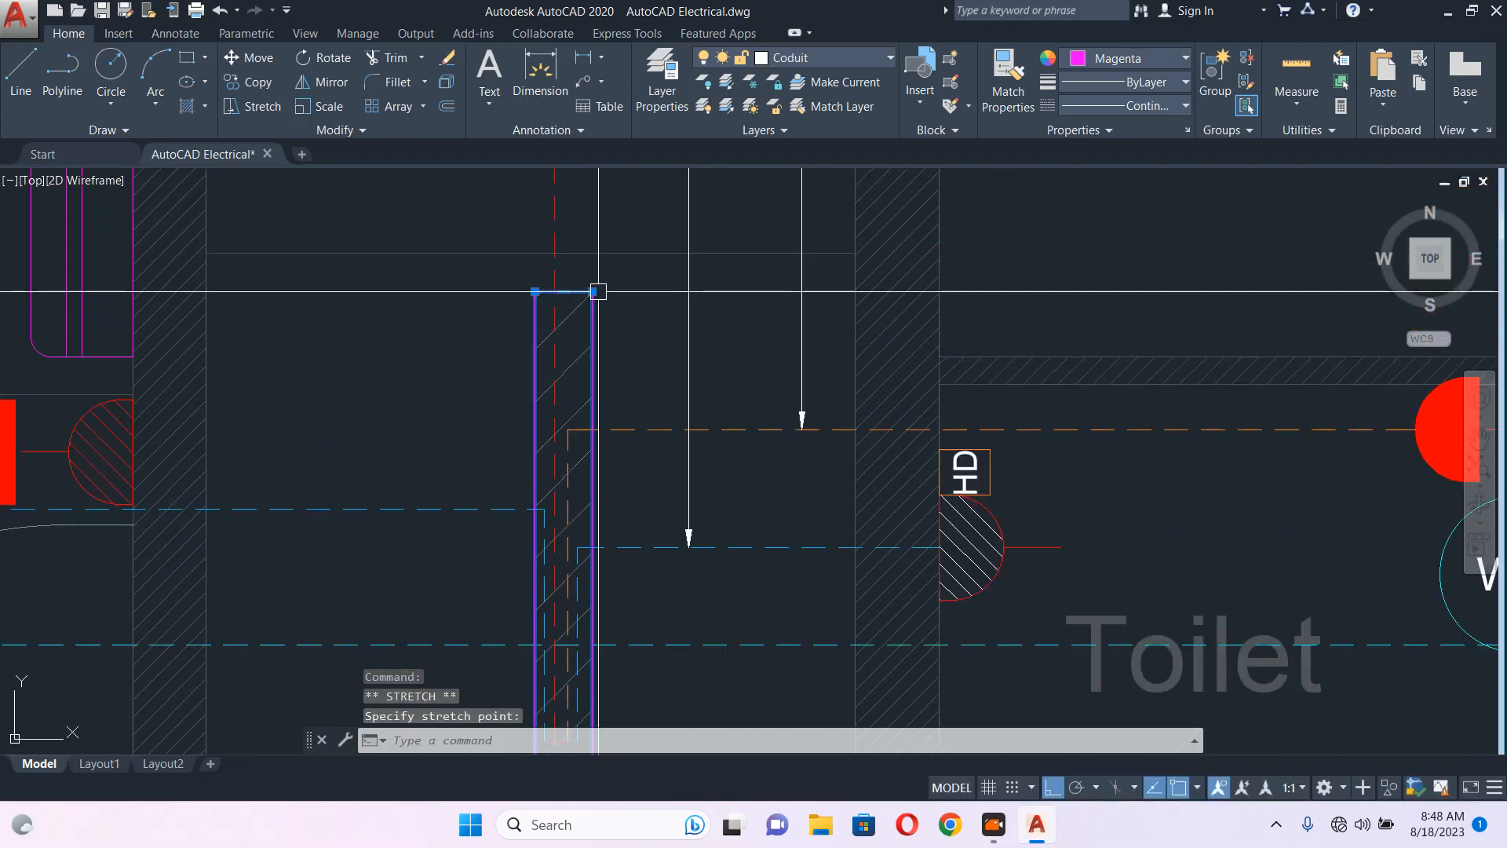
{"action": "middle_click_drag", "start_coordinate": [620, 399], "coordinate": [600, 301]}
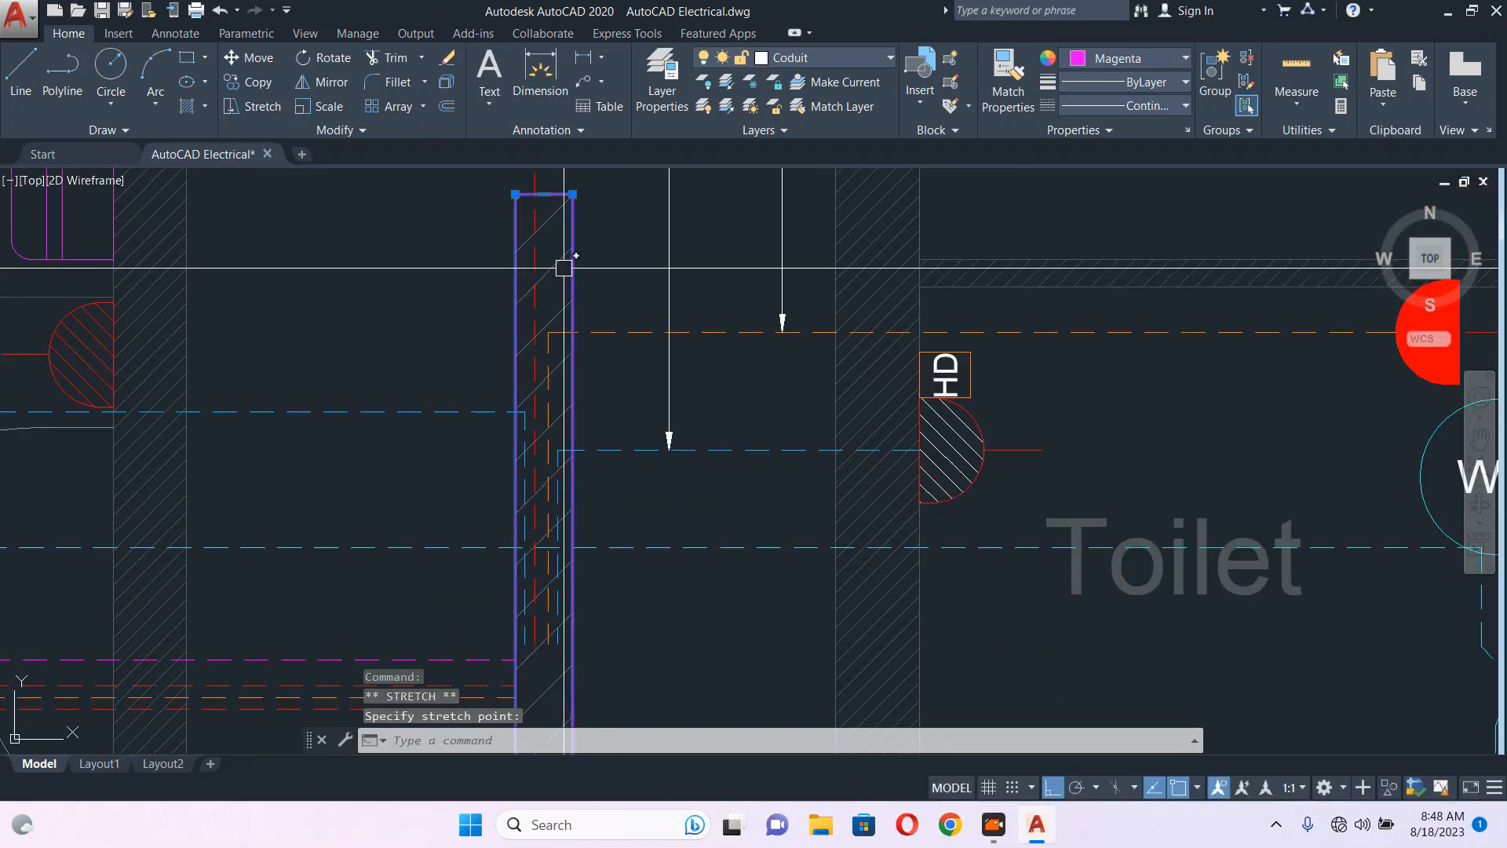
- Trim the red, orange and blue conduit lines that run inside the extended vertical trunking back to its outline
{"action": "key", "text": "Escape"}
{"action": "type", "text": "tr"}
{"action": "key", "text": "Return"}
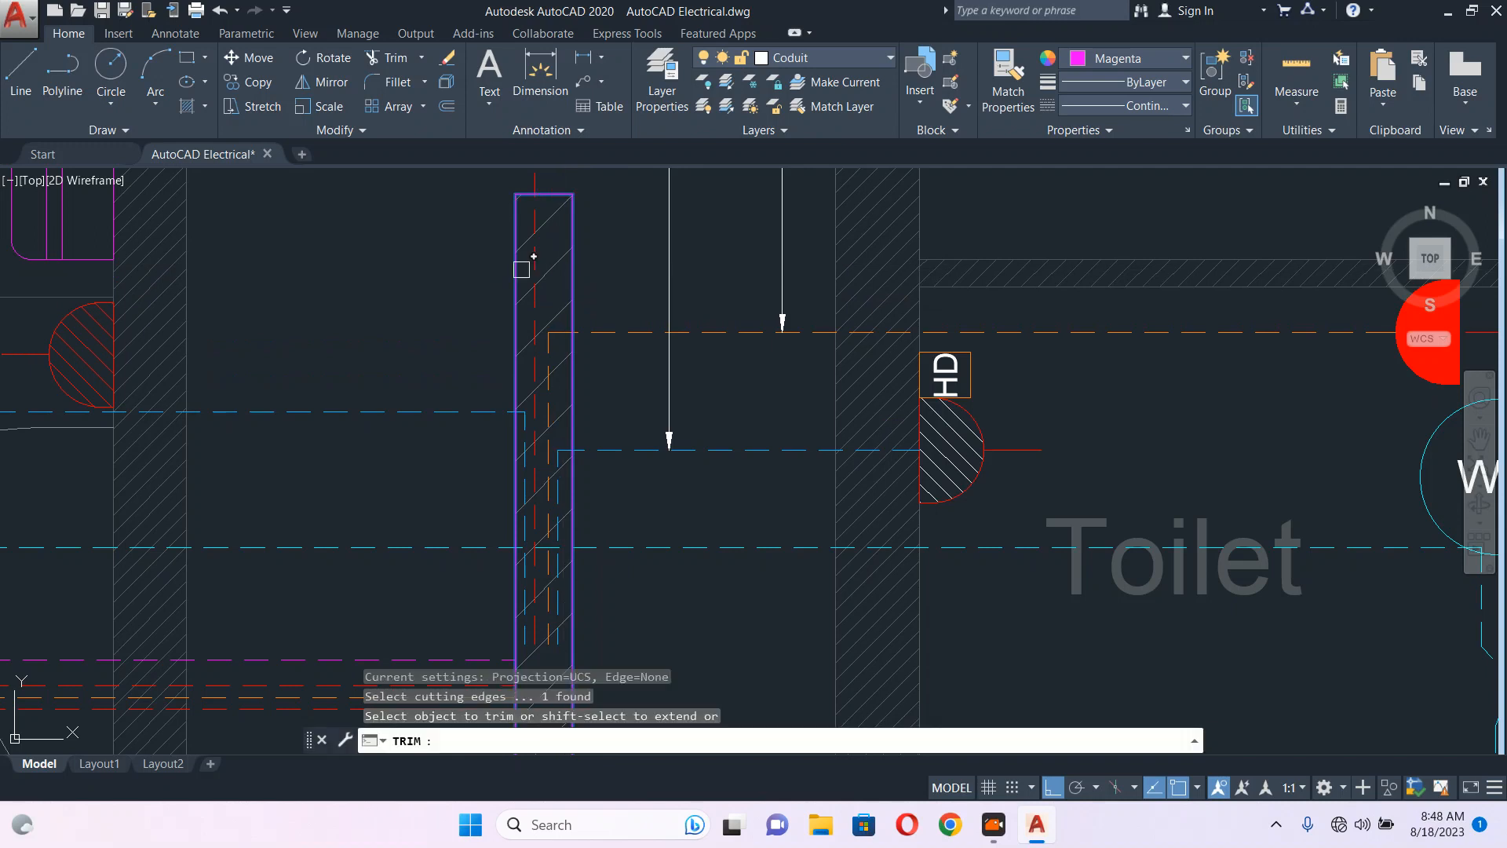
{"action": "scroll", "coordinate": [550, 260], "scroll_direction": "up", "scroll_amount": 4}
{"action": "scroll", "coordinate": [556, 279], "scroll_direction": "down", "scroll_amount": 2}
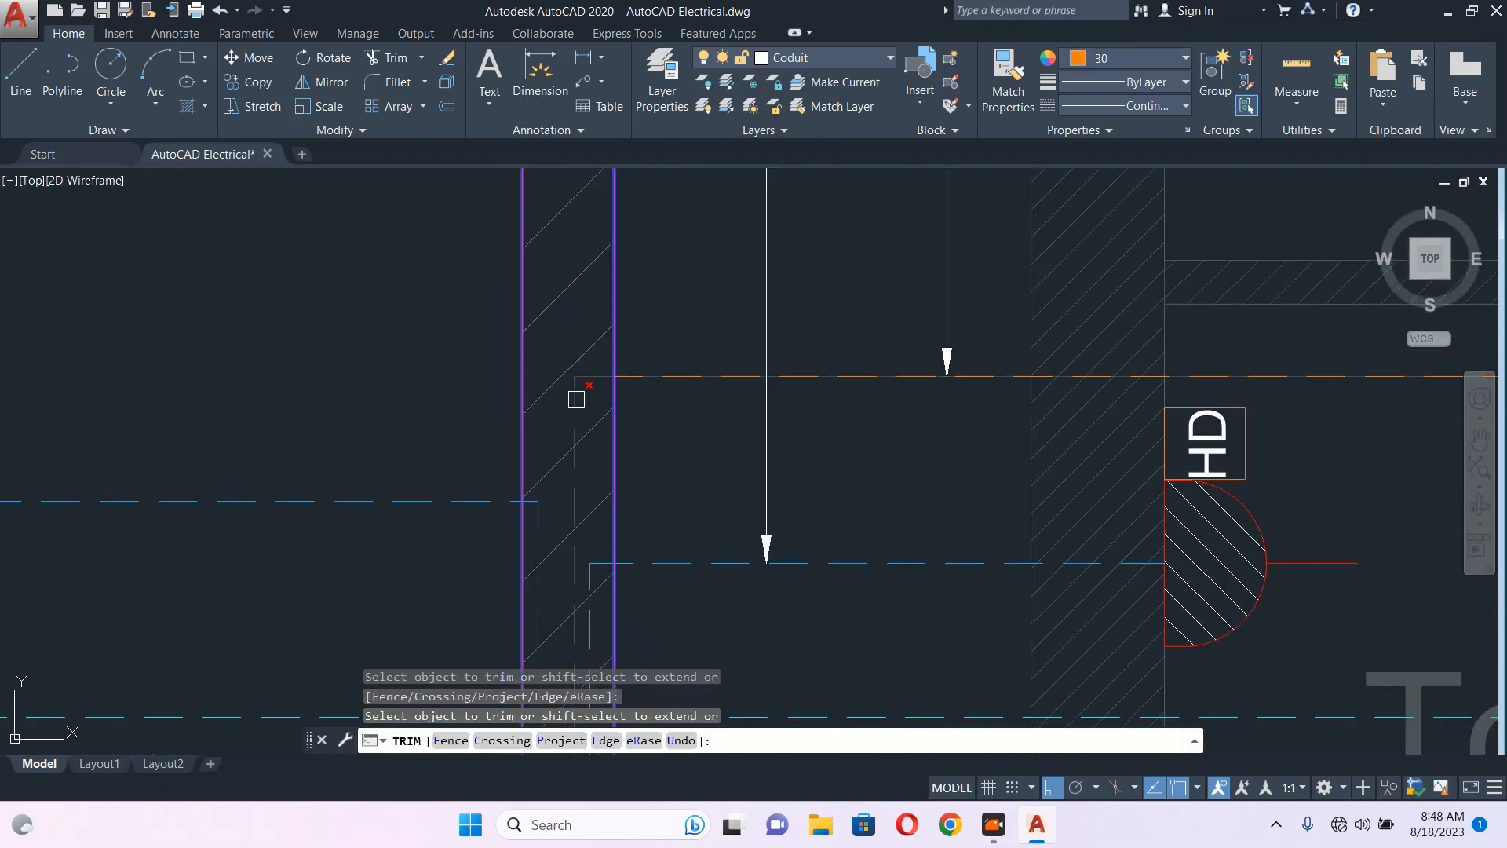
{"action": "left_click", "coordinate": [549, 470]}
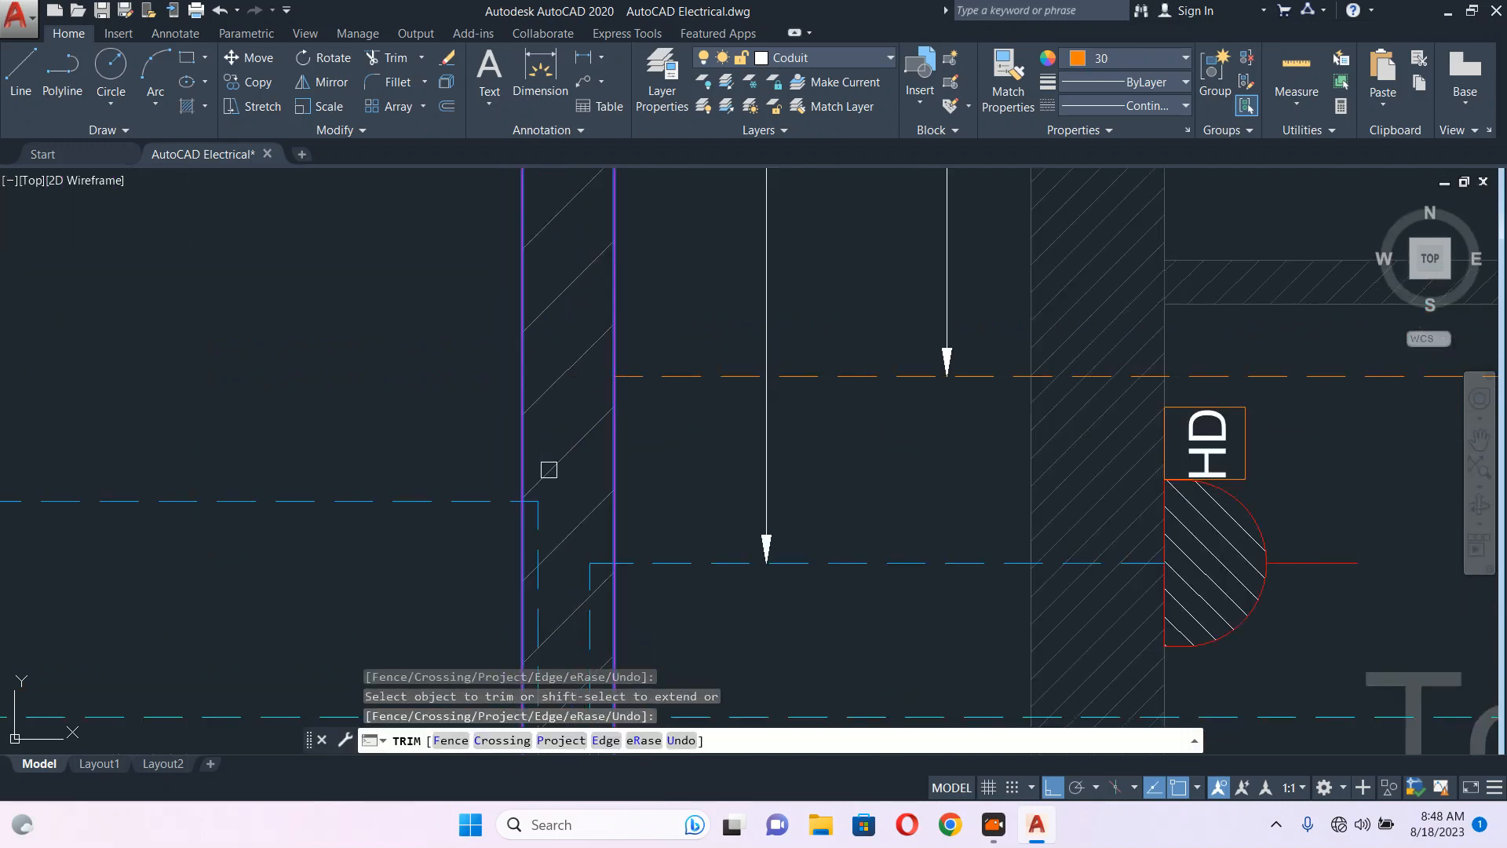
{"action": "left_click", "coordinate": [541, 512]}
{"action": "mouse_move", "coordinate": [546, 514]}
{"action": "middle_mouse_down"}
{"action": "mouse_move", "coordinate": [548, 289]}
{"action": "mouse_move", "coordinate": [589, 333]}
{"action": "middle_mouse_up"}
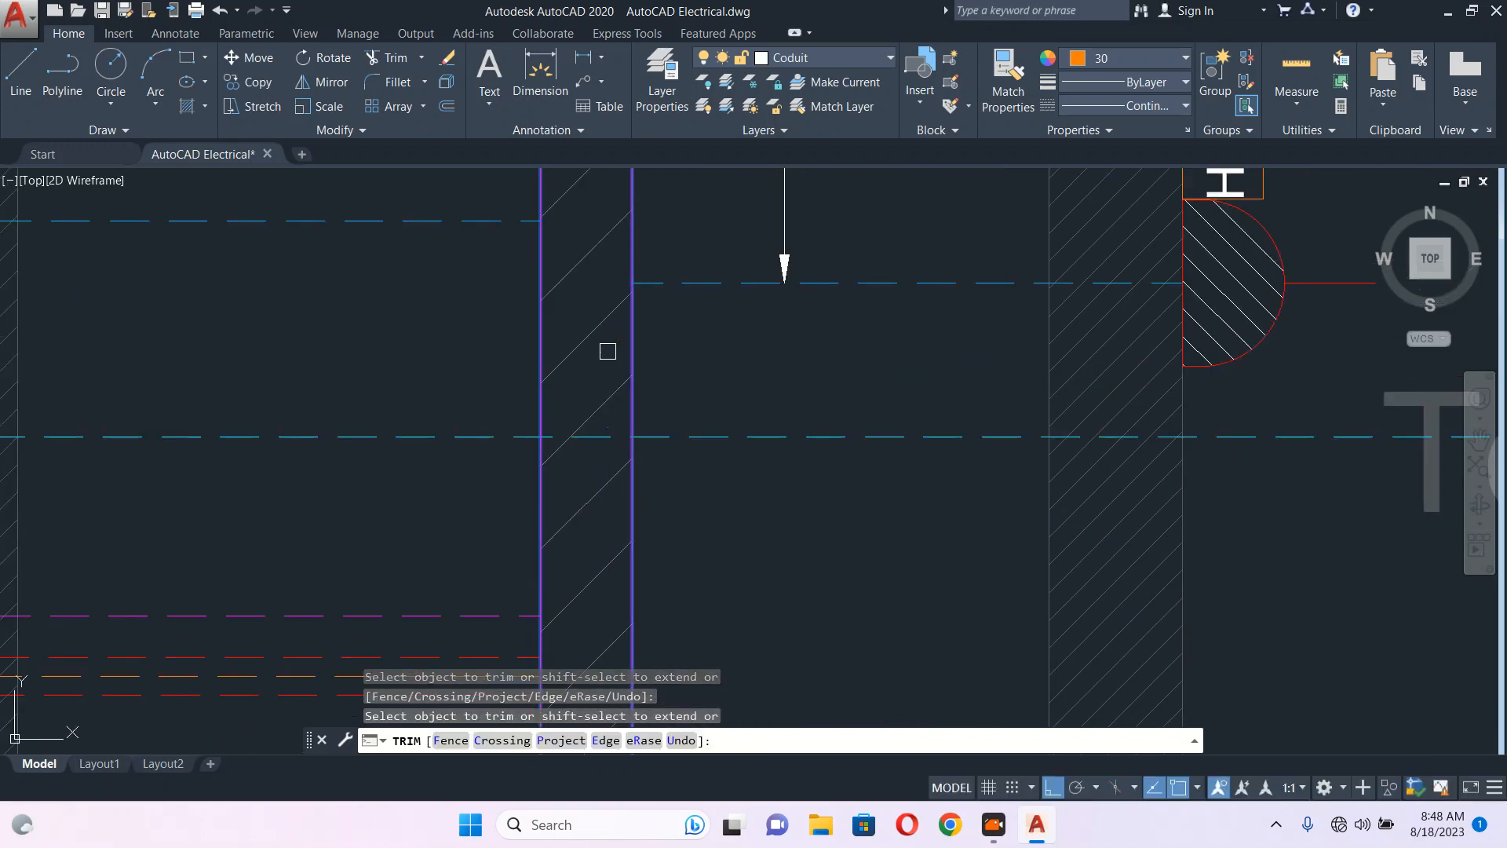
{"action": "scroll", "coordinate": [603, 351], "scroll_direction": "down", "scroll_amount": 8}
{"action": "left_click", "coordinate": [596, 344]}
{"action": "key", "text": "Escape"}
- Draw an orange conduit polyline from the DW outlet straight down, then across to the side of the vertical trunking
{"action": "scroll", "coordinate": [668, 408], "scroll_direction": "up", "scroll_amount": 2}
{"action": "middle_click_drag", "start_coordinate": [771, 185], "coordinate": [707, 302]}
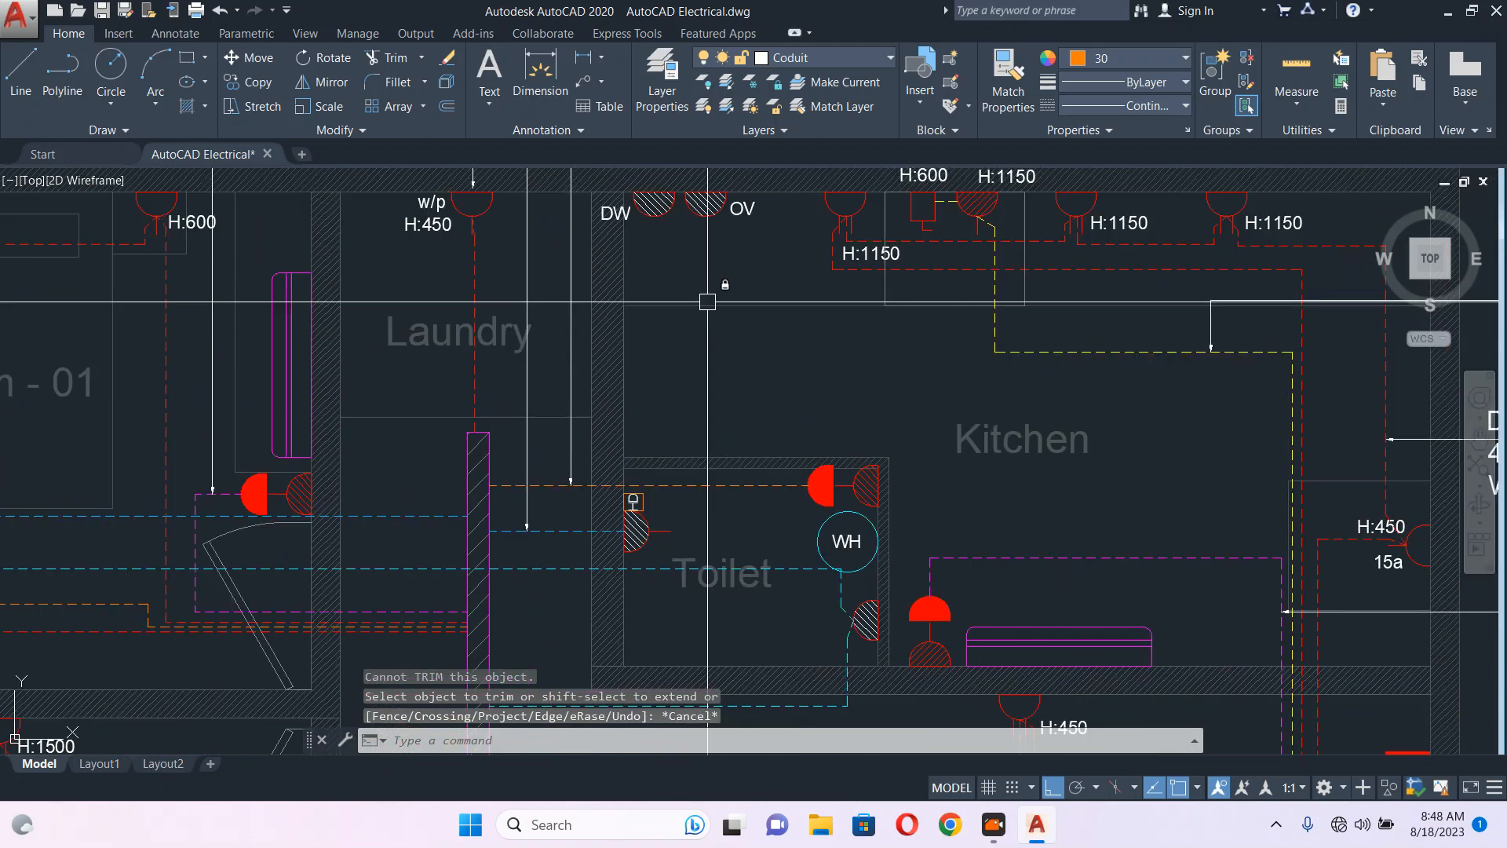
{"action": "type", "text": "pl"}
{"action": "key", "text": "Return"}
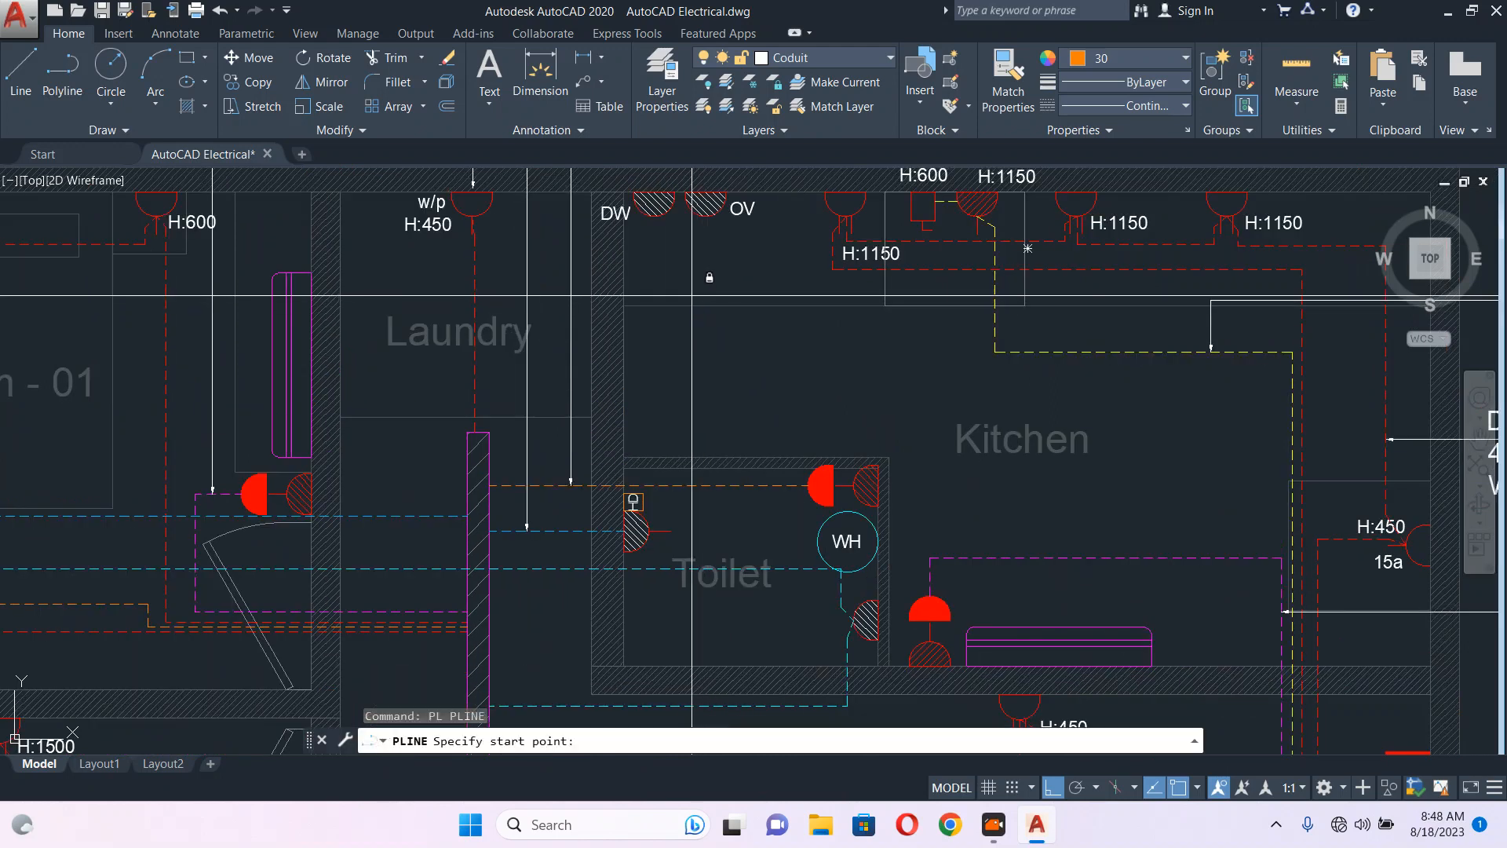
{"action": "left_click", "coordinate": [658, 230]}
{"action": "scroll", "coordinate": [667, 454], "scroll_direction": "up", "scroll_amount": 4}
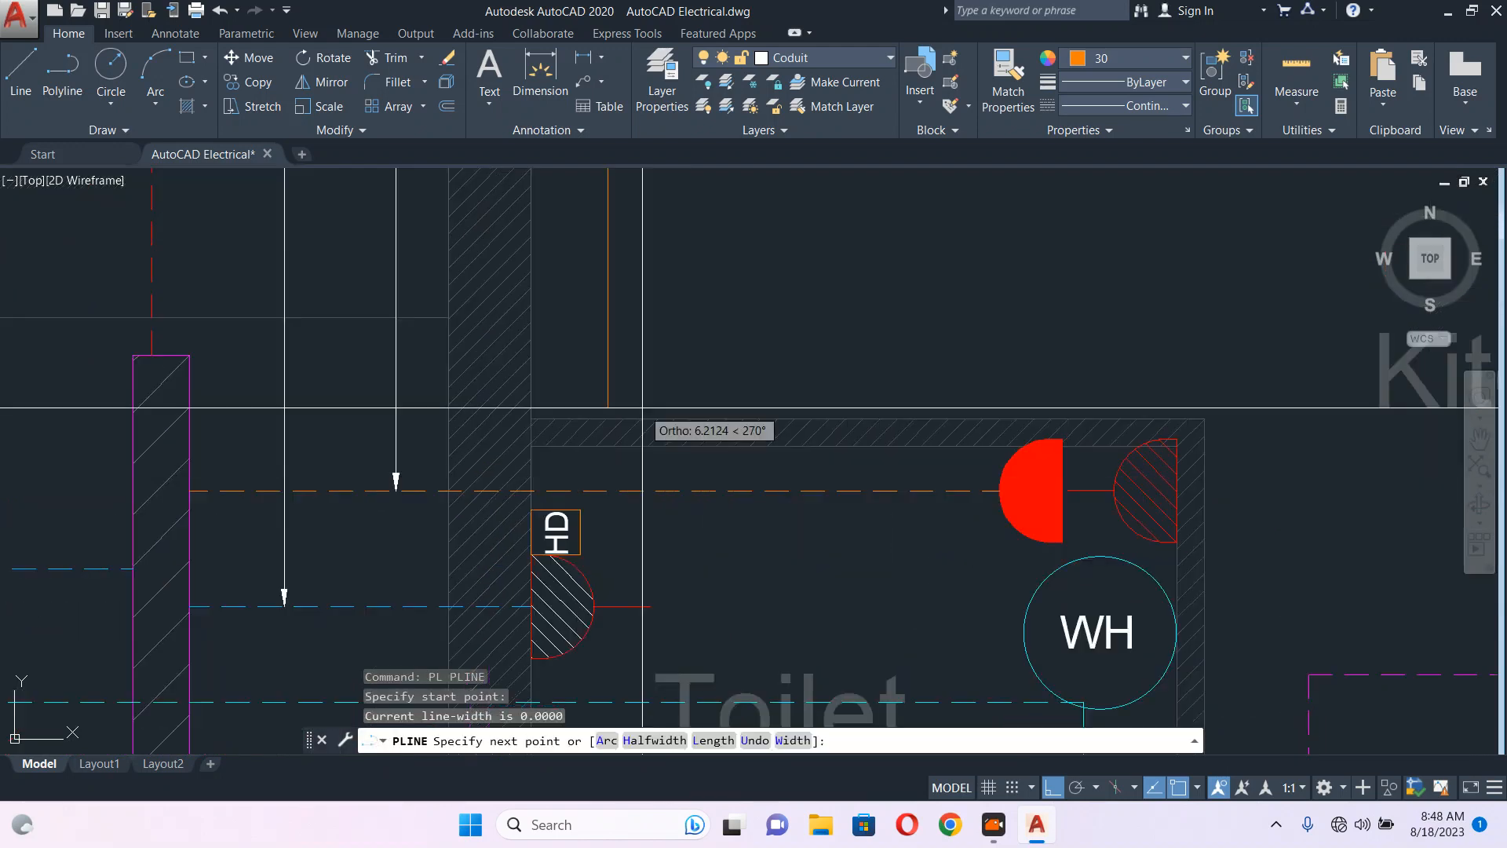
{"action": "left_click", "coordinate": [642, 420]}
{"action": "scroll", "coordinate": [637, 439], "scroll_direction": "up", "scroll_amount": 2}
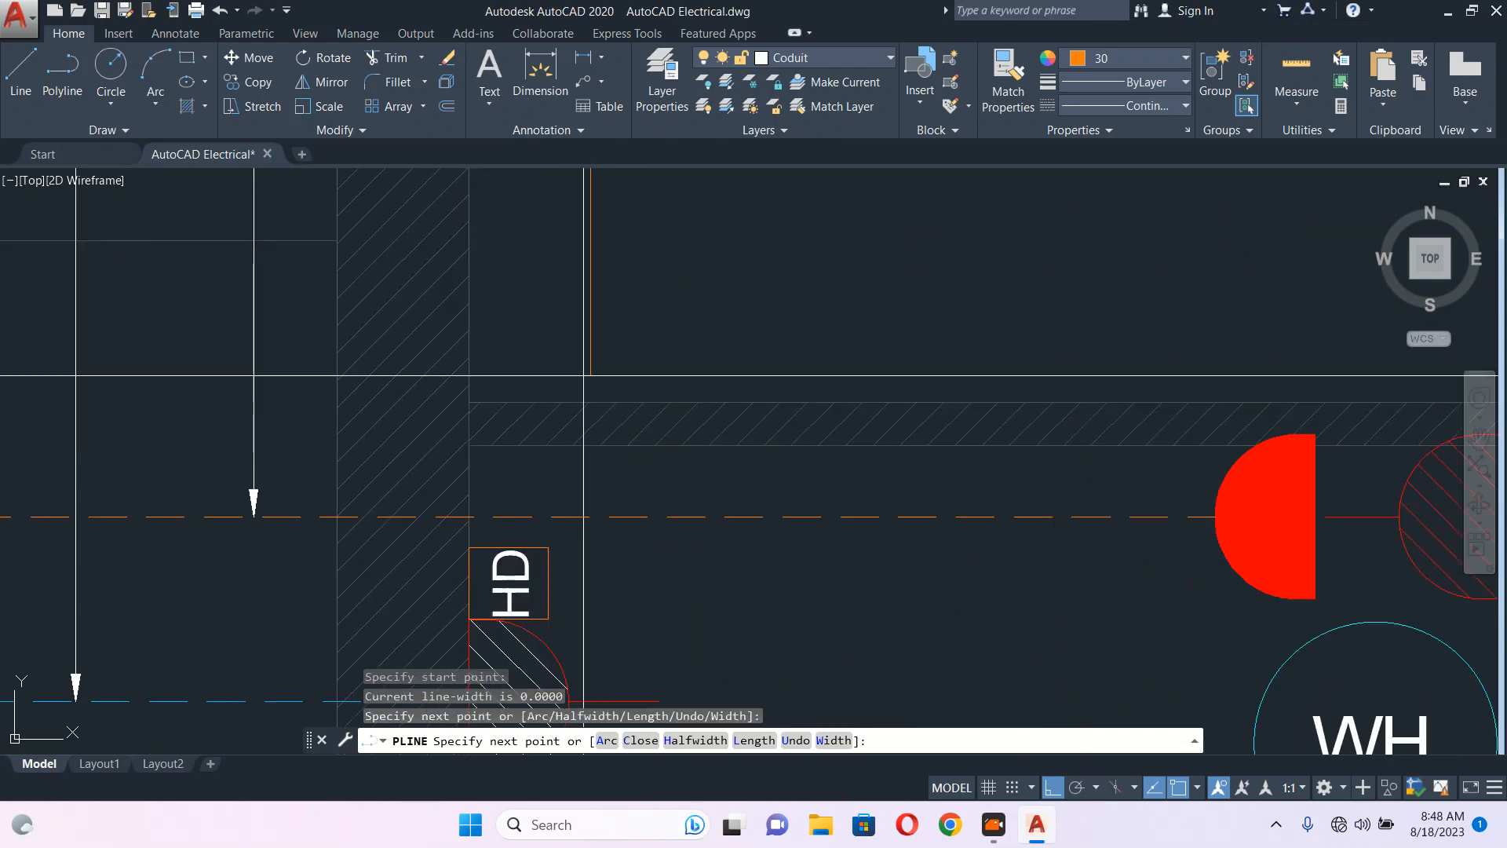
{"action": "middle_click_drag", "start_coordinate": [370, 364], "coordinate": [768, 401]}
{"action": "scroll", "coordinate": [768, 400], "scroll_direction": "down", "scroll_amount": 2}
{"action": "left_click", "coordinate": [488, 408]}
{"action": "key", "text": "Escape"}
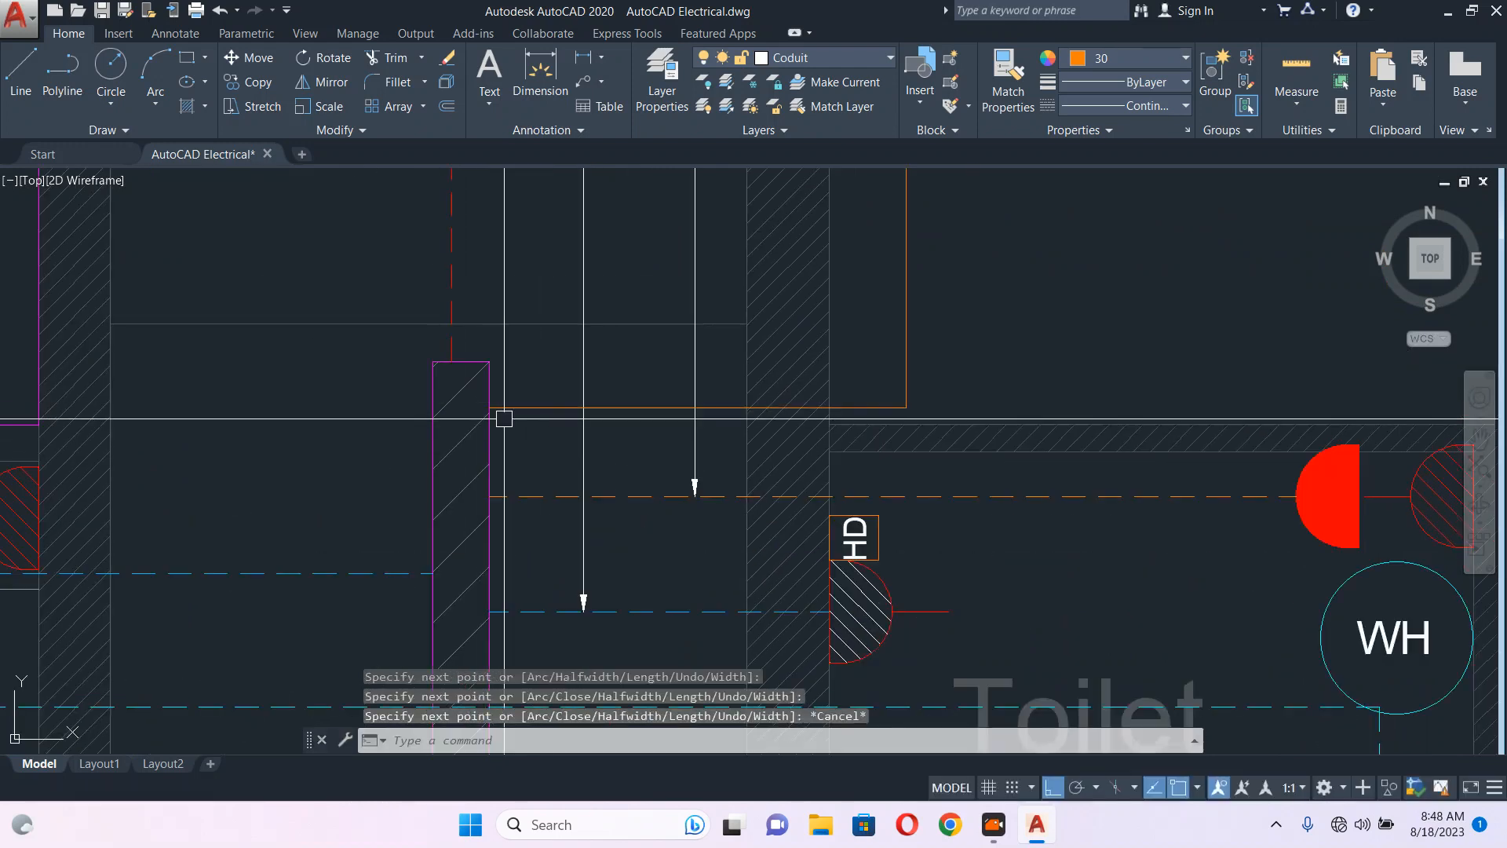
- Draw a second conduit polyline from the OV outlet down, then across to the vertical trunking, below the DW conduit
{"action": "scroll", "coordinate": [581, 454], "scroll_direction": "down", "scroll_amount": 4}
{"action": "key", "text": "Return"}
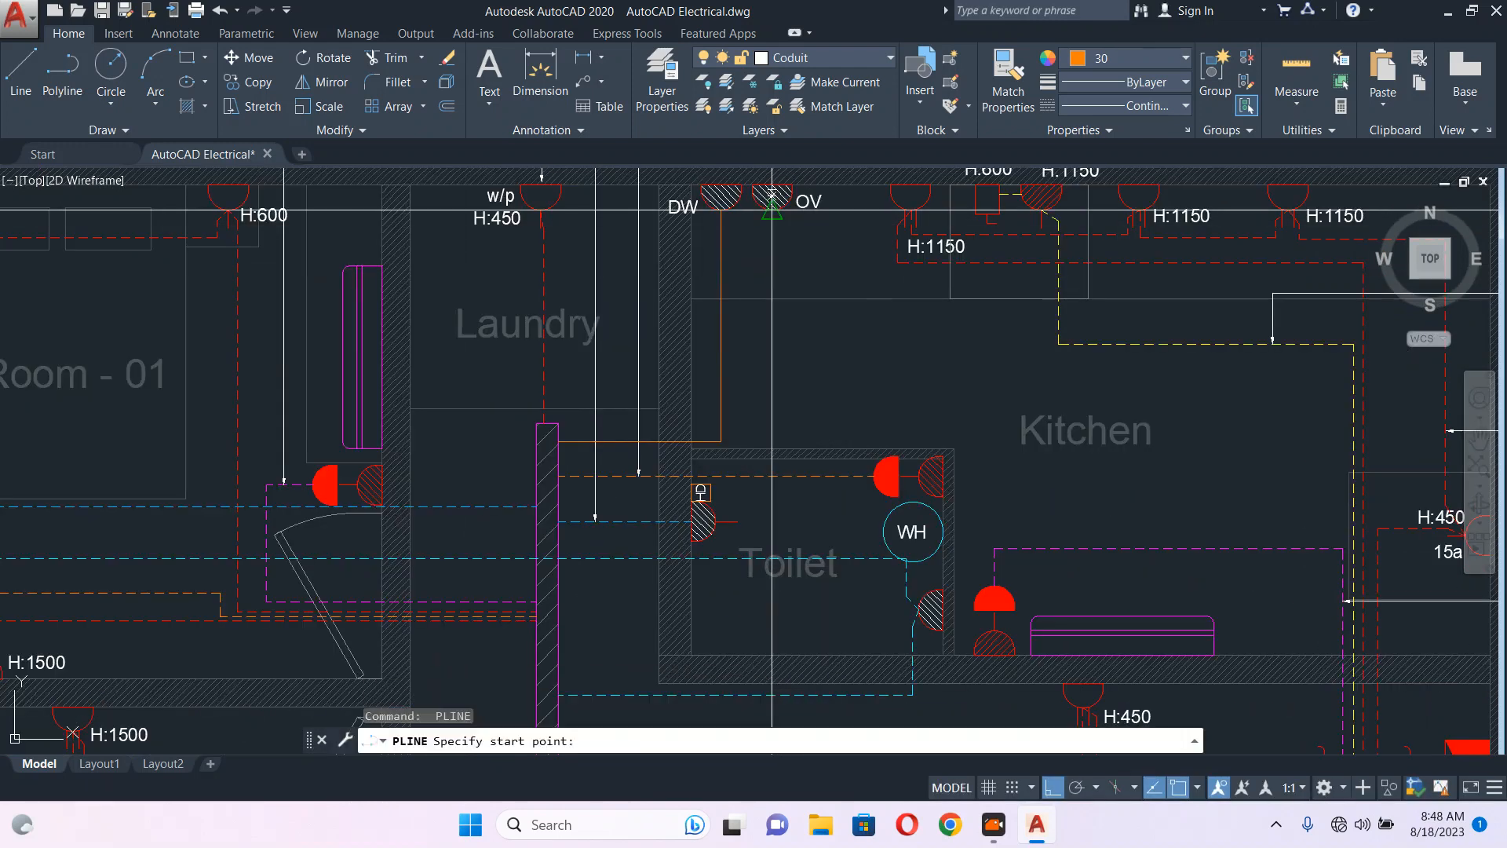
{"action": "left_click", "coordinate": [773, 194]}
{"action": "scroll", "coordinate": [733, 463], "scroll_direction": "up", "scroll_amount": 5}
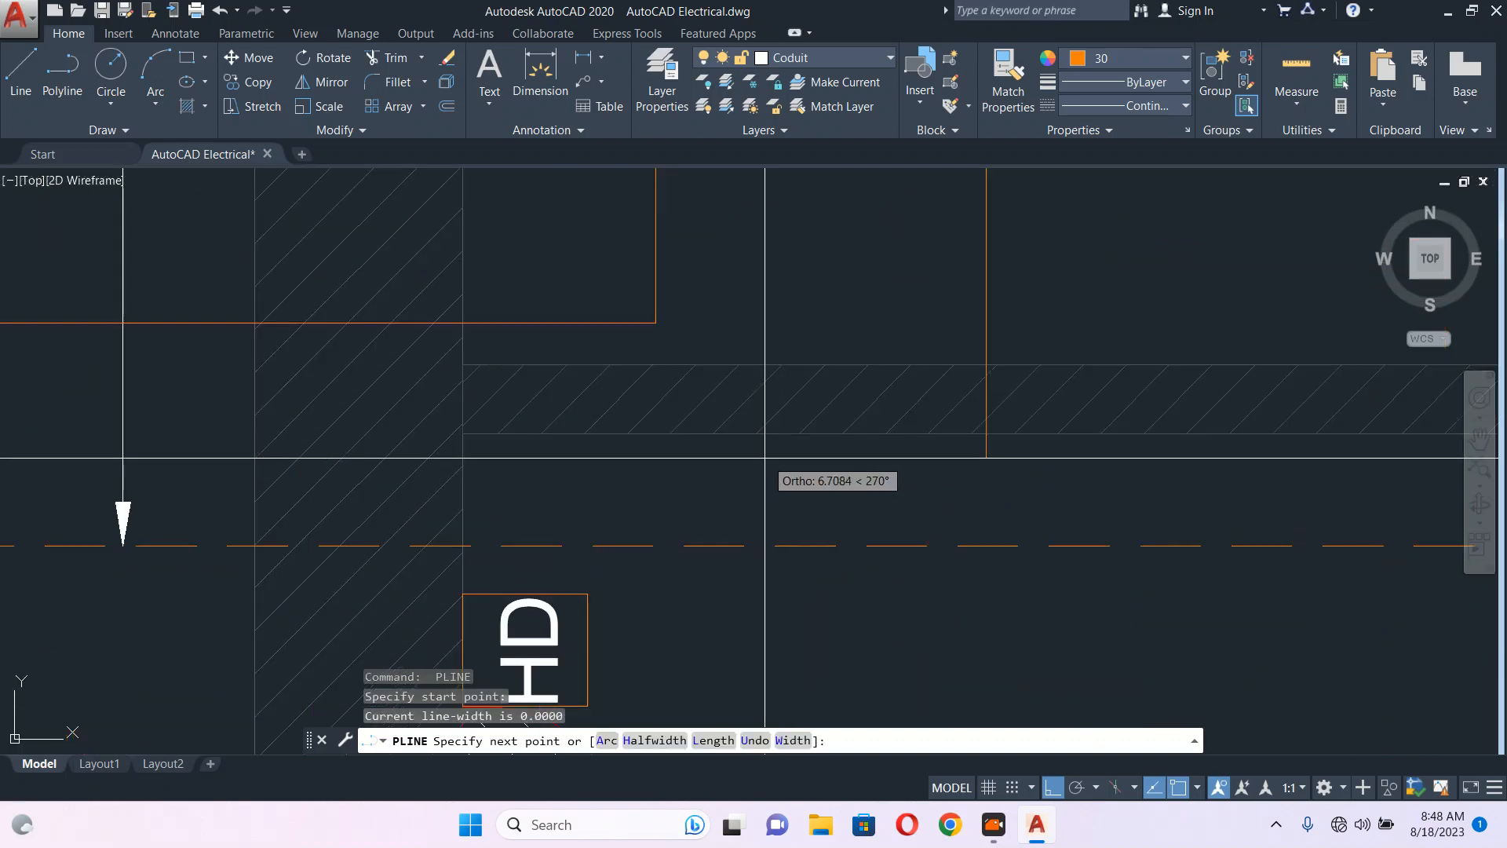
{"action": "middle_click_drag", "start_coordinate": [511, 477], "coordinate": [931, 460]}
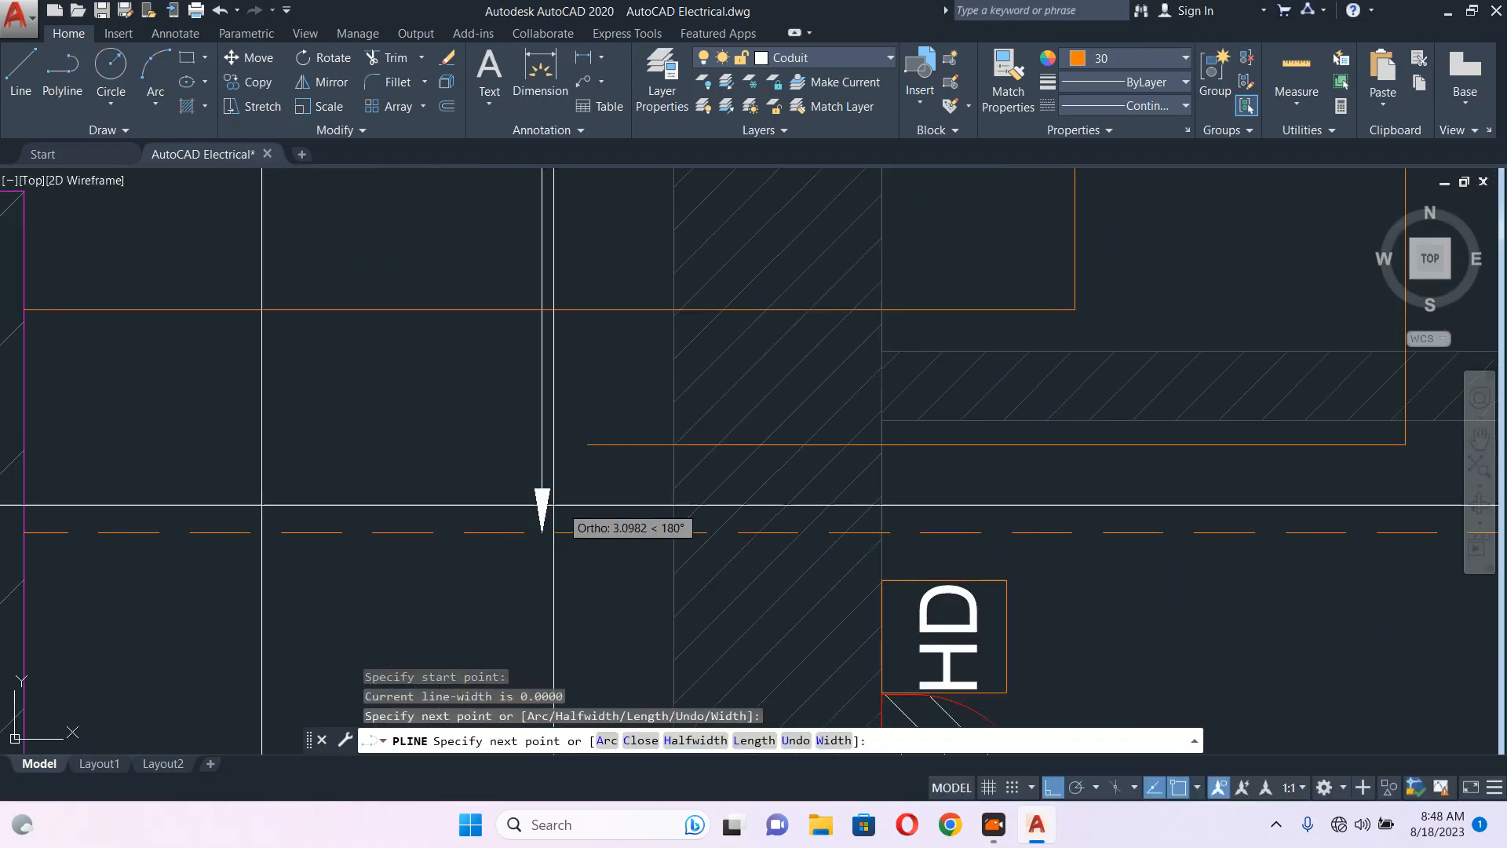
{"action": "left_click", "coordinate": [26, 441]}
{"action": "key", "text": "Escape"}
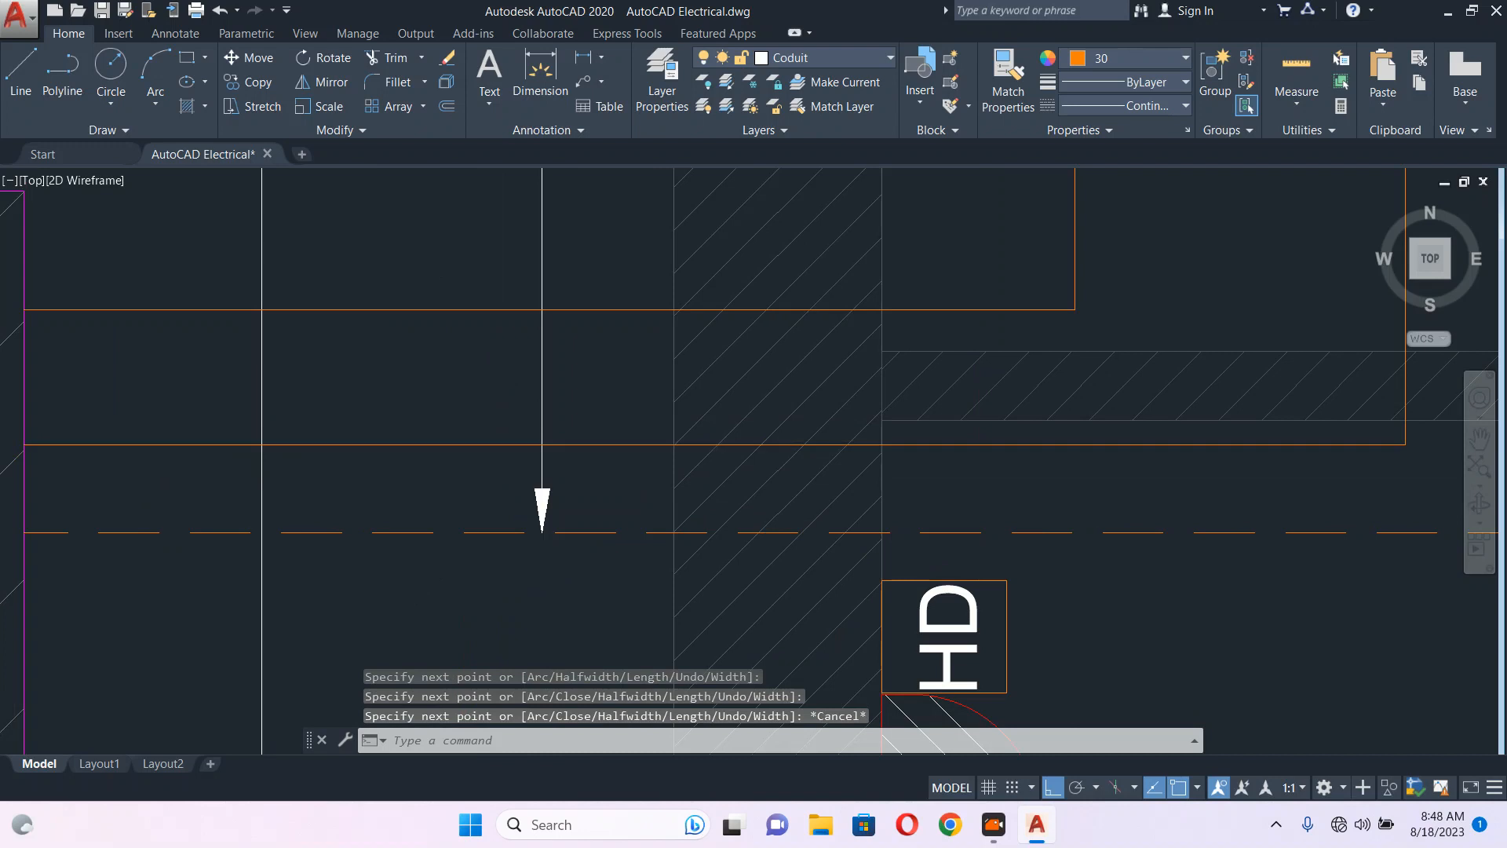
- Stretch the upper end of the vertical trunking with its hatch and the end of the red conduit farther up into the laundry
{"action": "scroll", "coordinate": [512, 408], "scroll_direction": "down", "scroll_amount": 5}
{"action": "scroll", "coordinate": [511, 408], "scroll_direction": "up", "scroll_amount": 3}
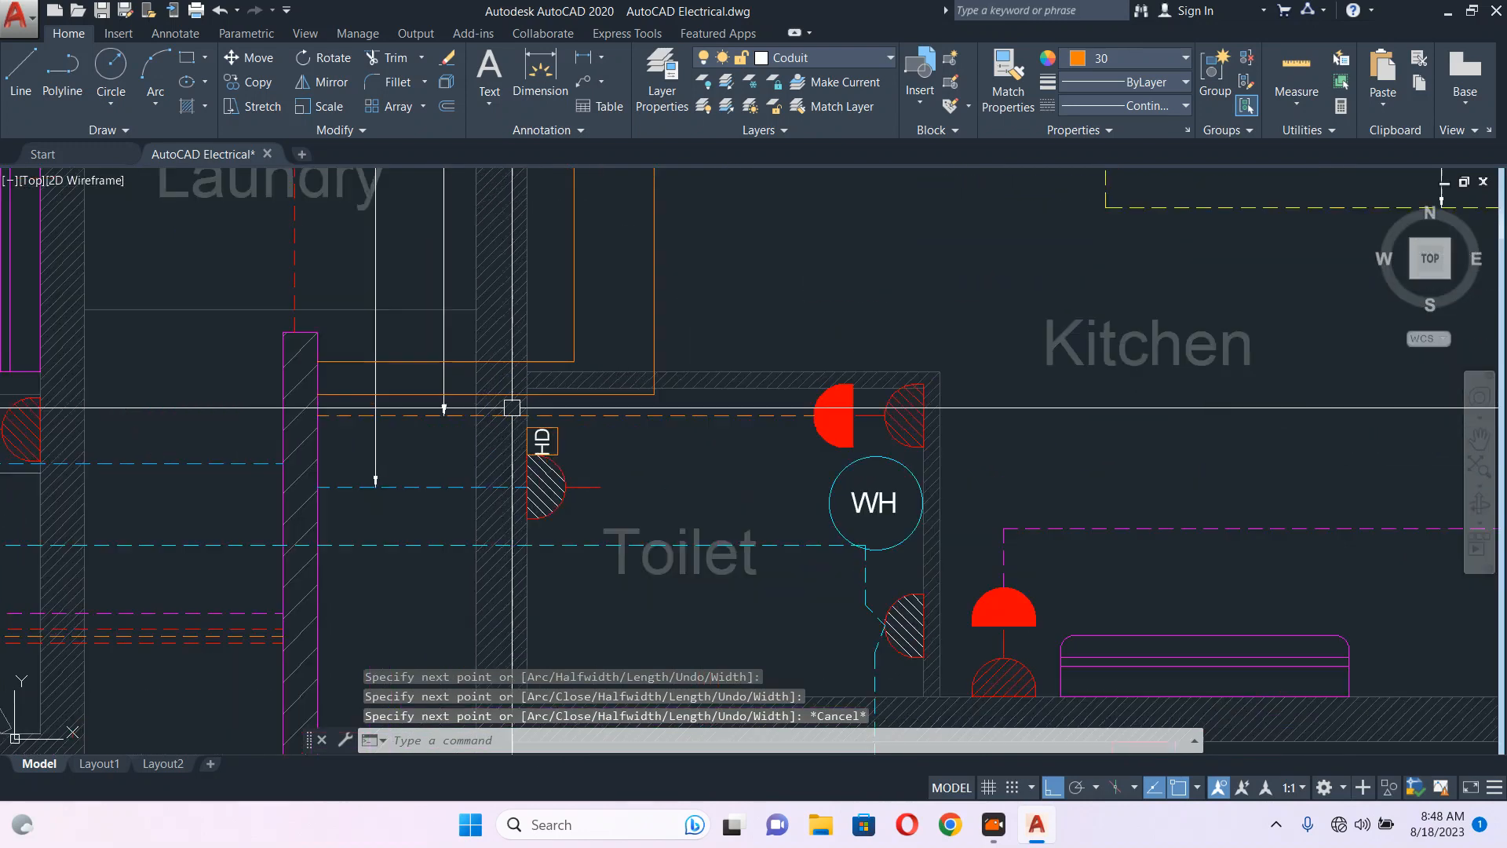
{"action": "scroll", "coordinate": [299, 332], "scroll_direction": "up", "scroll_amount": 6}
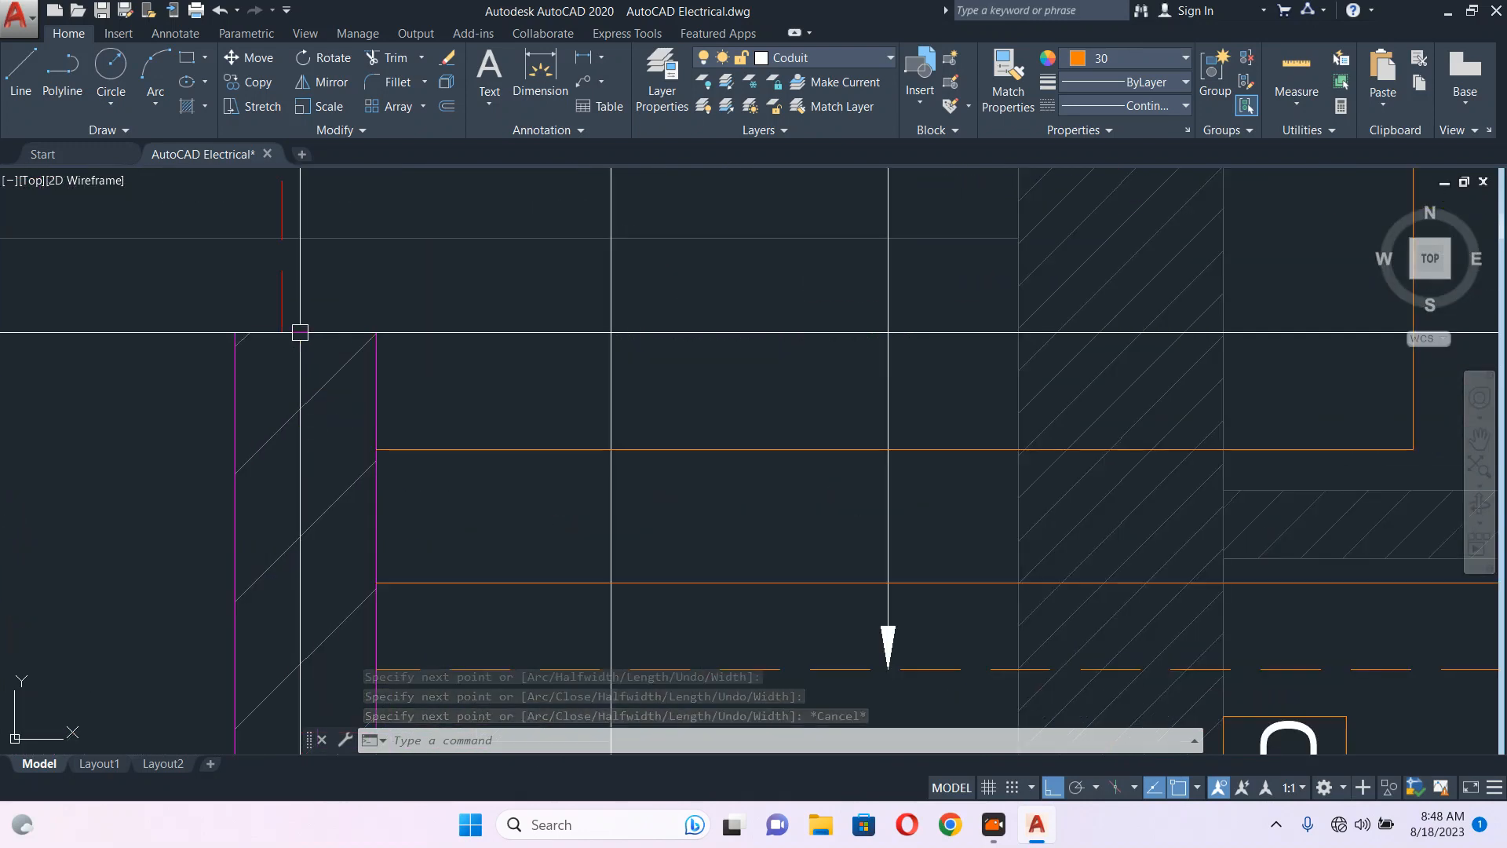
{"action": "middle_click_drag", "start_coordinate": [299, 331], "coordinate": [406, 398]}
{"action": "left_click", "coordinate": [515, 337]}
{"action": "left_click", "coordinate": [262, 444]}
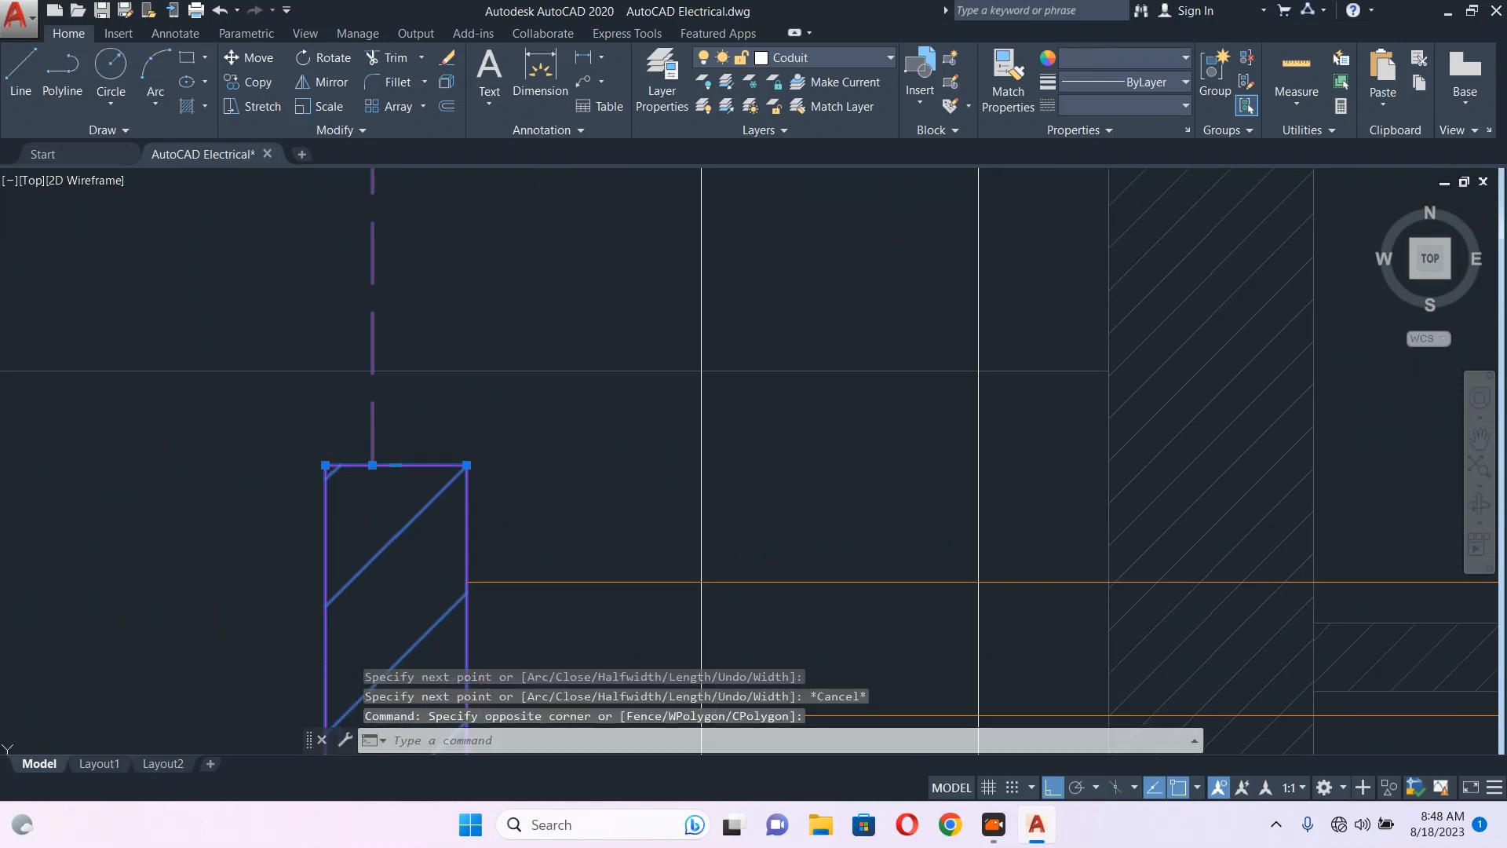
{"action": "type", "text": "s"}
{"action": "key", "text": "Return"}
{"action": "left_click", "coordinate": [559, 470]}
{"action": "scroll", "coordinate": [556, 474], "scroll_direction": "down", "scroll_amount": 3}
{"action": "scroll", "coordinate": [557, 474], "scroll_direction": "down", "scroll_amount": 2}
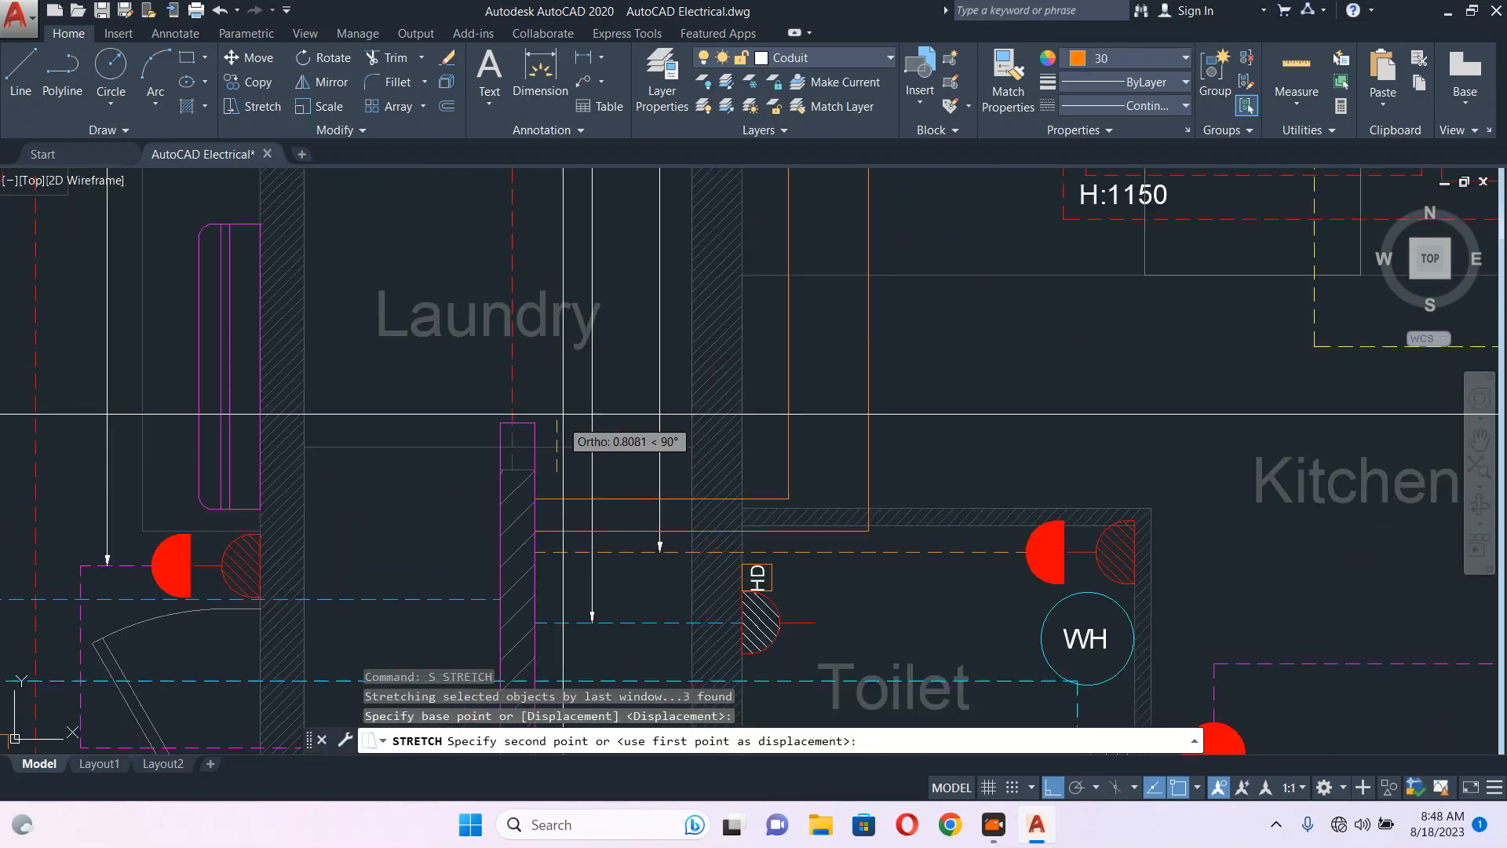
{"action": "key", "text": "Escape"}
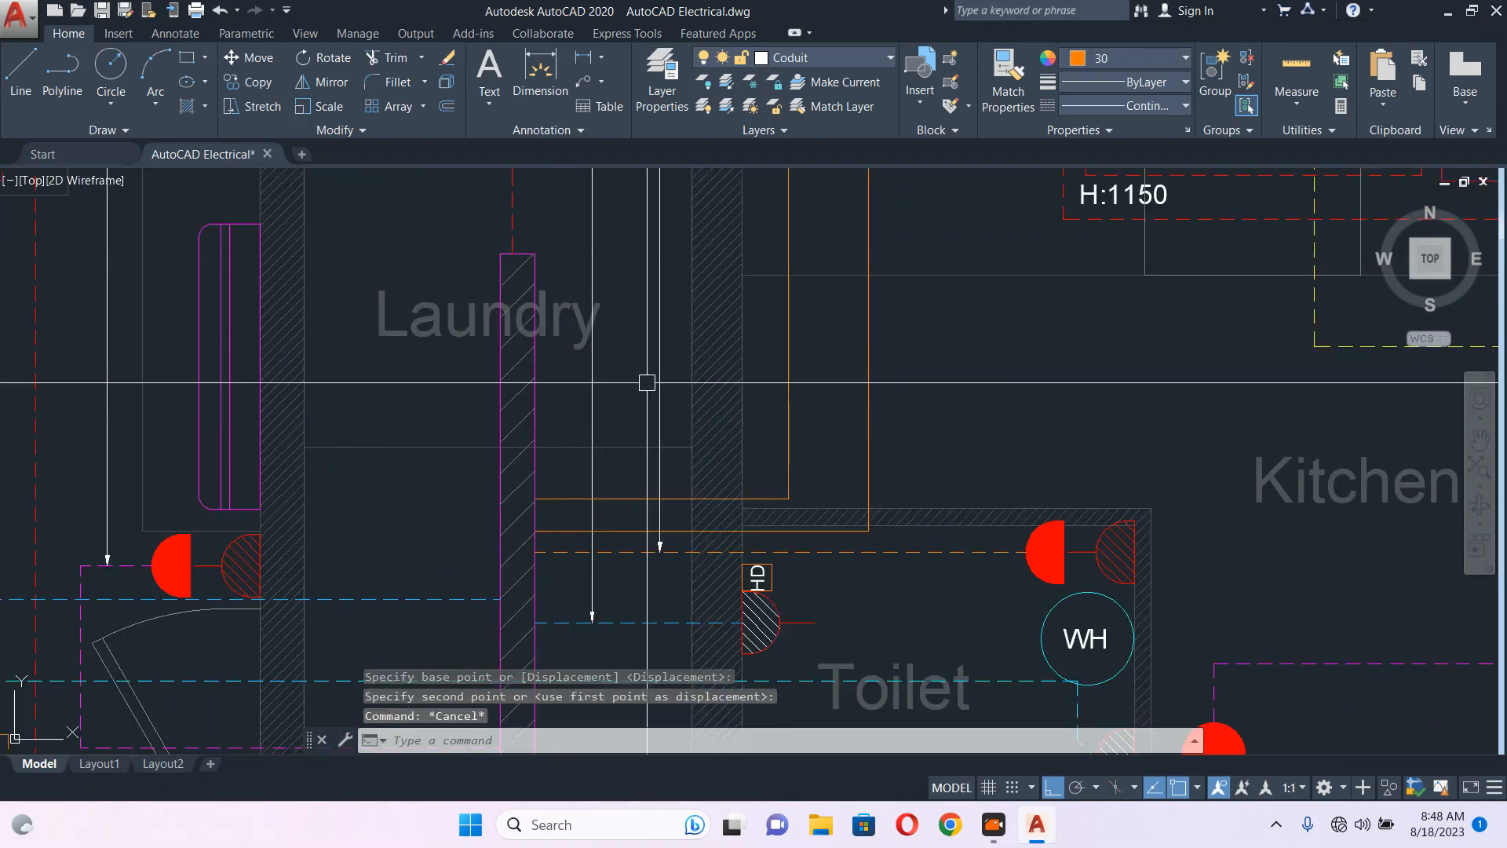
- Move the DW and OV conduit runs straight up, clear of the toilet wall and nearer the trunking's upper end
{"action": "left_click", "coordinate": [746, 498]}
{"action": "left_click", "coordinate": [768, 532]}
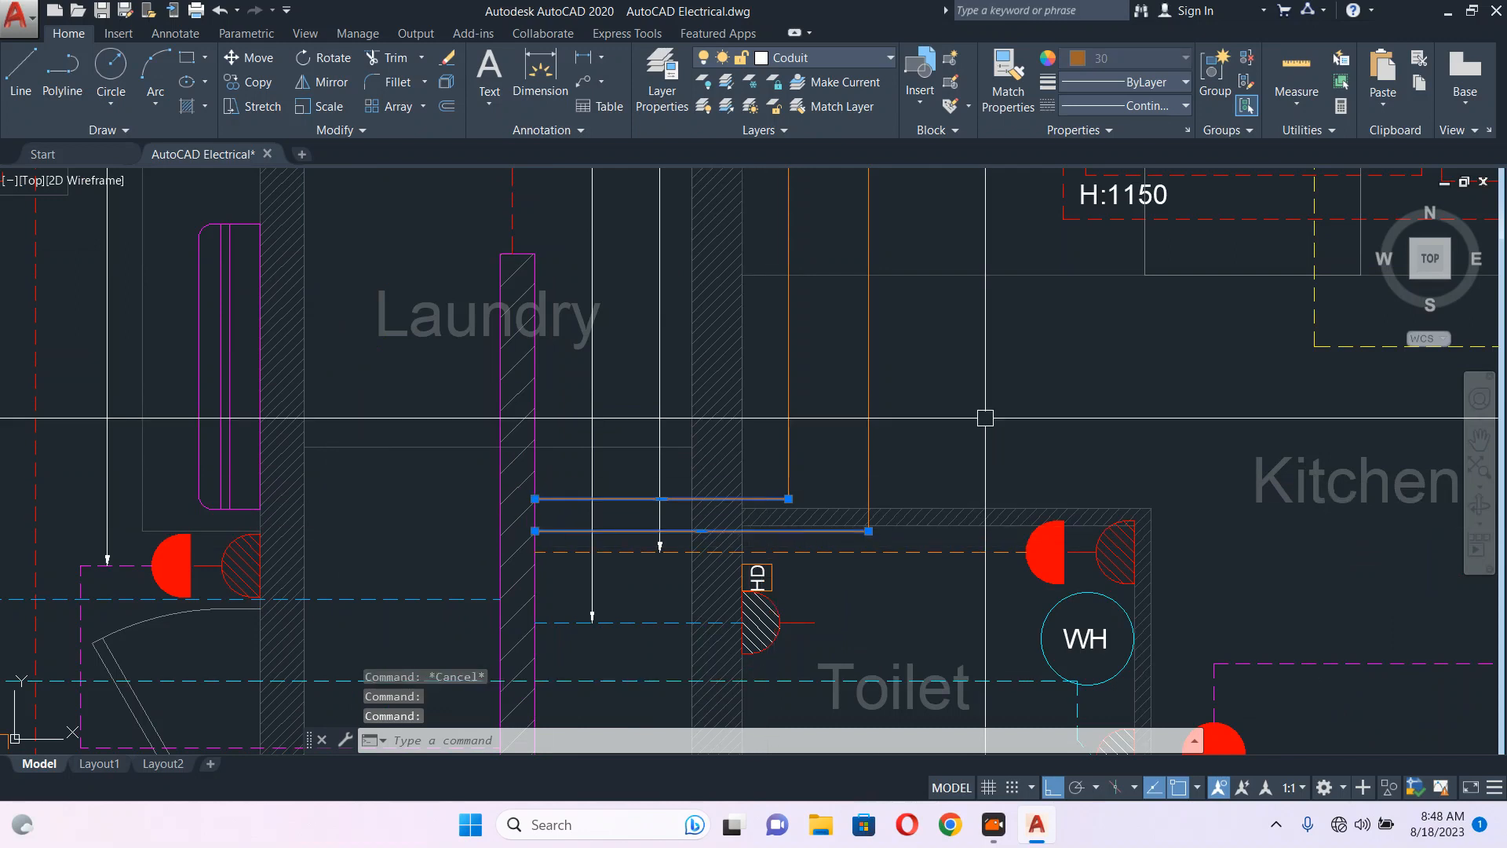
{"action": "type", "text": "m"}
{"action": "key", "text": "Return"}
{"action": "left_click", "coordinate": [968, 459]}
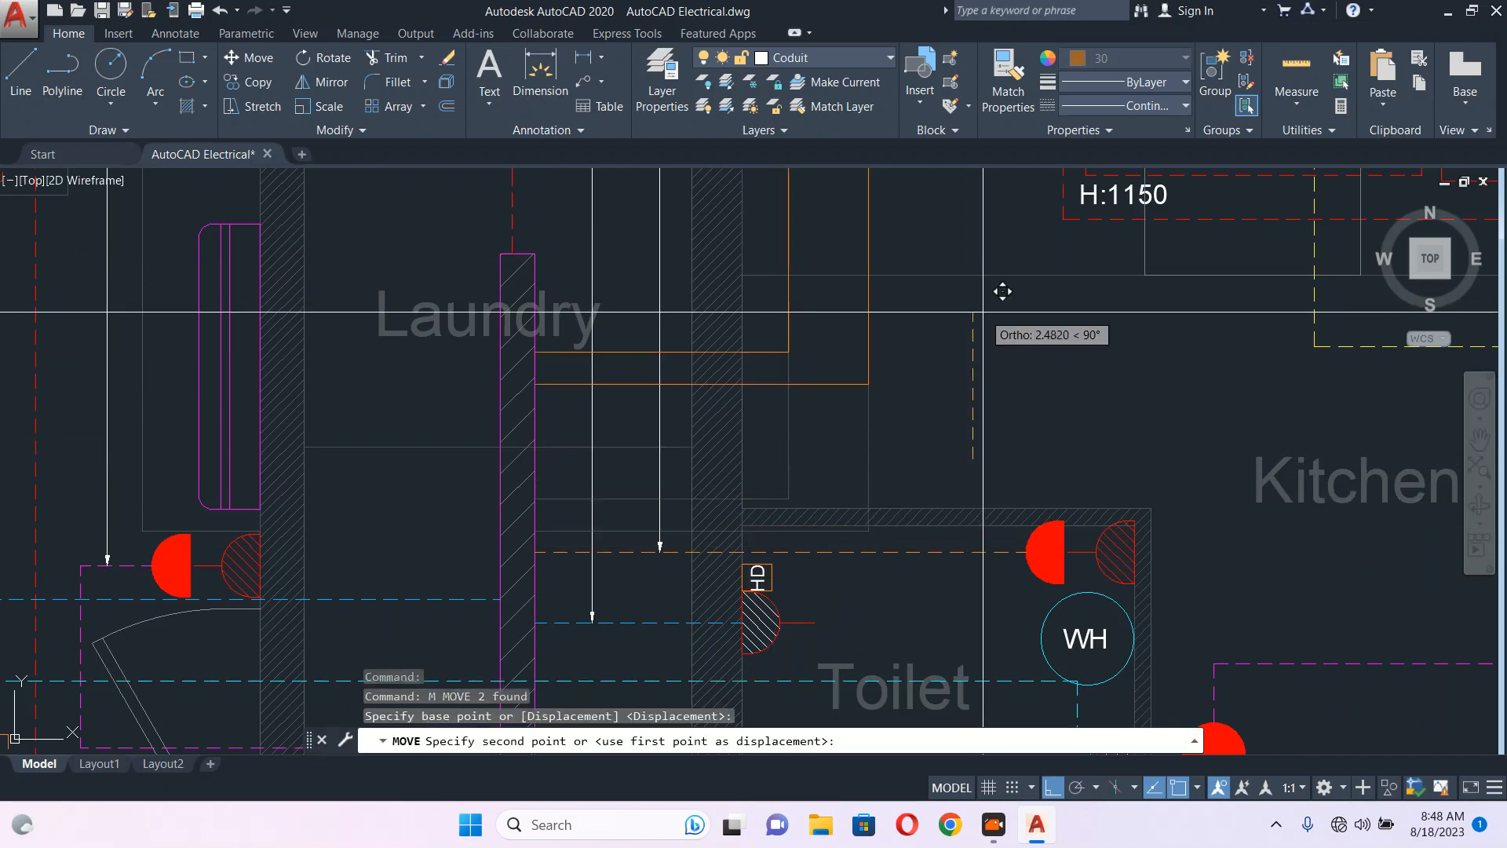
{"action": "key", "text": "Escape"}
- Stretch the kitchen outlet beside the OV outlet, with its H:1150 label and red conduit ends, horizontally closer to the OV outlet
{"action": "scroll", "coordinate": [777, 401], "scroll_direction": "down", "scroll_amount": 5}
{"action": "middle_click_drag", "start_coordinate": [779, 399], "coordinate": [737, 398]}
{"action": "scroll", "coordinate": [737, 398], "scroll_direction": "up", "scroll_amount": 2}
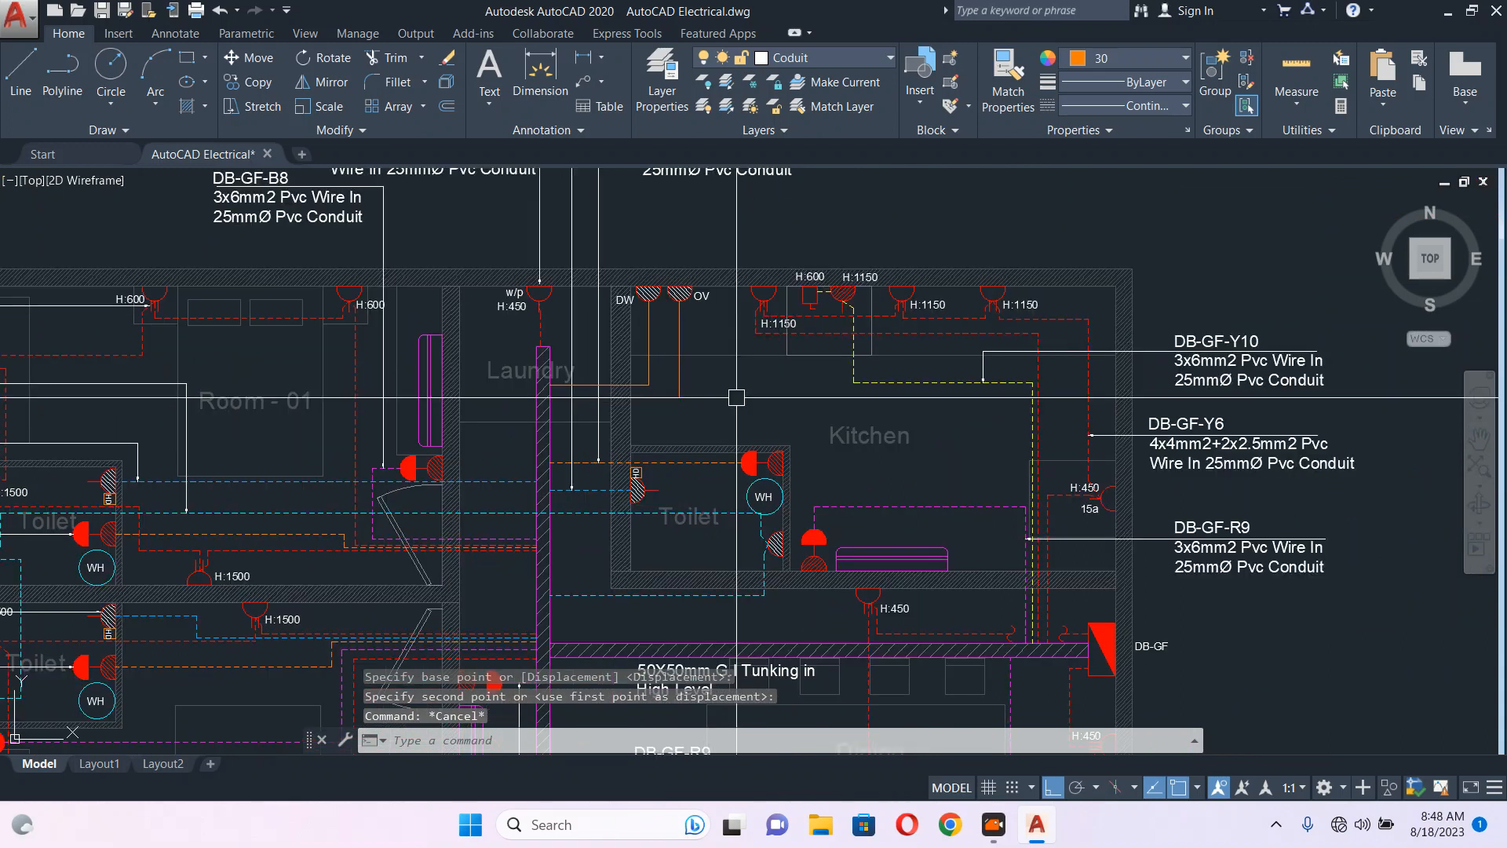
{"action": "scroll", "coordinate": [736, 397], "scroll_direction": "down", "scroll_amount": 4}
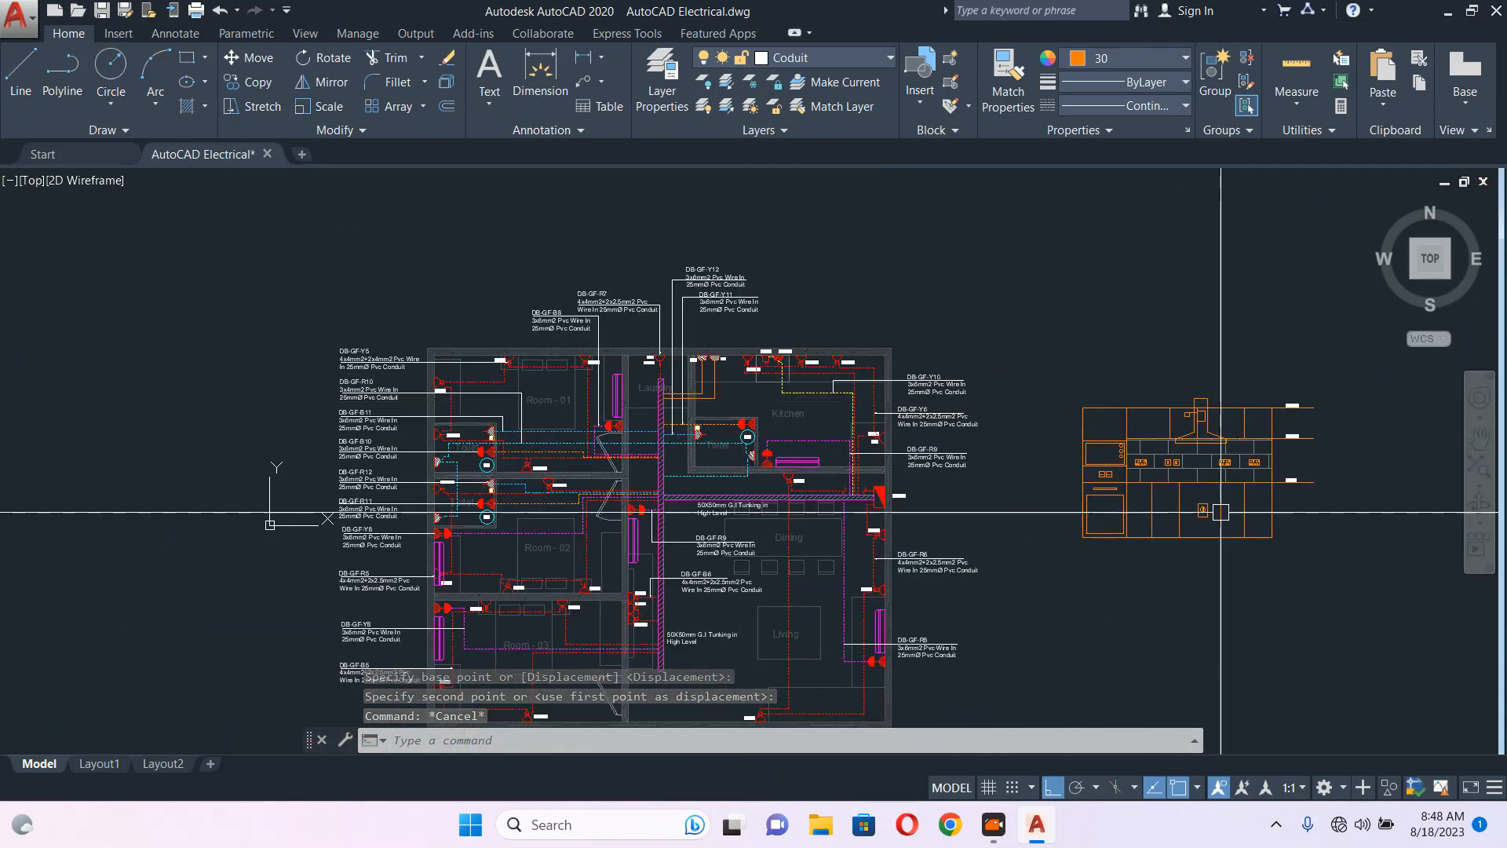
{"action": "scroll", "coordinate": [730, 392], "scroll_direction": "up", "scroll_amount": 5}
{"action": "scroll", "coordinate": [728, 390], "scroll_direction": "down", "scroll_amount": 3}
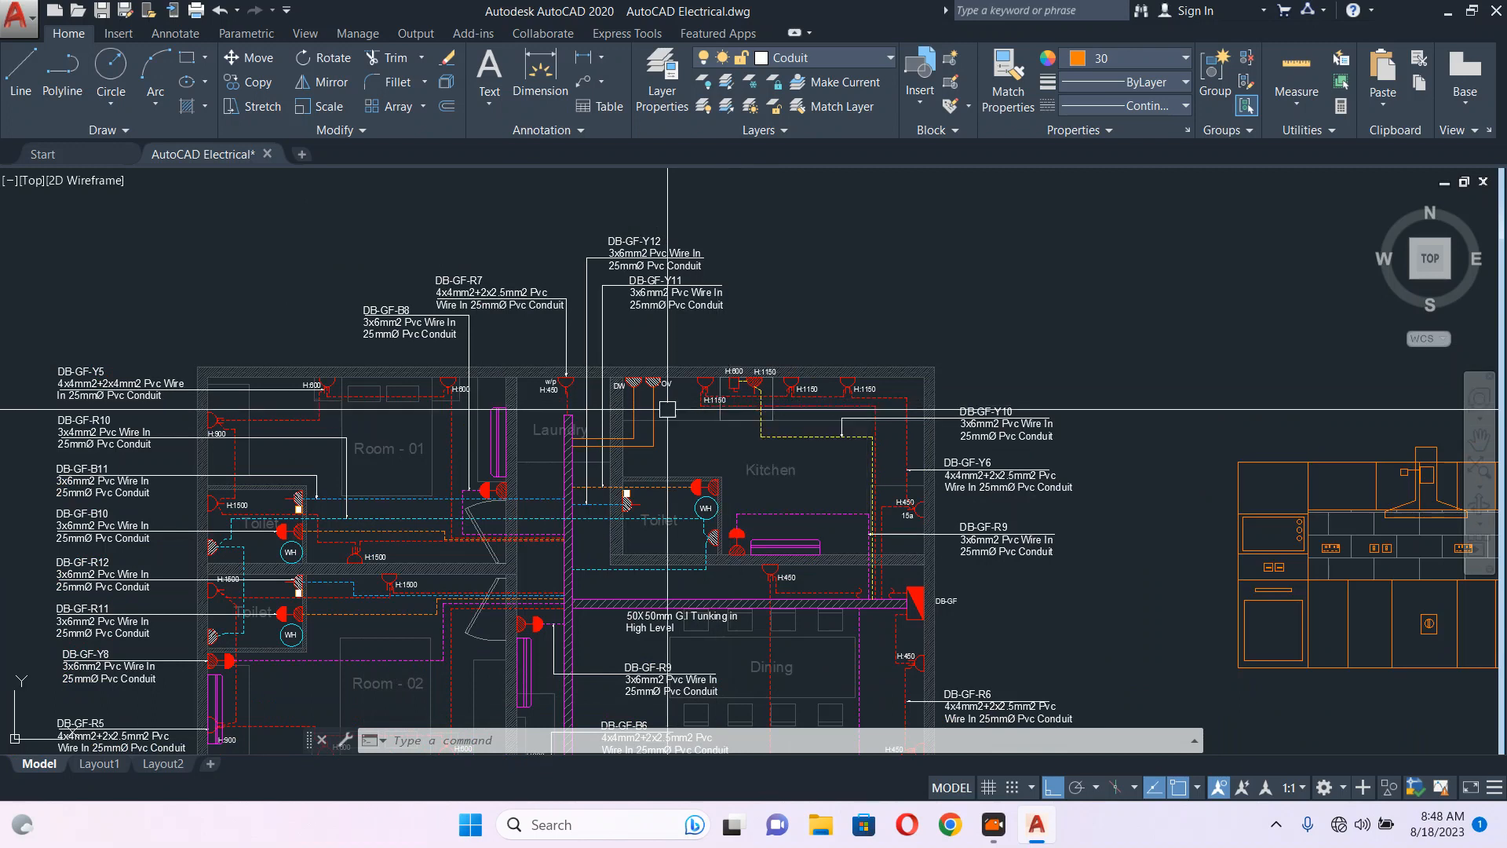
{"action": "scroll", "coordinate": [692, 415], "scroll_direction": "up", "scroll_amount": 4}
{"action": "left_click", "coordinate": [759, 262]}
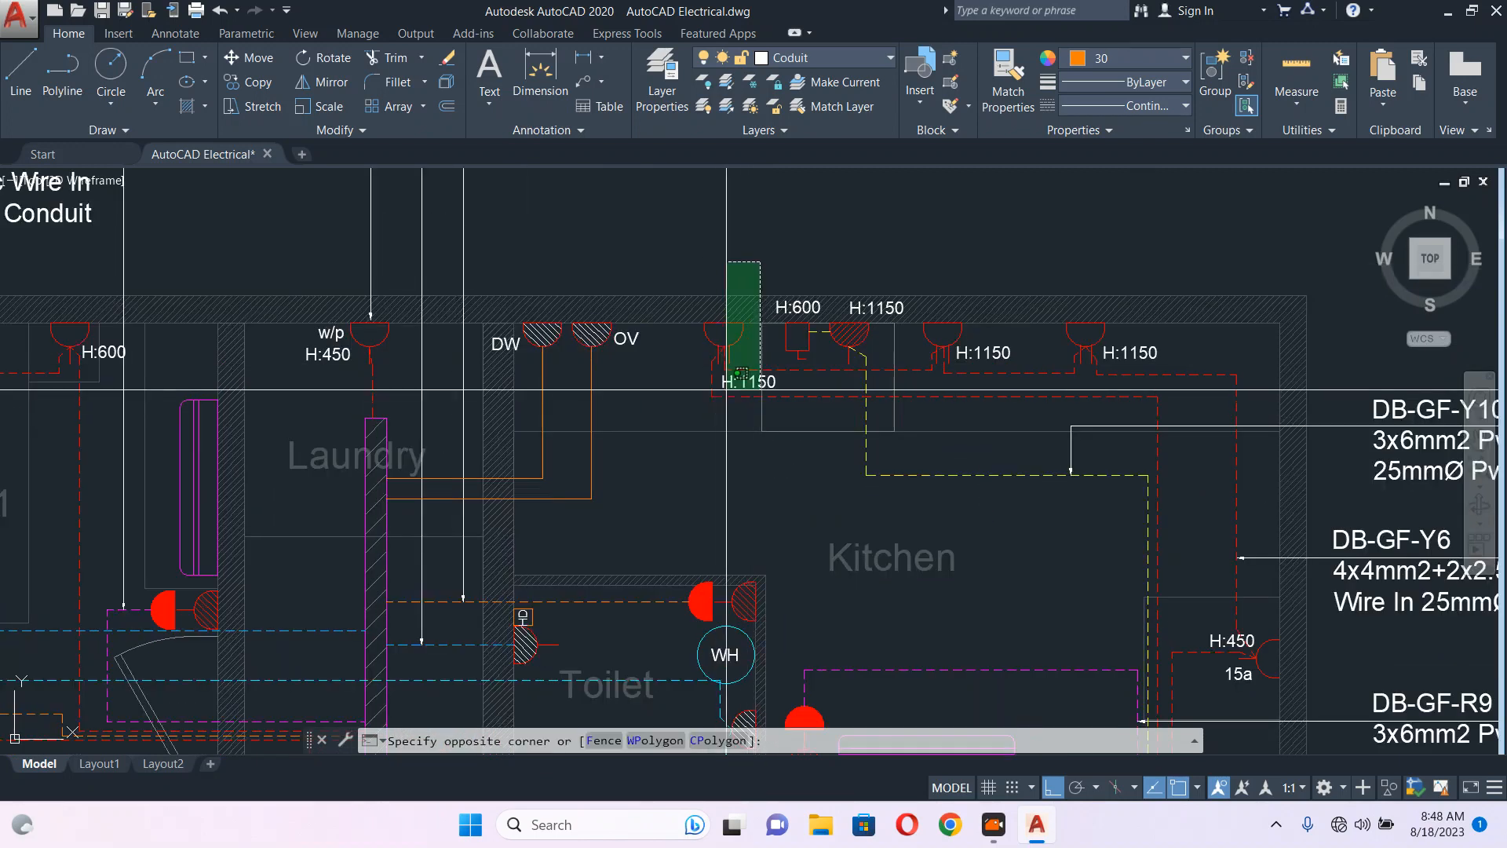
{"action": "key", "text": "Escape"}
{"action": "left_click", "coordinate": [689, 457]}
{"action": "type", "text": "s"}
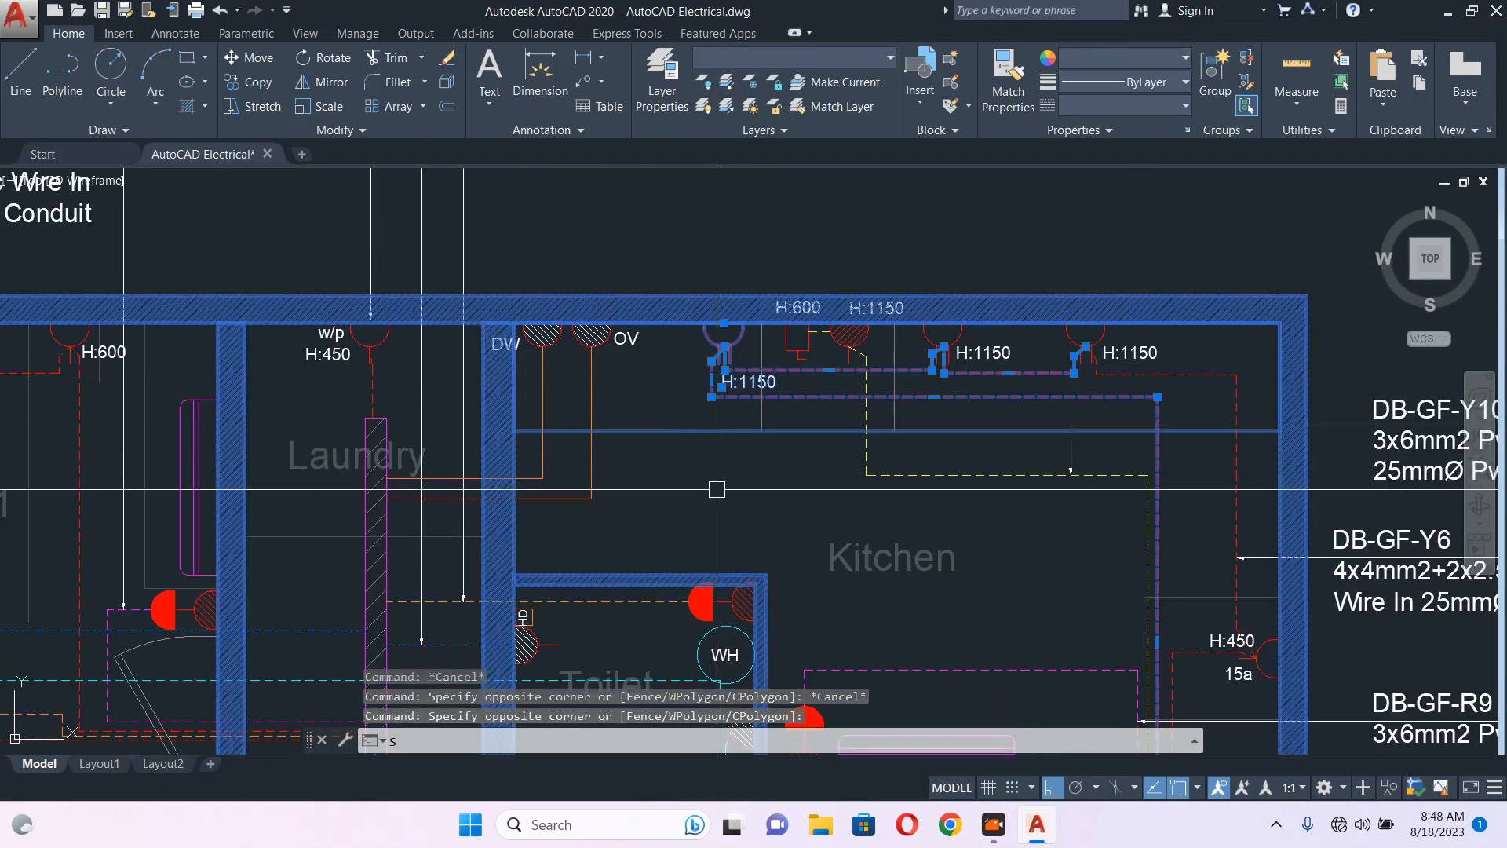
{"action": "key", "text": "Return"}
{"action": "left_click", "coordinate": [735, 493]}
{"action": "left_click", "coordinate": [690, 492]}
{"action": "key", "text": "Escape"}
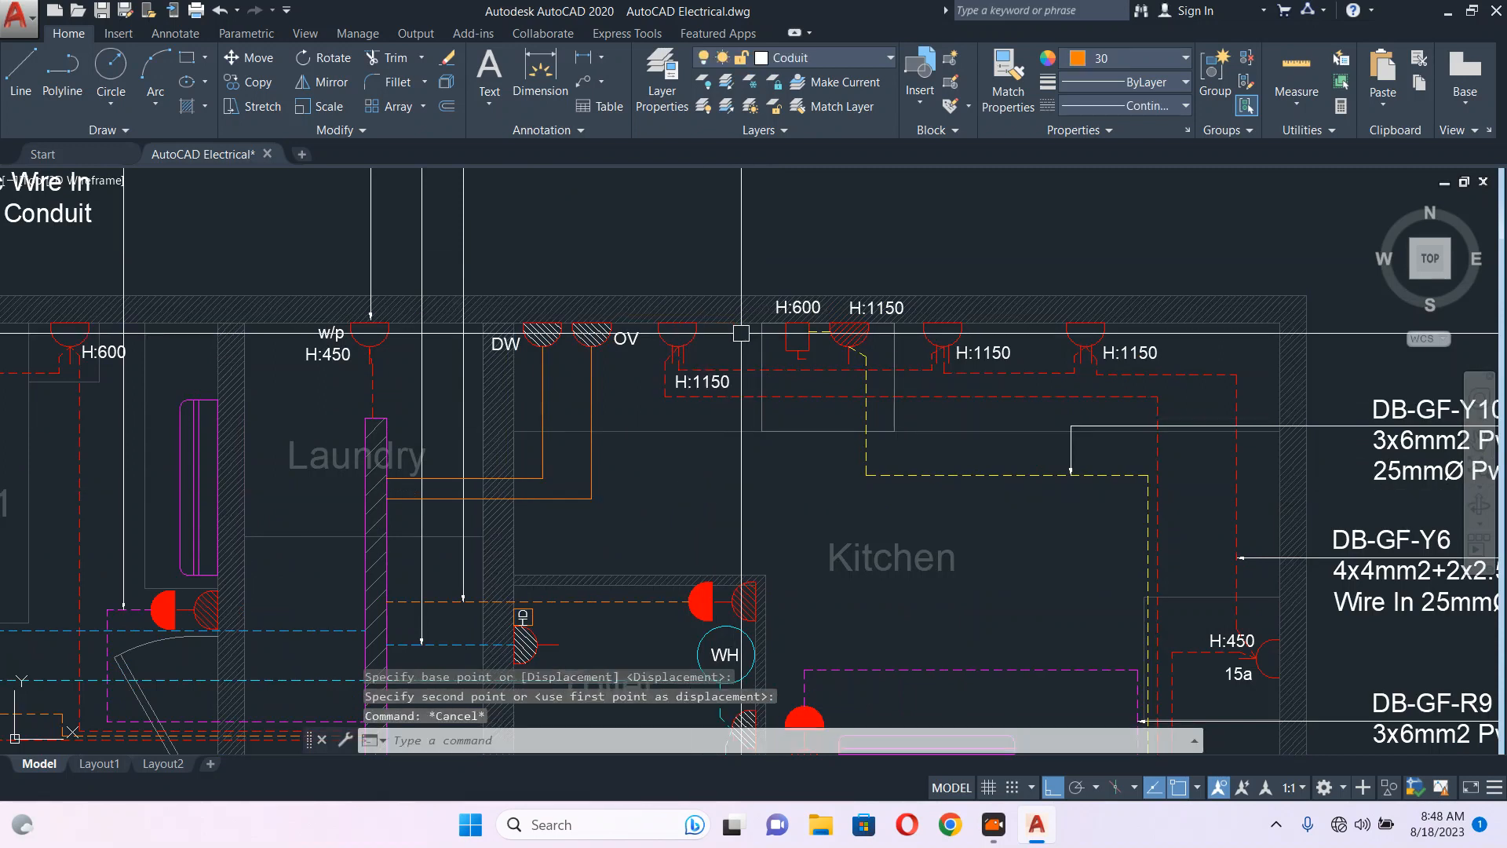
- Copy the H:1150 label from the neighbouring kitchen outlet to the wall above the DW outlet and above the OV outlet
{"action": "left_click", "coordinate": [698, 384]}
{"action": "scroll", "coordinate": [698, 384], "scroll_direction": "up", "scroll_amount": 4}
{"action": "type", "text": "co"}
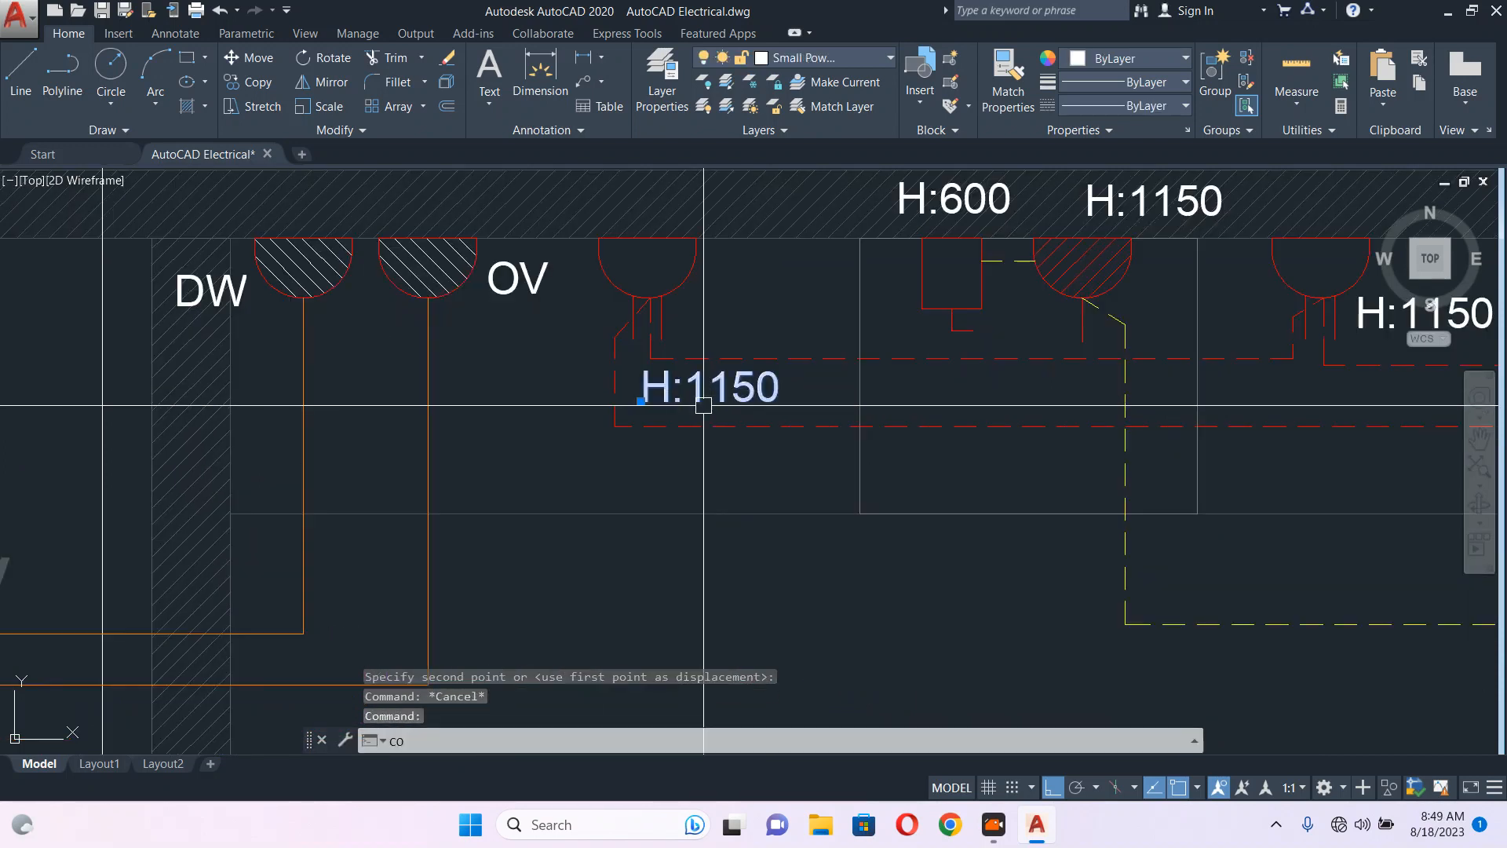
{"action": "key", "text": "Return"}
{"action": "left_click", "coordinate": [642, 401]}
{"action": "left_click", "coordinate": [1053, 787]}
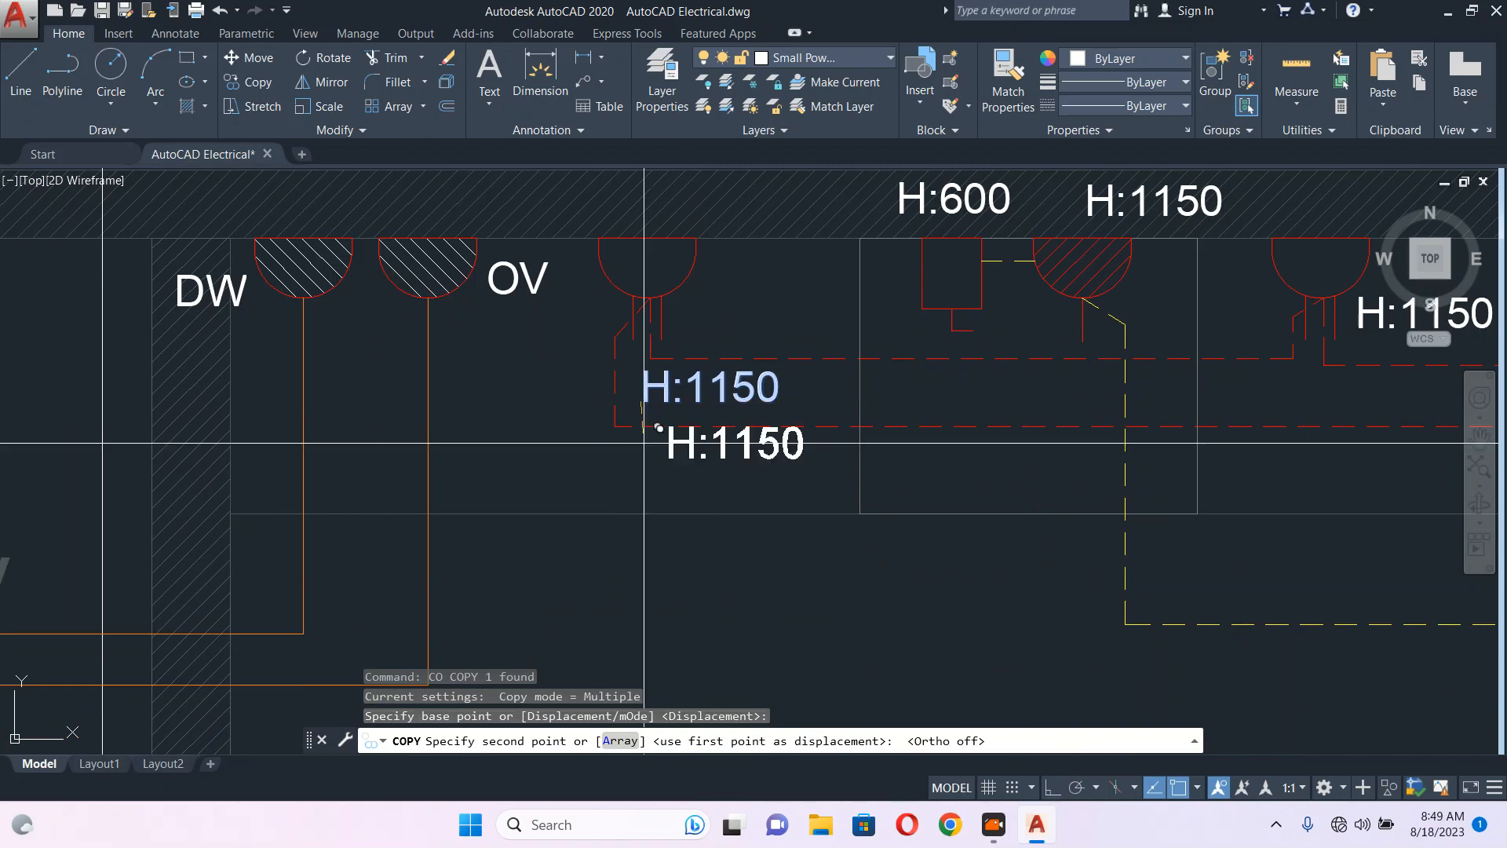
{"action": "middle_click_drag", "start_coordinate": [159, 216], "coordinate": [448, 336]}
{"action": "scroll", "coordinate": [448, 336], "scroll_direction": "up", "scroll_amount": 4}
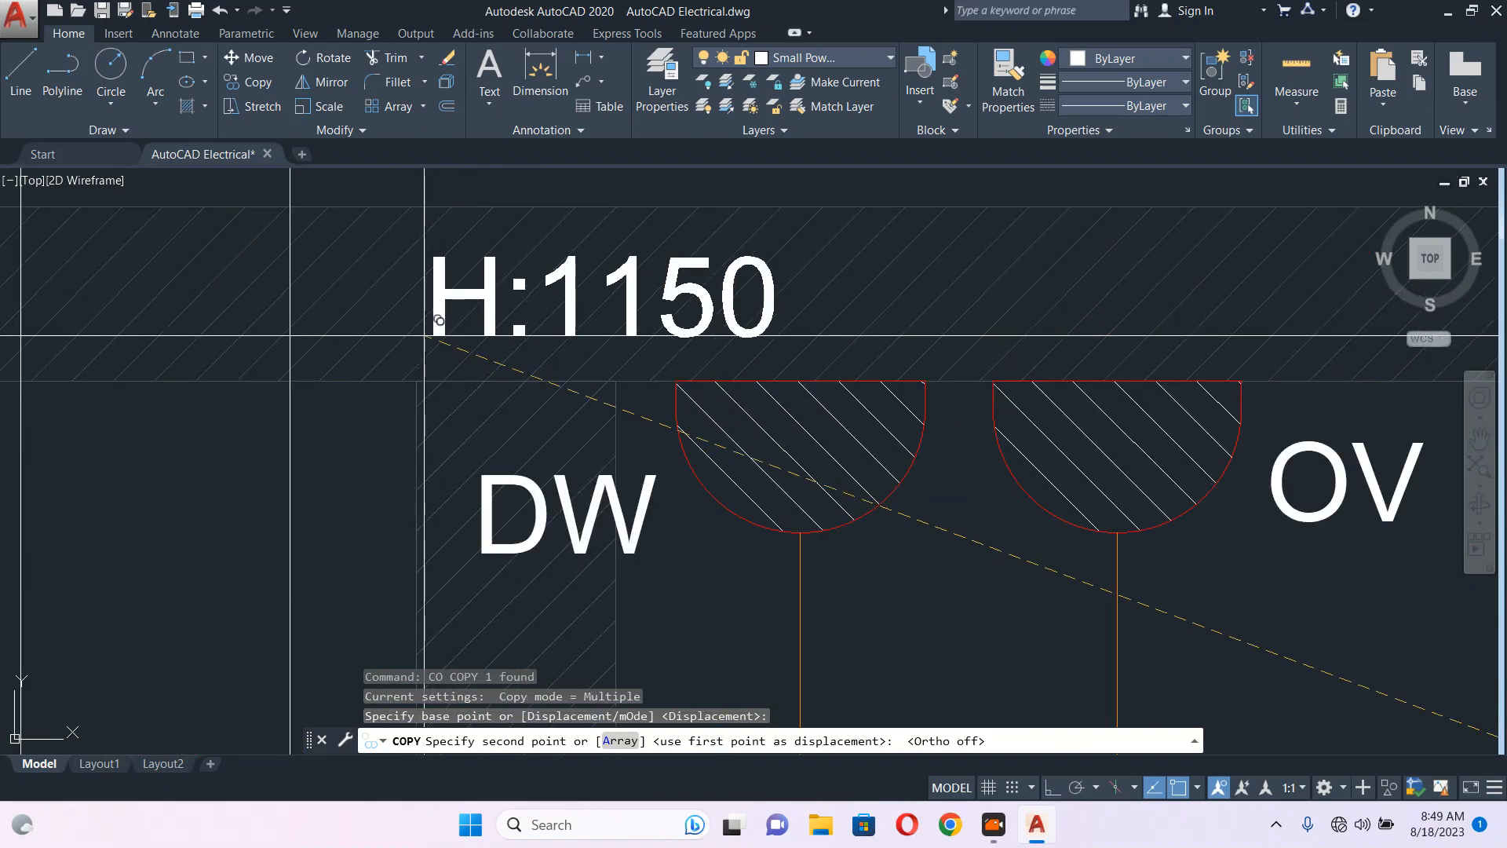
{"action": "scroll", "coordinate": [427, 335], "scroll_direction": "up", "scroll_amount": 4}
{"action": "left_click", "coordinate": [427, 334]}
{"action": "scroll", "coordinate": [402, 337], "scroll_direction": "down", "scroll_amount": 6}
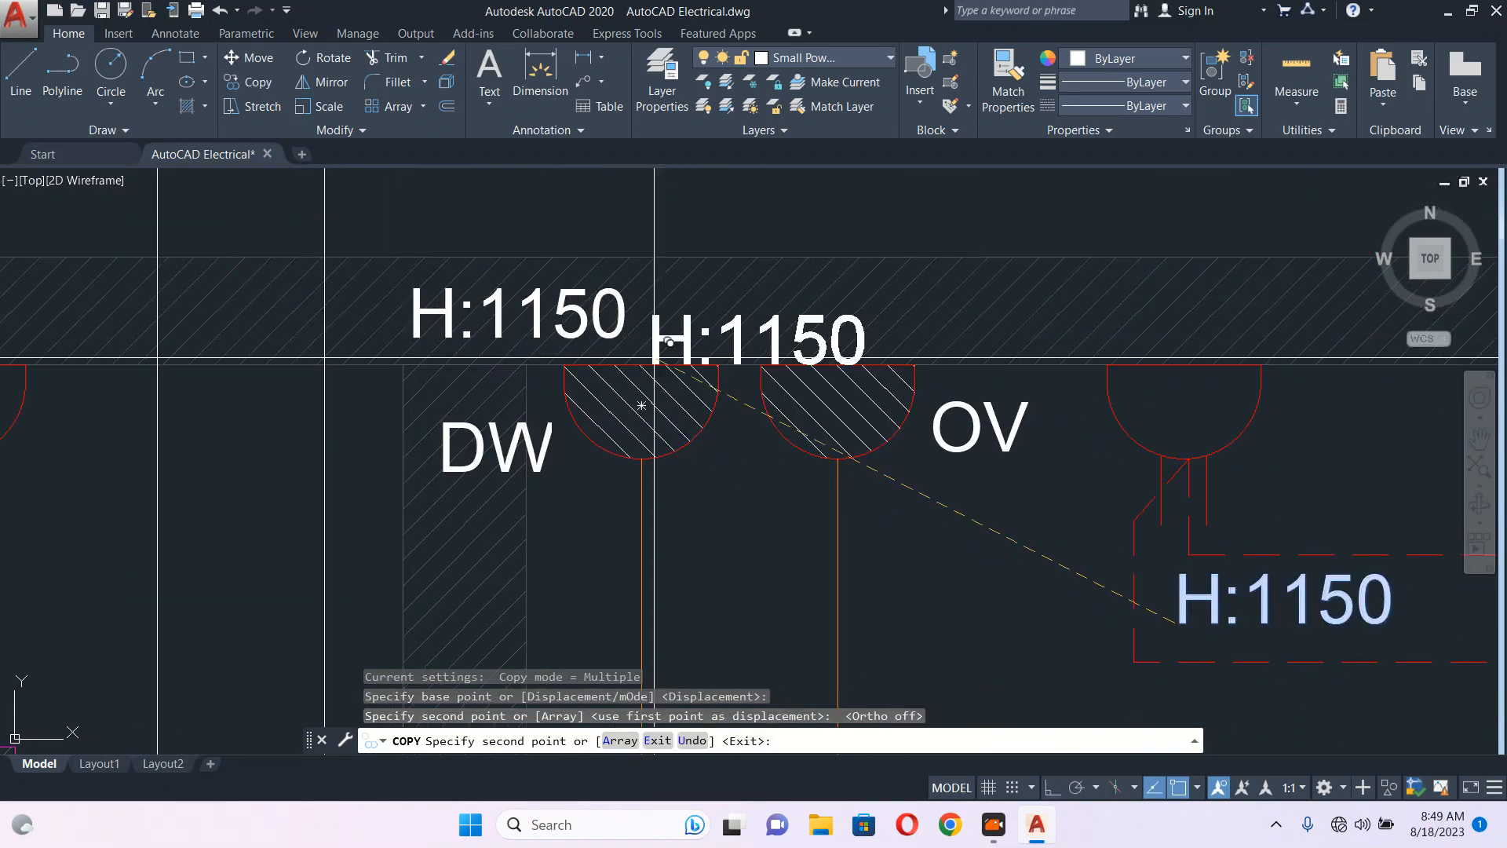
{"action": "scroll", "coordinate": [767, 319], "scroll_direction": "up", "scroll_amount": 4}
{"action": "left_click", "coordinate": [784, 346]}
{"action": "key", "text": "Escape"}
{"action": "scroll", "coordinate": [682, 321], "scroll_direction": "down", "scroll_amount": 6}
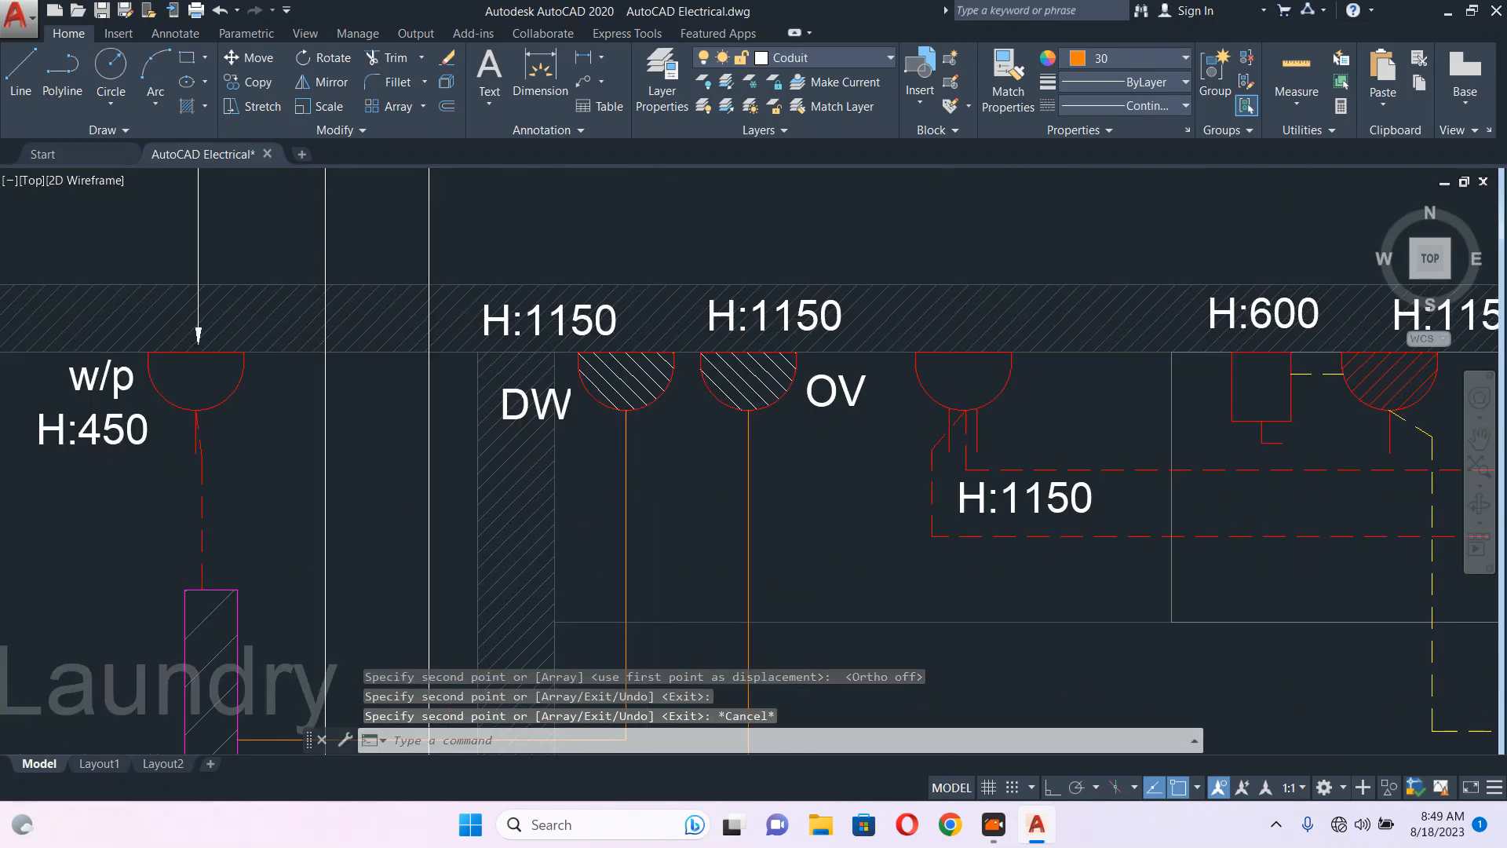
- Compare the DW and OV outlets on the floor plan with the oven column and height marks on the kitchen elevation
{"action": "scroll", "coordinate": [556, 287], "scroll_direction": "down", "scroll_amount": 6}
{"action": "scroll", "coordinate": [805, 340], "scroll_direction": "down", "scroll_amount": 2}
{"action": "mouse_move", "coordinate": [806, 341]}
{"action": "middle_mouse_down"}
{"action": "mouse_move", "coordinate": [892, 361]}
{"action": "mouse_move", "coordinate": [604, 261]}
{"action": "middle_mouse_up"}
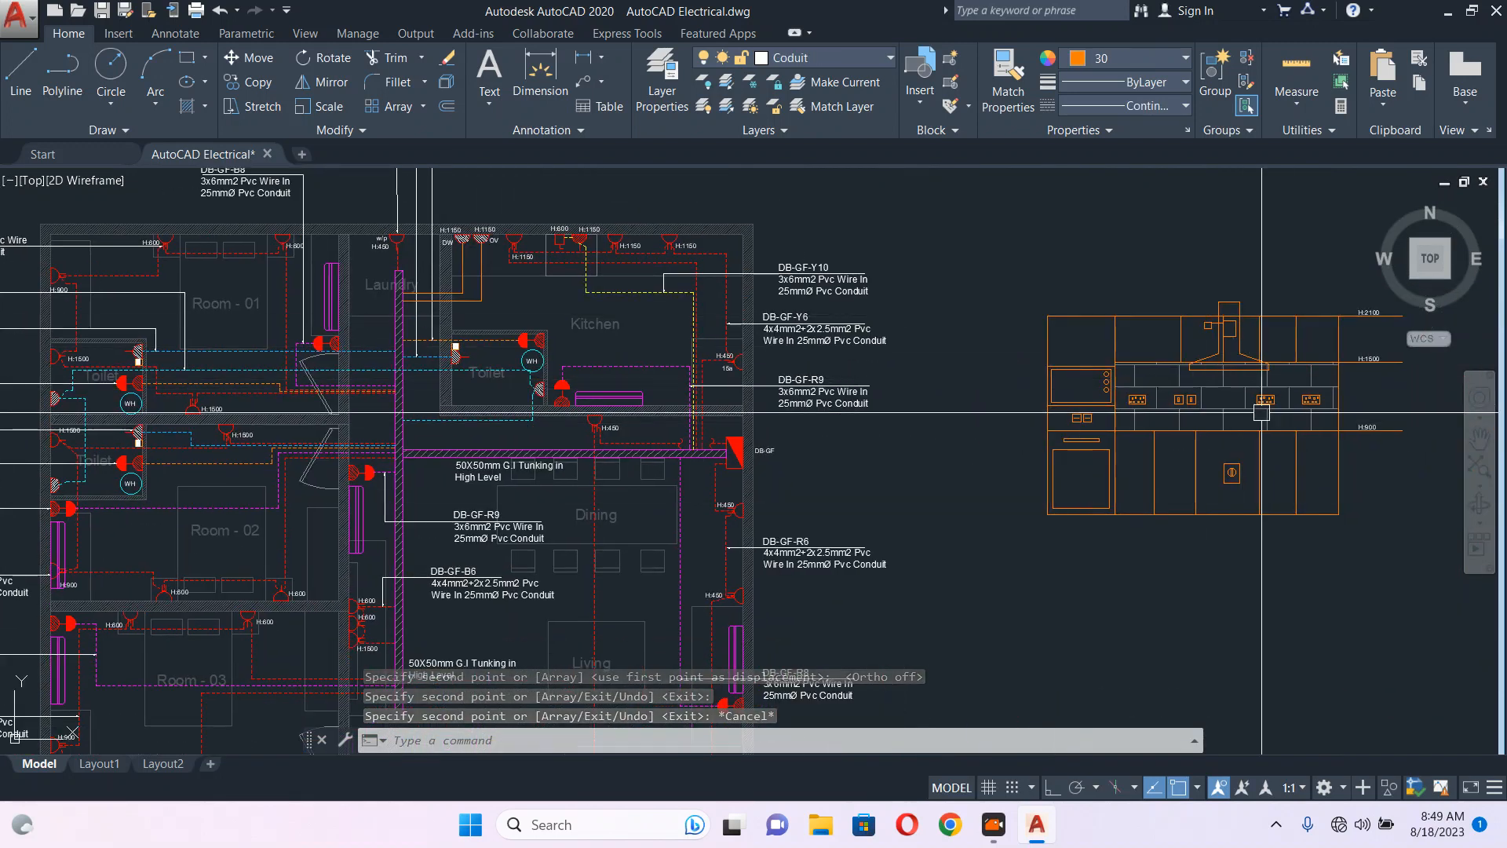
{"action": "scroll", "coordinate": [478, 267], "scroll_direction": "up", "scroll_amount": 2}
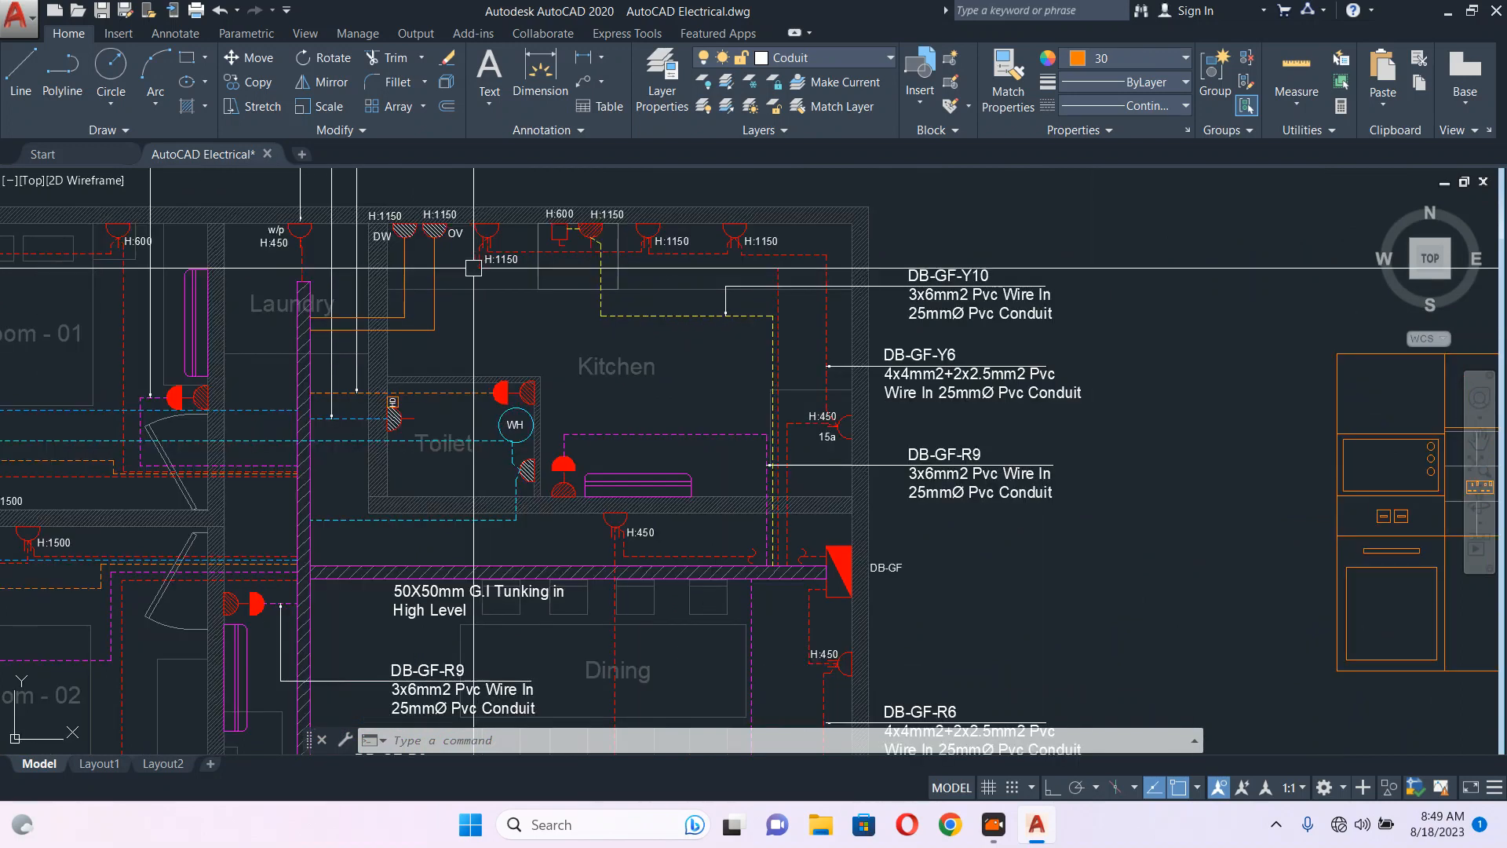
{"action": "middle_click_drag", "start_coordinate": [925, 449], "coordinate": [543, 370]}
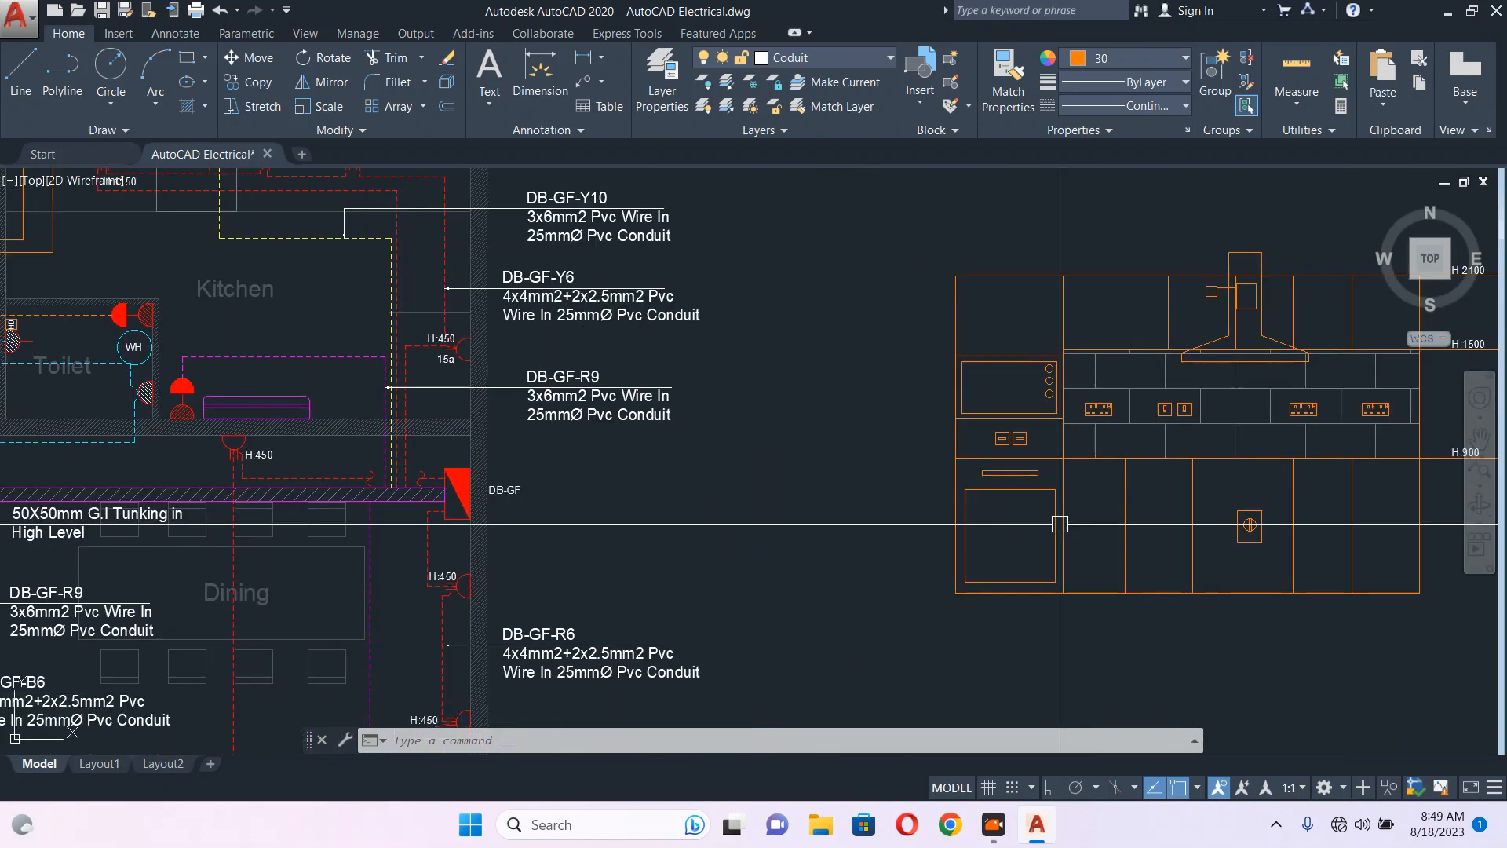
{"action": "mouse_move", "coordinate": [370, 309]}
{"action": "middle_mouse_down"}
{"action": "mouse_move", "coordinate": [807, 441]}
{"action": "mouse_move", "coordinate": [364, 305]}
{"action": "middle_mouse_up"}
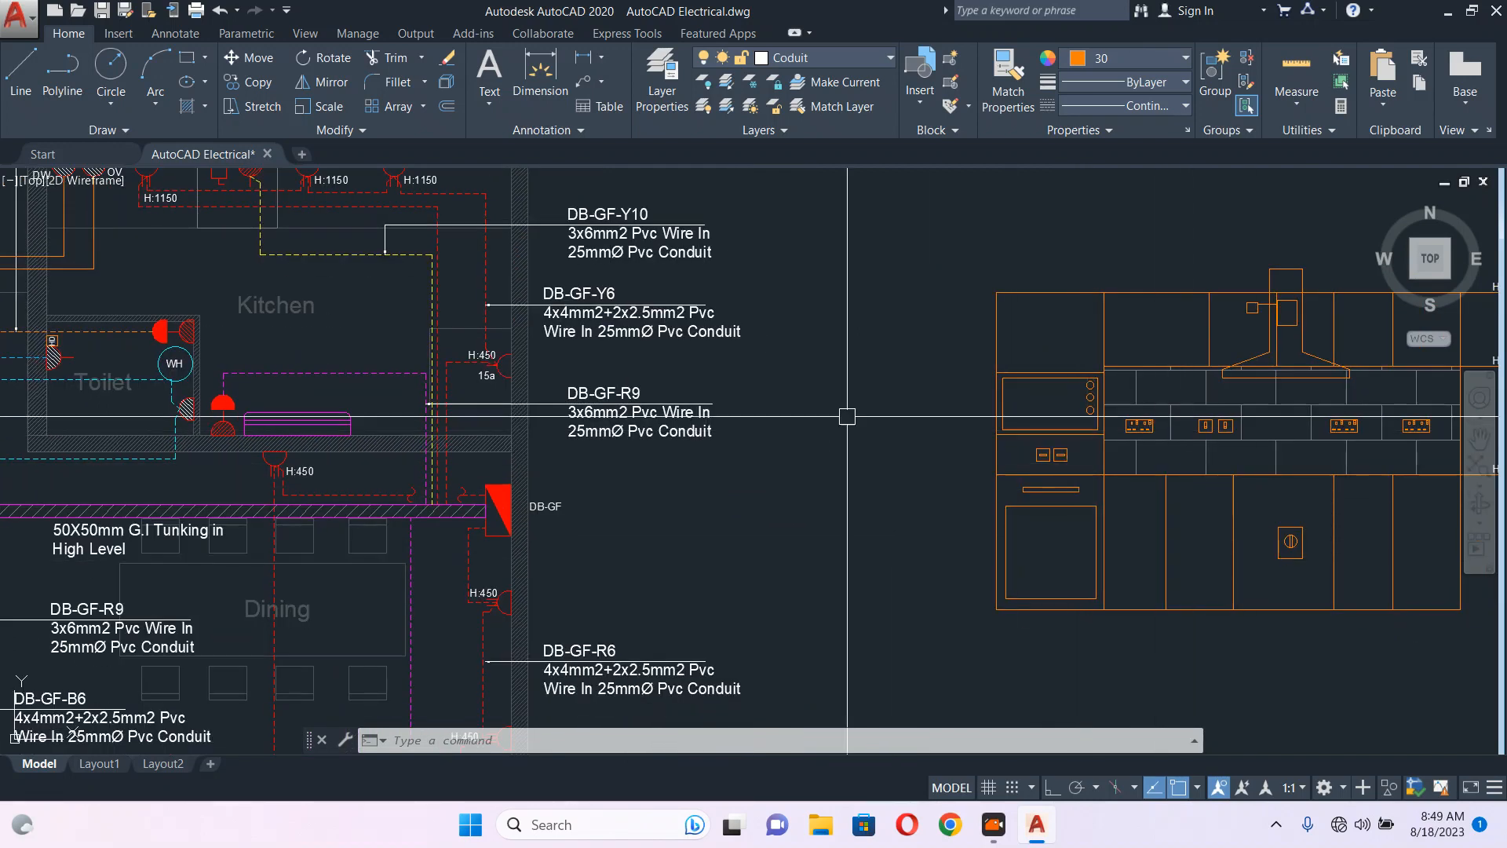
{"action": "middle_click_drag", "start_coordinate": [665, 362], "coordinate": [1114, 461]}
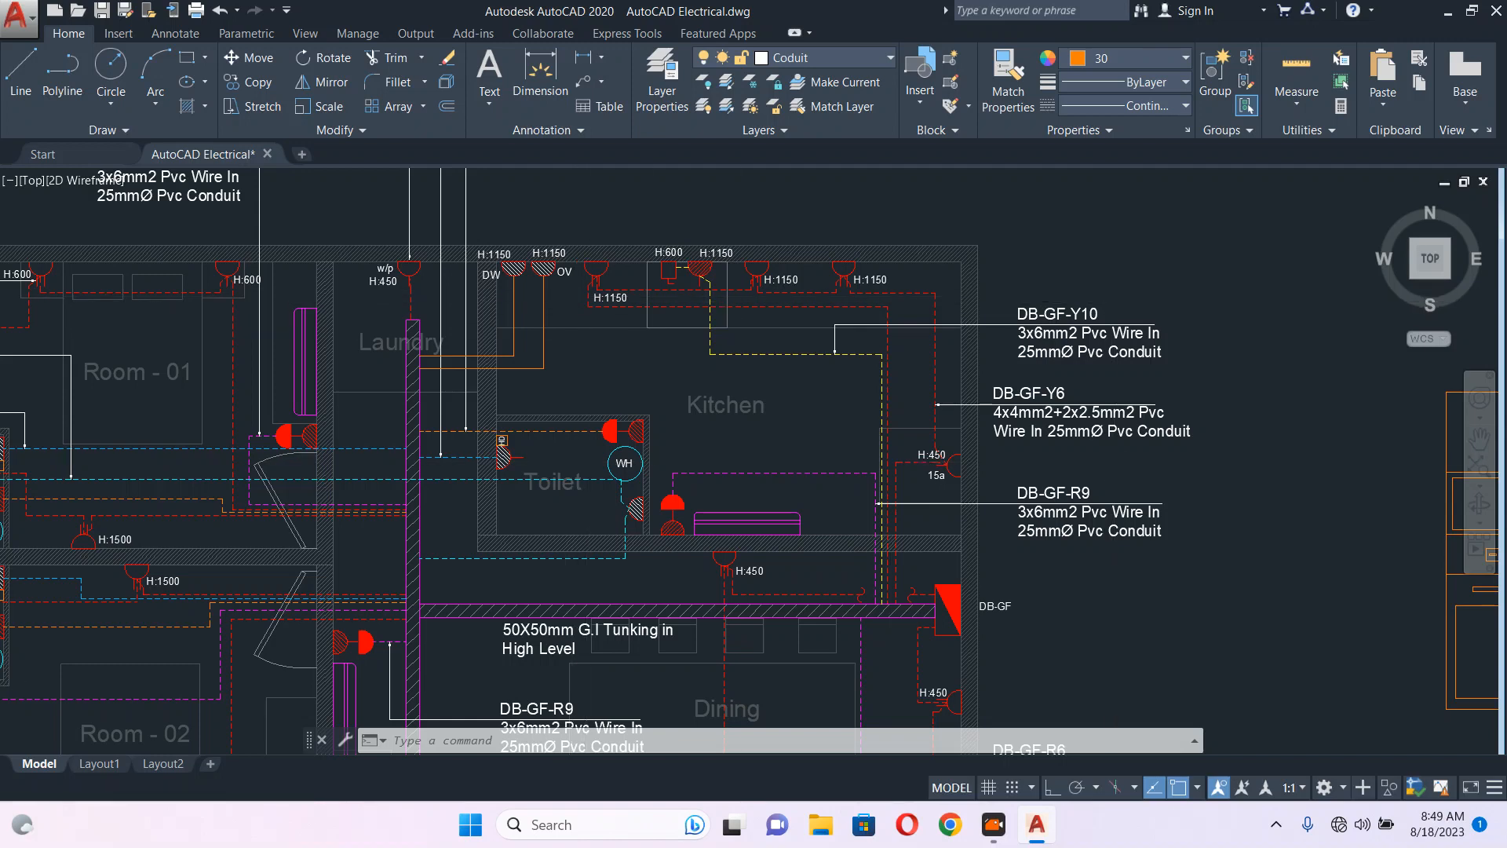
- Change the height labels above the DW and OV outlets to H:1000
{"action": "scroll", "coordinate": [475, 246], "scroll_direction": "up", "scroll_amount": 8}
{"action": "double_click", "coordinate": [634, 313]}
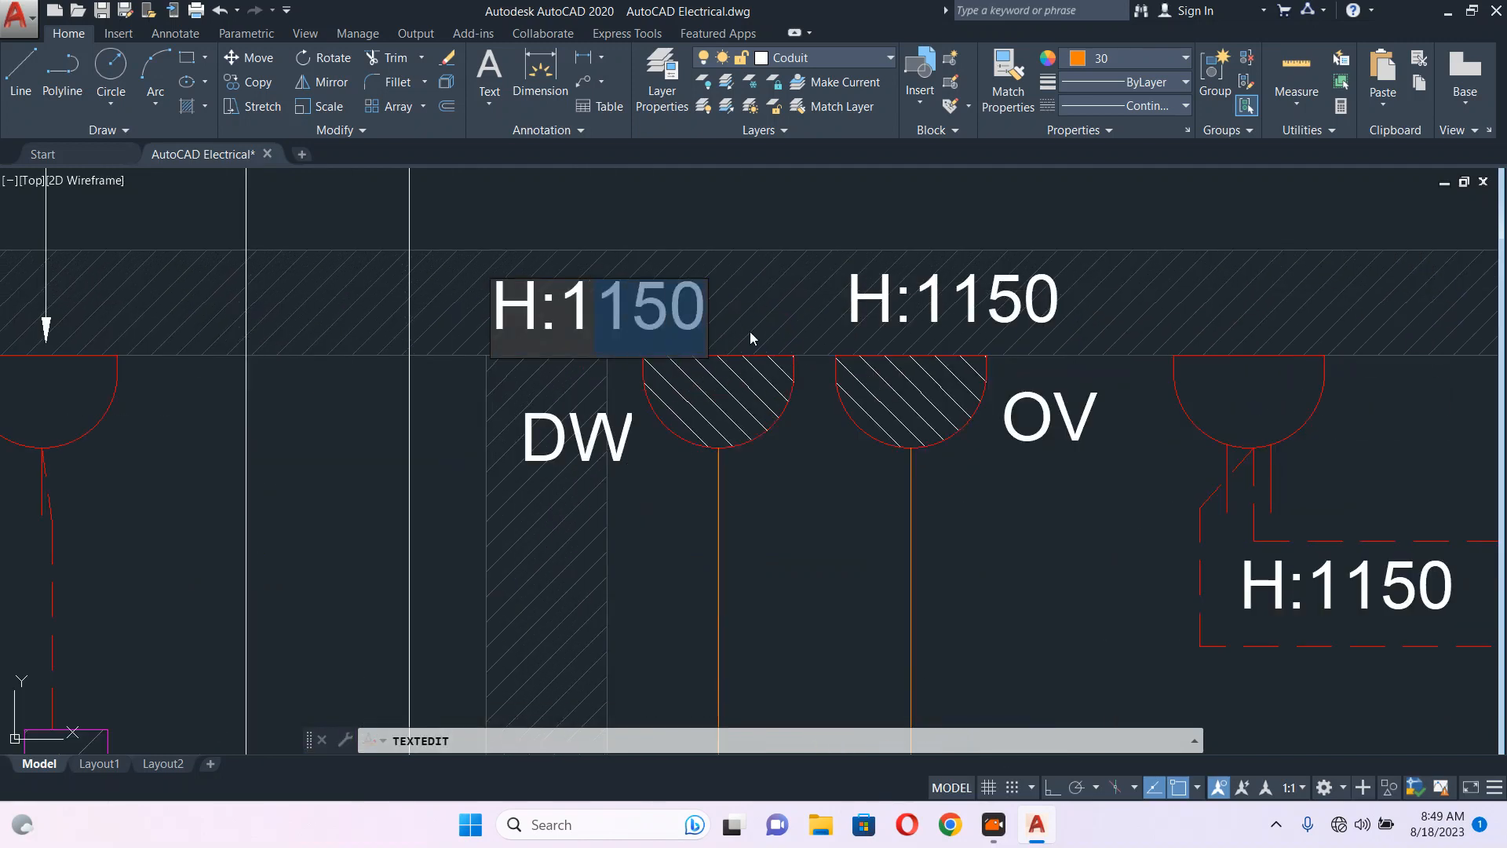
{"action": "type", "text": "000"}
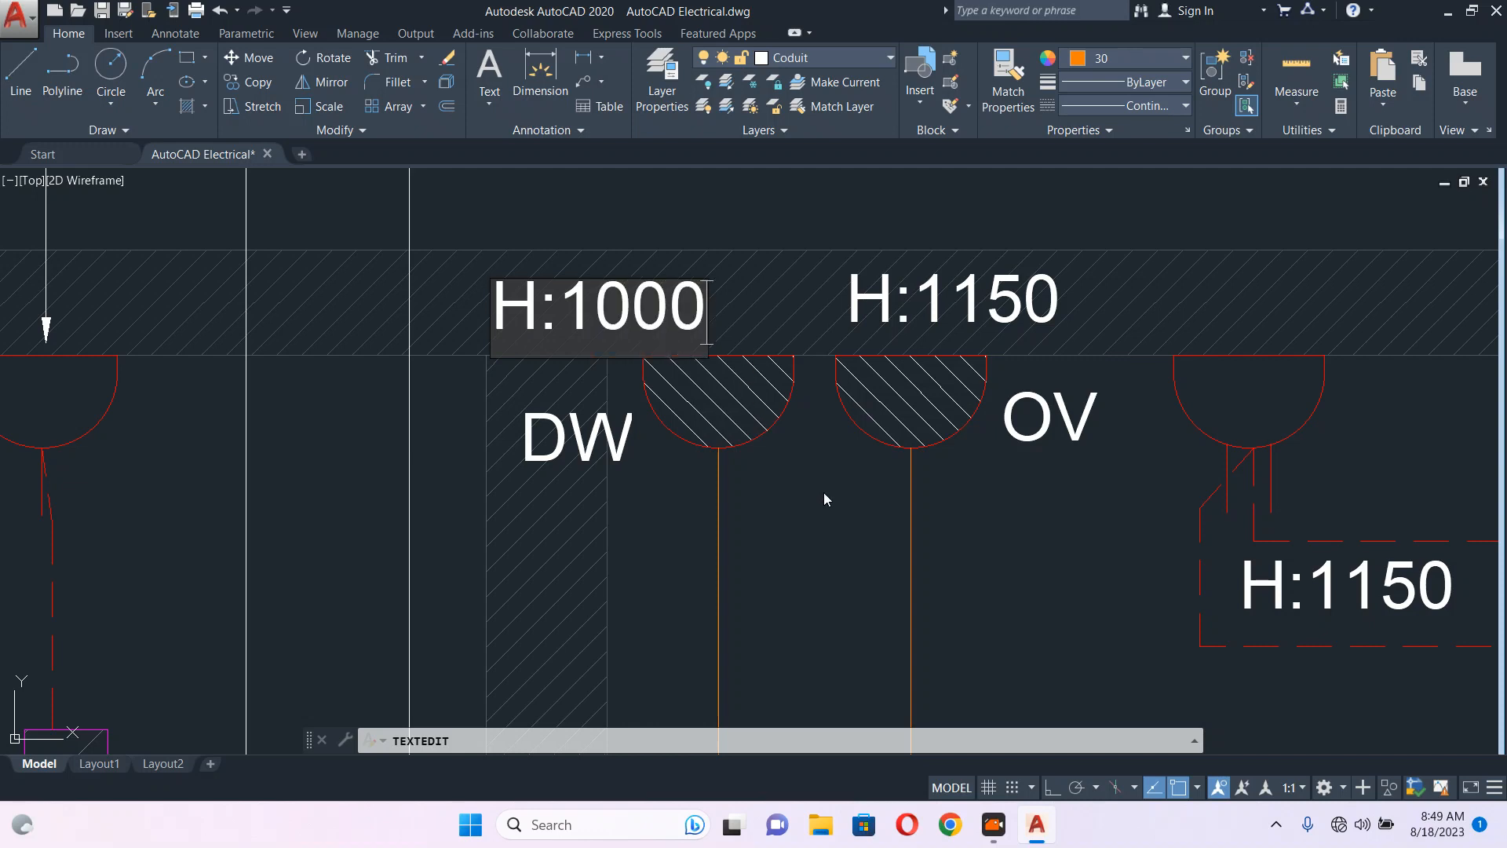
{"action": "key", "text": "Return"}
{"action": "left_click", "coordinate": [972, 320]}
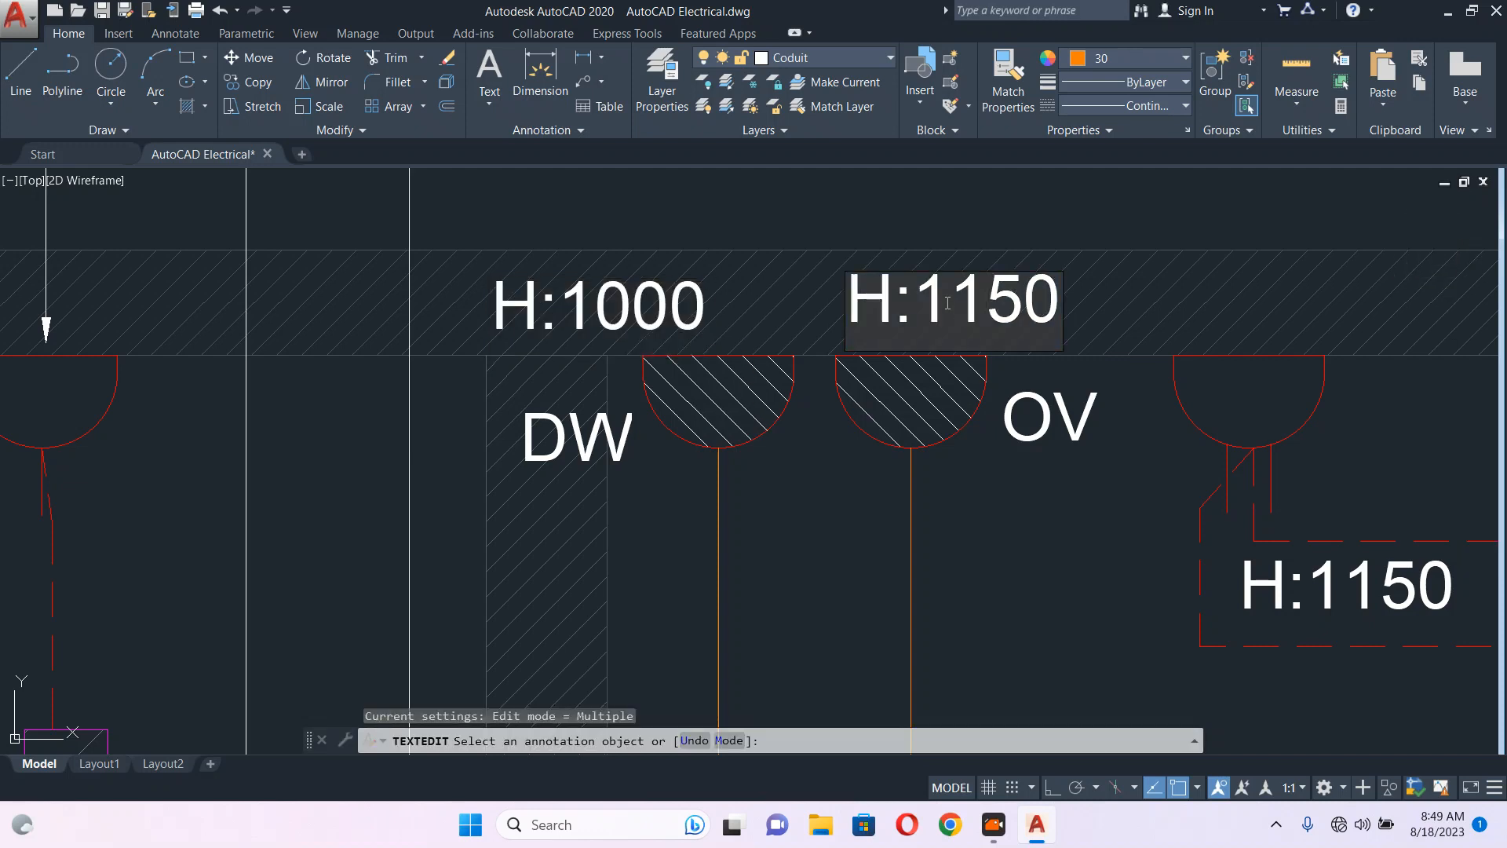
{"action": "type", "text": "00"}
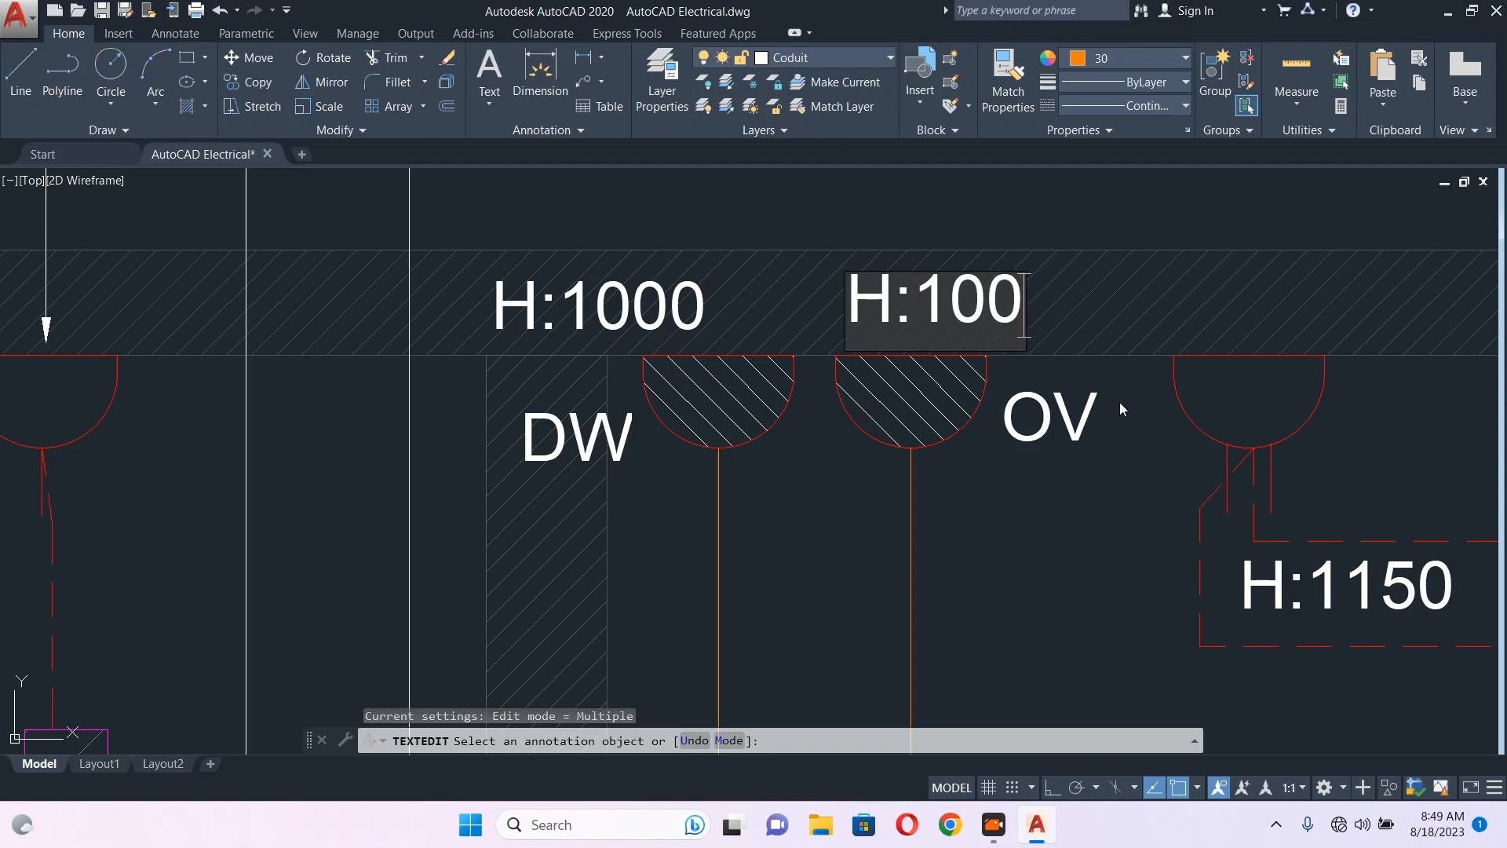
{"action": "key", "text": "Return"}
{"action": "scroll", "coordinate": [949, 427], "scroll_direction": "down", "scroll_amount": 4}
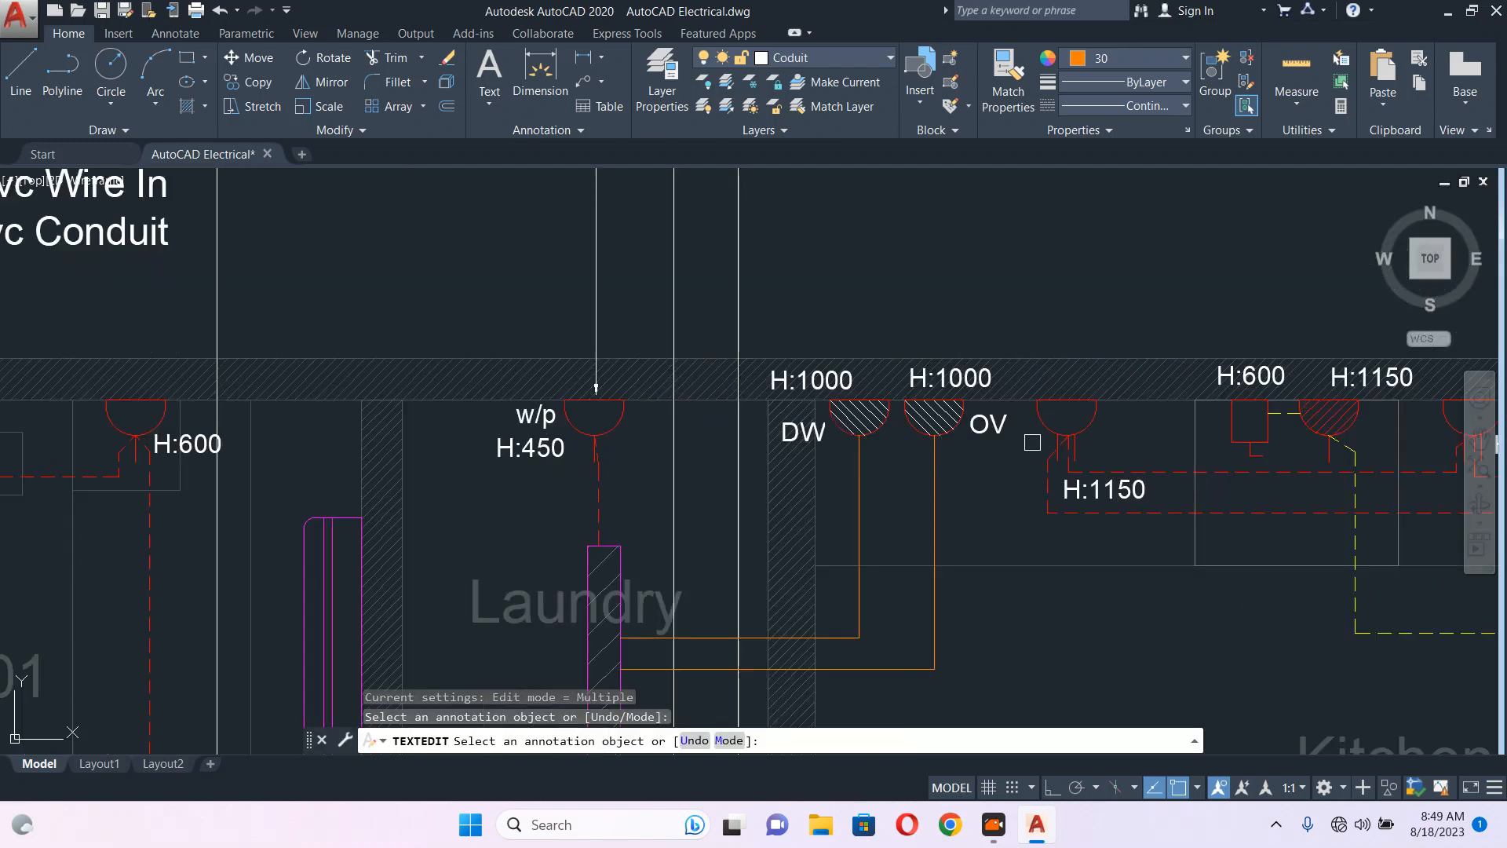
{"action": "middle_click_drag", "start_coordinate": [1032, 442], "coordinate": [731, 353]}
{"action": "key", "text": "Escape"}
{"action": "scroll", "coordinate": [983, 400], "scroll_direction": "down", "scroll_amount": 5}
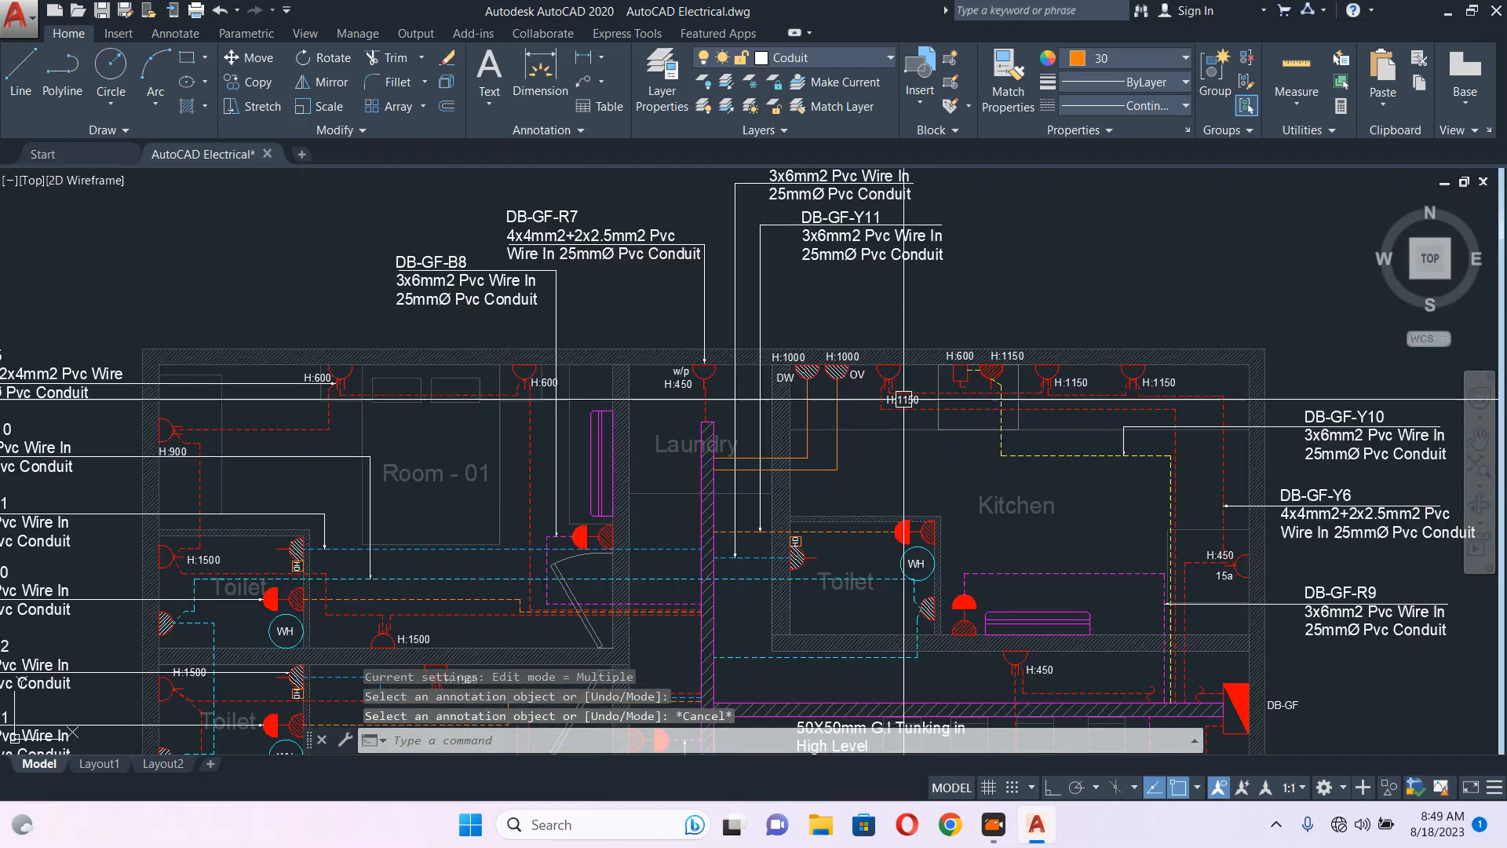
- Review the Room - 01 and kitchen outlets on the plan, and examine the kitchen elevation's socket layout and heights
{"action": "middle_click_drag", "start_coordinate": [339, 349], "coordinate": [567, 426]}
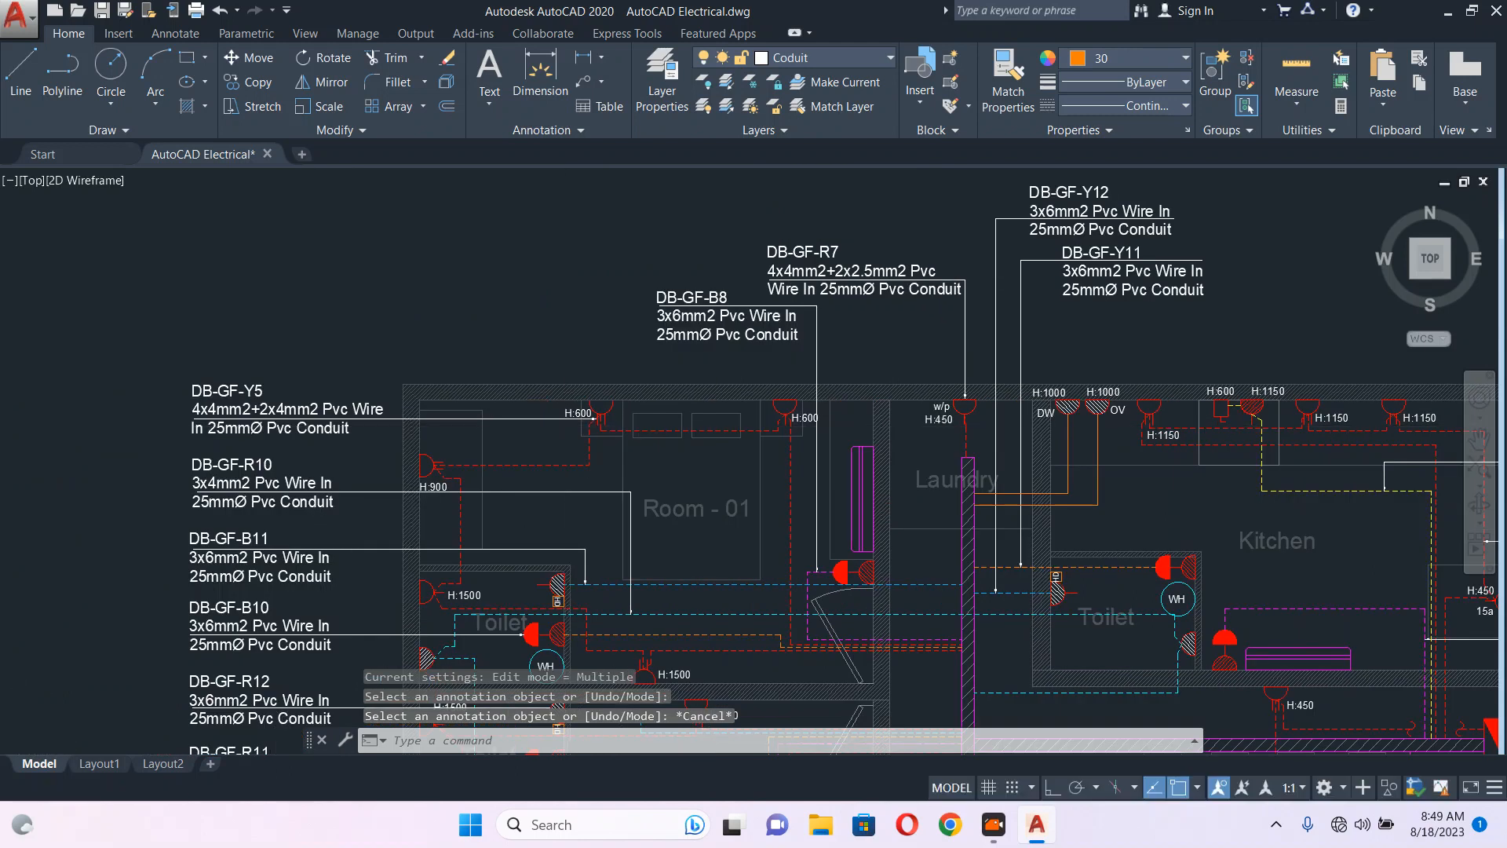
{"action": "scroll", "coordinate": [566, 428], "scroll_direction": "up", "scroll_amount": 5}
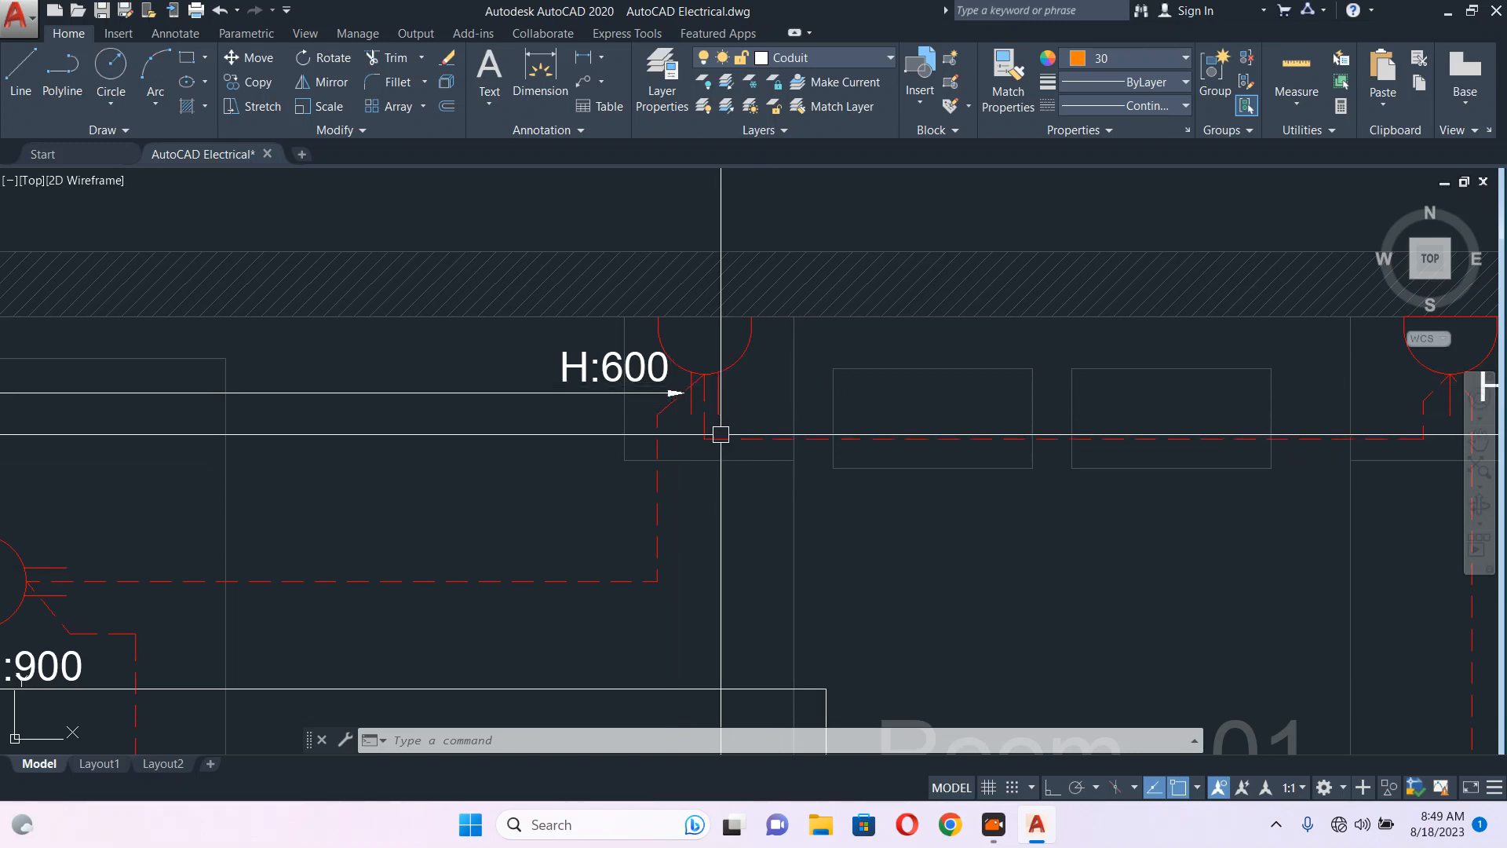
{"action": "scroll", "coordinate": [720, 434], "scroll_direction": "down", "scroll_amount": 6}
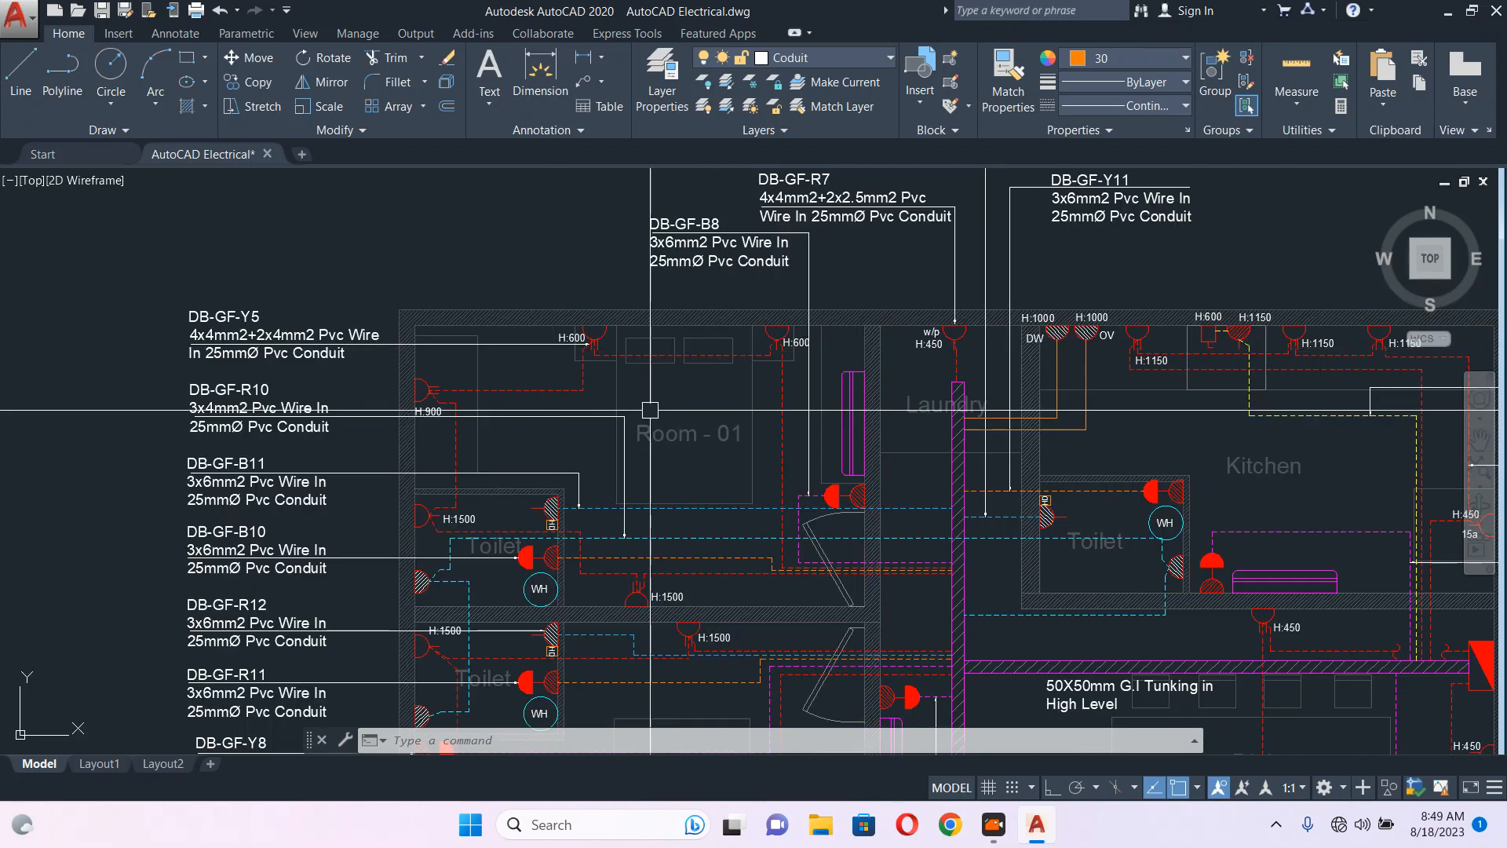
{"action": "key", "text": "Escape"}
{"action": "mouse_move", "coordinate": [933, 402]}
{"action": "middle_mouse_down"}
{"action": "mouse_move", "coordinate": [602, 363]}
{"action": "mouse_move", "coordinate": [480, 333]}
{"action": "middle_mouse_up"}
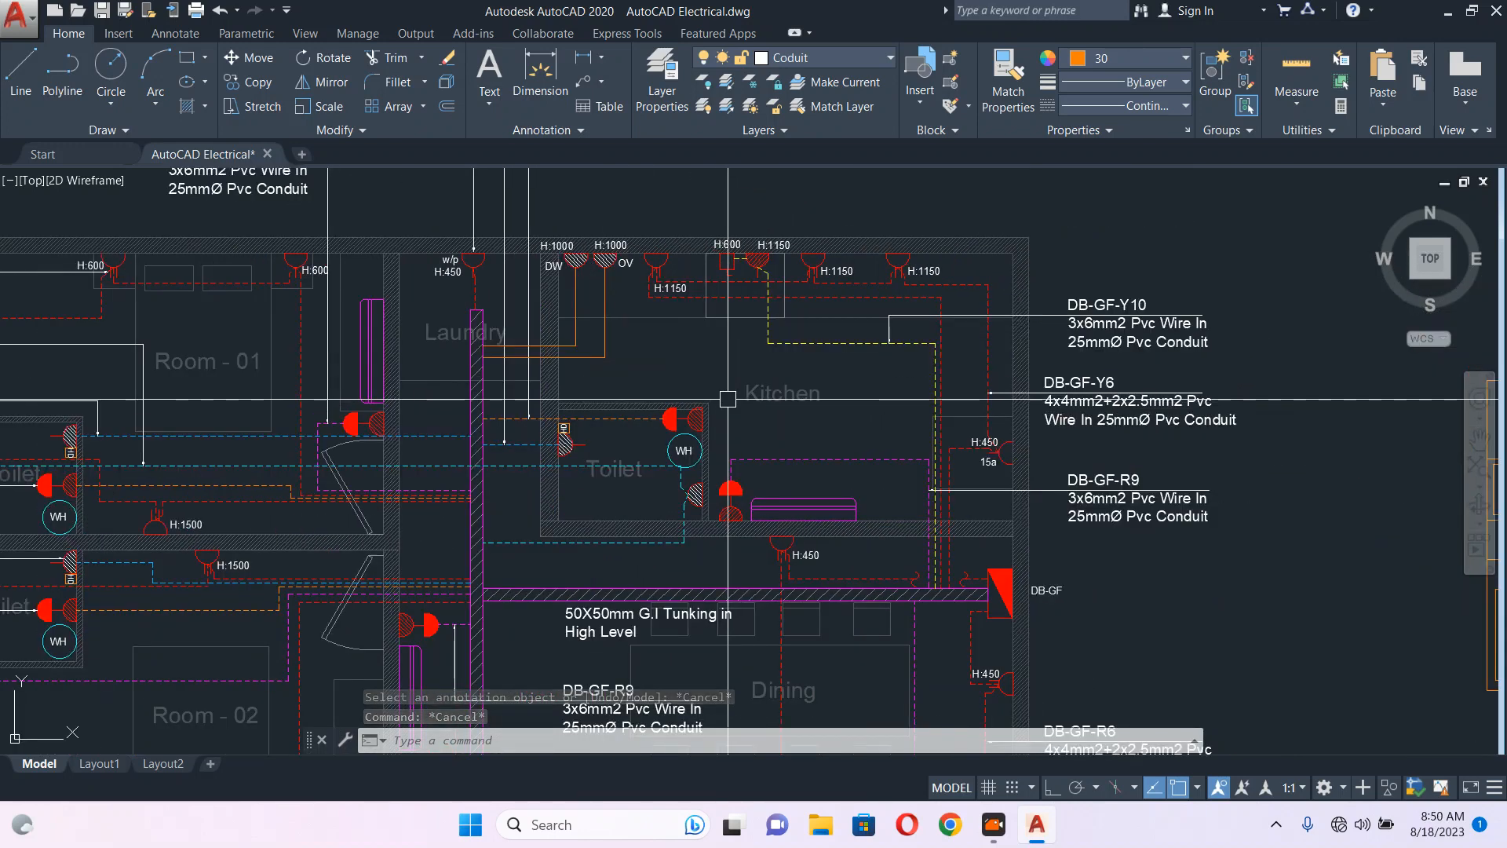
{"action": "middle_click_drag", "start_coordinate": [959, 366], "coordinate": [627, 349]}
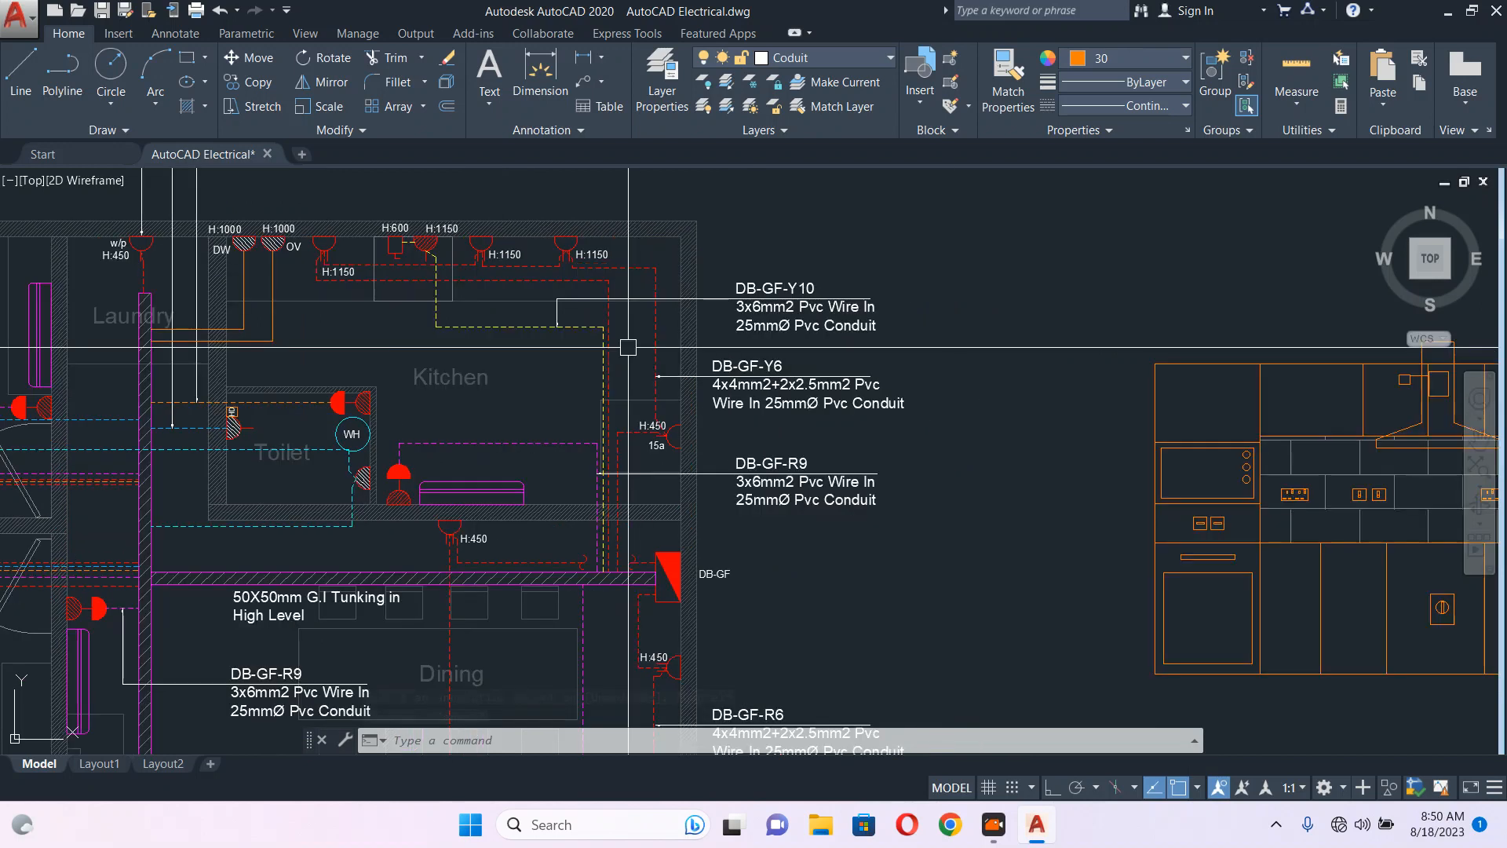
{"action": "middle_click_drag", "start_coordinate": [1088, 478], "coordinate": [646, 384]}
{"action": "scroll", "coordinate": [646, 383], "scroll_direction": "down", "scroll_amount": 2}
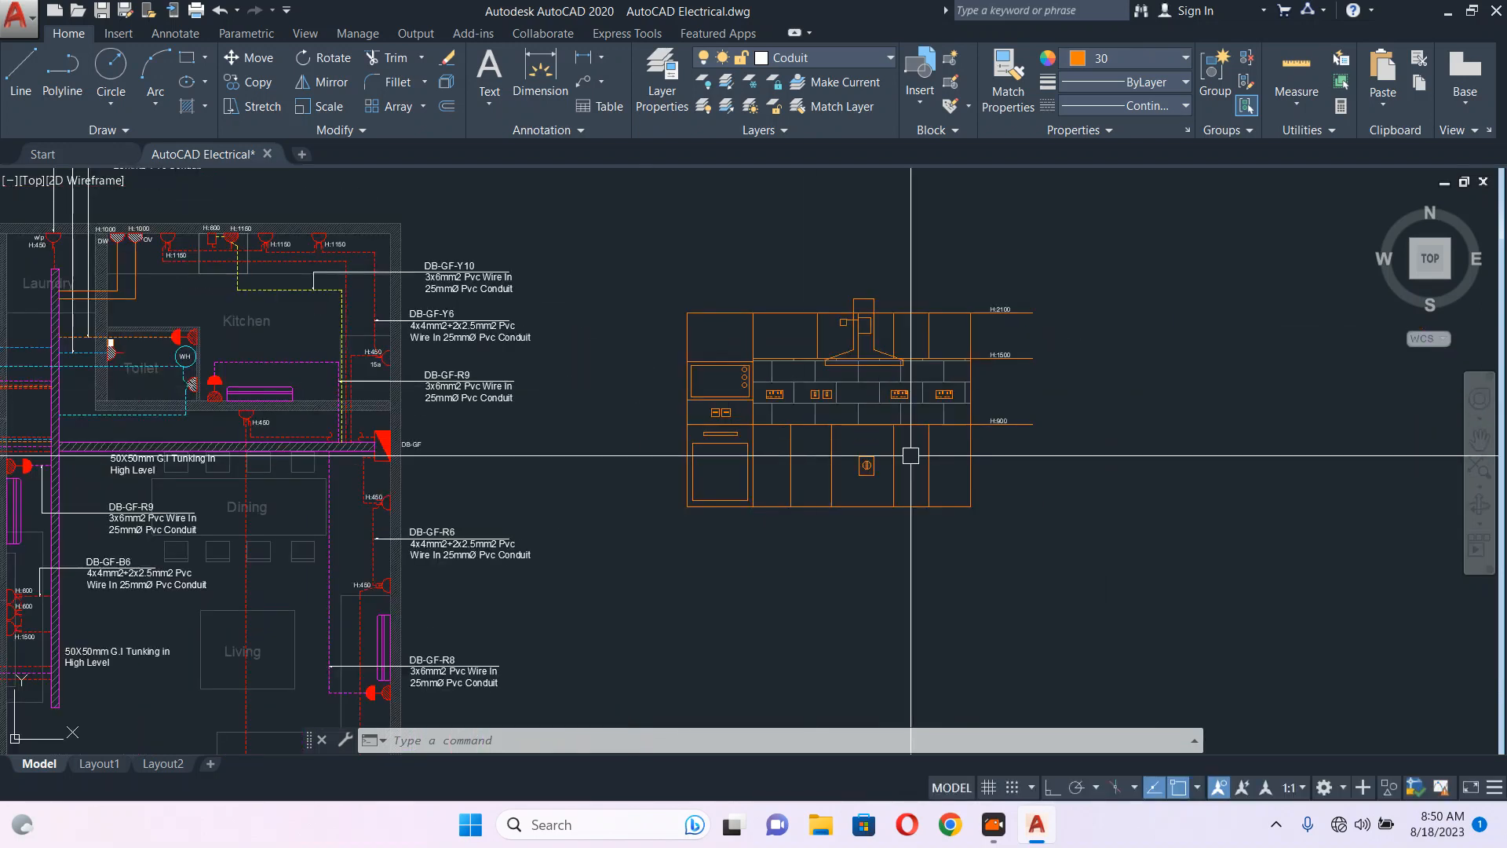
{"action": "middle_click_drag", "start_coordinate": [540, 438], "coordinate": [780, 420]}
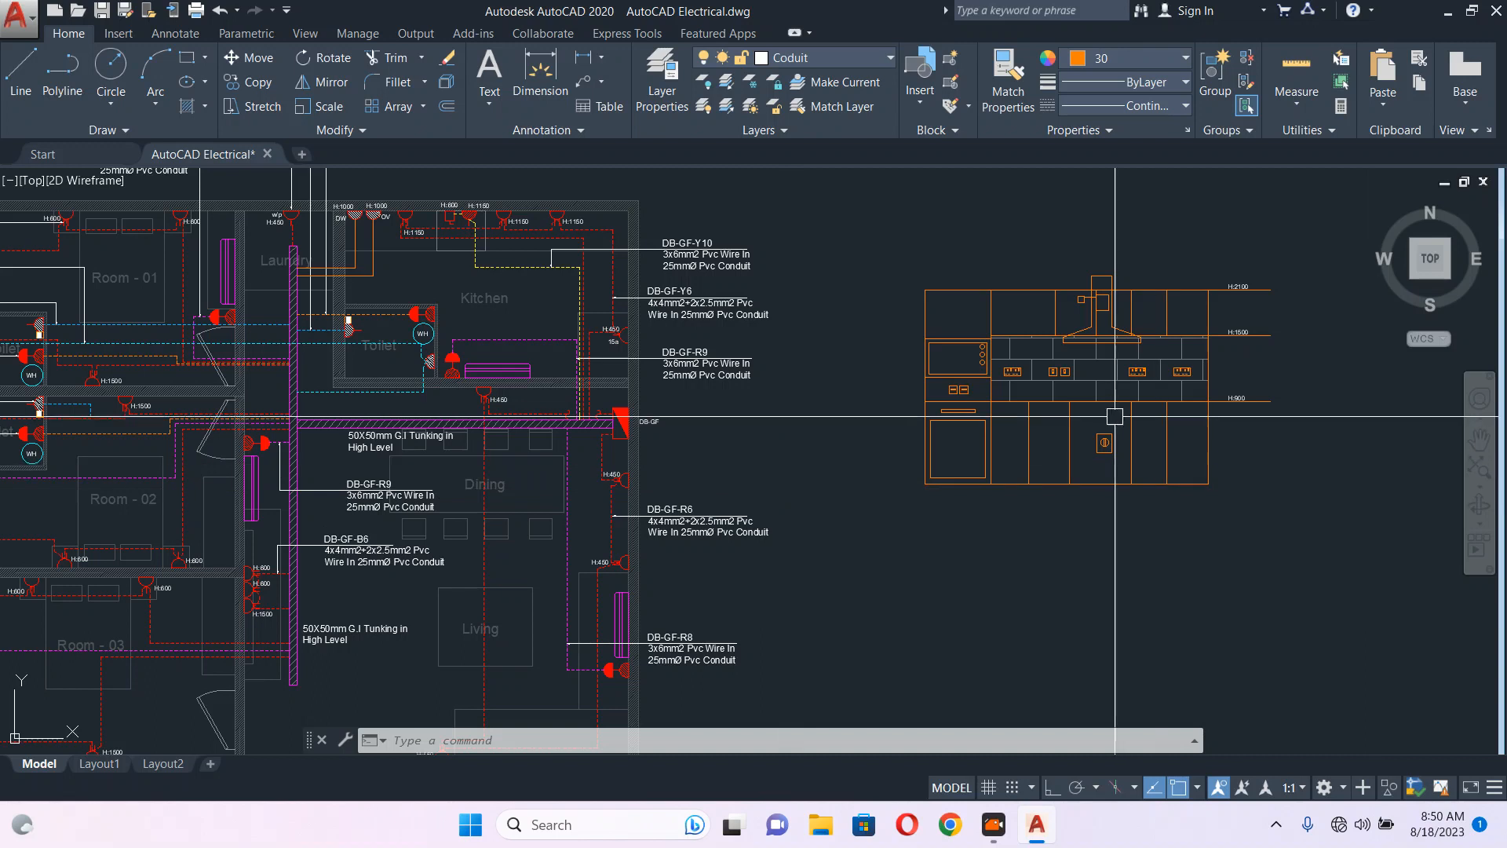
{"action": "mouse_move", "coordinate": [1073, 385]}
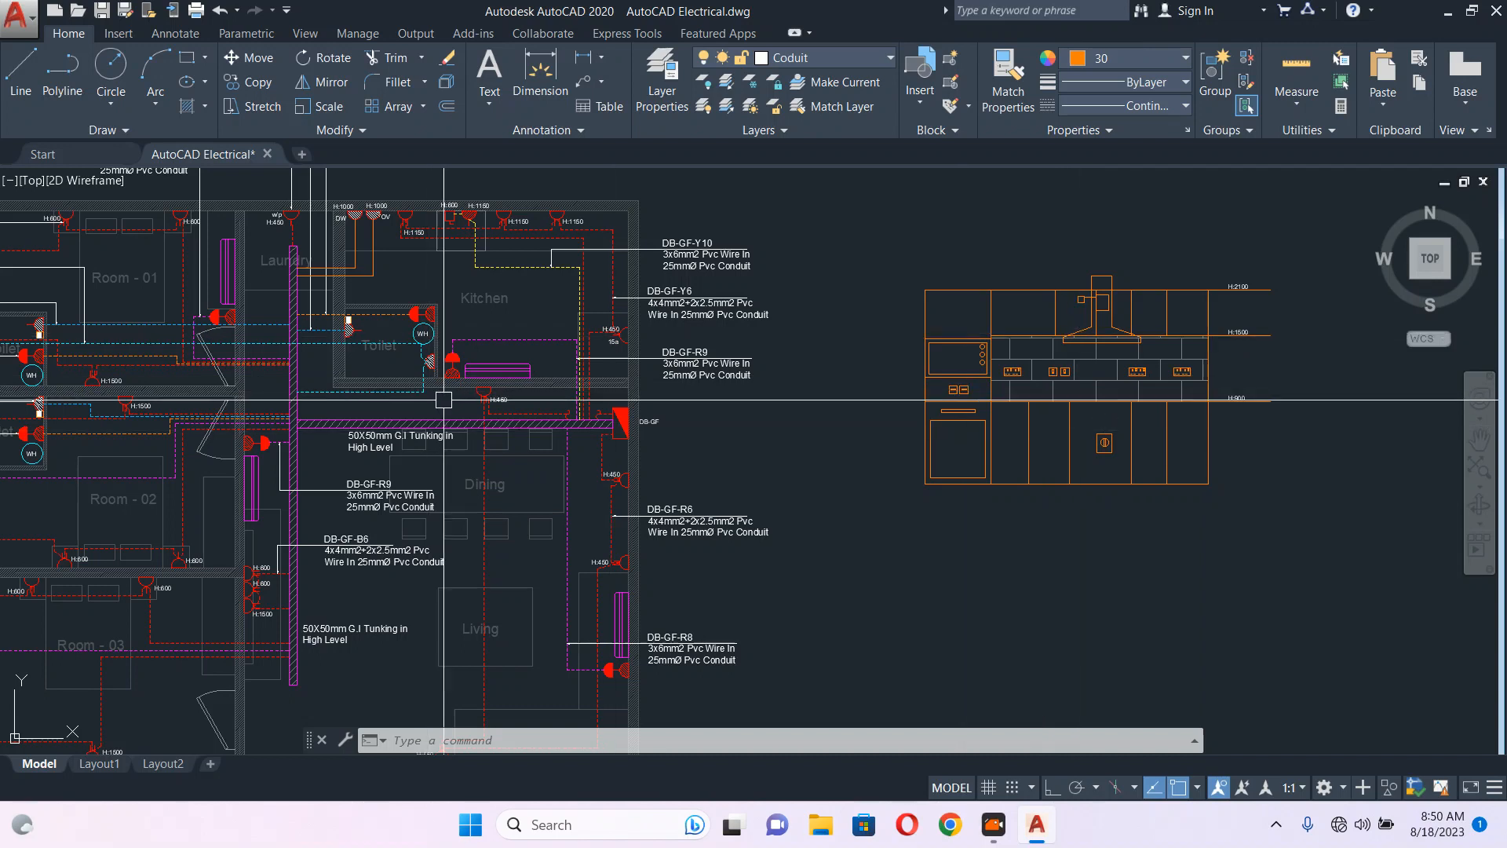
- Copy the toilet water heater's switch-and-outlet symbol to the kitchen's upper wall, between the outlet beside OV and the H:600 outlet
{"action": "scroll", "coordinate": [432, 362], "scroll_direction": "up", "scroll_amount": 9}
{"action": "middle_click_drag", "start_coordinate": [576, 458], "coordinate": [590, 457]}
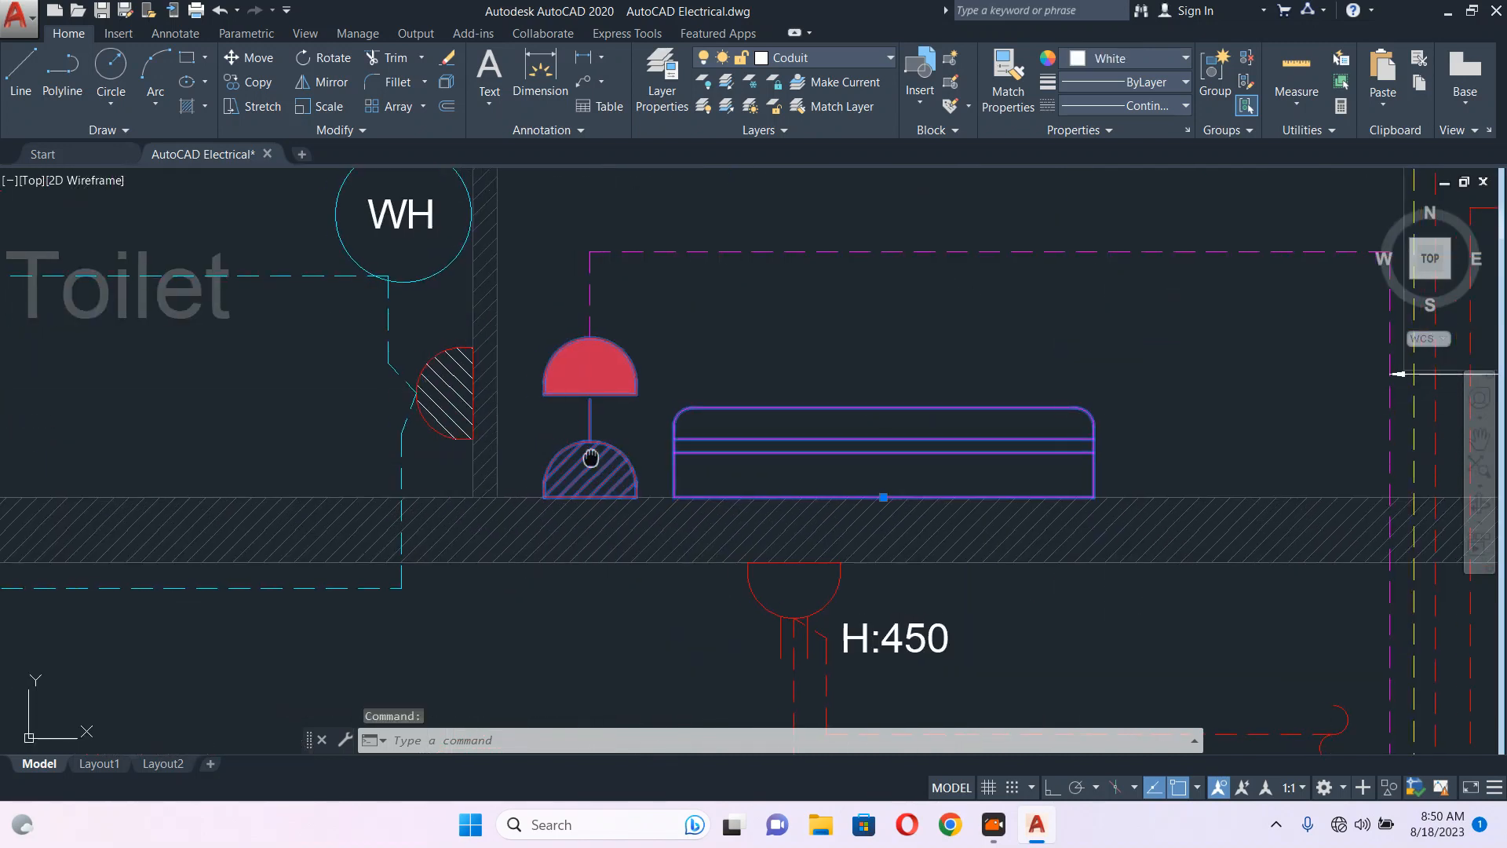
{"action": "scroll", "coordinate": [591, 458], "scroll_direction": "down", "scroll_amount": 8}
{"action": "scroll", "coordinate": [637, 440], "scroll_direction": "up", "scroll_amount": 6}
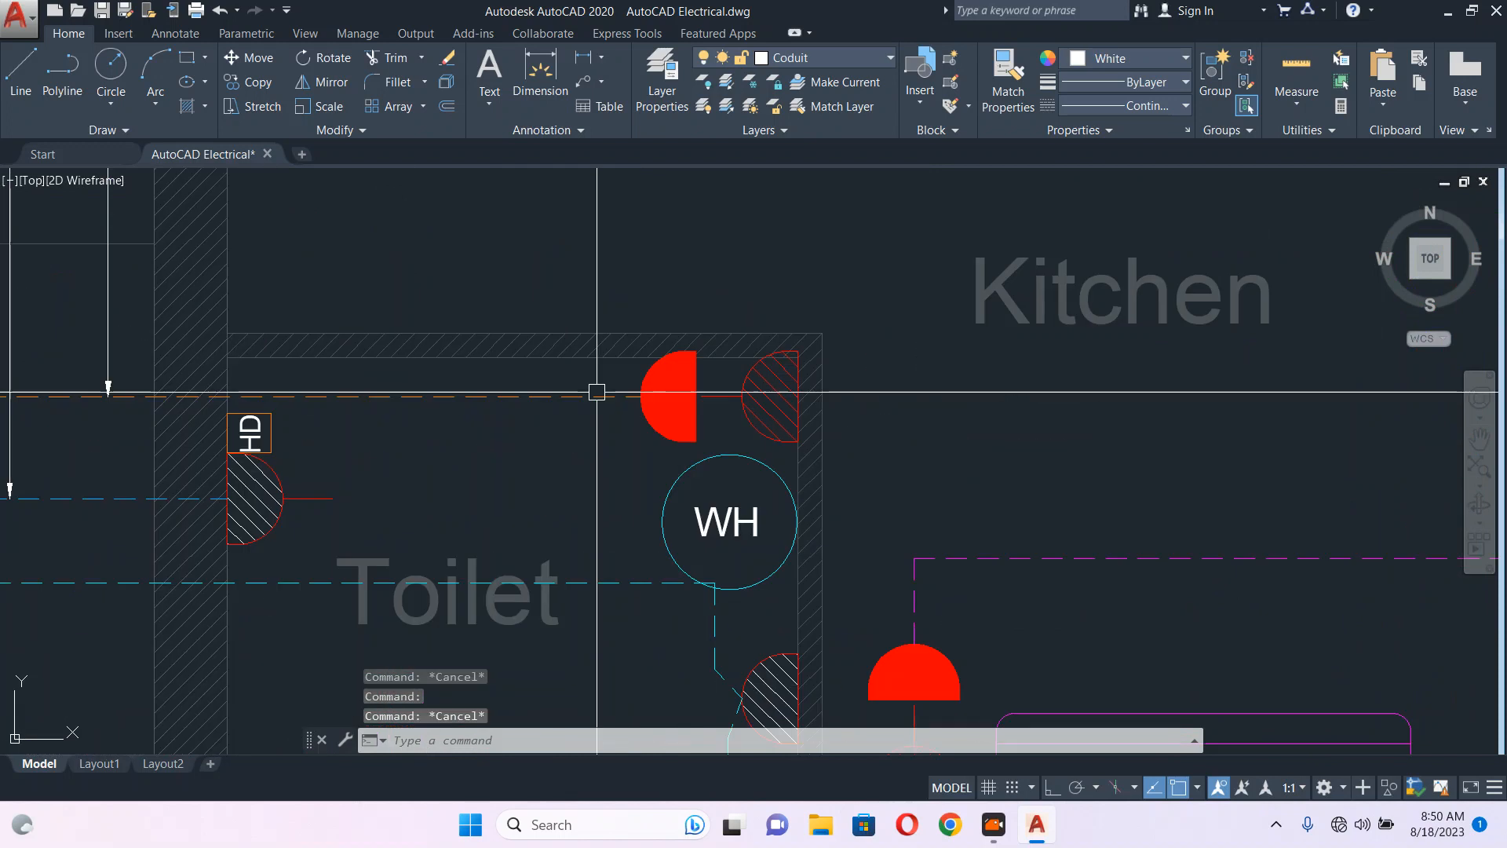
{"action": "key", "text": "Escape"}
{"action": "middle_click_drag", "start_coordinate": [735, 421], "coordinate": [770, 377]}
{"action": "type", "text": "co"}
{"action": "key", "text": "Return"}
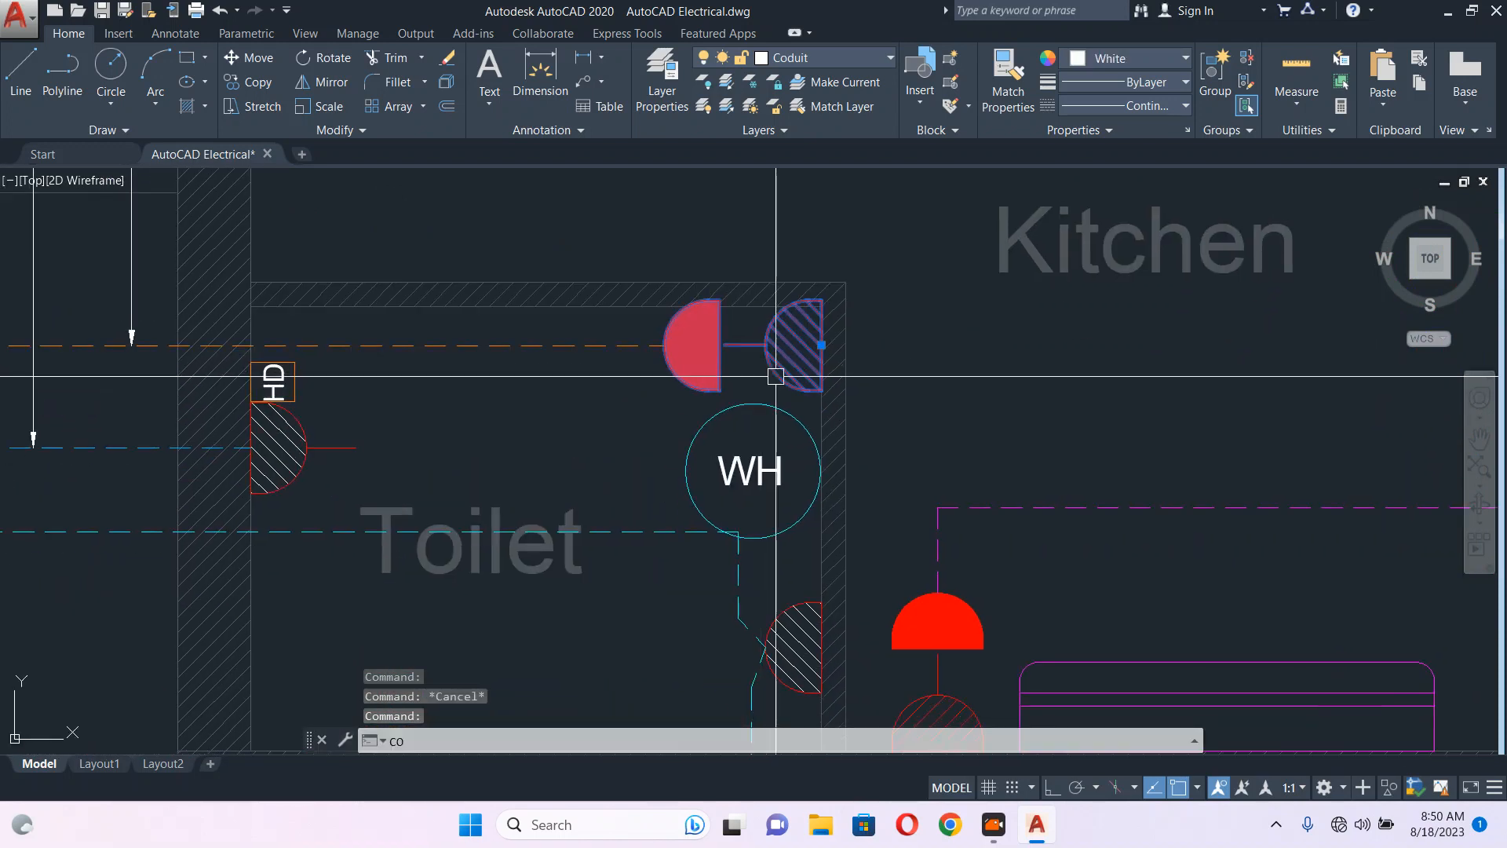
{"action": "left_click", "coordinate": [823, 345]}
{"action": "scroll", "coordinate": [827, 345], "scroll_direction": "down", "scroll_amount": 5}
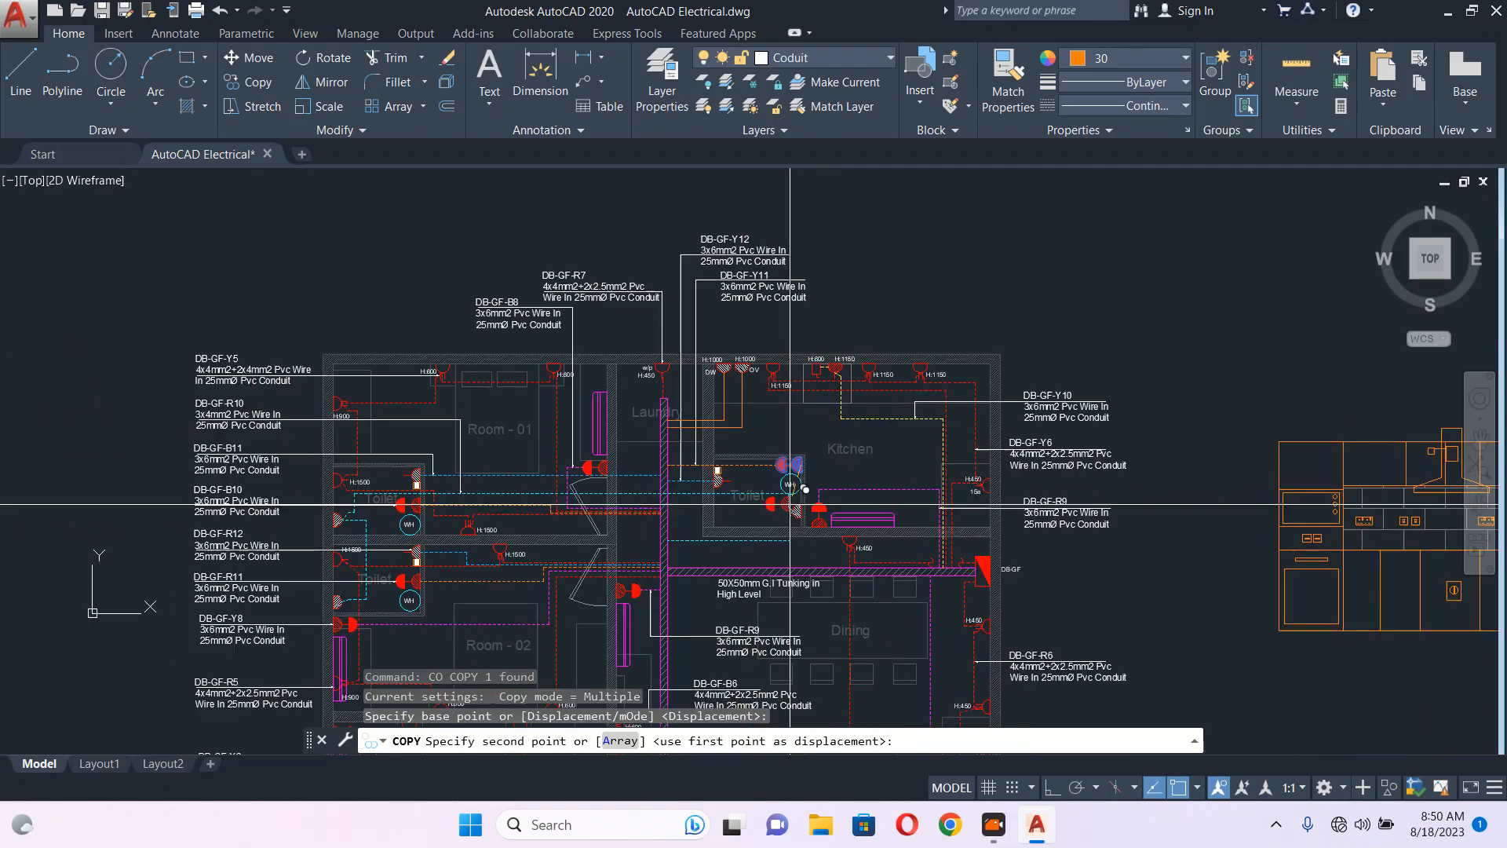
{"action": "scroll", "coordinate": [931, 301], "scroll_direction": "up", "scroll_amount": 5}
{"action": "left_click", "coordinate": [931, 301]}
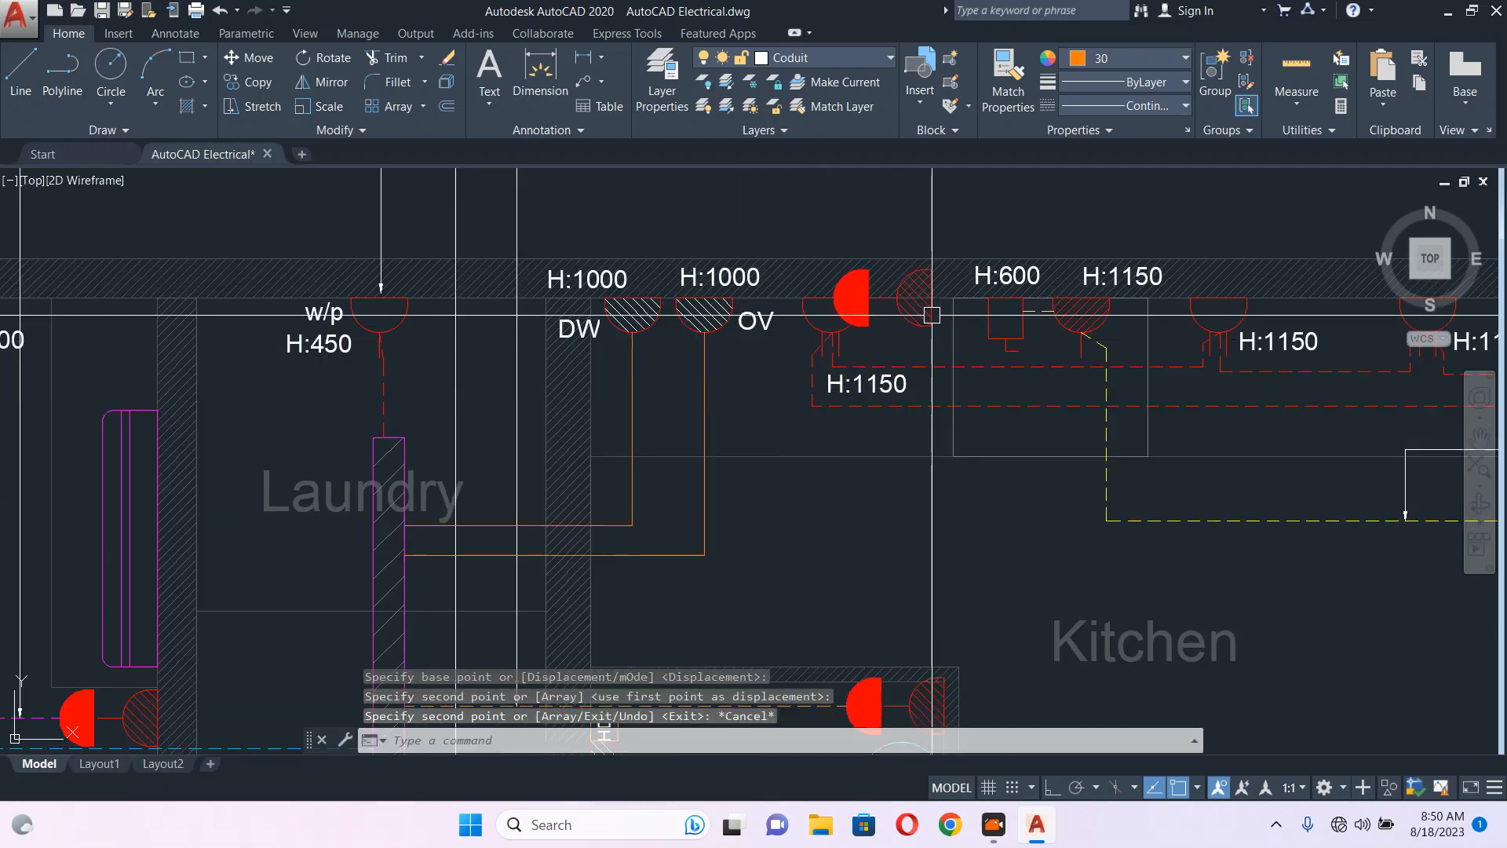
- Rotate the copied switch-and-outlet symbol 90 degrees so its outlet sits against the kitchen's upper wall and its switch points into the room
{"action": "key", "text": "Escape"}
{"action": "middle_click_drag", "start_coordinate": [917, 330], "coordinate": [908, 347]}
{"action": "type", "text": "RO"}
{"action": "key", "text": "Return"}
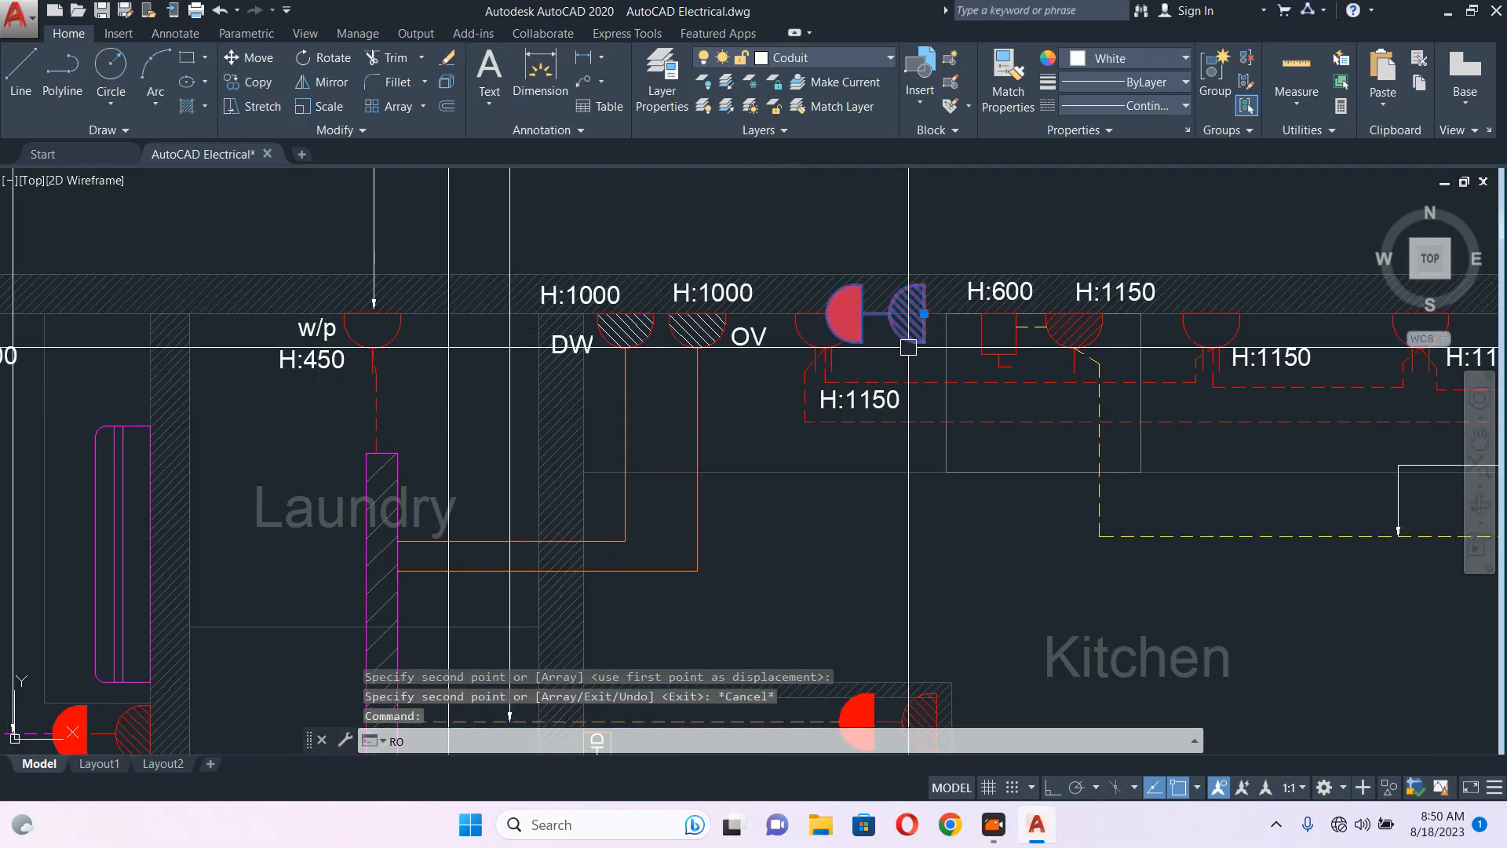
{"action": "left_click", "coordinate": [909, 314]}
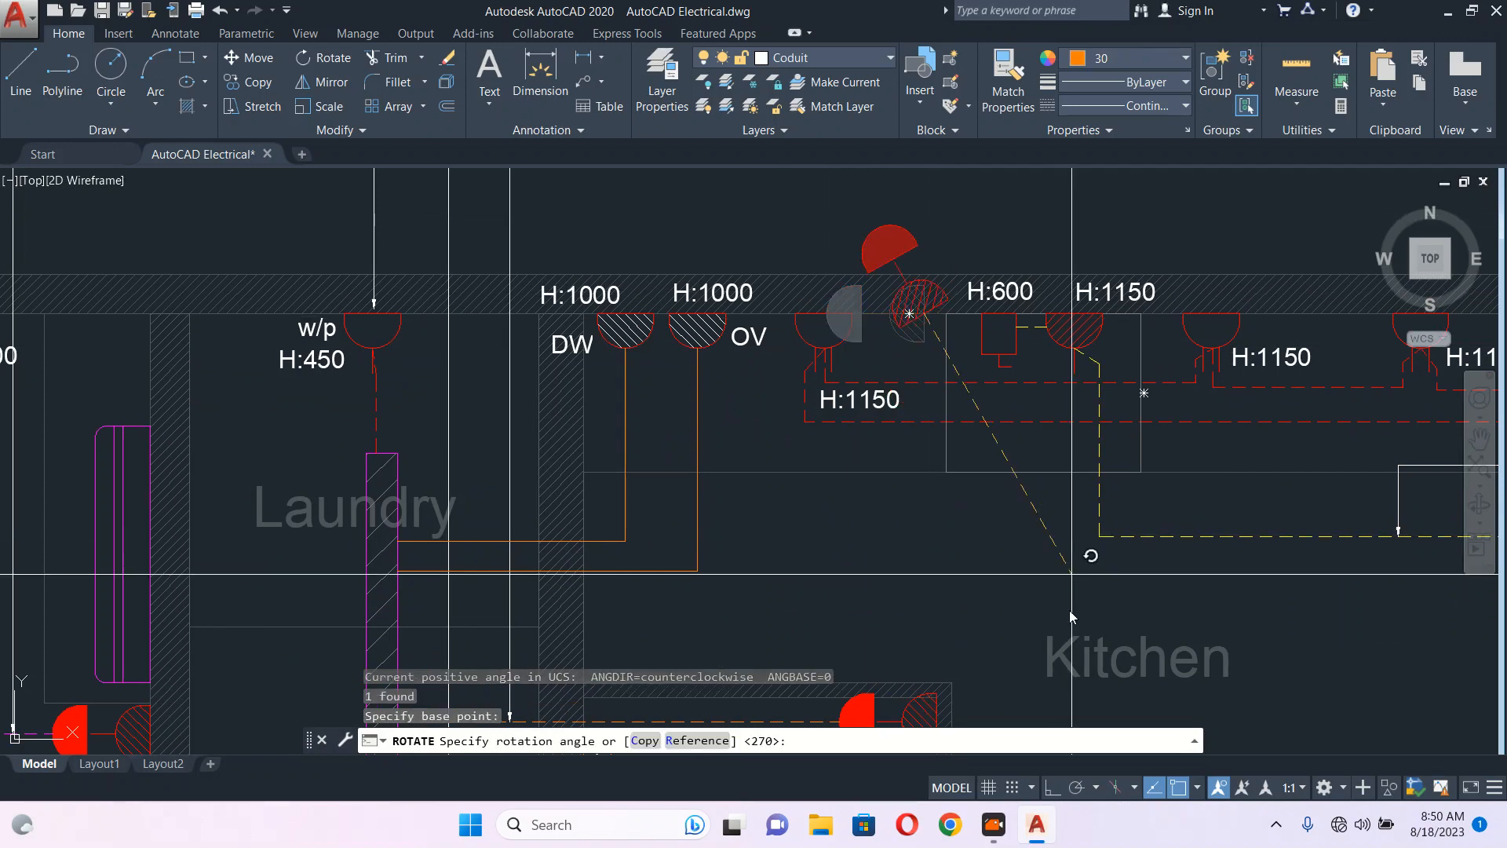
{"action": "left_click", "coordinate": [944, 227]}
{"action": "key", "text": "Escape"}
{"action": "scroll", "coordinate": [869, 299], "scroll_direction": "down", "scroll_amount": 2}
{"action": "scroll", "coordinate": [747, 362], "scroll_direction": "up", "scroll_amount": 2}
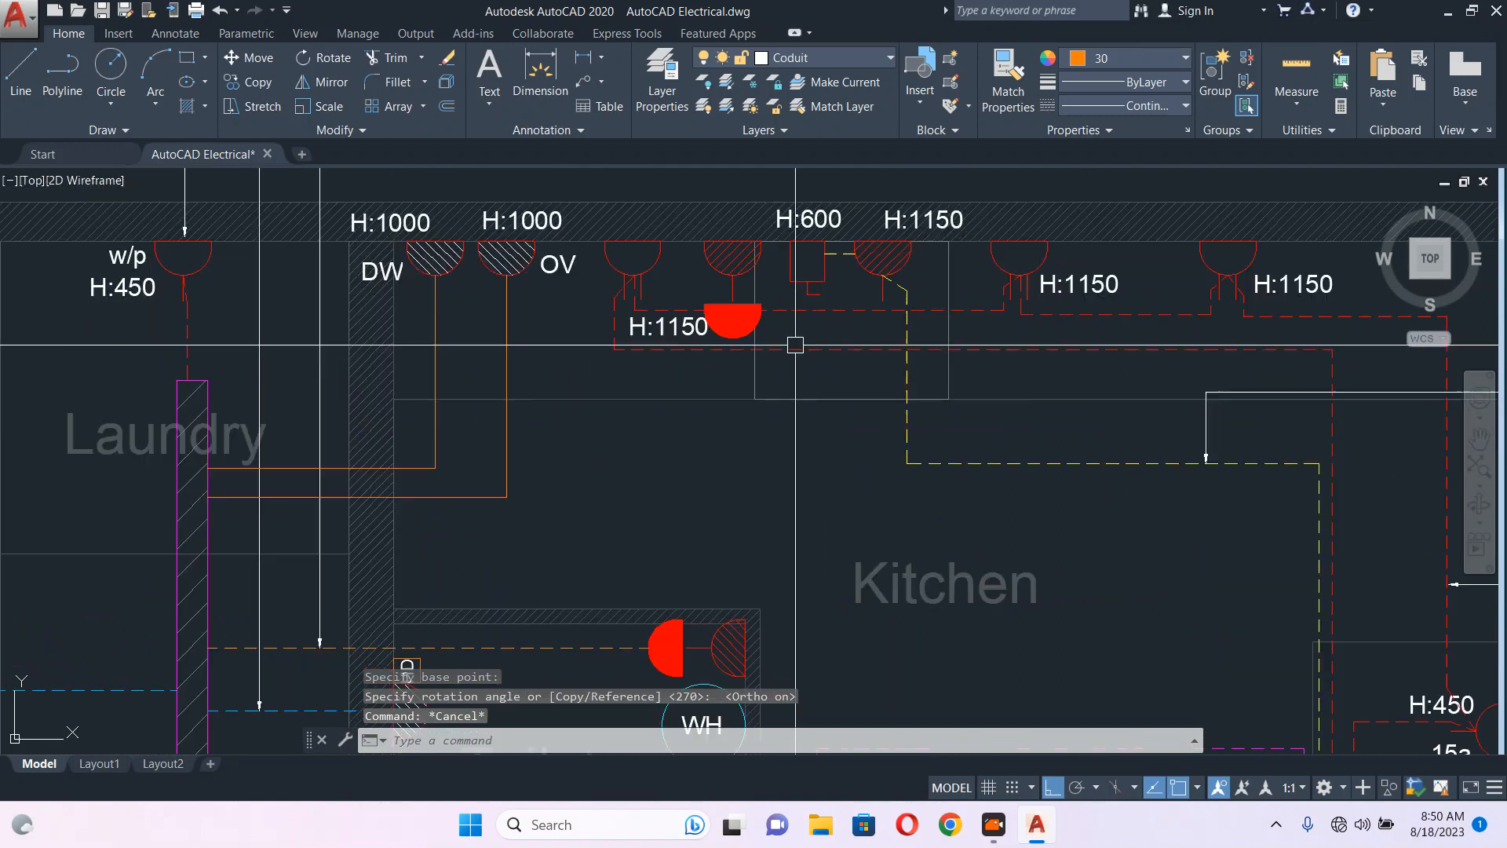
- Move the two horizontal red dashed conduit lines near the kitchen's upper wall straight down, clear of the rotated switch symbol
{"action": "left_click", "coordinate": [858, 311]}
{"action": "left_click", "coordinate": [836, 350]}
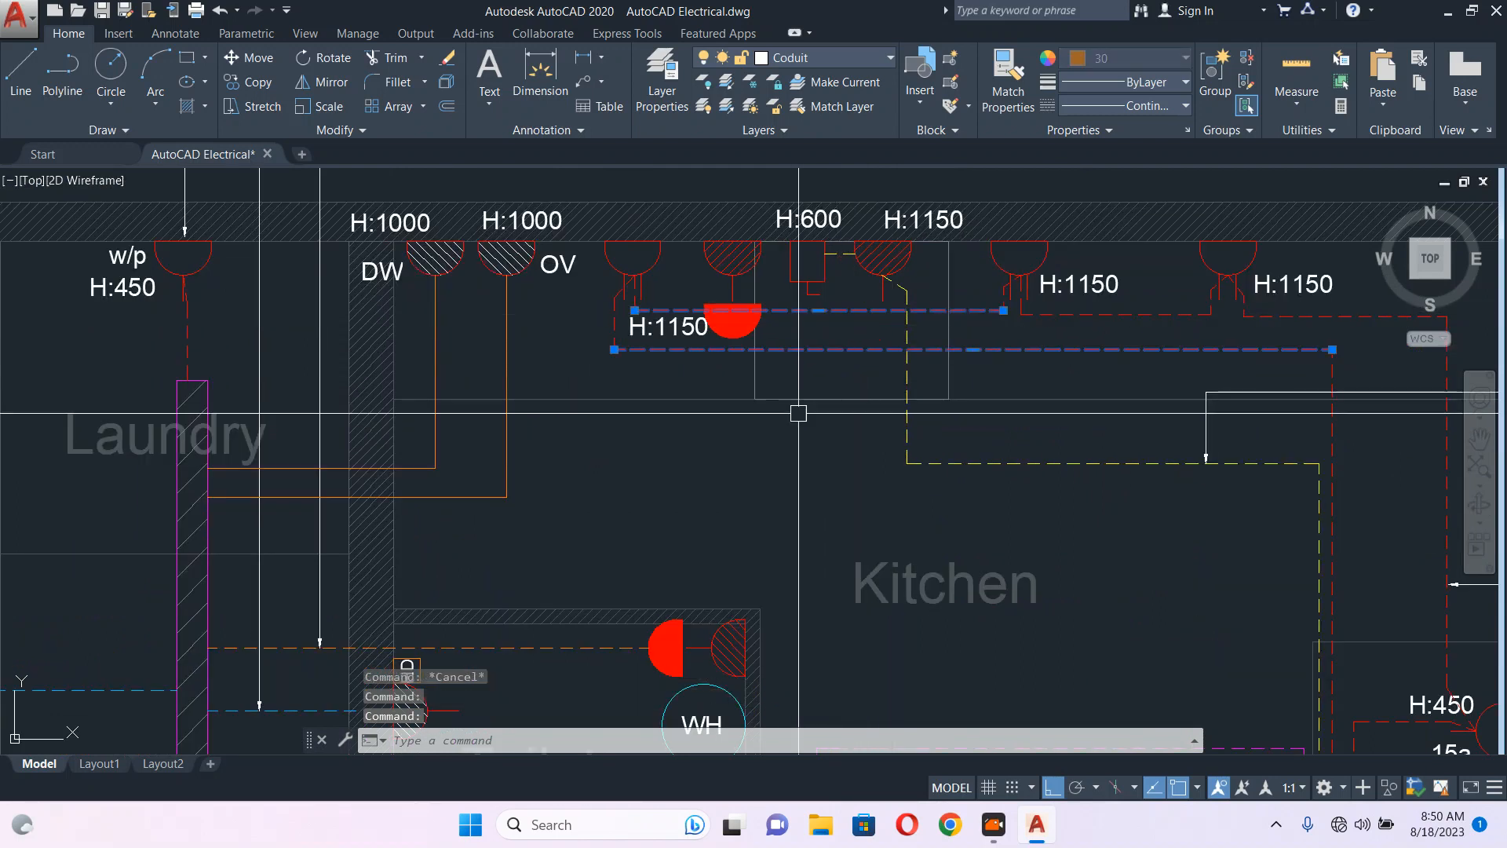
{"action": "type", "text": "m"}
{"action": "key", "text": "Return"}
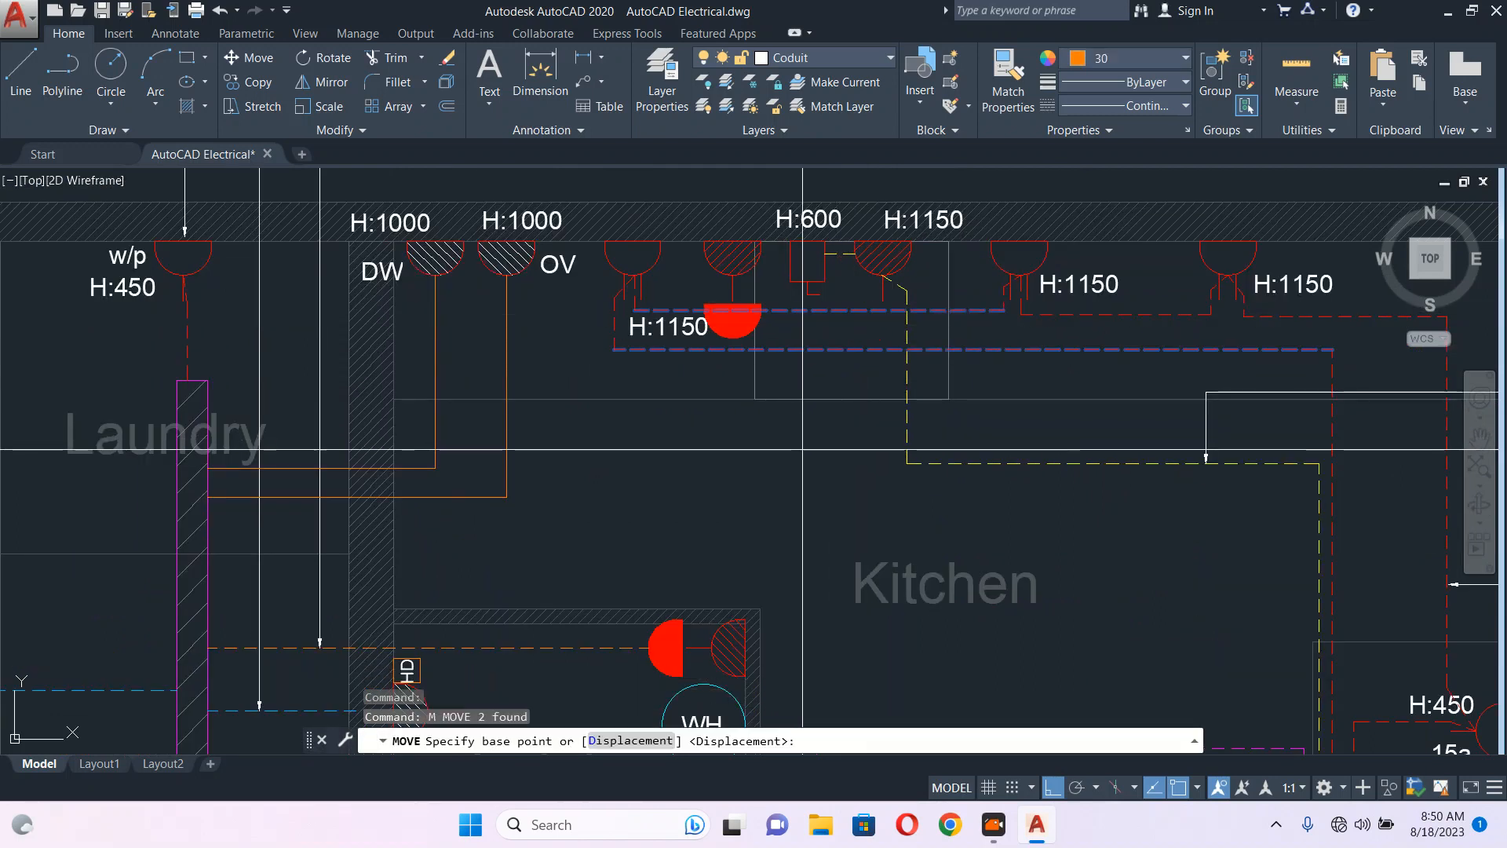
{"action": "left_click", "coordinate": [802, 449]}
{"action": "left_click", "coordinate": [795, 505]}
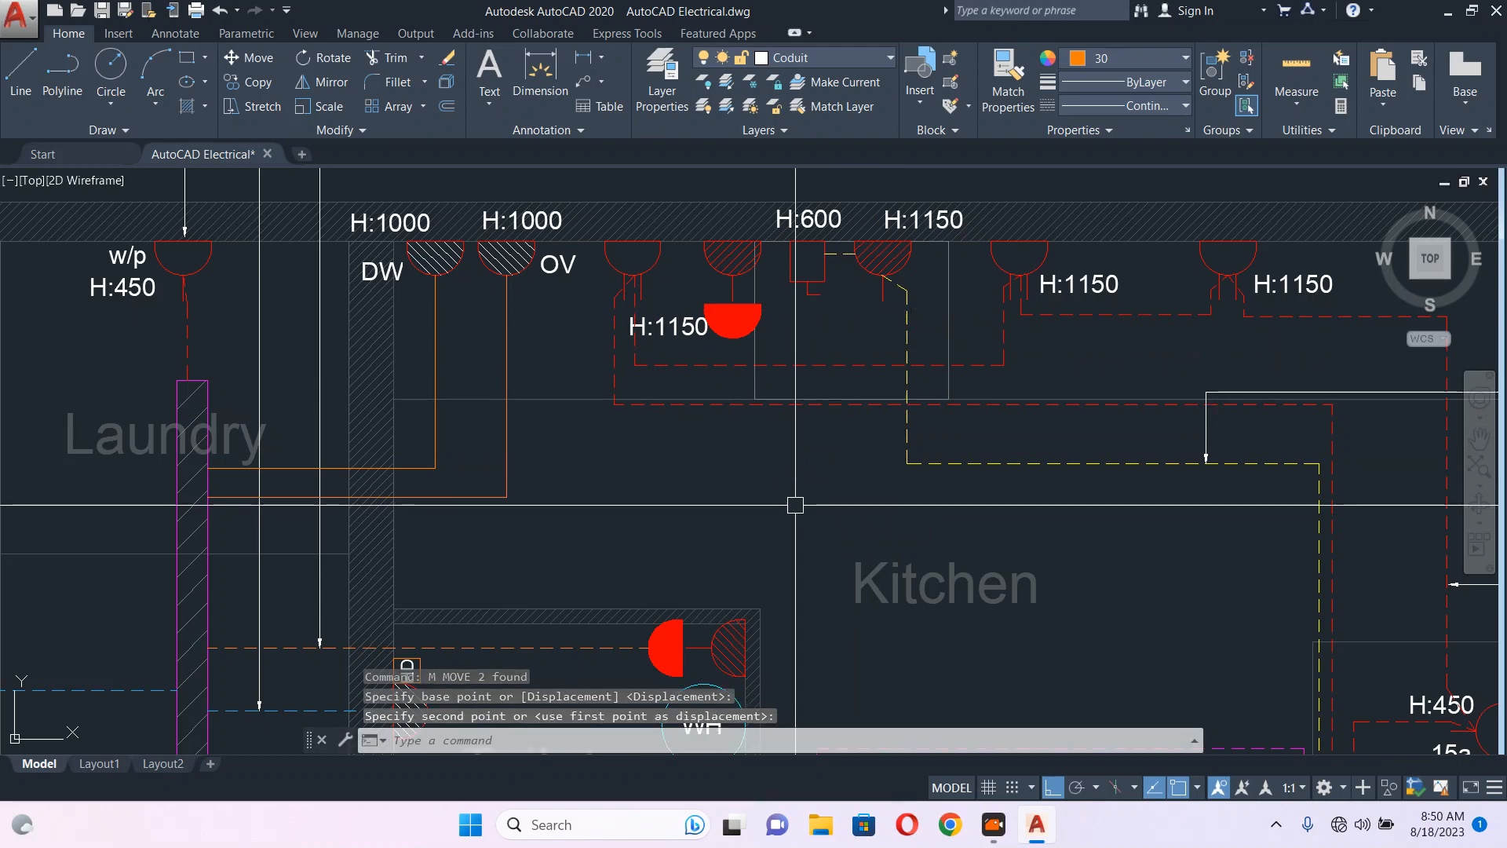
- Move the H:1150 label beside the new switch into the wall above the outlet next to OV
{"action": "scroll", "coordinate": [796, 505], "scroll_direction": "up", "scroll_amount": 4}
{"action": "type", "text": "m"}
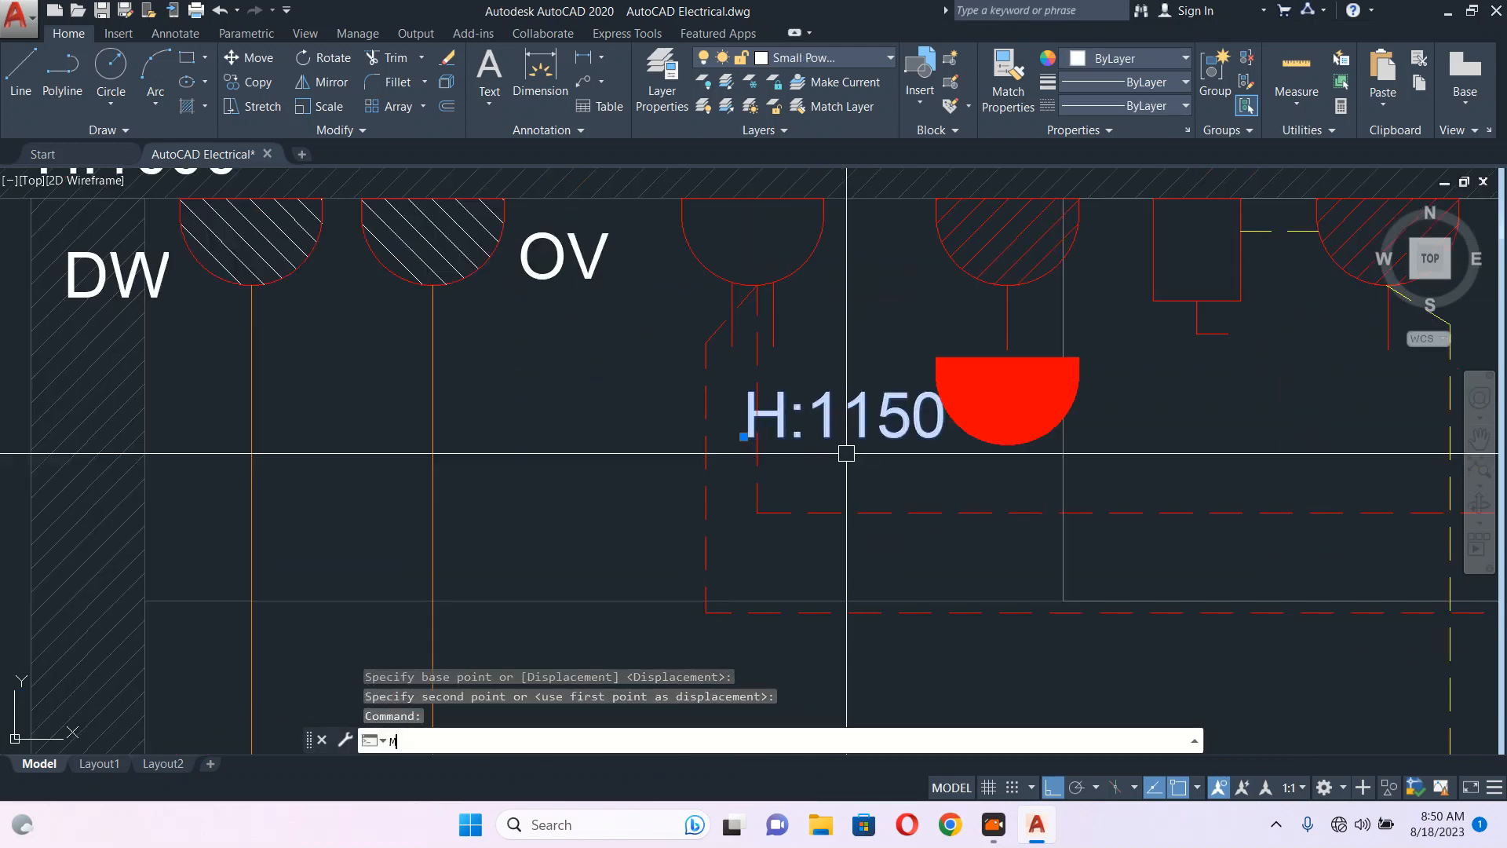
{"action": "key", "text": "Return"}
{"action": "left_click", "coordinate": [846, 453]}
{"action": "scroll", "coordinate": [746, 459], "scroll_direction": "down", "scroll_amount": 4}
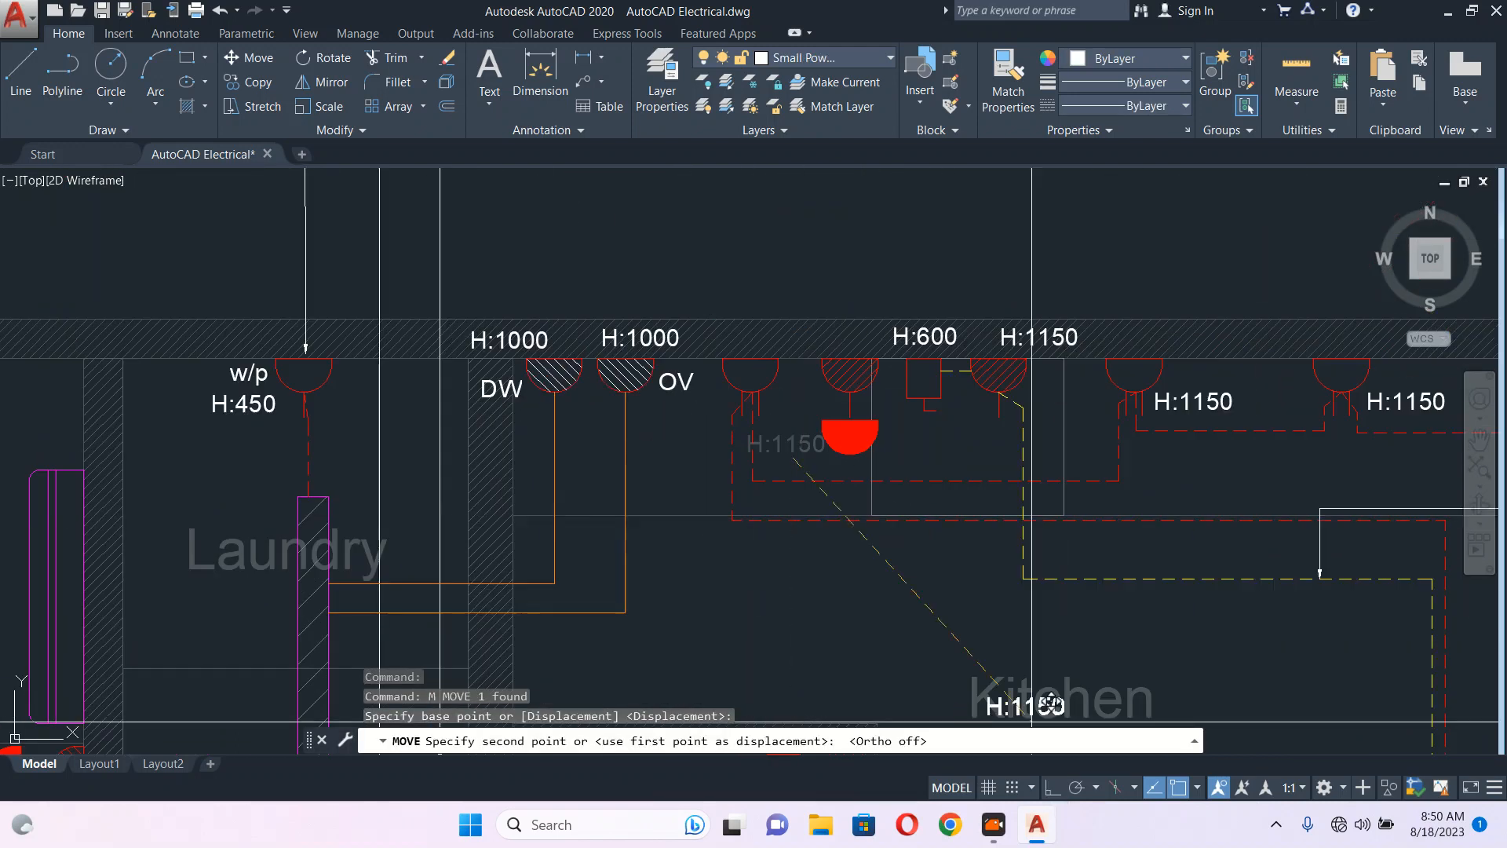
{"action": "scroll", "coordinate": [742, 459], "scroll_direction": "up", "scroll_amount": 8}
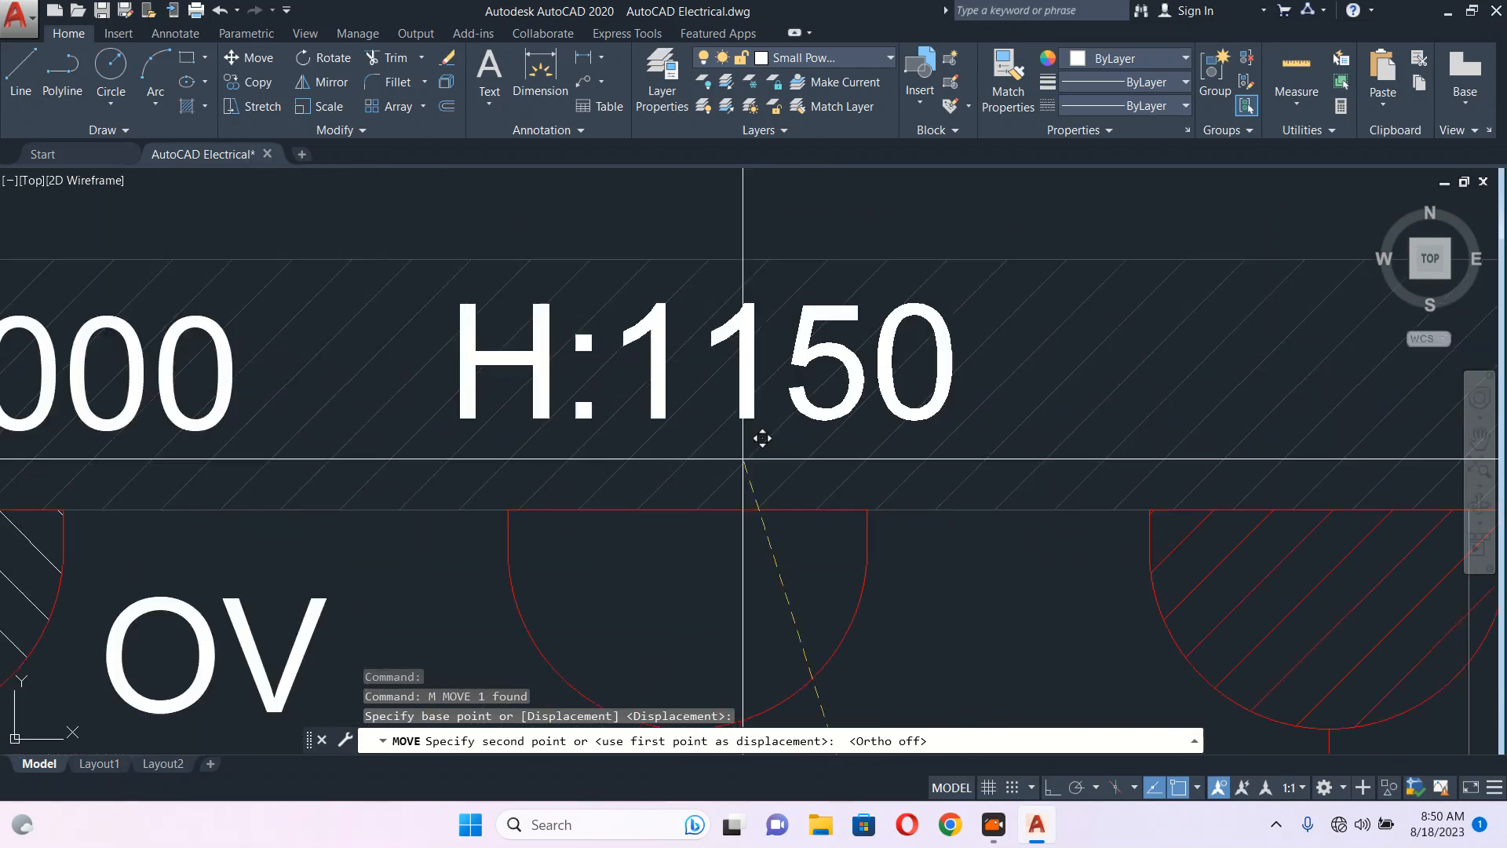
{"action": "left_click", "coordinate": [743, 458]}
{"action": "key", "text": "Escape"}
- Review the toilet water heater switches and outlets on the plan and compare them with the new switch-and-outlet symbol in the kitchen
{"action": "scroll", "coordinate": [723, 454], "scroll_direction": "down", "scroll_amount": 5}
{"action": "scroll", "coordinate": [736, 293], "scroll_direction": "down", "scroll_amount": 4}
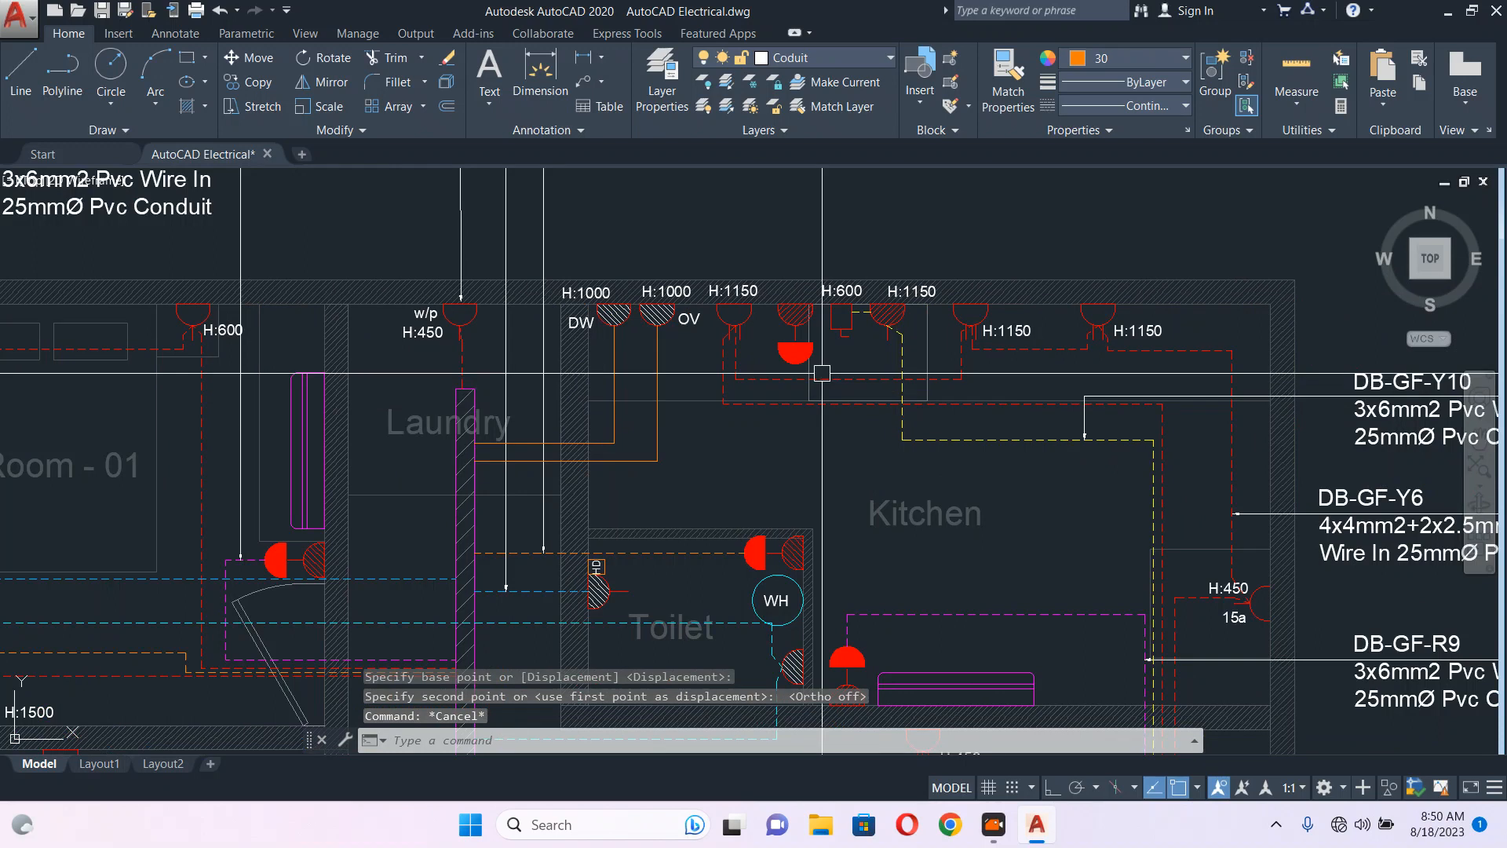
{"action": "scroll", "coordinate": [795, 296], "scroll_direction": "down", "scroll_amount": 2}
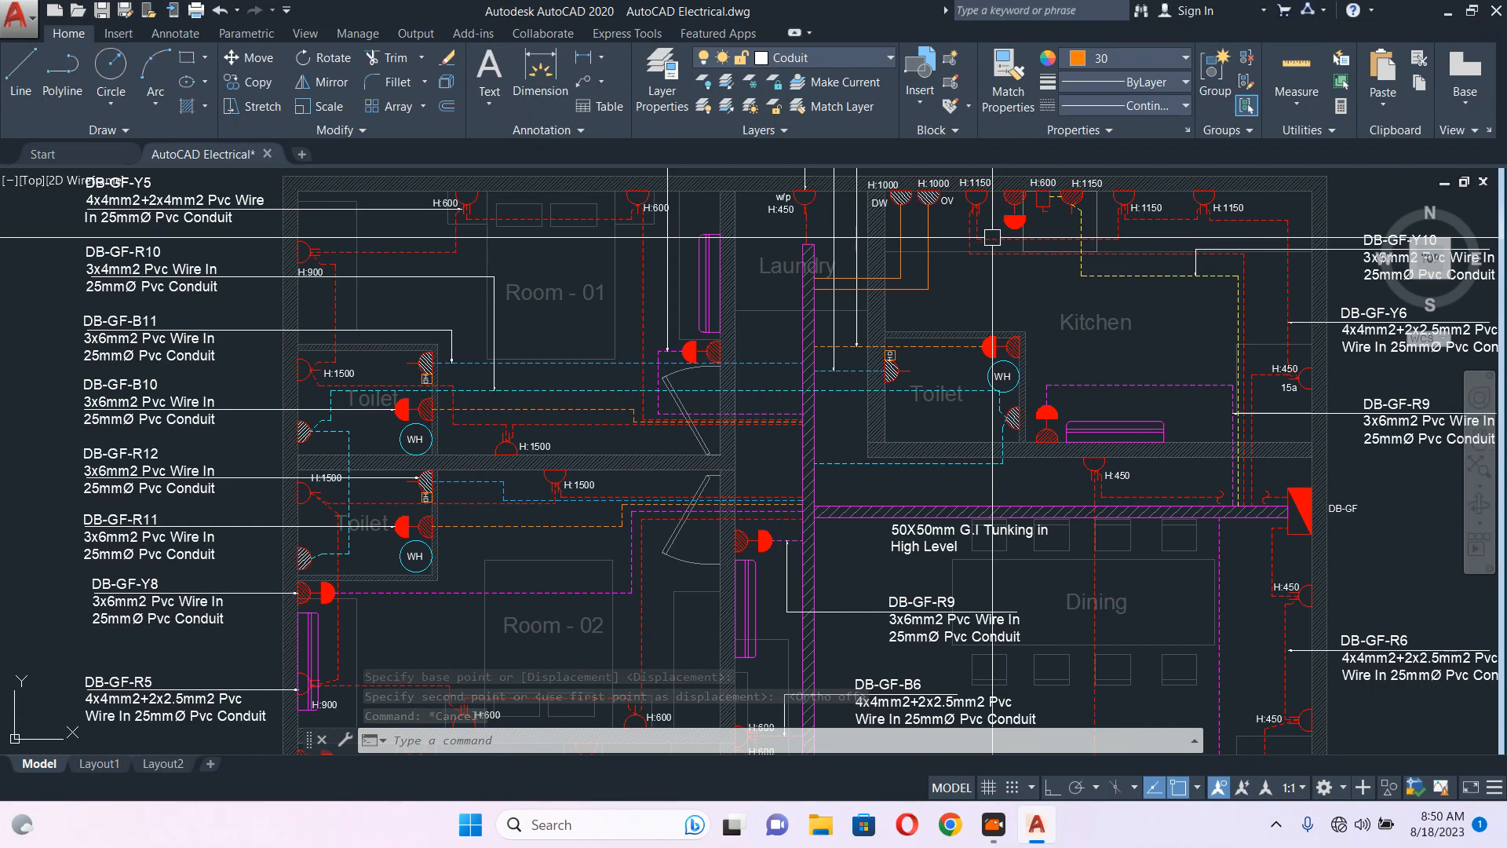
{"action": "scroll", "coordinate": [405, 411], "scroll_direction": "up", "scroll_amount": 2}
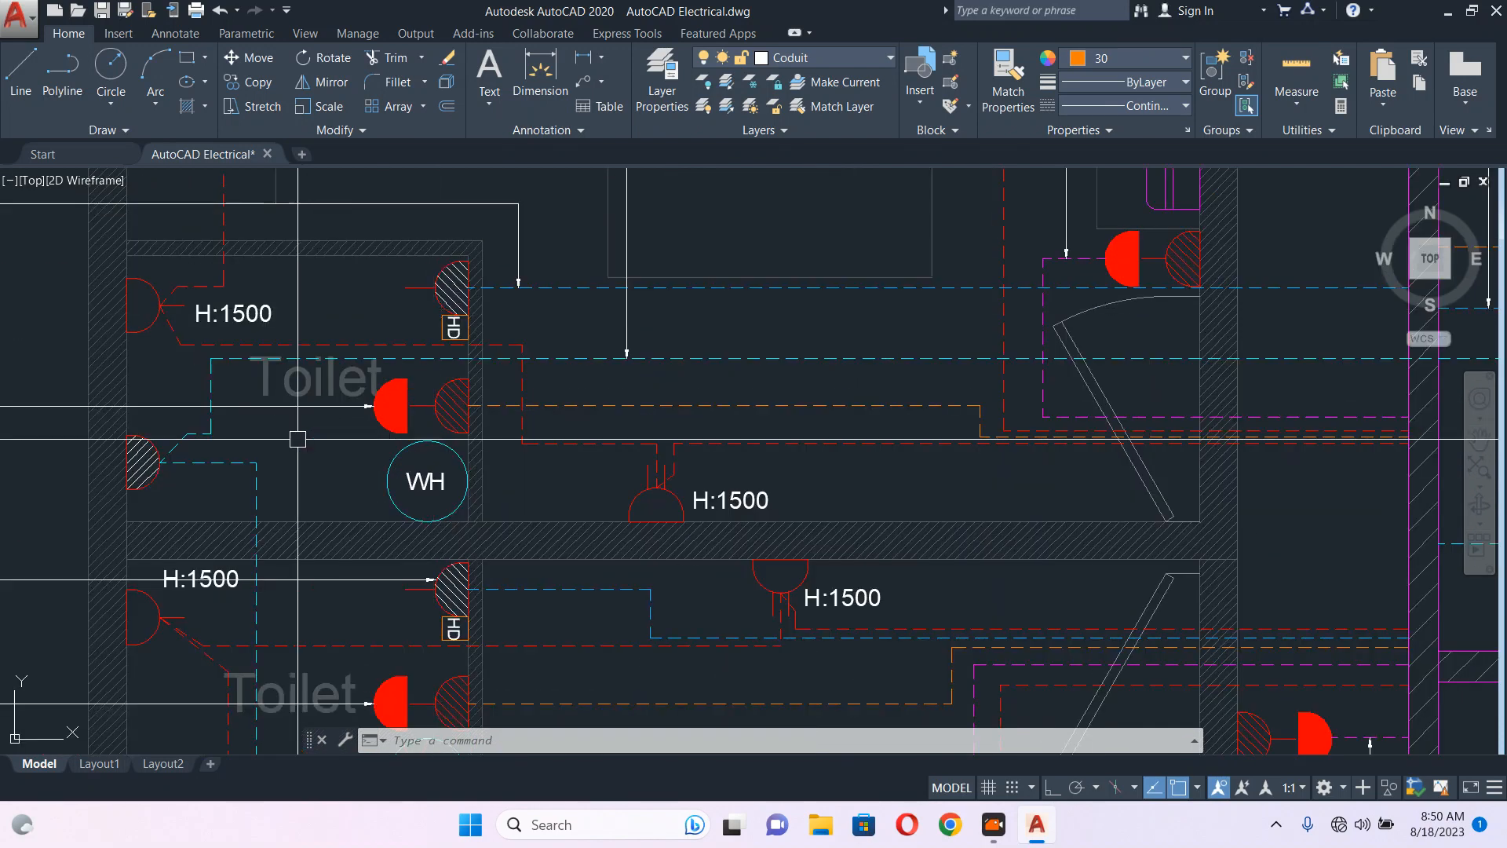
{"action": "scroll", "coordinate": [1006, 407], "scroll_direction": "down", "scroll_amount": 2}
{"action": "scroll", "coordinate": [1006, 408], "scroll_direction": "up", "scroll_amount": 3}
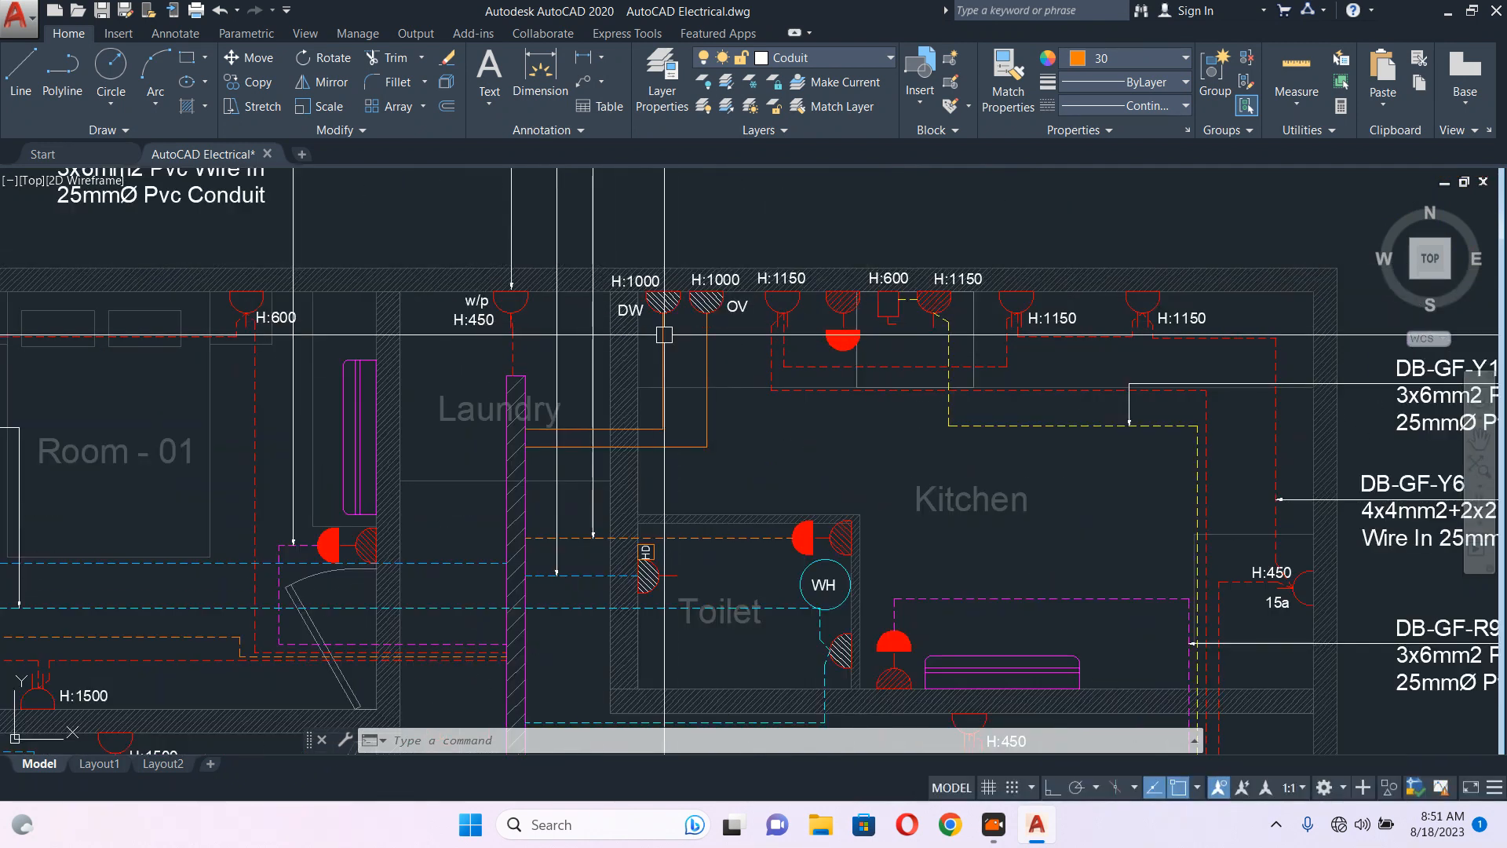
{"action": "scroll", "coordinate": [879, 280], "scroll_direction": "up", "scroll_amount": 5}
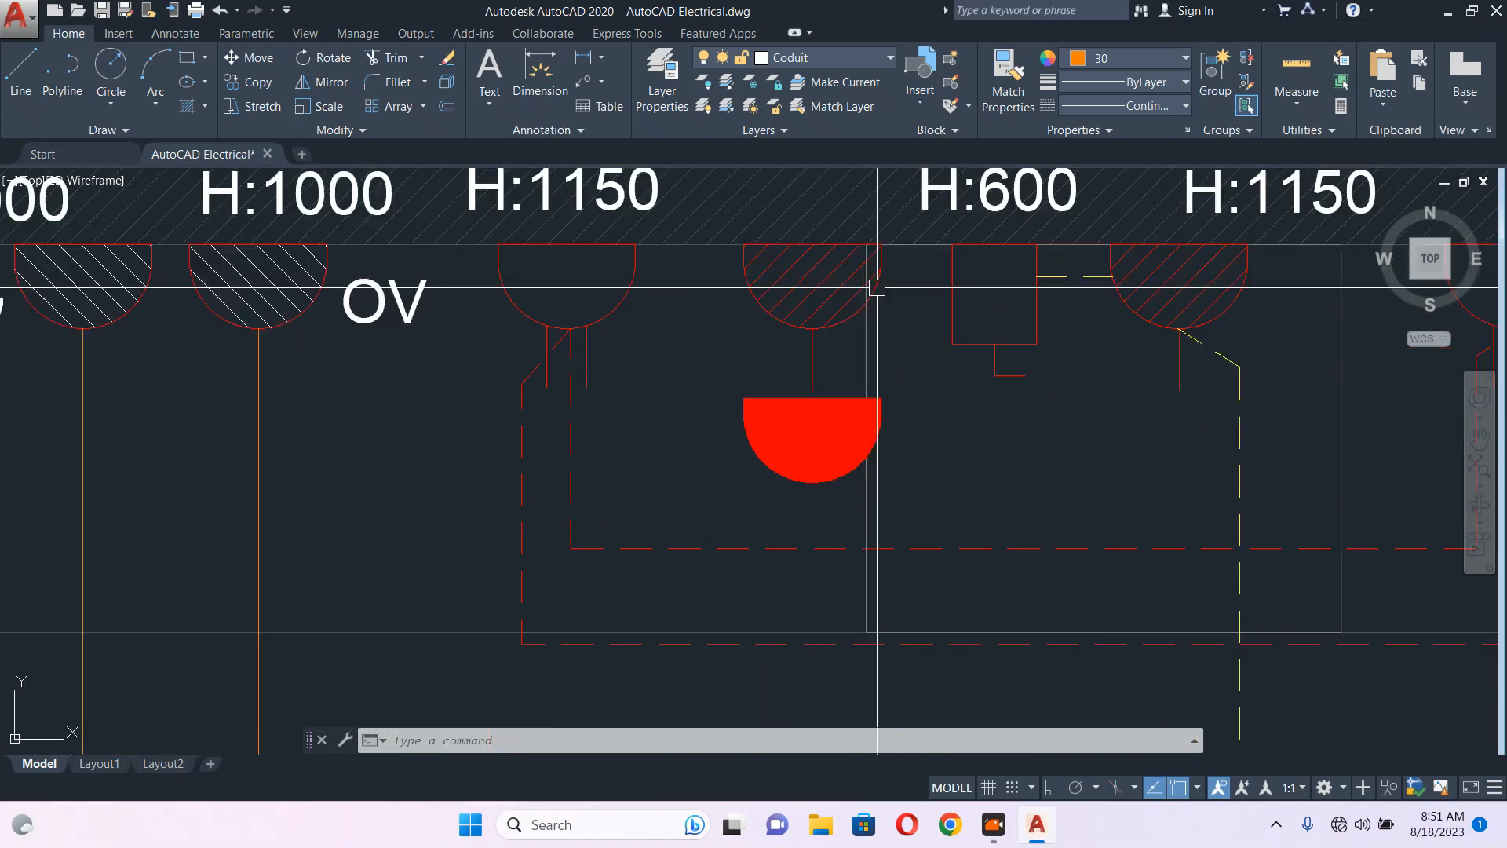
{"action": "scroll", "coordinate": [958, 196], "scroll_direction": "down", "scroll_amount": 3}
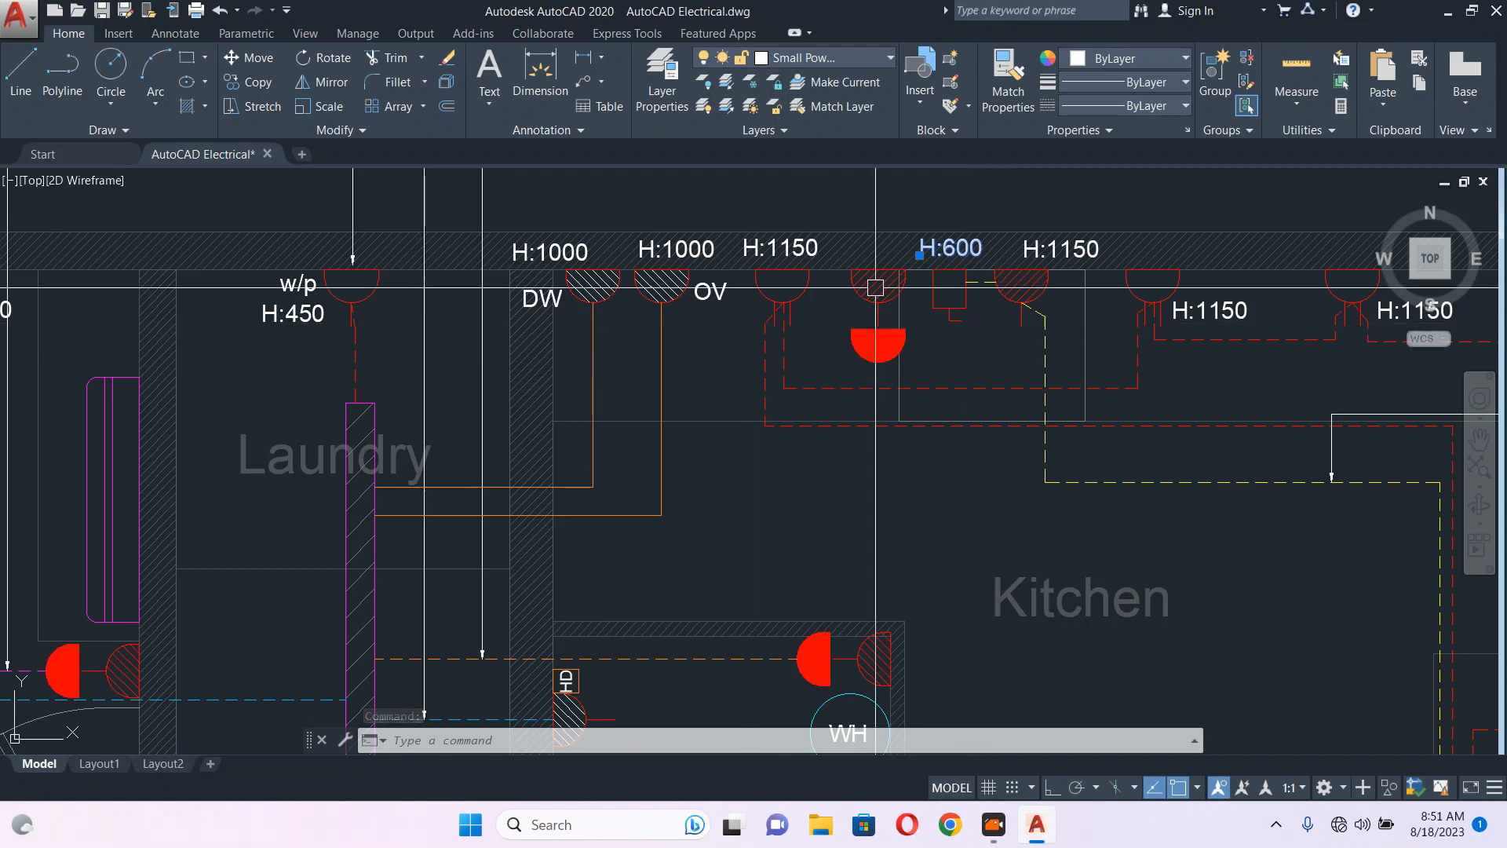
{"action": "key", "text": "Escape"}
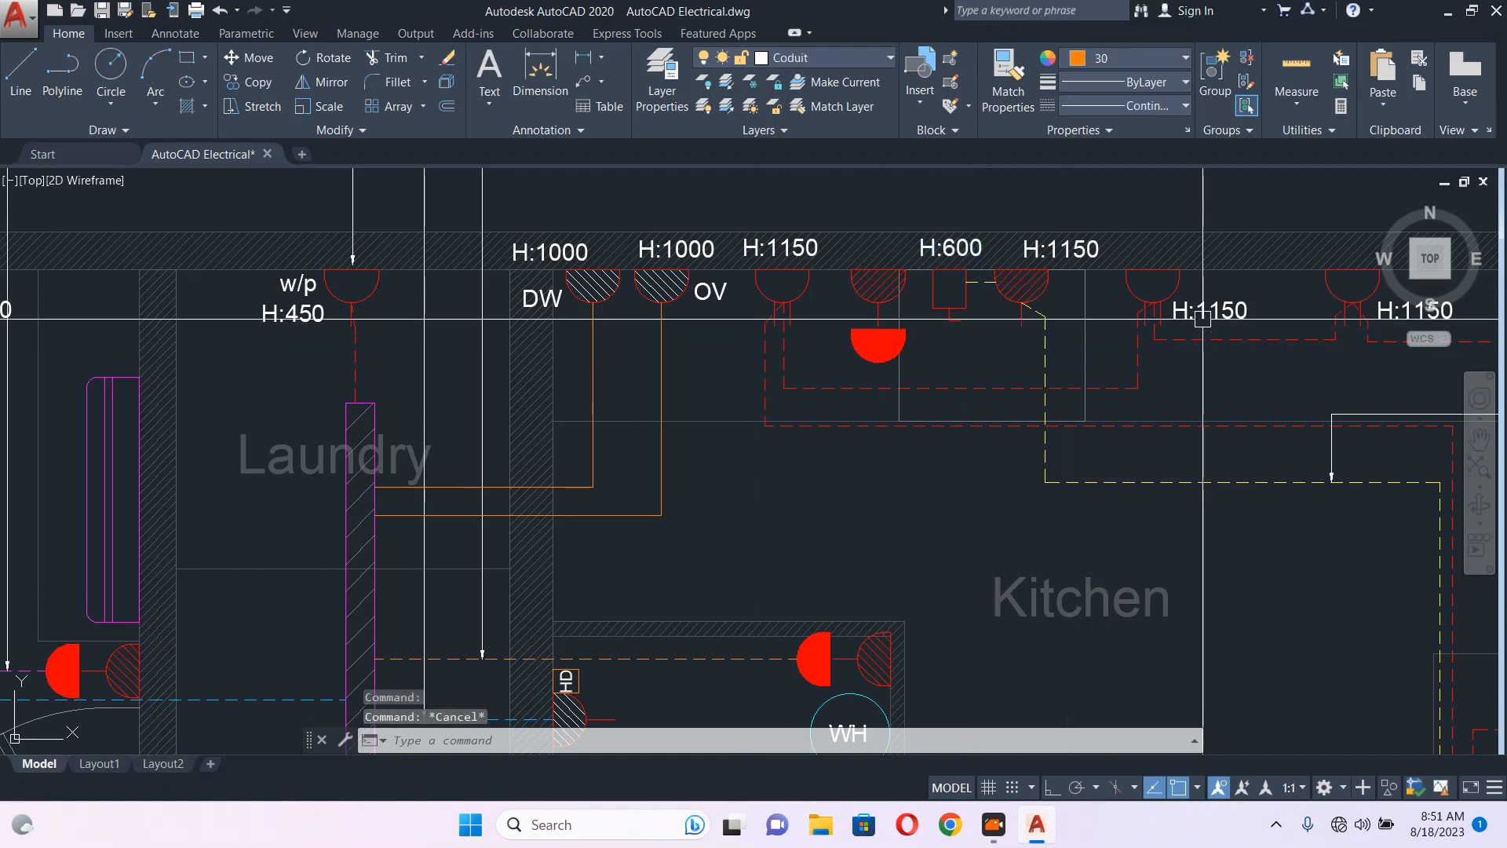
{"action": "key", "text": "Escape"}
- Copy the H:1150 label from beside H:600 to the new red switch and to the wall above its hatched outlet
{"action": "left_click", "coordinate": [1058, 255]}
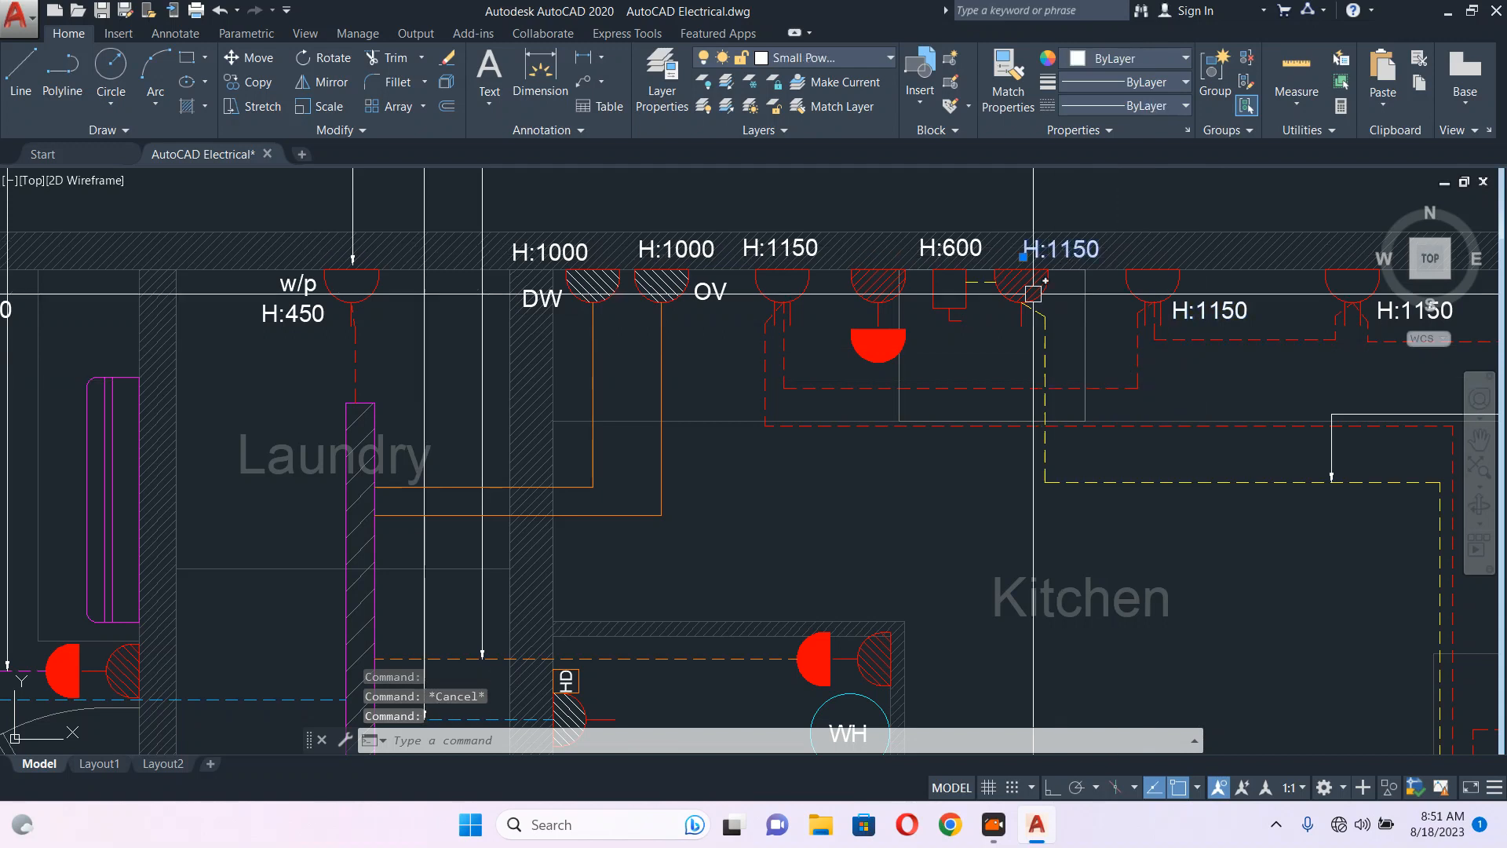
{"action": "type", "text": "co"}
{"action": "key", "text": "Return"}
{"action": "left_click", "coordinate": [1033, 289]}
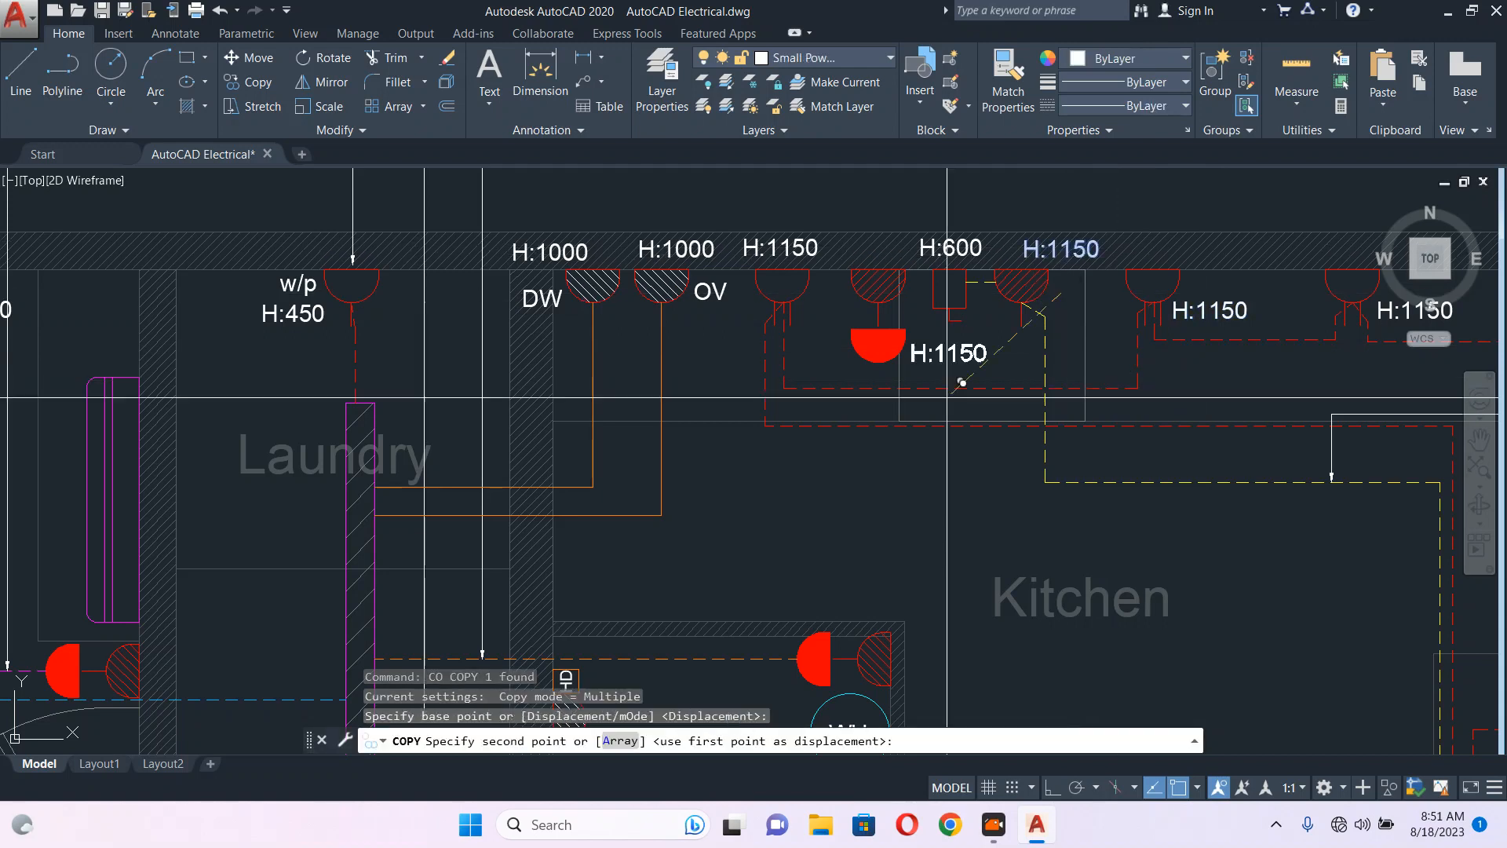
{"action": "scroll", "coordinate": [959, 380], "scroll_direction": "up", "scroll_amount": 4}
{"action": "left_click", "coordinate": [959, 399]}
{"action": "scroll", "coordinate": [959, 399], "scroll_direction": "down", "scroll_amount": 4}
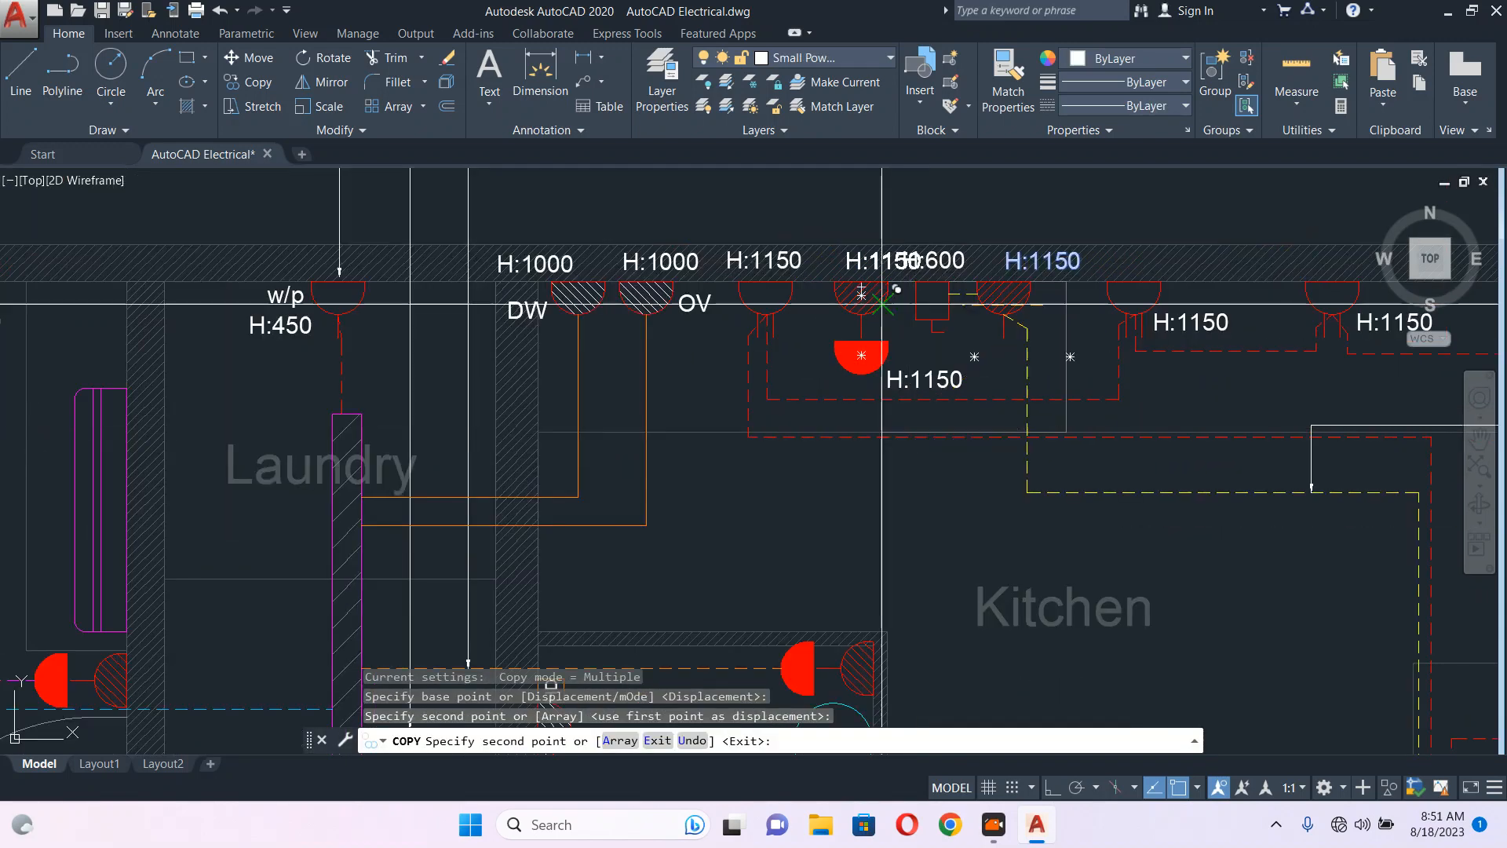
{"action": "scroll", "coordinate": [822, 288], "scroll_direction": "up", "scroll_amount": 3}
{"action": "left_click", "coordinate": [839, 283]}
{"action": "key", "text": "Escape"}
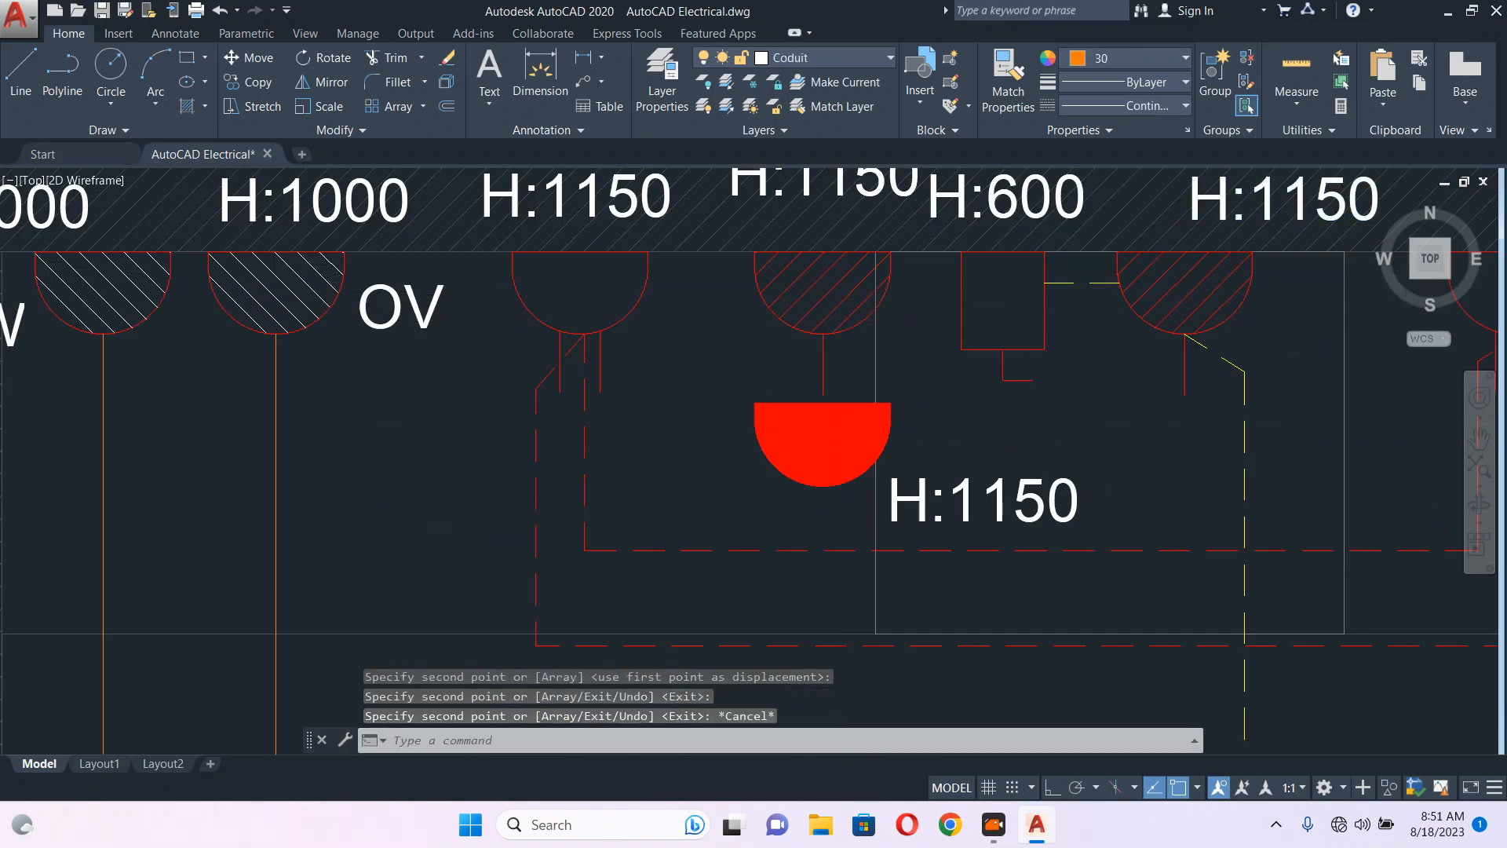
- Change the height label above the new hatched outlet to H:2000
{"action": "scroll", "coordinate": [861, 277], "scroll_direction": "down", "scroll_amount": 3}
{"action": "scroll", "coordinate": [861, 277], "scroll_direction": "up", "scroll_amount": 3}
{"action": "left_click", "coordinate": [849, 264]}
{"action": "double_click", "coordinate": [796, 253]}
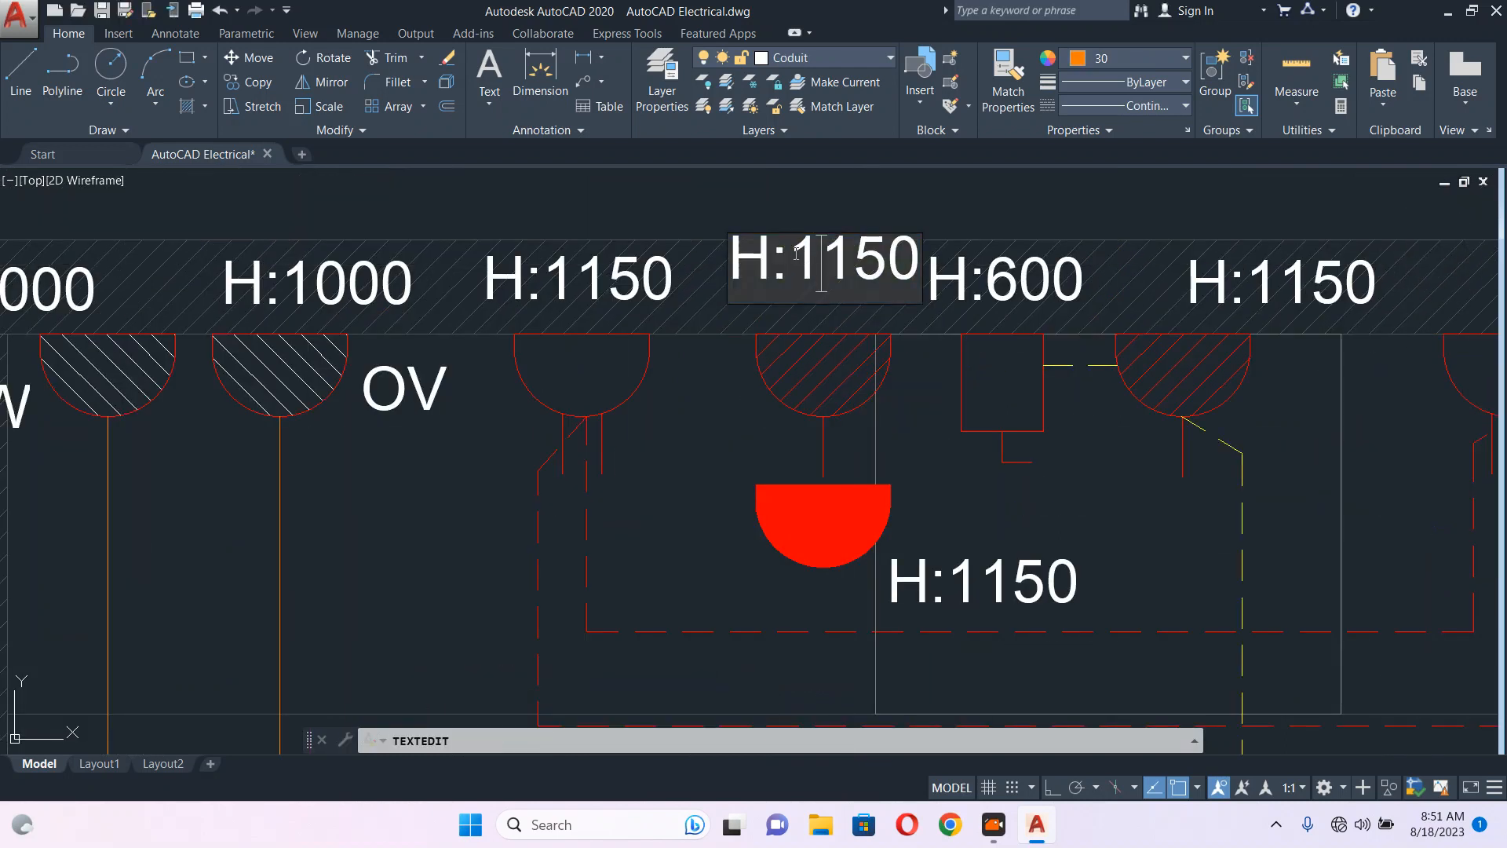
{"action": "type", "text": "2"}
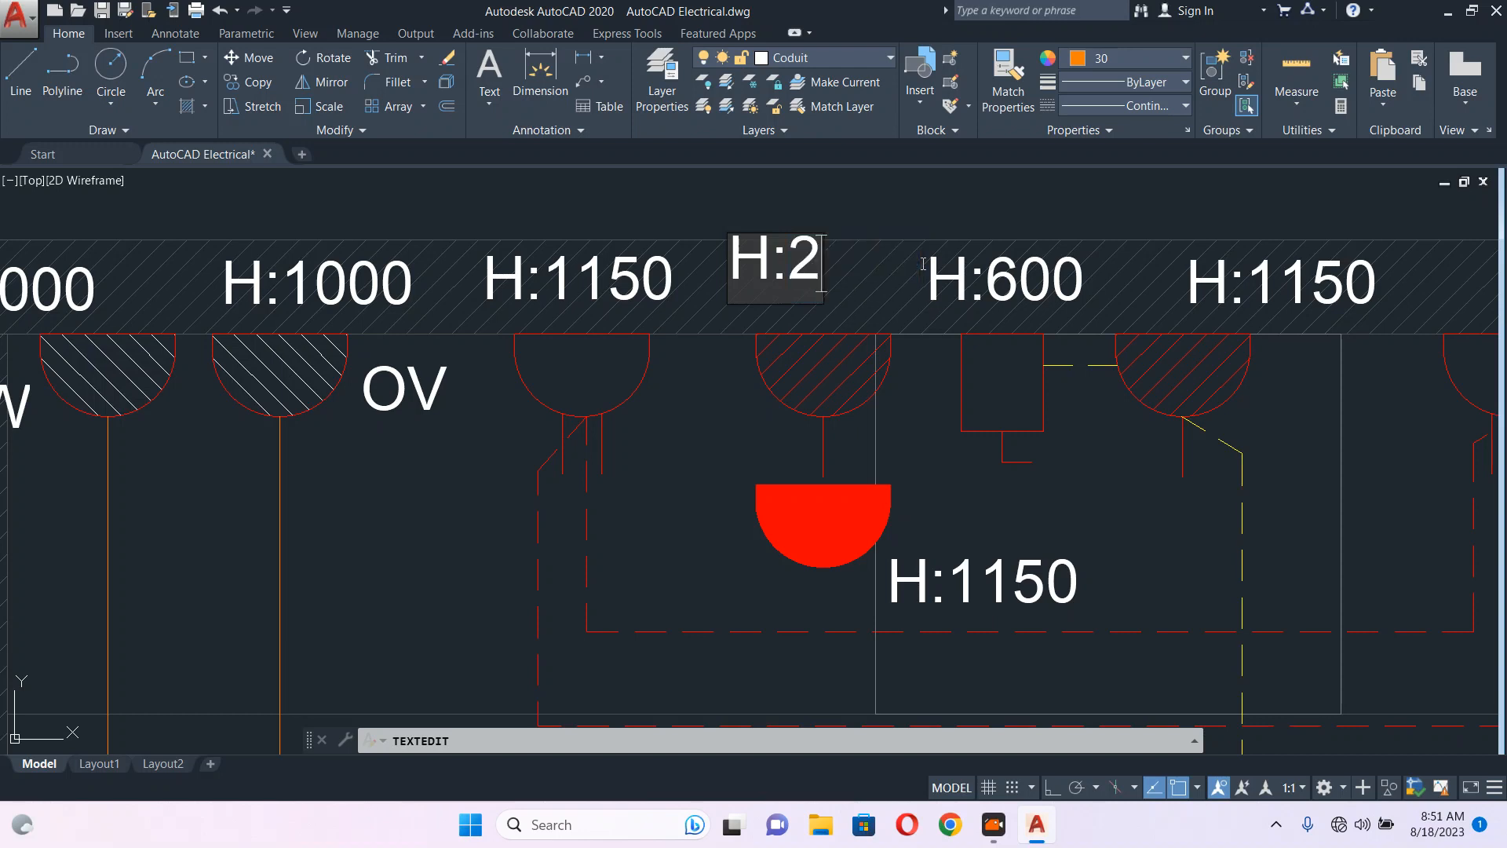
{"action": "type", "text": "000"}
{"action": "key", "text": "Return"}
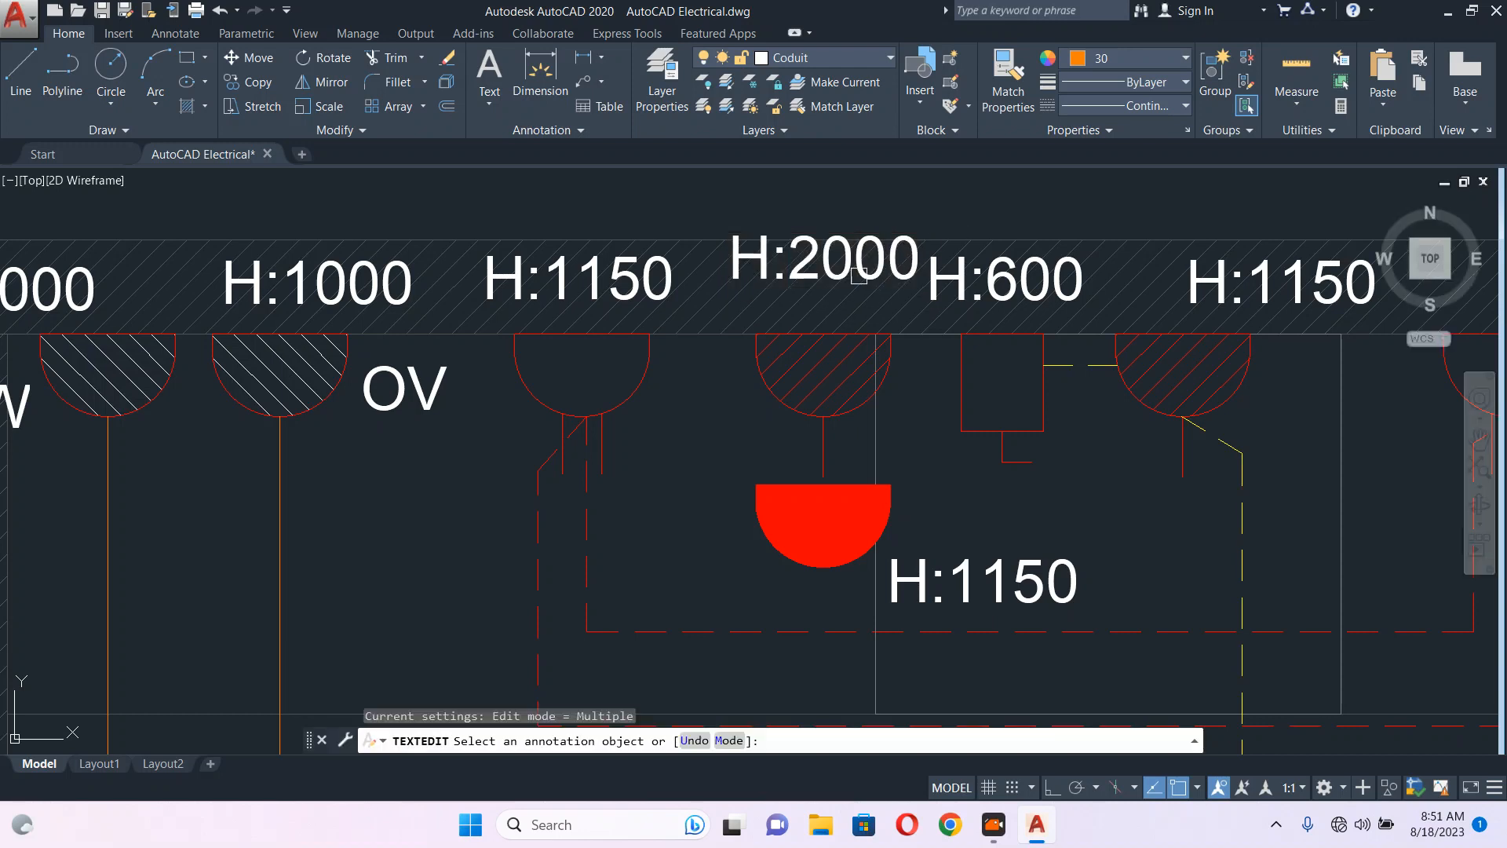
{"action": "key", "text": "Escape"}
- Move the H:2000 label into line between the neighbouring H:1150 and H:600 labels
{"action": "middle_click_drag", "start_coordinate": [887, 251], "coordinate": [863, 291]}
{"action": "type", "text": "M"}
{"action": "key", "text": "Return"}
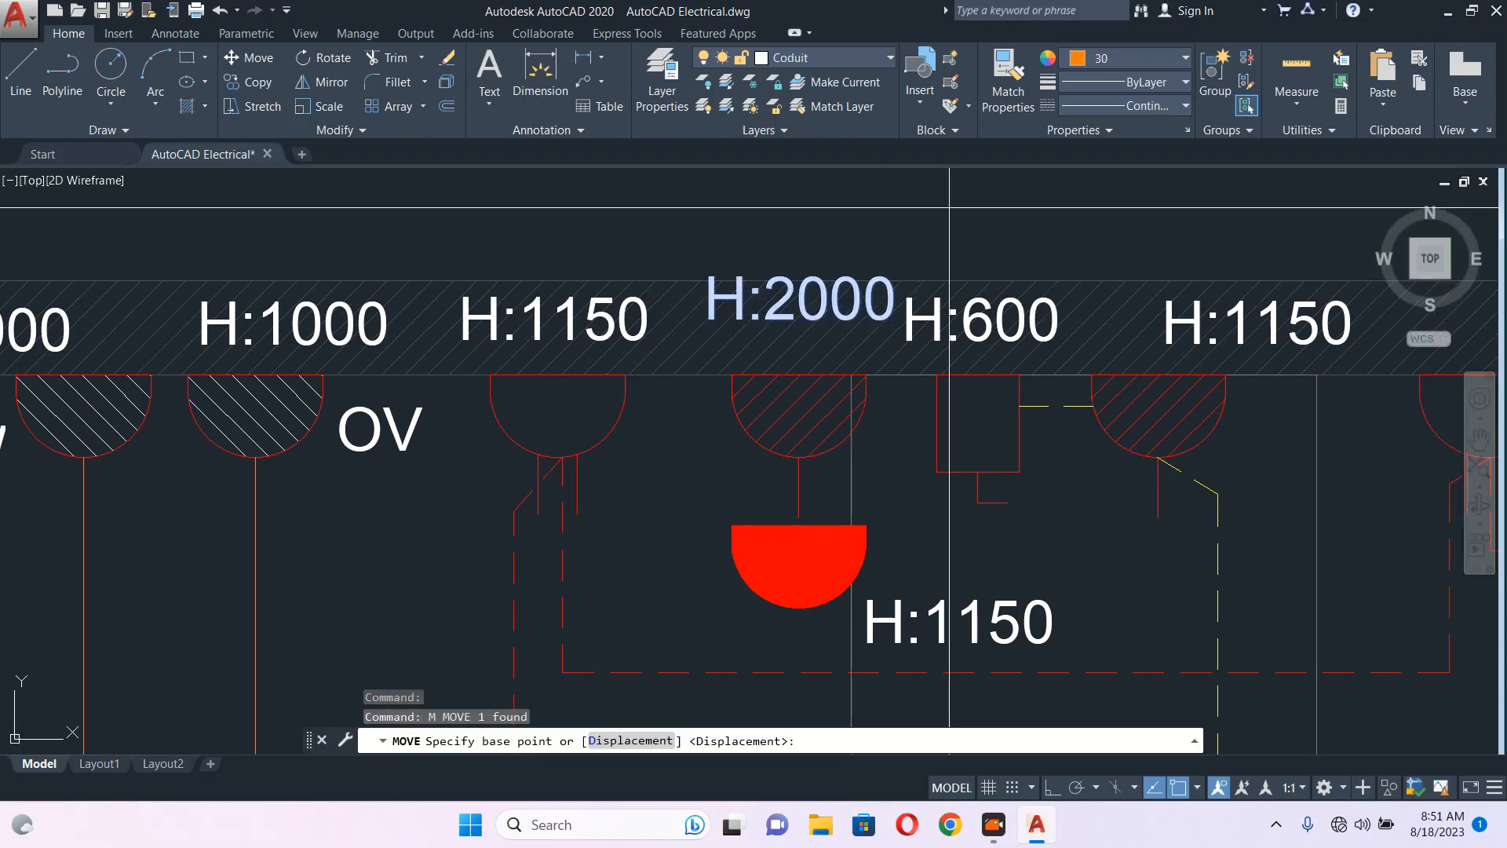
{"action": "left_click", "coordinate": [953, 206]}
{"action": "left_click", "coordinate": [942, 227]}
- Examine the range hood's outlet and the height lines on the kitchen elevation, and compare them with the kitchen outlets on the plan
{"action": "scroll", "coordinate": [941, 227], "scroll_direction": "down", "scroll_amount": 8}
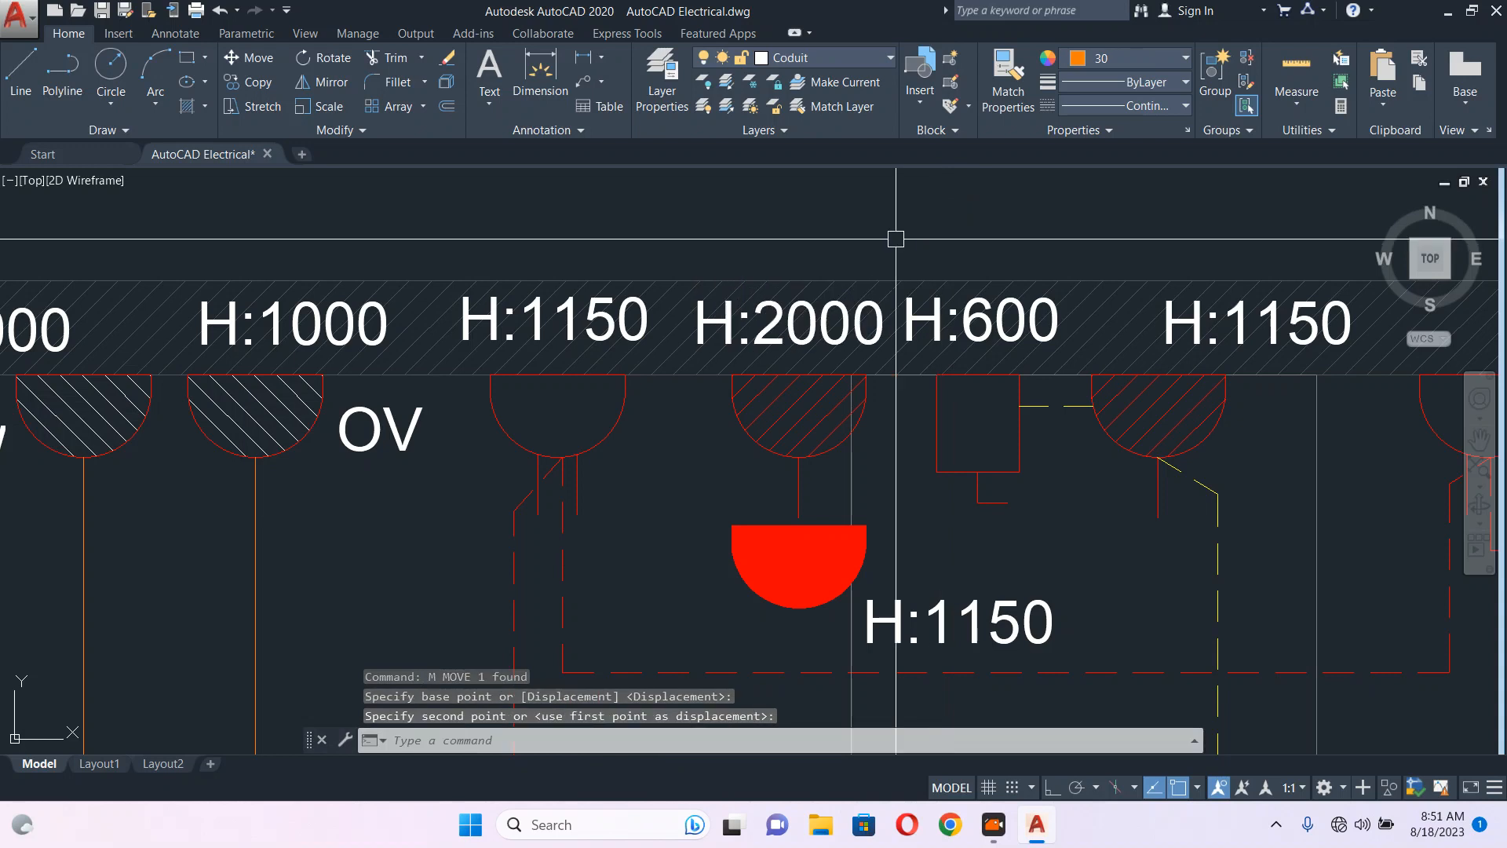
{"action": "scroll", "coordinate": [1135, 416], "scroll_direction": "up", "scroll_amount": 2}
{"action": "scroll", "coordinate": [1075, 369], "scroll_direction": "up", "scroll_amount": 2}
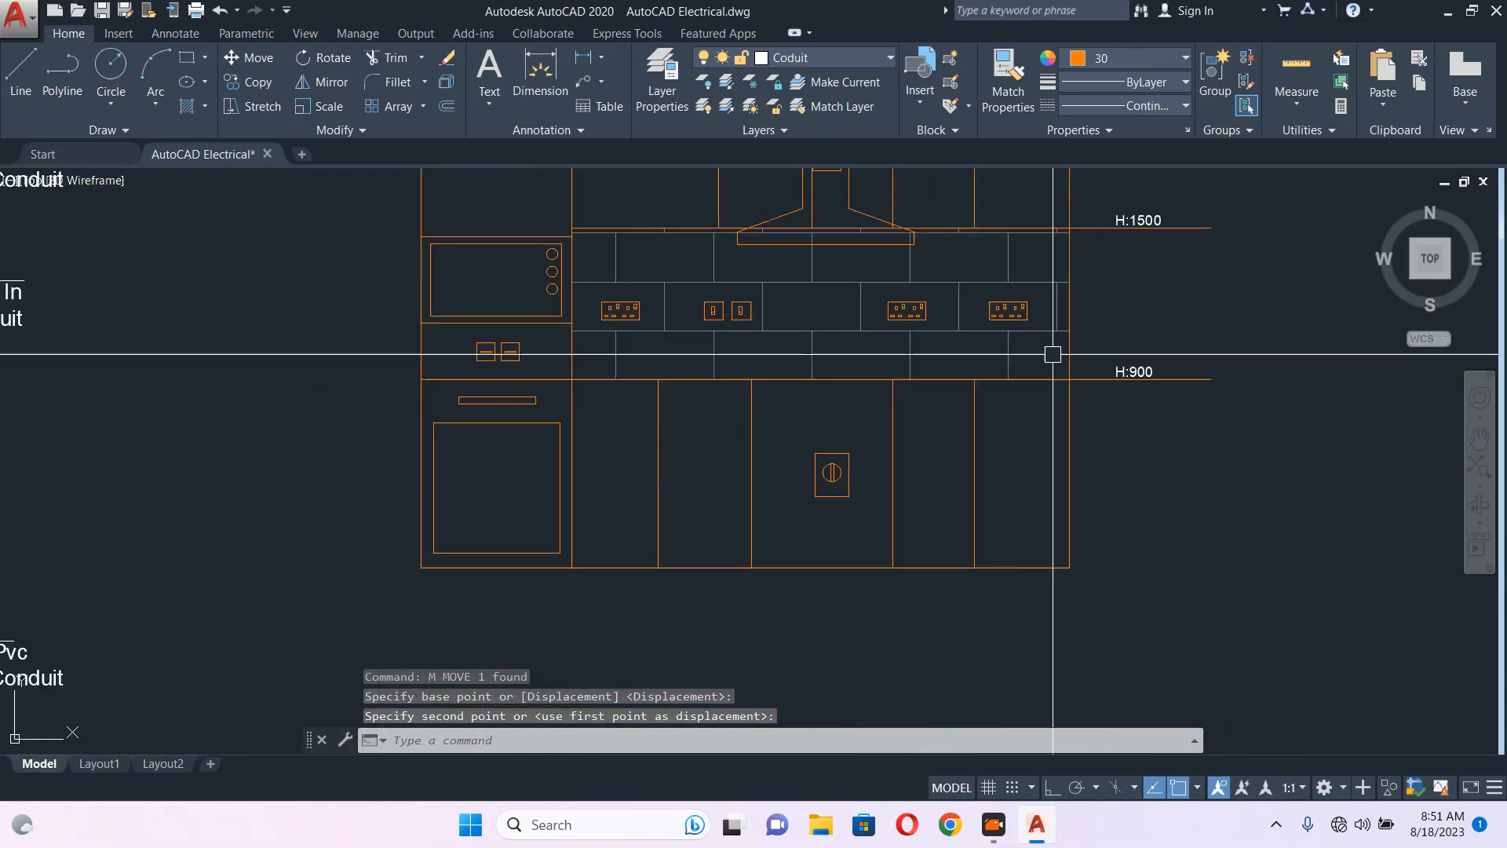
{"action": "middle_click_drag", "start_coordinate": [1140, 235], "coordinate": [1125, 380]}
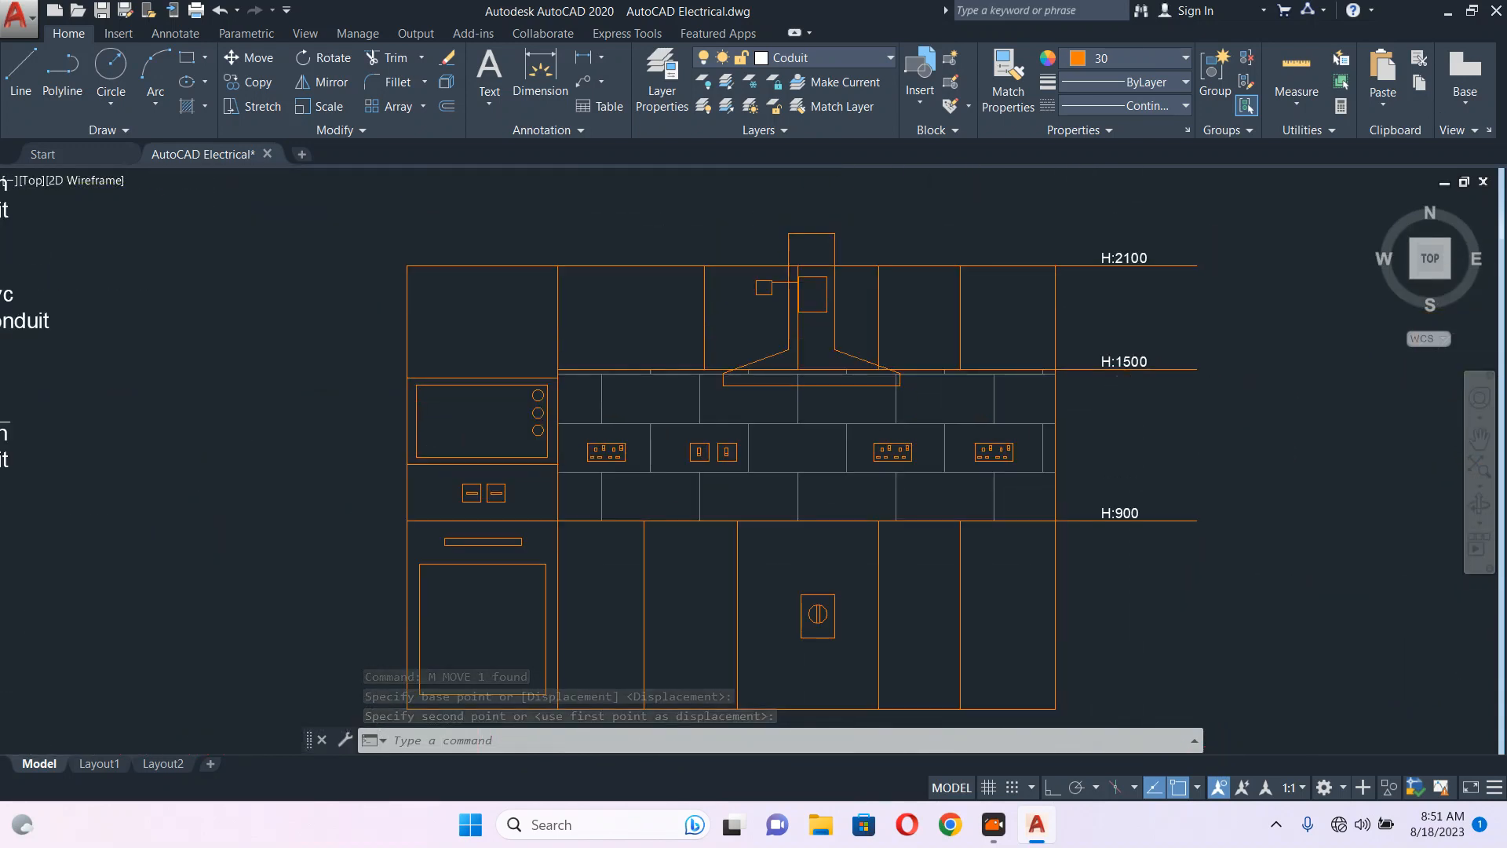
{"action": "scroll", "coordinate": [758, 288], "scroll_direction": "up", "scroll_amount": 4}
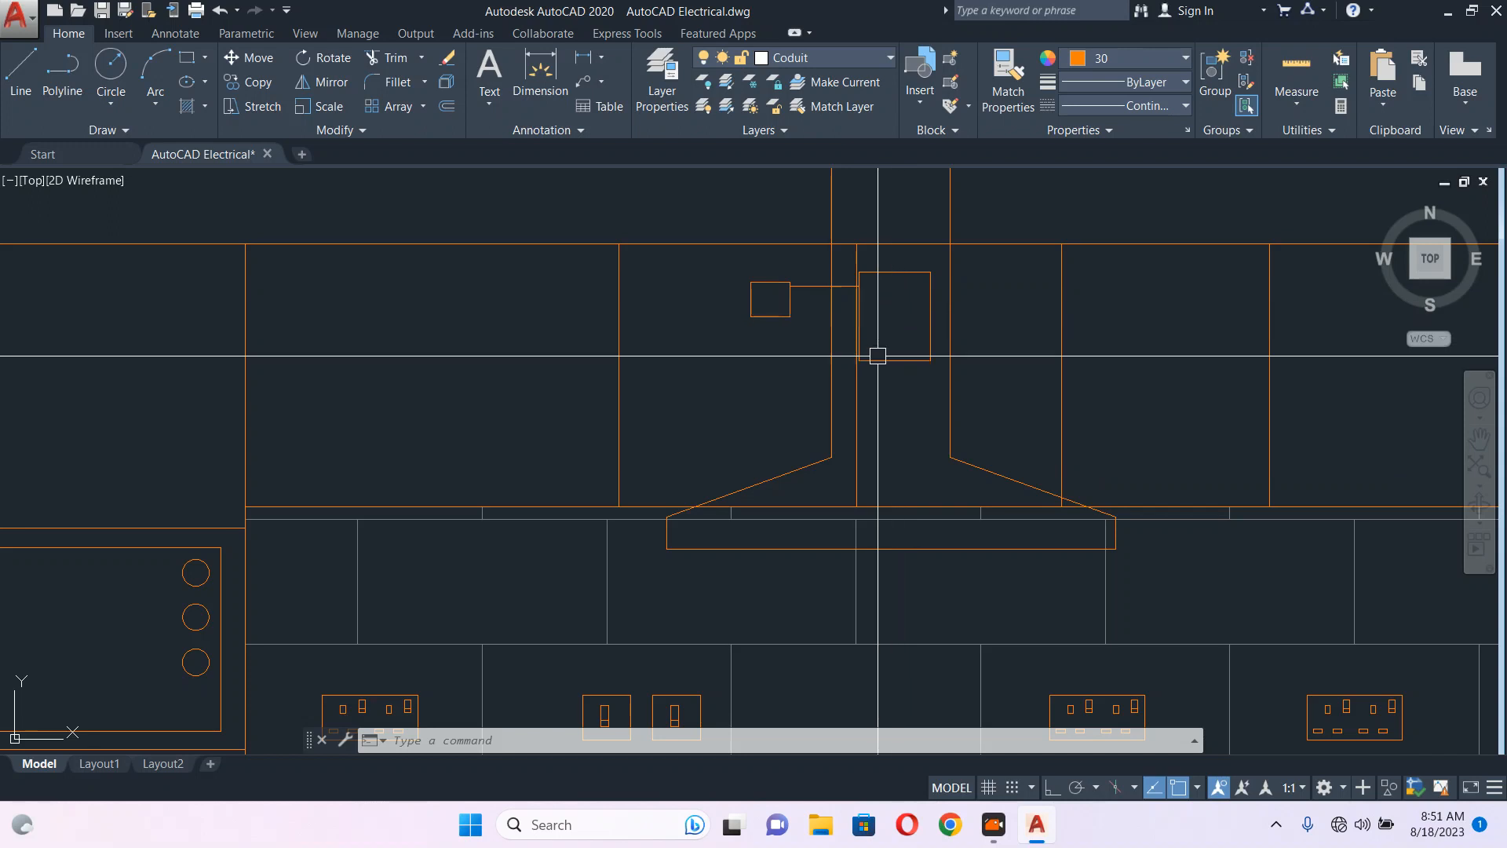
{"action": "scroll", "coordinate": [968, 353], "scroll_direction": "down", "scroll_amount": 8}
{"action": "middle_click_drag", "start_coordinate": [501, 427], "coordinate": [891, 422]}
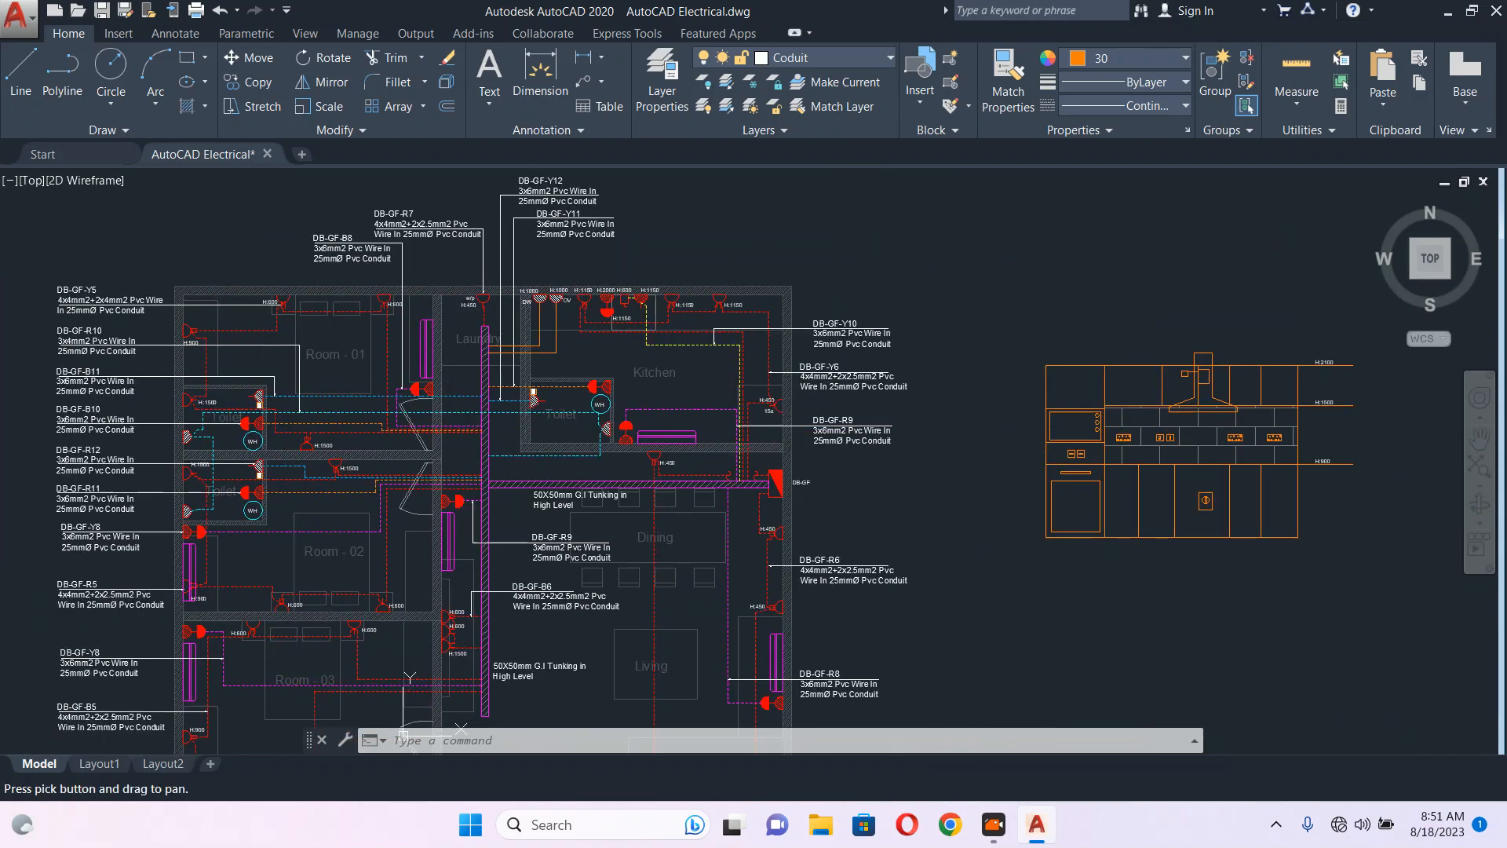
{"action": "scroll", "coordinate": [515, 302], "scroll_direction": "up", "scroll_amount": 6}
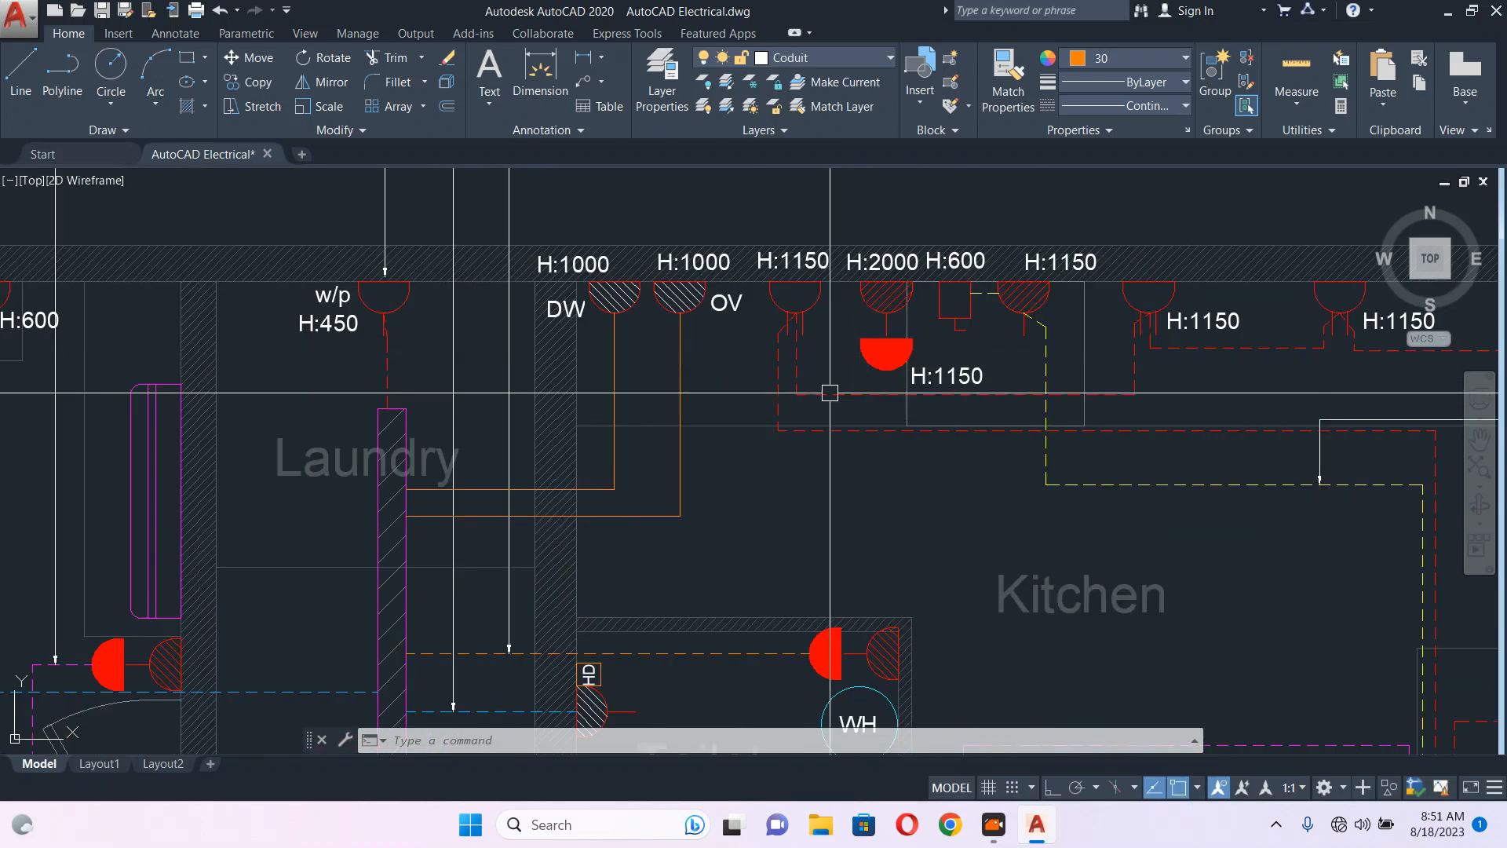
- Copy the OV label to the space beside the new switch, below its hatched outlet
{"action": "left_click", "coordinate": [721, 305]}
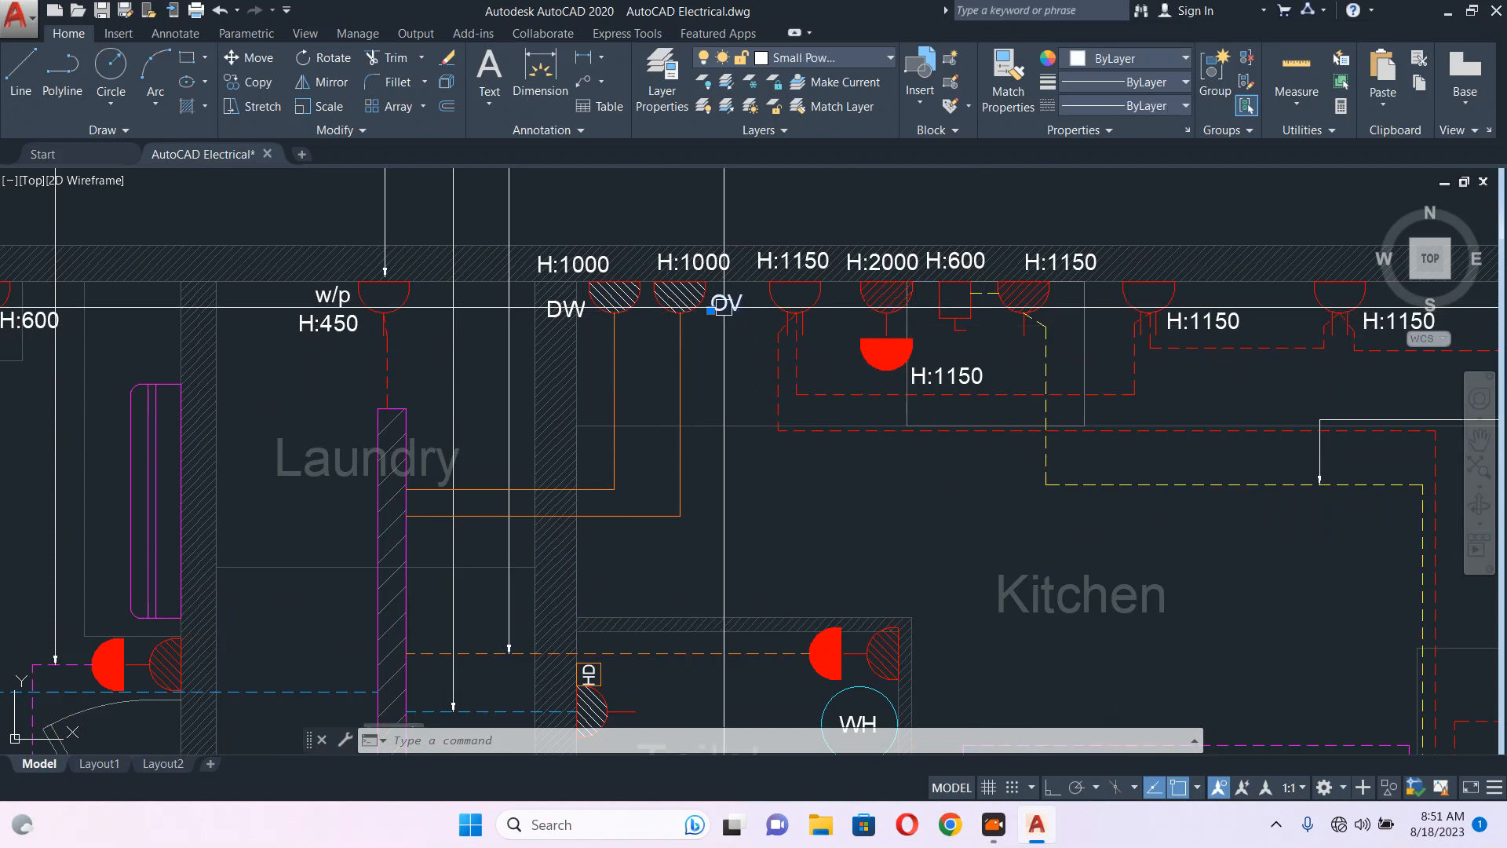
{"action": "scroll", "coordinate": [724, 318], "scroll_direction": "up", "scroll_amount": 4}
{"action": "type", "text": "o"}
{"action": "key", "text": "Return"}
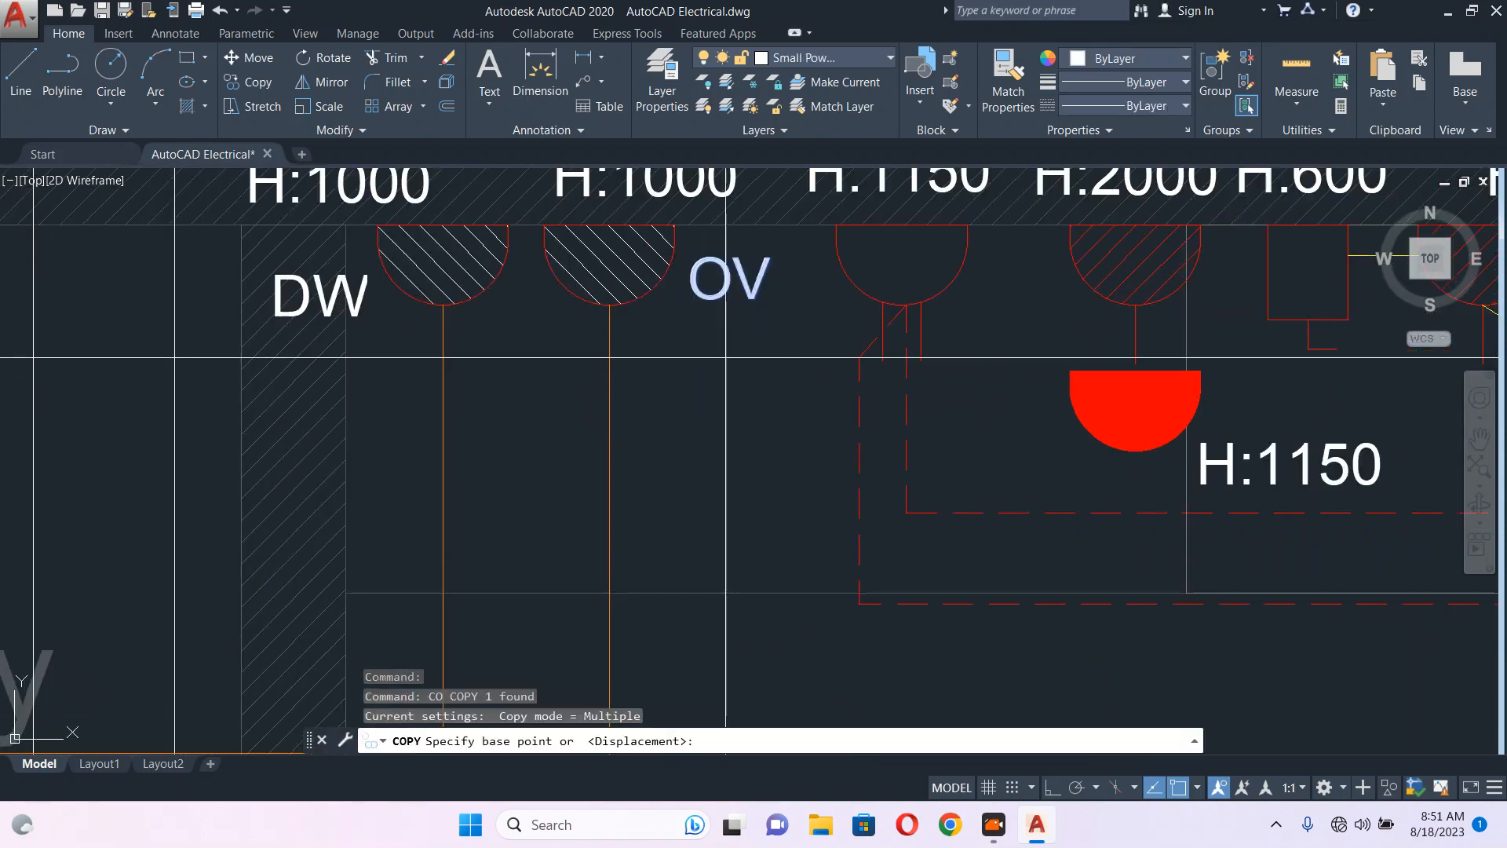
{"action": "left_click", "coordinate": [716, 339]}
{"action": "left_click", "coordinate": [1024, 383]}
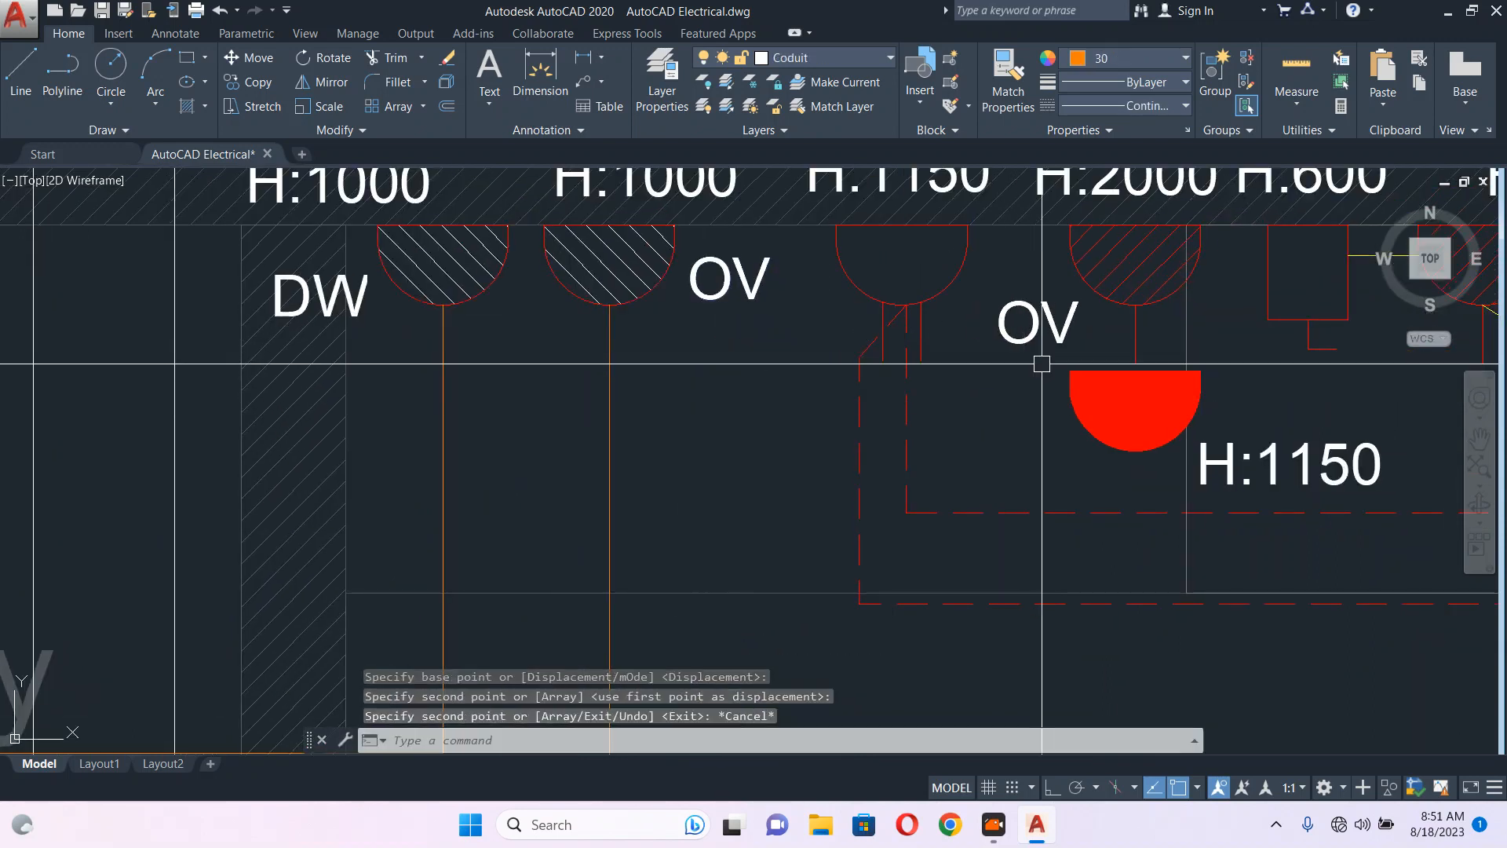
{"action": "key", "text": "Escape"}
- Change the copied label beside the new switch to HS
{"action": "double_click", "coordinate": [1052, 328]}
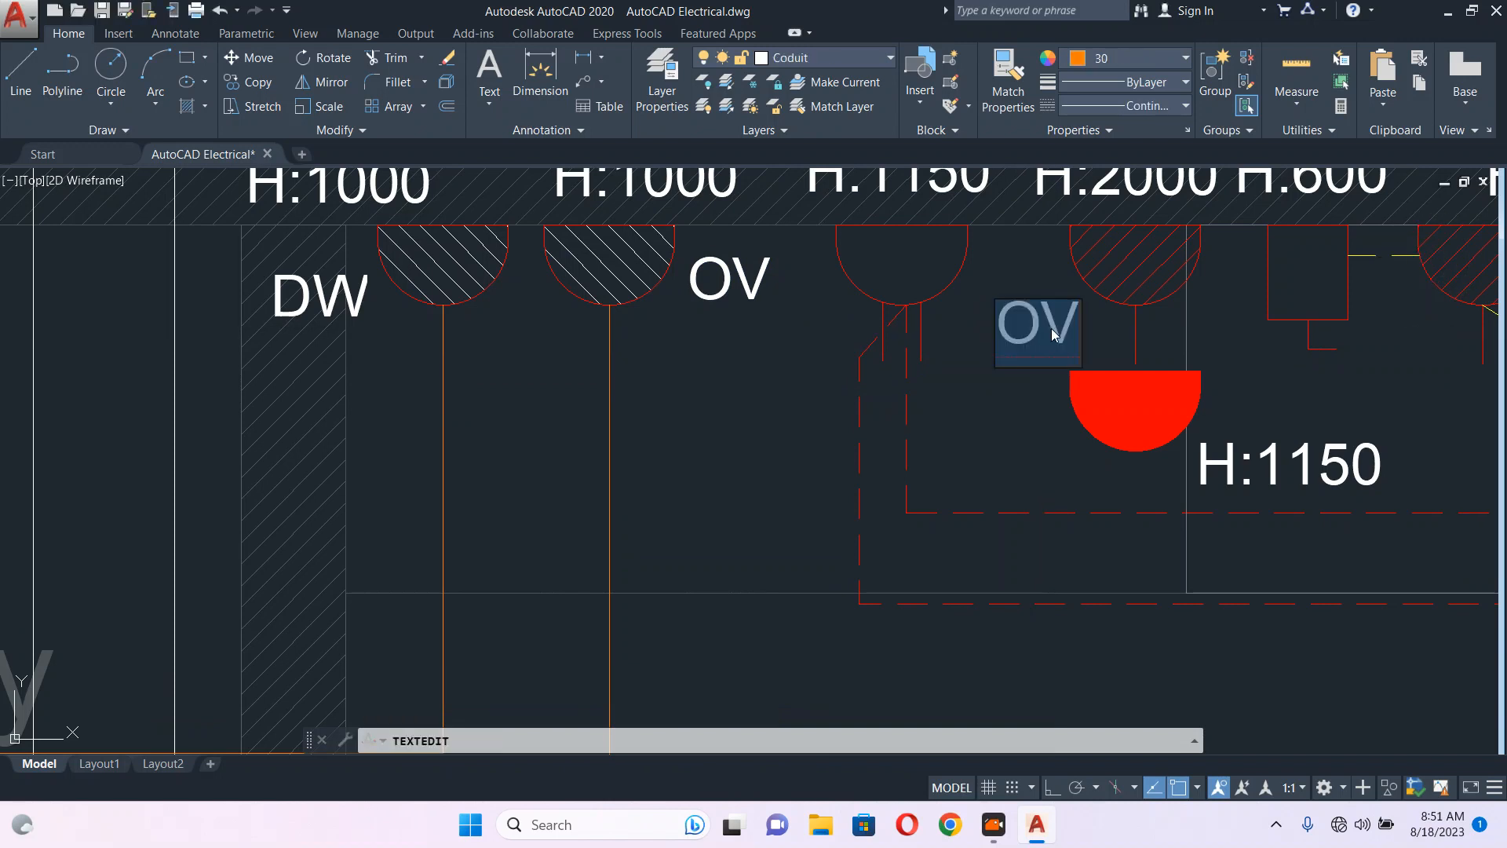
{"action": "type", "text": "HS"}
{"action": "key", "text": "Return"}
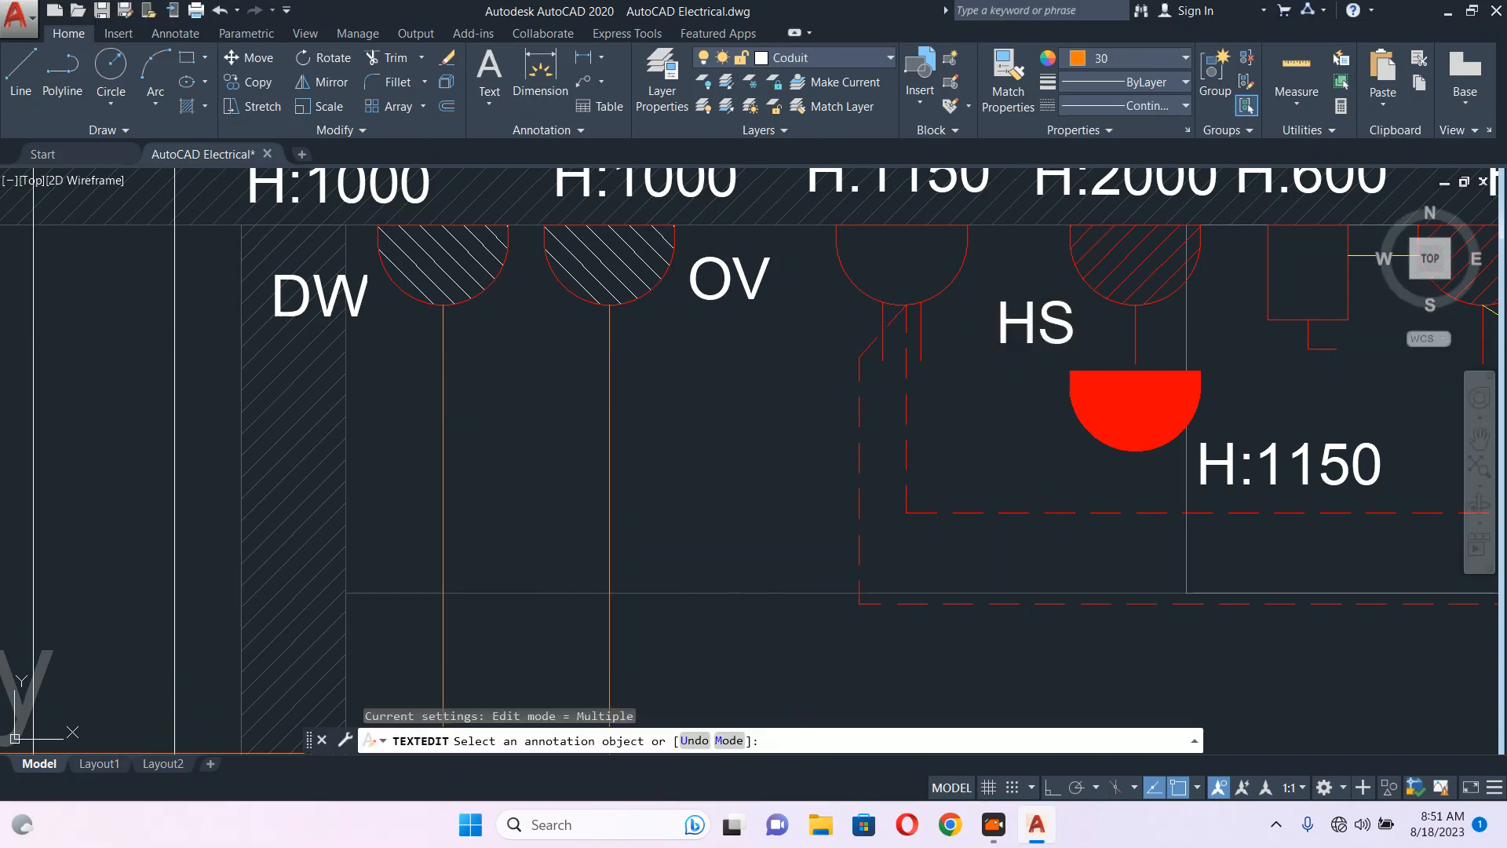
- Change the HS label beside the H:2000 outlet on the kitchen's upper wall to HOOD
{"action": "left_click", "coordinate": [1056, 336]}
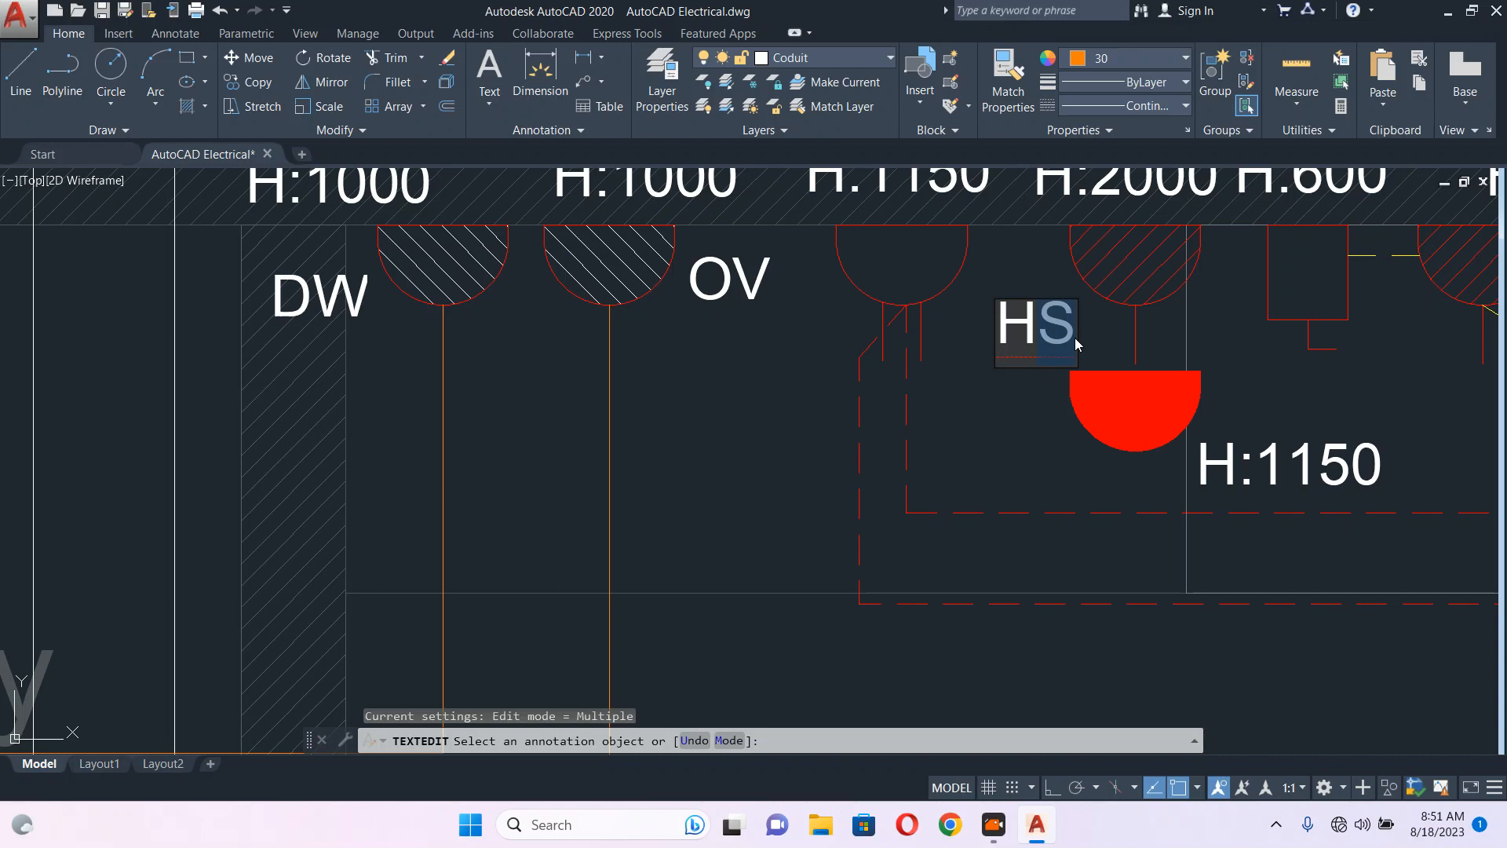
{"action": "left_click", "coordinate": [1038, 329]}
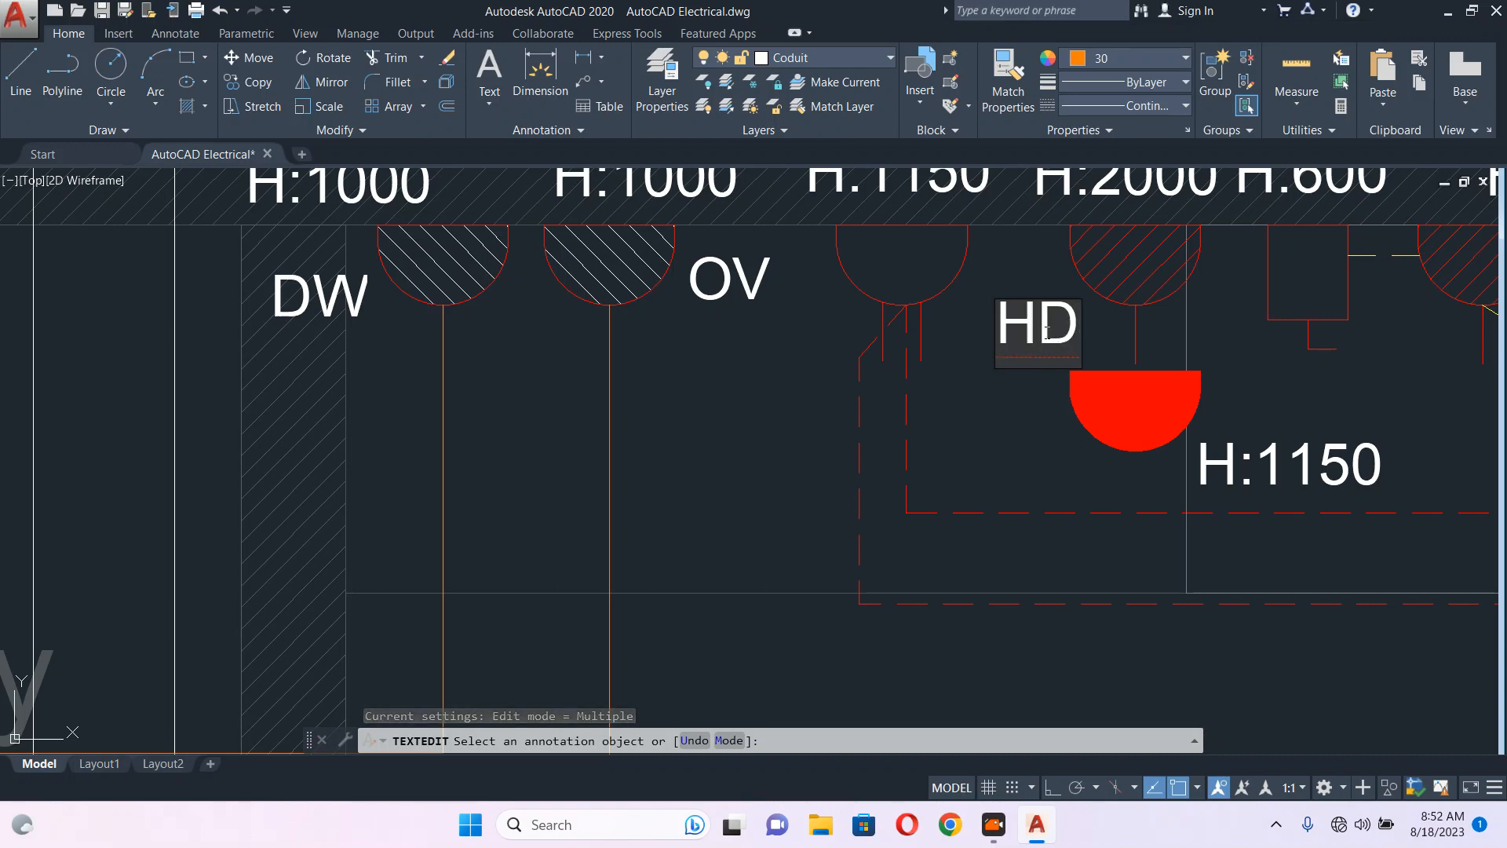
{"action": "left_click", "coordinate": [1029, 396]}
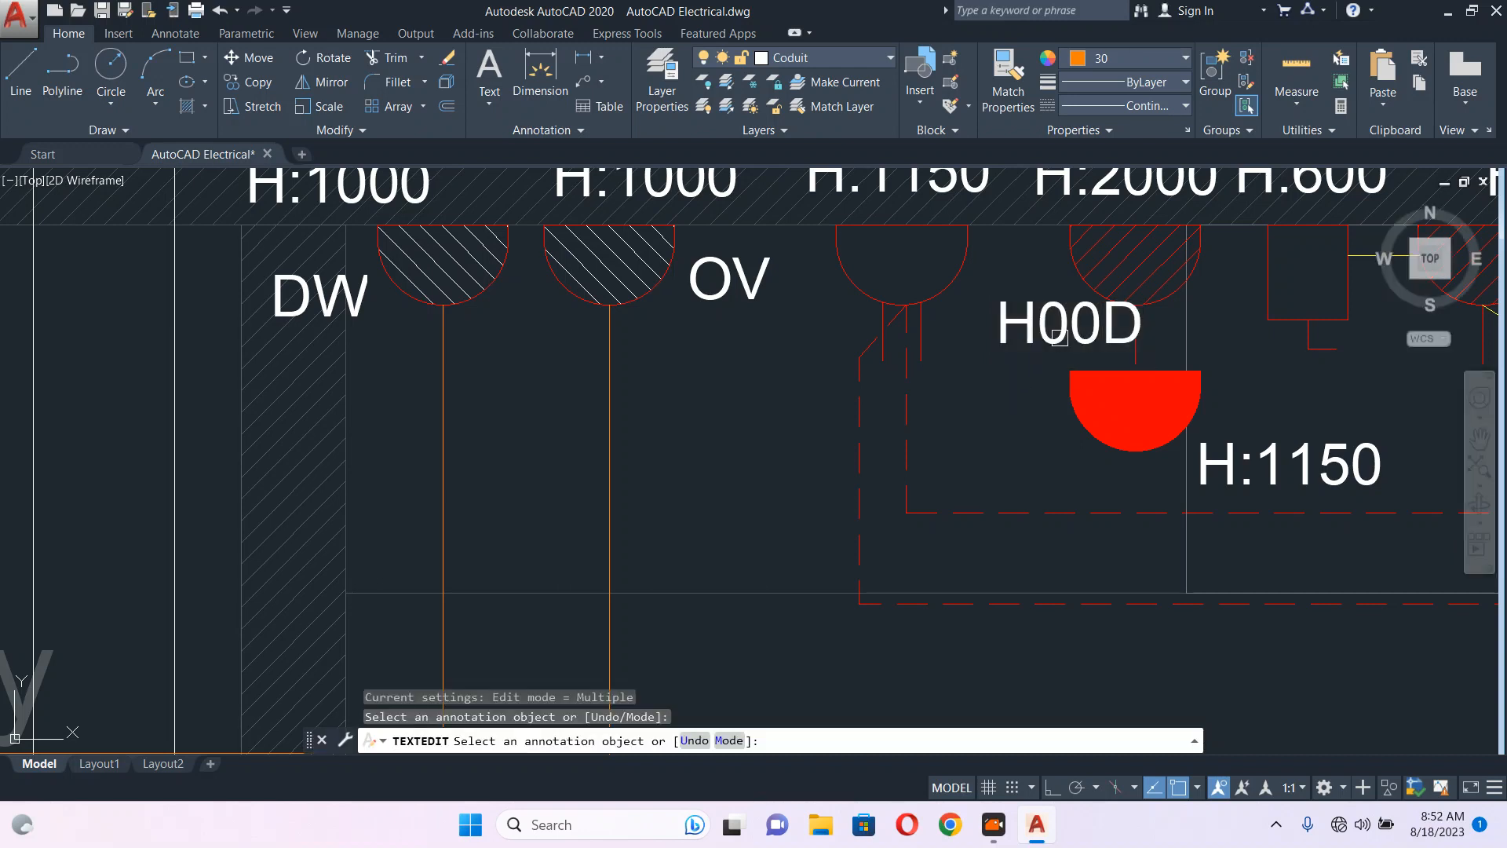
{"action": "left_click", "coordinate": [1108, 326]}
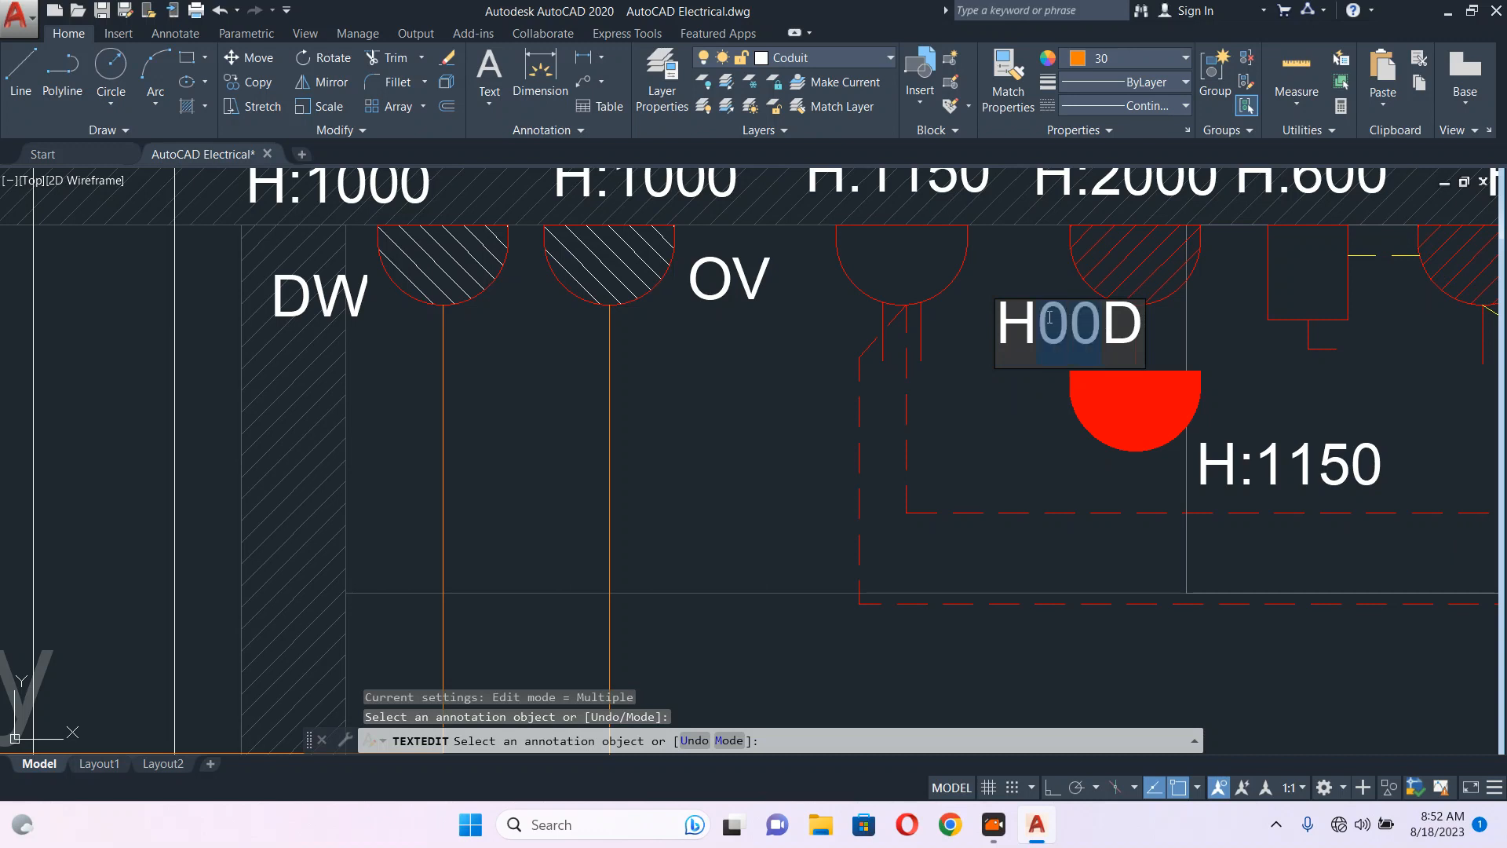
{"action": "left_click", "coordinate": [1004, 409]}
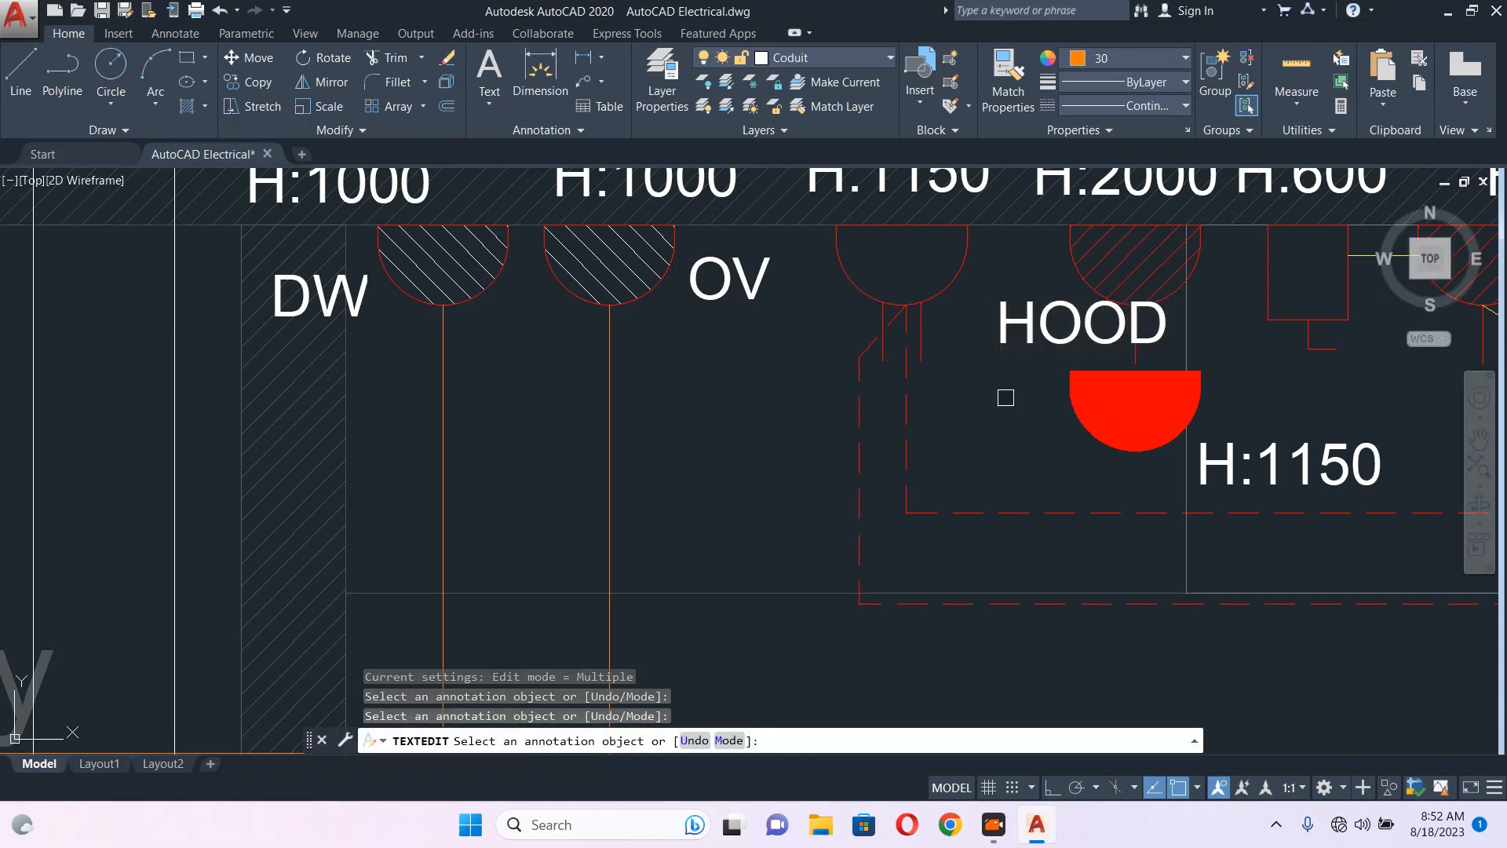
{"action": "key", "text": "Escape"}
- Move the HOOD label slightly down and left so it sits clear of the hatched outlet symbol
{"action": "left_click", "coordinate": [1039, 330]}
{"action": "type", "text": "m"}
{"action": "key", "text": "Return"}
{"action": "left_click", "coordinate": [1052, 381]}
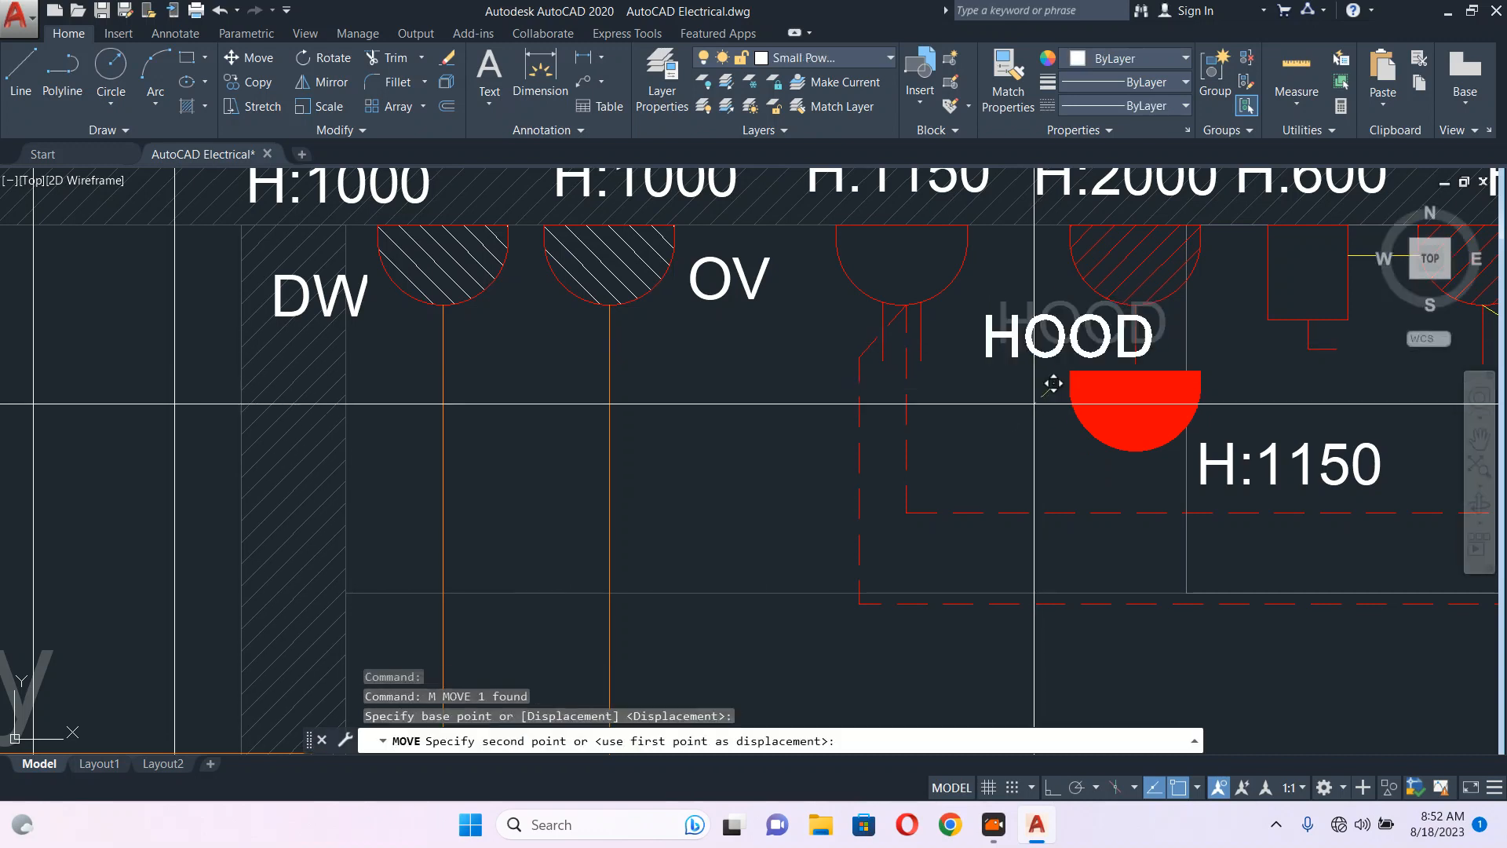
{"action": "left_click", "coordinate": [1002, 396]}
- Examine the hood outlet and its switch among the kitchen's upper-wall outlets in the floor plan
{"action": "scroll", "coordinate": [997, 396], "scroll_direction": "down", "scroll_amount": 2}
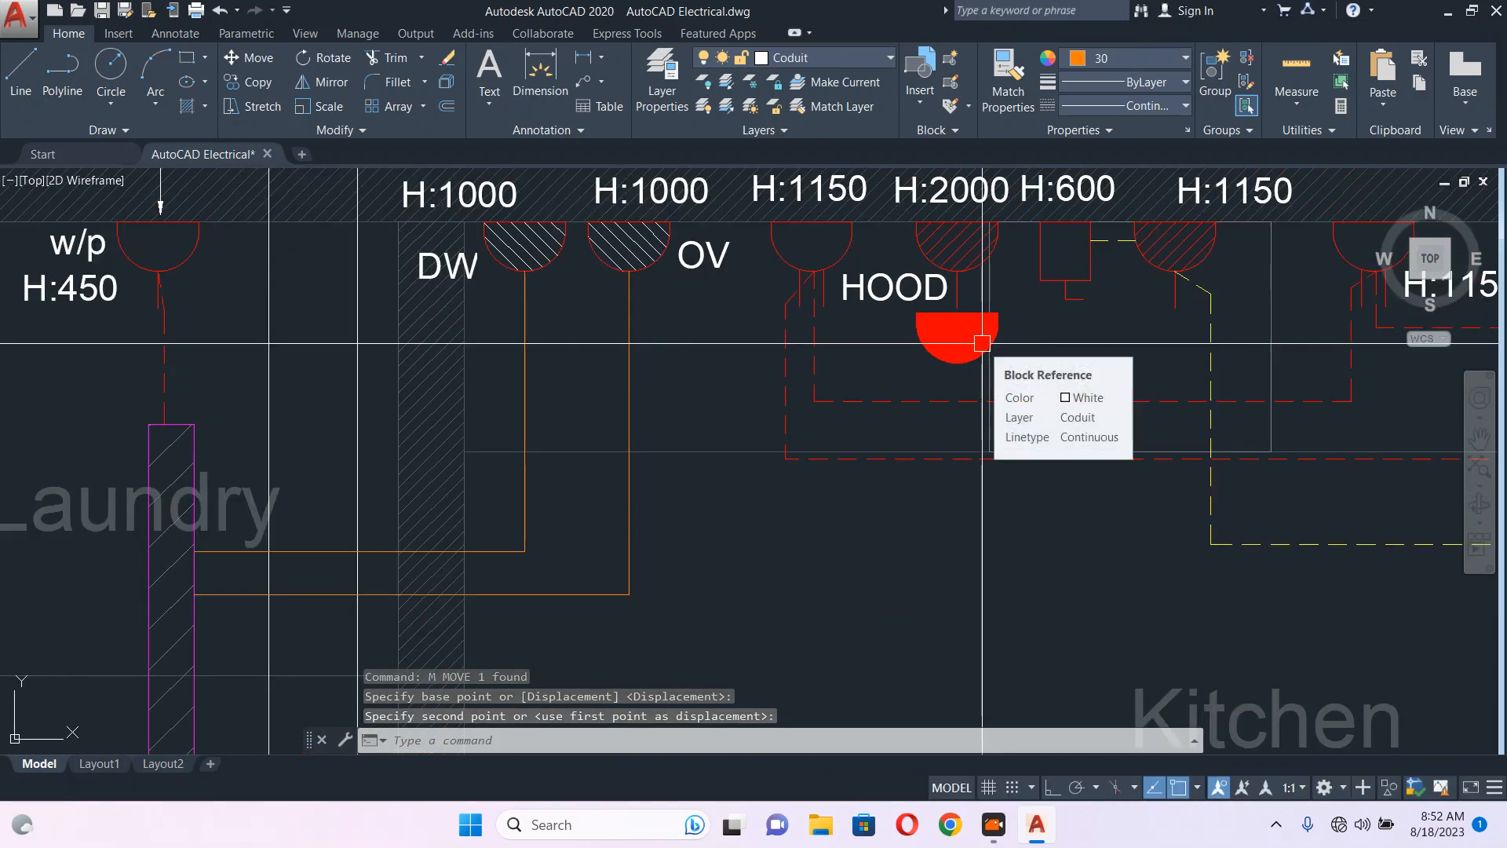
{"action": "scroll", "coordinate": [962, 372], "scroll_direction": "down", "scroll_amount": 2}
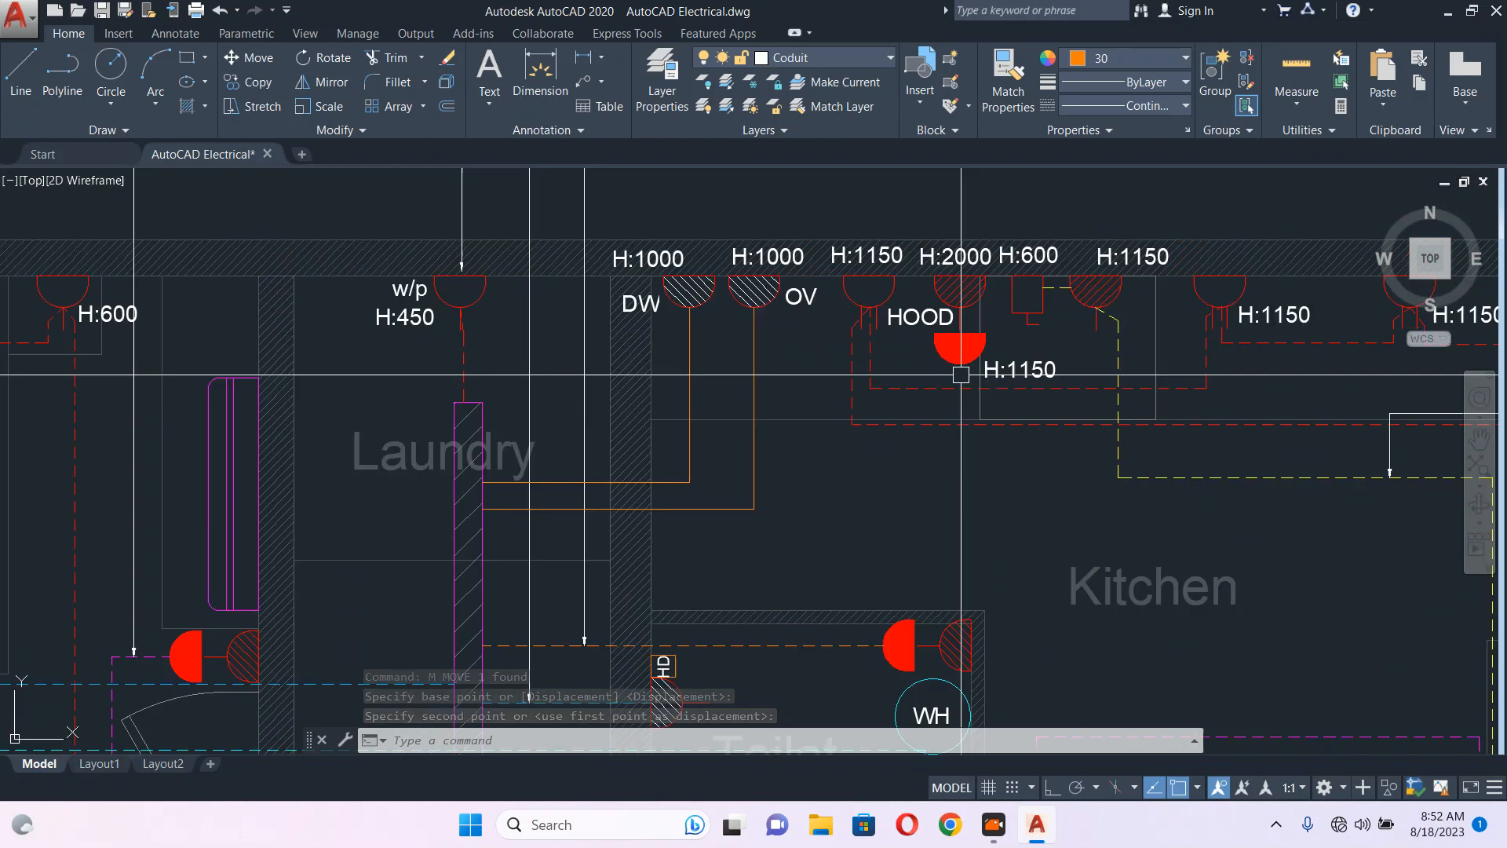
{"action": "middle_click_drag", "start_coordinate": [975, 372], "coordinate": [817, 442]}
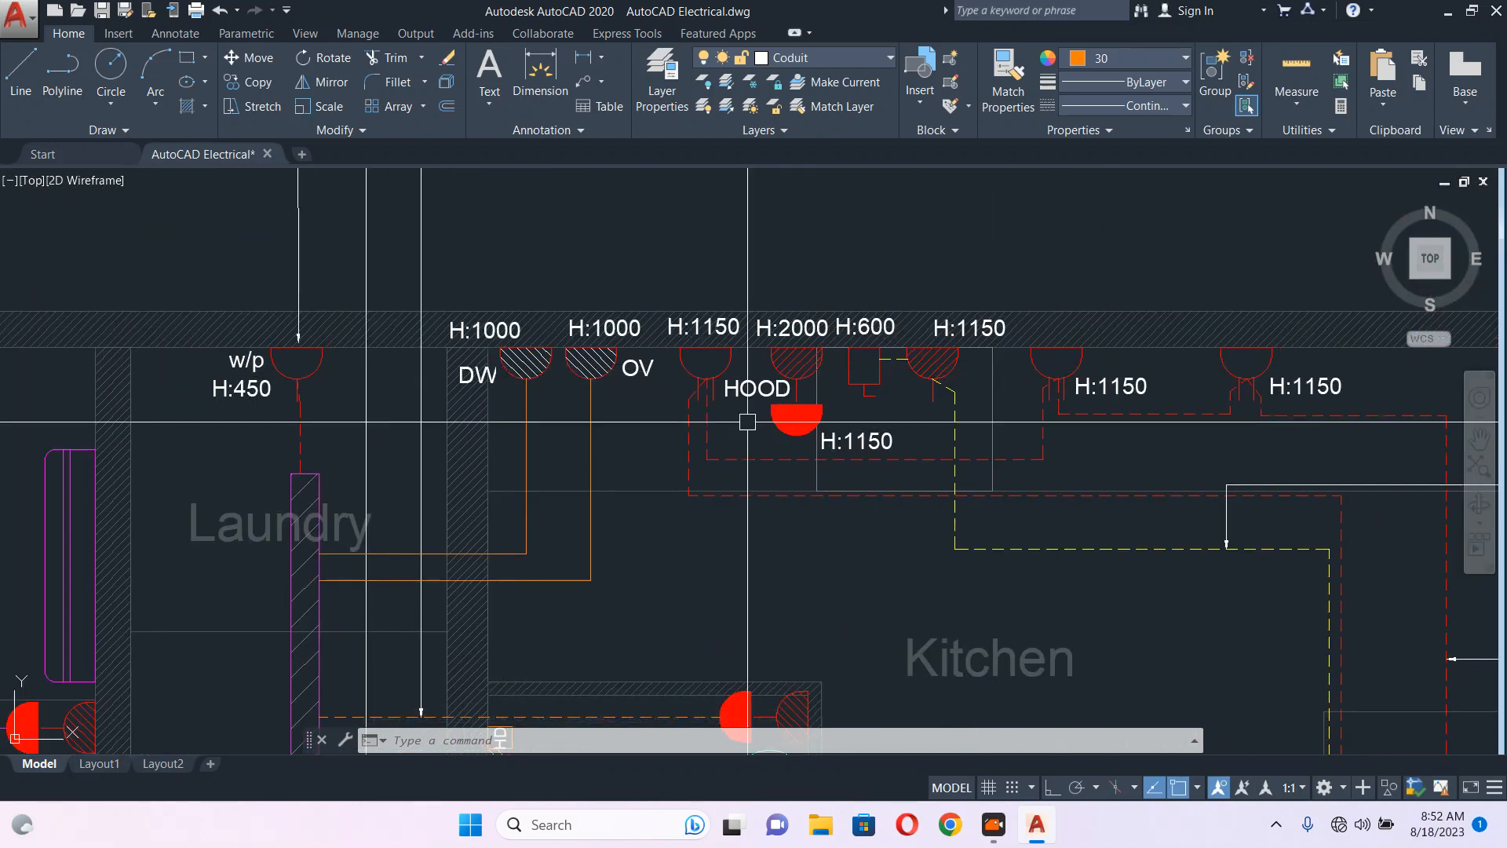
{"action": "scroll", "coordinate": [787, 426], "scroll_direction": "up", "scroll_amount": 2}
{"action": "left_click", "coordinate": [785, 424]}
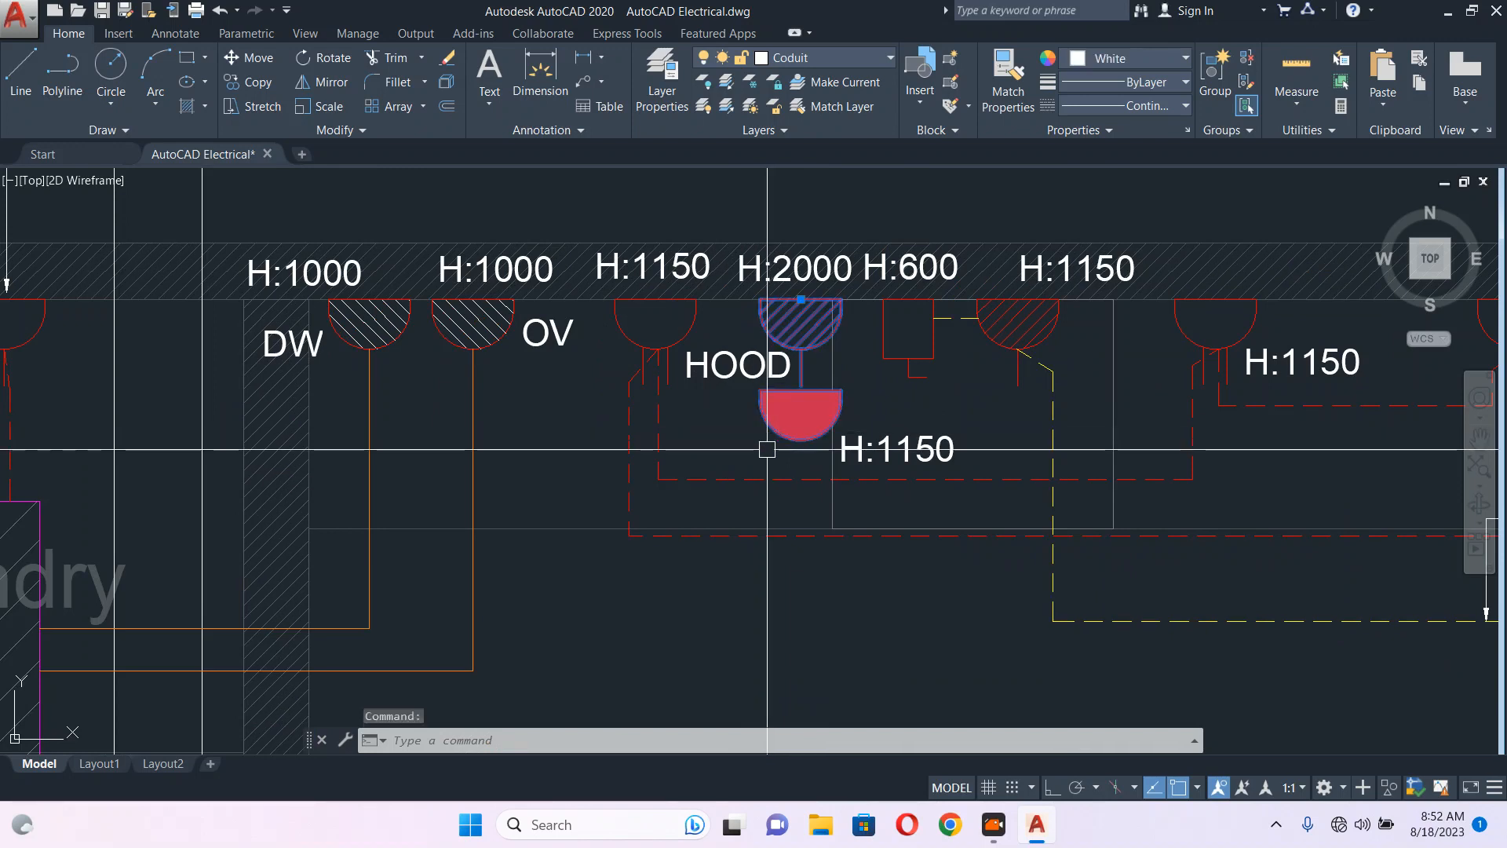
{"action": "key", "text": "Escape"}
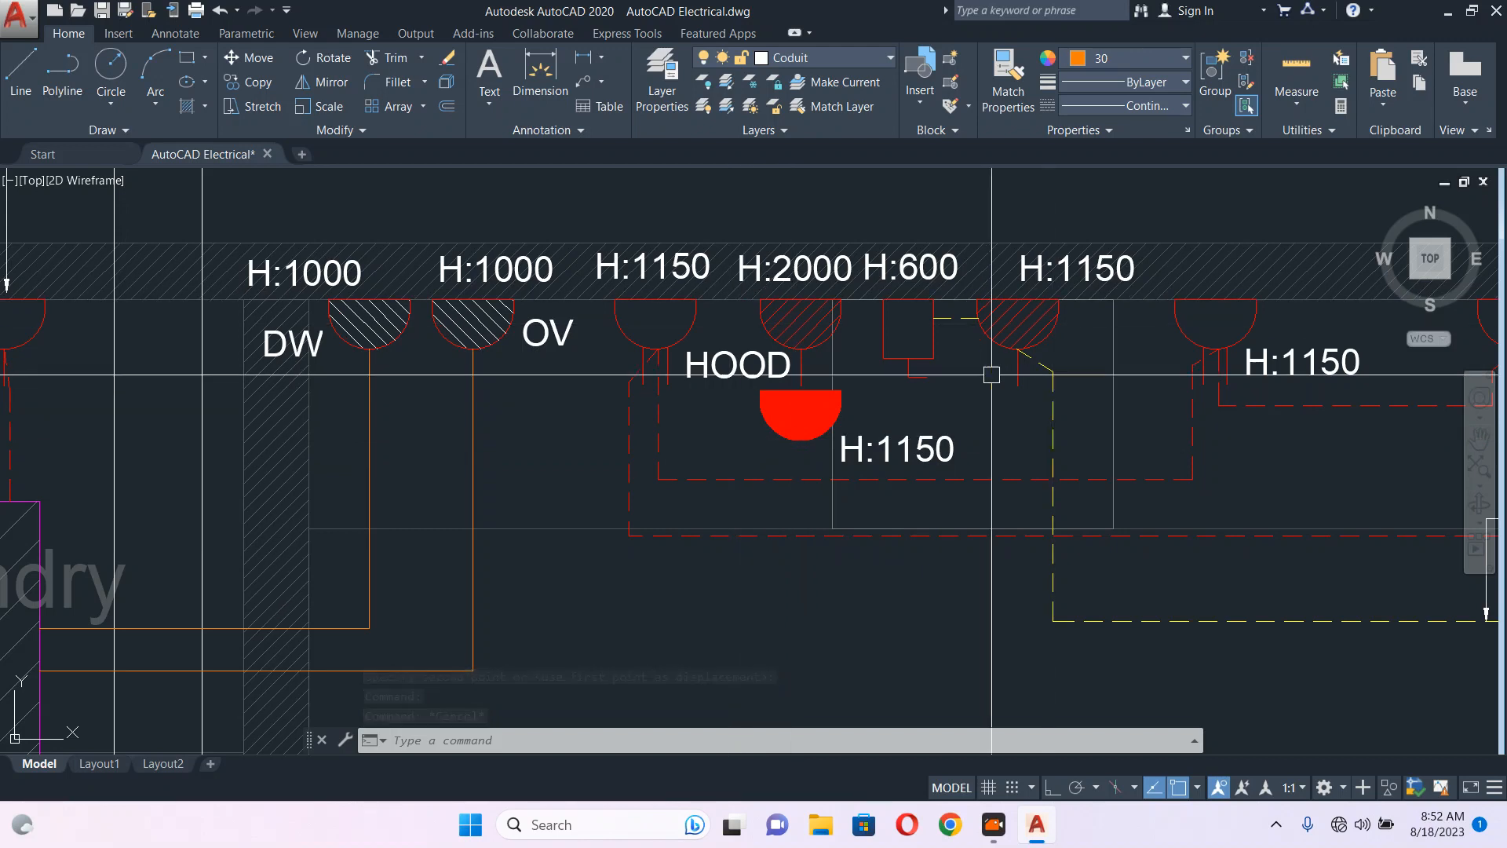
{"action": "scroll", "coordinate": [977, 374], "scroll_direction": "down", "scroll_amount": 4}
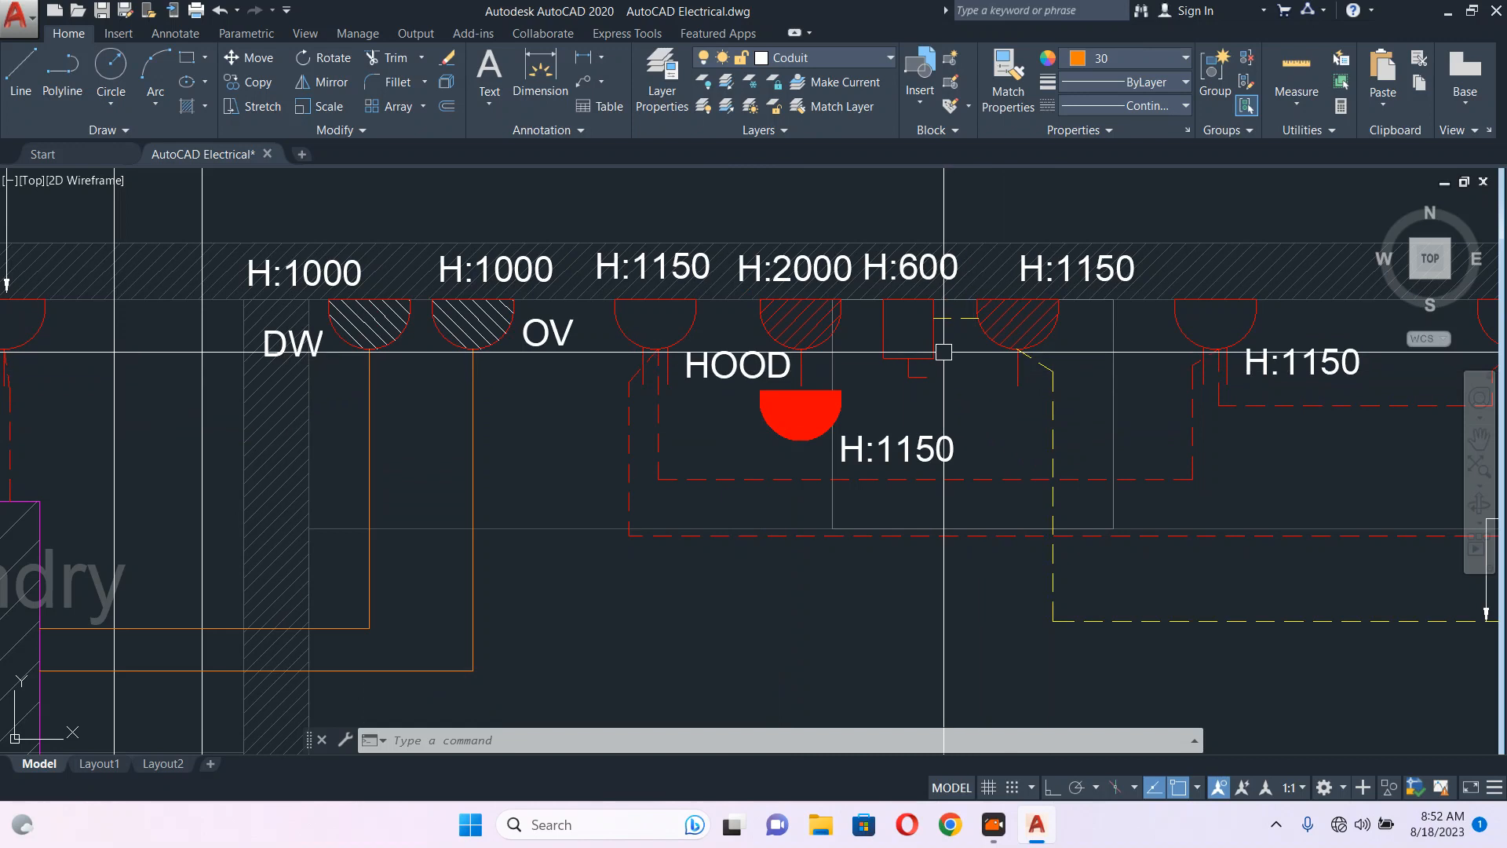
{"action": "scroll", "coordinate": [837, 345], "scroll_direction": "up", "scroll_amount": 4}
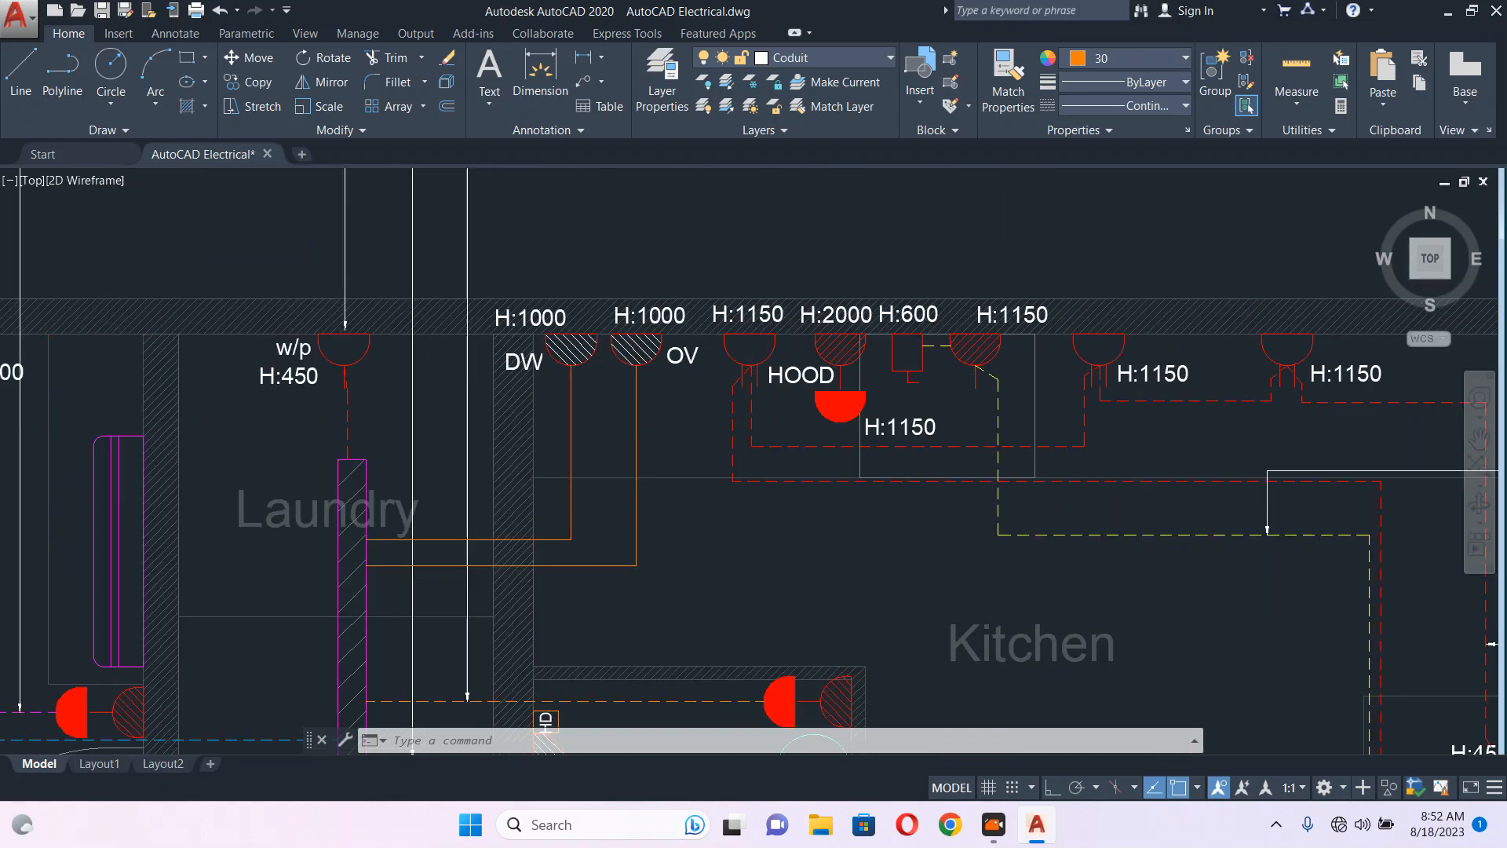
{"action": "mouse_move", "coordinate": [874, 363]}
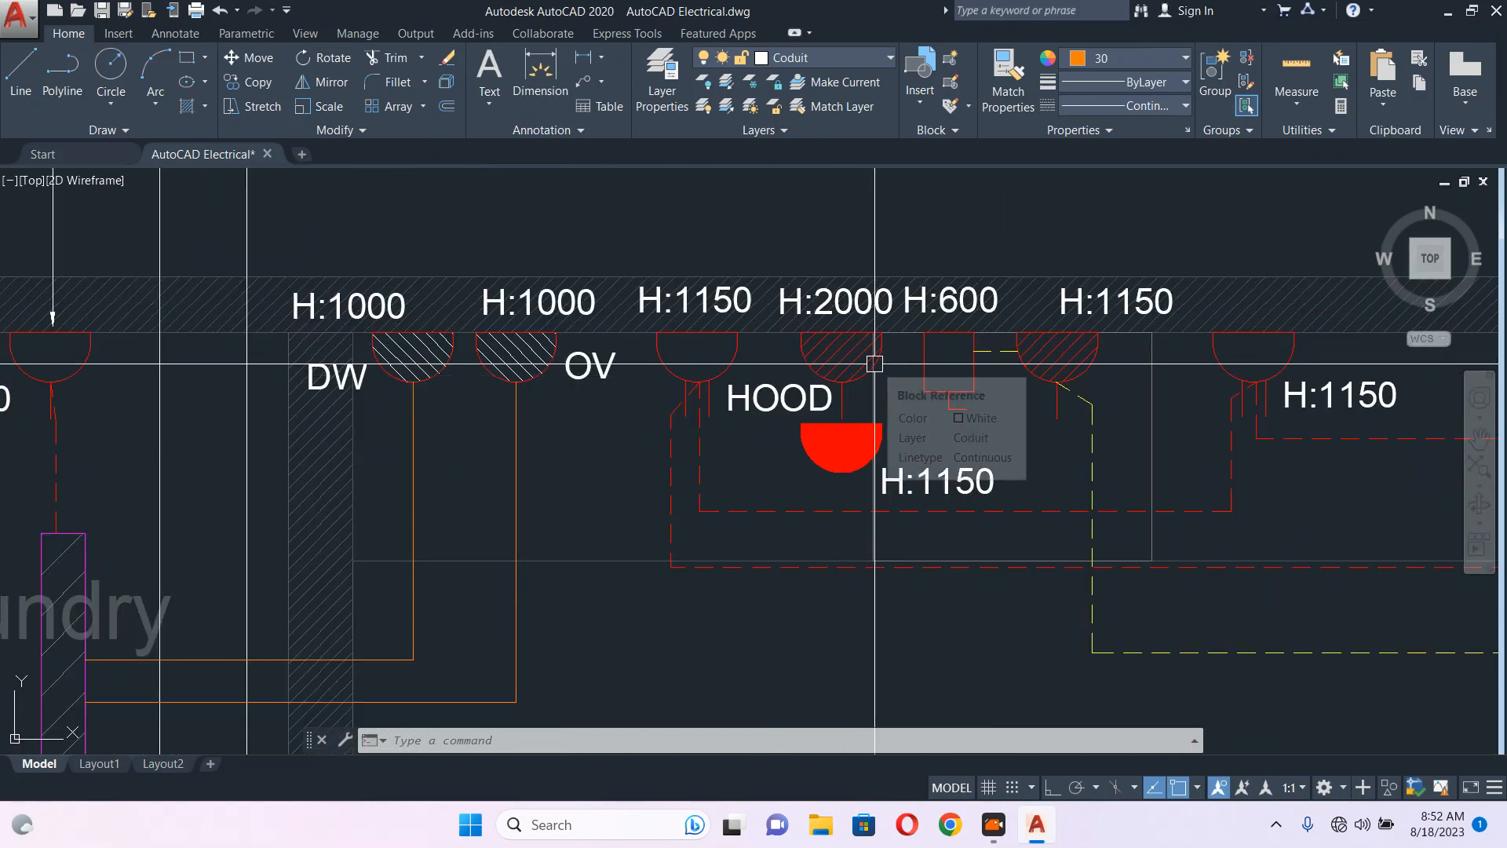
{"action": "scroll", "coordinate": [874, 363], "scroll_direction": "down", "scroll_amount": 5}
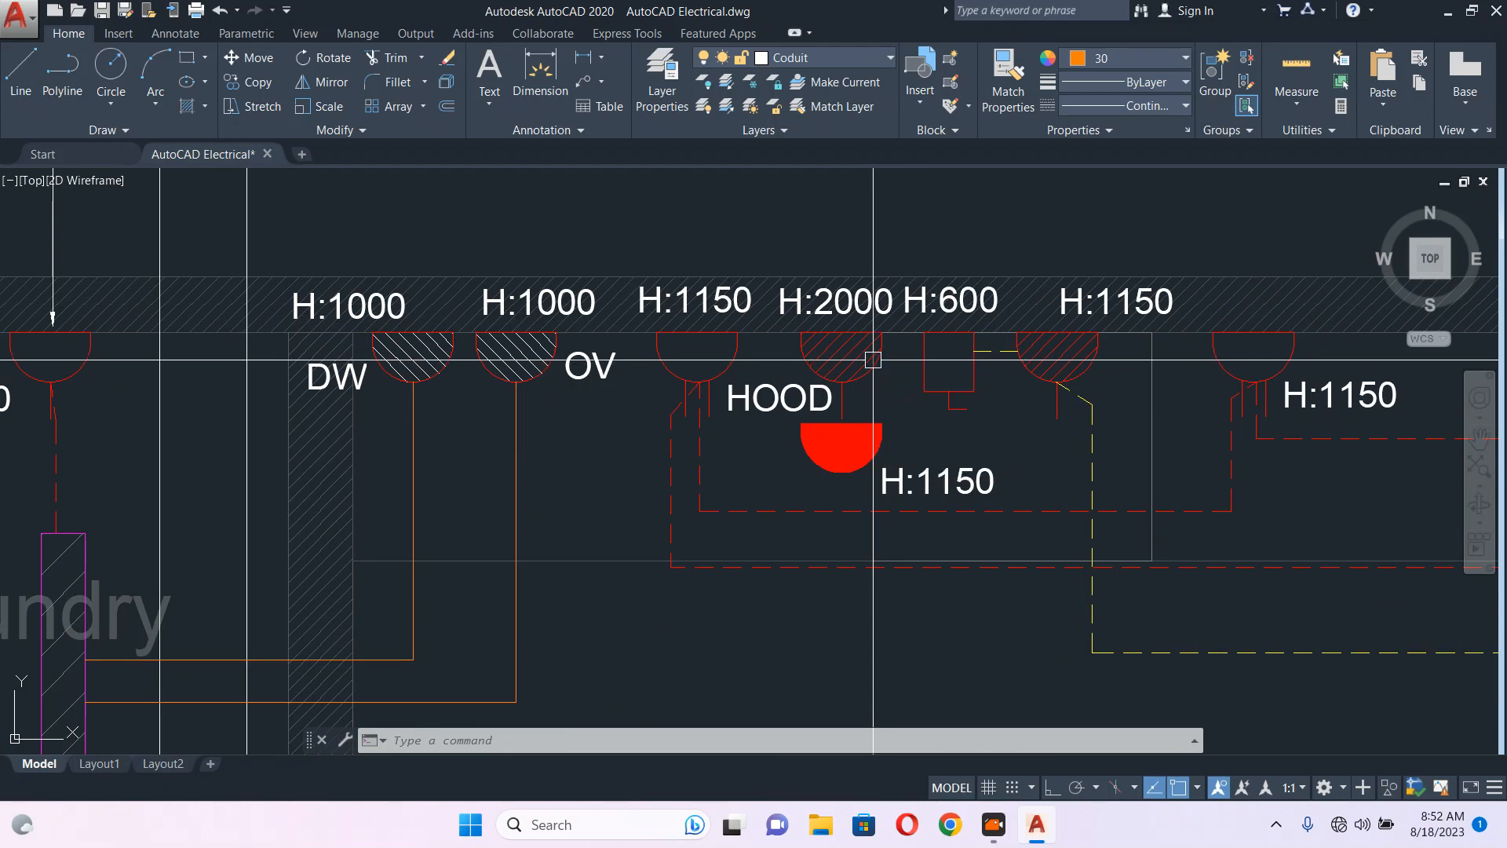
- Examine the kitchen elevation, comparing the range hood's outlet above with the switches and sockets over the worktop
{"action": "scroll", "coordinate": [1033, 375], "scroll_direction": "up", "scroll_amount": 6}
{"action": "scroll", "coordinate": [1033, 374], "scroll_direction": "down", "scroll_amount": 2}
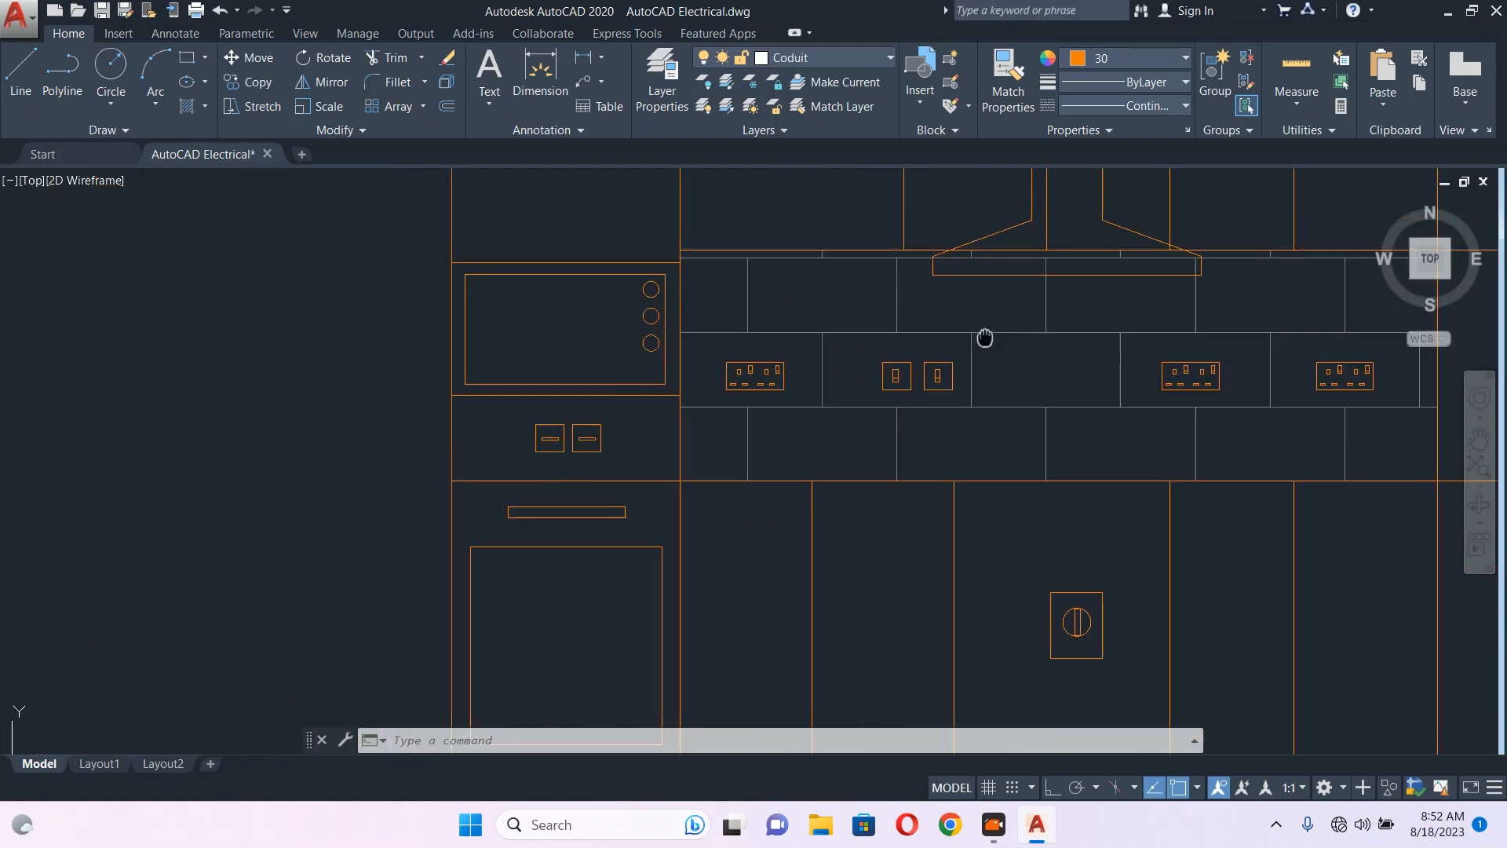
{"action": "scroll", "coordinate": [1031, 234], "scroll_direction": "up", "scroll_amount": 2}
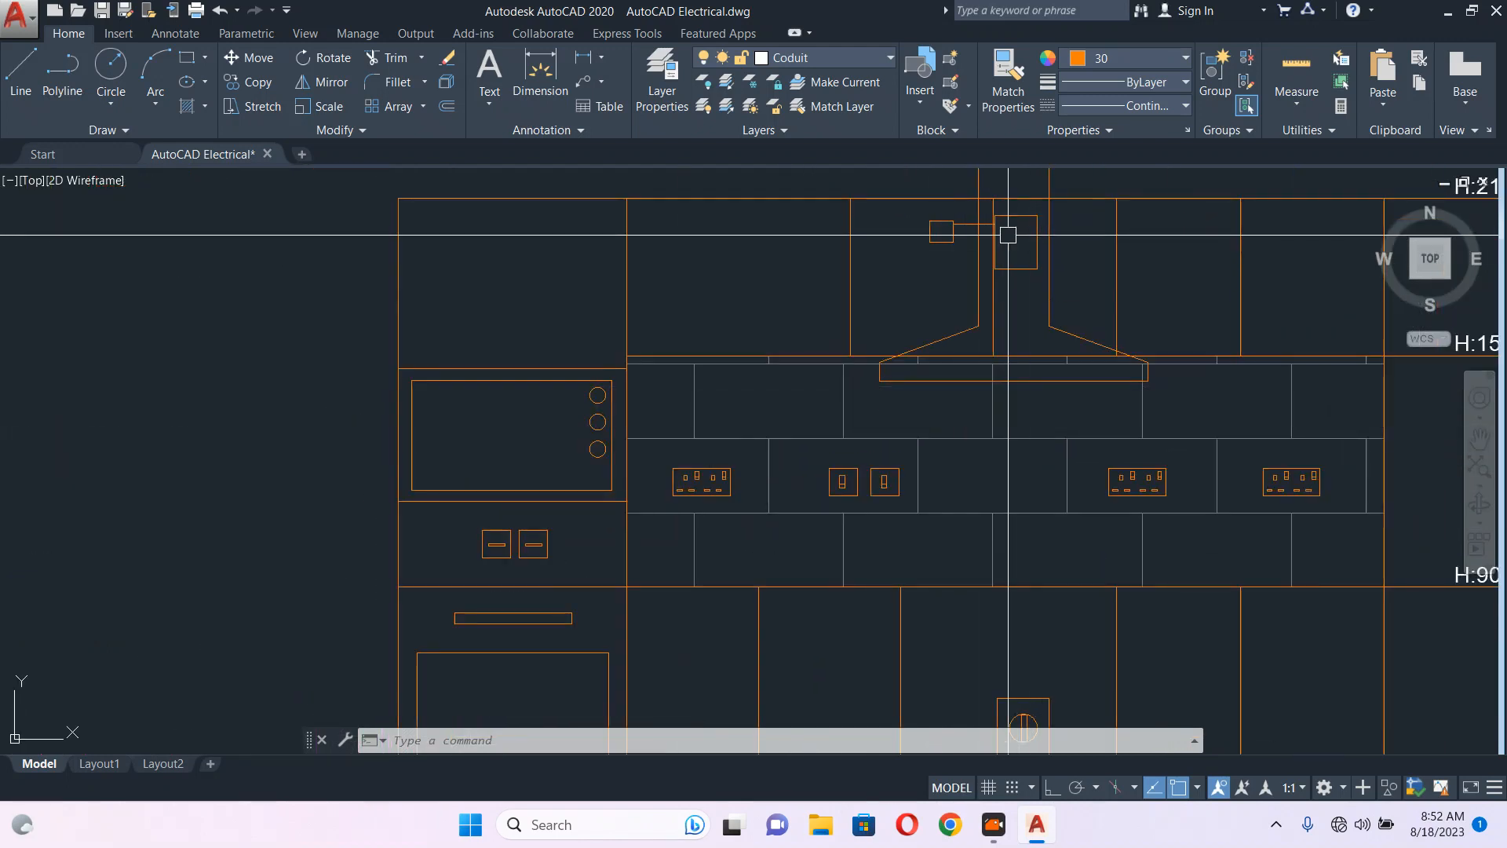
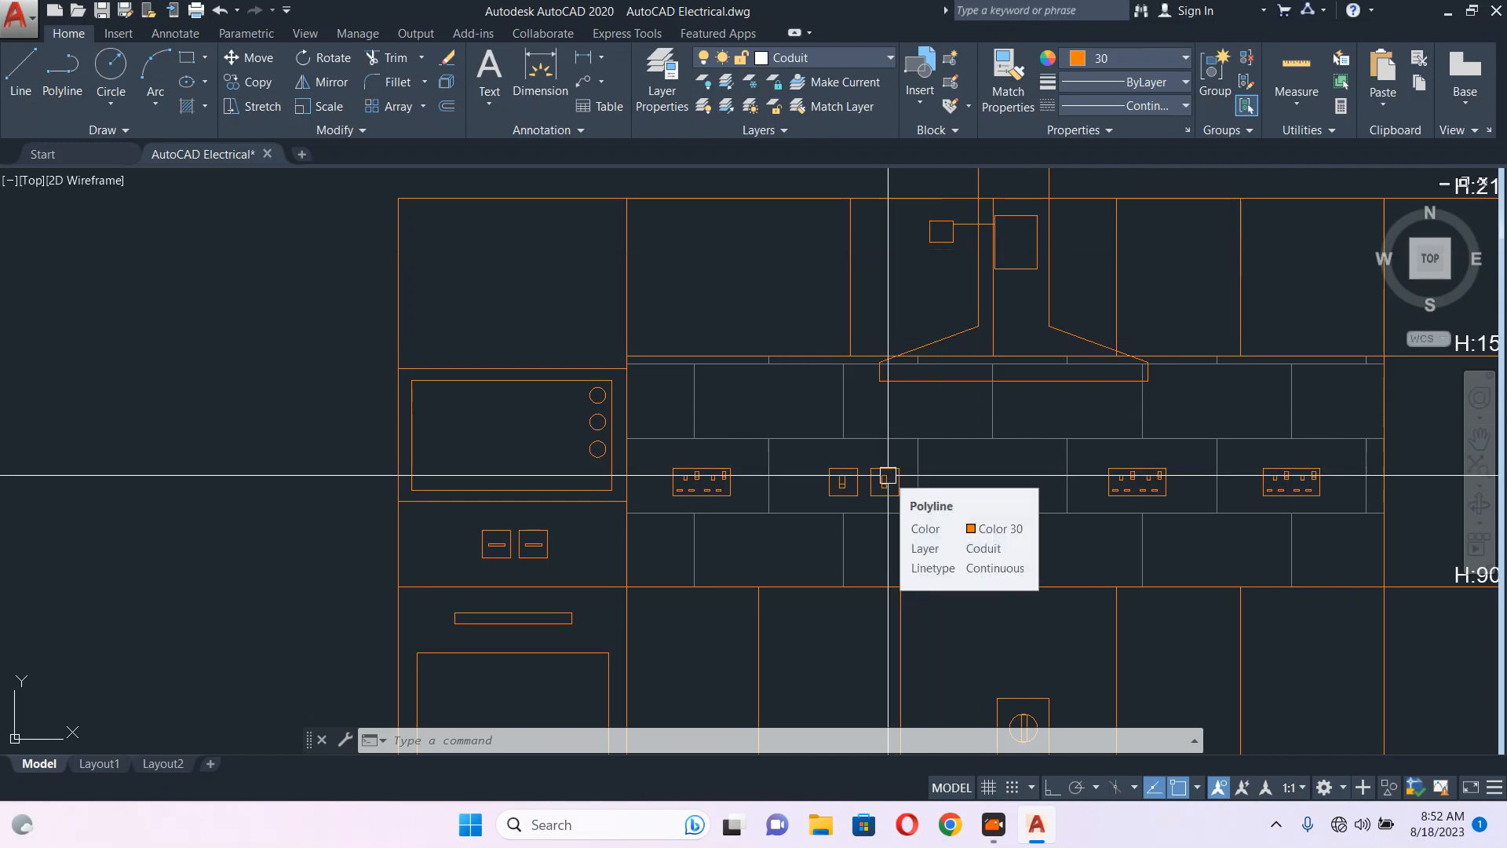
{"action": "scroll", "coordinate": [969, 234], "scroll_direction": "up", "scroll_amount": 4}
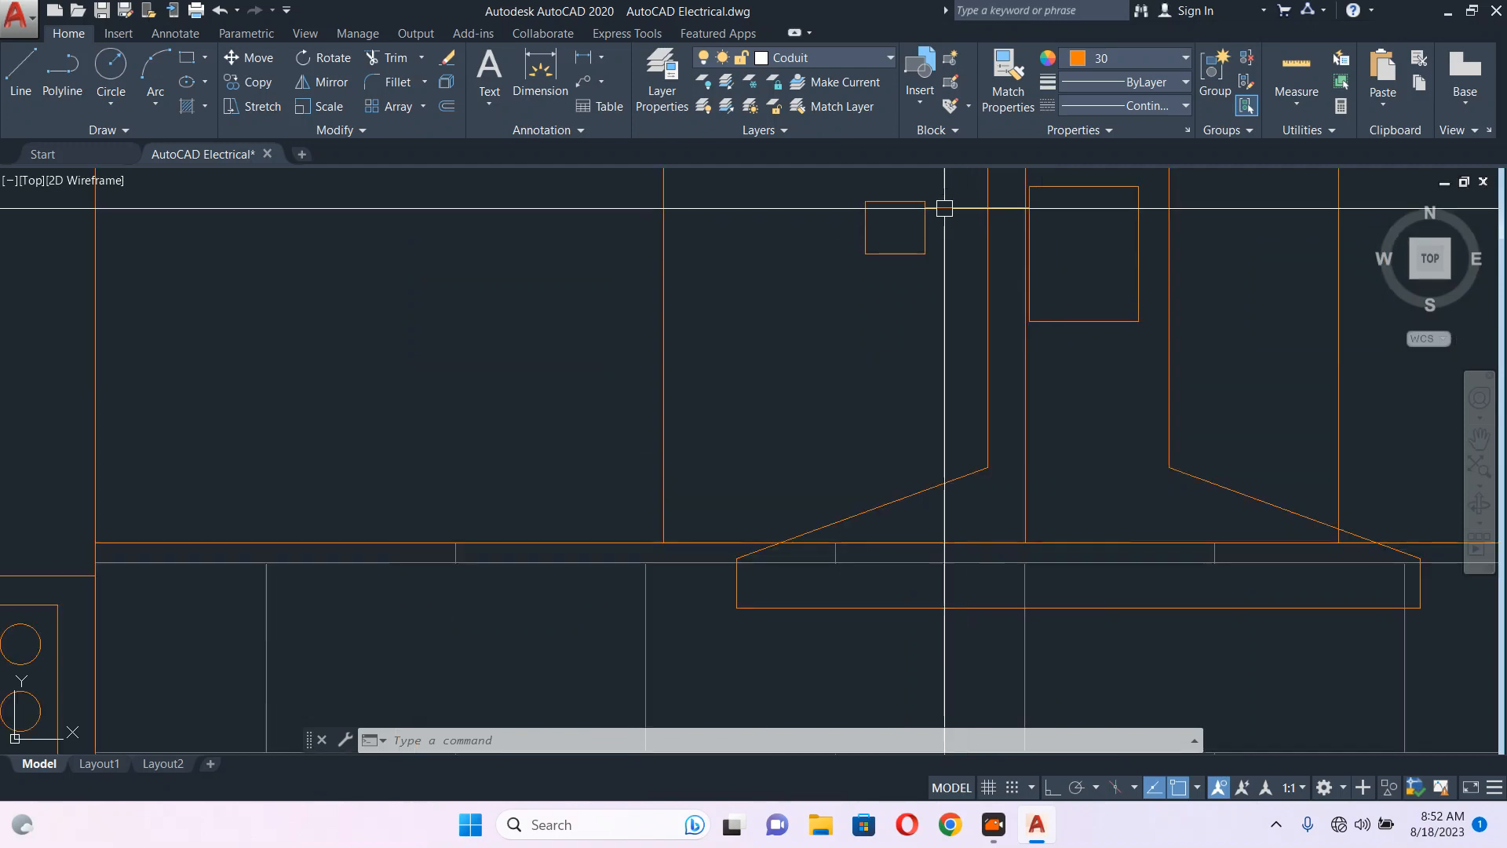
{"action": "scroll", "coordinate": [995, 252], "scroll_direction": "down", "scroll_amount": 2}
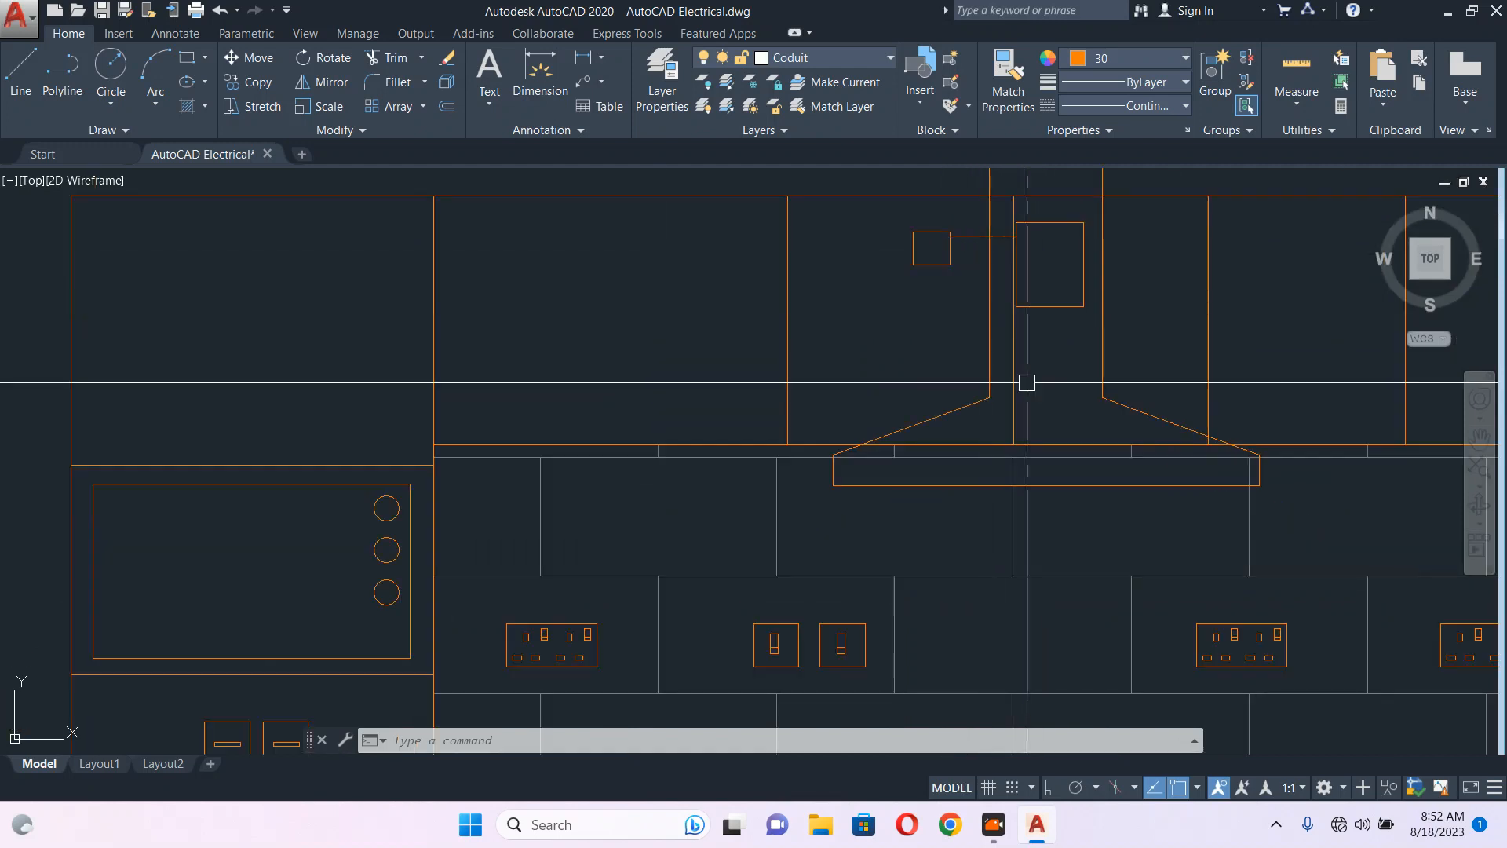
{"action": "key", "text": "Escape"}
{"action": "key", "text": "Escape"}
{"action": "scroll", "coordinate": [1007, 399], "scroll_direction": "down", "scroll_amount": 3}
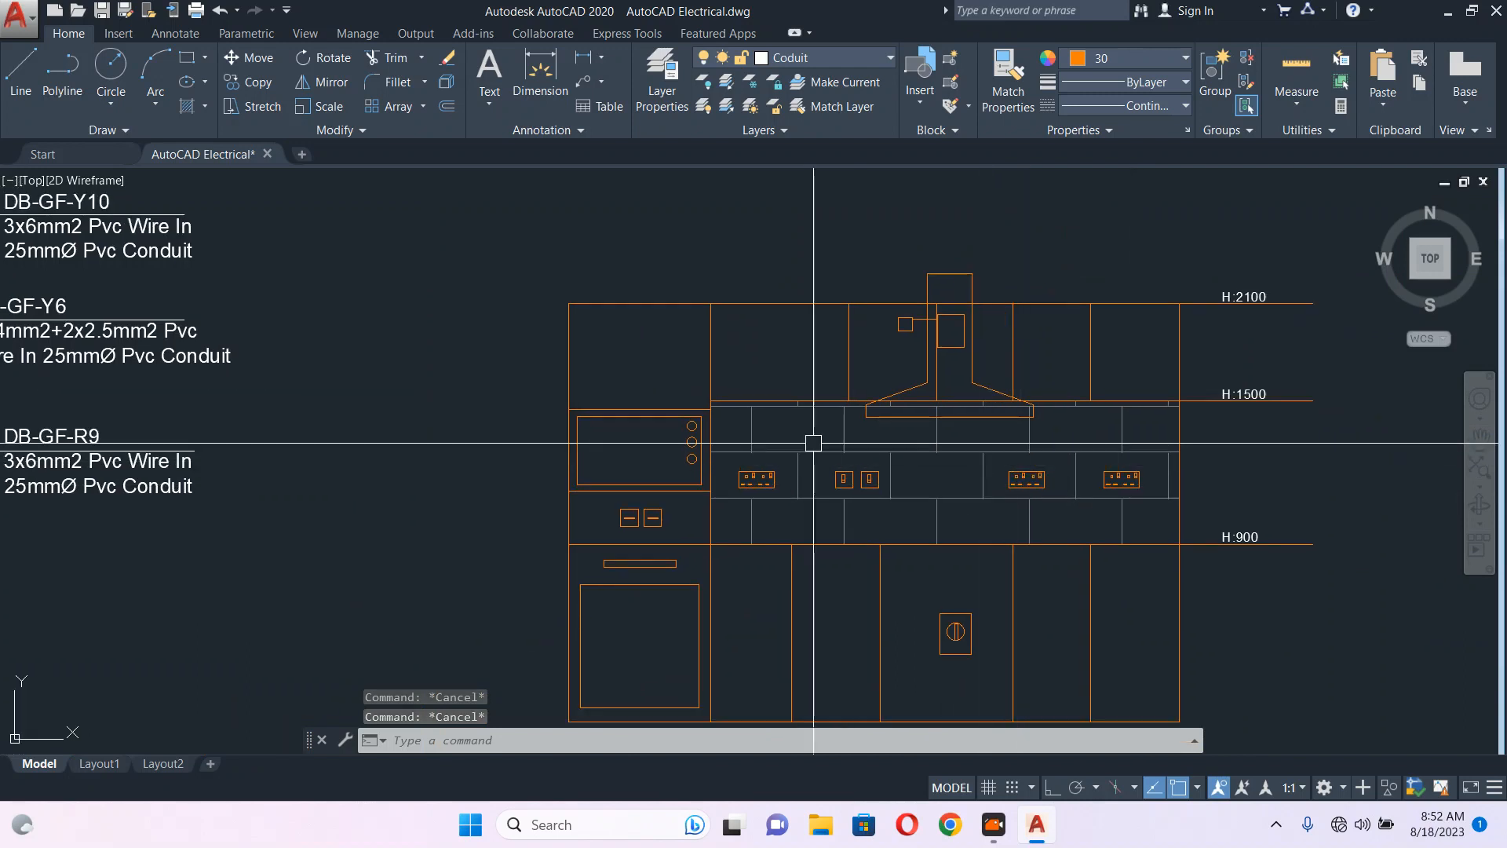
{"action": "scroll", "coordinate": [811, 438], "scroll_direction": "up", "scroll_amount": 2}
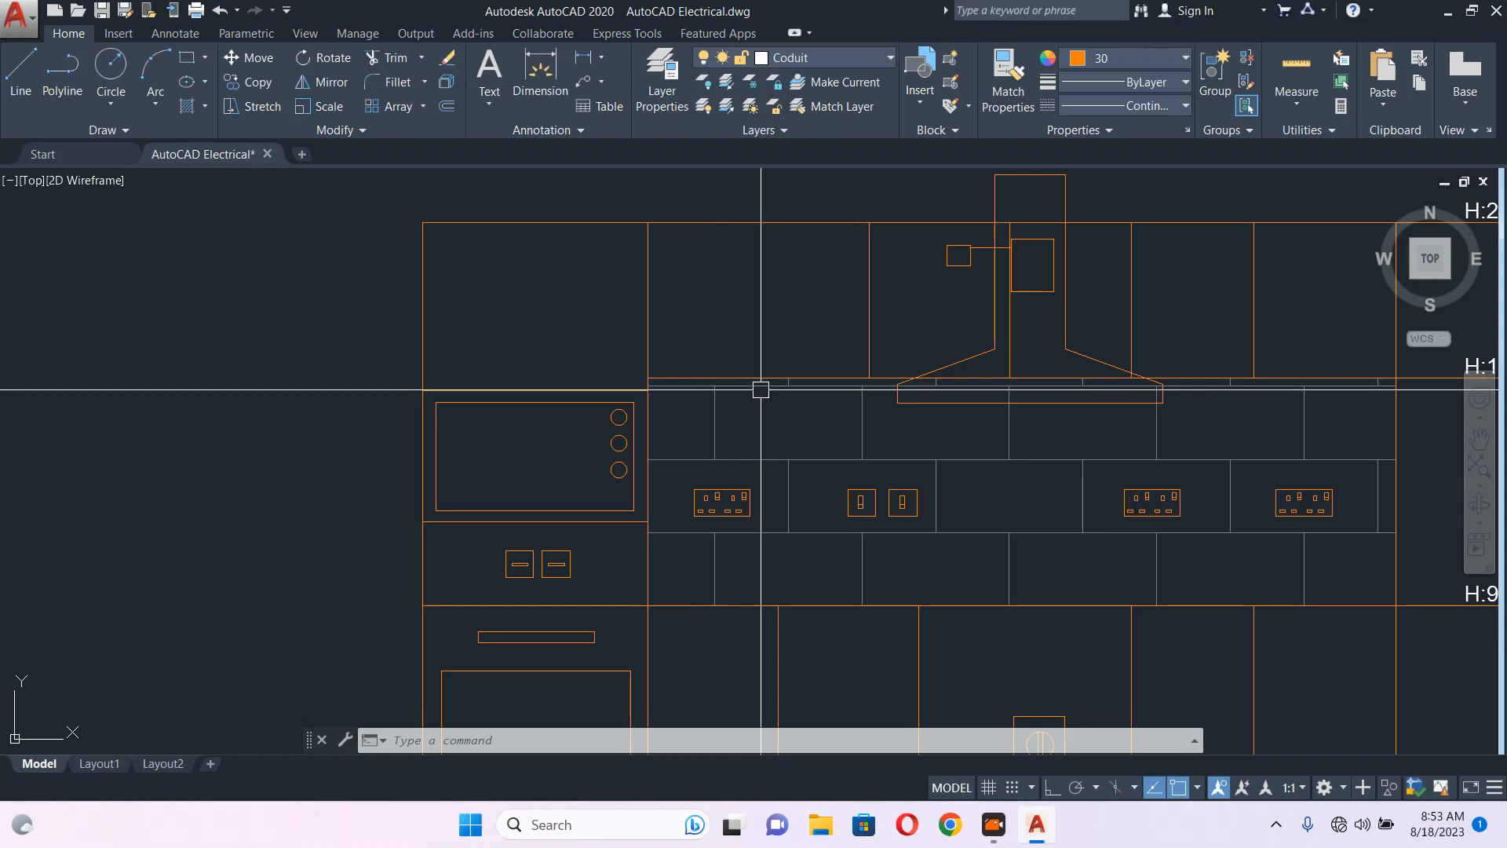
- Draw a long thin rectangle along the underside of the upper cabinets, left of the range hood in the elevation
{"action": "type", "text": "rectang"}
{"action": "key", "text": "Return"}
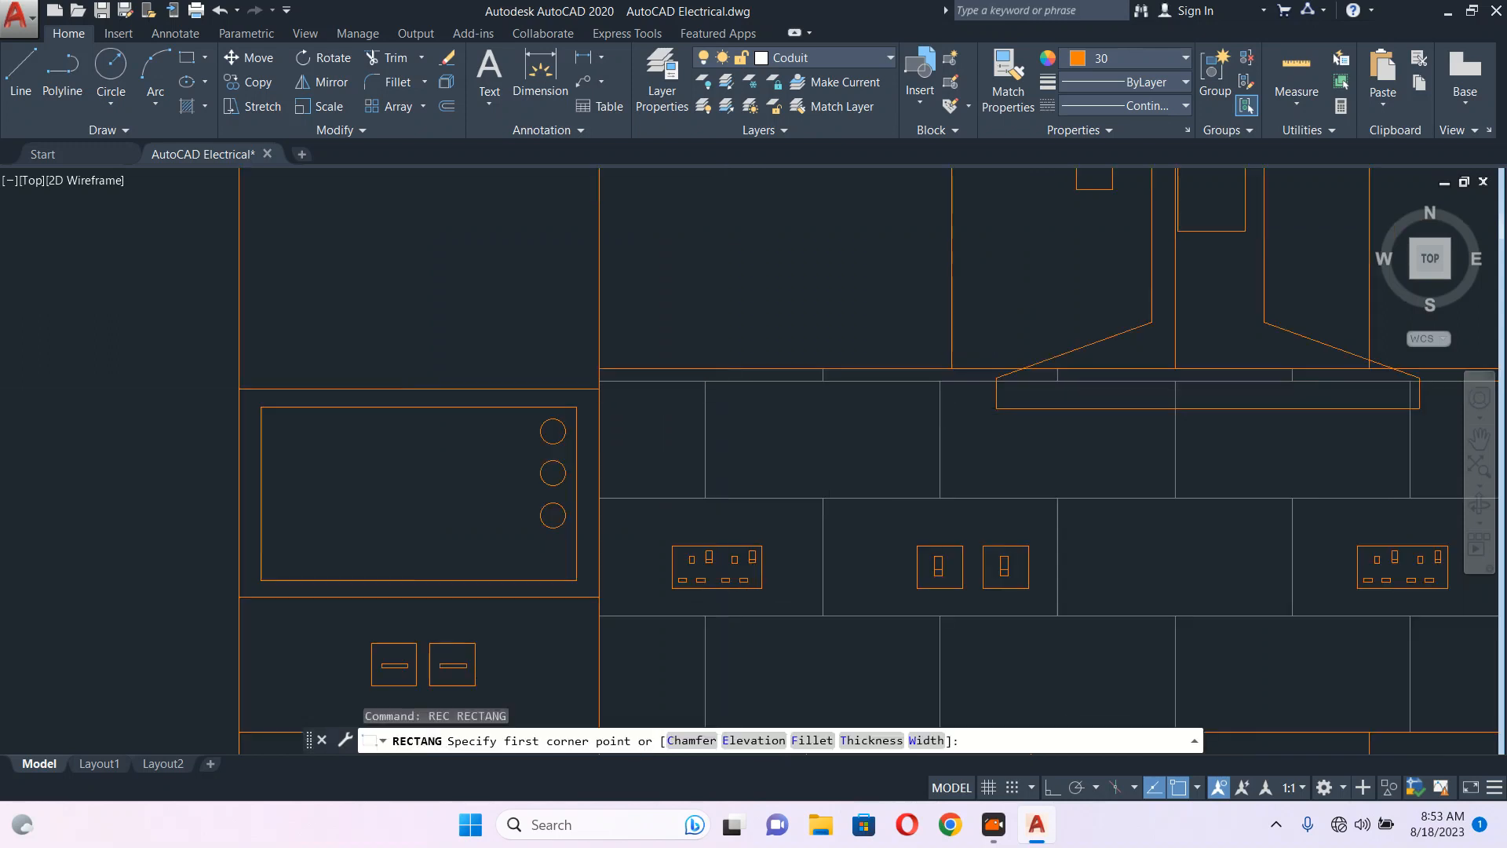
{"action": "scroll", "coordinate": [731, 390], "scroll_direction": "up", "scroll_amount": 4}
{"action": "left_click", "coordinate": [637, 356]}
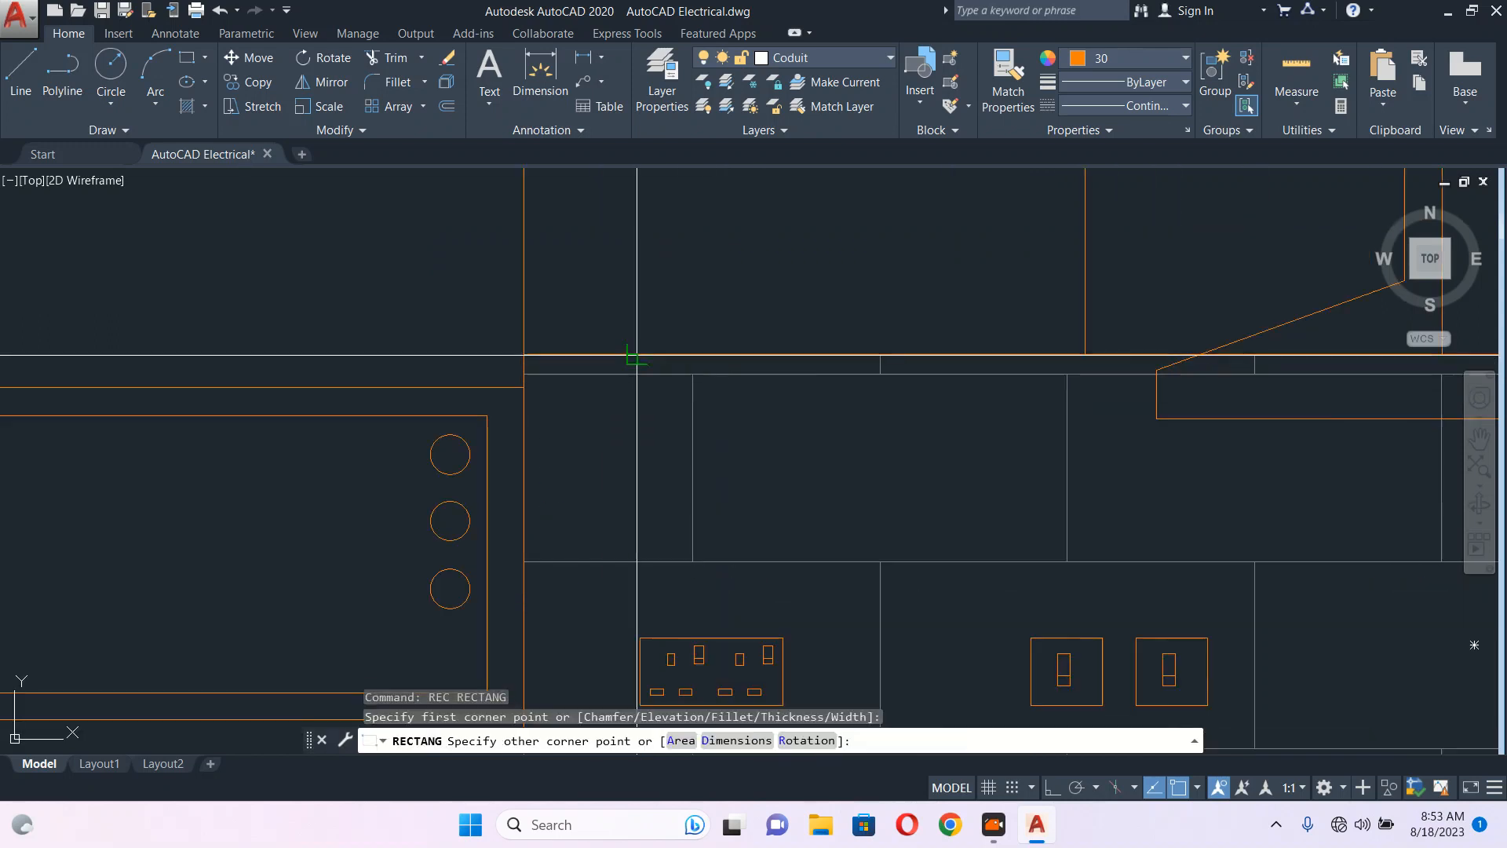
{"action": "left_click", "coordinate": [1026, 378]}
- Change the color of the thin rectangle under the upper cabinets to Cyan
{"action": "left_click", "coordinate": [946, 378]}
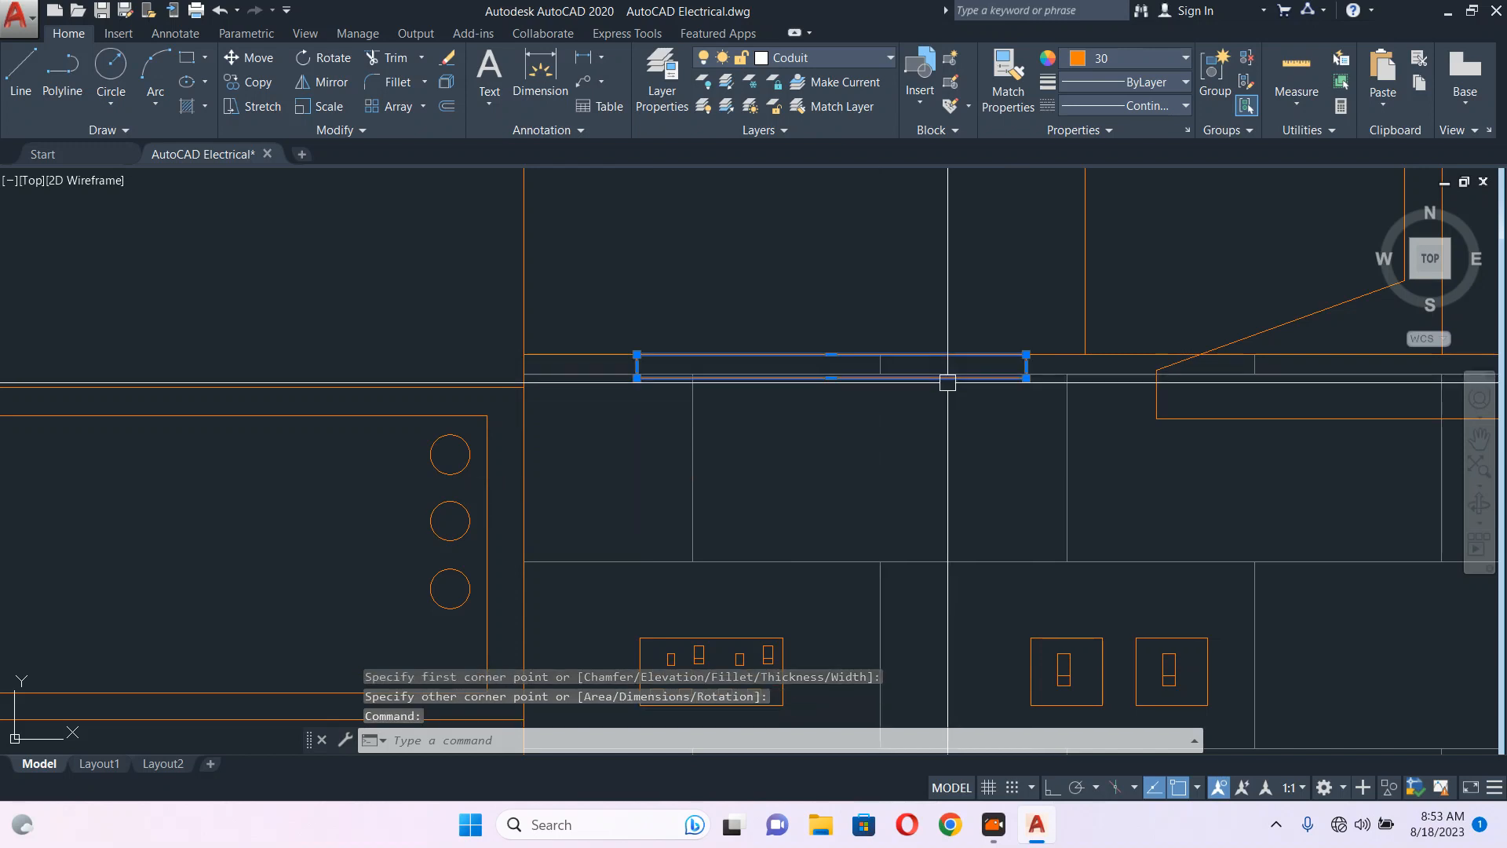
{"action": "left_click", "coordinate": [1119, 57]}
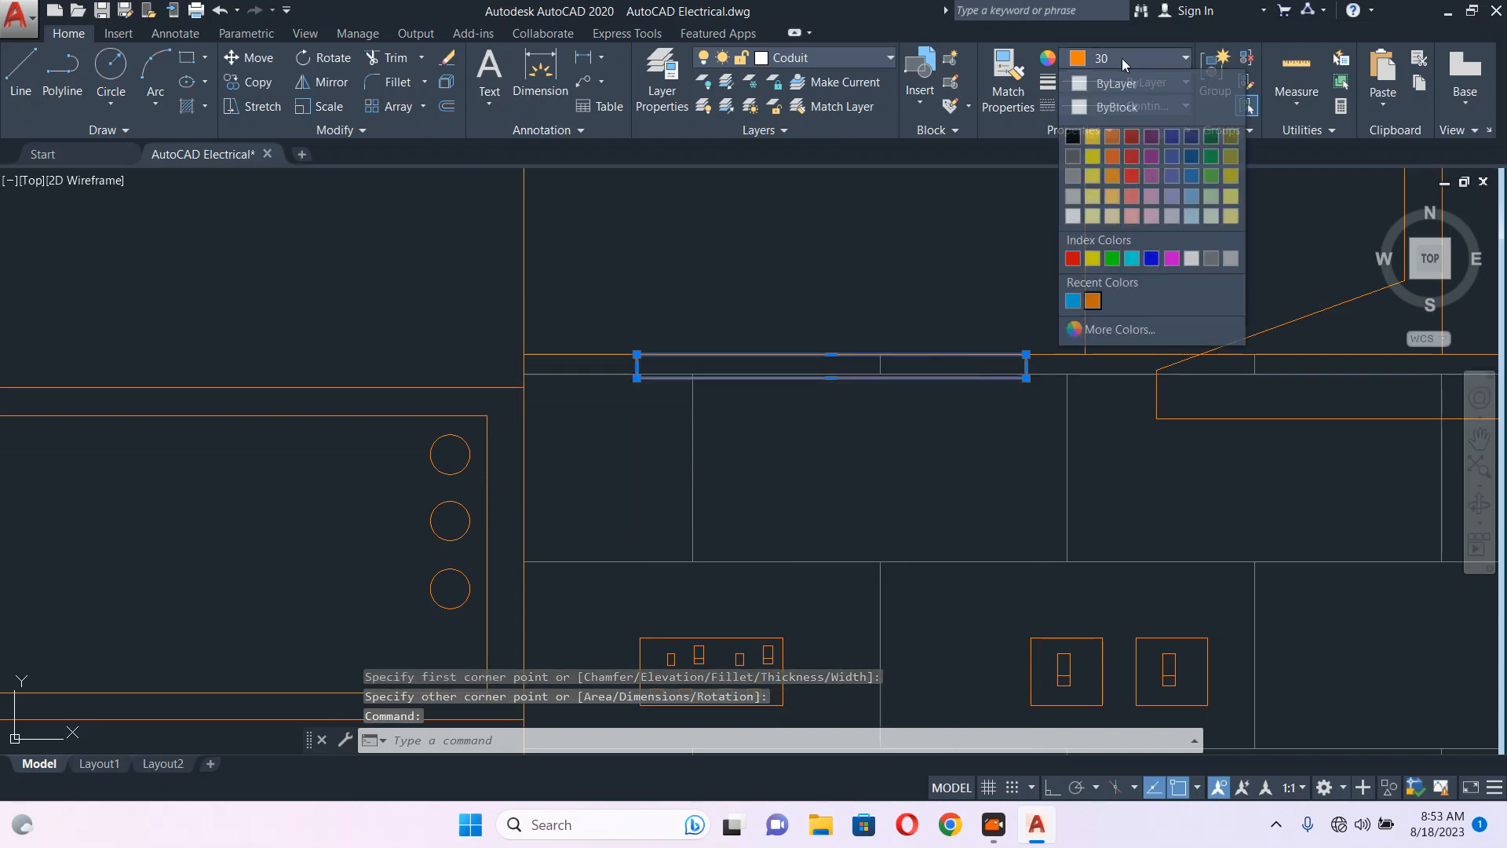
{"action": "left_click", "coordinate": [1131, 262]}
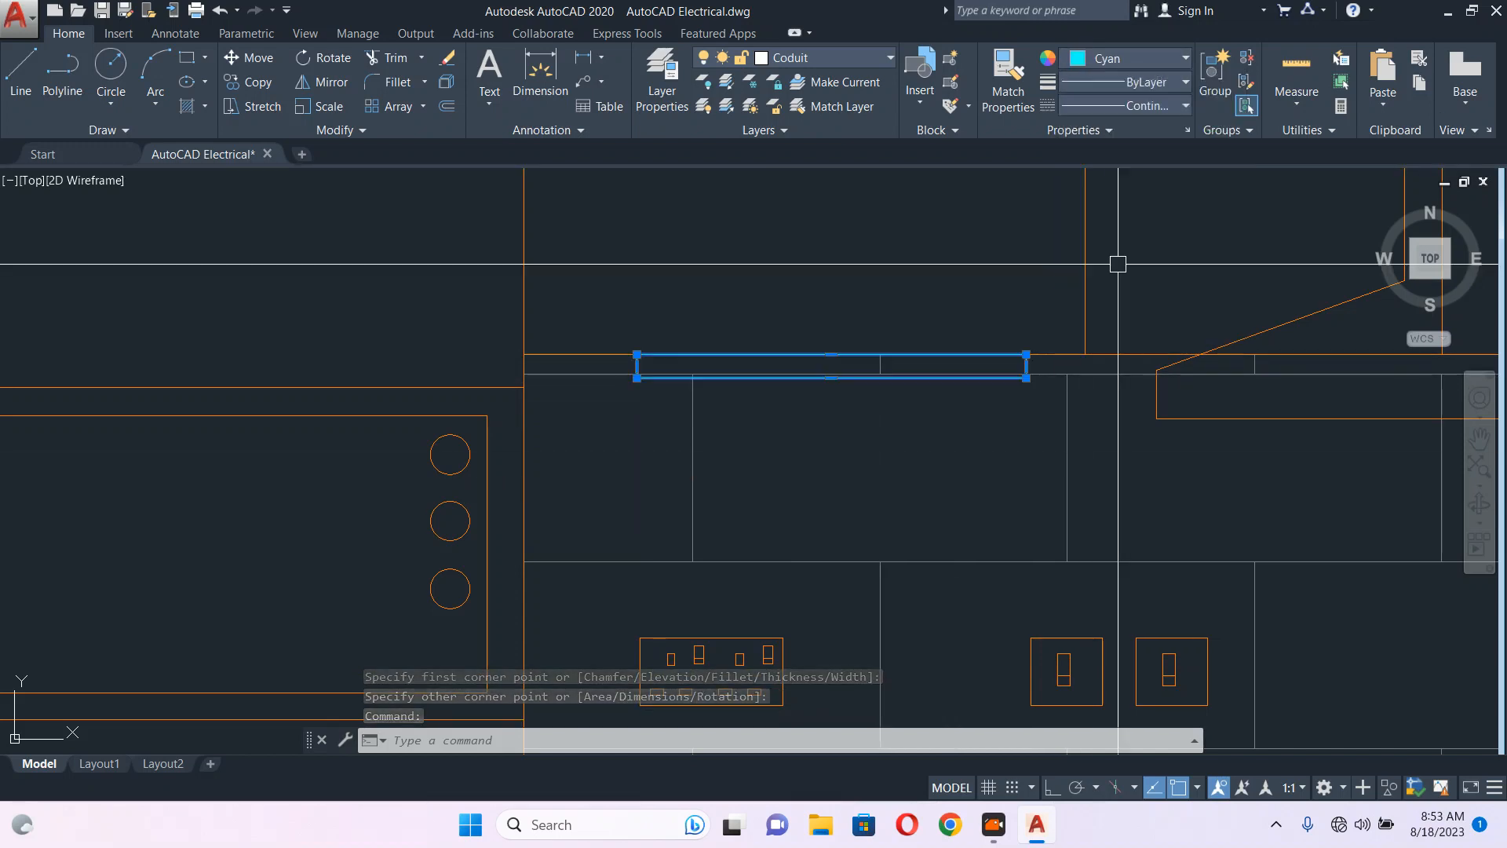
{"action": "key", "text": "Escape"}
- Review the cyan under-cabinet rectangle in the kitchen elevation together with the neighbouring floor plan
{"action": "scroll", "coordinate": [859, 334], "scroll_direction": "down", "scroll_amount": 4}
{"action": "scroll", "coordinate": [843, 333], "scroll_direction": "down", "scroll_amount": 2}
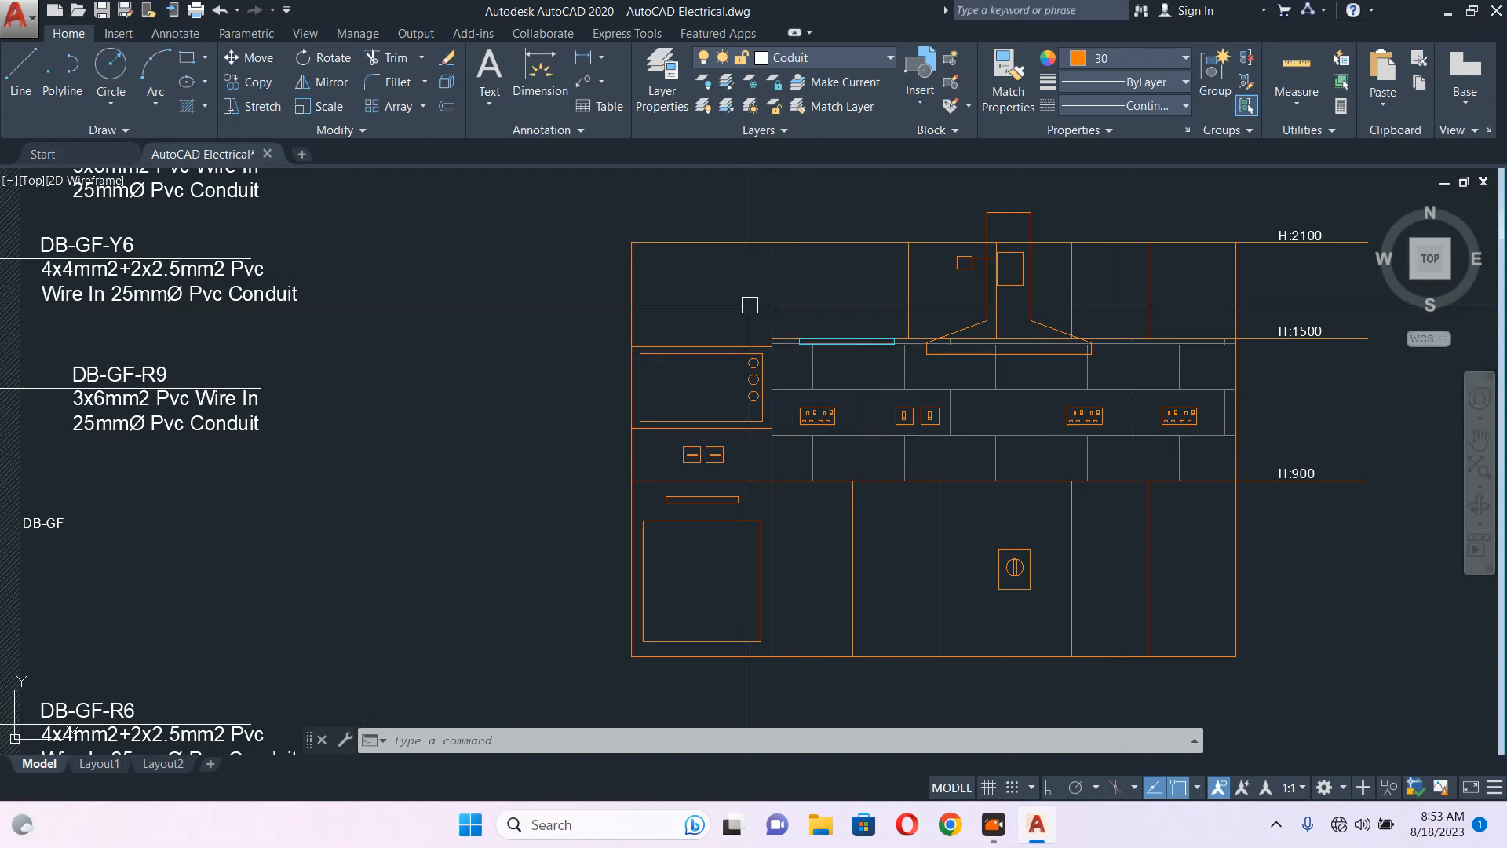
{"action": "scroll", "coordinate": [871, 369], "scroll_direction": "down", "scroll_amount": 4}
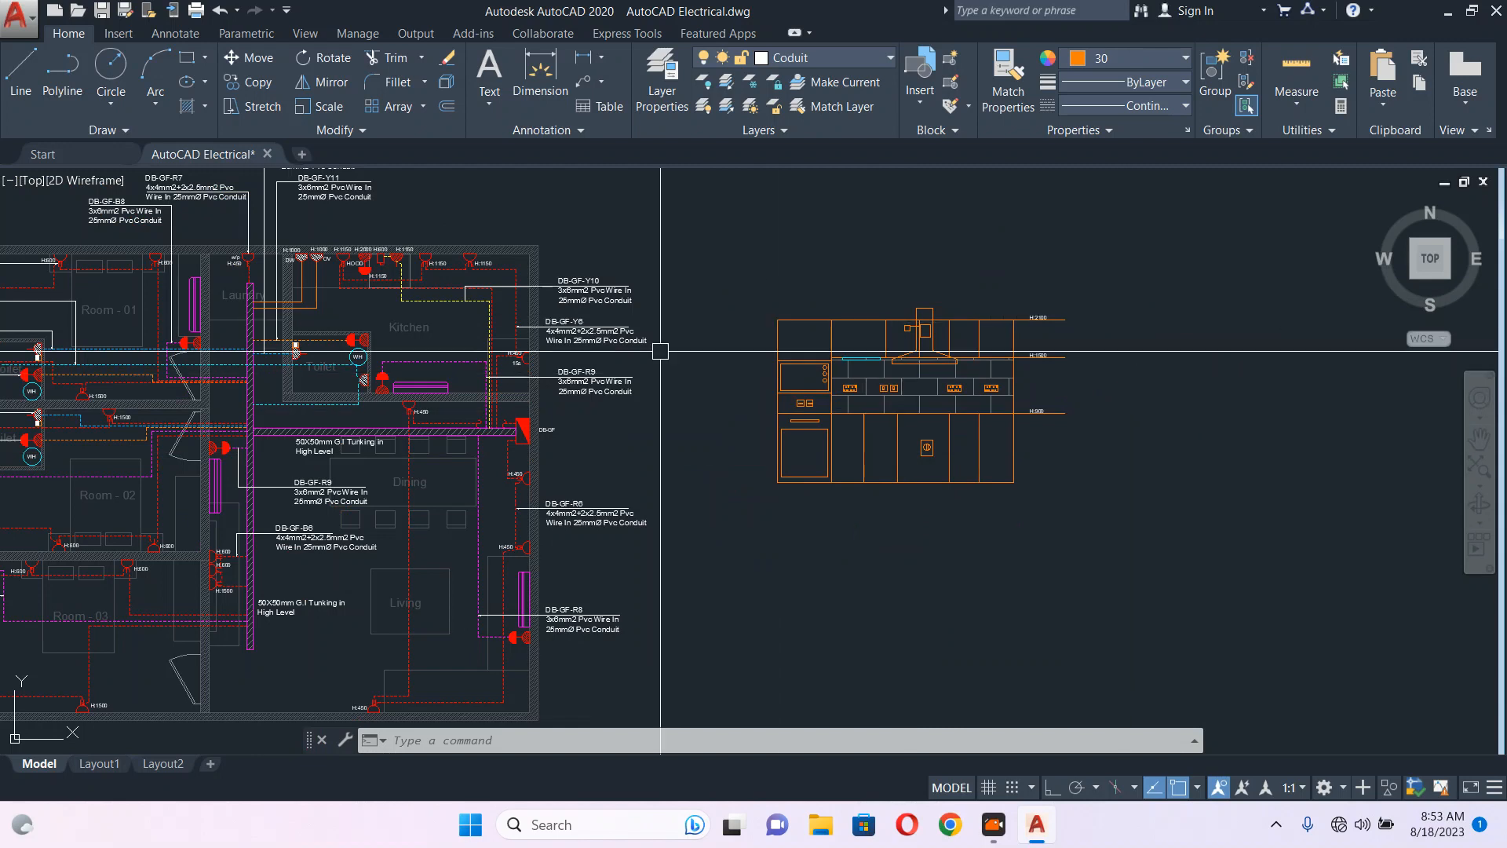
{"action": "middle_click_drag", "start_coordinate": [646, 436], "coordinate": [1056, 310]}
{"action": "scroll", "coordinate": [1056, 311], "scroll_direction": "down", "scroll_amount": 2}
{"action": "scroll", "coordinate": [1220, 273], "scroll_direction": "up", "scroll_amount": 4}
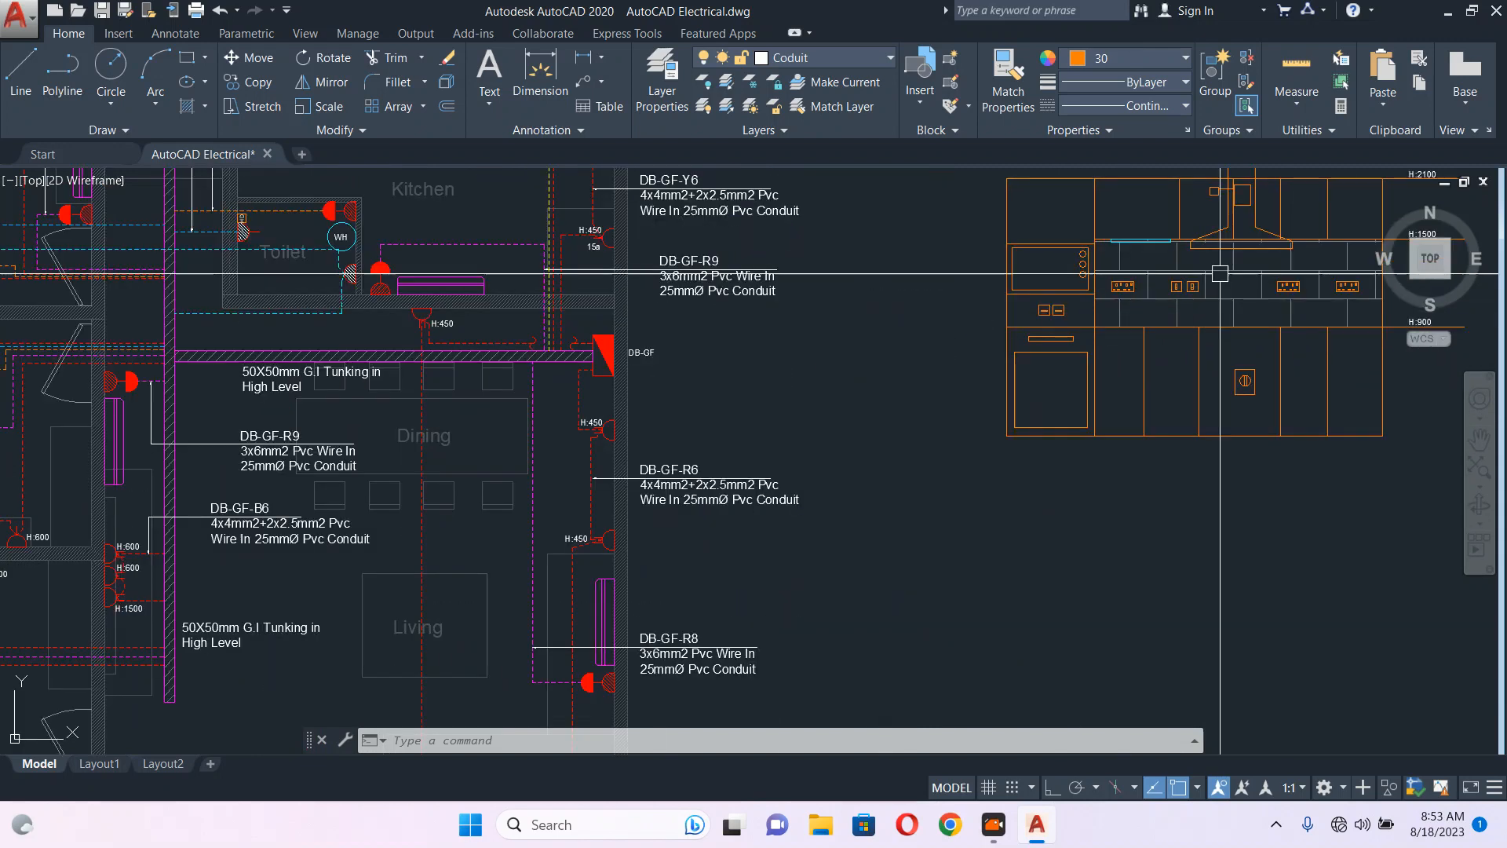
{"action": "left_click", "coordinate": [1138, 241]}
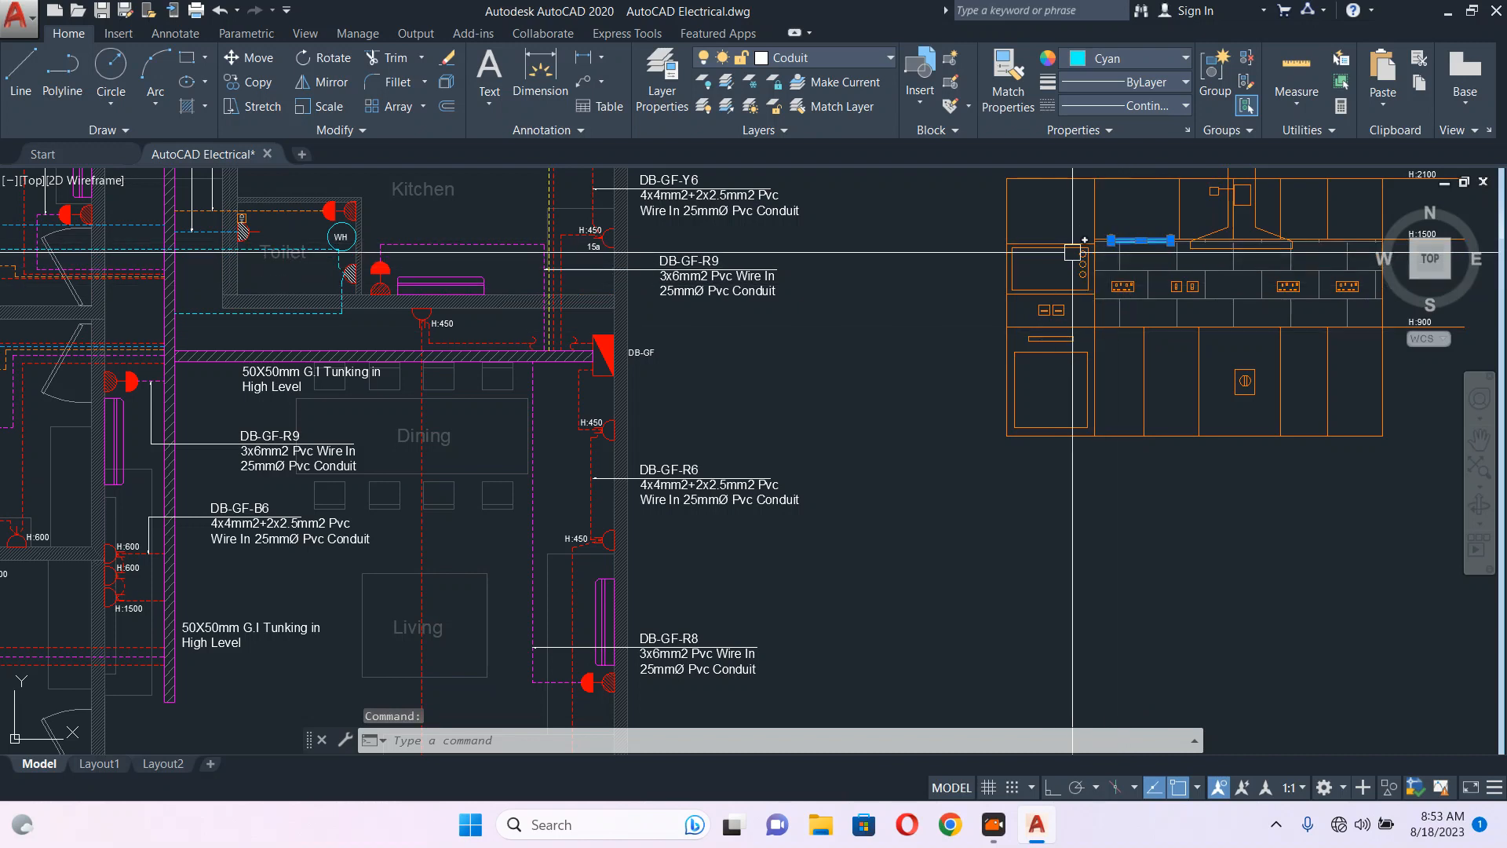
{"action": "scroll", "coordinate": [1119, 268], "scroll_direction": "up", "scroll_amount": 2}
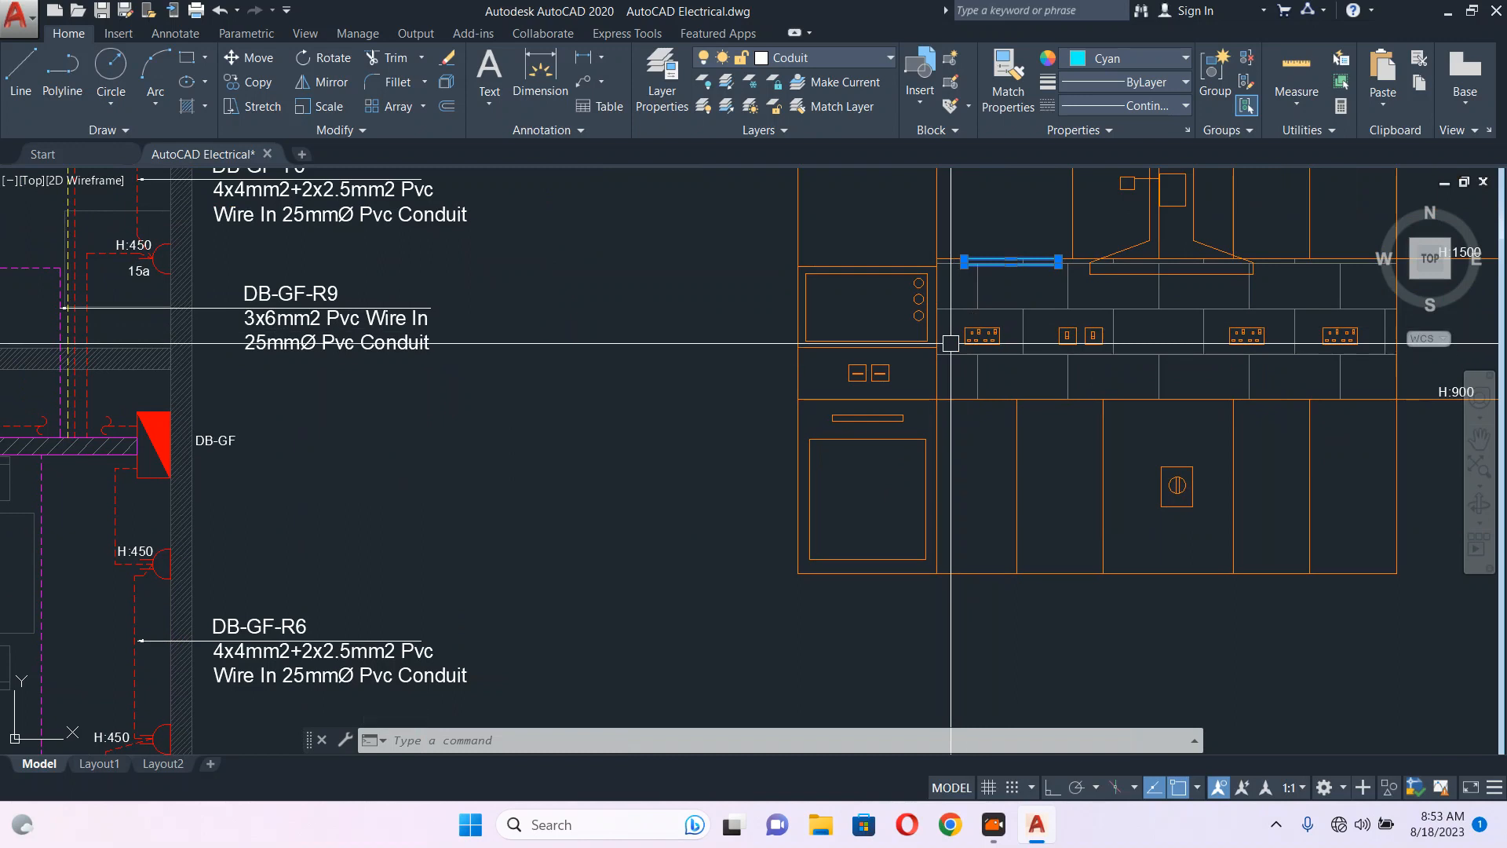
{"action": "middle_click_drag", "start_coordinate": [1028, 351], "coordinate": [770, 377]}
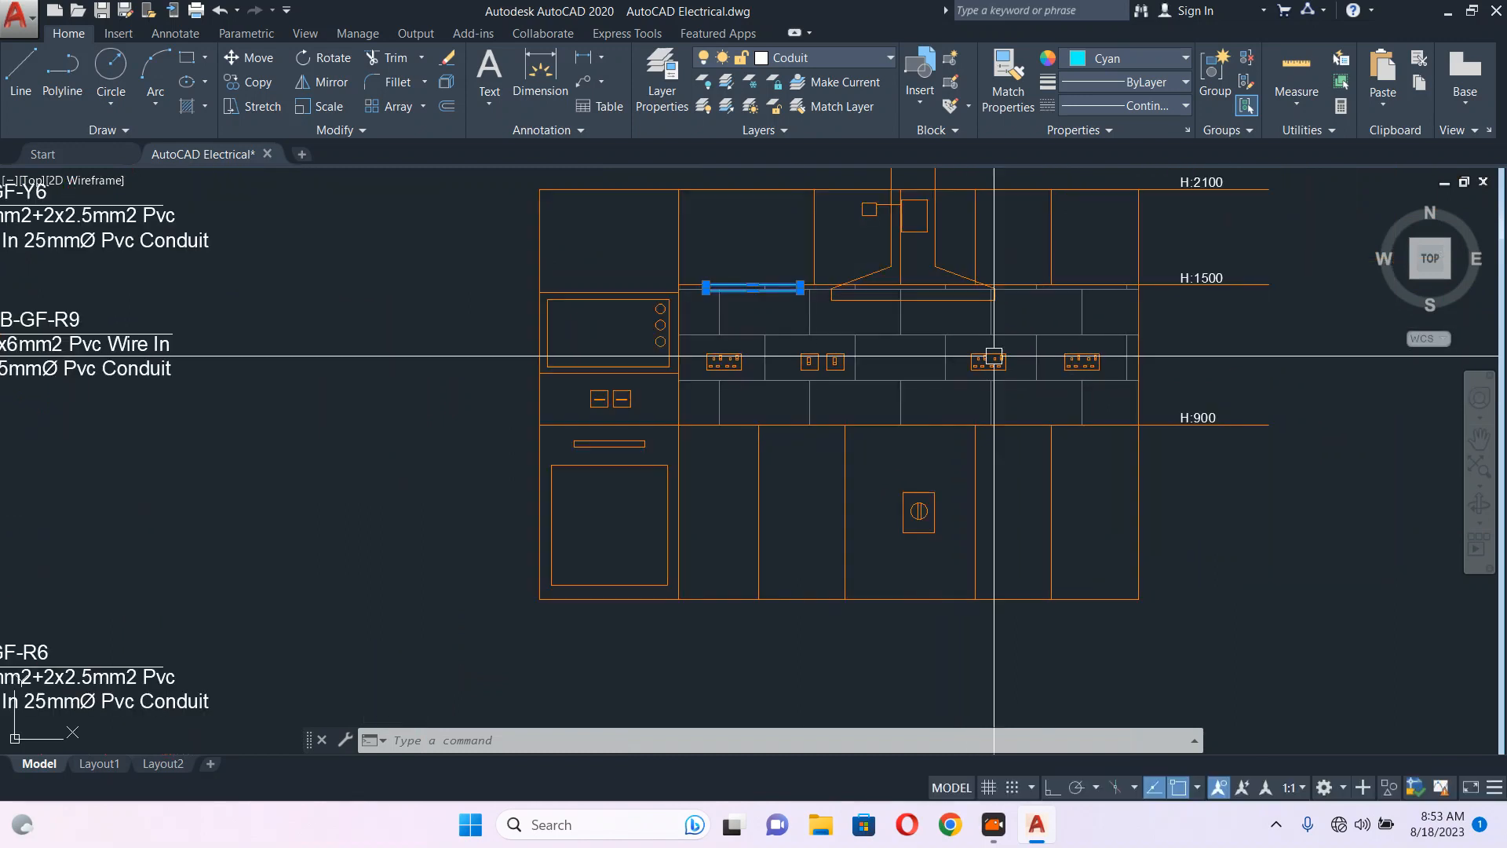
{"action": "mouse_move", "coordinate": [613, 395]}
{"action": "middle_mouse_down"}
{"action": "mouse_move", "coordinate": [1227, 426]}
{"action": "mouse_move", "coordinate": [929, 430]}
{"action": "middle_mouse_up"}
- Erase the cyan rectangle under the upper cabinets and return to the kitchen in the floor plan
{"action": "key", "text": "Escape"}
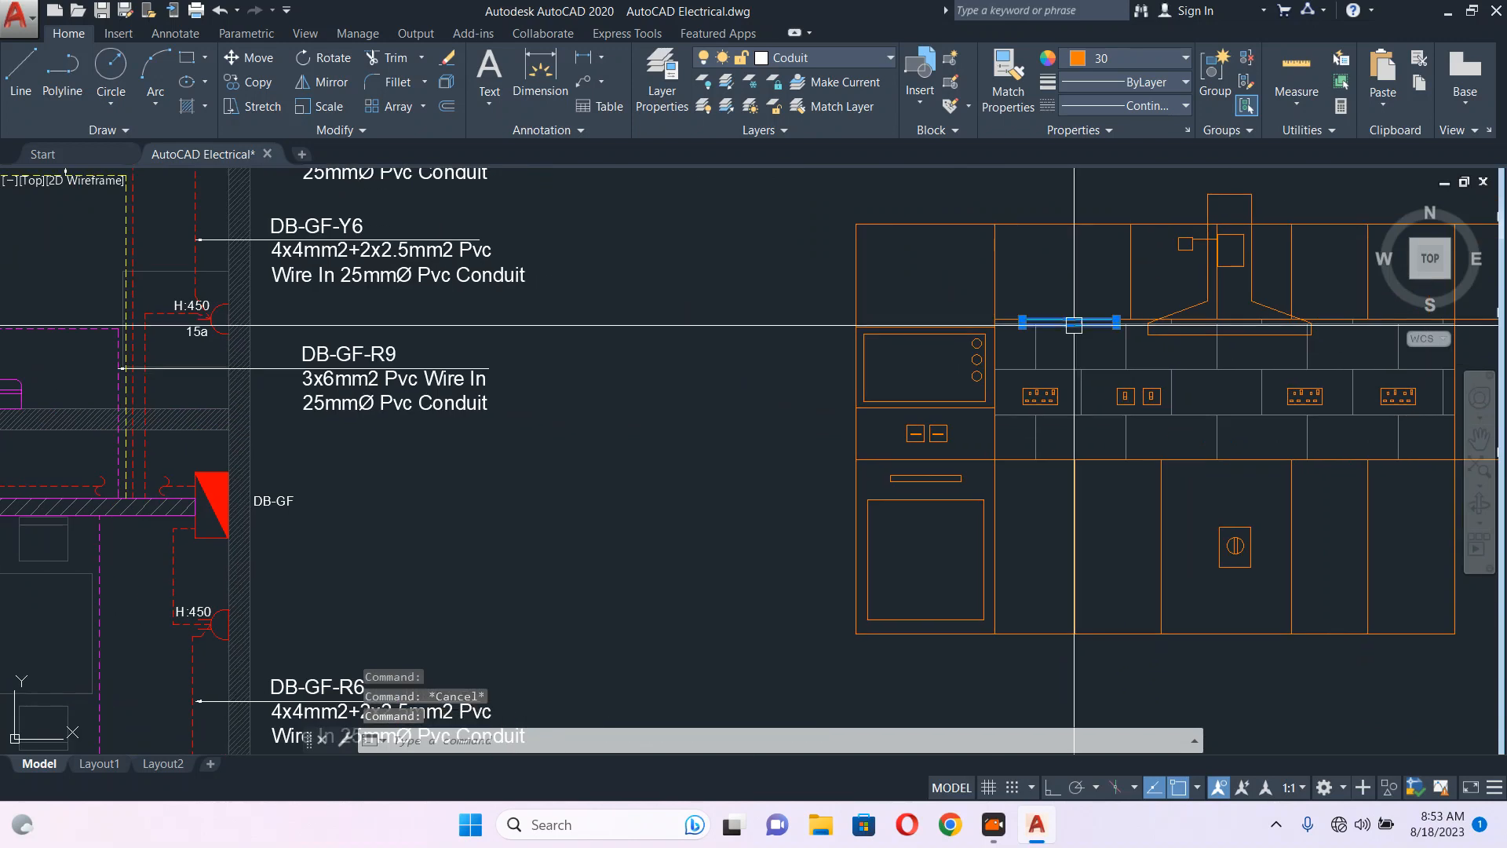
{"action": "type", "text": "e"}
{"action": "key", "text": "Return"}
{"action": "scroll", "coordinate": [1052, 350], "scroll_direction": "down", "scroll_amount": 4}
{"action": "scroll", "coordinate": [525, 241], "scroll_direction": "up", "scroll_amount": 6}
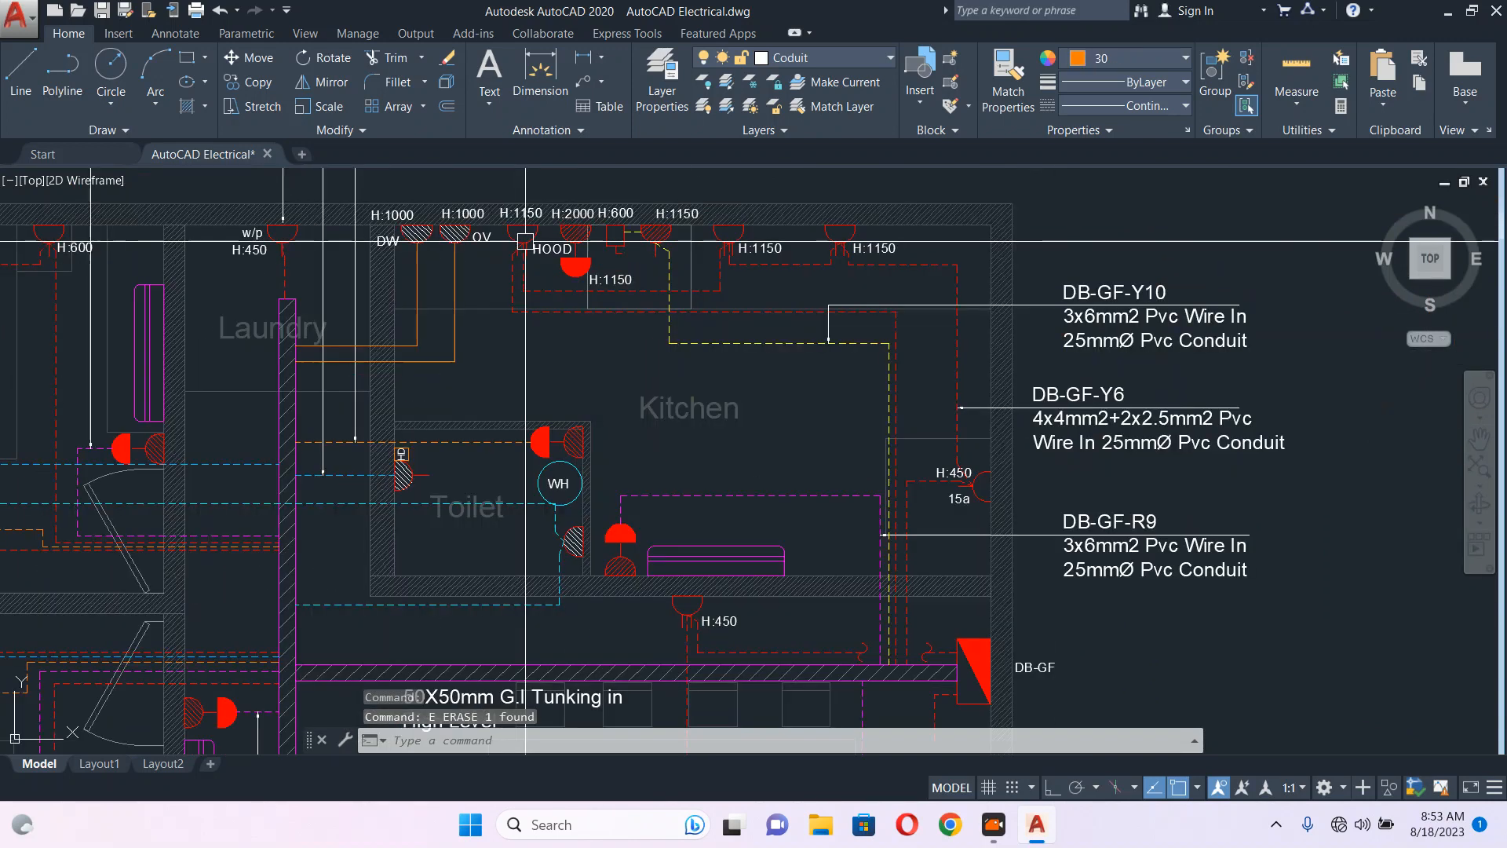
- Draw a polyline conduit from the range hood's lower outlet straight down into the kitchen, then left to the vertical trunking by the laundry
{"action": "middle_click_drag", "start_coordinate": [525, 241], "coordinate": [609, 278]}
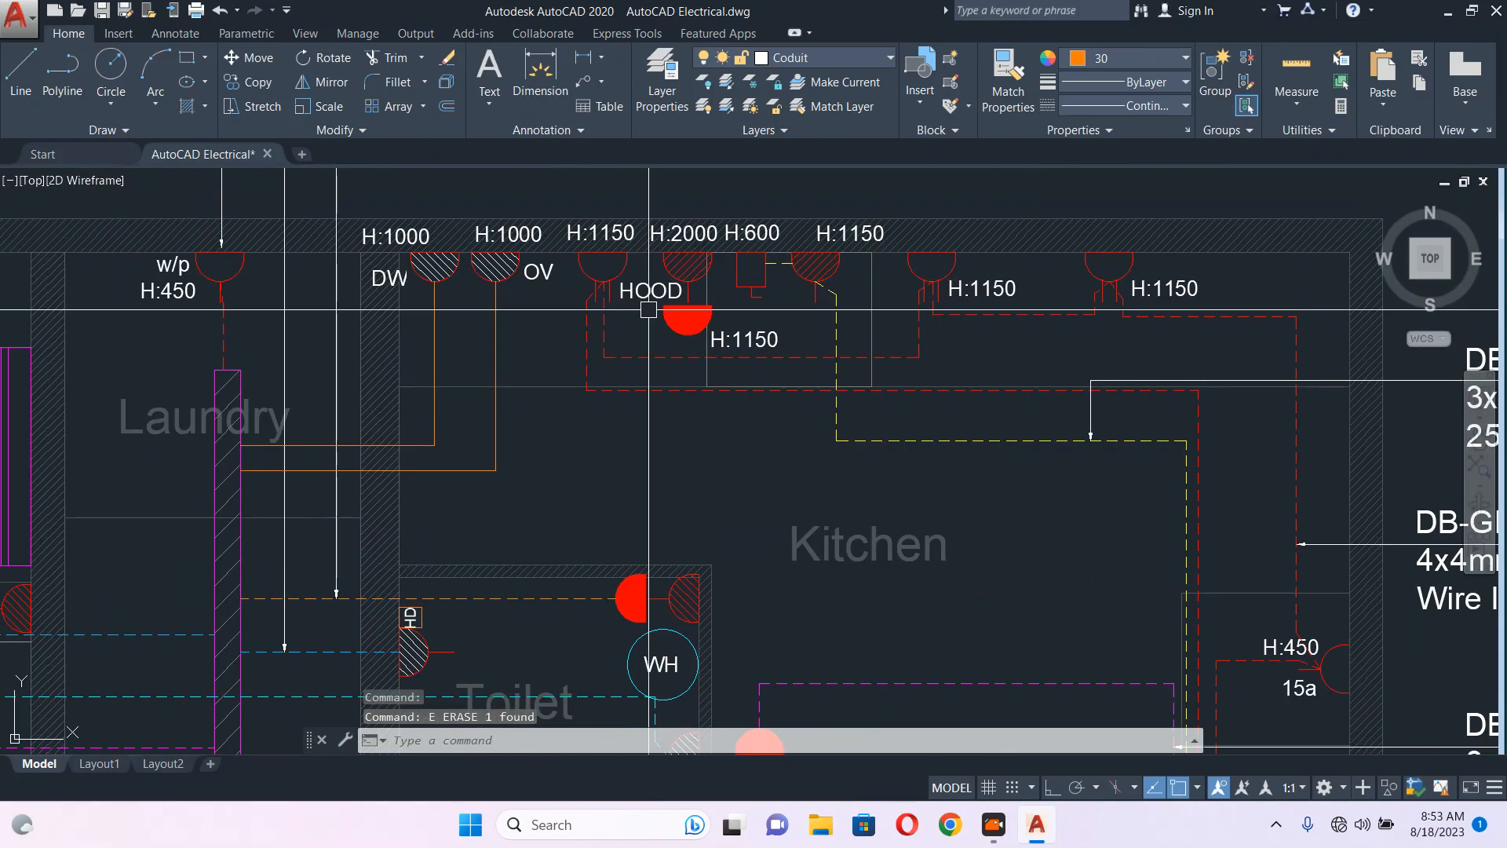
{"action": "middle_click_drag", "start_coordinate": [647, 353], "coordinate": [759, 330]}
{"action": "type", "text": "PL"}
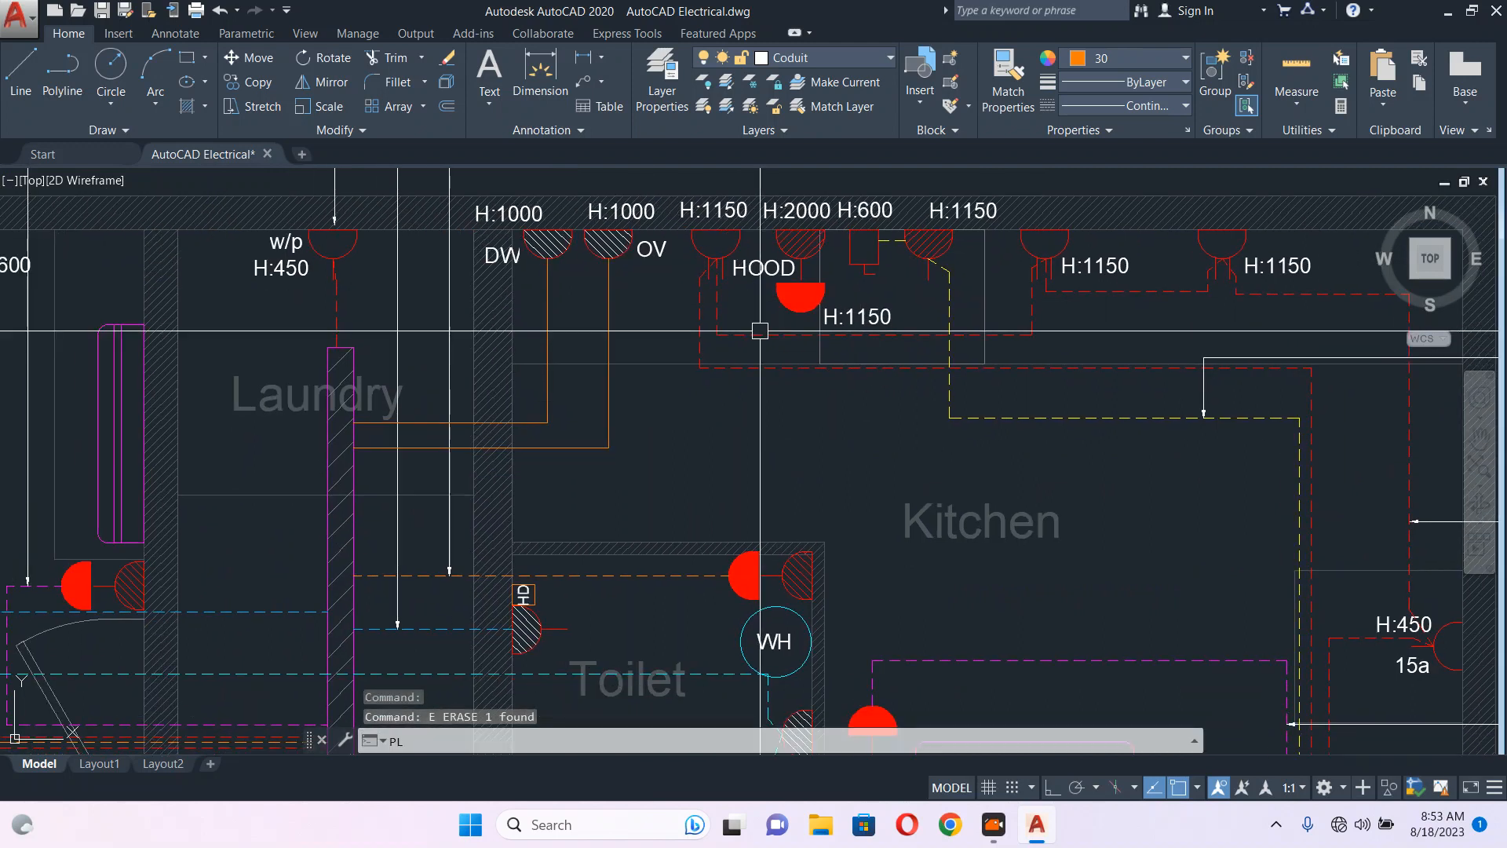
{"action": "key", "text": "Return"}
{"action": "left_click", "coordinate": [799, 293]}
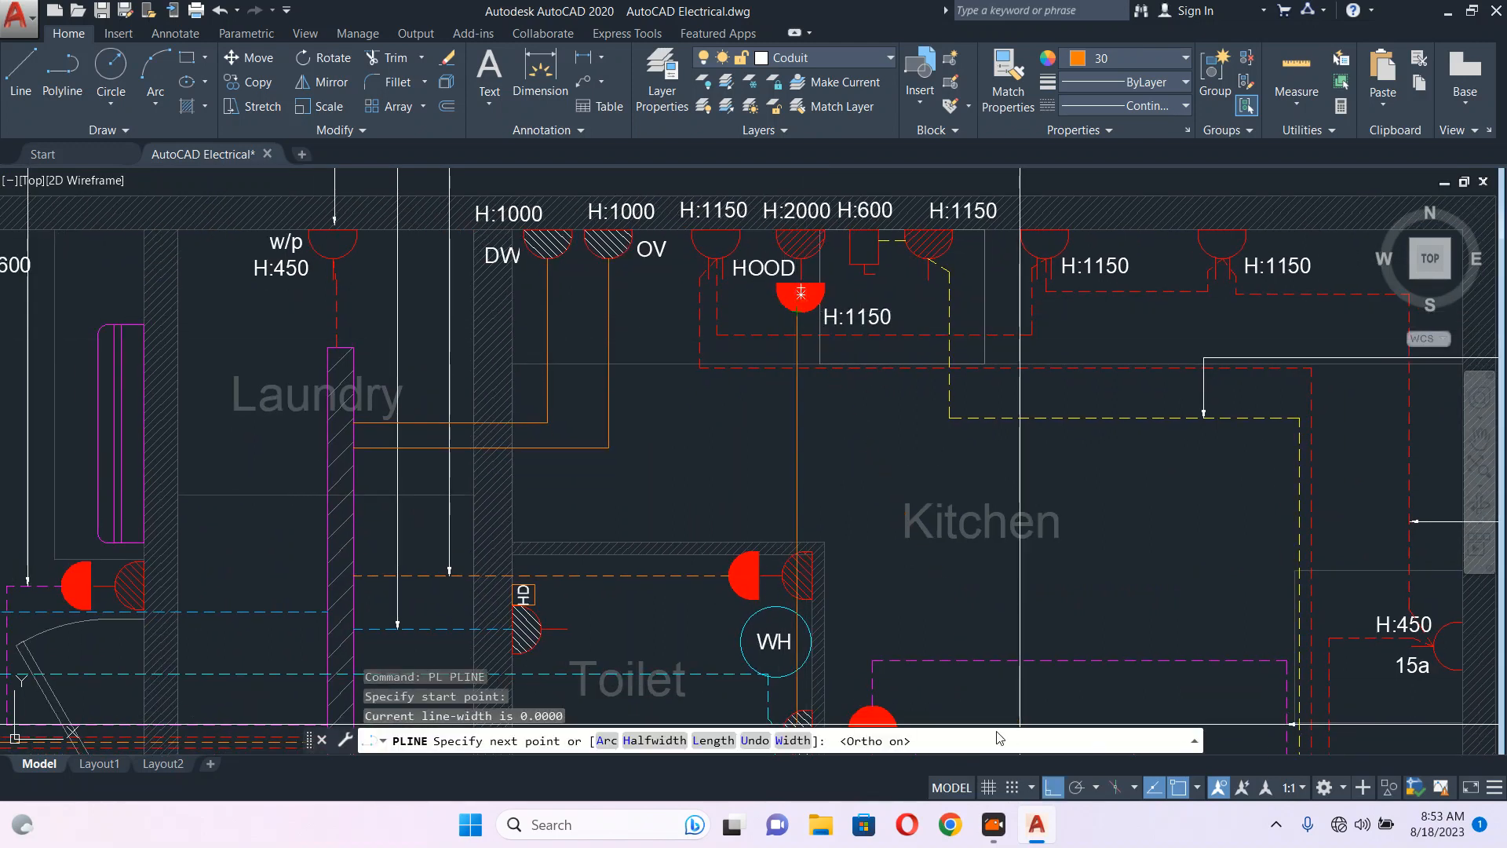
{"action": "left_click", "coordinate": [797, 474]}
{"action": "left_click", "coordinate": [355, 474]}
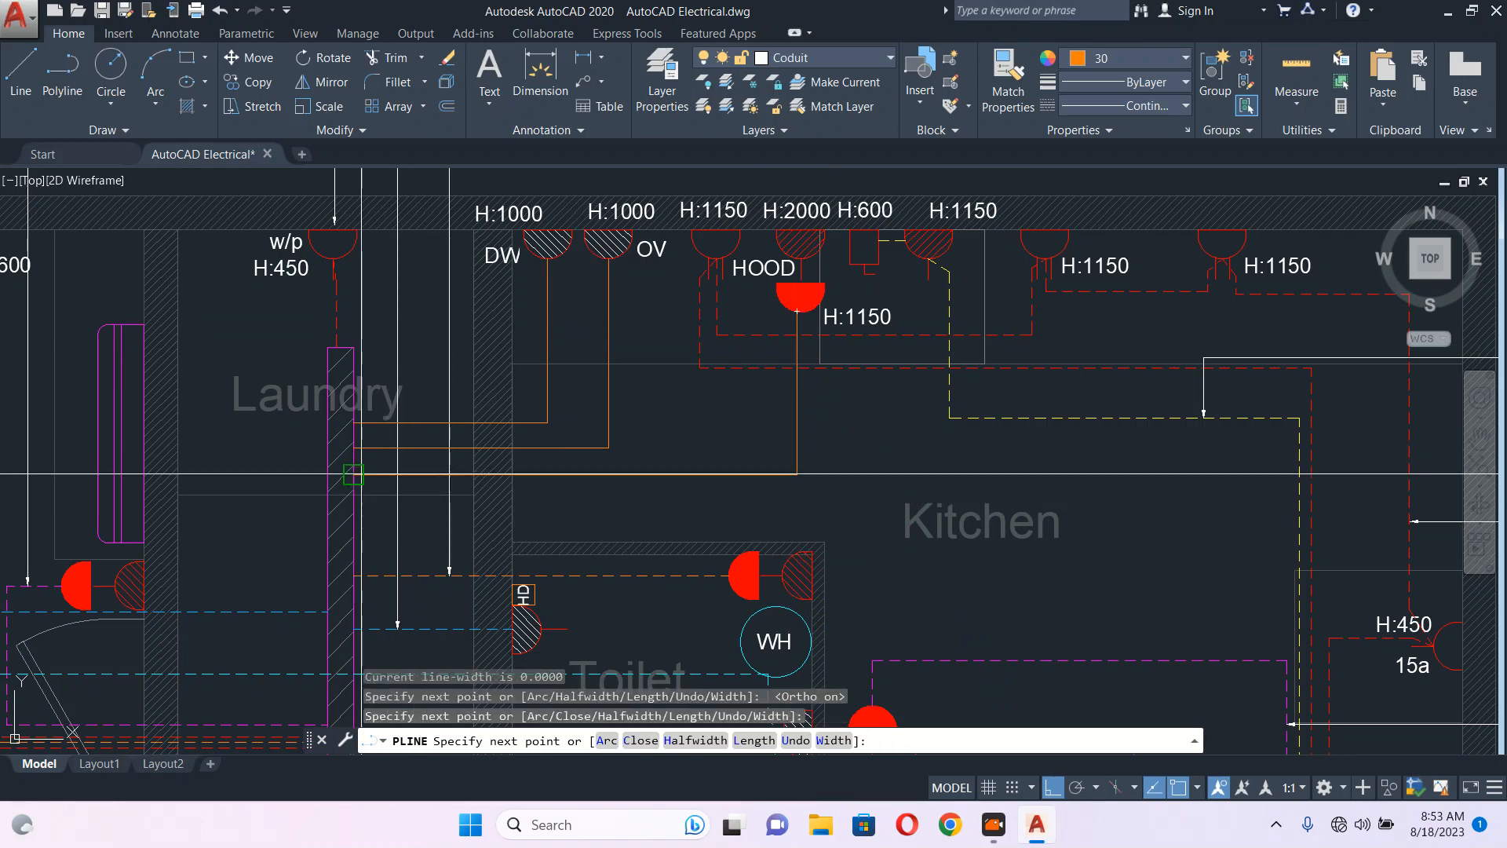
{"action": "key", "text": "Escape"}
- Stretch the DB-GF-Y12 and DB-GF-Y11 labels with their leaders straight up to make room above the kitchen wall
{"action": "scroll", "coordinate": [993, 395], "scroll_direction": "down", "scroll_amount": 8}
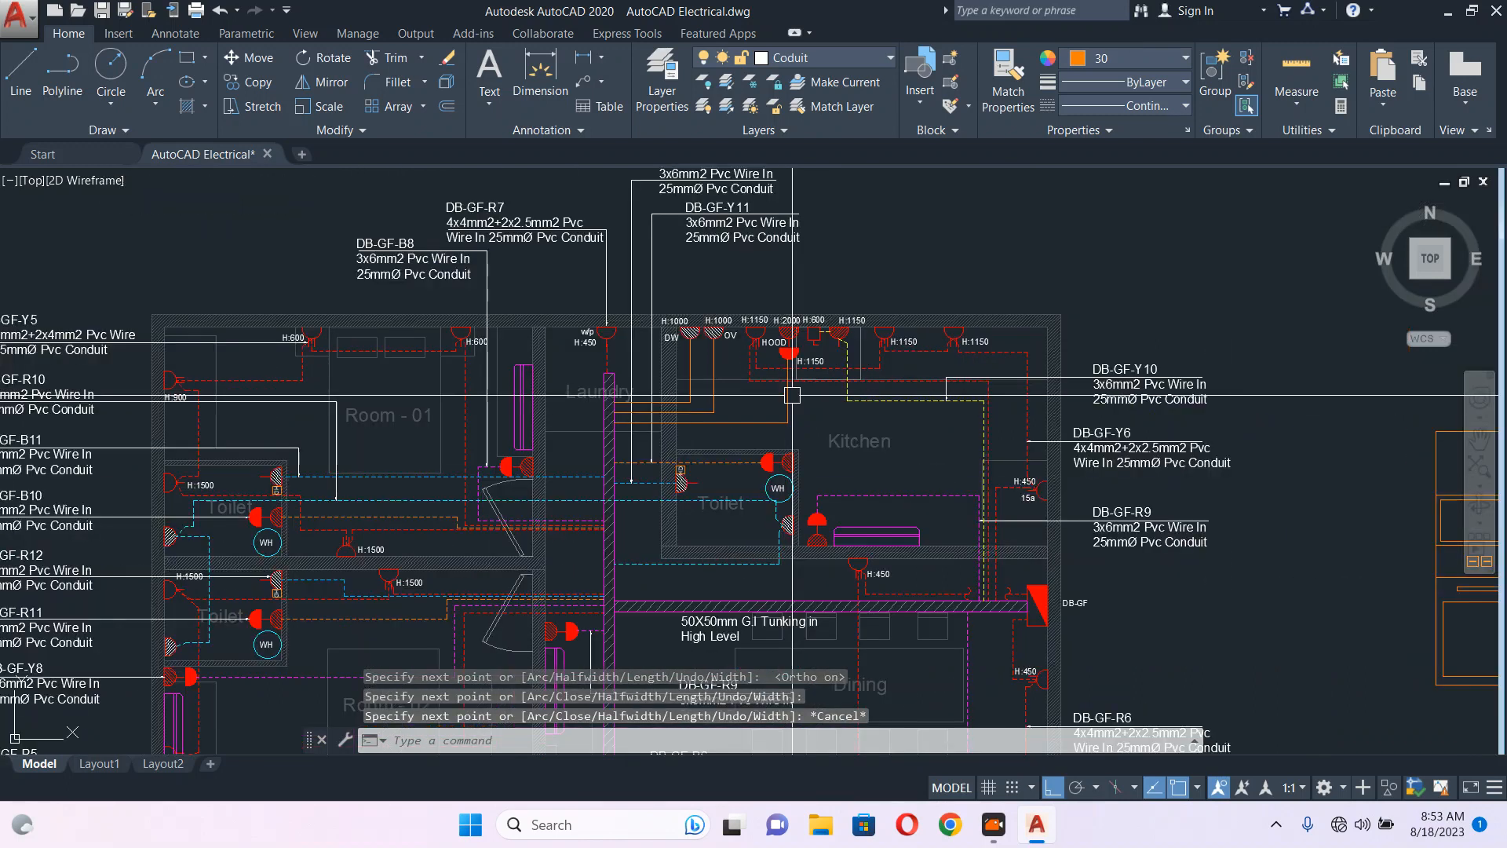
{"action": "middle_click_drag", "start_coordinate": [1010, 435], "coordinate": [931, 308]}
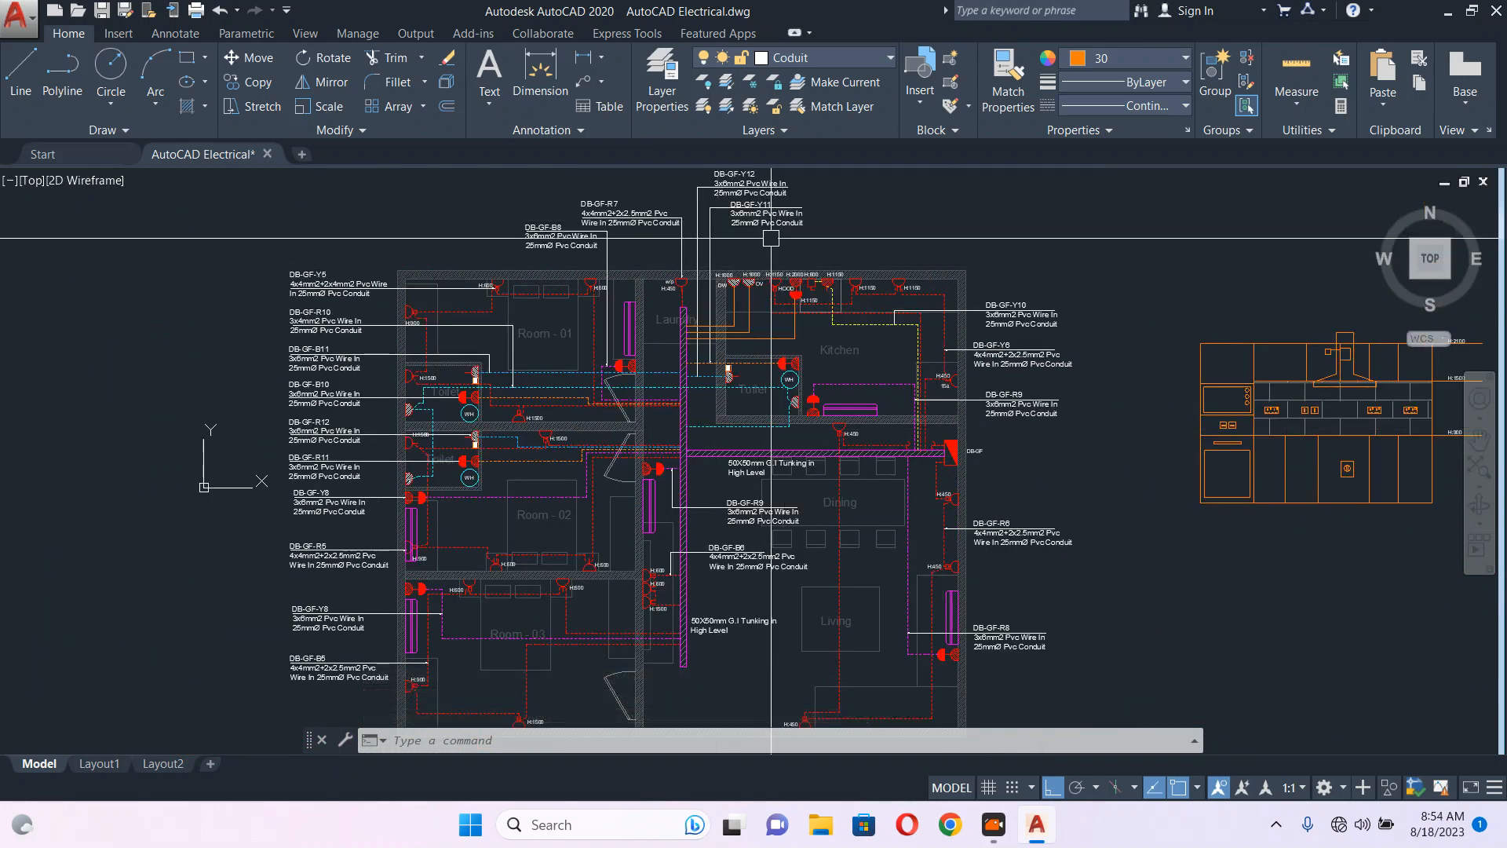
{"action": "scroll", "coordinate": [770, 221], "scroll_direction": "up", "scroll_amount": 3}
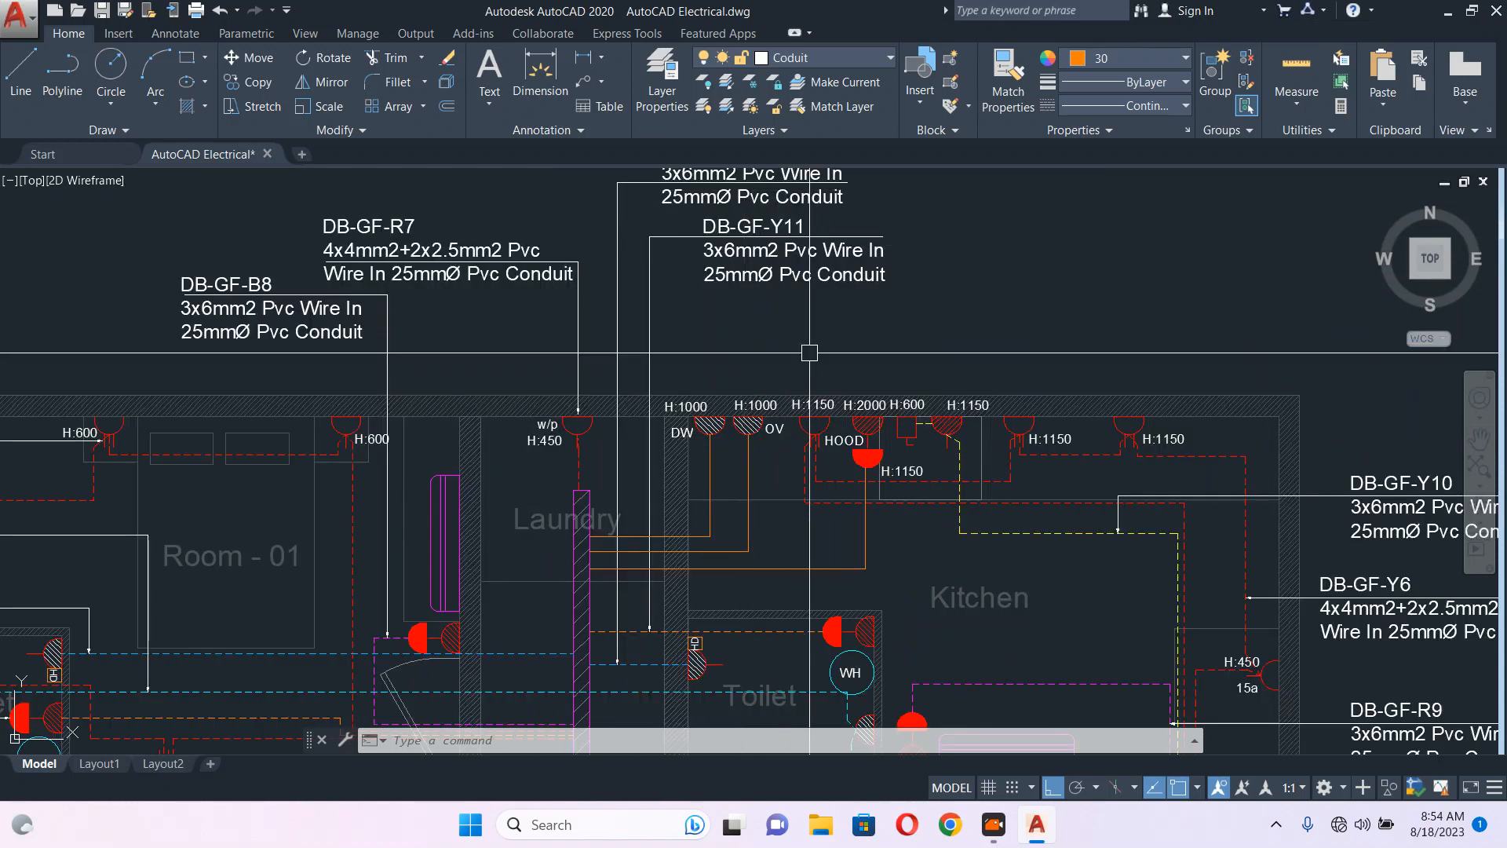
{"action": "mouse_move", "coordinate": [900, 372]}
{"action": "middle_mouse_down"}
{"action": "mouse_move", "coordinate": [809, 186]}
{"action": "mouse_move", "coordinate": [807, 438]}
{"action": "middle_mouse_up"}
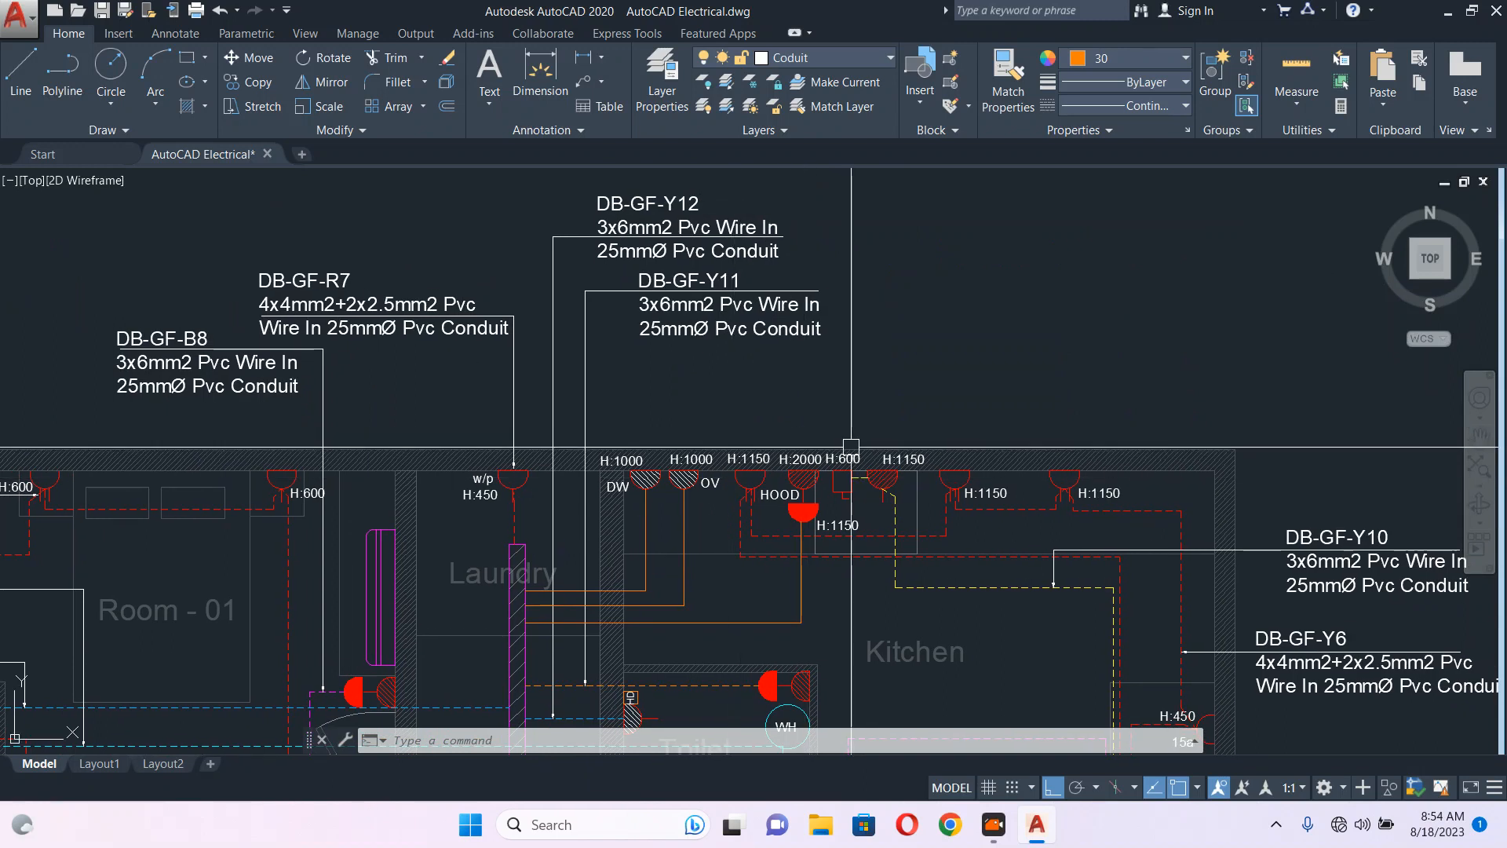
{"action": "left_click", "coordinate": [907, 184]}
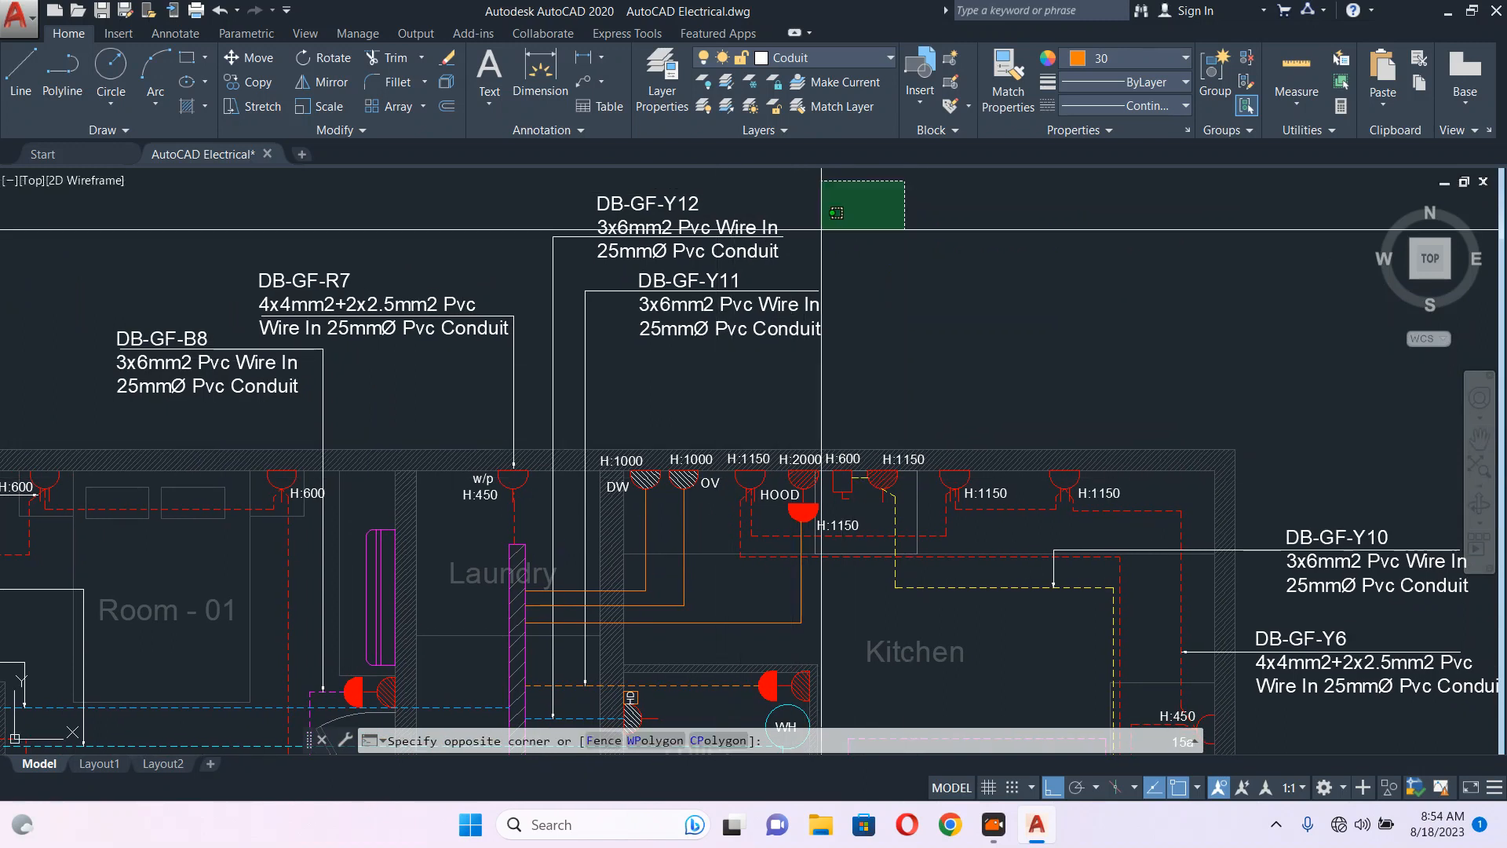
{"action": "left_click", "coordinate": [546, 342]}
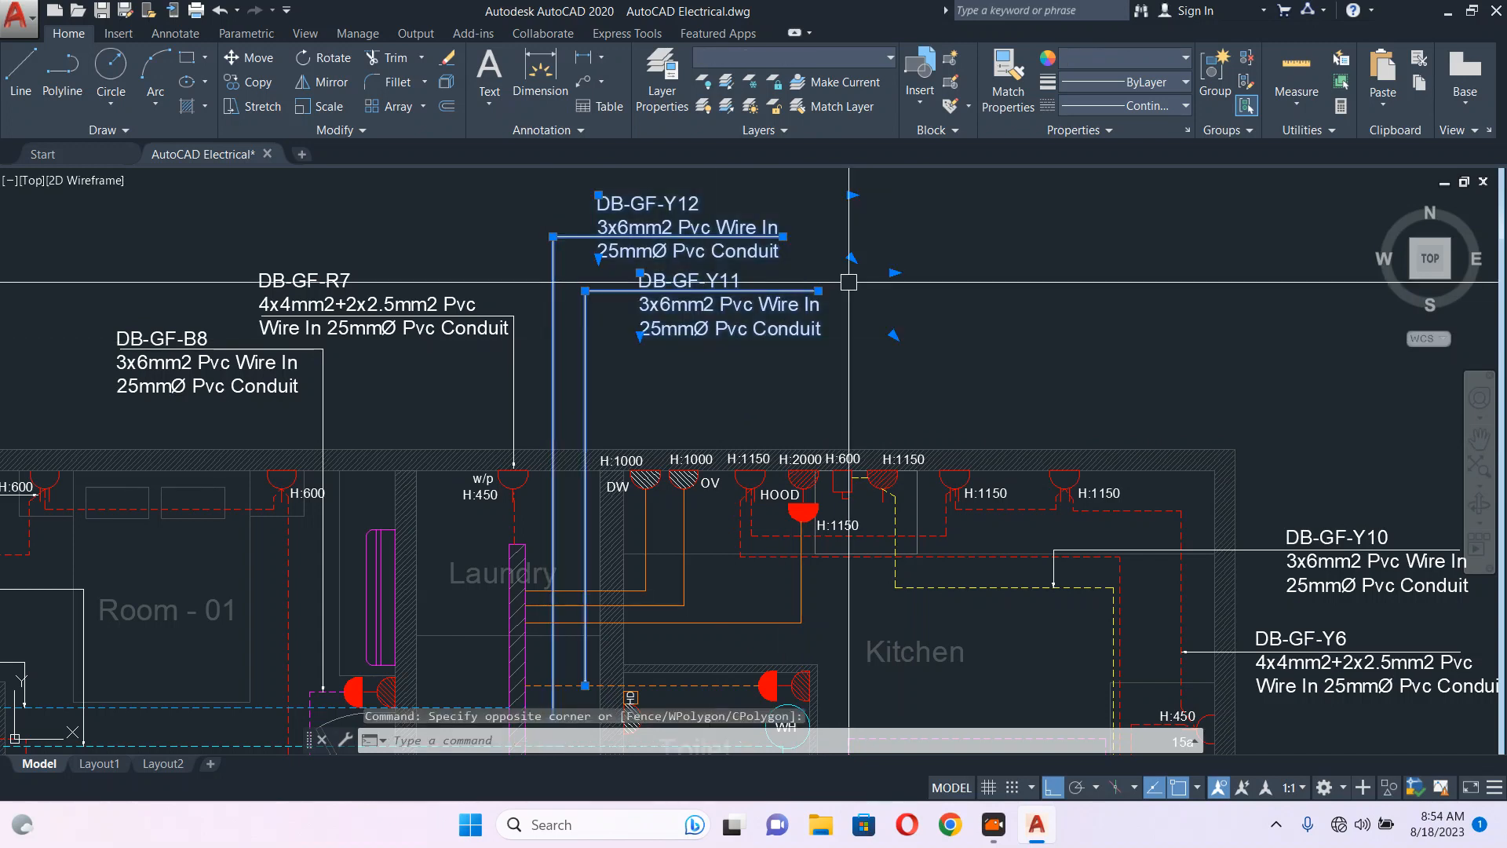
{"action": "type", "text": "s"}
{"action": "key", "text": "Return"}
{"action": "left_click", "coordinate": [954, 324]}
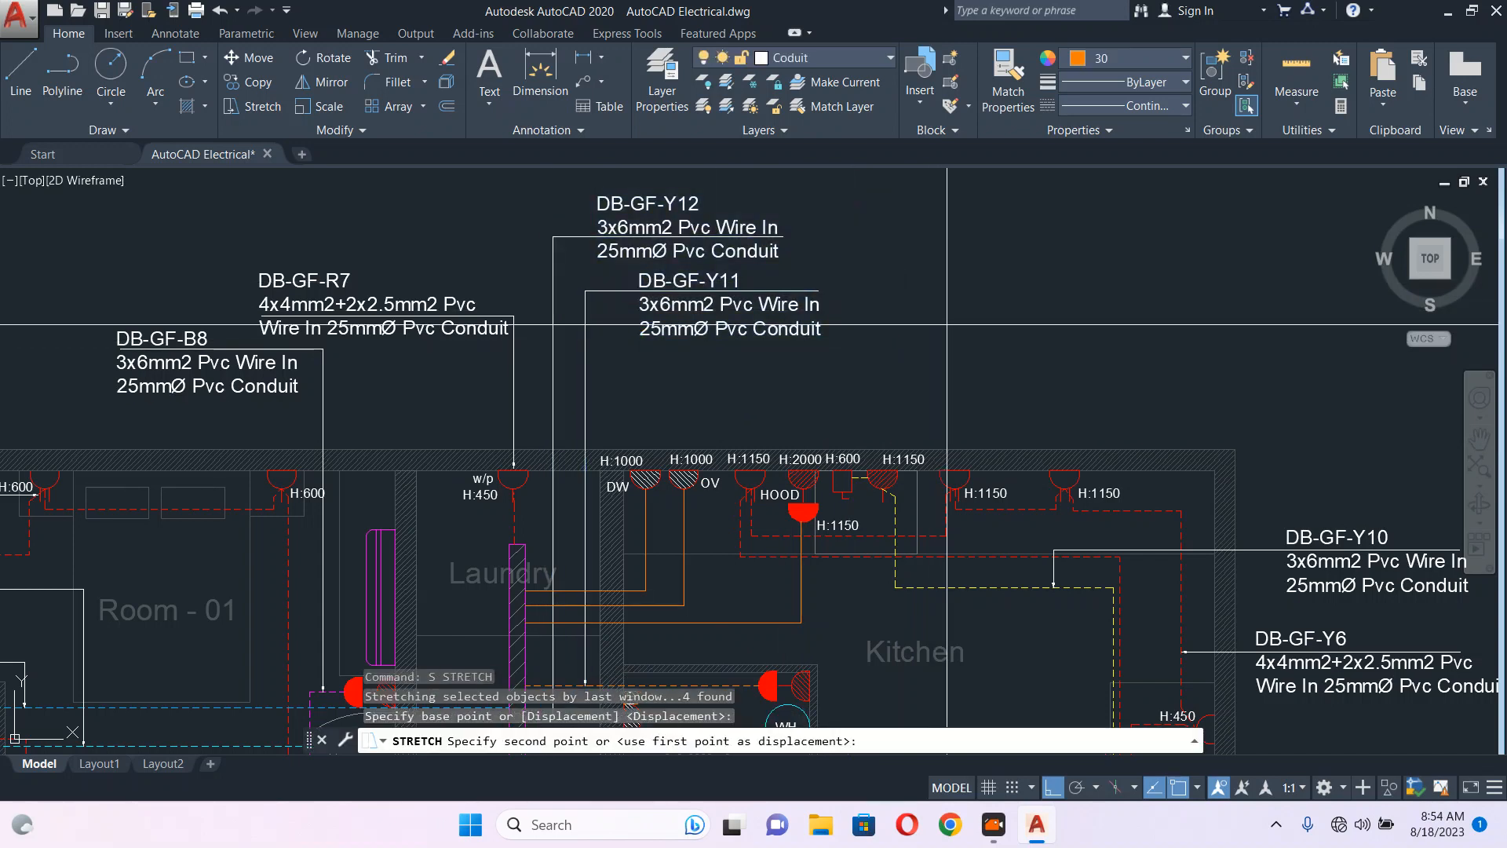
{"action": "left_click", "coordinate": [954, 277]}
{"action": "scroll", "coordinate": [630, 488], "scroll_direction": "up", "scroll_amount": 2}
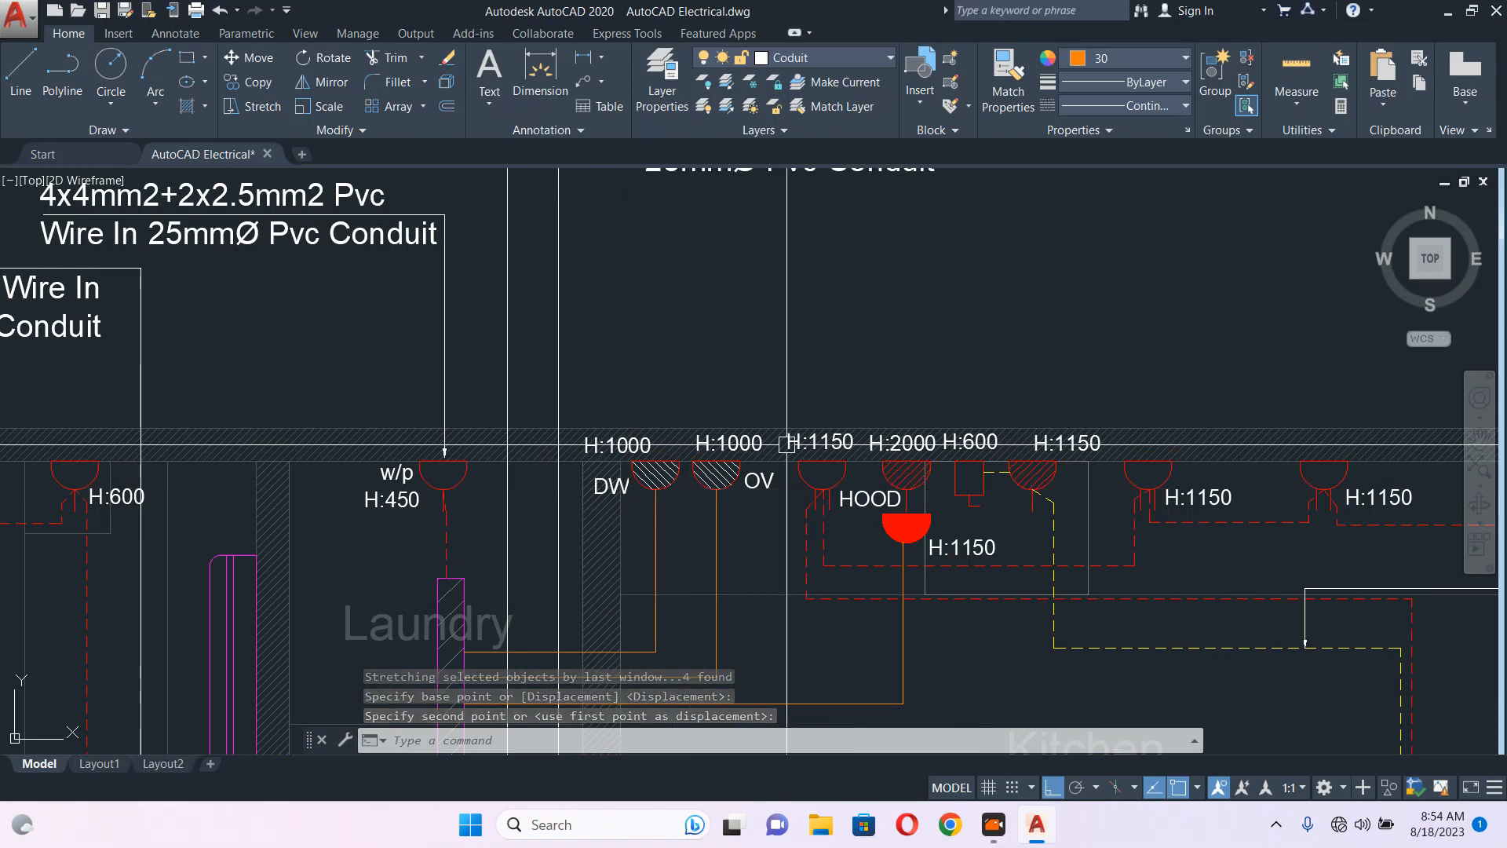
{"action": "scroll", "coordinate": [730, 298], "scroll_direction": "up", "scroll_amount": 2}
{"action": "scroll", "coordinate": [730, 330], "scroll_direction": "down", "scroll_amount": 4}
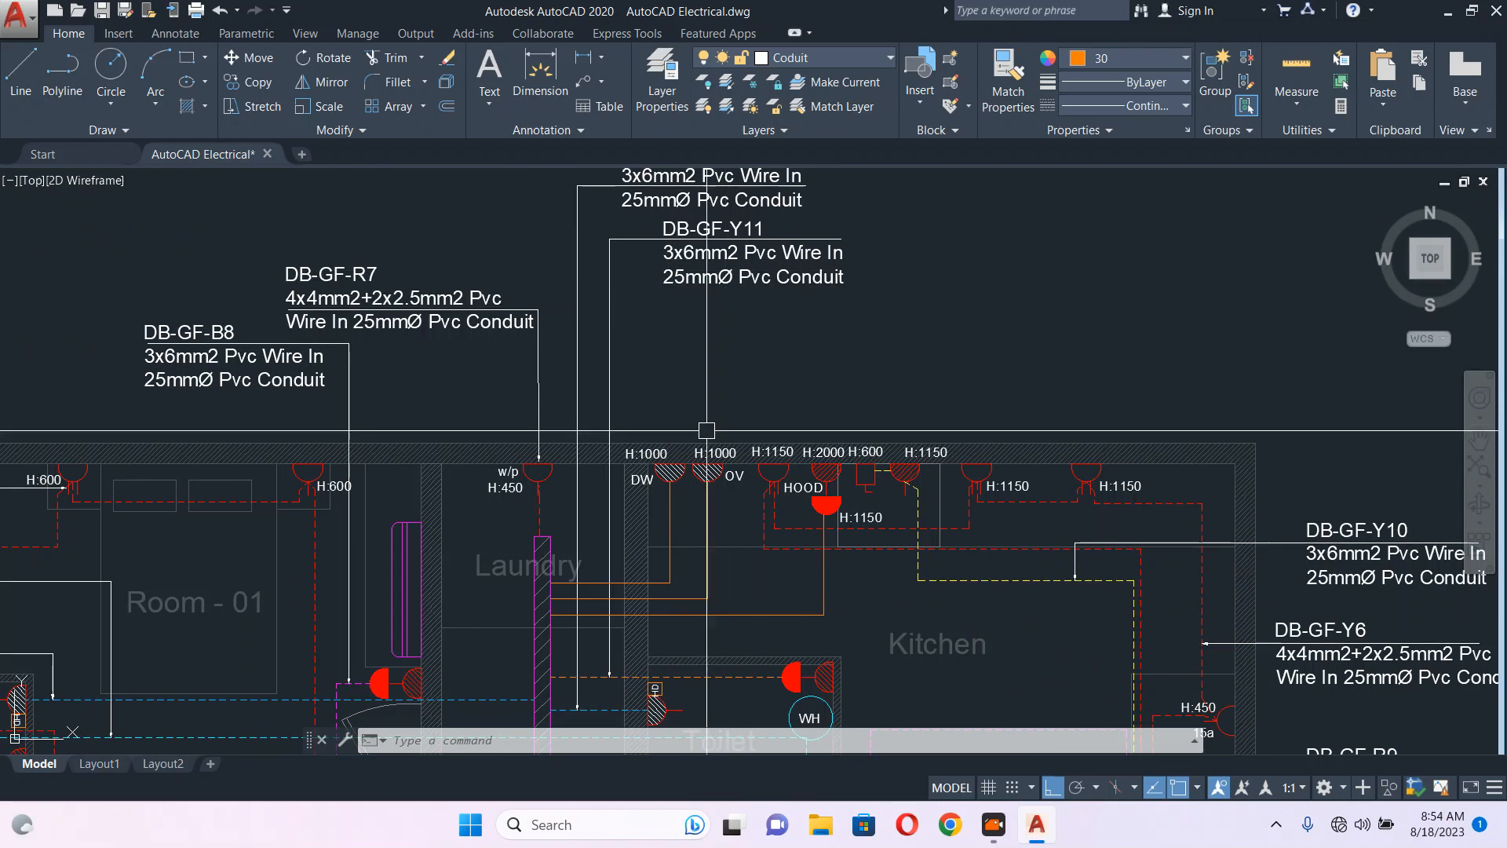
{"action": "mouse_move", "coordinate": [707, 431]}
{"action": "middle_mouse_down"}
{"action": "mouse_move", "coordinate": [641, 406]}
{"action": "mouse_move", "coordinate": [633, 382]}
{"action": "middle_mouse_up"}
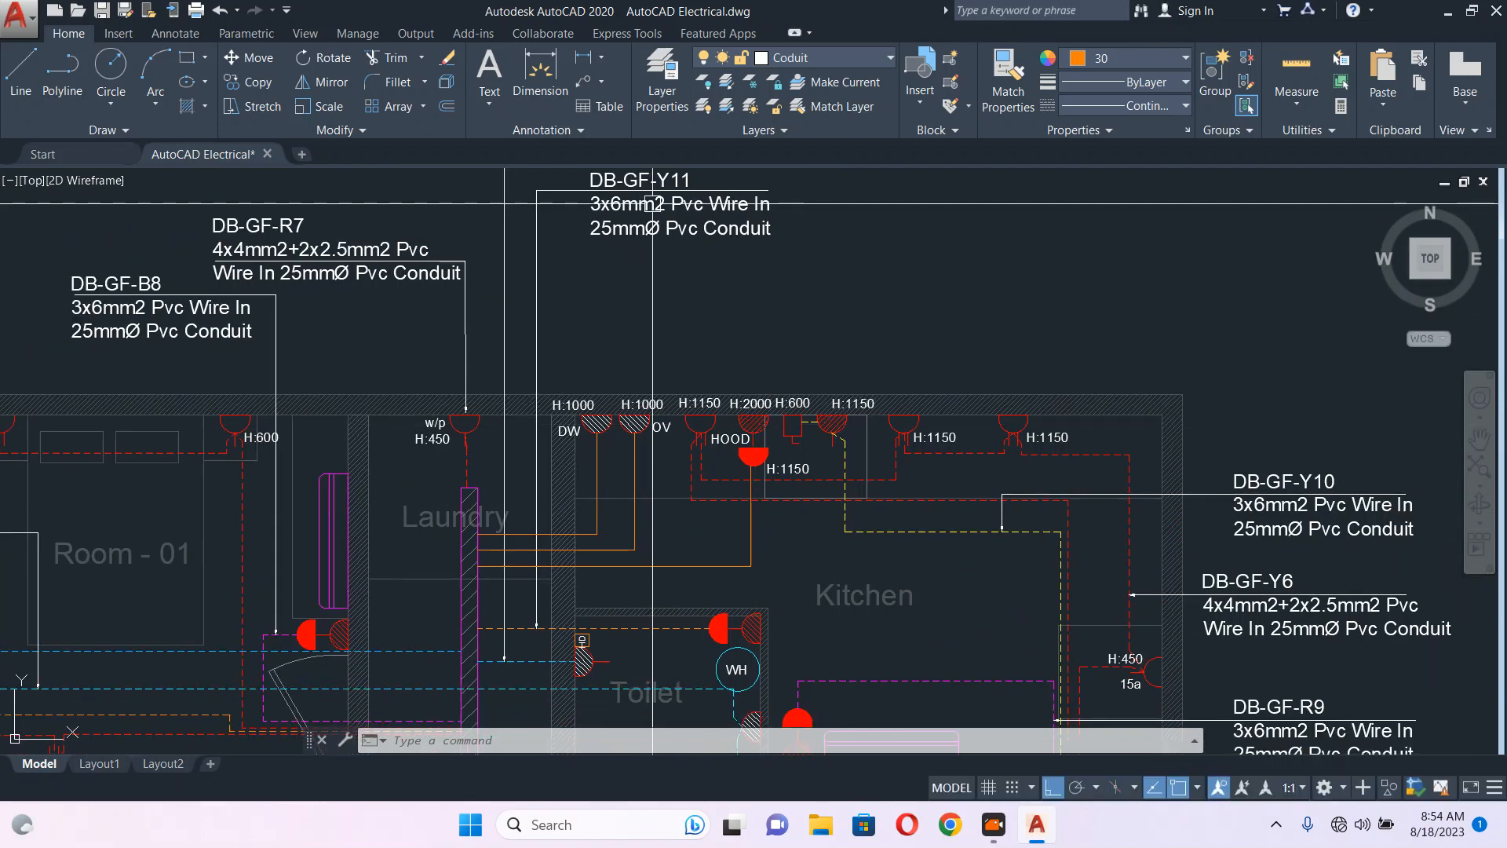
{"action": "scroll", "coordinate": [583, 403], "scroll_direction": "up", "scroll_amount": 2}
{"action": "type", "text": "LE"}
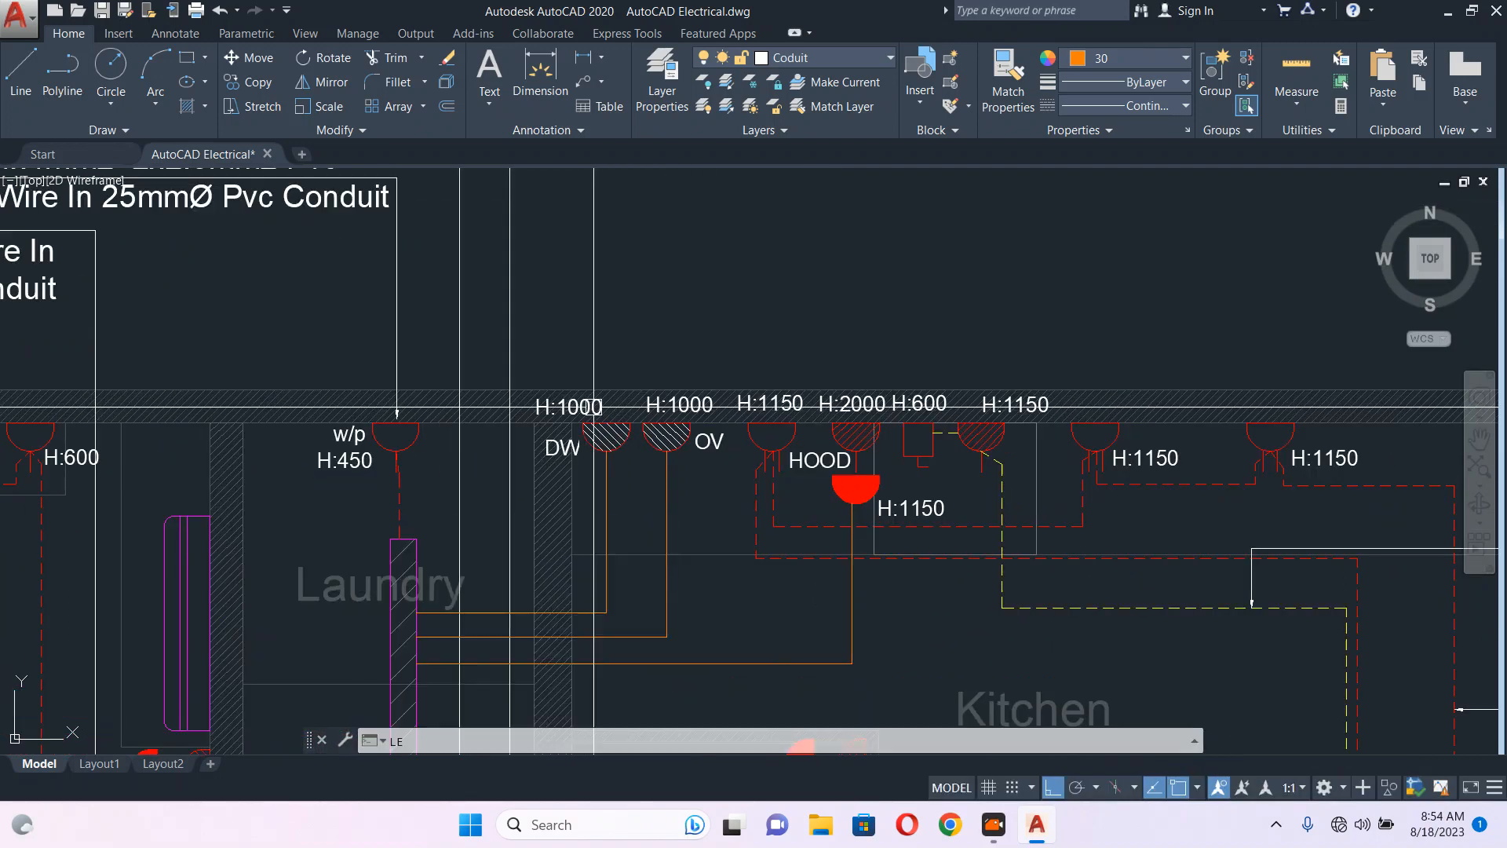
{"action": "key", "text": "Return"}
{"action": "left_click", "coordinate": [606, 425]}
{"action": "key", "text": "Escape"}
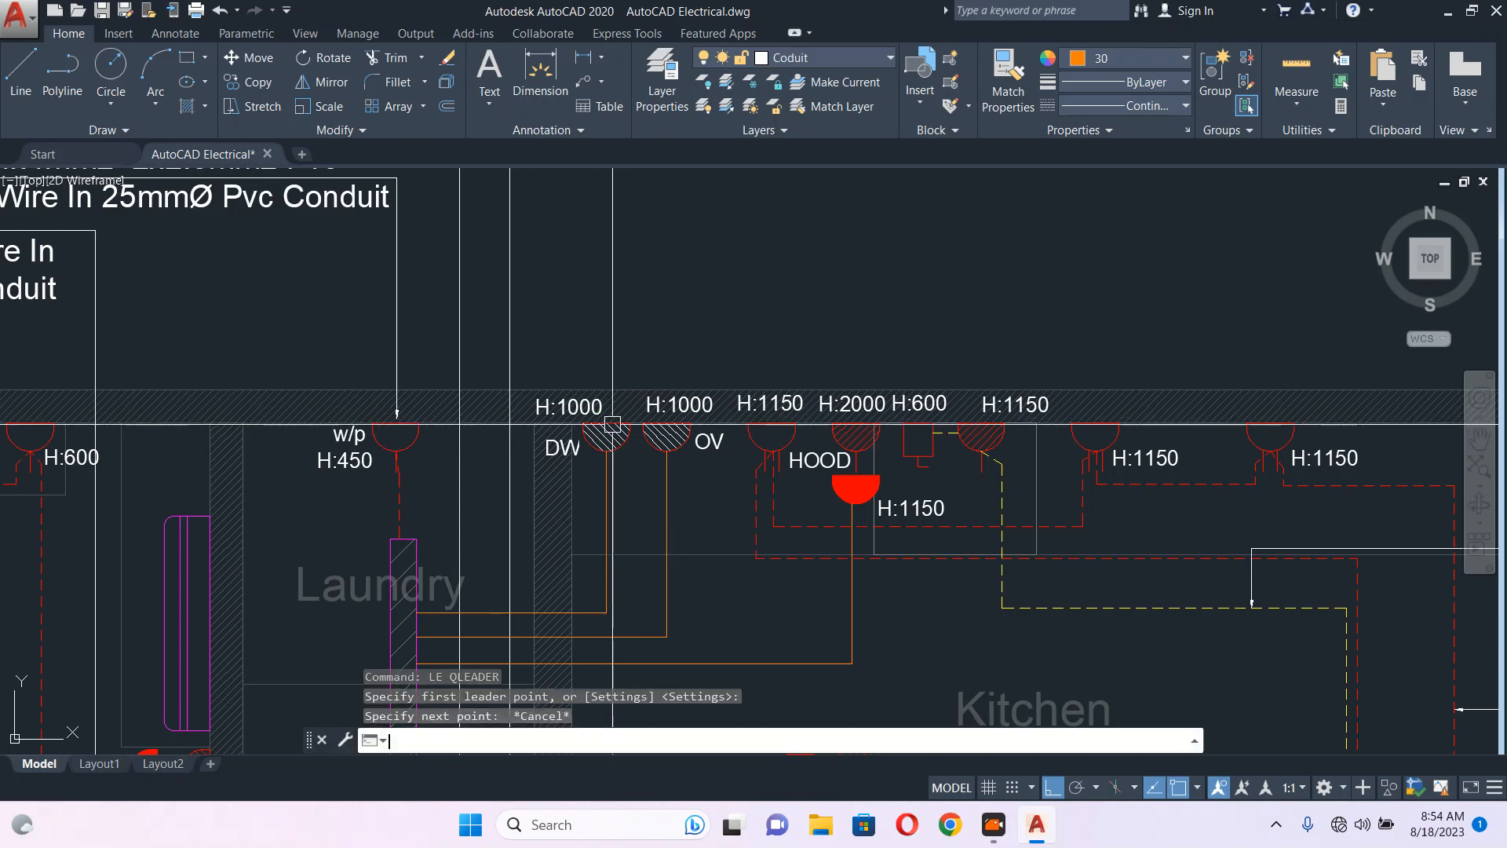
- Draw a leader from the DW outlet straight up above the wall, then right to line up with the end of the DB-GF-Y11 leader
{"action": "key", "text": "Return"}
{"action": "left_click", "coordinate": [606, 425]}
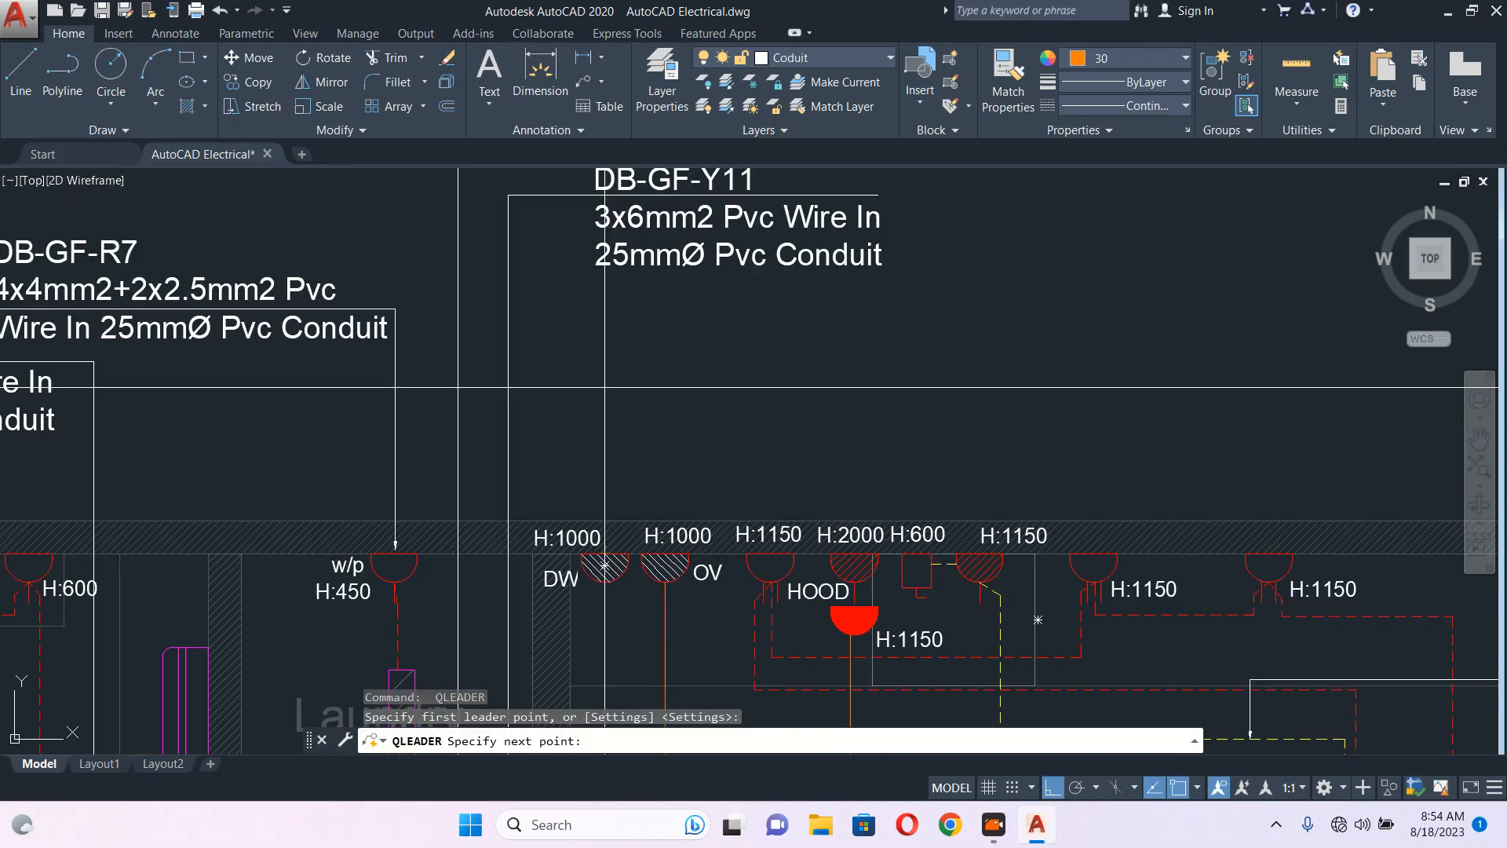
{"action": "middle_click_drag", "start_coordinate": [614, 223], "coordinate": [612, 354]}
{"action": "left_click", "coordinate": [606, 354]}
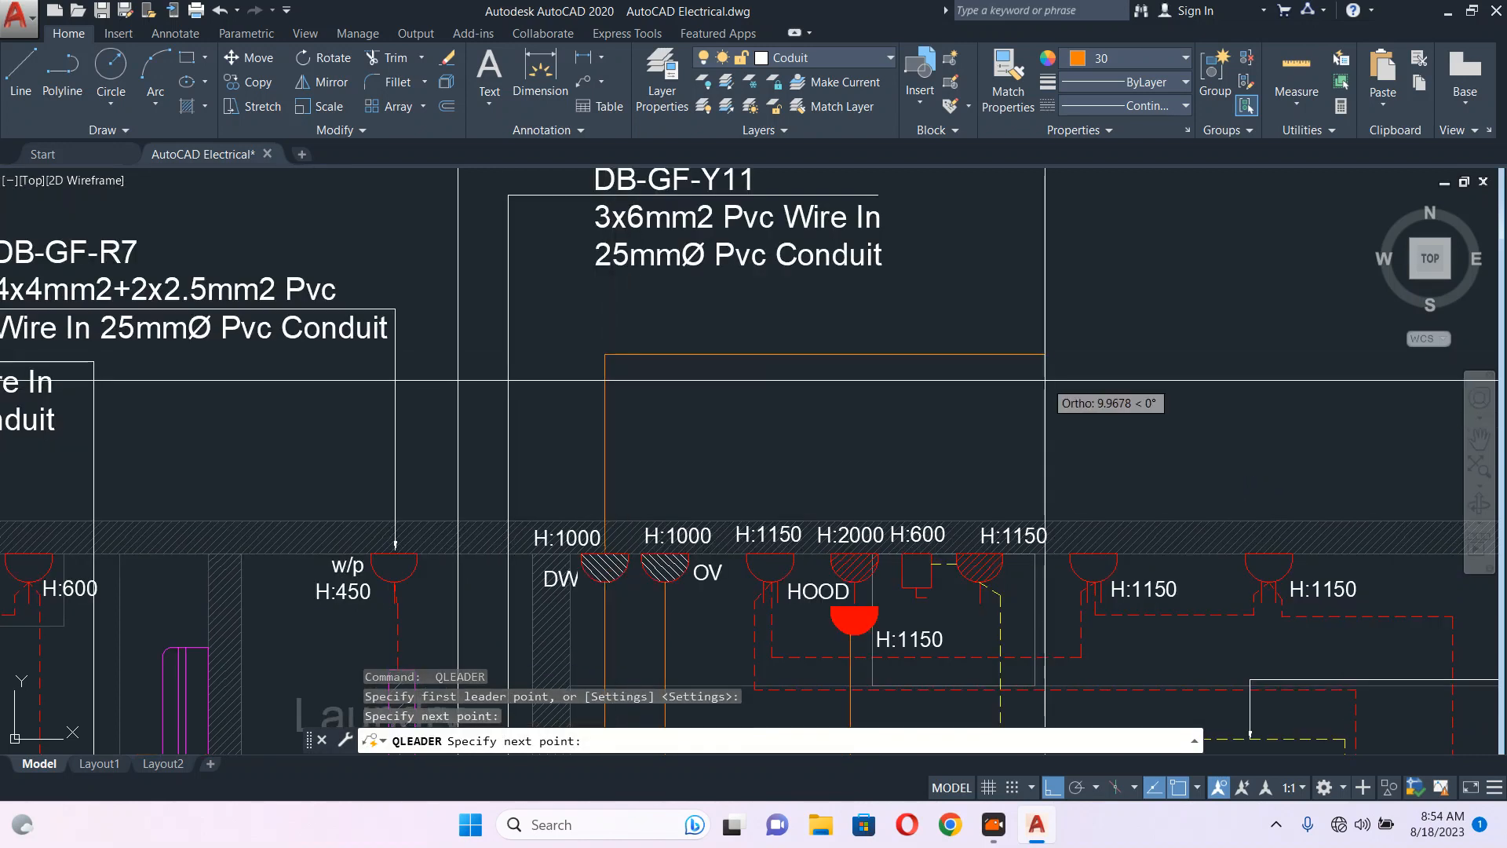
{"action": "left_click", "coordinate": [878, 354]}
{"action": "key", "text": "Escape"}
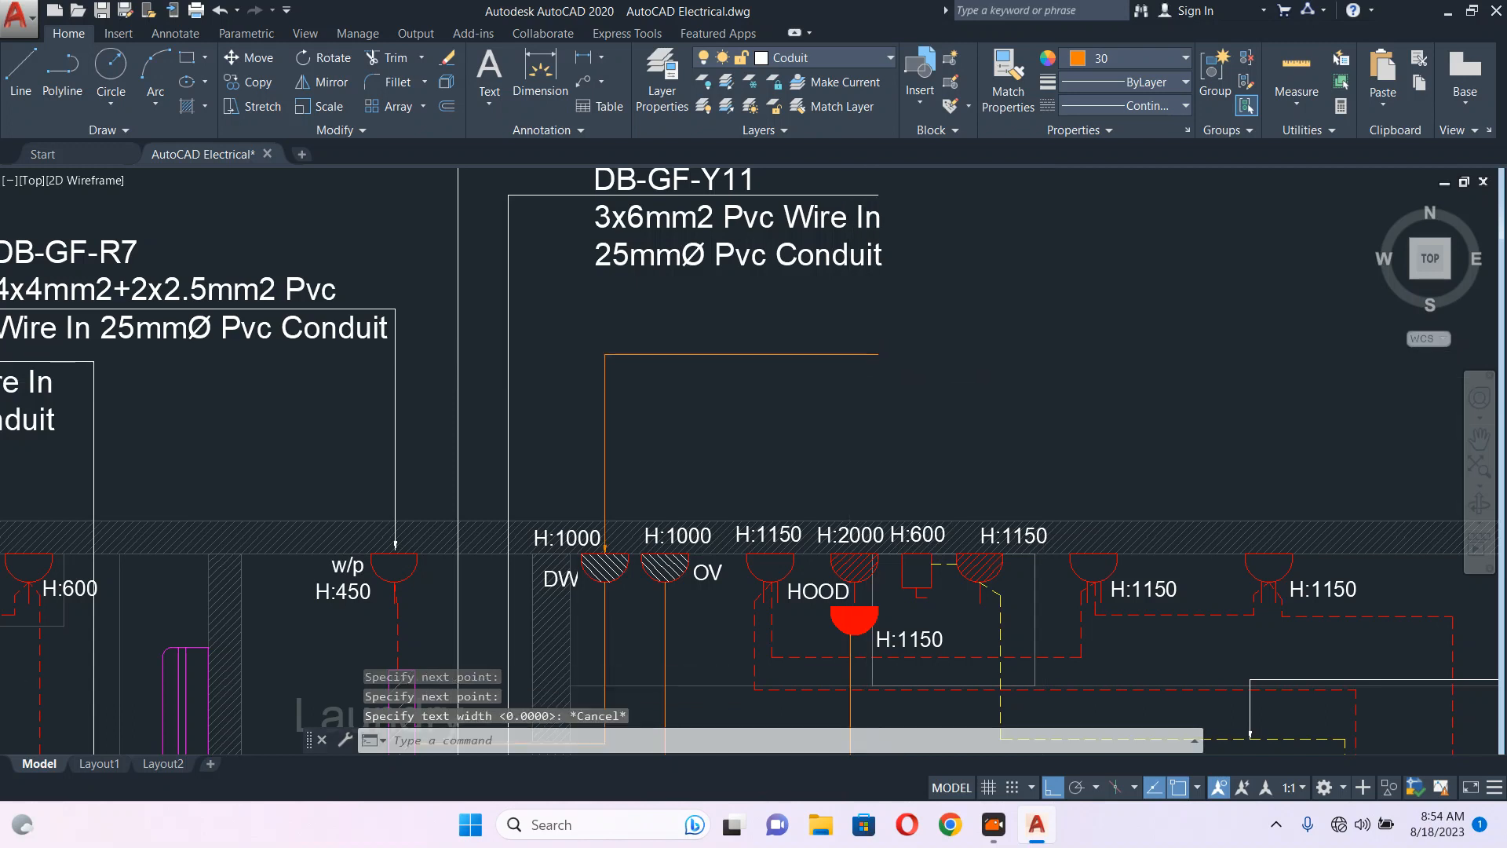
- Move the DB-GF-Y12 label text horizontally to the left side of its leader
{"action": "scroll", "coordinate": [457, 542], "scroll_direction": "down", "scroll_amount": 10}
{"action": "scroll", "coordinate": [829, 327], "scroll_direction": "up", "scroll_amount": 7}
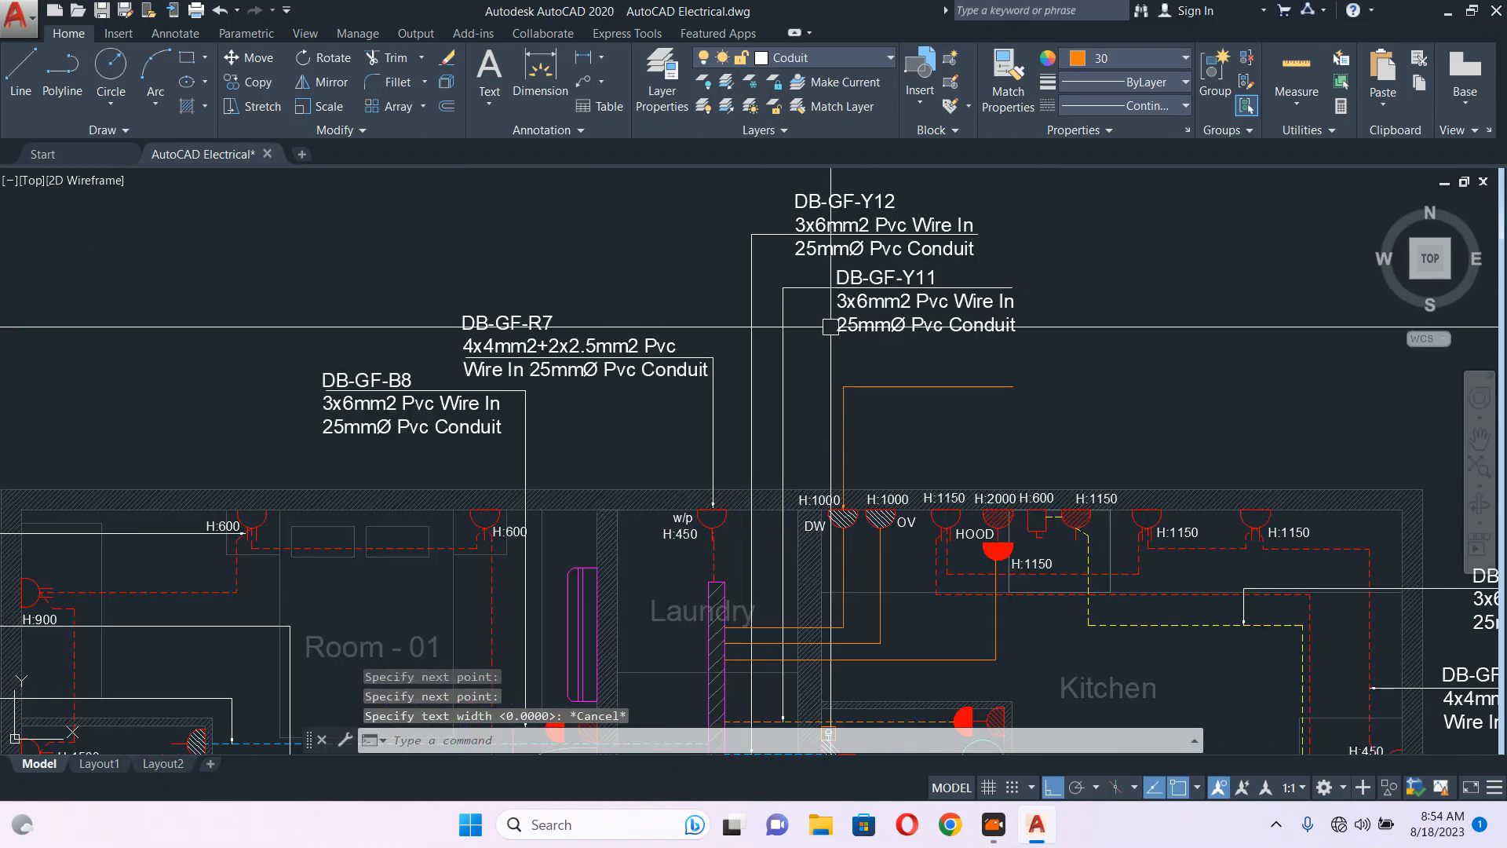
{"action": "scroll", "coordinate": [830, 327], "scroll_direction": "down", "scroll_amount": 4}
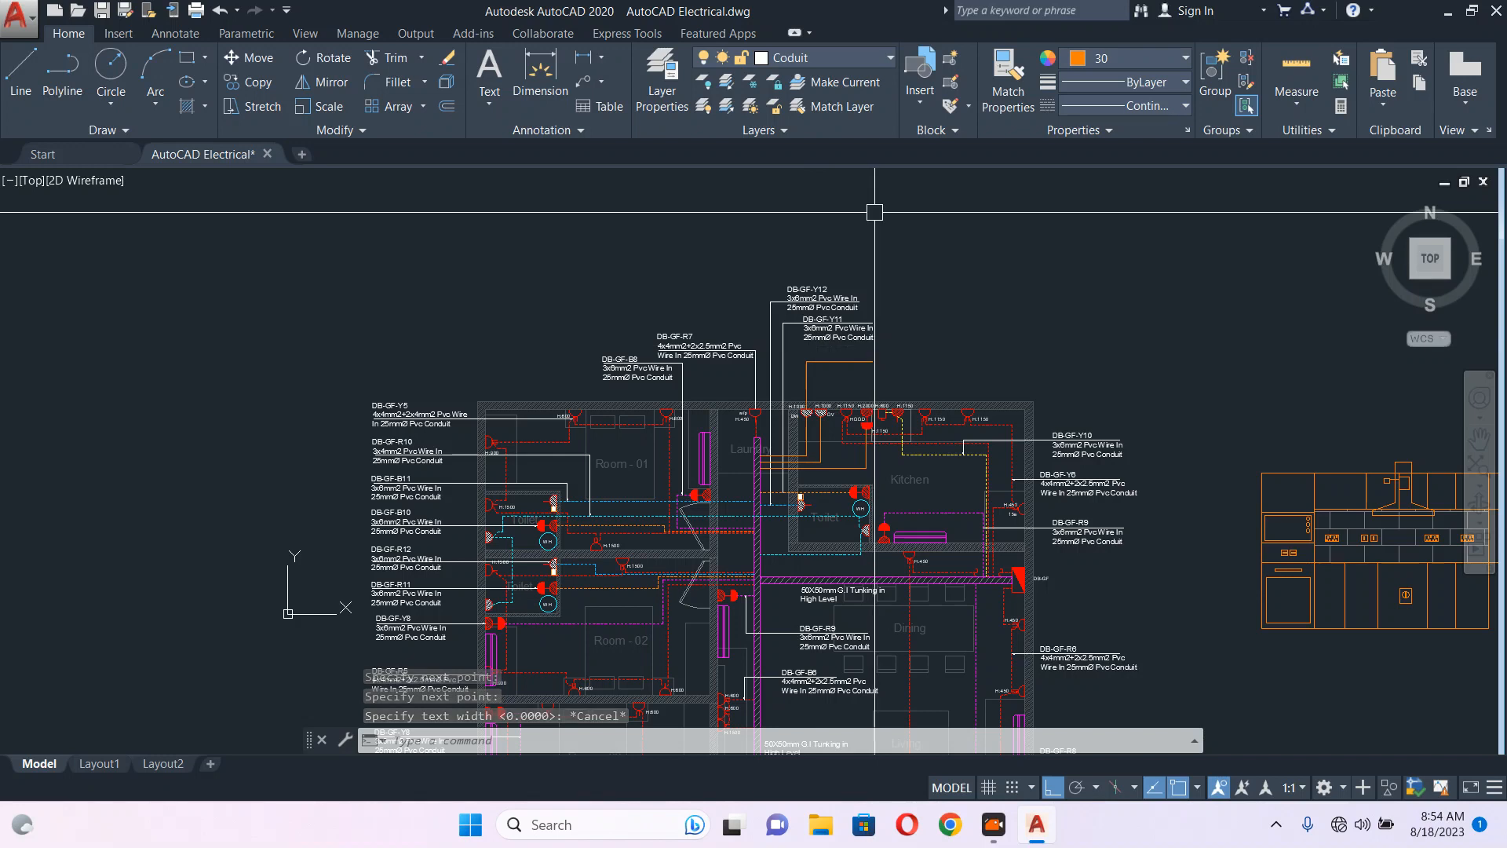
{"action": "left_click", "coordinate": [793, 298]}
{"action": "scroll", "coordinate": [772, 294], "scroll_direction": "up", "scroll_amount": 4}
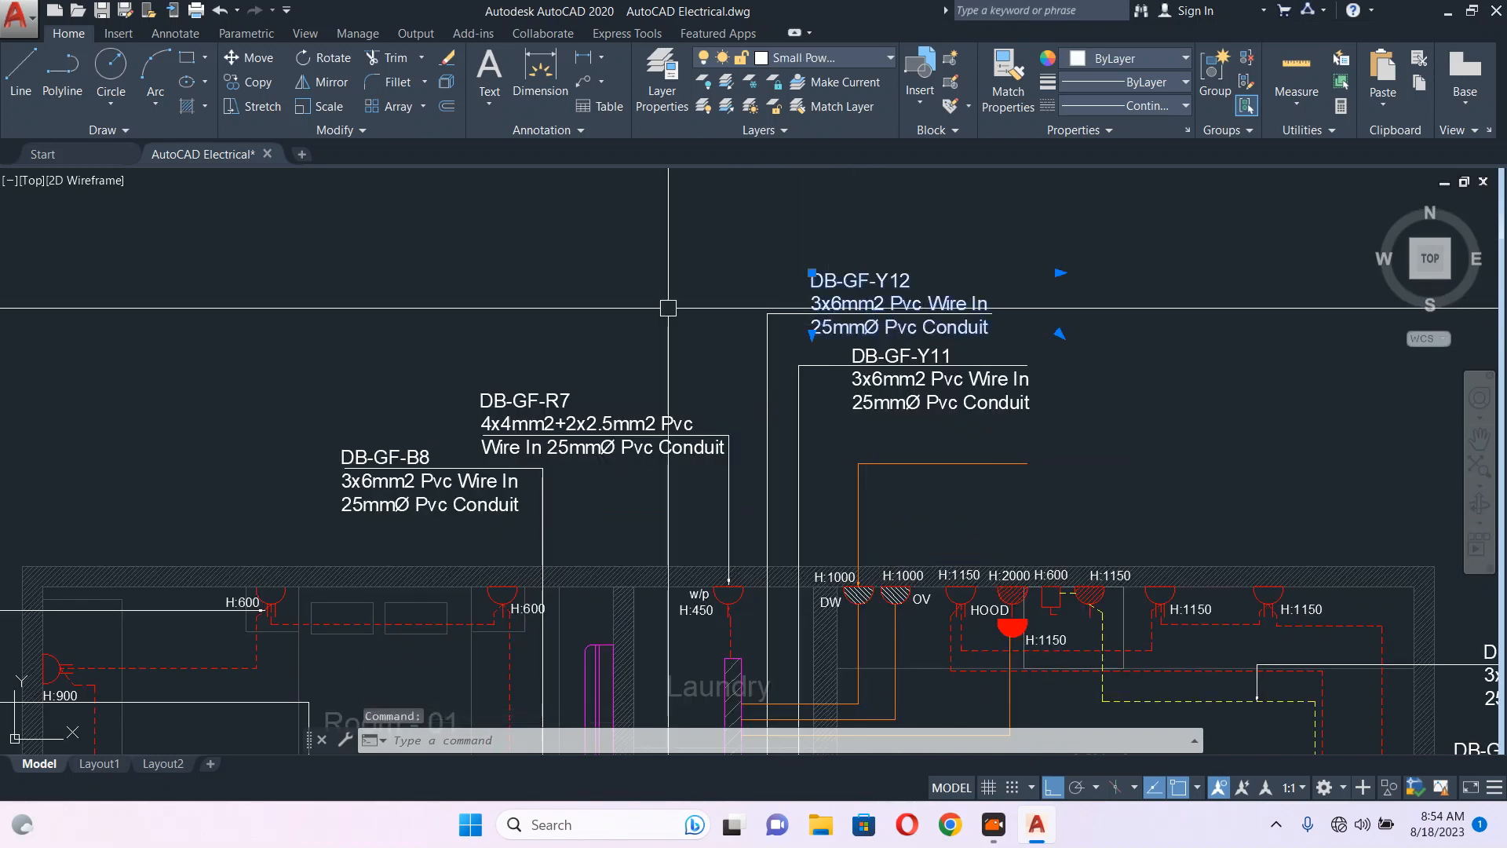
{"action": "middle_click_drag", "start_coordinate": [668, 307], "coordinate": [784, 325]}
{"action": "type", "text": "m"}
{"action": "key", "text": "Return"}
{"action": "left_click", "coordinate": [840, 270]}
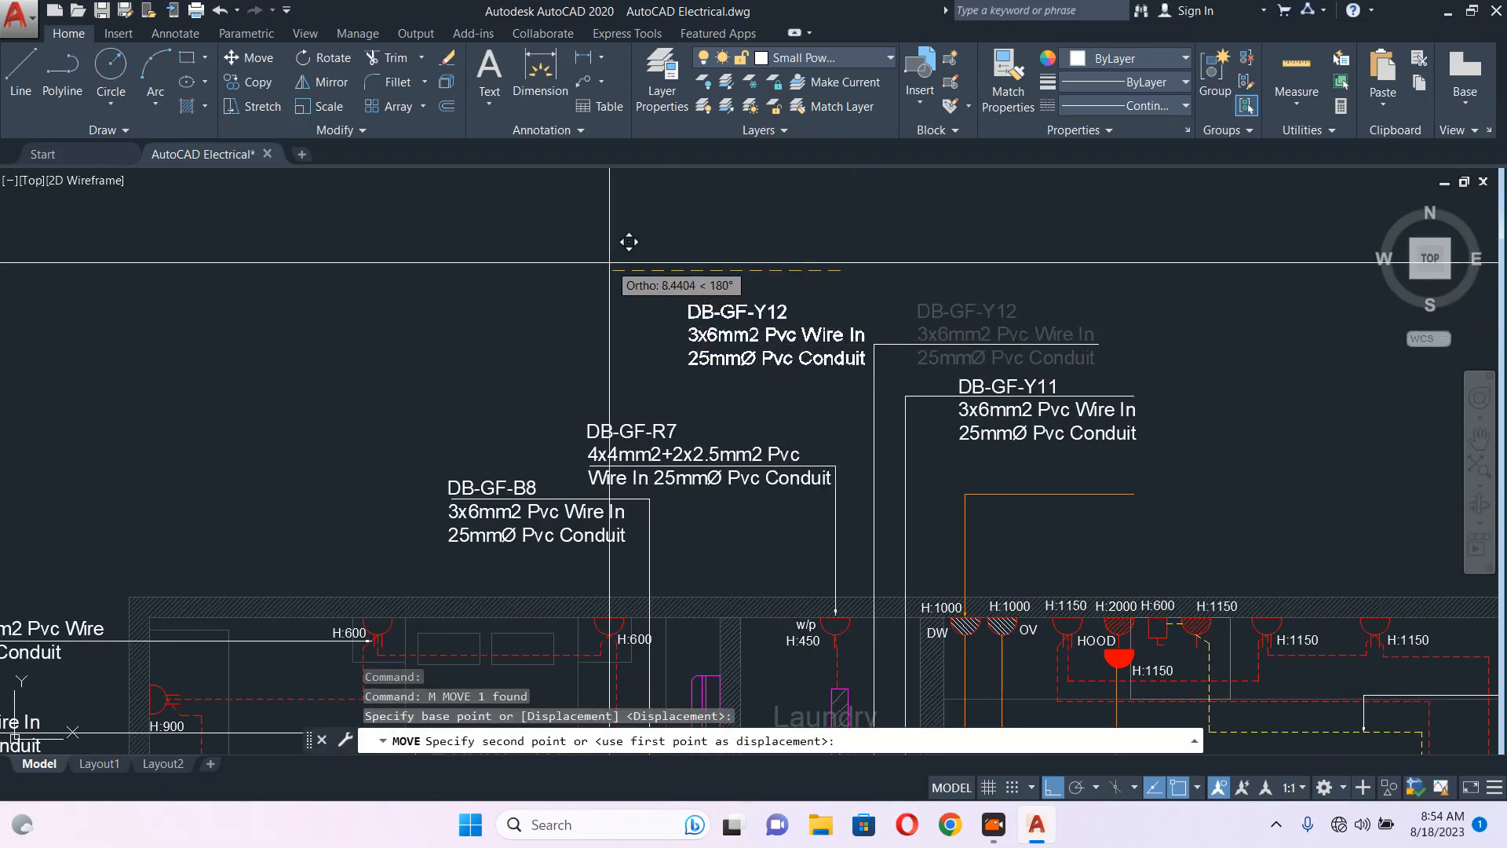
{"action": "left_click", "coordinate": [598, 263]}
{"action": "key", "text": "Escape"}
- Flip the horizontal part of the DB-GF-Y12 leader by stretching its right end to the left edge of the moved label text
{"action": "left_click", "coordinate": [977, 343]}
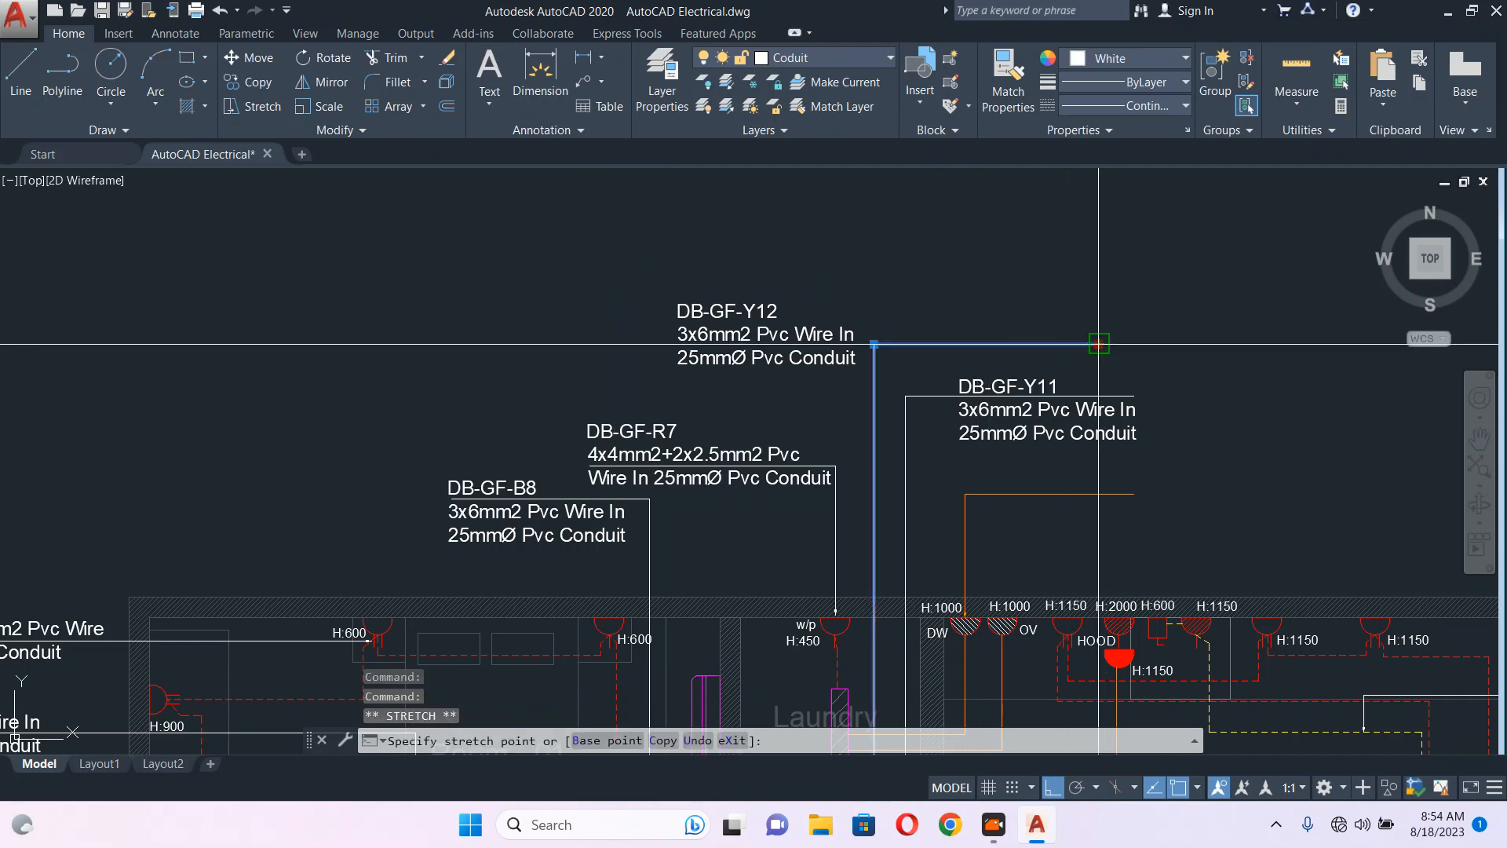
{"action": "scroll", "coordinate": [710, 394], "scroll_direction": "up", "scroll_amount": 4}
{"action": "left_click", "coordinate": [627, 371]}
{"action": "key", "text": "Escape"}
{"action": "scroll", "coordinate": [633, 375], "scroll_direction": "down", "scroll_amount": 4}
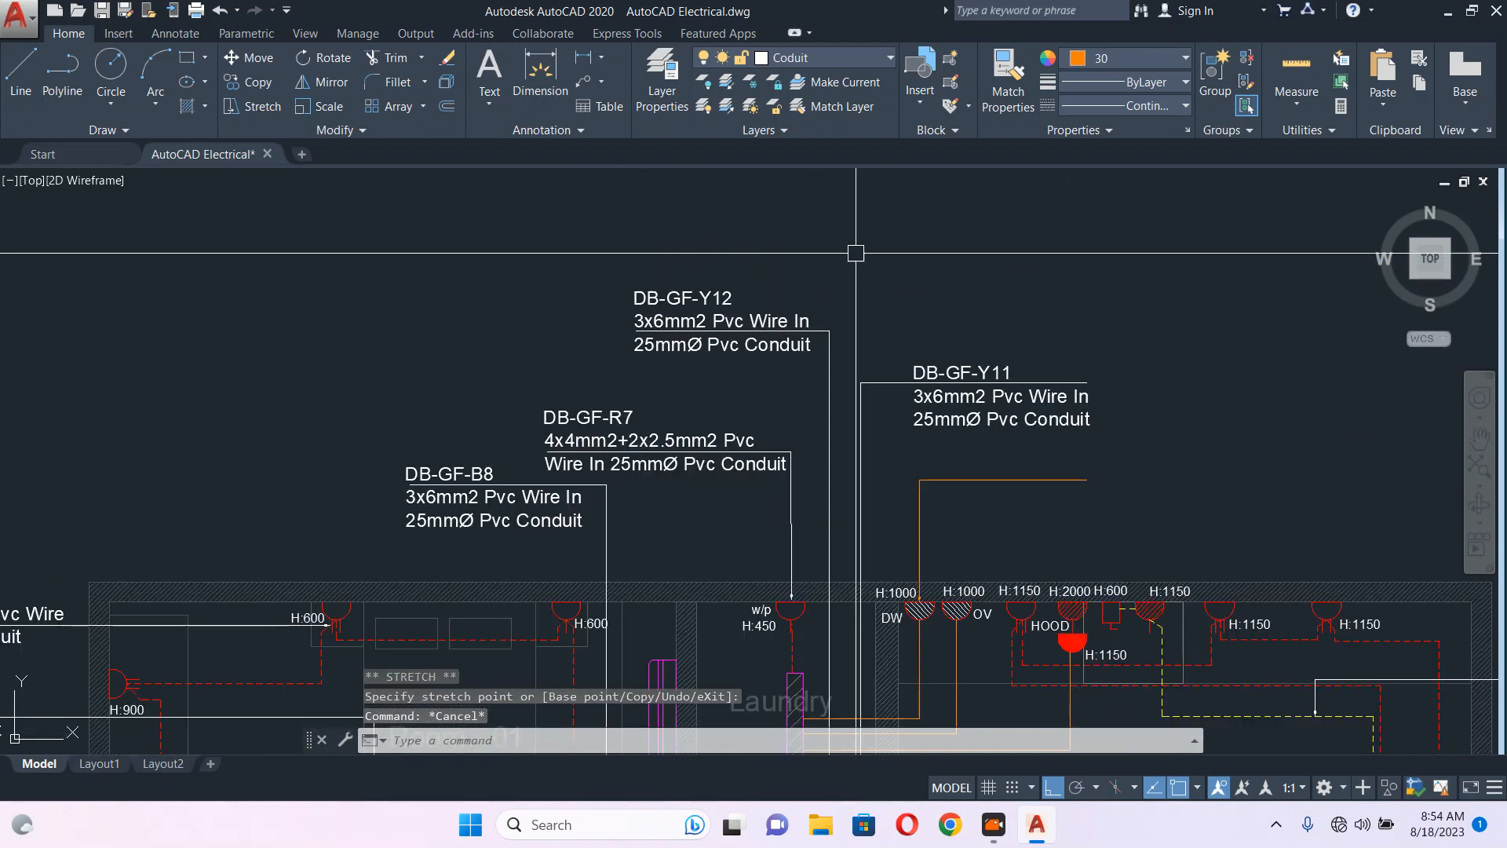
- Stretch the DB-GF-Y12 label and its leader down, close above the DB-GF-R7 label
{"action": "left_click", "coordinate": [846, 244]}
{"action": "left_click", "coordinate": [594, 372]}
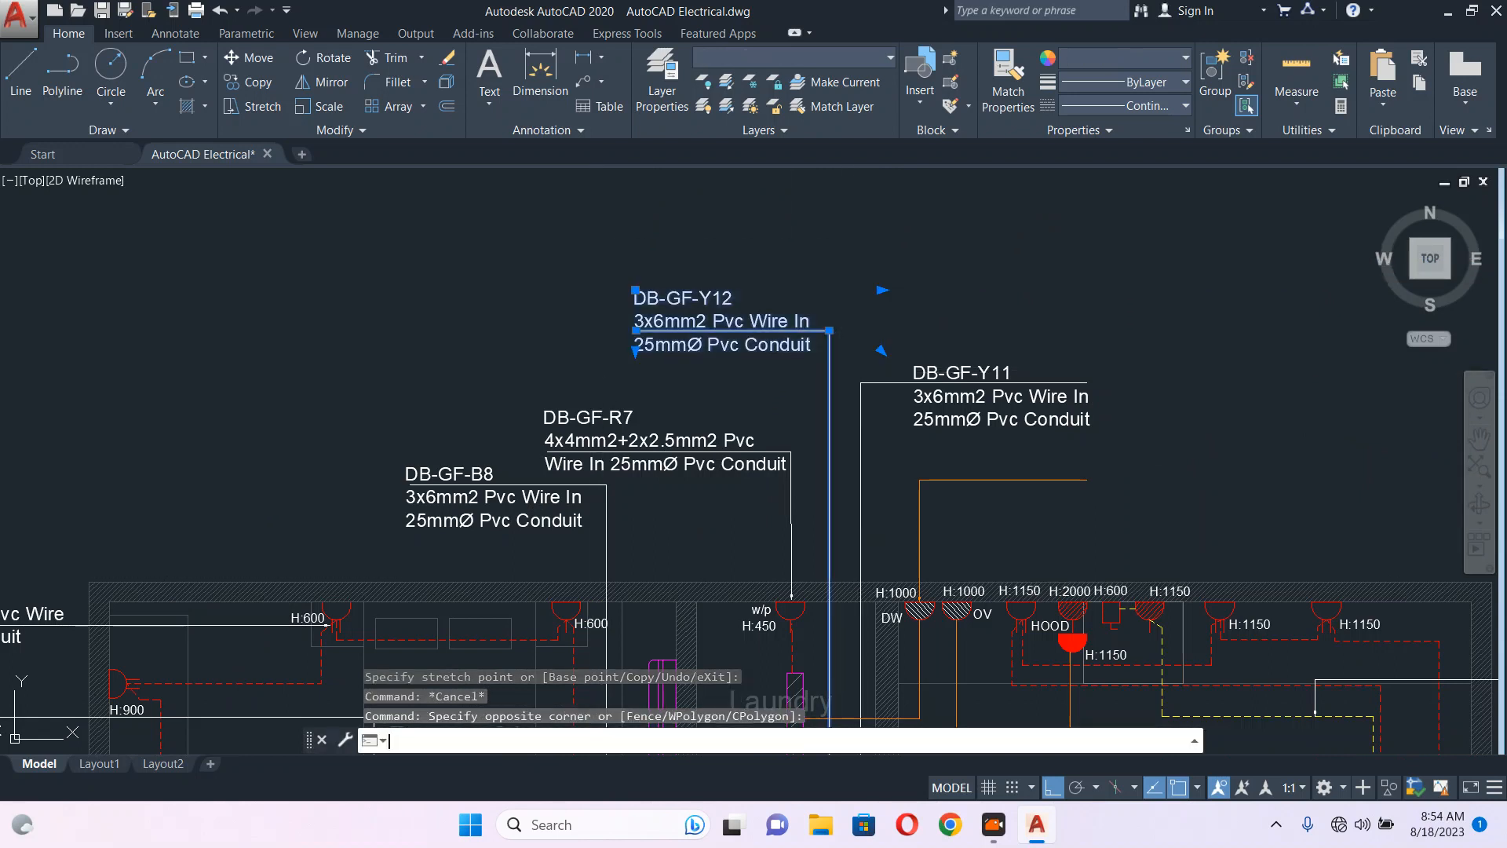
{"action": "type", "text": "s"}
{"action": "key", "text": "space"}
{"action": "left_click", "coordinate": [922, 211]}
{"action": "left_click", "coordinate": [928, 271]}
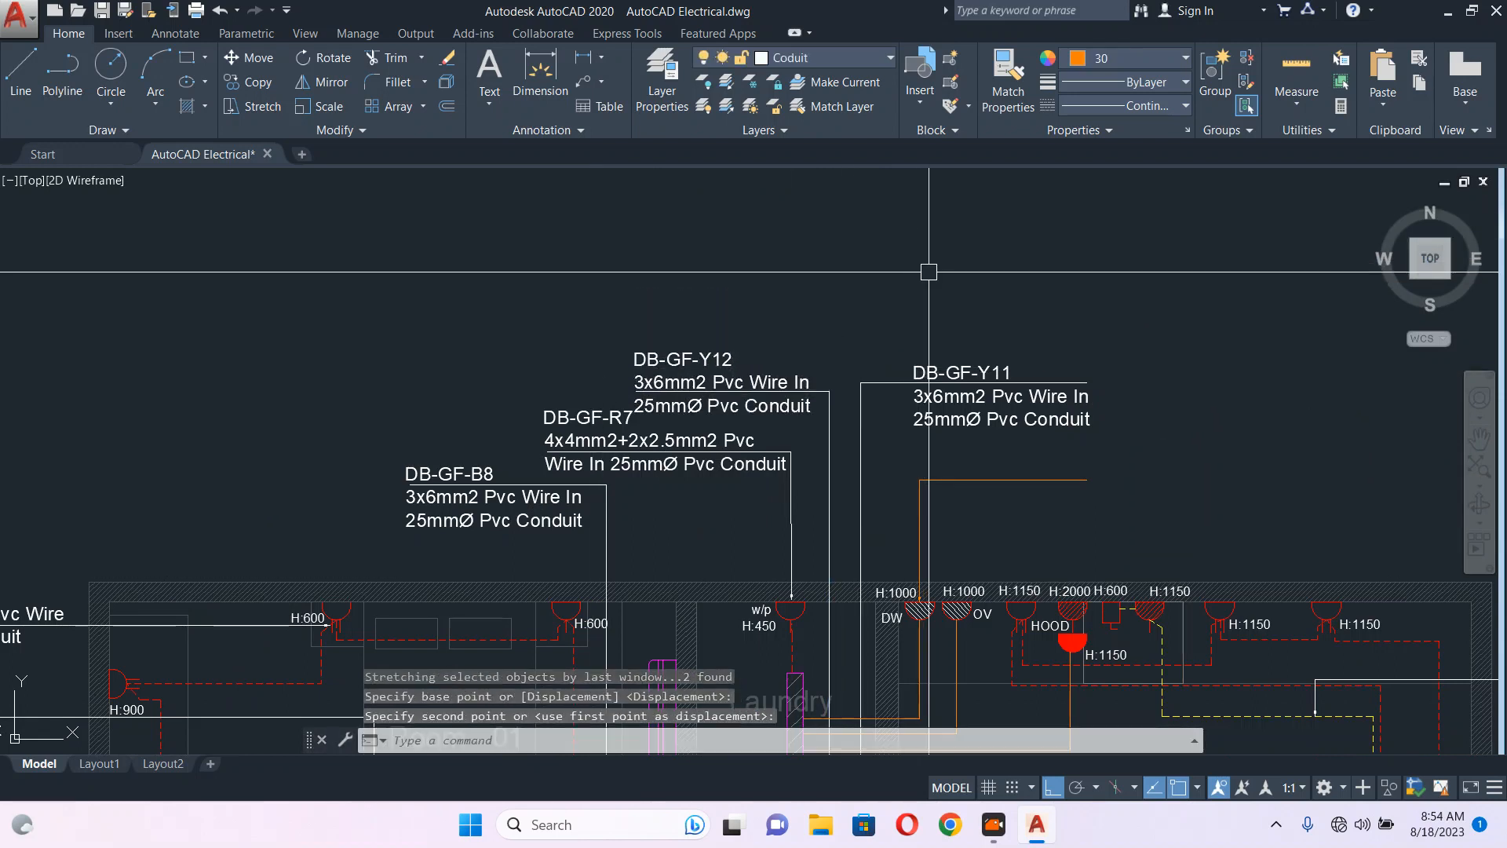
{"action": "key", "text": "Escape"}
- Stretch the DB-GF-R7 label and its leader's horizontal part to the left, clear of the DB-GF-Y12 label
{"action": "scroll", "coordinate": [565, 431], "scroll_direction": "up", "scroll_amount": 2}
{"action": "left_click", "coordinate": [601, 387]}
{"action": "left_click", "coordinate": [503, 487]}
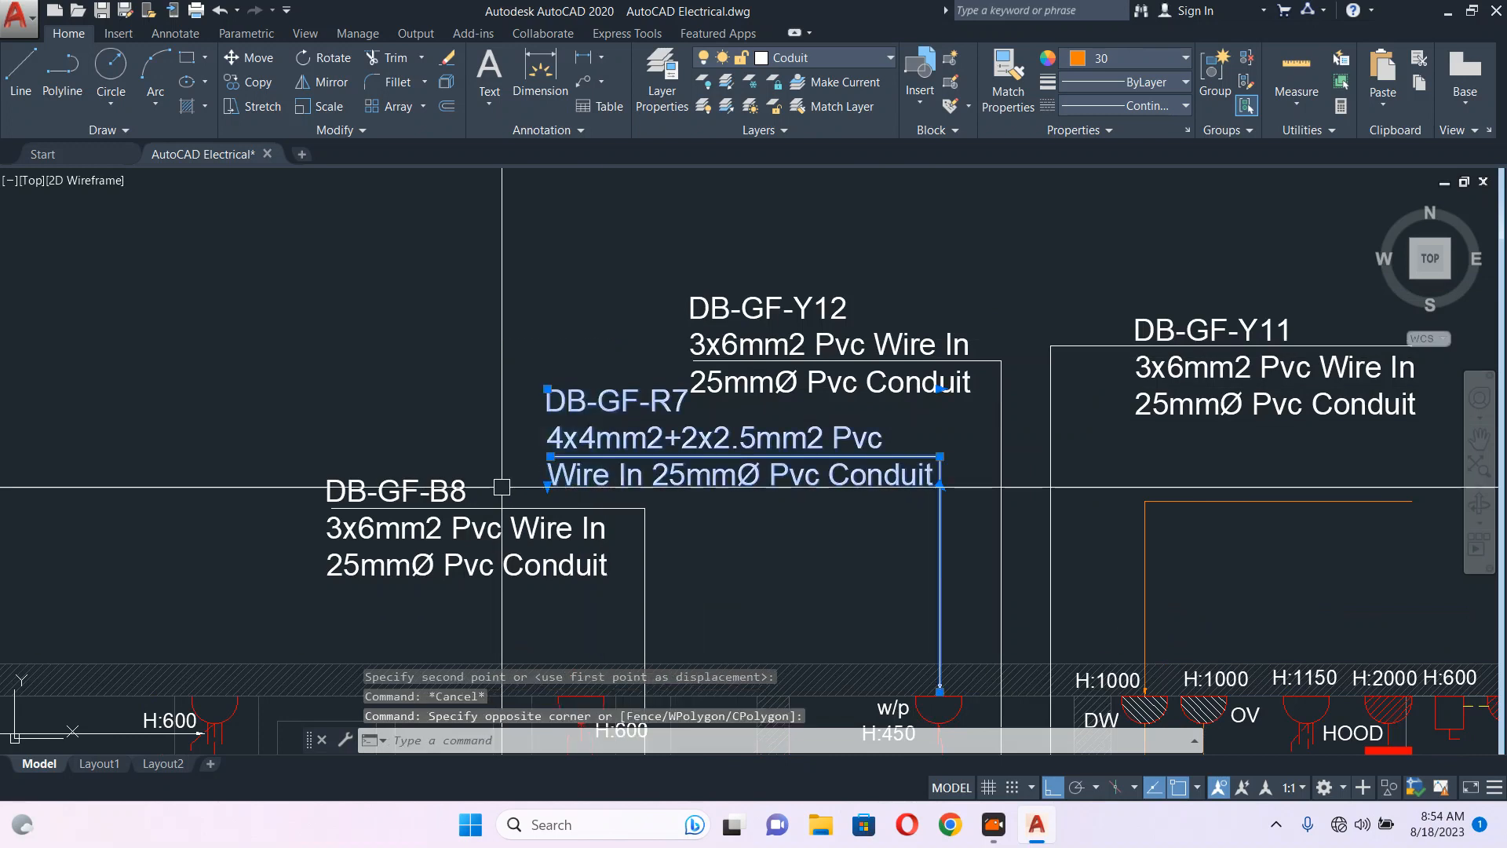
{"action": "type", "text": "s"}
{"action": "key", "text": "space"}
{"action": "left_click", "coordinate": [622, 273]}
{"action": "left_click", "coordinate": [567, 273]}
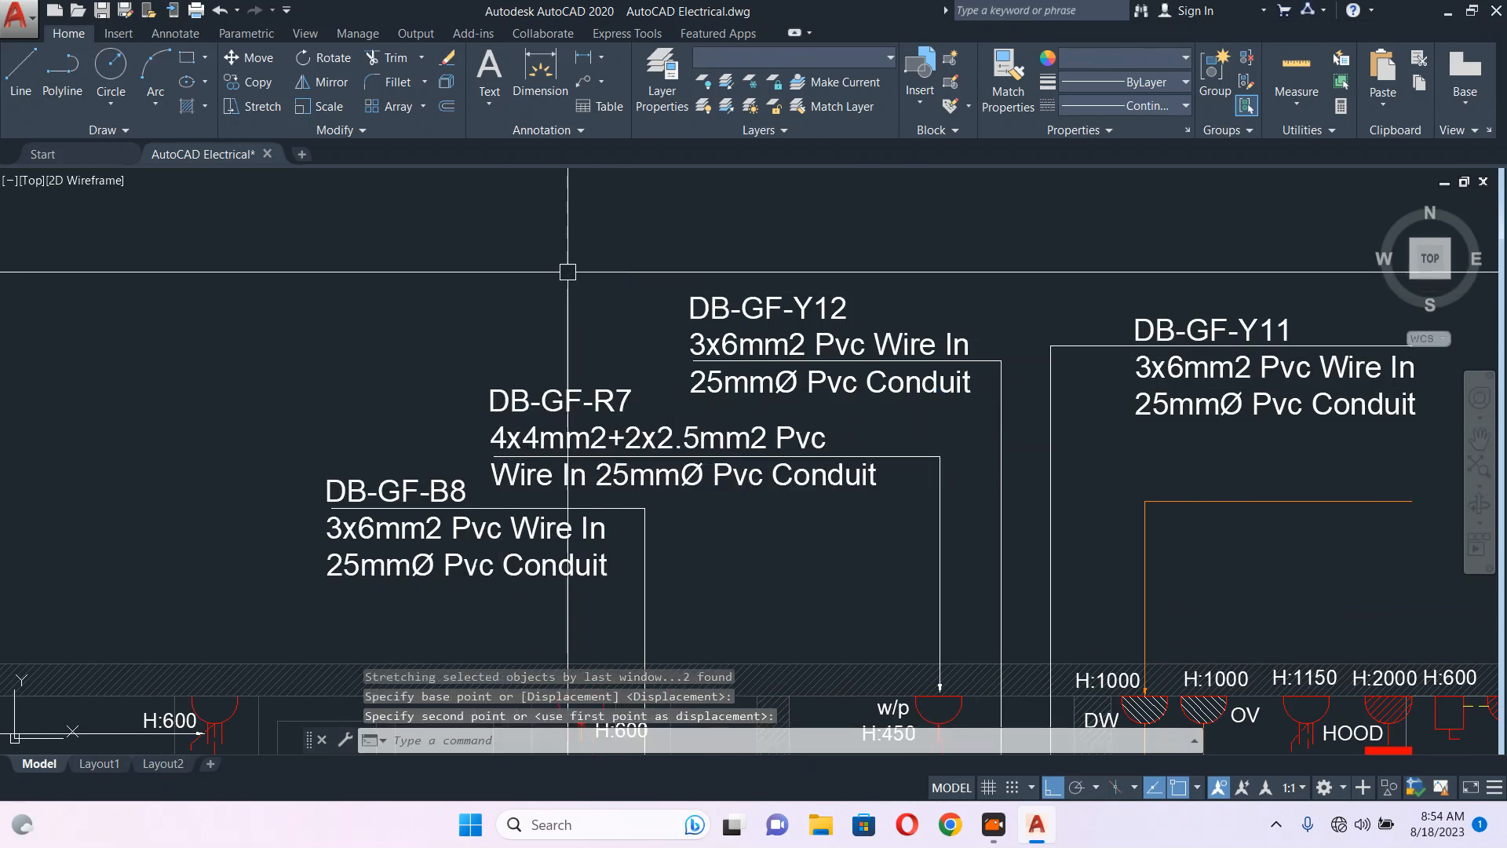
{"action": "key", "text": "Escape"}
- Stretch the DB-GF-Y11 label and its leader up to widen the gap above the new DW leader
{"action": "scroll", "coordinate": [591, 323], "scroll_direction": "down", "scroll_amount": 2}
{"action": "middle_click_drag", "start_coordinate": [680, 387], "coordinate": [471, 393]}
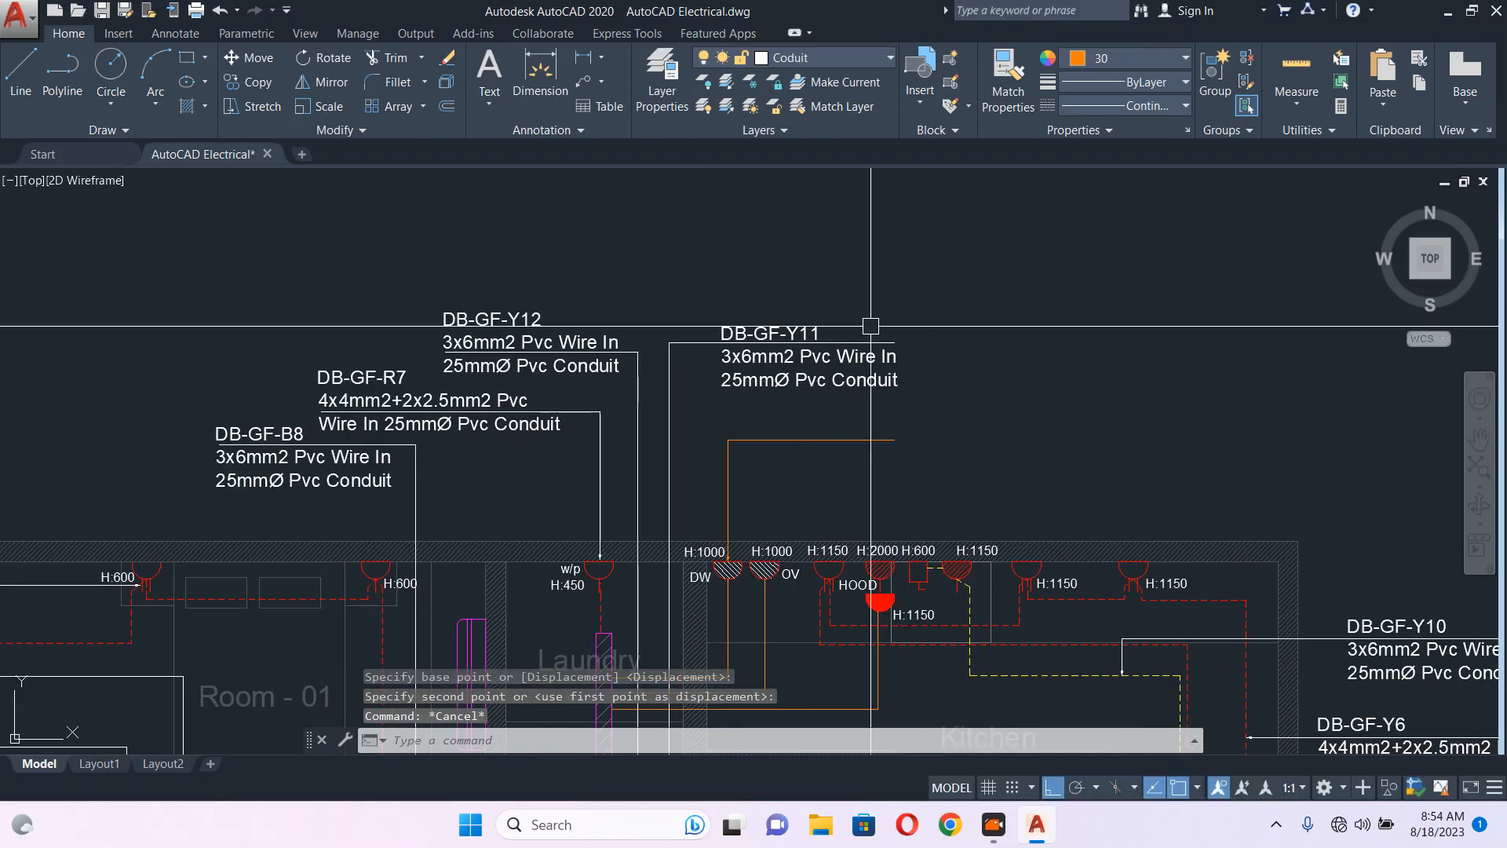
{"action": "left_click", "coordinate": [931, 301]}
{"action": "left_click", "coordinate": [877, 333]}
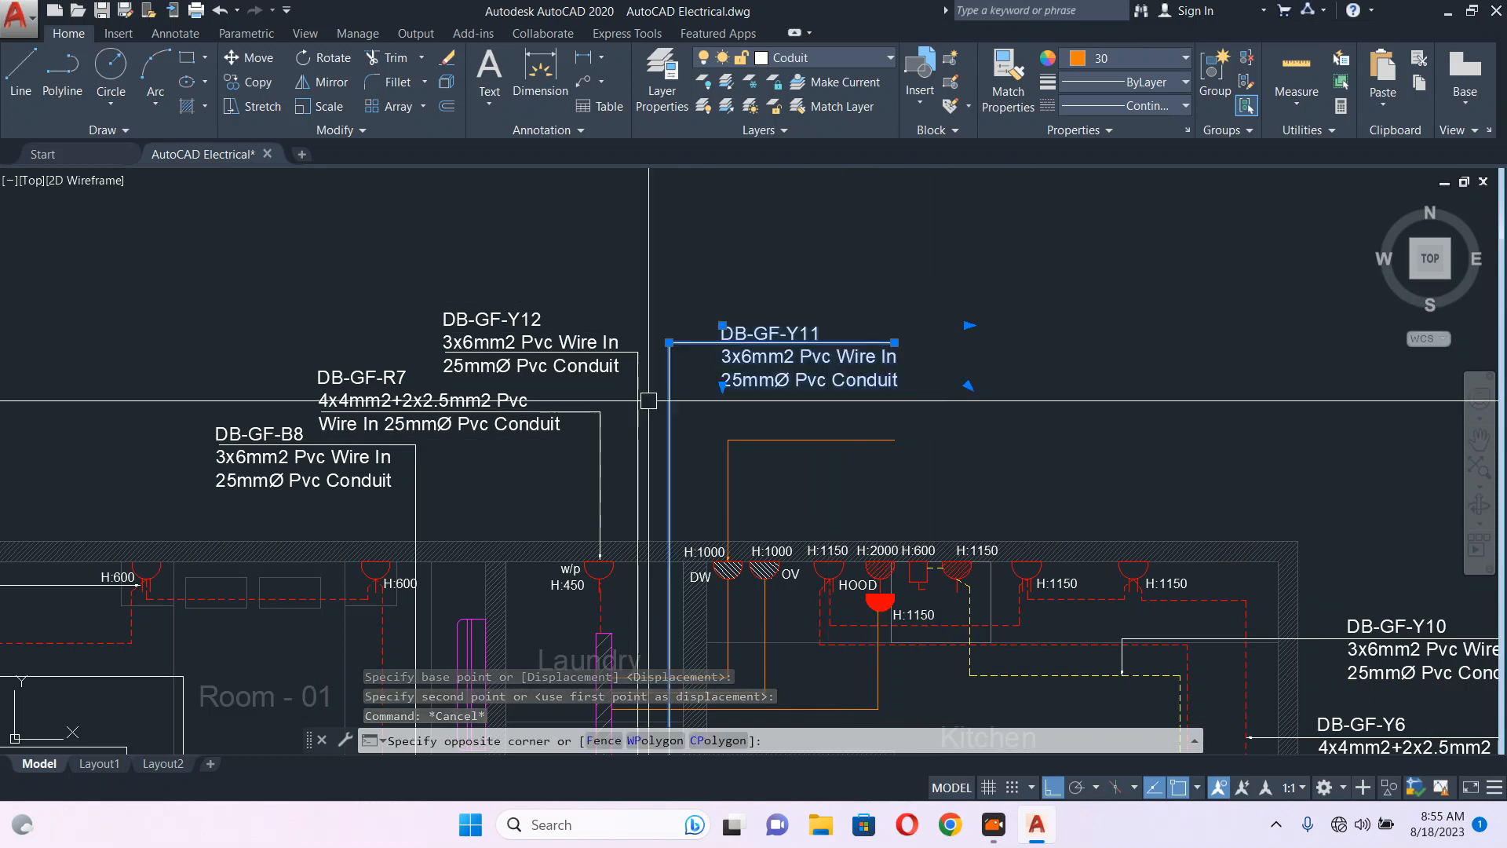
{"action": "type", "text": "s"}
{"action": "key", "text": "space"}
{"action": "left_click", "coordinate": [1029, 412]}
{"action": "left_click", "coordinate": [1044, 380]}
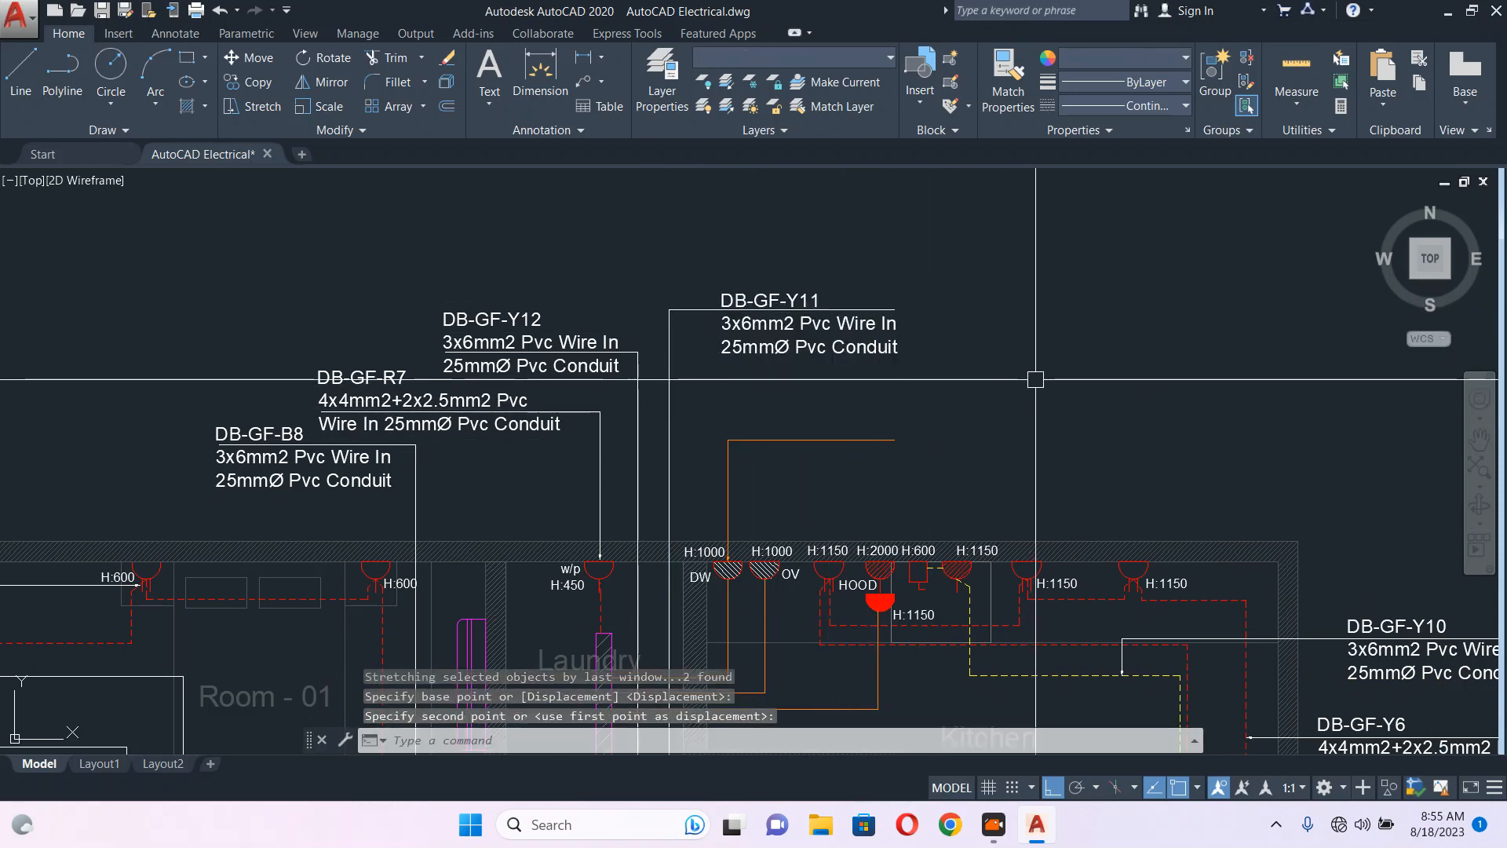
{"action": "key", "text": "Escape"}
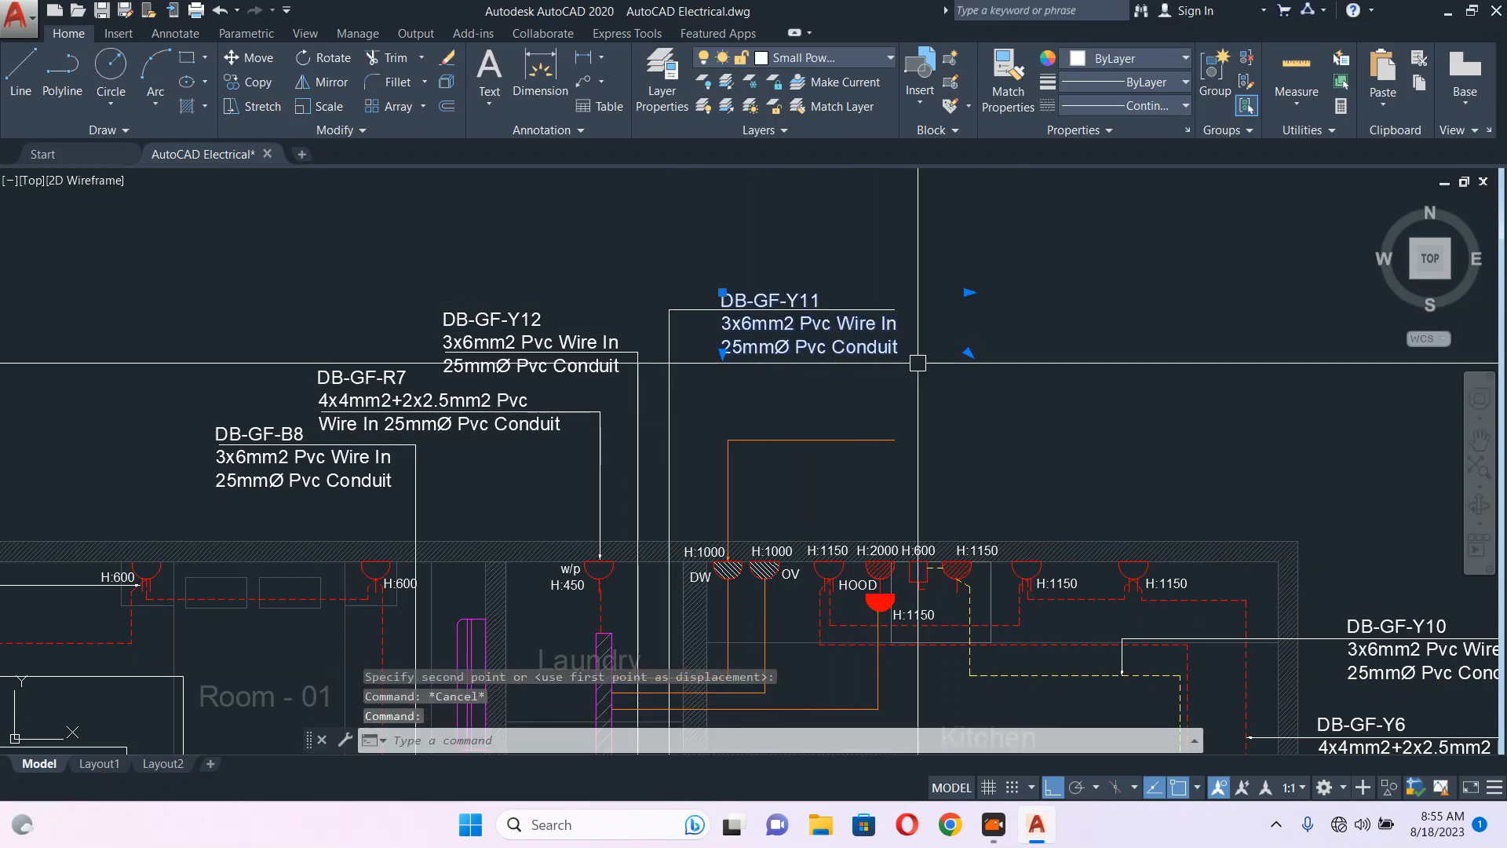
{"action": "type", "text": "c"}
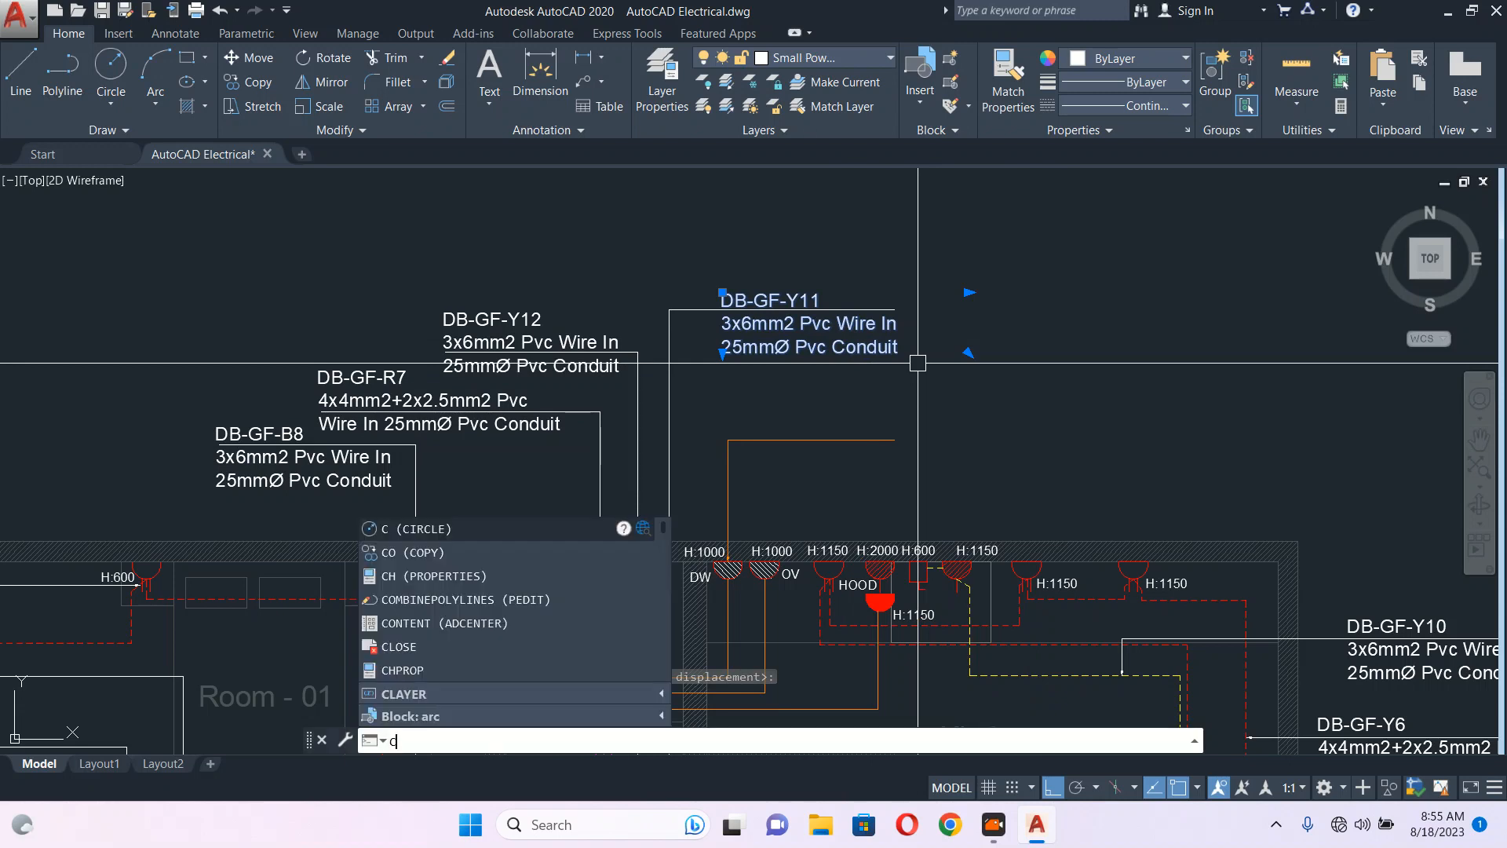
{"action": "key", "text": "Escape"}
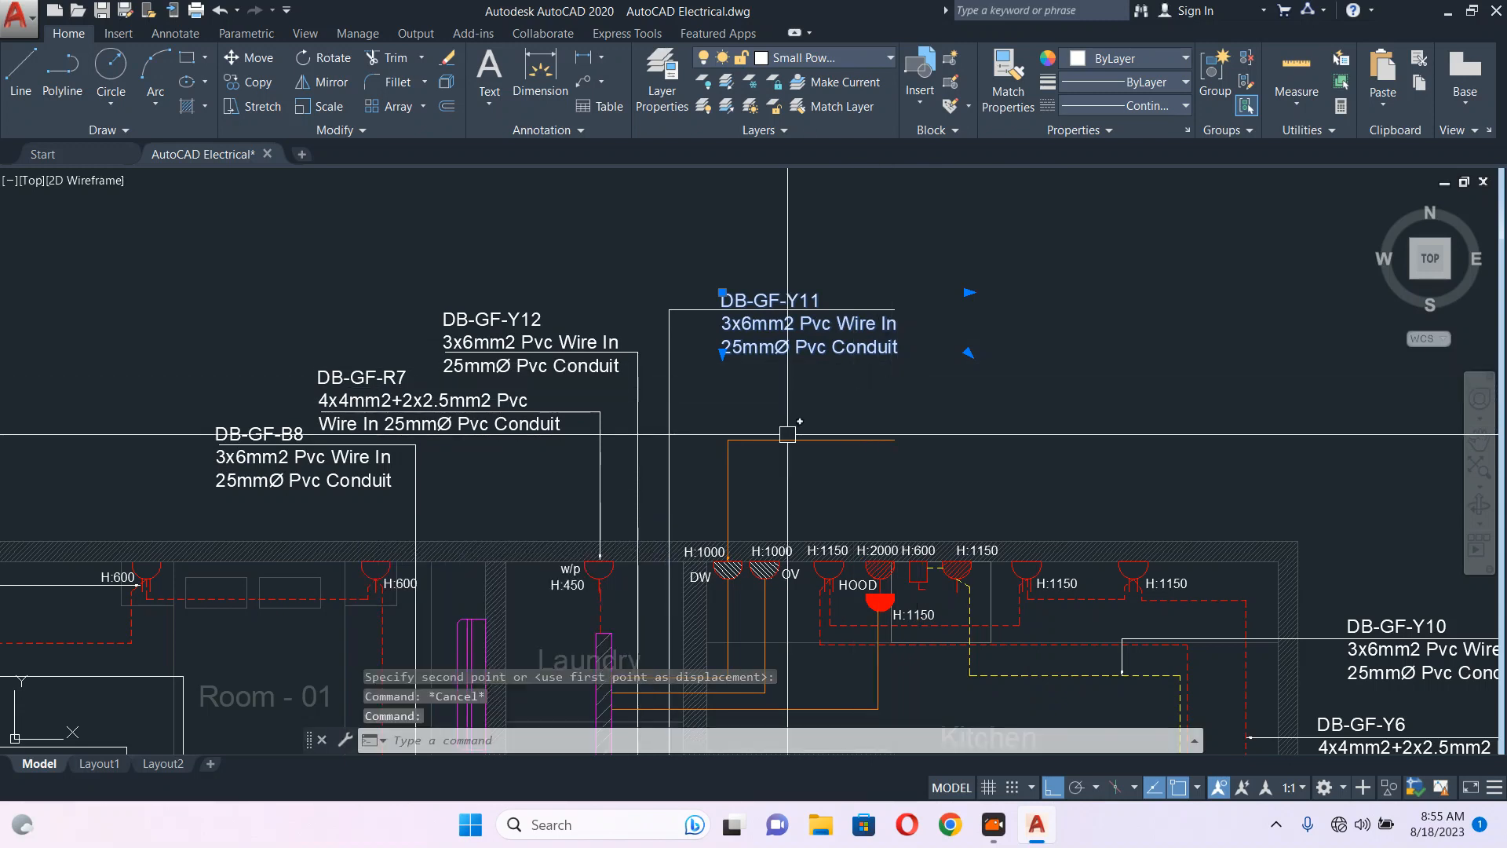
{"action": "mouse_move", "coordinate": [787, 433]}
{"action": "middle_mouse_down"}
{"action": "mouse_move", "coordinate": [813, 219]}
{"action": "mouse_move", "coordinate": [801, 188]}
{"action": "mouse_move", "coordinate": [773, 395]}
{"action": "middle_mouse_up"}
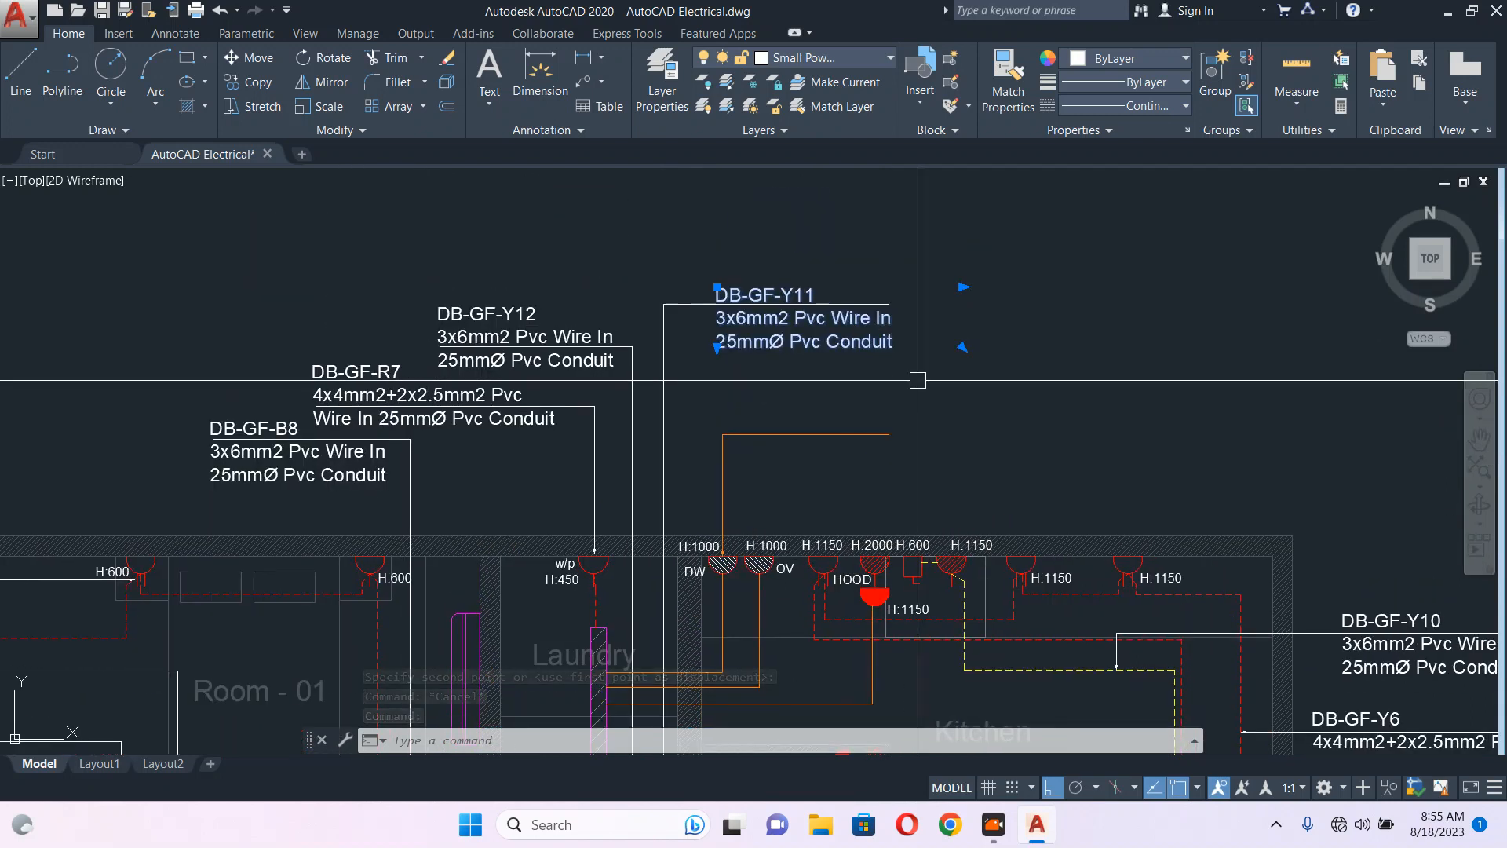
{"action": "type", "text": "s"}
{"action": "key", "text": "Return"}
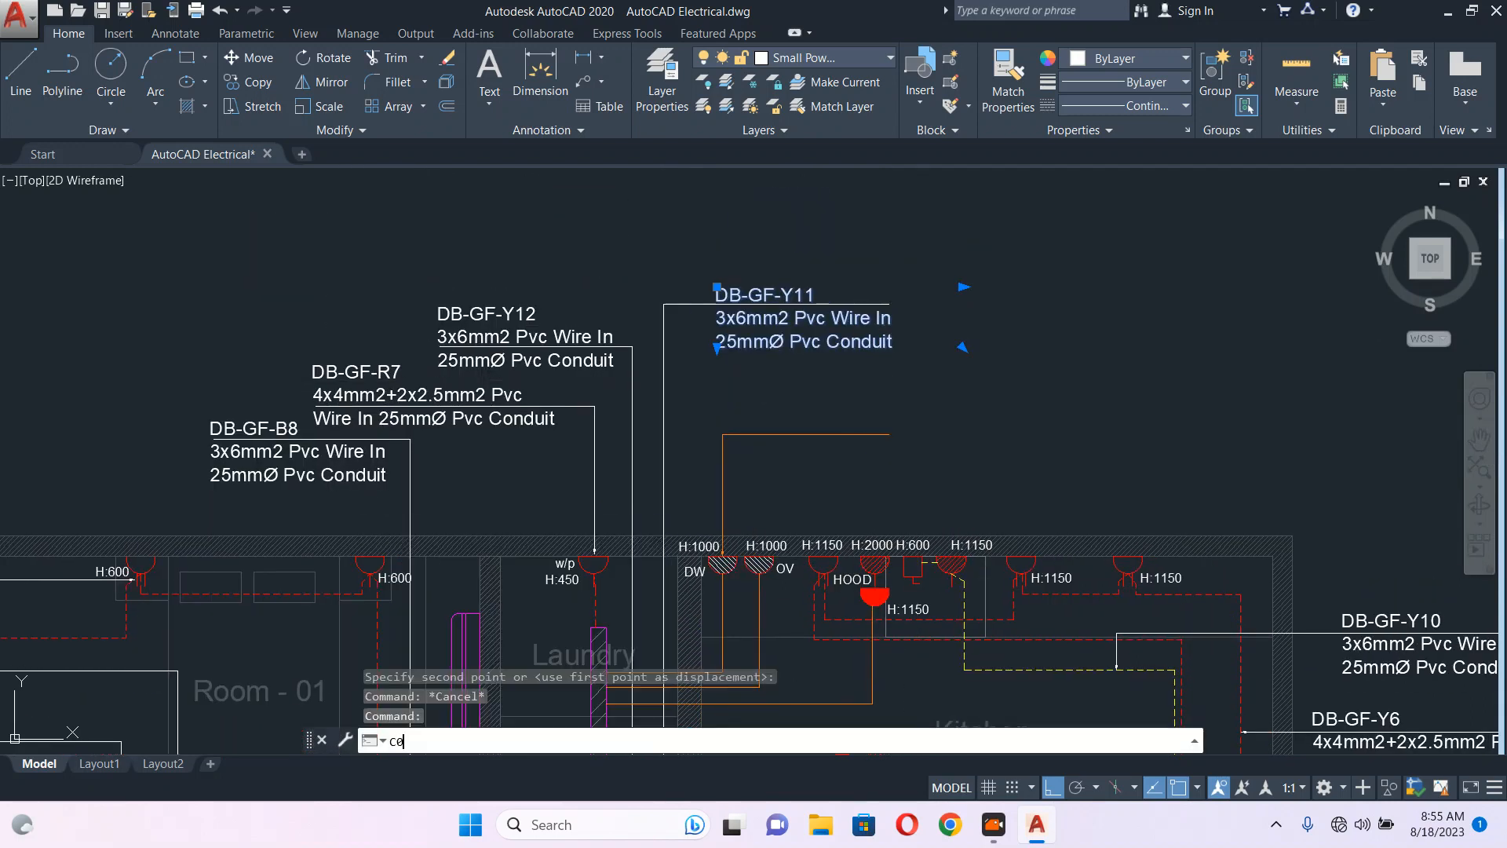
{"action": "key", "text": "Escape"}
- Copy the DB-GF-Y11 label straight down into the space just above the orange DW leader
{"action": "type", "text": "c"}
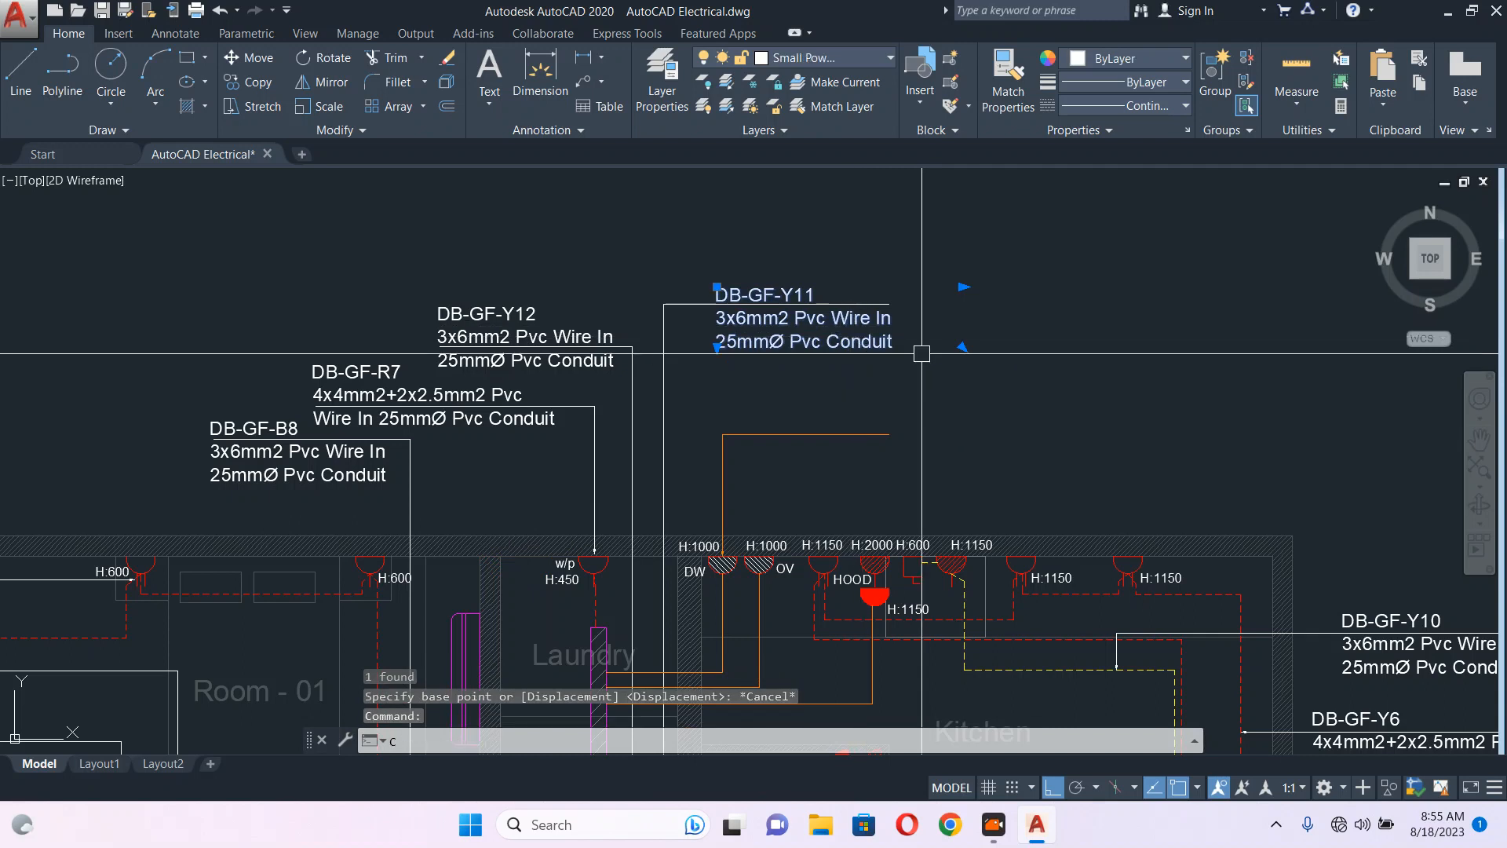
{"action": "key", "text": "Return"}
{"action": "left_click", "coordinate": [979, 327]}
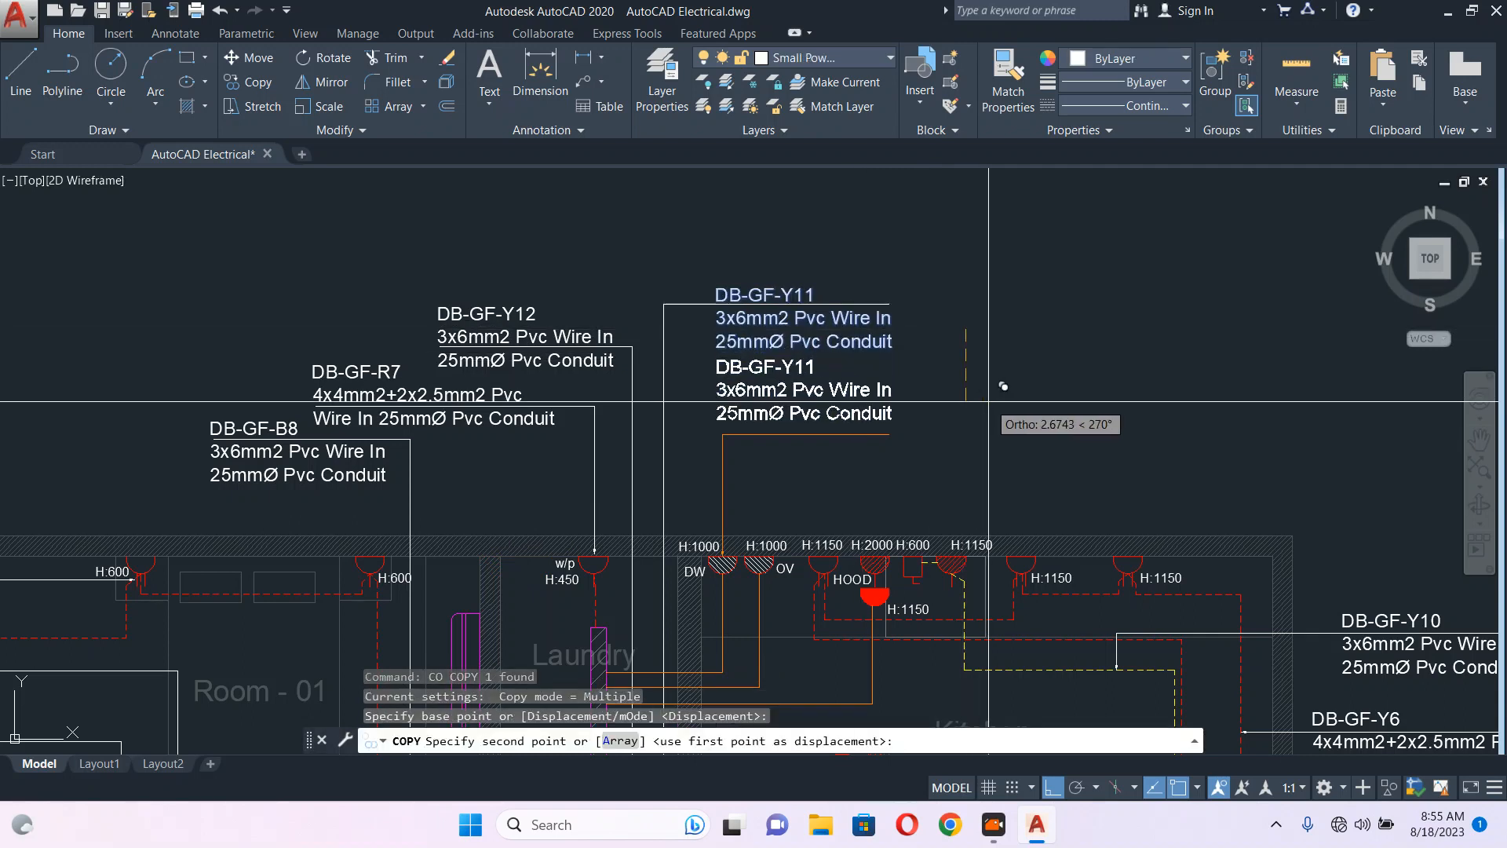
{"action": "left_click", "coordinate": [979, 399]}
{"action": "key", "text": "Escape"}
- Change the copied label's circuit name to DB-GF-B12 and widen its text box to about 14.57 so the wire specification fits one line
{"action": "scroll", "coordinate": [779, 347], "scroll_direction": "up", "scroll_amount": 2}
{"action": "left_click", "coordinate": [841, 411]}
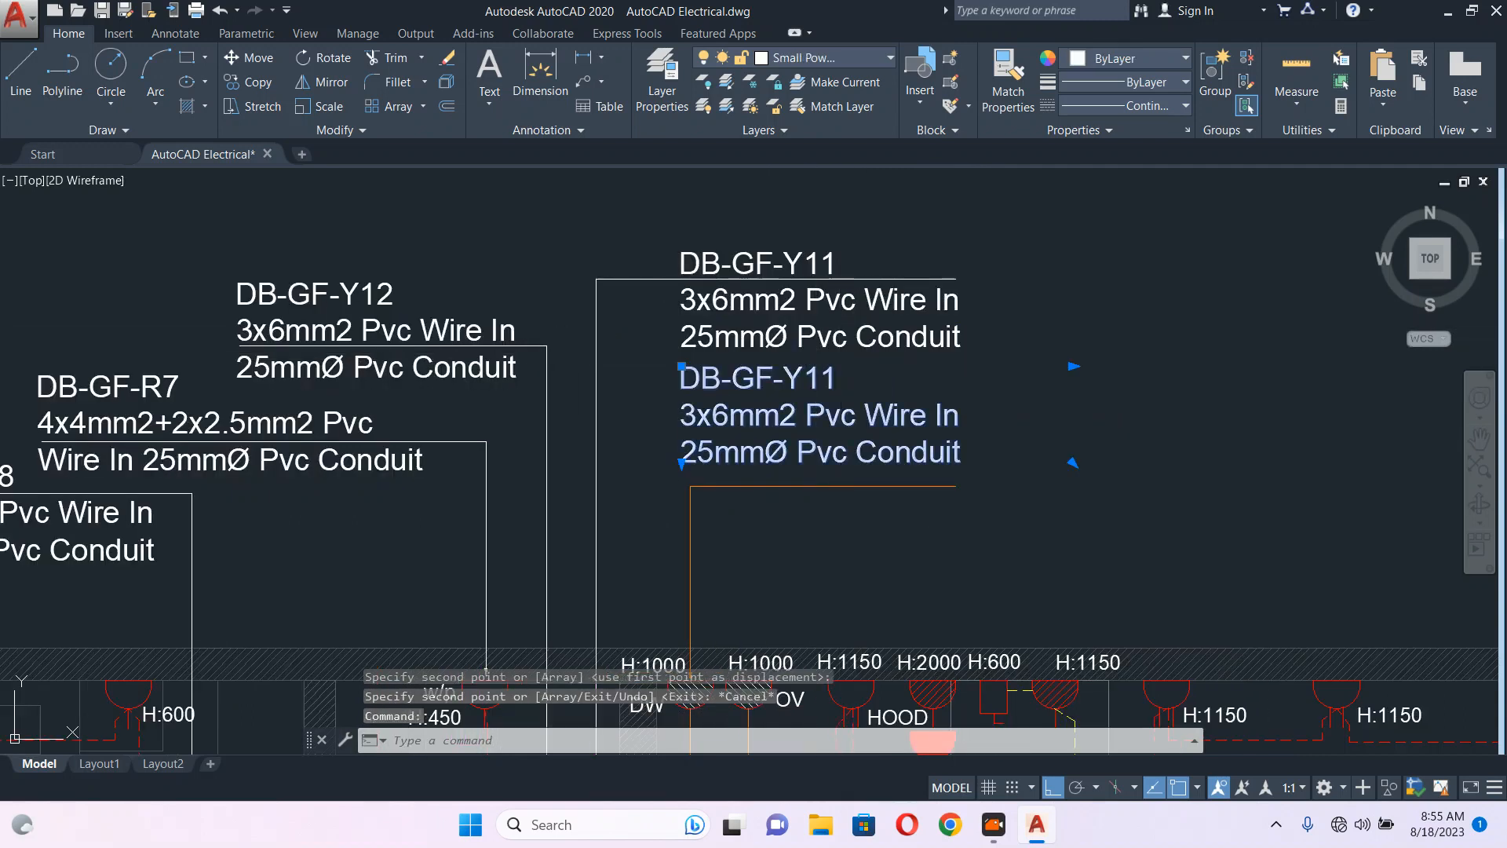
{"action": "double_click", "coordinate": [841, 409]}
{"action": "left_click_drag", "start_coordinate": [840, 380], "coordinate": [813, 378]}
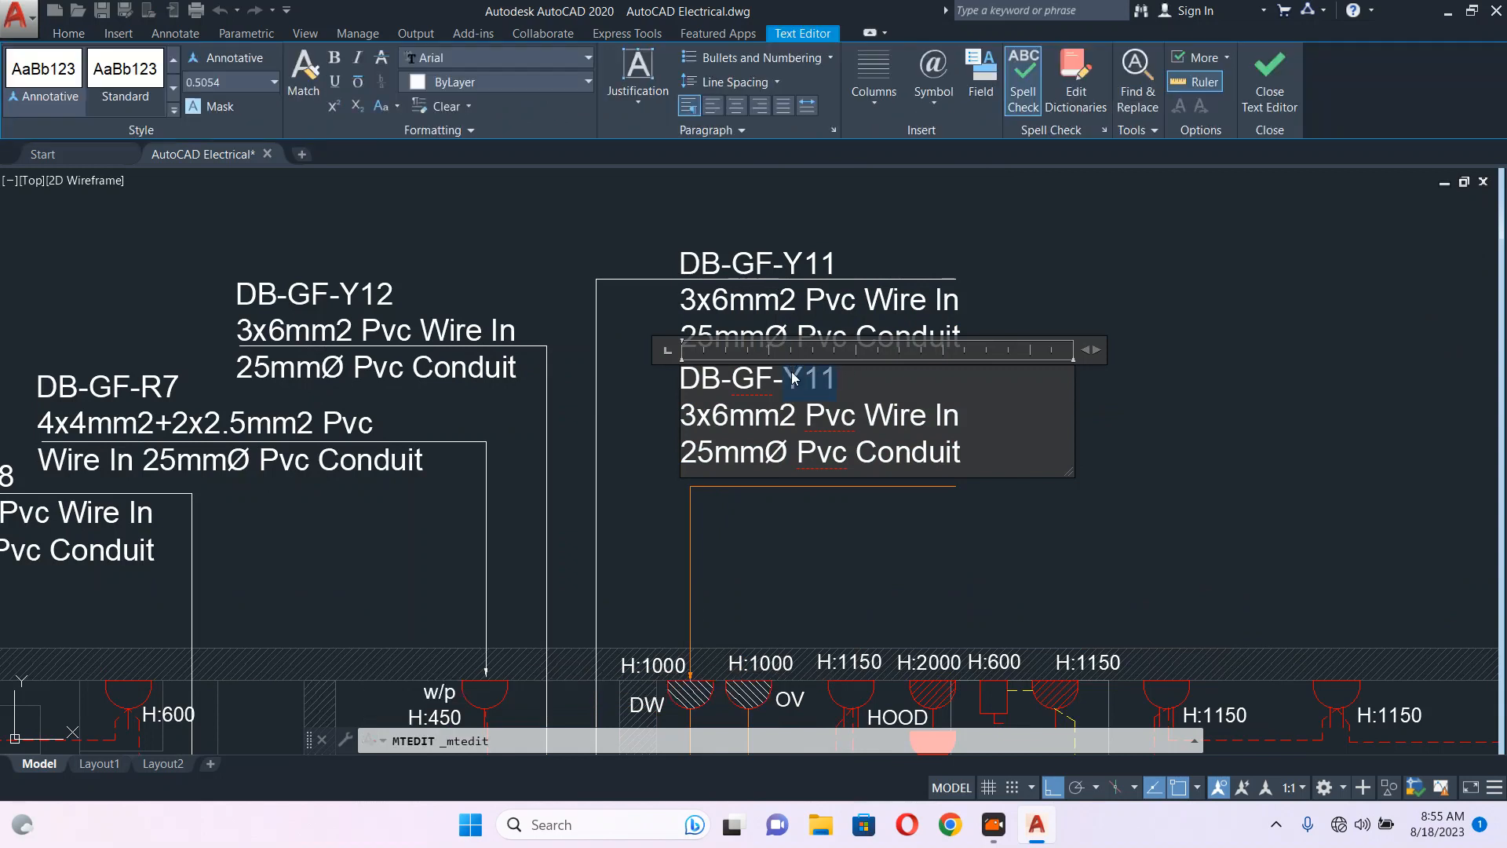
{"action": "left_click", "coordinate": [1142, 437]}
{"action": "double_click", "coordinate": [1069, 392]}
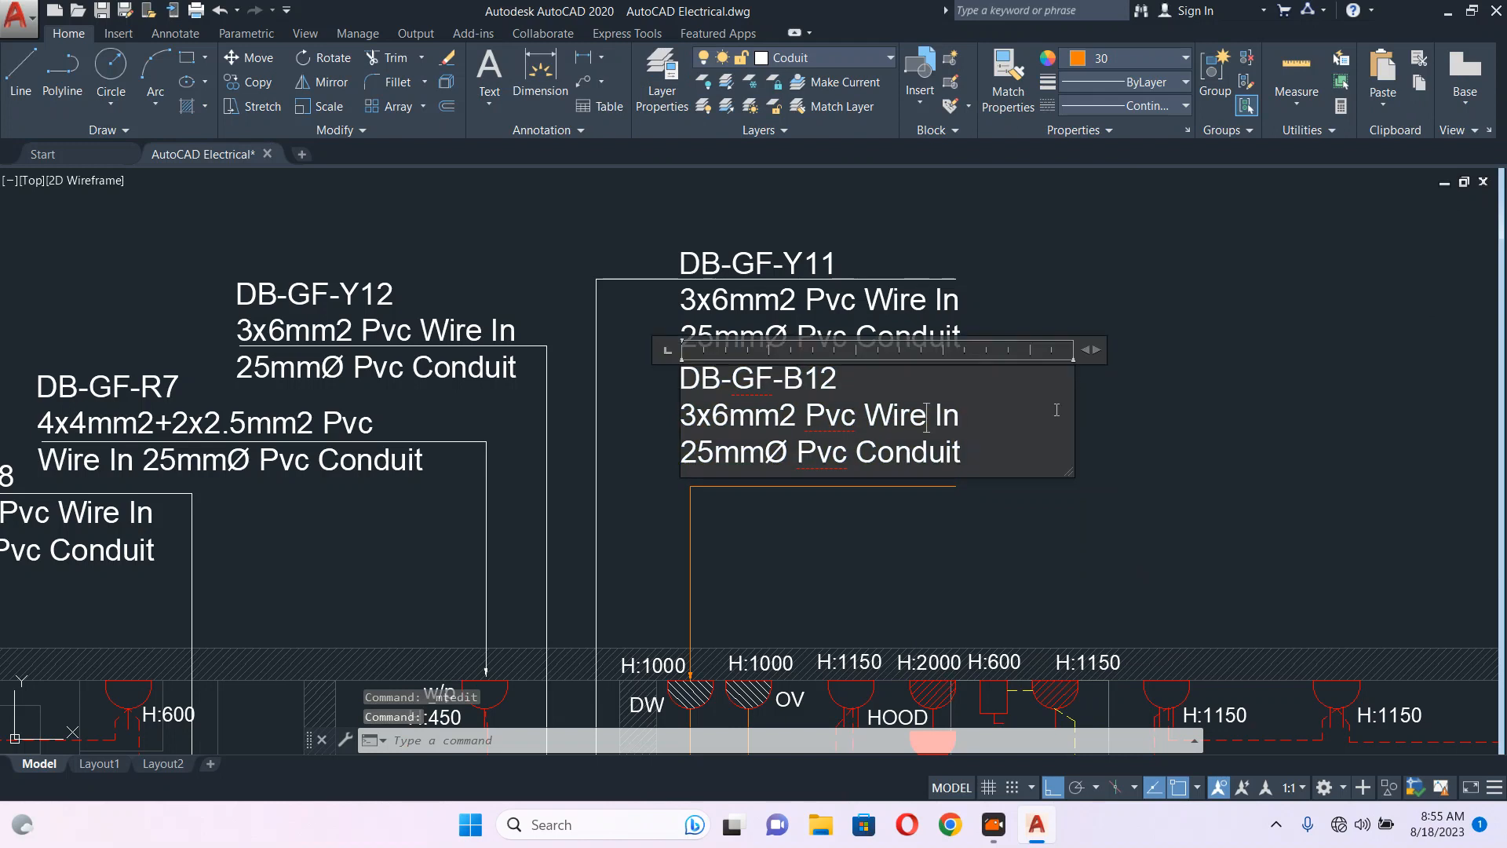
{"action": "left_click_drag", "start_coordinate": [1089, 352], "coordinate": [1325, 352]}
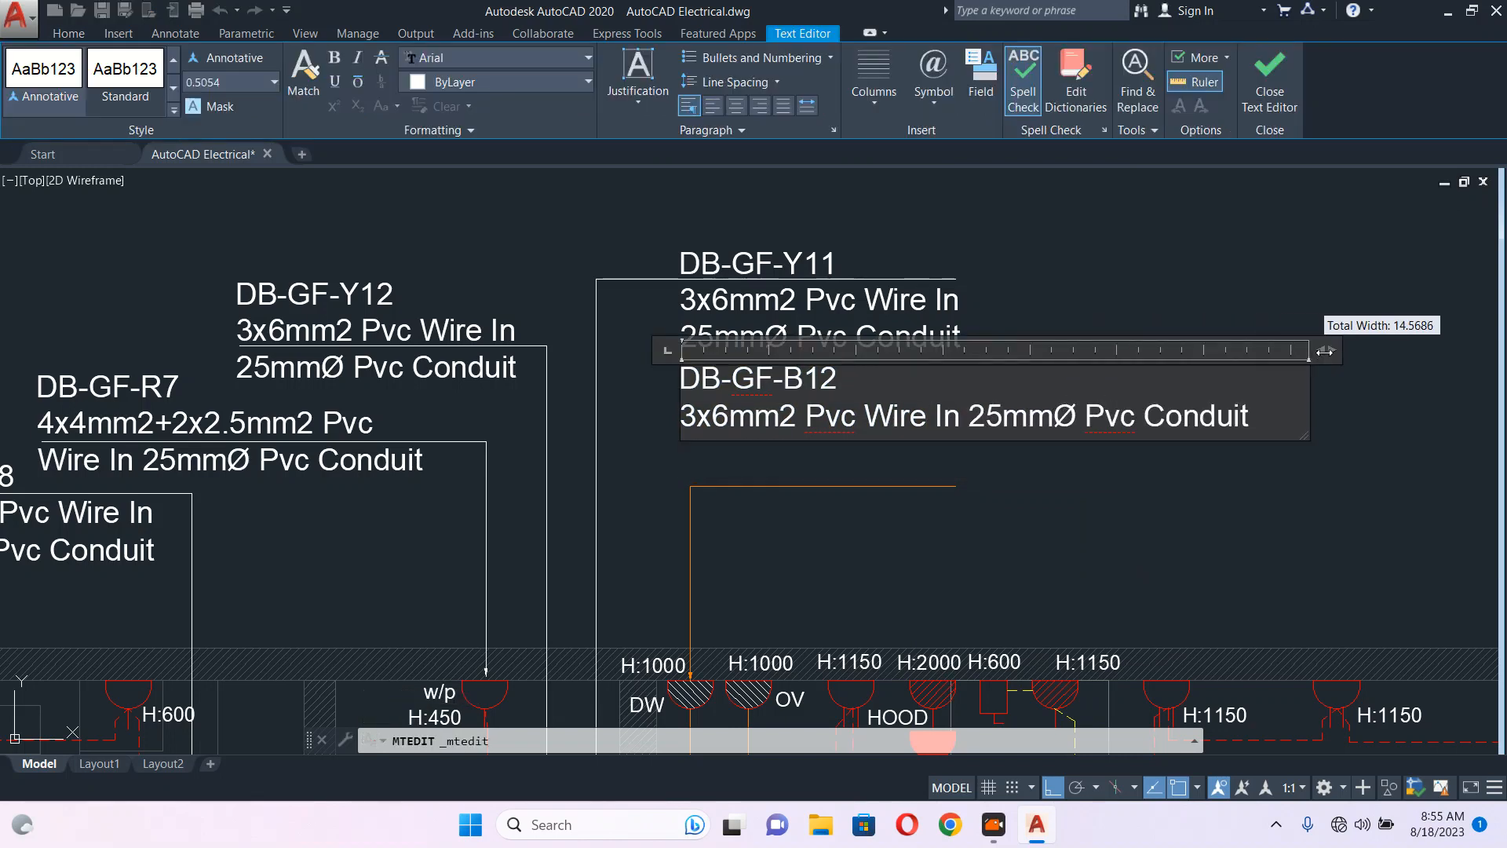
{"action": "left_click", "coordinate": [966, 478]}
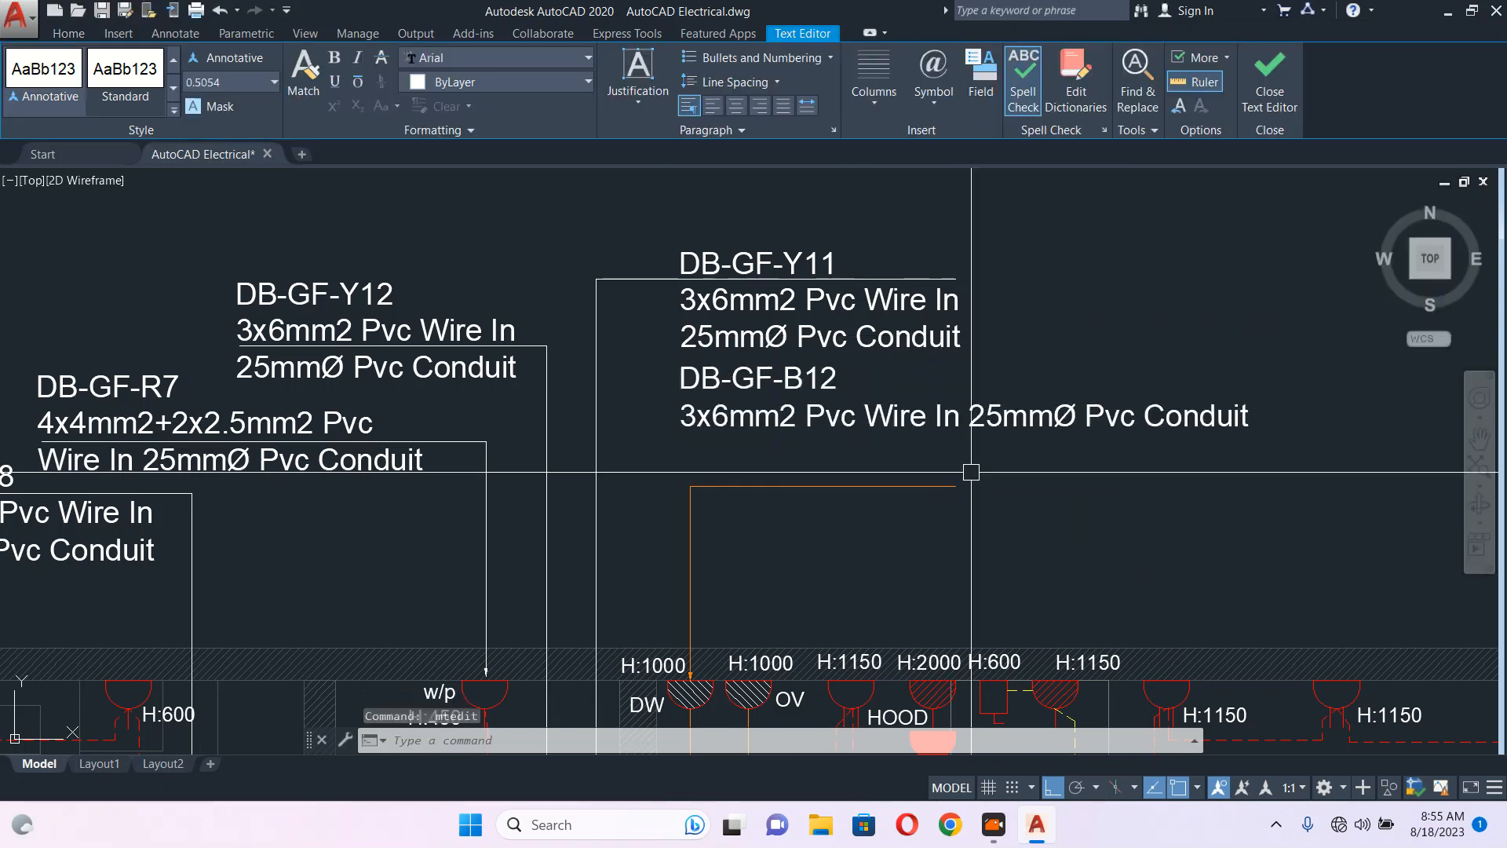
- Stretch the DW leader's horizontal part up to between the two lines of the DB-GF-B12 label
{"action": "left_click", "coordinate": [971, 472]}
{"action": "left_click", "coordinate": [690, 491]}
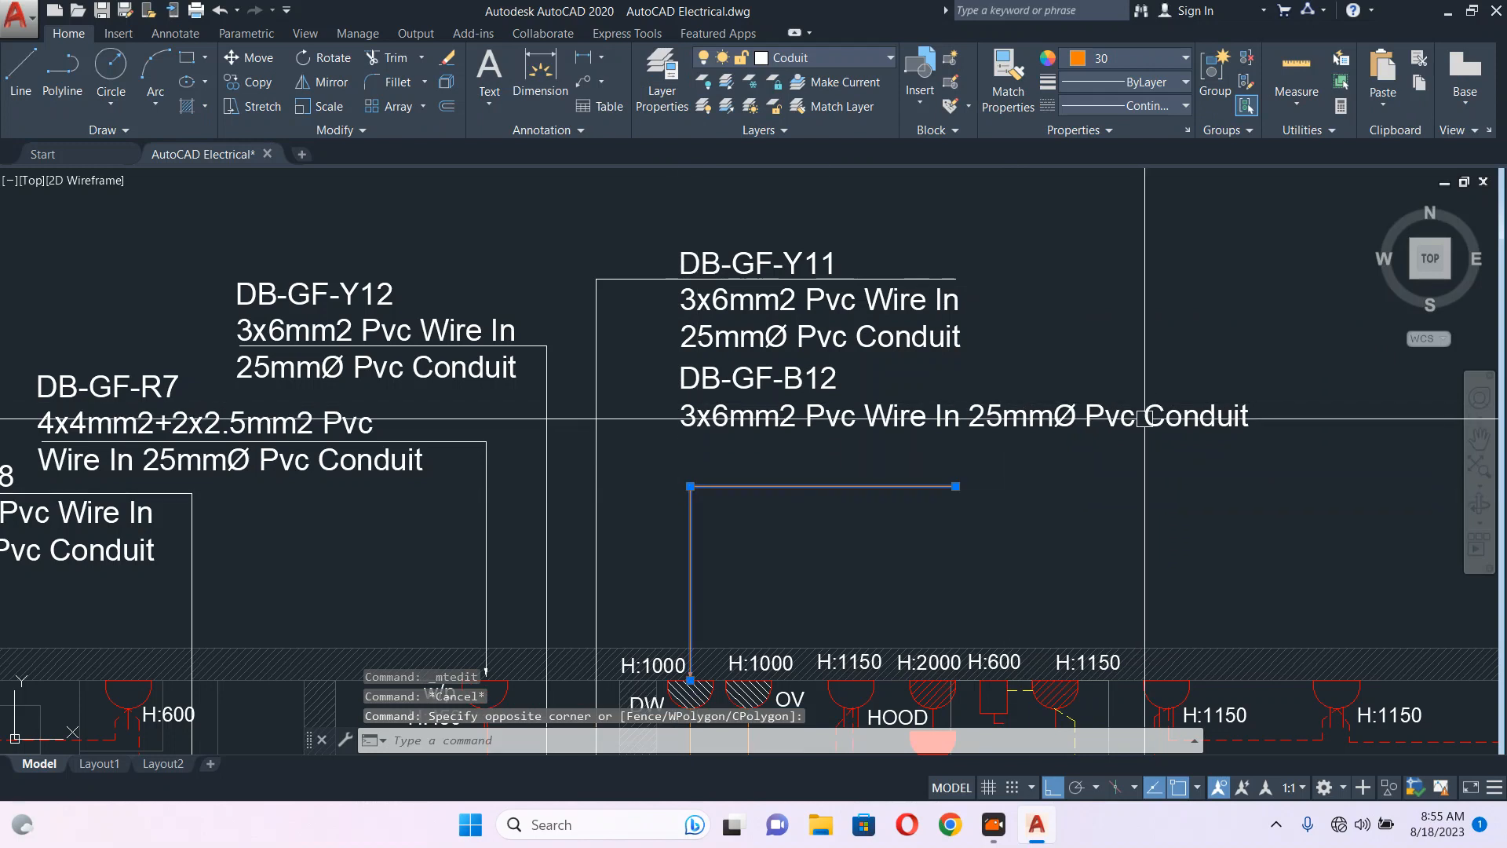
{"action": "type", "text": "s"}
{"action": "key", "text": "space"}
{"action": "left_click", "coordinate": [1243, 489]}
{"action": "left_click", "coordinate": [1279, 398]}
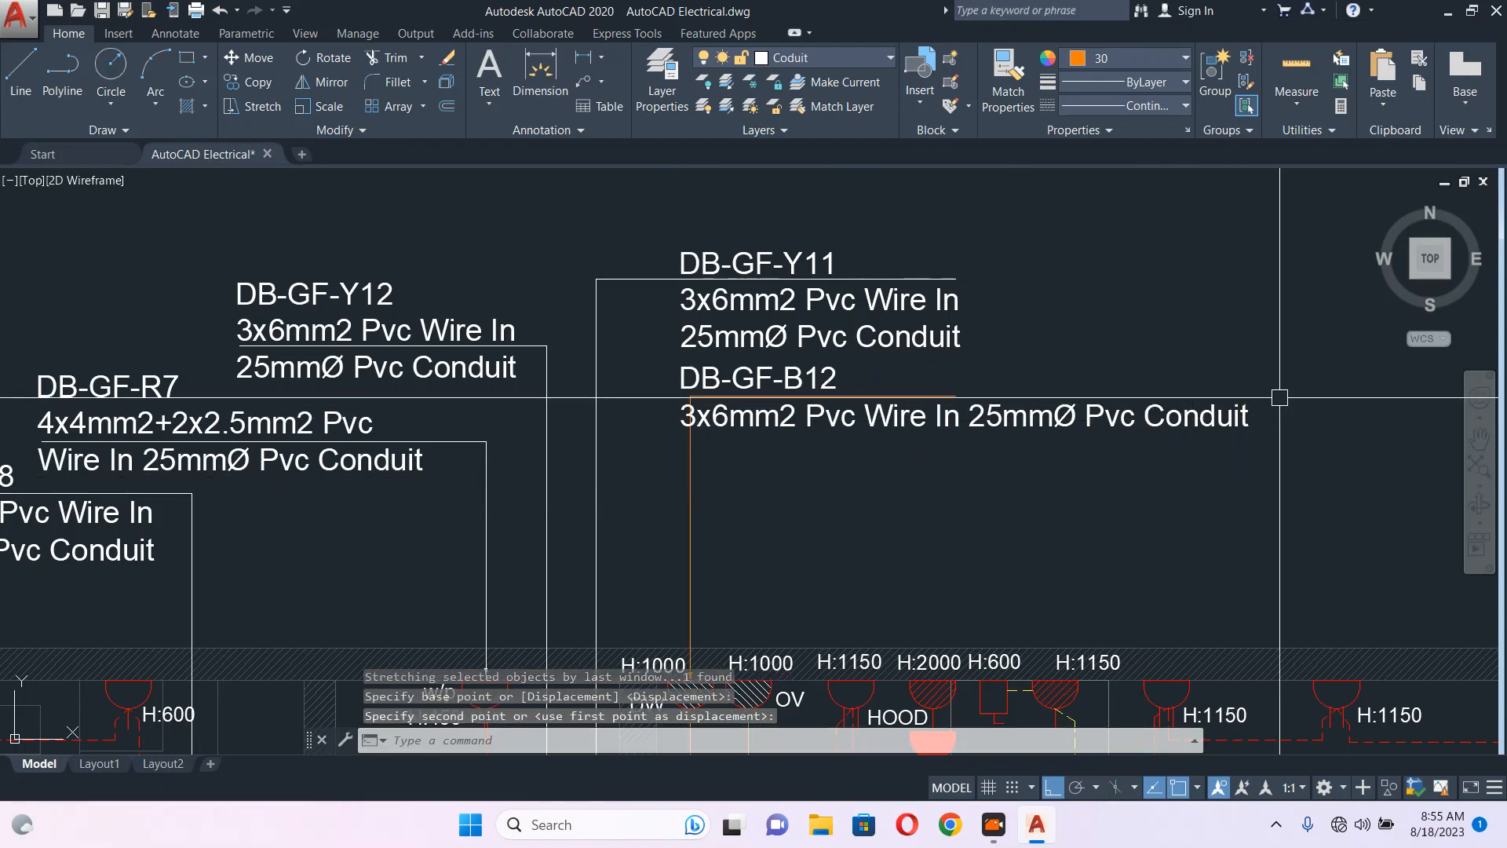
- Move the DB-GF-B12 label horizontally to the right, clear of the DW leader's vertical part
{"action": "left_click", "coordinate": [1119, 417]}
{"action": "type", "text": "m"}
{"action": "key", "text": "space"}
{"action": "left_click", "coordinate": [1069, 462]}
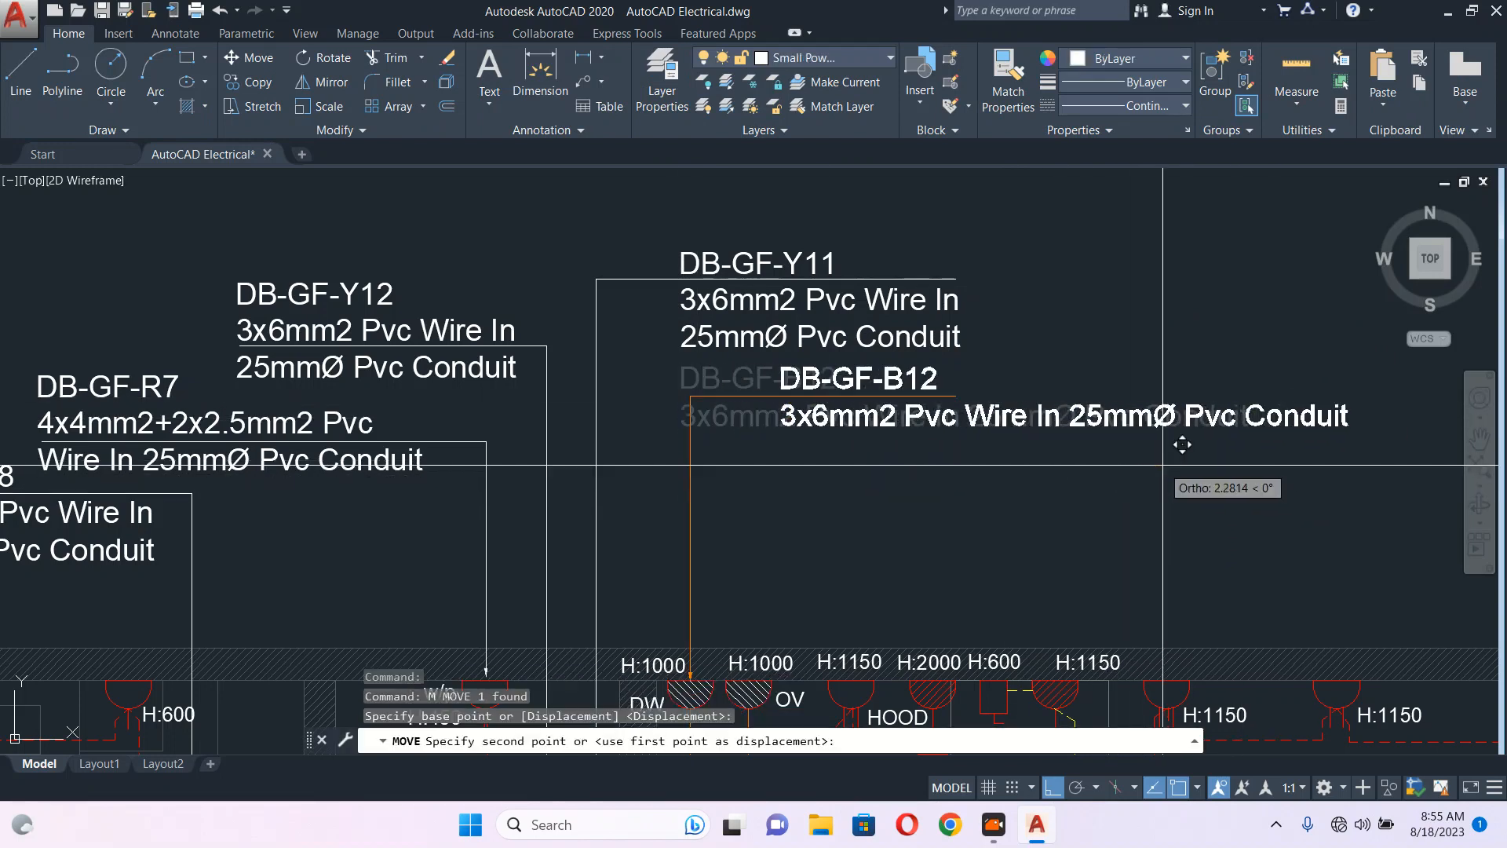
{"action": "left_click", "coordinate": [1164, 465]}
- Match the DW leader's properties to those of the white DB-GF-Y11 leader
{"action": "left_click", "coordinate": [658, 278]}
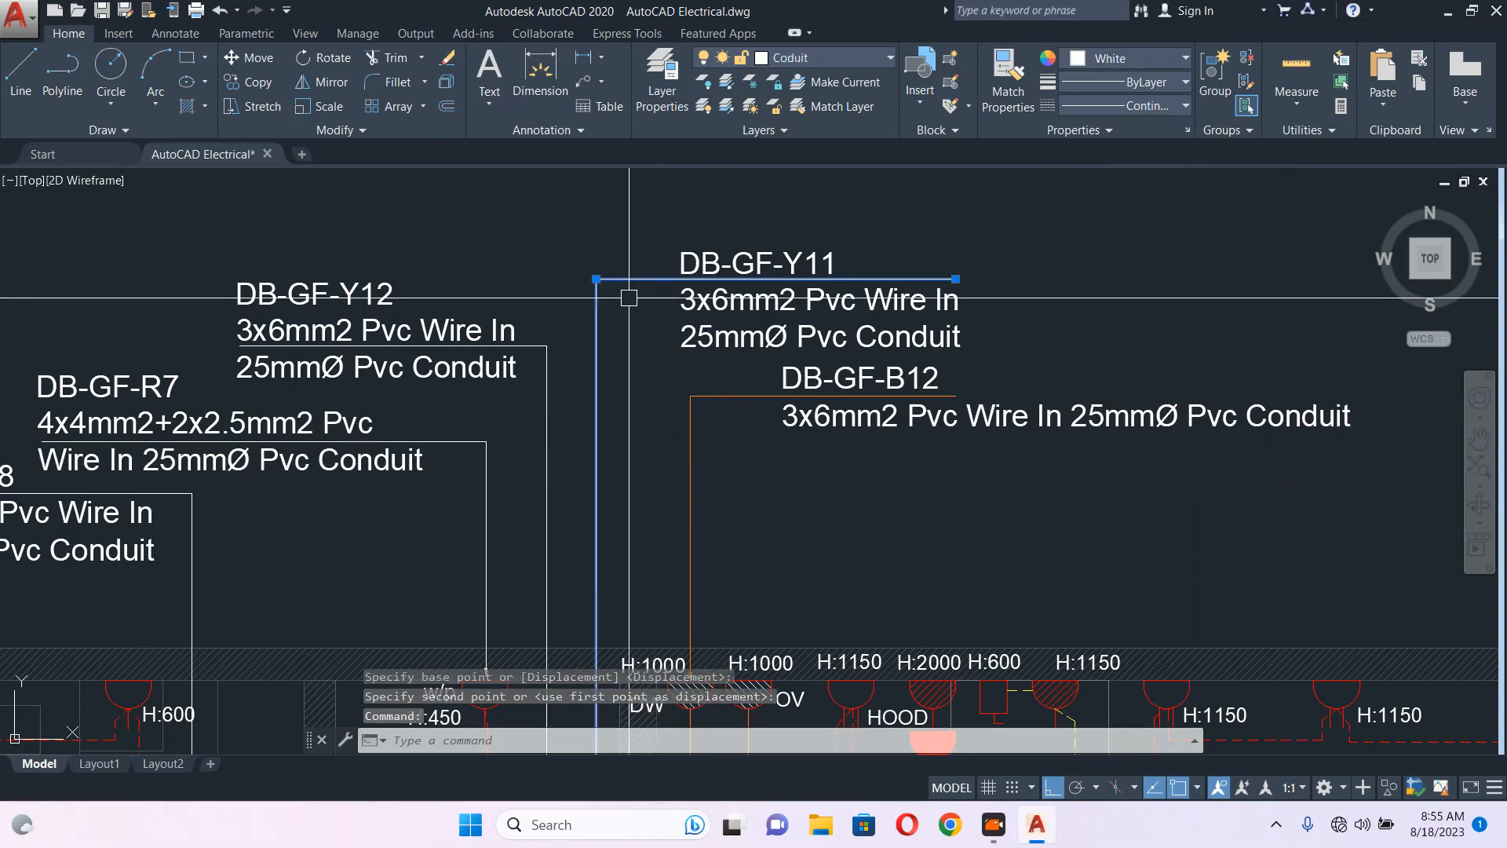
{"action": "type", "text": "ma"}
{"action": "key", "text": "space"}
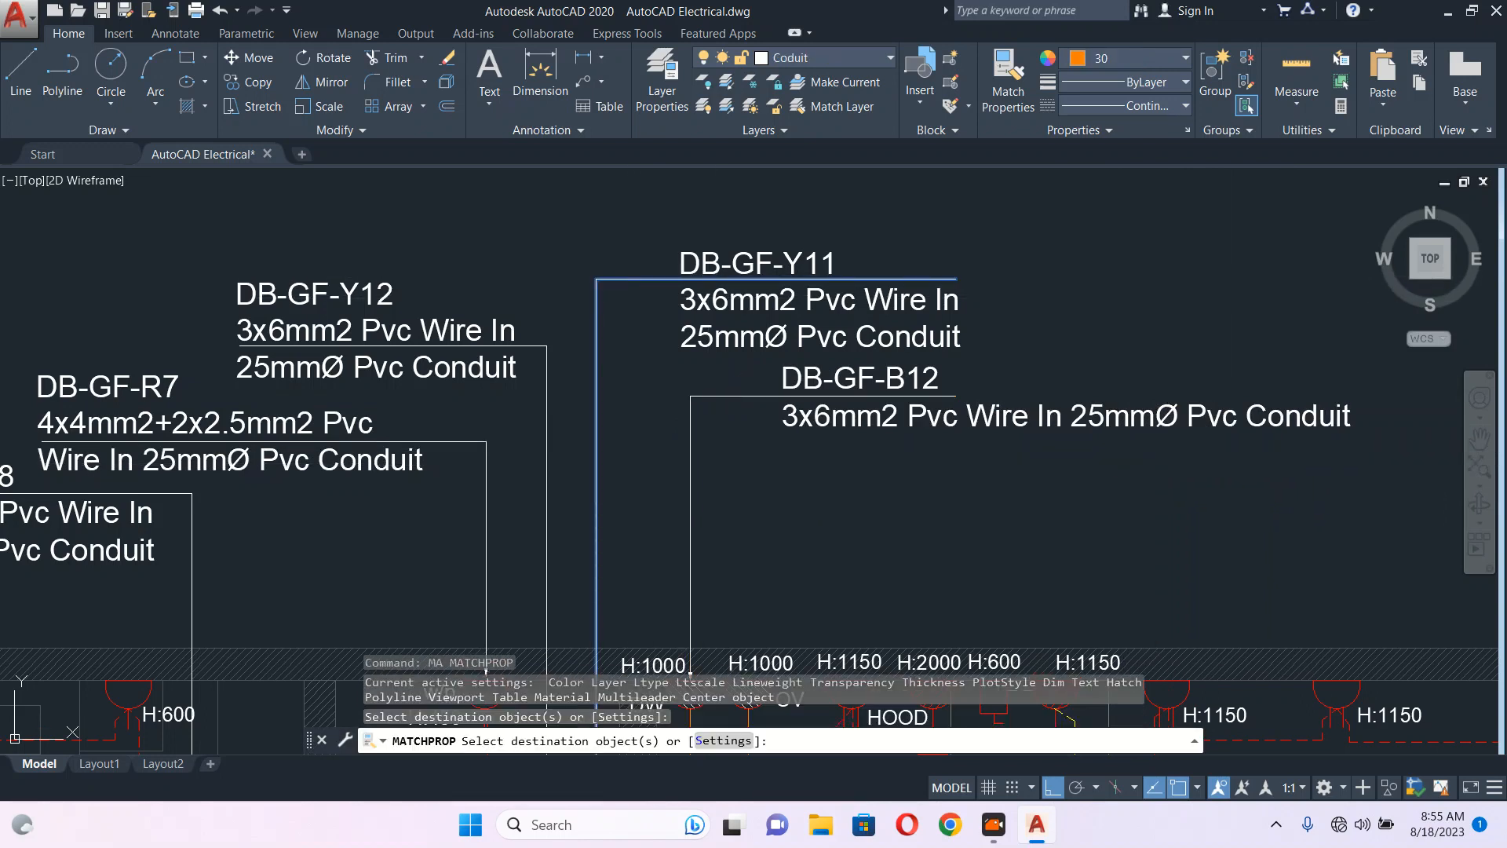
{"action": "key", "text": "Escape"}
- Draw lines from the OV outlet up above the wall and horizontally to the right below the DB-GF-B12 label
{"action": "scroll", "coordinate": [716, 384], "scroll_direction": "down", "scroll_amount": 8}
{"action": "scroll", "coordinate": [705, 342], "scroll_direction": "up", "scroll_amount": 6}
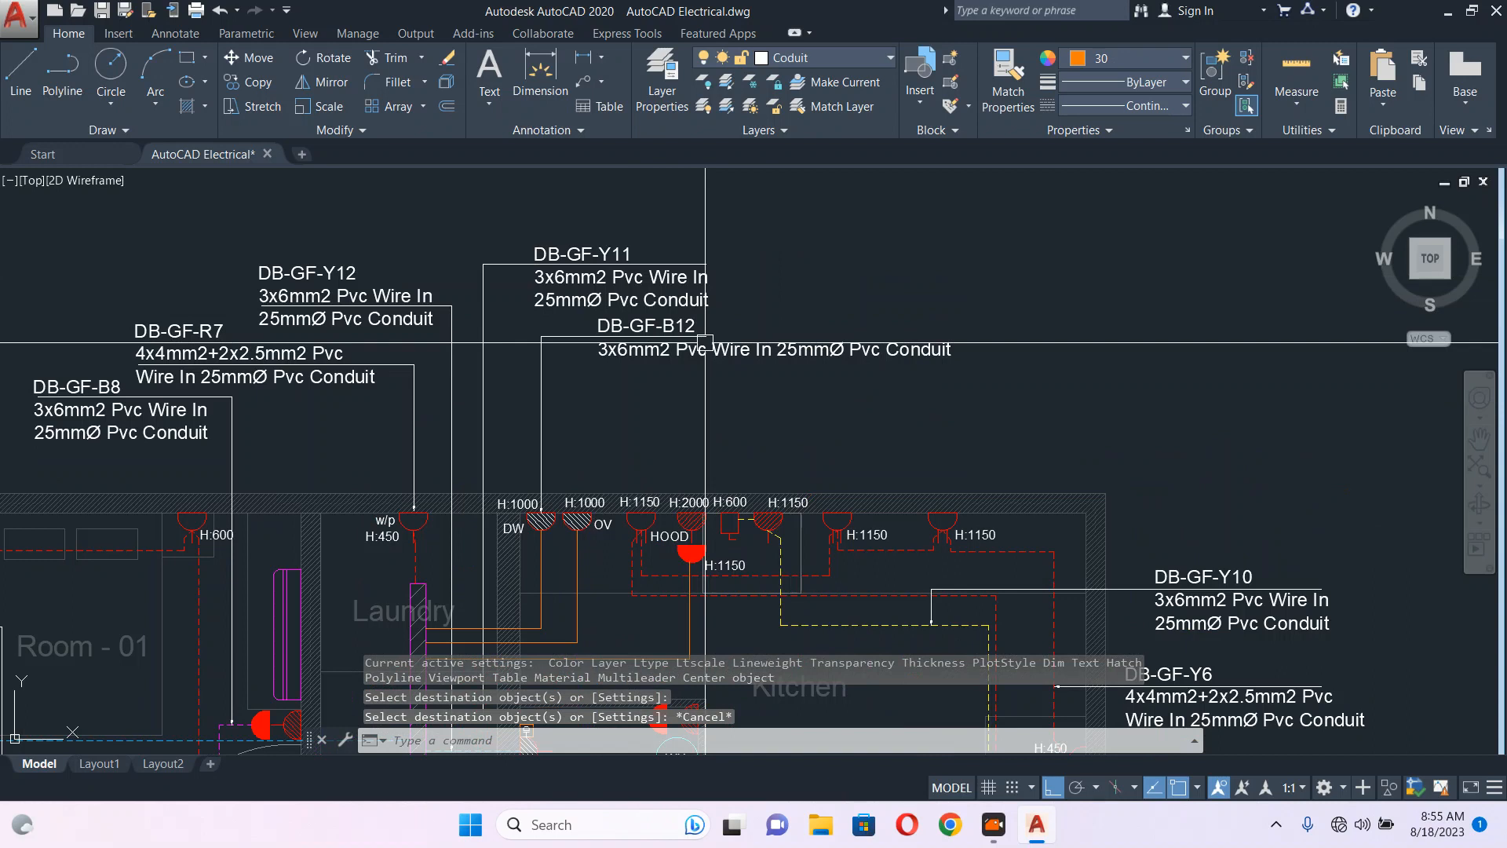
{"action": "type", "text": "L"}
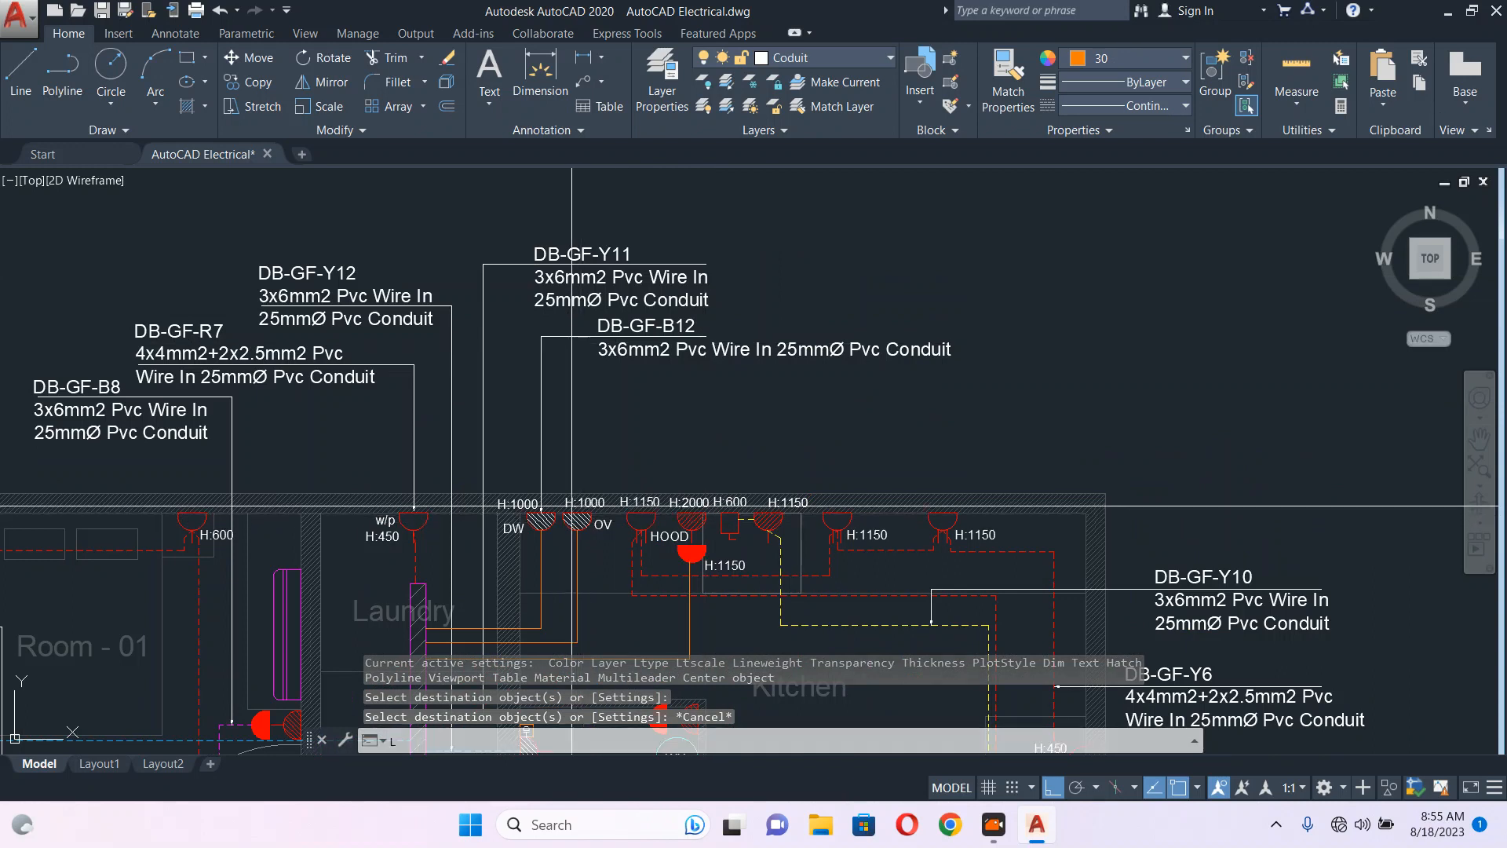
{"action": "key", "text": "Return"}
{"action": "scroll", "coordinate": [573, 506], "scroll_direction": "up", "scroll_amount": 4}
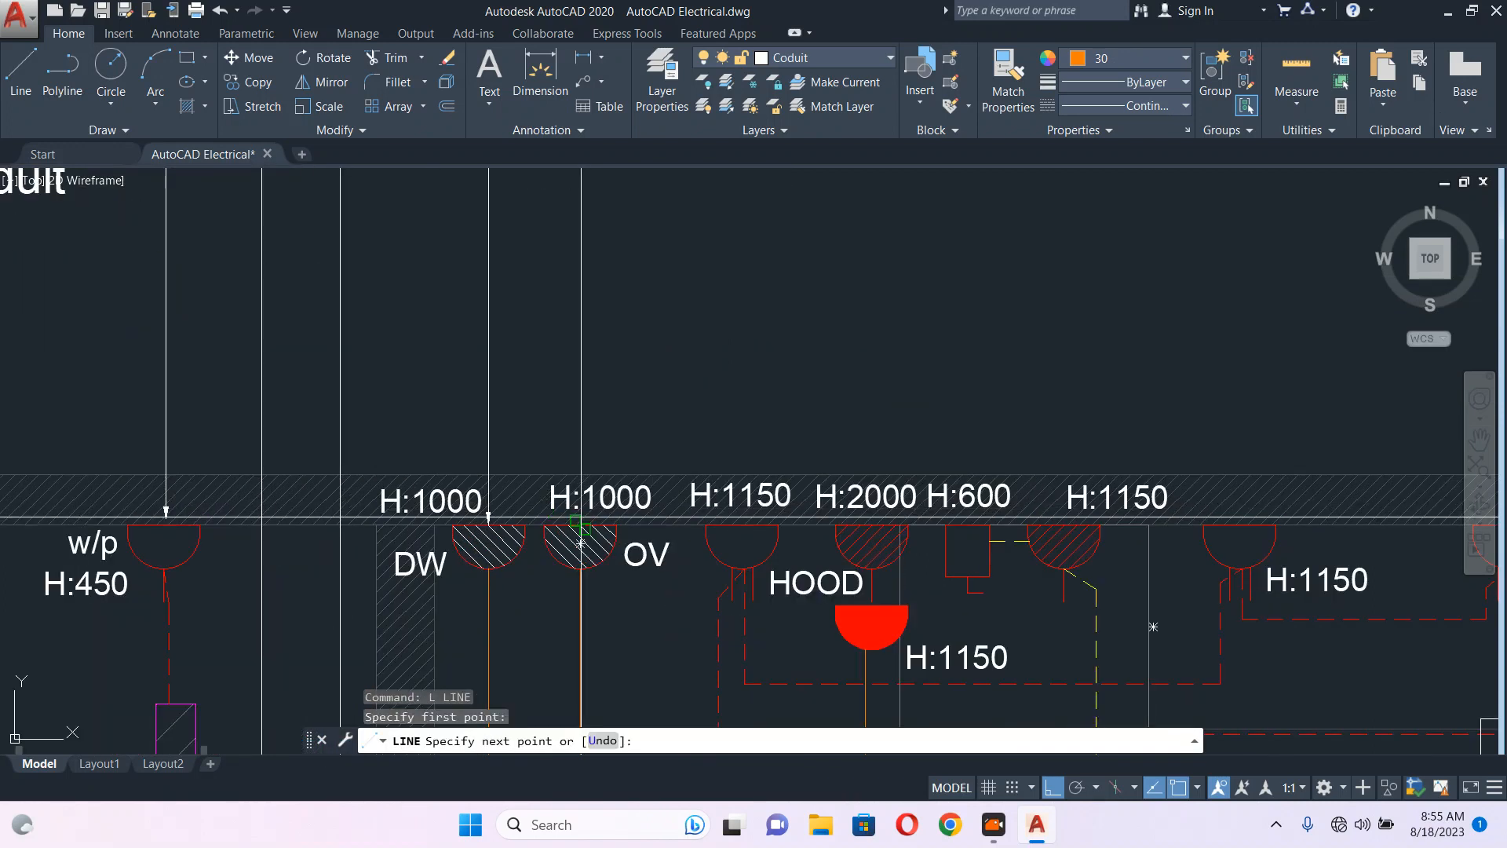
{"action": "scroll", "coordinate": [580, 522], "scroll_direction": "down", "scroll_amount": 4}
{"action": "left_click", "coordinate": [569, 314]}
{"action": "left_click", "coordinate": [950, 314]}
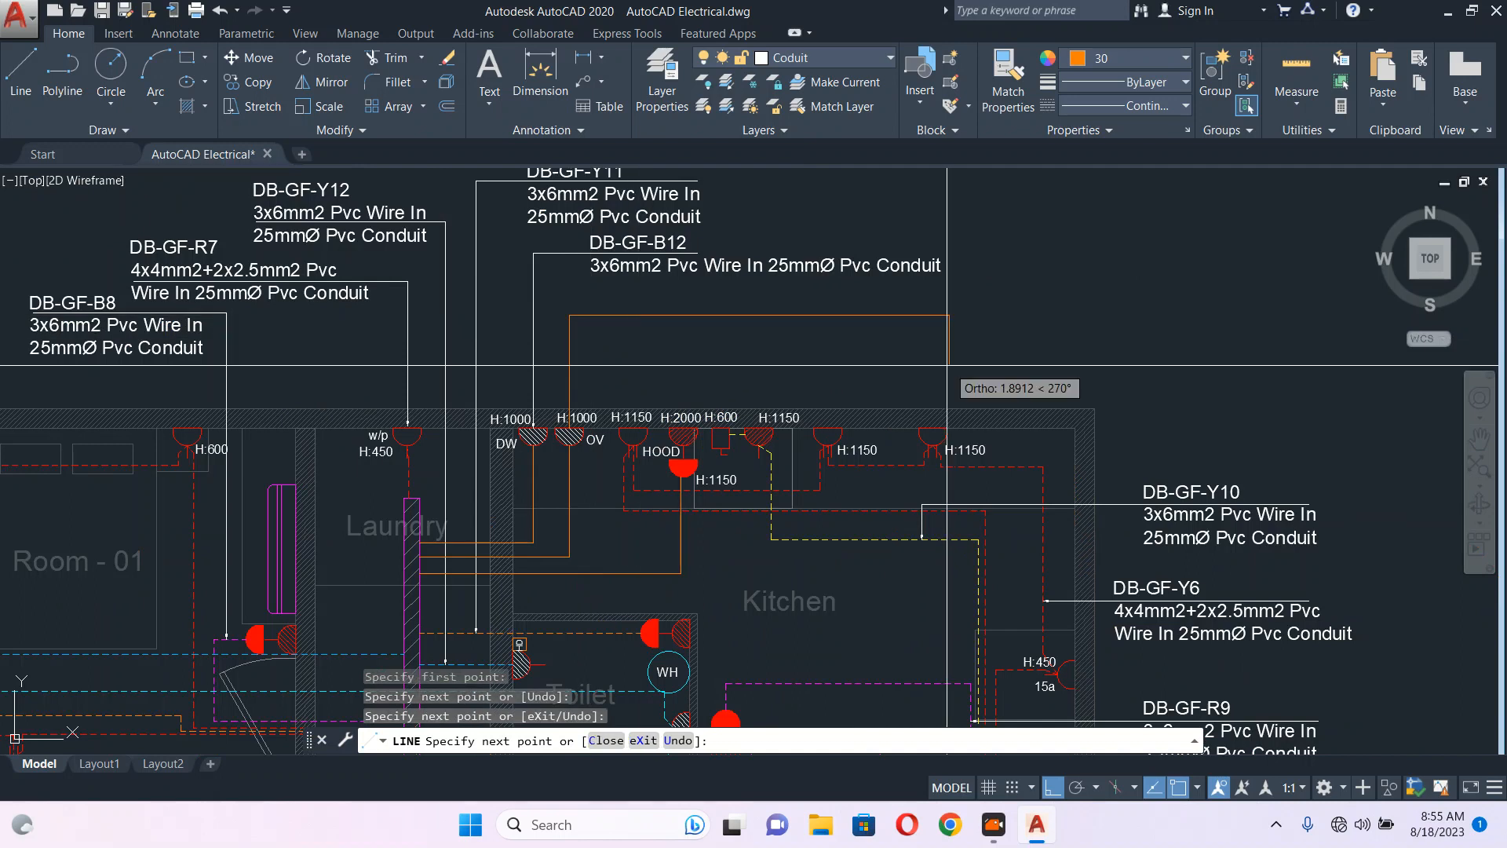
{"action": "key", "text": "Escape"}
- Copy the DB-GF-B12 label straight down to directly below the original for the OV outlet
{"action": "left_click", "coordinate": [766, 270]}
{"action": "type", "text": "CO"}
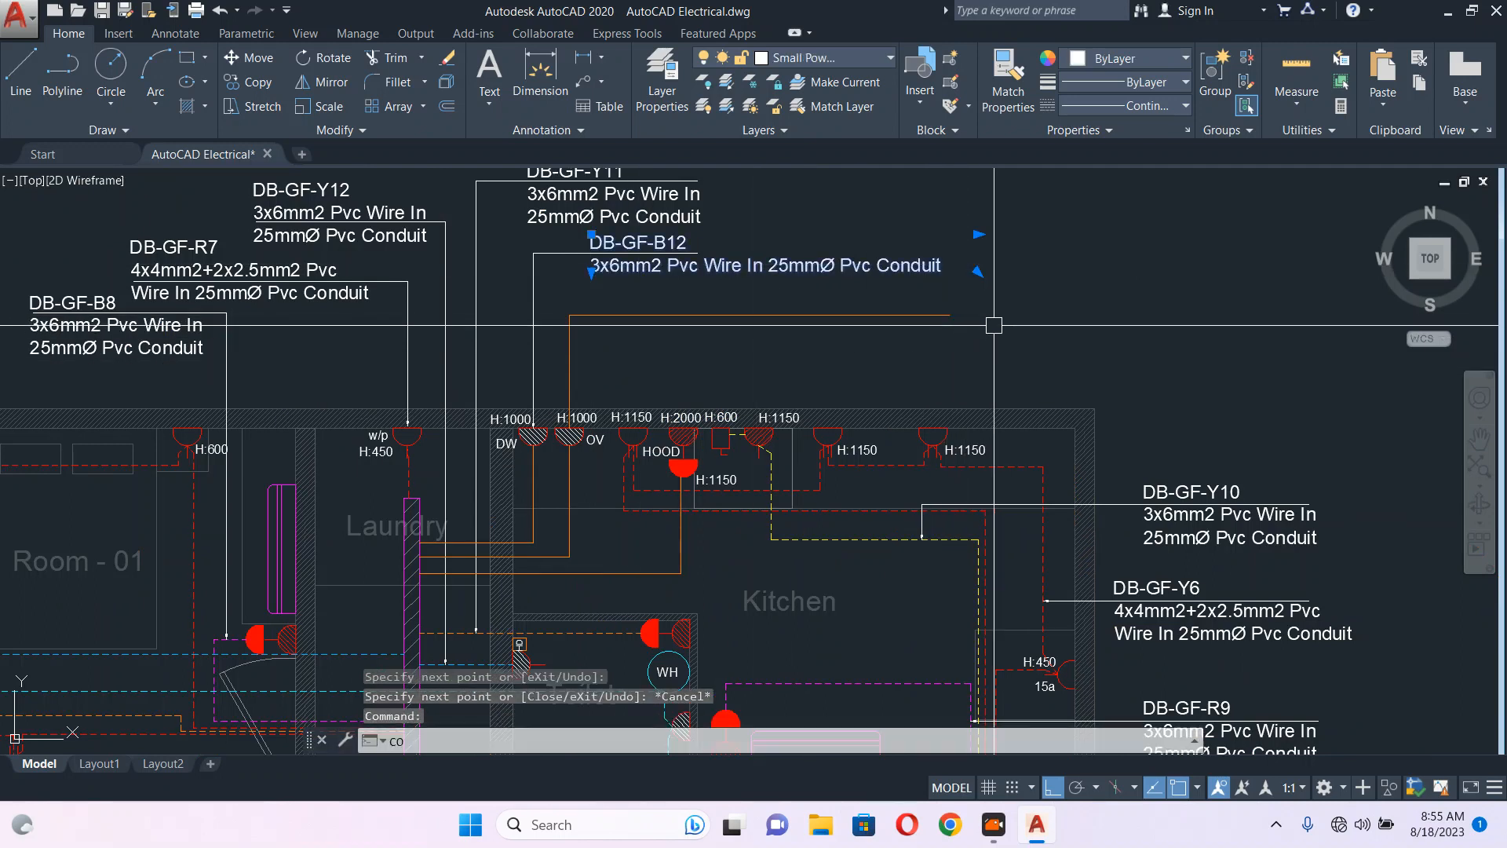
{"action": "key", "text": "Return"}
{"action": "left_click", "coordinate": [1041, 324]}
{"action": "left_click", "coordinate": [1041, 366]}
{"action": "key", "text": "Escape"}
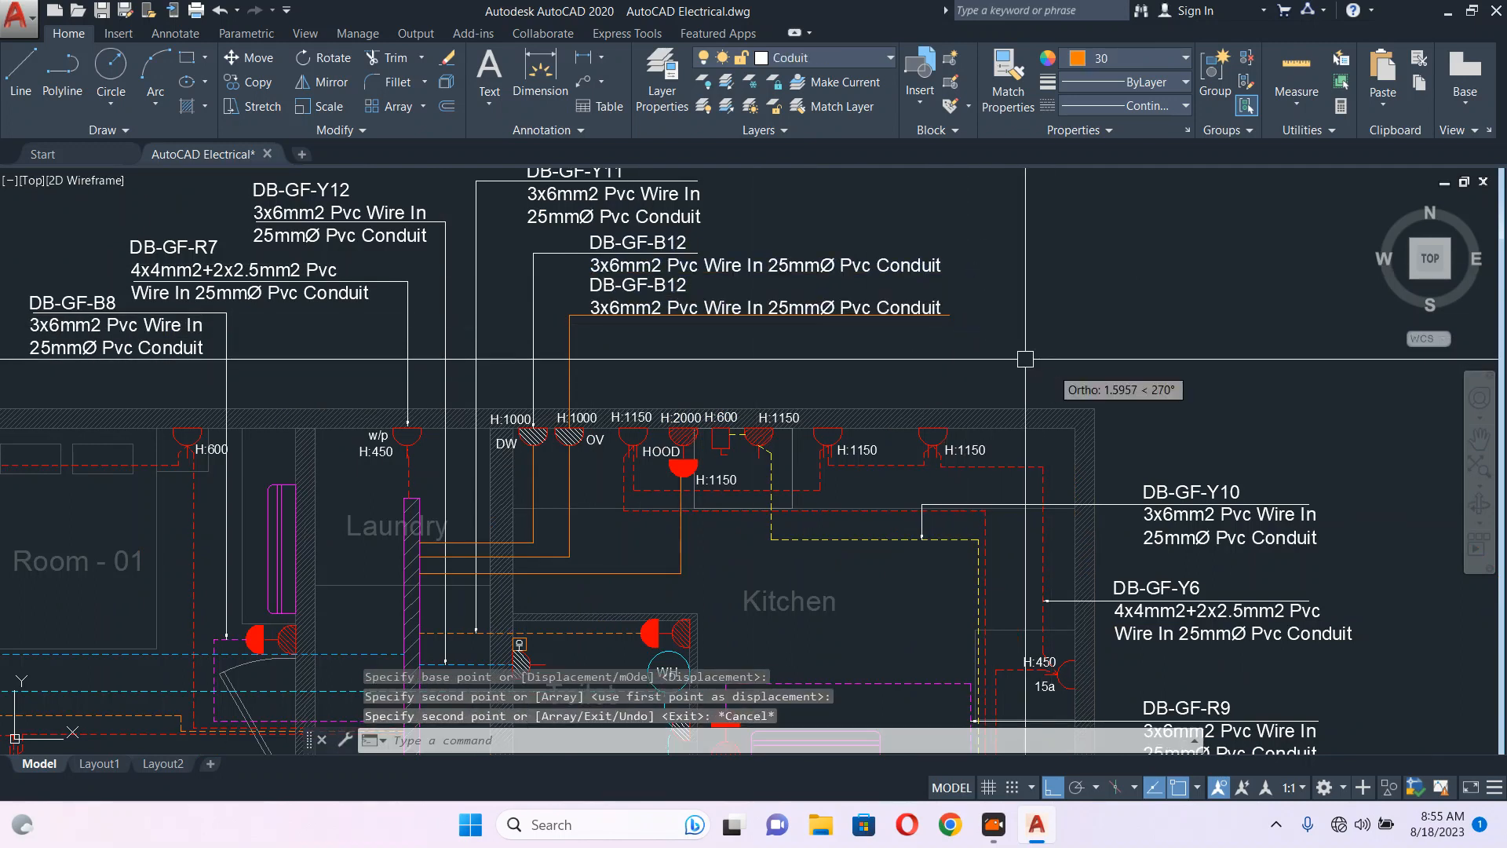
- Move the horizontal OV line up to between the two text lines of the lower DB-GF-B12 label
{"action": "scroll", "coordinate": [967, 324], "scroll_direction": "up", "scroll_amount": 2}
{"action": "left_click", "coordinate": [940, 308]}
{"action": "type", "text": "M"}
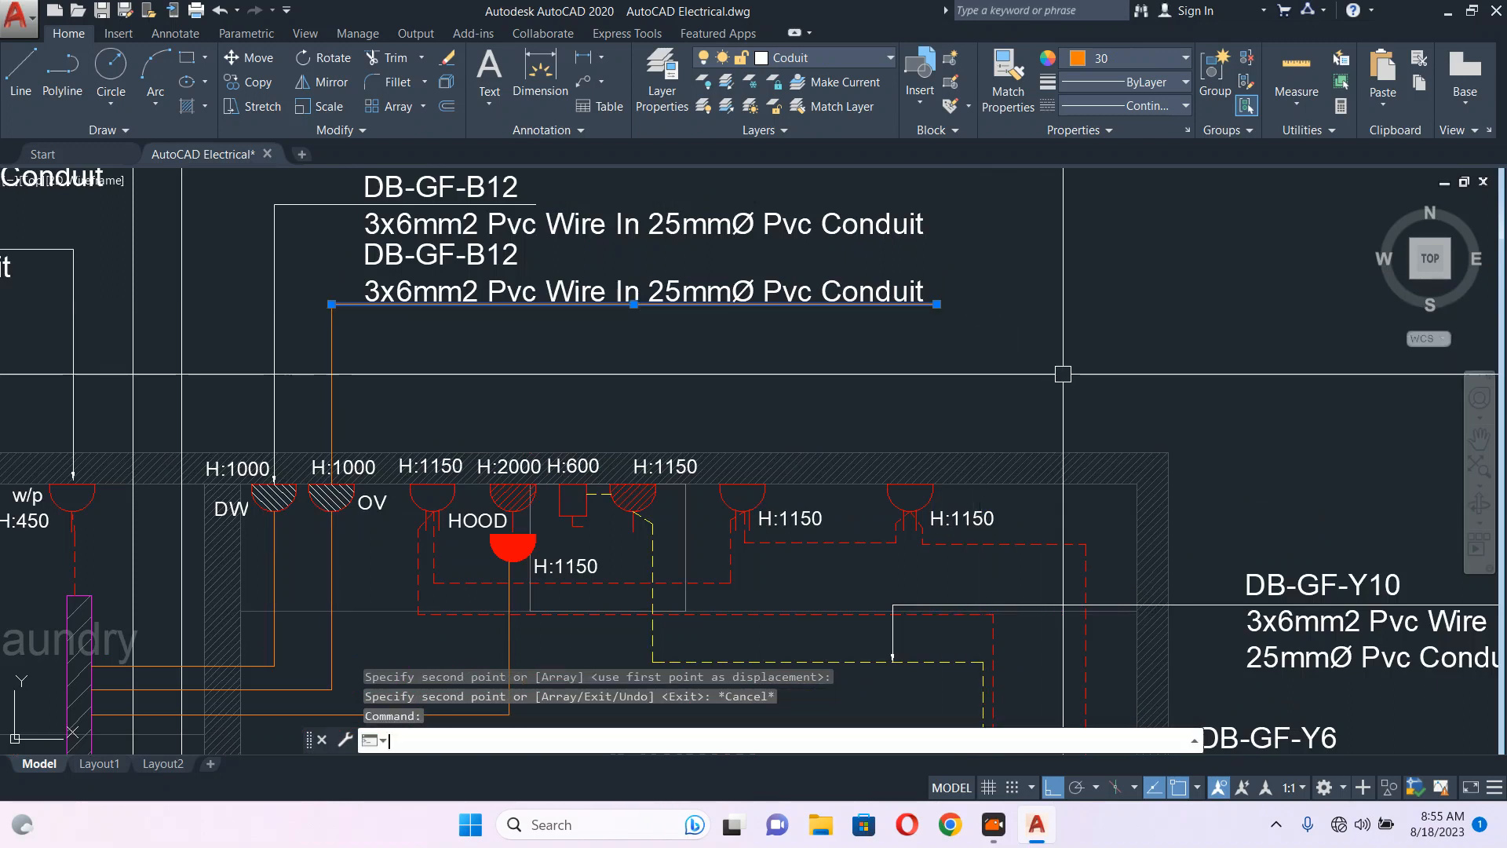
{"action": "key", "text": "Return"}
{"action": "left_click", "coordinate": [1074, 350]}
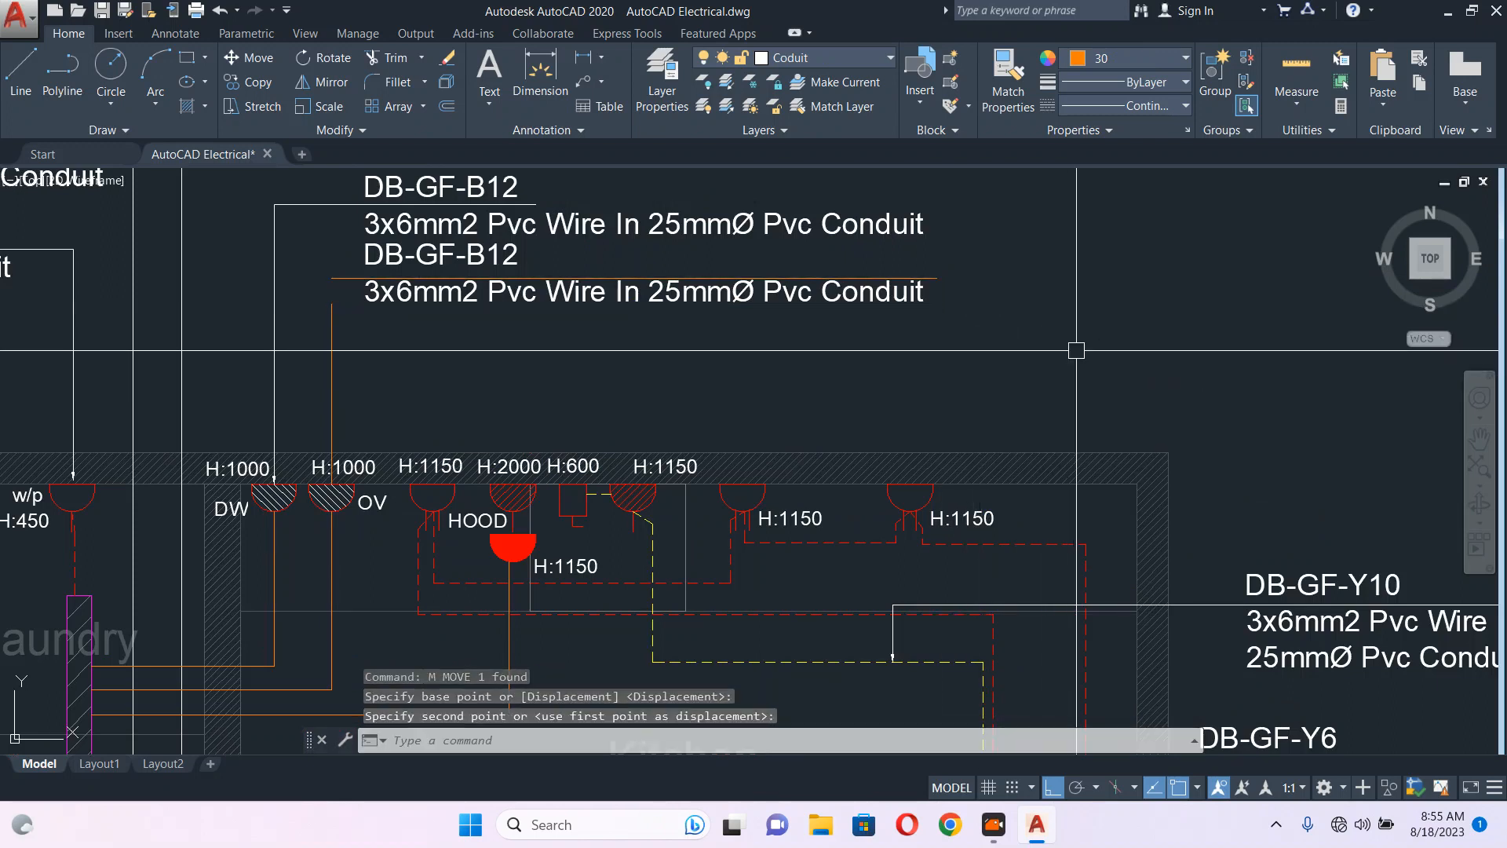
{"action": "left_click", "coordinate": [1025, 261]}
- Erase the vertical and horizontal lines drawn for the OV outlet
{"action": "left_click", "coordinate": [349, 257]}
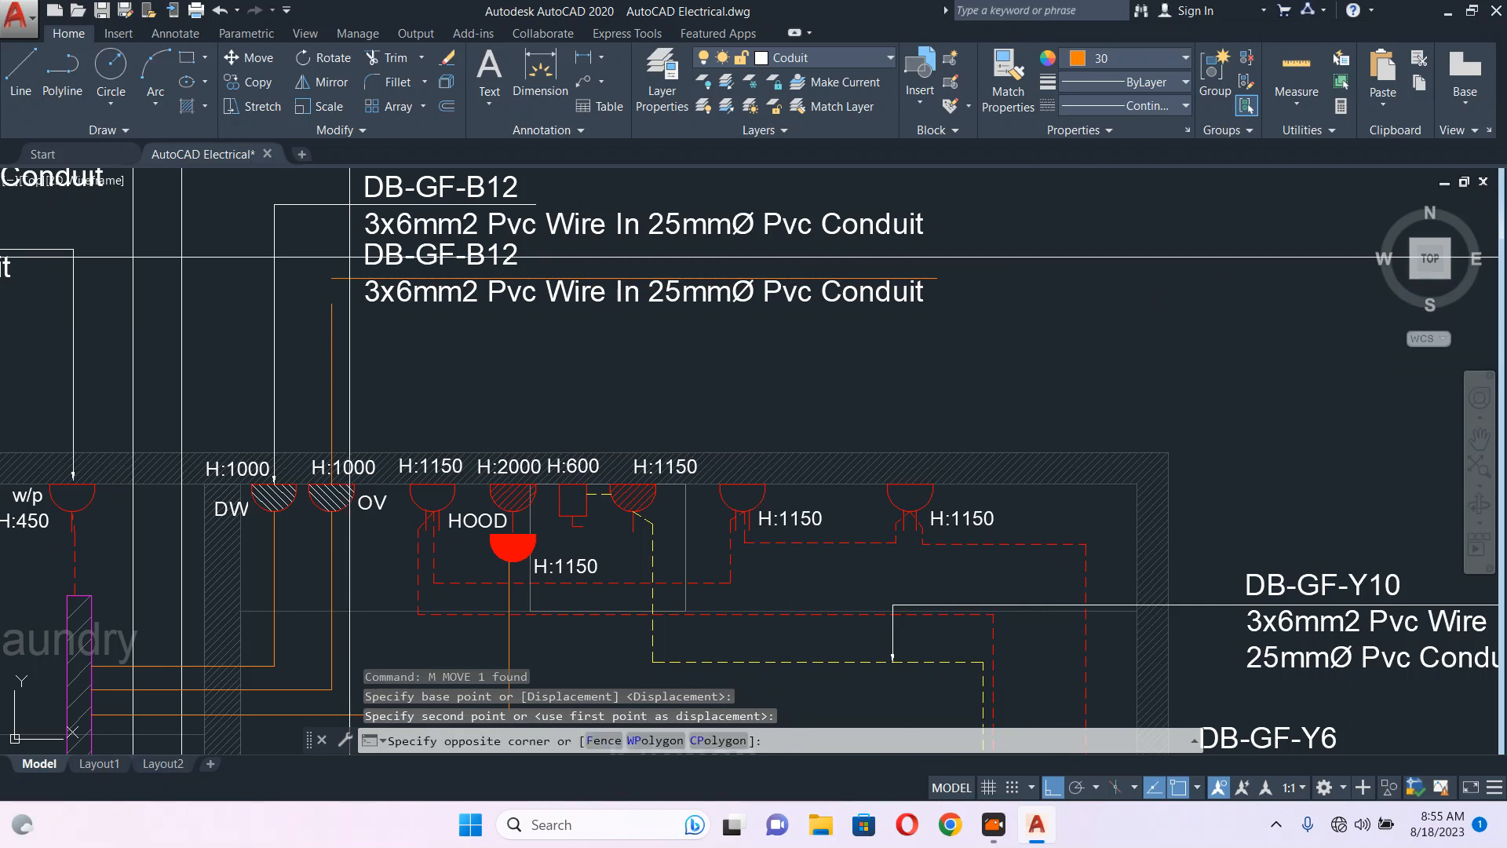
{"action": "left_click", "coordinate": [312, 352]}
{"action": "type", "text": "E"}
{"action": "key", "text": "Return"}
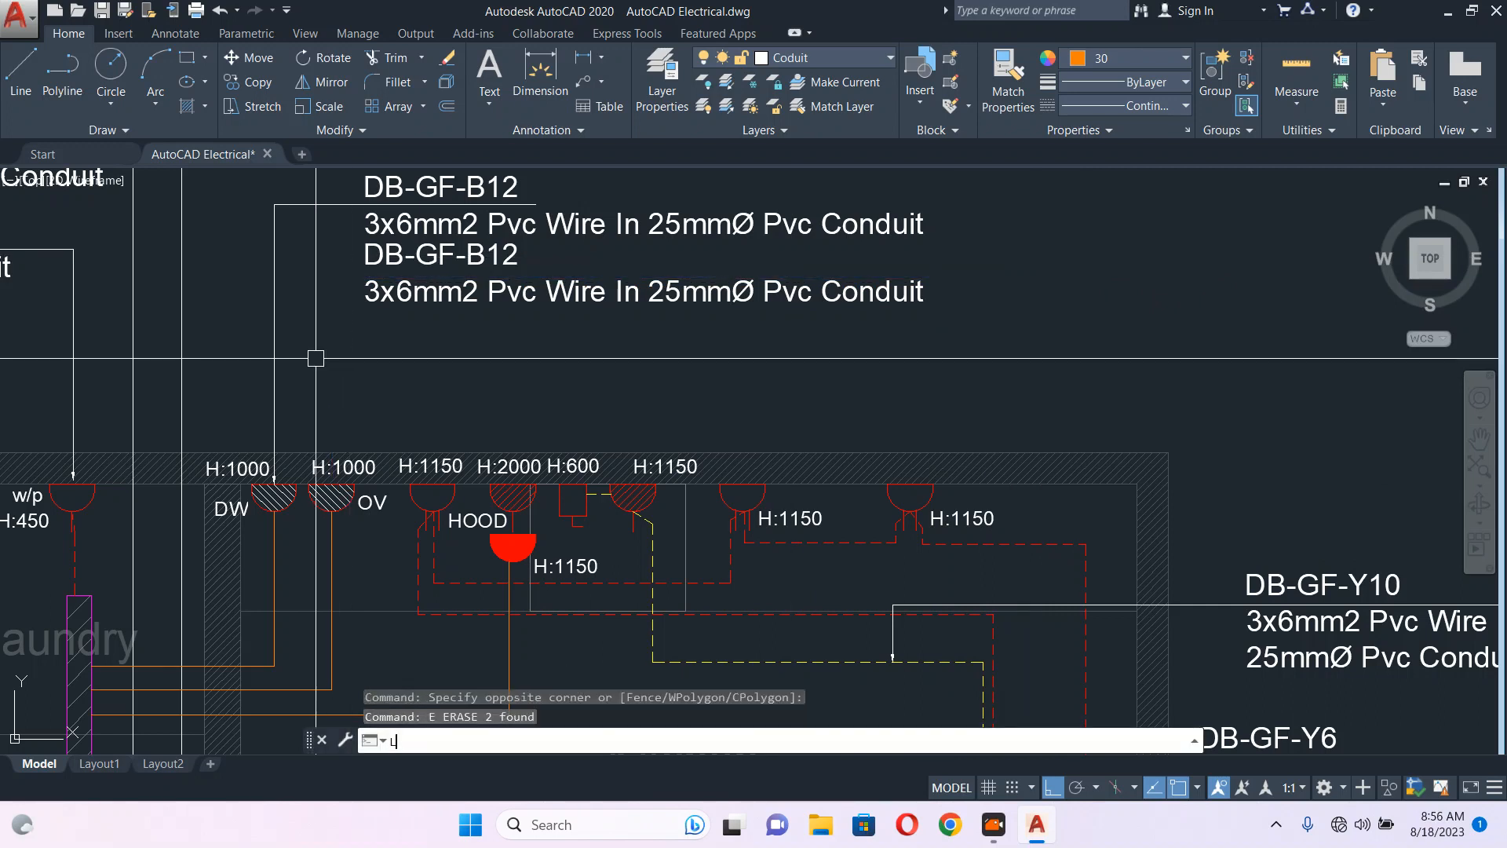
- Draw a quick leader from the OV outlet up and then right between the text lines of the lower DB-GF-B12 label, without annotation text
{"action": "type", "text": "LE"}
{"action": "key", "text": "Return"}
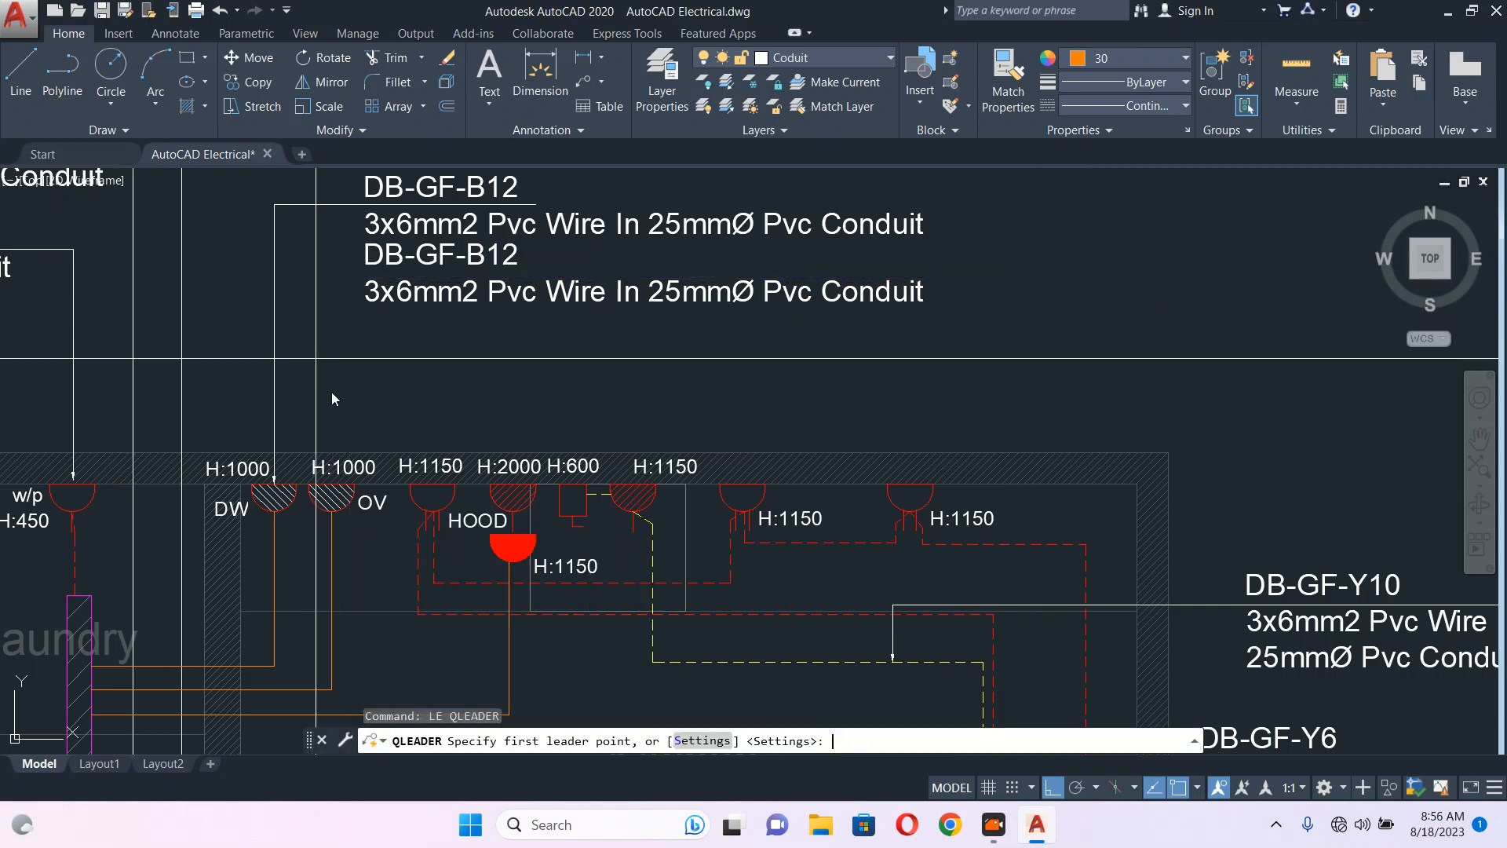
{"action": "left_click", "coordinate": [331, 480]}
{"action": "scroll", "coordinate": [299, 209], "scroll_direction": "up", "scroll_amount": 4}
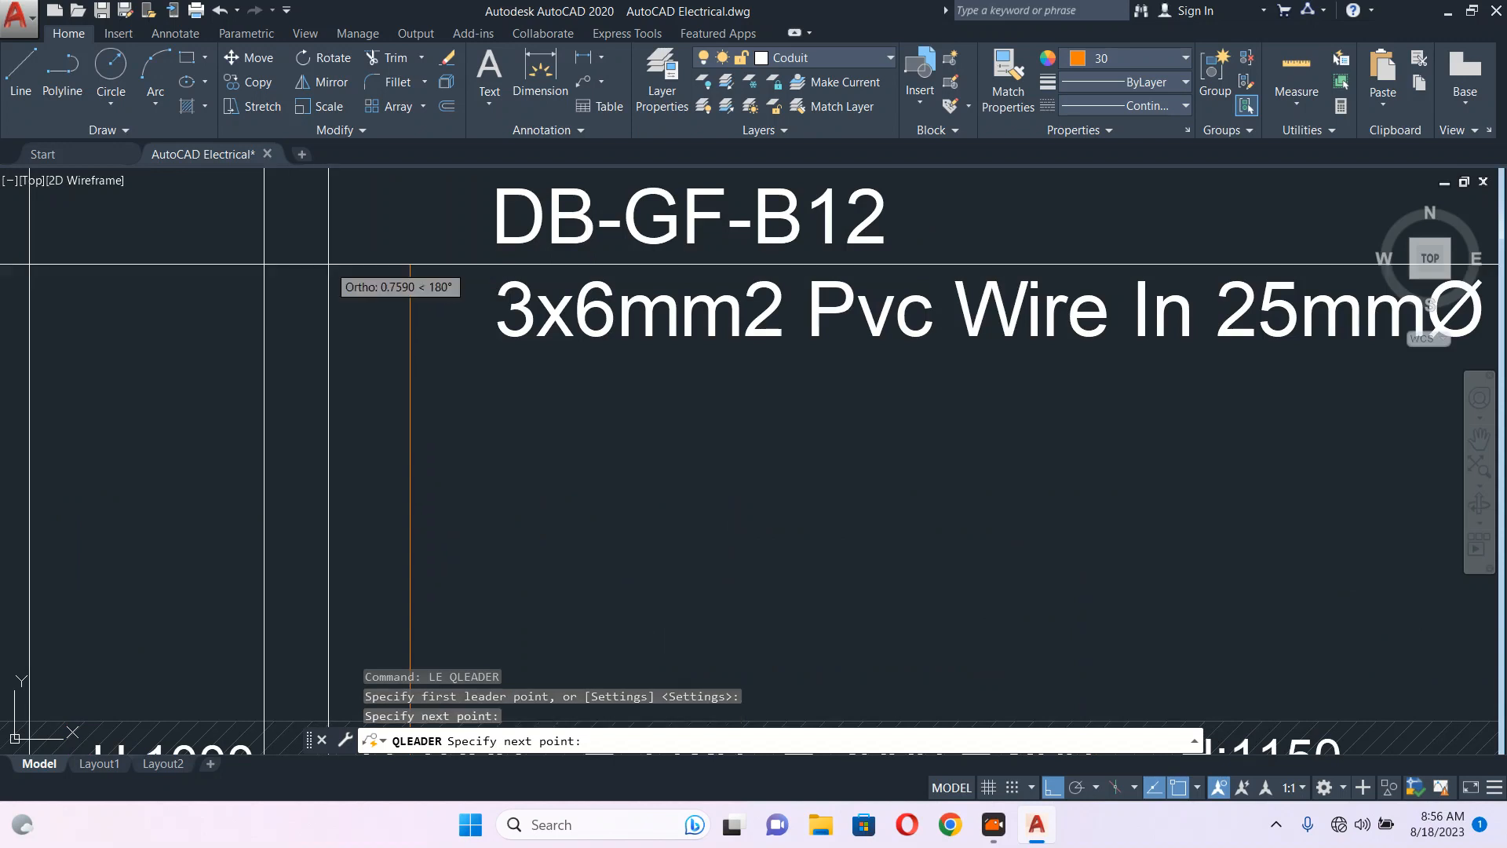
{"action": "scroll", "coordinate": [327, 274], "scroll_direction": "down", "scroll_amount": 5}
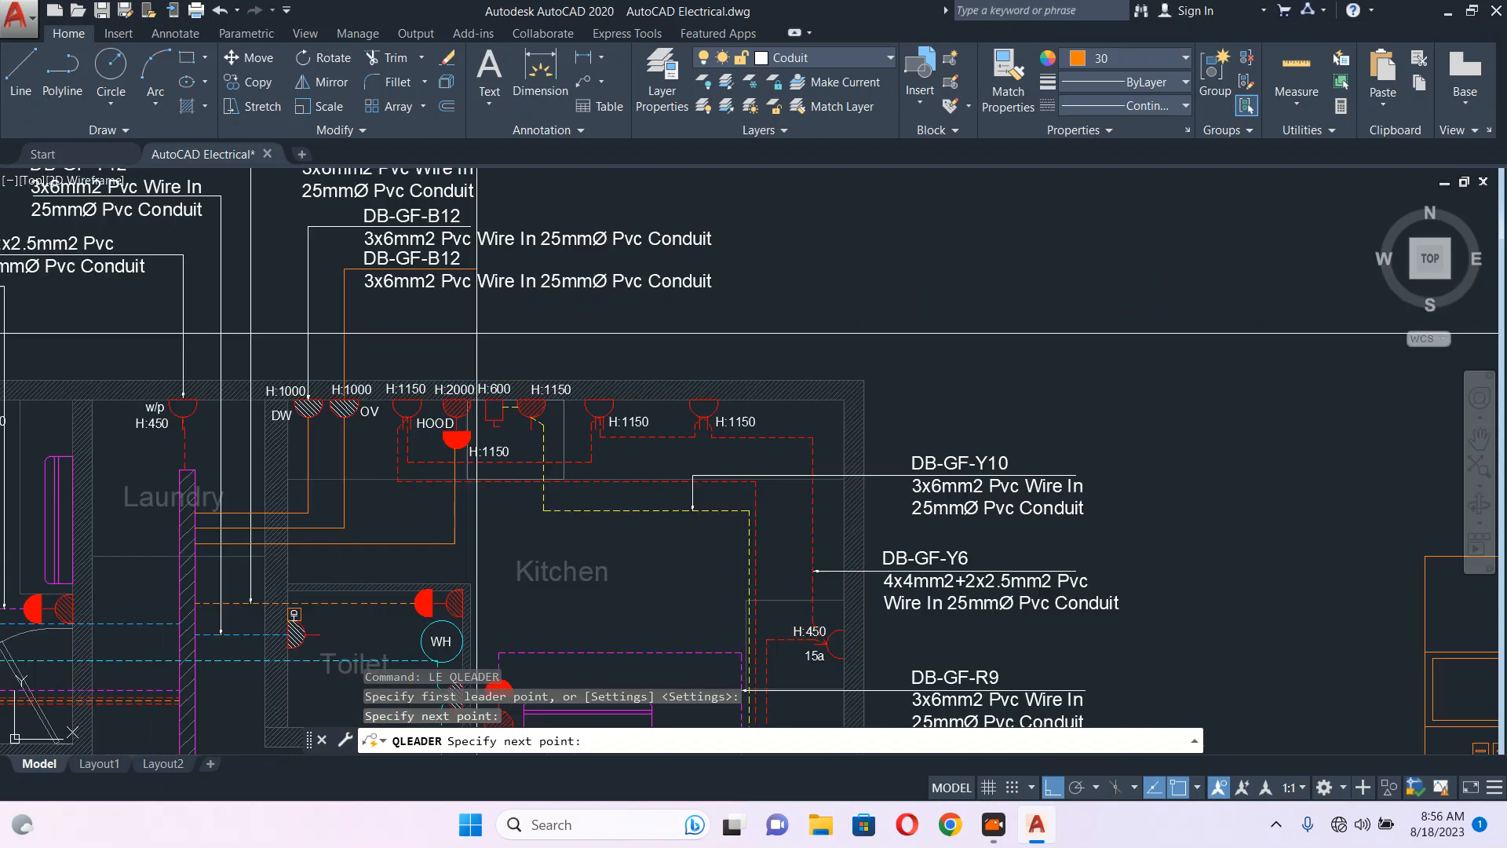
{"action": "left_click", "coordinate": [465, 313]}
{"action": "key", "text": "Escape"}
- Match the OV leader's properties to those of the white DW leader
{"action": "left_click", "coordinate": [333, 228]}
{"action": "type", "text": "ma"}
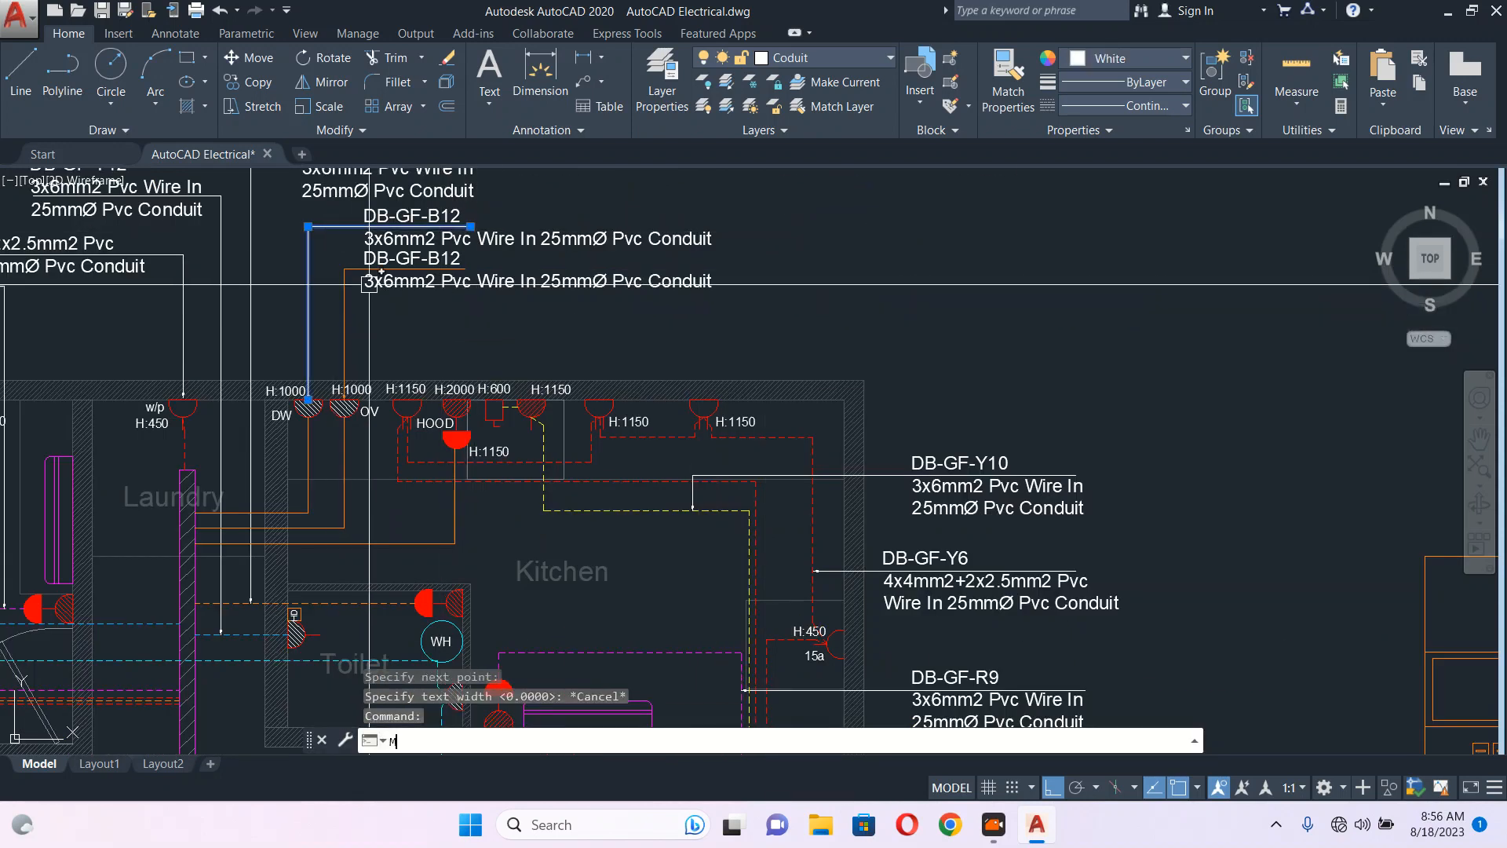
{"action": "key", "text": "Return"}
{"action": "key", "text": "Escape"}
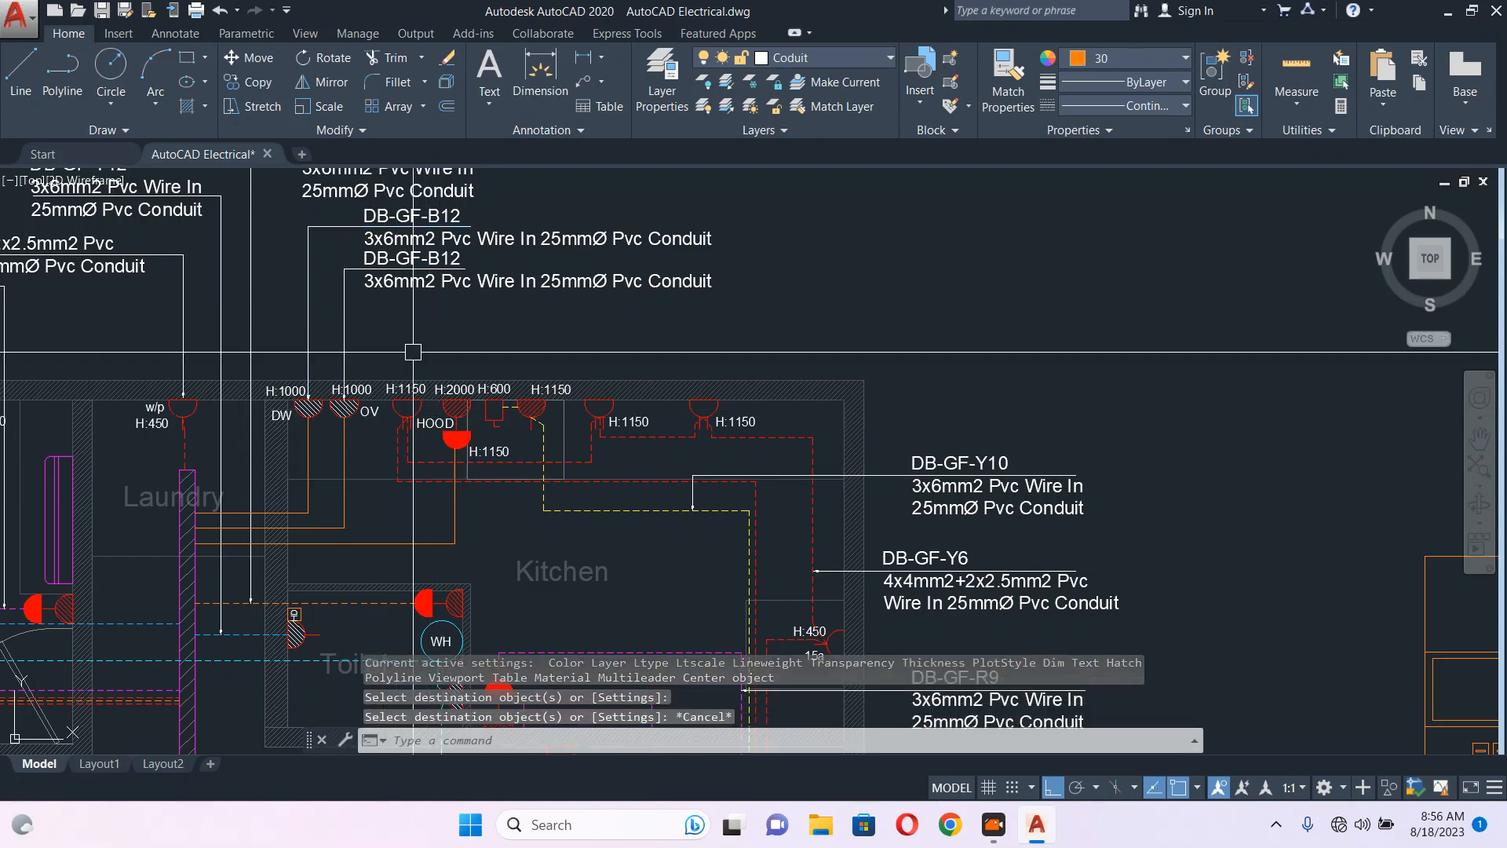
- Draw a quick leader from the HOOD outlet at H:2000 up above the wall and right, without annotation text
{"action": "scroll", "coordinate": [432, 390], "scroll_direction": "up", "scroll_amount": 2}
{"action": "type", "text": "le"}
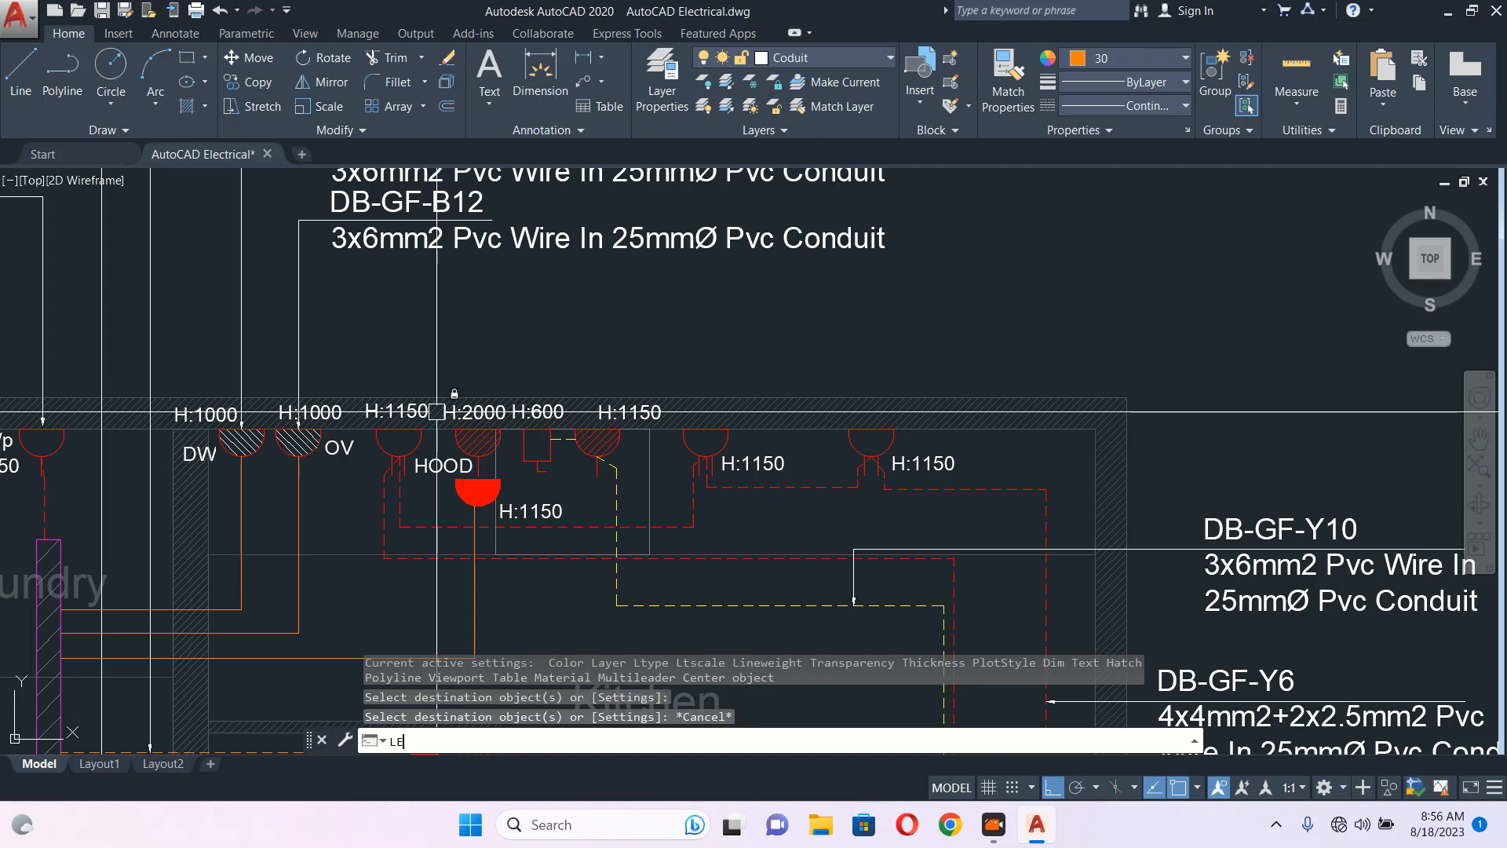
{"action": "key", "text": "Return"}
{"action": "left_click", "coordinate": [471, 432]}
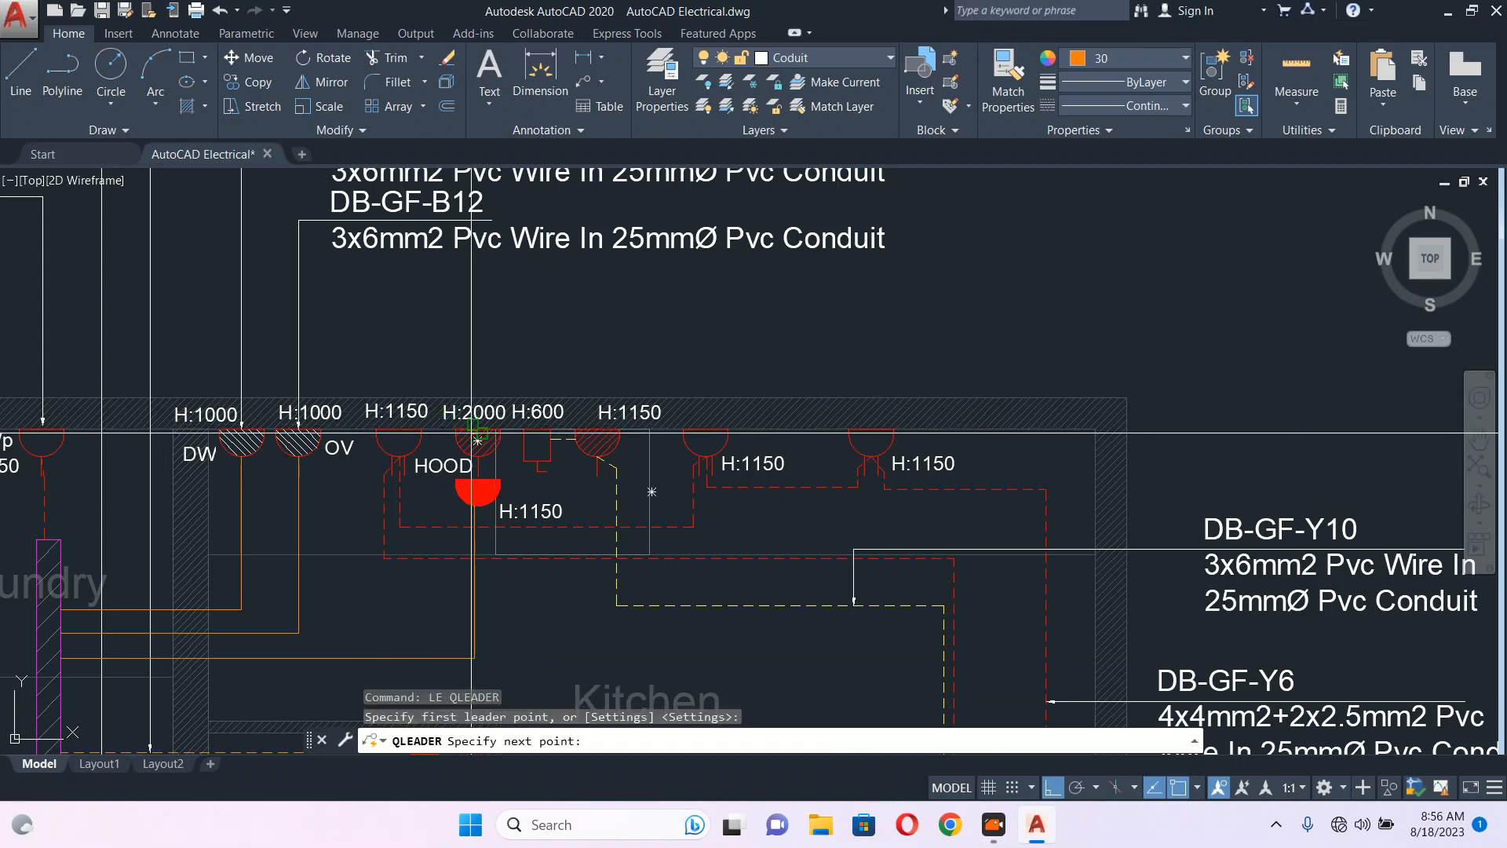
{"action": "left_click", "coordinate": [477, 331]}
{"action": "left_click", "coordinate": [942, 332]}
{"action": "key", "text": "Escape"}
- Copy the lower DB-GF-B12 label onto the horizontal part of the HOOD outlet's leader
{"action": "scroll", "coordinate": [934, 337], "scroll_direction": "down", "scroll_amount": 2}
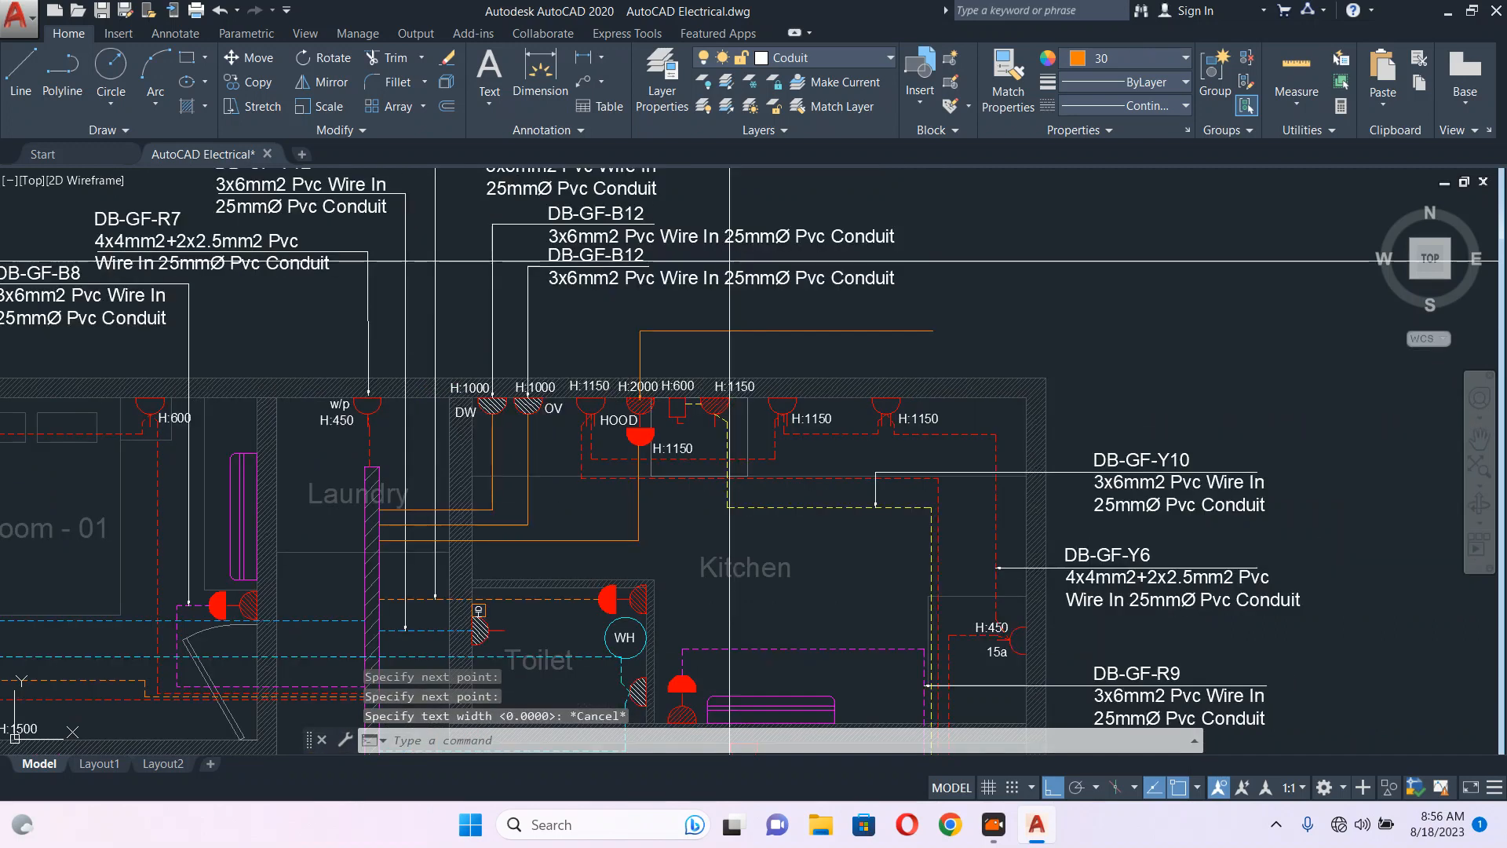
{"action": "left_click", "coordinate": [719, 287]}
{"action": "scroll", "coordinate": [606, 291], "scroll_direction": "up", "scroll_amount": 2}
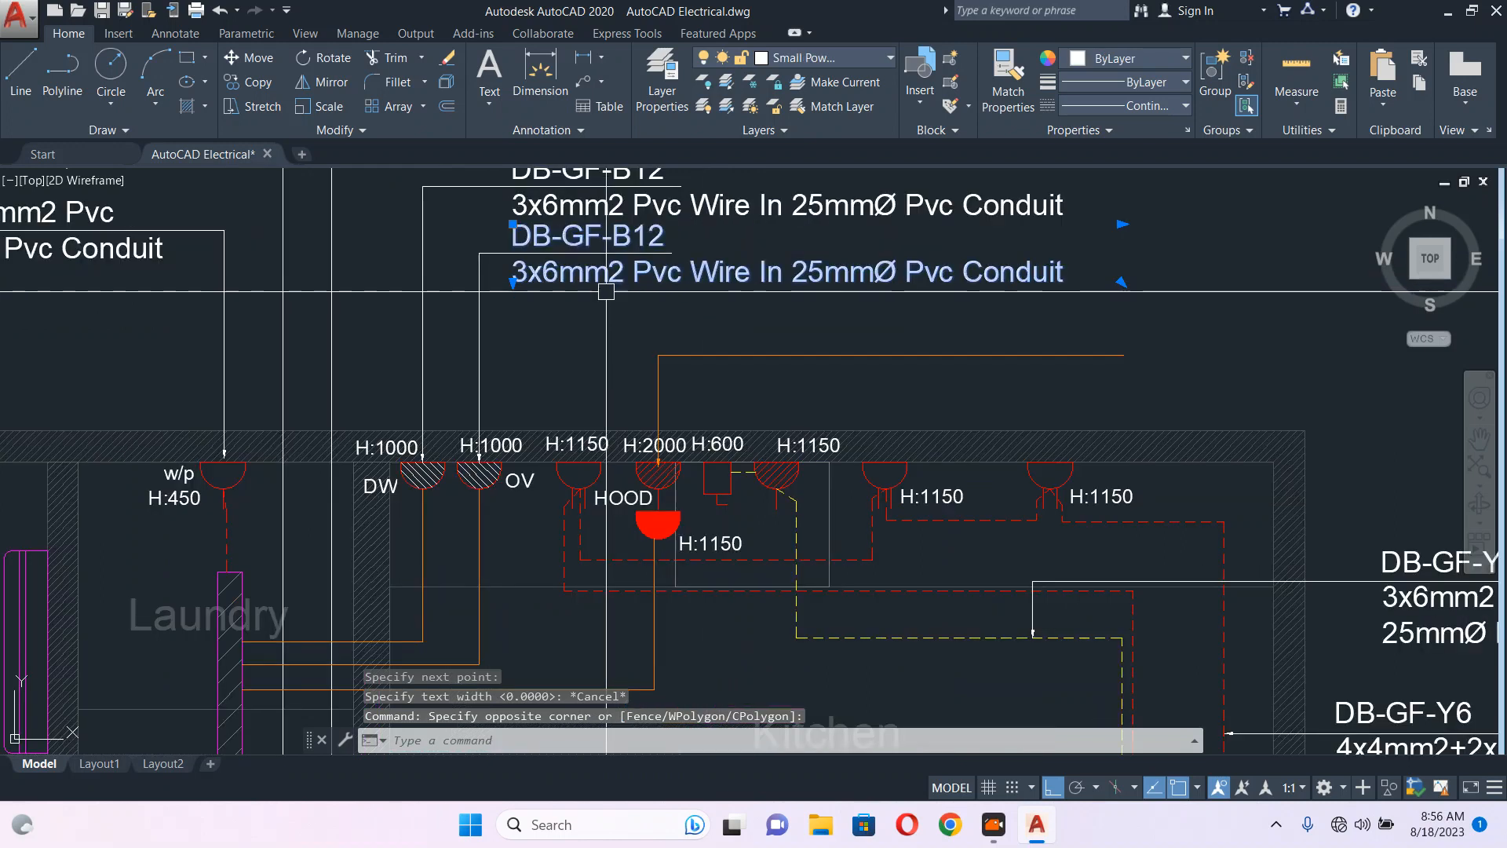
{"action": "type", "text": "cp"}
{"action": "key", "text": "Return"}
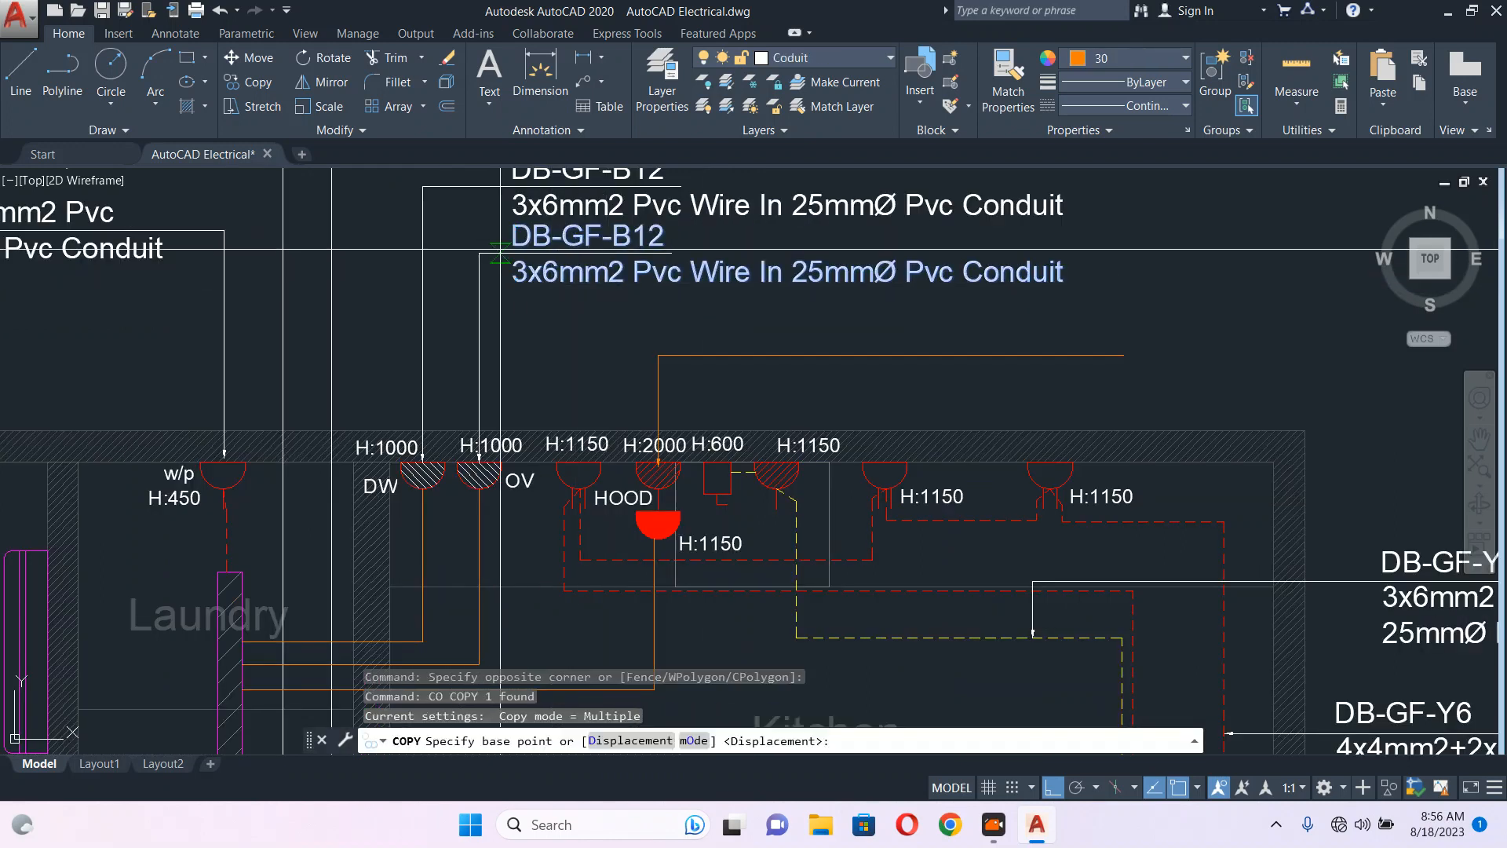
{"action": "left_click", "coordinate": [513, 253]}
{"action": "left_click", "coordinate": [681, 355]}
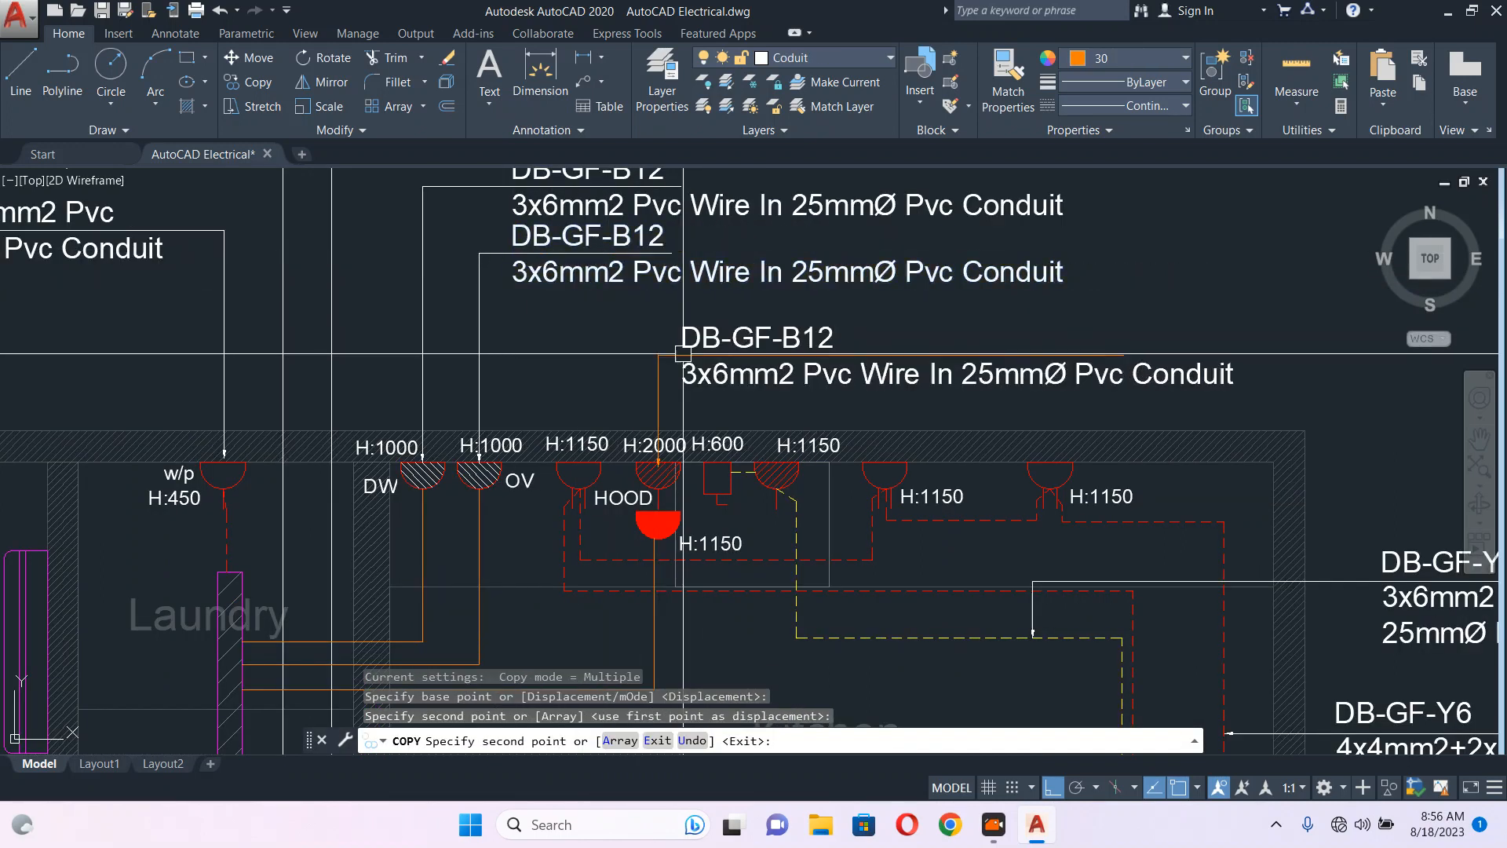
{"action": "key", "text": "Escape"}
- Change the wire size in the HOOD circuit label to 3x4mm2
{"action": "scroll", "coordinate": [693, 420], "scroll_direction": "down", "scroll_amount": 4}
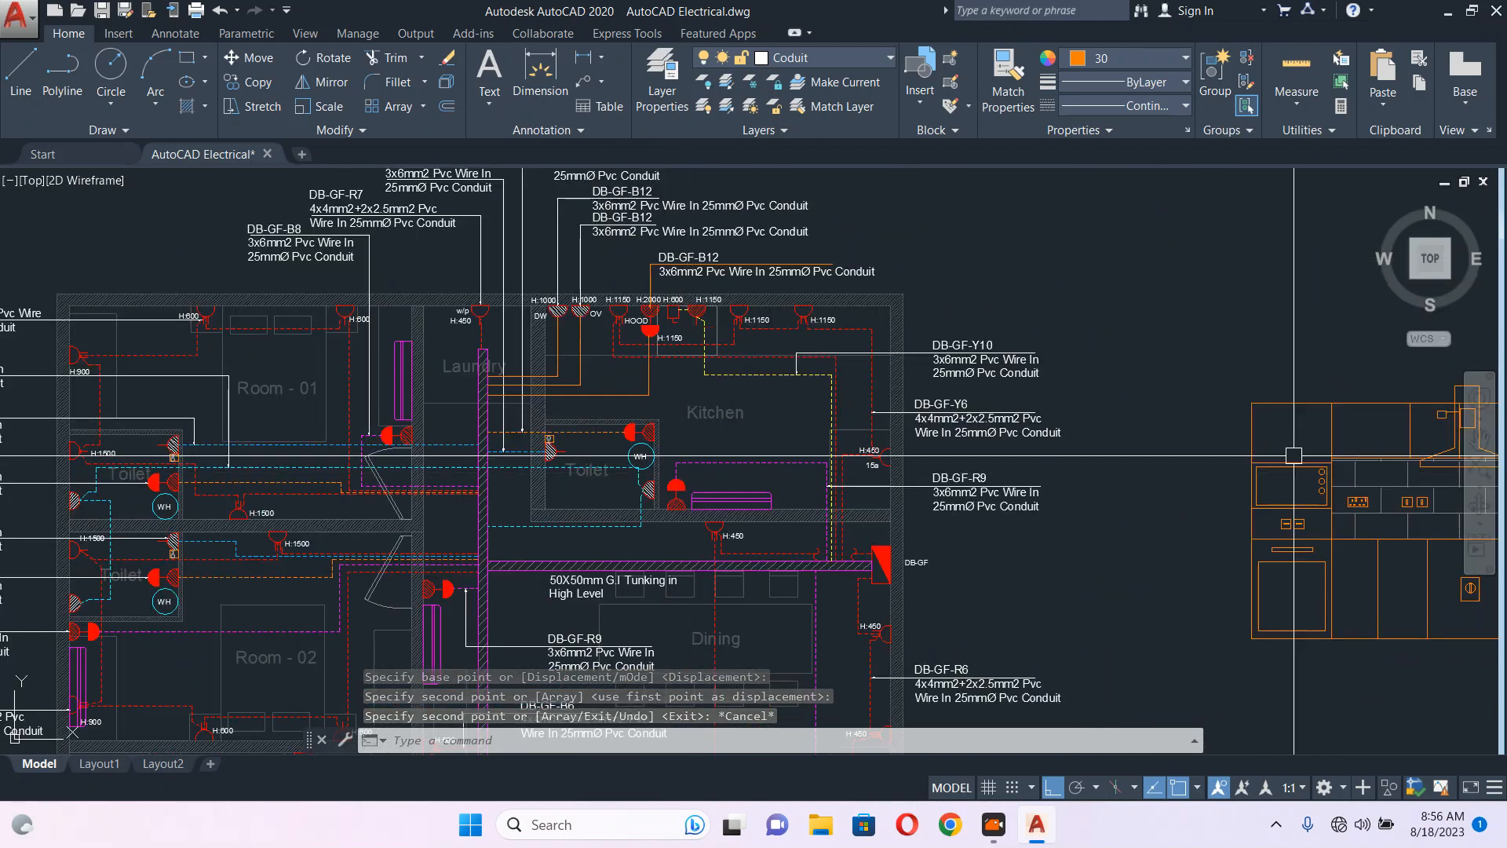
{"action": "scroll", "coordinate": [707, 259], "scroll_direction": "up", "scroll_amount": 6}
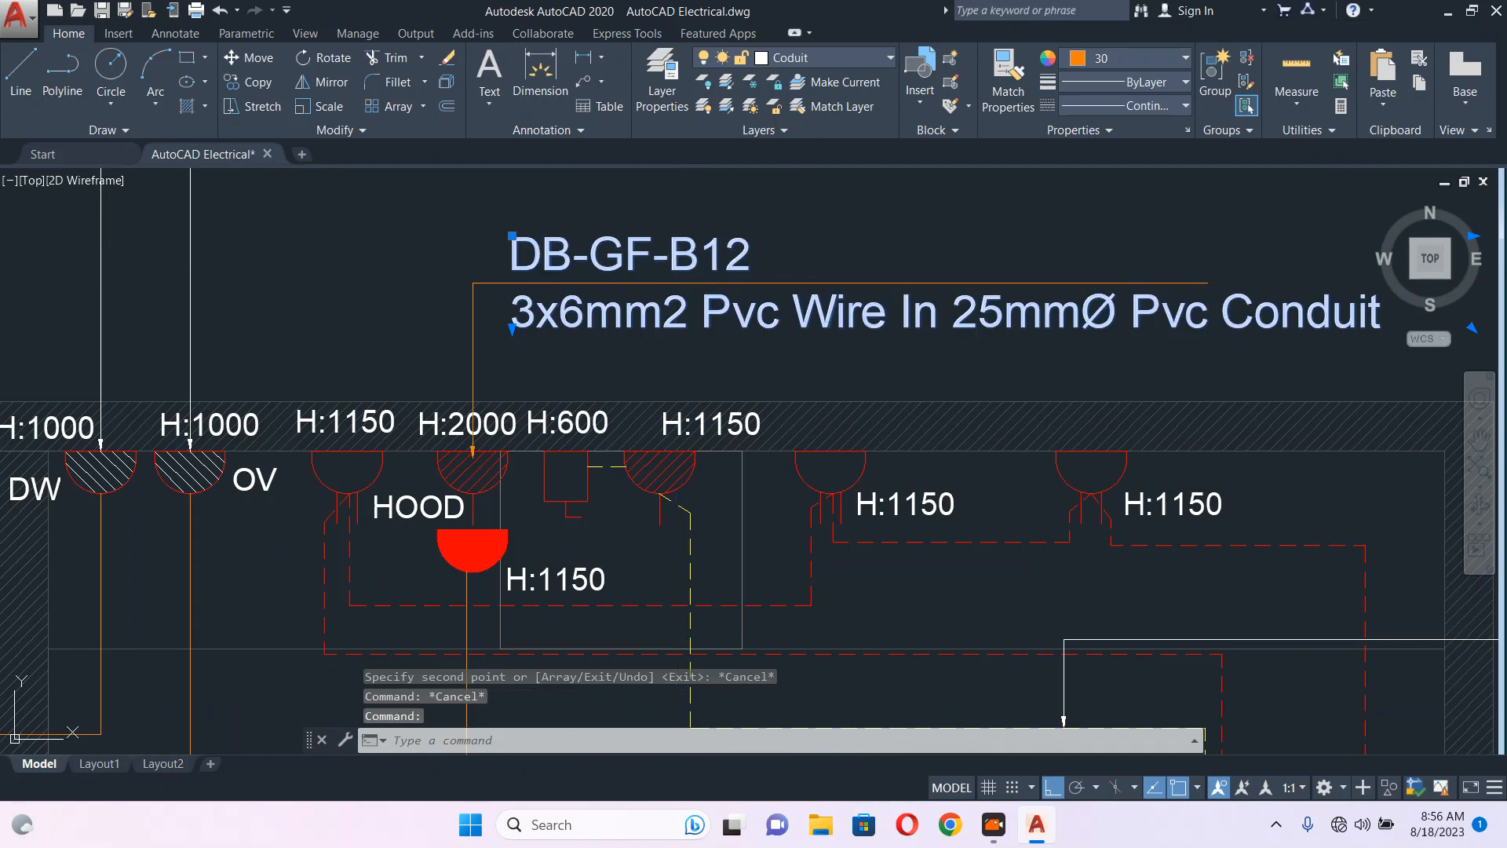
{"action": "double_click", "coordinate": [730, 290]}
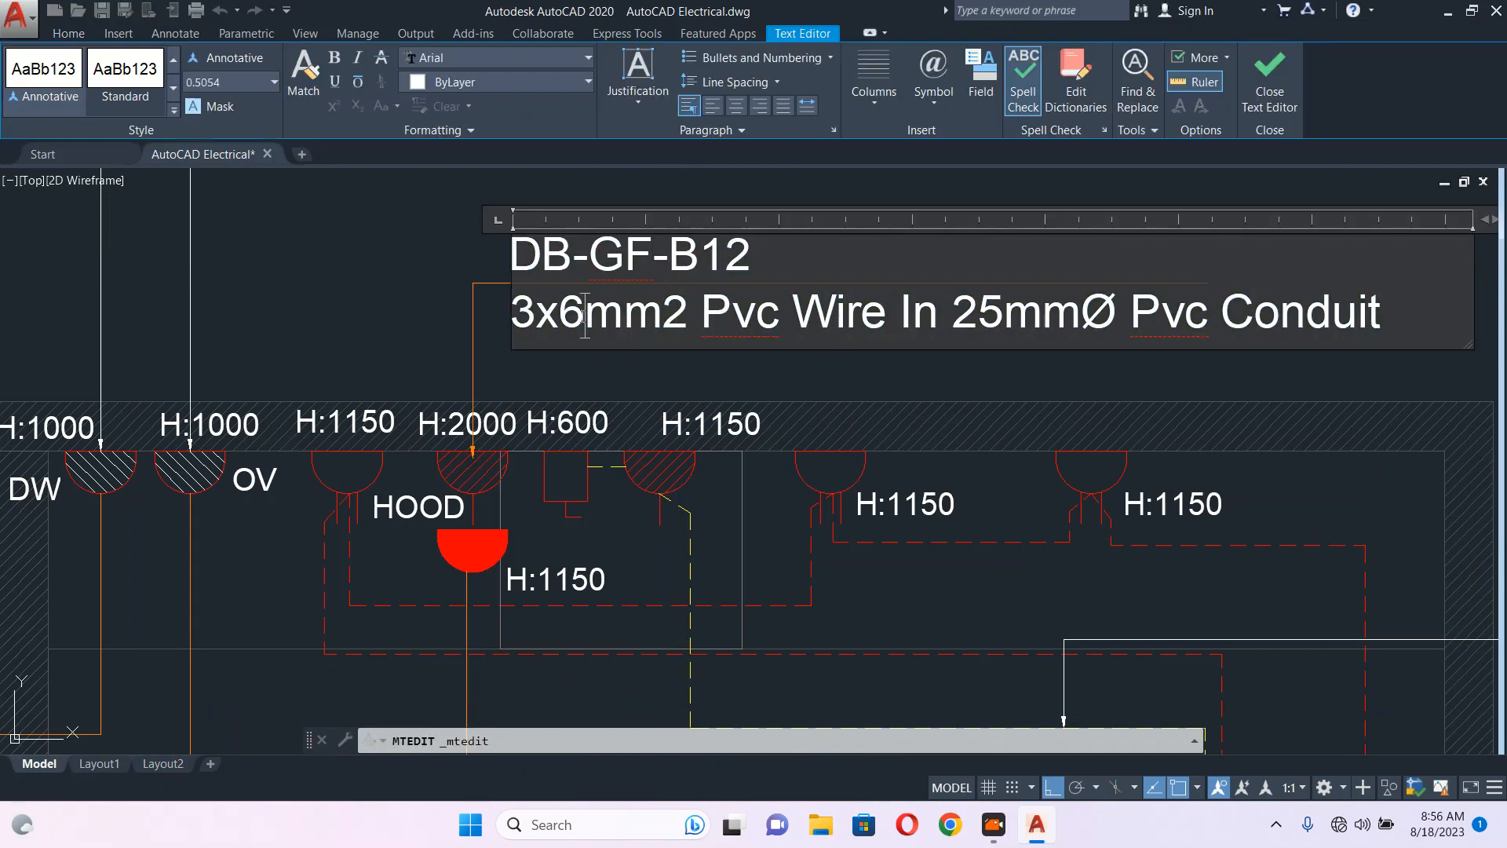
{"action": "left_click", "coordinate": [357, 308]}
{"action": "key", "text": "Escape"}
- Stretch the HOOD label and its leader's horizontal part slightly upward, closer to the OV label
{"action": "scroll", "coordinate": [564, 344], "scroll_direction": "down", "scroll_amount": 2}
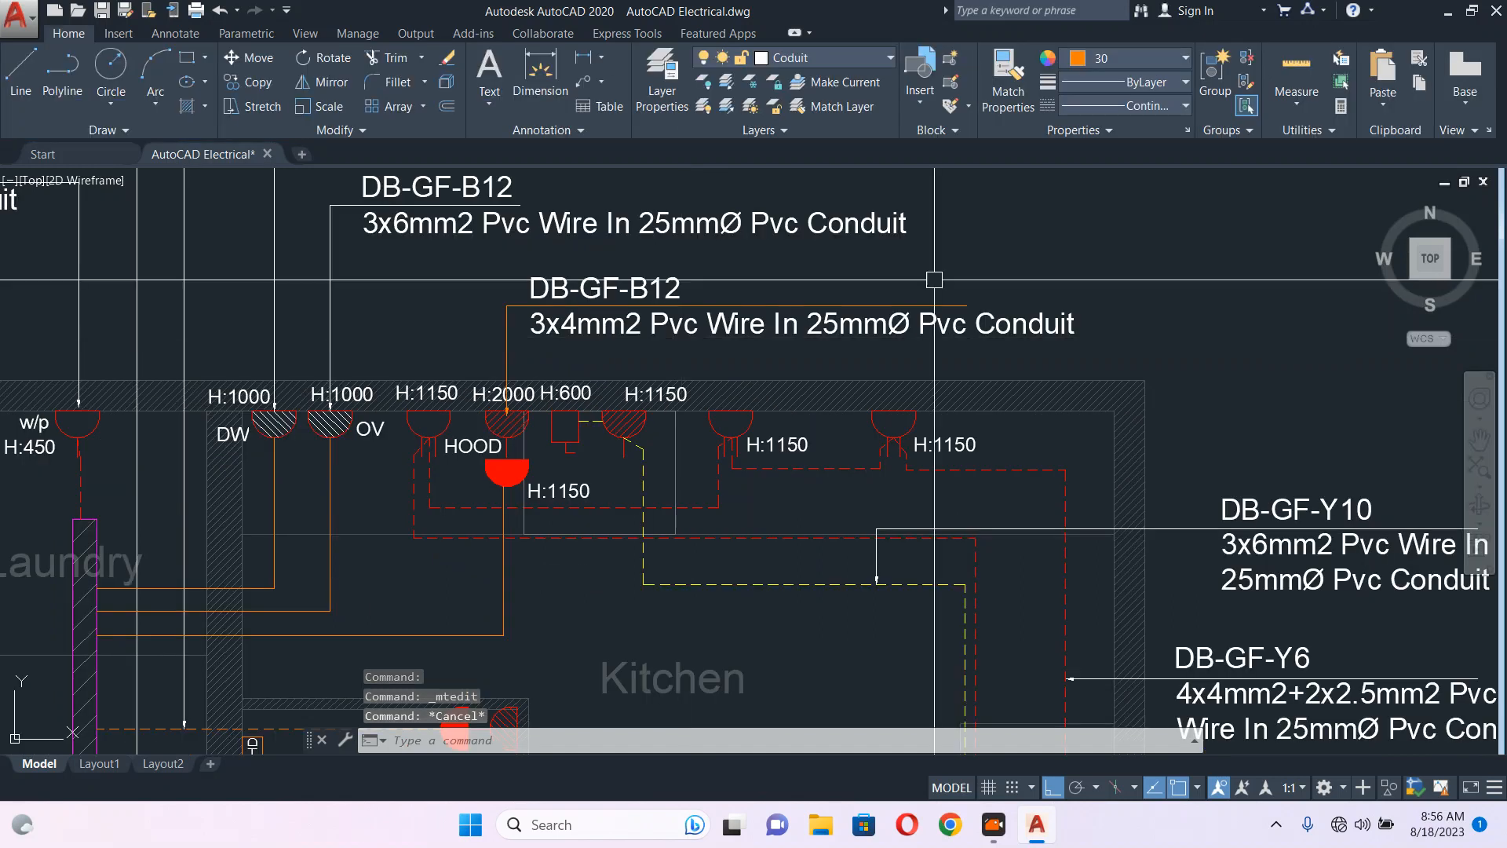
{"action": "left_click", "coordinate": [1089, 264]}
{"action": "left_click", "coordinate": [477, 339]}
{"action": "type", "text": "s"}
{"action": "key", "text": "space"}
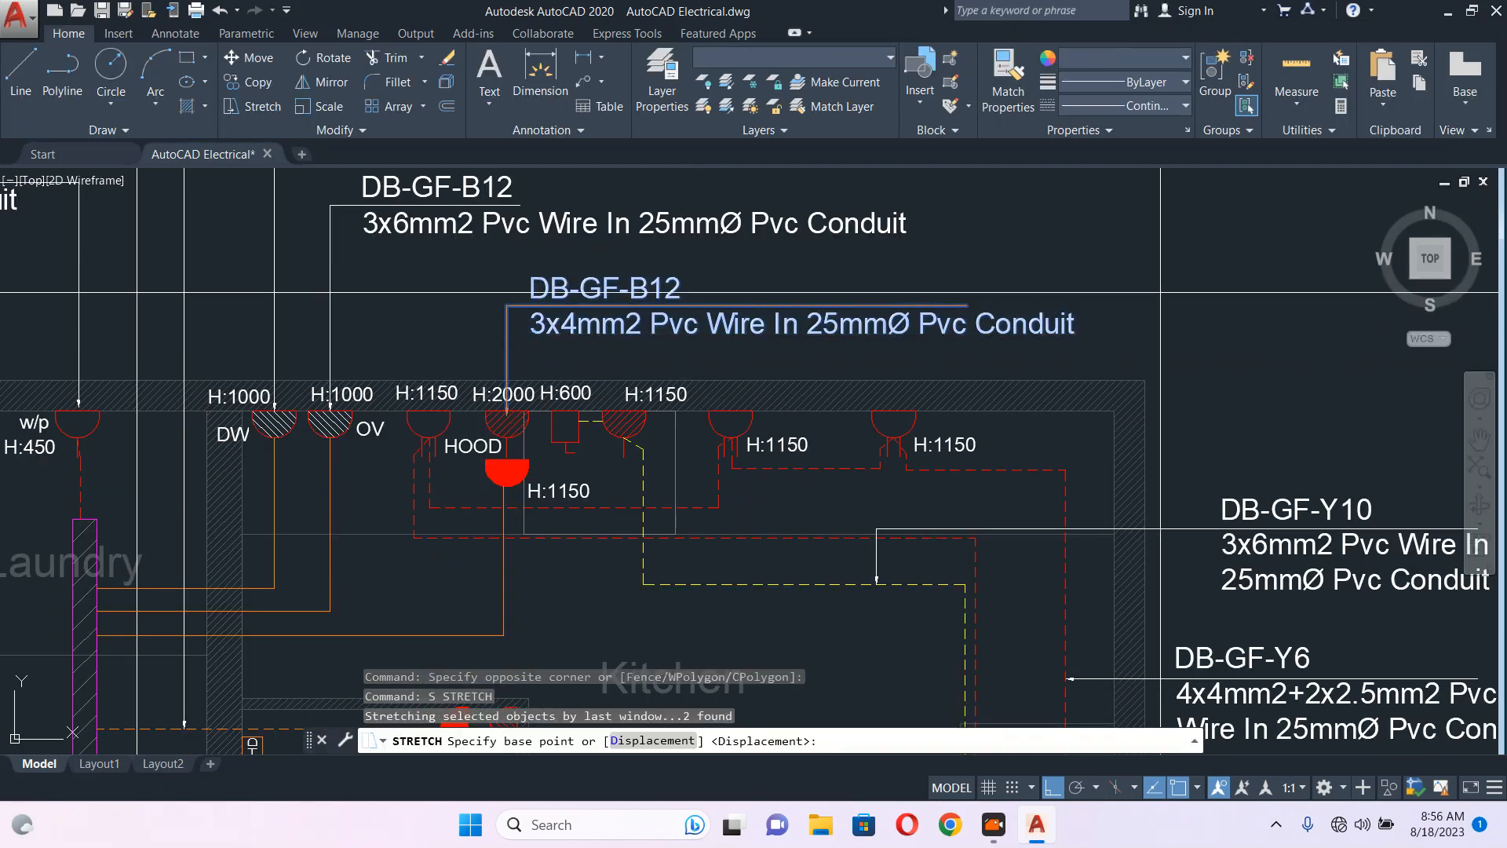
{"action": "left_click", "coordinate": [1182, 292]}
{"action": "left_click", "coordinate": [1192, 271]}
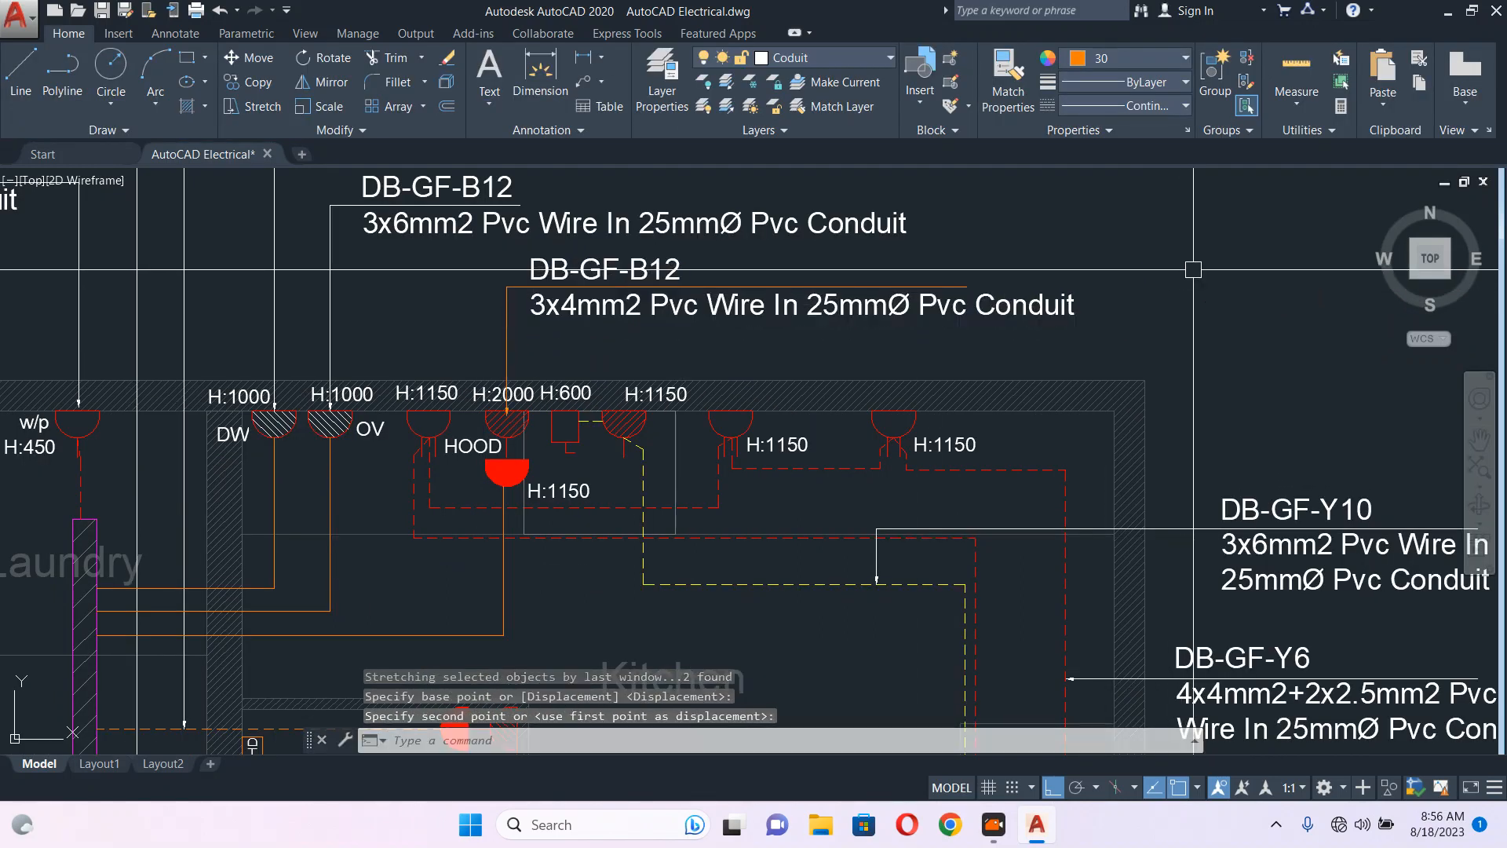
- Shorten the horizontal part of the HOOD leader to the width of the label's first text line
{"action": "left_click", "coordinate": [951, 283]}
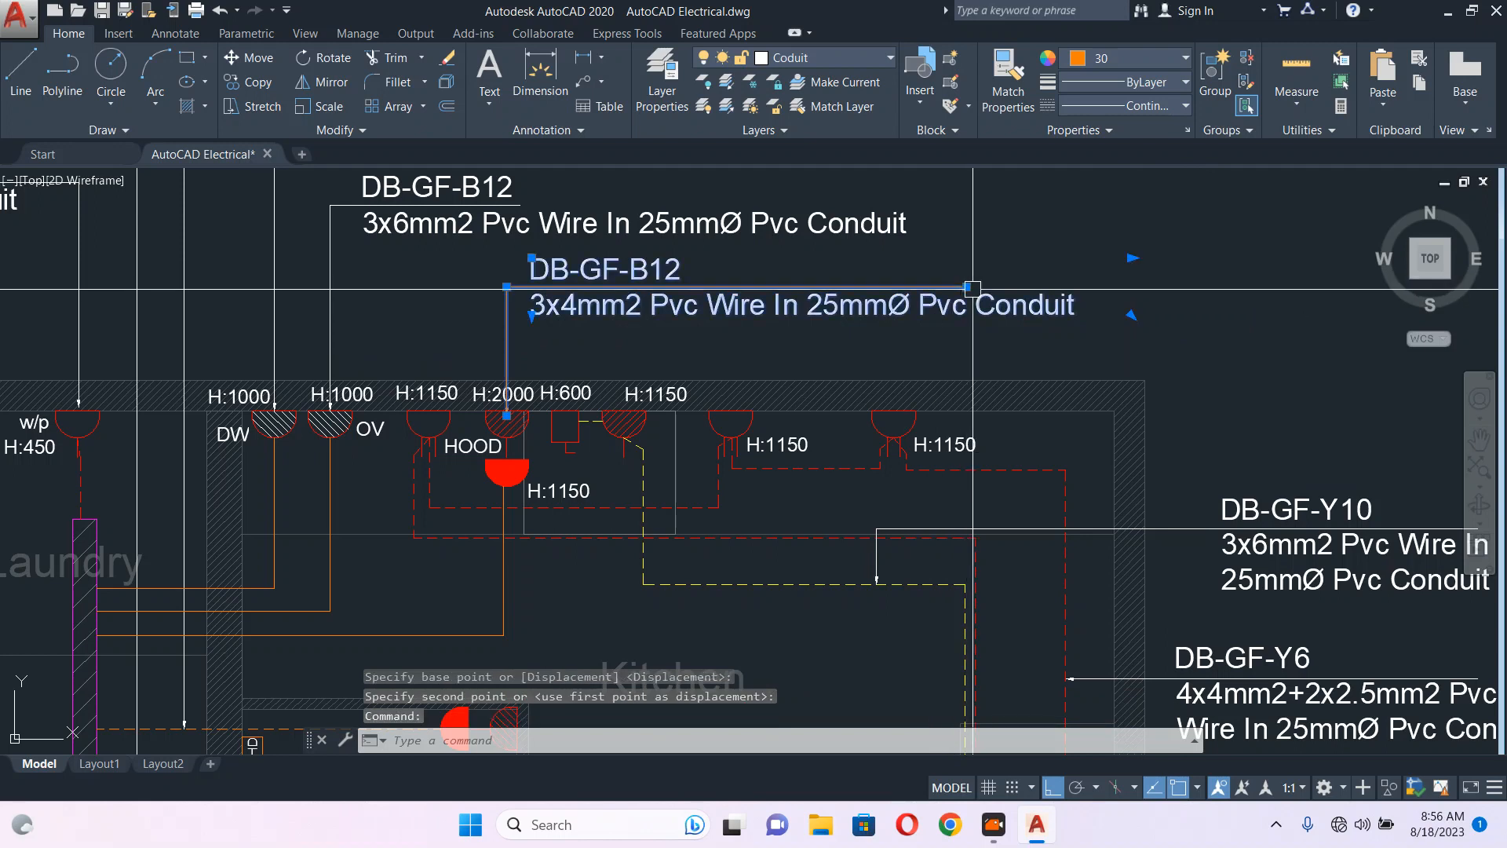
{"action": "left_click", "coordinate": [966, 286]}
{"action": "scroll", "coordinate": [697, 332], "scroll_direction": "up", "scroll_amount": 2}
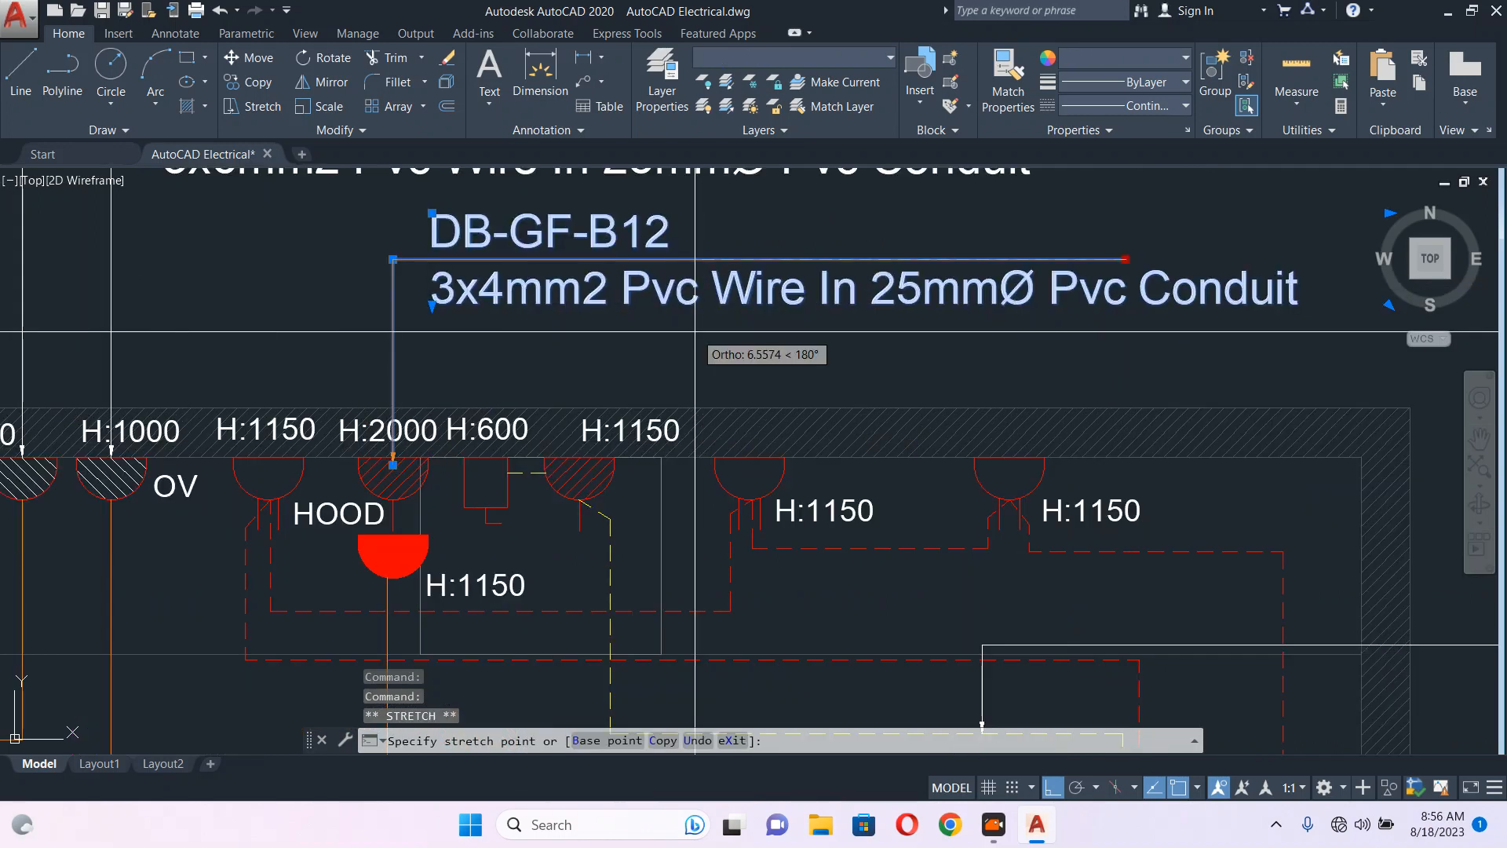
{"action": "key", "text": "Escape"}
{"action": "scroll", "coordinate": [695, 332], "scroll_direction": "down", "scroll_amount": 4}
{"action": "scroll", "coordinate": [512, 254], "scroll_direction": "up", "scroll_amount": 2}
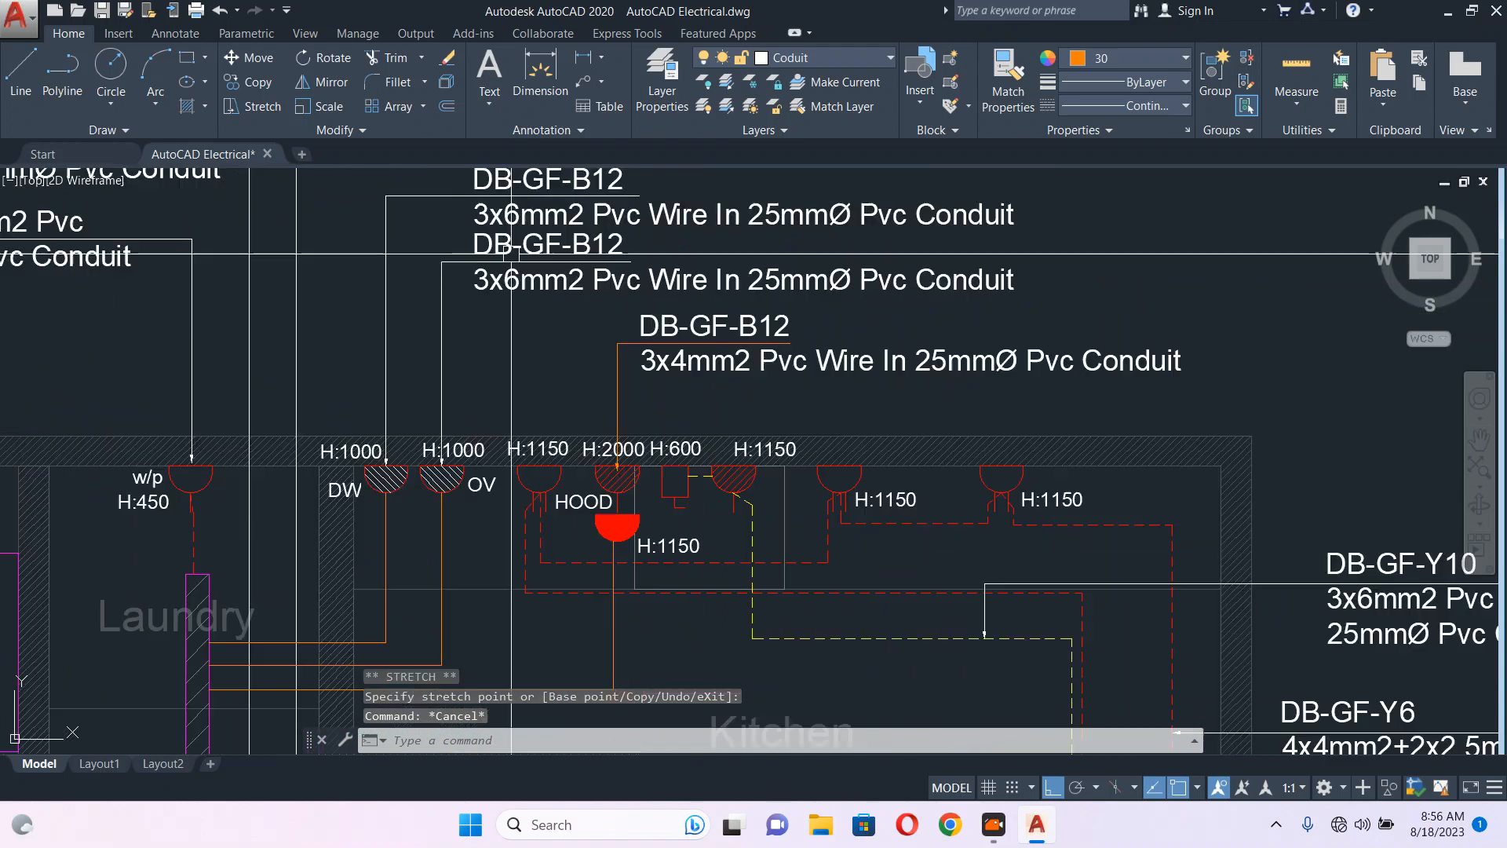
- Change the circuit number in the OV outlet's label to DB-GF-R13
{"action": "left_click", "coordinate": [603, 248]}
{"action": "scroll", "coordinate": [597, 246], "scroll_direction": "up", "scroll_amount": 1}
{"action": "double_click", "coordinate": [597, 246]}
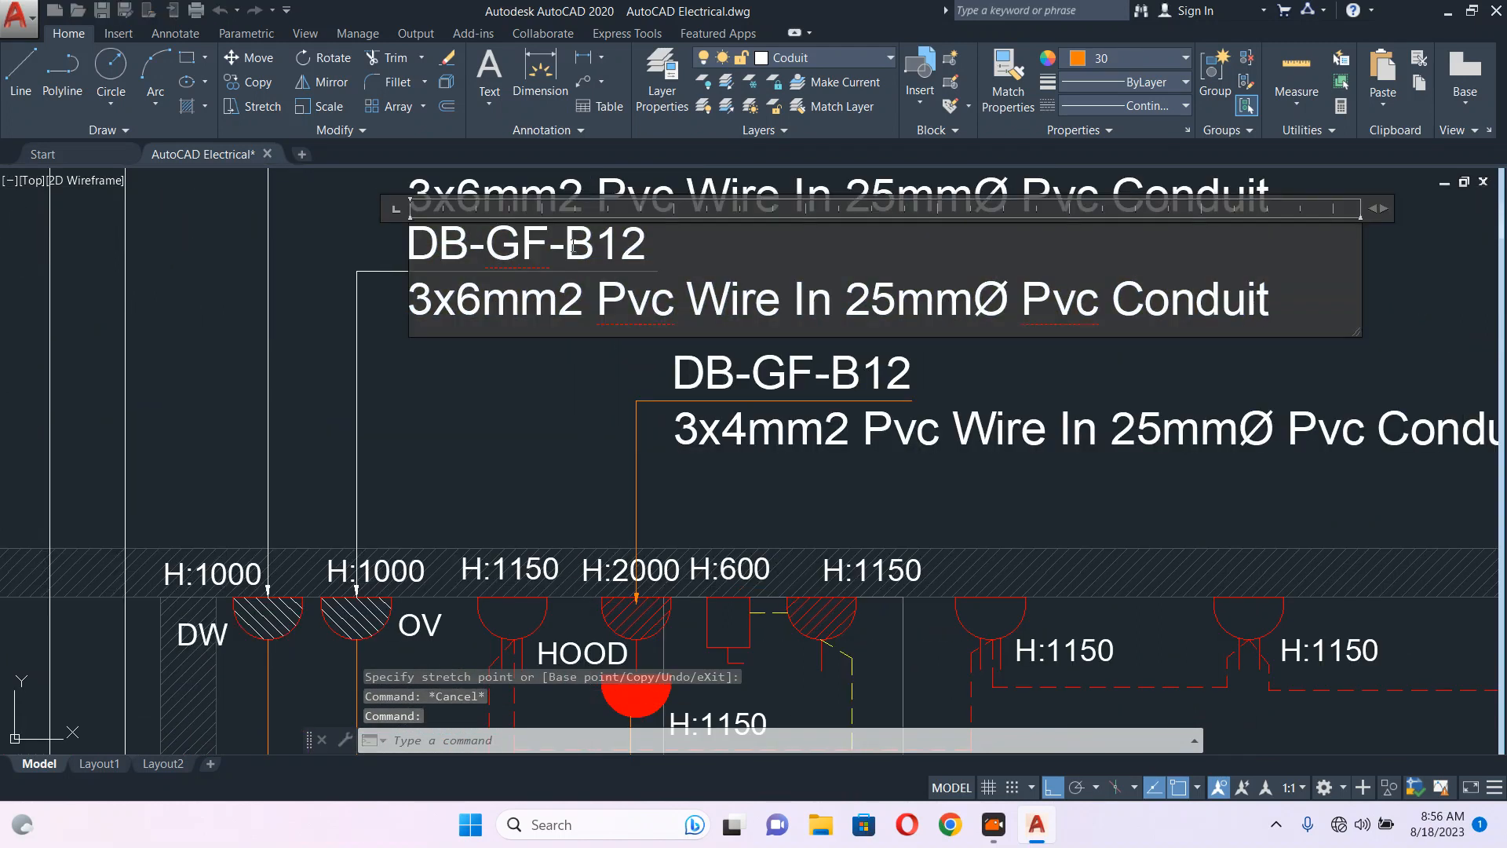
{"action": "left_click_drag", "start_coordinate": [565, 248], "coordinate": [621, 251]}
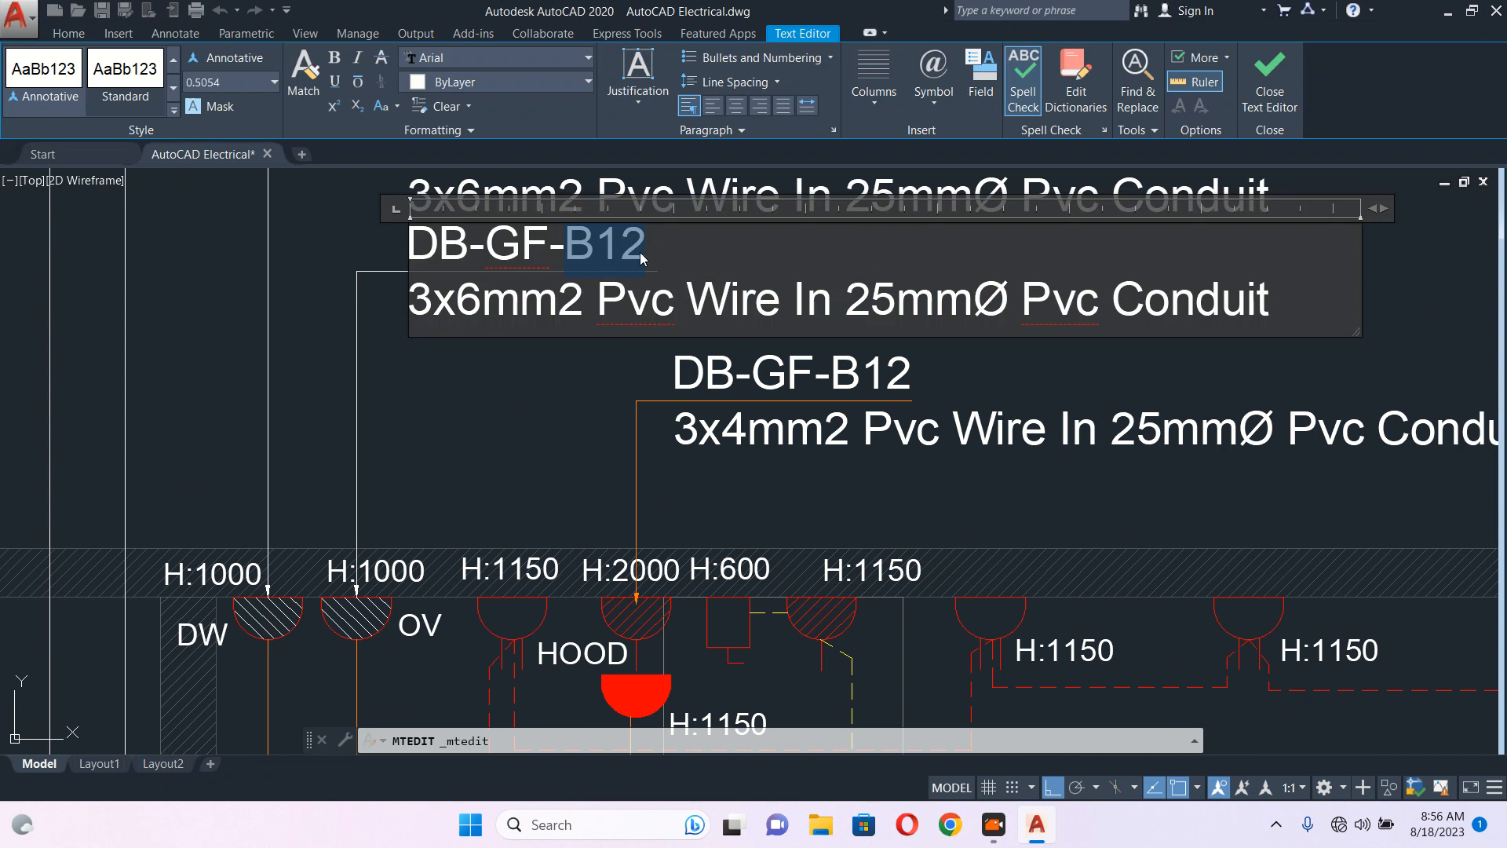
{"action": "type", "text": "R"}
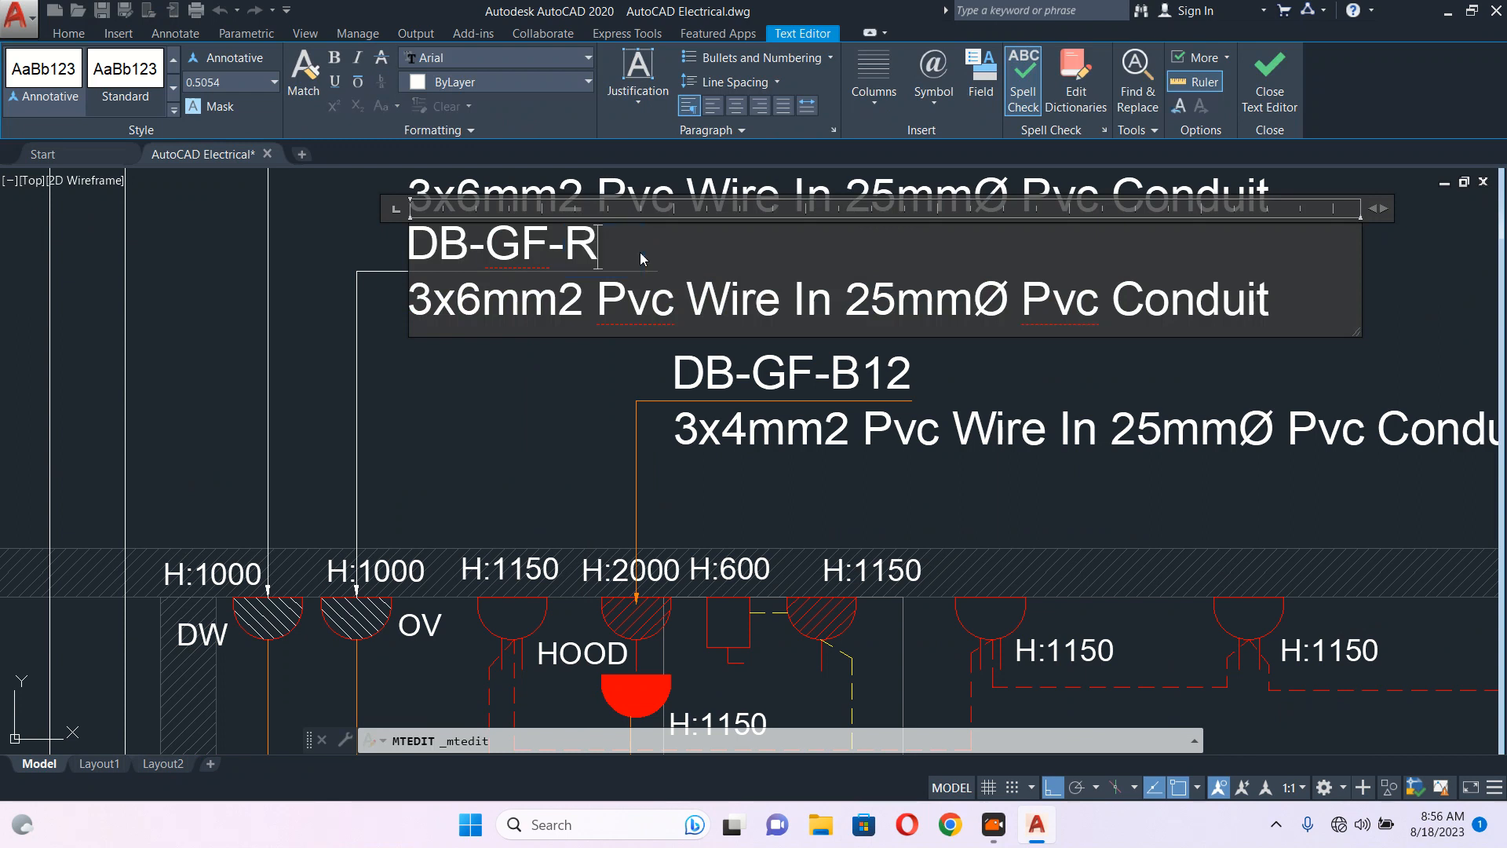
{"action": "type", "text": "13"}
{"action": "left_click", "coordinate": [883, 365]}
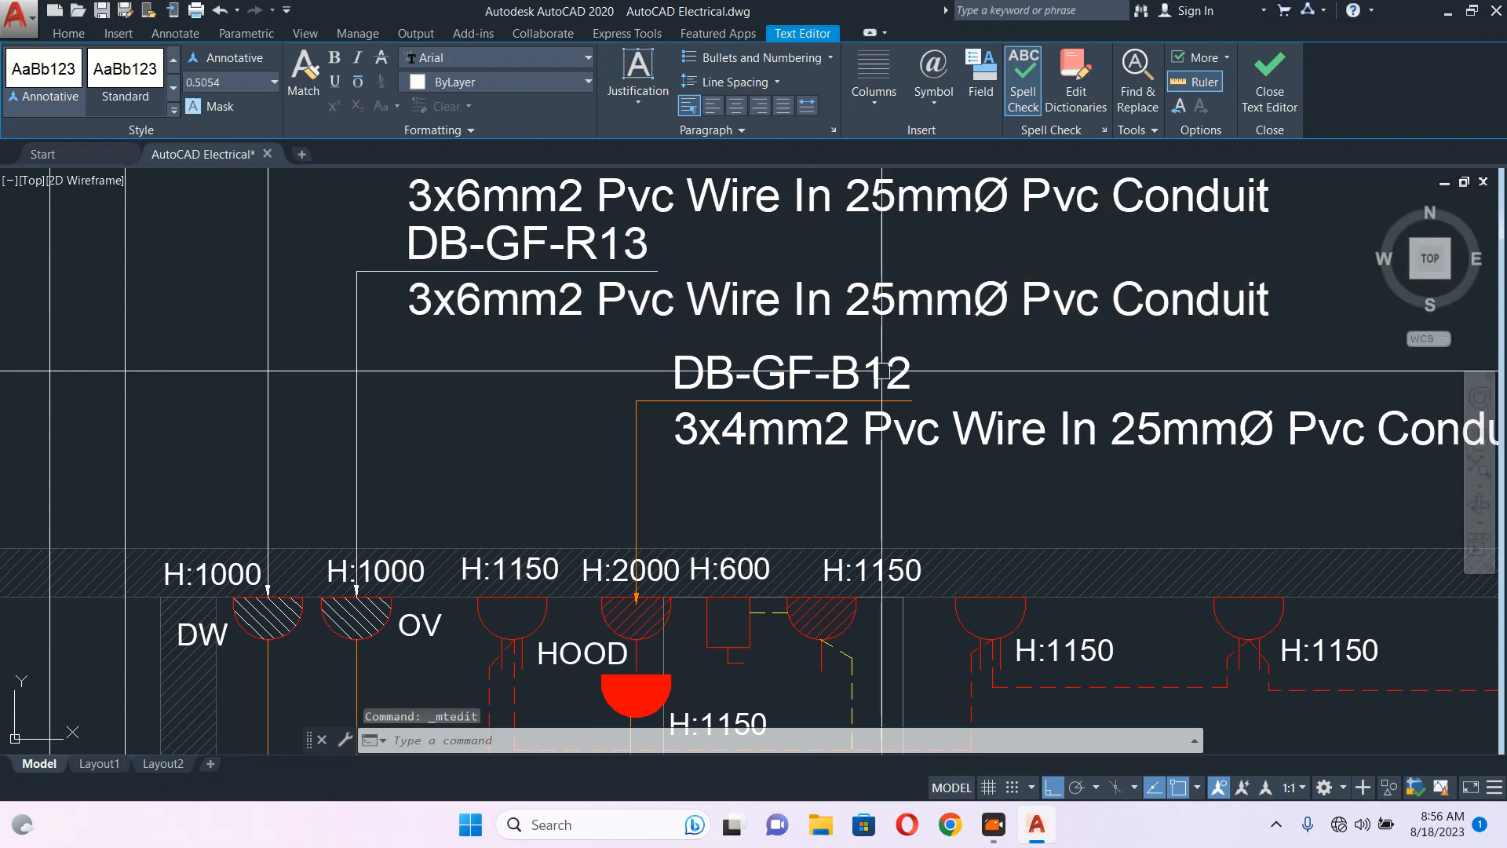
- Change the circuit number in the HOOD outlet's label to DB-GF-Y13
{"action": "double_click", "coordinate": [885, 373]}
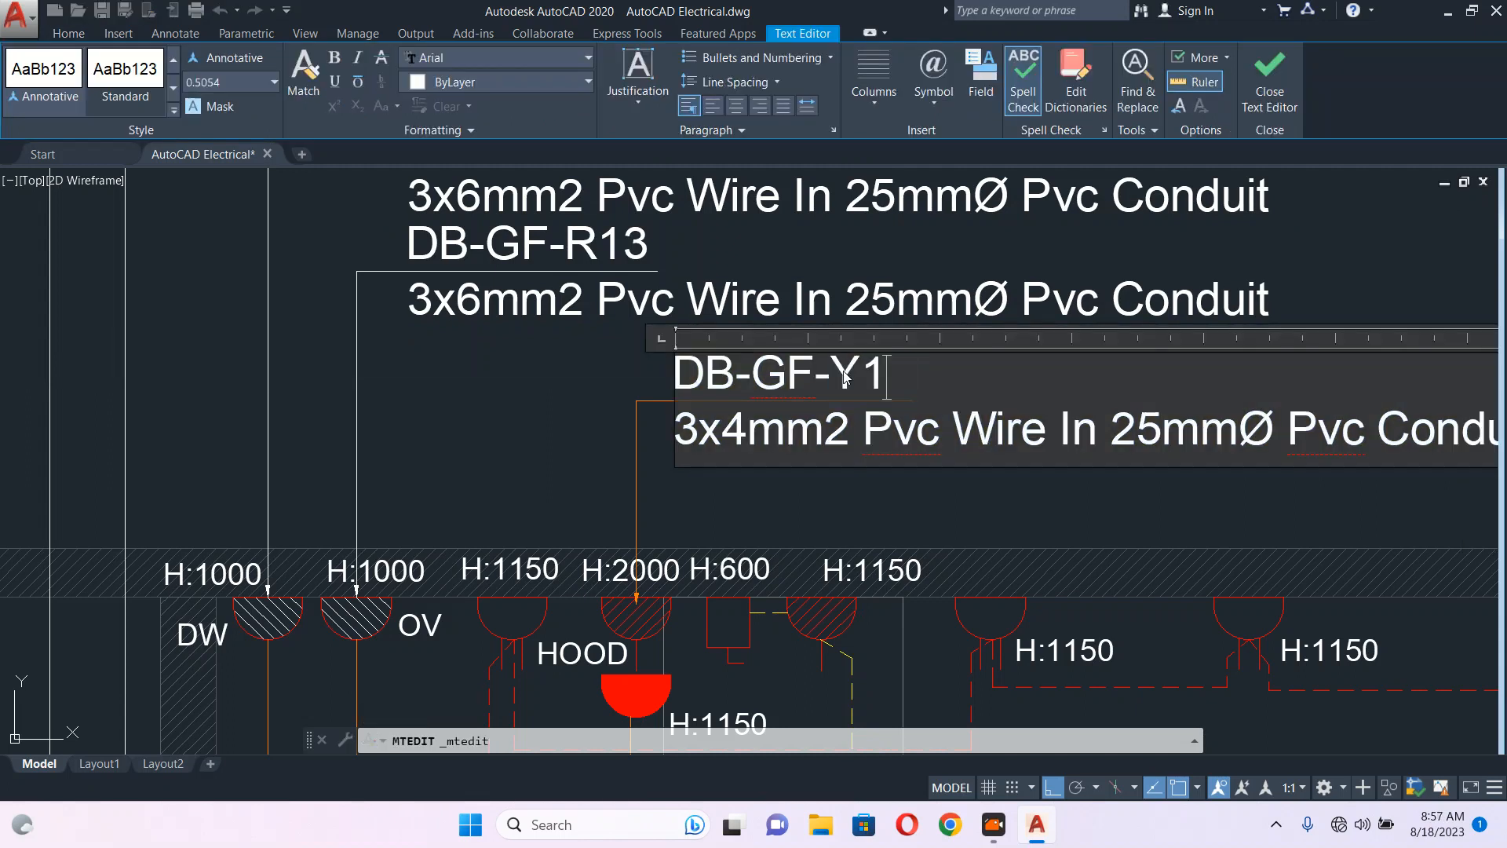
{"action": "left_click", "coordinate": [581, 368]}
{"action": "key", "text": "Escape"}
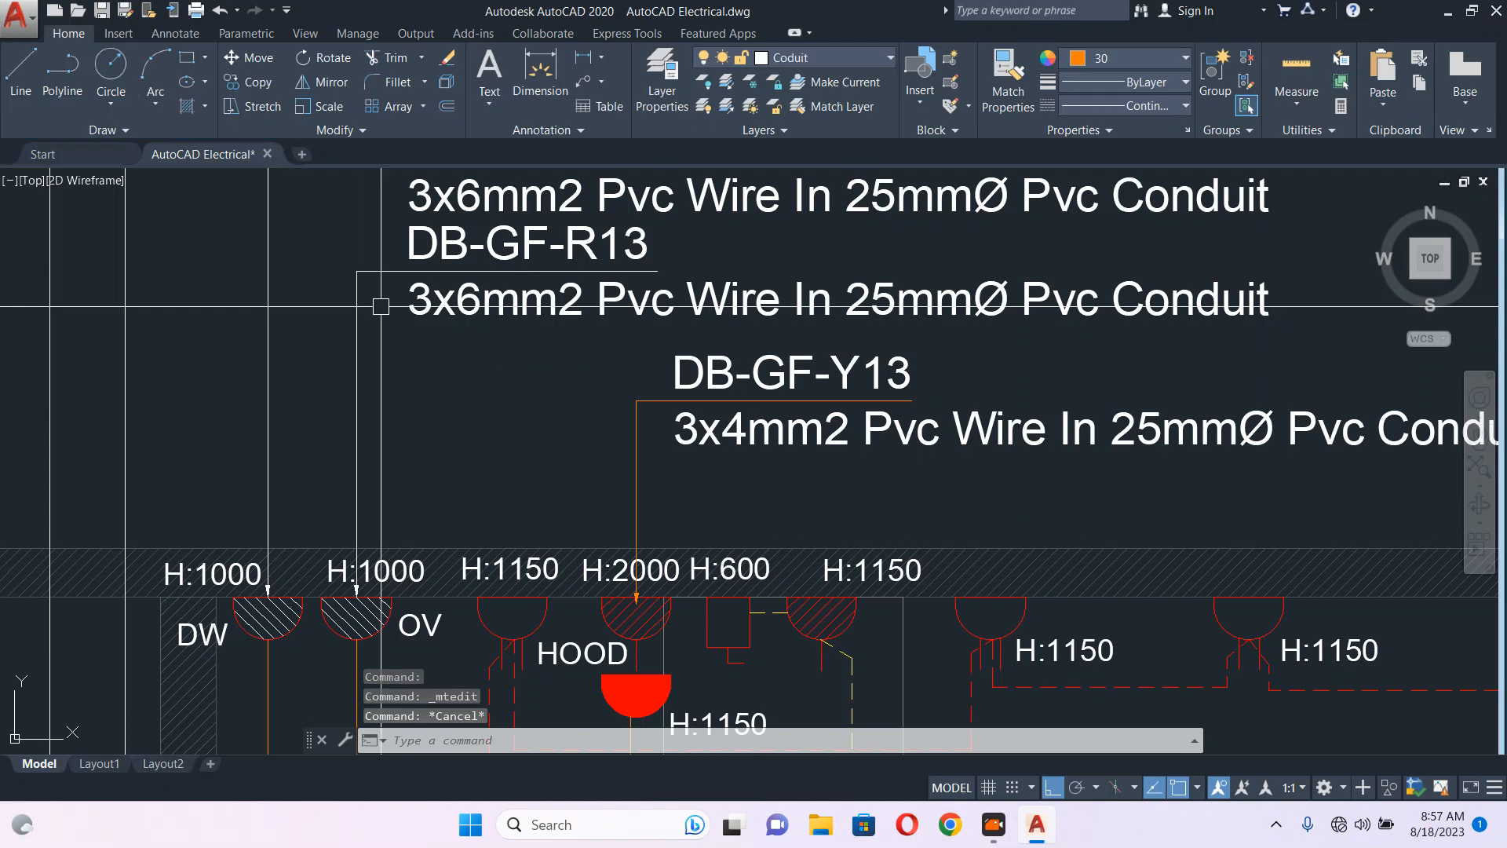
- Match the HOOD leader's properties to those of the white OV leader
{"action": "left_click", "coordinate": [358, 305]}
{"action": "type", "text": "MA"}
{"action": "key", "text": "Return"}
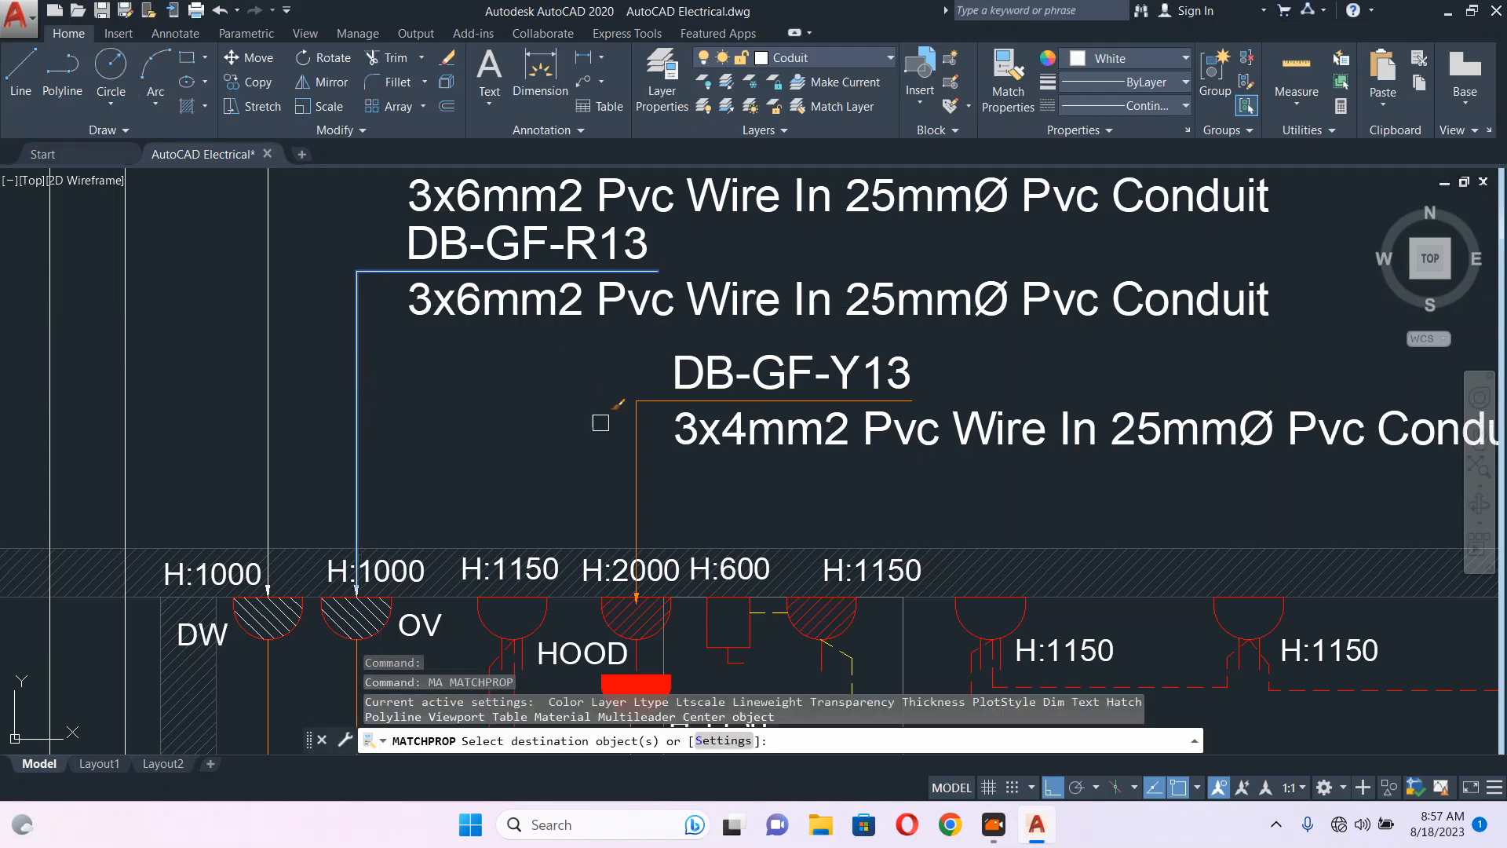
{"action": "left_click", "coordinate": [640, 467]}
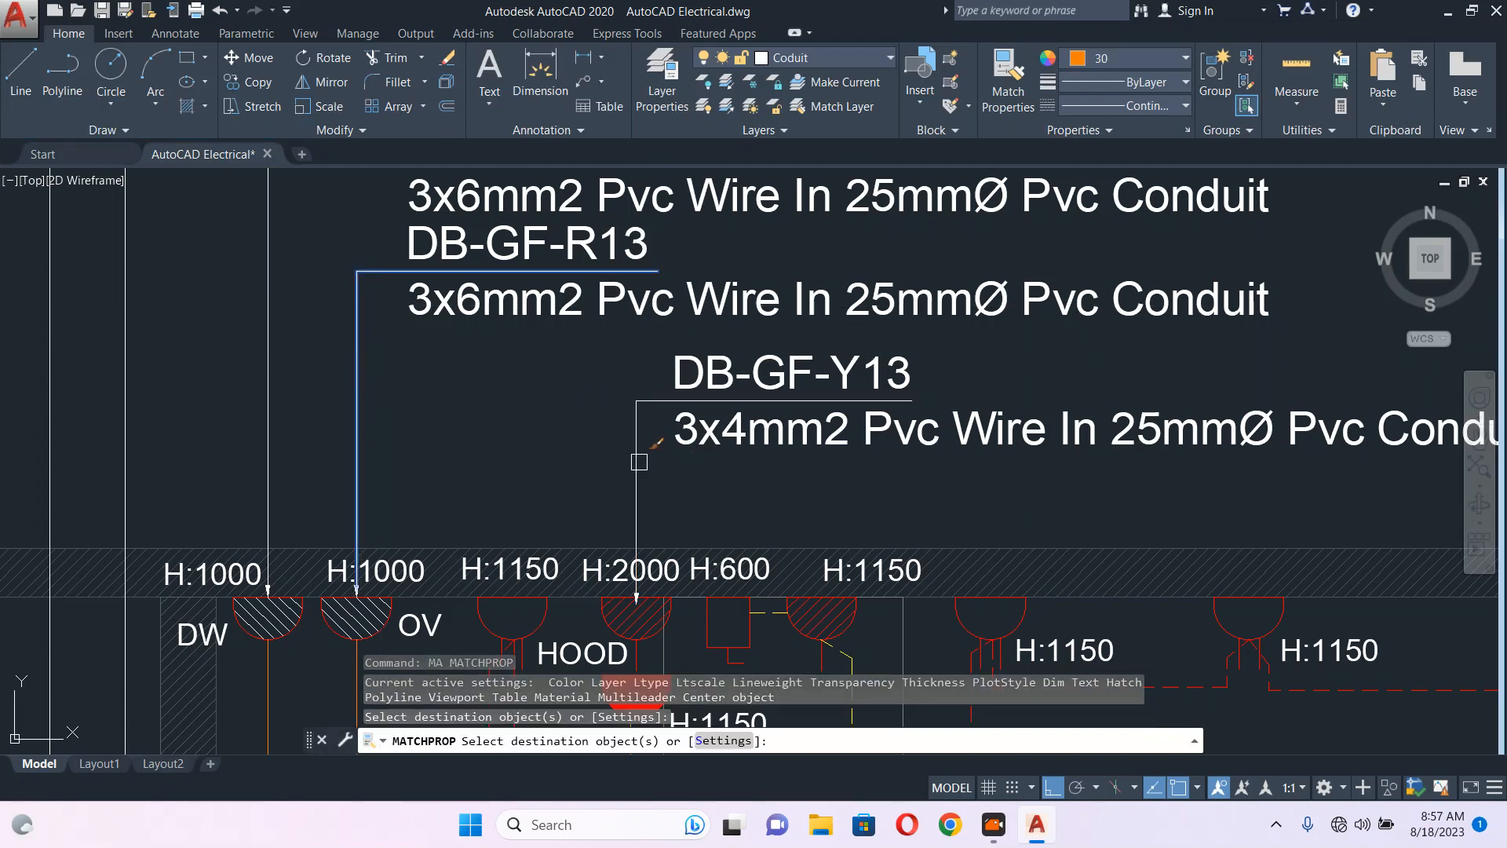
{"action": "key", "text": "Escape"}
- Review the conduit routes and circuit labels across the bedrooms, dining and living areas of the floor plan
{"action": "scroll", "coordinate": [639, 462], "scroll_direction": "down", "scroll_amount": 5}
{"action": "scroll", "coordinate": [707, 237], "scroll_direction": "up", "scroll_amount": 2}
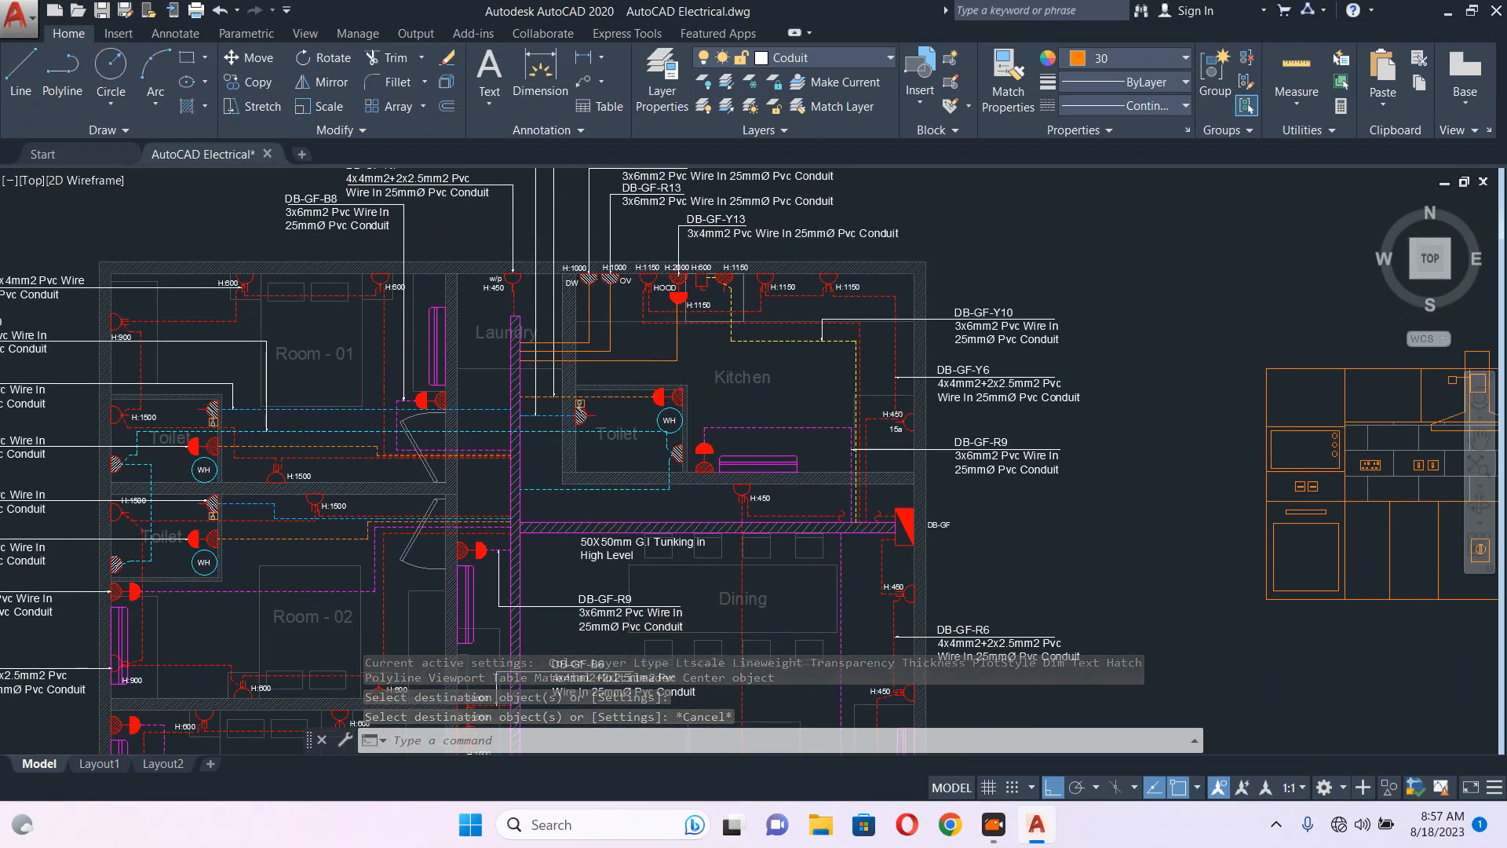
{"action": "scroll", "coordinate": [690, 337], "scroll_direction": "down", "scroll_amount": 5}
{"action": "scroll", "coordinate": [690, 381], "scroll_direction": "up", "scroll_amount": 3}
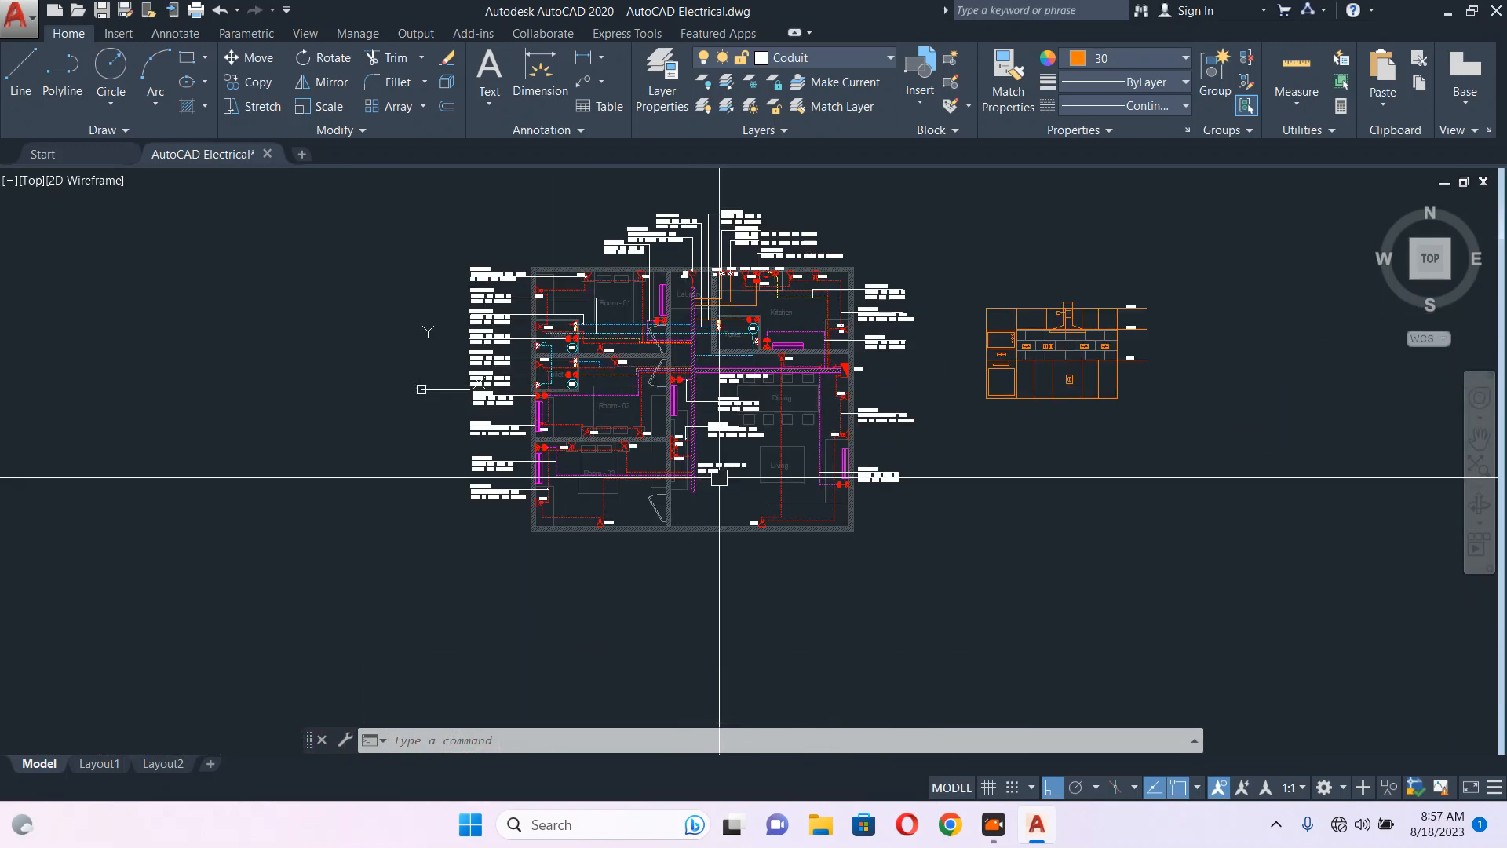
{"action": "scroll", "coordinate": [518, 460], "scroll_direction": "up", "scroll_amount": 6}
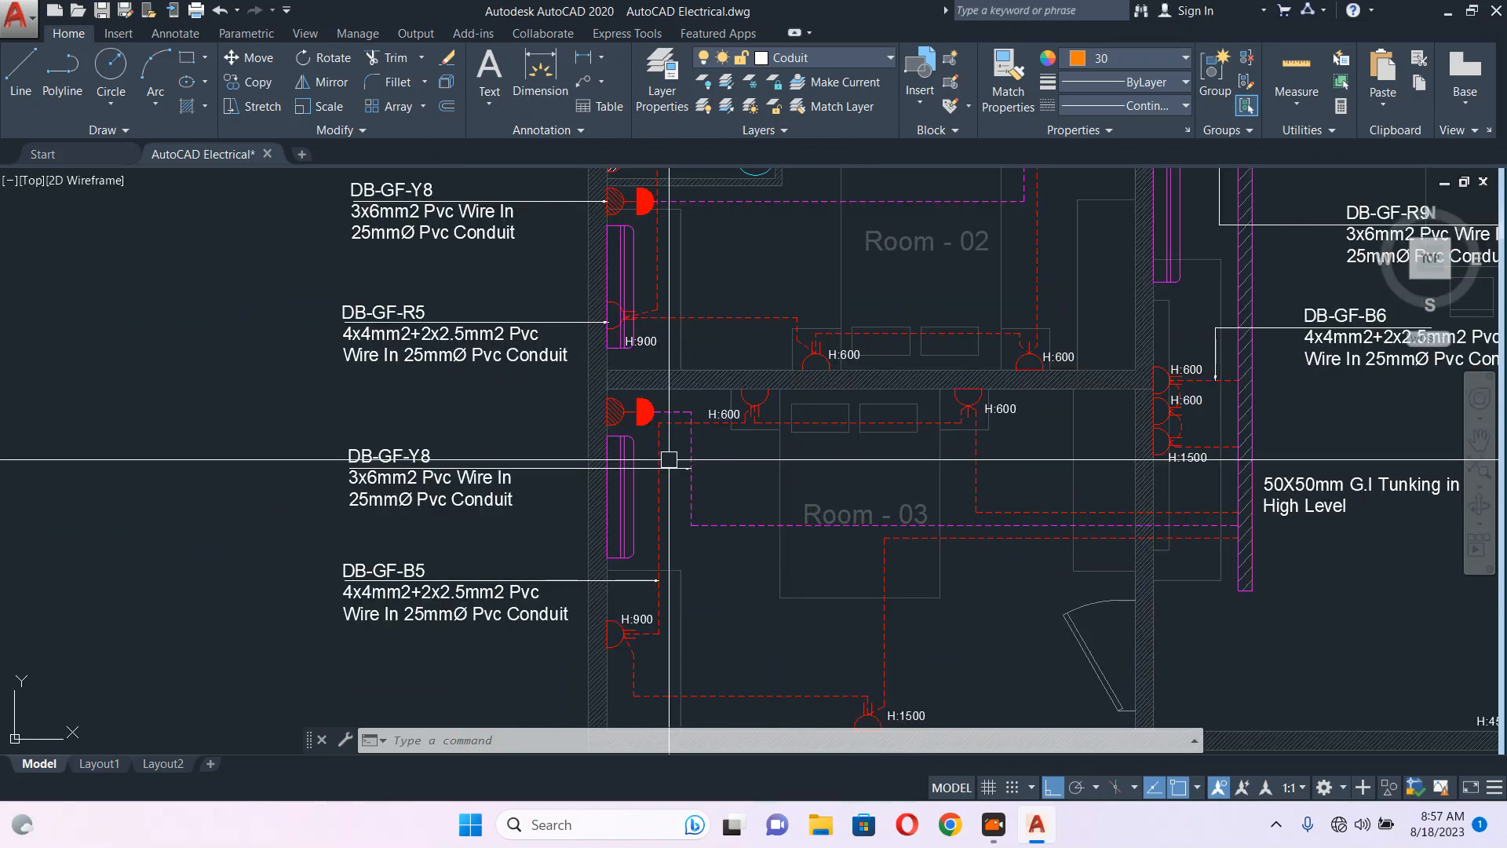
{"action": "mouse_move", "coordinate": [890, 450]}
{"action": "middle_mouse_down"}
{"action": "mouse_move", "coordinate": [468, 377]}
{"action": "mouse_move", "coordinate": [201, 428]}
{"action": "middle_mouse_up"}
{"action": "scroll", "coordinate": [201, 428], "scroll_direction": "down", "scroll_amount": 2}
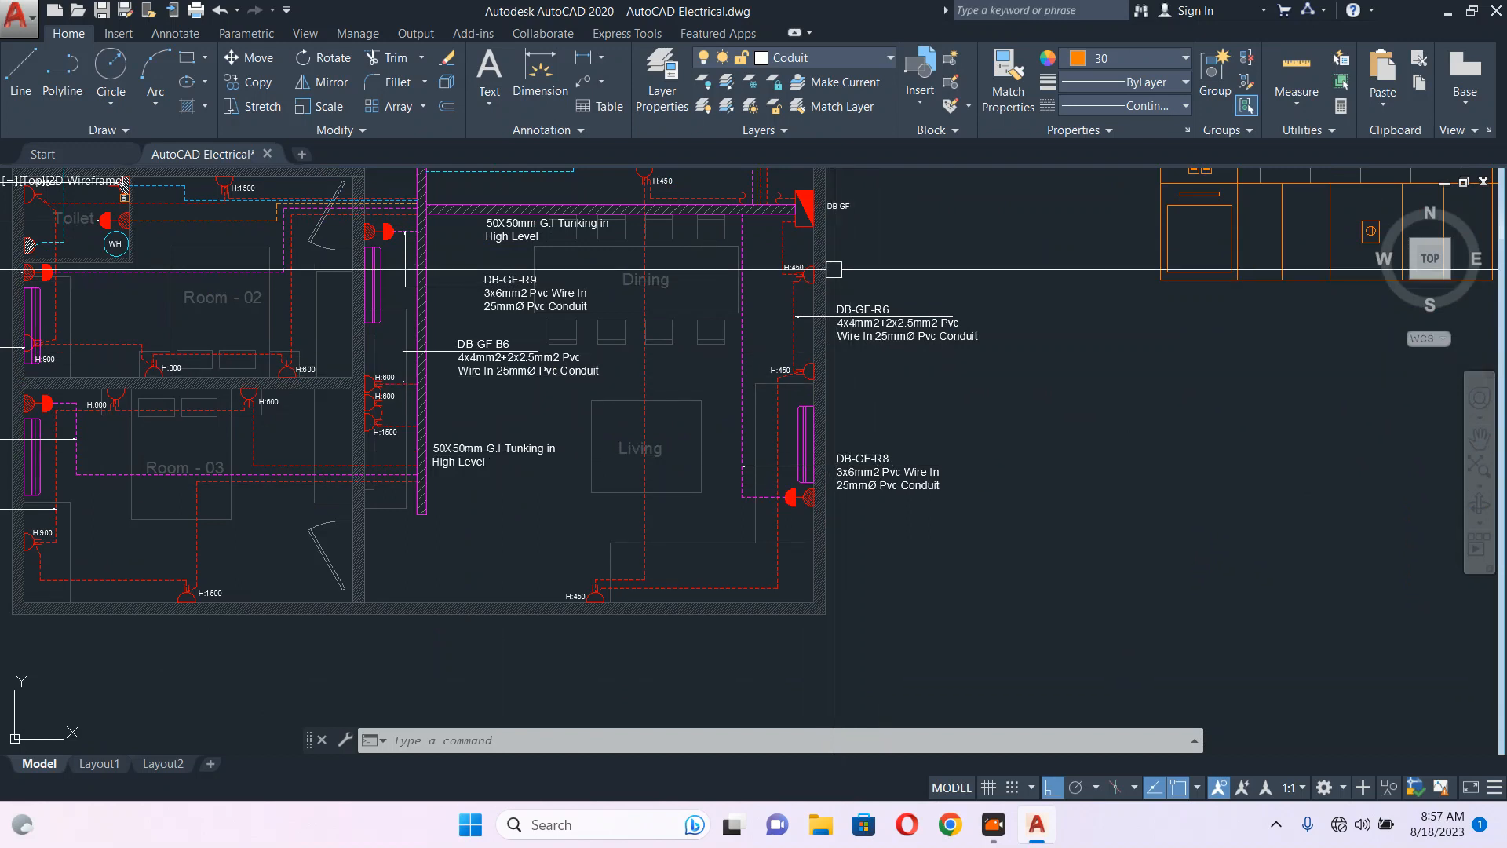
{"action": "middle_click_drag", "start_coordinate": [830, 295], "coordinate": [830, 355]}
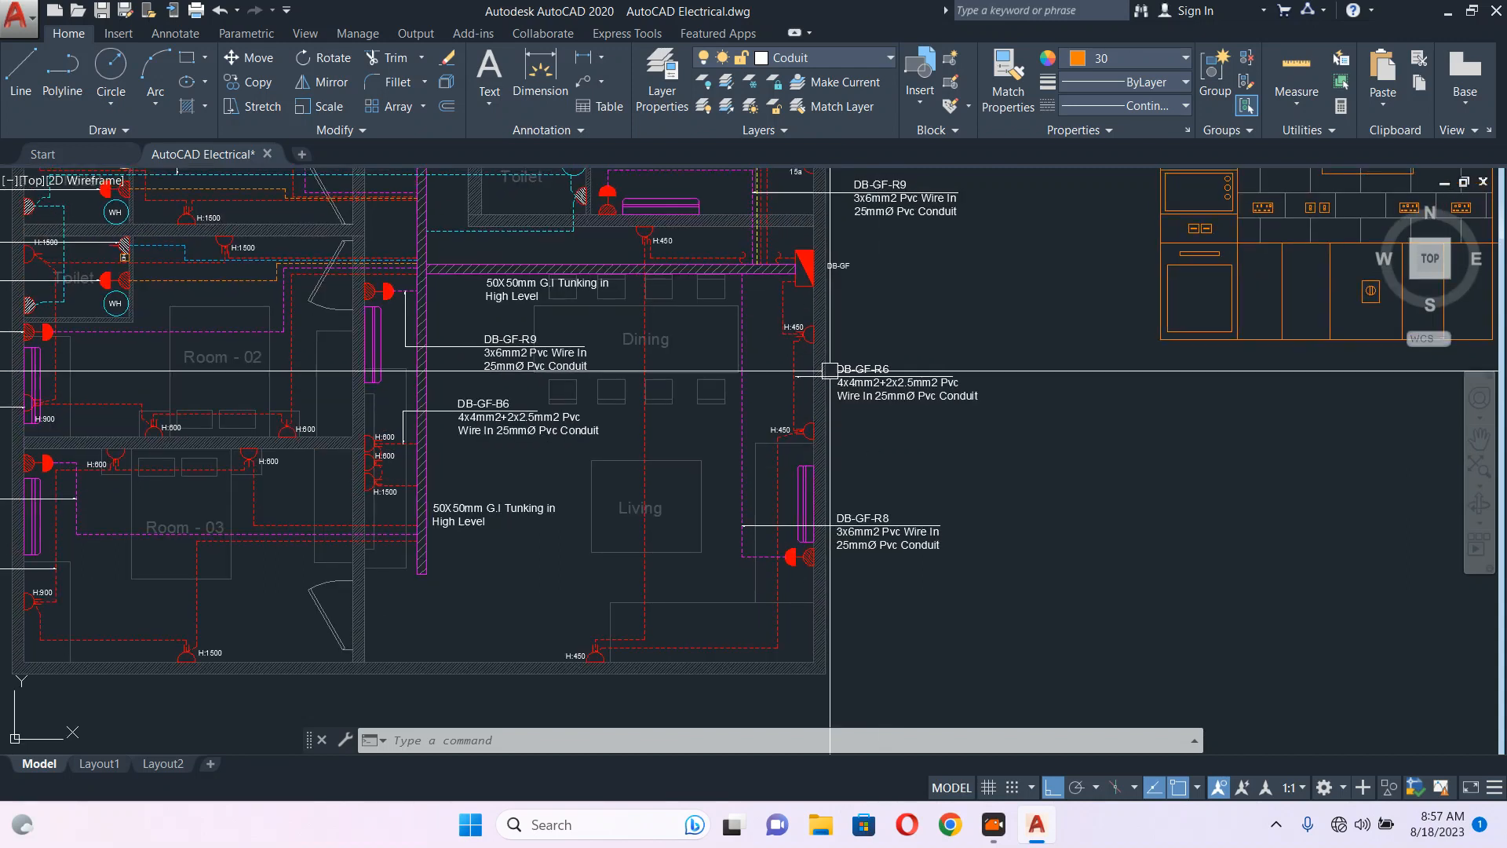
{"action": "scroll", "coordinate": [831, 322], "scroll_direction": "up", "scroll_amount": 4}
{"action": "scroll", "coordinate": [838, 309], "scroll_direction": "down", "scroll_amount": 4}
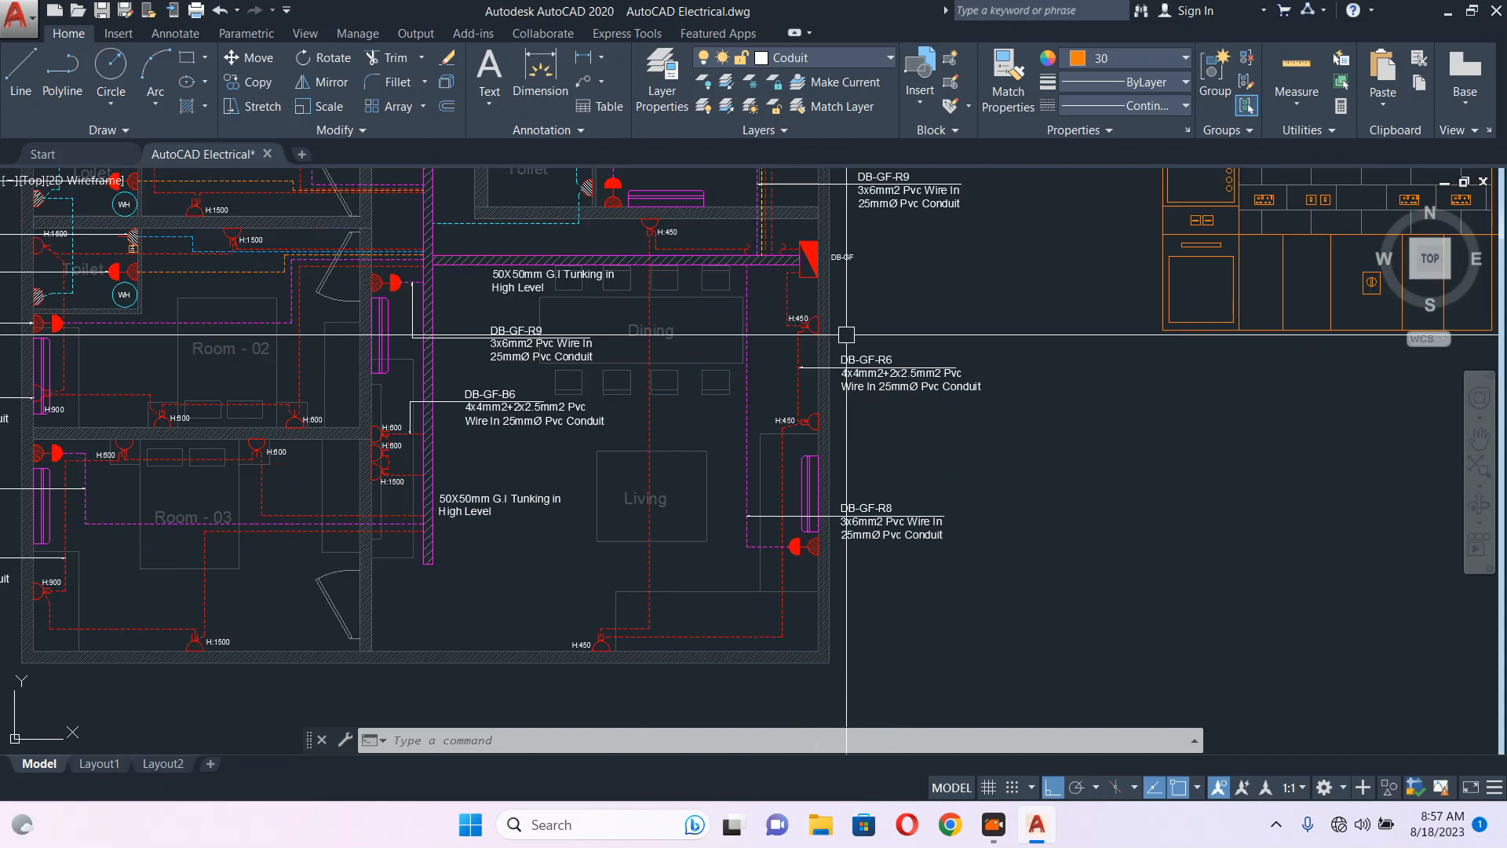
{"action": "middle_click_drag", "start_coordinate": [666, 353], "coordinate": [706, 413]}
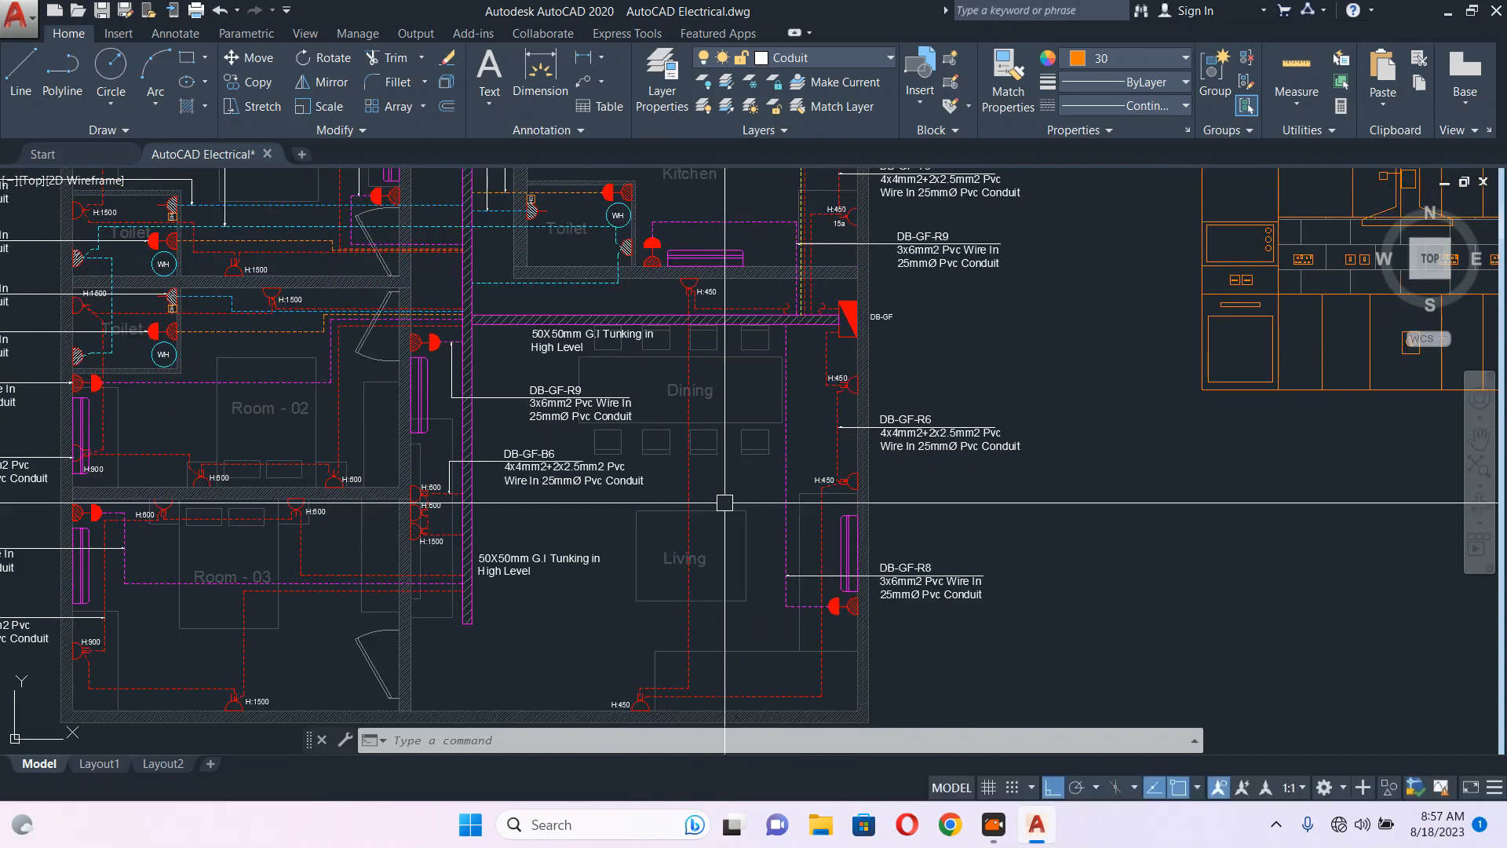
{"action": "scroll", "coordinate": [725, 502], "scroll_direction": "down", "scroll_amount": 5}
- Examine the water heater and outlet conduits in the toilets and their routes to the trunking
{"action": "scroll", "coordinate": [774, 465], "scroll_direction": "up", "scroll_amount": 8}
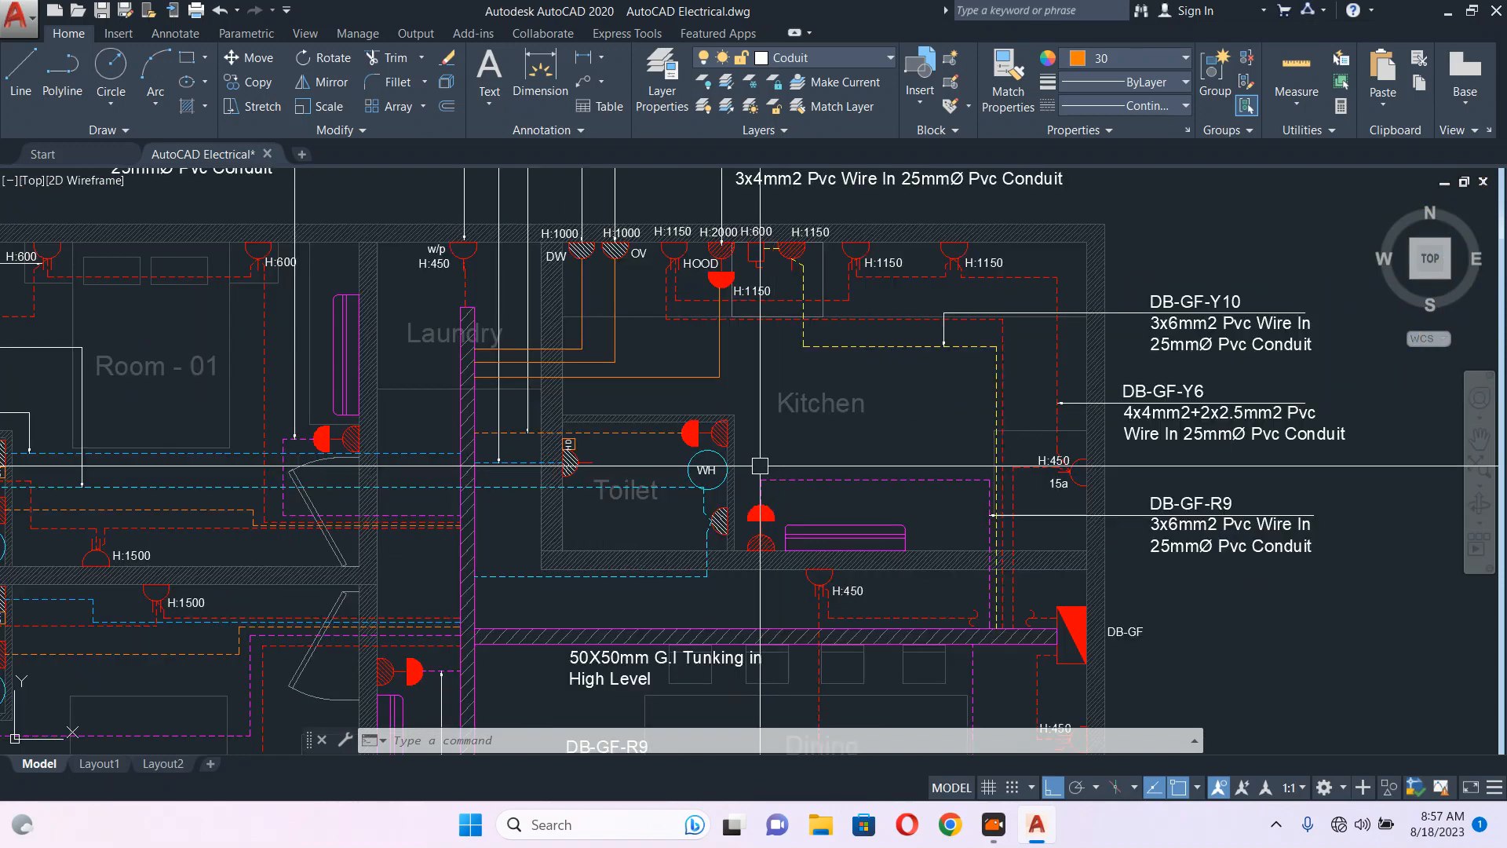
{"action": "scroll", "coordinate": [637, 468], "scroll_direction": "up", "scroll_amount": 2}
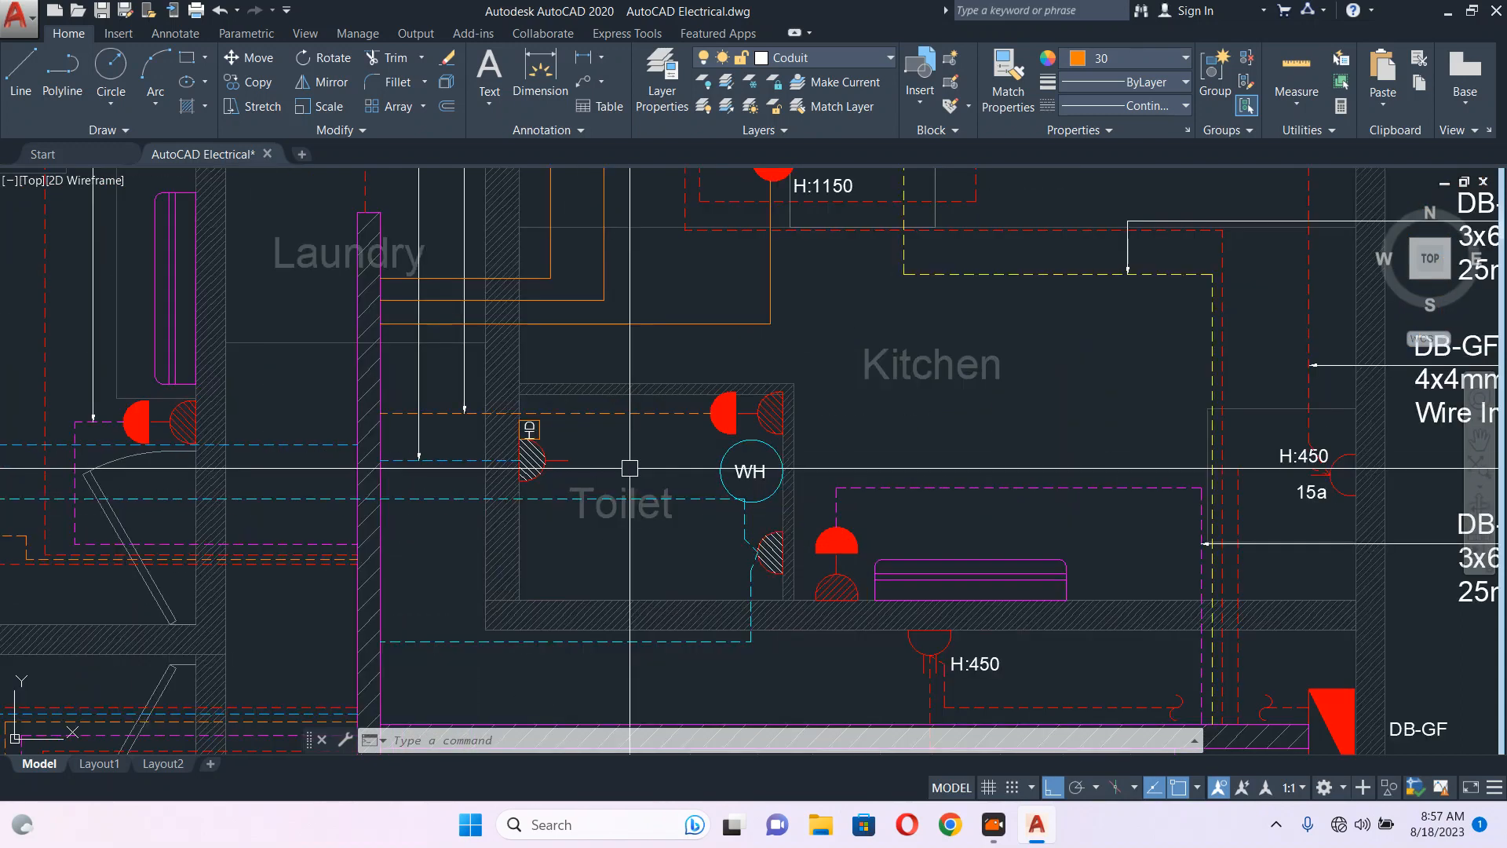
{"action": "mouse_move", "coordinate": [754, 576]}
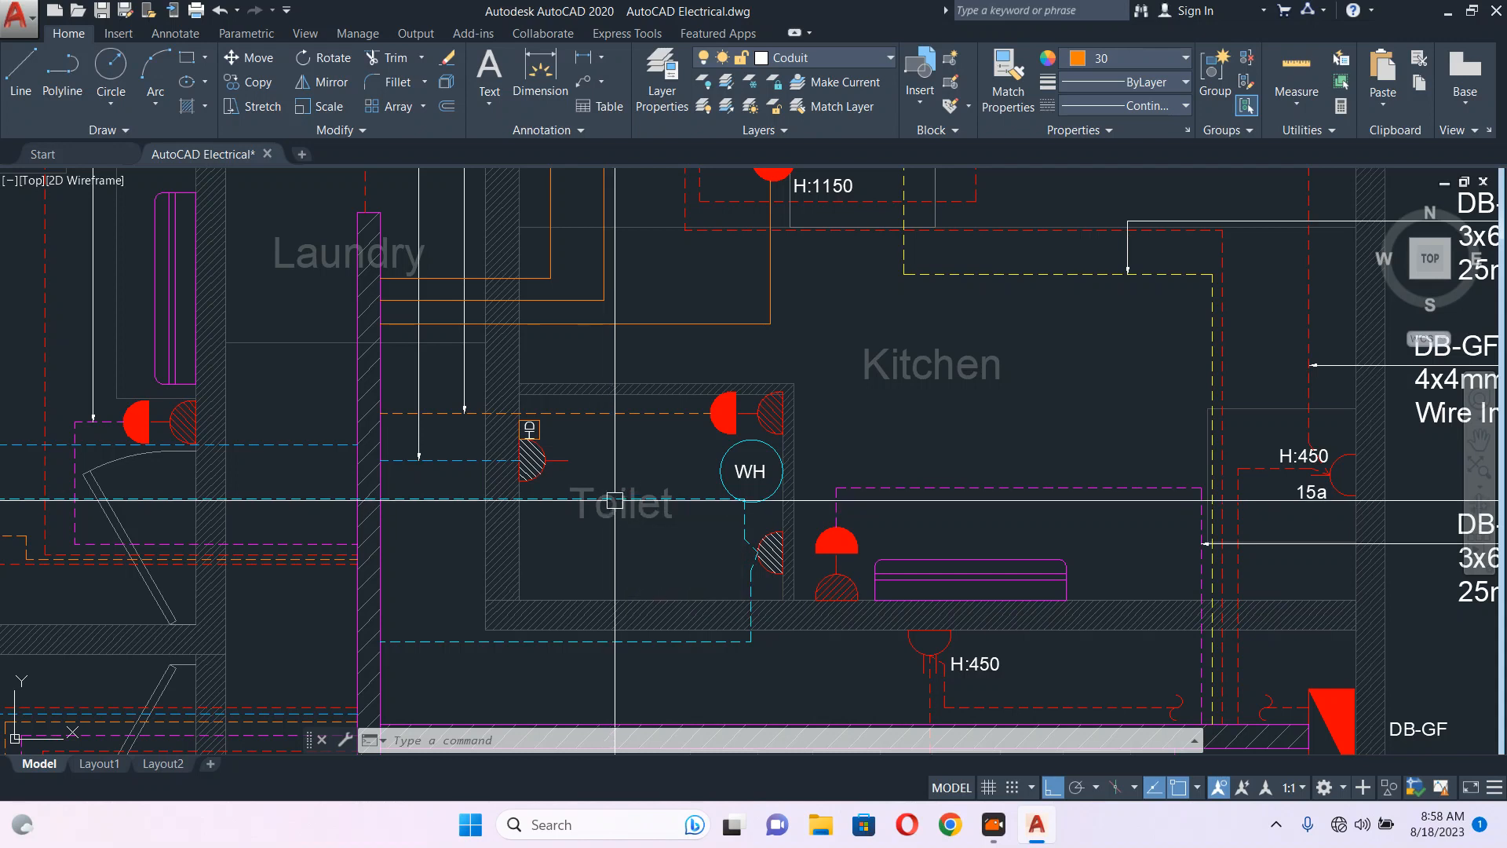
{"action": "scroll", "coordinate": [712, 521], "scroll_direction": "down", "scroll_amount": 2}
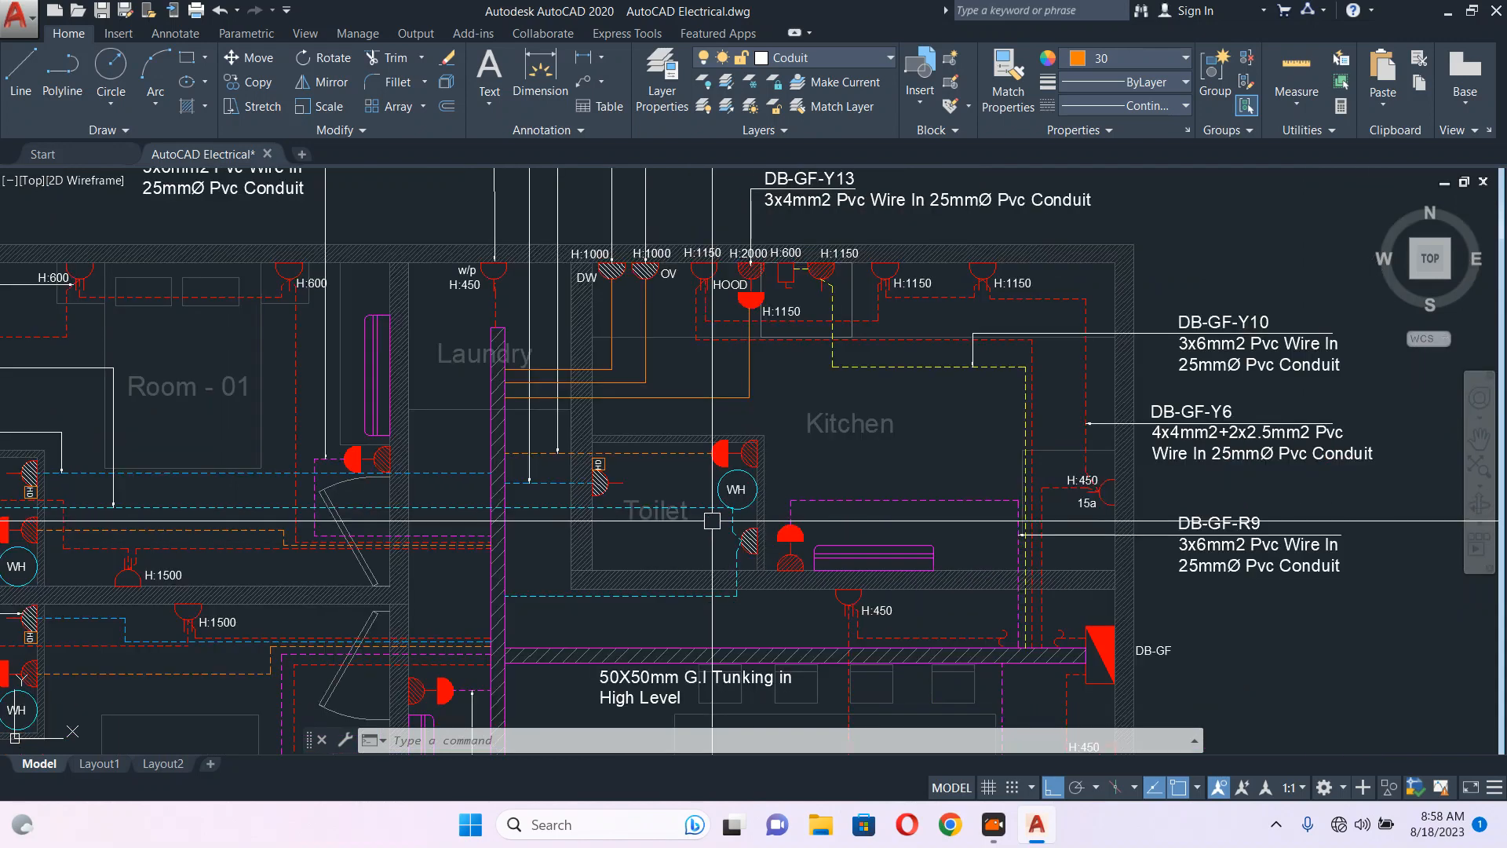
{"action": "scroll", "coordinate": [750, 541], "scroll_direction": "up", "scroll_amount": 2}
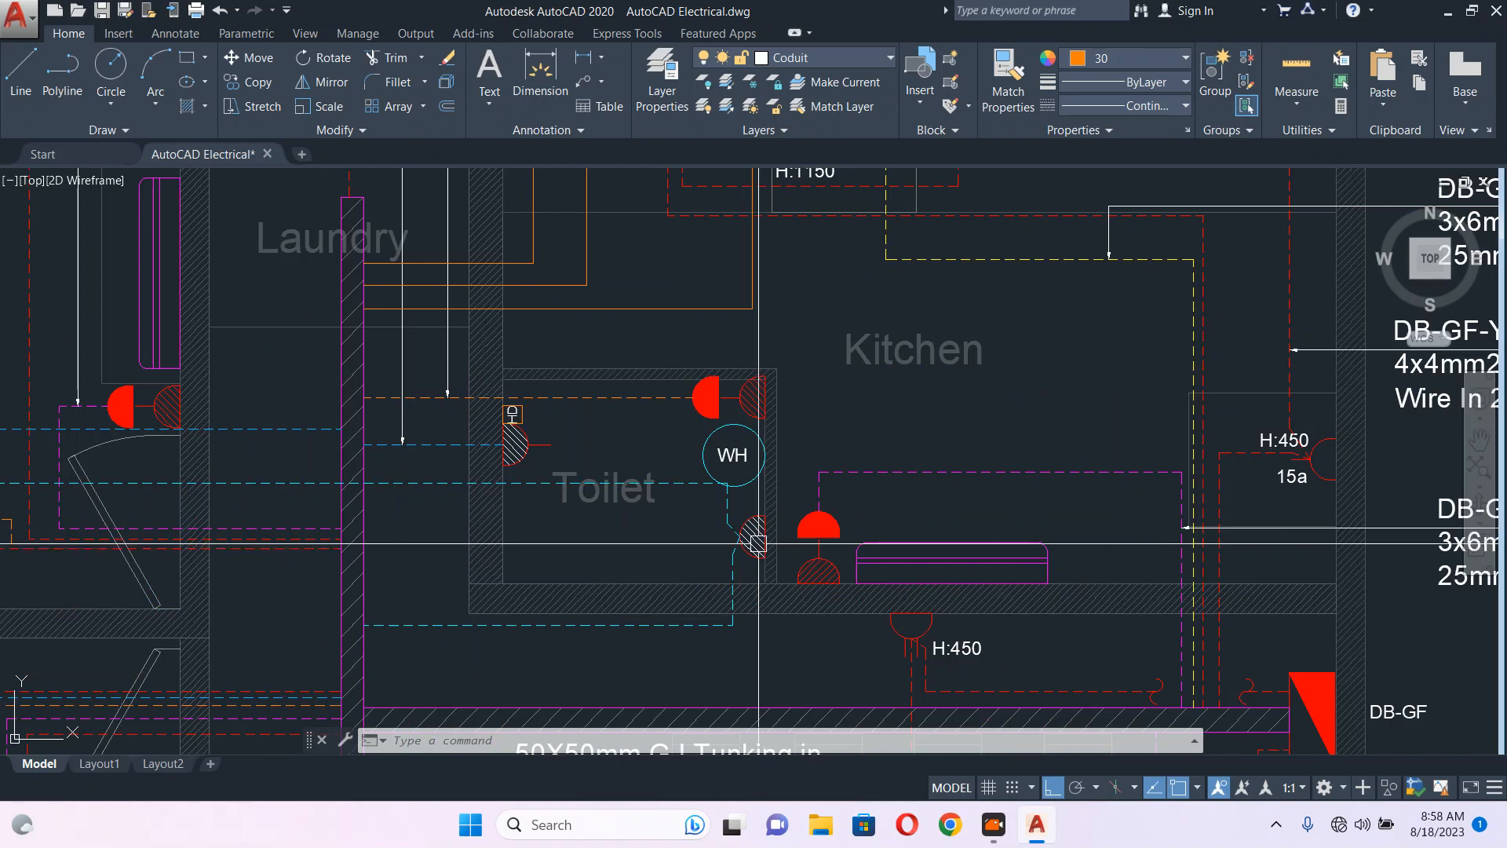
{"action": "scroll", "coordinate": [743, 464], "scroll_direction": "down", "scroll_amount": 3}
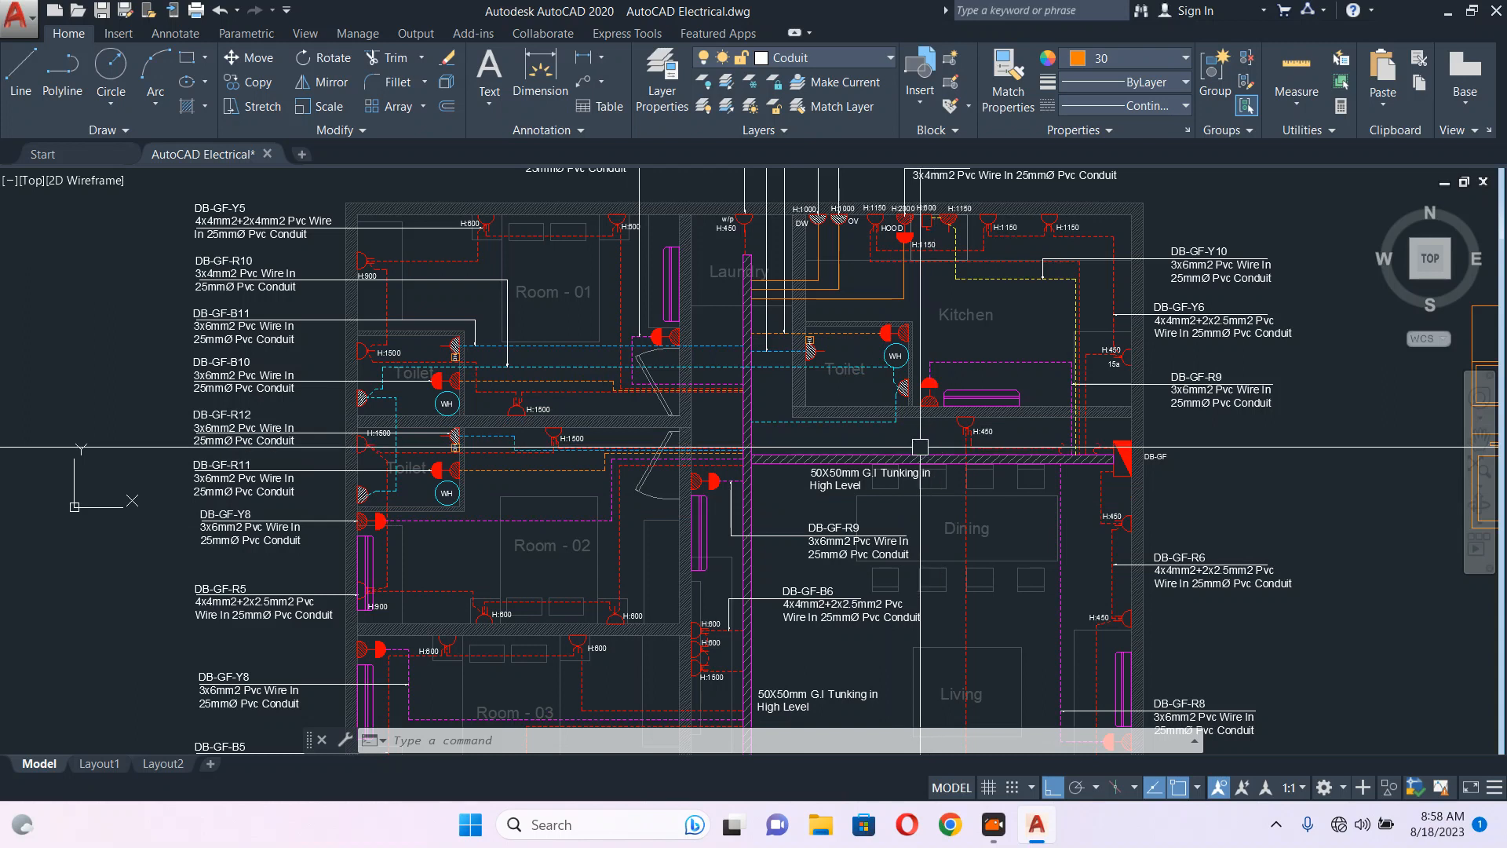
{"action": "scroll", "coordinate": [467, 514], "scroll_direction": "up", "scroll_amount": 4}
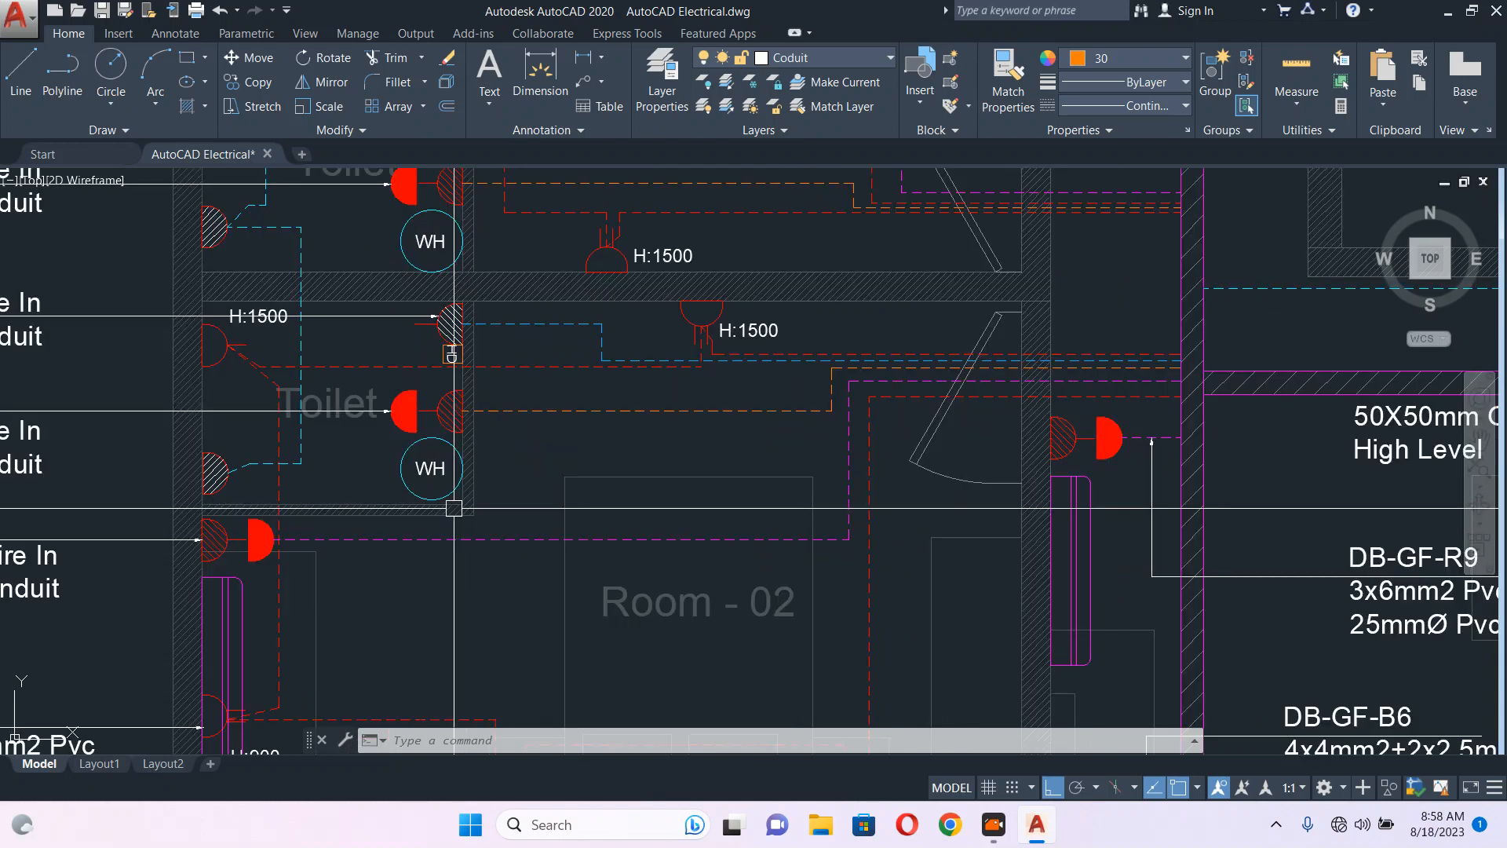
- Draw a rectangle in the empty space between the kitchen elevation and the conduit section detail
{"action": "scroll", "coordinate": [453, 508], "scroll_direction": "down", "scroll_amount": 4}
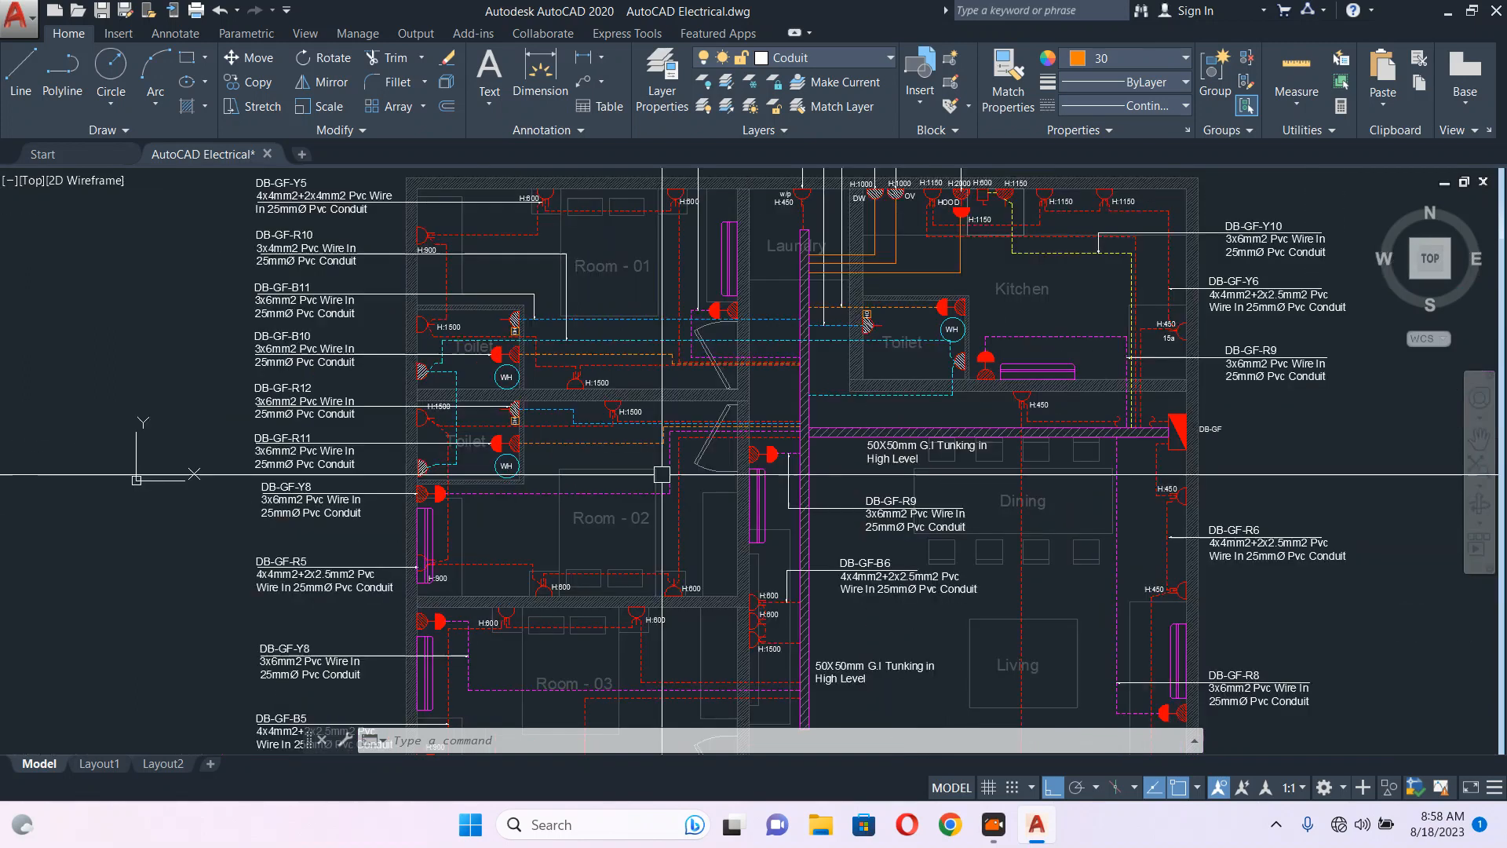
{"action": "middle_click_drag", "start_coordinate": [851, 301], "coordinate": [587, 212]}
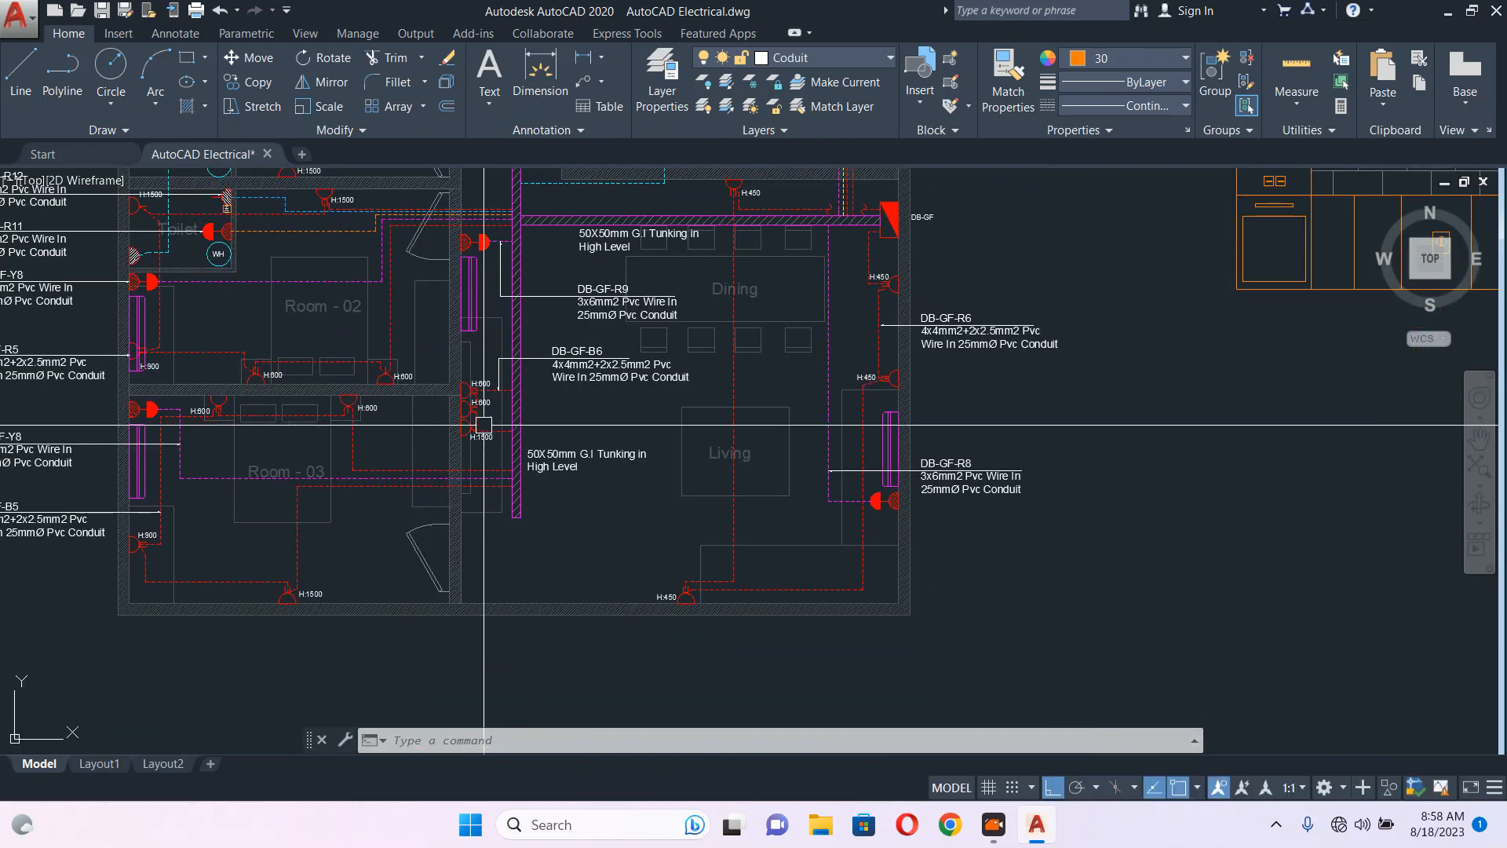
{"action": "scroll", "coordinate": [487, 420], "scroll_direction": "up", "scroll_amount": 4}
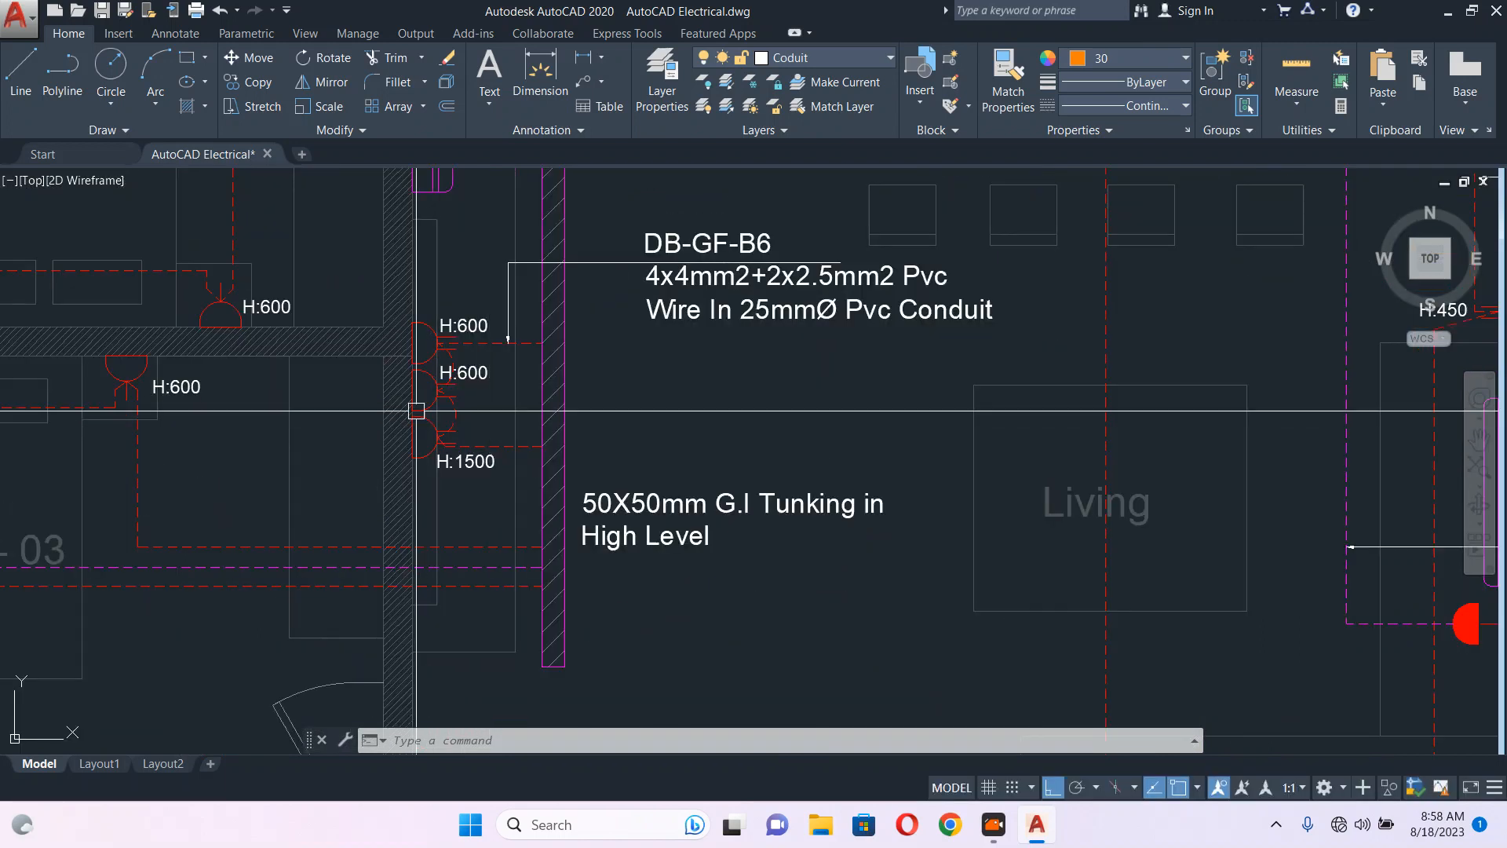
{"action": "scroll", "coordinate": [421, 410], "scroll_direction": "down", "scroll_amount": 6}
{"action": "middle_click_drag", "start_coordinate": [1042, 453], "coordinate": [650, 434]}
{"action": "middle_click_drag", "start_coordinate": [831, 333], "coordinate": [678, 470]}
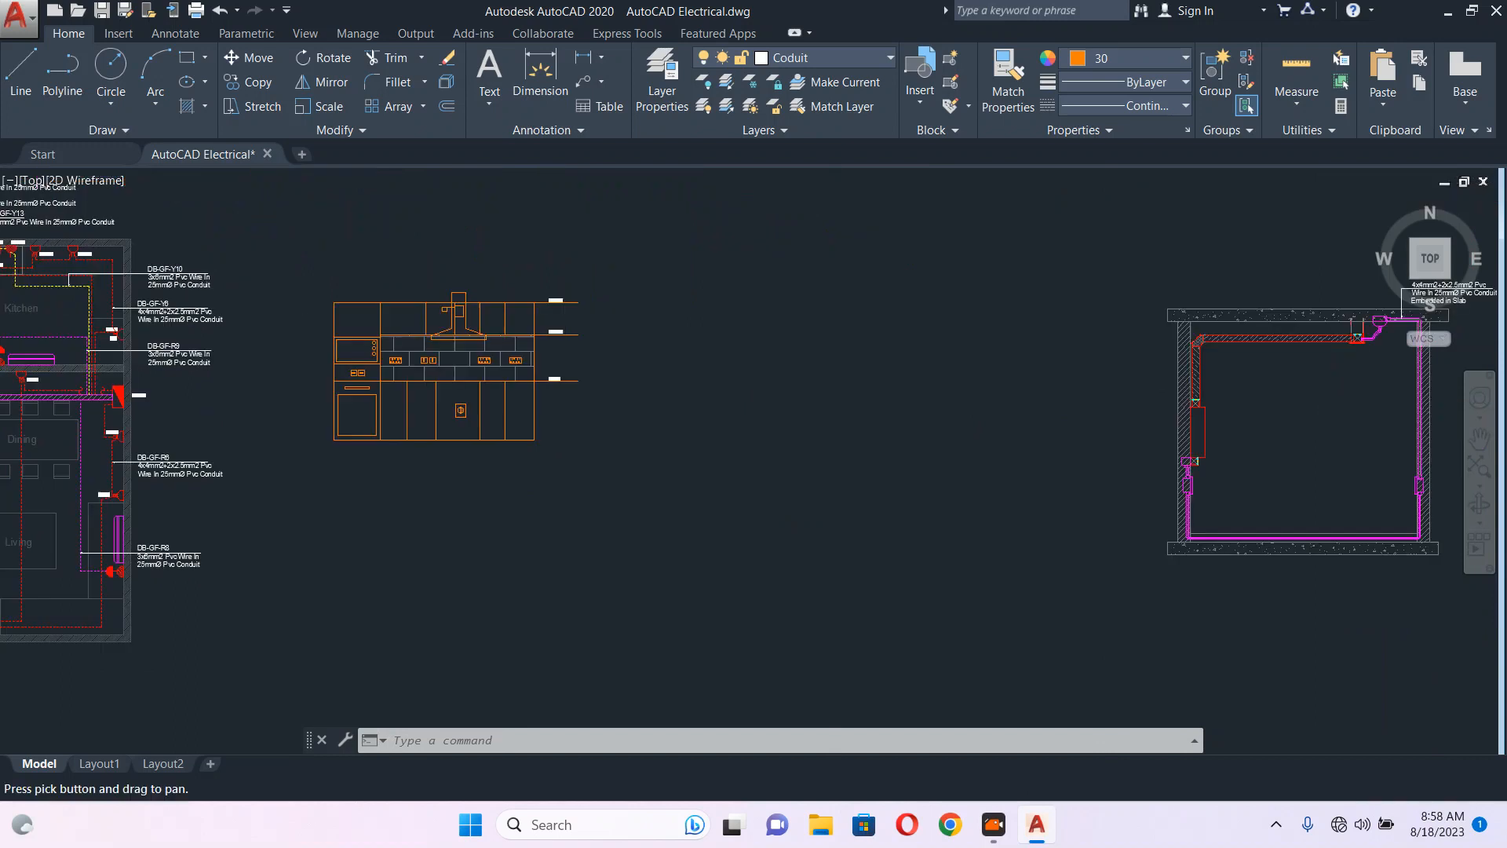
{"action": "type", "text": "rec"}
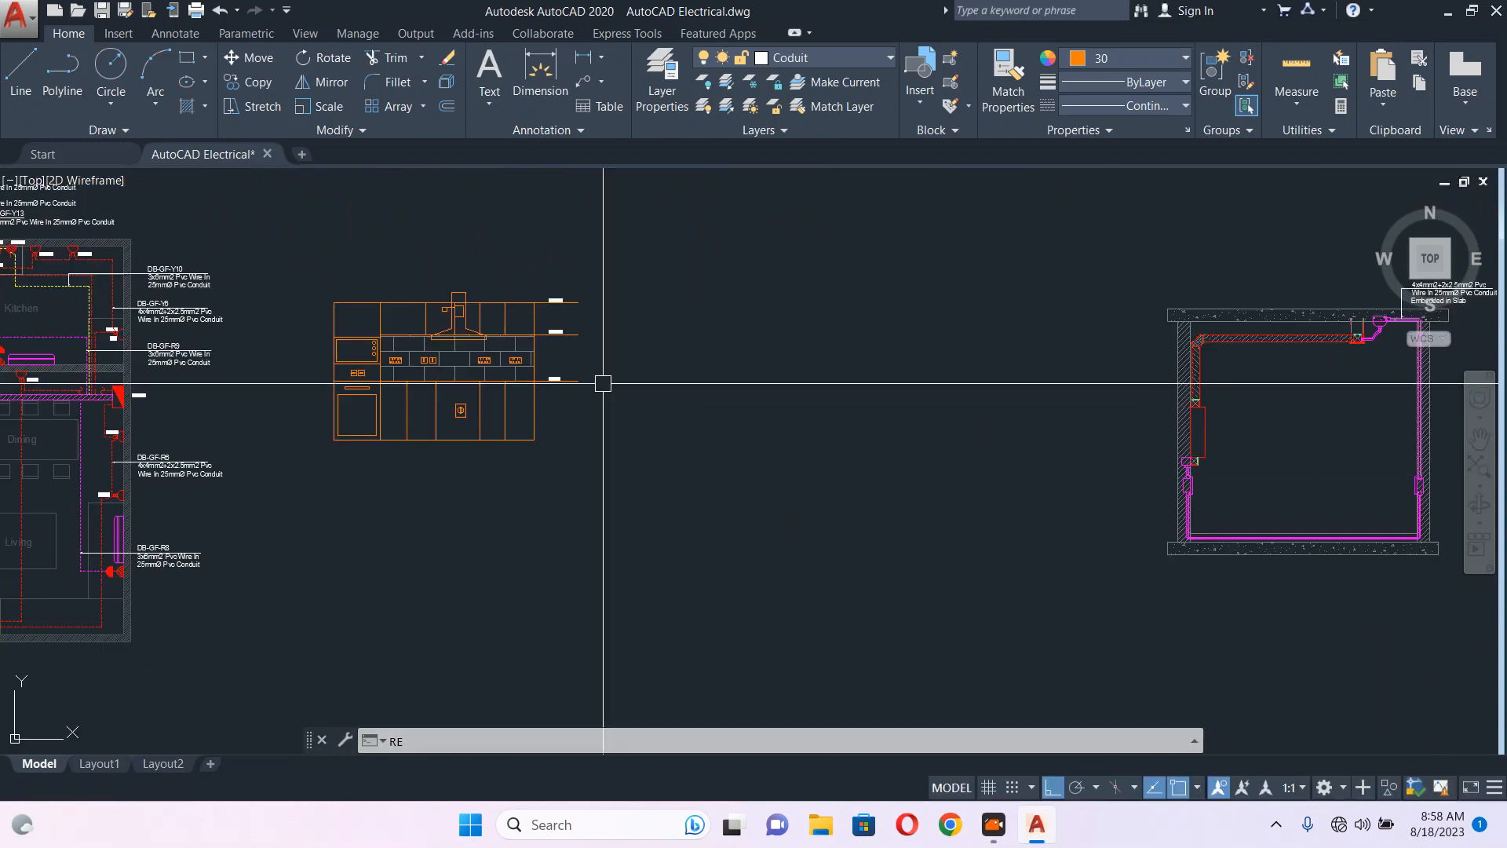
{"action": "key", "text": "Return"}
{"action": "scroll", "coordinate": [646, 351], "scroll_direction": "up", "scroll_amount": 2}
{"action": "left_click", "coordinate": [684, 277]}
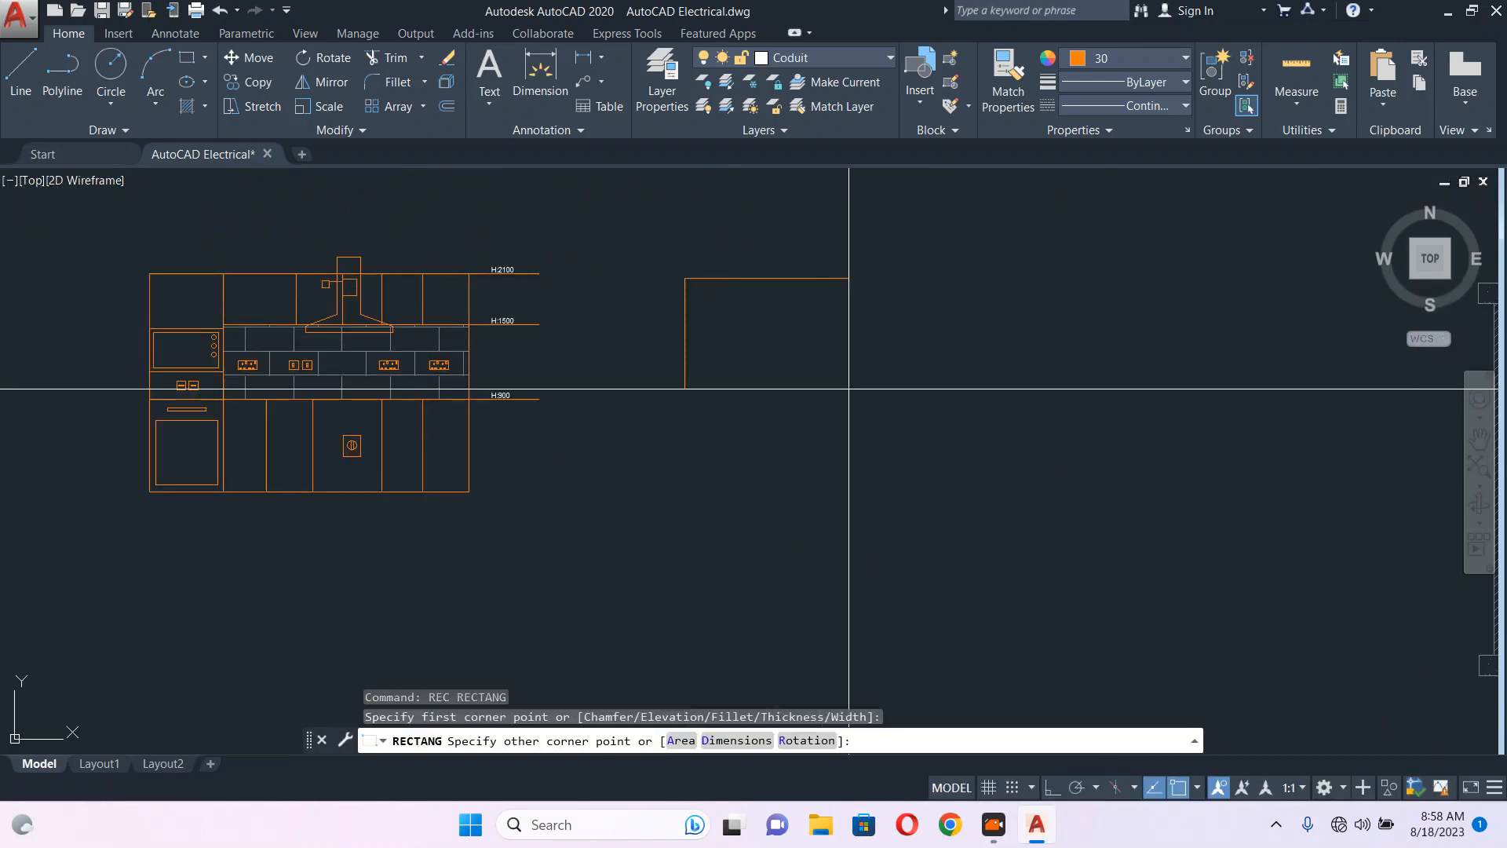
{"action": "left_click", "coordinate": [902, 386]}
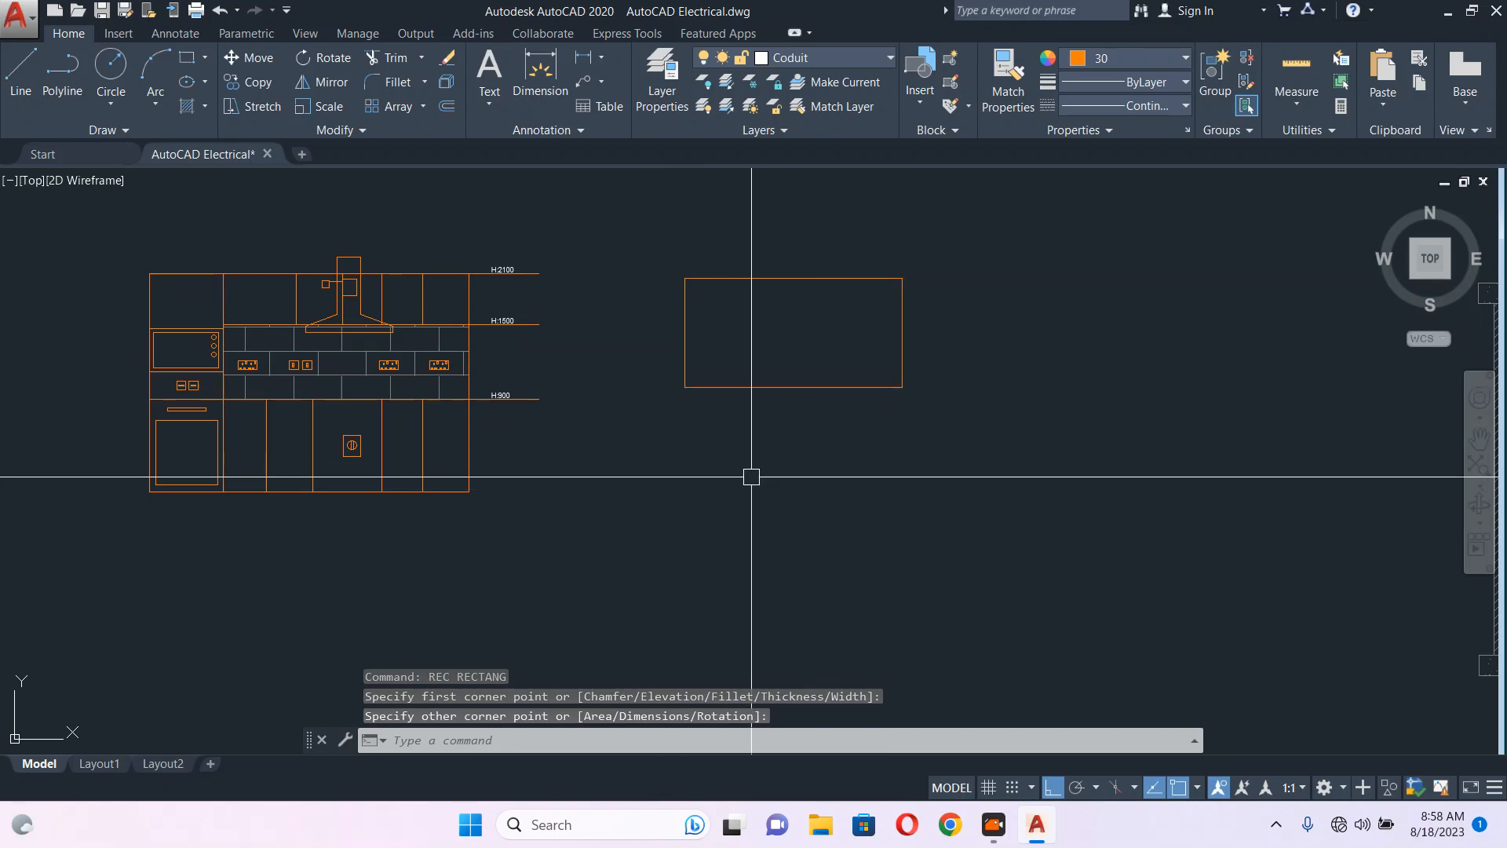
- Draw a horizontal polyline from the kitchen elevation's lower corner to beyond the rectangle, and pull its start point away from the elevation
{"action": "type", "text": "PL"}
{"action": "key", "text": "Return"}
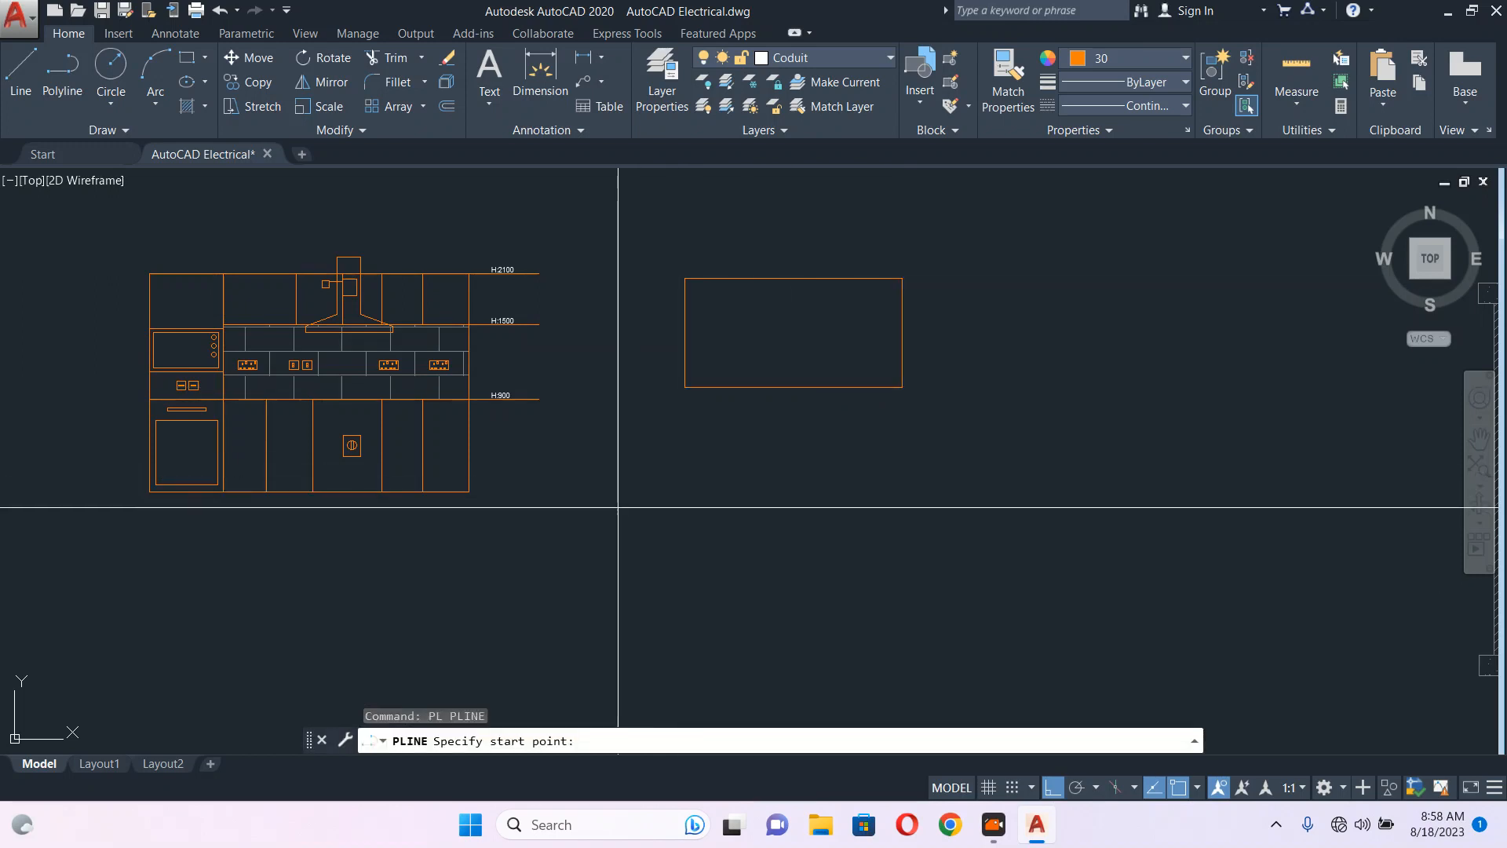
{"action": "left_click", "coordinate": [469, 493]}
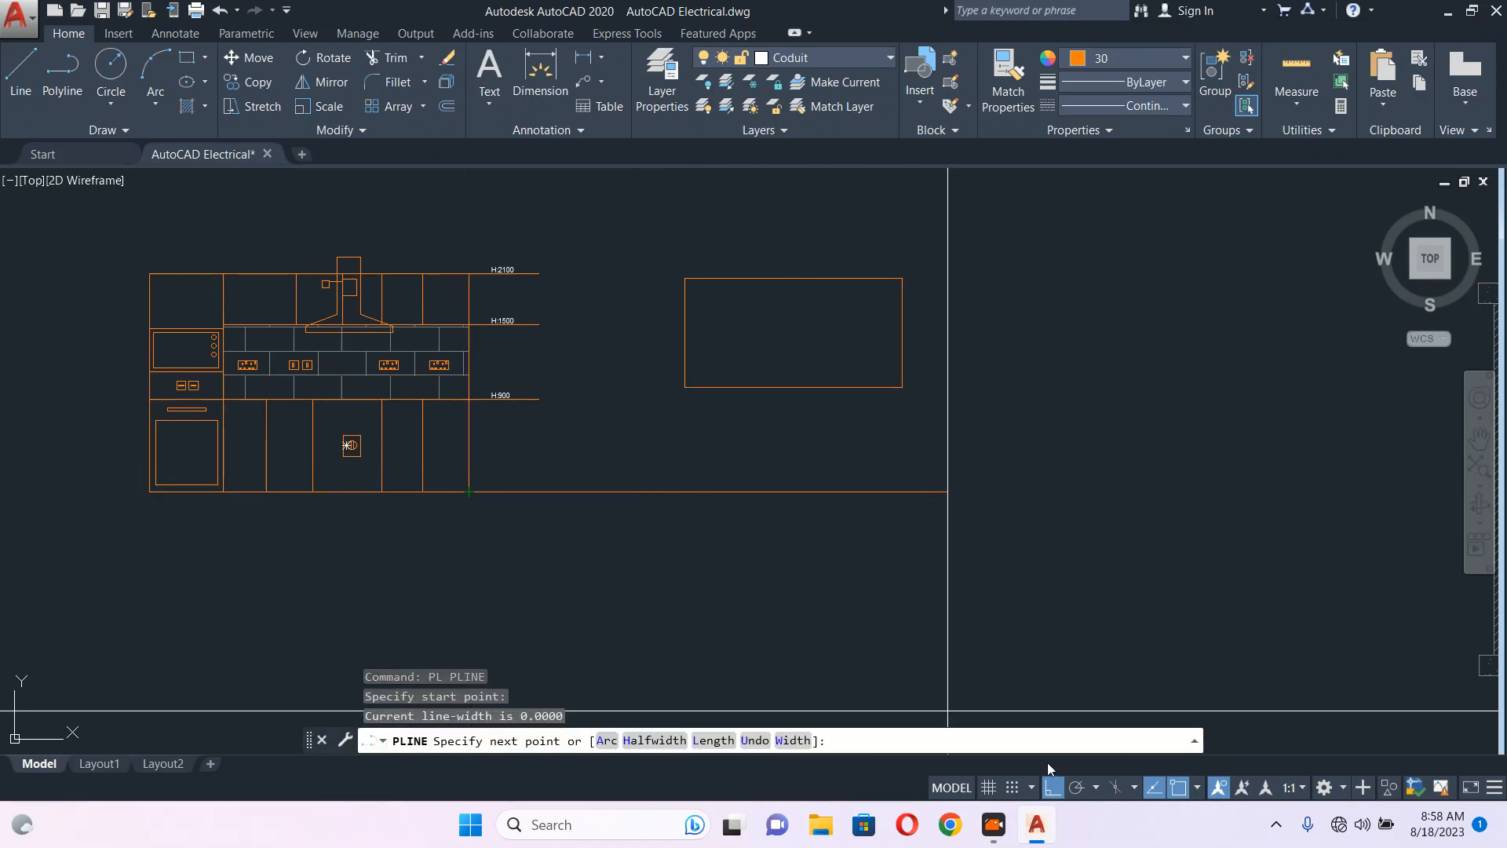
{"action": "left_click", "coordinate": [979, 492]}
{"action": "key", "text": "Escape"}
{"action": "left_click", "coordinate": [557, 492]}
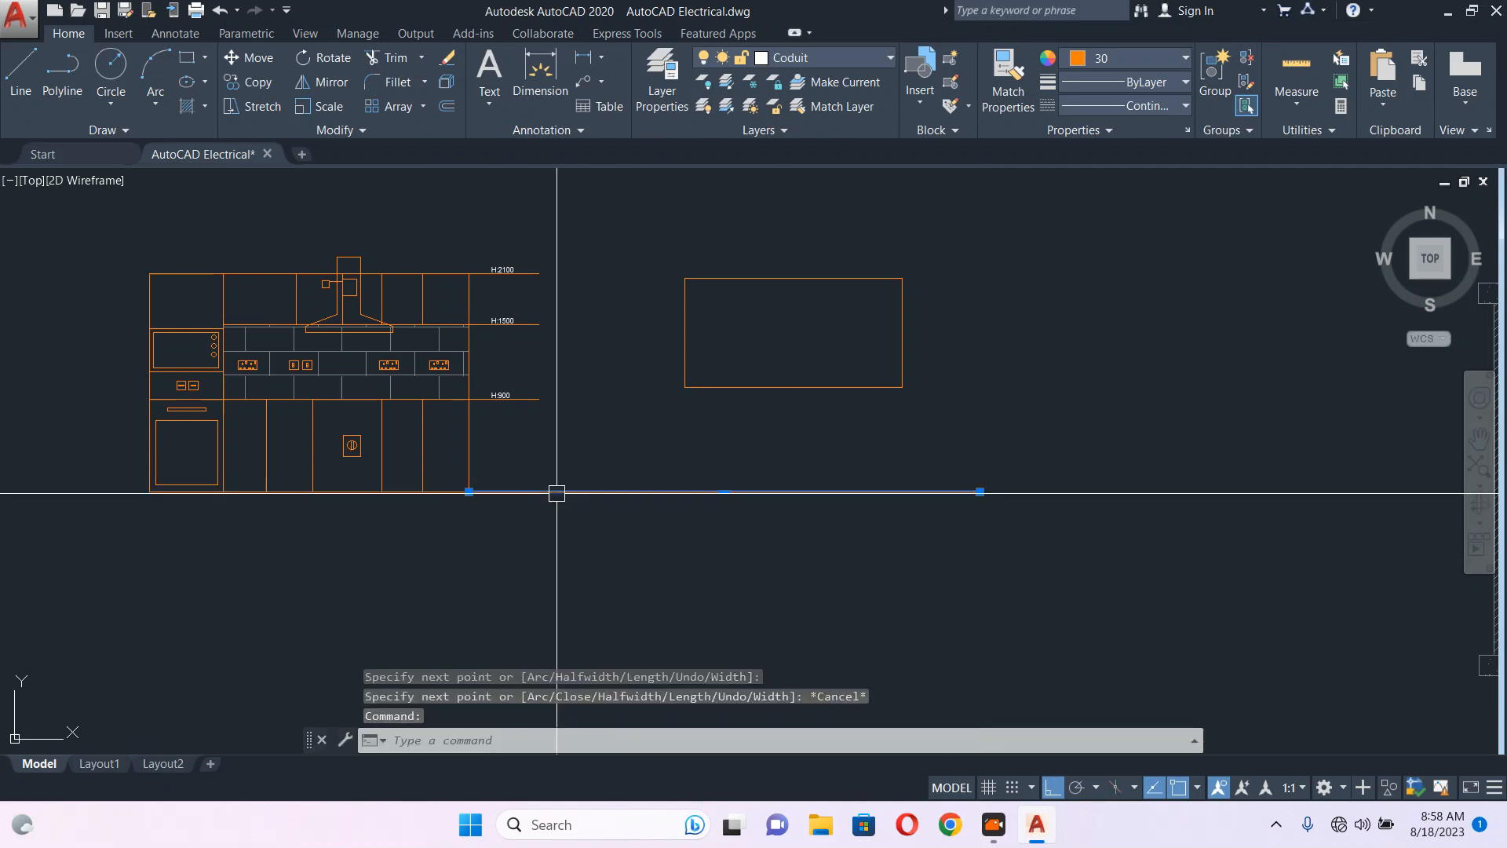
{"action": "left_click", "coordinate": [468, 491]}
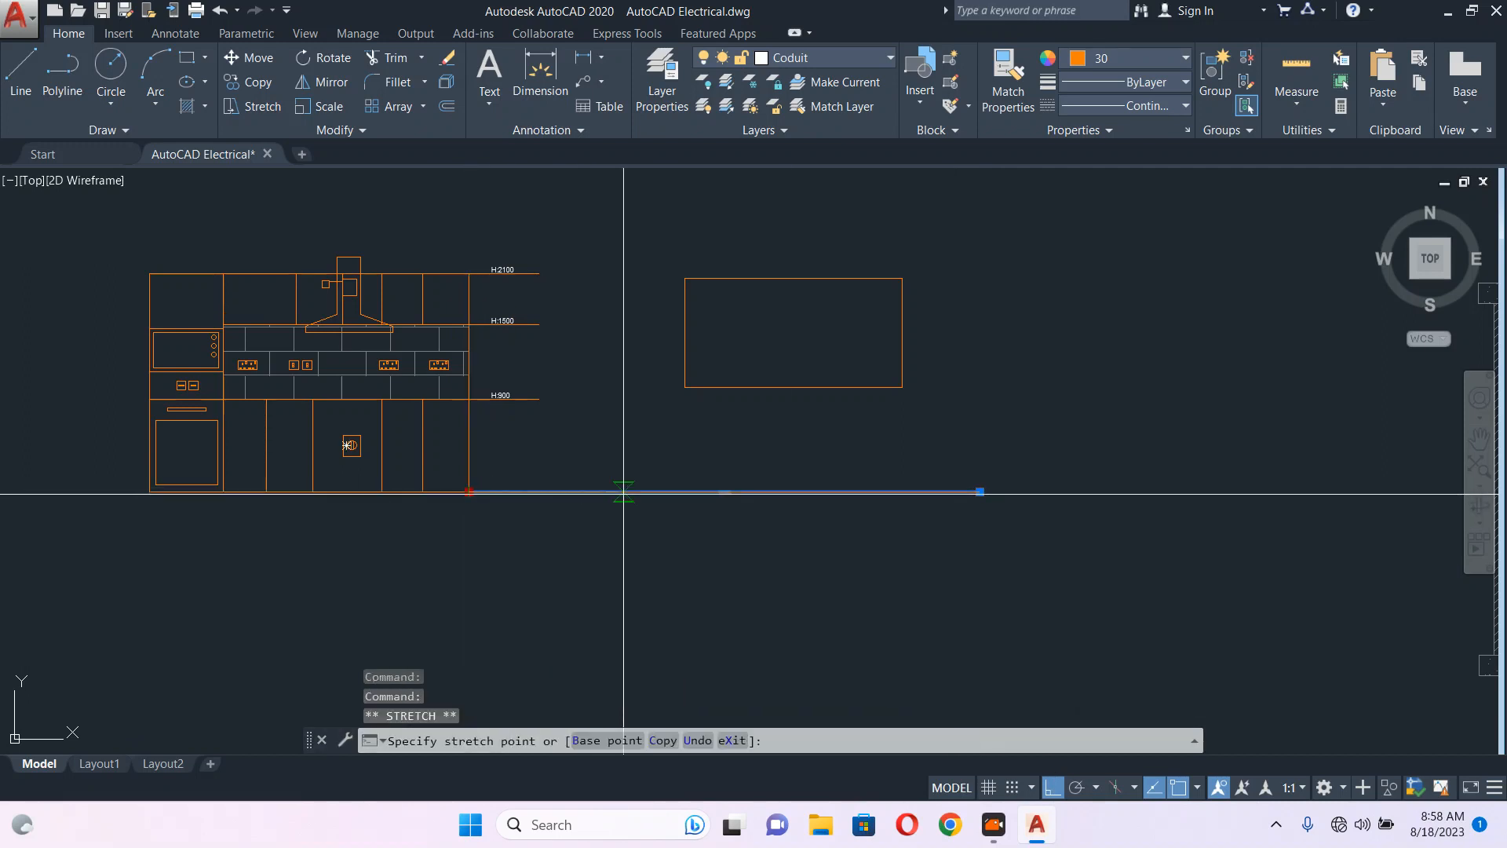
{"action": "left_click", "coordinate": [623, 492]}
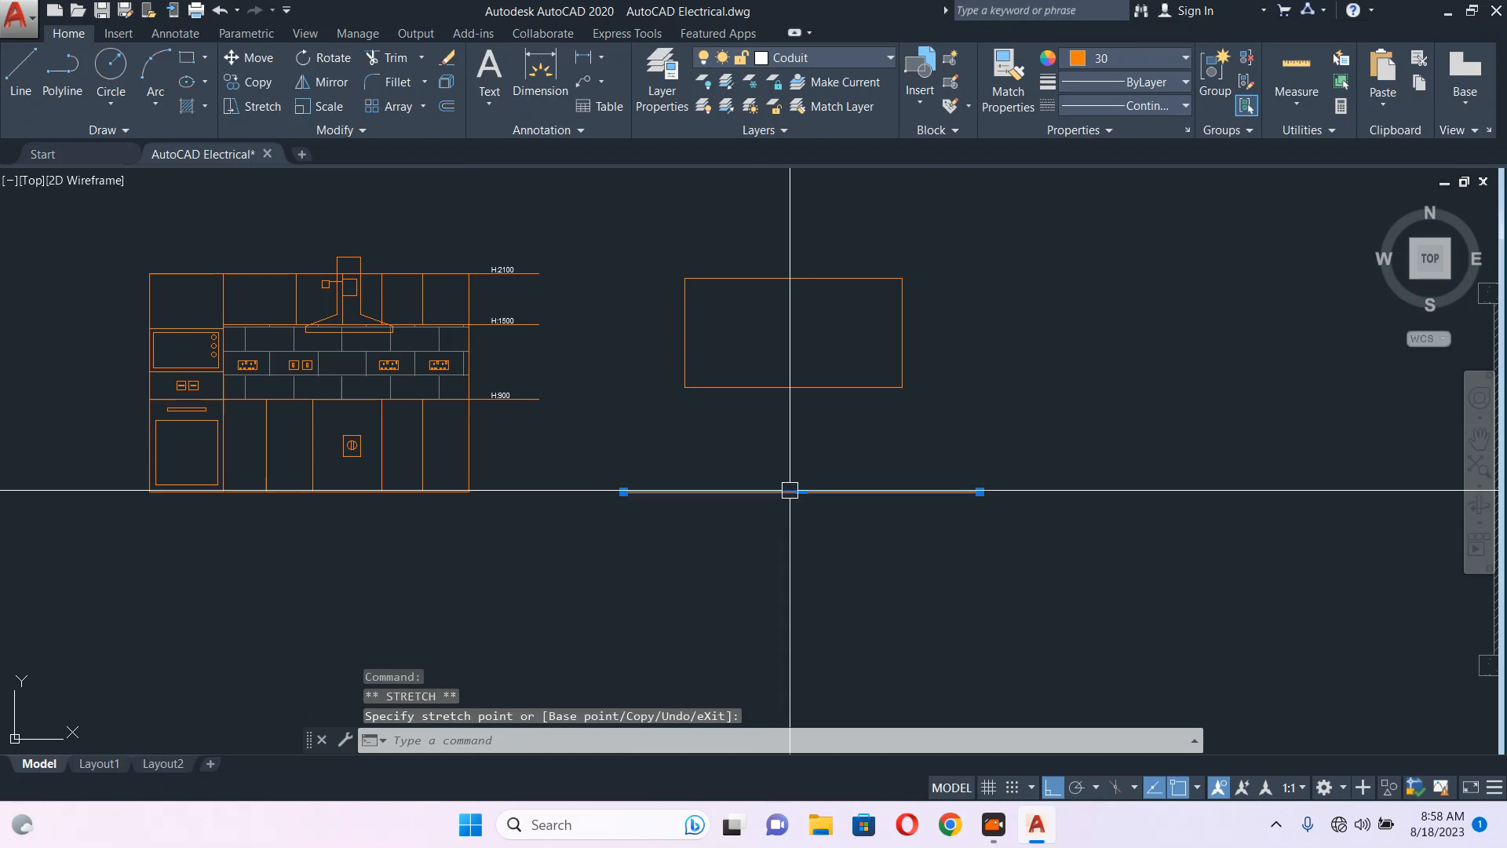
{"action": "type", "text": "co"}
{"action": "key", "text": "Return"}
{"action": "key", "text": "Escape"}
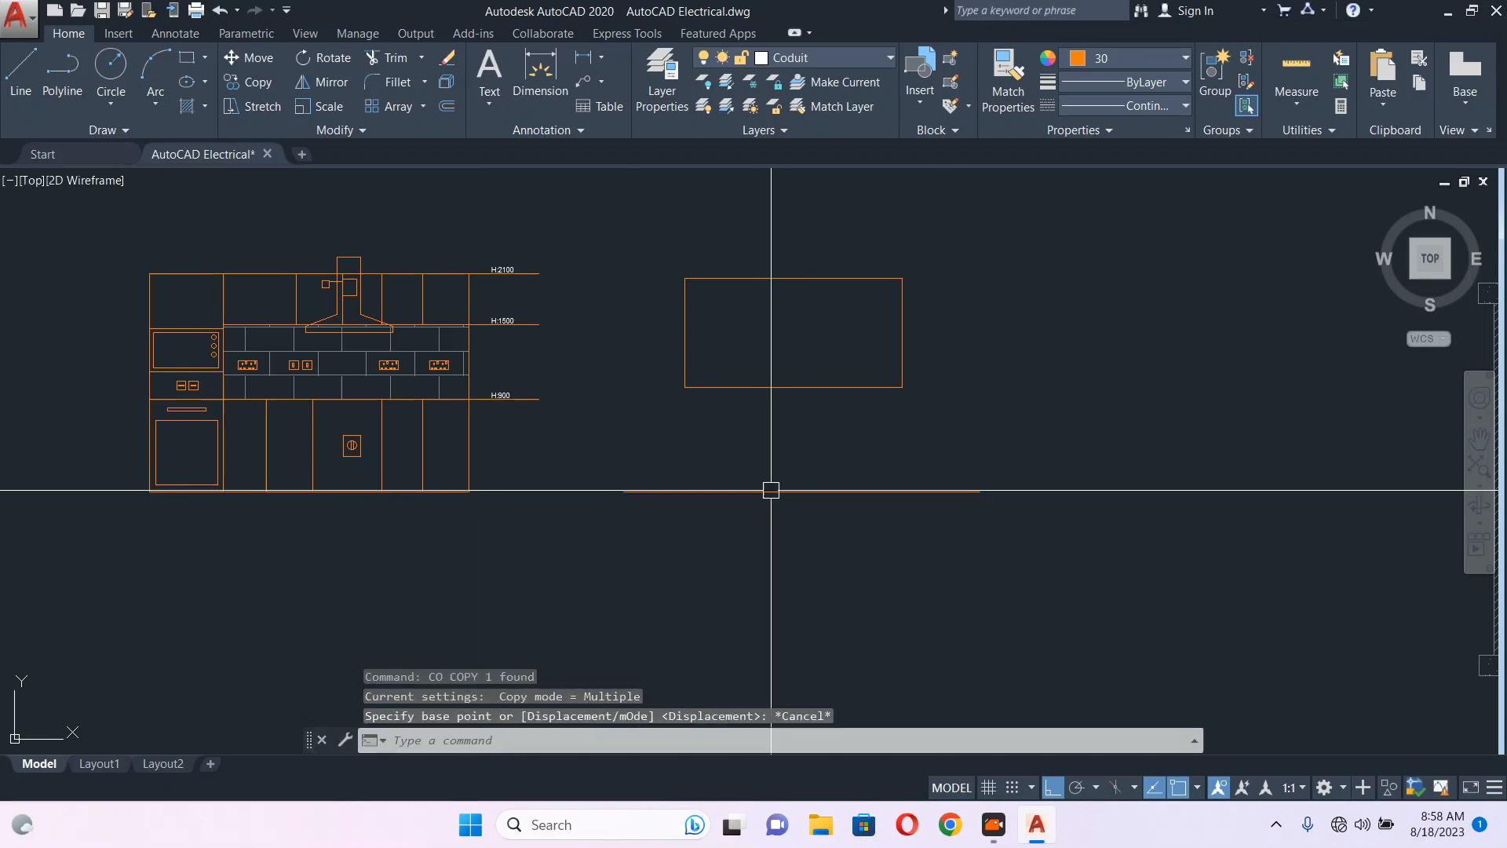
- Draw a thin slab rectangle directly beneath the horizontal base polyline, spanning its full length
{"action": "type", "text": "REC"}
{"action": "key", "text": "Return"}
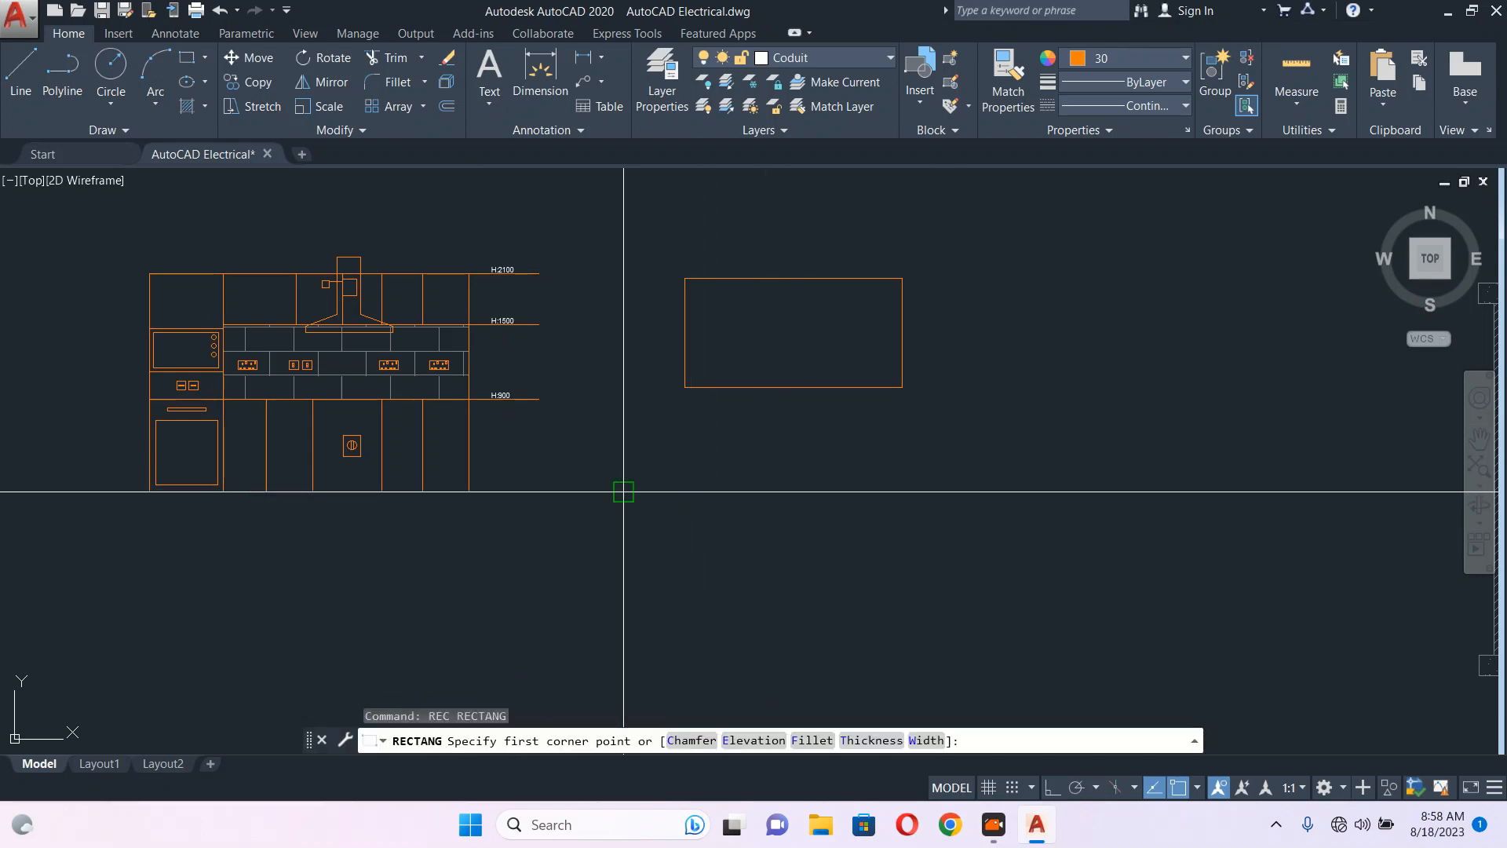
{"action": "left_click", "coordinate": [623, 491]}
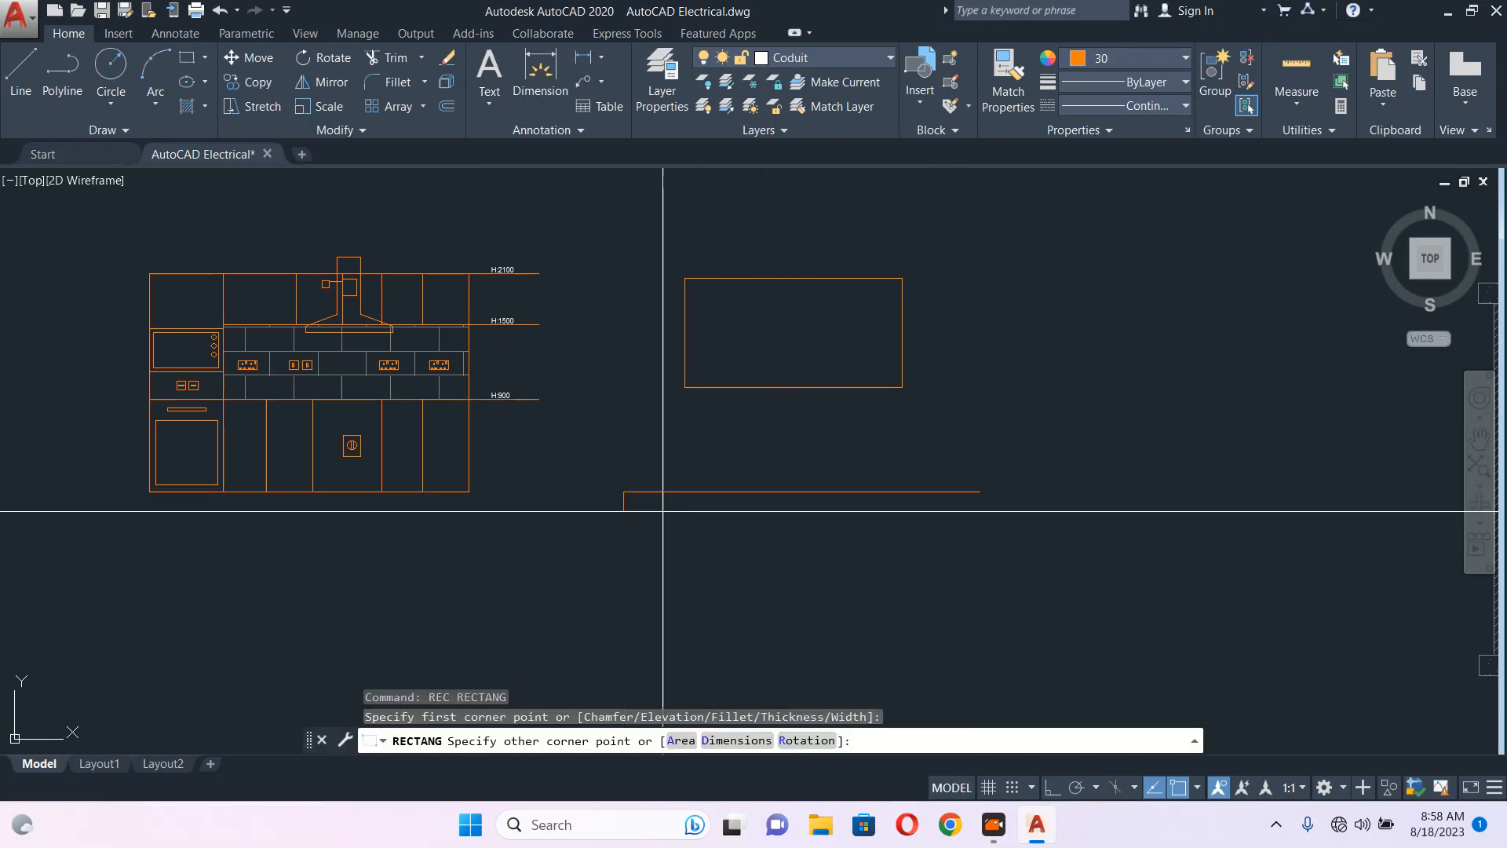
{"action": "left_click", "coordinate": [981, 514]}
{"action": "left_click", "coordinate": [899, 515]}
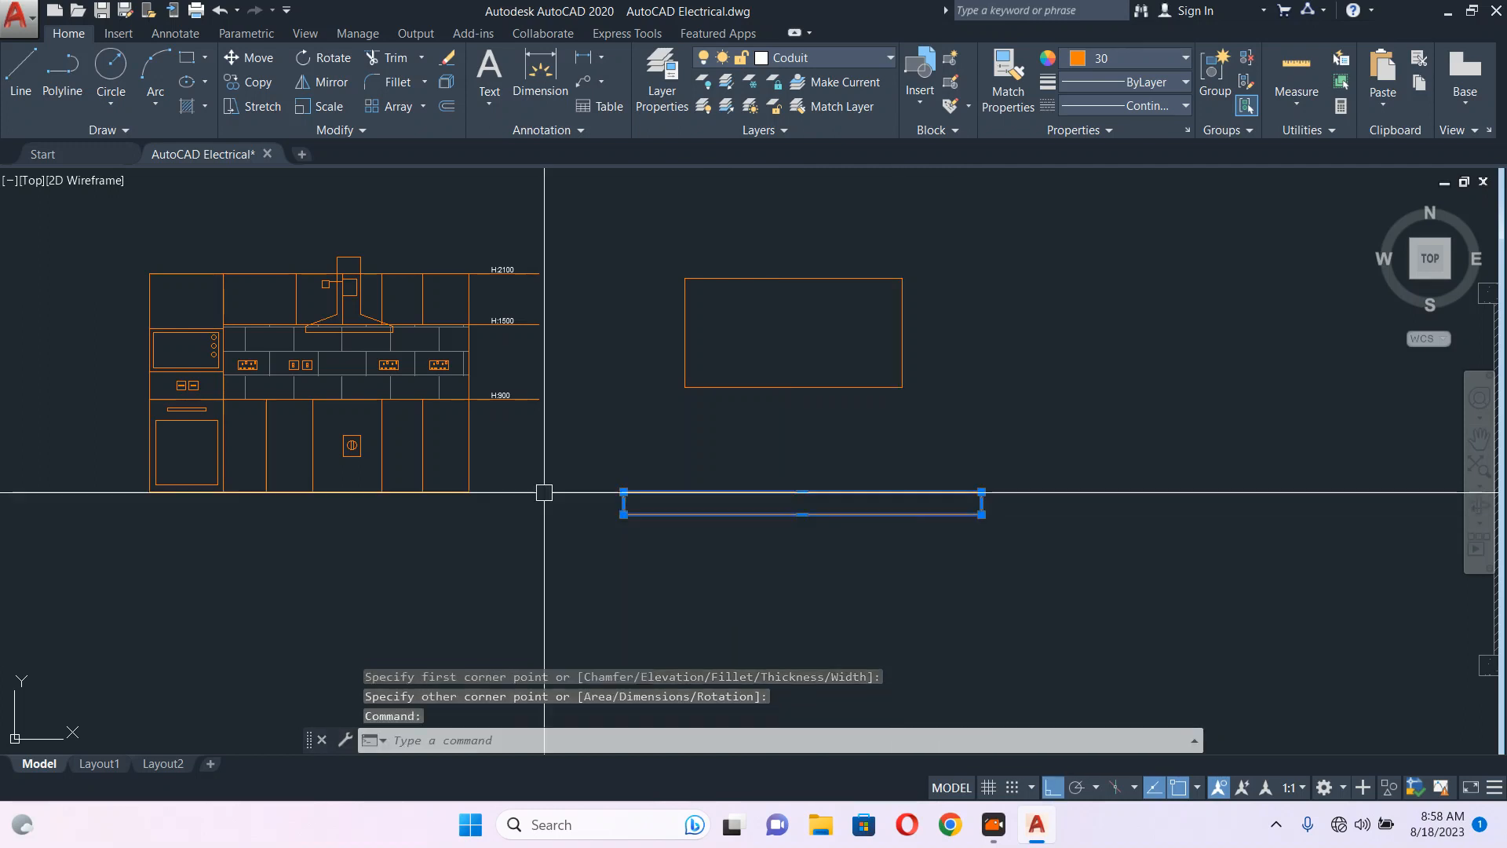
{"action": "scroll", "coordinate": [711, 536], "scroll_direction": "up", "scroll_amount": 2}
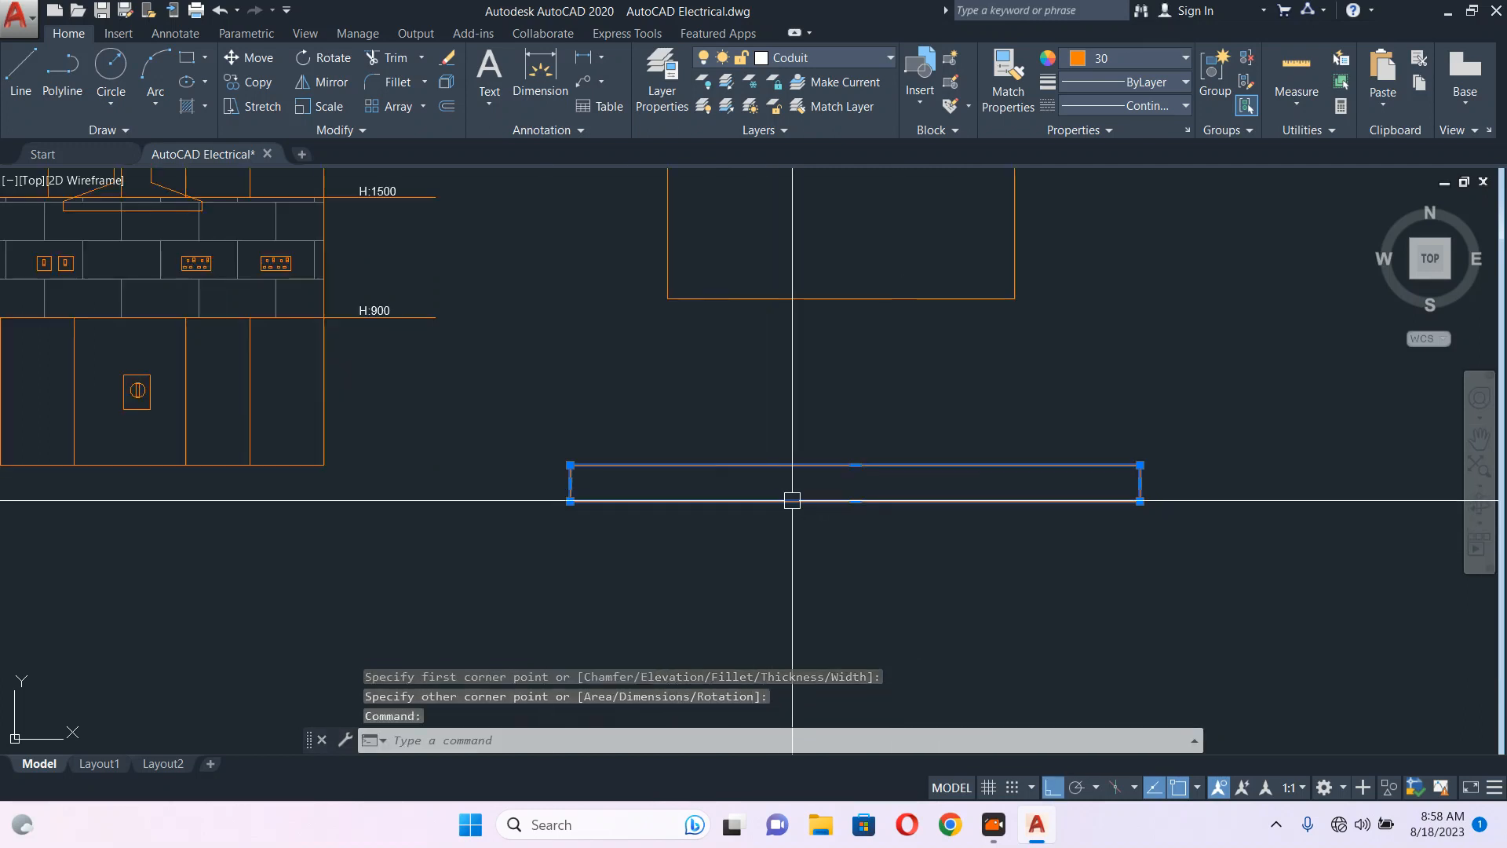
{"action": "key", "text": "Escape"}
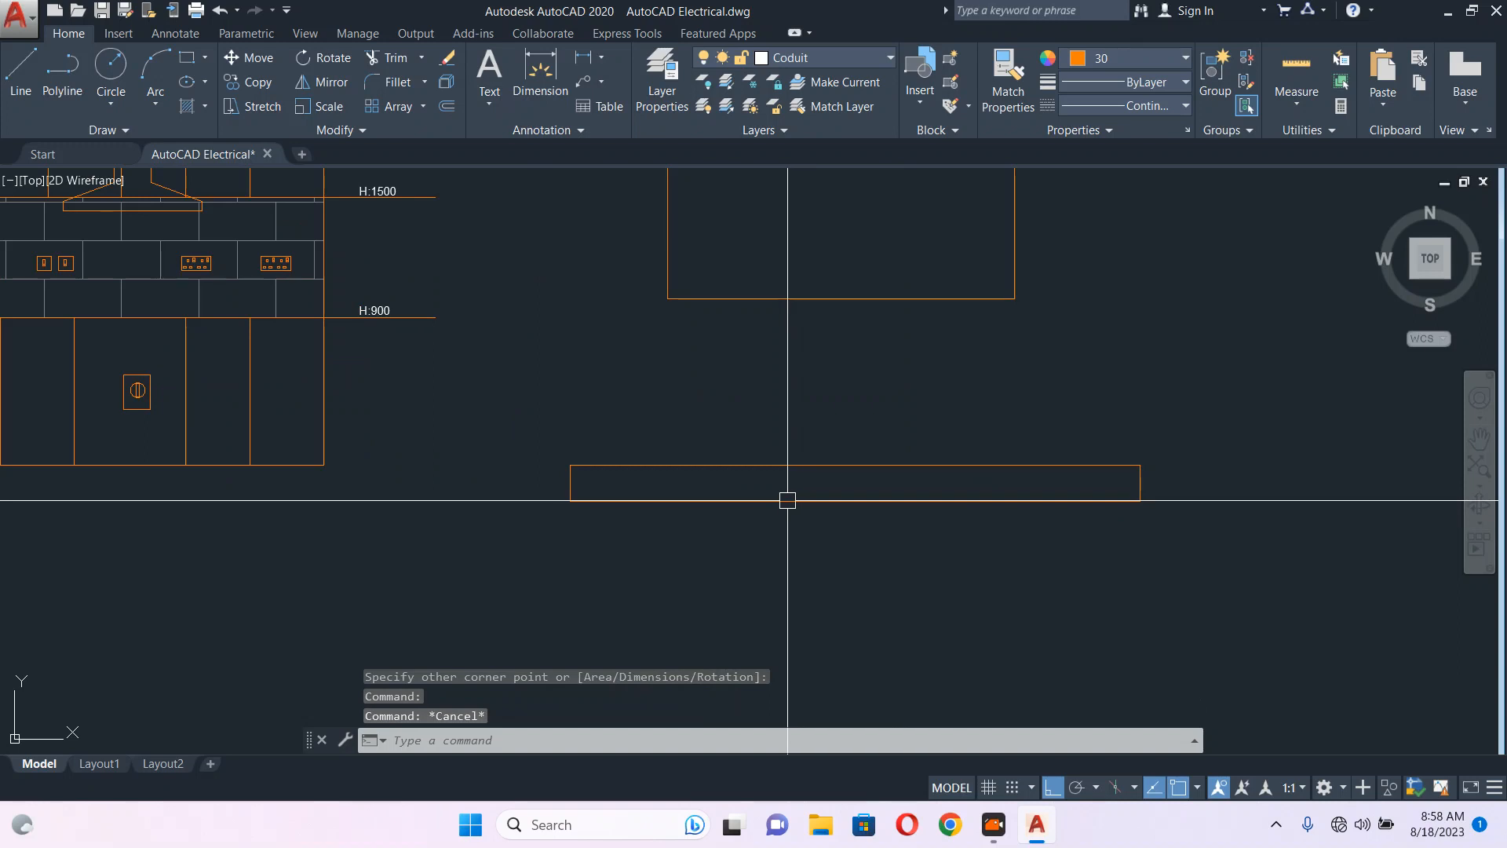
- Hatch the thin slab rectangle with the AR-CONC pattern at scale 0.2
{"action": "type", "text": "h"}
{"action": "key", "text": "Return"}
{"action": "left_click", "coordinate": [794, 500]}
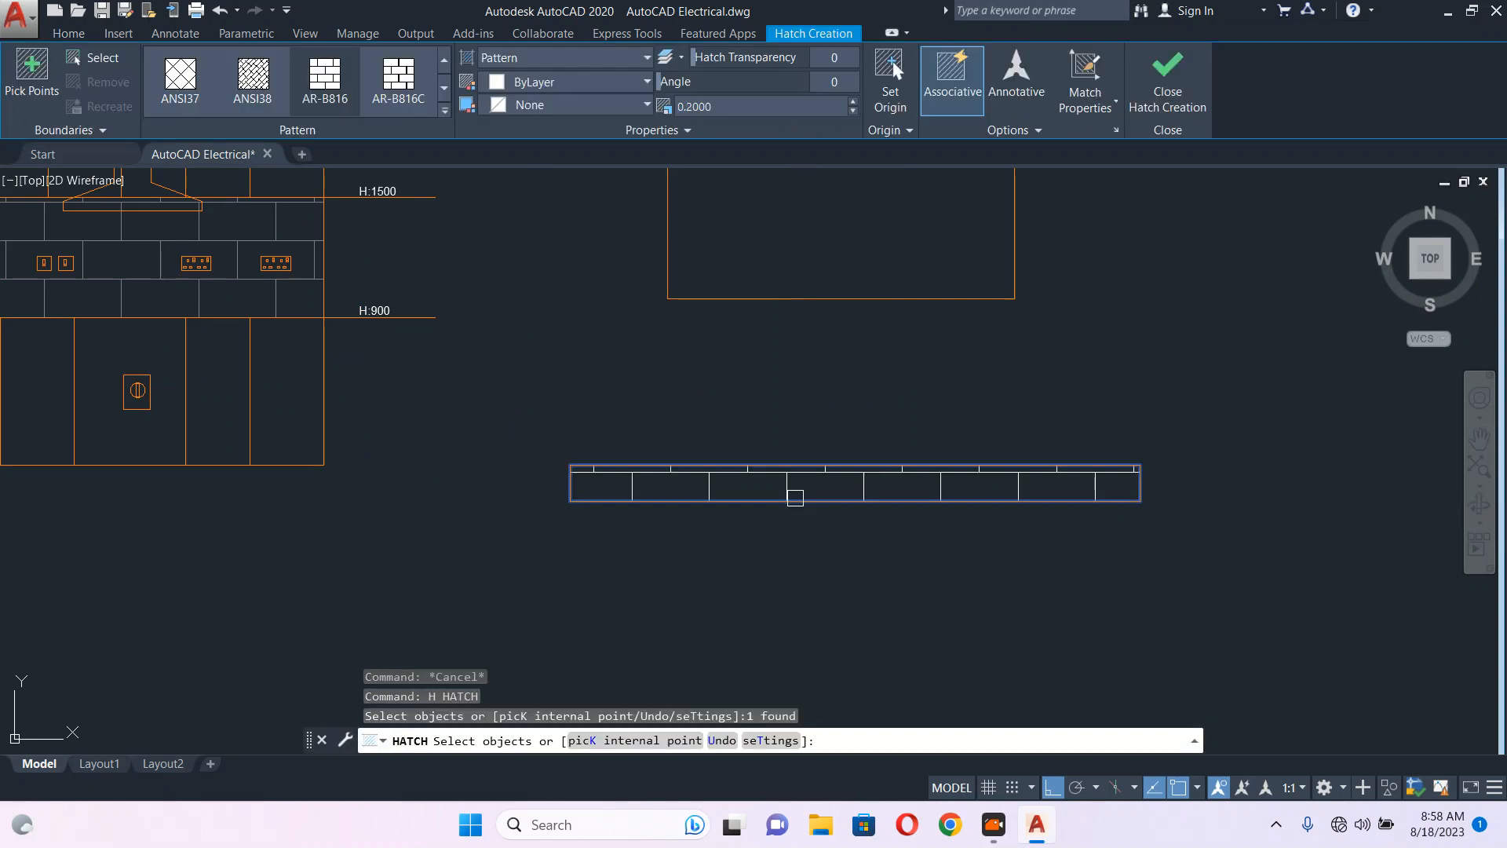
{"action": "left_click", "coordinate": [444, 116]}
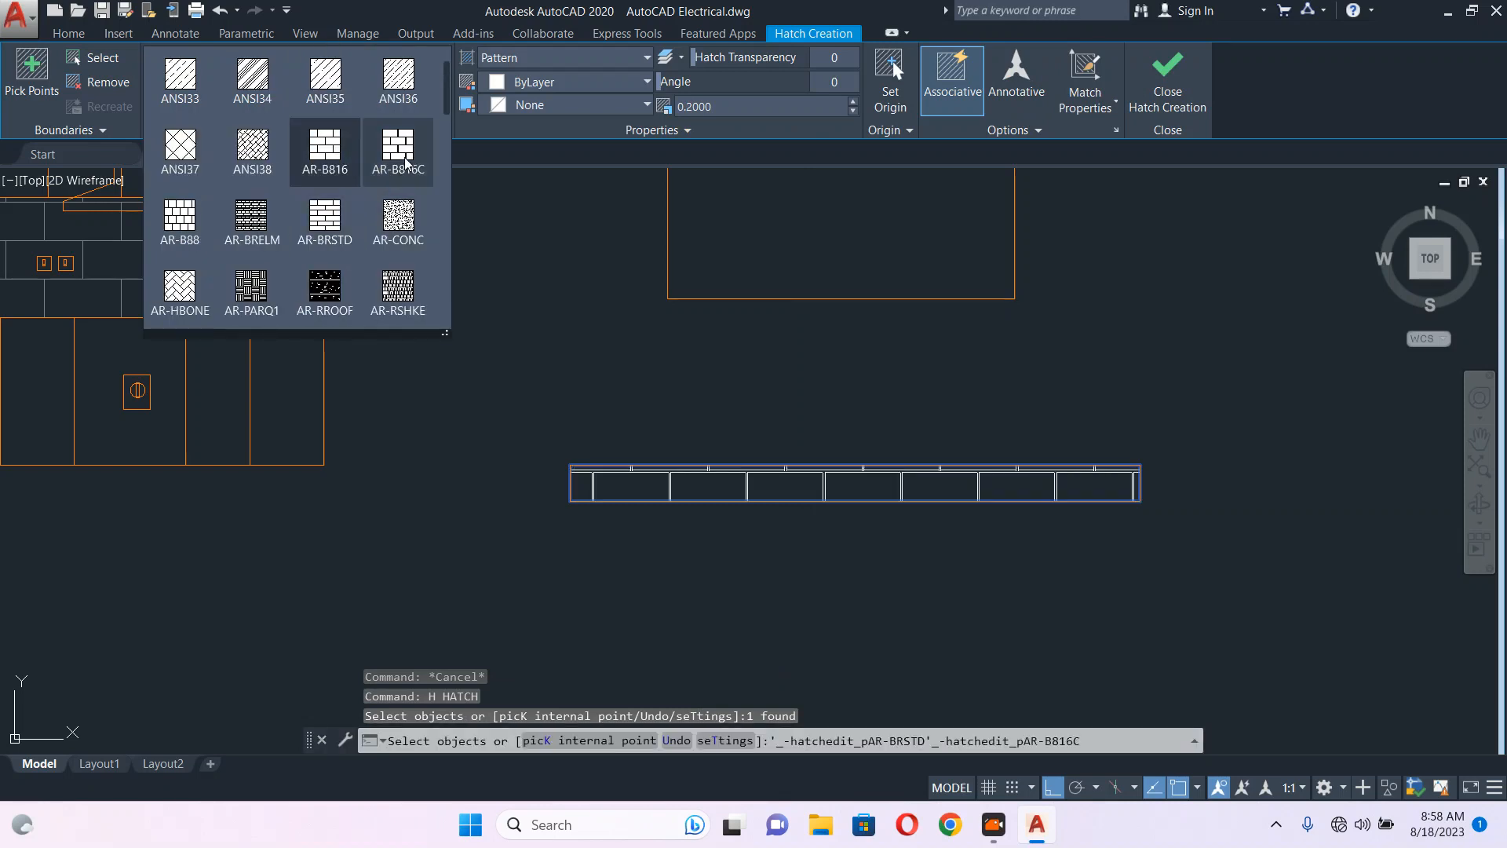
{"action": "scroll", "coordinate": [406, 161], "scroll_direction": "up", "scroll_amount": 1}
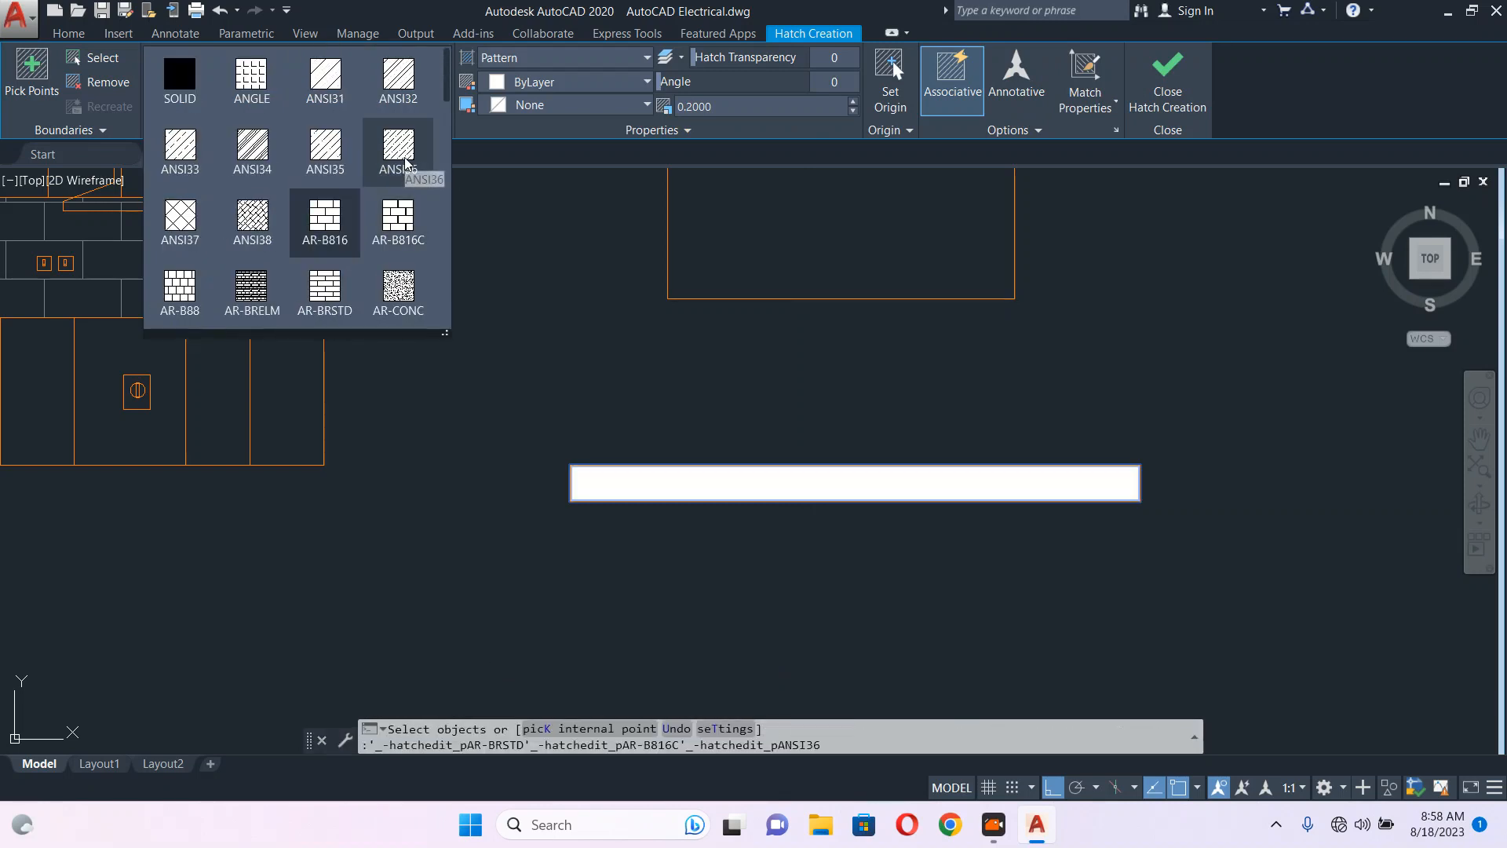
{"action": "scroll", "coordinate": [405, 161], "scroll_direction": "down", "scroll_amount": 3}
{"action": "scroll", "coordinate": [406, 161], "scroll_direction": "down", "scroll_amount": 1}
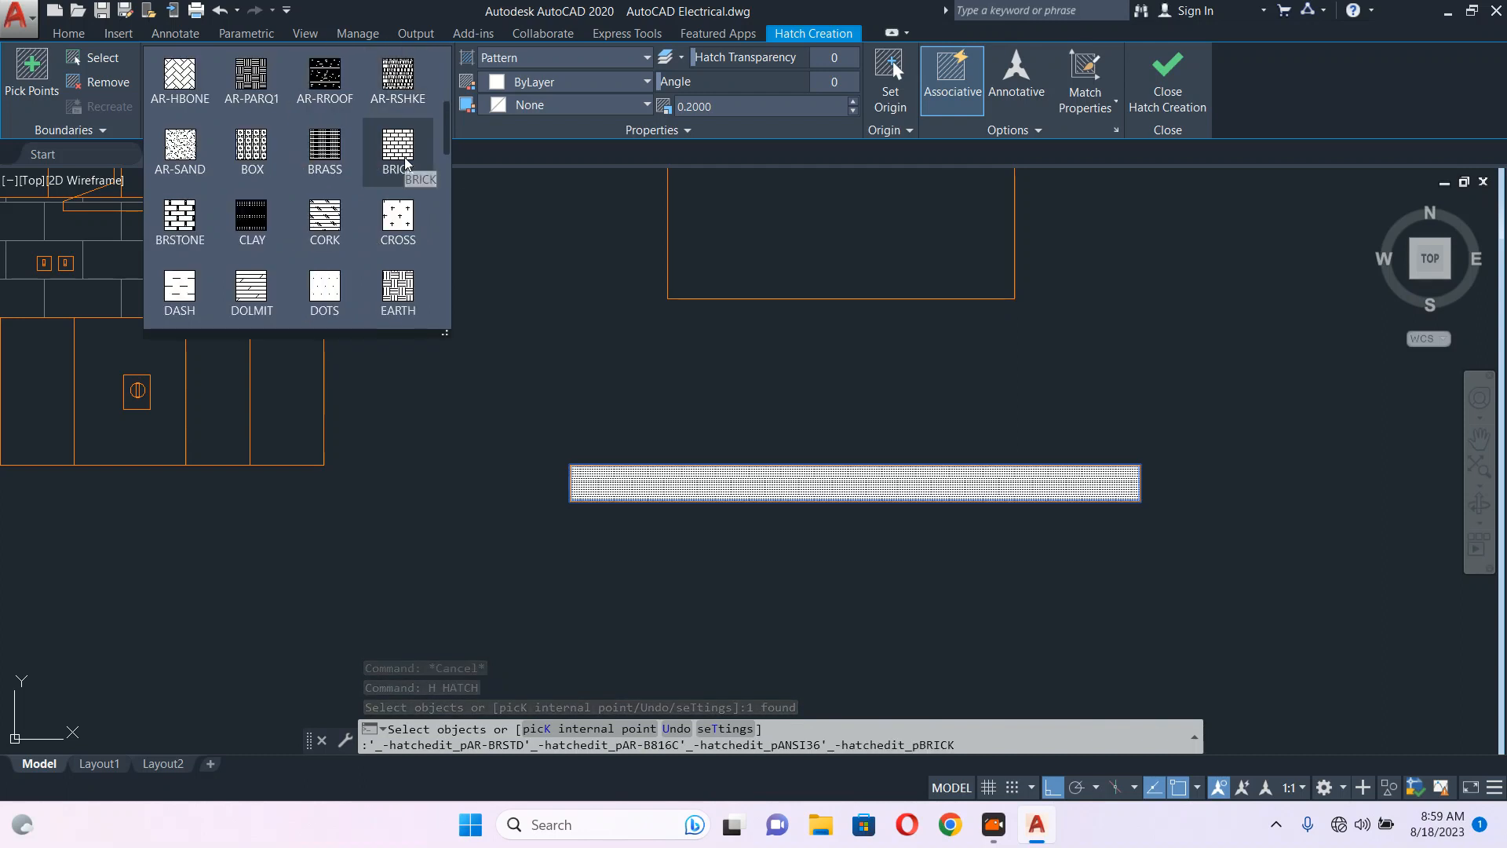
{"action": "scroll", "coordinate": [406, 160], "scroll_direction": "up", "scroll_amount": 2}
{"action": "left_click", "coordinate": [405, 163]}
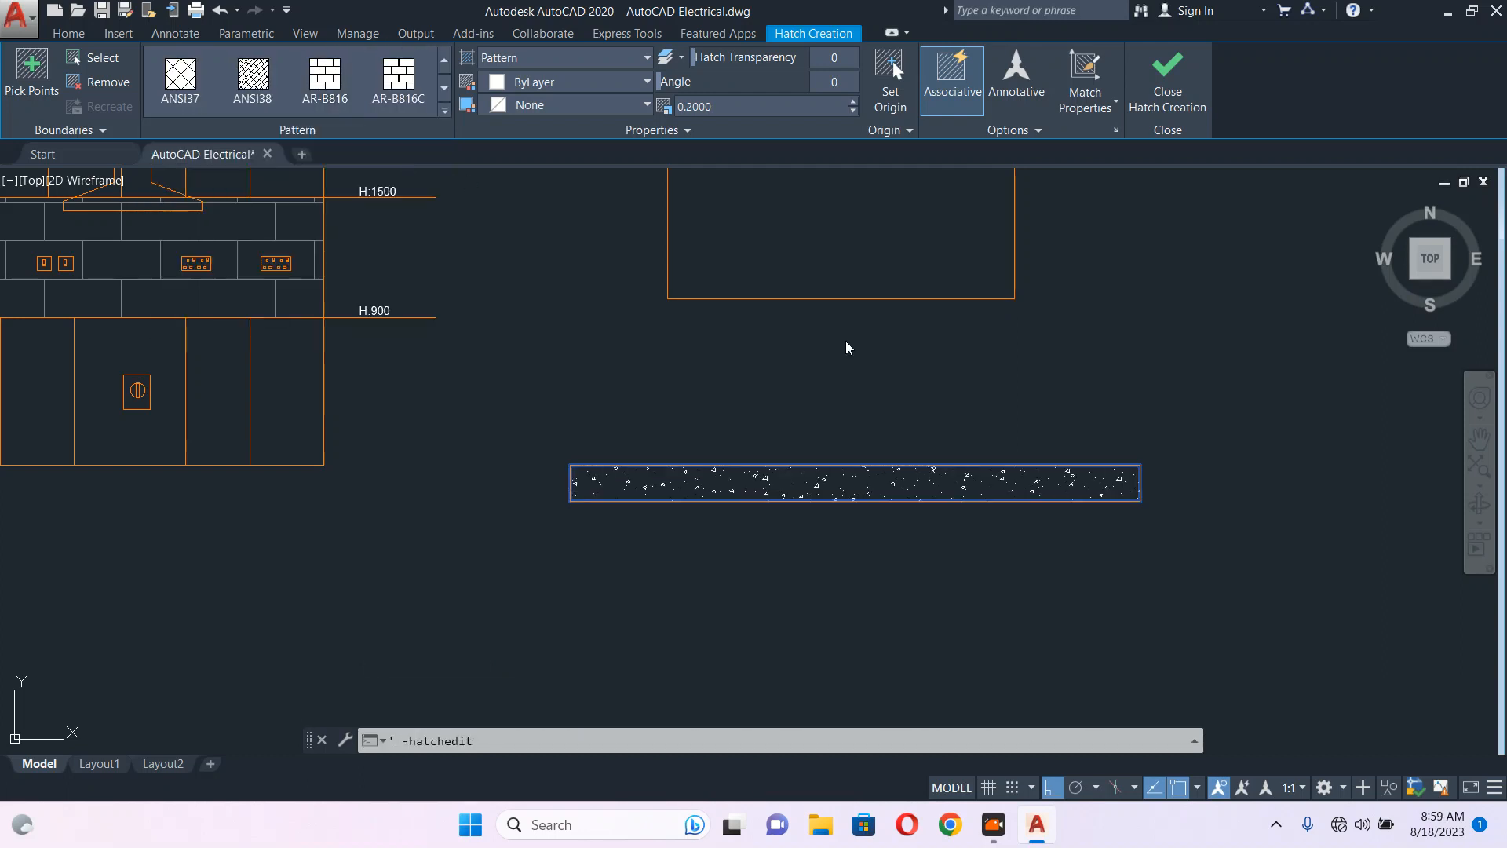
{"action": "key", "text": "Escape"}
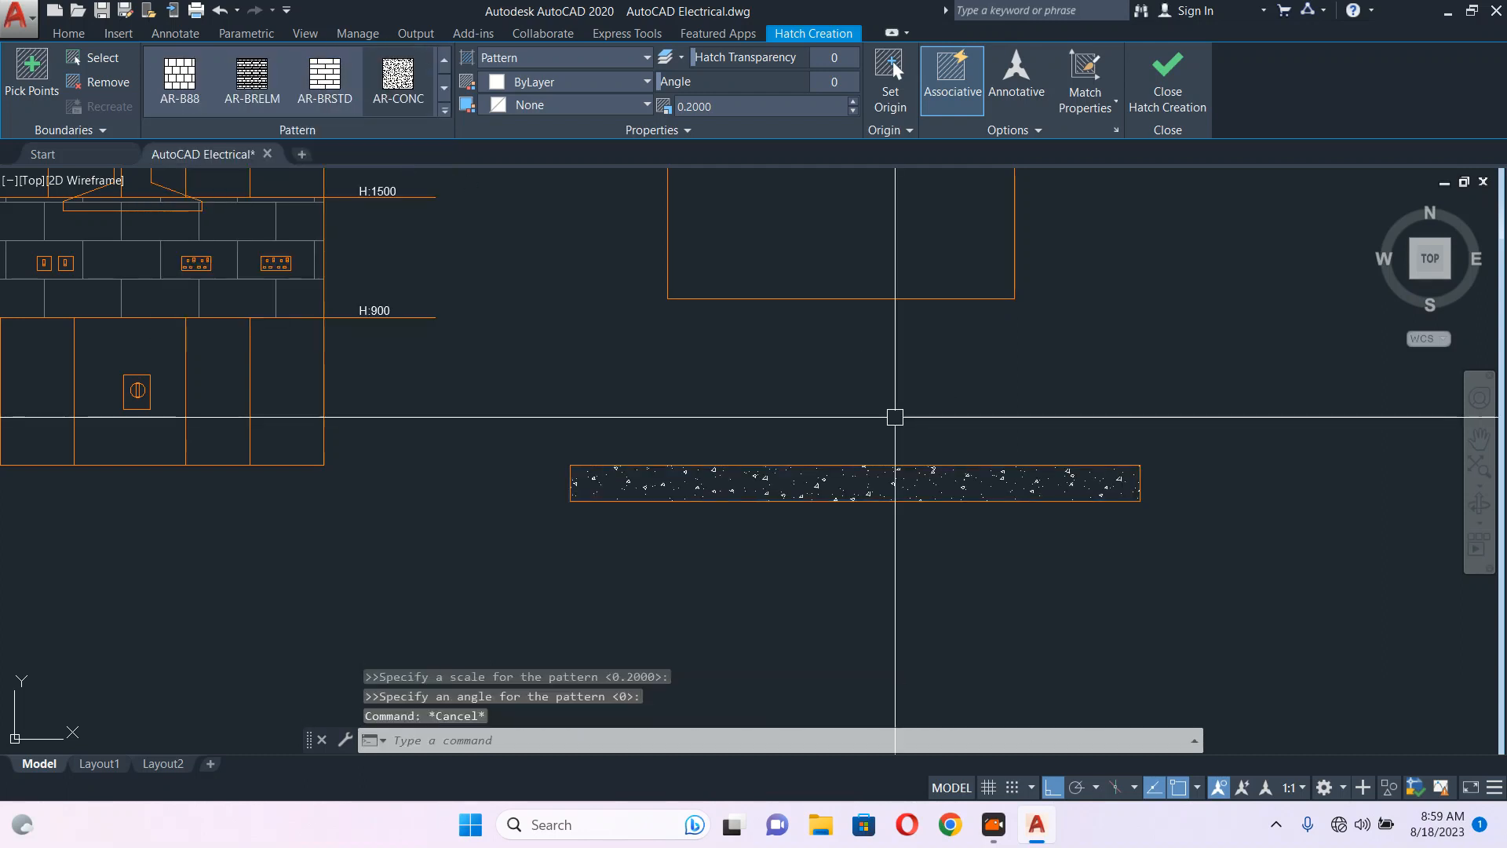
- Change the slab's outline, base line and concrete hatch to grey color 8
{"action": "left_click", "coordinate": [522, 427]}
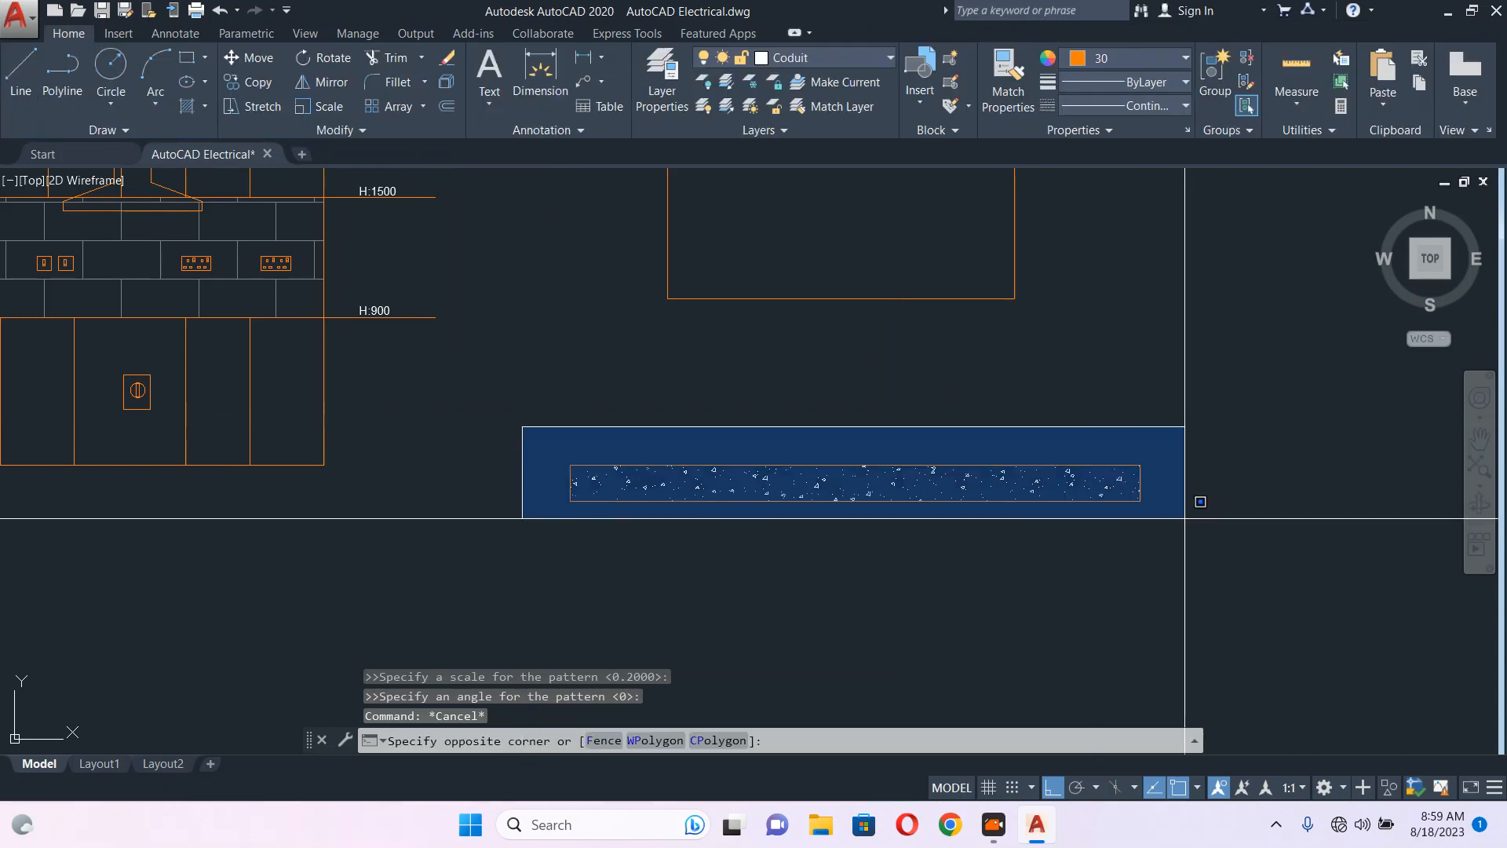
{"action": "left_click", "coordinate": [1198, 502]}
{"action": "left_click", "coordinate": [1099, 62]}
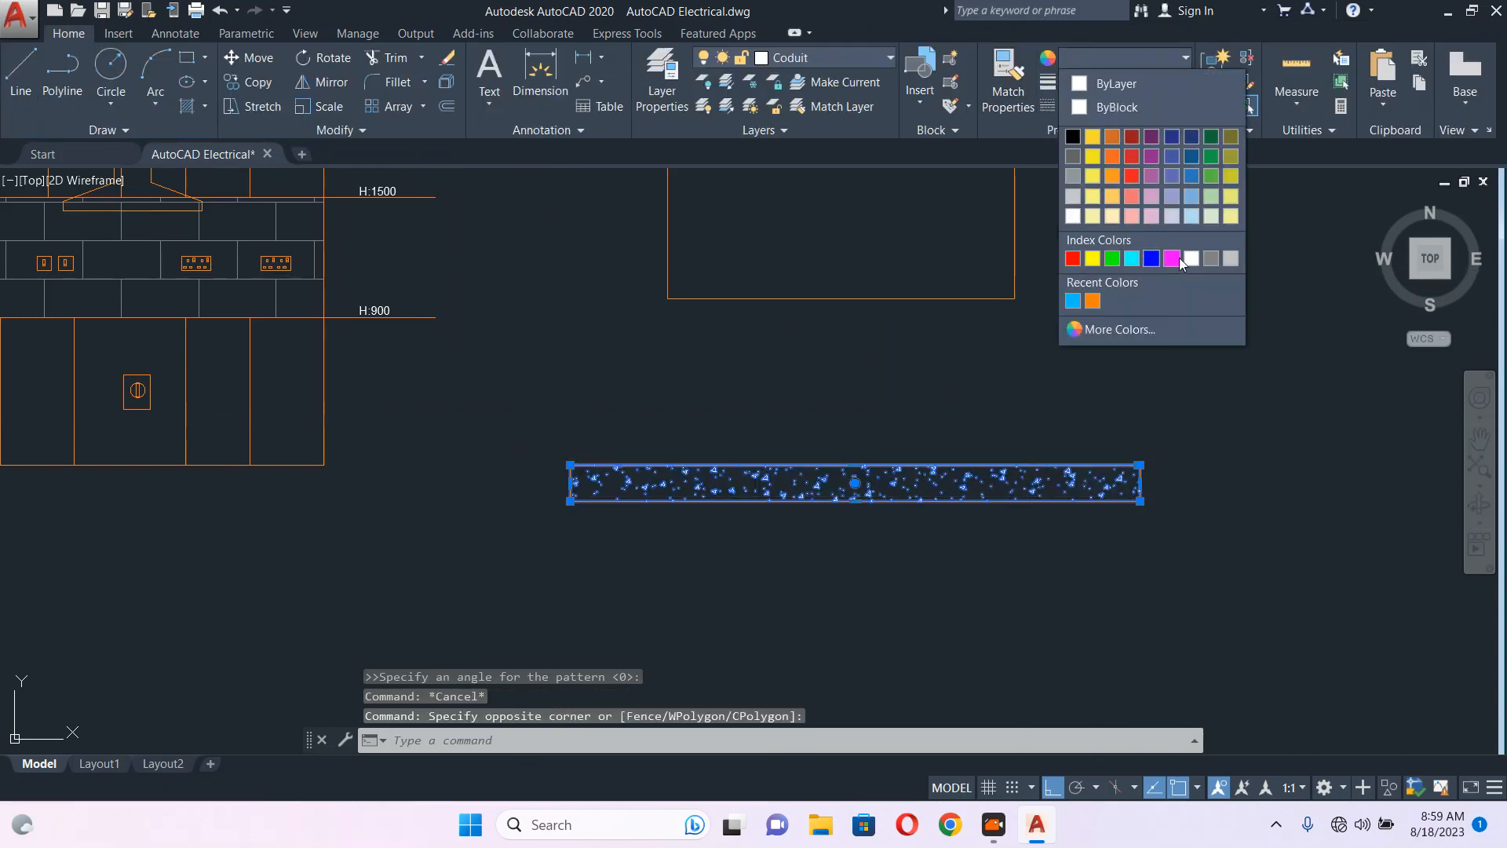
{"action": "left_click", "coordinate": [1213, 262]}
{"action": "key", "text": "Escape"}
- Stretch the slab's upper edge down by about 0.5 units to make the slab thinner
{"action": "left_click", "coordinate": [1187, 365]}
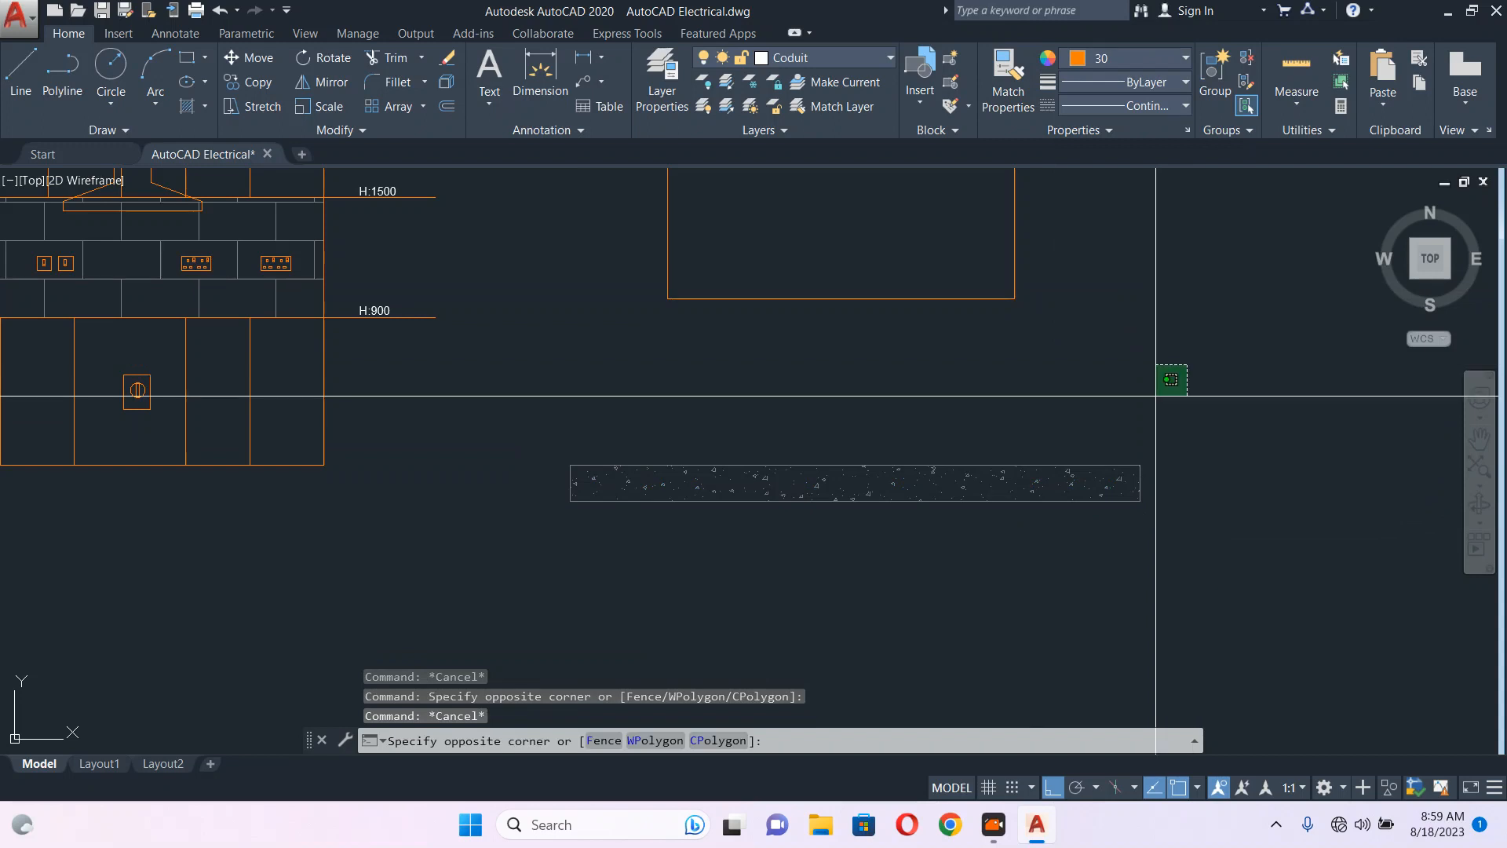
{"action": "left_click", "coordinate": [536, 476]}
{"action": "type", "text": "s"}
{"action": "key", "text": "Return"}
{"action": "left_click", "coordinate": [1202, 384]}
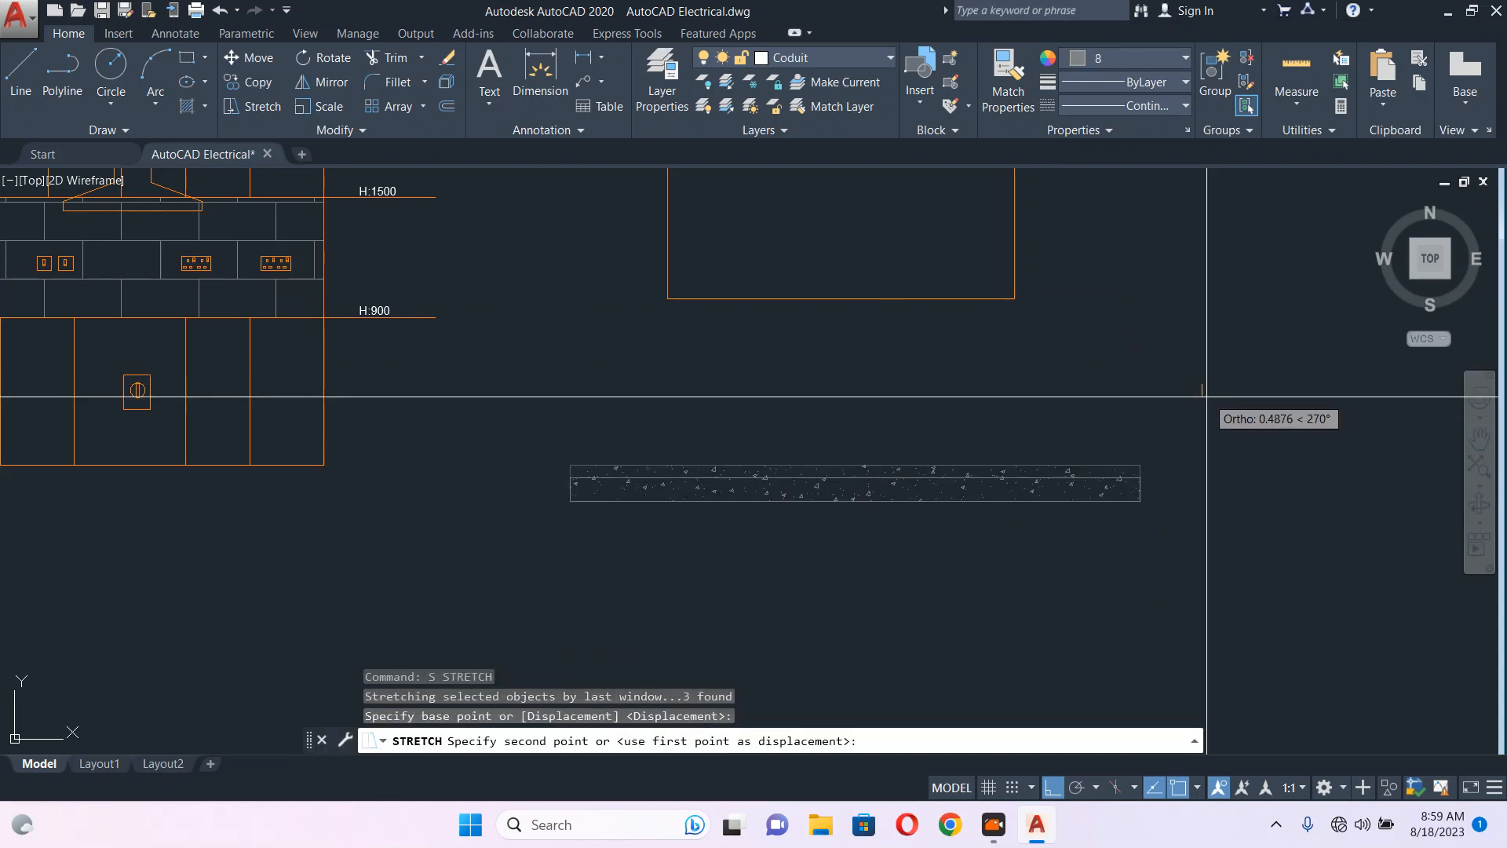
{"action": "left_click", "coordinate": [1207, 397]}
{"action": "key", "text": "Escape"}
- Copy the hatched floor slab about 27 units straight up to form the ceiling slab above the rectangle
{"action": "left_click", "coordinate": [1208, 397]}
{"action": "left_click", "coordinate": [363, 539]}
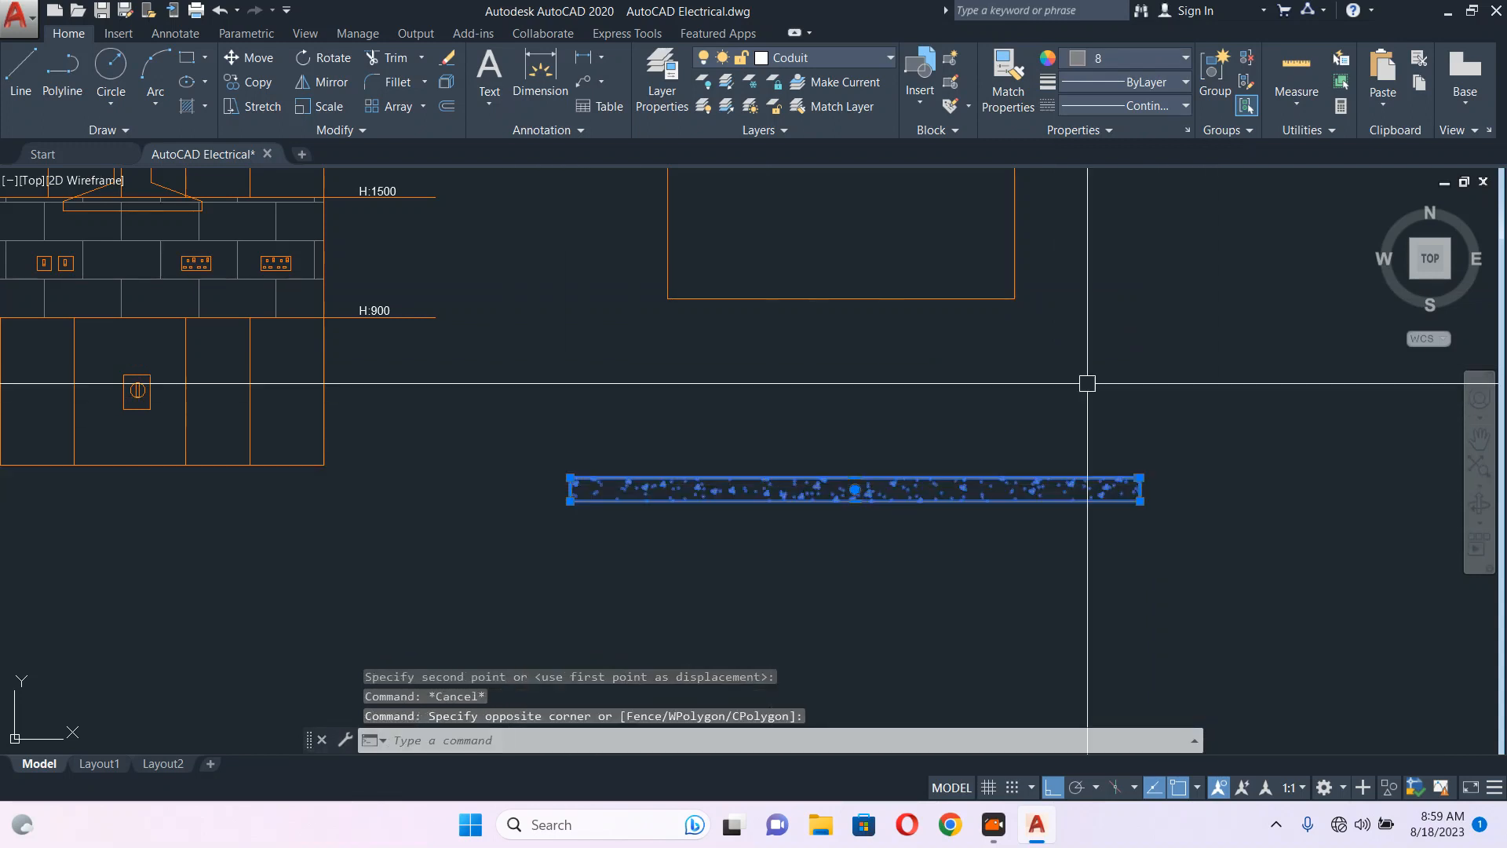
{"action": "middle_click_drag", "start_coordinate": [1086, 380], "coordinate": [1005, 467]}
{"action": "type", "text": "co"}
{"action": "key", "text": "Return"}
{"action": "left_click", "coordinate": [1055, 576]}
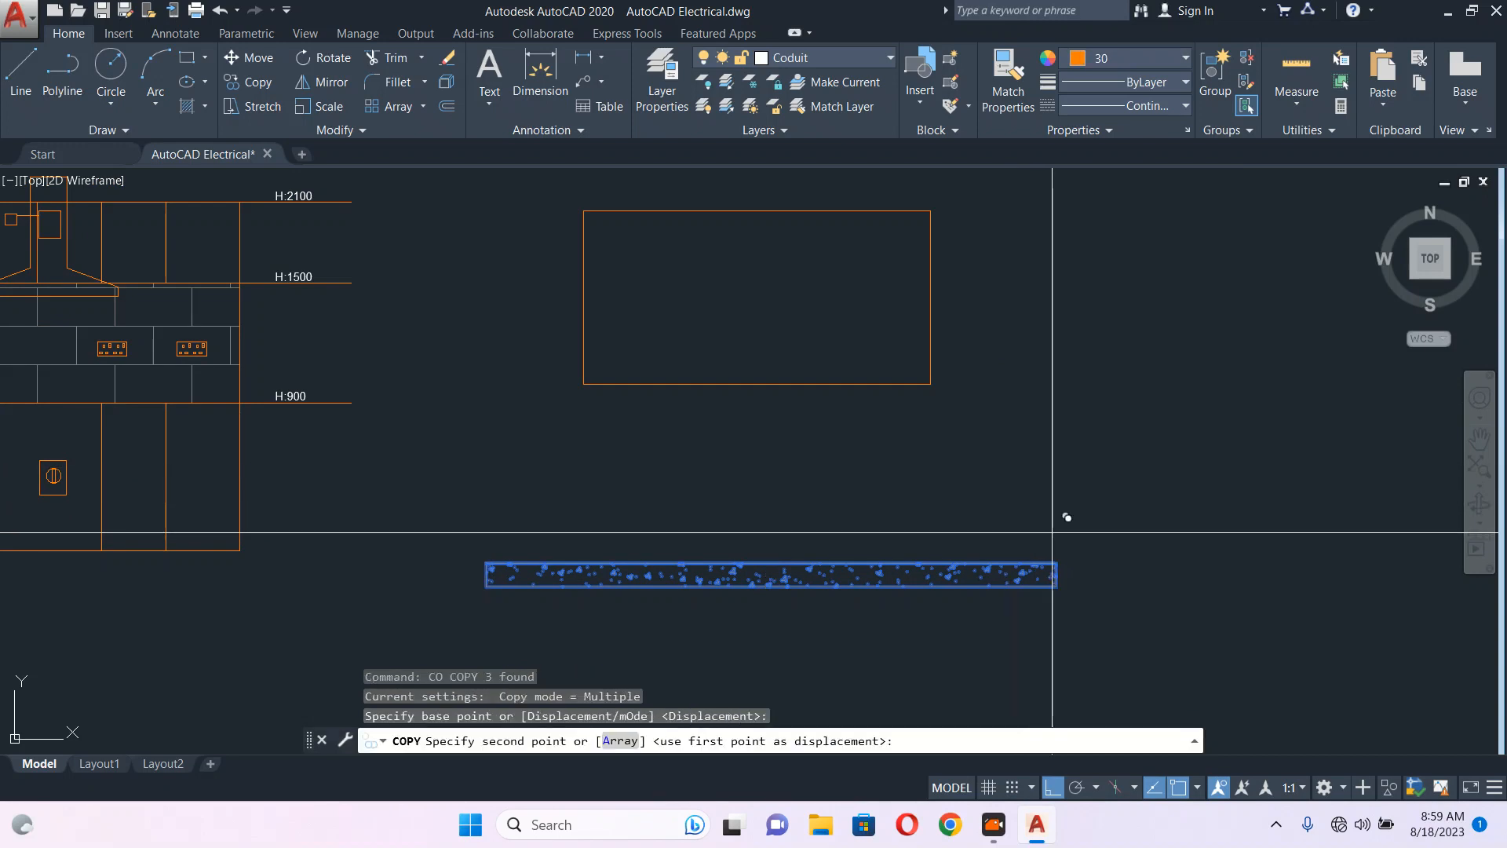
{"action": "scroll", "coordinate": [1060, 534], "scroll_direction": "down", "scroll_amount": 4}
{"action": "scroll", "coordinate": [1061, 433], "scroll_direction": "up", "scroll_amount": 2}
{"action": "left_click", "coordinate": [1060, 435]}
{"action": "key", "text": "Escape"}
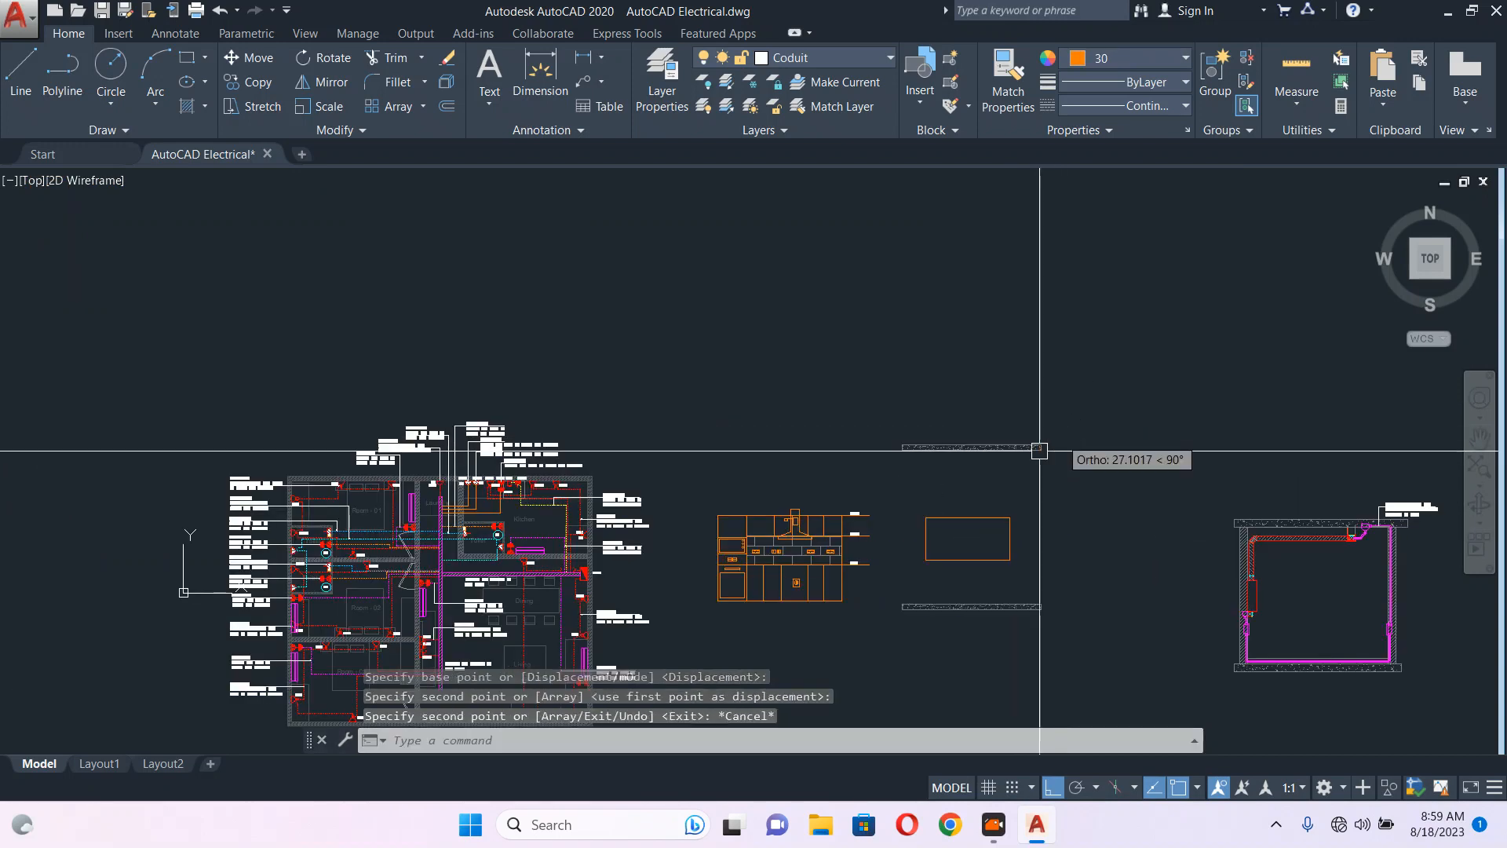
- Move the orange rectangle straight up between the two slabs, closer to the ceiling slab
{"action": "scroll", "coordinate": [1034, 454], "scroll_direction": "up", "scroll_amount": 2}
{"action": "middle_click_drag", "start_coordinate": [1032, 457], "coordinate": [961, 315]}
{"action": "left_click", "coordinate": [879, 453]}
{"action": "left_click", "coordinate": [842, 478]}
{"action": "type", "text": "m"}
{"action": "key", "text": "Return"}
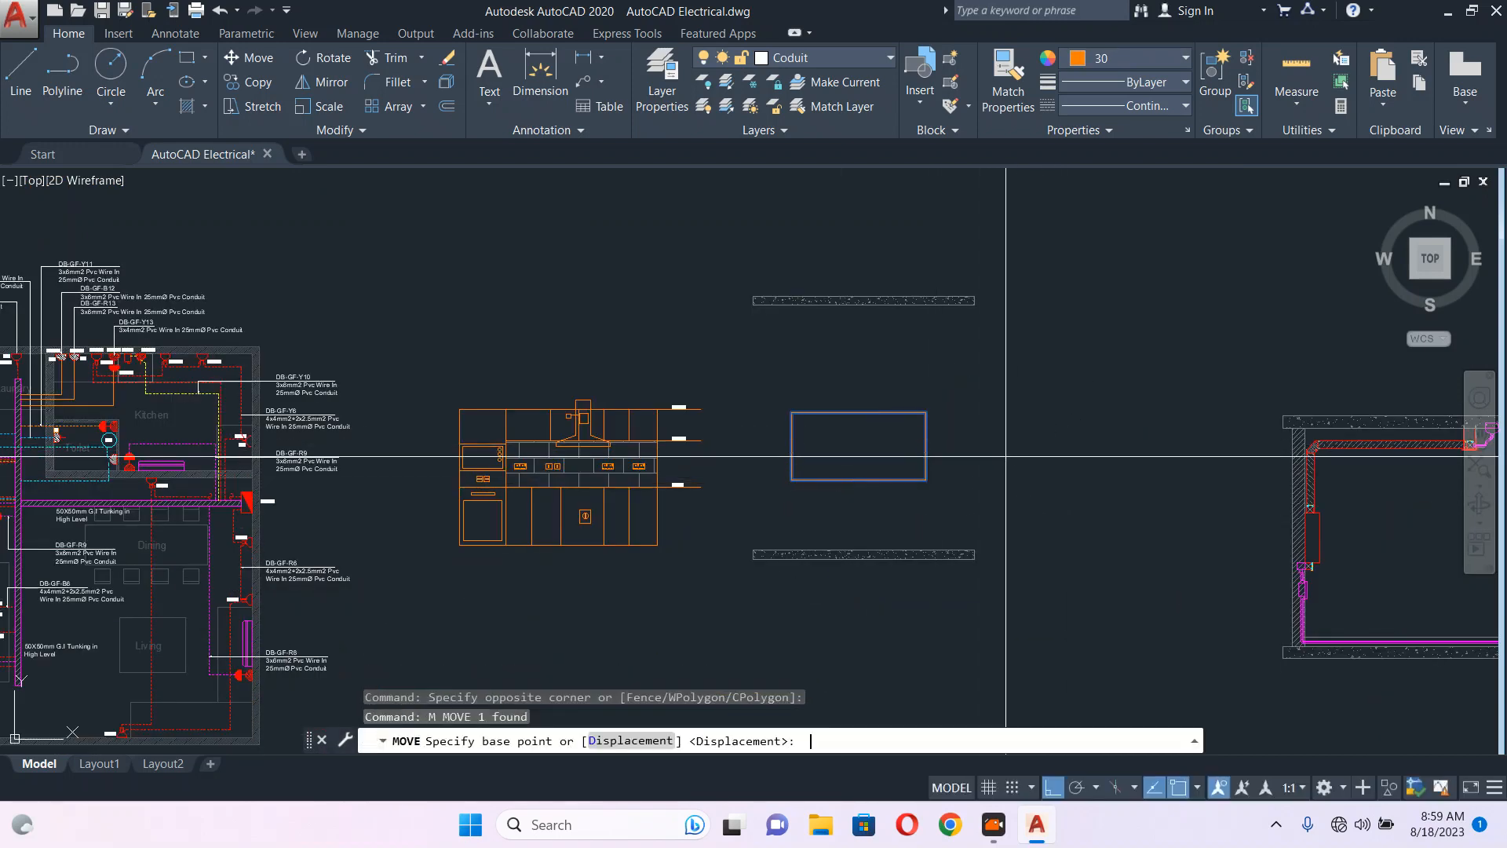
{"action": "left_click", "coordinate": [1008, 453]}
{"action": "key", "text": "Escape"}
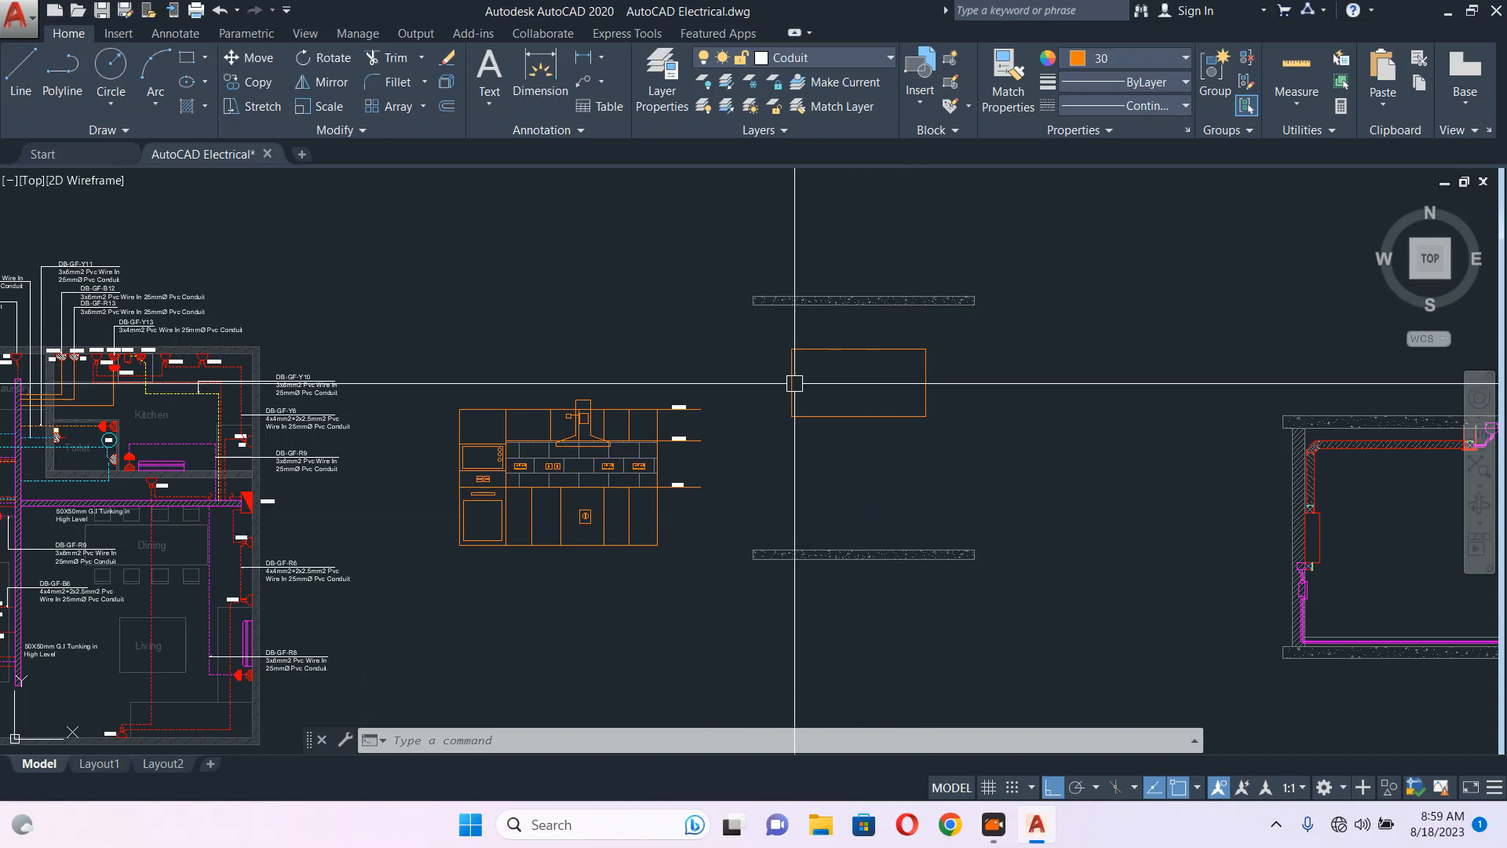
{"action": "scroll", "coordinate": [972, 293], "scroll_direction": "up", "scroll_amount": 2}
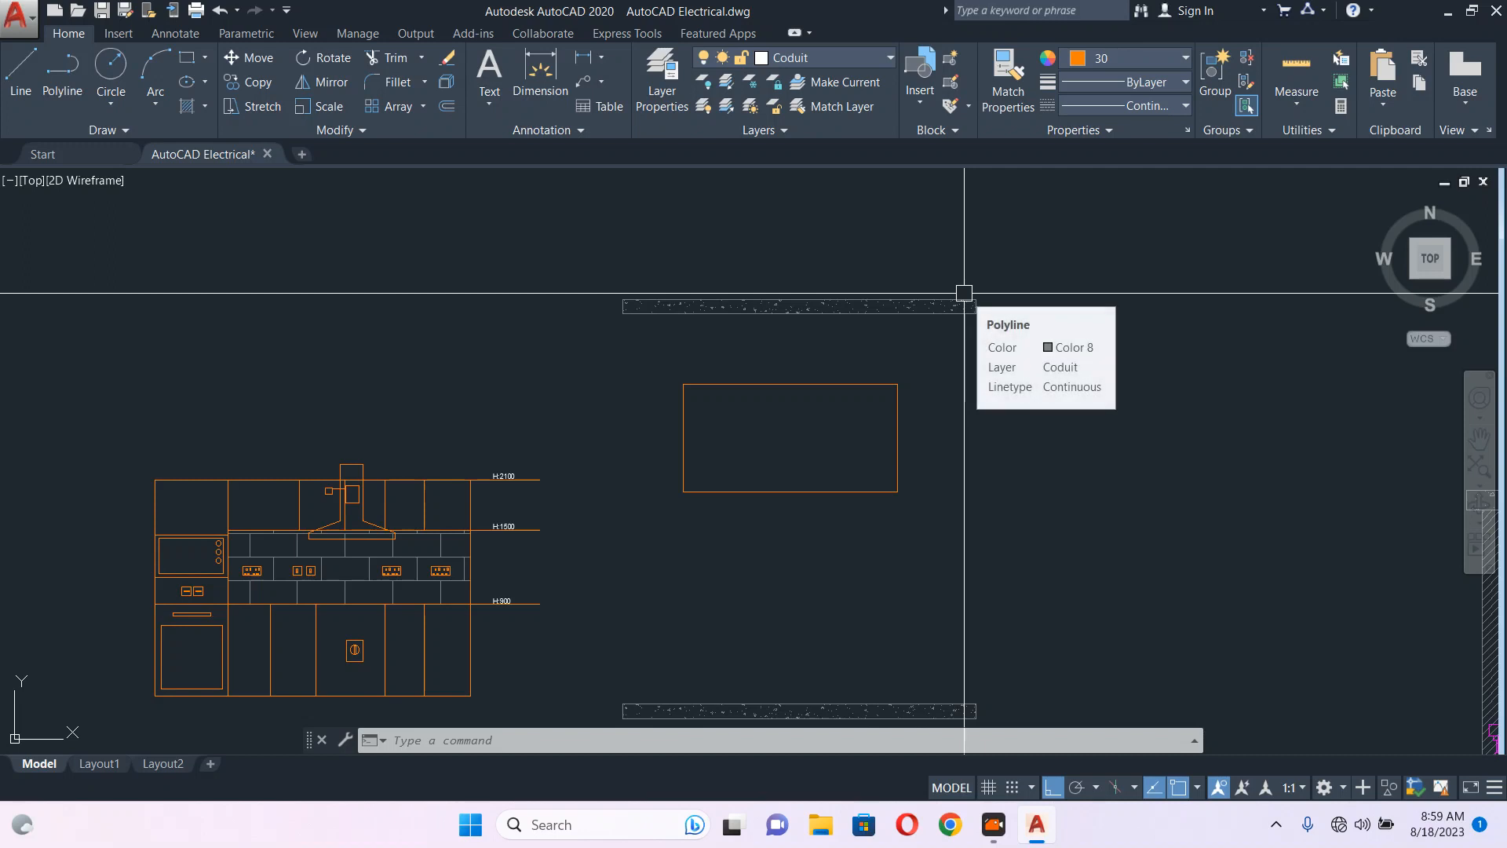
{"action": "middle_click_drag", "start_coordinate": [1009, 444], "coordinate": [981, 415]}
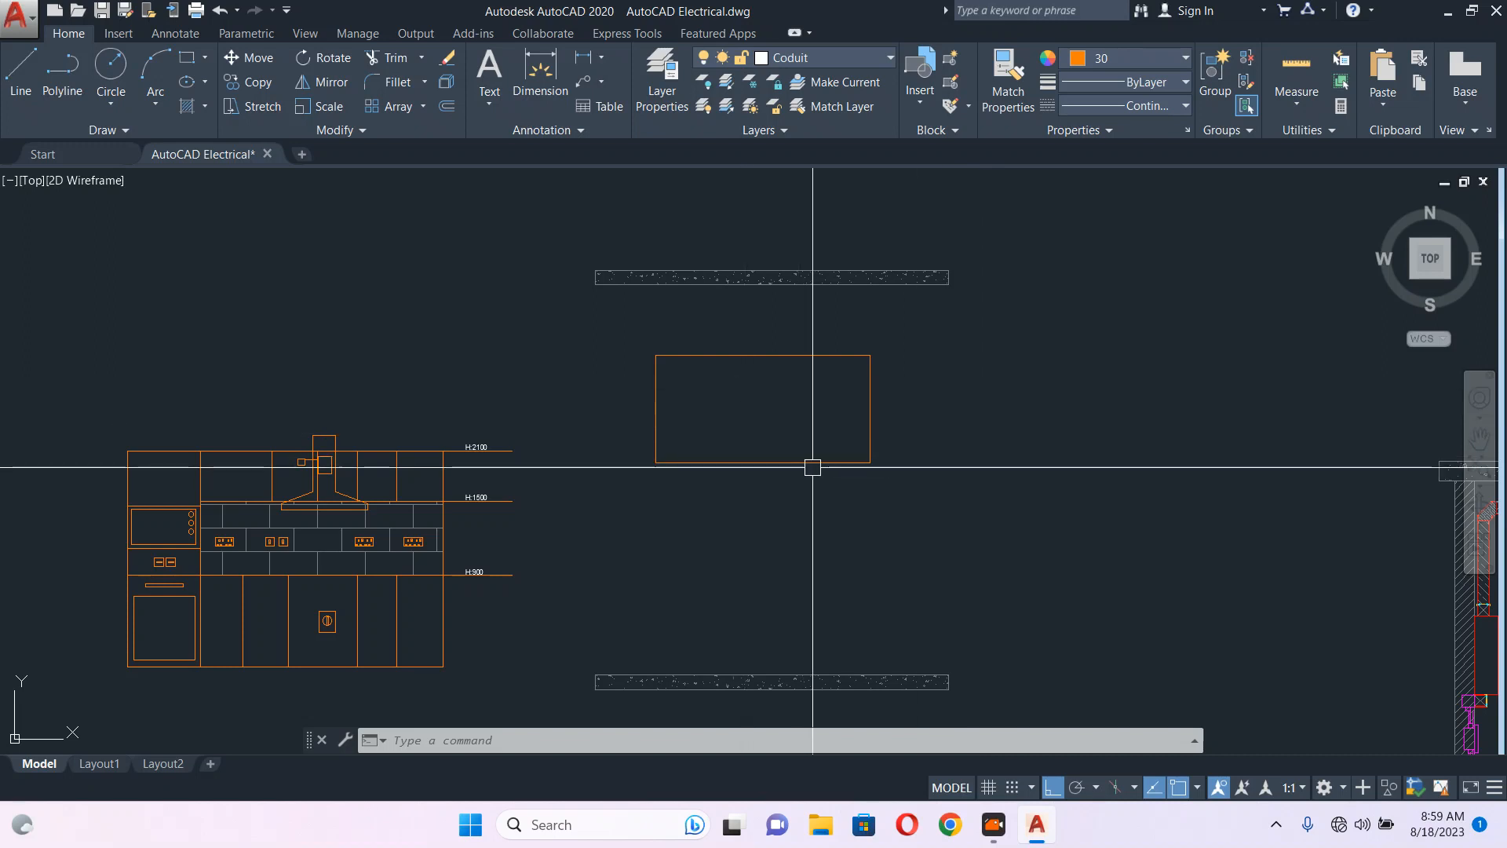
- Draw a narrow vertical wall rectangle between the ceiling and floor slabs, just inside their left ends
{"action": "middle_click_drag", "start_coordinate": [811, 468], "coordinate": [913, 305]}
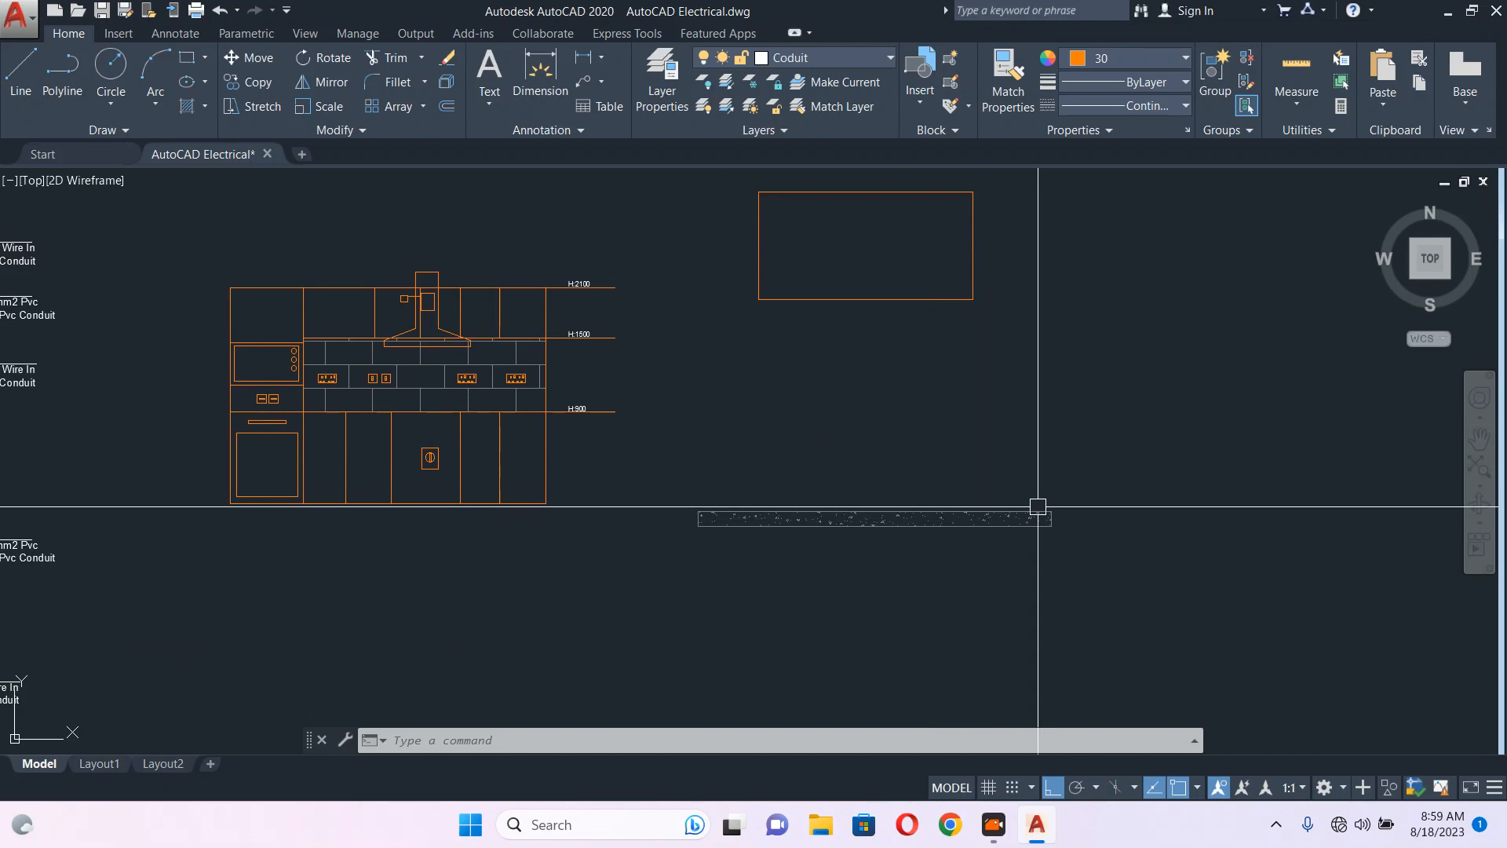
{"action": "middle_click_drag", "start_coordinate": [884, 370], "coordinate": [778, 515]}
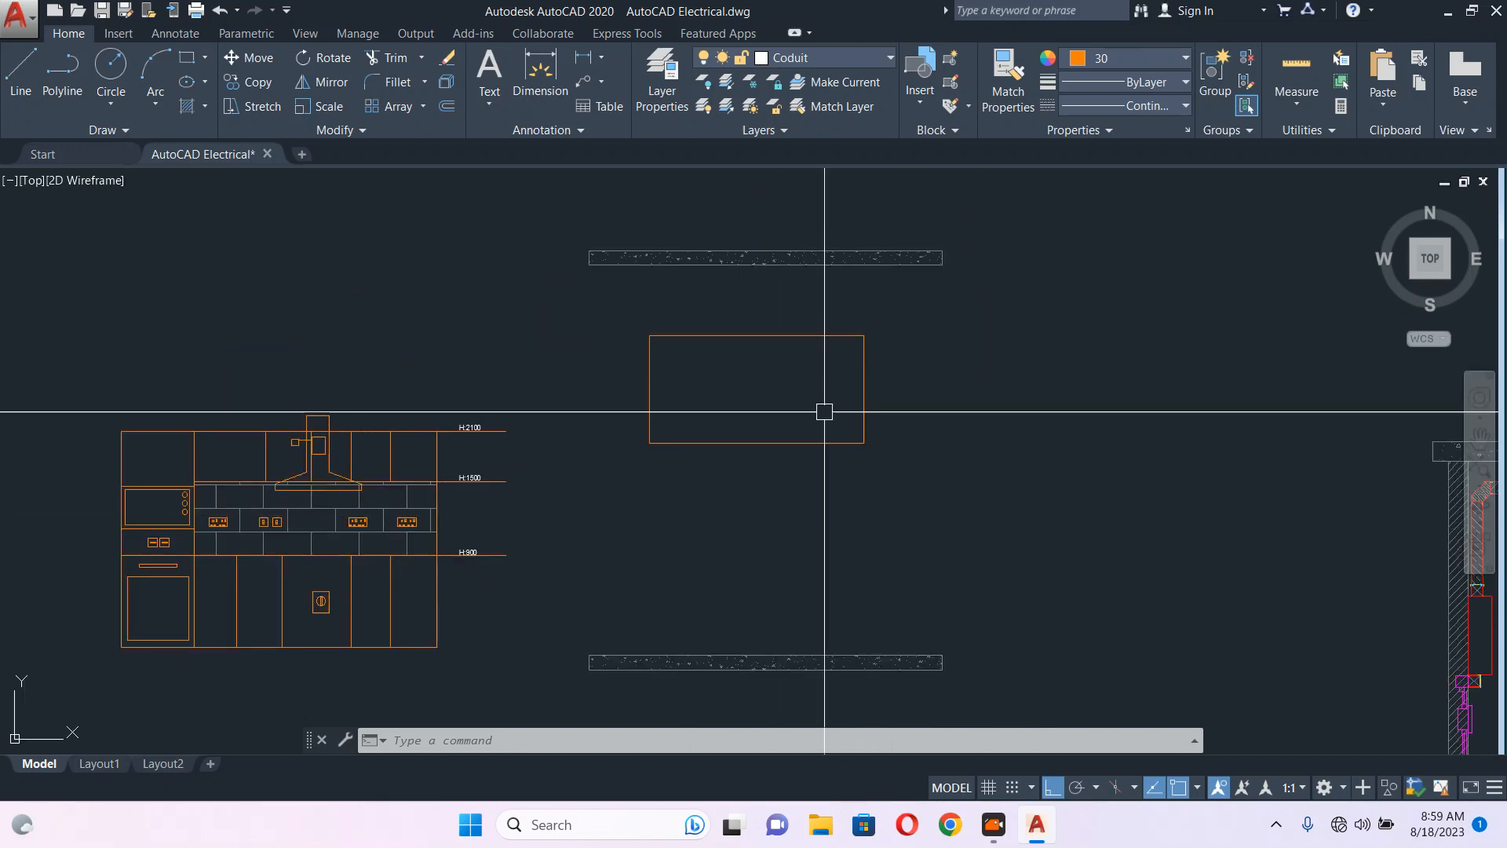
{"action": "type", "text": "REC"}
{"action": "key", "text": "Return"}
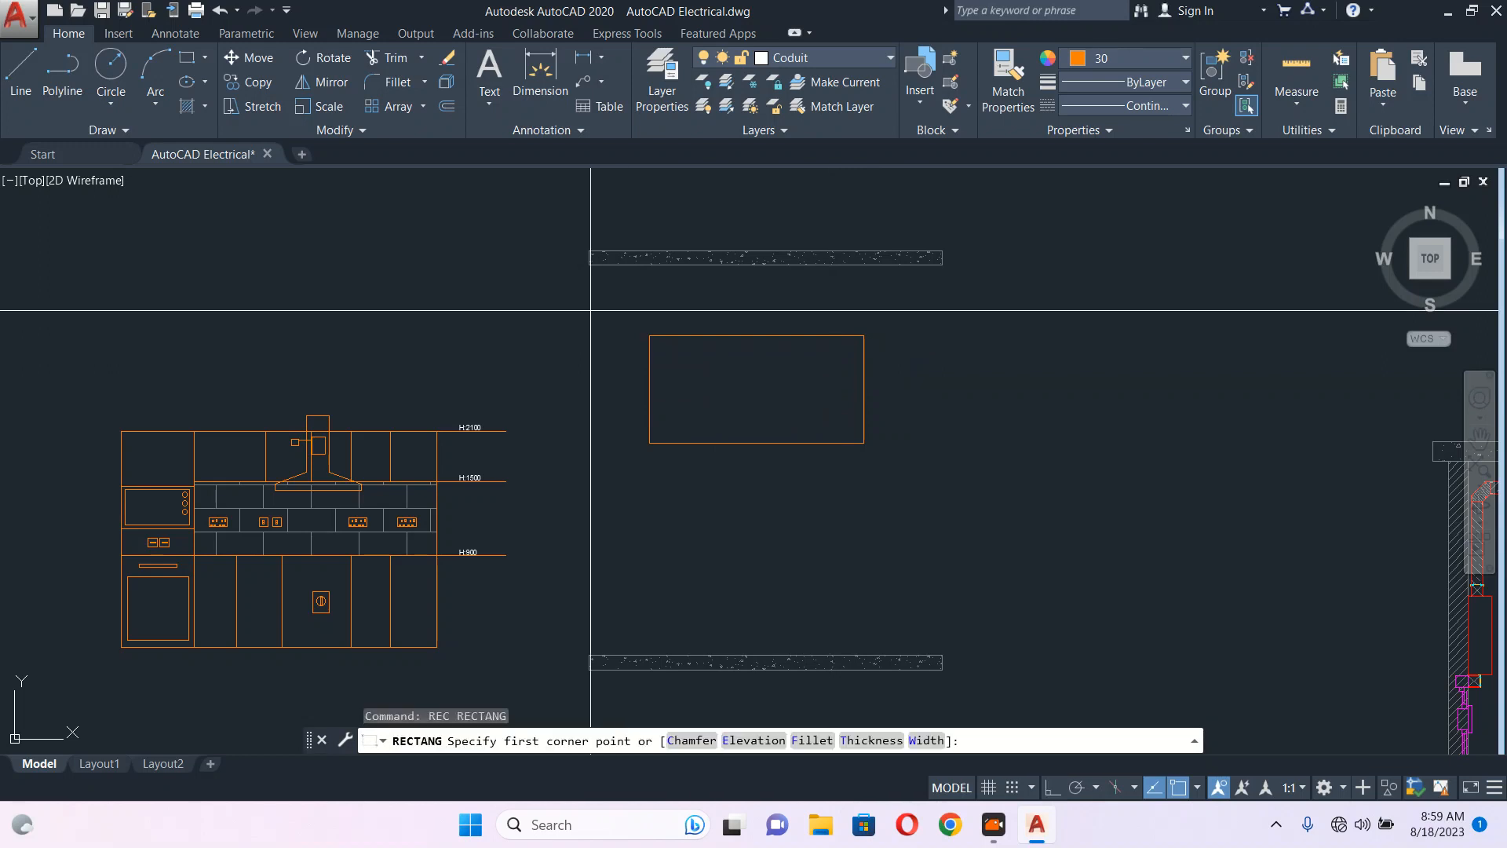
{"action": "left_click", "coordinate": [604, 270]}
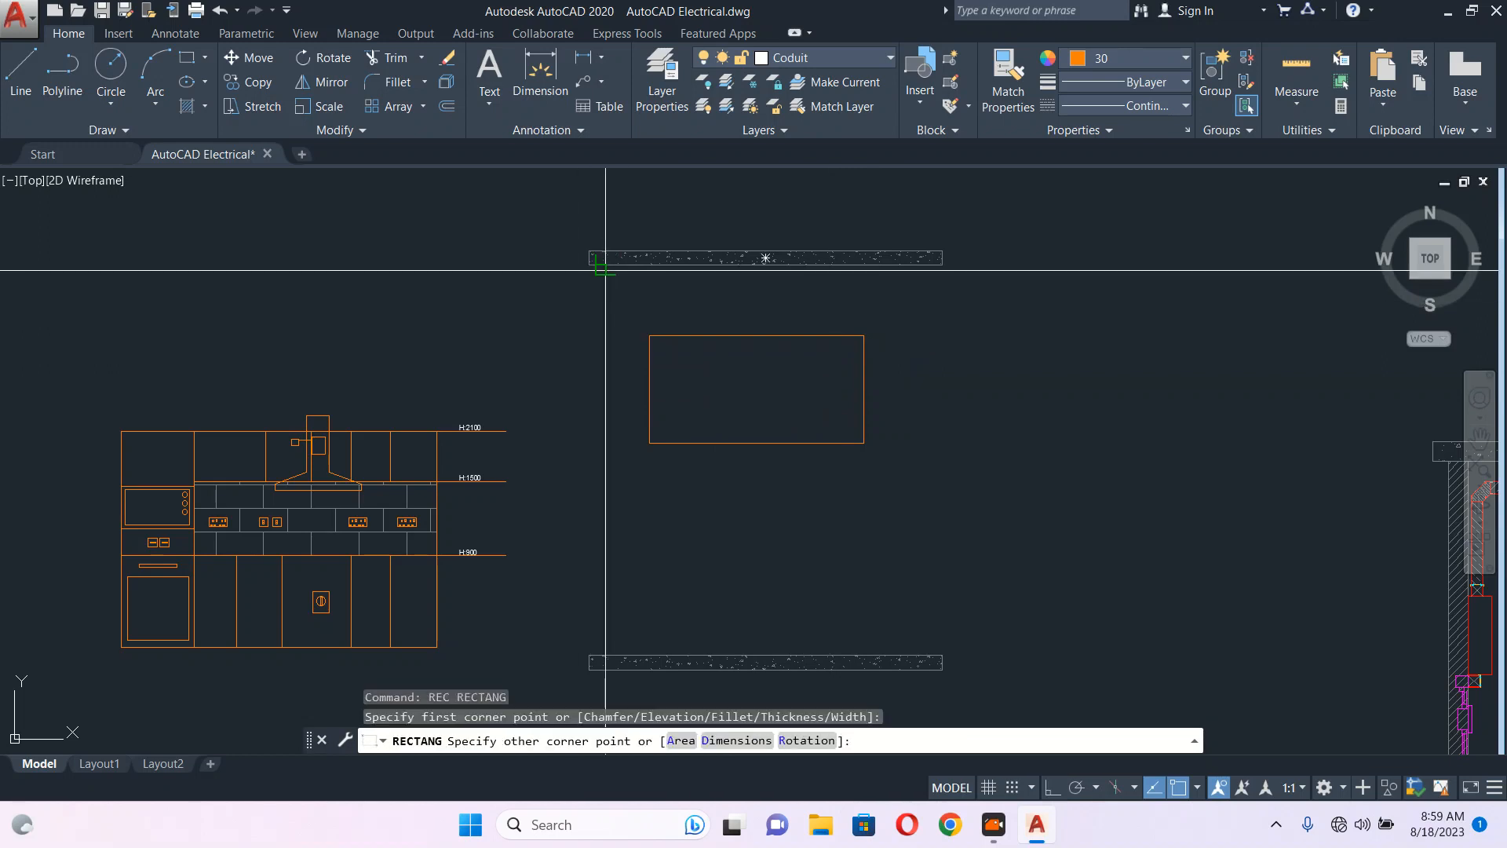
{"action": "left_click", "coordinate": [624, 654]}
{"action": "key", "text": "Escape"}
{"action": "left_click", "coordinate": [602, 494]}
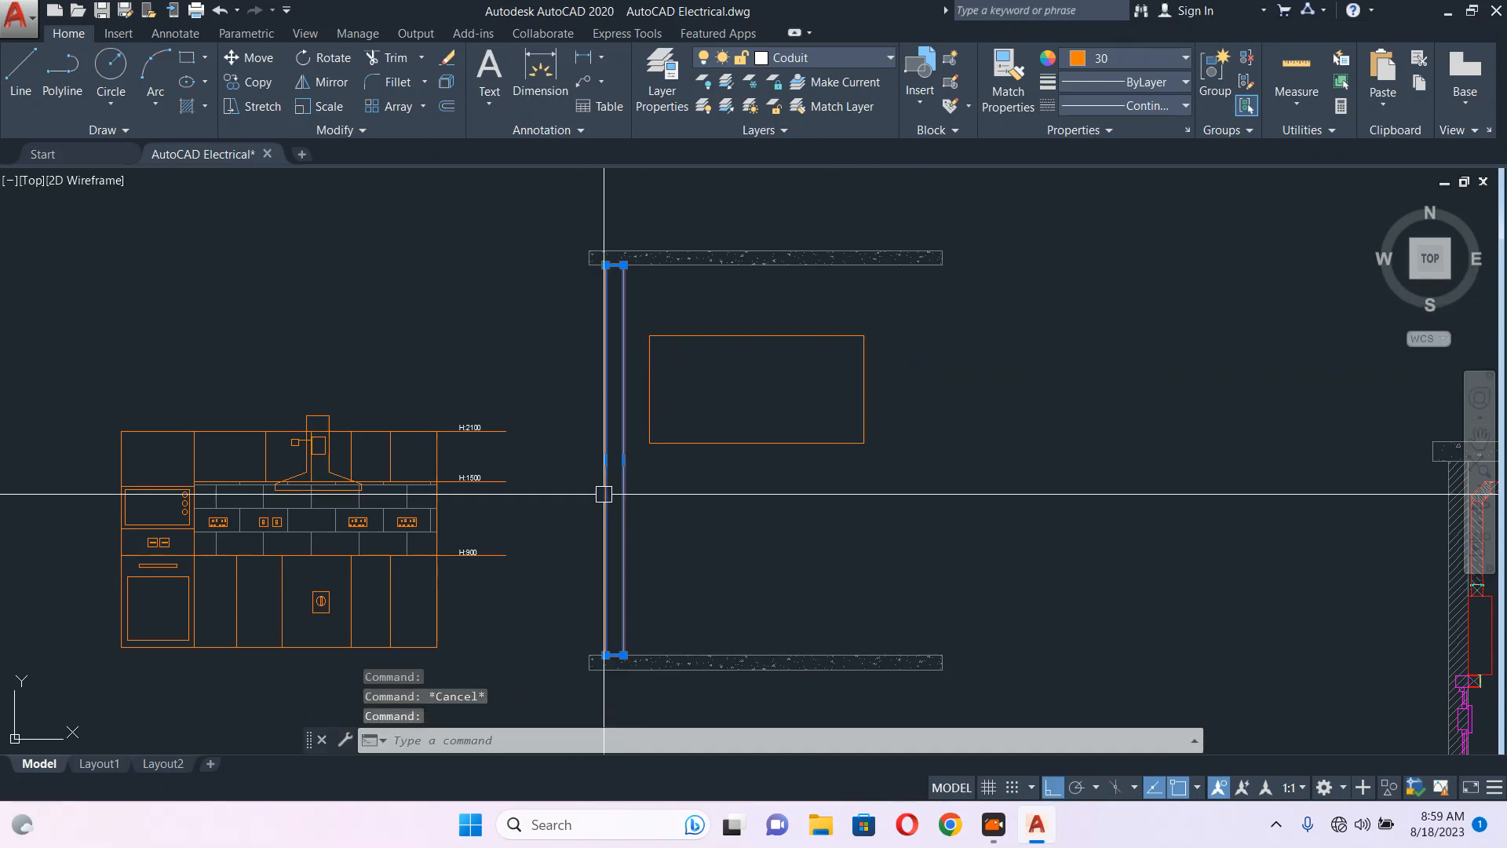
{"action": "key", "text": "Escape"}
- Hatch the narrow wall rectangle with the ANSI31 pattern
{"action": "type", "text": "H"}
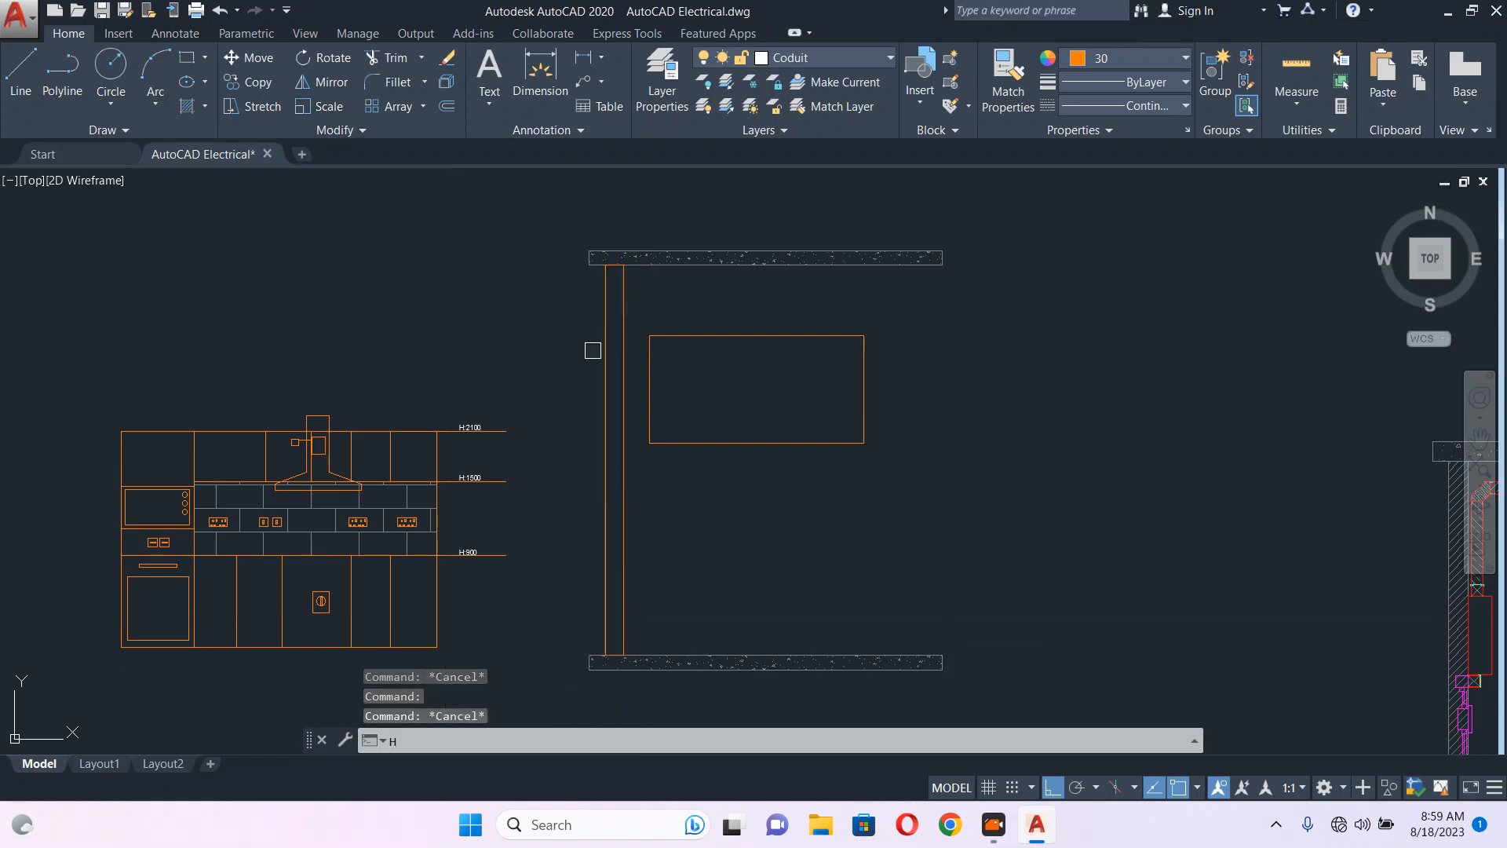
{"action": "key", "text": "Return"}
{"action": "left_click", "coordinate": [603, 350]}
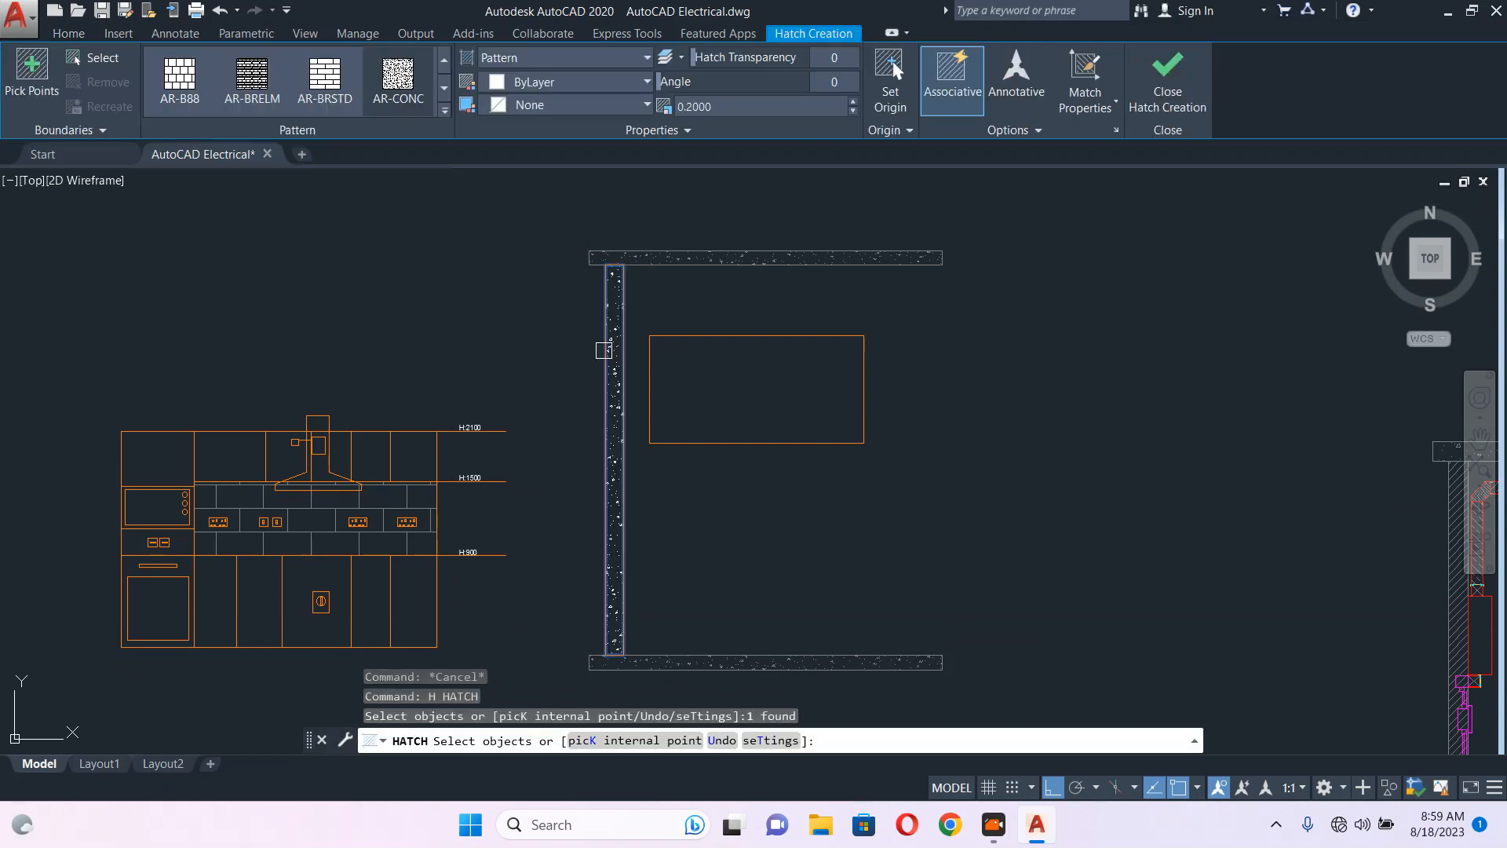
{"action": "left_click", "coordinate": [379, 90]}
{"action": "left_click", "coordinate": [445, 115]}
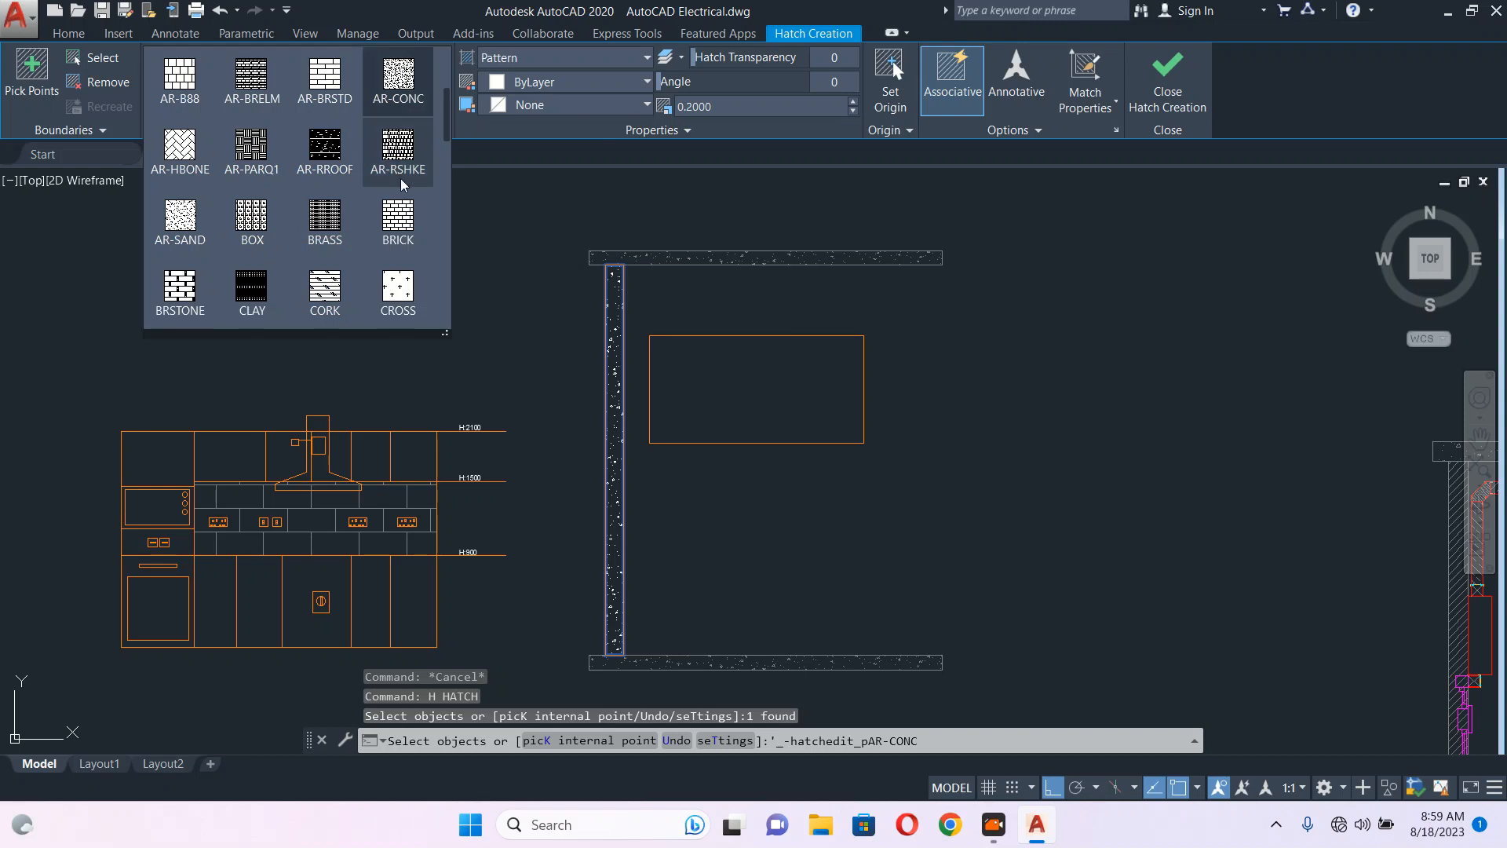
{"action": "left_click", "coordinate": [328, 222]}
{"action": "scroll", "coordinate": [334, 220], "scroll_direction": "up", "scroll_amount": 2}
{"action": "scroll", "coordinate": [333, 214], "scroll_direction": "up", "scroll_amount": 2}
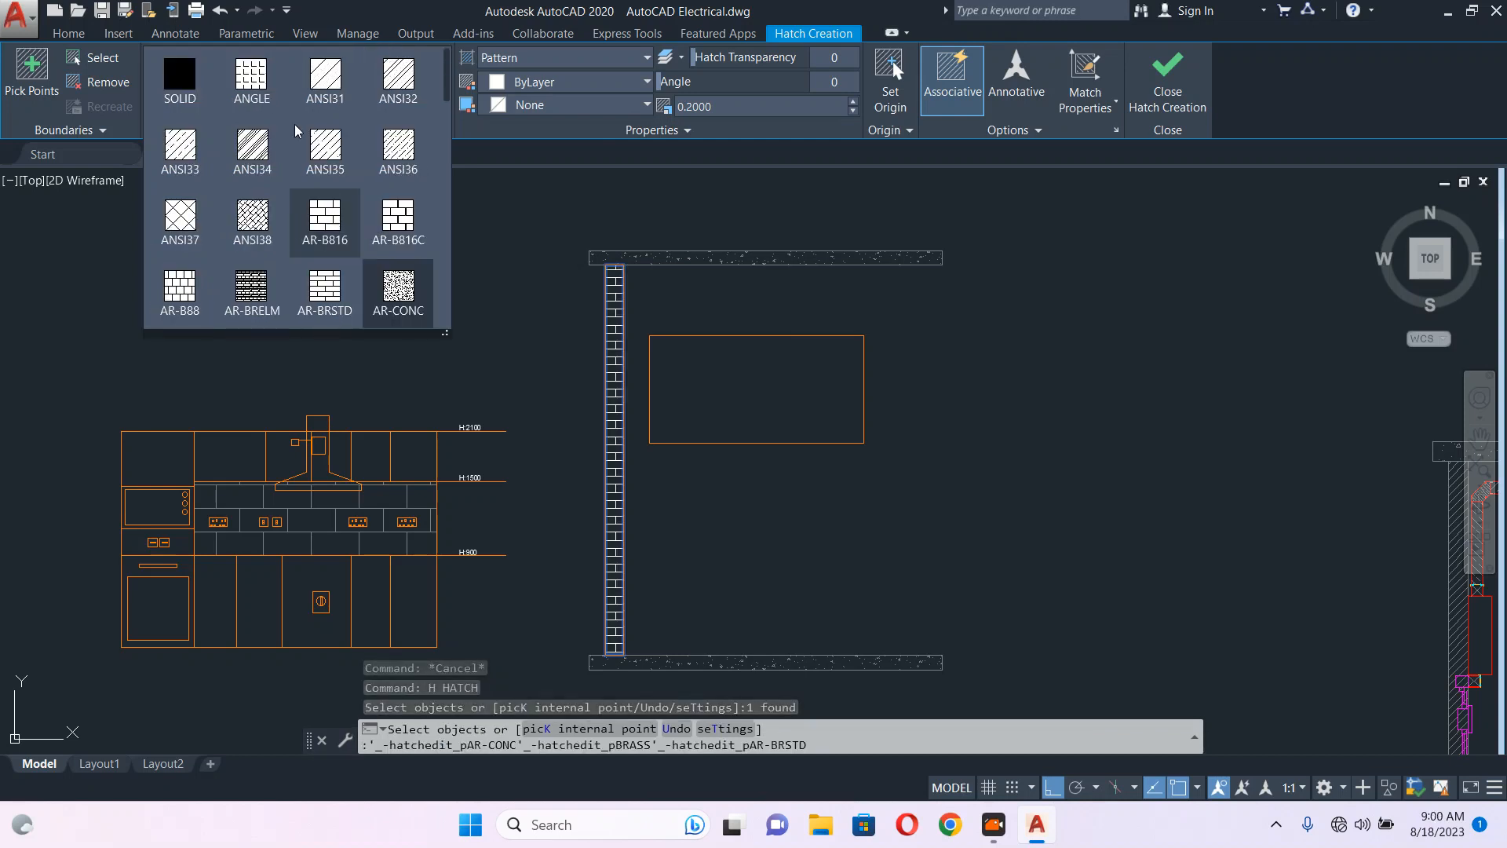
{"action": "left_click", "coordinate": [327, 81]}
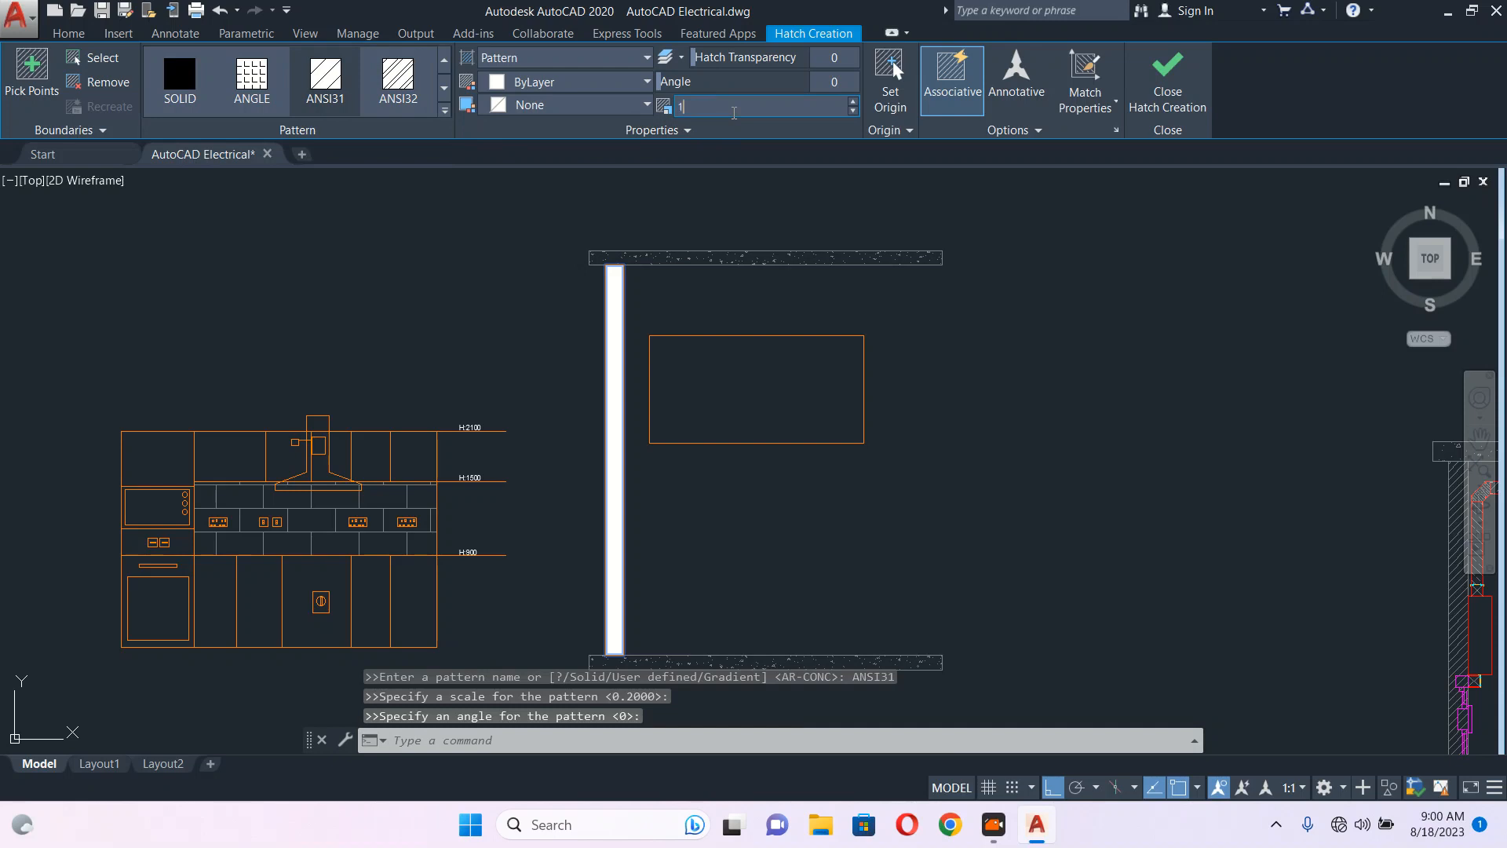
- Set the wall hatch's scale to 5 and finish the hatch
{"action": "key", "text": "Return"}
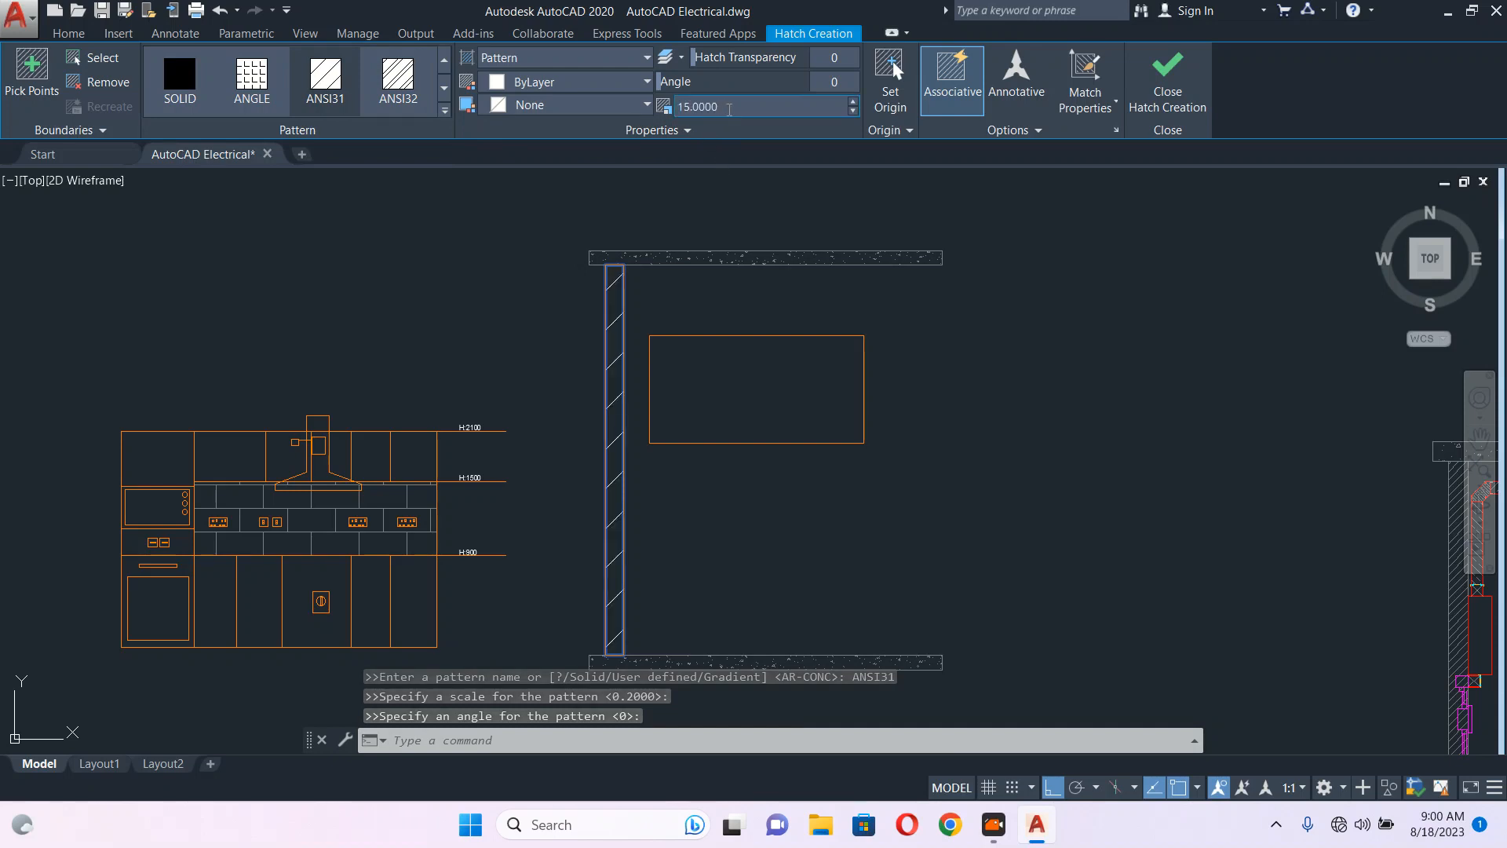
{"action": "type", "text": "1"}
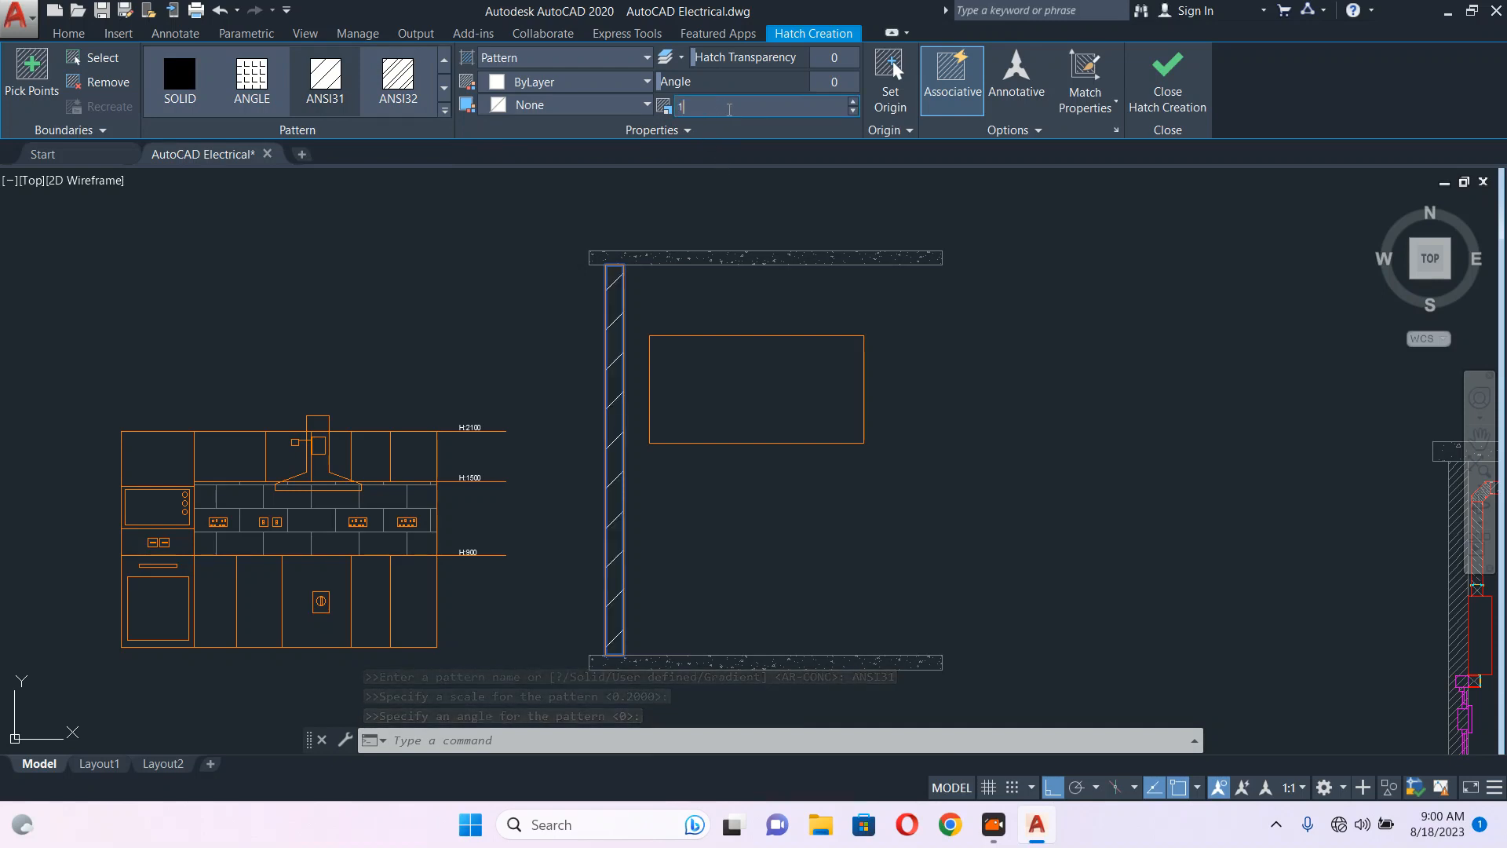
{"action": "type", "text": "0"}
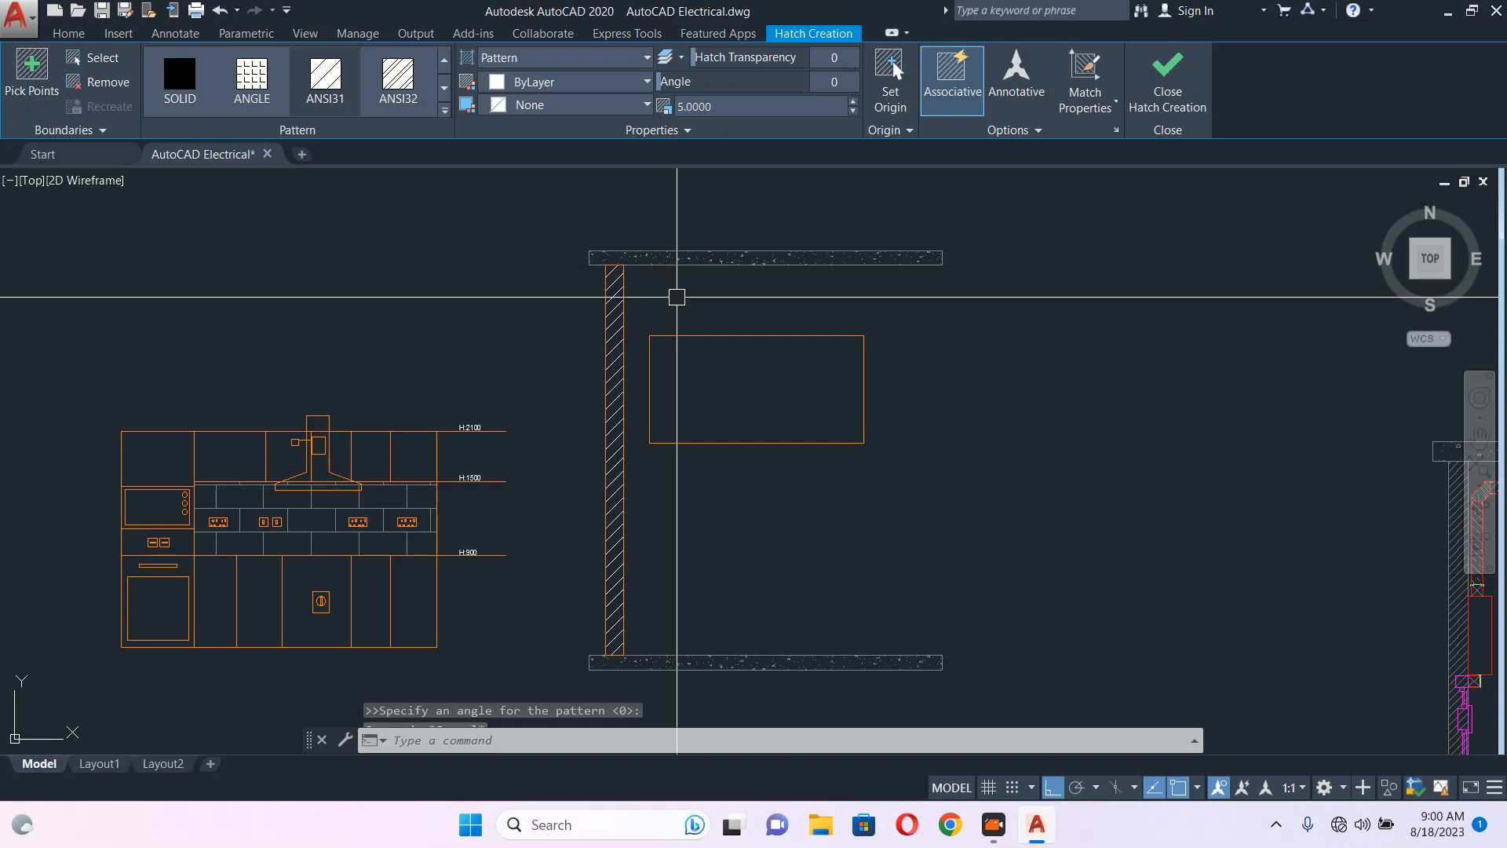
{"action": "key", "text": "Escape"}
- Check the ceiling slab hatch's color and set the wall hatch to the same grey color 8
{"action": "left_click", "coordinate": [690, 266]}
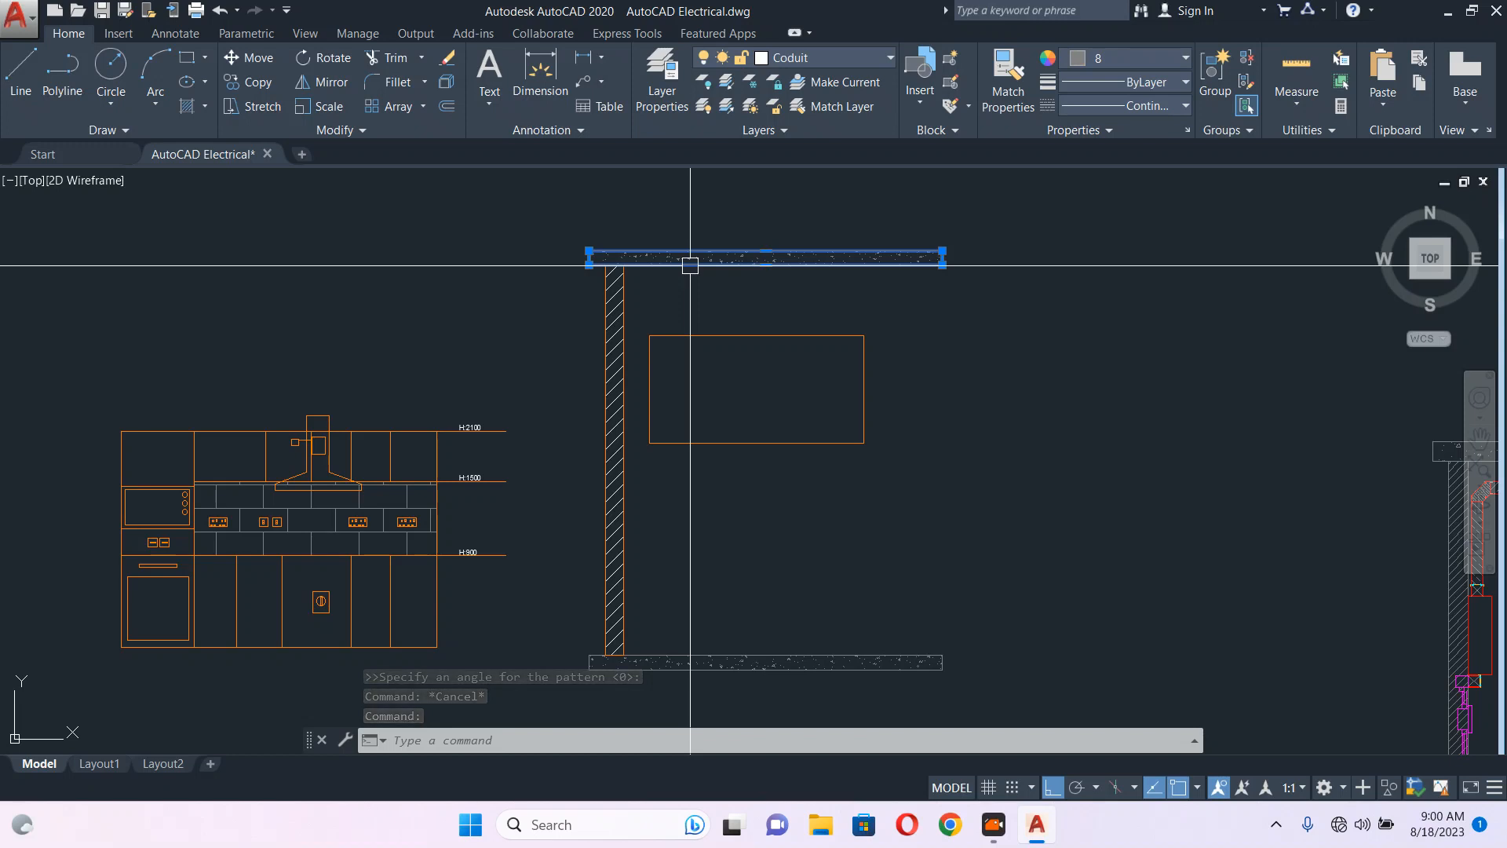
{"action": "scroll", "coordinate": [640, 251], "scroll_direction": "up", "scroll_amount": 2}
{"action": "scroll", "coordinate": [640, 252], "scroll_direction": "down", "scroll_amount": 2}
{"action": "scroll", "coordinate": [644, 252], "scroll_direction": "up", "scroll_amount": 6}
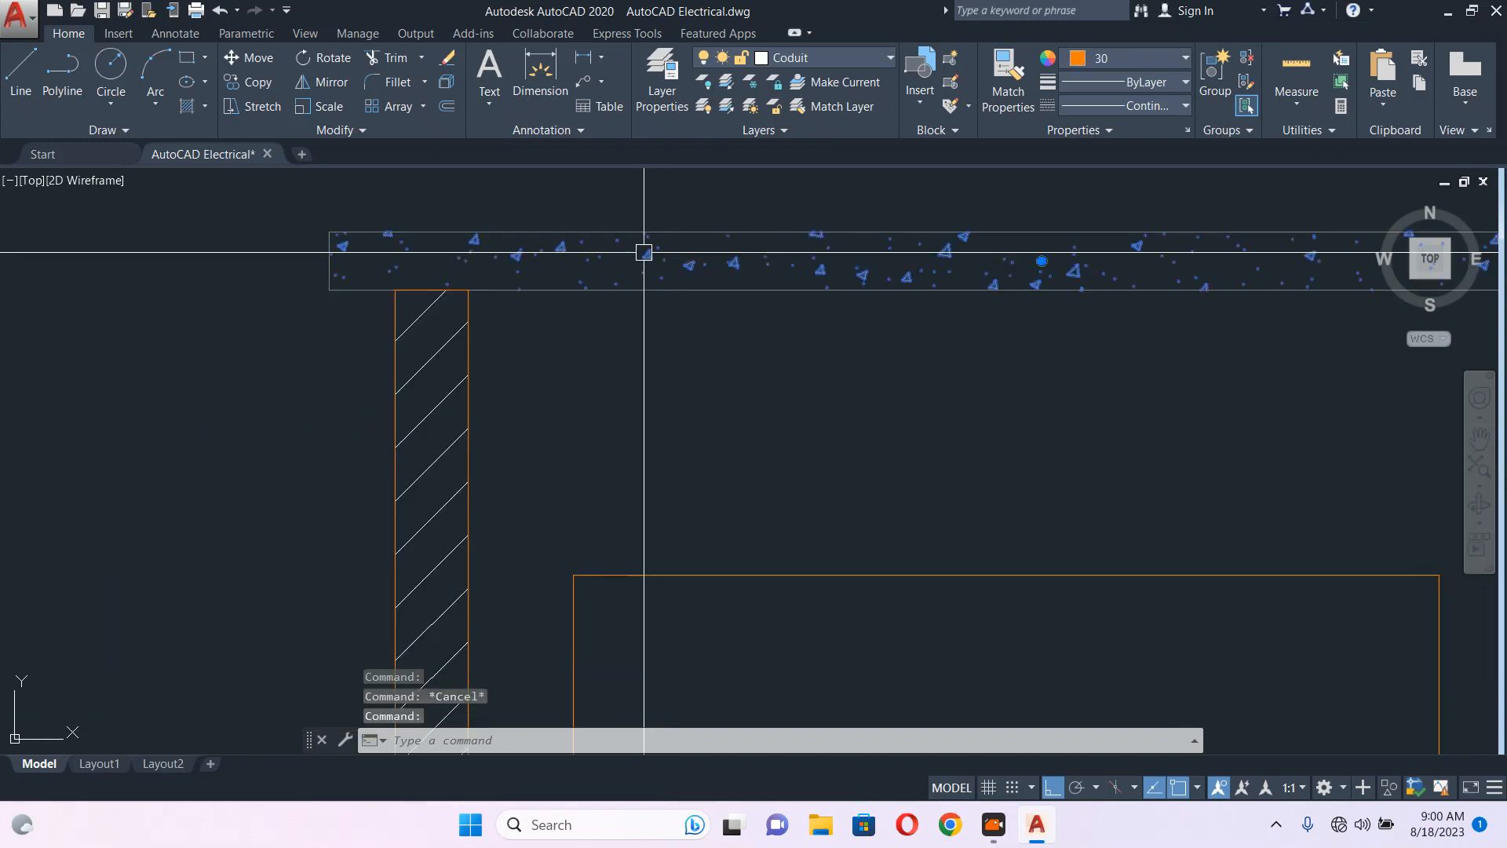
{"action": "left_click", "coordinate": [643, 252]}
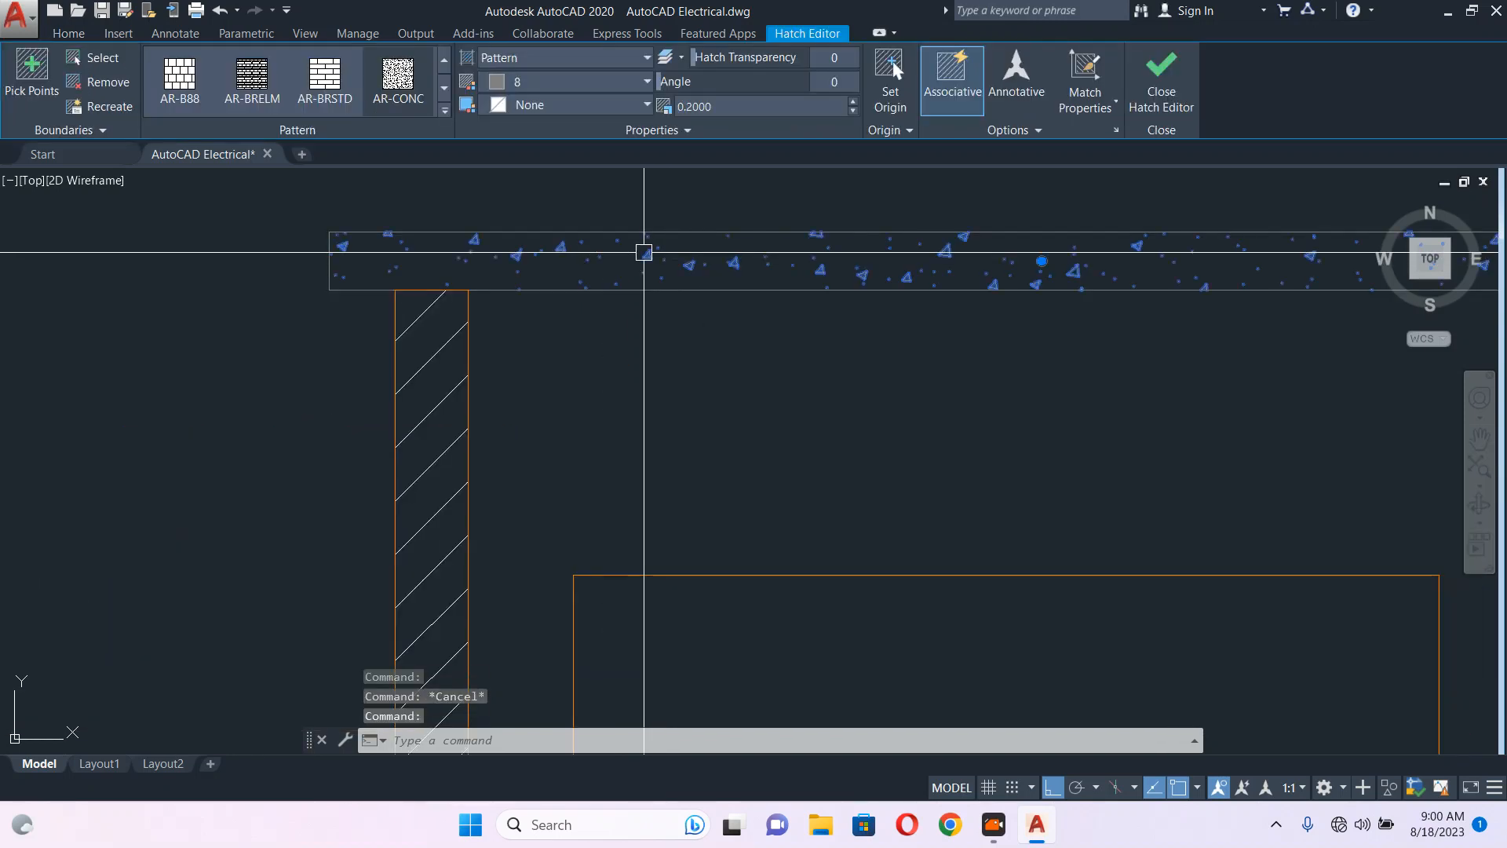
{"action": "key", "text": "Escape"}
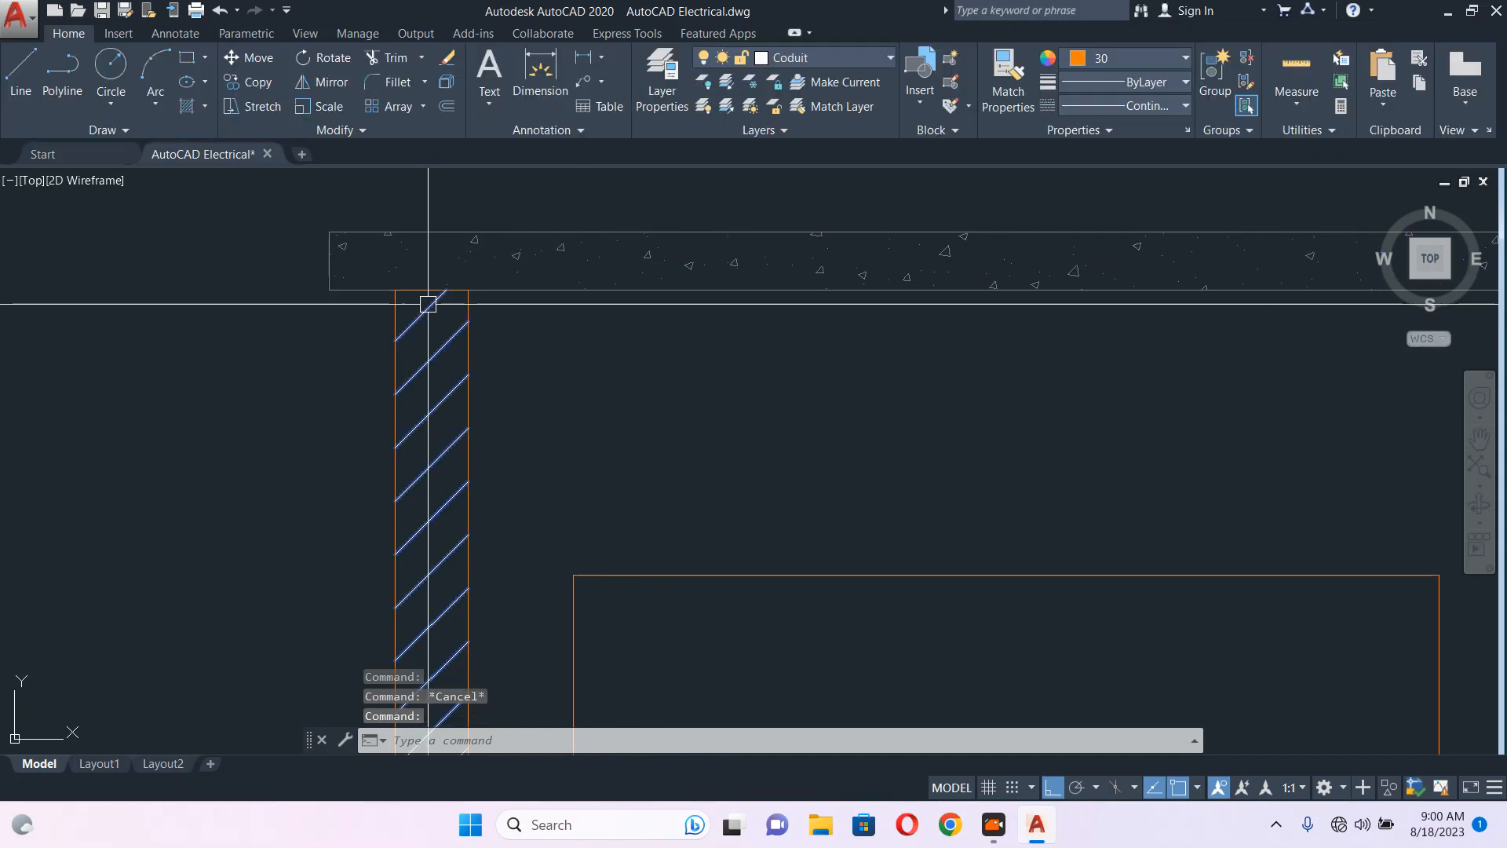
{"action": "left_click", "coordinate": [428, 304]}
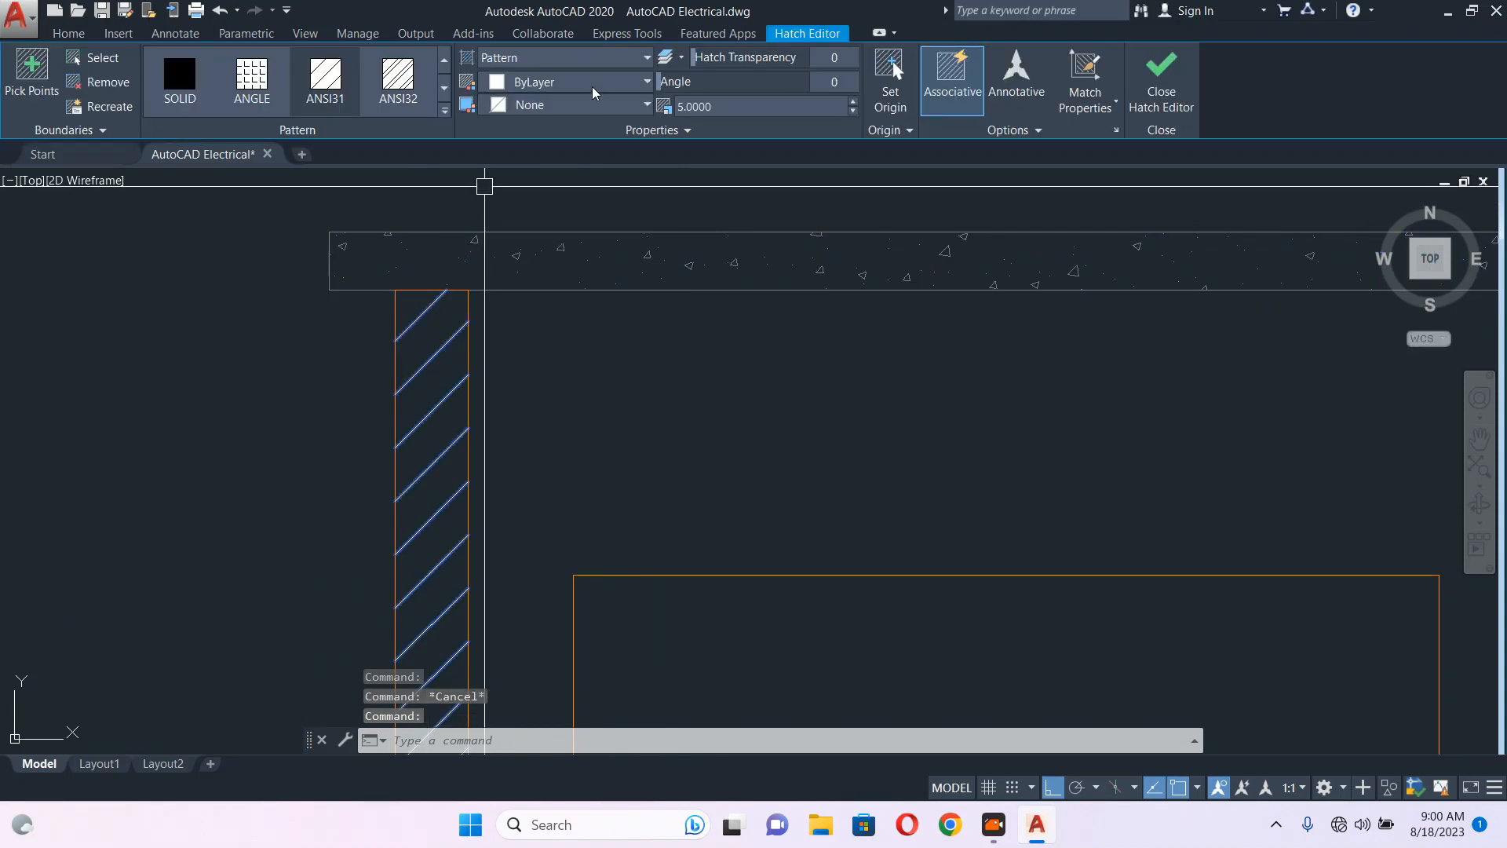
{"action": "left_click", "coordinate": [592, 81]}
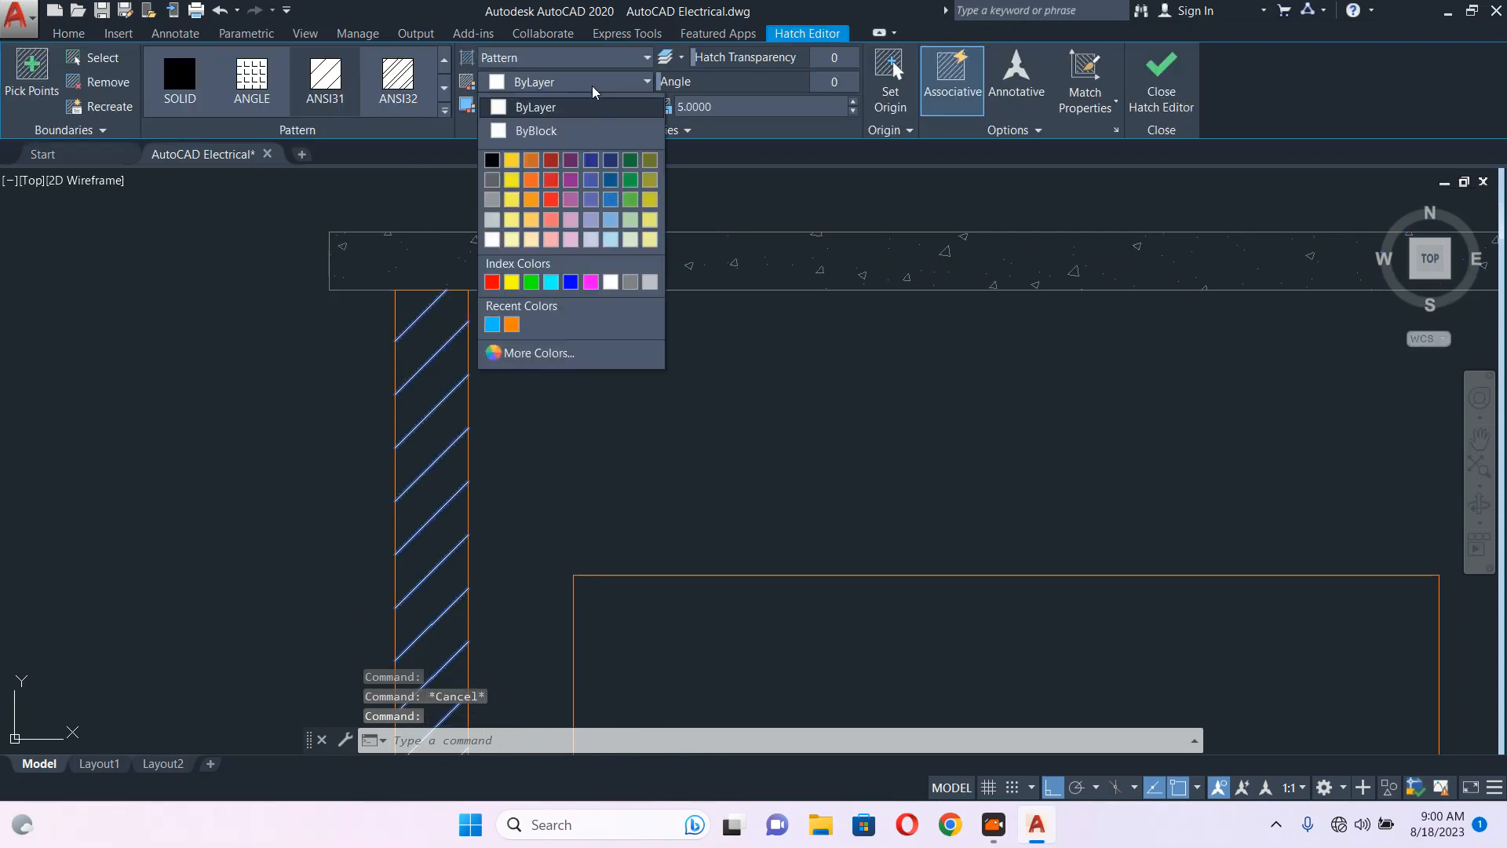
{"action": "left_click", "coordinate": [631, 281]}
{"action": "key", "text": "Escape"}
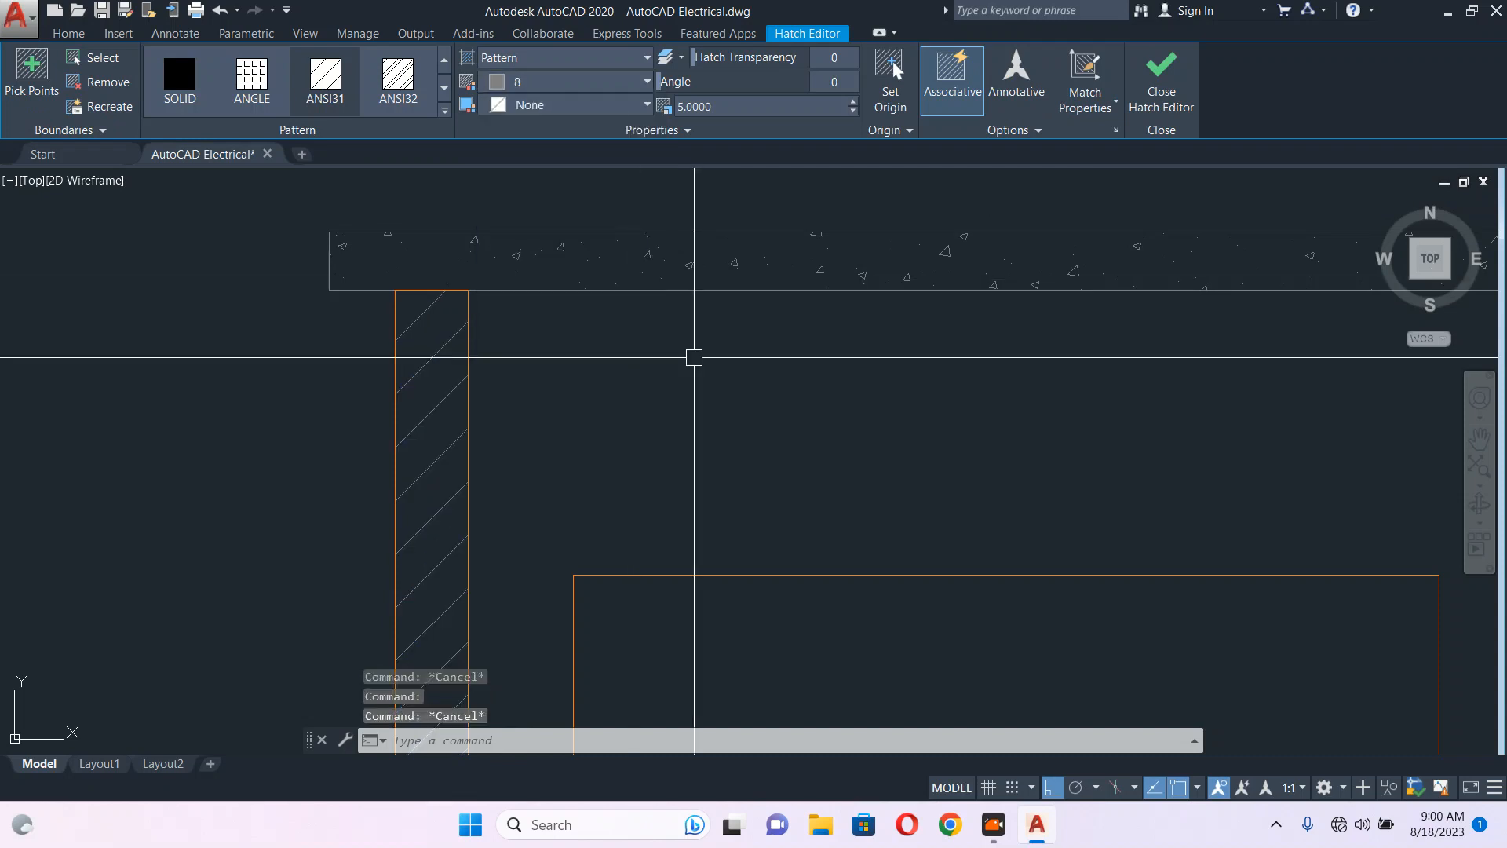
- Match the wall outline's properties to its grey diagonal hatch
{"action": "scroll", "coordinate": [694, 358], "scroll_direction": "down", "scroll_amount": 4}
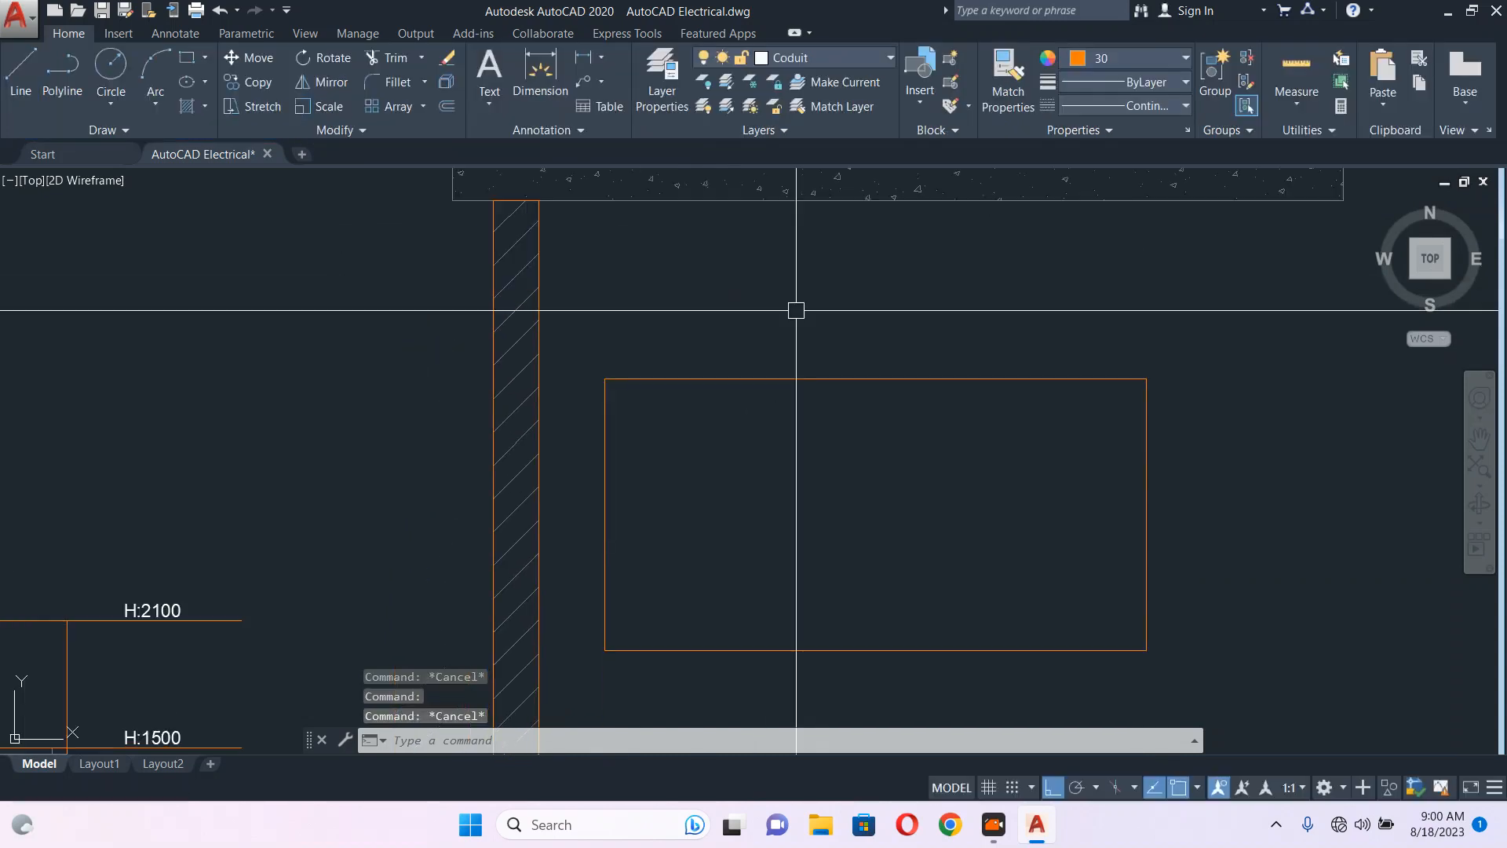
{"action": "left_click", "coordinate": [521, 262]}
{"action": "type", "text": "ma"}
{"action": "key", "text": "Return"}
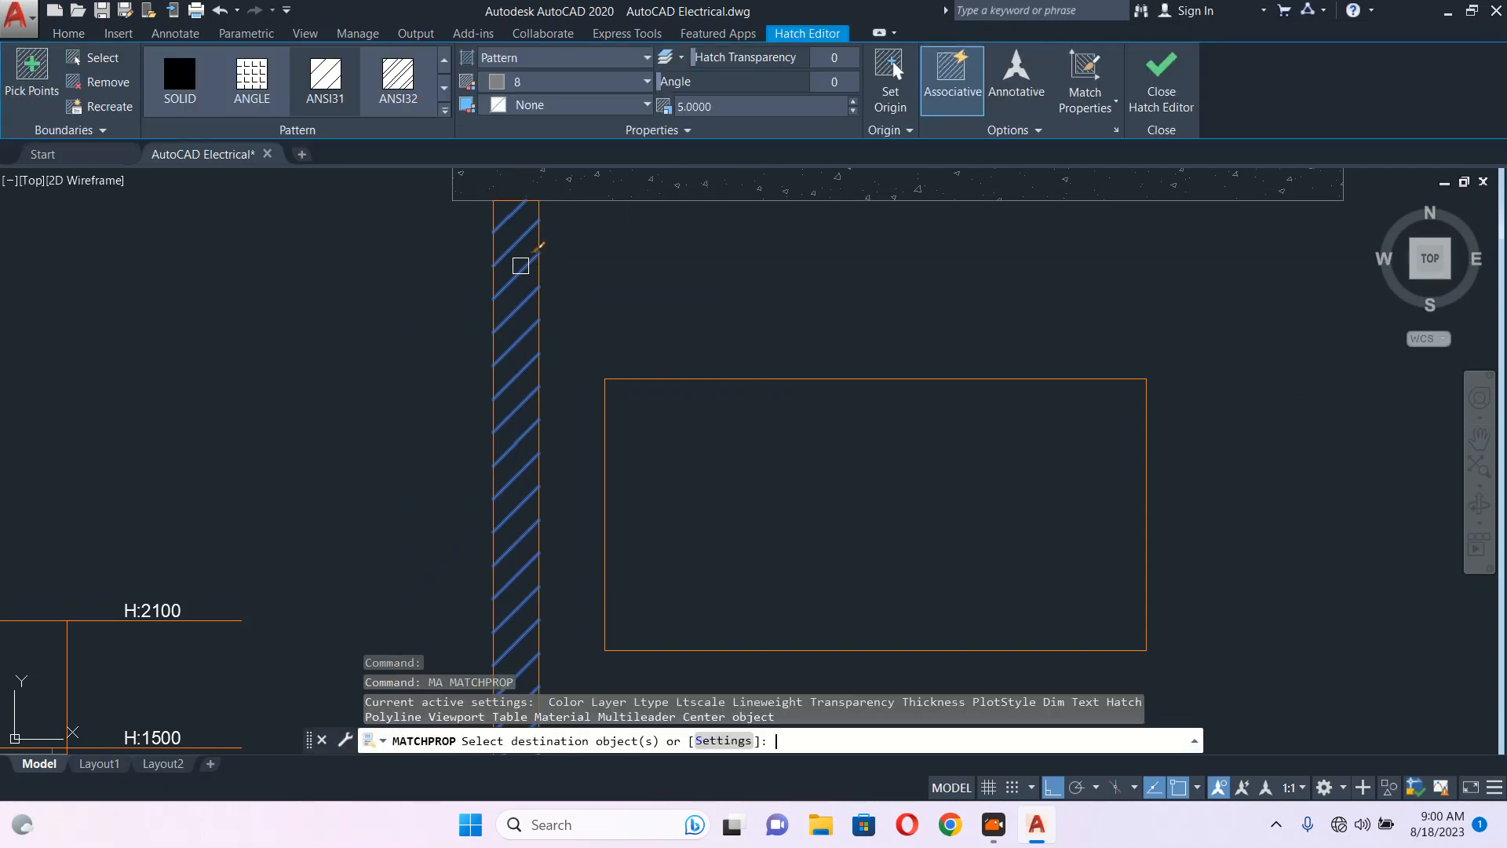
{"action": "left_click", "coordinate": [471, 312]}
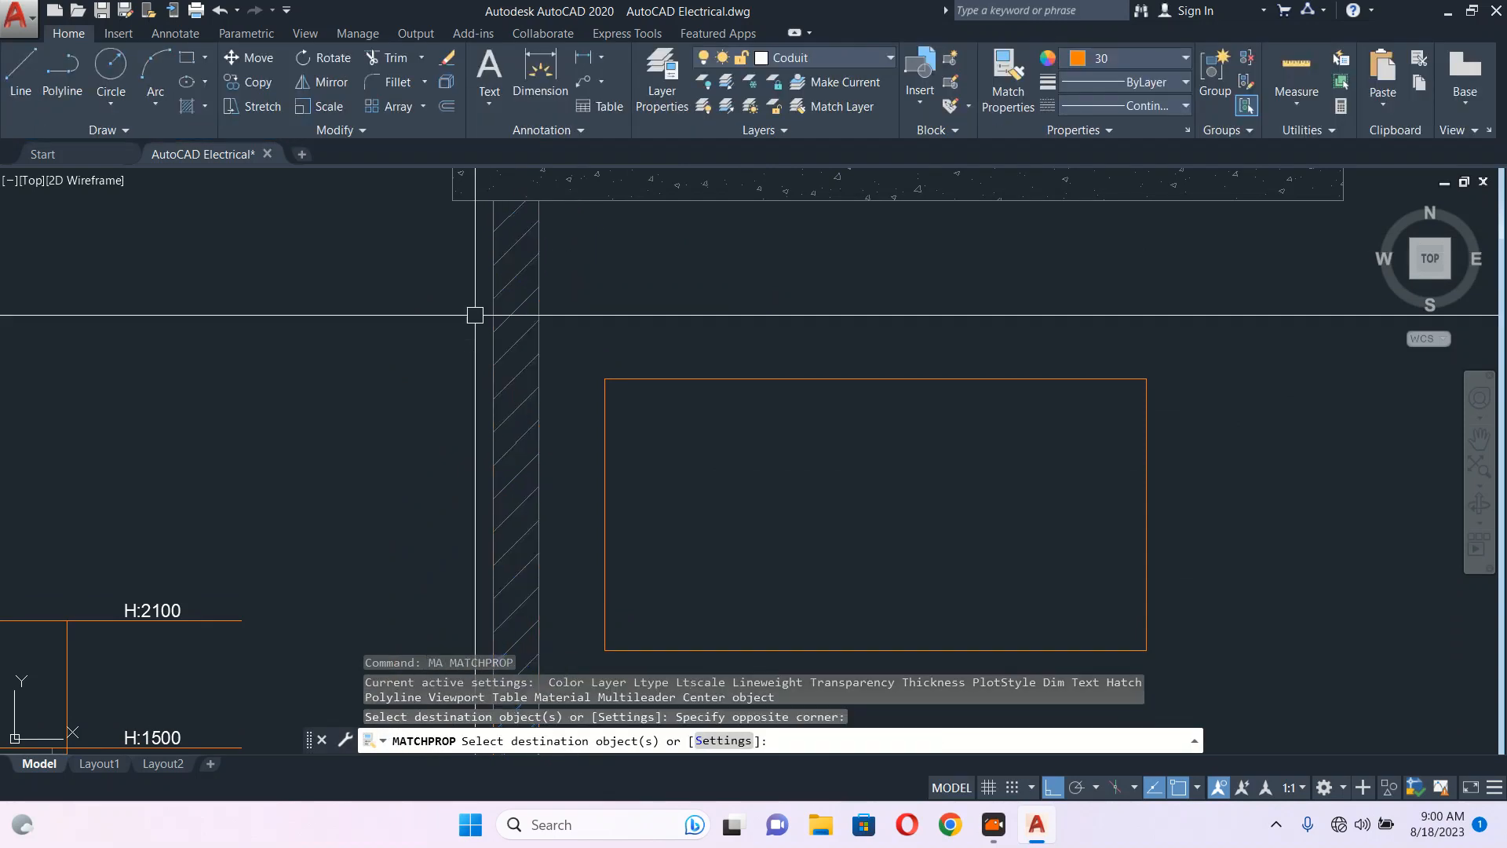
{"action": "key", "text": "Escape"}
- Move the orange rectangle horizontally to the right, away from the hatched wall
{"action": "scroll", "coordinate": [770, 340], "scroll_direction": "down", "scroll_amount": 5}
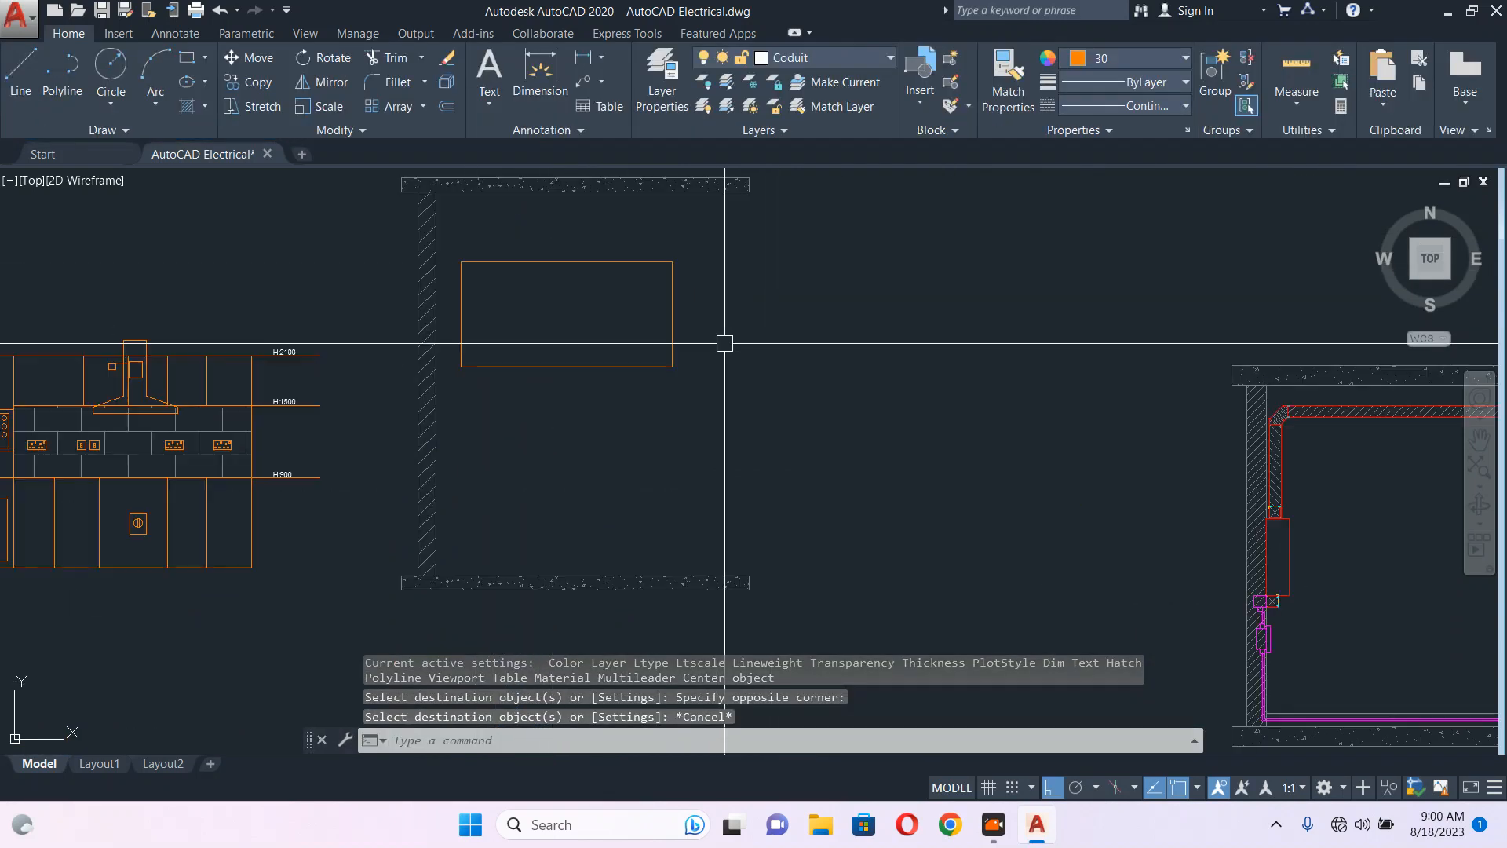
{"action": "left_click_drag", "start_coordinate": [726, 252], "coordinate": [616, 409]}
{"action": "type", "text": "M"}
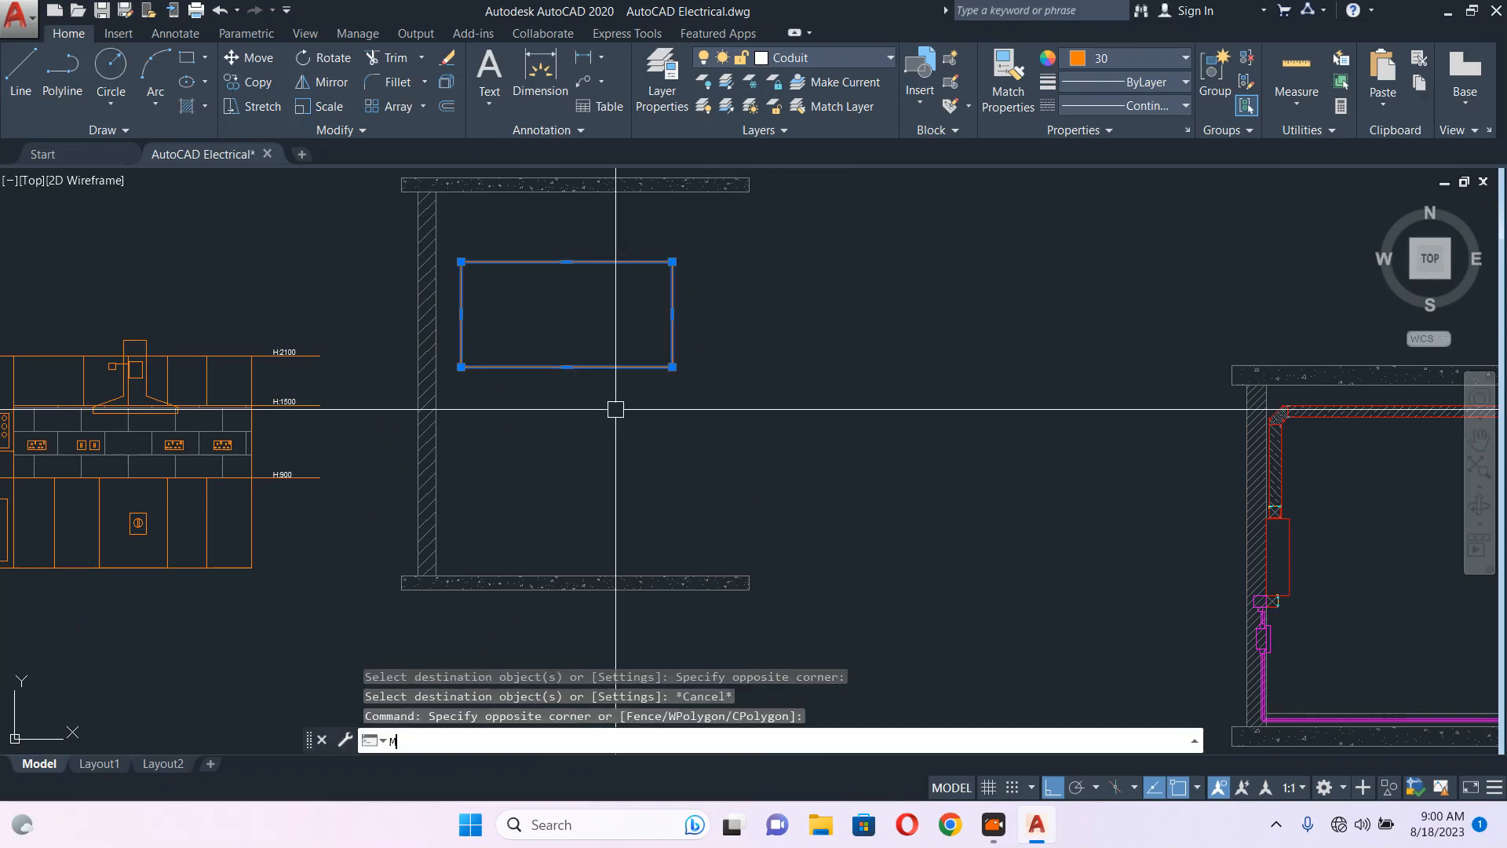
{"action": "key", "text": "Return"}
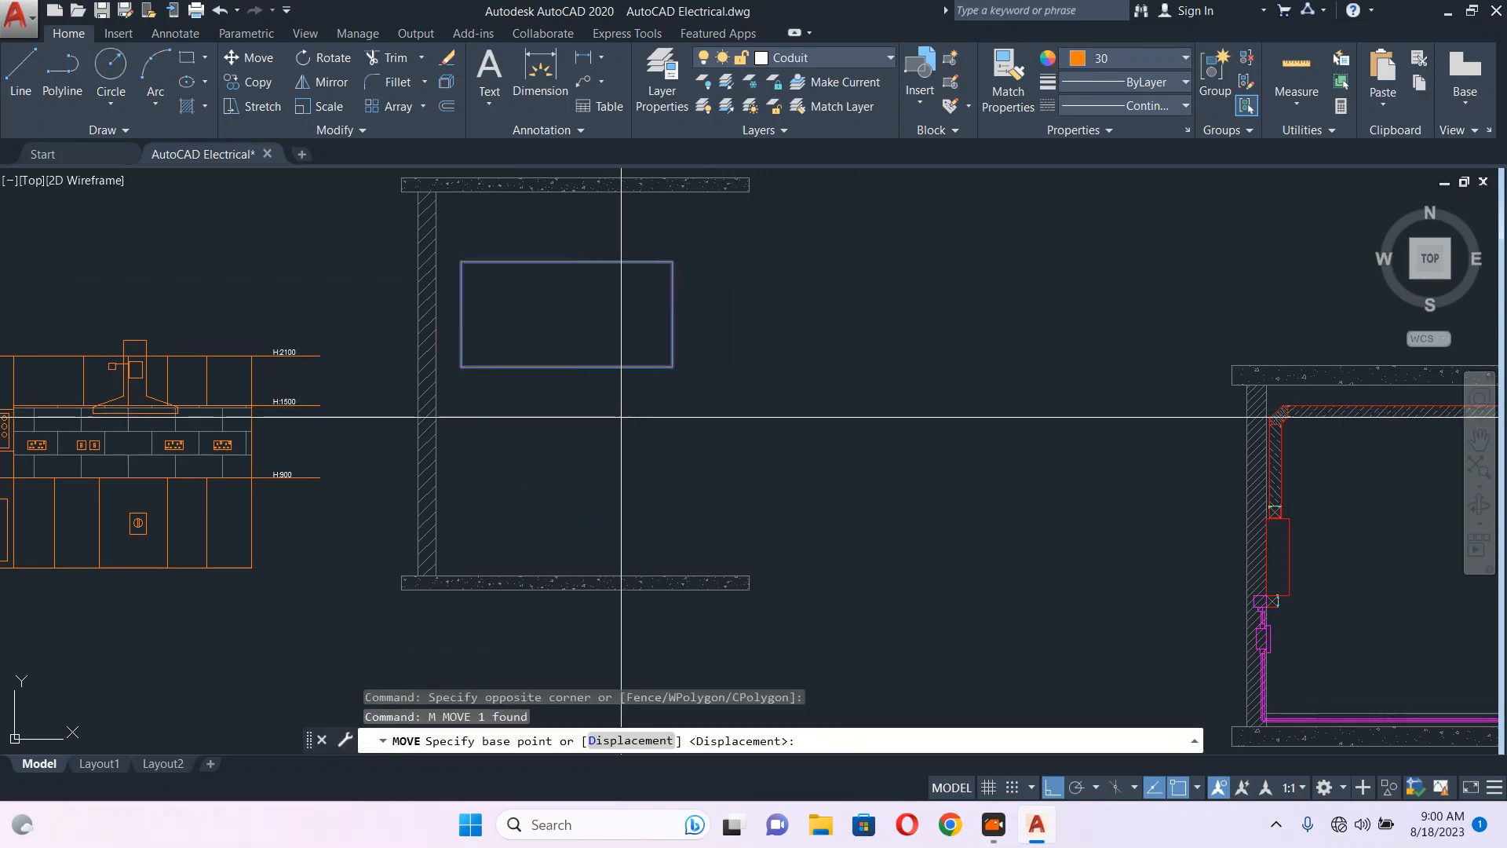
{"action": "left_click", "coordinate": [621, 417]}
{"action": "left_click", "coordinate": [684, 424]}
- Stretch the right end of the ceiling slab horizontally outward to lengthen it
{"action": "scroll", "coordinate": [706, 420], "scroll_direction": "down", "scroll_amount": 2}
{"action": "left_click_drag", "start_coordinate": [790, 249], "coordinate": [720, 271]}
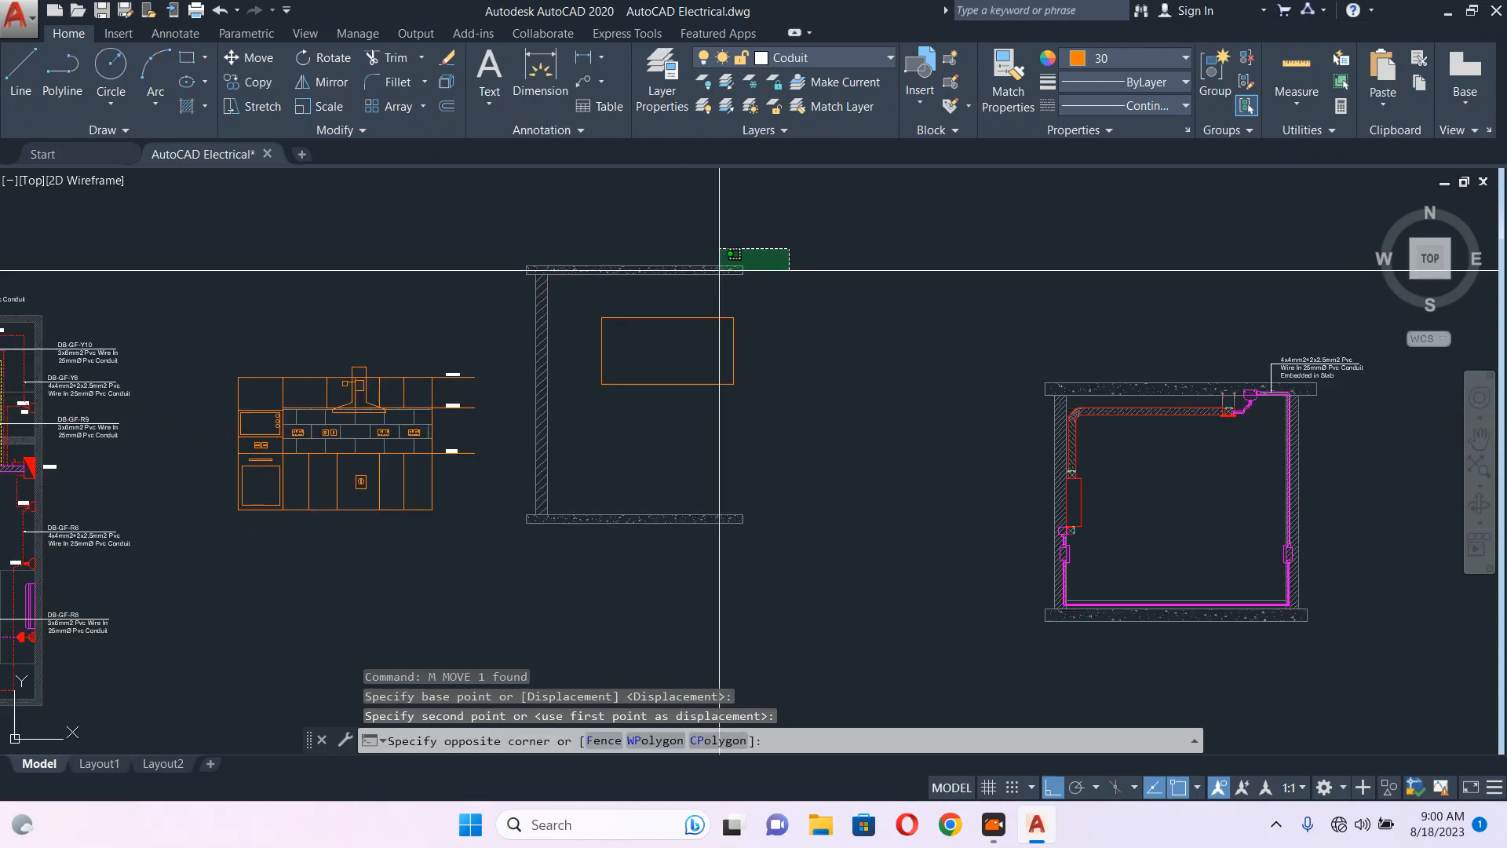
{"action": "left_click", "coordinate": [720, 270]}
{"action": "type", "text": "S"}
{"action": "key", "text": "Return"}
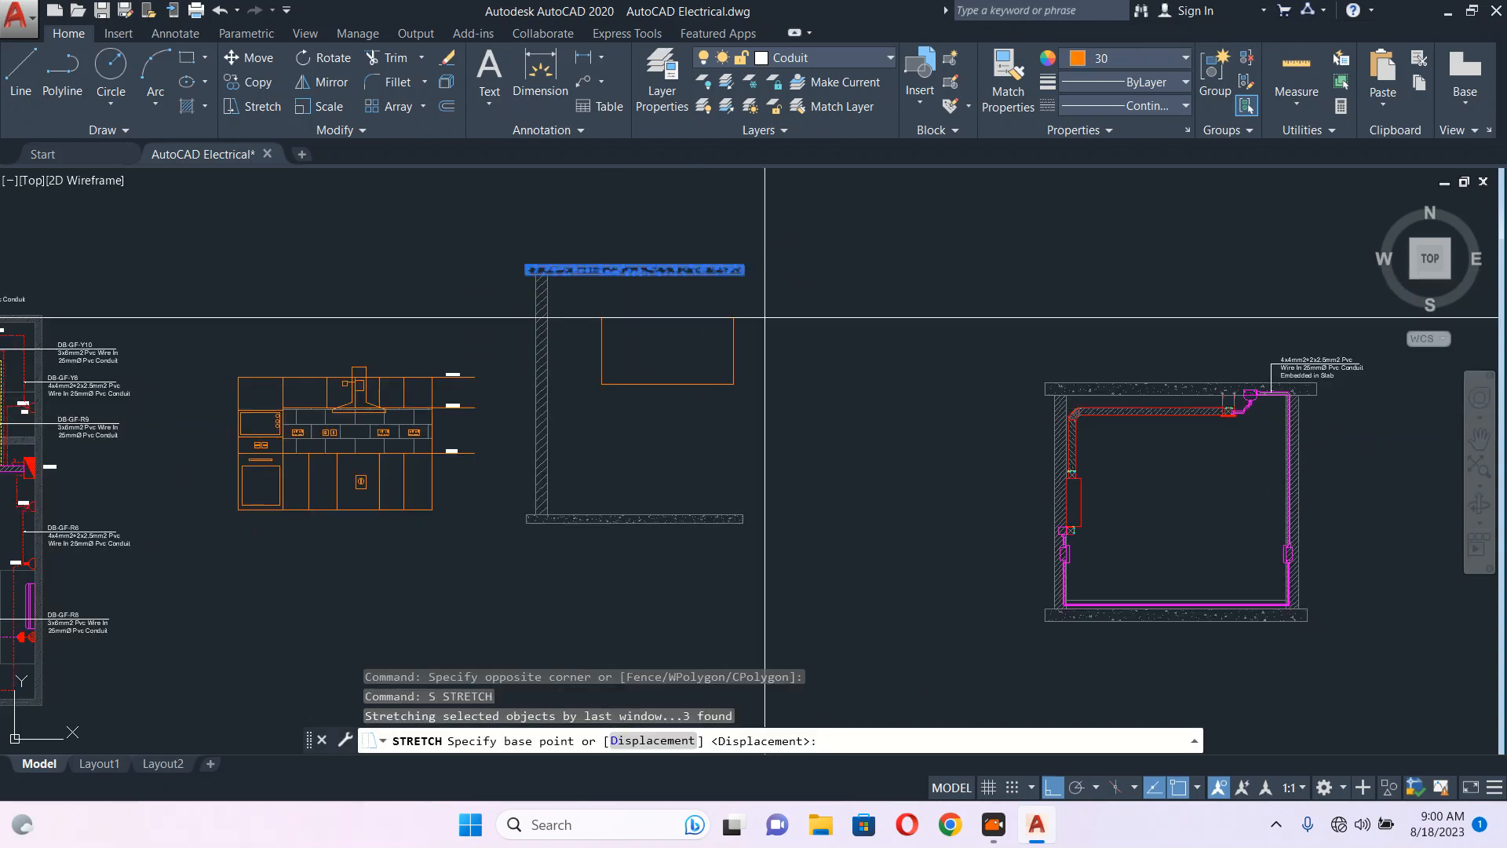
{"action": "left_click", "coordinate": [766, 317]}
{"action": "left_click", "coordinate": [817, 322]}
- Stretch the right end of the floor slab about 6 units outward
{"action": "left_click", "coordinate": [767, 474]}
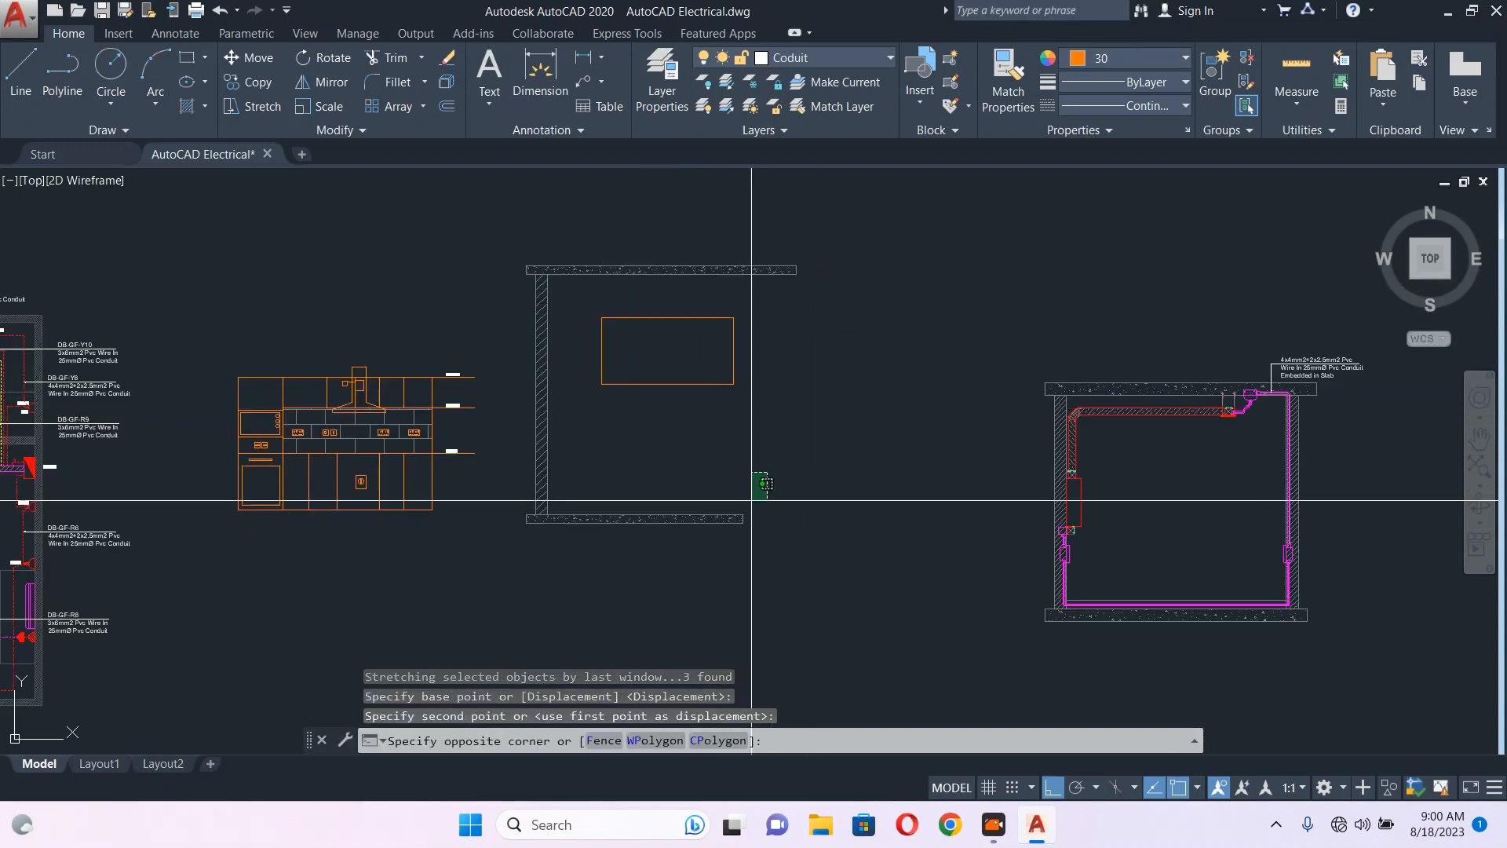
{"action": "left_click", "coordinate": [721, 546]}
{"action": "type", "text": "S"}
{"action": "key", "text": "Return"}
{"action": "left_click", "coordinate": [841, 472]}
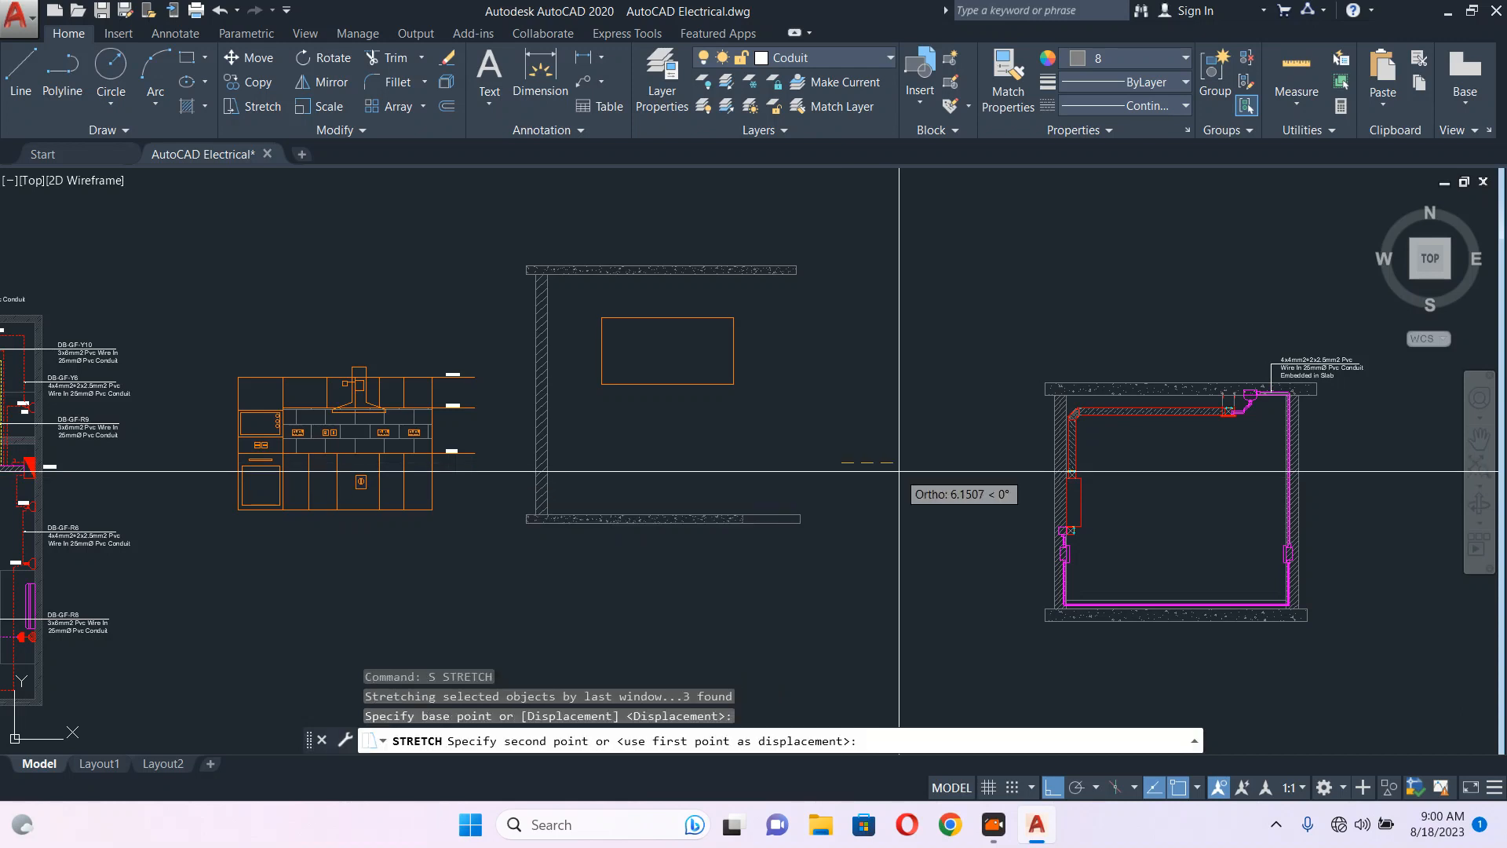
{"action": "left_click", "coordinate": [899, 471]}
{"action": "key", "text": "Escape"}
- Copy the hatched wall horizontally to the right ends of the slabs to form the opposite wall
{"action": "left_click", "coordinate": [555, 410]}
{"action": "left_click", "coordinate": [524, 434]}
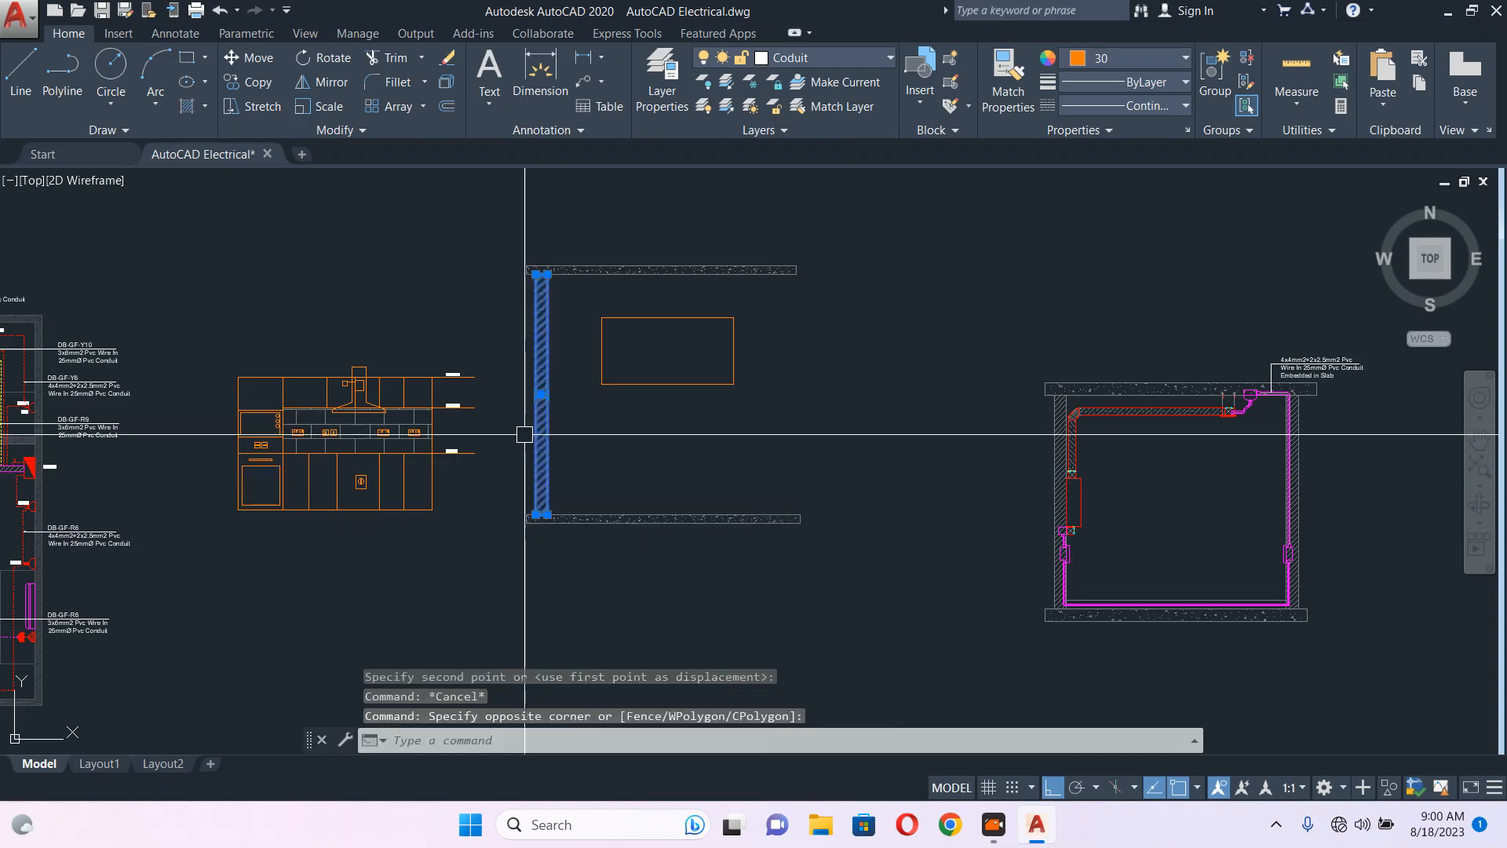
{"action": "scroll", "coordinate": [584, 447], "scroll_direction": "up", "scroll_amount": 2}
{"action": "type", "text": "co"}
{"action": "key", "text": "Return"}
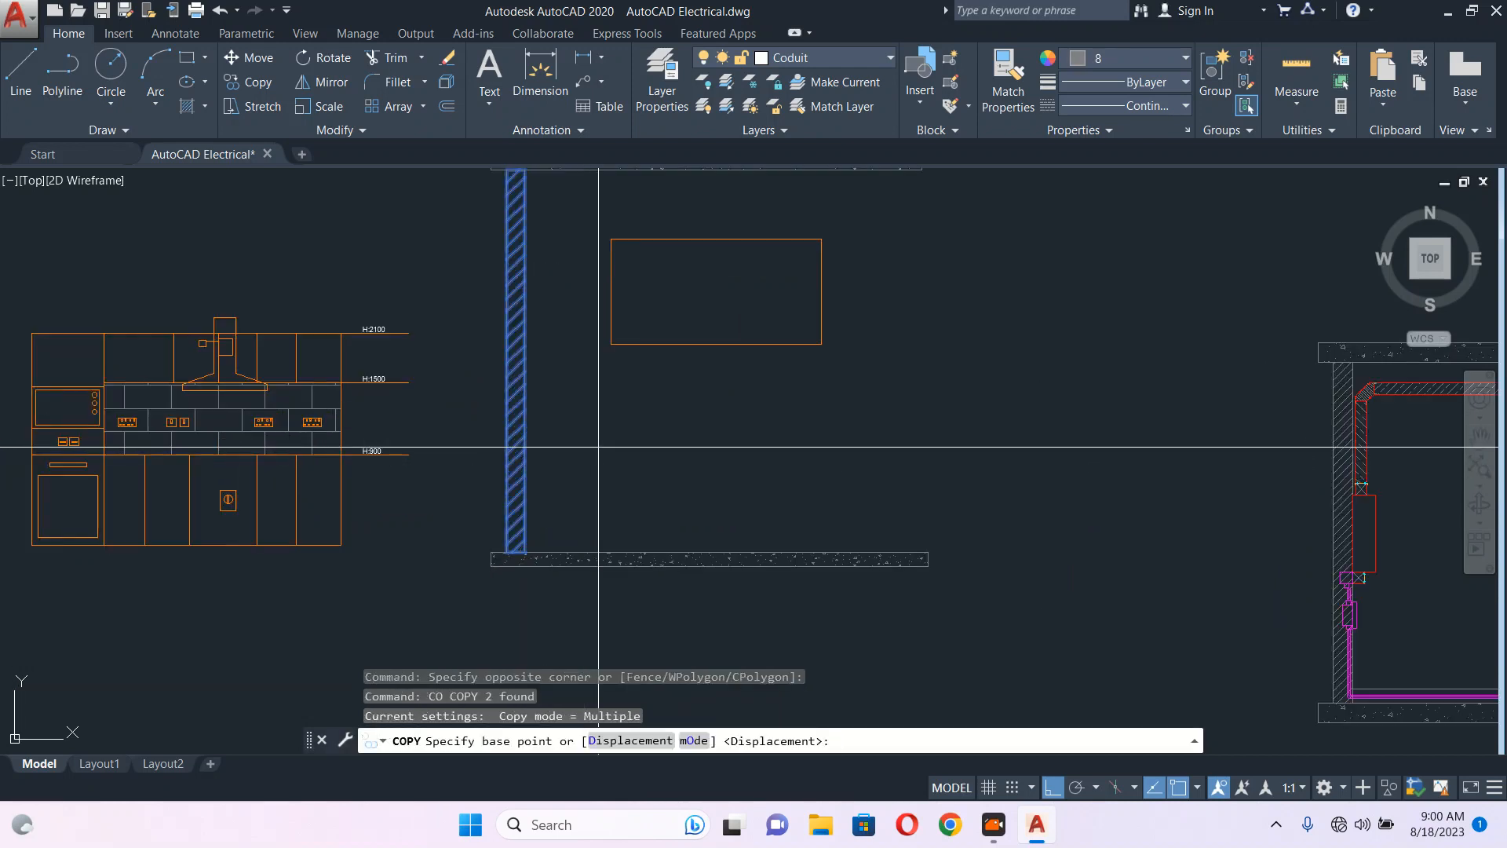
{"action": "left_click", "coordinate": [599, 447]}
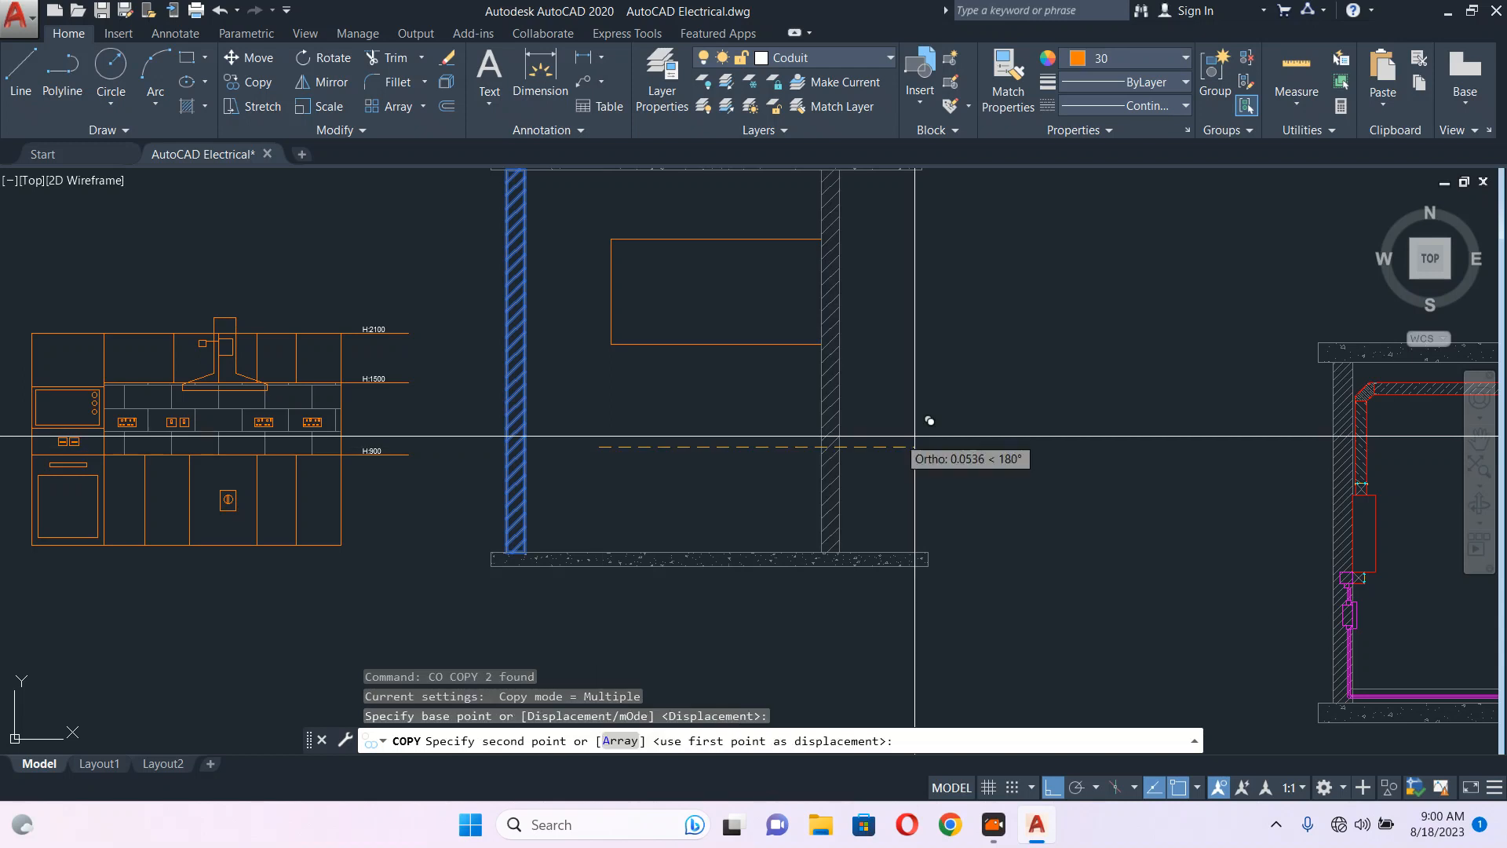
{"action": "left_click", "coordinate": [987, 435]}
{"action": "key", "text": "Escape"}
- Draw a wide, low rectangle between the section's two hatched walls, beneath the existing orange rectangle and just above the floor slab
{"action": "scroll", "coordinate": [942, 422], "scroll_direction": "down", "scroll_amount": 2}
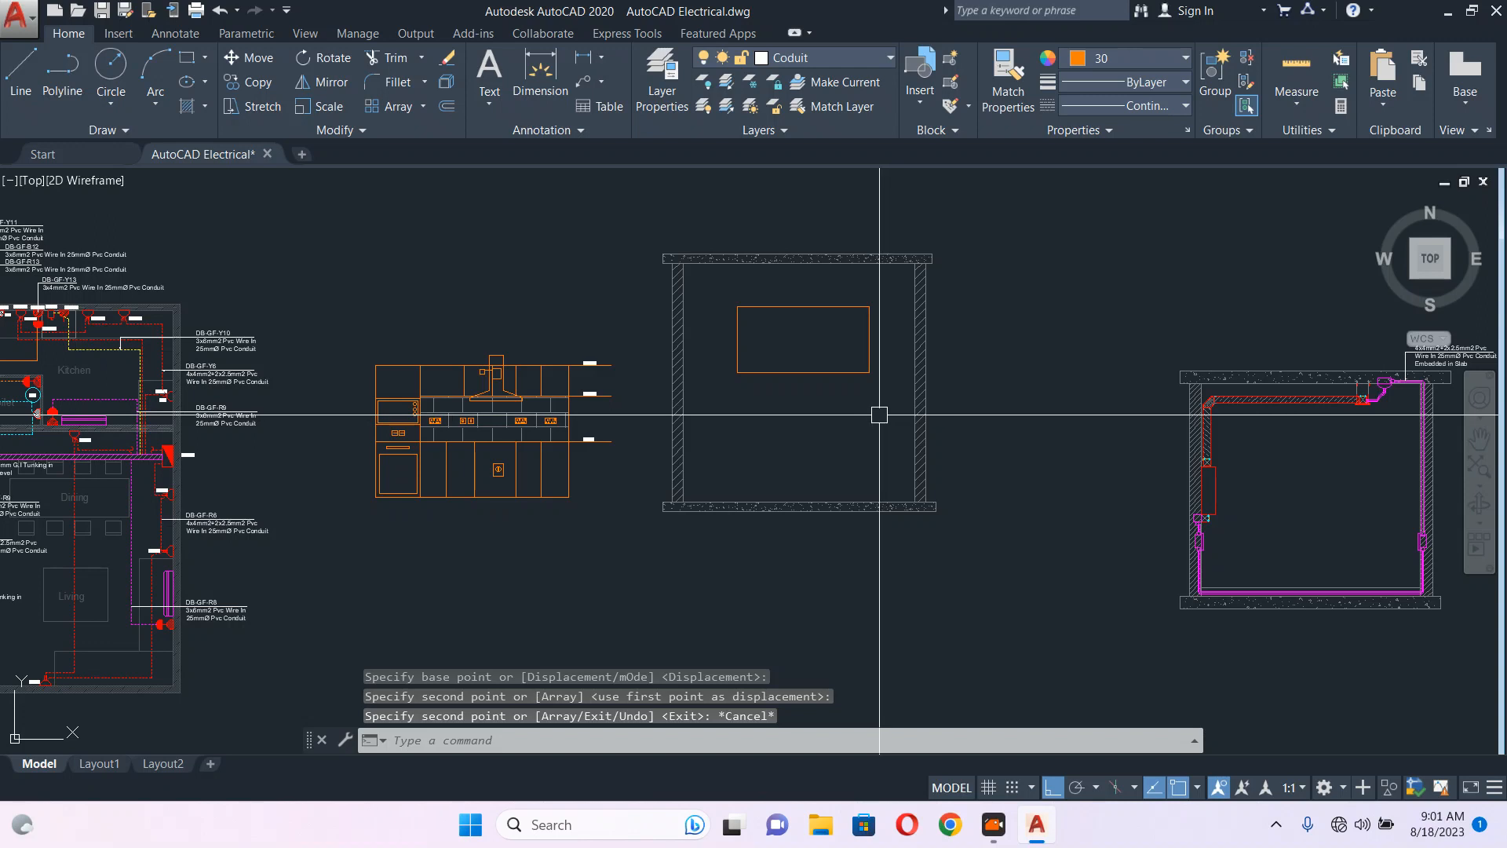
{"action": "scroll", "coordinate": [812, 400], "scroll_direction": "up", "scroll_amount": 2}
{"action": "type", "text": "R"}
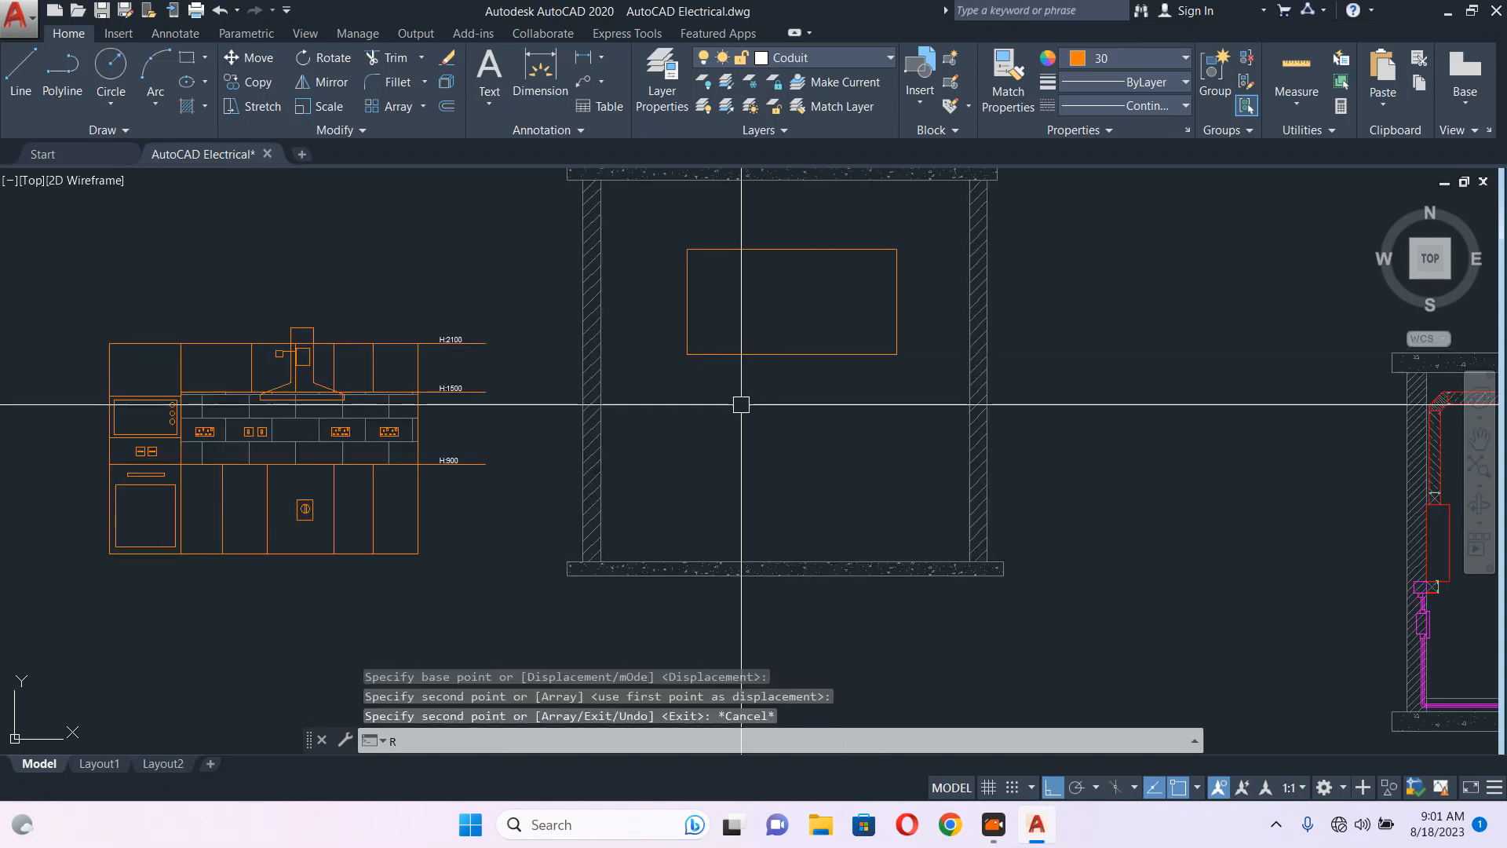
{"action": "type", "text": "EC"}
{"action": "key", "text": "Return"}
{"action": "left_click", "coordinate": [666, 464]}
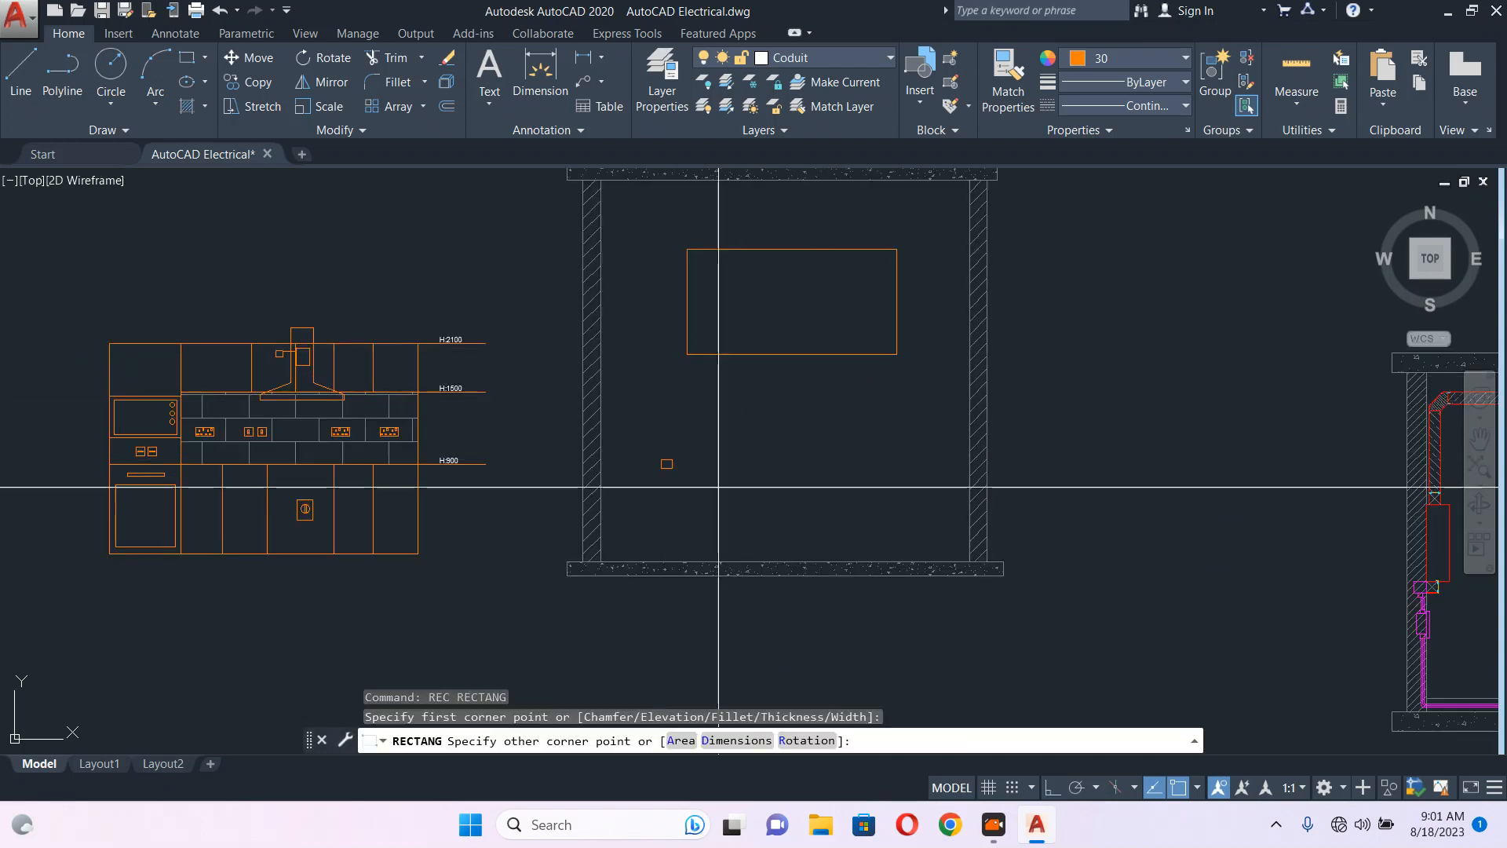
{"action": "left_click", "coordinate": [926, 522]}
{"action": "key", "text": "Escape"}
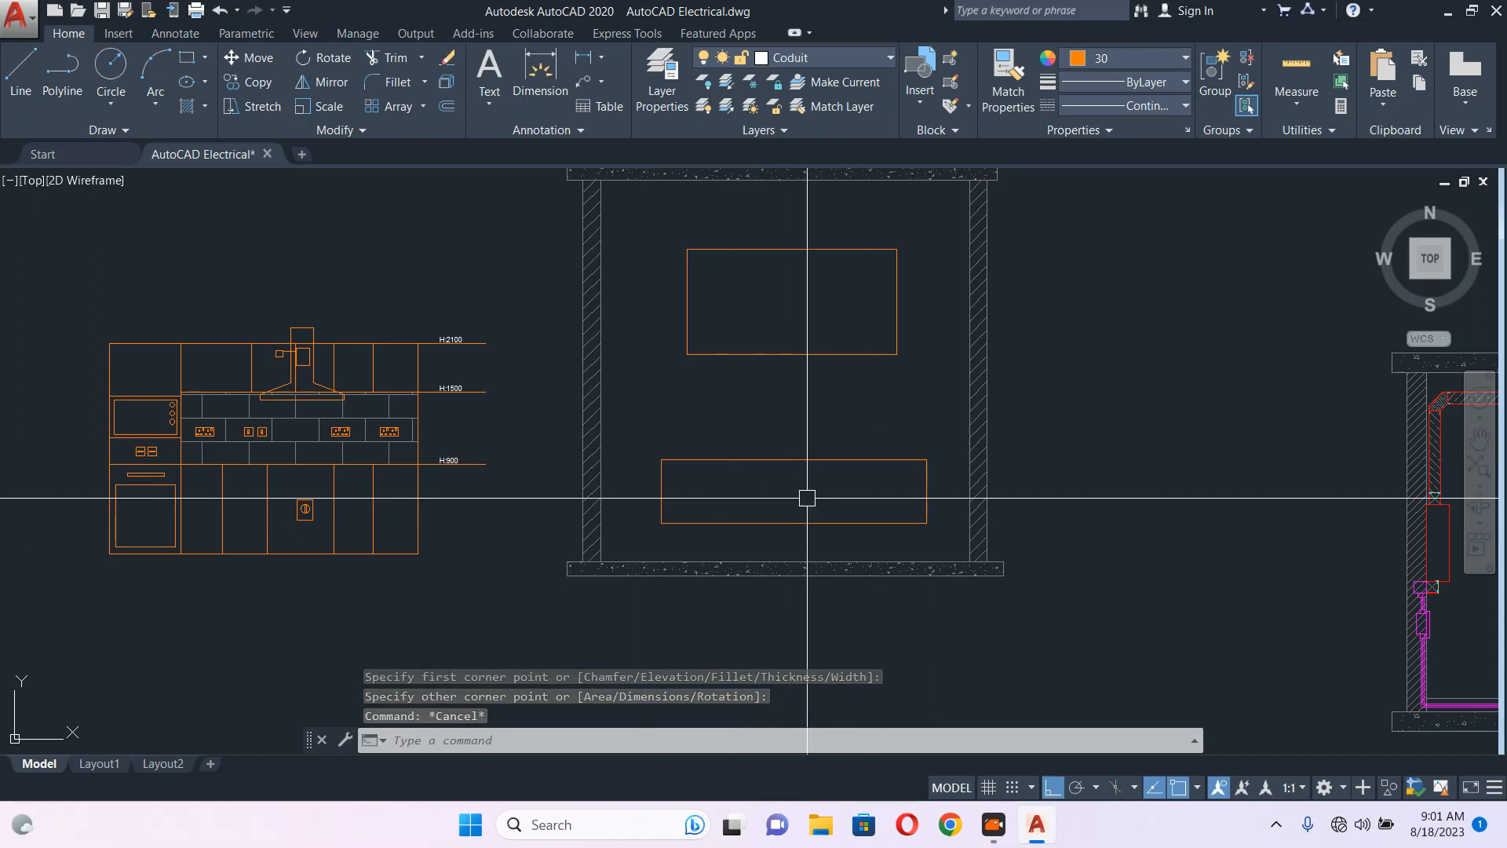
- Examine the three stacked sockets and their height labels on the DB-GF-B6 circuit in the living area plan
{"action": "scroll", "coordinate": [792, 498], "scroll_direction": "down", "scroll_amount": 5}
{"action": "scroll", "coordinate": [467, 429], "scroll_direction": "up", "scroll_amount": 8}
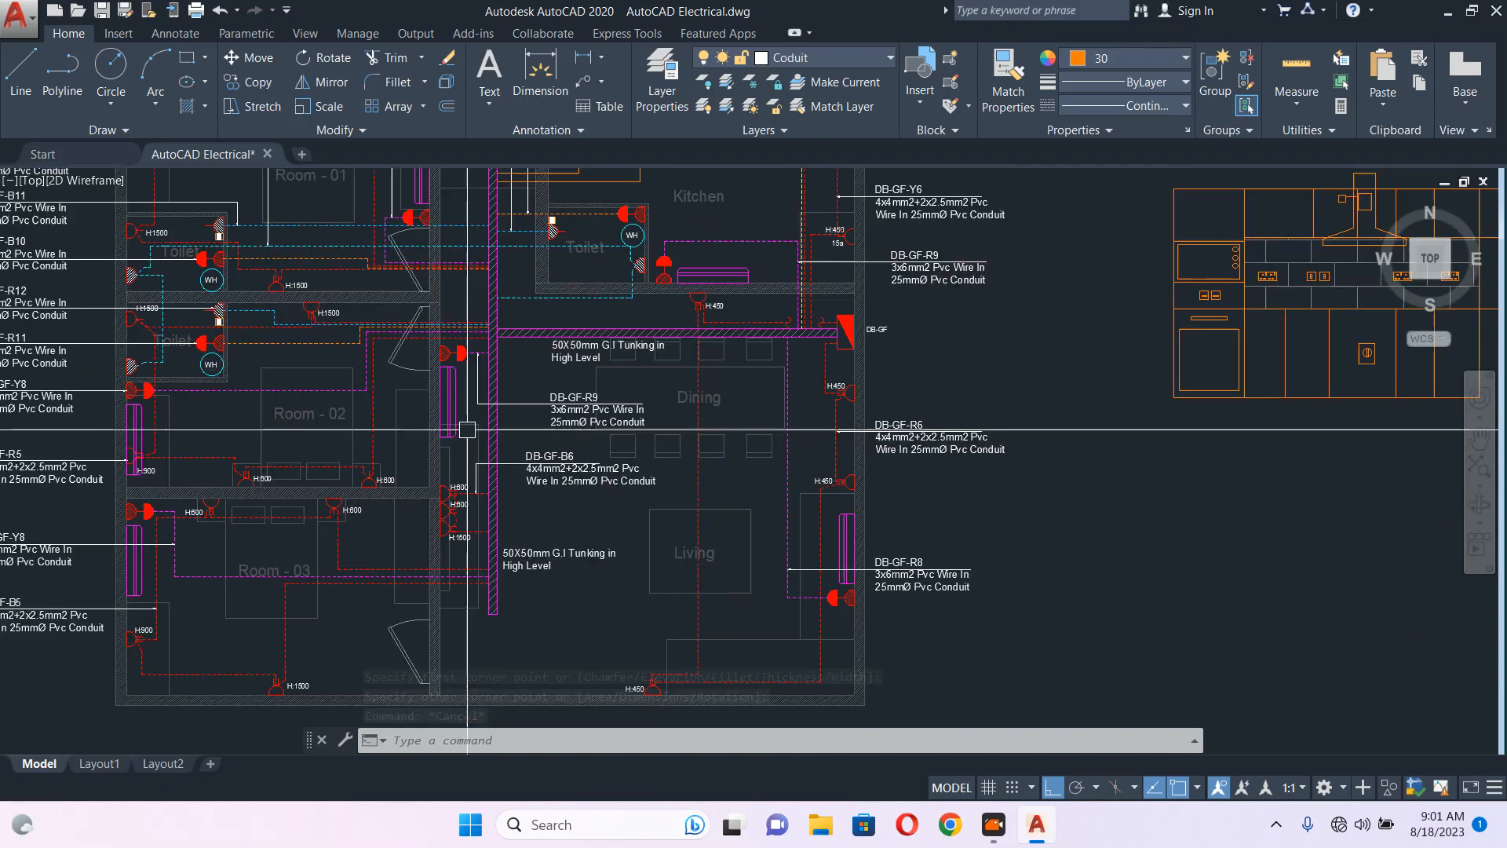
{"action": "scroll", "coordinate": [505, 536], "scroll_direction": "up", "scroll_amount": 4}
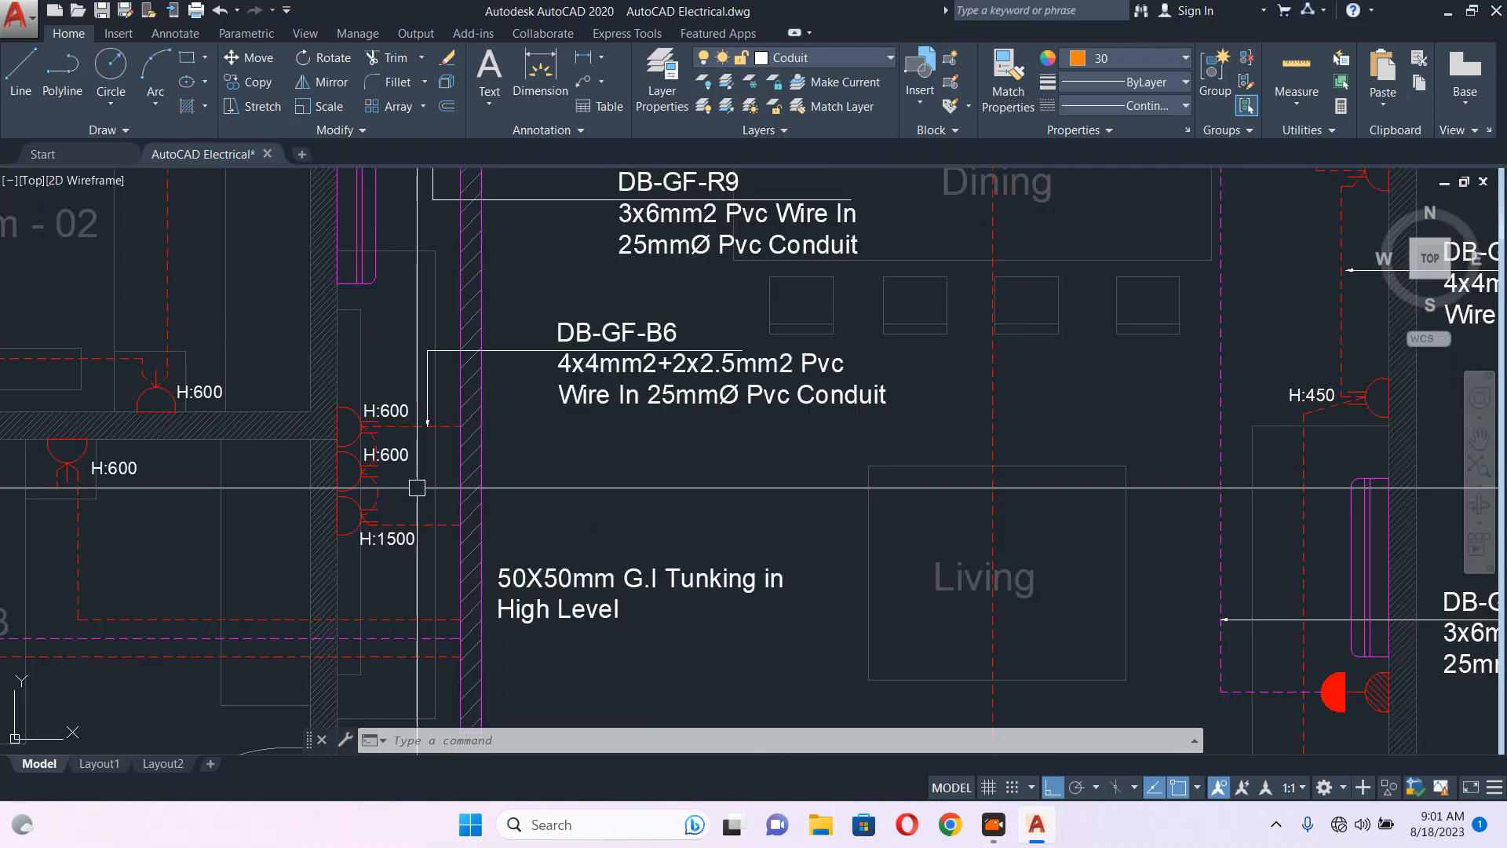
{"action": "scroll", "coordinate": [410, 487], "scroll_direction": "down", "scroll_amount": 5}
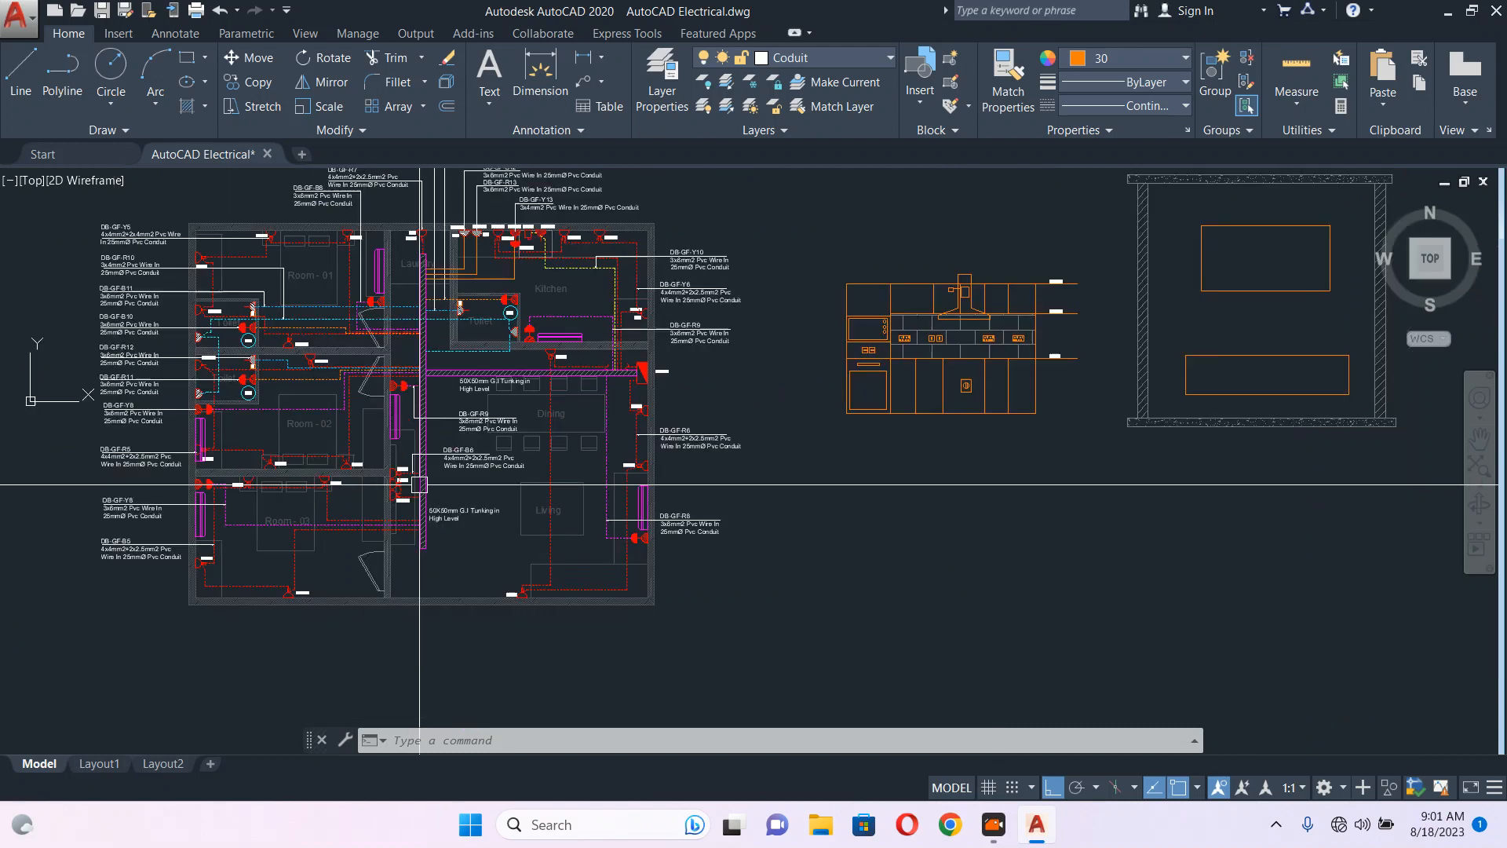
{"action": "scroll", "coordinate": [746, 402], "scroll_direction": "up", "scroll_amount": 2}
{"action": "scroll", "coordinate": [840, 384], "scroll_direction": "up", "scroll_amount": 4}
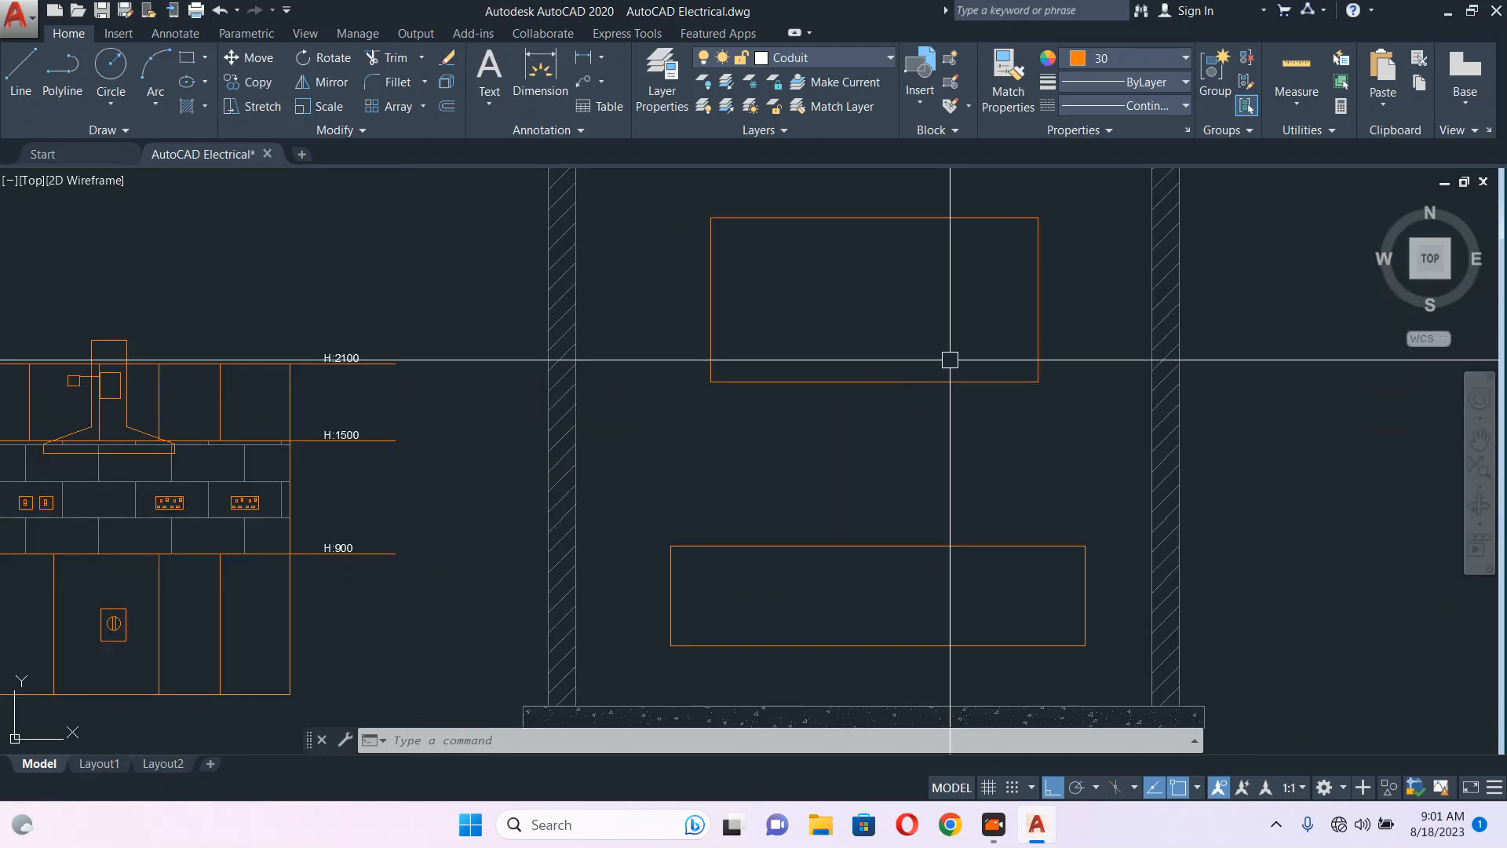
- Copy the rightmost socket symbol of the kitchen elevation into the upper-right corner of the section's upper orange rectangle
{"action": "middle_click_drag", "start_coordinate": [442, 435], "coordinate": [764, 353]}
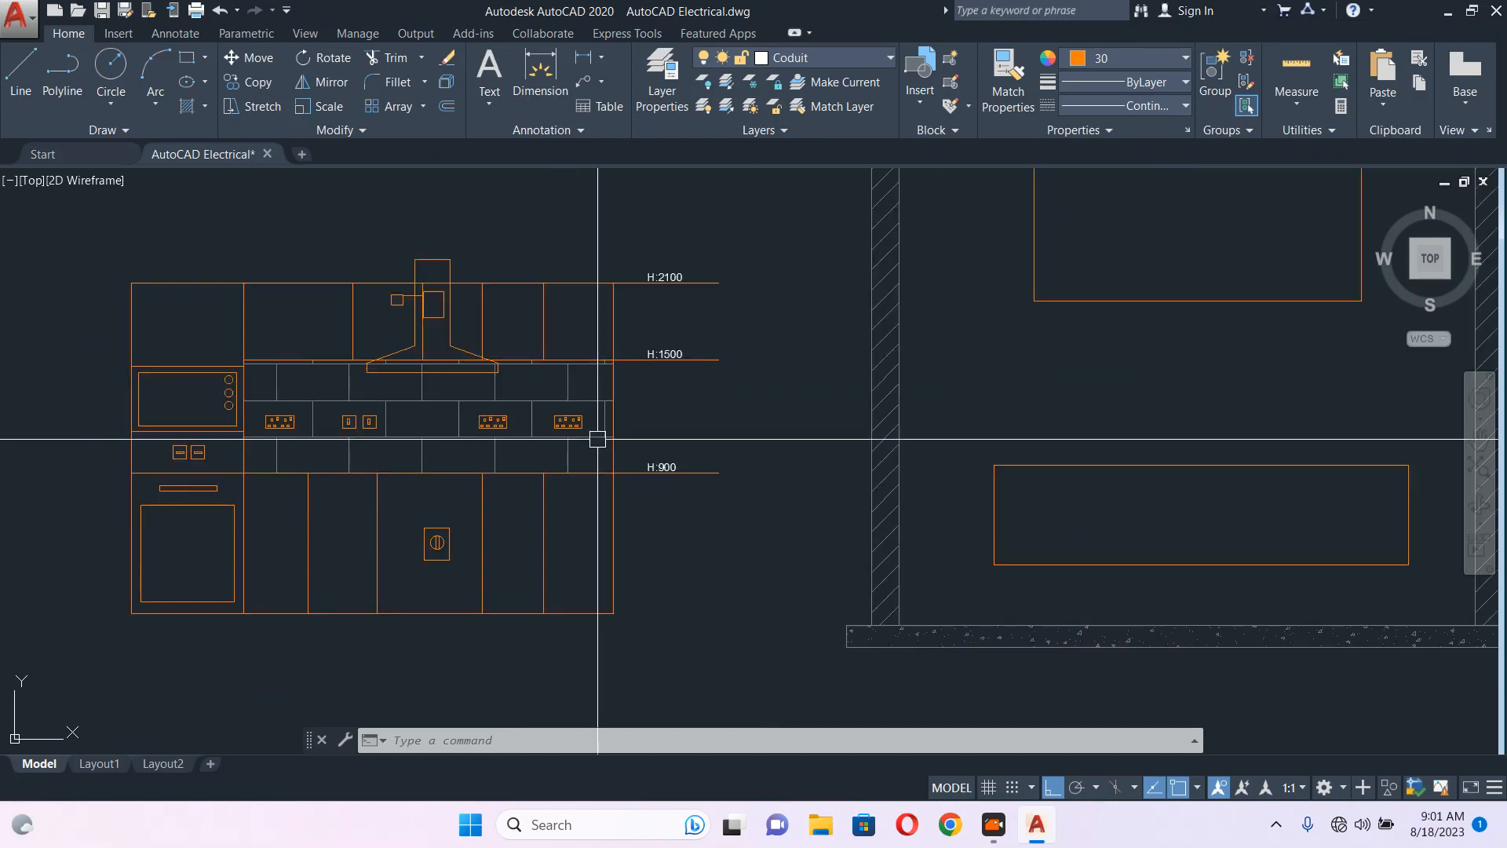
{"action": "scroll", "coordinate": [599, 437], "scroll_direction": "up", "scroll_amount": 4}
{"action": "left_click", "coordinate": [474, 363]}
{"action": "left_click", "coordinate": [591, 433]}
{"action": "type", "text": "co"}
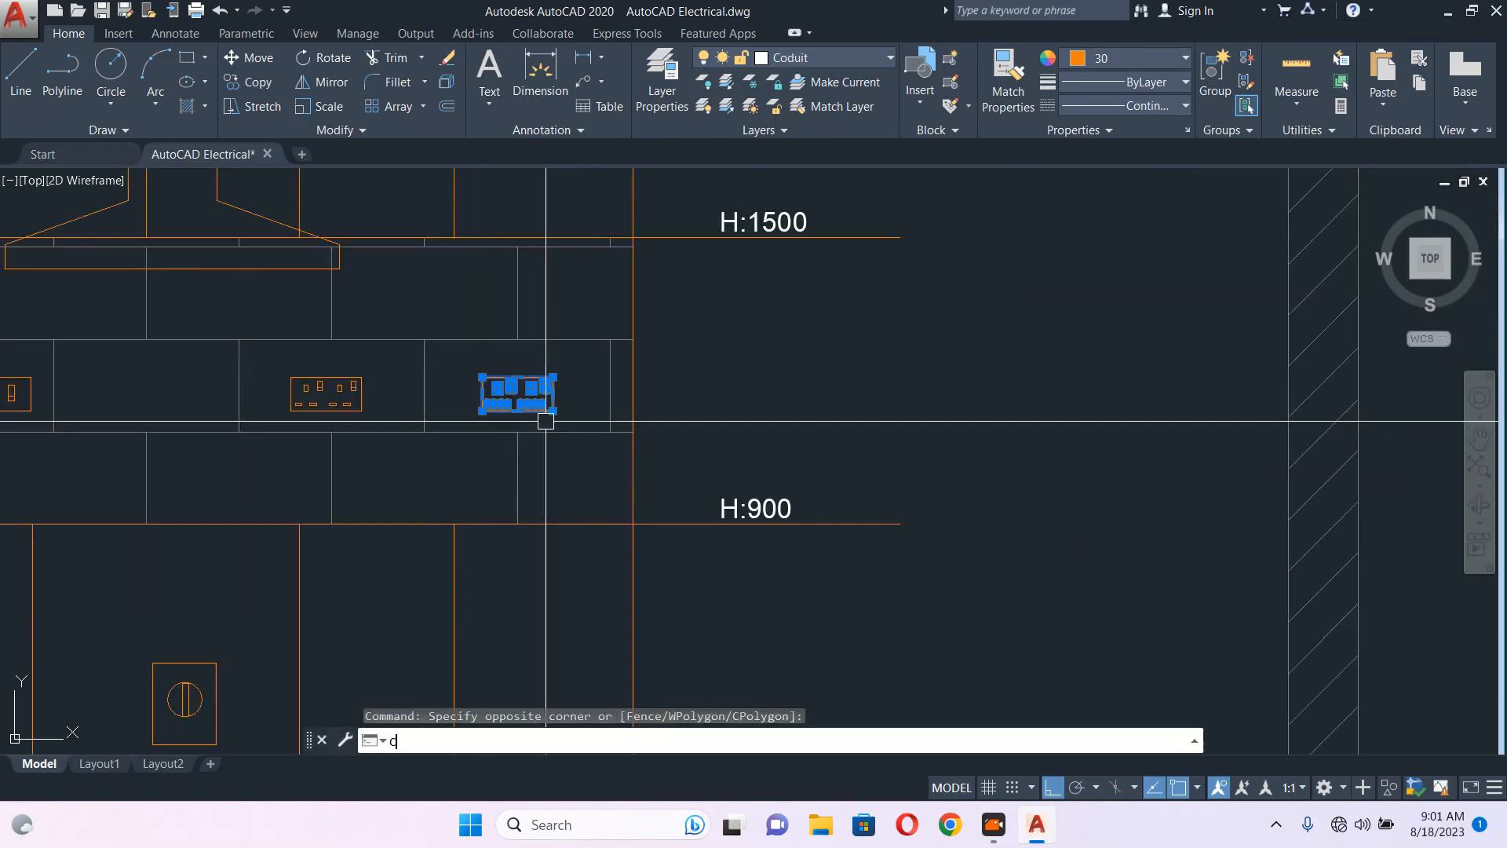
{"action": "key", "text": "Return"}
{"action": "left_click", "coordinate": [517, 409]}
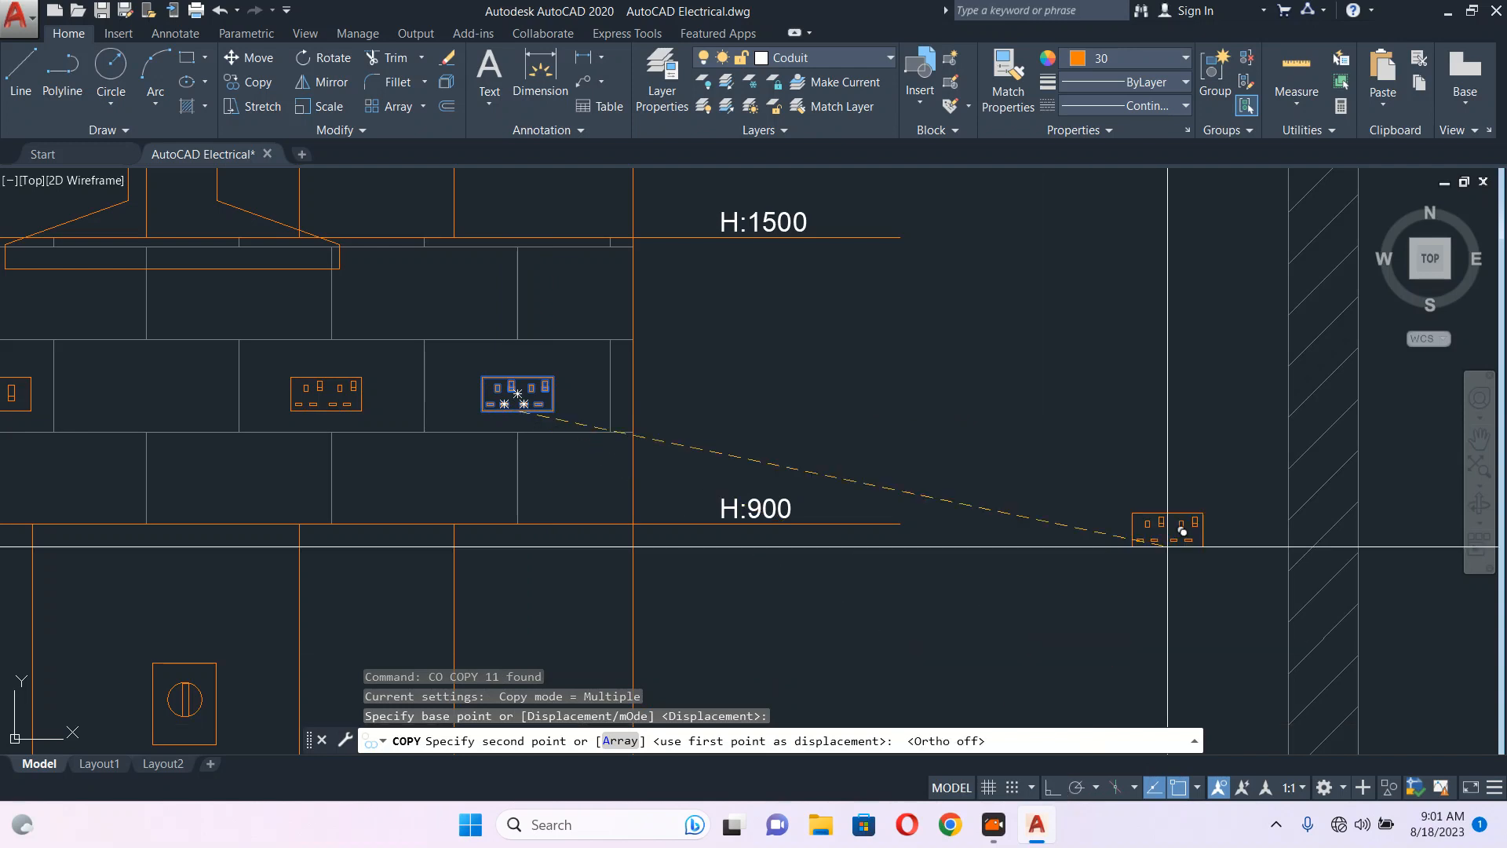
{"action": "middle_click_drag", "start_coordinate": [1227, 464], "coordinate": [801, 555]}
{"action": "scroll", "coordinate": [801, 555], "scroll_direction": "down", "scroll_amount": 4}
{"action": "middle_click_drag", "start_coordinate": [1210, 413], "coordinate": [951, 514]}
{"action": "scroll", "coordinate": [987, 491], "scroll_direction": "up", "scroll_amount": 2}
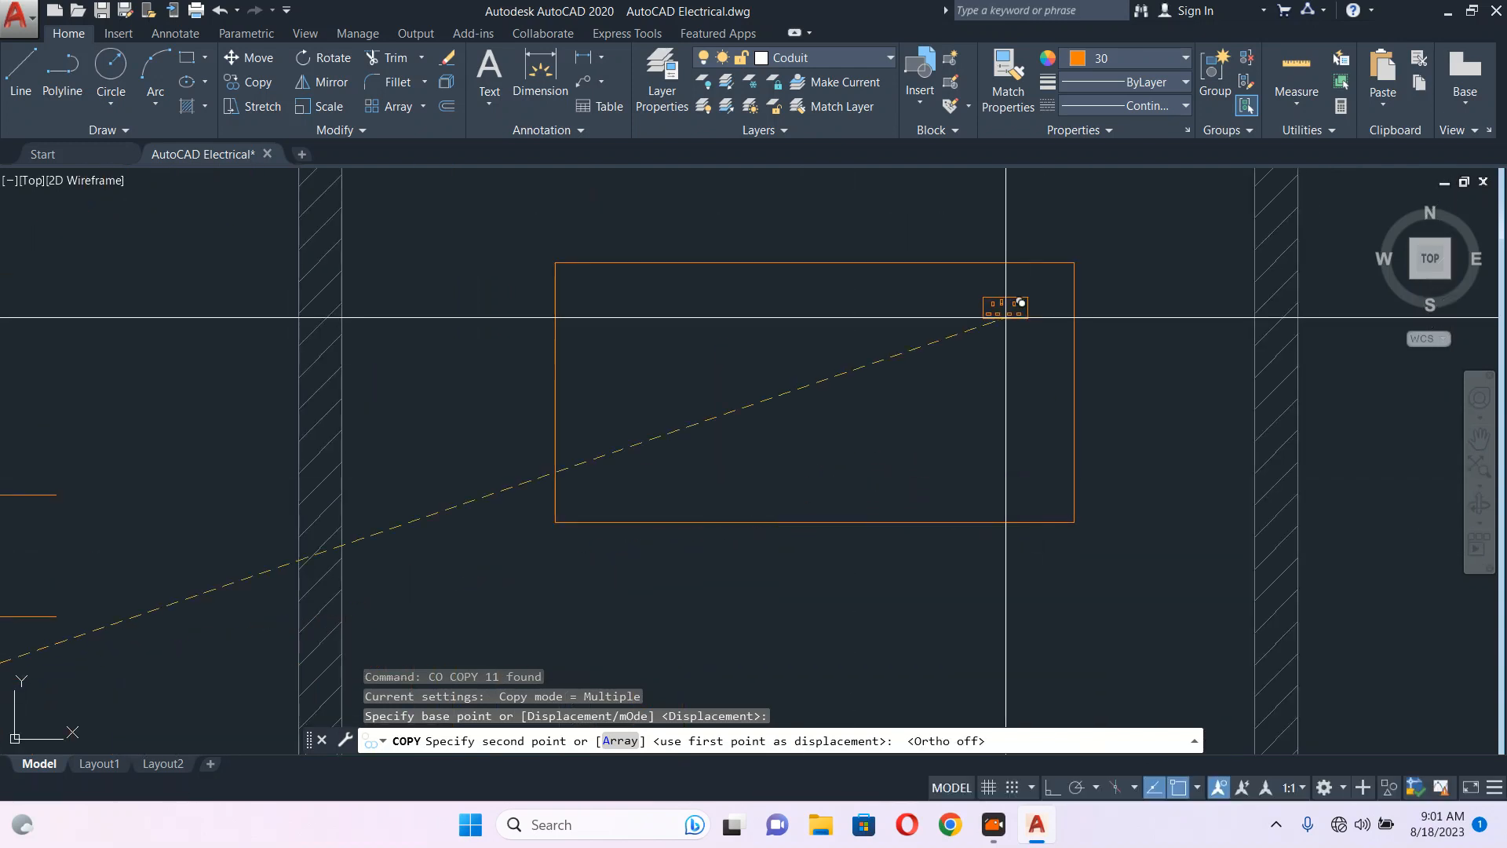
{"action": "left_click", "coordinate": [1010, 317]}
{"action": "key", "text": "Escape"}
- Draw a small rectangle between the section's upper orange rectangle and the right hatched wall, and erase it
{"action": "middle_click_drag", "start_coordinate": [1118, 212], "coordinate": [954, 328]}
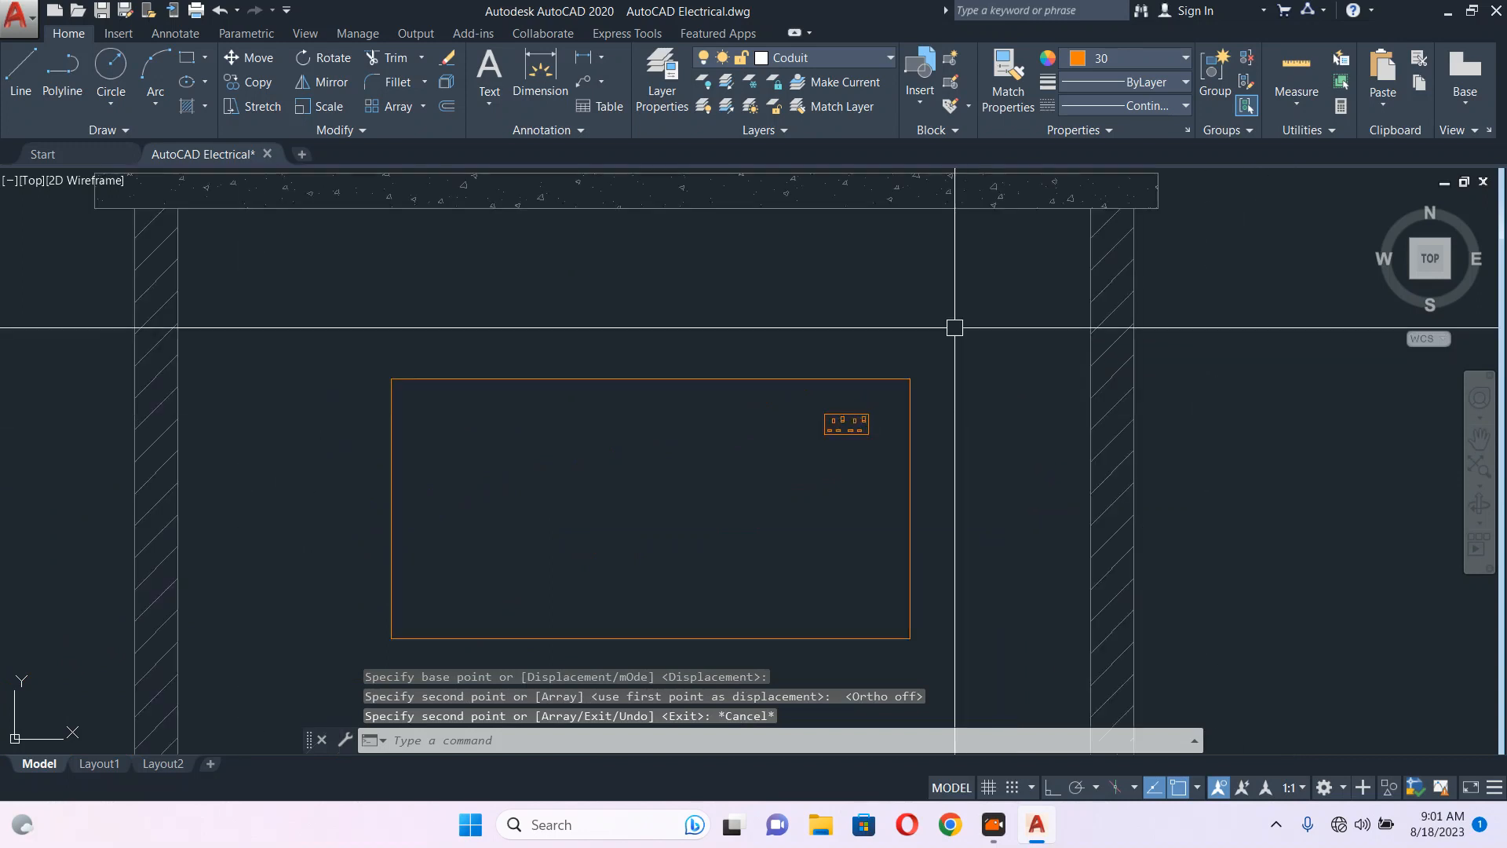
{"action": "type", "text": "rec"}
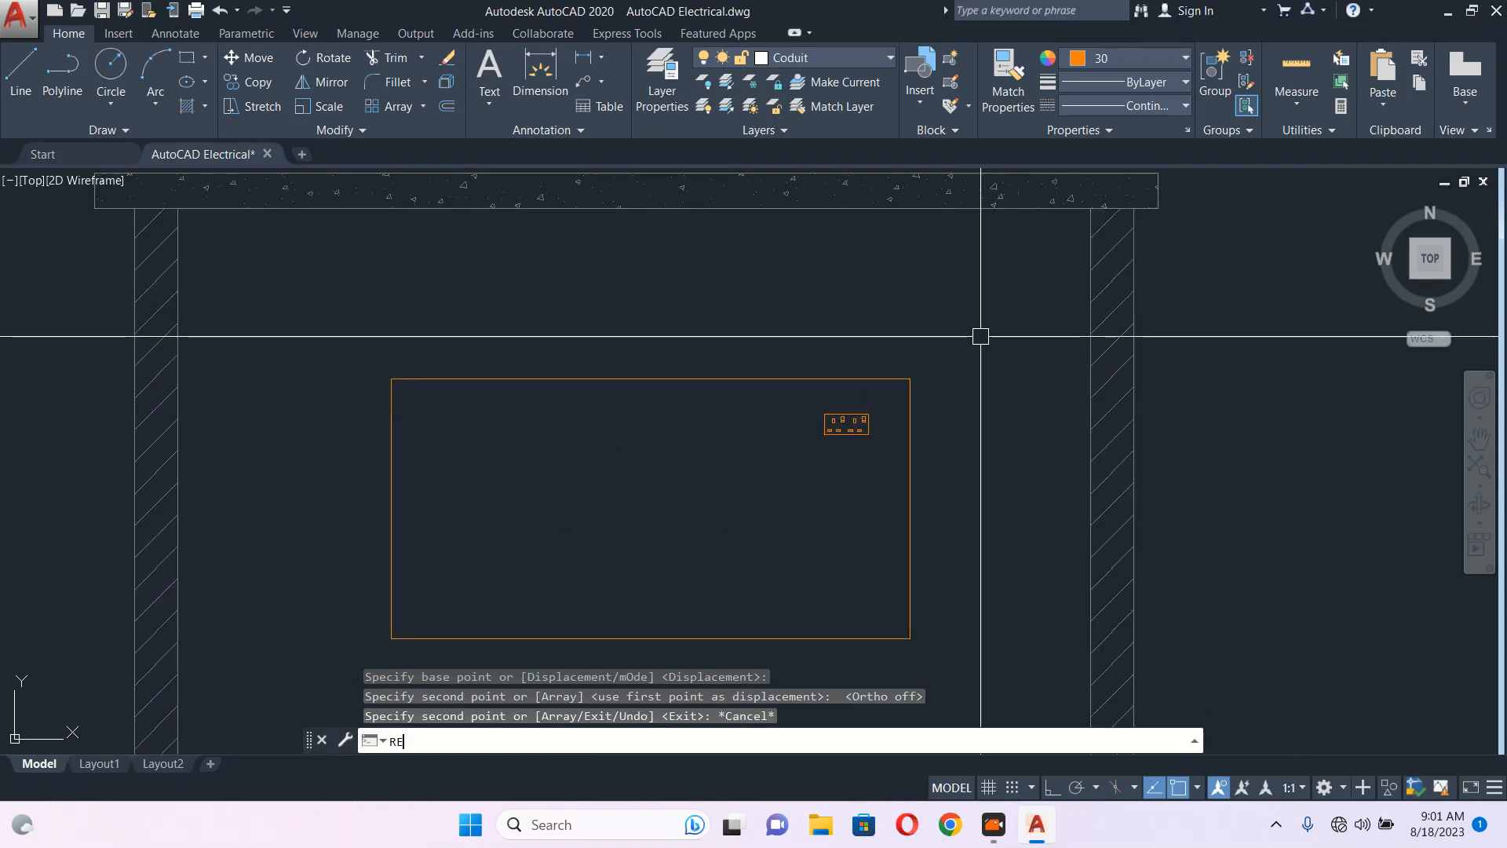
{"action": "key", "text": "Return"}
{"action": "left_click", "coordinate": [976, 288]}
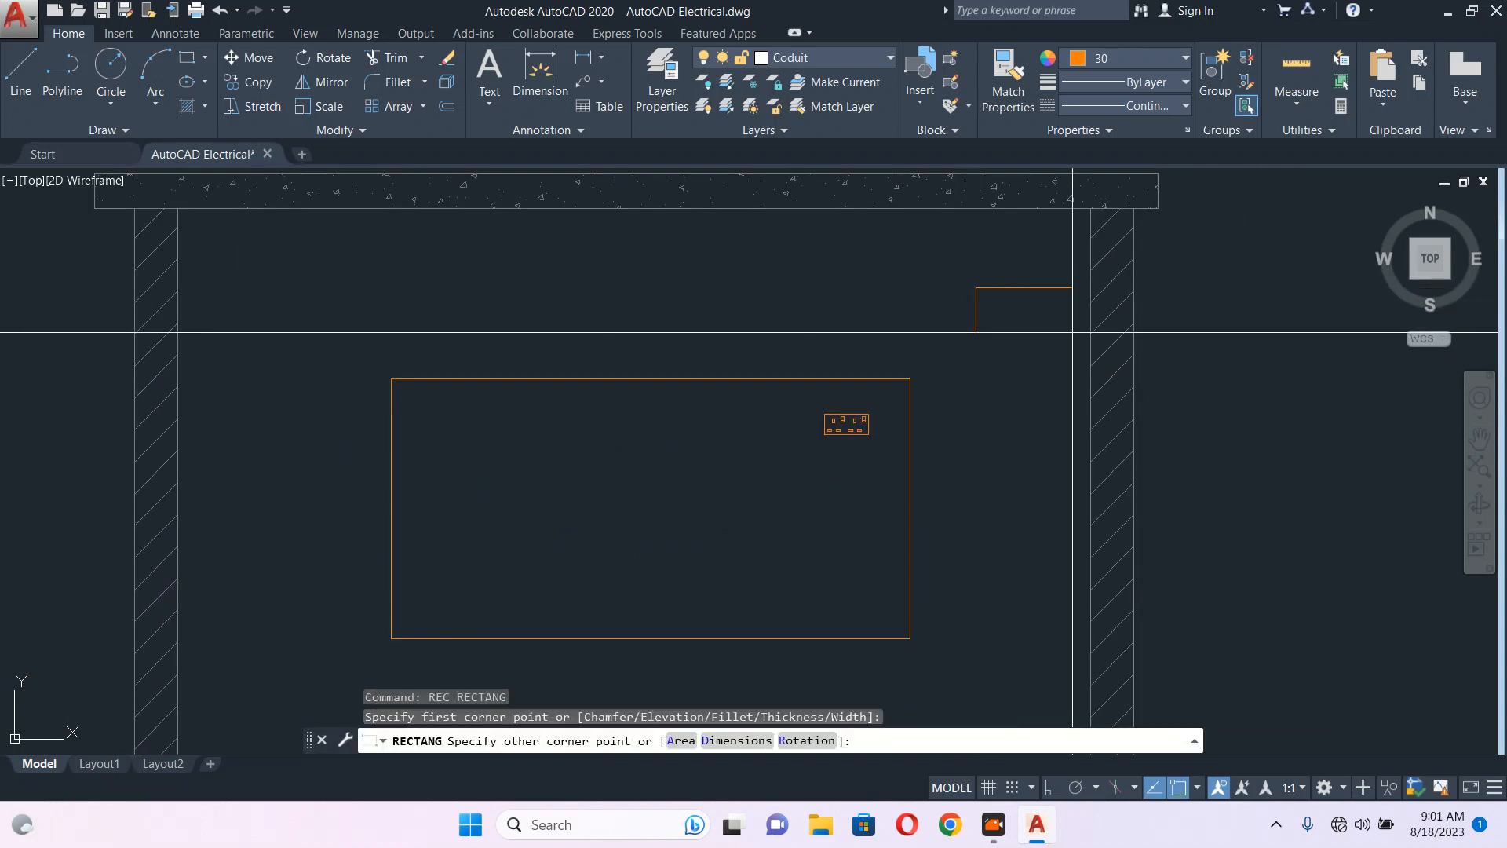
{"action": "left_click", "coordinate": [1057, 340]}
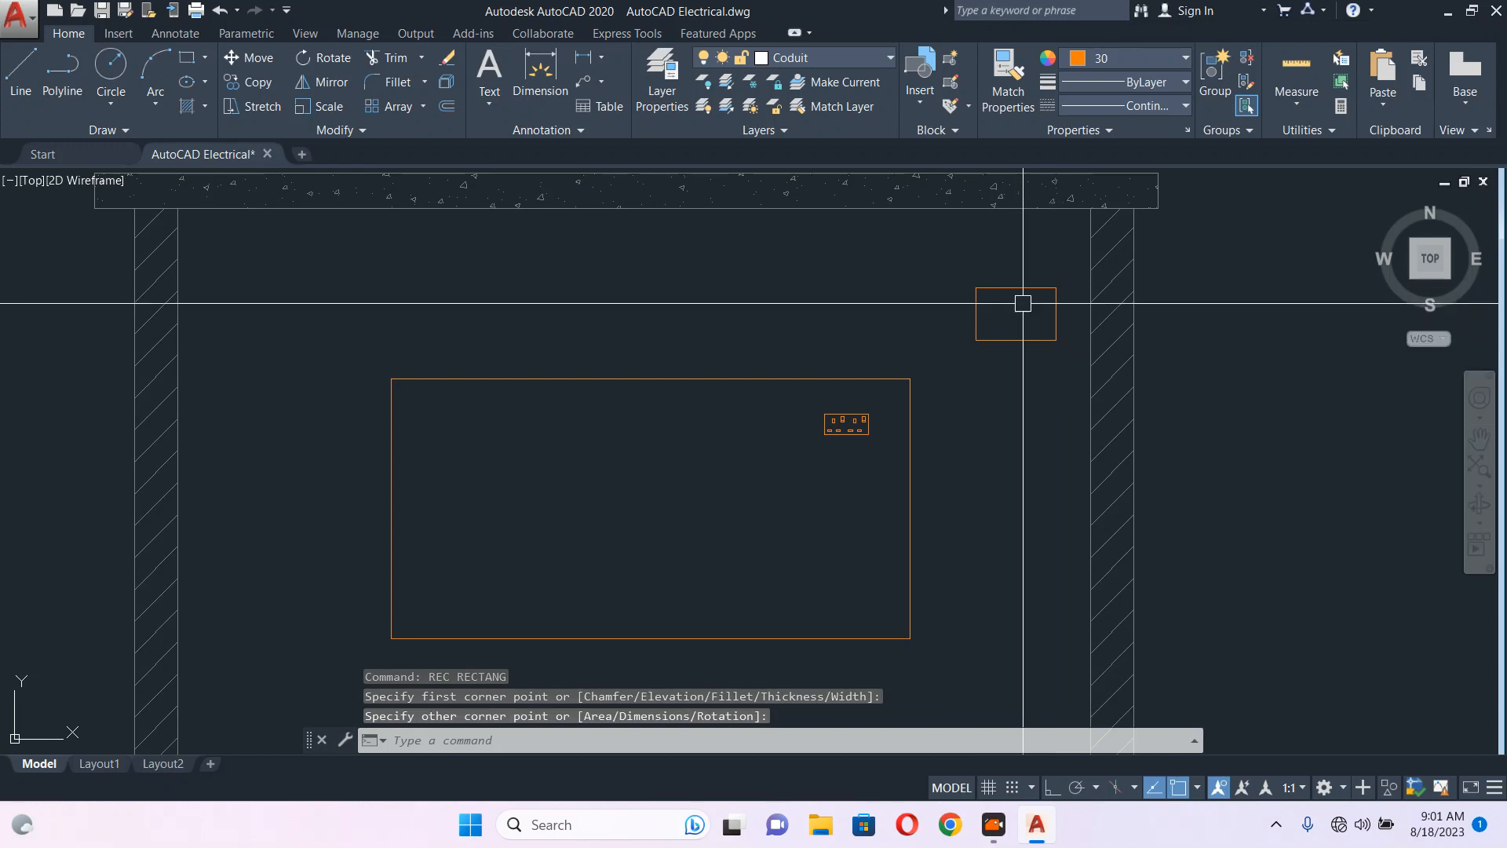
{"action": "left_click", "coordinate": [1062, 269]}
{"action": "left_click", "coordinate": [992, 327]}
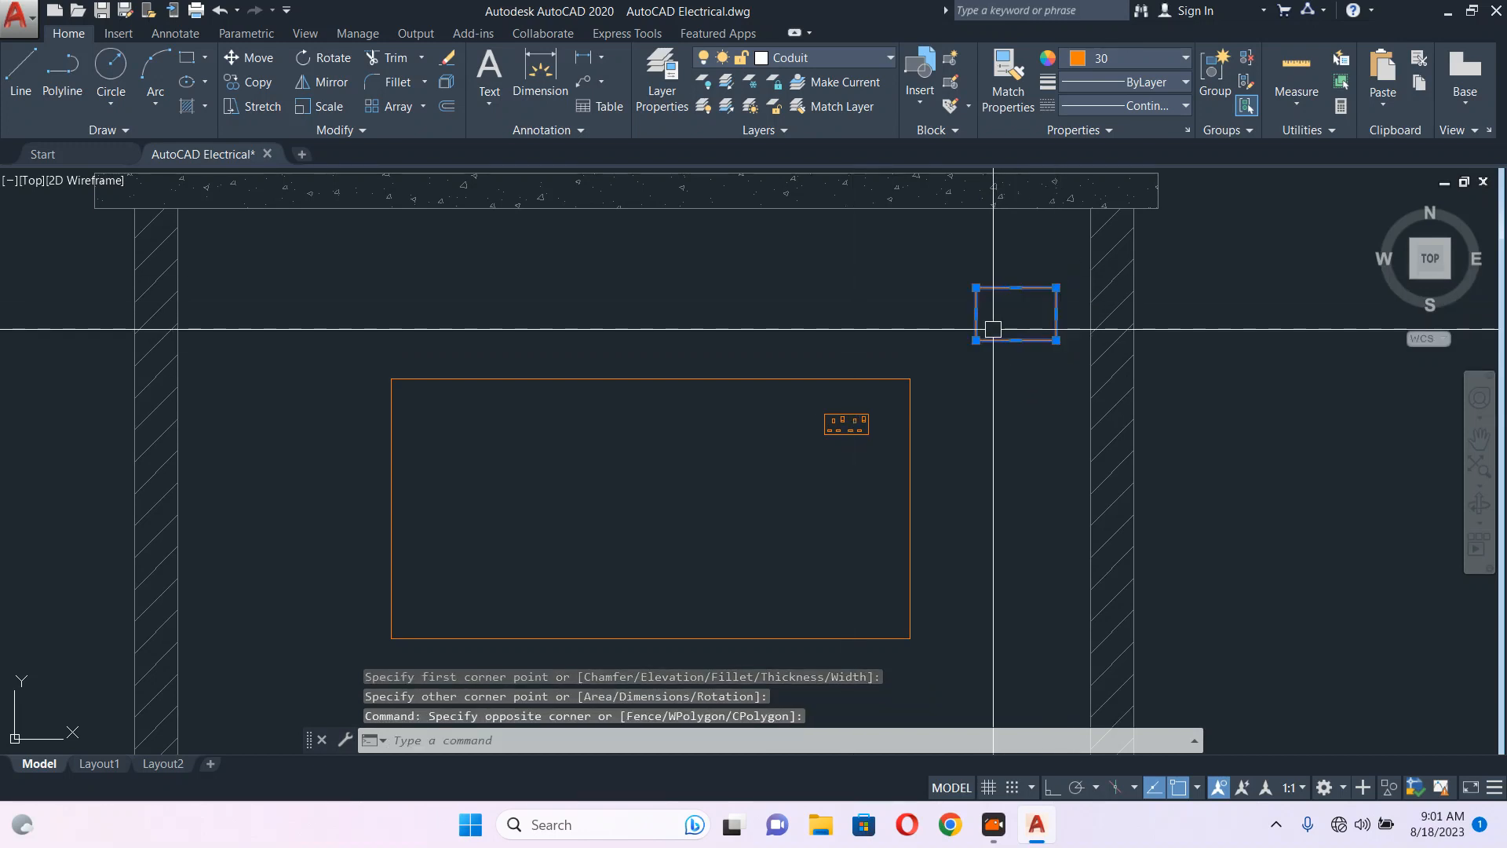
{"action": "type", "text": "e"}
{"action": "key", "text": "Return"}
- Check the section's socket placement against the H:600 and H:1500 labels on the living area wall in the plan
{"action": "middle_click_drag", "start_coordinate": [859, 462], "coordinate": [862, 351]}
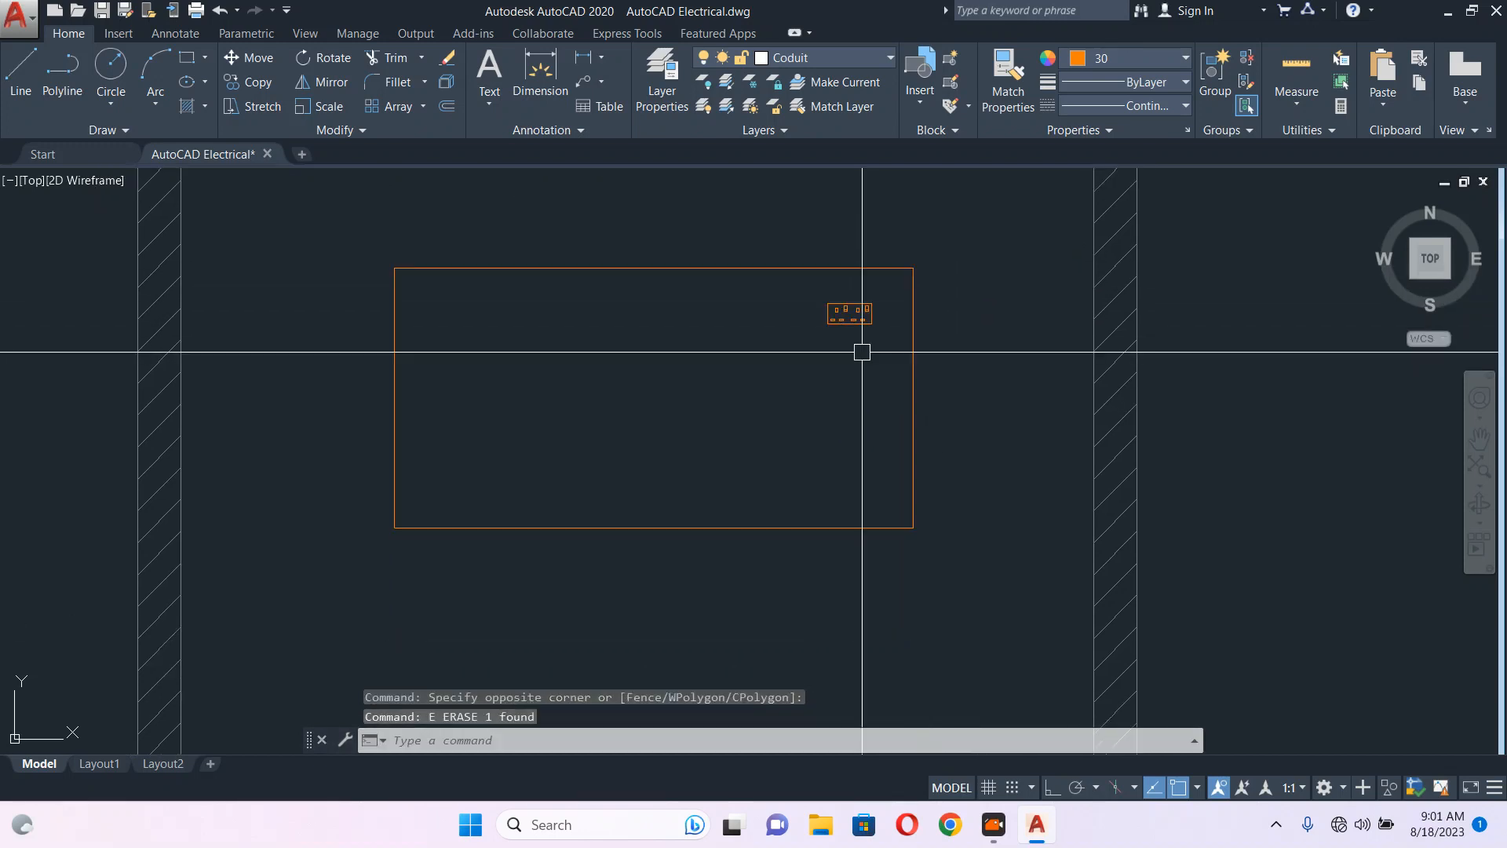
{"action": "scroll", "coordinate": [862, 352], "scroll_direction": "down", "scroll_amount": 2}
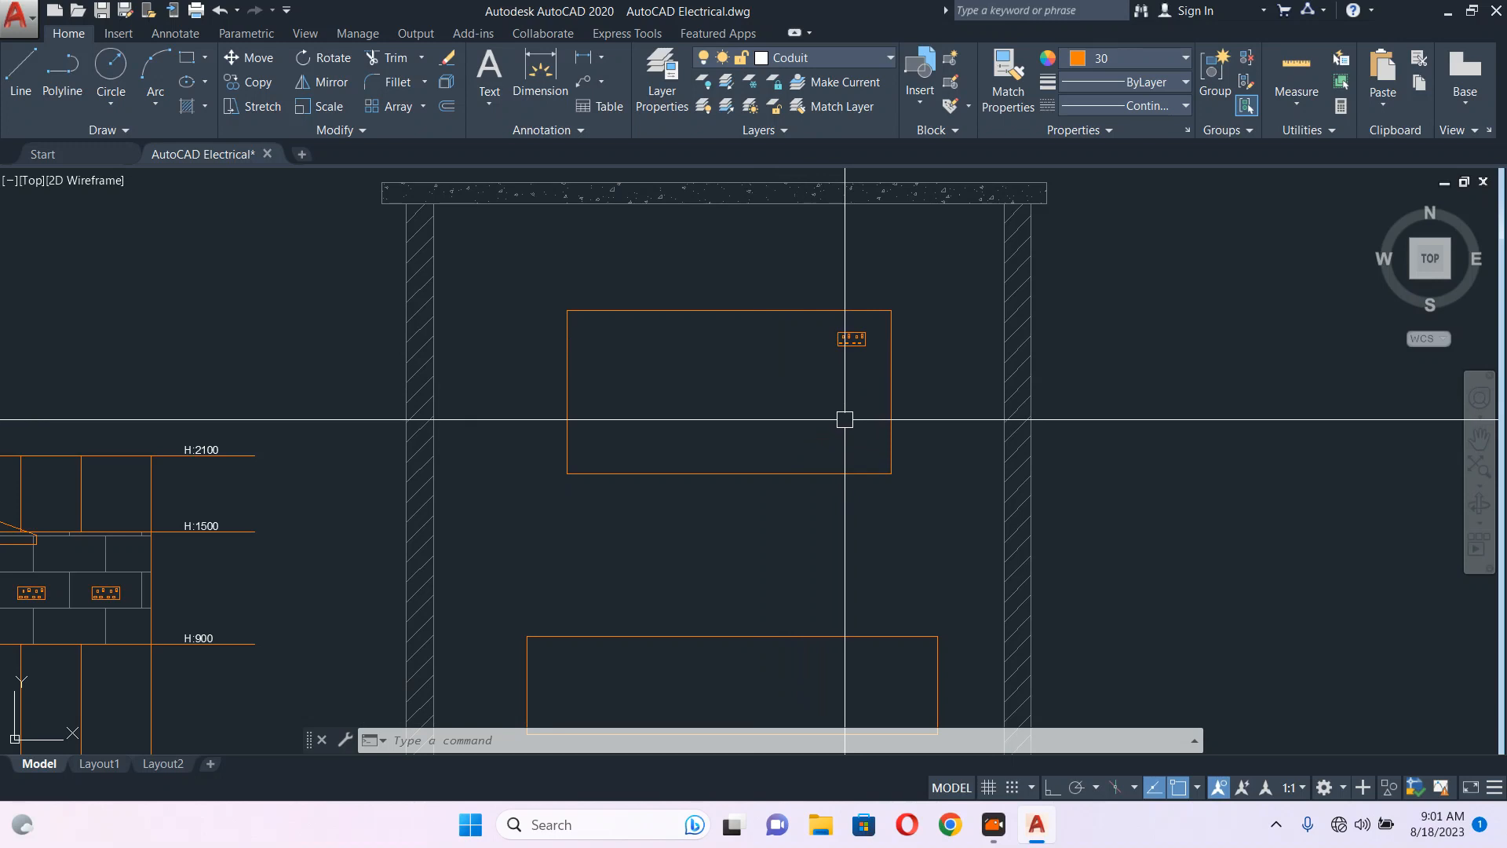
{"action": "scroll", "coordinate": [845, 419], "scroll_direction": "down", "scroll_amount": 1}
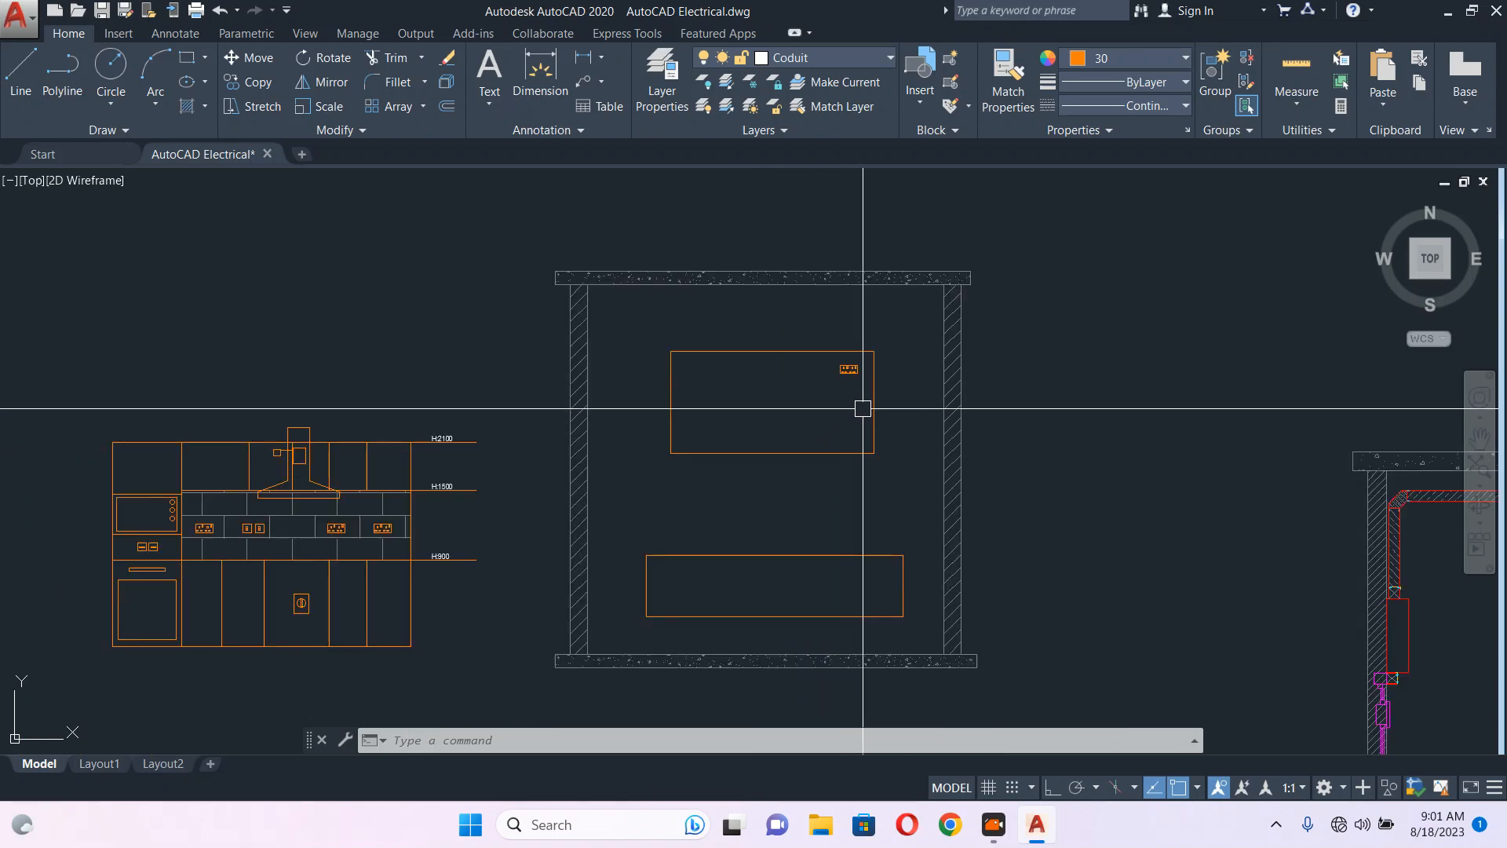
{"action": "scroll", "coordinate": [863, 404], "scroll_direction": "down", "scroll_amount": 3}
{"action": "scroll", "coordinate": [286, 502], "scroll_direction": "up", "scroll_amount": 4}
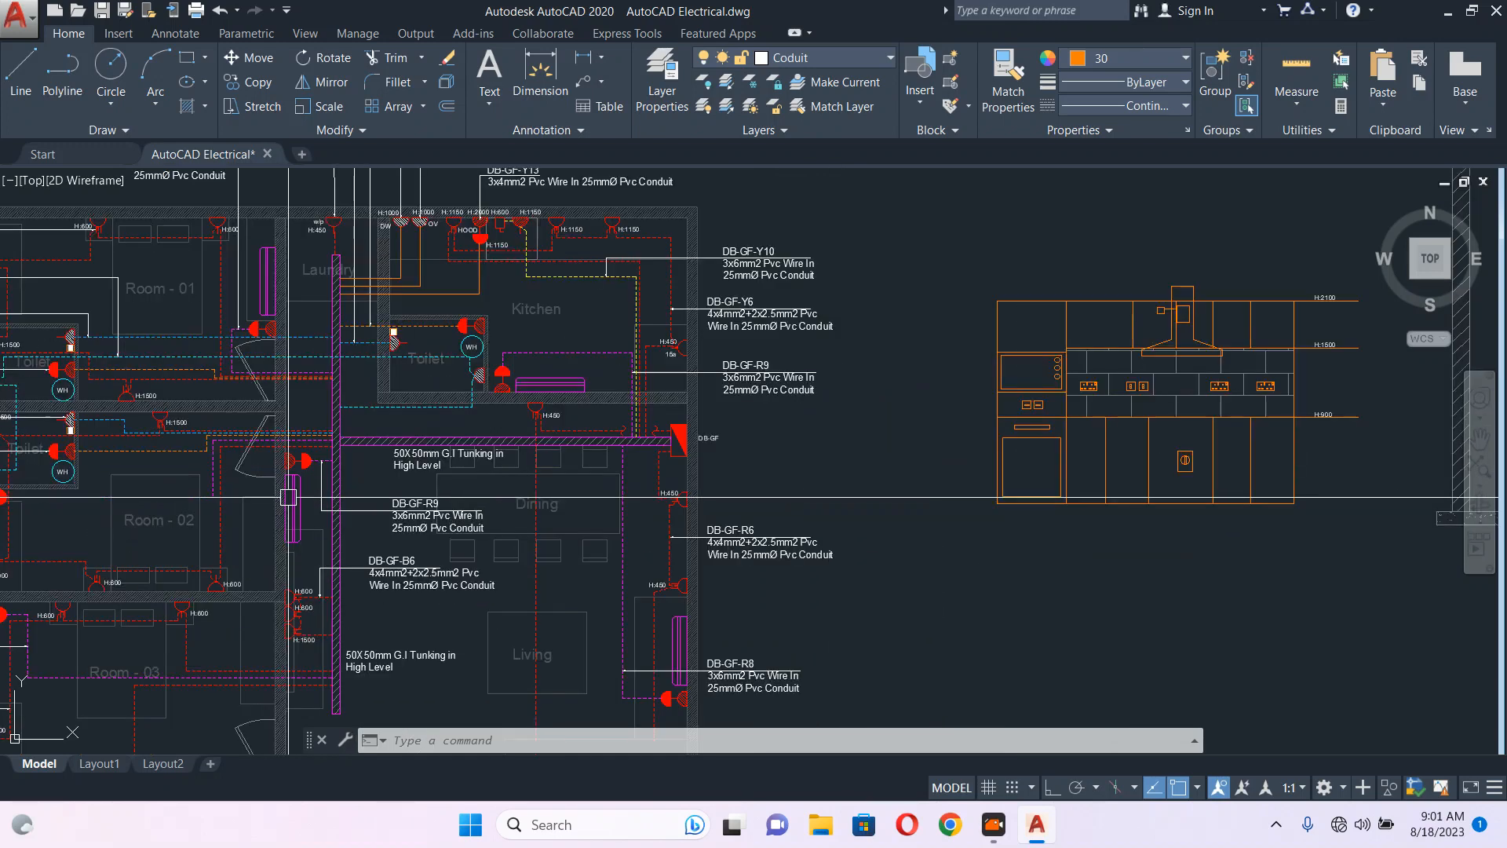
{"action": "scroll", "coordinate": [357, 474], "scroll_direction": "up", "scroll_amount": 4}
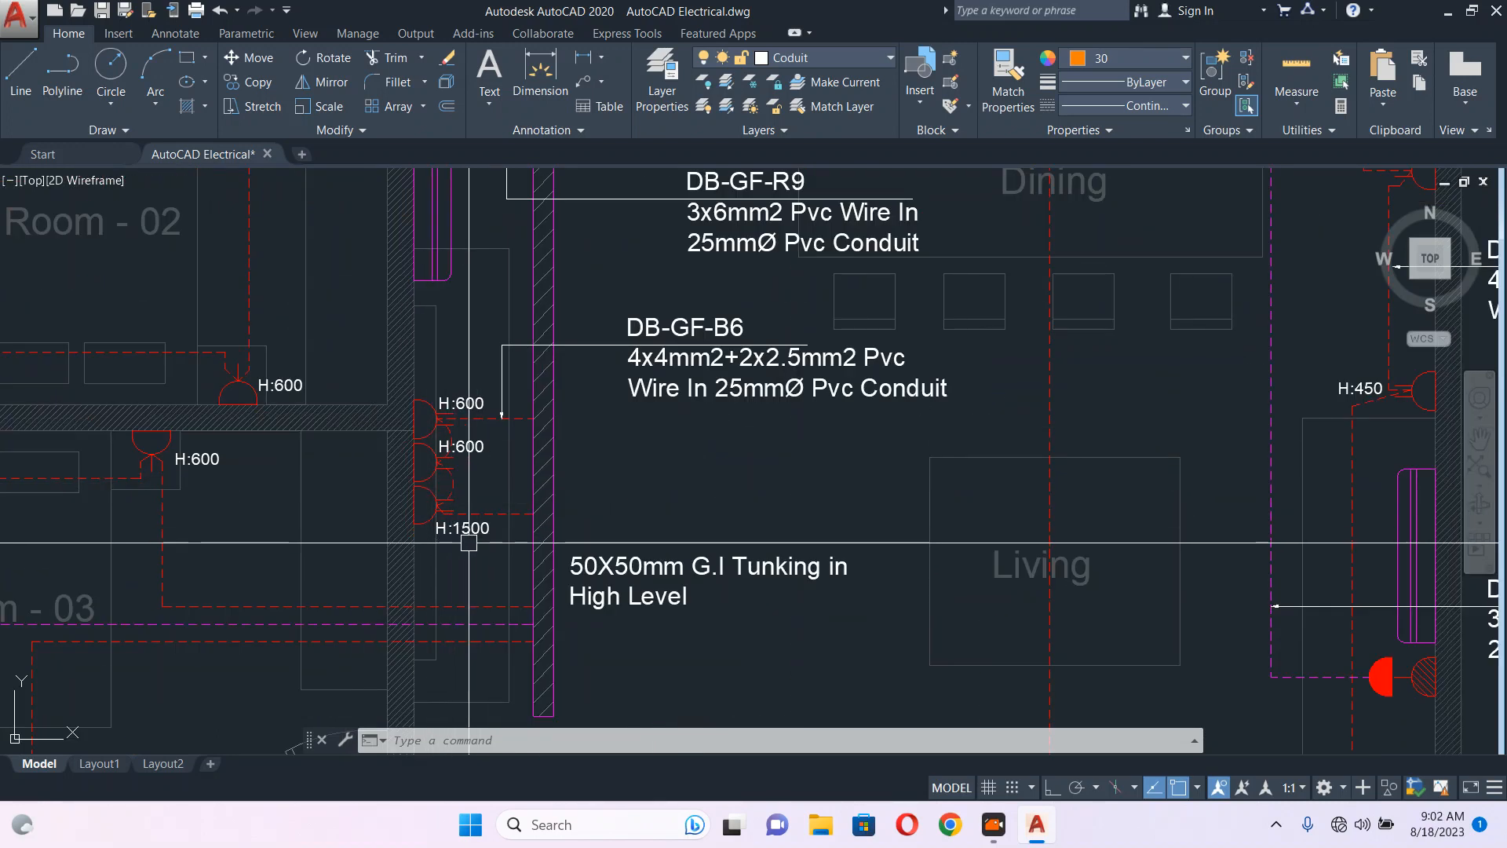
{"action": "scroll", "coordinate": [463, 462], "scroll_direction": "down", "scroll_amount": 4}
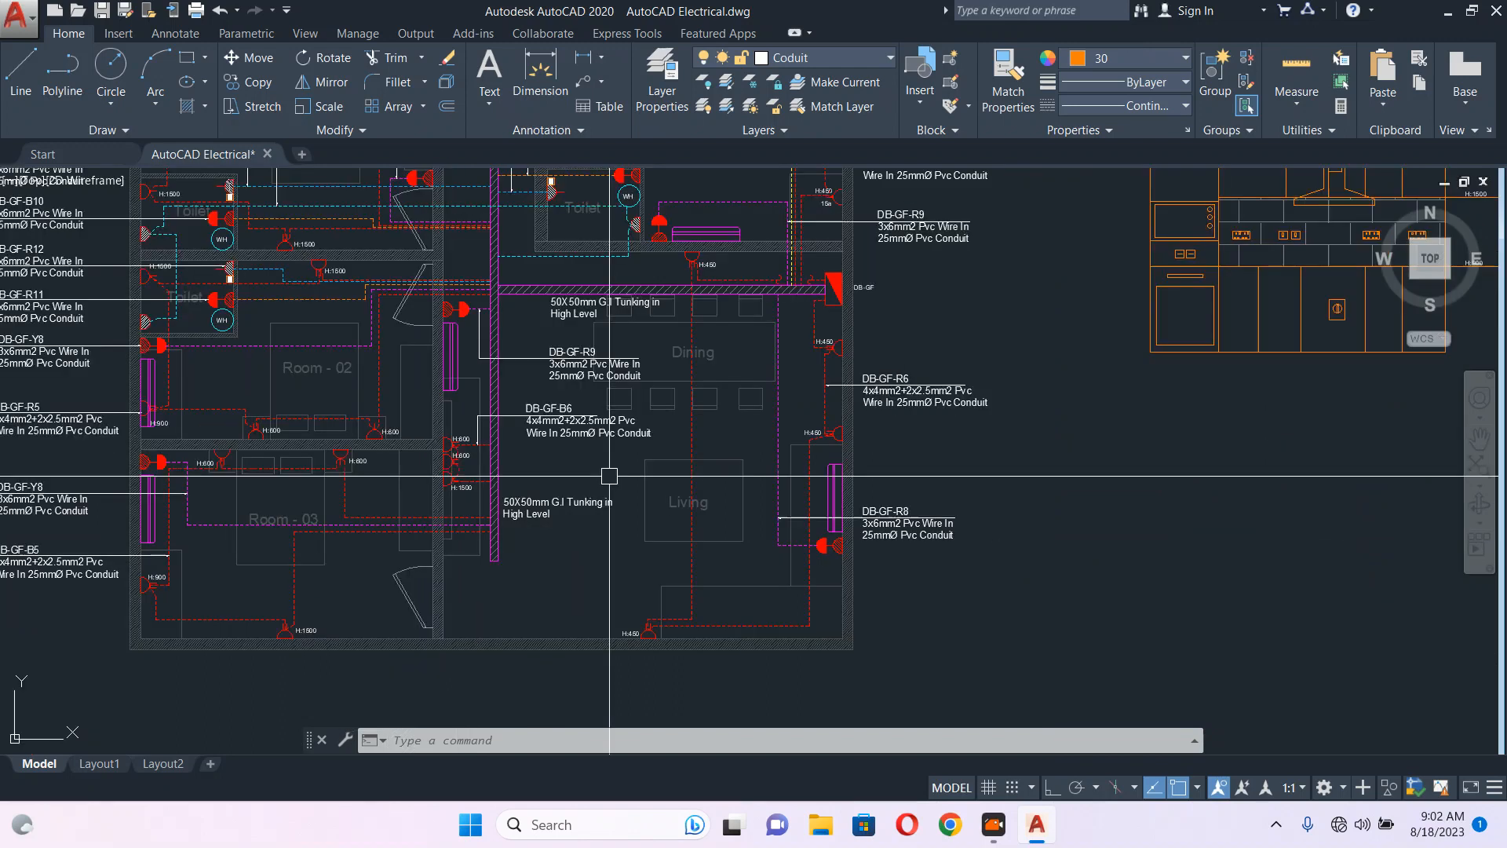
{"action": "middle_click_drag", "start_coordinate": [1012, 405], "coordinate": [444, 405]}
{"action": "scroll", "coordinate": [1123, 349], "scroll_direction": "down", "scroll_amount": 2}
{"action": "middle_click_drag", "start_coordinate": [1124, 360], "coordinate": [780, 477]}
{"action": "scroll", "coordinate": [912, 289], "scroll_direction": "up", "scroll_amount": 4}
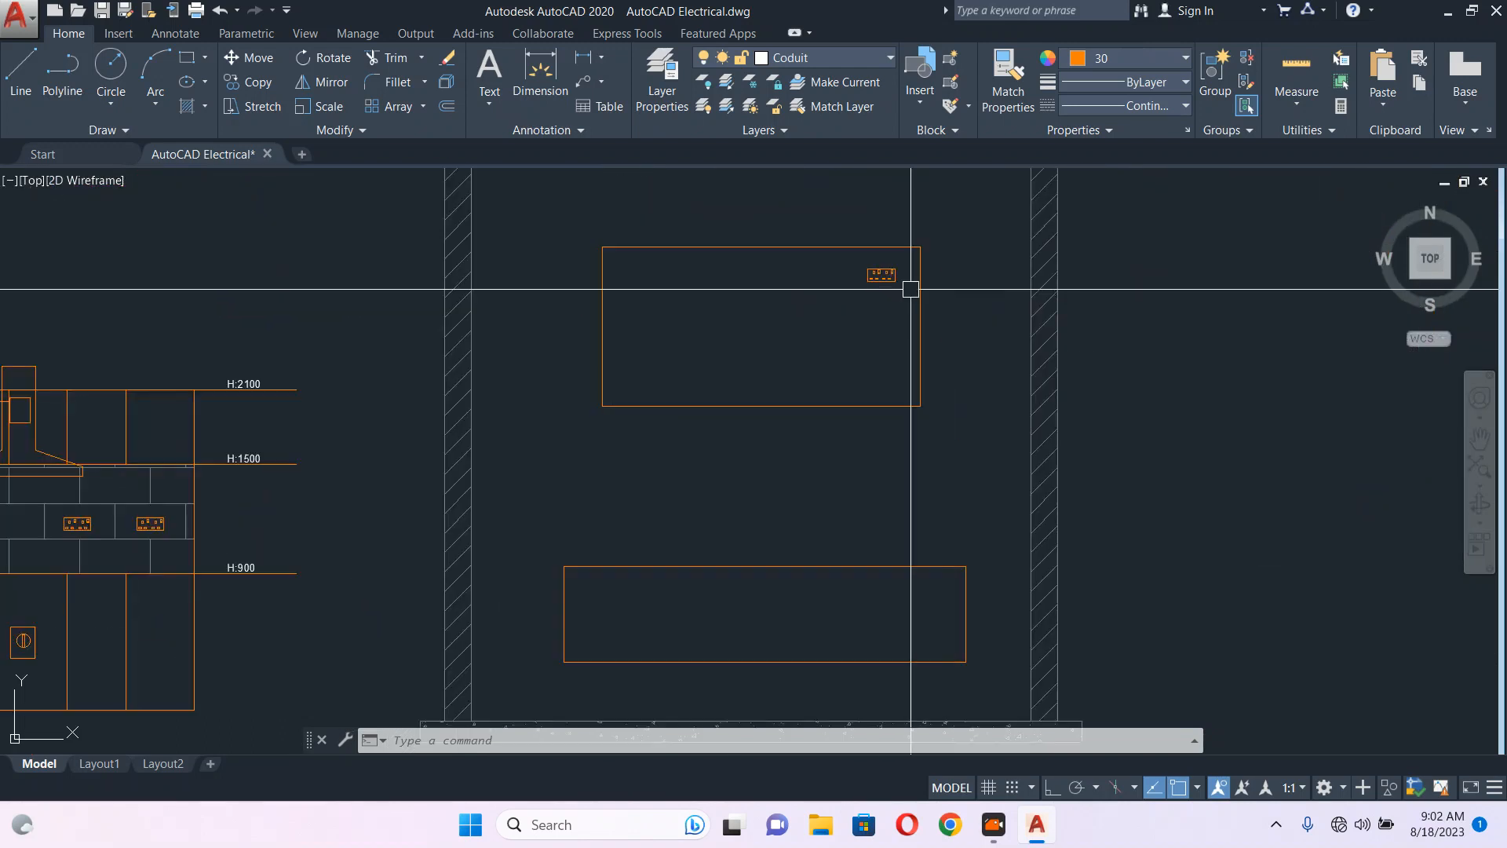
{"action": "left_click", "coordinate": [861, 283]}
{"action": "left_click", "coordinate": [903, 261]}
{"action": "type", "text": "m"}
{"action": "key", "text": "Return"}
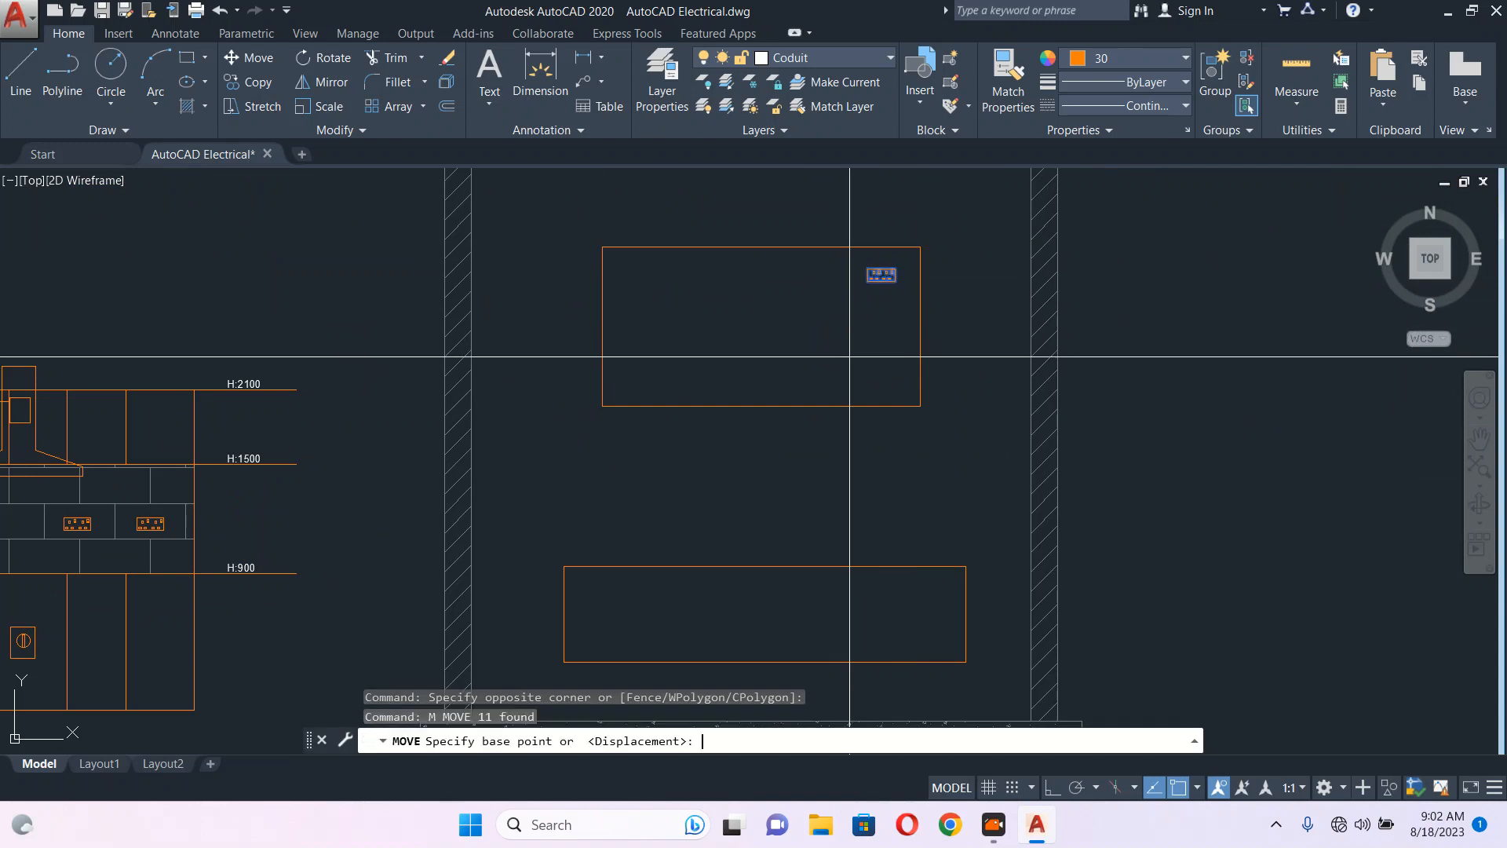
{"action": "scroll", "coordinate": [858, 369], "scroll_direction": "down", "scroll_amount": 4}
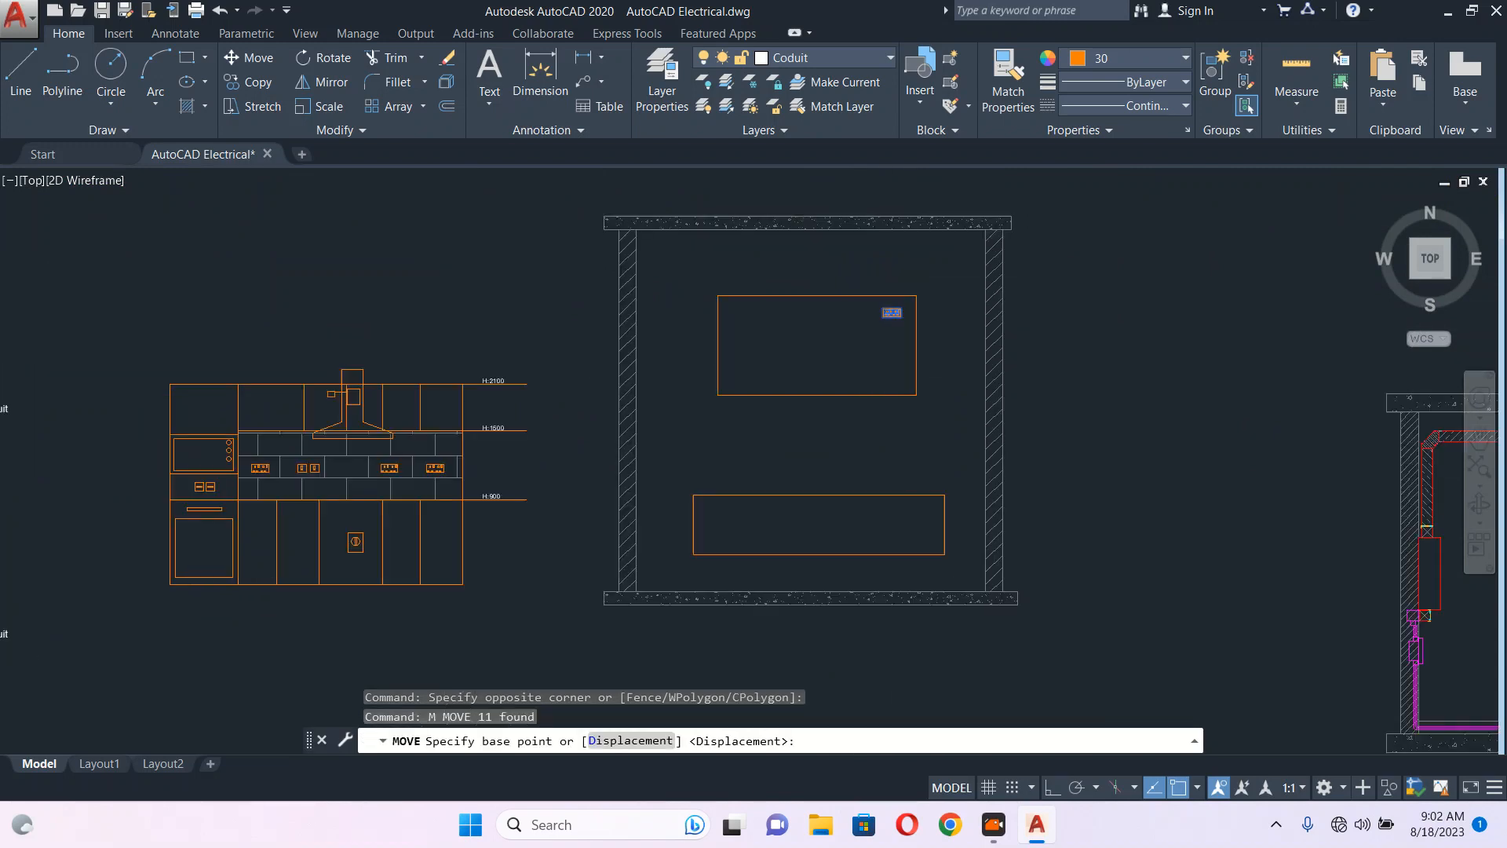
{"action": "key", "text": "Escape"}
- Move the H:600 label of the uppermost DB-GF-B6 socket down to the lowest of the three living area sockets
{"action": "middle_click_drag", "start_coordinate": [324, 521], "coordinate": [730, 504]}
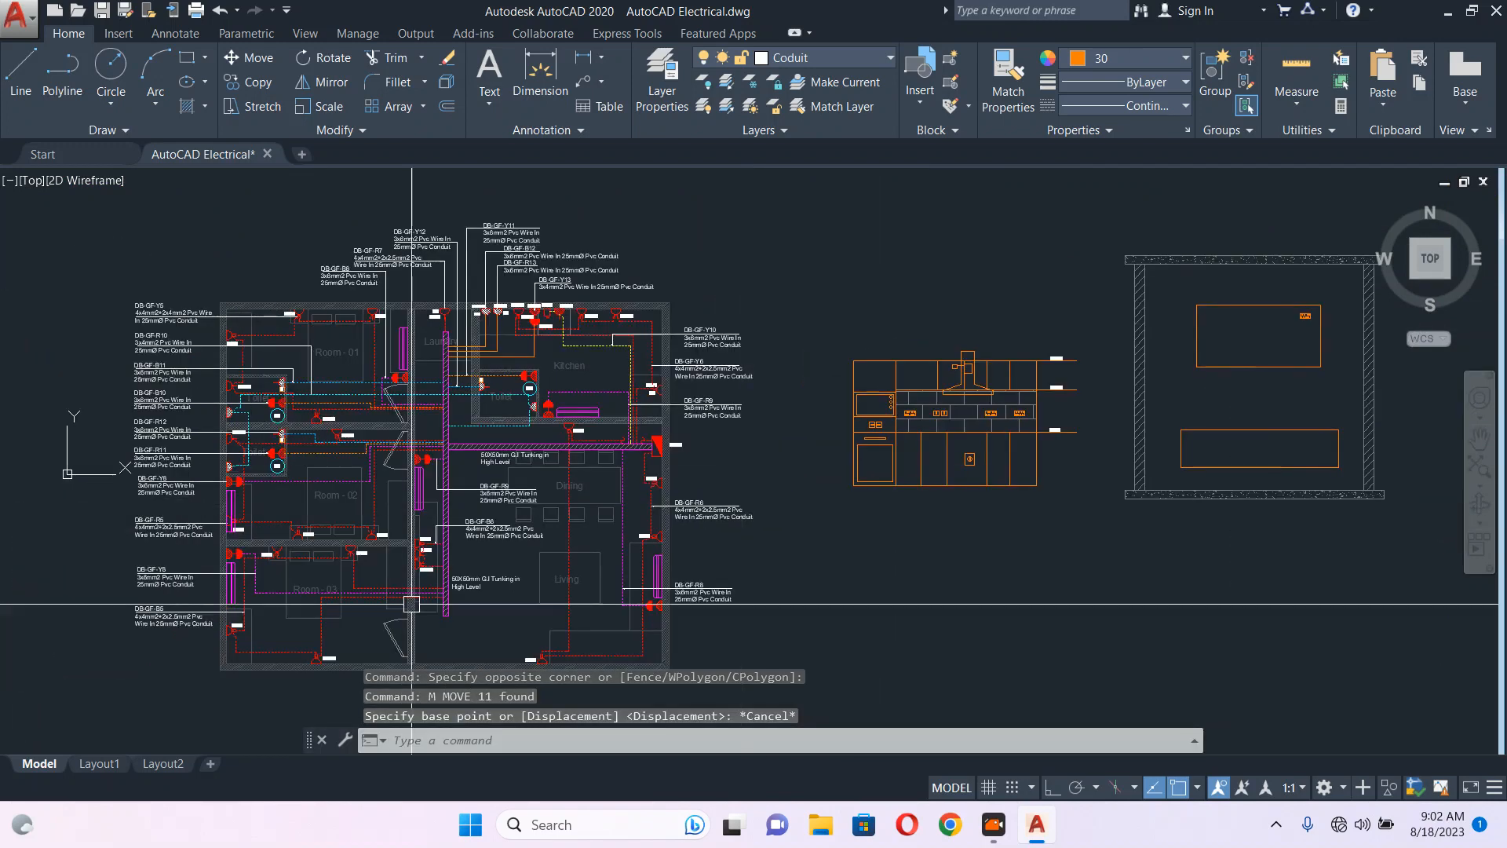
{"action": "scroll", "coordinate": [402, 605], "scroll_direction": "up", "scroll_amount": 4}
{"action": "scroll", "coordinate": [445, 532], "scroll_direction": "up", "scroll_amount": 4}
{"action": "left_click", "coordinate": [471, 311]}
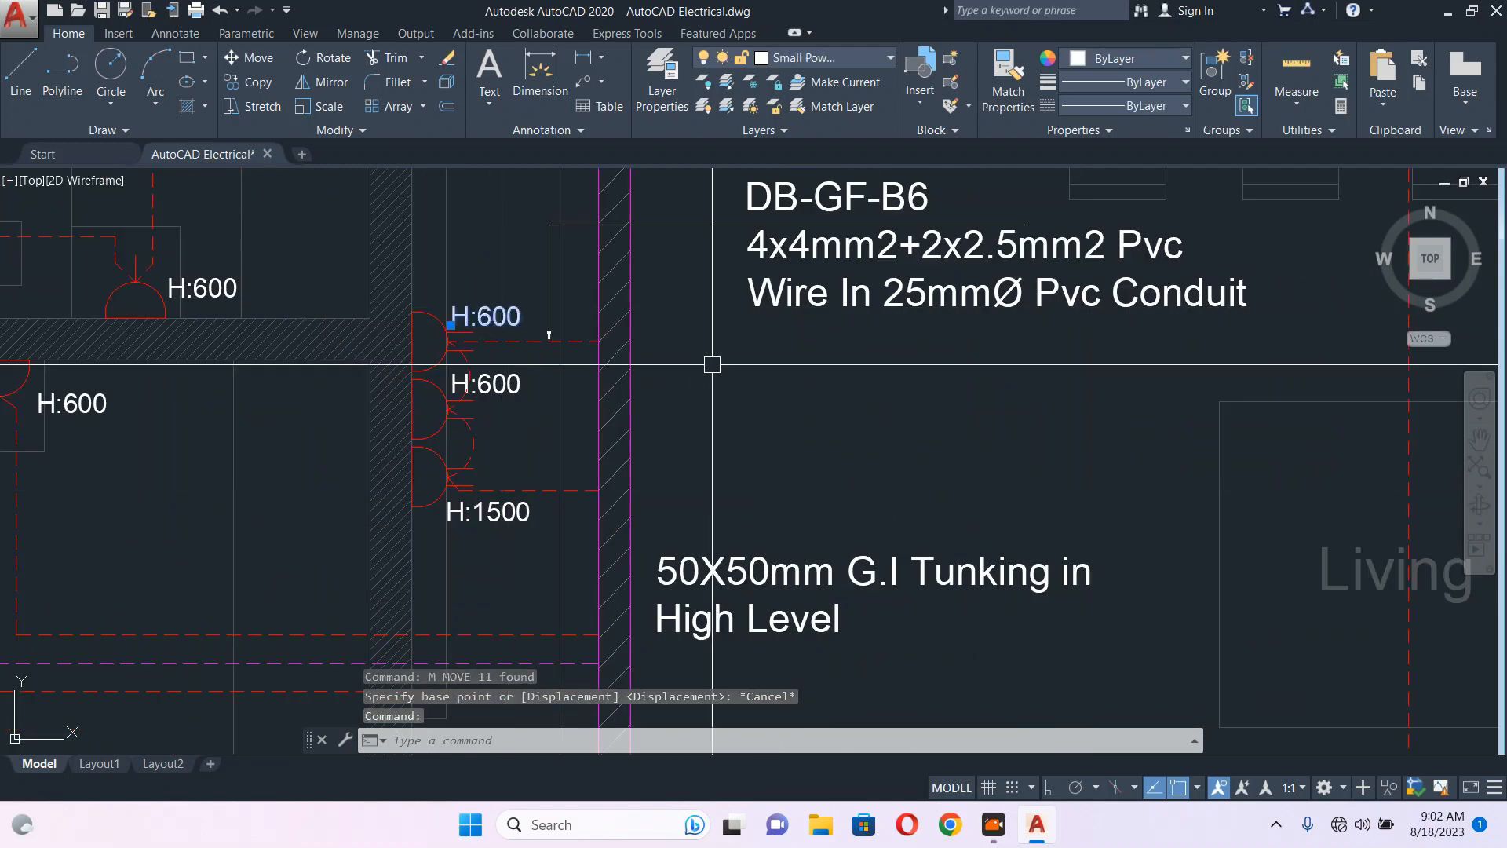
{"action": "type", "text": "m"}
{"action": "key", "text": "Return"}
{"action": "left_click", "coordinate": [719, 357]}
{"action": "left_click", "coordinate": [746, 508]}
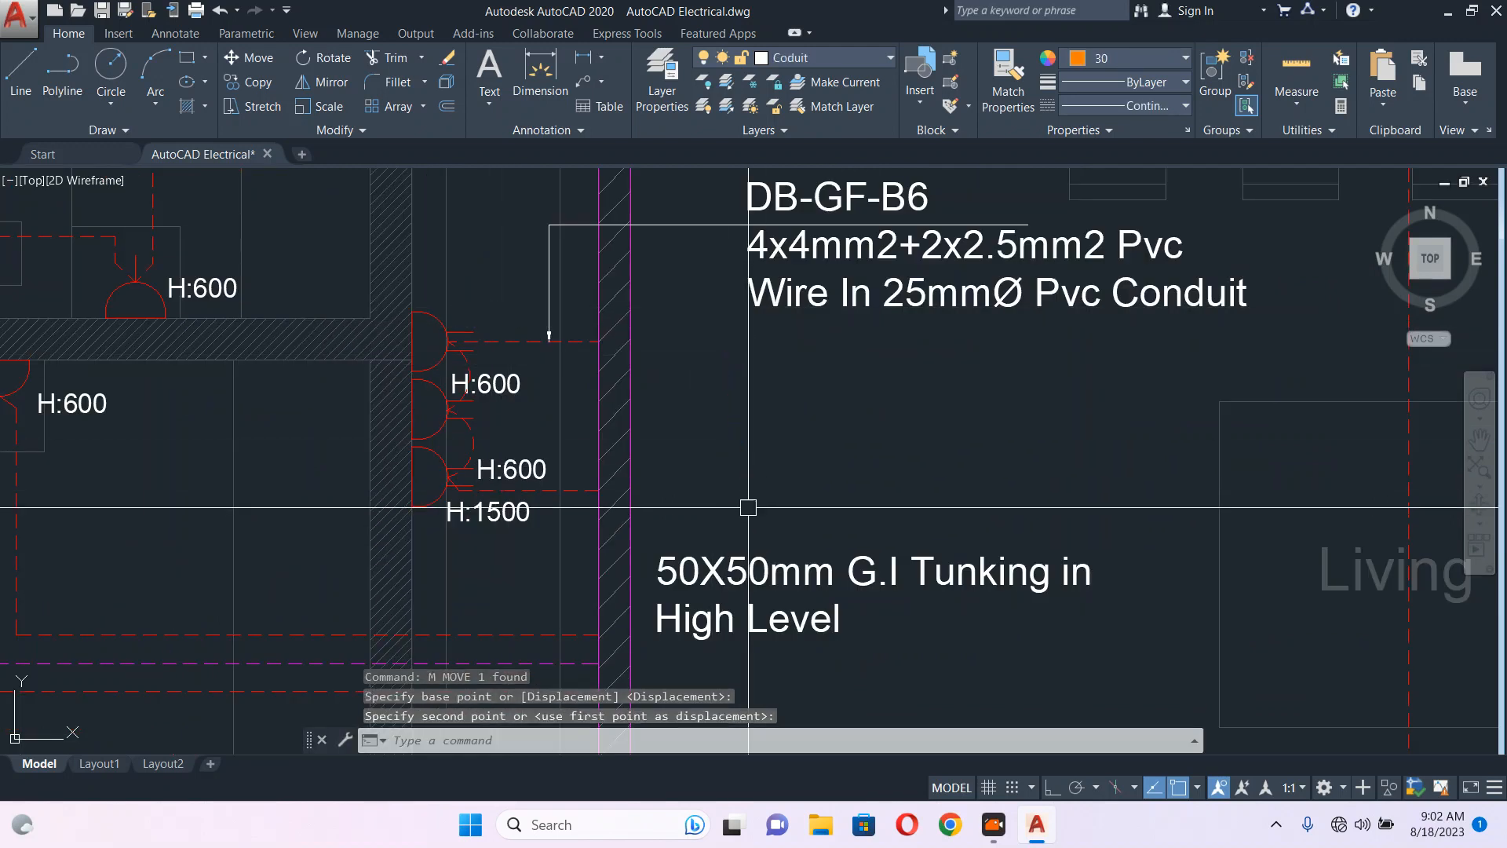
- Move the H:1500 label up to the uppermost of the three living area sockets
{"action": "left_click", "coordinate": [517, 509]}
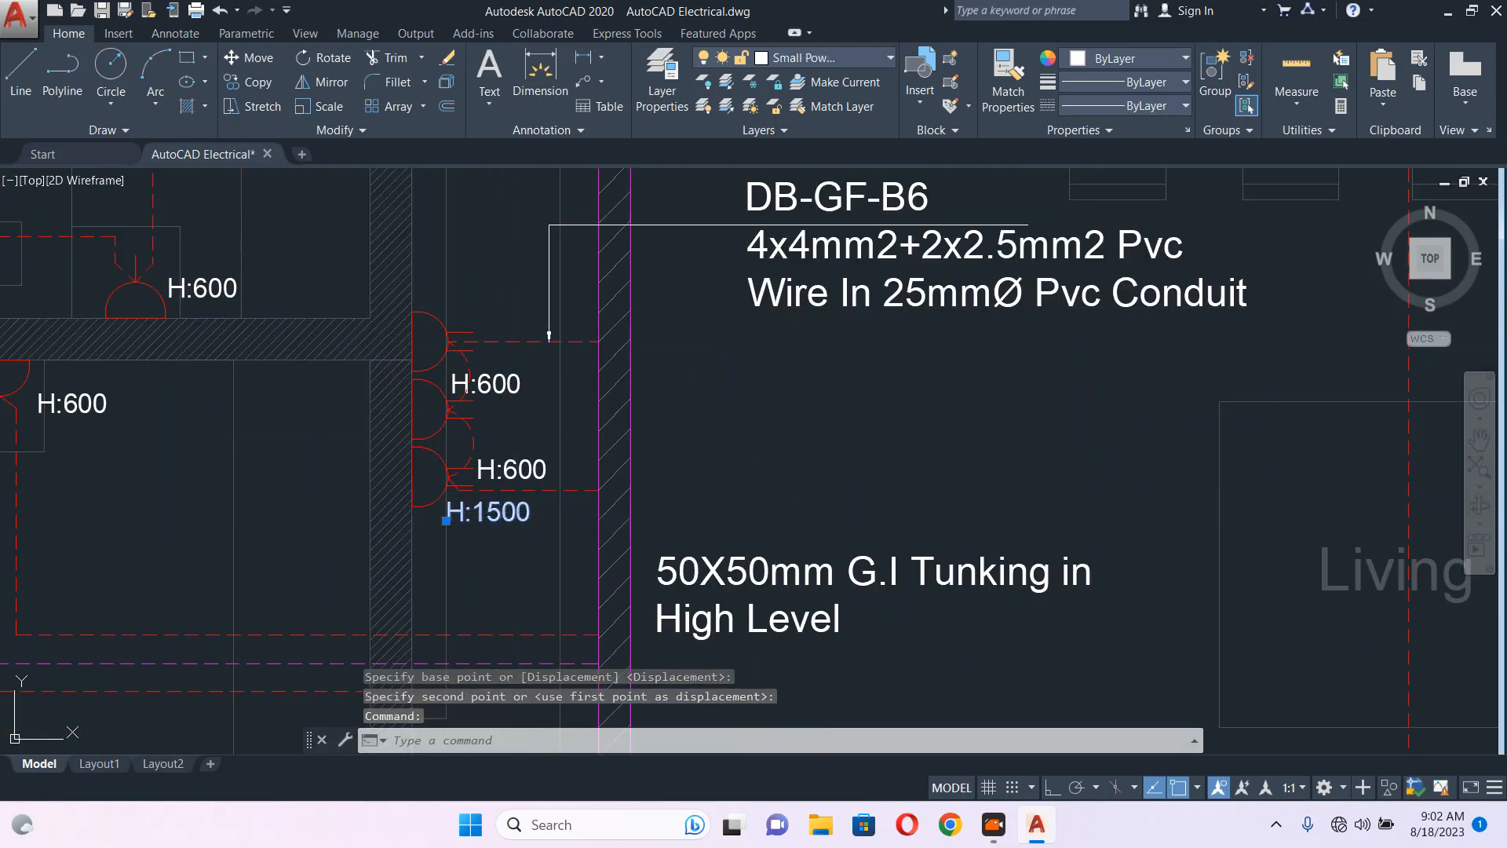
{"action": "type", "text": "m"}
{"action": "key", "text": "Return"}
{"action": "left_click", "coordinate": [817, 358]}
{"action": "left_click", "coordinate": [826, 305]}
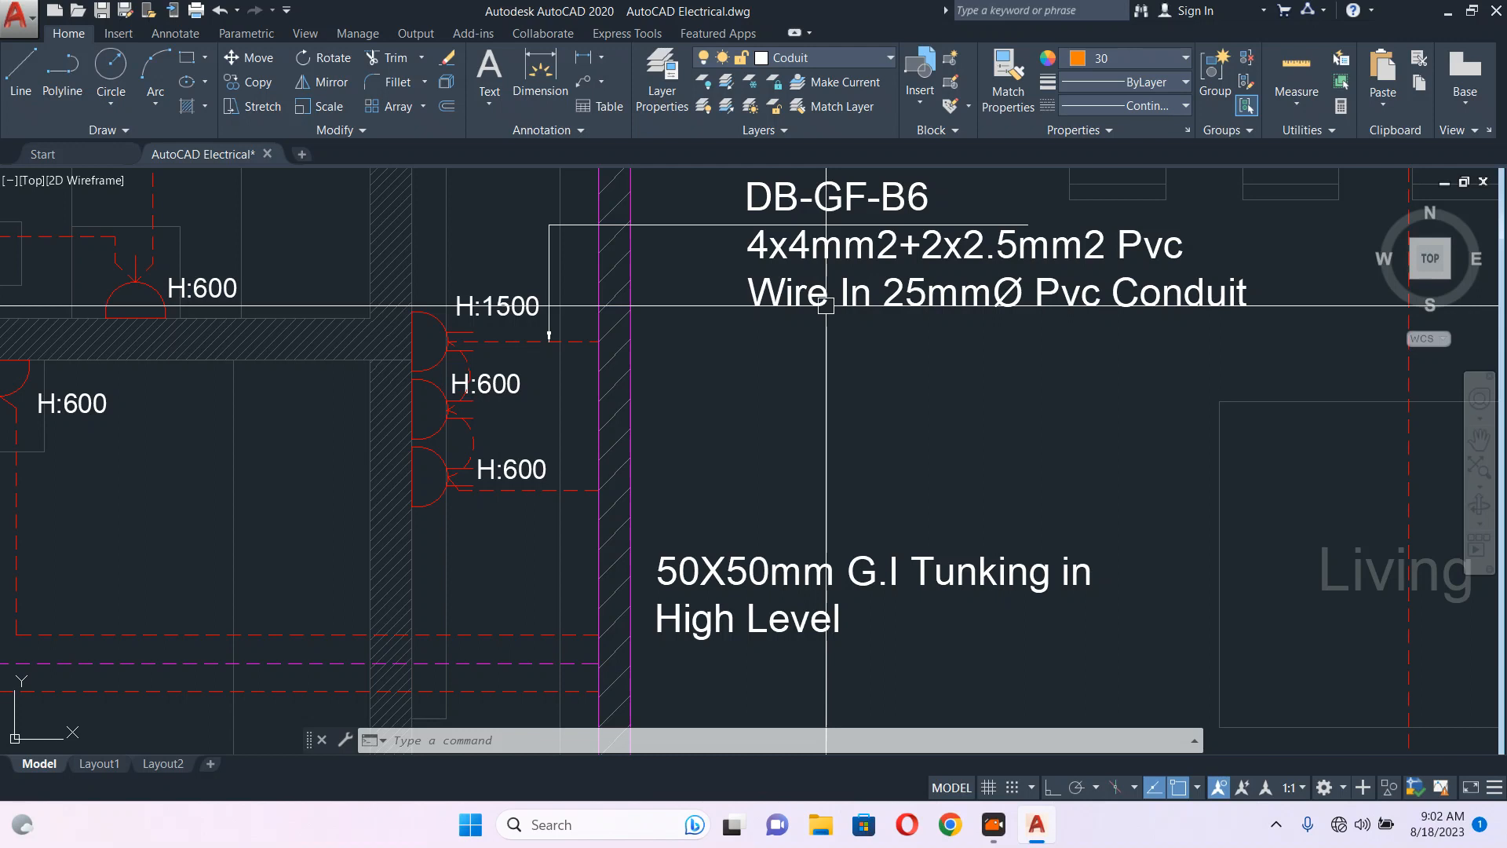
- Copy the socket in the living area section's upper rectangle twice, side by side, into the lower cabinet rectangle
{"action": "scroll", "coordinate": [826, 305], "scroll_direction": "down", "scroll_amount": 2}
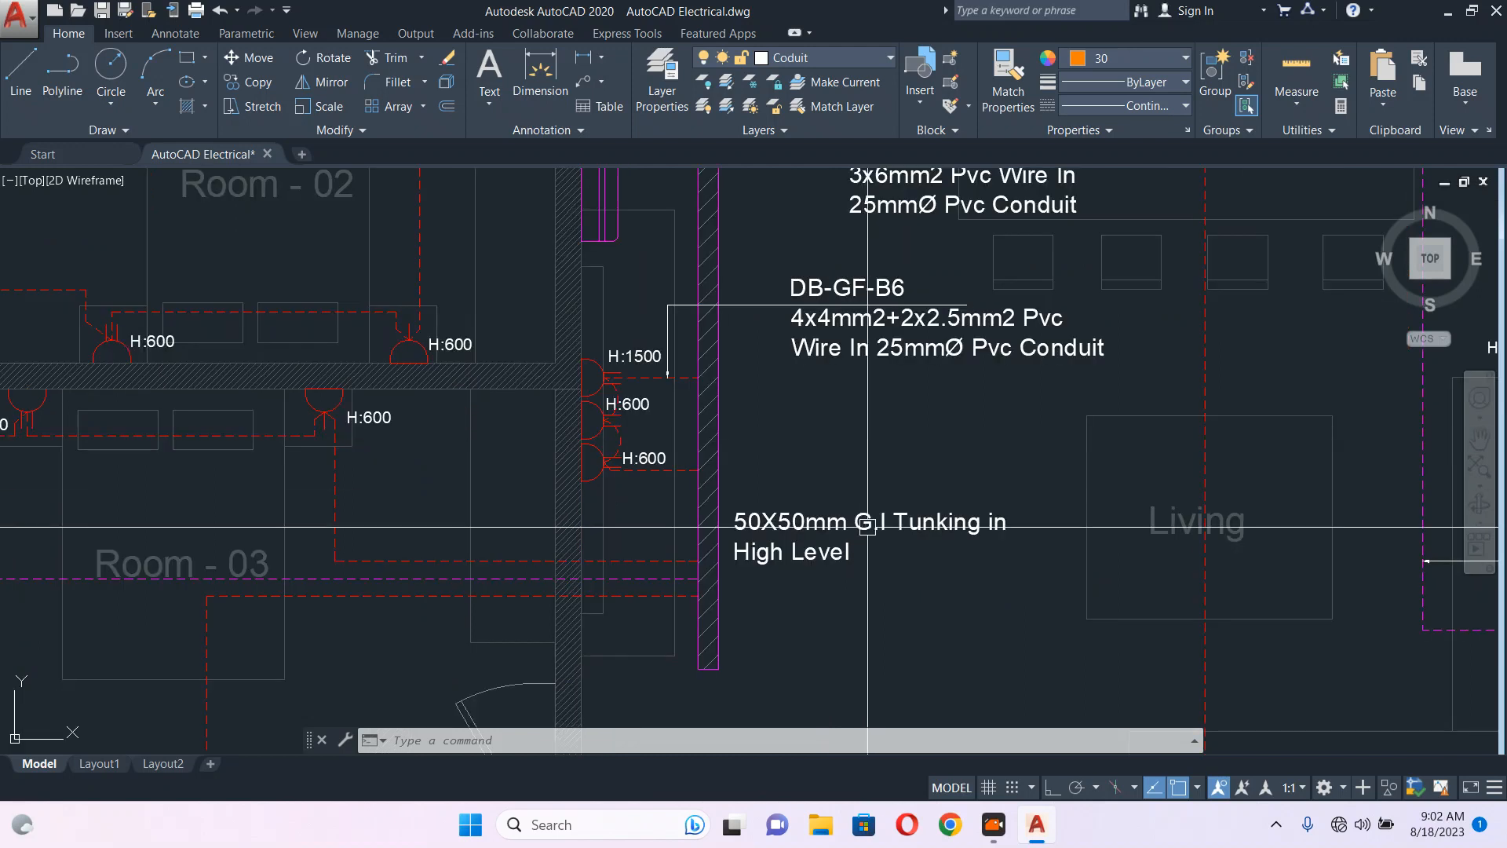
{"action": "scroll", "coordinate": [867, 527], "scroll_direction": "down", "scroll_amount": 8}
{"action": "scroll", "coordinate": [837, 454], "scroll_direction": "up", "scroll_amount": 4}
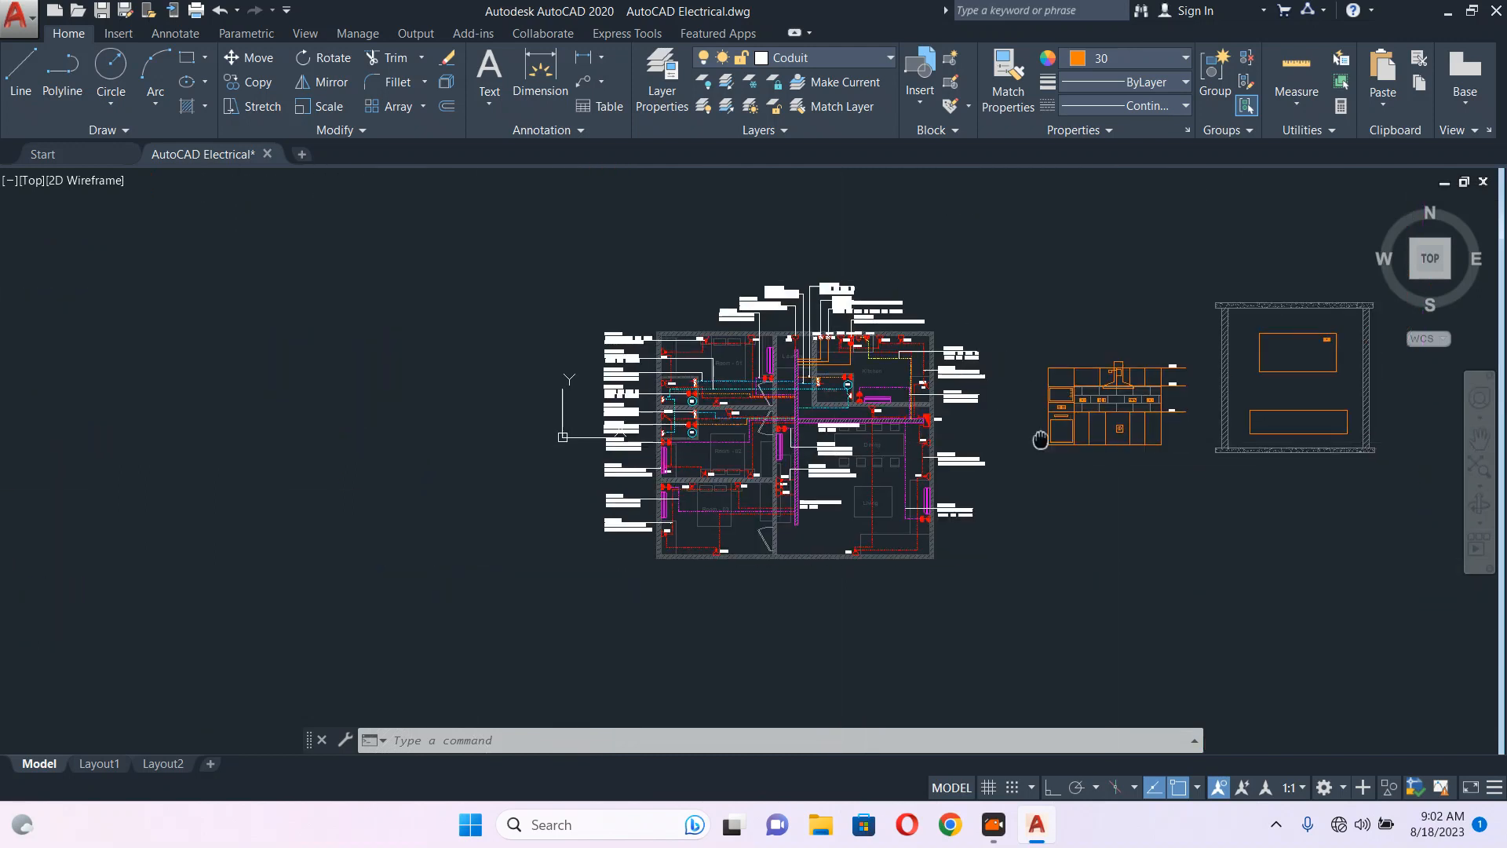
{"action": "key", "text": "Escape"}
{"action": "scroll", "coordinate": [981, 413], "scroll_direction": "up", "scroll_amount": 2}
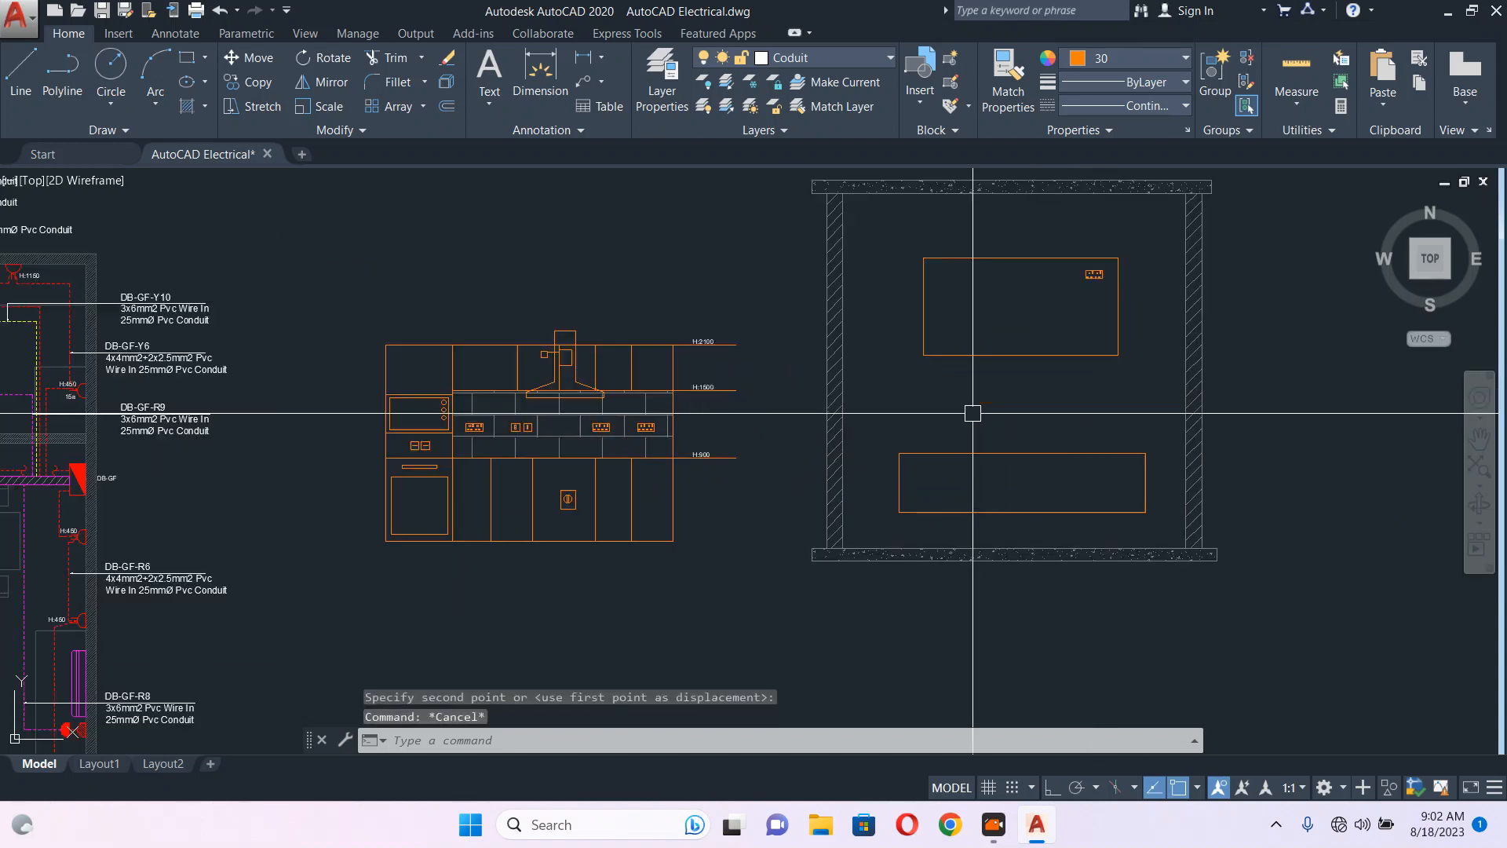
{"action": "scroll", "coordinate": [1026, 282], "scroll_direction": "up", "scroll_amount": 4}
{"action": "left_click", "coordinate": [1106, 300]}
{"action": "left_click", "coordinate": [1247, 227]}
{"action": "middle_click_drag", "start_coordinate": [1233, 271], "coordinate": [1138, 263]}
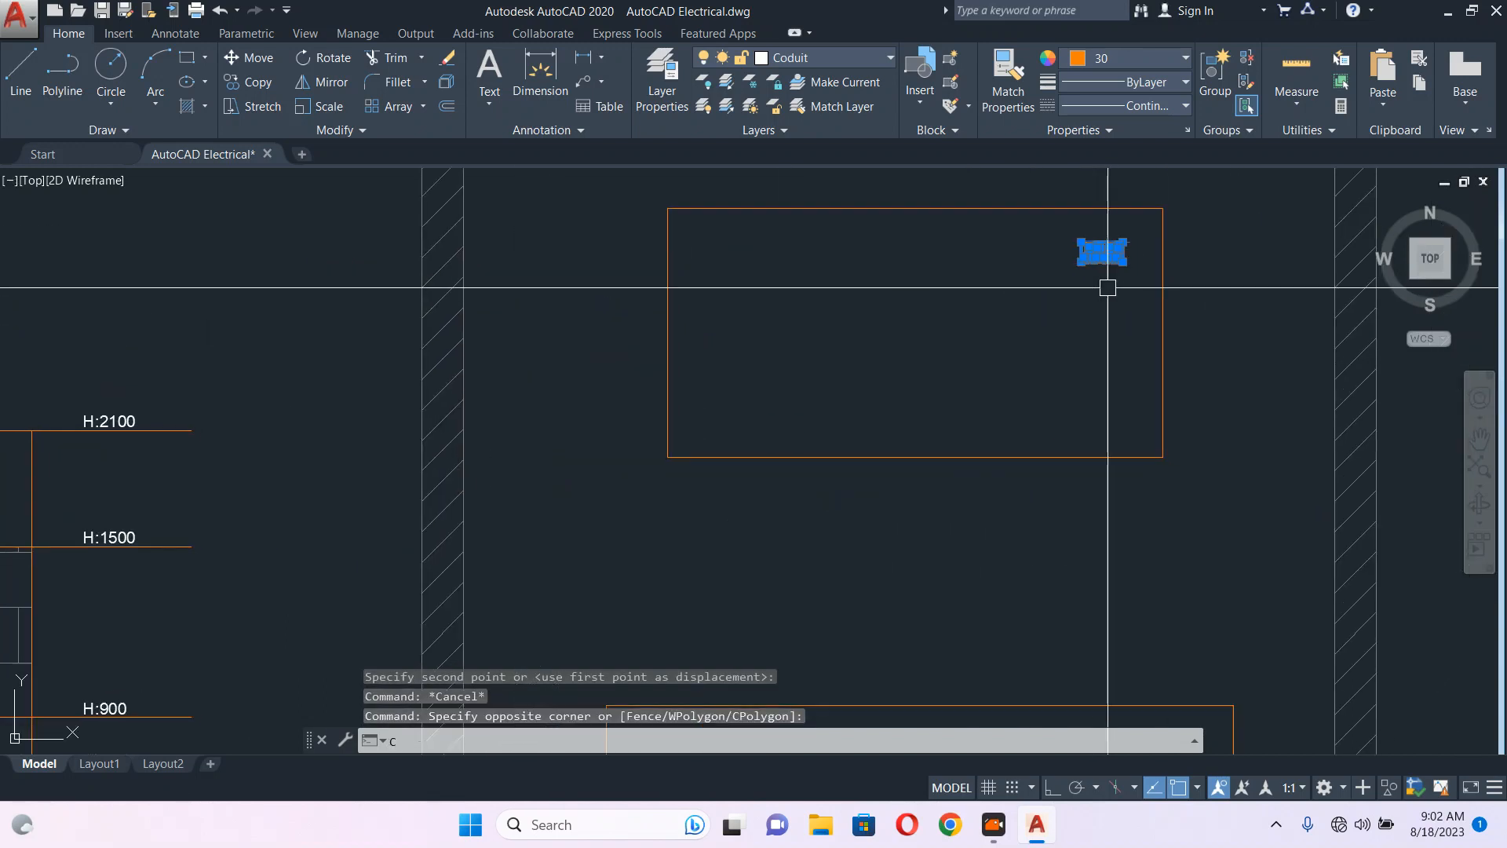
{"action": "type", "text": "co"}
{"action": "key", "text": "Return"}
{"action": "left_click", "coordinate": [1097, 282]}
{"action": "scroll", "coordinate": [999, 236], "scroll_direction": "down", "scroll_amount": 3}
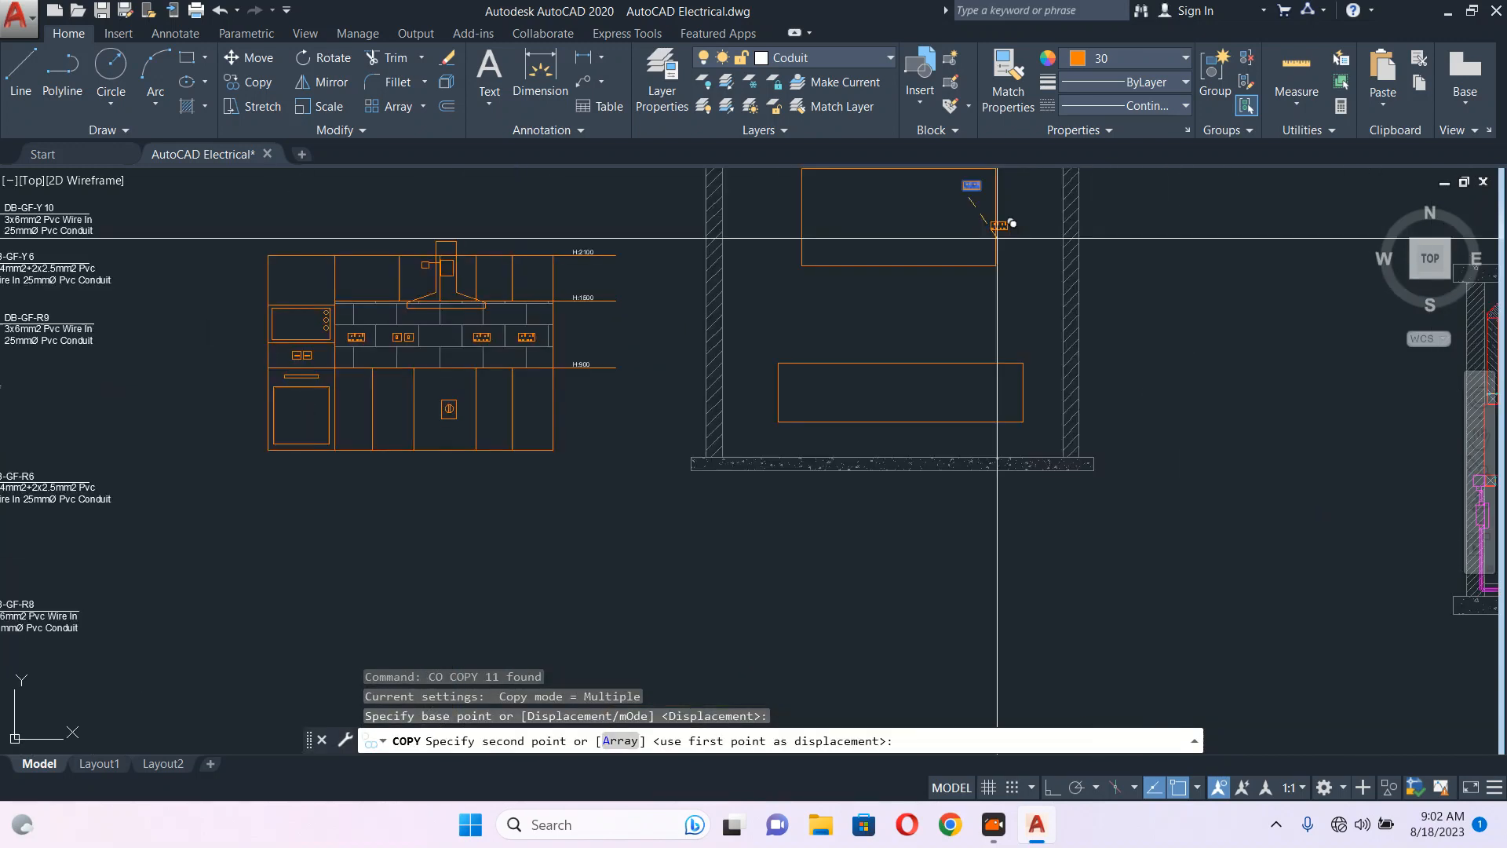
{"action": "scroll", "coordinate": [909, 369], "scroll_direction": "up", "scroll_amount": 4}
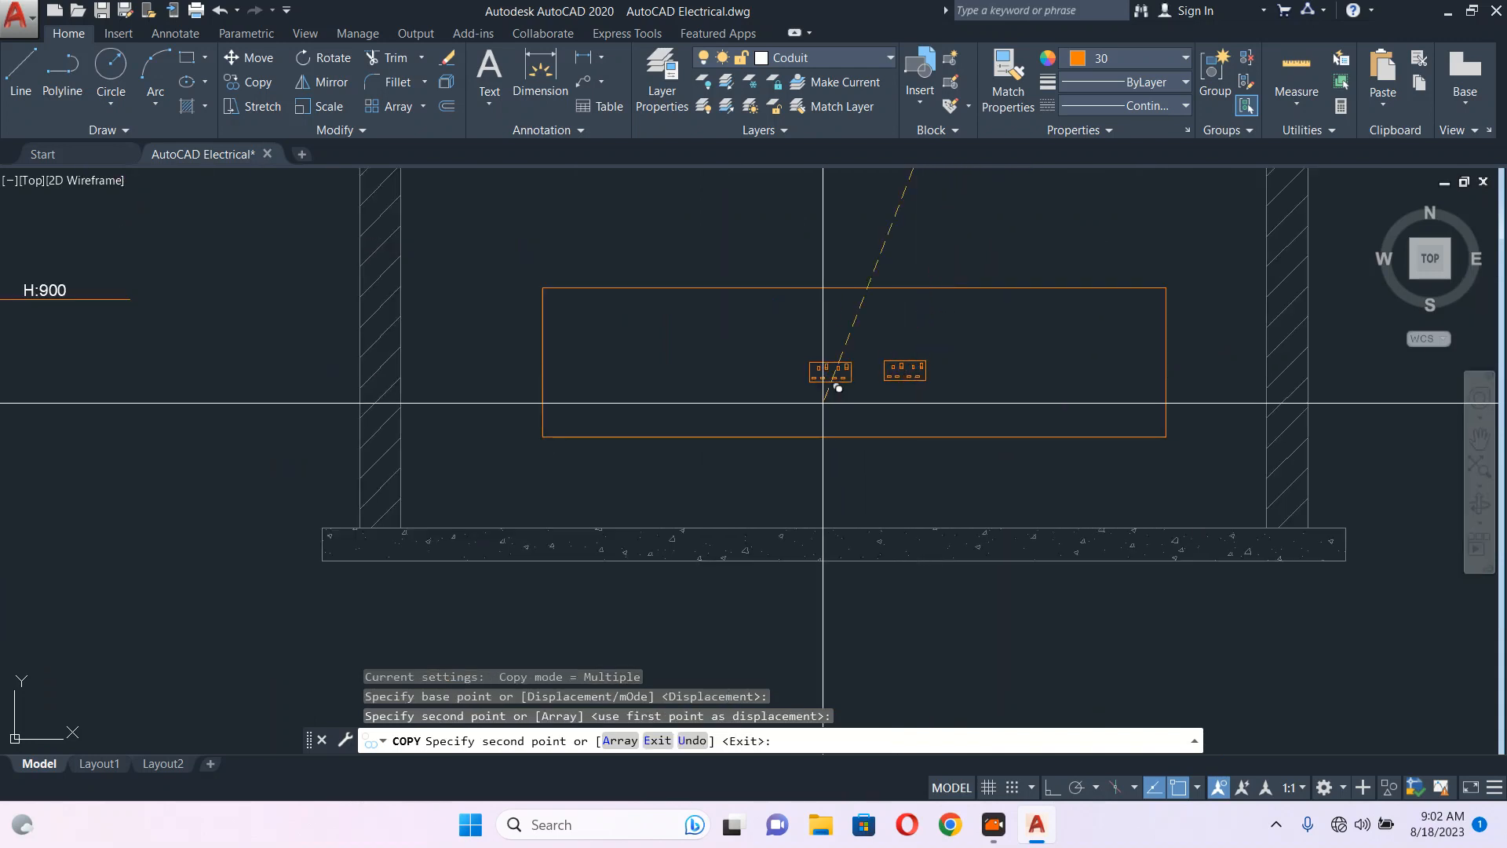
{"action": "left_click", "coordinate": [837, 401]}
{"action": "key", "text": "Escape"}
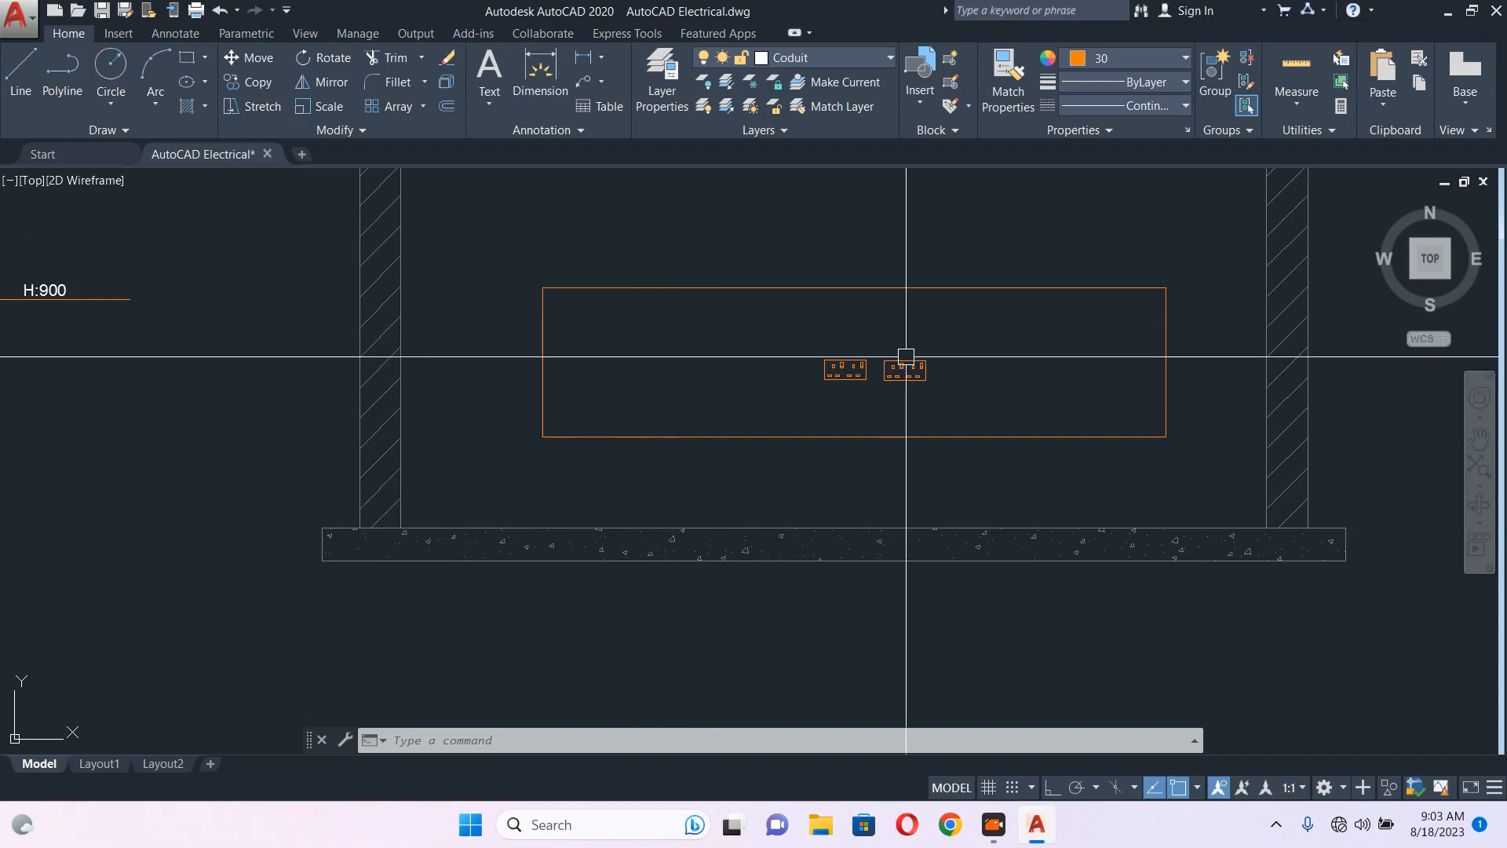
- Examine the plan's living area socket heights and the kitchen wall's socket heights alongside the two orange section drawings
{"action": "scroll", "coordinate": [1009, 383], "scroll_direction": "down", "scroll_amount": 2}
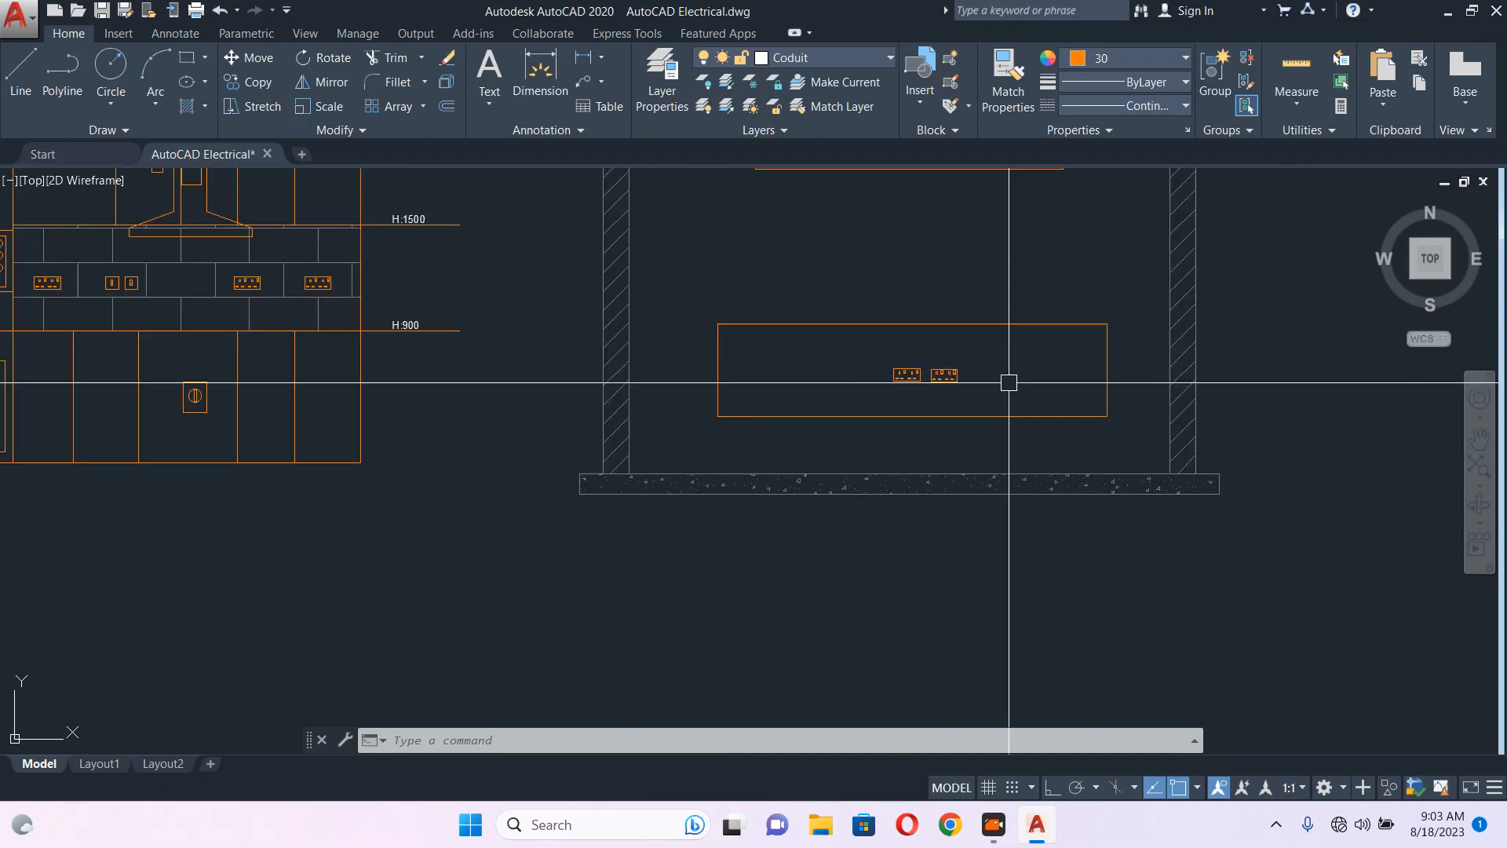
{"action": "scroll", "coordinate": [1008, 383], "scroll_direction": "down", "scroll_amount": 2}
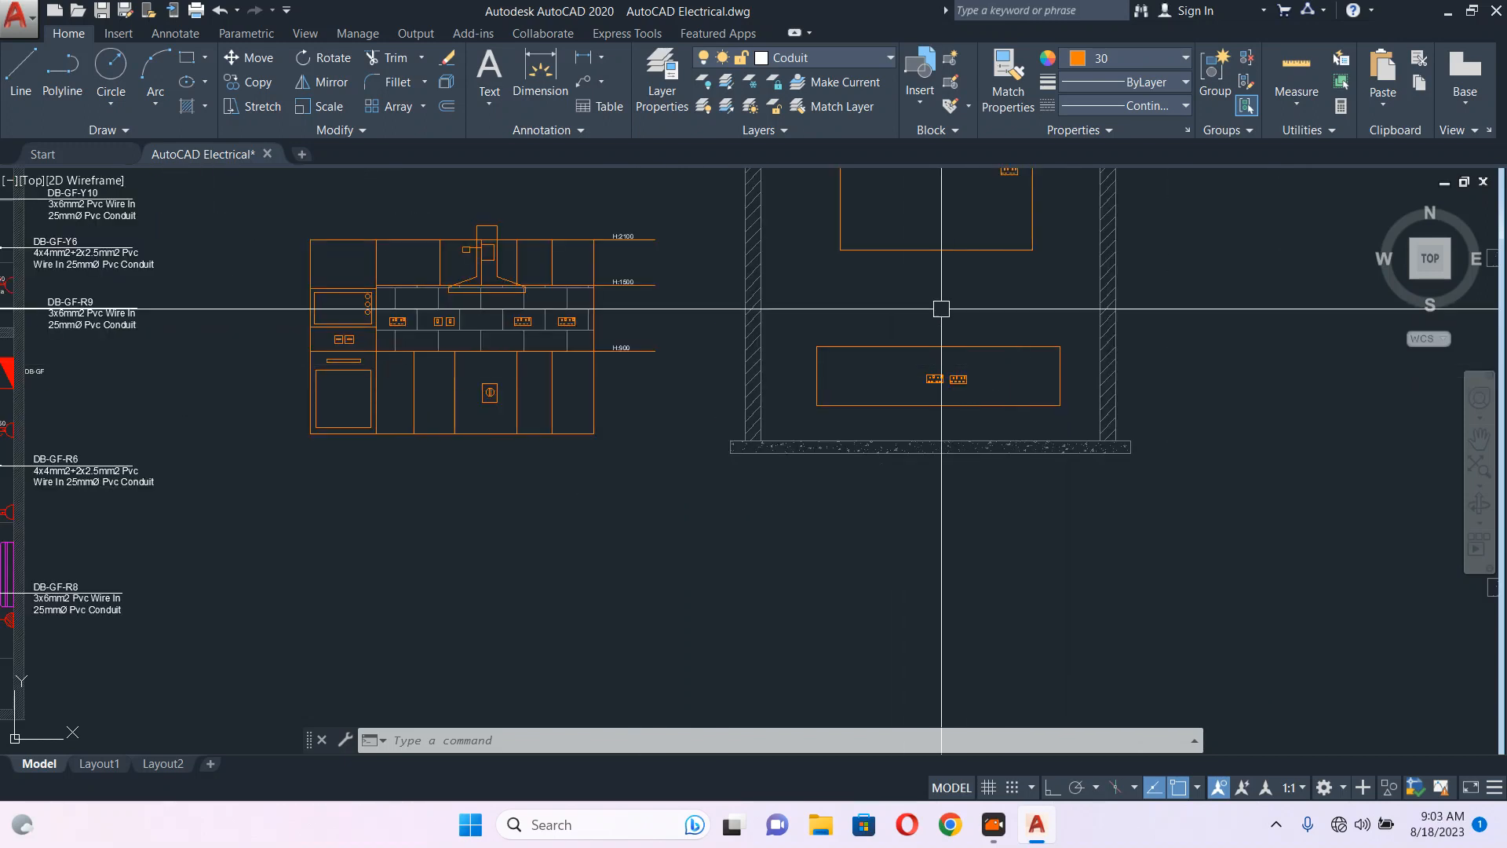
{"action": "scroll", "coordinate": [966, 314], "scroll_direction": "down", "scroll_amount": 2}
{"action": "middle_click_drag", "start_coordinate": [173, 414], "coordinate": [723, 414]}
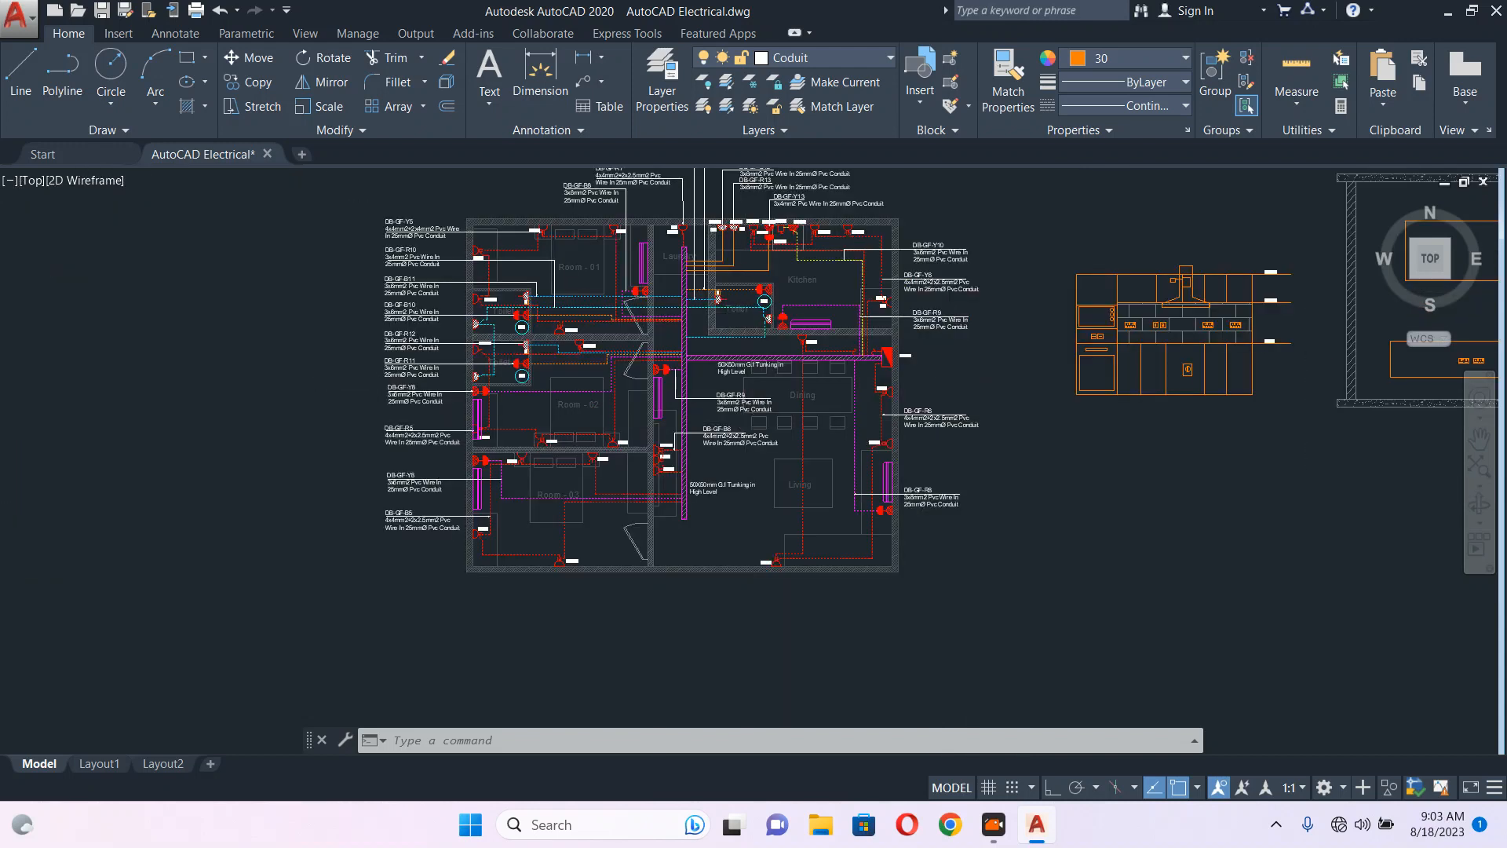
{"action": "scroll", "coordinate": [636, 487], "scroll_direction": "up", "scroll_amount": 5}
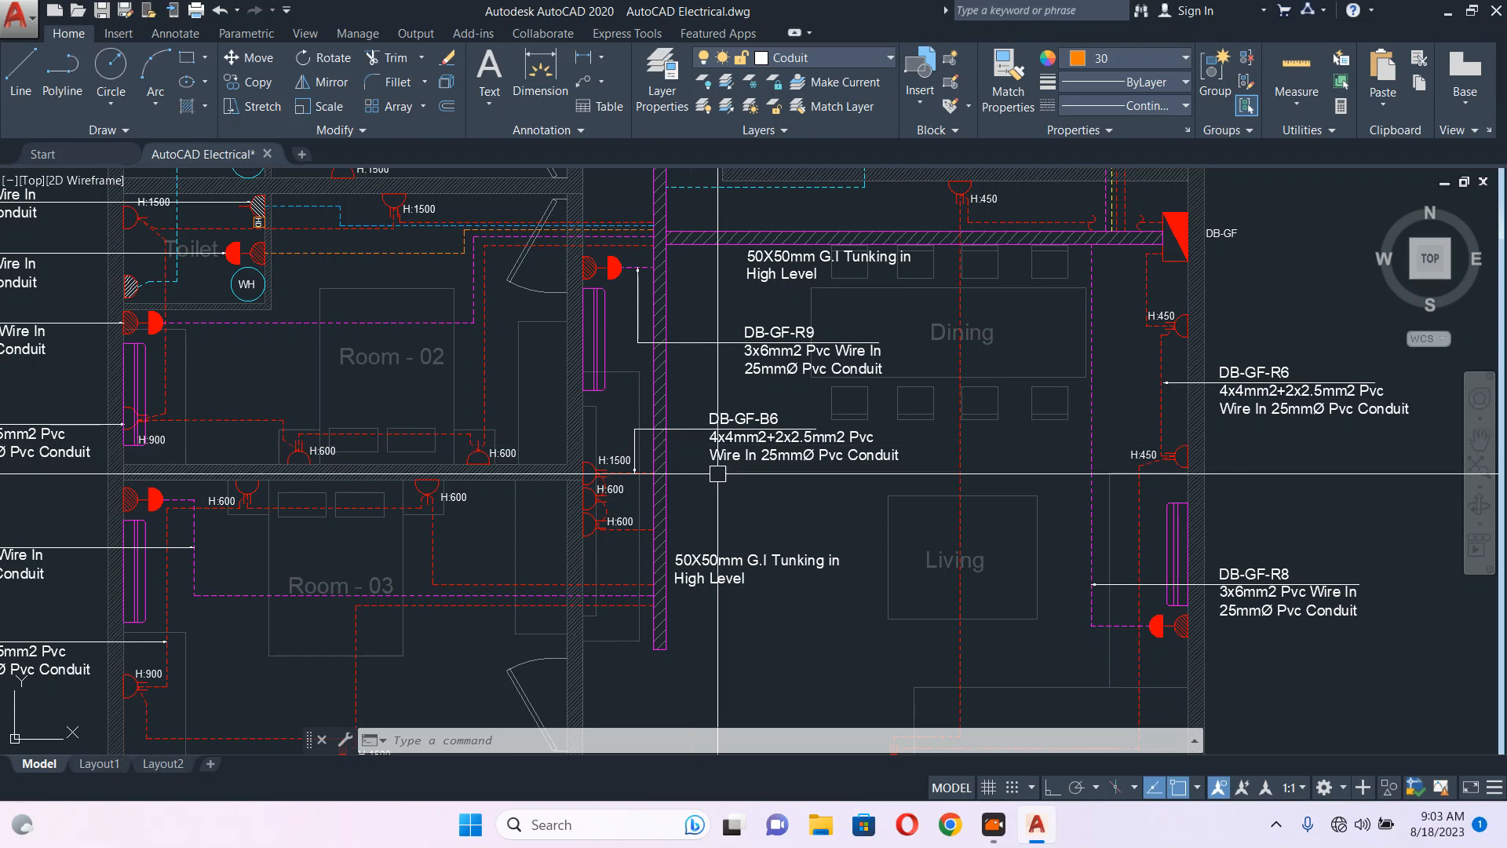
{"action": "scroll", "coordinate": [547, 401], "scroll_direction": "down", "scroll_amount": 2}
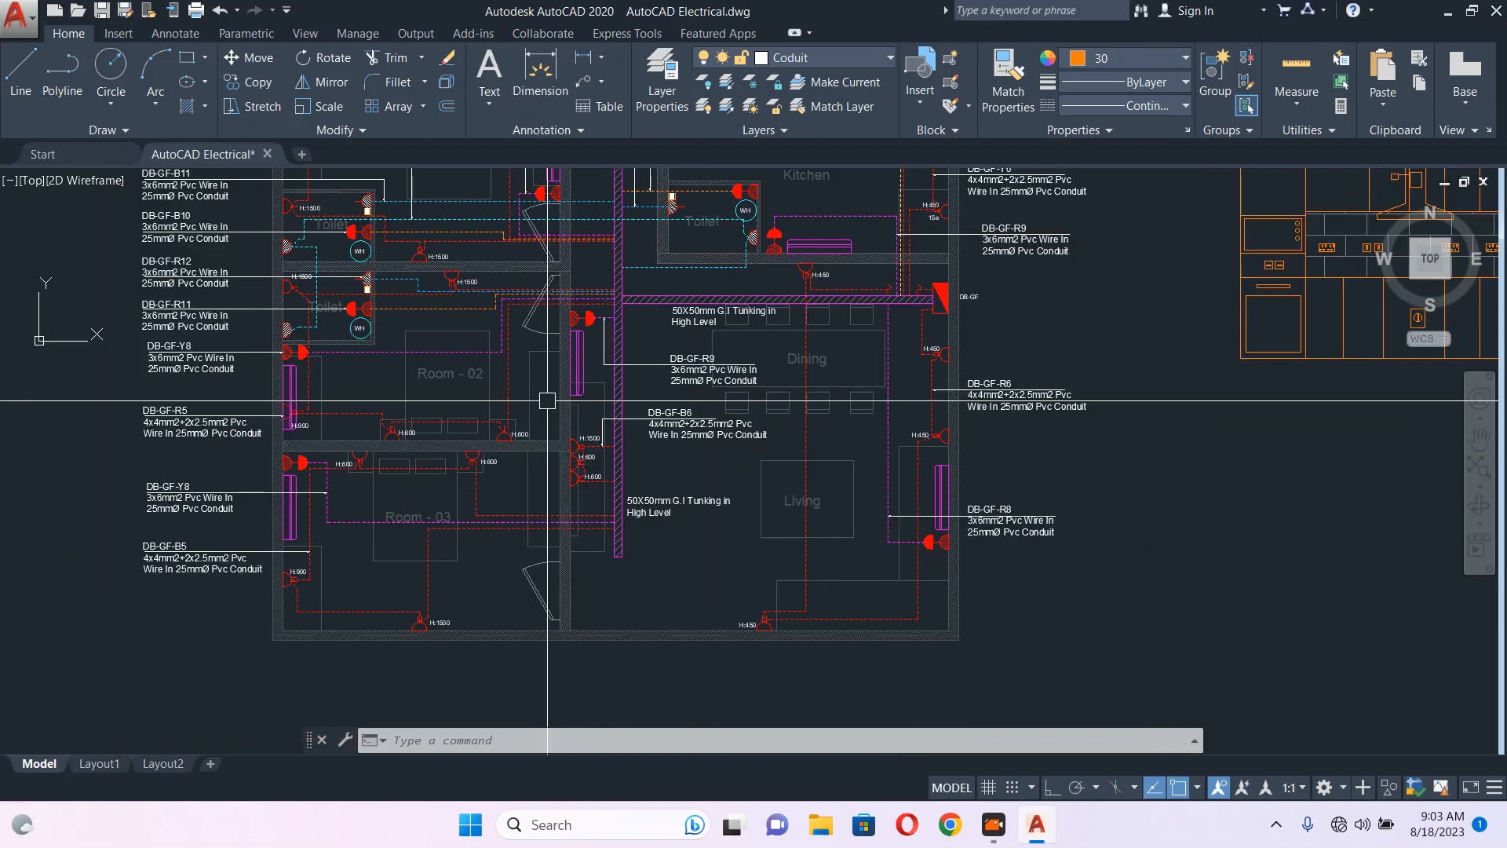
{"action": "scroll", "coordinate": [808, 411], "scroll_direction": "down", "scroll_amount": 4}
{"action": "middle_click_drag", "start_coordinate": [966, 414], "coordinate": [850, 425]}
{"action": "scroll", "coordinate": [678, 371], "scroll_direction": "up", "scroll_amount": 2}
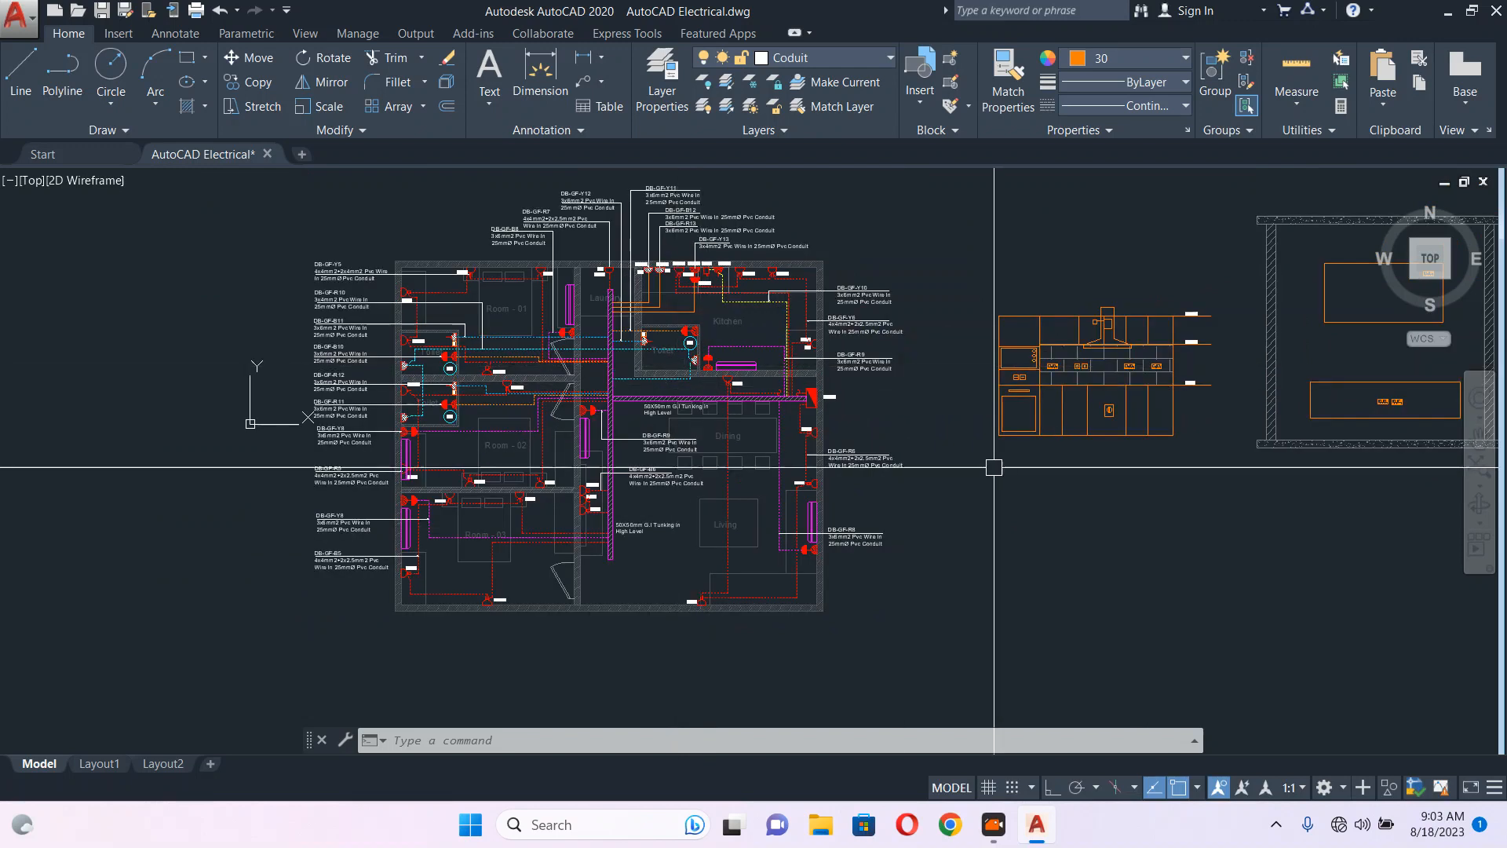
{"action": "scroll", "coordinate": [753, 298], "scroll_direction": "up", "scroll_amount": 6}
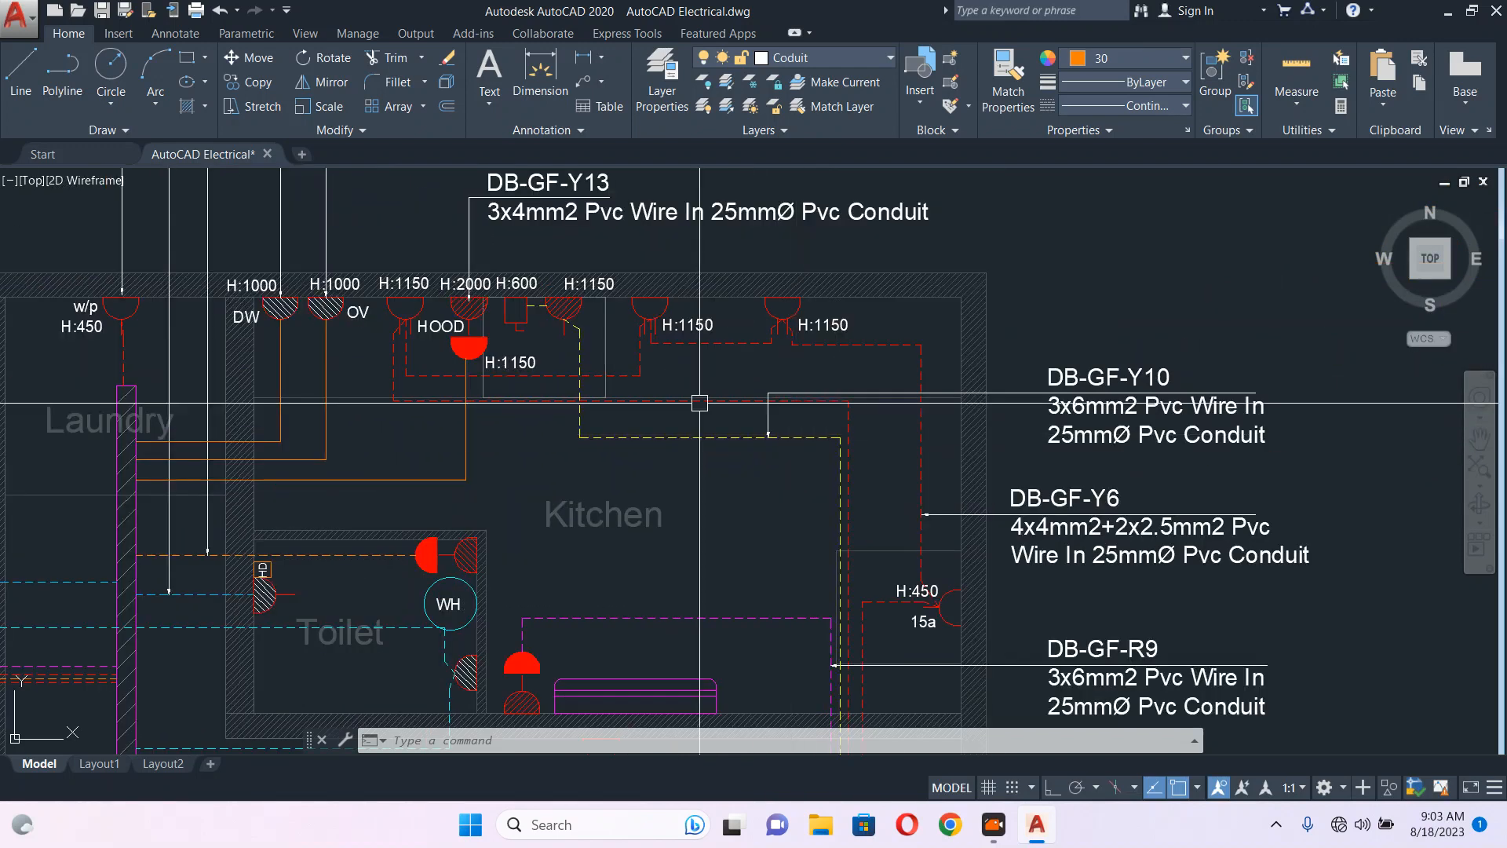
{"action": "mouse_move", "coordinate": [1053, 429]}
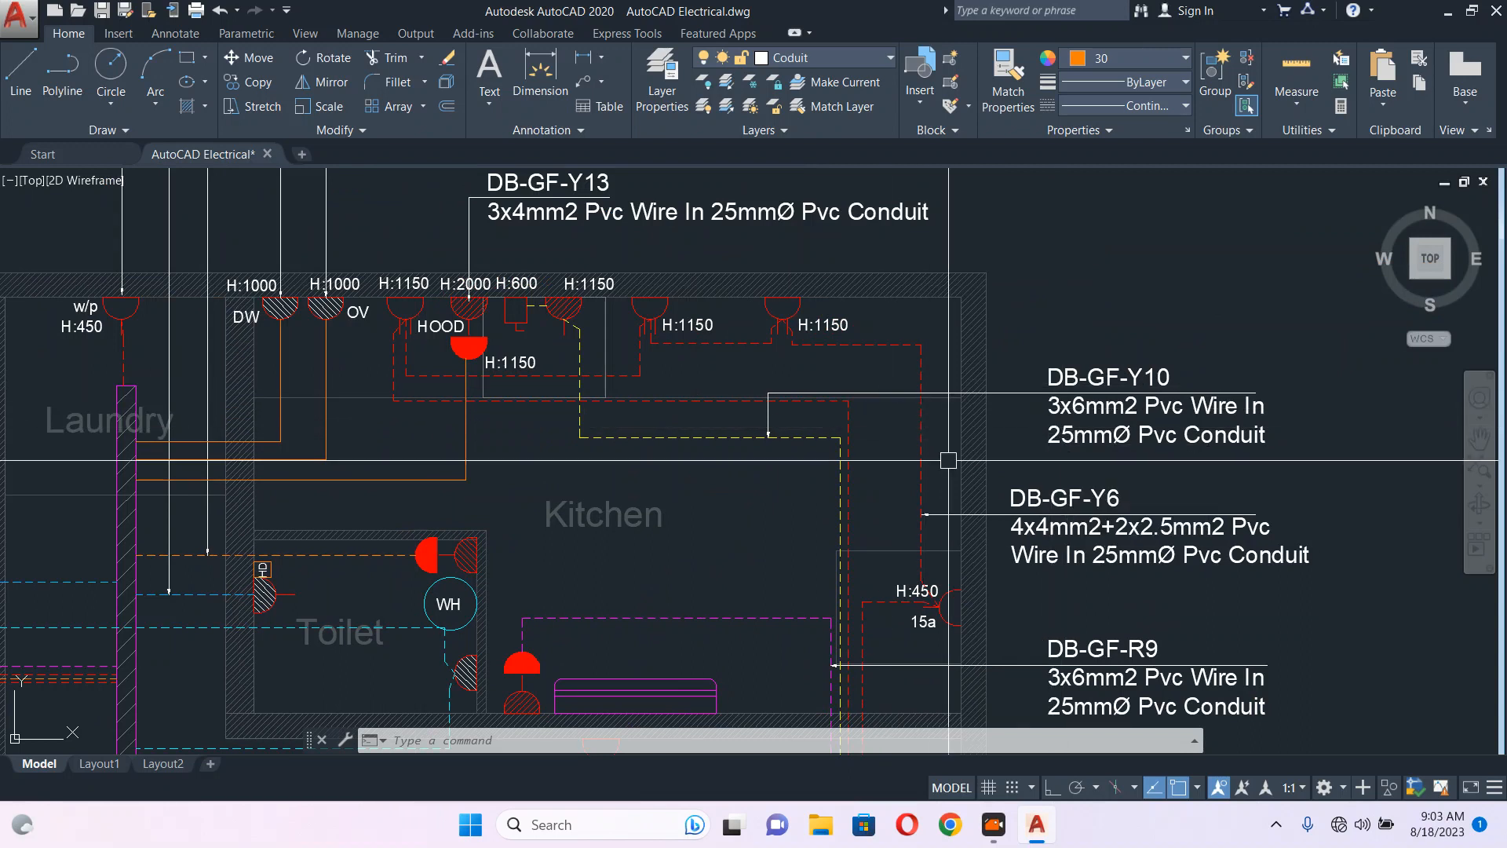
{"action": "scroll", "coordinate": [924, 458], "scroll_direction": "down", "scroll_amount": 6}
{"action": "middle_click_drag", "start_coordinate": [924, 455], "coordinate": [626, 298]}
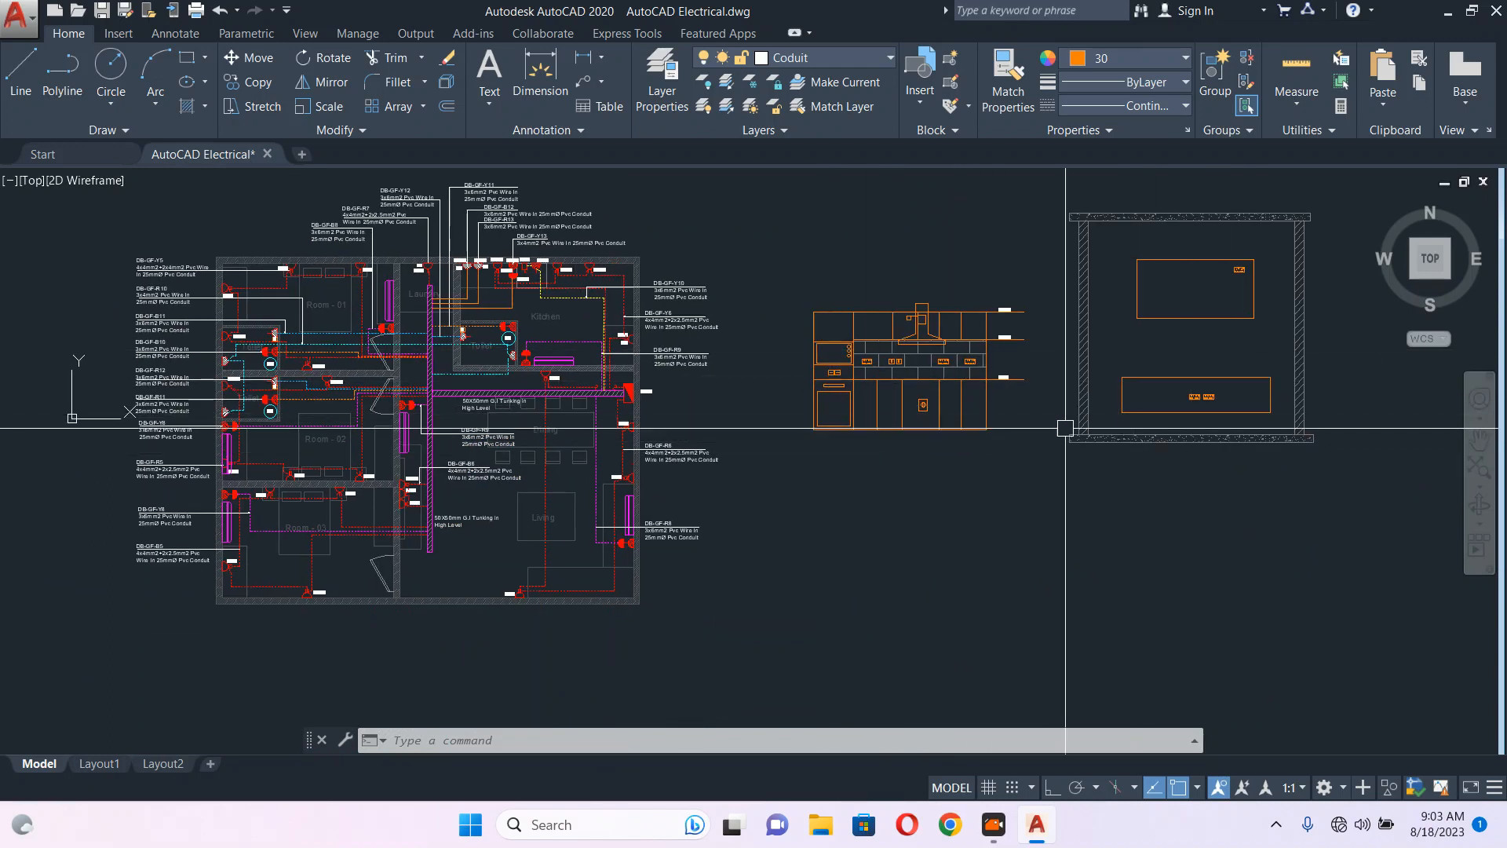
- Compare the living area section's TV and cabinet sockets with the DB-GF-B6 sockets on the plan
{"action": "scroll", "coordinate": [408, 361], "scroll_direction": "up", "scroll_amount": 3}
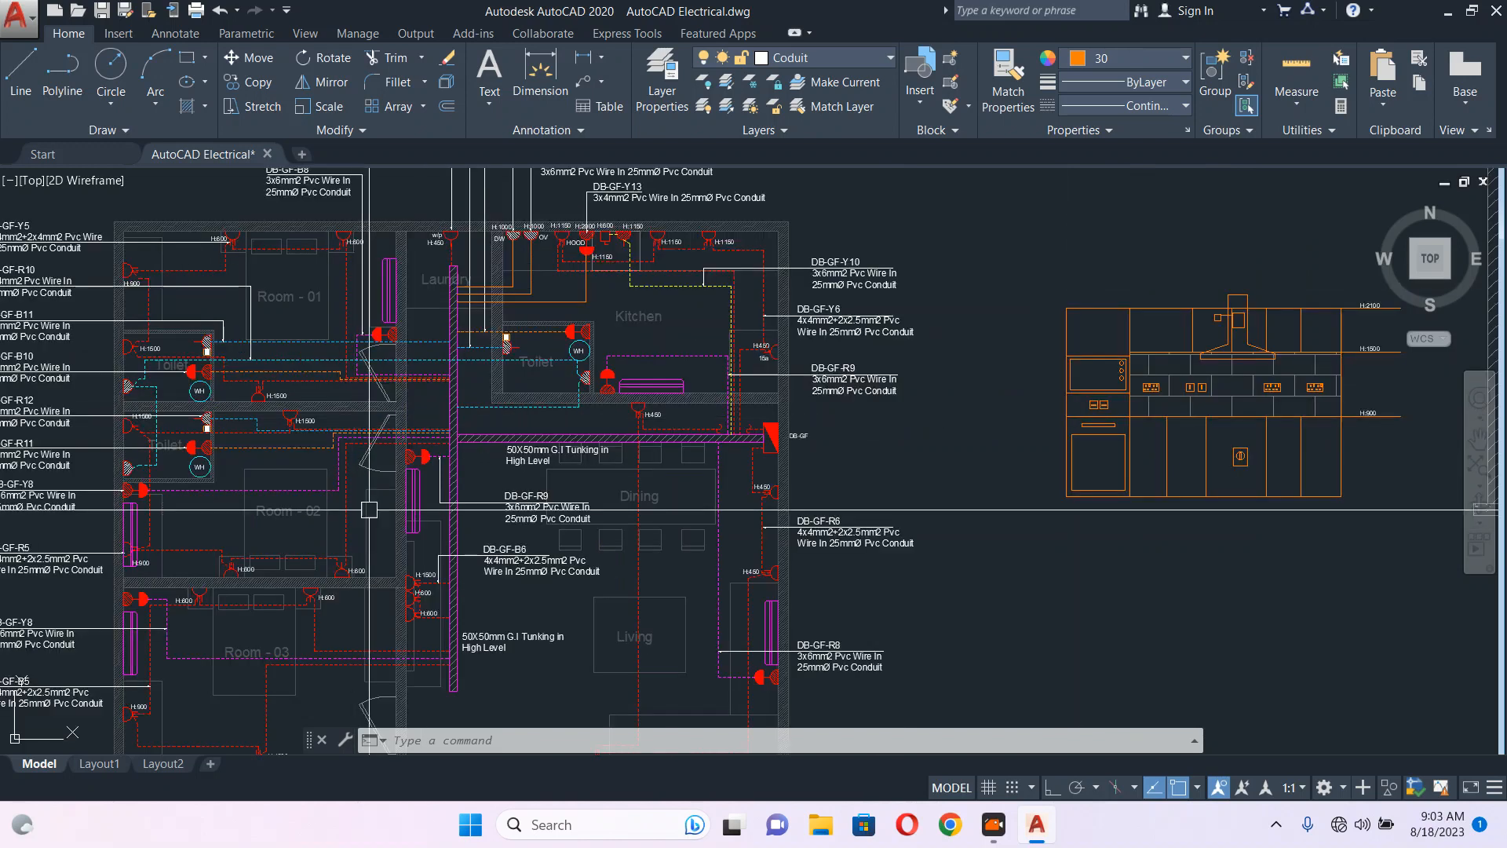
{"action": "scroll", "coordinate": [425, 579], "scroll_direction": "up", "scroll_amount": 2}
{"action": "scroll", "coordinate": [426, 579], "scroll_direction": "down", "scroll_amount": 2}
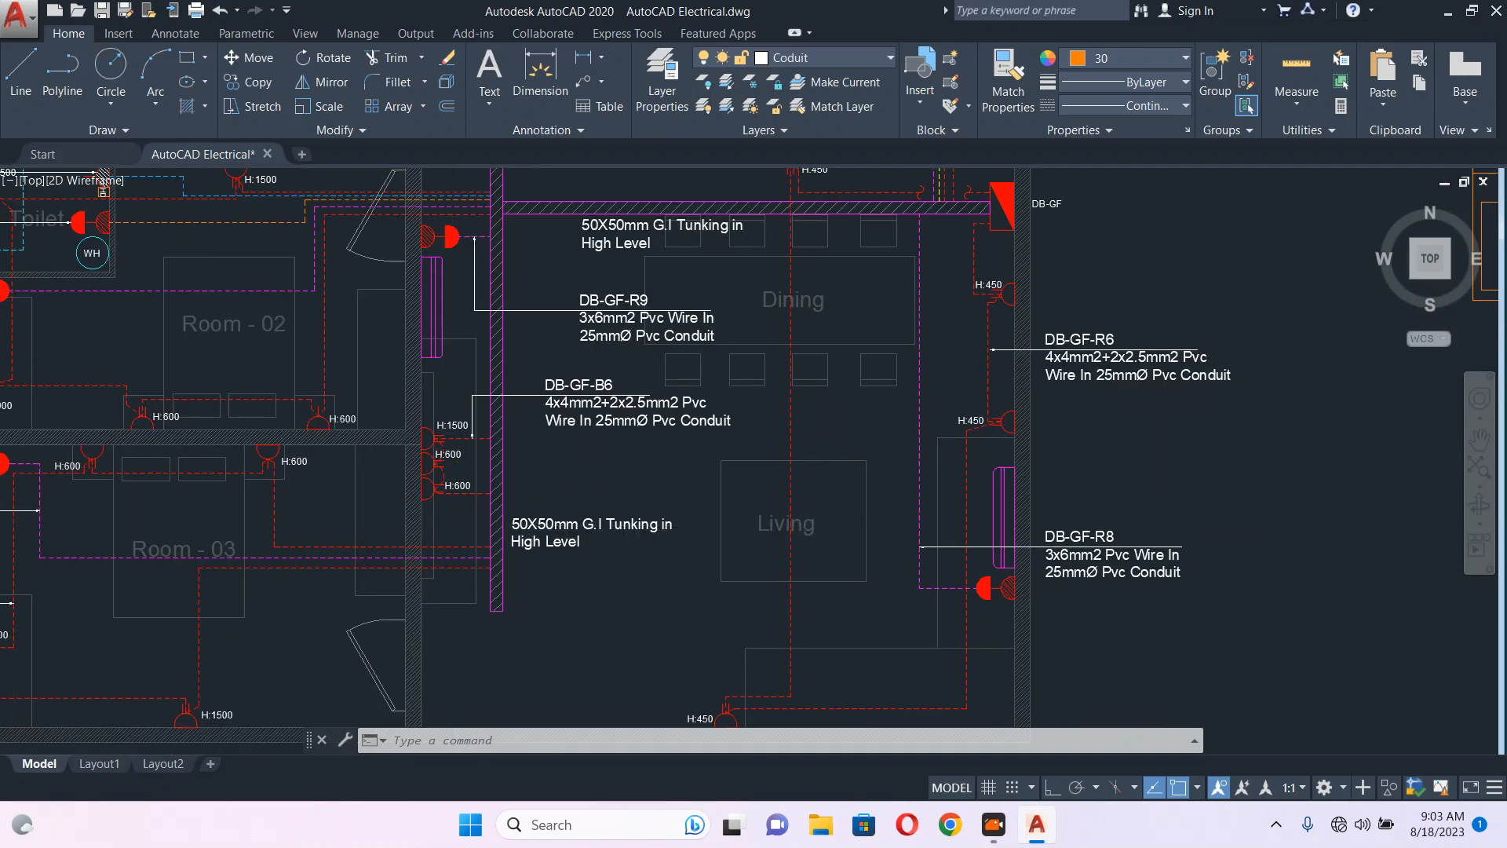
{"action": "scroll", "coordinate": [954, 481], "scroll_direction": "down", "scroll_amount": 5}
{"action": "scroll", "coordinate": [953, 481], "scroll_direction": "up", "scroll_amount": 4}
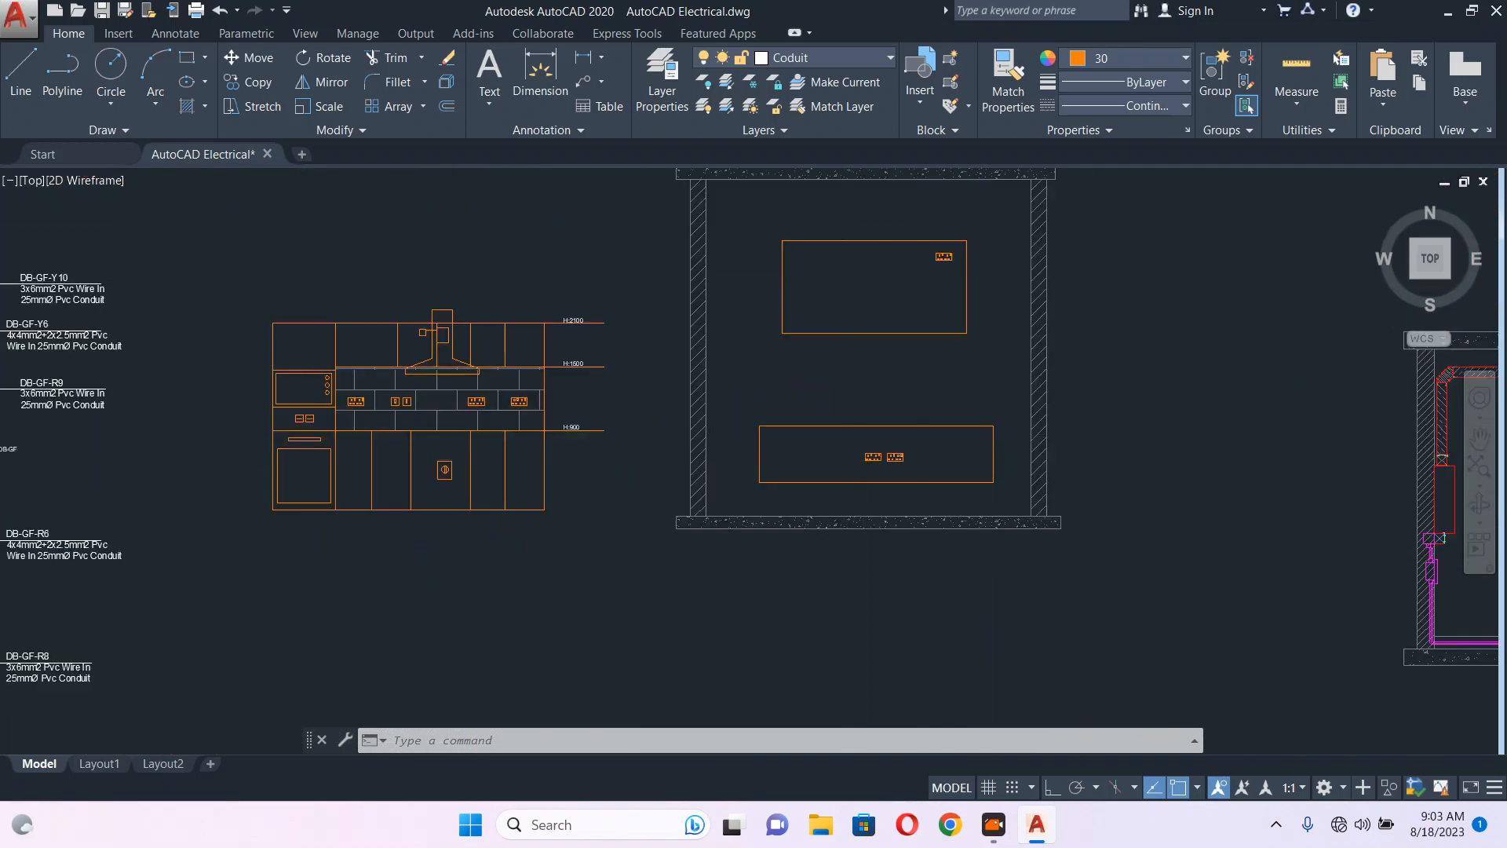
{"action": "scroll", "coordinate": [829, 393], "scroll_direction": "up", "scroll_amount": 3}
{"action": "scroll", "coordinate": [993, 336], "scroll_direction": "down", "scroll_amount": 4}
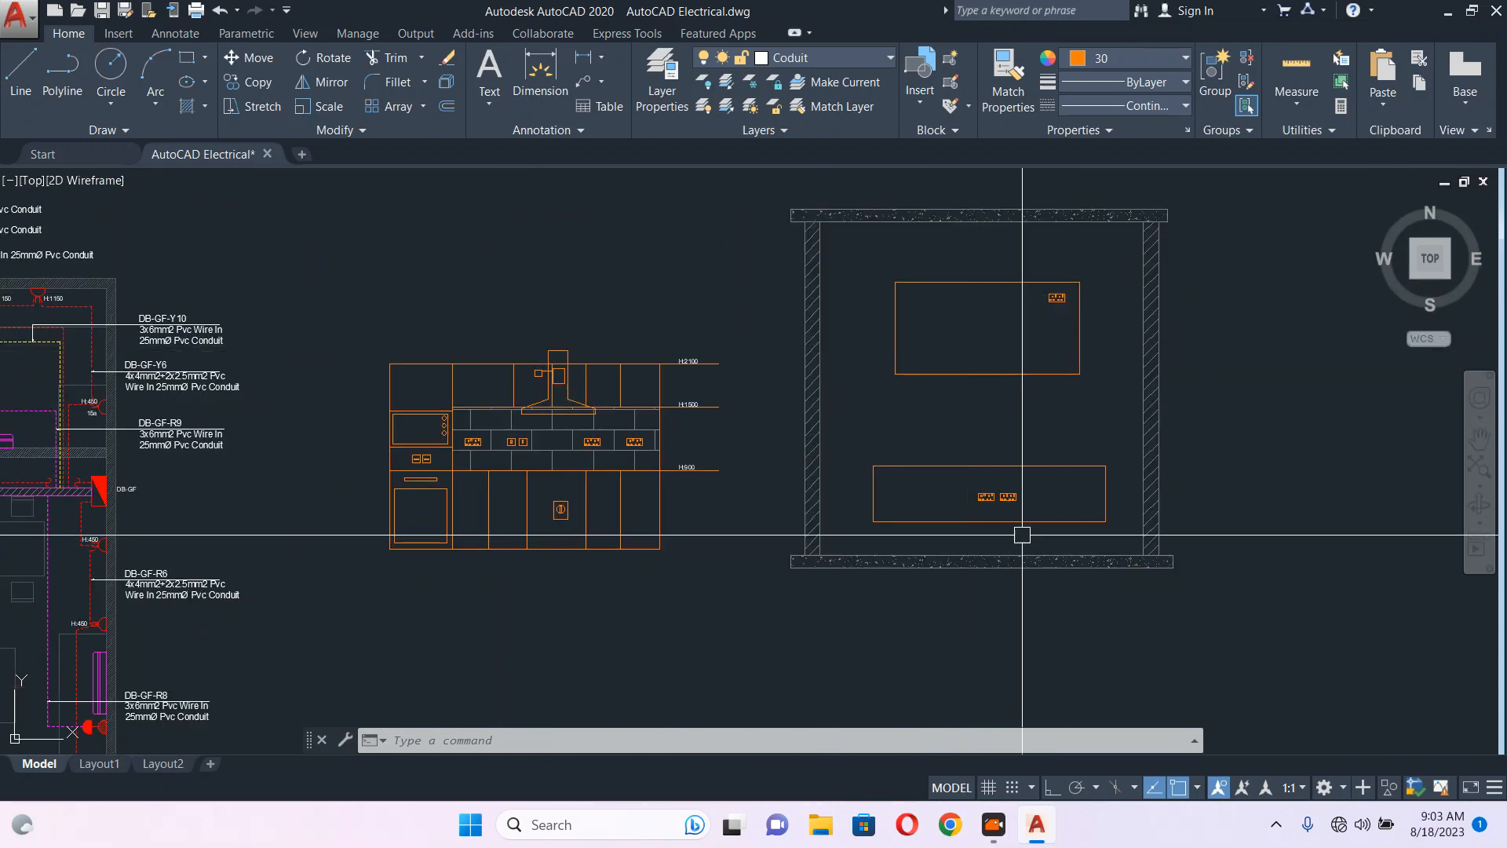
{"action": "middle_click_drag", "start_coordinate": [855, 468], "coordinate": [957, 442]}
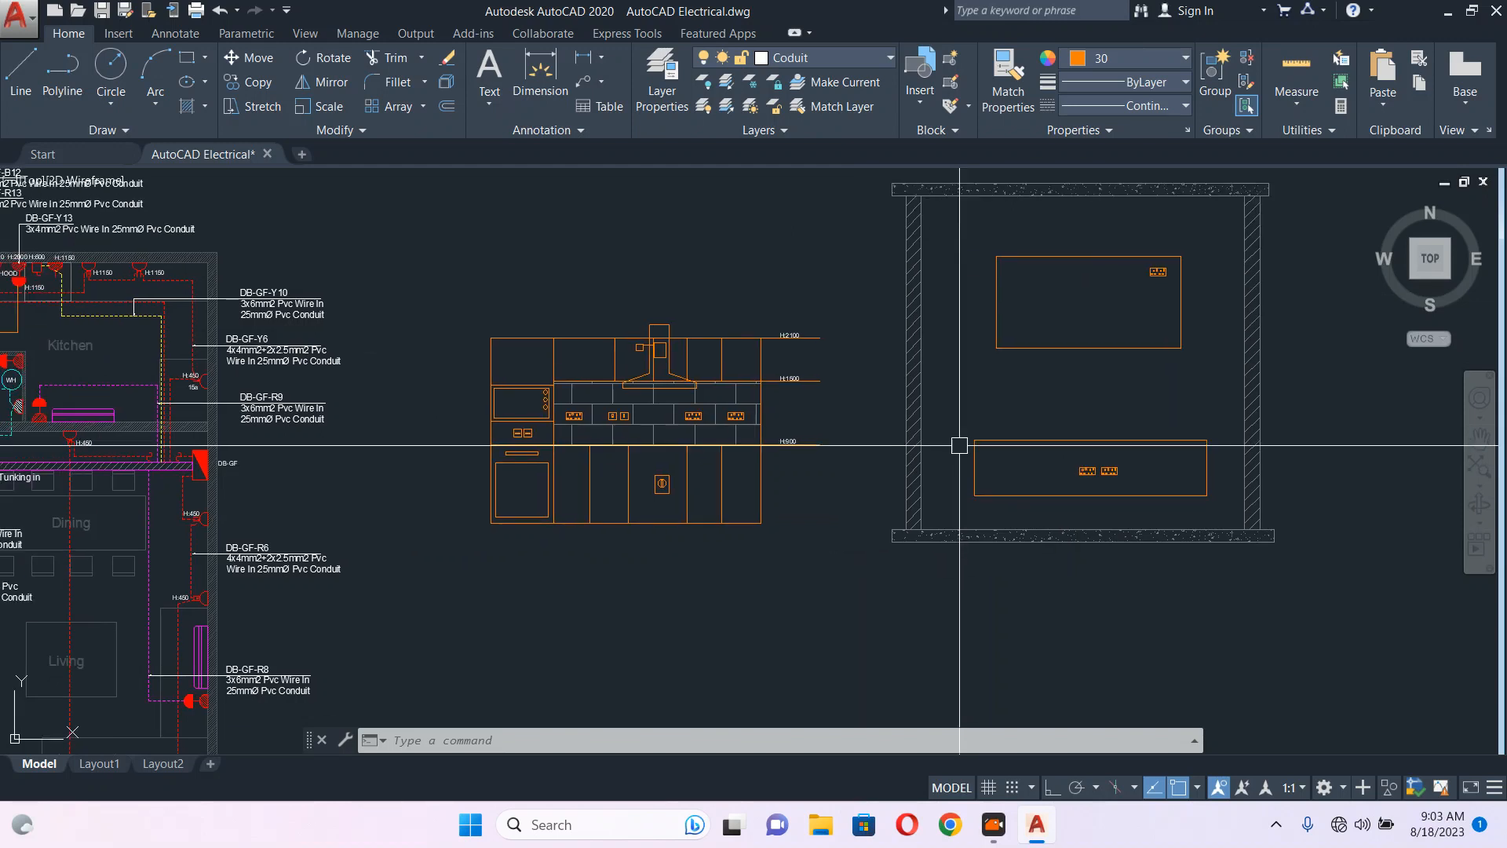
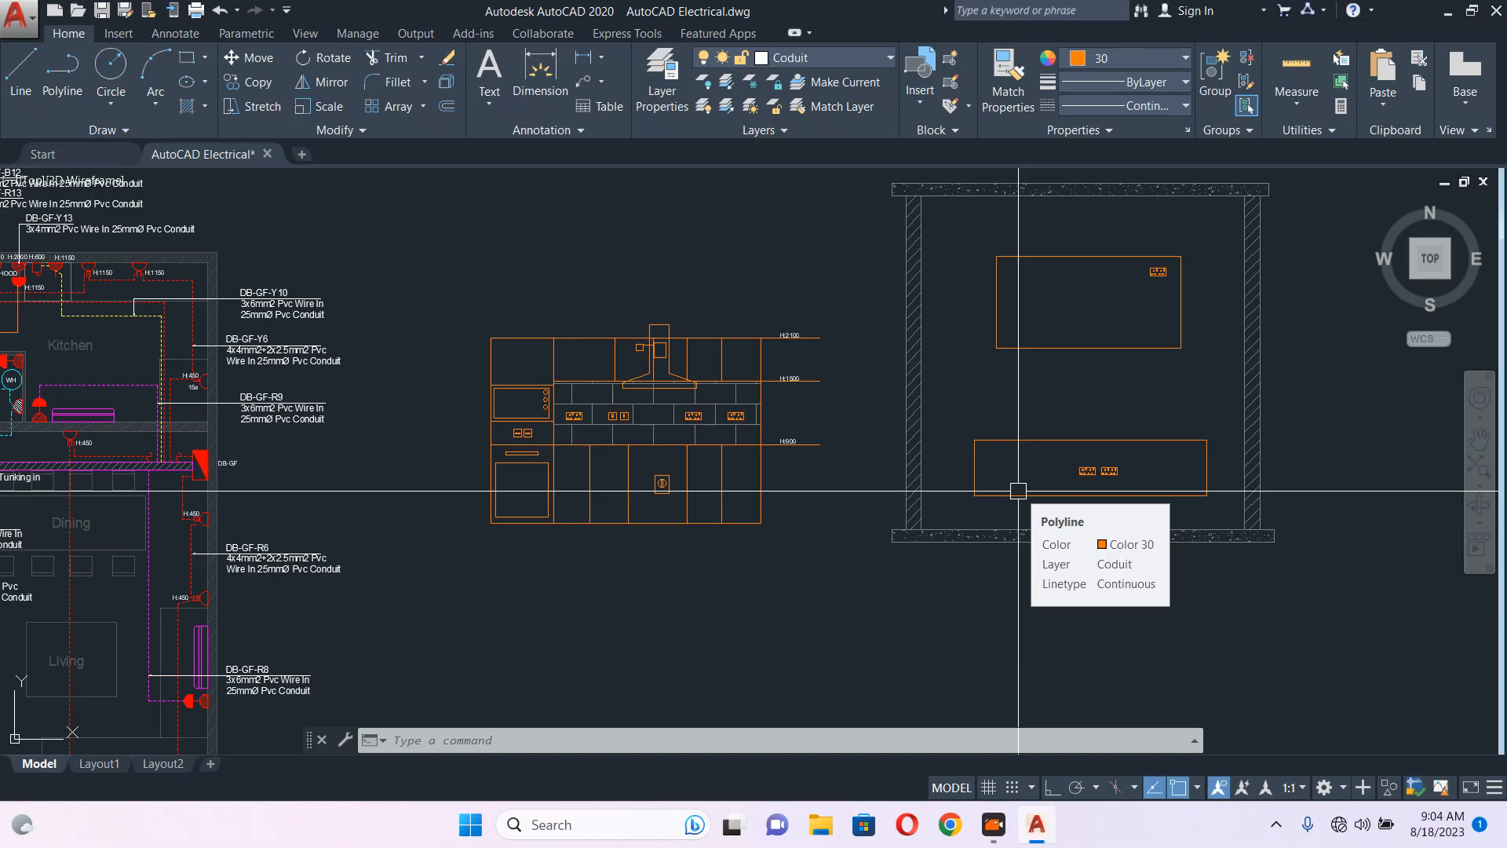
{"action": "scroll", "coordinate": [1038, 408], "scroll_direction": "down", "scroll_amount": 4}
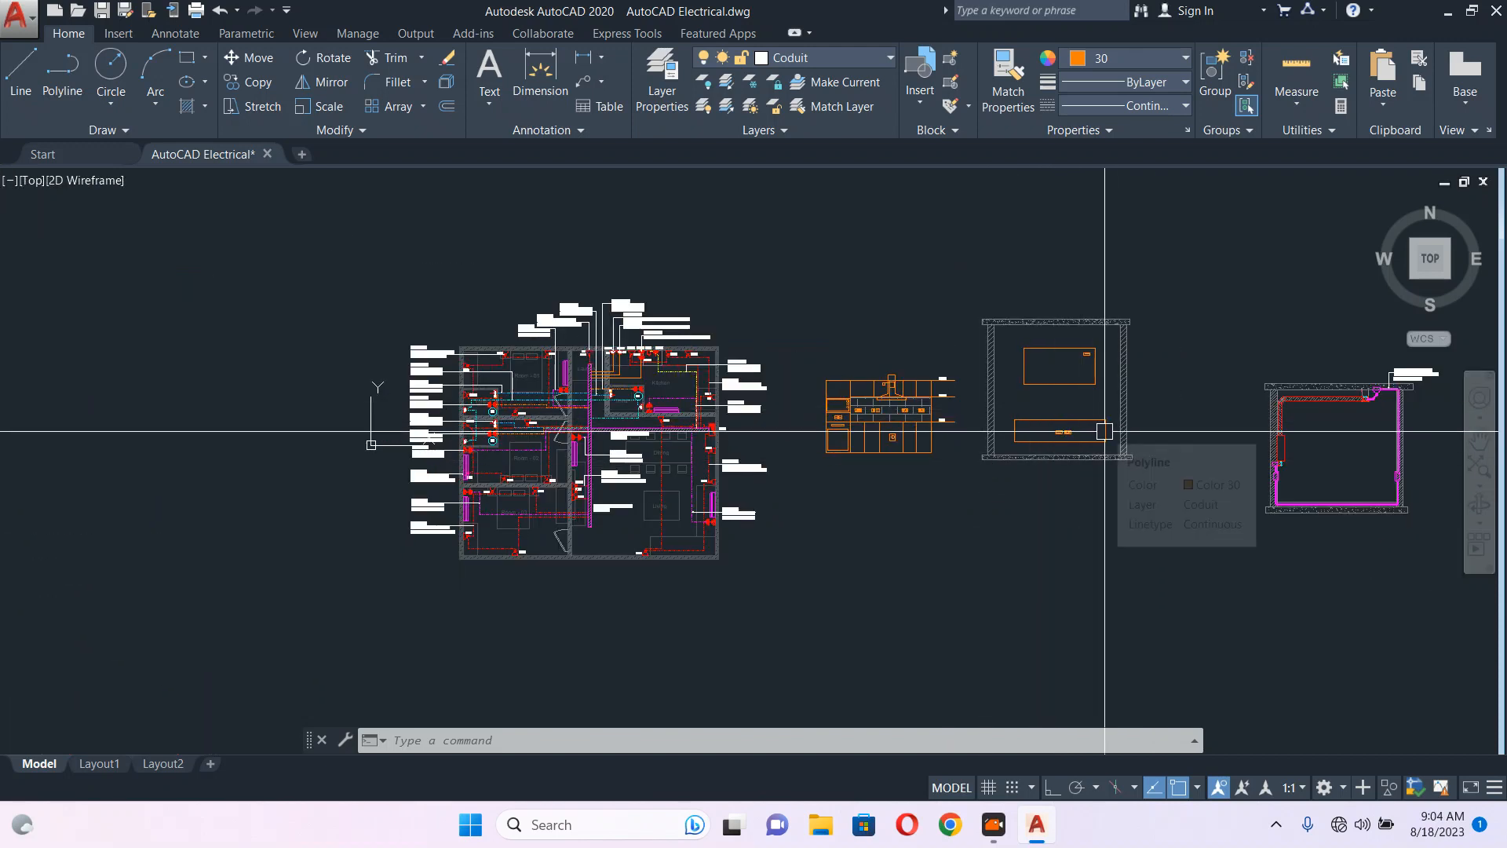
{"action": "scroll", "coordinate": [683, 504], "scroll_direction": "up", "scroll_amount": 6}
{"action": "scroll", "coordinate": [689, 510], "scroll_direction": "down", "scroll_amount": 2}
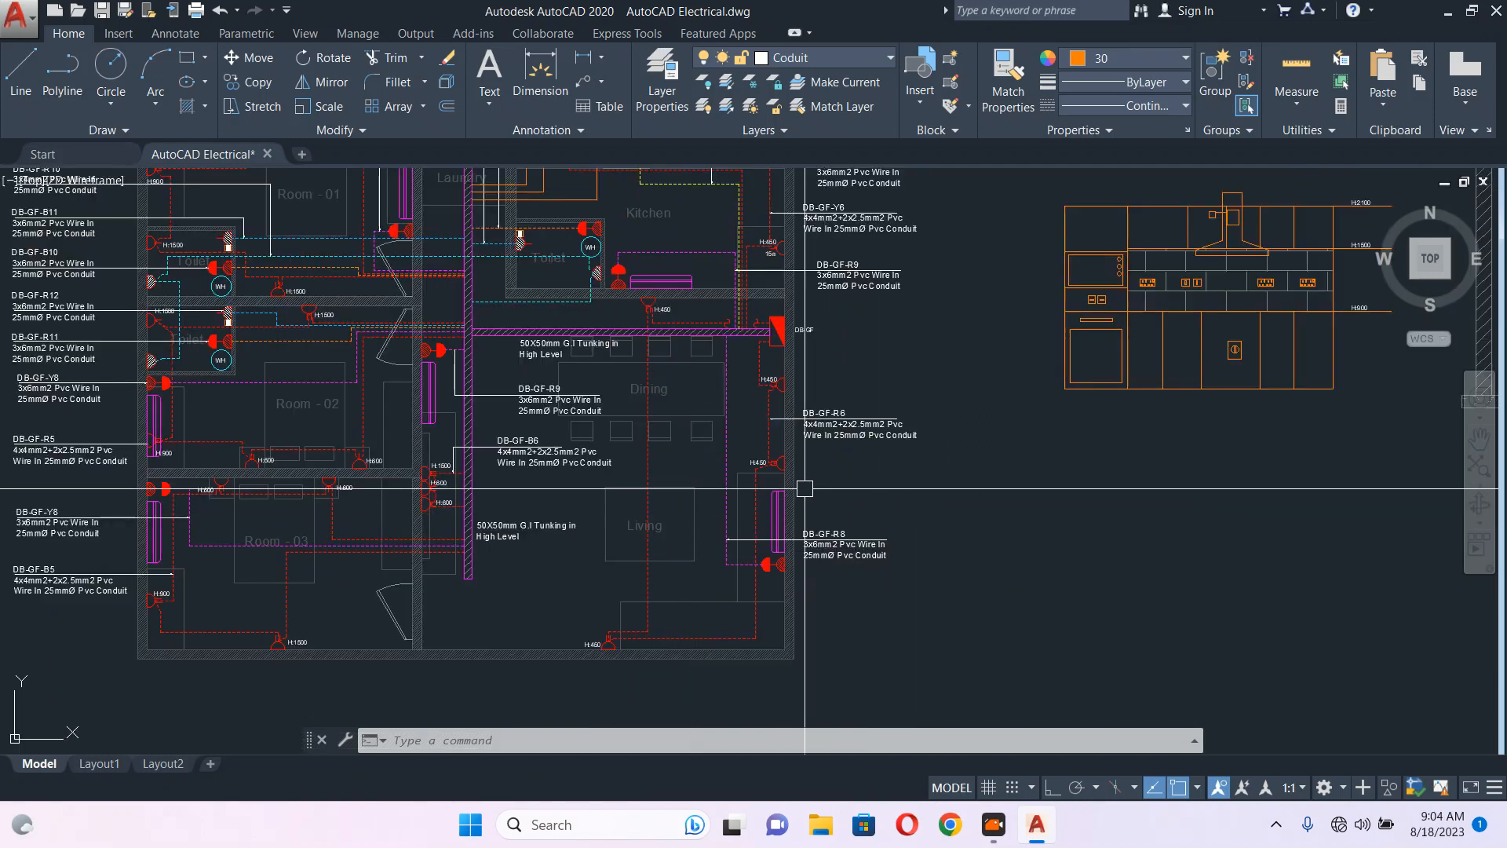
{"action": "scroll", "coordinate": [805, 488], "scroll_direction": "down", "scroll_amount": 4}
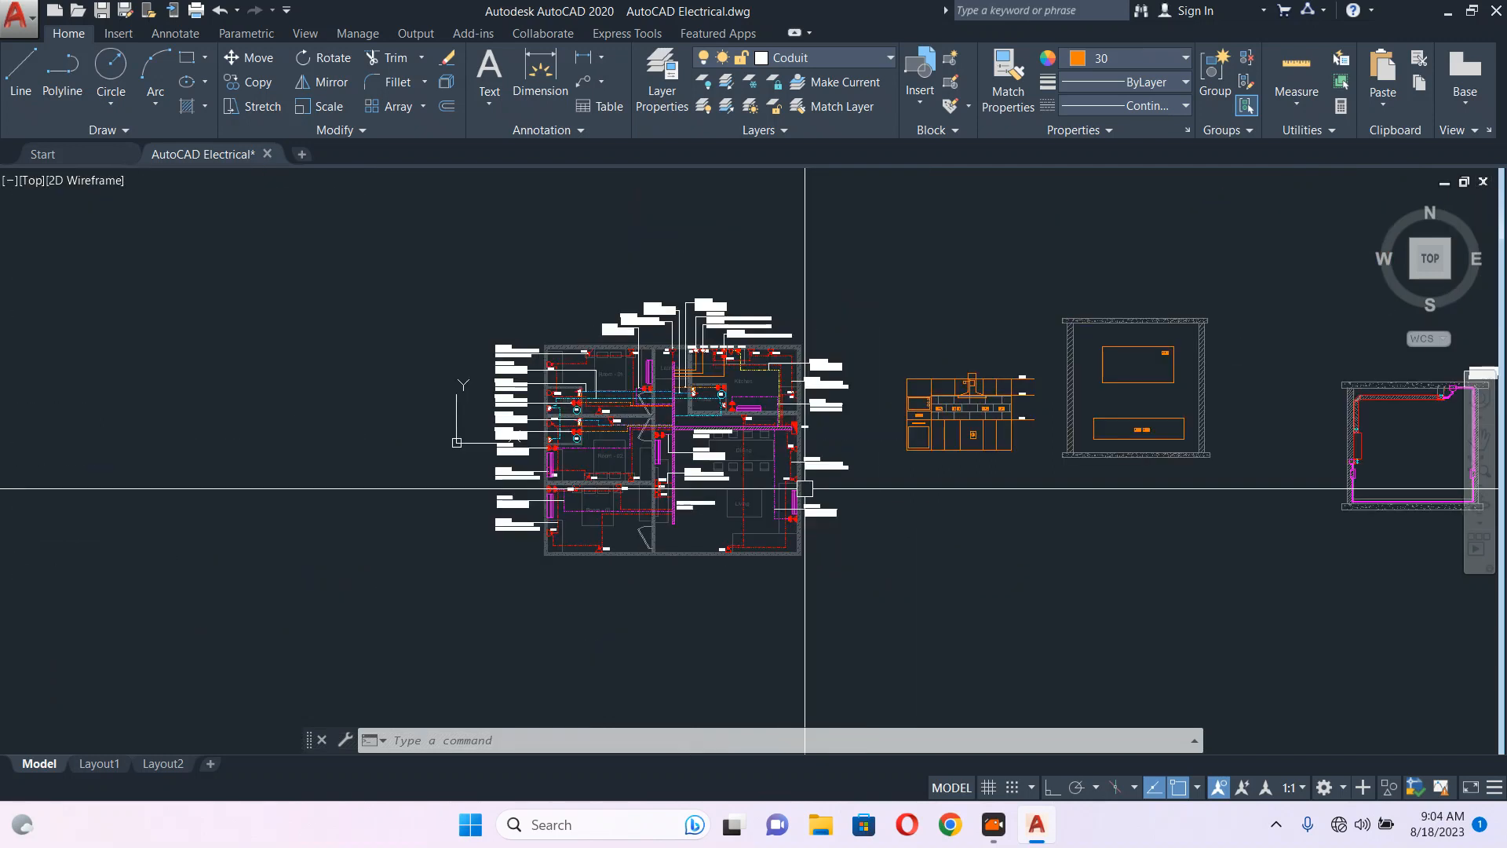
{"action": "scroll", "coordinate": [1001, 455], "scroll_direction": "up", "scroll_amount": 4}
{"action": "scroll", "coordinate": [1000, 455], "scroll_direction": "down", "scroll_amount": 5}
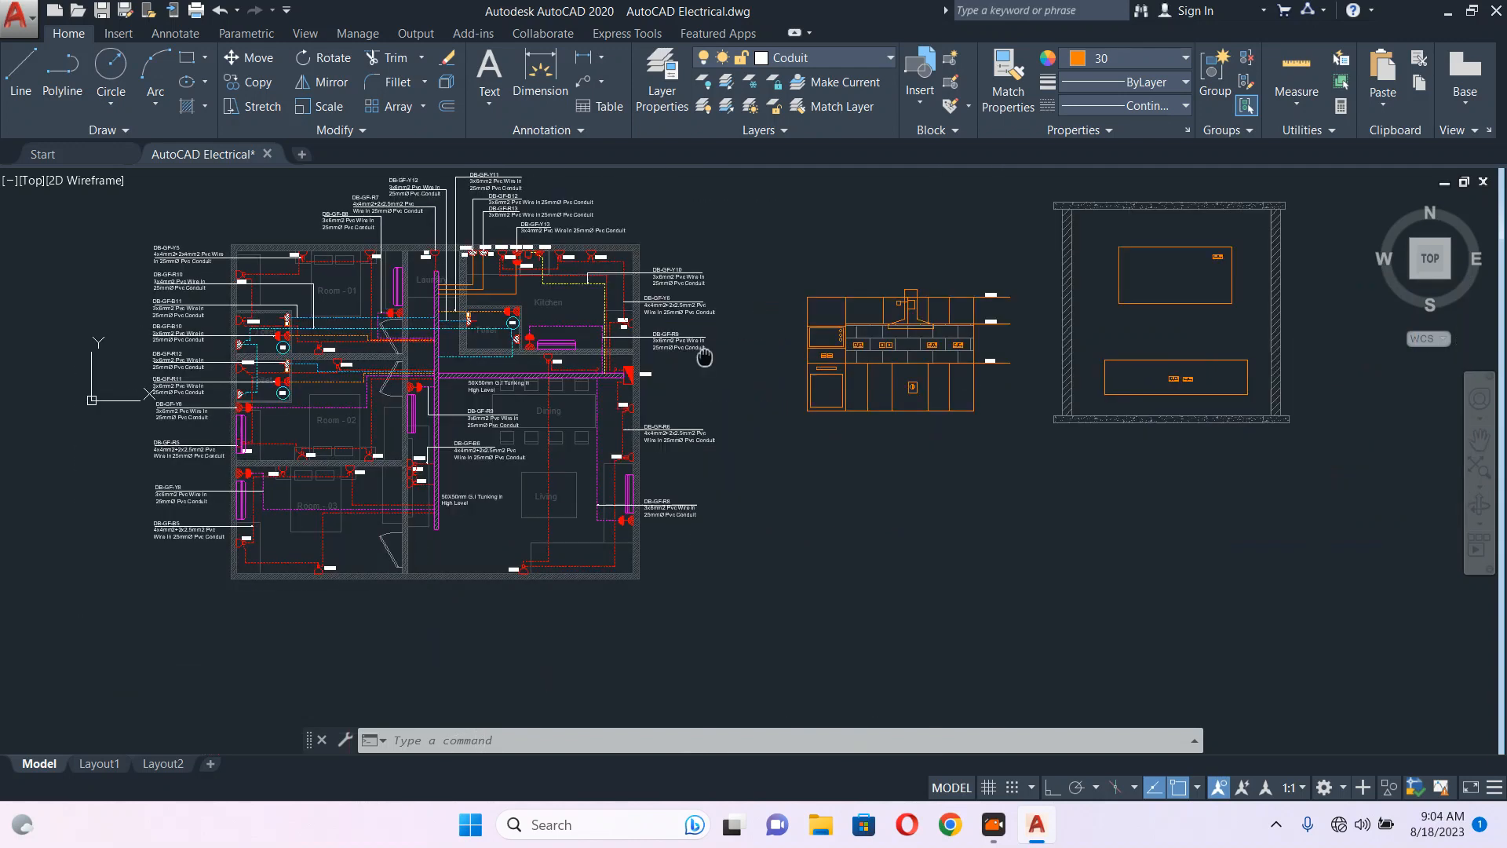
- Move the kitchen elevation and living area section together up and right, clear of the trunking section, and save the drawing
{"action": "key", "text": "Escape"}
{"action": "left_click", "coordinate": [926, 252]}
{"action": "left_click", "coordinate": [706, 438]}
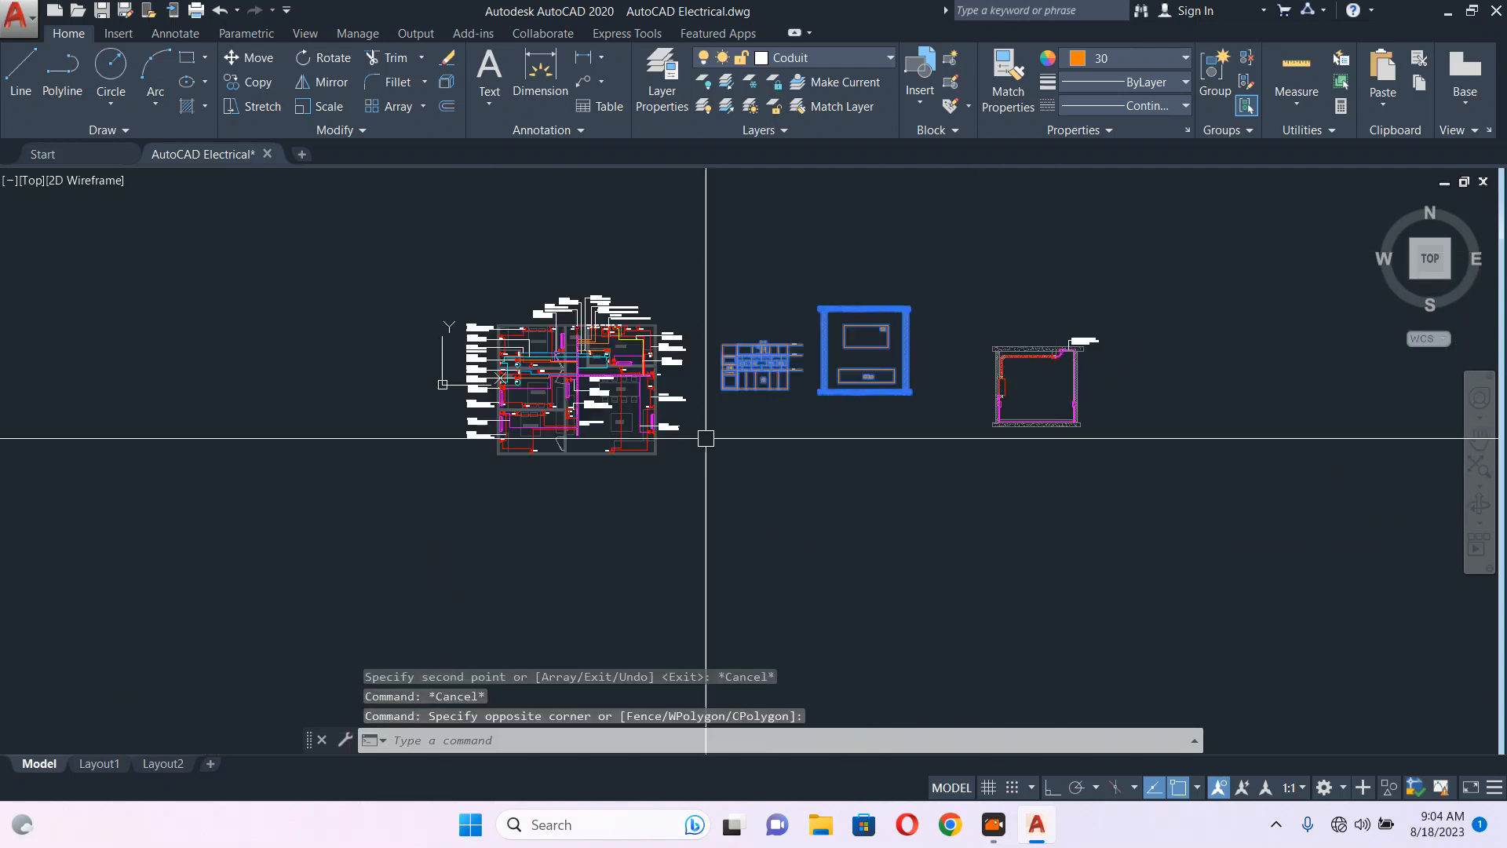
{"action": "type", "text": "m"}
{"action": "key", "text": "Return"}
{"action": "left_click", "coordinate": [829, 412]}
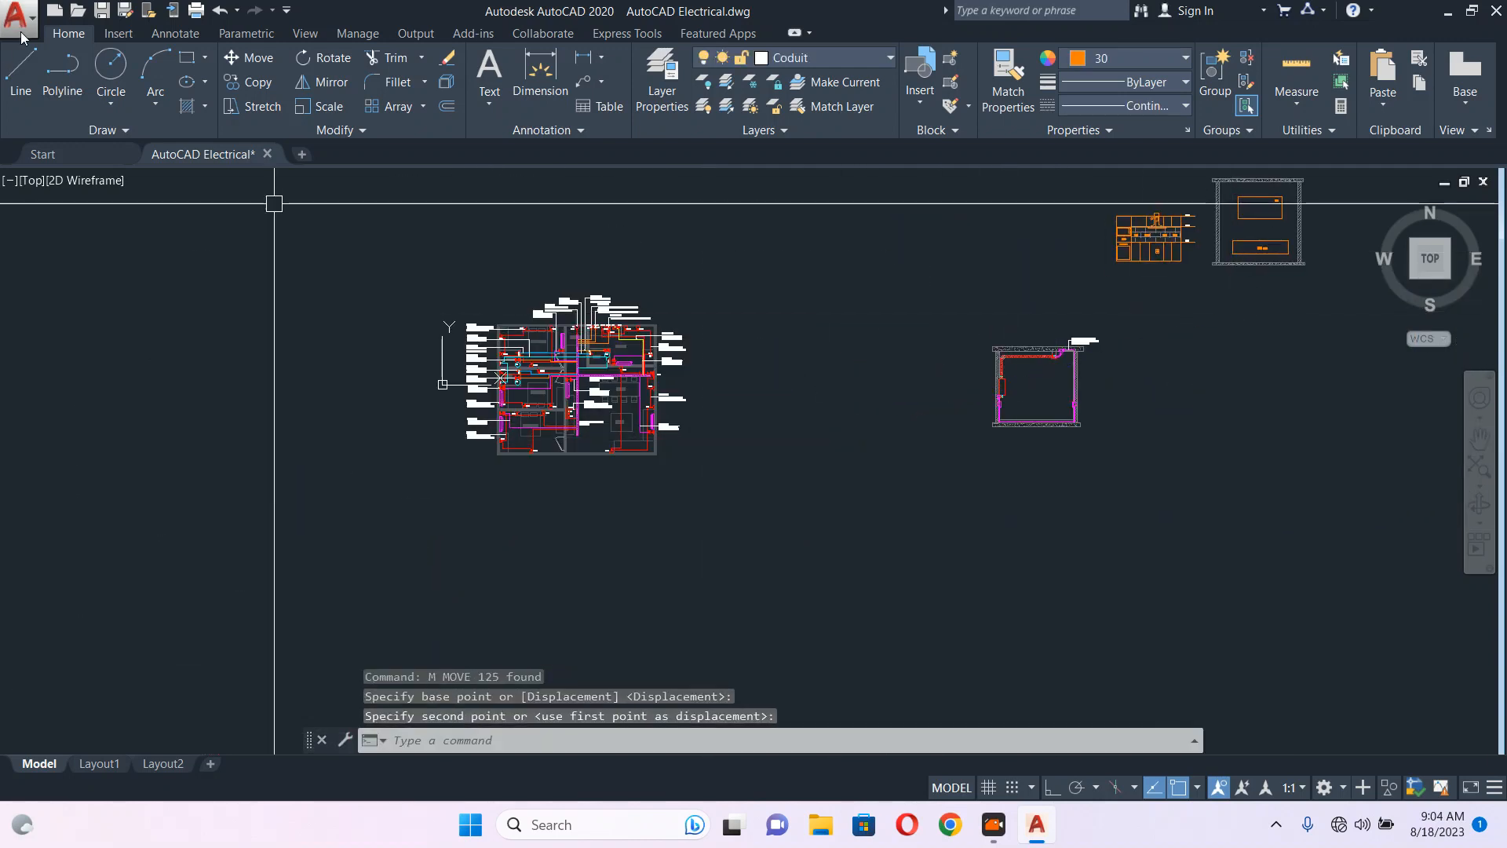
{"action": "key", "text": "Escape"}
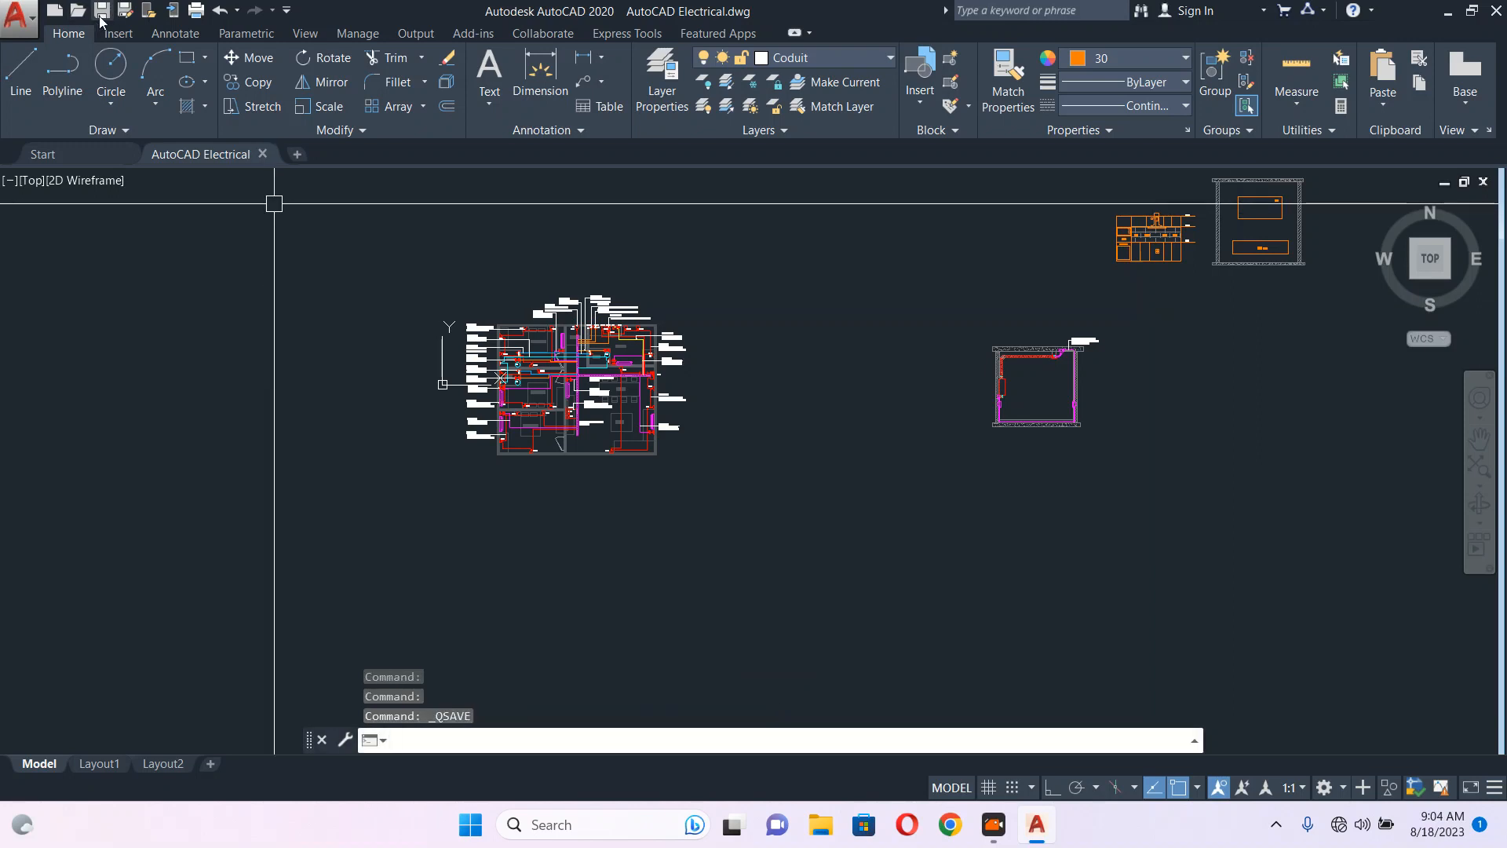
{"action": "left_click", "coordinate": [103, 14]}
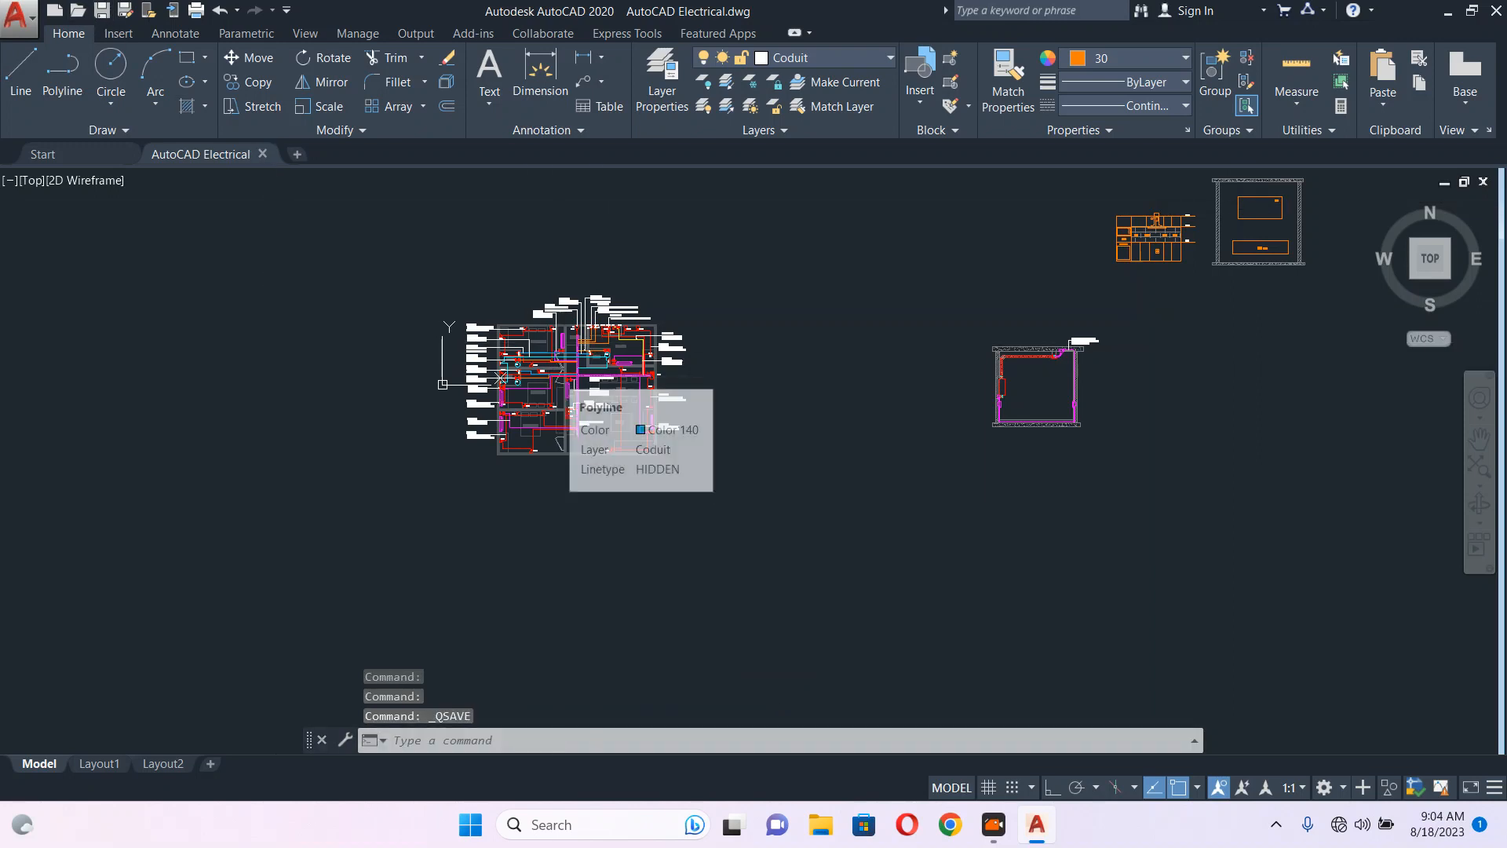
{"action": "key", "text": "ctrl+s"}
- Draw a rectangle over the electrical floor plan from the outer wall's upper-left corner to its lower-right corner
{"action": "middle_click_drag", "start_coordinate": [499, 348], "coordinate": [501, 347]}
{"action": "scroll", "coordinate": [501, 348], "scroll_direction": "up", "scroll_amount": 4}
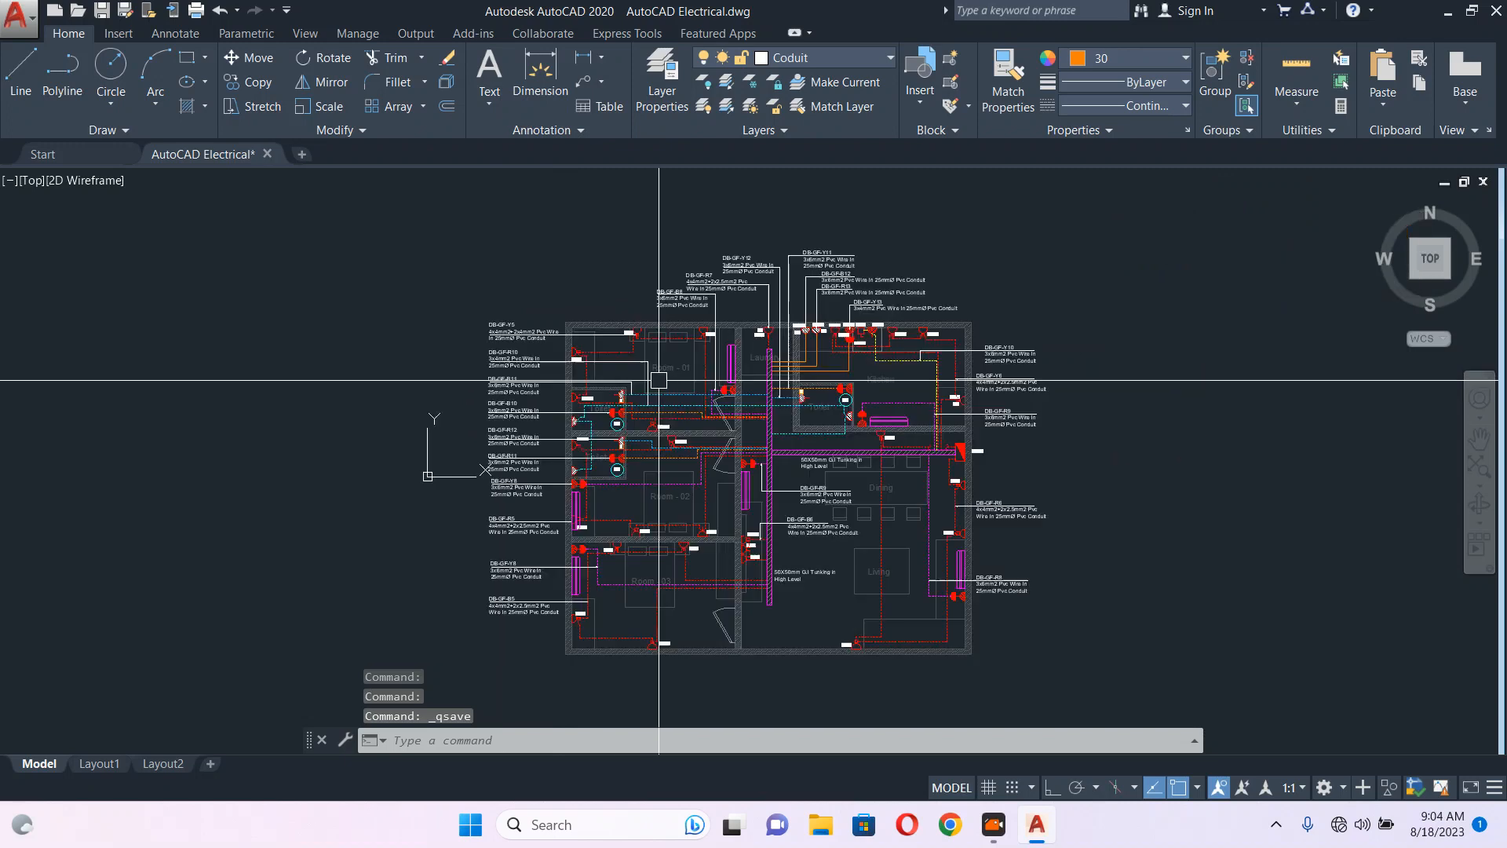
{"action": "middle_click_drag", "start_coordinate": [756, 451], "coordinate": [692, 390]}
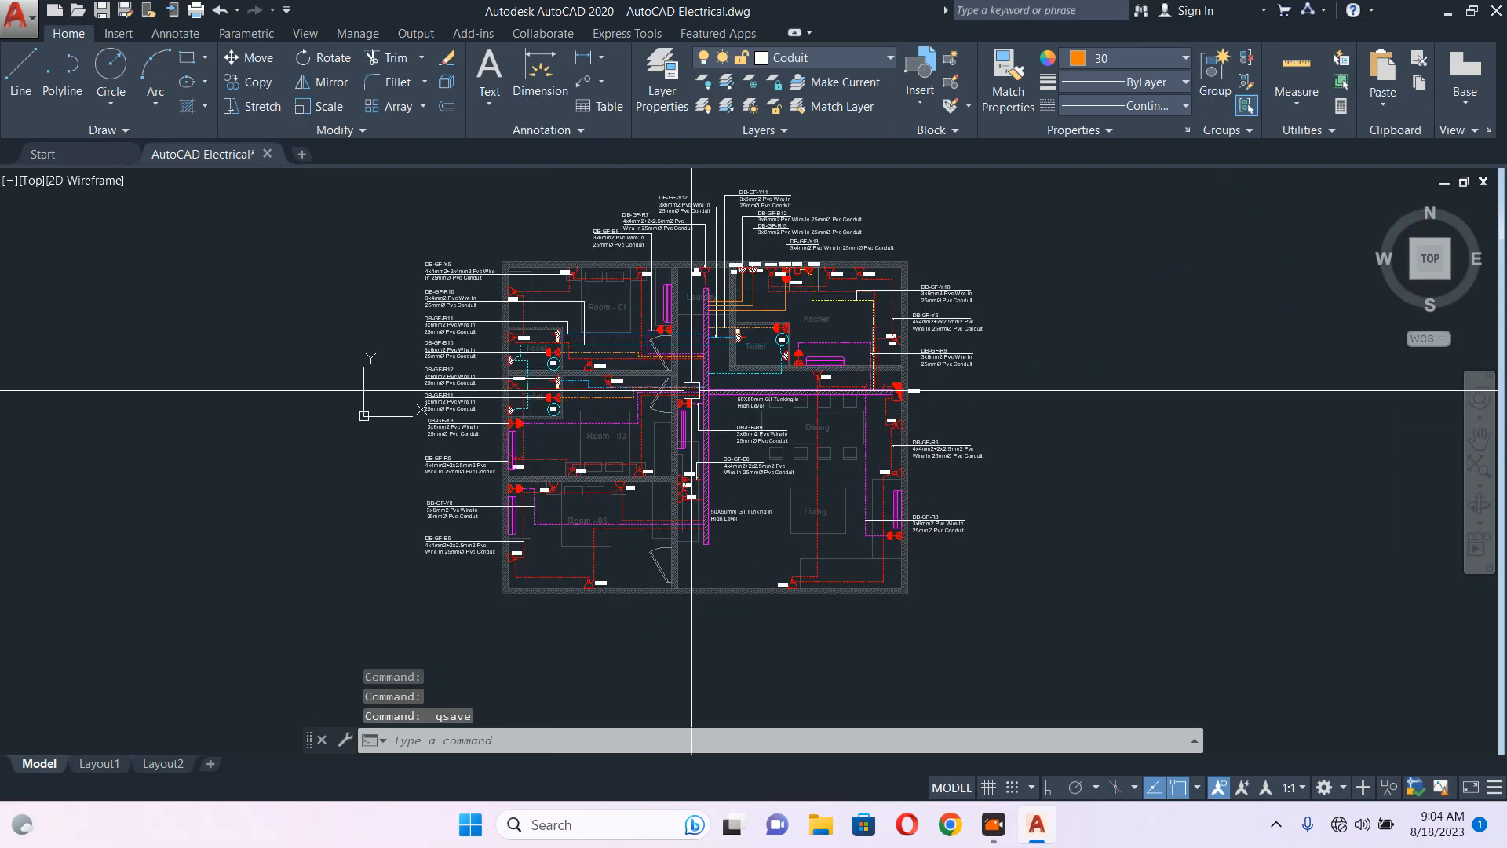
{"action": "scroll", "coordinate": [573, 360], "scroll_direction": "up", "scroll_amount": 6}
{"action": "scroll", "coordinate": [650, 430], "scroll_direction": "down", "scroll_amount": 4}
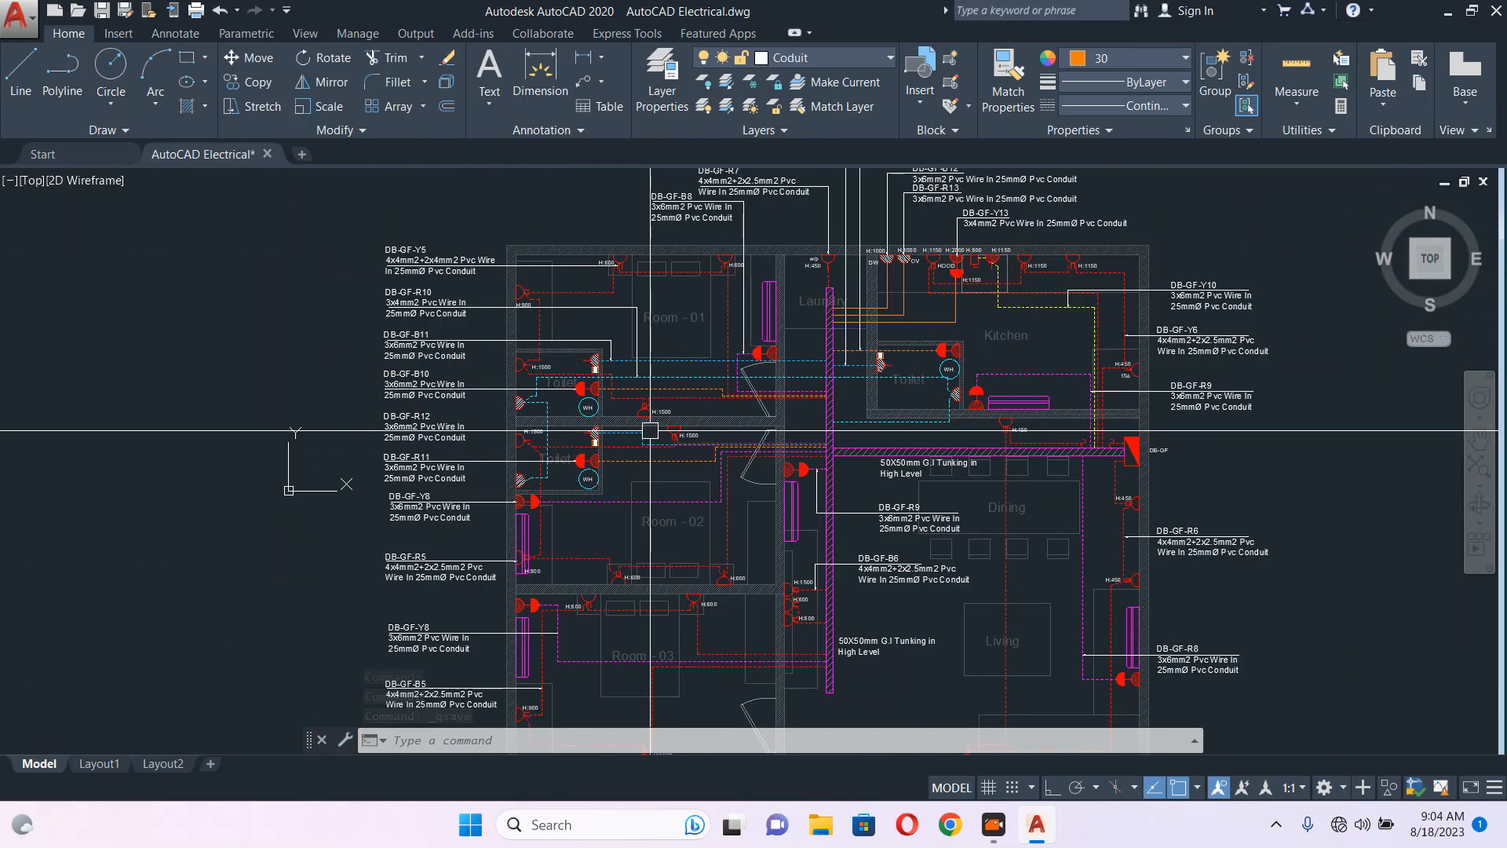
{"action": "scroll", "coordinate": [797, 414], "scroll_direction": "down", "scroll_amount": 2}
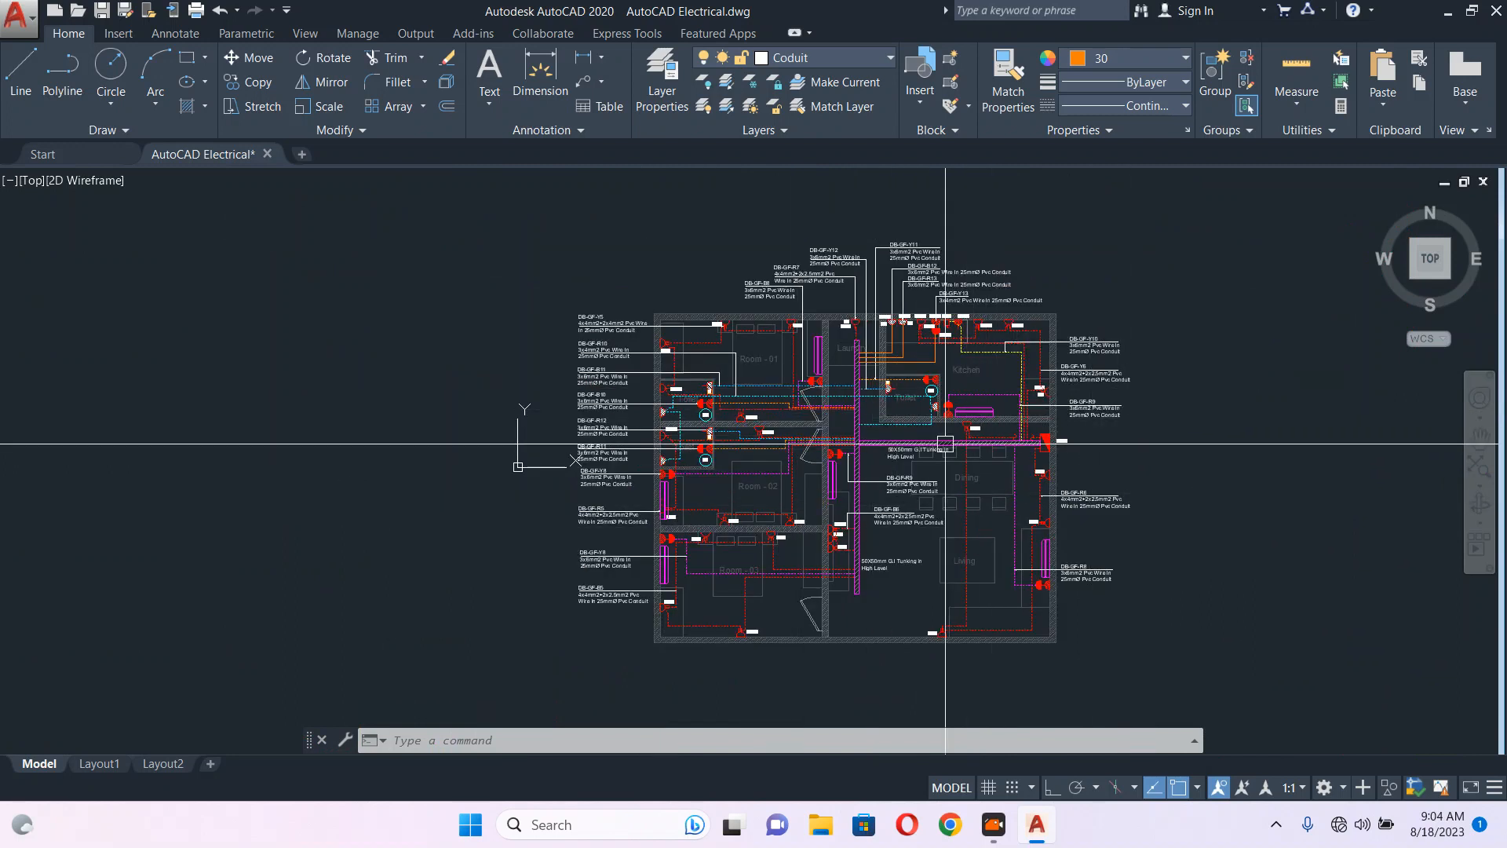
{"action": "middle_click_drag", "start_coordinate": [881, 462], "coordinate": [758, 441]}
{"action": "type", "text": "REC"}
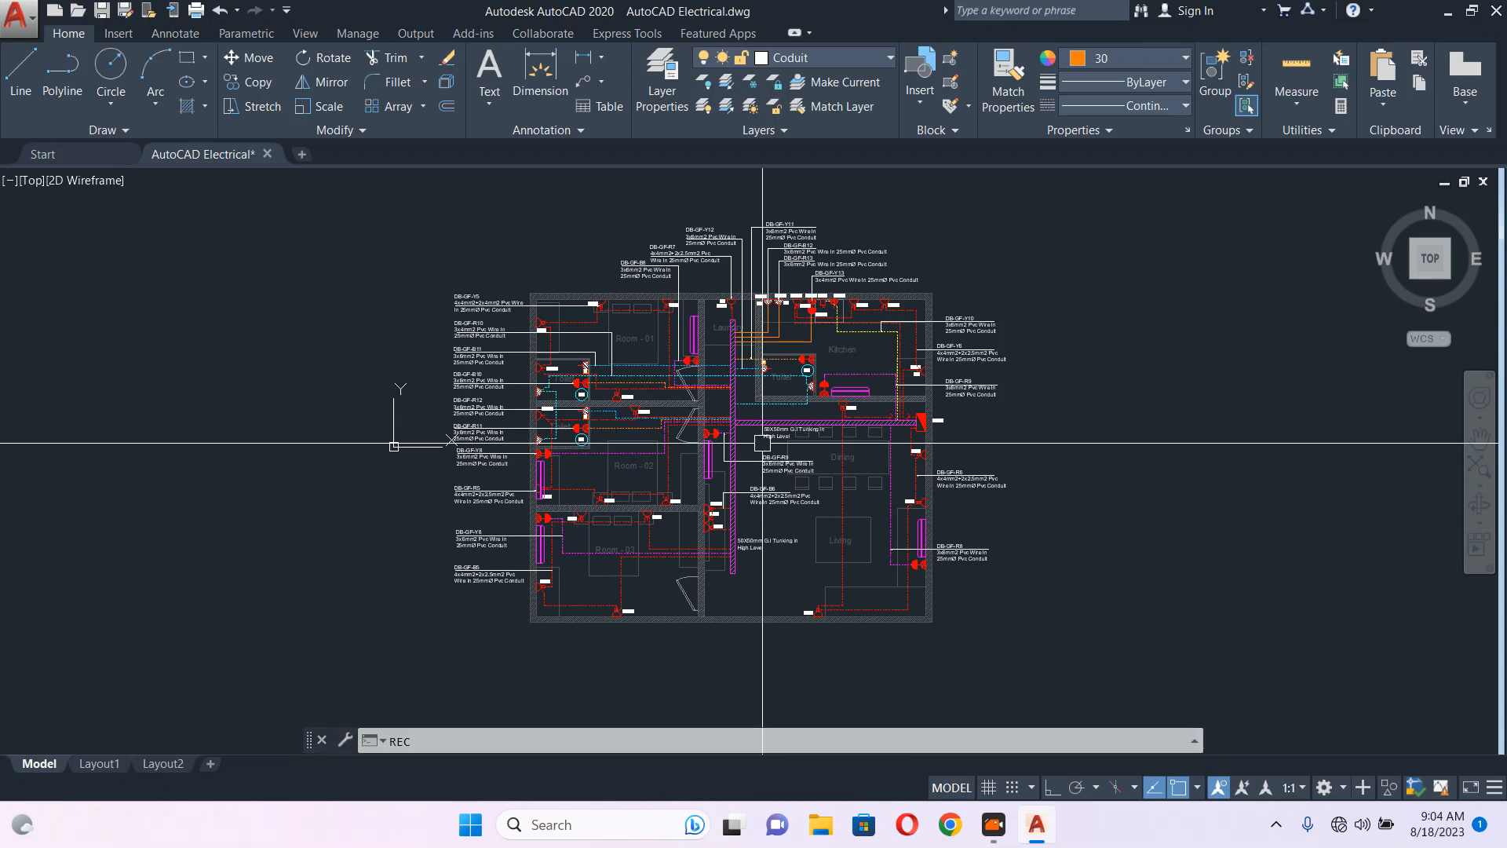
{"action": "key", "text": "Return"}
{"action": "scroll", "coordinate": [552, 322], "scroll_direction": "up", "scroll_amount": 2}
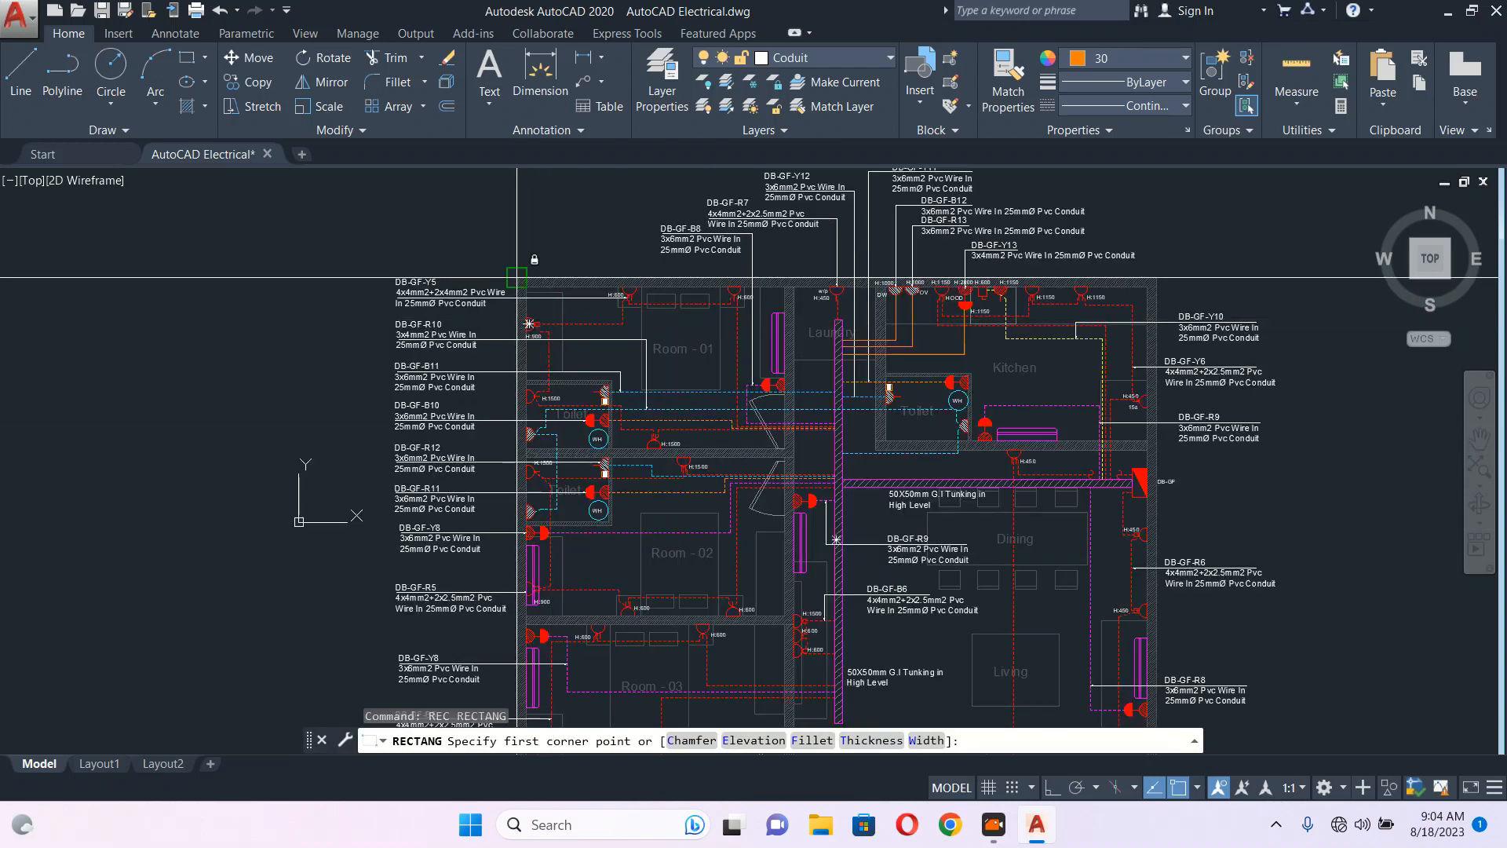
{"action": "left_click", "coordinate": [516, 270]}
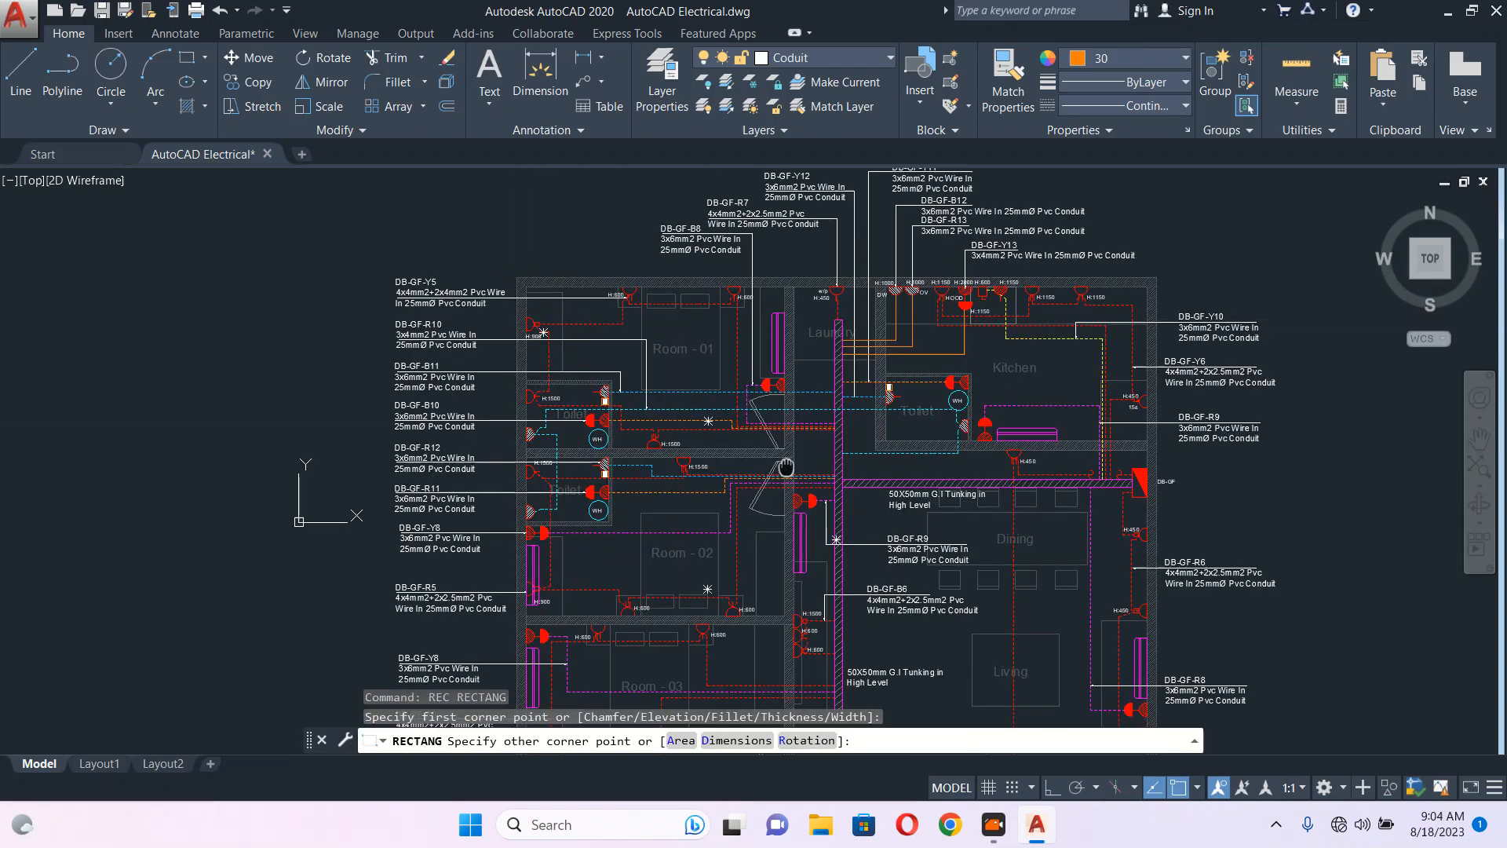
{"action": "middle_click_drag", "start_coordinate": [844, 520], "coordinate": [751, 344]}
{"action": "middle_click_drag", "start_coordinate": [1069, 631], "coordinate": [932, 458]}
{"action": "left_click", "coordinate": [876, 442]}
- Move the new outline rectangle straight to the right of the floor plan with Ortho on, into the empty space
{"action": "left_click", "coordinate": [849, 442]}
{"action": "scroll", "coordinate": [932, 459], "scroll_direction": "down", "scroll_amount": 2}
{"action": "type", "text": "m"}
{"action": "key", "text": "Return"}
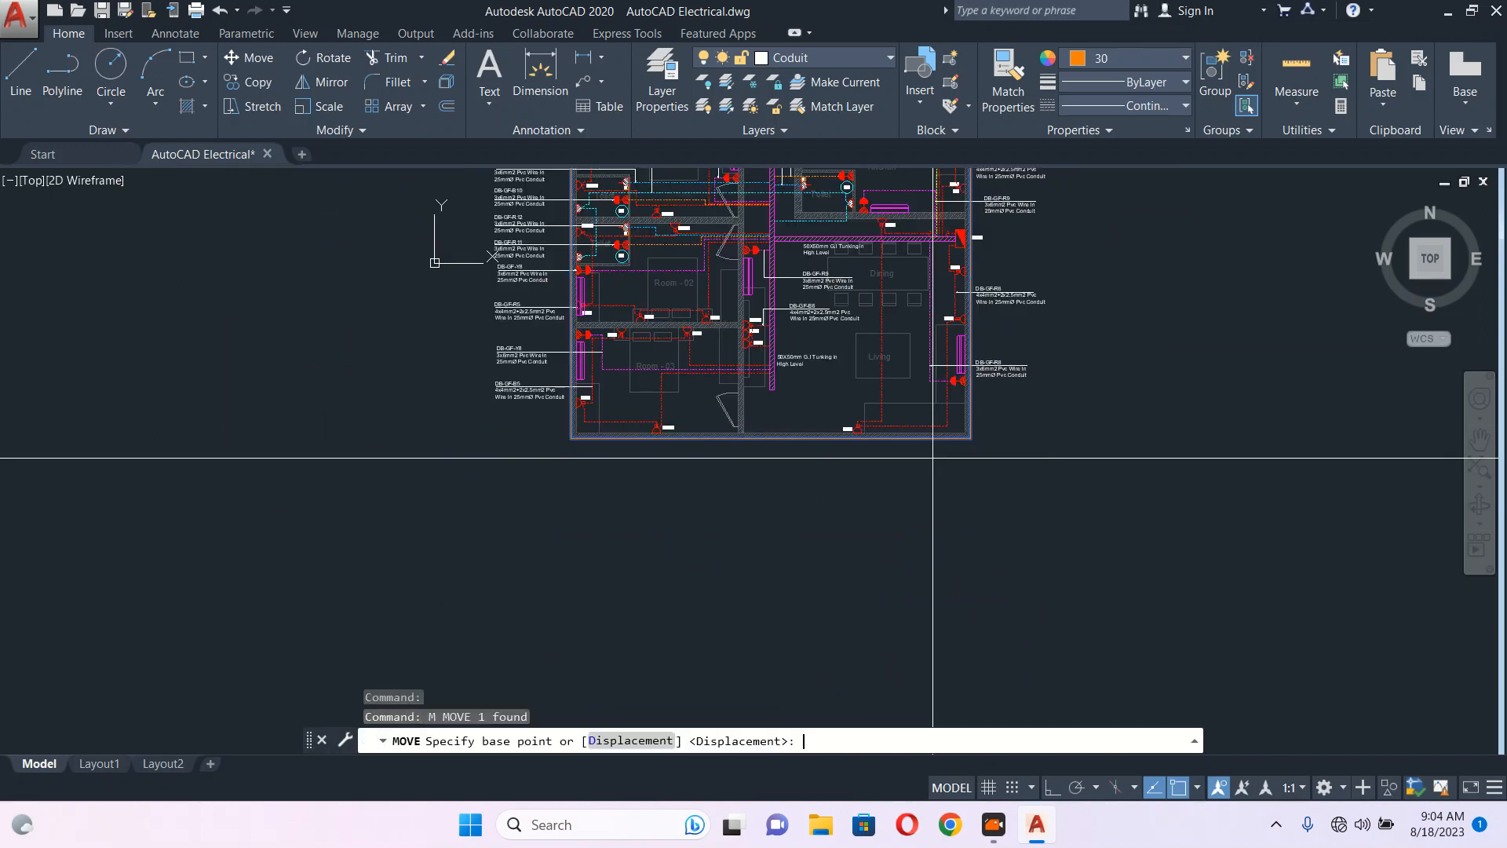
{"action": "left_click", "coordinate": [928, 461]}
{"action": "middle_click_drag", "start_coordinate": [1036, 516], "coordinate": [717, 553]}
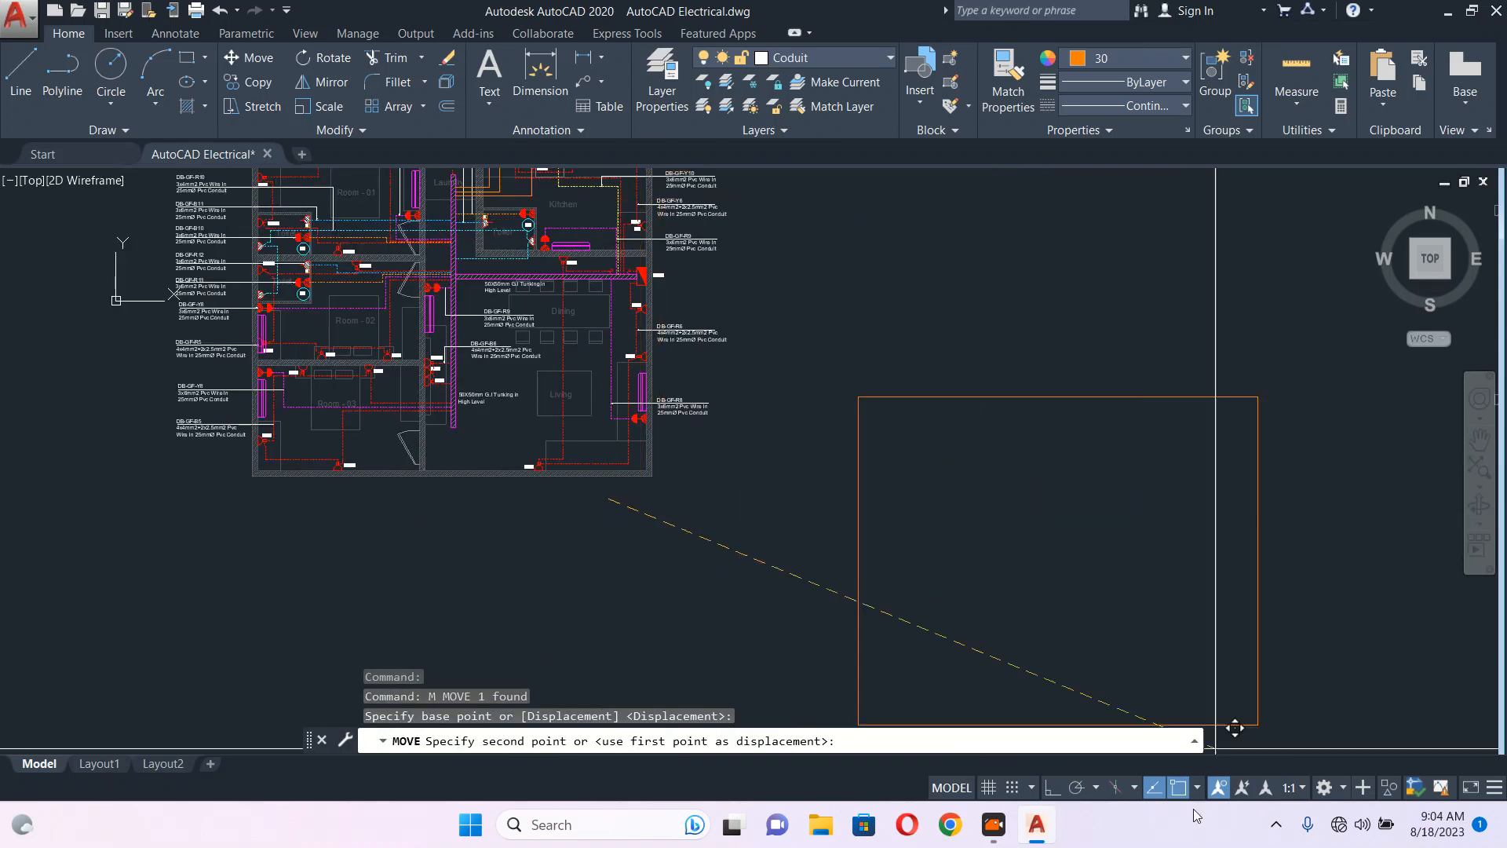
{"action": "left_click", "coordinate": [1052, 787]}
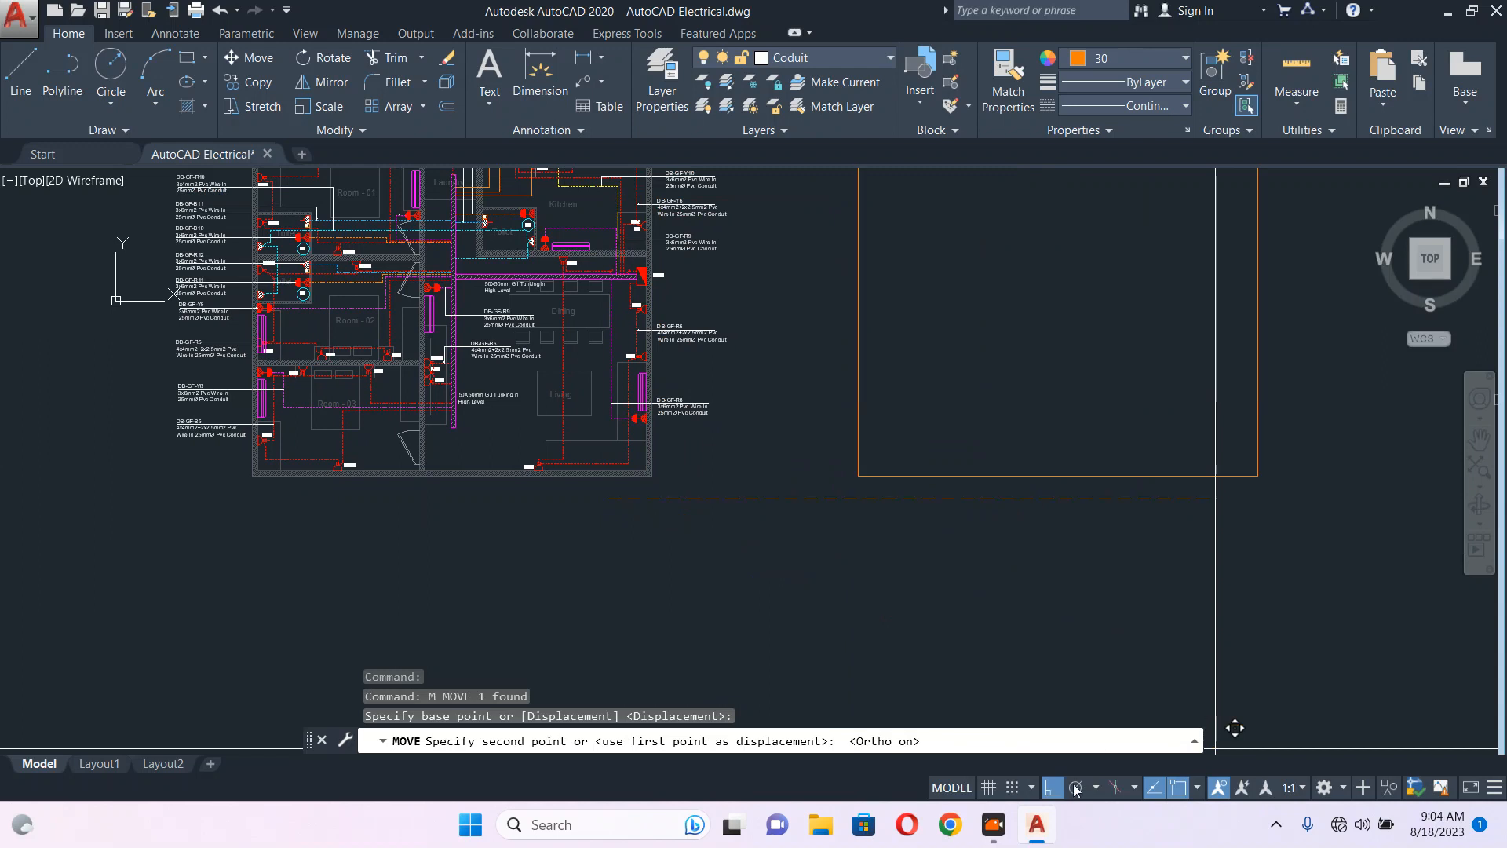
{"action": "left_click", "coordinate": [1200, 533]}
{"action": "key", "text": "Escape"}
- Set the moved outline rectangle's colour to 8
{"action": "scroll", "coordinate": [1099, 369], "scroll_direction": "down", "scroll_amount": 2}
{"action": "left_click", "coordinate": [1077, 319]}
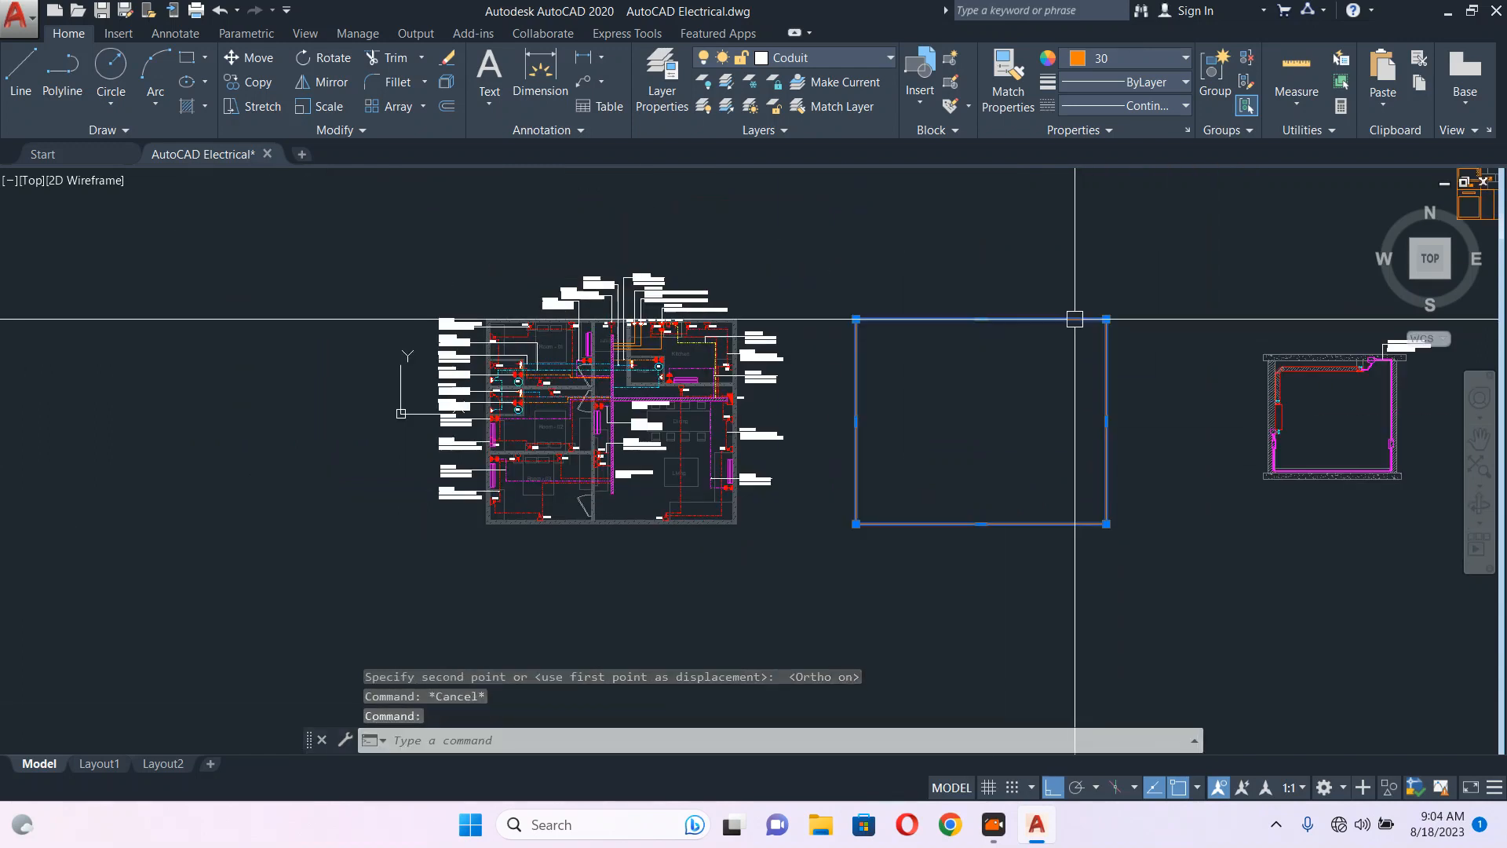
{"action": "left_click", "coordinate": [1106, 60]}
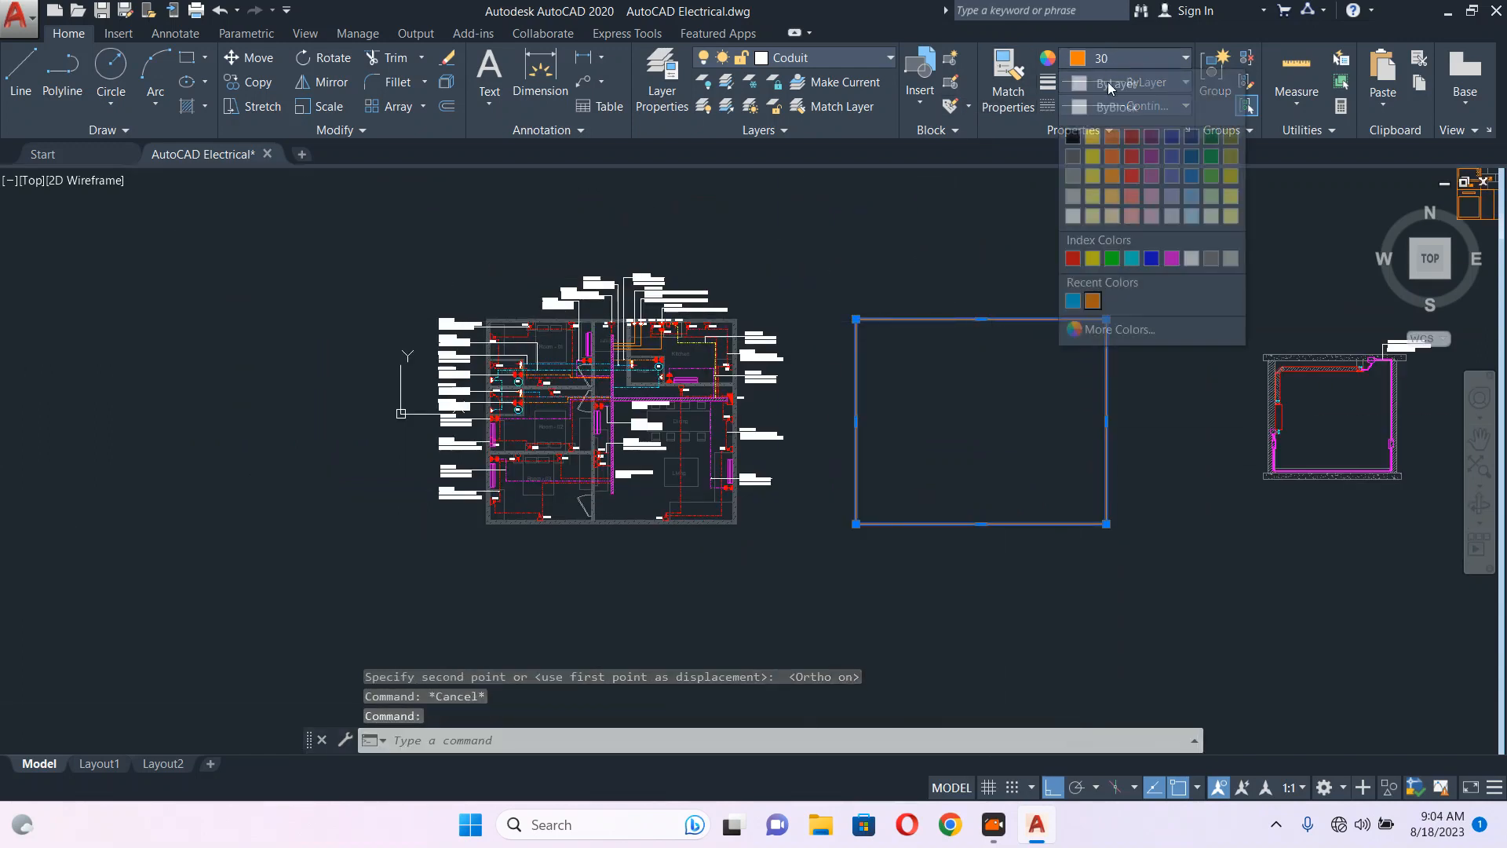
{"action": "key", "text": "Escape"}
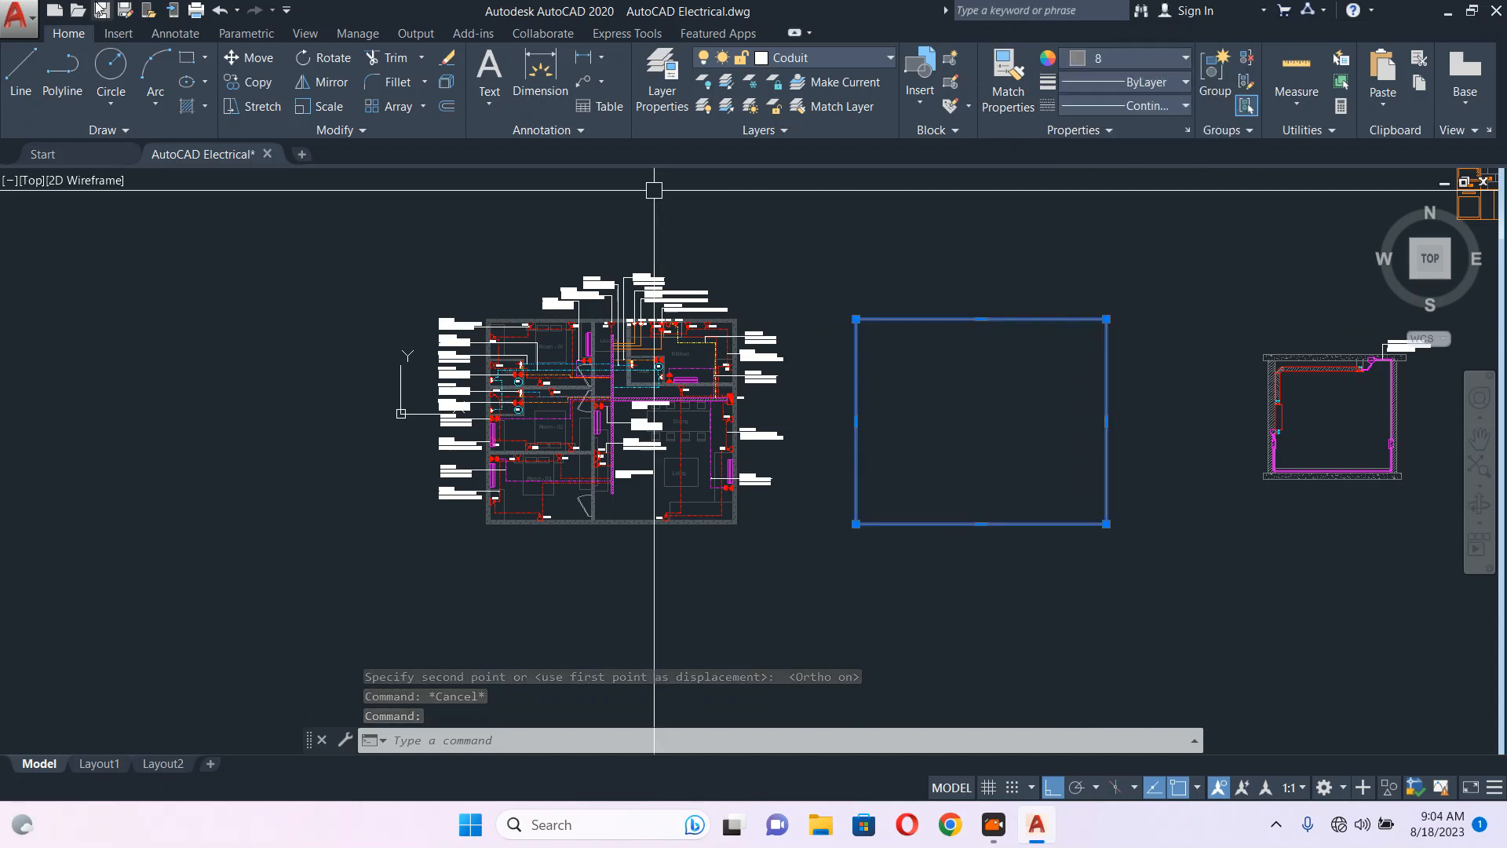
{"action": "key", "text": "Escape"}
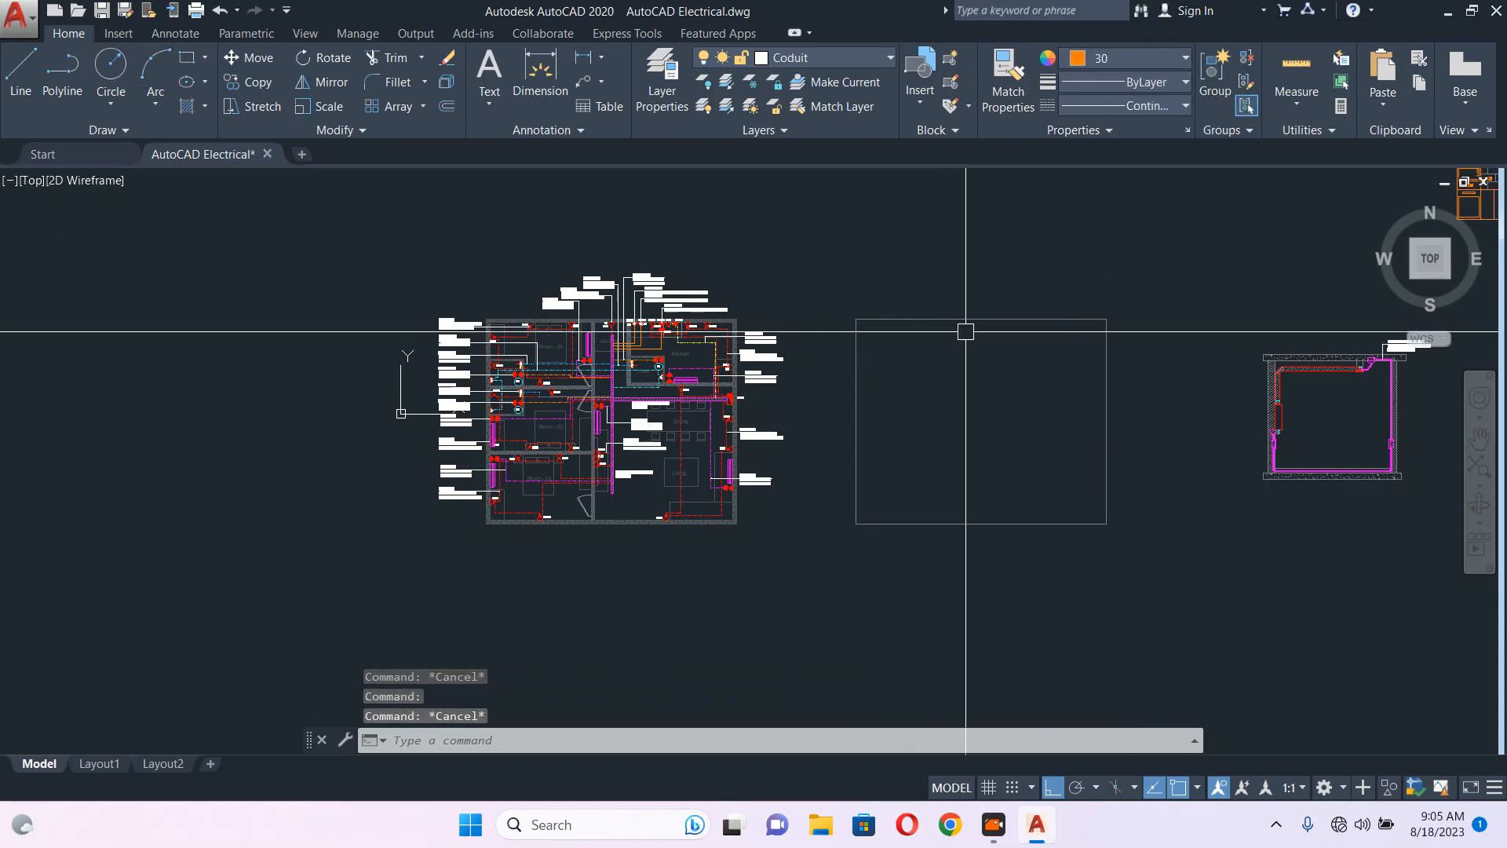
- Hatch the inside of the outline rectangle with the AR-CONC pattern
{"action": "type", "text": "h"}
{"action": "key", "text": "Return"}
{"action": "left_click", "coordinate": [1002, 318]}
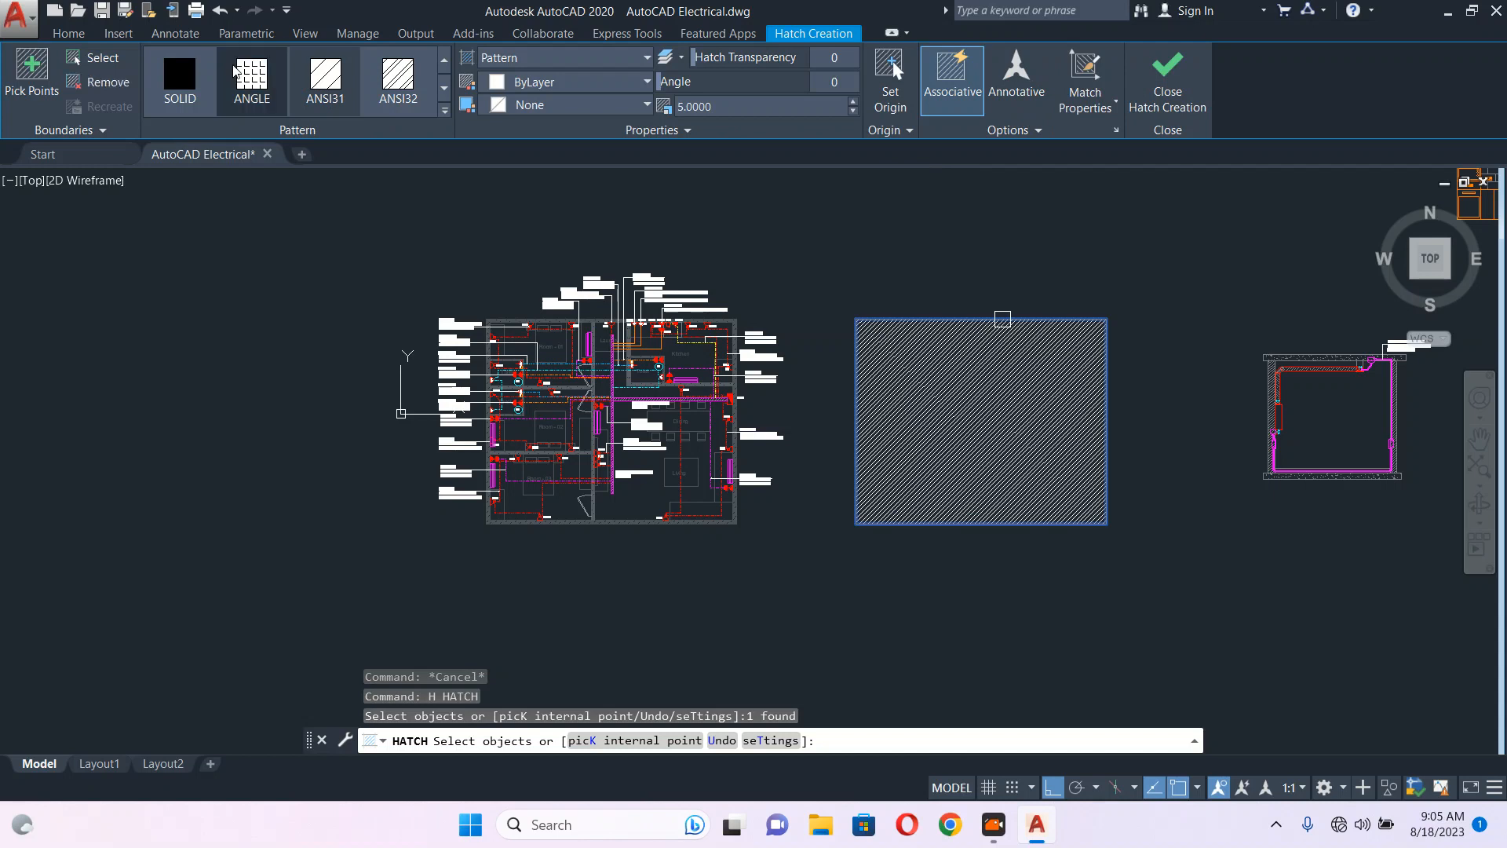
{"action": "left_click", "coordinate": [445, 111]}
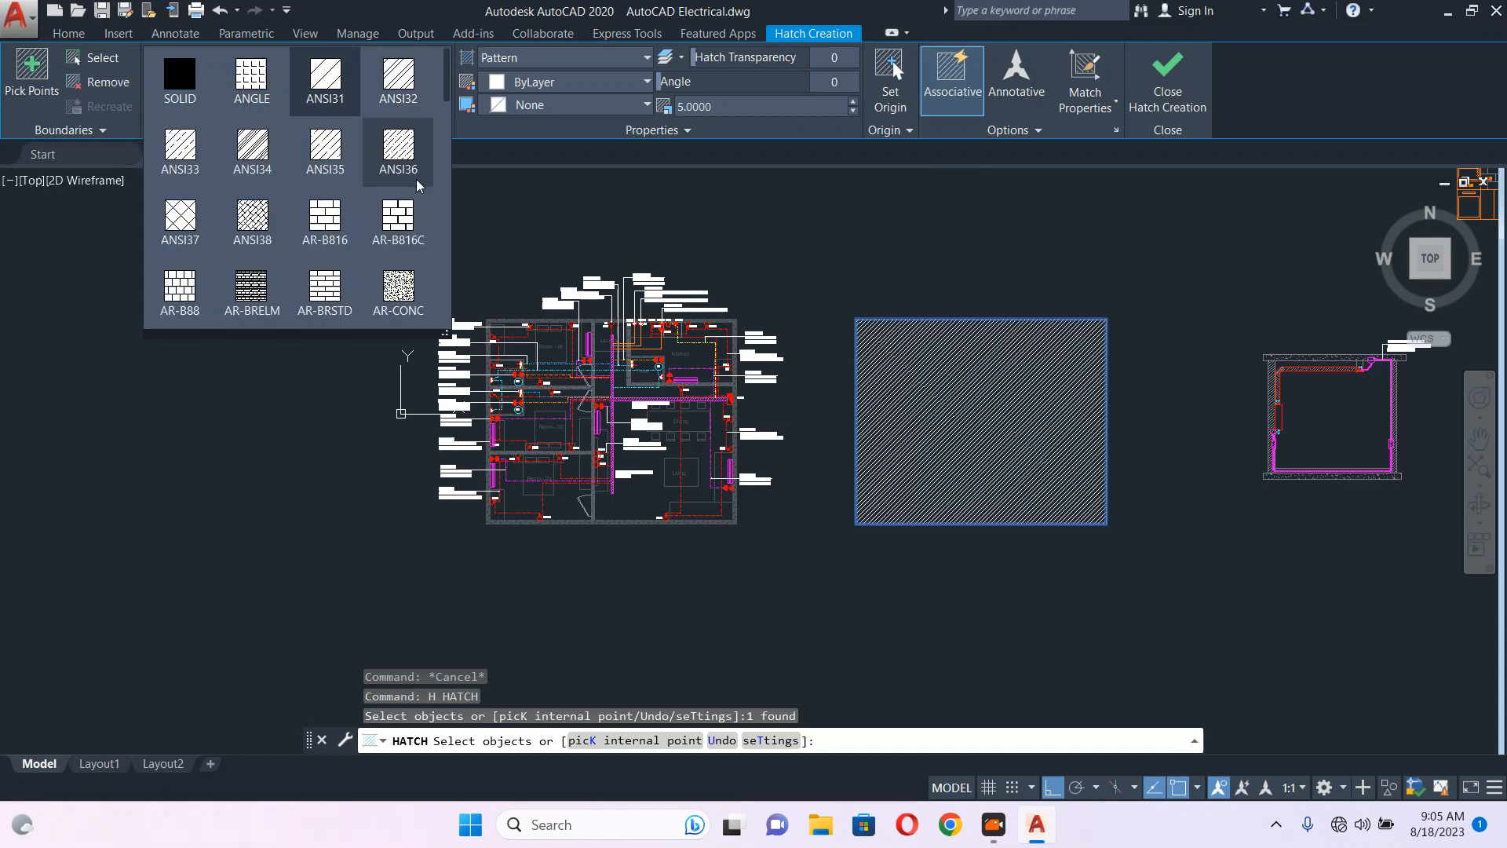
{"action": "left_click", "coordinate": [398, 288]}
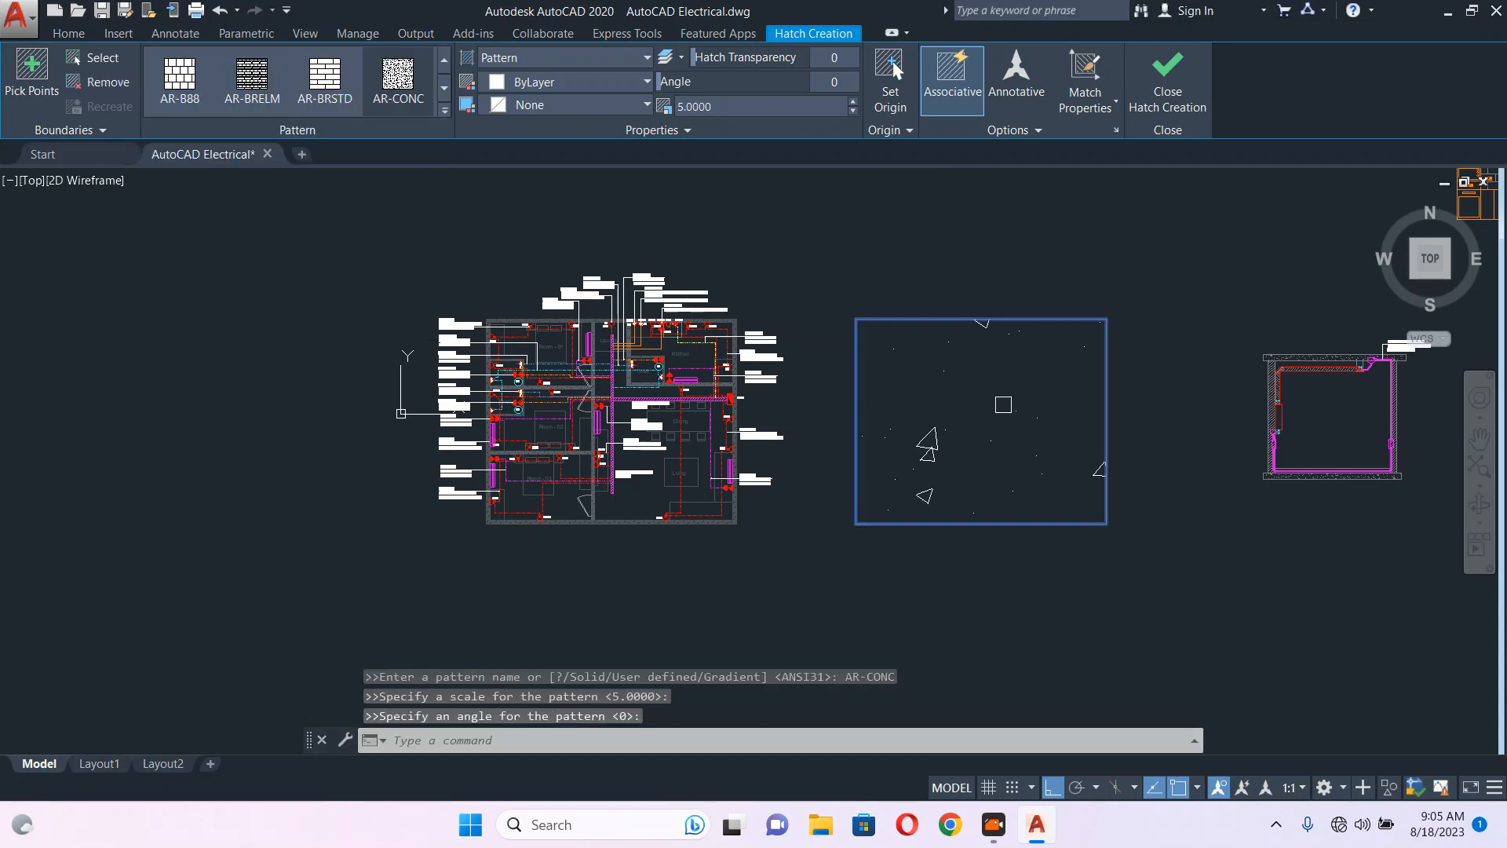
{"action": "key", "text": "Escape"}
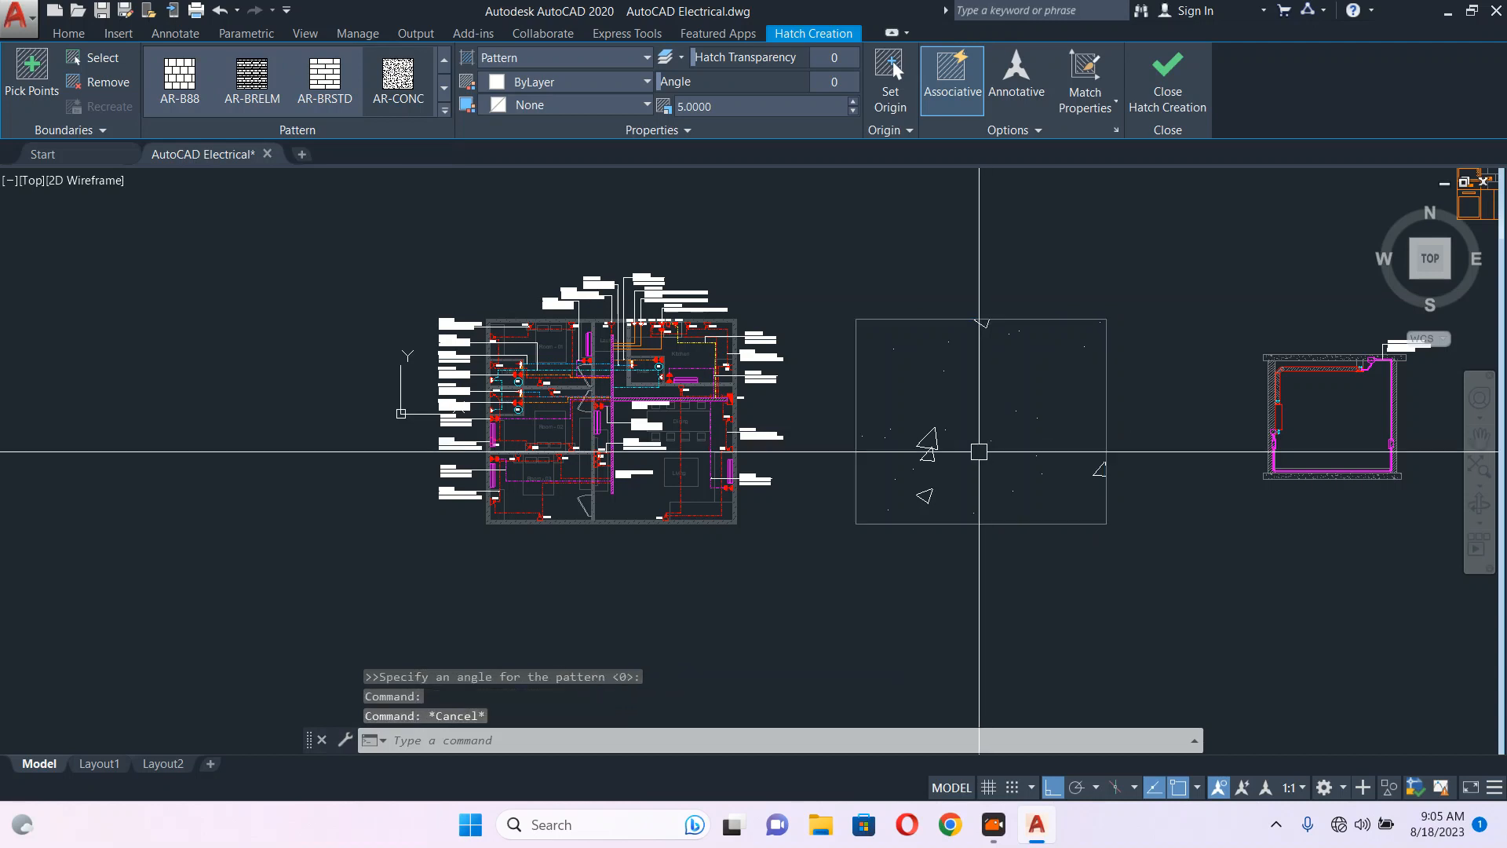
- Set the concrete hatch's scale to 0.5
{"action": "left_click", "coordinate": [927, 446]}
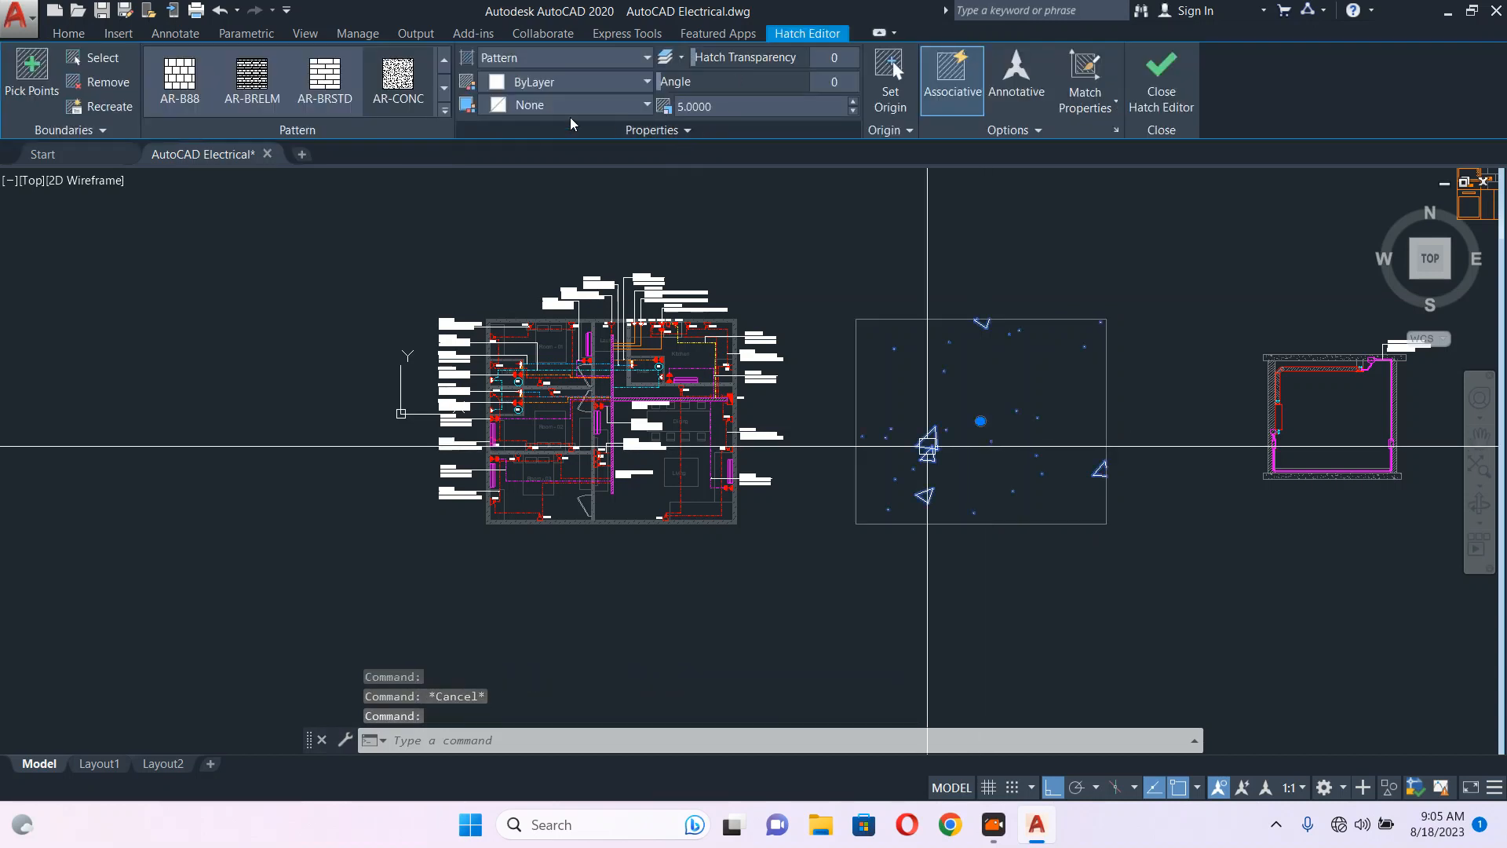
{"action": "left_click", "coordinate": [739, 110]}
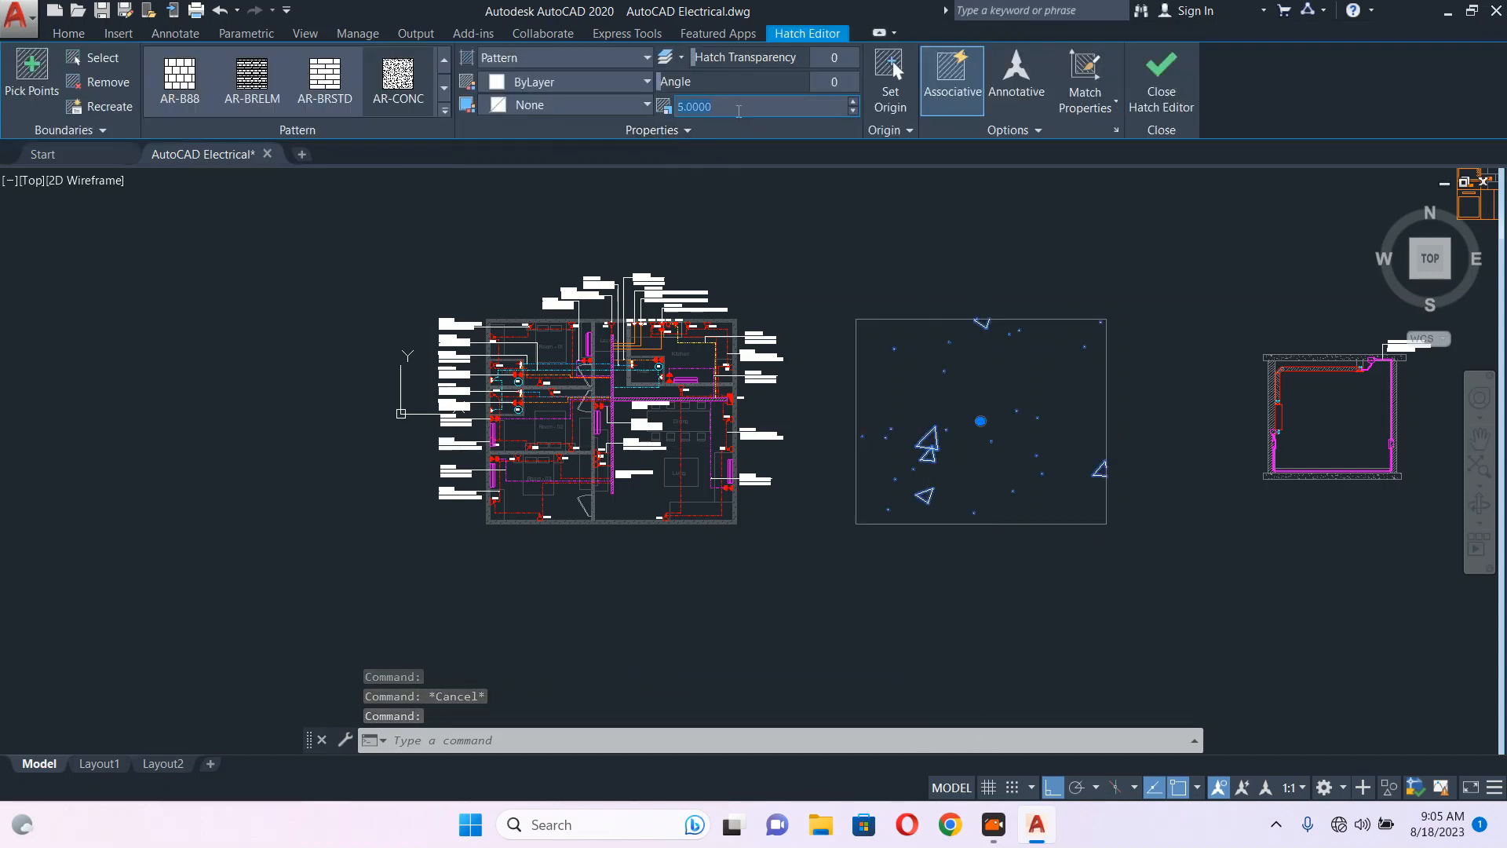
{"action": "type", "text": ".5"}
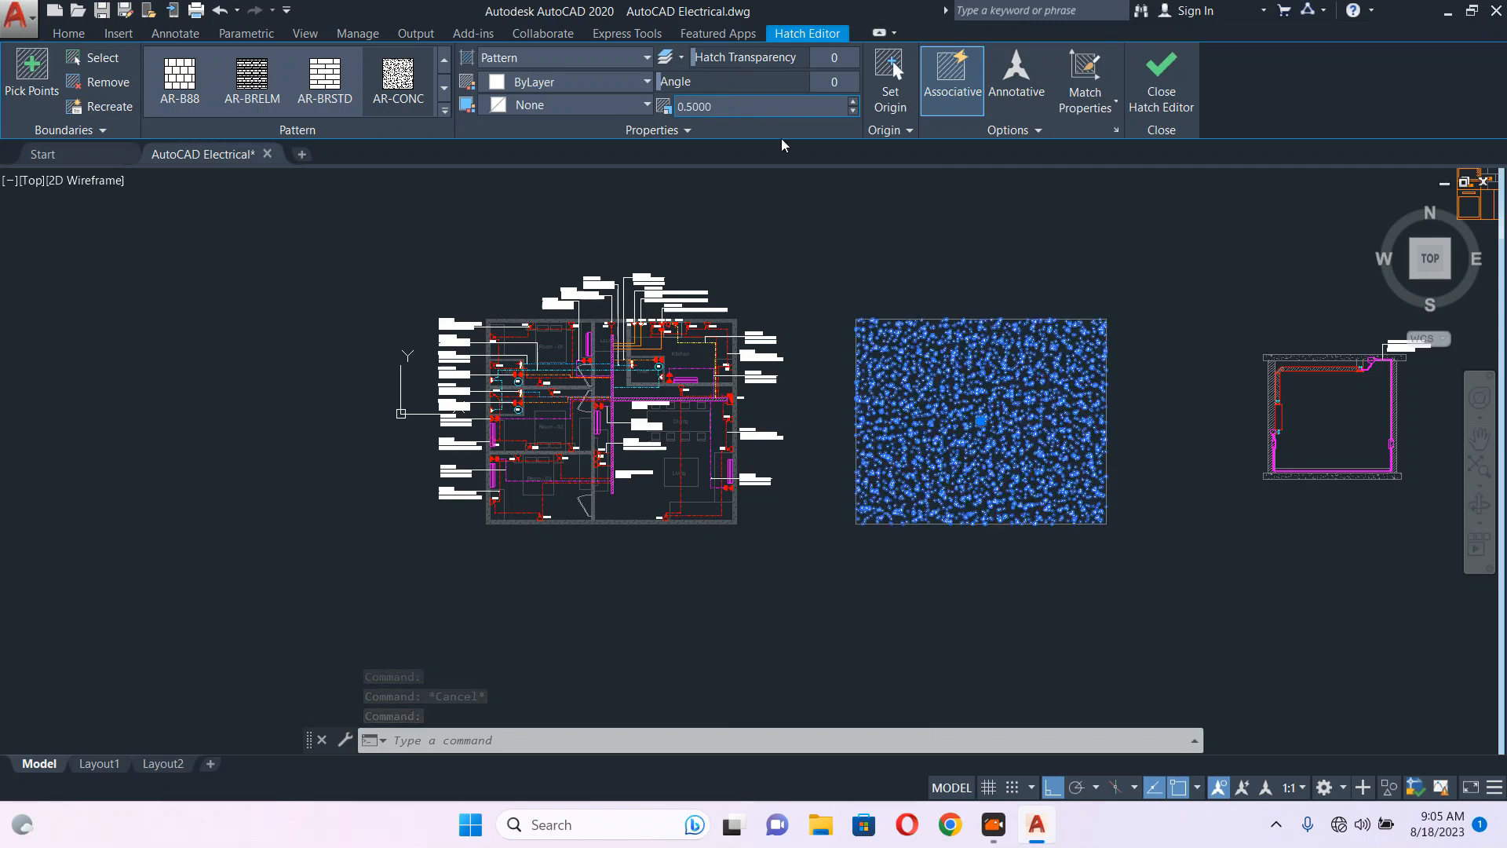
{"action": "left_click", "coordinate": [909, 252]}
{"action": "key", "text": "Escape"}
{"action": "key", "text": "Escape"}
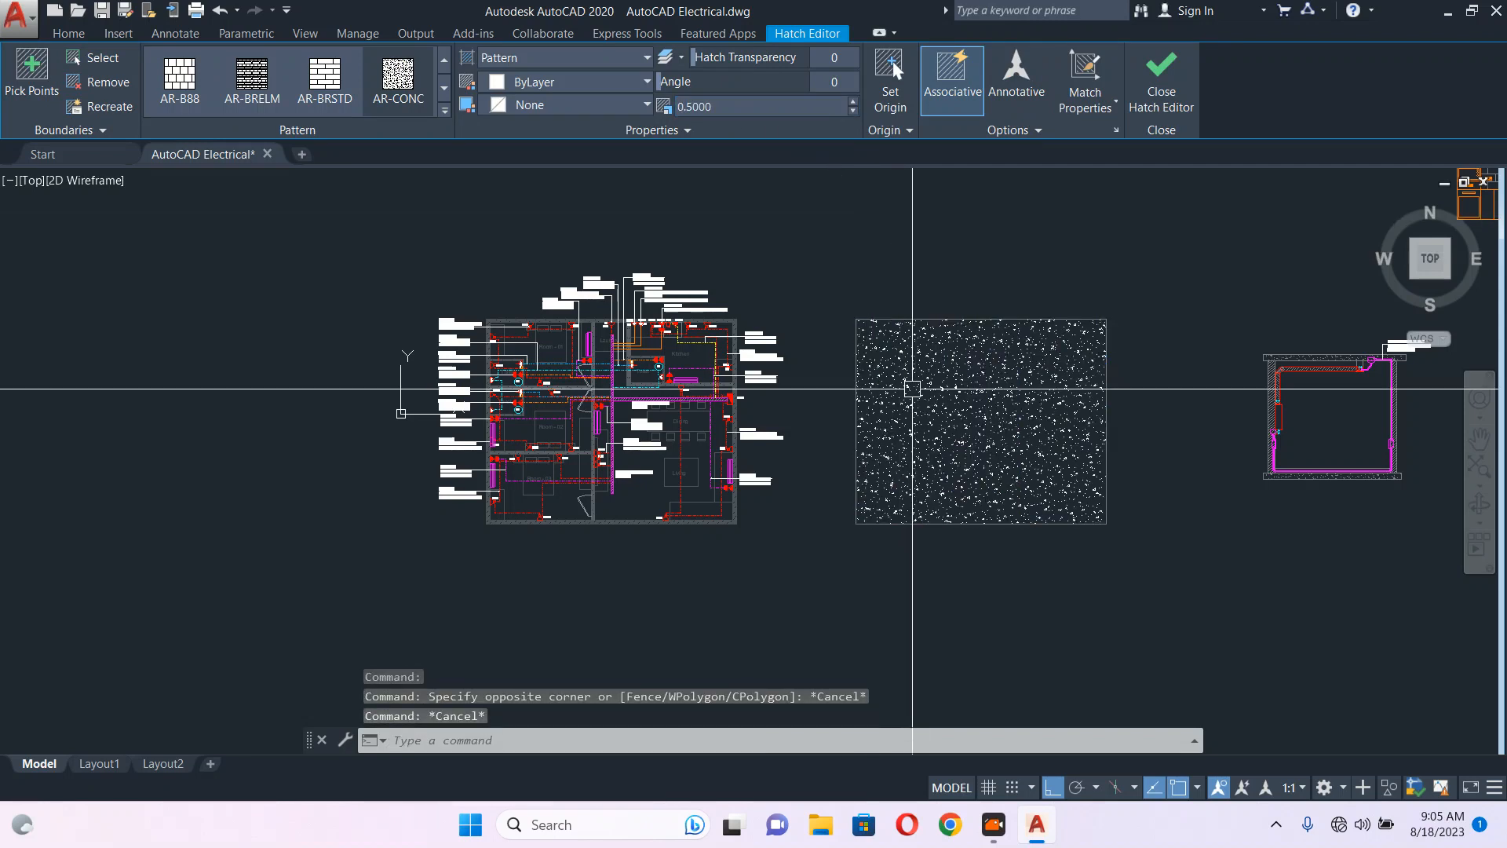
- Set the concrete hatch's colour to 8, matching its outline rectangle
{"action": "left_click", "coordinate": [919, 384]}
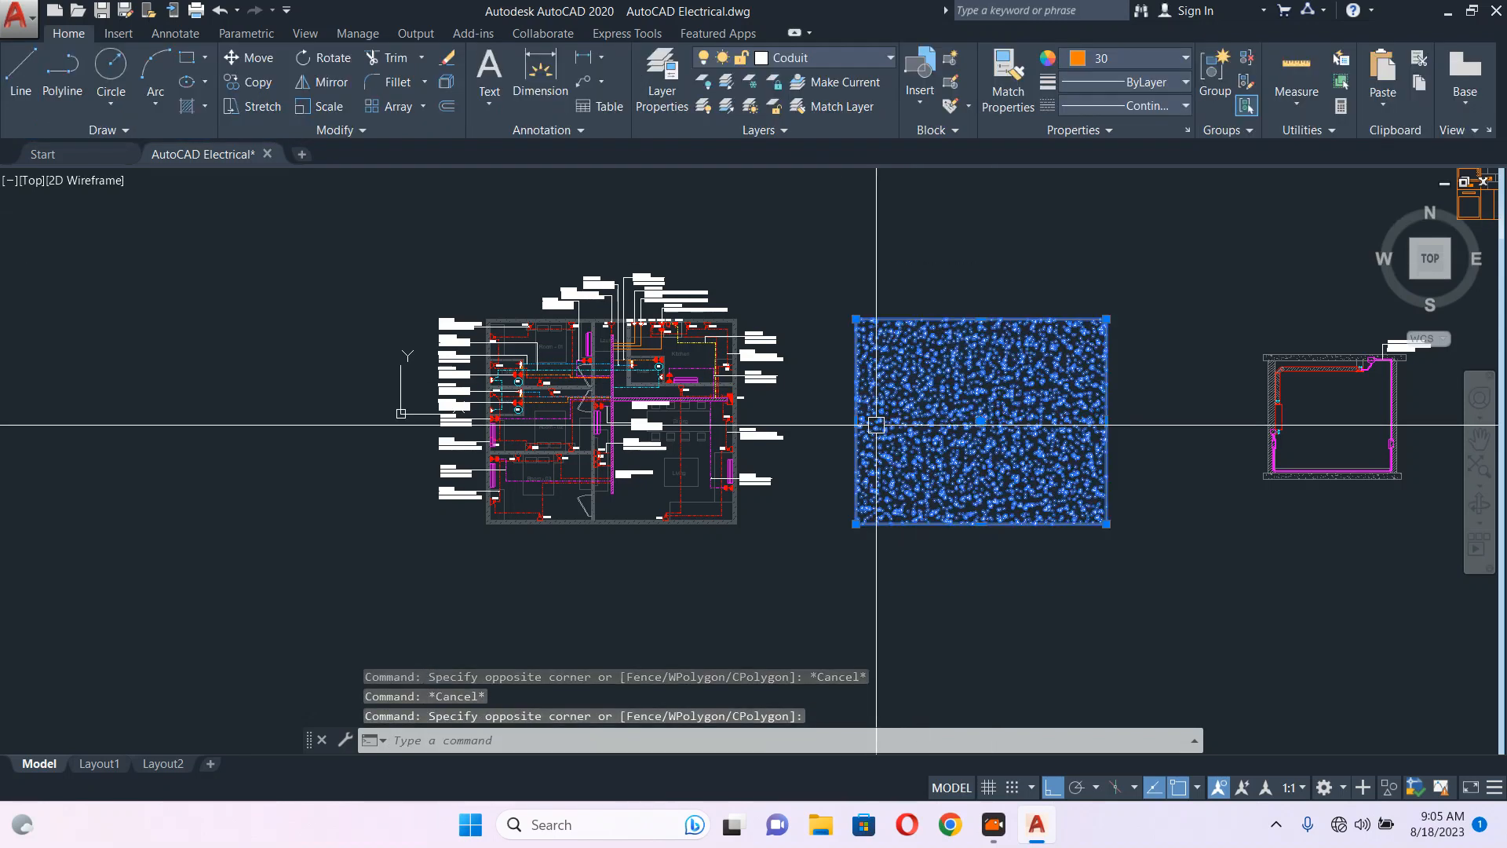
{"action": "left_click", "coordinate": [1128, 66]}
{"action": "left_click", "coordinate": [1209, 258]}
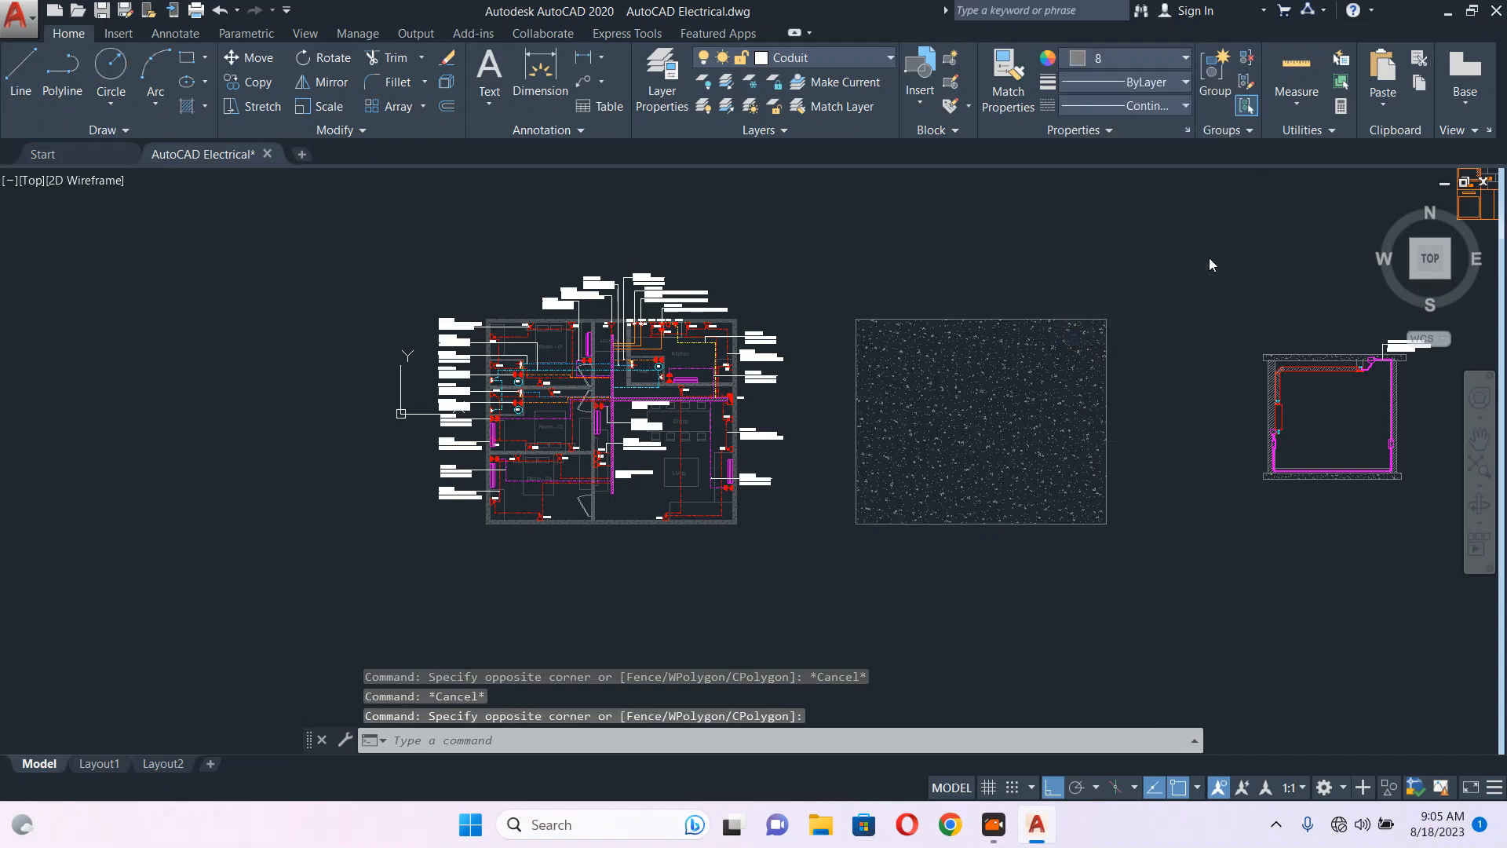
{"action": "key", "text": "Escape"}
- Copy the plan's six magenta units with their red symbols into the hatched rectangle, matching the lower-left outer wall corner to the rectangle's corner
{"action": "scroll", "coordinate": [685, 372], "scroll_direction": "up", "scroll_amount": 8}
{"action": "left_click", "coordinate": [686, 372]}
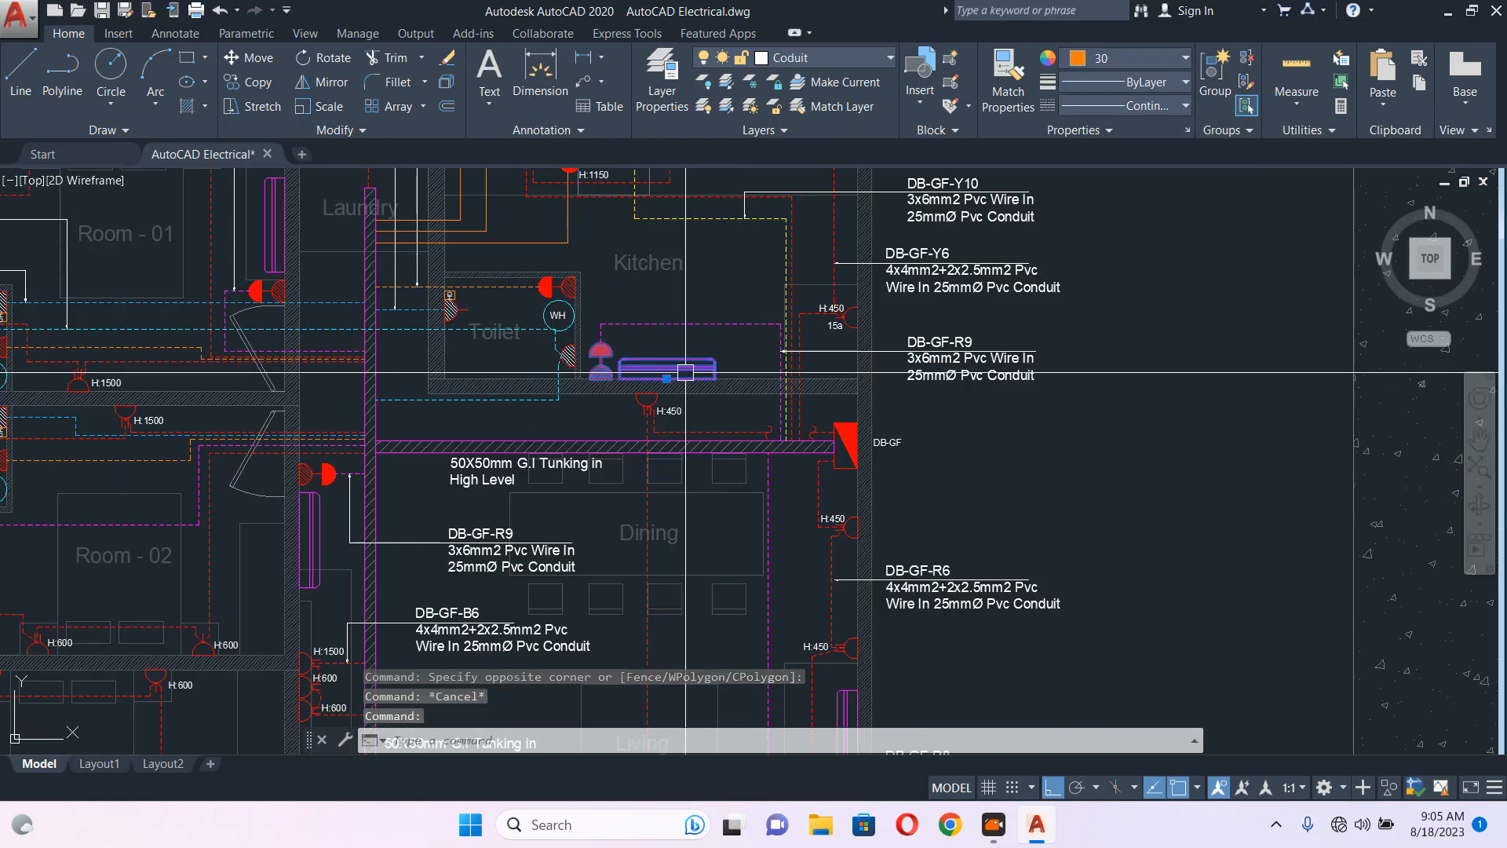
{"action": "scroll", "coordinate": [527, 384], "scroll_direction": "down", "scroll_amount": 10}
{"action": "scroll", "coordinate": [527, 383], "scroll_direction": "up", "scroll_amount": 4}
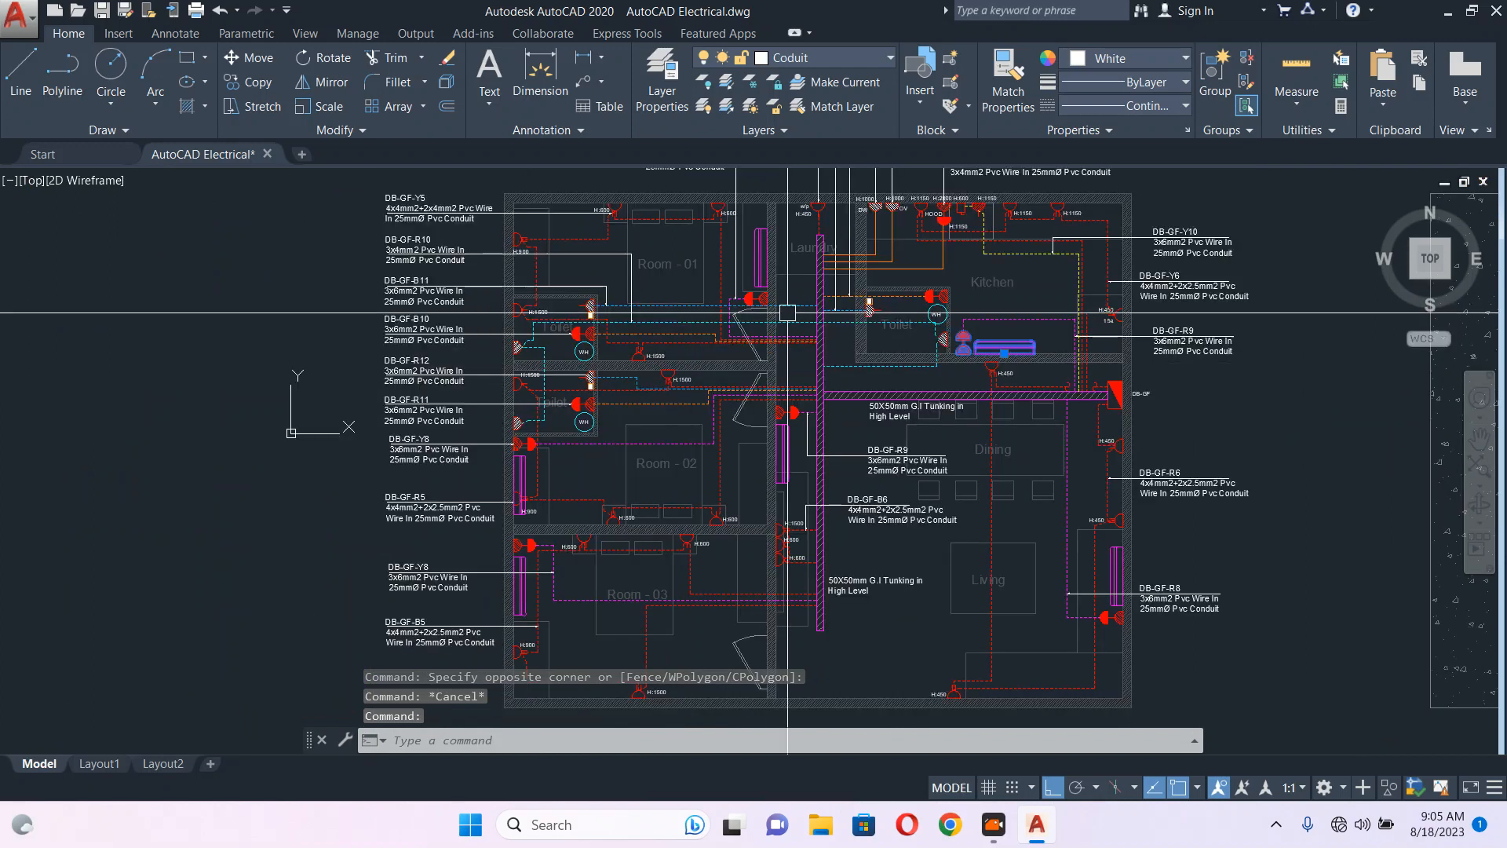
{"action": "left_click", "coordinate": [754, 252]}
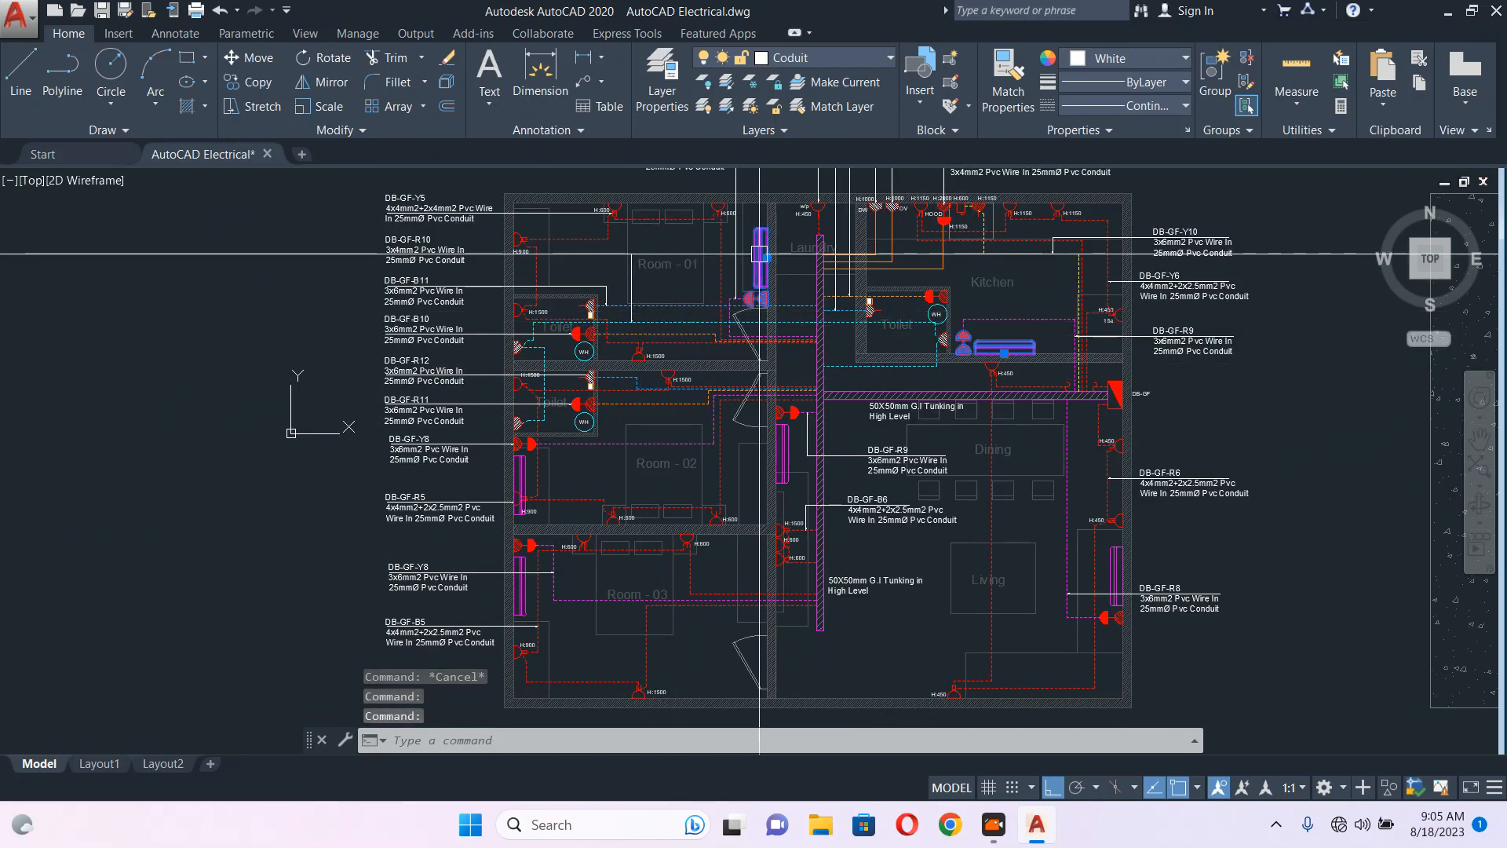
{"action": "middle_click_drag", "start_coordinate": [831, 403], "coordinate": [691, 284]}
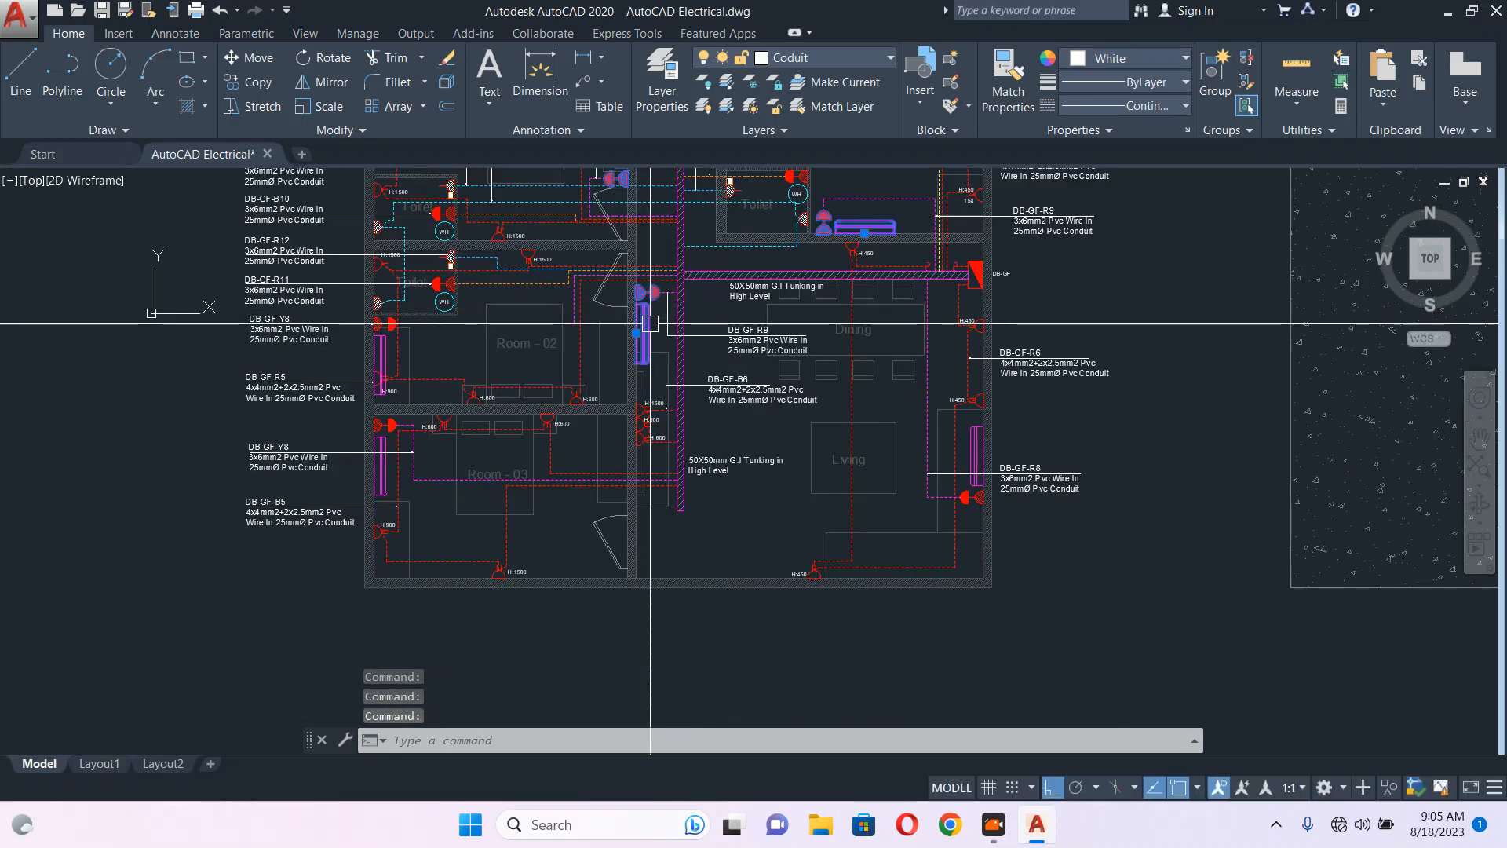
{"action": "left_click", "coordinate": [380, 353]}
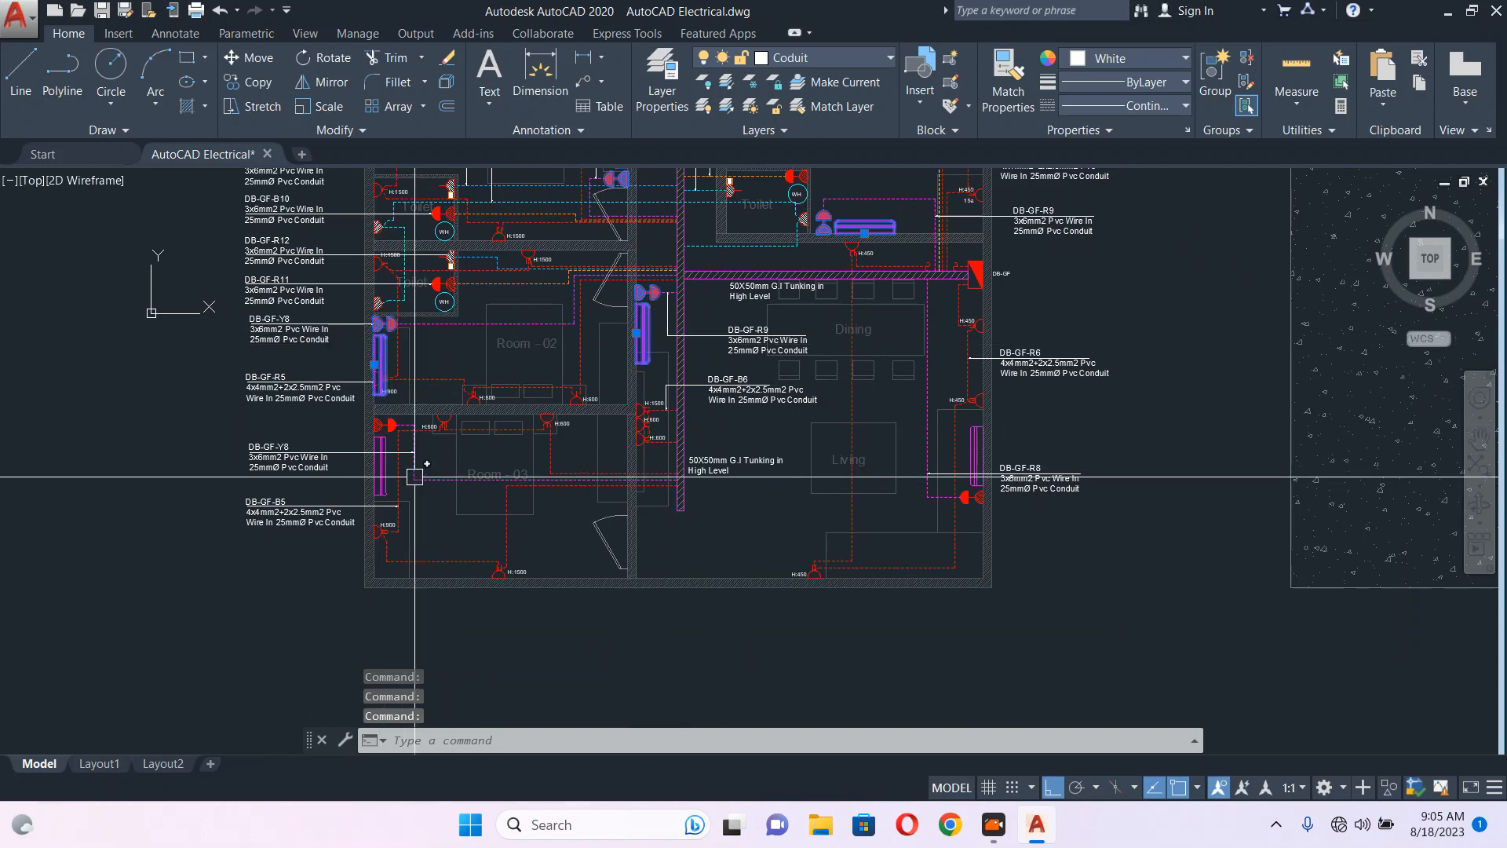
{"action": "left_click", "coordinate": [380, 463]}
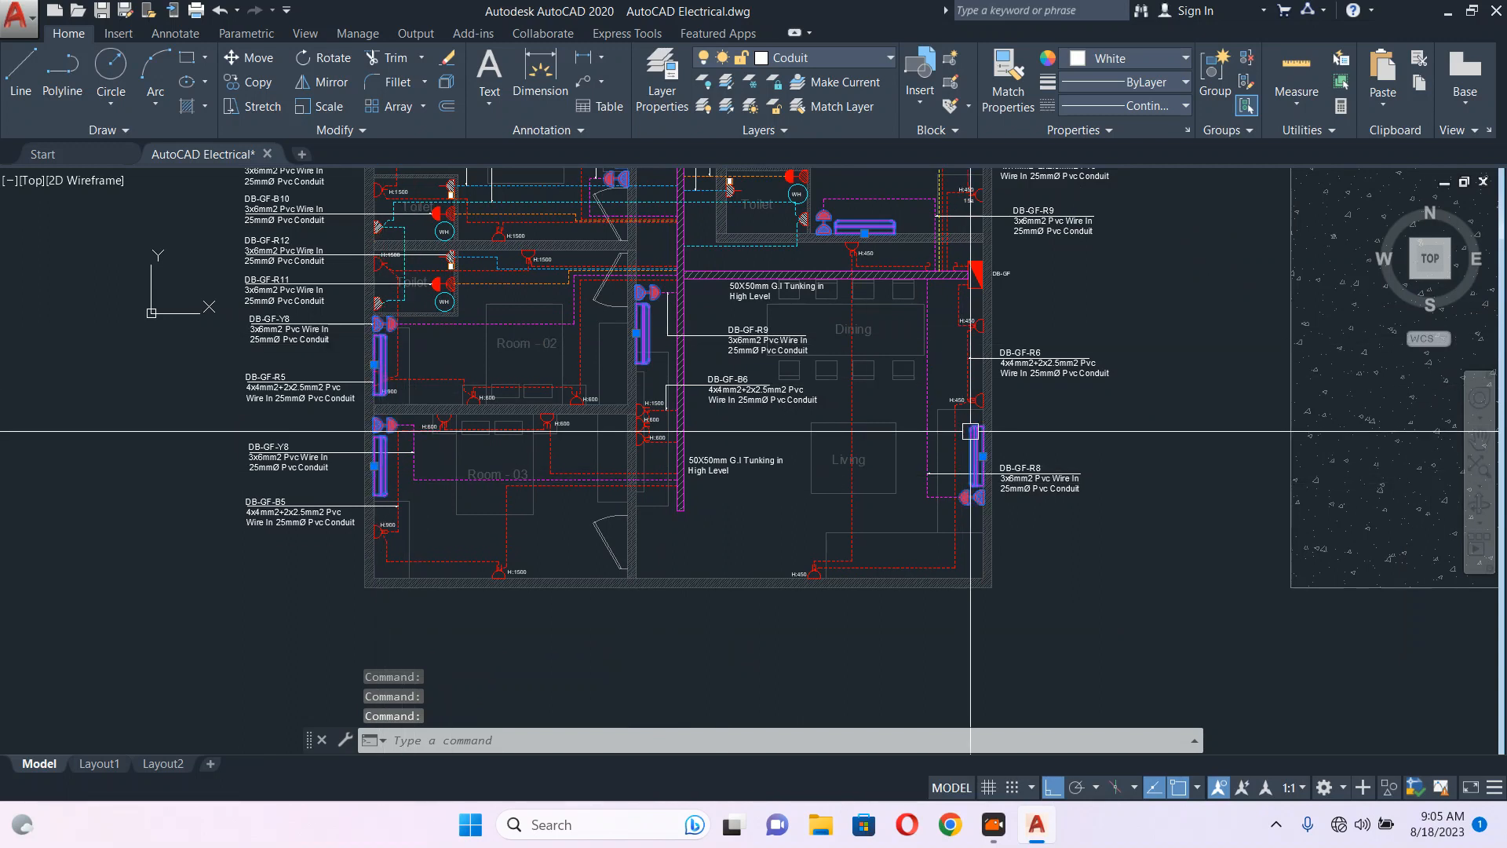
{"action": "mouse_move", "coordinate": [894, 263]}
{"action": "middle_mouse_down"}
{"action": "mouse_move", "coordinate": [902, 407]}
{"action": "mouse_move", "coordinate": [885, 448]}
{"action": "middle_mouse_up"}
{"action": "scroll", "coordinate": [353, 531], "scroll_direction": "down", "scroll_amount": 3}
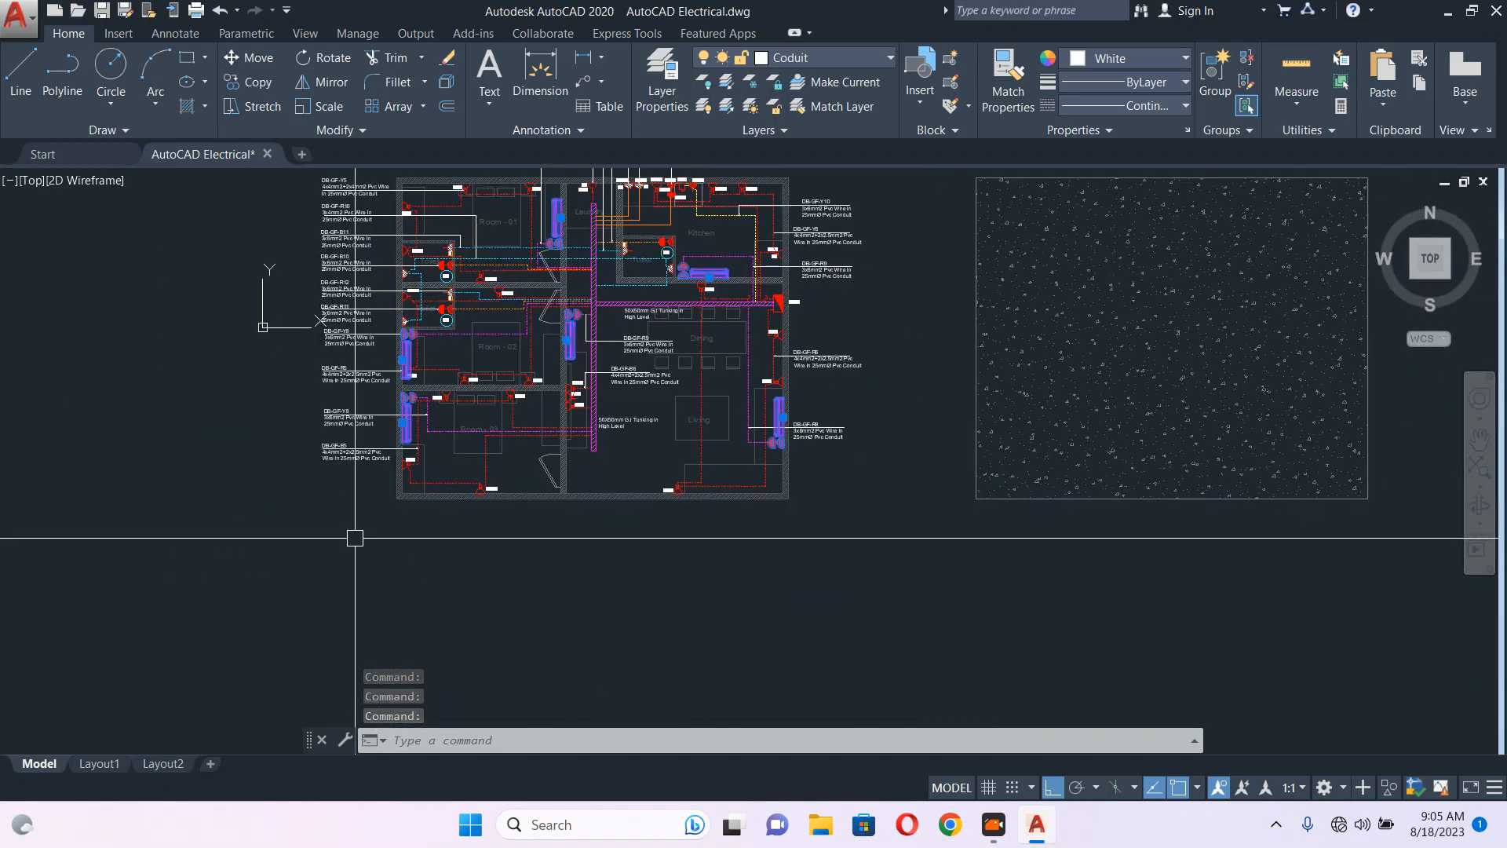
{"action": "type", "text": "co"}
{"action": "key", "text": "Return"}
{"action": "scroll", "coordinate": [388, 521], "scroll_direction": "up", "scroll_amount": 2}
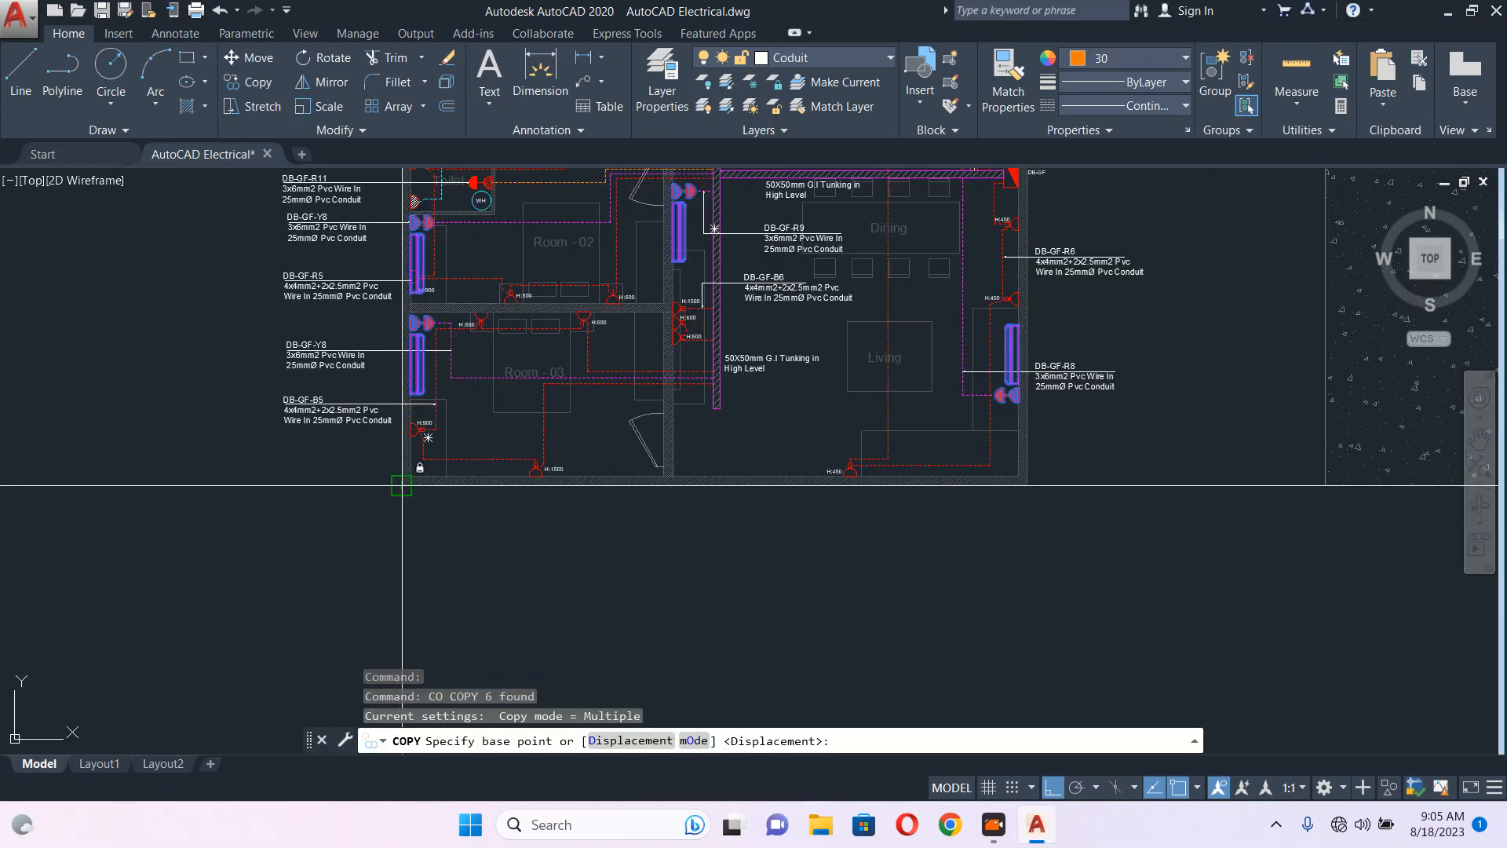
{"action": "left_click", "coordinate": [400, 486]}
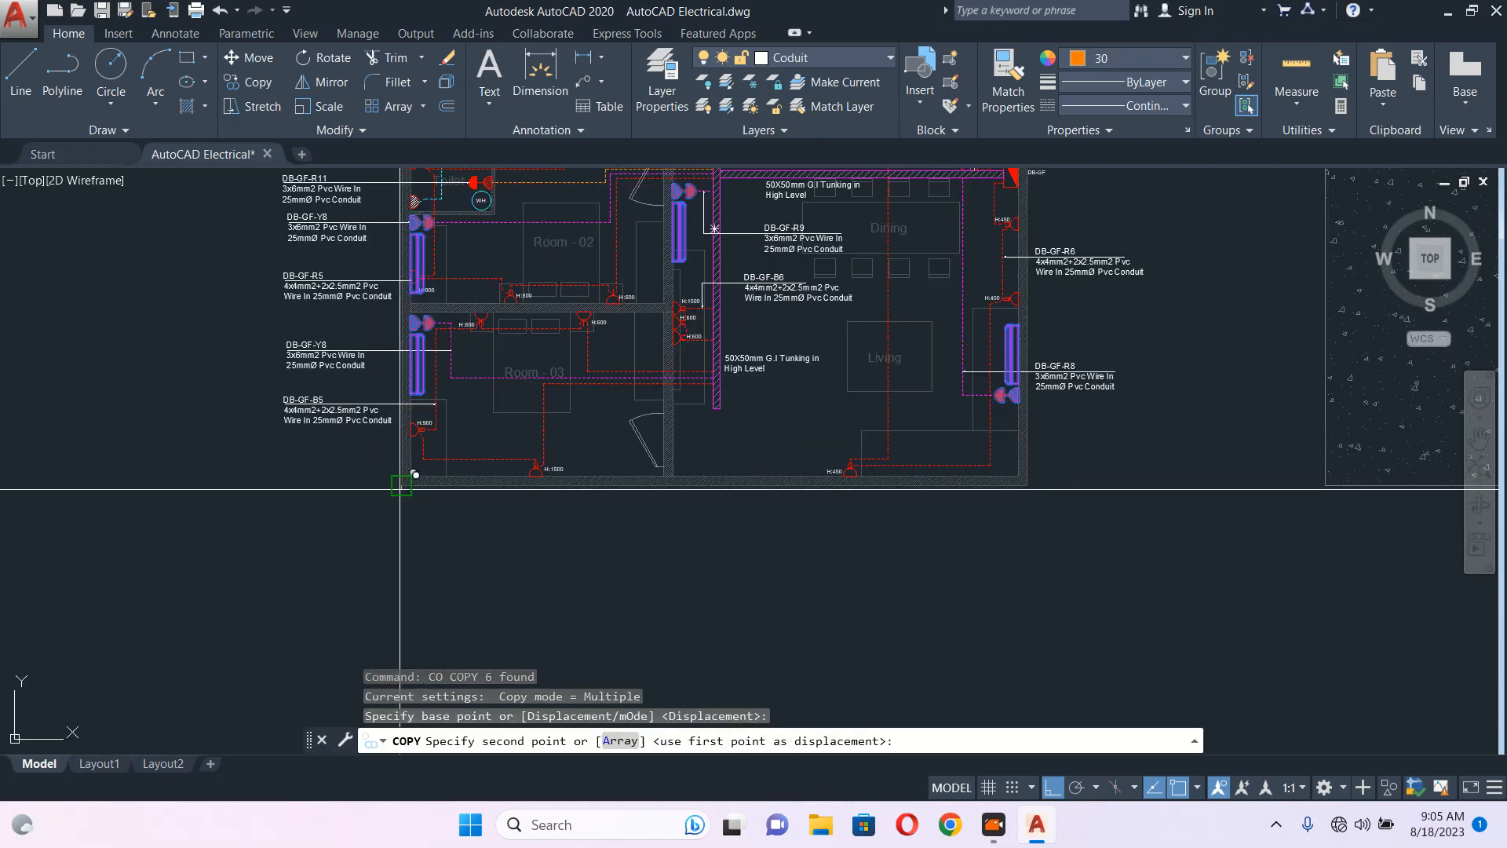
{"action": "left_click", "coordinate": [1322, 485]}
{"action": "key", "text": "Escape"}
- Draw a tall rectangle just right of the uppermost vertical magenta unit in the hatched area, slightly taller than the unit
{"action": "middle_click_drag", "start_coordinate": [1293, 482], "coordinate": [521, 540]}
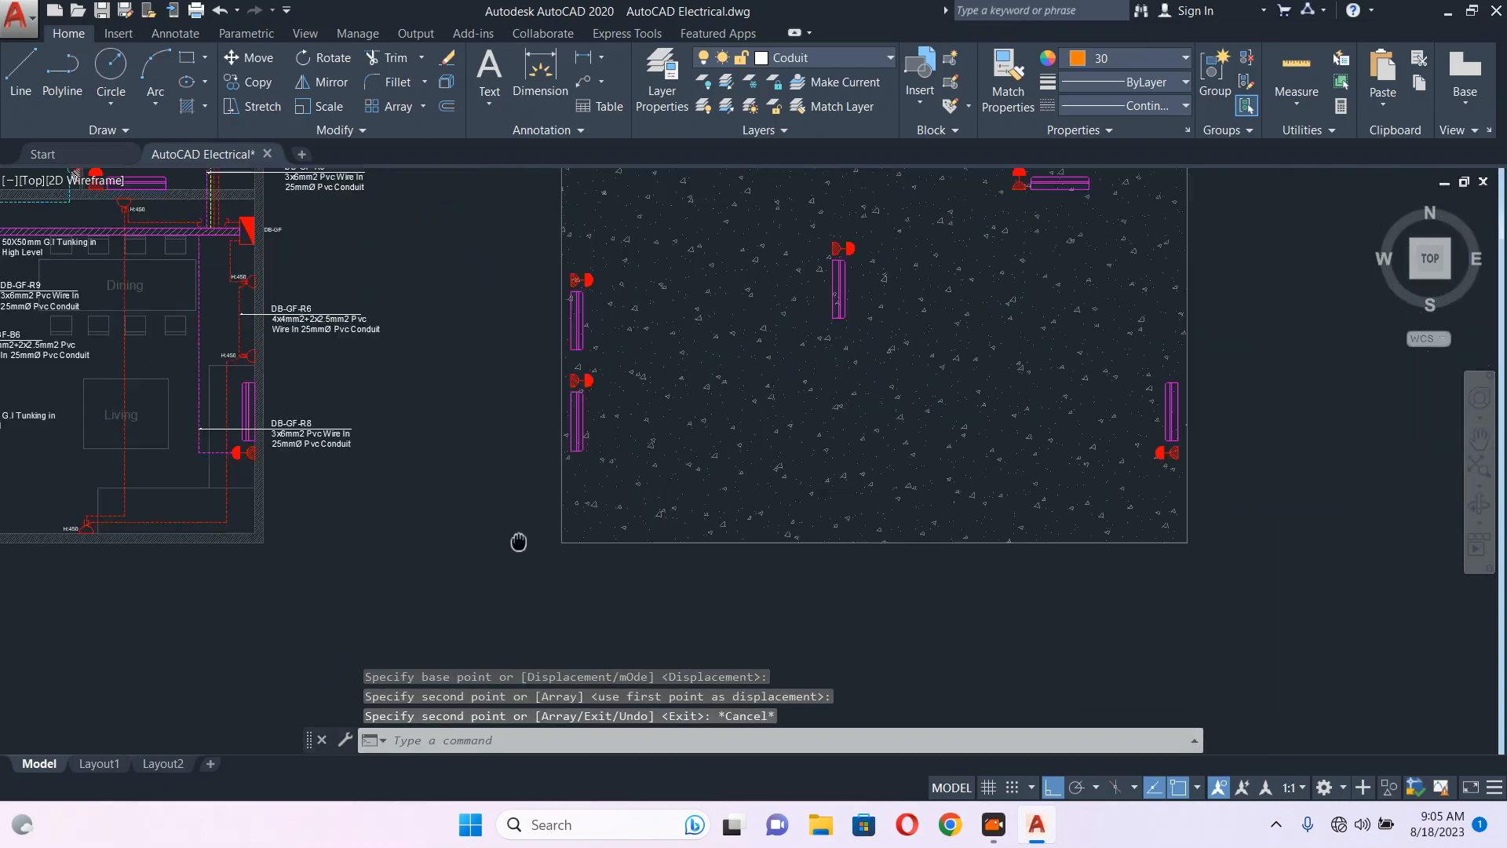
{"action": "scroll", "coordinate": [690, 536], "scroll_direction": "down", "scroll_amount": 2}
{"action": "key", "text": "Escape"}
{"action": "scroll", "coordinate": [752, 260], "scroll_direction": "up", "scroll_amount": 4}
{"action": "type", "text": "rec"}
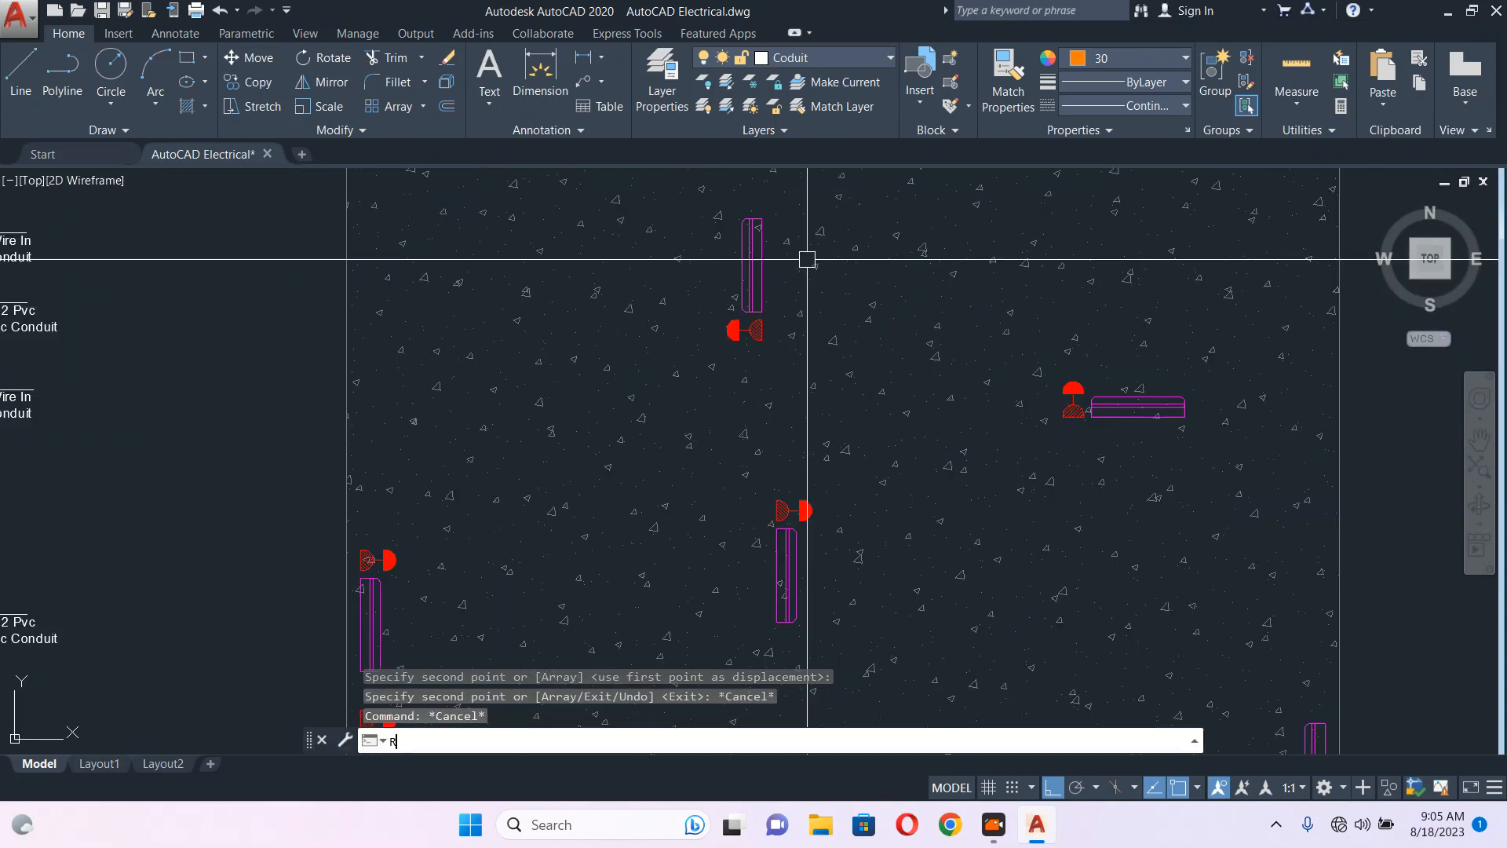
{"action": "key", "text": "Return"}
{"action": "scroll", "coordinate": [773, 244], "scroll_direction": "up", "scroll_amount": 4}
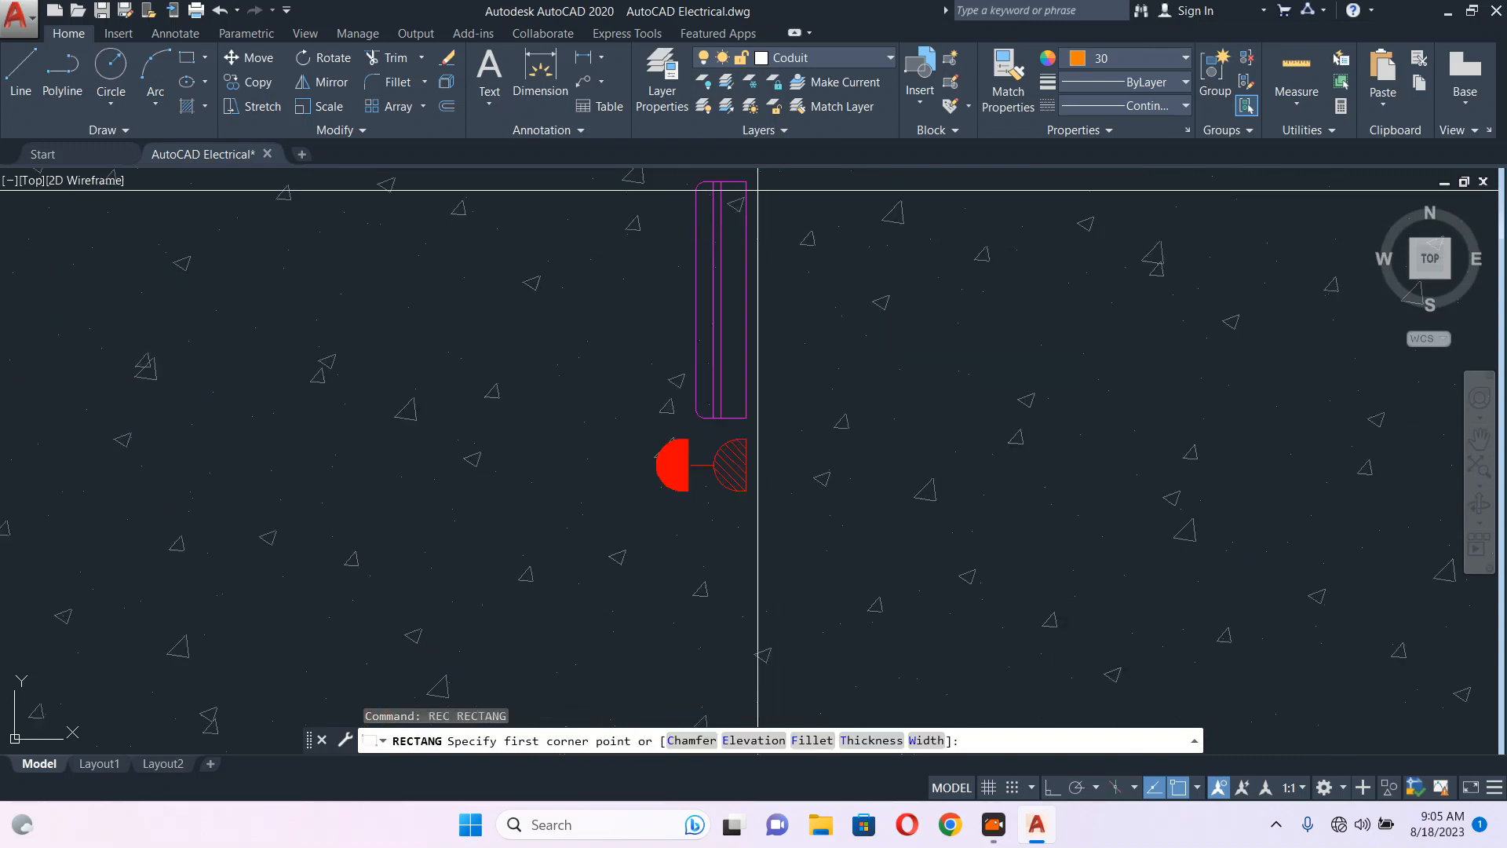
{"action": "scroll", "coordinate": [757, 182], "scroll_direction": "down", "scroll_amount": 2}
{"action": "middle_click_drag", "start_coordinate": [757, 182], "coordinate": [733, 295]}
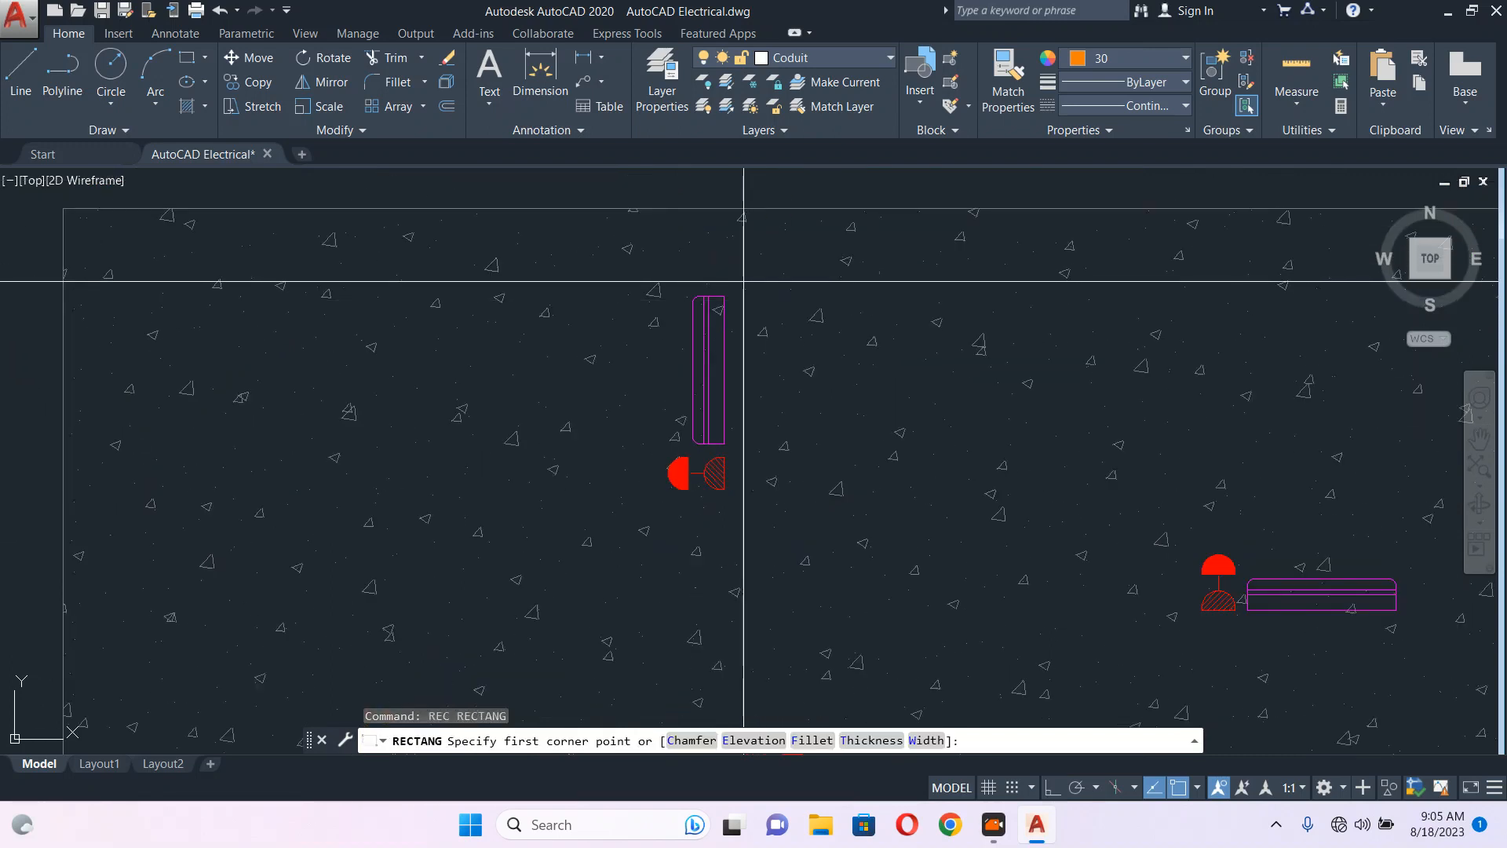
{"action": "left_click", "coordinate": [740, 279]}
{"action": "left_click", "coordinate": [843, 493]}
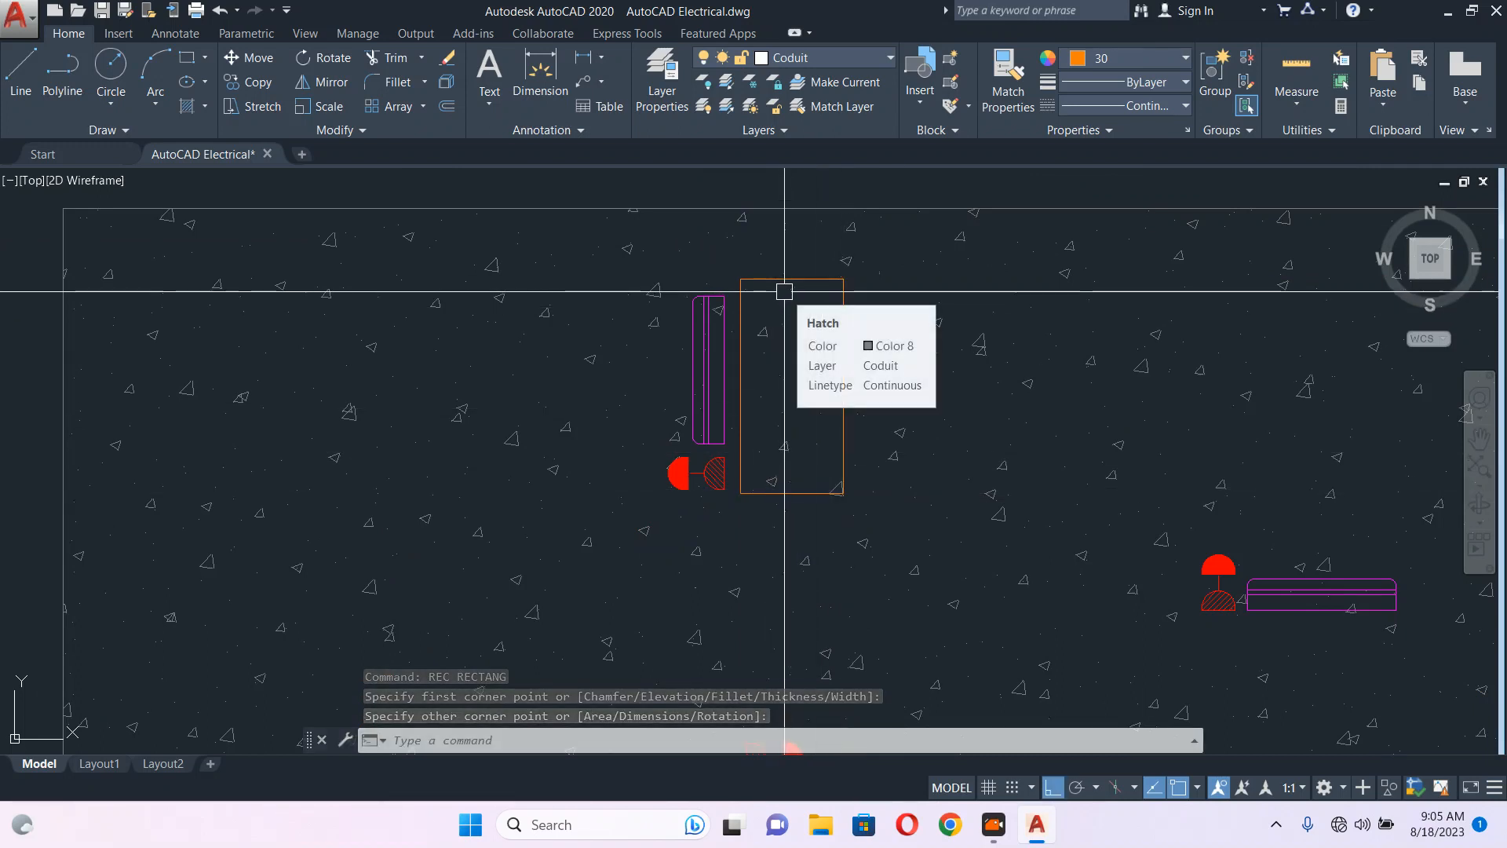
- Draw a second rectangle inside the new one, inset by a small margin on all sides
{"action": "type", "text": "rec"}
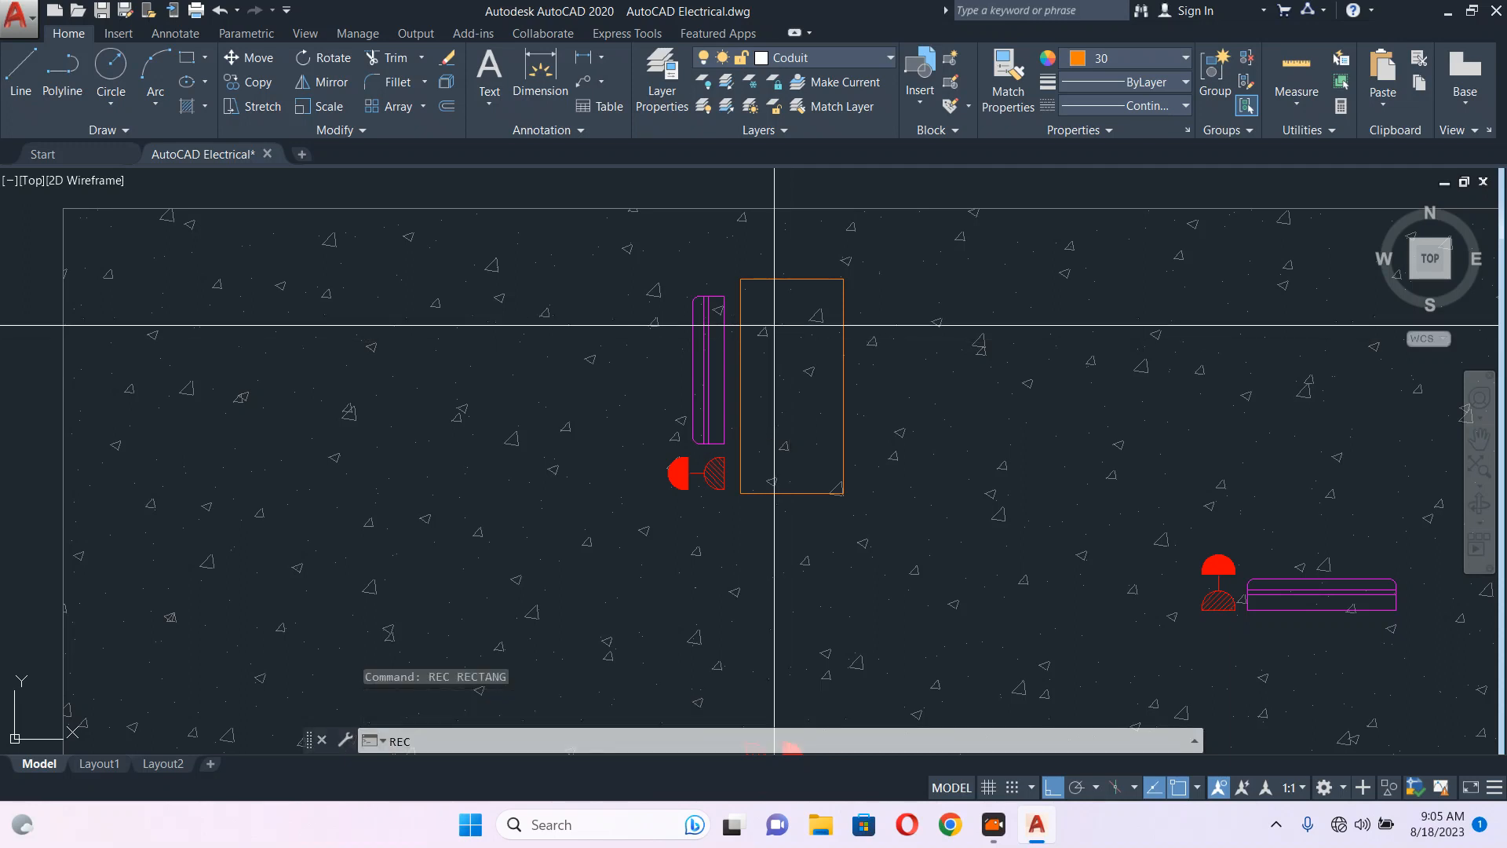
{"action": "key", "text": "Return"}
{"action": "scroll", "coordinate": [763, 298], "scroll_direction": "up", "scroll_amount": 4}
{"action": "left_click", "coordinate": [742, 269]}
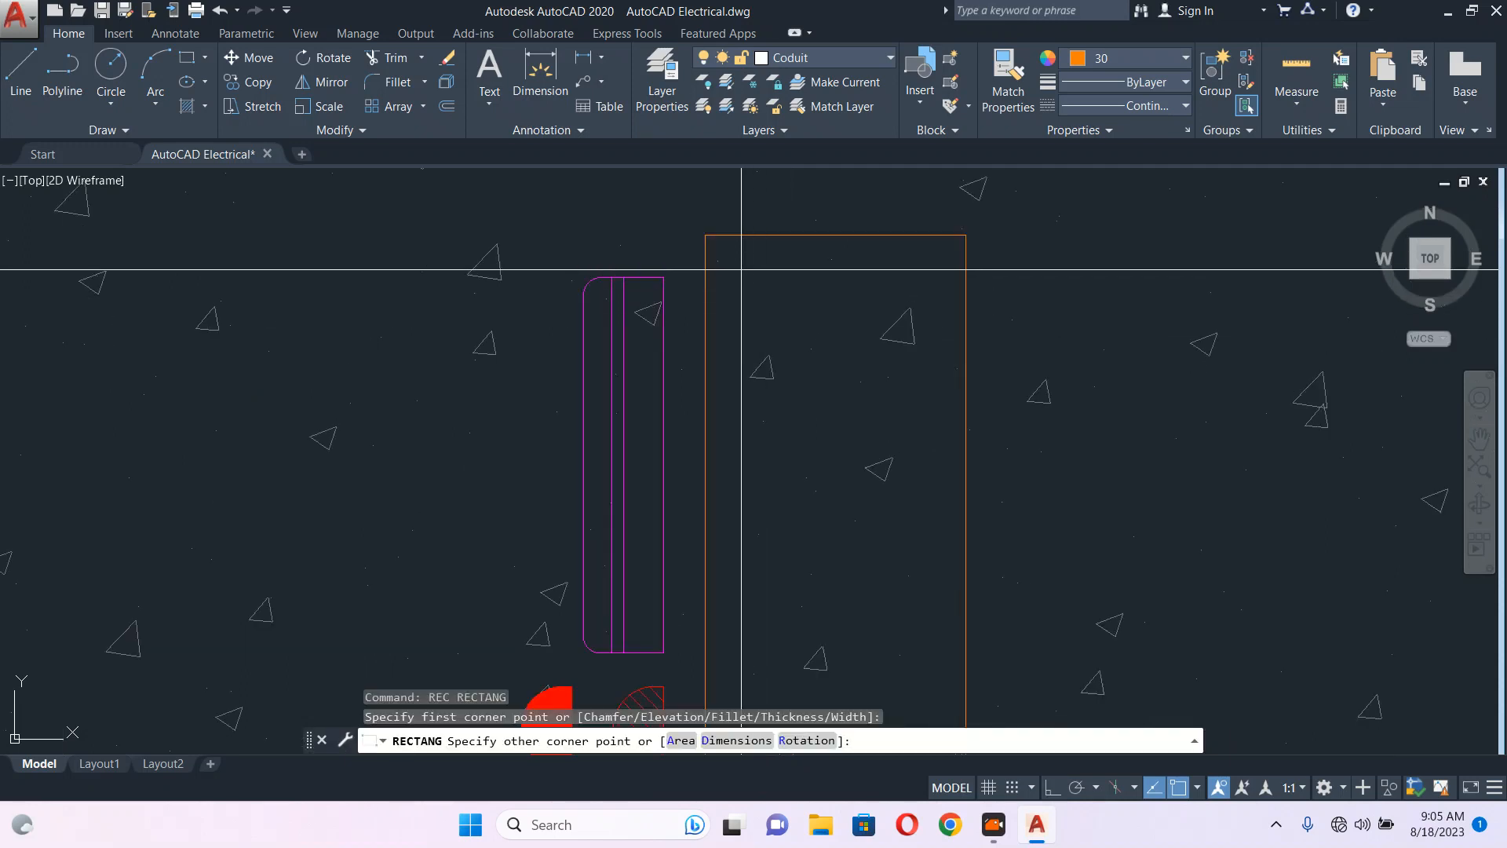
{"action": "scroll", "coordinate": [785, 353], "scroll_direction": "down", "scroll_amount": 4}
{"action": "scroll", "coordinate": [780, 346], "scroll_direction": "up", "scroll_amount": 4}
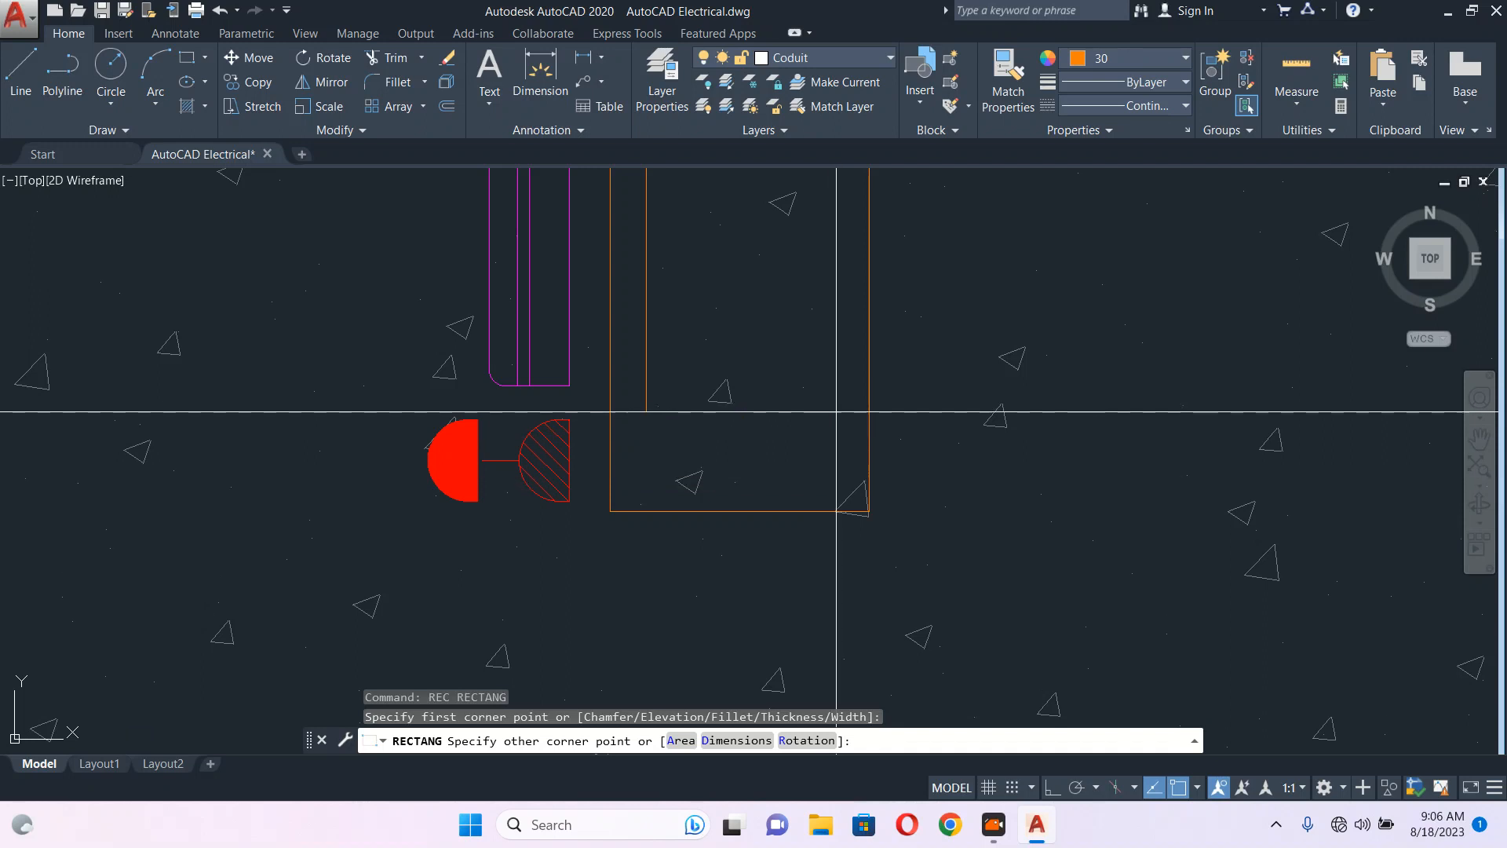
{"action": "left_click", "coordinate": [840, 476]}
{"action": "key", "text": "Escape"}
- Stretch the inner rectangle's top edge down by about 0.9 units, leaving a wider gap below the outer rectangle's top
{"action": "scroll", "coordinate": [770, 316], "scroll_direction": "down", "scroll_amount": 2}
{"action": "middle_click_drag", "start_coordinate": [770, 316], "coordinate": [753, 440]}
{"action": "left_click", "coordinate": [755, 289]}
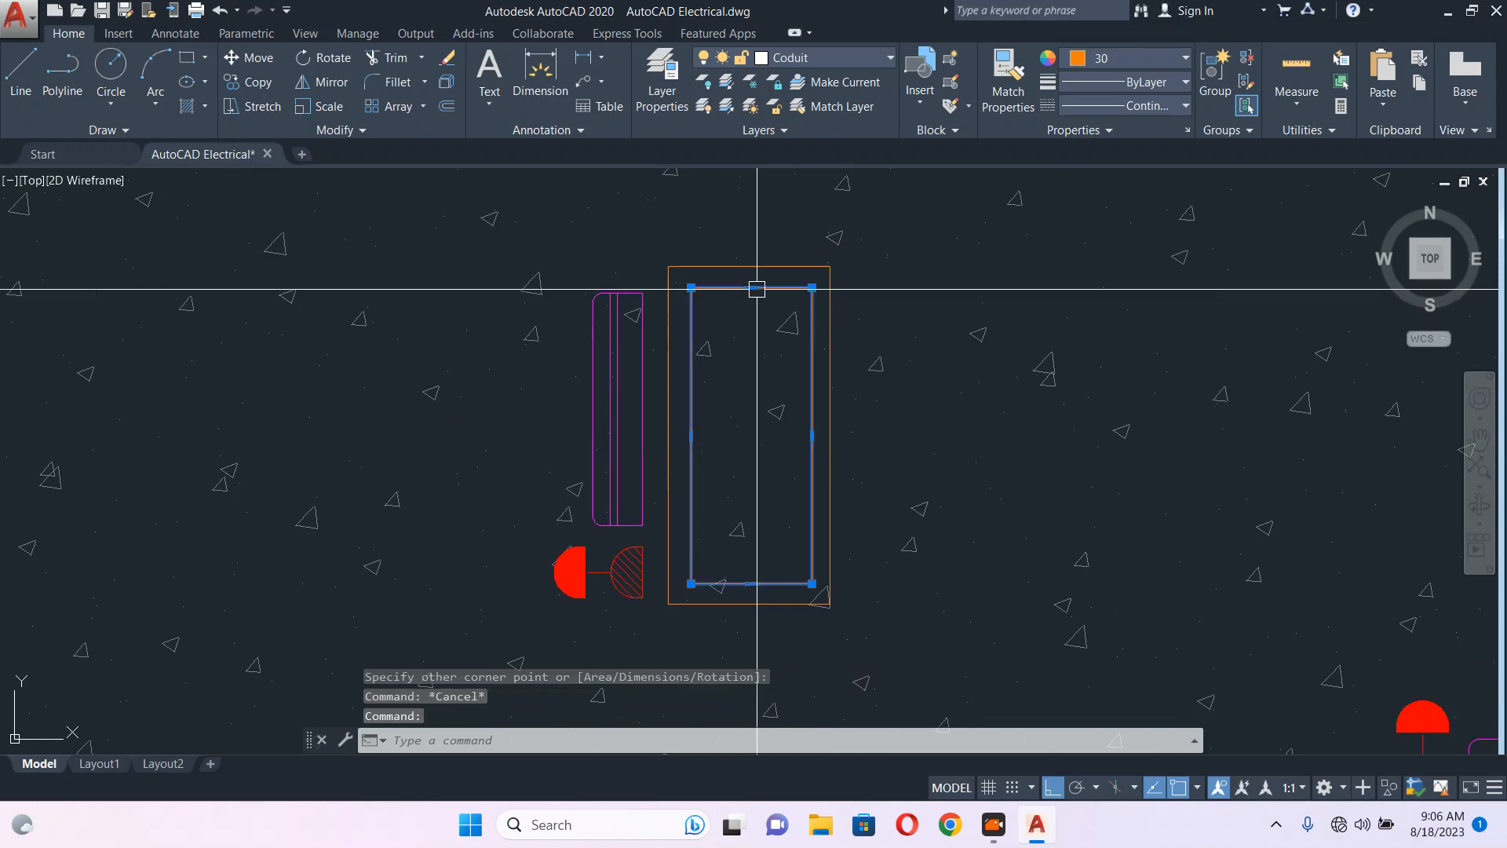
{"action": "left_click", "coordinate": [752, 288]}
{"action": "scroll", "coordinate": [751, 288], "scroll_direction": "up", "scroll_amount": 4}
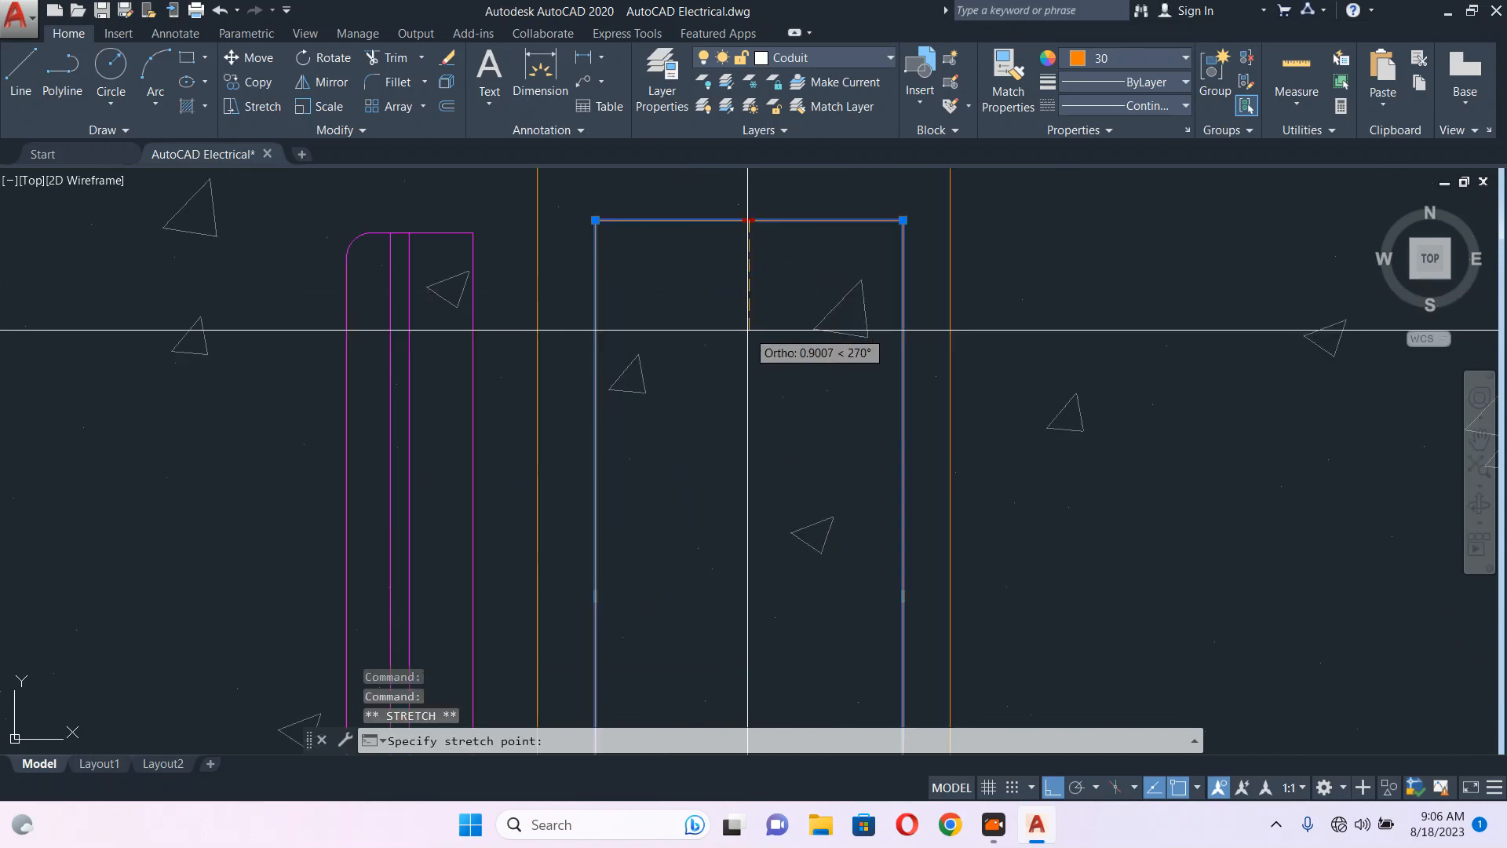
{"action": "left_click", "coordinate": [749, 336]}
{"action": "scroll", "coordinate": [749, 336], "scroll_direction": "down", "scroll_amount": 4}
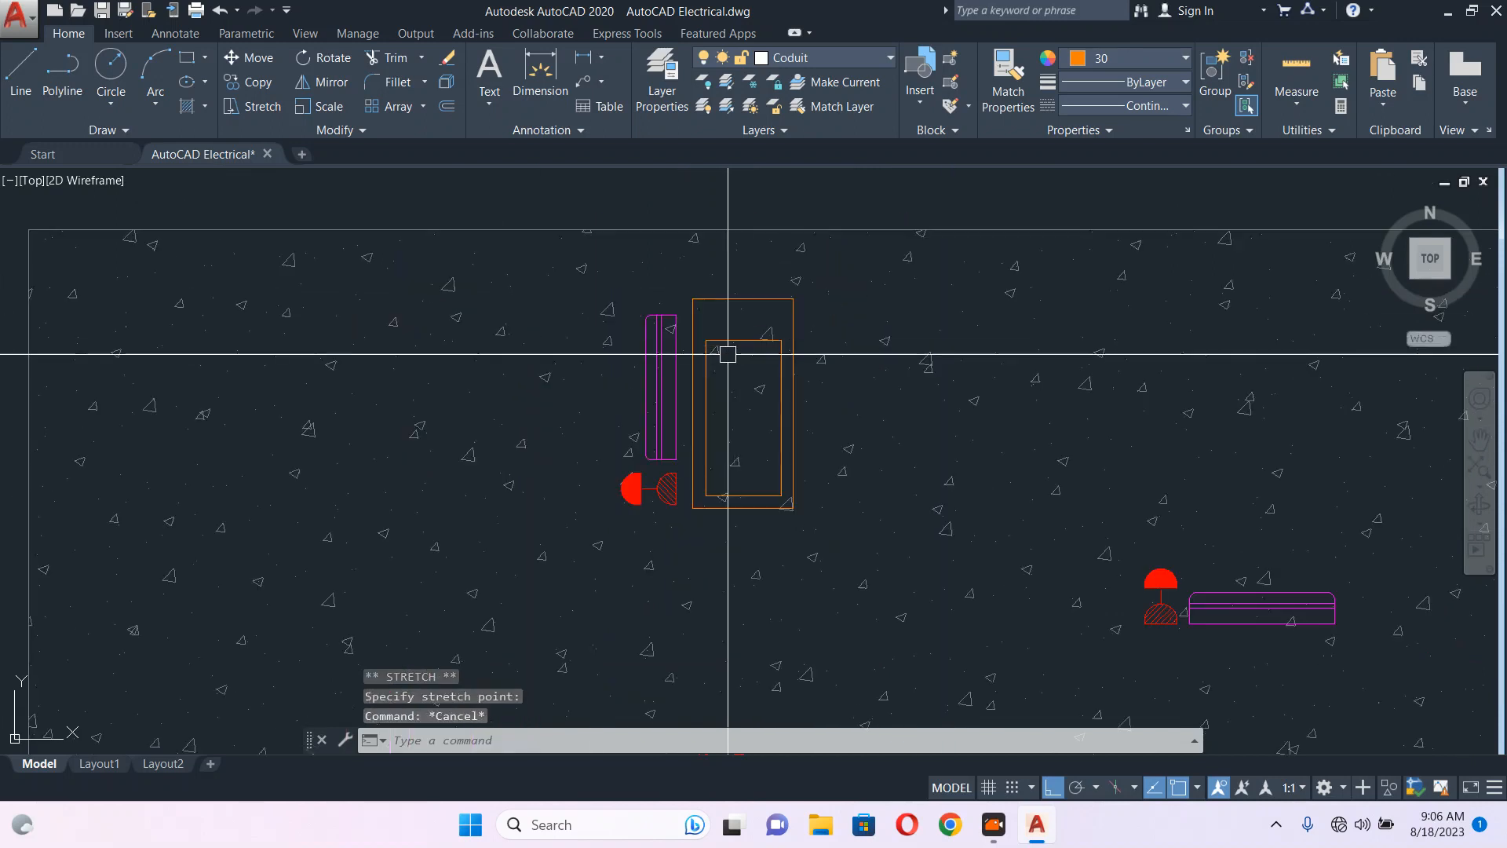
{"action": "key", "text": "Escape"}
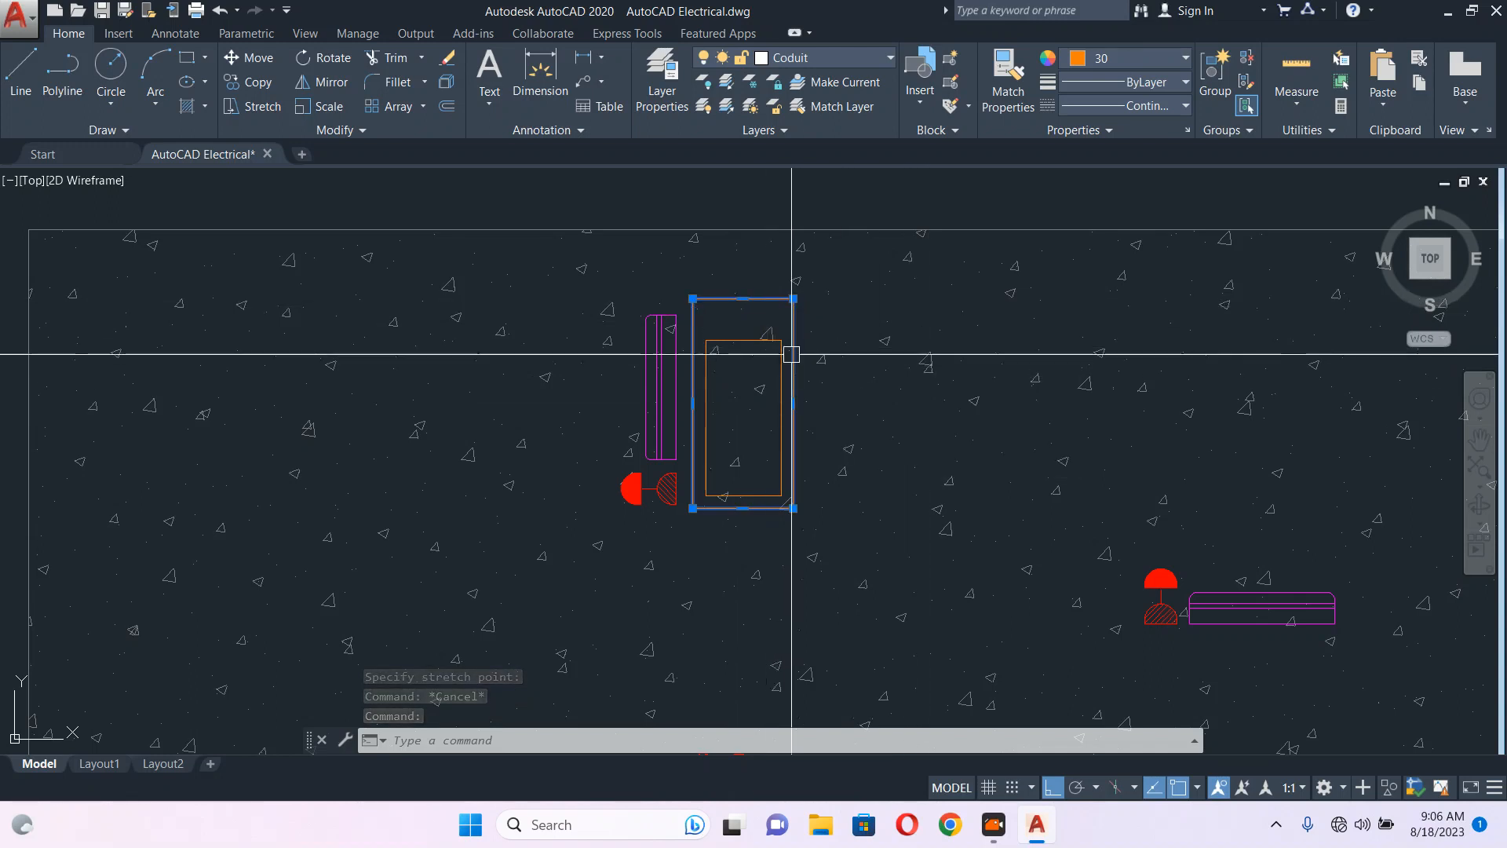
{"action": "key", "text": "Escape"}
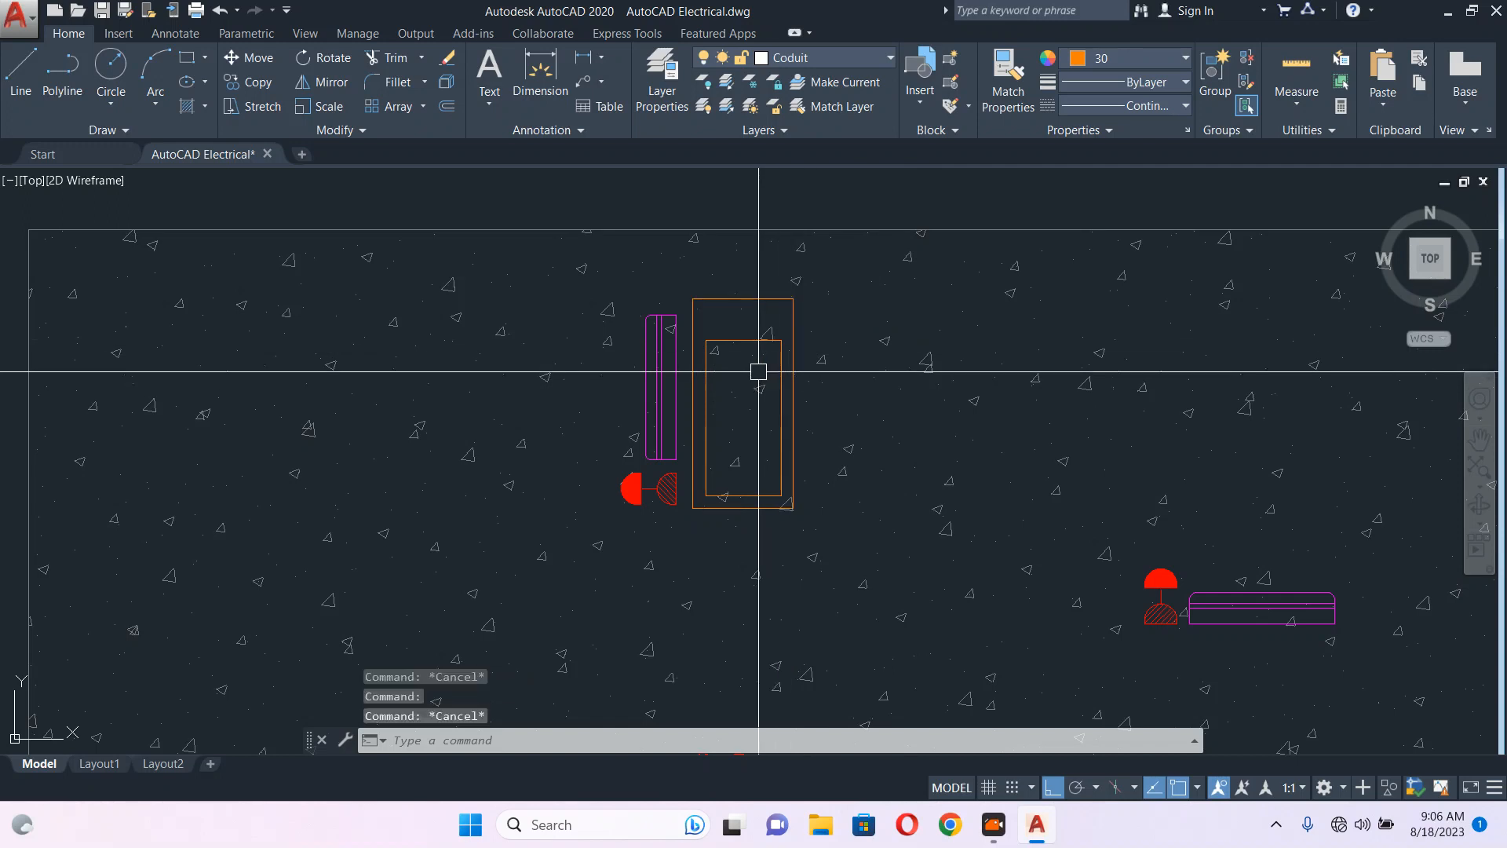
{"action": "left_click", "coordinate": [737, 299]}
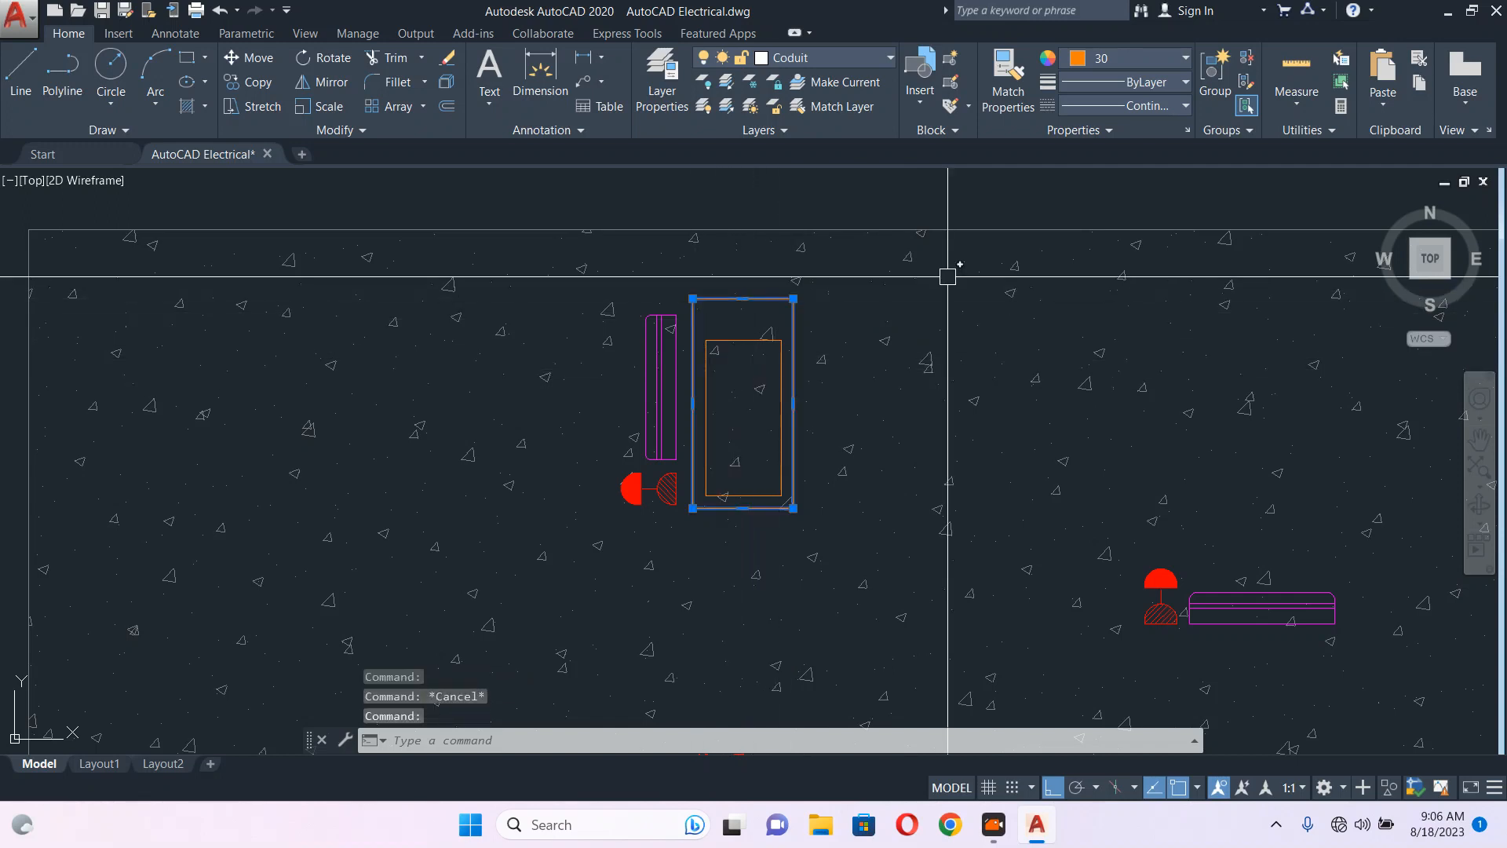
{"action": "key", "text": "Escape"}
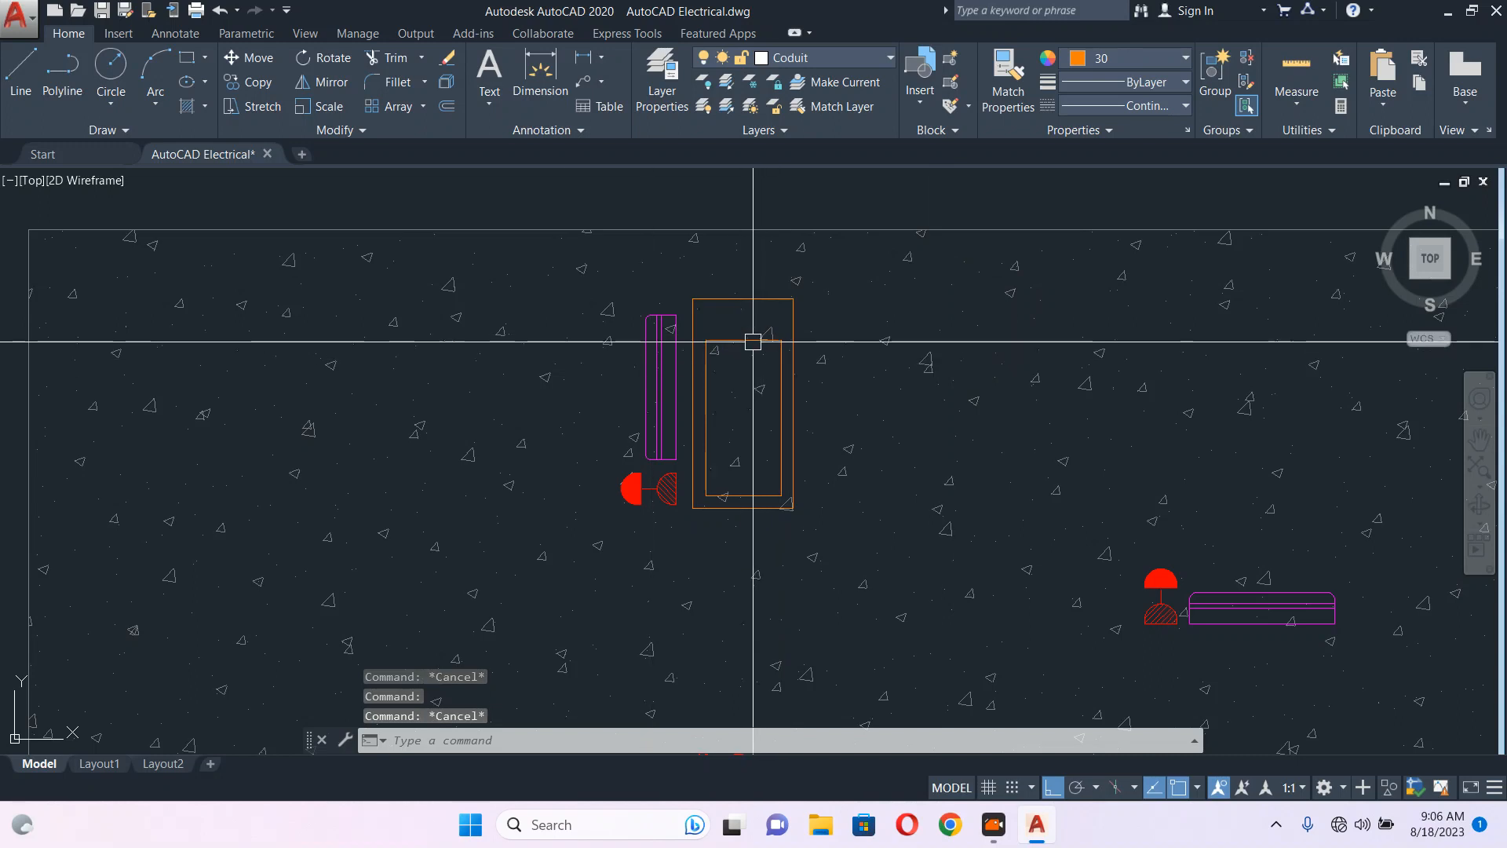
{"action": "left_click", "coordinate": [753, 341]}
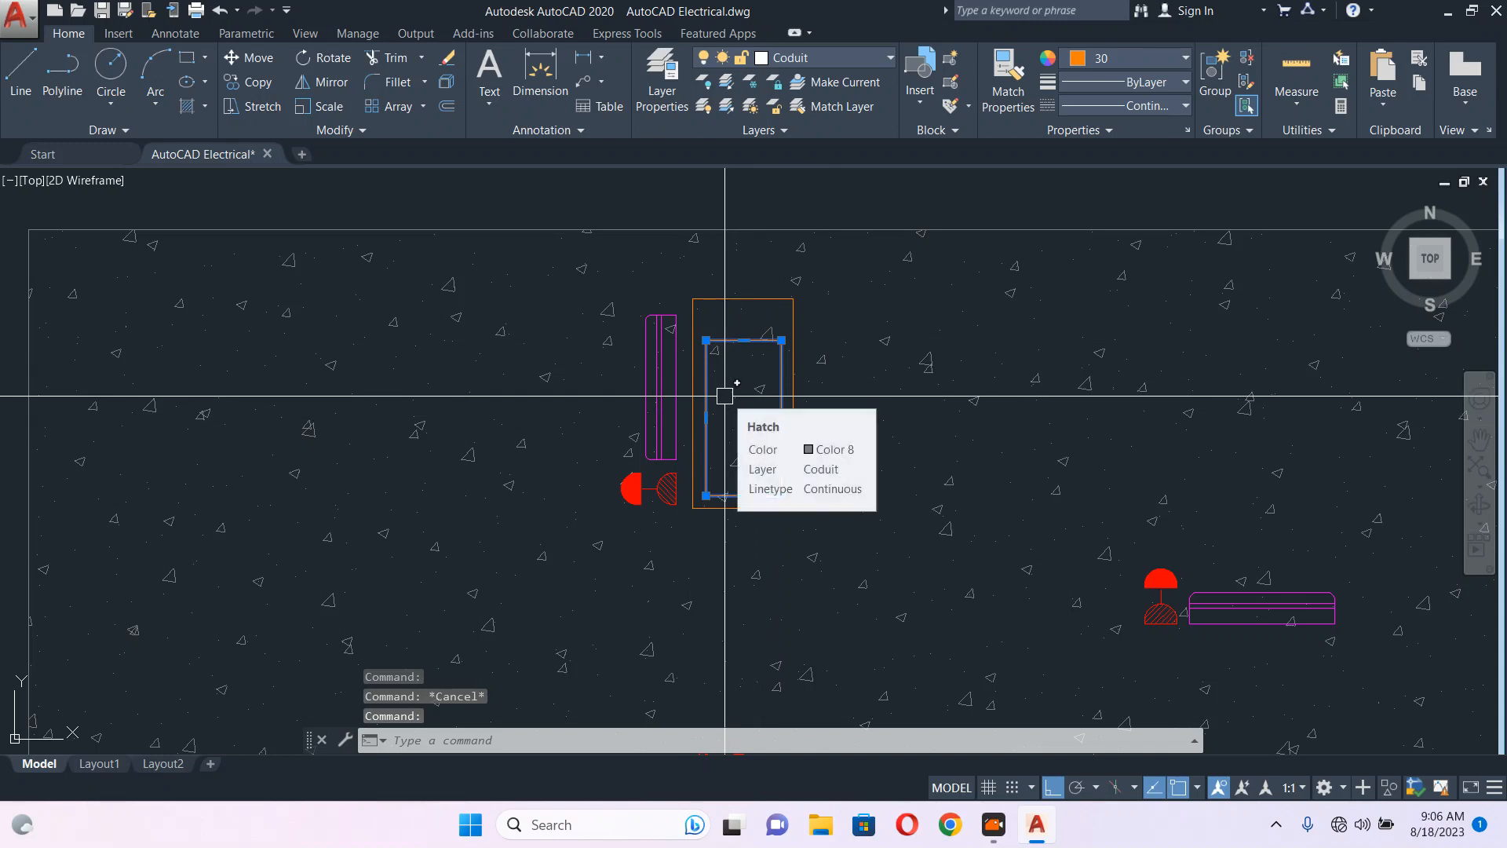
{"action": "key", "text": "Escape"}
- Draw a small rectangle in the gap between the top edges of the outer and inner rectangles
{"action": "scroll", "coordinate": [726, 310], "scroll_direction": "up", "scroll_amount": 4}
{"action": "type", "text": "RE"}
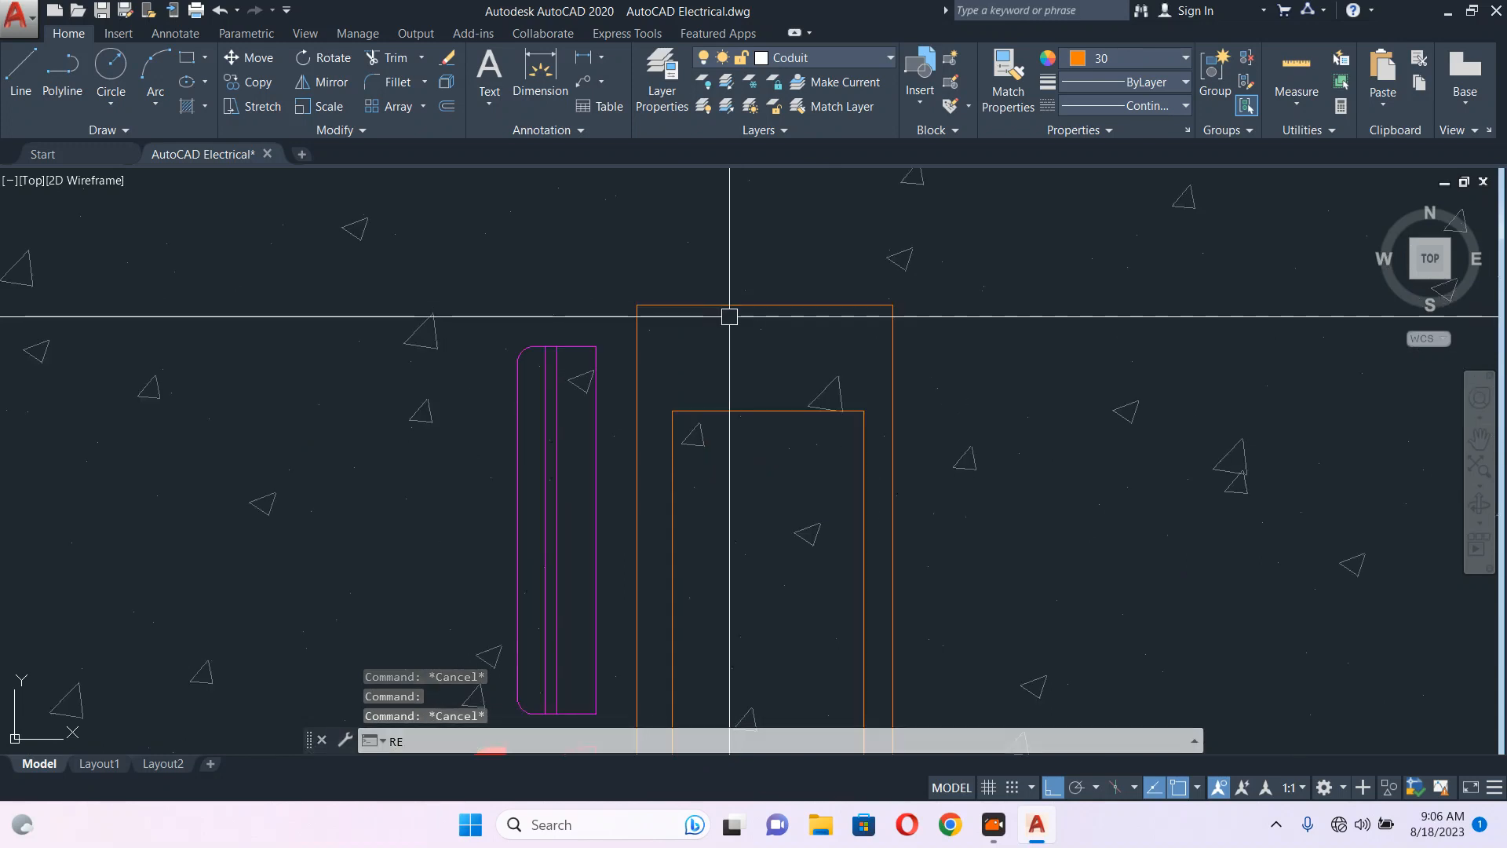
{"action": "type", "text": "C"}
{"action": "key", "text": "Return"}
{"action": "scroll", "coordinate": [729, 317], "scroll_direction": "up", "scroll_amount": 2}
{"action": "left_click", "coordinate": [695, 295]}
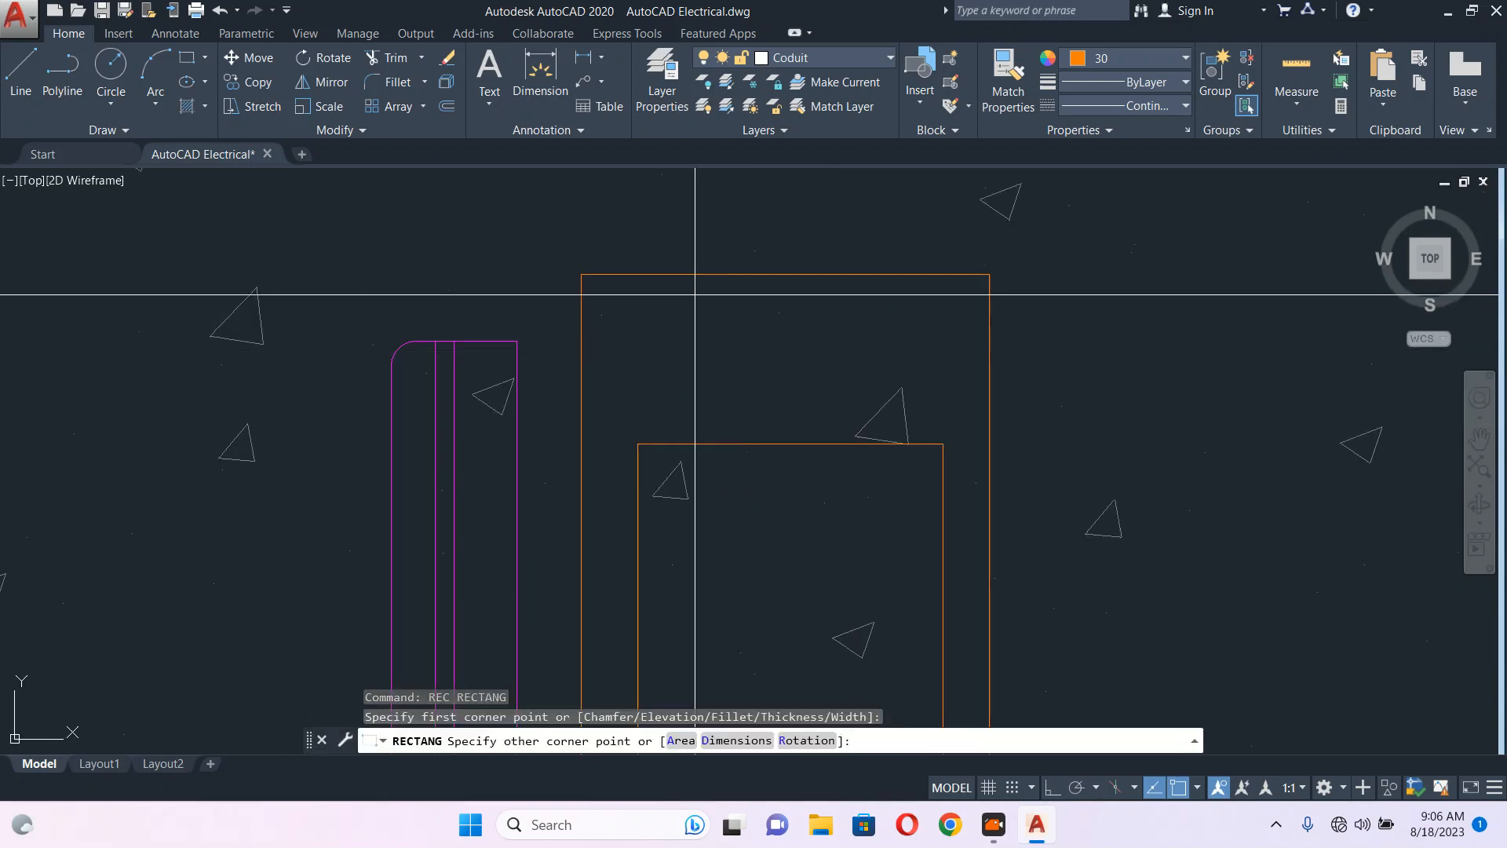
{"action": "left_click", "coordinate": [848, 410]}
- Draw a polyline from the midpoint of the small rectangle's right side, running a short way right and then down
{"action": "type", "text": "PL"}
{"action": "key", "text": "Return"}
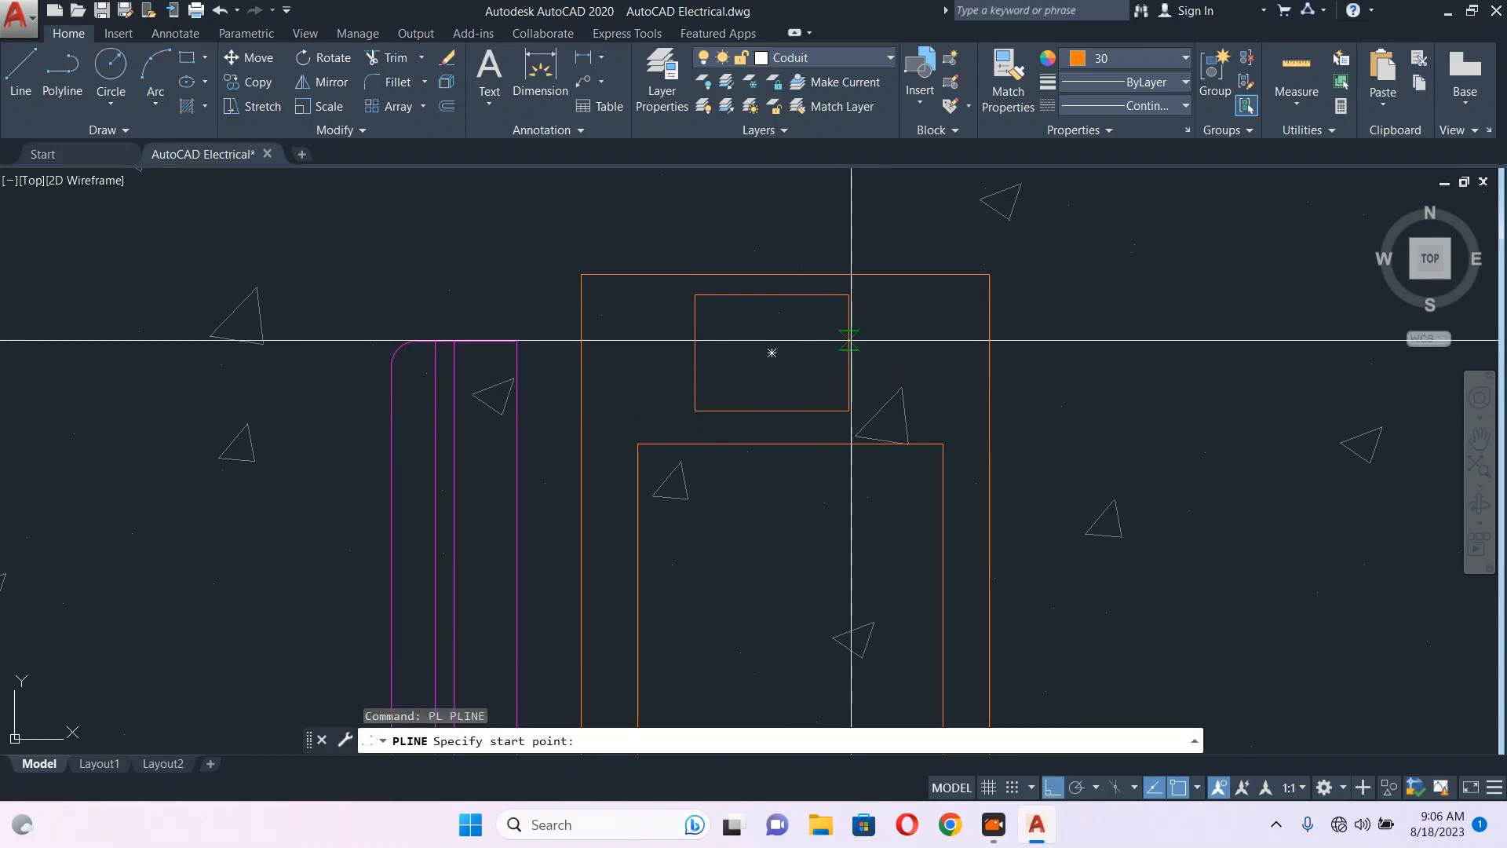
{"action": "left_click", "coordinate": [848, 340]}
{"action": "left_click", "coordinate": [905, 340]}
{"action": "left_click", "coordinate": [905, 383]}
{"action": "key", "text": "Escape"}
- Change the colour of the small rectangle and its attached polyline to red
{"action": "scroll", "coordinate": [905, 383], "scroll_direction": "up", "scroll_amount": 4}
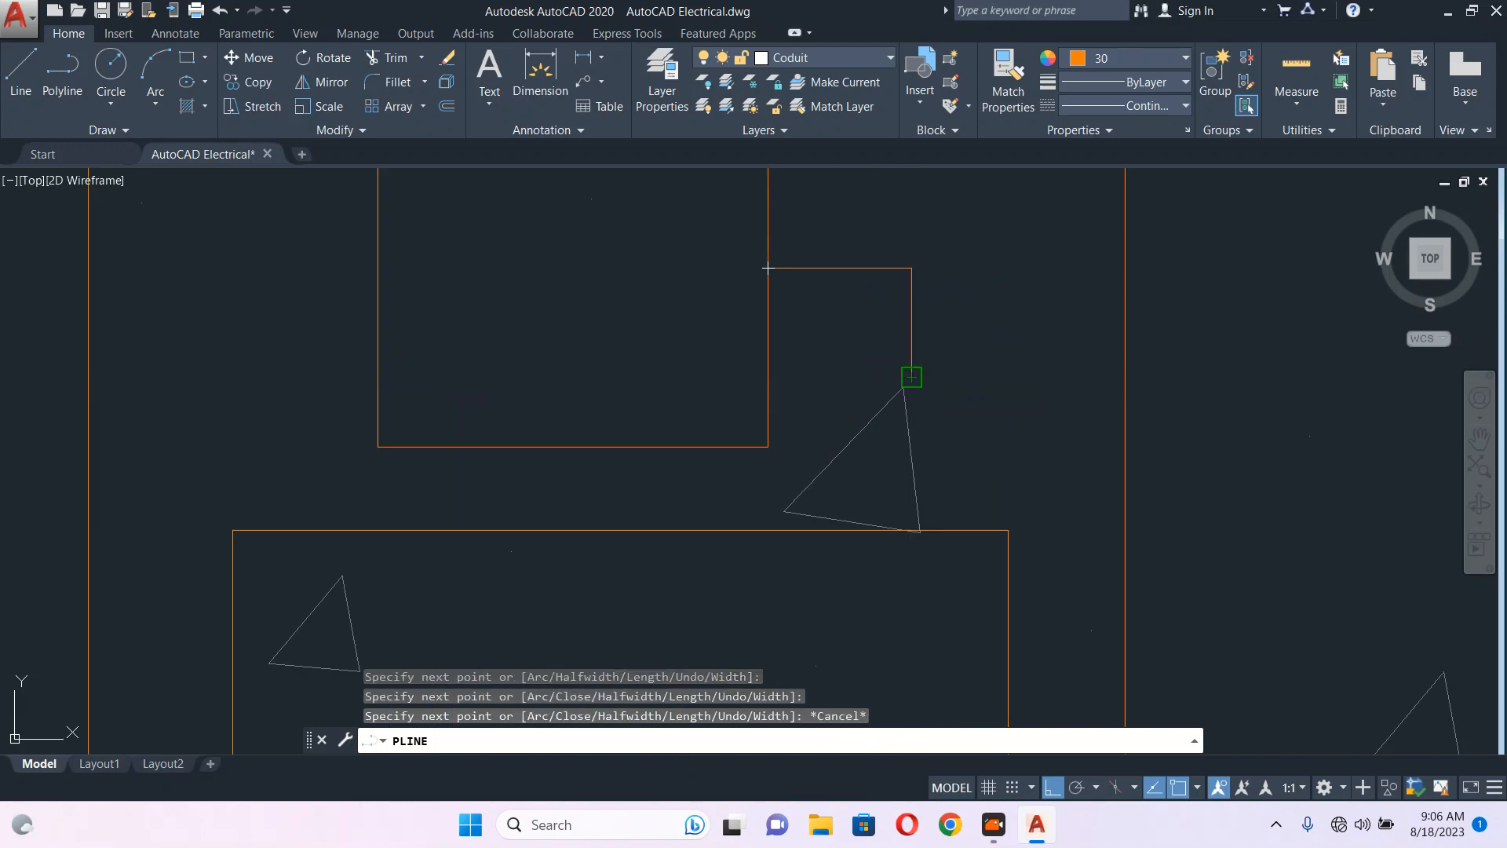
{"action": "left_click", "coordinate": [824, 208]}
{"action": "left_click", "coordinate": [730, 288]}
{"action": "left_click", "coordinate": [1144, 58]}
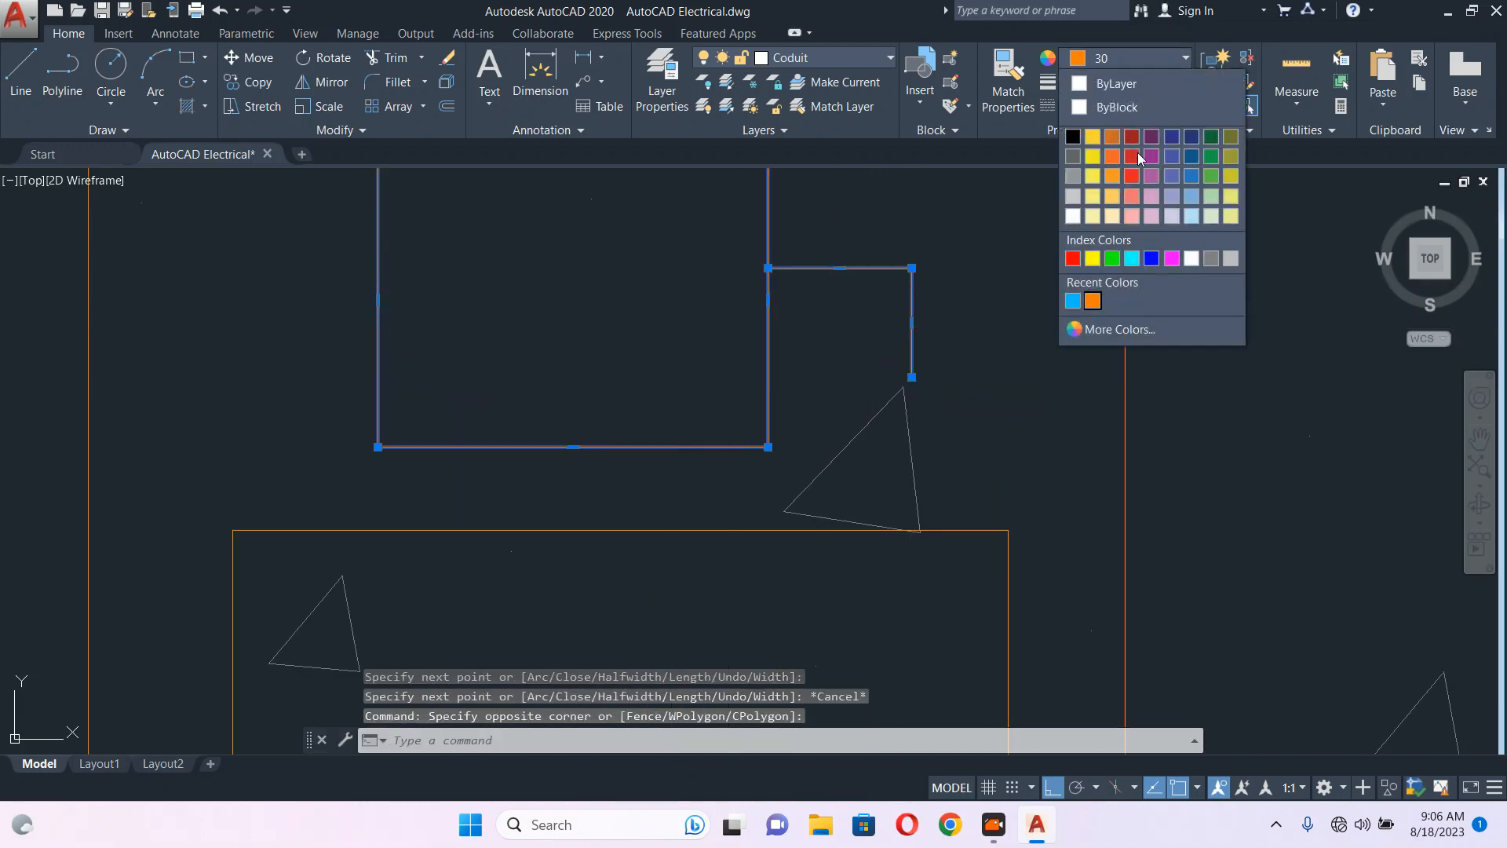
{"action": "left_click", "coordinate": [1077, 267]}
{"action": "scroll", "coordinate": [1077, 271], "scroll_direction": "down", "scroll_amount": 4}
{"action": "key", "text": "Escape"}
- Copy the H:450 label from the kitchen's 15a socket to just above the red polyline, with Ortho off
{"action": "scroll", "coordinate": [1022, 281], "scroll_direction": "down", "scroll_amount": 6}
{"action": "middle_click_drag", "start_coordinate": [1020, 281], "coordinate": [399, 410]}
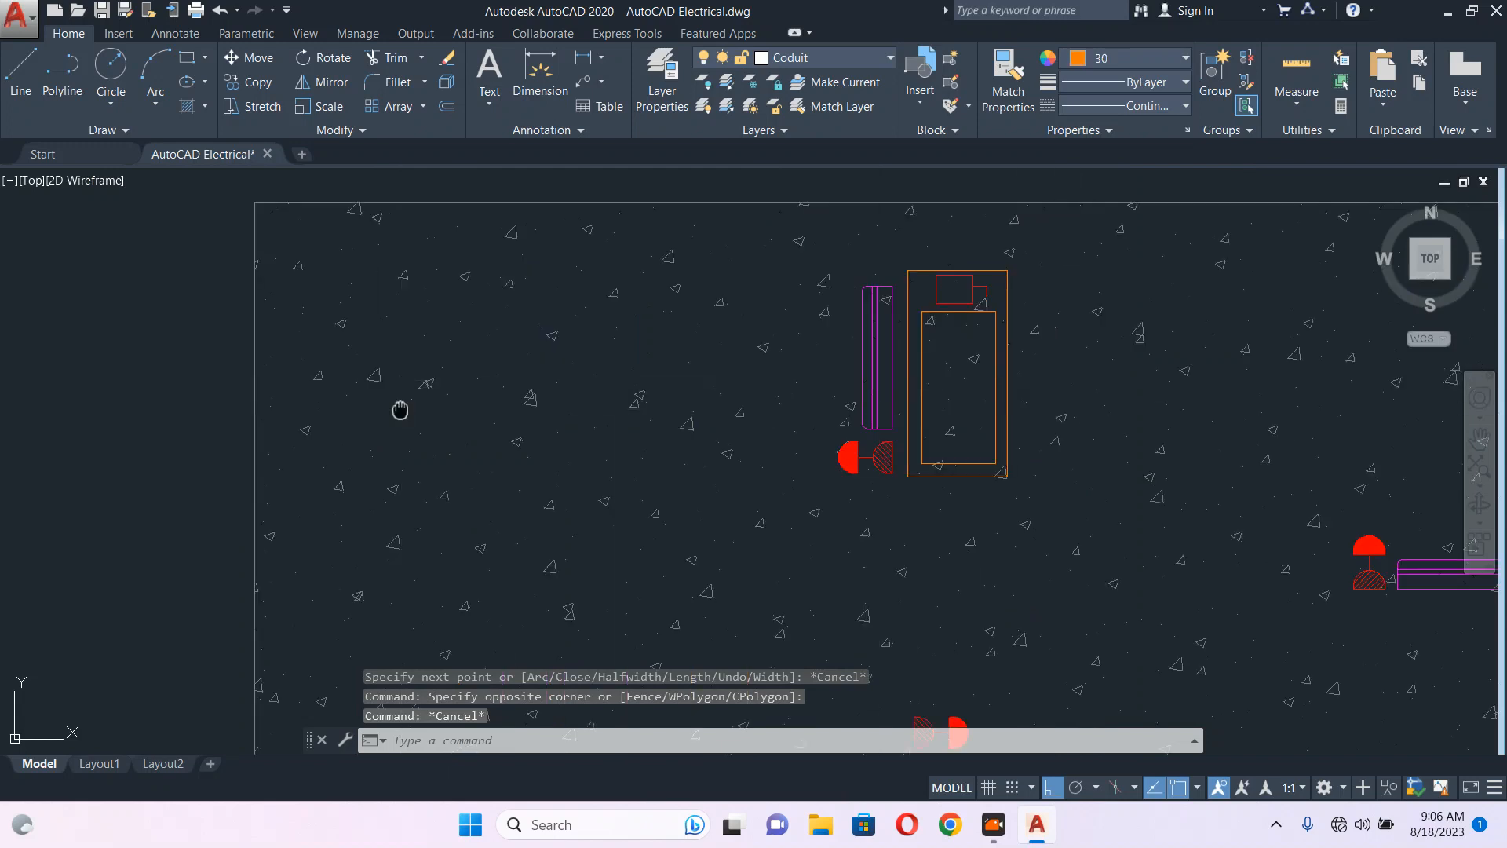
{"action": "scroll", "coordinate": [669, 329], "scroll_direction": "down", "scroll_amount": 5}
{"action": "scroll", "coordinate": [430, 376], "scroll_direction": "up", "scroll_amount": 10}
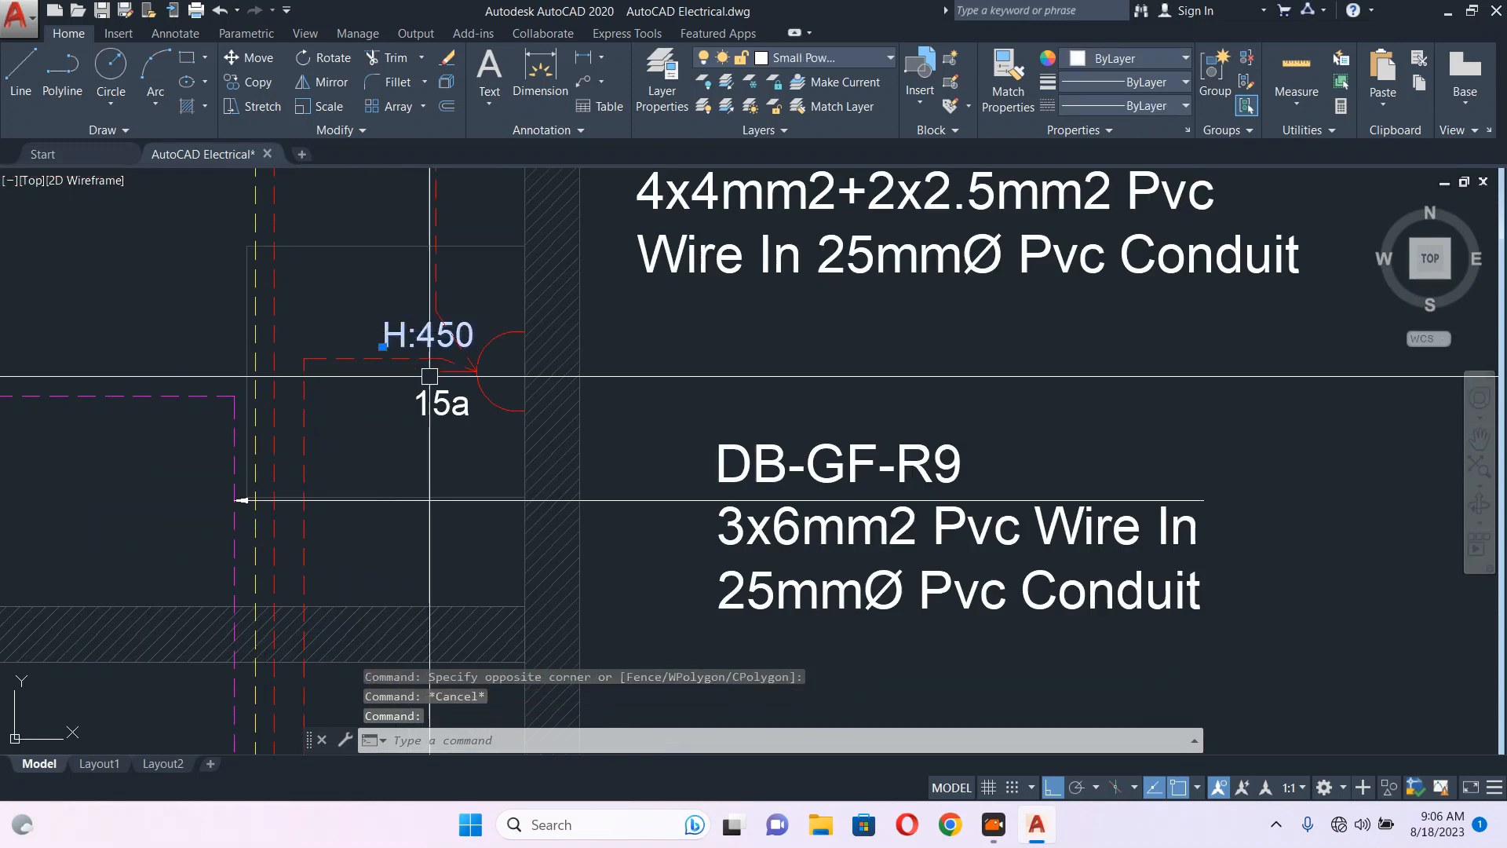
{"action": "type", "text": "co"}
{"action": "key", "text": "Return"}
{"action": "left_click", "coordinate": [429, 376]}
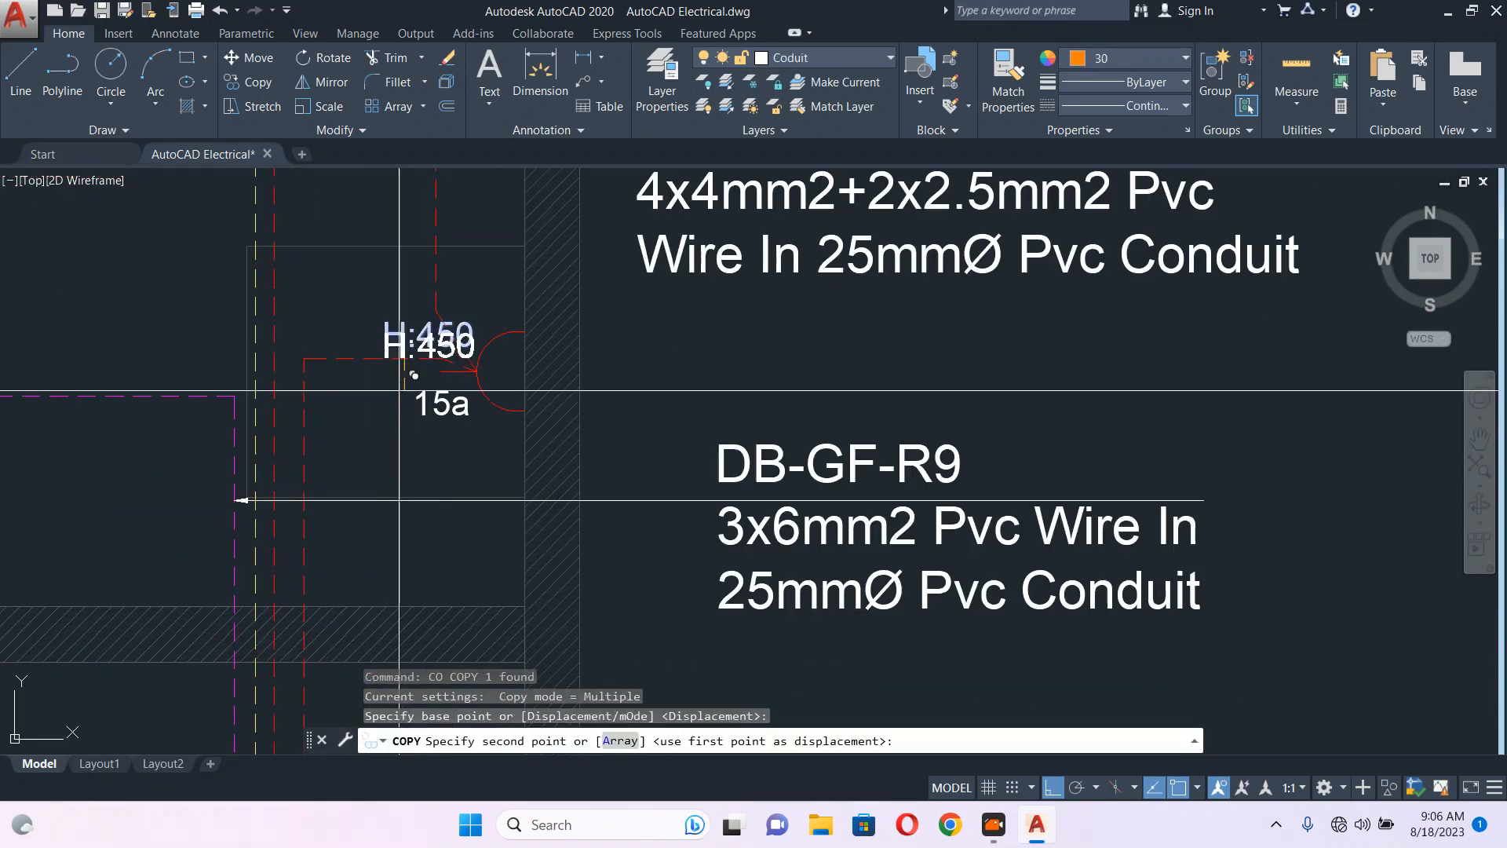
{"action": "scroll", "coordinate": [533, 497], "scroll_direction": "down", "scroll_amount": 5}
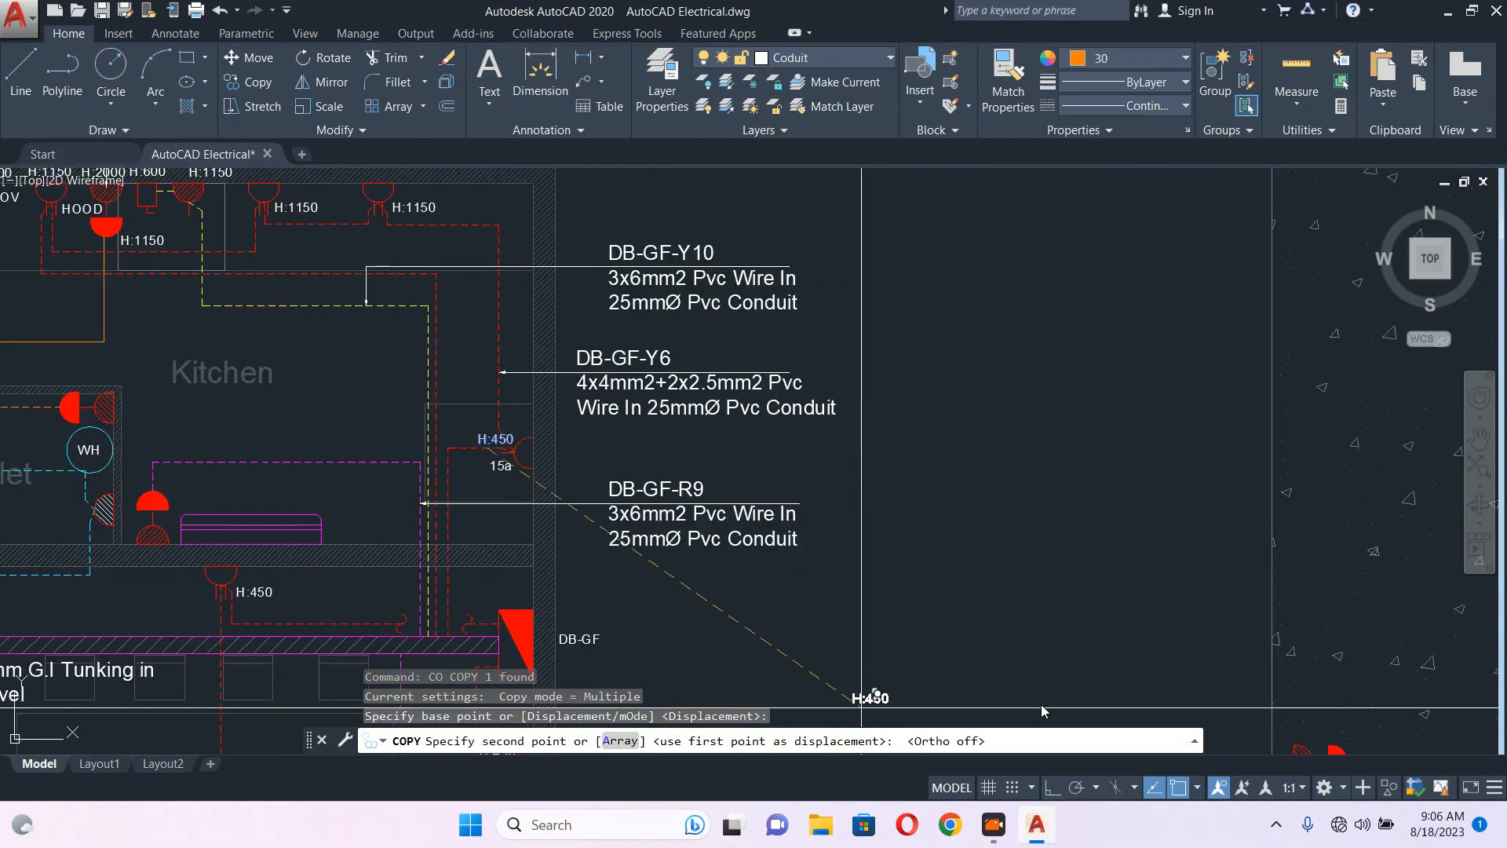
{"action": "middle_click_drag", "start_coordinate": [1071, 453], "coordinate": [514, 479]}
{"action": "scroll", "coordinate": [514, 479], "scroll_direction": "down", "scroll_amount": 2}
{"action": "scroll", "coordinate": [1083, 358], "scroll_direction": "up", "scroll_amount": 8}
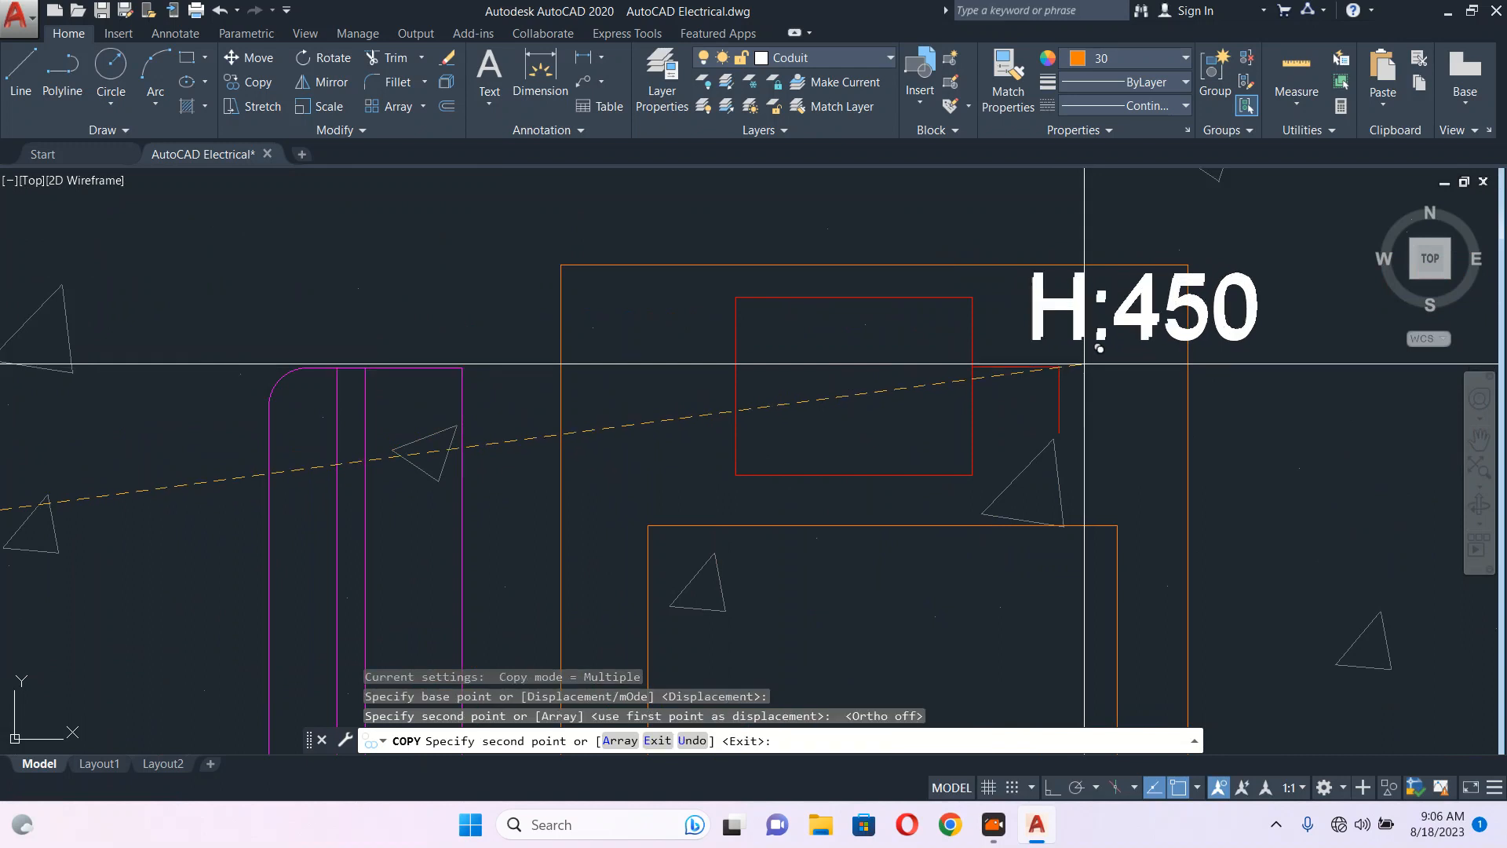
{"action": "left_click", "coordinate": [1083, 349]}
{"action": "key", "text": "Escape"}
- Change the copied label's text to "20A / SPN"
{"action": "double_click", "coordinate": [1071, 310]}
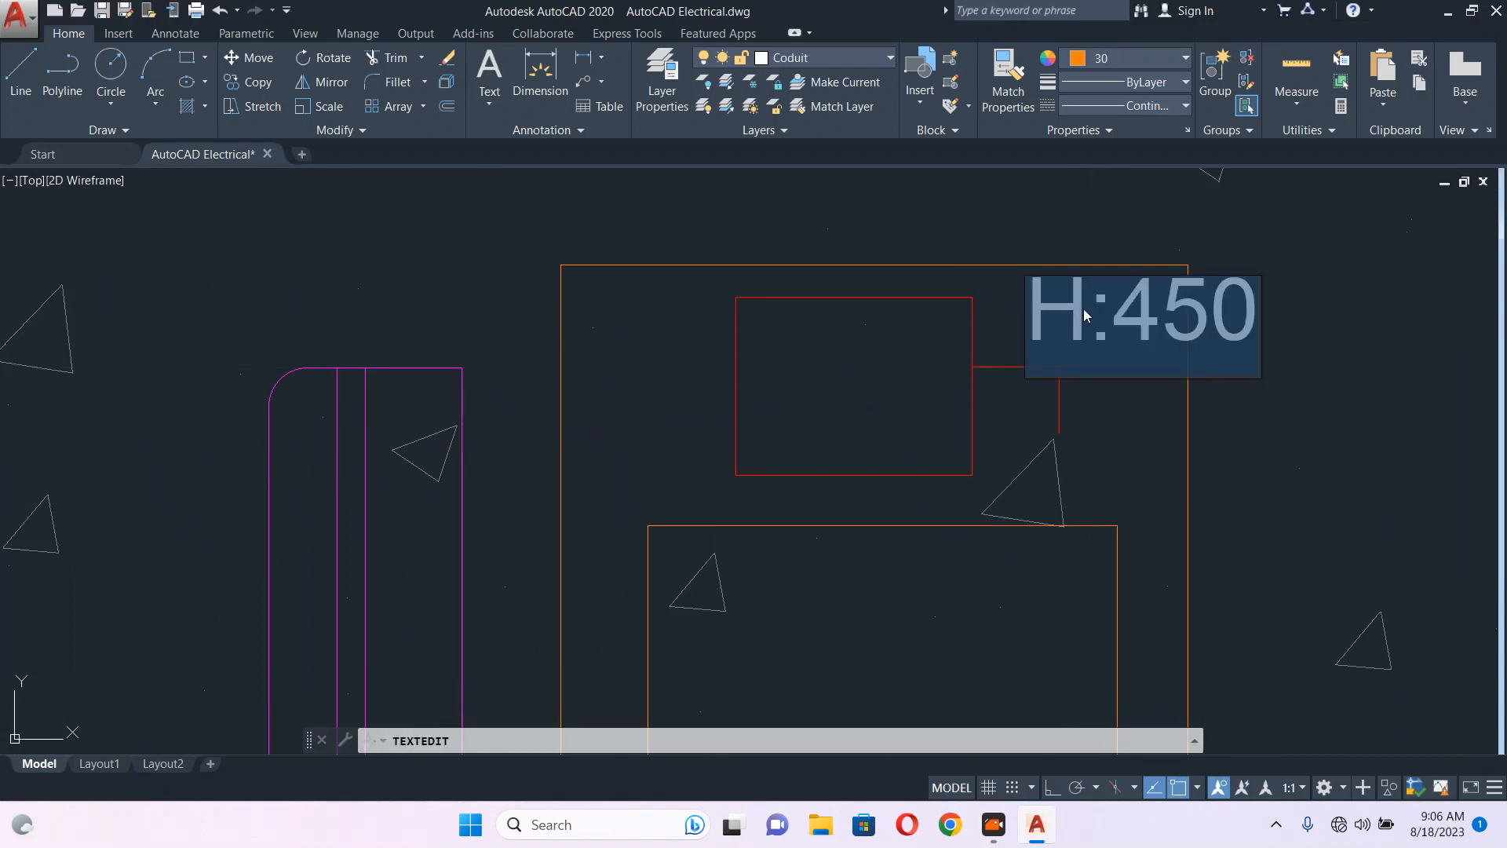
{"action": "type", "text": "20"}
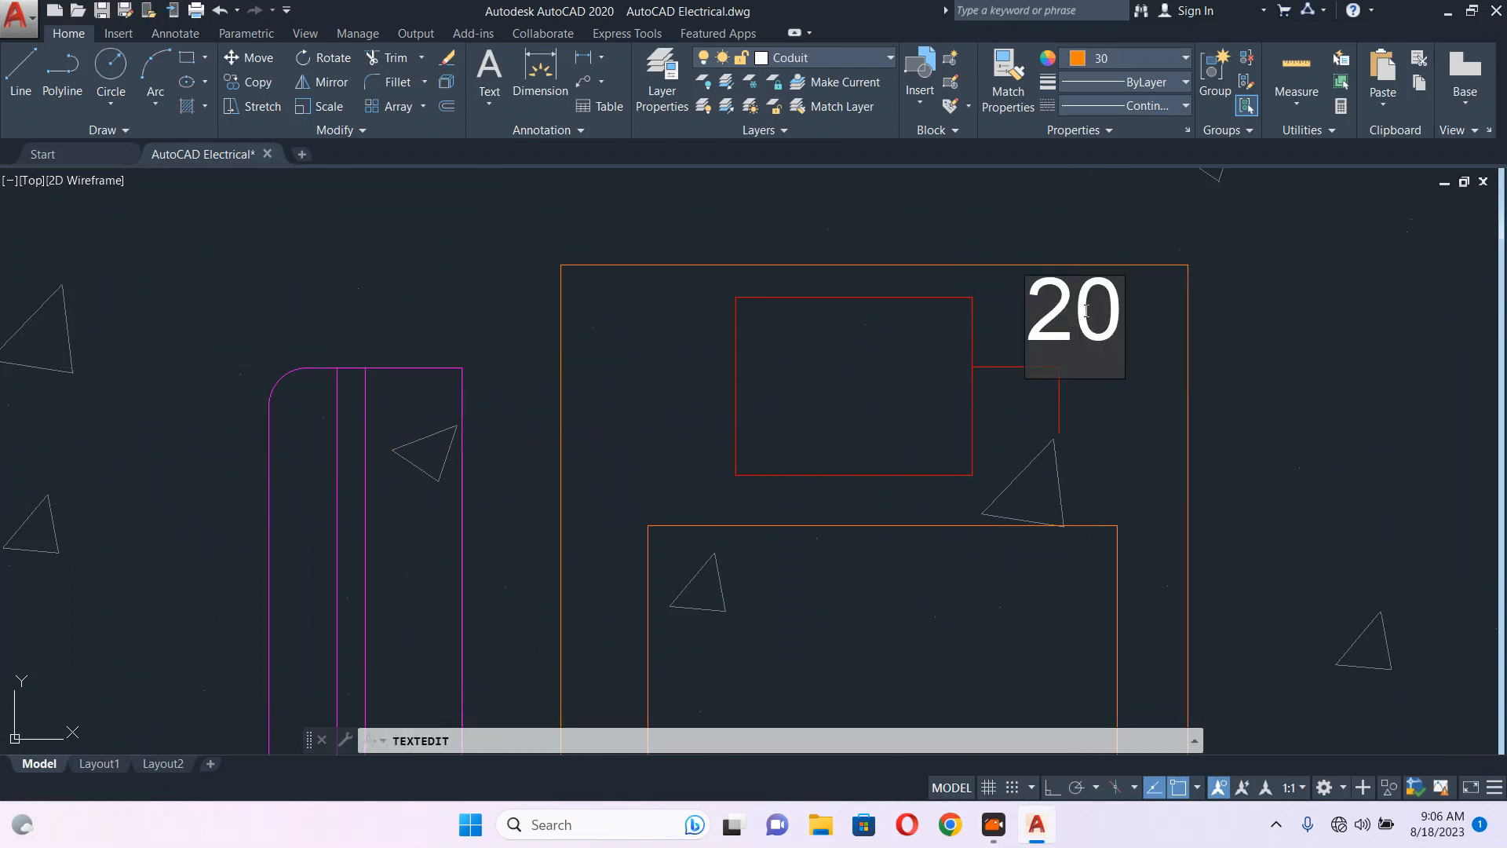
{"action": "type", "text": "A"}
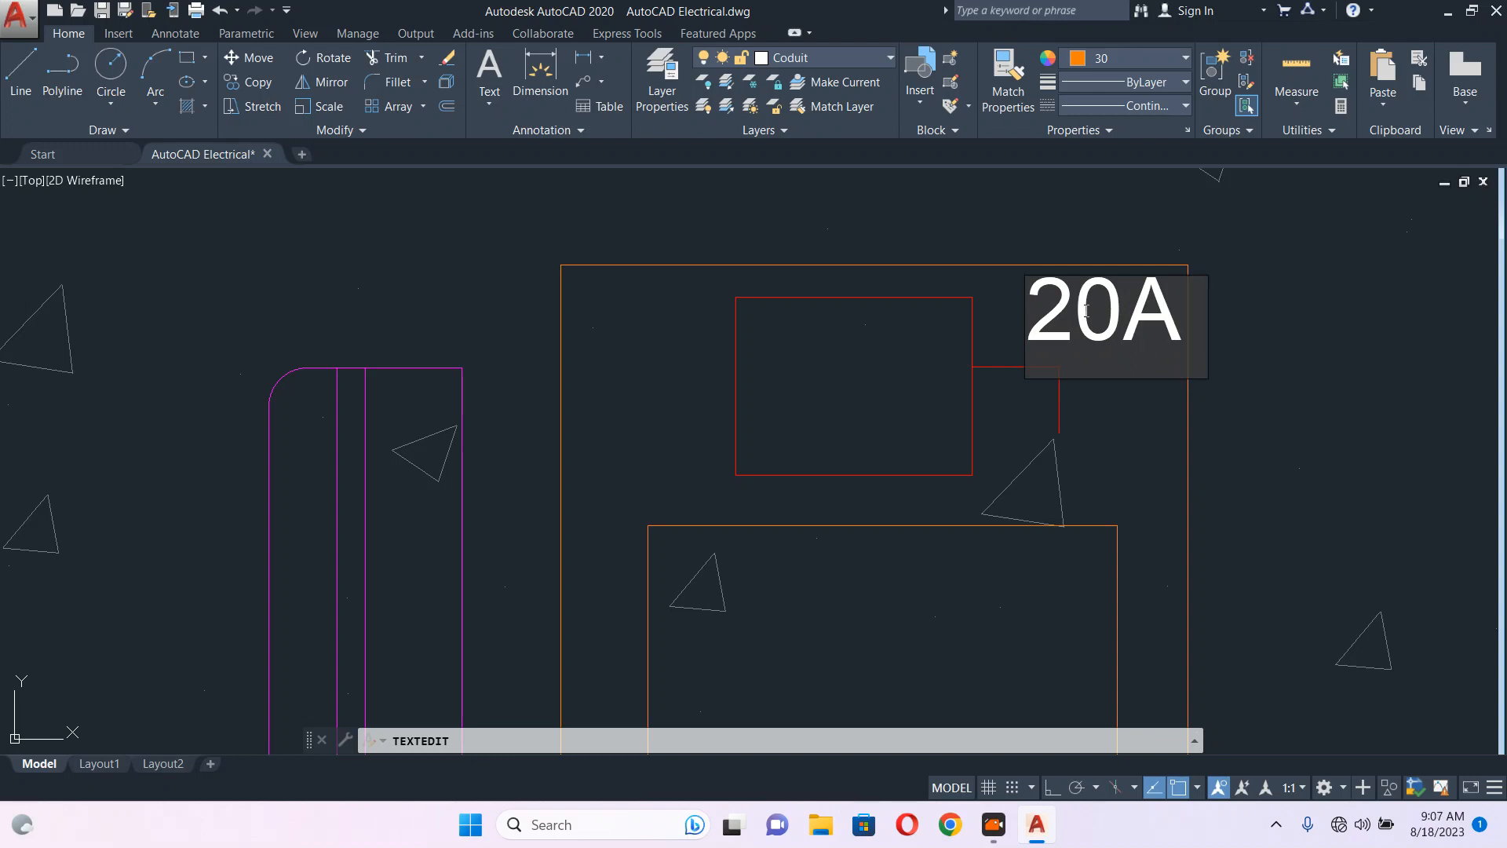
{"action": "type", "text": "SP"}
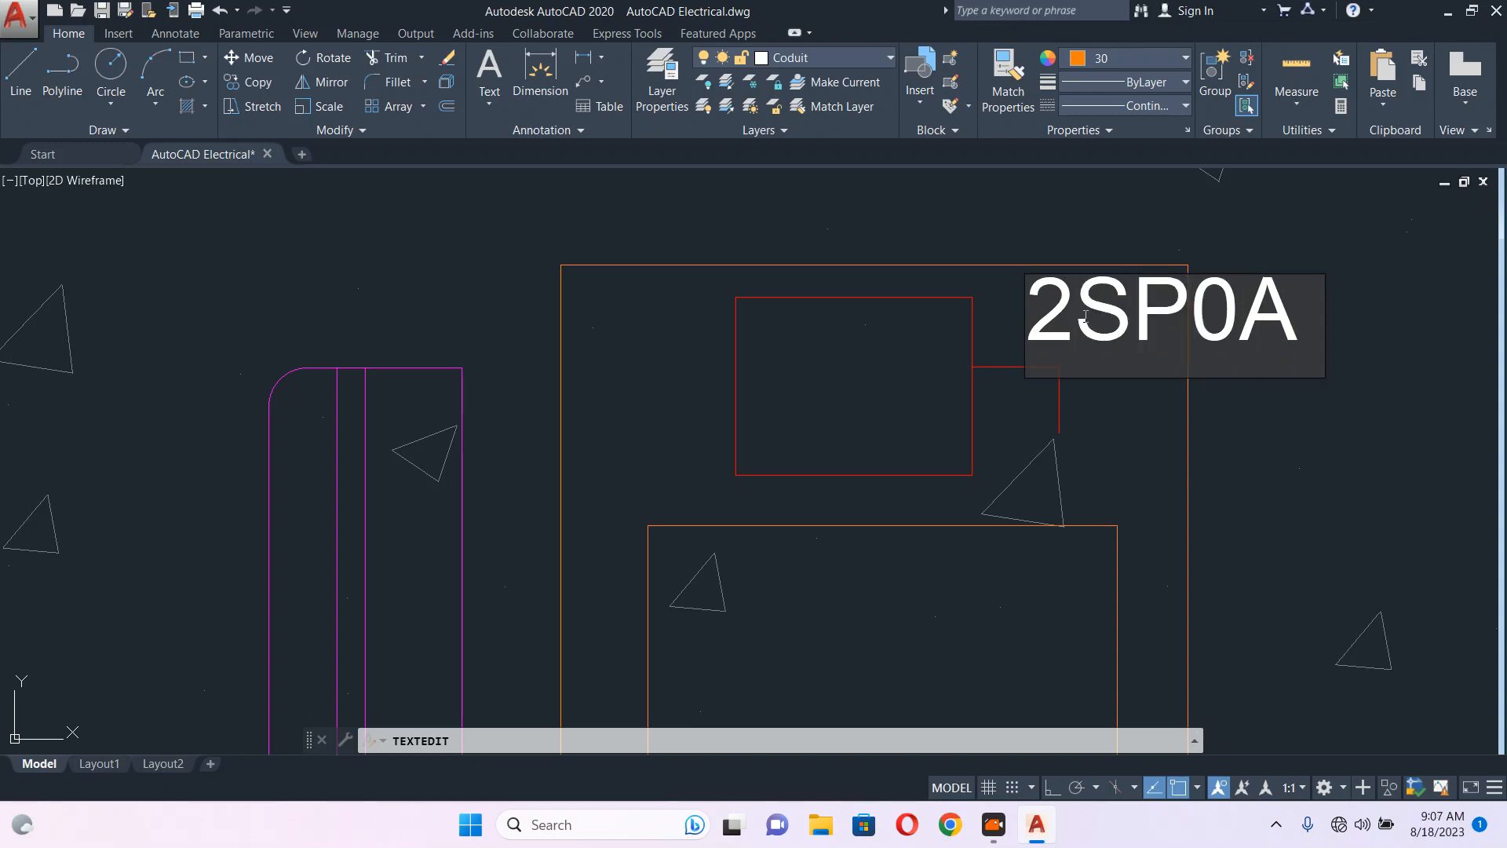
{"action": "type", "text": "N"}
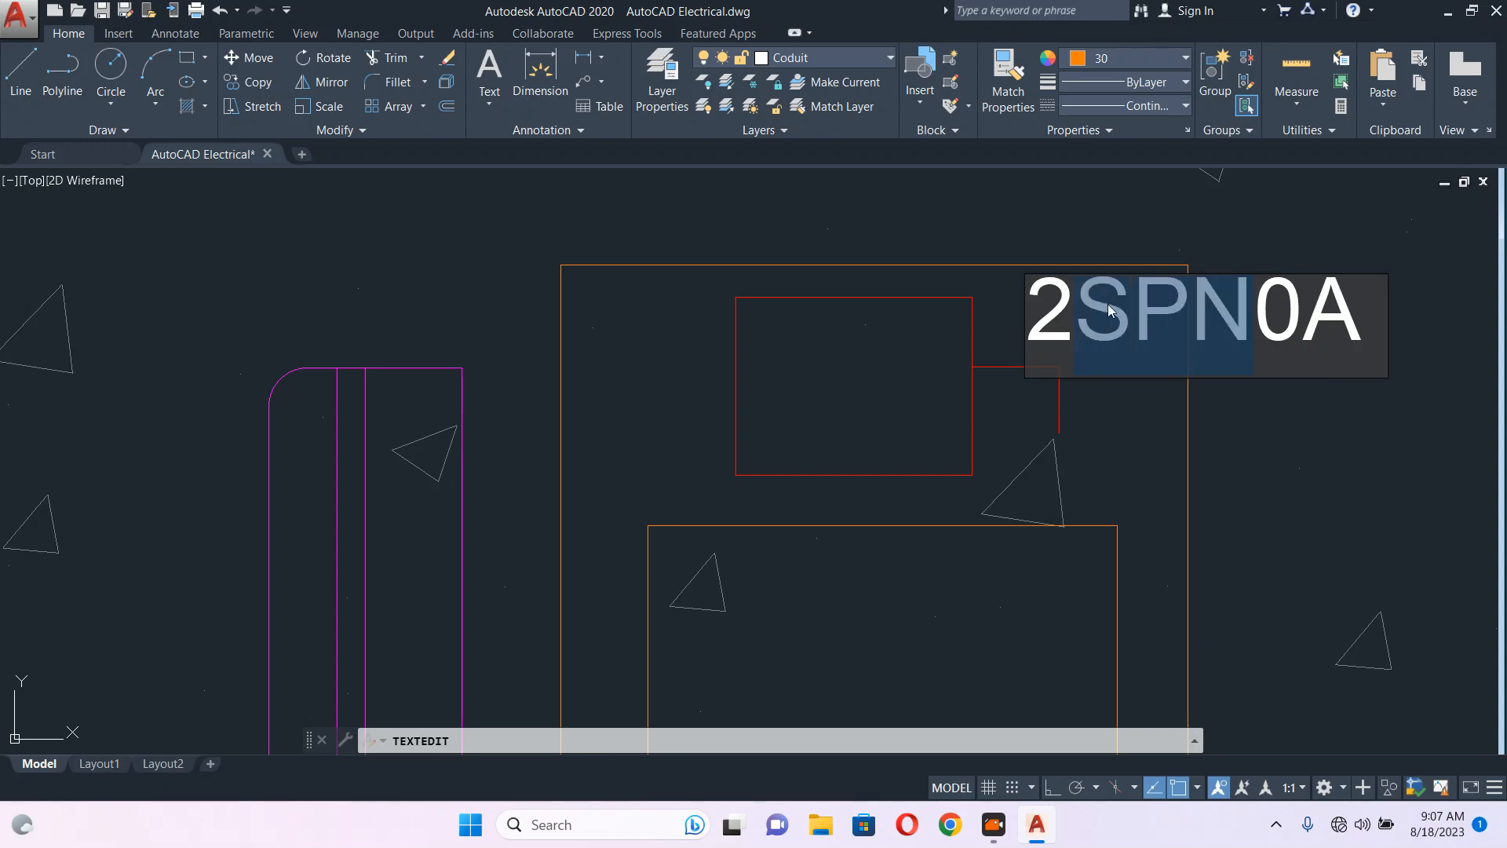
{"action": "key", "text": "BackSpace"}
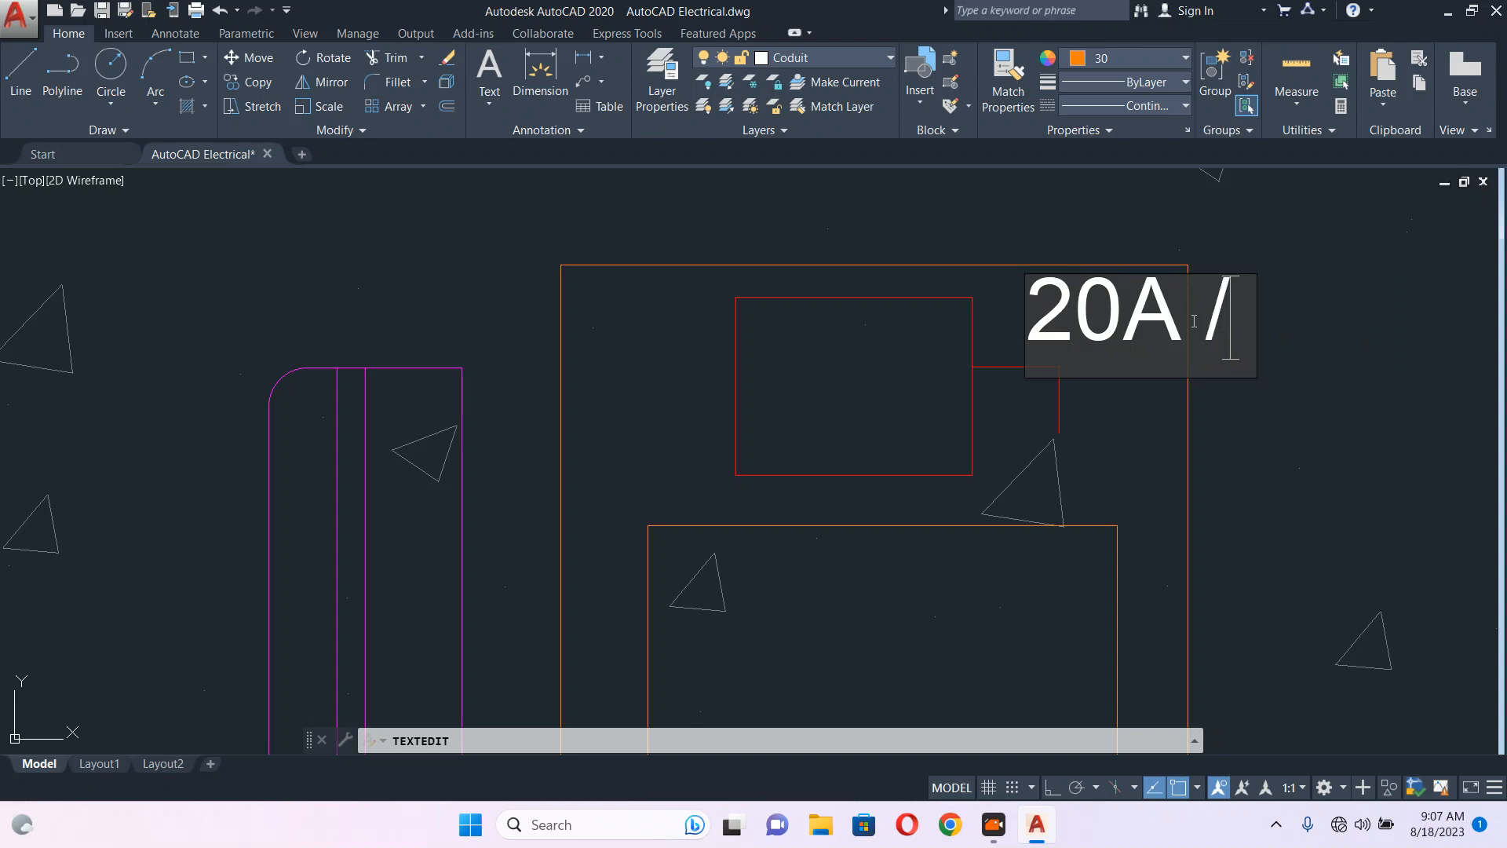
{"action": "type", "text": "SPN"}
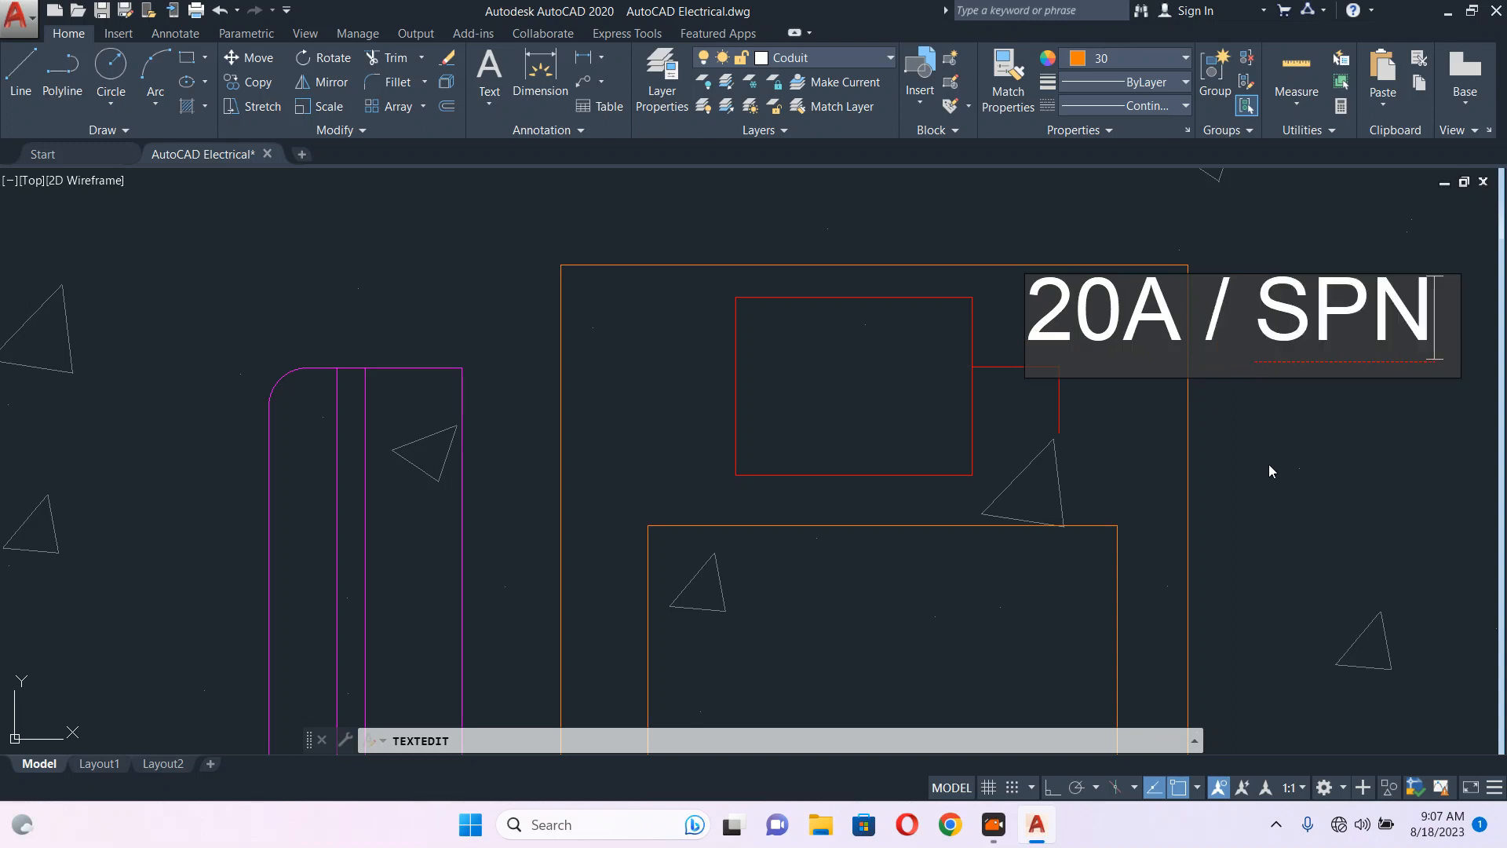
{"action": "key", "text": "Return"}
{"action": "key", "text": "Escape"}
- Copy the "20A / SPN" label directly below itself as a second text line
{"action": "middle_click_drag", "start_coordinate": [1251, 304], "coordinate": [1015, 340]}
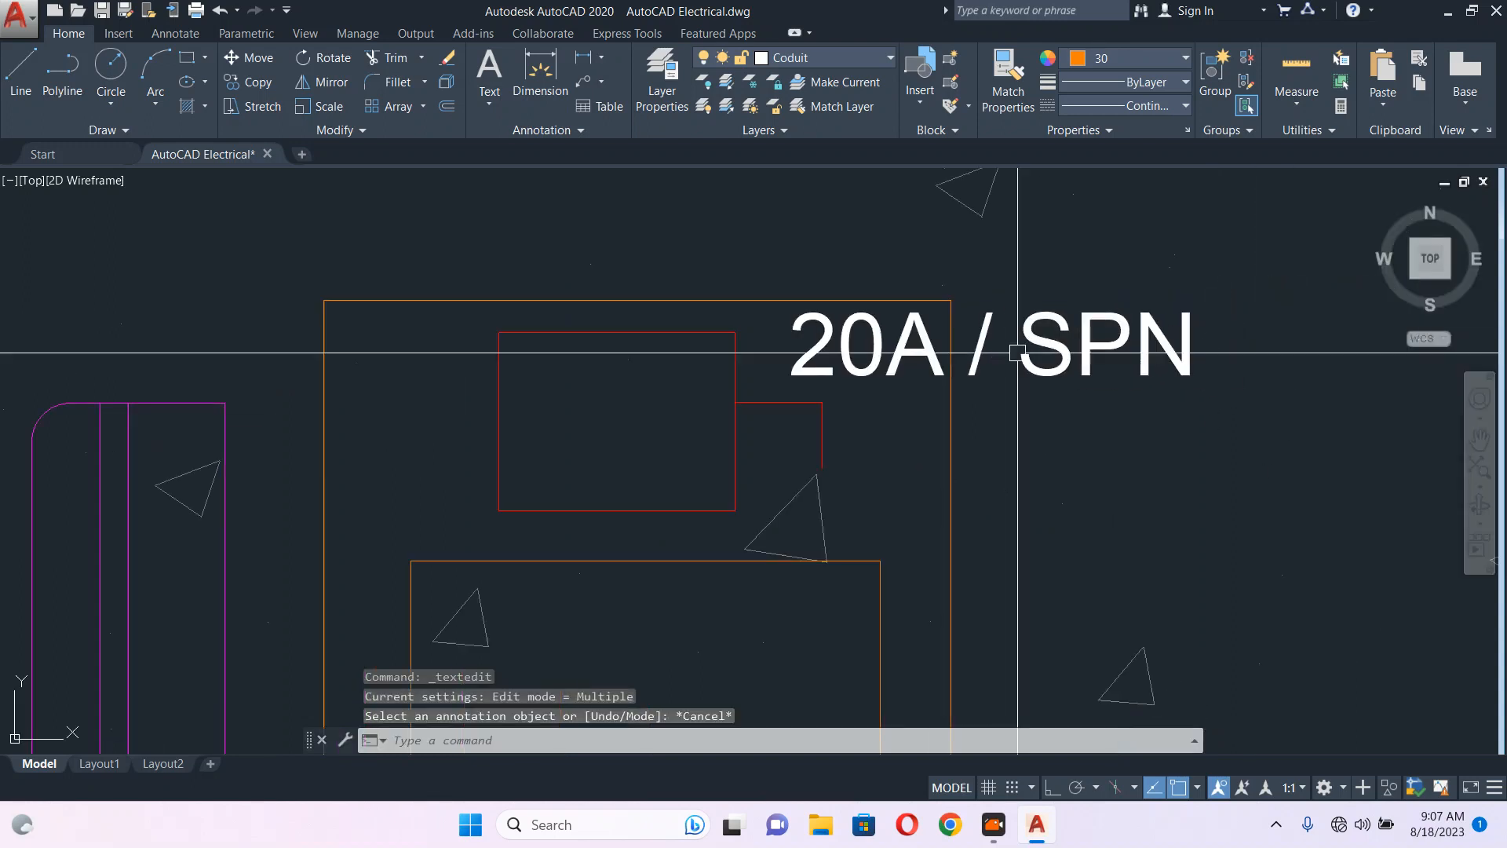
{"action": "left_click", "coordinate": [1052, 382]}
{"action": "type", "text": "qo"}
{"action": "key", "text": "Return"}
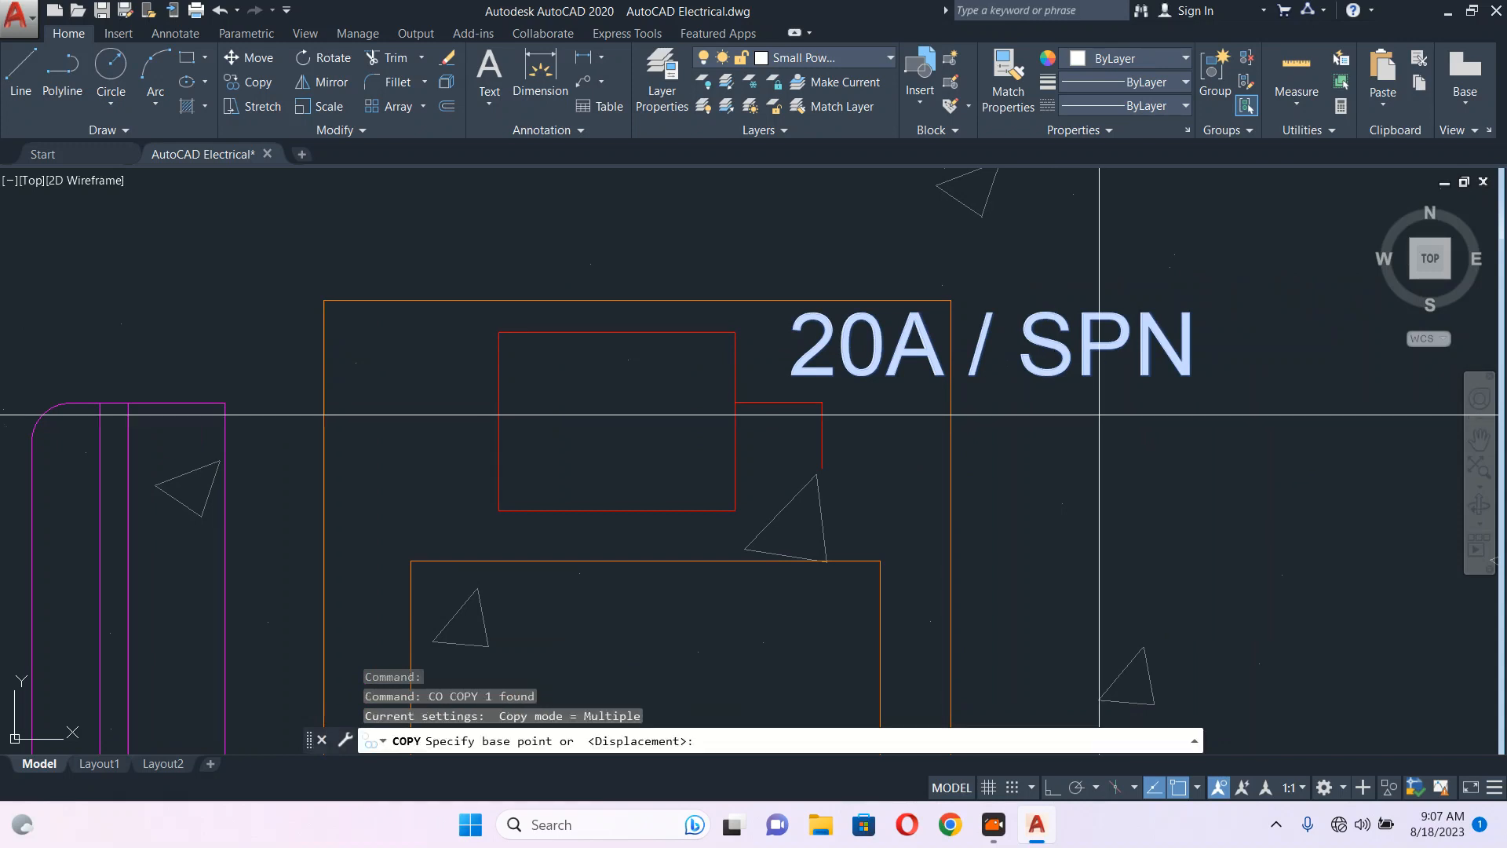
{"action": "left_click", "coordinate": [1097, 417]}
{"action": "left_click", "coordinate": [1095, 500]}
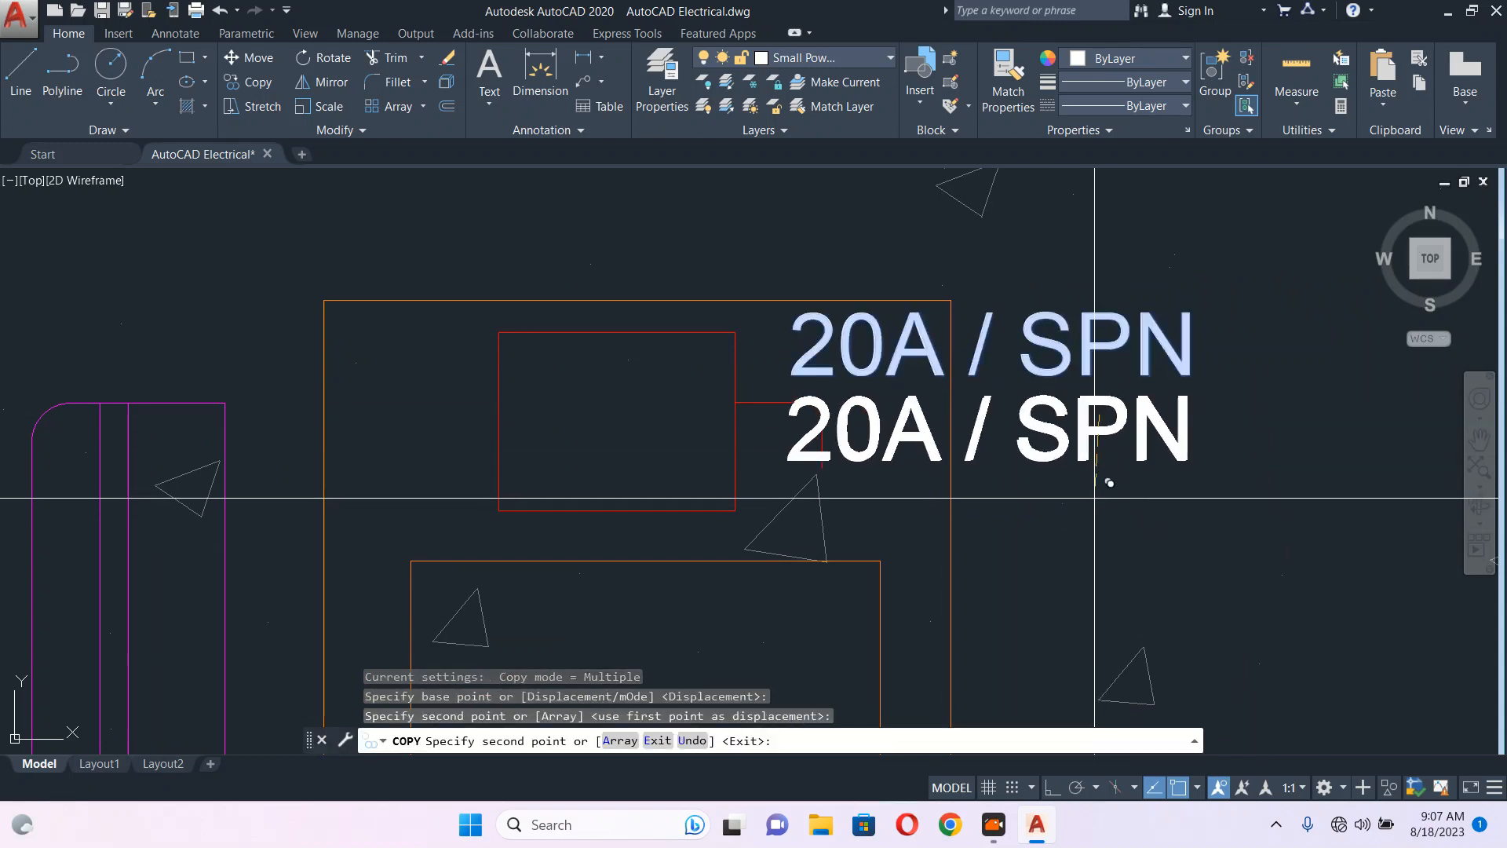
{"action": "key", "text": "Escape"}
- Replace the lower label's text with "WP / "
{"action": "double_click", "coordinate": [1095, 432]}
{"action": "type", "text": "WP"}
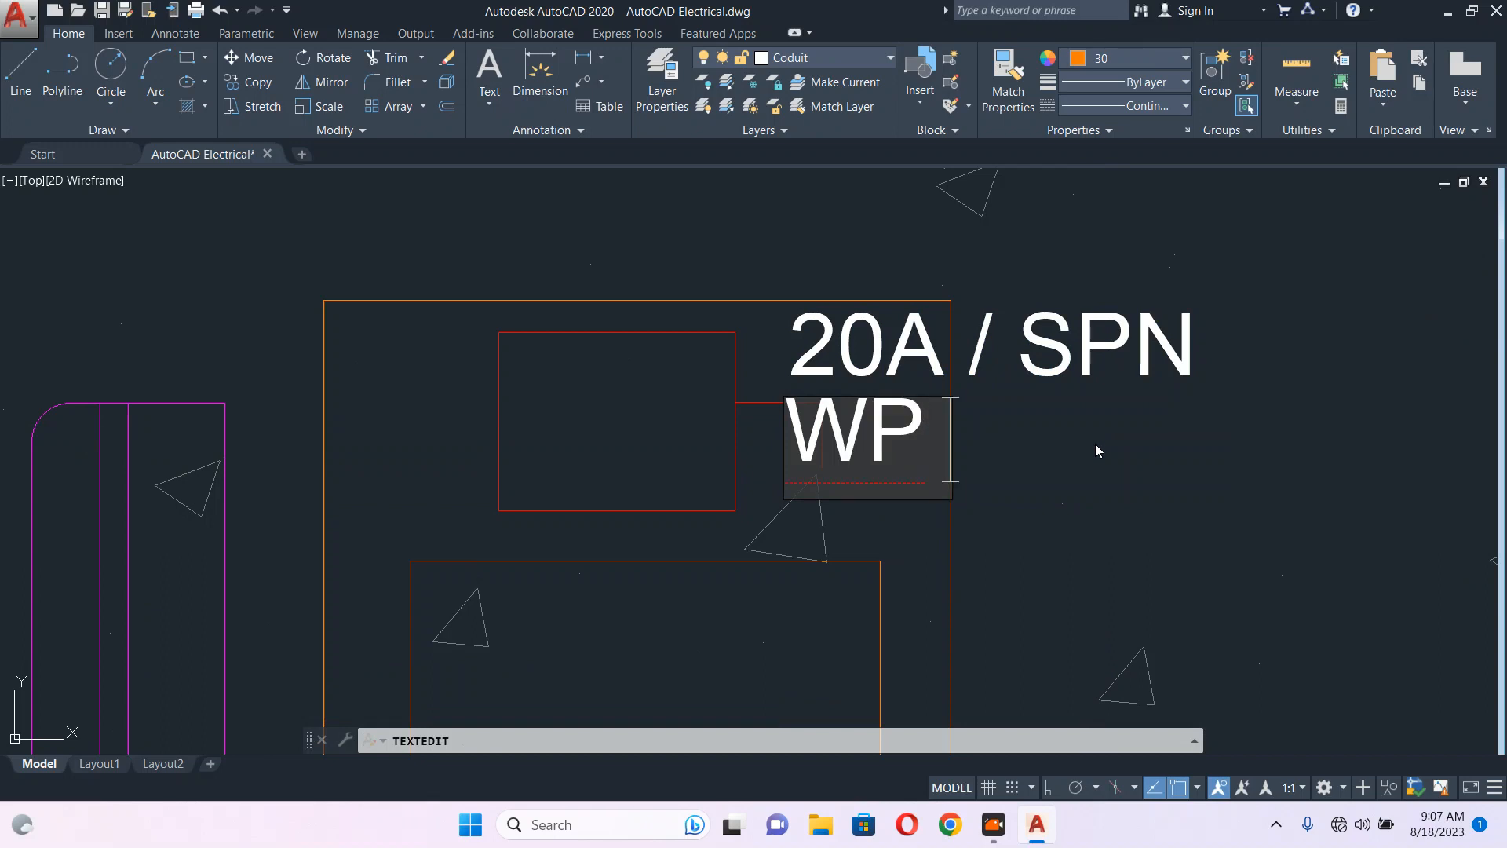
{"action": "type", "text": " / 1"}
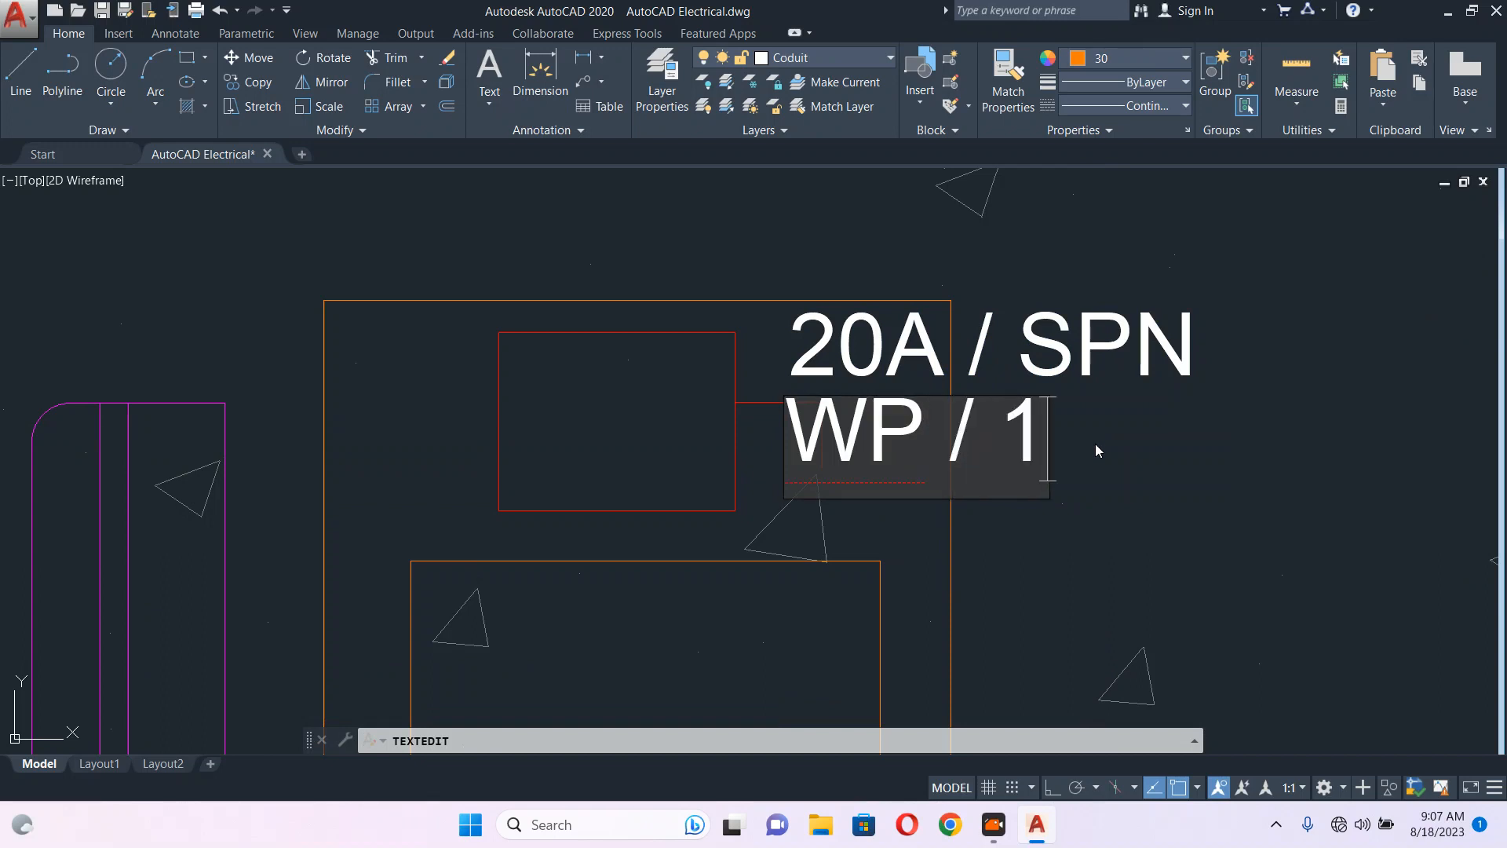
{"action": "key", "text": "BackSpace"}
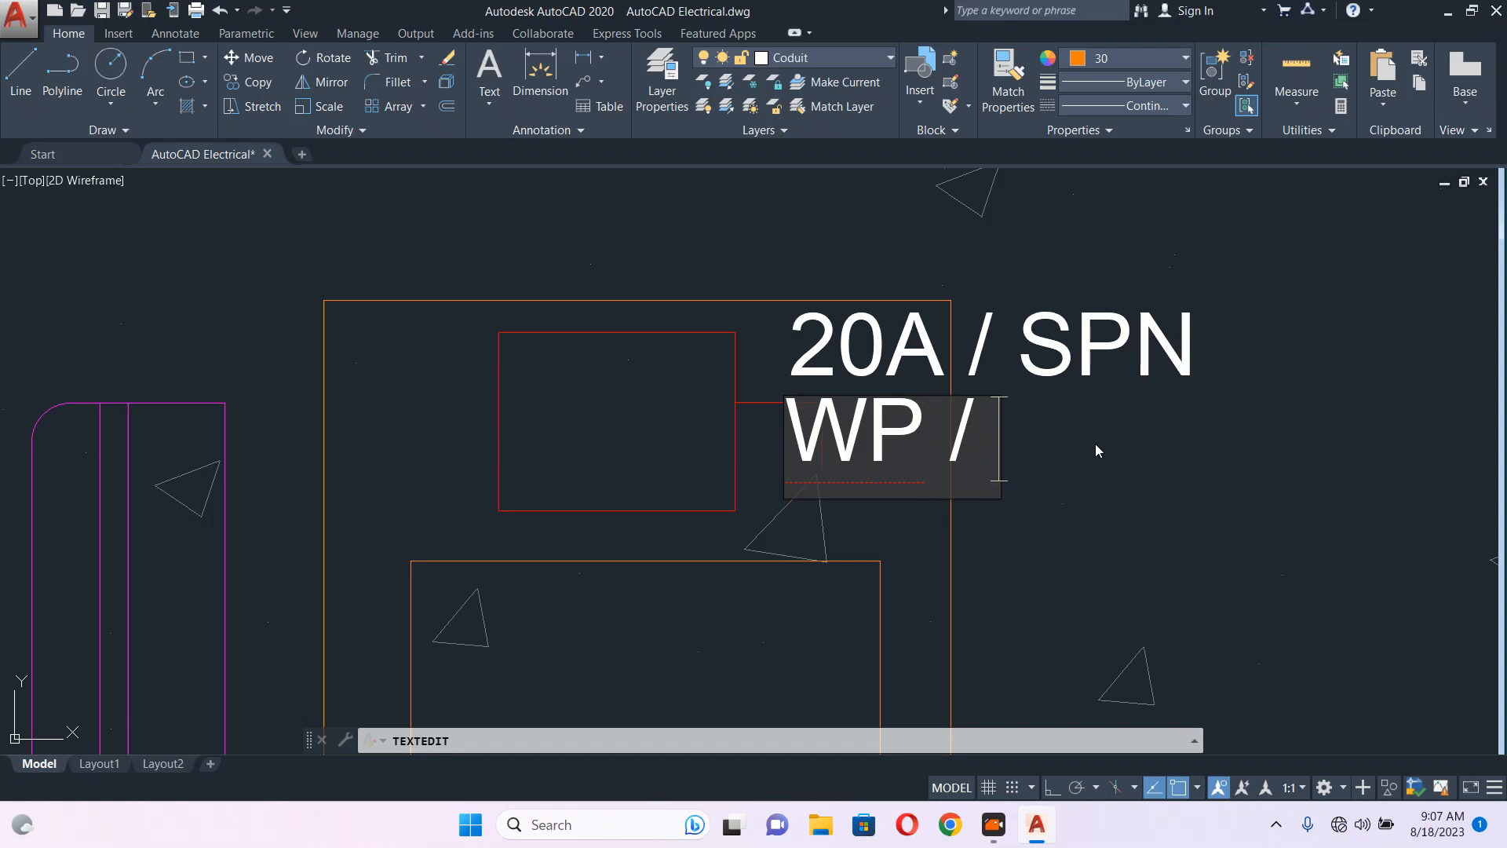
- Complete the second label line as "WP / IP65" and finish the text edit
{"action": "type", "text": "IP"}
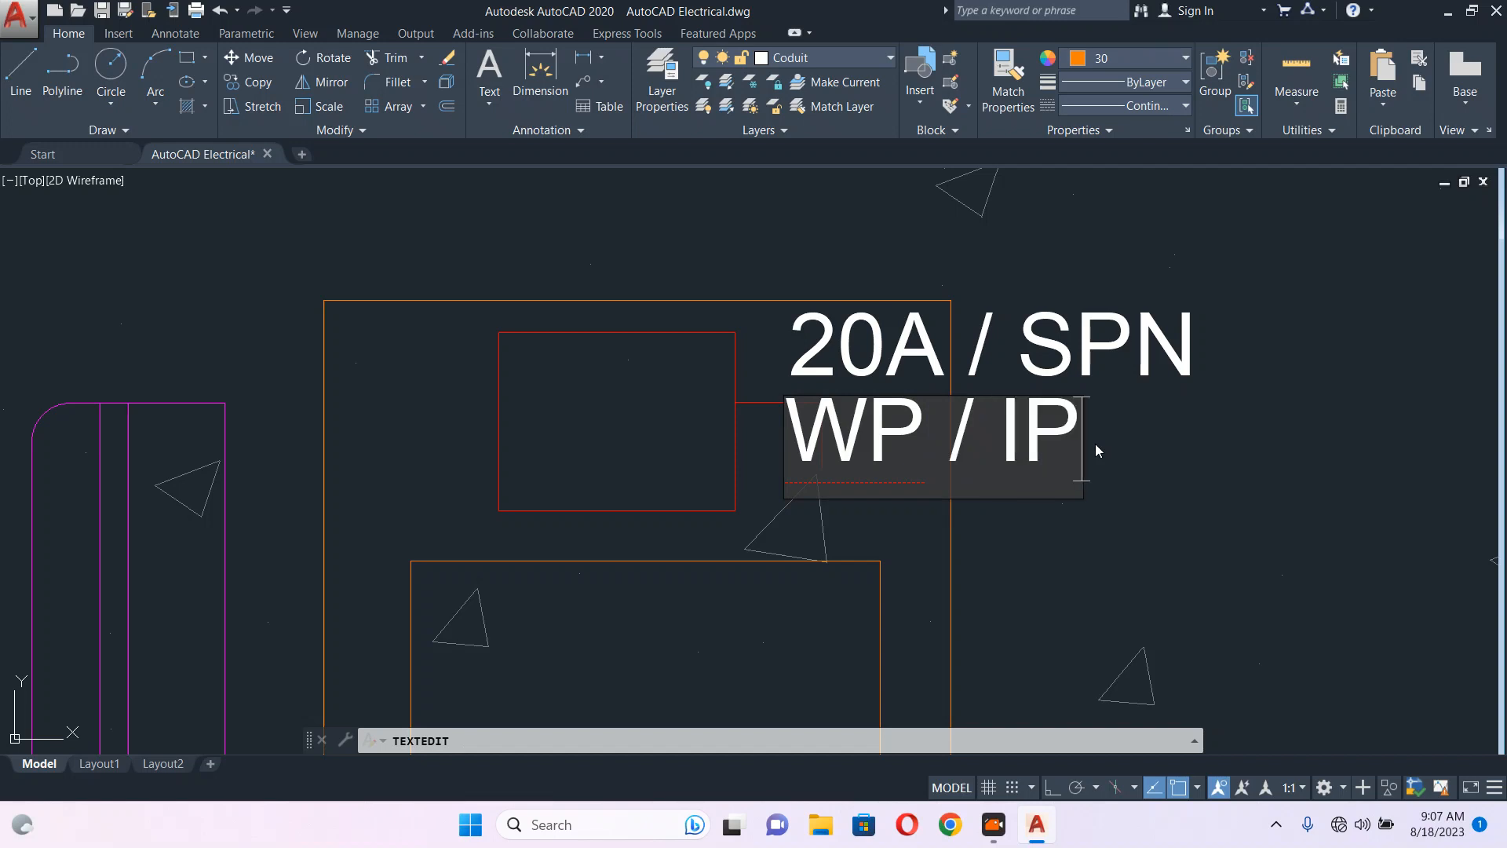
{"action": "type", "text": "65"}
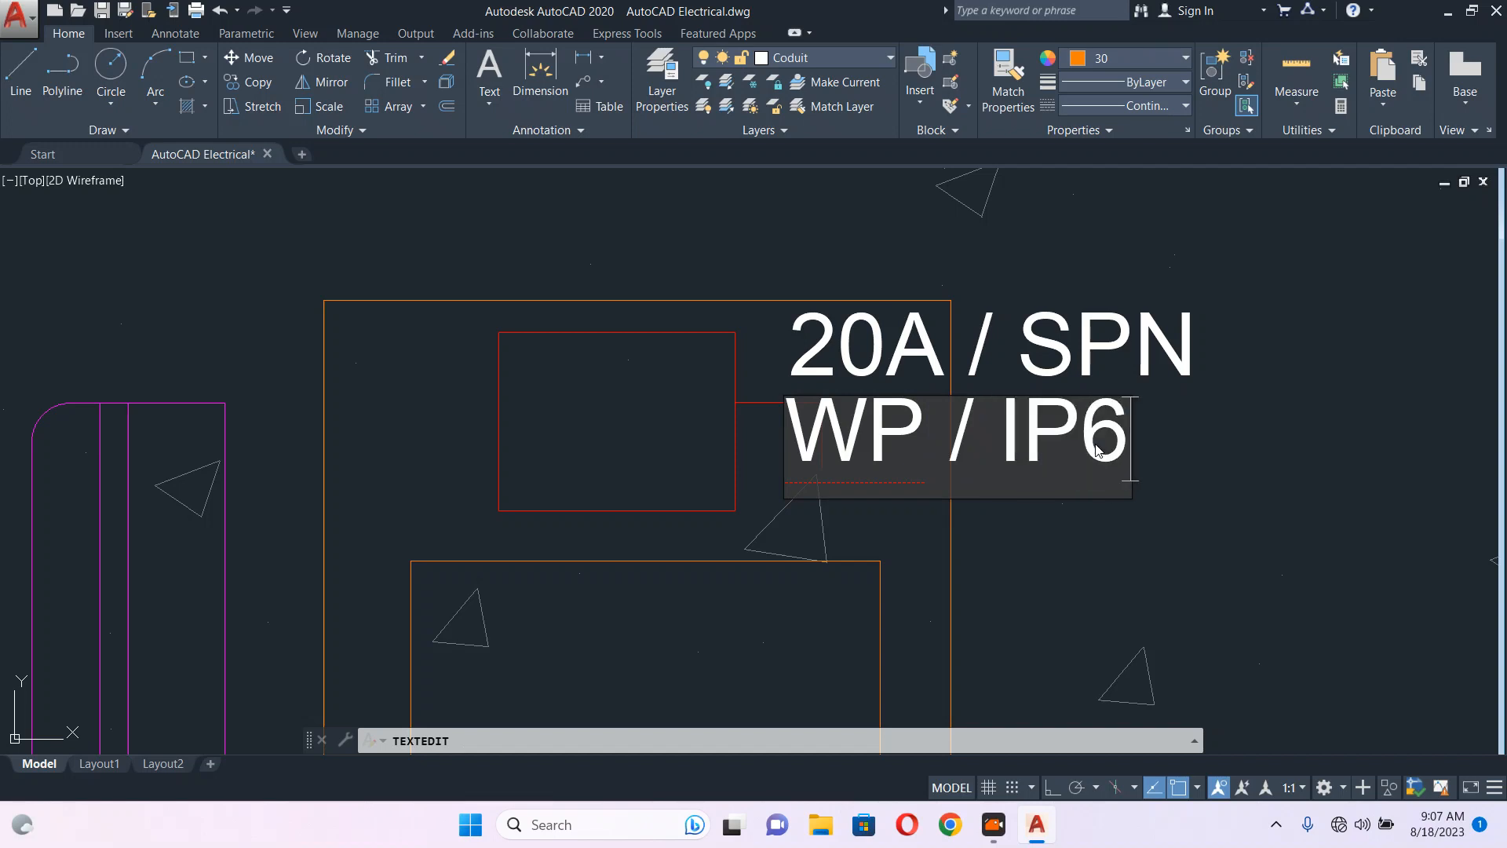
{"action": "left_click", "coordinate": [1253, 444]}
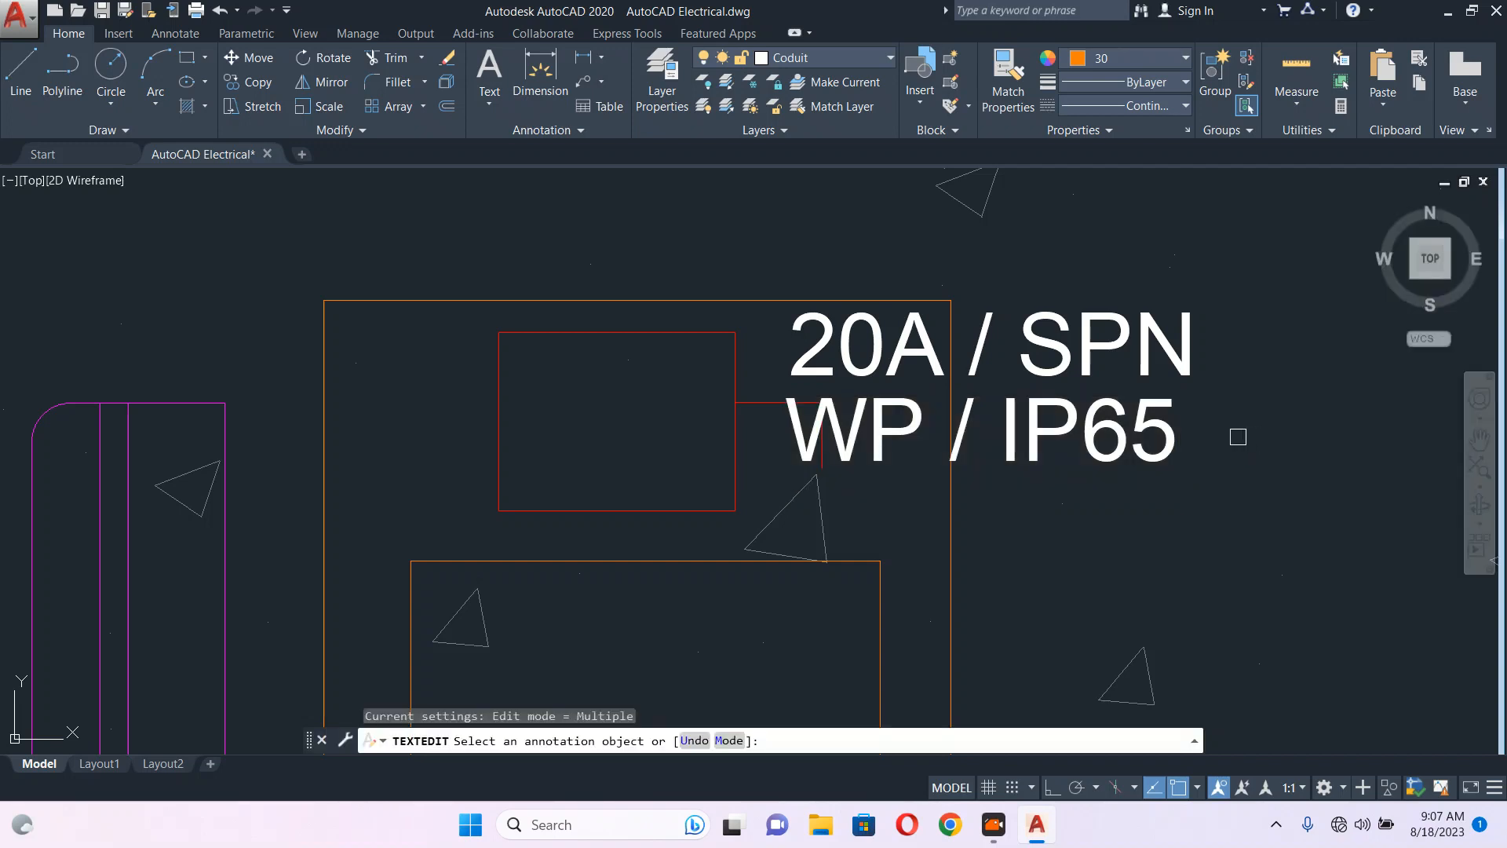
{"action": "key", "text": "Escape"}
- Move the WP / IP65 label slightly to the right, clear of the red isolator connection line
{"action": "left_click", "coordinate": [1112, 434]}
{"action": "type", "text": "m"}
{"action": "key", "text": "Return"}
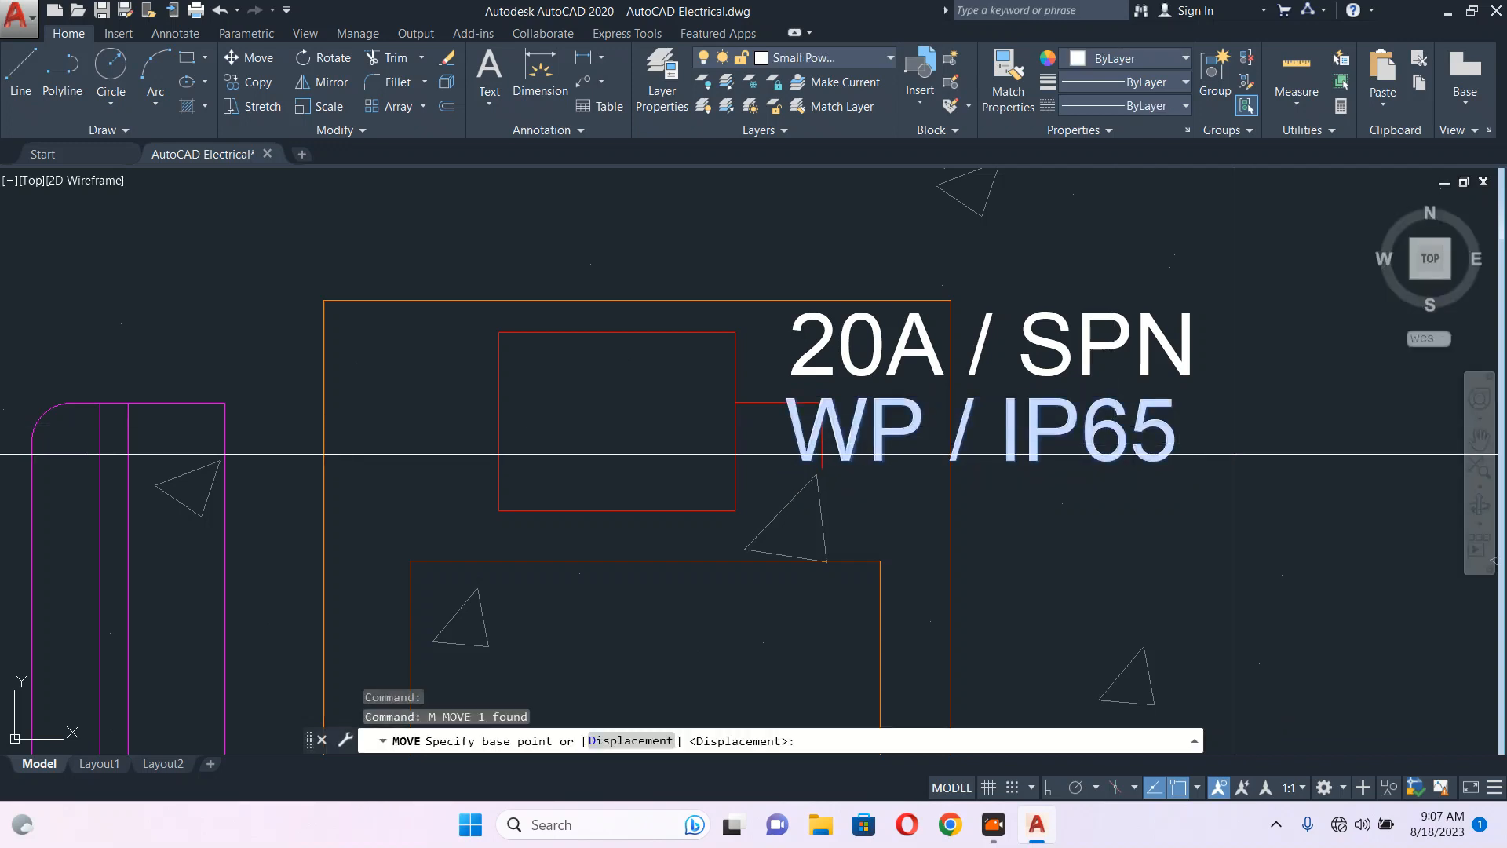
{"action": "left_click", "coordinate": [1254, 431]}
{"action": "left_click", "coordinate": [1296, 439]}
- Move the 20A / SPN label to line up directly above the WP / IP65 label
{"action": "scroll", "coordinate": [1096, 388], "scroll_direction": "down", "scroll_amount": 4}
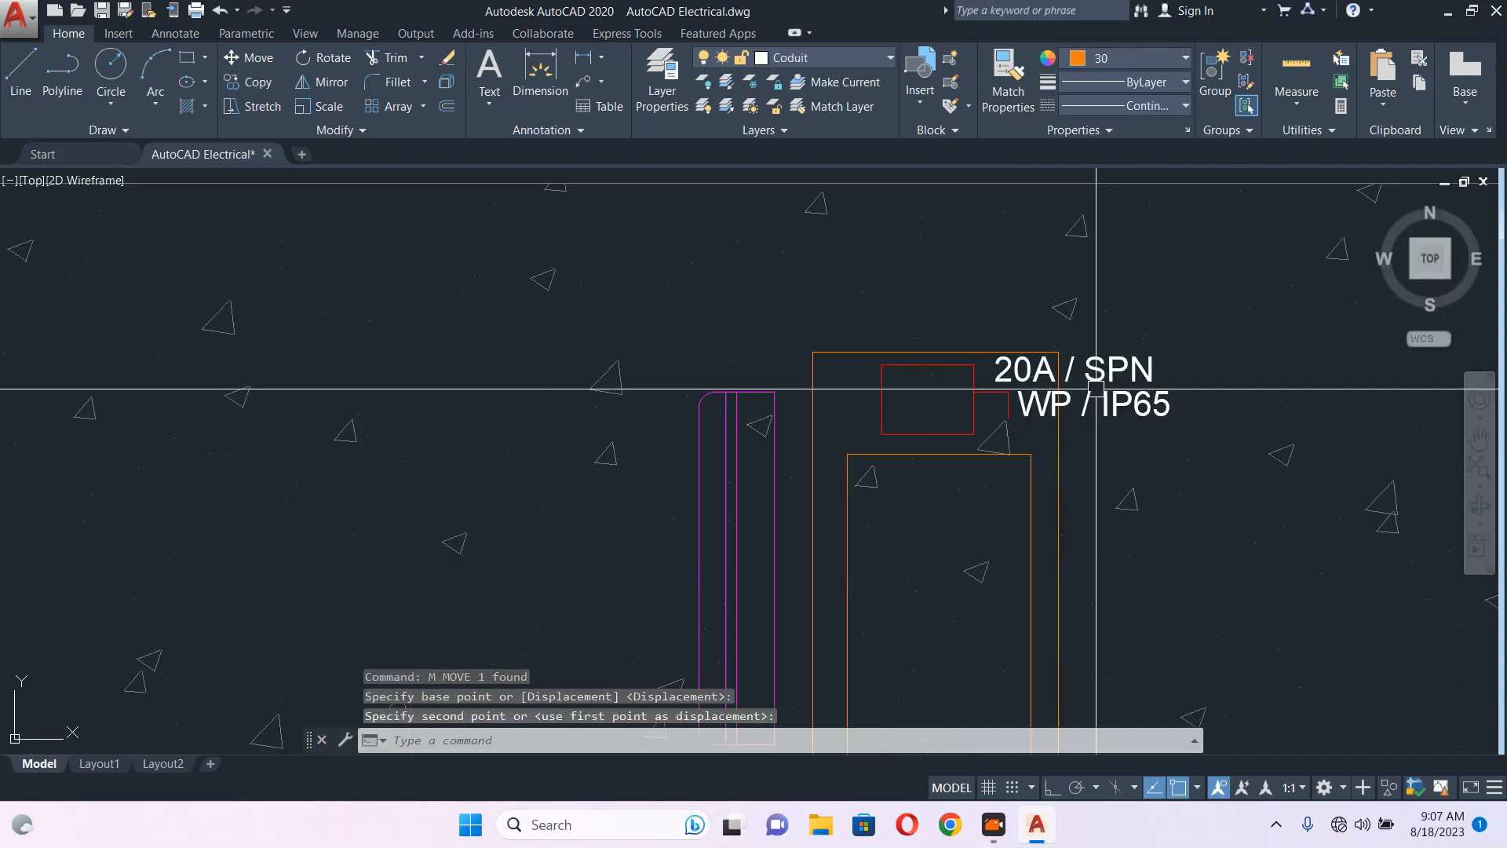
{"action": "left_click", "coordinate": [1128, 367]}
{"action": "type", "text": "m"}
{"action": "key", "text": "Return"}
{"action": "scroll", "coordinate": [1188, 434], "scroll_direction": "up", "scroll_amount": 2}
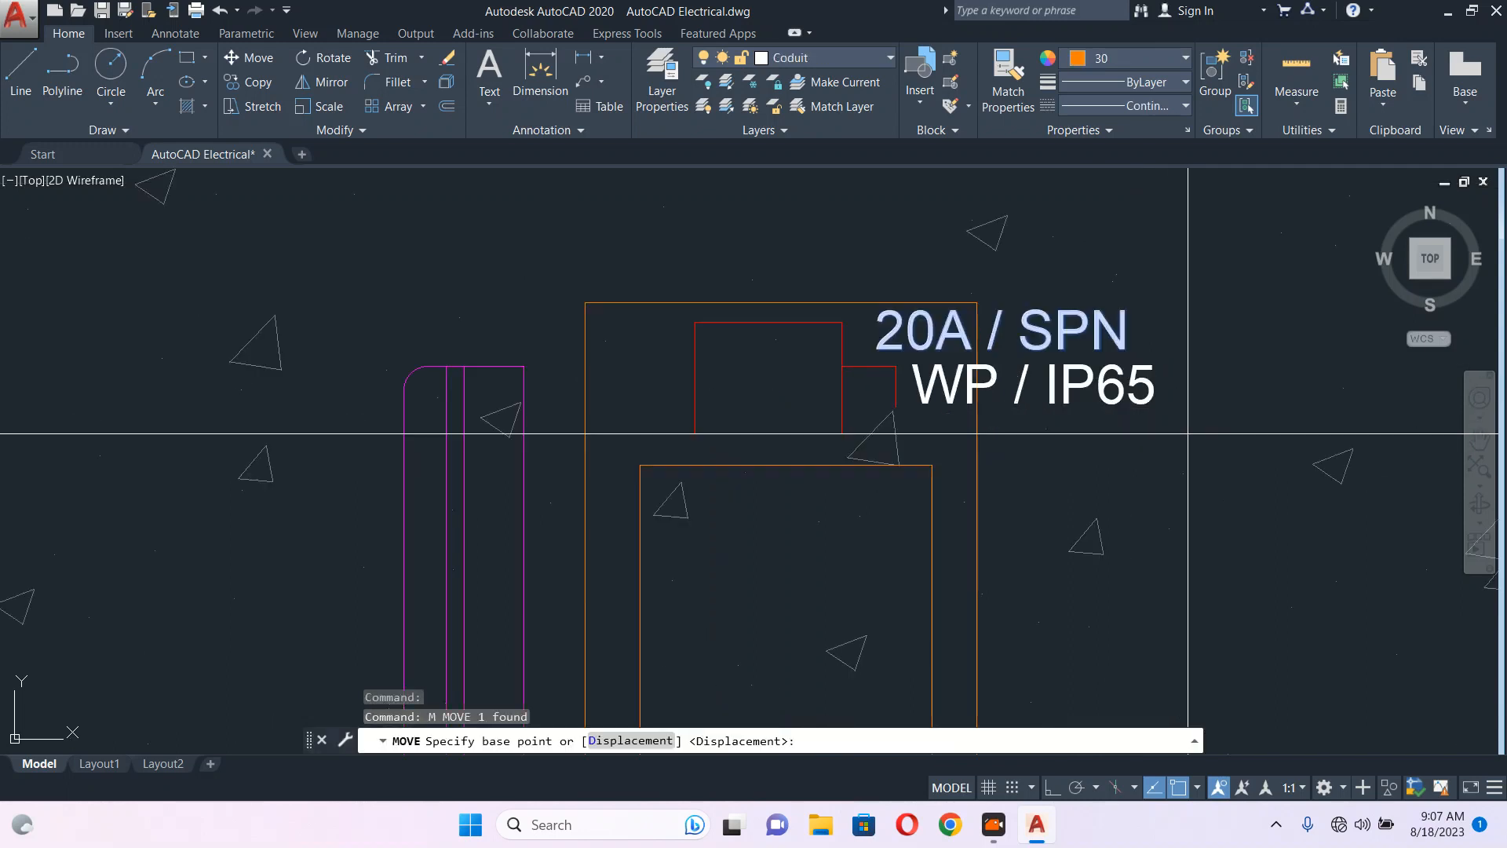
{"action": "left_click", "coordinate": [1188, 433]}
{"action": "left_click", "coordinate": [1212, 422]}
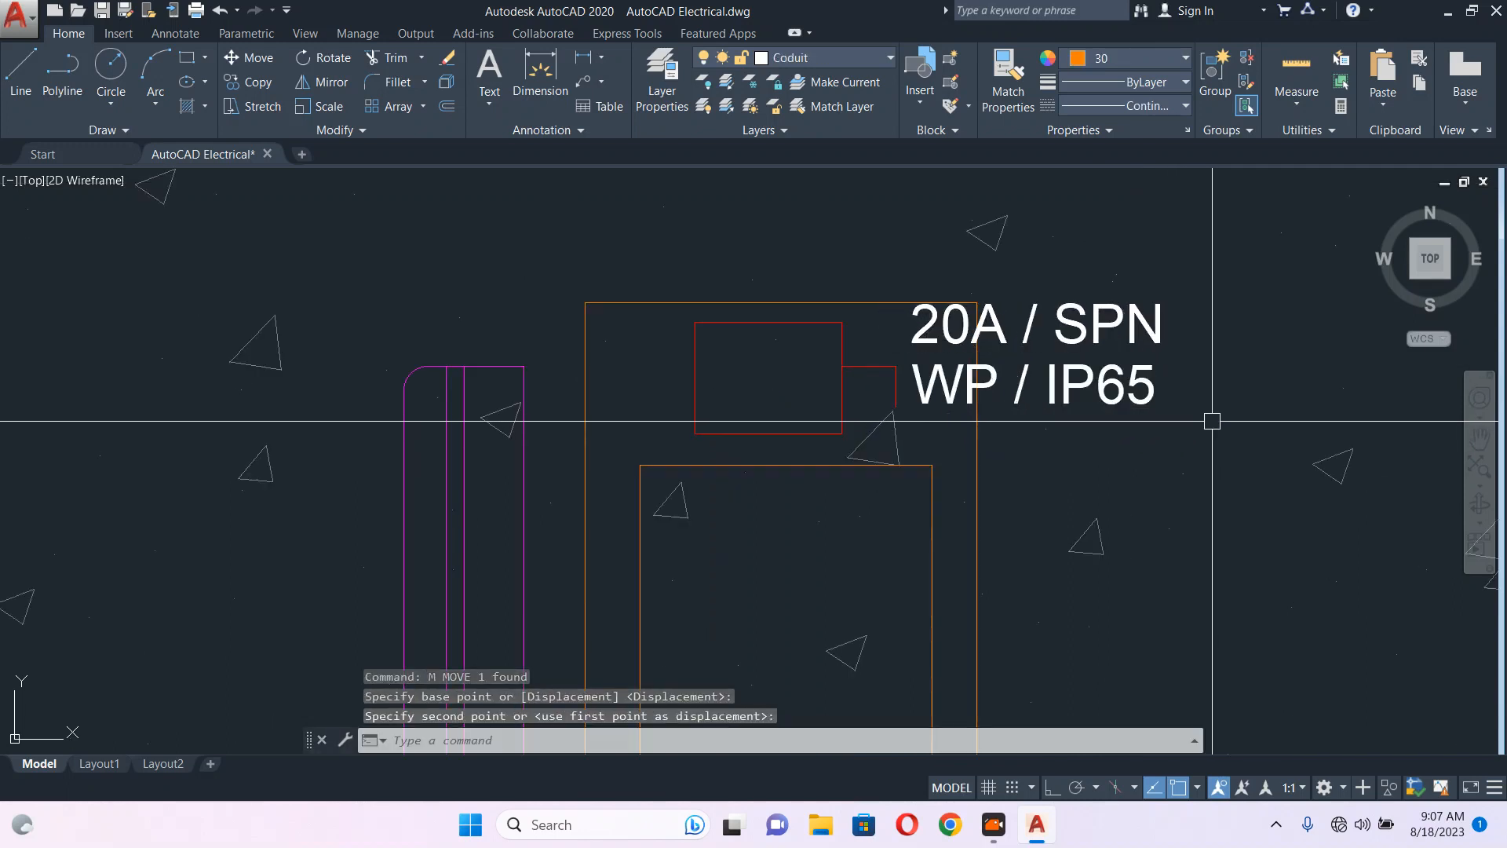
- Move the 20A / SPN and WP / IP65 labels together slightly upward beside the red isolator symbol
{"action": "key", "text": "Escape"}
{"action": "left_click", "coordinate": [1280, 280]}
{"action": "left_click", "coordinate": [1131, 407]}
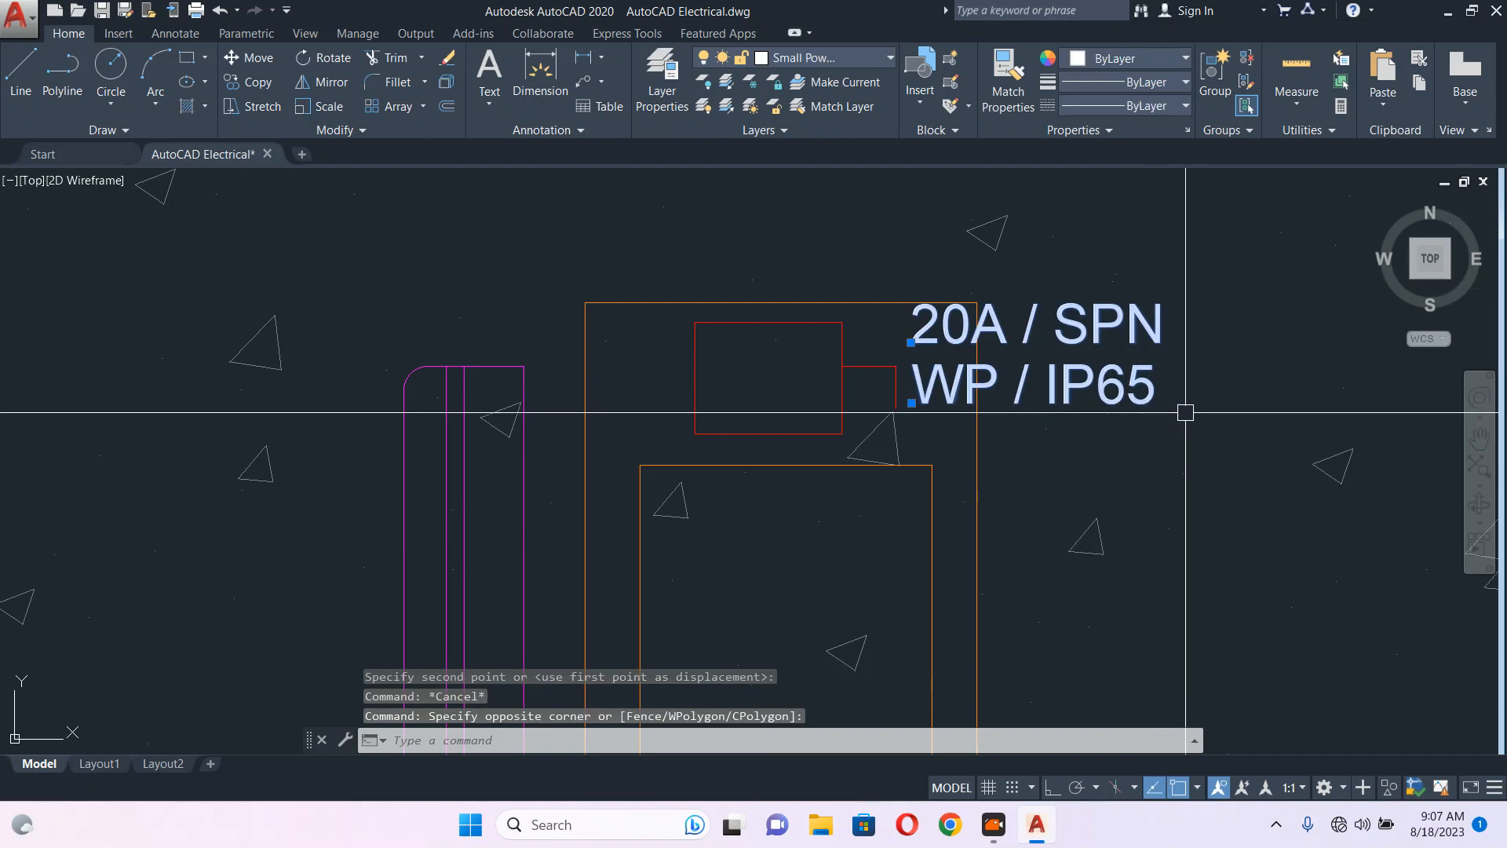
{"action": "type", "text": "m"}
{"action": "key", "text": "Return"}
{"action": "left_click", "coordinate": [1164, 439]}
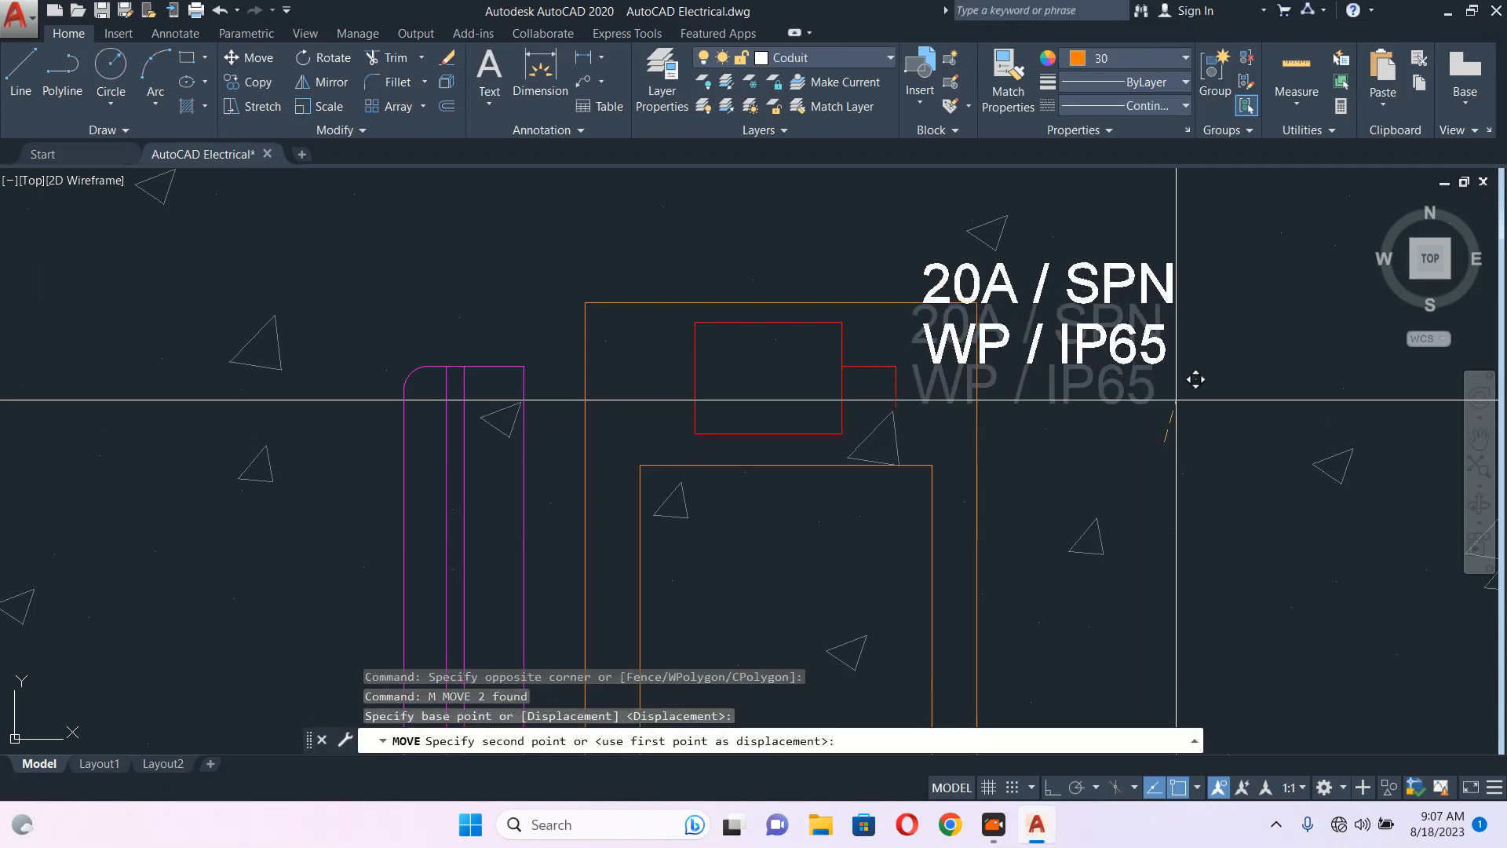
{"action": "scroll", "coordinate": [1173, 397], "scroll_direction": "up", "scroll_amount": 2}
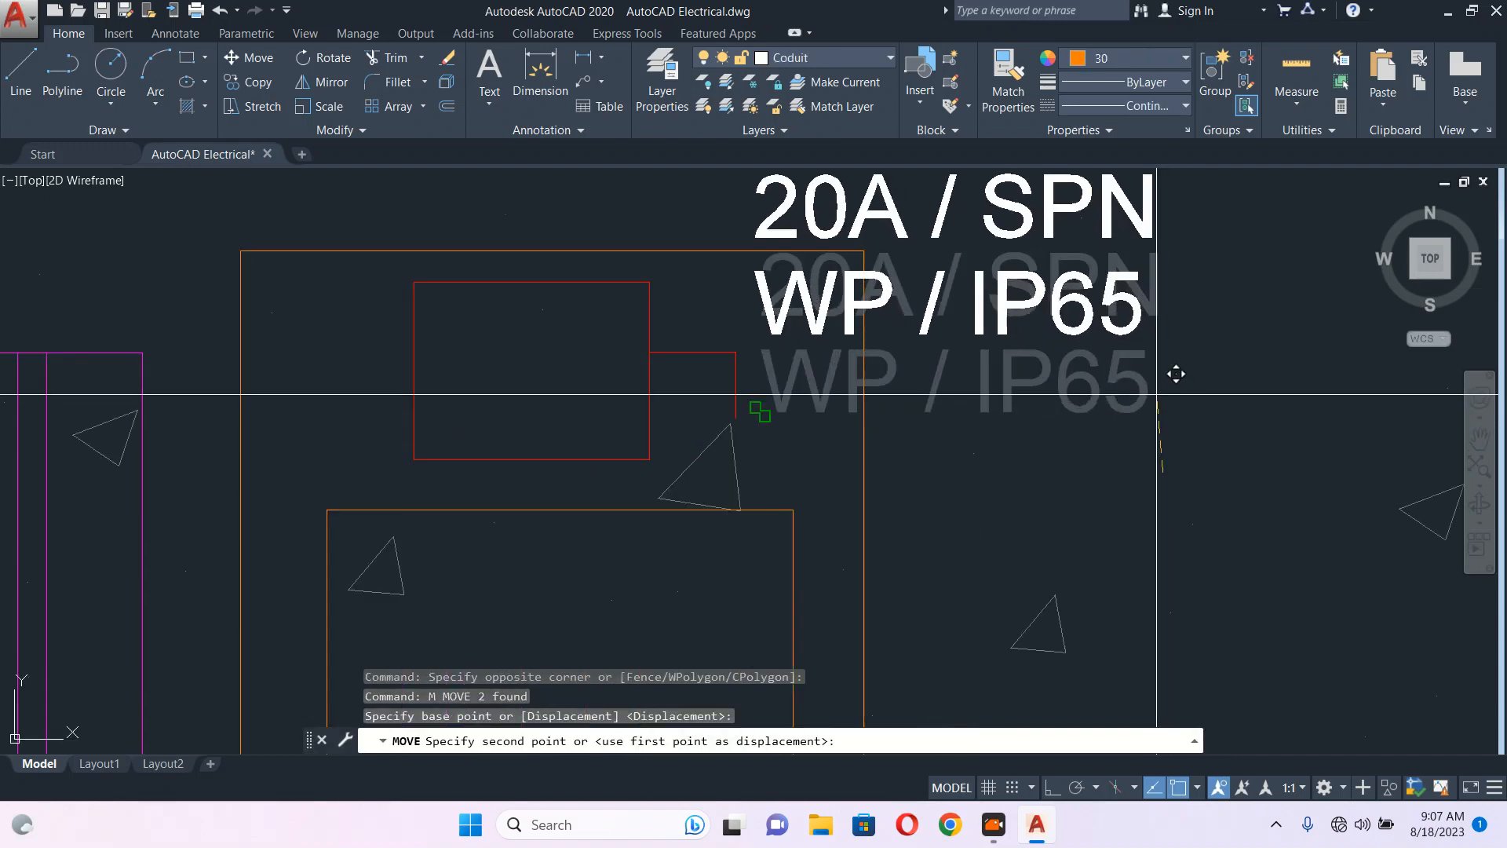
{"action": "left_click", "coordinate": [1159, 397]}
{"action": "key", "text": "Escape"}
- Change the colour of the large inner orange rectangle to Magenta
{"action": "scroll", "coordinate": [1160, 397], "scroll_direction": "down", "scroll_amount": 2}
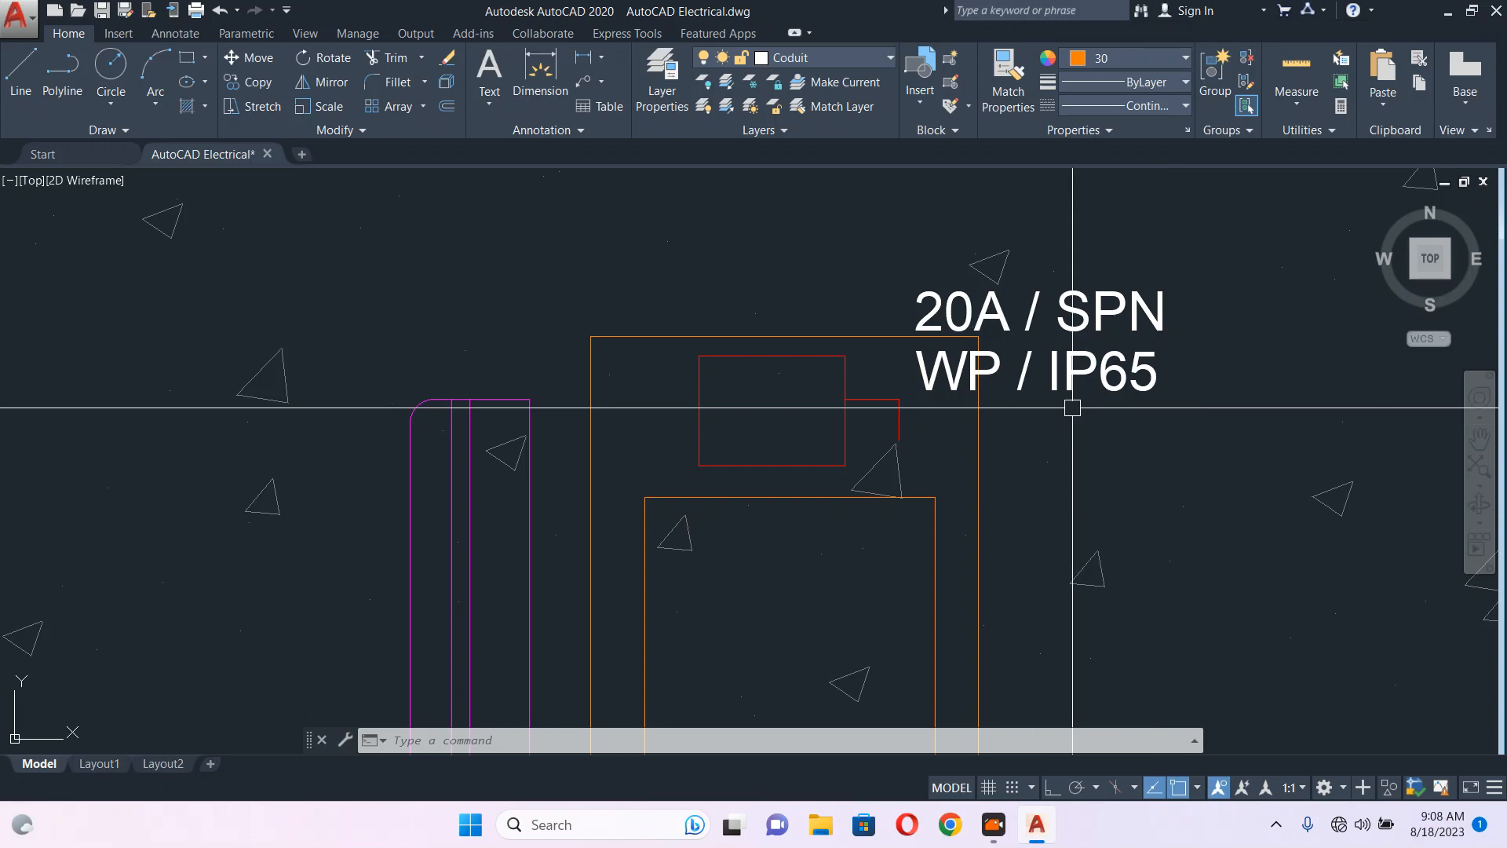
{"action": "scroll", "coordinate": [1073, 408], "scroll_direction": "down", "scroll_amount": 6}
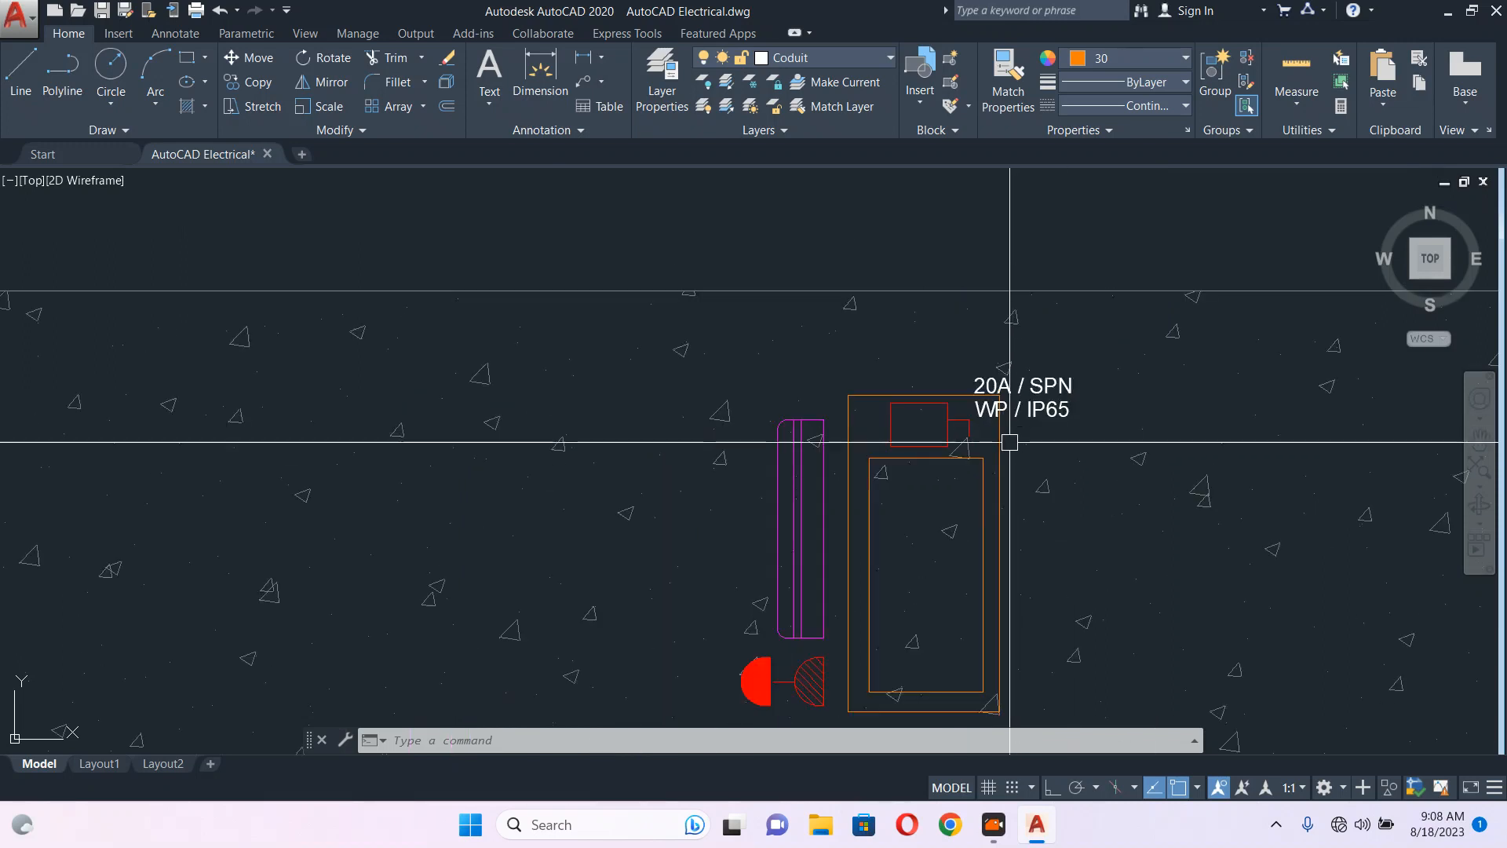
{"action": "middle_click_drag", "start_coordinate": [906, 533], "coordinate": [728, 386]}
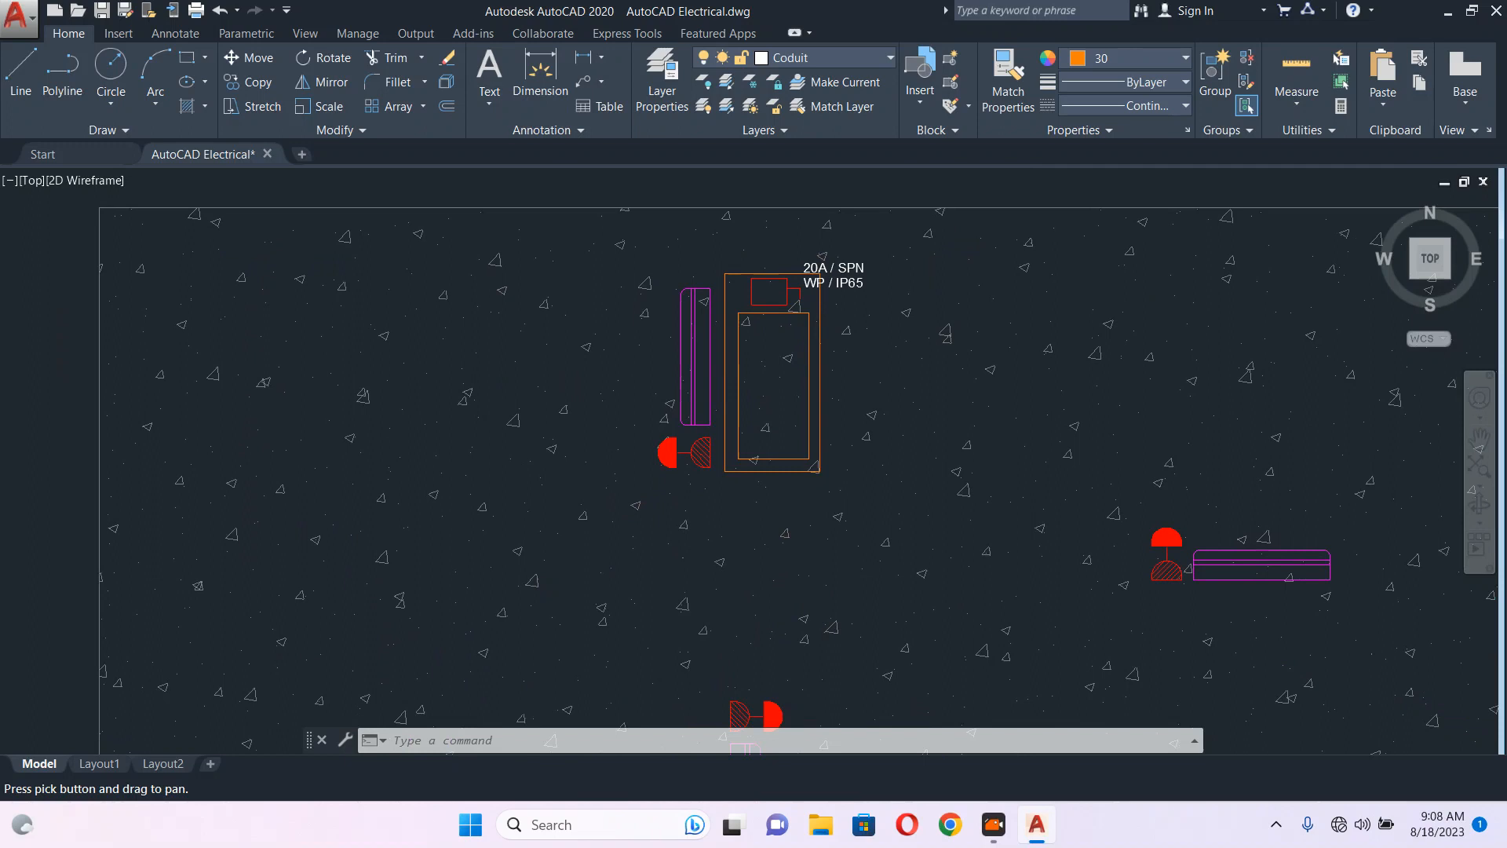
{"action": "left_click", "coordinate": [809, 368]}
{"action": "left_click", "coordinate": [1130, 58]}
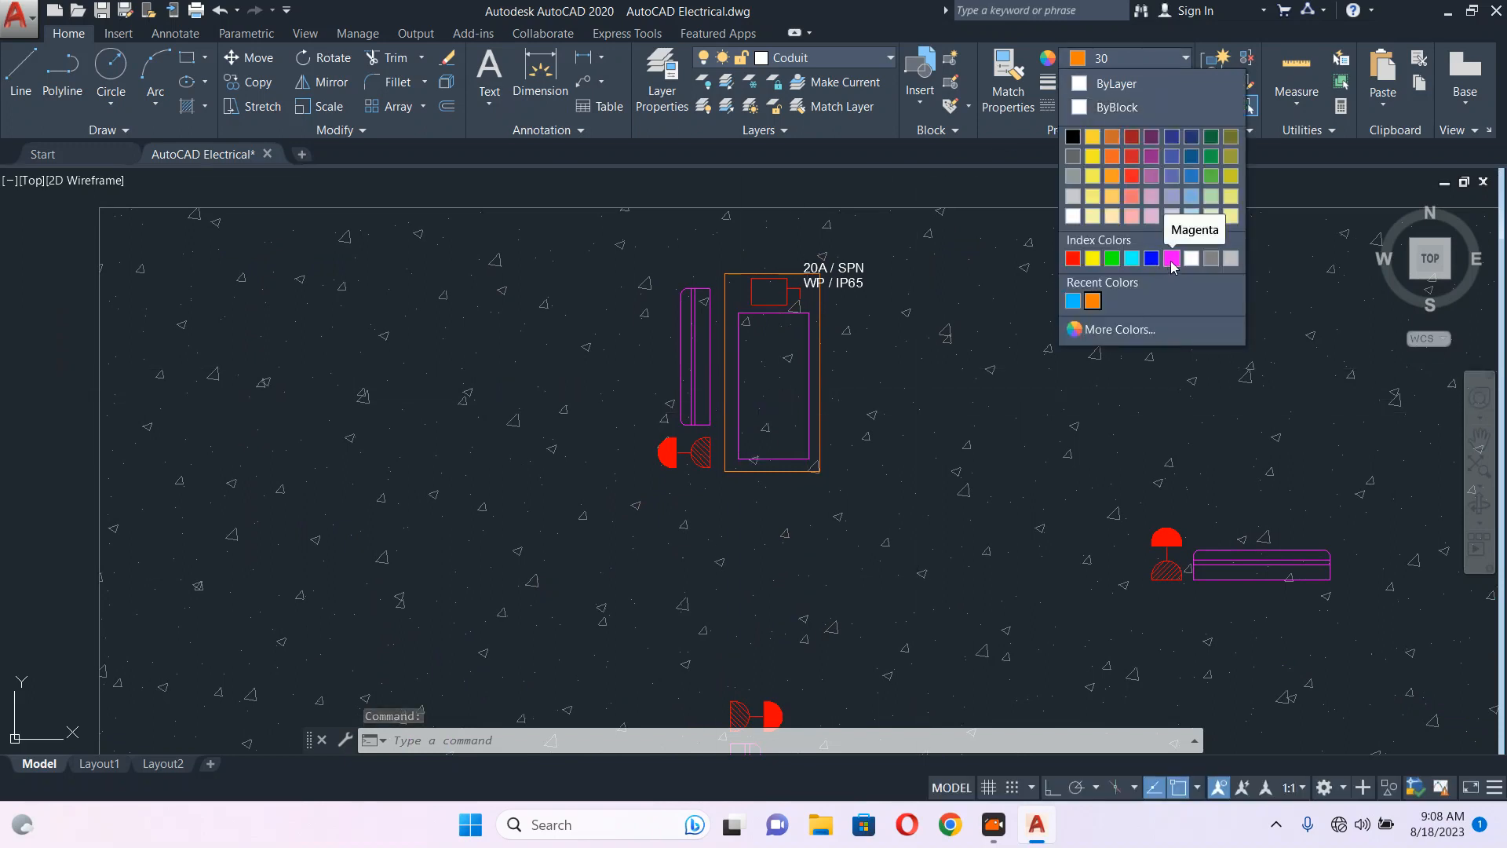
{"action": "left_click", "coordinate": [1172, 259]}
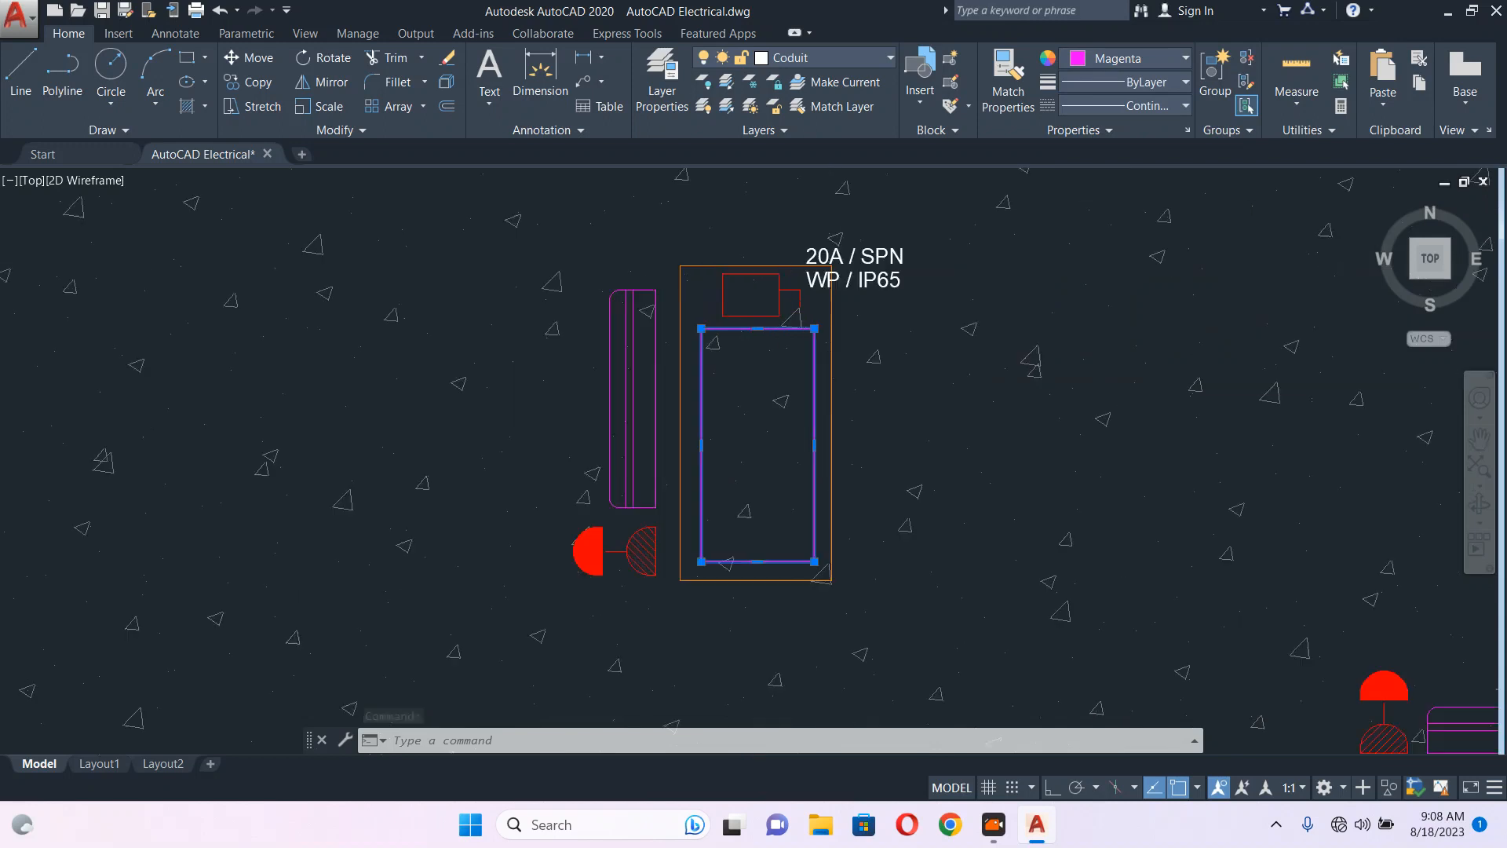
{"action": "scroll", "coordinate": [824, 314], "scroll_direction": "up", "scroll_amount": 5}
{"action": "key", "text": "Escape"}
{"action": "key", "text": "Escape"}
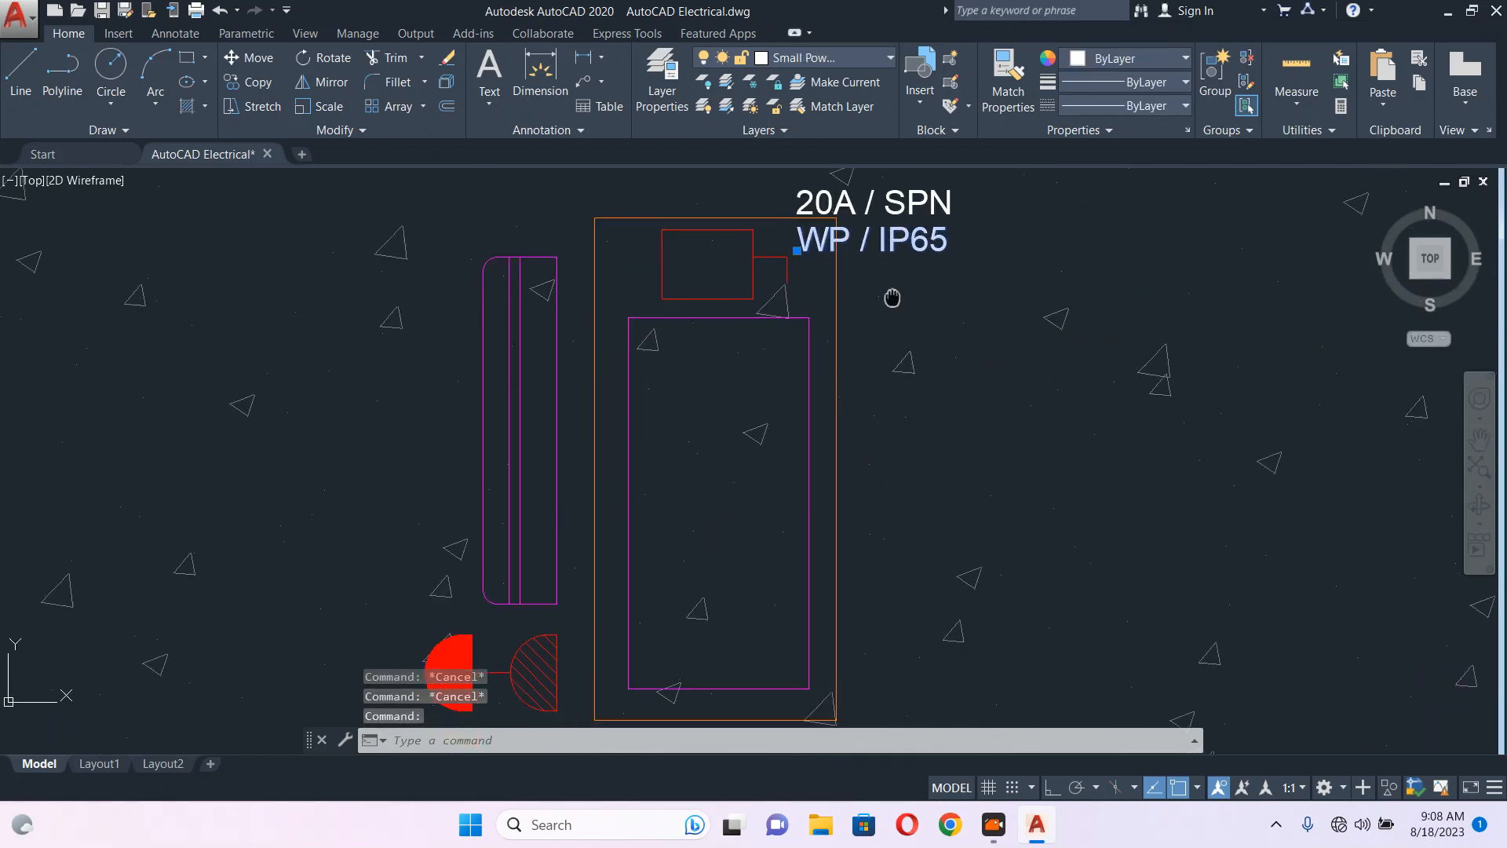
{"action": "type", "text": "c"}
{"action": "key", "text": "Return"}
{"action": "left_click", "coordinate": [887, 287]}
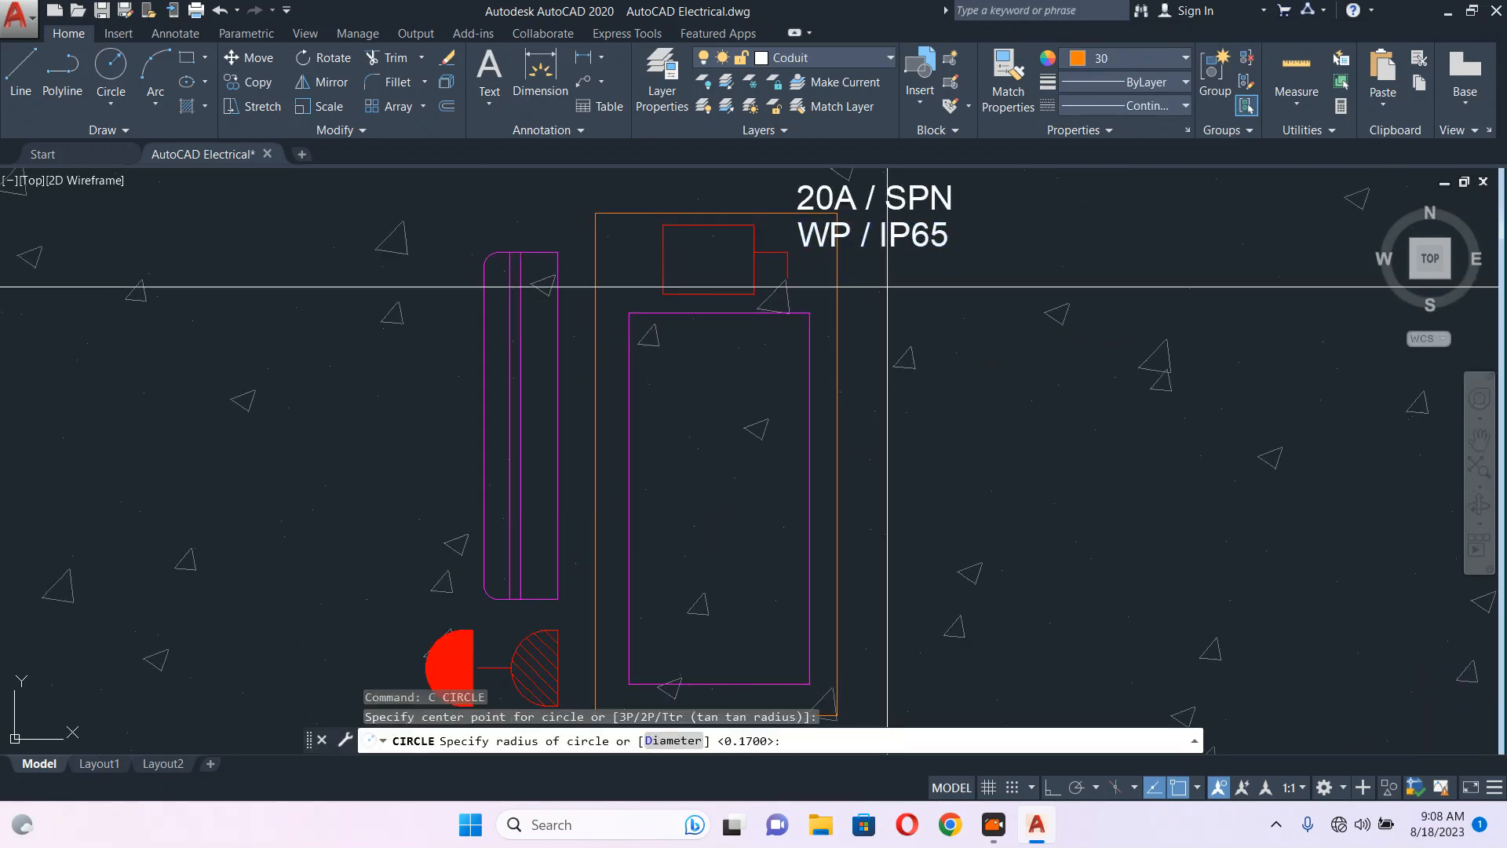
{"action": "key", "text": "Escape"}
- Copy the WP / IP65 label into the middle of the magenta rectangle
{"action": "type", "text": "co"}
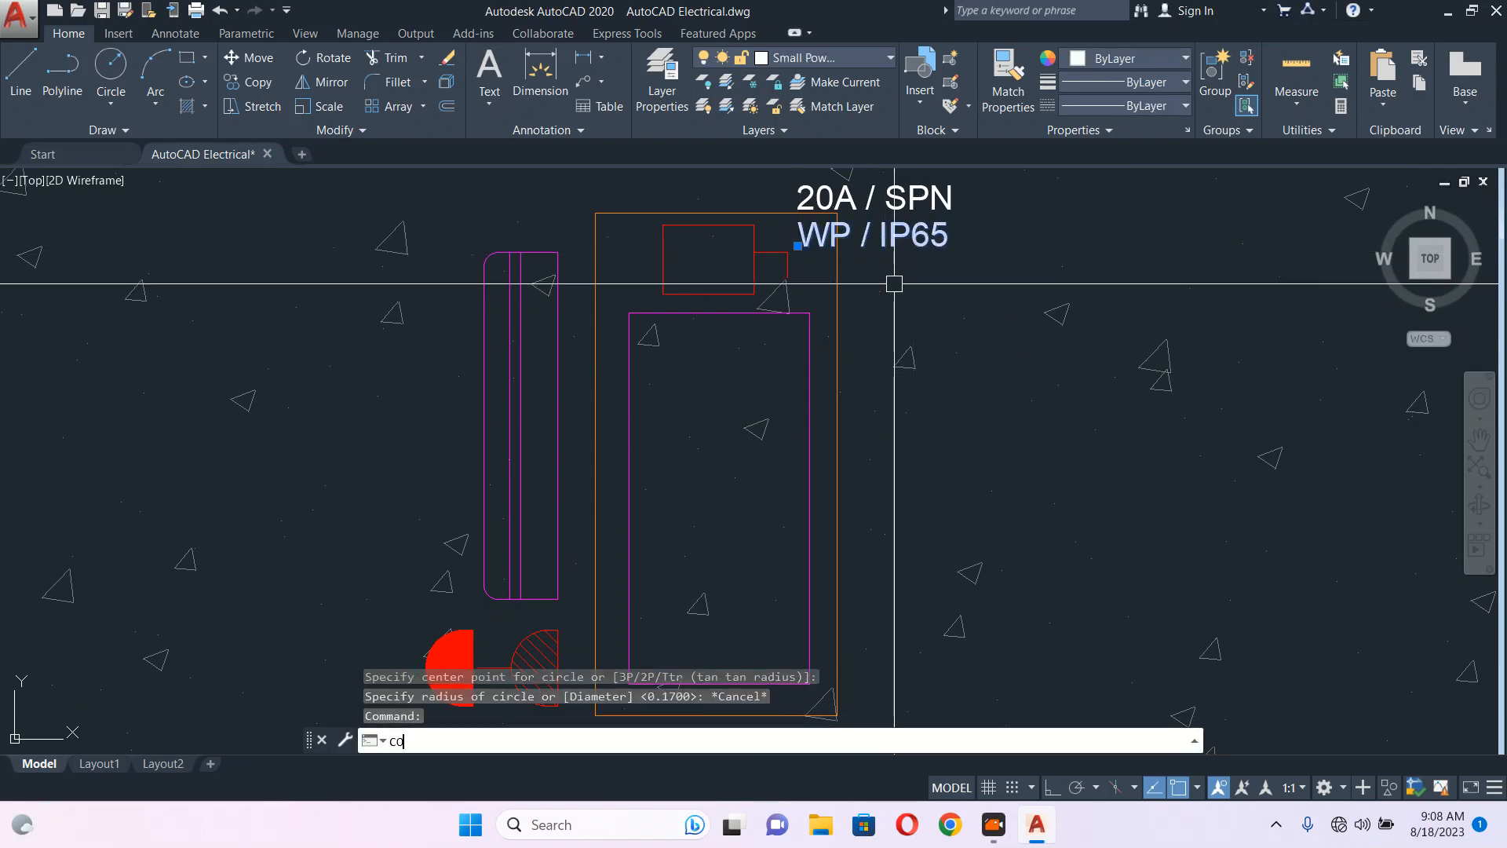
{"action": "key", "text": "Return"}
{"action": "left_click", "coordinate": [797, 246]}
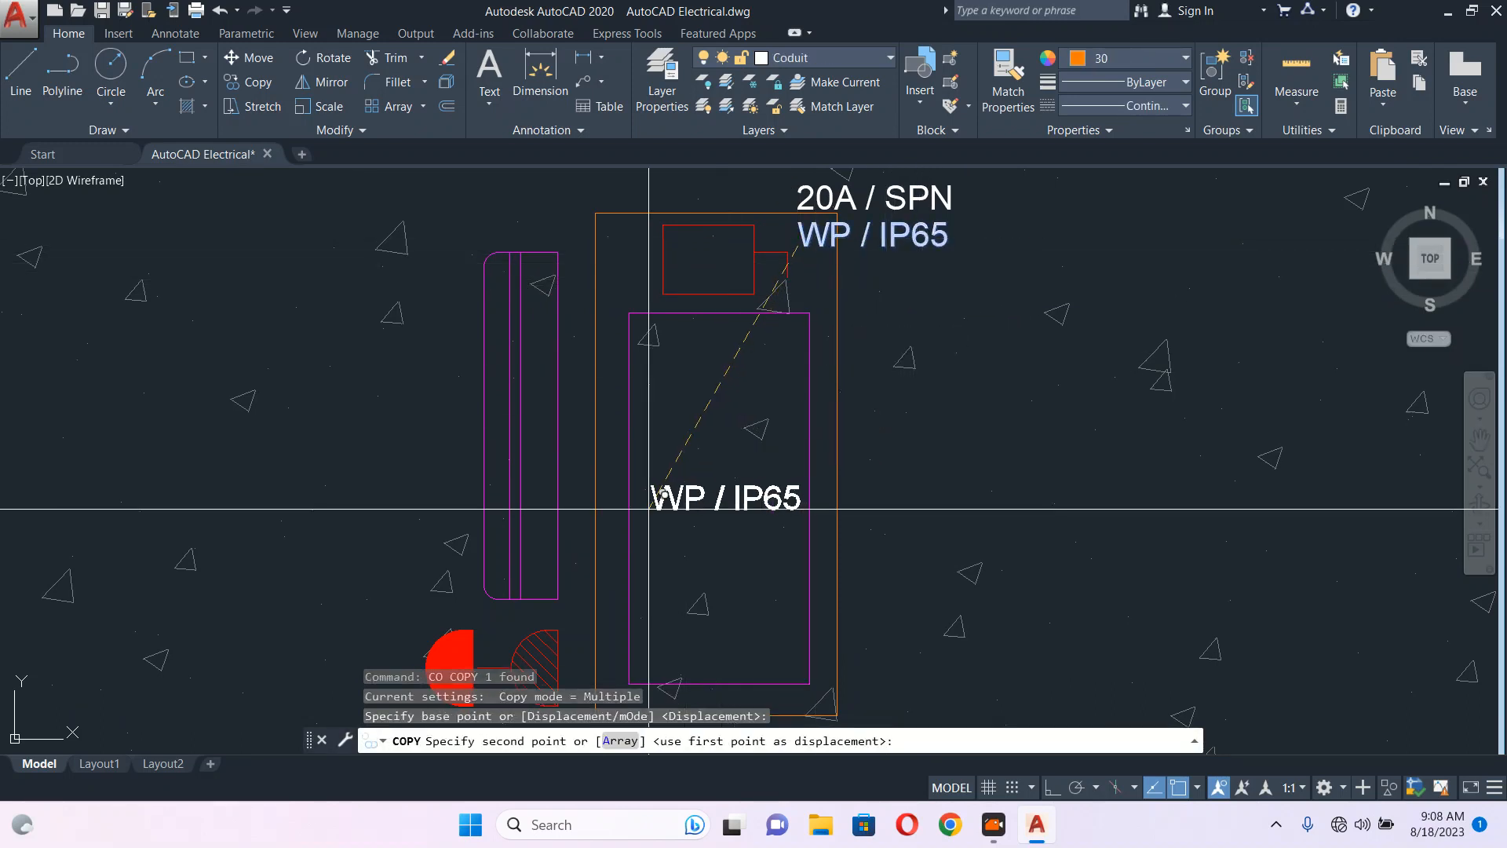
{"action": "left_click", "coordinate": [649, 510]}
{"action": "key", "text": "Escape"}
- Change the text of the copied label inside the magenta rectangle to "Out Door Unit"
{"action": "double_click", "coordinate": [679, 510]}
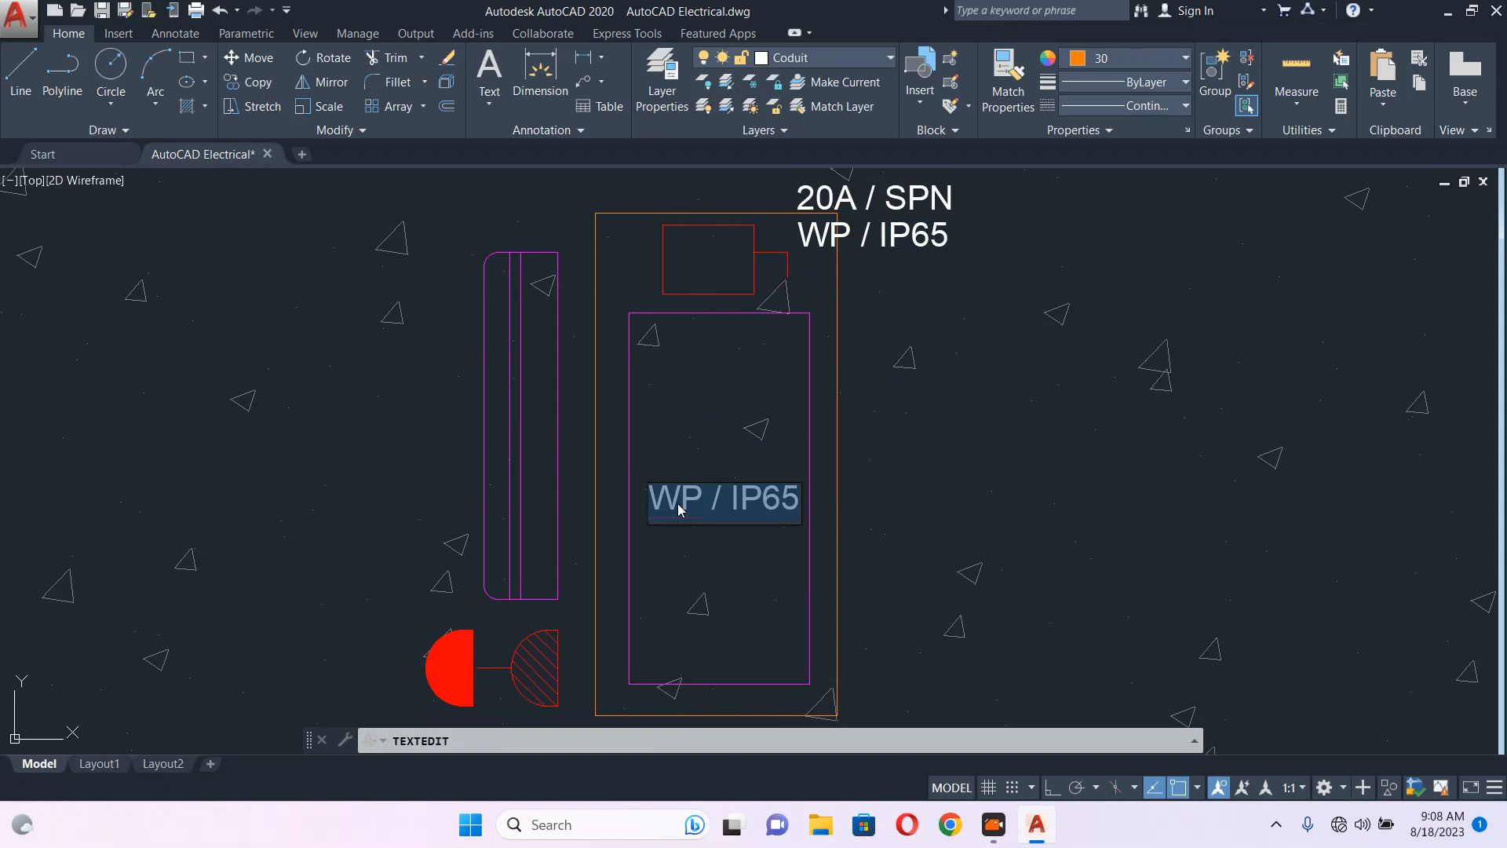
{"action": "type", "text": "O"}
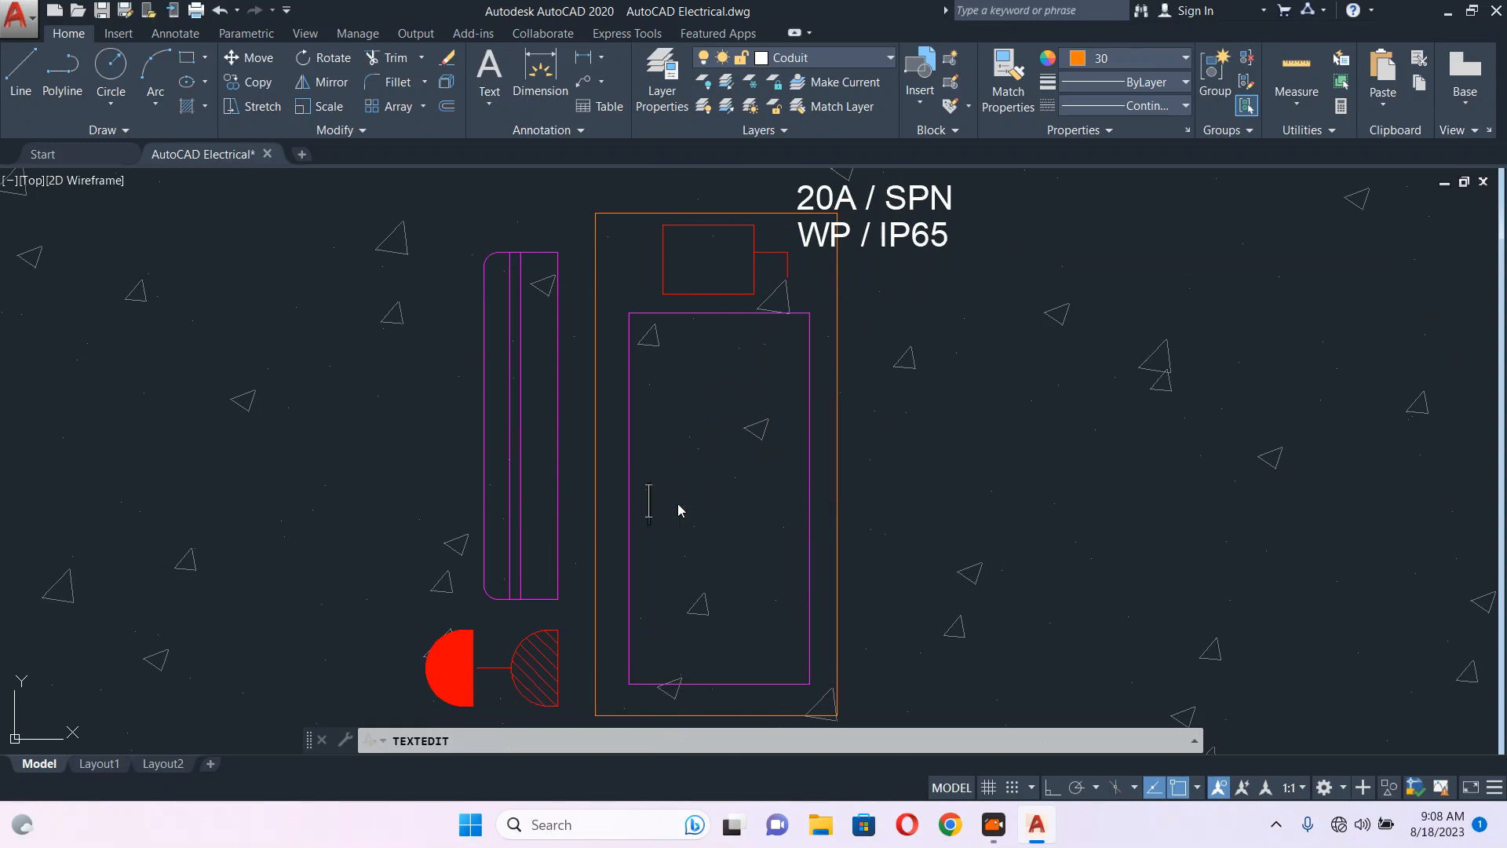
{"action": "type", "text": "Out Door Unit"}
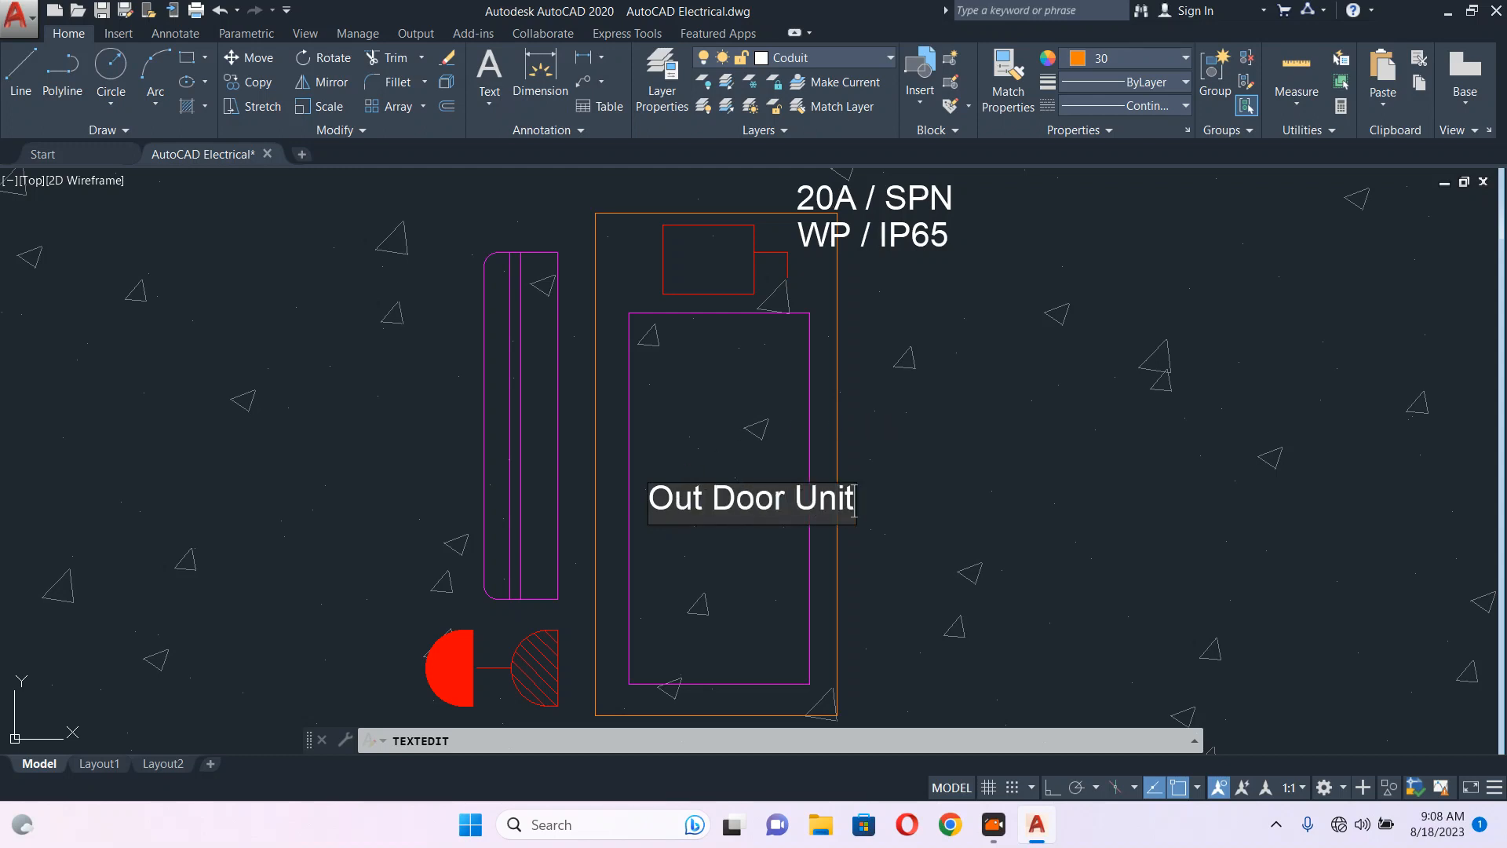
{"action": "key", "text": "Return"}
{"action": "key", "text": "Escape"}
- Turn on Ortho and rotate the Out Door Unit label 90° so it reads vertically inside the magenta rectangle
{"action": "left_click", "coordinate": [755, 492]}
{"action": "type", "text": "r"}
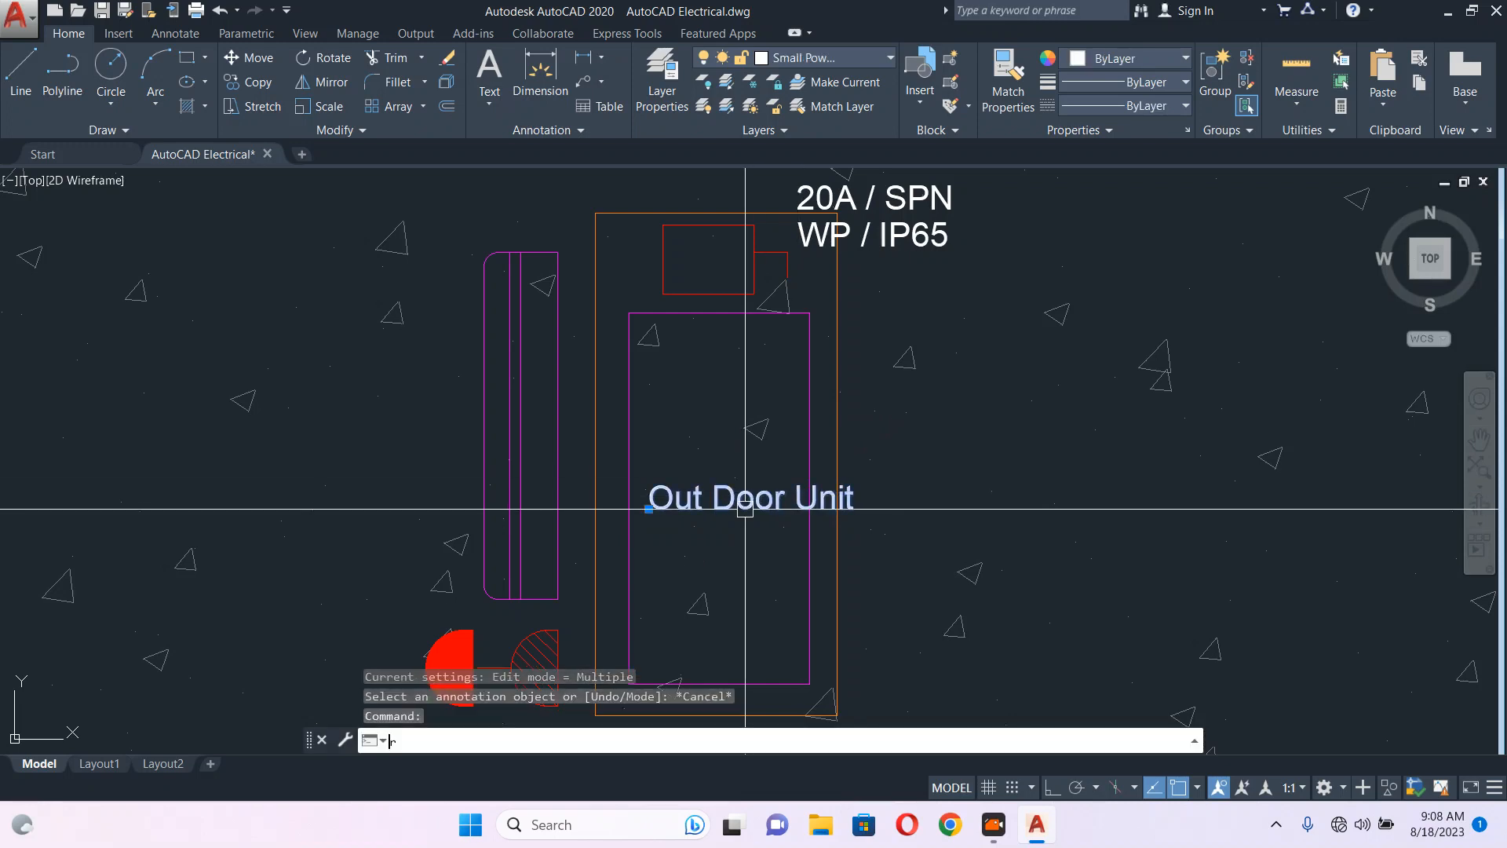
{"action": "key", "text": "Return"}
{"action": "left_click", "coordinate": [739, 540]}
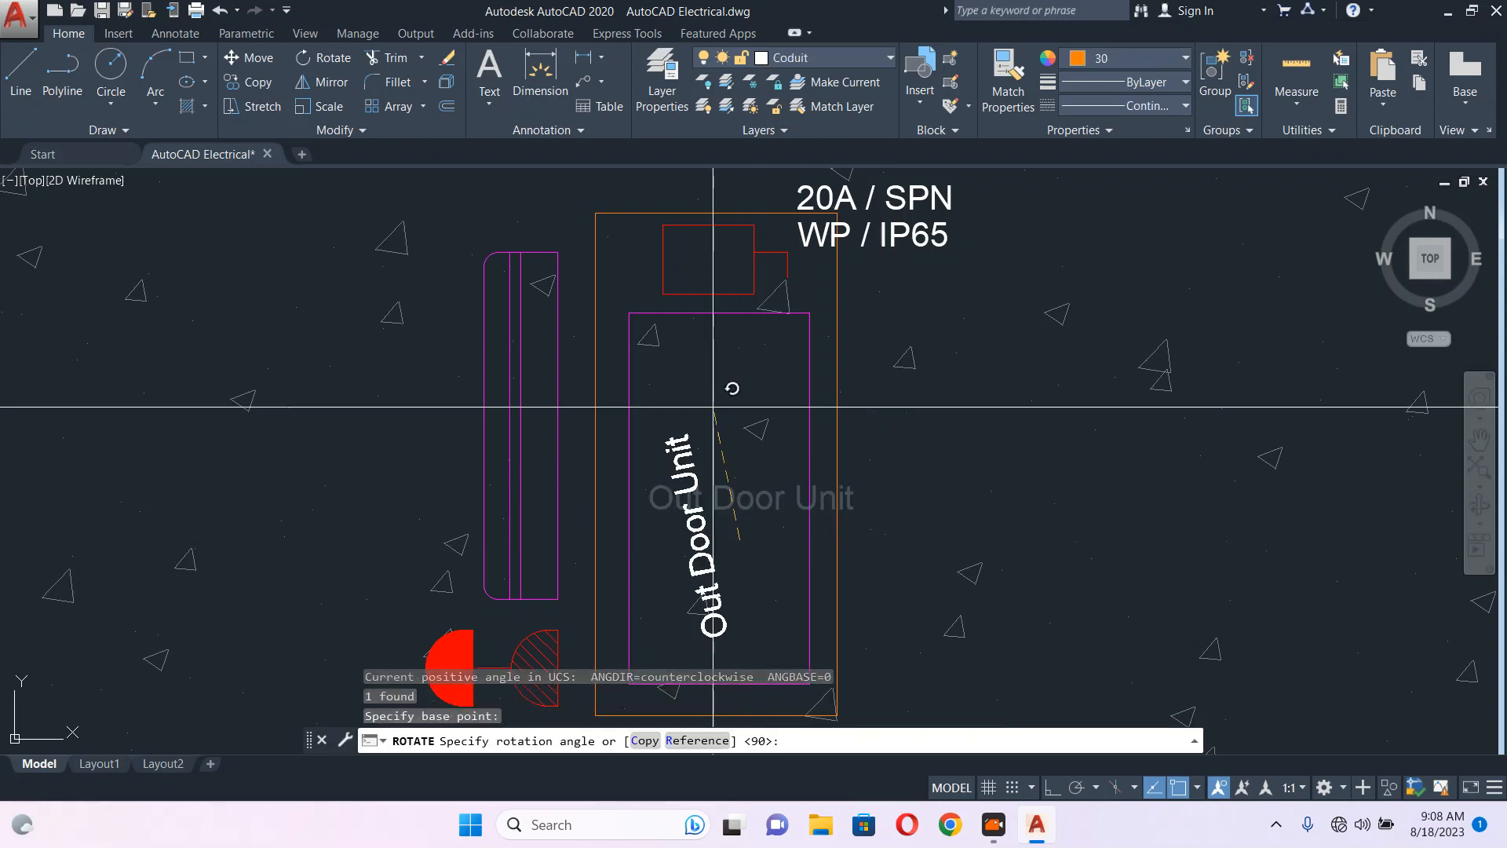
{"action": "left_click", "coordinate": [1053, 787]}
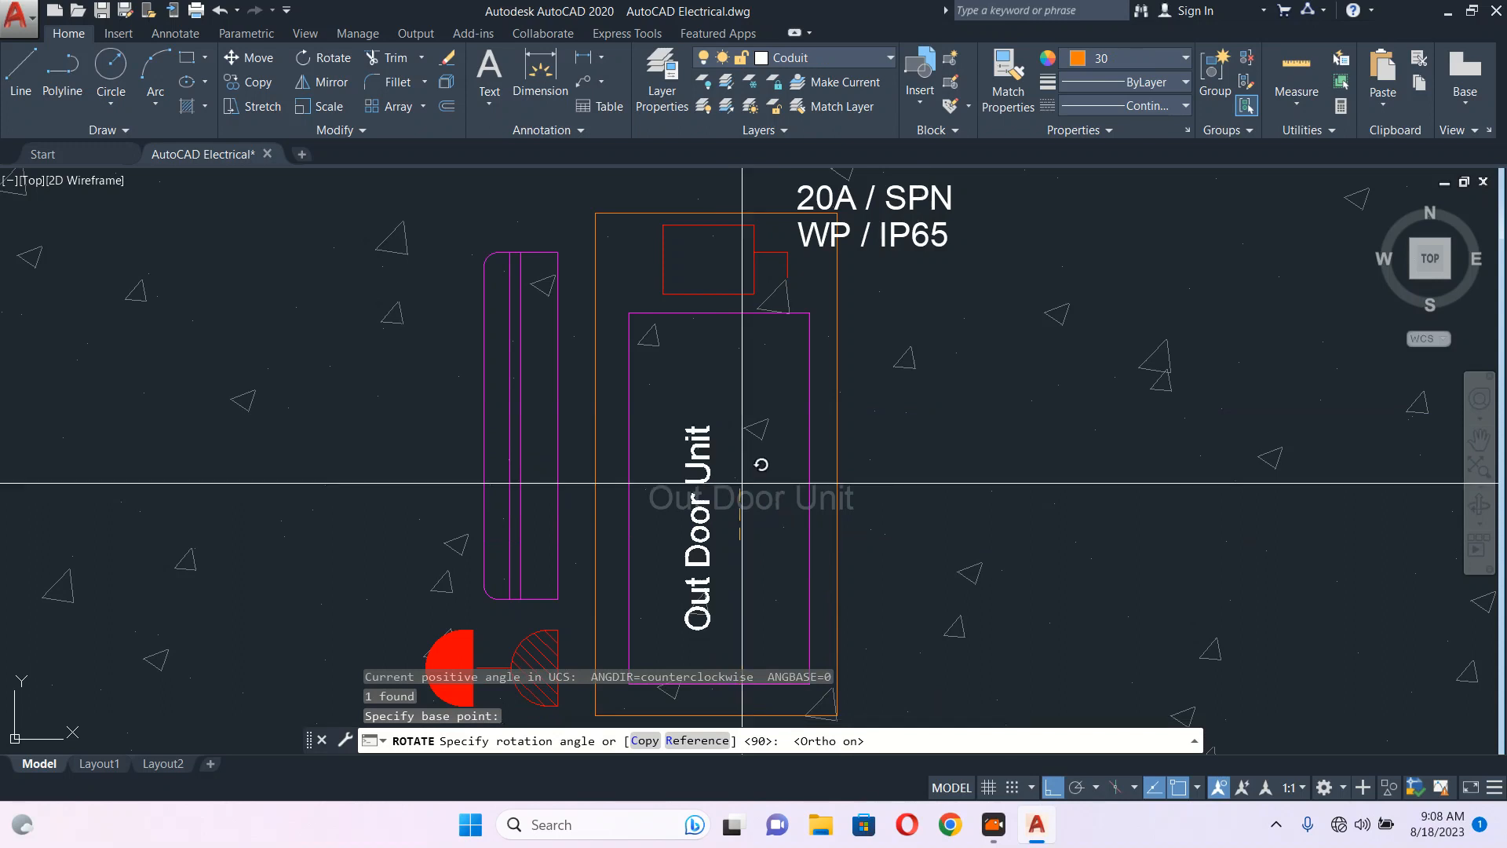
{"action": "left_click", "coordinate": [720, 378]}
- Copy the complete outdoor unit with its isolator and labels, Ortho off, onto the upper indoor unit along the hatched area's left edge
{"action": "scroll", "coordinate": [720, 377], "scroll_direction": "down", "scroll_amount": 2}
{"action": "scroll", "coordinate": [709, 379], "scroll_direction": "down", "scroll_amount": 2}
{"action": "key", "text": "Escape"}
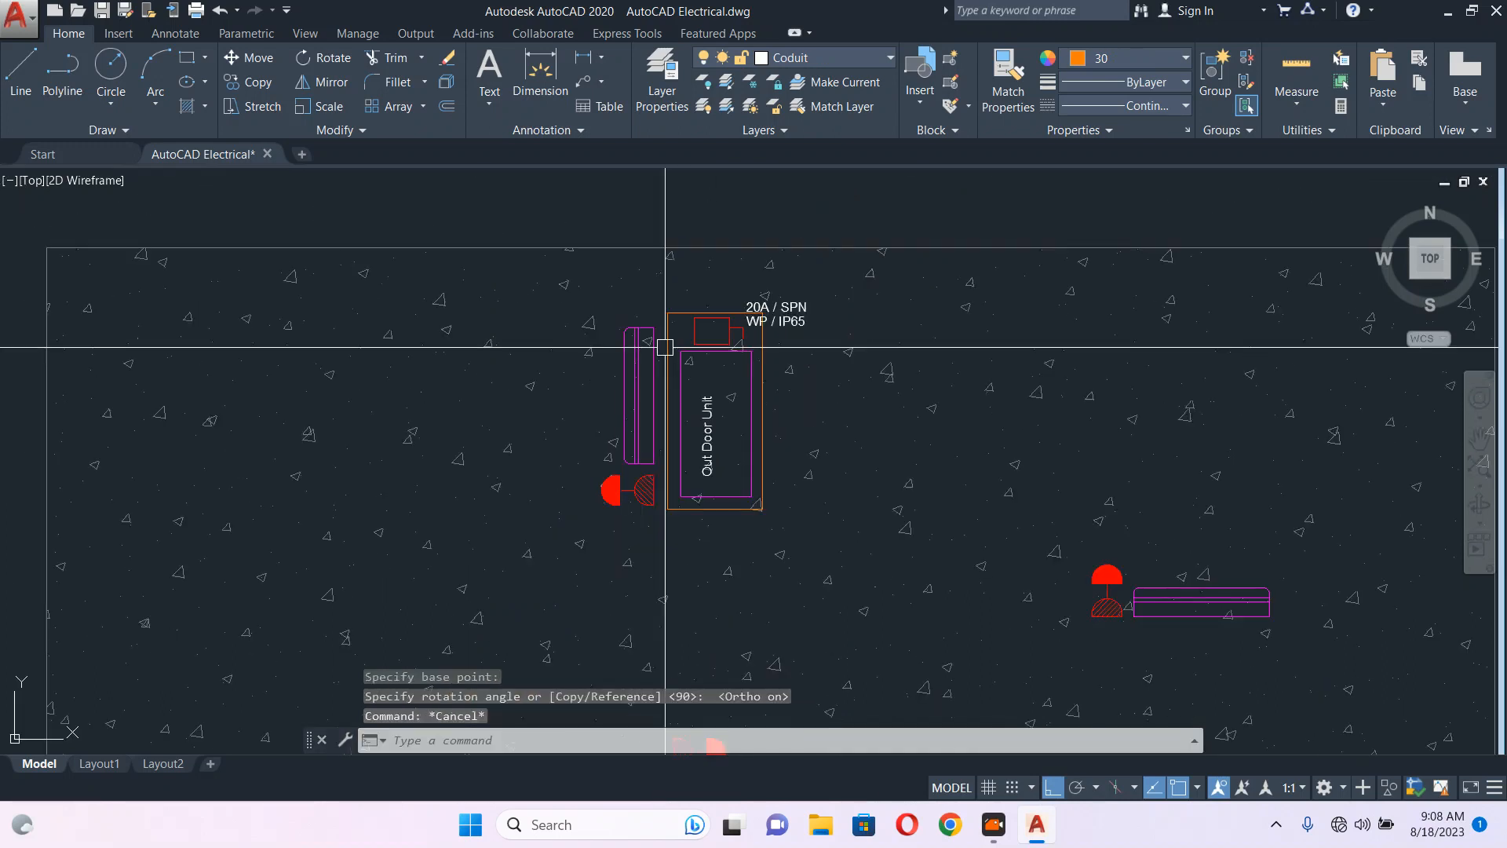
{"action": "left_click", "coordinate": [663, 290]}
{"action": "left_click", "coordinate": [840, 493]}
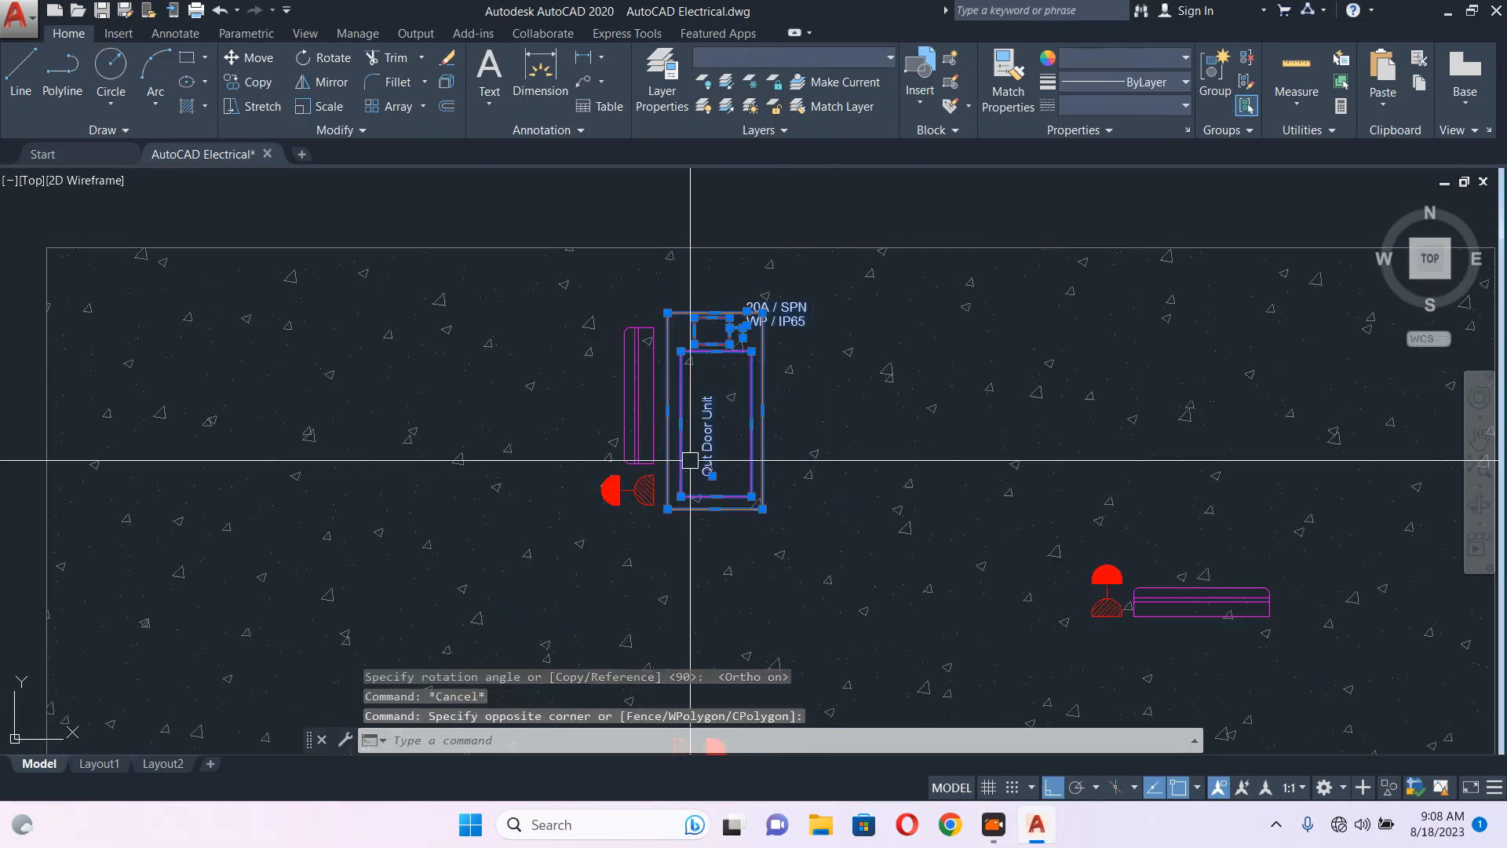
{"action": "type", "text": "co"}
{"action": "key", "text": "Return"}
{"action": "left_click", "coordinate": [667, 410]}
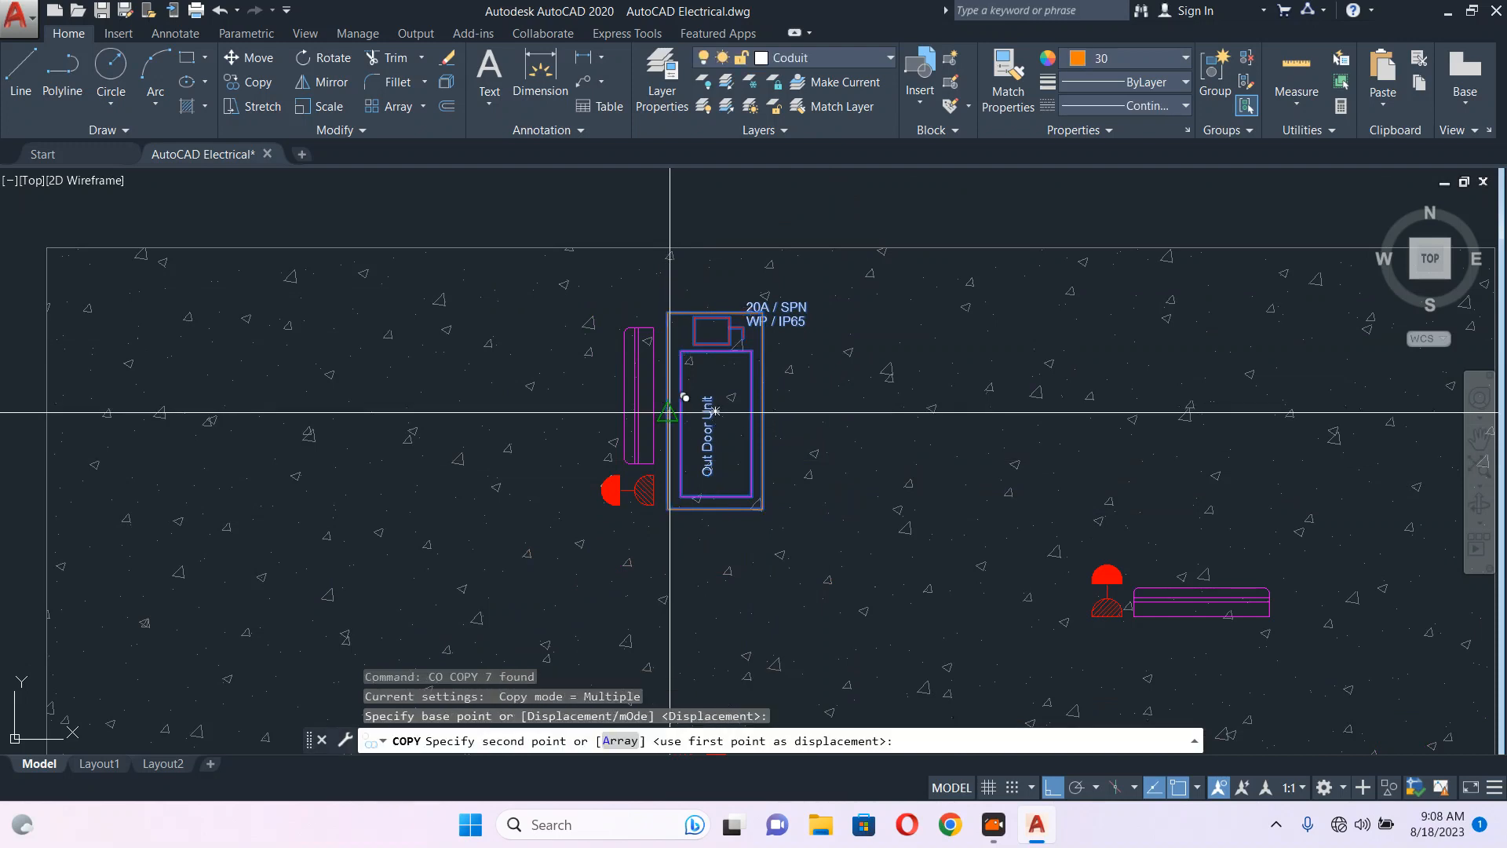
{"action": "scroll", "coordinate": [714, 353], "scroll_direction": "down", "scroll_amount": 5}
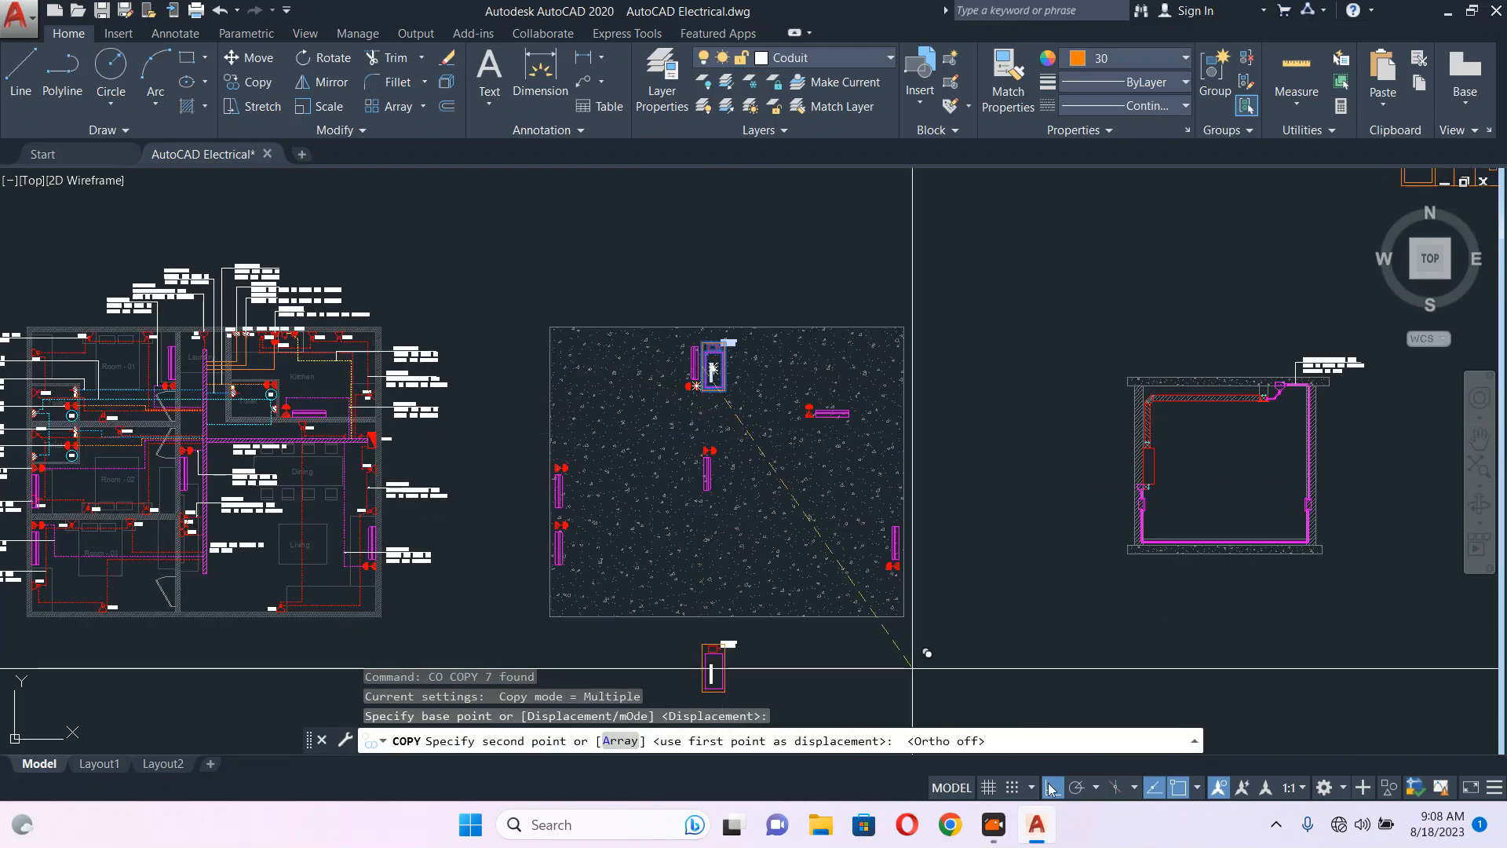
{"action": "scroll", "coordinate": [772, 463], "scroll_direction": "up", "scroll_amount": 2}
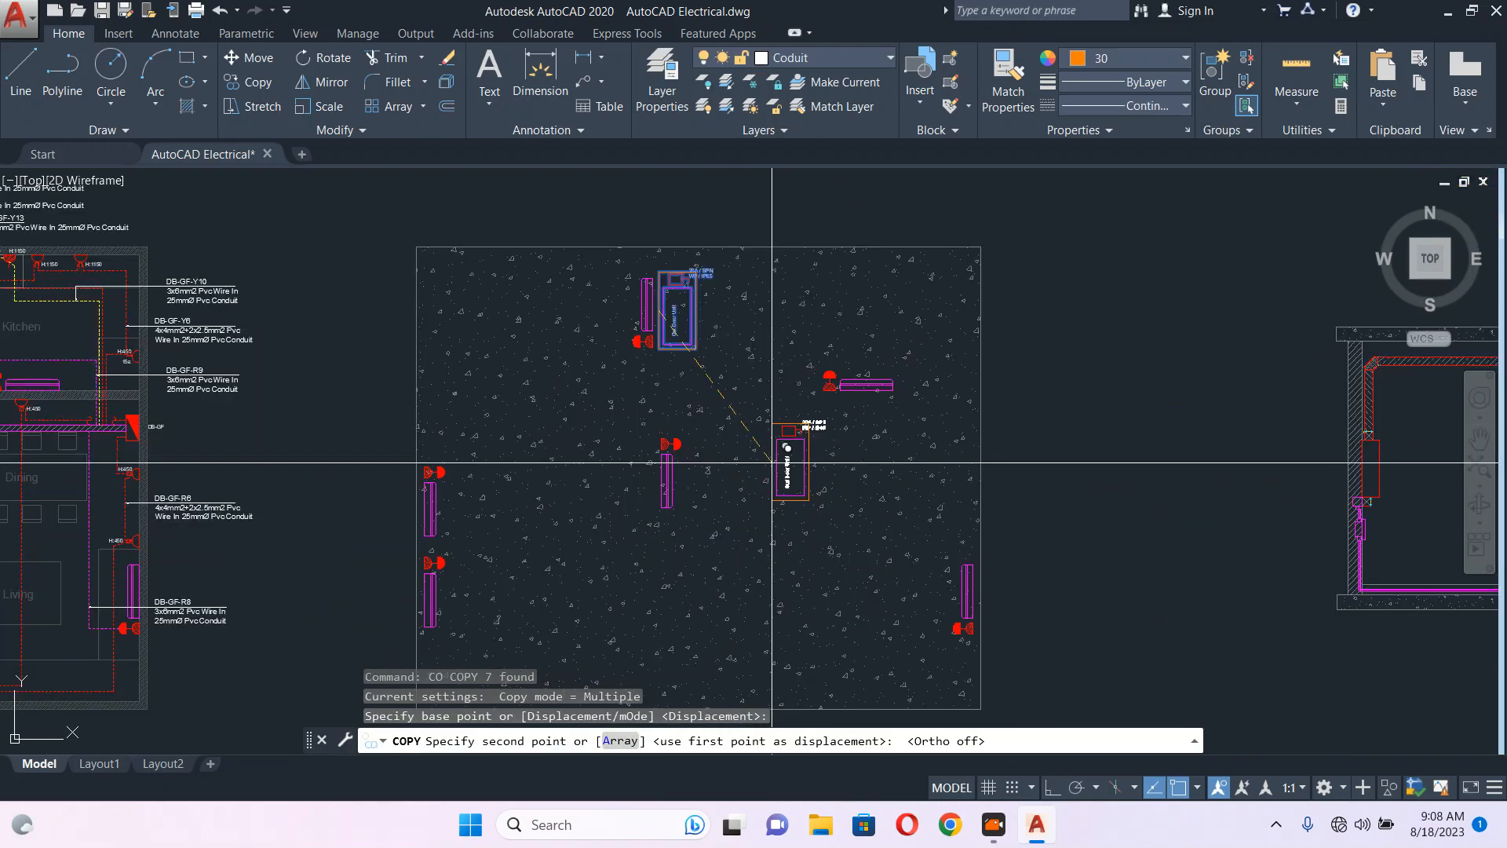
{"action": "scroll", "coordinate": [471, 494], "scroll_direction": "up", "scroll_amount": 7}
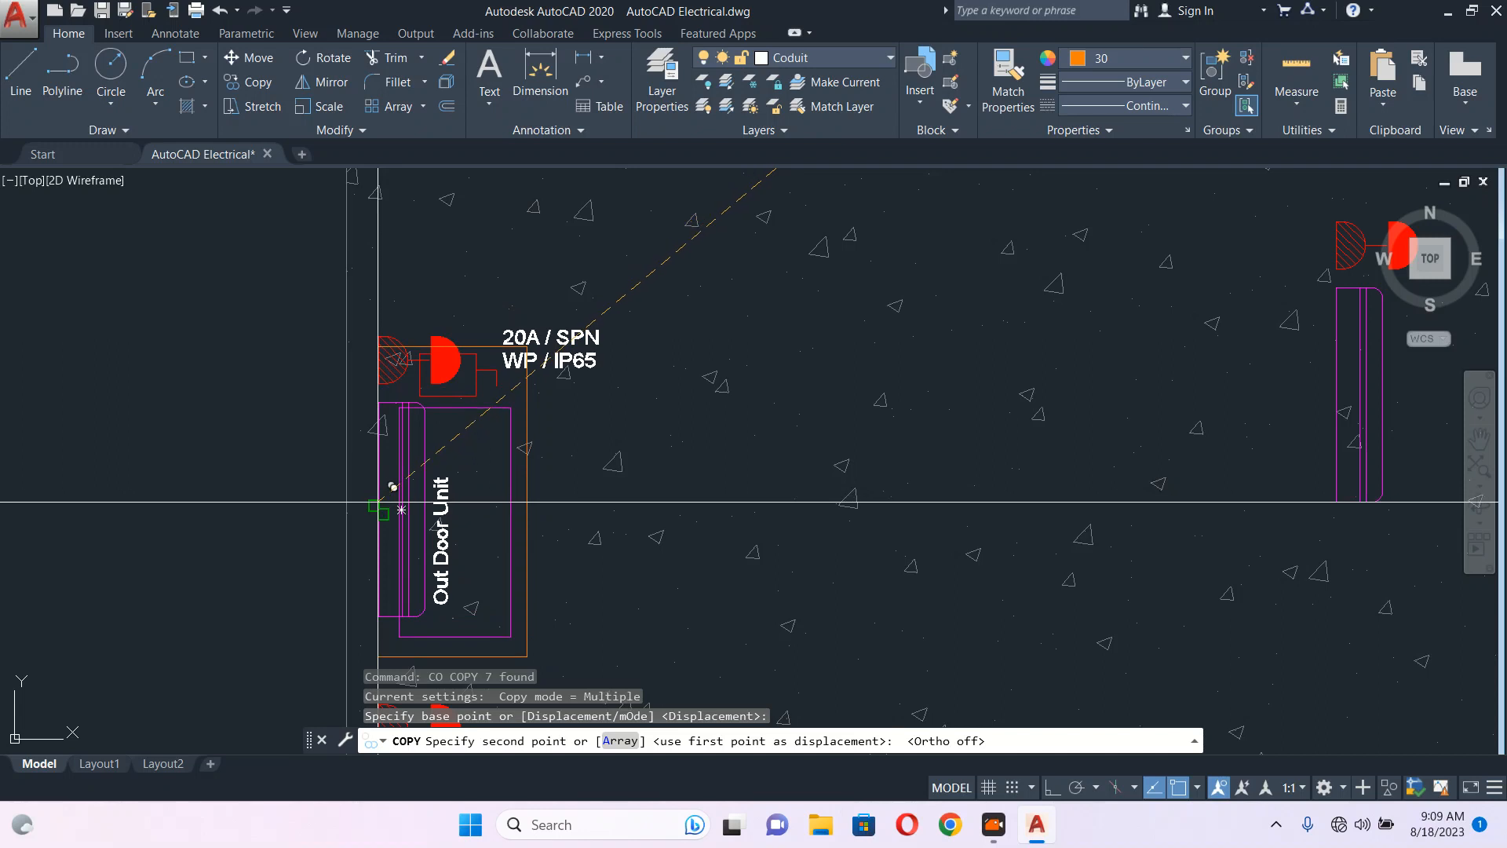
{"action": "left_click", "coordinate": [375, 486]}
- Place further outdoor unit copies at the lower indoor unit on the left edge and at the central indoor unit
{"action": "scroll", "coordinate": [392, 503], "scroll_direction": "down", "scroll_amount": 2}
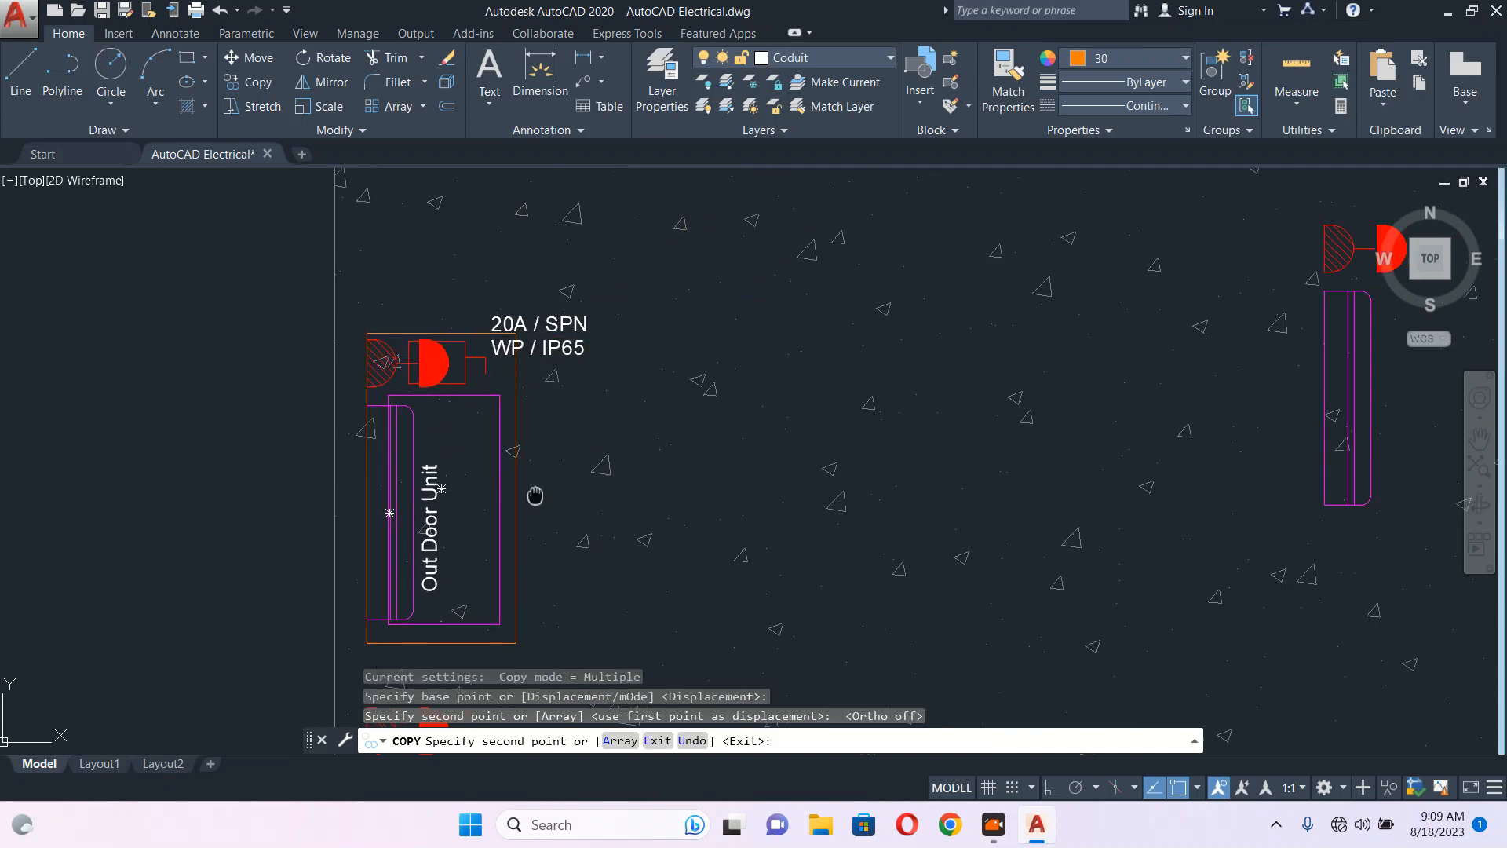
{"action": "left_click", "coordinate": [436, 572]}
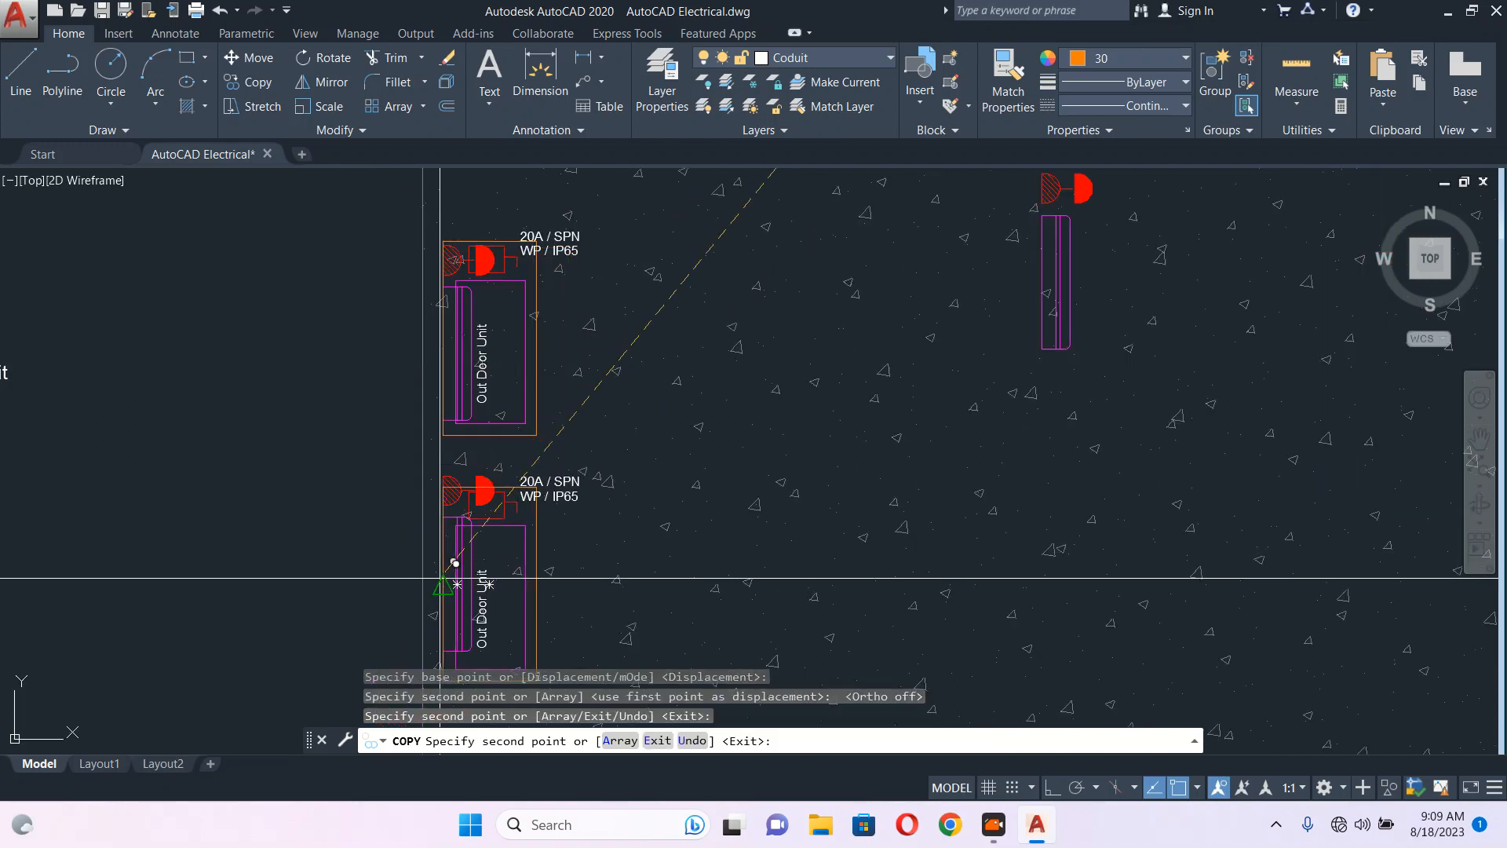
{"action": "scroll", "coordinate": [740, 471], "scroll_direction": "down", "scroll_amount": 3}
{"action": "middle_click_drag", "start_coordinate": [692, 348], "coordinate": [615, 585]}
{"action": "scroll", "coordinate": [553, 414], "scroll_direction": "up", "scroll_amount": 4}
{"action": "scroll", "coordinate": [393, 515], "scroll_direction": "up", "scroll_amount": 2}
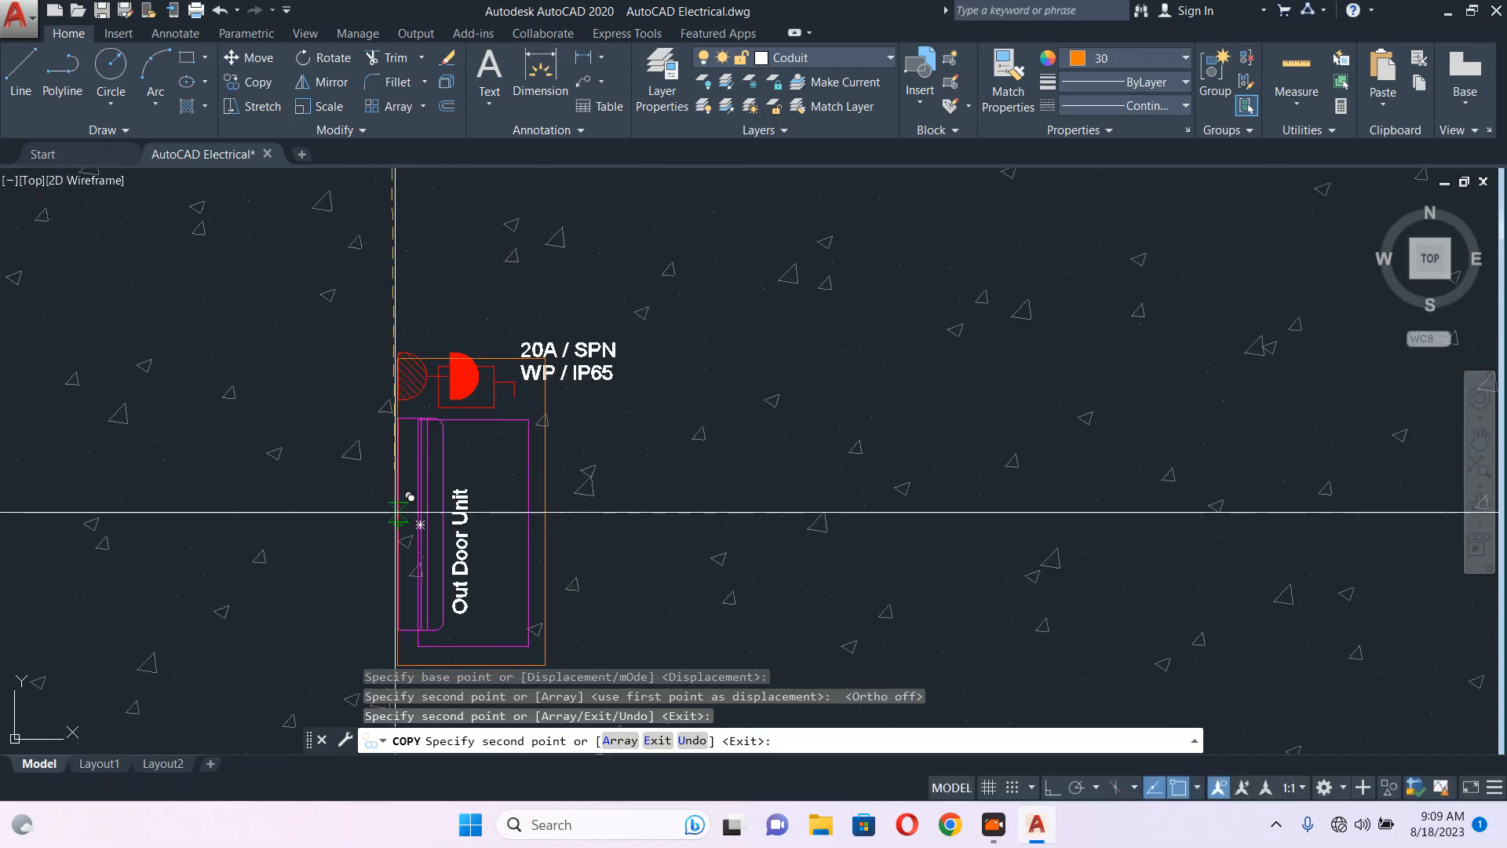
{"action": "left_click", "coordinate": [410, 515]}
{"action": "scroll", "coordinate": [751, 469], "scroll_direction": "down", "scroll_amount": 4}
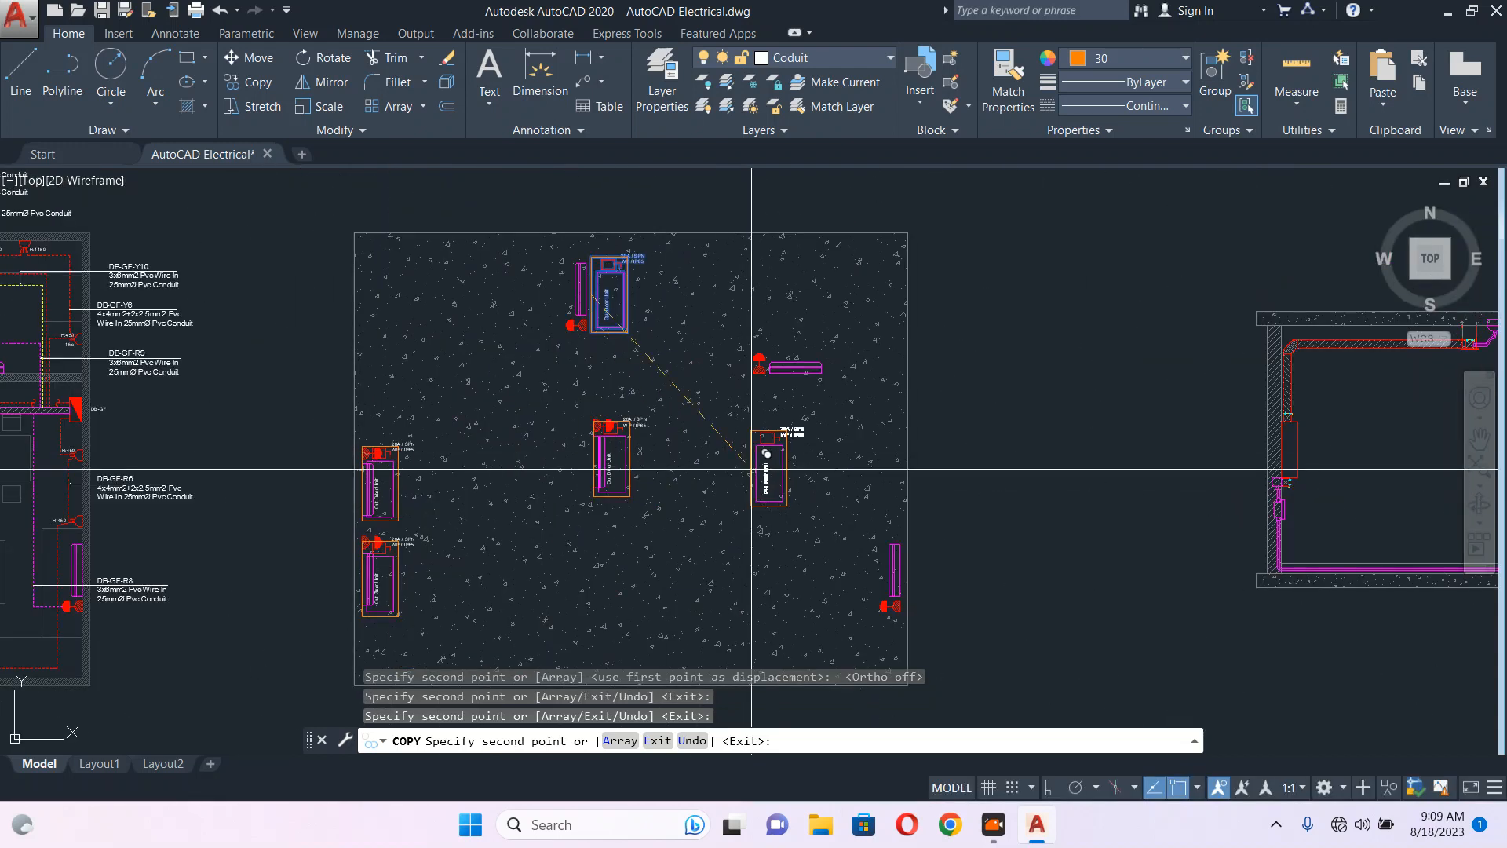
- Place another outdoor unit copy over the horizontal indoor unit in the upper right of the hatched area and end the Copy command
{"action": "scroll", "coordinate": [751, 468], "scroll_direction": "up", "scroll_amount": 5}
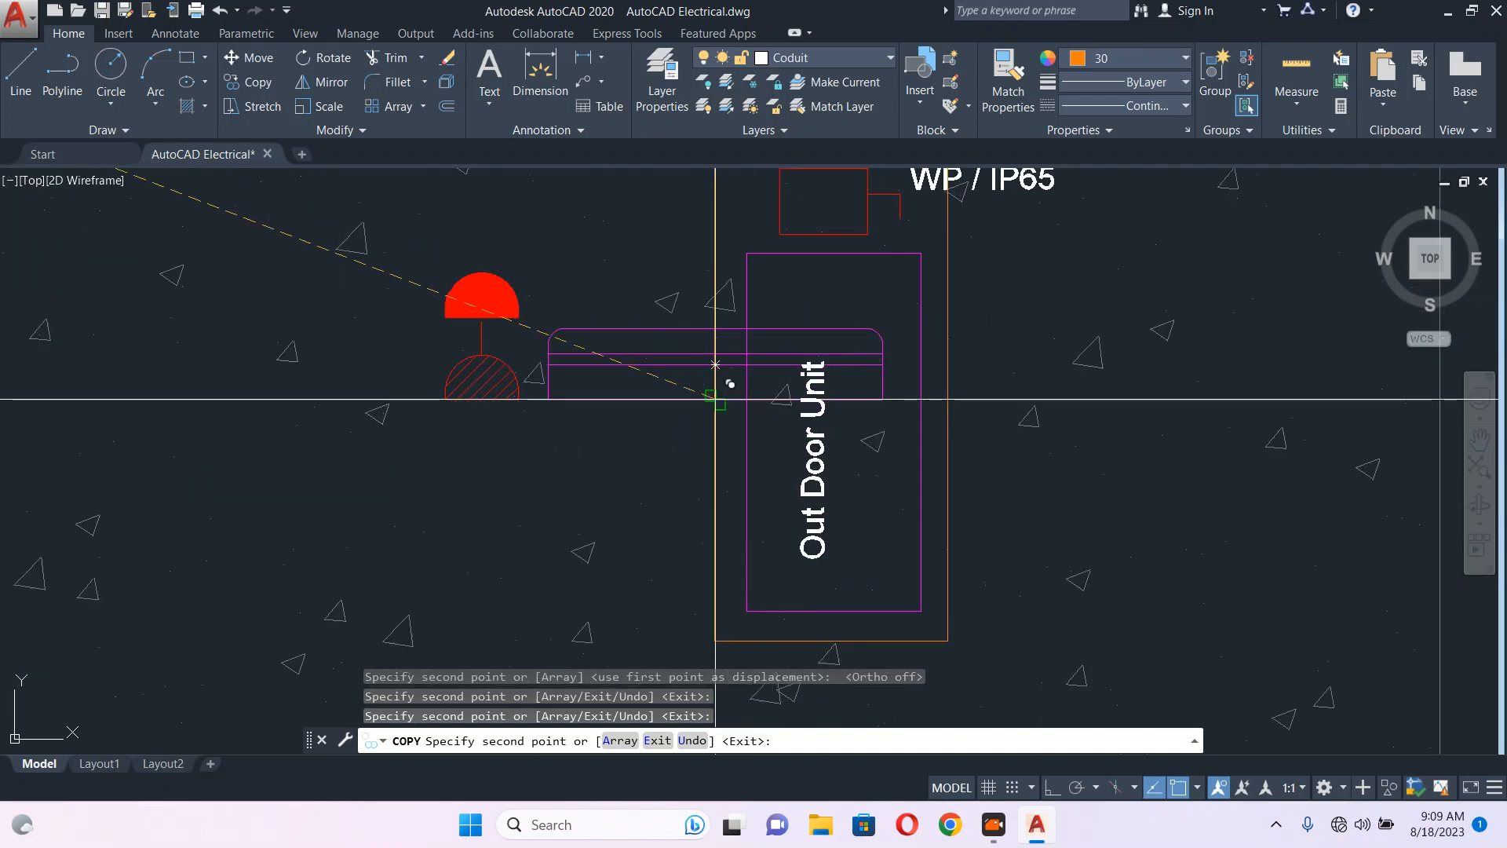
{"action": "key", "text": "Escape"}
{"action": "middle_click_drag", "start_coordinate": [714, 398], "coordinate": [671, 434]}
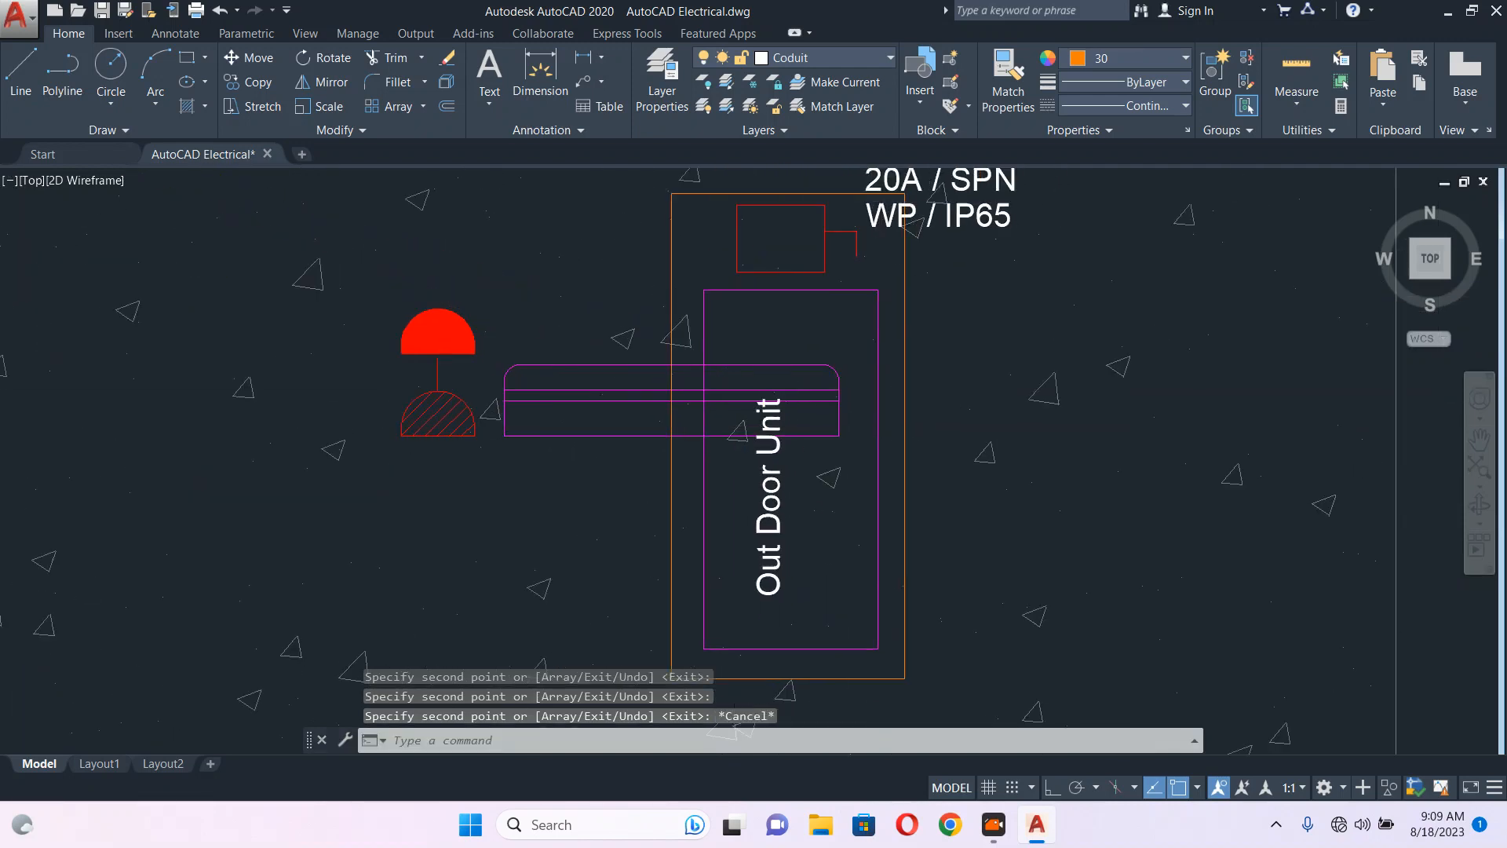
{"action": "scroll", "coordinate": [830, 336], "scroll_direction": "down", "scroll_amount": 2}
{"action": "key", "text": "Escape"}
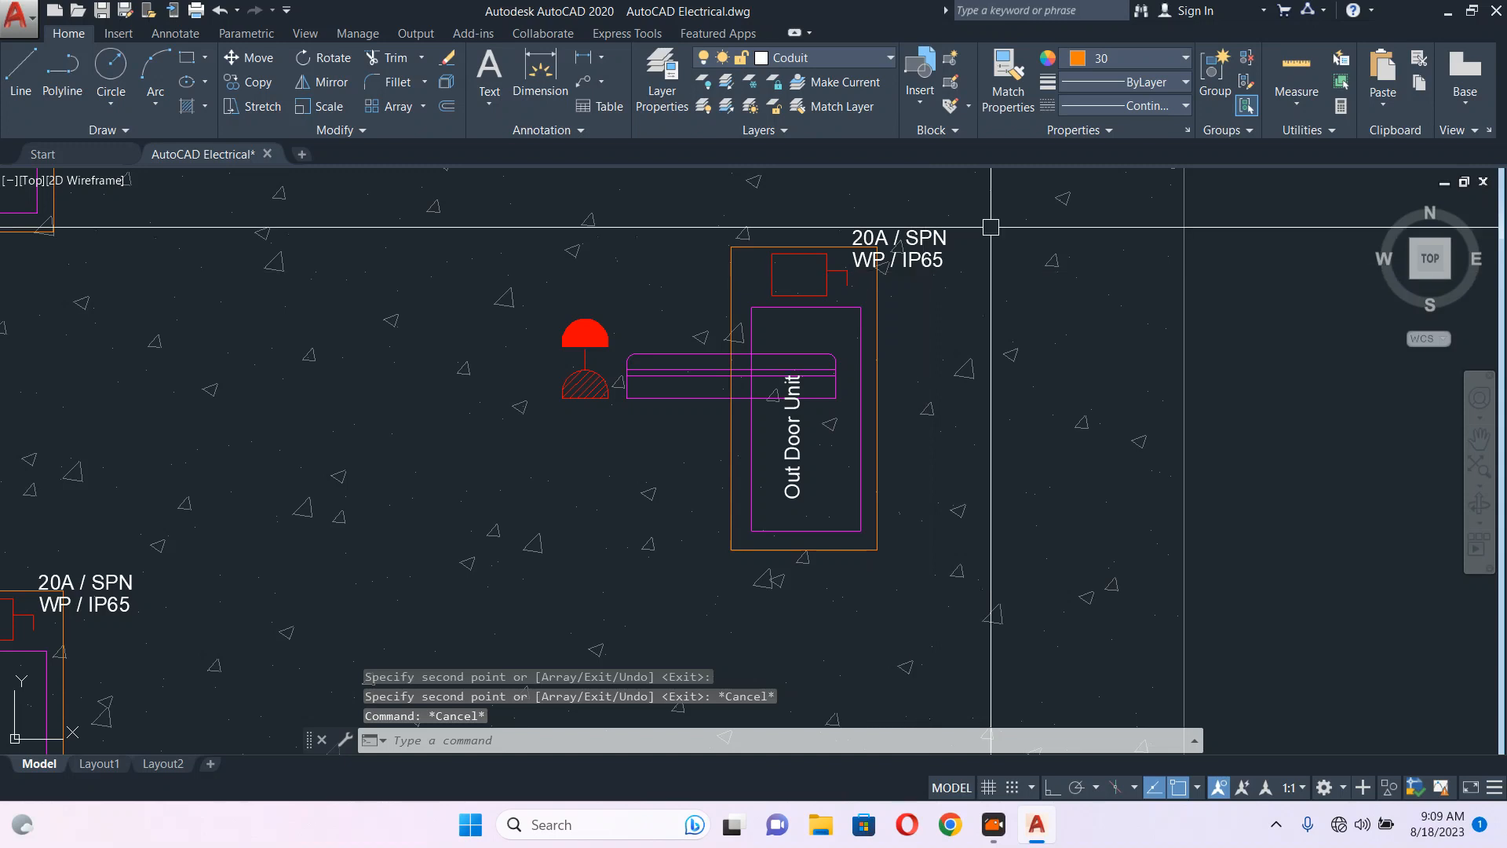
{"action": "left_click", "coordinate": [989, 226]}
{"action": "left_click", "coordinate": [686, 324]}
{"action": "type", "text": "ro"}
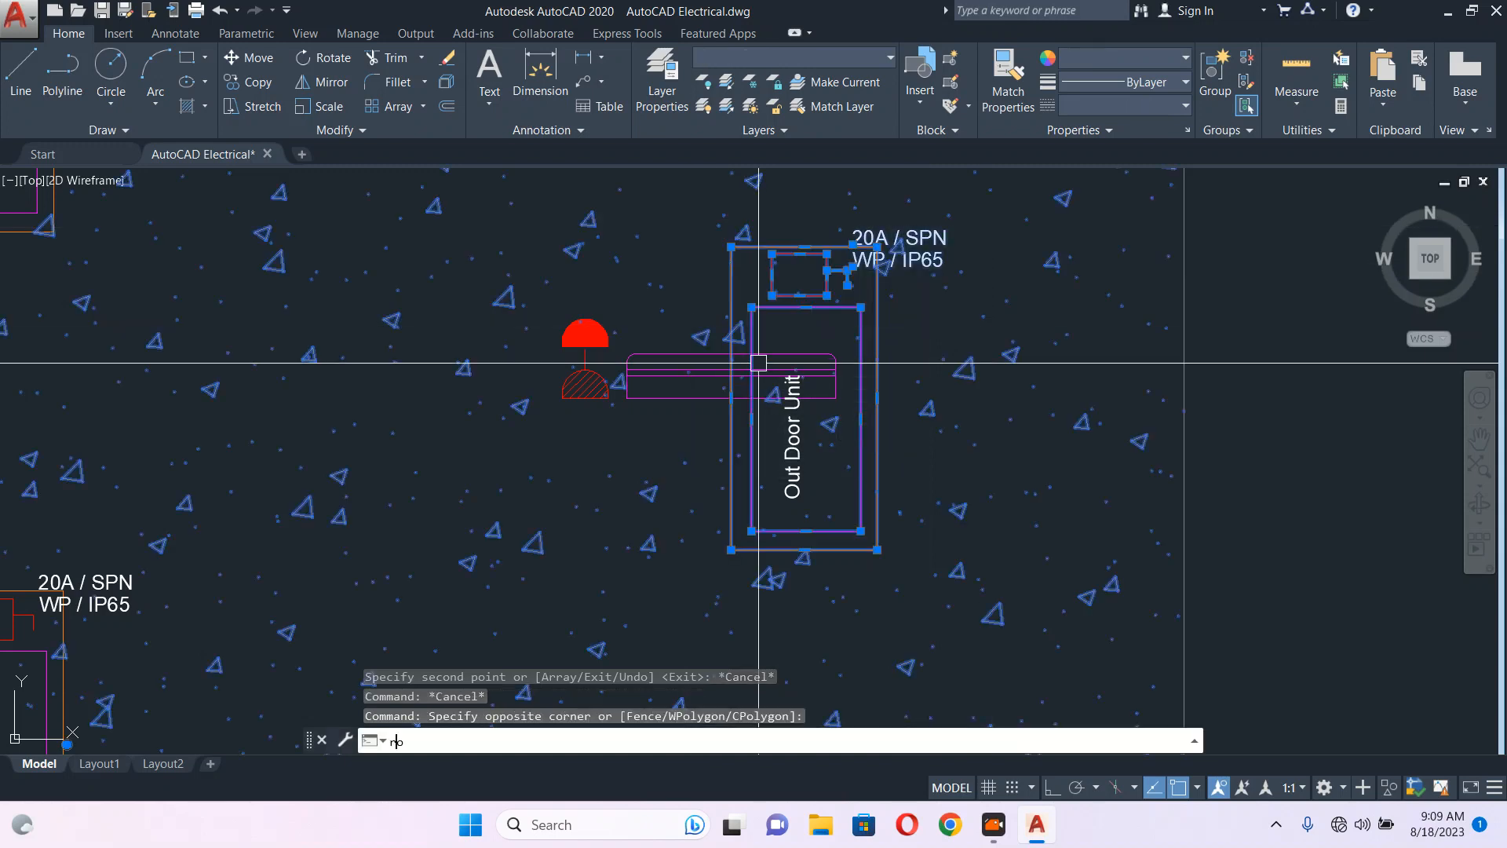
{"action": "key", "text": "Return"}
{"action": "left_click", "coordinate": [730, 399]}
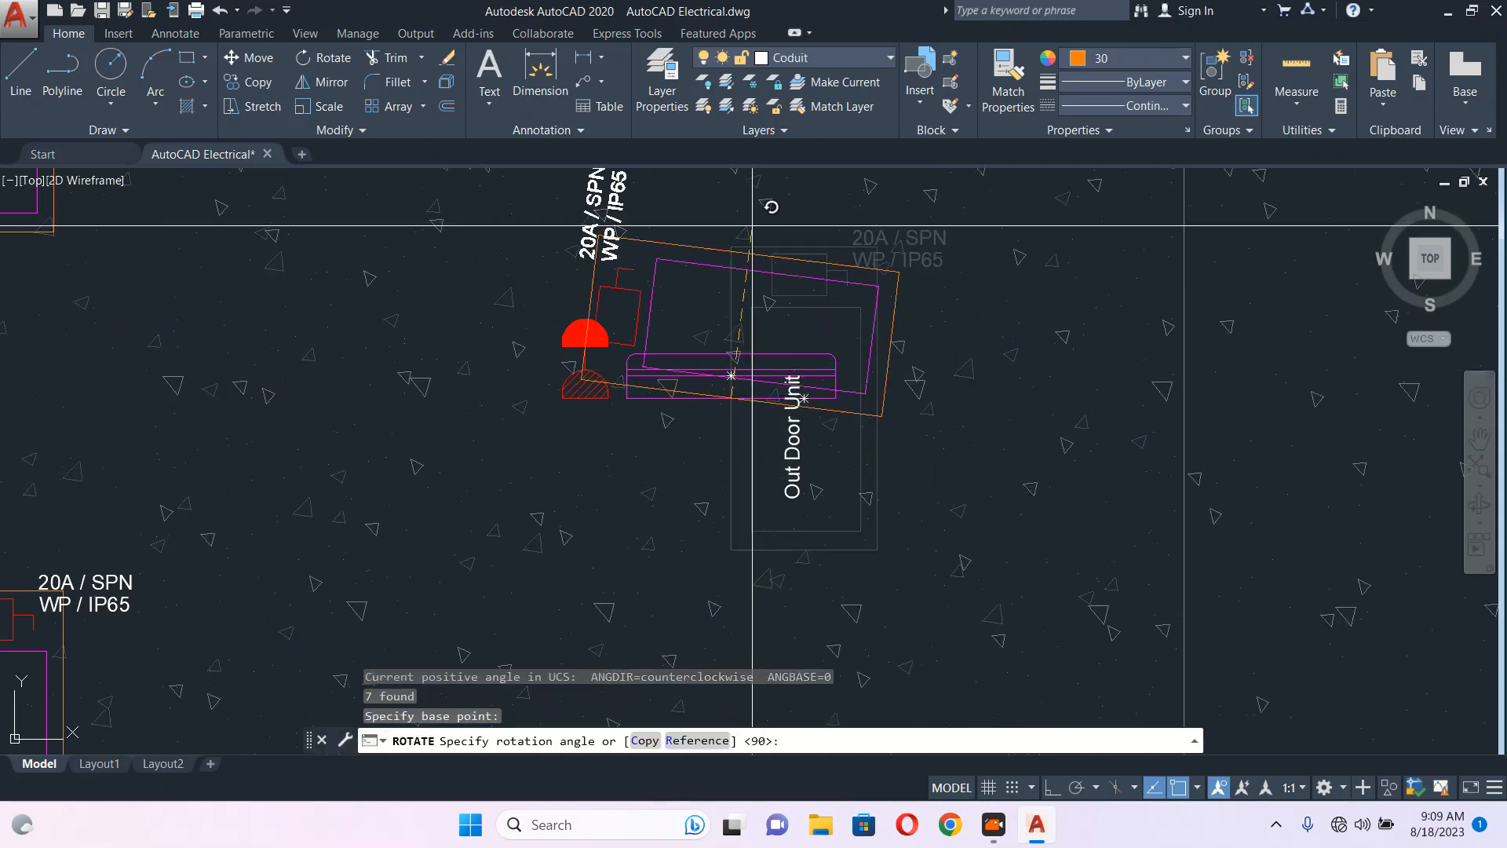
{"action": "key", "text": "Escape"}
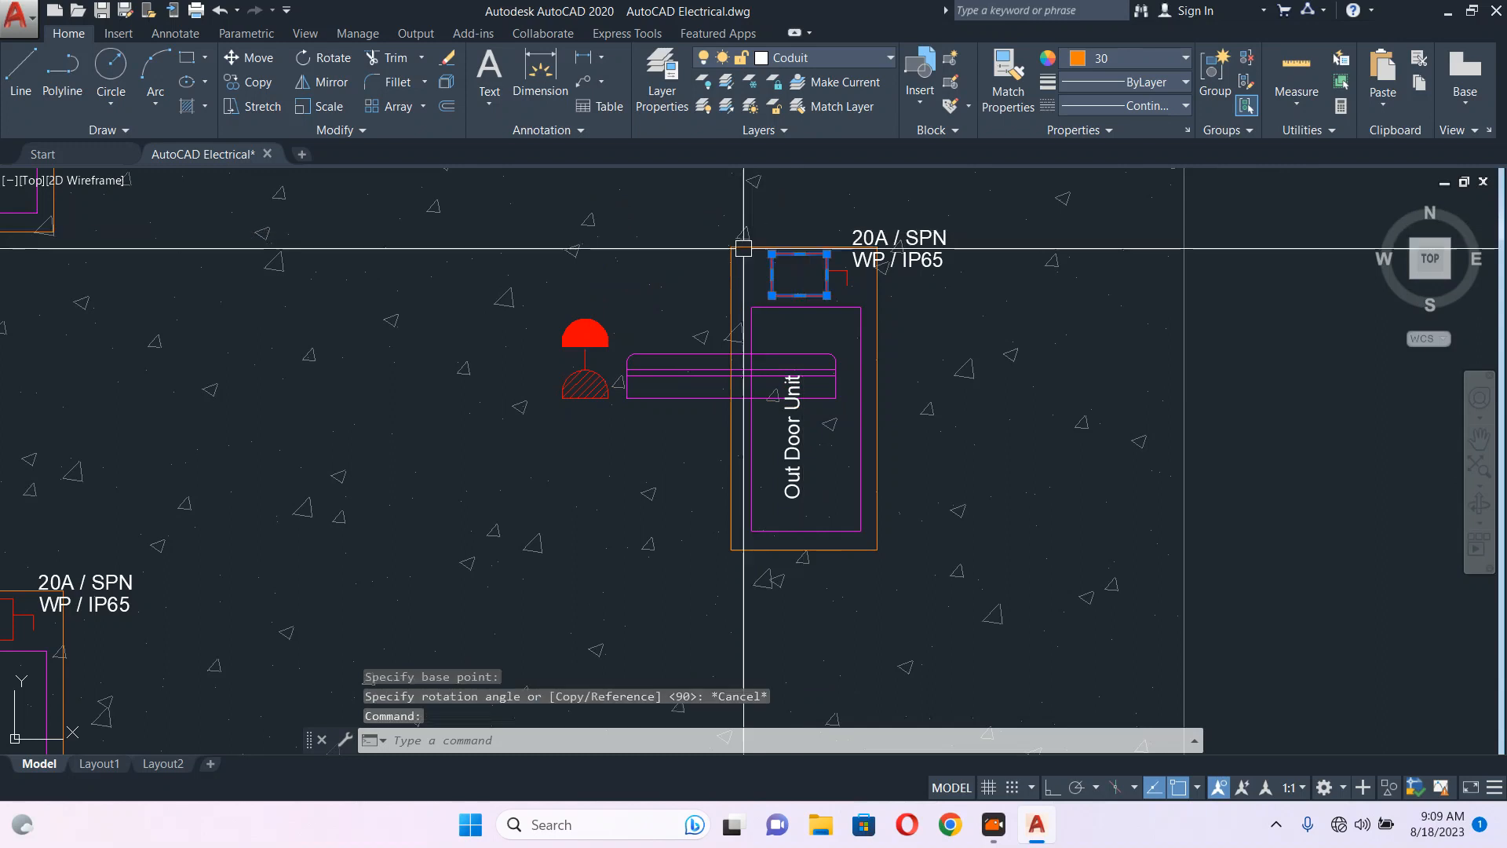
{"action": "key", "text": "Escape"}
- Rotate the complete outdoor unit copy at the horizontal indoor unit 90° counterclockwise about its left edge midpoint, with Ortho on
{"action": "left_click", "coordinate": [666, 204]}
{"action": "left_click", "coordinate": [1008, 562]}
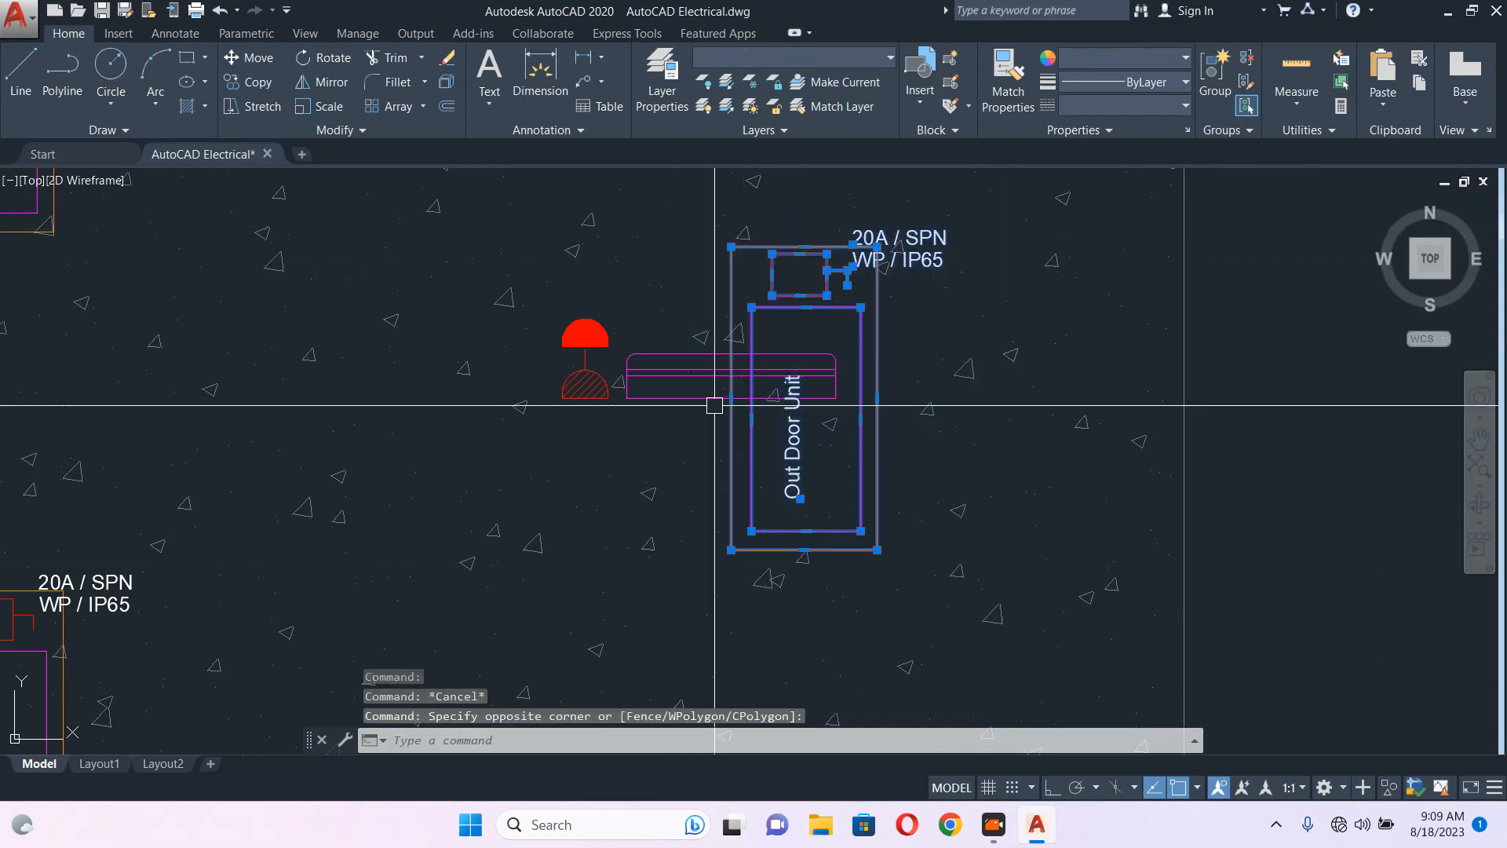
{"action": "type", "text": "ro"}
{"action": "key", "text": "Return"}
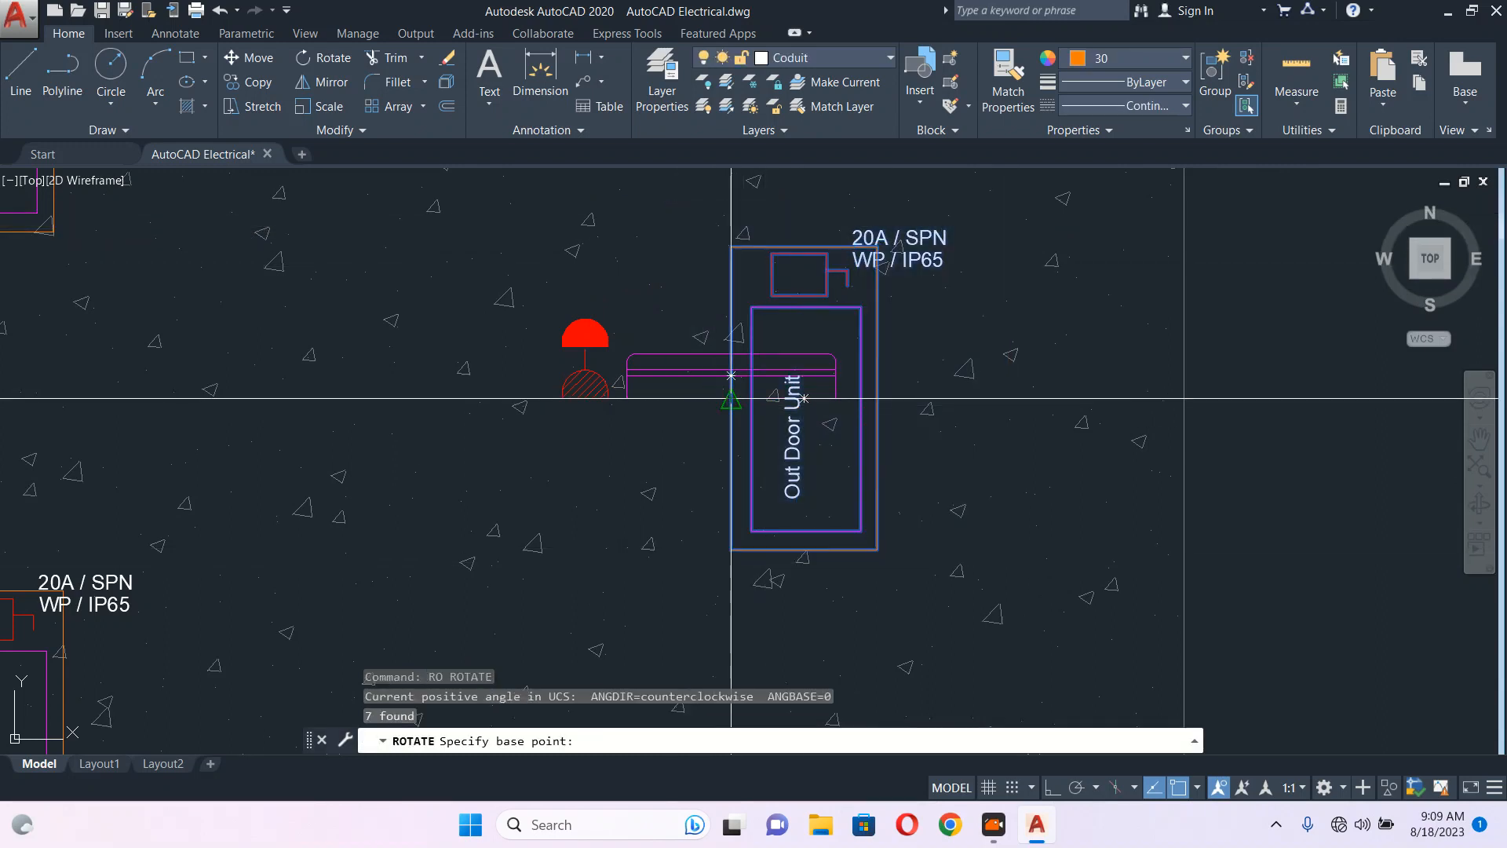
{"action": "left_click", "coordinate": [731, 398]}
{"action": "key", "text": "F8"}
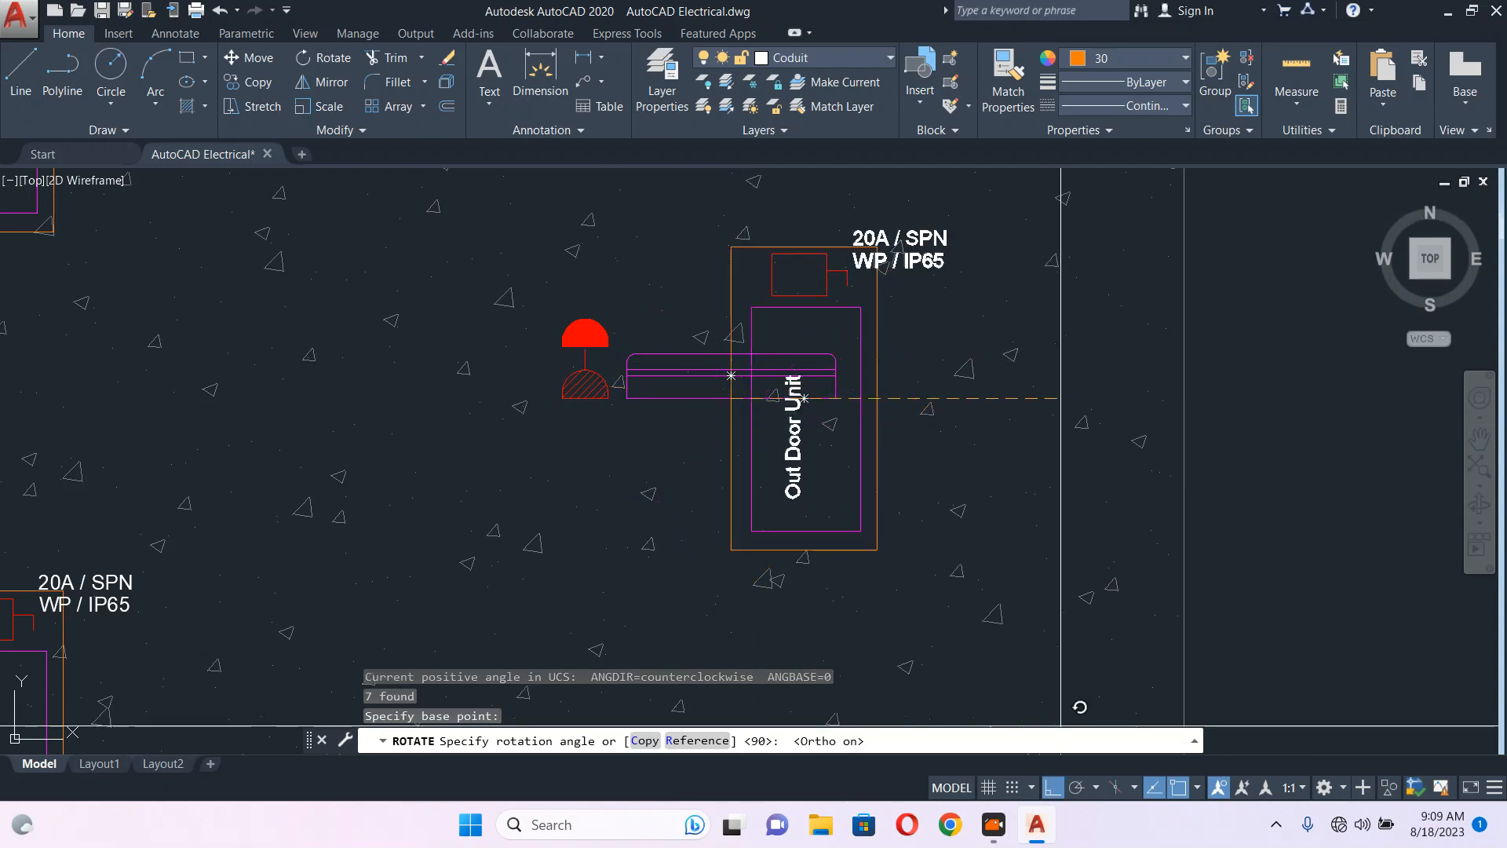
{"action": "scroll", "coordinate": [796, 212], "scroll_direction": "up", "scroll_amount": 2}
{"action": "left_click", "coordinate": [796, 212]}
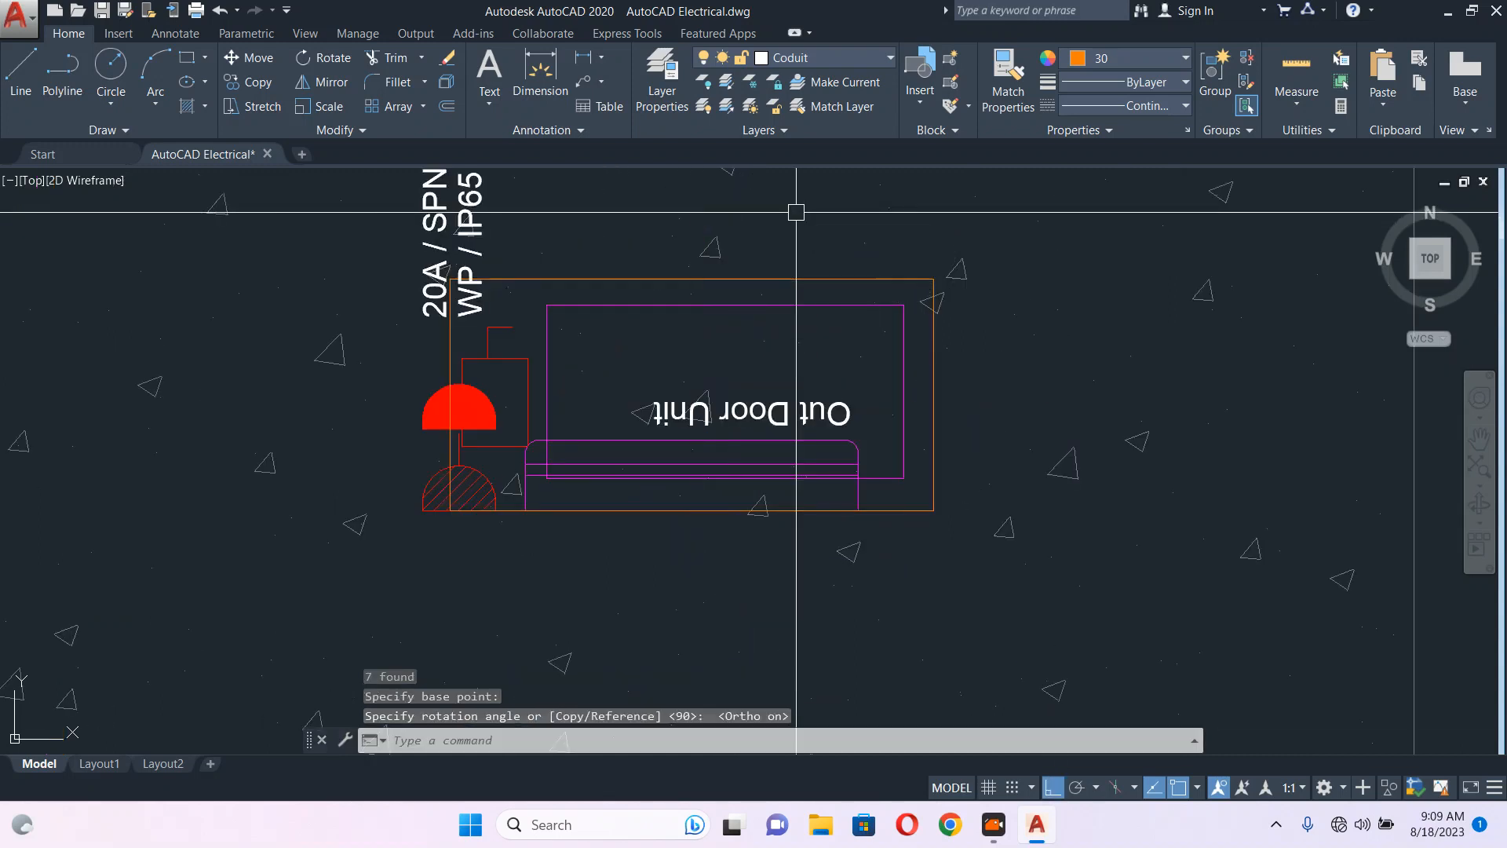
{"action": "key", "text": "Escape"}
- Rotate the "20A / SPN" and "WP / IP65" labels back to horizontal and move them just above the rotated unit's orange frame
{"action": "middle_click_drag", "start_coordinate": [639, 266], "coordinate": [745, 402]}
{"action": "left_click", "coordinate": [578, 338]}
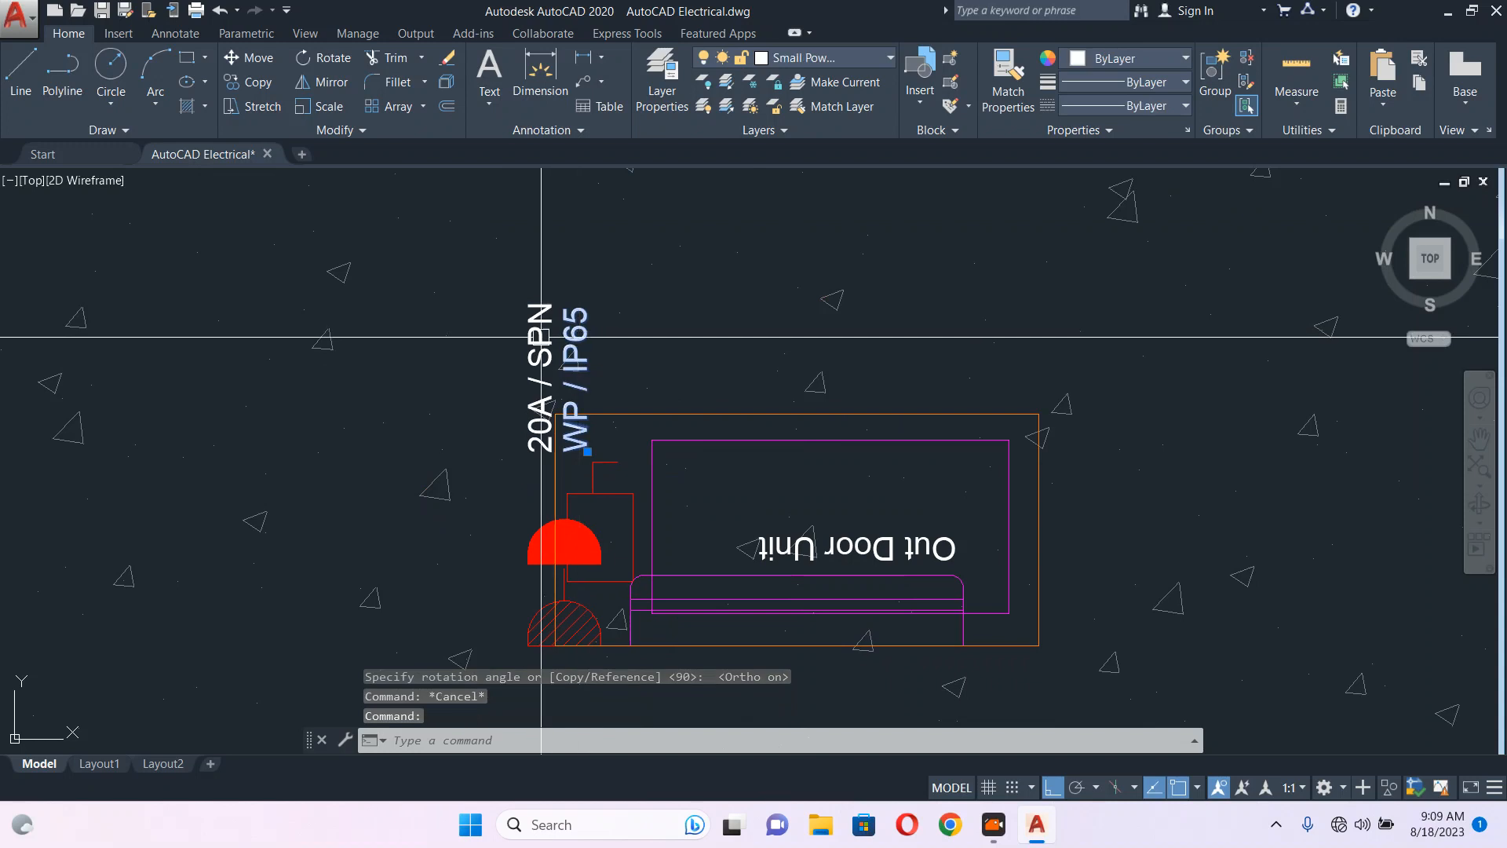
{"action": "left_click", "coordinate": [540, 337]}
{"action": "type", "text": "ro"}
{"action": "key", "text": "Return"}
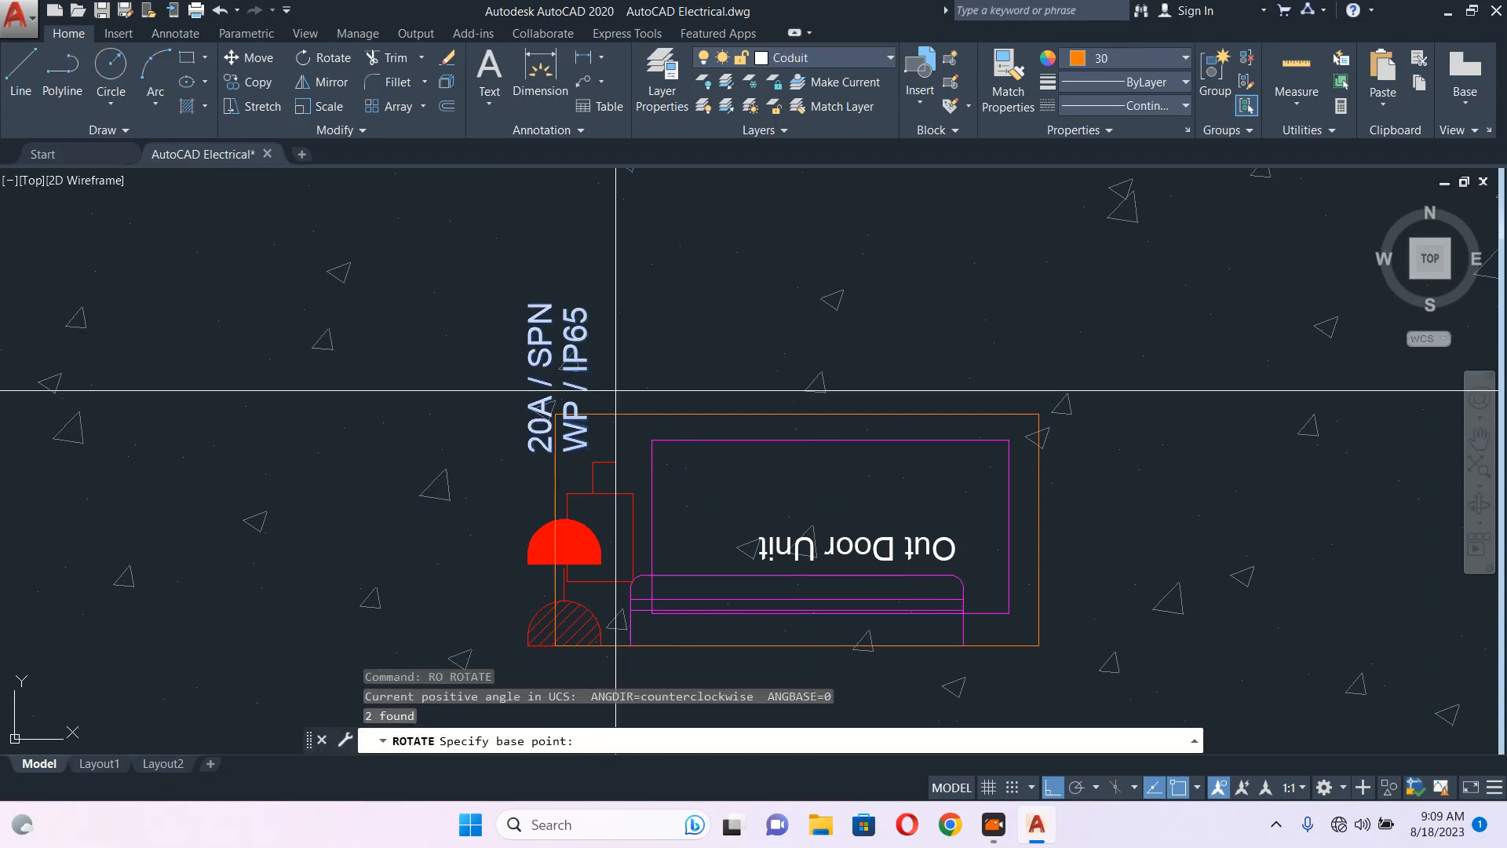
{"action": "left_click", "coordinate": [614, 395]}
{"action": "left_click", "coordinate": [607, 449]}
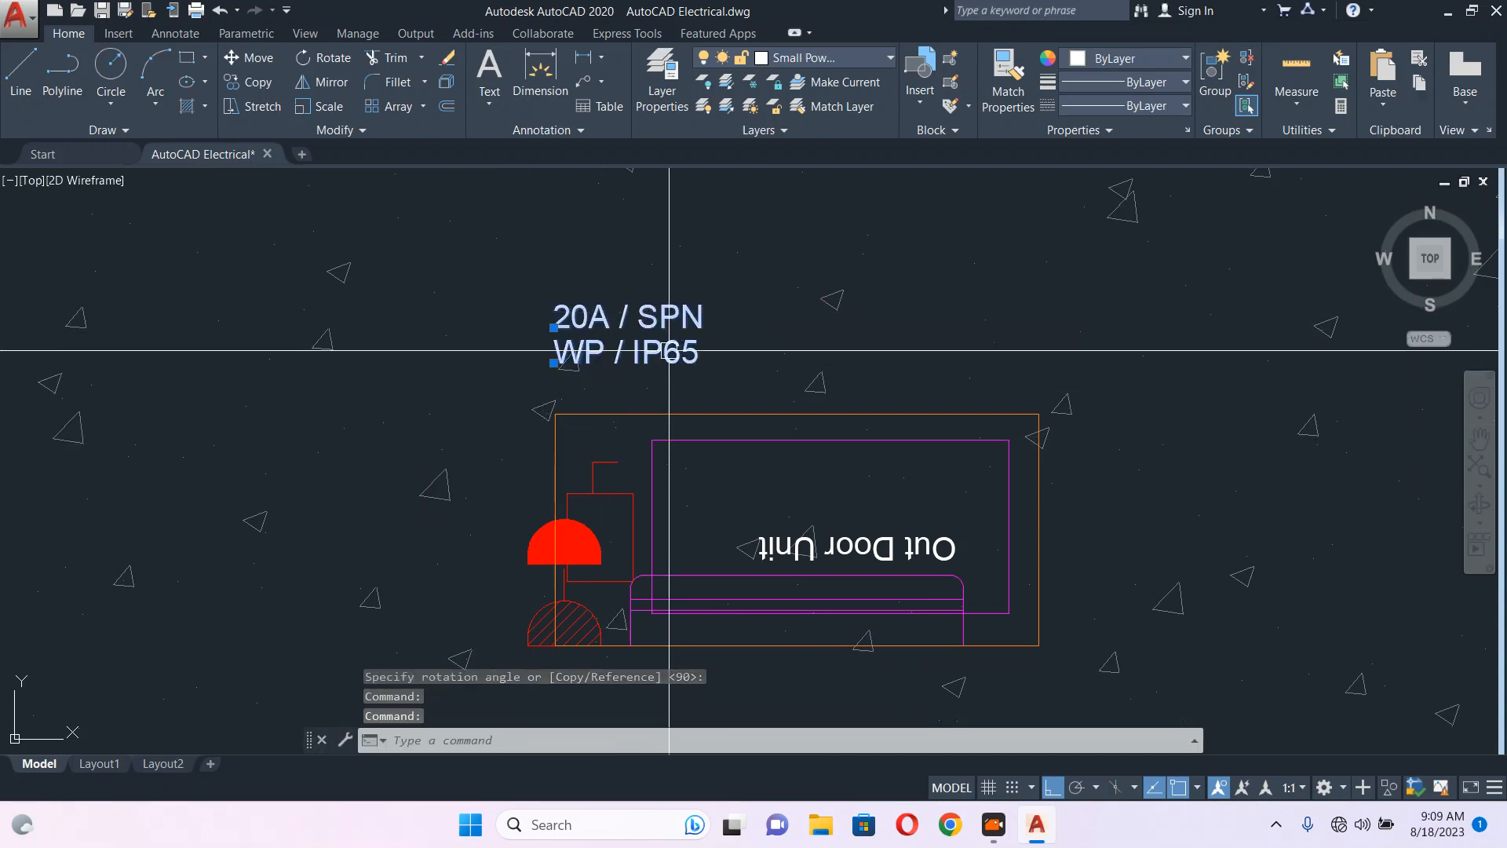
{"action": "type", "text": "m"}
{"action": "key", "text": "Return"}
{"action": "left_click", "coordinate": [754, 297]}
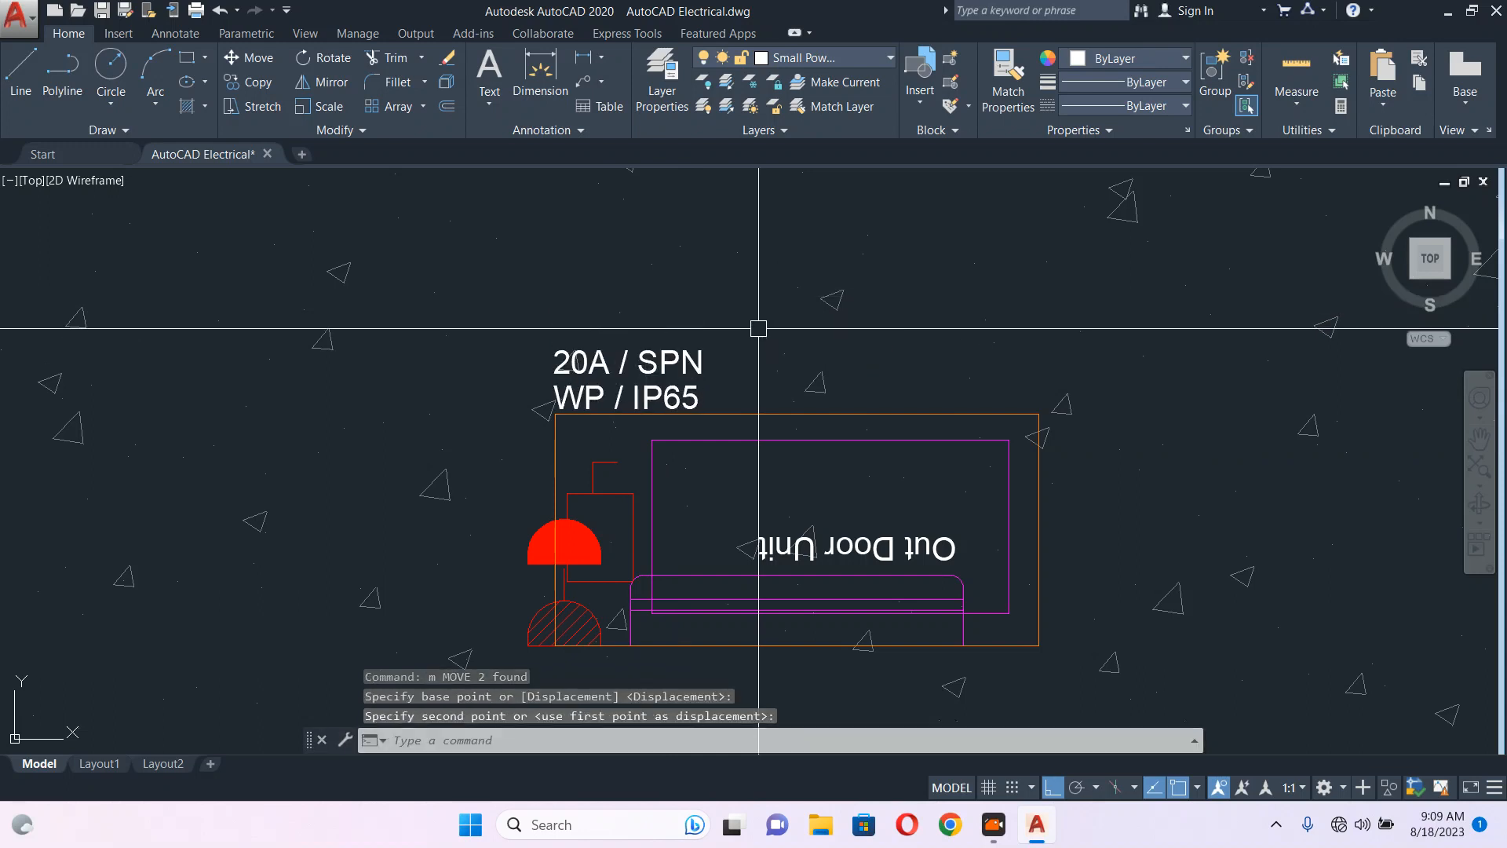
- Match the upside-down "Out Door Unit" label to the "20A / SPN" text properties and move it inside the magenta rectangle
{"action": "left_click", "coordinate": [686, 371]}
{"action": "type", "text": "ma"}
{"action": "key", "text": "Return"}
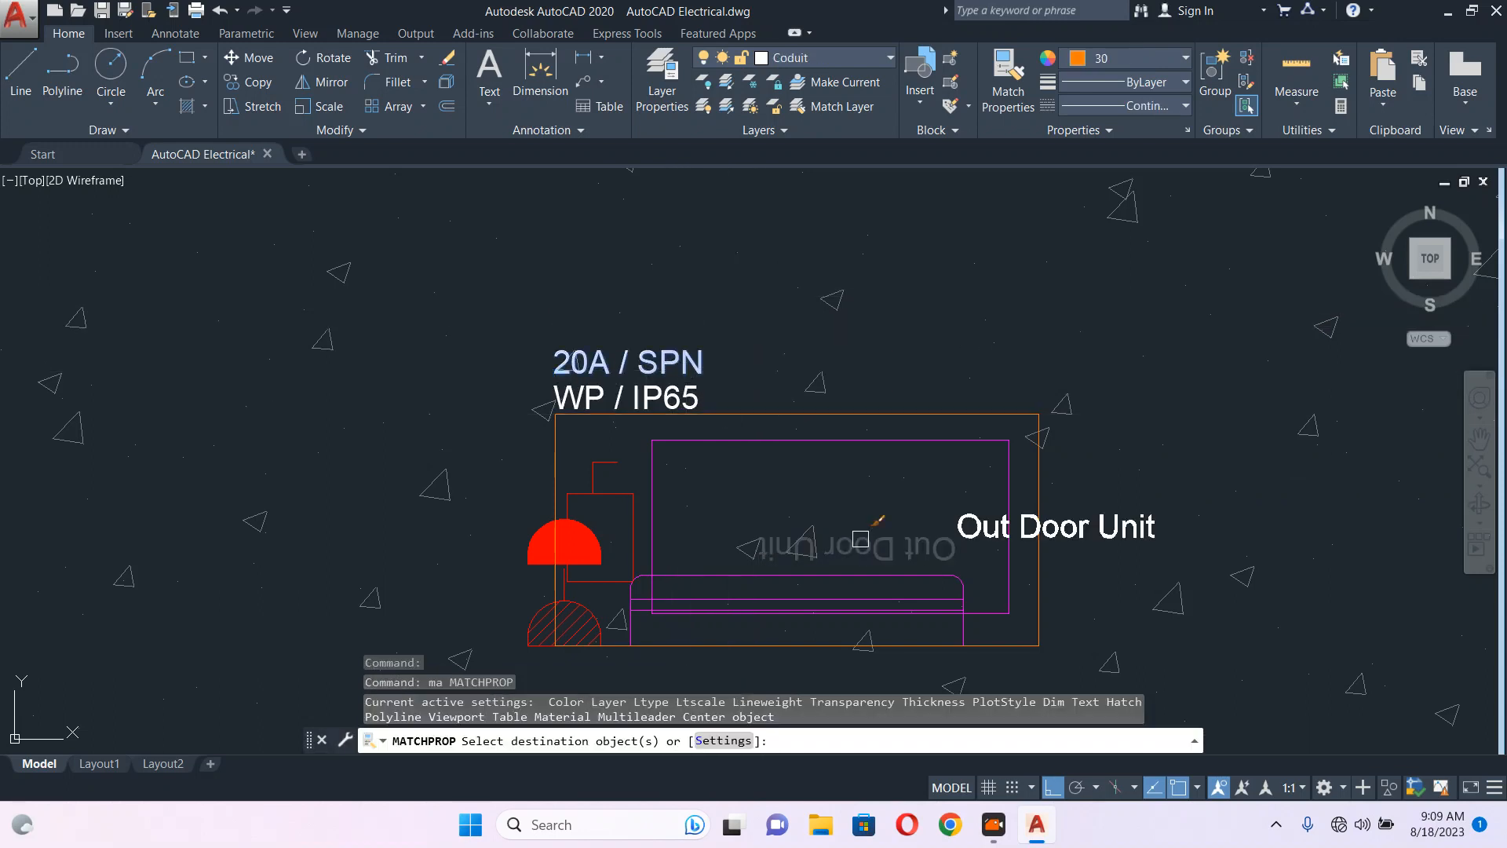
{"action": "left_click", "coordinate": [962, 533]}
{"action": "key", "text": "Escape"}
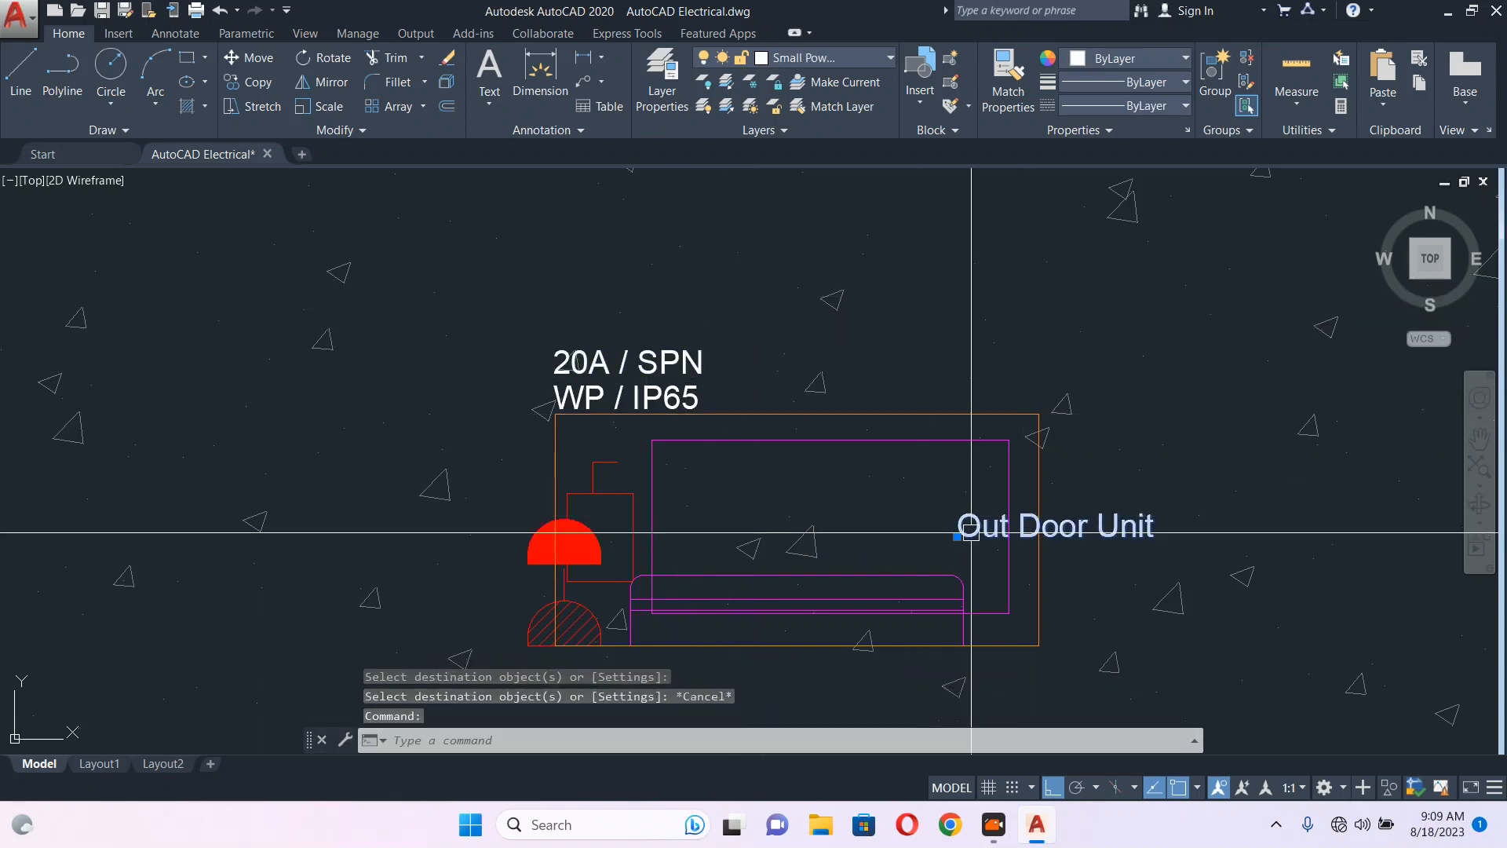
{"action": "type", "text": "m"}
{"action": "key", "text": "Return"}
{"action": "left_click", "coordinate": [927, 499]}
{"action": "left_click", "coordinate": [698, 488]}
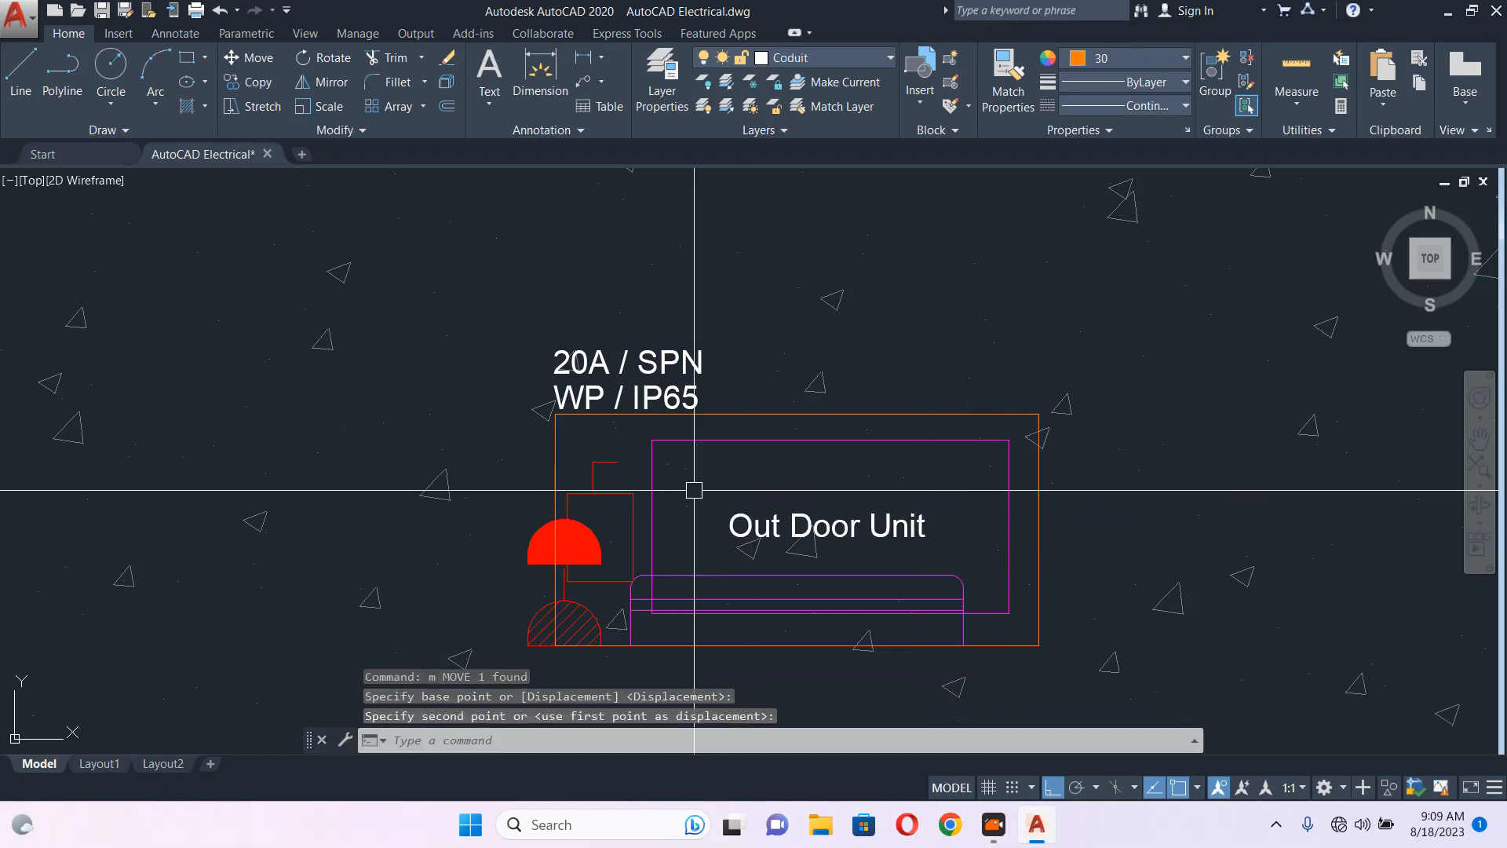
- Copy the topmost outdoor unit with its isolator and labels, Ortho off, onto the indoor unit at the hatched area's right edge
{"action": "scroll", "coordinate": [709, 455], "scroll_direction": "down", "scroll_amount": 8}
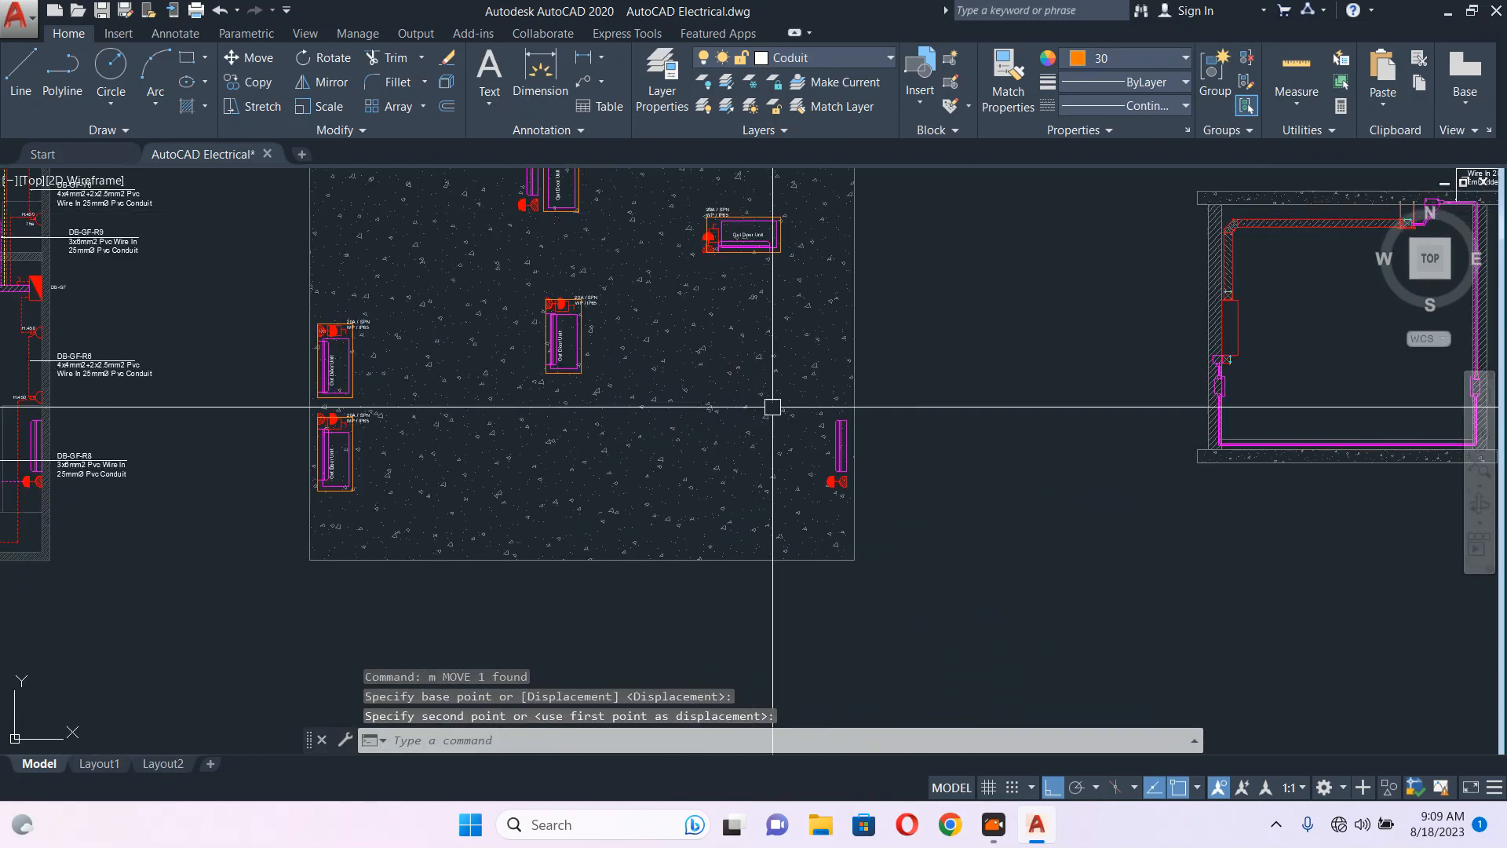
{"action": "scroll", "coordinate": [562, 303], "scroll_direction": "up", "scroll_amount": 3}
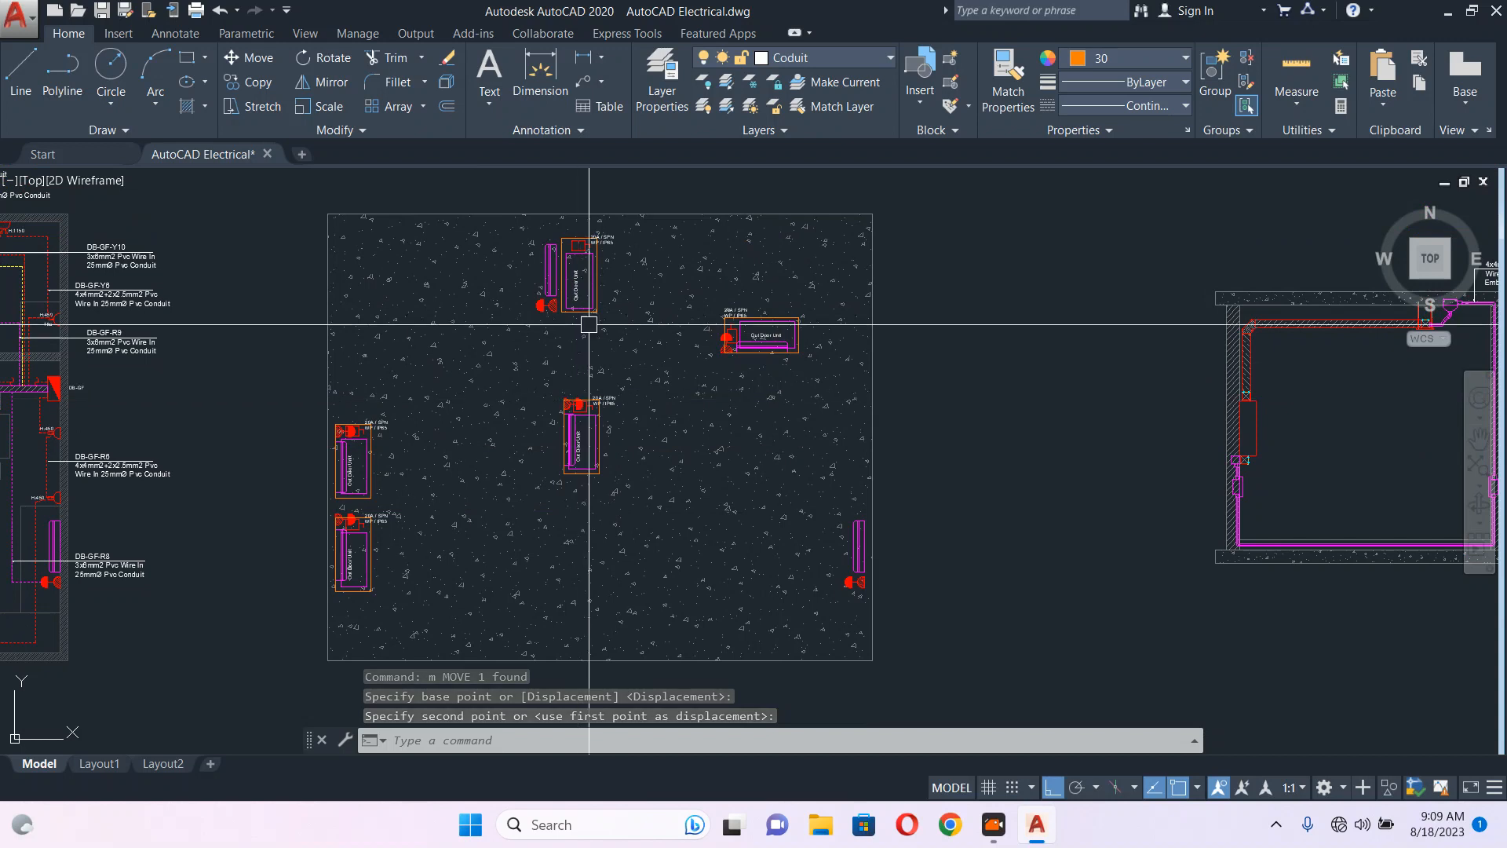
{"action": "key", "text": "Escape"}
{"action": "scroll", "coordinate": [566, 250], "scroll_direction": "up", "scroll_amount": 2}
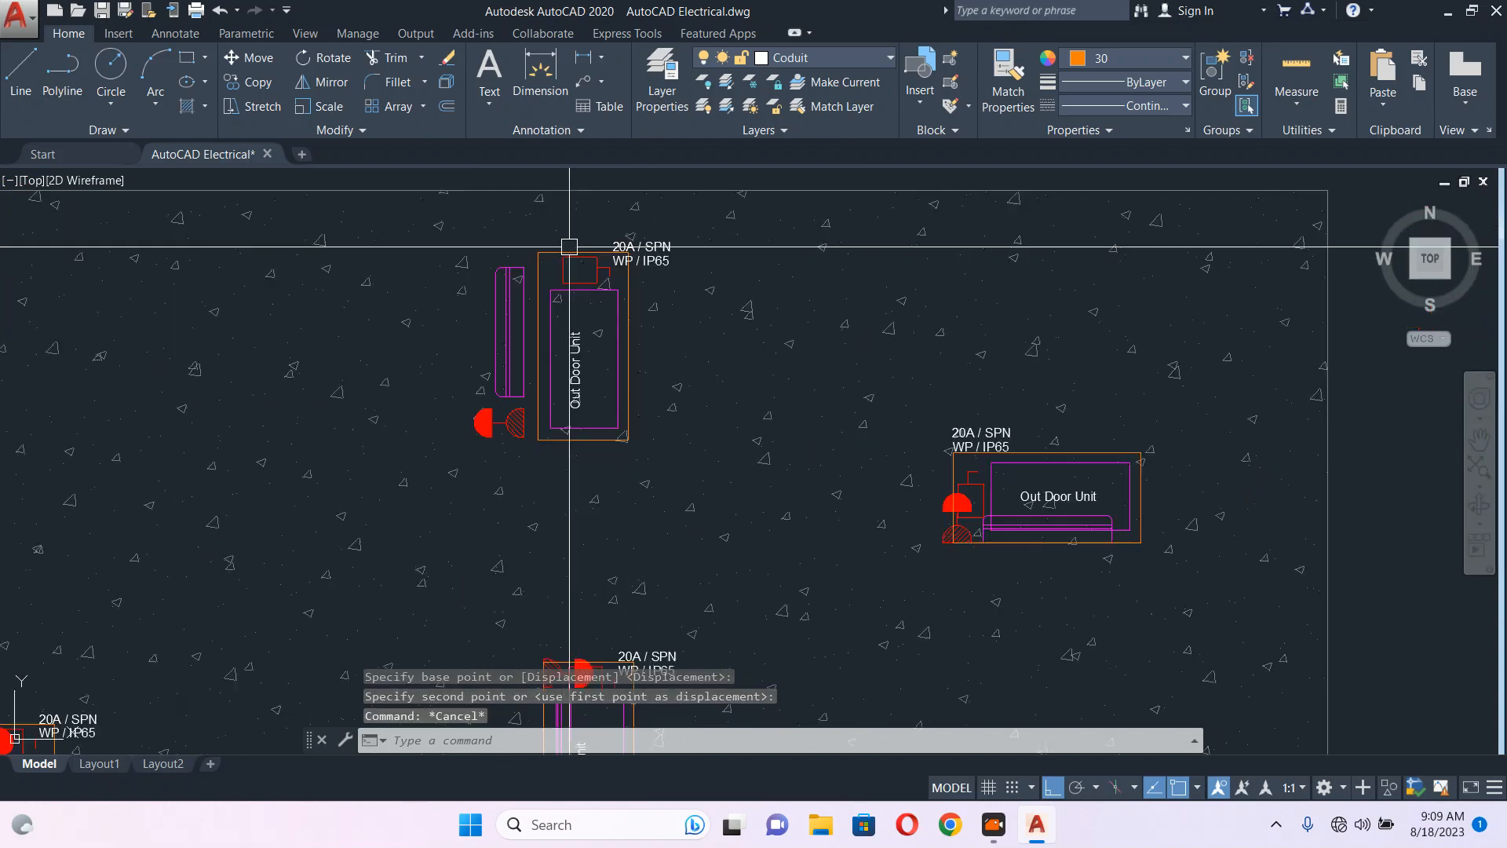
{"action": "left_click", "coordinate": [522, 228]}
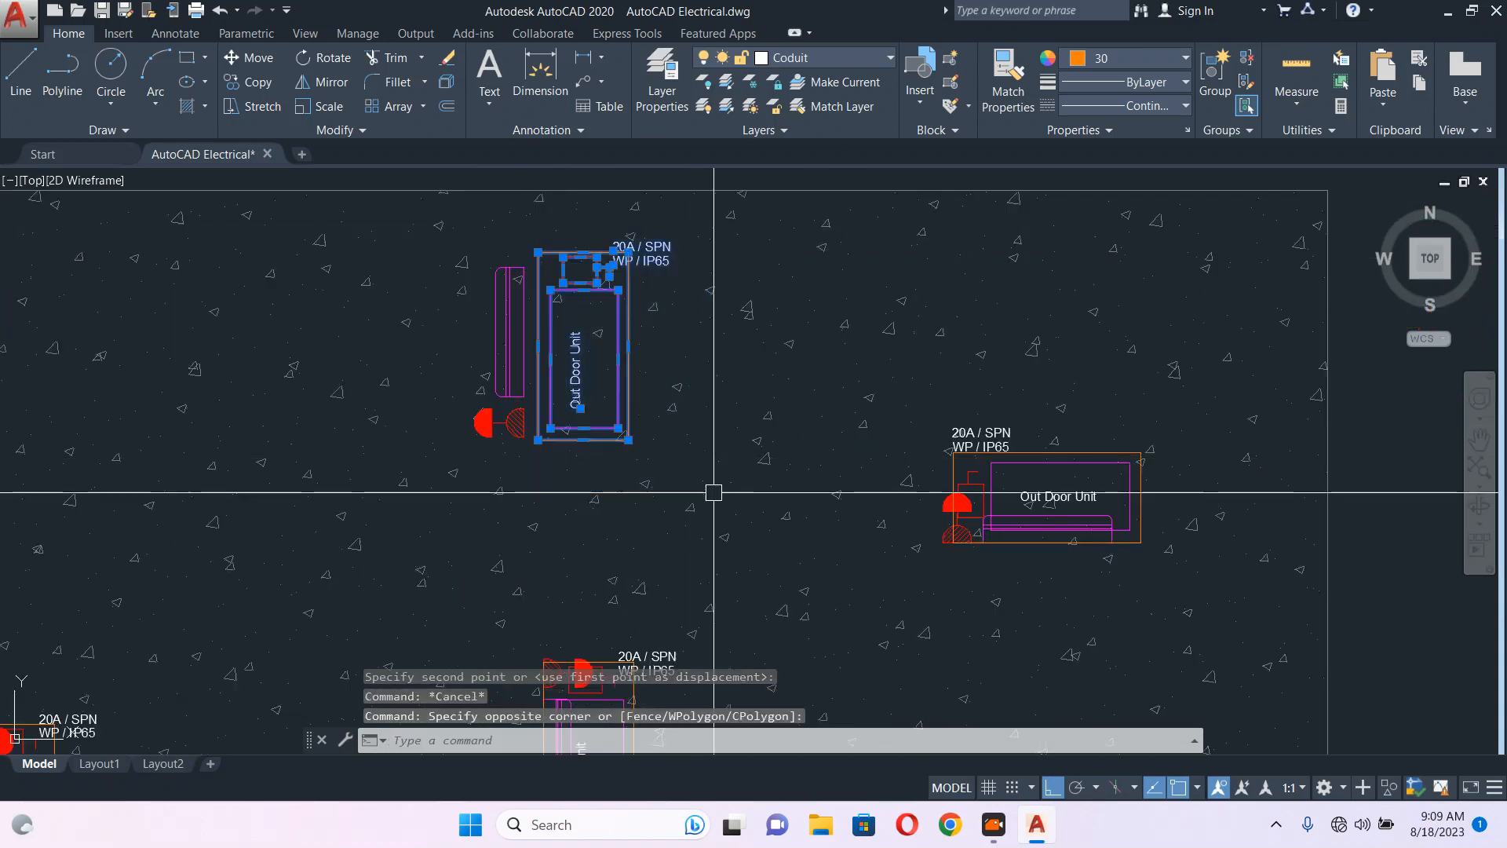
{"action": "left_click", "coordinate": [634, 464]}
{"action": "type", "text": "co"}
{"action": "key", "text": "Return"}
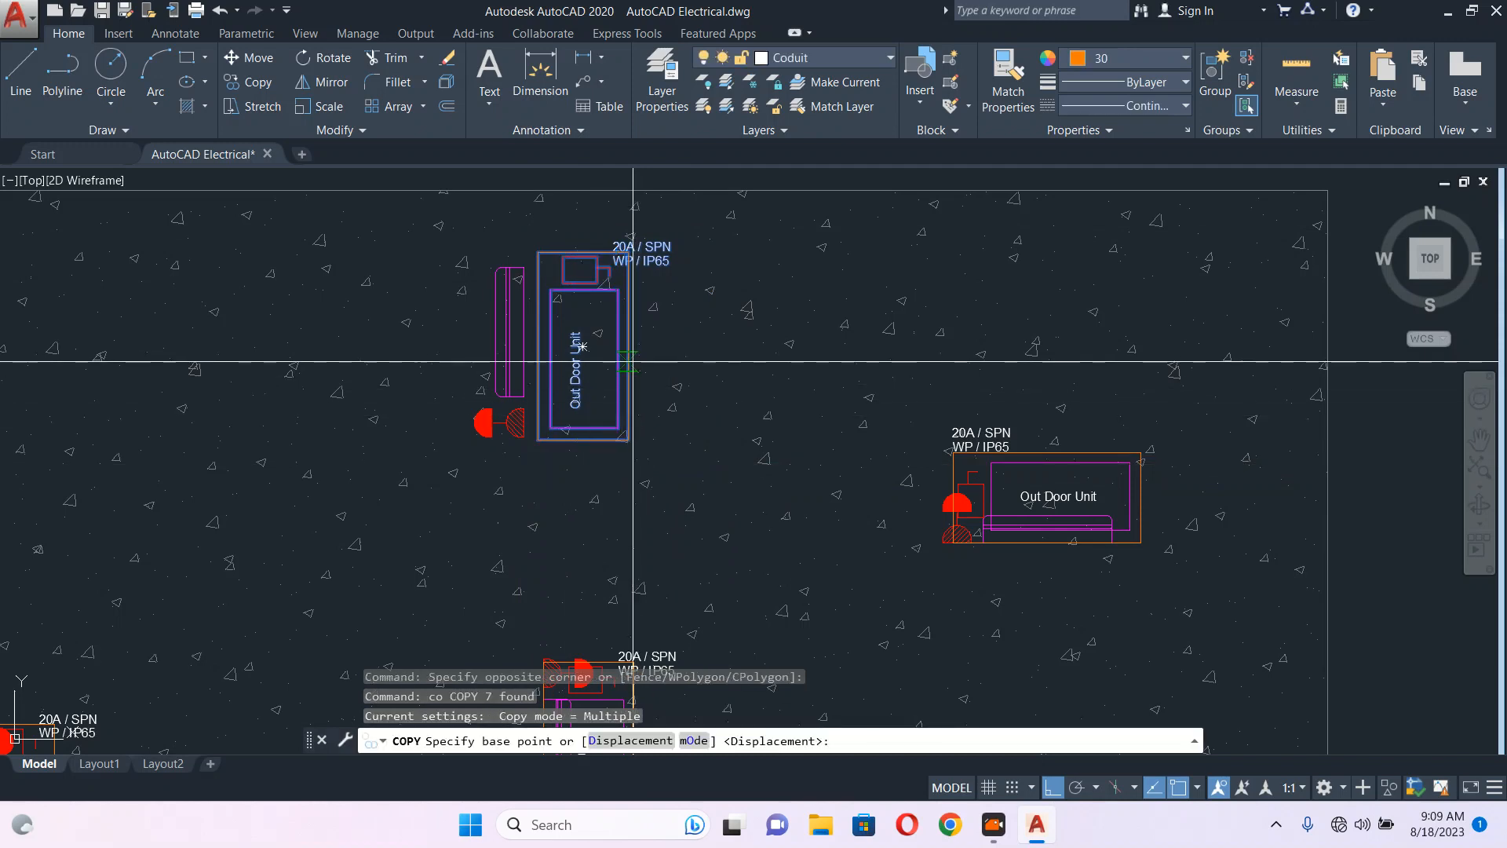
{"action": "left_click", "coordinate": [628, 361]}
{"action": "scroll", "coordinate": [821, 528], "scroll_direction": "down", "scroll_amount": 4}
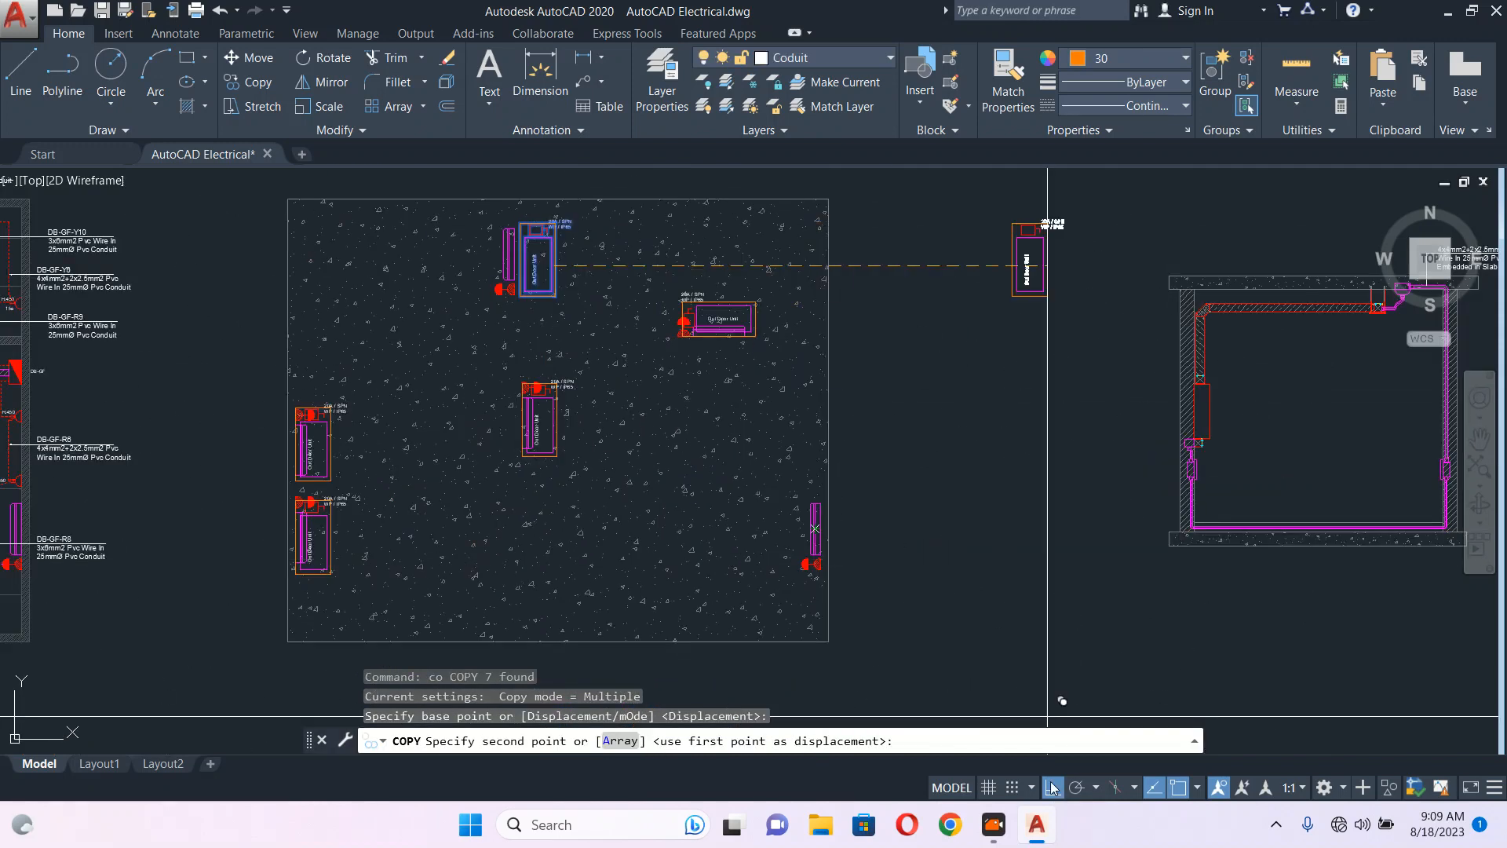
{"action": "scroll", "coordinate": [785, 495], "scroll_direction": "up", "scroll_amount": 6}
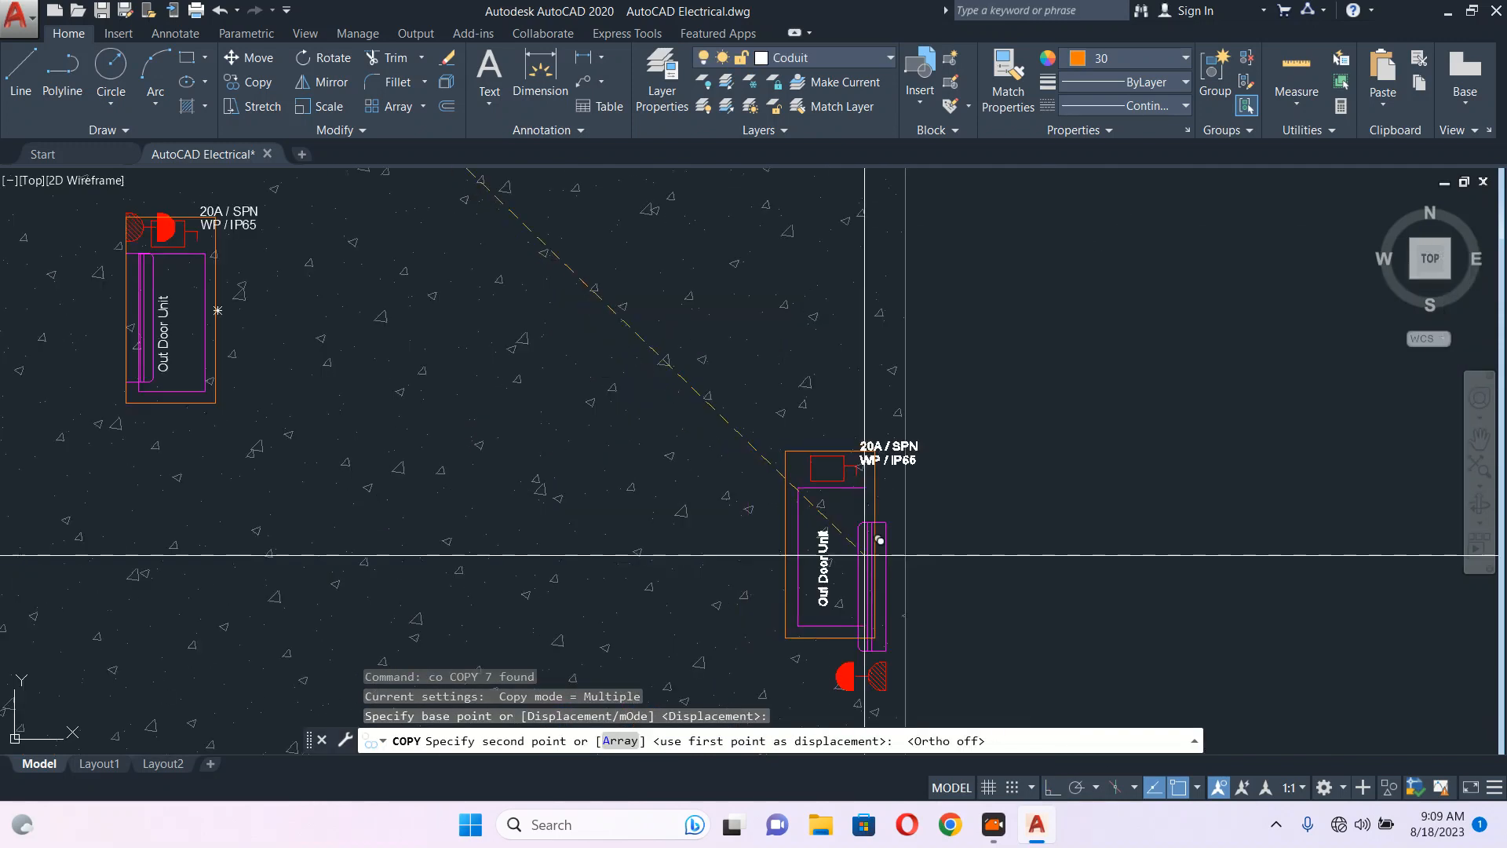
{"action": "left_click", "coordinate": [755, 441]}
{"action": "key", "text": "Escape"}
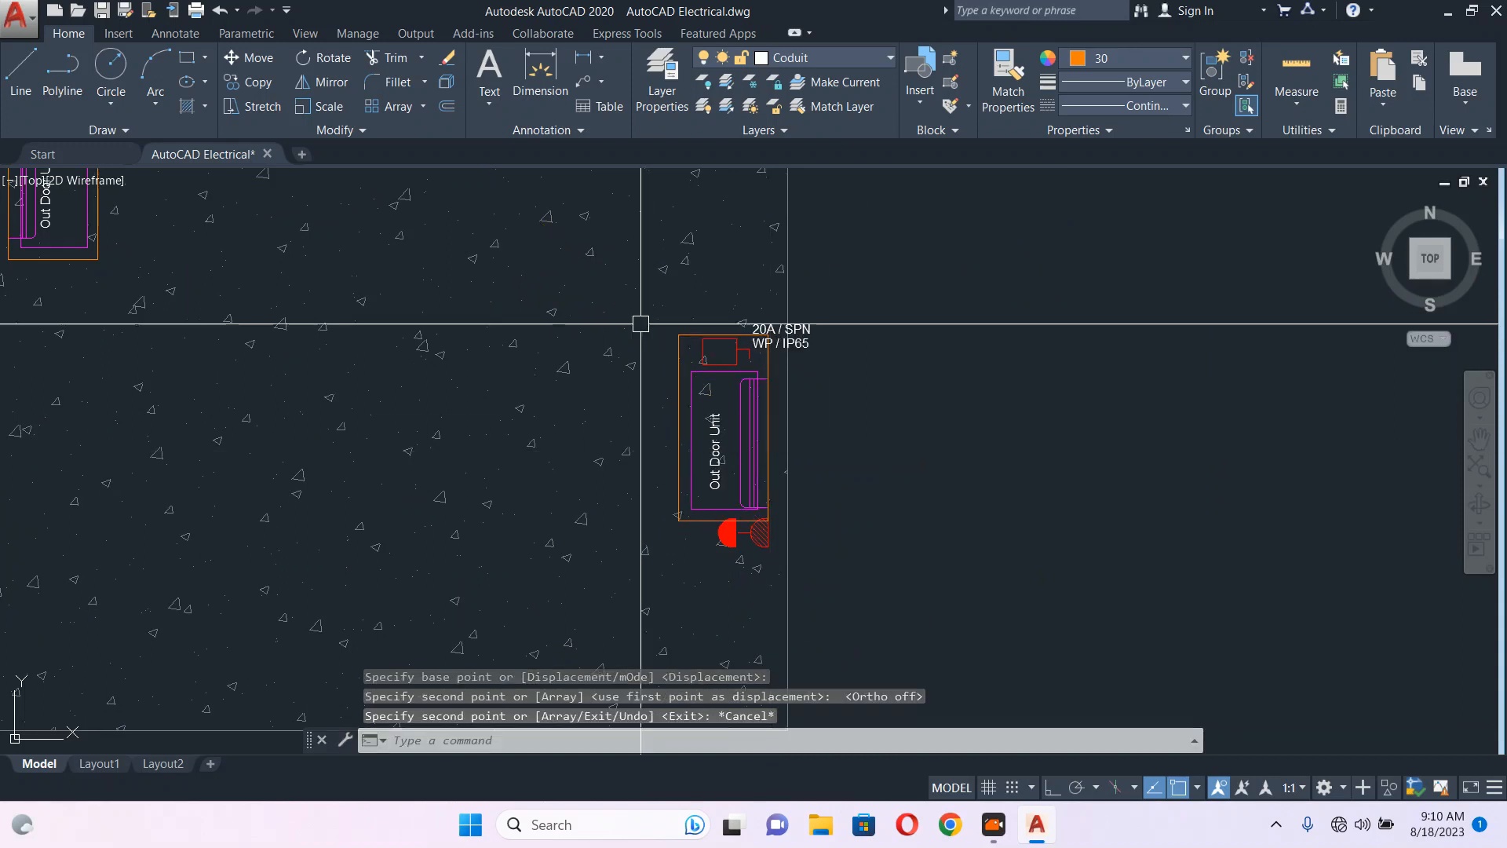
- Mirror the right-edge outdoor unit about a horizontal line through its side midpoint, with Ortho on, erasing the source objects
{"action": "left_click", "coordinate": [652, 292]}
{"action": "left_click", "coordinate": [892, 528]}
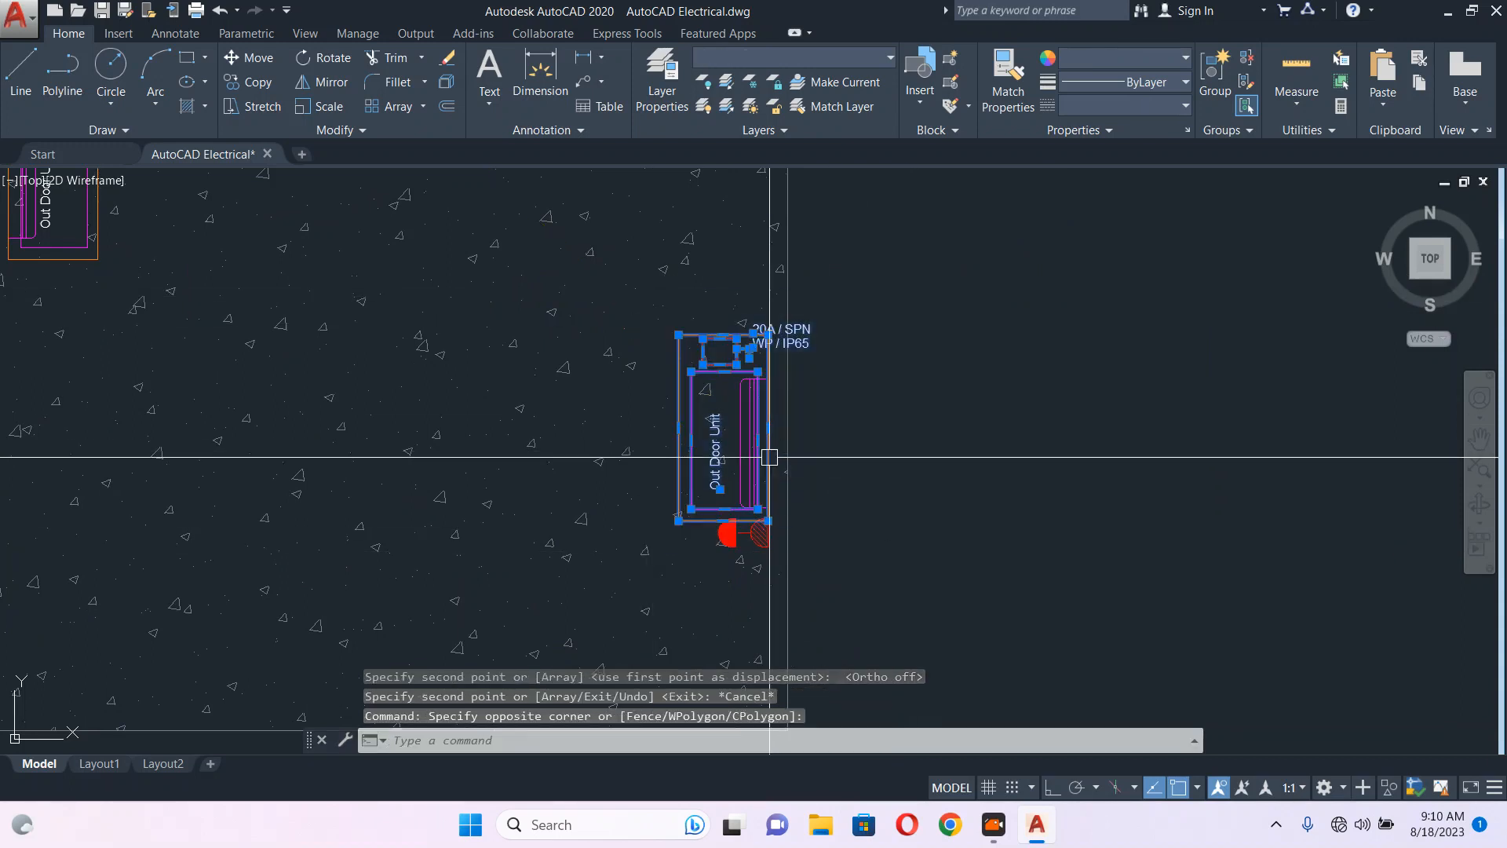
{"action": "type", "text": "mi"}
{"action": "key", "text": "Return"}
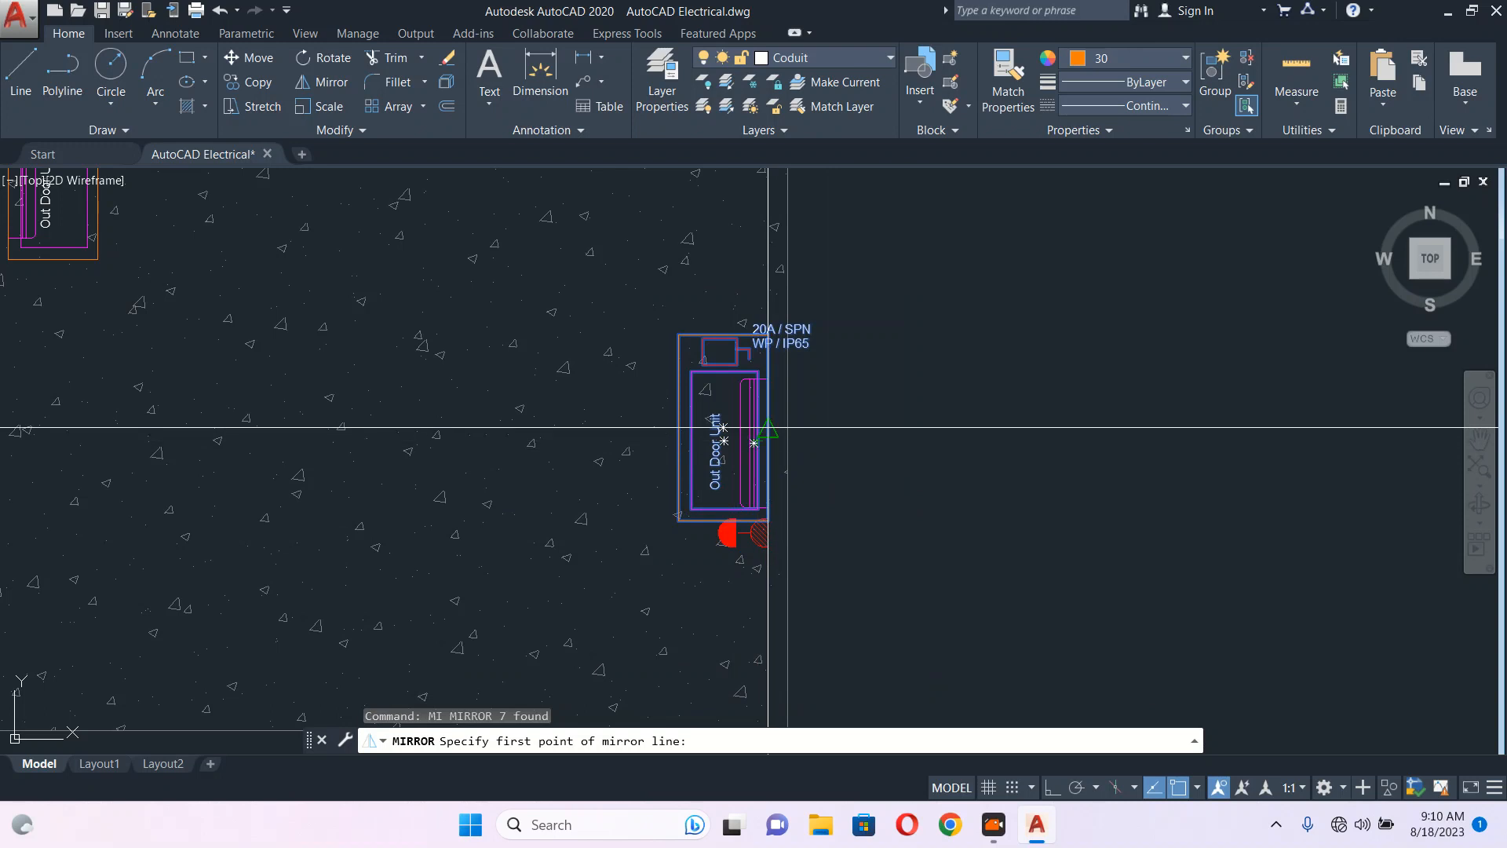
{"action": "left_click", "coordinate": [768, 428]}
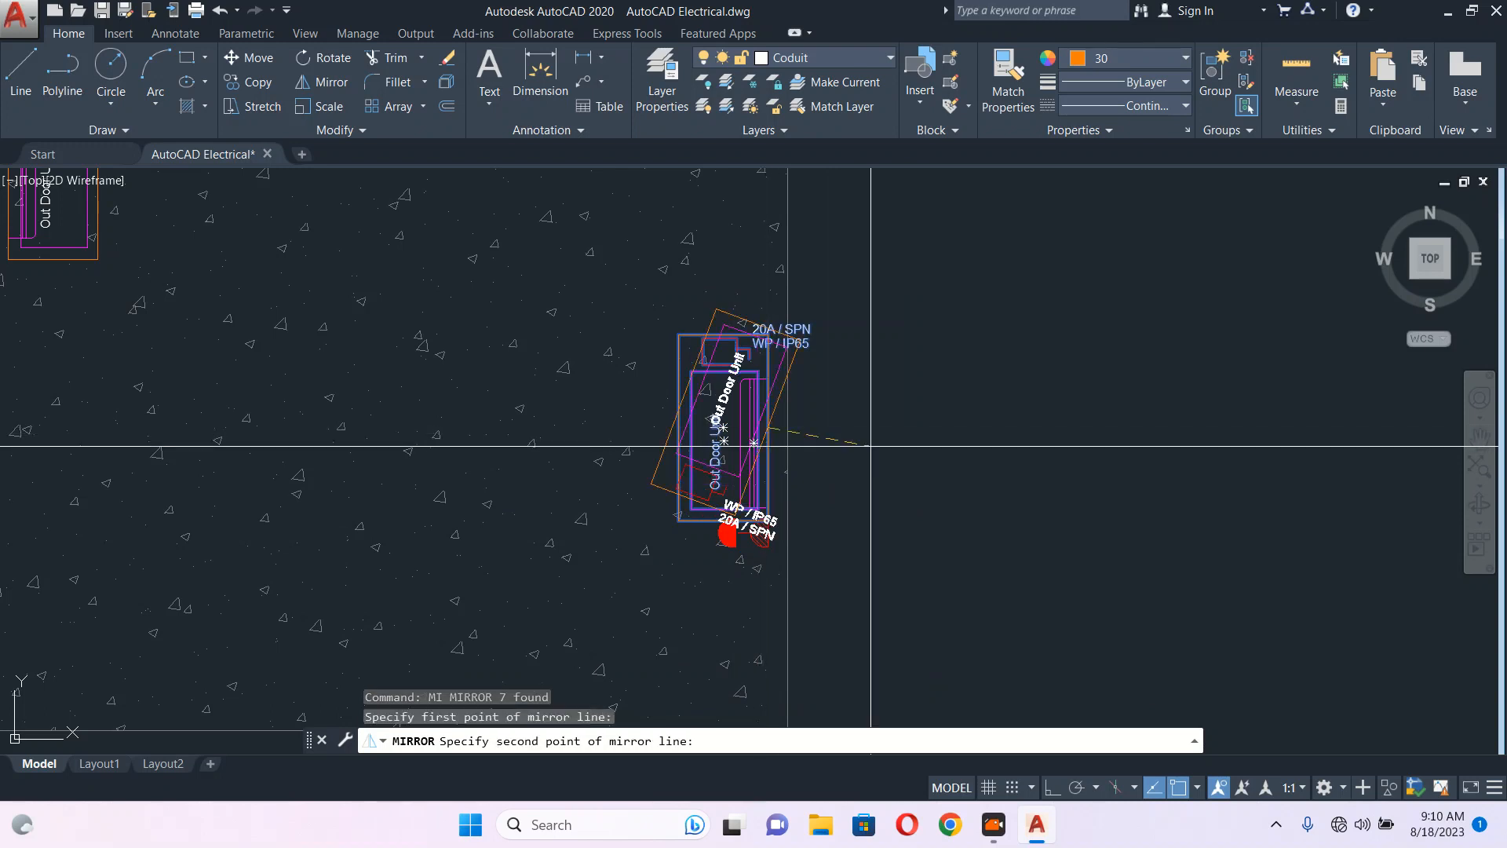
{"action": "left_click", "coordinate": [1051, 788]}
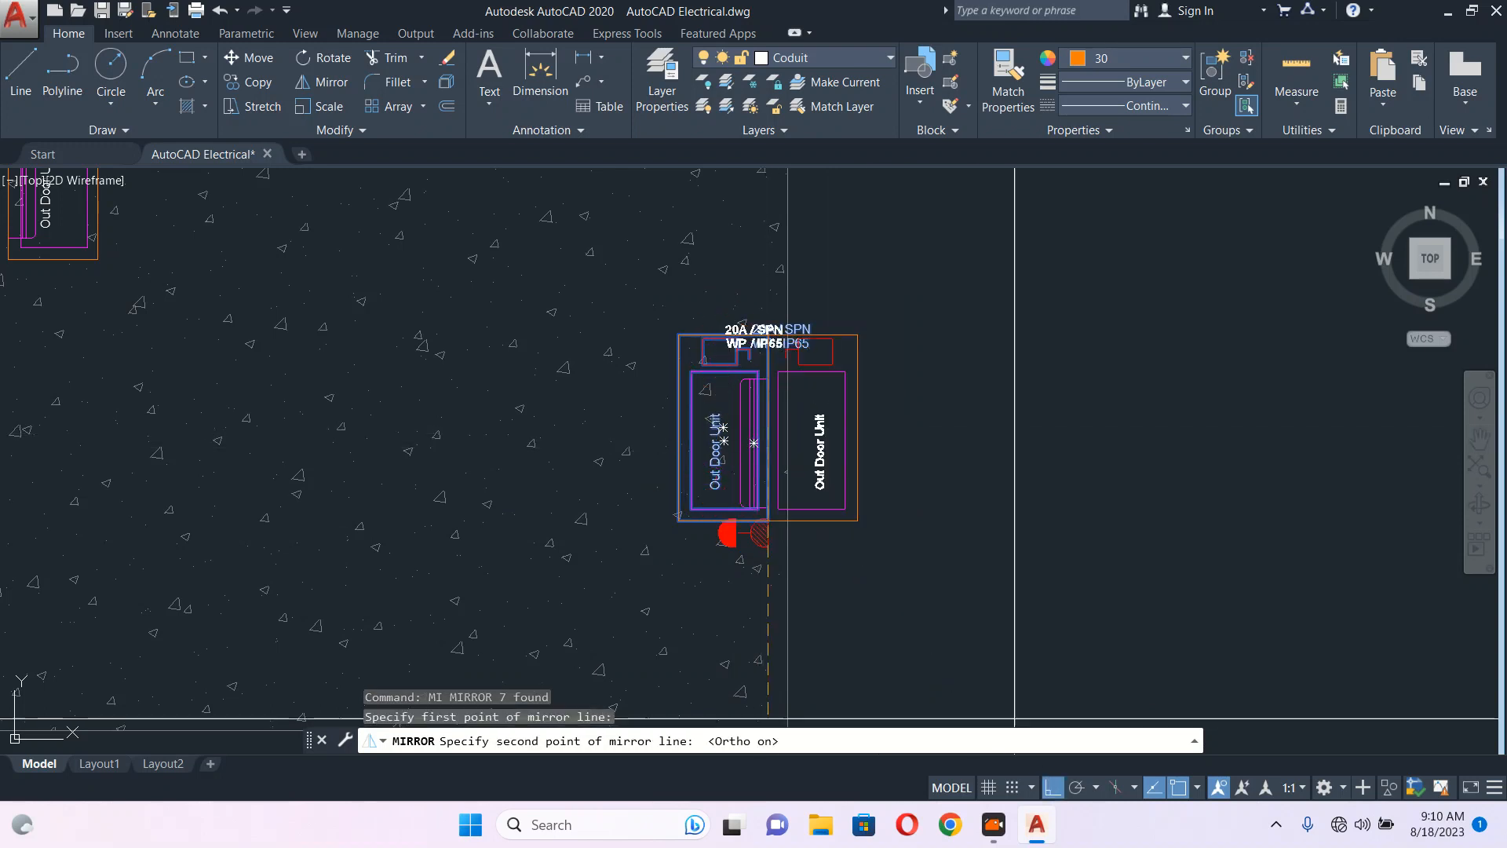
{"action": "left_click", "coordinate": [876, 401]}
{"action": "key", "text": "Return"}
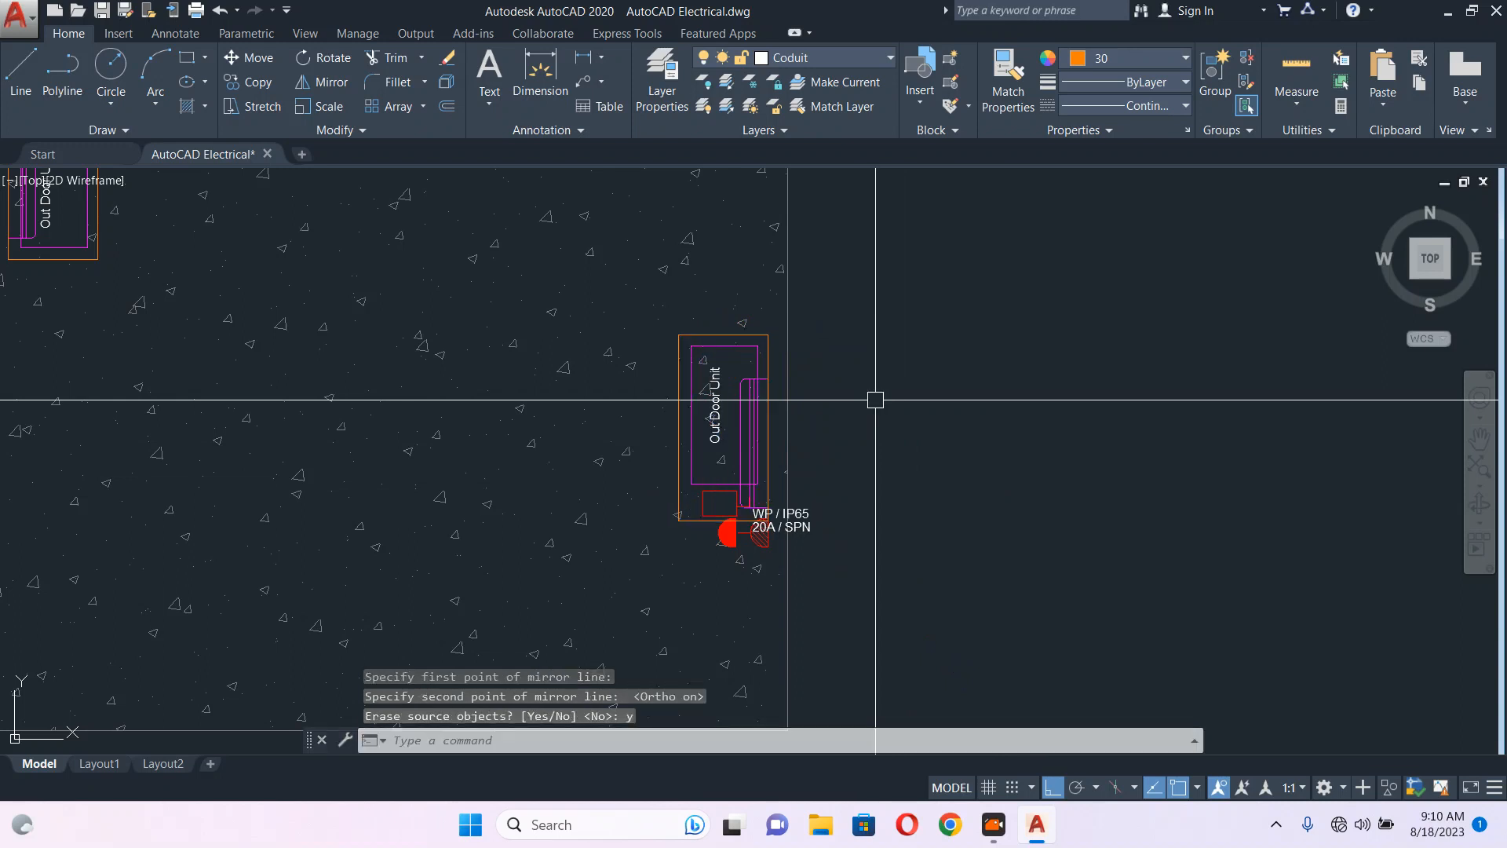
{"action": "key", "text": "Escape"}
- Erase the indoor unit symbol overlapping the outdoor unit at the hatched area's right edge
{"action": "left_click", "coordinate": [727, 541]}
{"action": "key", "text": "Escape"}
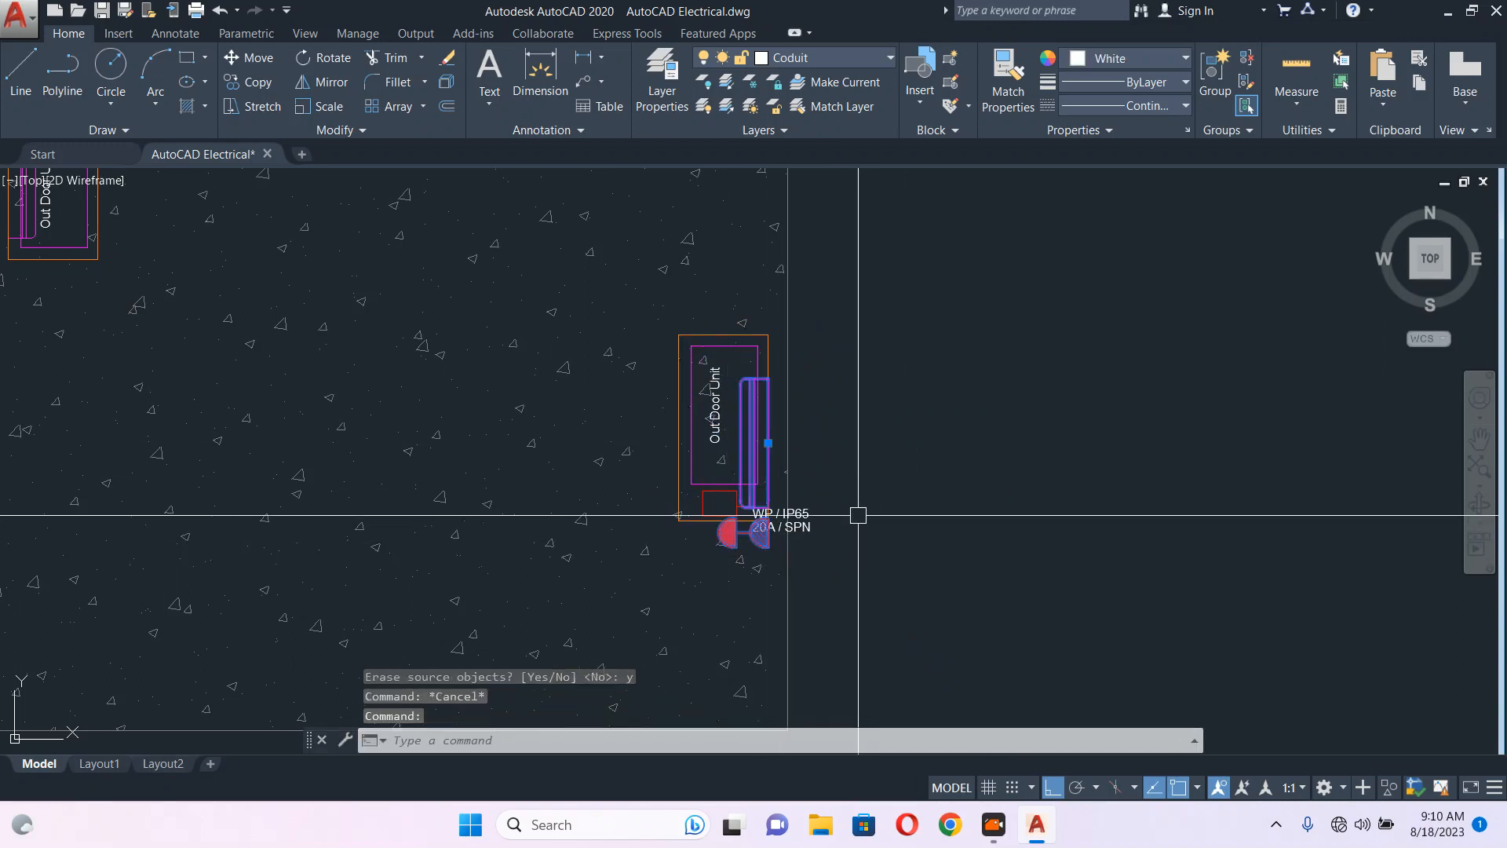
{"action": "type", "text": "e"}
{"action": "key", "text": "Return"}
- Erase the indoor unit symbol overlapping the central outdoor unit
{"action": "scroll", "coordinate": [820, 499], "scroll_direction": "down", "scroll_amount": 3}
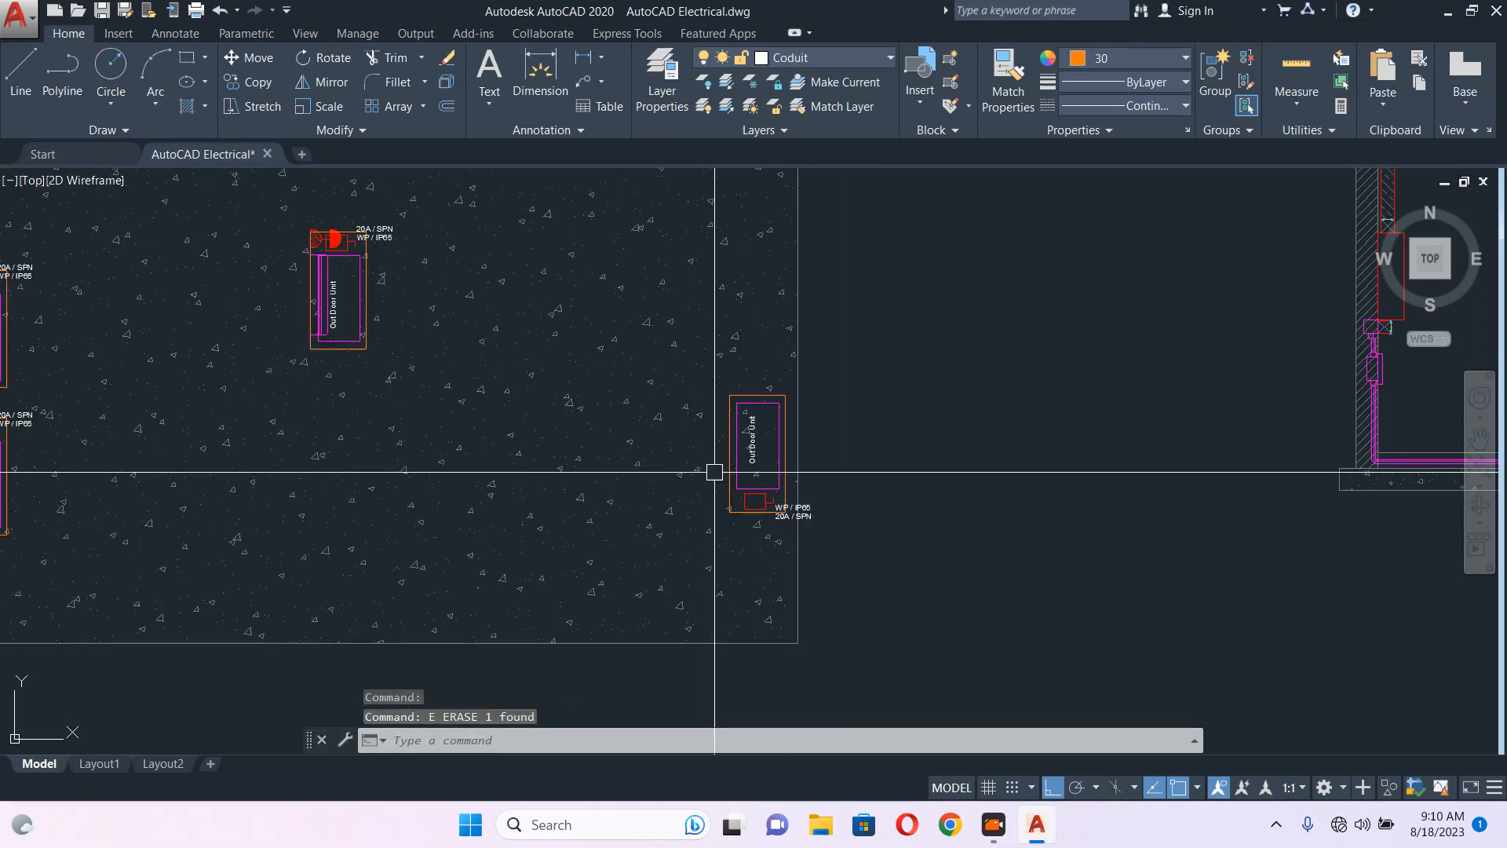
{"action": "middle_click_drag", "start_coordinate": [318, 255], "coordinate": [426, 346]}
{"action": "scroll", "coordinate": [424, 330], "scroll_direction": "up", "scroll_amount": 4}
{"action": "left_click", "coordinate": [424, 323]}
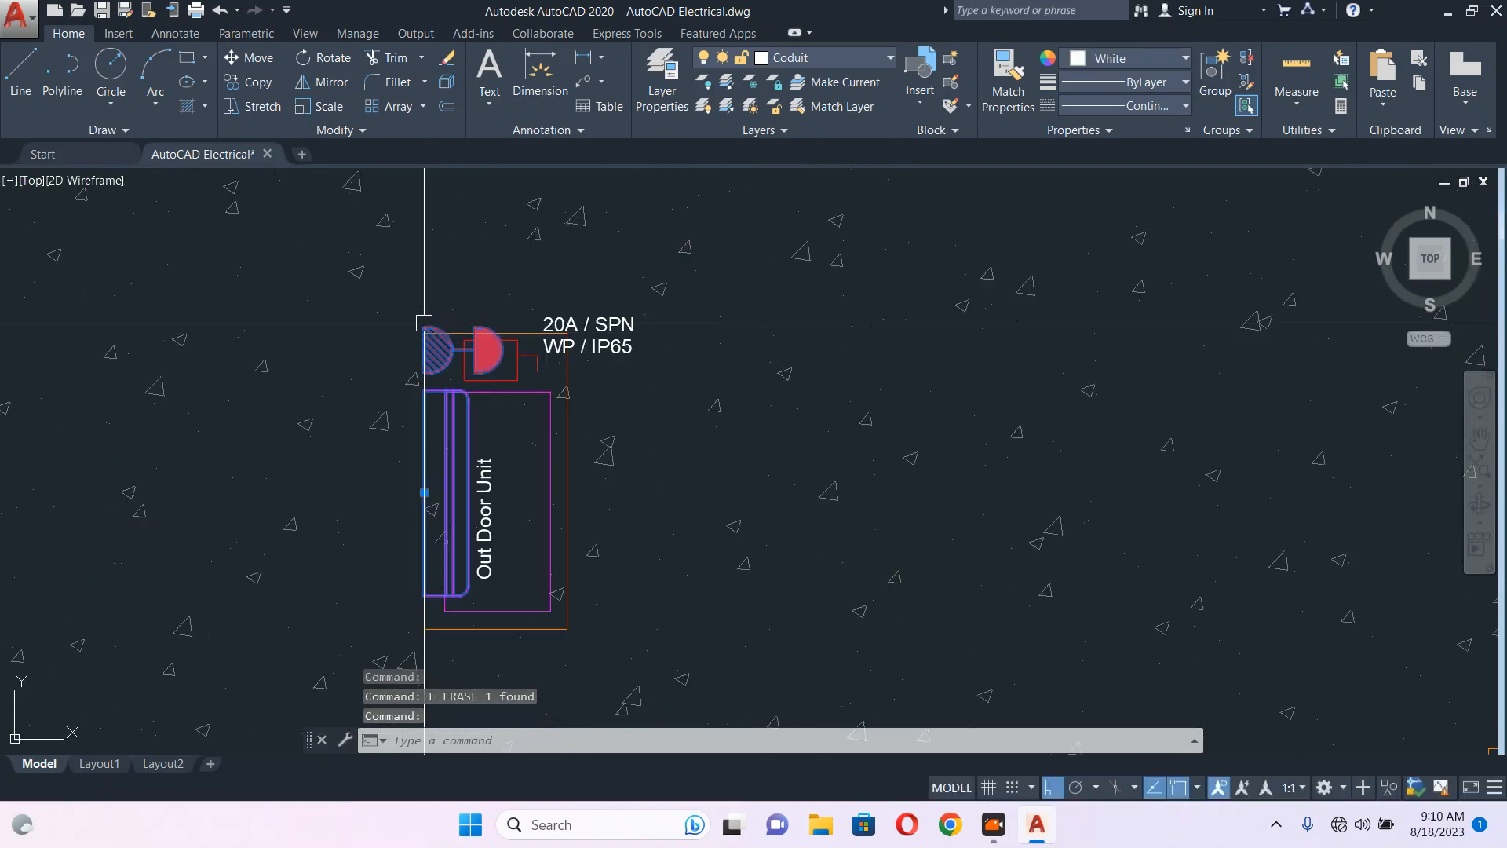
{"action": "type", "text": "e"}
{"action": "key", "text": "Return"}
- Erase the indoor unit symbol overlapping the upper outdoor unit at the hatched area's left edge
{"action": "scroll", "coordinate": [461, 354], "scroll_direction": "down", "scroll_amount": 5}
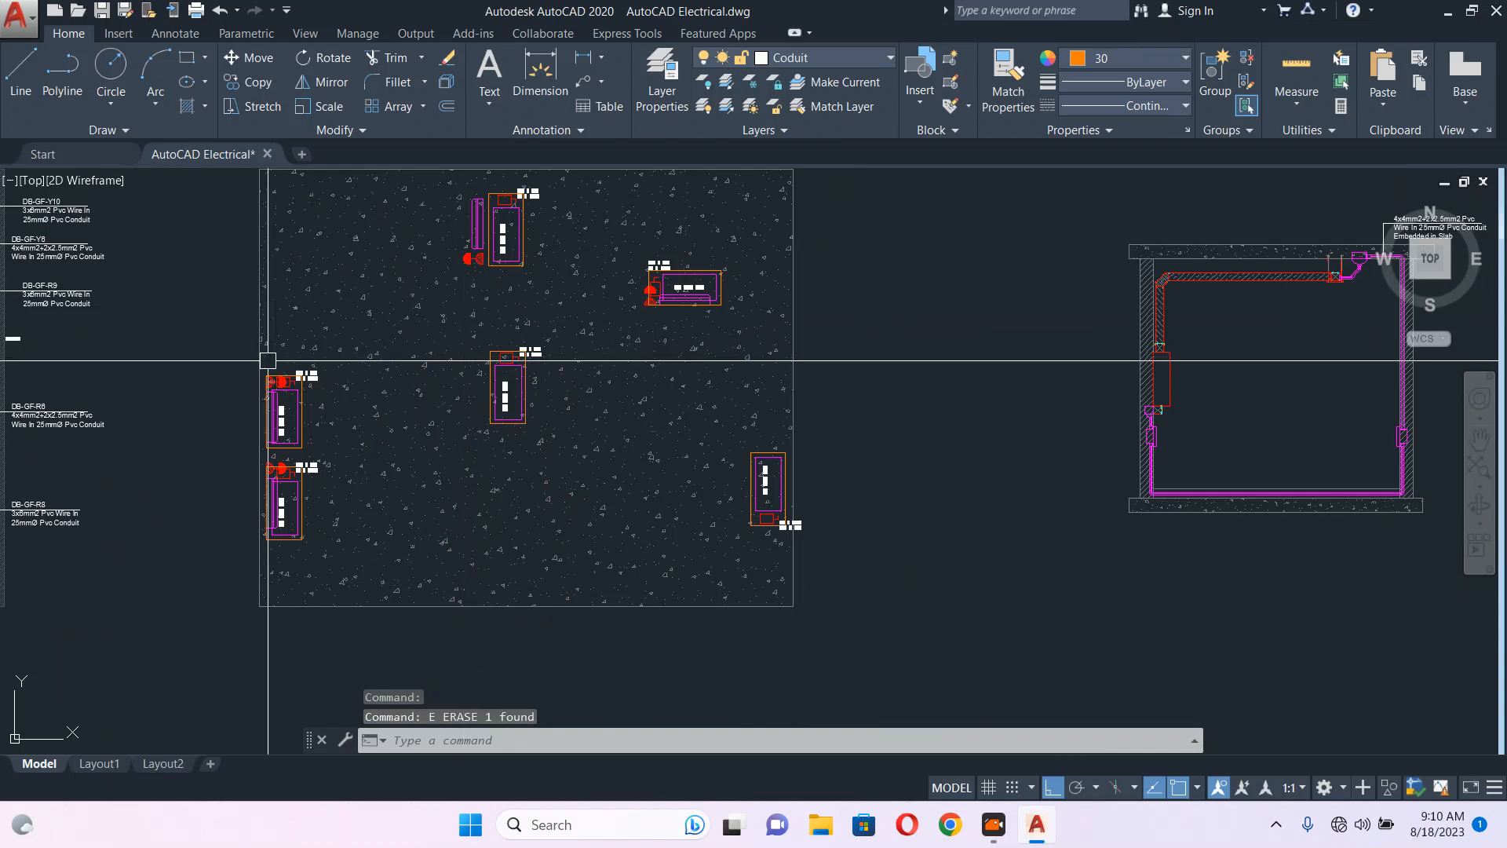
{"action": "left_click_drag", "start_coordinate": [247, 375], "coordinate": [388, 401]}
{"action": "scroll", "coordinate": [437, 429], "scroll_direction": "up", "scroll_amount": 8}
{"action": "left_click", "coordinate": [363, 219]}
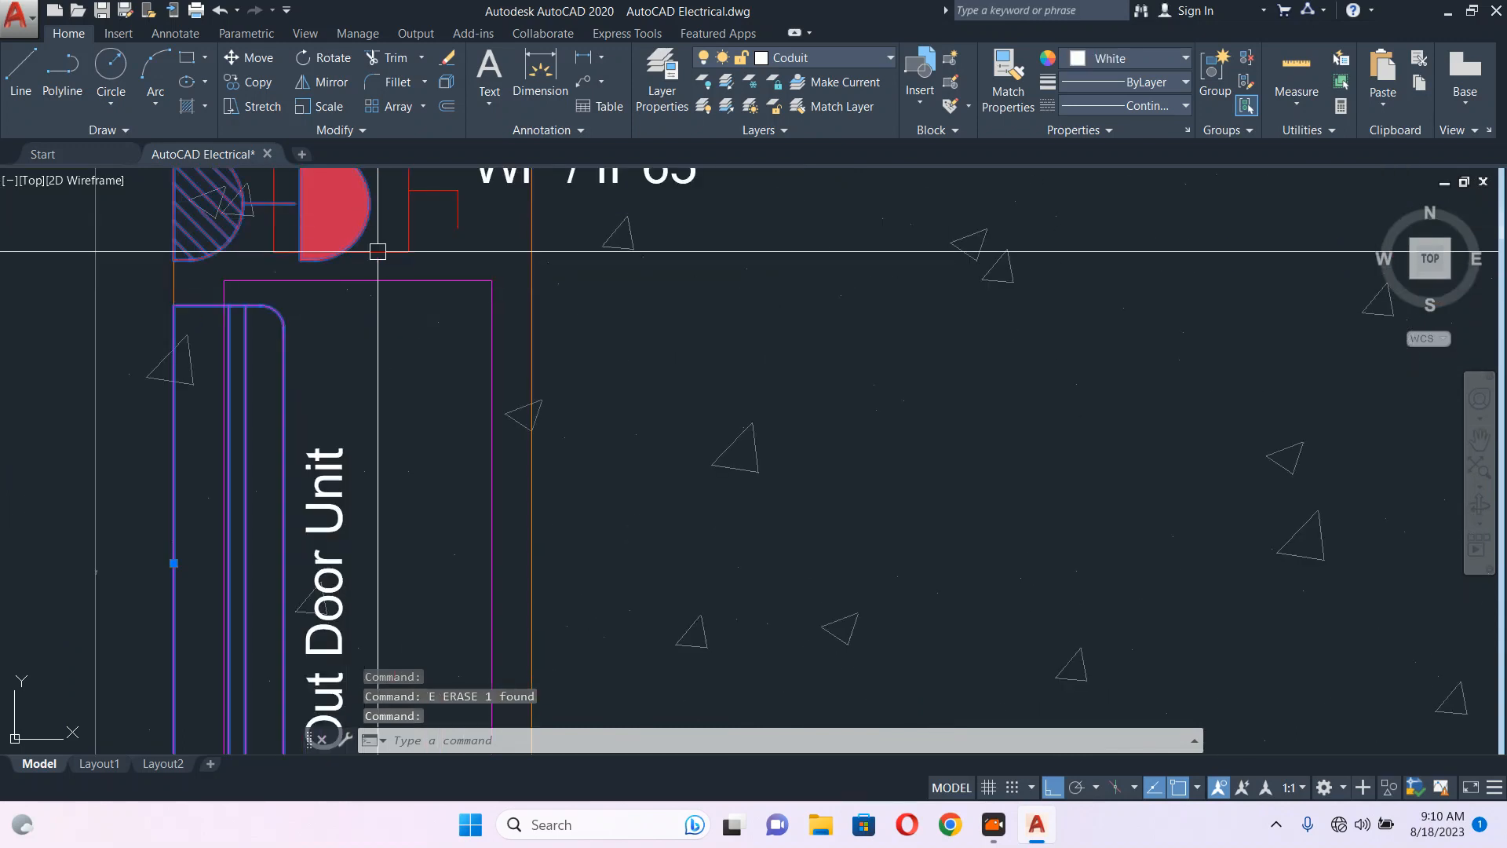
{"action": "type", "text": "e"}
{"action": "key", "text": "Return"}
{"action": "scroll", "coordinate": [375, 285], "scroll_direction": "down", "scroll_amount": 6}
{"action": "middle_click_drag", "start_coordinate": [404, 431], "coordinate": [432, 309]}
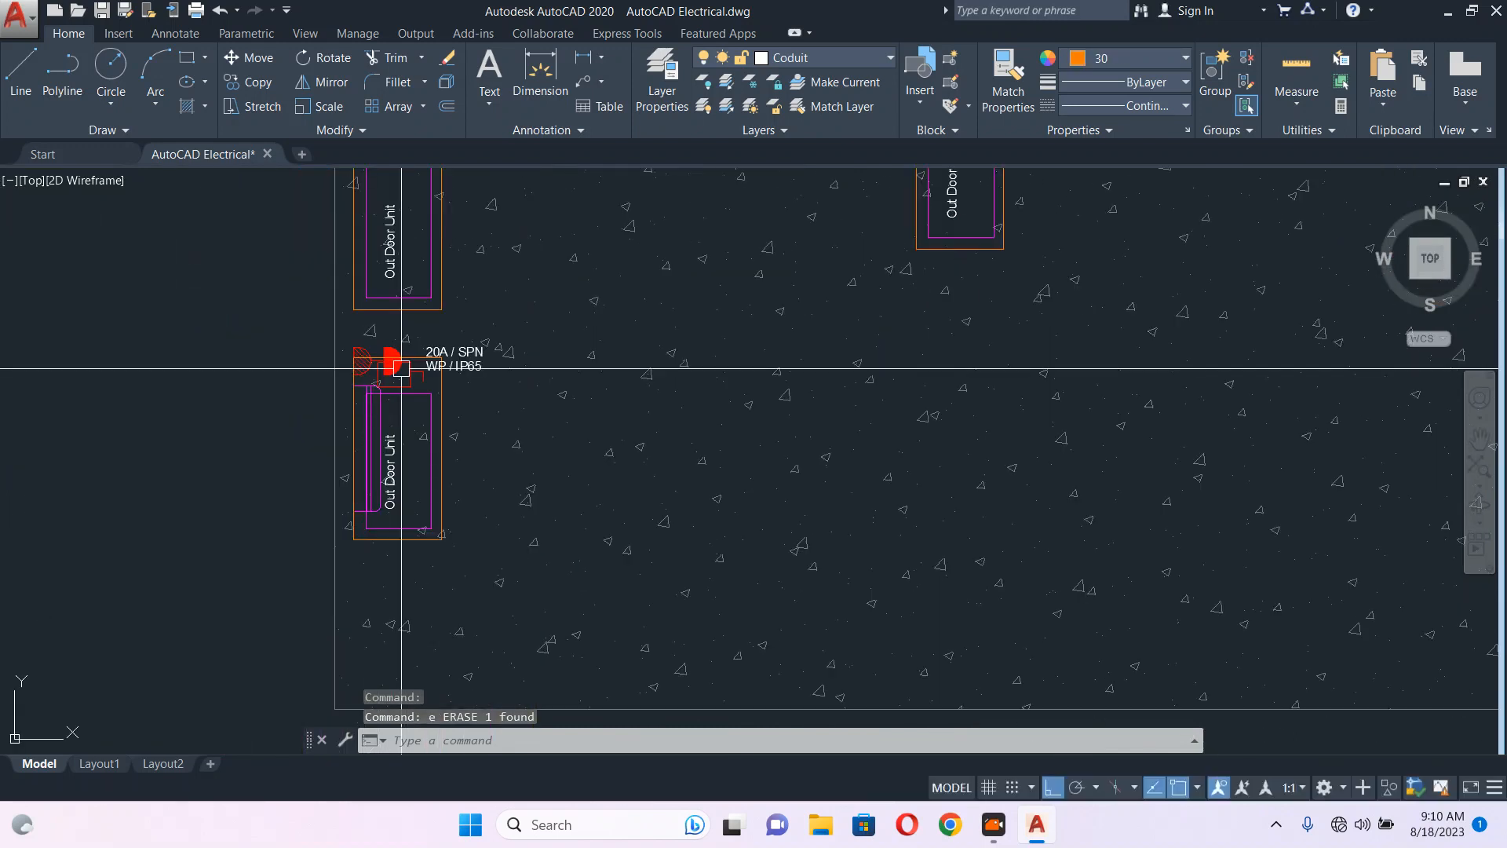
- Erase the indoor unit symbol overlapping the lower outdoor unit at the hatched area's left edge
{"action": "scroll", "coordinate": [401, 368], "scroll_direction": "up", "scroll_amount": 4}
{"action": "left_click", "coordinate": [385, 380]}
{"action": "type", "text": "e"}
{"action": "key", "text": "Return"}
{"action": "scroll", "coordinate": [385, 380], "scroll_direction": "down", "scroll_amount": 6}
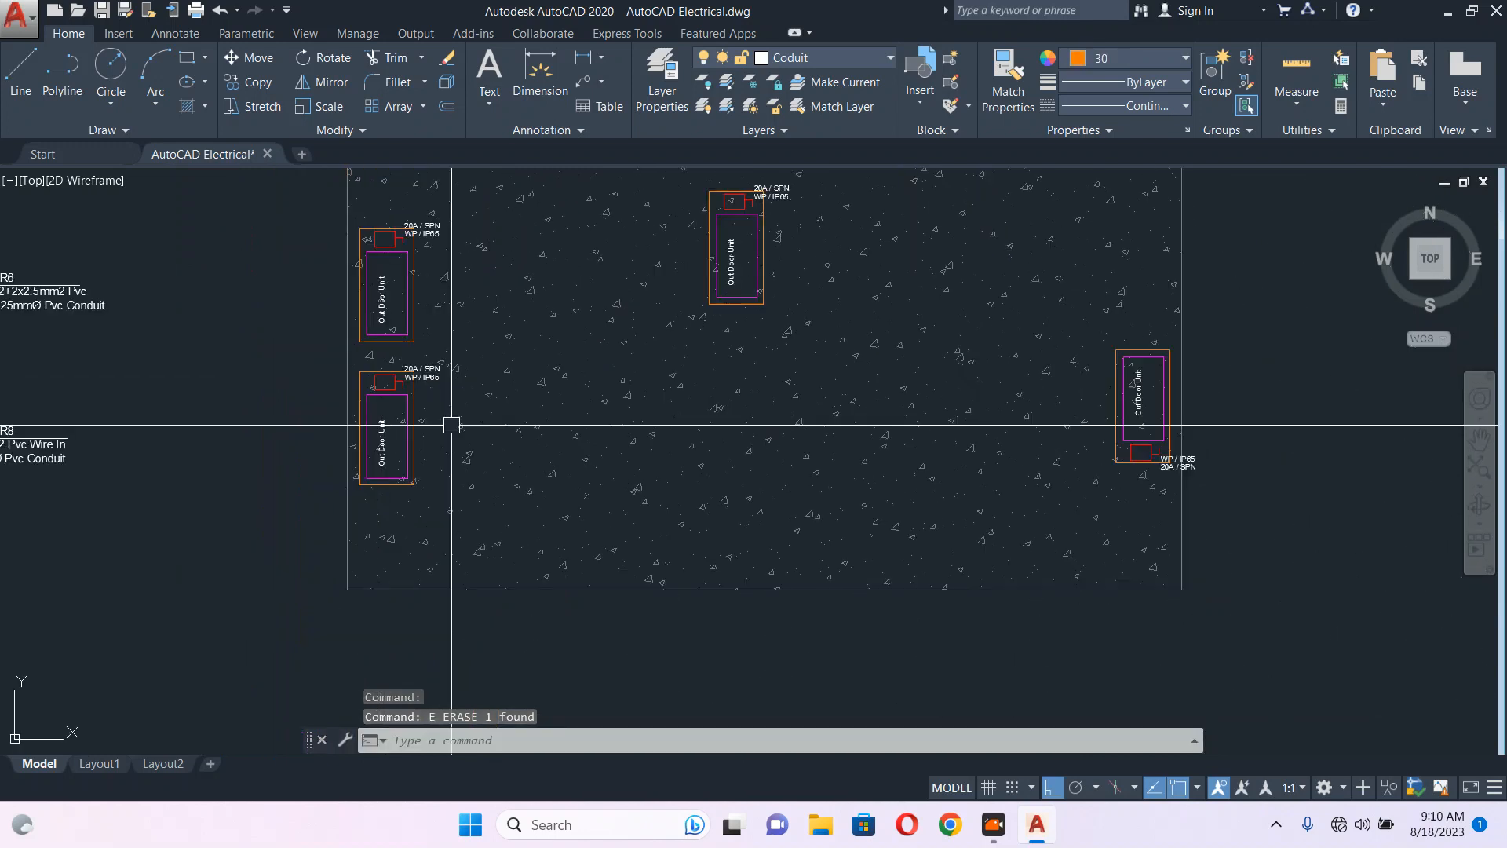
- Mirror the topmost outdoor unit with its isolator and labels about a horizontal line through its side midpoint, erasing the source objects
{"action": "middle_click_drag", "start_coordinate": [691, 350], "coordinate": [618, 555]}
{"action": "middle_click_drag", "start_coordinate": [756, 358], "coordinate": [713, 484]}
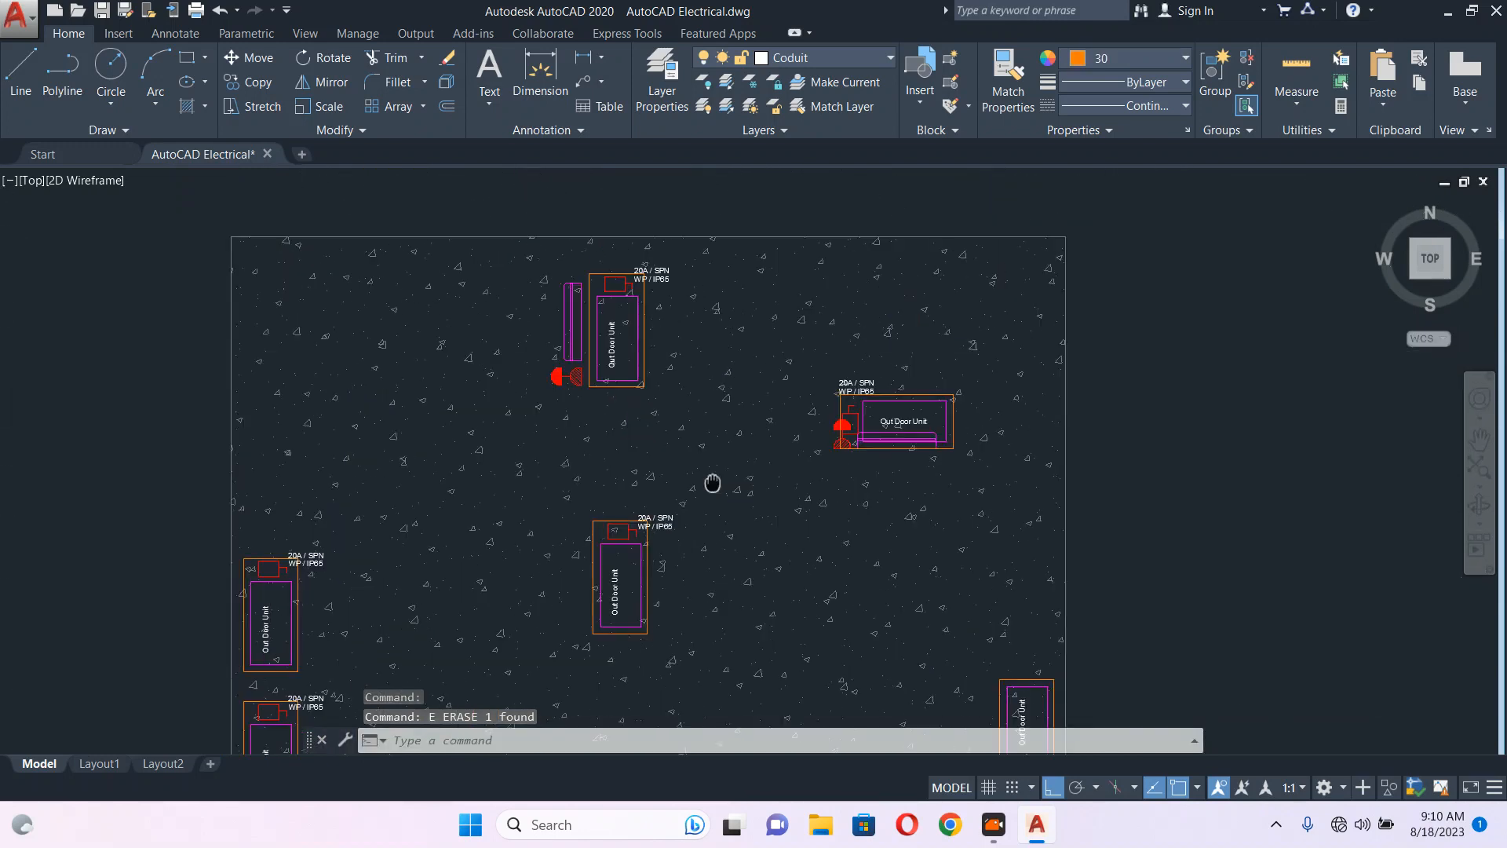
{"action": "scroll", "coordinate": [550, 253], "scroll_direction": "up", "scroll_amount": 4}
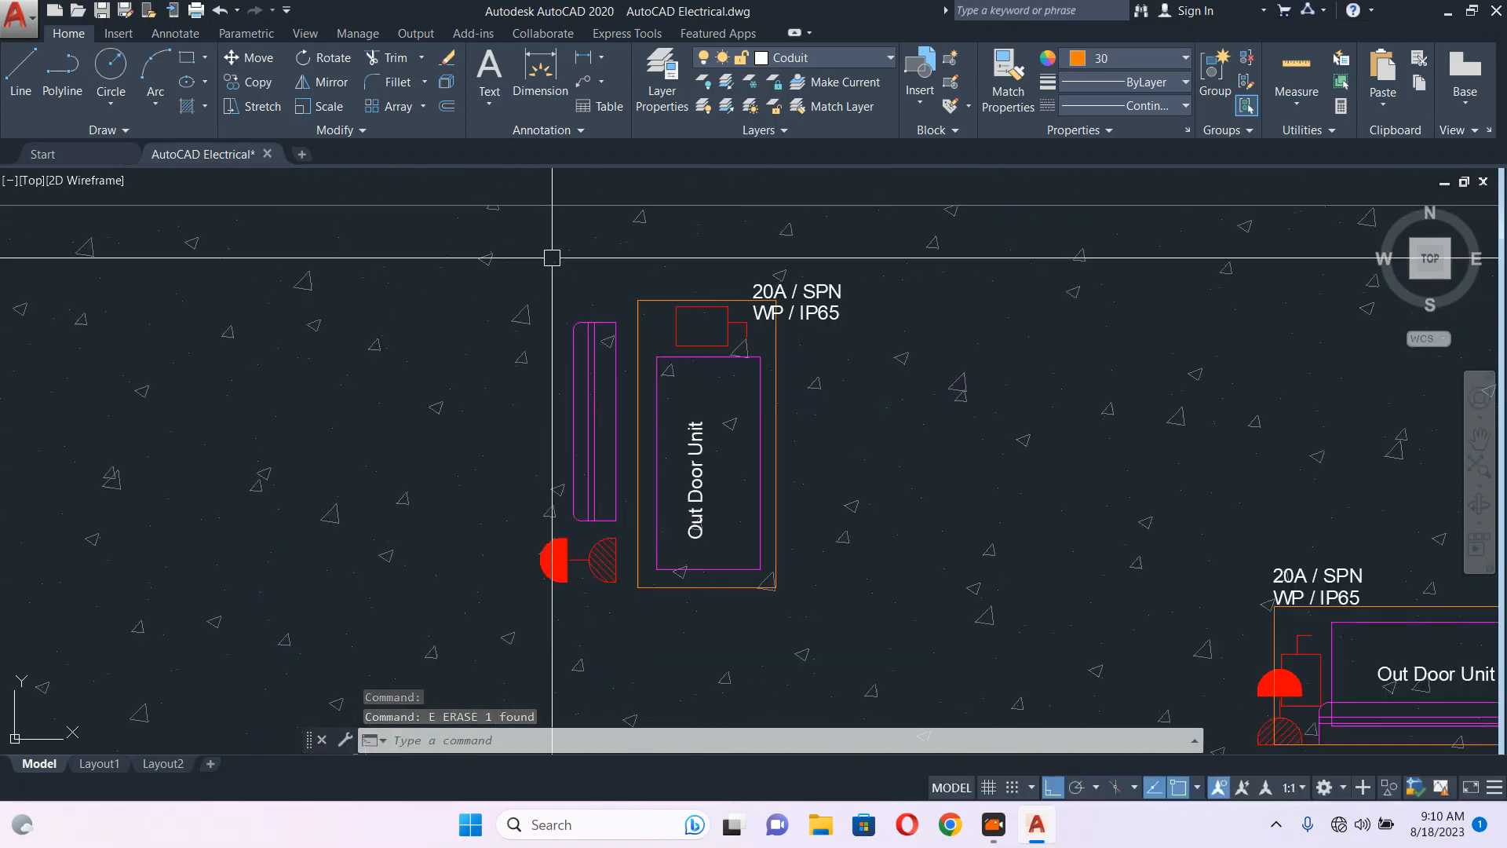
{"action": "left_click", "coordinate": [622, 261]}
{"action": "middle_click_drag", "start_coordinate": [794, 534], "coordinate": [609, 458]}
{"action": "left_click", "coordinate": [701, 589]}
{"action": "type", "text": "m"}
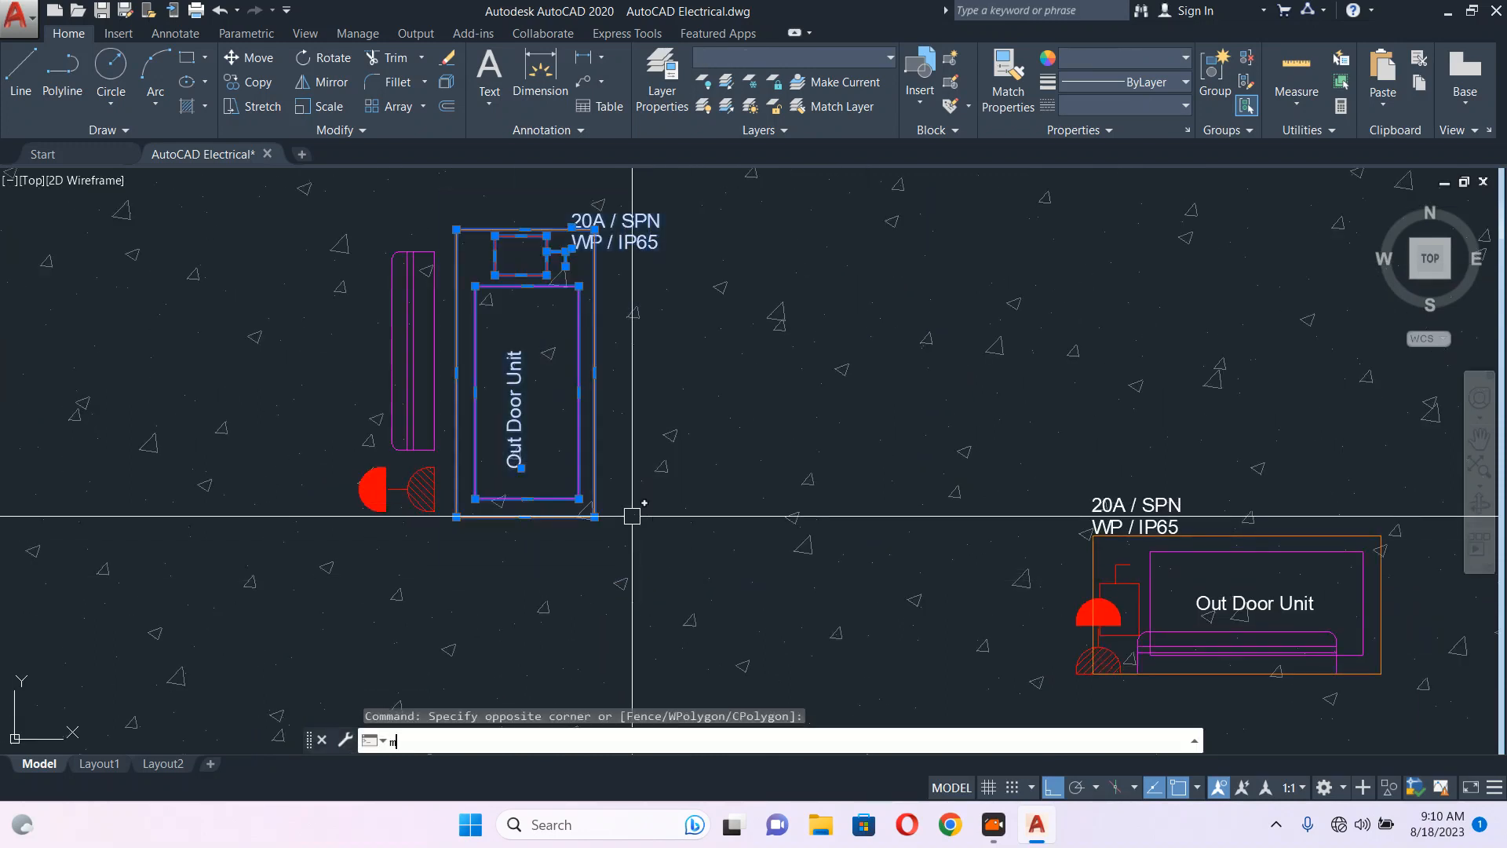
{"action": "type", "text": "i"}
{"action": "key", "text": "Return"}
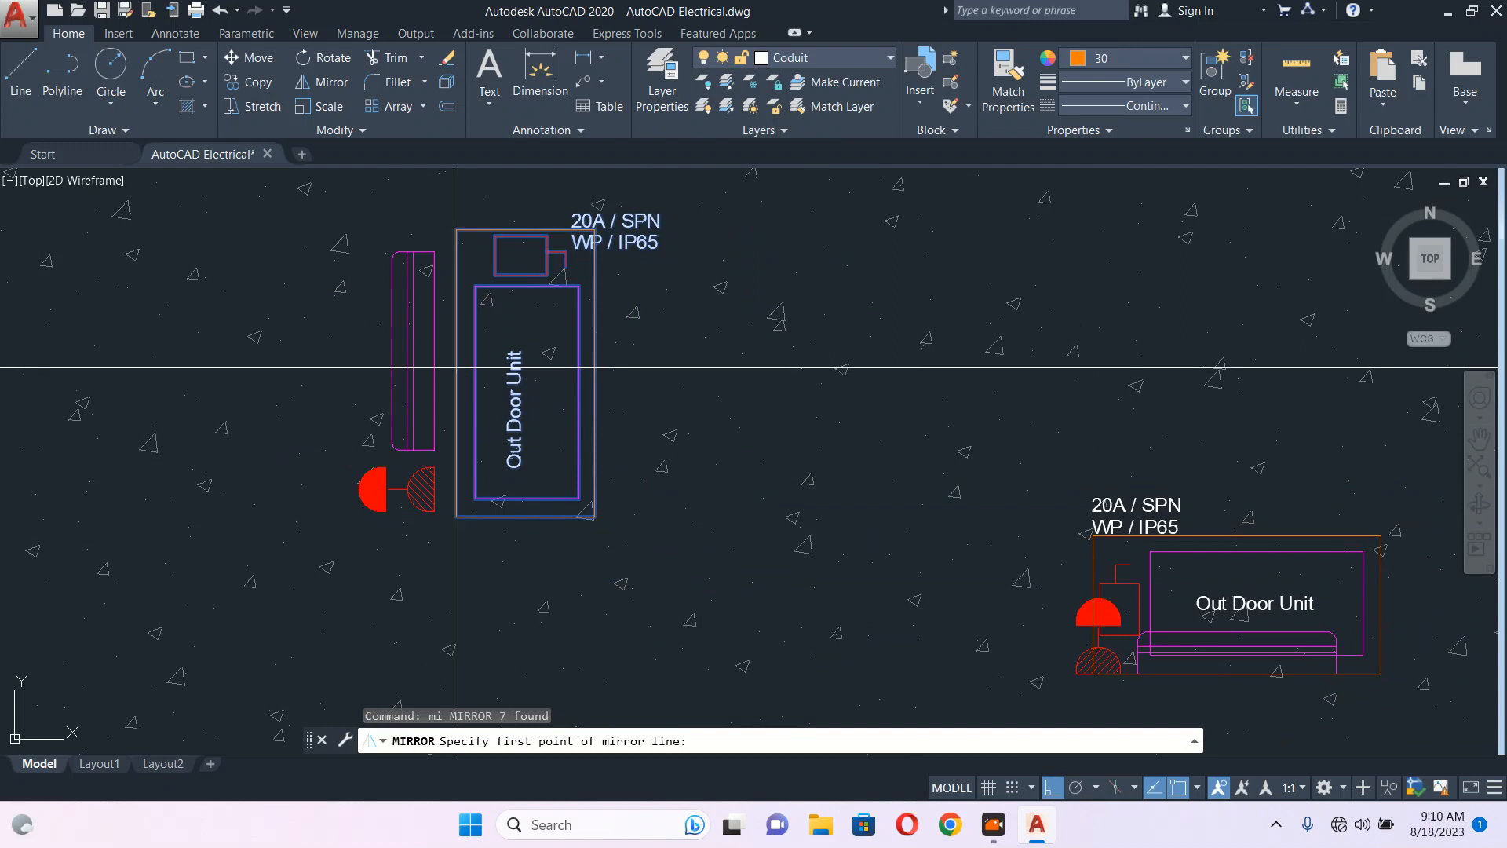
{"action": "left_click", "coordinate": [456, 373]}
{"action": "left_click", "coordinate": [691, 397]}
{"action": "type", "text": "y"}
{"action": "key", "text": "Return"}
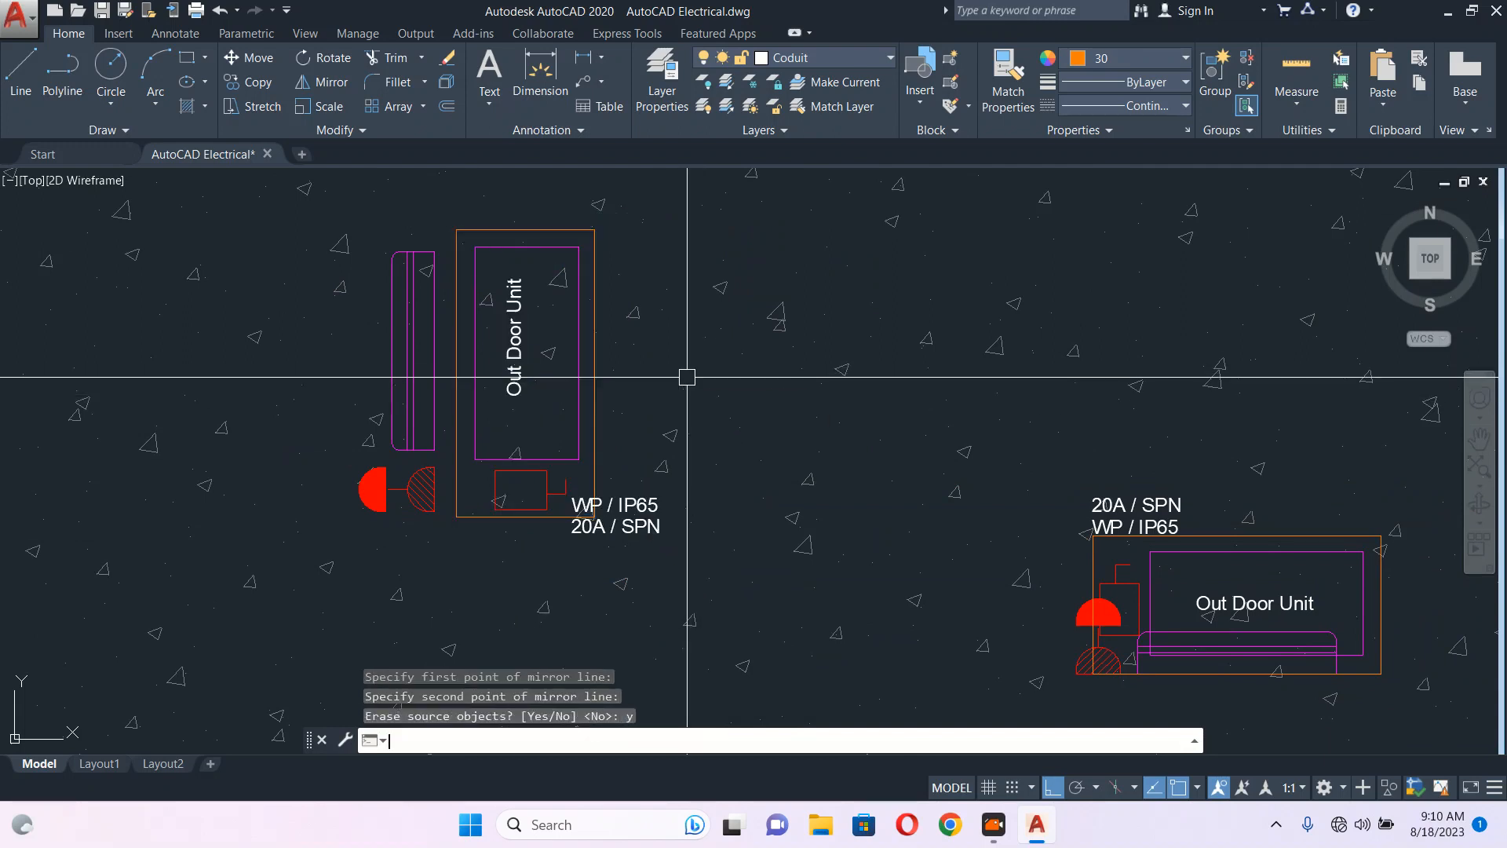
{"action": "key", "text": "Escape"}
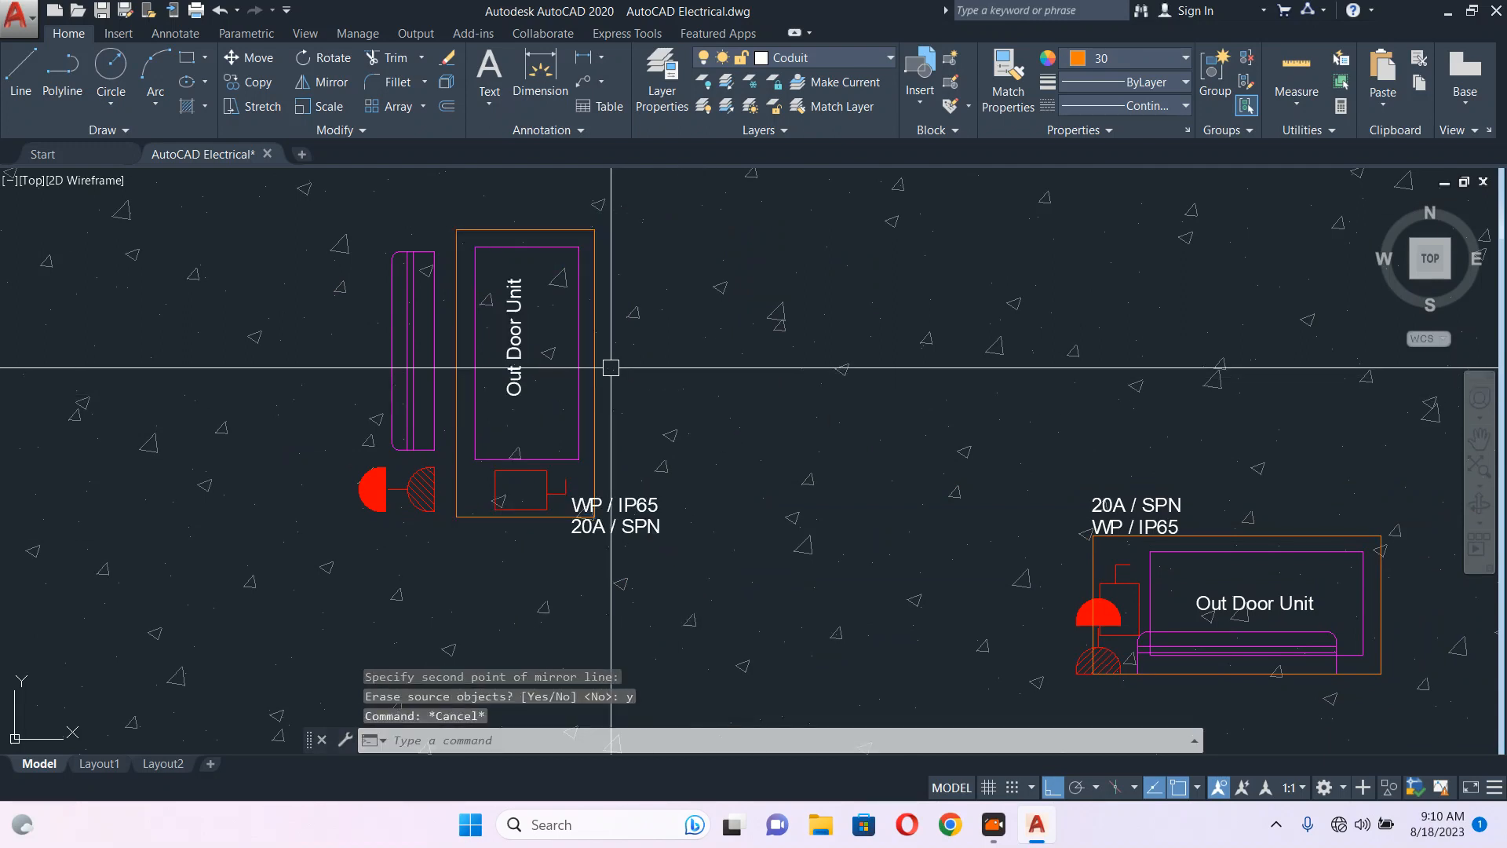
{"action": "left_click", "coordinate": [405, 360]}
{"action": "type", "text": "e"}
{"action": "key", "text": "Escape"}
{"action": "key", "text": "Escape"}
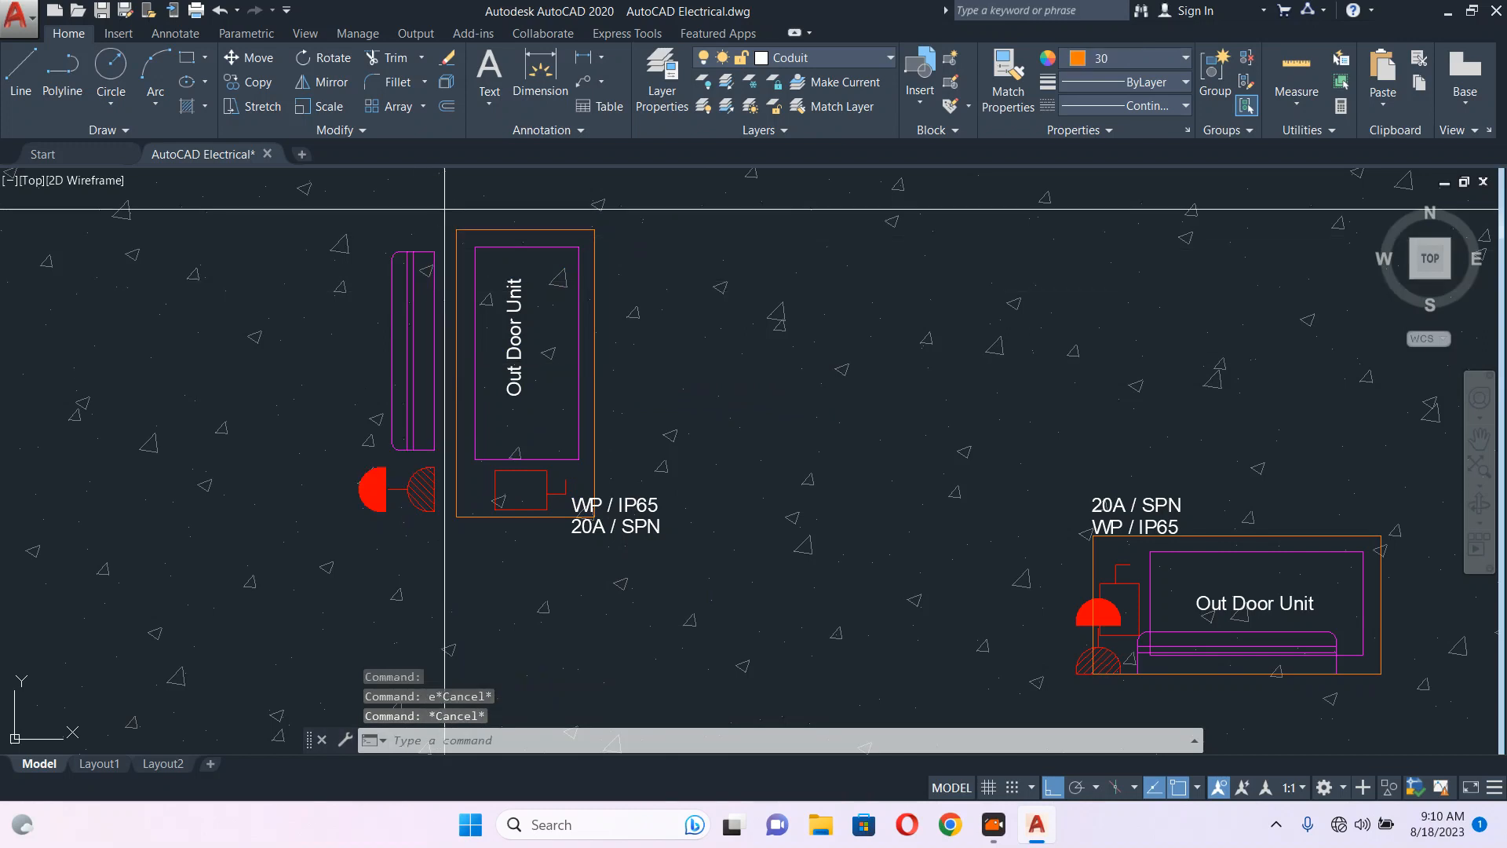
- Move the topmost outdoor unit with its isolator and labels horizontally left so it overlaps the adjacent indoor unit symbol
{"action": "left_click", "coordinate": [445, 210]}
{"action": "left_click", "coordinate": [713, 545]}
{"action": "type", "text": "m"}
{"action": "key", "text": "Return"}
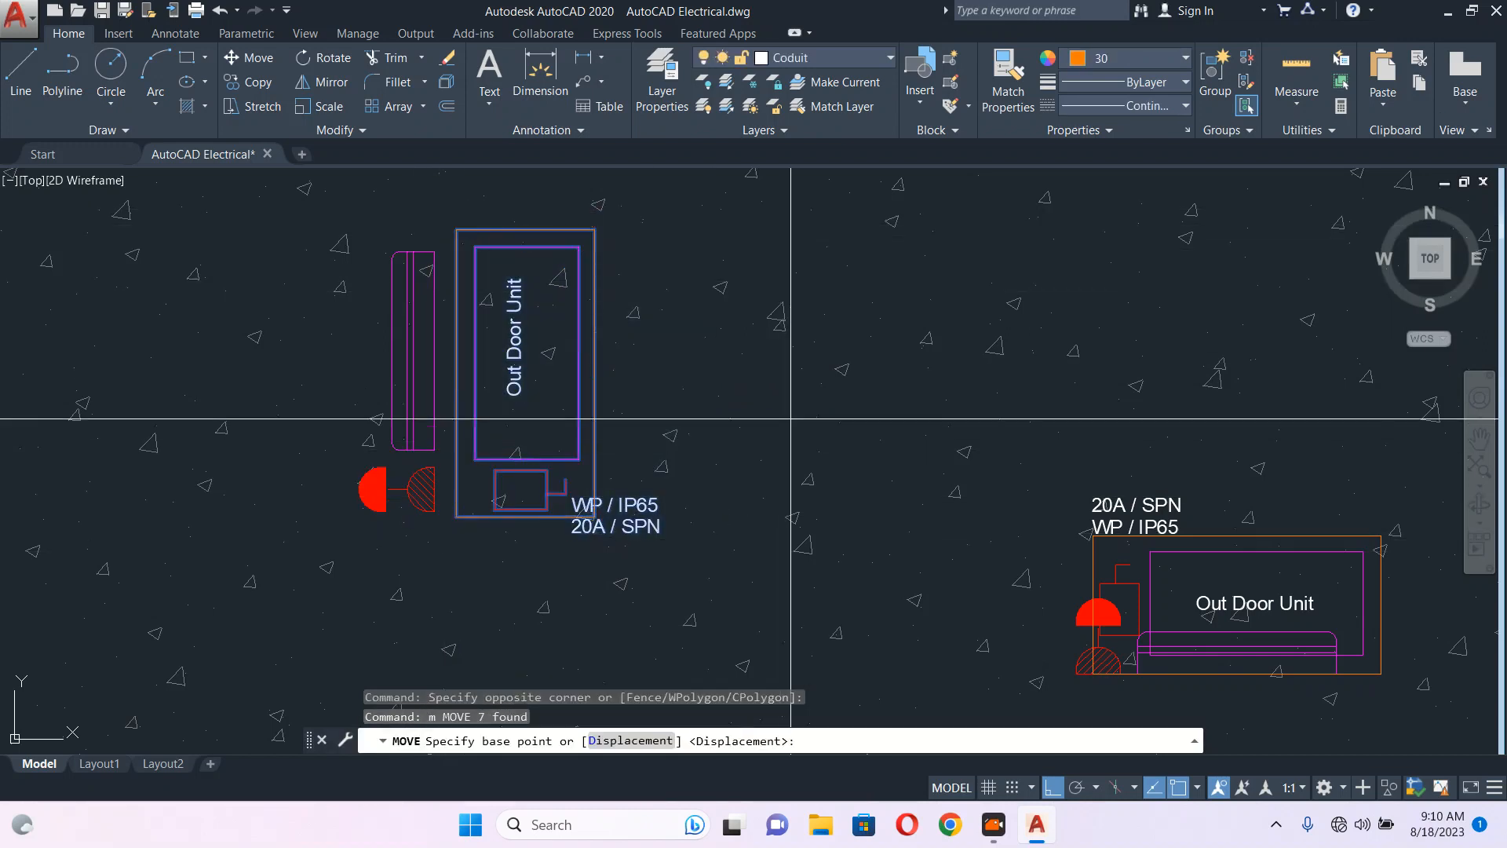
{"action": "left_click", "coordinate": [791, 404]}
{"action": "left_click", "coordinate": [736, 410]}
{"action": "key", "text": "Escape"}
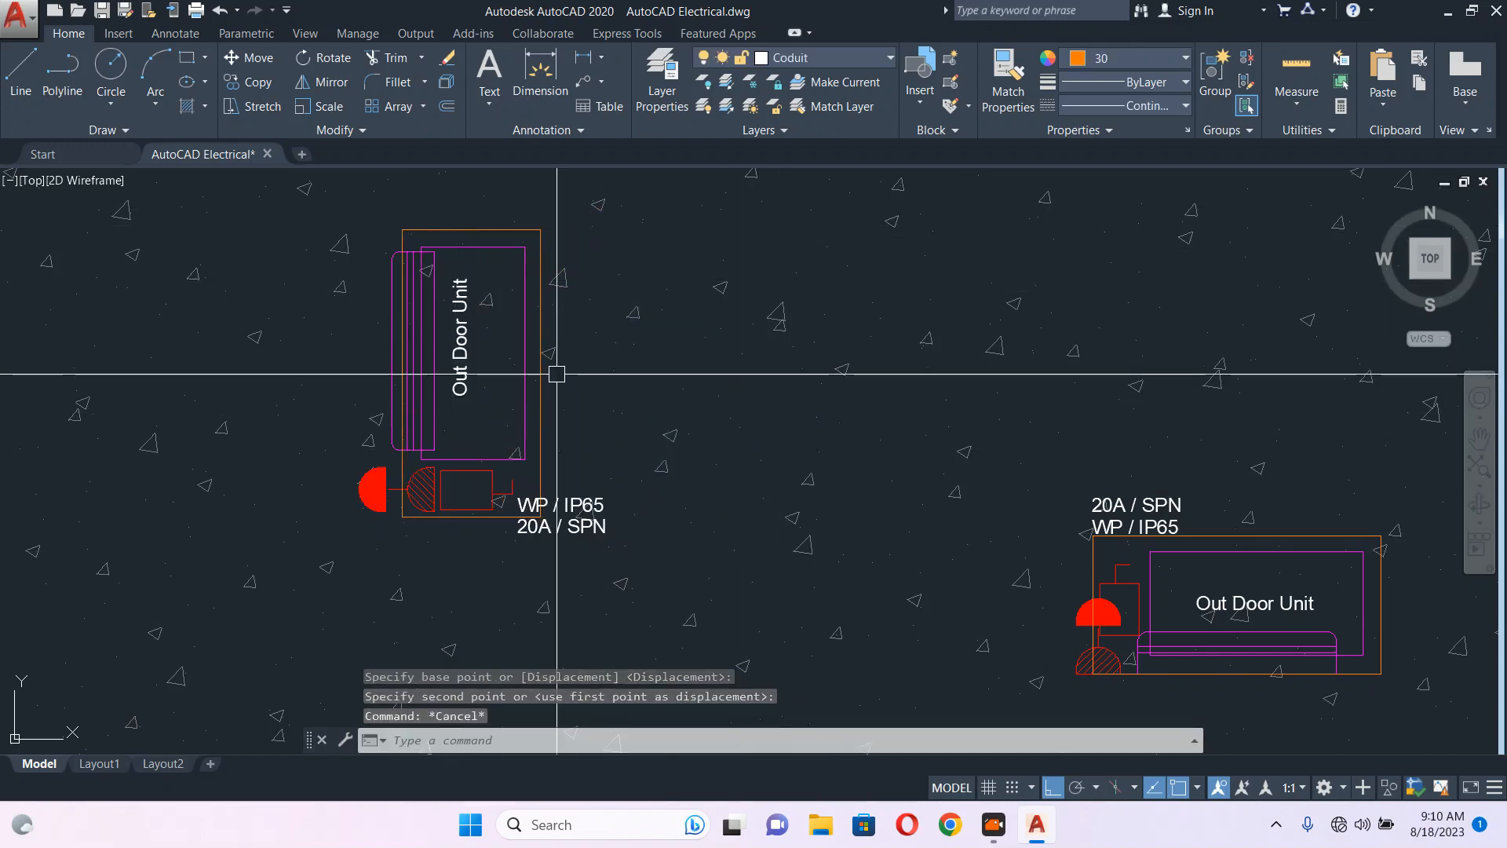
- Erase the indoor unit symbol overlapping the topmost outdoor unit
{"action": "left_click", "coordinate": [390, 314]}
{"action": "type", "text": "e"}
{"action": "key", "text": "Return"}
{"action": "scroll", "coordinate": [380, 343], "scroll_direction": "down", "scroll_amount": 3}
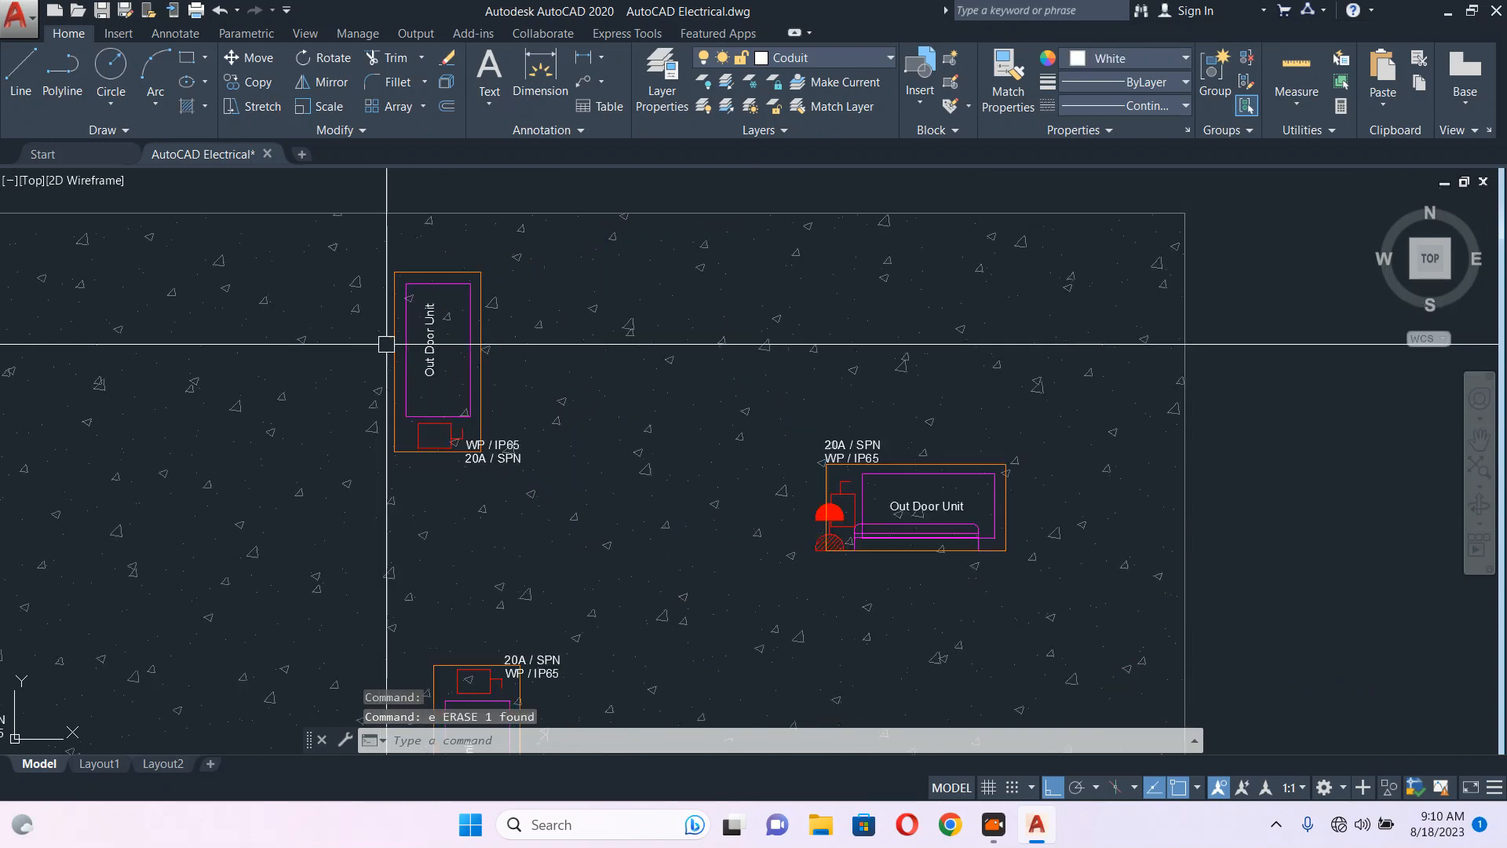
- Erase the indoor unit symbol overlapping the horizontal outdoor unit in the hatched area's upper right
{"action": "middle_click_drag", "start_coordinate": [677, 427], "coordinate": [430, 284]}
{"action": "scroll", "coordinate": [723, 310], "scroll_direction": "up", "scroll_amount": 2}
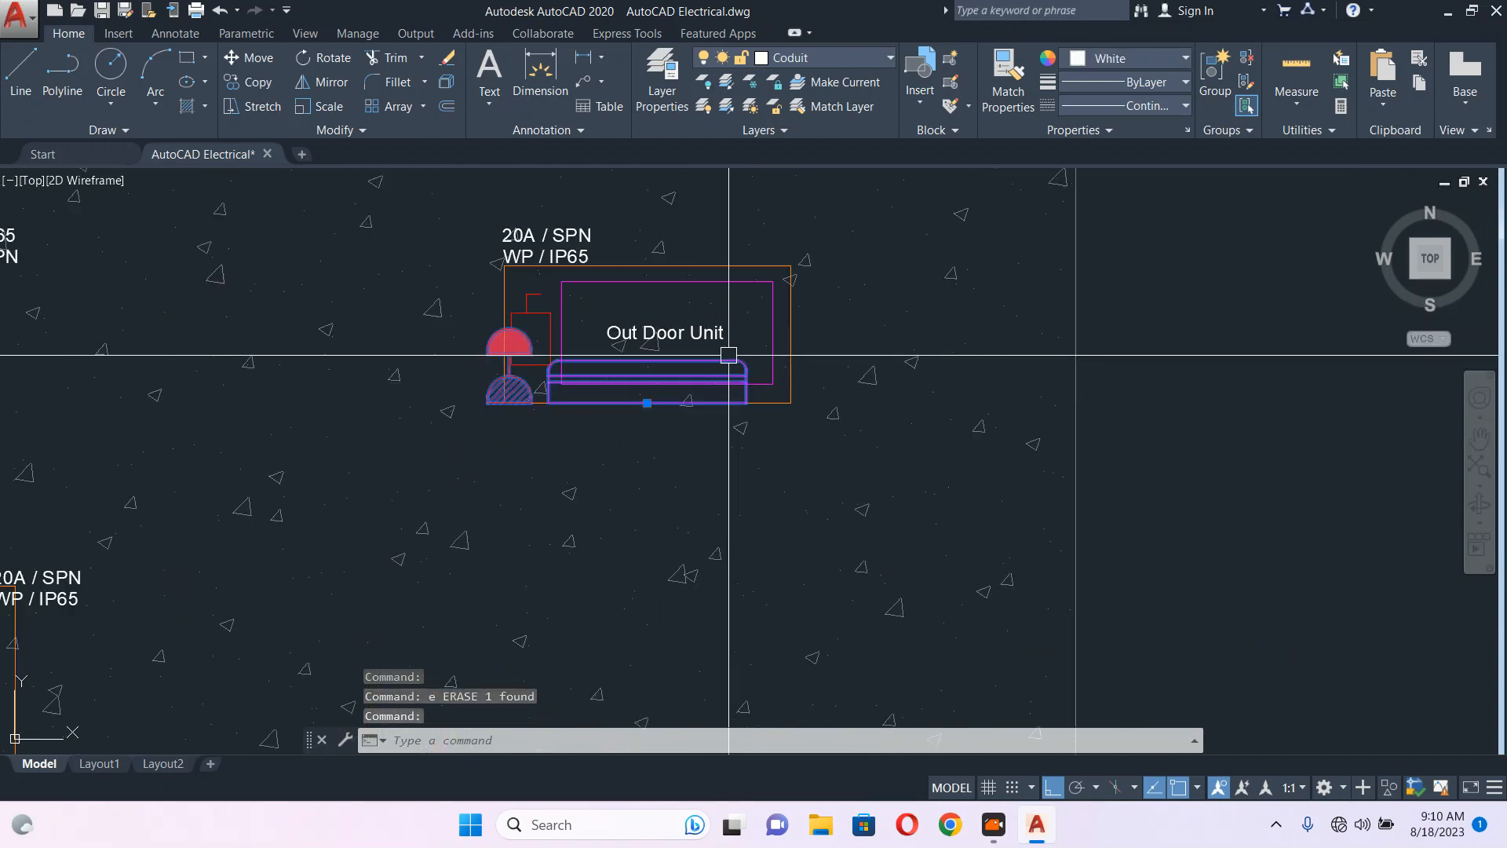
{"action": "scroll", "coordinate": [754, 401], "scroll_direction": "down", "scroll_amount": 8}
{"action": "scroll", "coordinate": [709, 517], "scroll_direction": "up", "scroll_amount": 4}
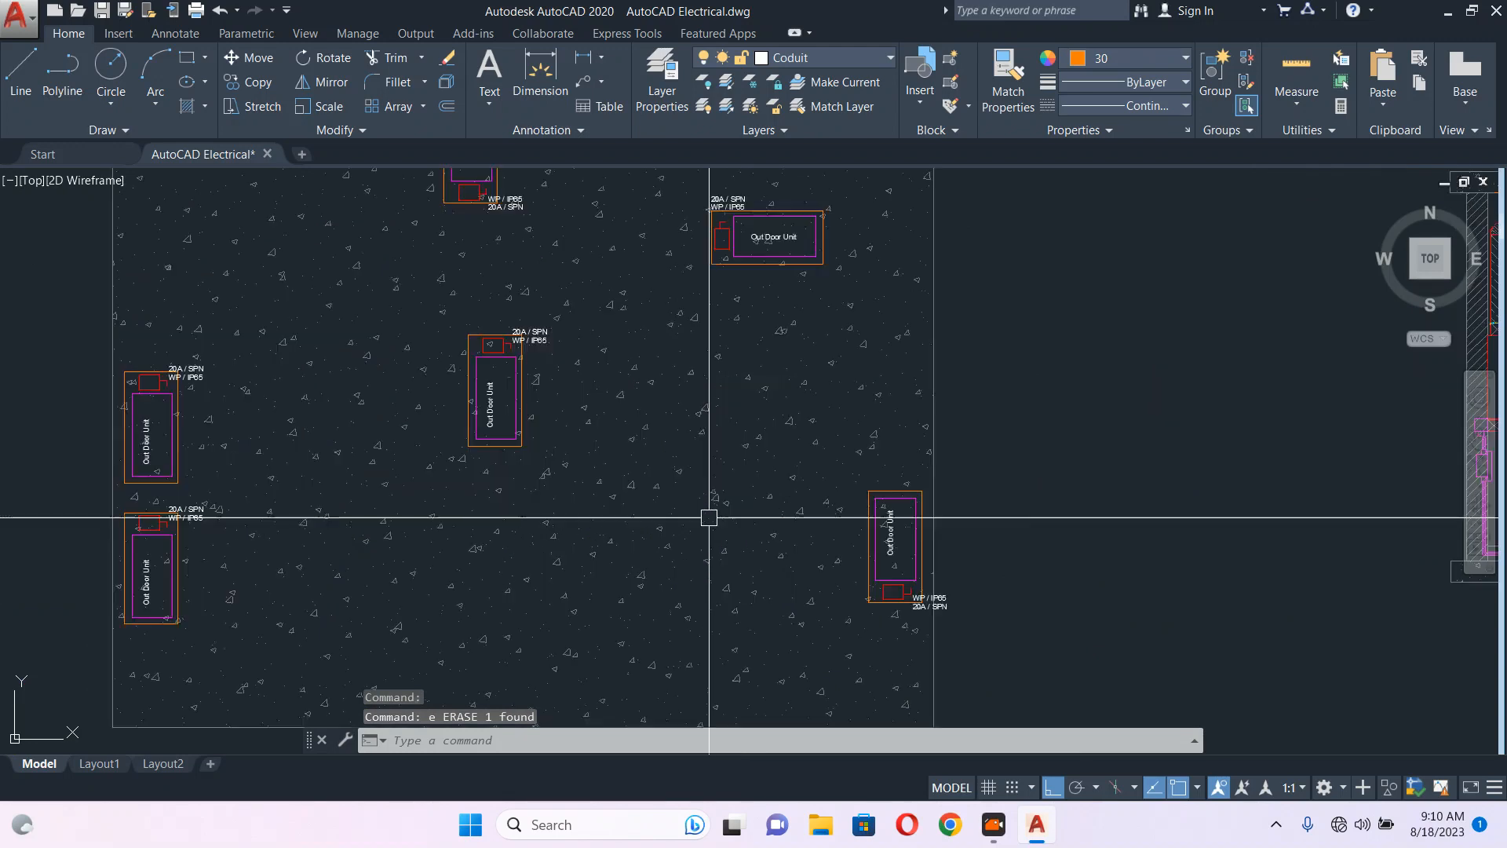
- Open the drawing AutoCAD Electrical Symbol & Installation Details.dwg from the AutoCAD Class folder
{"action": "scroll", "coordinate": [709, 517], "scroll_direction": "down", "scroll_amount": 3}
{"action": "scroll", "coordinate": [700, 511], "scroll_direction": "up", "scroll_amount": 1}
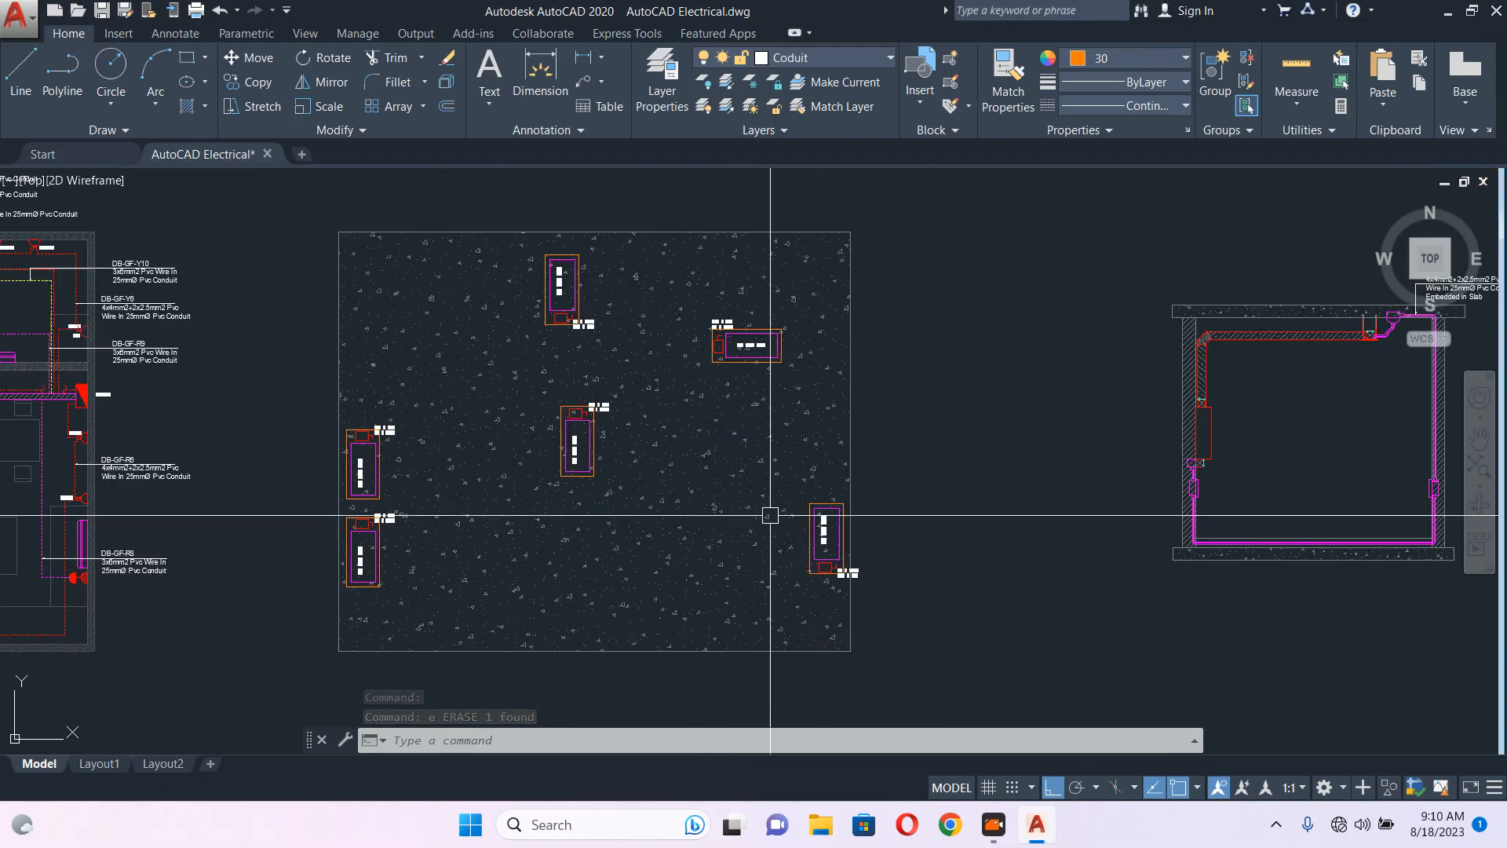
{"action": "scroll", "coordinate": [711, 487], "scroll_direction": "down", "scroll_amount": 2}
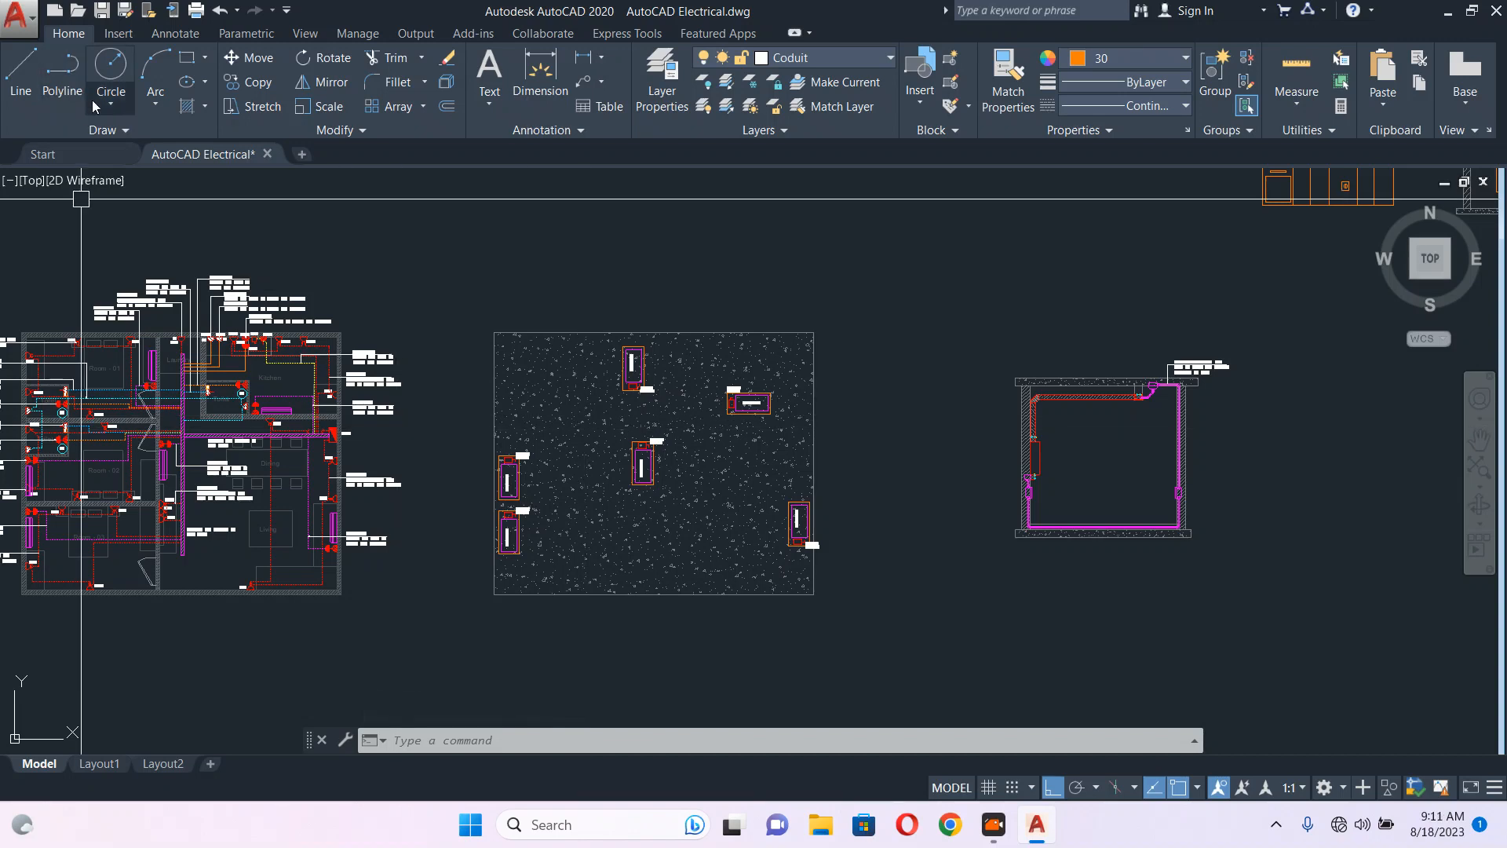
{"action": "left_click", "coordinate": [77, 10]}
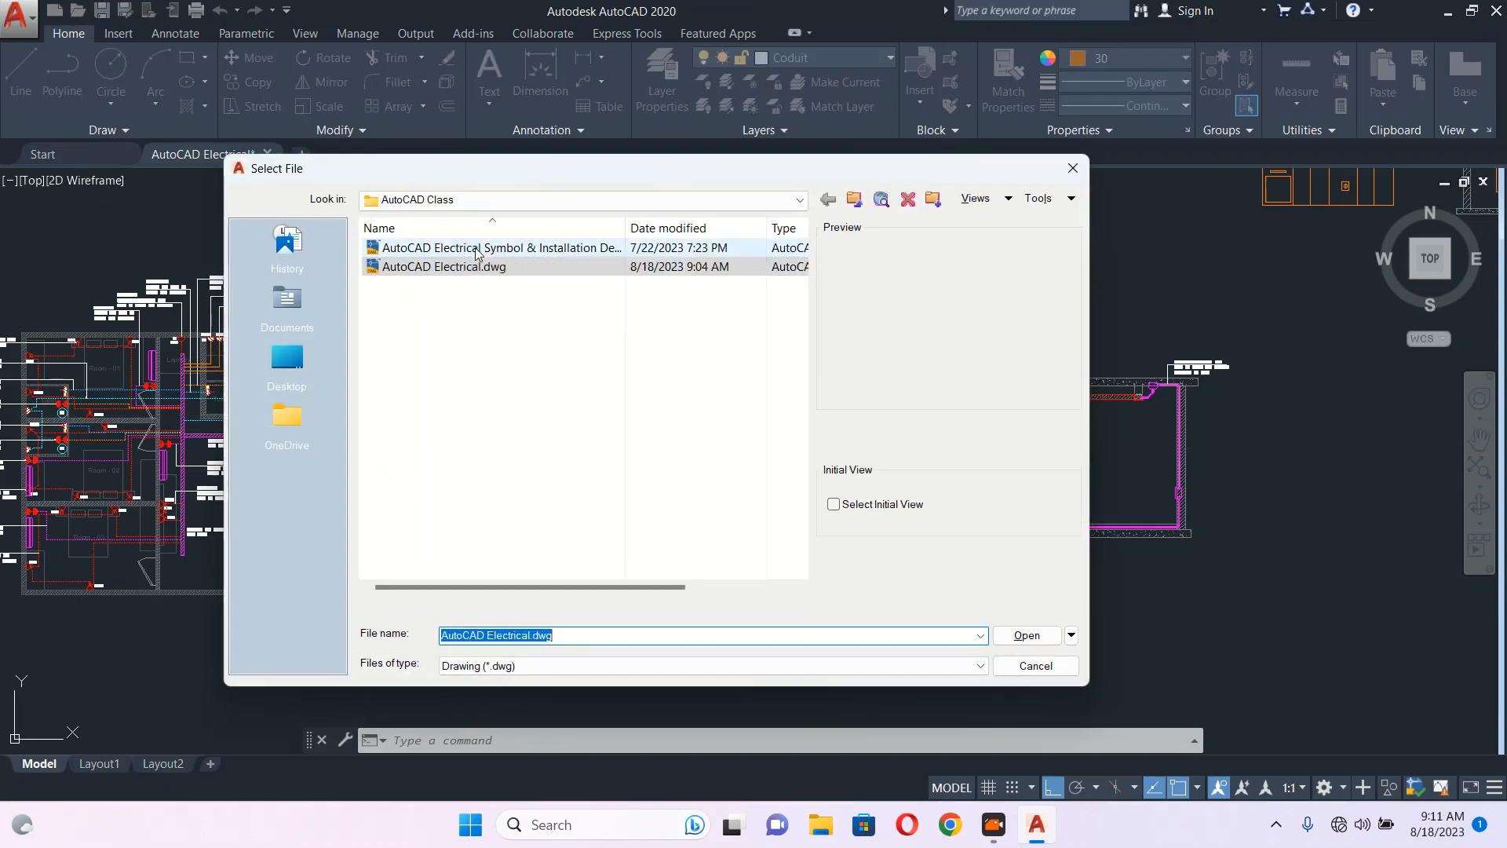
{"action": "left_click", "coordinate": [473, 247]}
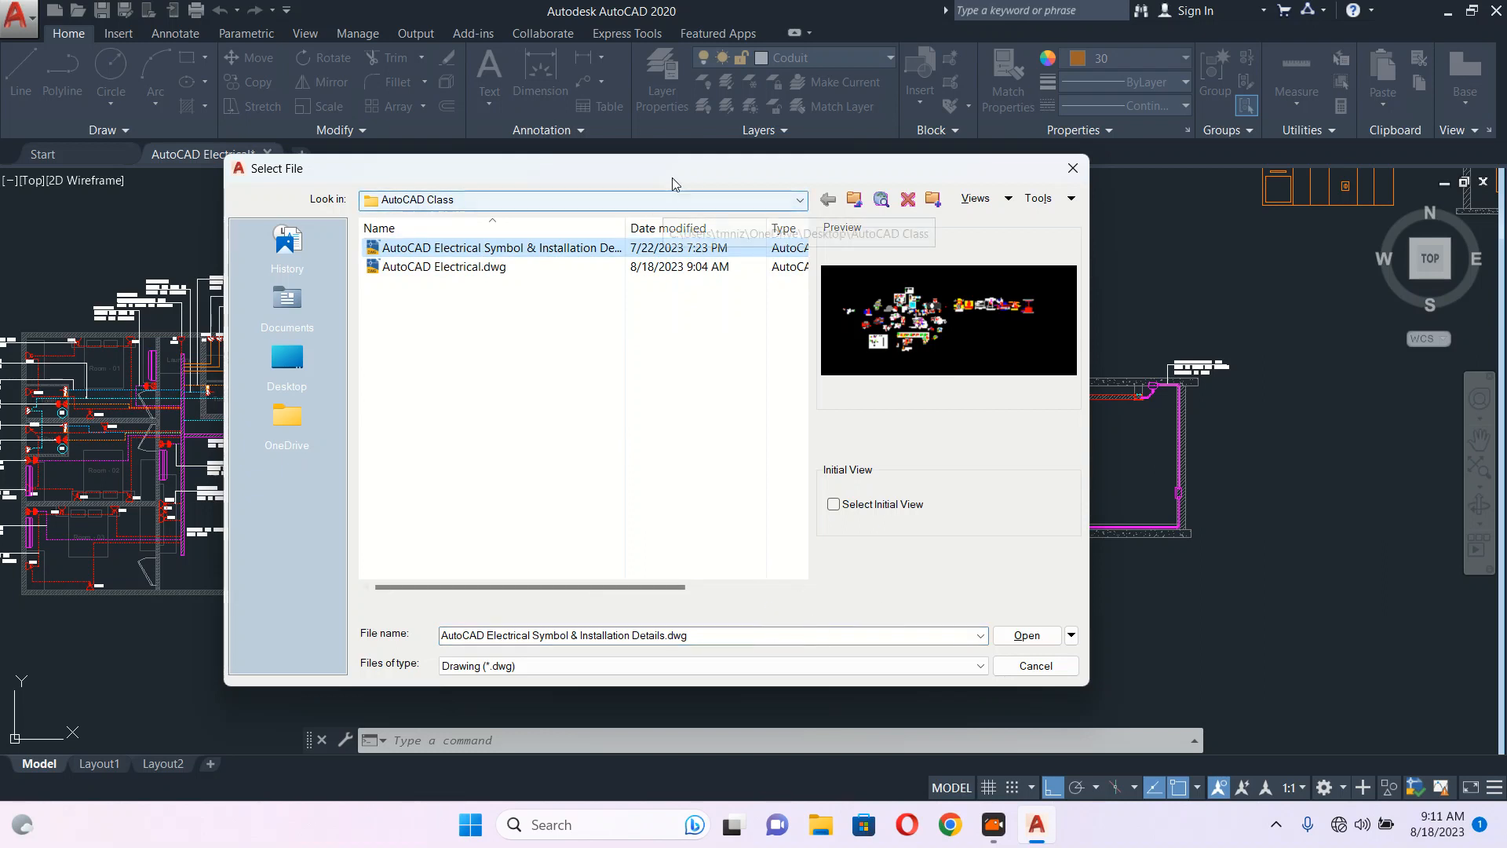
{"action": "left_click_drag", "start_coordinate": [664, 177], "coordinate": [565, 59]}
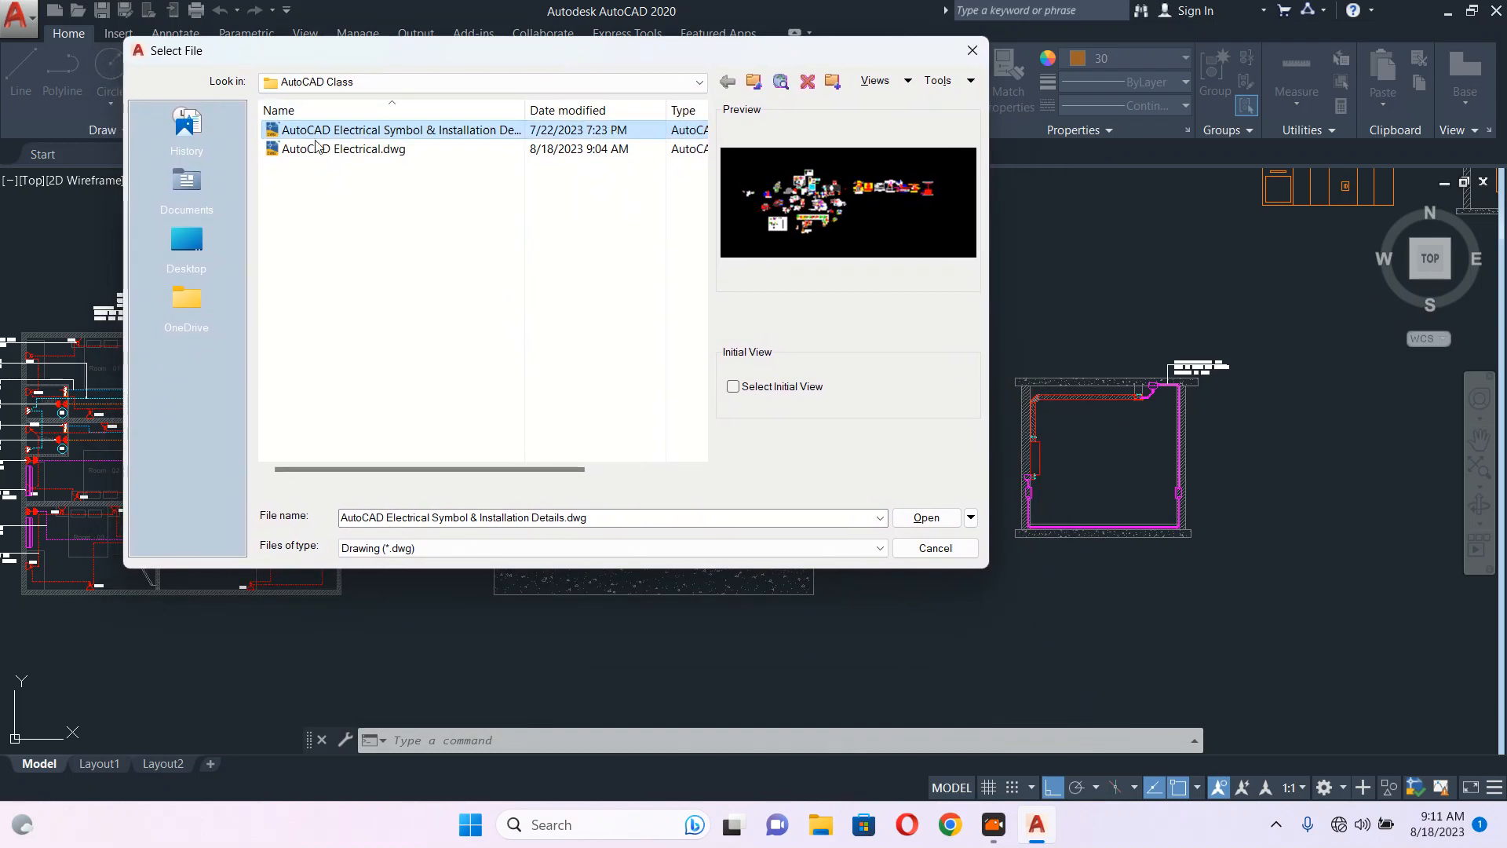
{"action": "left_click", "coordinate": [926, 518]}
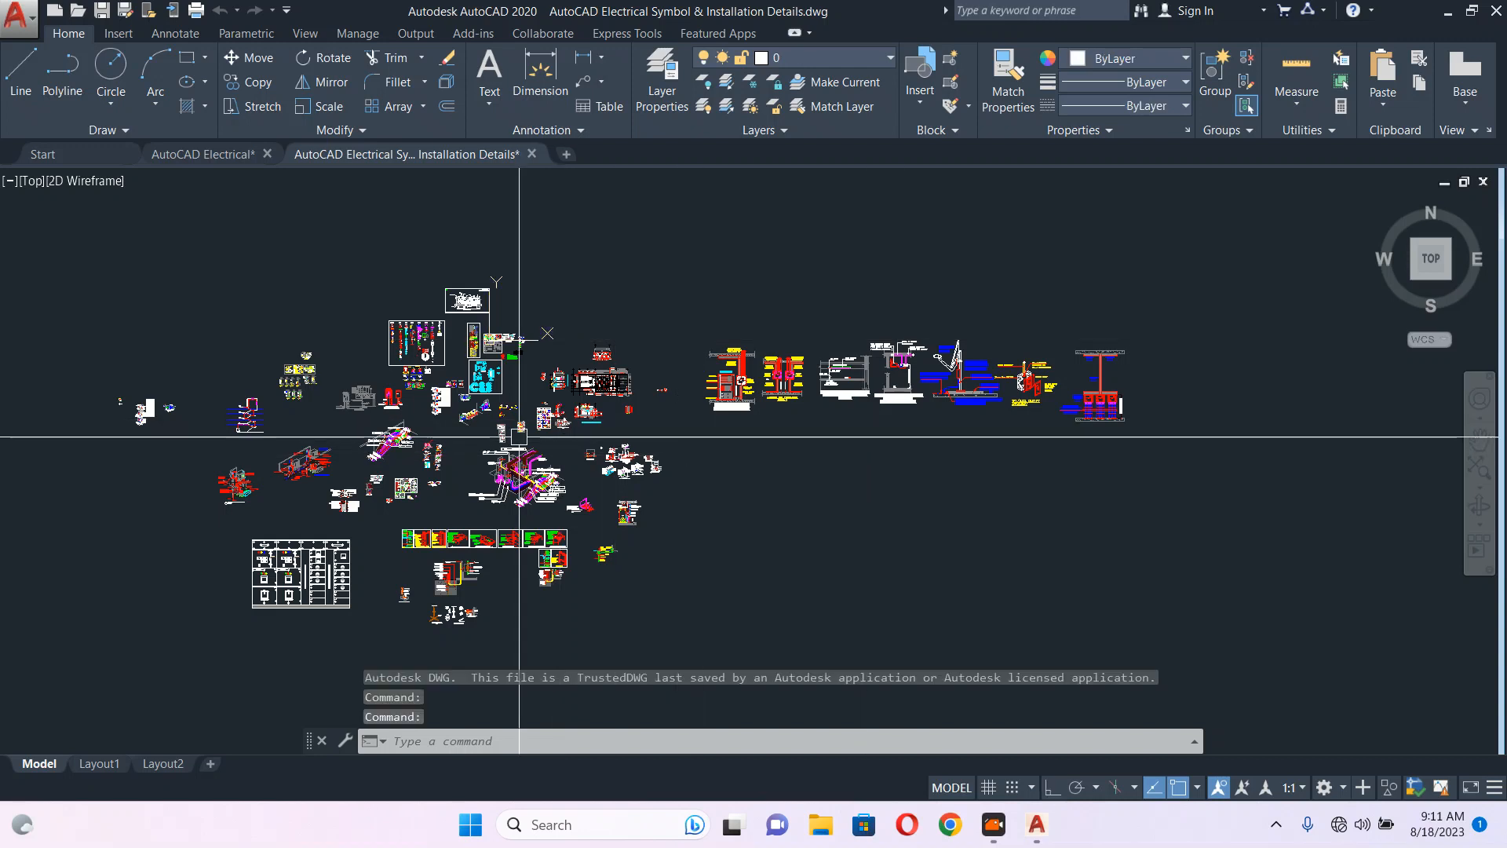
- Locate the Typical Split Unit Electrical Installation Detail in the sheet of installation details
{"action": "scroll", "coordinate": [554, 448], "scroll_direction": "up", "scroll_amount": 2}
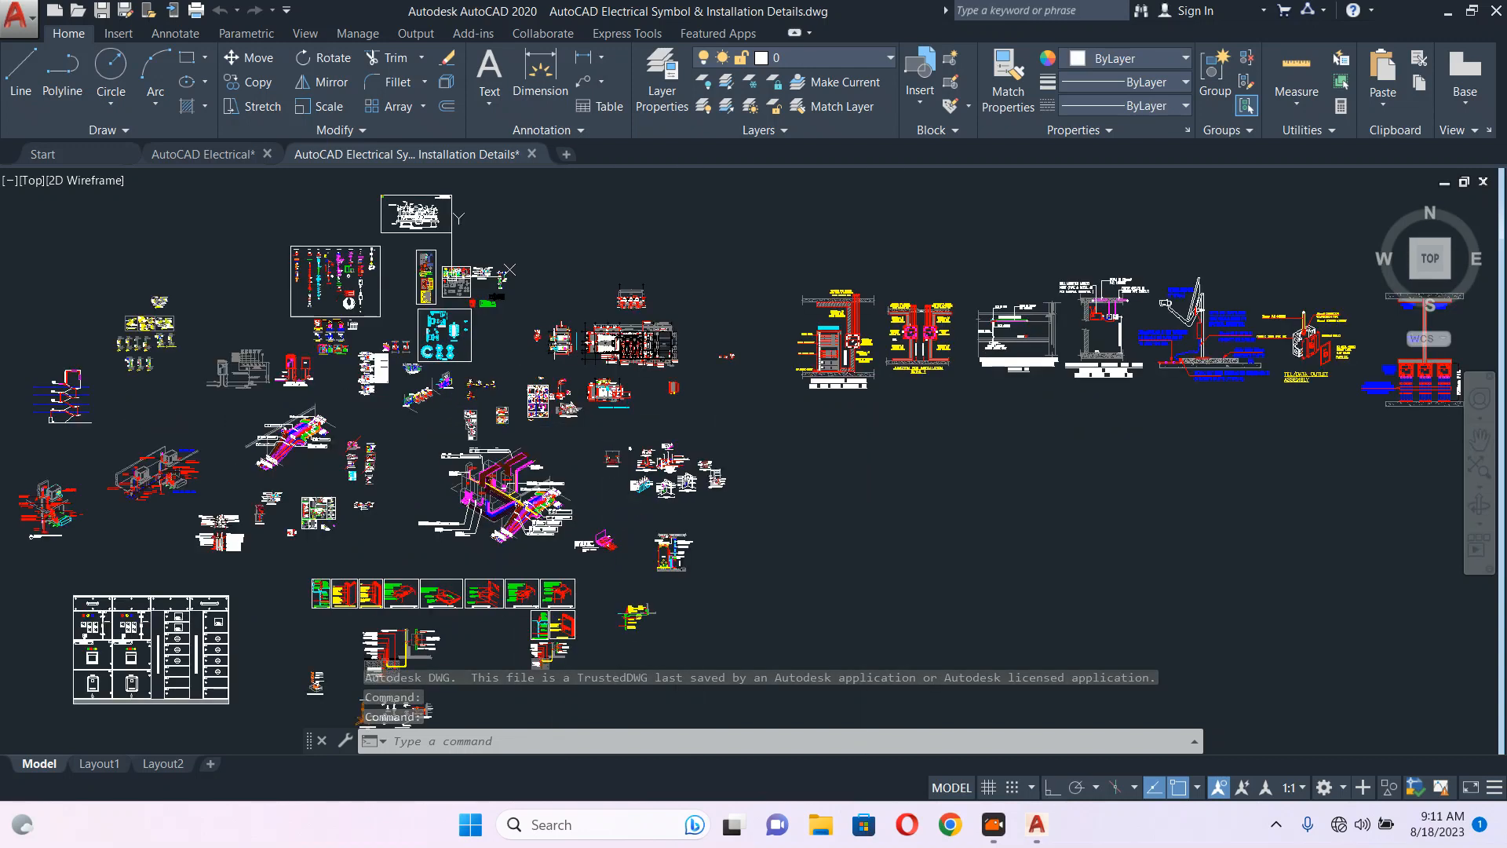
{"action": "scroll", "coordinate": [604, 390], "scroll_direction": "up", "scroll_amount": 2}
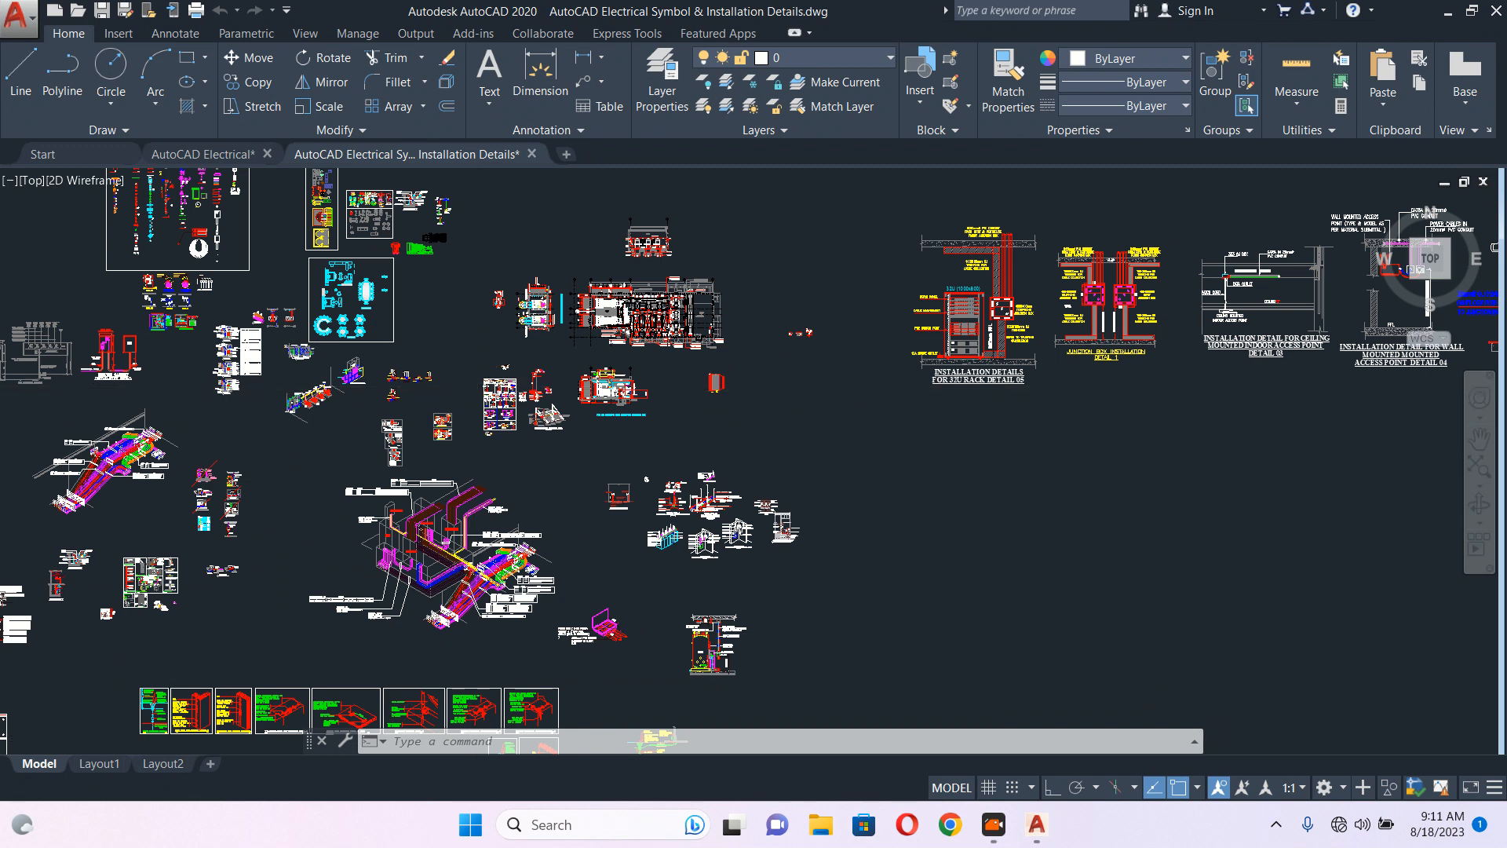
{"action": "scroll", "coordinate": [497, 389], "scroll_direction": "up", "scroll_amount": 2}
{"action": "scroll", "coordinate": [499, 403], "scroll_direction": "up", "scroll_amount": 4}
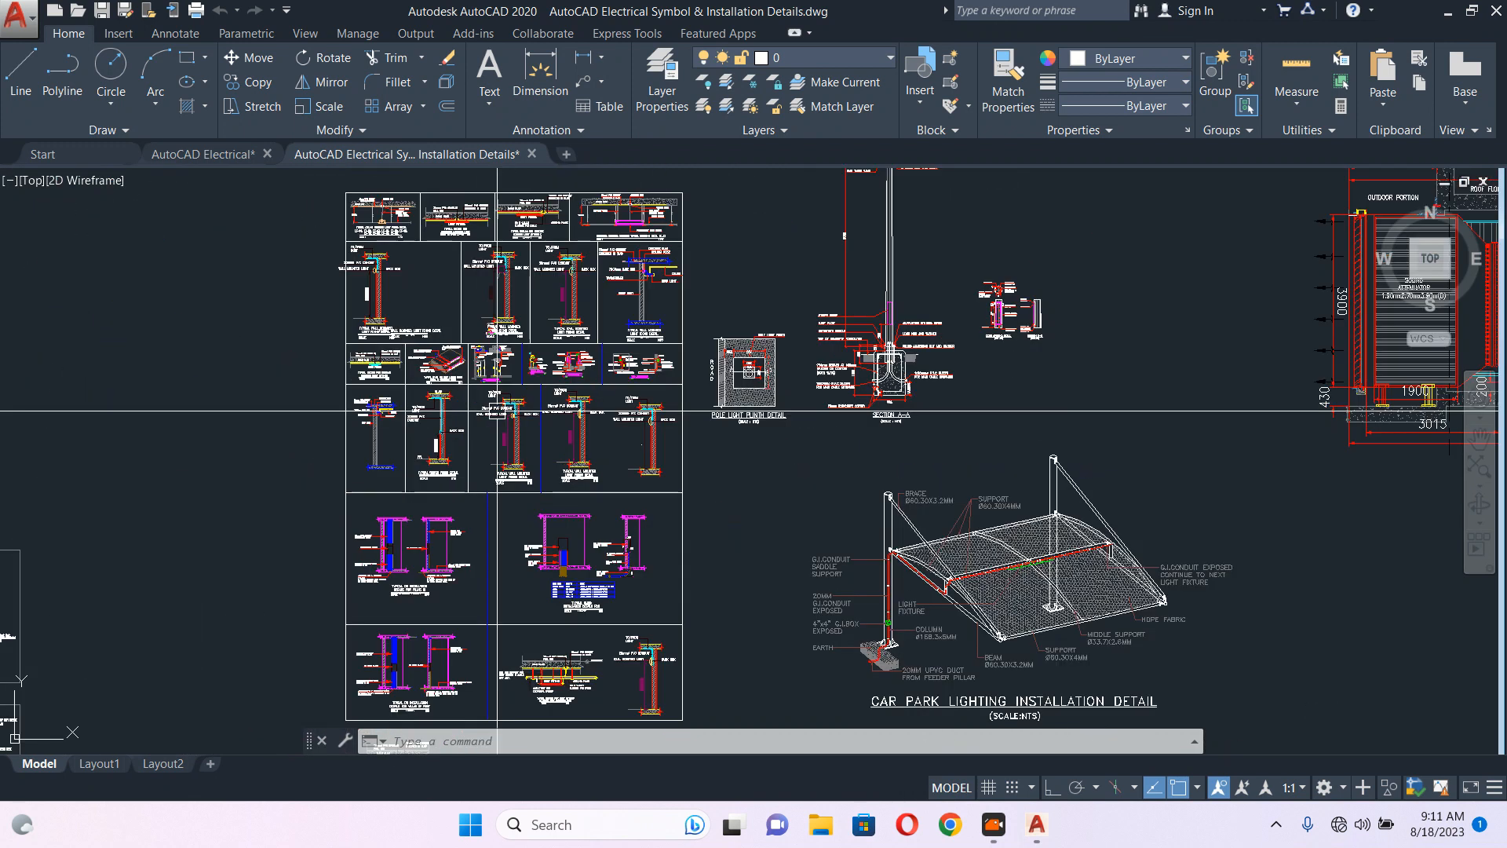
{"action": "middle_click_drag", "start_coordinate": [437, 282], "coordinate": [462, 334]}
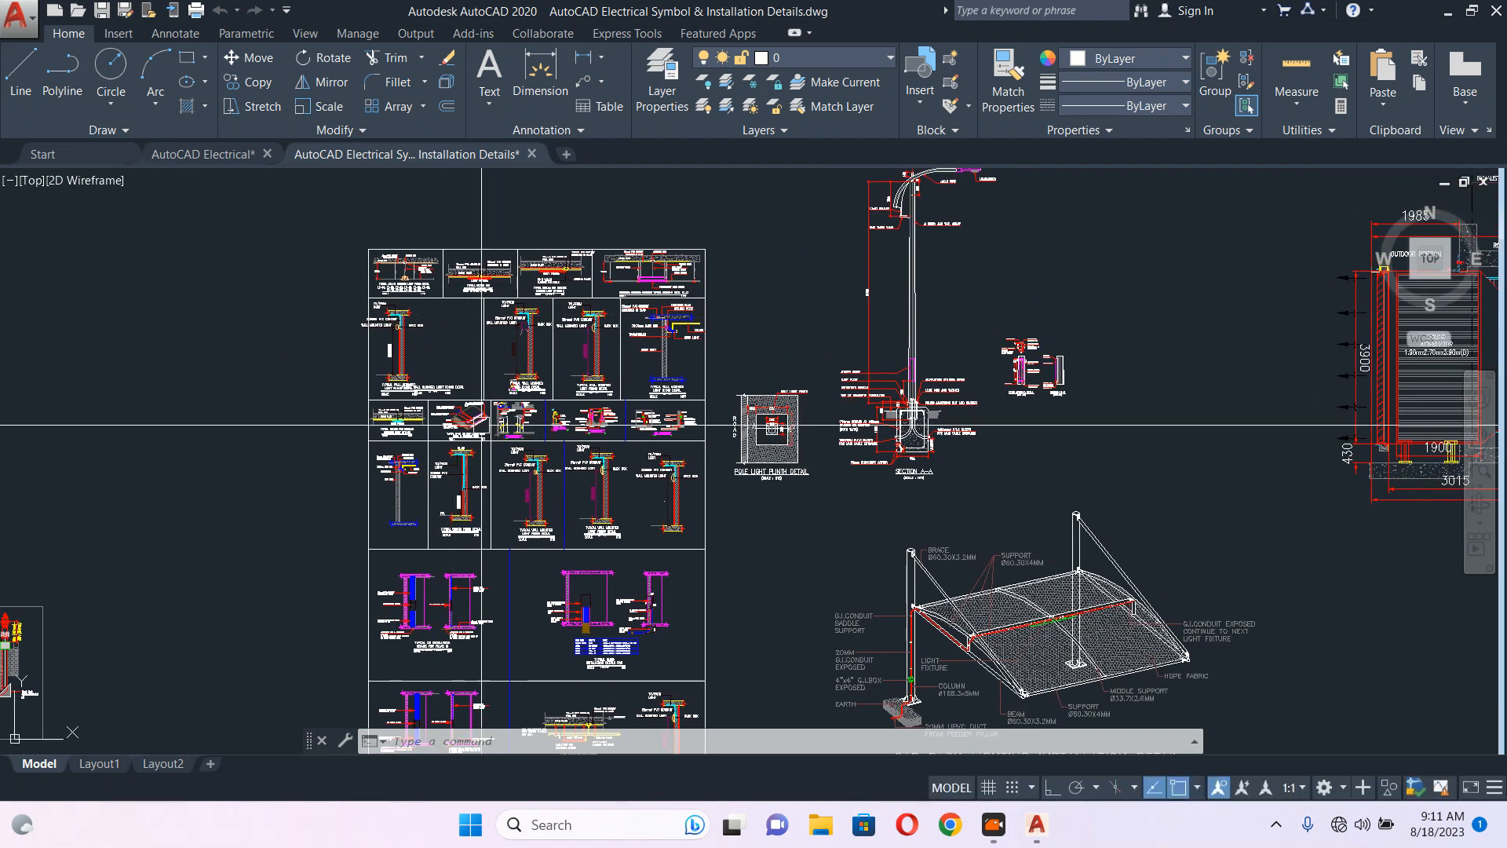
{"action": "scroll", "coordinate": [510, 436], "scroll_direction": "up", "scroll_amount": 6}
{"action": "scroll", "coordinate": [510, 436], "scroll_direction": "up", "scroll_amount": 2}
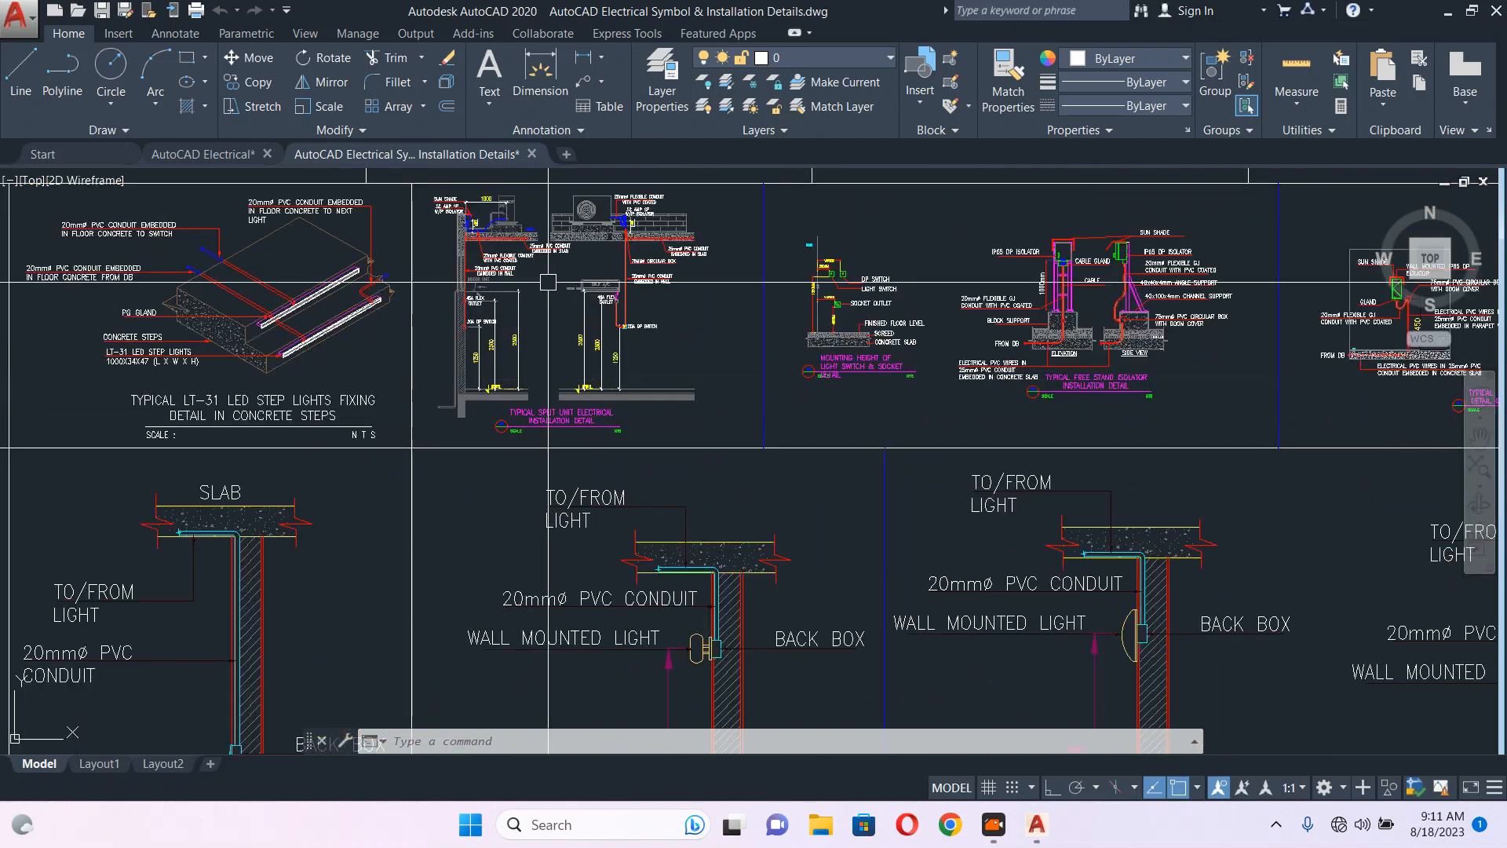
{"action": "middle_click_drag", "start_coordinate": [561, 298], "coordinate": [584, 424]}
{"action": "scroll", "coordinate": [597, 433], "scroll_direction": "up", "scroll_amount": 2}
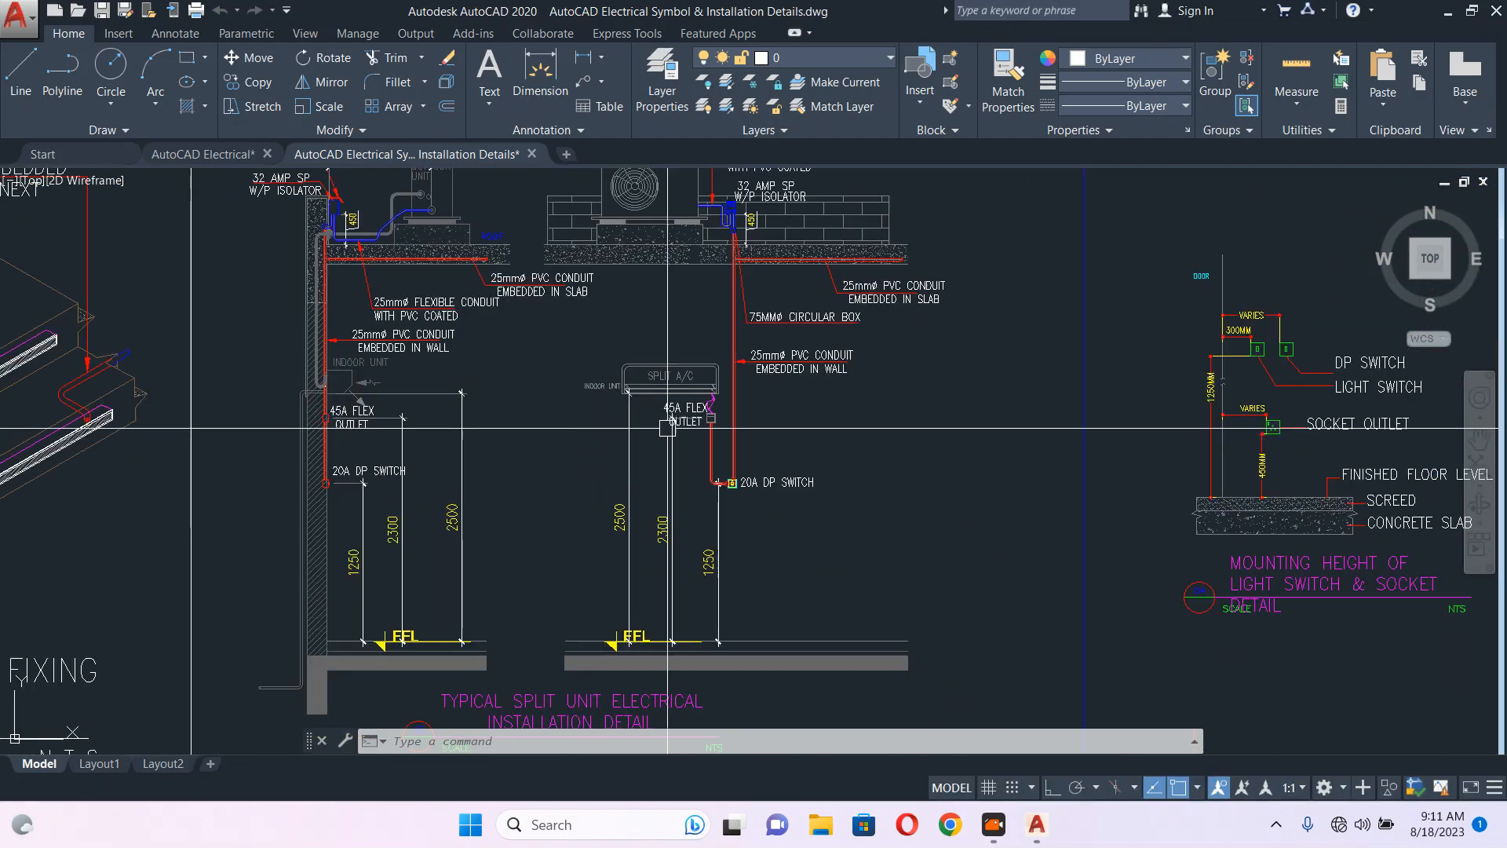
- Examine the split unit detail's conduit route between the DP switch, circular box, slab and weatherproof isolator beside the outdoor unit
{"action": "scroll", "coordinate": [750, 427], "scroll_direction": "up", "scroll_amount": 2}
{"action": "middle_click_drag", "start_coordinate": [835, 384], "coordinate": [735, 432]}
{"action": "scroll", "coordinate": [700, 444], "scroll_direction": "down", "scroll_amount": 2}
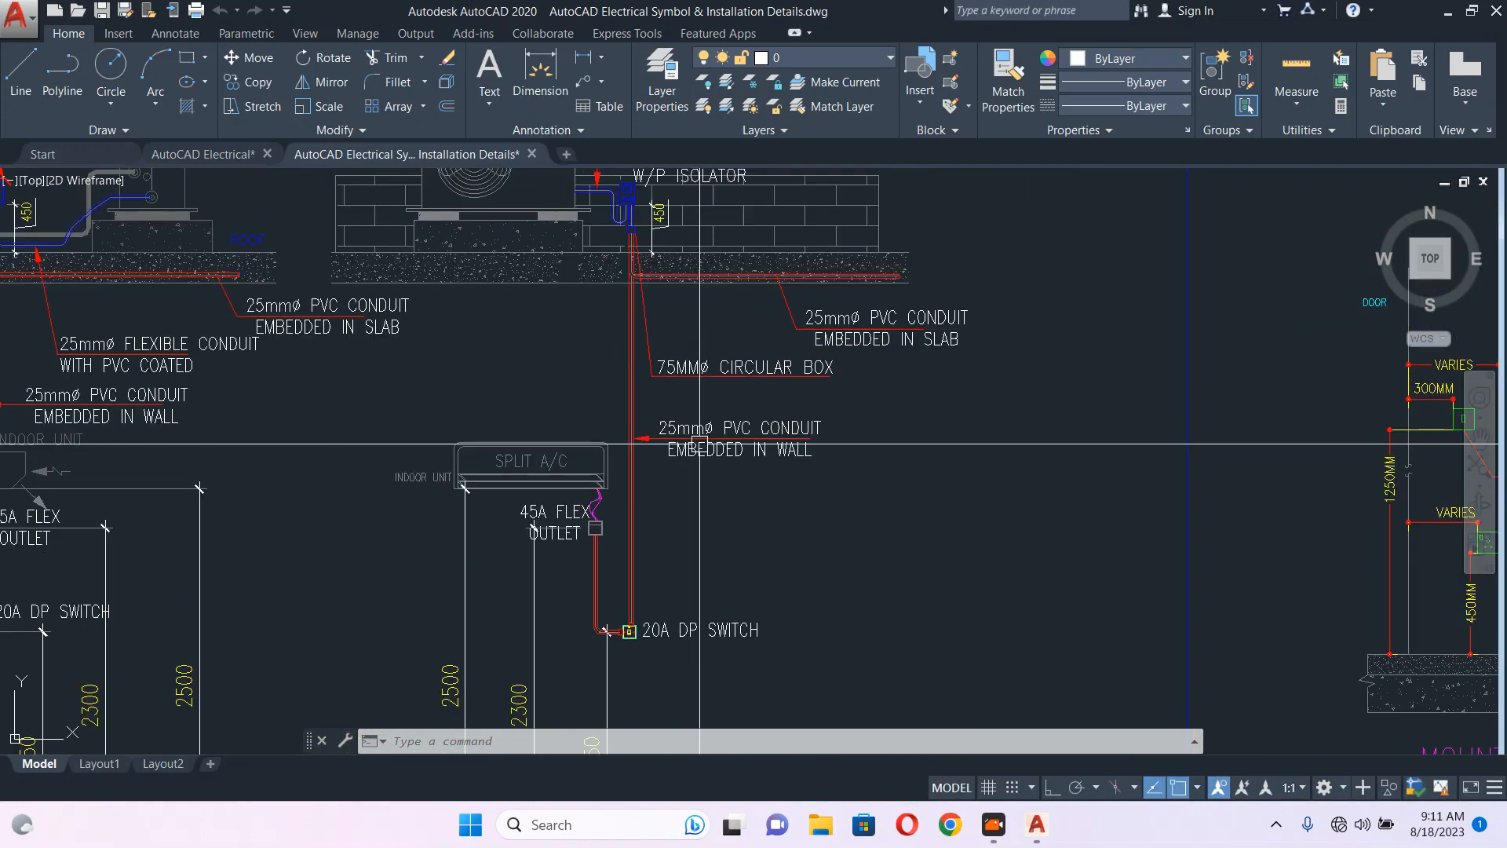
{"action": "middle_click_drag", "start_coordinate": [715, 358], "coordinate": [708, 385]}
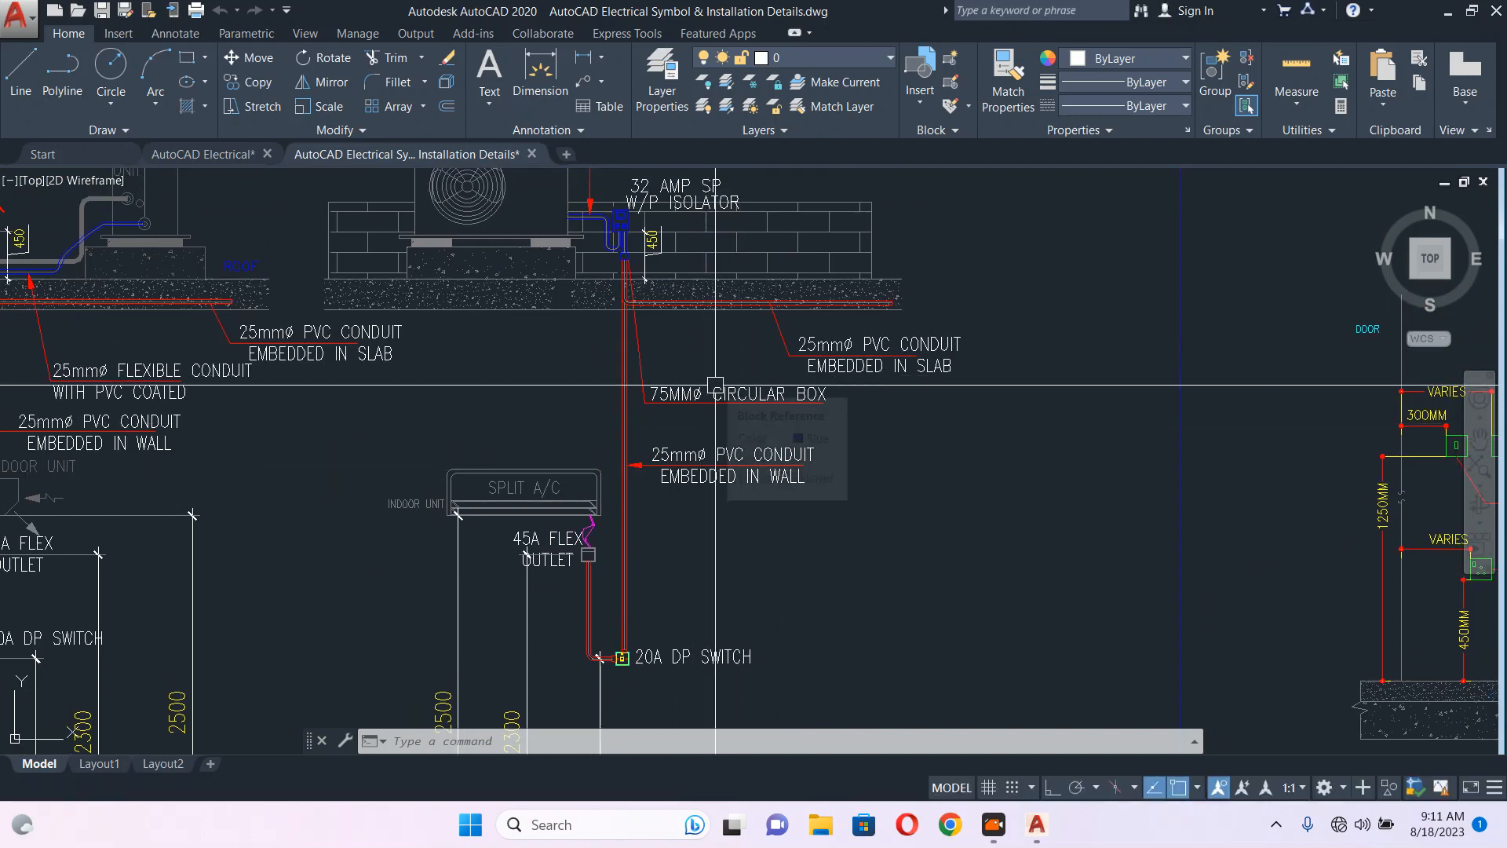
{"action": "middle_click_drag", "start_coordinate": [670, 252], "coordinate": [717, 327]}
{"action": "scroll", "coordinate": [700, 377], "scroll_direction": "up", "scroll_amount": 2}
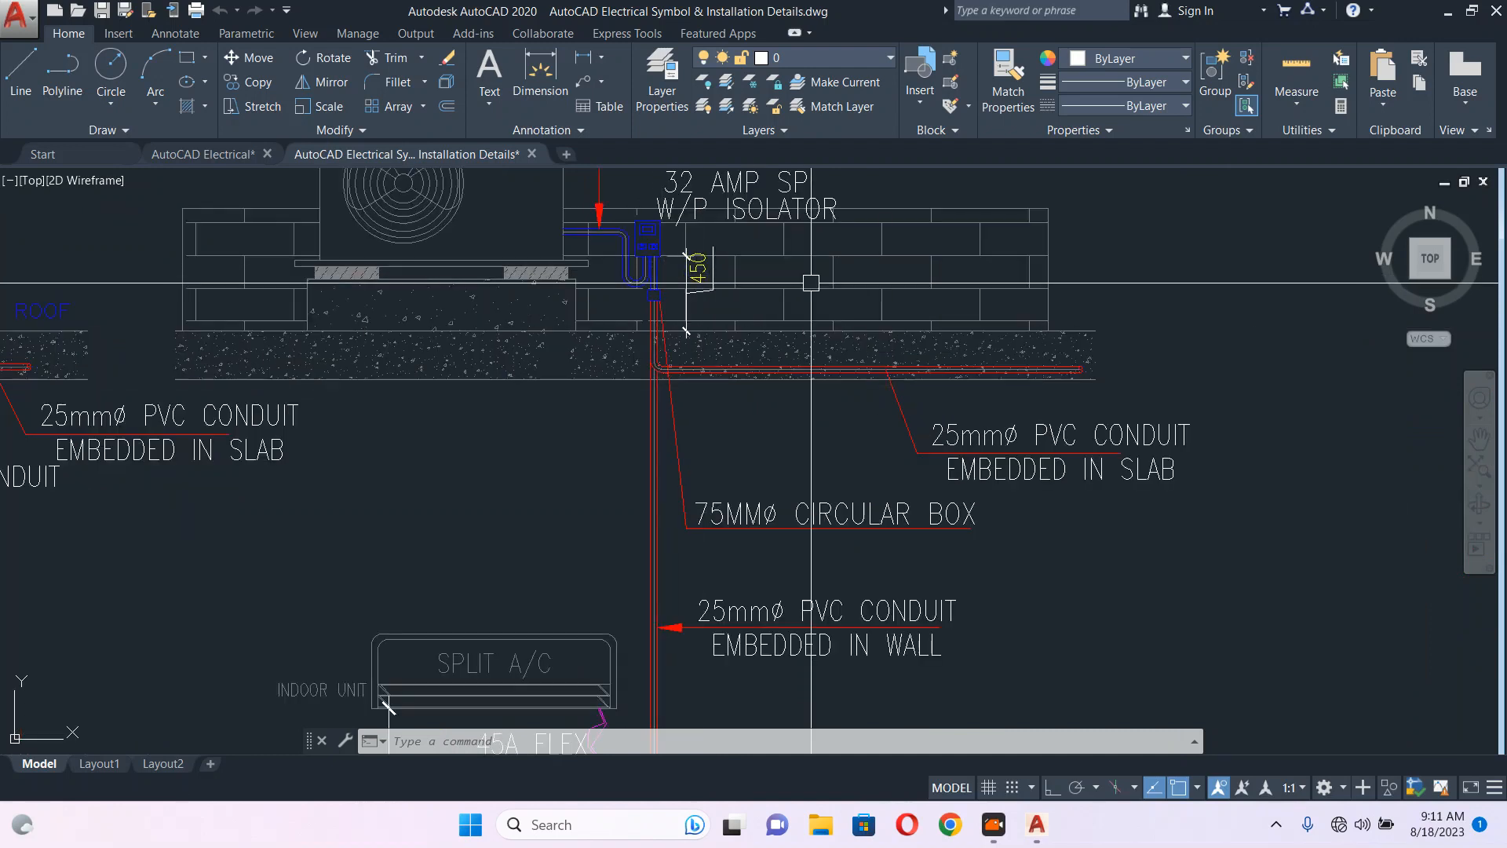
{"action": "middle_click_drag", "start_coordinate": [811, 282], "coordinate": [768, 82]}
{"action": "scroll", "coordinate": [680, 235], "scroll_direction": "down", "scroll_amount": 2}
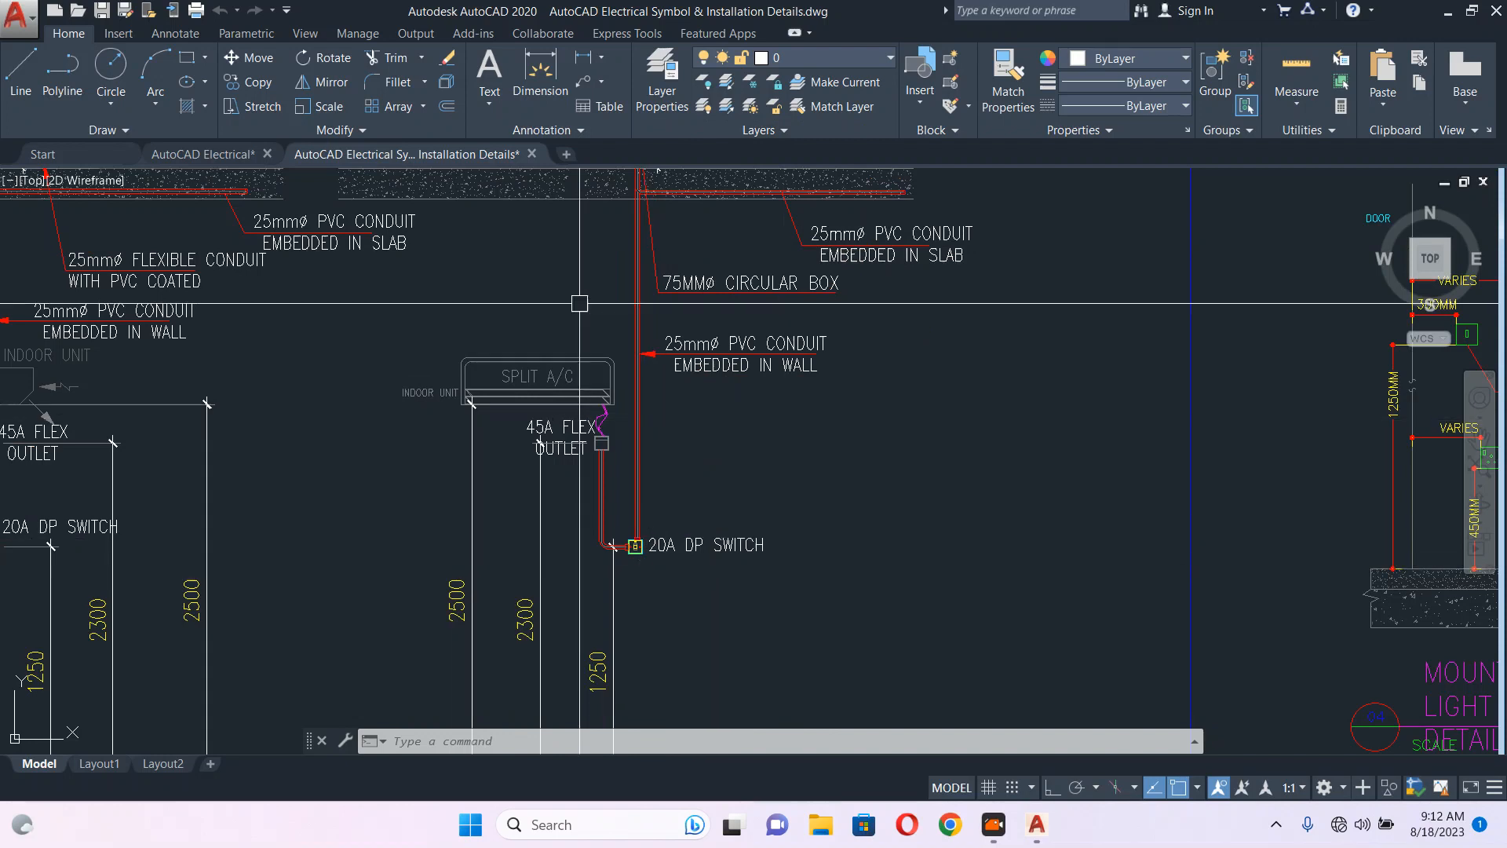
{"action": "mouse_move", "coordinate": [580, 303]}
{"action": "middle_mouse_down"}
{"action": "mouse_move", "coordinate": [717, 424]}
{"action": "mouse_move", "coordinate": [603, 407]}
{"action": "middle_mouse_up"}
{"action": "middle_click_drag", "start_coordinate": [747, 340], "coordinate": [762, 464]}
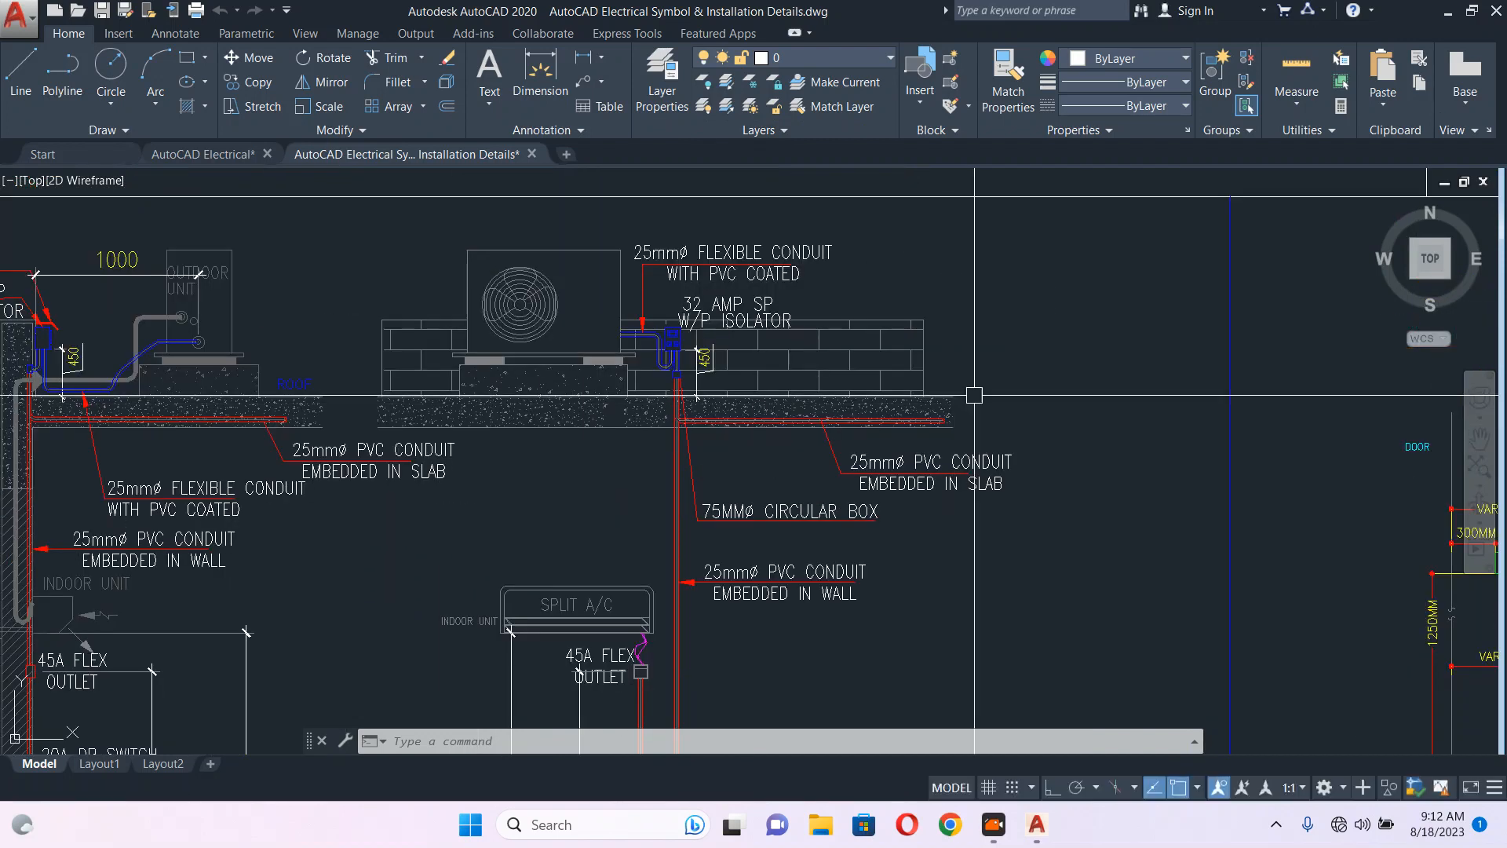
{"action": "scroll", "coordinate": [974, 395], "scroll_direction": "up", "scroll_amount": 2}
{"action": "scroll", "coordinate": [572, 404], "scroll_direction": "up", "scroll_amount": 4}
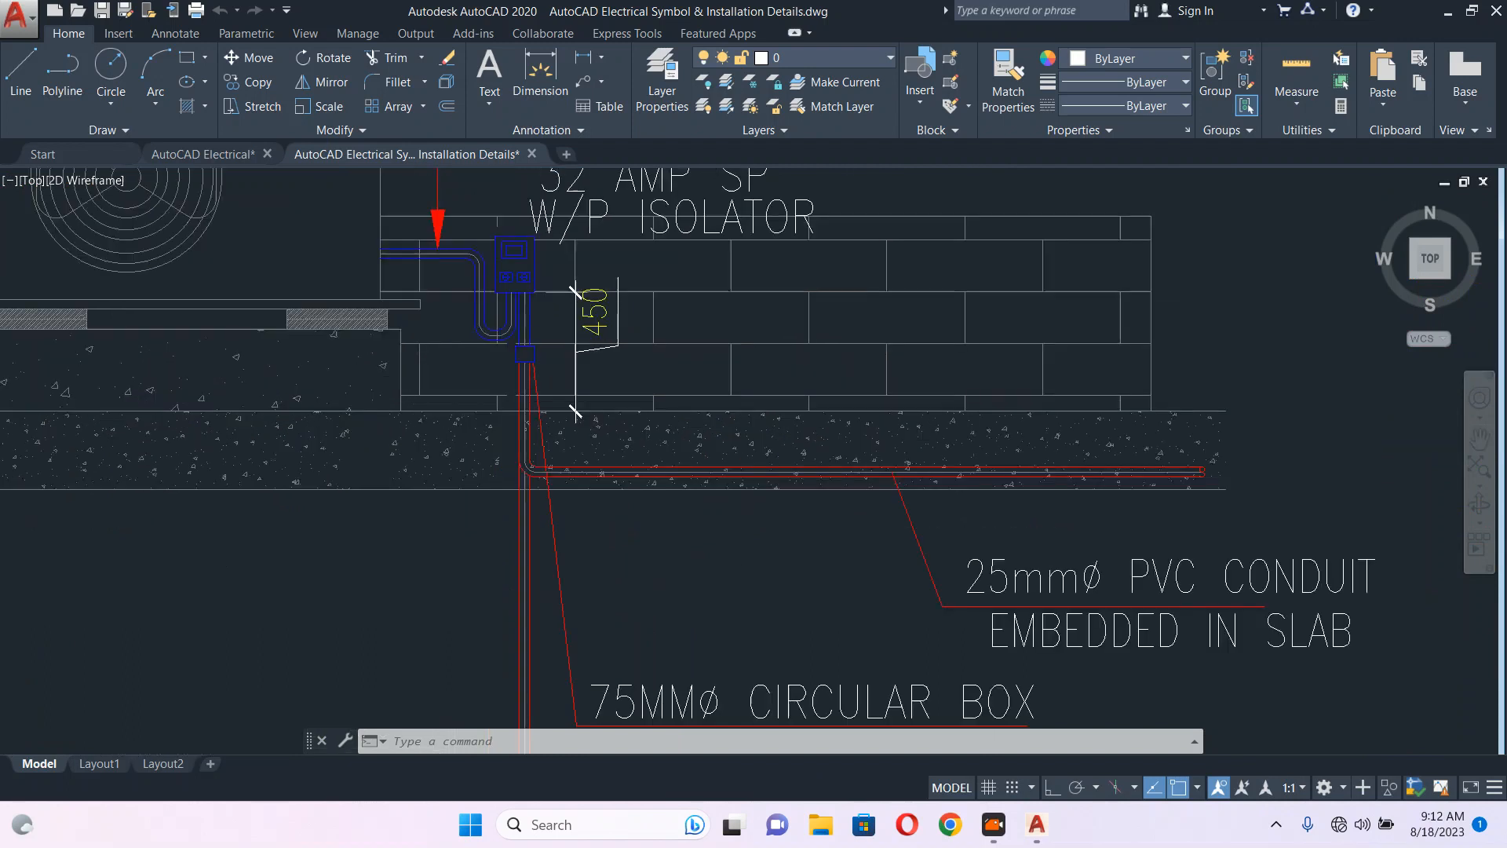
{"action": "middle_click_drag", "start_coordinate": [582, 343], "coordinate": [586, 412]}
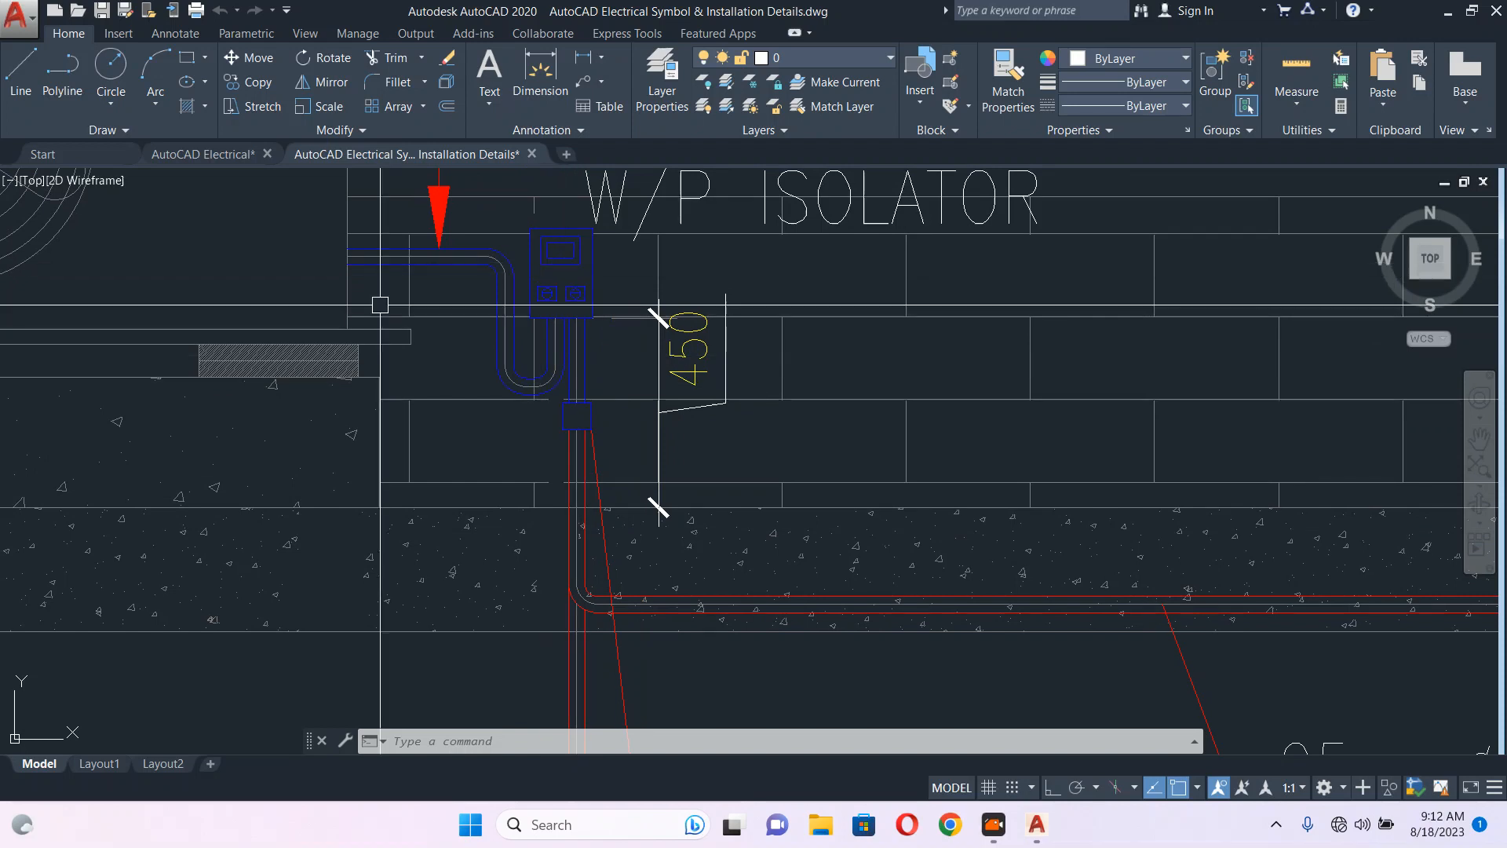
- Examine the PVC-coated flexible conduit linking the outdoor unit to the 32 A weatherproof isolator and the 25 mm conduit embedded in the slab
{"action": "scroll", "coordinate": [696, 440], "scroll_direction": "down", "scroll_amount": 2}
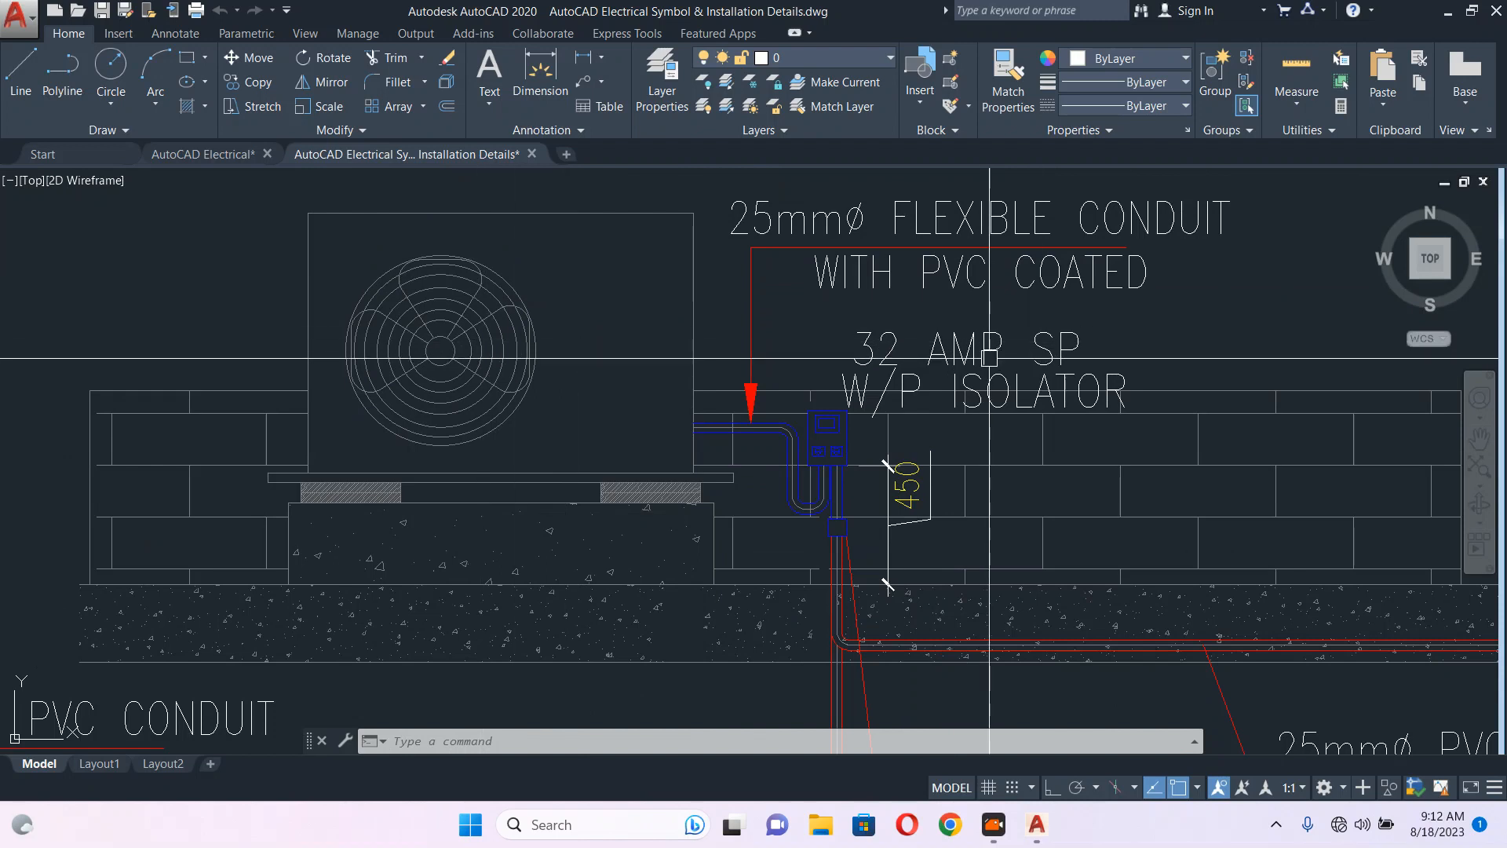
{"action": "mouse_move", "coordinate": [1007, 418]}
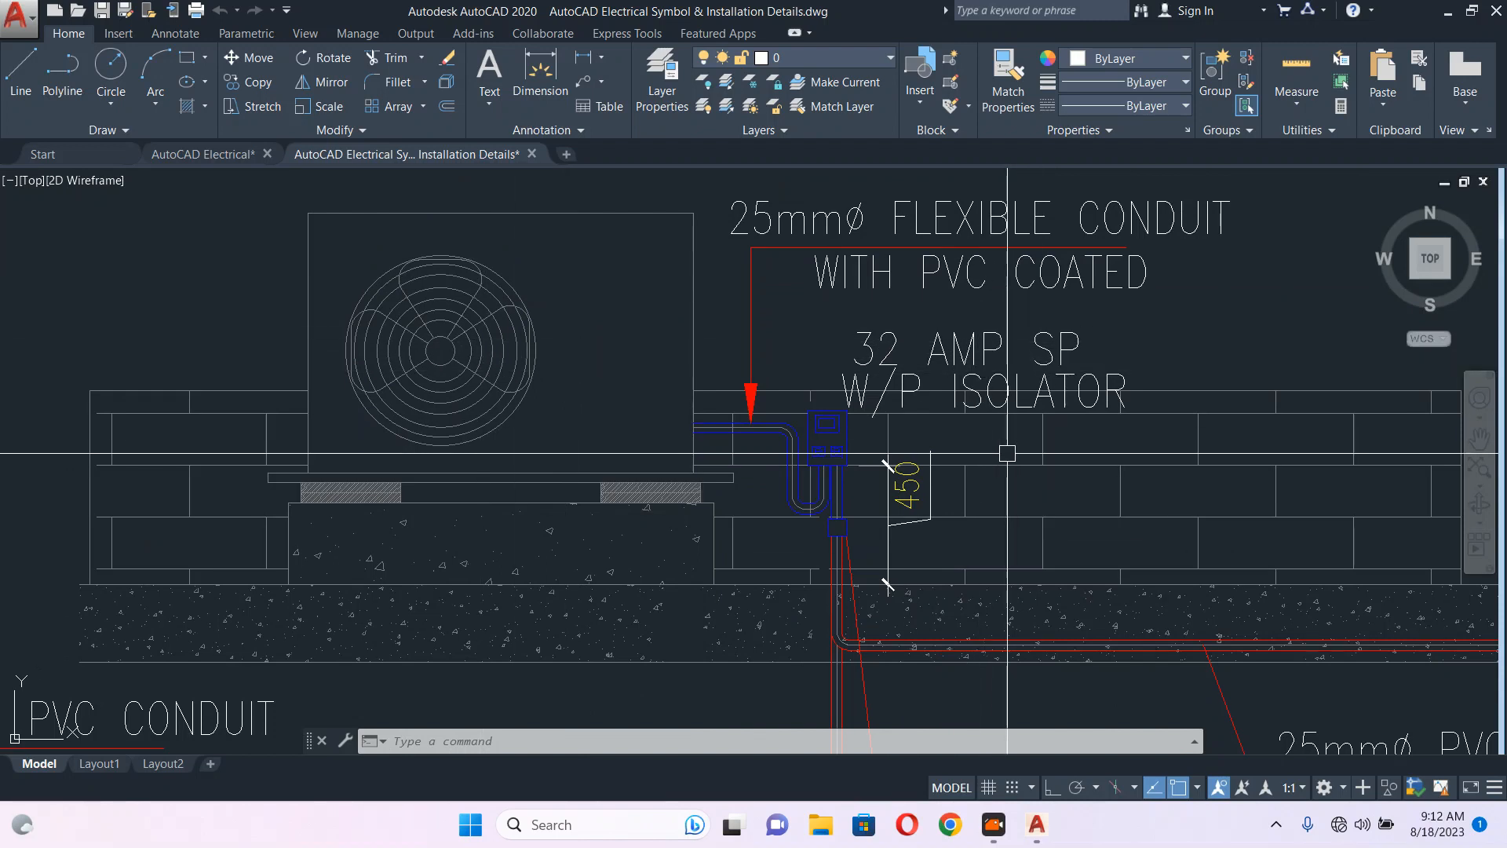
{"action": "middle_click_drag", "start_coordinate": [1002, 447], "coordinate": [948, 424]}
{"action": "scroll", "coordinate": [671, 378], "scroll_direction": "down", "scroll_amount": 2}
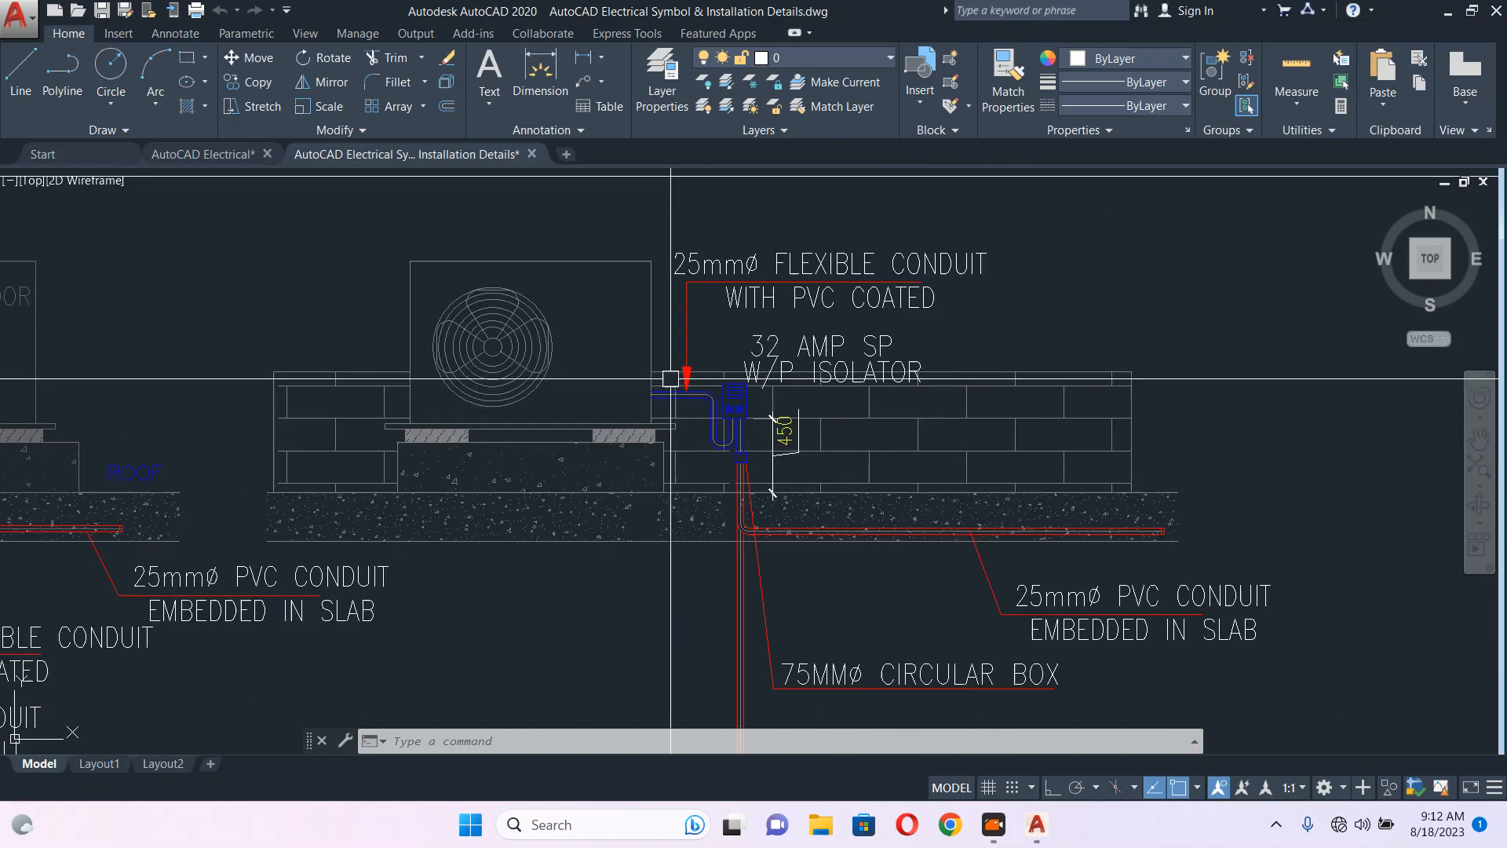
{"action": "scroll", "coordinate": [632, 327], "scroll_direction": "down", "scroll_amount": 4}
{"action": "scroll", "coordinate": [756, 417], "scroll_direction": "up", "scroll_amount": 5}
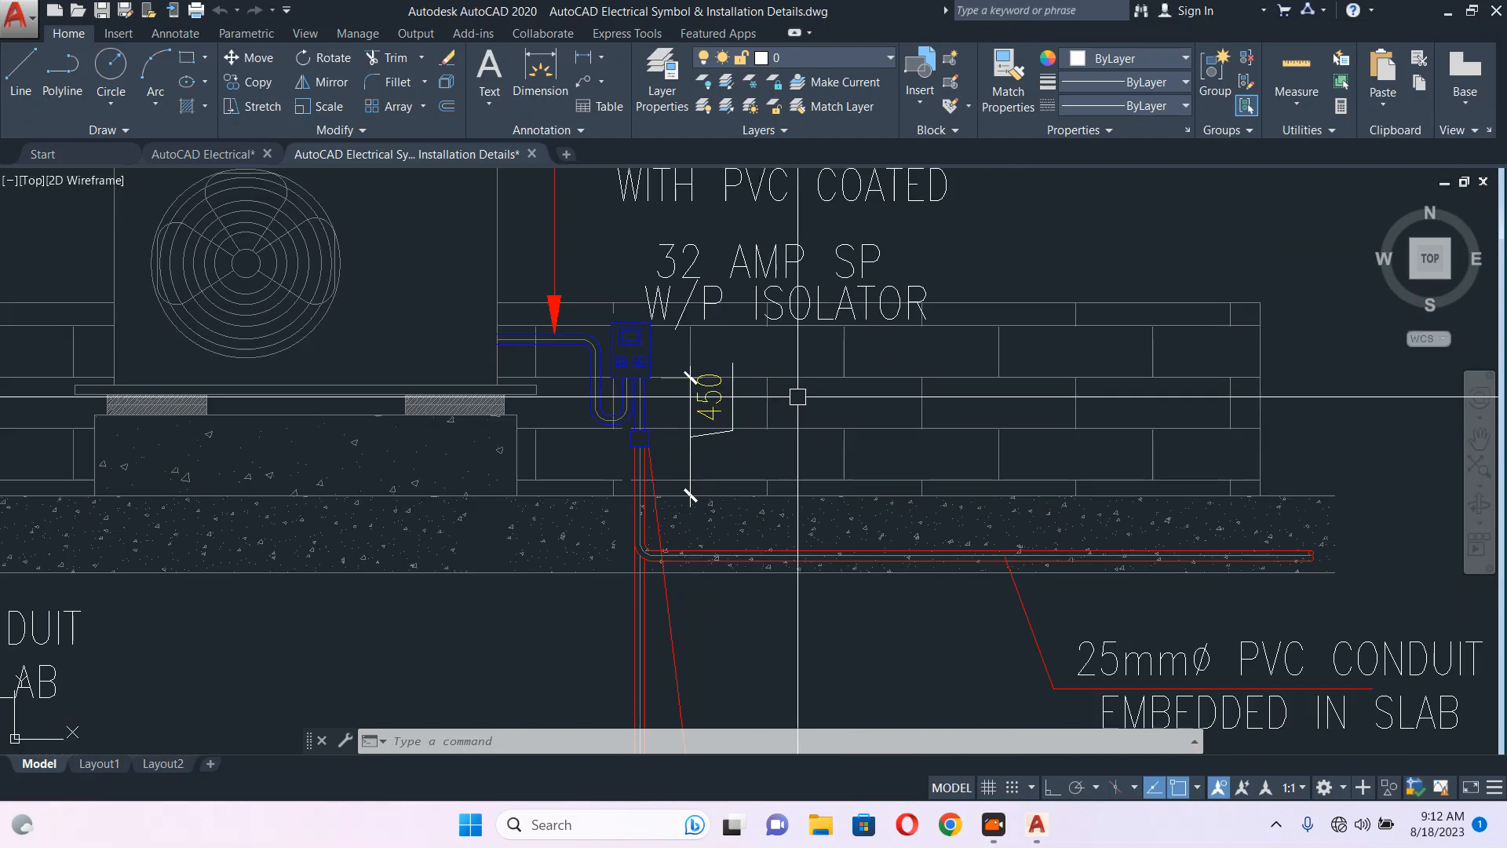
{"action": "scroll", "coordinate": [797, 397], "scroll_direction": "down", "scroll_amount": 1}
{"action": "scroll", "coordinate": [798, 397], "scroll_direction": "down", "scroll_amount": 2}
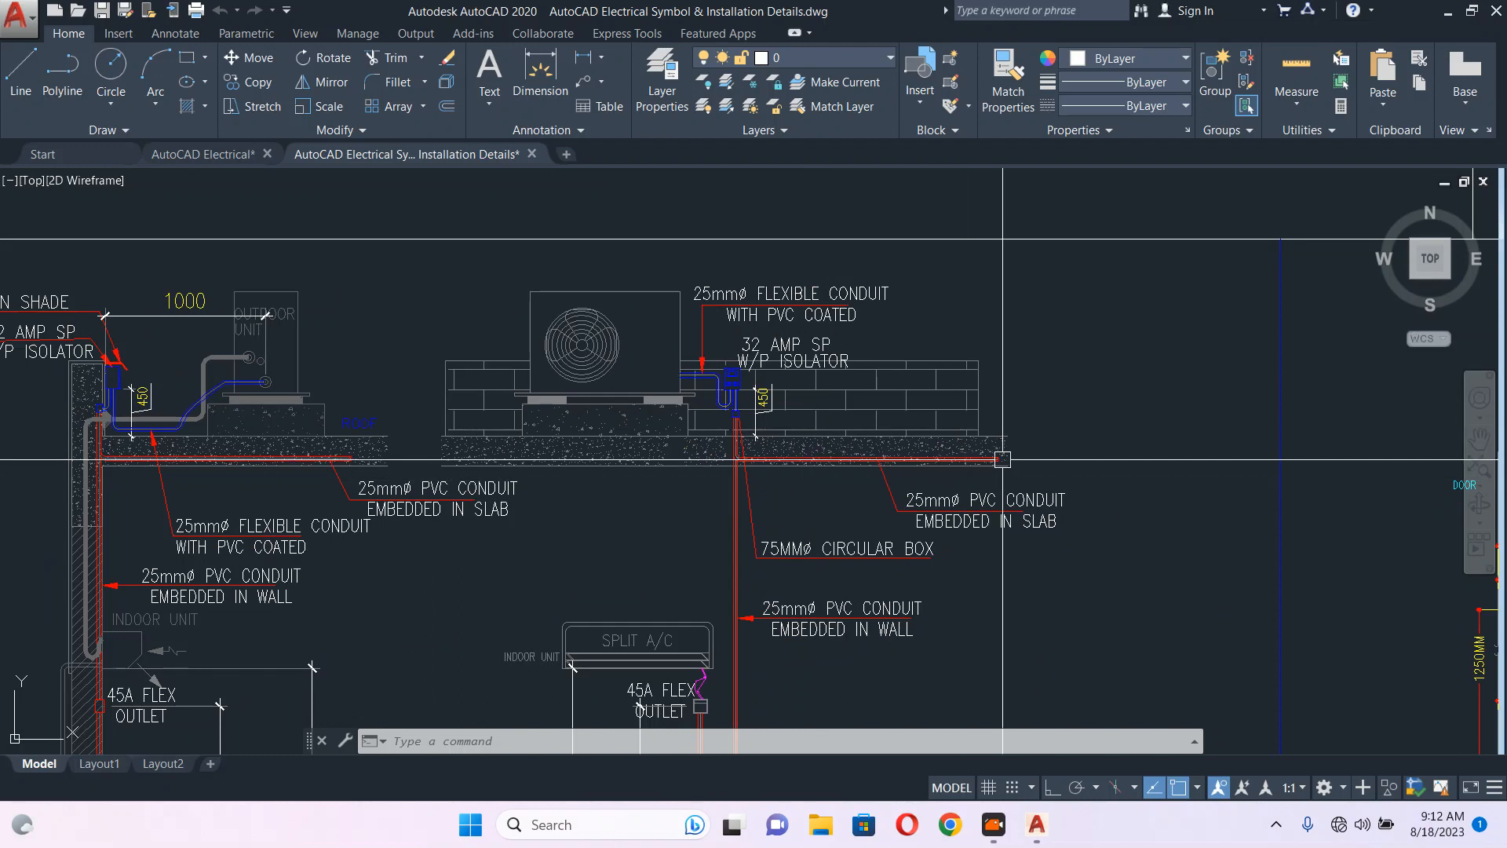
{"action": "scroll", "coordinate": [749, 385], "scroll_direction": "up", "scroll_amount": 6}
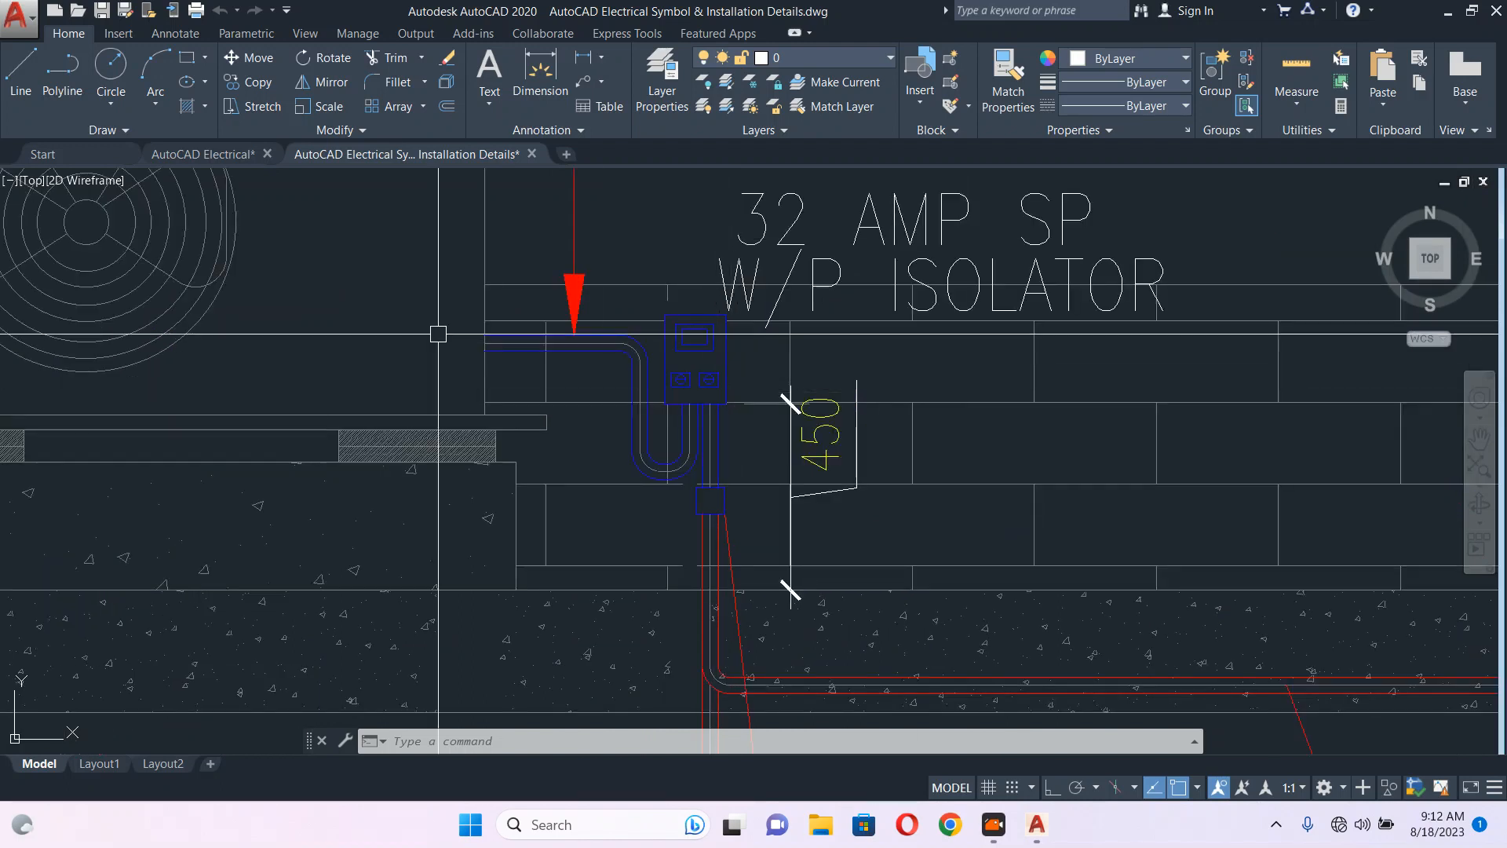
{"action": "scroll", "coordinate": [438, 334], "scroll_direction": "down", "scroll_amount": 2}
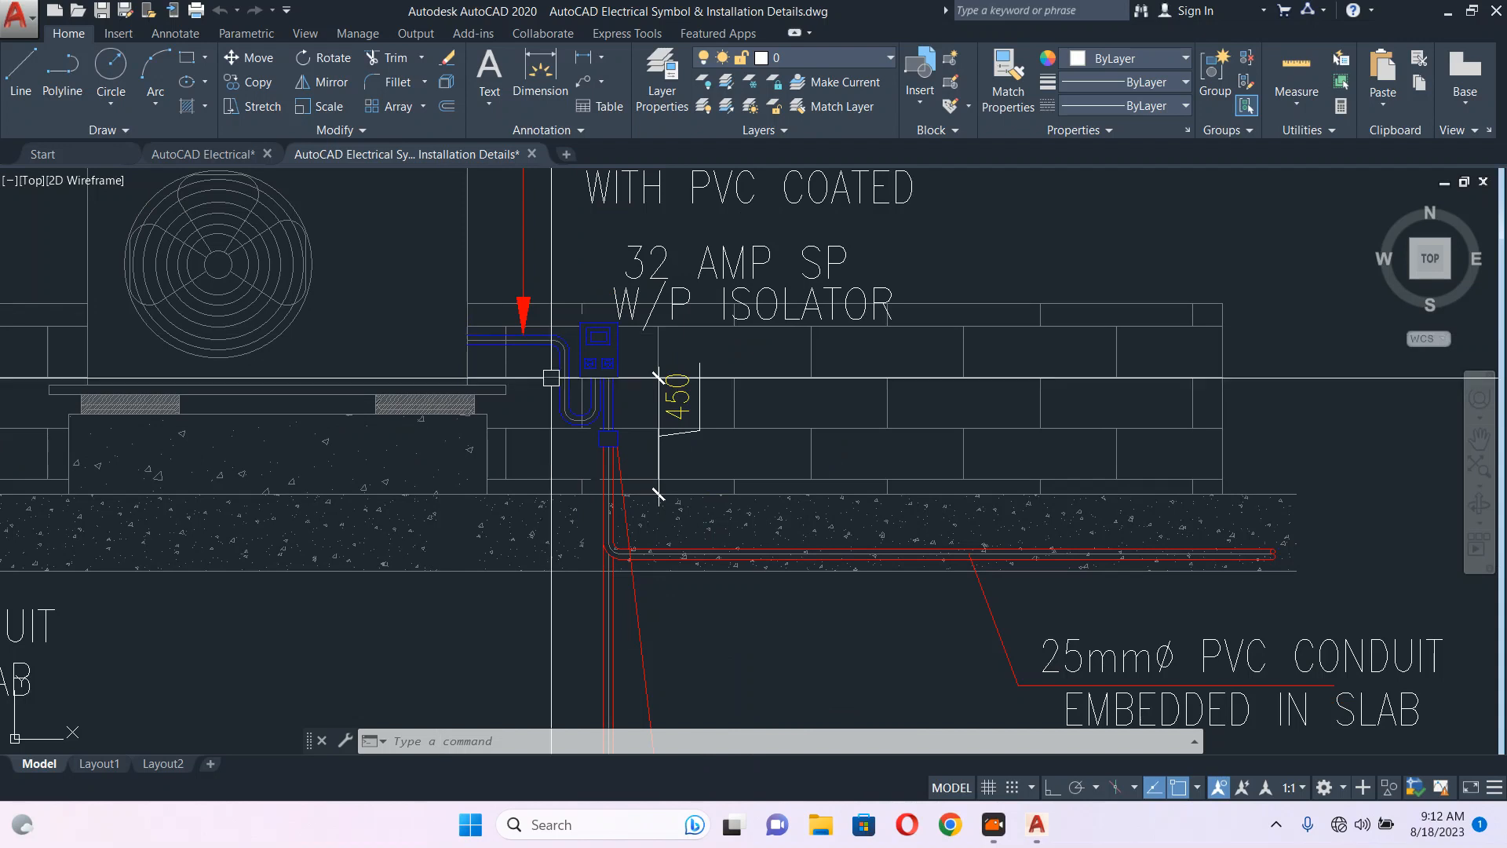
- Trace the wall-embedded conduit from the circular box down to the DP switch and flex outlet, and review both views of the split unit detail
{"action": "middle_click_drag", "start_coordinate": [549, 374], "coordinate": [571, 203]}
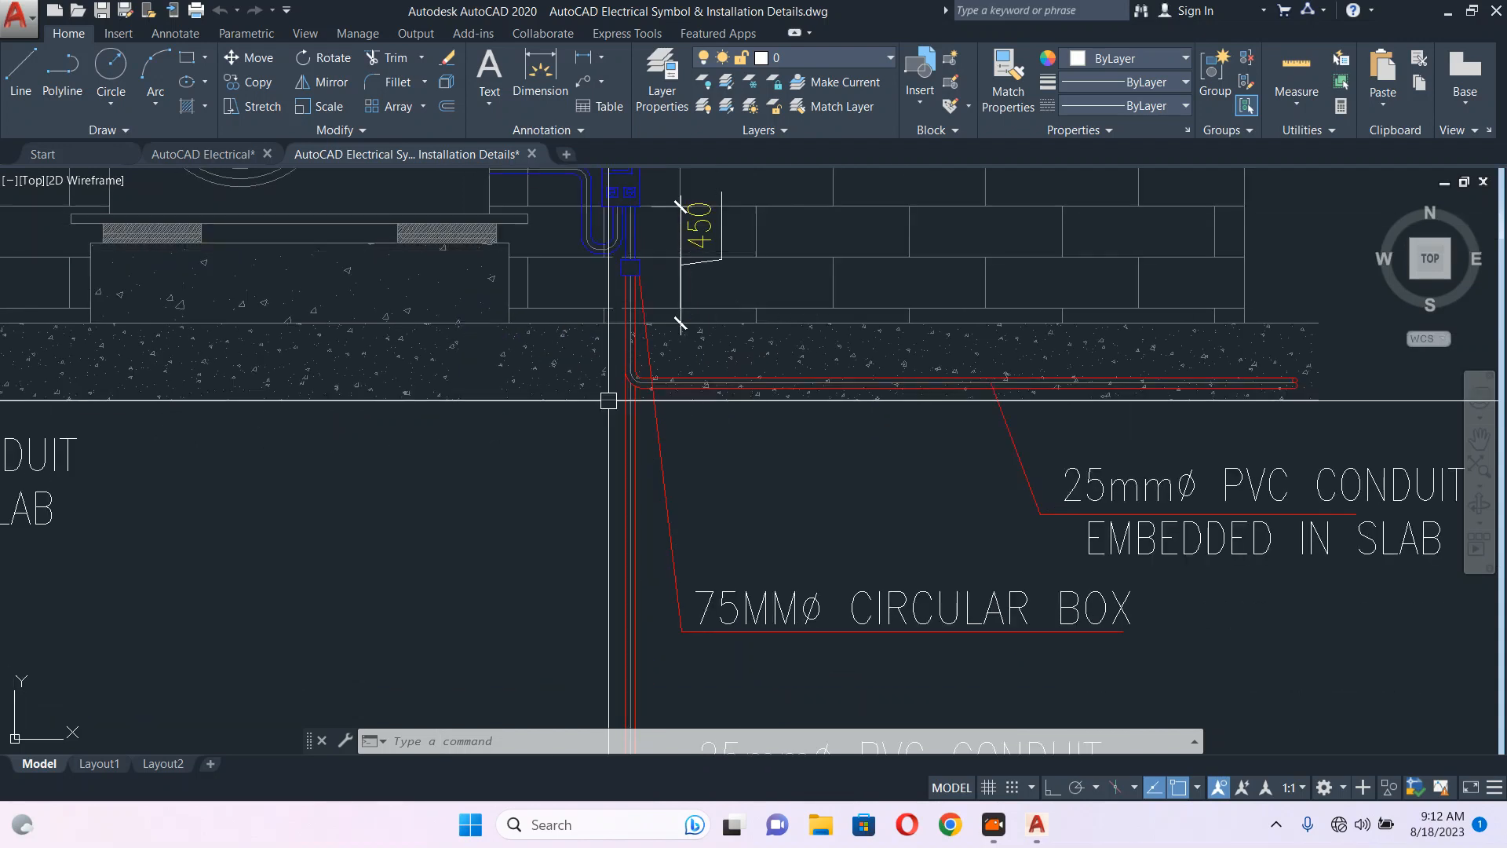
{"action": "scroll", "coordinate": [606, 392], "scroll_direction": "down", "scroll_amount": 2}
{"action": "middle_click_drag", "start_coordinate": [603, 366], "coordinate": [616, 132]}
{"action": "middle_click_drag", "start_coordinate": [636, 476], "coordinate": [645, 346]}
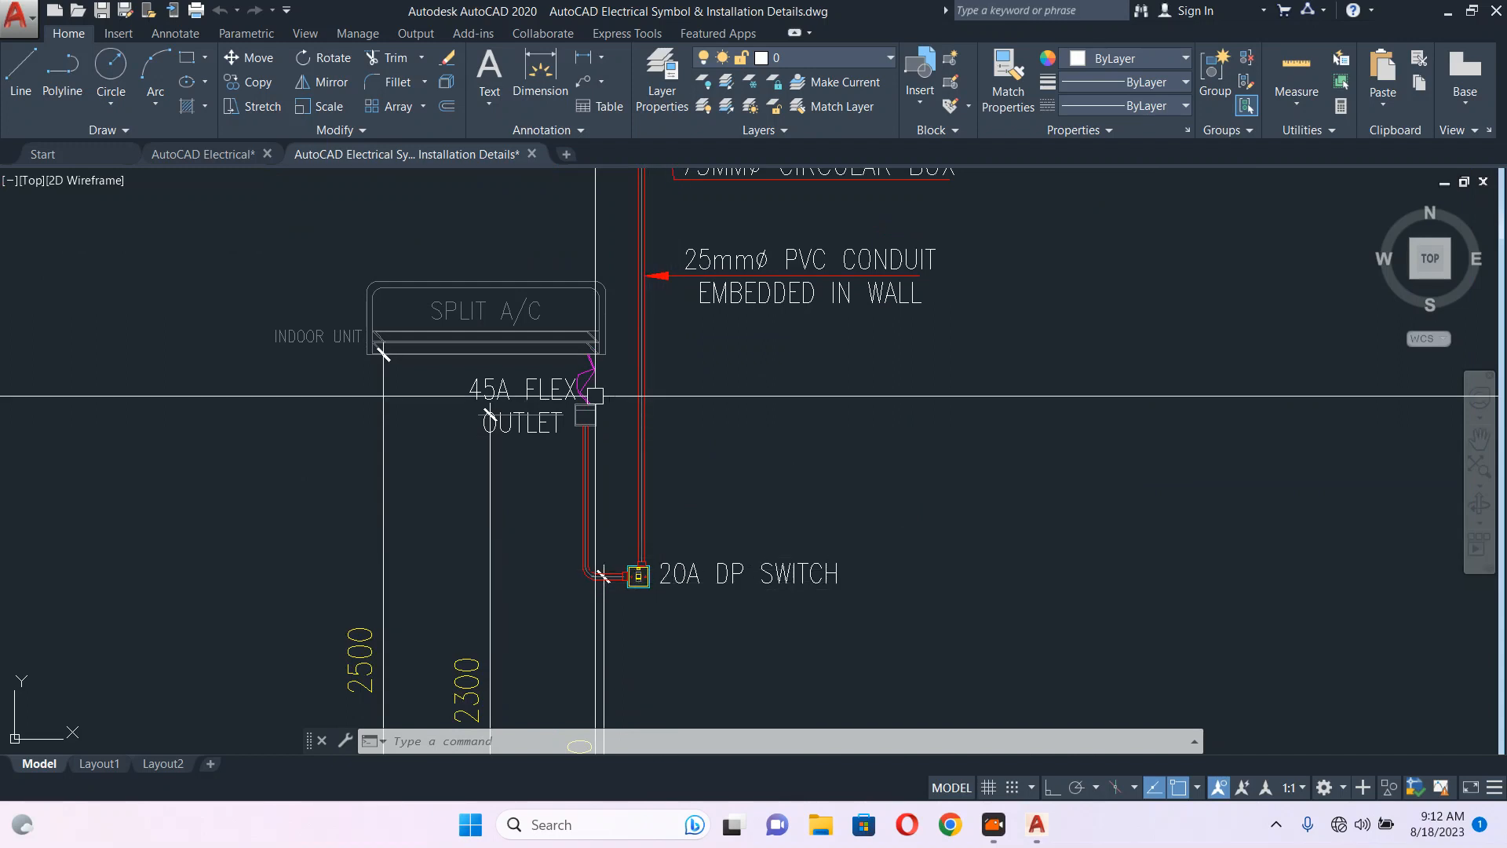
{"action": "scroll", "coordinate": [594, 396], "scroll_direction": "down", "scroll_amount": 2}
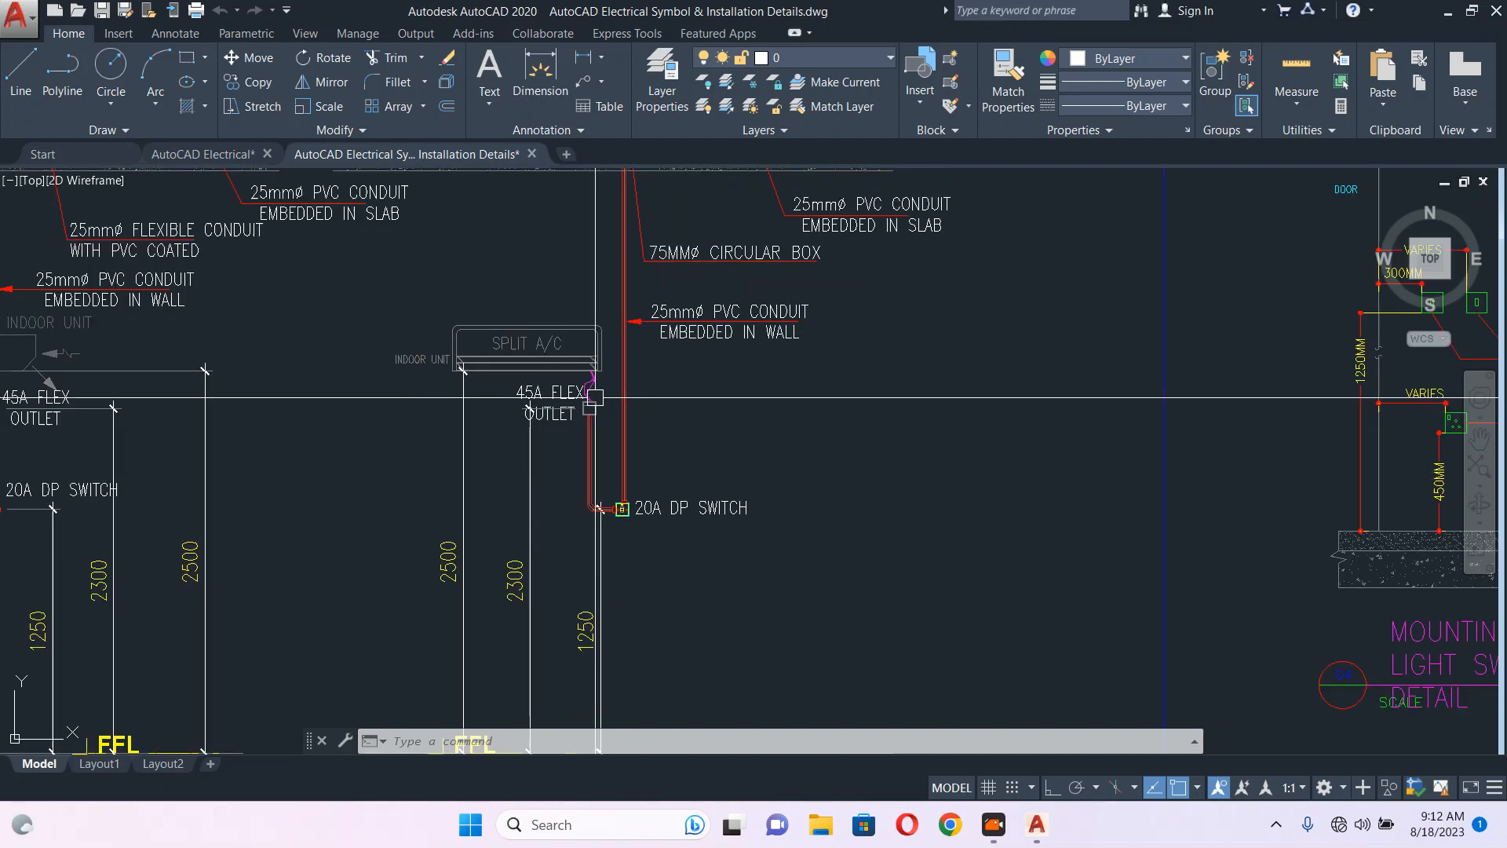
{"action": "scroll", "coordinate": [617, 221], "scroll_direction": "down", "scroll_amount": 2}
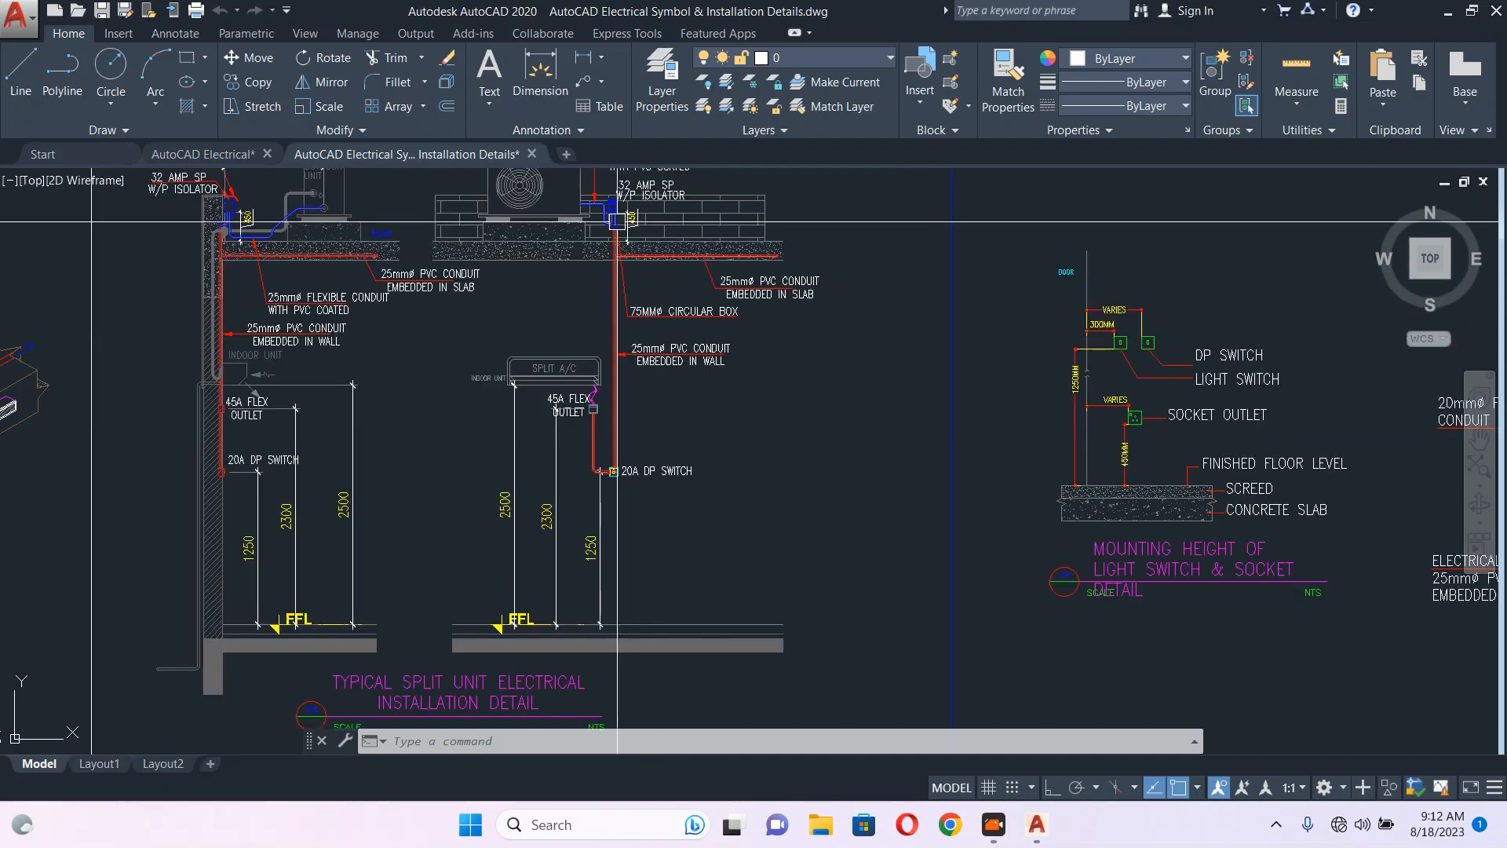
{"action": "middle_click_drag", "start_coordinate": [633, 293], "coordinate": [626, 337]}
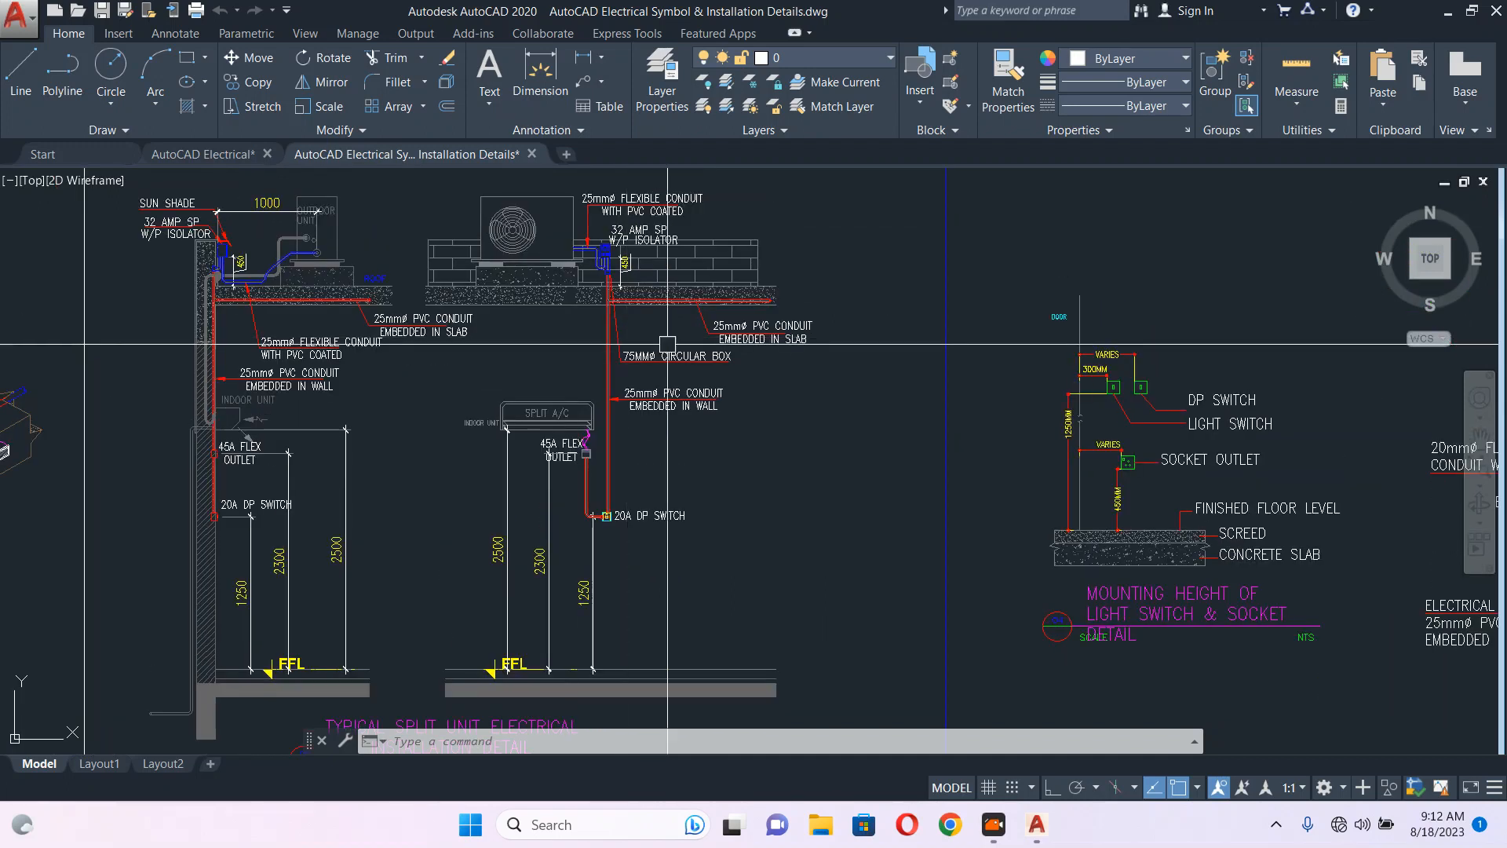
{"action": "scroll", "coordinate": [569, 310], "scroll_direction": "up", "scroll_amount": 4}
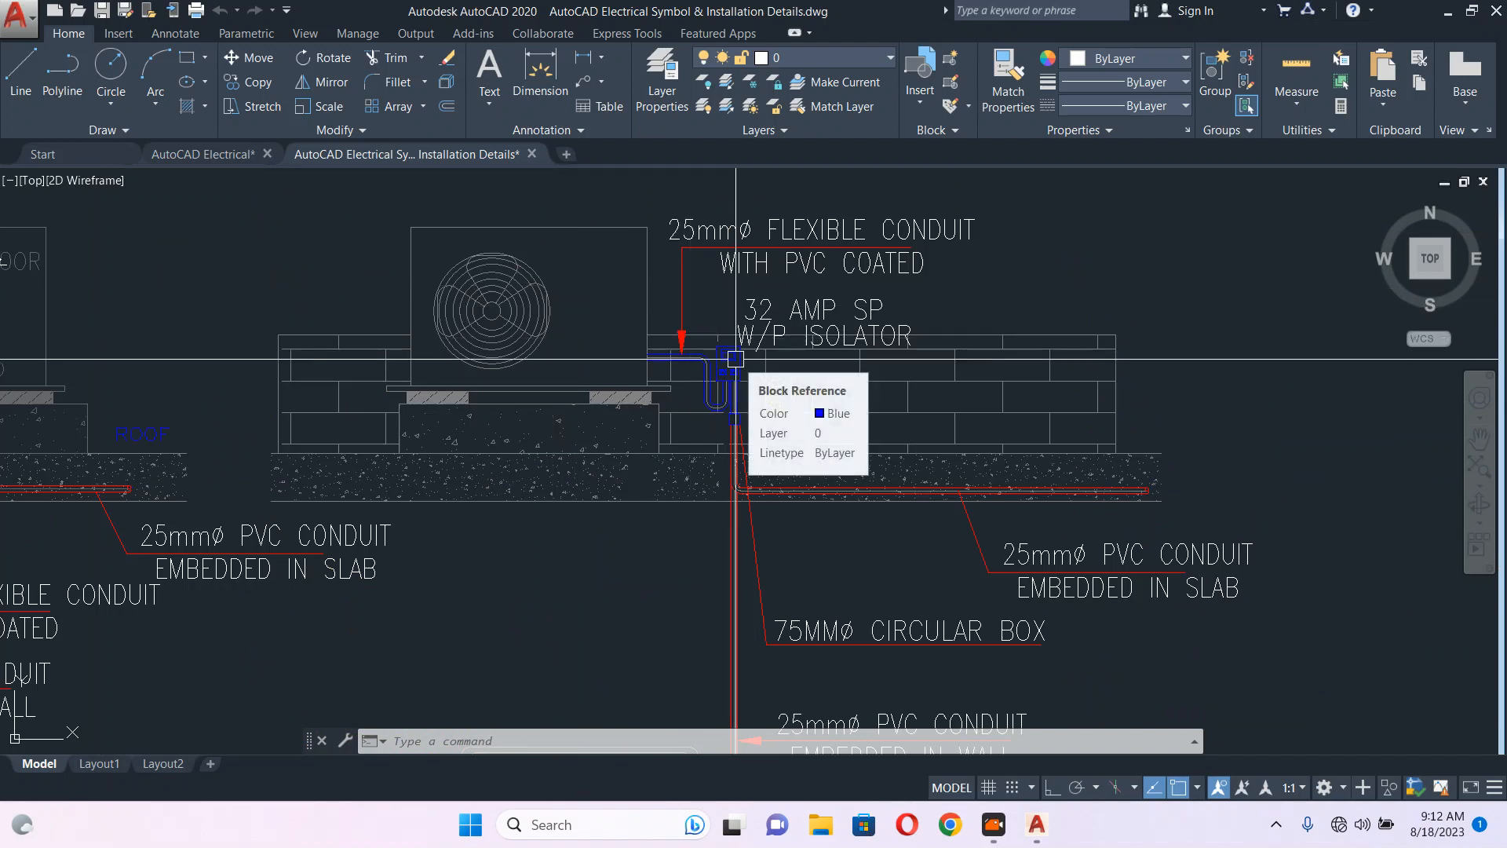
{"action": "scroll", "coordinate": [735, 359], "scroll_direction": "down", "scroll_amount": 4}
{"action": "middle_click_drag", "start_coordinate": [735, 359], "coordinate": [702, 314]}
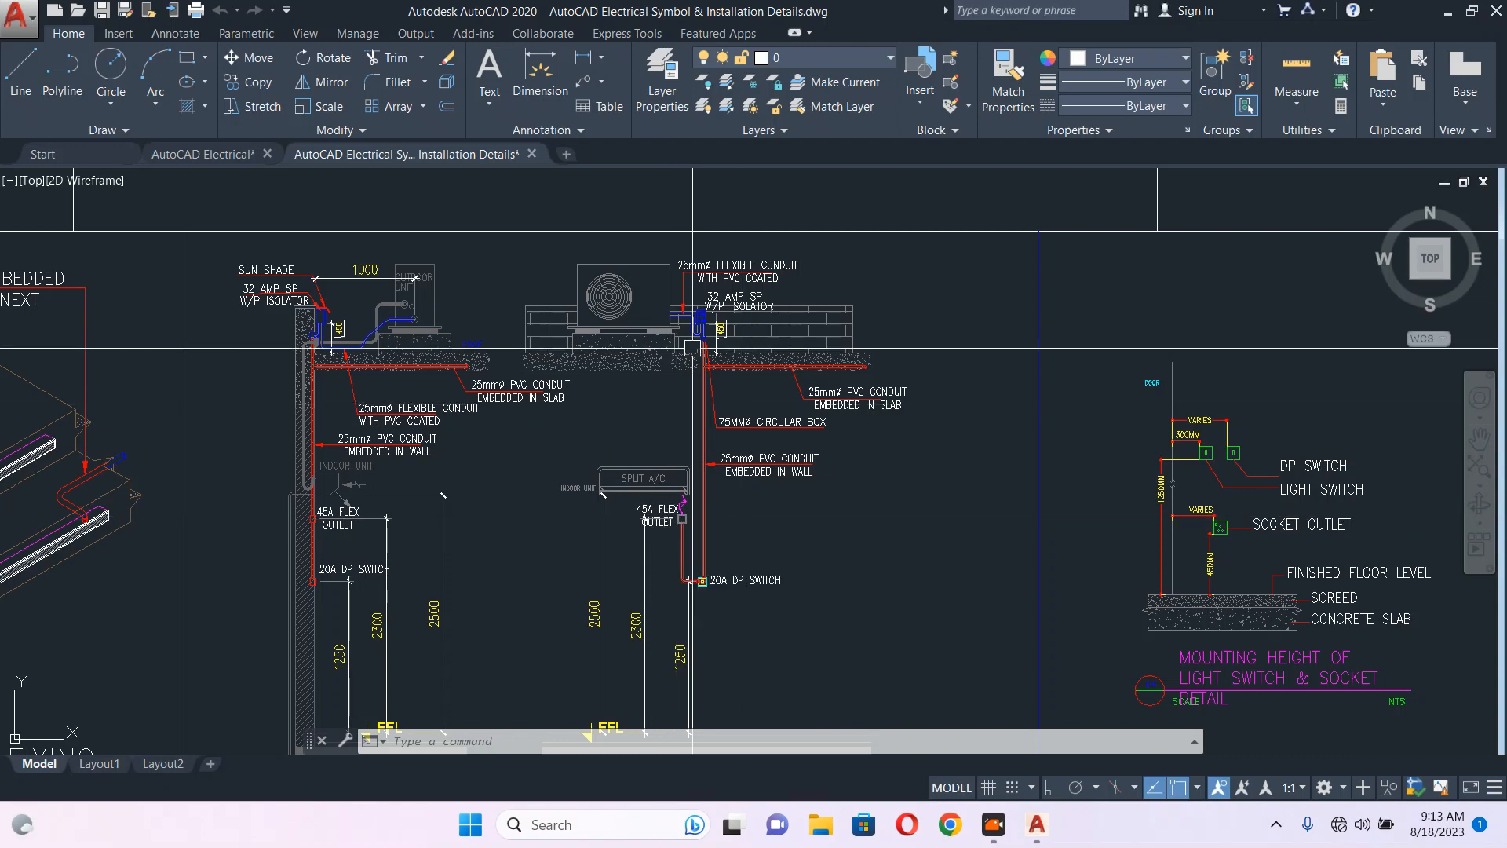
- Follow the conduit from the DP switch back up to the roof and inspect the circular box and isolator connections, including the isolator's mounting height
{"action": "scroll", "coordinate": [702, 336], "scroll_direction": "up", "scroll_amount": 2}
{"action": "middle_click_drag", "start_coordinate": [711, 478], "coordinate": [684, 342]}
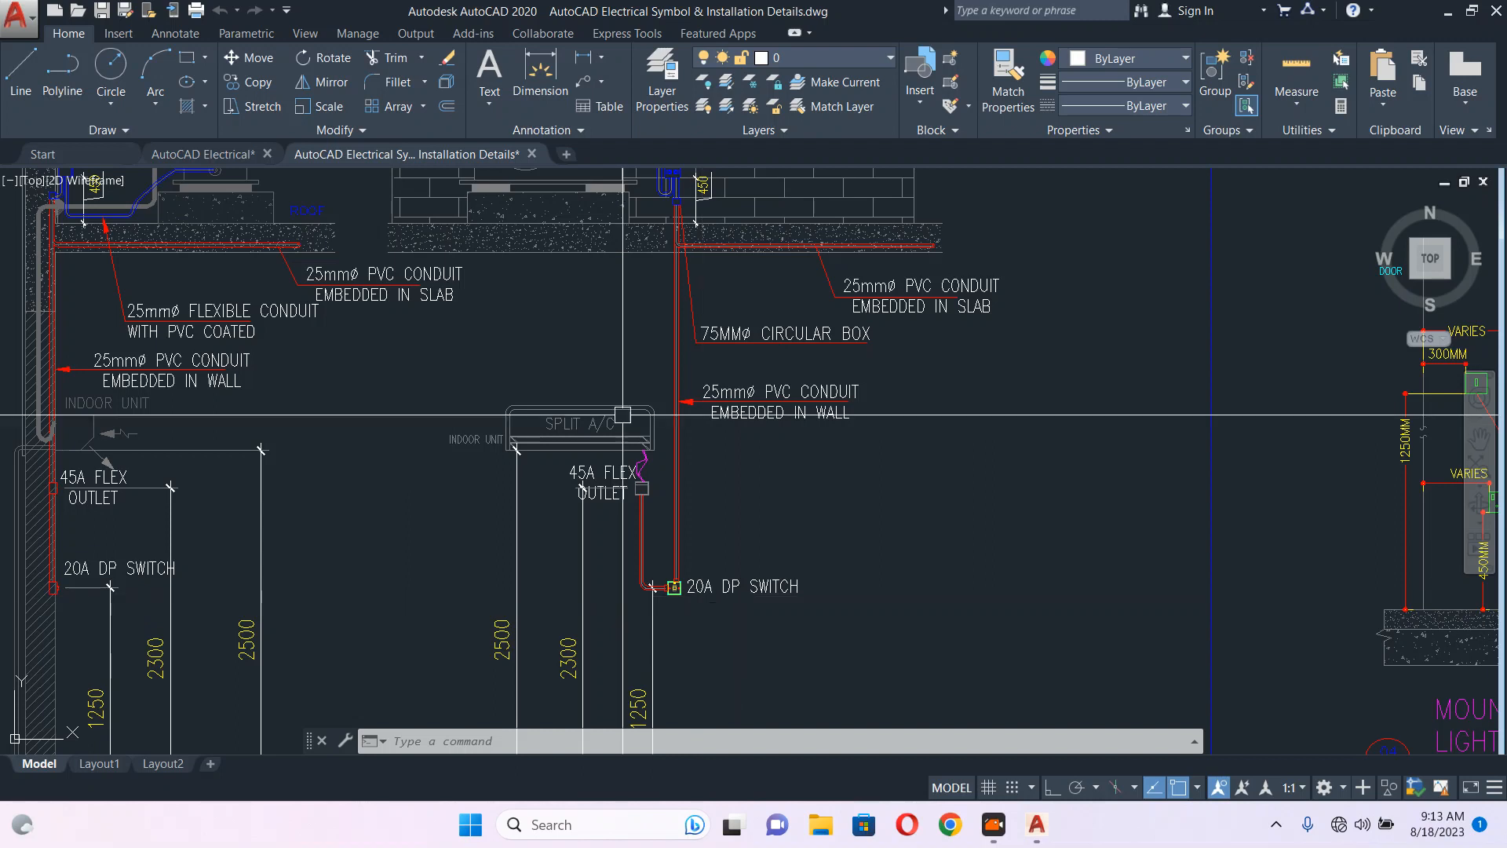
{"action": "middle_click_drag", "start_coordinate": [729, 353], "coordinate": [768, 549]}
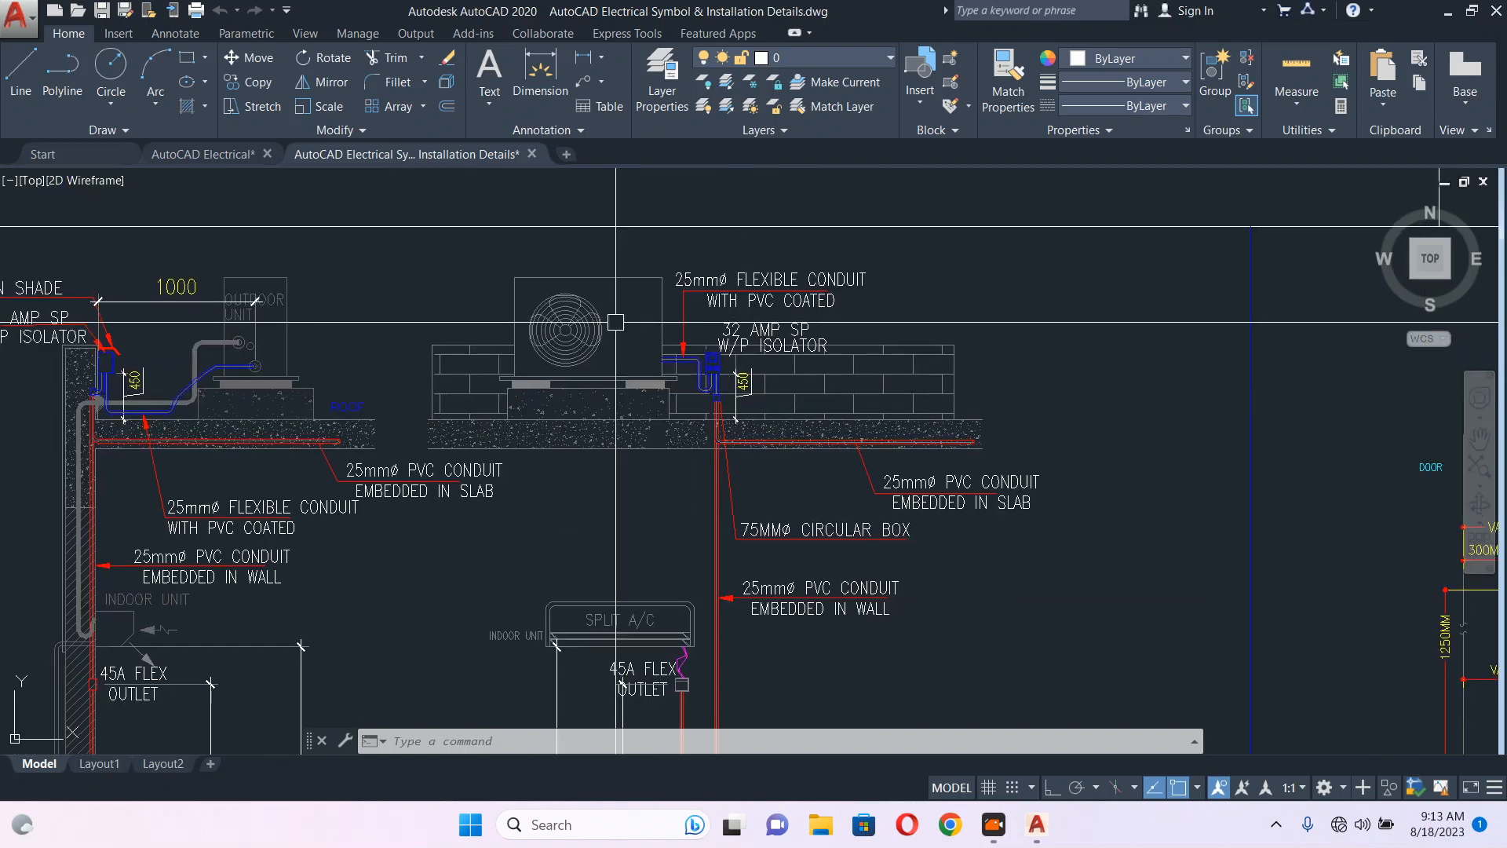
{"action": "scroll", "coordinate": [730, 395], "scroll_direction": "up", "scroll_amount": 3}
{"action": "scroll", "coordinate": [750, 424], "scroll_direction": "up", "scroll_amount": 1}
{"action": "middle_click_drag", "start_coordinate": [750, 424], "coordinate": [693, 331]}
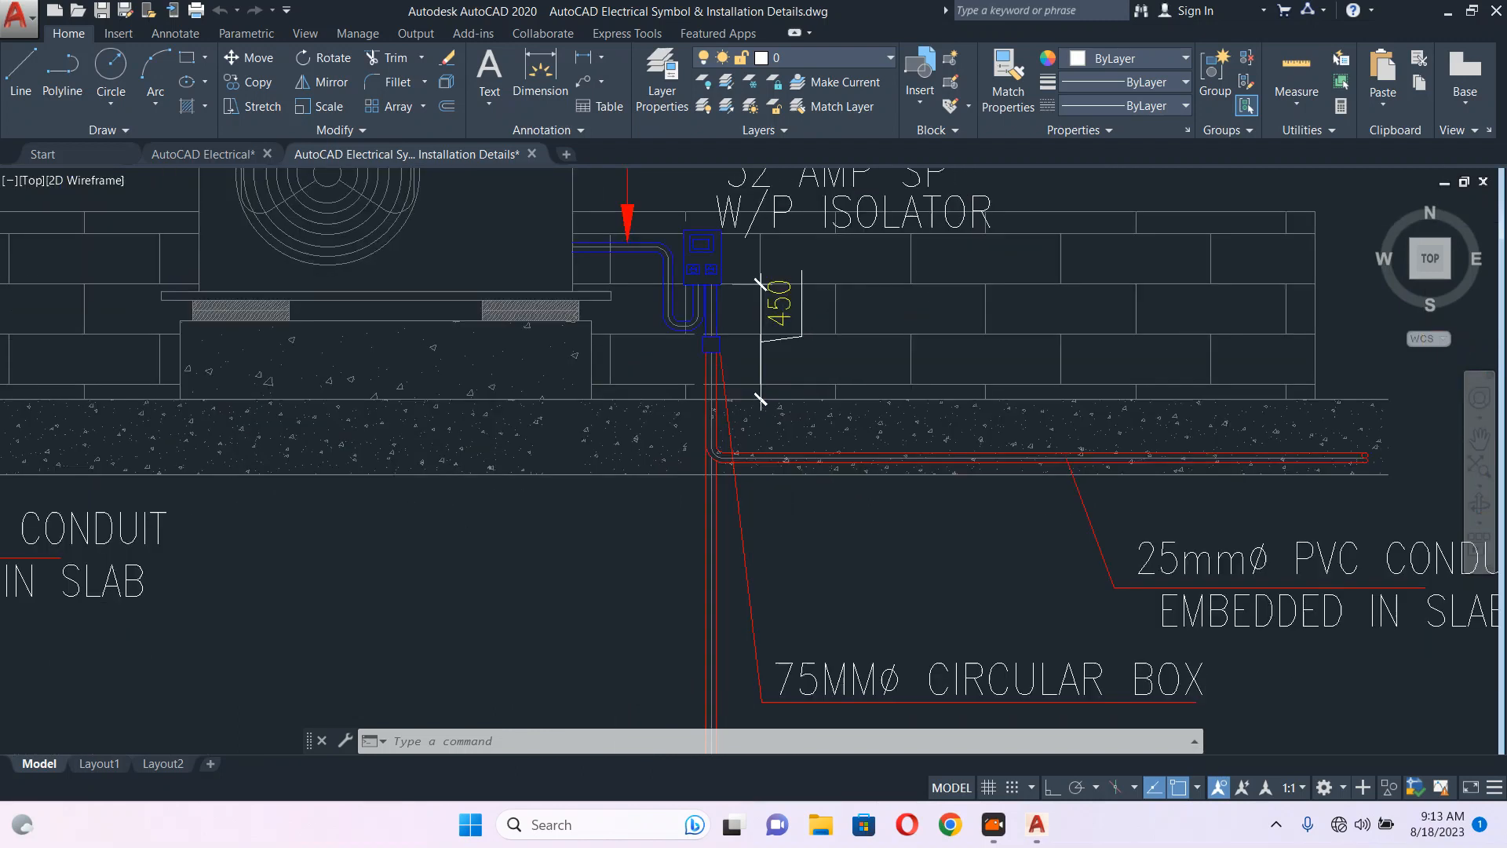
{"action": "scroll", "coordinate": [692, 331], "scroll_direction": "down", "scroll_amount": 3}
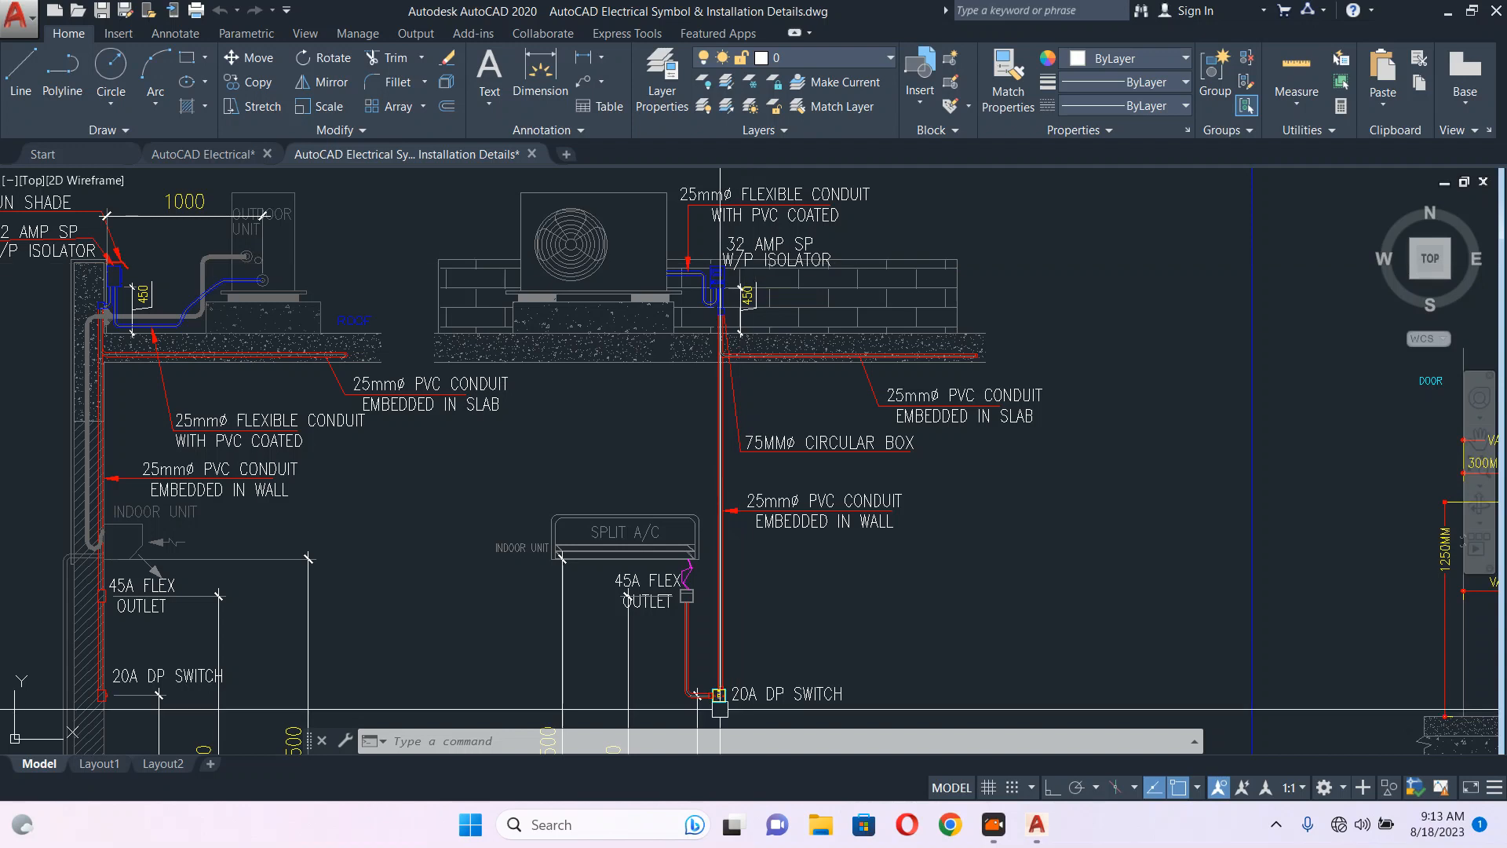
{"action": "scroll", "coordinate": [662, 251], "scroll_direction": "up", "scroll_amount": 2}
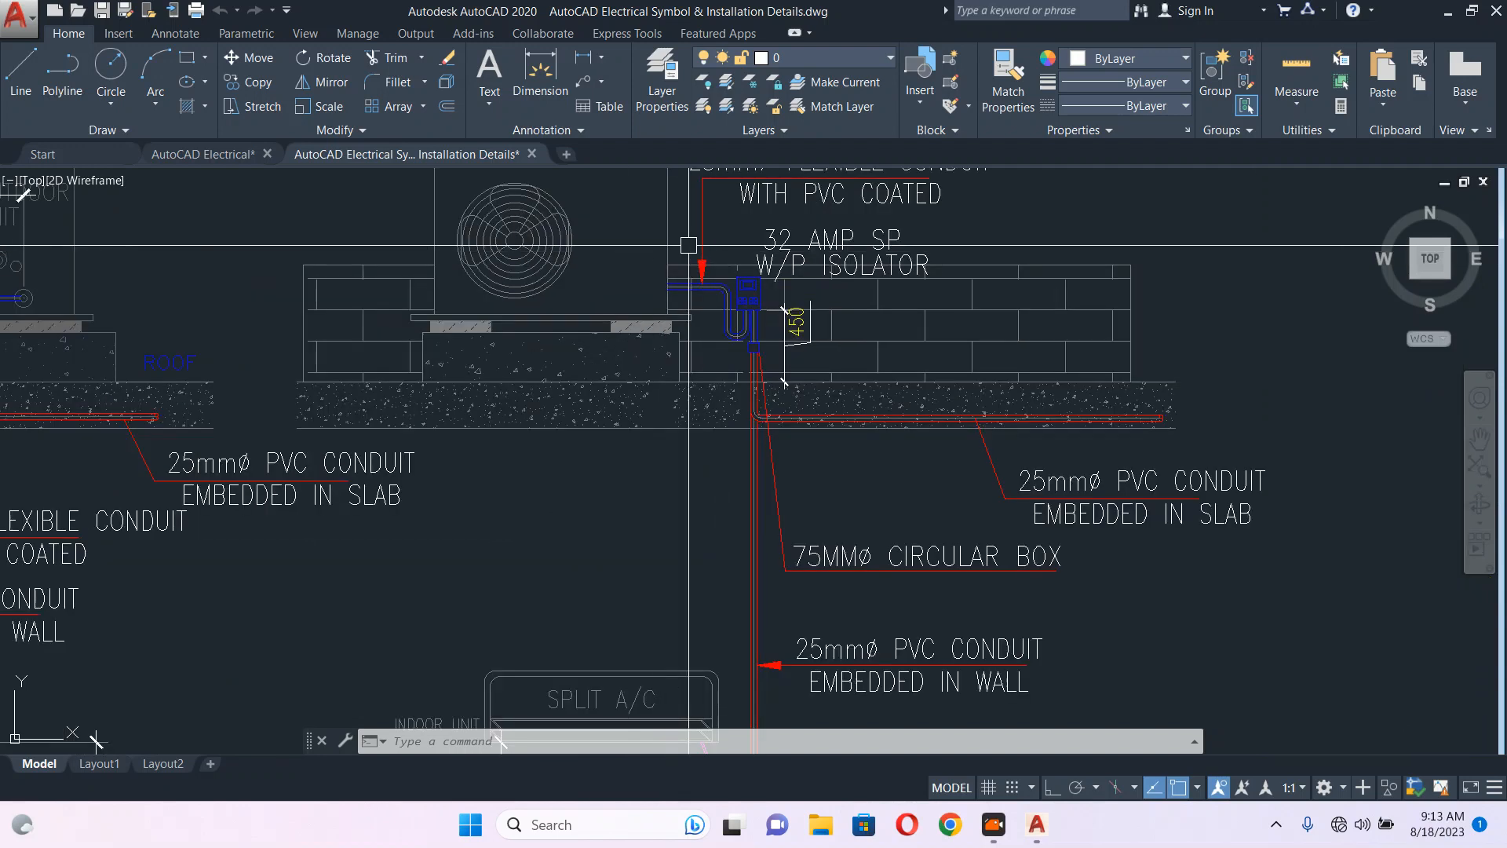
{"action": "scroll", "coordinate": [770, 320], "scroll_direction": "up", "scroll_amount": 4}
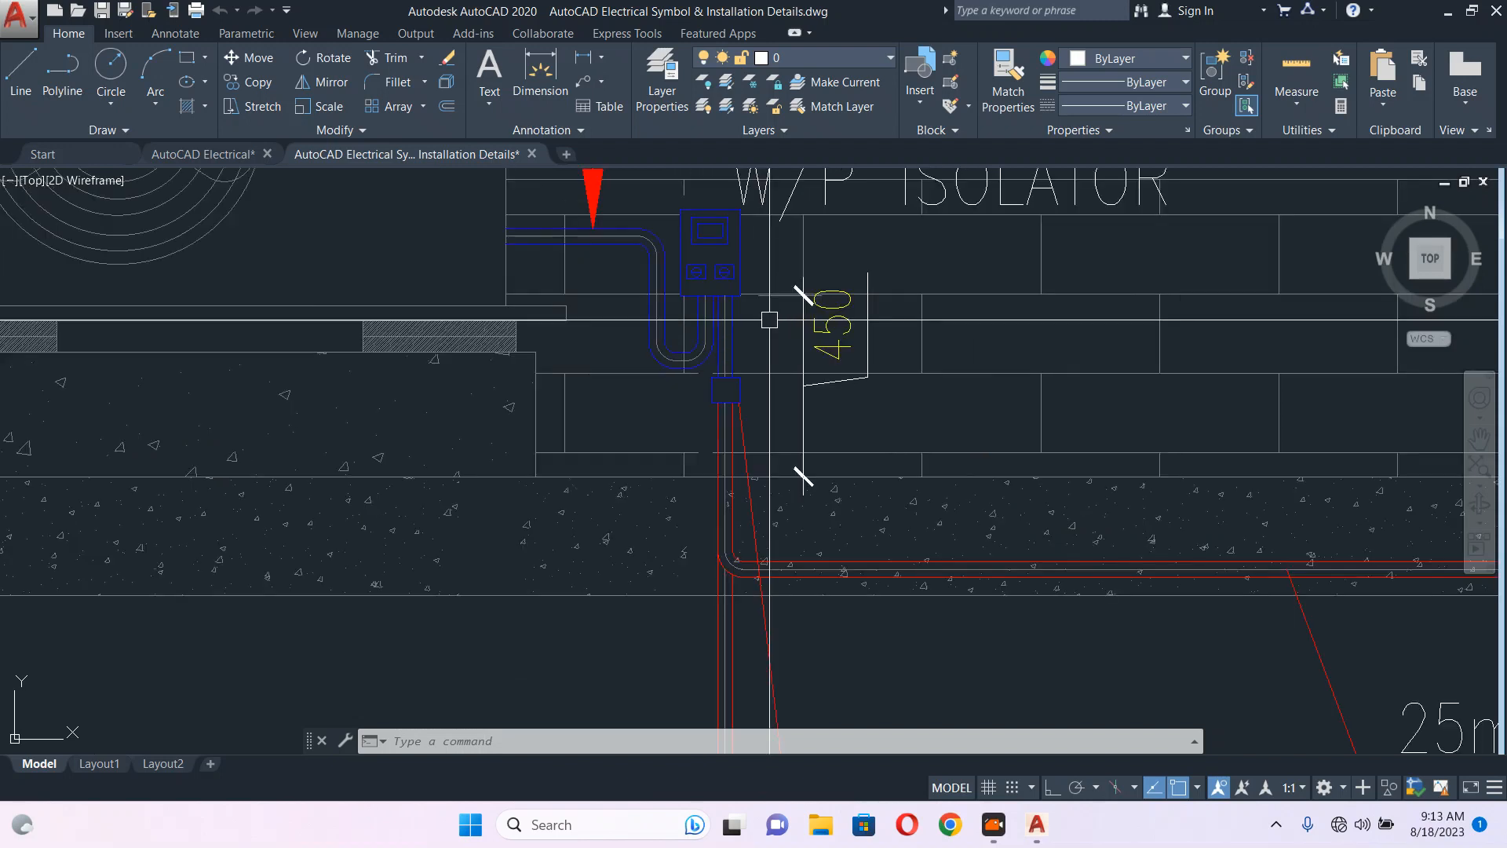
{"action": "scroll", "coordinate": [770, 318], "scroll_direction": "down", "scroll_amount": 3}
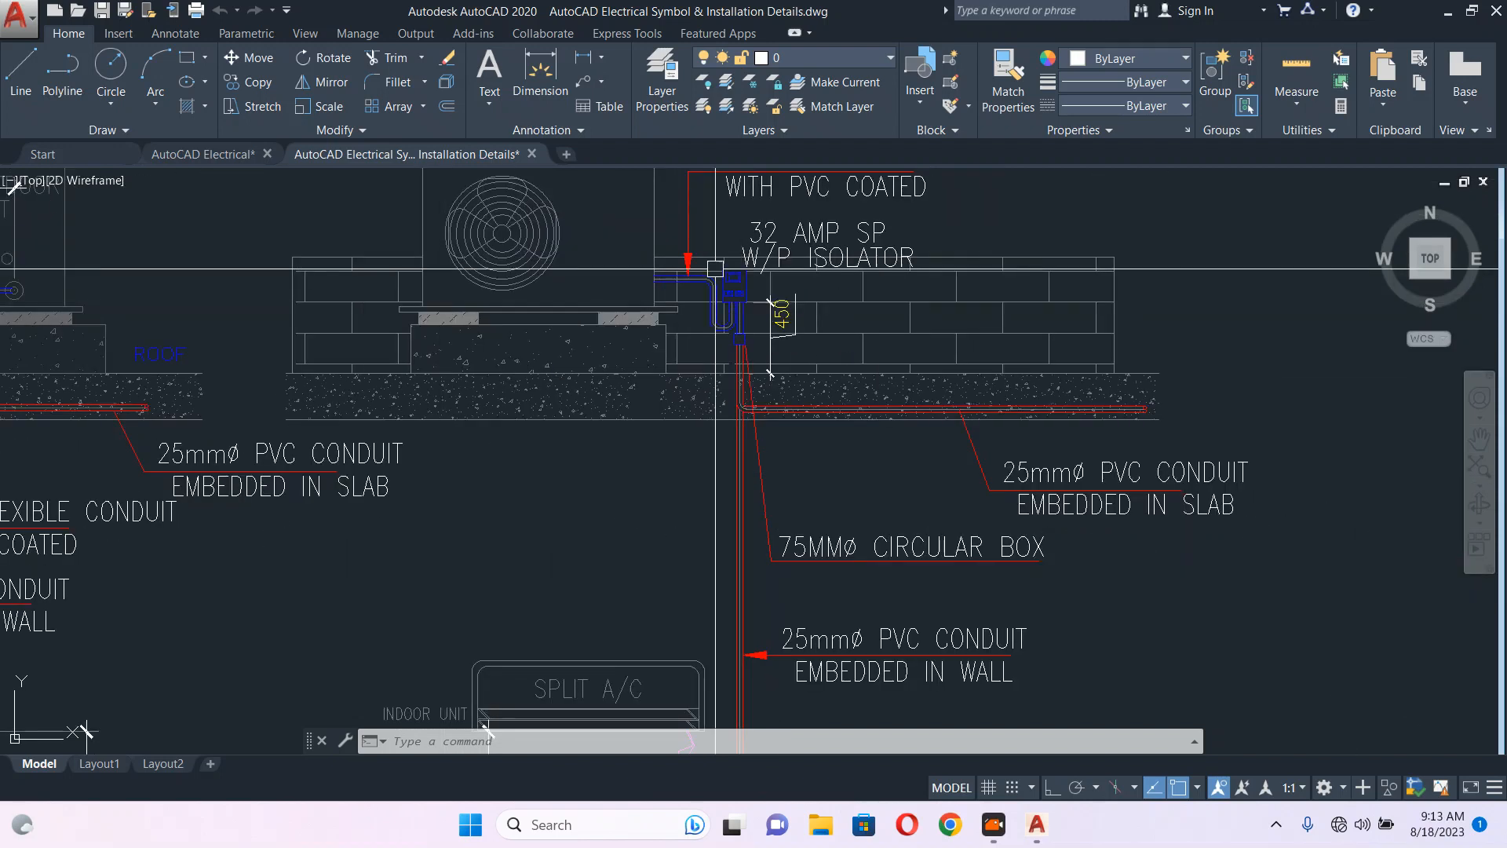
{"action": "scroll", "coordinate": [744, 303], "scroll_direction": "up", "scroll_amount": 2}
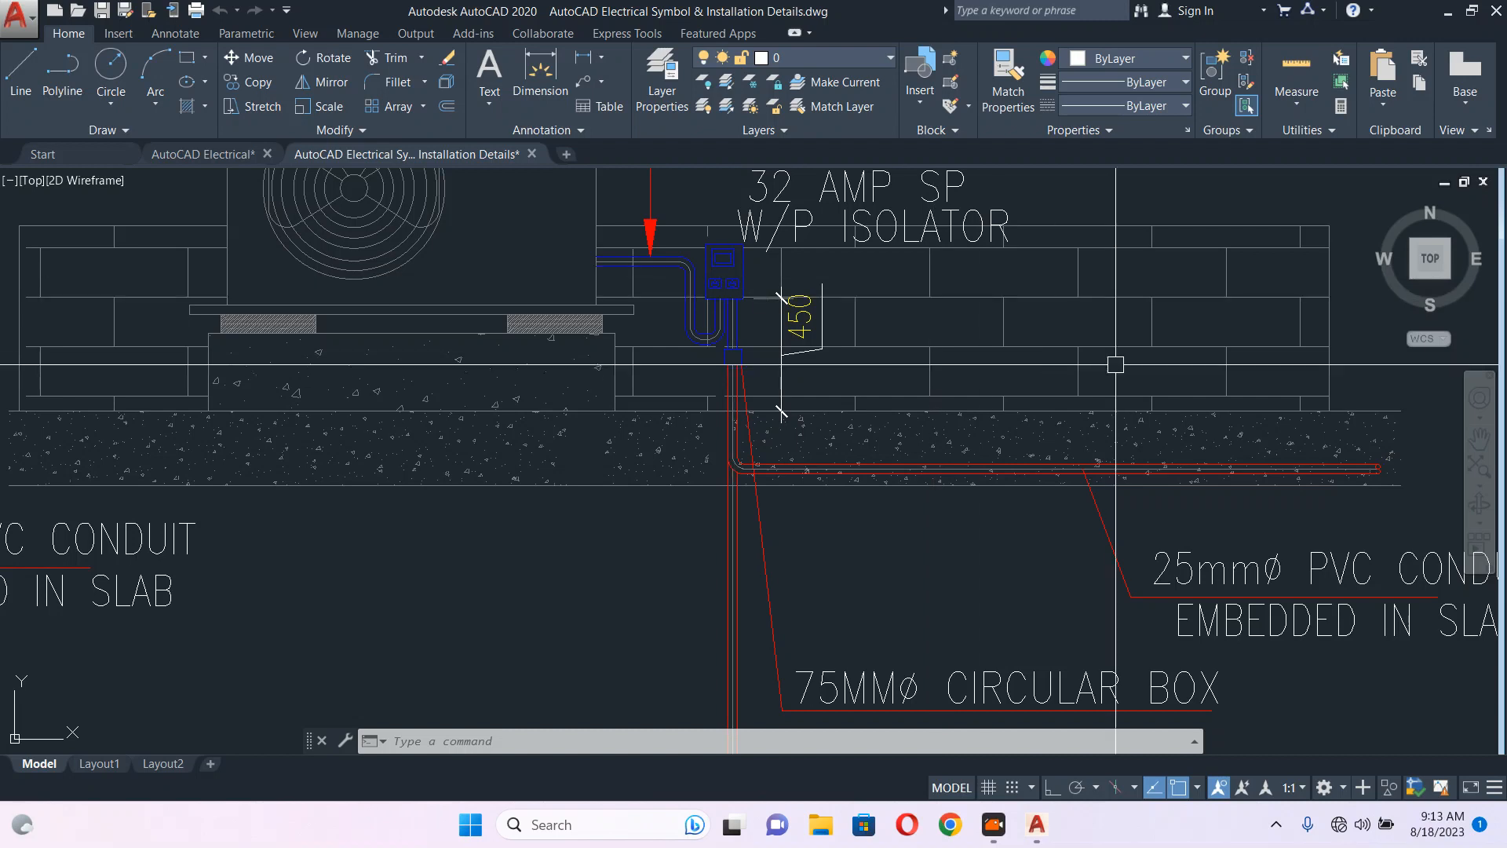
{"action": "scroll", "coordinate": [690, 326], "scroll_direction": "down", "scroll_amount": 2}
{"action": "scroll", "coordinate": [696, 286], "scroll_direction": "up", "scroll_amount": 4}
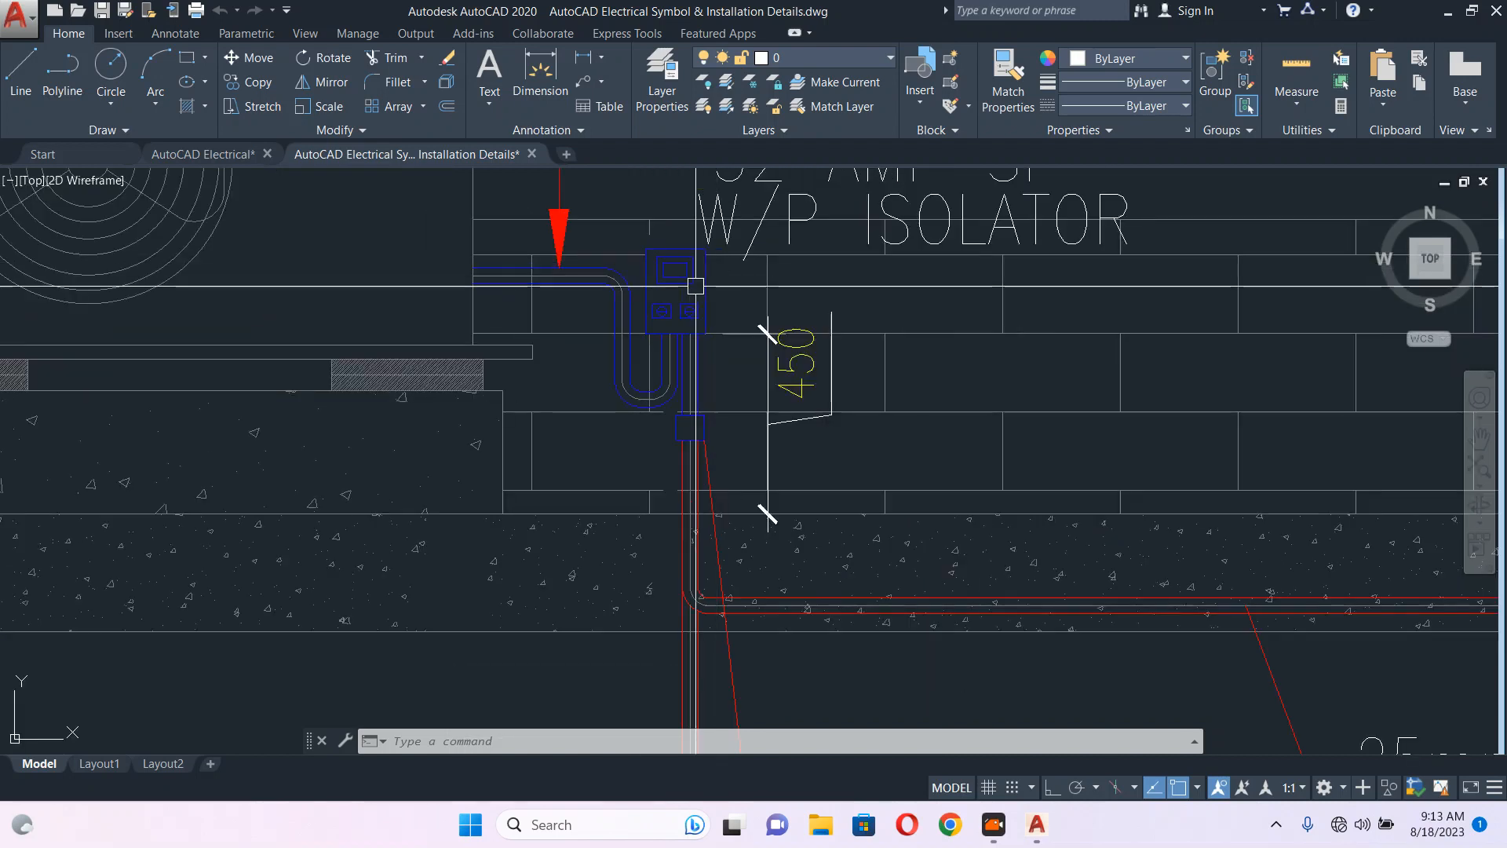
{"action": "scroll", "coordinate": [695, 286], "scroll_direction": "down", "scroll_amount": 2}
- Compare the indoor unit's flex outlet and DP switch wiring with the outdoor unit's isolator connection in the split unit detail
{"action": "middle_click_drag", "start_coordinate": [721, 543], "coordinate": [745, 329]}
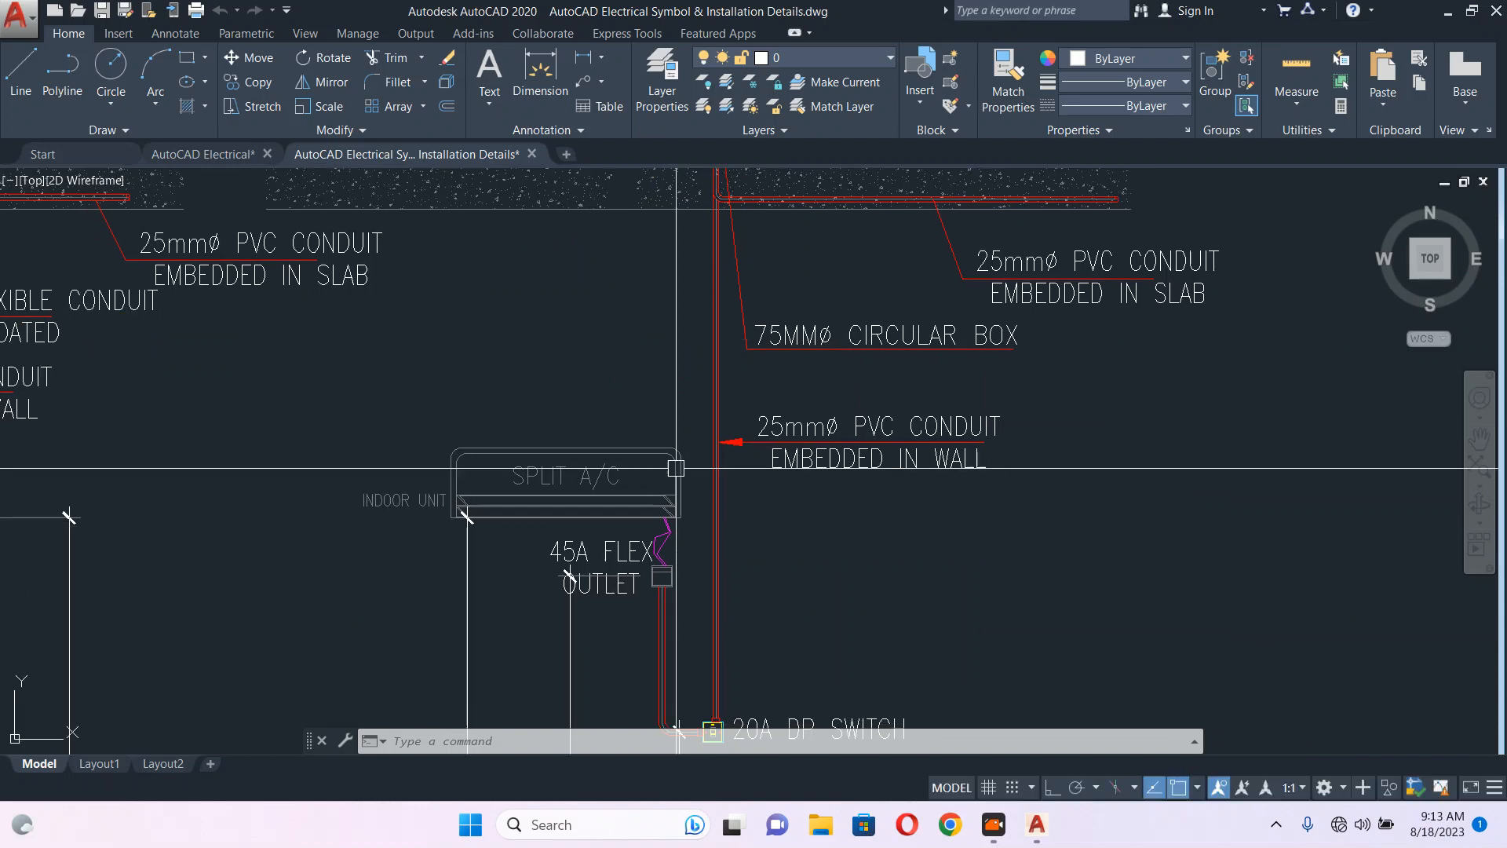
{"action": "middle_click_drag", "start_coordinate": [784, 380], "coordinate": [800, 672]}
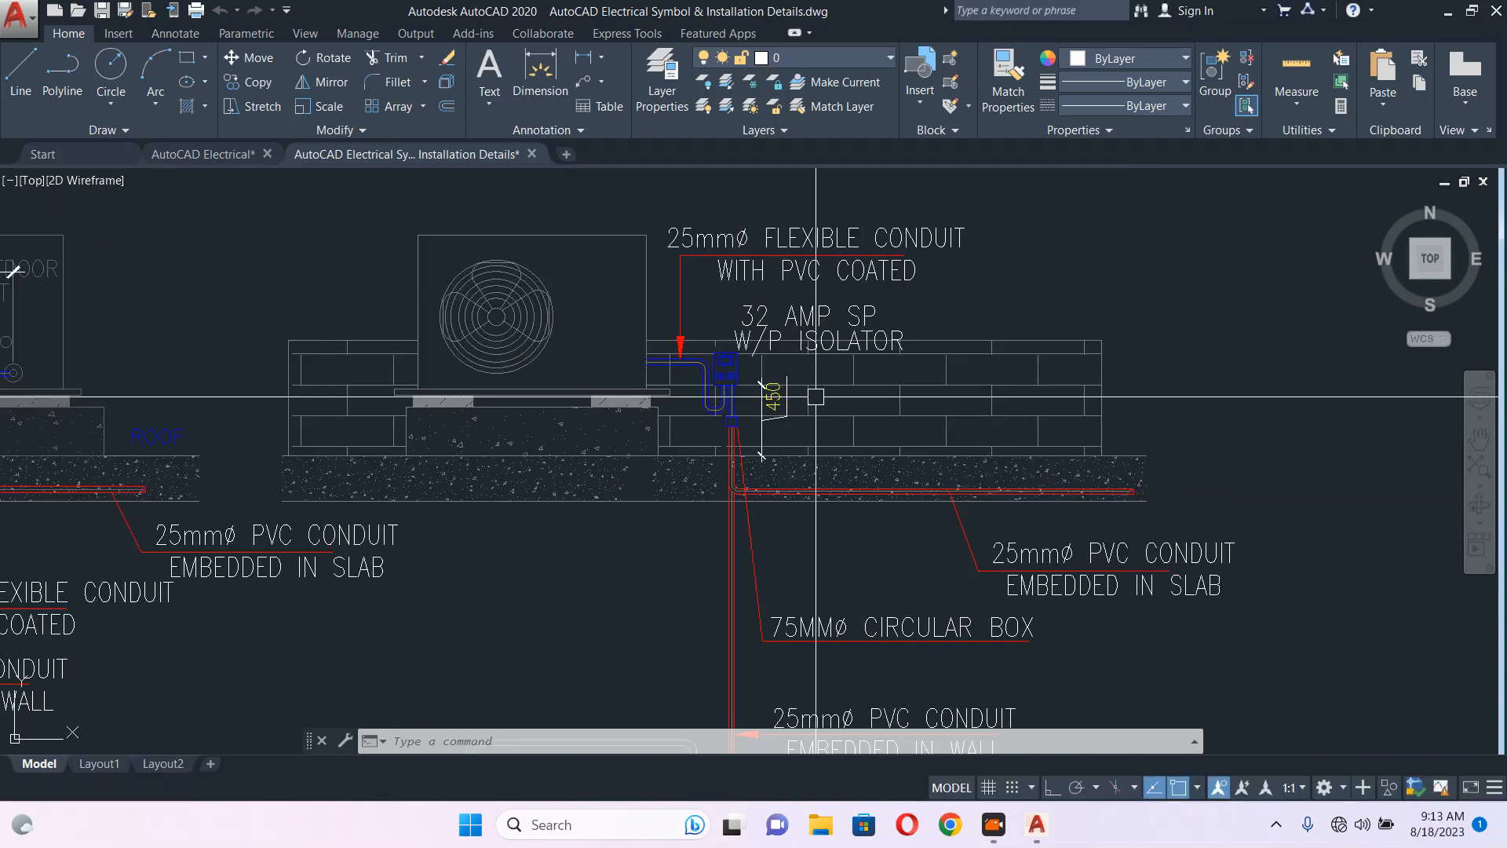
{"action": "scroll", "coordinate": [673, 347], "scroll_direction": "up", "scroll_amount": 2}
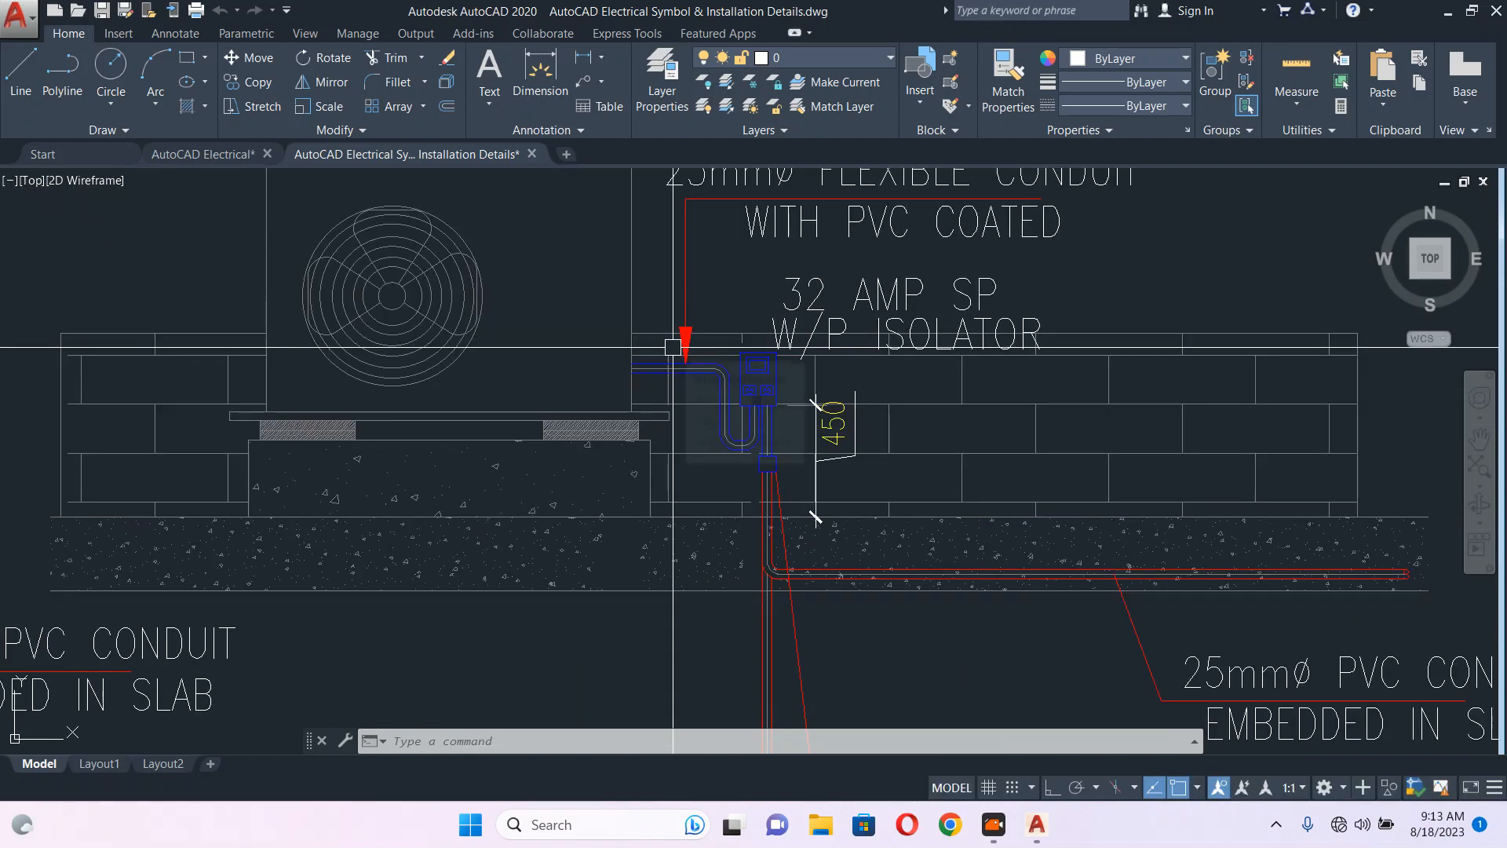
{"action": "scroll", "coordinate": [673, 347], "scroll_direction": "down", "scroll_amount": 4}
{"action": "scroll", "coordinate": [750, 473], "scroll_direction": "up", "scroll_amount": 5}
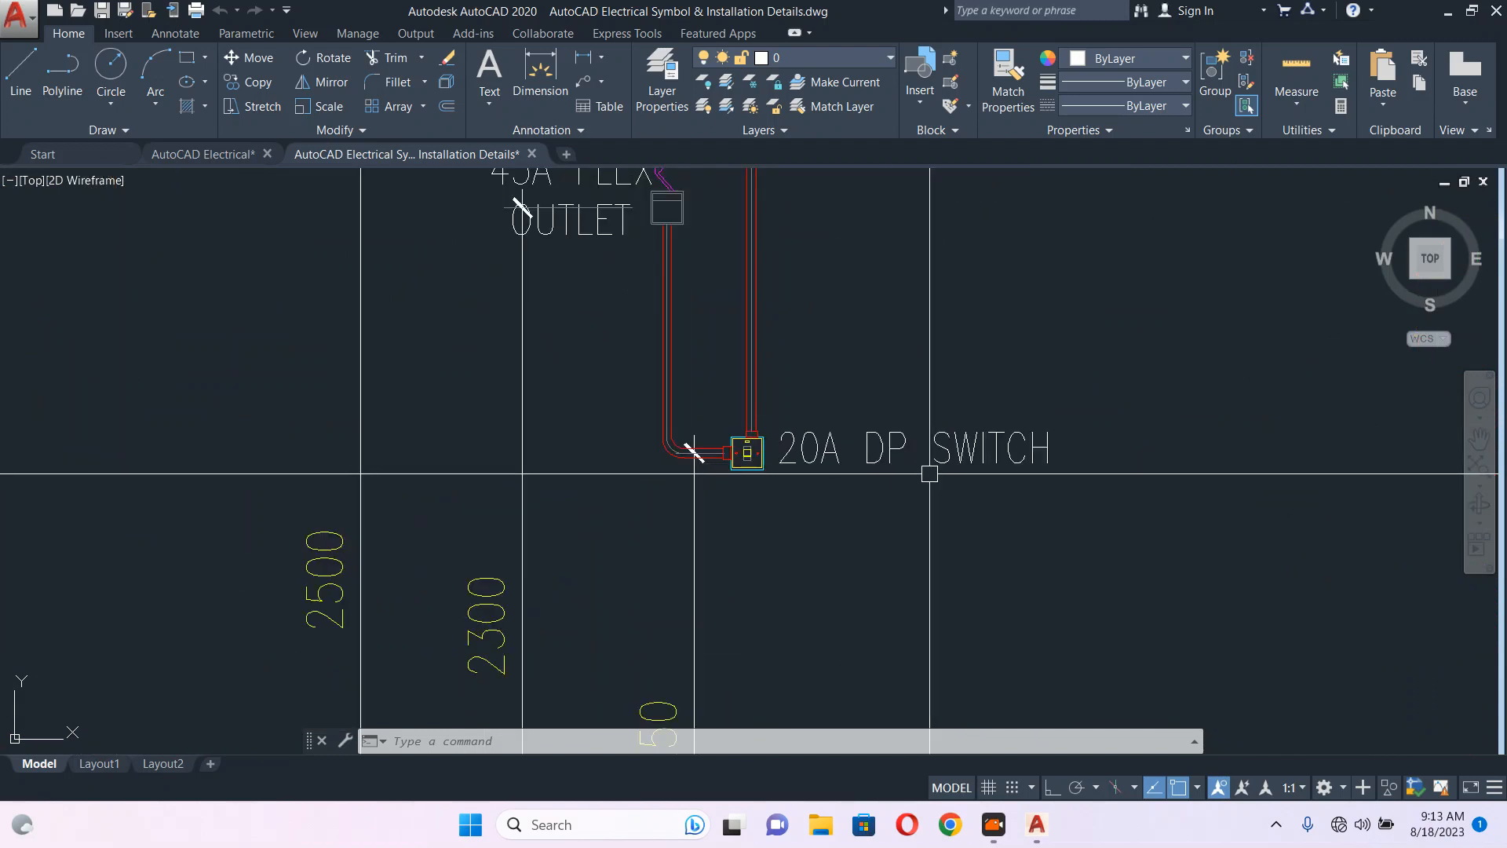
{"action": "middle_click_drag", "start_coordinate": [685, 267], "coordinate": [745, 497]}
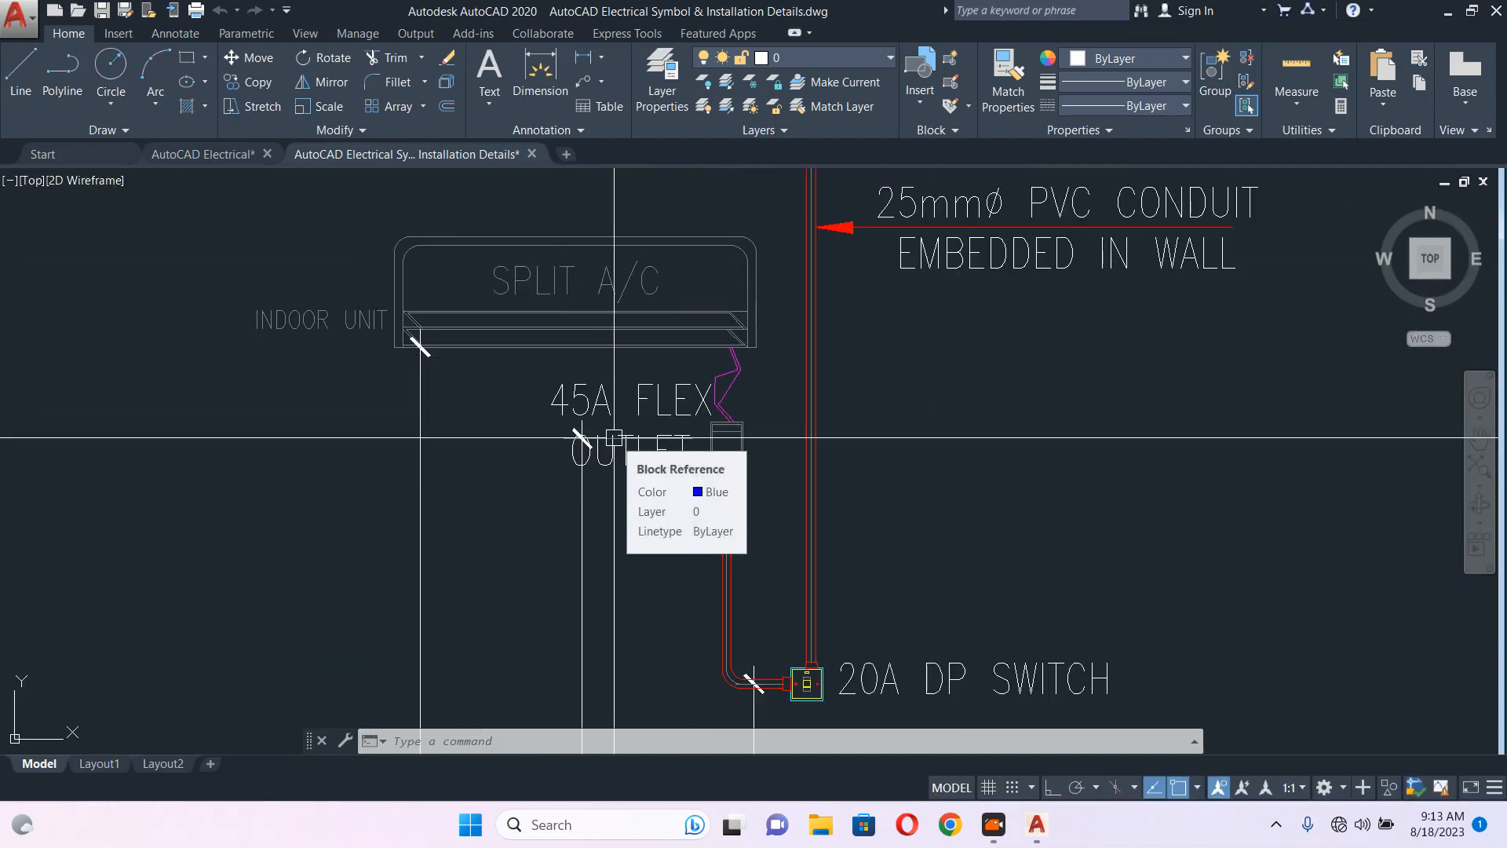
{"action": "scroll", "coordinate": [614, 437], "scroll_direction": "down", "scroll_amount": 5}
{"action": "scroll", "coordinate": [702, 320], "scroll_direction": "up", "scroll_amount": 8}
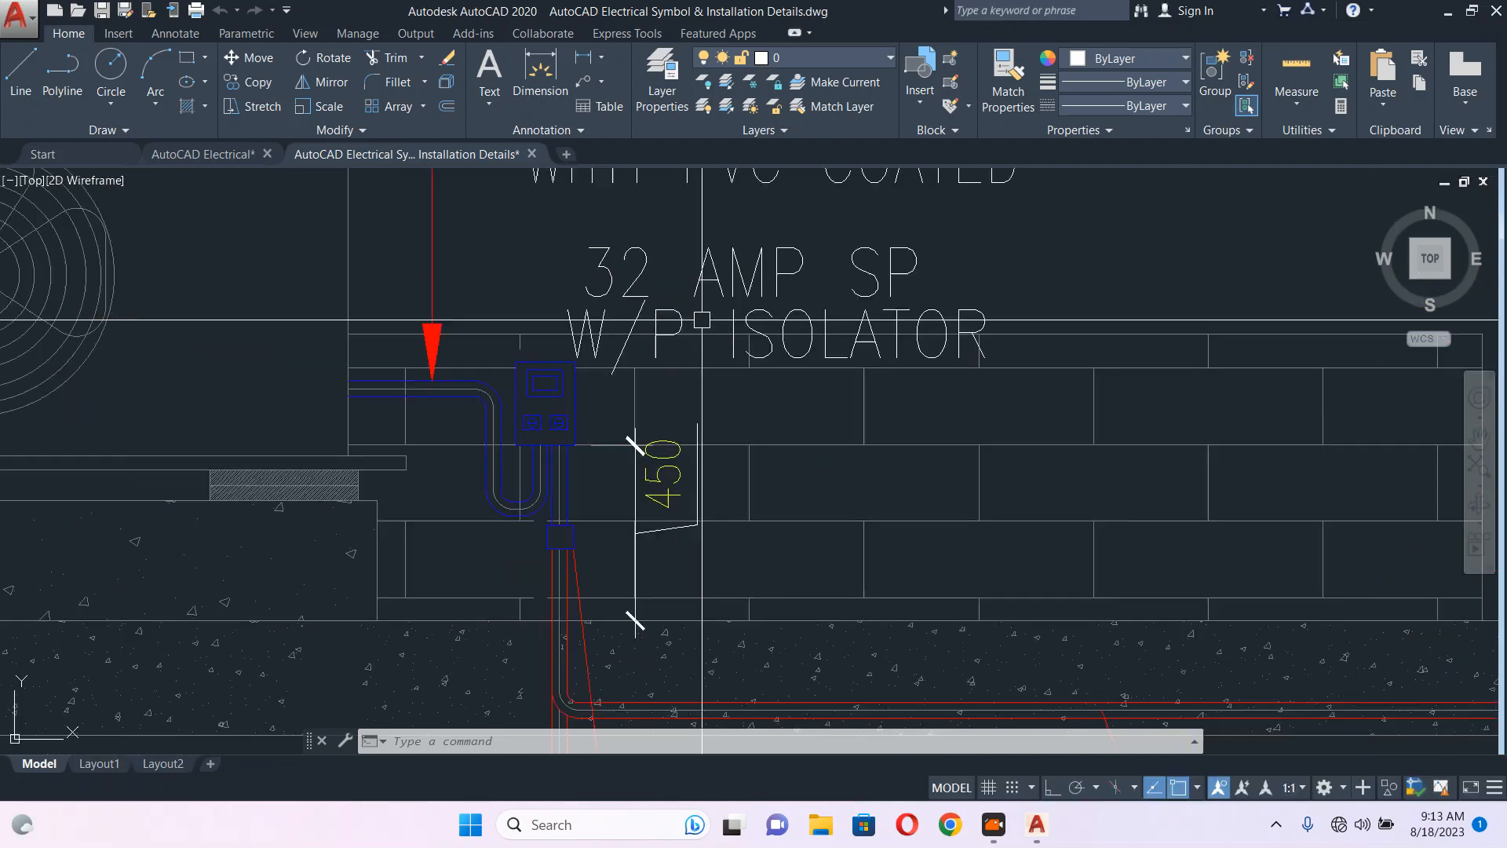
{"action": "scroll", "coordinate": [708, 304], "scroll_direction": "down", "scroll_amount": 4}
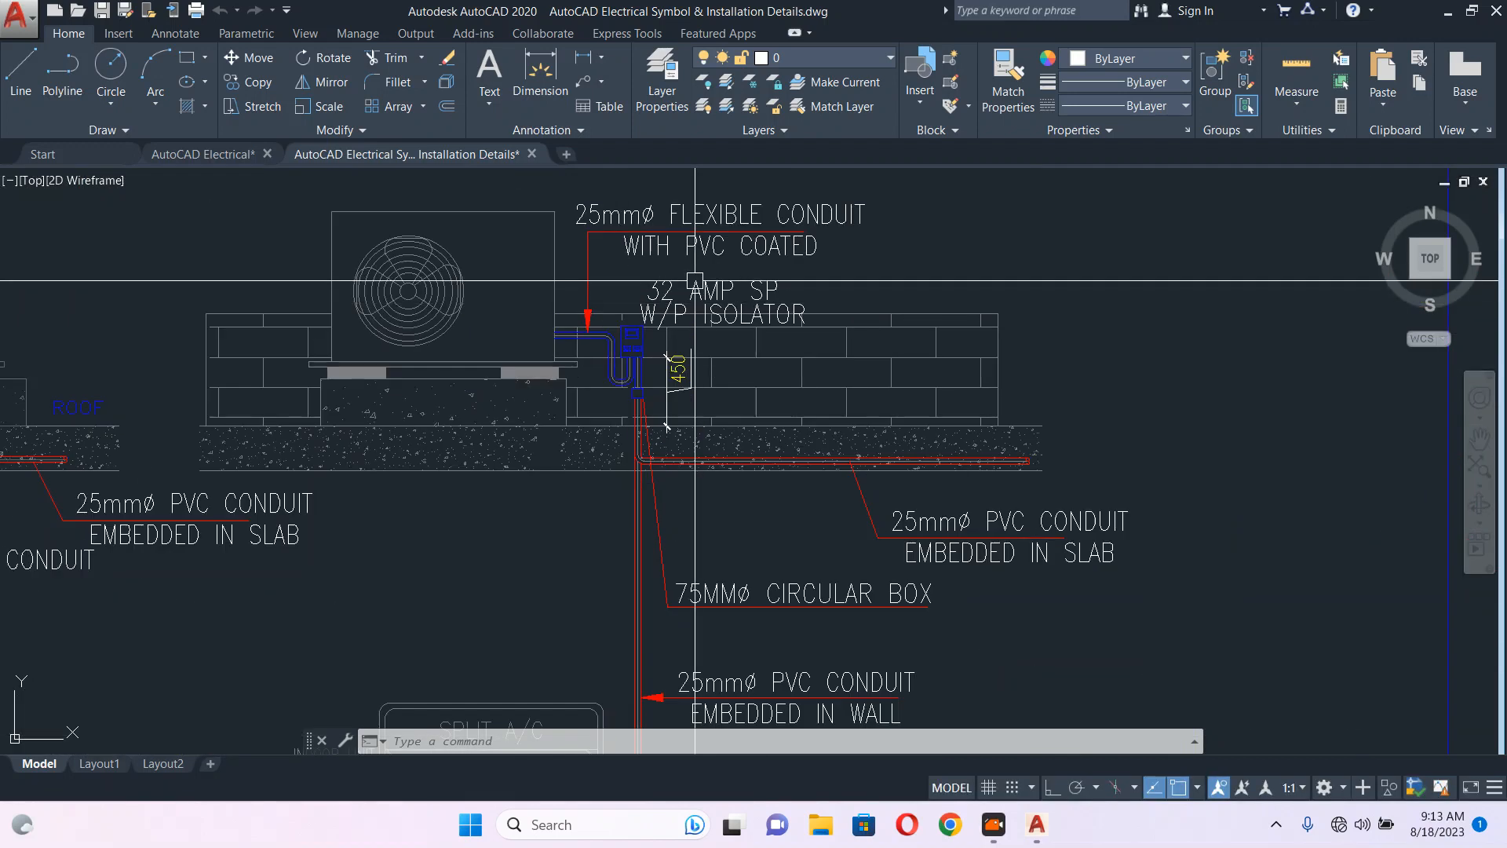
{"action": "middle_click_drag", "start_coordinate": [737, 414], "coordinate": [740, 228]}
{"action": "scroll", "coordinate": [740, 228], "scroll_direction": "down", "scroll_amount": 2}
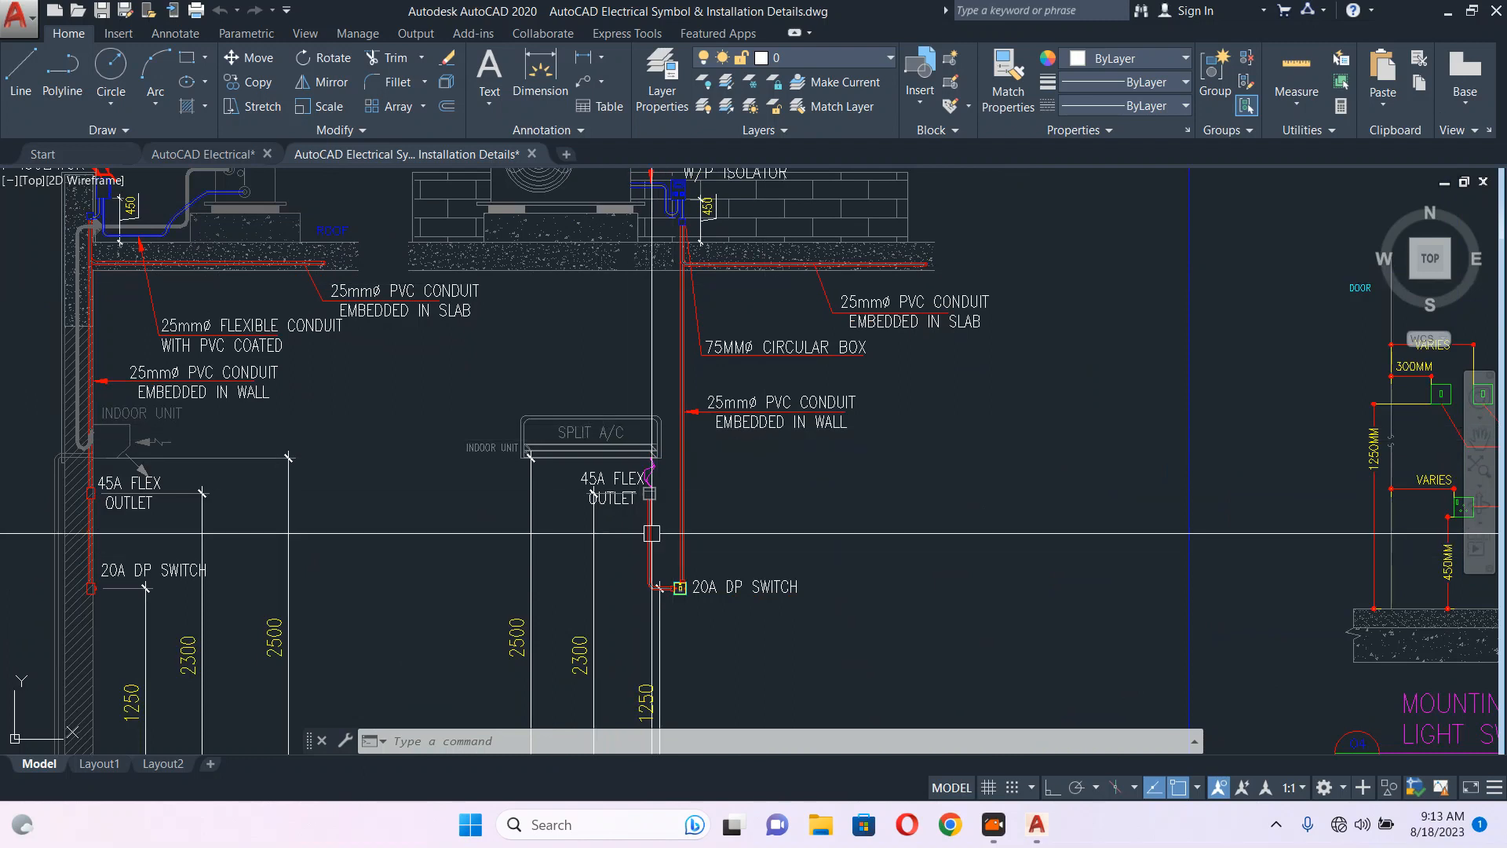
{"action": "scroll", "coordinate": [642, 521], "scroll_direction": "up", "scroll_amount": 2}
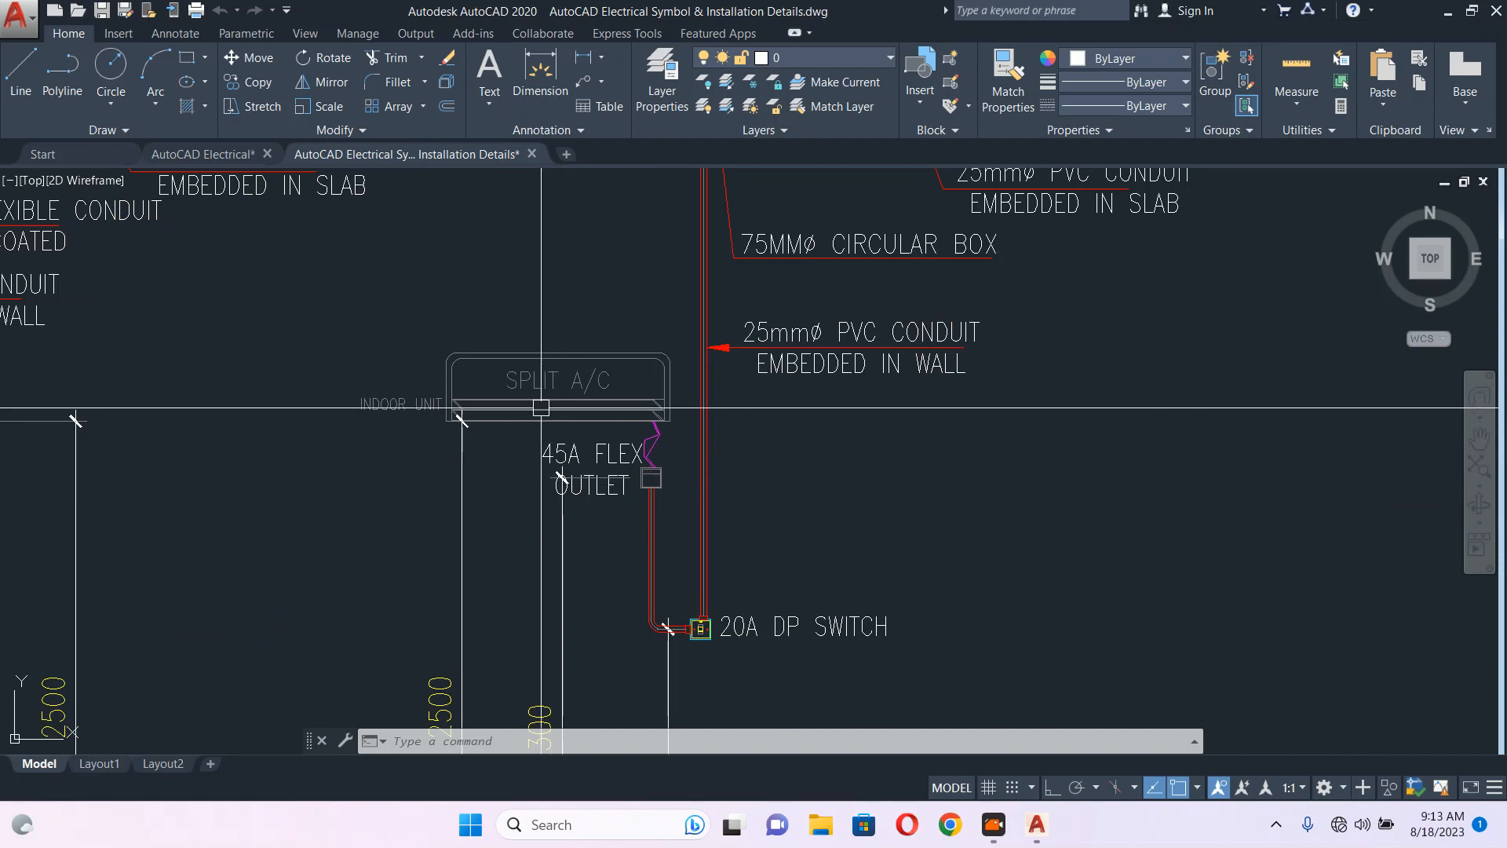
{"action": "scroll", "coordinate": [615, 381], "scroll_direction": "up", "scroll_amount": 6}
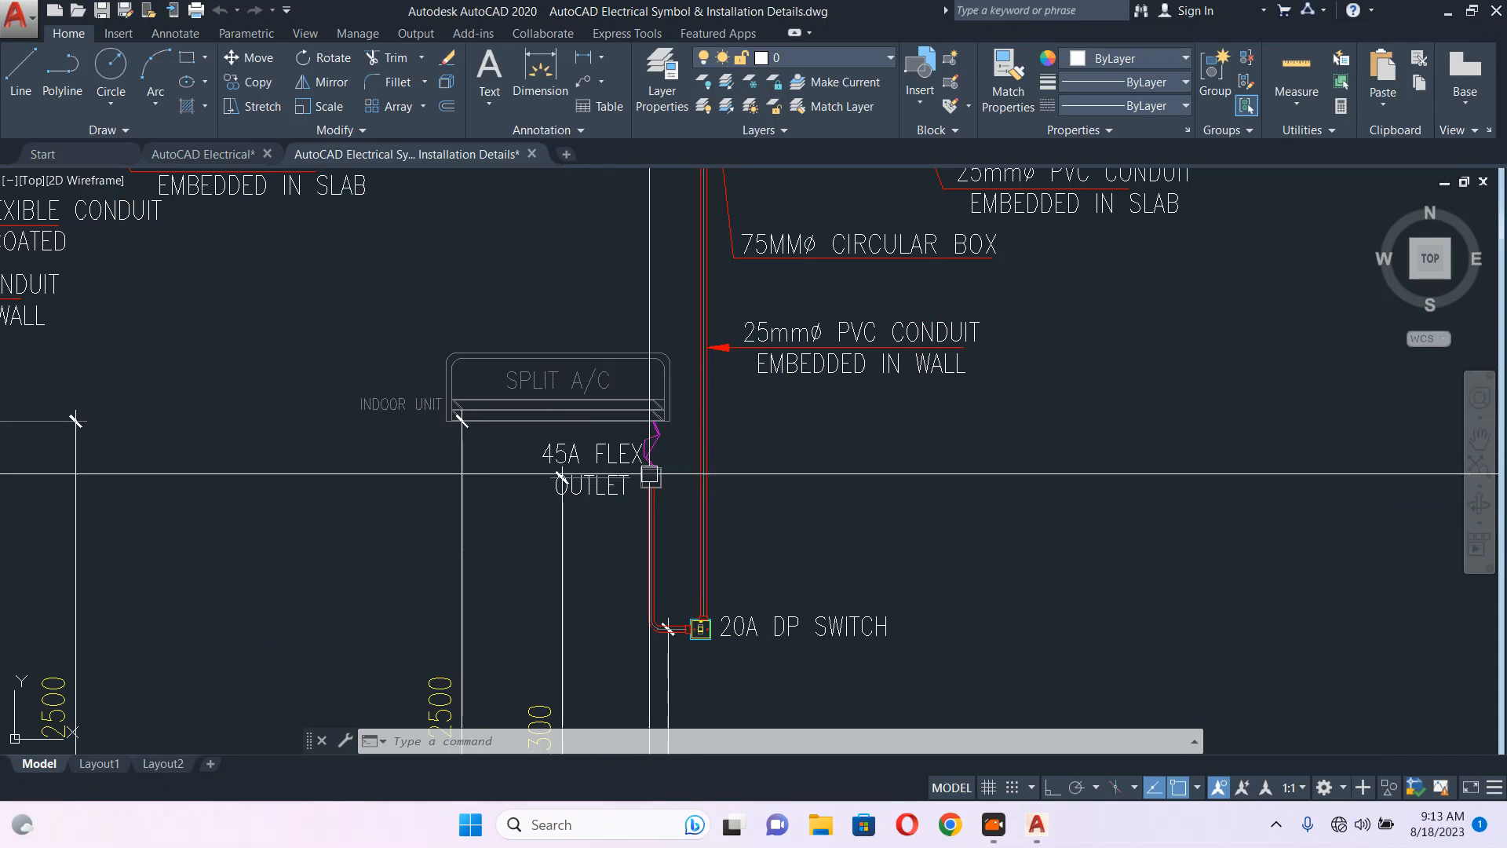
{"action": "scroll", "coordinate": [629, 440], "scroll_direction": "down", "scroll_amount": 6}
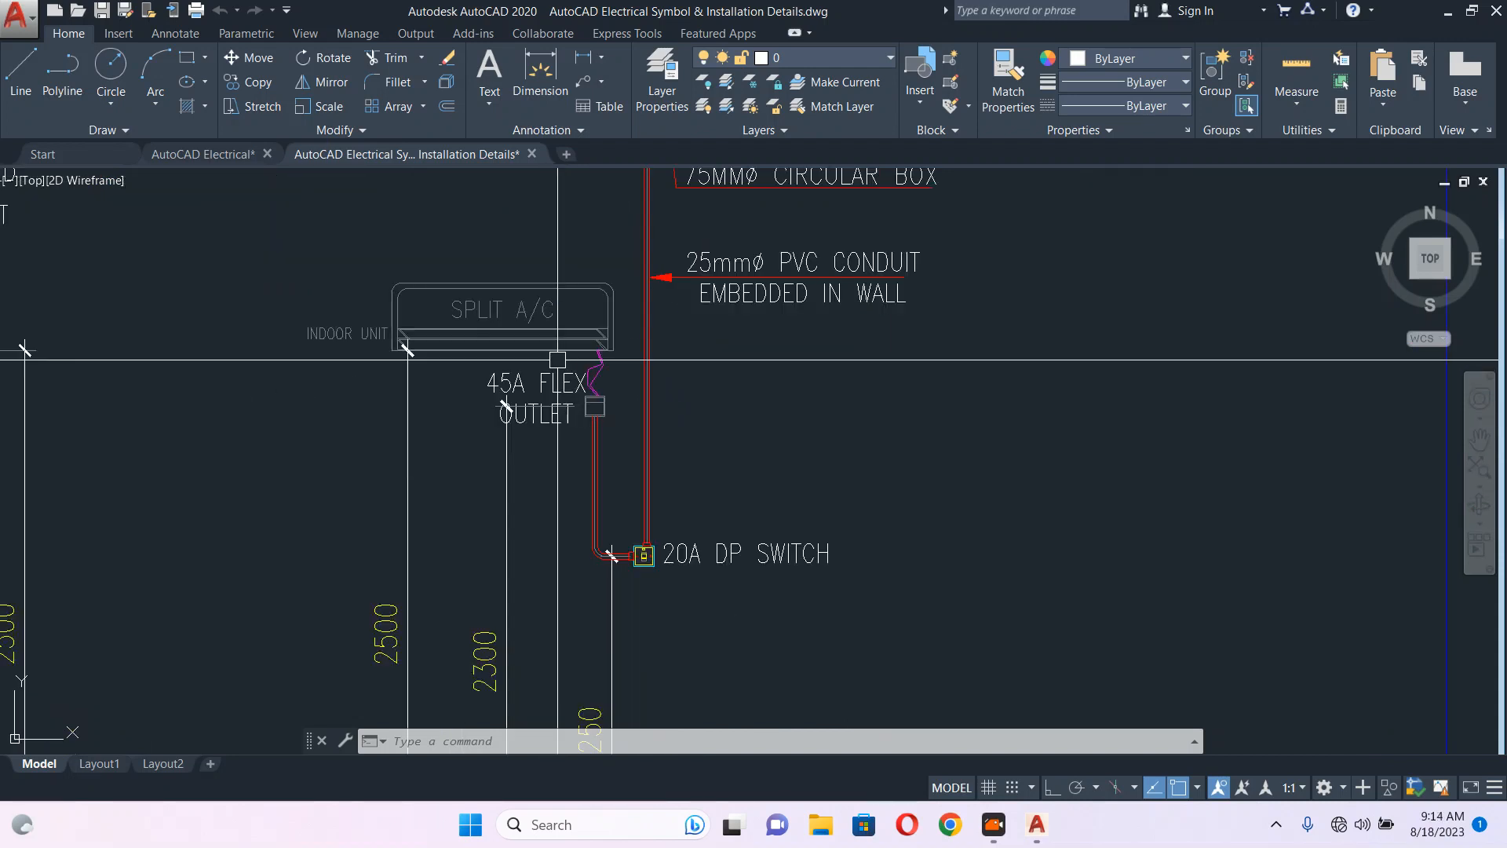
{"action": "middle_click_drag", "start_coordinate": [718, 342], "coordinate": [756, 681]}
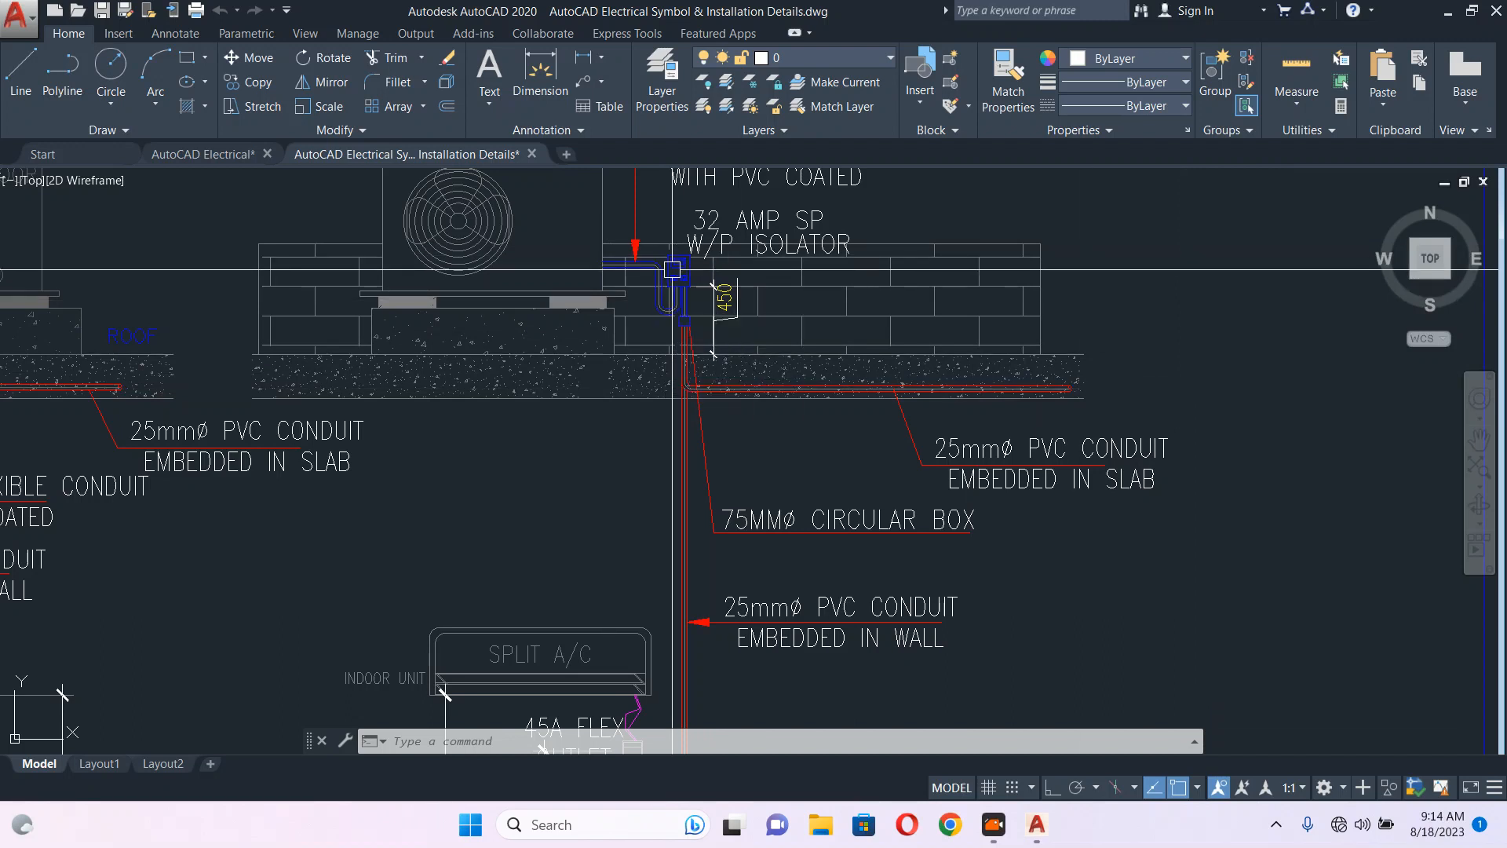
- Examine the front view's wiring from the outdoor unit through the weatherproof isolator and 75 mm circular box to the slab and wall conduits
{"action": "scroll", "coordinate": [672, 269], "scroll_direction": "up", "scroll_amount": 2}
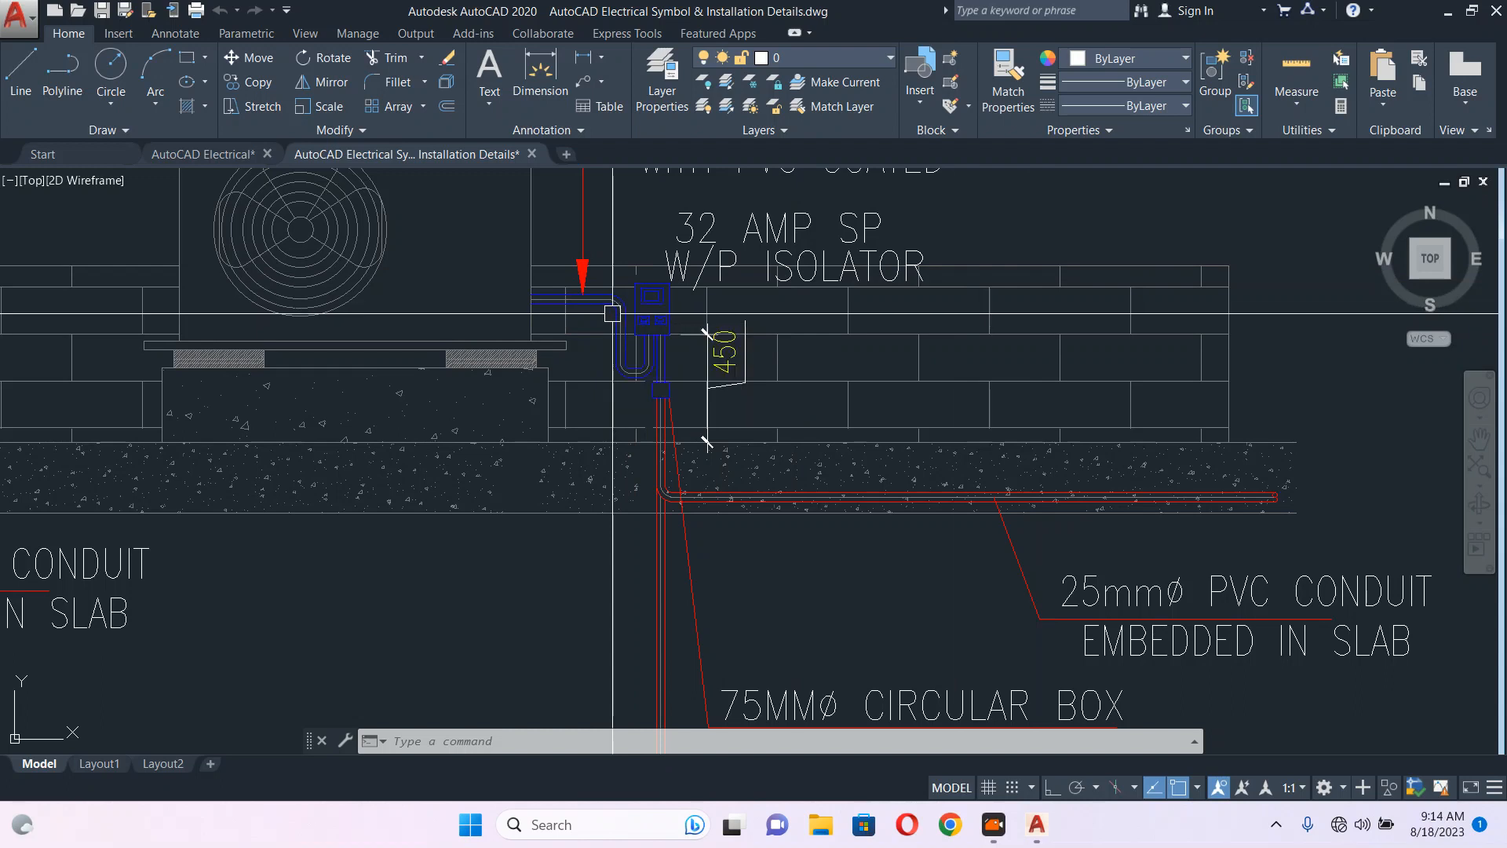
{"action": "scroll", "coordinate": [600, 275], "scroll_direction": "down", "scroll_amount": 4}
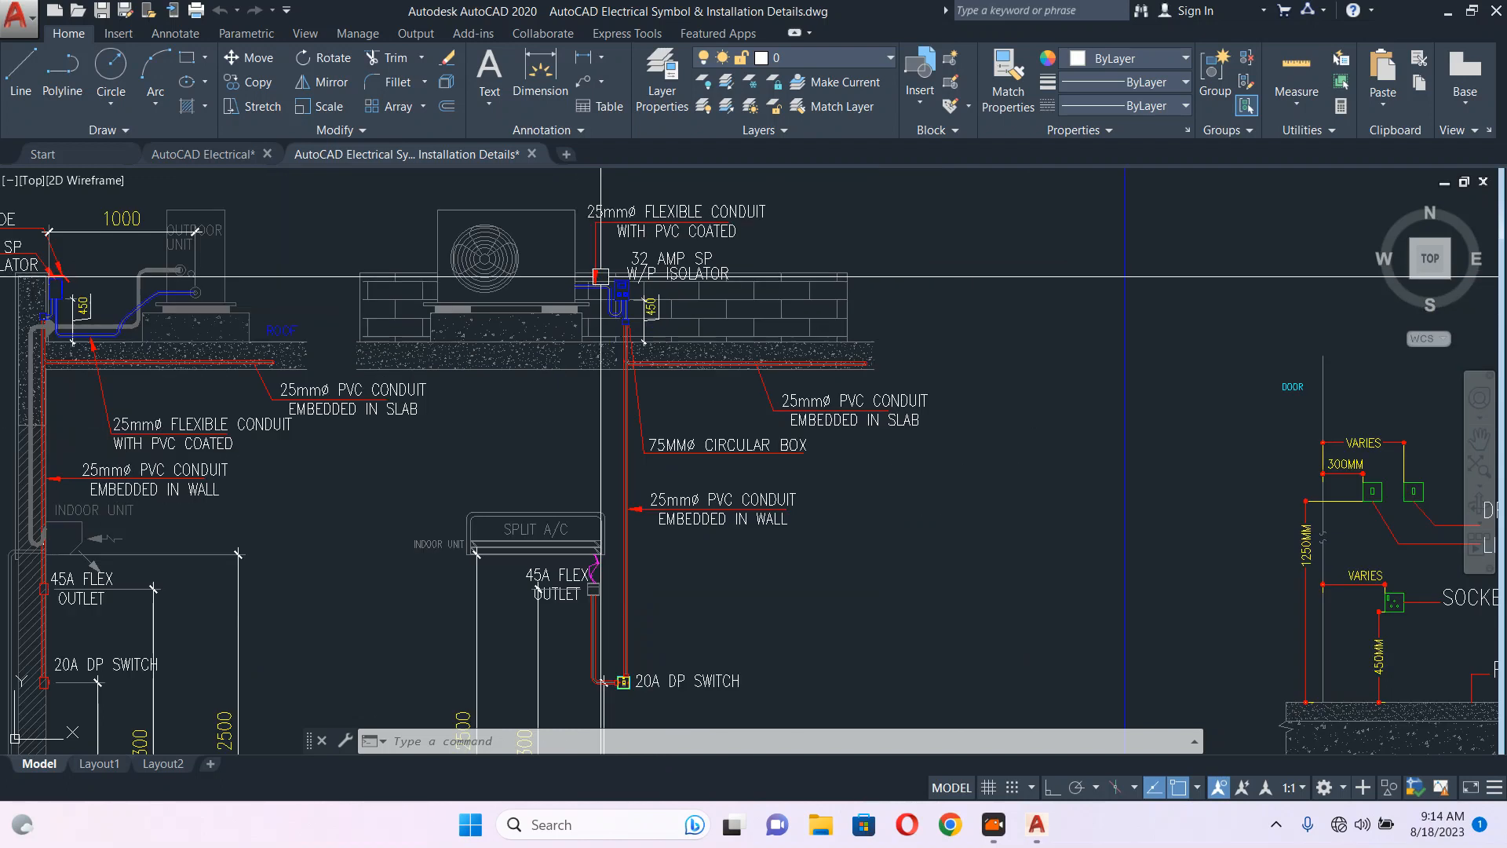
{"action": "middle_click_drag", "start_coordinate": [679, 697], "coordinate": [685, 578]}
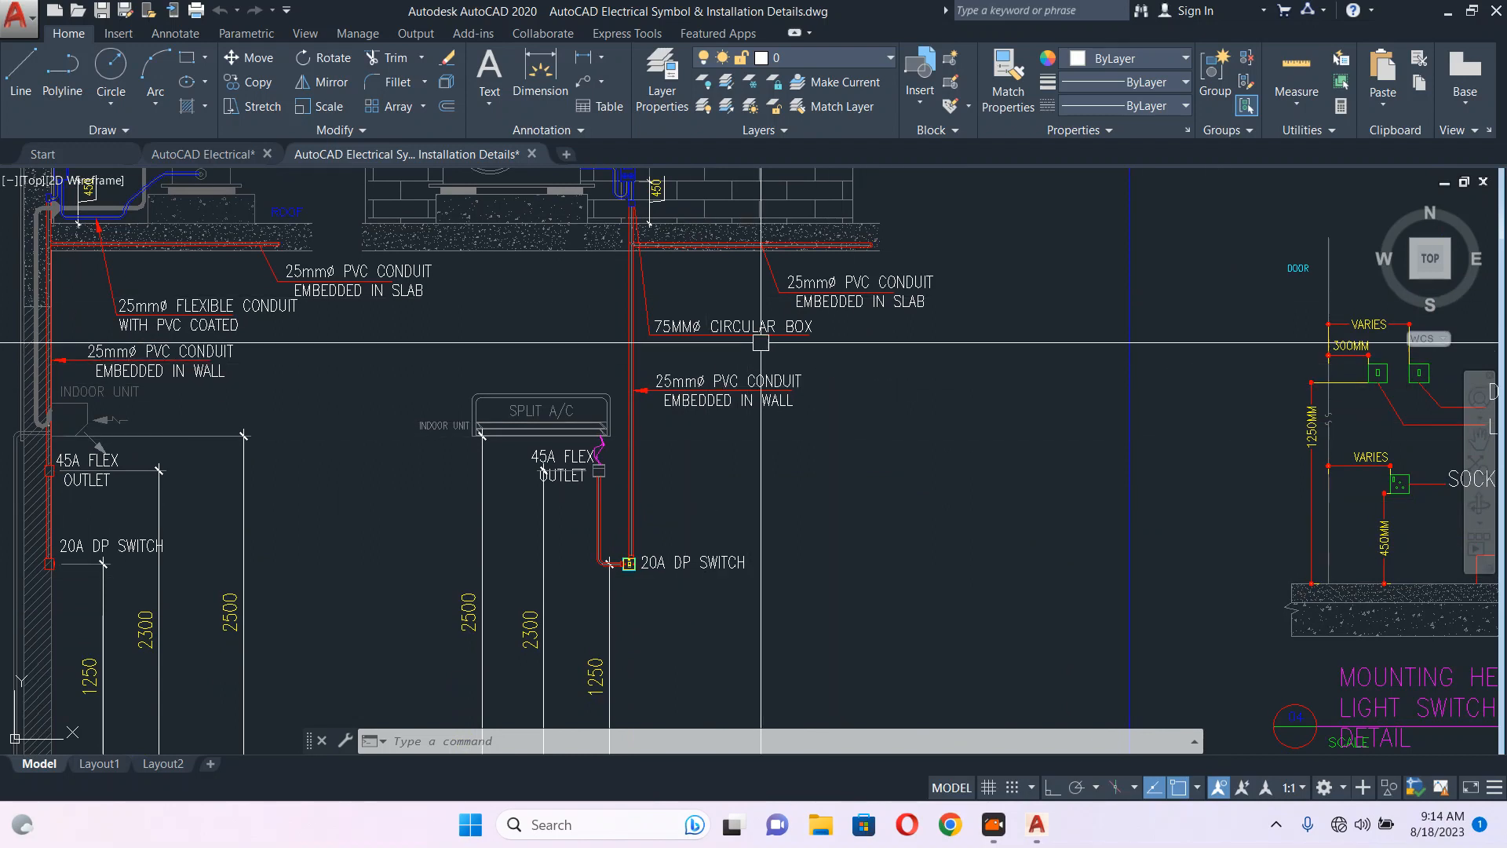
{"action": "middle_click_drag", "start_coordinate": [758, 330], "coordinate": [750, 428]}
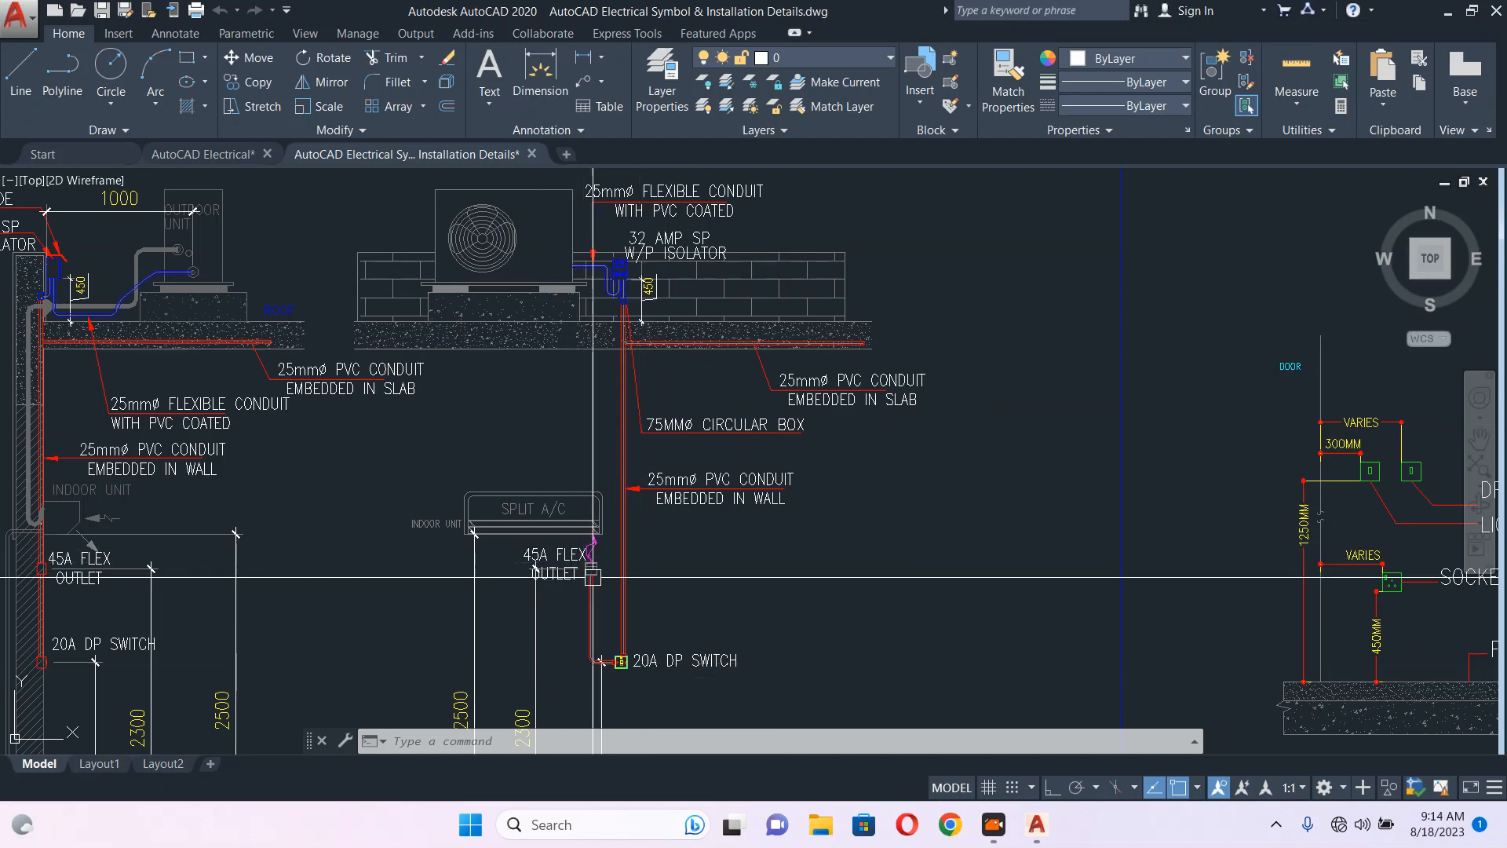
{"action": "scroll", "coordinate": [641, 693], "scroll_direction": "up", "scroll_amount": 2}
{"action": "scroll", "coordinate": [651, 636], "scroll_direction": "down", "scroll_amount": 5}
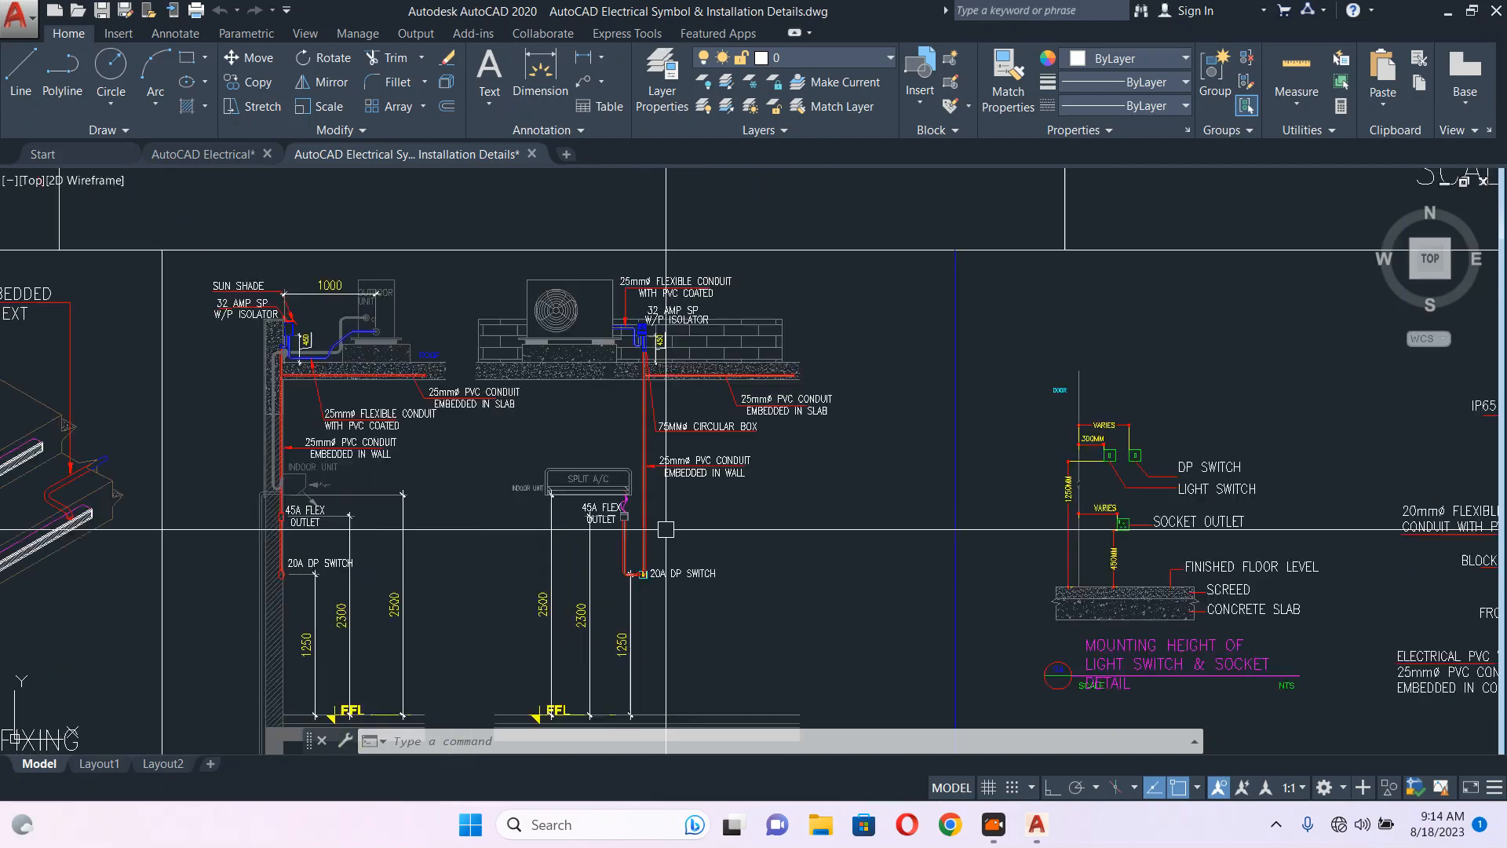
{"action": "scroll", "coordinate": [667, 311], "scroll_direction": "up", "scroll_amount": 5}
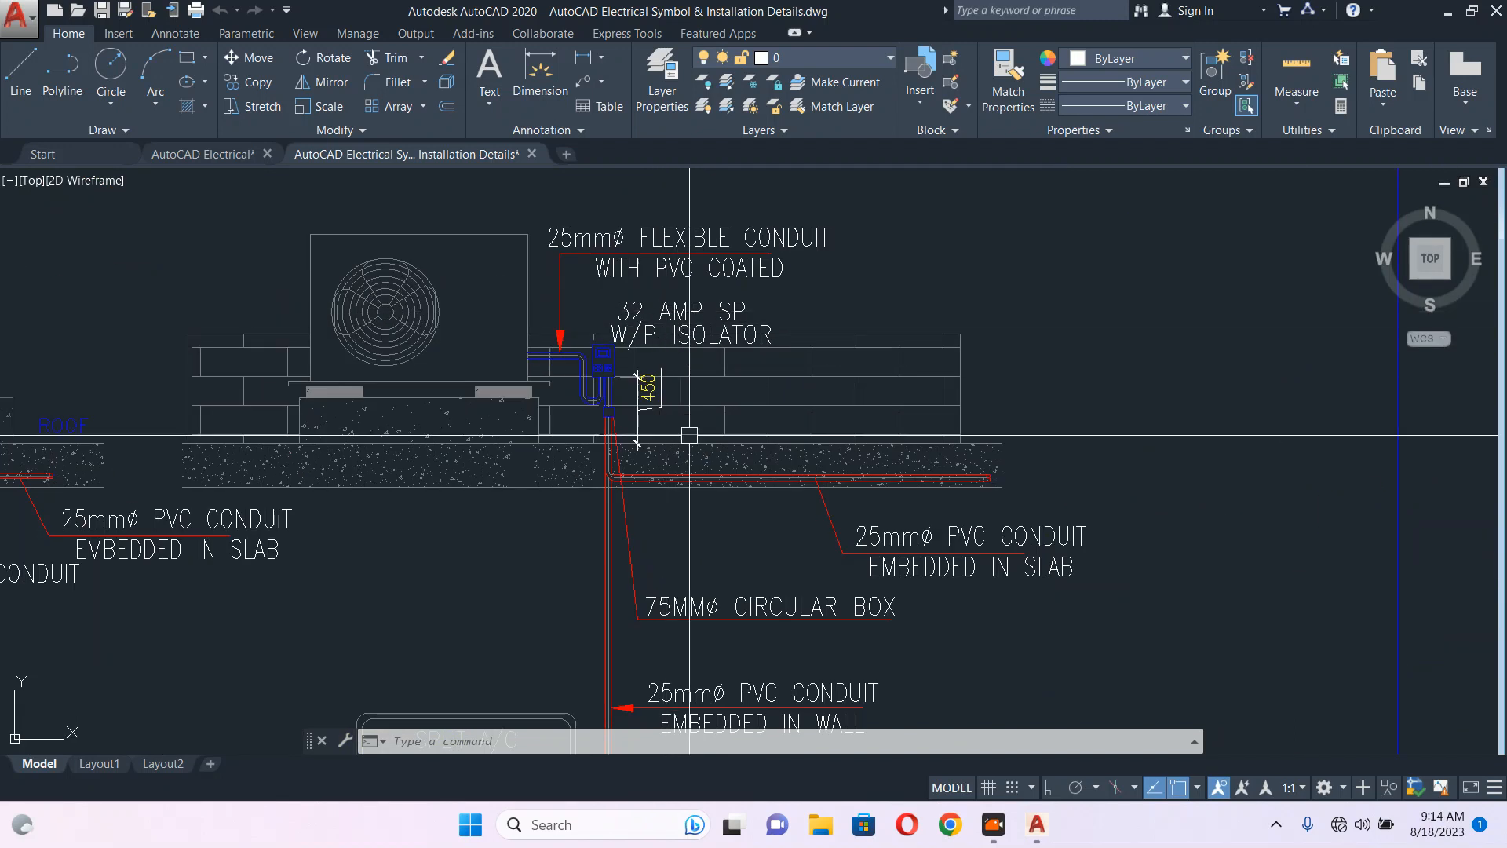
{"action": "middle_click_drag", "start_coordinate": [690, 434], "coordinate": [662, 366]}
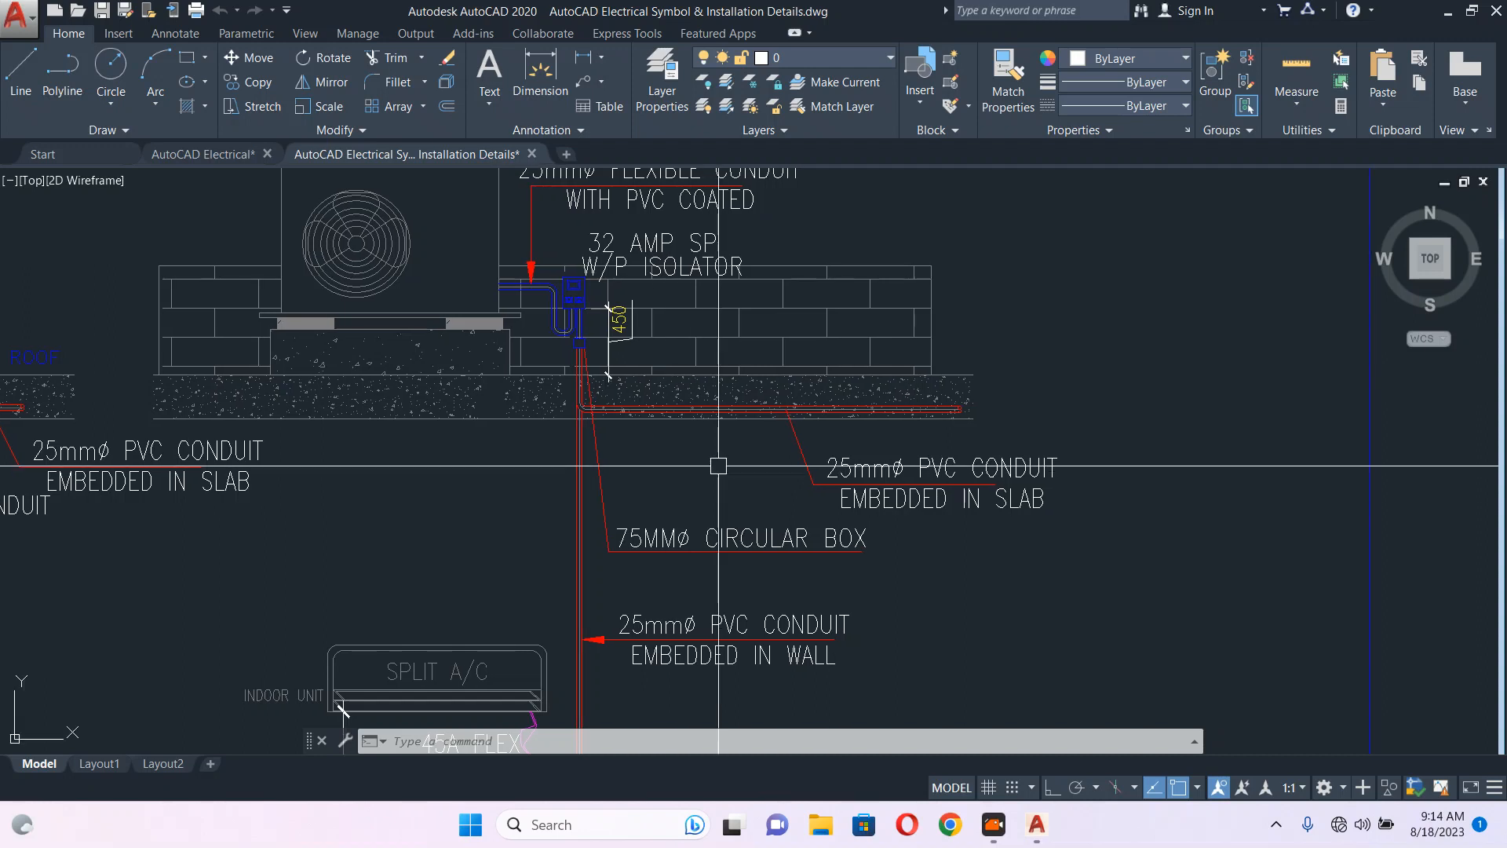
{"action": "middle_click_drag", "start_coordinate": [717, 464], "coordinate": [664, 442]}
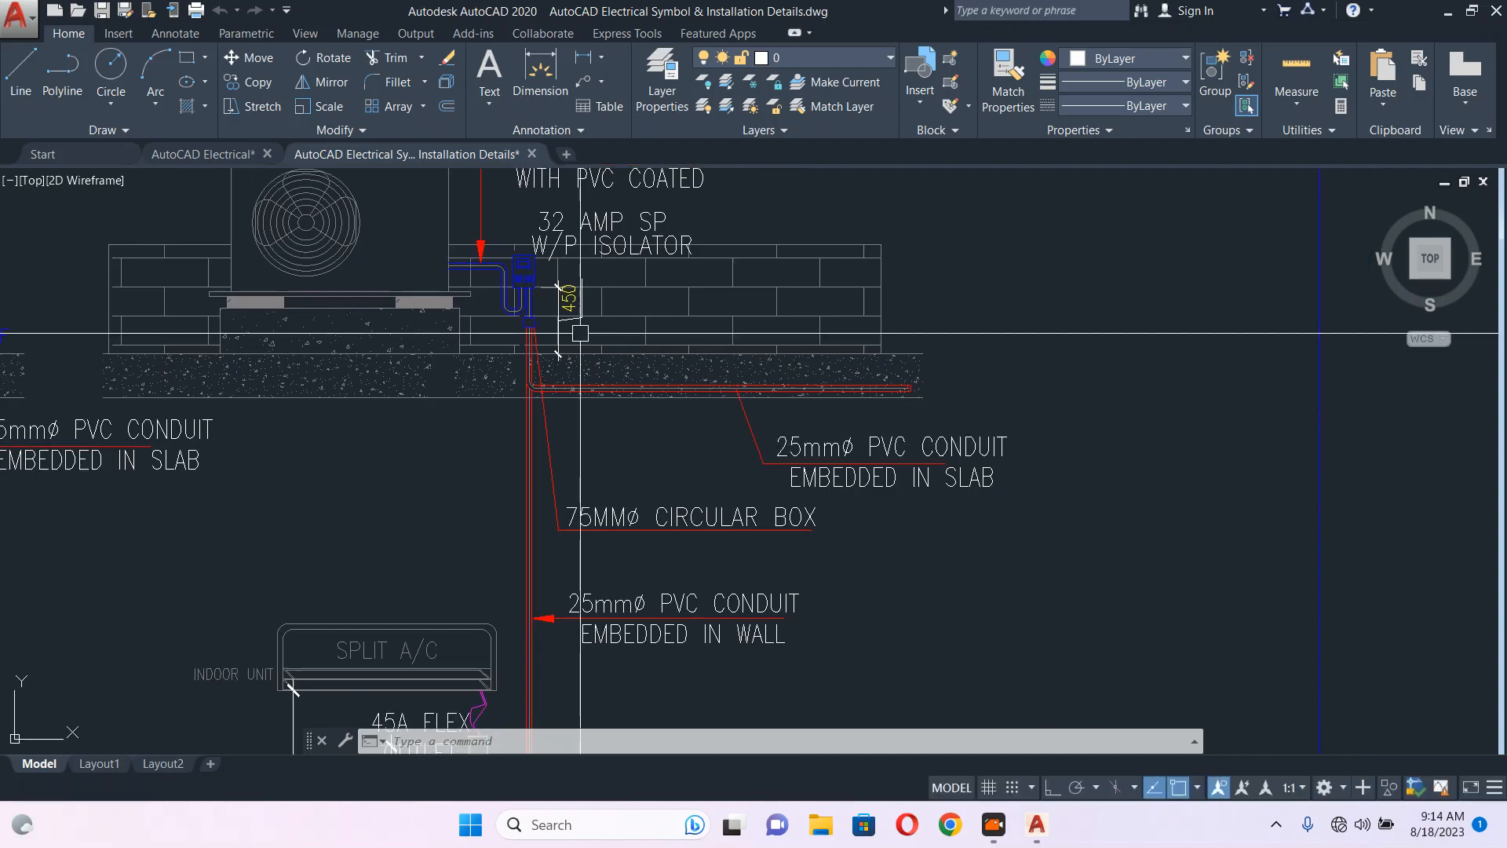
- Trace the wall-embedded conduit from the circular box down to the 20A DP switch and inspect the switch's conduit connections
{"action": "scroll", "coordinate": [550, 247], "scroll_direction": "down", "scroll_amount": 2}
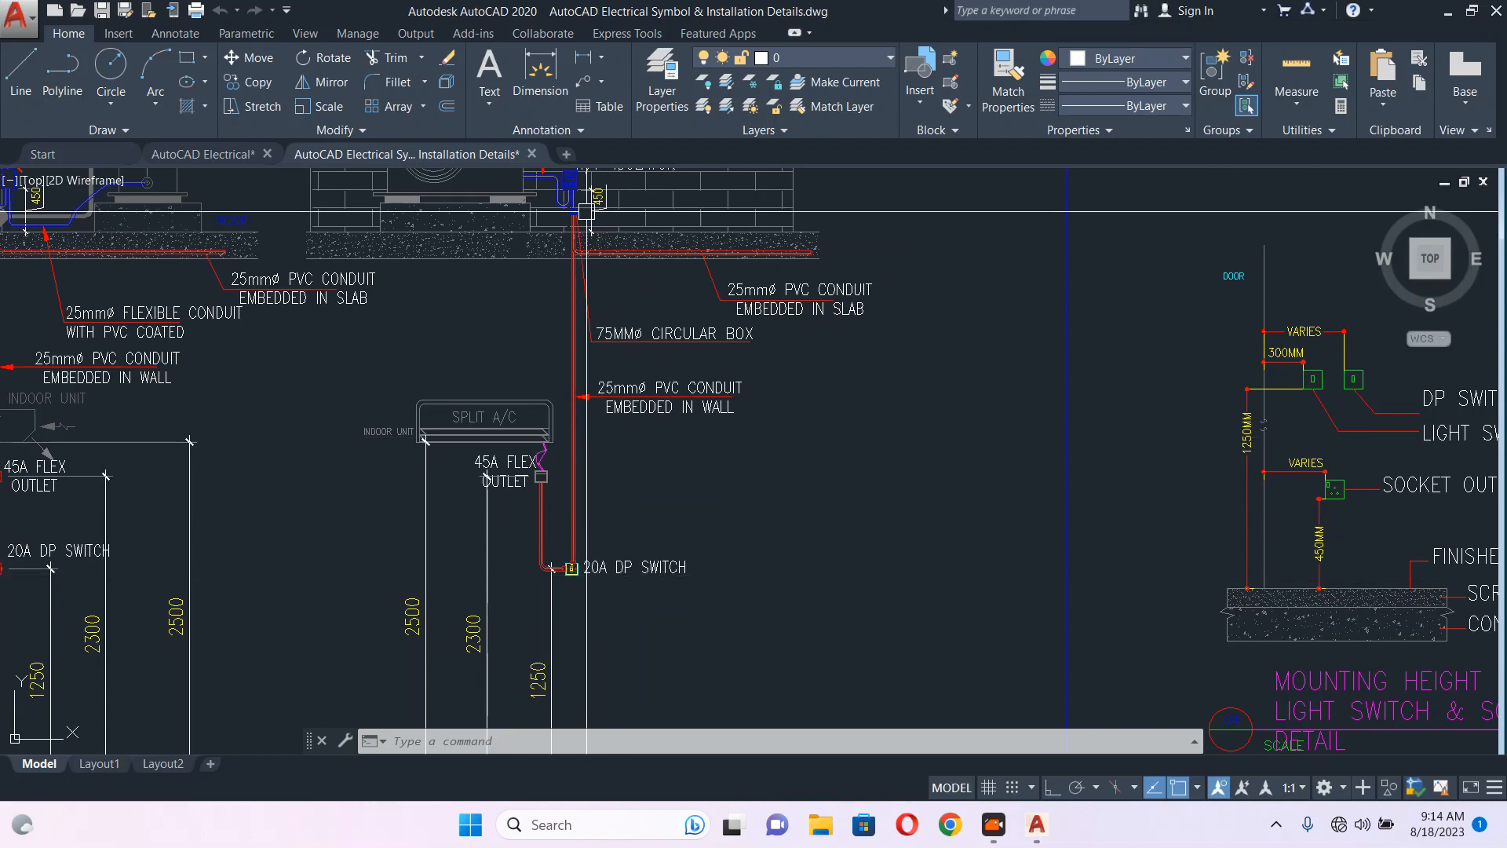
{"action": "middle_click_drag", "start_coordinate": [746, 250], "coordinate": [723, 362]}
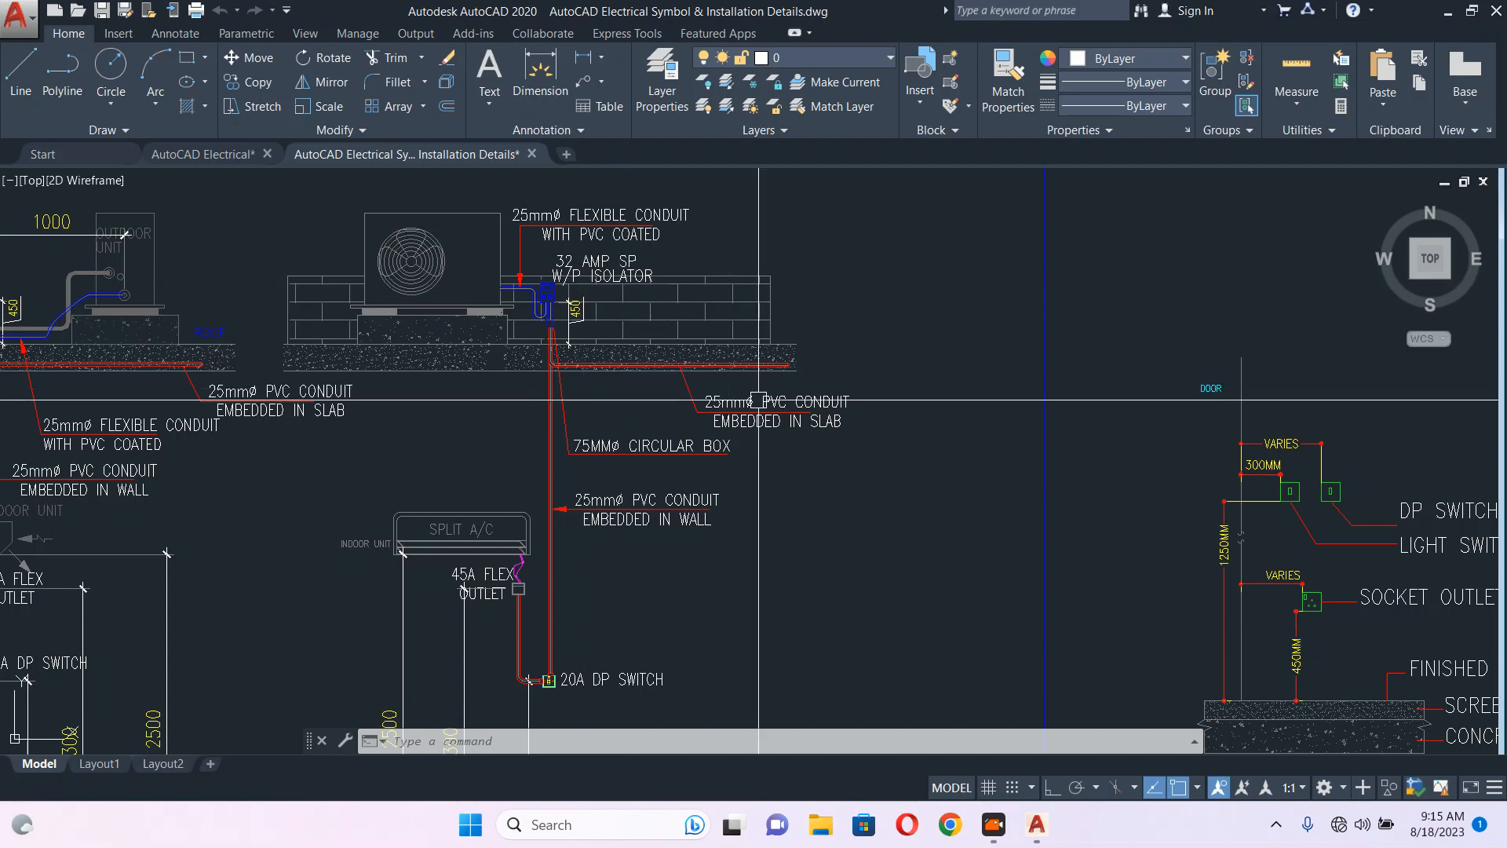
{"action": "scroll", "coordinate": [840, 392], "scroll_direction": "down", "scroll_amount": 2}
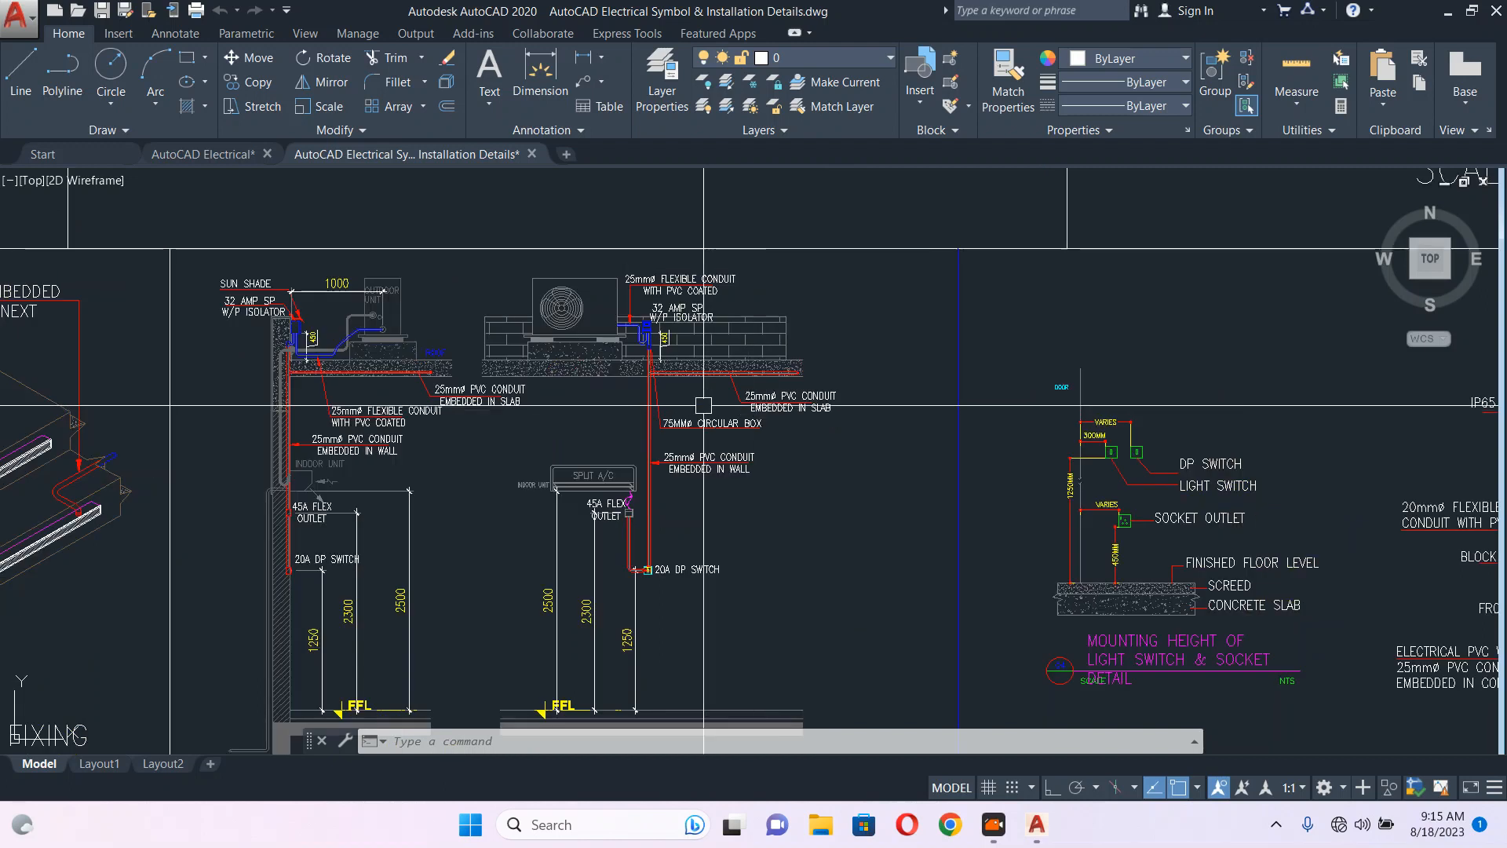
{"action": "scroll", "coordinate": [281, 354], "scroll_direction": "up", "scroll_amount": 2}
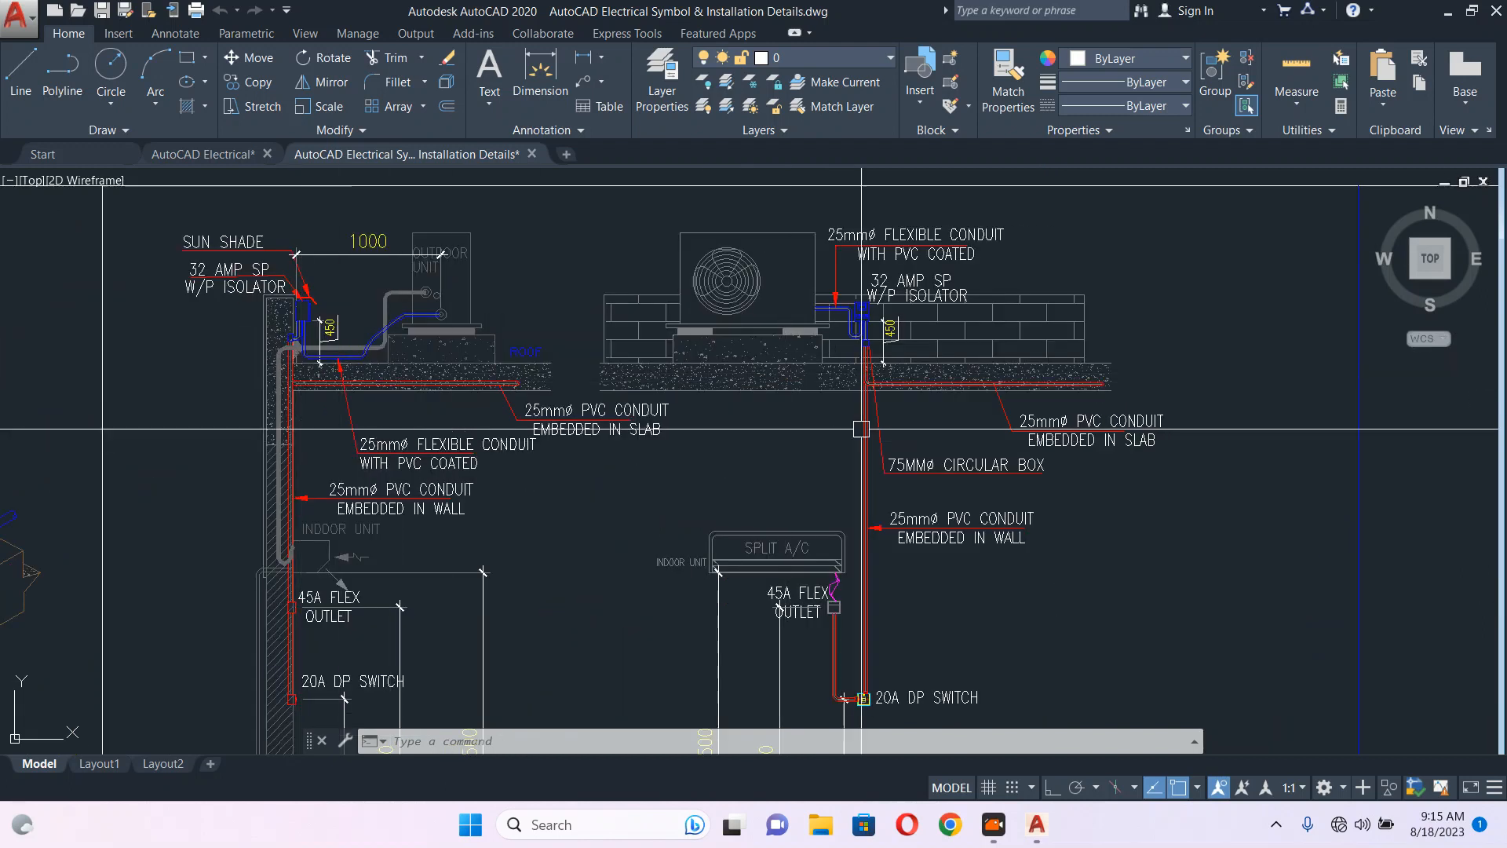
{"action": "mouse_move", "coordinate": [861, 429]}
{"action": "middle_mouse_down"}
{"action": "mouse_move", "coordinate": [816, 381]}
{"action": "mouse_move", "coordinate": [724, 356]}
{"action": "middle_mouse_up"}
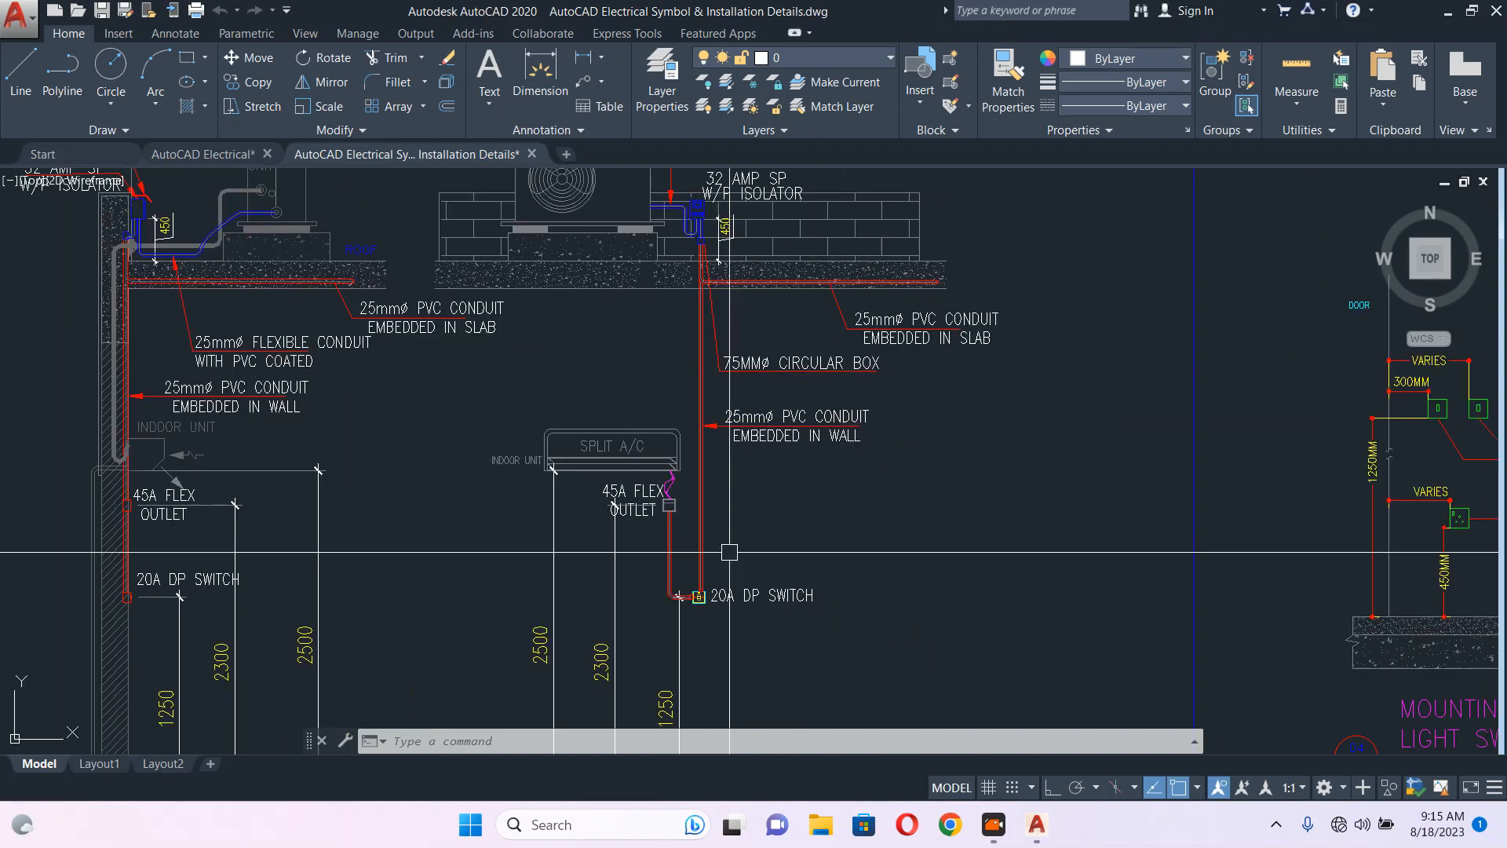
{"action": "scroll", "coordinate": [730, 552], "scroll_direction": "up", "scroll_amount": 5}
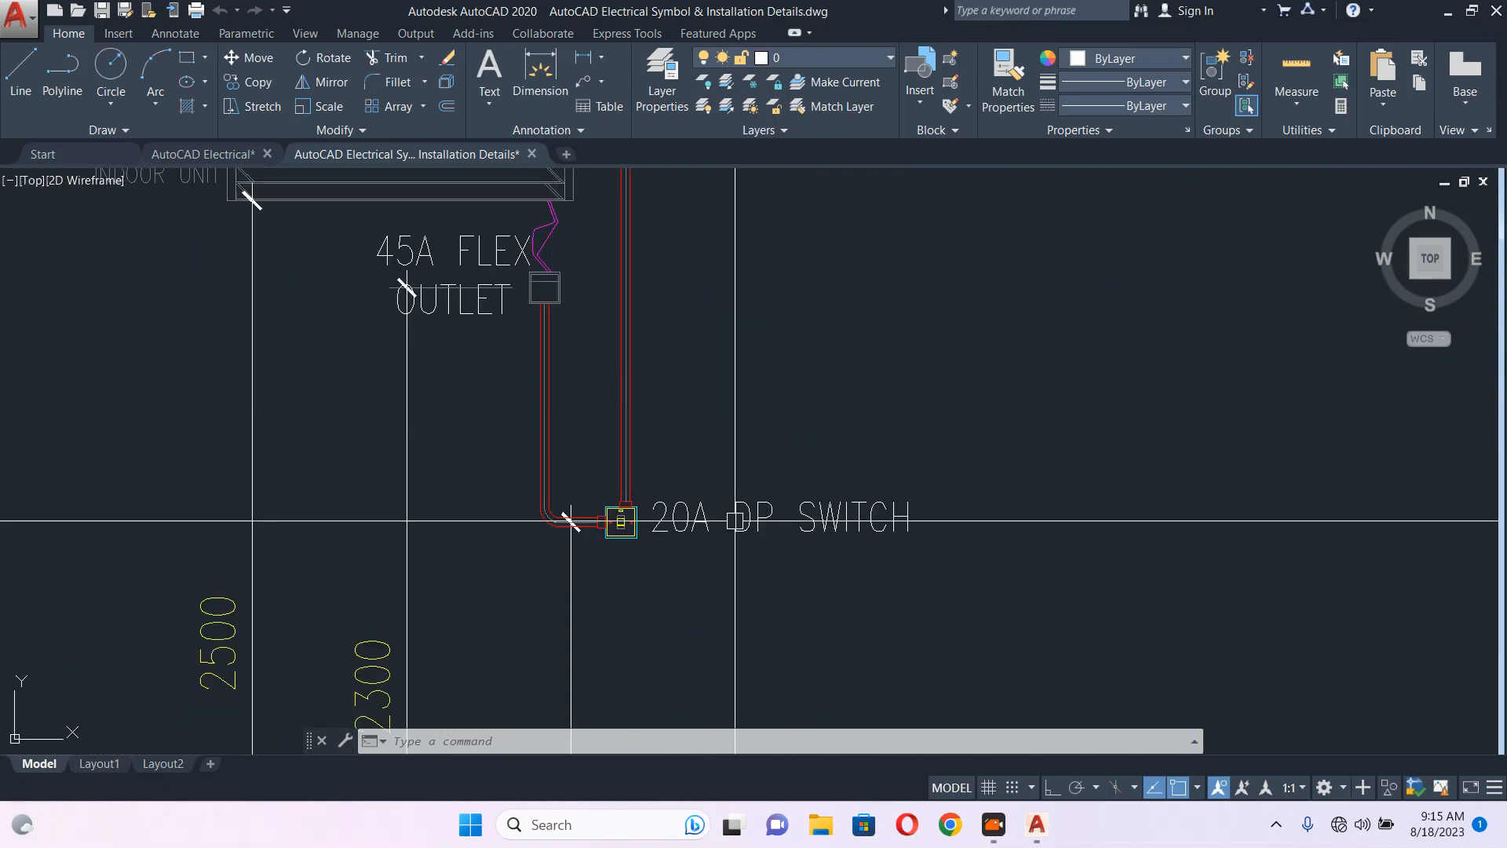
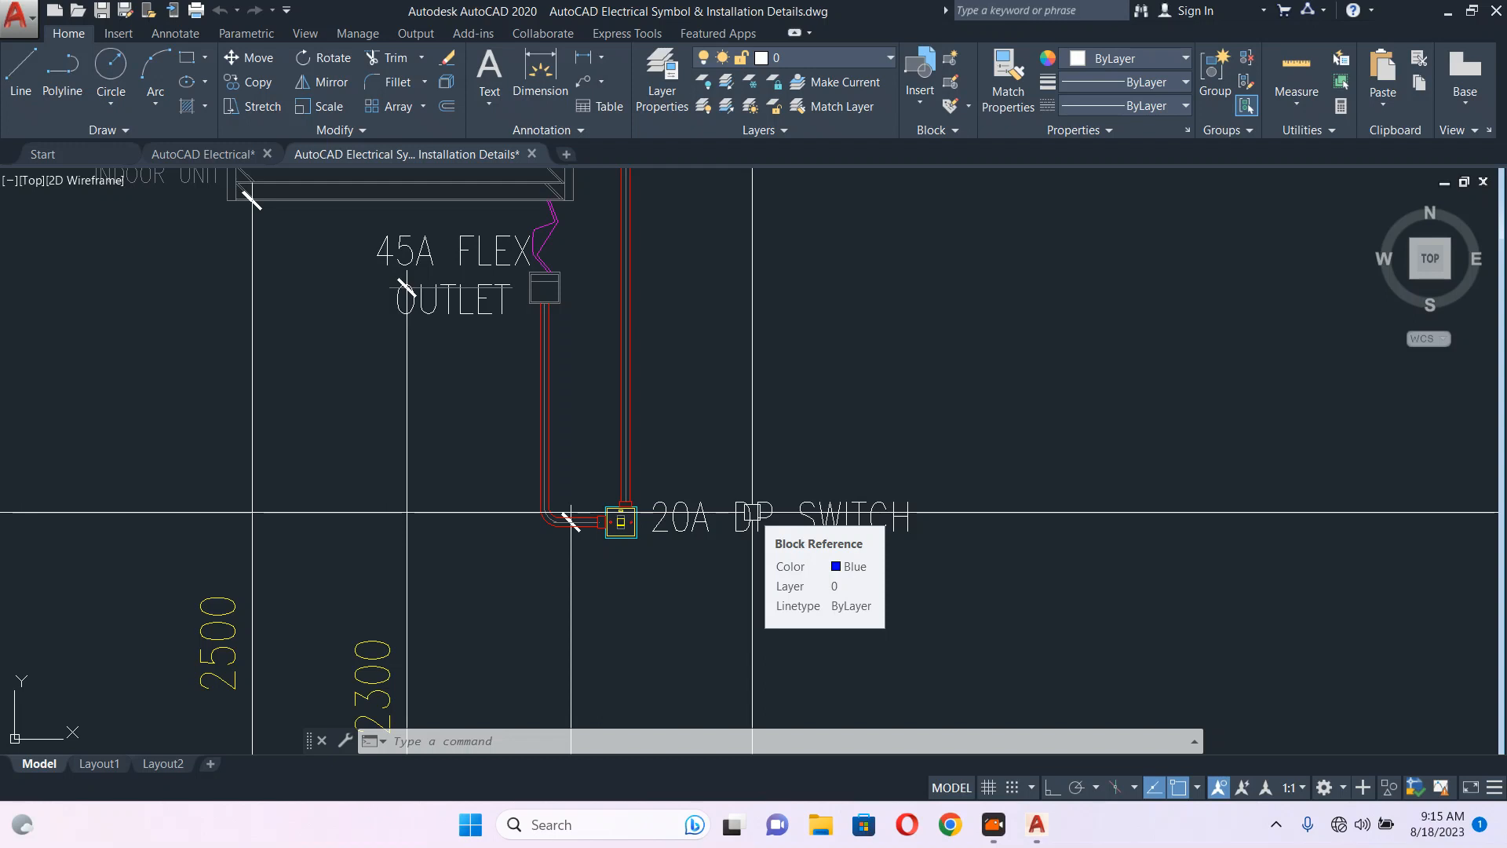
{"action": "scroll", "coordinate": [752, 512], "scroll_direction": "down", "scroll_amount": 4}
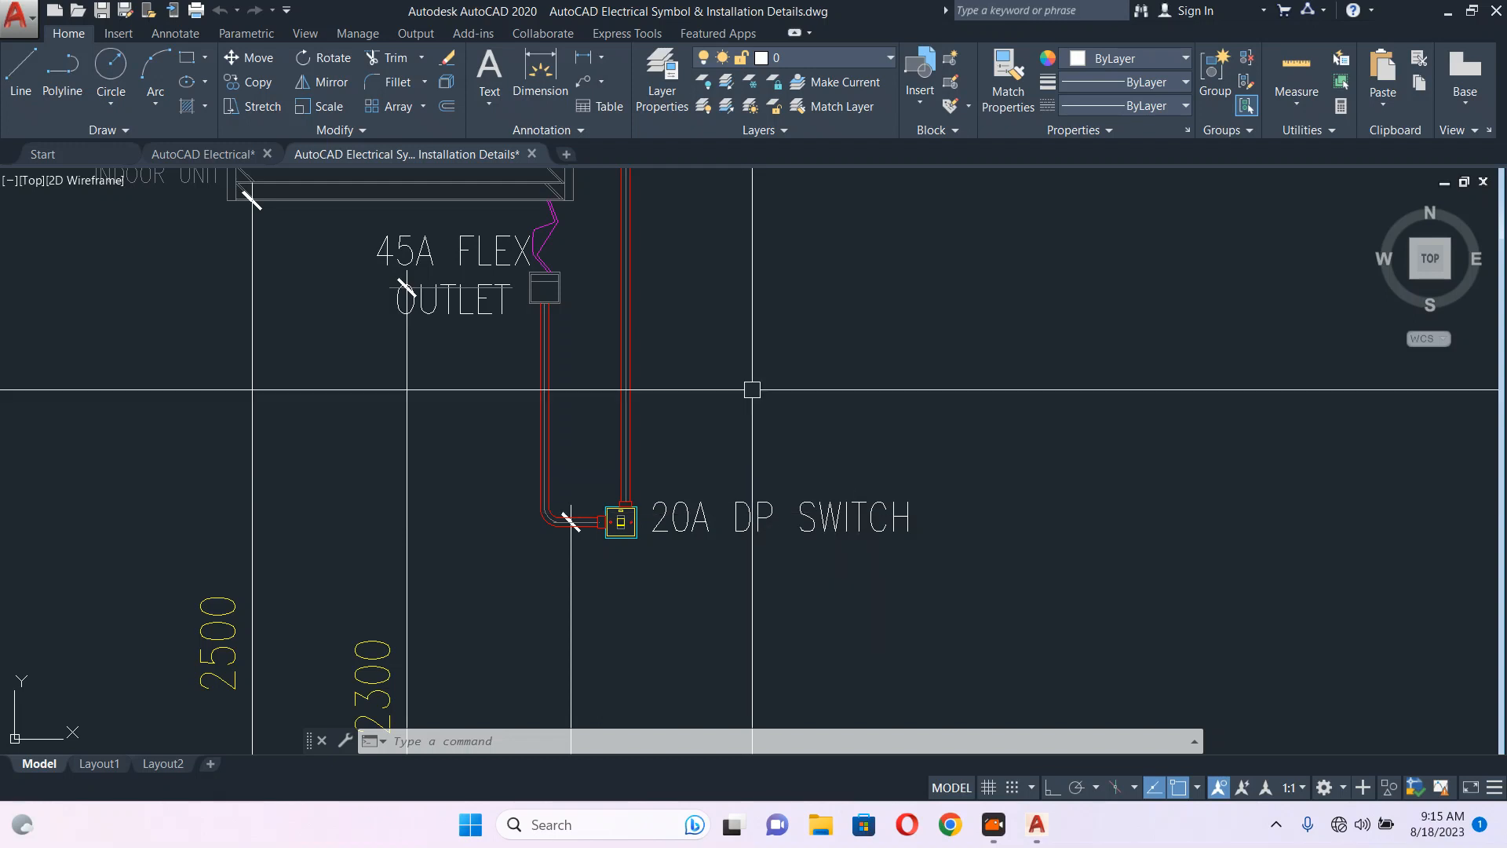
{"action": "middle_click_drag", "start_coordinate": [760, 267], "coordinate": [690, 443]}
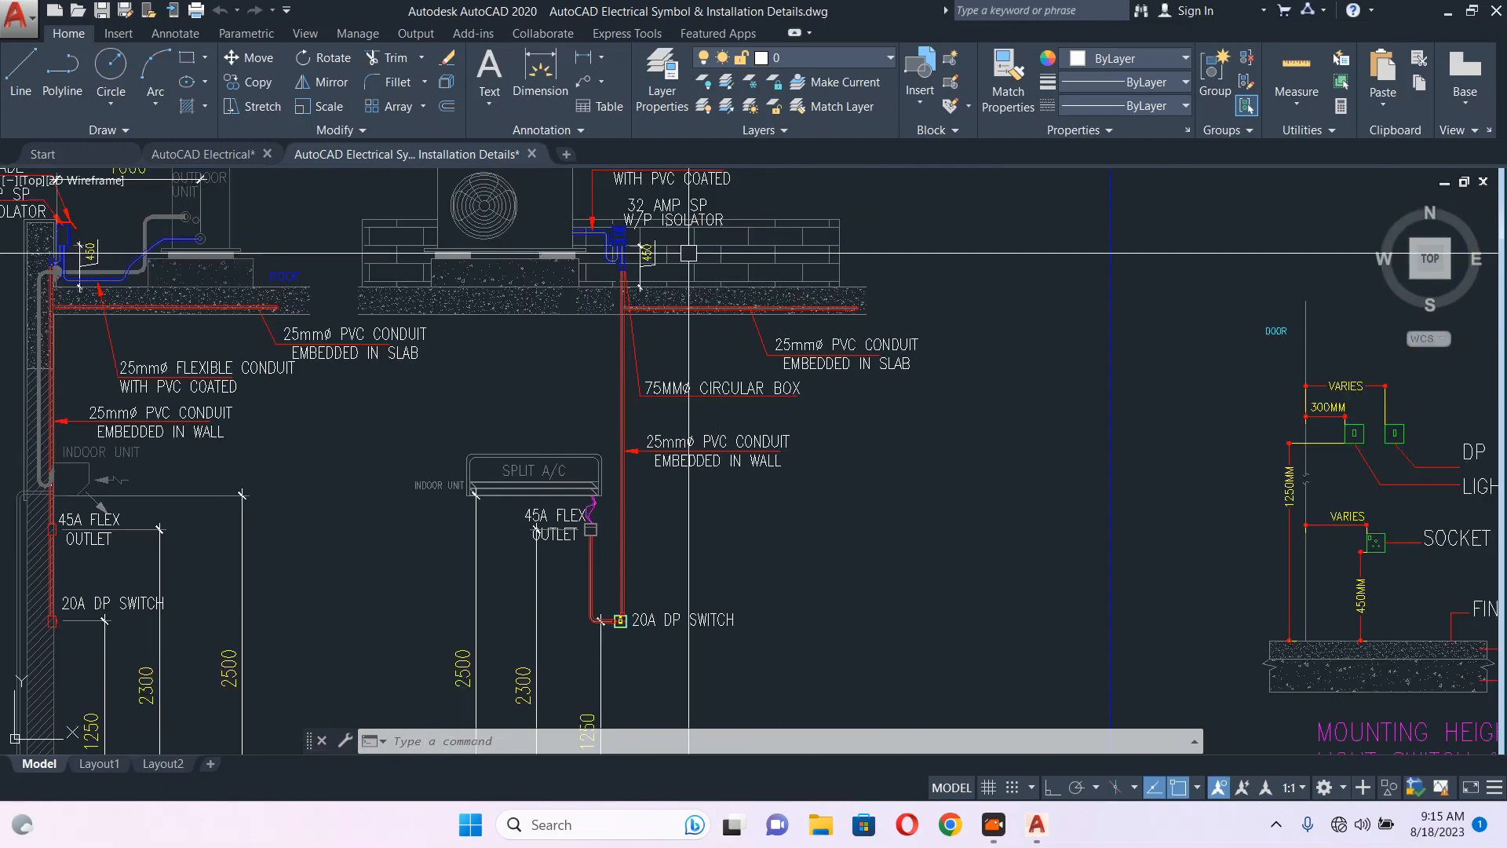
- Study the mounting heights of the DP switch, flex outlet and indoor unit above finished floor level in both views
{"action": "scroll", "coordinate": [689, 252], "scroll_direction": "down", "scroll_amount": 2}
{"action": "middle_click_drag", "start_coordinate": [689, 252], "coordinate": [689, 380]}
{"action": "middle_click_drag", "start_coordinate": [675, 452], "coordinate": [689, 325]}
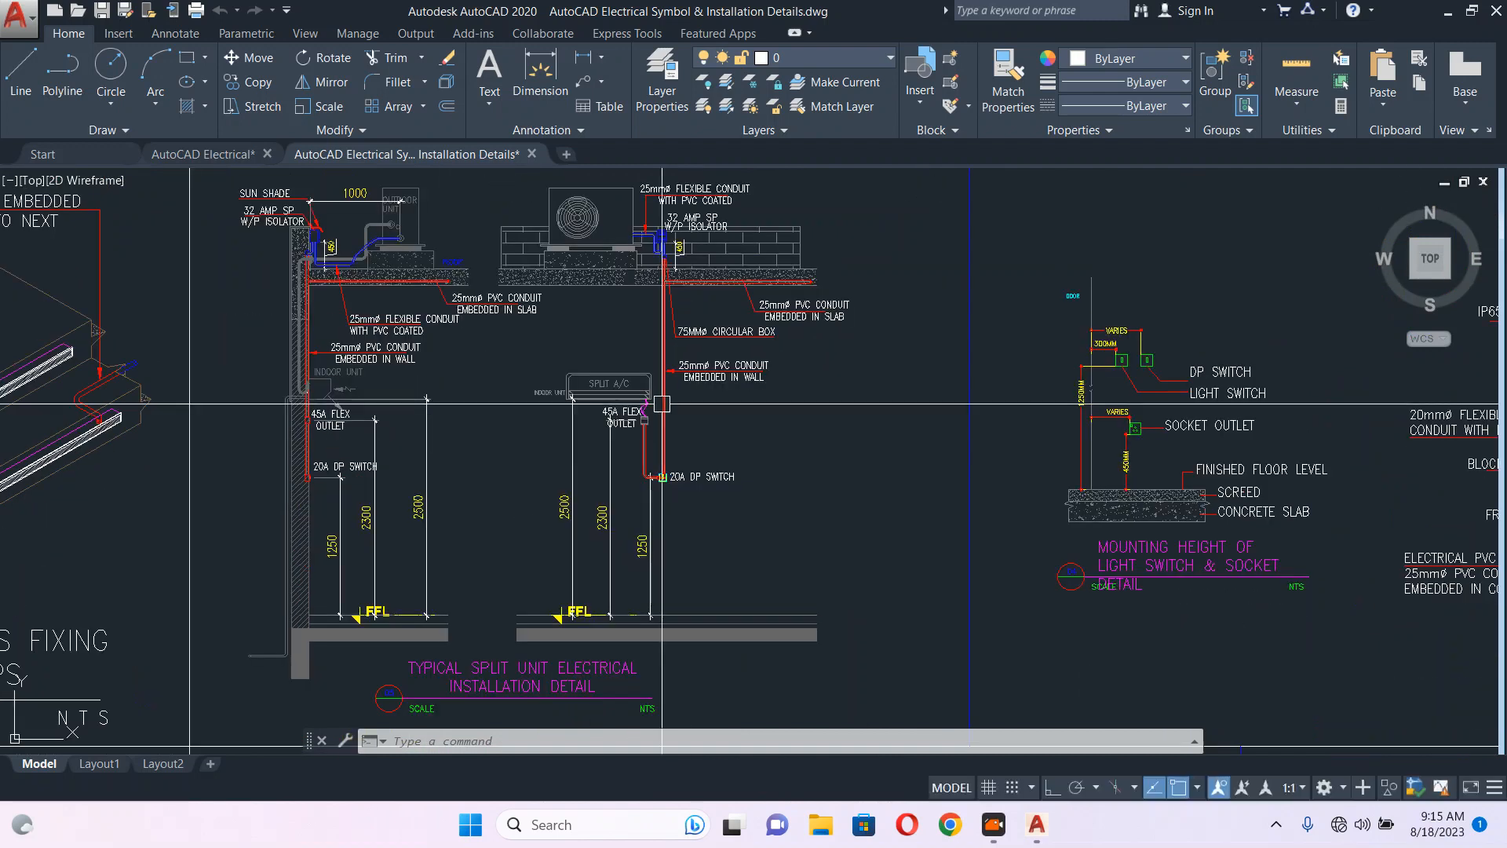
{"action": "scroll", "coordinate": [695, 519], "scroll_direction": "up", "scroll_amount": 6}
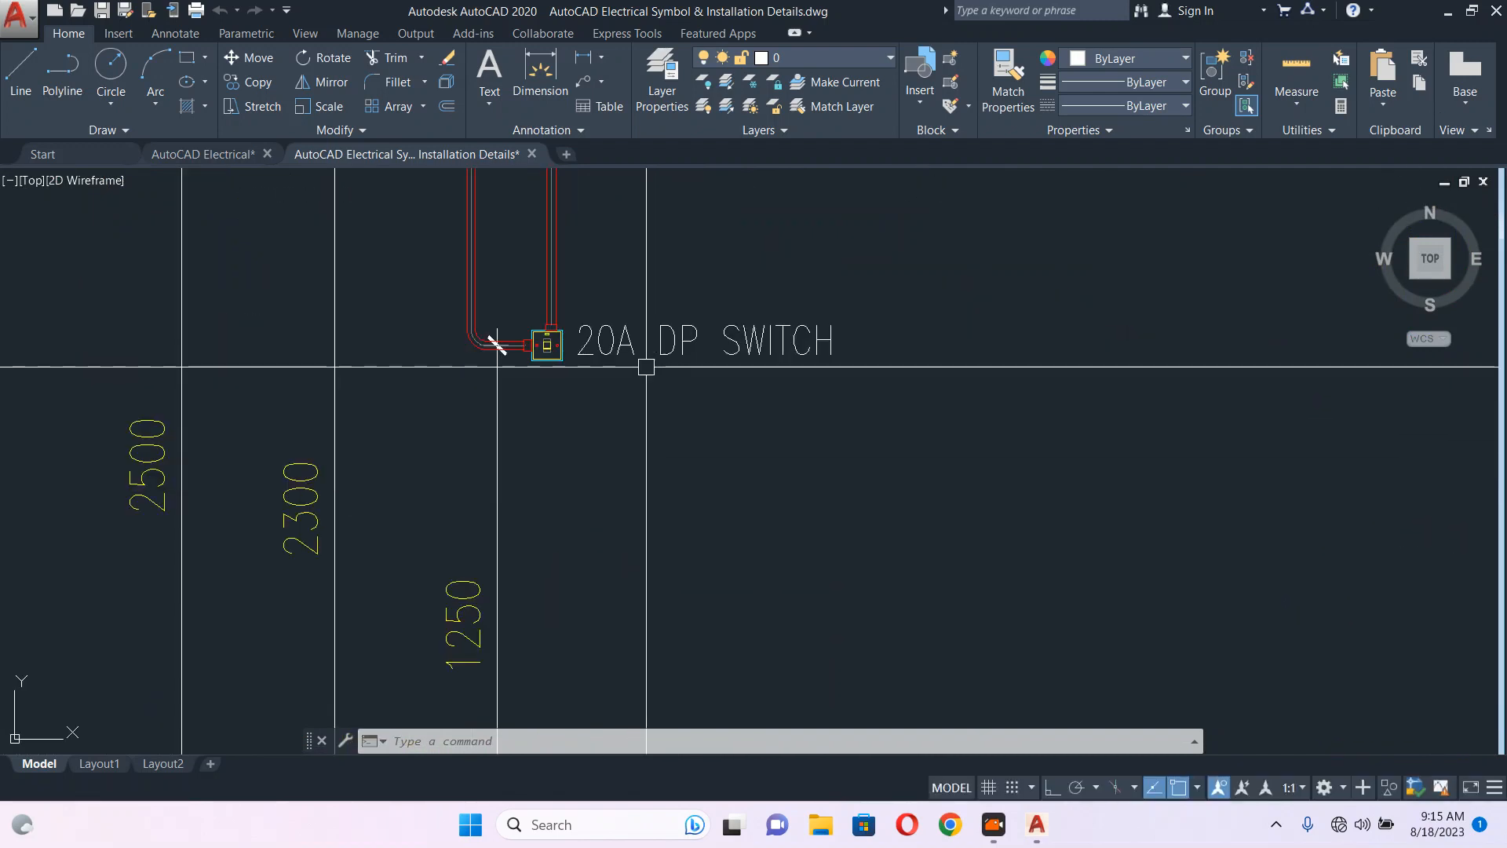
{"action": "scroll", "coordinate": [719, 445], "scroll_direction": "down", "scroll_amount": 4}
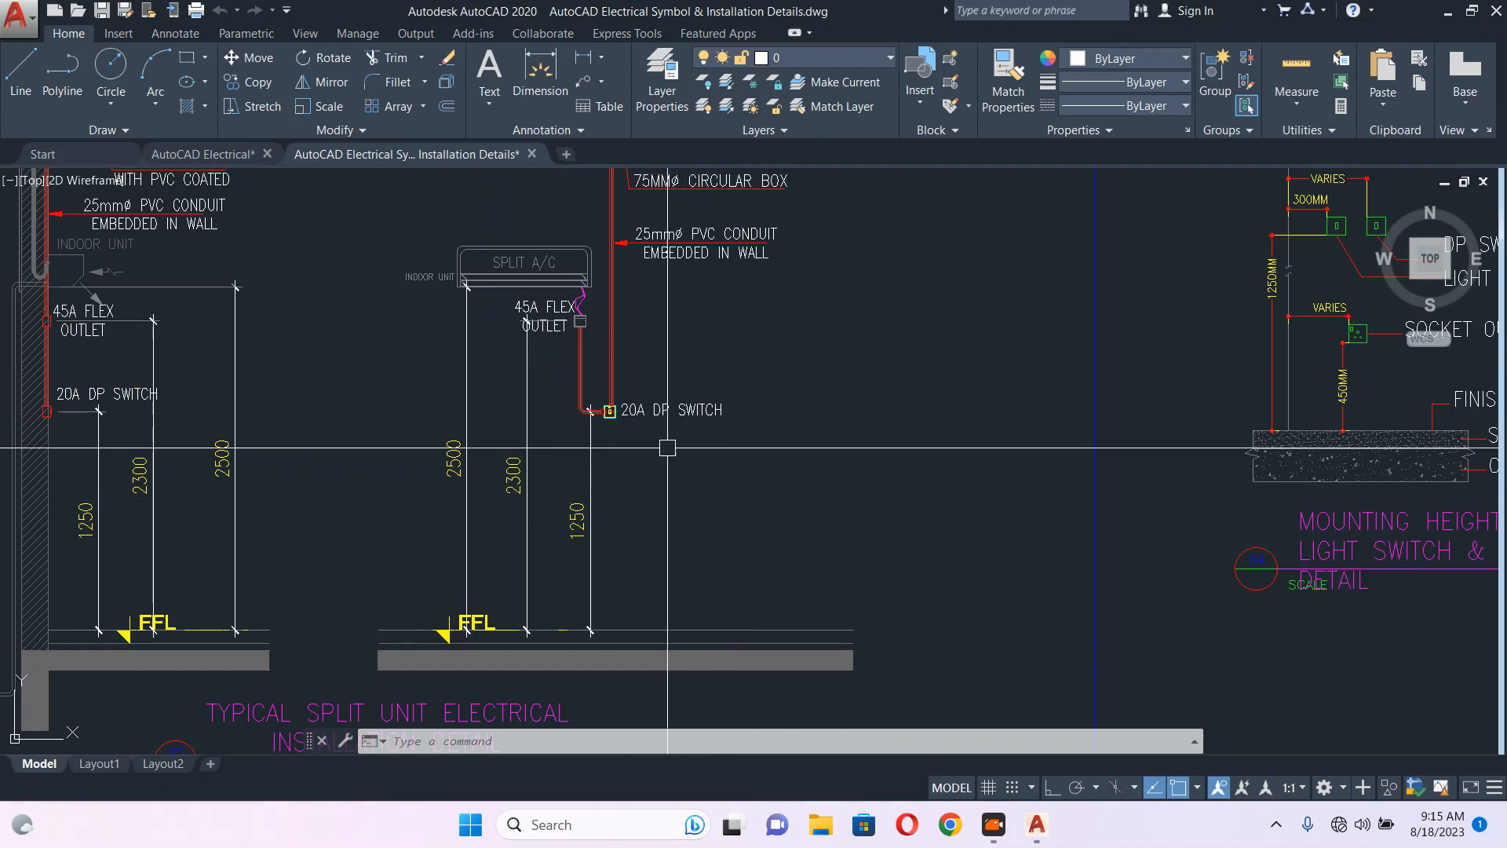
{"action": "scroll", "coordinate": [689, 428], "scroll_direction": "down", "scroll_amount": 2}
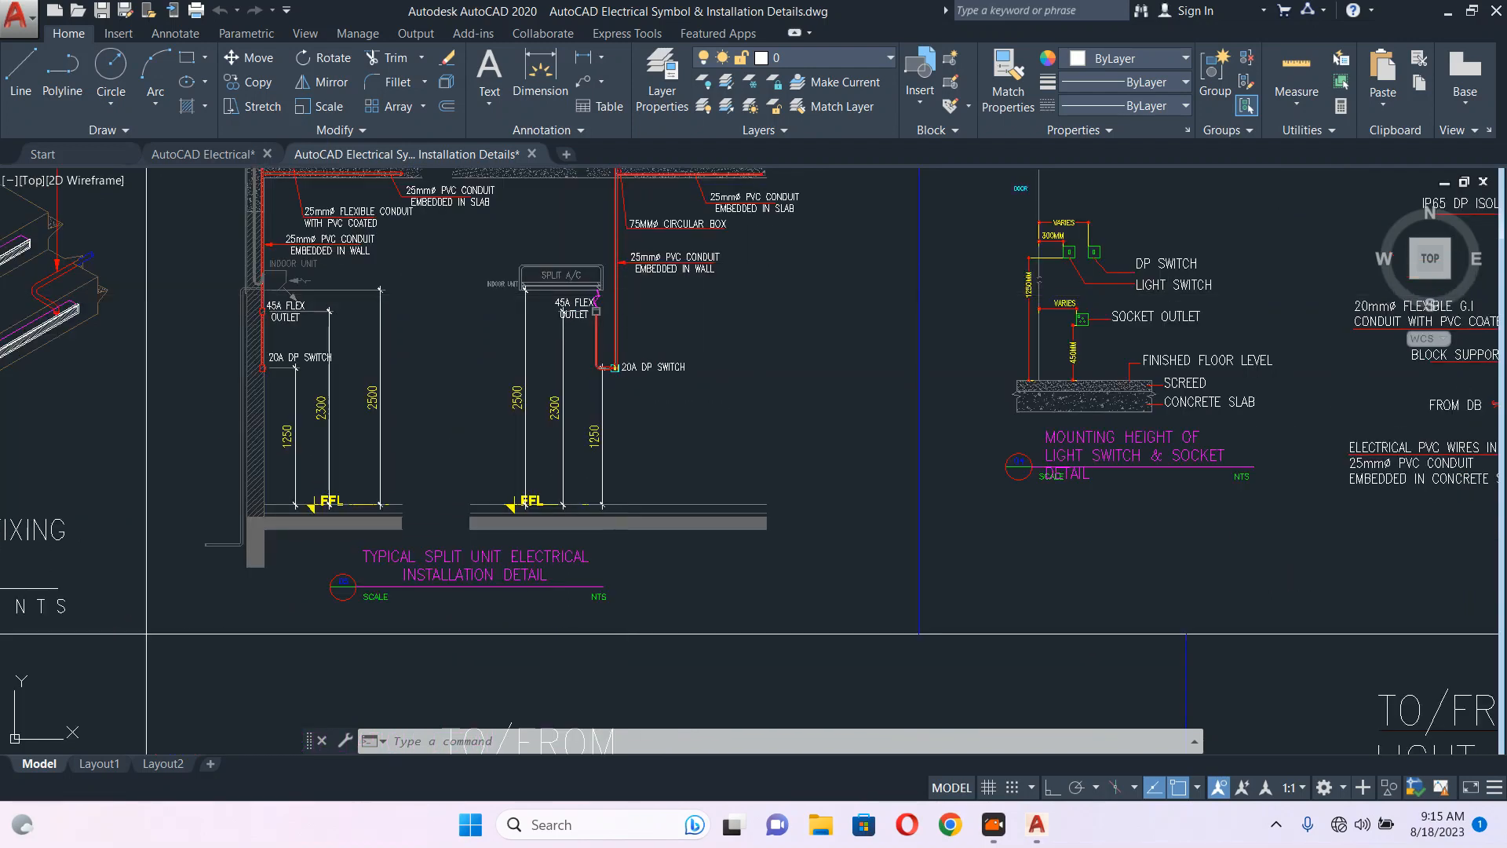
{"action": "scroll", "coordinate": [318, 508], "scroll_direction": "up", "scroll_amount": 2}
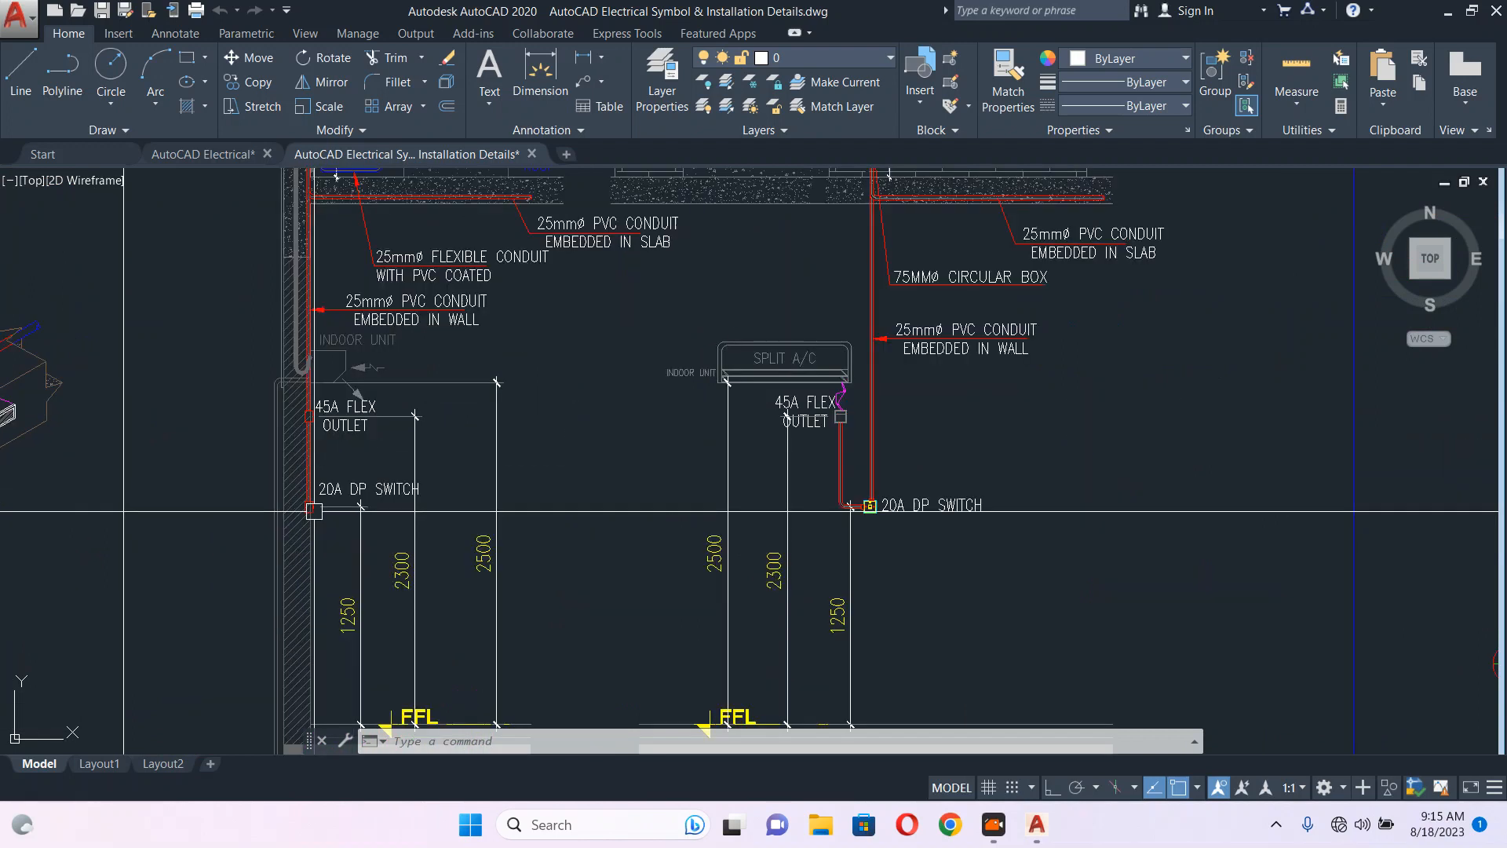
{"action": "scroll", "coordinate": [845, 414], "scroll_direction": "up", "scroll_amount": 3}
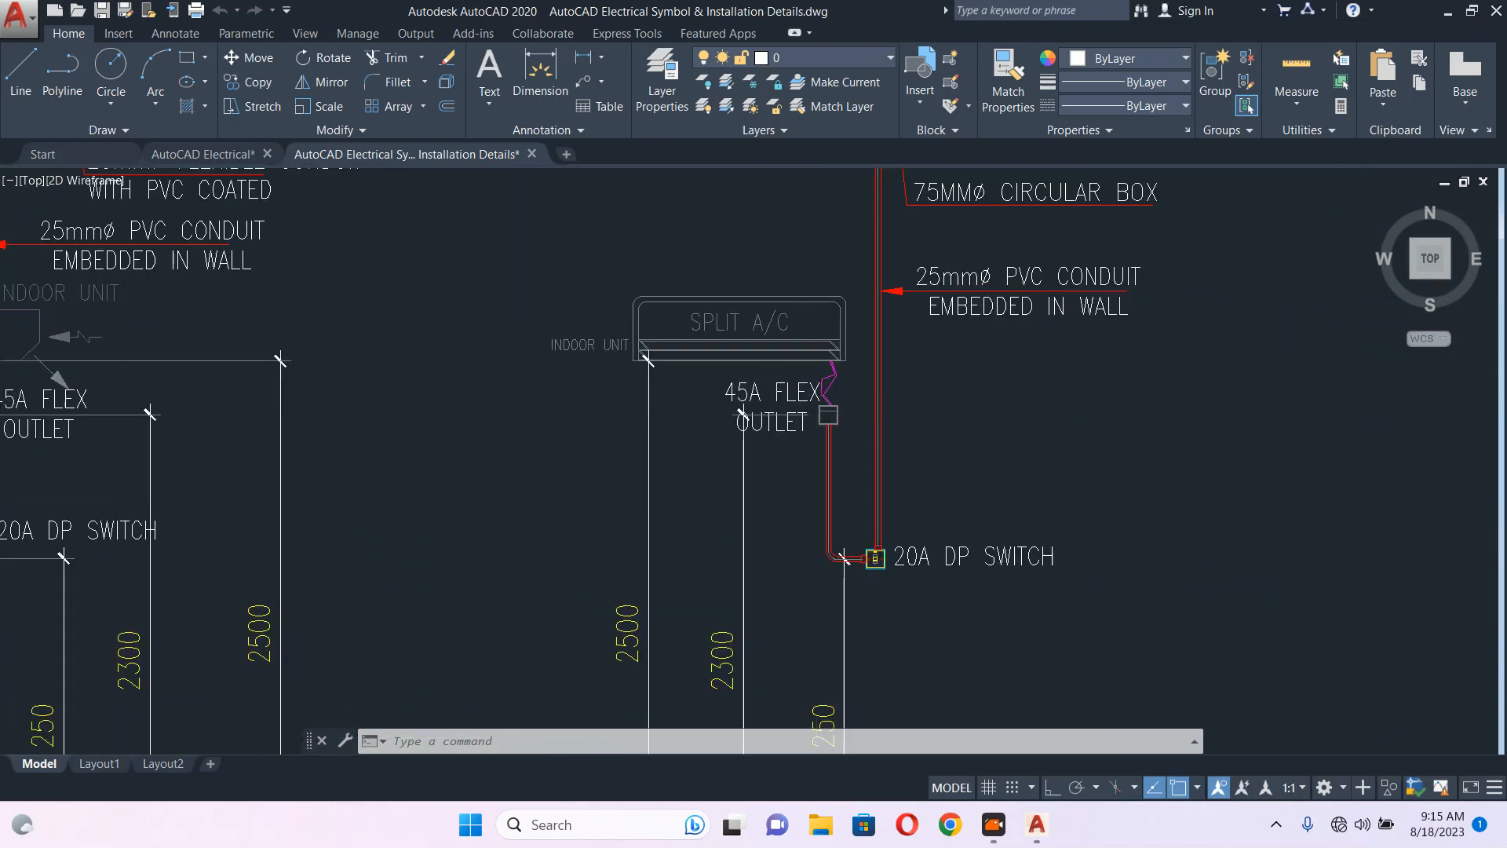
{"action": "scroll", "coordinate": [820, 506], "scroll_direction": "down", "scroll_amount": 2}
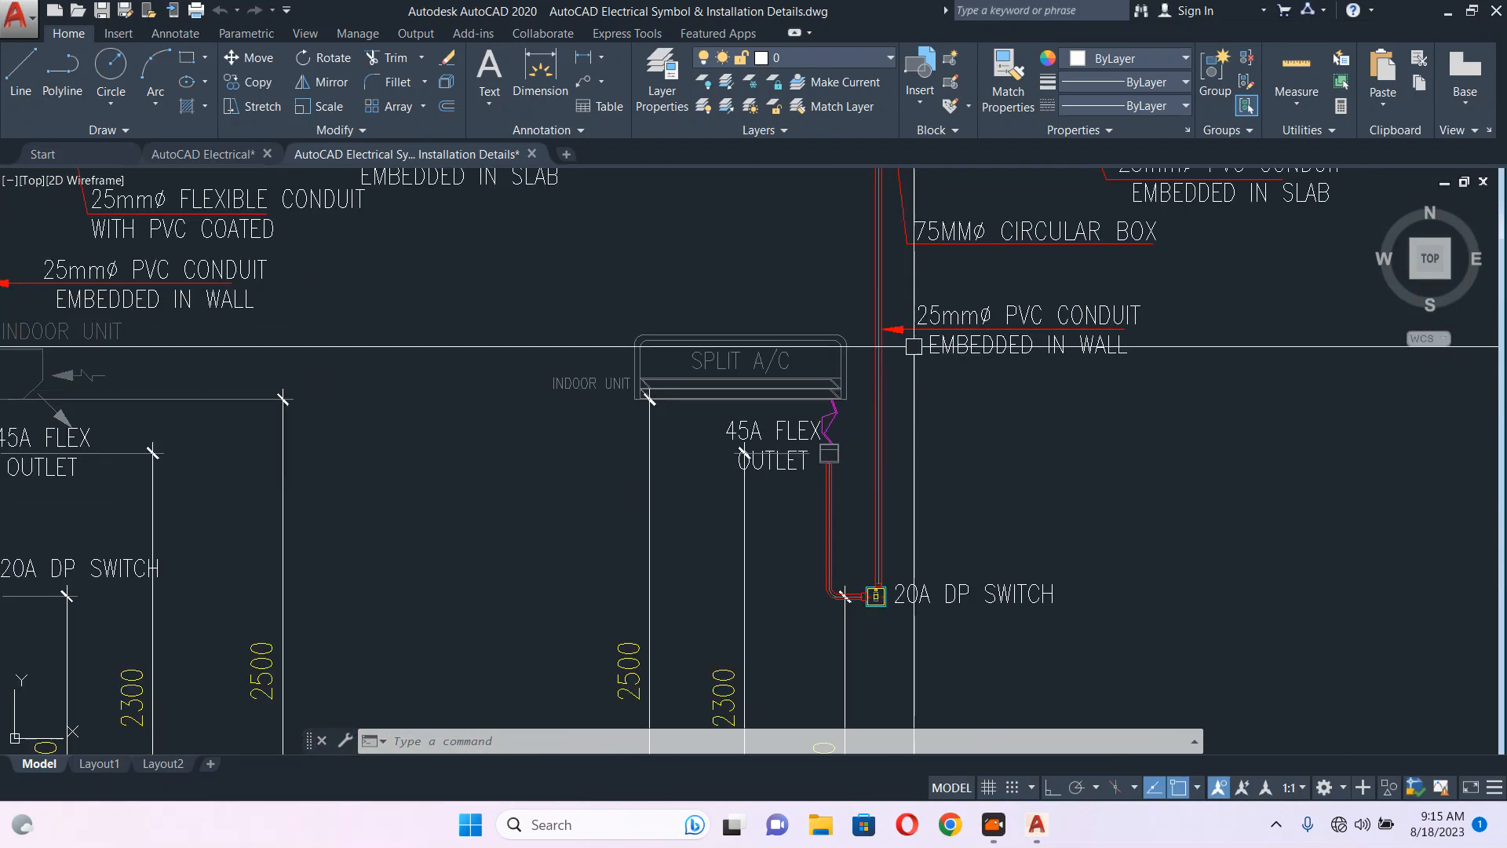
{"action": "scroll", "coordinate": [769, 356], "scroll_direction": "down", "scroll_amount": 2}
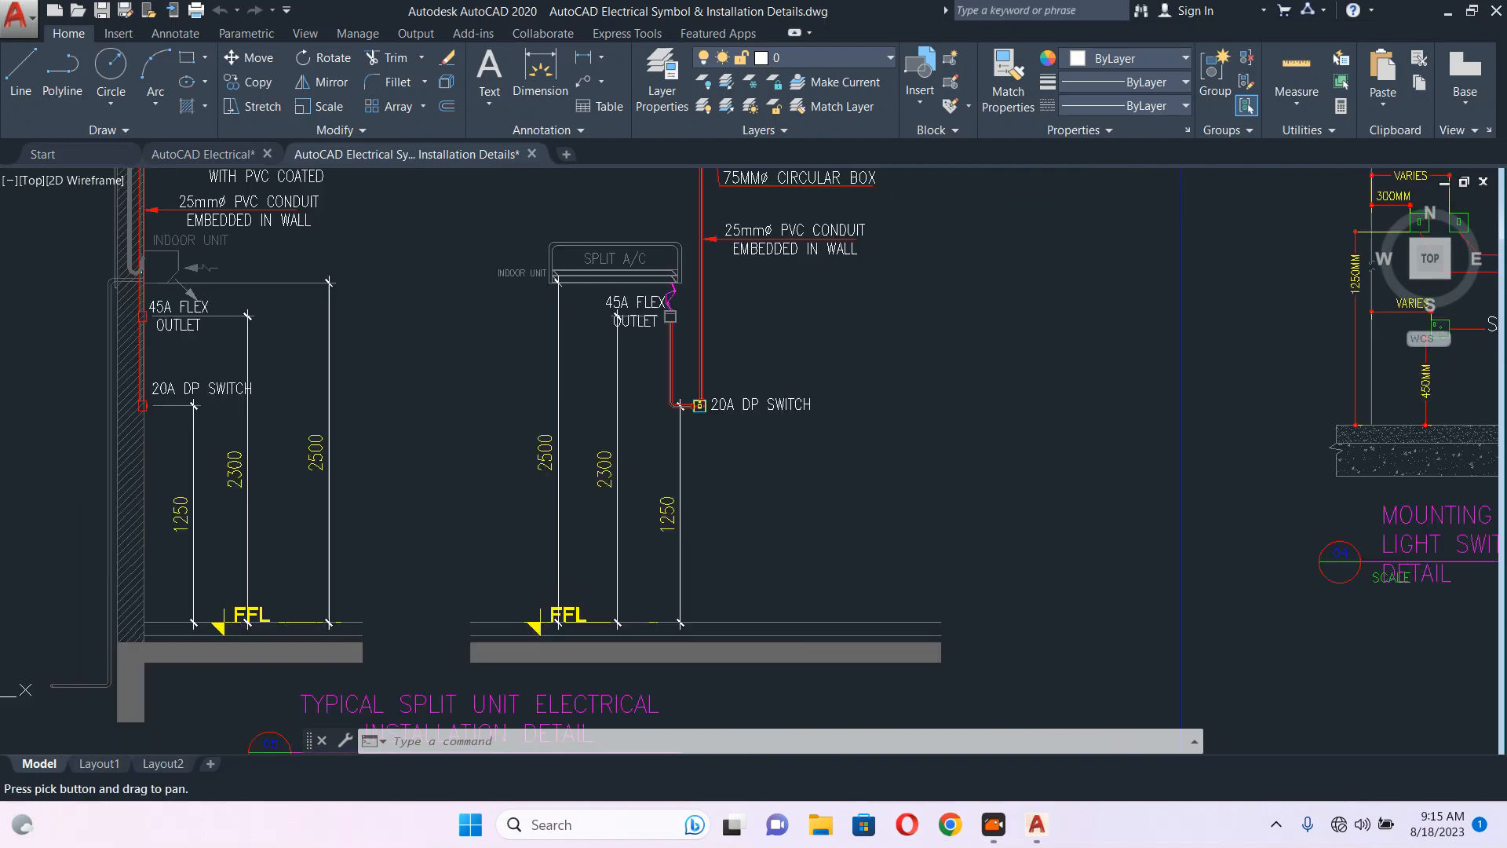
{"action": "middle_click_drag", "start_coordinate": [769, 356], "coordinate": [795, 569]}
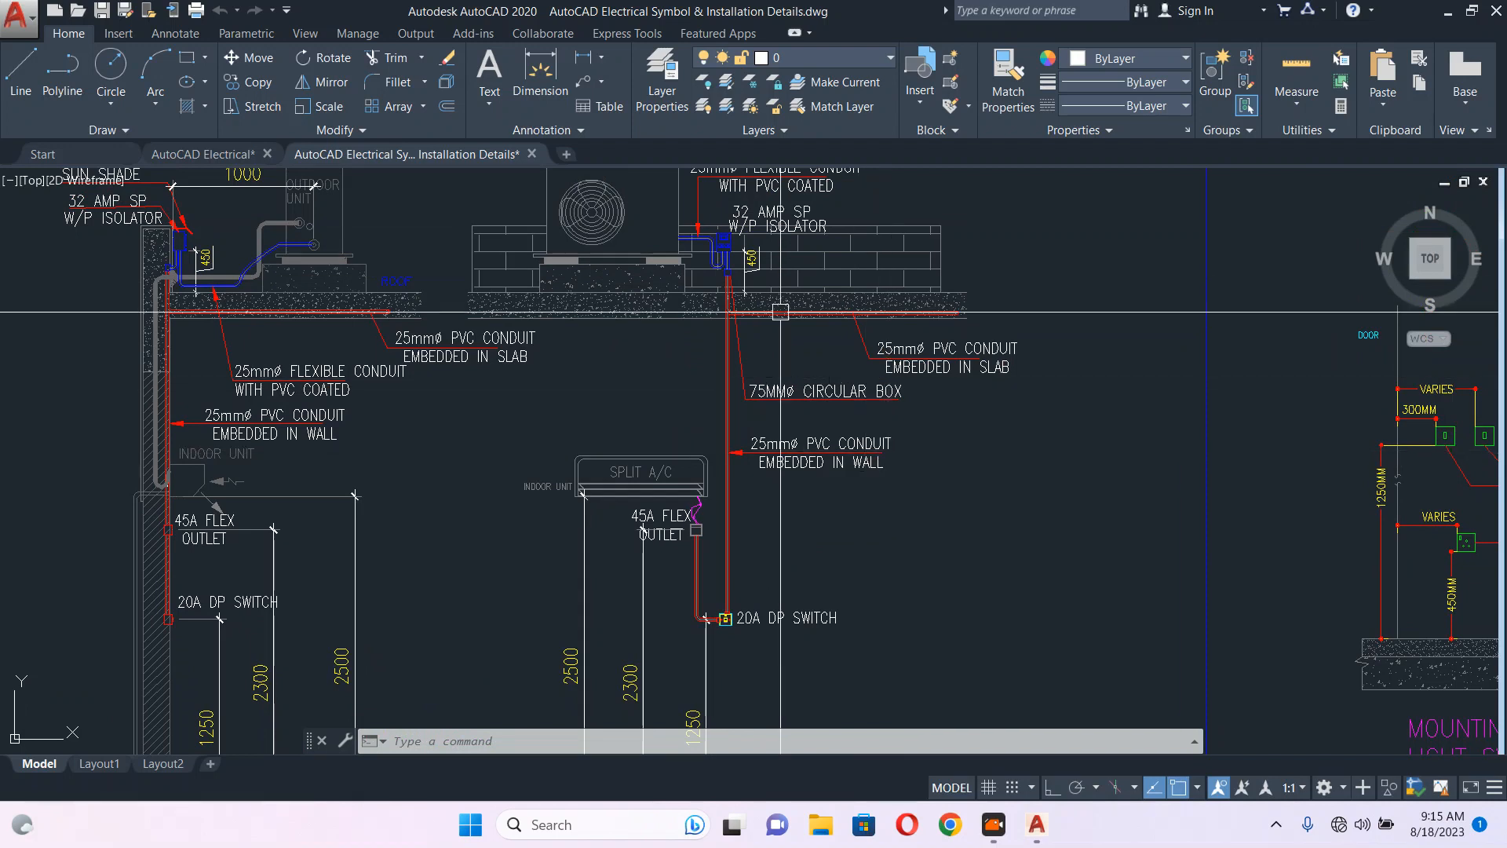
- Inspect the side view's pipe and PVC-coated flexible conduit running from the wall to the outdoor unit on the roof
{"action": "middle_click_drag", "start_coordinate": [433, 318], "coordinate": [642, 362]}
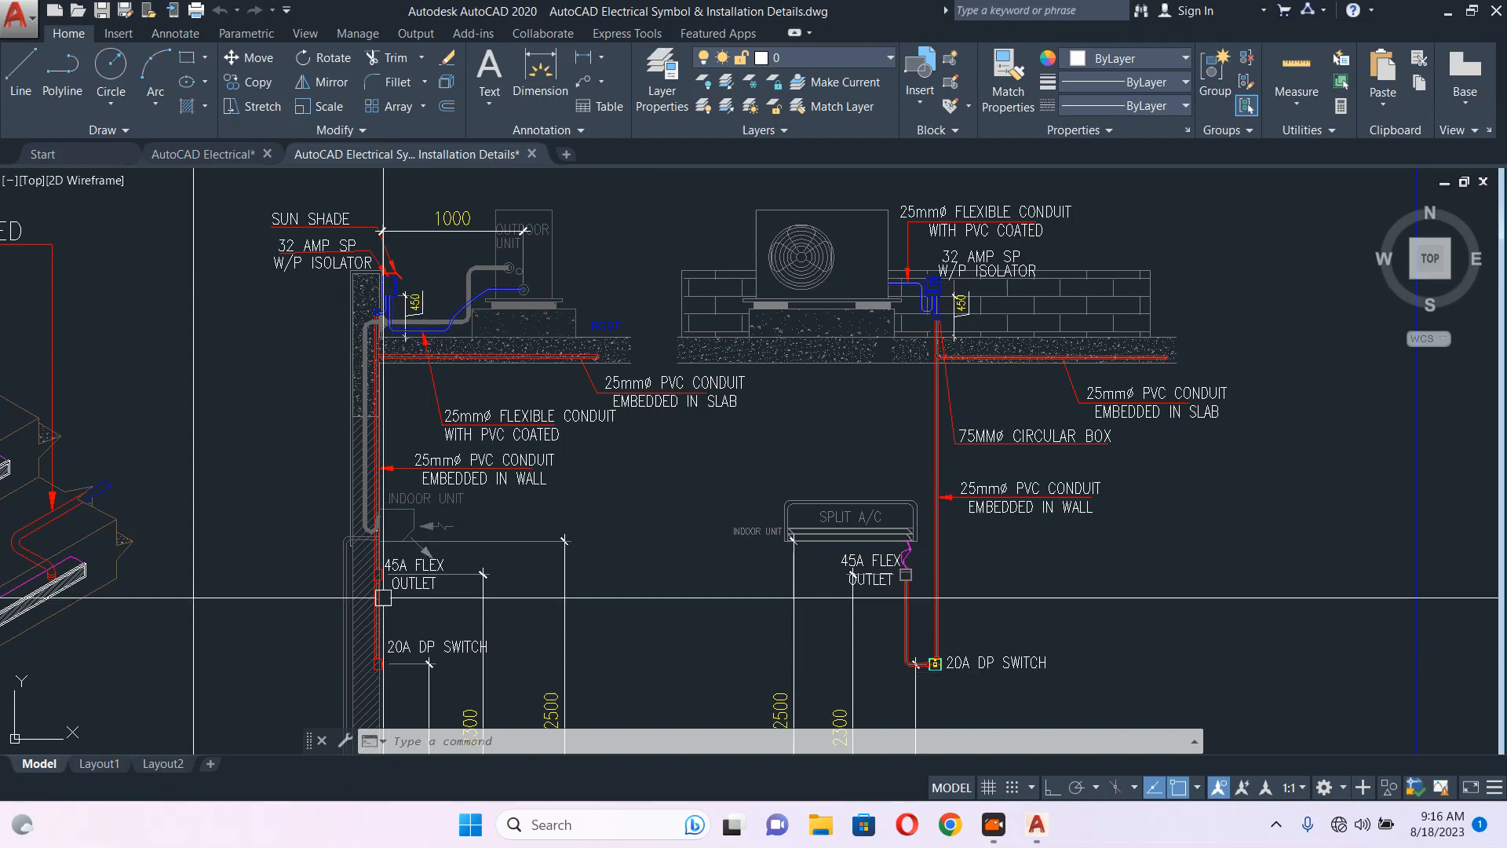
{"action": "scroll", "coordinate": [393, 410], "scroll_direction": "up", "scroll_amount": 2}
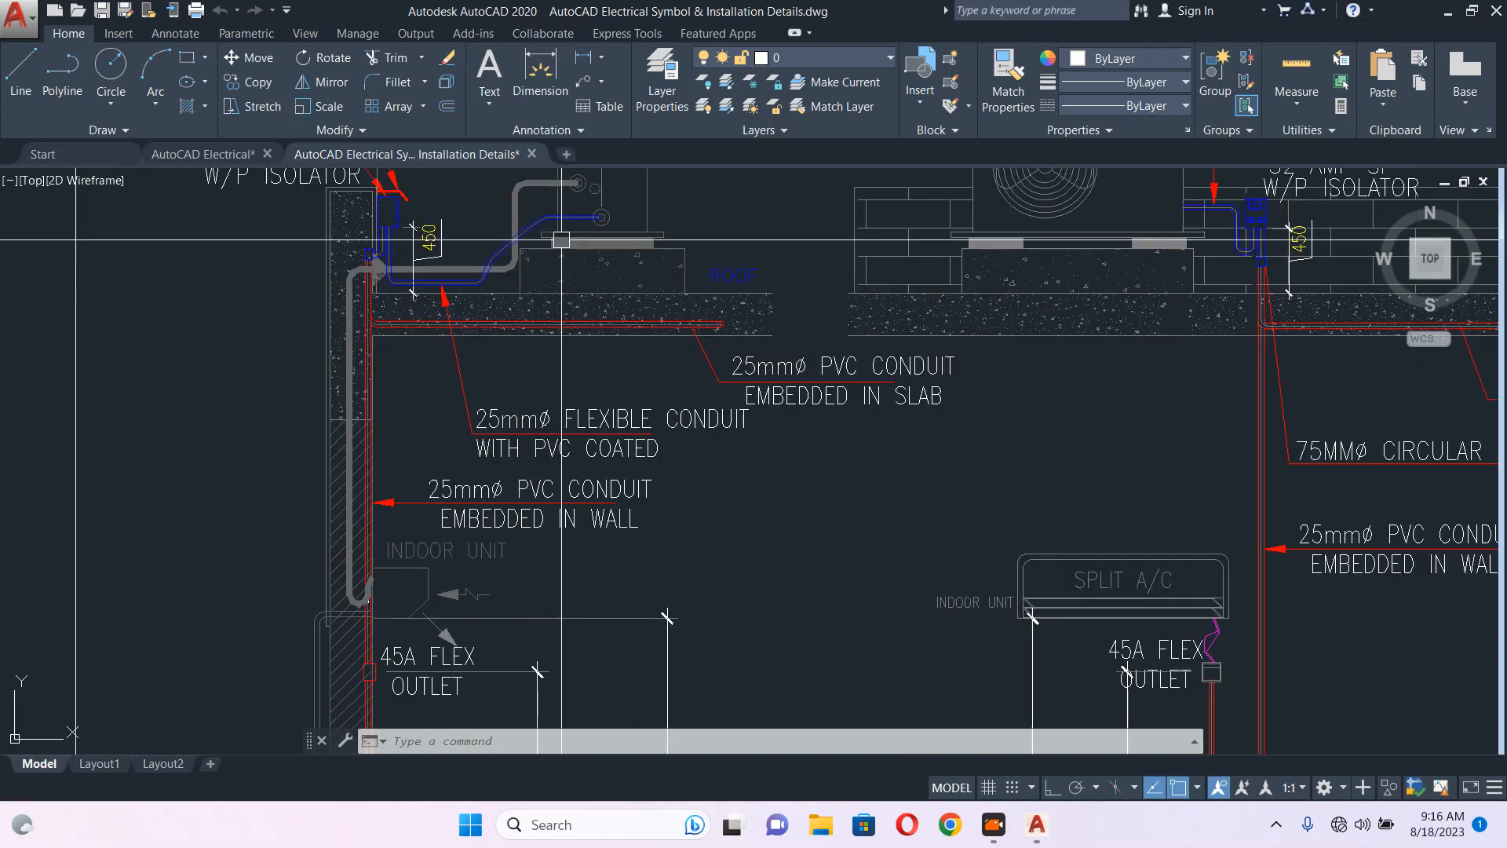
{"action": "middle_click_drag", "start_coordinate": [562, 239], "coordinate": [572, 260]}
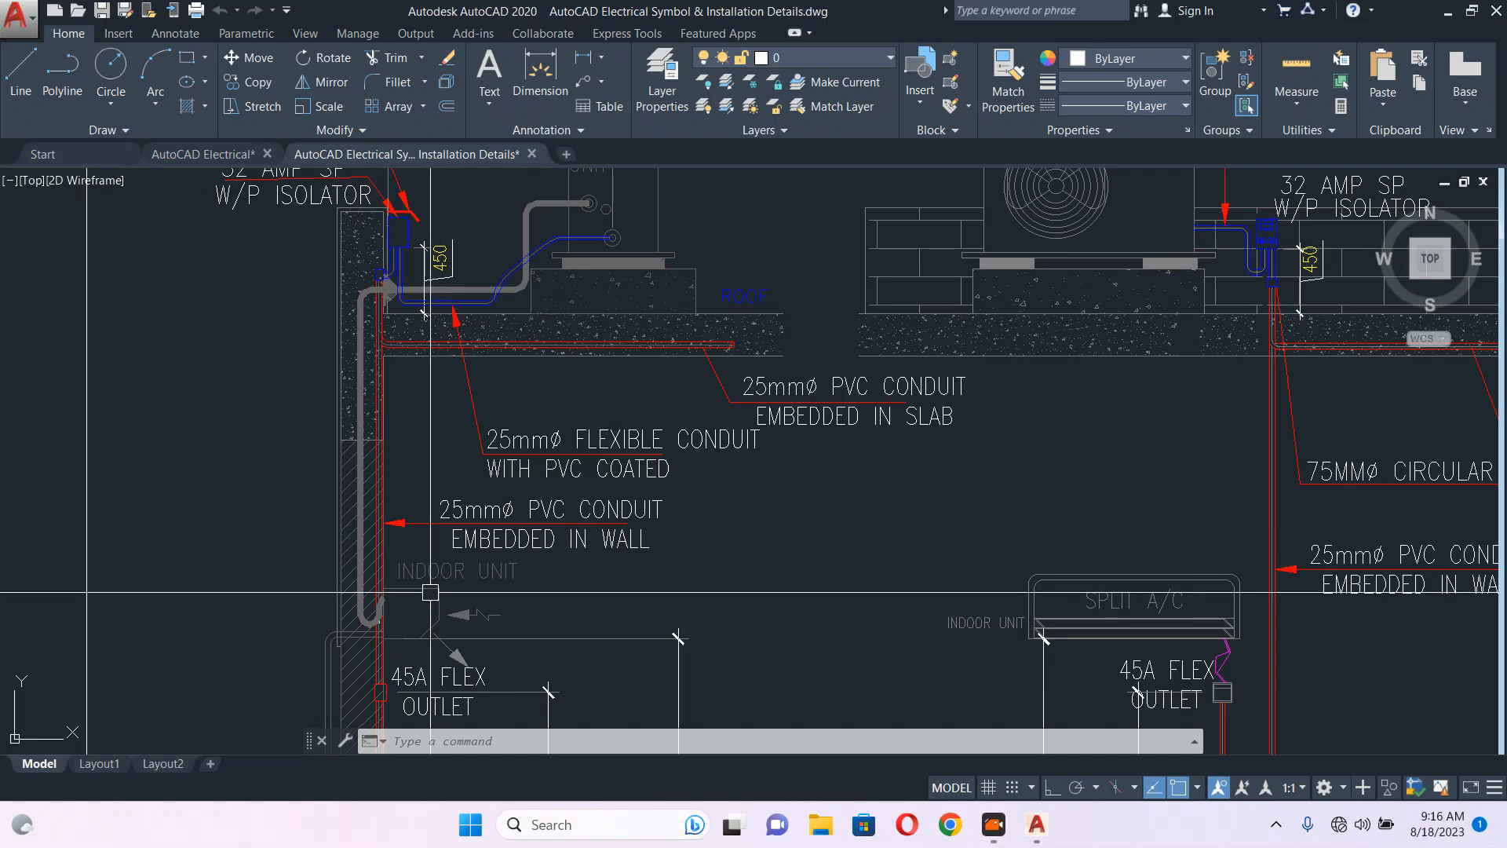
{"action": "mouse_move", "coordinate": [425, 620]}
{"action": "middle_mouse_down"}
{"action": "mouse_move", "coordinate": [384, 508]}
{"action": "mouse_move", "coordinate": [396, 743]}
{"action": "middle_mouse_up"}
{"action": "scroll", "coordinate": [553, 345], "scroll_direction": "up", "scroll_amount": 4}
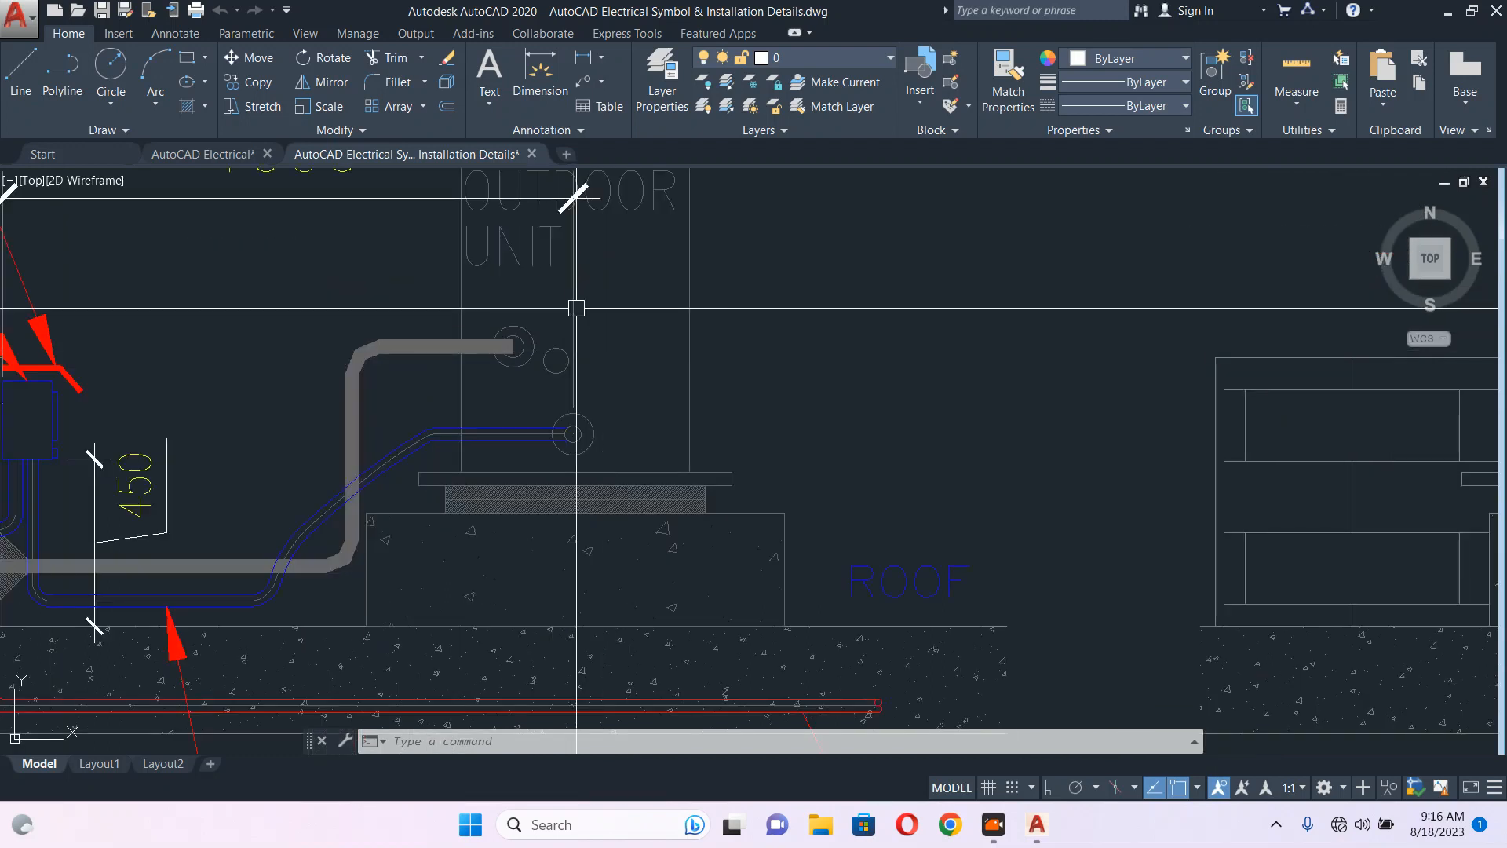
{"action": "scroll", "coordinate": [627, 283], "scroll_direction": "down", "scroll_amount": 6}
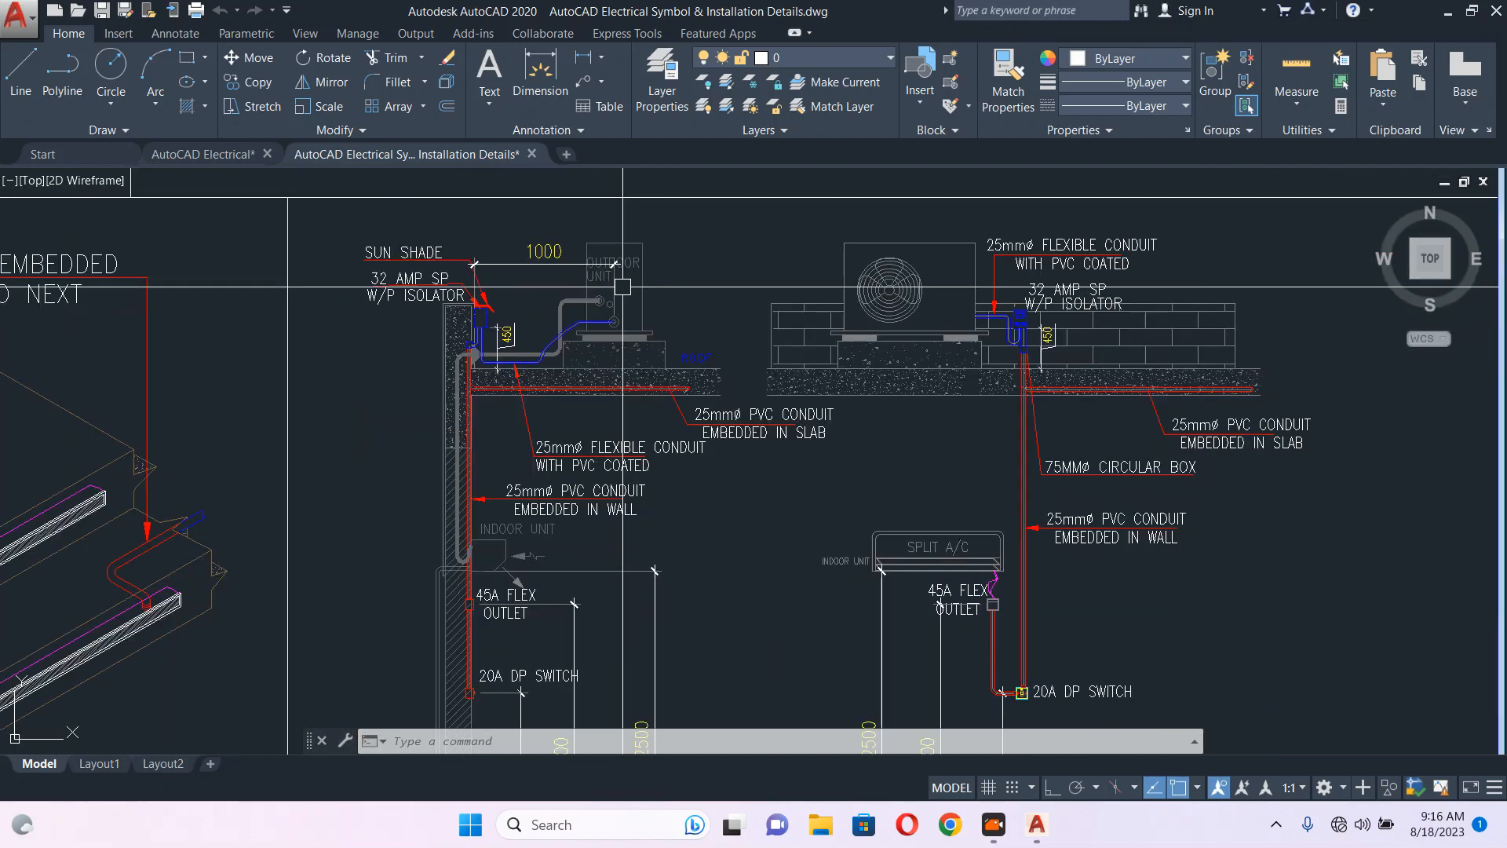
- Review the split unit detail down to floor level and its DP switch wiring, and return to the AutoCAD Electrical drawing
{"action": "middle_click_drag", "start_coordinate": [859, 422], "coordinate": [654, 361]}
{"action": "scroll", "coordinate": [654, 361], "scroll_direction": "down", "scroll_amount": 2}
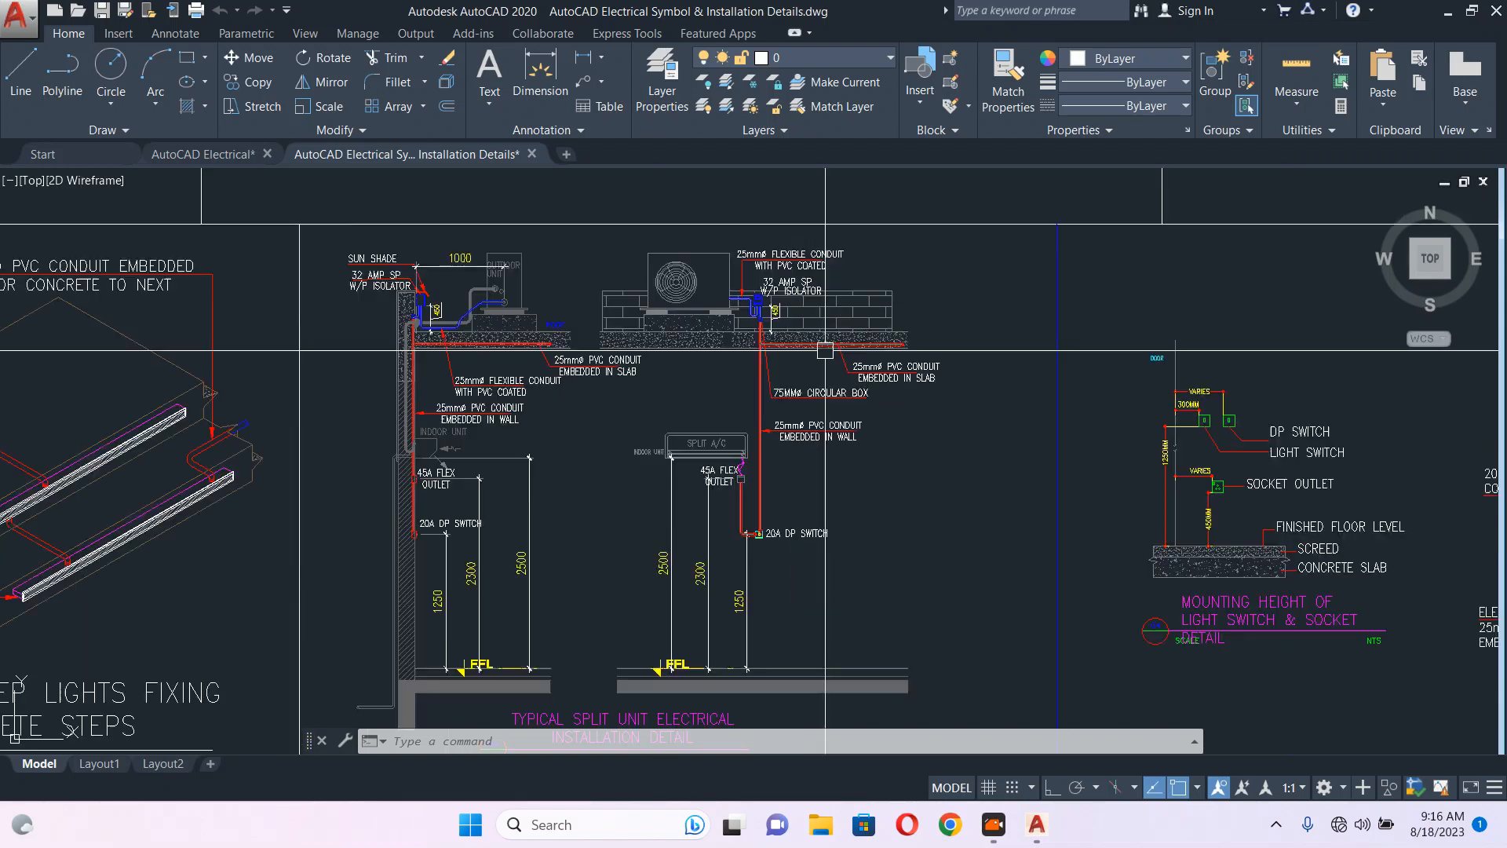
{"action": "middle_click_drag", "start_coordinate": [644, 642], "coordinate": [666, 526]}
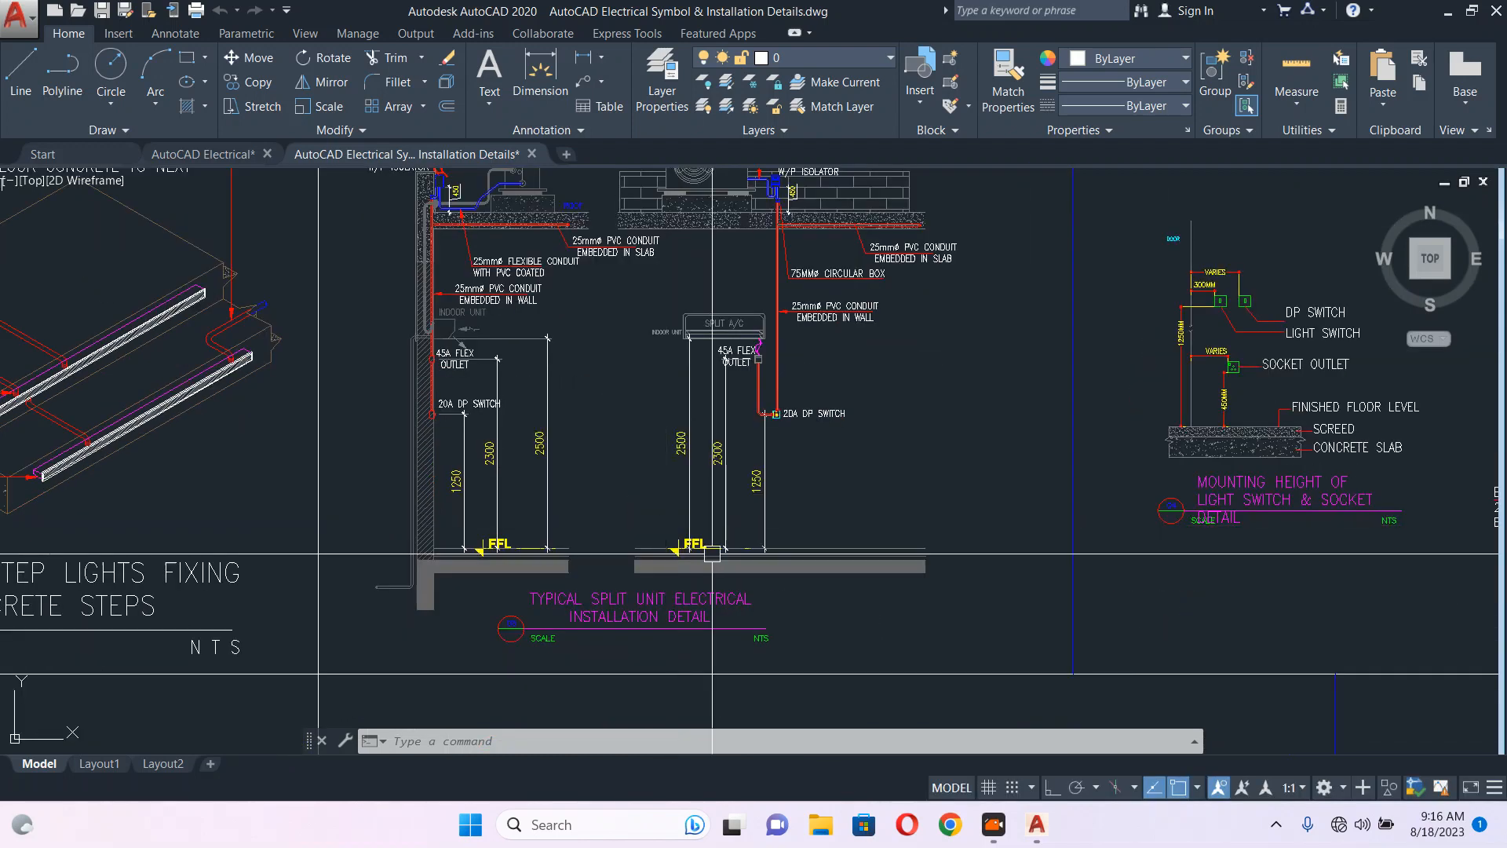
{"action": "scroll", "coordinate": [732, 509], "scroll_direction": "up", "scroll_amount": 4}
{"action": "middle_click_drag", "start_coordinate": [674, 370], "coordinate": [627, 575]}
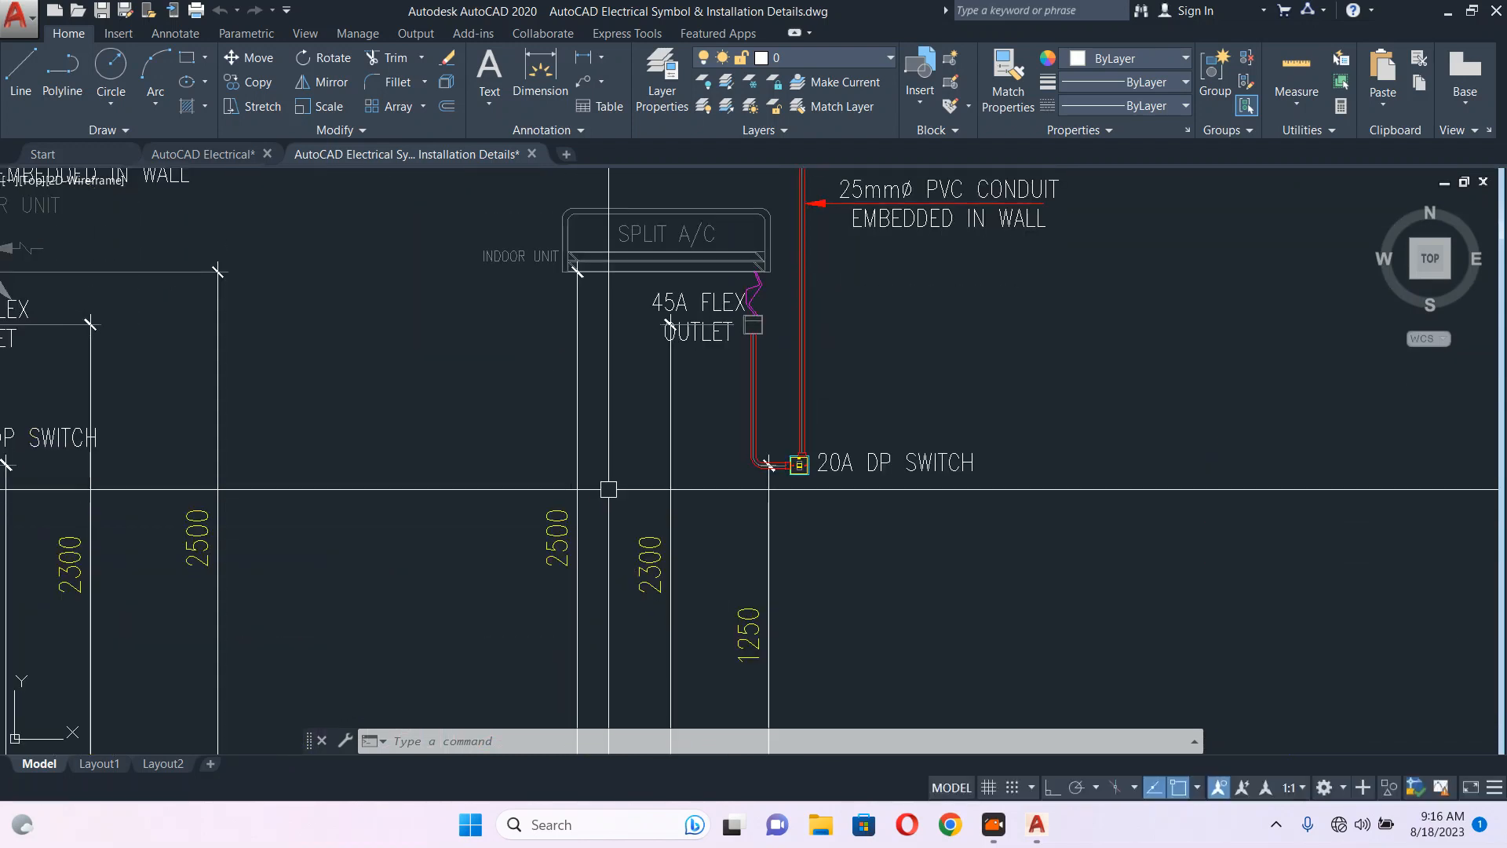
{"action": "left_click", "coordinate": [239, 161]}
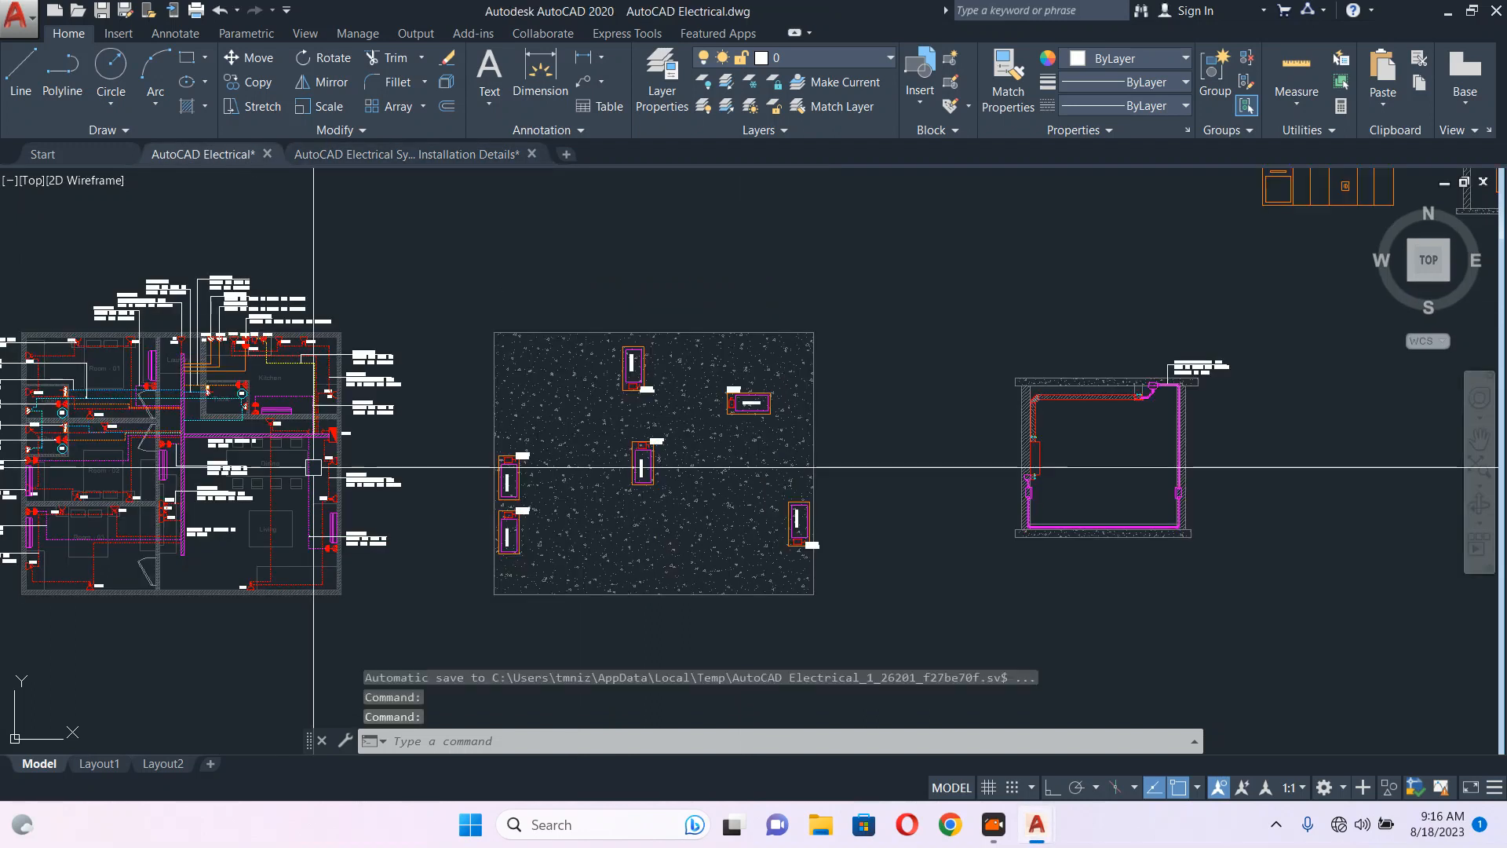
- Examine the wiring labels from DB-GF down to the DB-GF-R8 circuit and the isolator labels on the roof's outdoor units
{"action": "scroll", "coordinate": [259, 346], "scroll_direction": "up", "scroll_amount": 5}
{"action": "middle_click_drag", "start_coordinate": [314, 479], "coordinate": [529, 249]}
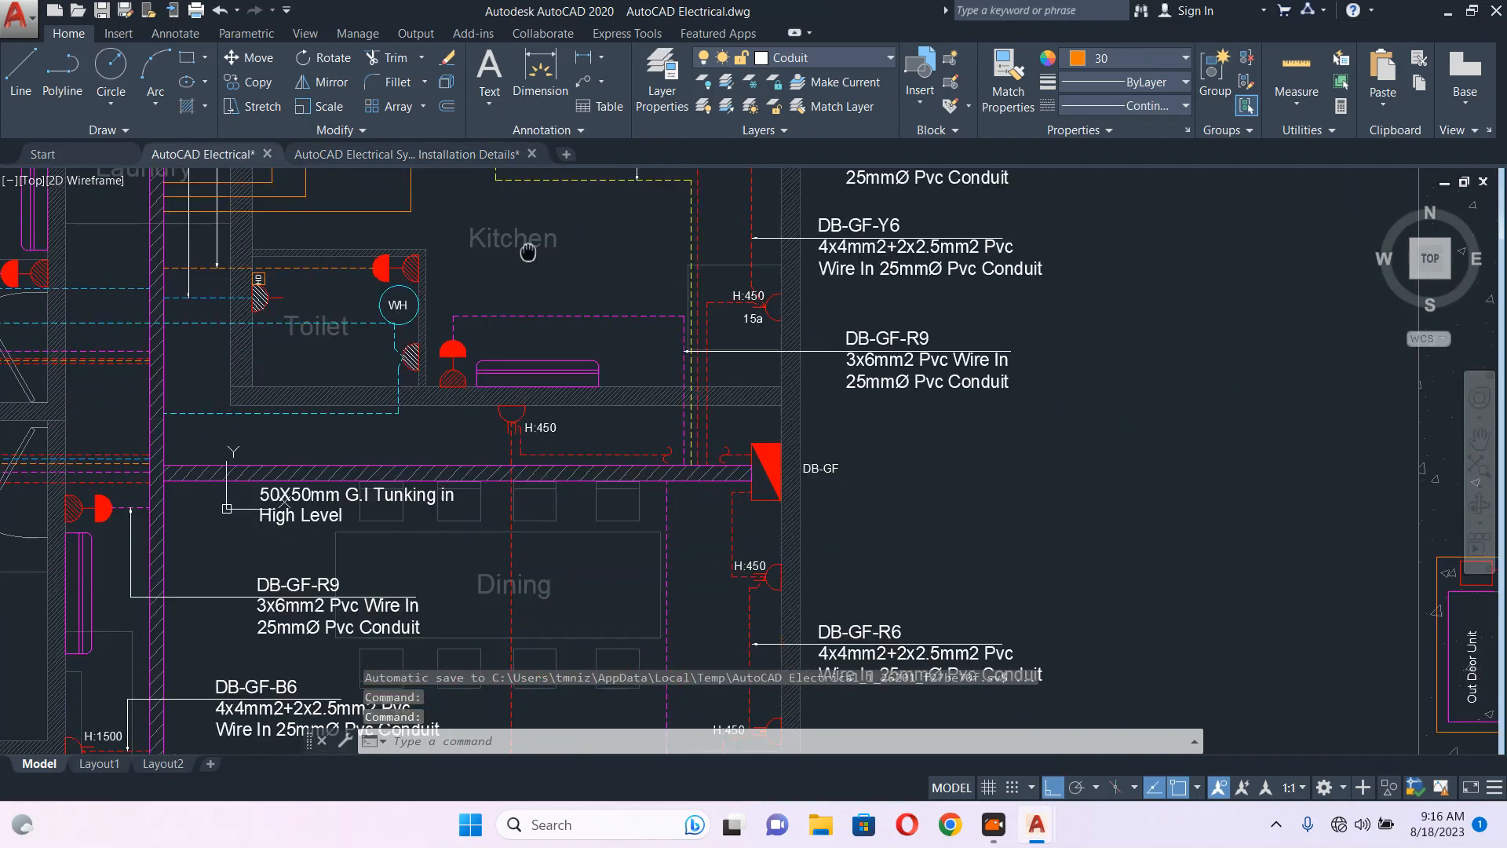
{"action": "middle_click_drag", "start_coordinate": [487, 542], "coordinate": [385, 269]}
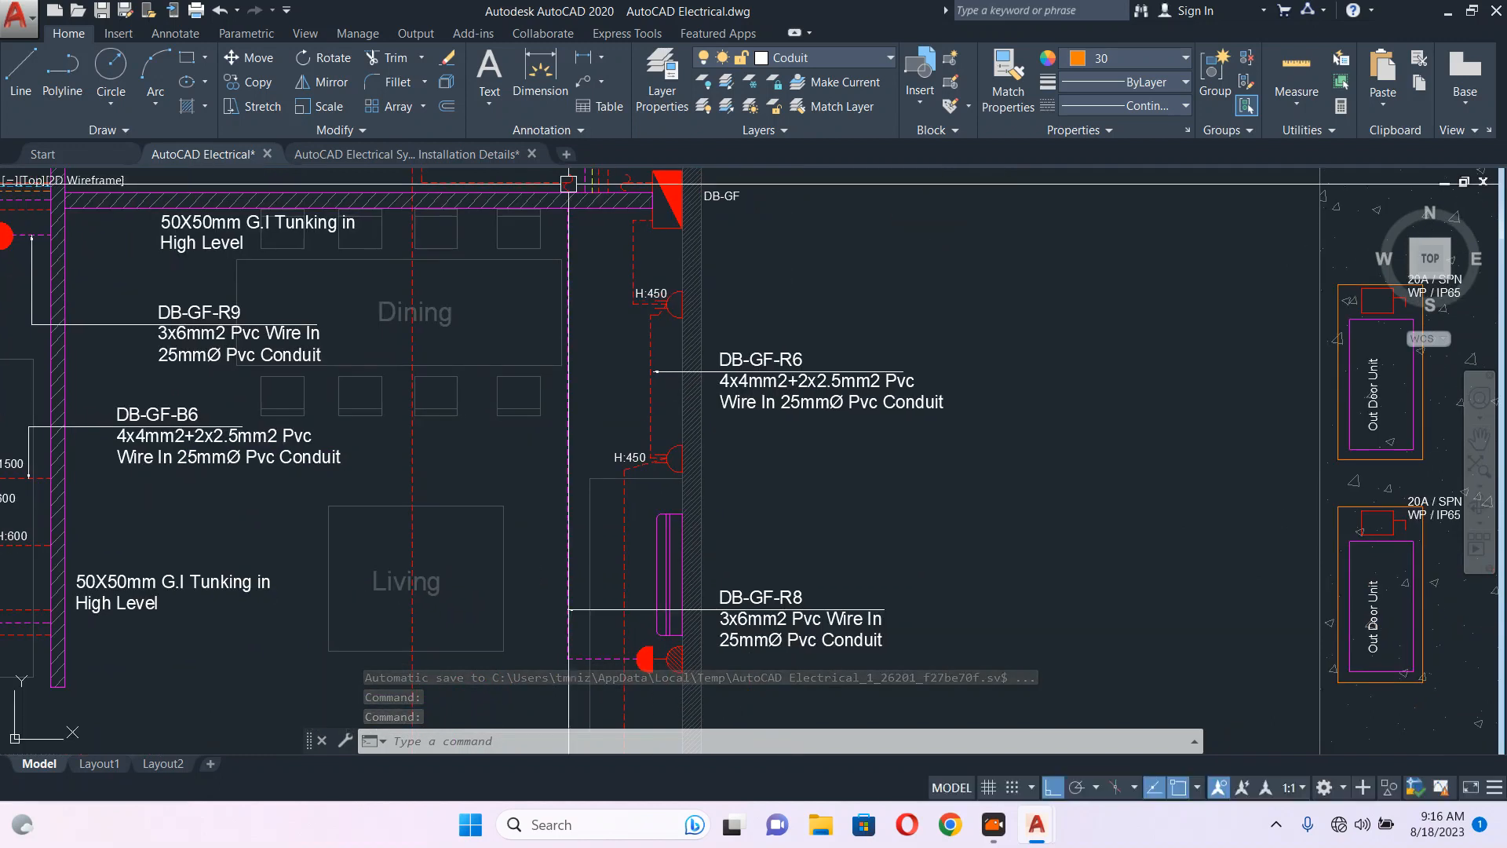
{"action": "middle_click_drag", "start_coordinate": [585, 523], "coordinate": [471, 326]}
{"action": "scroll", "coordinate": [535, 475], "scroll_direction": "up", "scroll_amount": 4}
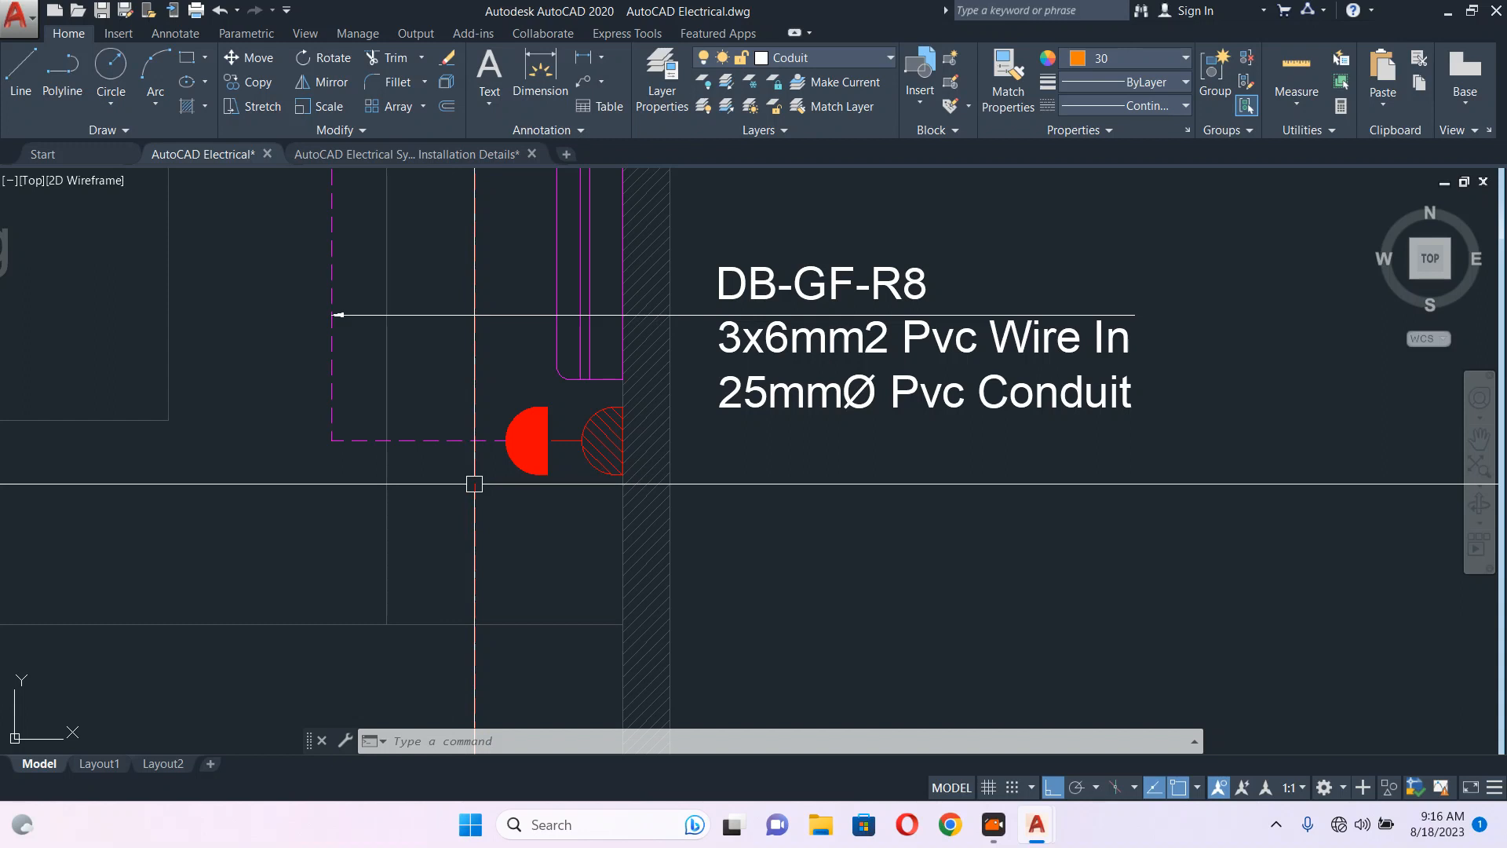
{"action": "scroll", "coordinate": [601, 493], "scroll_direction": "down", "scroll_amount": 6}
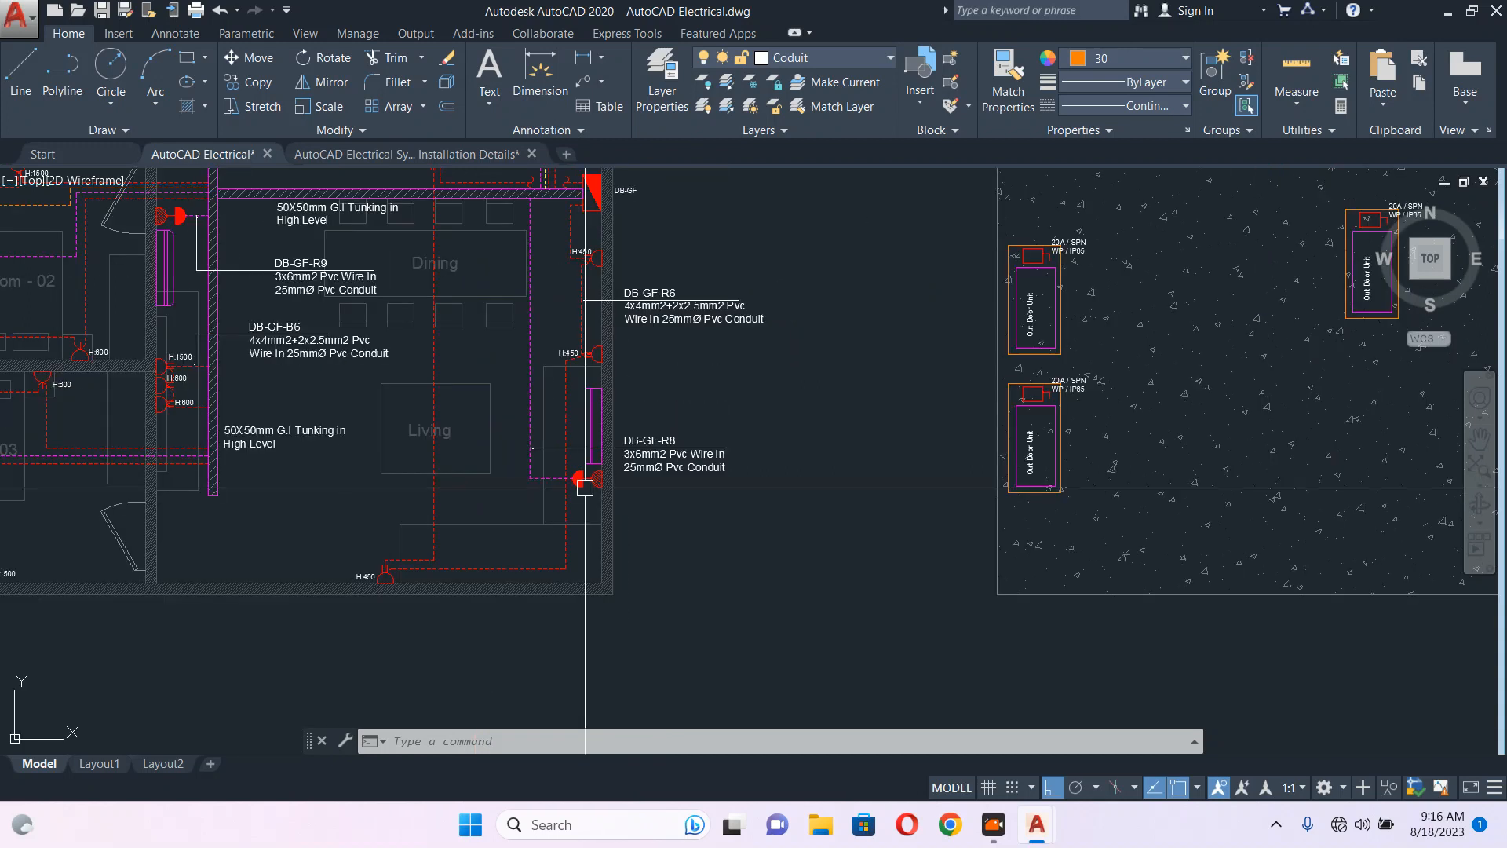
{"action": "scroll", "coordinate": [1103, 375], "scroll_direction": "up", "scroll_amount": 4}
{"action": "middle_click_drag", "start_coordinate": [1028, 386], "coordinate": [687, 501]}
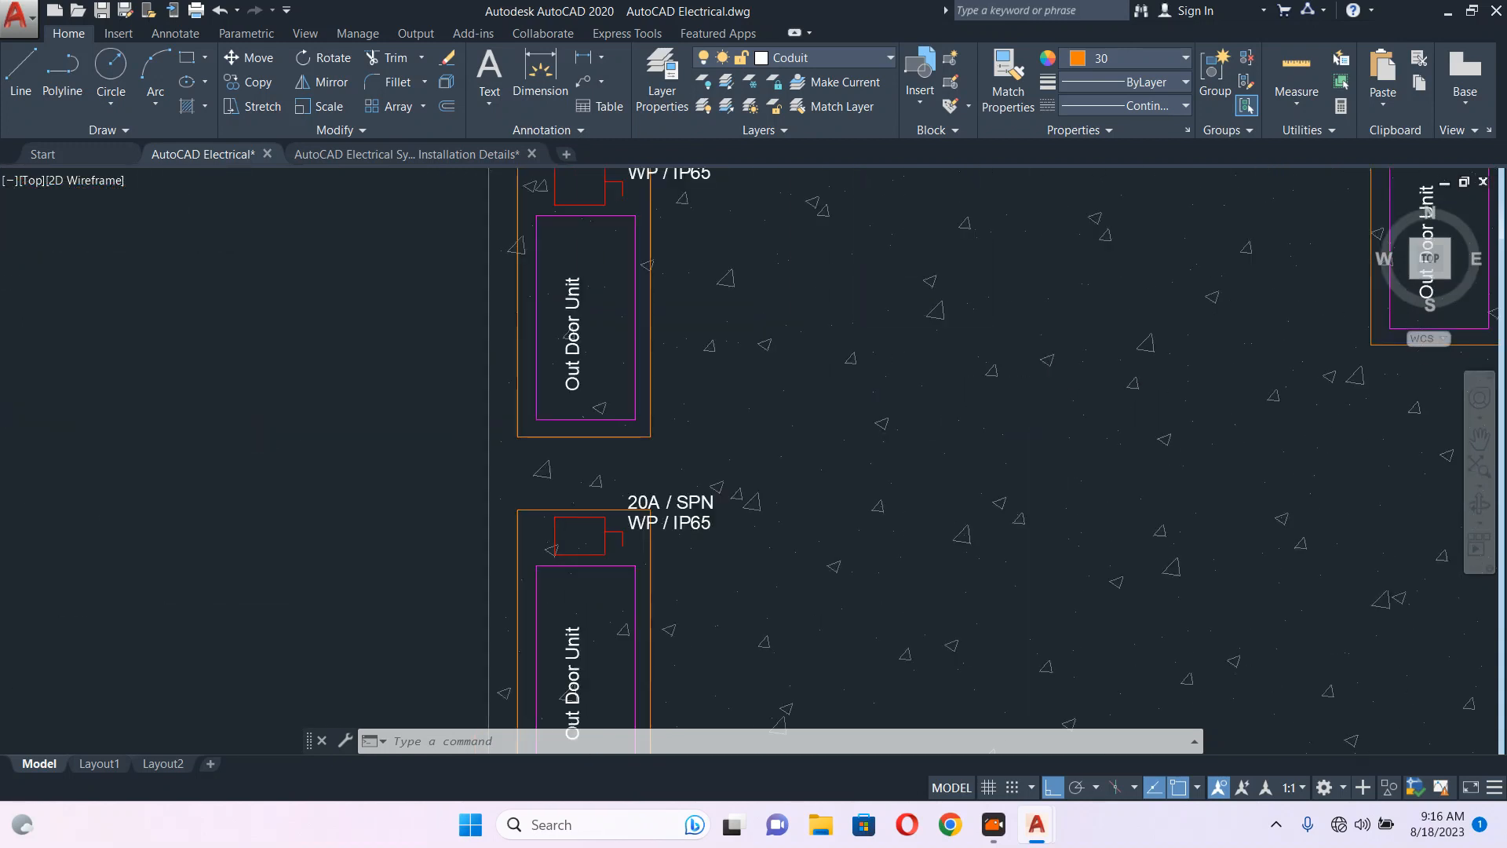
- Select the 20A / SPN labels of the two outdoor units at the roof's left edge and the unit near its centre
{"action": "scroll", "coordinate": [684, 502], "scroll_direction": "down", "scroll_amount": 2}
{"action": "left_click", "coordinate": [667, 290]}
{"action": "scroll", "coordinate": [695, 277], "scroll_direction": "up", "scroll_amount": 4}
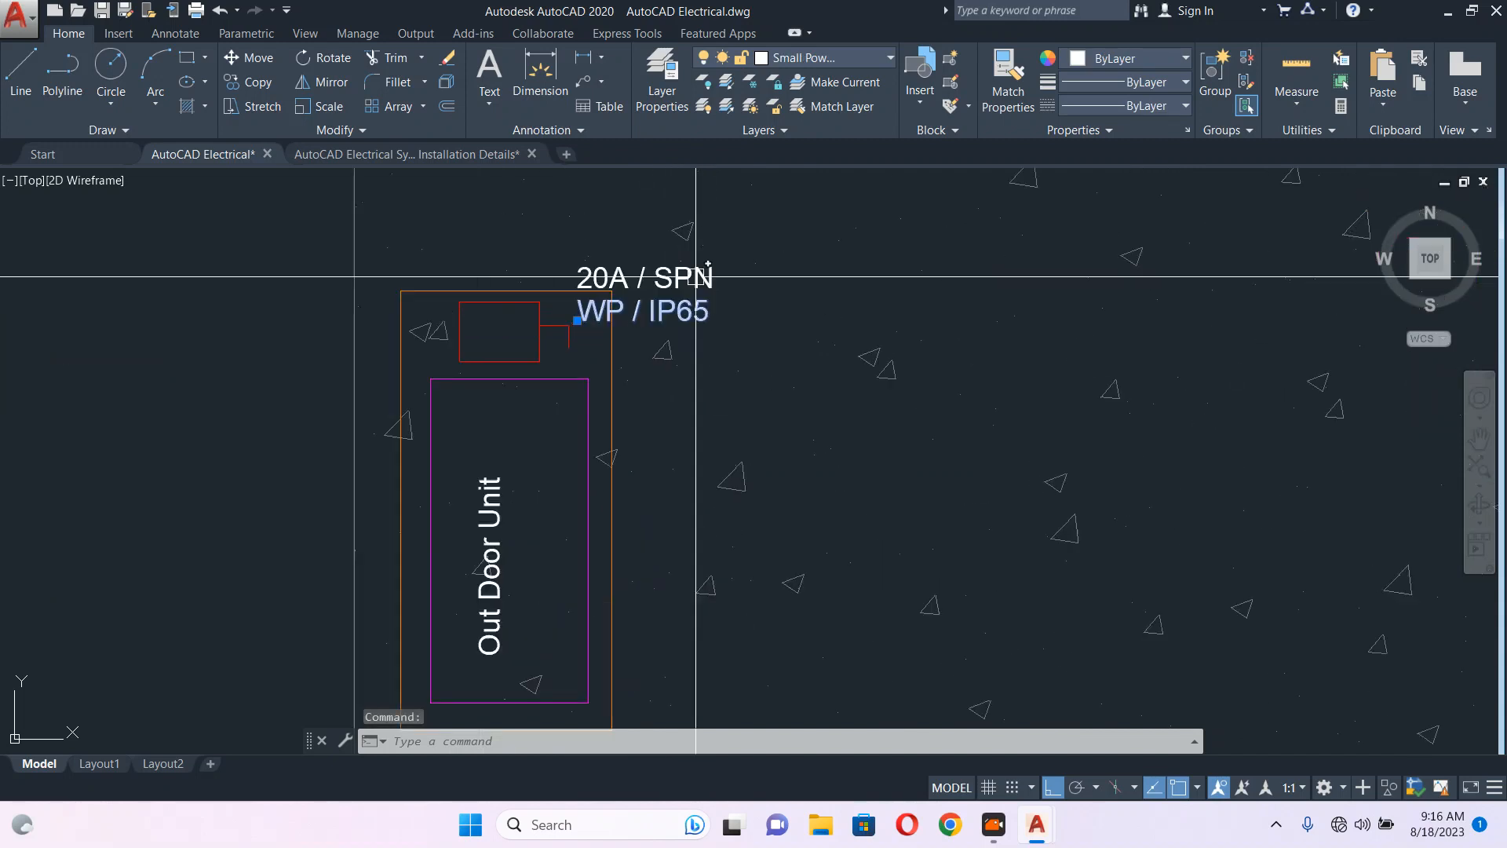
{"action": "key", "text": "Escape"}
{"action": "scroll", "coordinate": [684, 276], "scroll_direction": "down", "scroll_amount": 4}
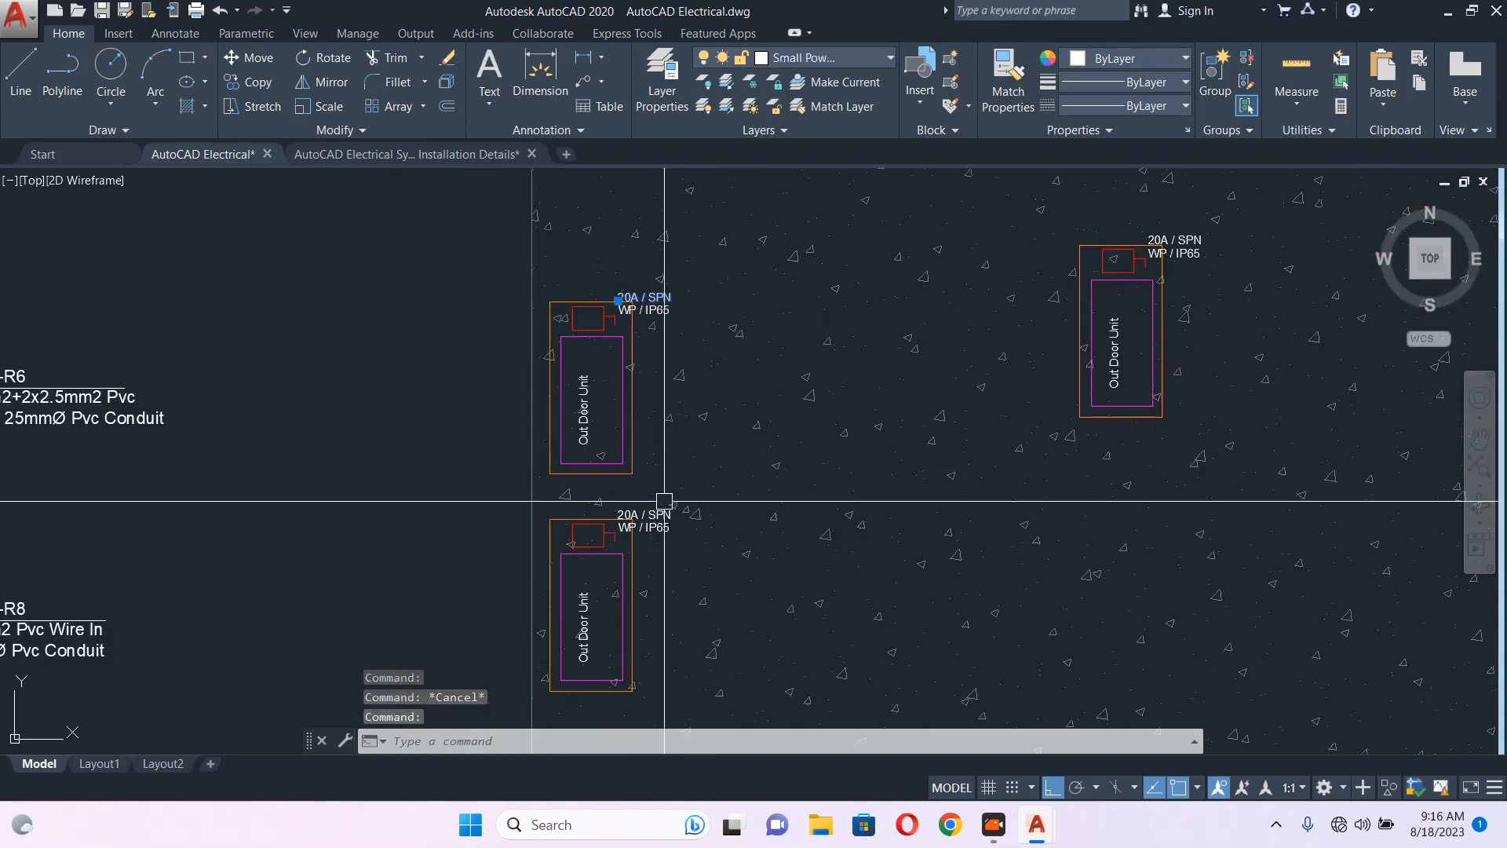
{"action": "left_click", "coordinate": [663, 511]}
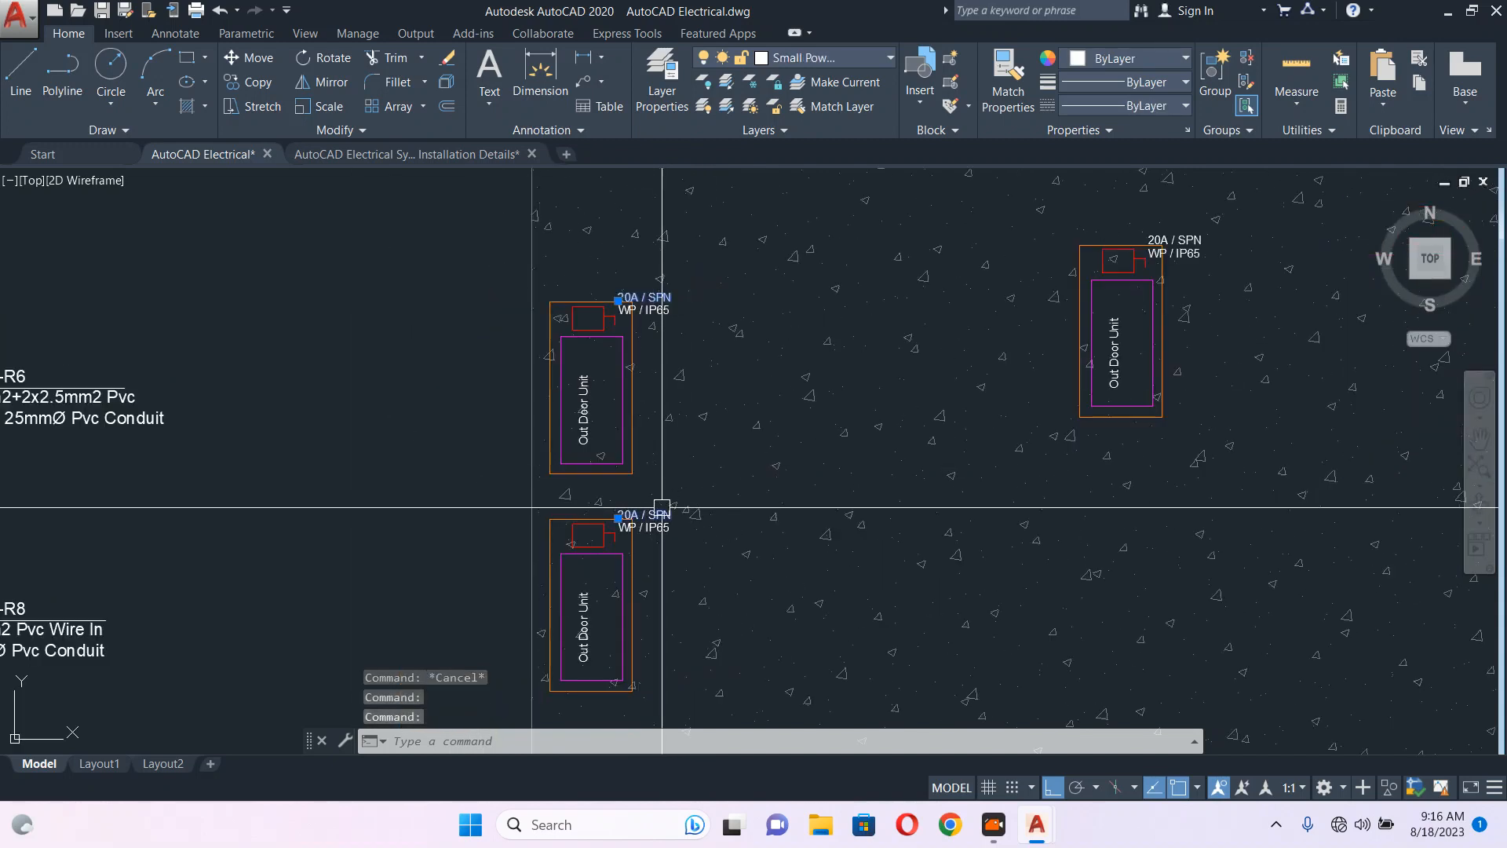
{"action": "left_click", "coordinate": [1191, 226]}
{"action": "left_click", "coordinate": [1190, 234]}
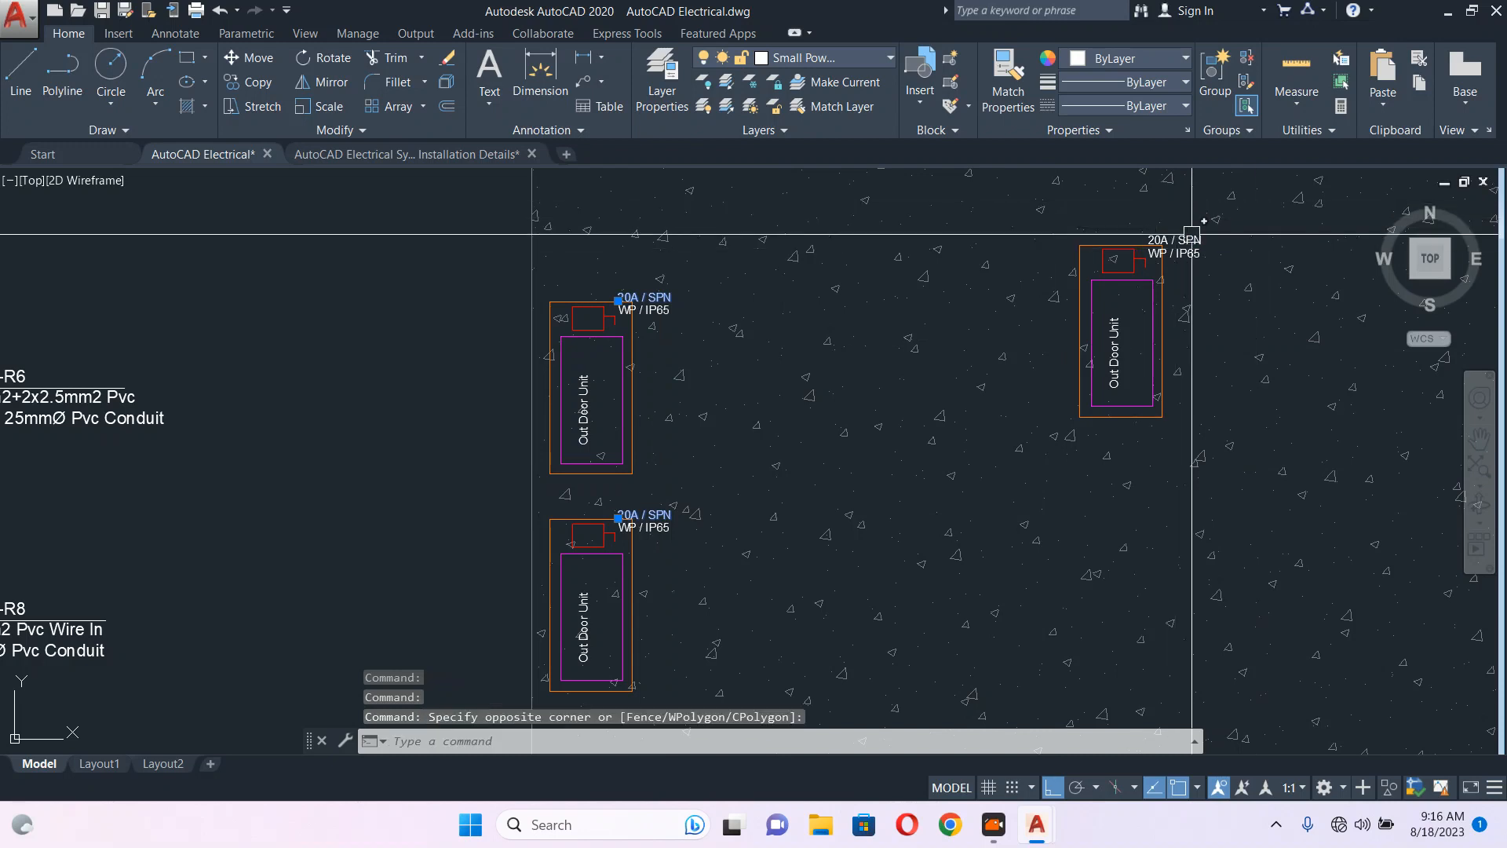
{"action": "scroll", "coordinate": [1194, 239], "scroll_direction": "down", "scroll_amount": 2}
{"action": "middle_click_drag", "start_coordinate": [1194, 238], "coordinate": [638, 253]}
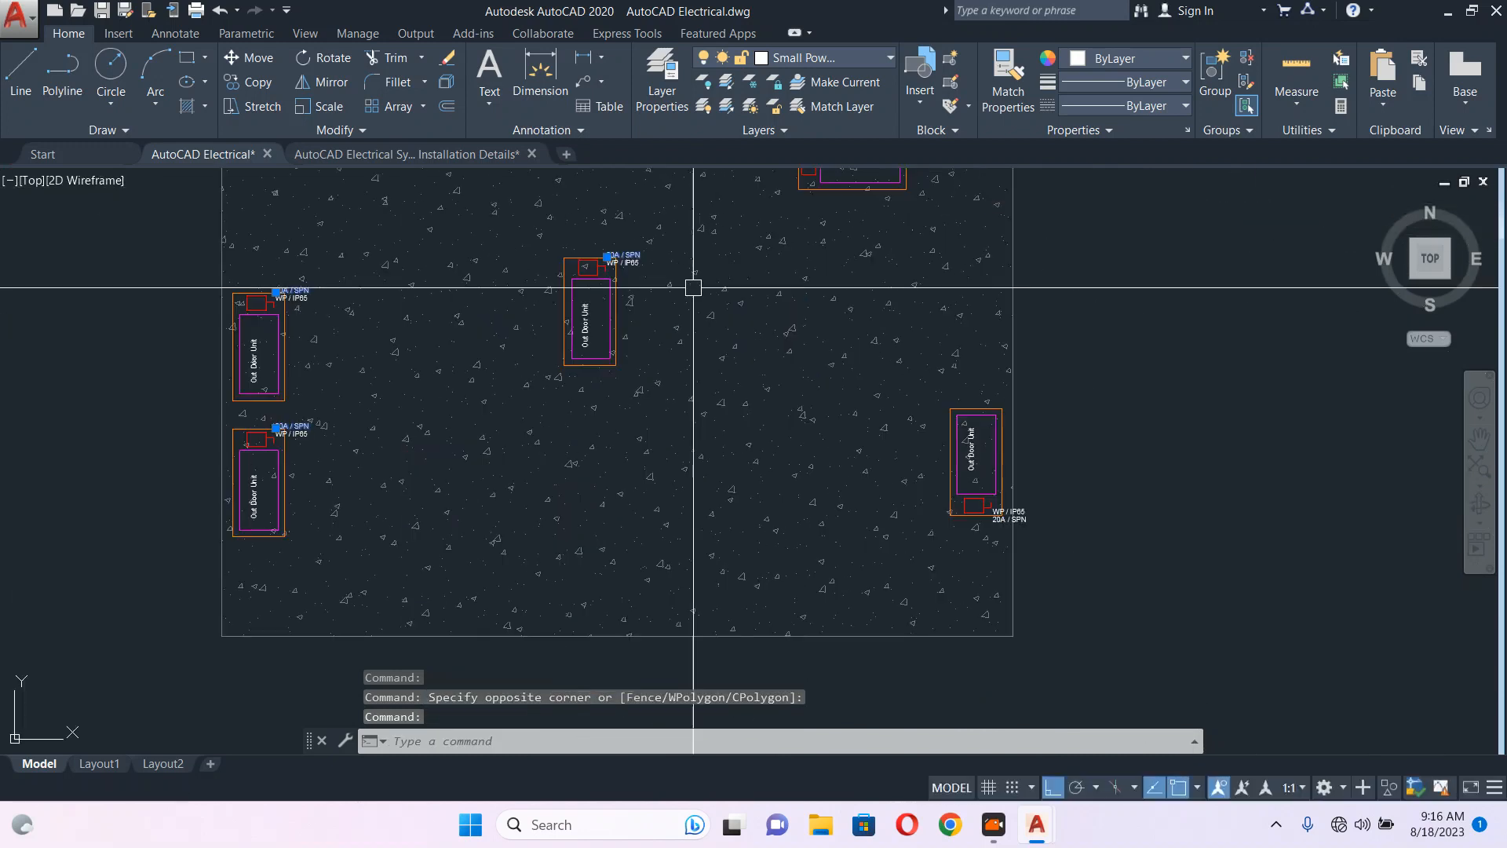
- Add the 20A / SPN labels of the right-edge, horizontal and uppermost outdoor units to the selection
{"action": "scroll", "coordinate": [1008, 524], "scroll_direction": "up", "scroll_amount": 6}
{"action": "scroll", "coordinate": [972, 505], "scroll_direction": "down", "scroll_amount": 4}
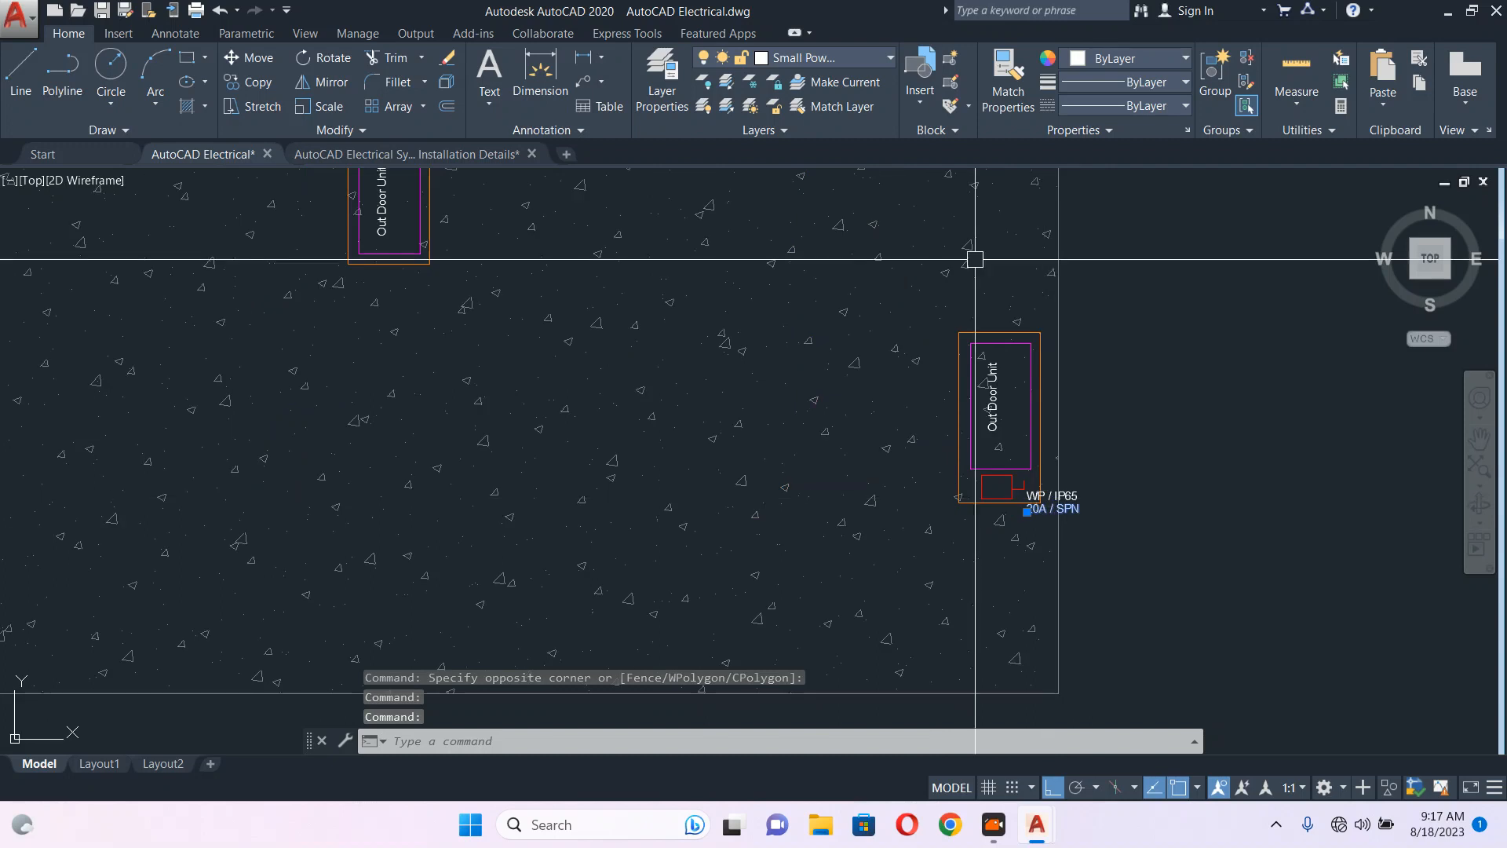
{"action": "middle_click_drag", "start_coordinate": [973, 259], "coordinate": [1006, 562]}
{"action": "middle_click_drag", "start_coordinate": [814, 192], "coordinate": [861, 333]}
{"action": "scroll", "coordinate": [861, 333], "scroll_direction": "up", "scroll_amount": 4}
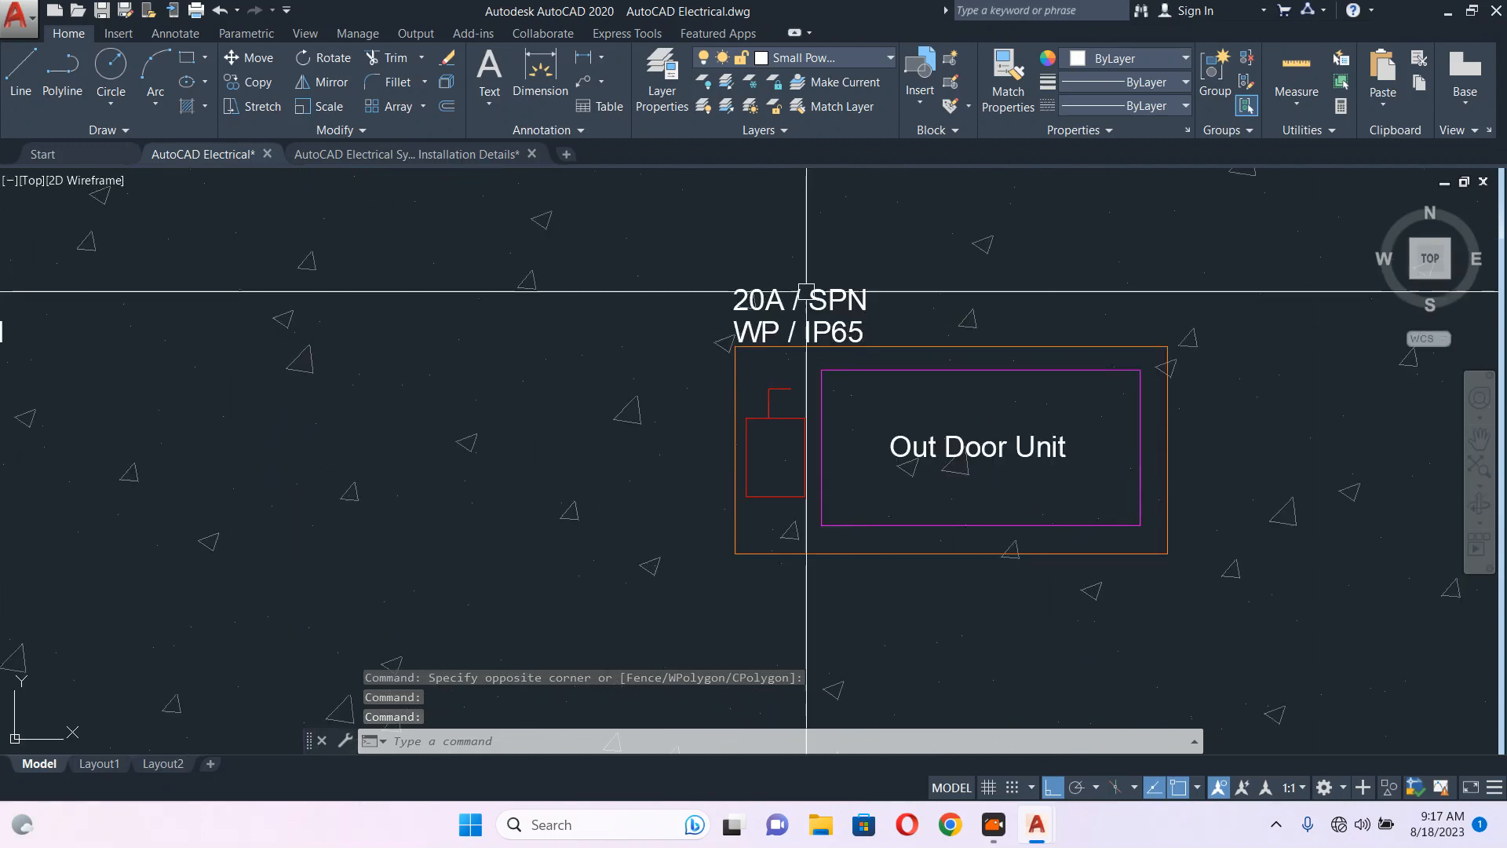
{"action": "left_click", "coordinate": [805, 291]}
{"action": "scroll", "coordinate": [948, 333], "scroll_direction": "down", "scroll_amount": 4}
{"action": "scroll", "coordinate": [514, 350], "scroll_direction": "up", "scroll_amount": 5}
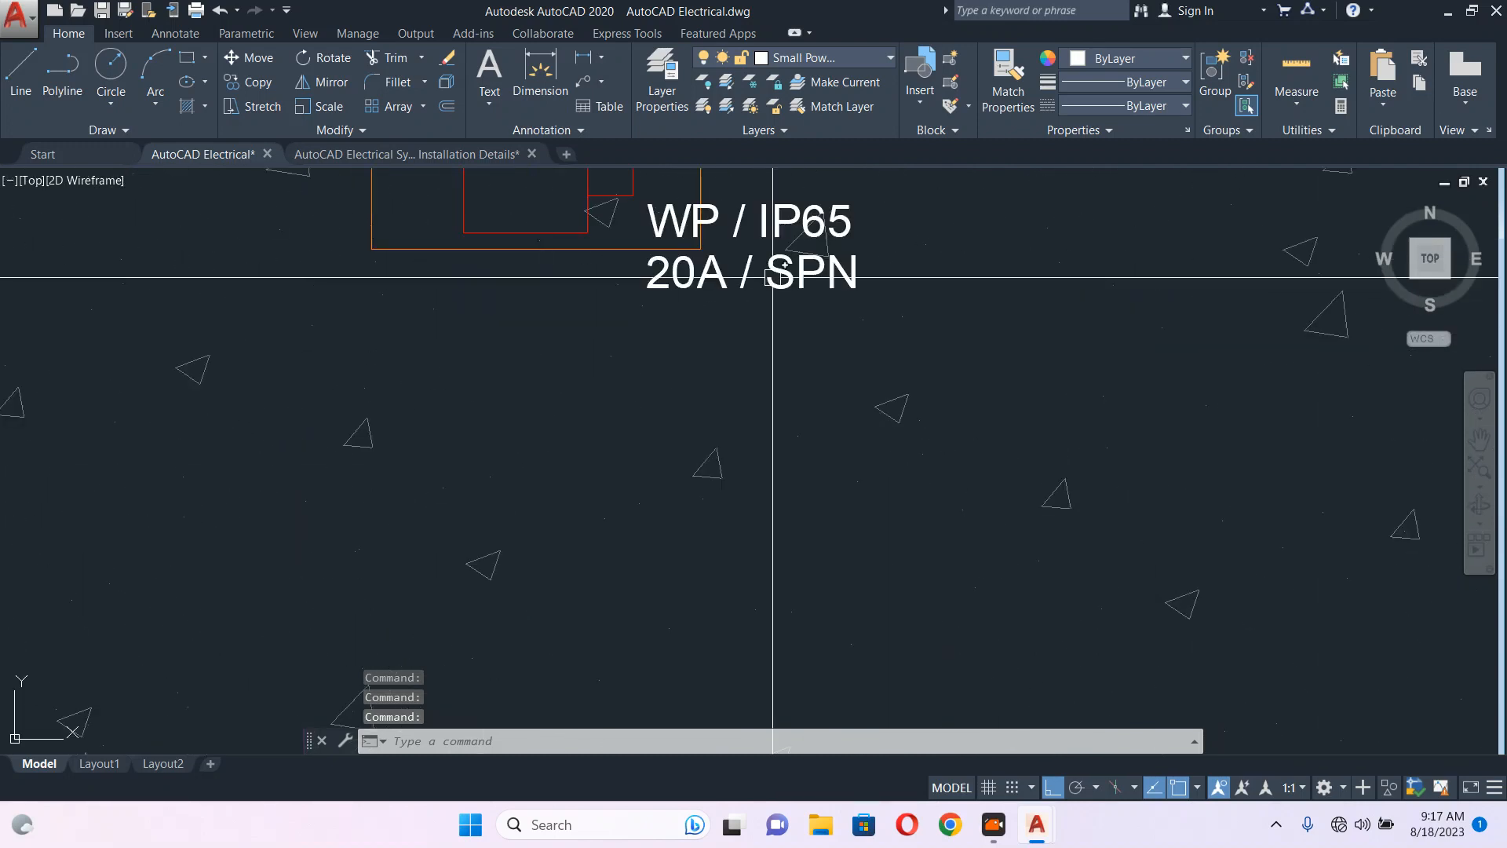
{"action": "left_click", "coordinate": [768, 274]}
{"action": "scroll", "coordinate": [817, 404], "scroll_direction": "down", "scroll_amount": 6}
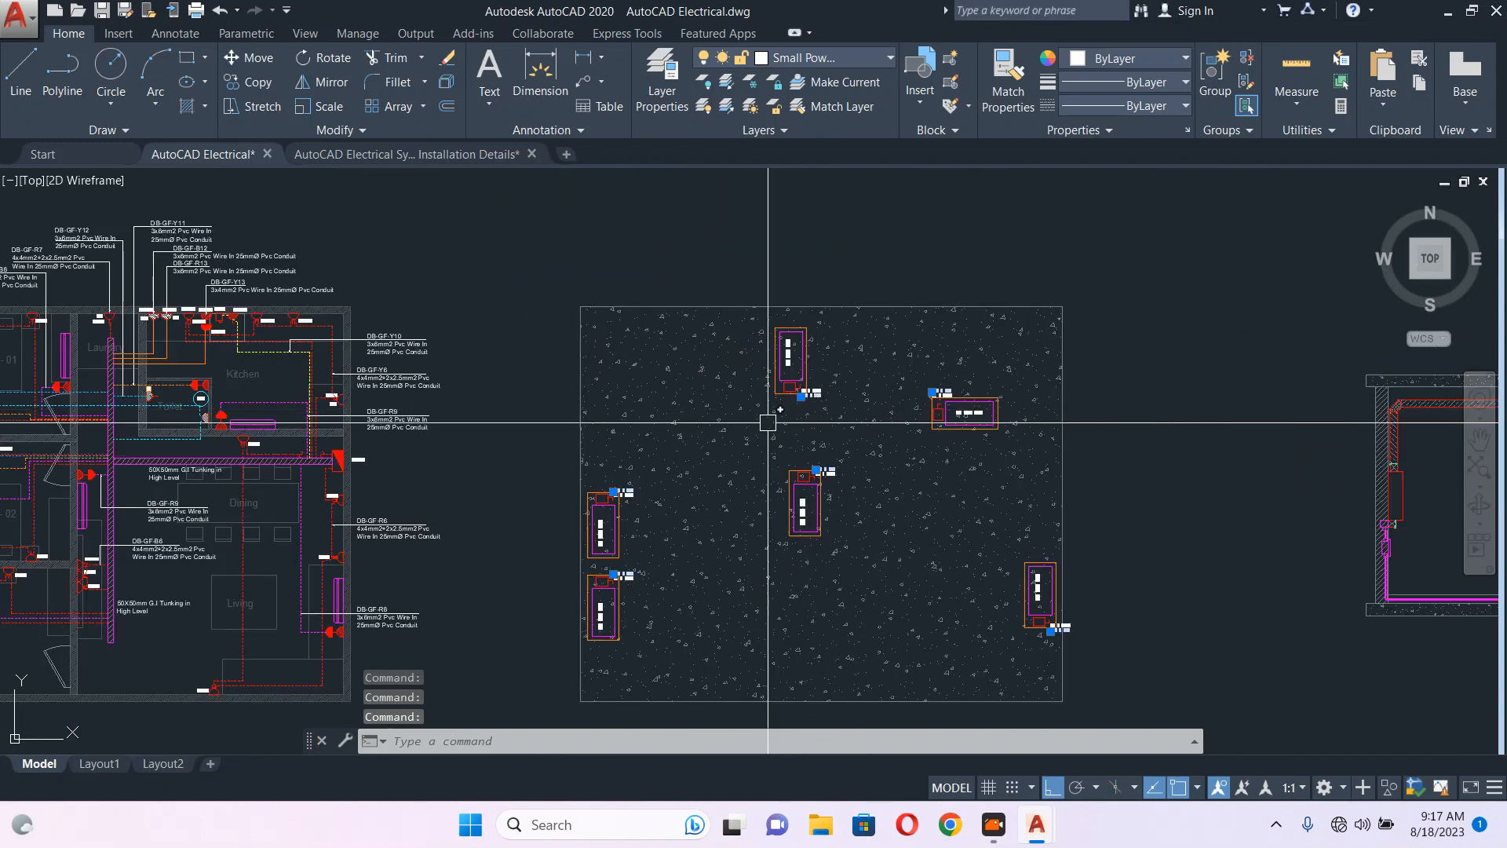
- Find 20 and replace all occurrences with 32 in the selected isolator labels
{"action": "middle_click_drag", "start_coordinate": [864, 484], "coordinate": [707, 340]}
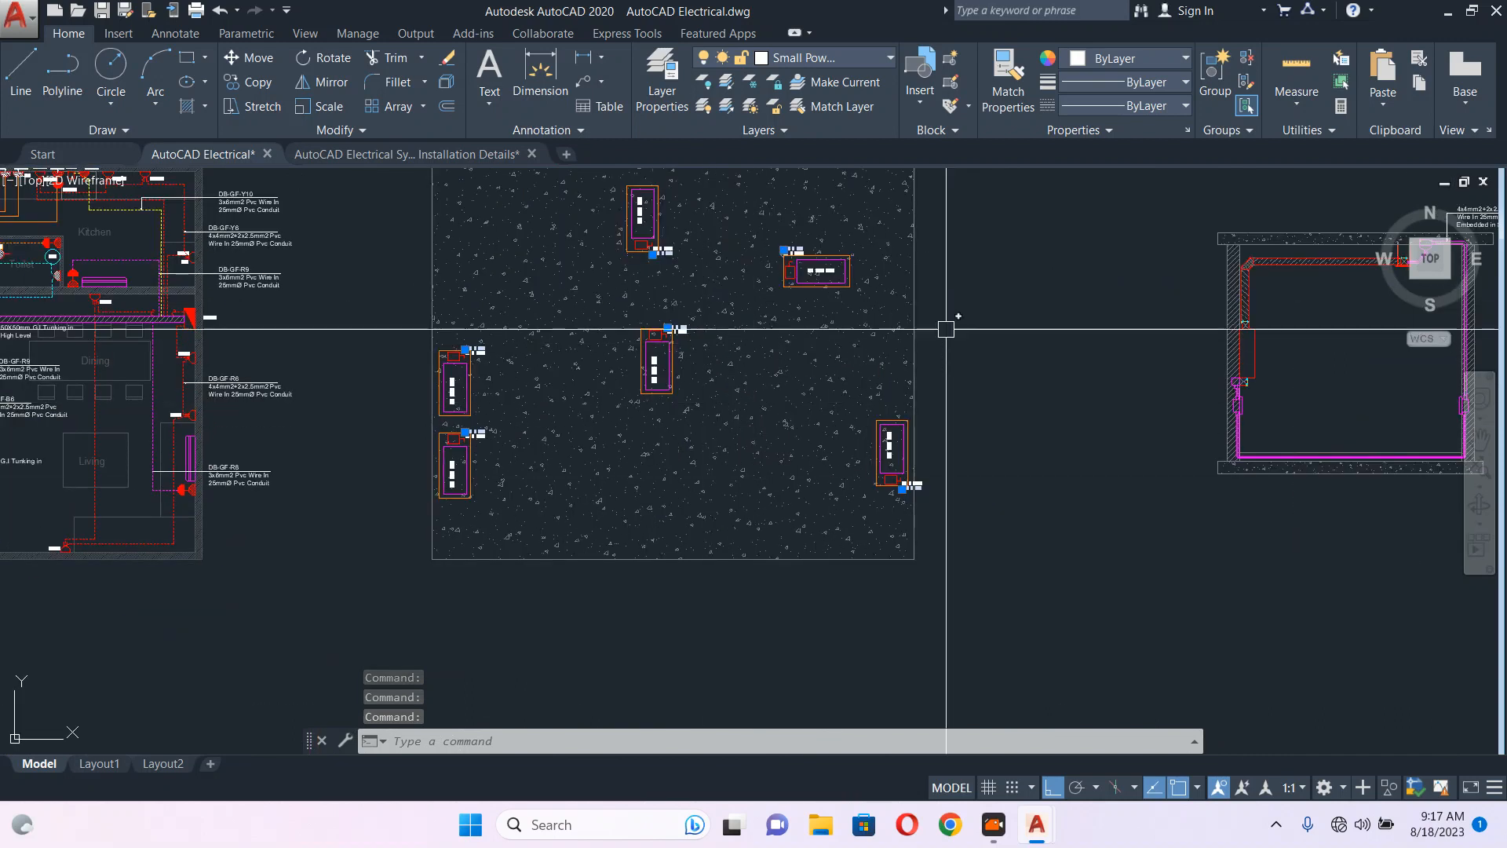
{"action": "right_click", "coordinate": [995, 317]}
{"action": "left_click", "coordinate": [1040, 714]}
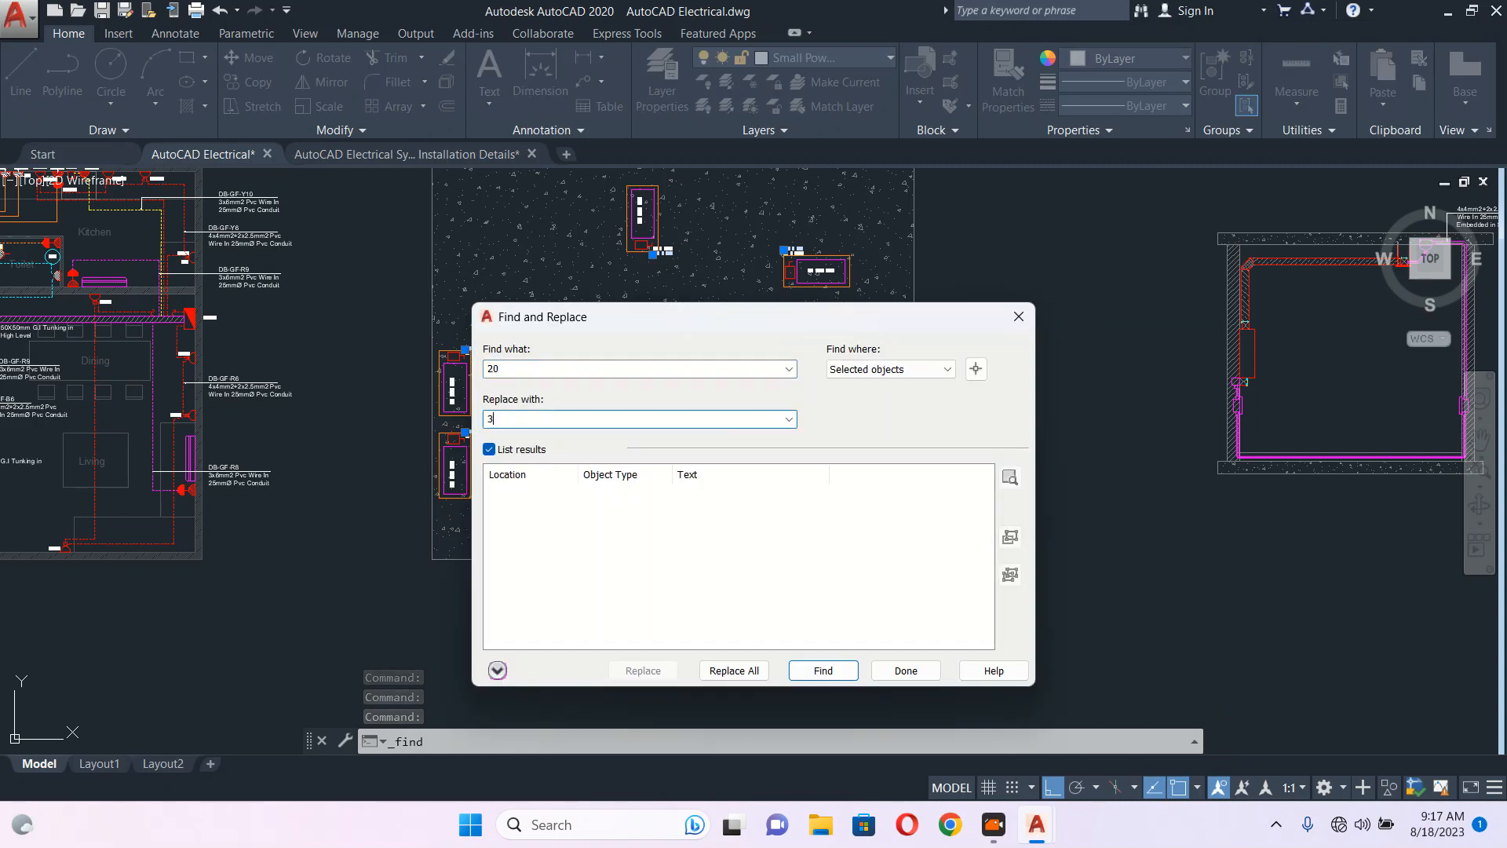
{"action": "left_click", "coordinate": [756, 672]}
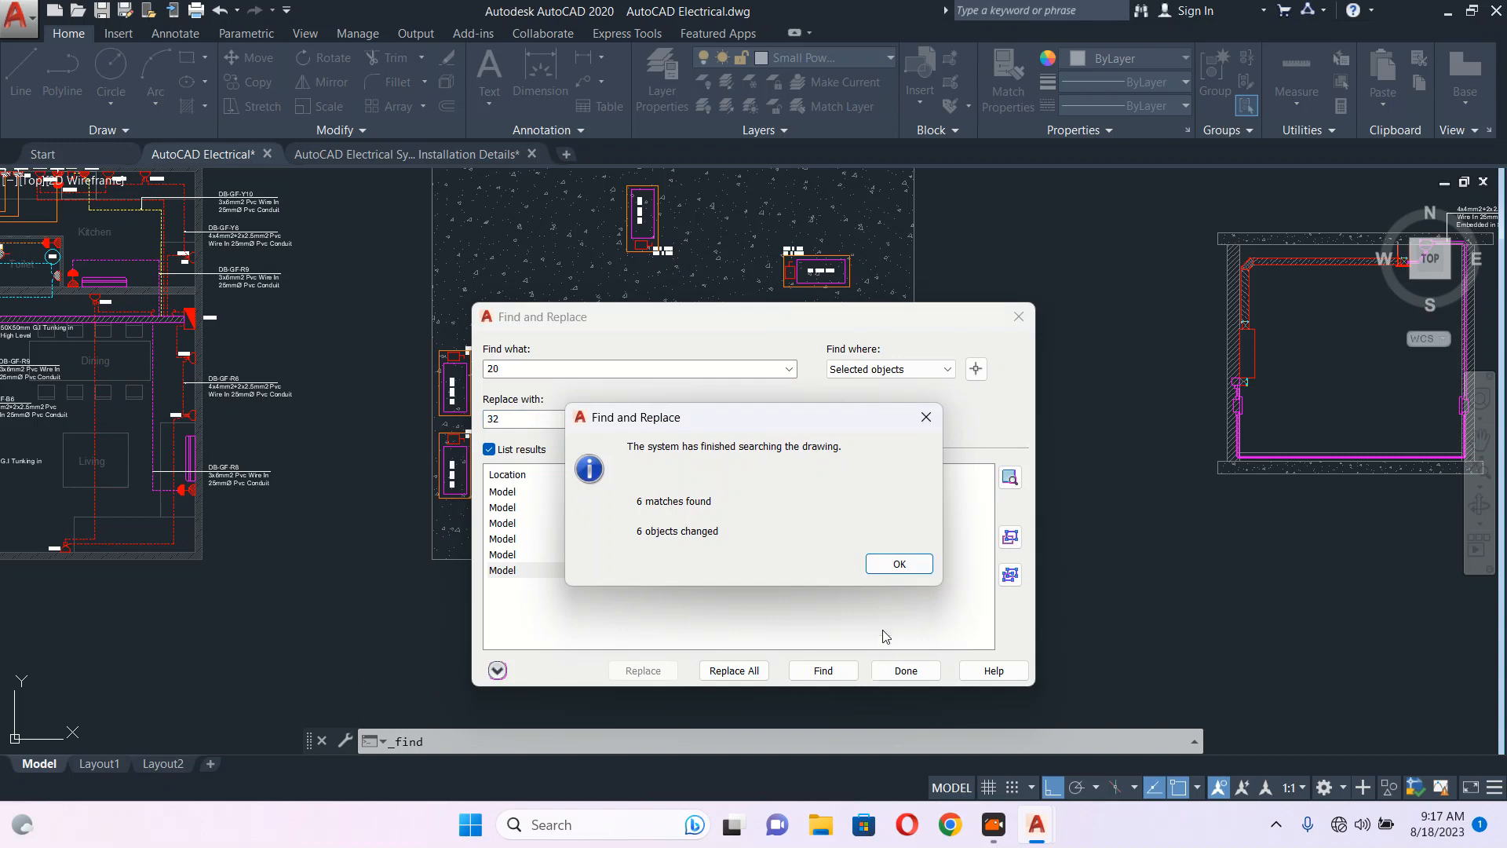
{"action": "left_click", "coordinate": [892, 570]}
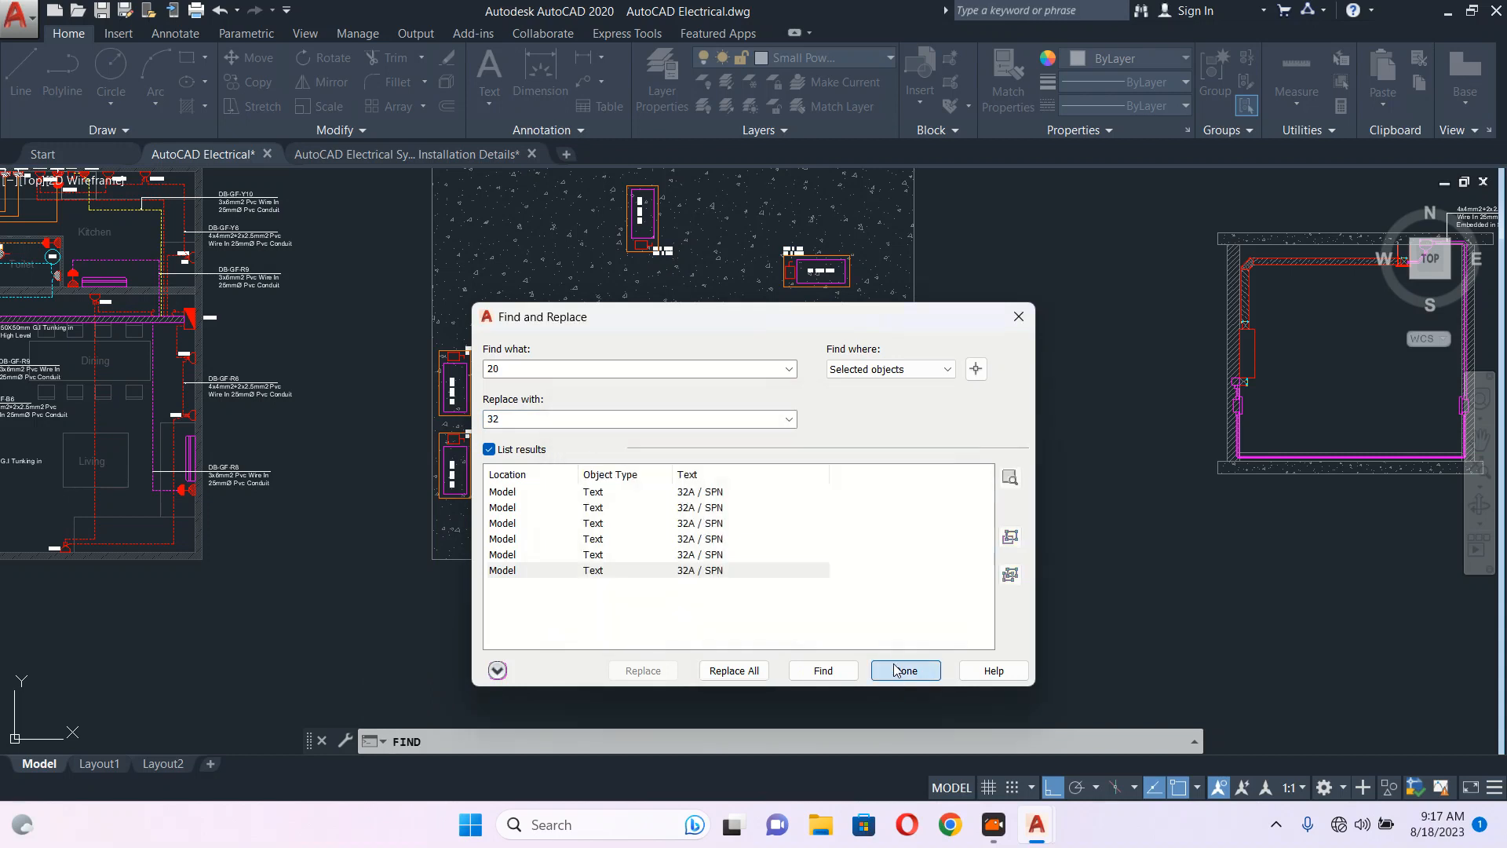
{"action": "left_click", "coordinate": [895, 669]}
- Examine the floor plan's AC circuits and trunking around DB-GF in relation to the outdoor units on the roof
{"action": "scroll", "coordinate": [808, 353], "scroll_direction": "down", "scroll_amount": 5}
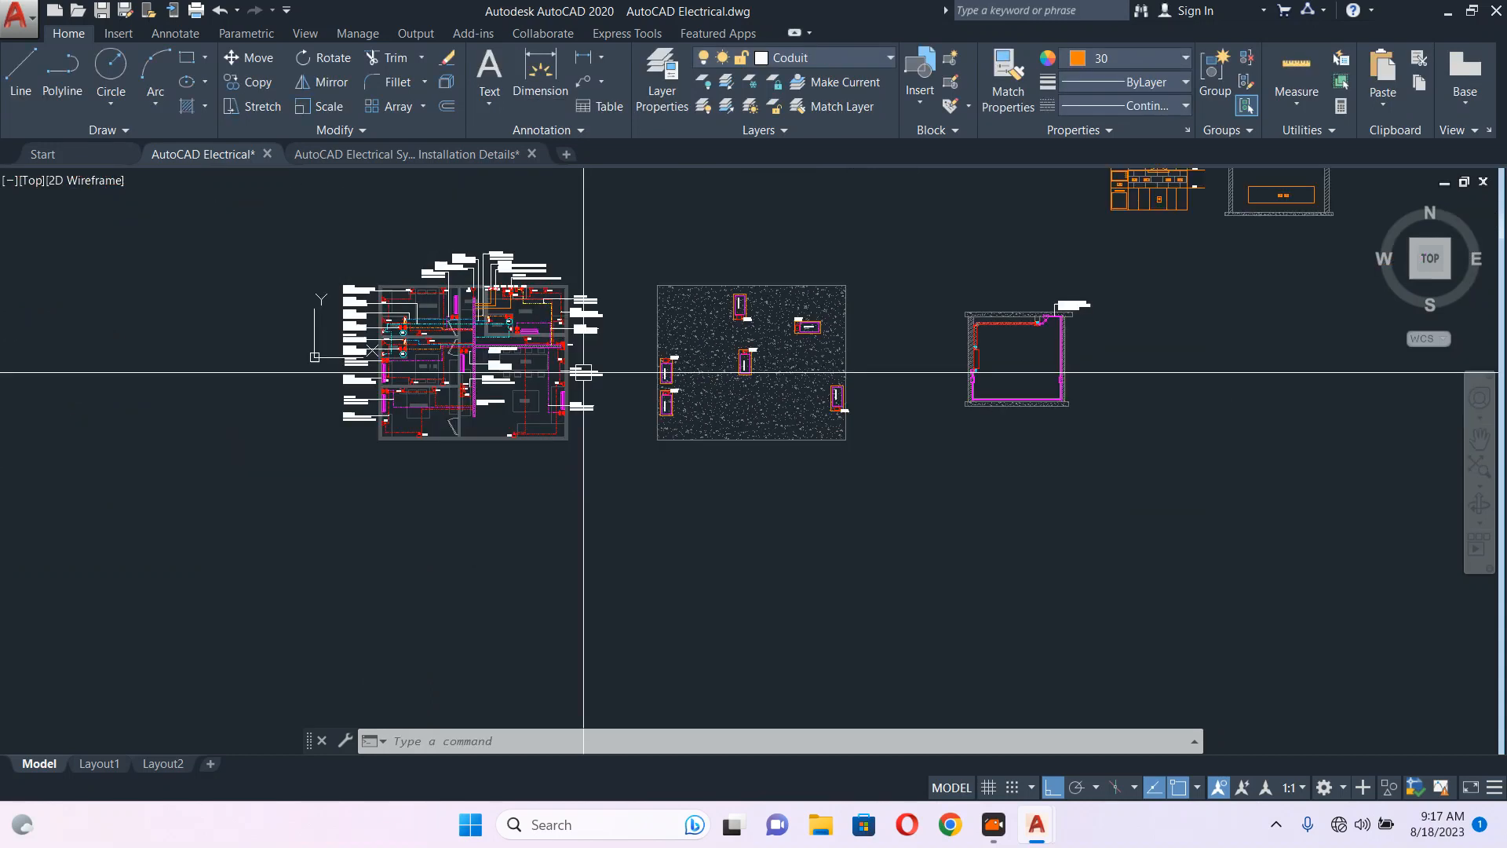
{"action": "scroll", "coordinate": [808, 357], "scroll_direction": "up", "scroll_amount": 2}
{"action": "scroll", "coordinate": [552, 321], "scroll_direction": "up", "scroll_amount": 6}
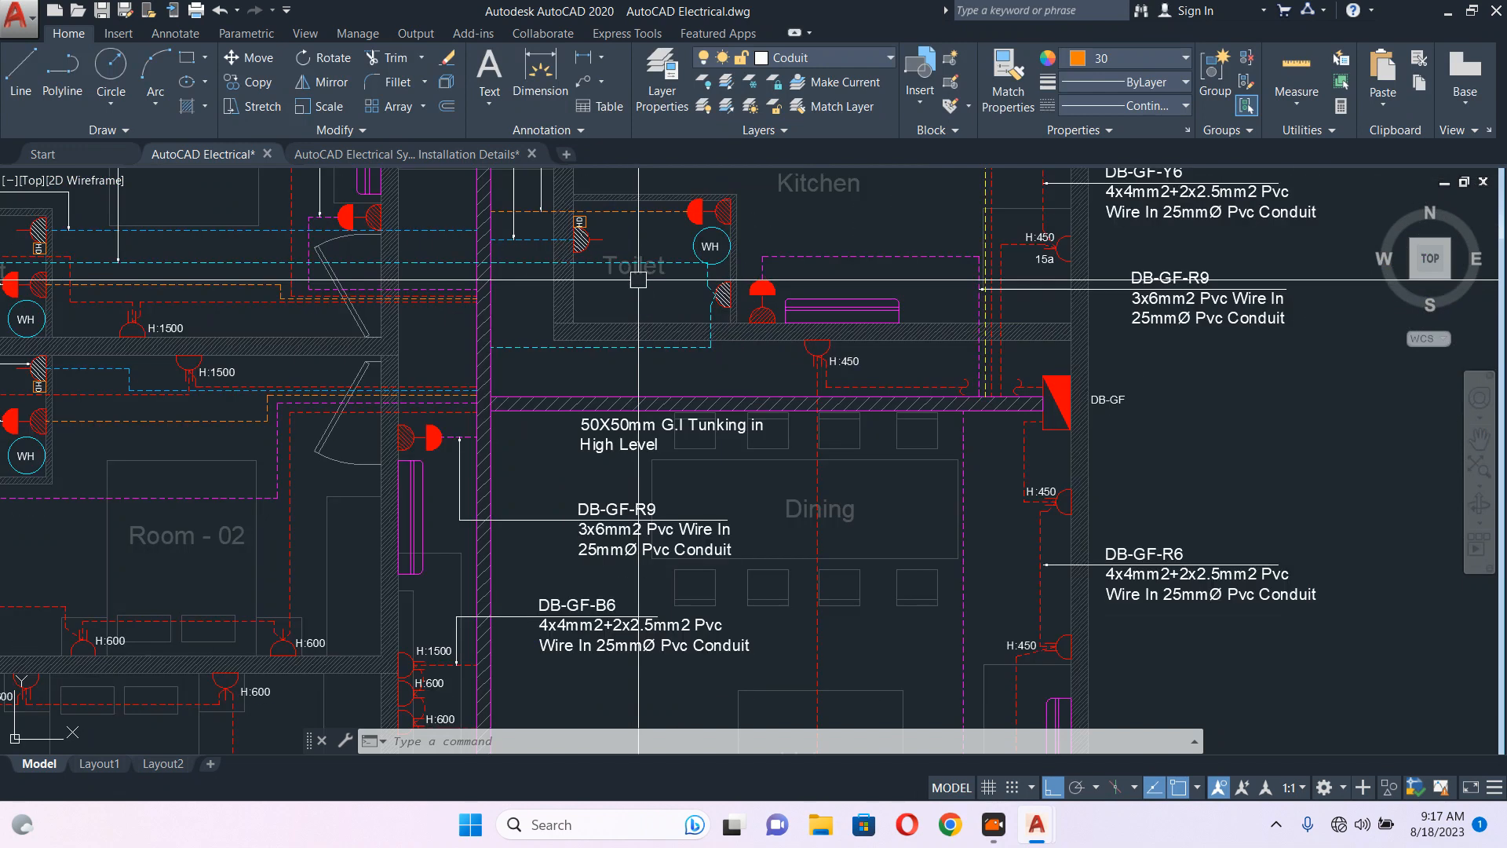
{"action": "scroll", "coordinate": [638, 279], "scroll_direction": "down", "scroll_amount": 6}
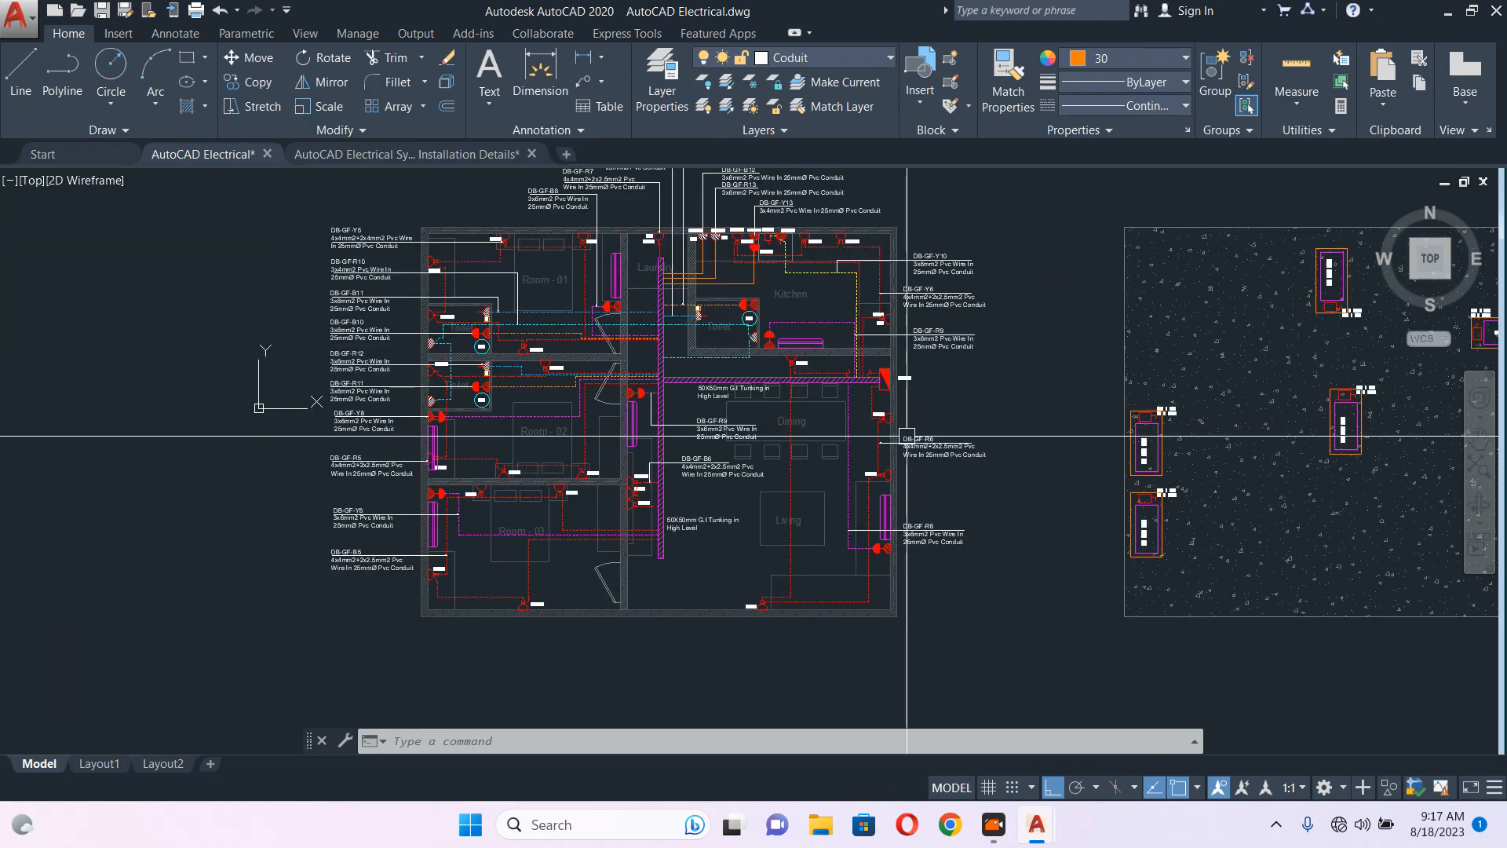
{"action": "middle_click_drag", "start_coordinate": [998, 431], "coordinate": [919, 411]}
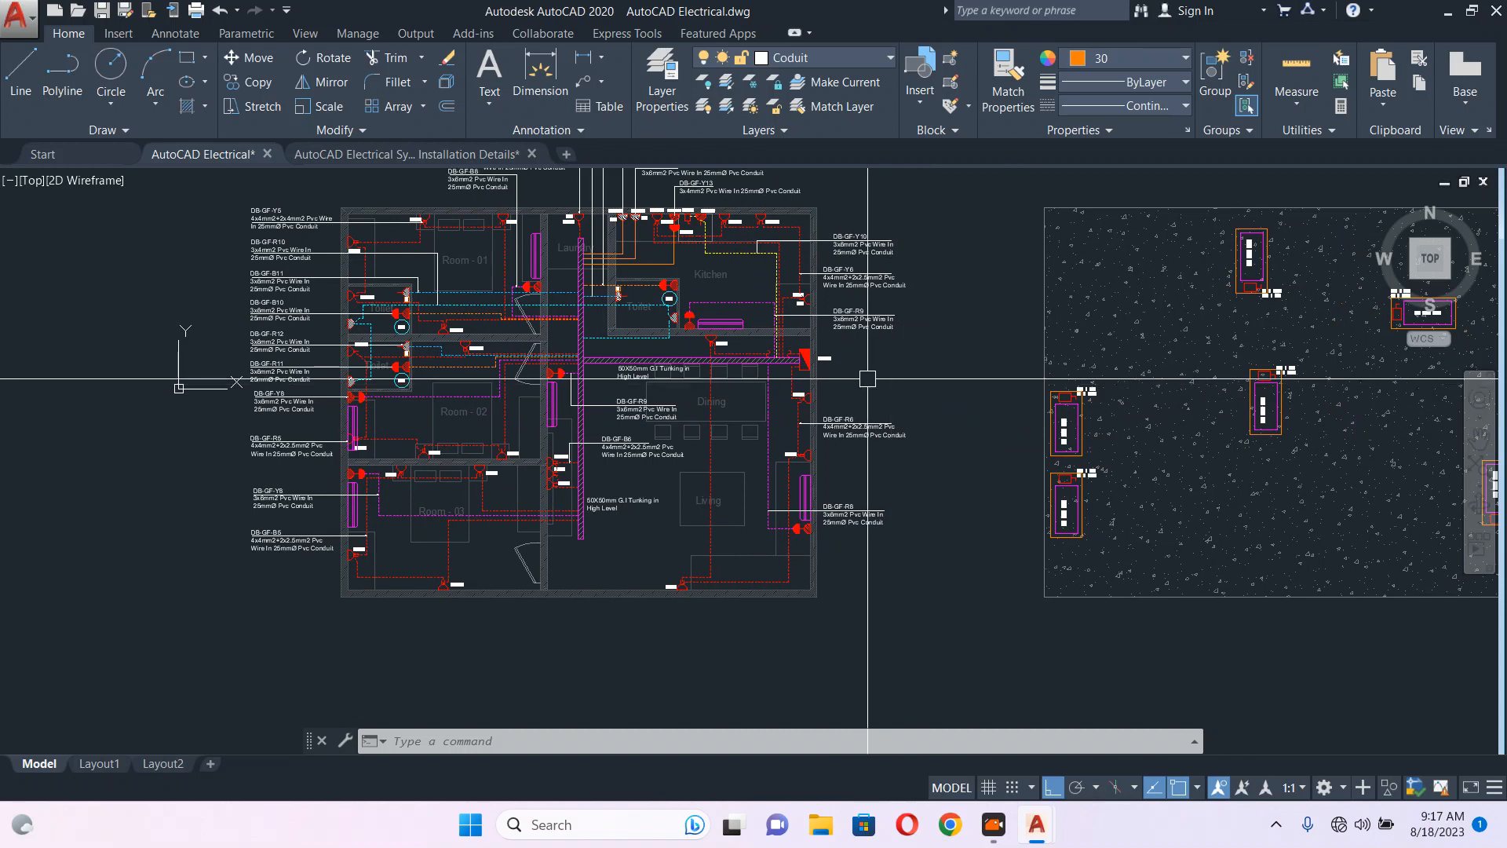
{"action": "scroll", "coordinate": [864, 378], "scroll_direction": "up", "scroll_amount": 4}
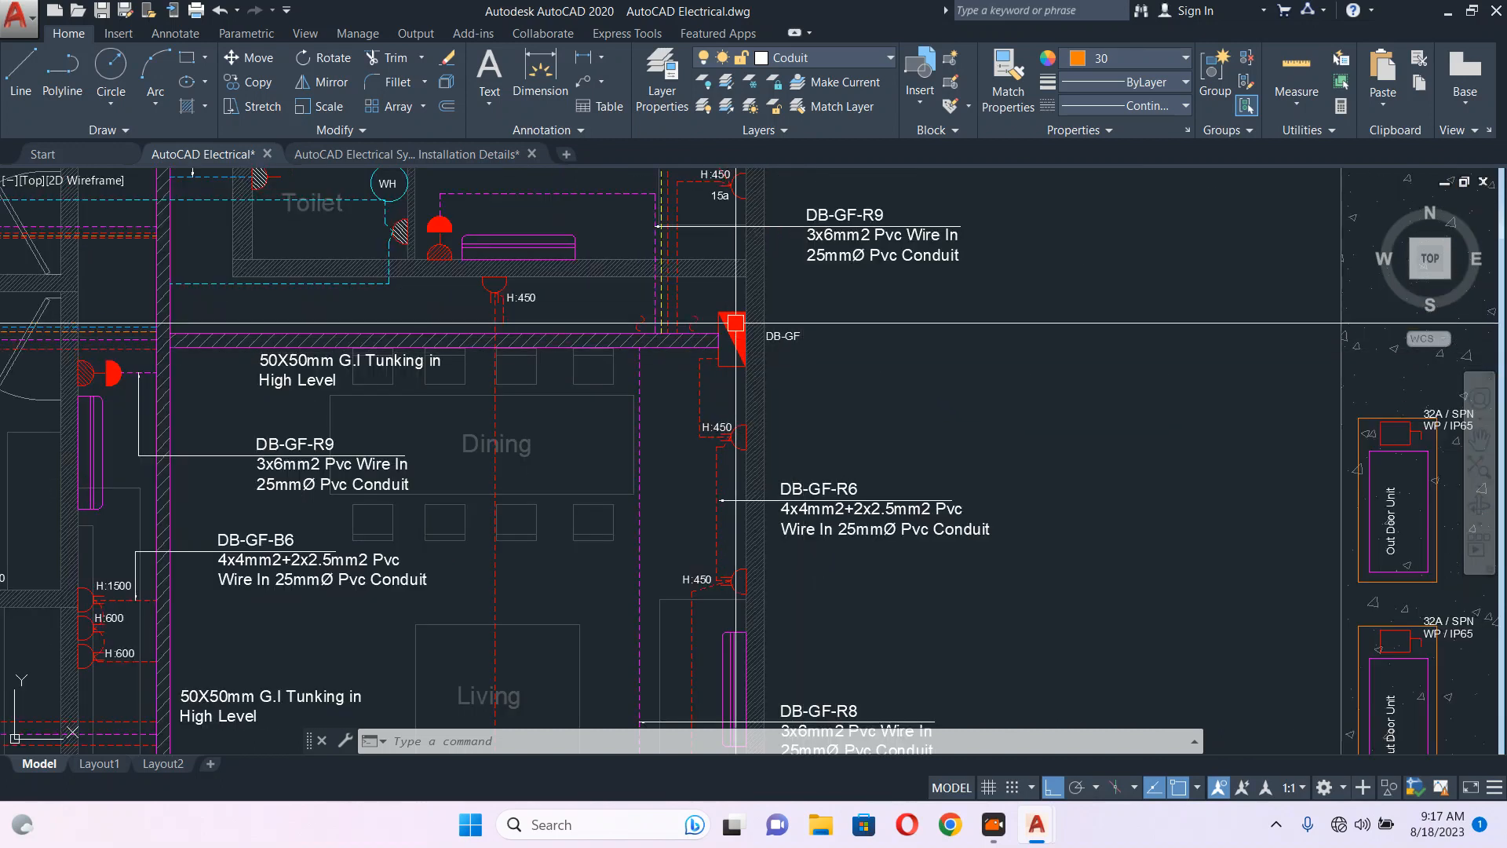
{"action": "scroll", "coordinate": [780, 336], "scroll_direction": "down", "scroll_amount": 3}
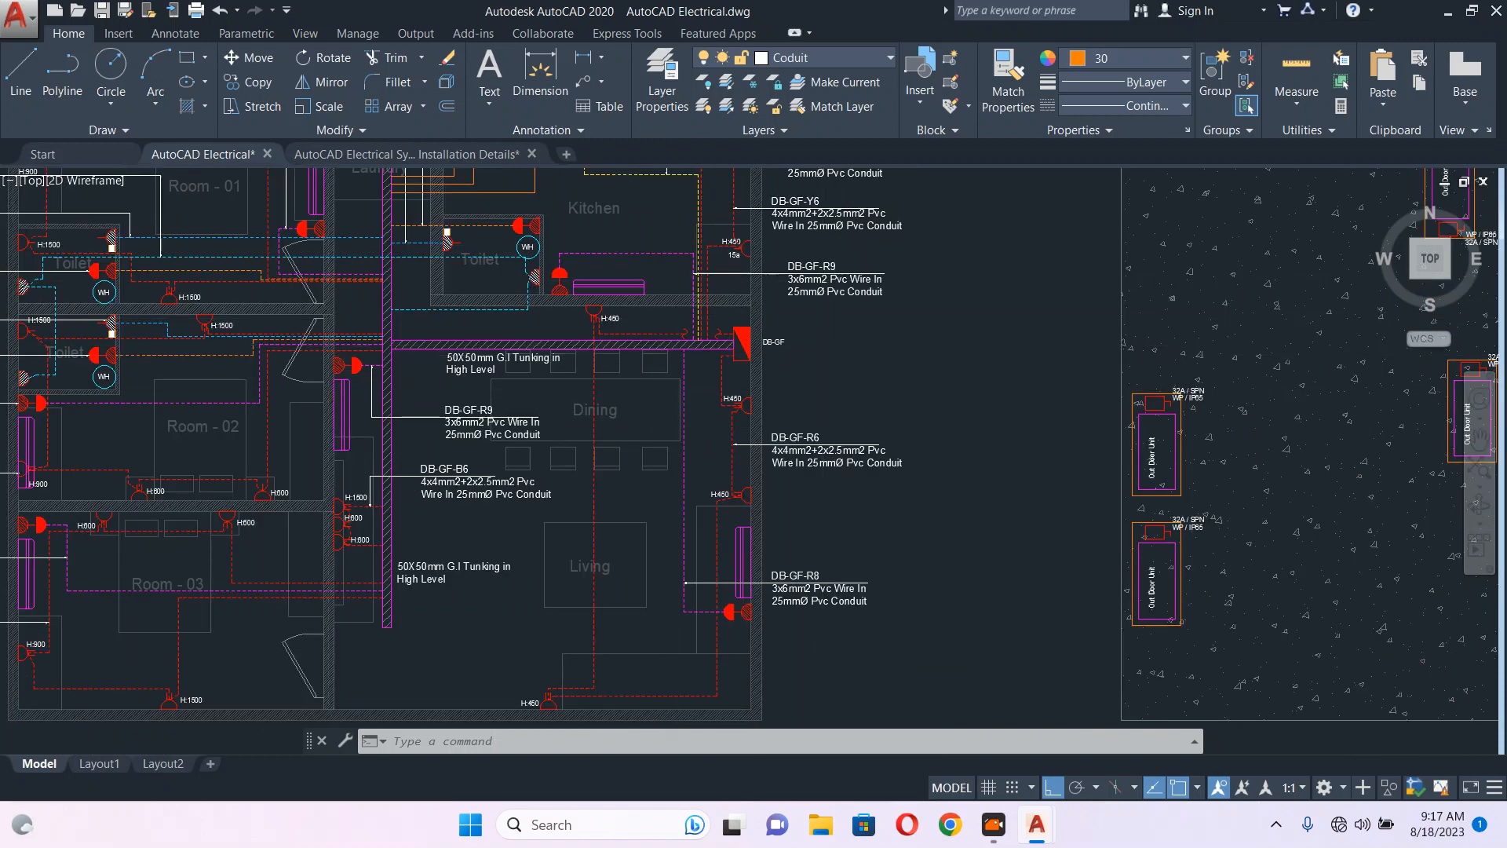
{"action": "scroll", "coordinate": [750, 422], "scroll_direction": "down", "scroll_amount": 4}
{"action": "scroll", "coordinate": [753, 397], "scroll_direction": "up", "scroll_amount": 5}
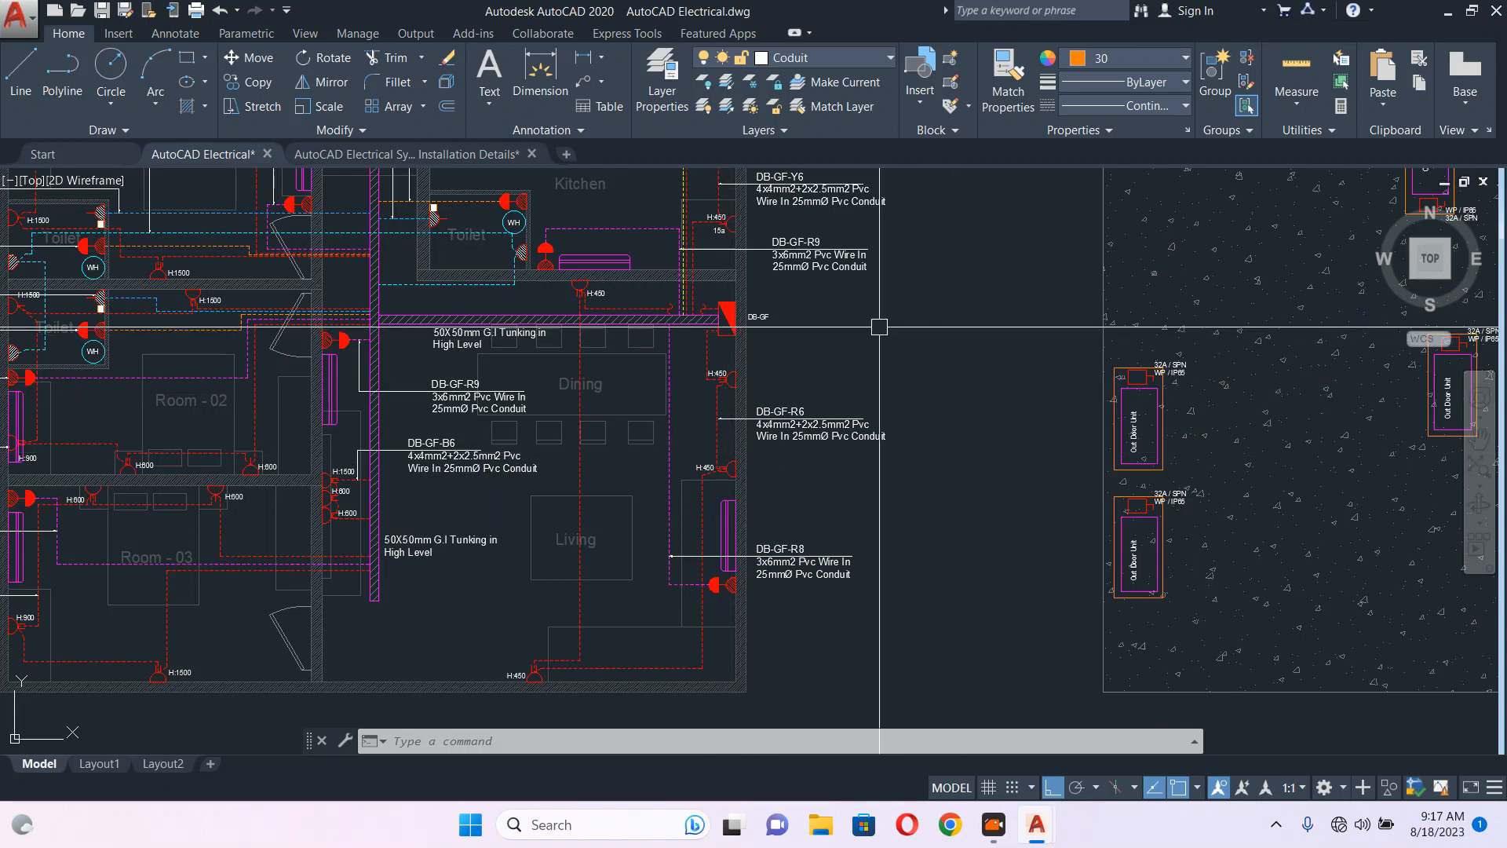
- Compare the overall floor plan with the roof layout and inspect the wiring at the DB-GF board again
{"action": "scroll", "coordinate": [823, 336], "scroll_direction": "down", "scroll_amount": 2}
{"action": "scroll", "coordinate": [826, 336], "scroll_direction": "down", "scroll_amount": 3}
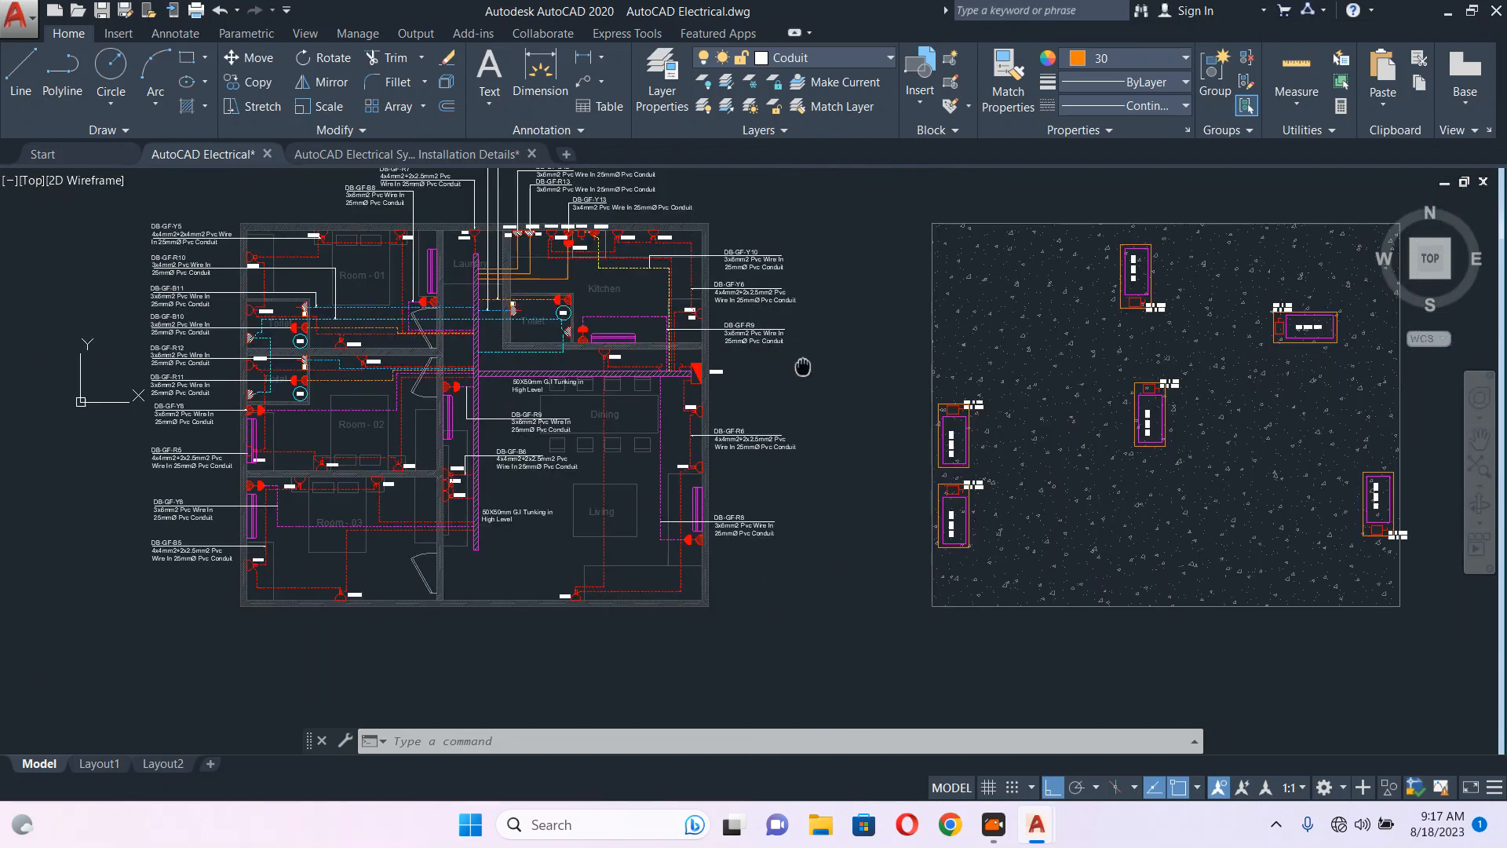
{"action": "mouse_move", "coordinate": [564, 322]}
{"action": "middle_mouse_down"}
{"action": "mouse_move", "coordinate": [555, 385]}
{"action": "mouse_move", "coordinate": [525, 411]}
{"action": "middle_mouse_up"}
{"action": "scroll", "coordinate": [525, 411], "scroll_direction": "down", "scroll_amount": 2}
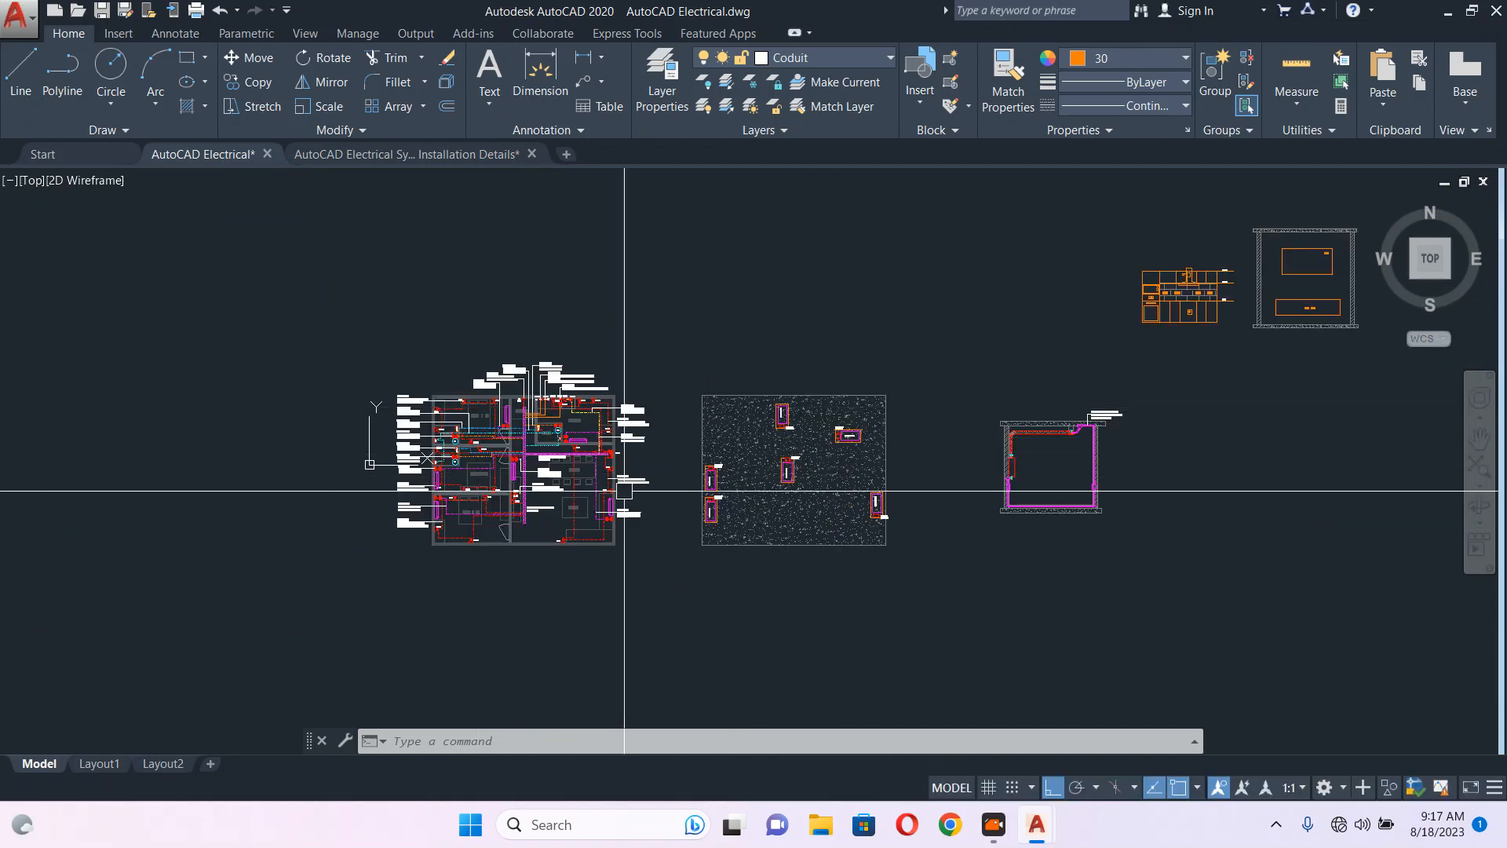
{"action": "scroll", "coordinate": [635, 455], "scroll_direction": "up", "scroll_amount": 4}
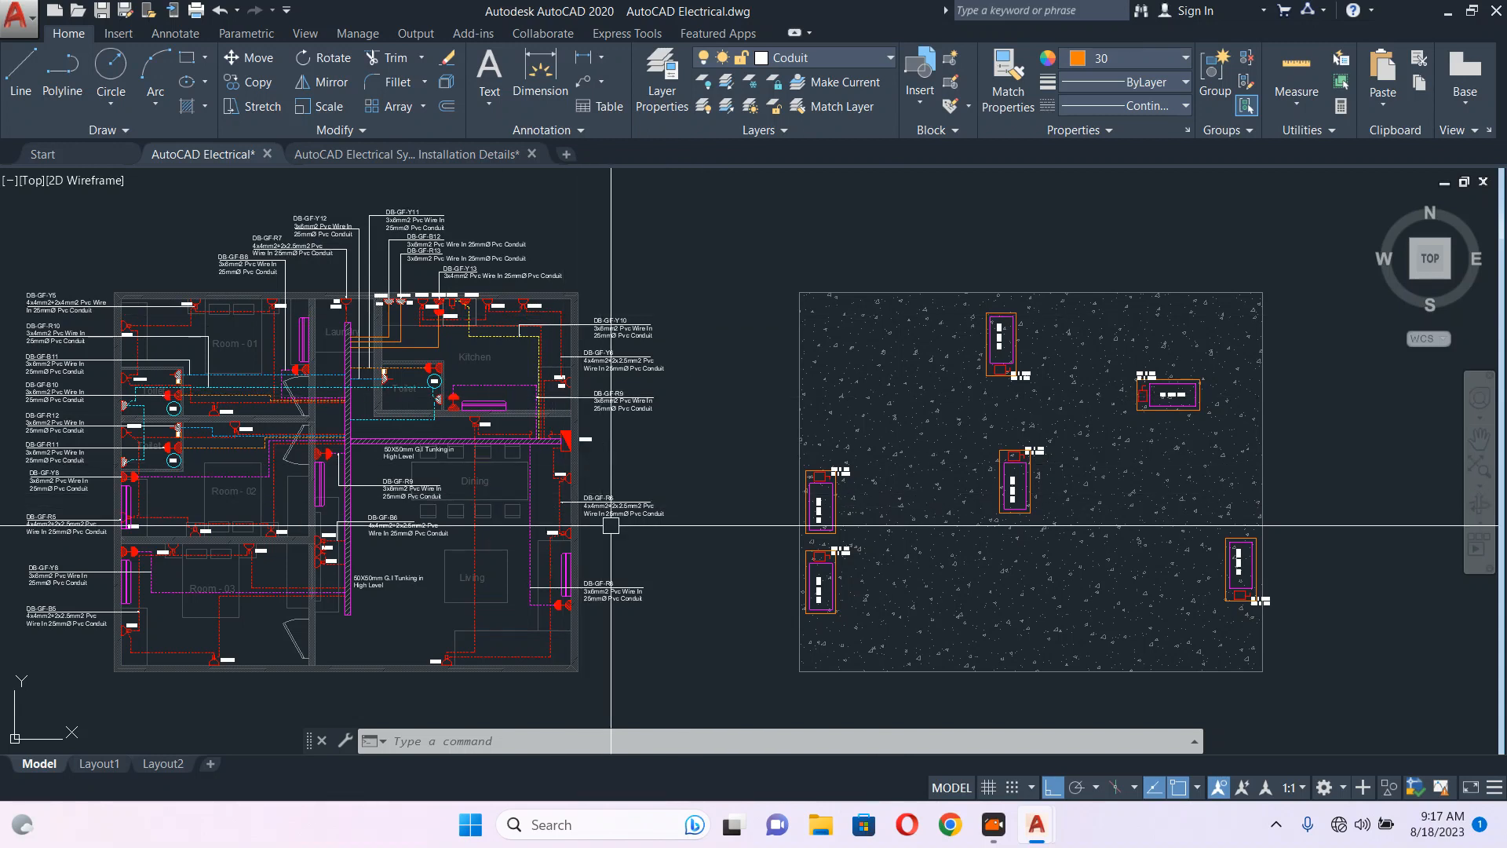
{"action": "scroll", "coordinate": [556, 438], "scroll_direction": "up", "scroll_amount": 3}
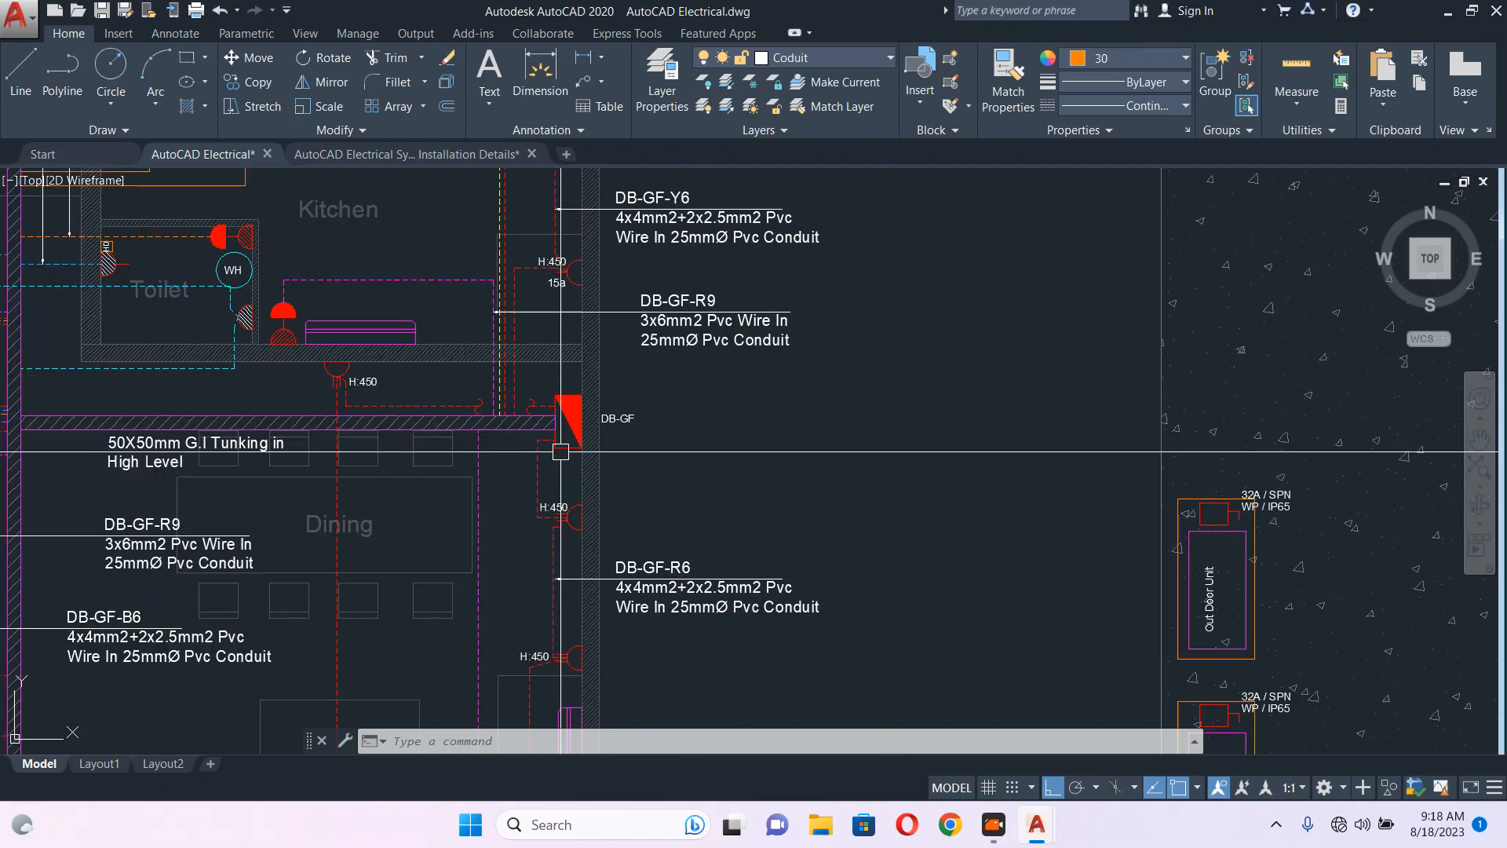
{"action": "scroll", "coordinate": [562, 440], "scroll_direction": "down", "scroll_amount": 2}
{"action": "scroll", "coordinate": [696, 431], "scroll_direction": "up", "scroll_amount": 1}
{"action": "scroll", "coordinate": [698, 431], "scroll_direction": "down", "scroll_amount": 4}
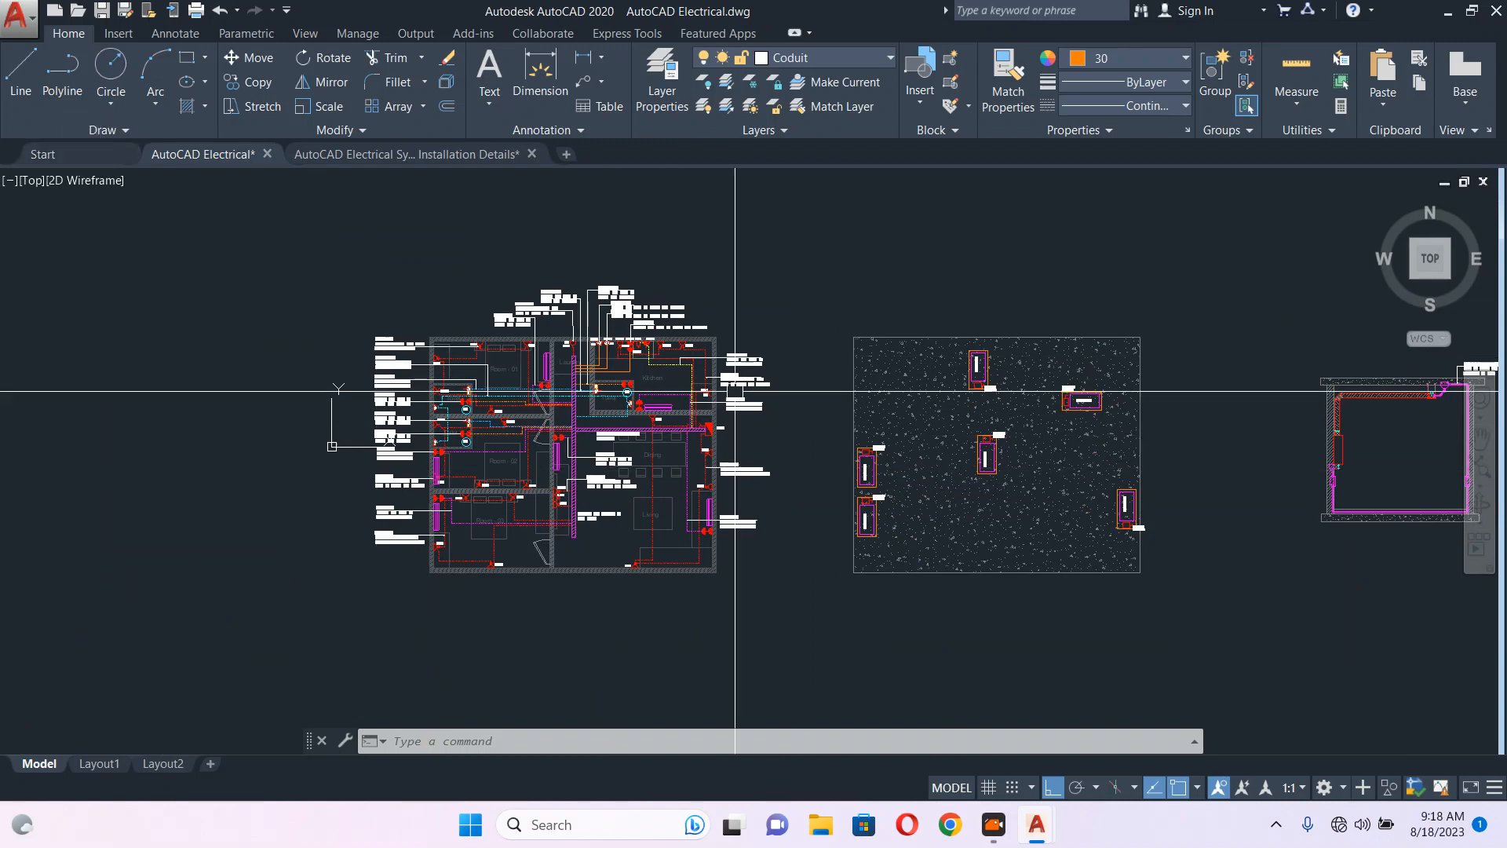
- Move the hatched roof area with all its outdoor units and labels directly above the floor plan, with Ortho off
{"action": "middle_click_drag", "start_coordinate": [968, 405], "coordinate": [682, 392]}
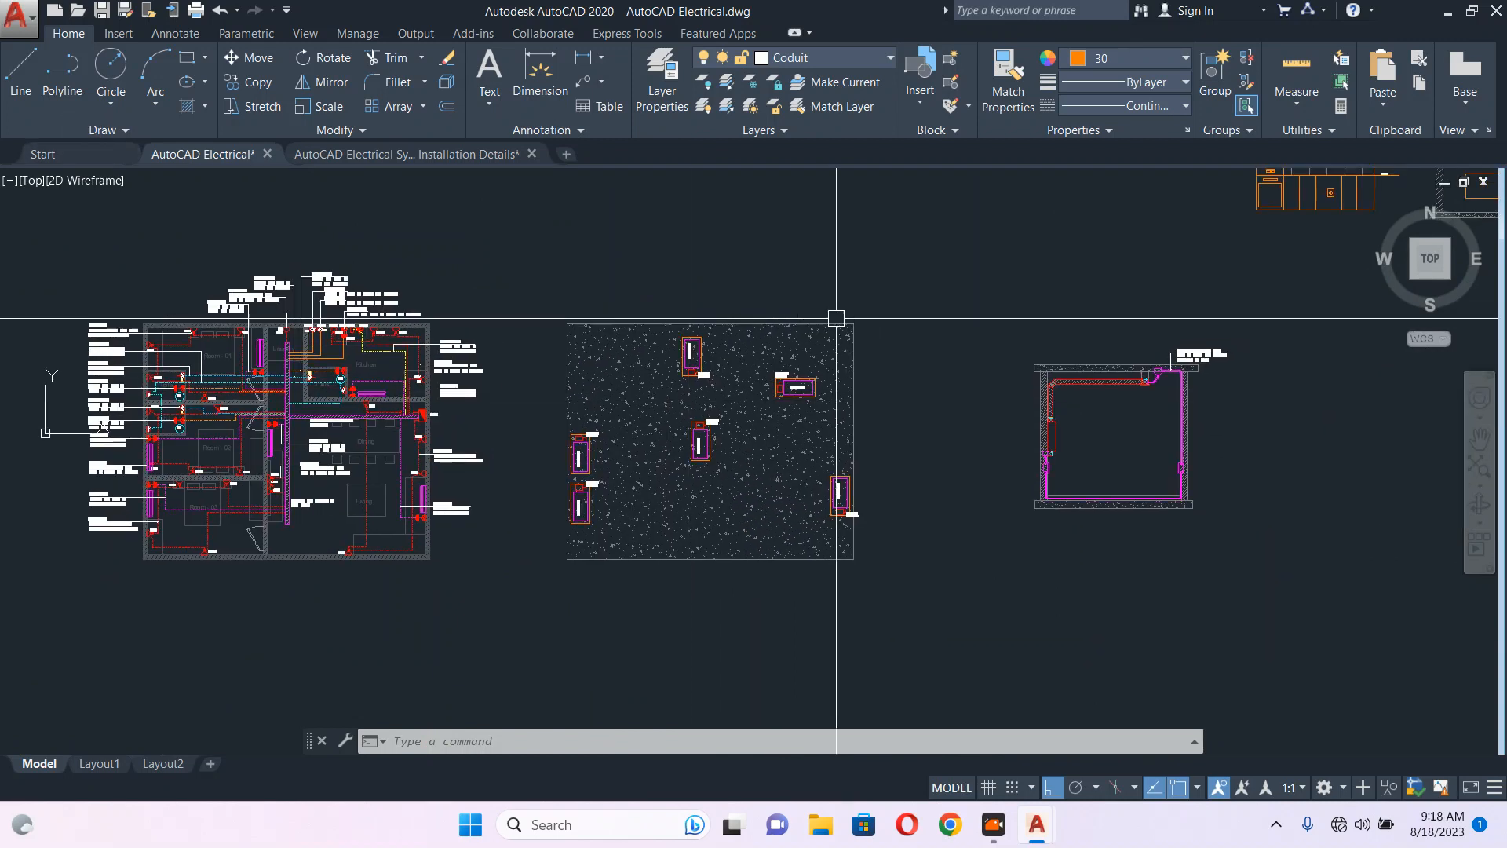
{"action": "left_click", "coordinate": [1005, 271]}
{"action": "left_click", "coordinate": [521, 584]}
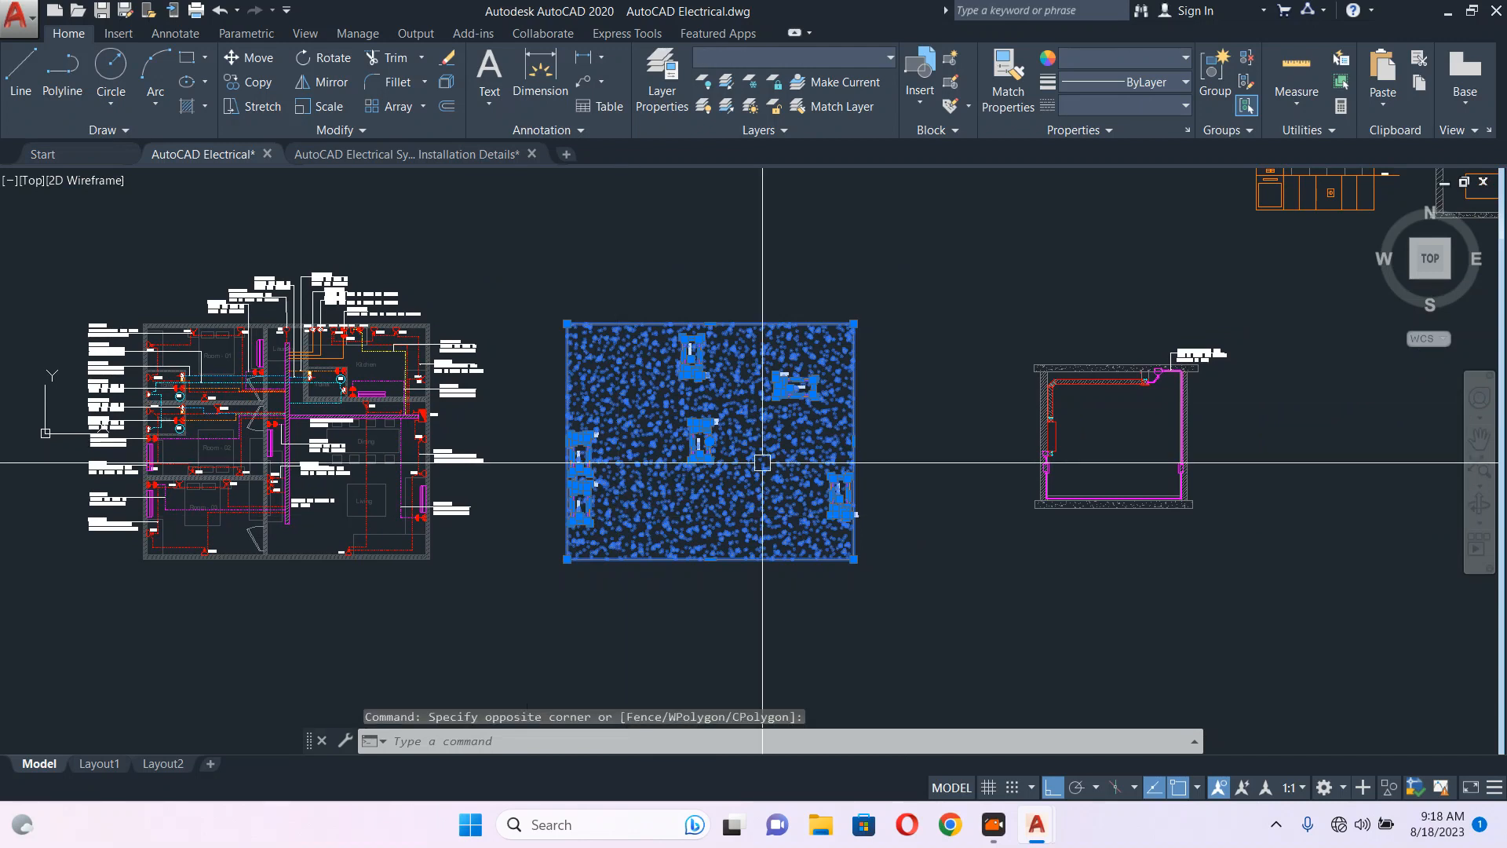
{"action": "type", "text": "m"}
{"action": "key", "text": "Return"}
{"action": "left_click", "coordinate": [902, 495]}
{"action": "left_click", "coordinate": [1048, 792]}
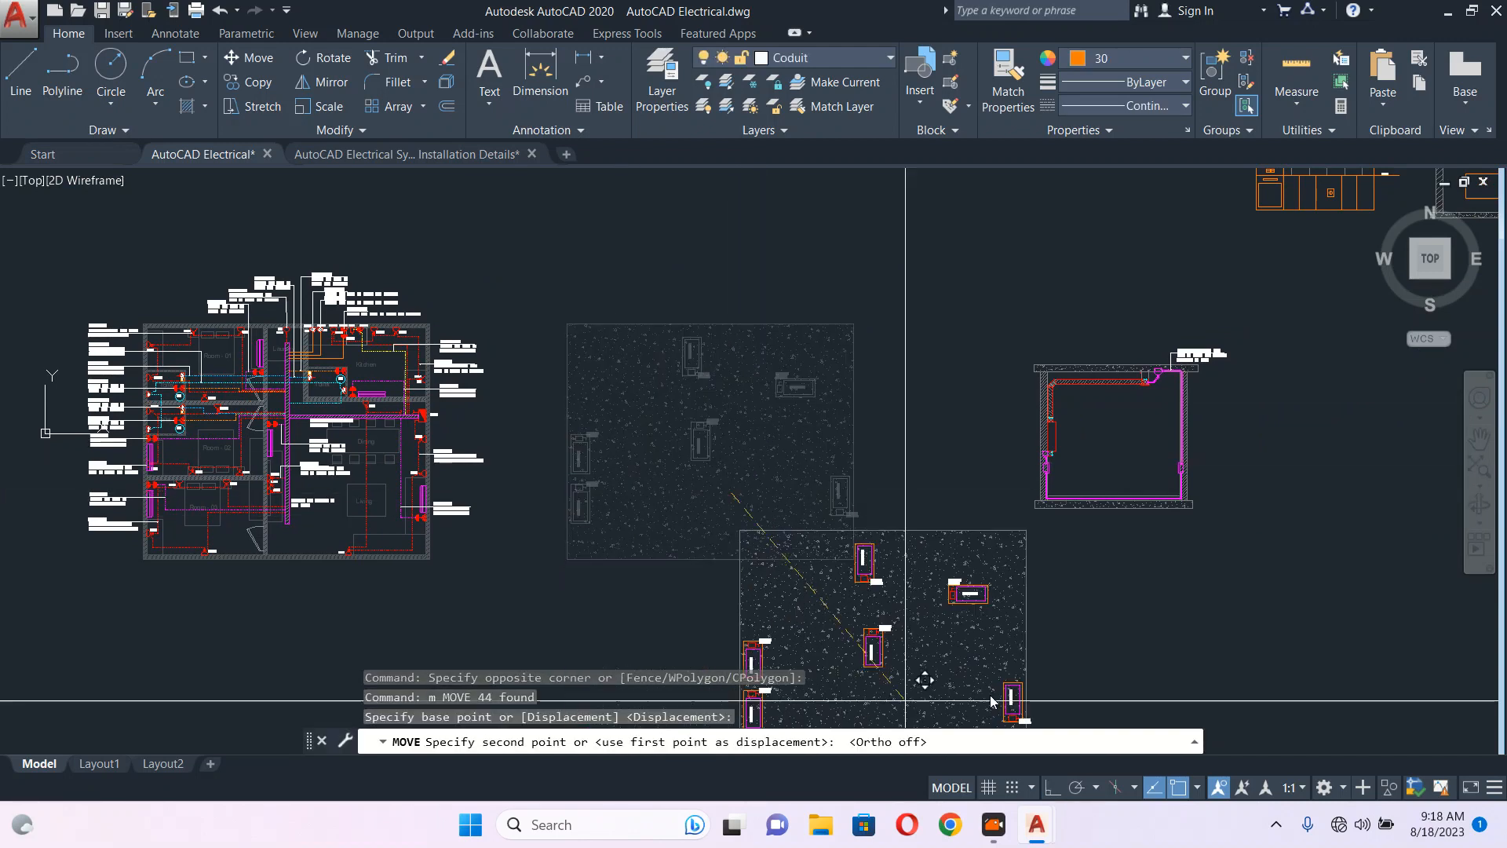
{"action": "middle_click_drag", "start_coordinate": [714, 420], "coordinate": [1145, 602]}
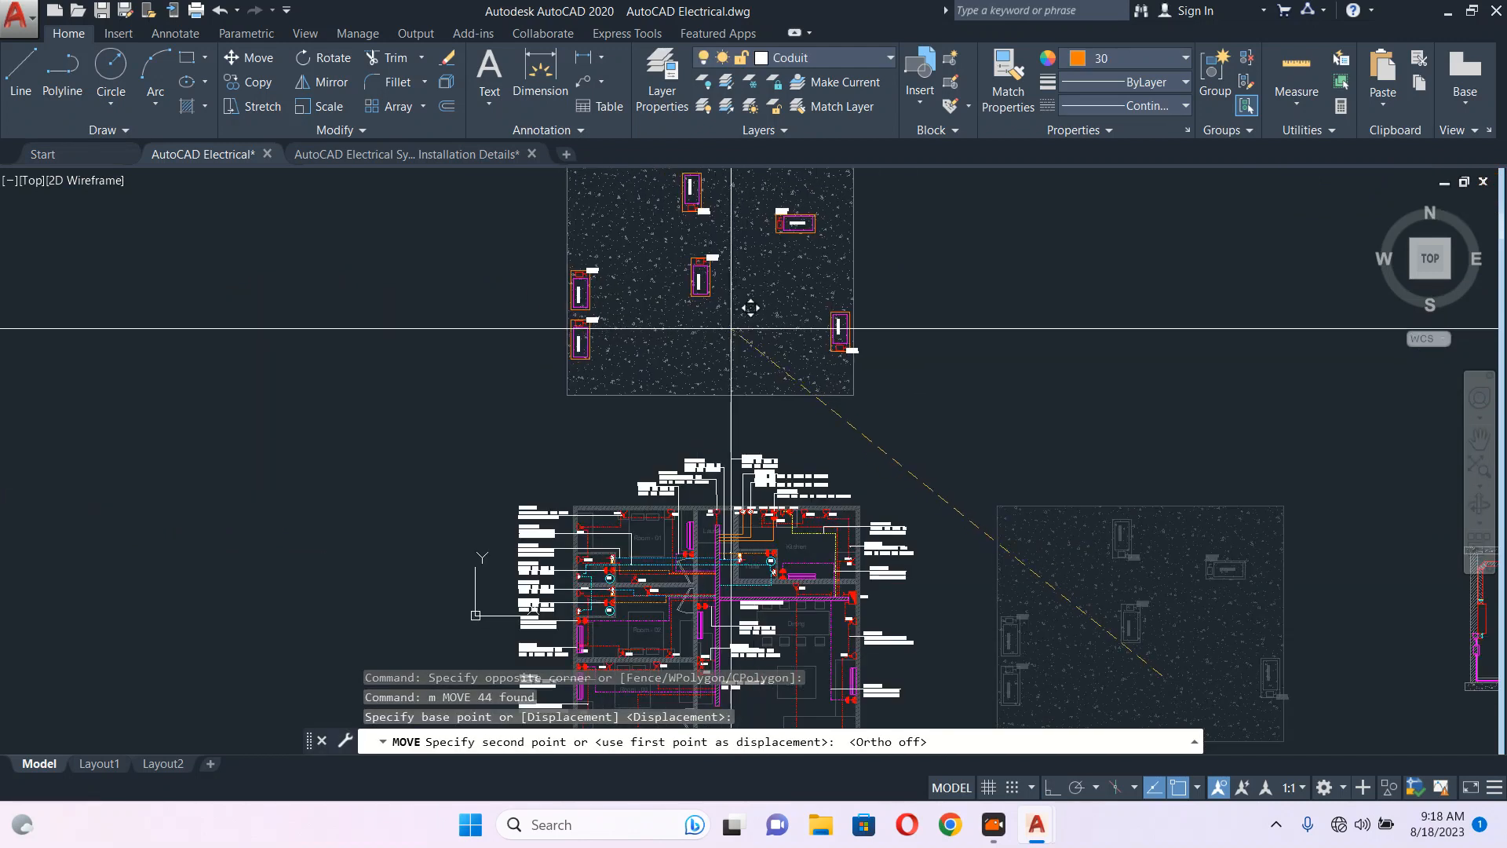
{"action": "left_click", "coordinate": [727, 334]}
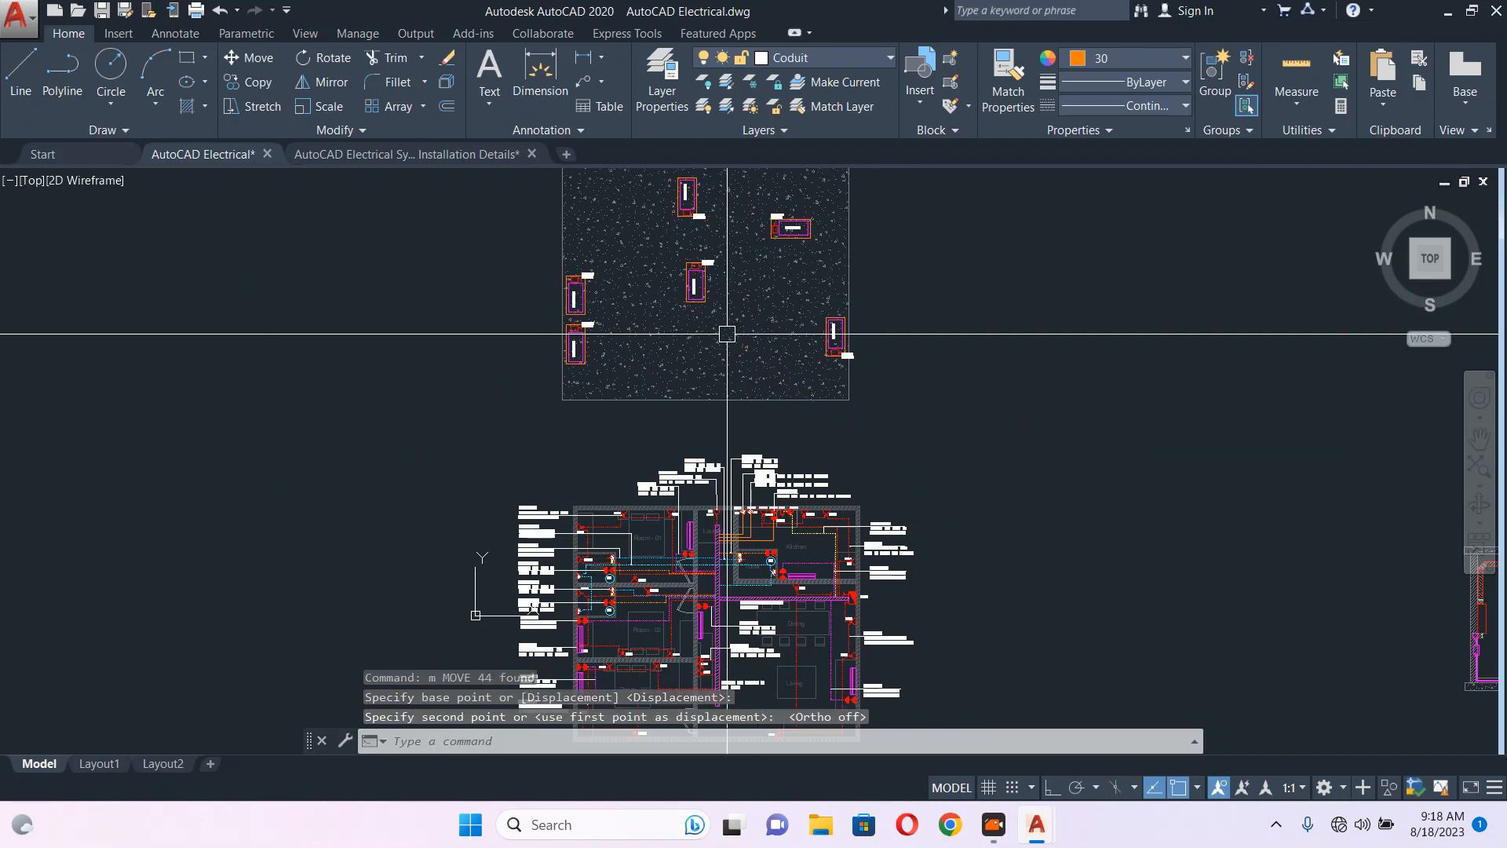
{"action": "key", "text": "Escape"}
{"action": "scroll", "coordinate": [677, 317], "scroll_direction": "down", "scroll_amount": 2}
{"action": "scroll", "coordinate": [822, 442], "scroll_direction": "up", "scroll_amount": 2}
{"action": "middle_click_drag", "start_coordinate": [879, 492], "coordinate": [697, 384]}
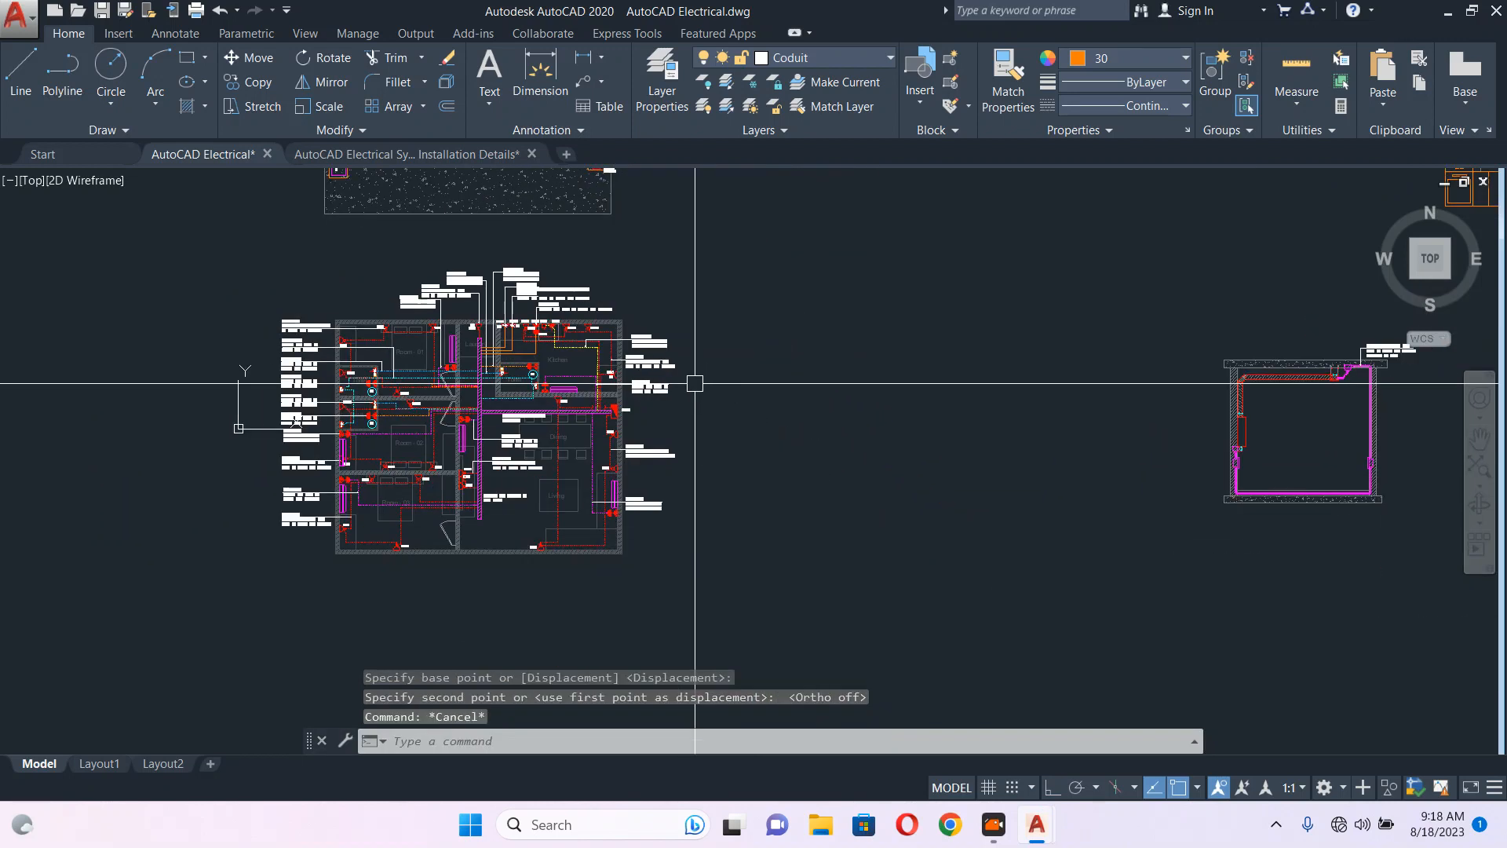
{"action": "type", "text": "re"}
{"action": "key", "text": "Return"}
{"action": "key", "text": "Escape"}
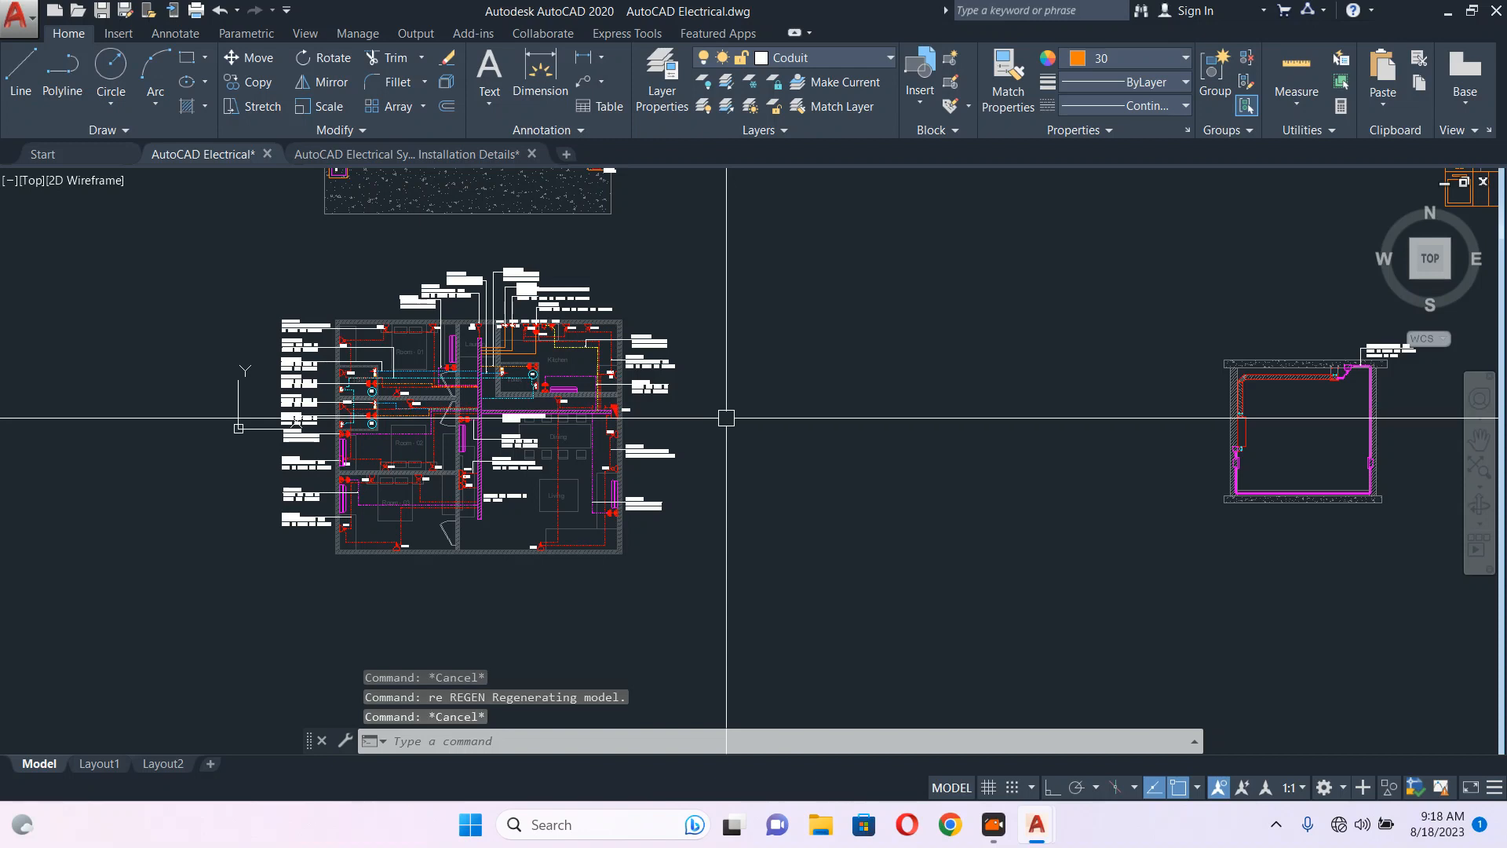
{"action": "type", "text": "REc"}
{"action": "key", "text": "Return"}
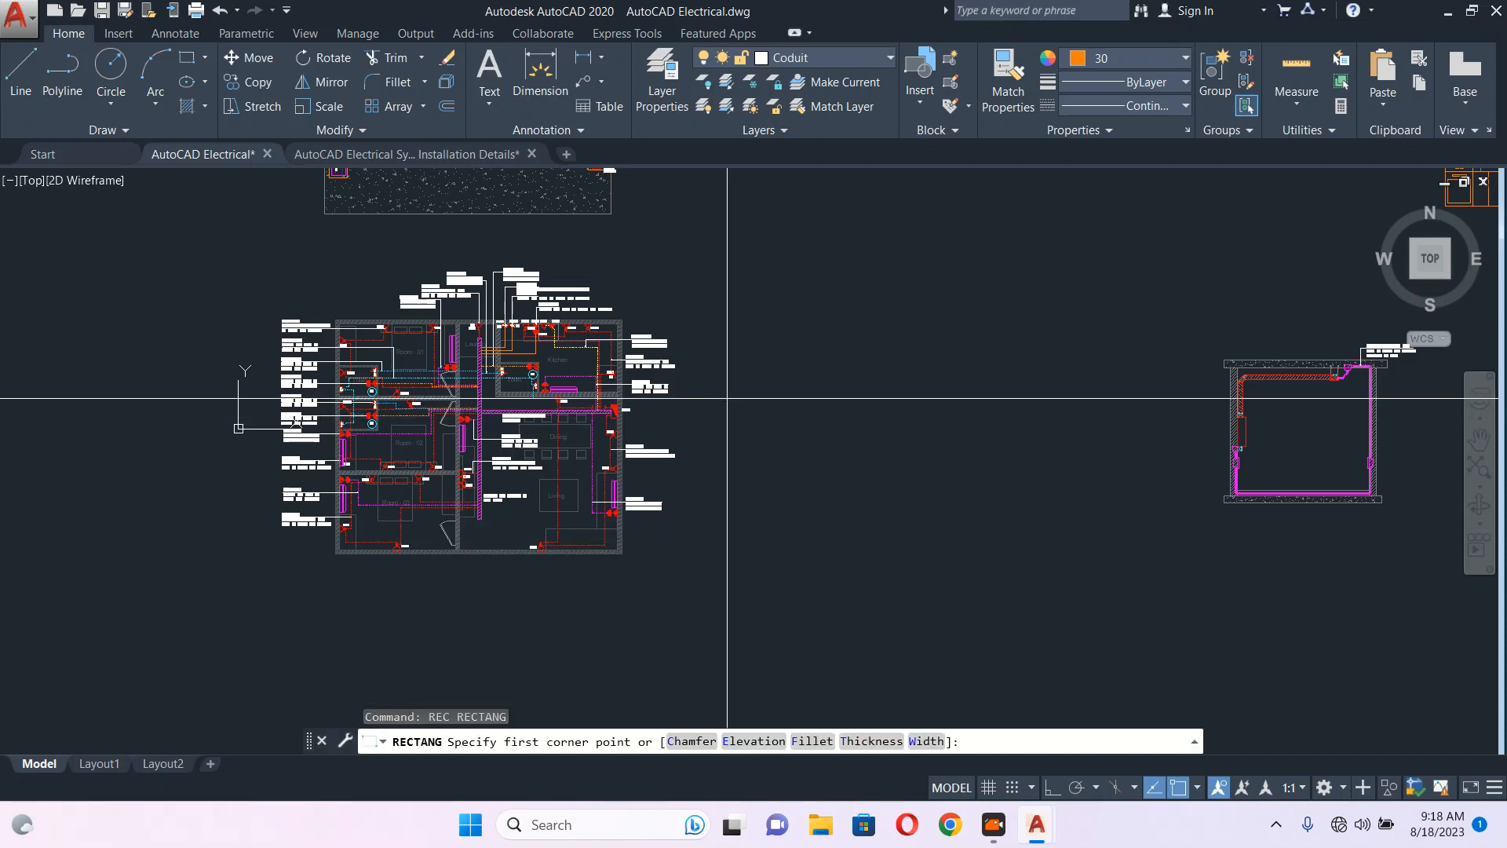
{"action": "left_click", "coordinate": [752, 325]}
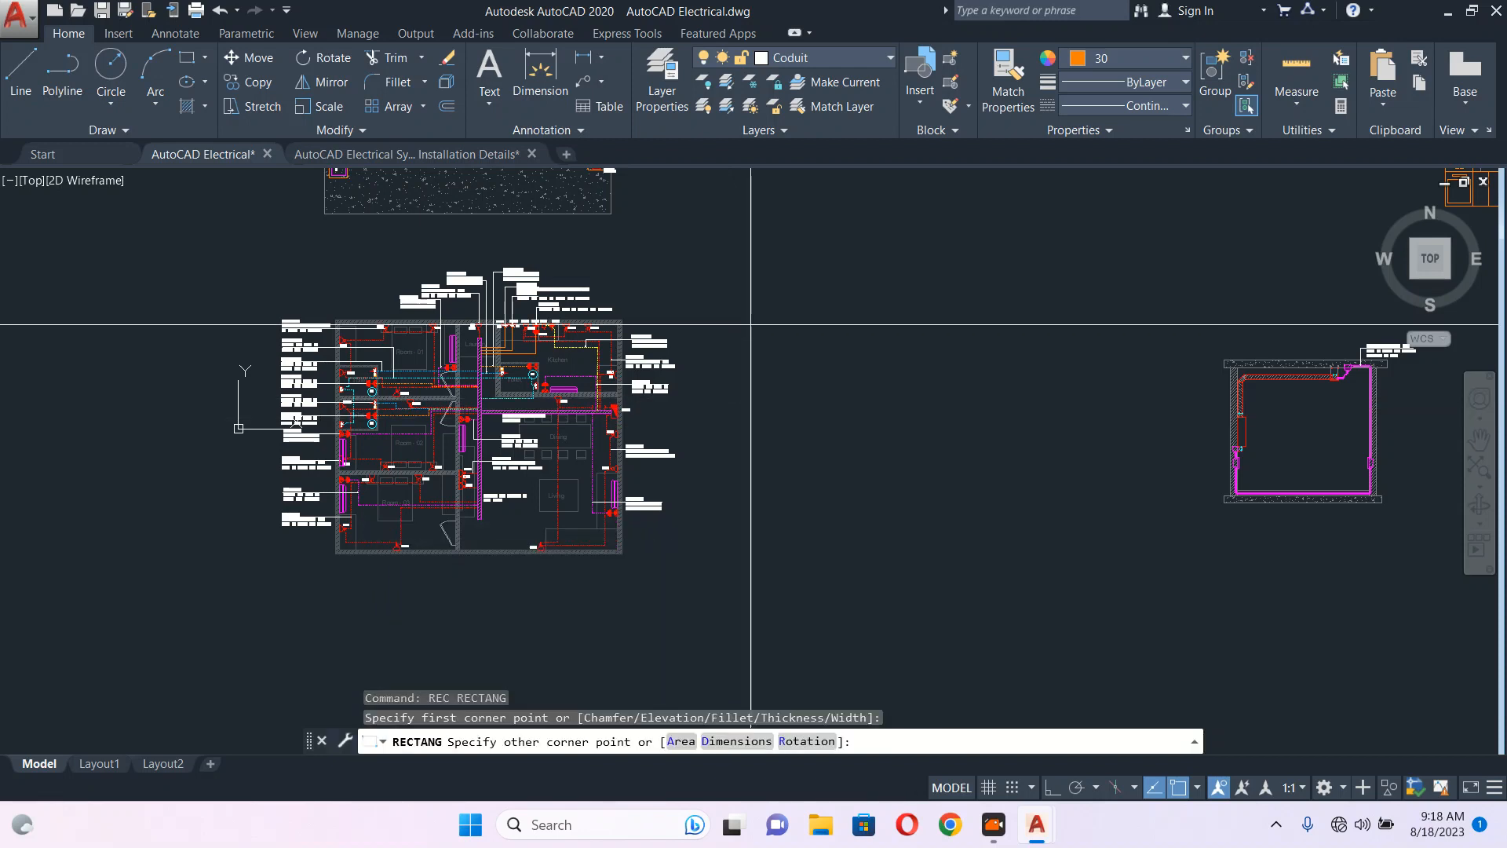
{"action": "left_click", "coordinate": [761, 556]}
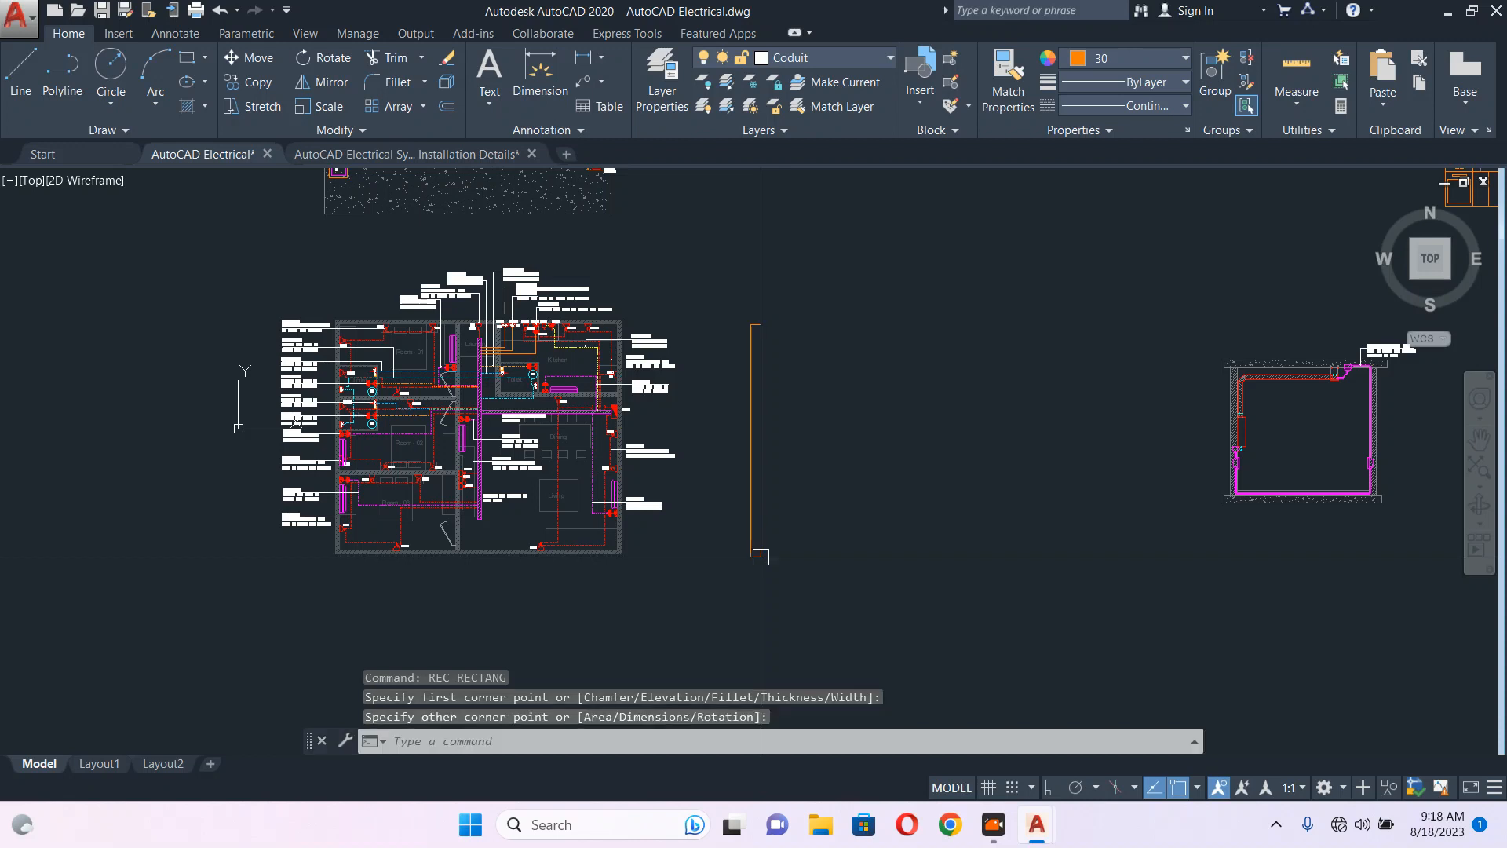
{"action": "middle_click_drag", "start_coordinate": [743, 558], "coordinate": [704, 479]}
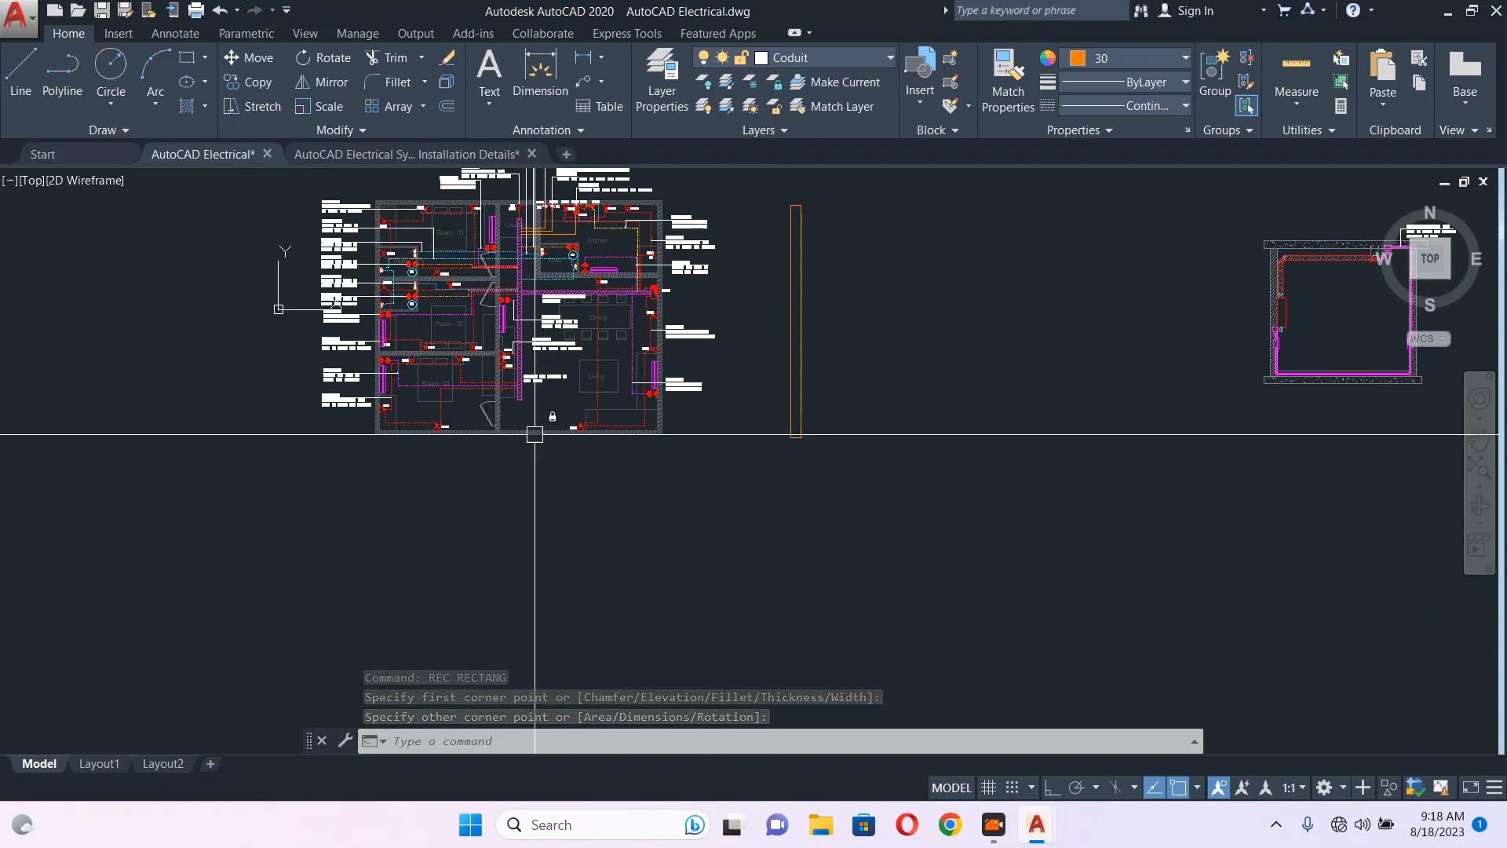
{"action": "left_click", "coordinate": [794, 346]}
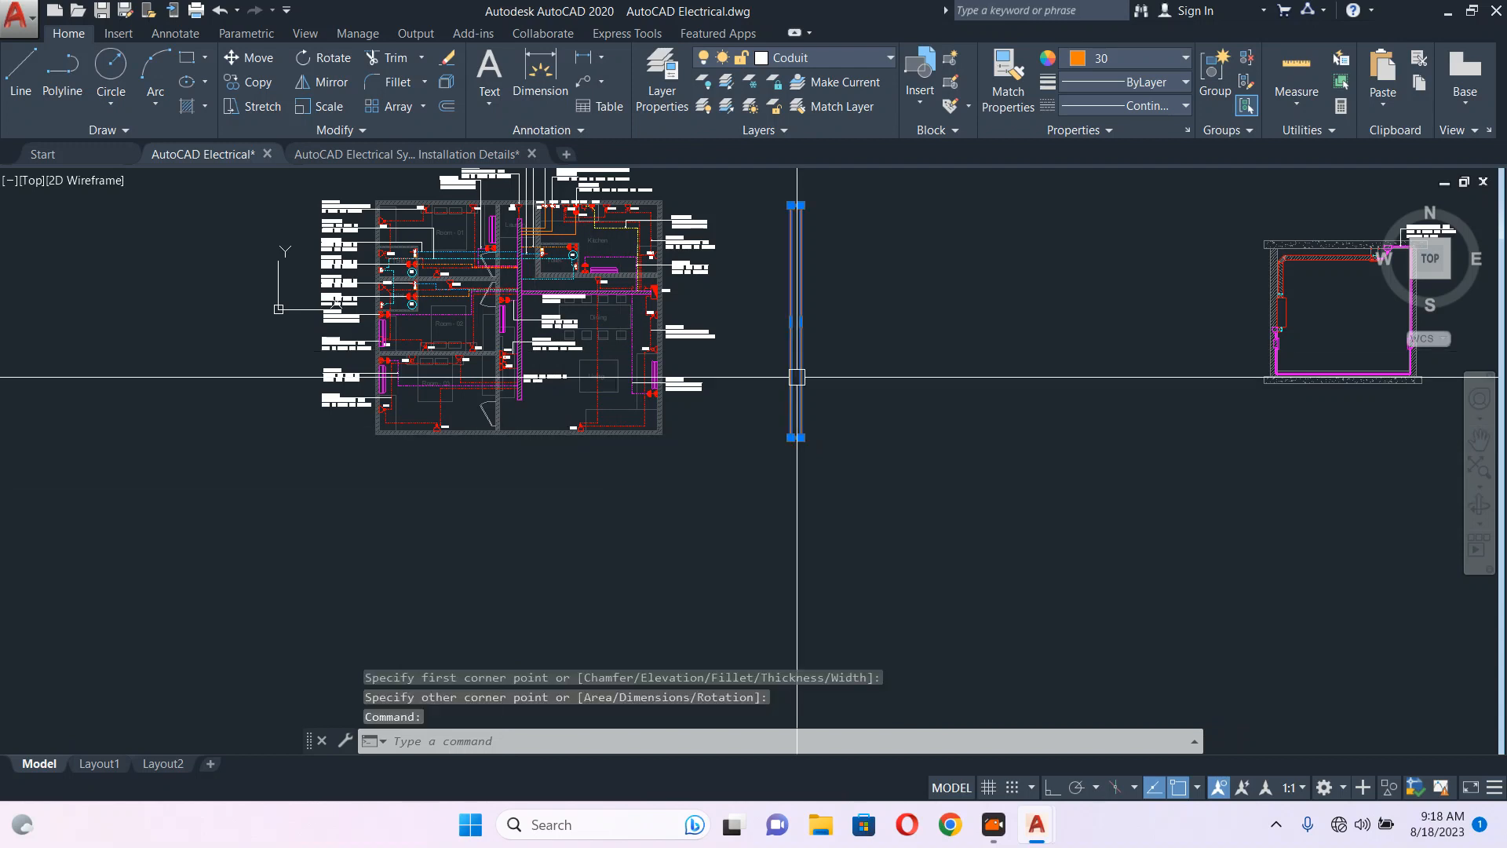
{"action": "key", "text": "Delete"}
- Draw a long, thin horizontal rectangle below the floor plan, spanning almost the plan's full width
{"action": "type", "text": "r"}
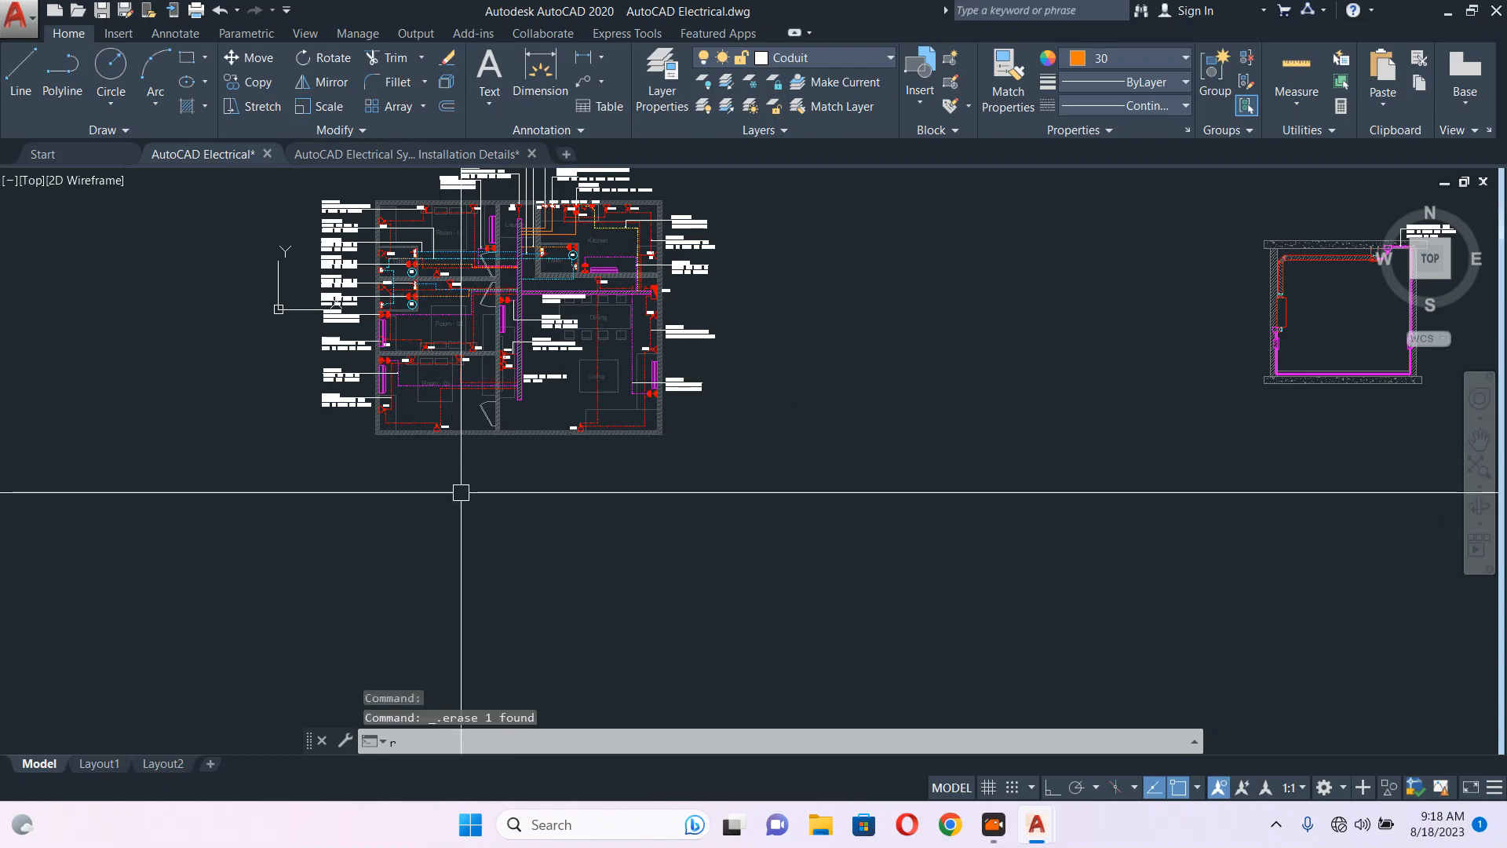
{"action": "type", "text": "ec"}
{"action": "key", "text": "Return"}
{"action": "scroll", "coordinate": [428, 509], "scroll_direction": "up", "scroll_amount": 2}
{"action": "left_click", "coordinate": [364, 507]}
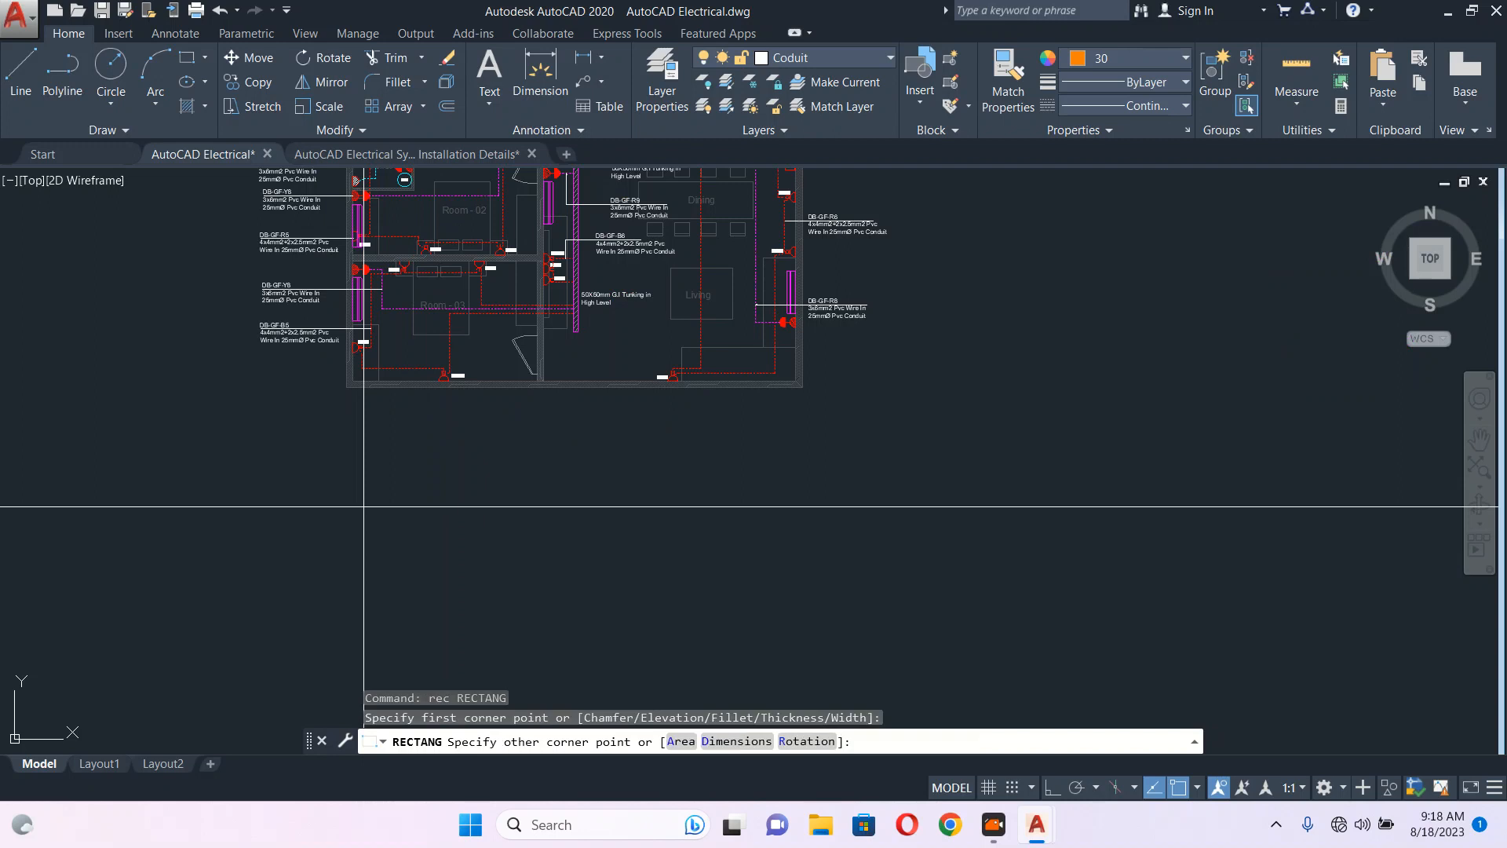
{"action": "left_click", "coordinate": [776, 514]}
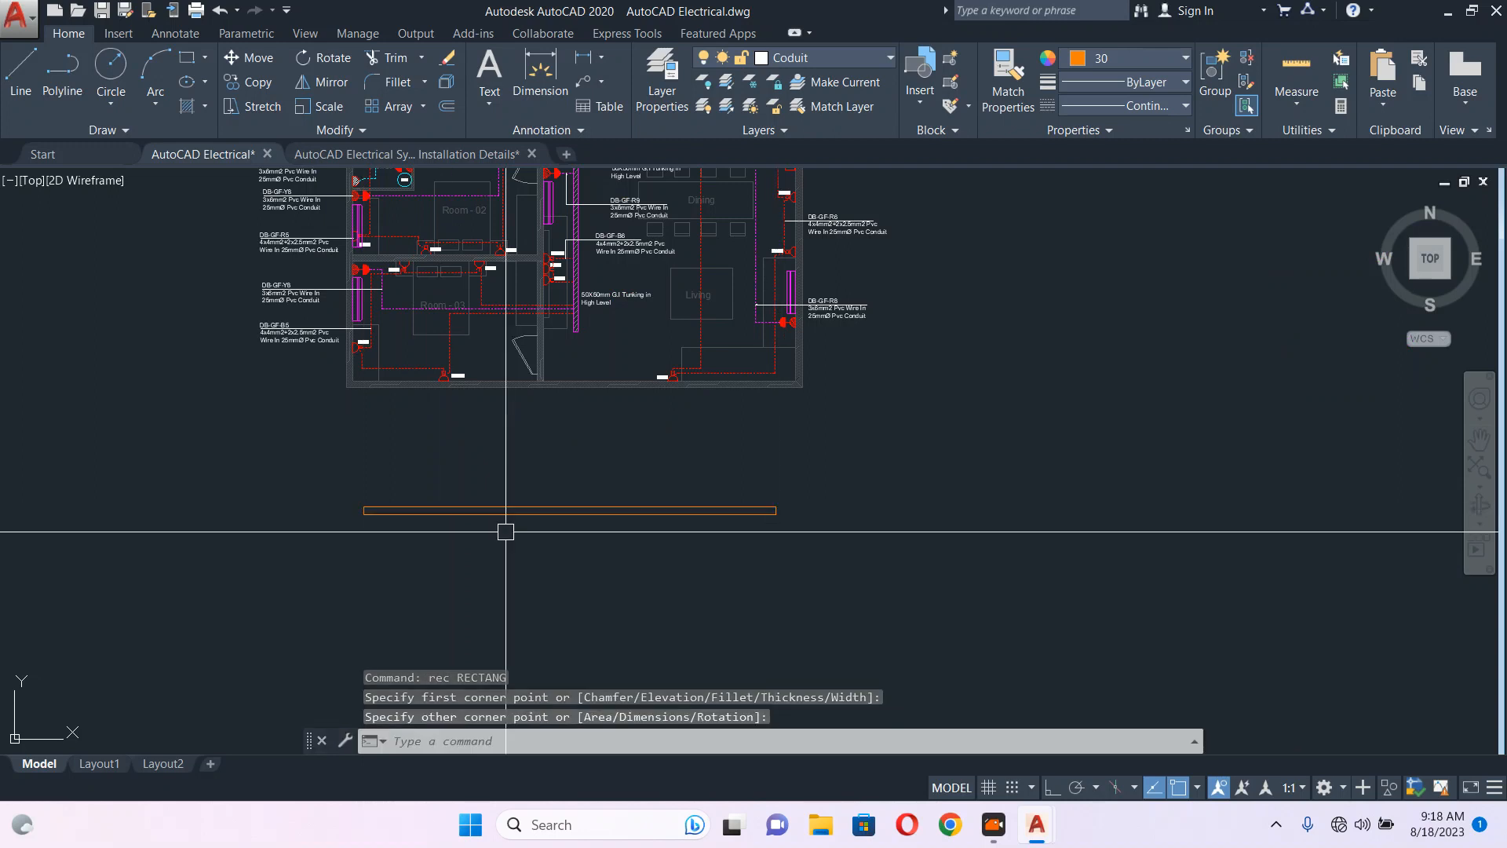
- Draw a shorter, slightly taller rectangle over the middle of the long strip, projecting above its upper edge
{"action": "type", "text": "rec"}
{"action": "key", "text": "Return"}
{"action": "scroll", "coordinate": [461, 512], "scroll_direction": "up", "scroll_amount": 4}
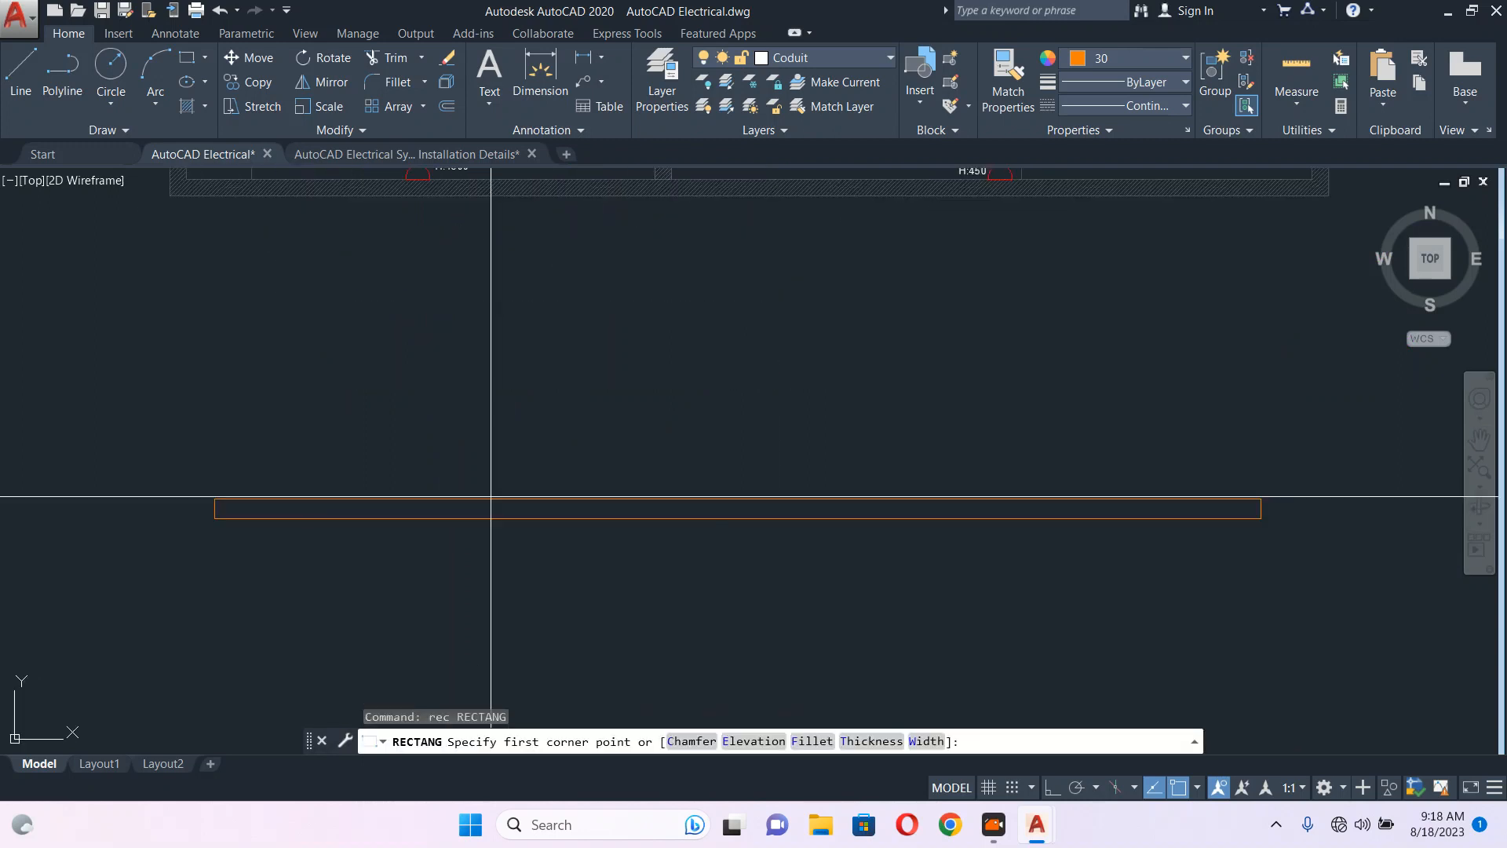
{"action": "left_click", "coordinate": [582, 485]}
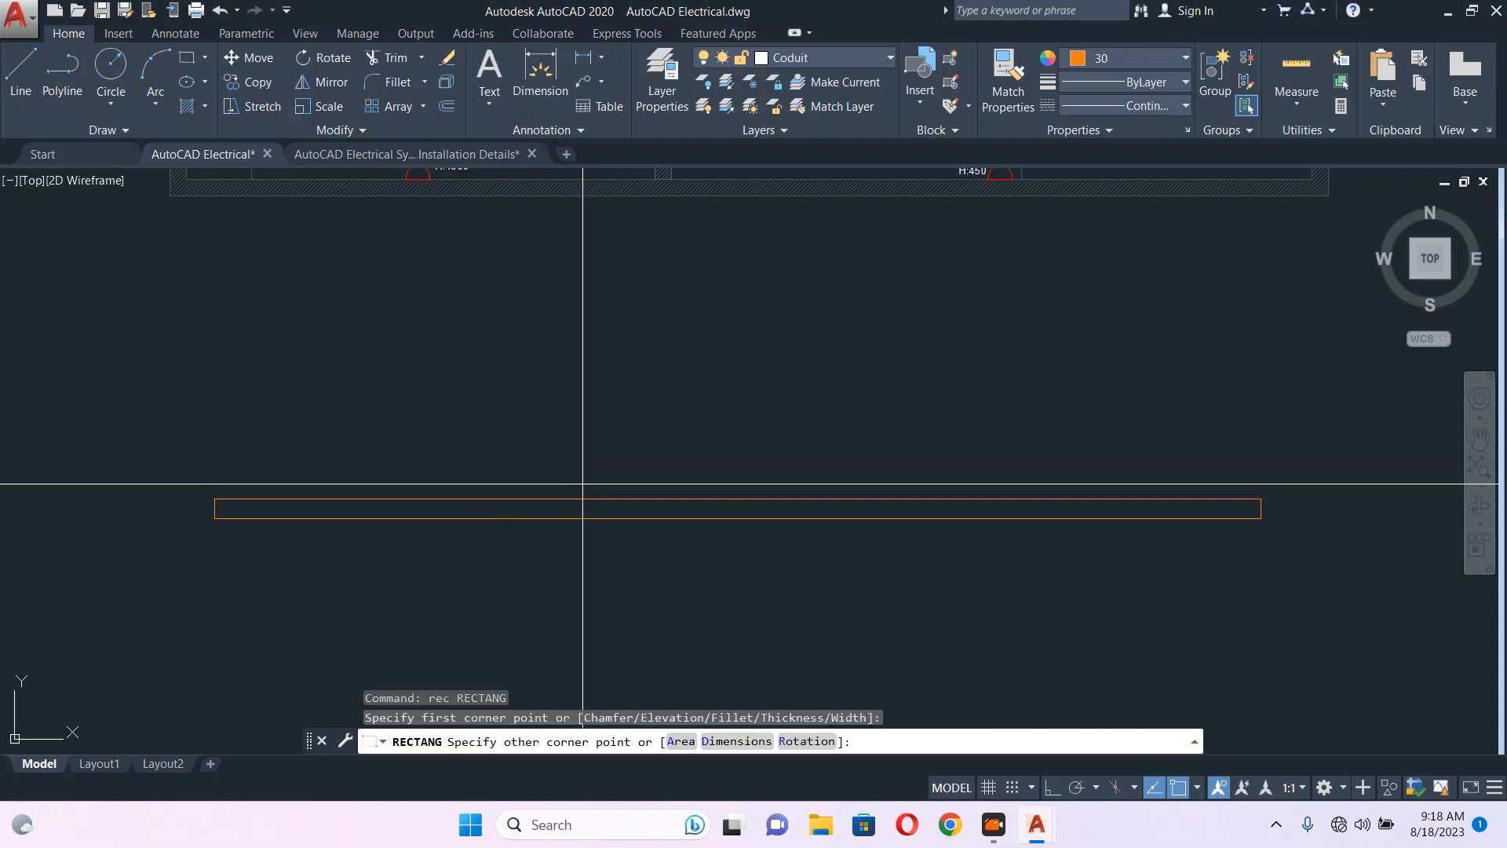
{"action": "left_click", "coordinate": [835, 518]}
{"action": "middle_click_drag", "start_coordinate": [798, 519], "coordinate": [619, 511]}
- Draw a small rectangle hanging from the lower edge of the long strip, beyond the middle rectangle
{"action": "type", "text": "rec"}
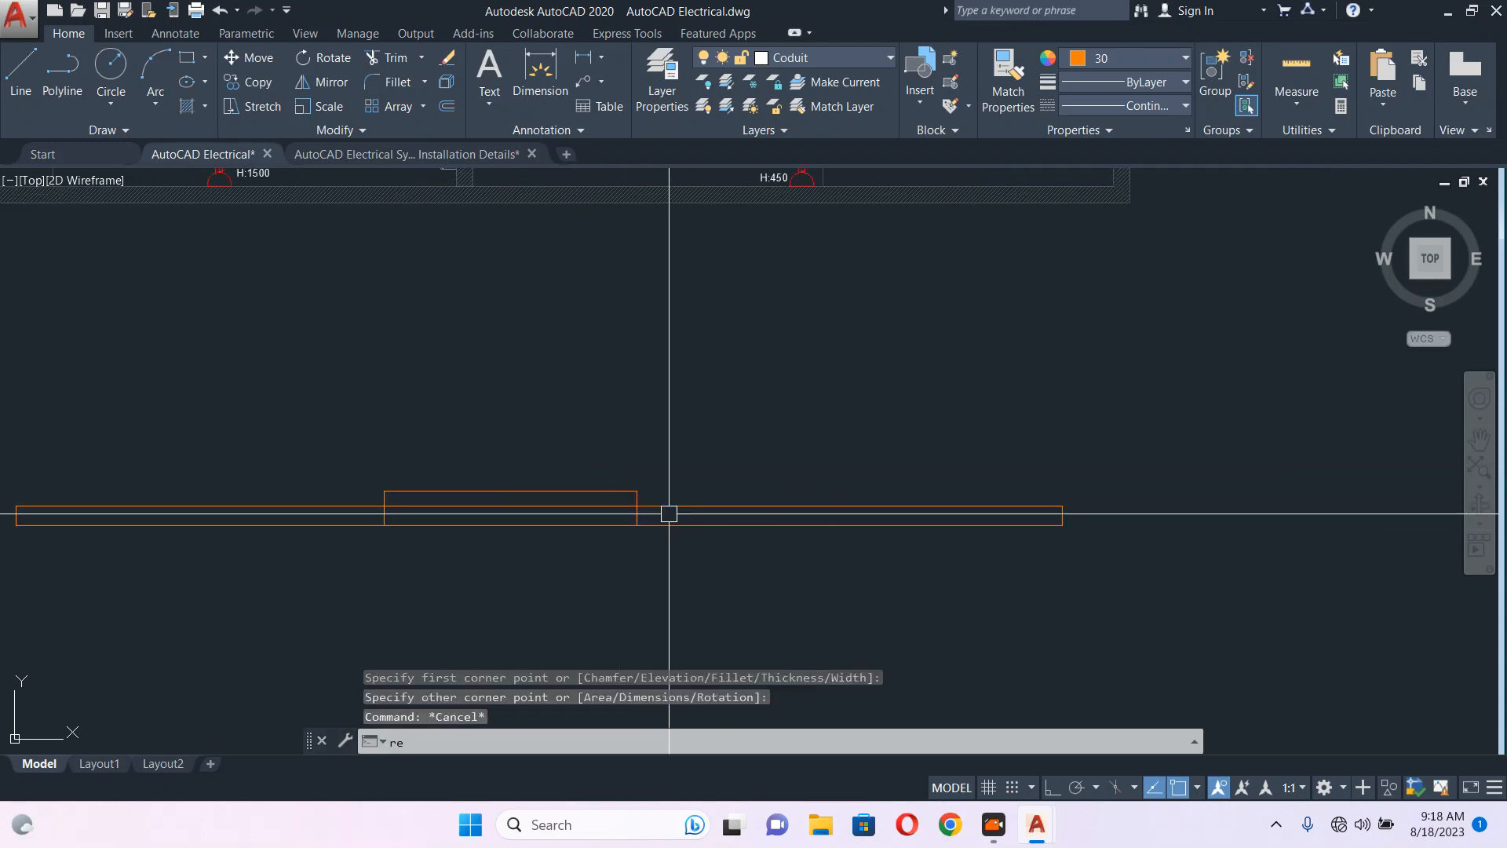
{"action": "key", "text": "Return"}
{"action": "scroll", "coordinate": [807, 515], "scroll_direction": "up", "scroll_amount": 2}
{"action": "left_click", "coordinate": [765, 532]}
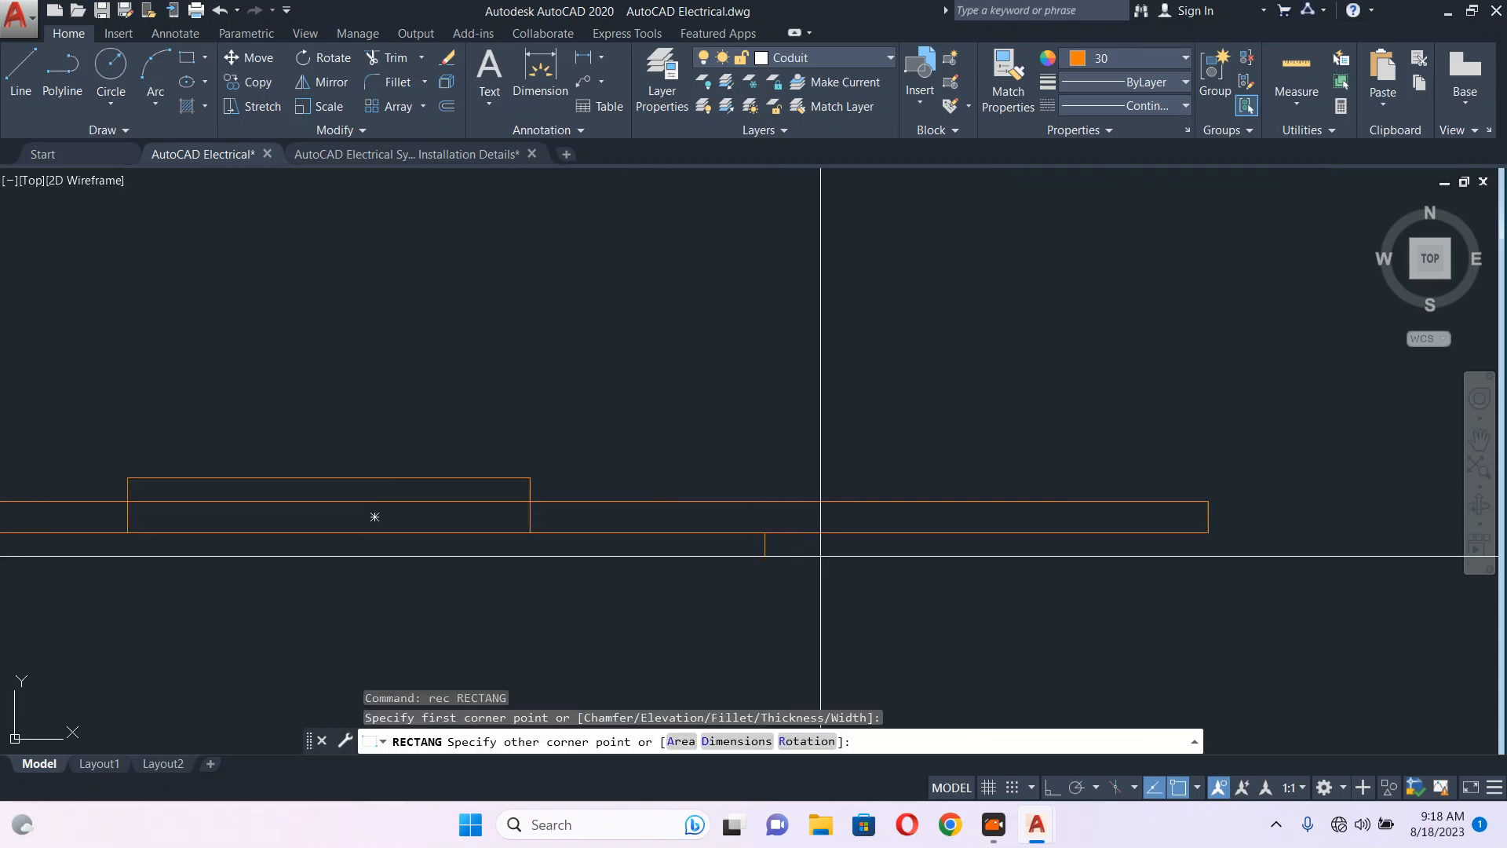
{"action": "left_click", "coordinate": [825, 572]}
{"action": "scroll", "coordinate": [765, 517], "scroll_direction": "down", "scroll_amount": 4}
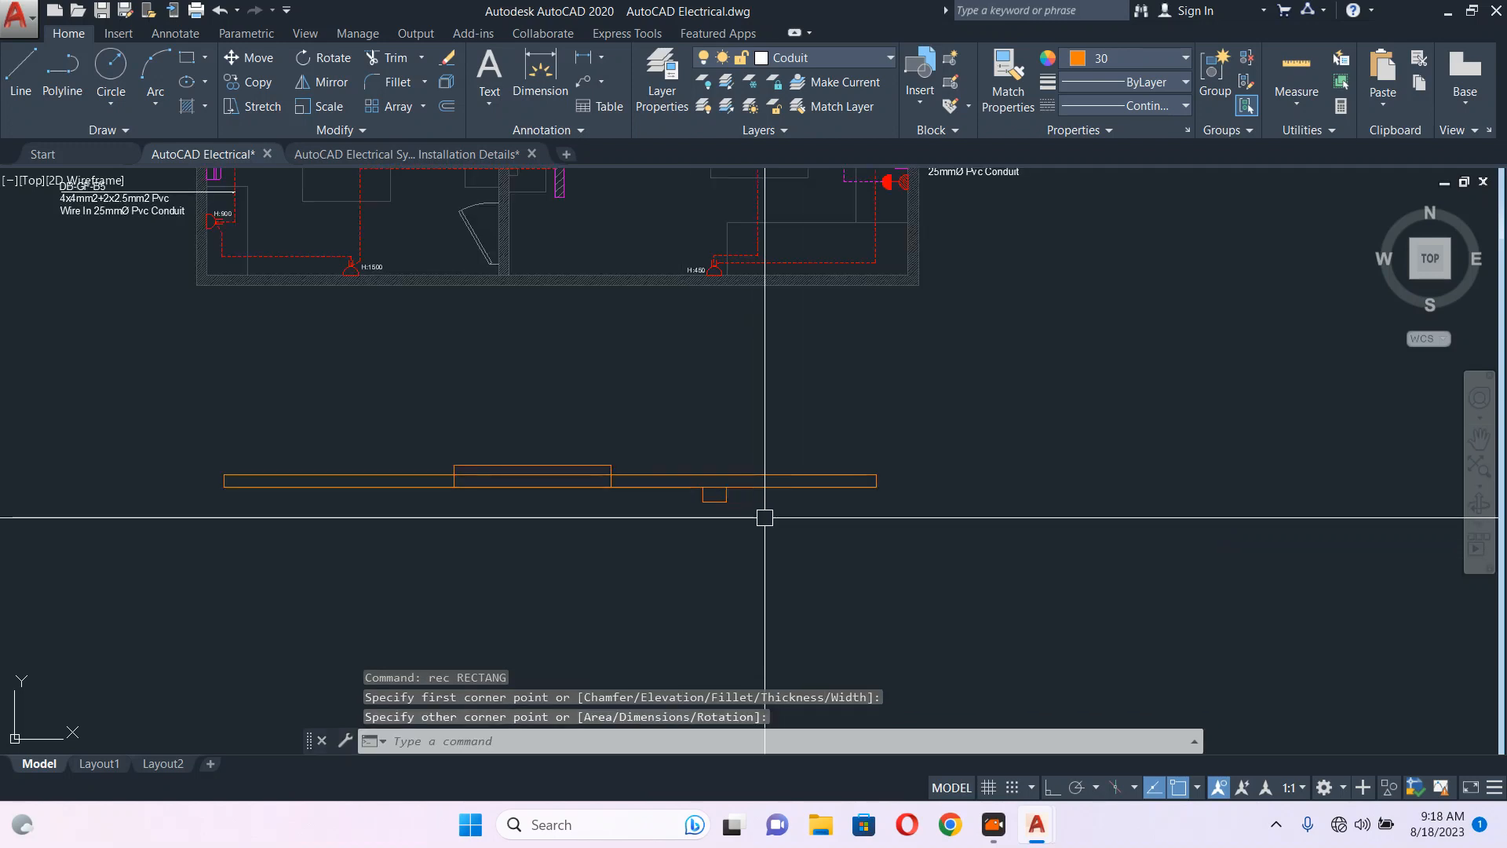
{"action": "middle_click_drag", "start_coordinate": [746, 511], "coordinate": [835, 623]}
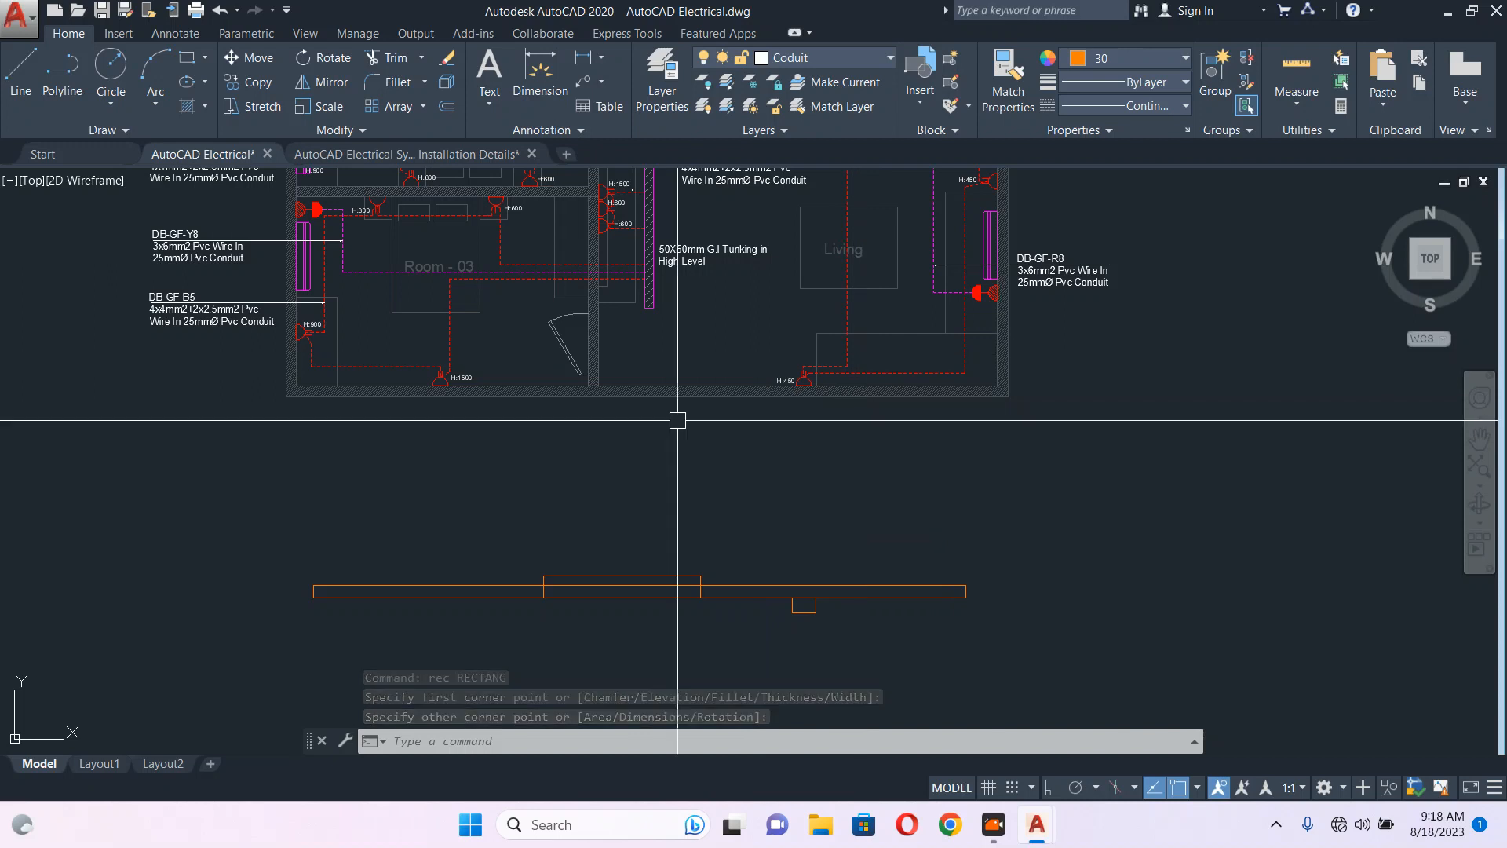
- Offset the roof area's boundary outward by a distance picked with Ortho on, leaving a margin around the hatched area
{"action": "scroll", "coordinate": [812, 464], "scroll_direction": "down", "scroll_amount": 4}
{"action": "scroll", "coordinate": [813, 464], "scroll_direction": "down", "scroll_amount": 3}
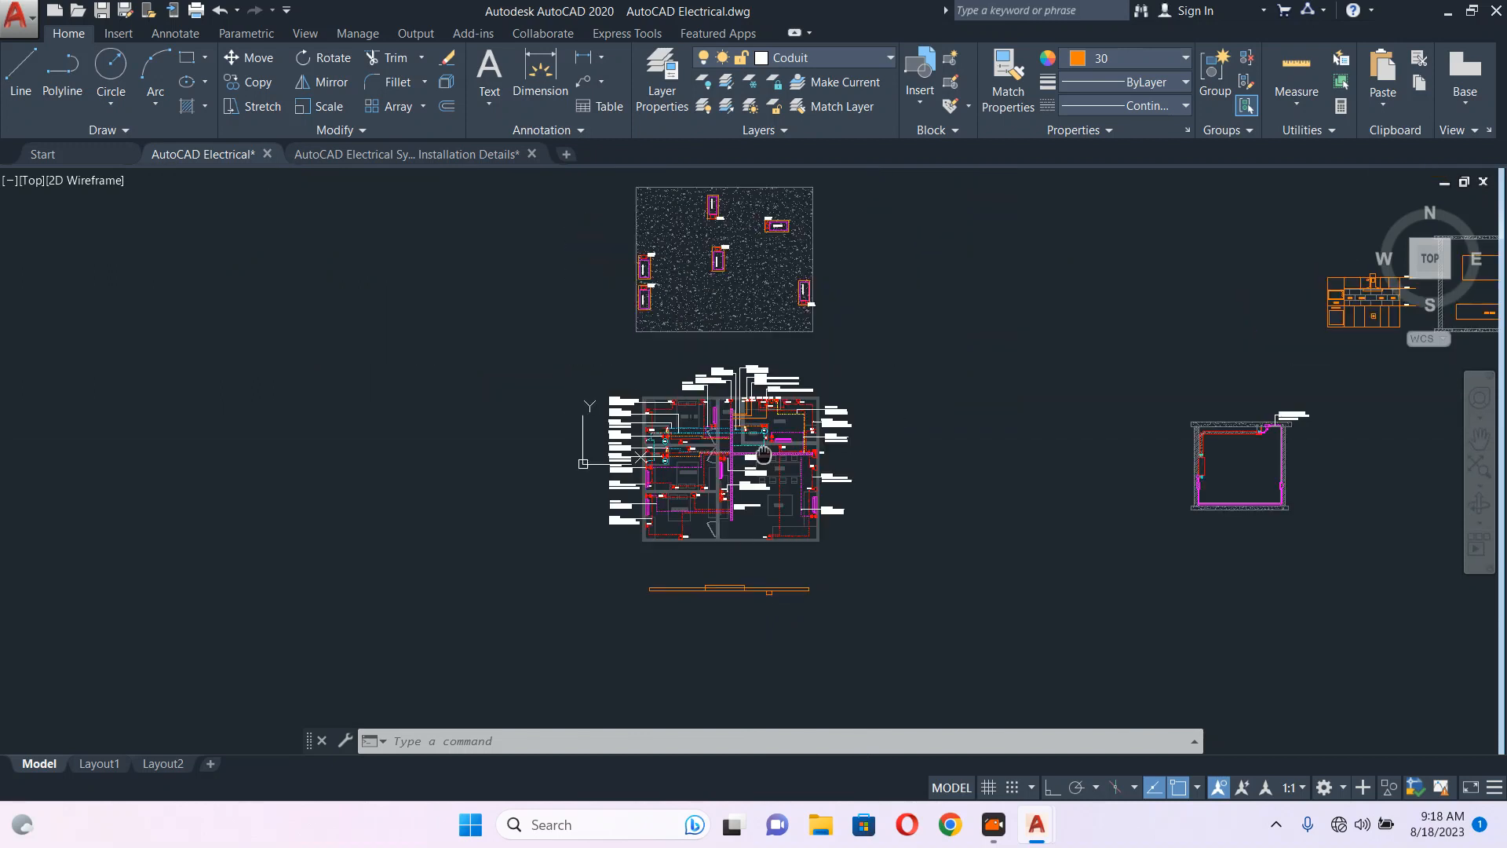
{"action": "scroll", "coordinate": [865, 337], "scroll_direction": "up", "scroll_amount": 5}
{"action": "left_click", "coordinate": [865, 337]}
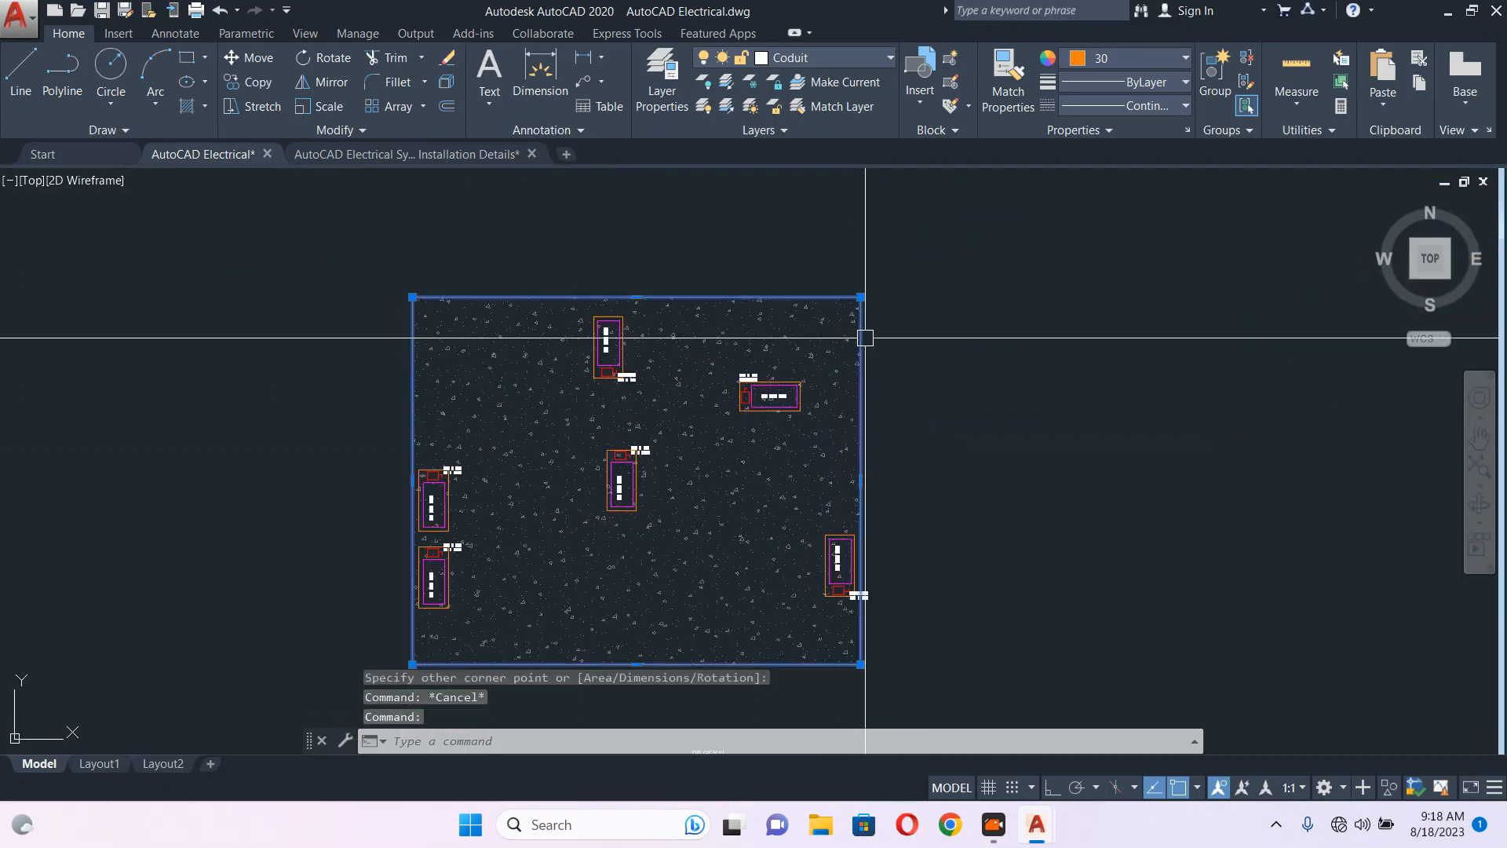
{"action": "type", "text": "o"}
{"action": "key", "text": "Return"}
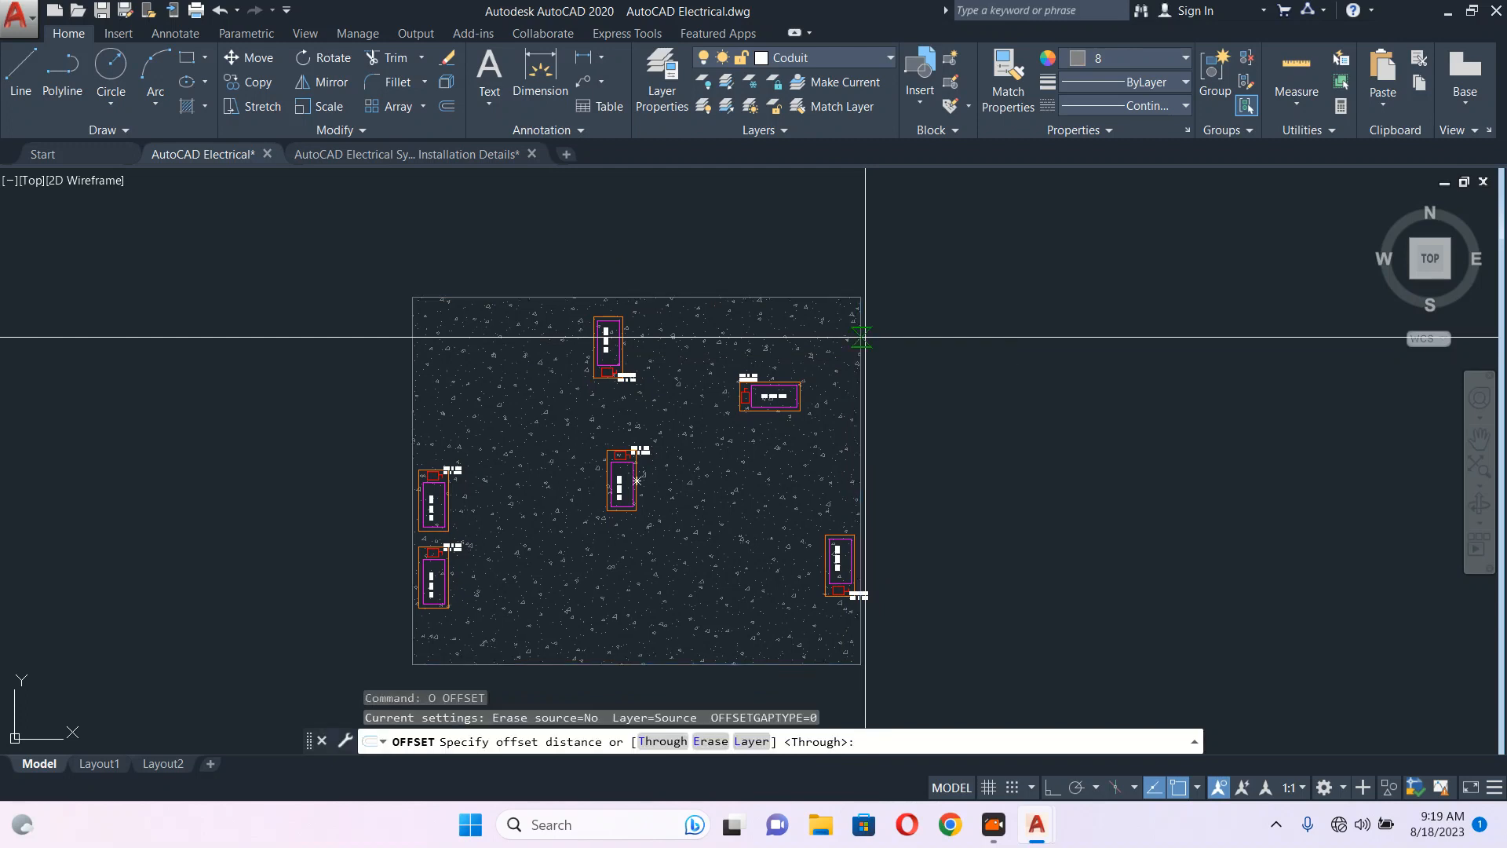
{"action": "left_click", "coordinate": [827, 290]}
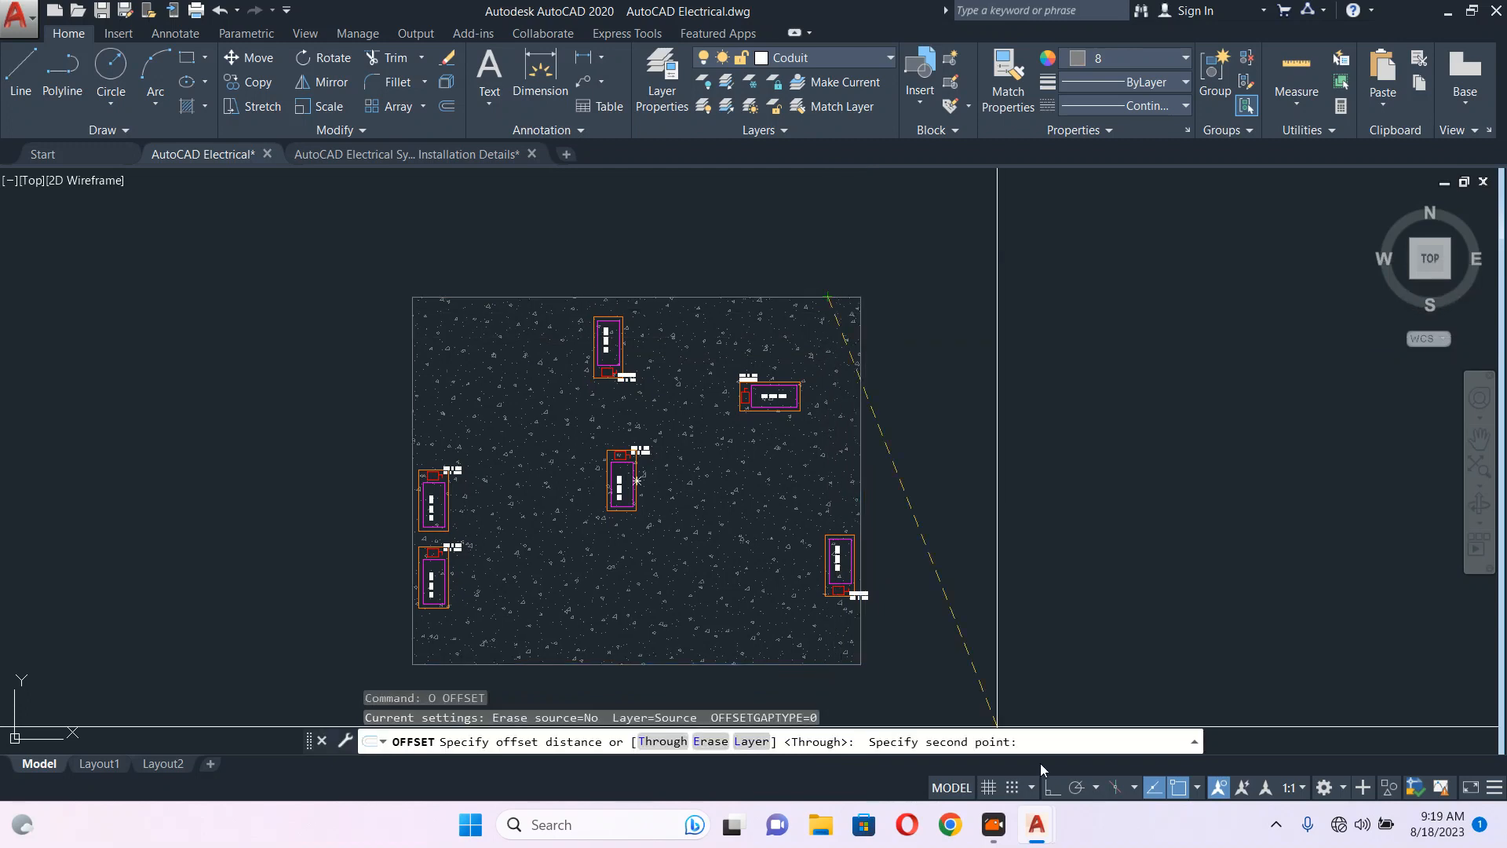
{"action": "left_click", "coordinate": [826, 256]}
{"action": "left_click", "coordinate": [830, 281]}
{"action": "key", "text": "Escape"}
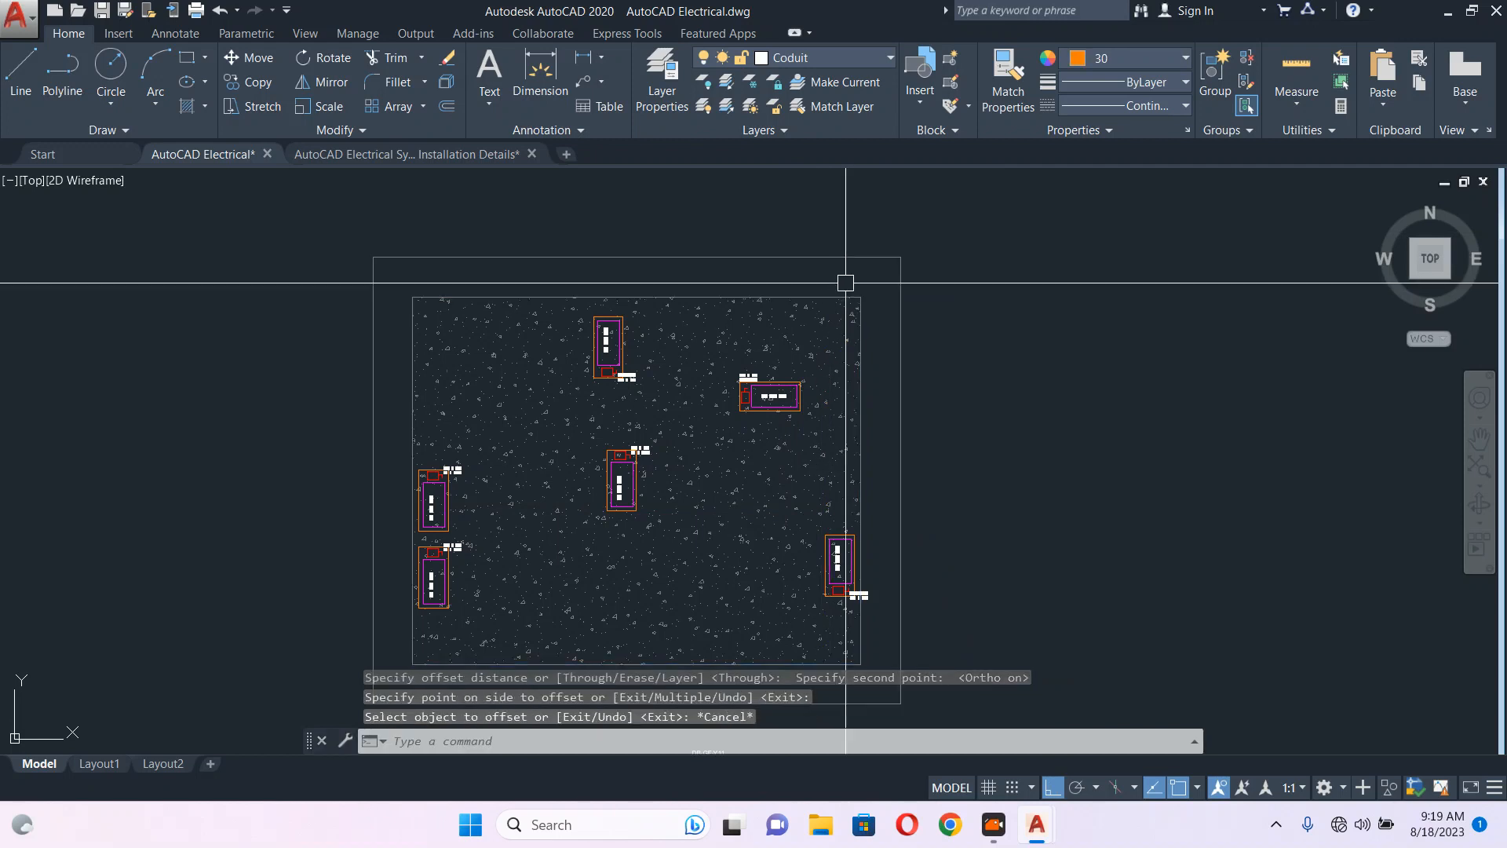
- Erase the roof's original inner boundary and its concrete hatch
{"action": "scroll", "coordinate": [864, 347], "scroll_direction": "down", "scroll_amount": 4}
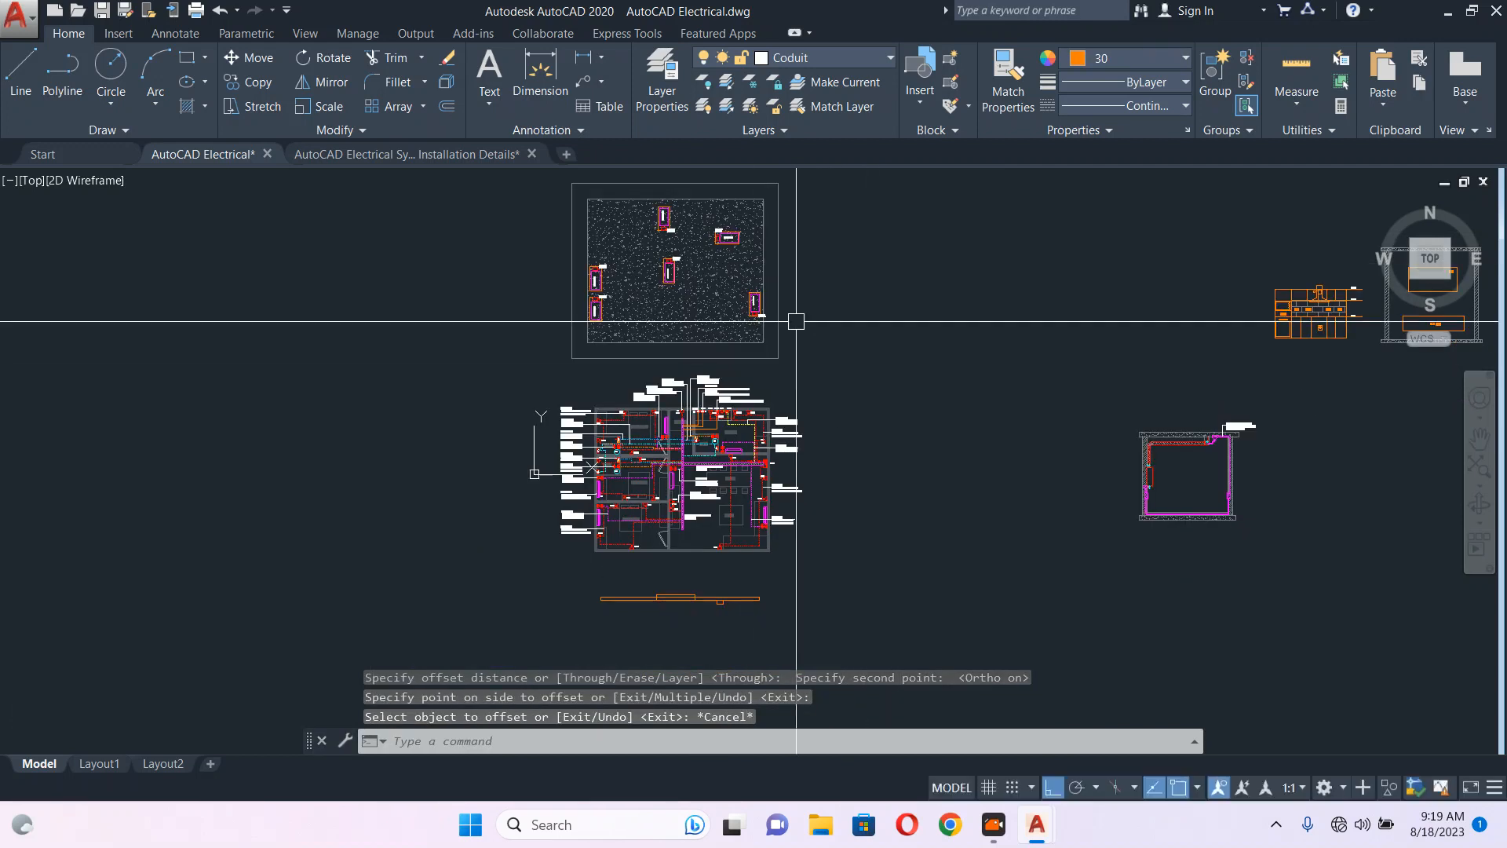
{"action": "scroll", "coordinate": [768, 337], "scroll_direction": "up", "scroll_amount": 4}
{"action": "left_click", "coordinate": [721, 353]}
{"action": "type", "text": "e"}
{"action": "key", "text": "Return"}
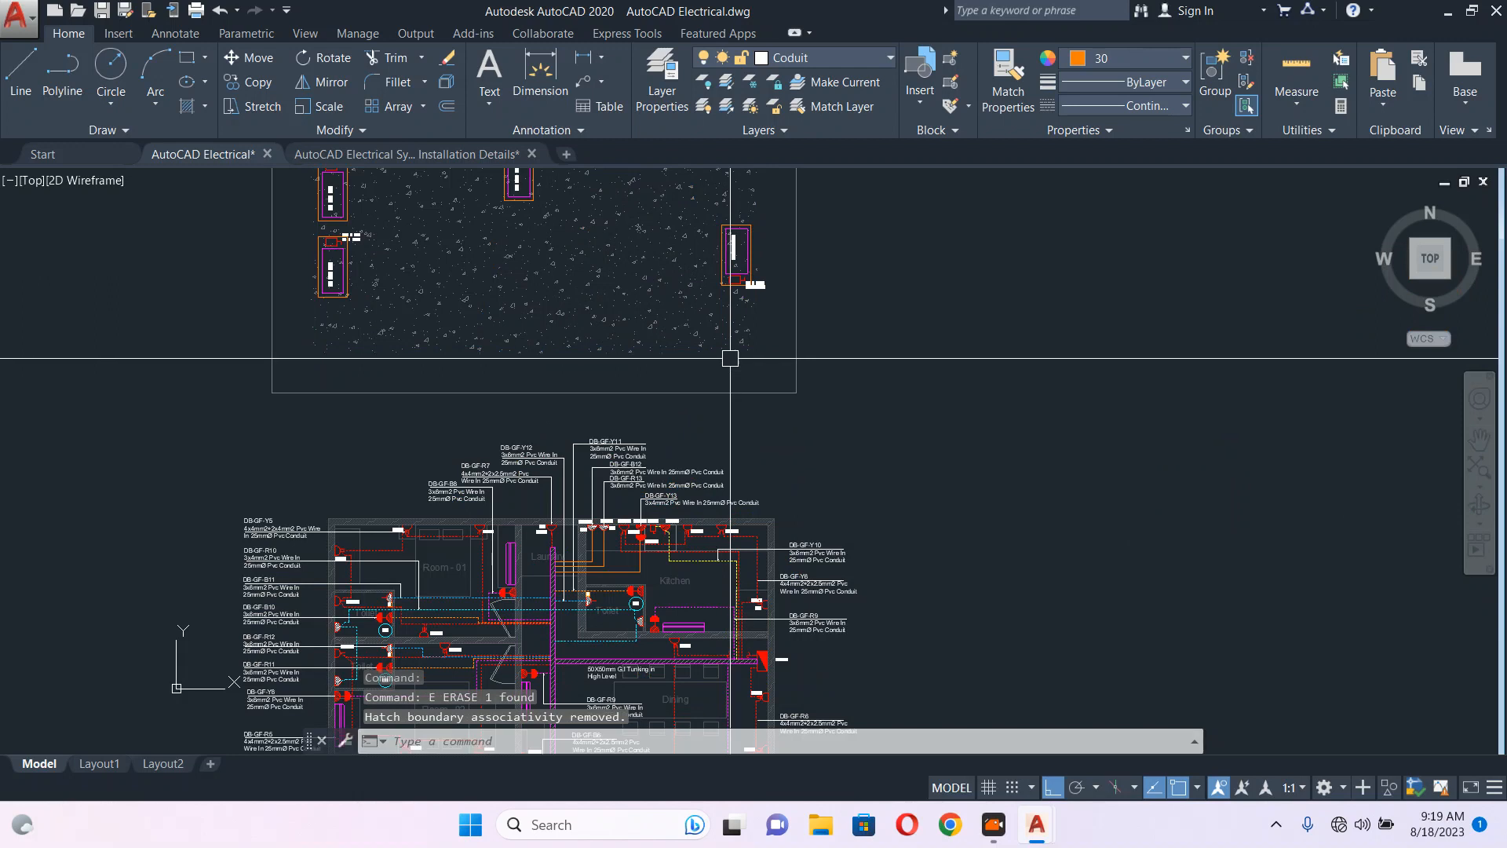
{"action": "left_click", "coordinate": [719, 334]}
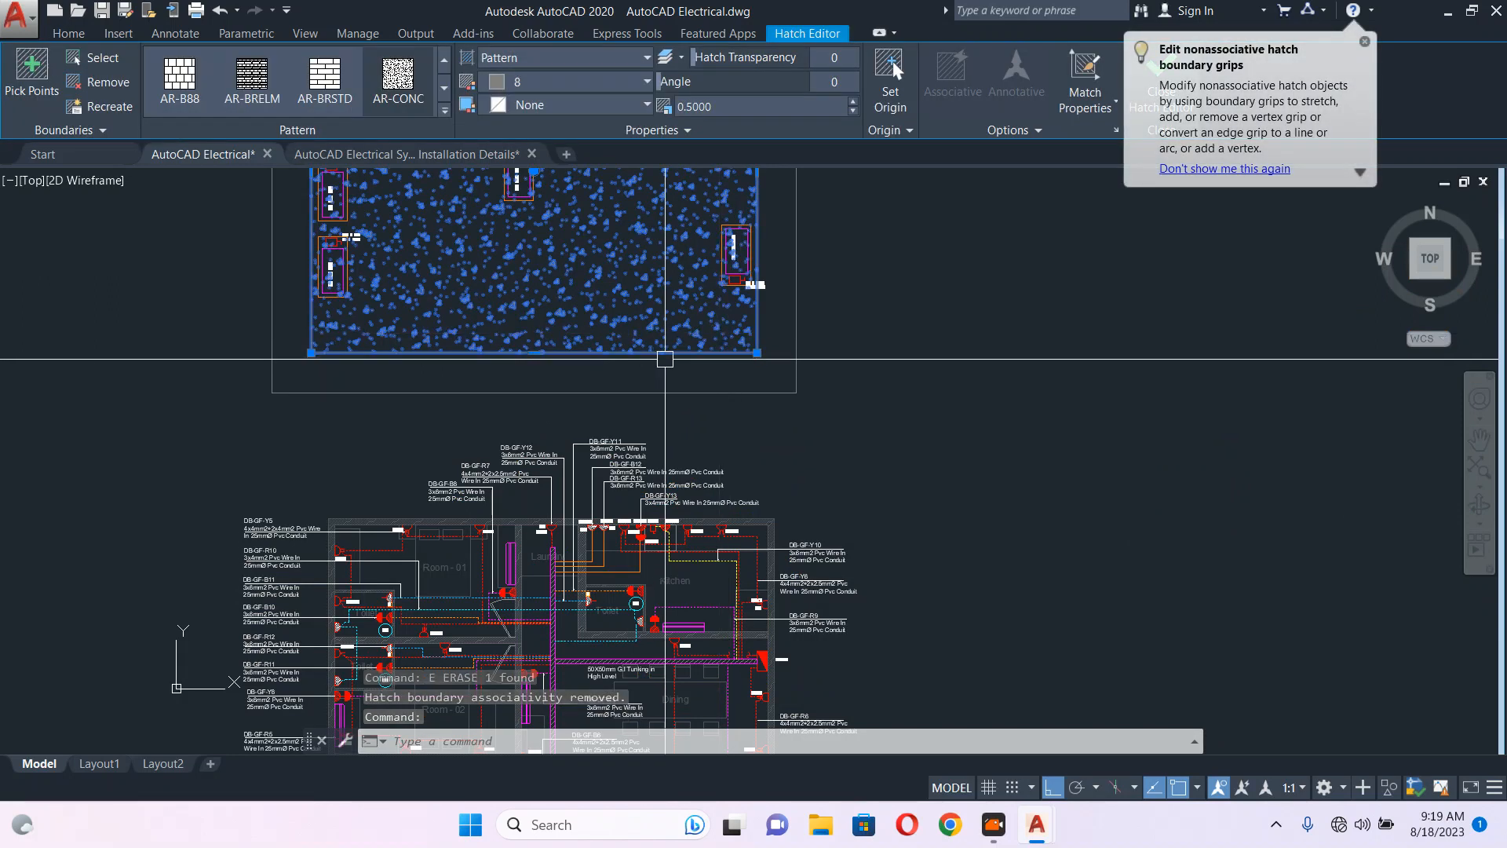
{"action": "type", "text": "e"}
{"action": "key", "text": "Return"}
- Hatch the enlarged roof boundary with the AR-CONC pattern at a scale of 1
{"action": "type", "text": "h"}
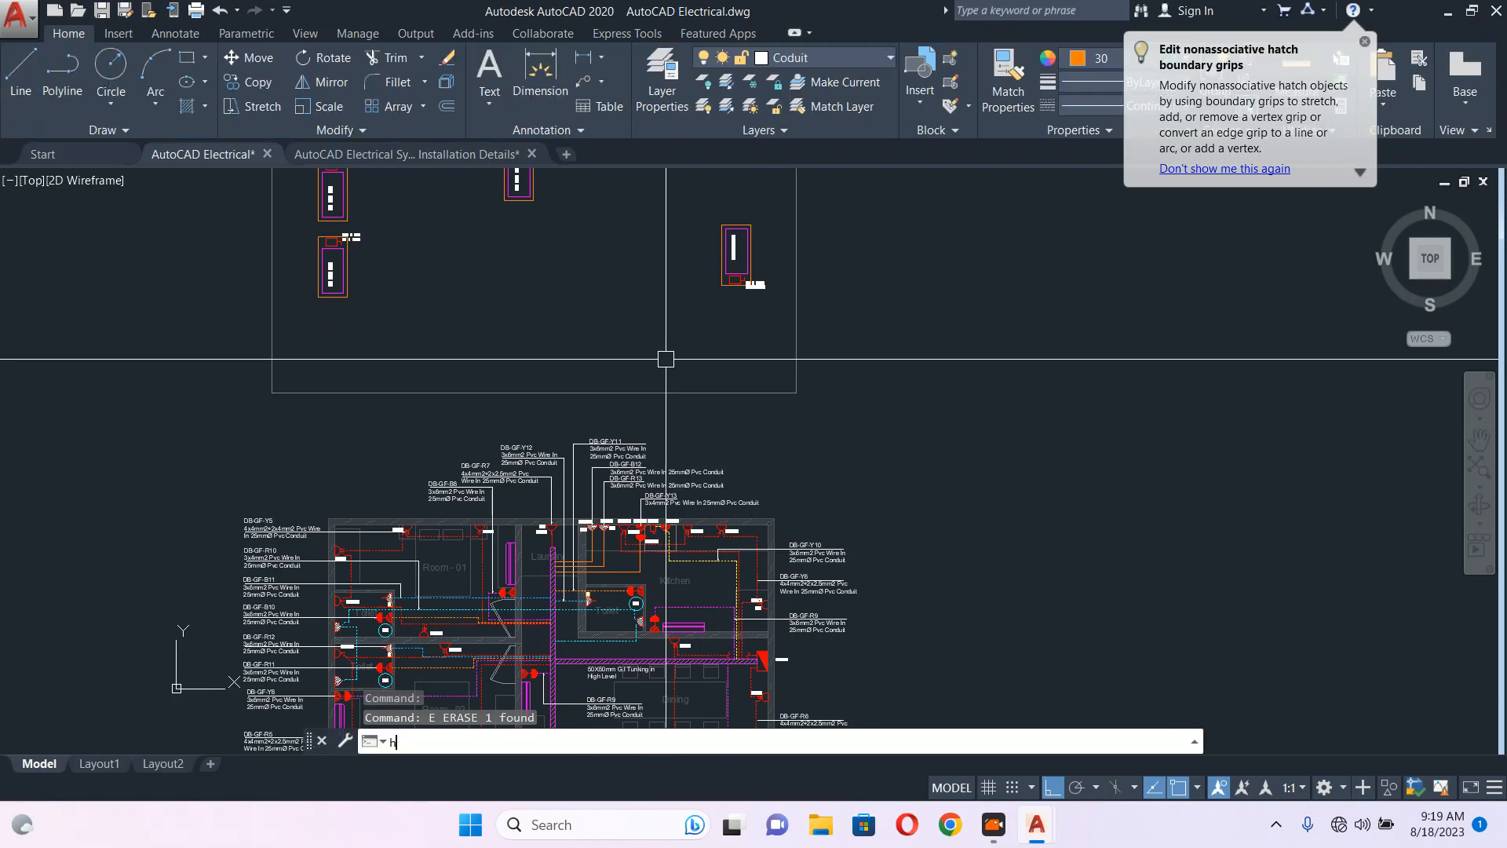
{"action": "key", "text": "Return"}
{"action": "left_click", "coordinate": [713, 393]}
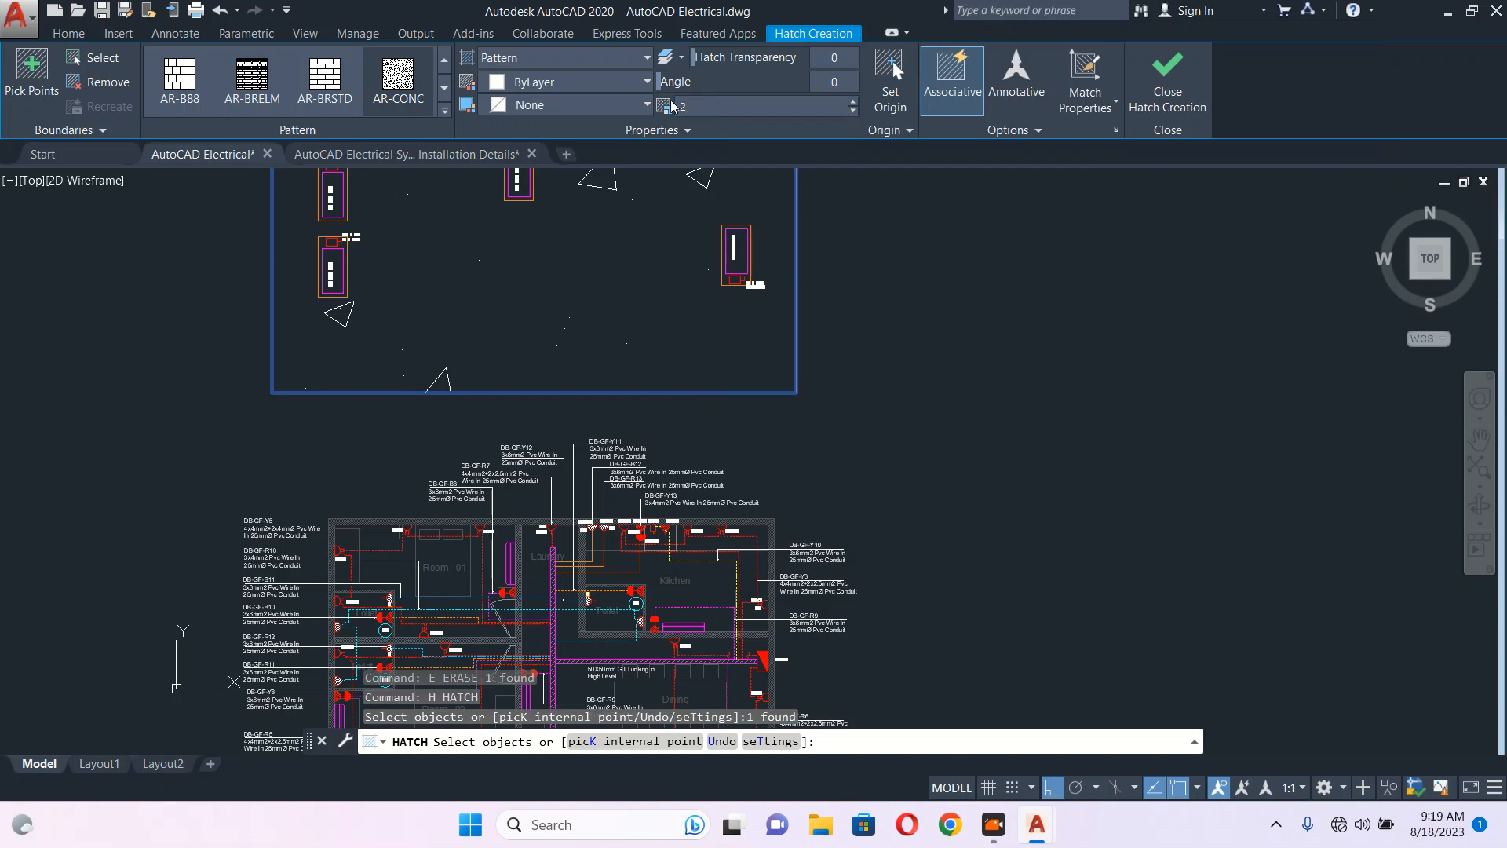
{"action": "key", "text": "Return"}
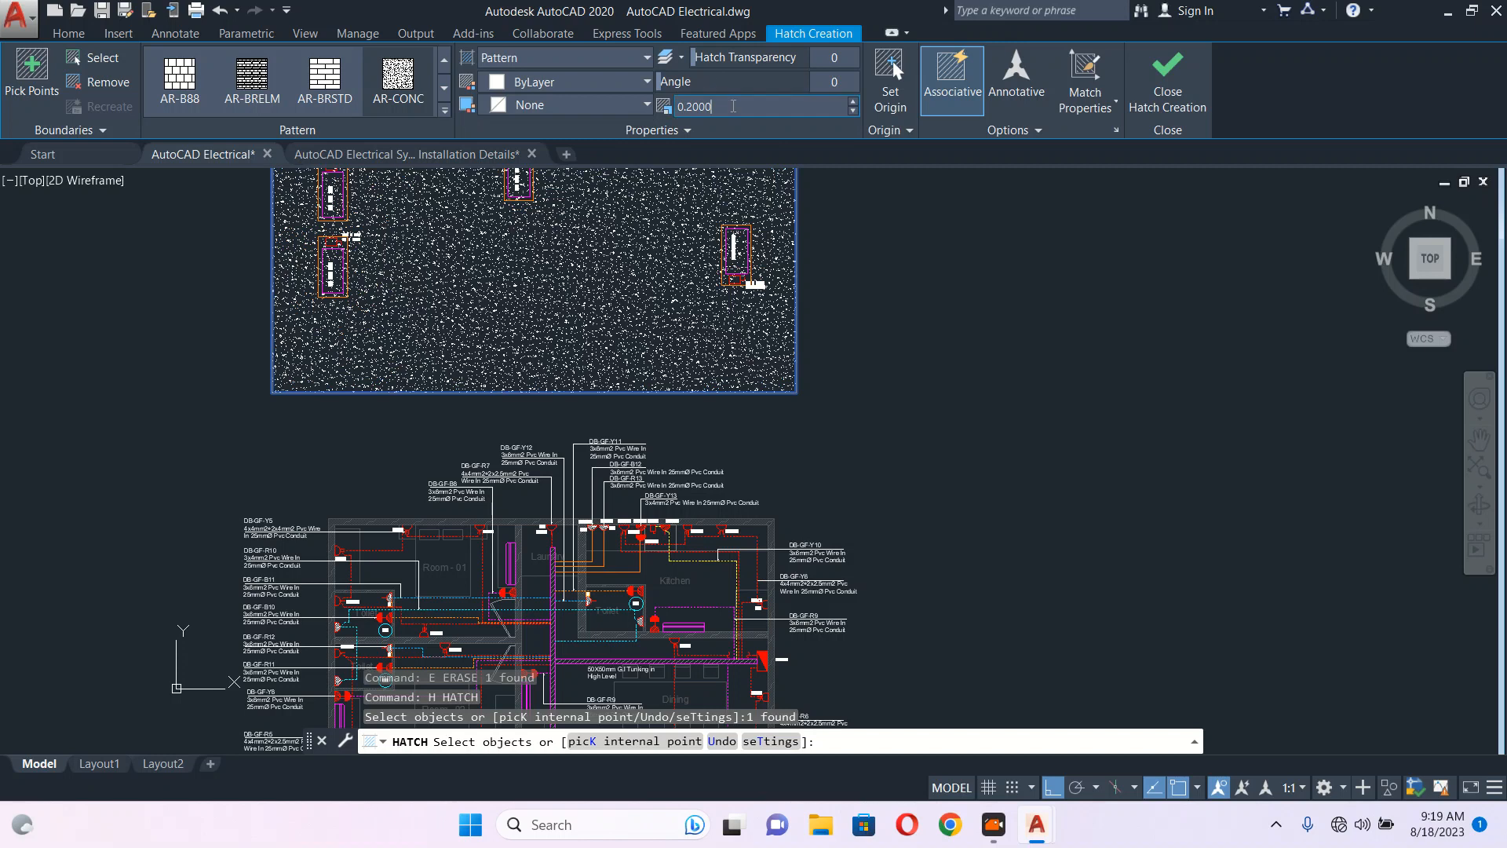
{"action": "key", "text": "Return"}
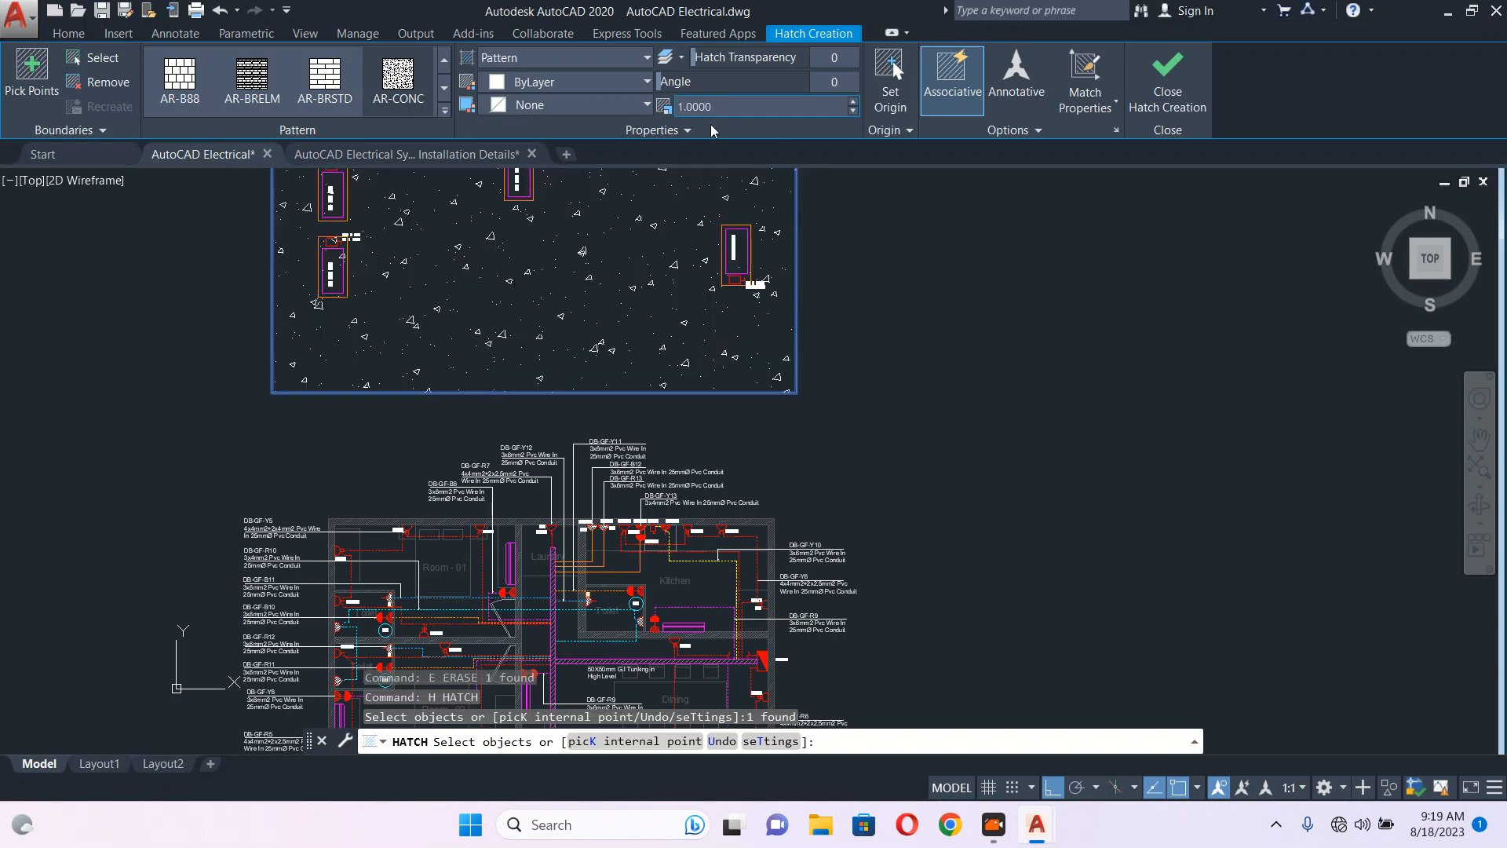
{"action": "key", "text": "Escape"}
- Change the colour of the new roof hatch to the dark grey index colour 8
{"action": "left_click", "coordinate": [643, 288]}
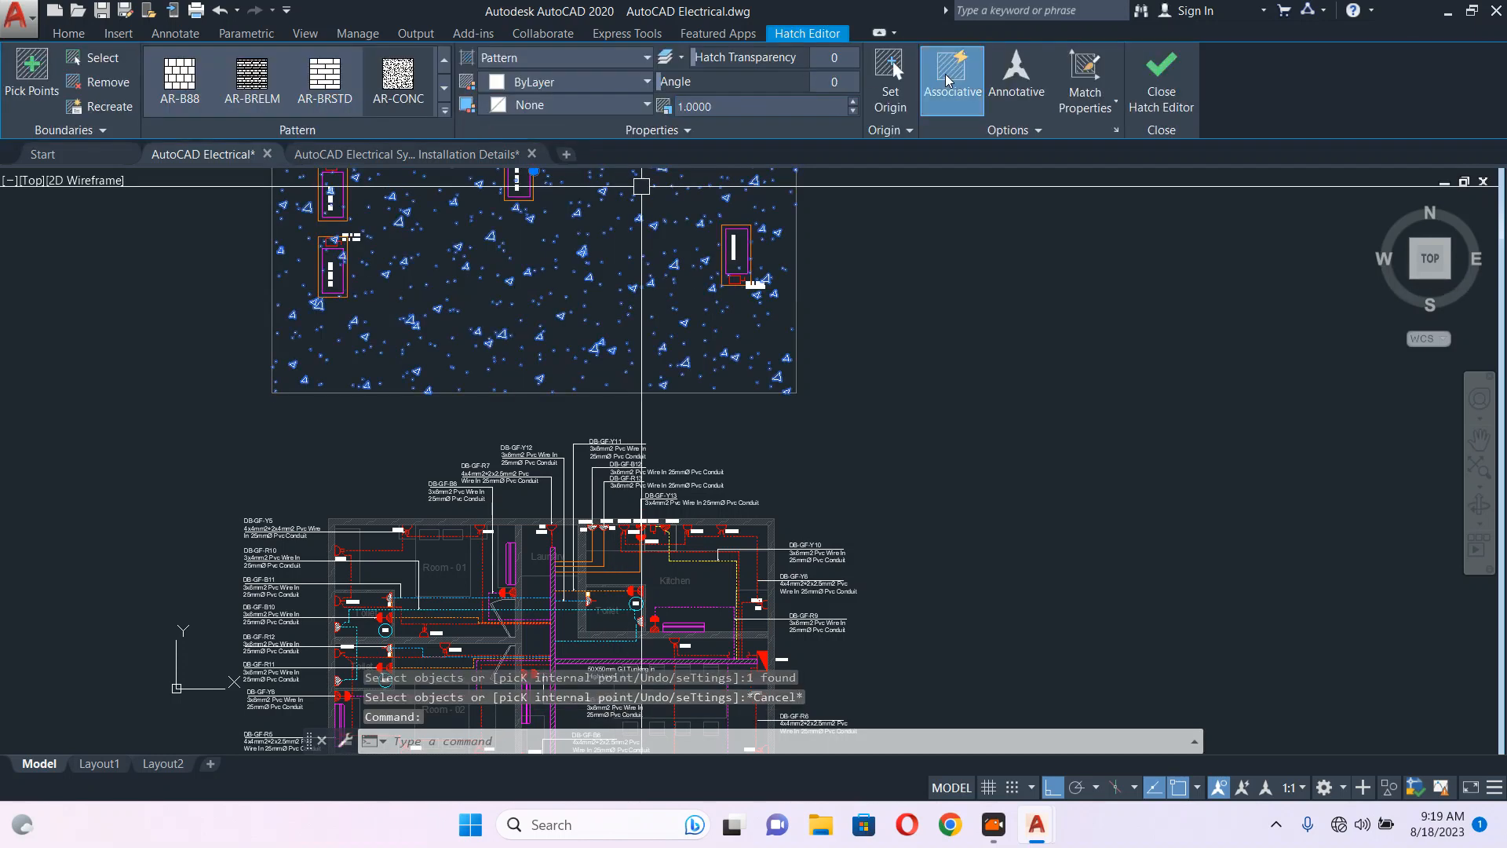
{"action": "left_click", "coordinate": [567, 83]}
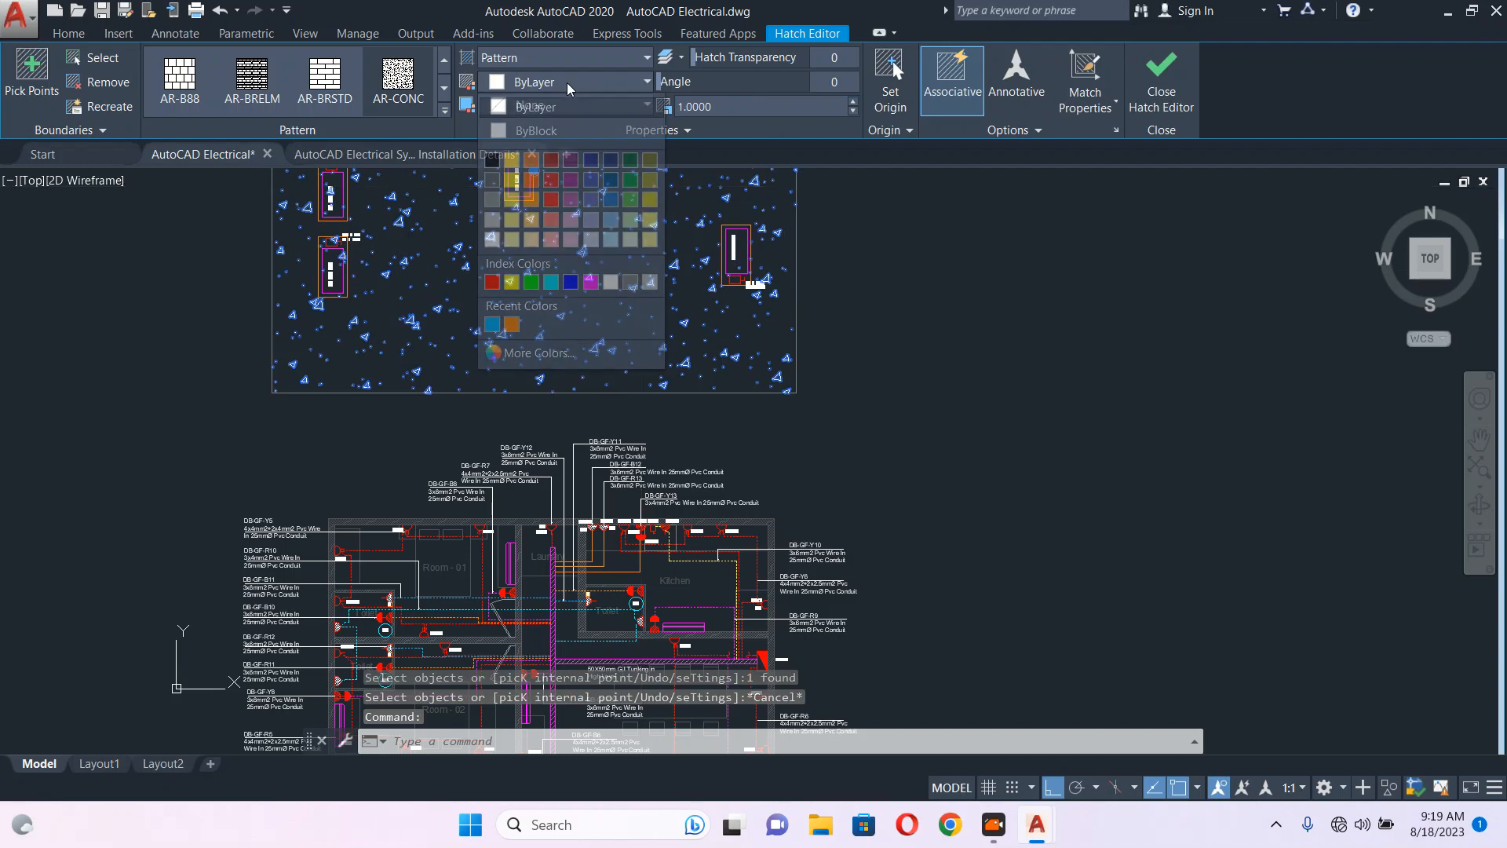
{"action": "left_click", "coordinate": [630, 283]}
{"action": "key", "text": "Escape"}
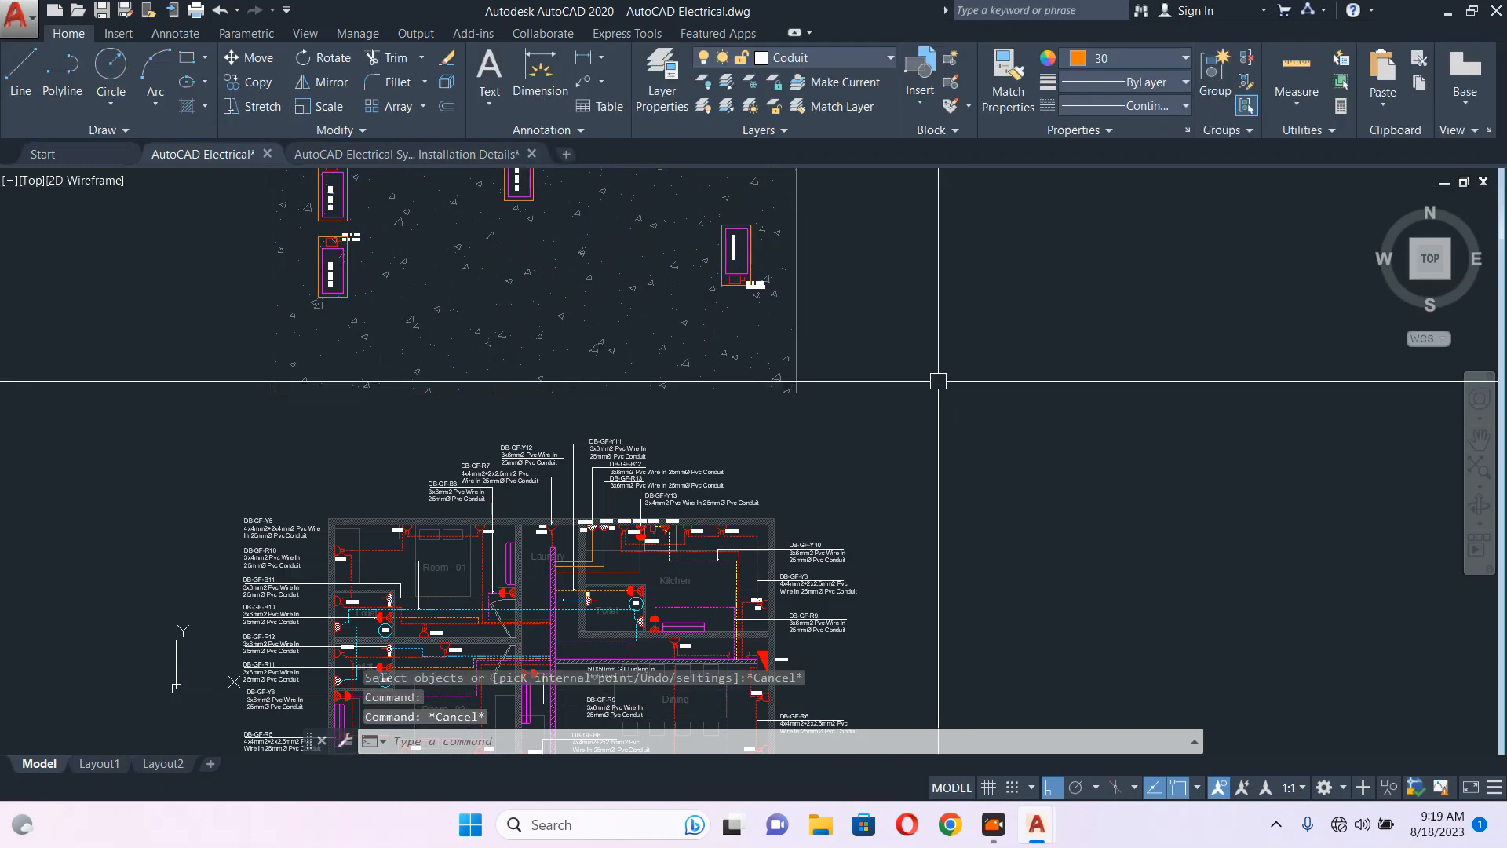
- Move the small rectangle from beneath the long orange bar up to the floor plan's lower outer wall, below the H:450 outlet
{"action": "scroll", "coordinate": [894, 349], "scroll_direction": "down", "scroll_amount": 4}
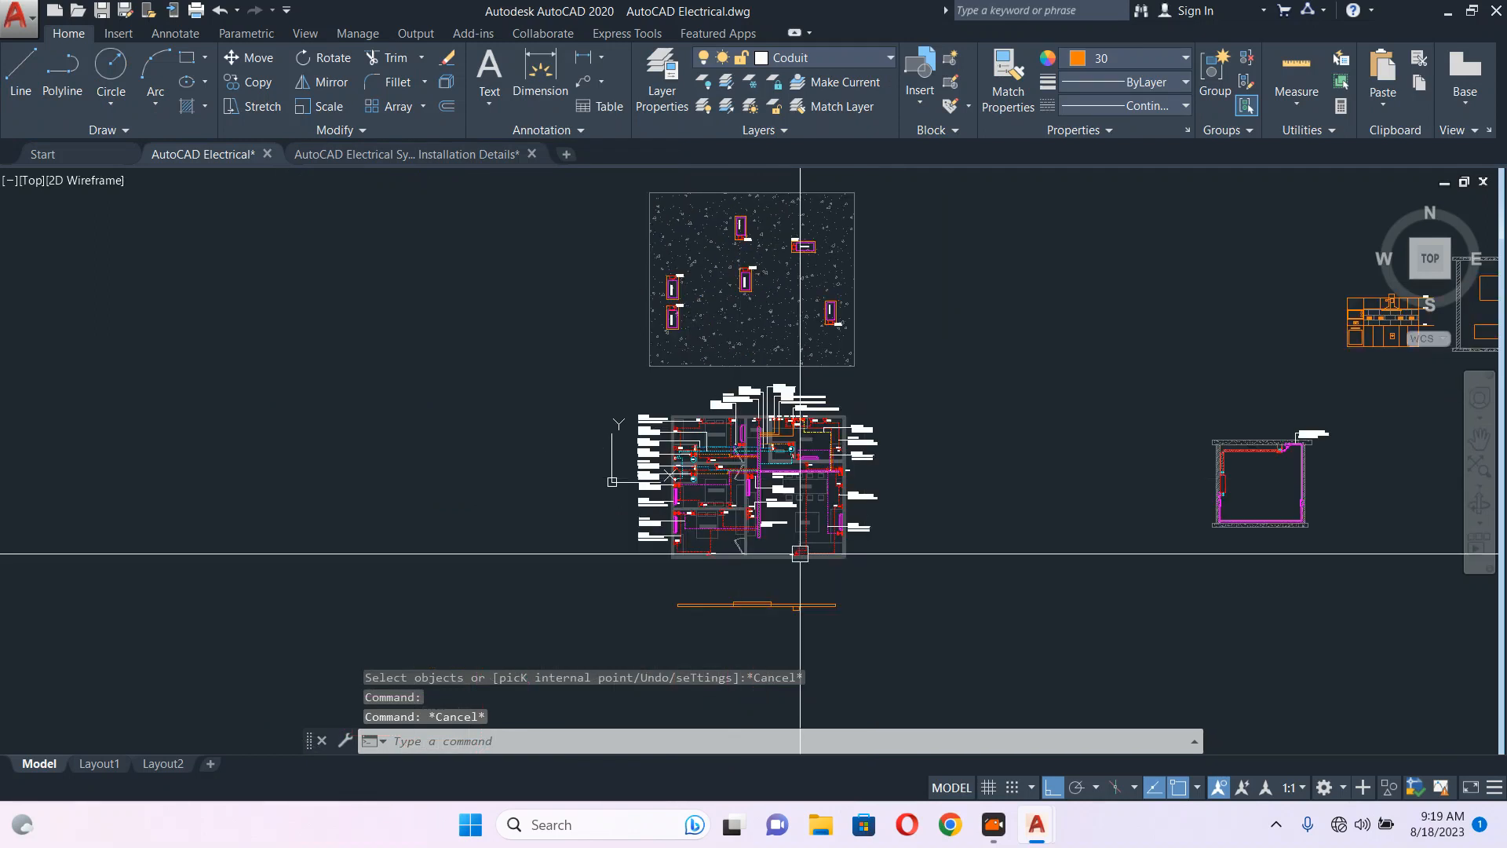
{"action": "middle_click_drag", "start_coordinate": [682, 413], "coordinate": [594, 312]}
{"action": "scroll", "coordinate": [727, 511], "scroll_direction": "up", "scroll_amount": 4}
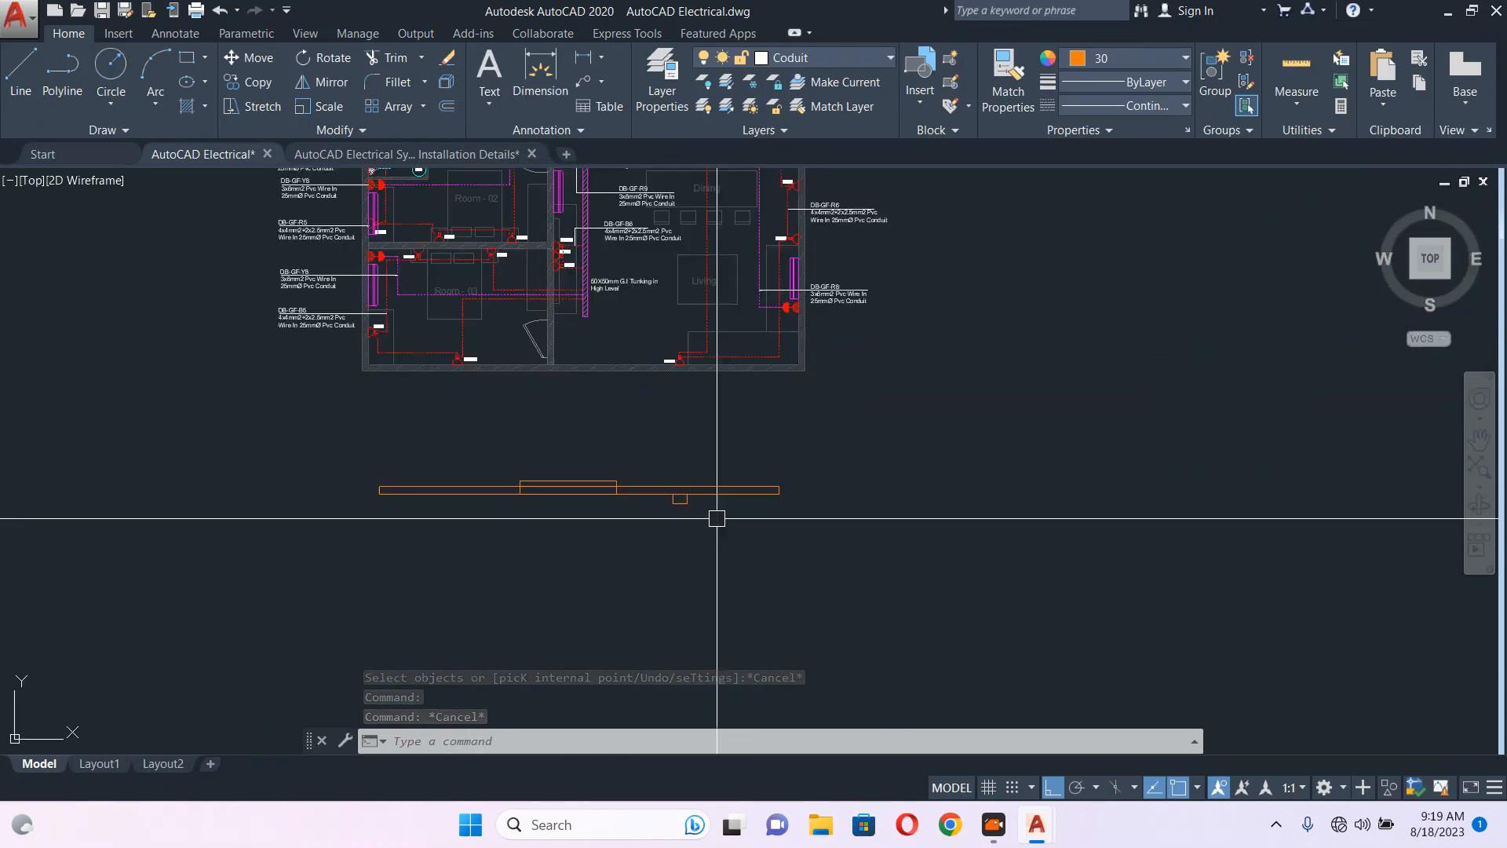
{"action": "scroll", "coordinate": [671, 528], "scroll_direction": "up", "scroll_amount": 4}
{"action": "left_click", "coordinate": [668, 524]}
{"action": "left_click", "coordinate": [748, 373]}
{"action": "middle_click_drag", "start_coordinate": [730, 370], "coordinate": [777, 428]}
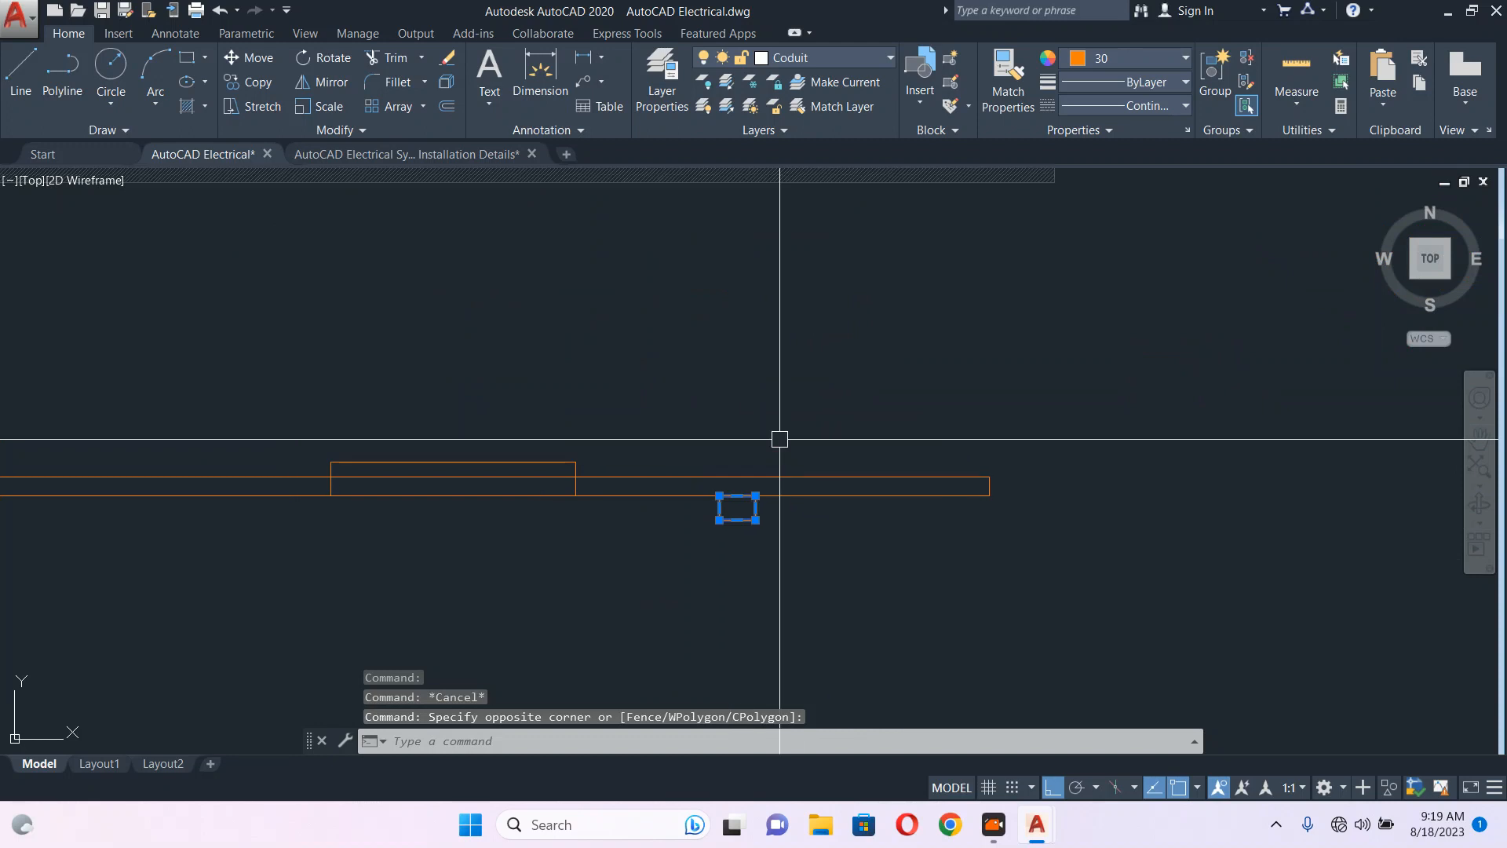
{"action": "type", "text": "m"}
{"action": "key", "text": "Return"}
{"action": "left_click", "coordinate": [737, 506]}
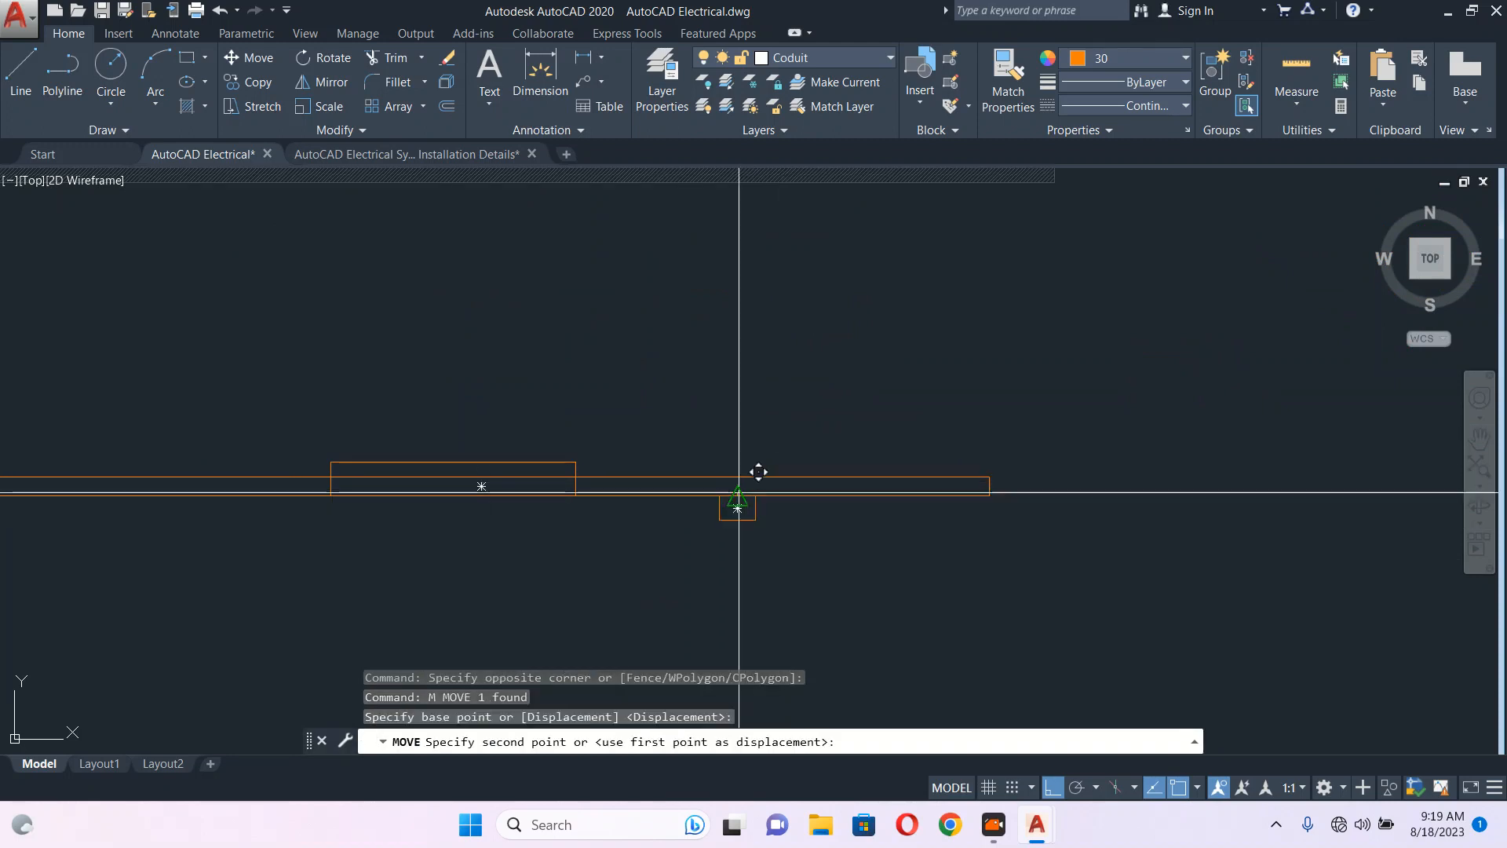
{"action": "middle_click_drag", "start_coordinate": [718, 264], "coordinate": [769, 437]}
{"action": "key", "text": "Escape"}
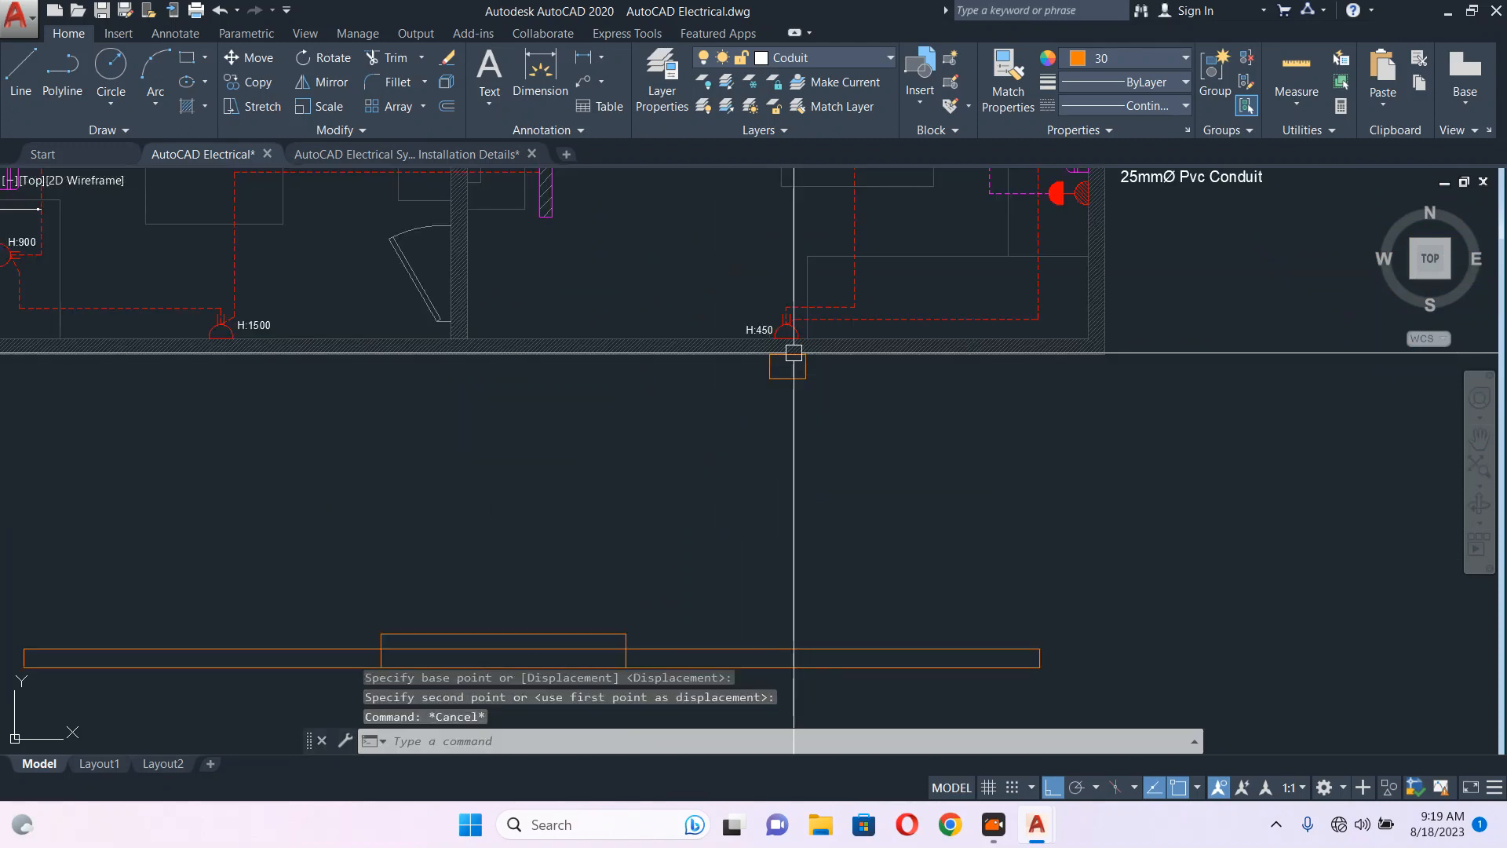
{"action": "scroll", "coordinate": [761, 324], "scroll_direction": "down", "scroll_amount": 2}
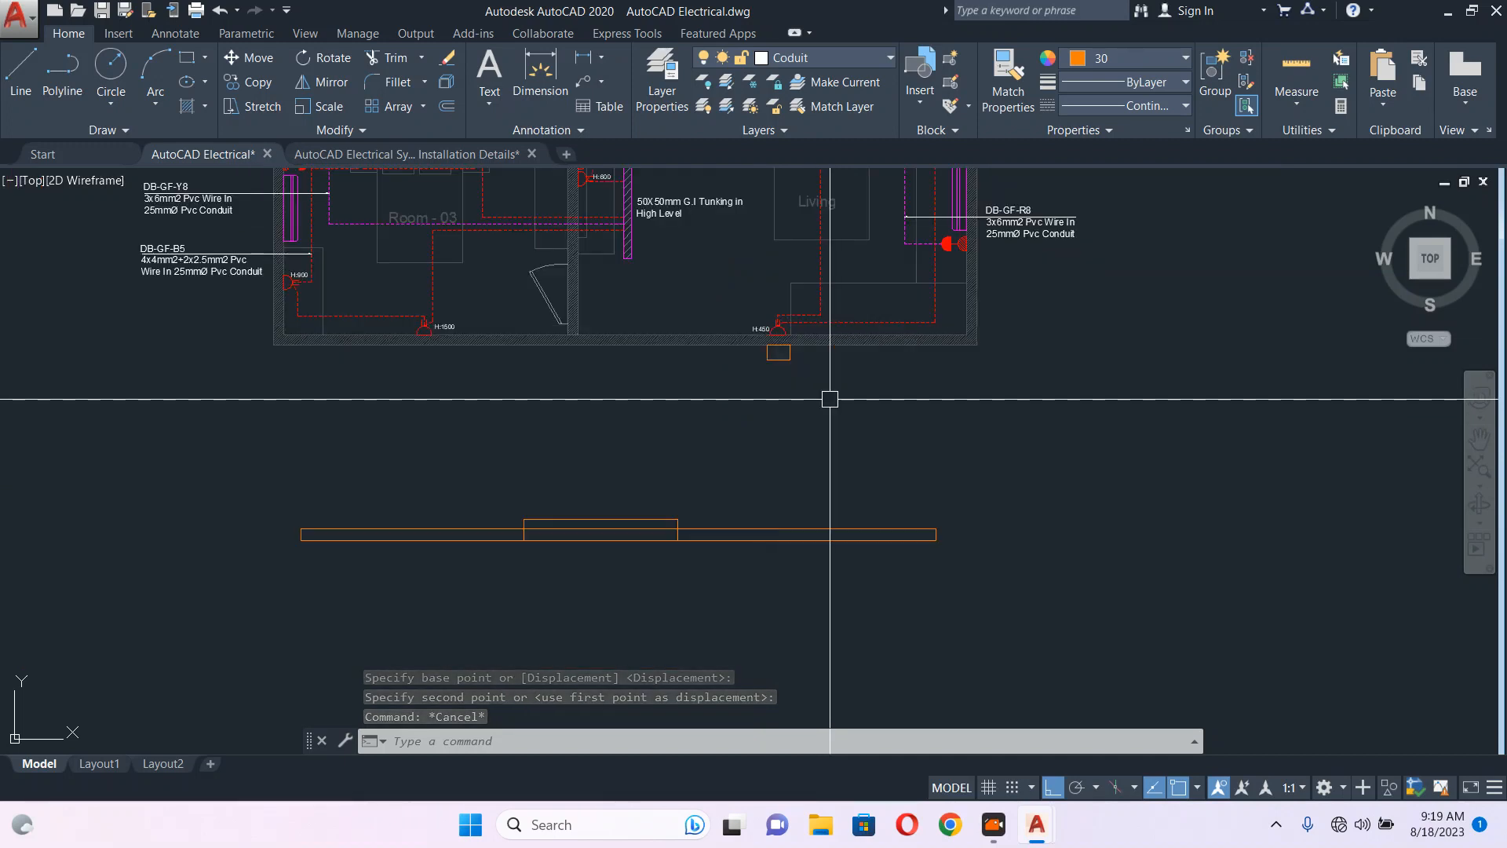
- Undo the move of the small rectangle
{"action": "left_click", "coordinate": [780, 355]}
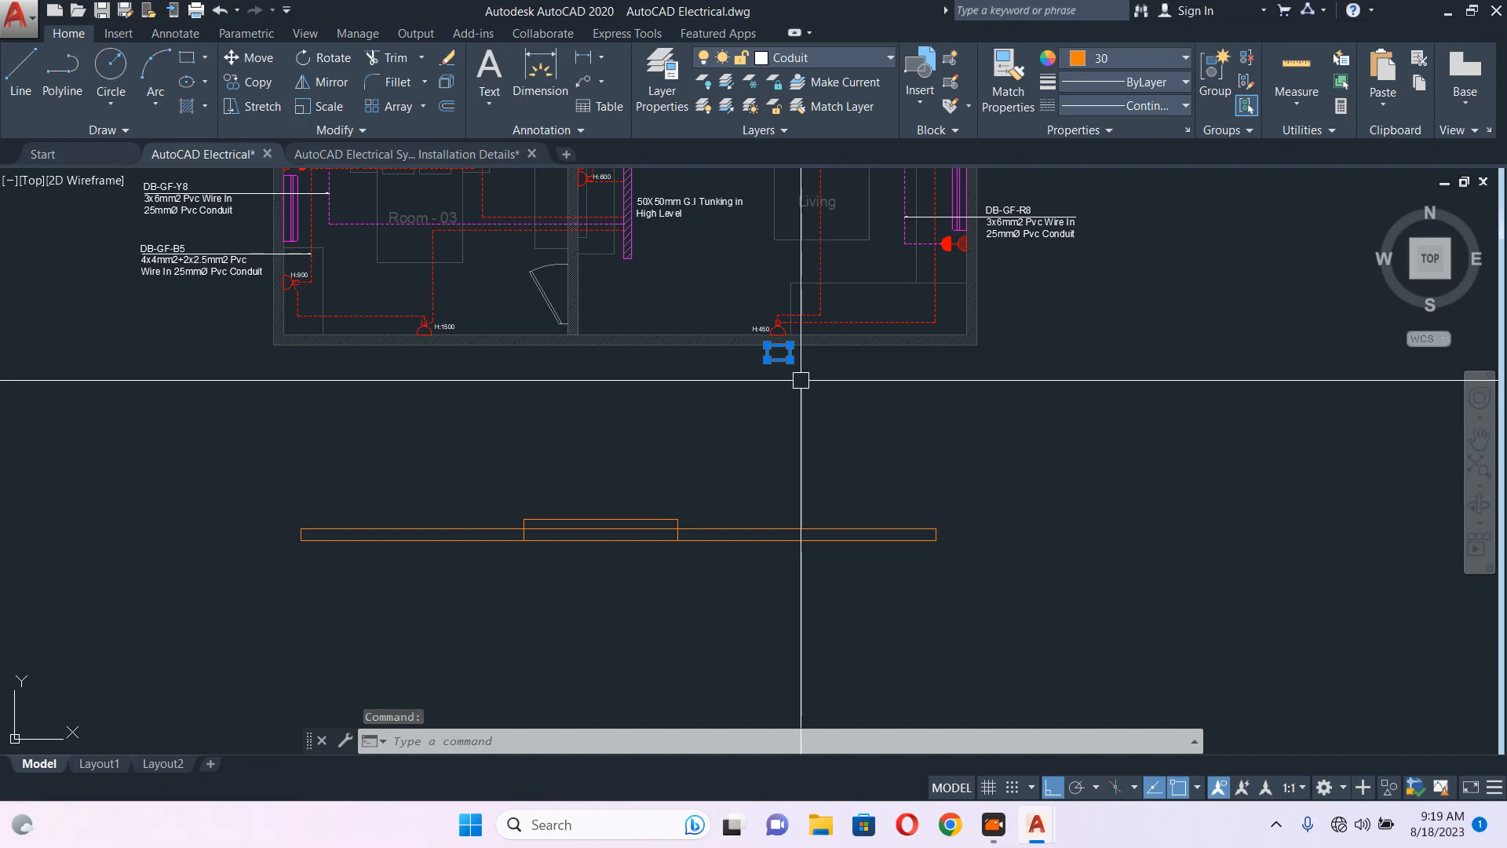
{"action": "key", "text": "ctrl+z"}
{"action": "key", "text": "ctrl+z"}
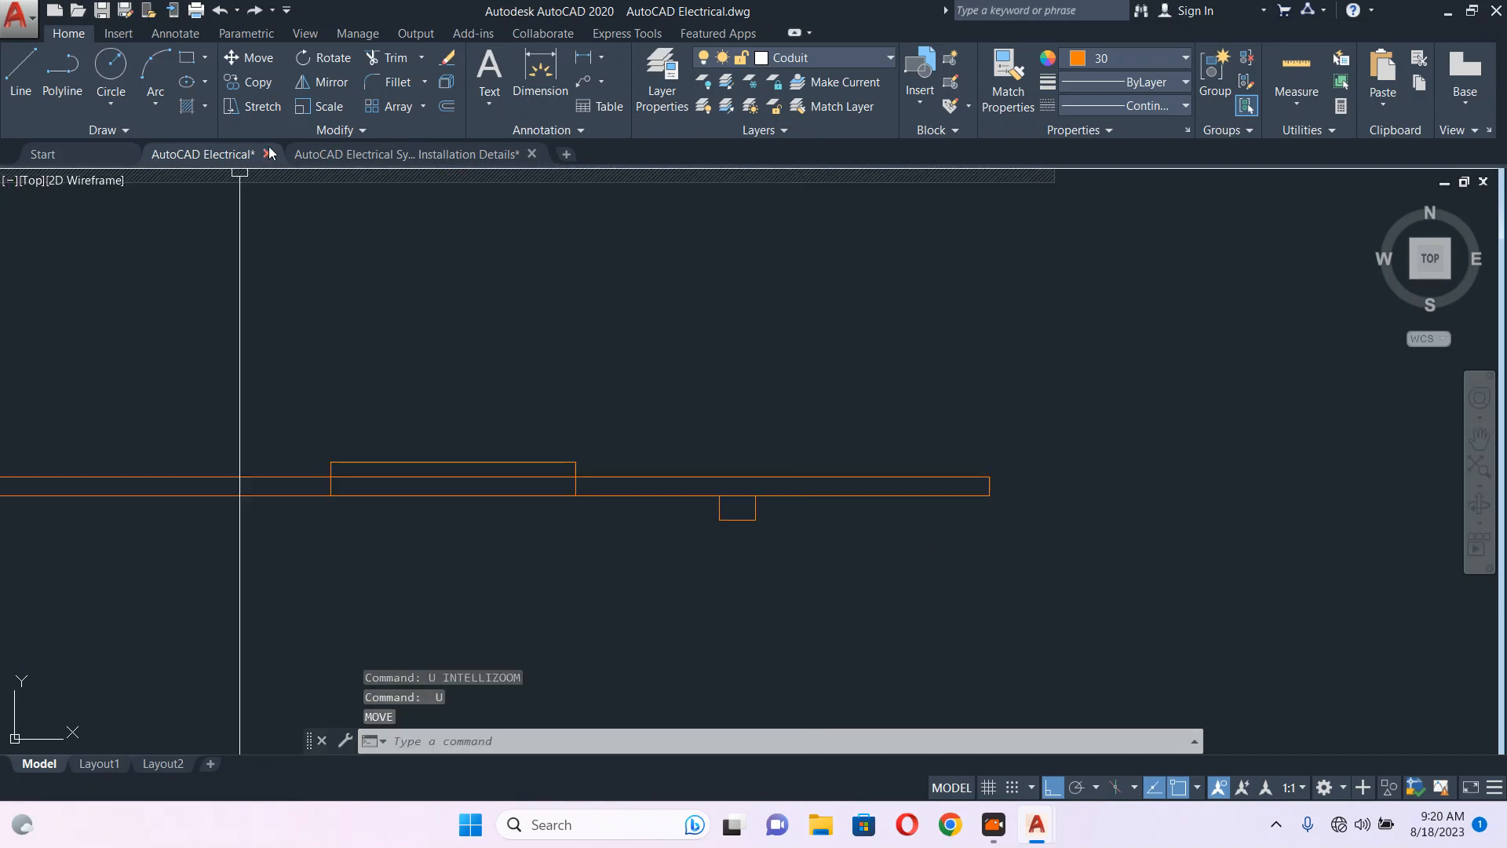
- Switch to the AutoCAD Electrical Symbol & Installation Details drawing and find the MSB schematic diagram among the details
{"action": "left_click", "coordinate": [334, 154]}
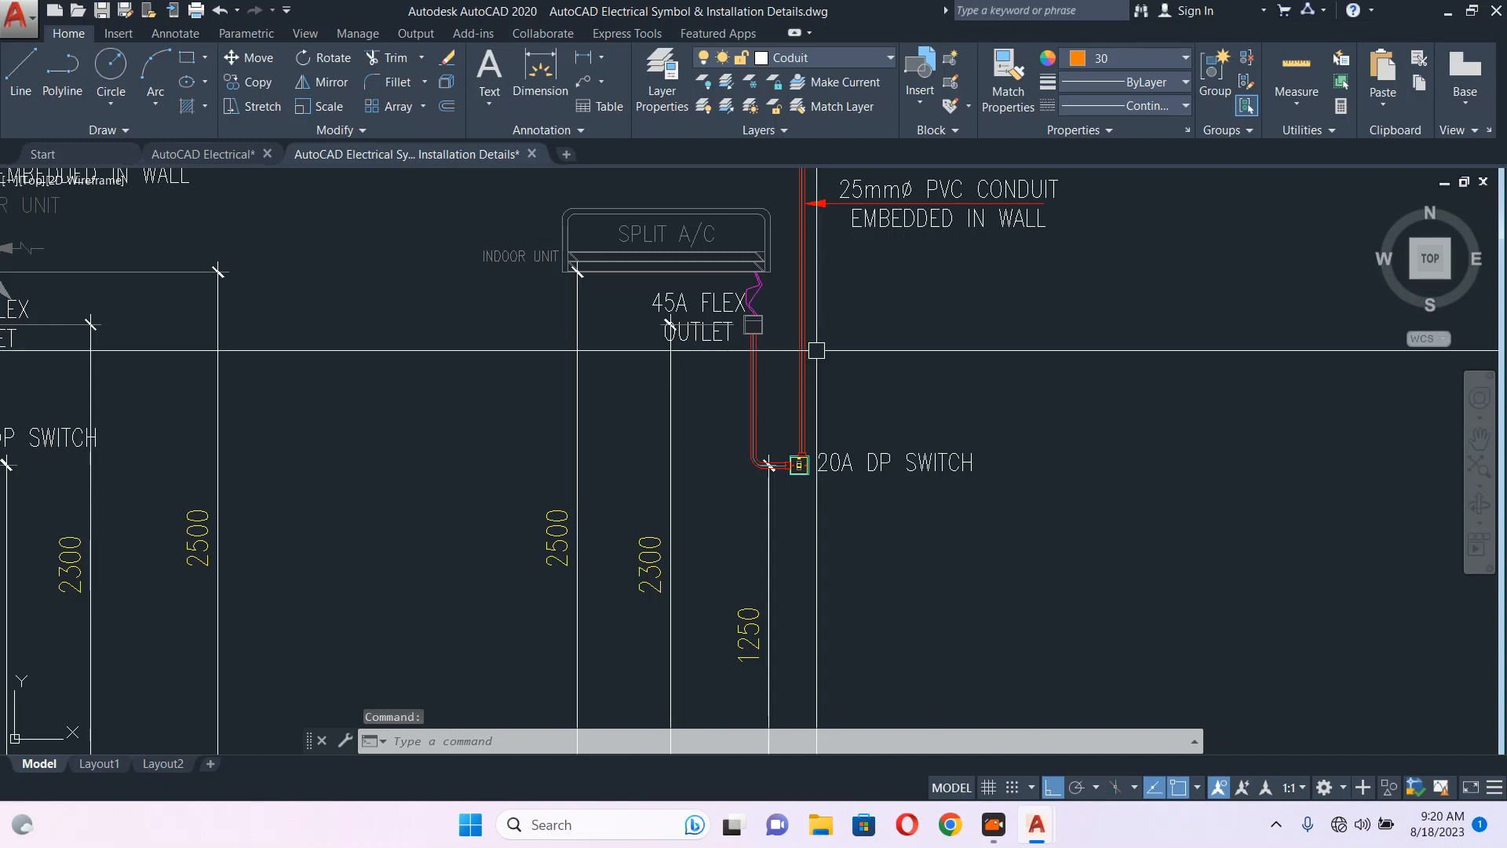
{"action": "scroll", "coordinate": [817, 350], "scroll_direction": "down", "scroll_amount": 5}
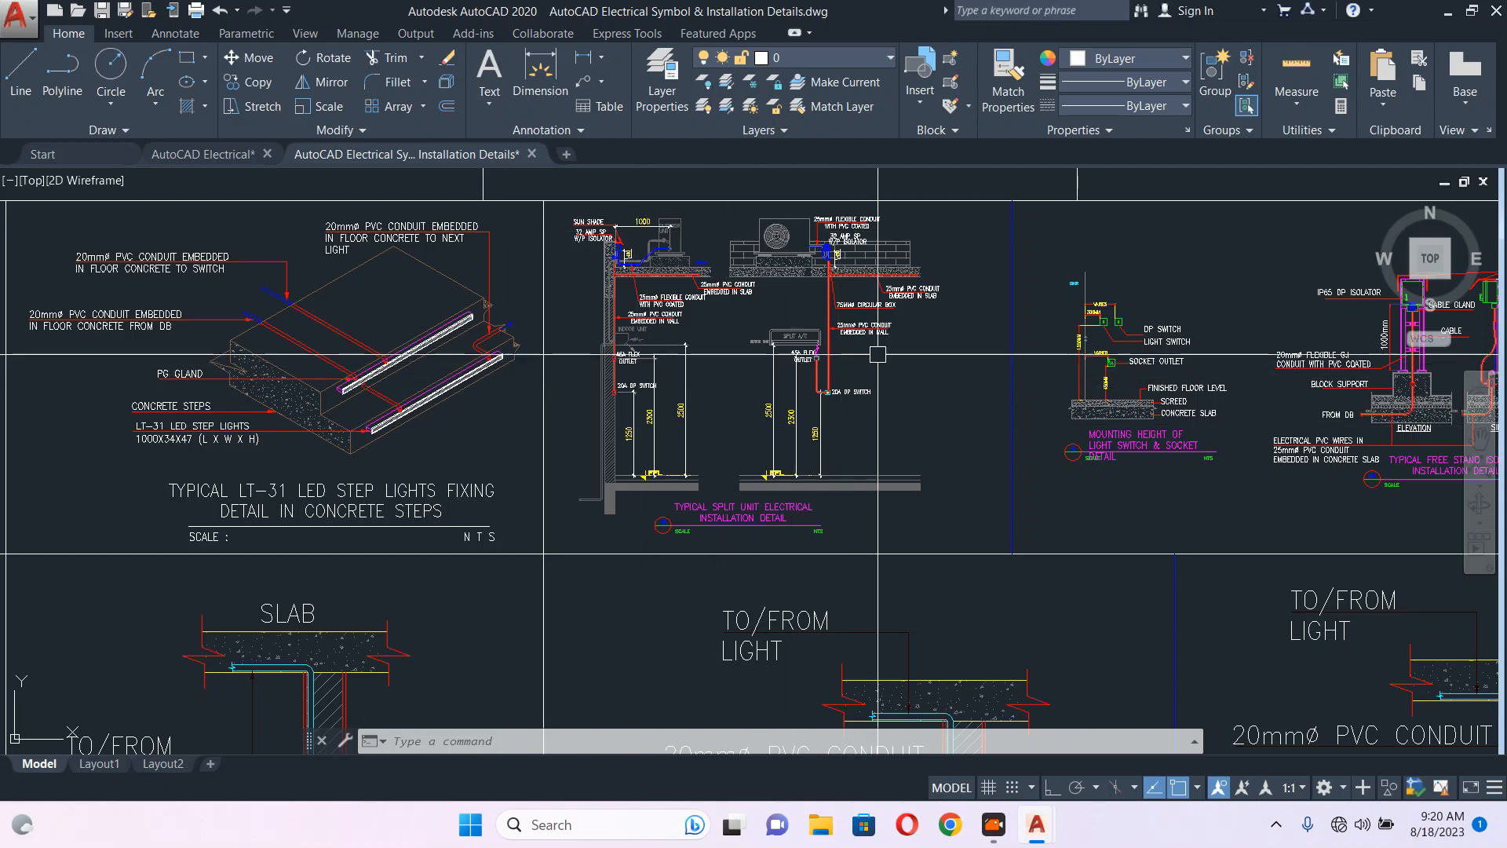
{"action": "scroll", "coordinate": [938, 369], "scroll_direction": "down", "scroll_amount": 5}
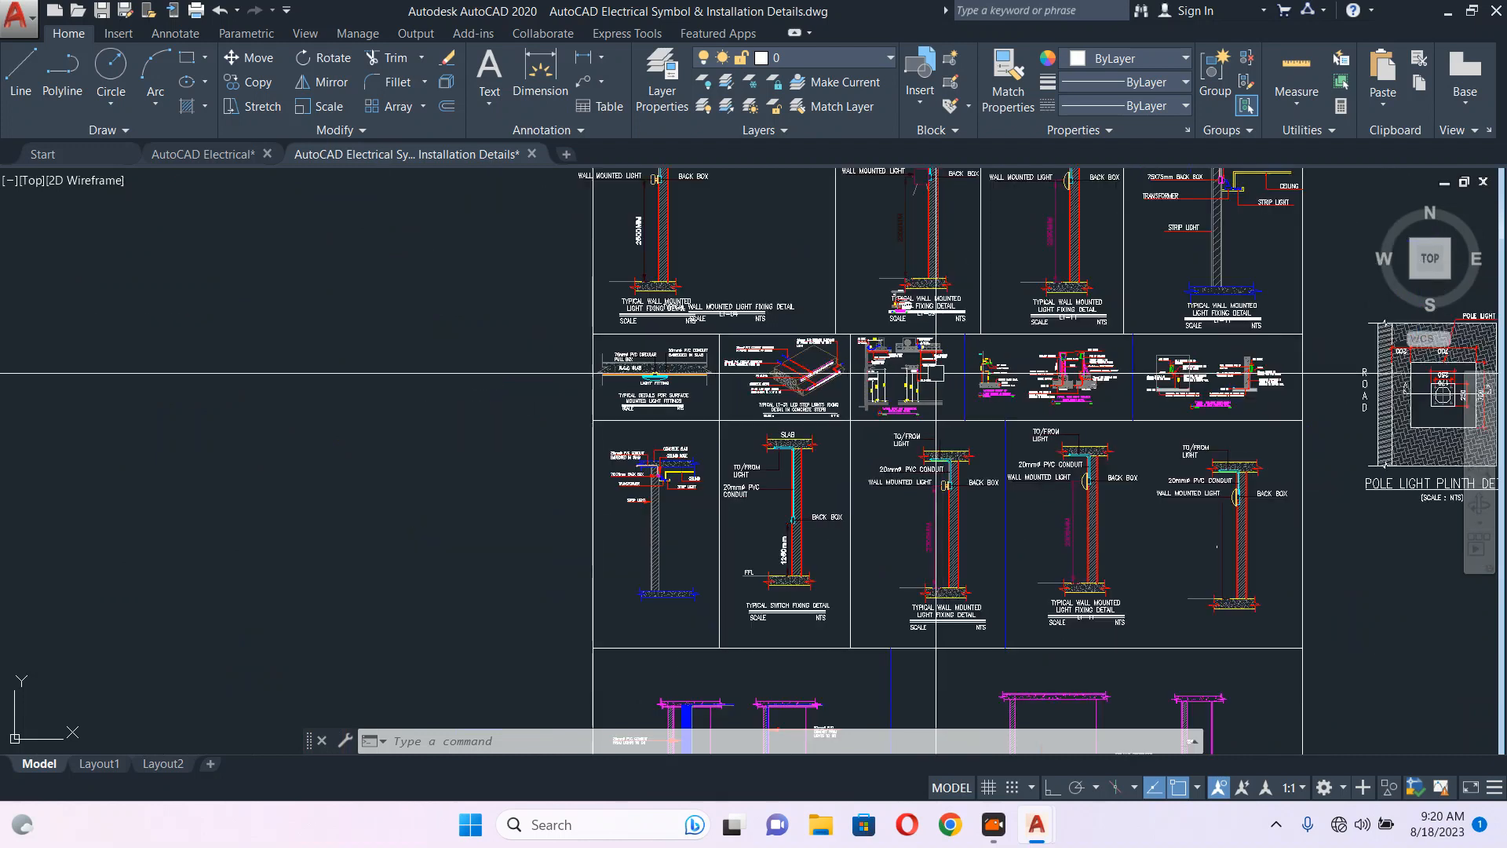
{"action": "scroll", "coordinate": [913, 372], "scroll_direction": "down", "scroll_amount": 5}
{"action": "middle_click_drag", "start_coordinate": [502, 442], "coordinate": [913, 347]}
{"action": "scroll", "coordinate": [595, 408], "scroll_direction": "down", "scroll_amount": 4}
{"action": "middle_click_drag", "start_coordinate": [315, 403], "coordinate": [667, 401]}
{"action": "mouse_move", "coordinate": [330, 448]}
{"action": "middle_mouse_down"}
{"action": "mouse_move", "coordinate": [491, 400]}
{"action": "mouse_move", "coordinate": [615, 340]}
{"action": "middle_mouse_up"}
{"action": "scroll", "coordinate": [583, 369], "scroll_direction": "down", "scroll_amount": 3}
{"action": "scroll", "coordinate": [615, 349], "scroll_direction": "down", "scroll_amount": 2}
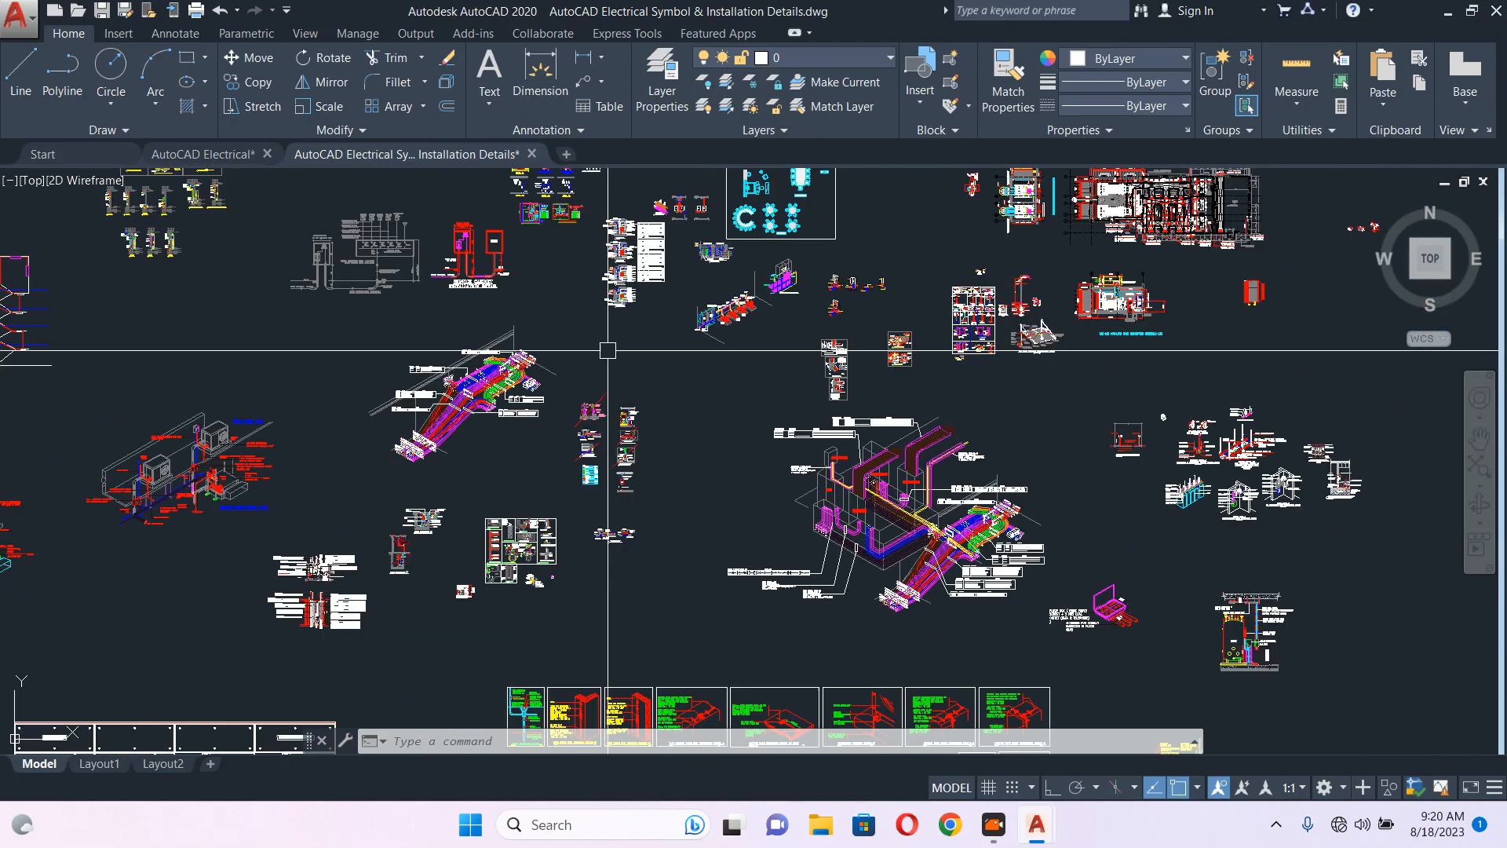
{"action": "scroll", "coordinate": [324, 245], "scroll_direction": "up", "scroll_amount": 7}
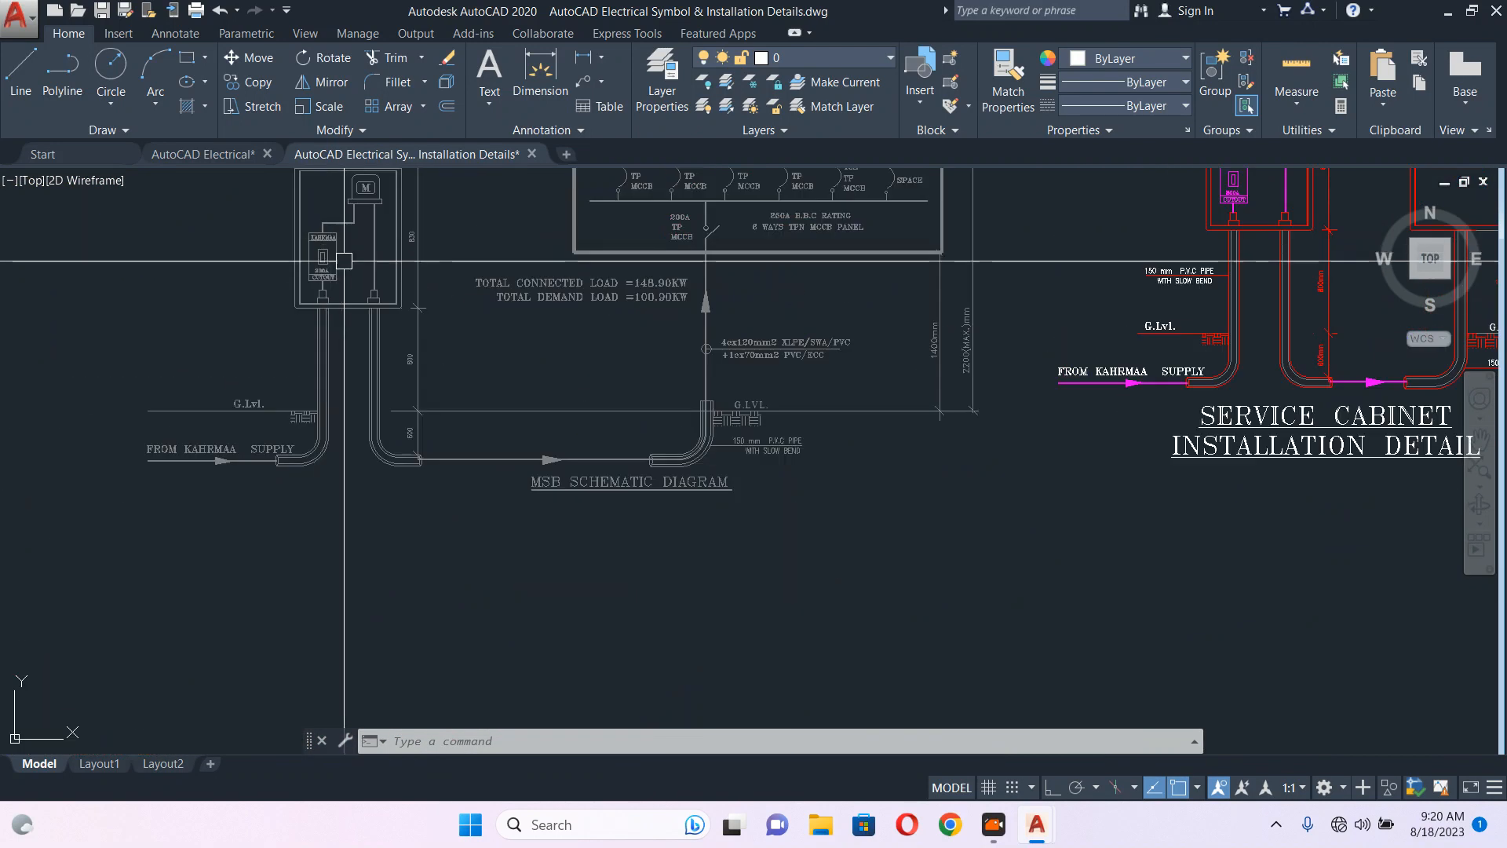
- Examine the boundary-wall service cabinet, its incoming supply pipes below ground level and the PVC pipe with slow bend
{"action": "scroll", "coordinate": [433, 328], "scroll_direction": "up", "scroll_amount": 3}
{"action": "middle_click_drag", "start_coordinate": [434, 328], "coordinate": [471, 389]}
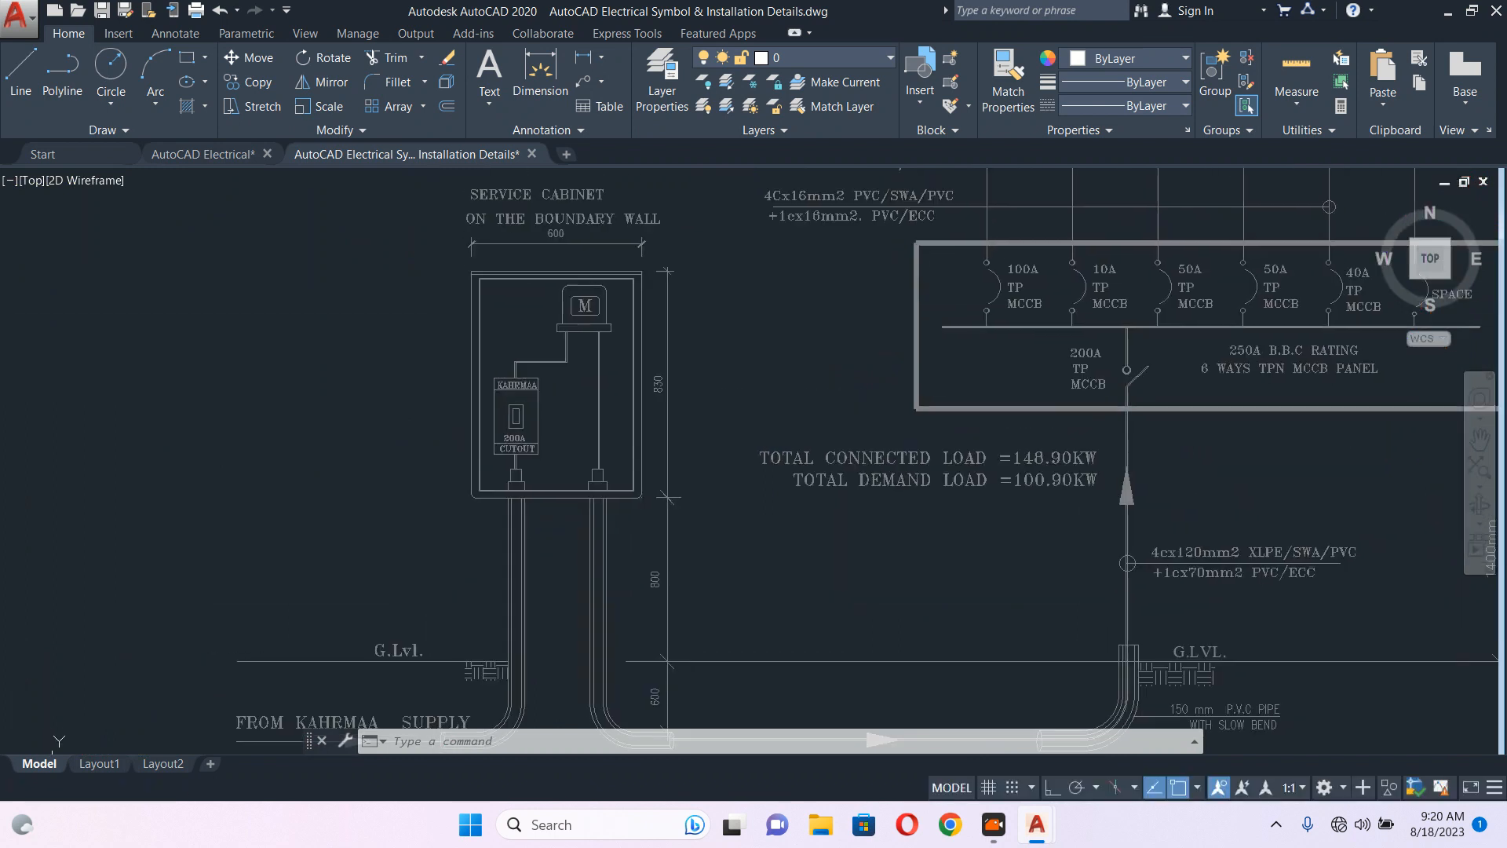
{"action": "middle_click_drag", "start_coordinate": [542, 439], "coordinate": [577, 298]}
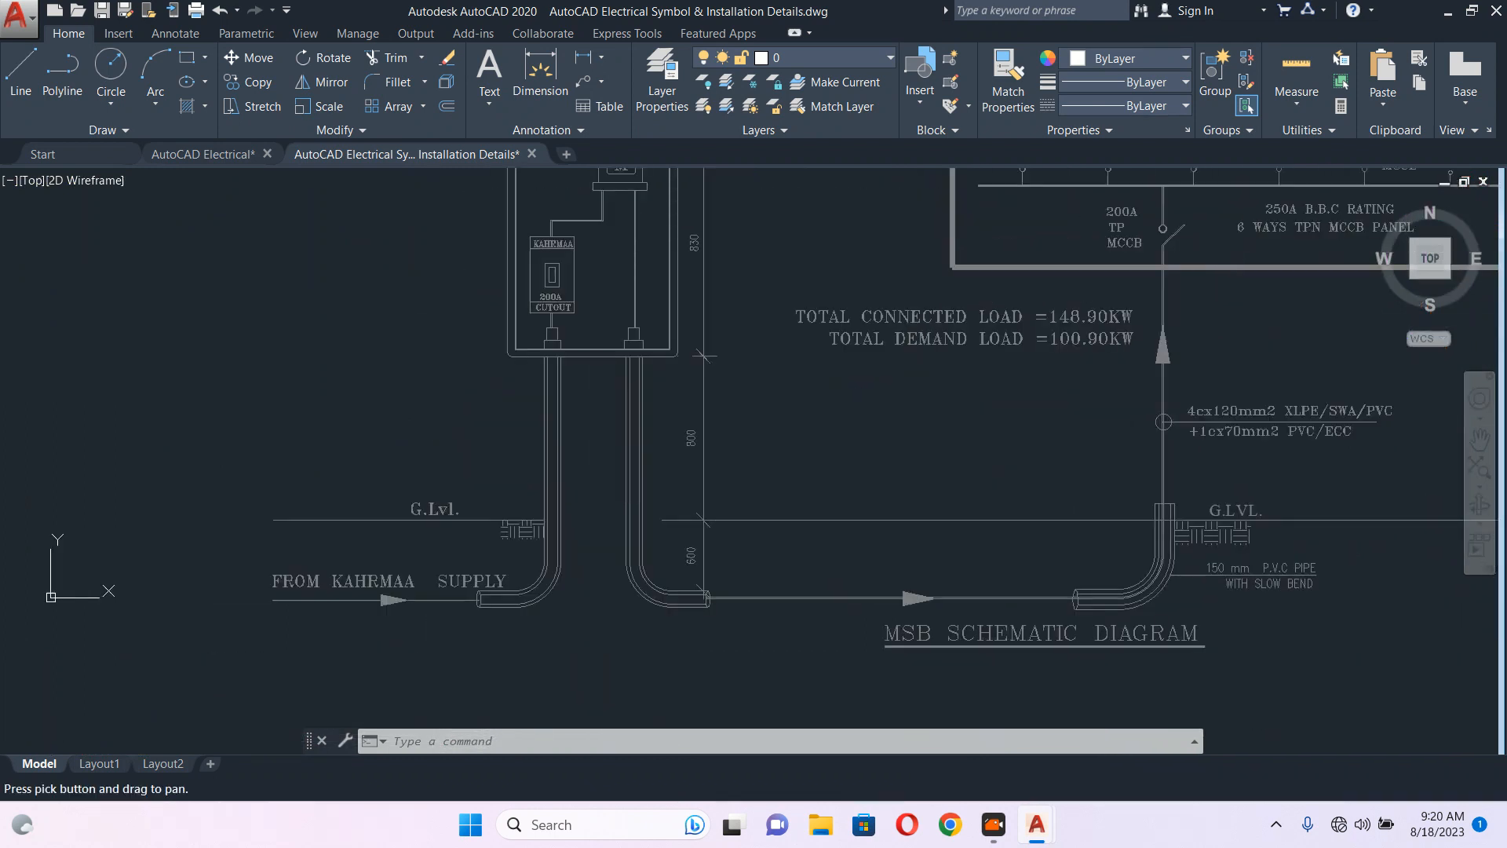
{"action": "scroll", "coordinate": [360, 633], "scroll_direction": "up", "scroll_amount": 4}
{"action": "scroll", "coordinate": [151, 537], "scroll_direction": "down", "scroll_amount": 2}
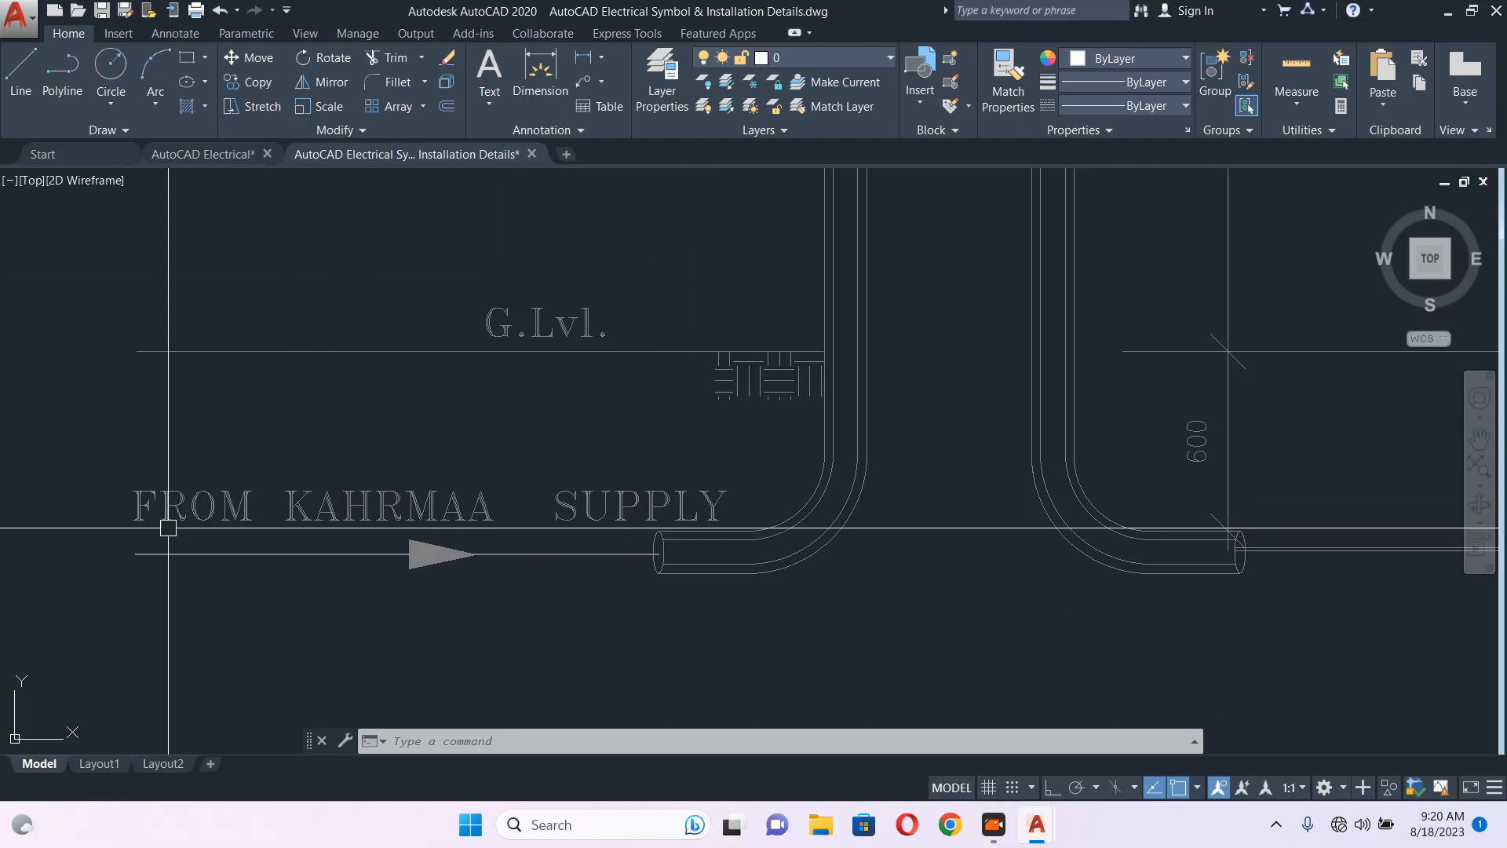
{"action": "scroll", "coordinate": [517, 548], "scroll_direction": "down", "scroll_amount": 1}
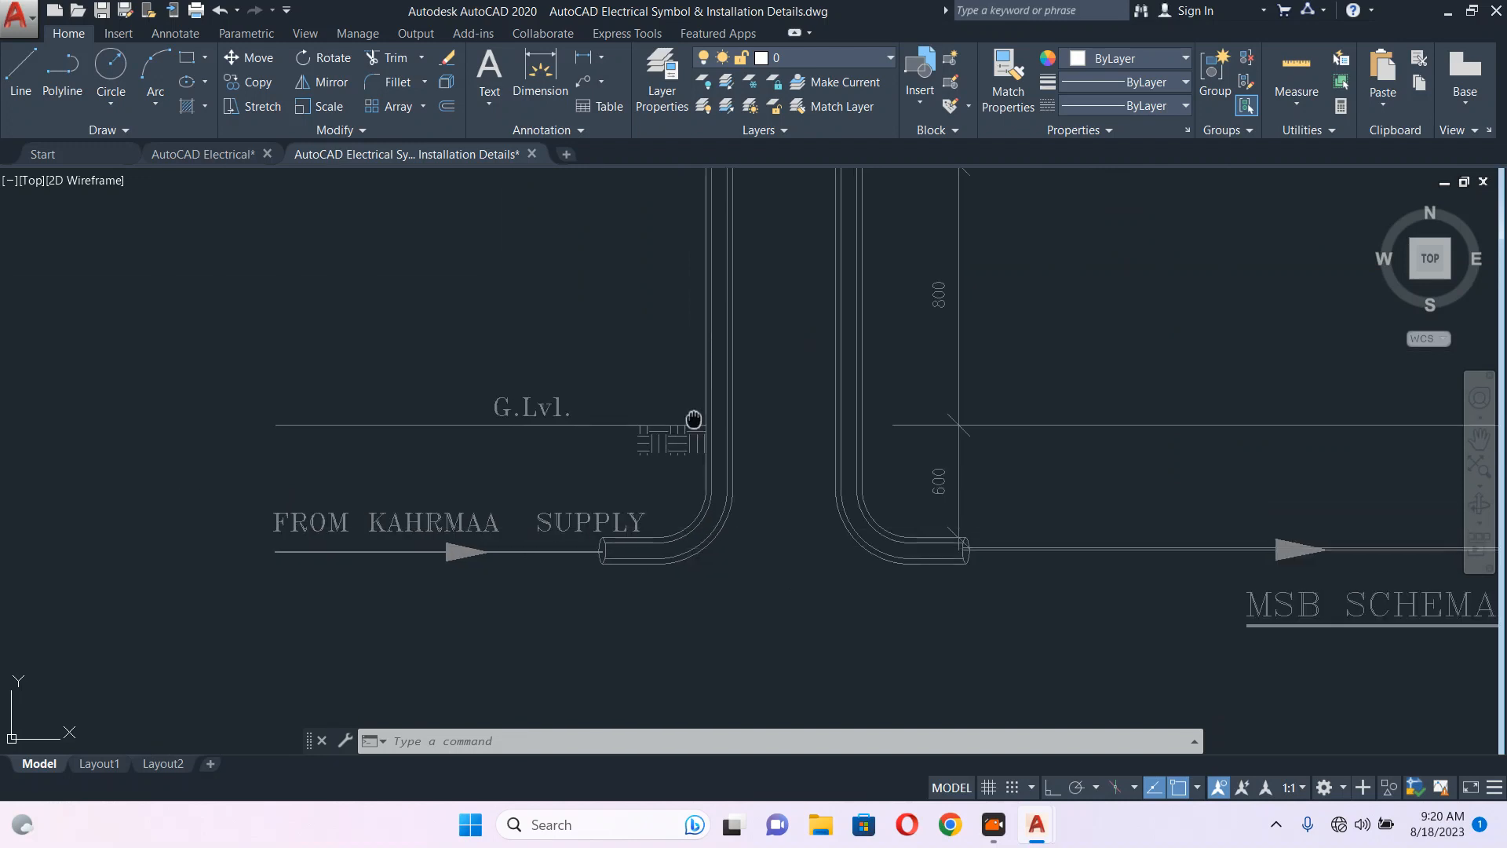
{"action": "mouse_move", "coordinate": [690, 421]}
{"action": "middle_mouse_down"}
{"action": "mouse_move", "coordinate": [509, 680]}
{"action": "mouse_move", "coordinate": [612, 578]}
{"action": "middle_mouse_up"}
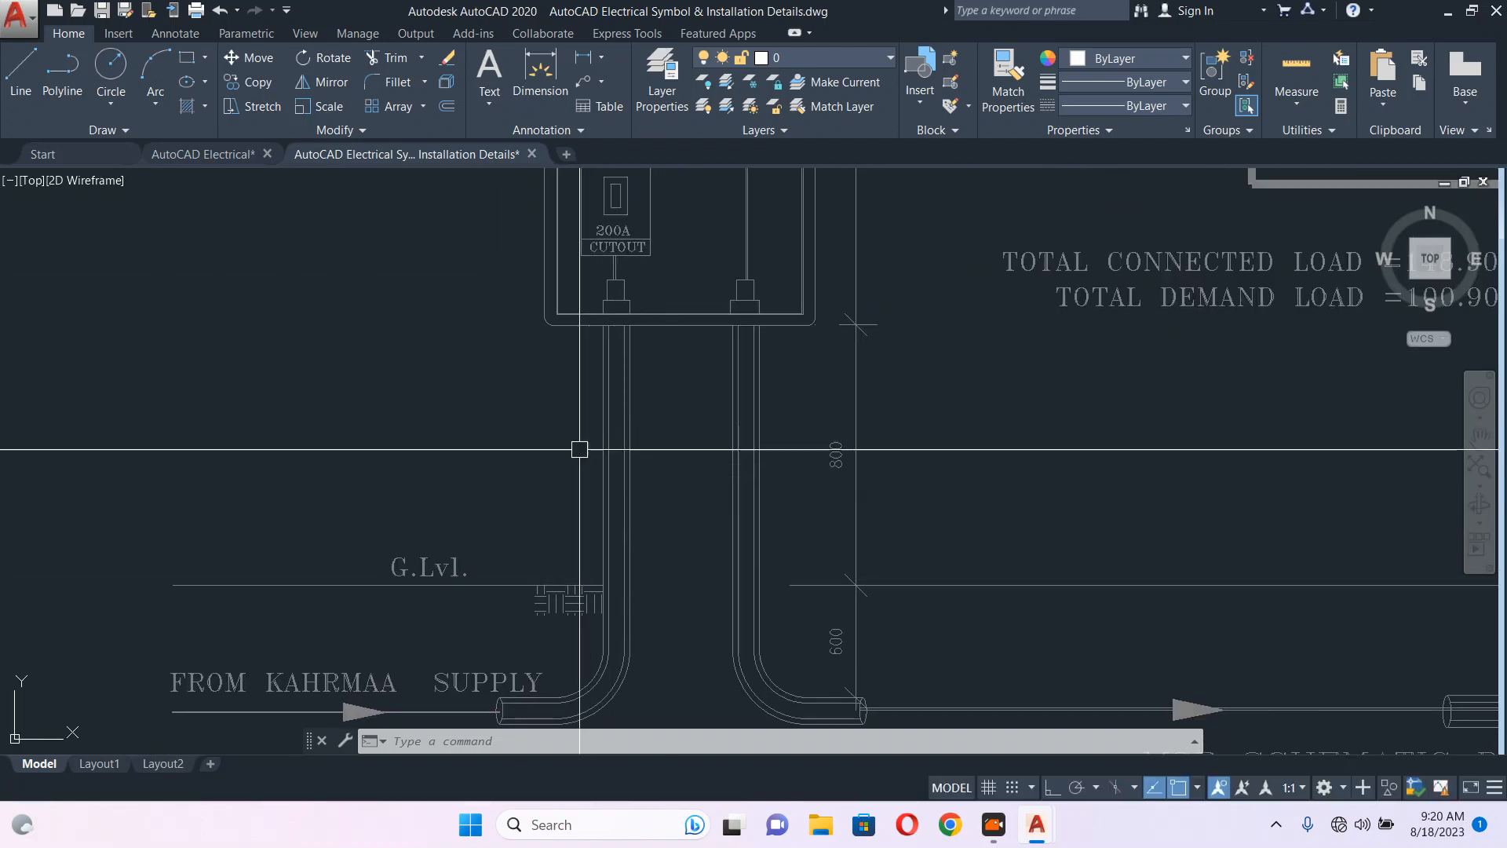
{"action": "mouse_move", "coordinate": [626, 503]}
{"action": "middle_mouse_down"}
{"action": "mouse_move", "coordinate": [439, 405]}
{"action": "mouse_move", "coordinate": [436, 528]}
{"action": "middle_mouse_up"}
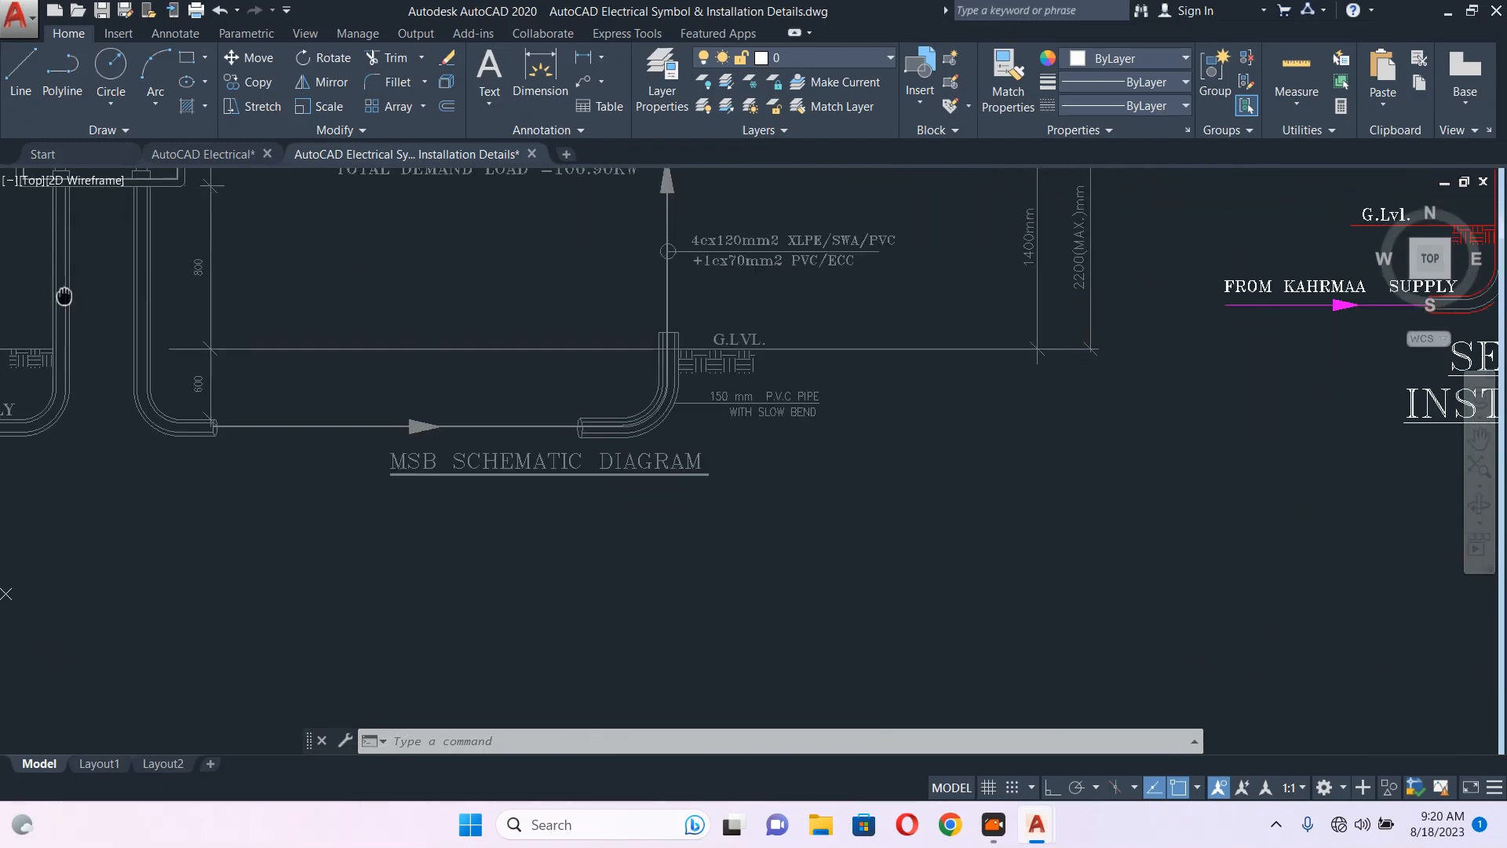
{"action": "scroll", "coordinate": [779, 430], "scroll_direction": "up", "scroll_amount": 4}
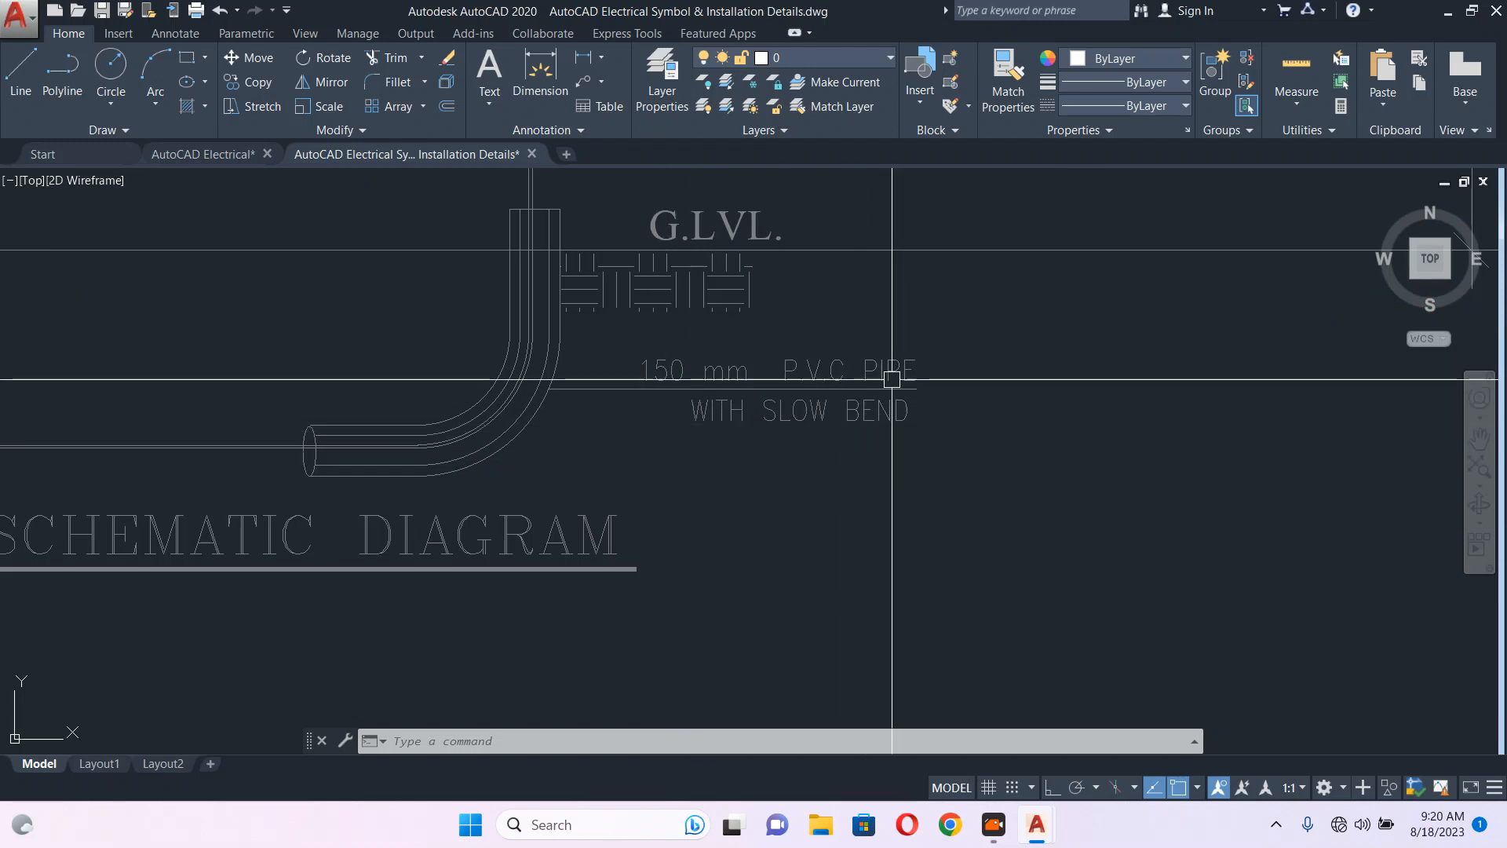
{"action": "scroll", "coordinate": [884, 385], "scroll_direction": "down", "scroll_amount": 4}
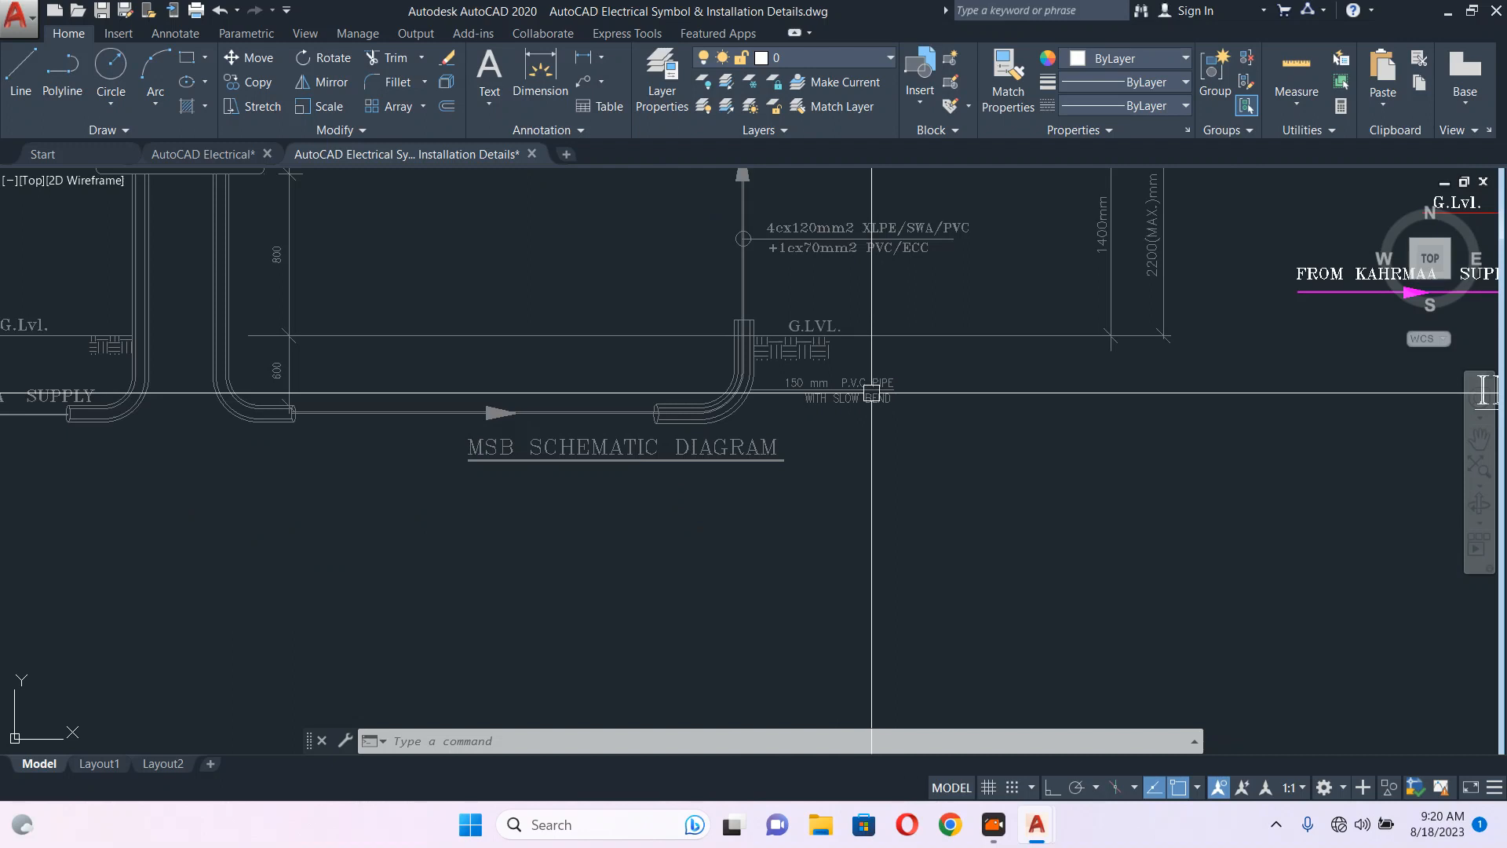
{"action": "middle_click_drag", "start_coordinate": [437, 423], "coordinate": [921, 529]}
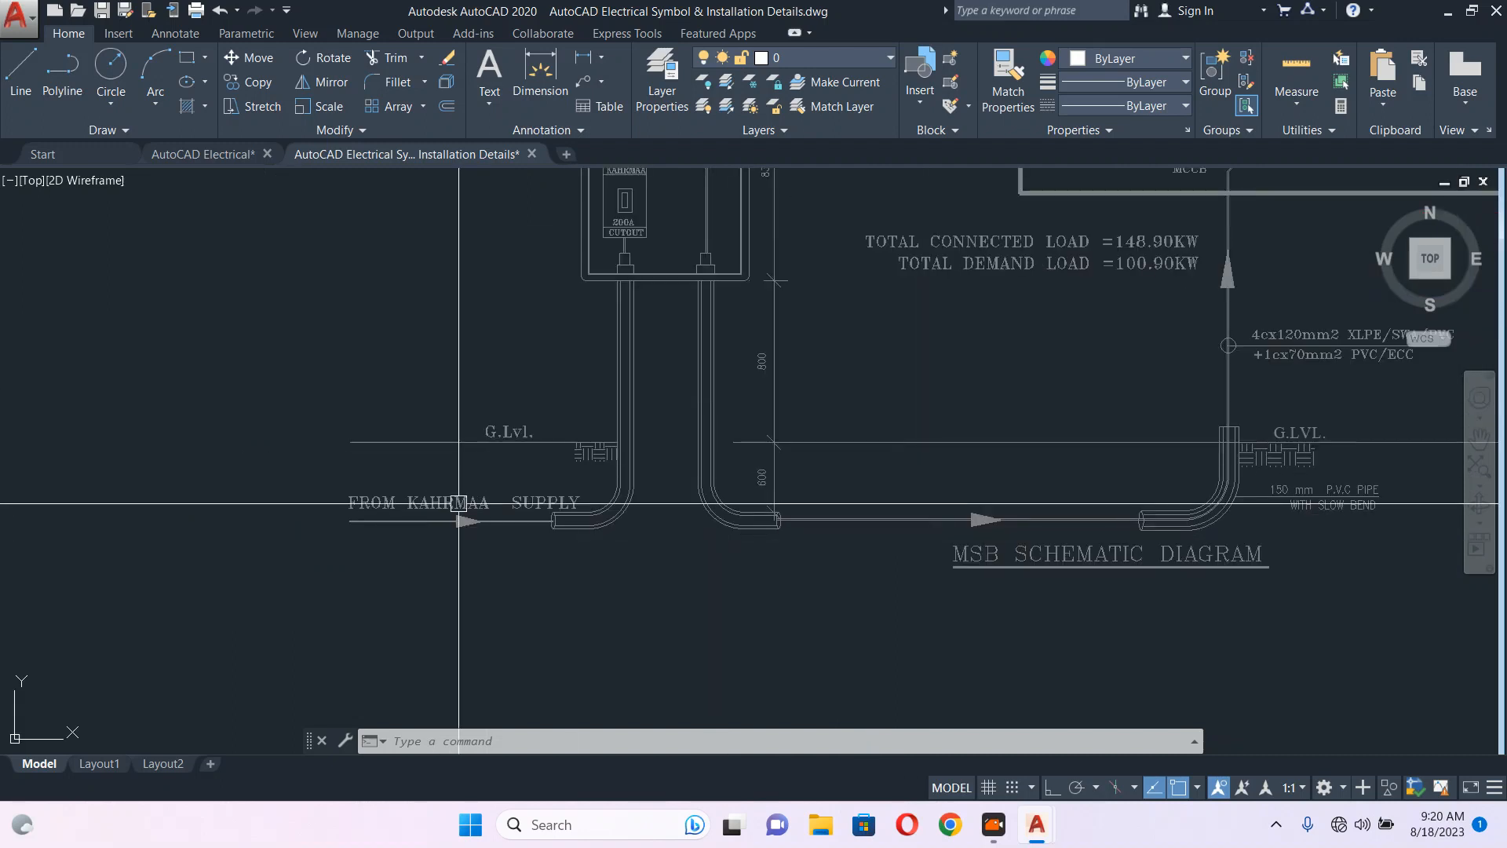
- Examine the underground conduit run from the service cabinet's outgoing pipe to the slow bend under the MCCB panel
{"action": "scroll", "coordinate": [799, 488], "scroll_direction": "up", "scroll_amount": 3}
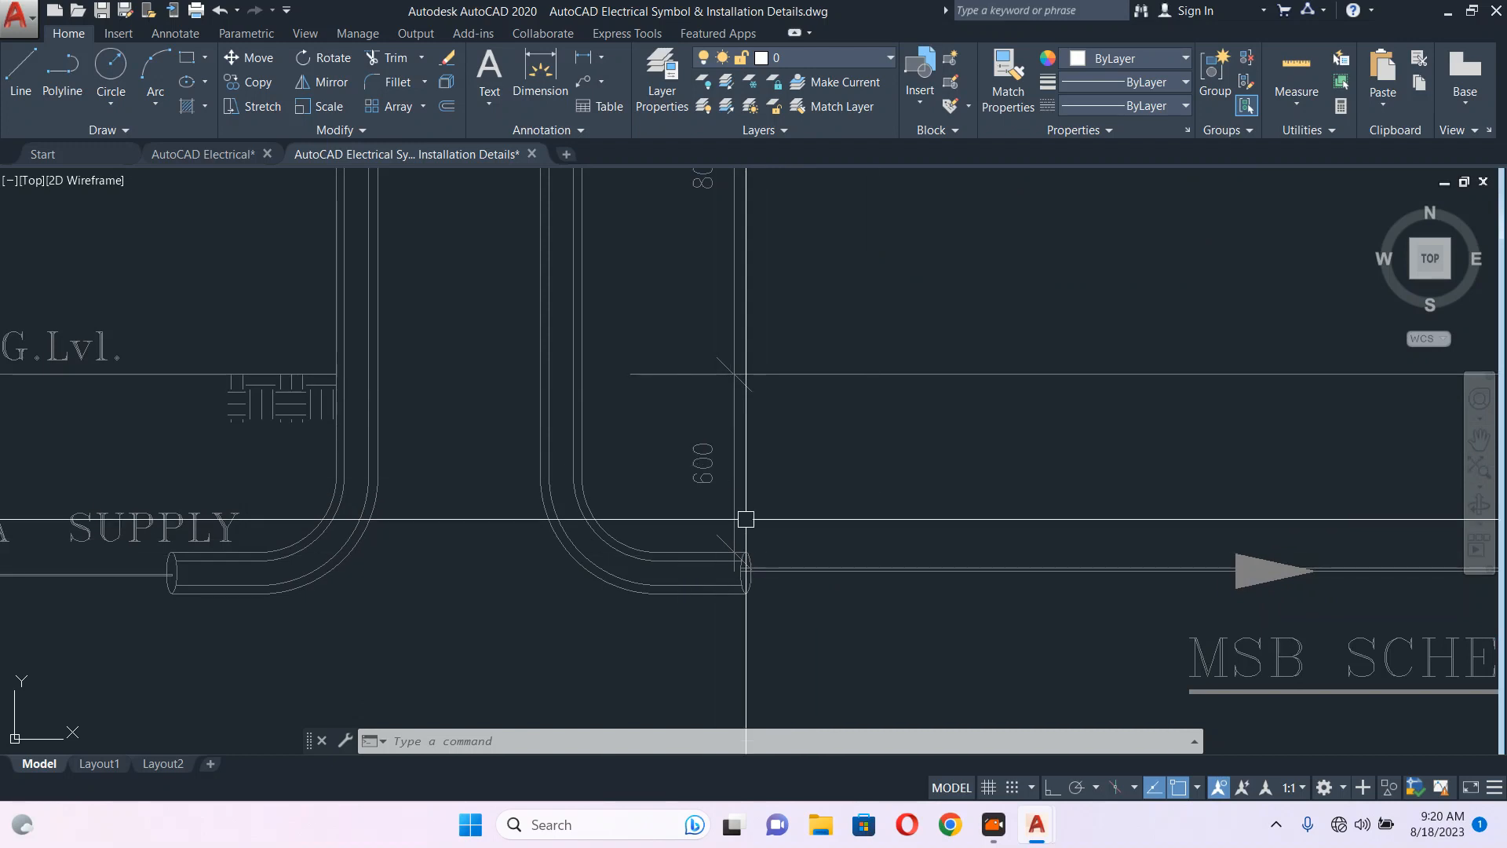
{"action": "middle_click_drag", "start_coordinate": [727, 514], "coordinate": [675, 439]}
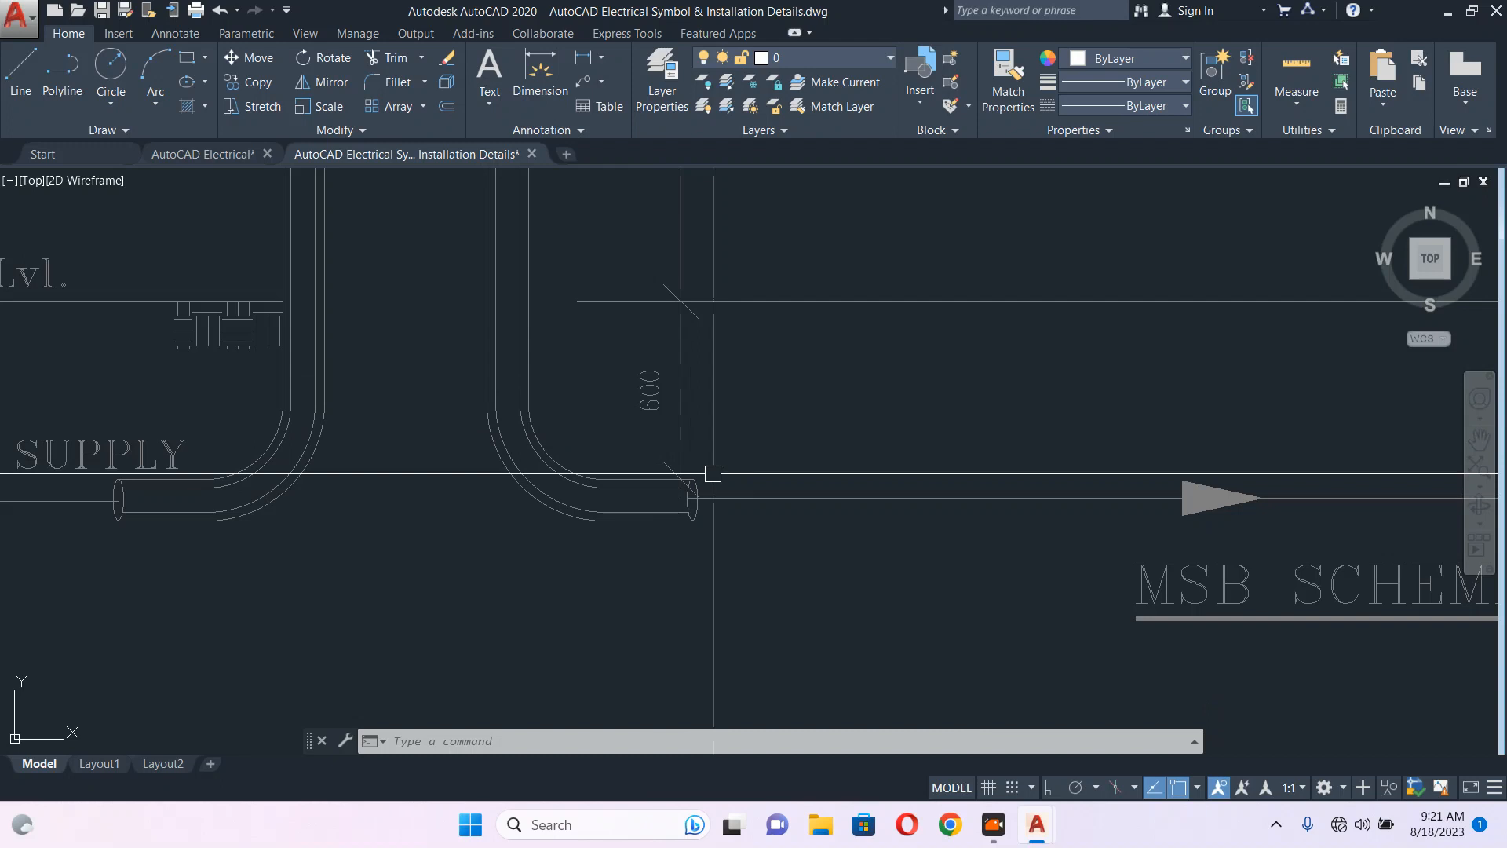
{"action": "scroll", "coordinate": [712, 473], "scroll_direction": "down", "scroll_amount": 2}
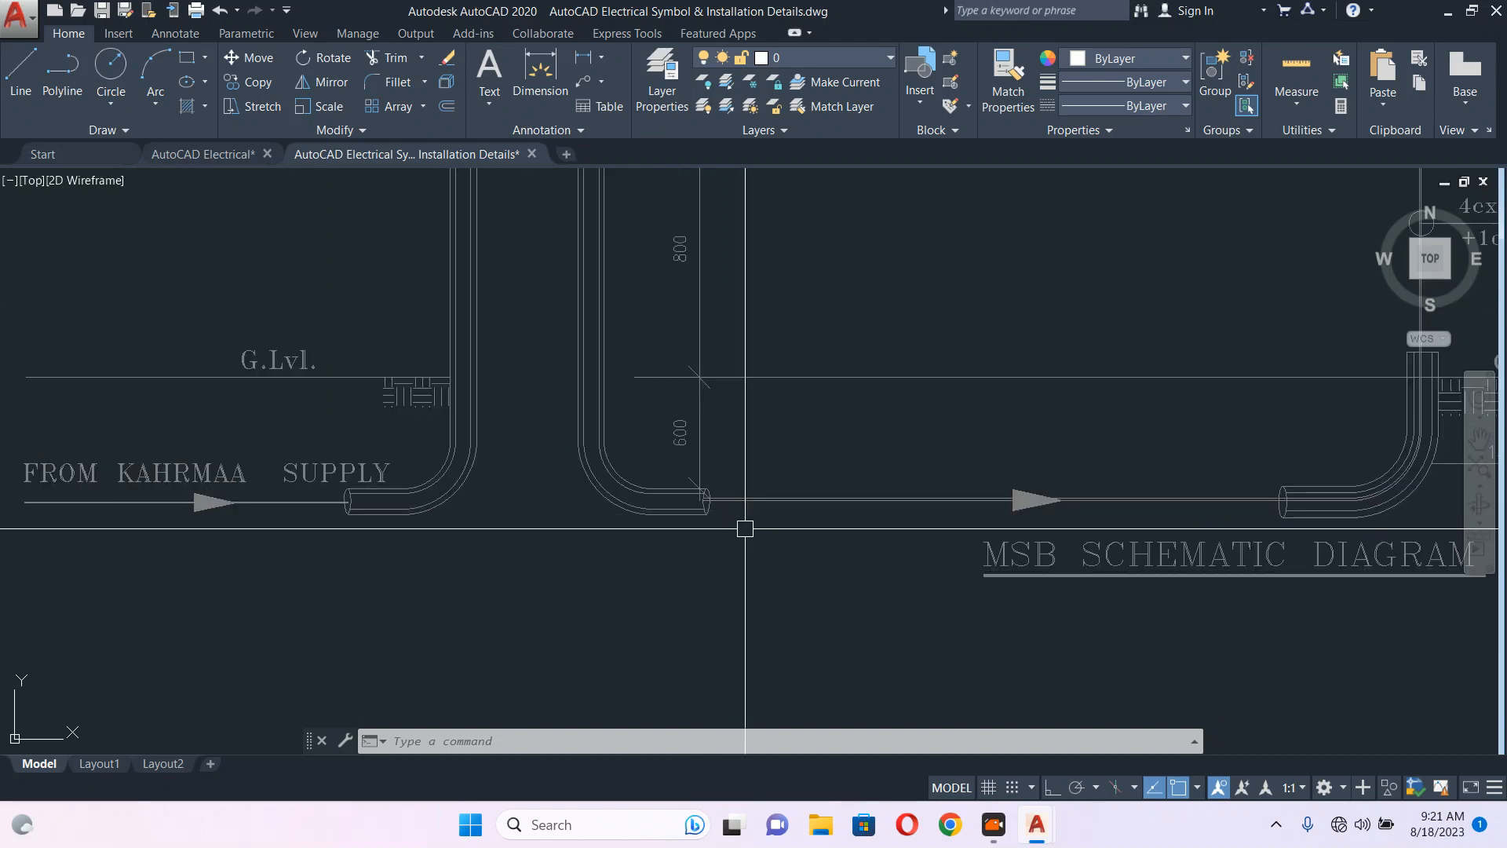
{"action": "middle_click_drag", "start_coordinate": [1339, 500], "coordinate": [1284, 502]}
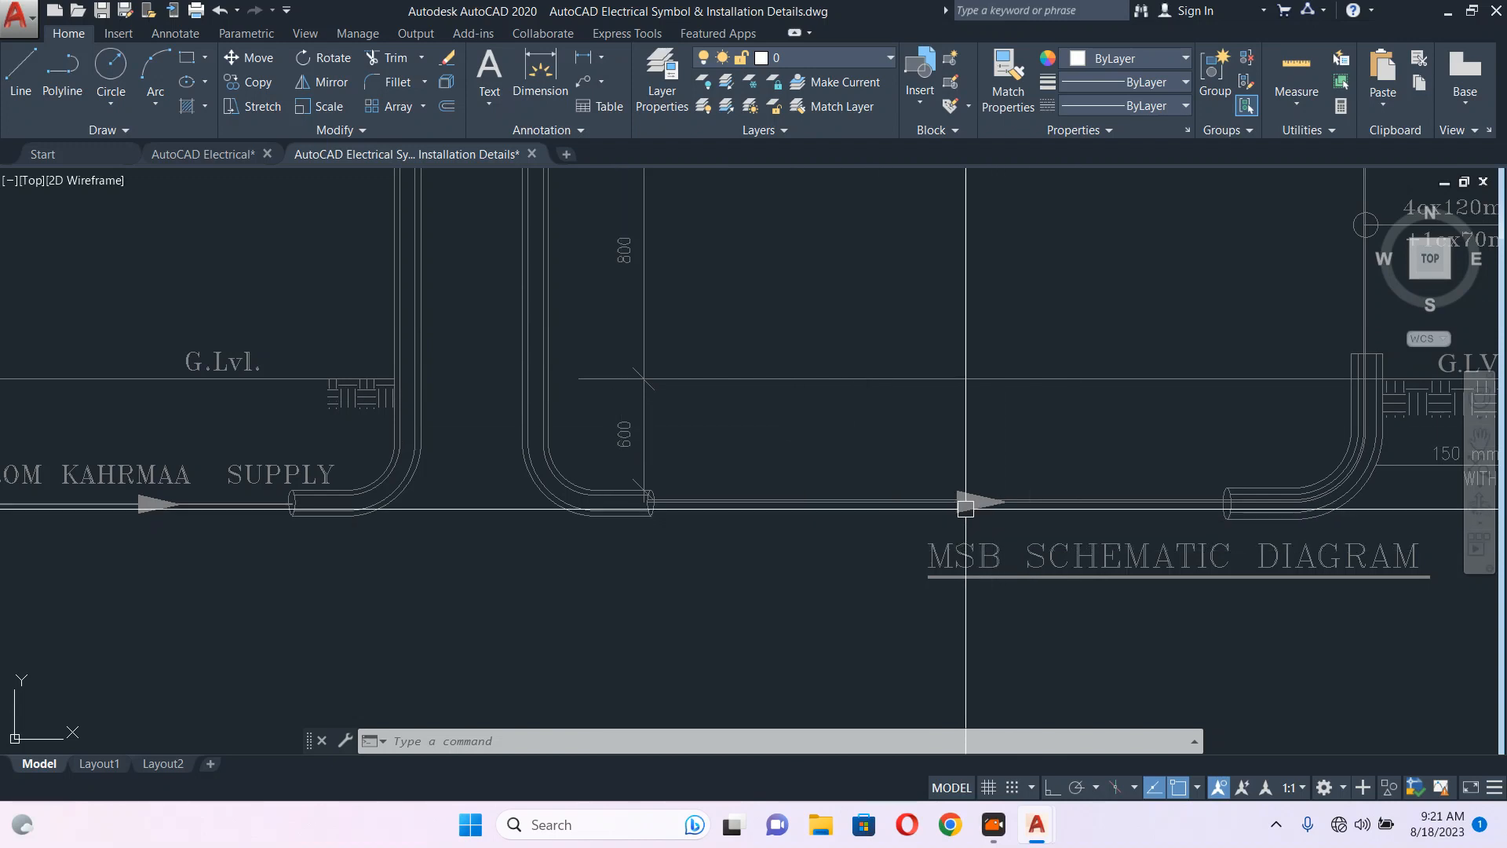
{"action": "scroll", "coordinate": [884, 493], "scroll_direction": "down", "scroll_amount": 4}
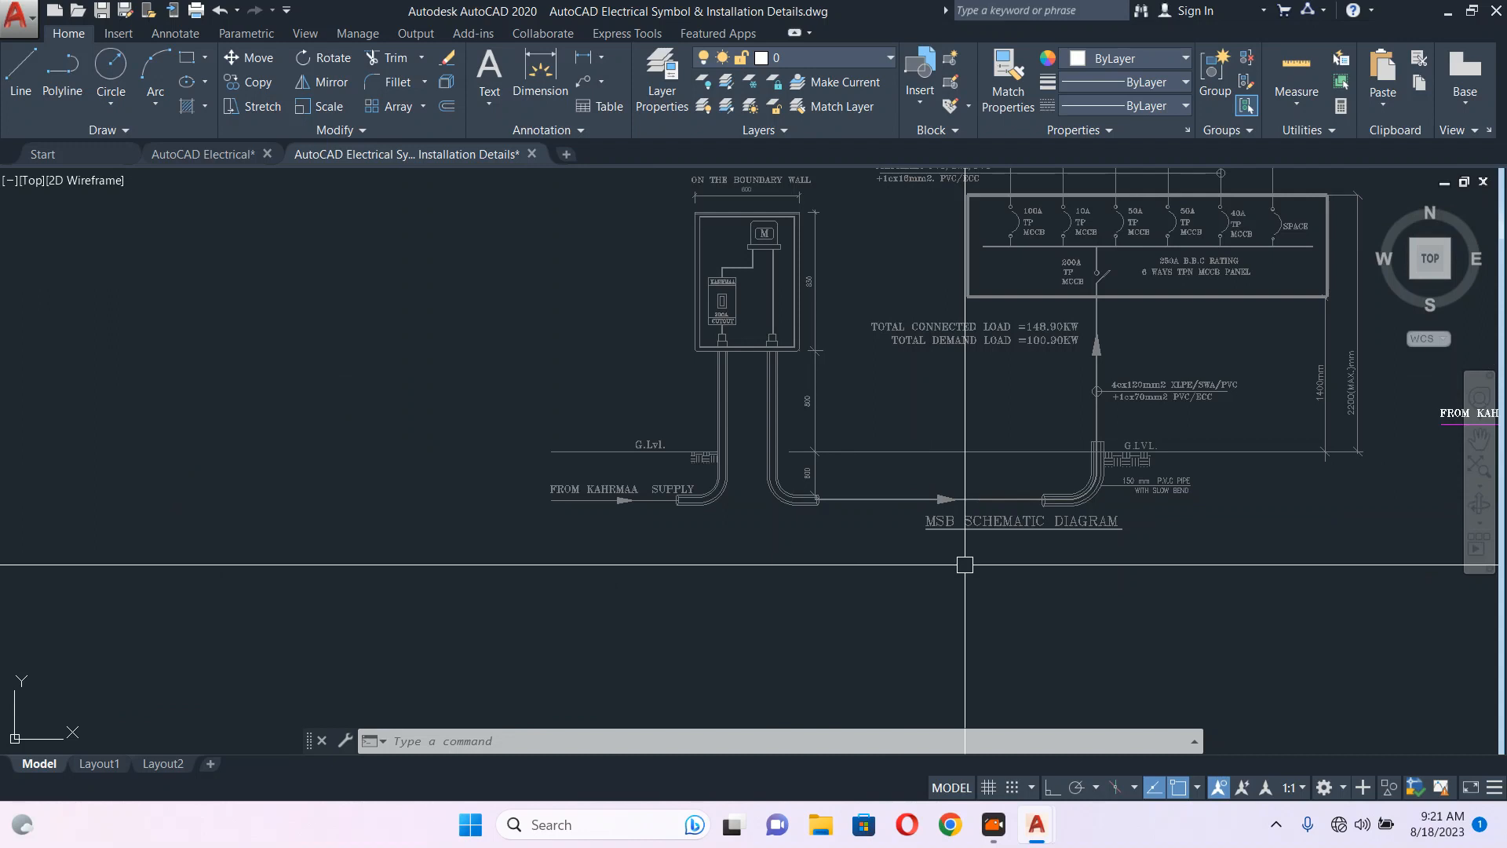
{"action": "scroll", "coordinate": [832, 522], "scroll_direction": "up", "scroll_amount": 4}
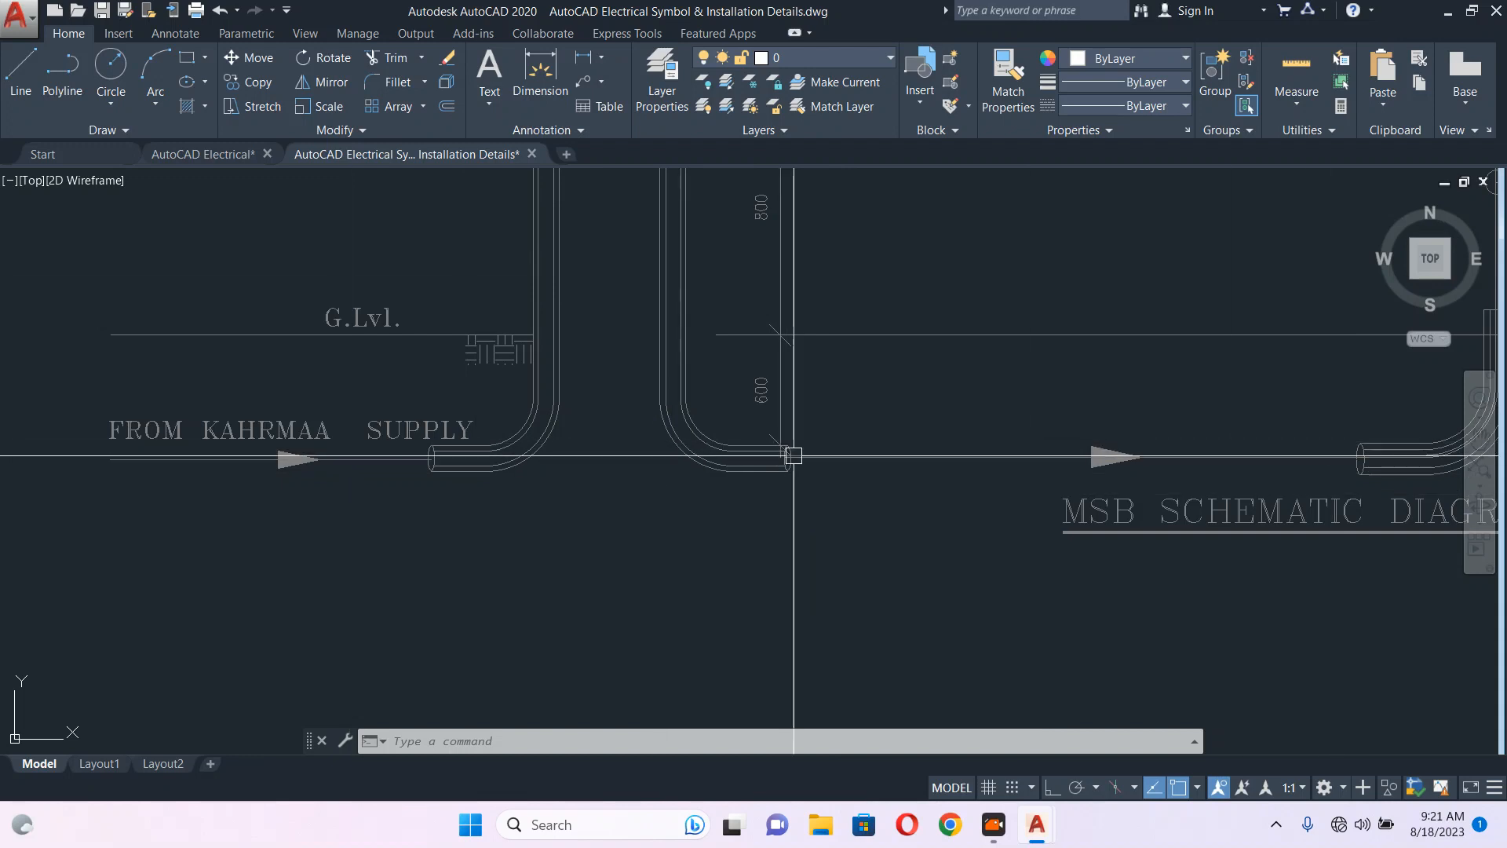
{"action": "middle_click_drag", "start_coordinate": [792, 456], "coordinate": [556, 397]}
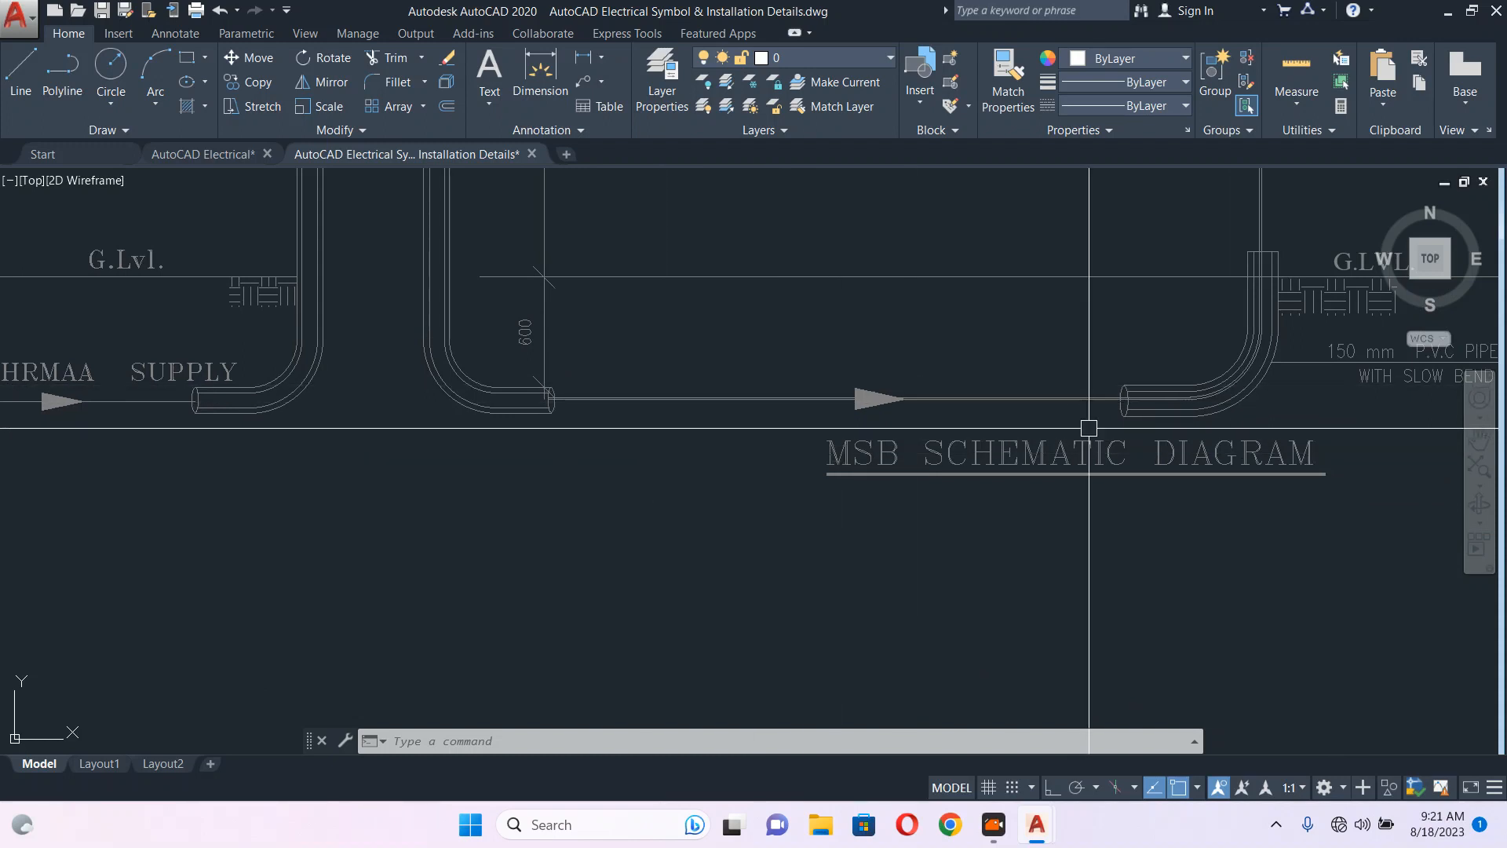
{"action": "scroll", "coordinate": [954, 436], "scroll_direction": "down", "scroll_amount": 2}
{"action": "middle_click_drag", "start_coordinate": [746, 392], "coordinate": [726, 440]}
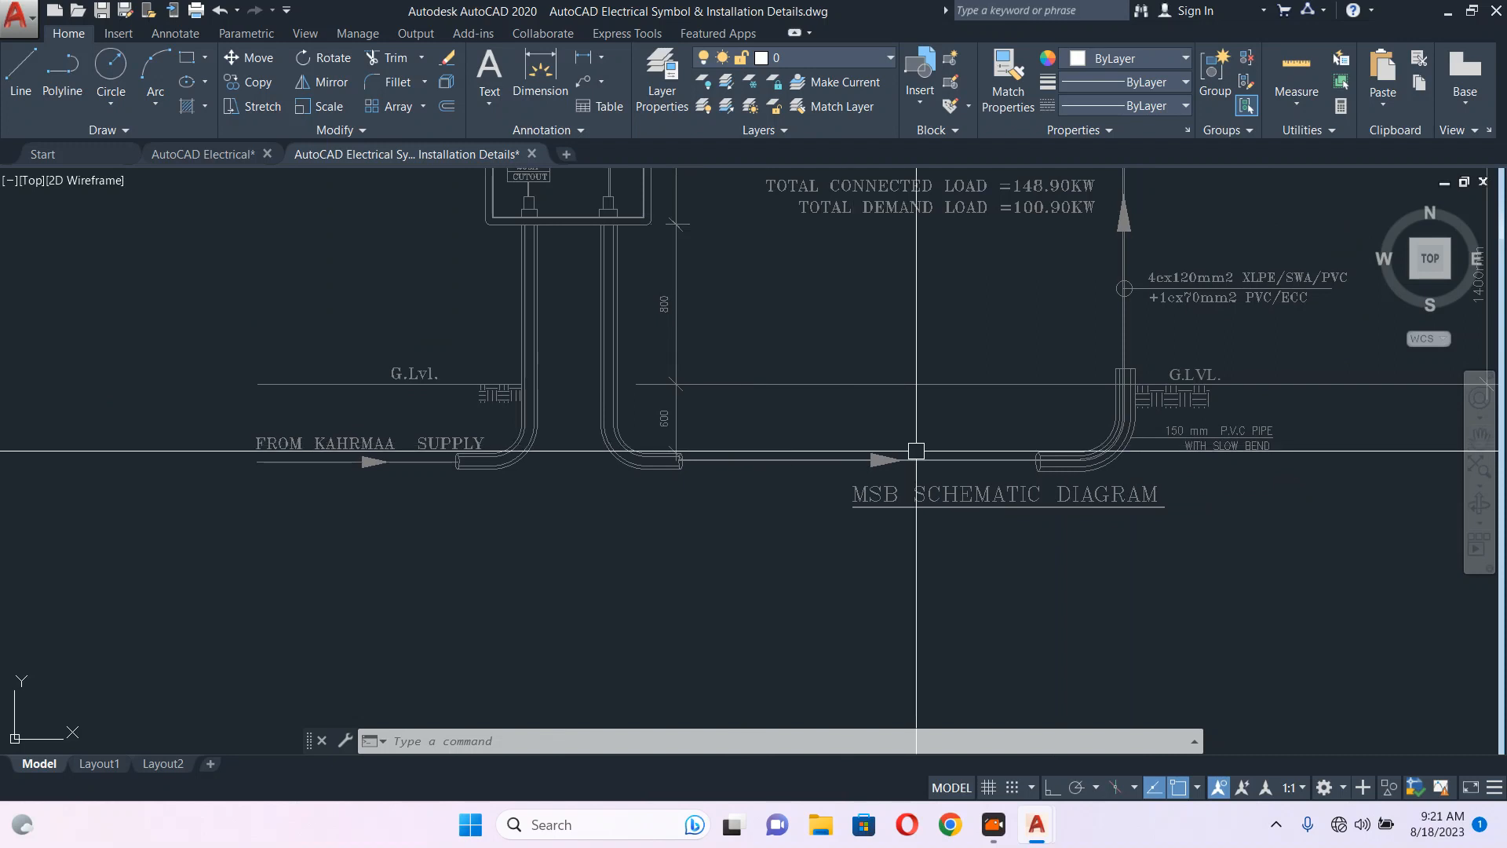
- Review the MCCB panel's incoming cable size label and the KAHRMAA cutout inside the service cabinet
{"action": "middle_click_drag", "start_coordinate": [711, 410], "coordinate": [858, 445]}
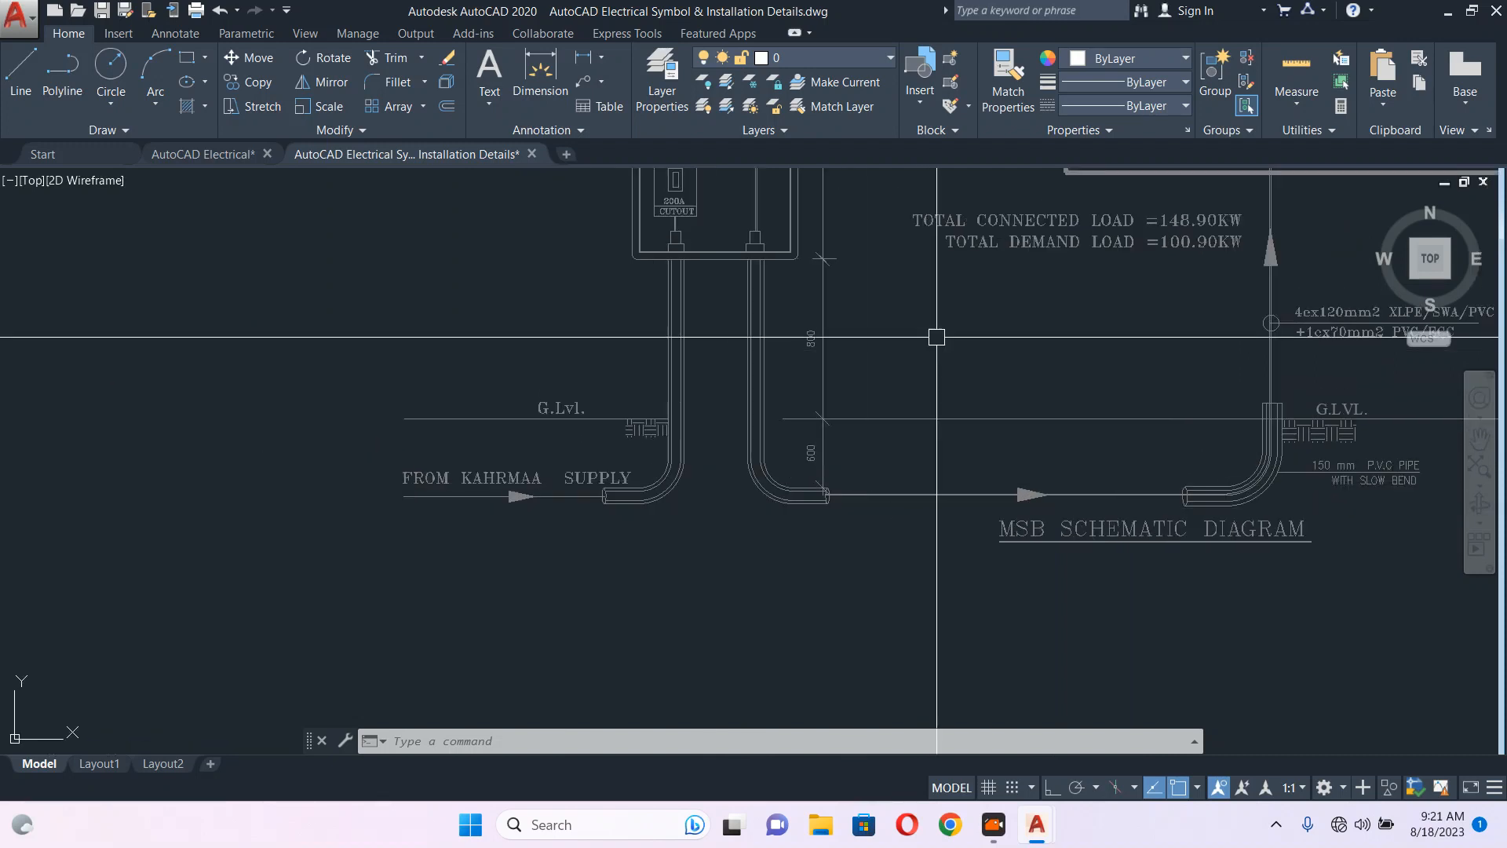
{"action": "middle_click_drag", "start_coordinate": [1043, 339], "coordinate": [979, 454]}
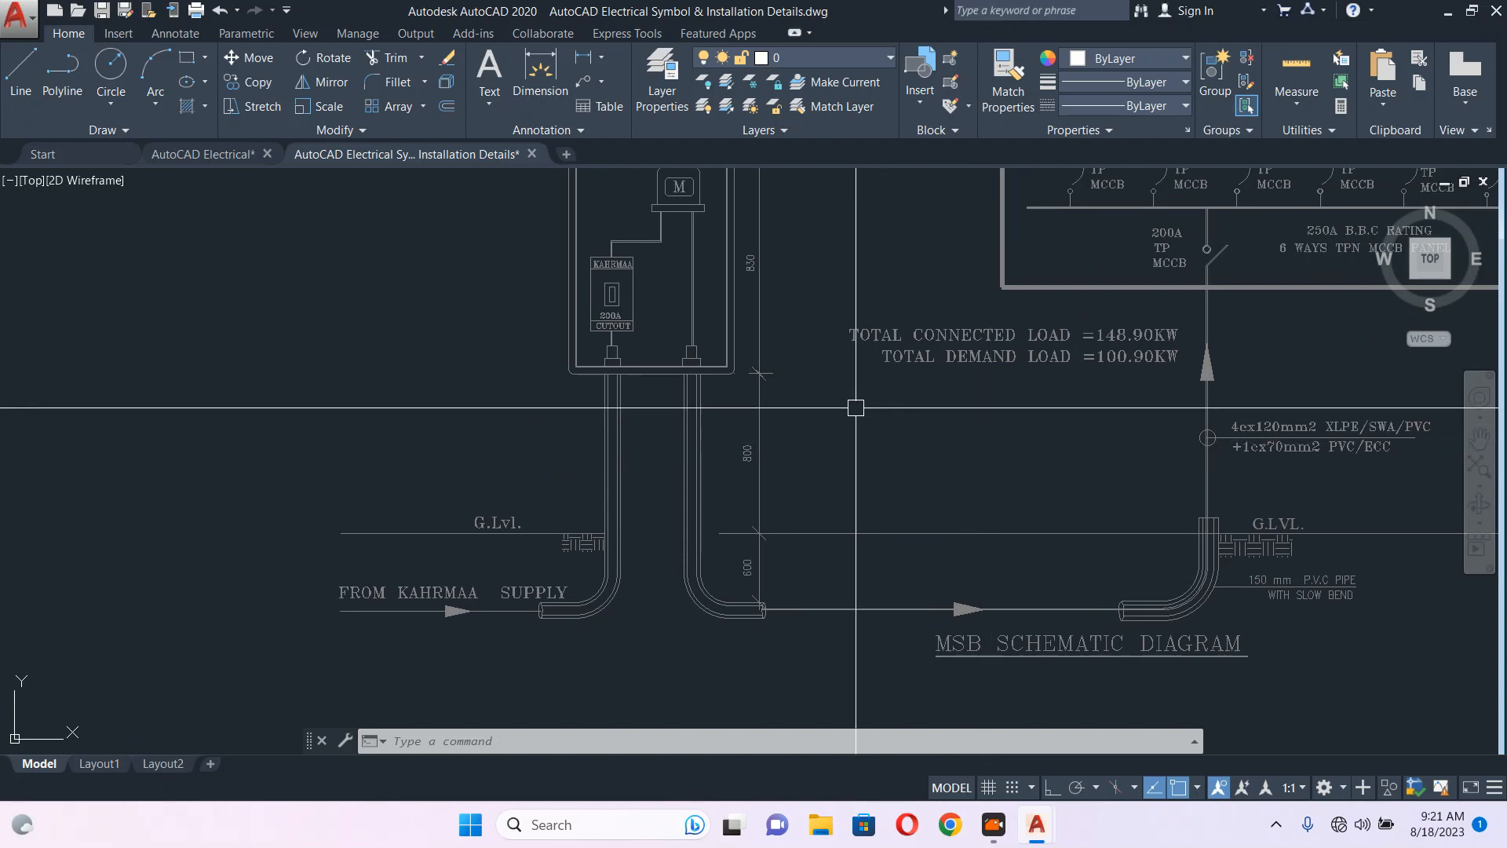
{"action": "middle_click_drag", "start_coordinate": [1015, 458], "coordinate": [544, 457]}
{"action": "scroll", "coordinate": [945, 482], "scroll_direction": "up", "scroll_amount": 4}
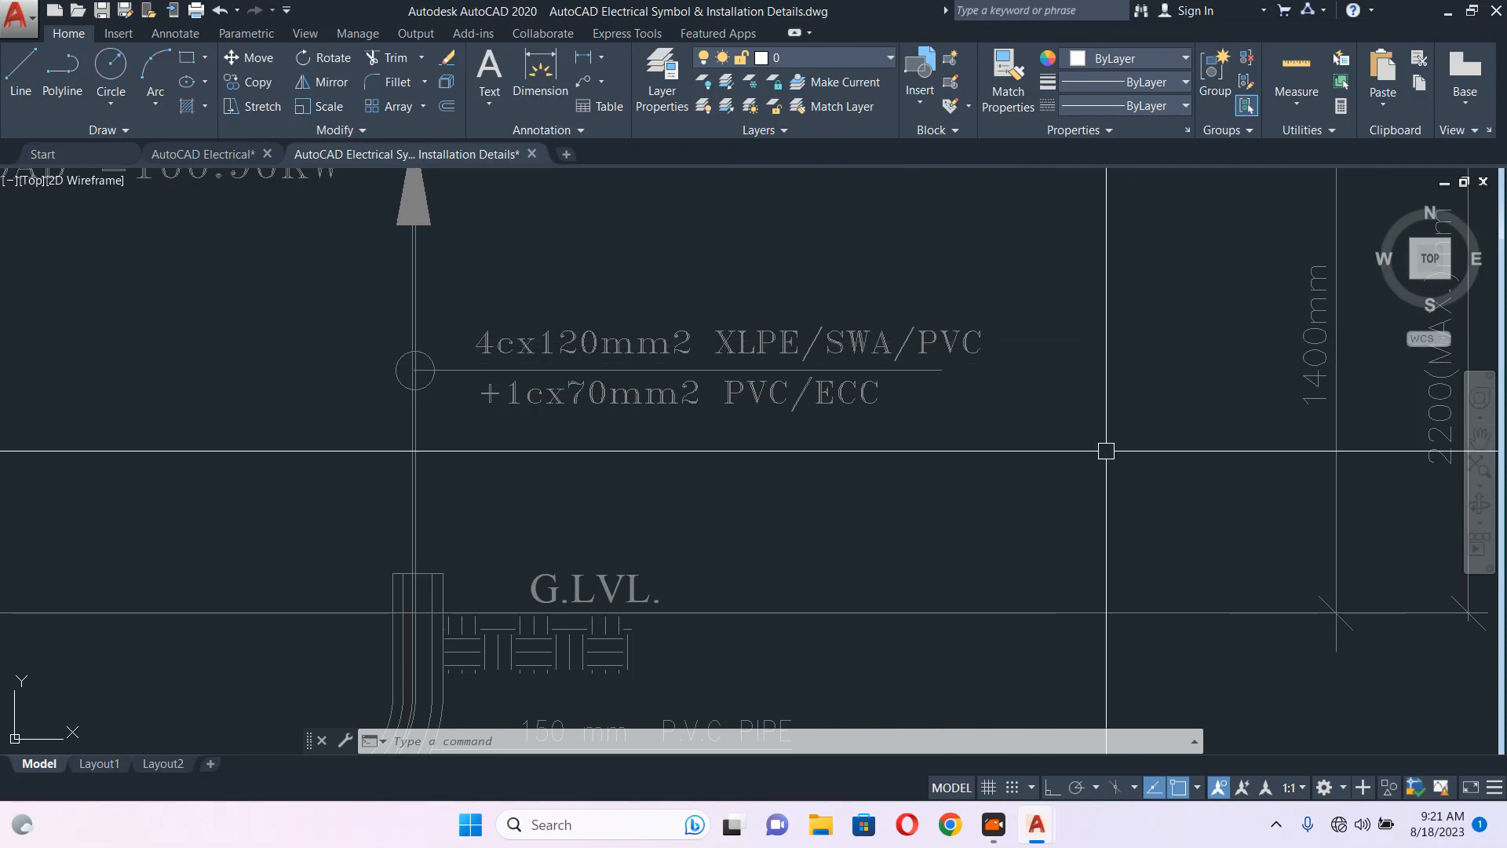
{"action": "scroll", "coordinate": [1020, 392], "scroll_direction": "down", "scroll_amount": 4}
{"action": "middle_click_drag", "start_coordinate": [554, 353], "coordinate": [895, 410]}
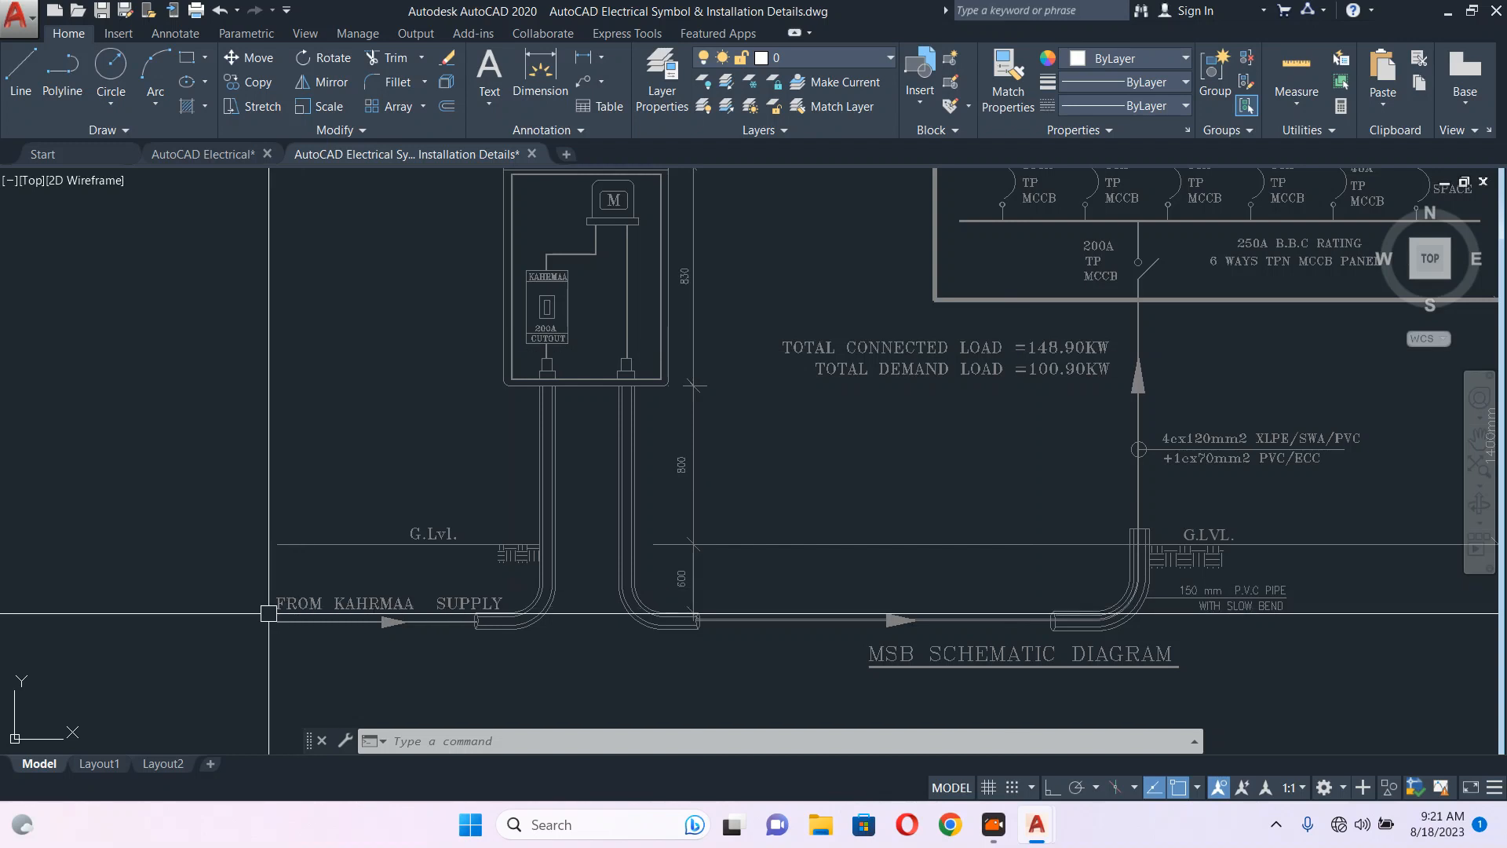
{"action": "scroll", "coordinate": [572, 337], "scroll_direction": "up", "scroll_amount": 2}
{"action": "scroll", "coordinate": [633, 401], "scroll_direction": "up", "scroll_amount": 2}
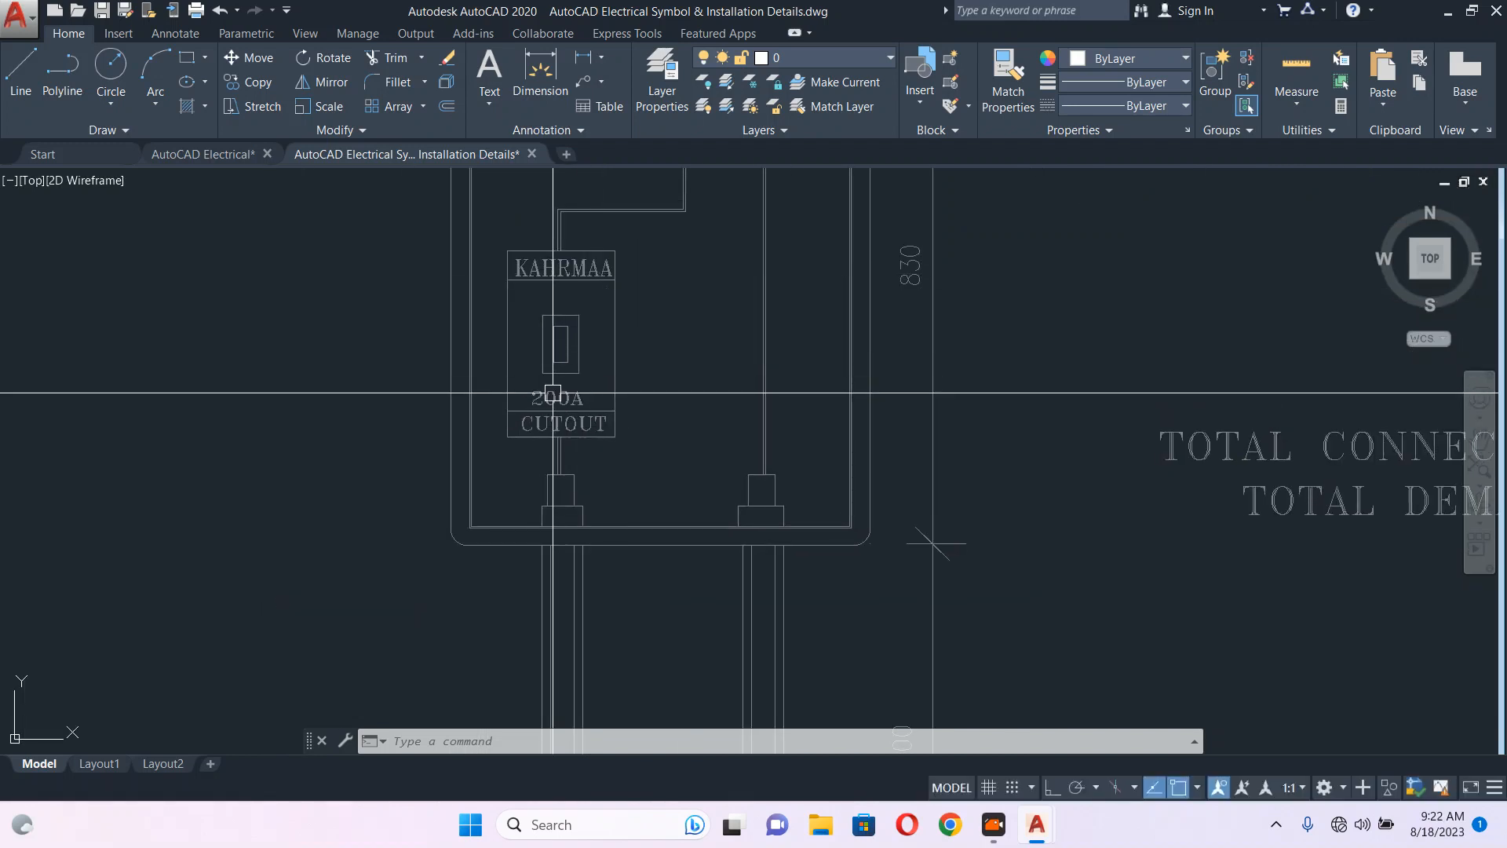
- Examine the 200A KAHRMAA cutout and its connection to the meter inside the boundary-wall service cabinet
{"action": "scroll", "coordinate": [542, 403], "scroll_direction": "up", "scroll_amount": 4}
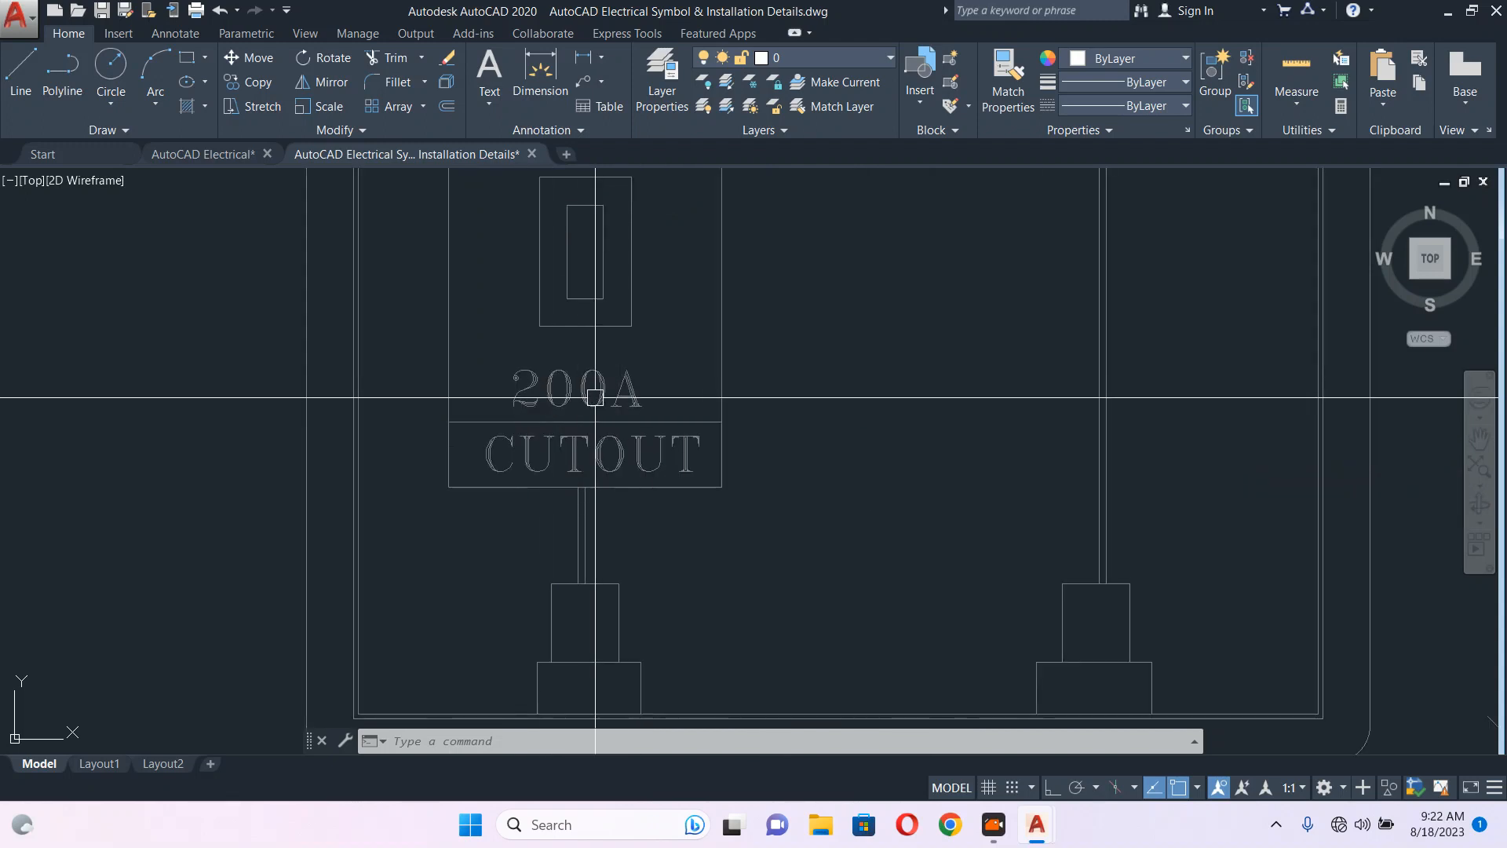
{"action": "scroll", "coordinate": [596, 434], "scroll_direction": "down", "scroll_amount": 2}
{"action": "mouse_move", "coordinate": [624, 432]}
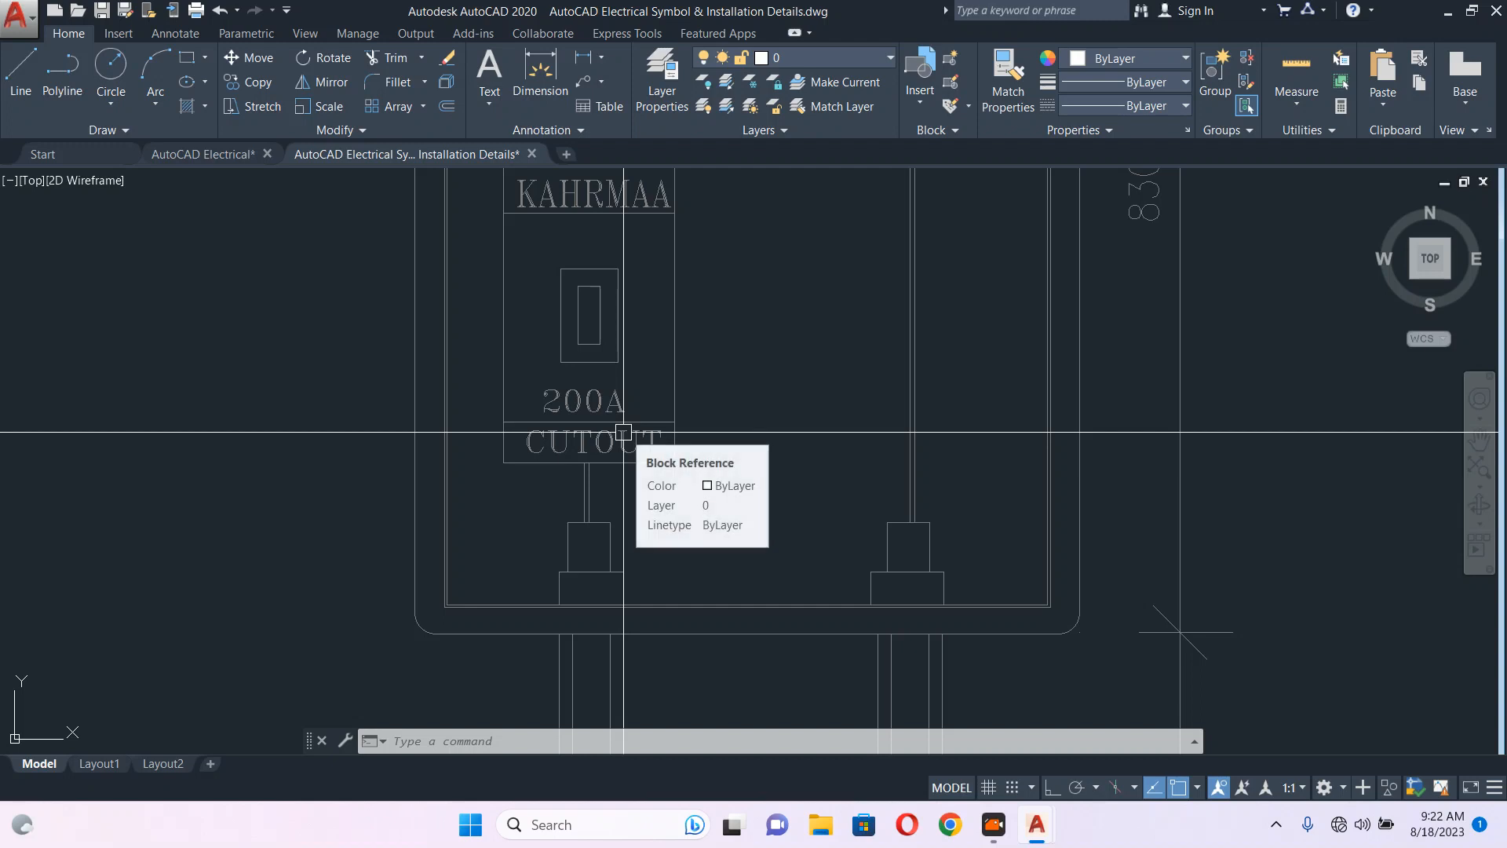
{"action": "scroll", "coordinate": [624, 432], "scroll_direction": "down", "scroll_amount": 2}
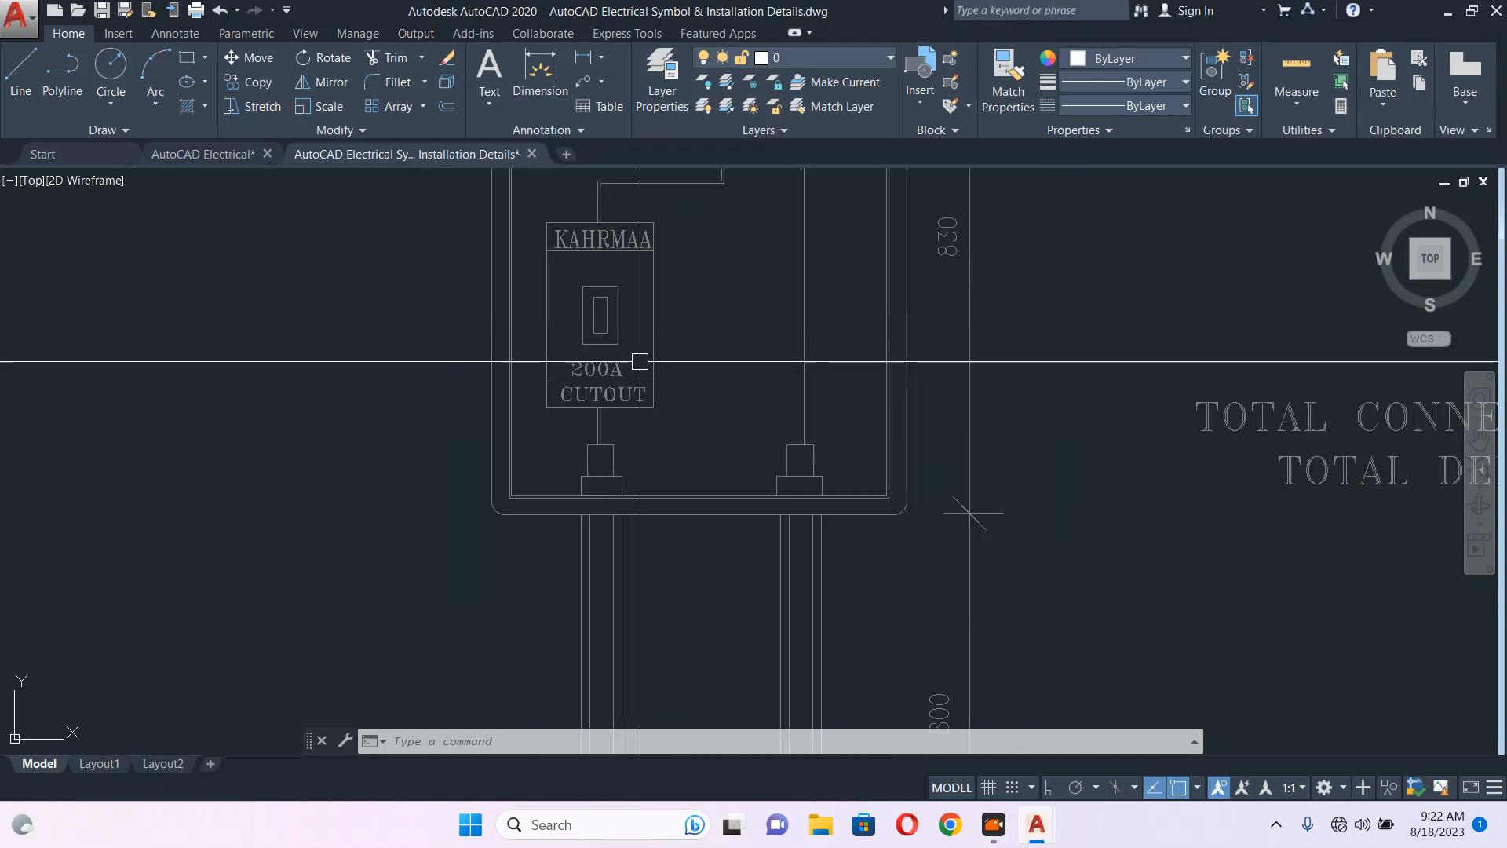
{"action": "scroll", "coordinate": [632, 540], "scroll_direction": "down", "scroll_amount": 3}
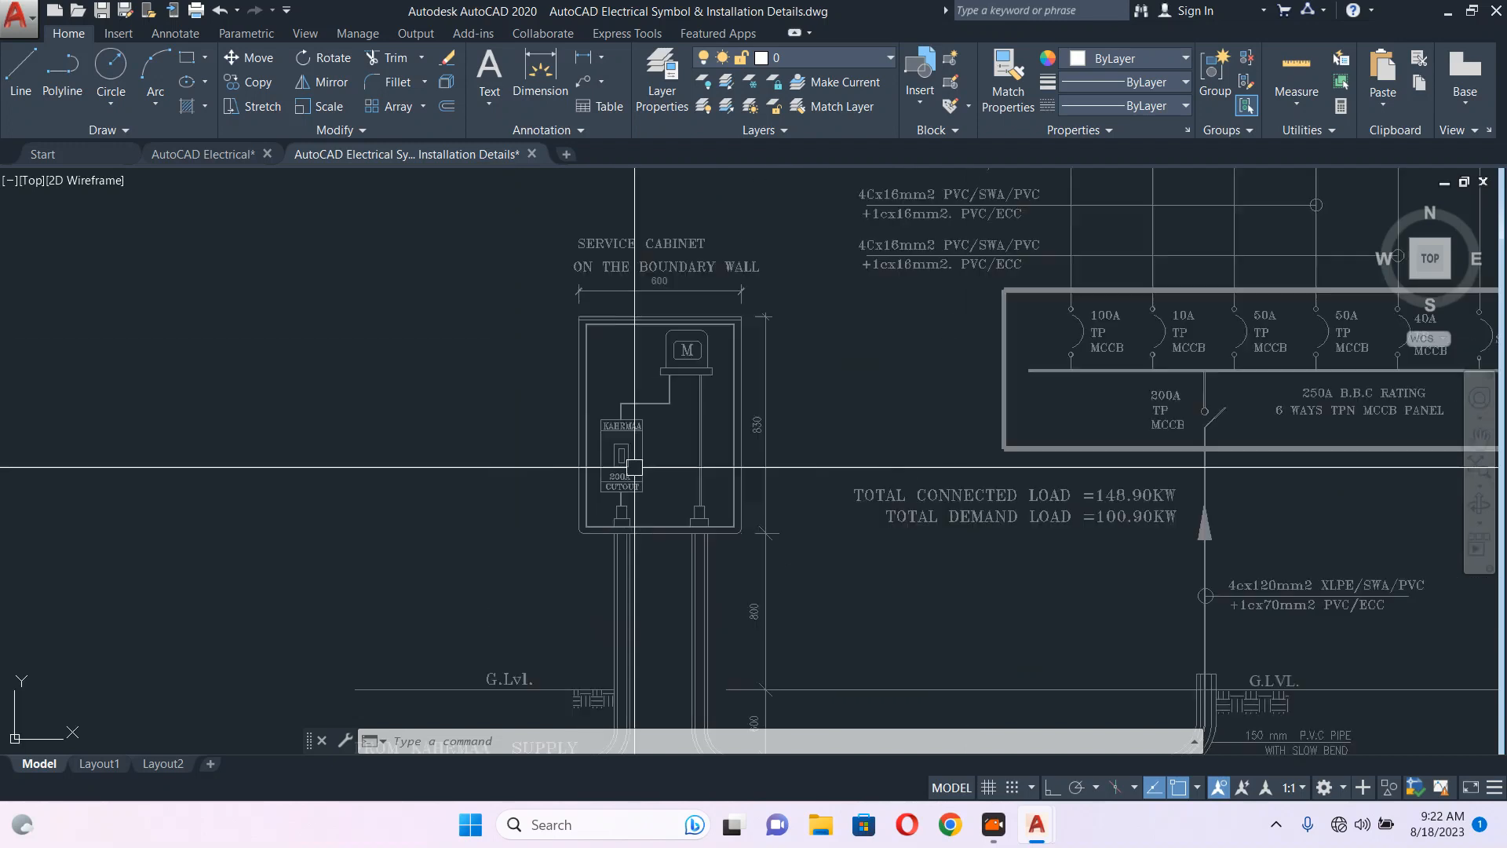
{"action": "scroll", "coordinate": [696, 378], "scroll_direction": "up", "scroll_amount": 2}
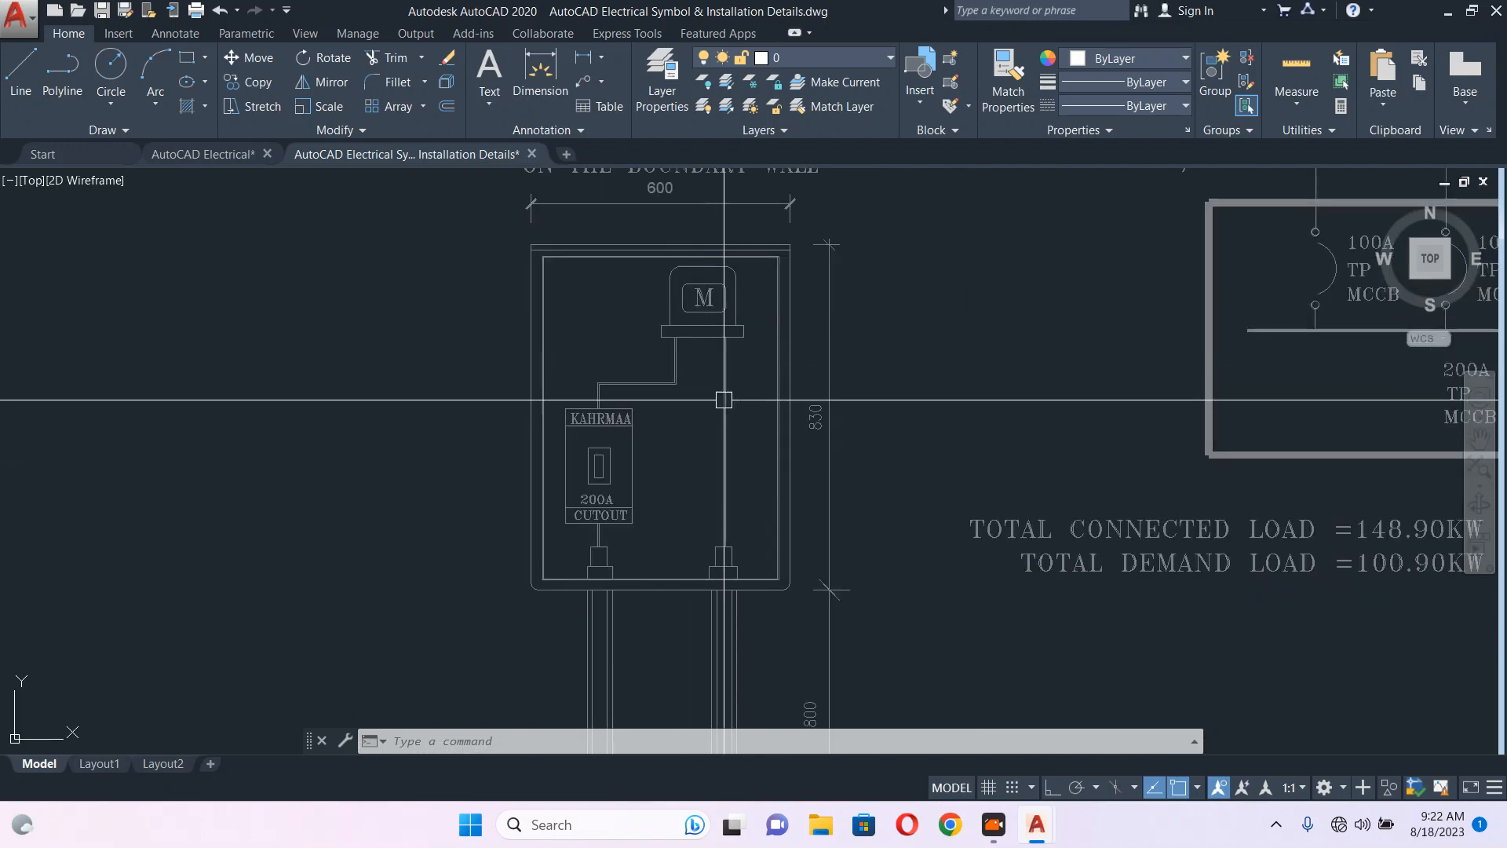
{"action": "scroll", "coordinate": [636, 397], "scroll_direction": "down", "scroll_amount": 1}
{"action": "scroll", "coordinate": [597, 238], "scroll_direction": "up", "scroll_amount": 1}
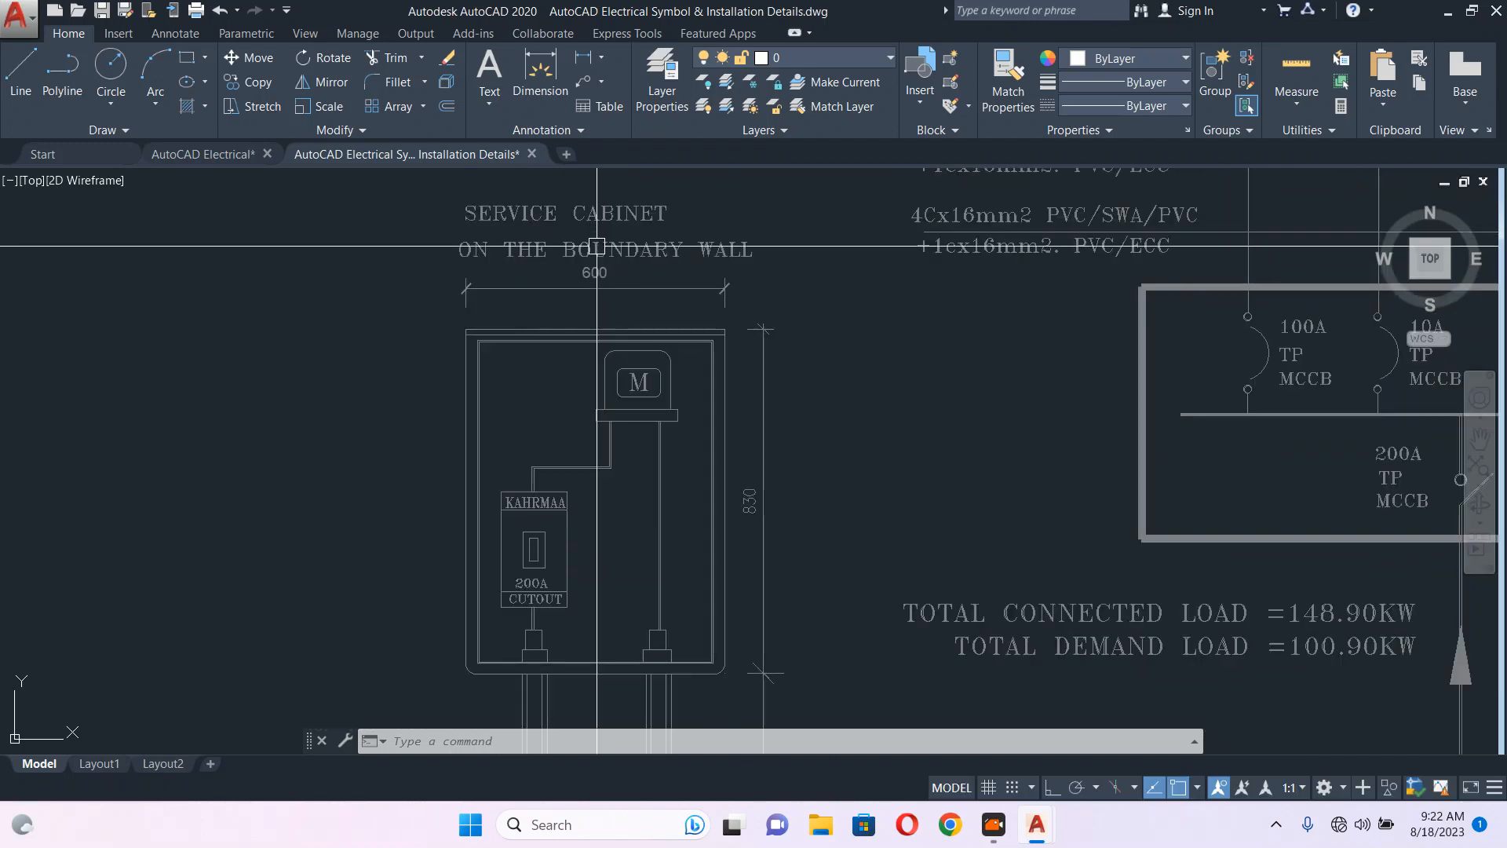
{"action": "middle_click_drag", "start_coordinate": [608, 395], "coordinate": [587, 383]}
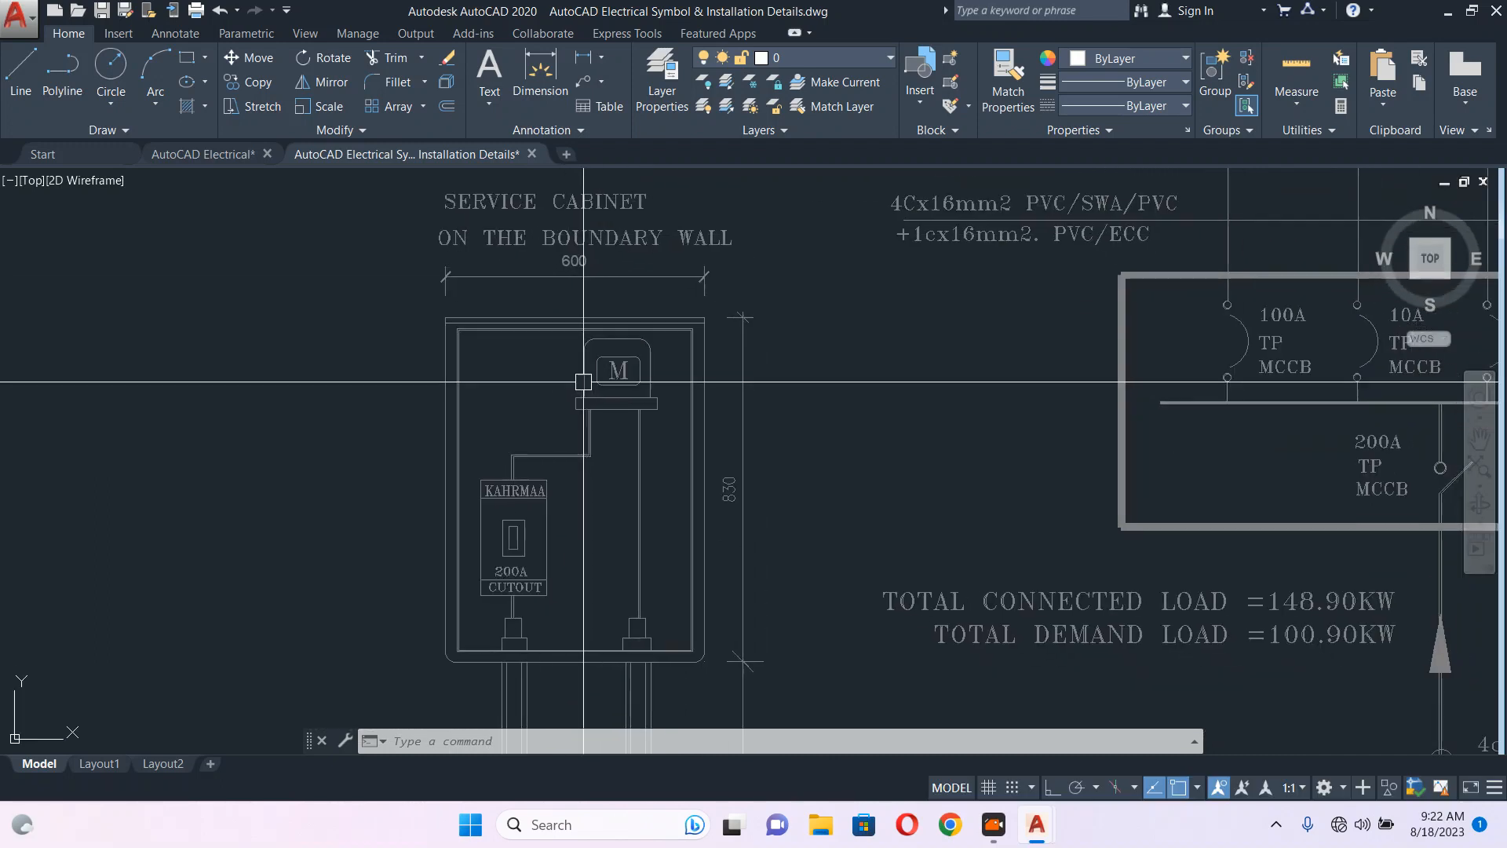
- Trace the supply route from the KAHRMAA supply pipe through the cutout and meter to the outgoing pipe toward the MCCB panel
{"action": "scroll", "coordinate": [542, 371], "scroll_direction": "down", "scroll_amount": 3}
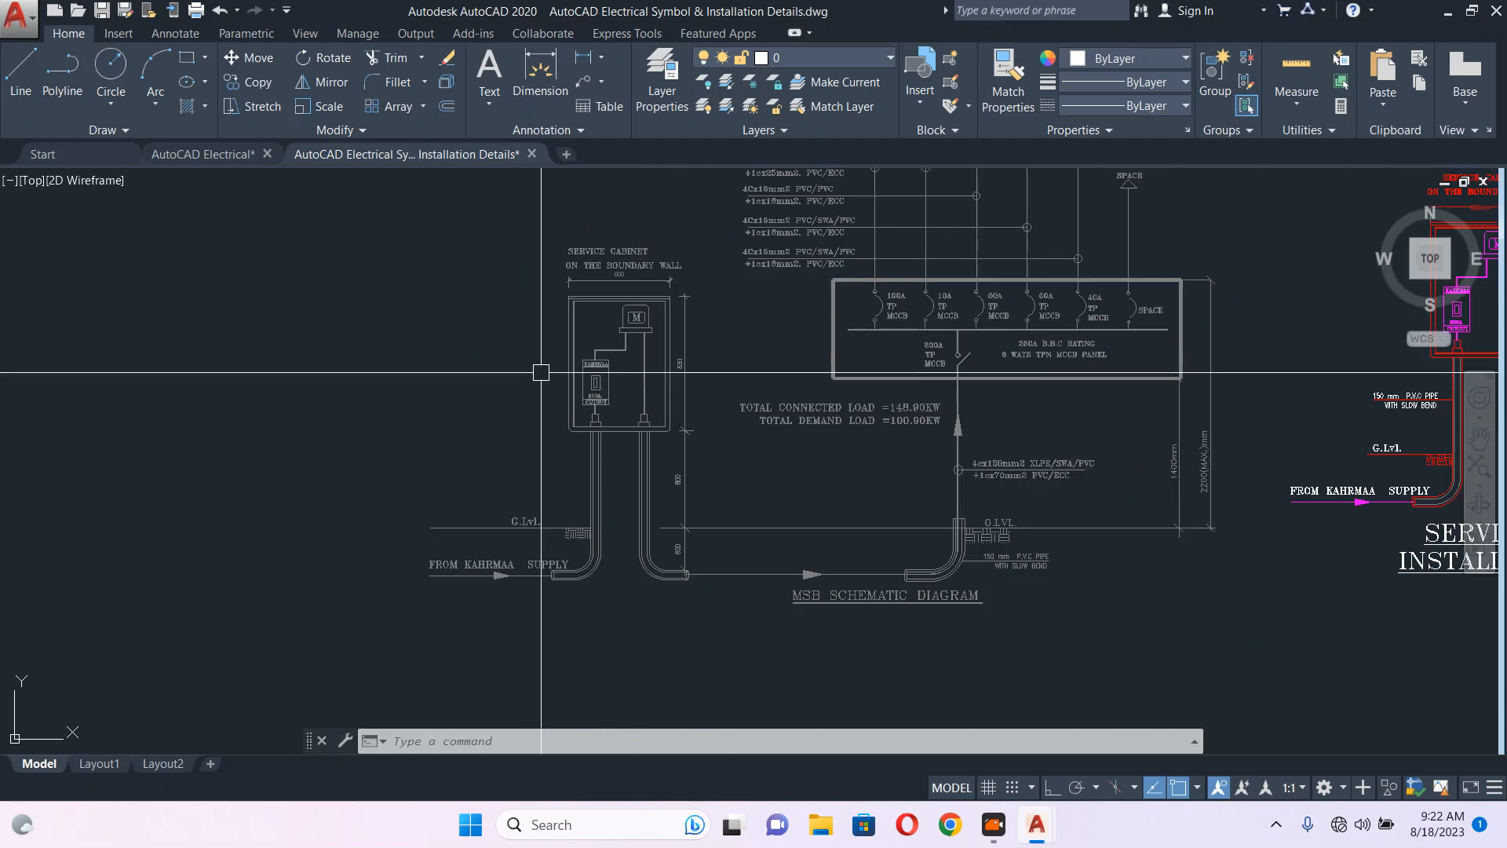
{"action": "scroll", "coordinate": [540, 372], "scroll_direction": "up", "scroll_amount": 2}
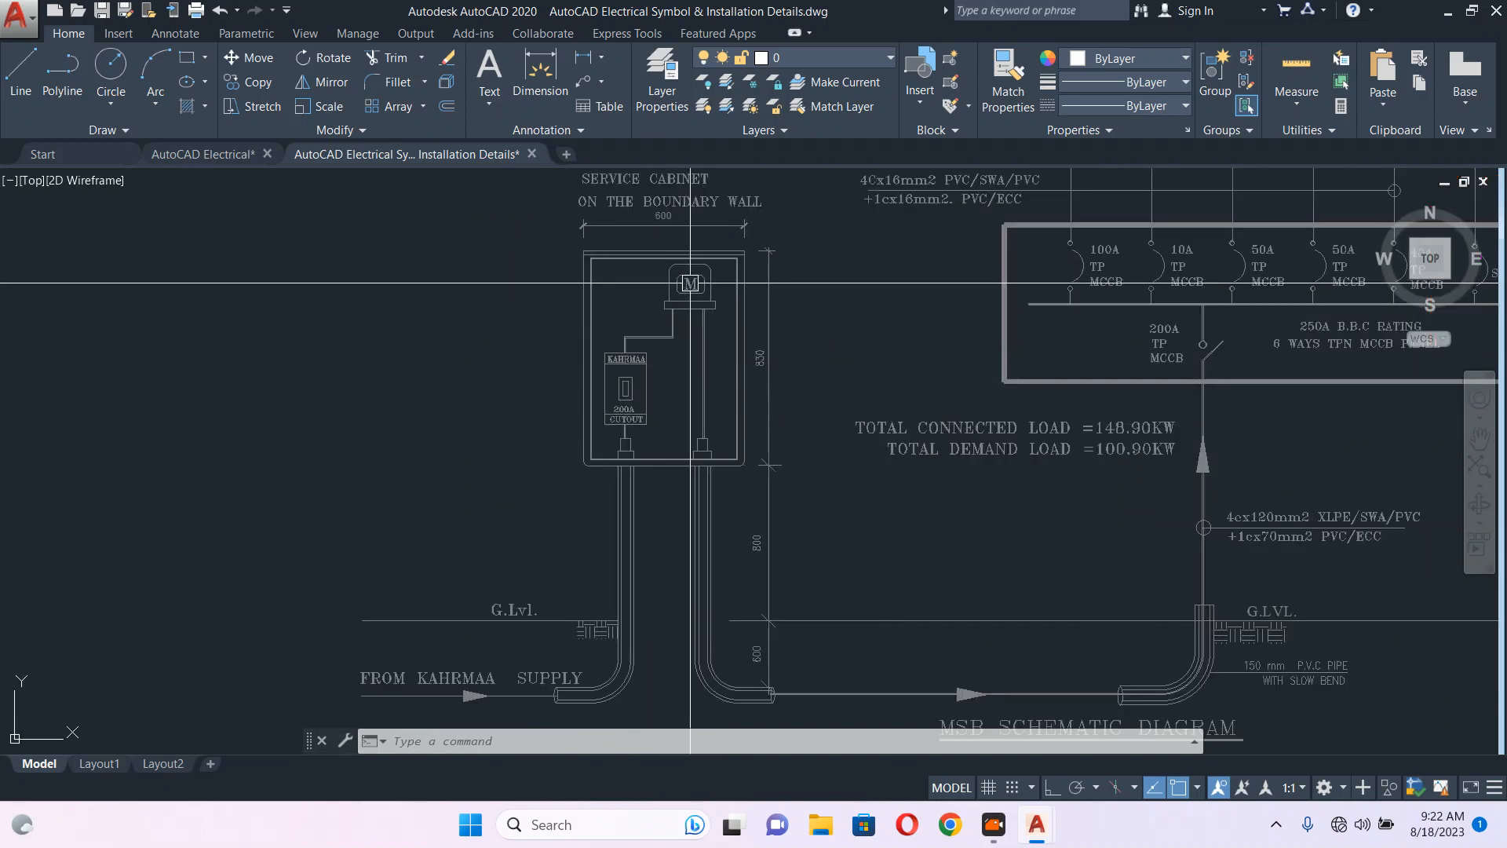
{"action": "mouse_move", "coordinate": [701, 466]}
{"action": "middle_mouse_down"}
{"action": "mouse_move", "coordinate": [599, 421]}
{"action": "mouse_move", "coordinate": [573, 428]}
{"action": "middle_mouse_up"}
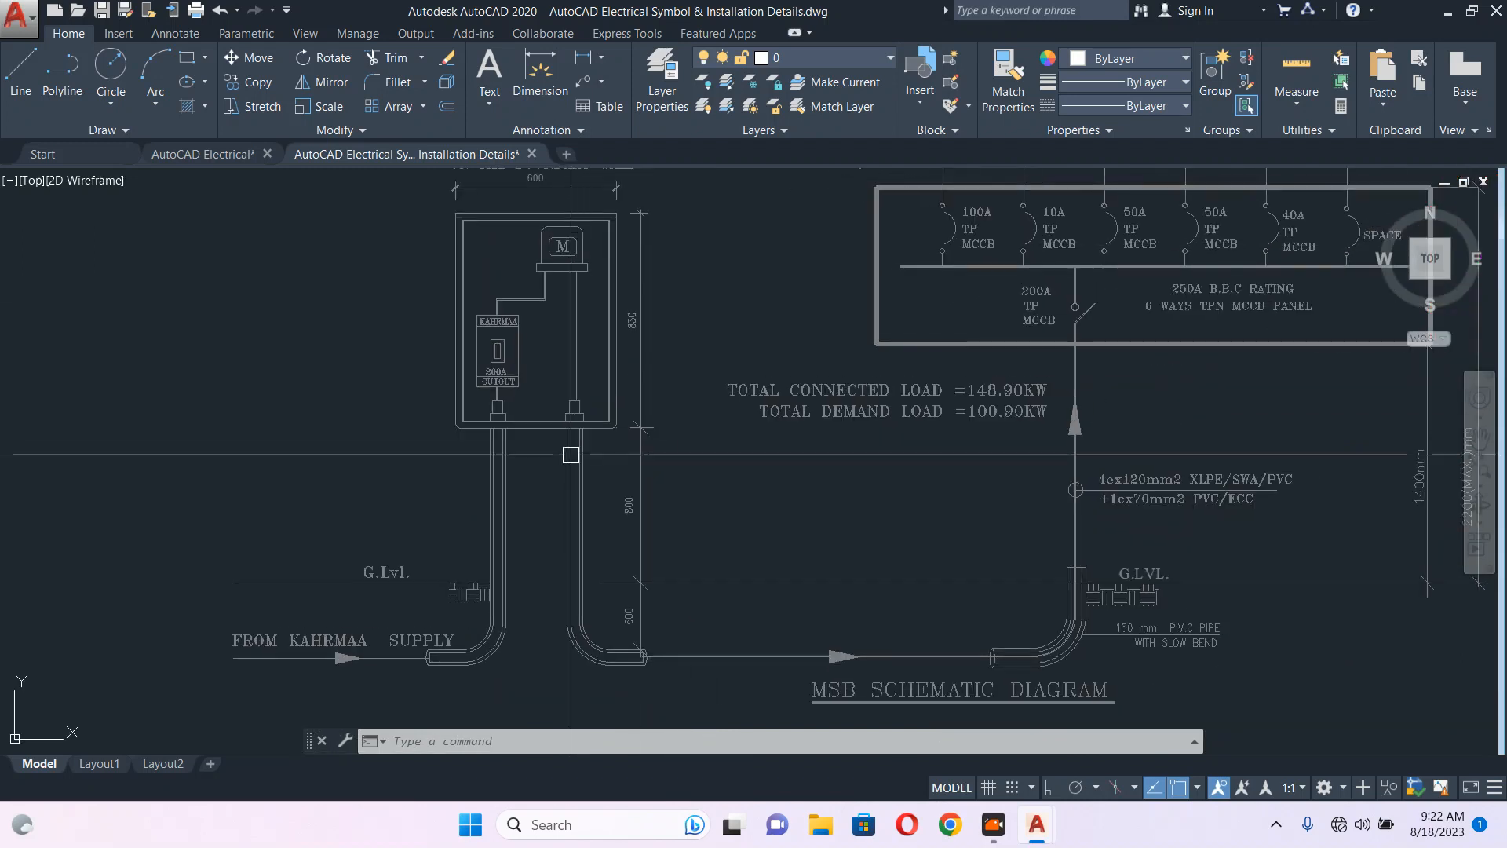
{"action": "middle_click_drag", "start_coordinate": [679, 613], "coordinate": [656, 610]}
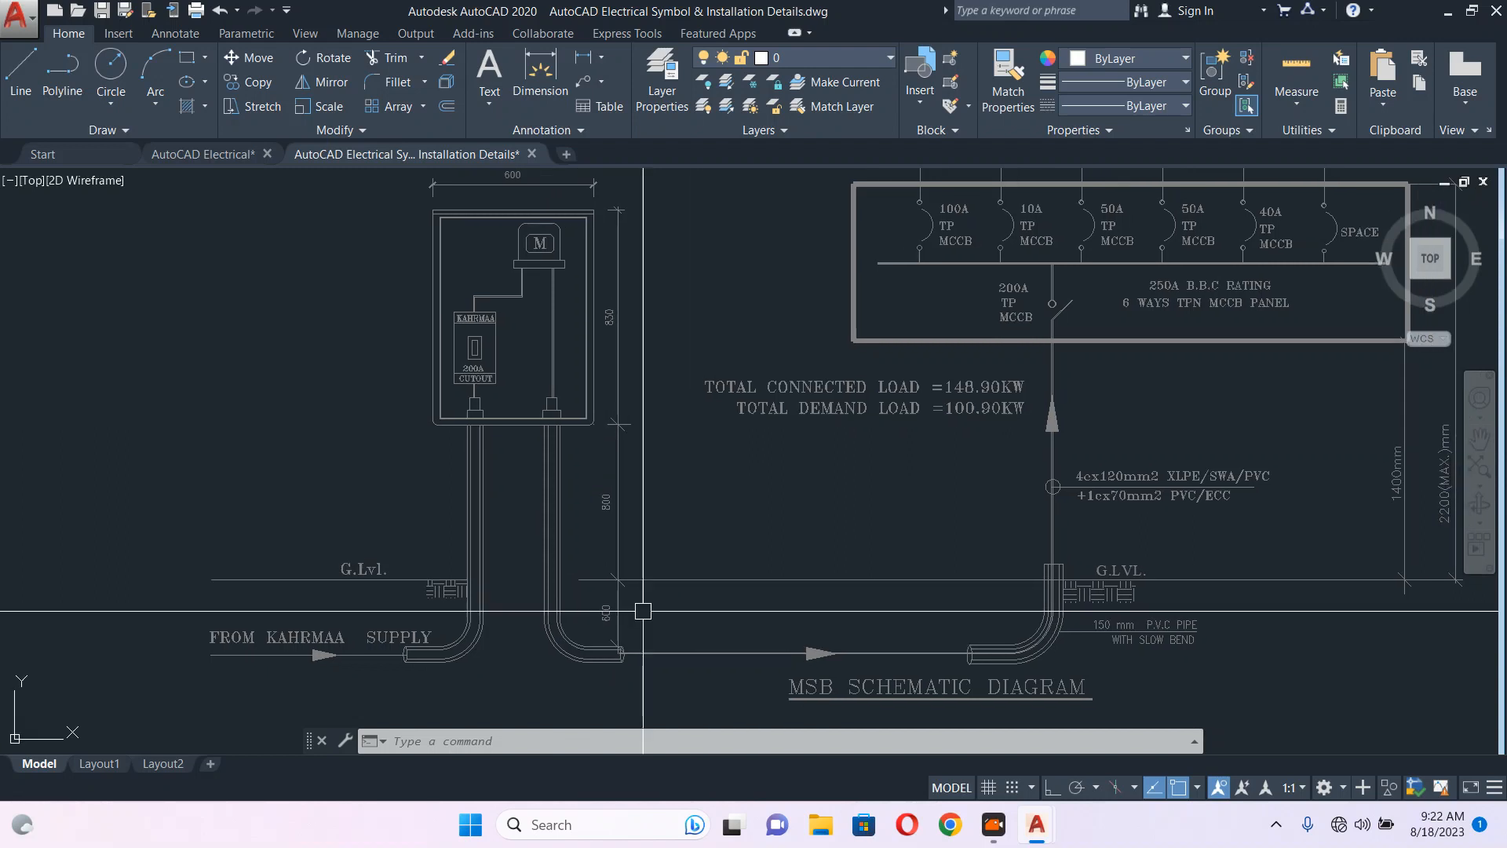
{"action": "scroll", "coordinate": [444, 295], "scroll_direction": "up", "scroll_amount": 4}
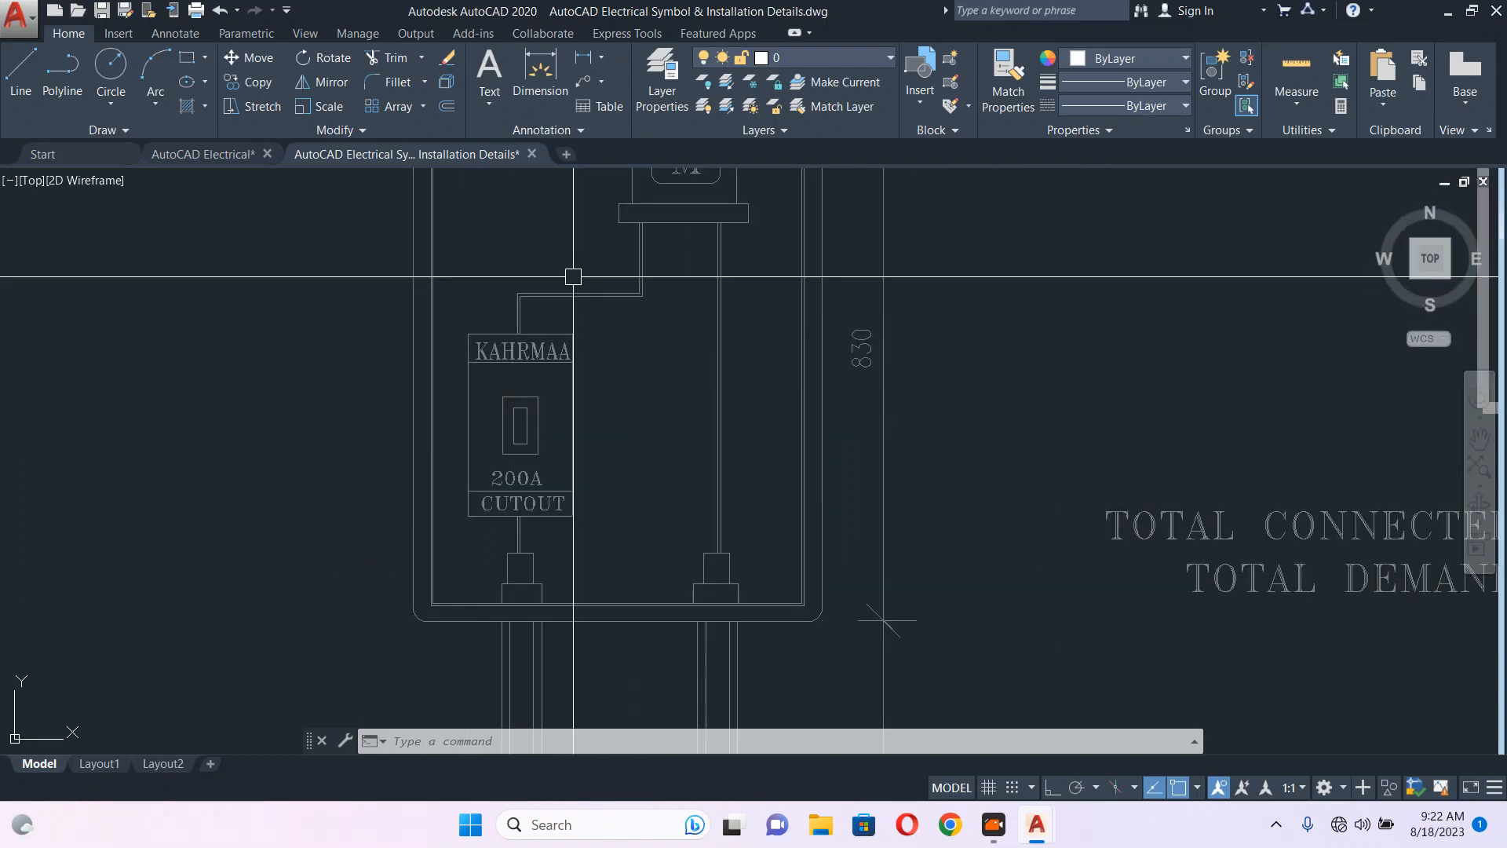
{"action": "scroll", "coordinate": [611, 285], "scroll_direction": "down", "scroll_amount": 4}
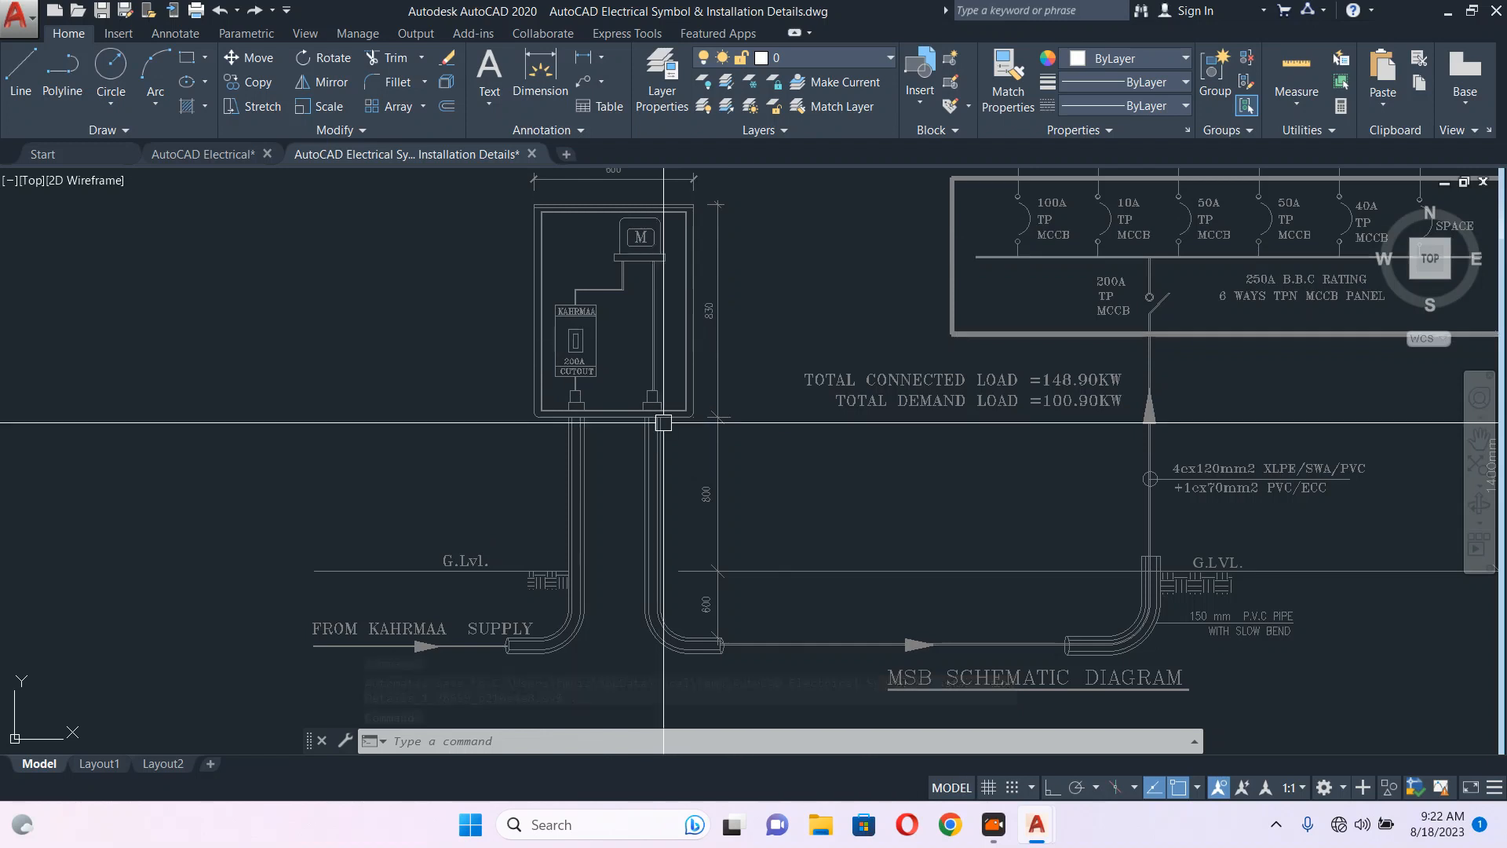
{"action": "middle_click_drag", "start_coordinate": [718, 418], "coordinate": [474, 465]}
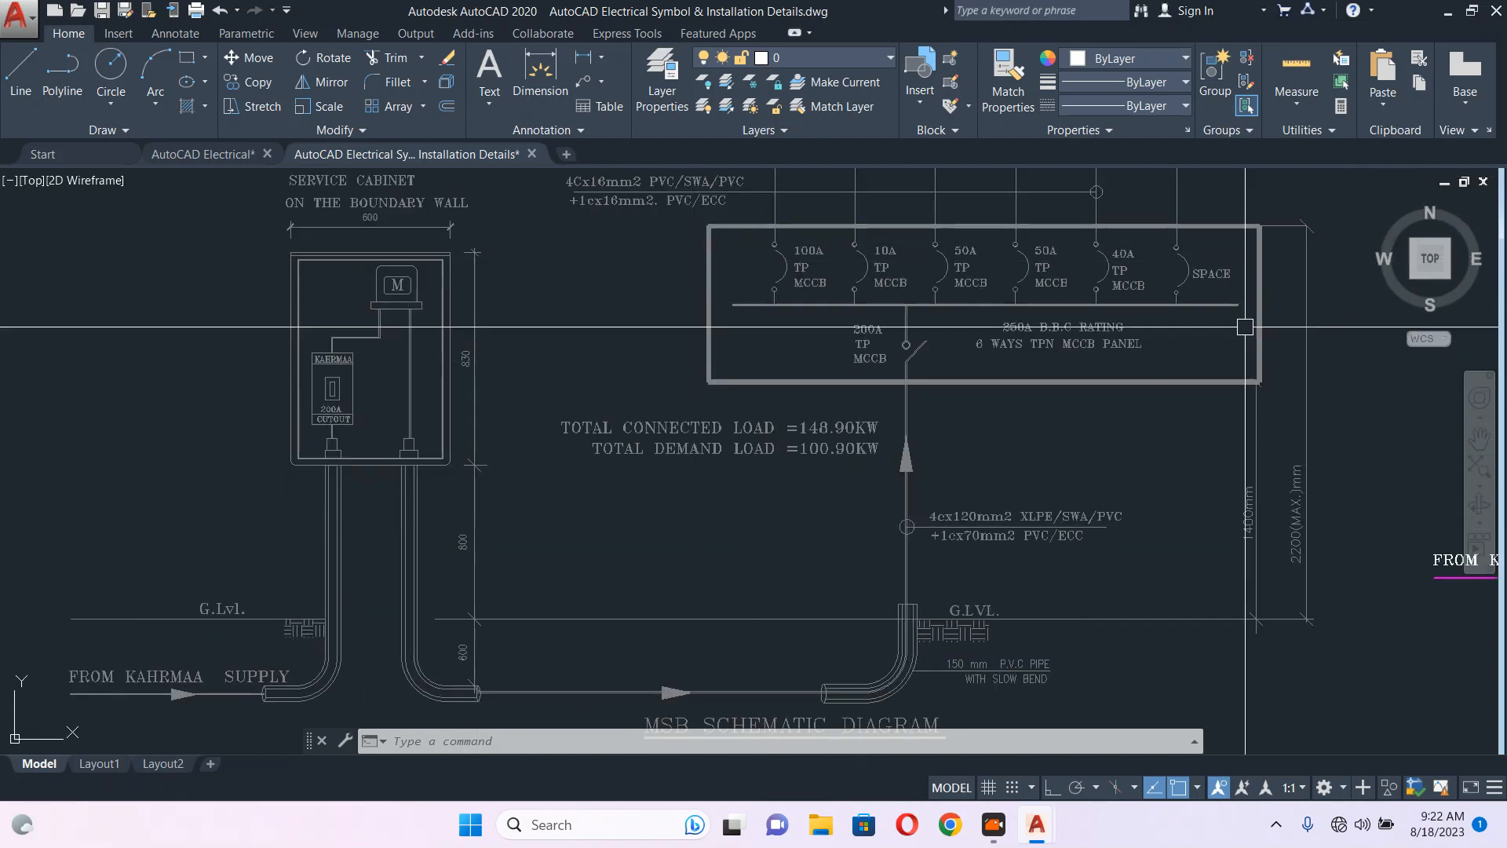
- Examine the distribution boards DB-1 to DB-4, the lift isolator and the spare way with their feeder cable labels
{"action": "middle_click_drag", "start_coordinate": [1221, 283], "coordinate": [1116, 335]}
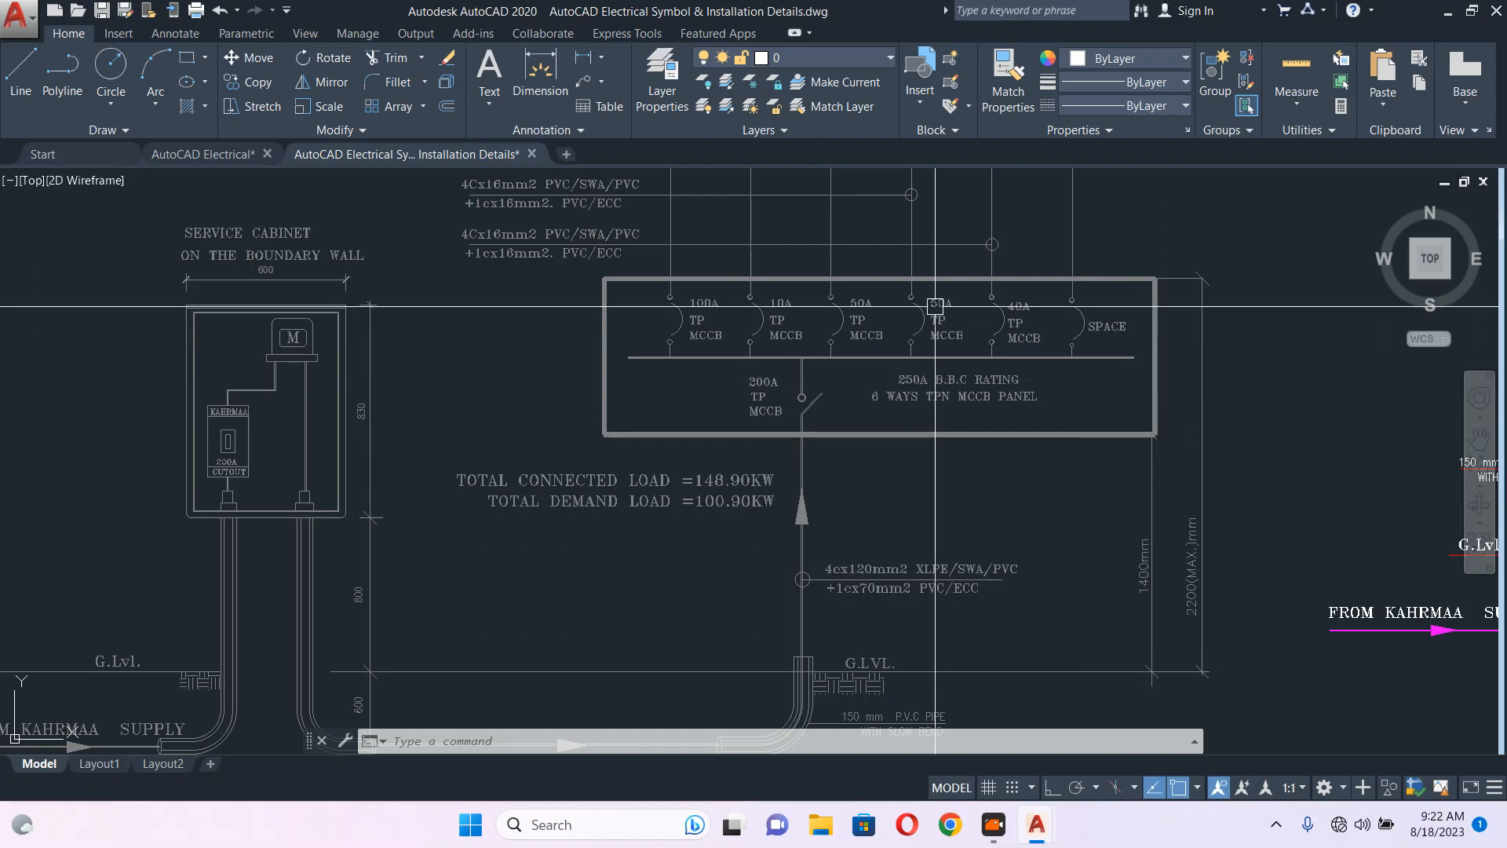
{"action": "middle_click_drag", "start_coordinate": [935, 306], "coordinate": [933, 522]}
{"action": "scroll", "coordinate": [708, 224], "scroll_direction": "up", "scroll_amount": 4}
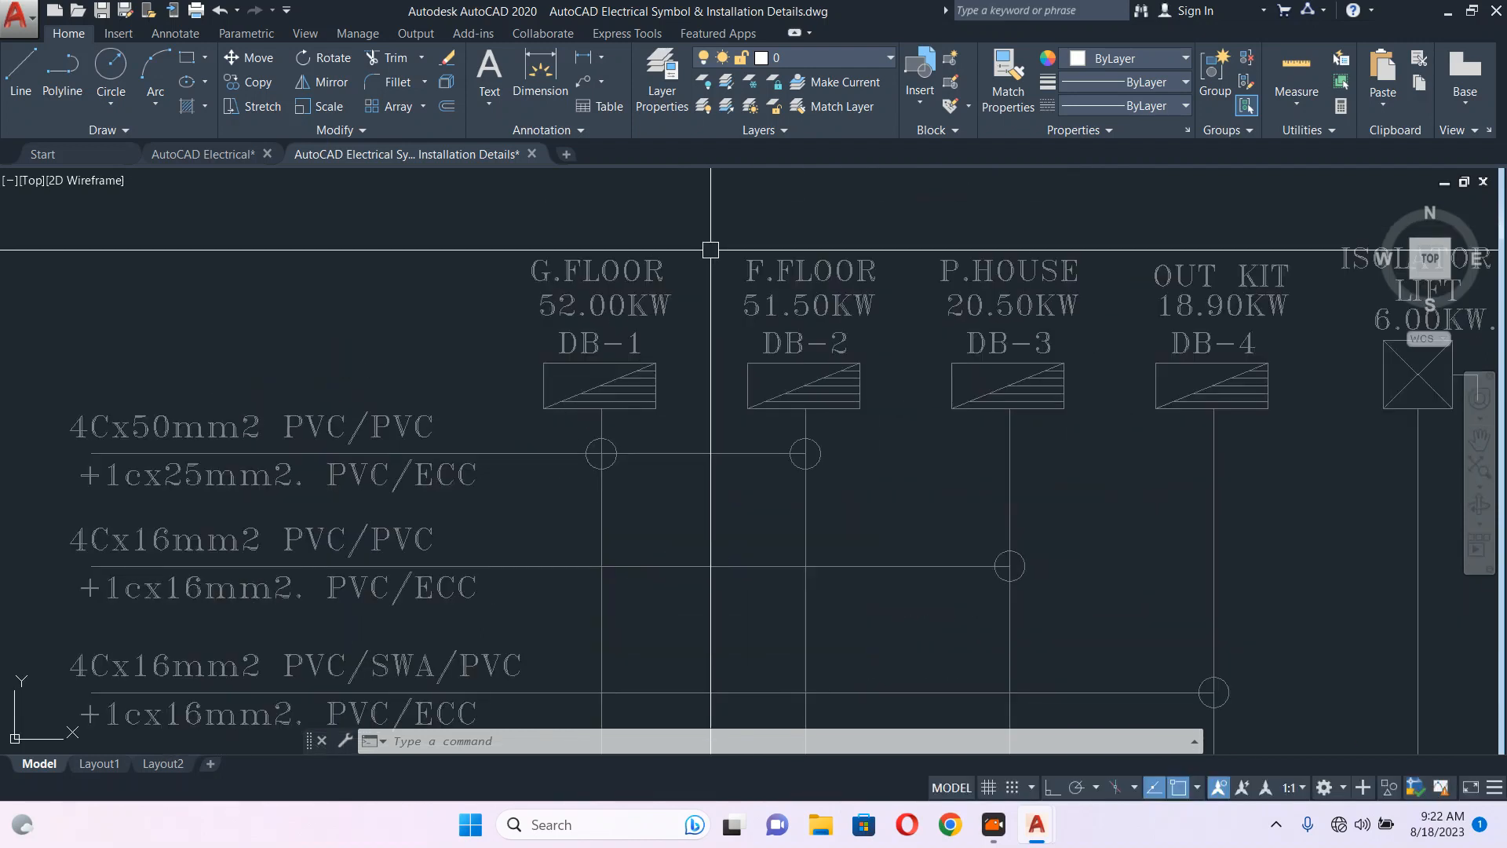
{"action": "scroll", "coordinate": [604, 405], "scroll_direction": "down", "scroll_amount": 2}
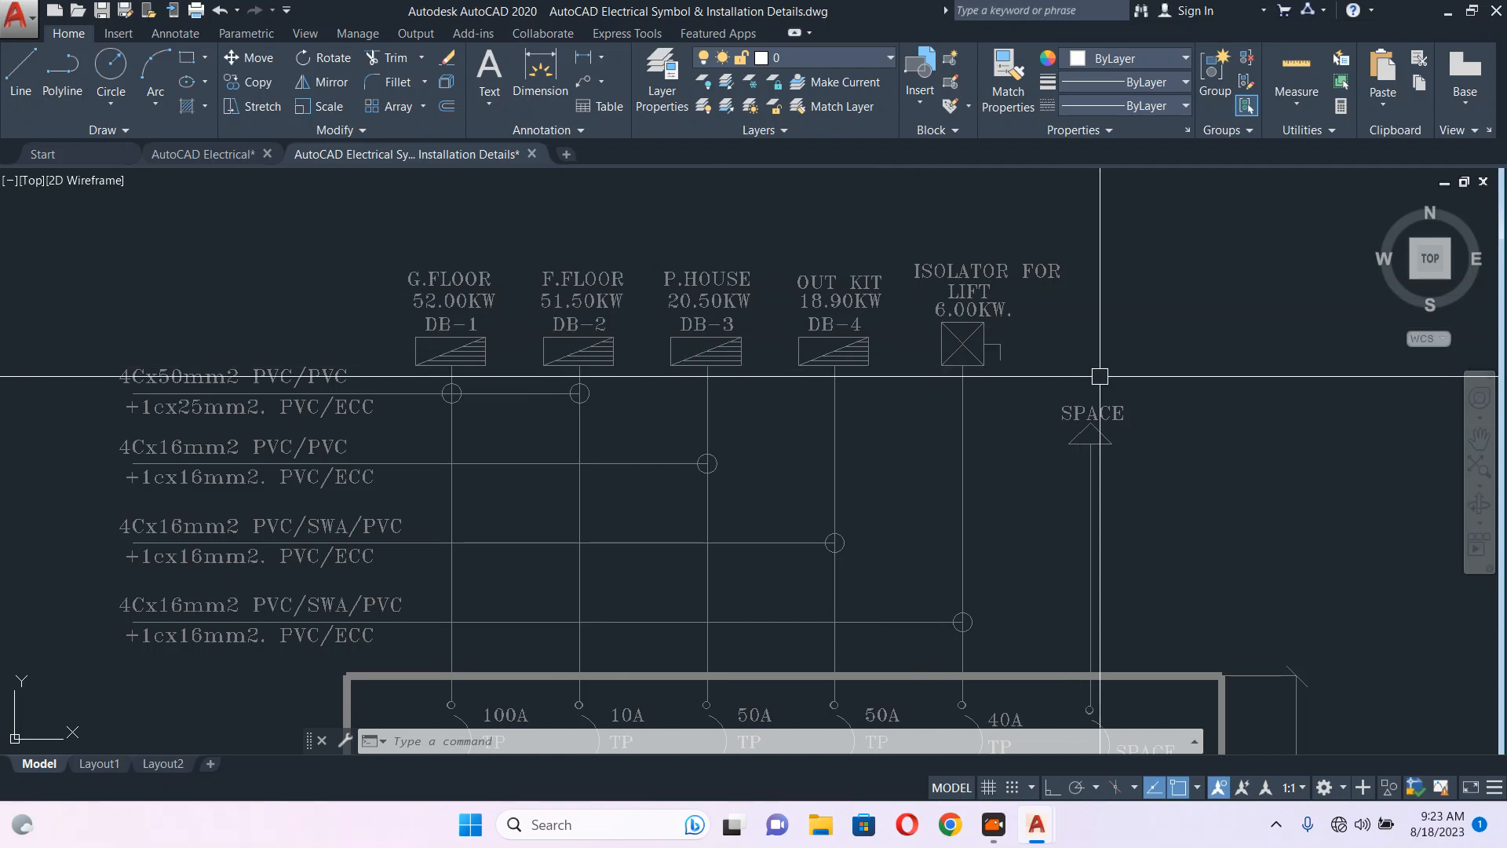
{"action": "scroll", "coordinate": [943, 322], "scroll_direction": "down", "scroll_amount": 2}
{"action": "middle_click_drag", "start_coordinate": [866, 371], "coordinate": [722, 275]}
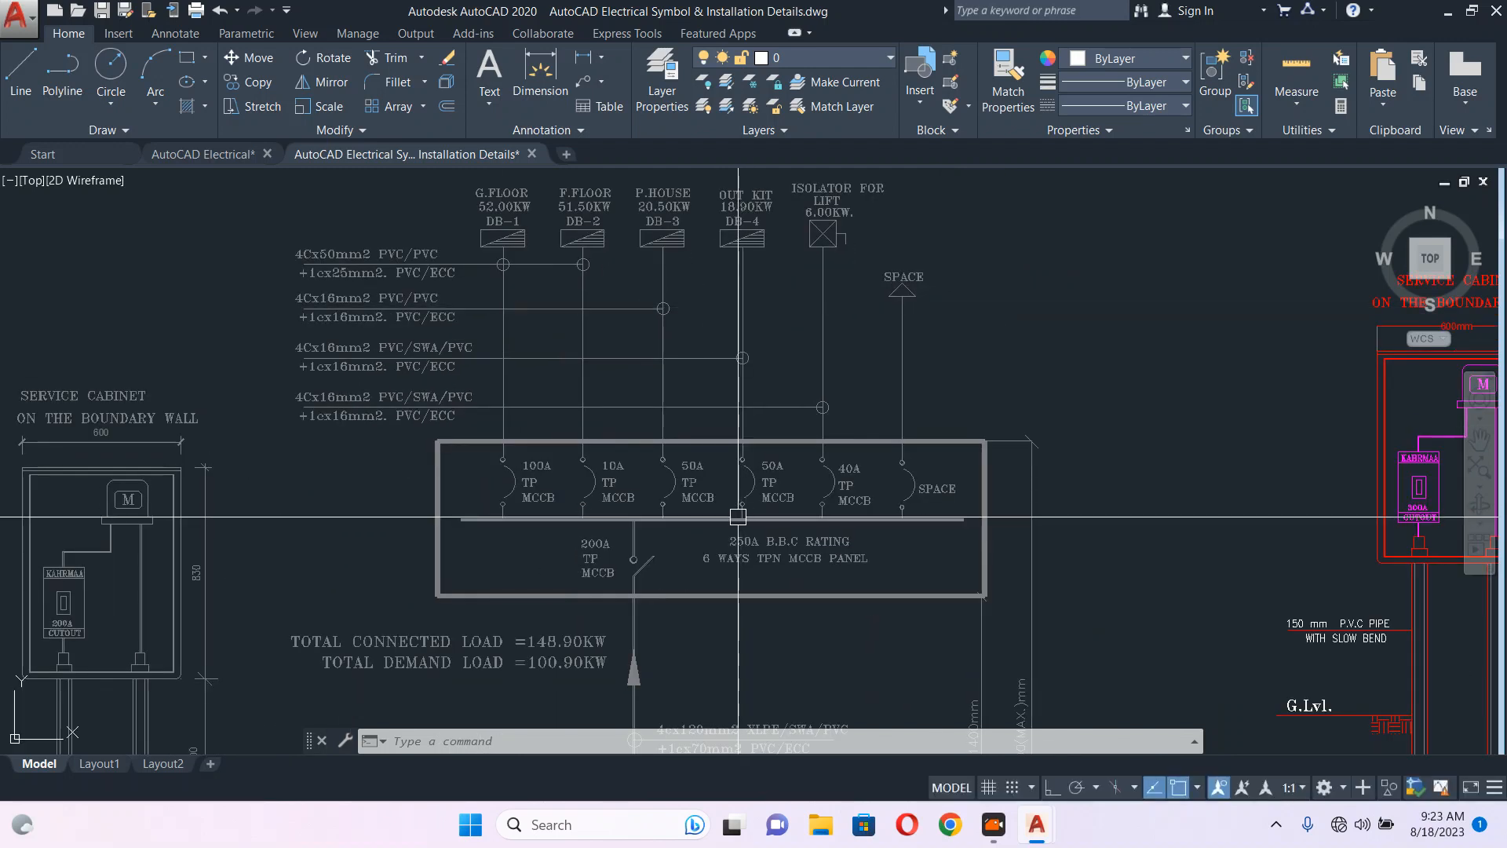
- Review the ratings of the outgoing breakers, the main 200A TP MCCB and the busbar in the six-way MCCB panel
{"action": "scroll", "coordinate": [767, 563], "scroll_direction": "up", "scroll_amount": 2}
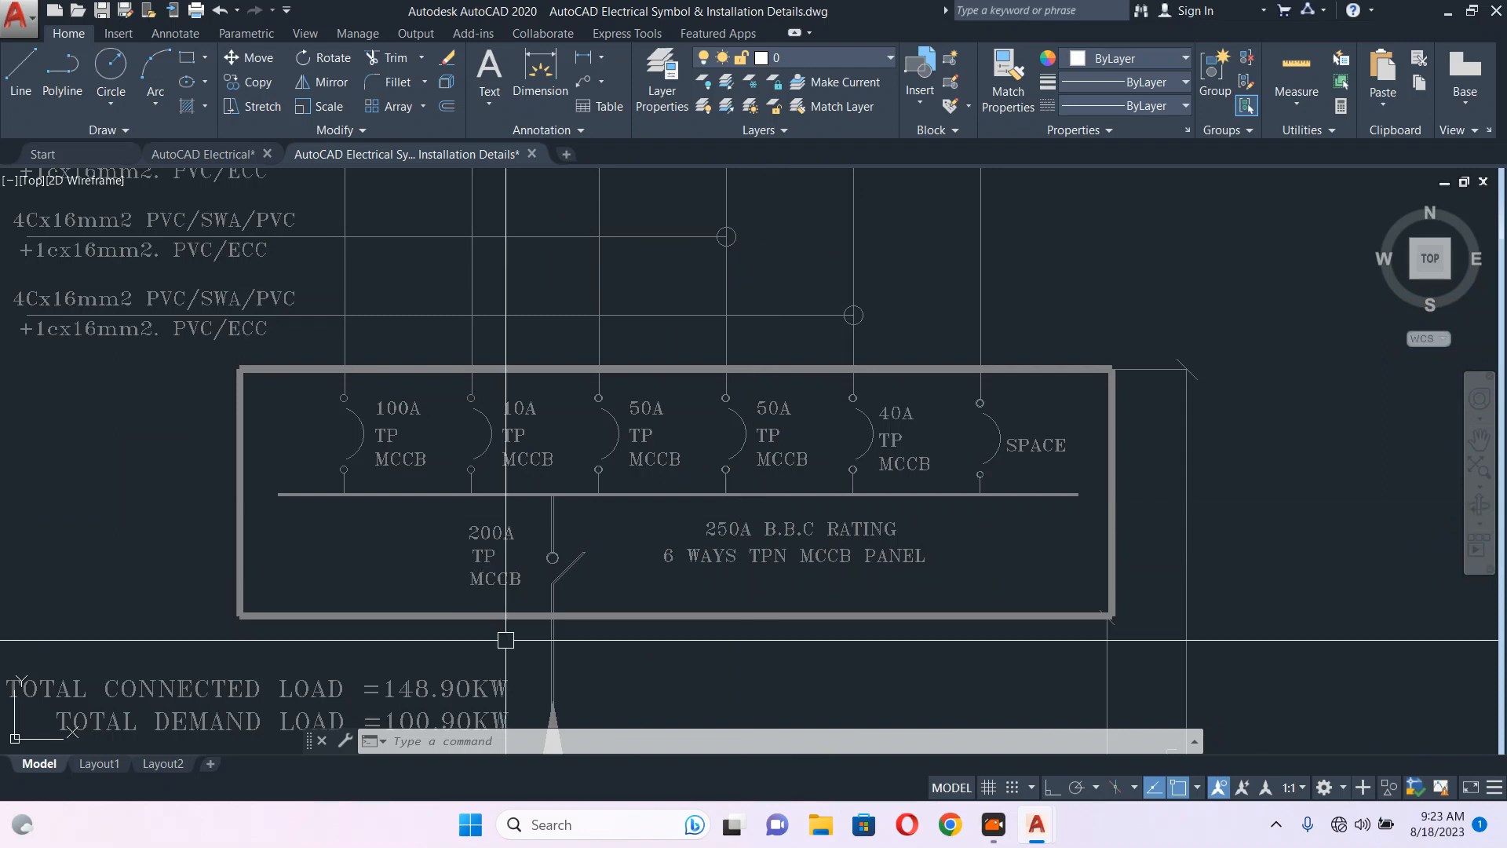
{"action": "middle_click_drag", "start_coordinate": [506, 651], "coordinate": [568, 373]}
{"action": "mouse_move", "coordinate": [653, 234]}
{"action": "middle_mouse_down"}
{"action": "mouse_move", "coordinate": [658, 497]}
{"action": "mouse_move", "coordinate": [674, 542]}
{"action": "middle_mouse_up"}
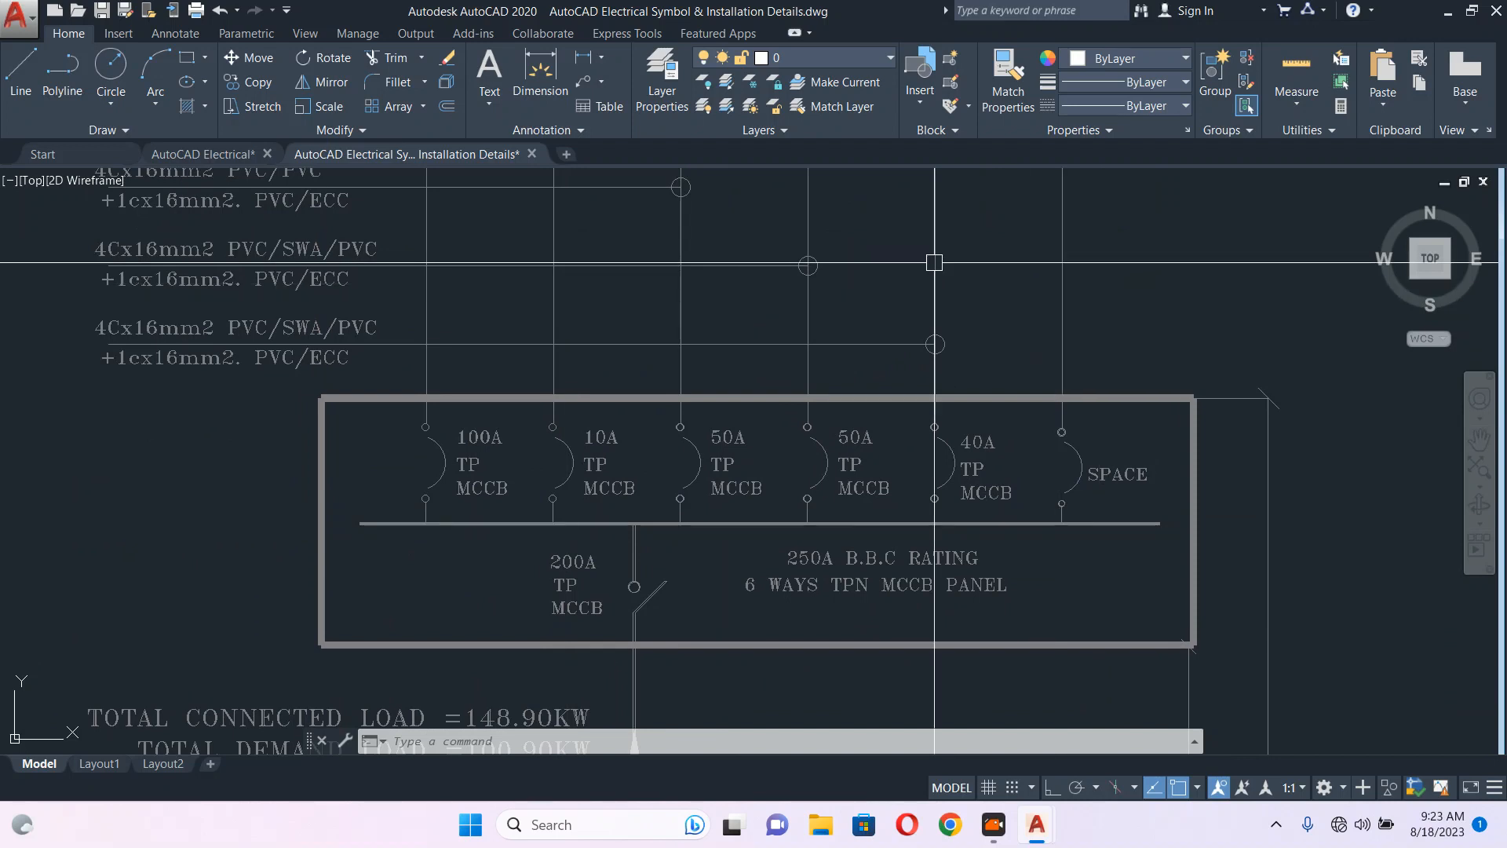
- Read the size label of the incoming cable between the underground slow bend and the MCCB panel
{"action": "middle_click_drag", "start_coordinate": [755, 507], "coordinate": [751, 243]}
{"action": "scroll", "coordinate": [751, 242], "scroll_direction": "down", "scroll_amount": 4}
{"action": "scroll", "coordinate": [785, 362], "scroll_direction": "up", "scroll_amount": 6}
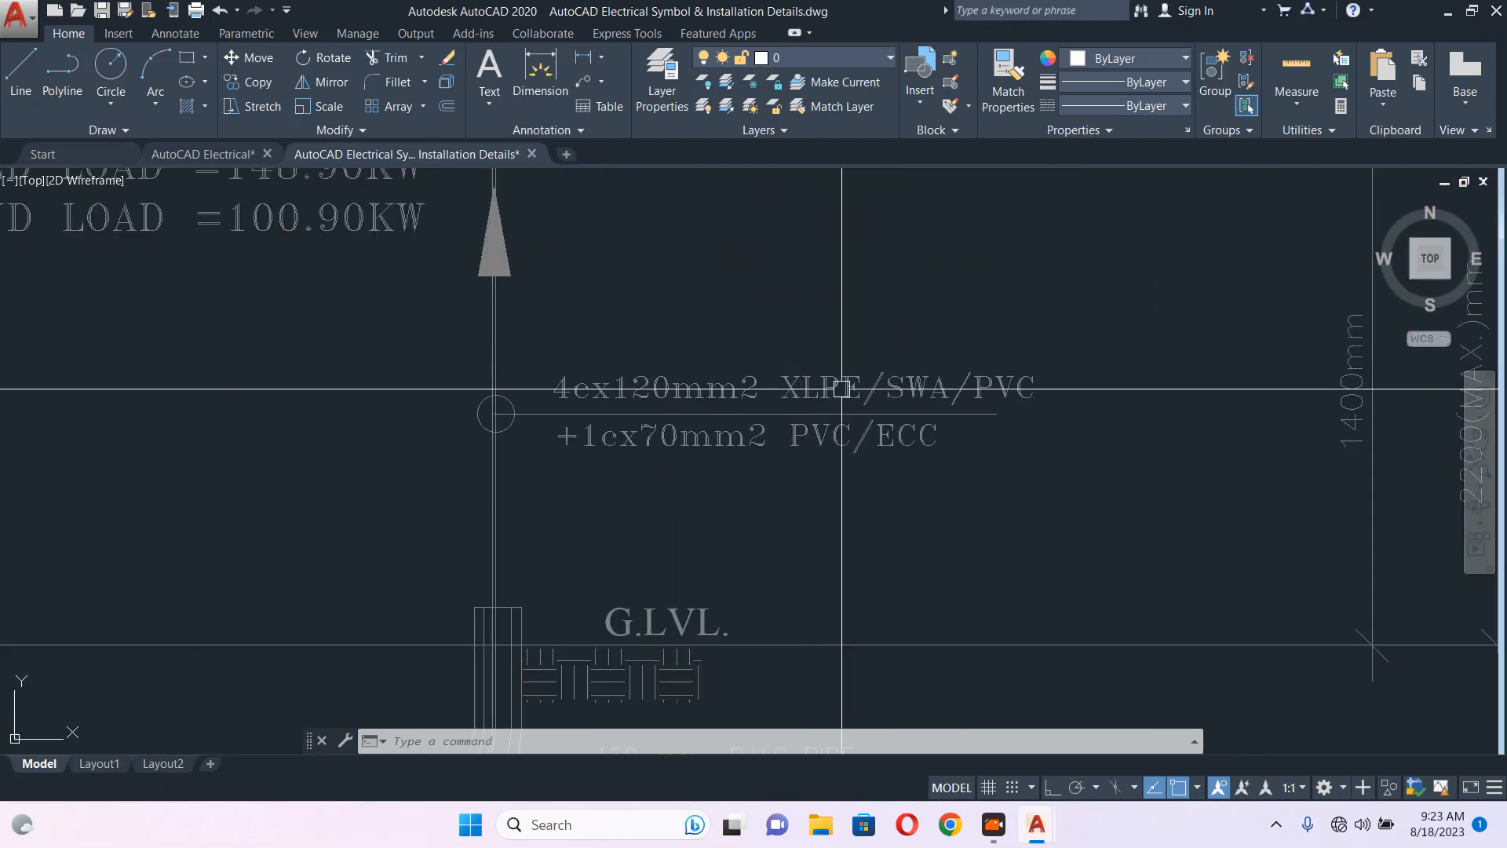
{"action": "scroll", "coordinate": [841, 389], "scroll_direction": "up", "scroll_amount": 2}
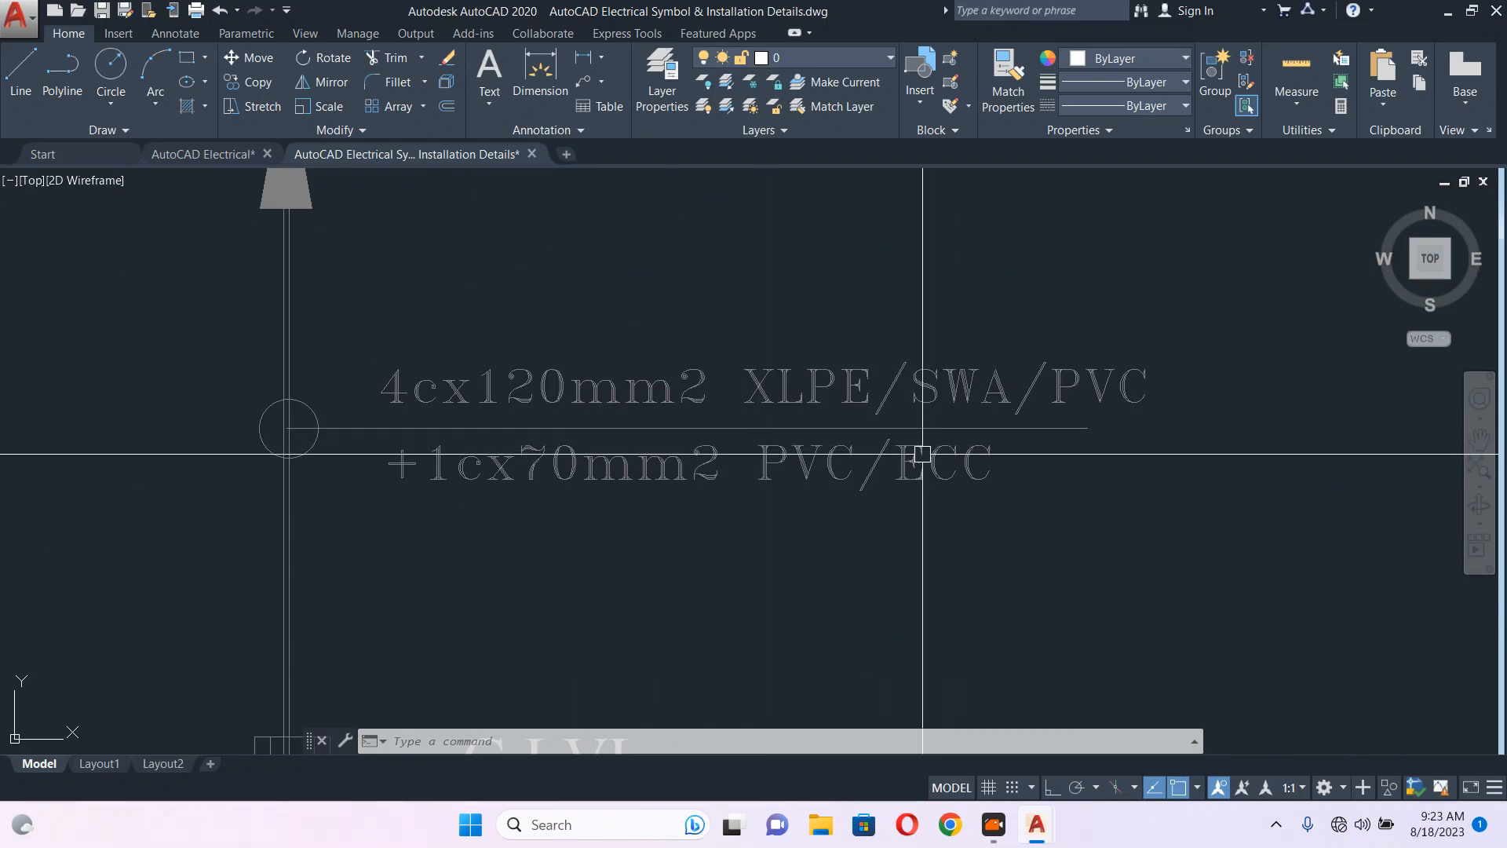
{"action": "scroll", "coordinate": [922, 454], "scroll_direction": "down", "scroll_amount": 4}
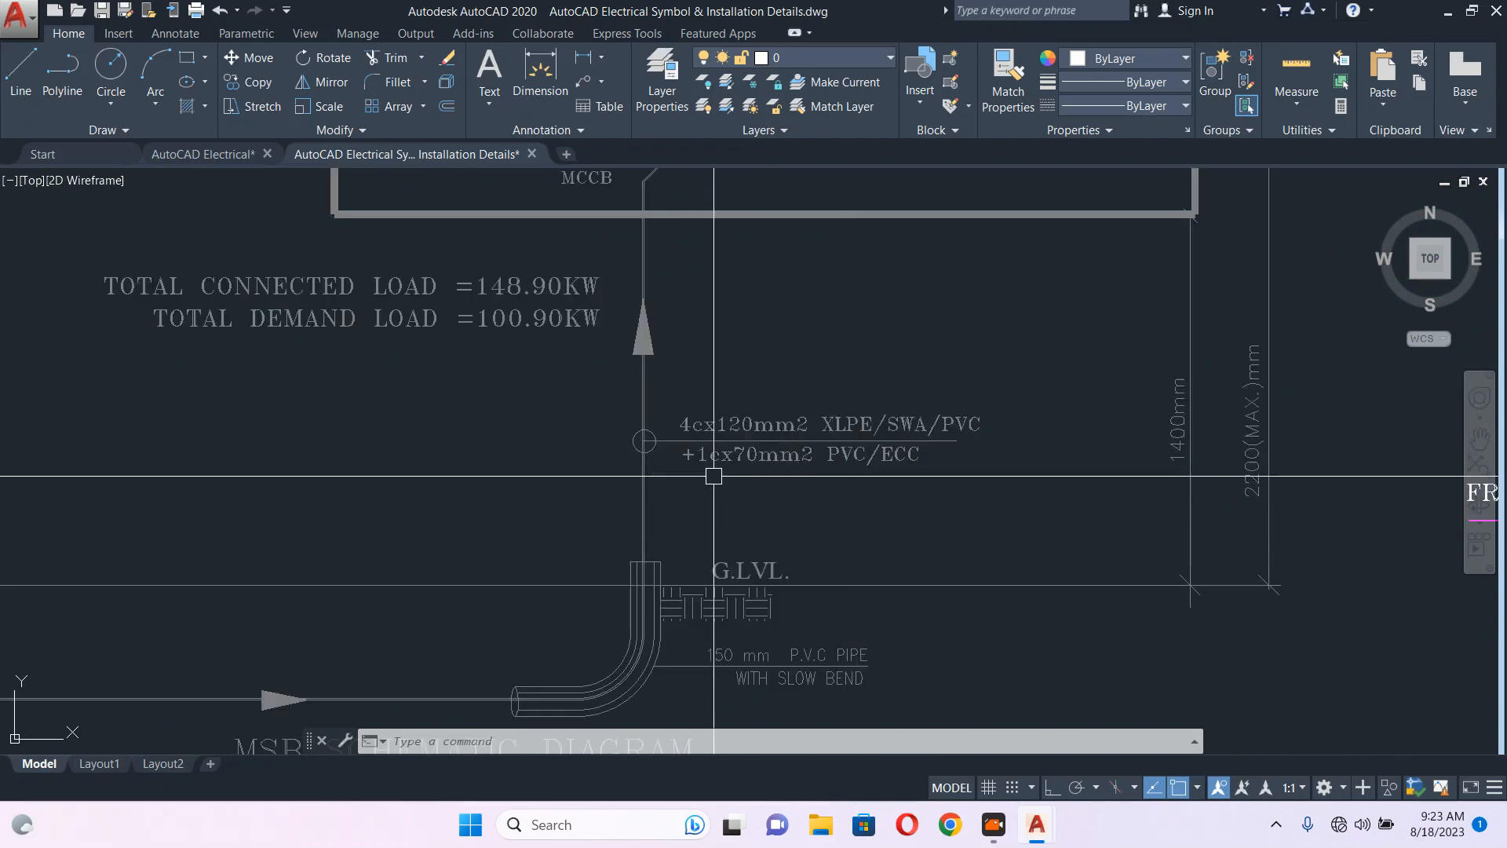
{"action": "scroll", "coordinate": [714, 475], "scroll_direction": "down", "scroll_amount": 2}
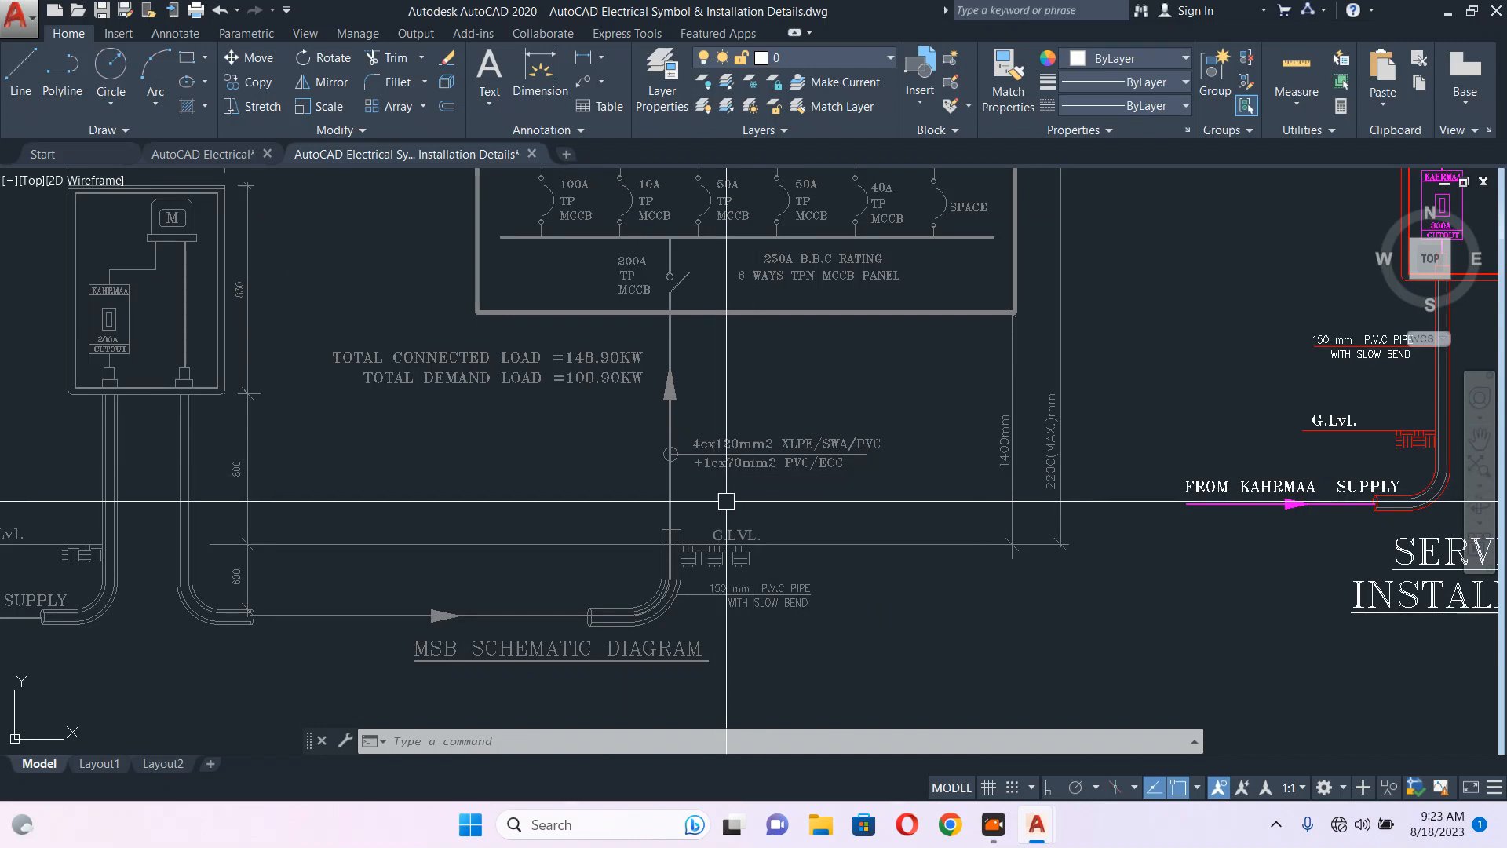
- Compare the total connected and demand load notes with the main MCCB rating and the incoming cable size
{"action": "scroll", "coordinate": [807, 278], "scroll_direction": "up", "scroll_amount": 2}
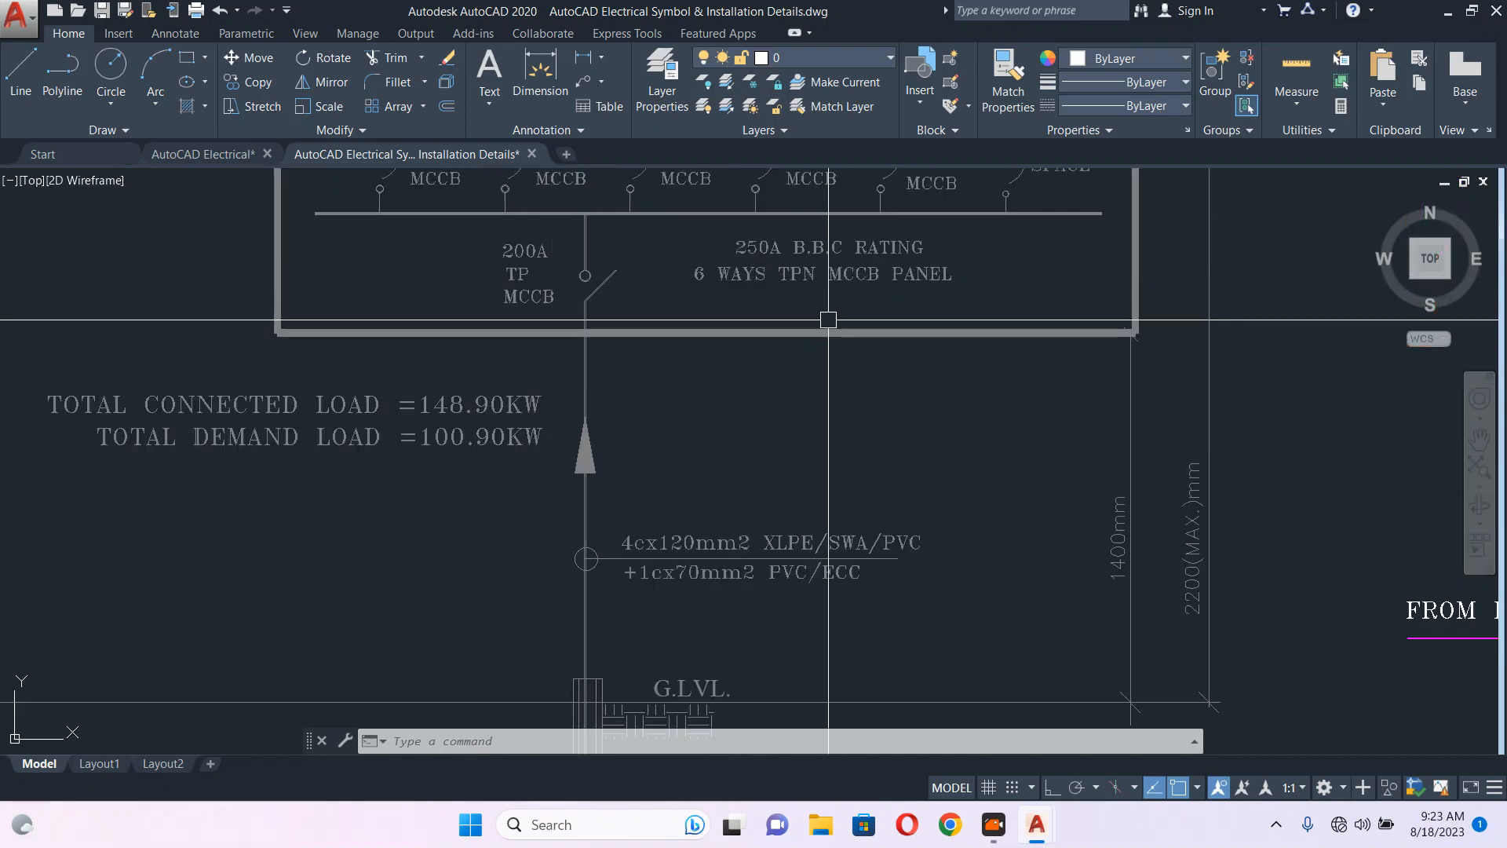
{"action": "mouse_move", "coordinate": [828, 321]}
{"action": "middle_mouse_down"}
{"action": "mouse_move", "coordinate": [878, 400]}
{"action": "mouse_move", "coordinate": [867, 393]}
{"action": "middle_mouse_up"}
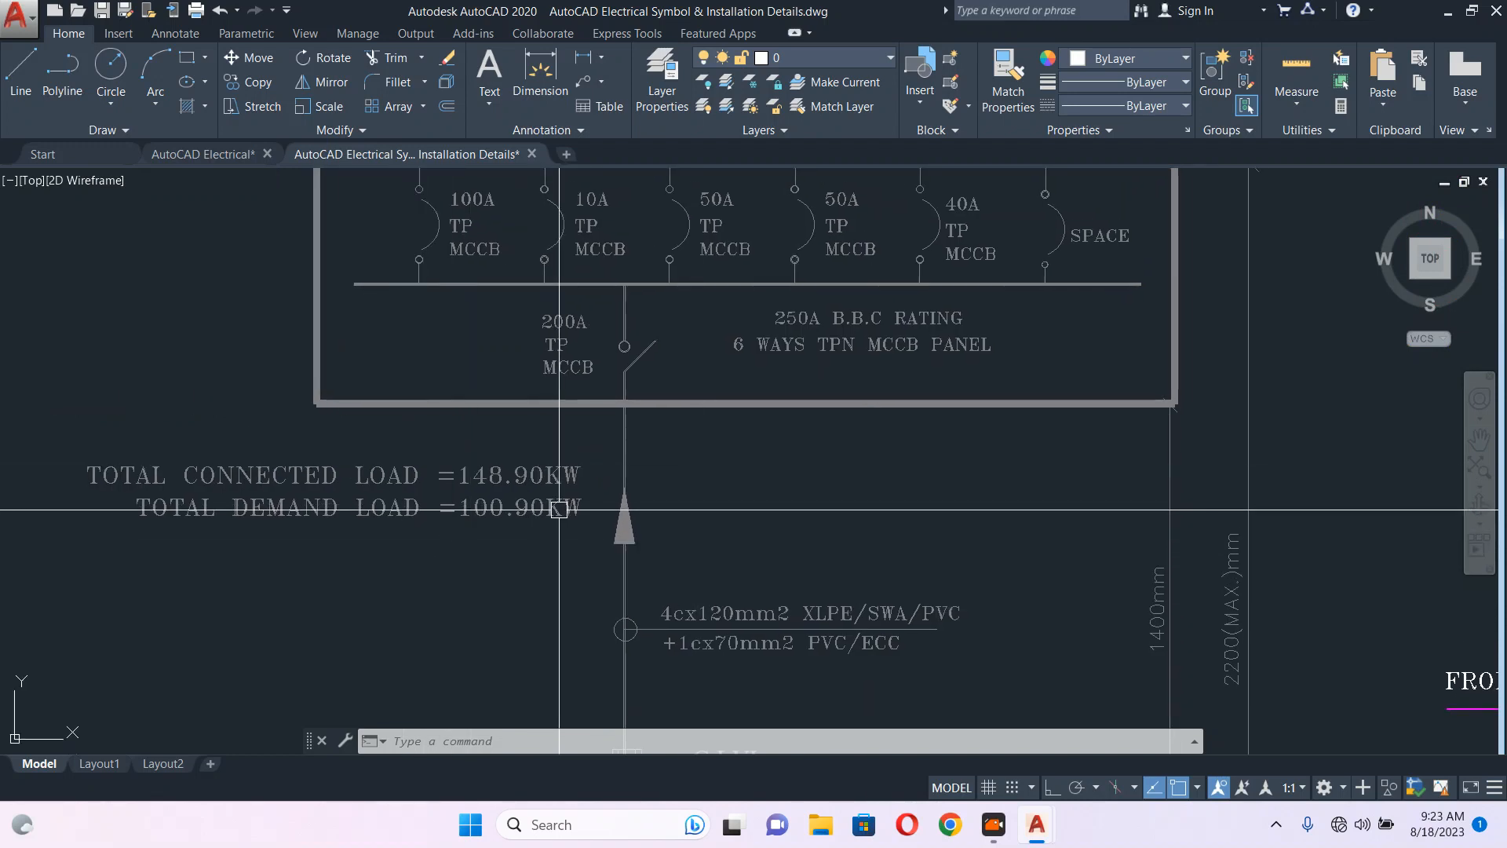
{"action": "scroll", "coordinate": [555, 360], "scroll_direction": "down", "scroll_amount": 2}
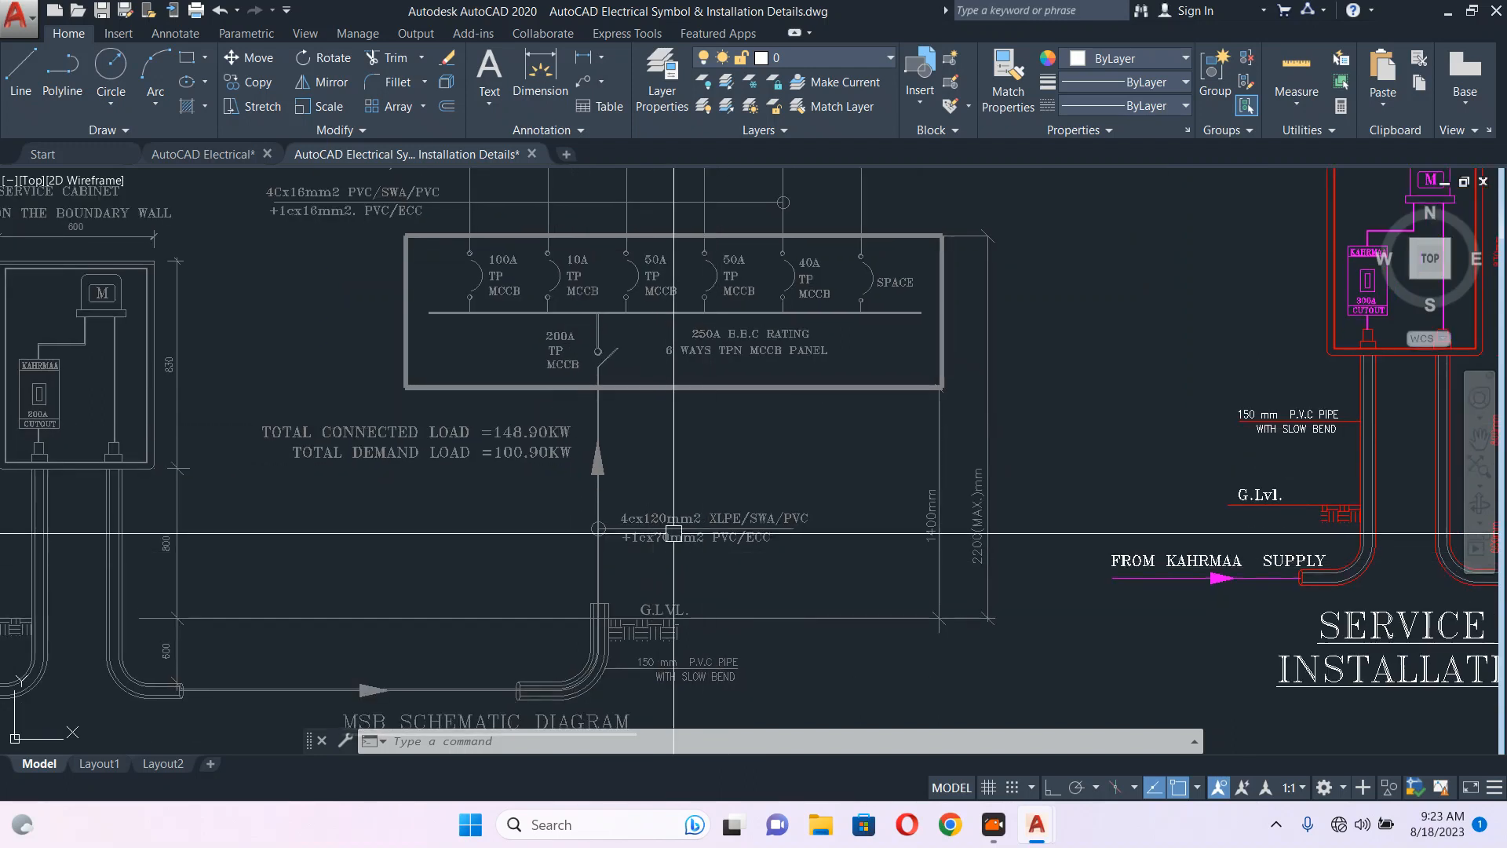
{"action": "middle_click_drag", "start_coordinate": [666, 523], "coordinate": [720, 520]}
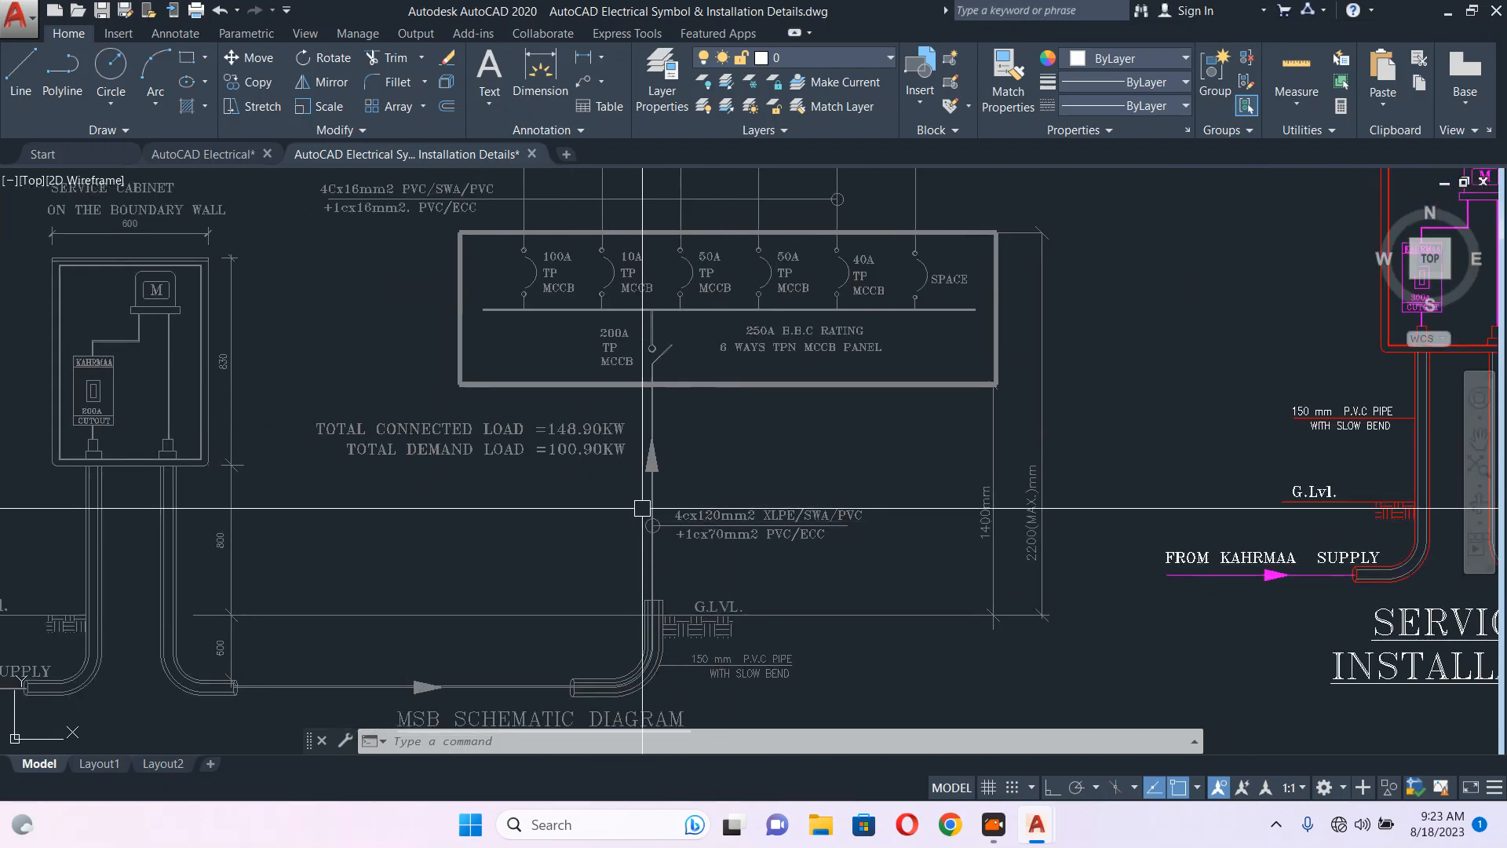
{"action": "scroll", "coordinate": [709, 547], "scroll_direction": "up", "scroll_amount": 4}
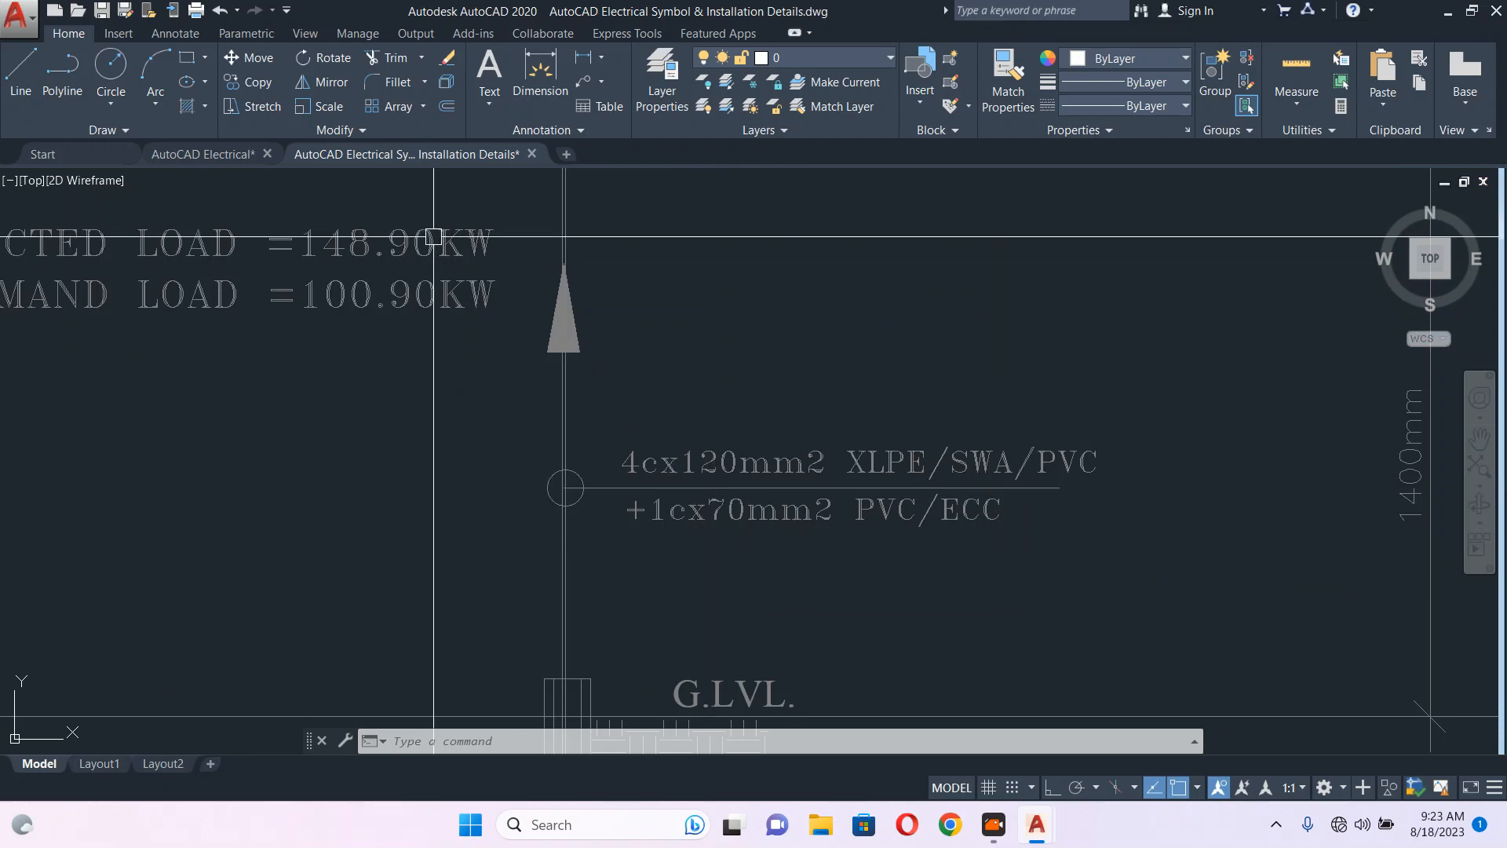
{"action": "scroll", "coordinate": [820, 465], "scroll_direction": "down", "scroll_amount": 4}
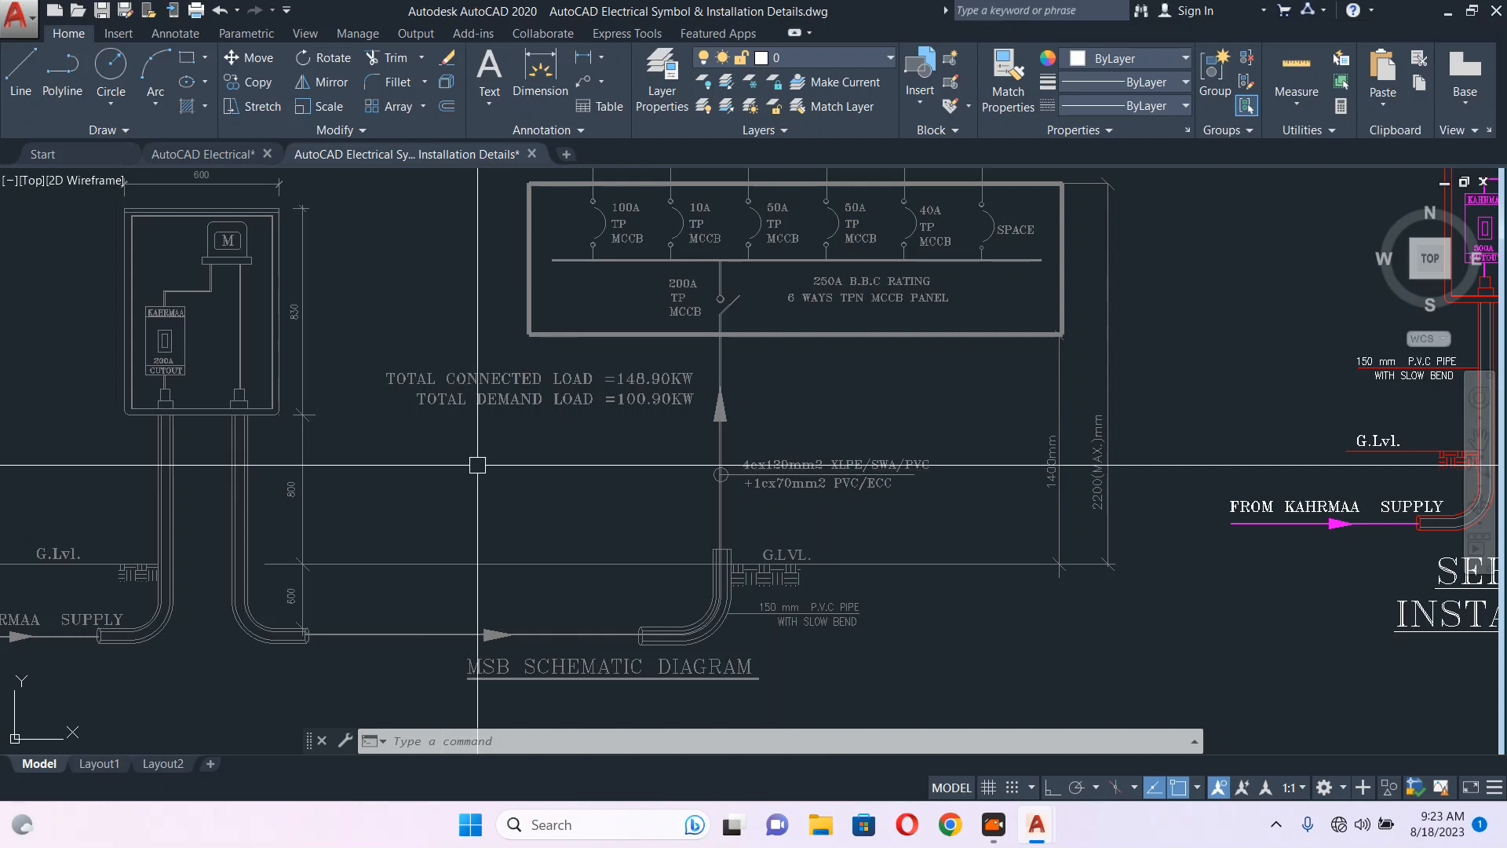
- Return to the AutoCAD Electrical drawing and undo the last move
{"action": "scroll", "coordinate": [424, 440], "scroll_direction": "down", "scroll_amount": 2}
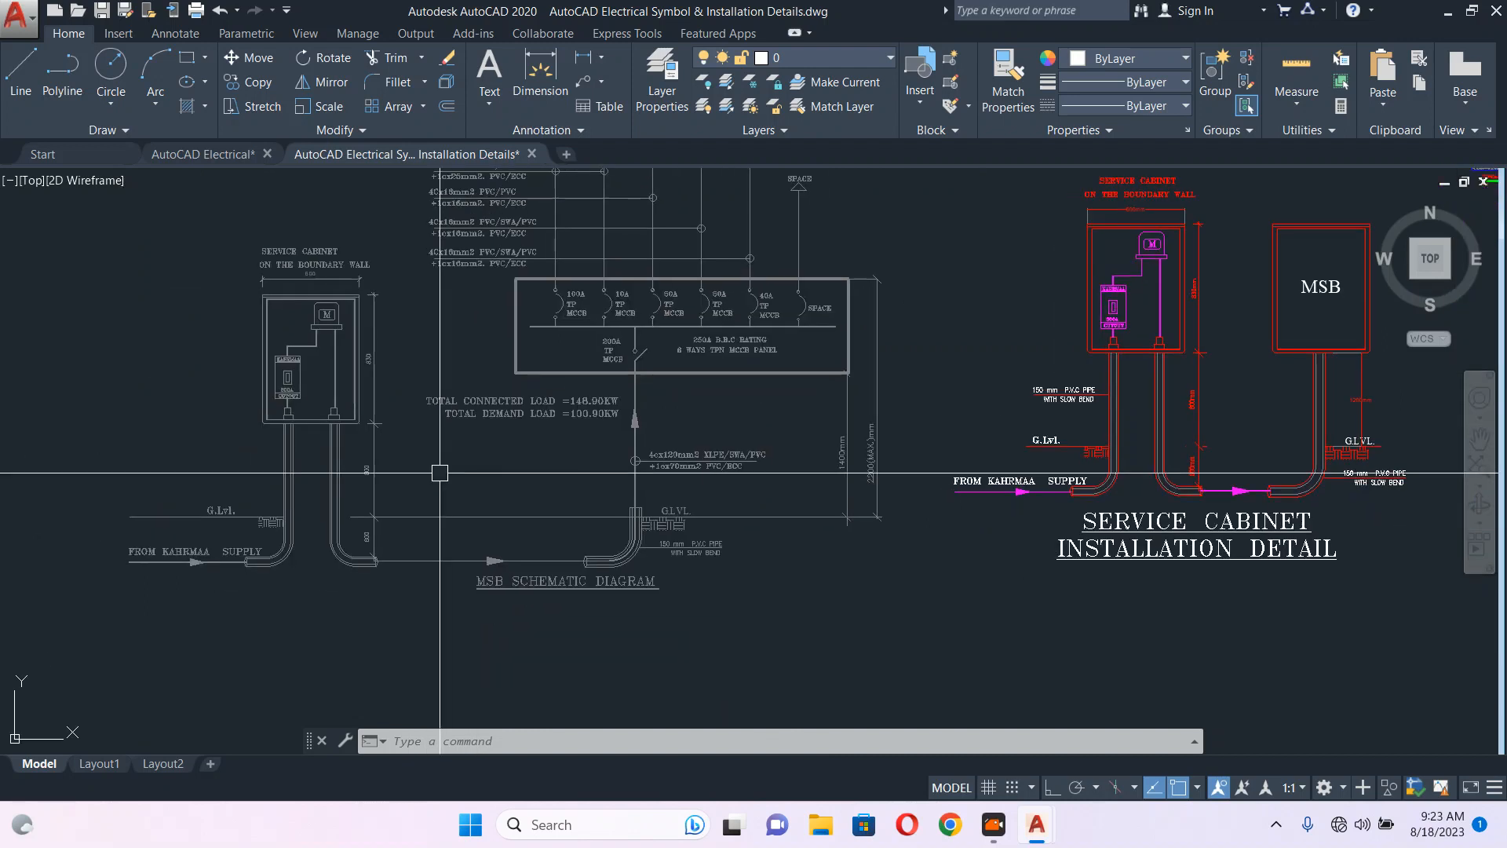
{"action": "middle_click_drag", "start_coordinate": [636, 349], "coordinate": [622, 396]}
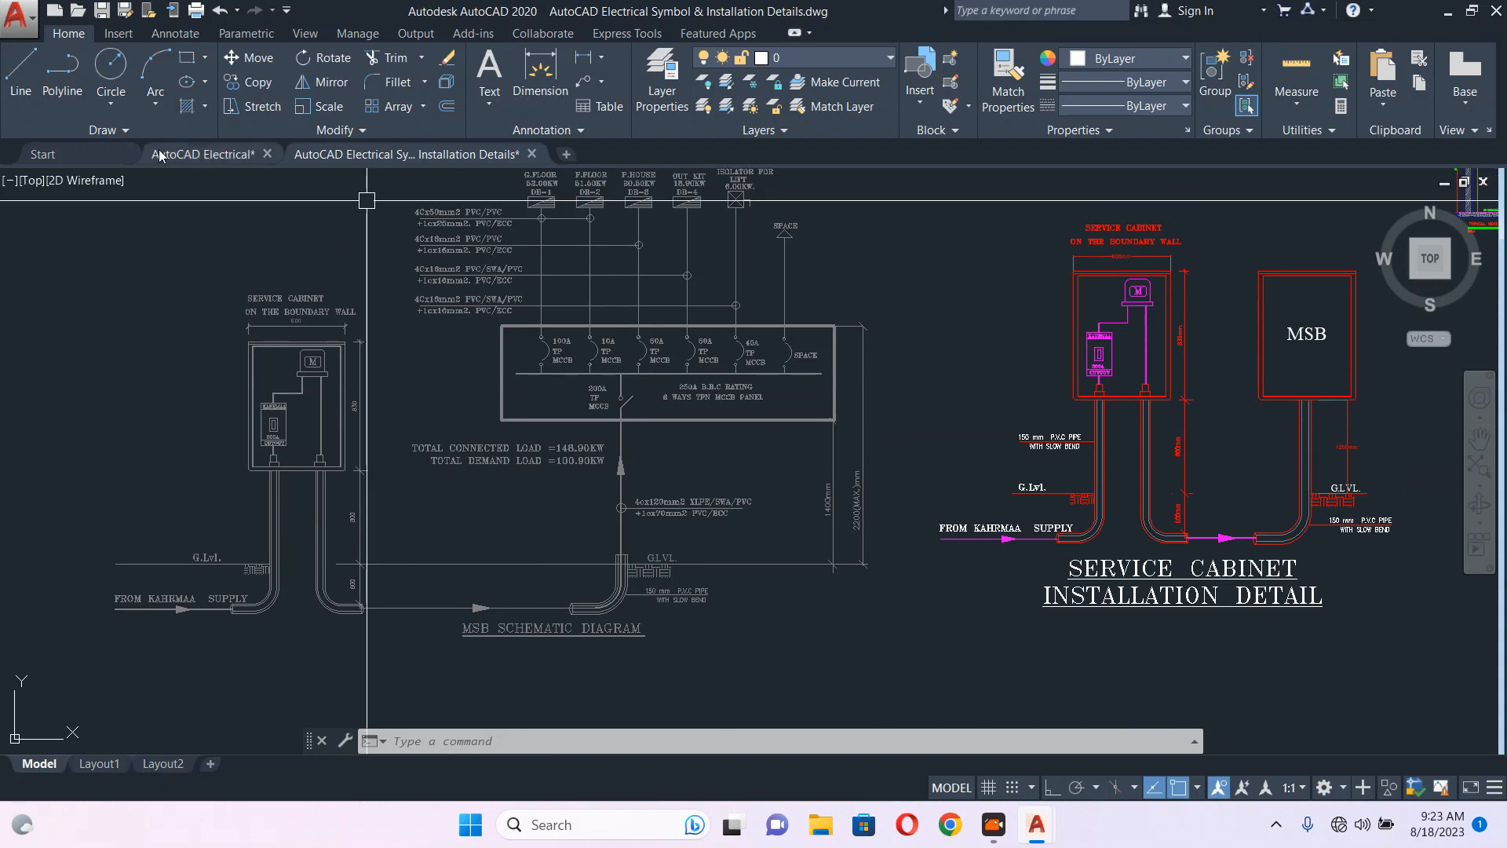
{"action": "left_click", "coordinate": [173, 156]}
{"action": "type", "text": "u"}
{"action": "key", "text": "Return"}
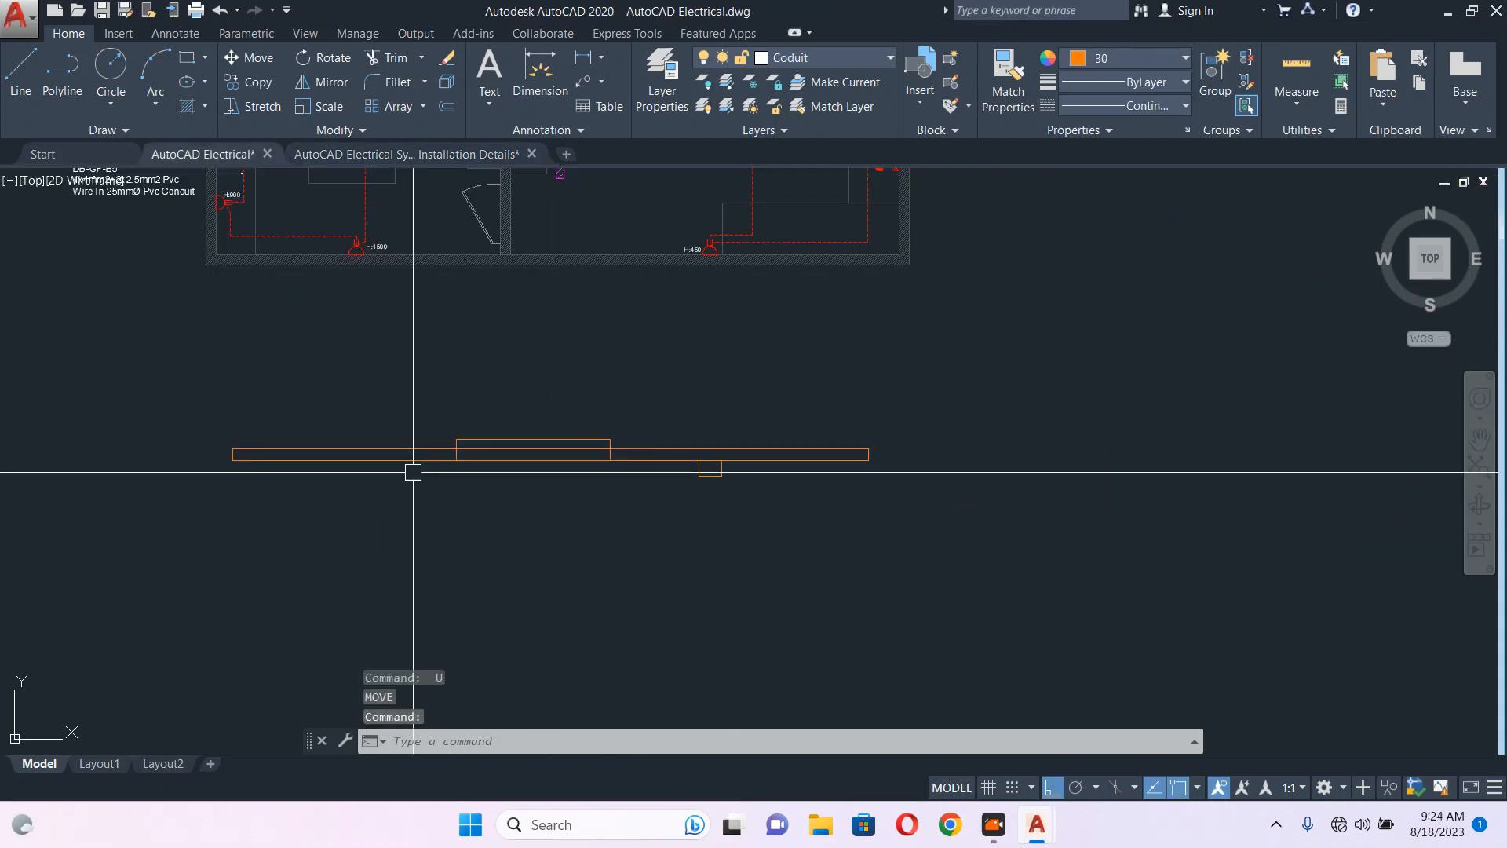
- Stretch the right side of the small rectangle below the long orange strip outward to about double its width
{"action": "scroll", "coordinate": [713, 478], "scroll_direction": "up", "scroll_amount": 2}
{"action": "scroll", "coordinate": [711, 476], "scroll_direction": "up", "scroll_amount": 2}
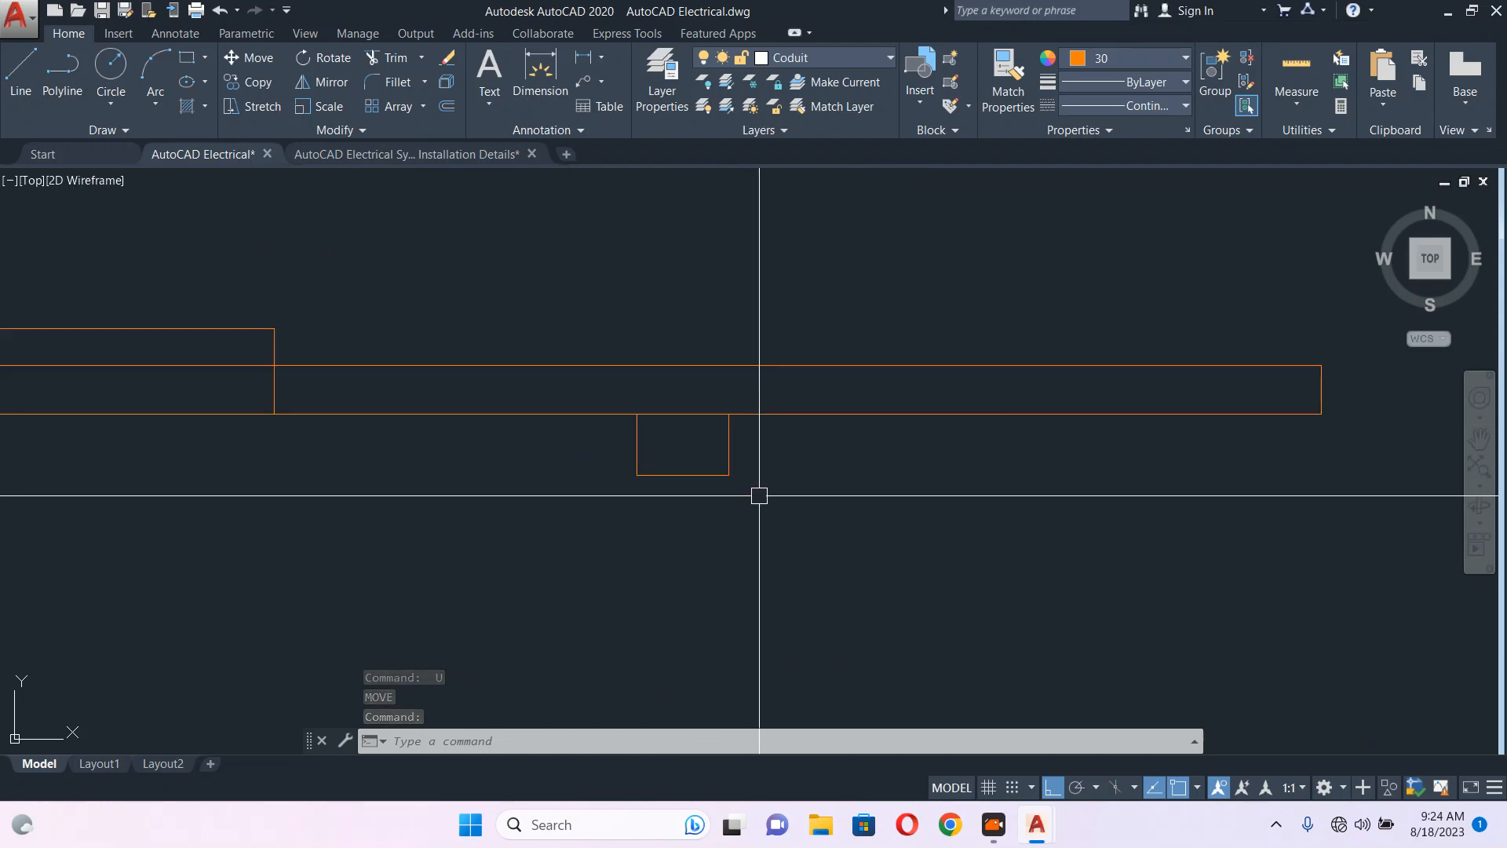
{"action": "left_click", "coordinate": [761, 495]}
{"action": "left_click", "coordinate": [700, 393]}
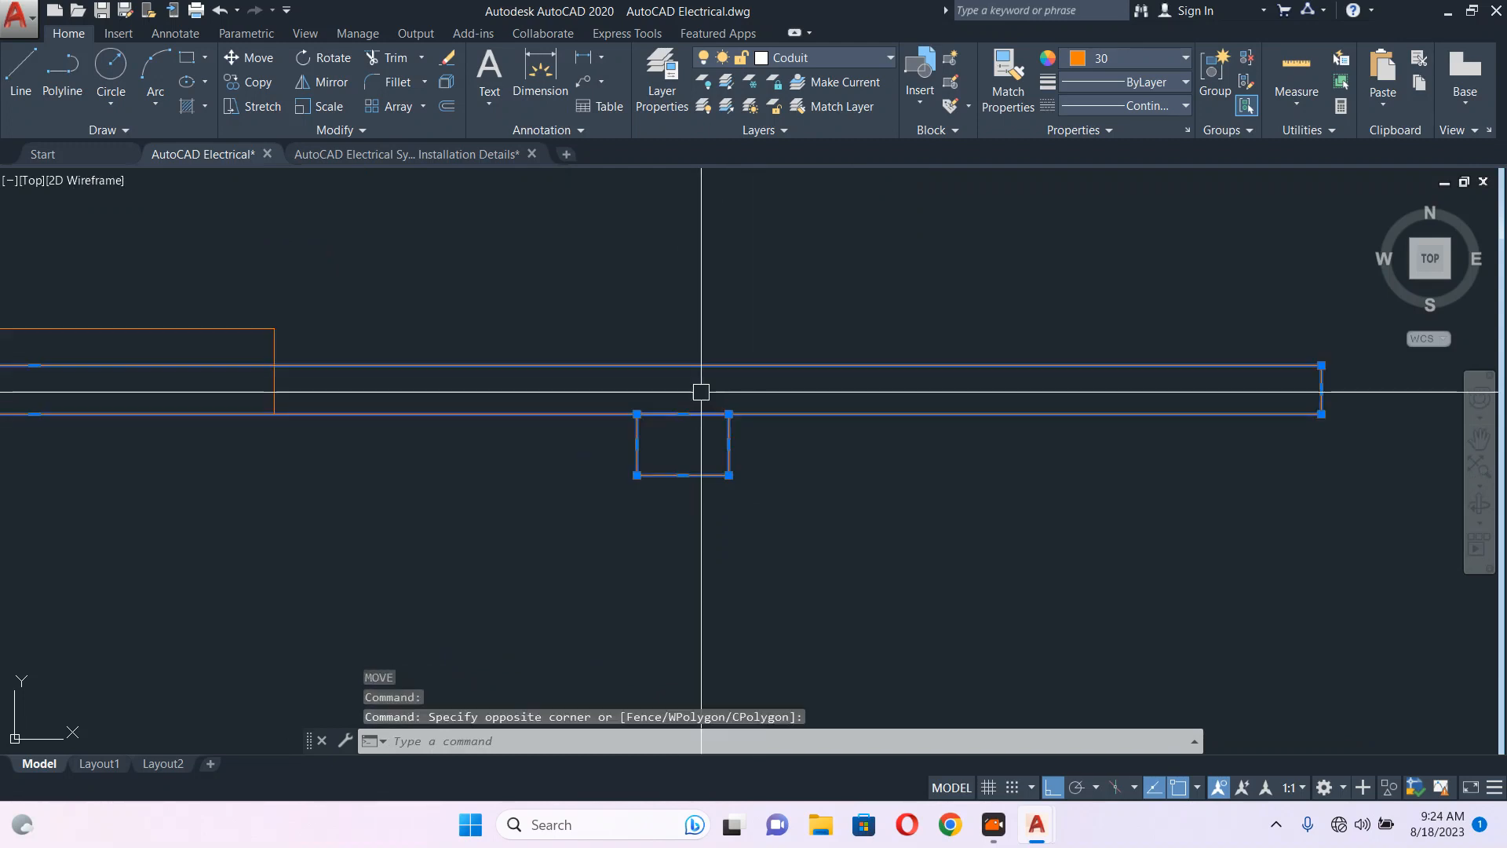
{"action": "left_click", "coordinate": [730, 442]}
{"action": "left_click", "coordinate": [838, 453]}
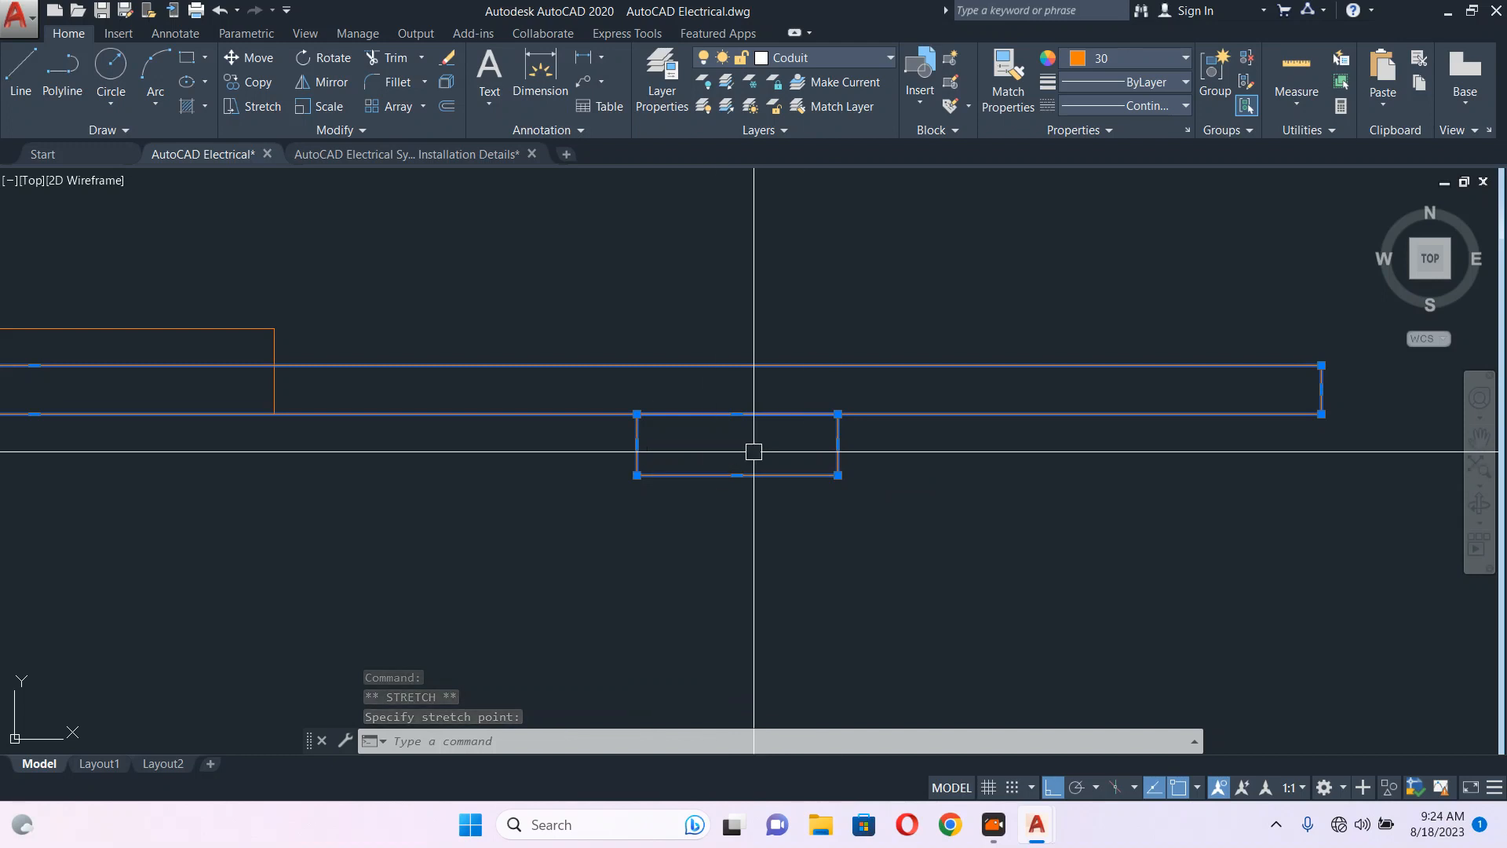
- Examine where the DB-GF board and its trunking sit on the plan relative to the orange outlines outside the building
{"action": "scroll", "coordinate": [754, 451], "scroll_direction": "down", "scroll_amount": 3}
{"action": "middle_click_drag", "start_coordinate": [710, 440], "coordinate": [738, 586]}
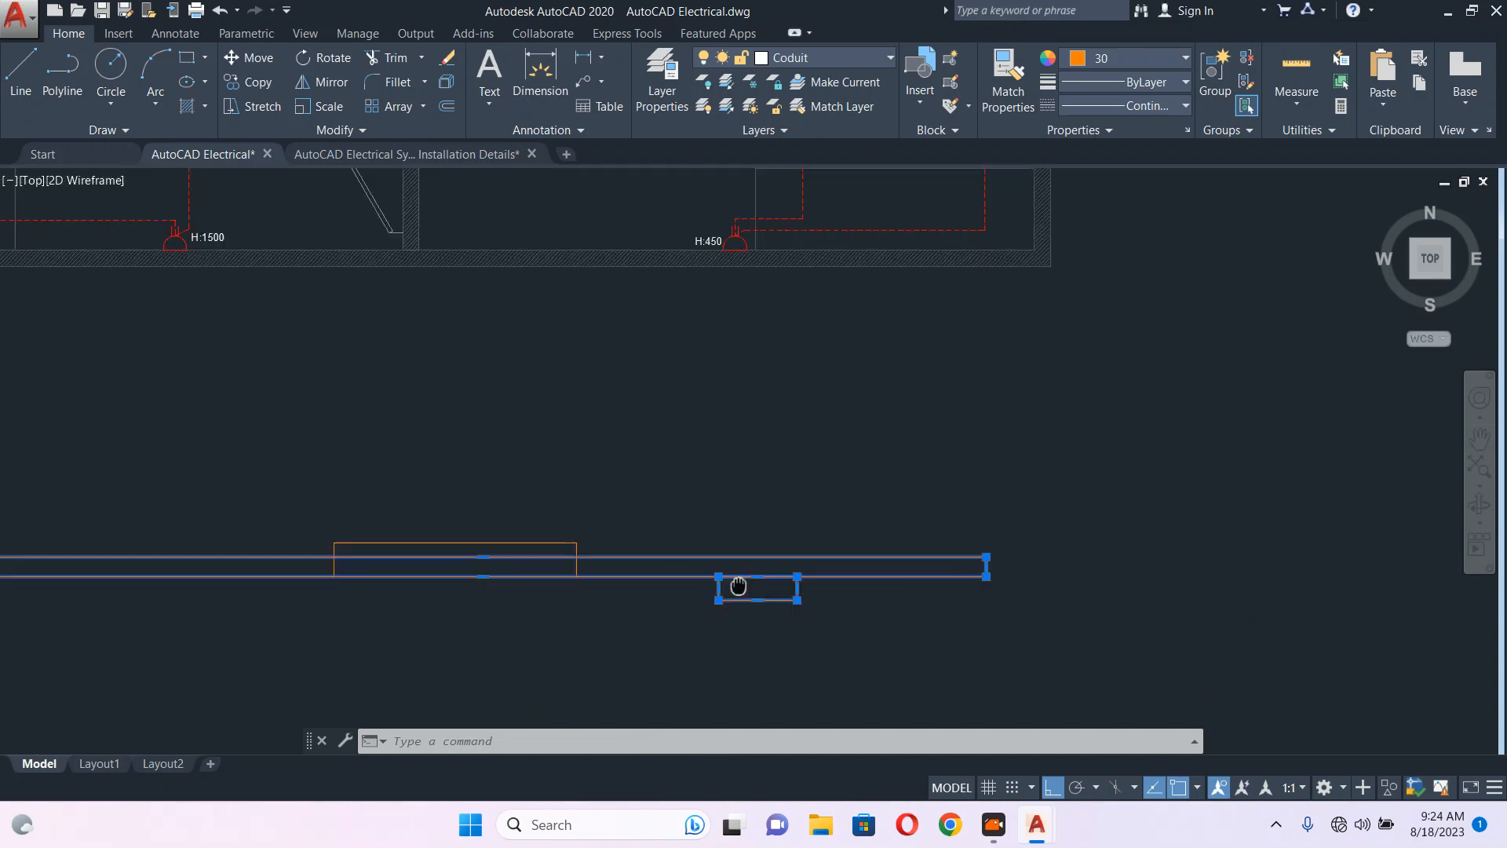
{"action": "middle_click_drag", "start_coordinate": [777, 507], "coordinate": [704, 679]}
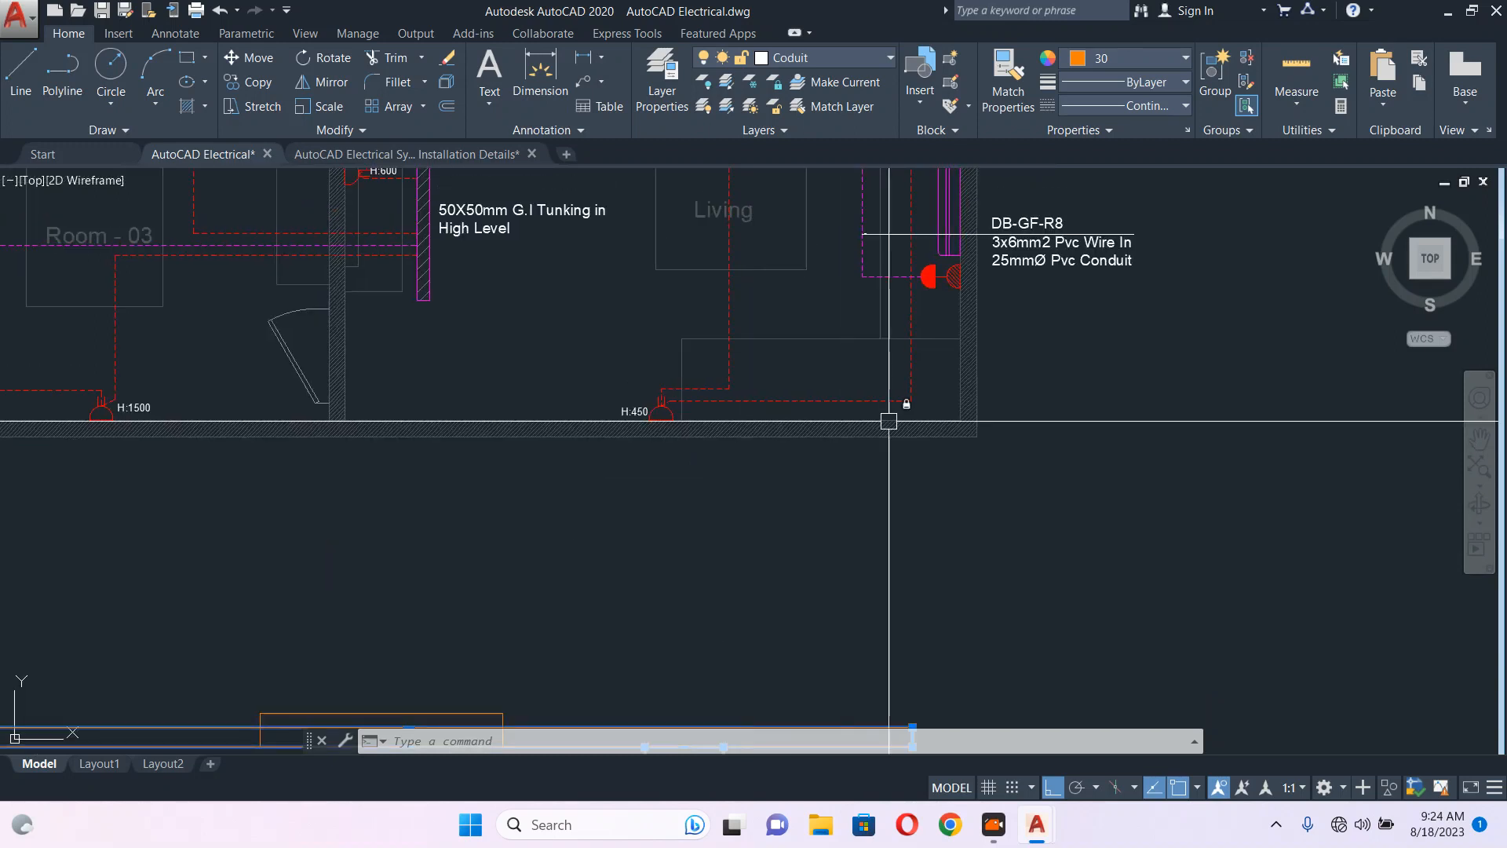
{"action": "middle_click_drag", "start_coordinate": [897, 414], "coordinate": [813, 617]}
{"action": "scroll", "coordinate": [805, 606], "scroll_direction": "down", "scroll_amount": 2}
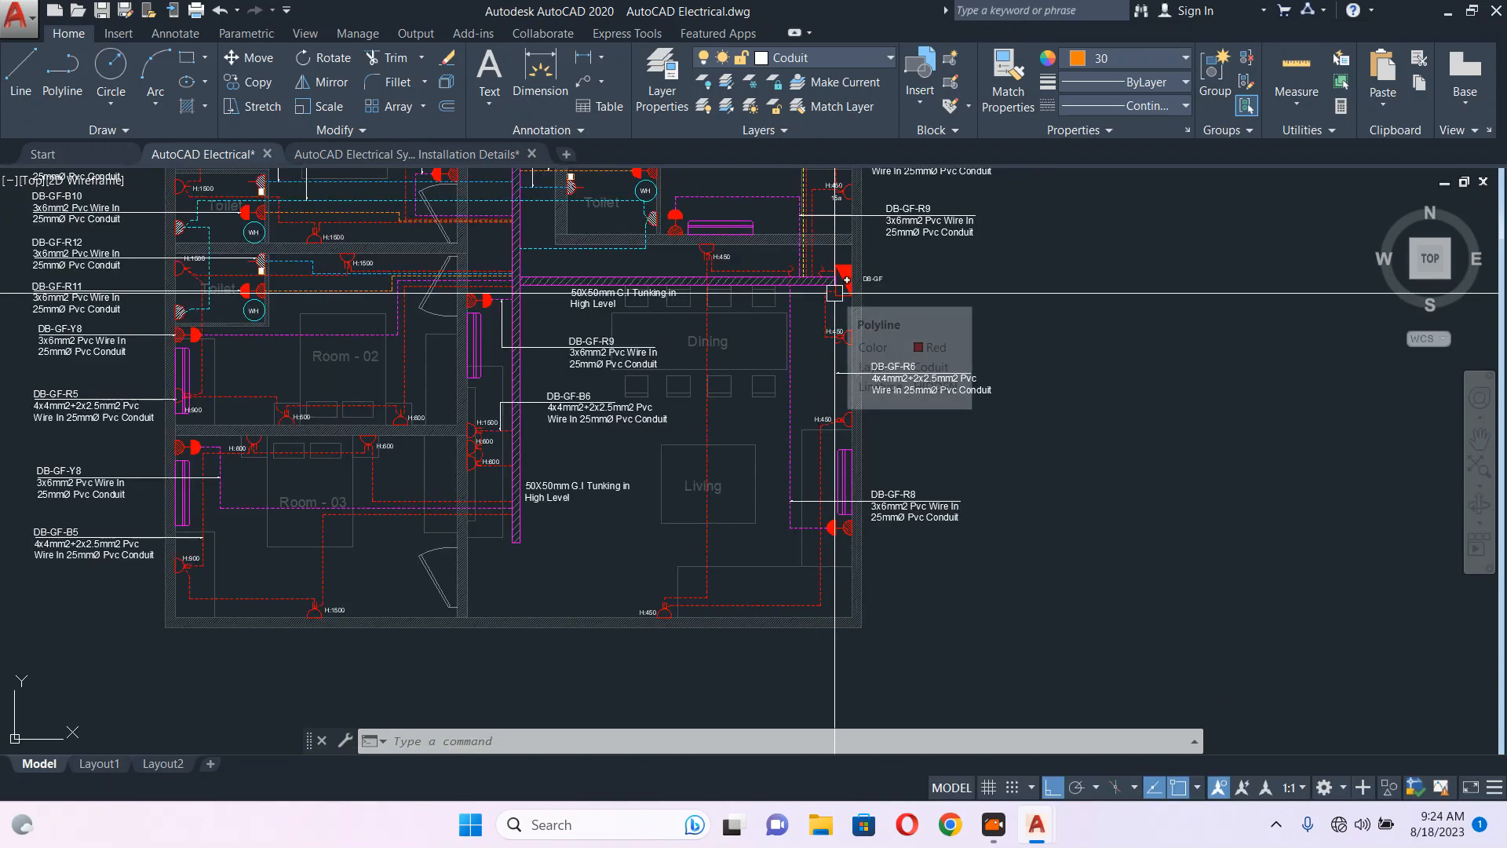
{"action": "scroll", "coordinate": [835, 293], "scroll_direction": "up", "scroll_amount": 2}
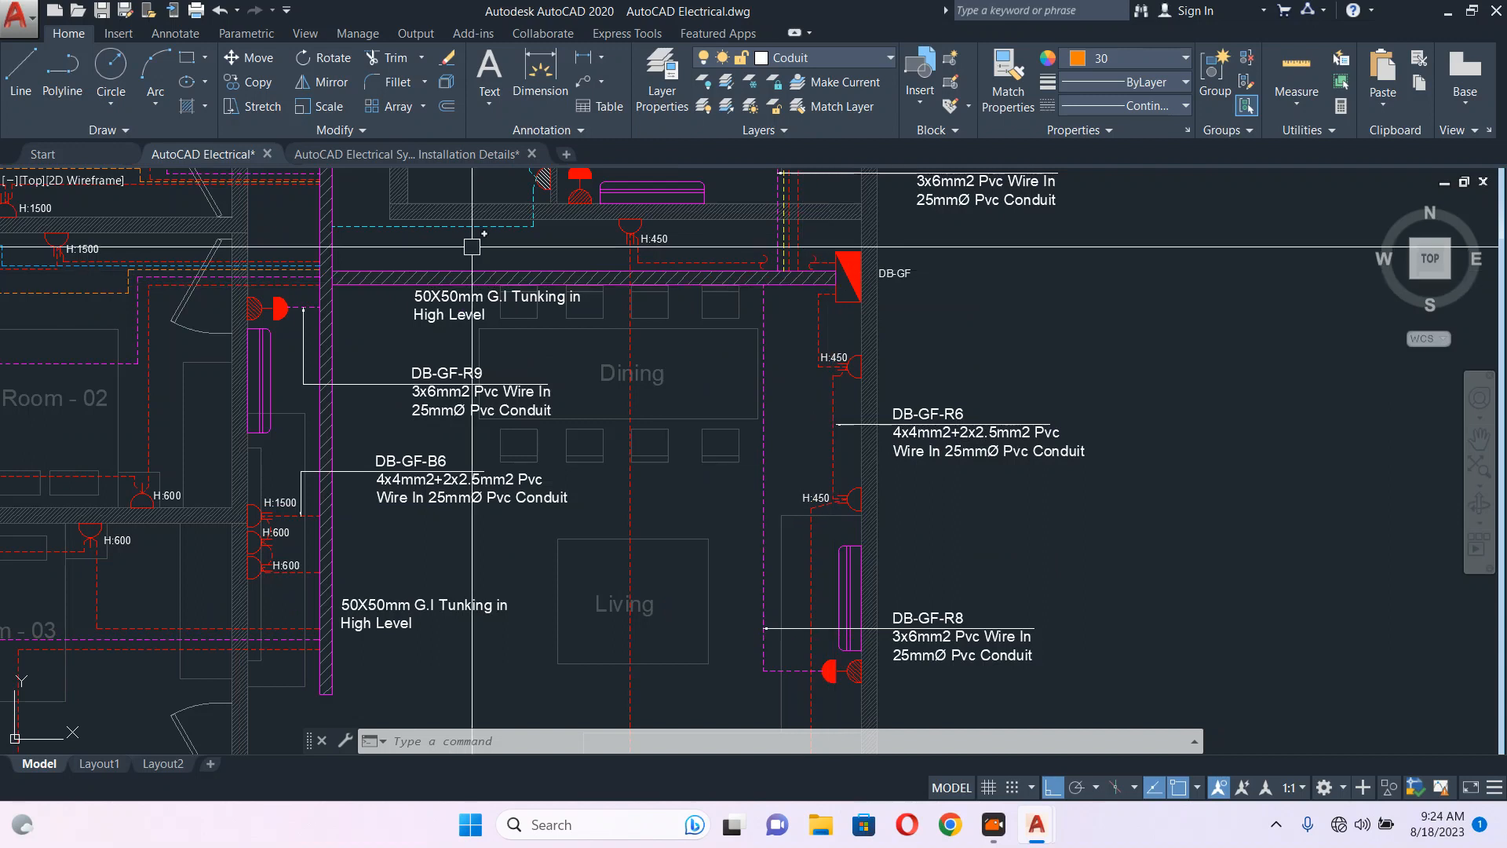
{"action": "scroll", "coordinate": [813, 320], "scroll_direction": "down", "scroll_amount": 2}
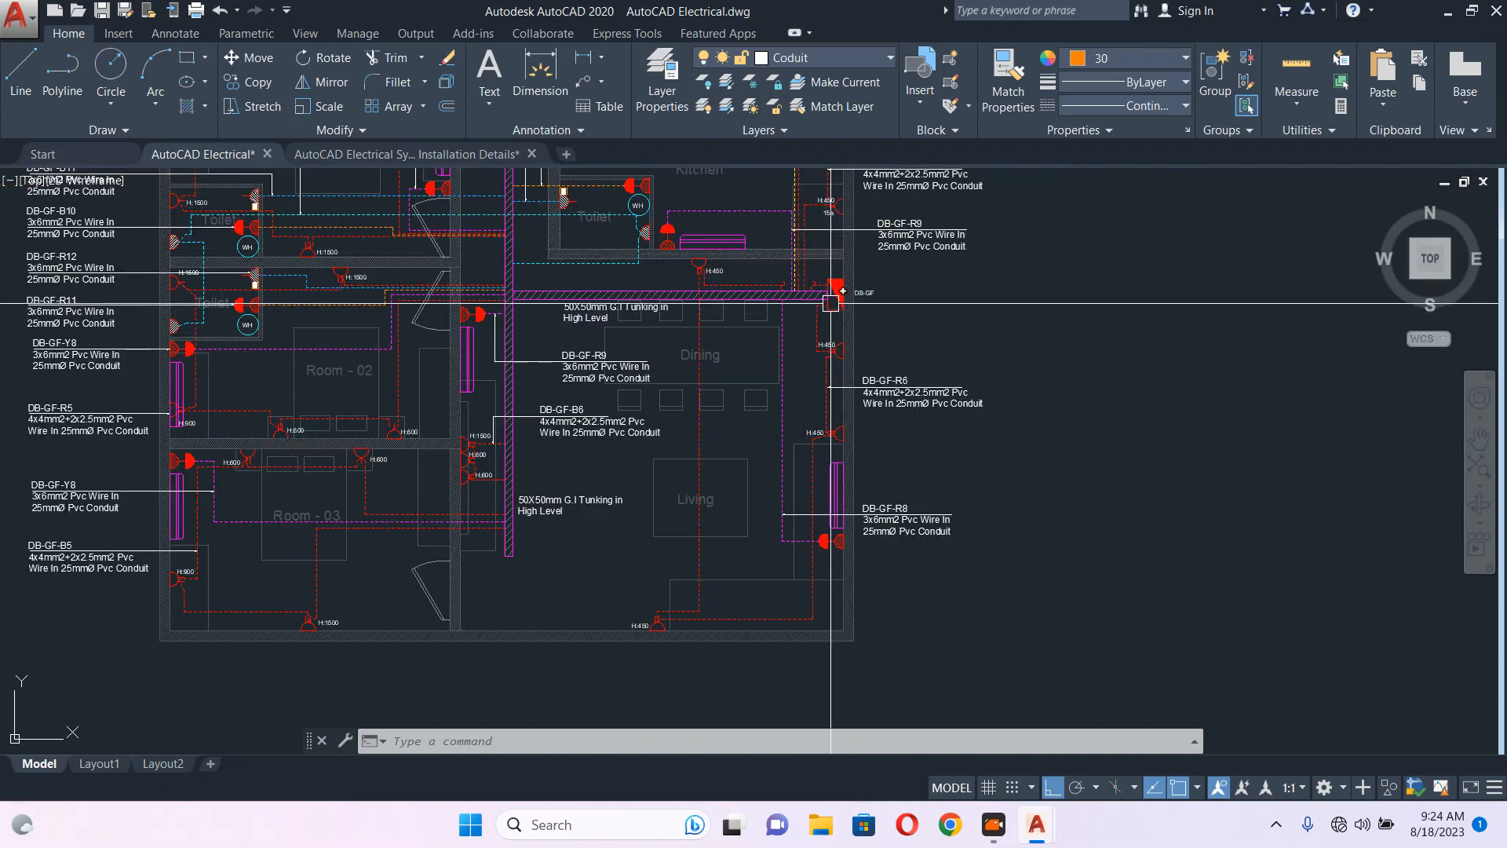
{"action": "scroll", "coordinate": [817, 392], "scroll_direction": "up", "scroll_amount": 3}
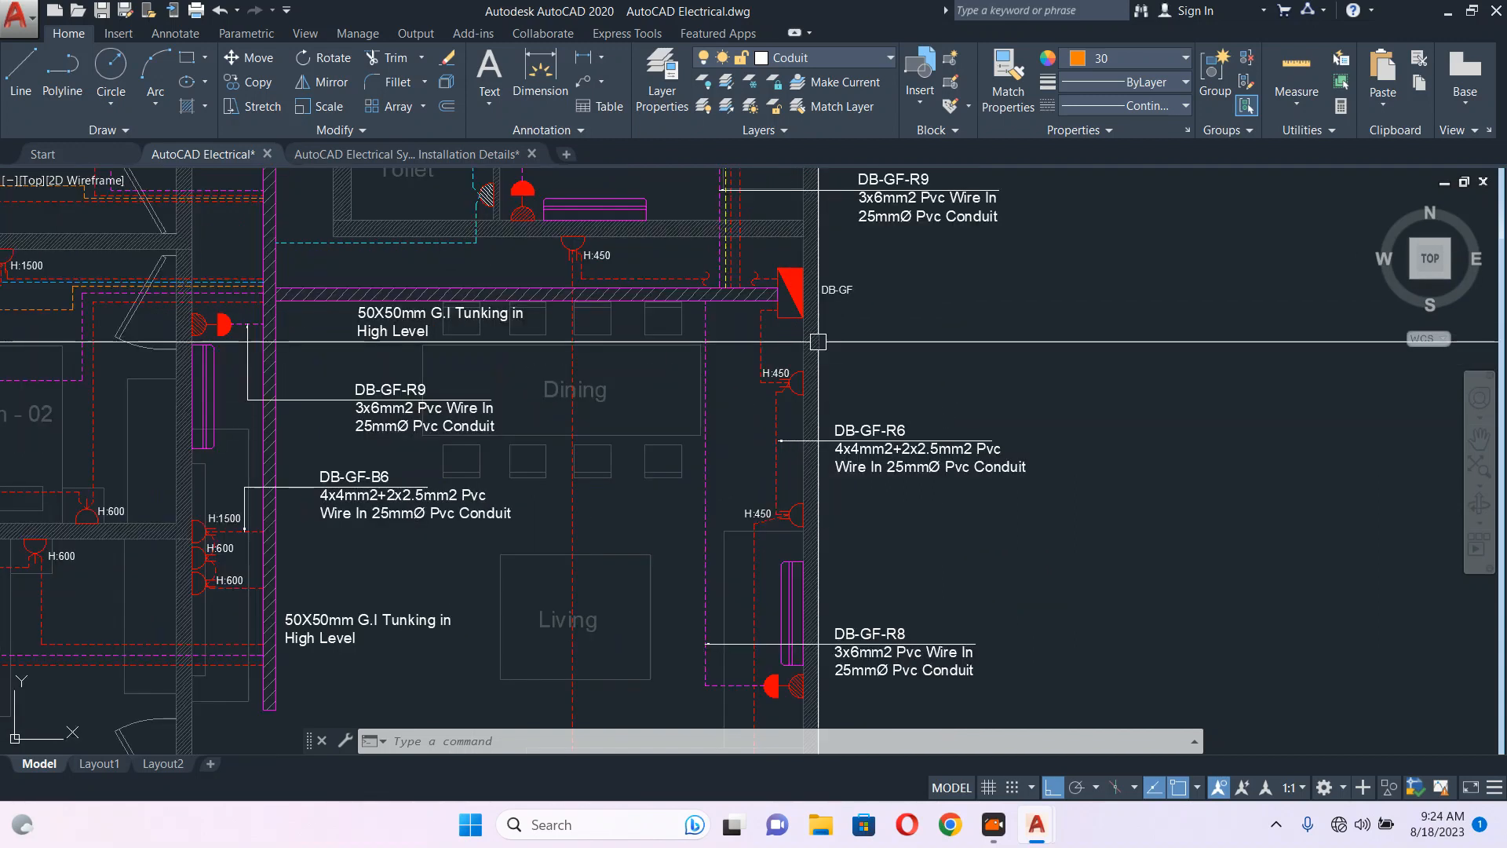
{"action": "scroll", "coordinate": [792, 348], "scroll_direction": "up", "scroll_amount": 2}
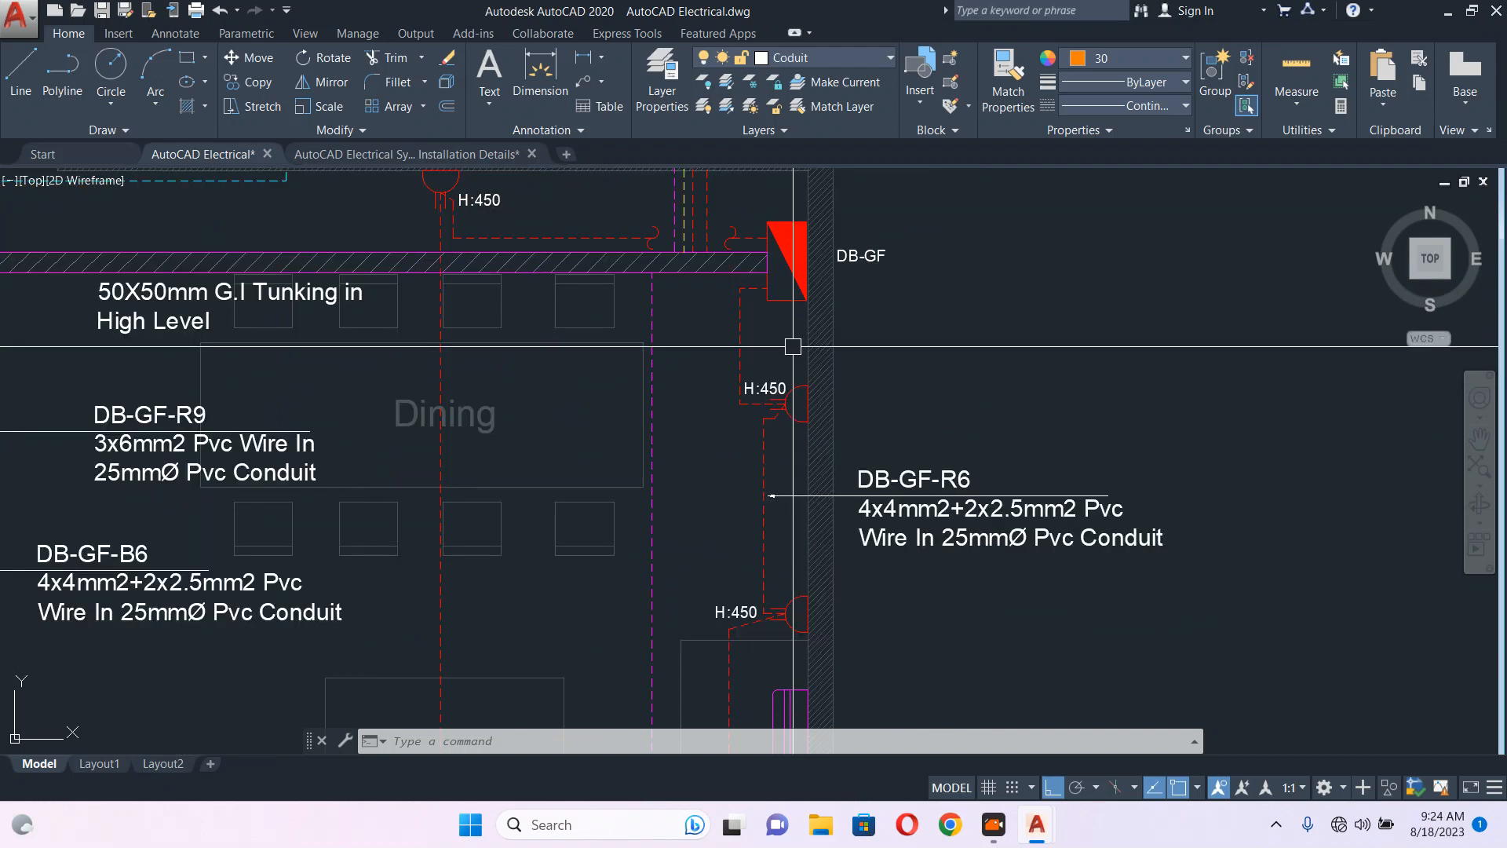
{"action": "middle_click_drag", "start_coordinate": [794, 299], "coordinate": [788, 405]}
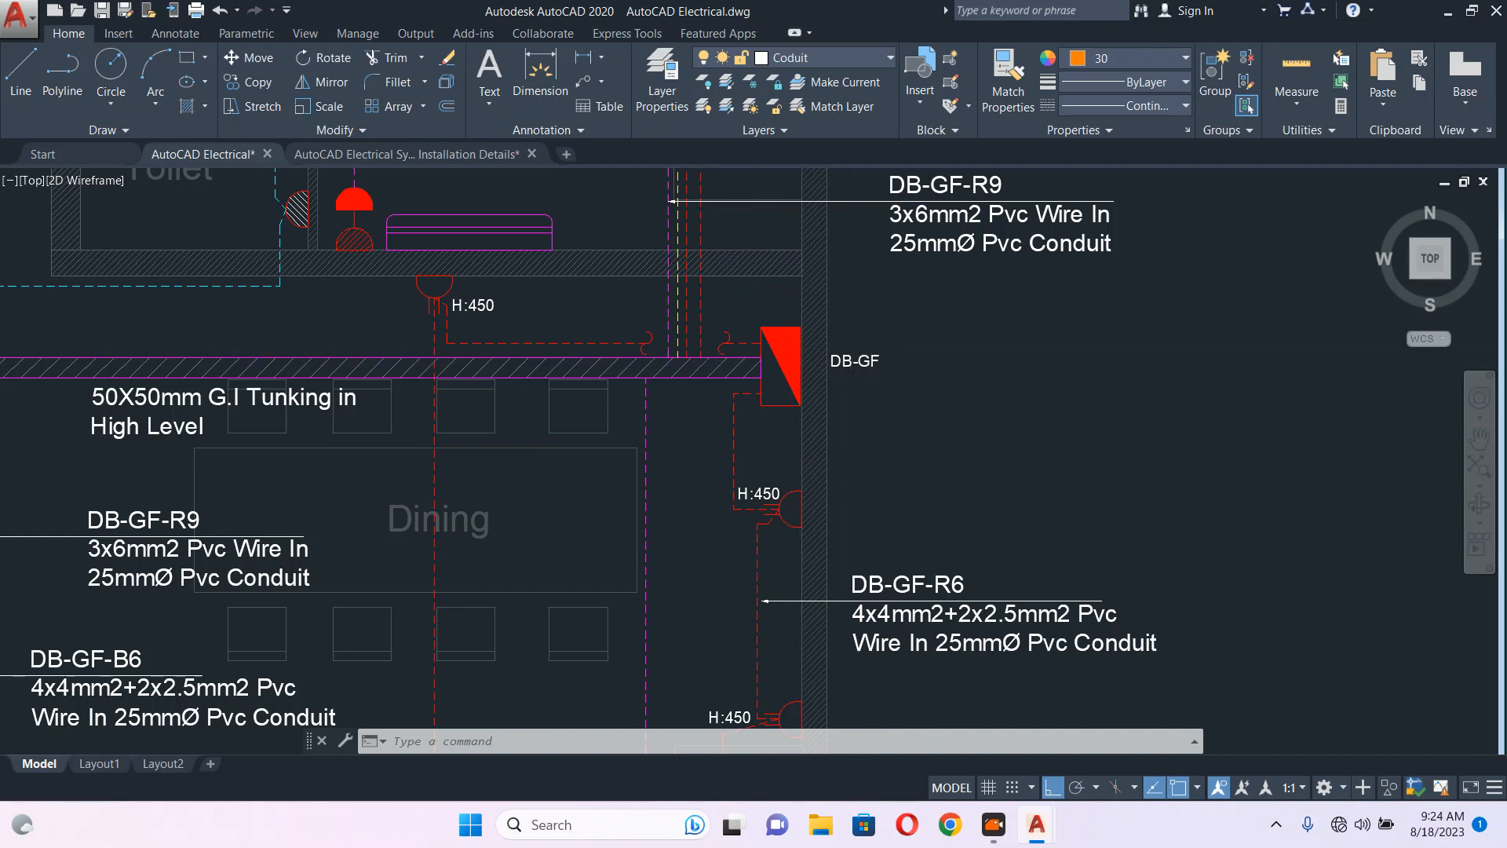
{"action": "scroll", "coordinate": [851, 369], "scroll_direction": "down", "scroll_amount": 2}
{"action": "scroll", "coordinate": [851, 364], "scroll_direction": "down", "scroll_amount": 5}
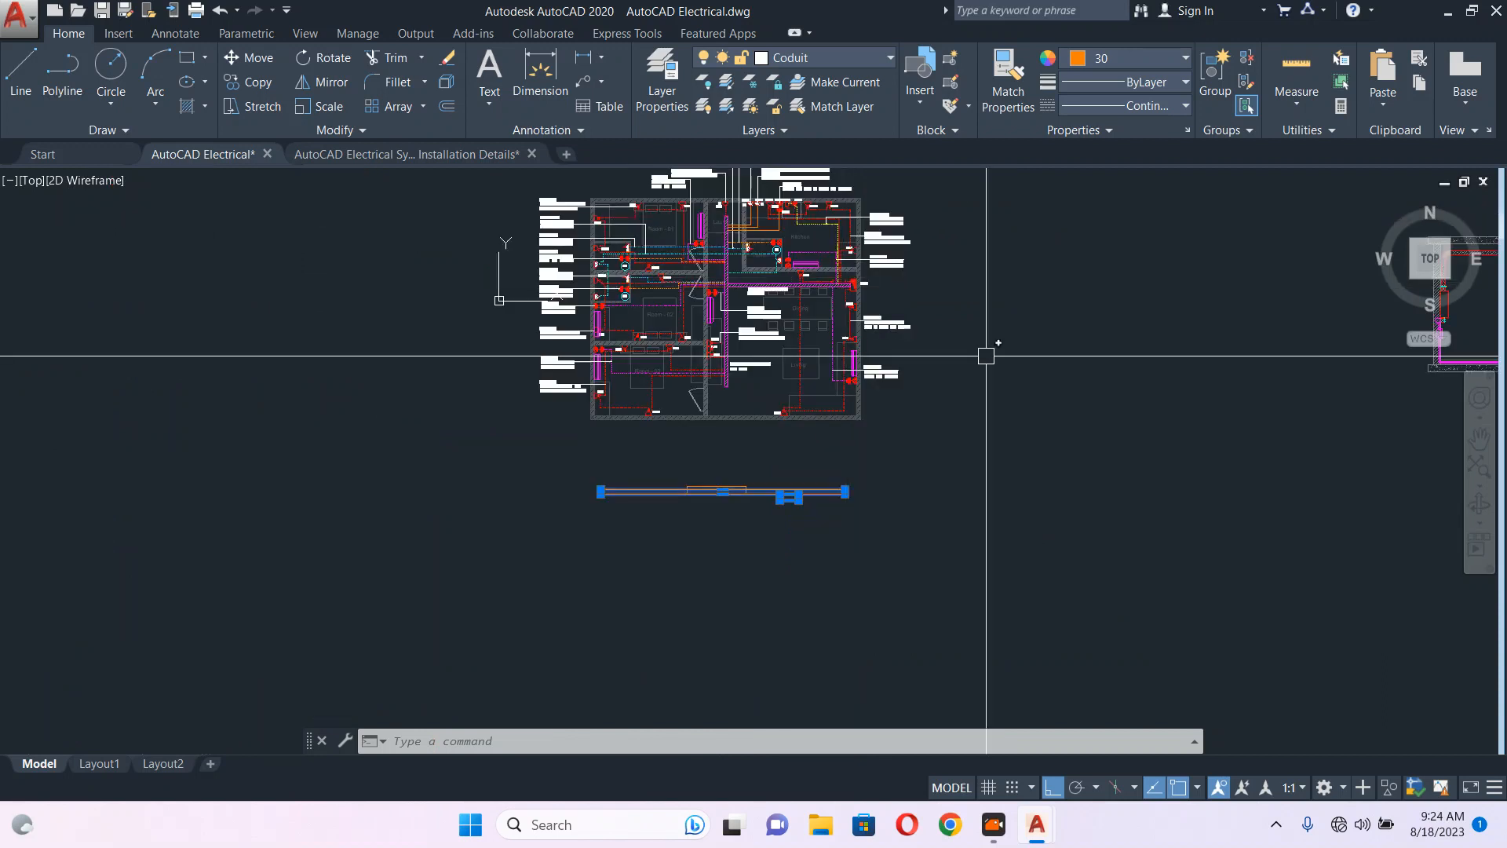
{"action": "scroll", "coordinate": [892, 384], "scroll_direction": "up", "scroll_amount": 2}
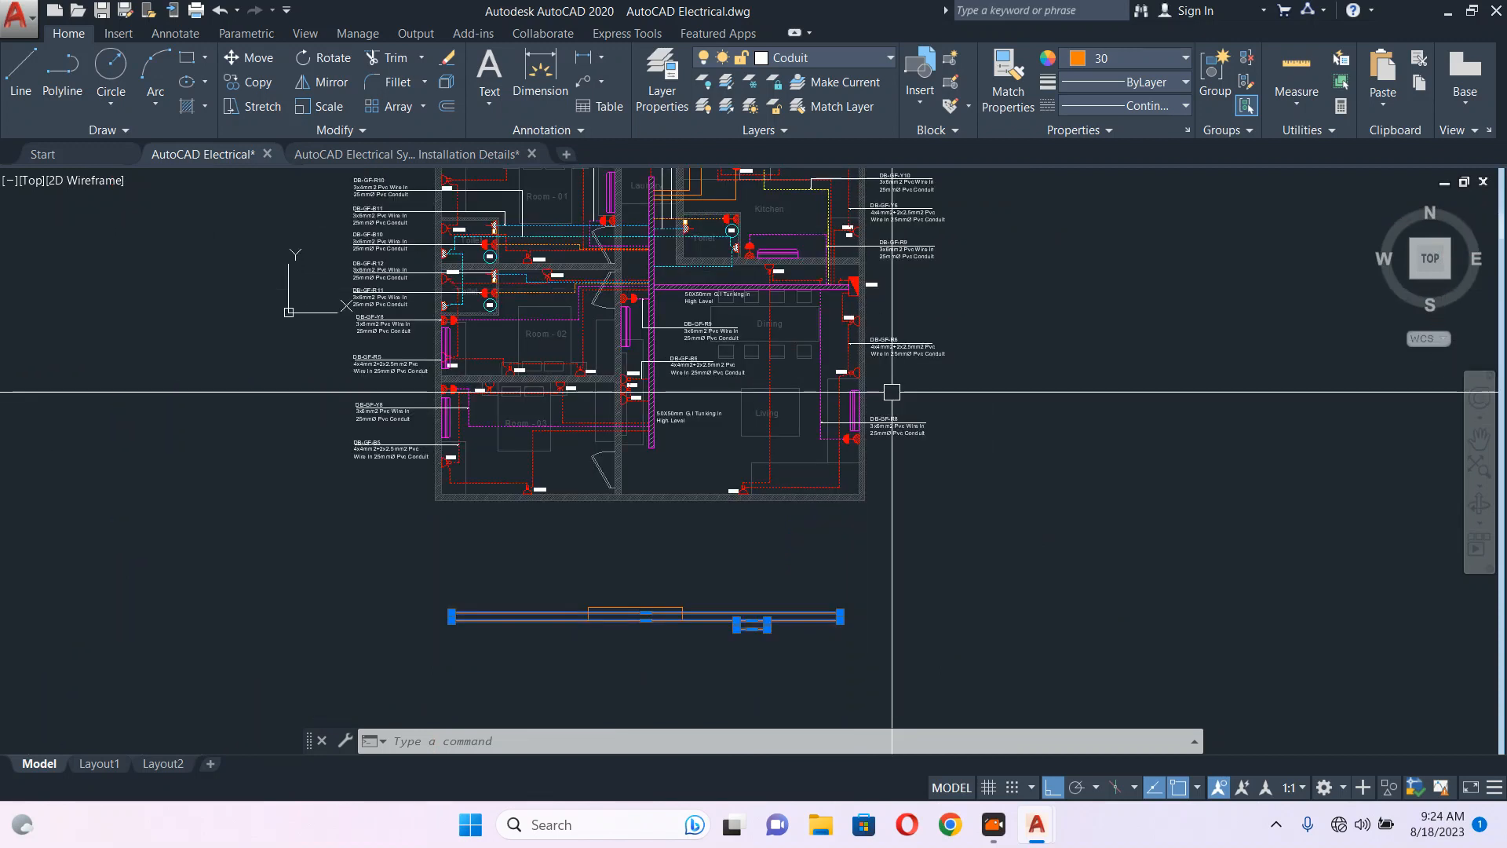
{"action": "key", "text": "Escape"}
{"action": "middle_click_drag", "start_coordinate": [892, 511], "coordinate": [817, 511]}
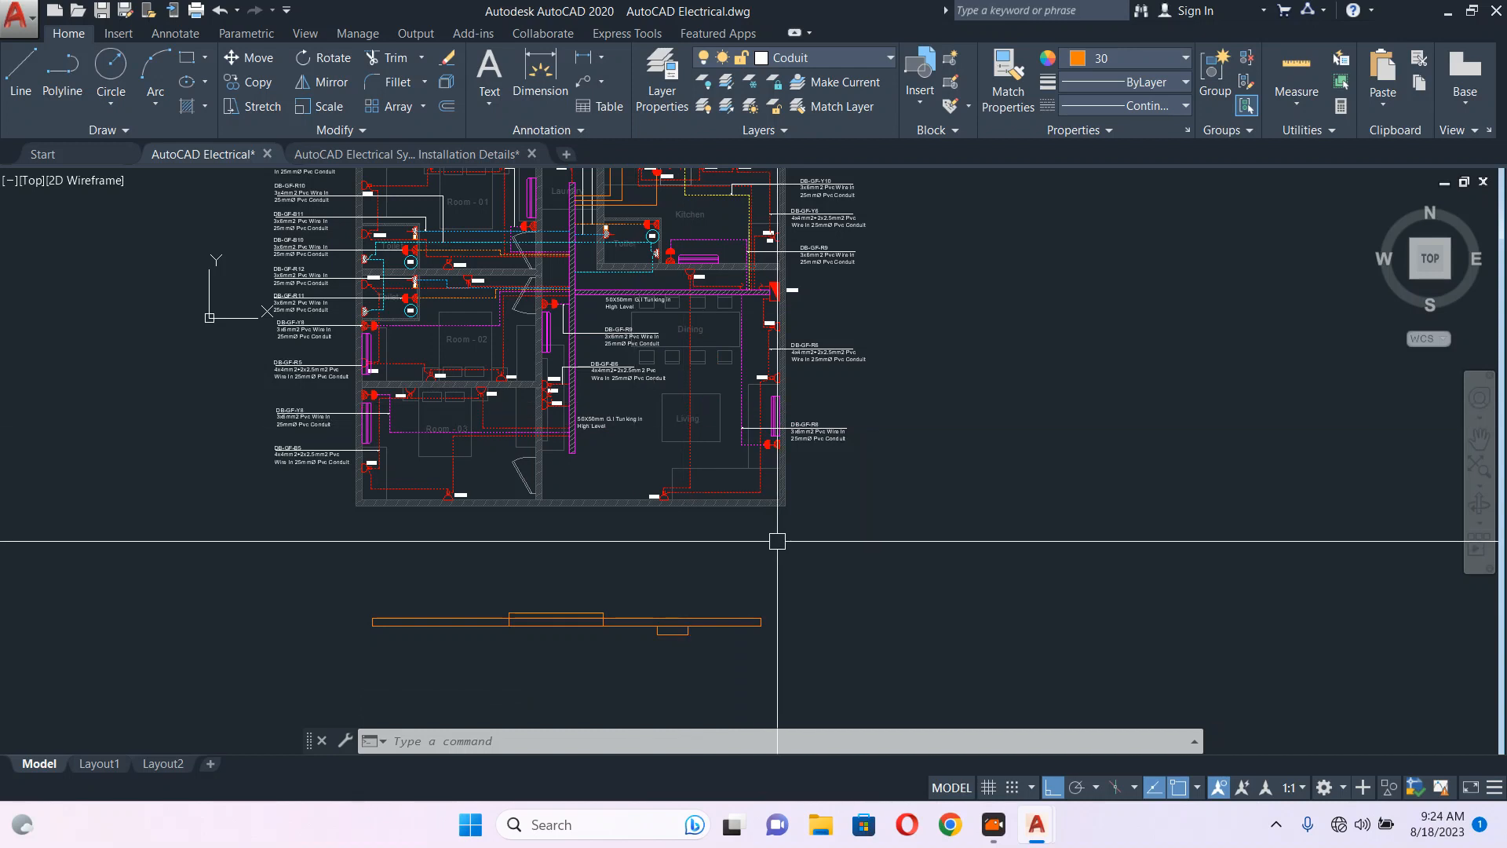
{"action": "scroll", "coordinate": [768, 540], "scroll_direction": "up", "scroll_amount": 4}
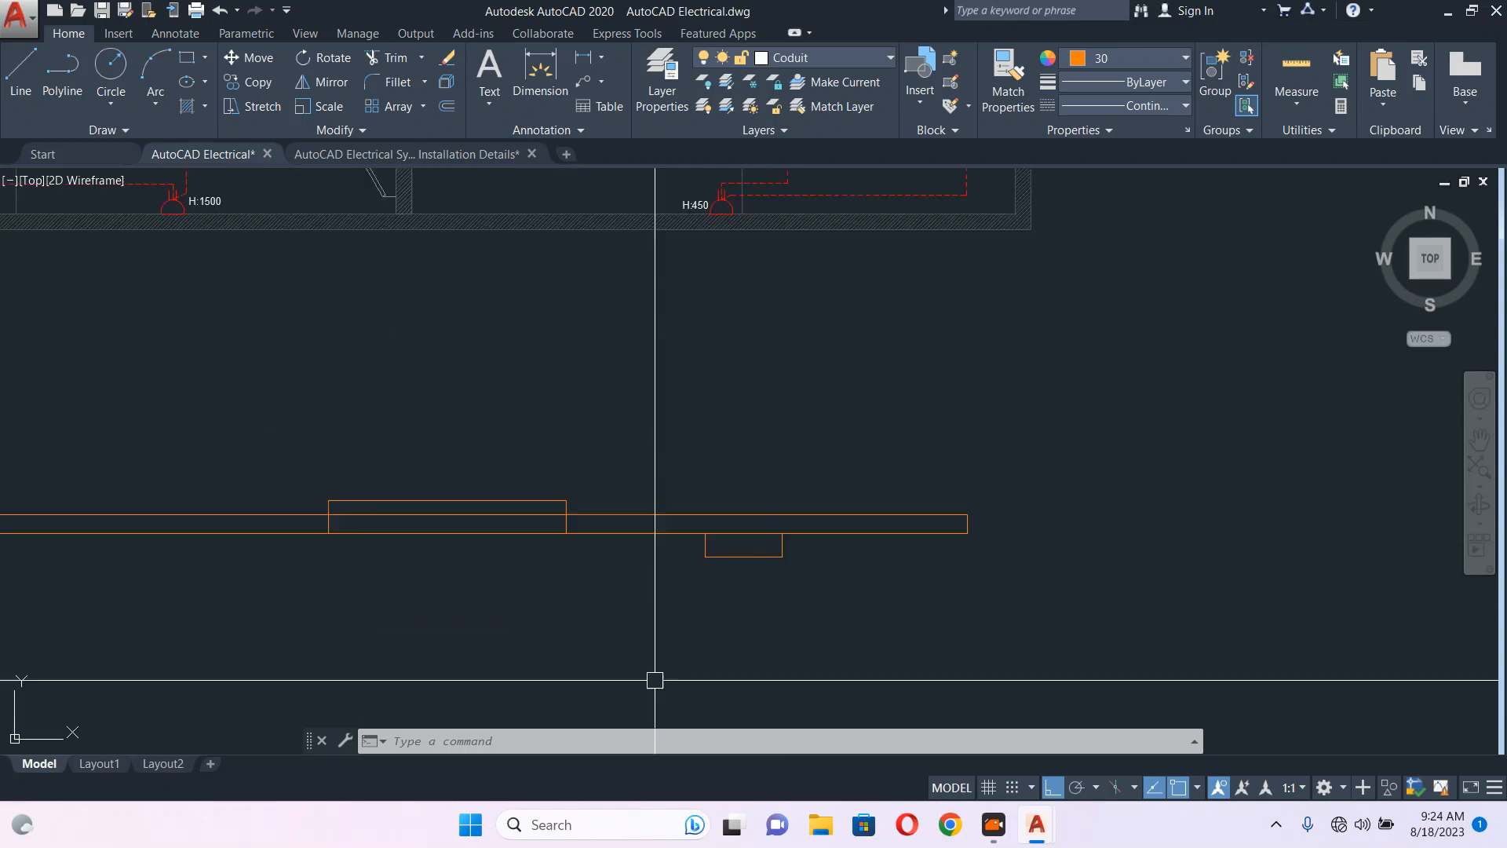
- Switch to the Symbol & Installation Details drawing and examine the service cabinet, MCCB panel and connecting supply cable in the MSB schematic
{"action": "left_click", "coordinate": [369, 155]}
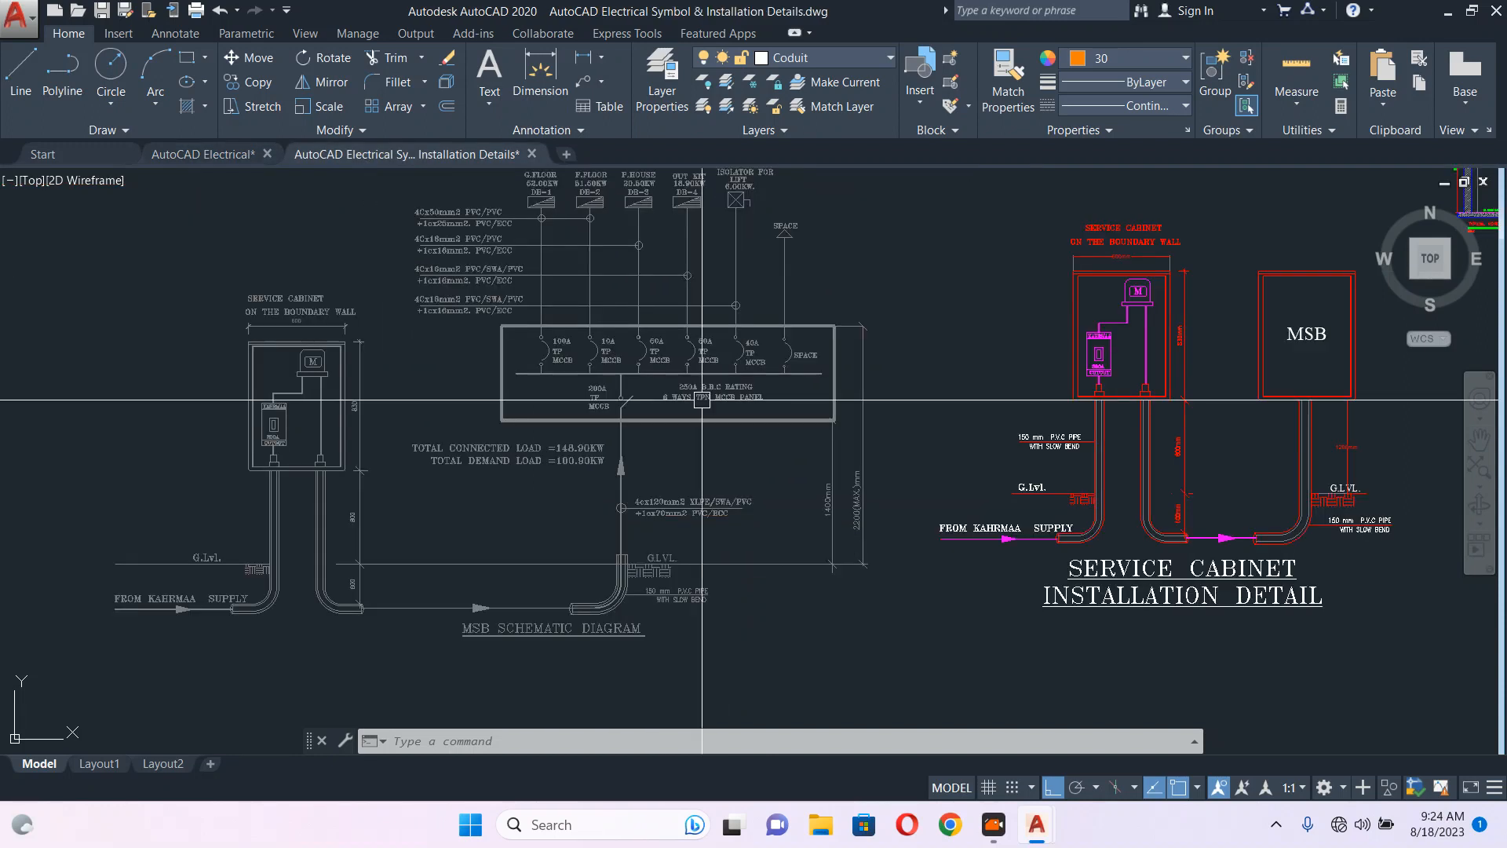
{"action": "scroll", "coordinate": [366, 313], "scroll_direction": "down", "scroll_amount": 2}
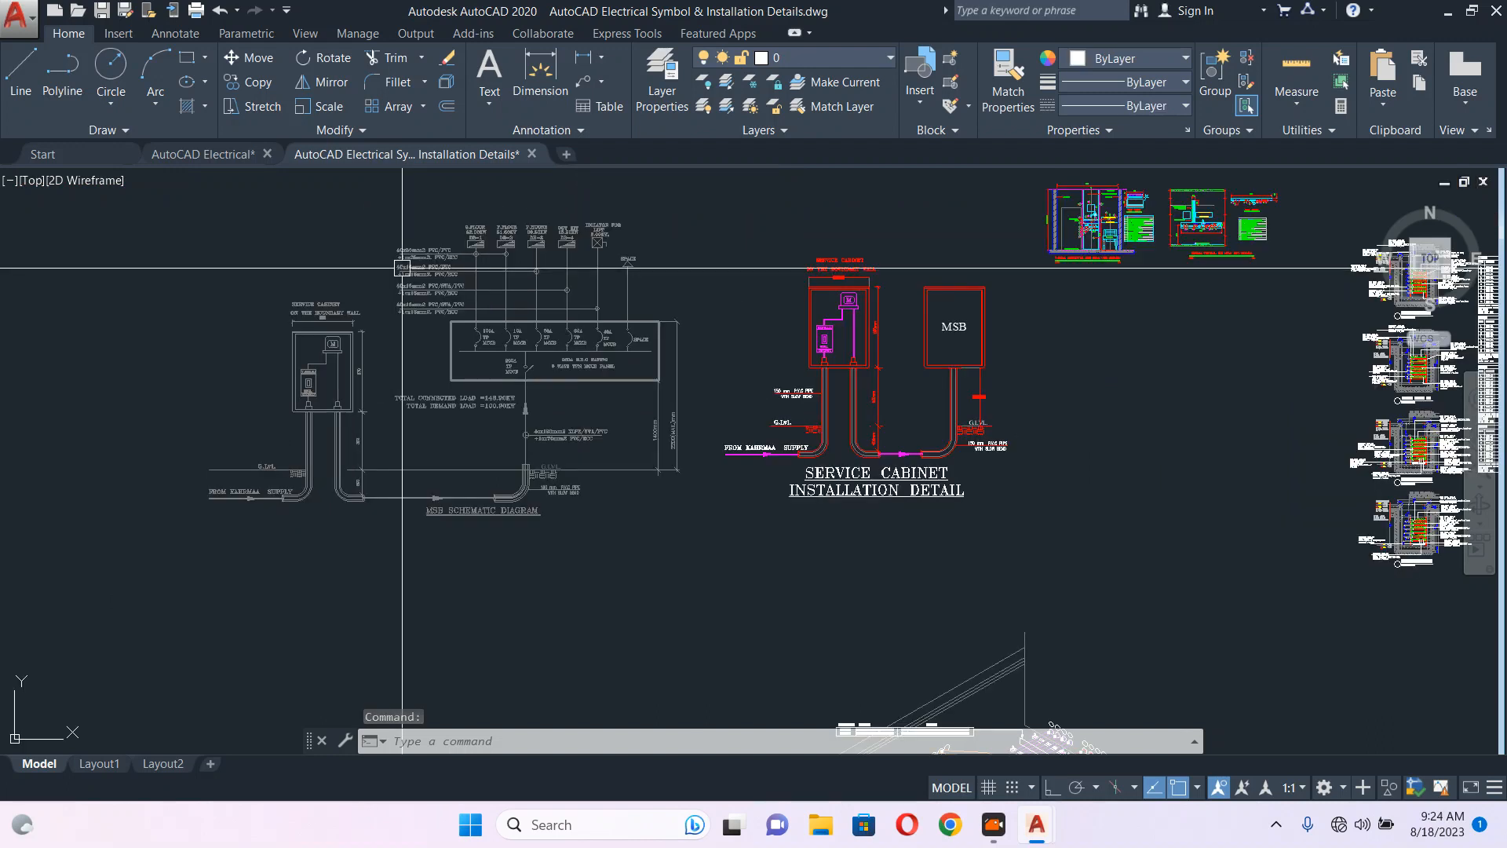
{"action": "scroll", "coordinate": [333, 326], "scroll_direction": "up", "scroll_amount": 4}
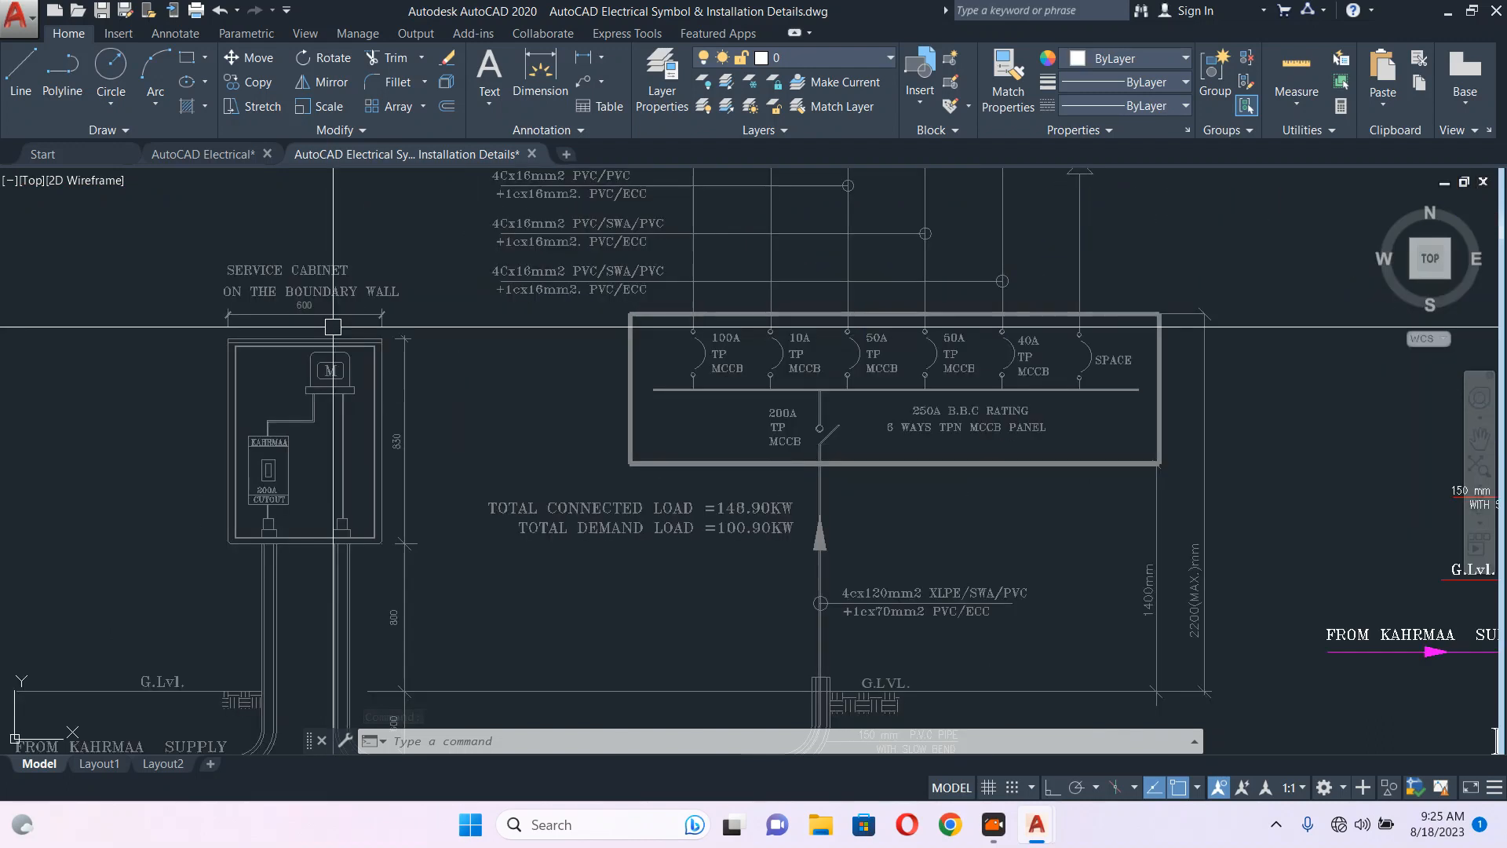
{"action": "scroll", "coordinate": [490, 454], "scroll_direction": "down", "scroll_amount": 2}
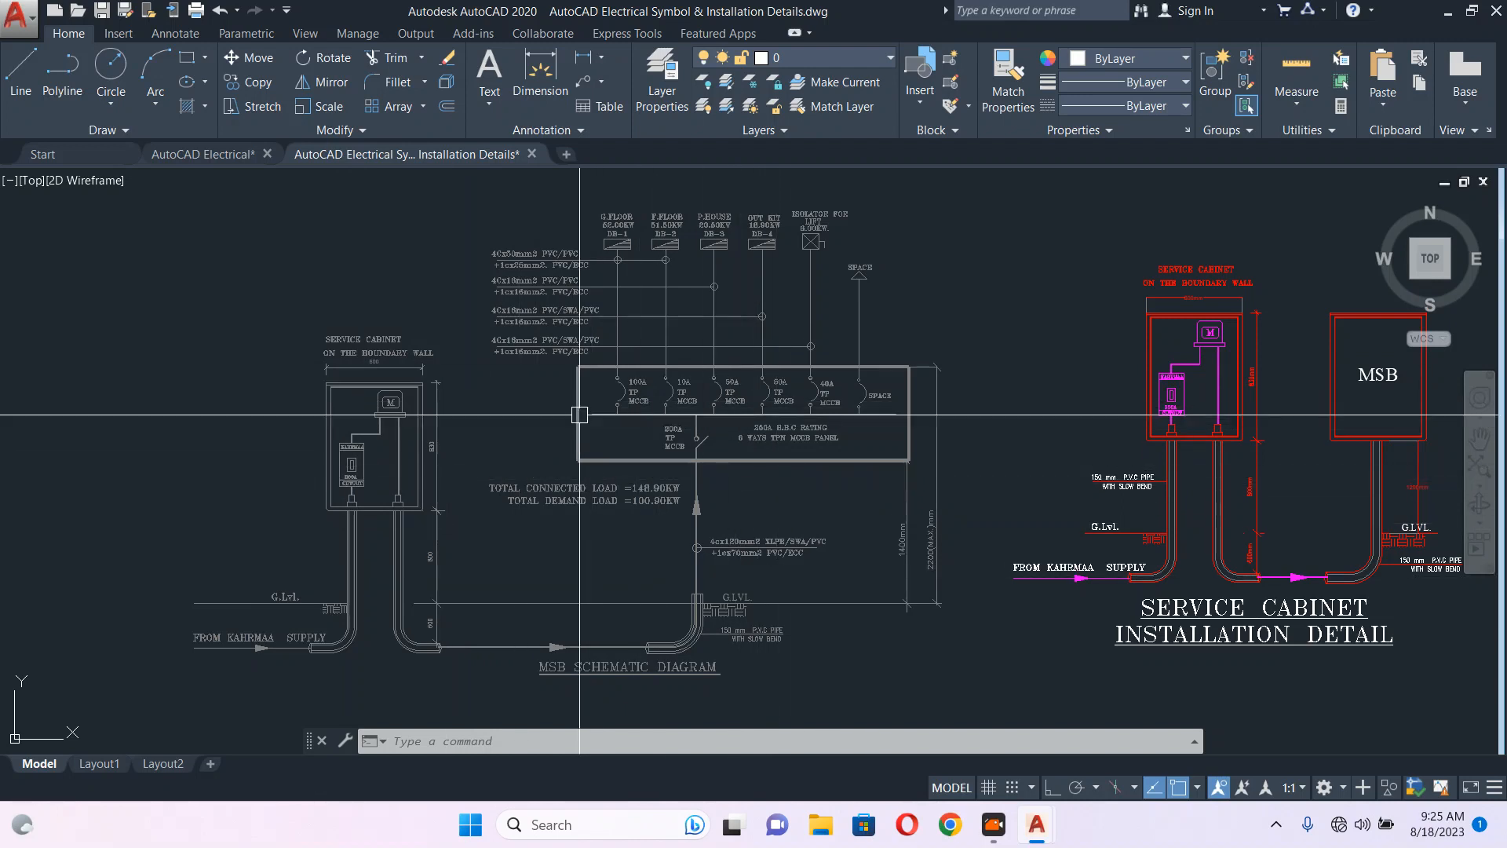
{"action": "mouse_move", "coordinate": [685, 462]}
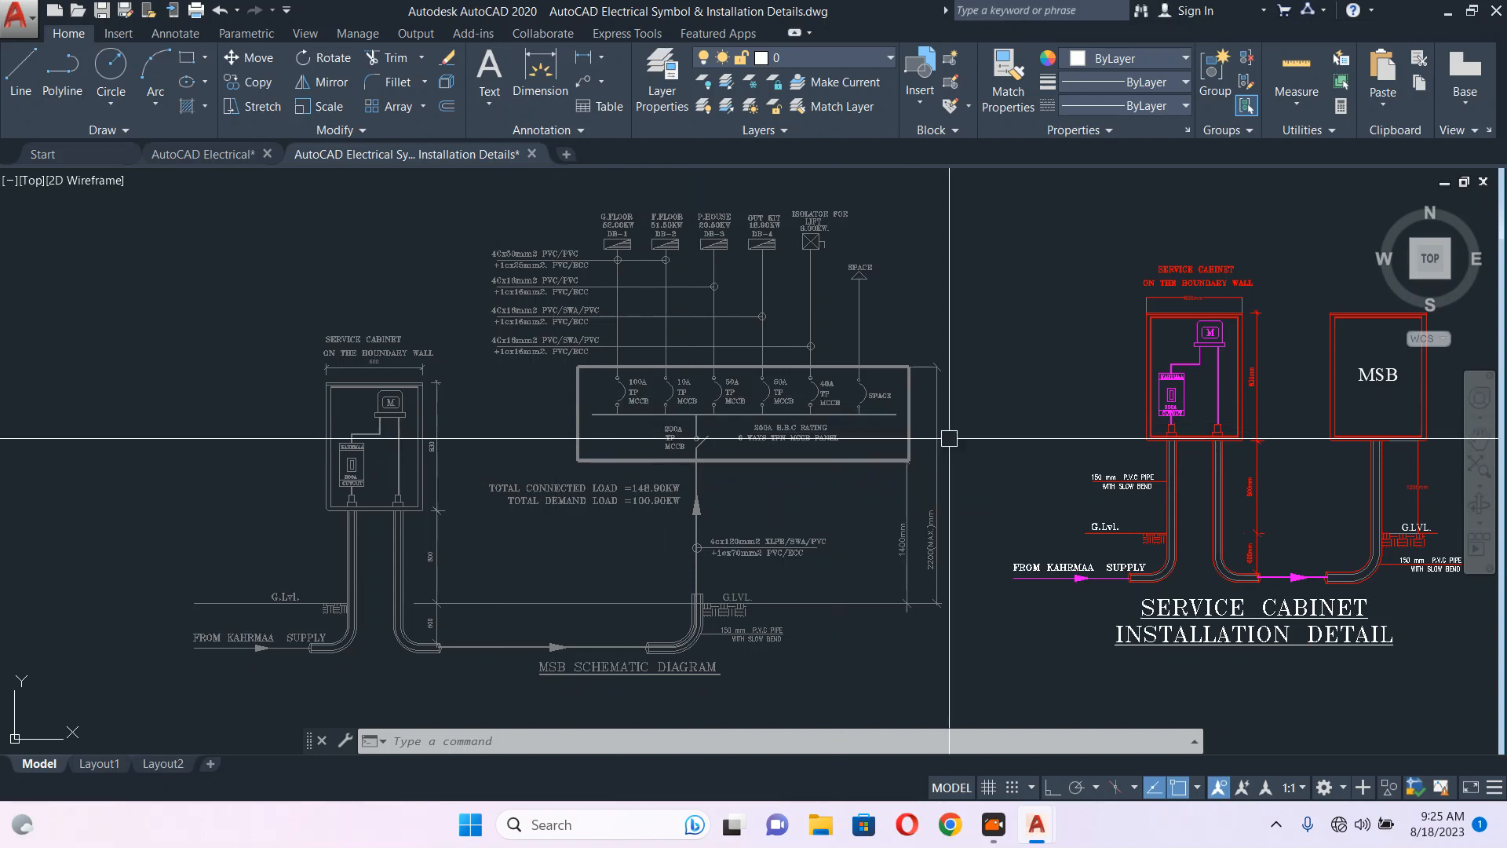
{"action": "scroll", "coordinate": [946, 432], "scroll_direction": "up", "scroll_amount": 2}
{"action": "scroll", "coordinate": [924, 438], "scroll_direction": "down", "scroll_amount": 2}
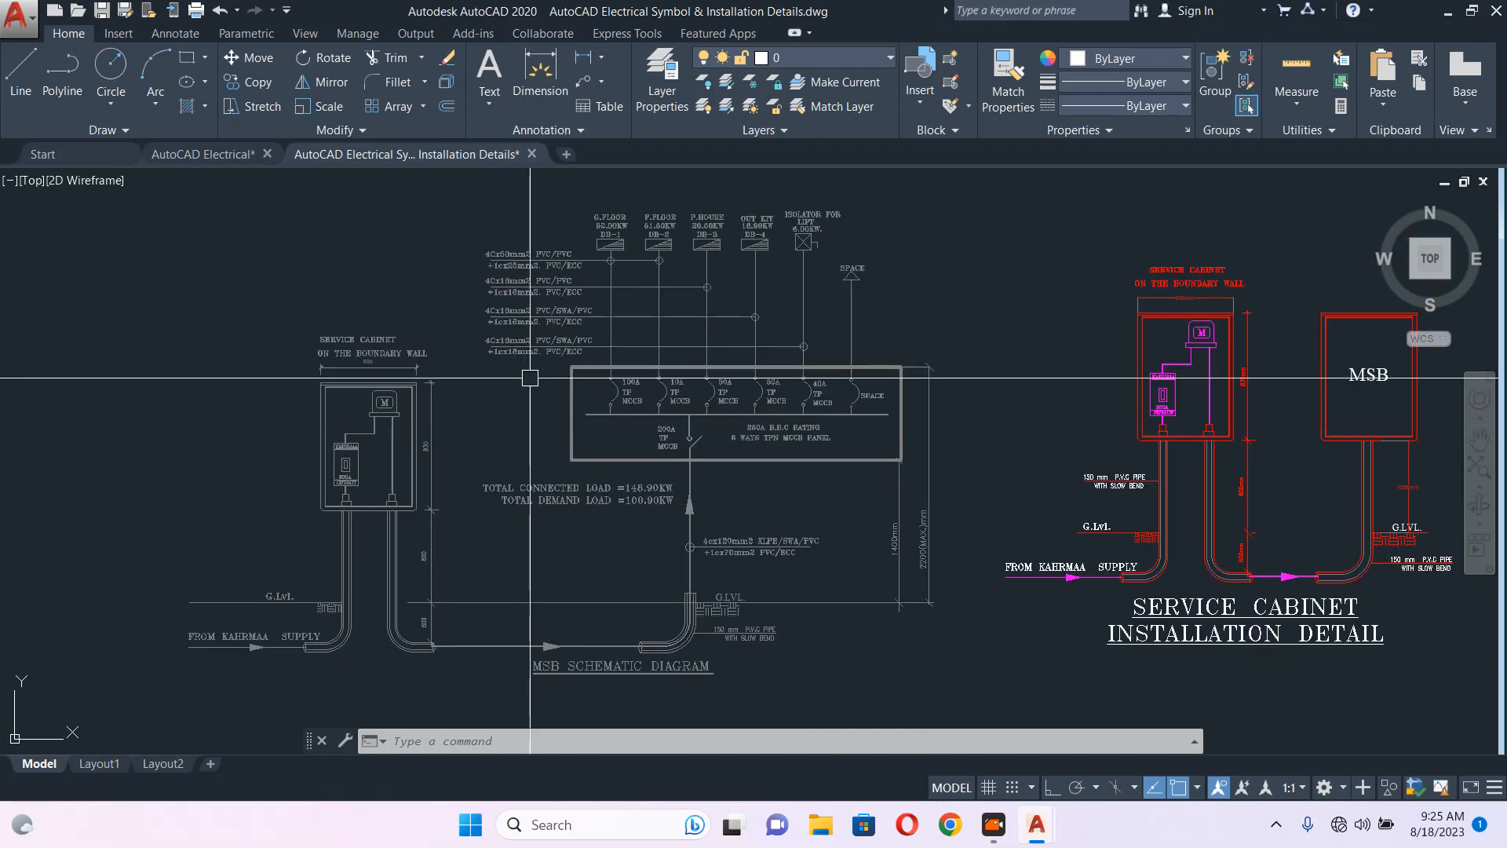
- Return to the AutoCAD Electrical drawing and set the linetype of the three solid orange kitchen conduit runs to HIDDEN
{"action": "left_click", "coordinate": [215, 155]}
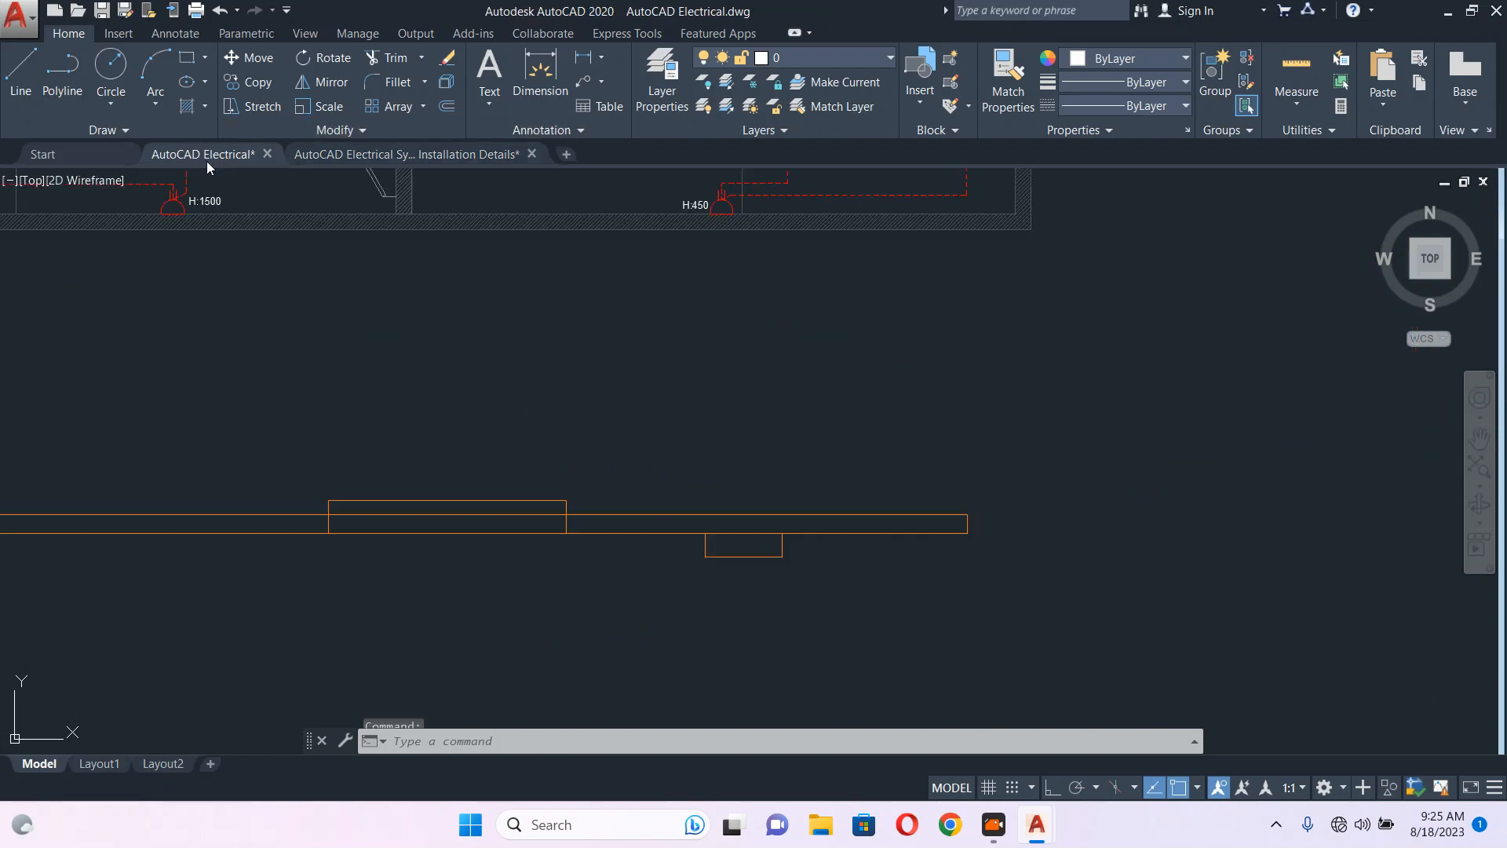
{"action": "scroll", "coordinate": [761, 437], "scroll_direction": "down", "scroll_amount": 5}
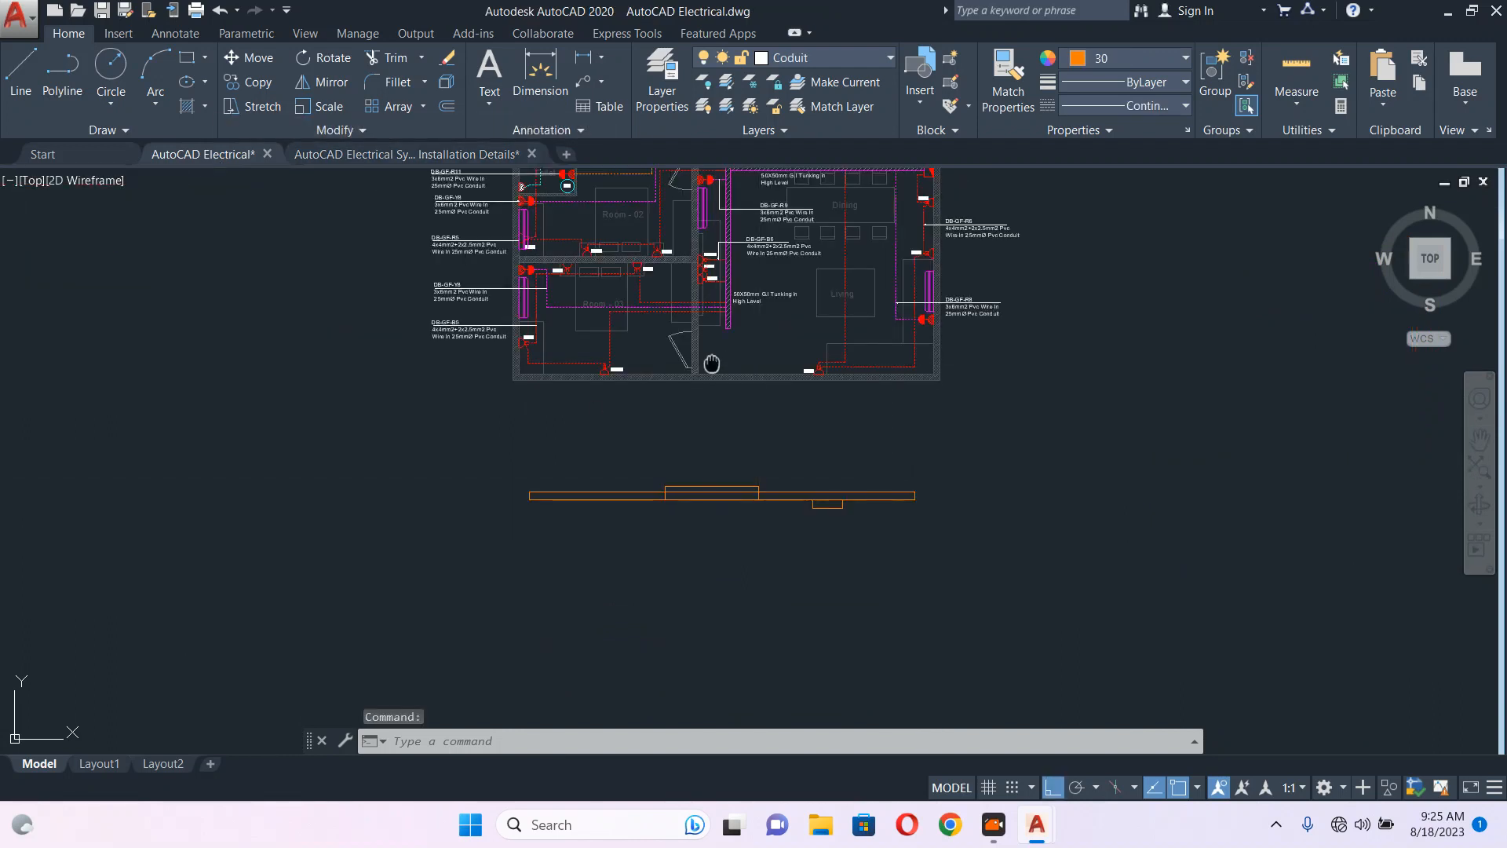
{"action": "scroll", "coordinate": [778, 539], "scroll_direction": "up", "scroll_amount": 2}
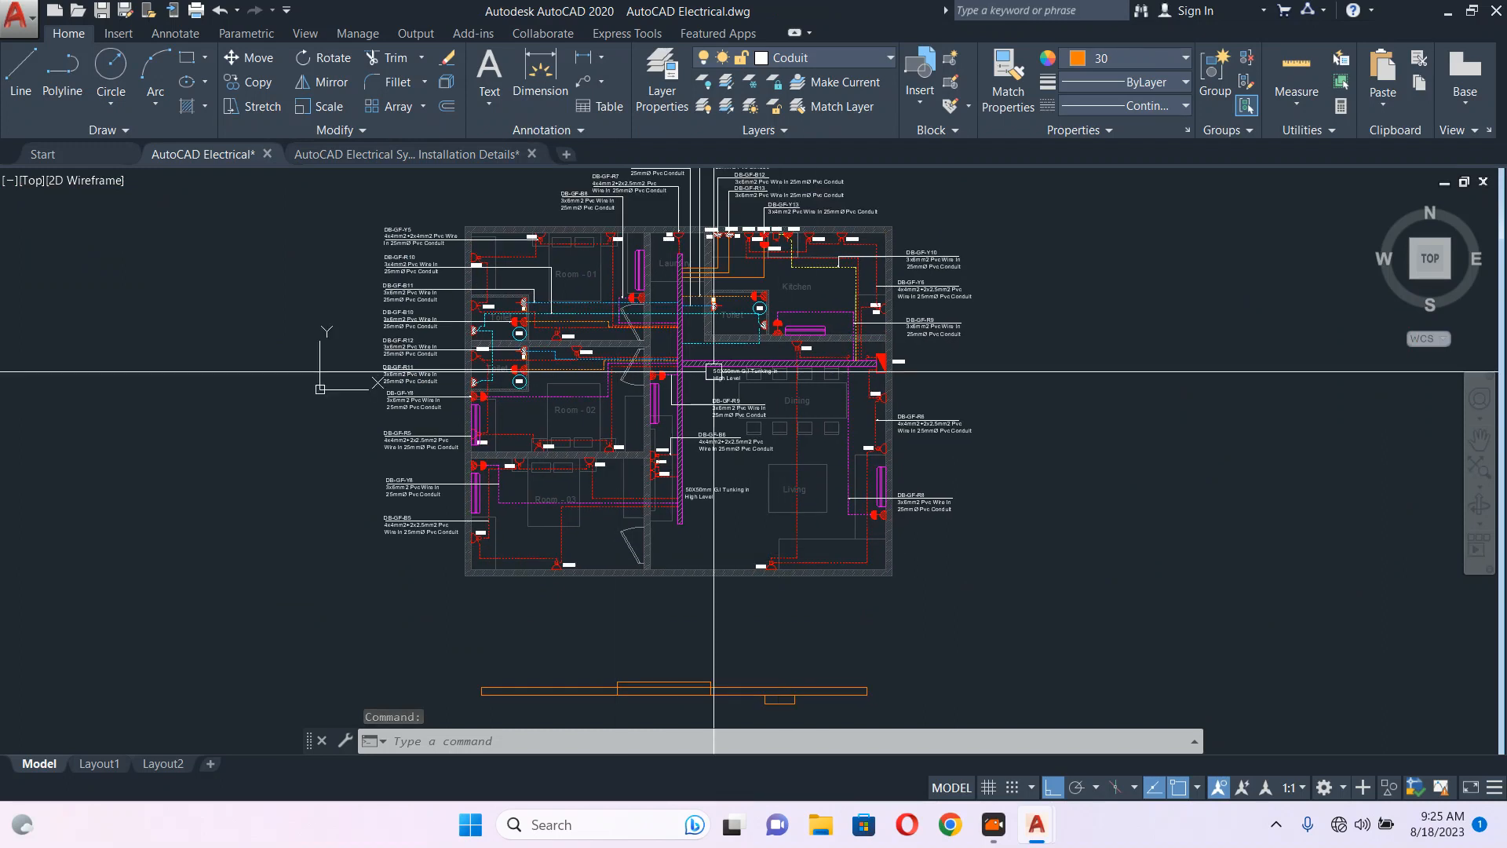
{"action": "middle_click_drag", "start_coordinate": [822, 387], "coordinate": [674, 419]}
{"action": "scroll", "coordinate": [582, 307], "scroll_direction": "up", "scroll_amount": 4}
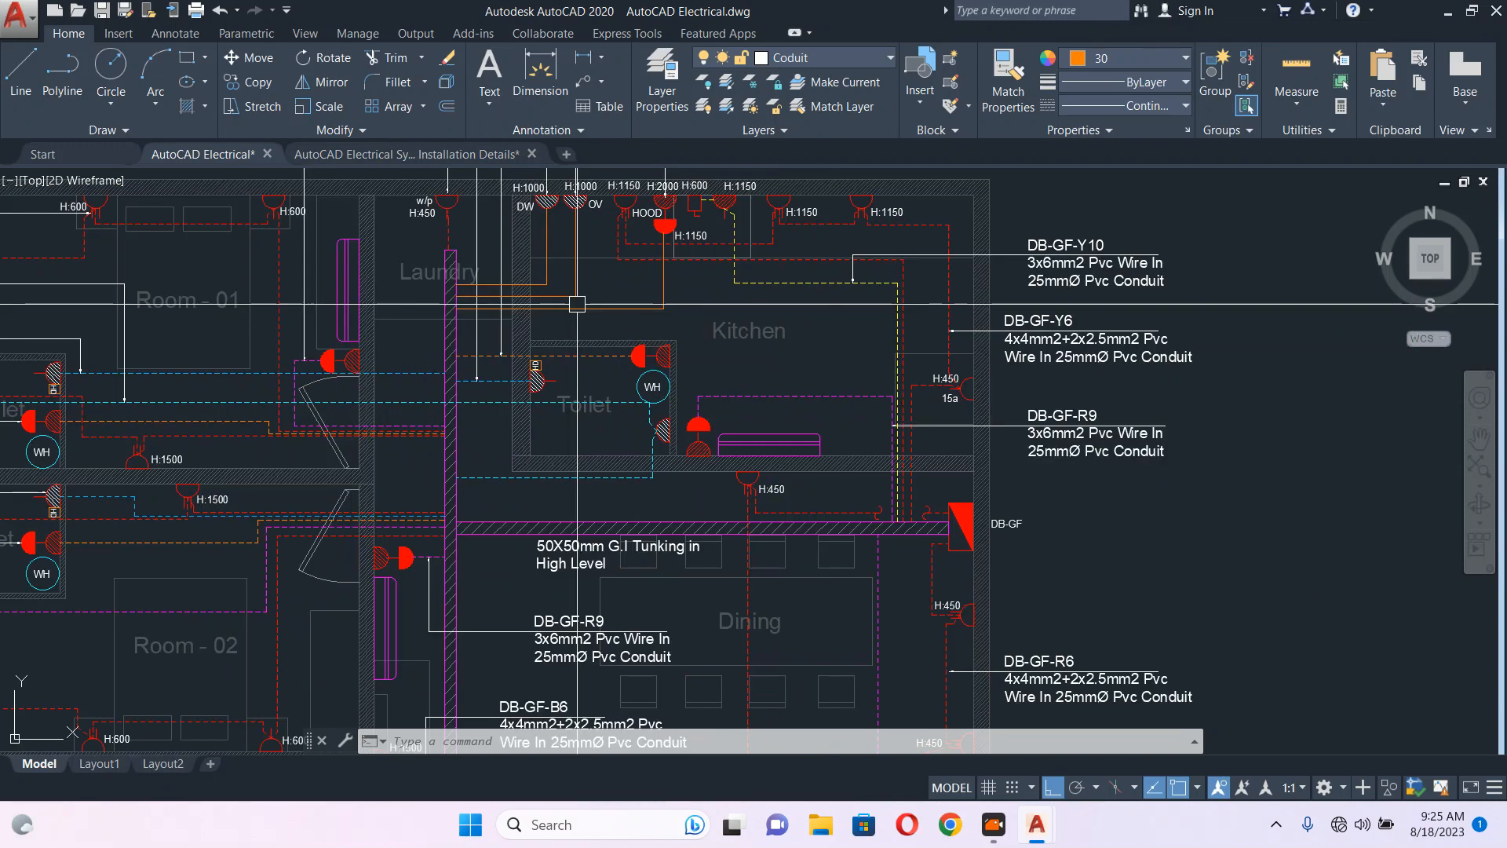
{"action": "left_click", "coordinate": [602, 304]}
{"action": "left_click", "coordinate": [577, 276]}
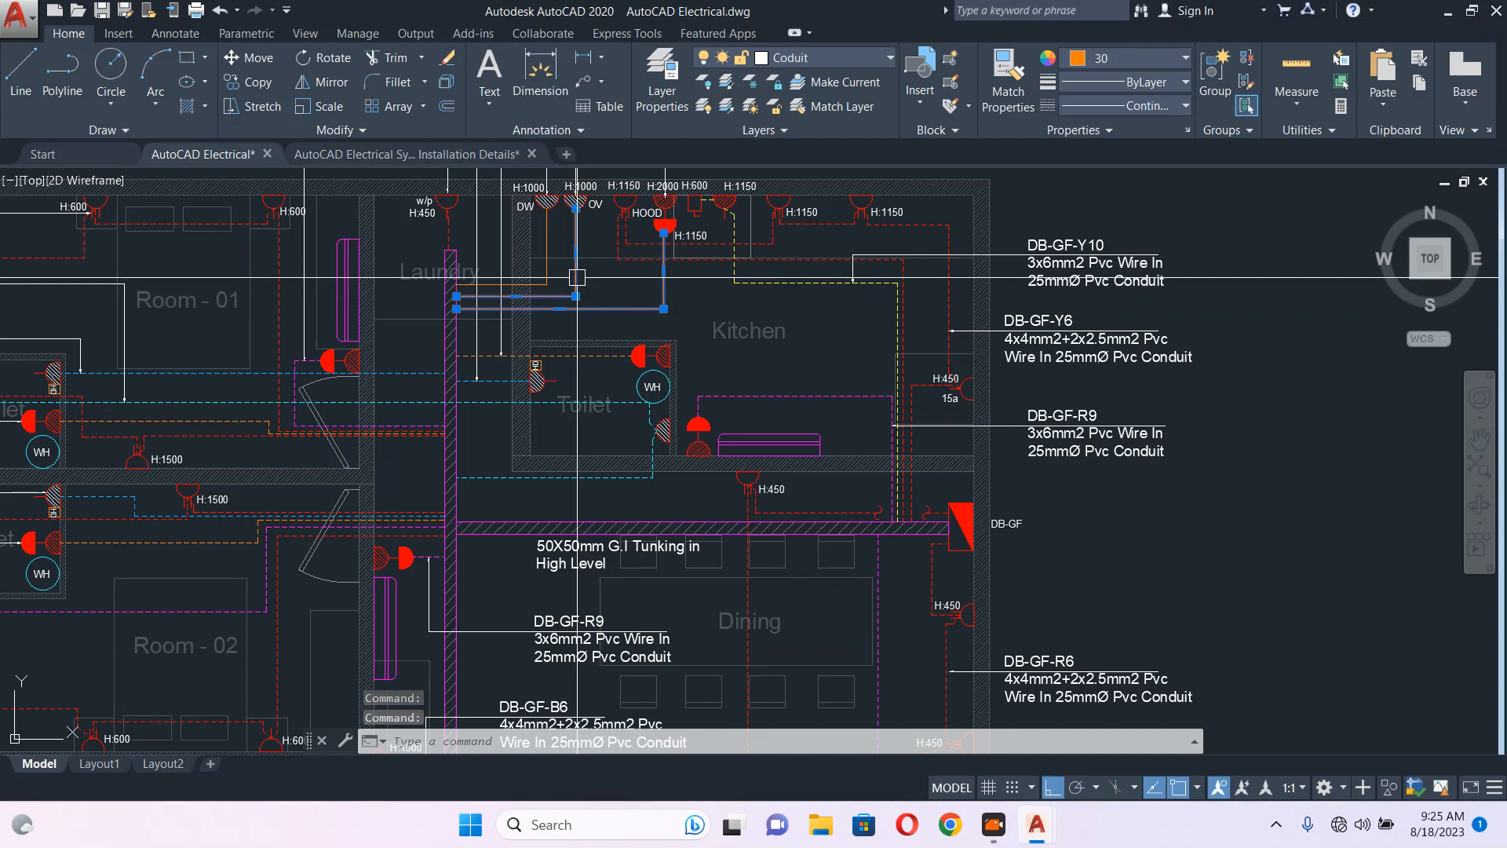
{"action": "left_click", "coordinate": [548, 246]}
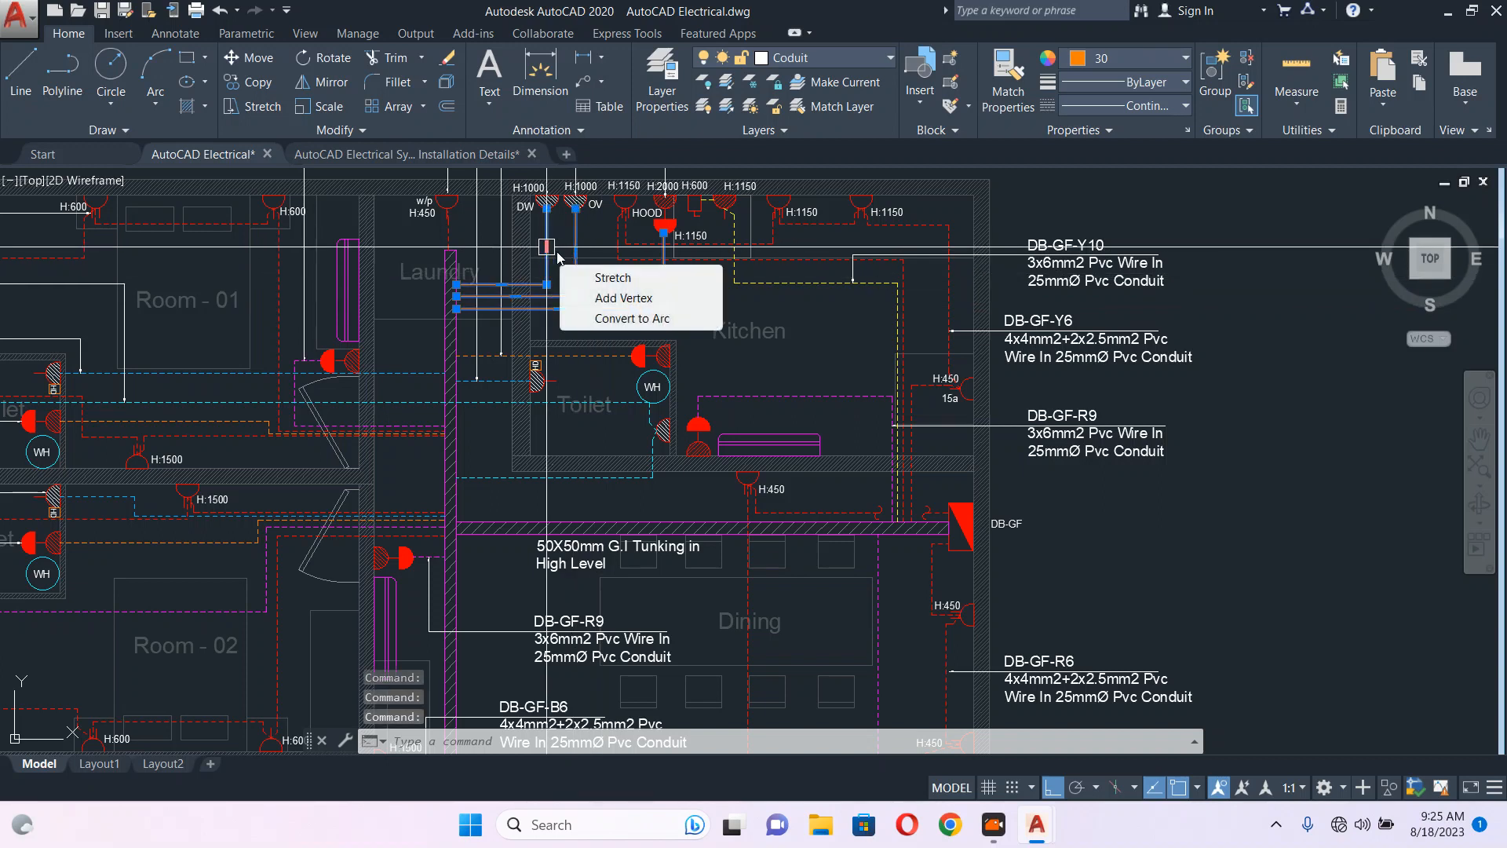
{"action": "left_click", "coordinate": [1104, 106]}
{"action": "left_click", "coordinate": [1151, 223]}
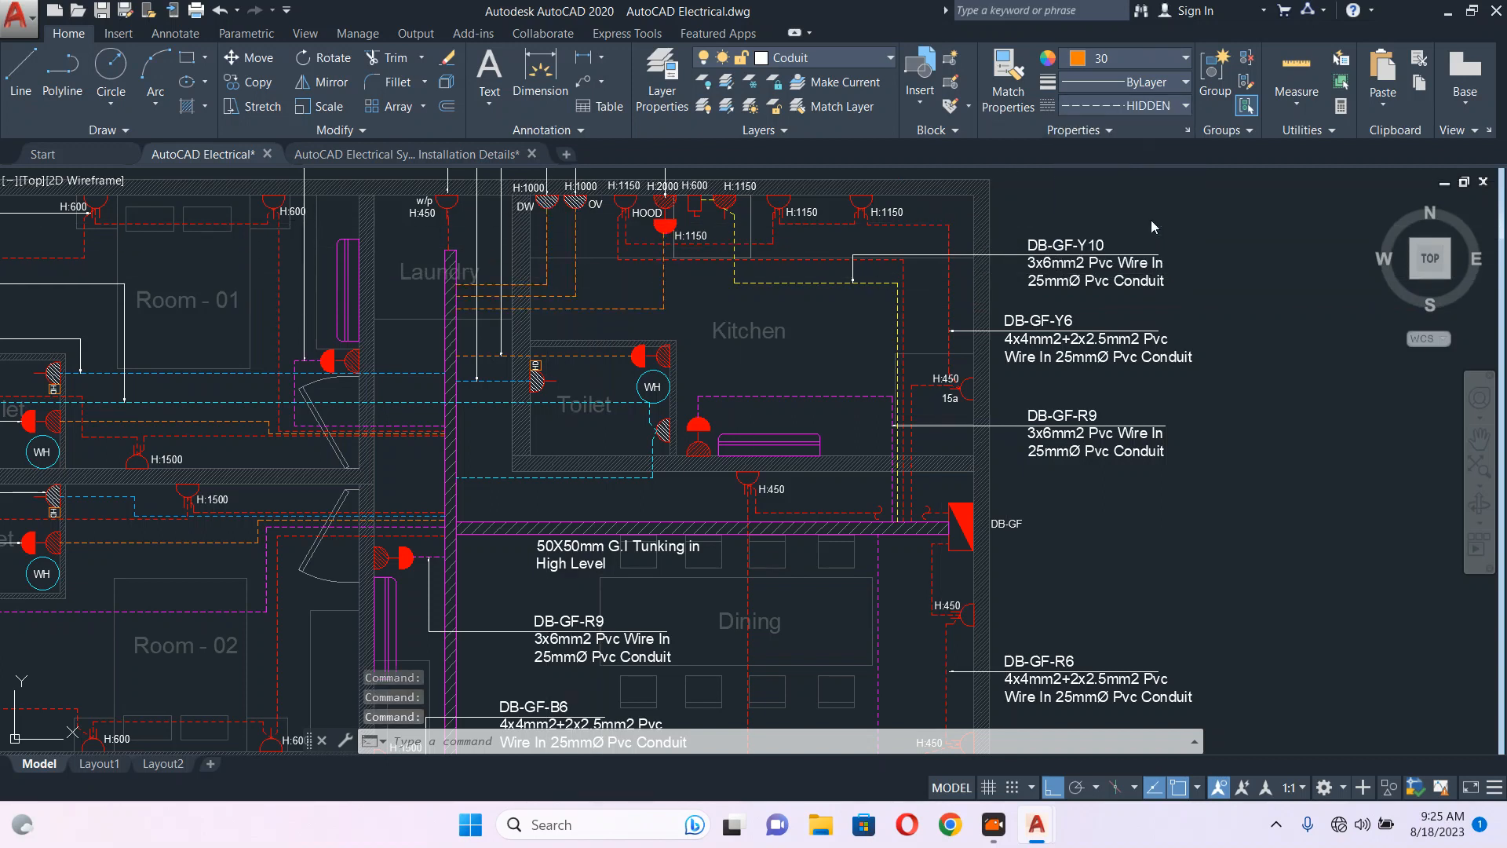
{"action": "scroll", "coordinate": [1043, 291], "scroll_direction": "down", "scroll_amount": 2}
{"action": "scroll", "coordinate": [1070, 322], "scroll_direction": "down", "scroll_amount": 4}
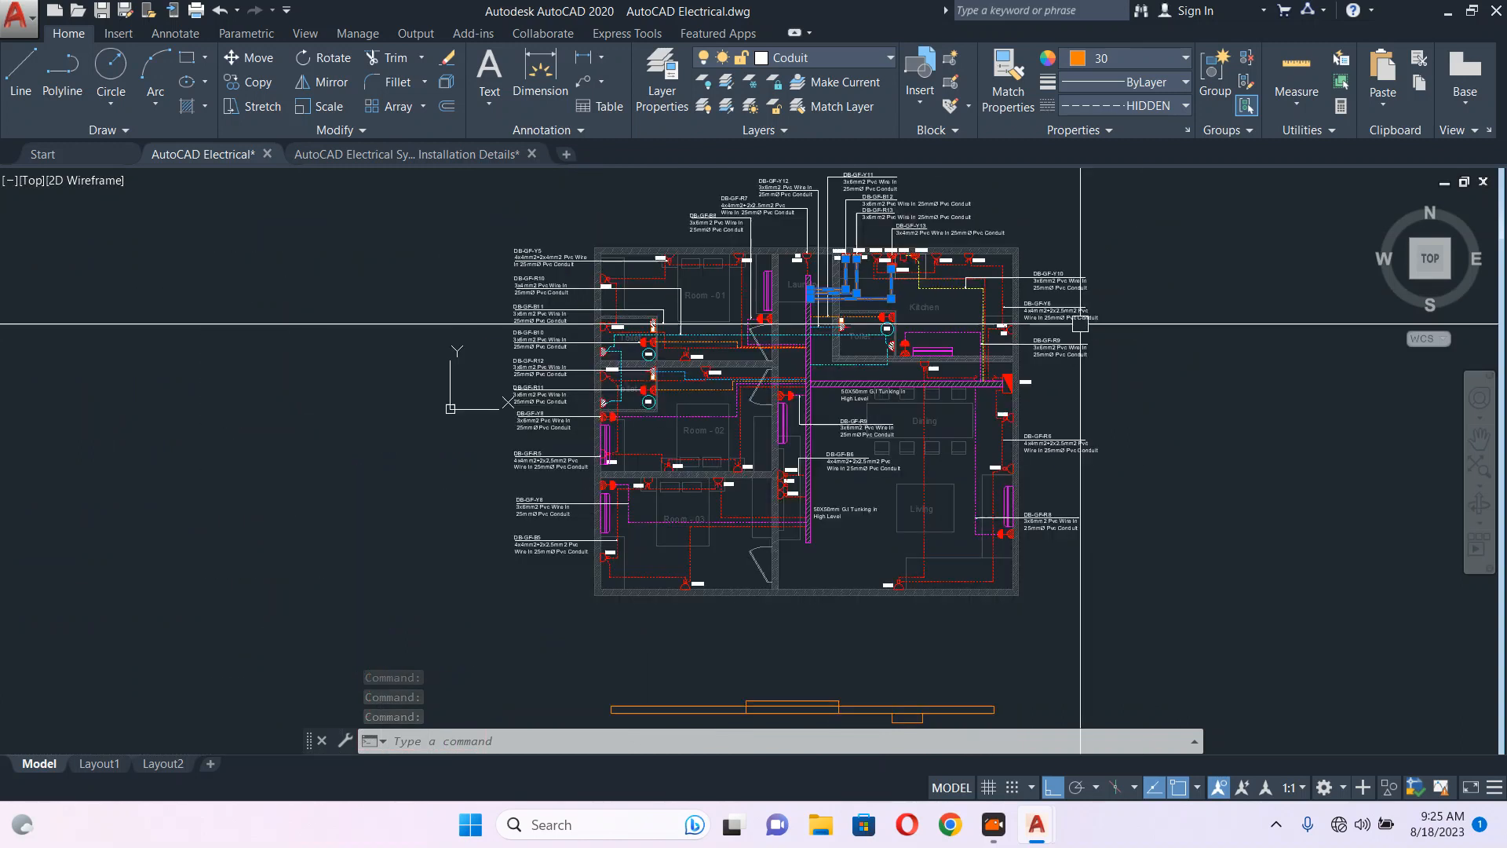
{"action": "key", "text": "Escape"}
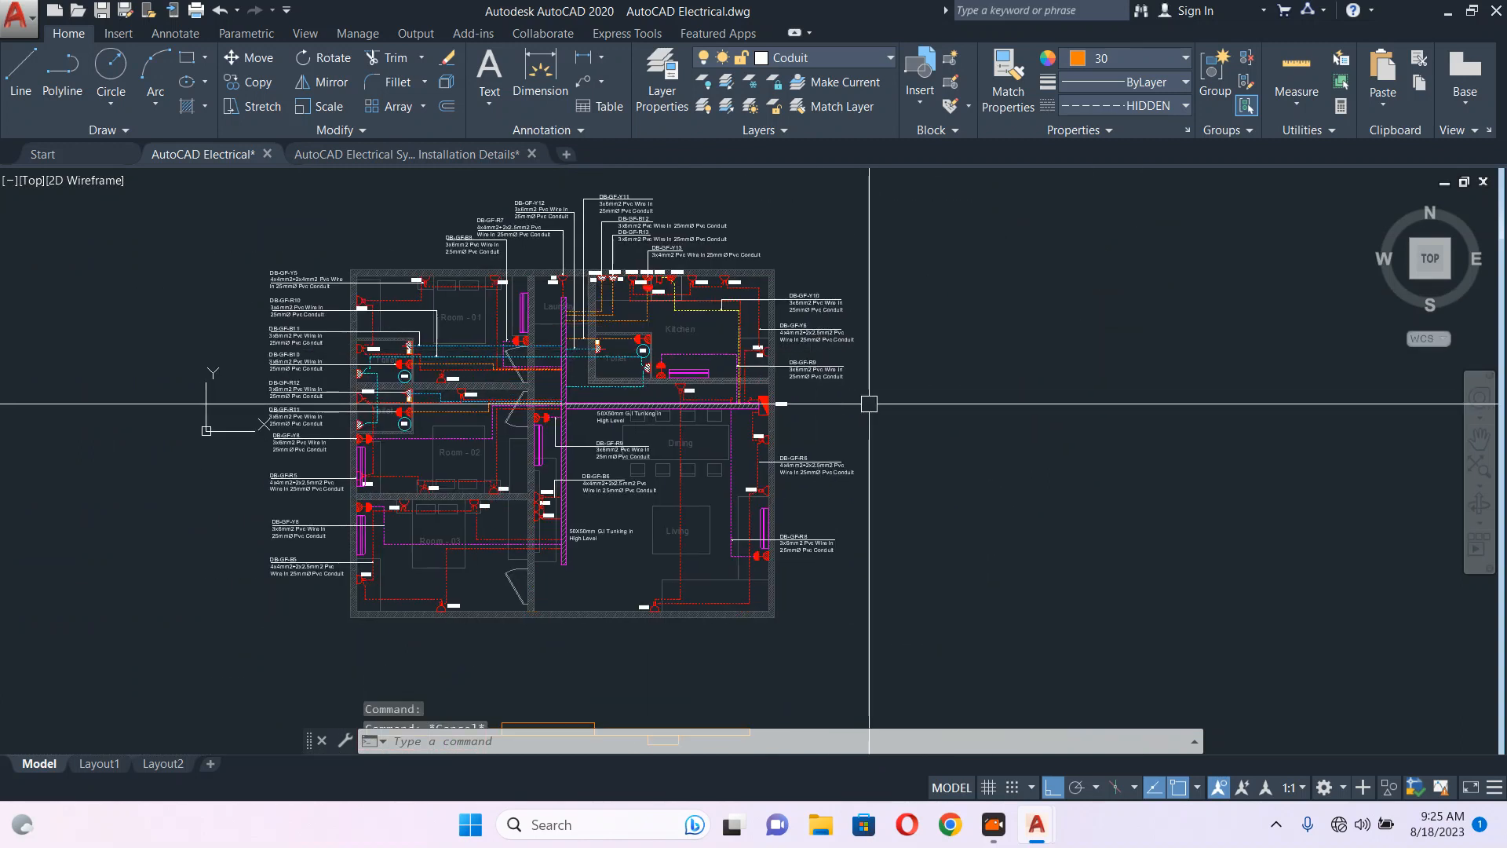